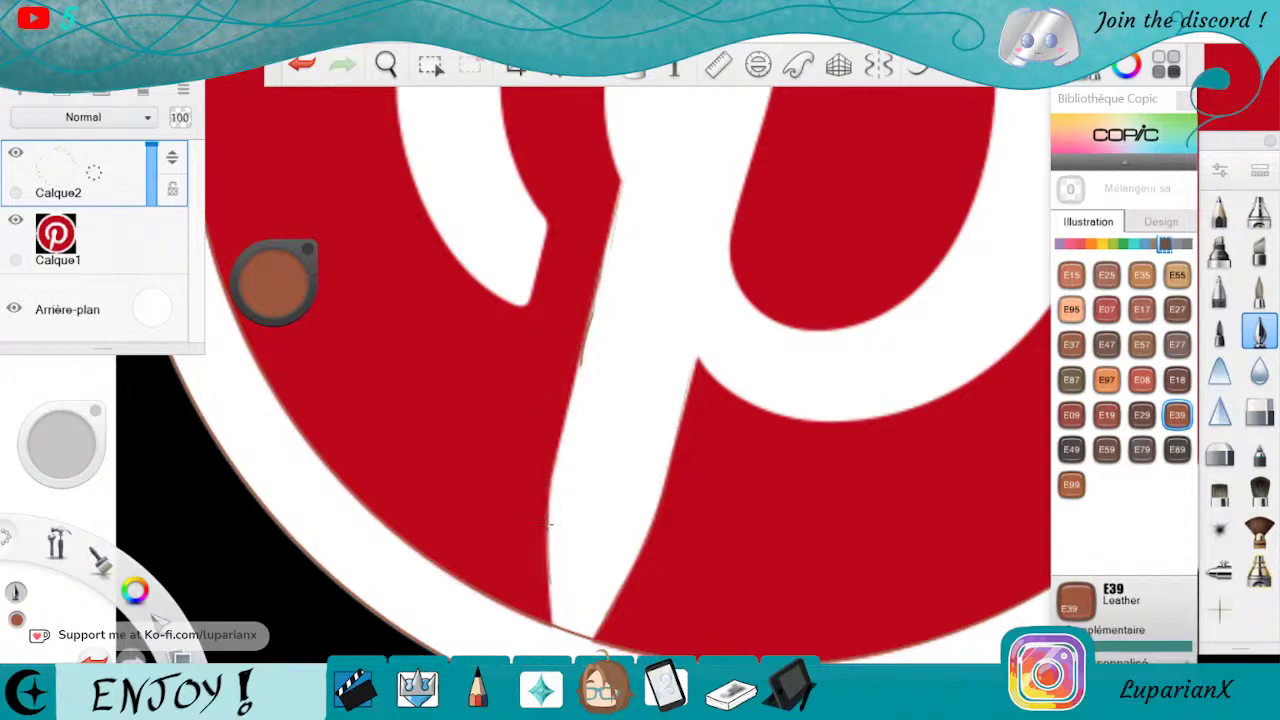
# Trace the left edge of the P's rounded stem head in brown E39 on layer Calque2.
pyautogui.click(386, 65)
pyautogui.moveTo(457, 134); pyautogui.dragTo(620, 215)
pyautogui.moveTo(642, 162); pyautogui.dragTo(751, 463)
pyautogui.moveTo(732, 514); pyautogui.dragTo(823, 494)
pyautogui.moveTo(865, 535); pyautogui.dragTo(830, 518)
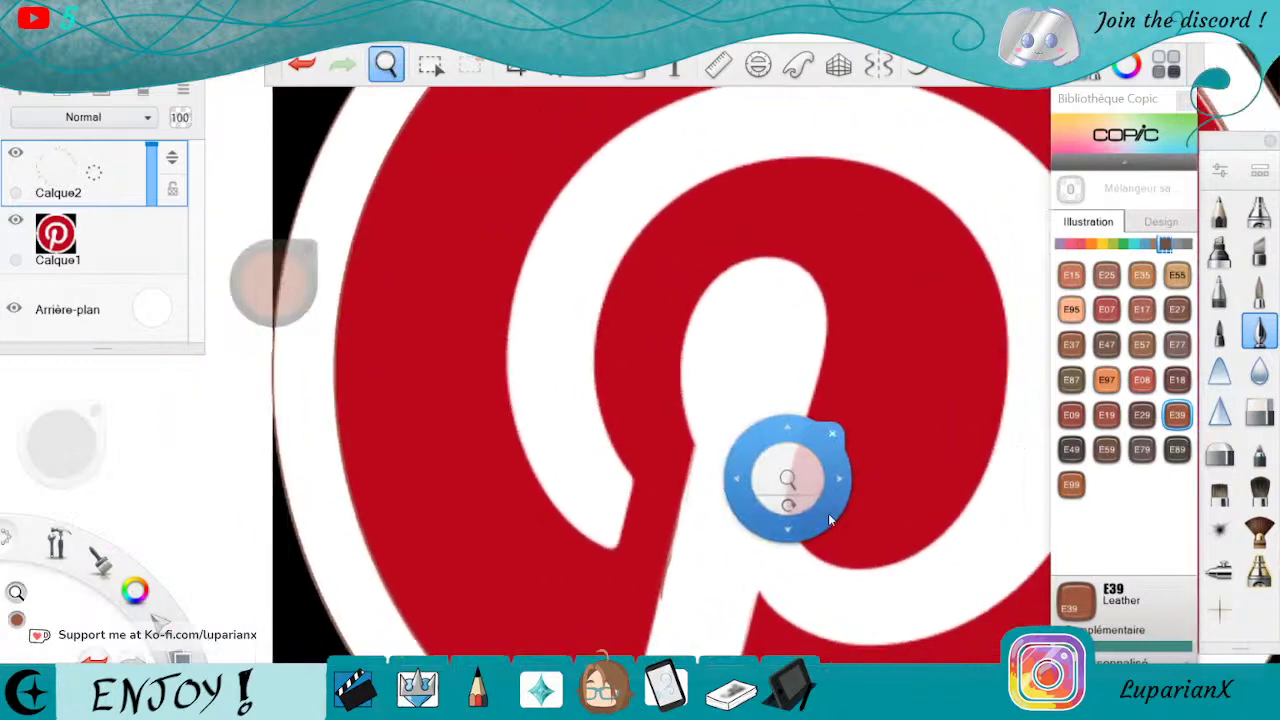
pyautogui.moveTo(788, 480); pyautogui.dragTo(794, 389)
pyautogui.moveTo(720, 423); pyautogui.dragTo(814, 533)
pyautogui.click(855, 535)
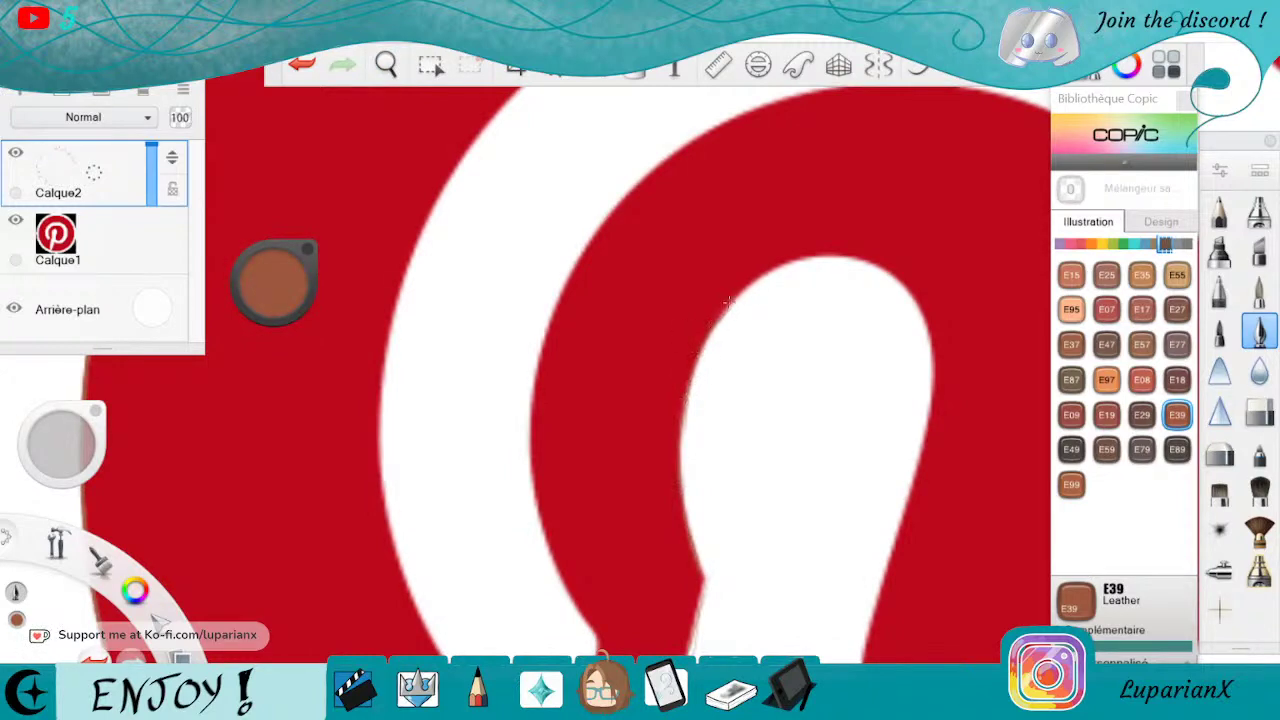
# Trace the rounded top and right edge of the P's stem head in brown E39.
pyautogui.click(386, 65)
pyautogui.moveTo(666, 449); pyautogui.dragTo(700, 420)
pyautogui.moveTo(470, 130); pyautogui.dragTo(843, 486)
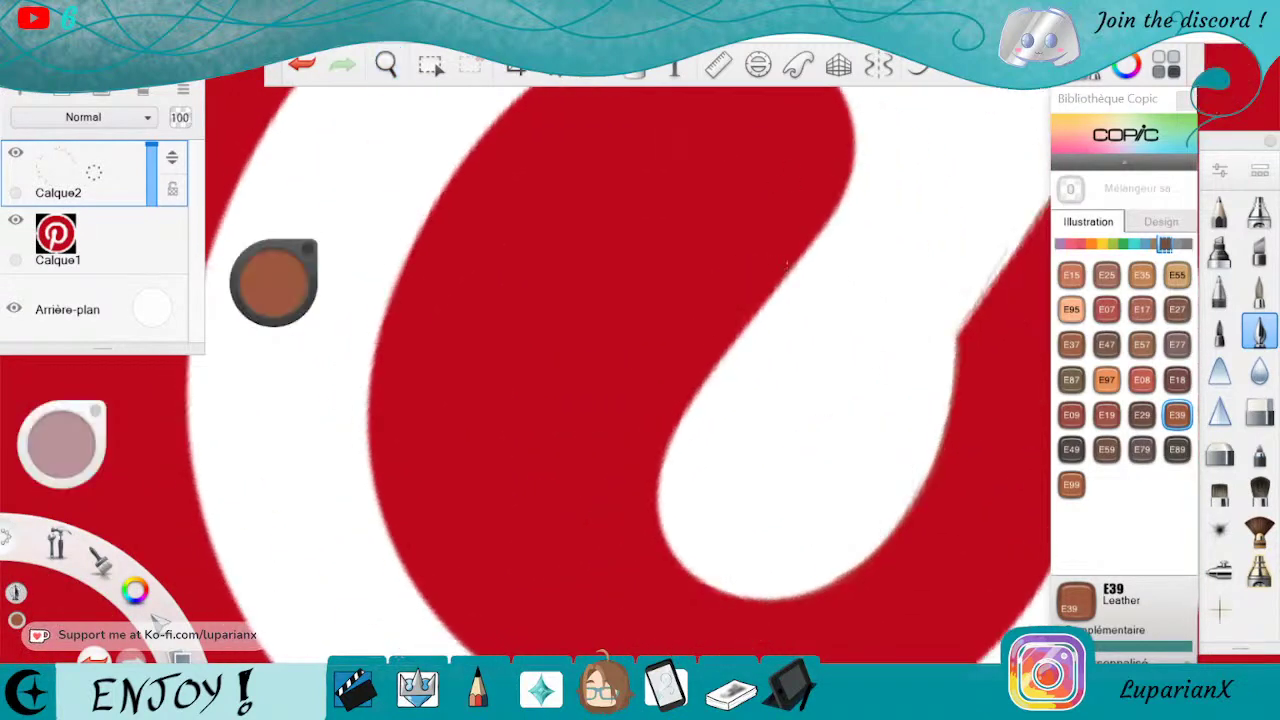
pyautogui.moveTo(688, 414); pyautogui.dragTo(705, 380)
pyautogui.moveTo(694, 571); pyautogui.dragTo(789, 583)
# Outline the inner edge of the white band facing the stem head, on the right side of the P.
pyautogui.moveTo(461, 168)
pyautogui.mouseDown()
pyautogui.moveTo(398, 270)
pyautogui.moveTo(447, 181)
pyautogui.moveTo(520, 98)
pyautogui.mouseUp()
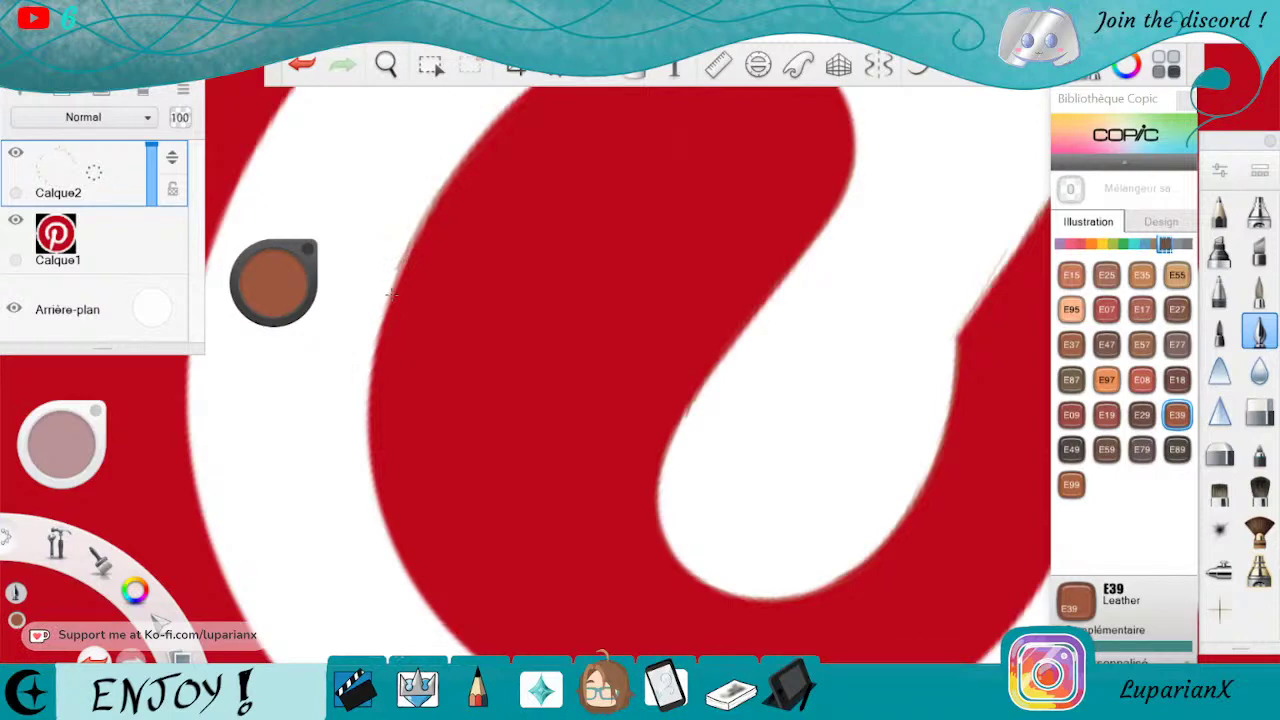
pyautogui.moveTo(366, 424); pyautogui.dragTo(374, 341)
pyautogui.moveTo(368, 428); pyautogui.dragTo(386, 514)
# Trace the rounded lower end of the P's red counter beside the stem.
pyautogui.press('space')
pyautogui.moveTo(808, 252); pyautogui.dragTo(786, 535)
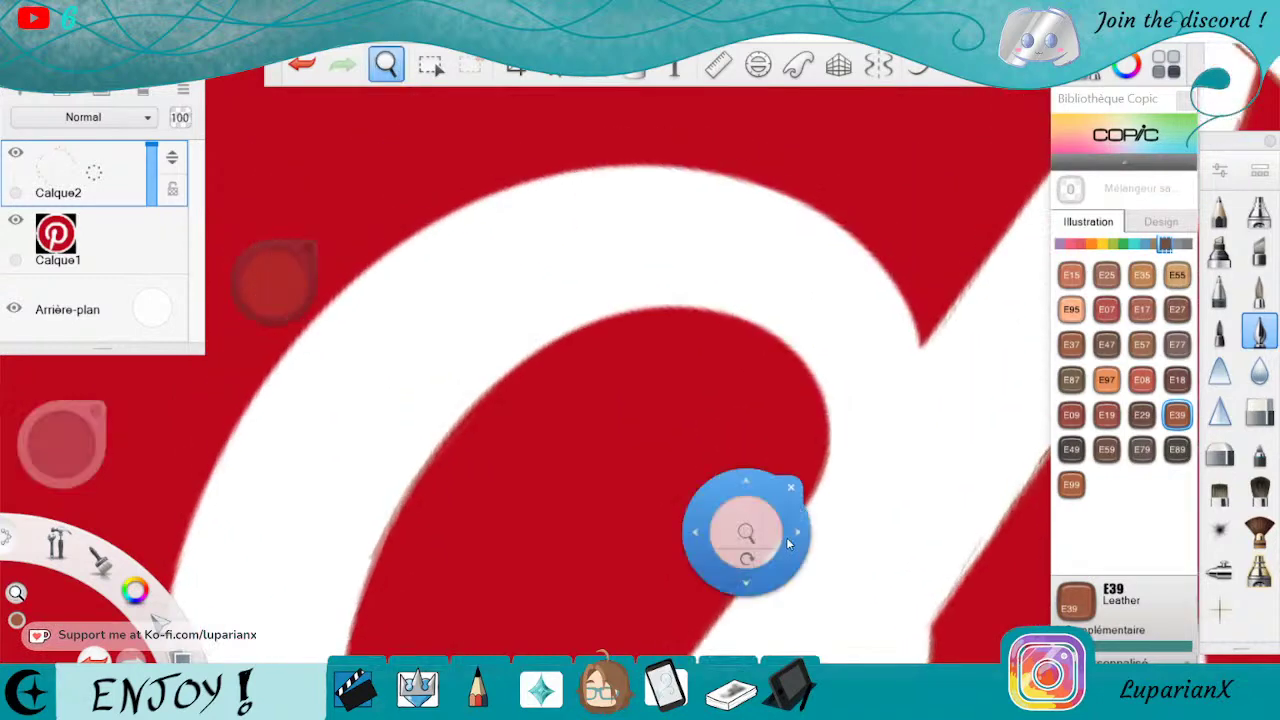
pyautogui.moveTo(698, 562); pyautogui.dragTo(860, 366)
pyautogui.moveTo(728, 377); pyautogui.dragTo(749, 506)
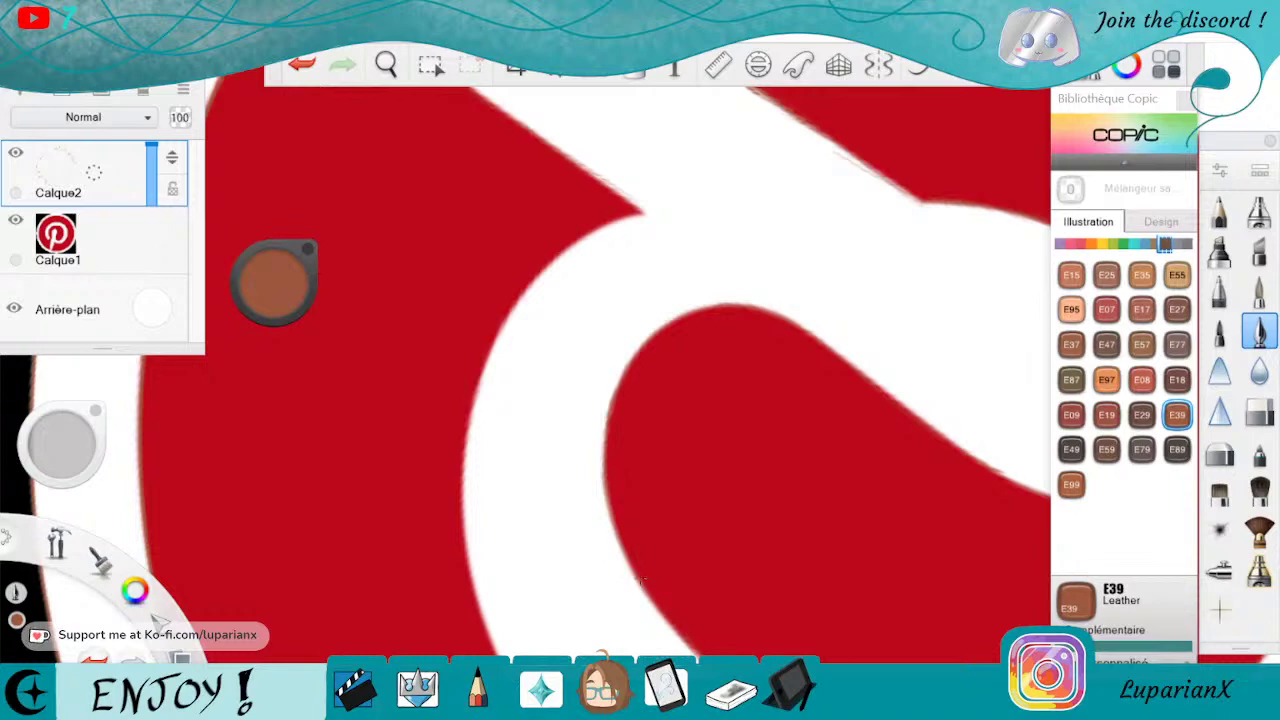
# Trace the outer edge of the P's bowl from its junction with the stem around the lower curve.
pyautogui.click(386, 65)
pyautogui.moveTo(469, 261); pyautogui.dragTo(613, 336)
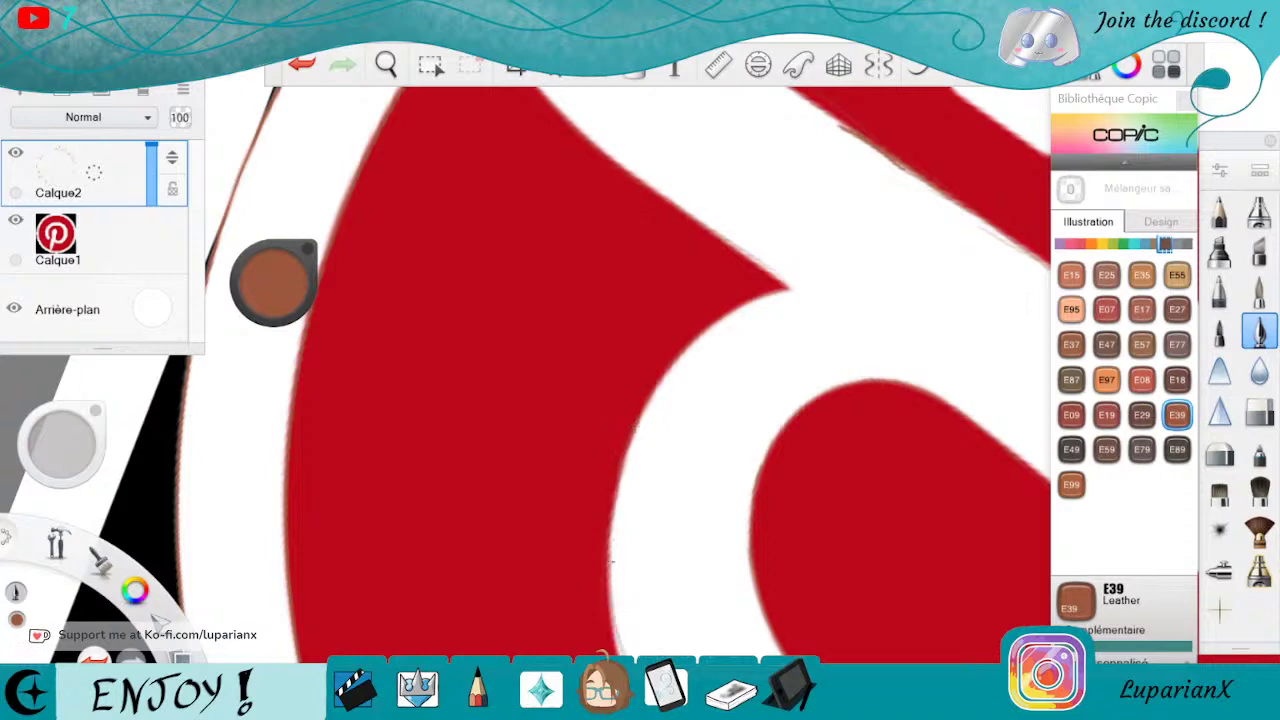
pyautogui.press('e')
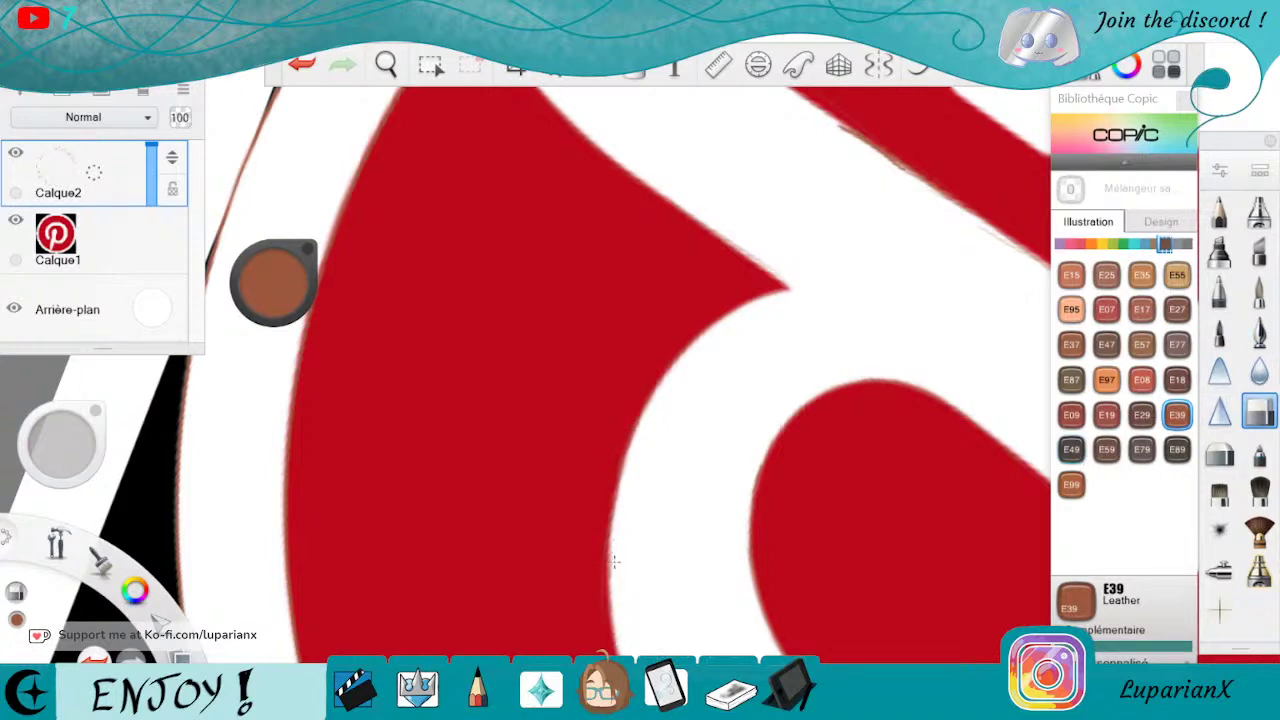
pyautogui.press('e')
pyautogui.press('space')
pyautogui.moveTo(793, 561); pyautogui.dragTo(790, 360)
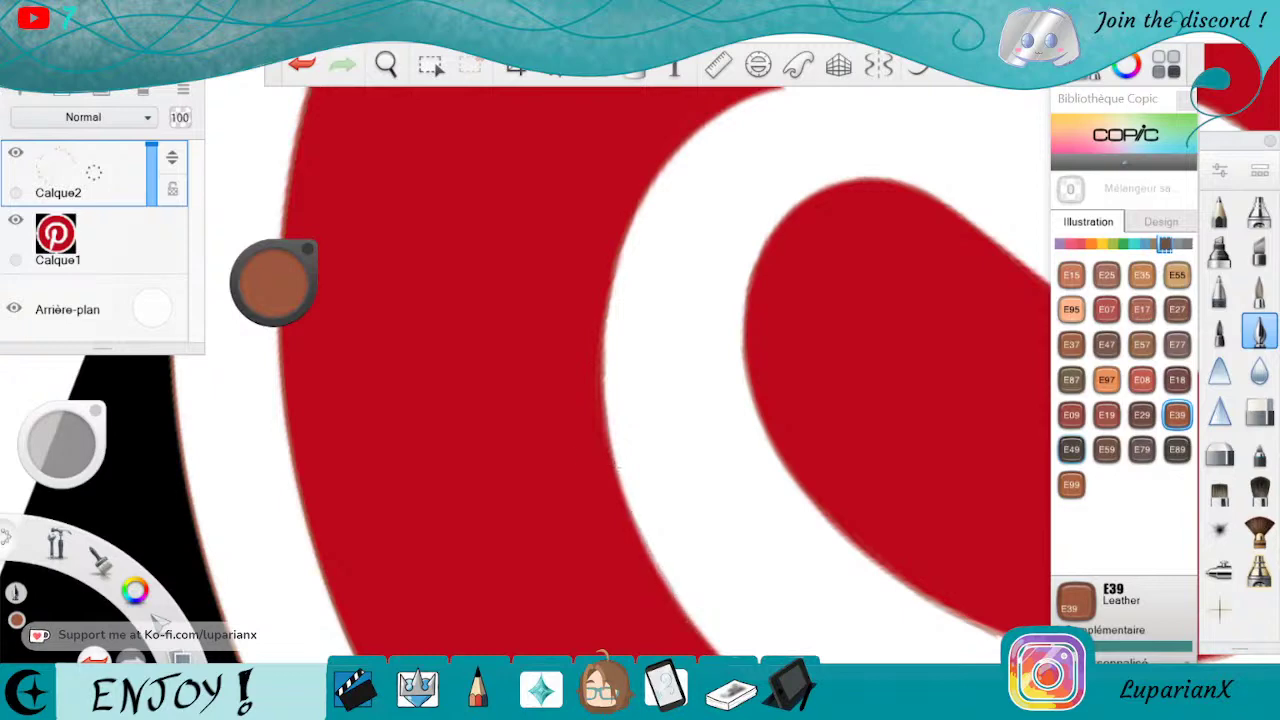
# Trace both edges of the white band along the right side of the P's bowl in brown.
pyautogui.click(392, 64)
pyautogui.moveTo(837, 583); pyautogui.dragTo(410, 565)
pyautogui.moveTo(609, 557)
pyautogui.mouseDown()
pyautogui.moveTo(684, 552)
pyautogui.moveTo(717, 602)
pyautogui.mouseUp()
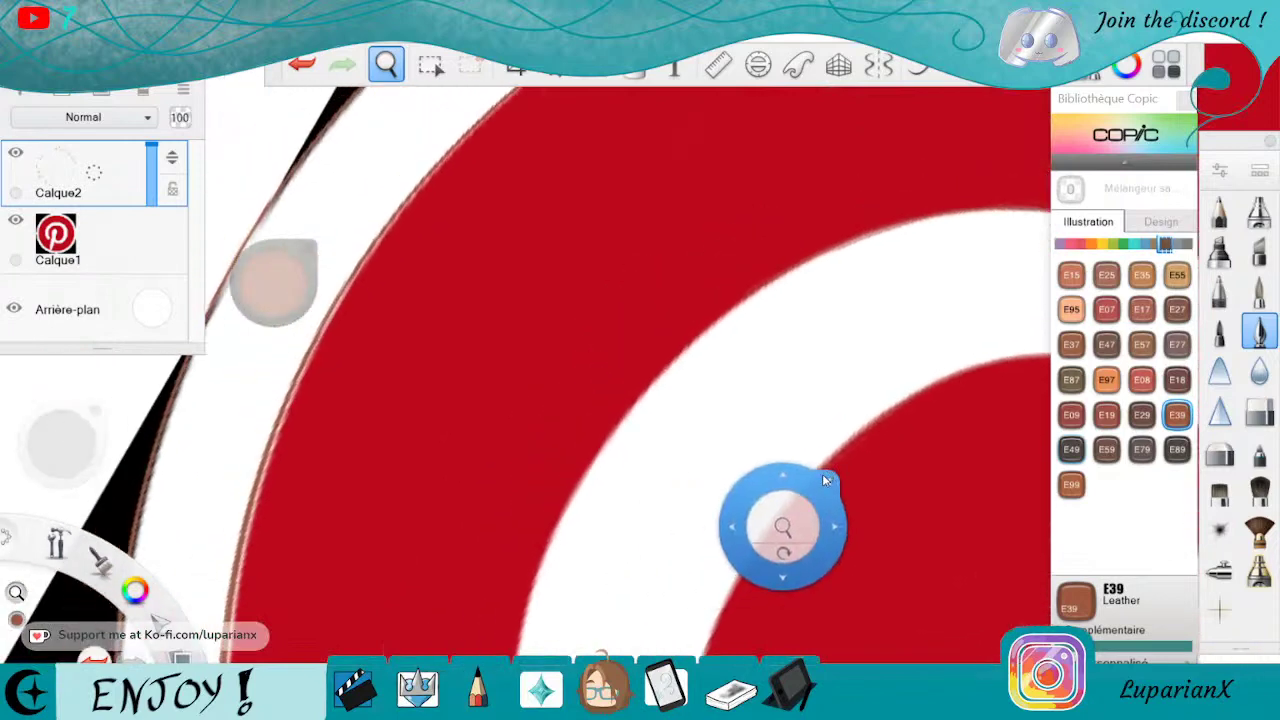
pyautogui.click(826, 479)
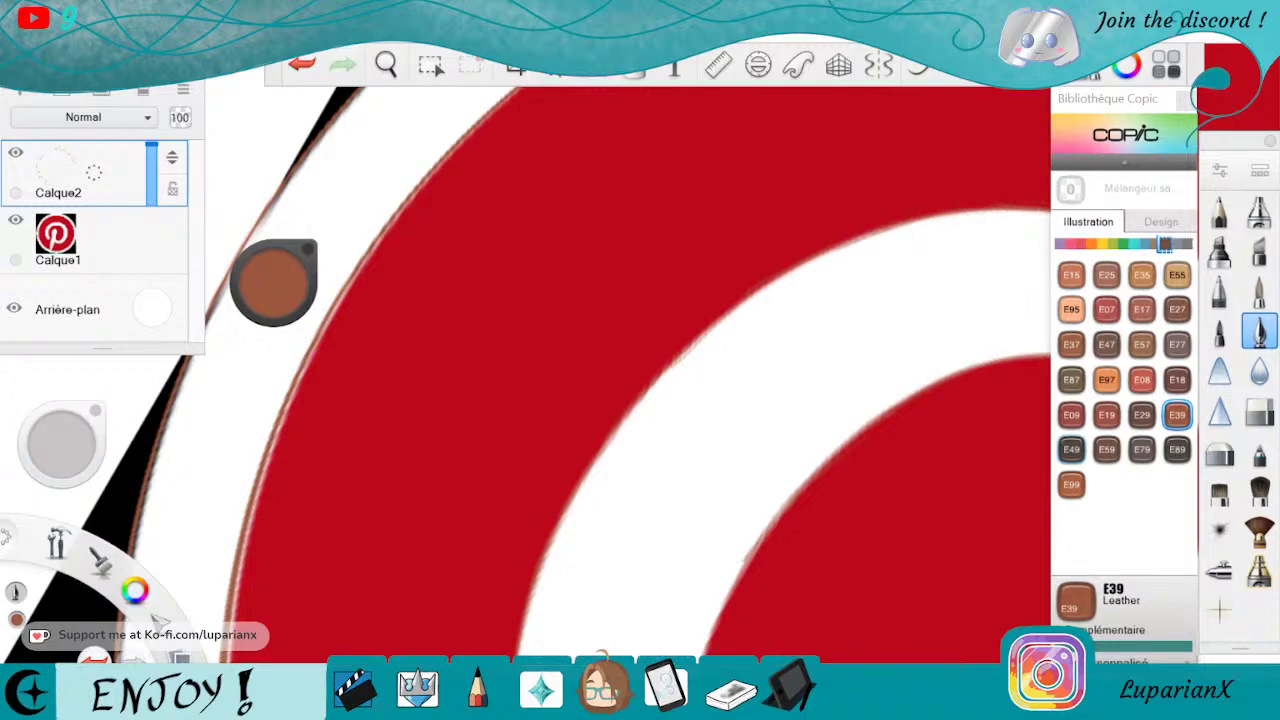
# Extend the brown outlines along both edges of the white band at the upper right of the P's bowl.
pyautogui.click(386, 65)
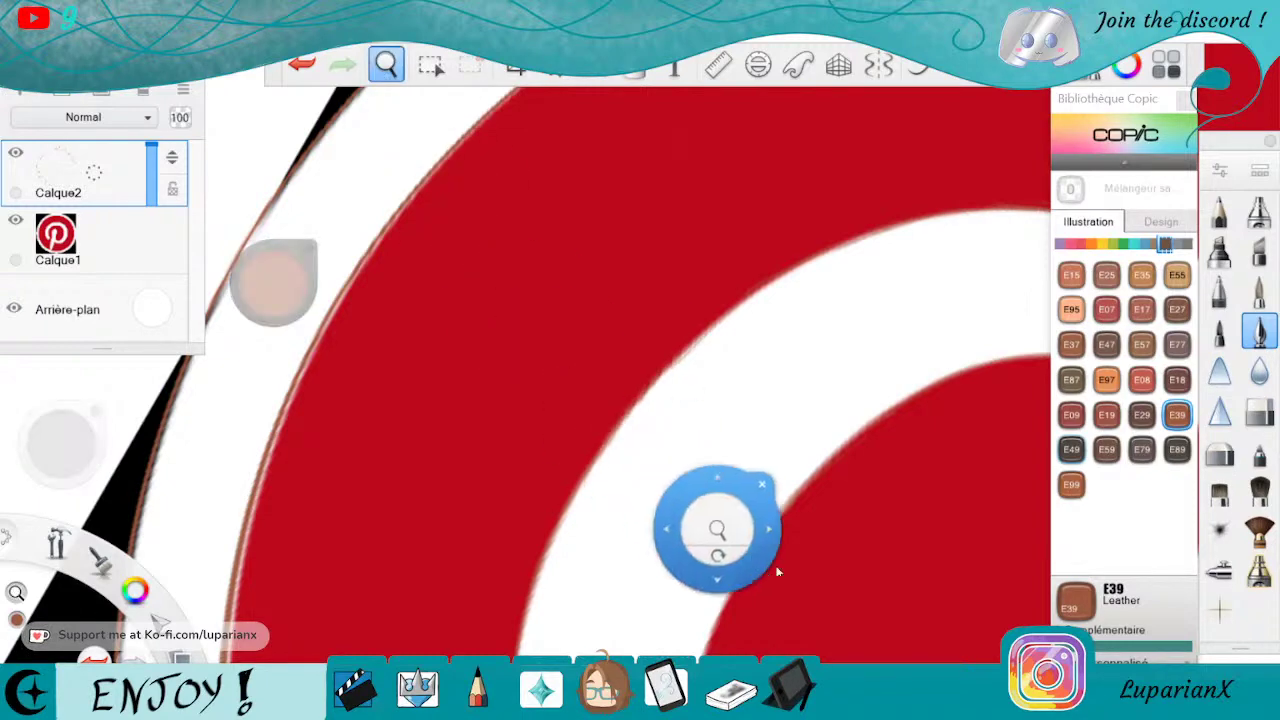
pyautogui.moveTo(806, 685); pyautogui.dragTo(901, 430)
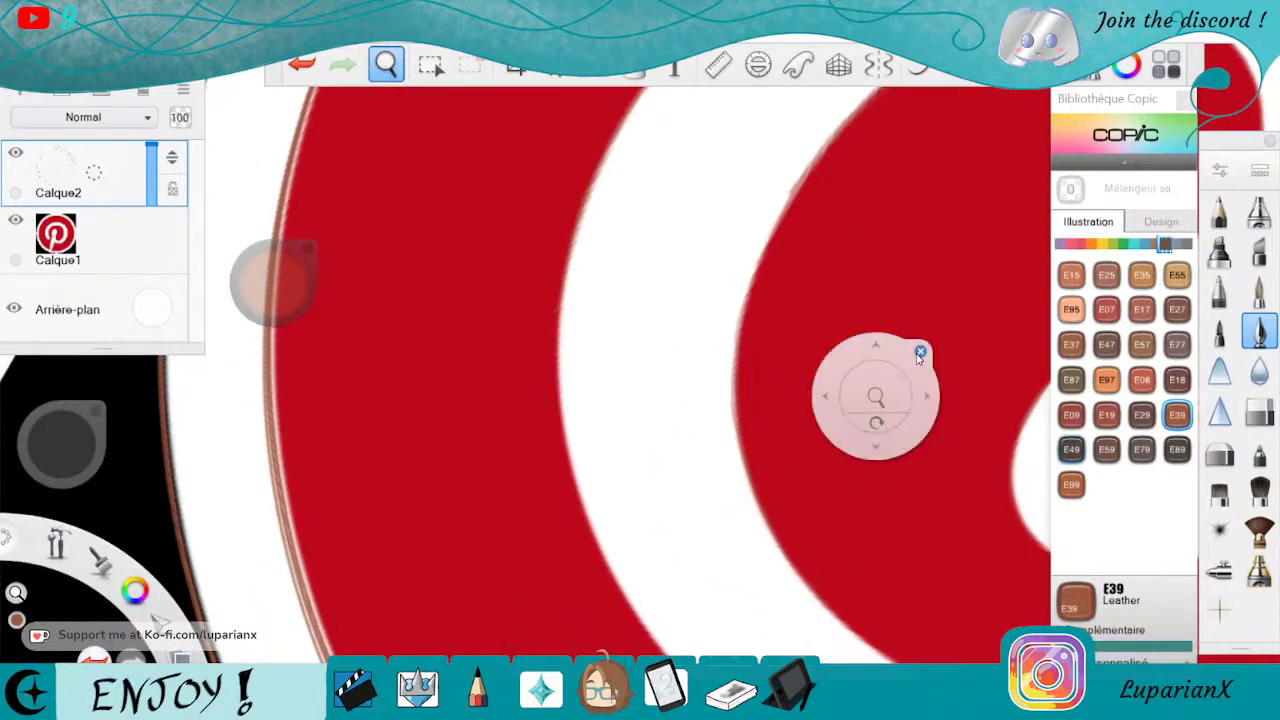
pyautogui.moveTo(742, 310); pyautogui.dragTo(731, 407)
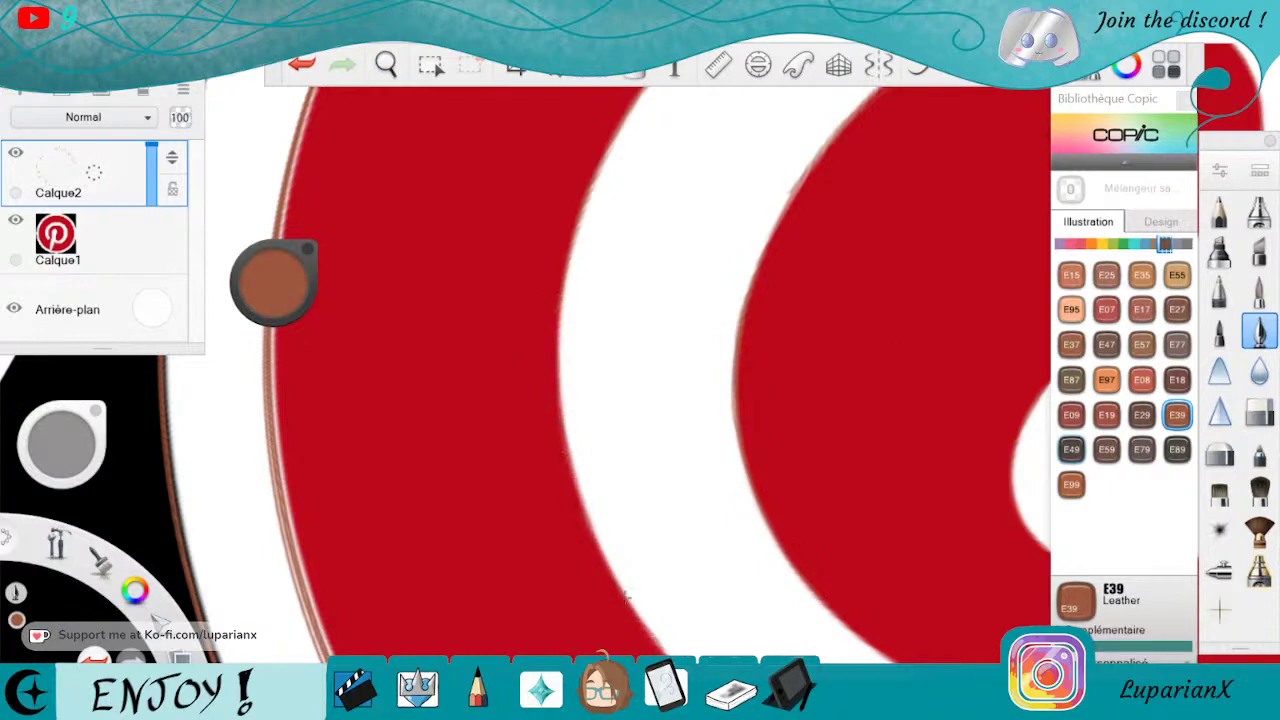
# Trace the inner and outer edges of the white band across the top of the P.
pyautogui.click(386, 65)
pyautogui.moveTo(818, 591)
pyautogui.mouseDown()
pyautogui.moveTo(777, 548)
pyautogui.moveTo(680, 325)
pyautogui.mouseUp()
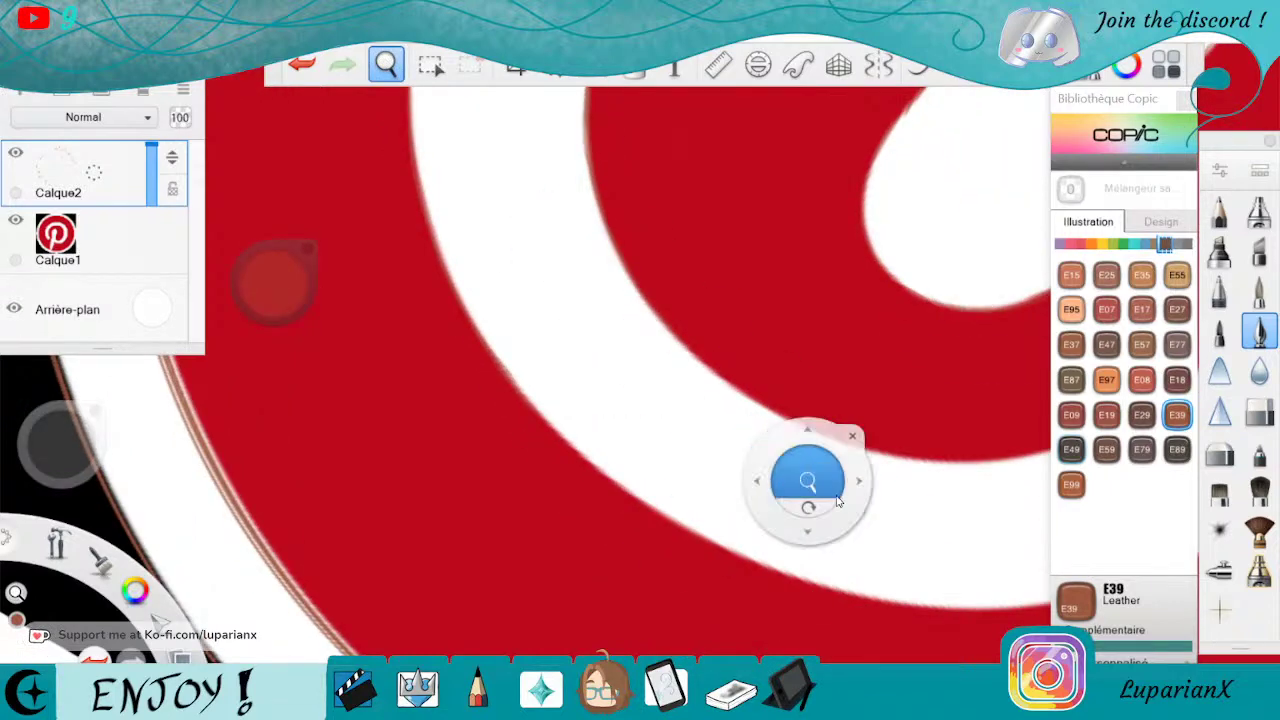
pyautogui.moveTo(820, 508); pyautogui.dragTo(825, 509)
pyautogui.moveTo(691, 574); pyautogui.dragTo(783, 443)
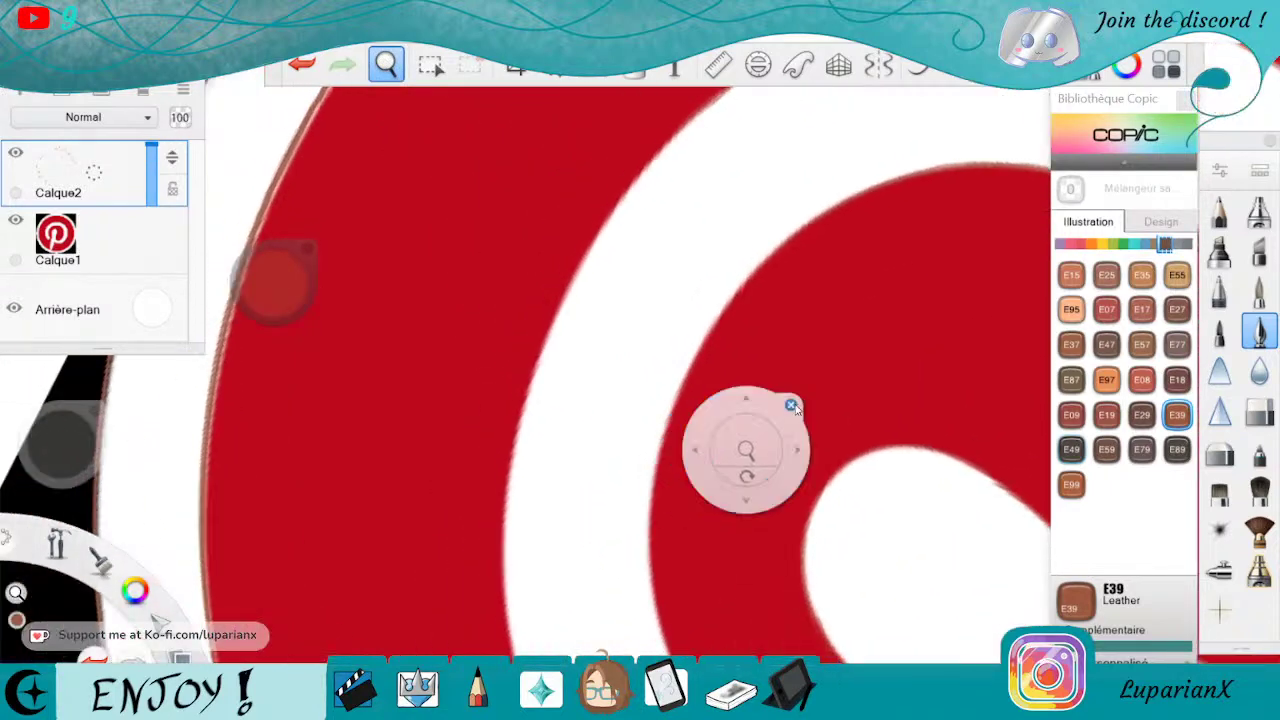
pyautogui.click(791, 404)
pyautogui.moveTo(860, 190); pyautogui.dragTo(827, 206)
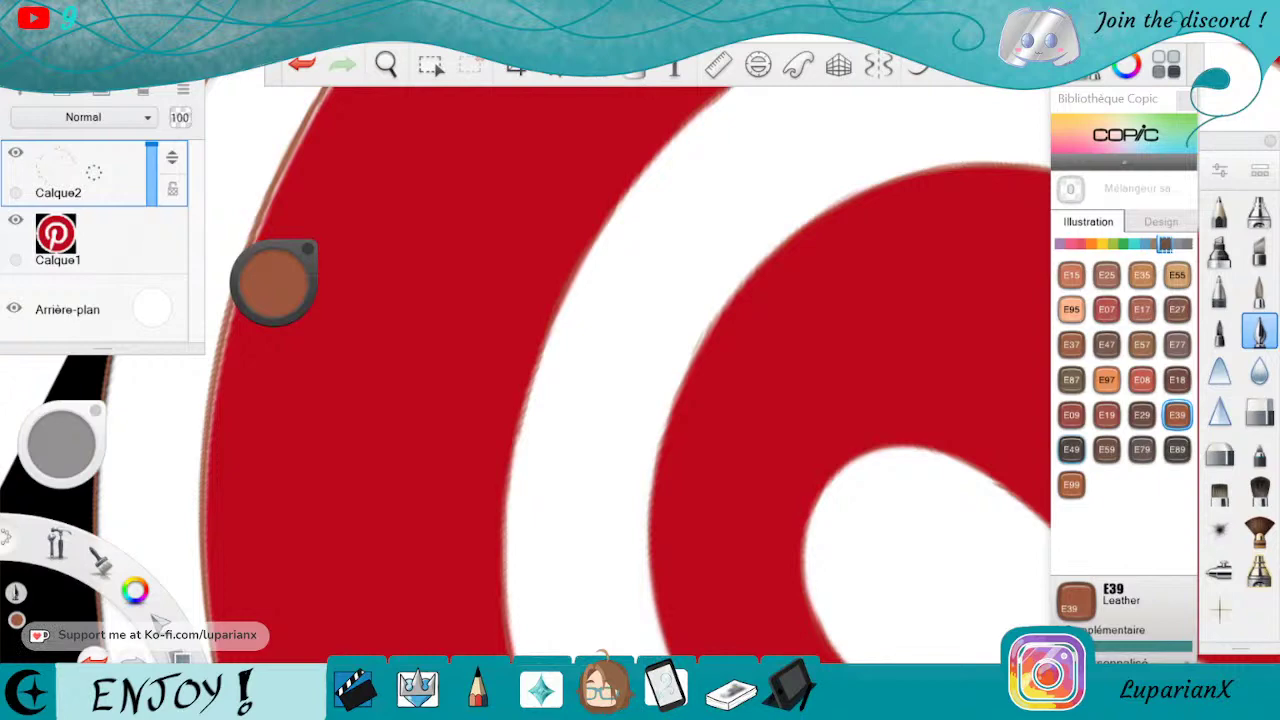
# Trace the upper left of the P's hook and erase the stray line on its outer edge.
pyautogui.click(386, 64)
pyautogui.moveTo(912, 622); pyautogui.dragTo(945, 418)
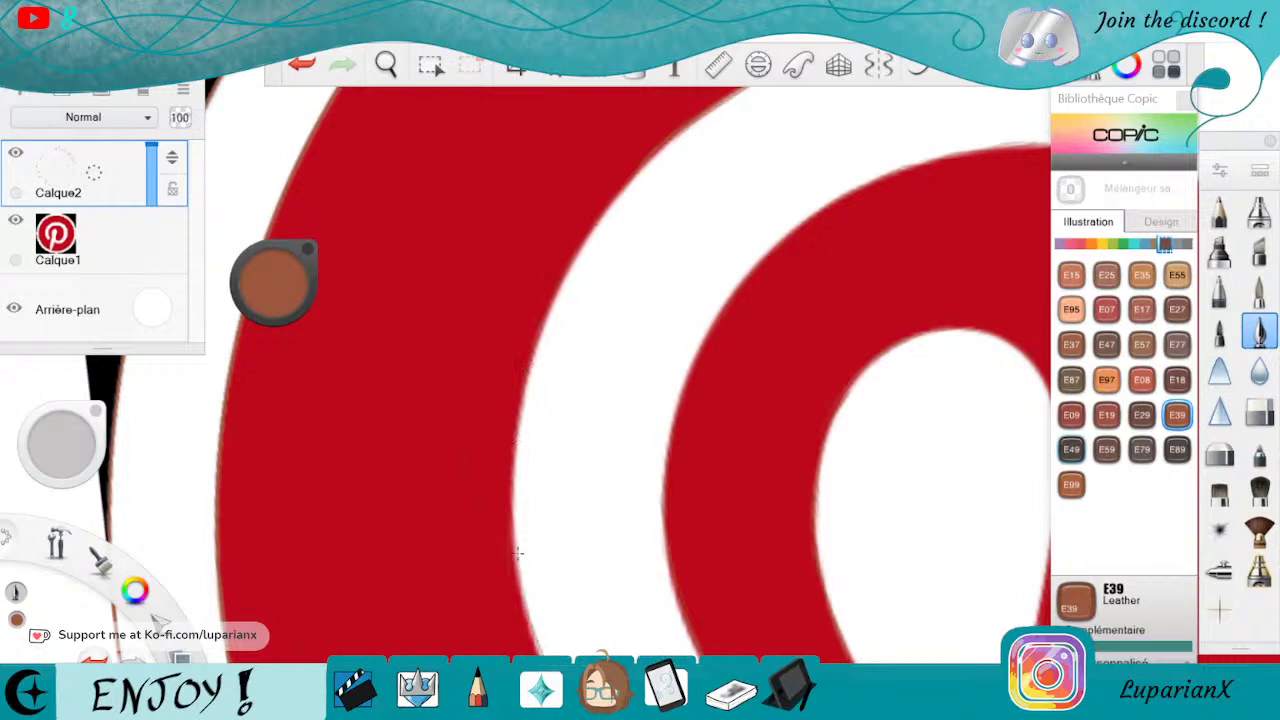
pyautogui.click(1260, 412)
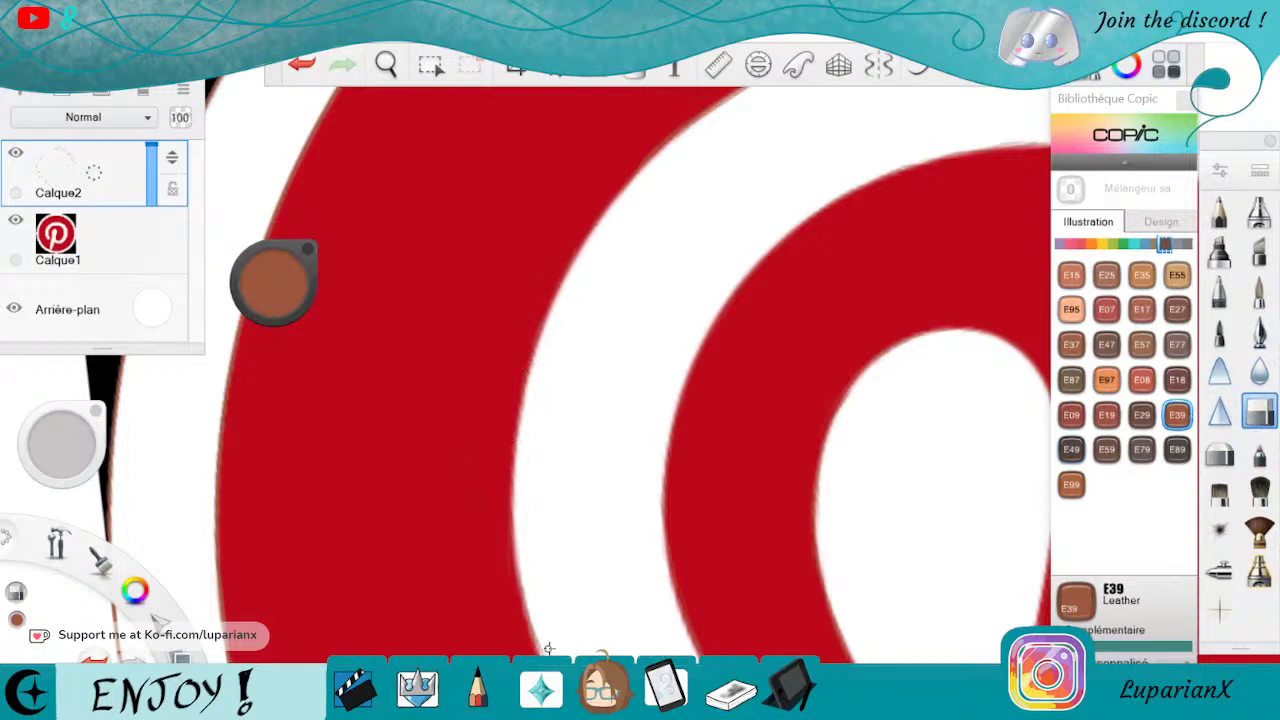
pyautogui.moveTo(544, 654); pyautogui.dragTo(532, 627)
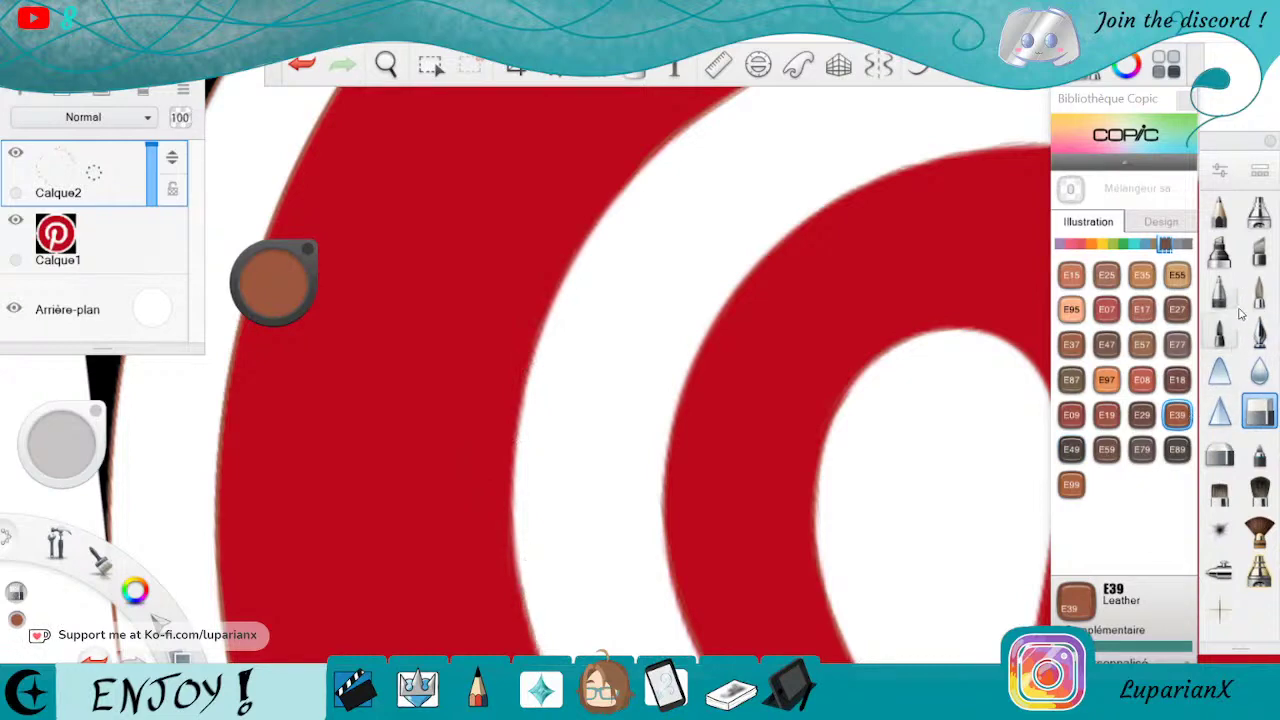
pyautogui.click(1256, 334)
# Outline the lower part of the P's hook, including its cut-off tip and inner edge.
pyautogui.click(386, 65)
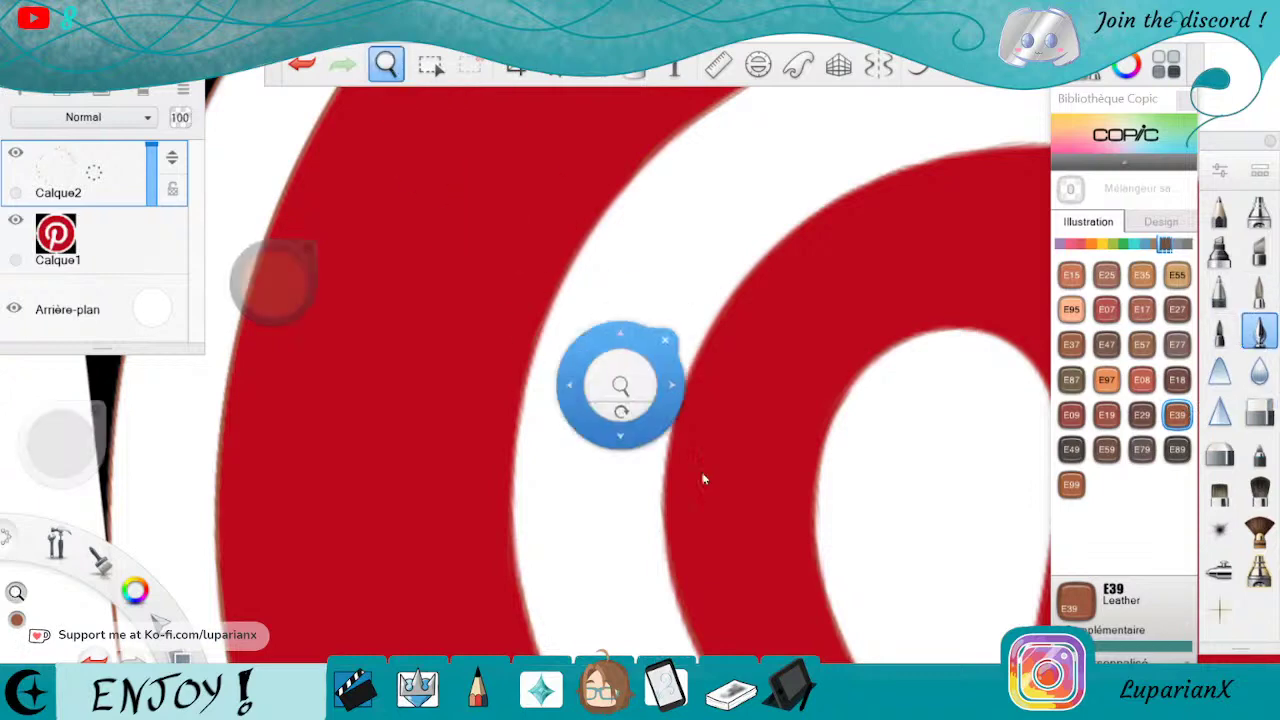
pyautogui.moveTo(866, 692); pyautogui.dragTo(870, 446)
pyautogui.click(914, 400)
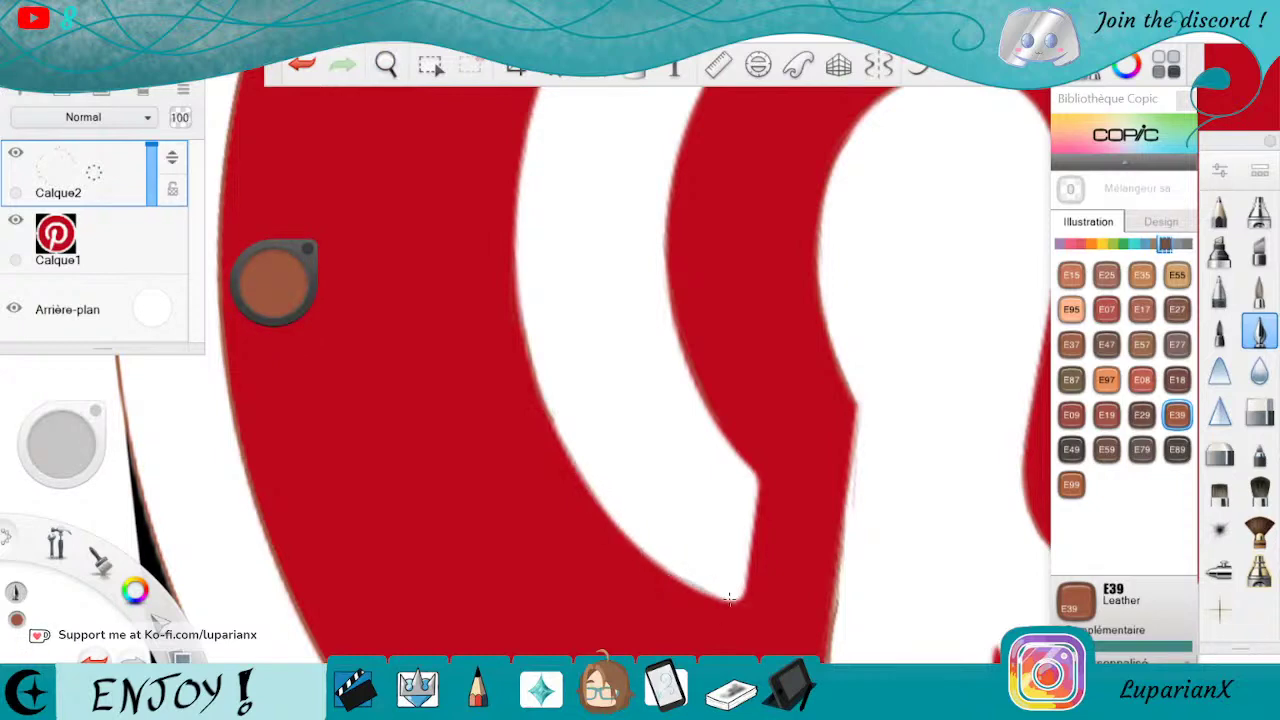
pyautogui.moveTo(745, 570)
pyautogui.mouseDown()
pyautogui.moveTo(743, 584)
pyautogui.moveTo(730, 455)
pyautogui.mouseUp()
pyautogui.moveTo(668, 245); pyautogui.dragTo(667, 294)
# Hide the reference layer Calque1 and straighten the canvas to show the whole line sketch.
pyautogui.click(386, 65)
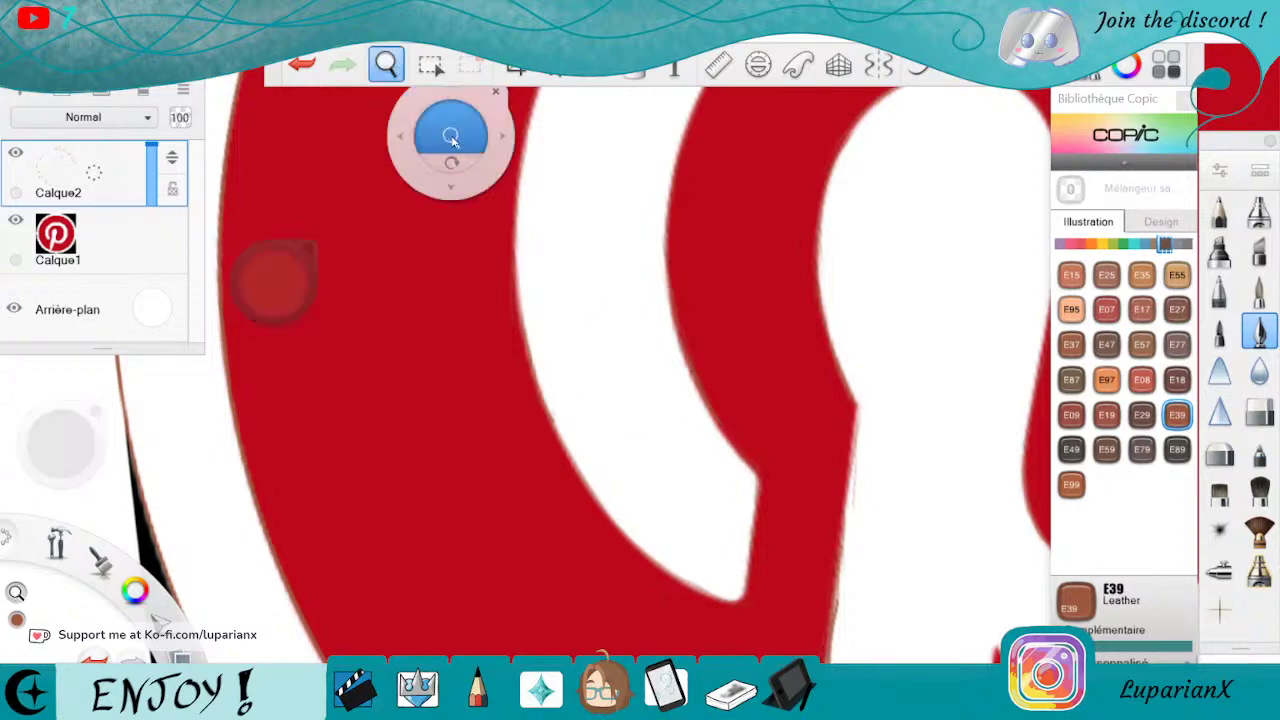
pyautogui.moveTo(449, 137); pyautogui.dragTo(861, 516)
pyautogui.click(860, 488)
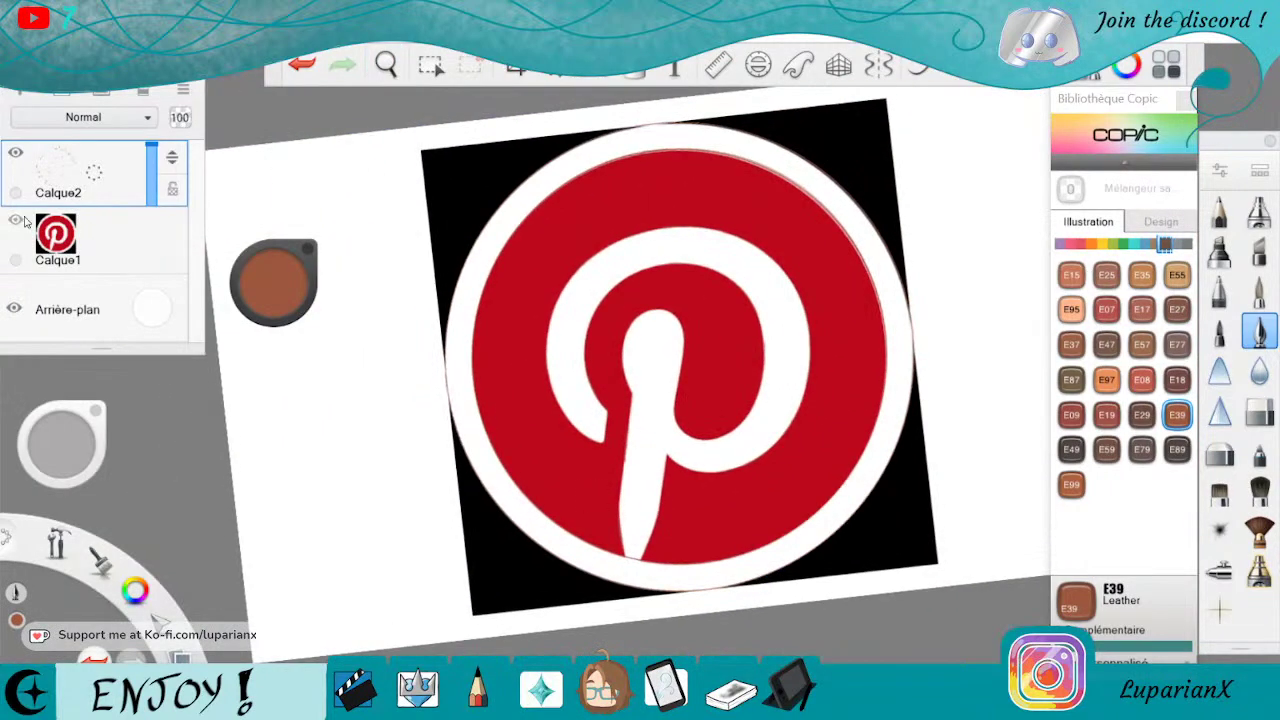
pyautogui.click(18, 221)
pyautogui.click(386, 64)
pyautogui.moveTo(643, 357); pyautogui.dragTo(800, 523)
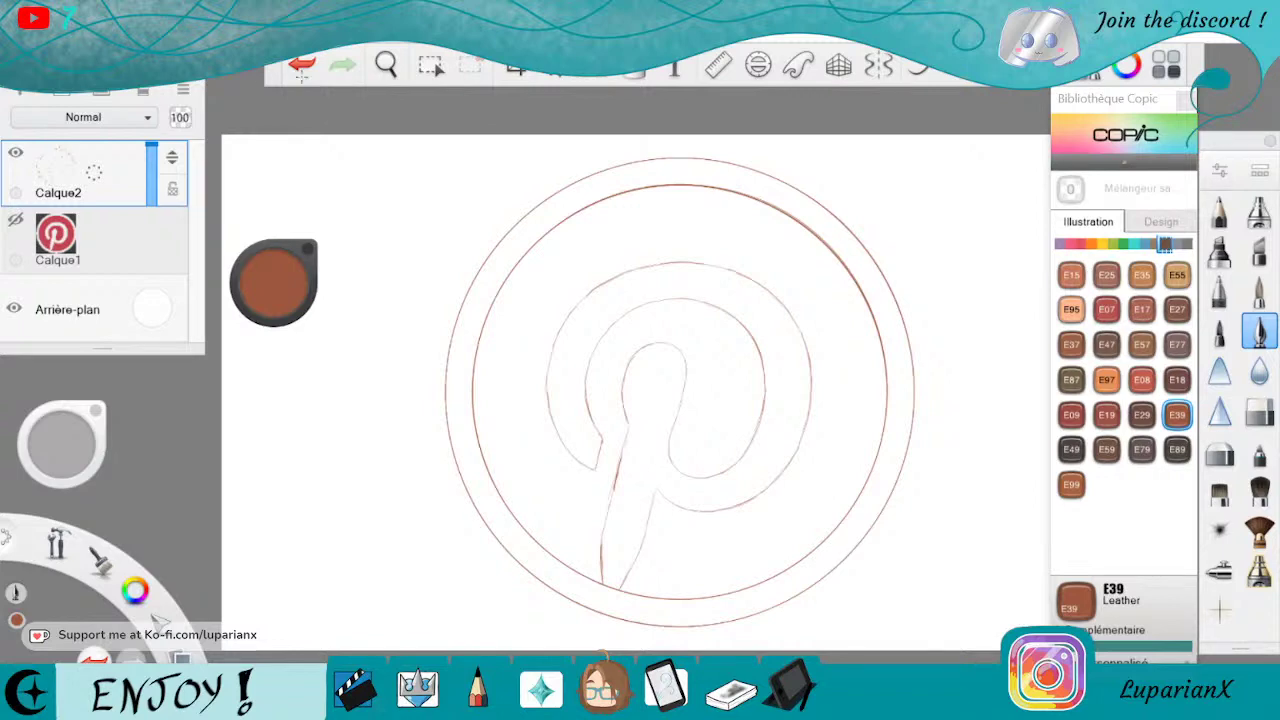
# Add a new layer above Calque2 and set the brush colour to black.
pyautogui.moveTo(100, 171); pyautogui.dragTo(115, 106)
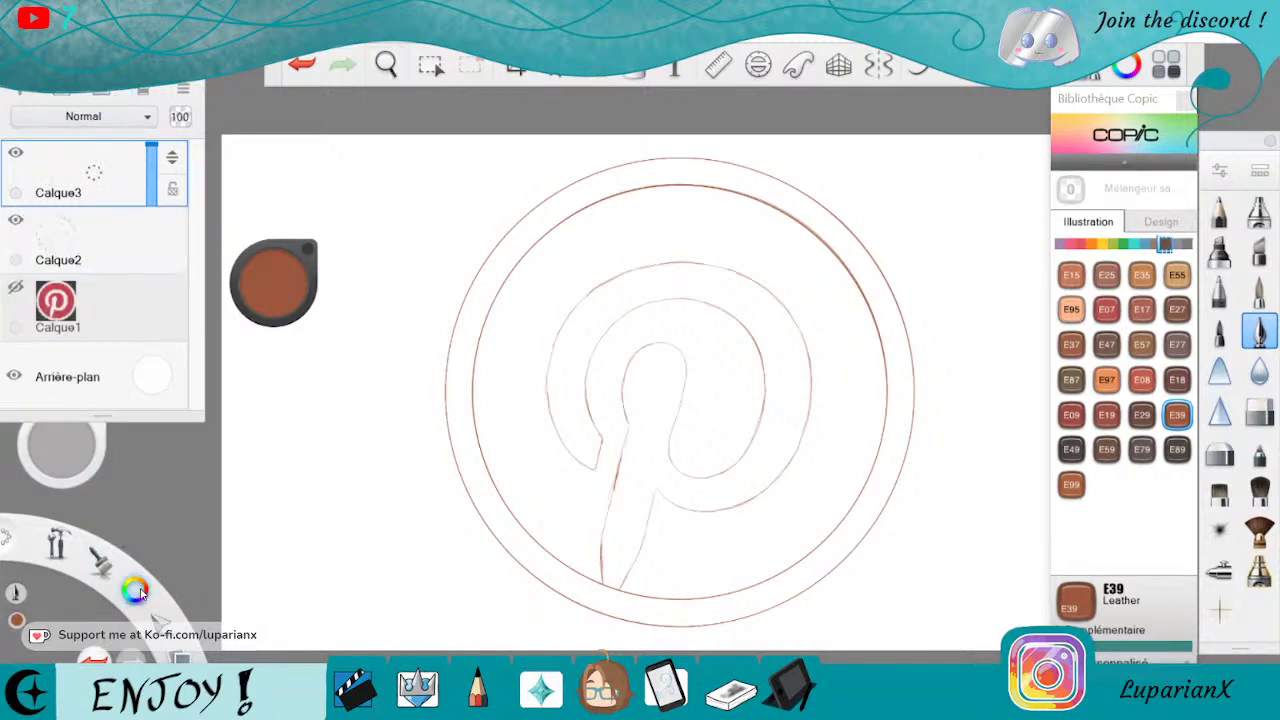
pyautogui.moveTo(140, 593); pyautogui.dragTo(138, 532)
# Place an ellipse guide centred on the logo and enlarge it to match the sketched outer circle.
pyautogui.press('space')
pyautogui.moveTo(787, 533); pyautogui.dragTo(774, 486)
pyautogui.moveTo(863, 448); pyautogui.dragTo(929, 517)
pyautogui.click(912, 485)
pyautogui.click(758, 64)
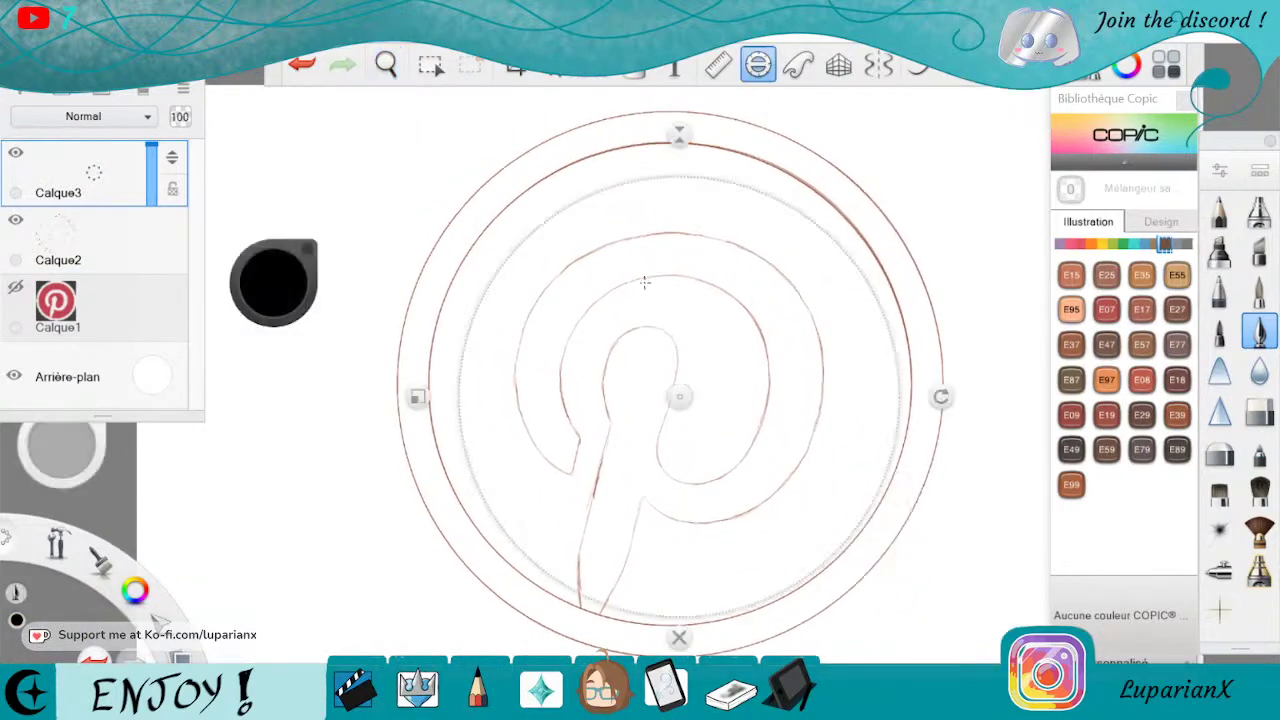
pyautogui.moveTo(680, 400); pyautogui.dragTo(678, 402)
pyautogui.moveTo(671, 385); pyautogui.dragTo(673, 385)
pyautogui.moveTo(411, 387)
pyautogui.mouseDown()
pyautogui.moveTo(360, 387)
pyautogui.moveTo(413, 386)
pyautogui.mouseUp()
pyautogui.moveTo(672, 384); pyautogui.dragTo(671, 385)
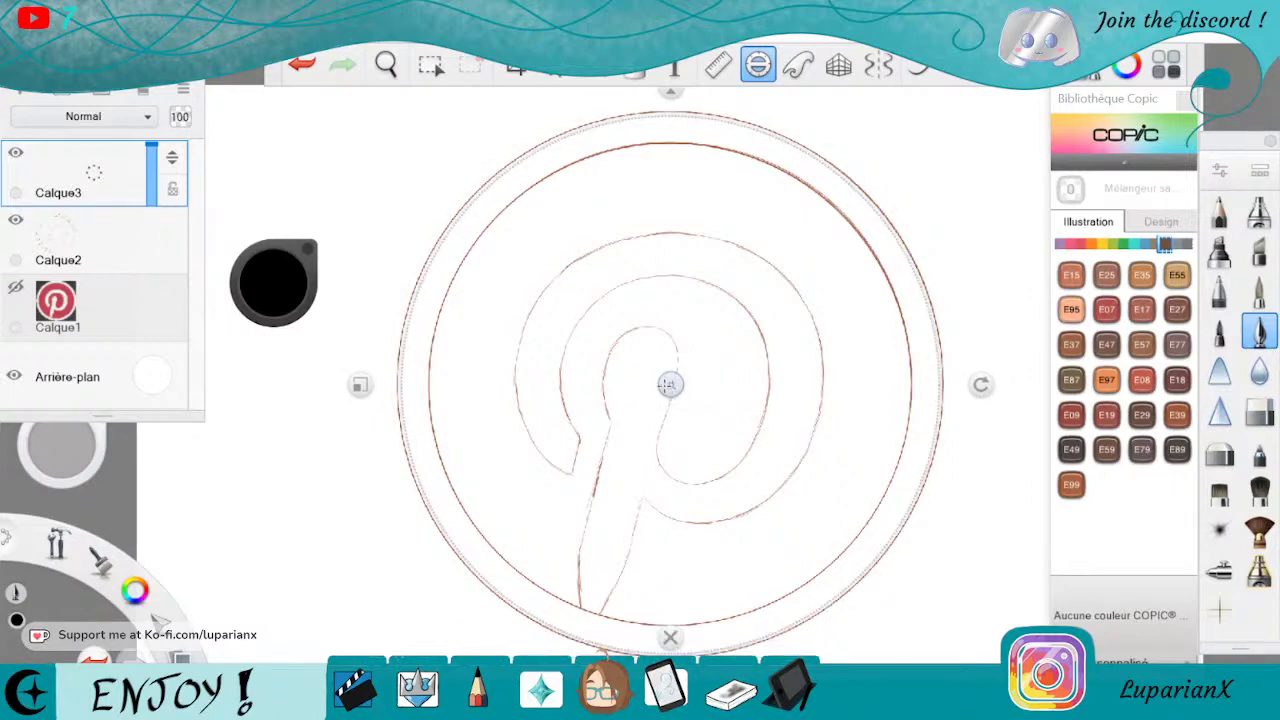
pyautogui.moveTo(368, 379); pyautogui.dragTo(356, 380)
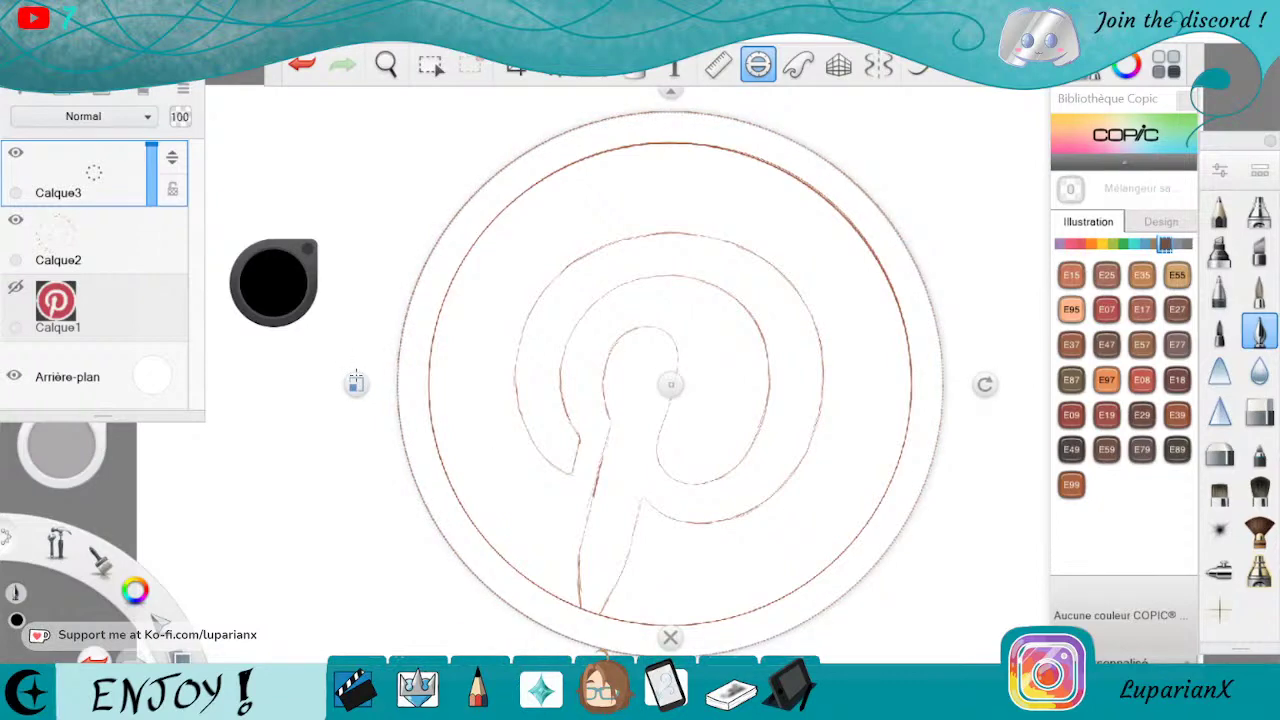
# Ink the outer circle in black along the guide, shrink the guide to ink the inner circle, and close the guide.
pyautogui.moveTo(134, 594); pyautogui.dragTo(129, 532)
pyautogui.moveTo(404, 350)
pyautogui.mouseDown()
pyautogui.moveTo(405, 450)
pyautogui.moveTo(820, 600)
pyautogui.moveTo(835, 170)
pyautogui.moveTo(403, 340)
pyautogui.mouseUp()
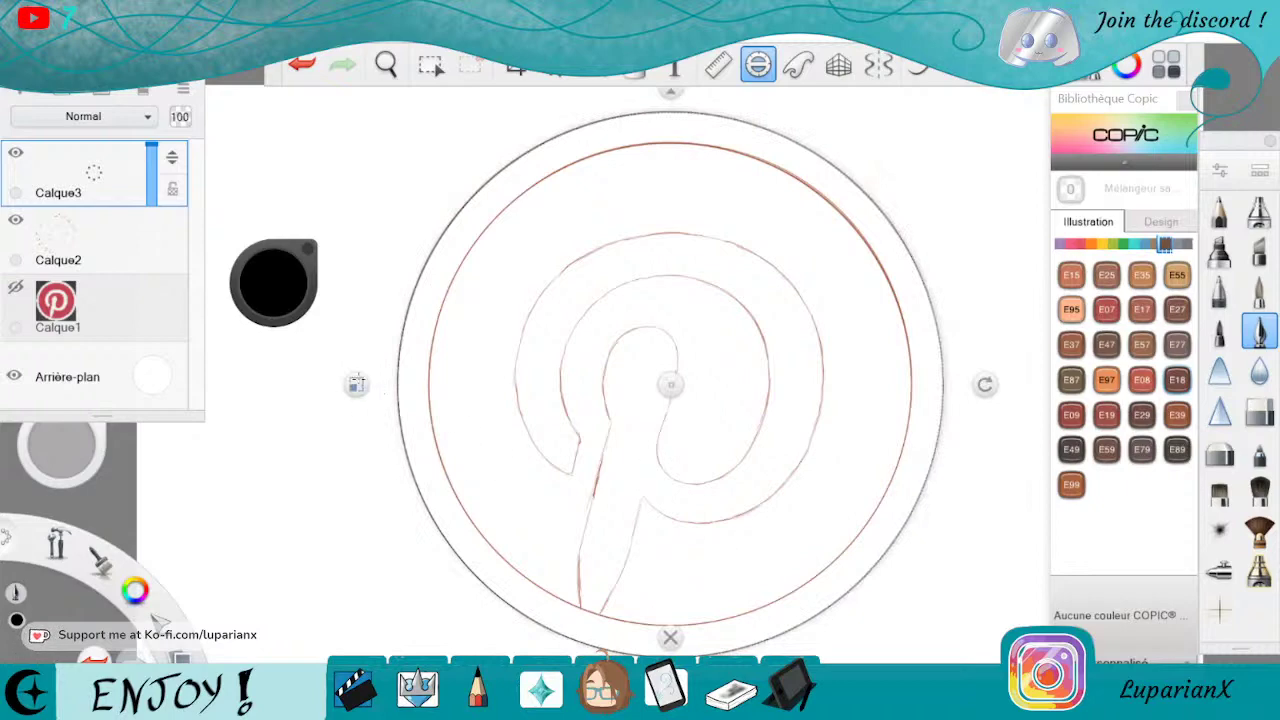
pyautogui.moveTo(350, 390)
pyautogui.mouseDown()
pyautogui.moveTo(399, 390)
pyautogui.moveTo(672, 626)
pyautogui.moveTo(540, 180)
pyautogui.moveTo(911, 370)
pyautogui.moveTo(433, 411)
pyautogui.mouseUp()
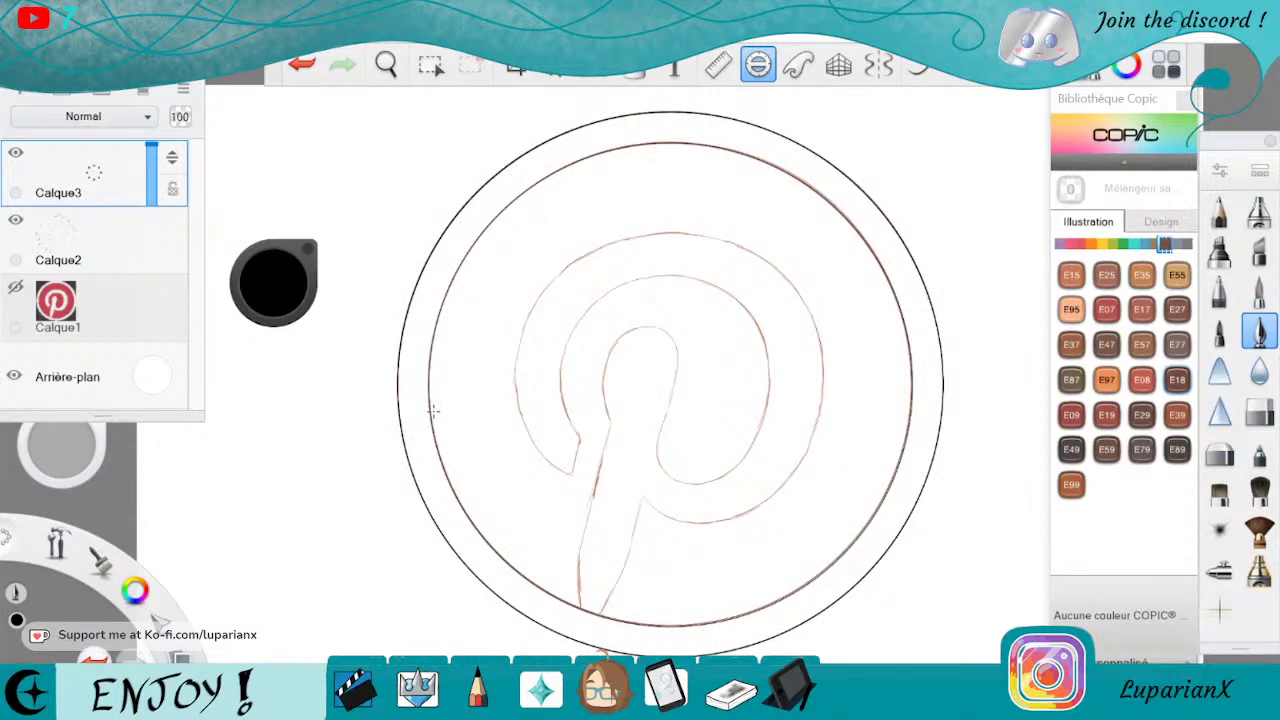
pyautogui.click(670, 637)
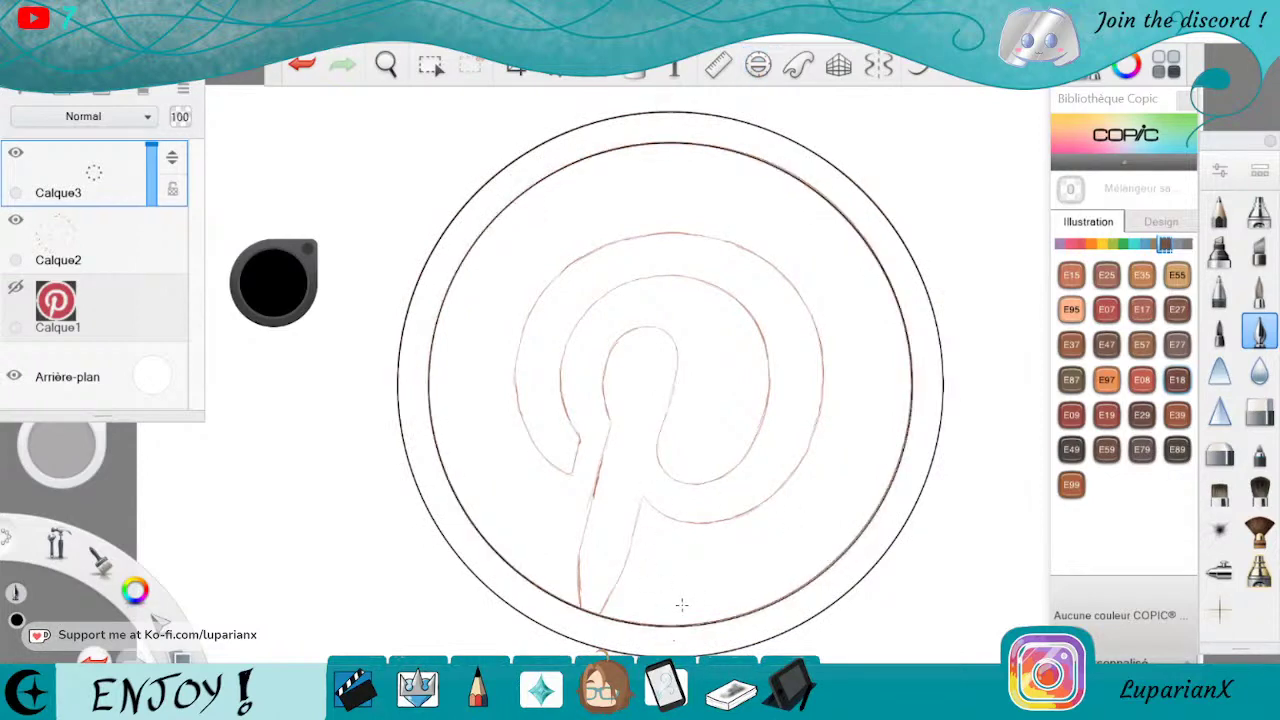
# Add a new layer above Calque3 and ink the right edge of the P's stem in black.
pyautogui.moveTo(112, 194); pyautogui.dragTo(136, 98)
pyautogui.click(386, 65)
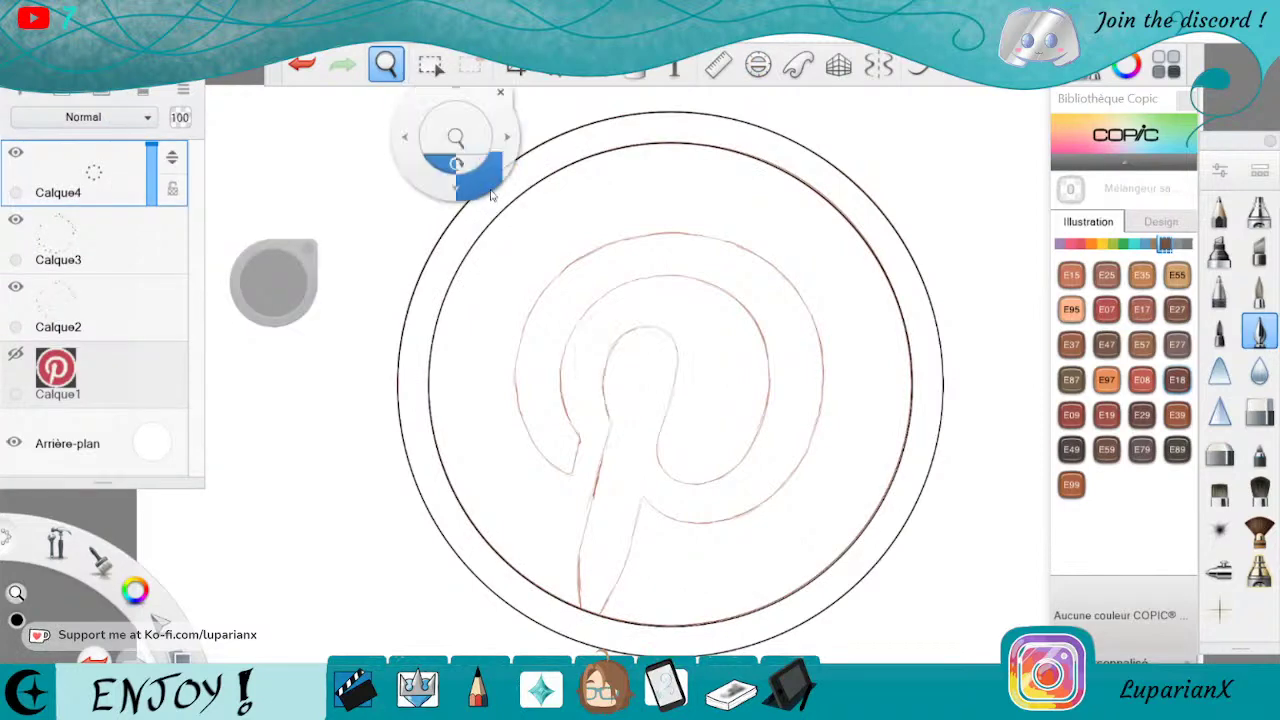
pyautogui.moveTo(730, 505); pyautogui.dragTo(740, 528)
pyautogui.moveTo(695, 570); pyautogui.dragTo(769, 534)
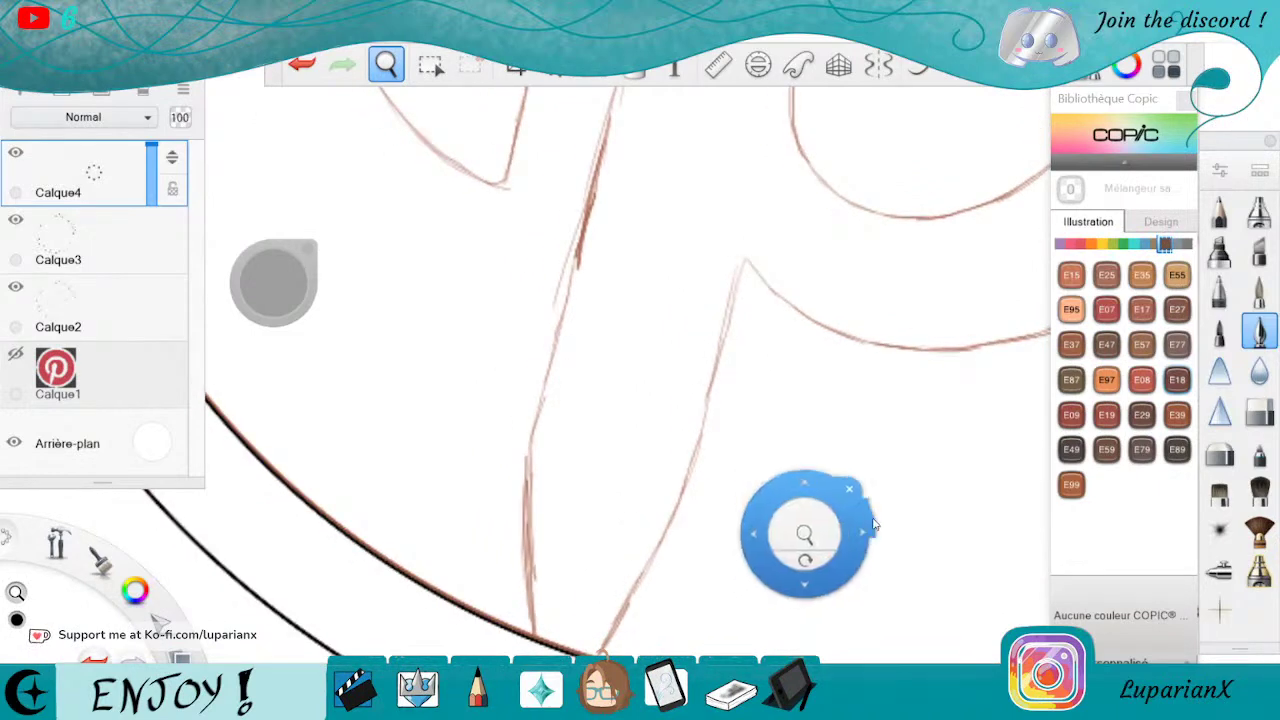
pyautogui.moveTo(862, 500); pyautogui.dragTo(878, 488)
pyautogui.click(881, 477)
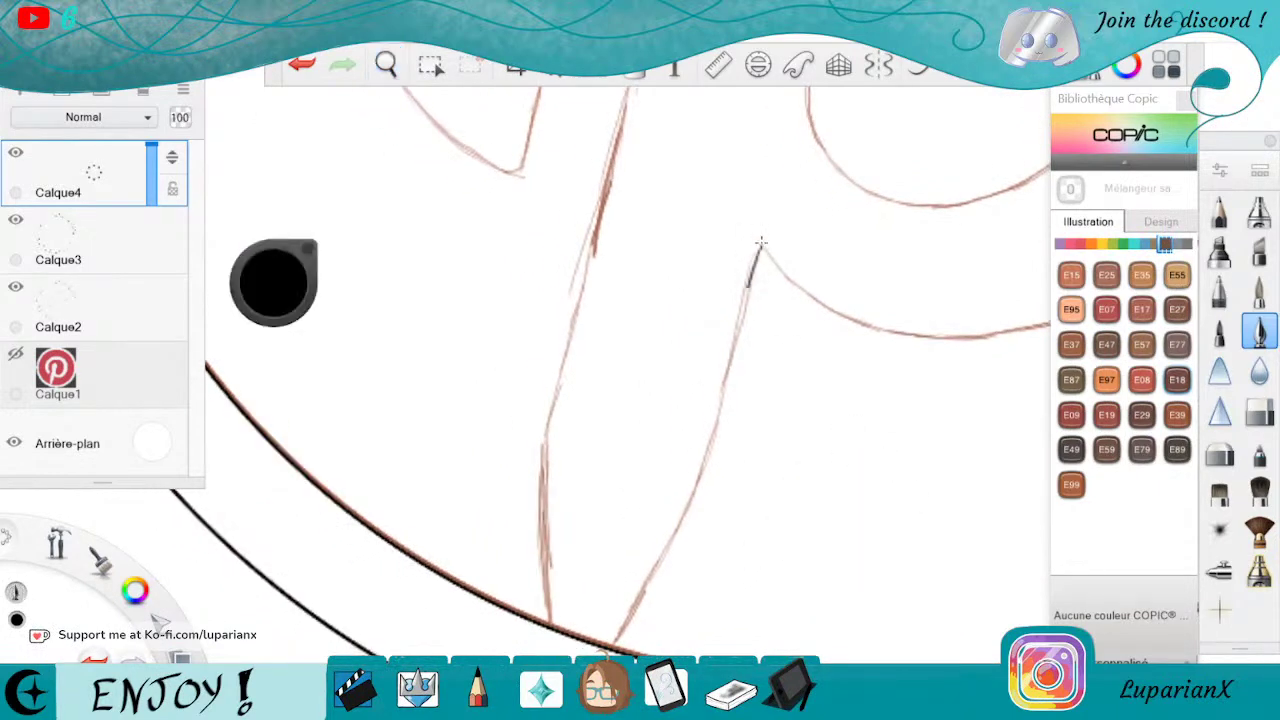
pyautogui.moveTo(712, 440); pyautogui.dragTo(676, 533)
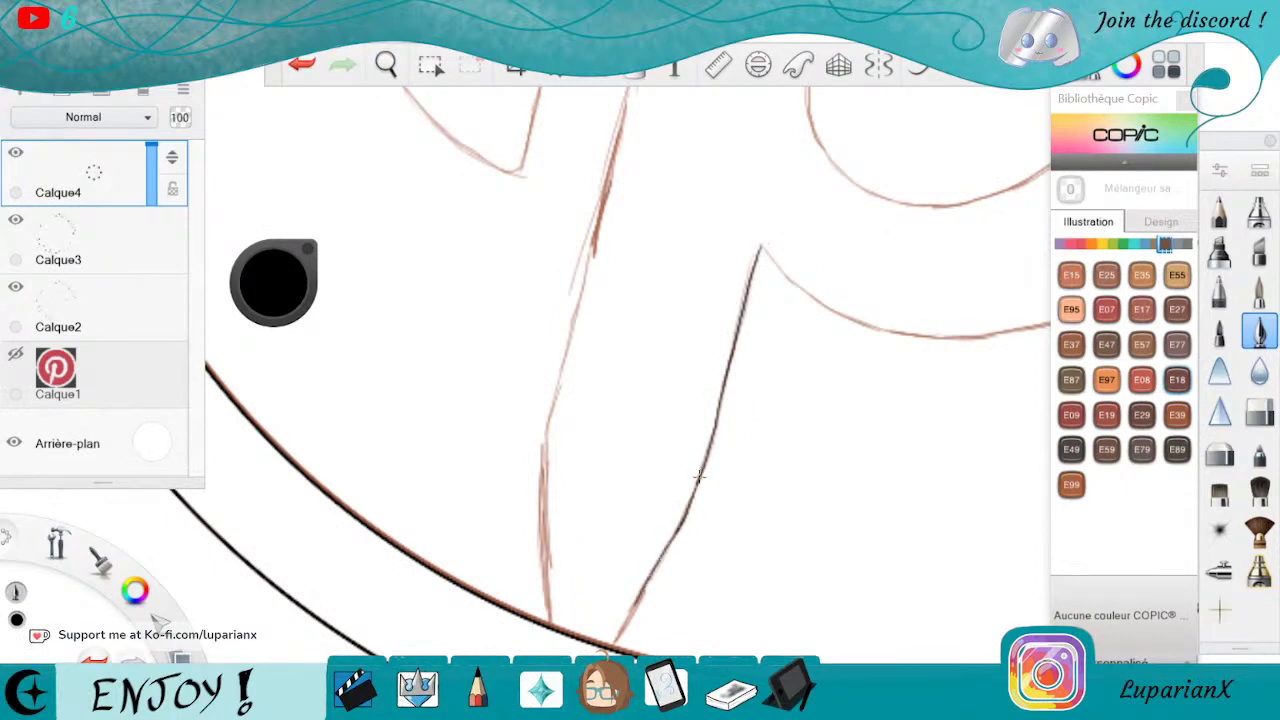
# Ink the lower left edge of the P's stem in black and trim its end at the inner circle.
pyautogui.moveTo(594, 242)
pyautogui.mouseDown()
pyautogui.moveTo(543, 452)
pyautogui.moveTo(547, 624)
pyautogui.mouseUp()
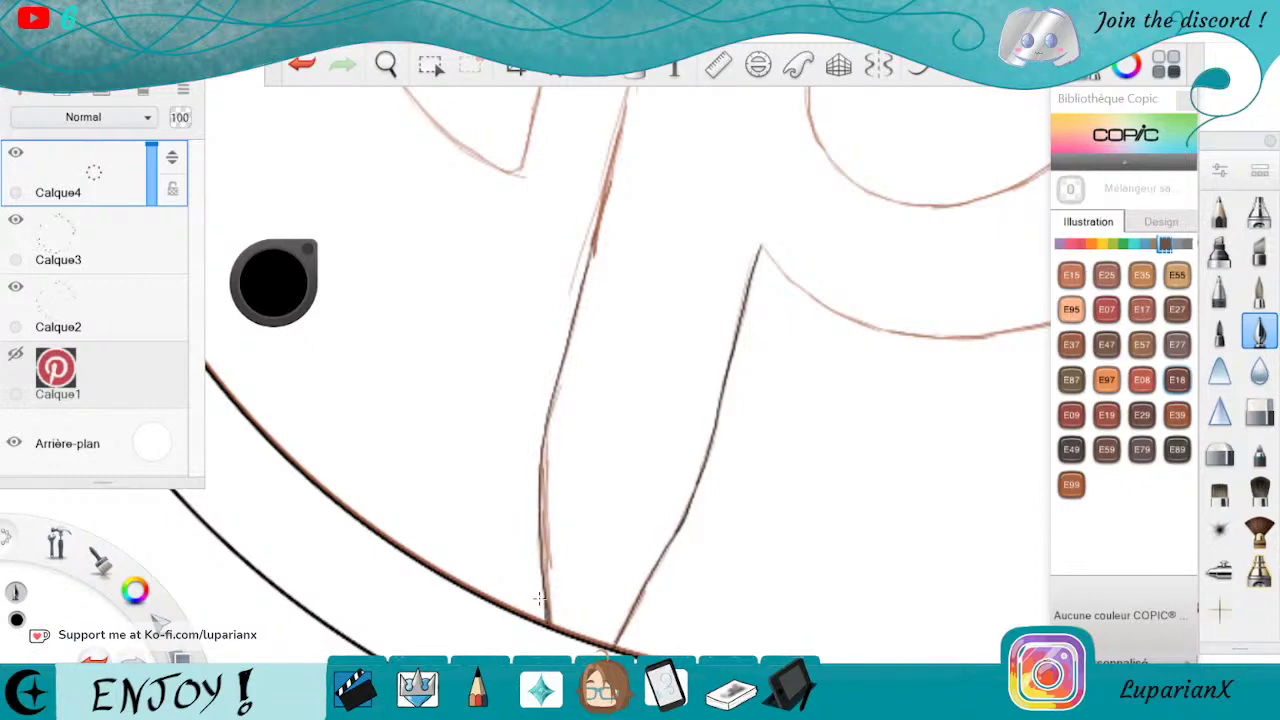
pyautogui.click(1250, 424)
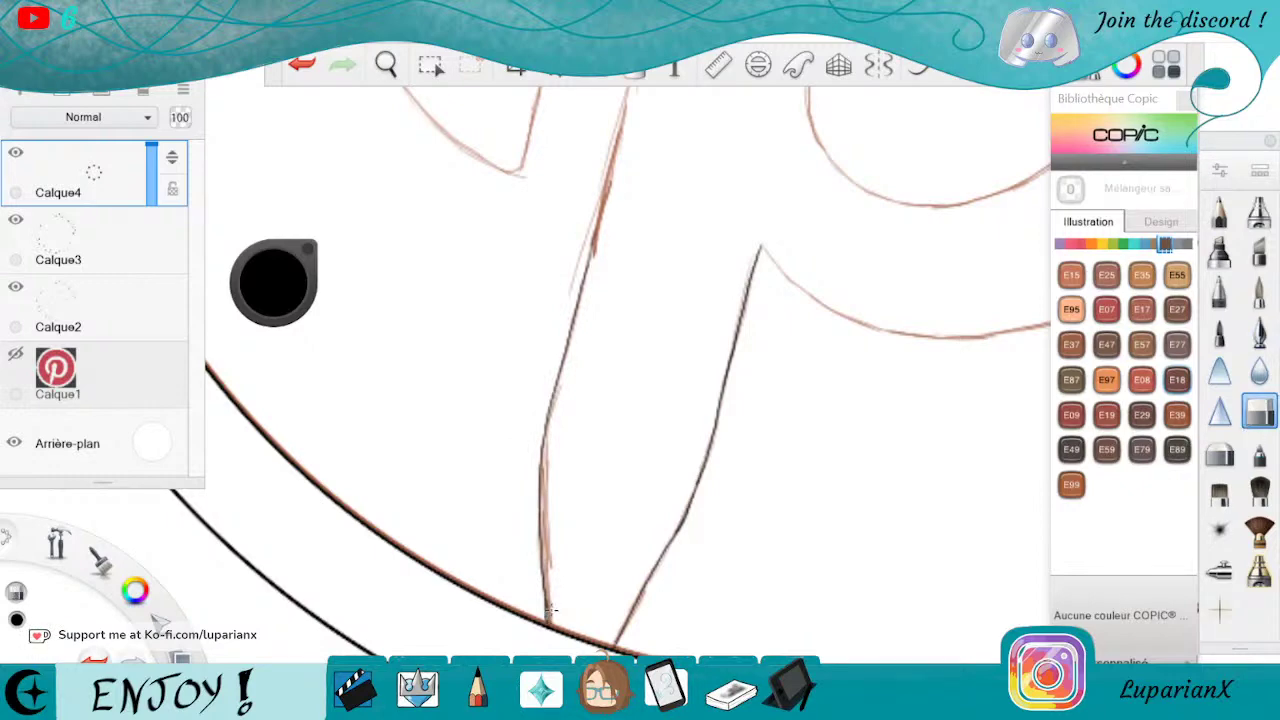
pyautogui.click(1260, 338)
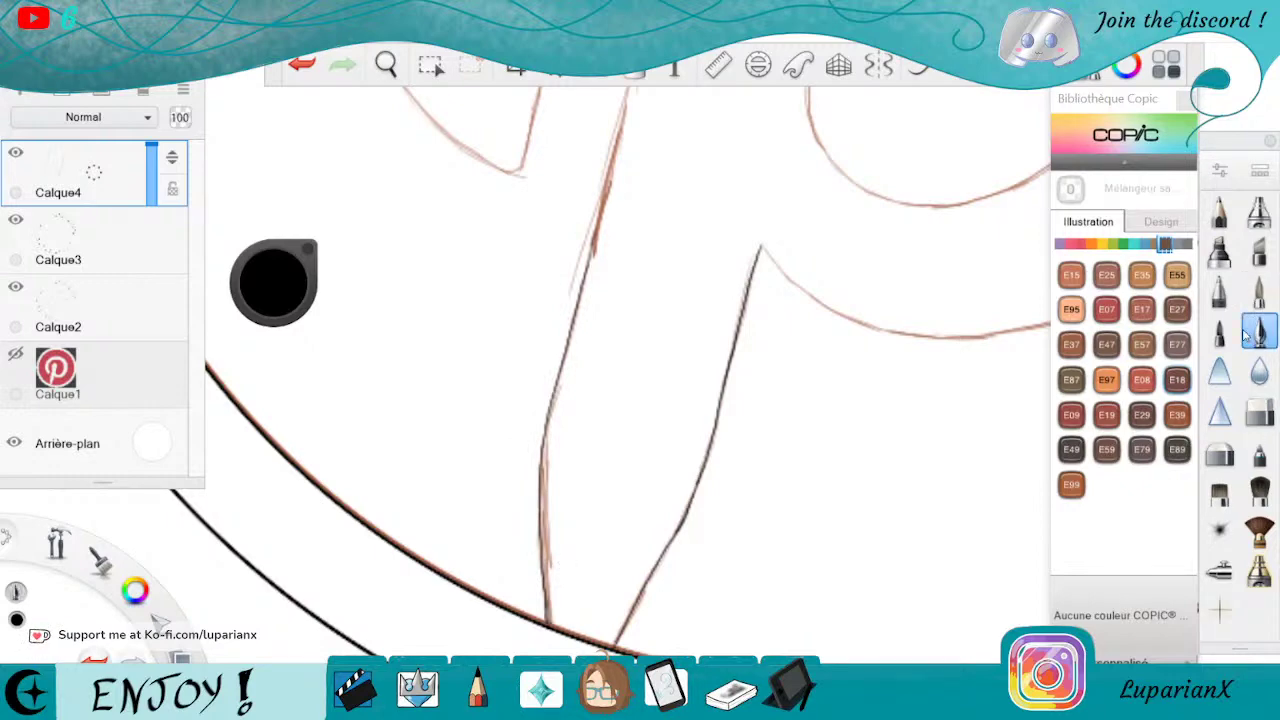
# Ink the upper left edge of the stem and the start of the curve above its corner in black.
pyautogui.click(386, 65)
pyautogui.moveTo(866, 321)
pyautogui.mouseDown()
pyautogui.moveTo(879, 503)
pyautogui.moveTo(917, 532)
pyautogui.moveTo(918, 552)
pyautogui.mouseUp()
pyautogui.click(911, 565)
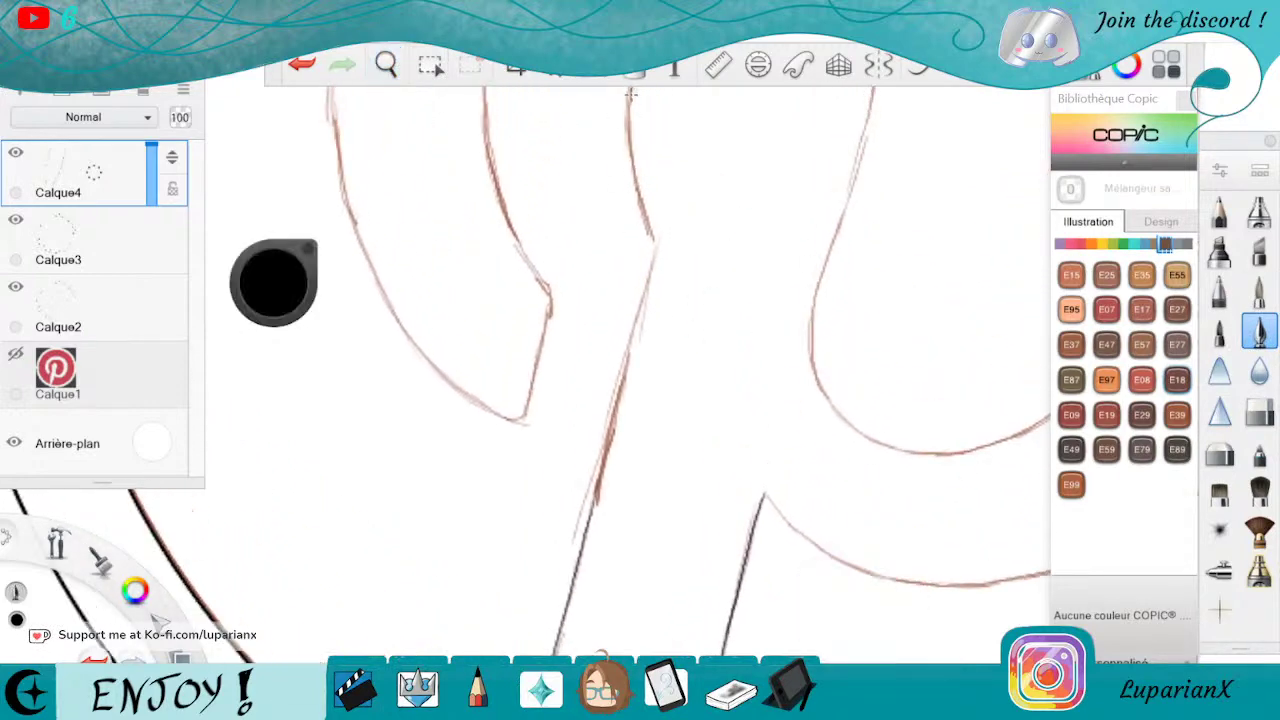
pyautogui.moveTo(630, 96); pyautogui.dragTo(650, 234)
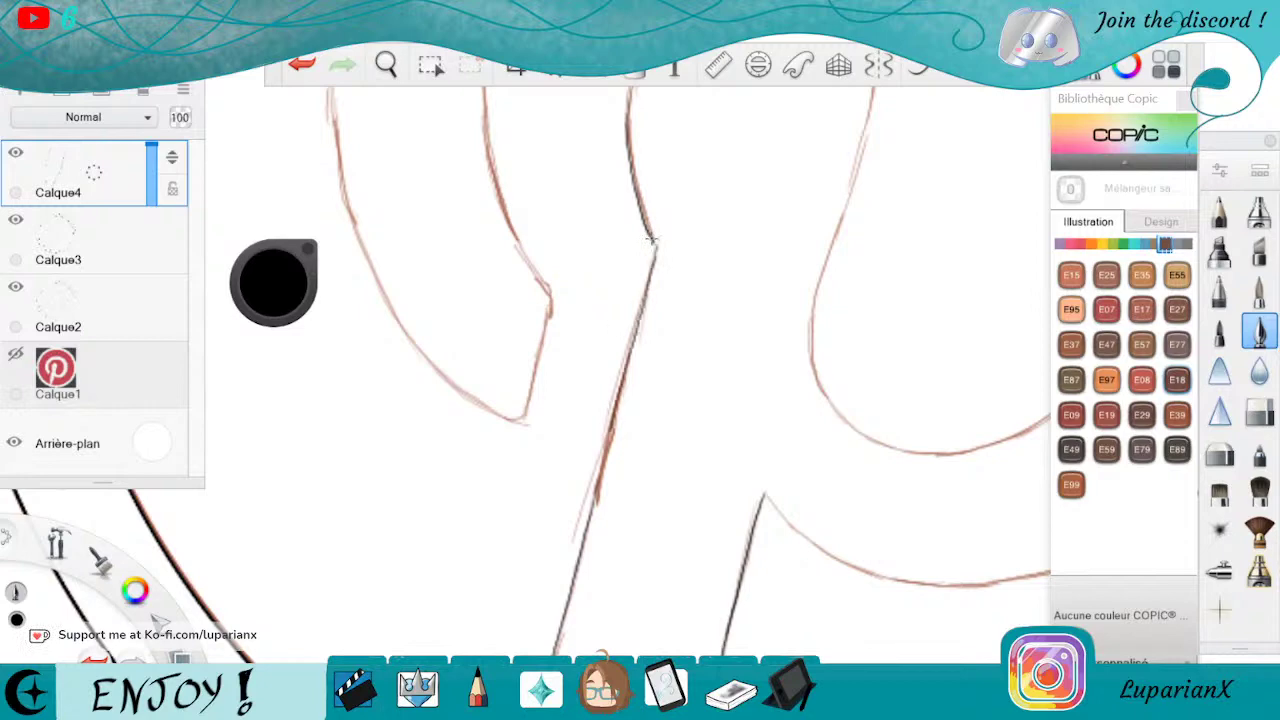
# Rotate the canvas and ink the left side of the loop above the stem in black.
pyautogui.click(387, 66)
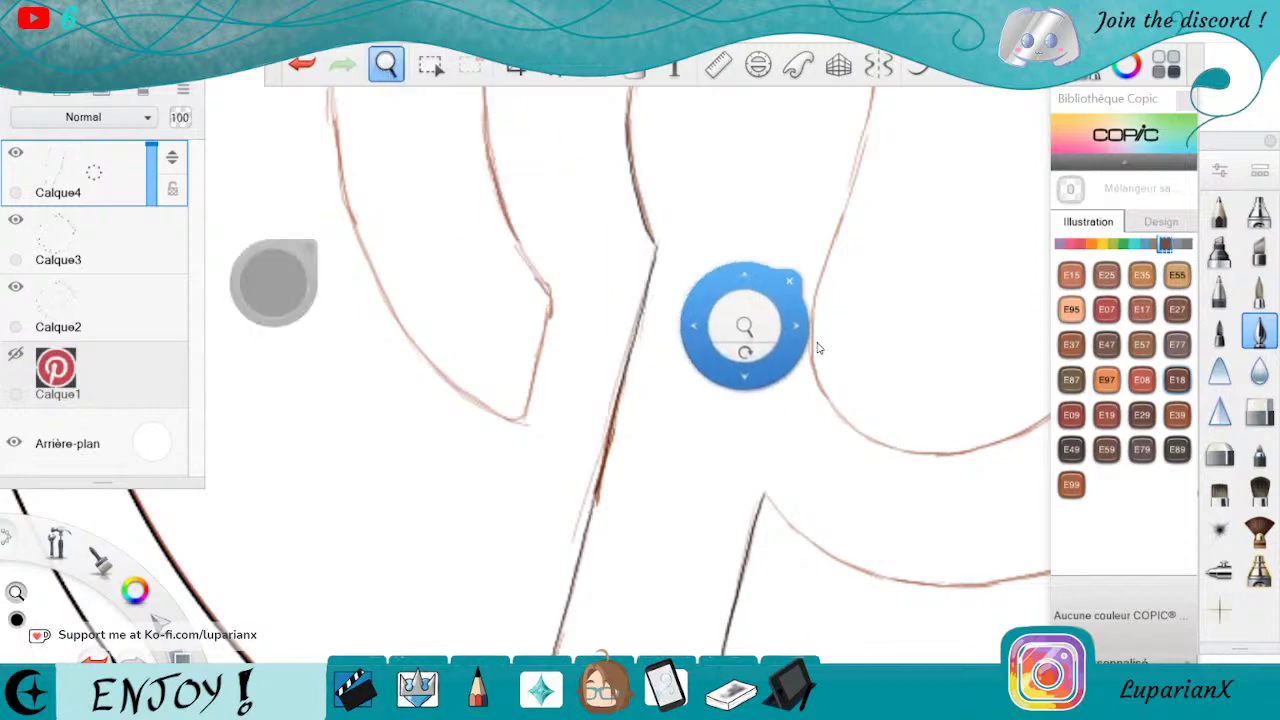
pyautogui.moveTo(895, 345); pyautogui.dragTo(884, 547)
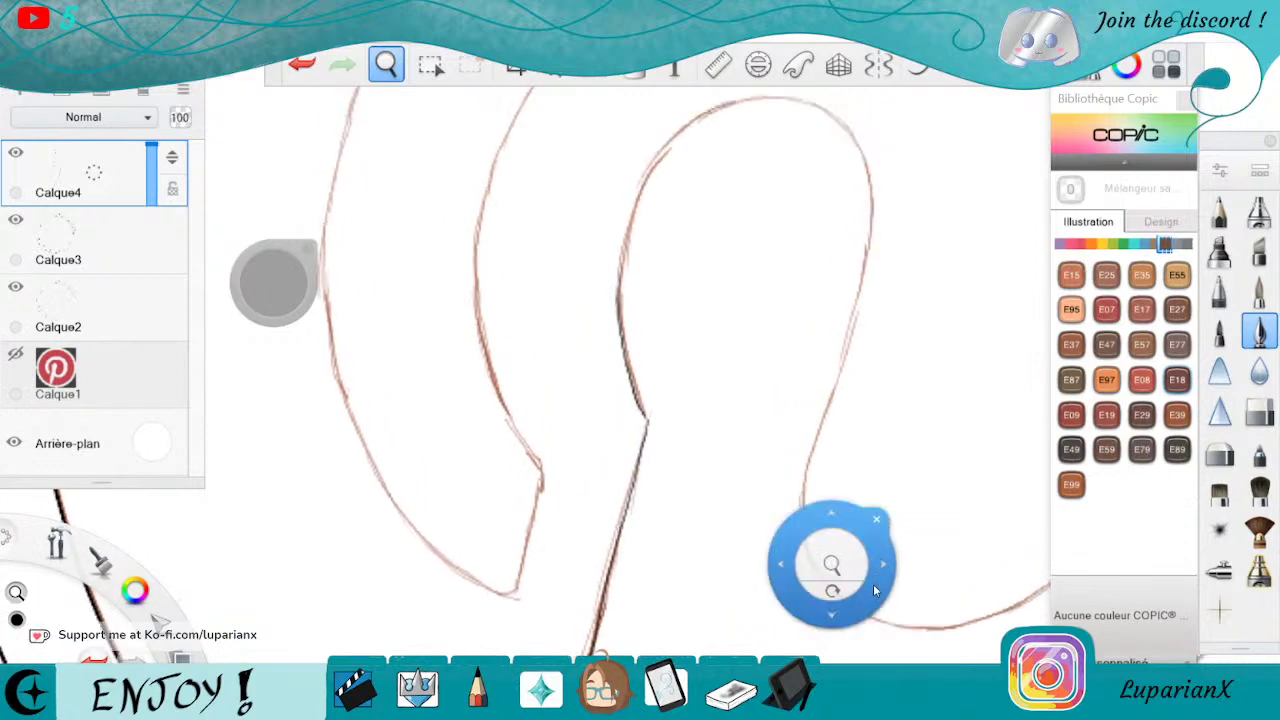
pyautogui.moveTo(860, 590); pyautogui.dragTo(681, 437)
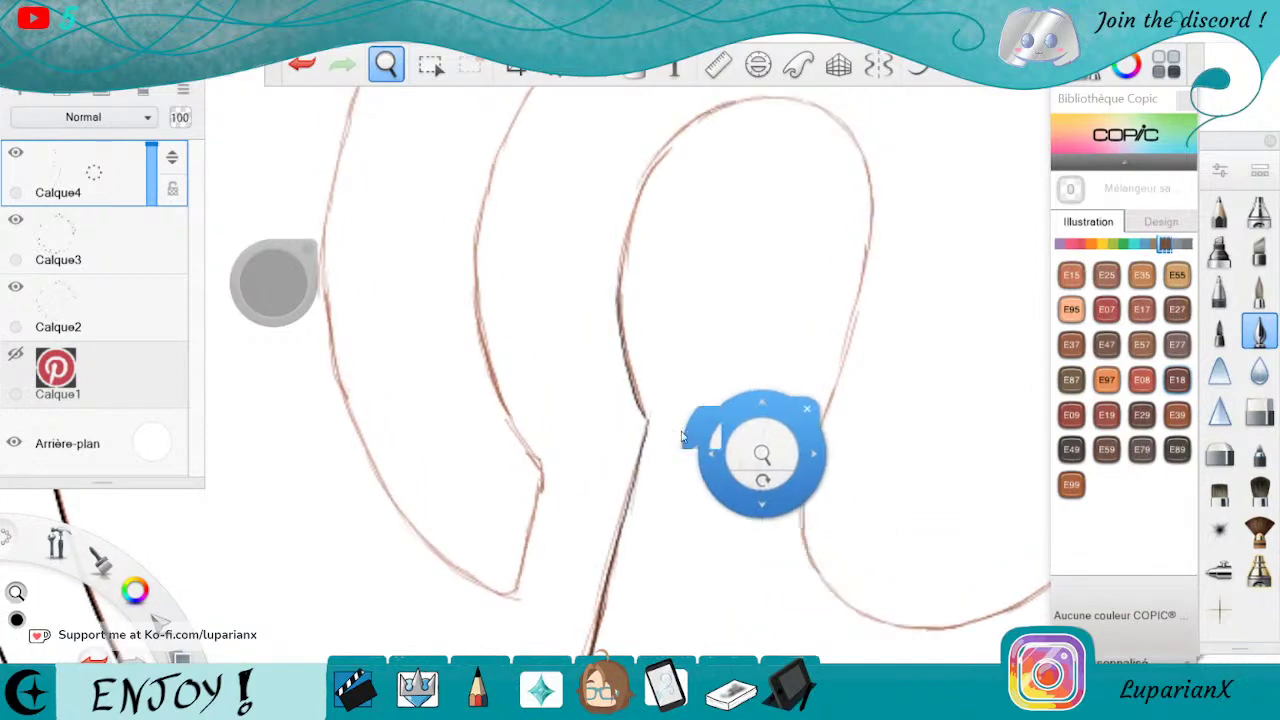
pyautogui.moveTo(597, 440); pyautogui.dragTo(681, 604)
pyautogui.moveTo(749, 556)
pyautogui.mouseDown()
pyautogui.moveTo(825, 485)
pyautogui.moveTo(893, 500)
pyautogui.mouseUp()
pyautogui.click(930, 436)
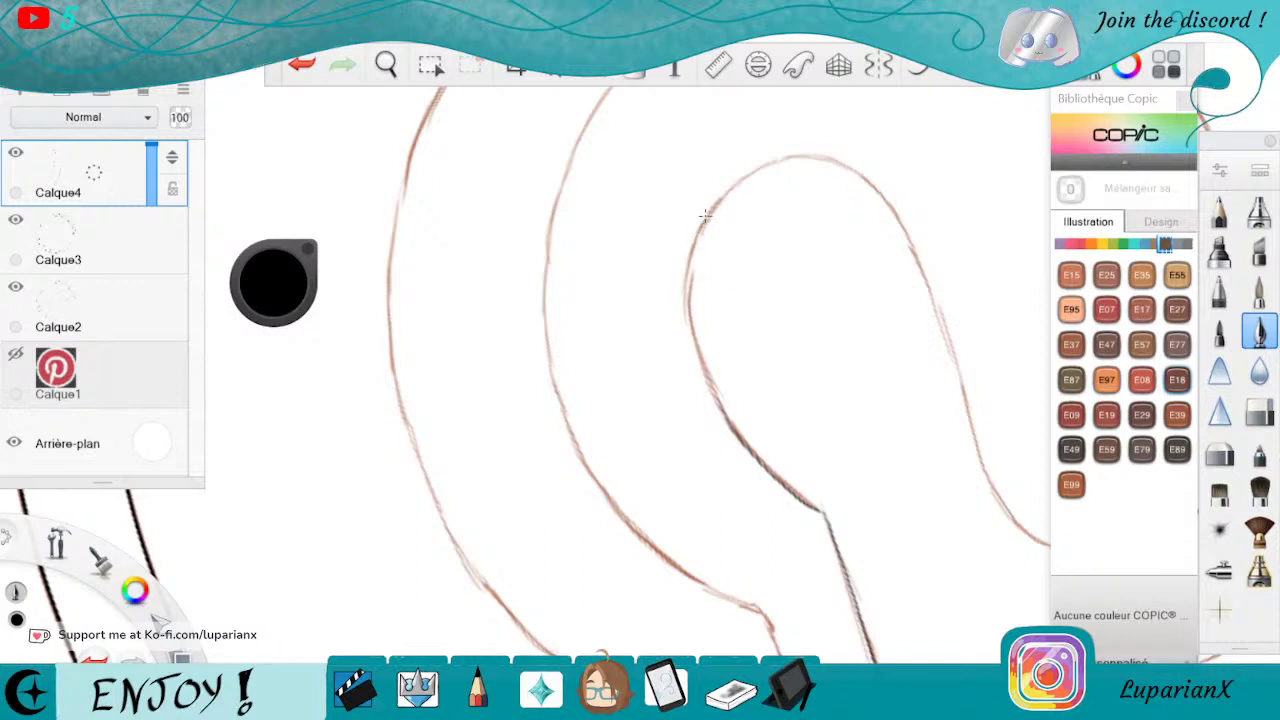
pyautogui.moveTo(701, 218)
pyautogui.mouseDown()
pyautogui.moveTo(687, 310)
pyautogui.moveTo(710, 392)
pyautogui.mouseUp()
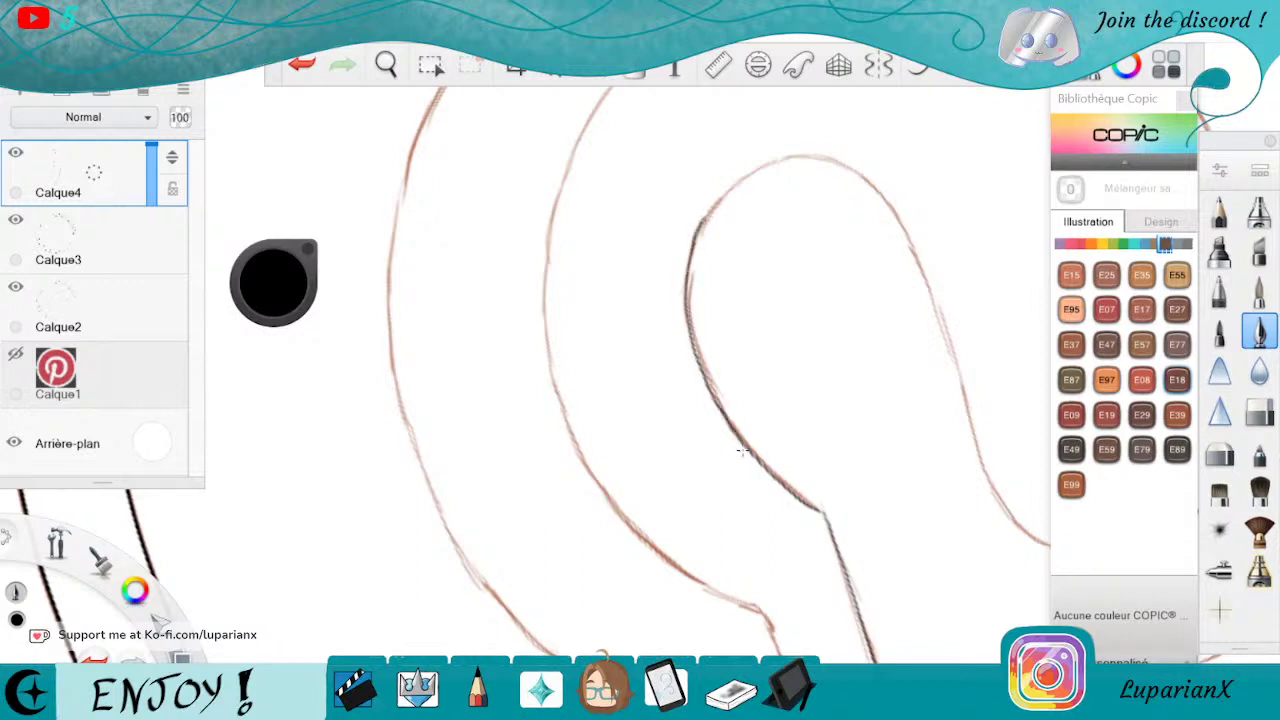
# Ink the inner edge of the P's left tail in black with stroke smoothing at level 5.
pyautogui.moveTo(546, 272)
pyautogui.mouseDown()
pyautogui.moveTo(555, 384)
pyautogui.moveTo(589, 477)
pyautogui.moveTo(666, 562)
pyautogui.moveTo(764, 625)
pyautogui.mouseUp()
pyautogui.click(304, 66)
pyautogui.click(758, 65)
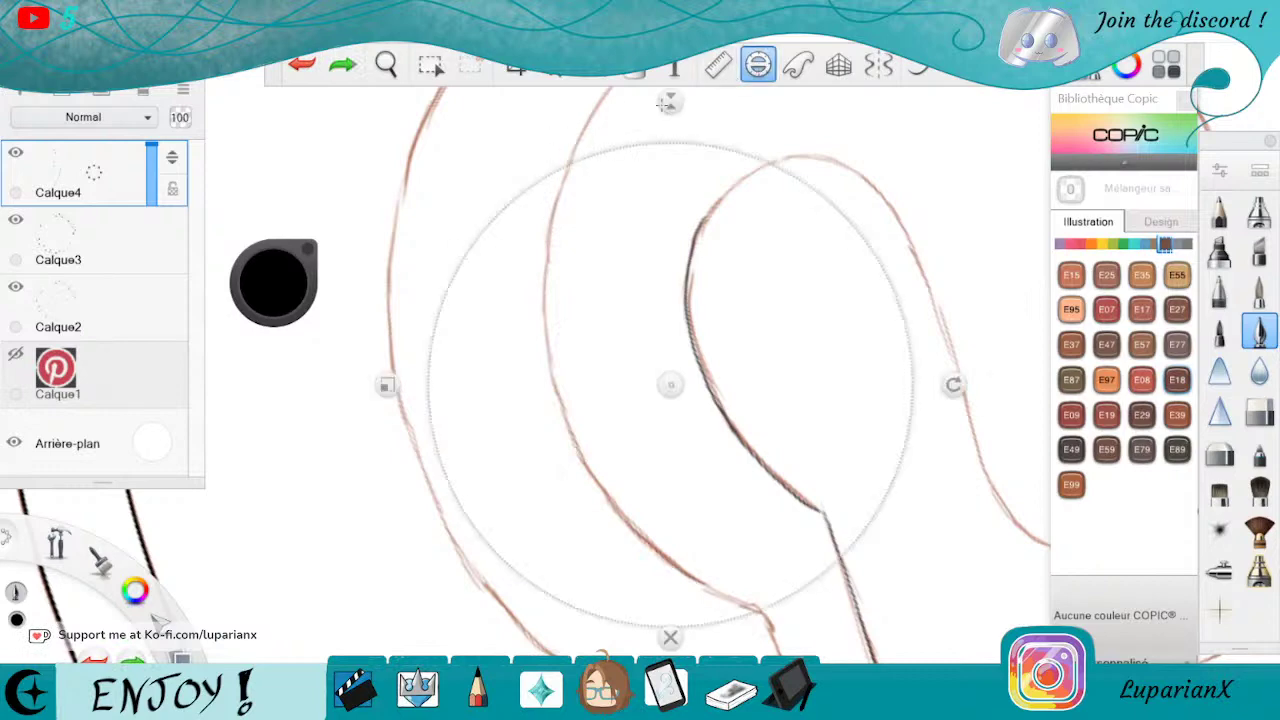
pyautogui.click(758, 65)
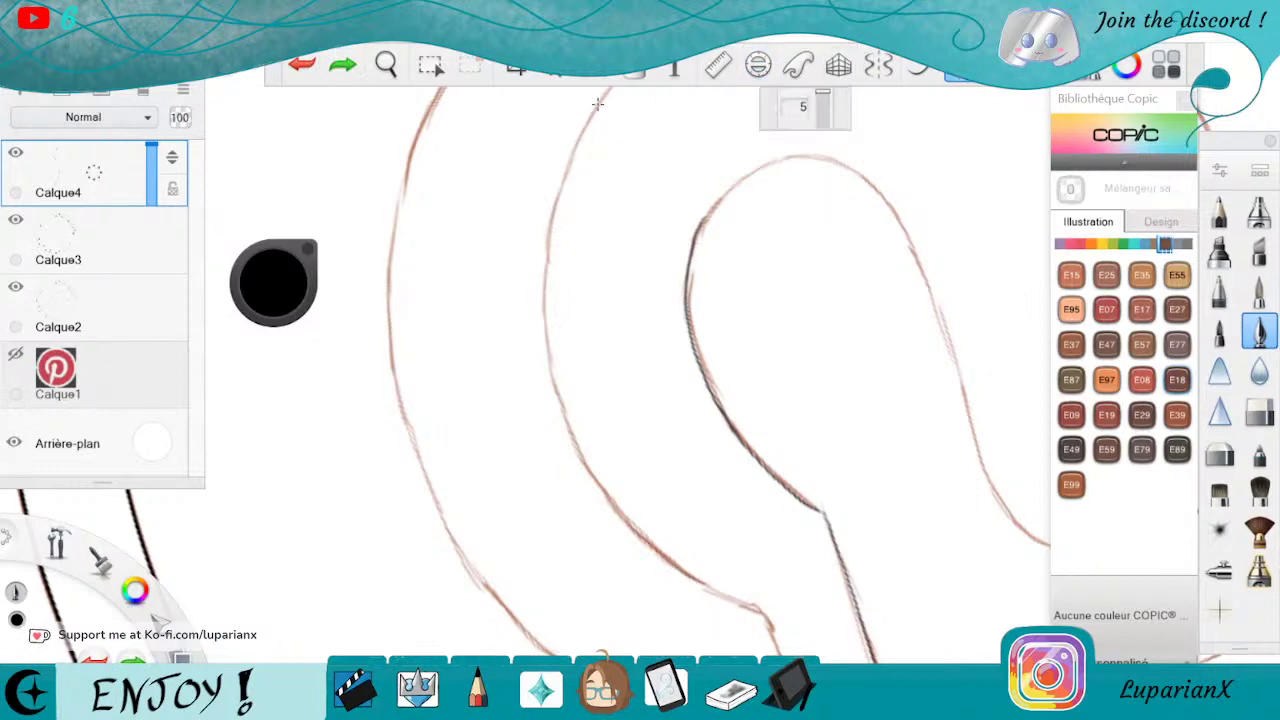
pyautogui.moveTo(600, 102)
pyautogui.mouseDown()
pyautogui.moveTo(548, 220)
pyautogui.moveTo(541, 316)
pyautogui.moveTo(558, 390)
pyautogui.moveTo(586, 466)
pyautogui.moveTo(630, 526)
pyautogui.moveTo(760, 620)
pyautogui.mouseUp()
# Rotate the canvas and ink the top of the loop above the stem and the S-curve down its right side.
pyautogui.click(386, 64)
pyautogui.moveTo(883, 660); pyautogui.dragTo(838, 514)
pyautogui.moveTo(929, 530); pyautogui.dragTo(600, 160)
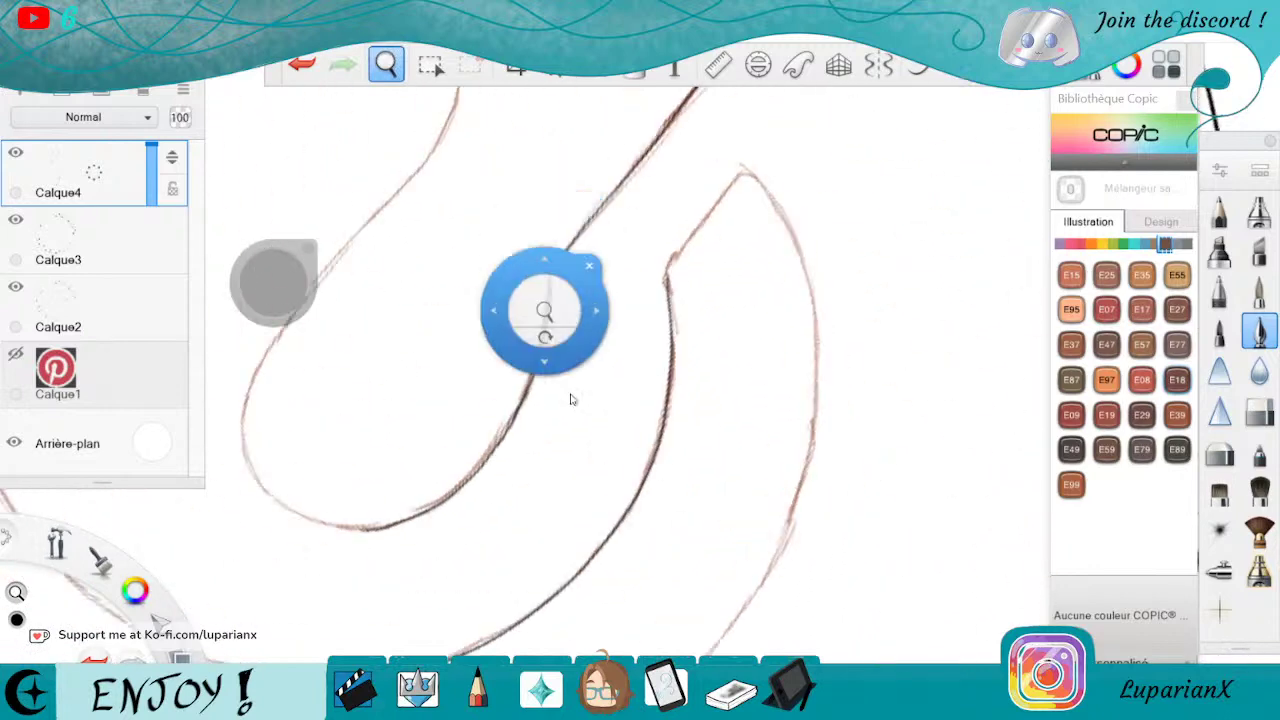
pyautogui.moveTo(586, 403); pyautogui.dragTo(948, 529)
pyautogui.click(959, 432)
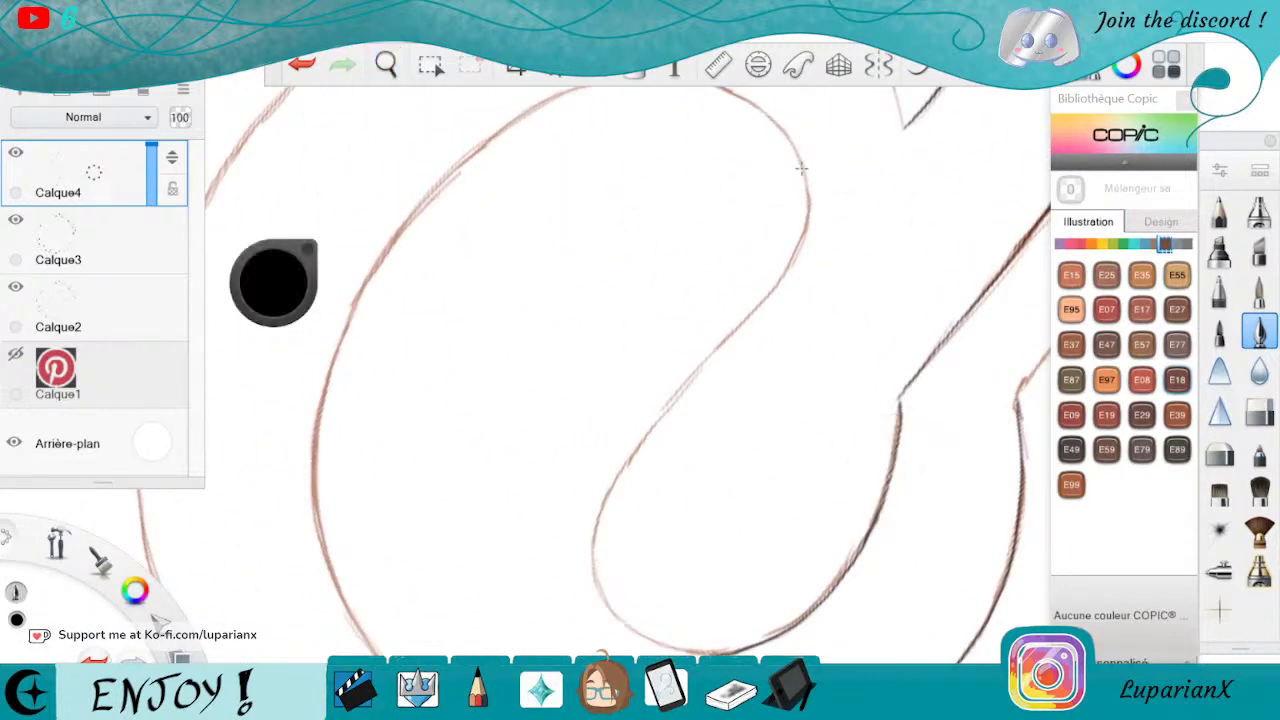
pyautogui.moveTo(800, 152); pyautogui.dragTo(808, 214)
pyautogui.hotkey('ctrl', 'z')
pyautogui.moveTo(797, 258)
pyautogui.mouseDown()
pyautogui.moveTo(600, 510)
pyautogui.moveTo(594, 596)
pyautogui.moveTo(632, 636)
pyautogui.moveTo(680, 650)
pyautogui.mouseUp()
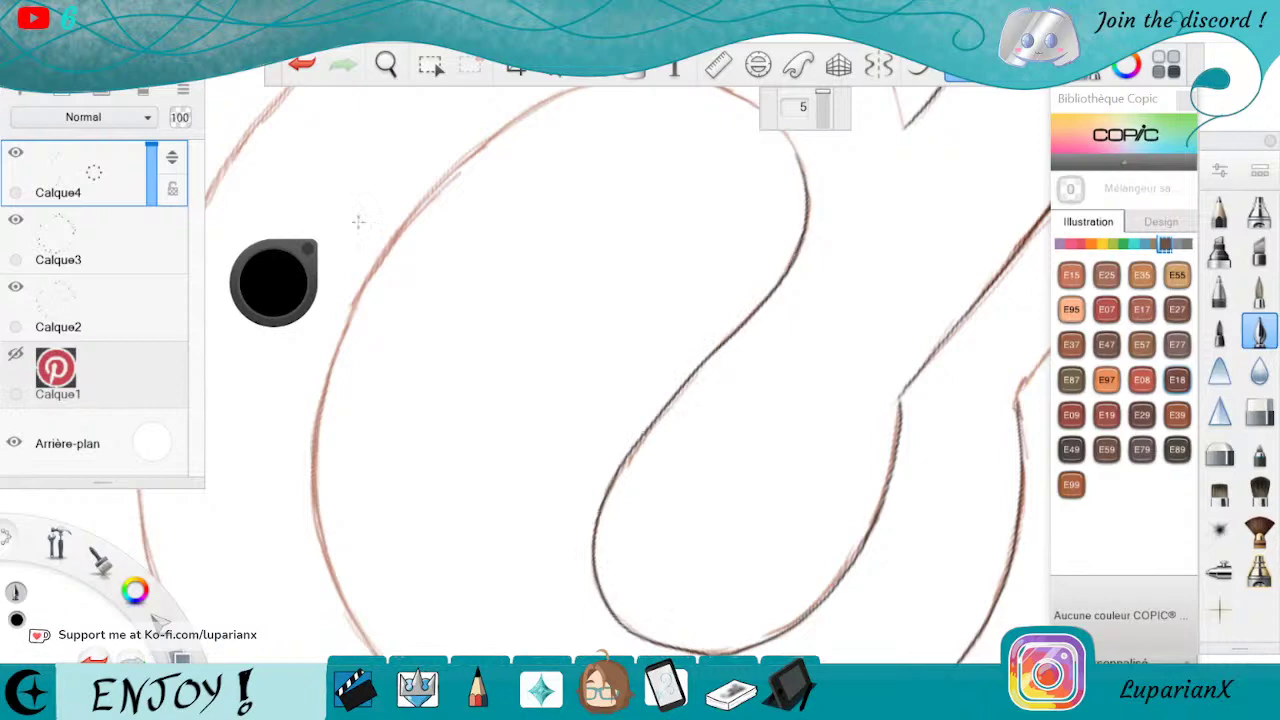
# Erase the uneven section of the black line on the loop above the stem and re-ink it as a smooth curve.
pyautogui.click(386, 64)
pyautogui.moveTo(785, 529); pyautogui.dragTo(465, 380)
pyautogui.moveTo(757, 493); pyautogui.dragTo(842, 374)
pyautogui.click(1260, 411)
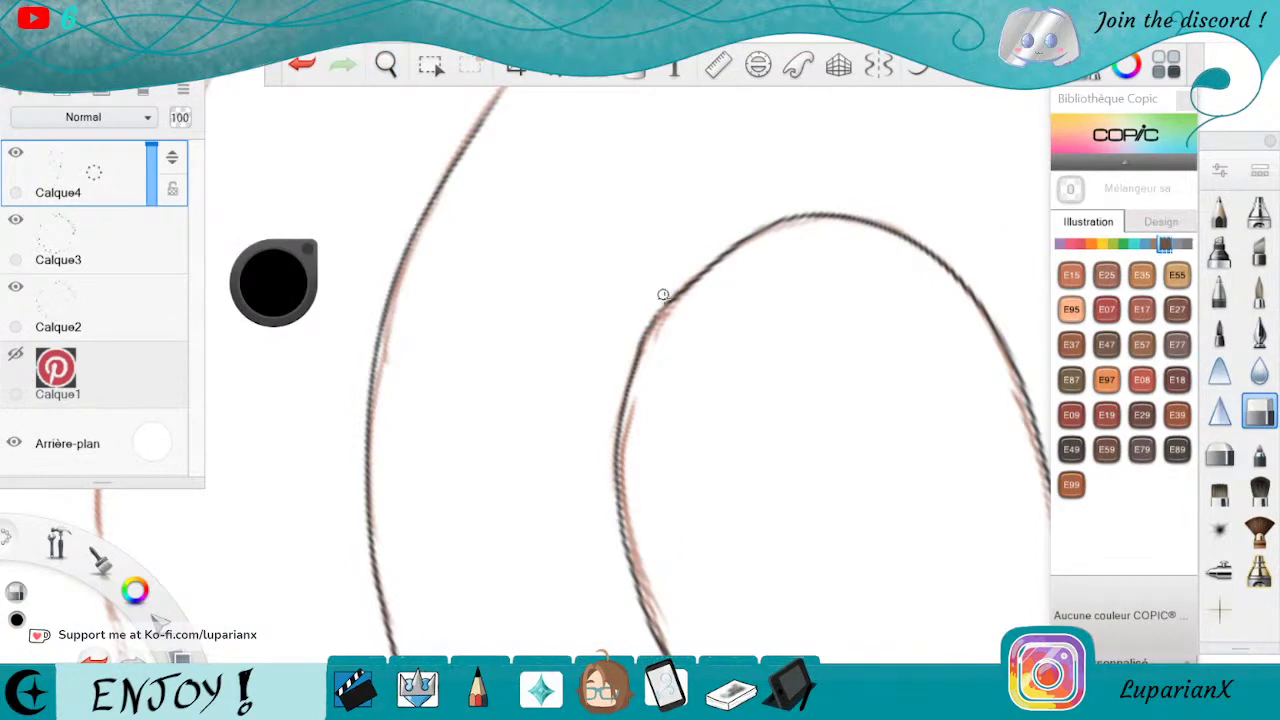
pyautogui.moveTo(664, 296)
pyautogui.mouseDown()
pyautogui.moveTo(639, 351)
pyautogui.moveTo(750, 237)
pyautogui.moveTo(852, 216)
pyautogui.mouseUp()
pyautogui.click(386, 64)
pyautogui.moveTo(706, 301); pyautogui.dragTo(899, 359)
pyautogui.moveTo(943, 336); pyautogui.dragTo(876, 481)
pyautogui.click(880, 434)
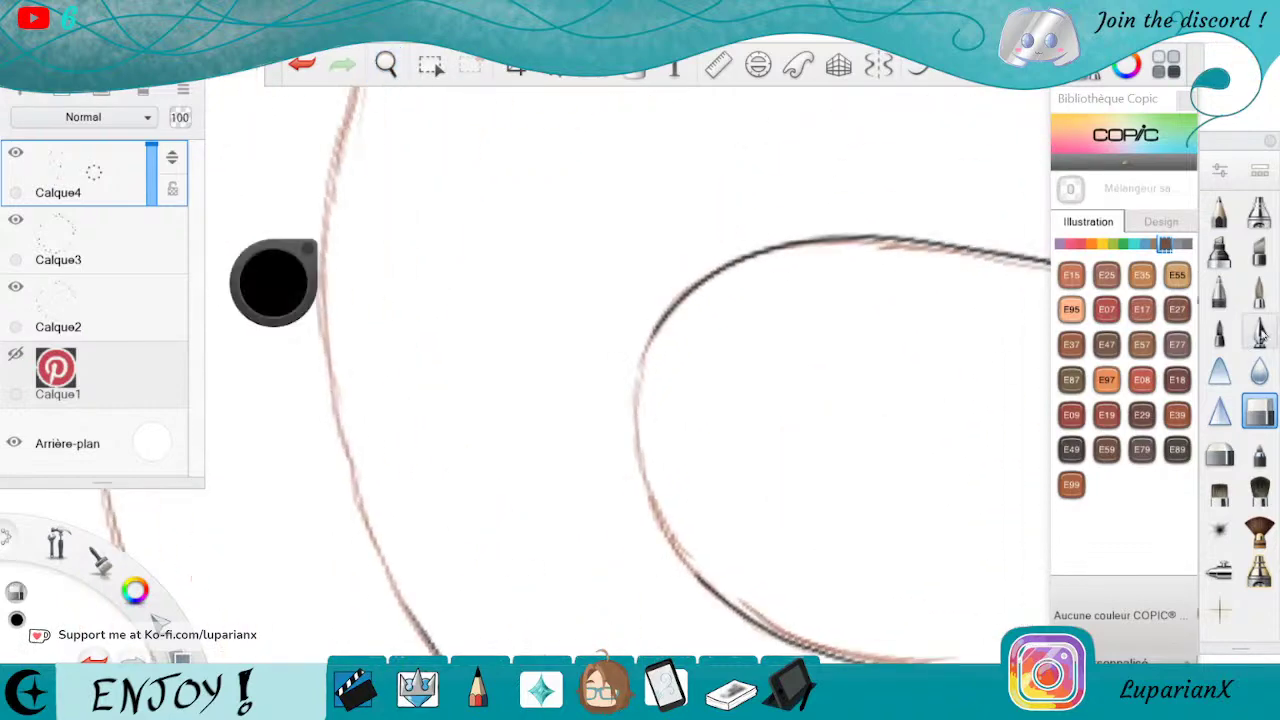
pyautogui.click(1260, 332)
pyautogui.moveTo(666, 308)
pyautogui.mouseDown()
pyautogui.moveTo(632, 428)
pyautogui.moveTo(678, 554)
pyautogui.moveTo(708, 588)
pyautogui.mouseUp()
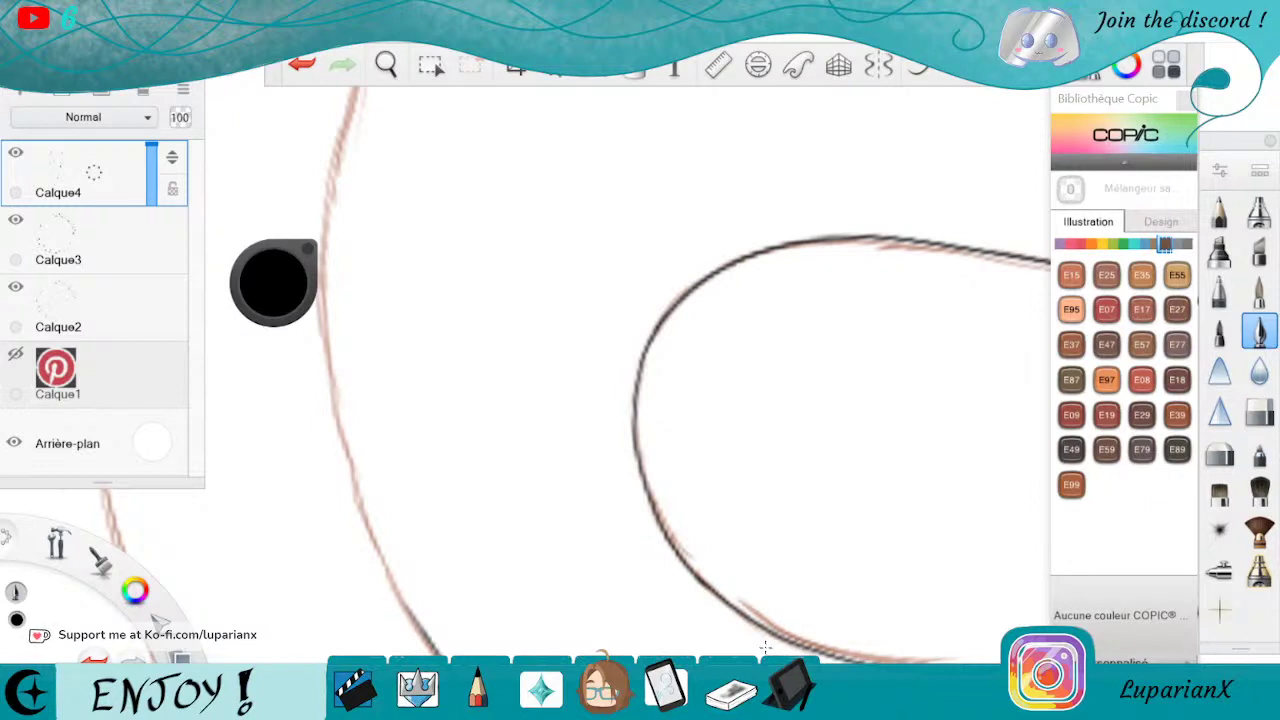
# Finish inking the inner edge of the P's left tail in black down to its corner.
pyautogui.click(386, 65)
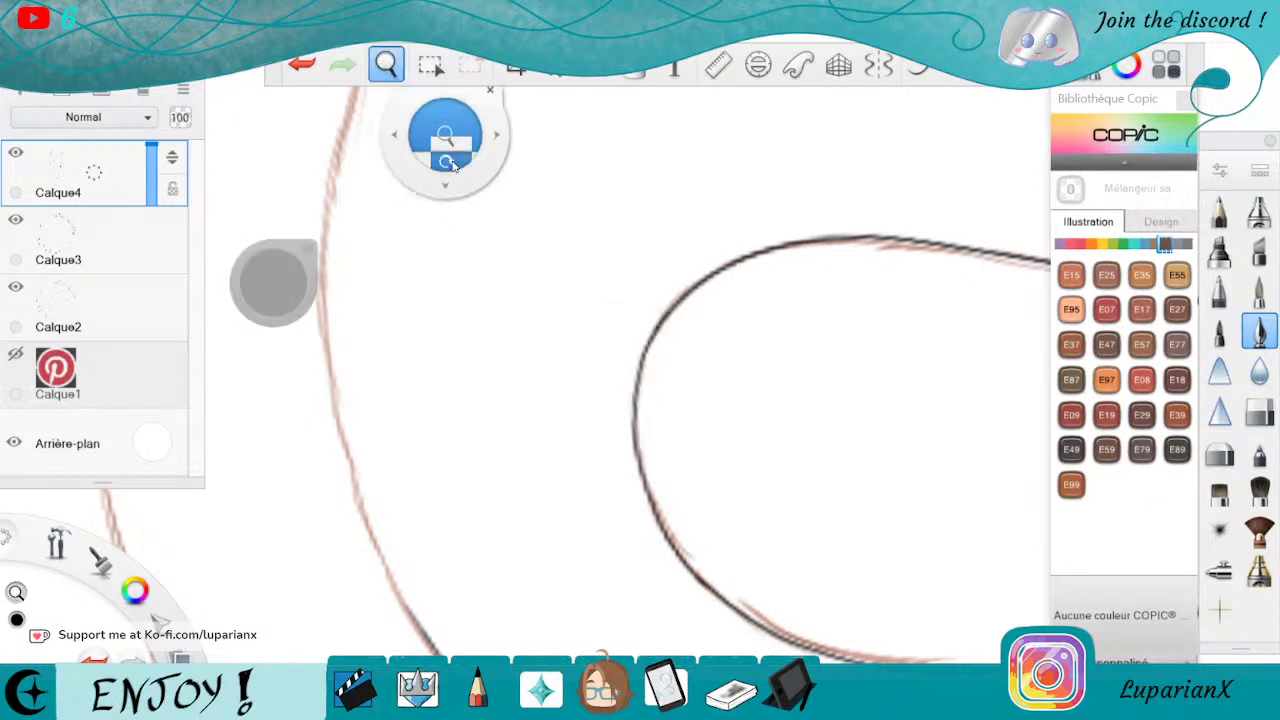
pyautogui.moveTo(450, 150); pyautogui.dragTo(729, 583)
pyautogui.moveTo(724, 532); pyautogui.dragTo(735, 316)
pyautogui.moveTo(751, 377); pyautogui.dragTo(860, 576)
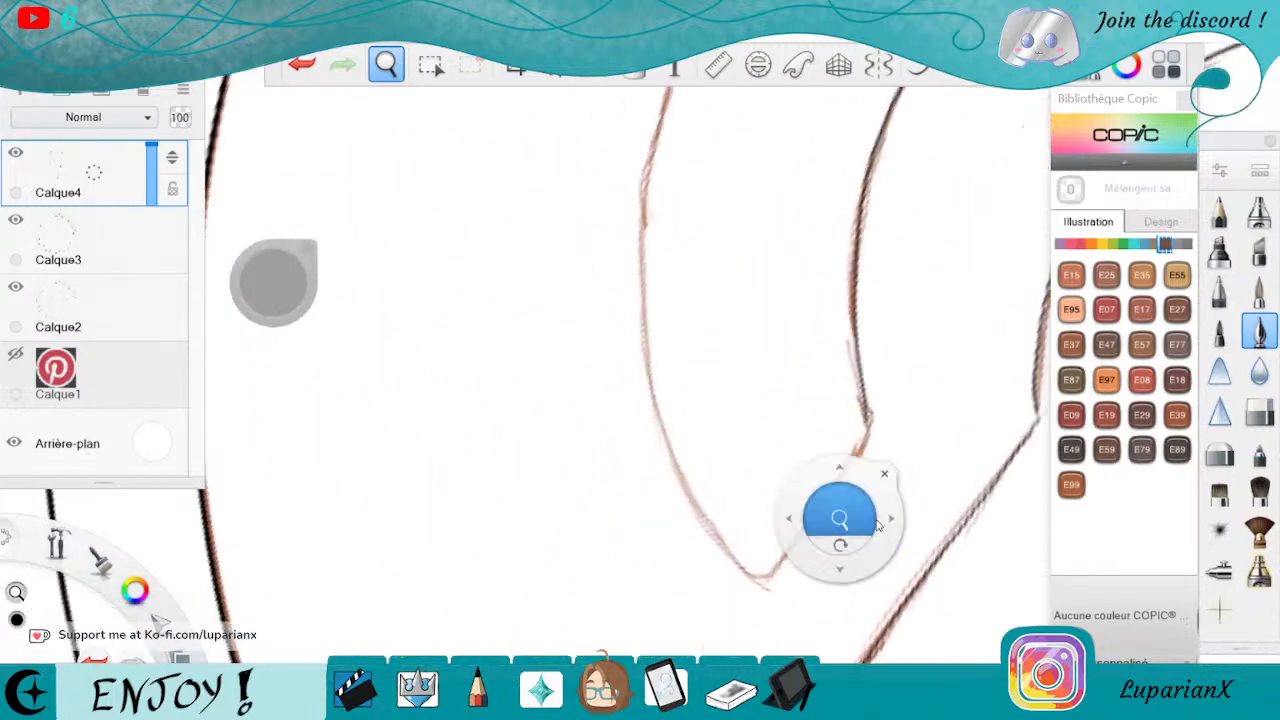
pyautogui.moveTo(842, 522); pyautogui.dragTo(865, 468)
pyautogui.click(908, 418)
pyautogui.click(1260, 410)
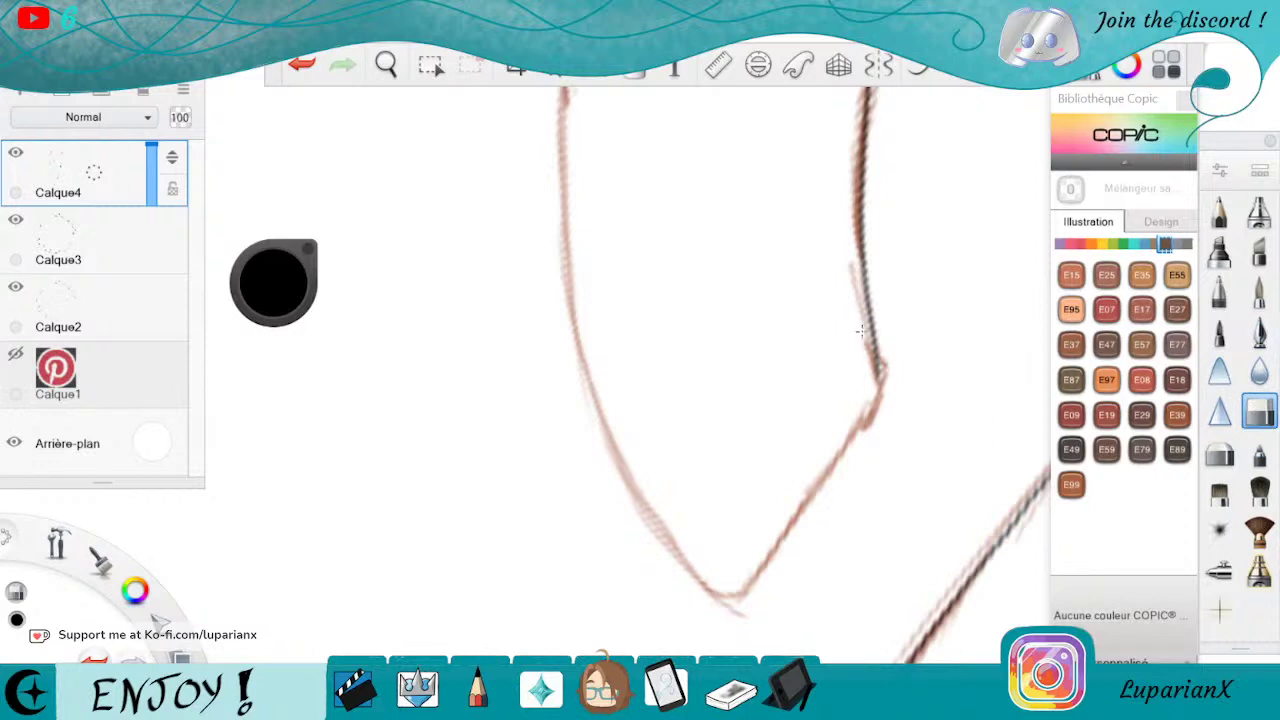
pyautogui.click(1258, 330)
pyautogui.moveTo(868, 296)
pyautogui.mouseDown()
pyautogui.moveTo(862, 262)
pyautogui.moveTo(880, 358)
pyautogui.mouseUp()
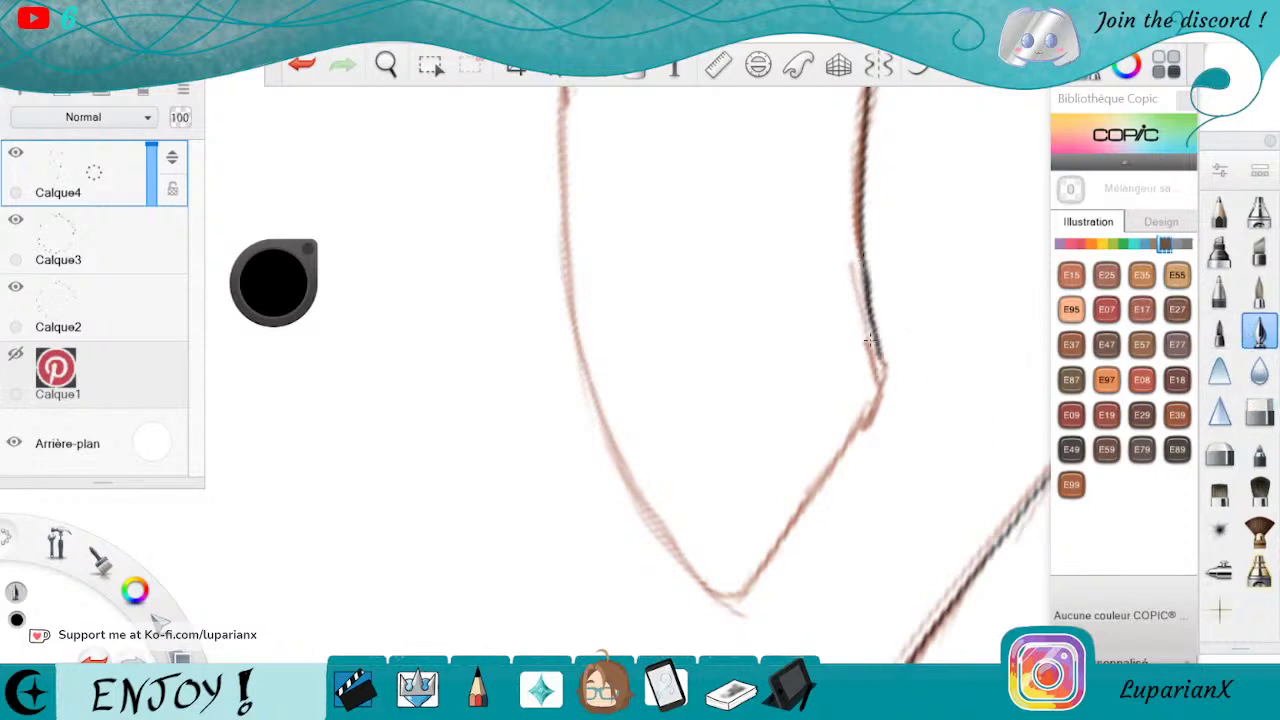
pyautogui.hotkey('ctrl', 'z')
pyautogui.moveTo(862, 260); pyautogui.dragTo(880, 366)
# Ink the short end and the outer edge of the P's left tail in black, smoothing the join between strokes.
pyautogui.moveTo(563, 248)
pyautogui.mouseDown()
pyautogui.moveTo(602, 420)
pyautogui.moveTo(642, 508)
pyautogui.moveTo(705, 588)
pyautogui.mouseUp()
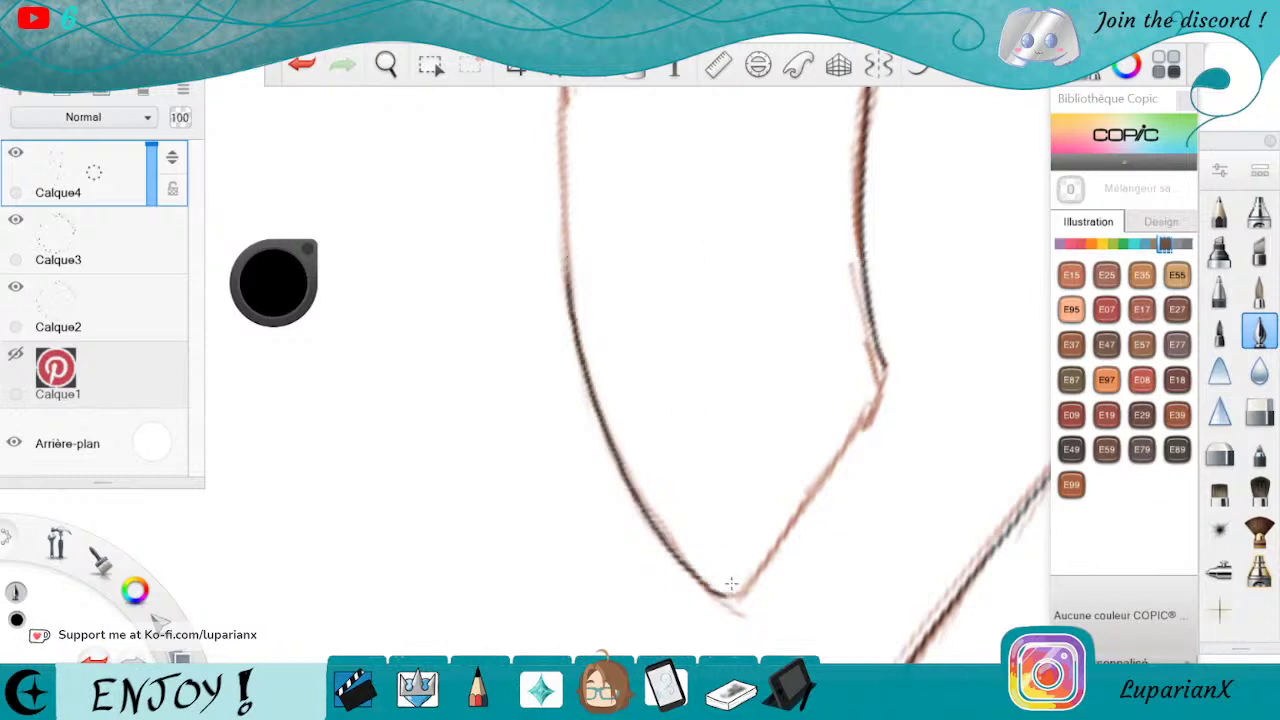
pyautogui.moveTo(881, 366)
pyautogui.mouseDown()
pyautogui.moveTo(866, 420)
pyautogui.moveTo(738, 596)
pyautogui.mouseUp()
pyautogui.click(386, 65)
pyautogui.moveTo(856, 248); pyautogui.dragTo(923, 456)
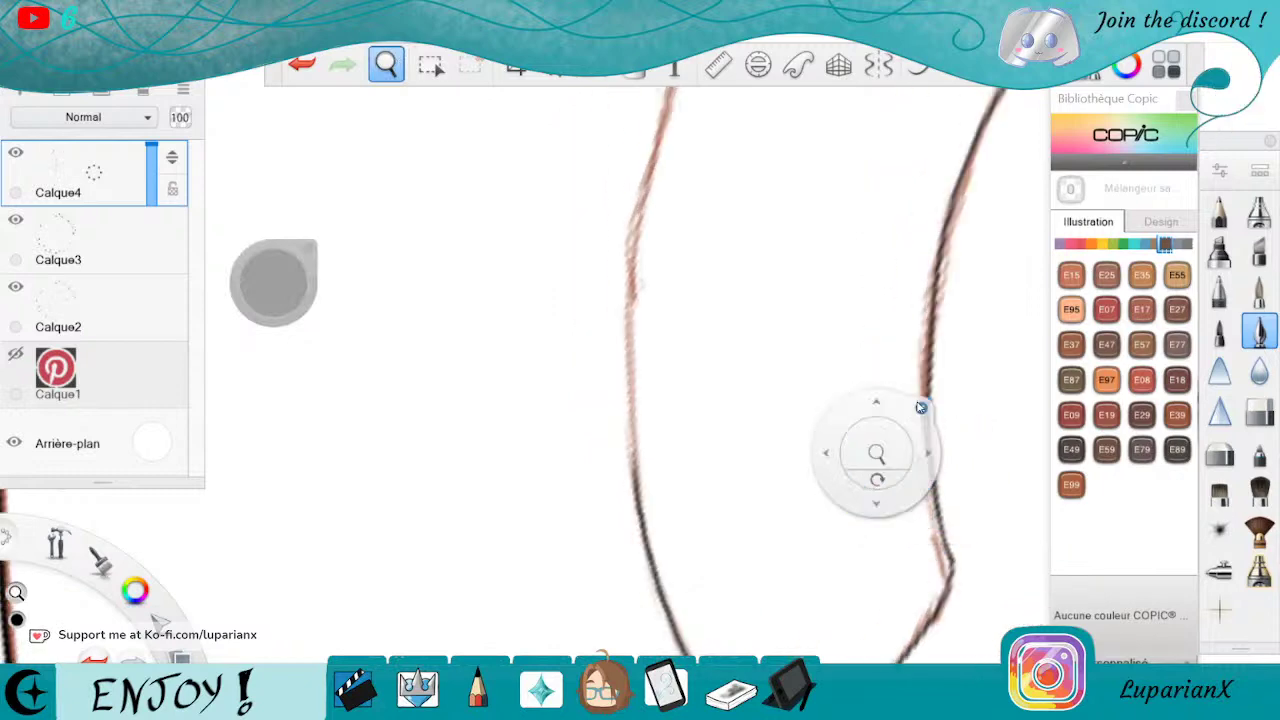
pyautogui.moveTo(963, 344); pyautogui.dragTo(968, 442)
pyautogui.click(966, 465)
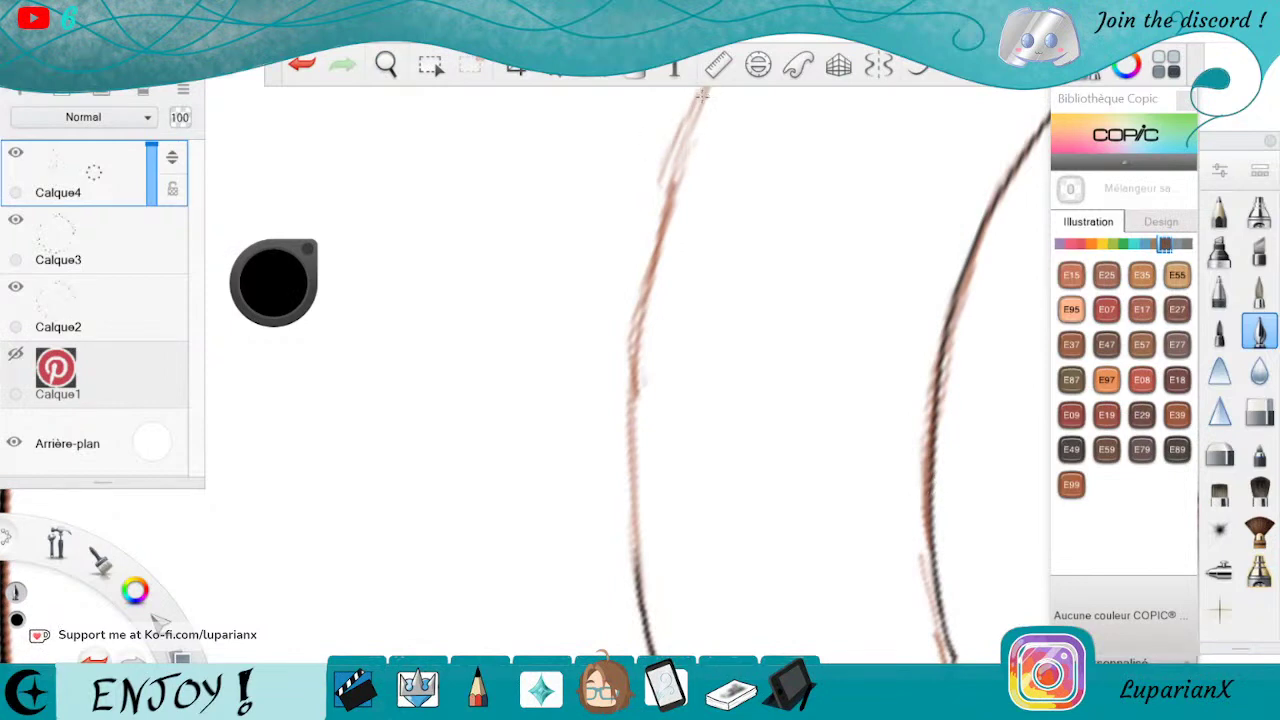
pyautogui.moveTo(704, 92)
pyautogui.mouseDown()
pyautogui.moveTo(634, 362)
pyautogui.moveTo(636, 596)
pyautogui.mouseUp()
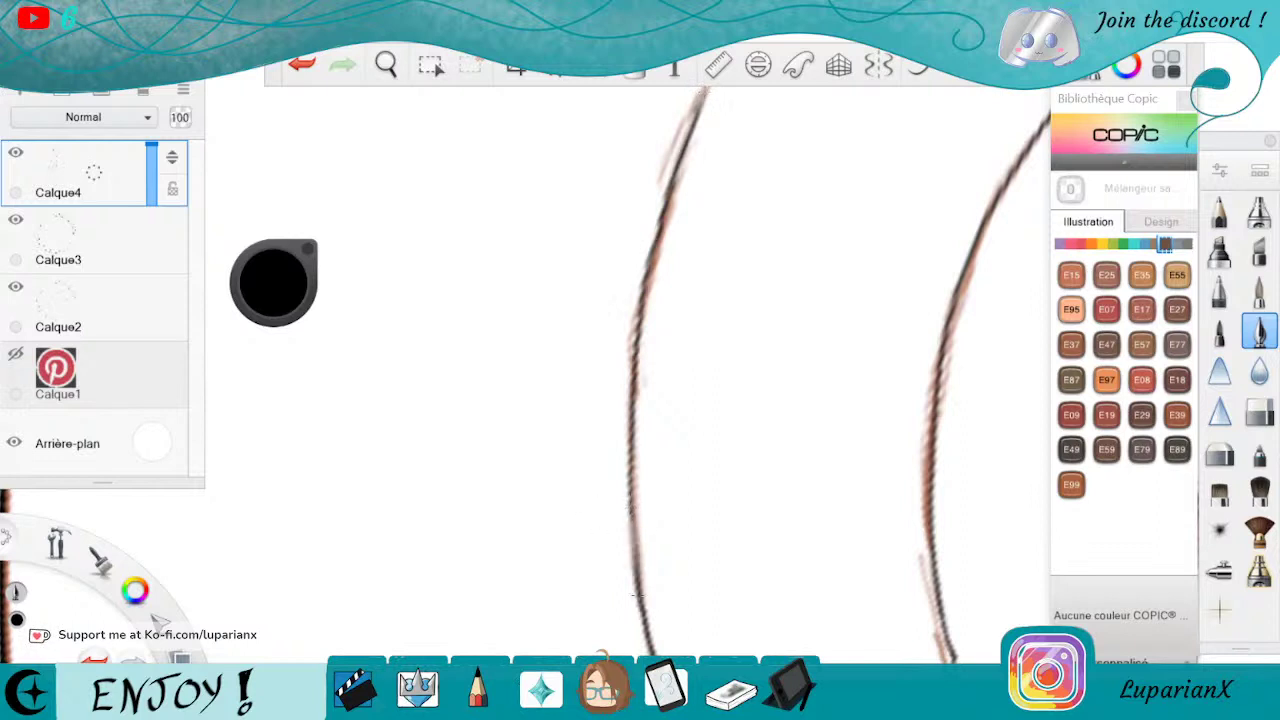
pyautogui.press('e')
pyautogui.moveTo(631, 472); pyautogui.dragTo(647, 645)
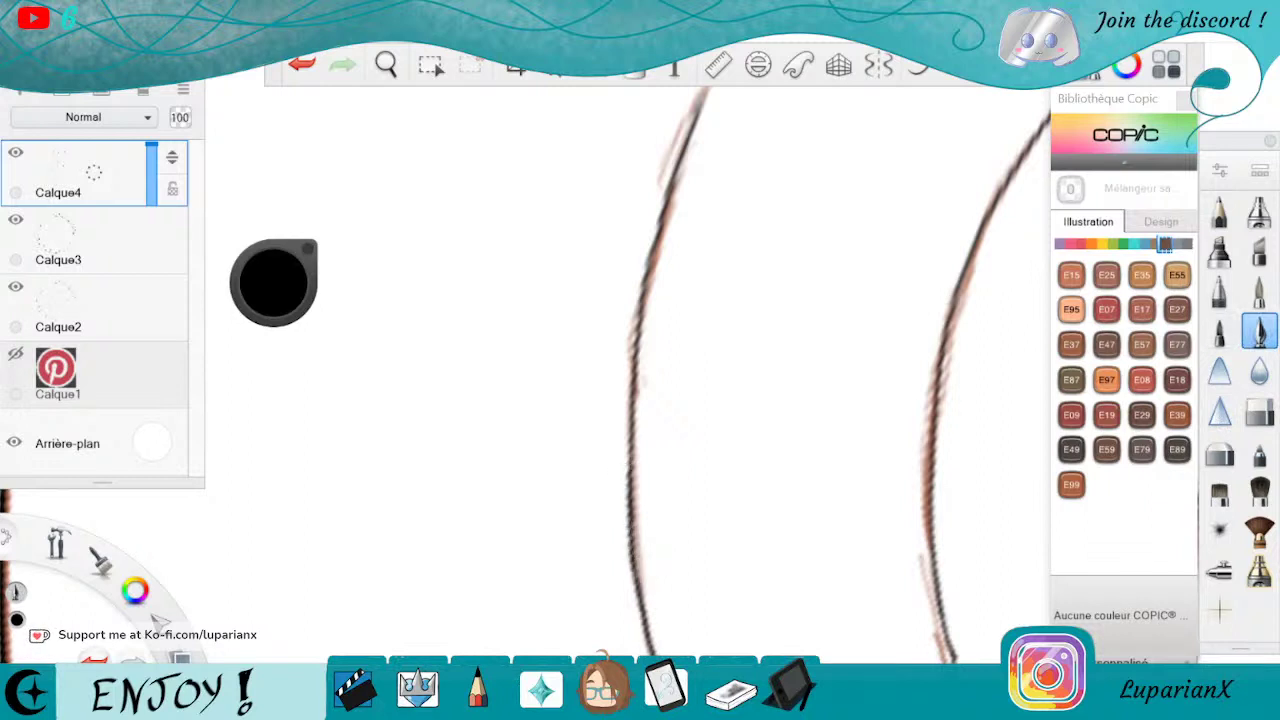
# Rotate the canvas and ink the next stretch of the P bowl's outer edge in black, with stroke smoothing at 5.
pyautogui.click(386, 65)
pyautogui.moveTo(874, 278); pyautogui.dragTo(820, 582)
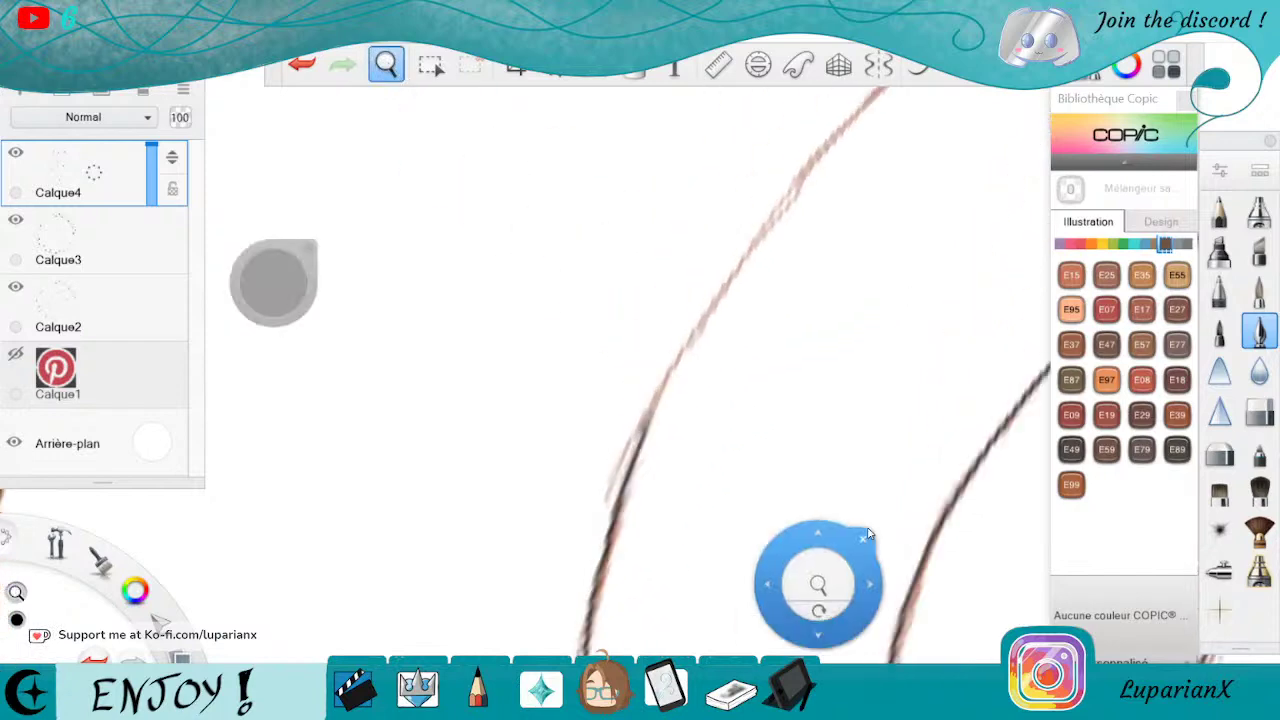
pyautogui.moveTo(1029, 346); pyautogui.dragTo(829, 586)
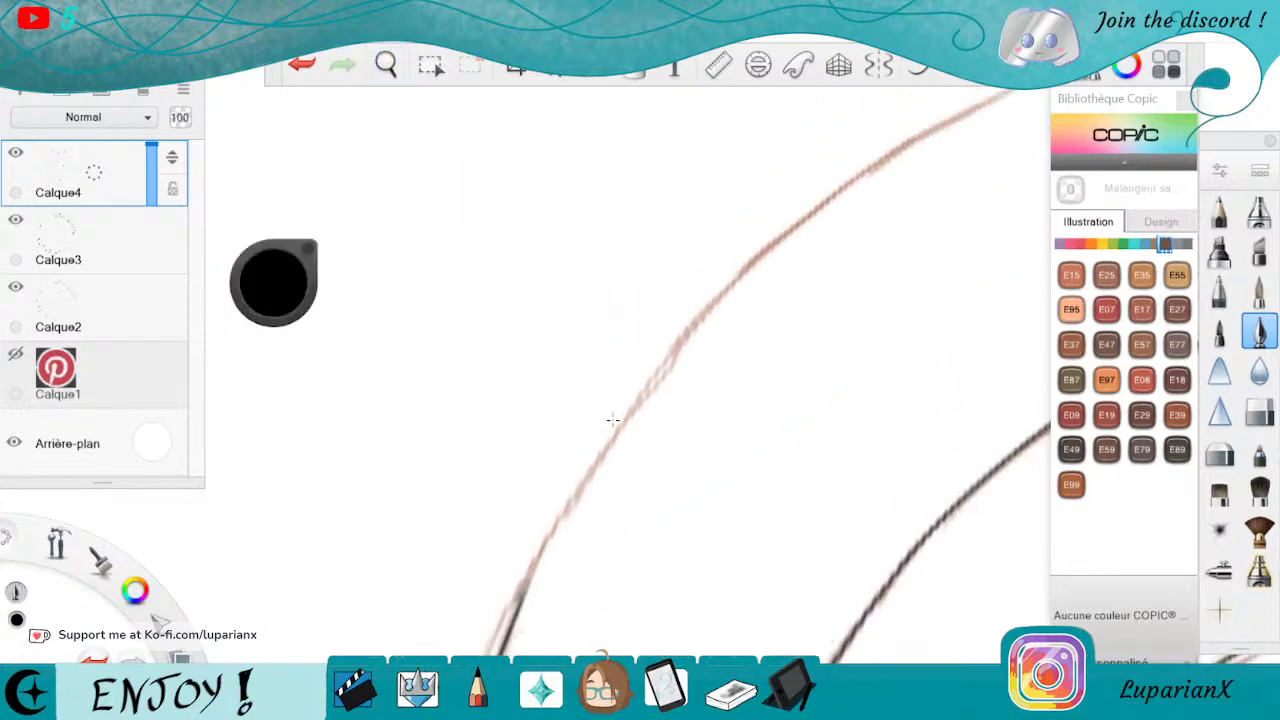
pyautogui.moveTo(933, 128); pyautogui.dragTo(773, 229)
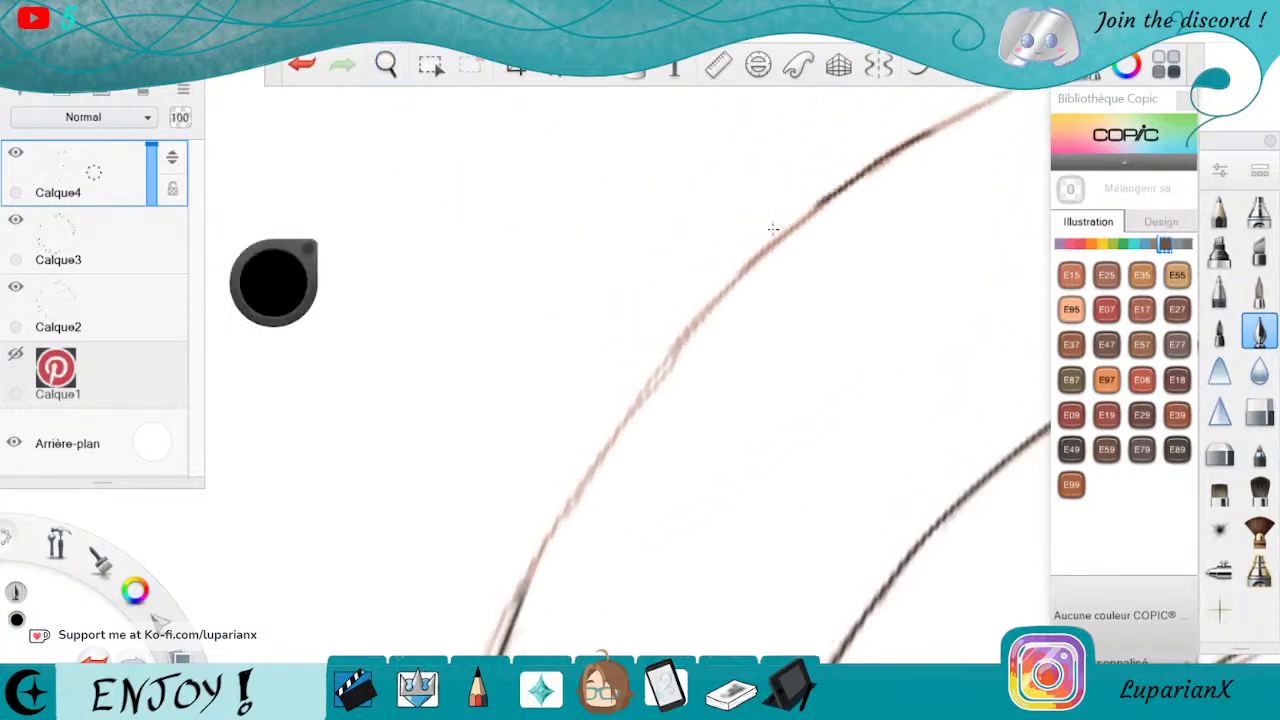
pyautogui.click(300, 64)
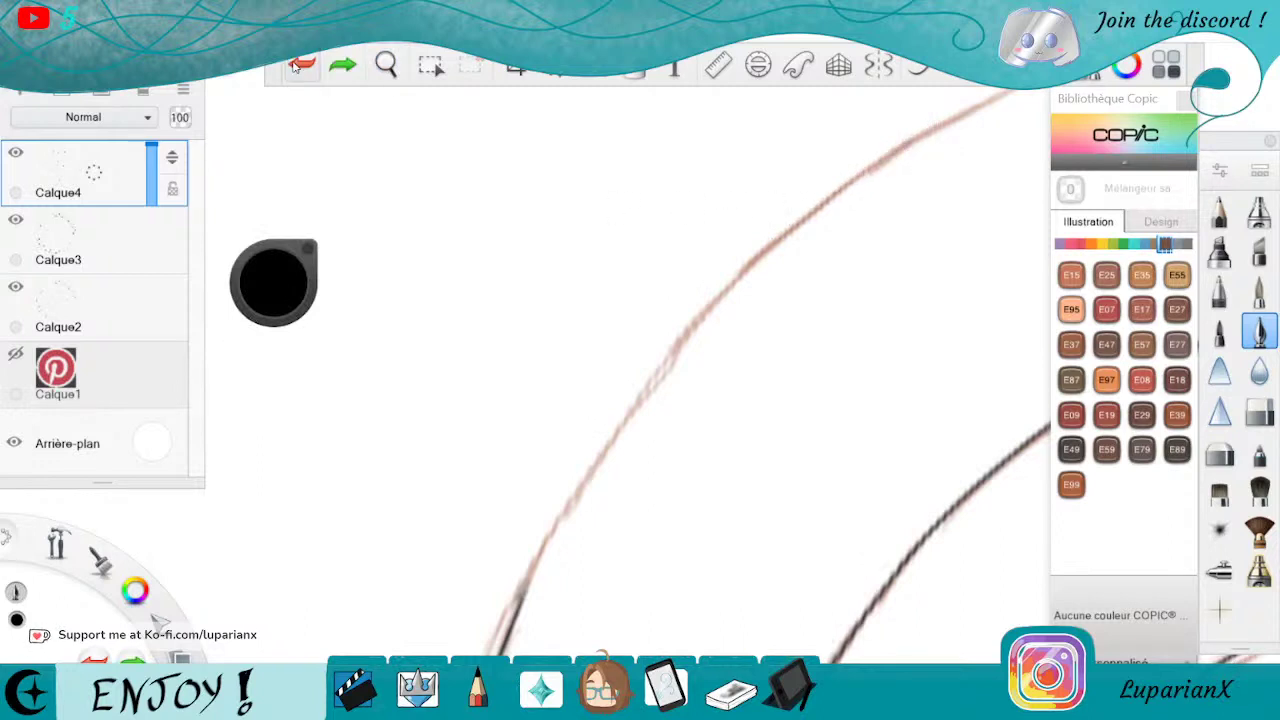
pyautogui.click(386, 64)
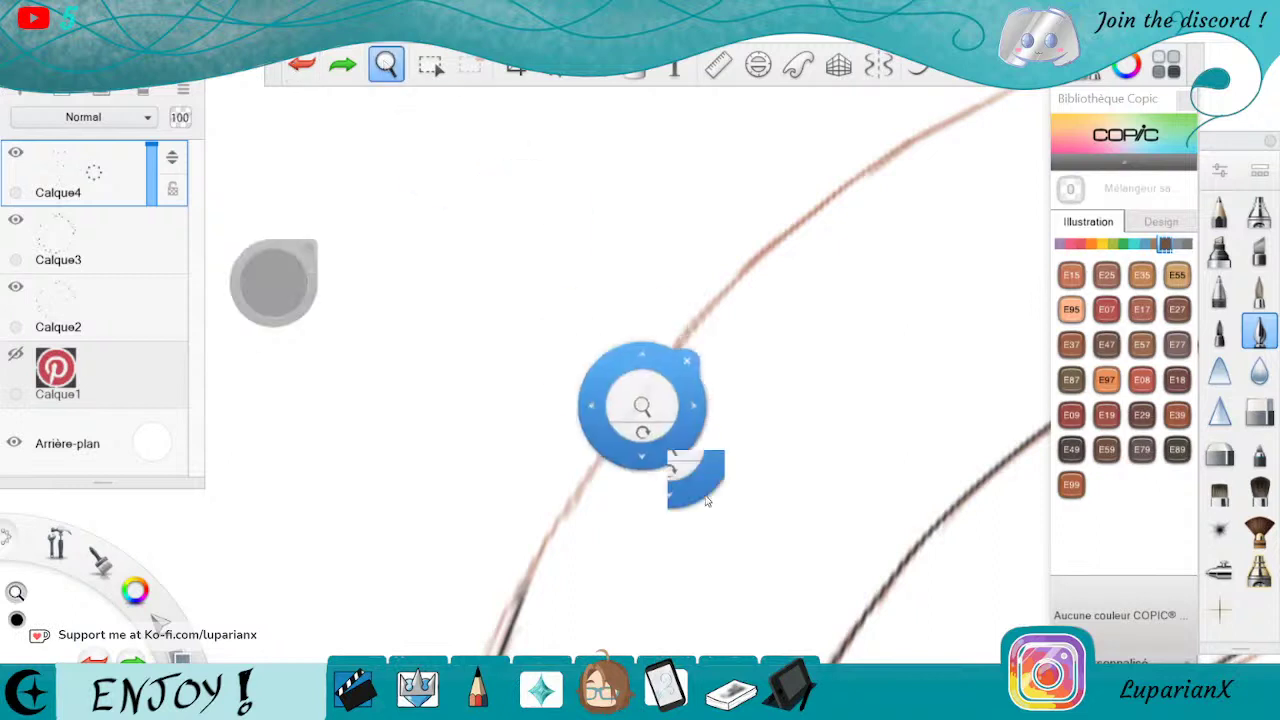
pyautogui.moveTo(754, 556); pyautogui.dragTo(880, 472)
pyautogui.moveTo(890, 425)
pyautogui.mouseDown()
pyautogui.moveTo(880, 436)
pyautogui.moveTo(951, 446)
pyautogui.moveTo(884, 521)
pyautogui.mouseUp()
pyautogui.click(931, 450)
pyautogui.click(959, 76)
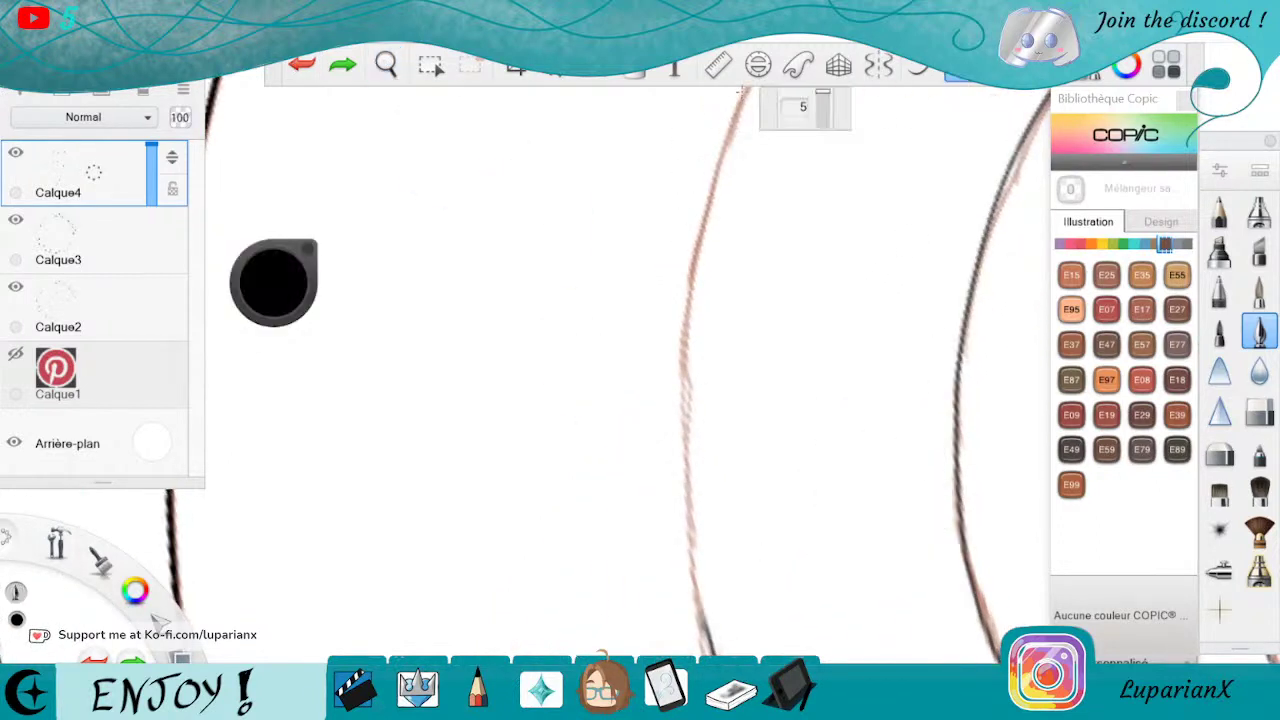
pyautogui.moveTo(745, 88)
pyautogui.mouseDown()
pyautogui.moveTo(696, 238)
pyautogui.moveTo(686, 322)
pyautogui.moveTo(682, 428)
pyautogui.moveTo(705, 622)
pyautogui.mouseUp()
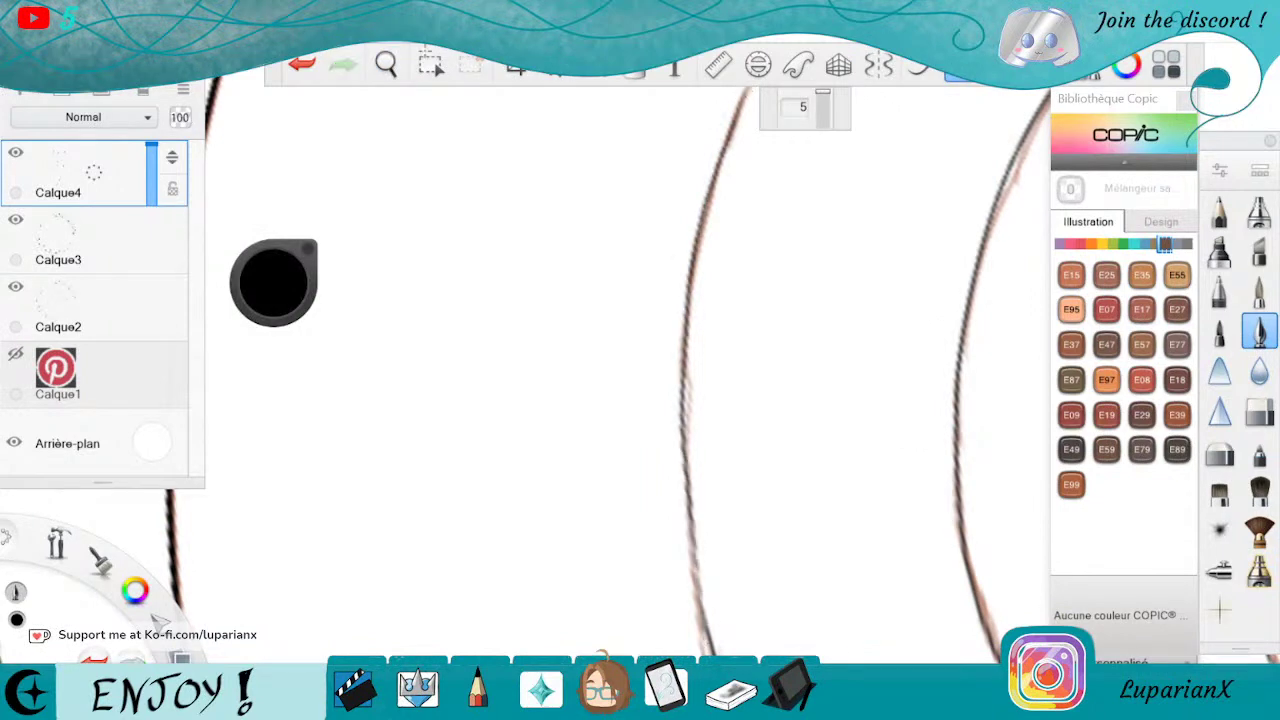
# Extend the black outer edge further around the P's bowl, replacing the stroke that strays from the brown sketch.
pyautogui.click(386, 65)
pyautogui.moveTo(922, 327); pyautogui.dragTo(814, 589)
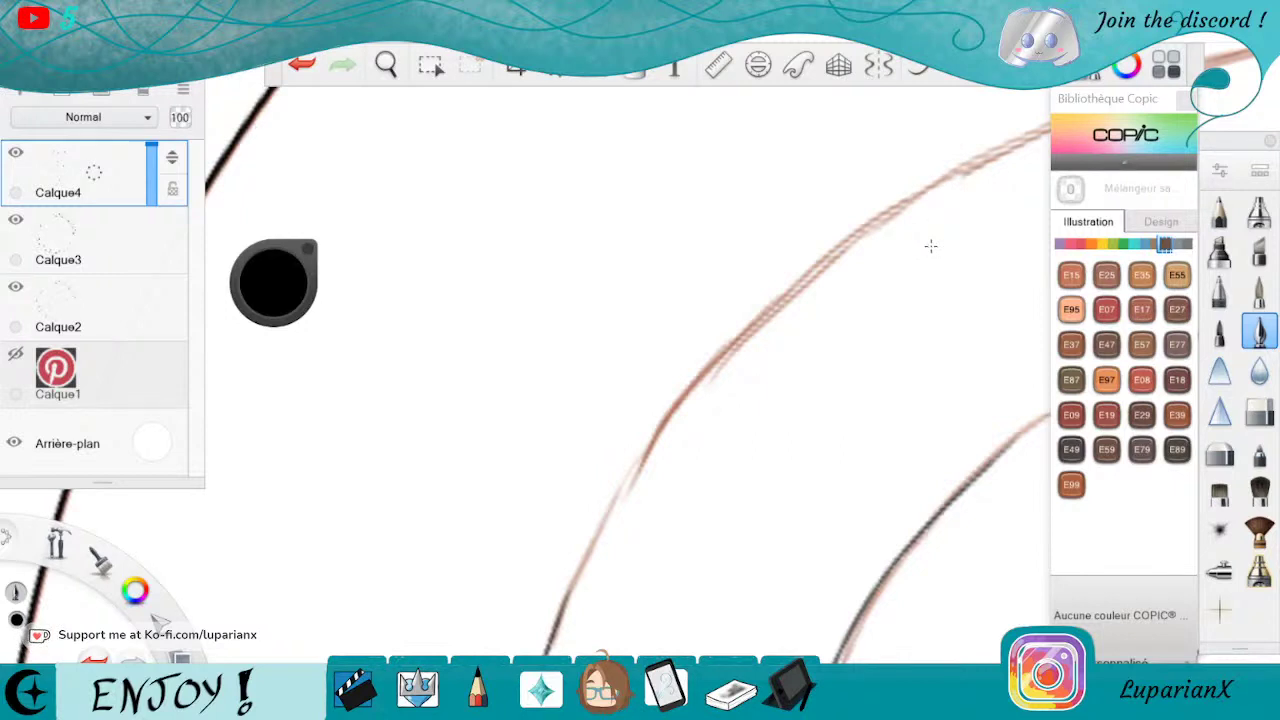
pyautogui.click(386, 65)
pyautogui.moveTo(790, 552); pyautogui.dragTo(958, 515)
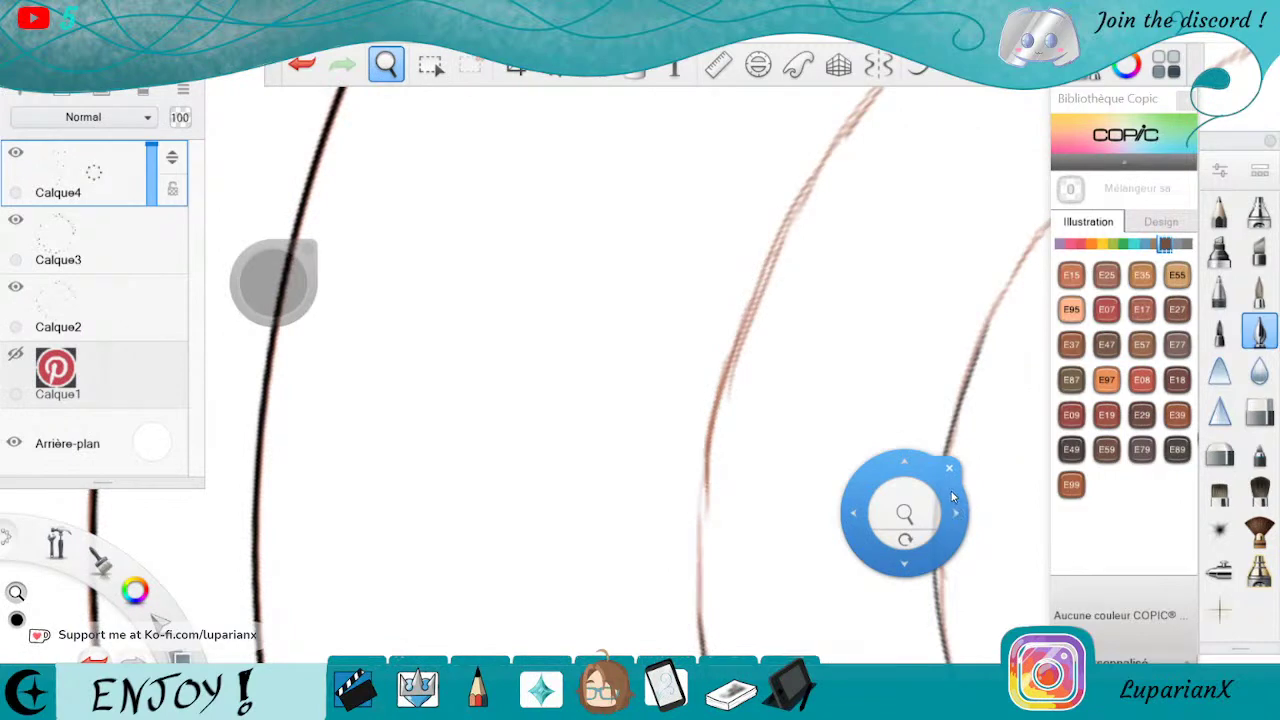
pyautogui.click(949, 468)
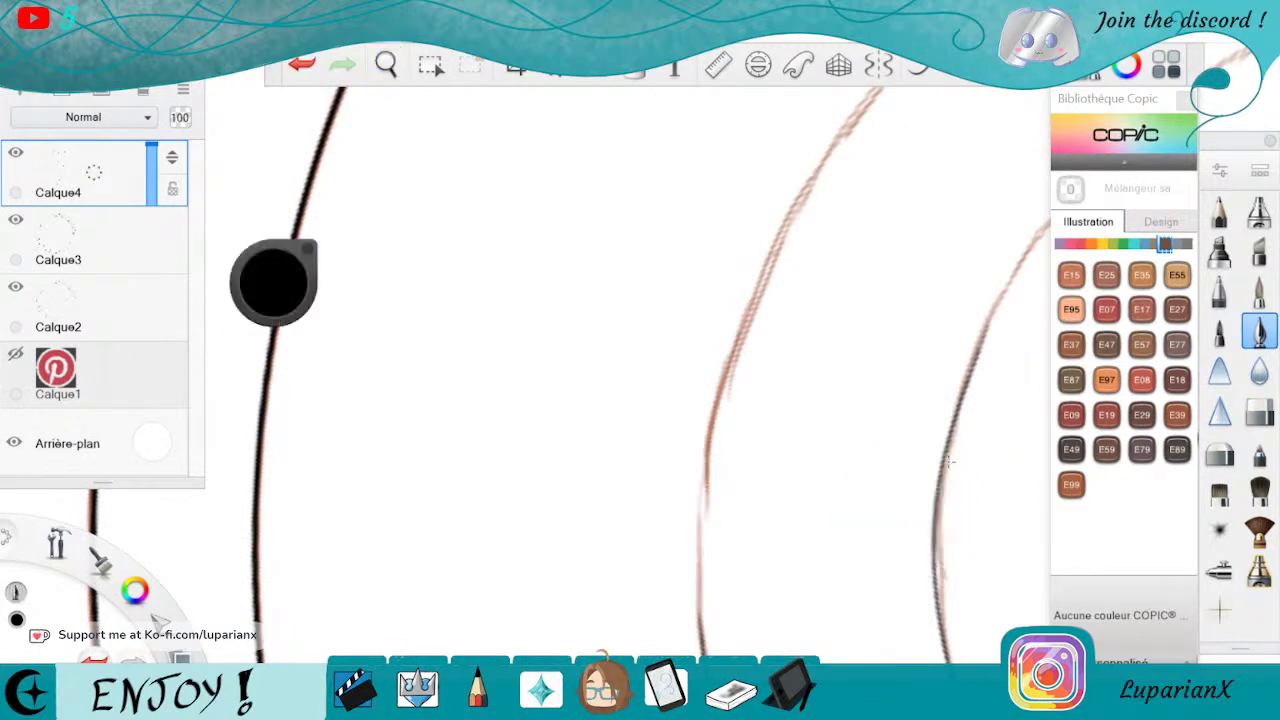
pyautogui.click(960, 72)
pyautogui.moveTo(832, 141); pyautogui.dragTo(700, 420)
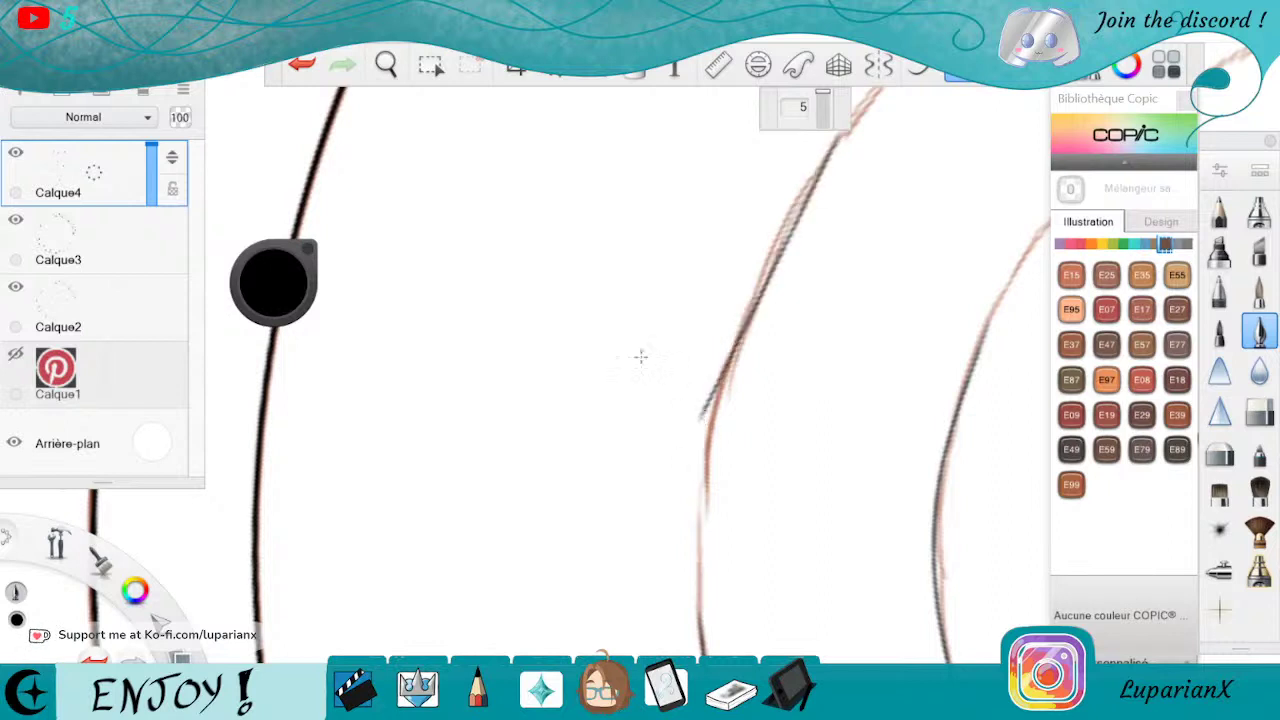
pyautogui.click(303, 66)
pyautogui.moveTo(833, 141)
pyautogui.mouseDown()
pyautogui.moveTo(730, 360)
pyautogui.moveTo(689, 606)
pyautogui.moveTo(704, 648)
pyautogui.mouseUp()
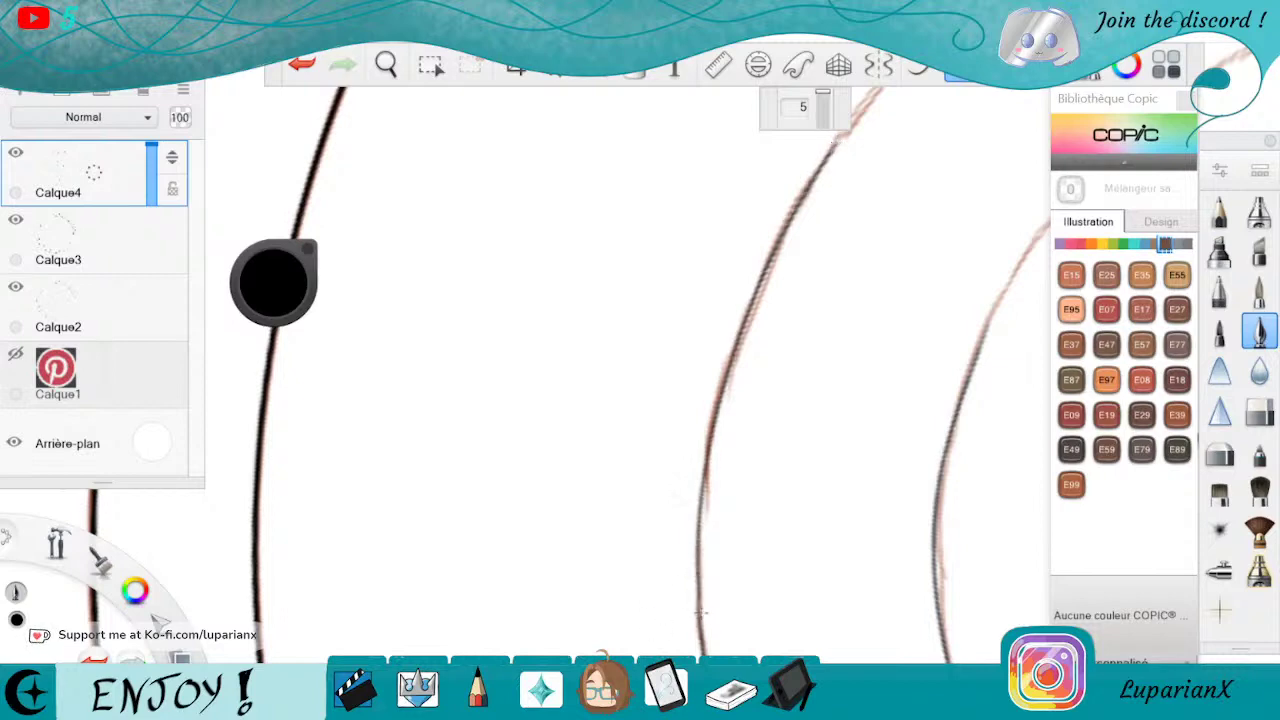
# Ink the next uninked stretch of the P bowl's inner edge in black, joining it to the existing line.
pyautogui.click(391, 67)
pyautogui.moveTo(880, 264); pyautogui.dragTo(740, 582)
pyautogui.moveTo(990, 428); pyautogui.dragTo(914, 508)
pyautogui.moveTo(811, 620); pyautogui.dragTo(876, 572)
pyautogui.moveTo(1000, 456); pyautogui.dragTo(924, 556)
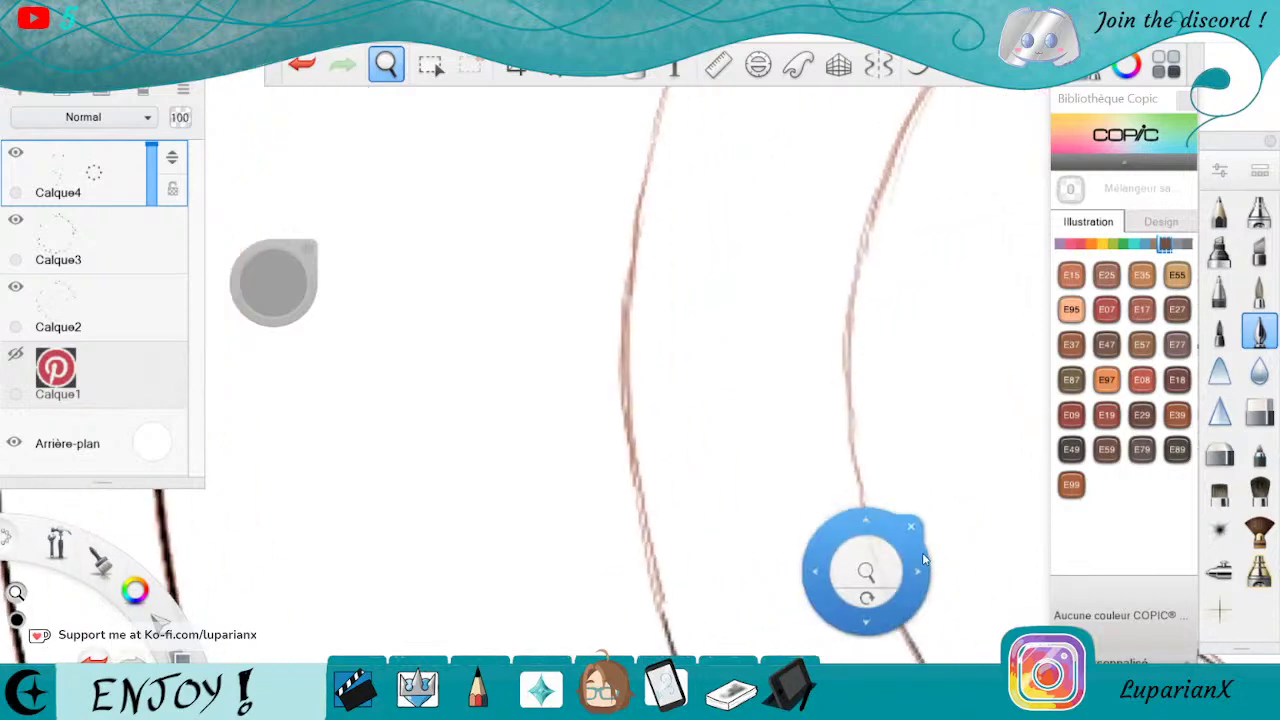
pyautogui.click(914, 515)
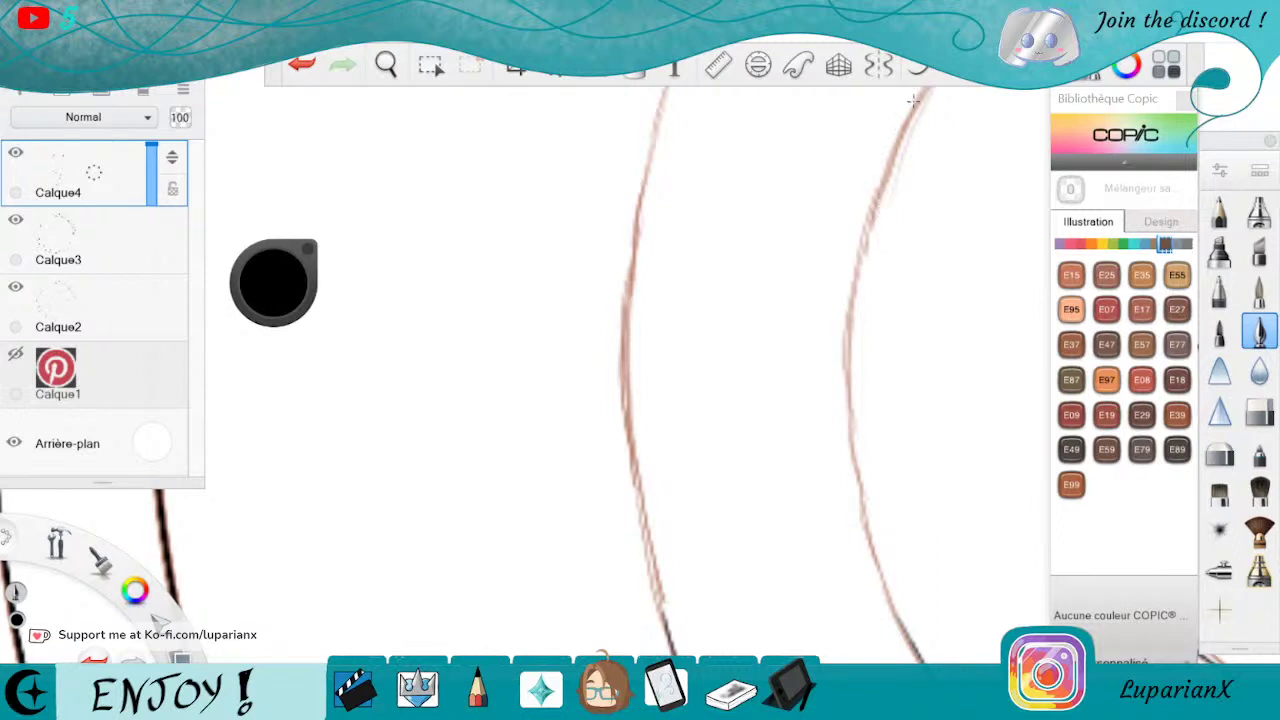
pyautogui.moveTo(920, 94)
pyautogui.mouseDown()
pyautogui.moveTo(856, 272)
pyautogui.moveTo(843, 356)
pyautogui.moveTo(845, 462)
pyautogui.moveTo(872, 582)
pyautogui.mouseUp()
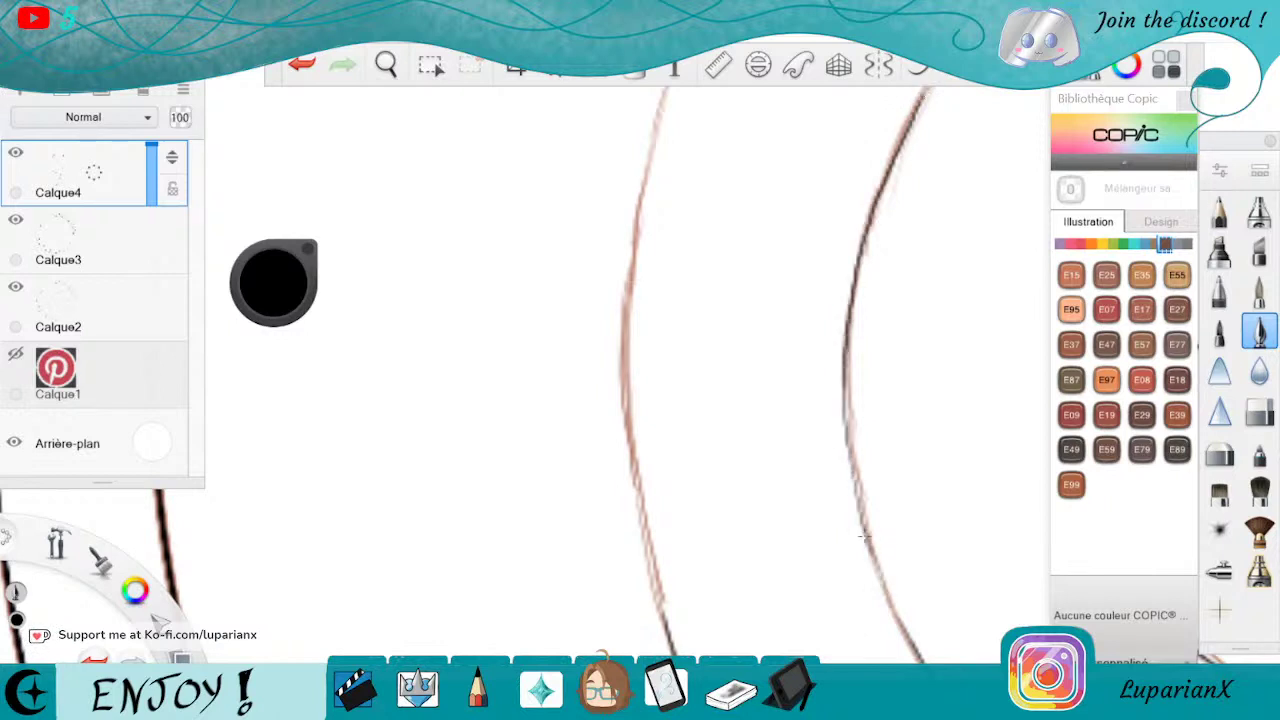
# Ink the matching stretch of the bowl's outer edge in black, redoing its lower part down to the existing line.
pyautogui.moveTo(662, 90)
pyautogui.mouseDown()
pyautogui.moveTo(630, 262)
pyautogui.moveTo(626, 462)
pyautogui.mouseUp()
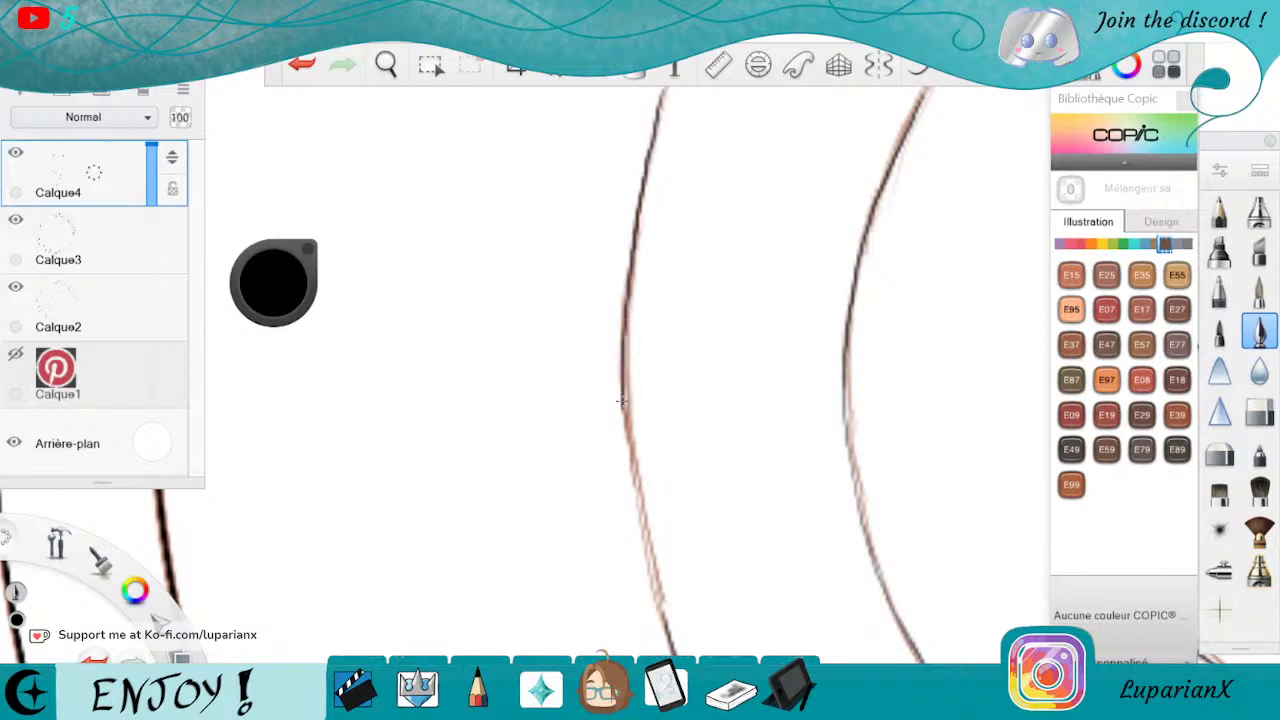
pyautogui.moveTo(620, 400); pyautogui.dragTo(662, 648)
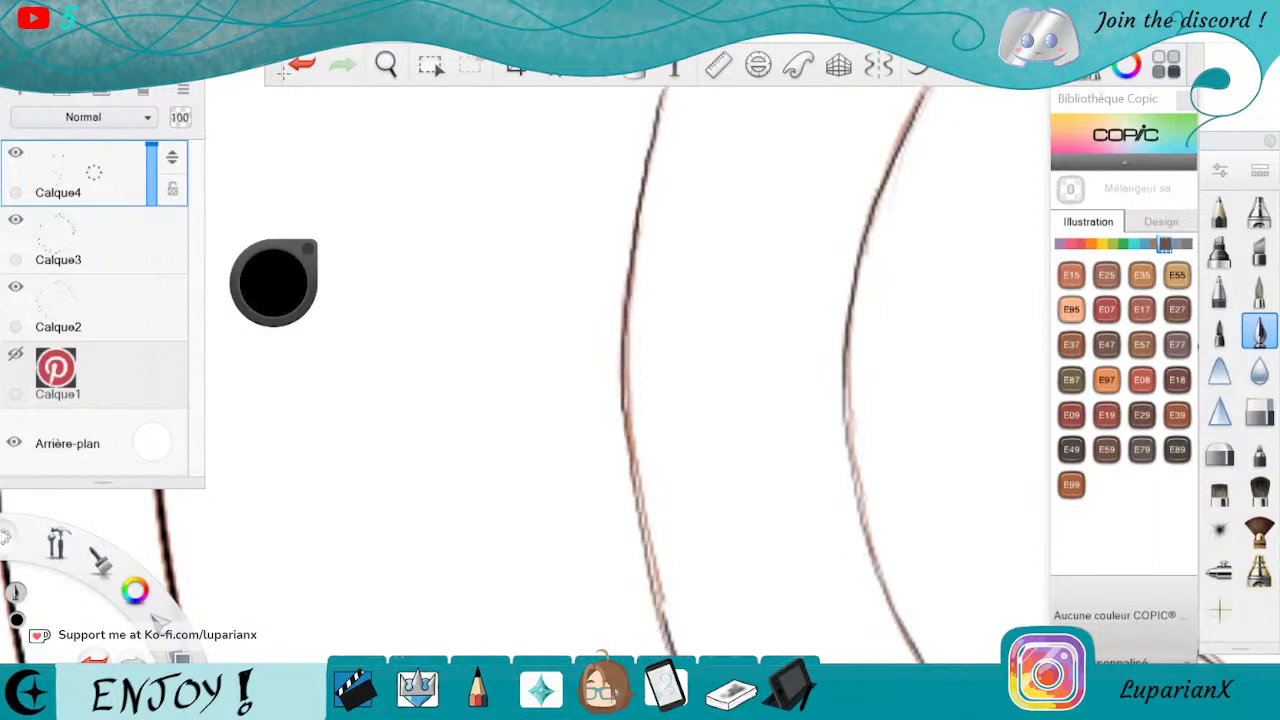
pyautogui.click(300, 65)
pyautogui.moveTo(622, 362); pyautogui.dragTo(671, 652)
# Rotate to the following section of the P's bowl and ink its inner and outer edges in black.
pyautogui.click(386, 65)
pyautogui.moveTo(886, 283); pyautogui.dragTo(798, 558)
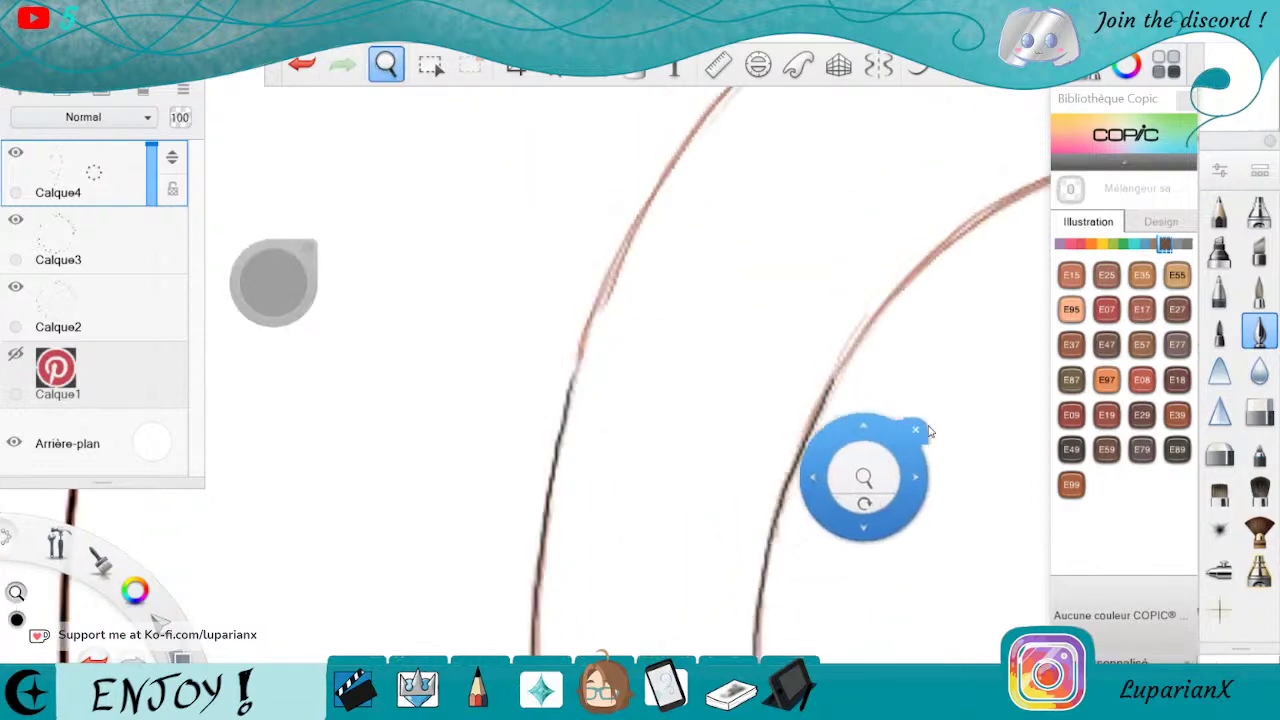
pyautogui.moveTo(912, 445); pyautogui.dragTo(890, 564)
pyautogui.moveTo(853, 619); pyautogui.dragTo(966, 442)
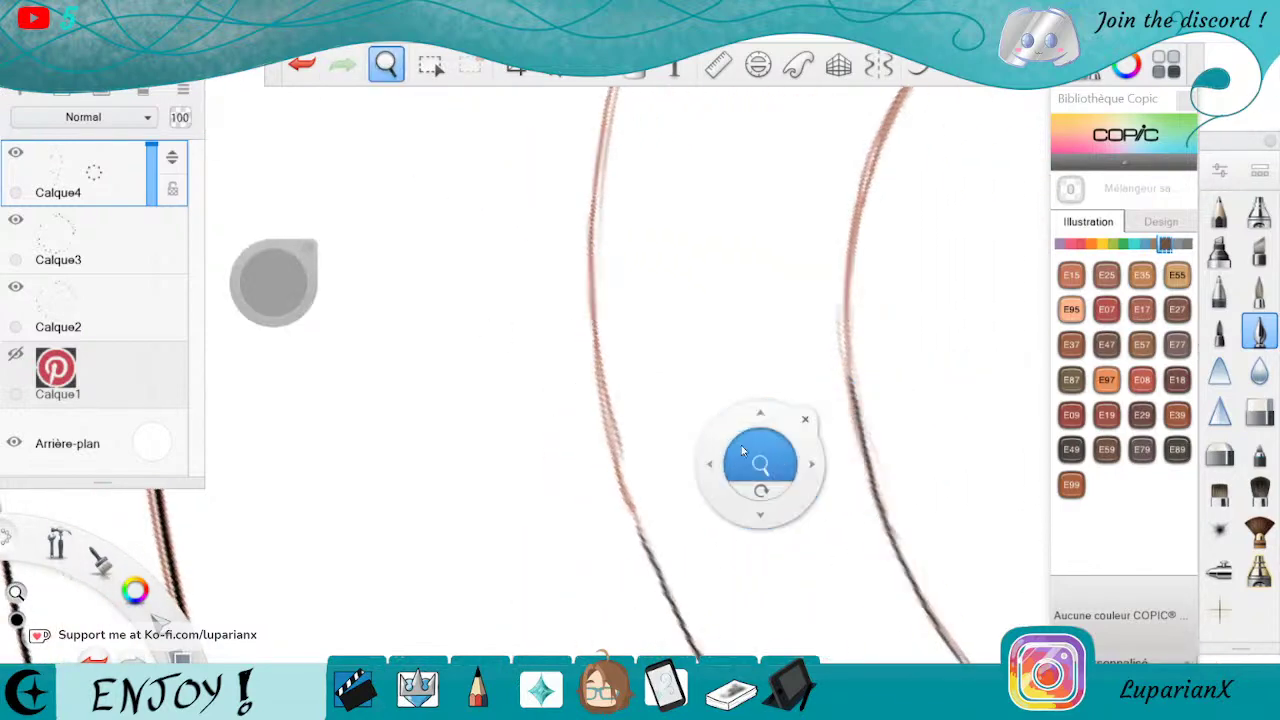
pyautogui.moveTo(741, 450); pyautogui.dragTo(755, 463)
pyautogui.moveTo(840, 420); pyautogui.dragTo(886, 555)
pyautogui.click(878, 562)
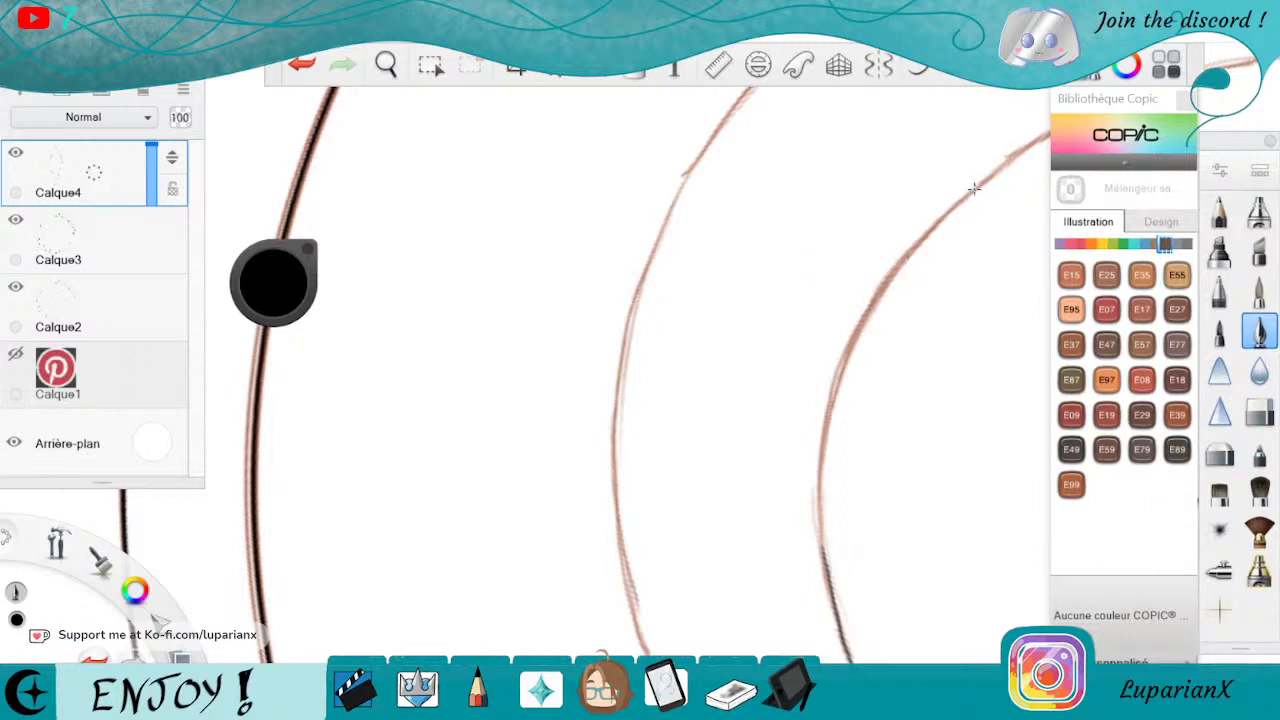
pyautogui.moveTo(972, 190)
pyautogui.mouseDown()
pyautogui.moveTo(876, 290)
pyautogui.moveTo(838, 375)
pyautogui.moveTo(819, 480)
pyautogui.moveTo(826, 576)
pyautogui.mouseUp()
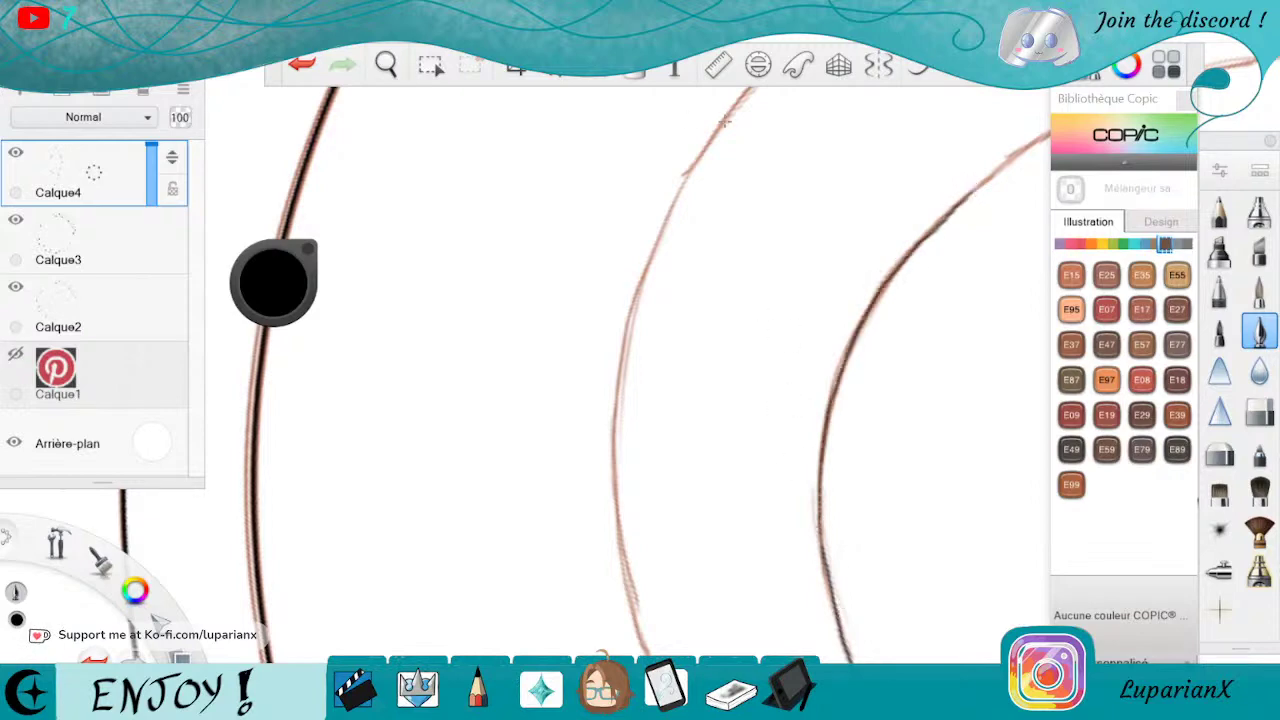
pyautogui.moveTo(742, 94)
pyautogui.mouseDown()
pyautogui.moveTo(656, 236)
pyautogui.moveTo(613, 404)
pyautogui.moveTo(616, 532)
pyautogui.moveTo(647, 654)
pyautogui.mouseUp()
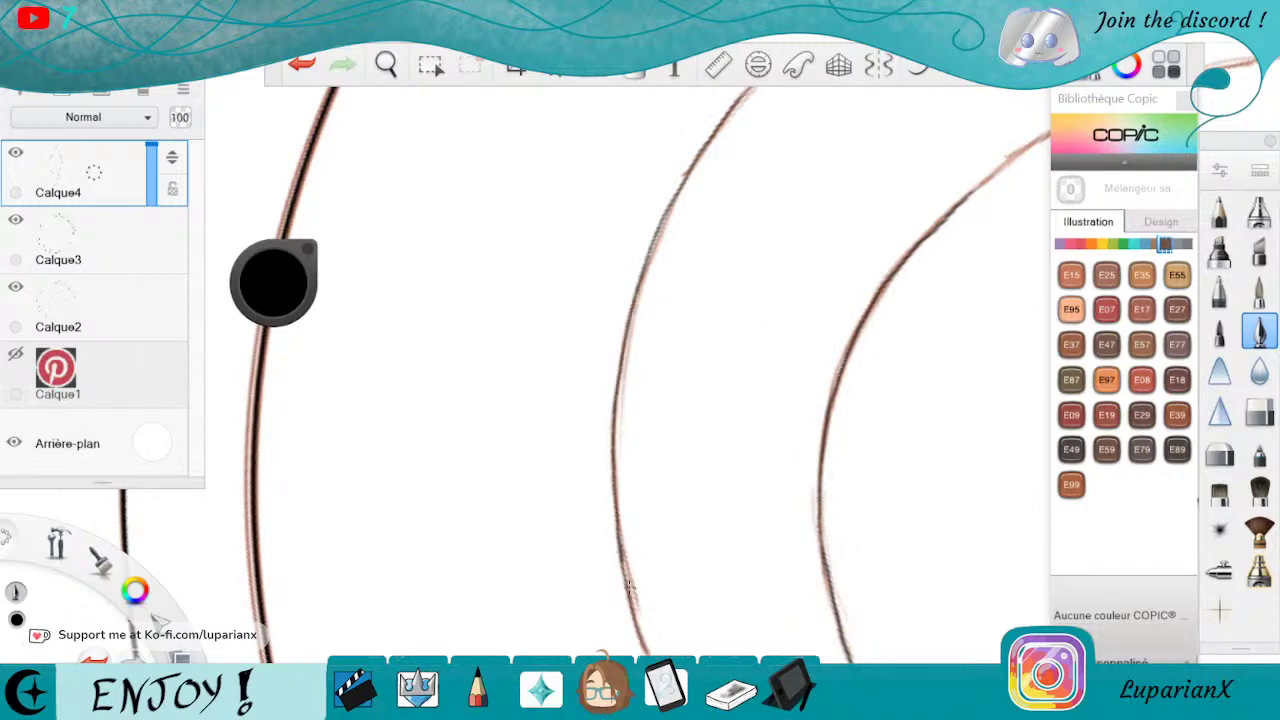
pyautogui.moveTo(631, 610); pyautogui.dragTo(648, 655)
# Erase the uneven lower part of the new outer-edge line and re-ink it with a smooth join.
pyautogui.press('space')
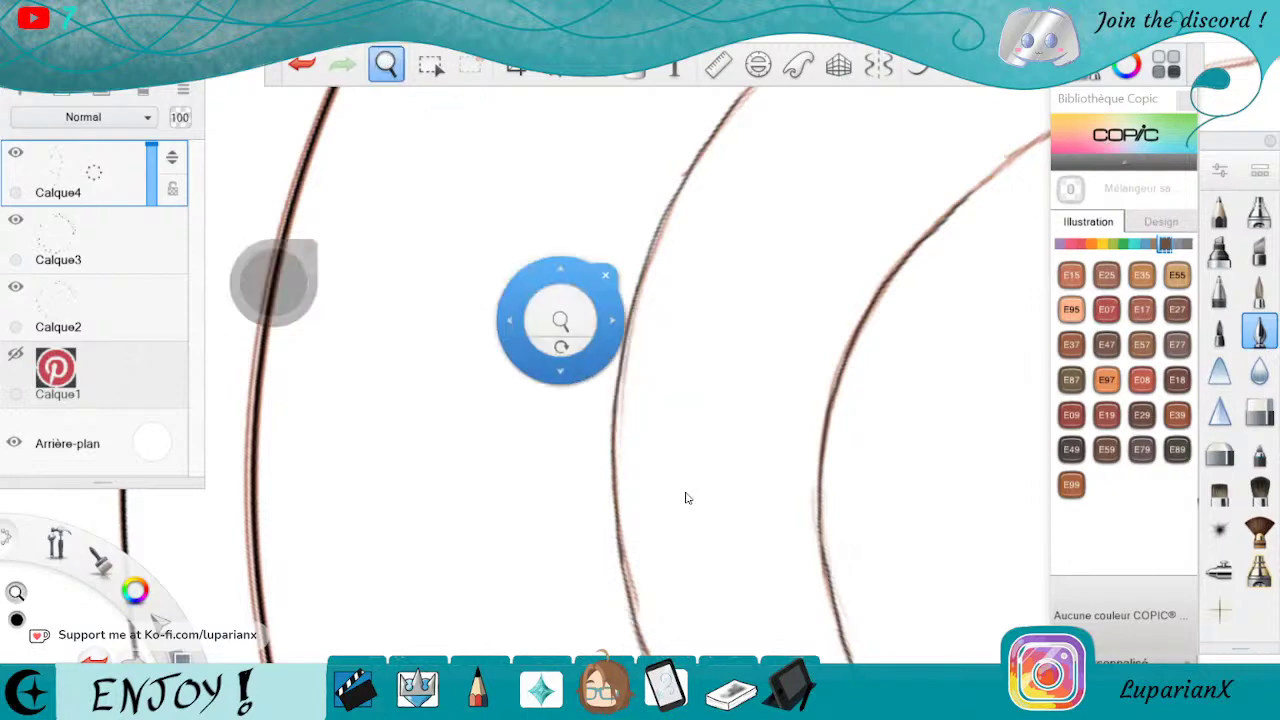
pyautogui.moveTo(686, 497); pyautogui.dragTo(669, 423)
pyautogui.click(1258, 411)
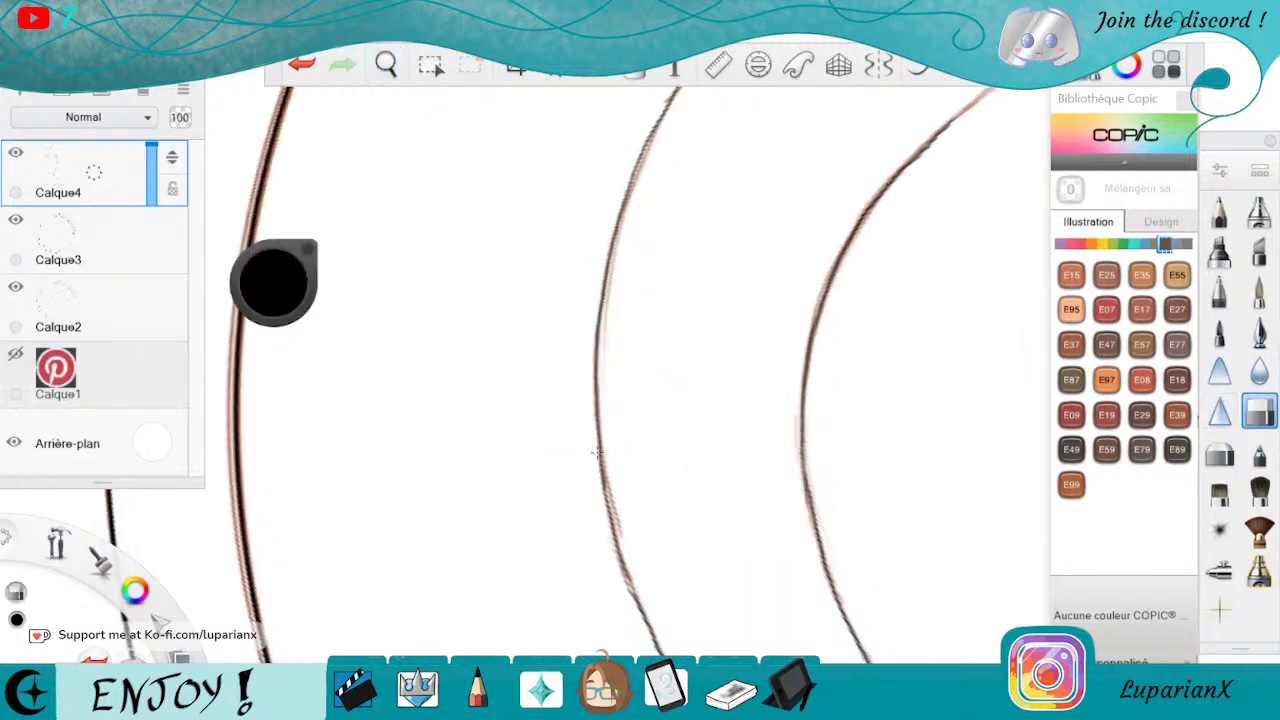
pyautogui.moveTo(597, 452); pyautogui.dragTo(634, 596)
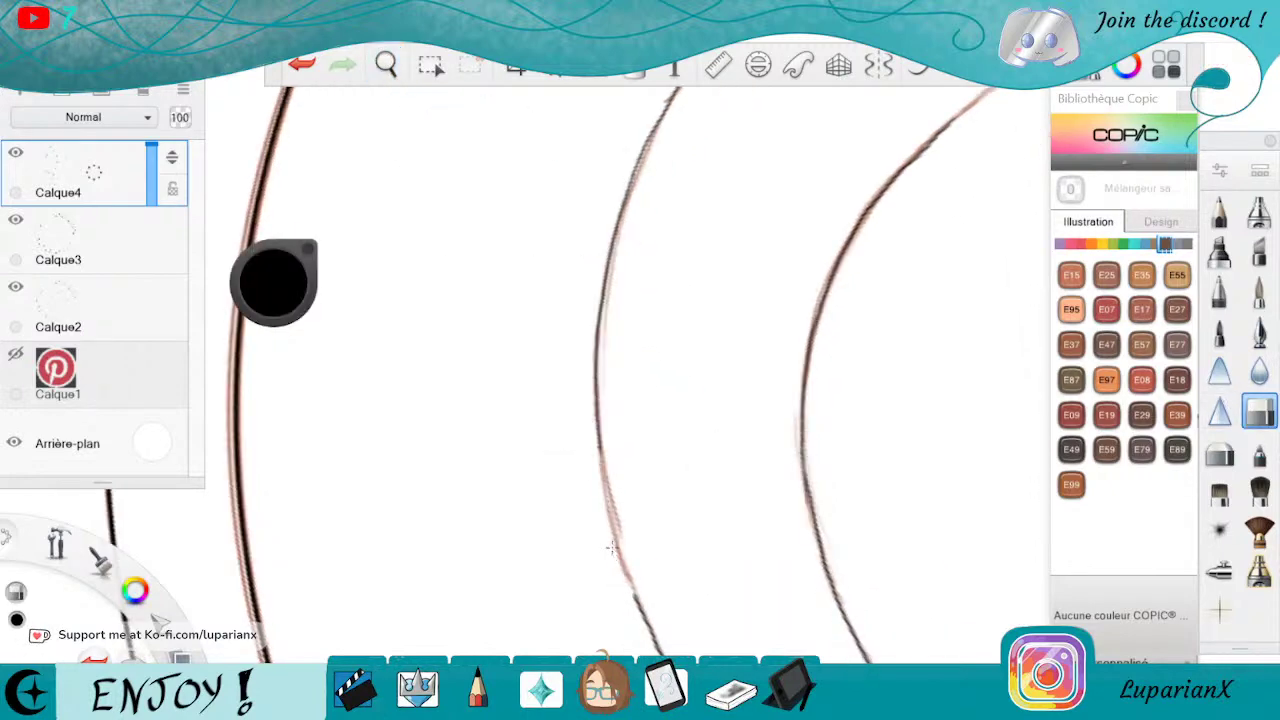
pyautogui.click(1259, 332)
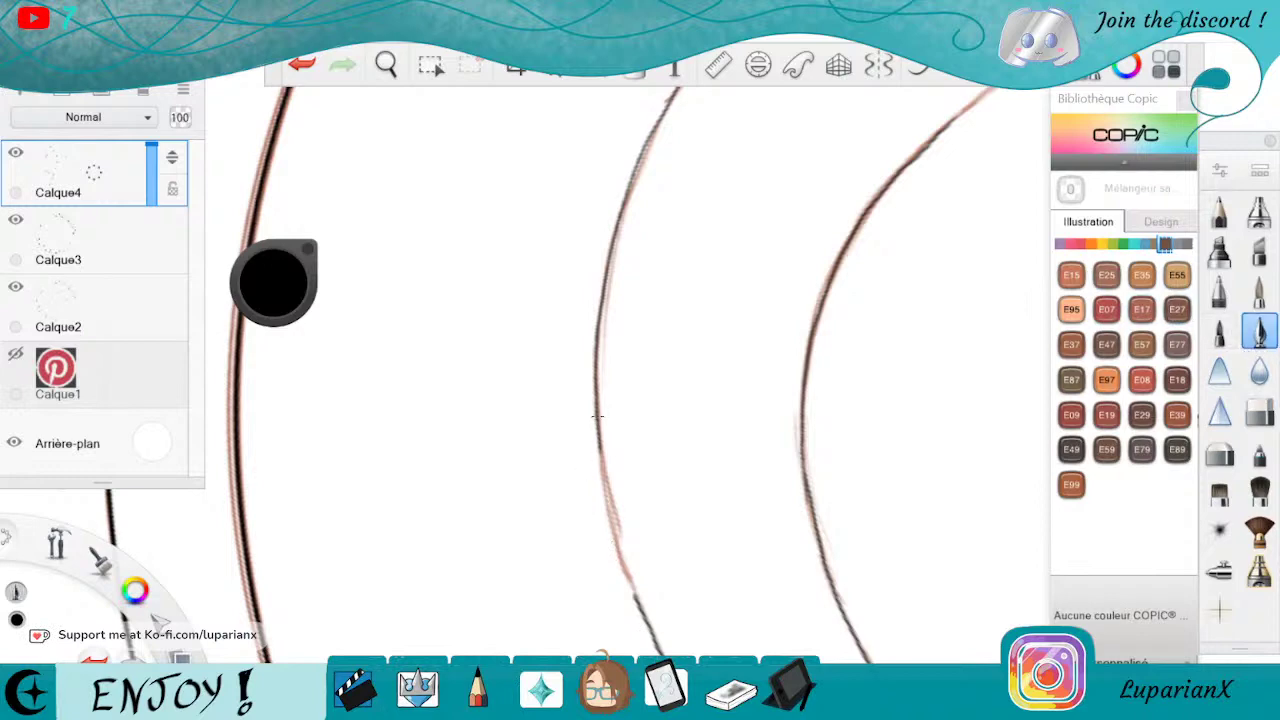
pyautogui.moveTo(602, 468); pyautogui.dragTo(614, 528)
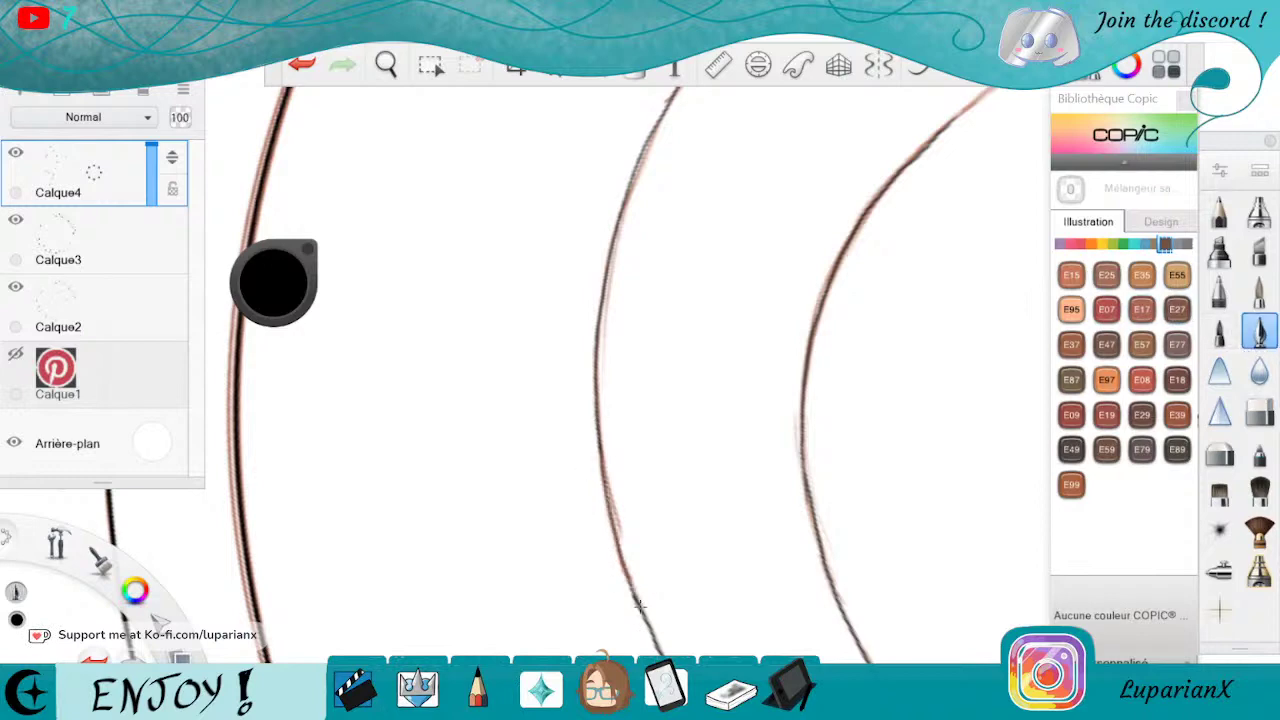
pyautogui.click(1258, 410)
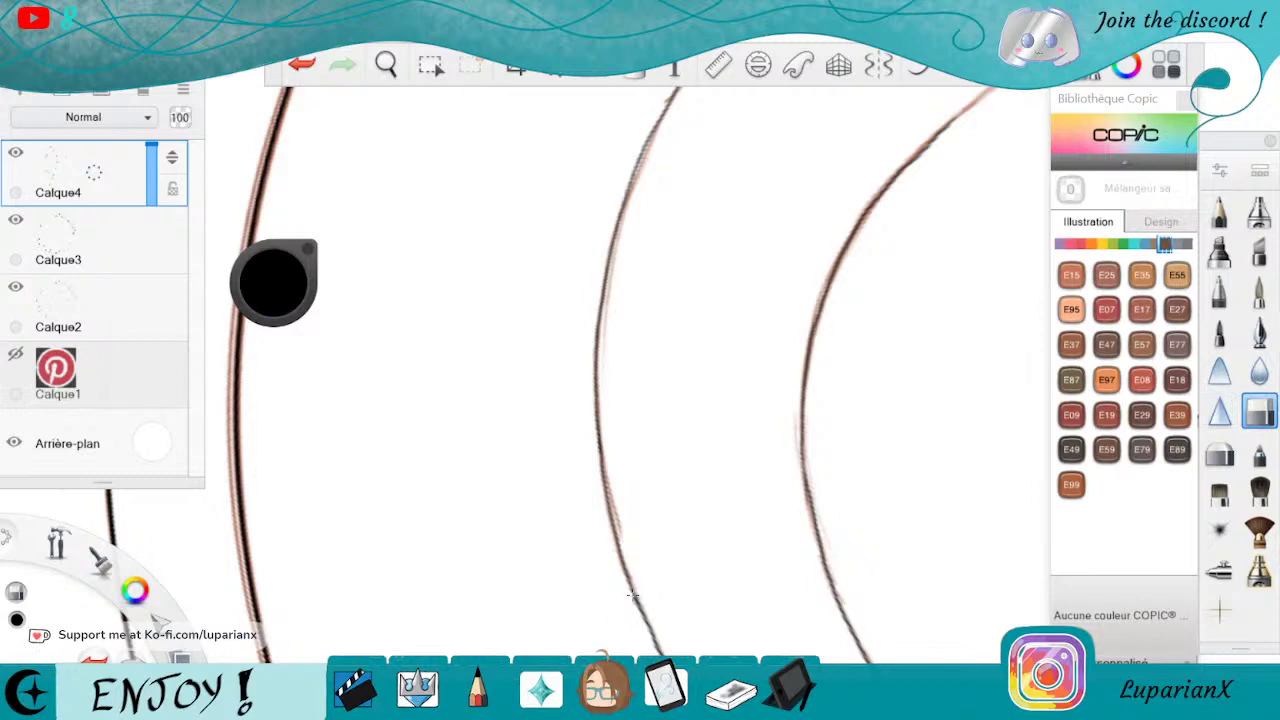
pyautogui.click(1259, 332)
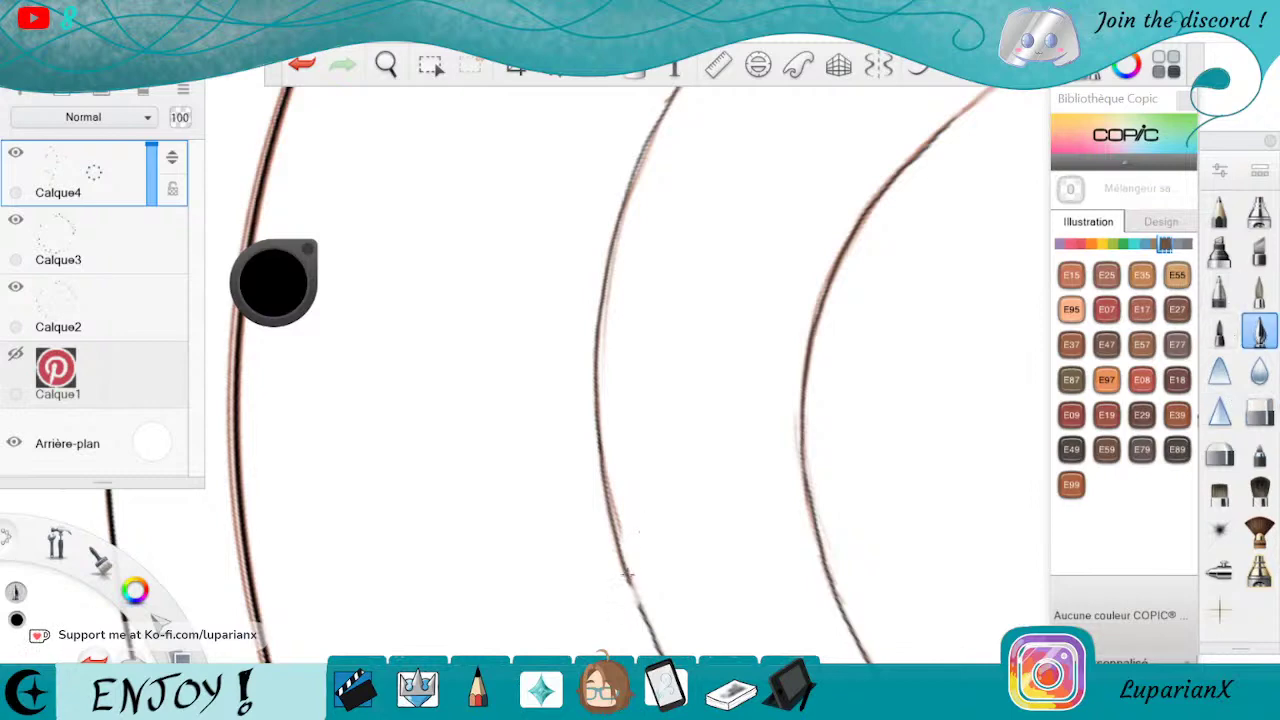
# Continue around the P's bowl, inking the next stretch of the inner edge and then the outer edge in black.
pyautogui.click(396, 58)
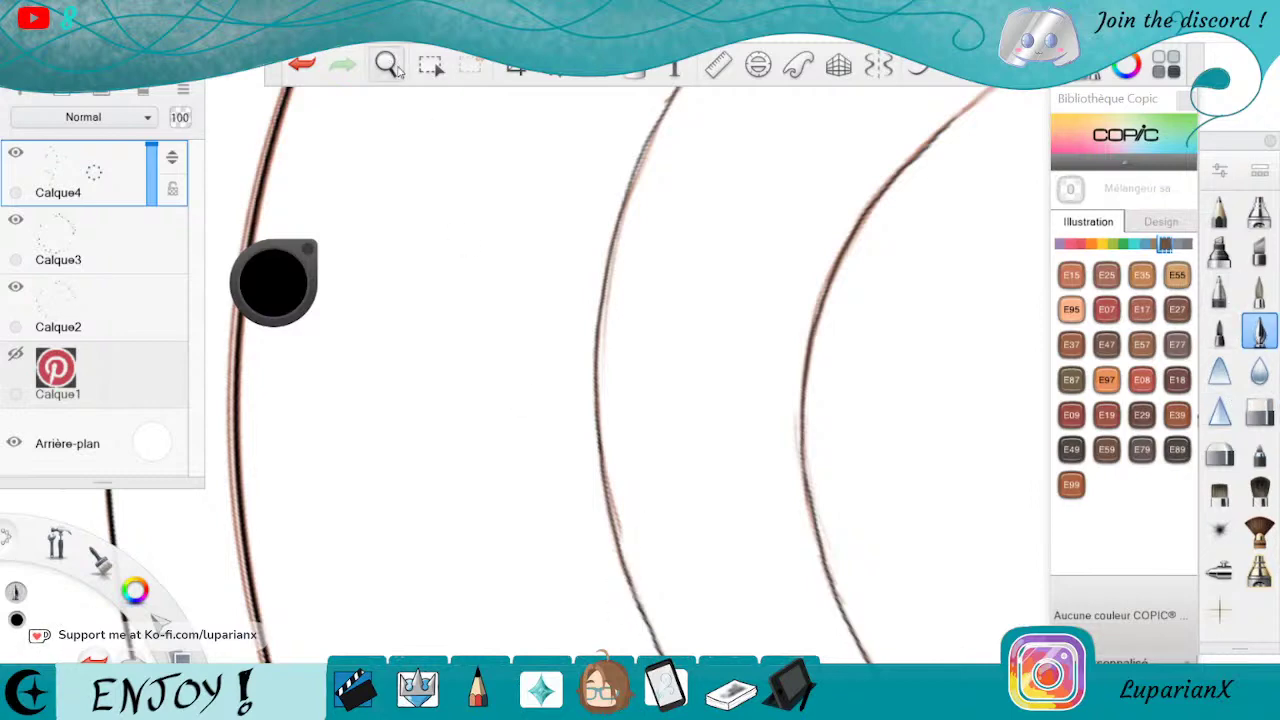
pyautogui.moveTo(883, 261); pyautogui.dragTo(763, 631)
pyautogui.moveTo(934, 552); pyautogui.dragTo(932, 594)
pyautogui.click(914, 523)
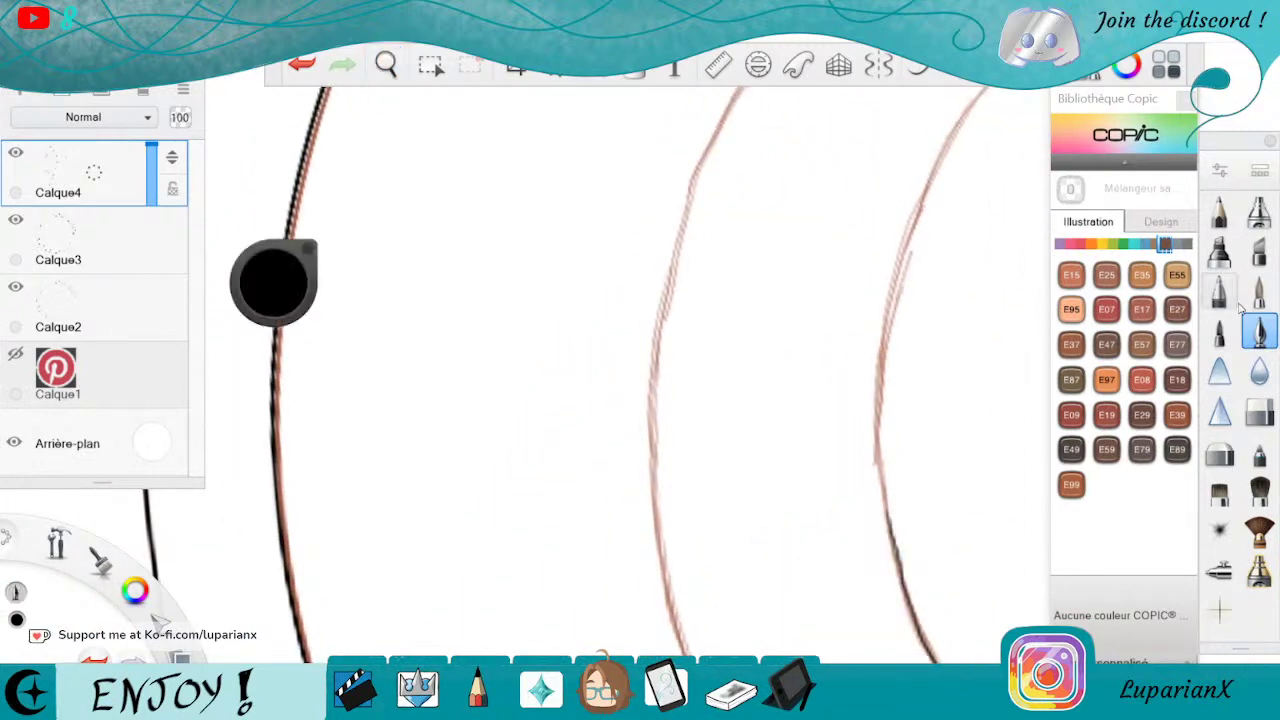
pyautogui.moveTo(980, 92)
pyautogui.mouseDown()
pyautogui.moveTo(899, 273)
pyautogui.moveTo(876, 428)
pyautogui.mouseUp()
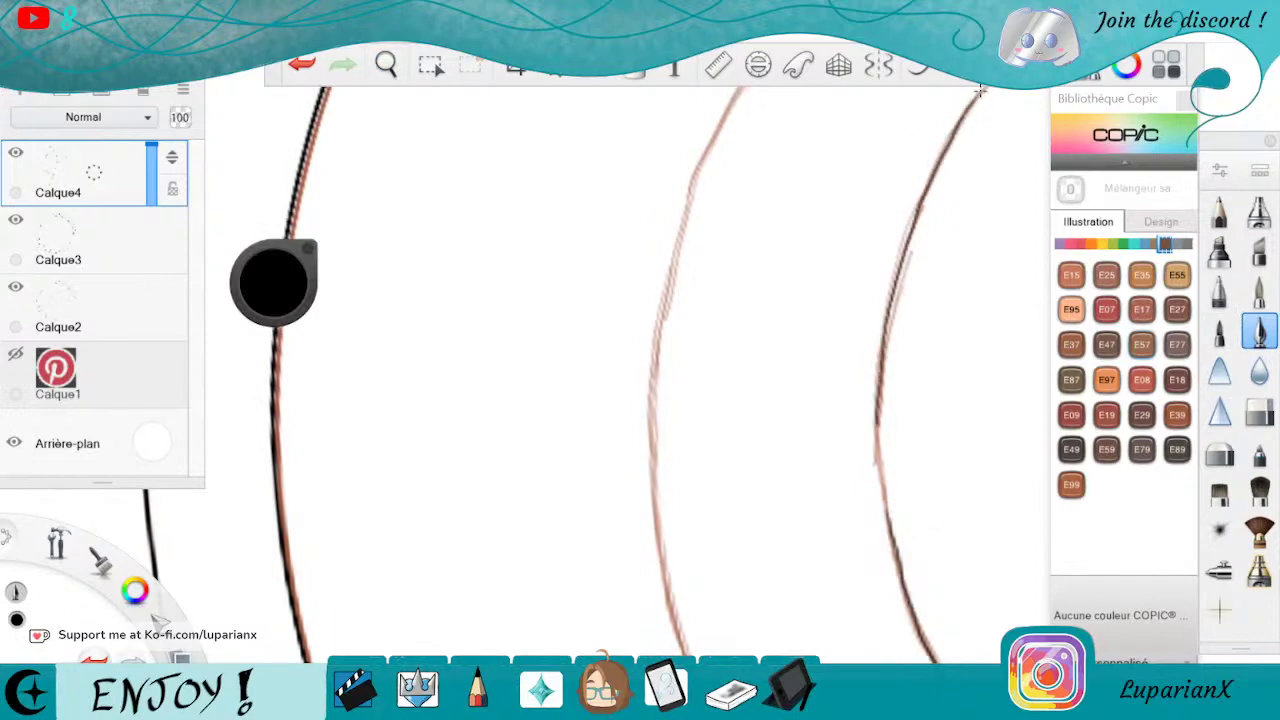
pyautogui.moveTo(878, 480); pyautogui.dragTo(893, 535)
pyautogui.moveTo(740, 89)
pyautogui.mouseDown()
pyautogui.moveTo(680, 235)
pyautogui.moveTo(650, 433)
pyautogui.mouseUp()
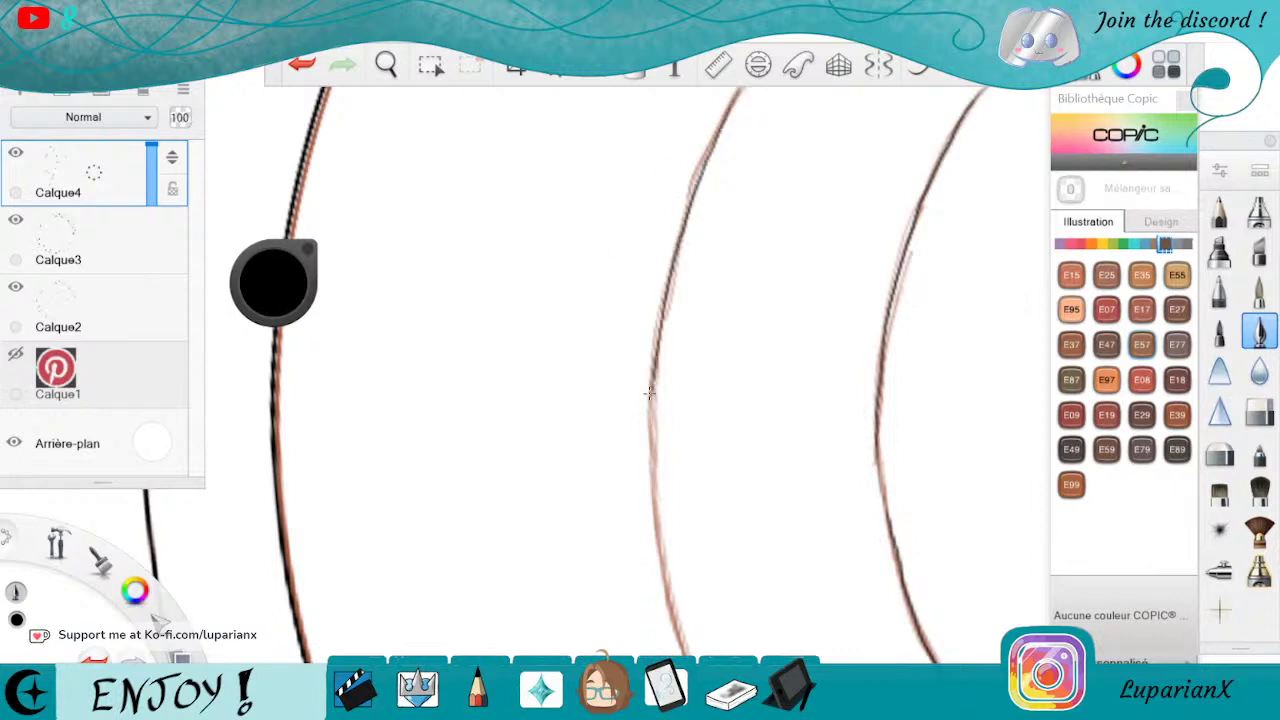
pyautogui.moveTo(656, 356)
pyautogui.mouseDown()
pyautogui.moveTo(652, 478)
pyautogui.moveTo(680, 648)
pyautogui.mouseUp()
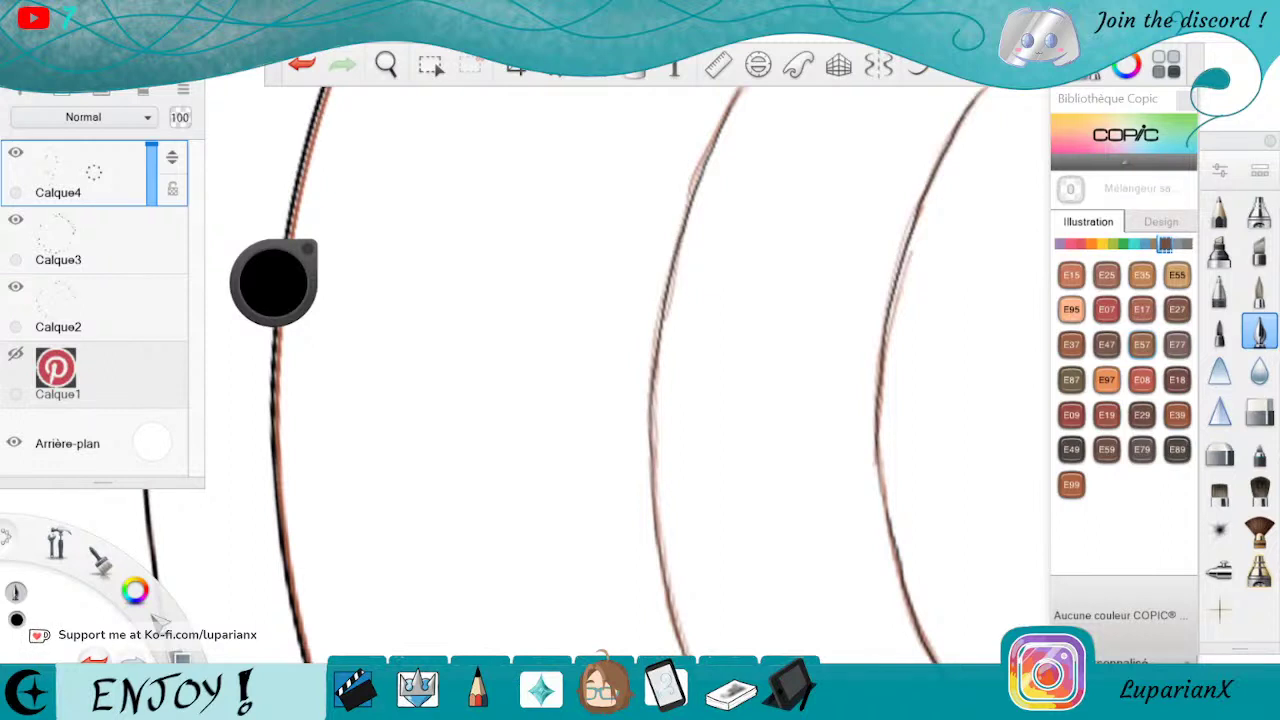
# Ink the following section of the P's bowl in black, tracing its outer edge and then its inner edge over the sketch.
pyautogui.press('space')
pyautogui.moveTo(907, 100); pyautogui.dragTo(818, 440)
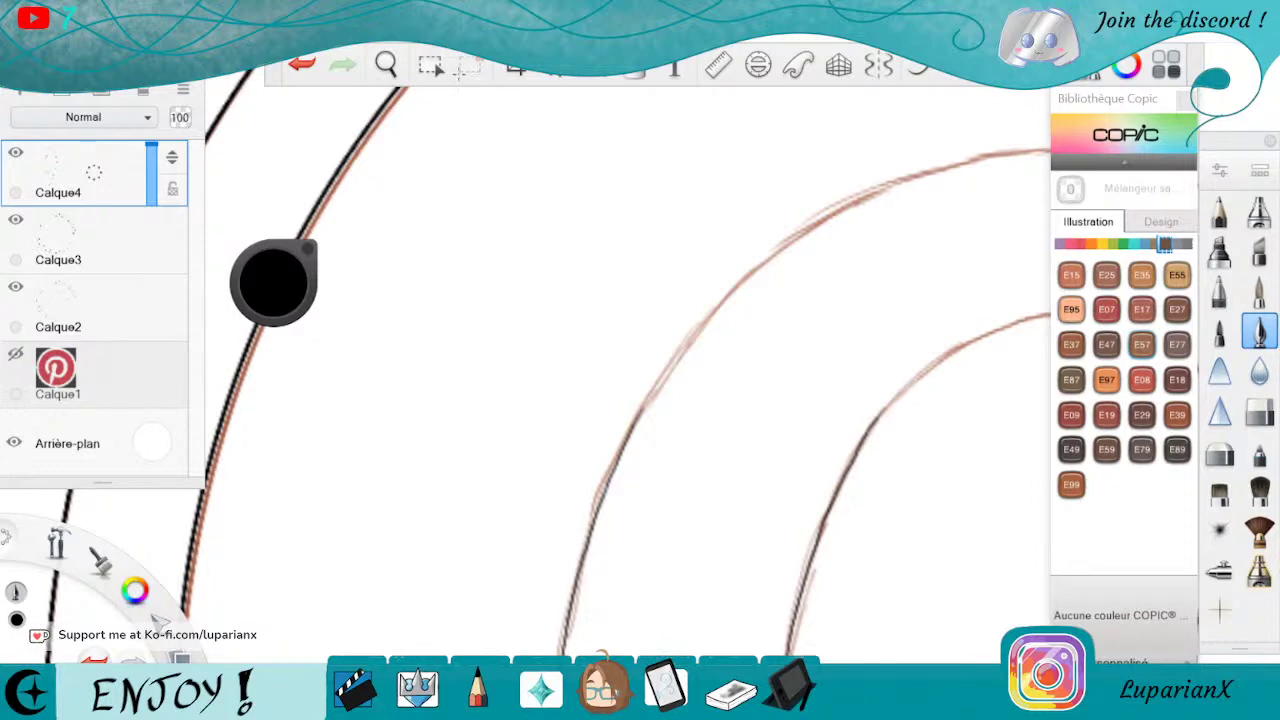
pyautogui.click(391, 66)
pyautogui.moveTo(834, 517); pyautogui.dragTo(748, 414)
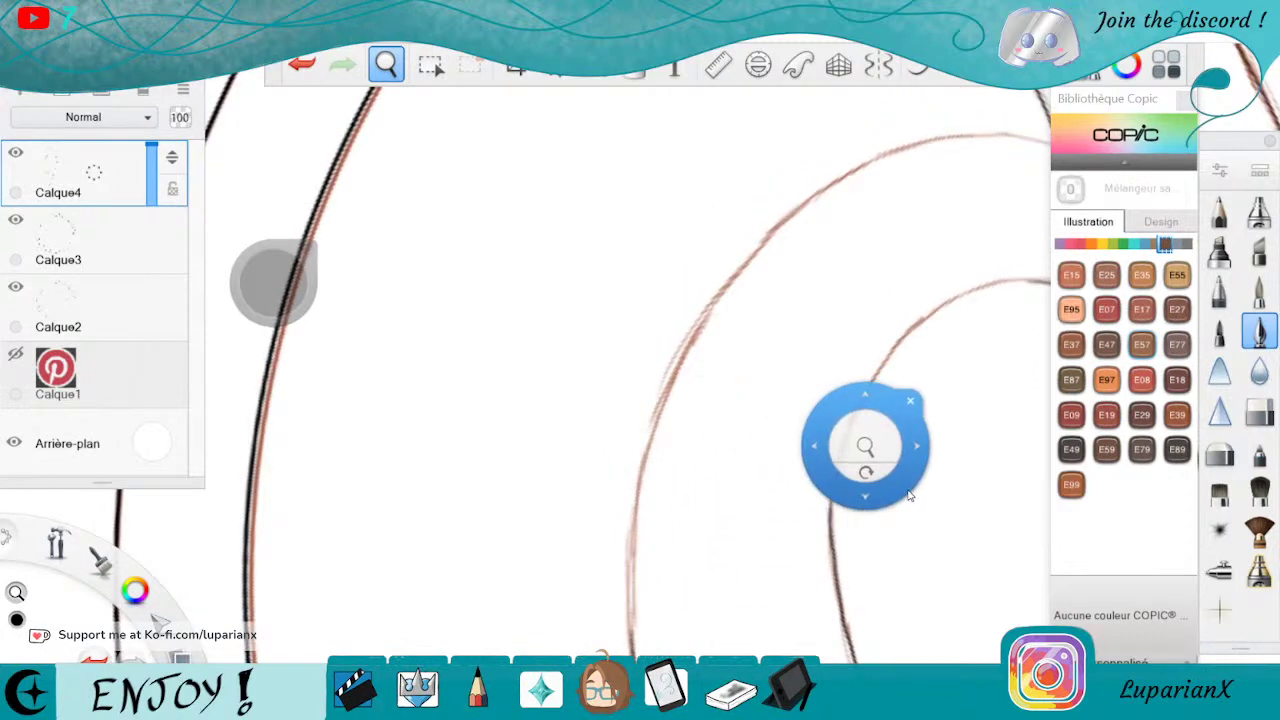
pyautogui.click(918, 396)
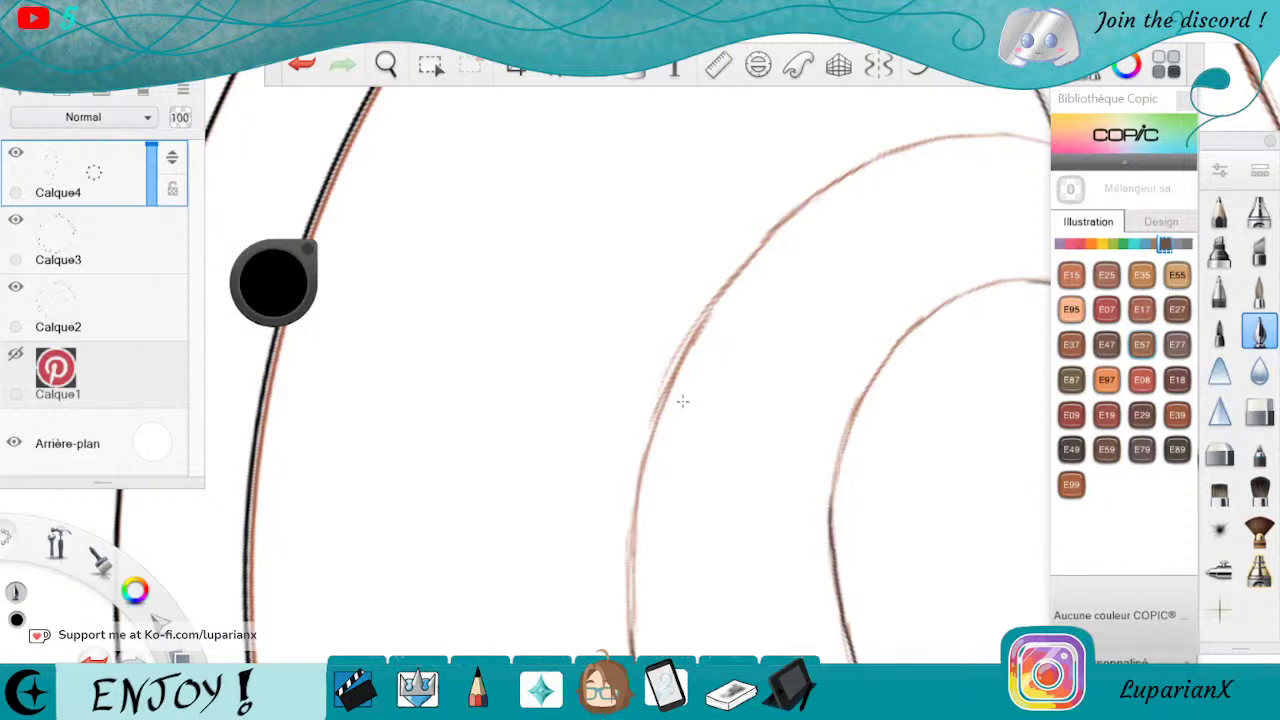
pyautogui.moveTo(755, 246)
pyautogui.mouseDown()
pyautogui.moveTo(690, 338)
pyautogui.moveTo(652, 430)
pyautogui.moveTo(630, 648)
pyautogui.mouseUp()
pyautogui.moveTo(926, 315)
pyautogui.mouseDown()
pyautogui.moveTo(860, 397)
pyautogui.moveTo(830, 521)
pyautogui.mouseUp()
# Close the remaining gap in the bowl's inner edge in black, and ink its outer edge from the corner at the stem.
pyautogui.press('space')
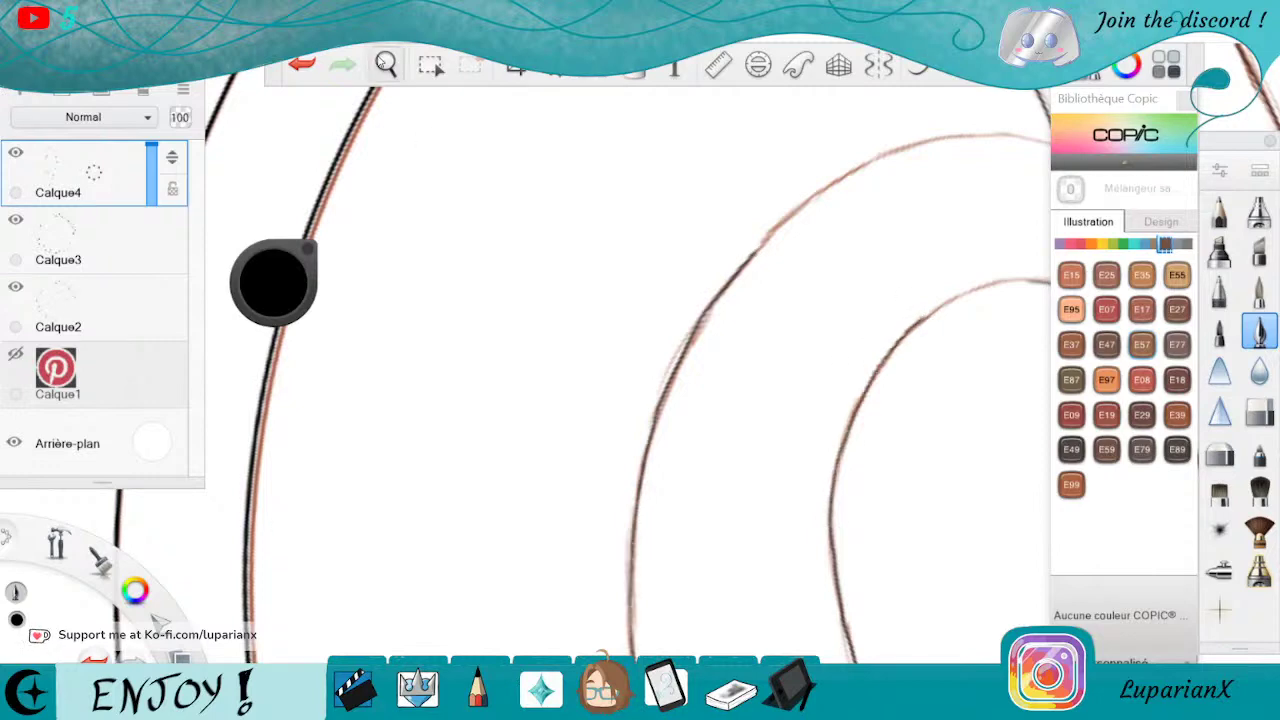
pyautogui.moveTo(980, 321); pyautogui.dragTo(830, 570)
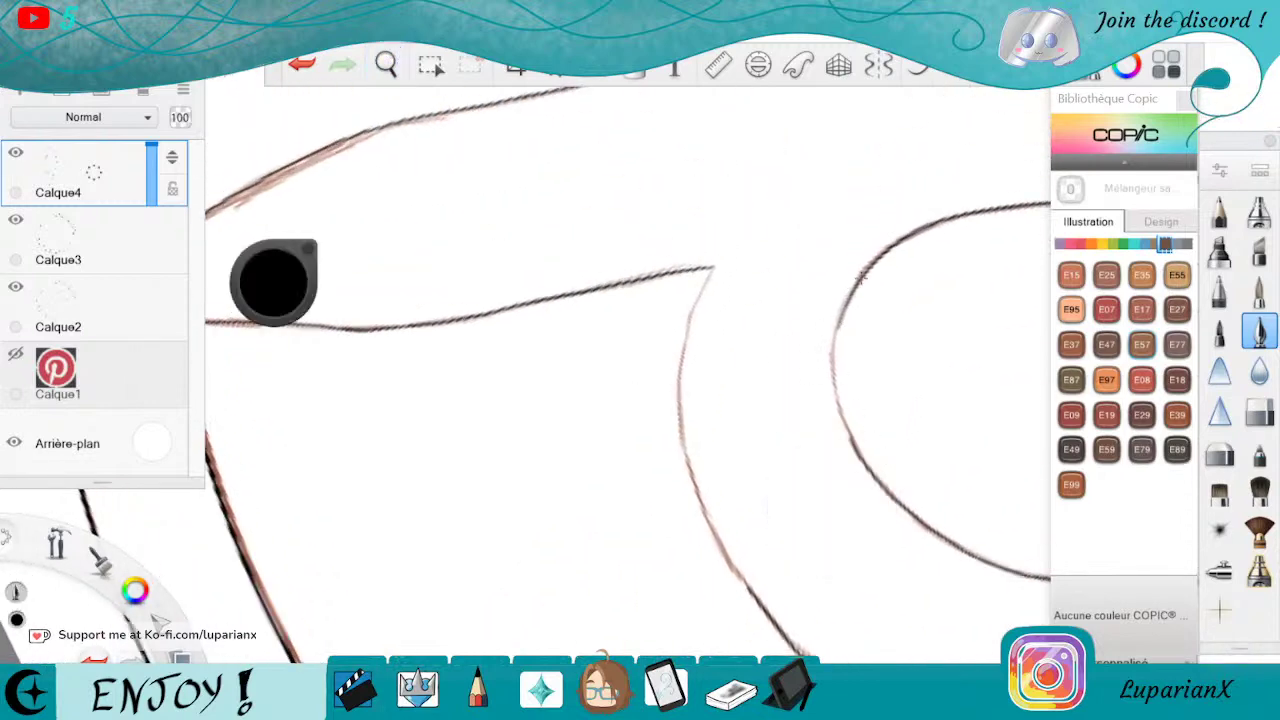
pyautogui.moveTo(848, 300); pyautogui.dragTo(836, 352)
pyautogui.click(303, 64)
pyautogui.moveTo(859, 279)
pyautogui.mouseDown()
pyautogui.moveTo(834, 376)
pyautogui.moveTo(850, 438)
pyautogui.mouseUp()
pyautogui.moveTo(713, 268)
pyautogui.mouseDown()
pyautogui.moveTo(681, 428)
pyautogui.moveTo(709, 533)
pyautogui.moveTo(764, 622)
pyautogui.mouseUp()
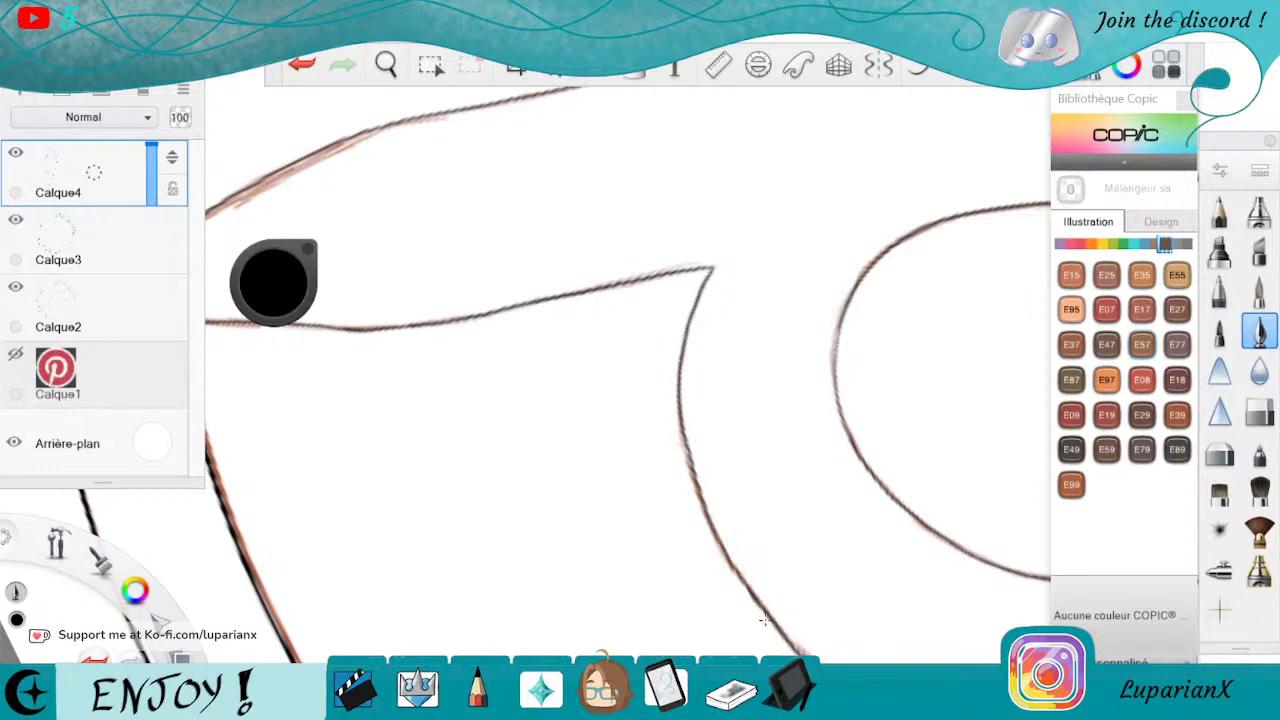
# Erase the uneven start of the outer-edge line at the stem corner and re-ink it in black.
pyautogui.click(1258, 412)
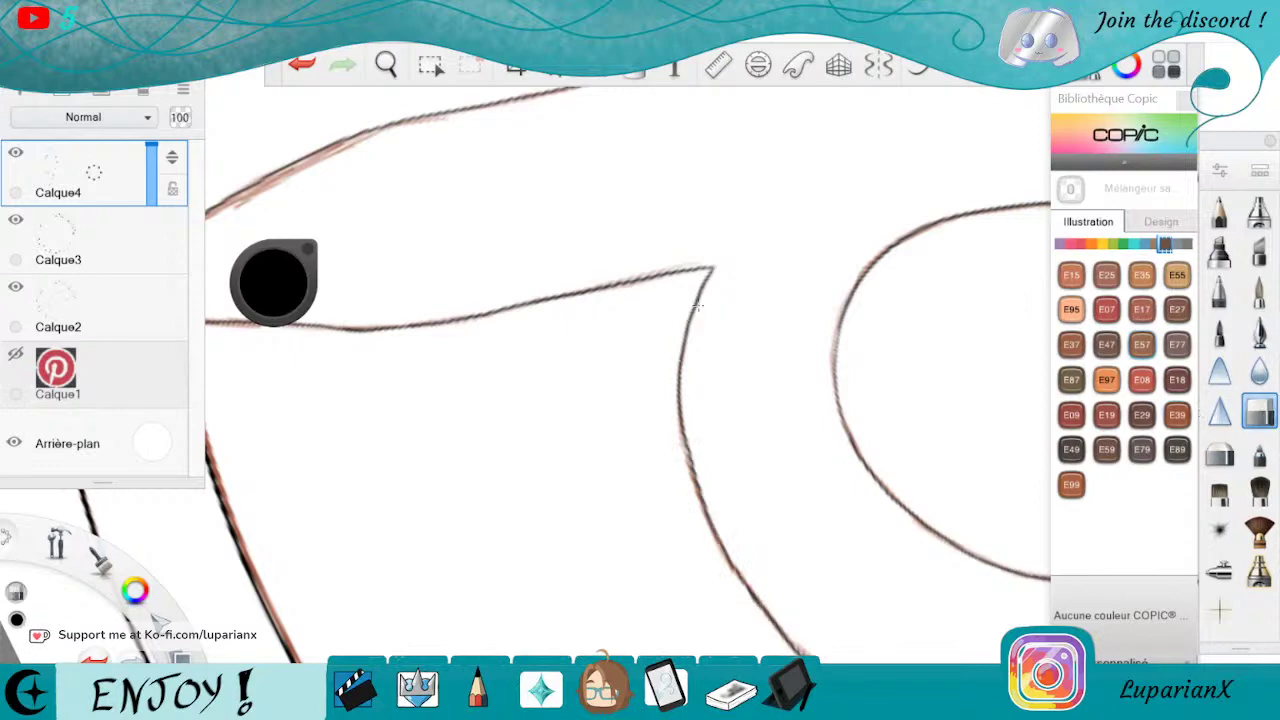
pyautogui.moveTo(708, 274); pyautogui.dragTo(698, 305)
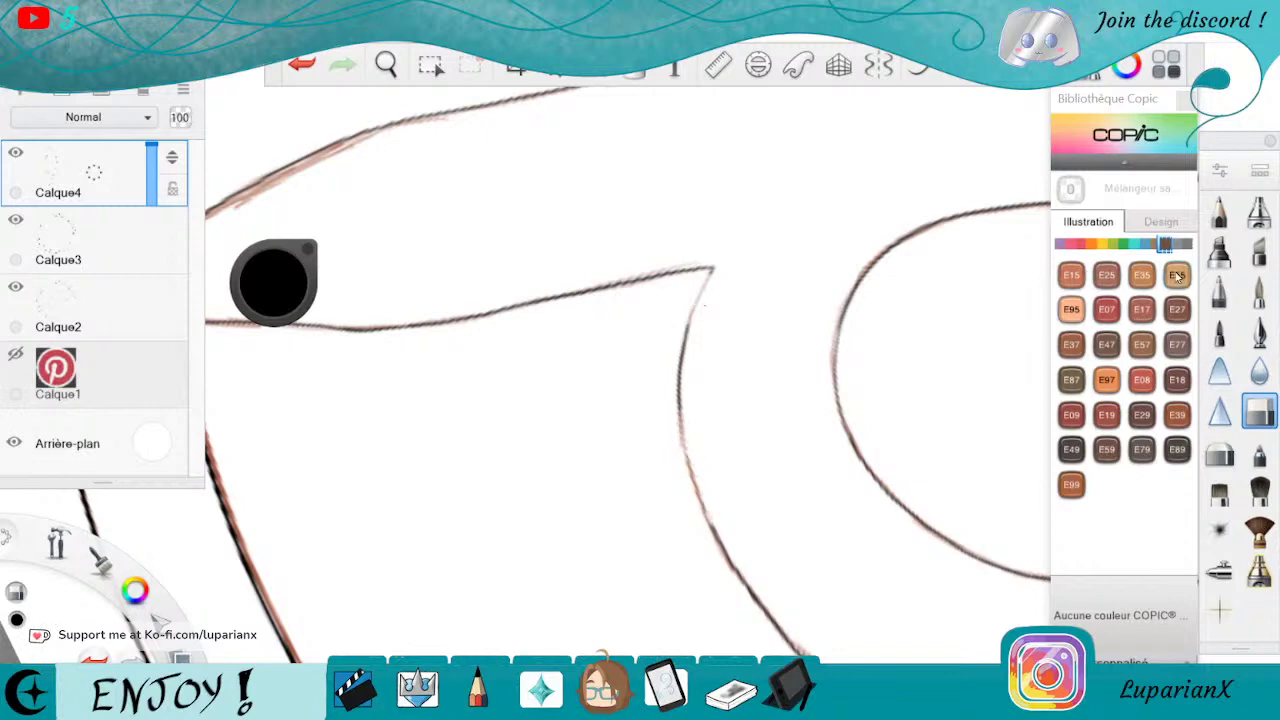
pyautogui.click(1258, 333)
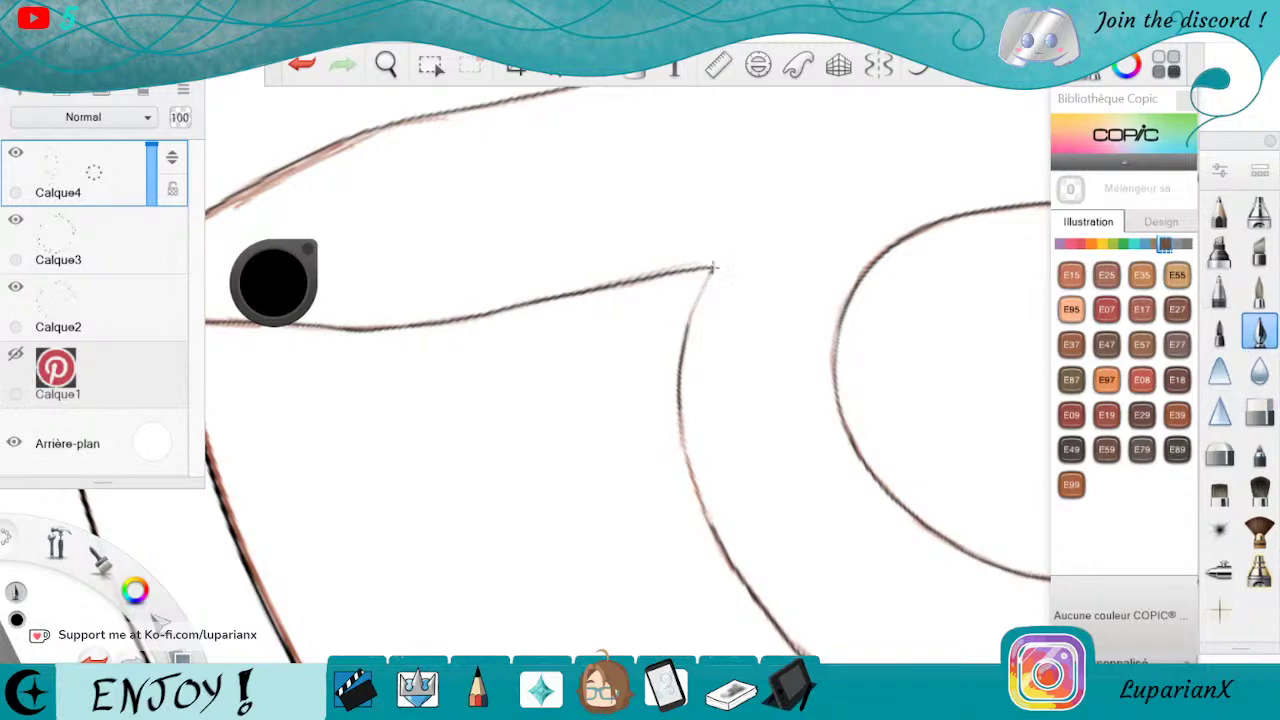
pyautogui.moveTo(712, 267)
pyautogui.mouseDown()
pyautogui.moveTo(678, 408)
pyautogui.moveTo(690, 476)
pyautogui.moveTo(732, 566)
pyautogui.mouseUp()
# Return the canvas upright and hide the brown sketch layer Calque2, leaving only the black line art.
pyautogui.click(386, 65)
pyautogui.moveTo(450, 138); pyautogui.dragTo(577, 400)
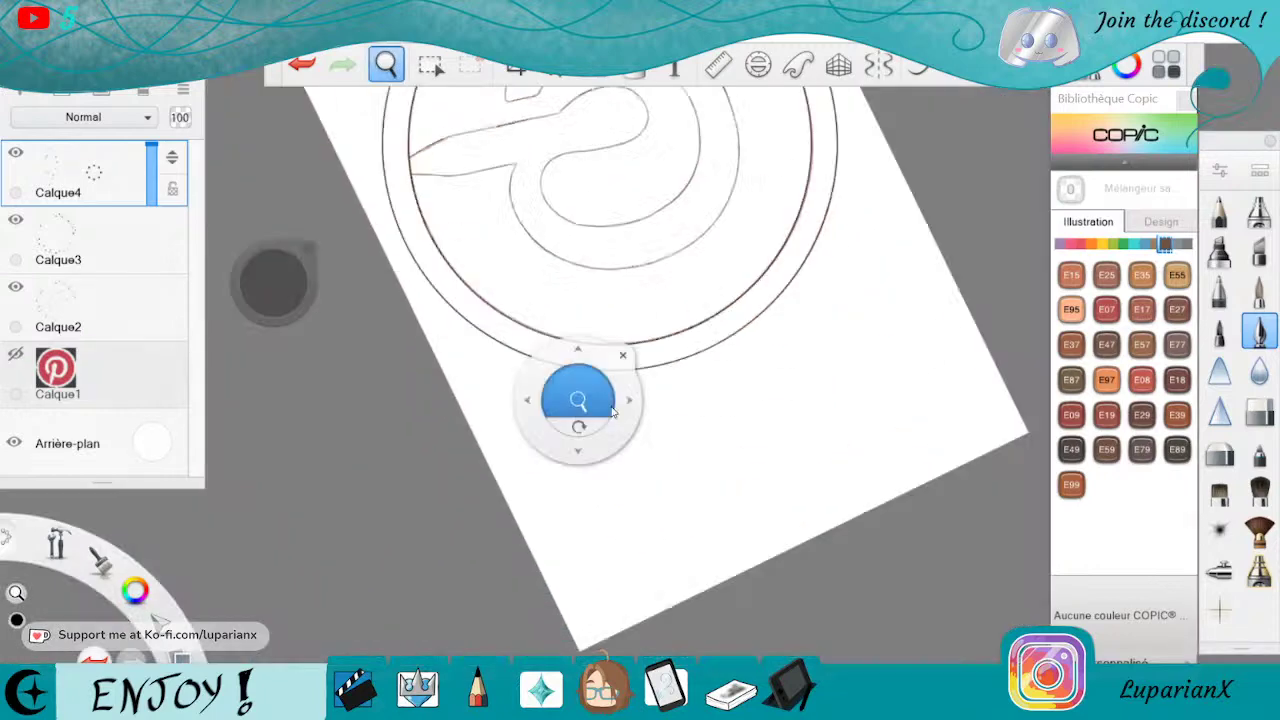
pyautogui.moveTo(580, 352); pyautogui.dragTo(757, 530)
pyautogui.moveTo(763, 608); pyautogui.dragTo(941, 357)
pyautogui.click(977, 284)
pyautogui.click(15, 287)
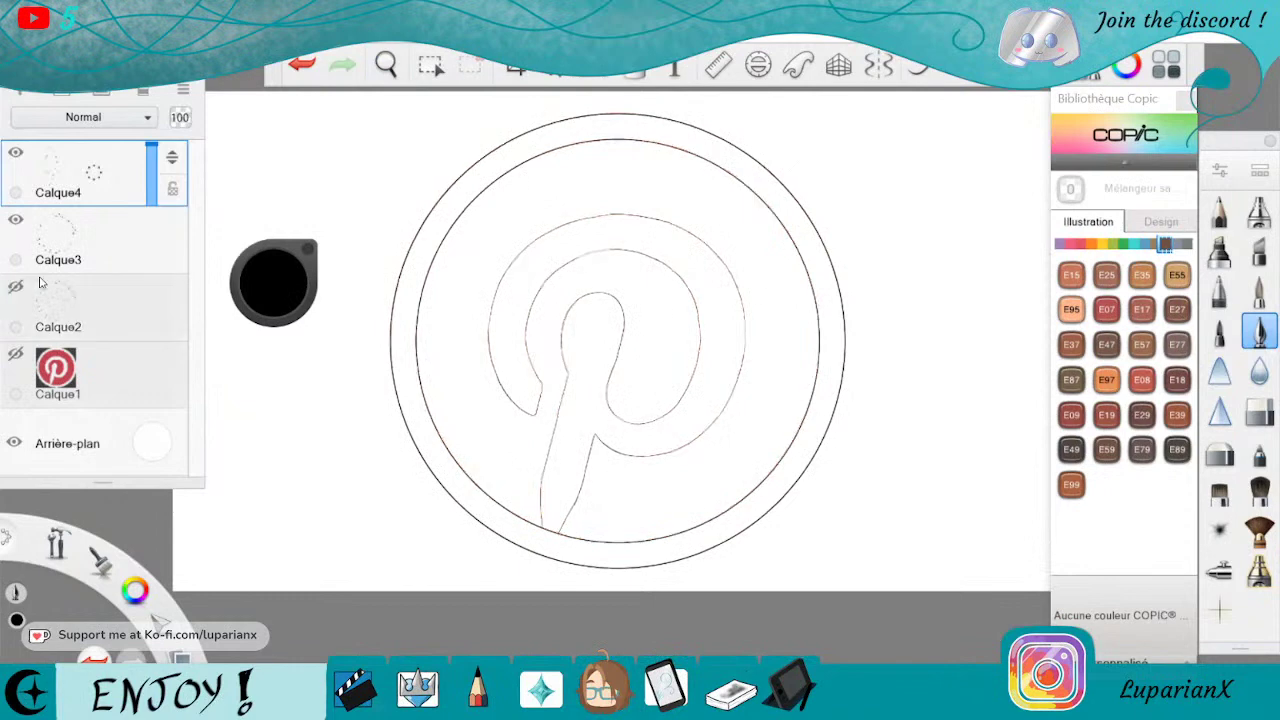
pyautogui.click(386, 65)
pyautogui.moveTo(753, 399); pyautogui.dragTo(794, 456)
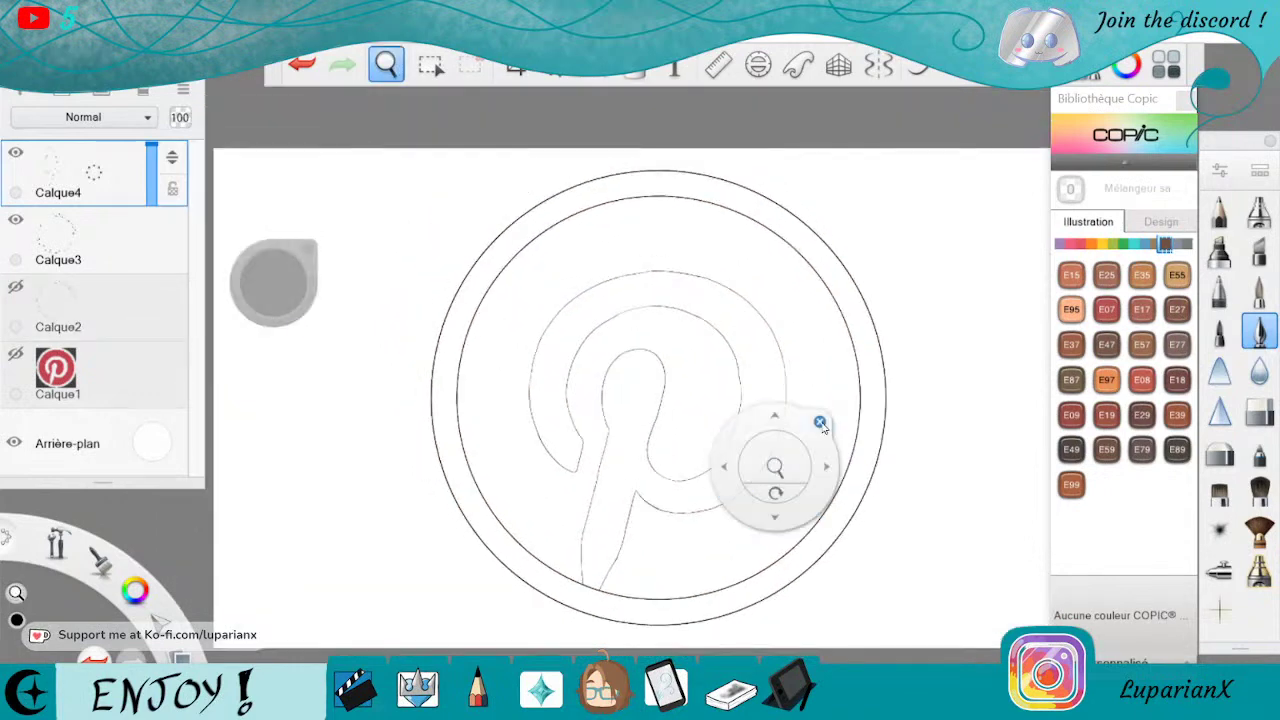
pyautogui.click(819, 424)
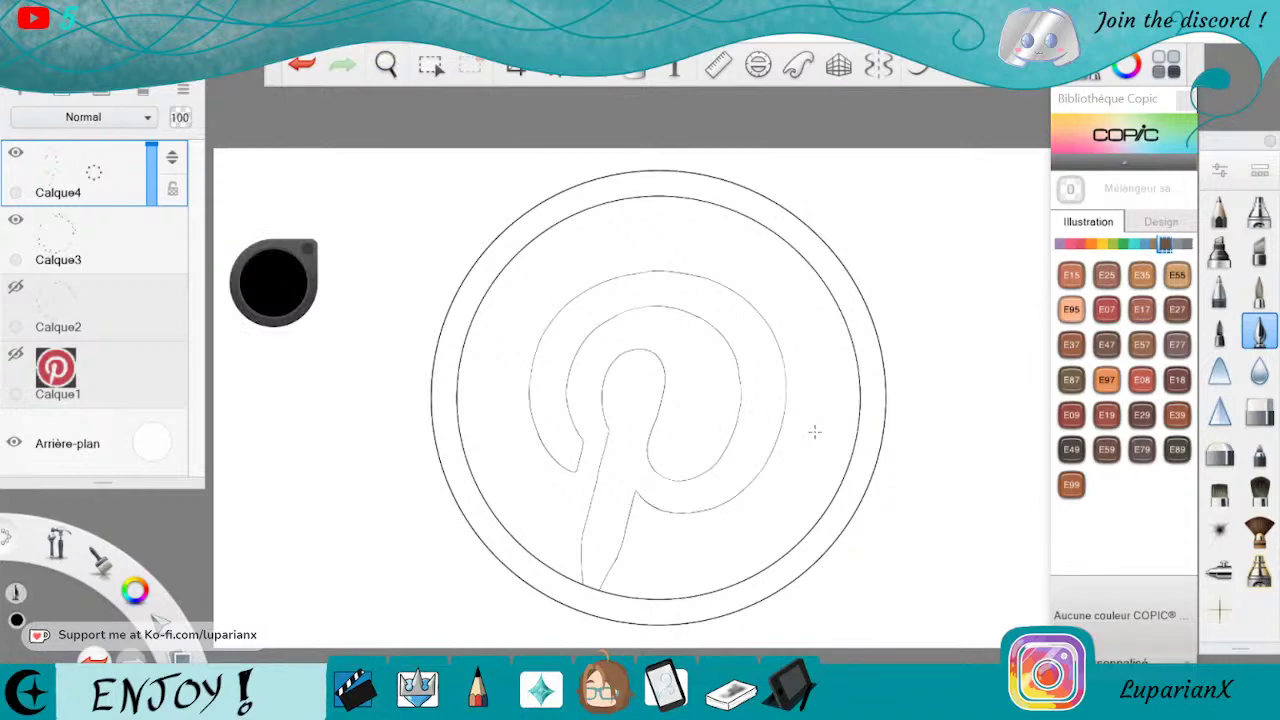
# Sample the red from the reference logo on Calque1, hide the reference again, and add a new layer beneath the line art.
pyautogui.click(16, 353)
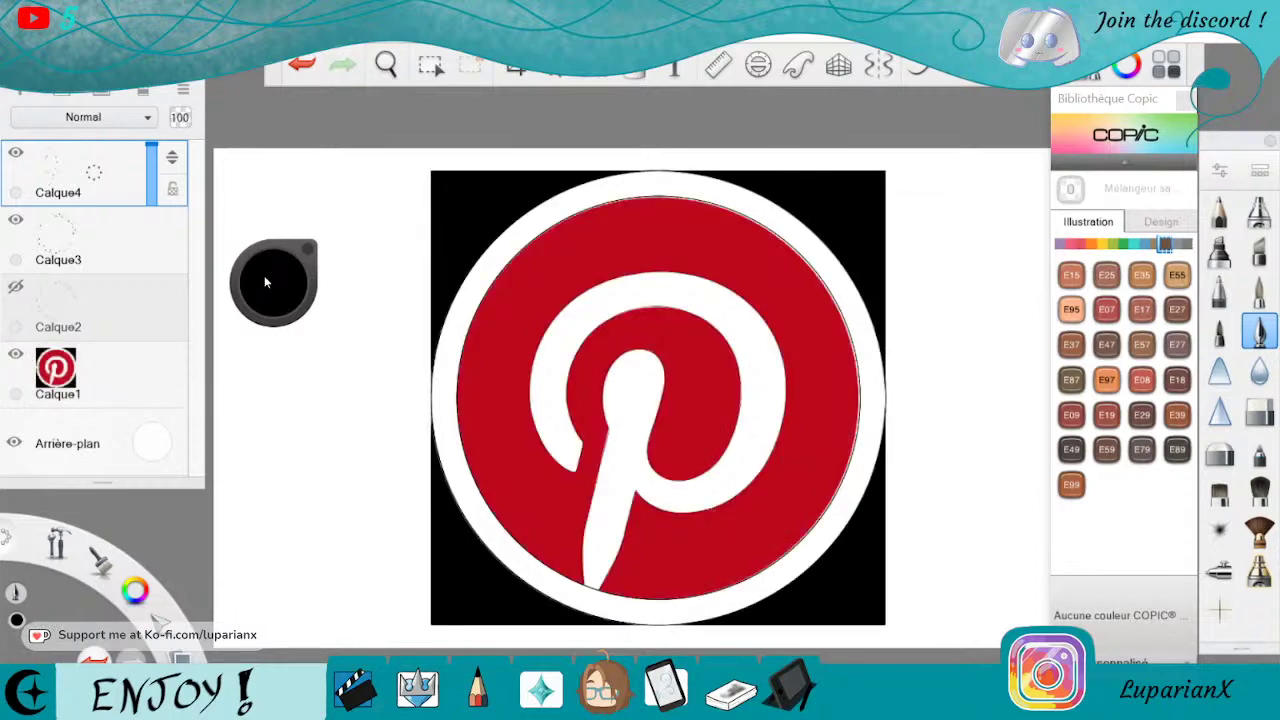
pyautogui.moveTo(265, 283); pyautogui.dragTo(493, 333)
pyautogui.click(16, 353)
pyautogui.moveTo(141, 300); pyautogui.dragTo(146, 231)
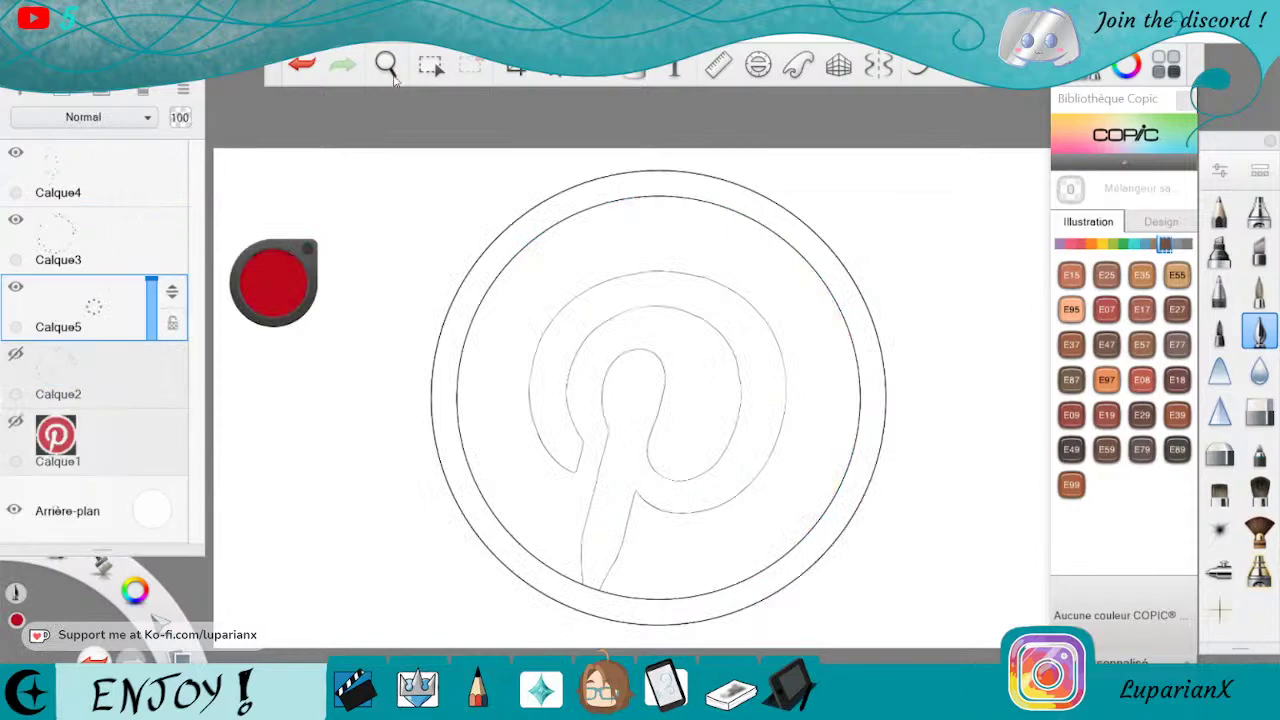
# Switch to a different brush and set the drawing colour to black.
pyautogui.click(389, 68)
pyautogui.moveTo(688, 402); pyautogui.dragTo(852, 468)
pyautogui.click(846, 457)
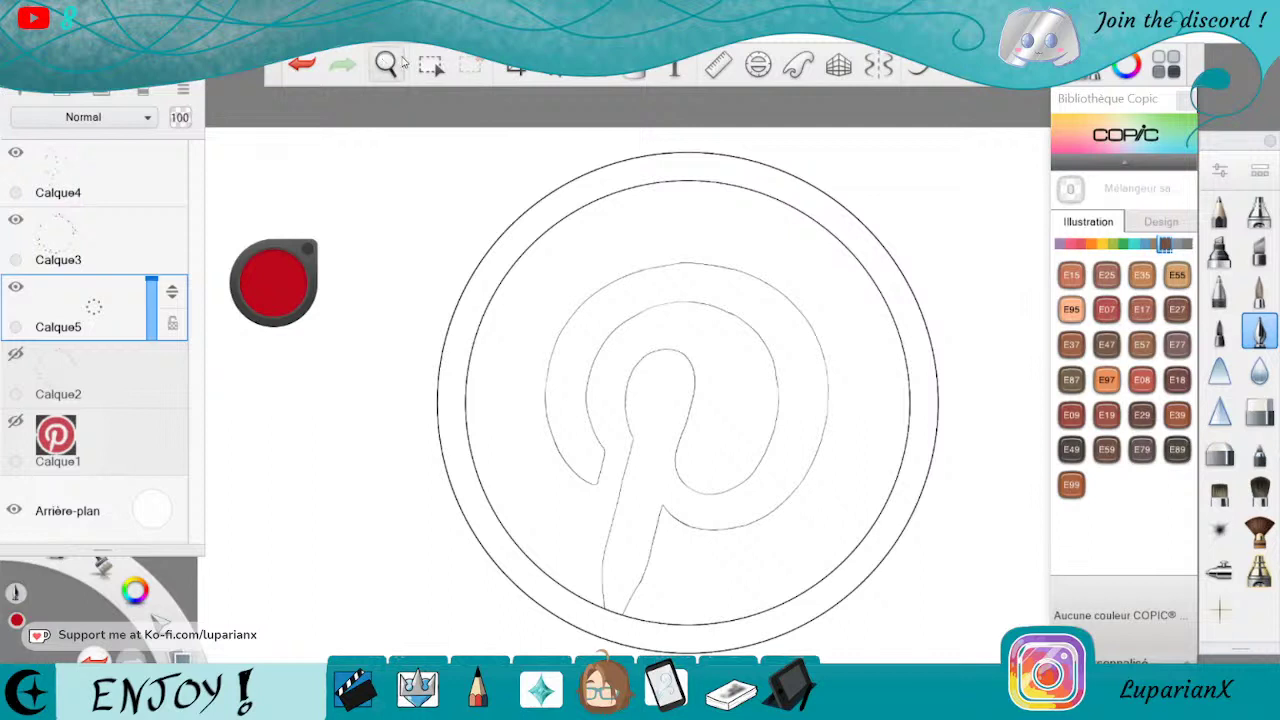
pyautogui.click(1258, 290)
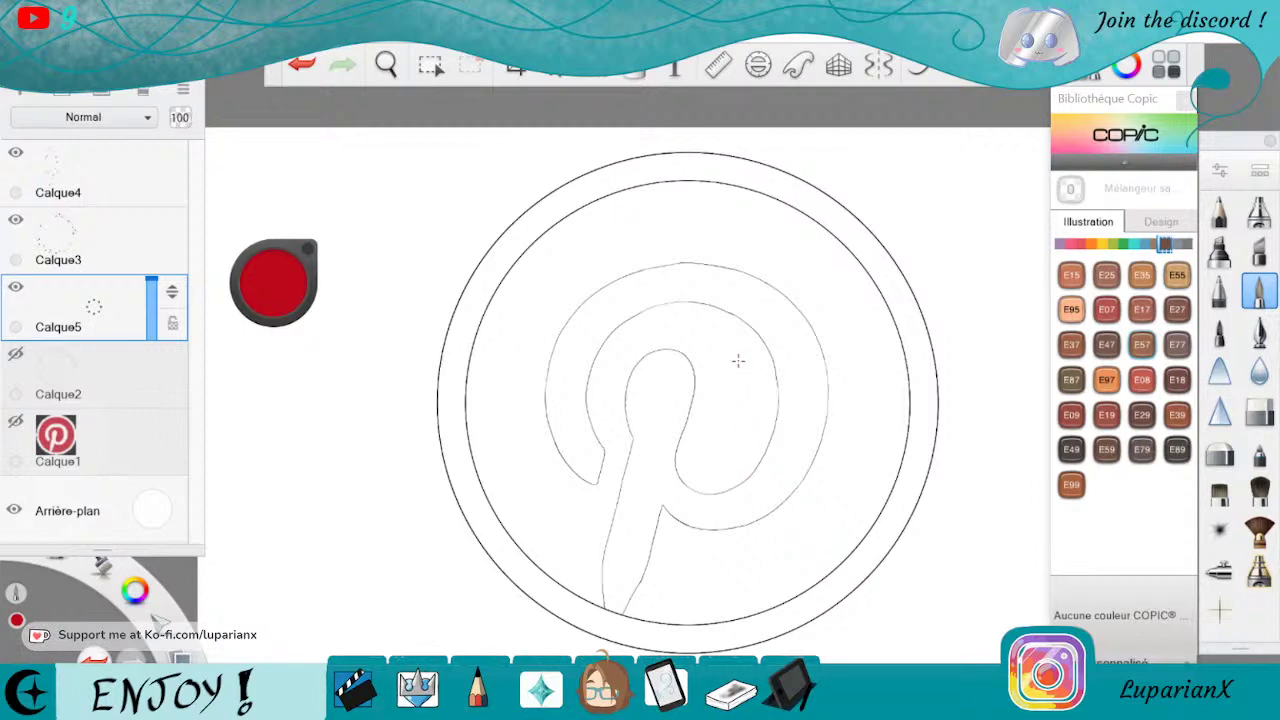
pyautogui.press('space')
pyautogui.moveTo(874, 496); pyautogui.dragTo(847, 468)
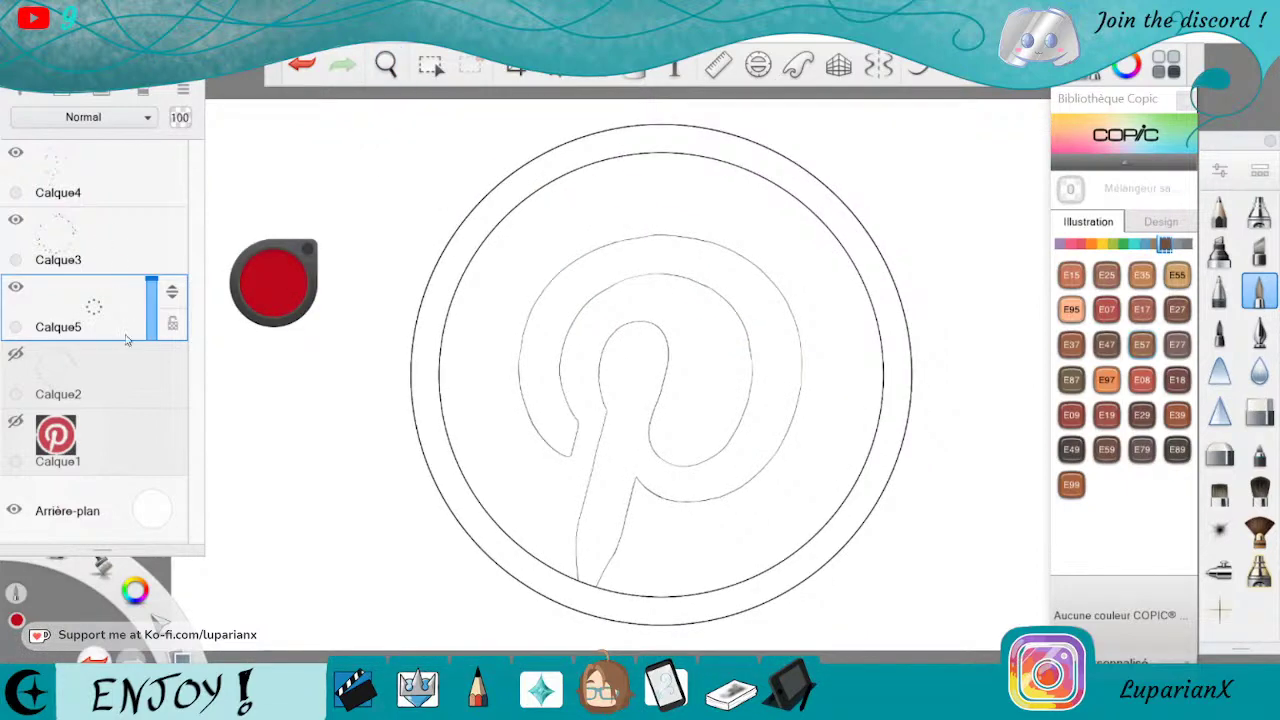
pyautogui.click(135, 590)
pyautogui.click(138, 539)
# Set the drawing colour to Copic E39 Leather and go back to the inking pen, with the canvas rotated.
pyautogui.click(383, 65)
pyautogui.moveTo(877, 326); pyautogui.dragTo(789, 237)
pyautogui.moveTo(792, 484); pyautogui.dragTo(827, 309)
pyautogui.moveTo(606, 199); pyautogui.dragTo(694, 309)
pyautogui.moveTo(874, 421); pyautogui.dragTo(845, 442)
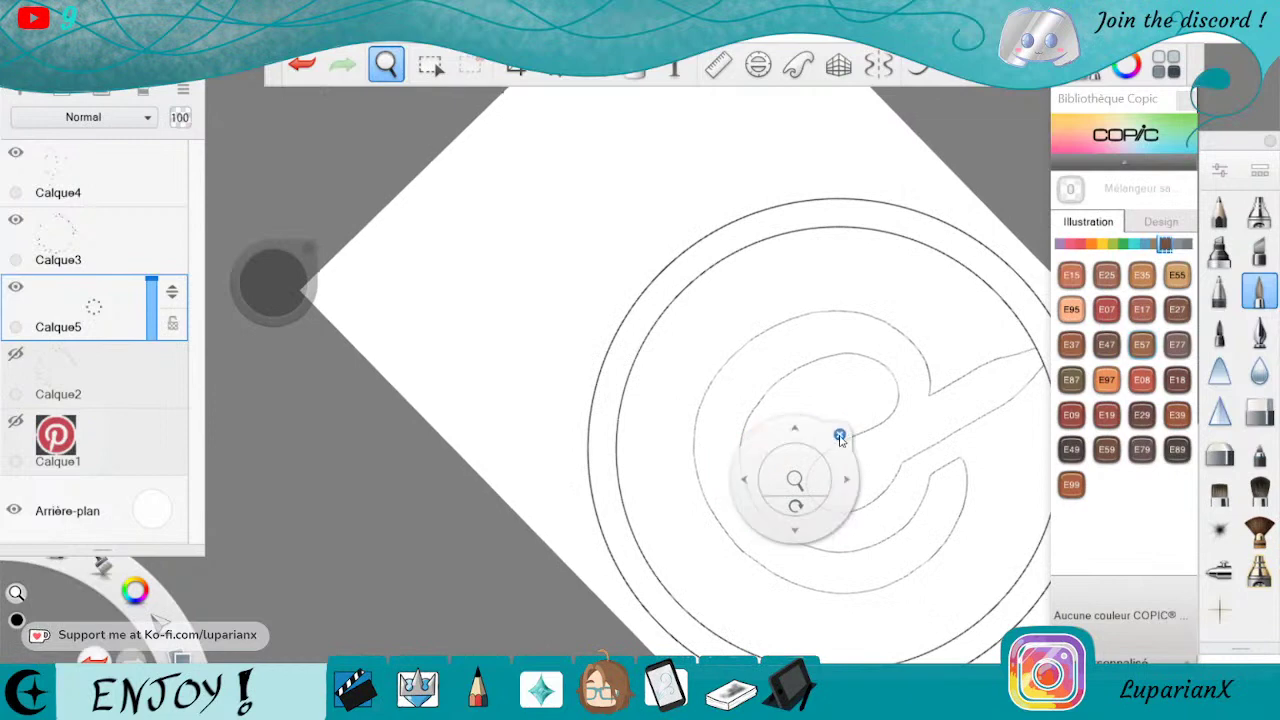
pyautogui.moveTo(795, 478); pyautogui.dragTo(670, 449)
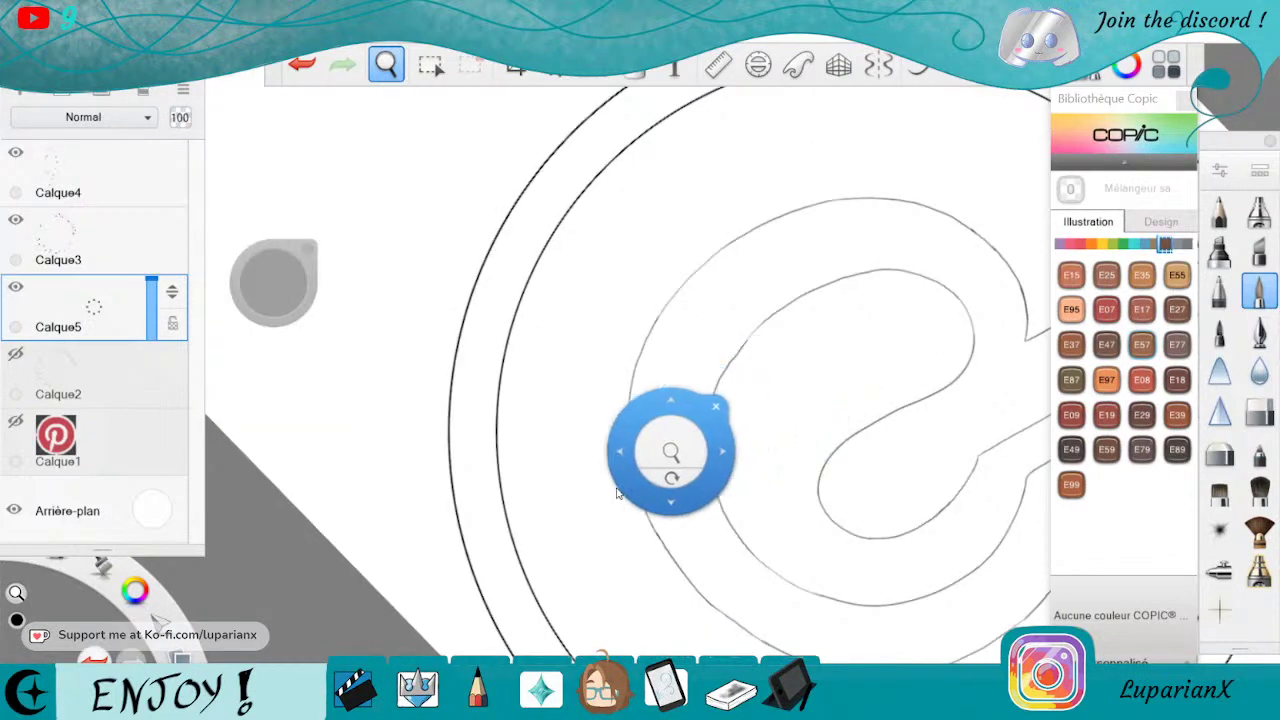
pyautogui.moveTo(625, 491); pyautogui.dragTo(706, 526)
pyautogui.click(794, 443)
pyautogui.click(1177, 414)
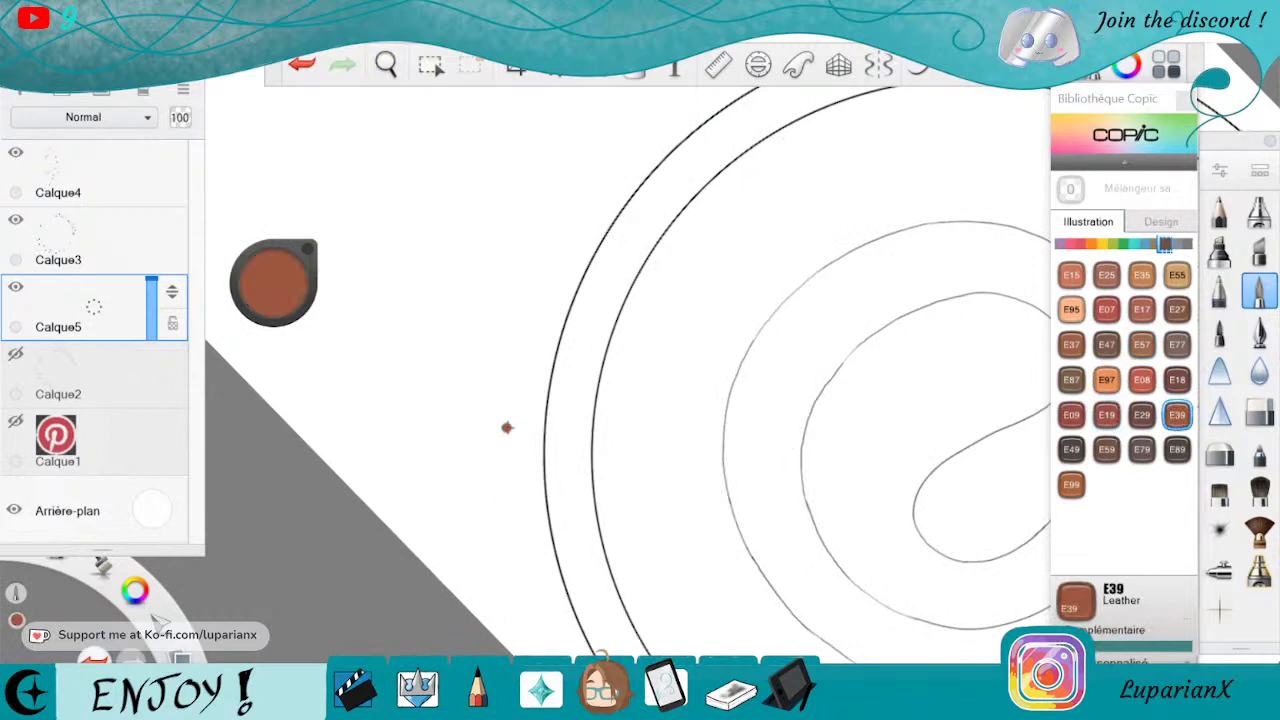
pyautogui.click(1248, 333)
# Draw a straight E39 guide line diagonally across the whole rotated logo.
pyautogui.click(384, 64)
pyautogui.moveTo(734, 633); pyautogui.dragTo(720, 520)
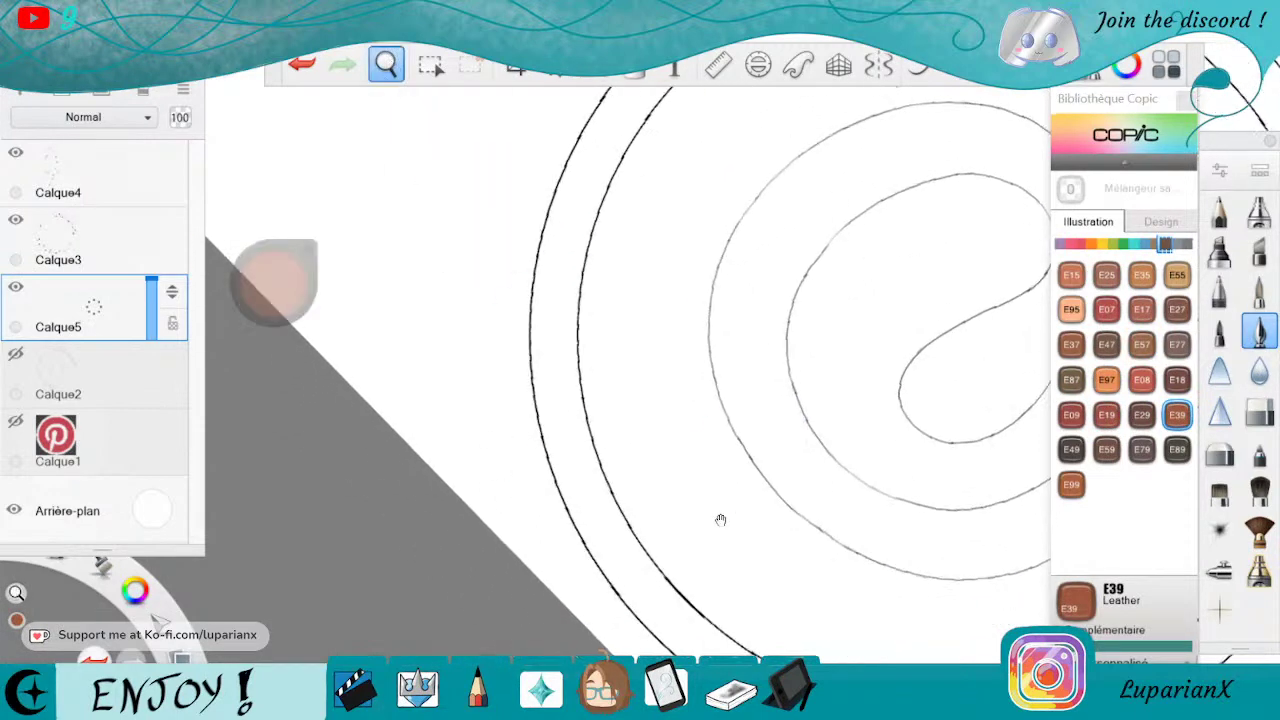
pyautogui.moveTo(670, 367); pyautogui.dragTo(760, 330)
pyautogui.moveTo(890, 442); pyautogui.dragTo(856, 490)
pyautogui.click(831, 464)
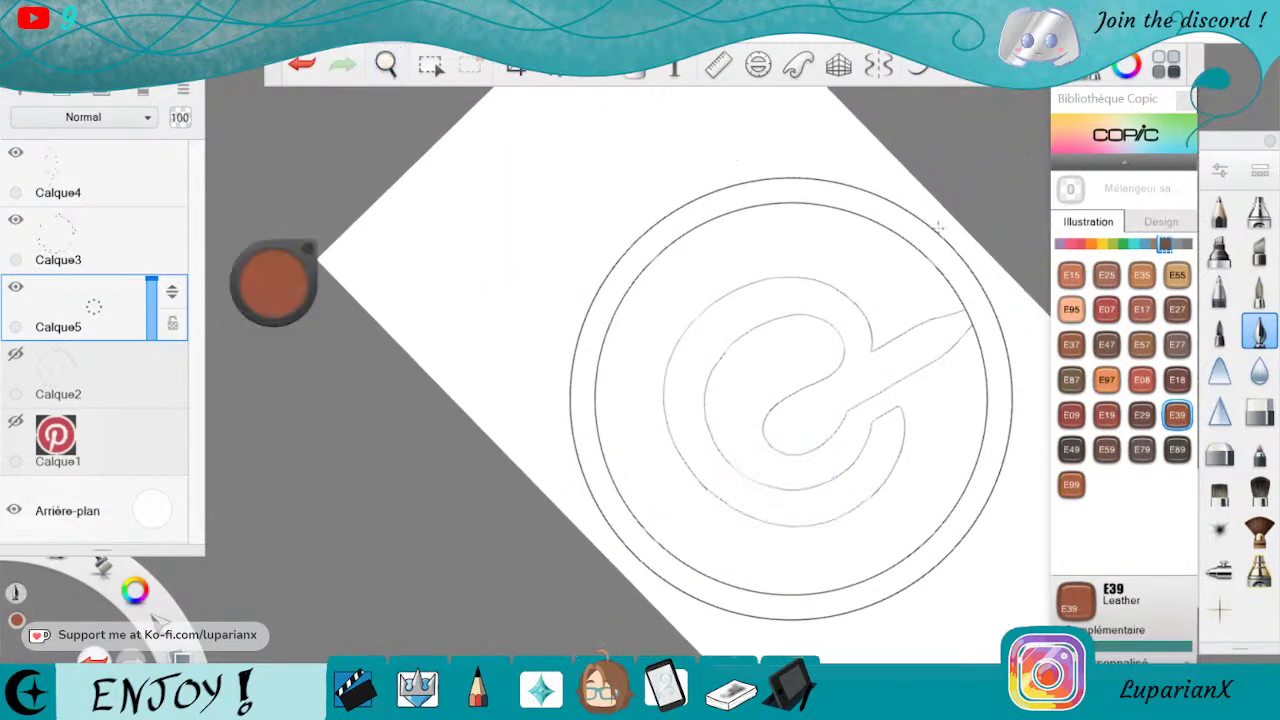
pyautogui.moveTo(950, 225); pyautogui.dragTo(545, 598)
# Lightly sketch an E39 arc just outside the outer circle, beginning where the guide line crosses it at the lower end.
pyautogui.click(386, 64)
pyautogui.moveTo(668, 545); pyautogui.dragTo(678, 535)
pyautogui.moveTo(632, 500)
pyautogui.mouseDown()
pyautogui.moveTo(779, 498)
pyautogui.moveTo(787, 438)
pyautogui.mouseUp()
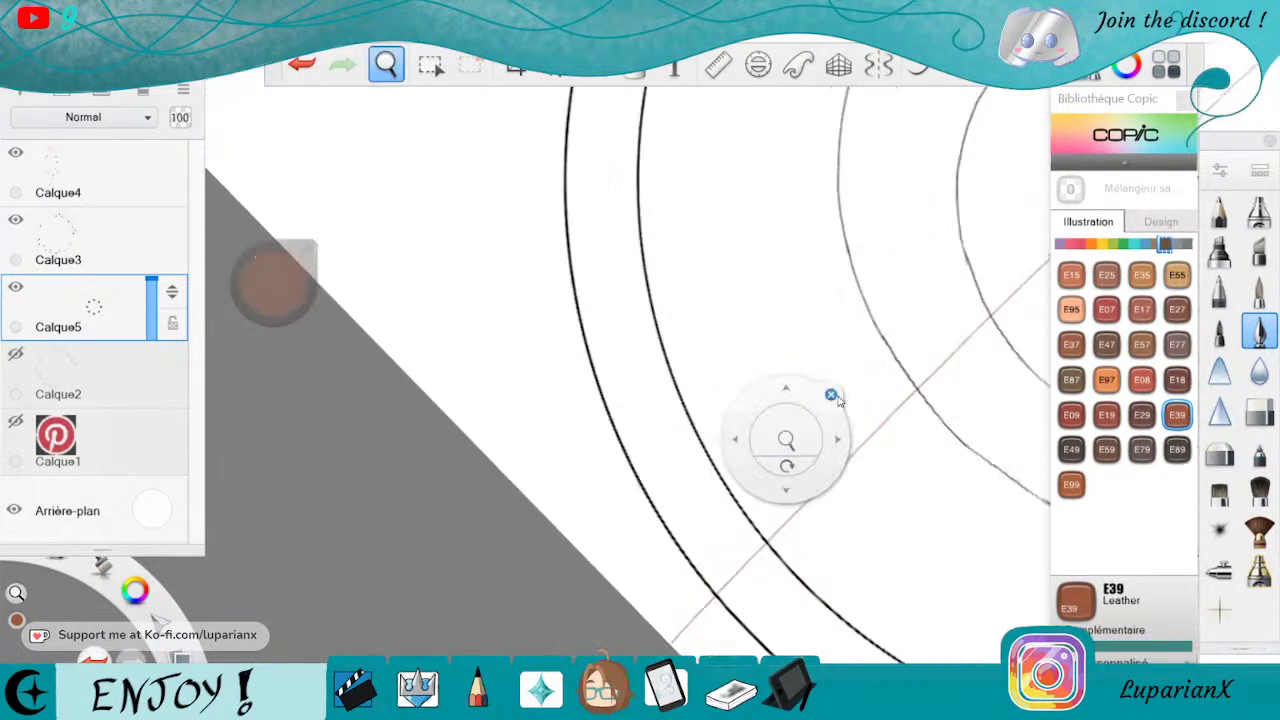
pyautogui.click(835, 398)
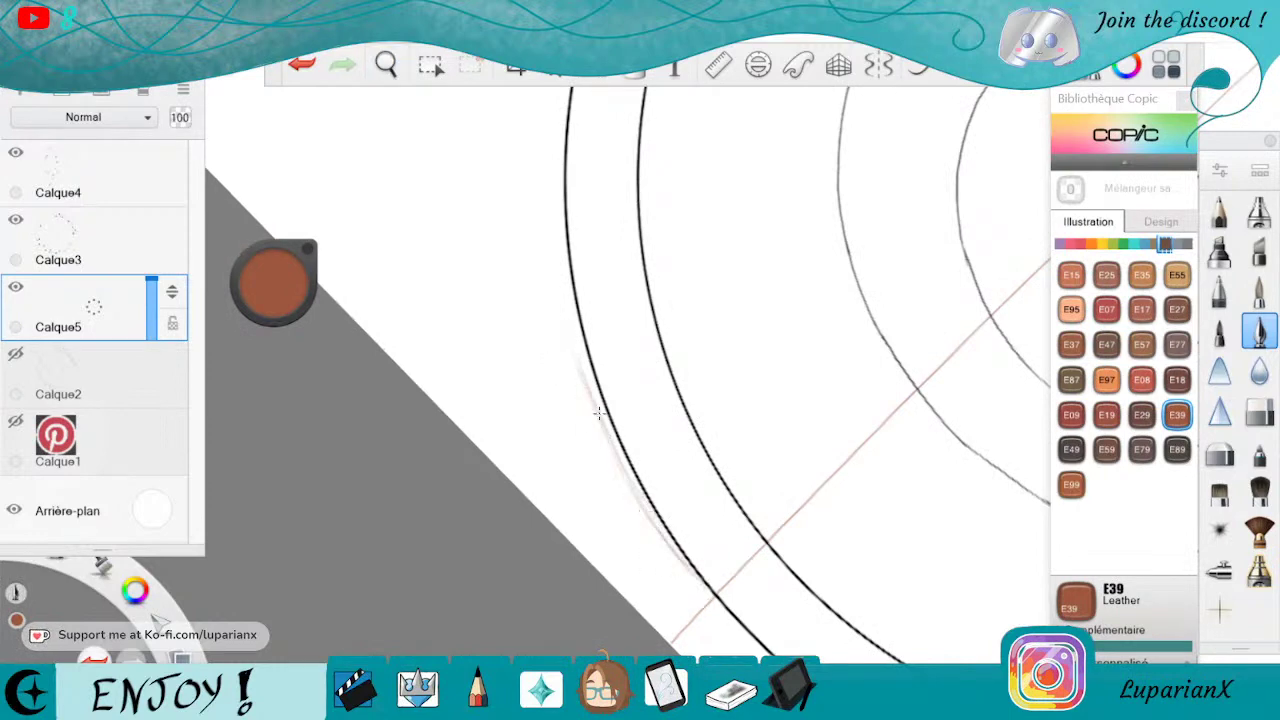
pyautogui.moveTo(565, 312); pyautogui.dragTo(541, 153)
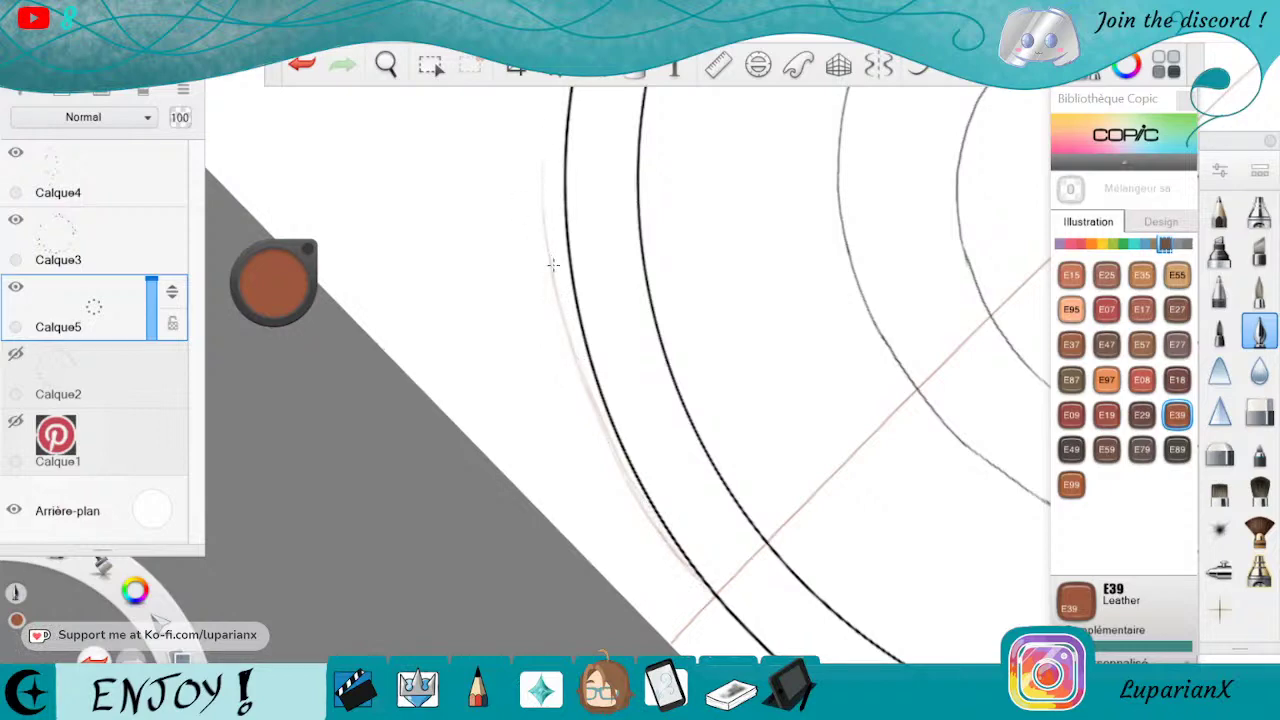
pyautogui.moveTo(553, 265); pyautogui.dragTo(543, 113)
pyautogui.moveTo(545, 207); pyautogui.dragTo(545, 90)
pyautogui.click(553, 75)
pyautogui.click(554, 74)
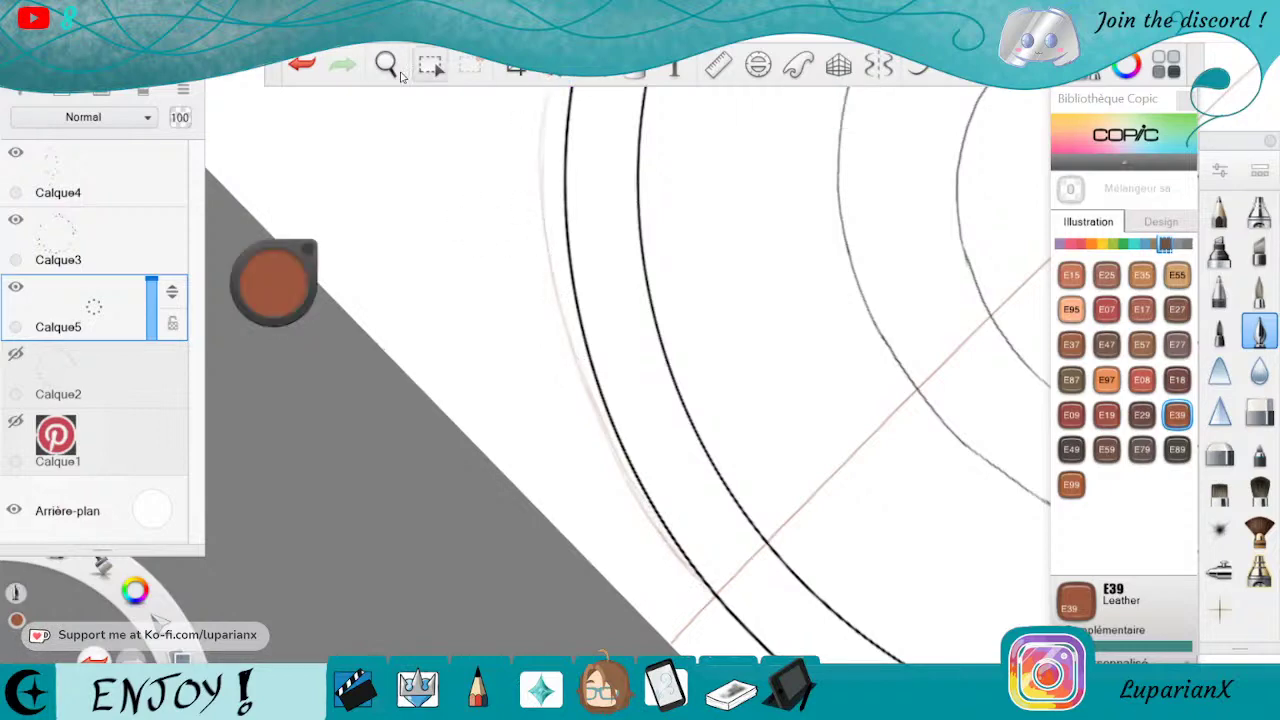
# Extend the light brown arc further around the outside of the outer circle with overlapping strokes.
pyautogui.press('space')
pyautogui.moveTo(706, 165)
pyautogui.mouseDown()
pyautogui.moveTo(751, 191)
pyautogui.moveTo(801, 566)
pyautogui.mouseUp()
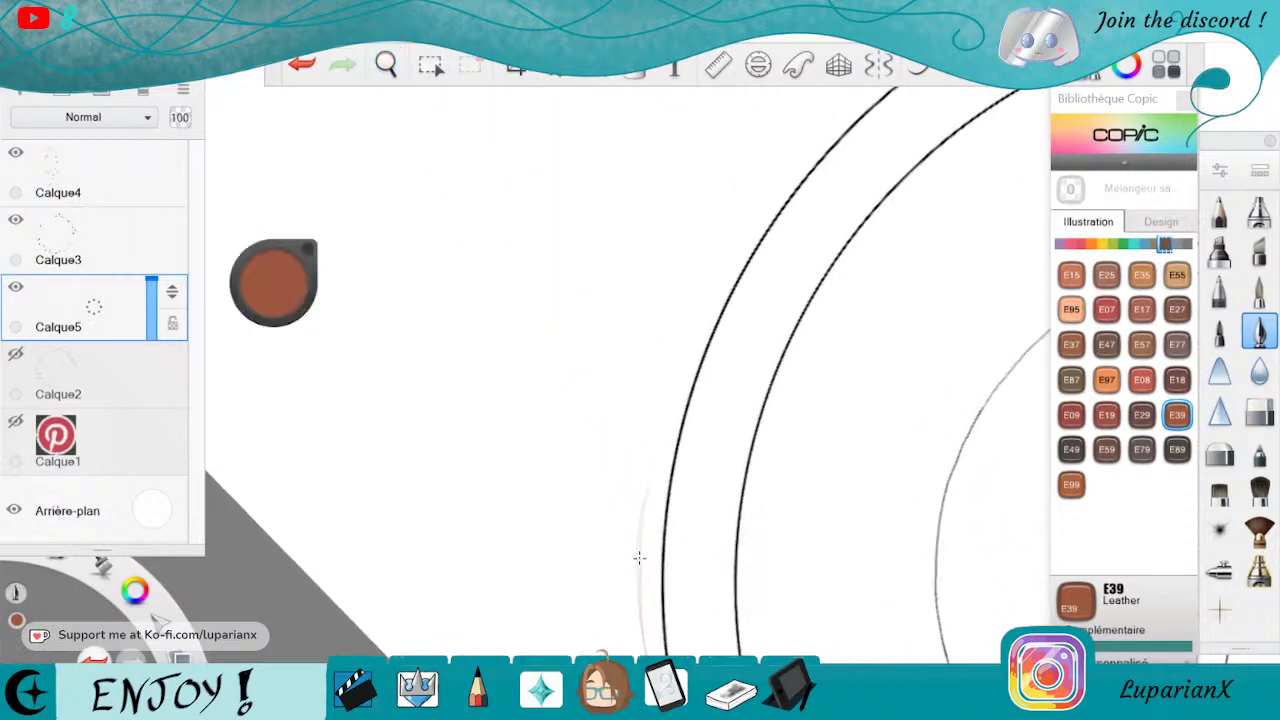
pyautogui.moveTo(641, 535); pyautogui.dragTo(662, 332)
pyautogui.moveTo(653, 416); pyautogui.dragTo(680, 315)
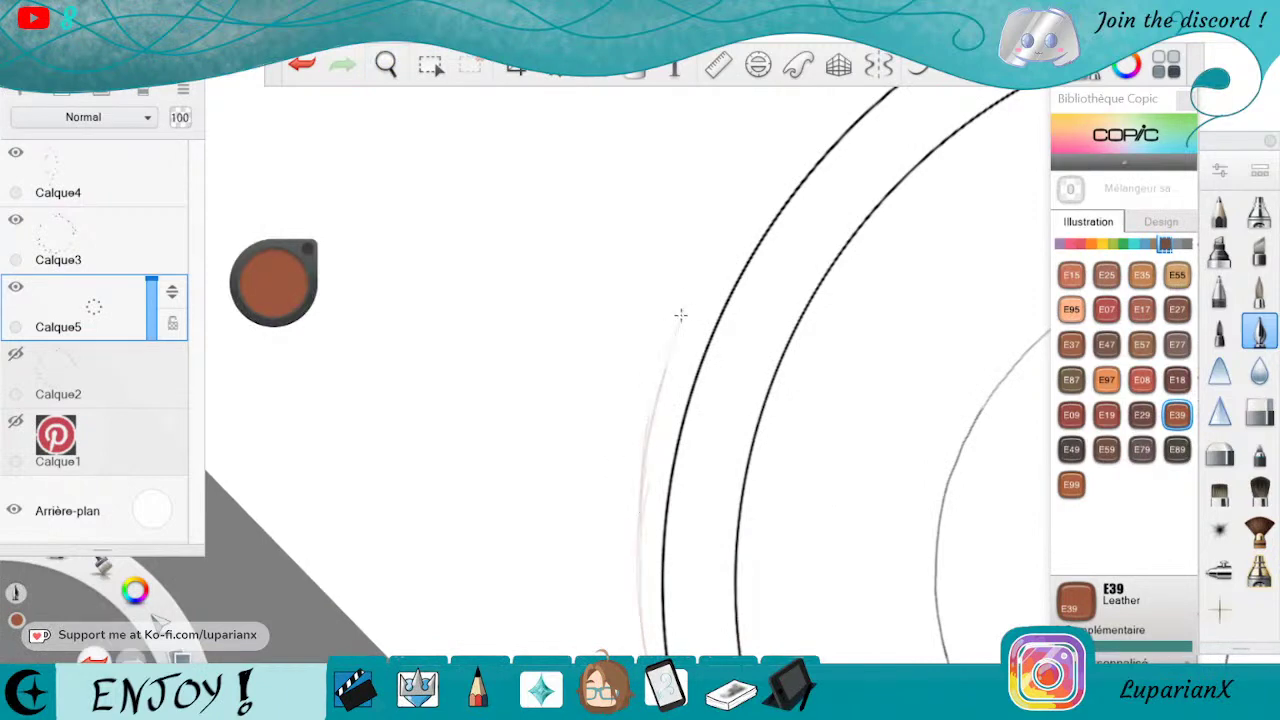
pyautogui.moveTo(661, 366)
pyautogui.mouseDown()
pyautogui.moveTo(722, 207)
pyautogui.moveTo(725, 248)
pyautogui.moveTo(688, 298)
pyautogui.moveTo(810, 100)
pyautogui.mouseUp()
# Rotate to the following stretch of the outer circle and carry the offset brown arc along it.
pyautogui.click(386, 65)
pyautogui.moveTo(915, 285); pyautogui.dragTo(814, 566)
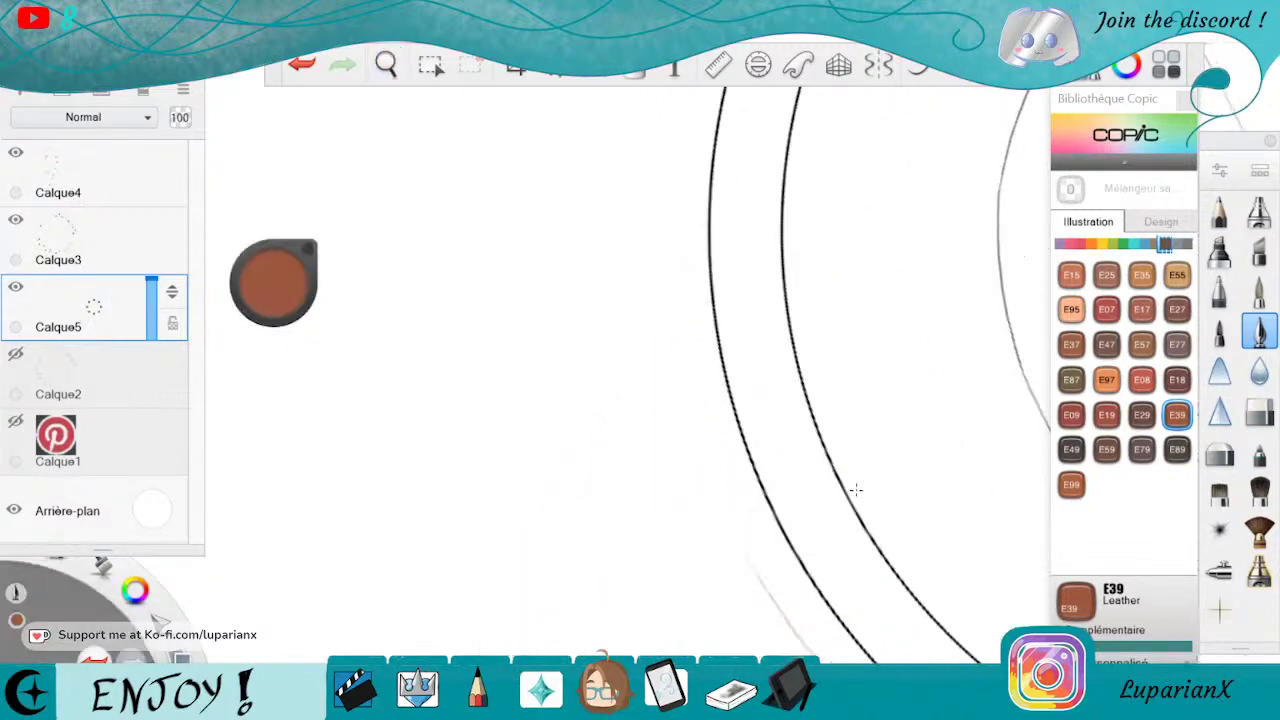
pyautogui.moveTo(681, 311); pyautogui.dragTo(752, 583)
pyautogui.moveTo(694, 426); pyautogui.dragTo(722, 495)
# Turn the canvas further and sketch the middle part of the offset arc with repeated light E39 strokes.
pyautogui.click(386, 65)
pyautogui.moveTo(412, 122); pyautogui.dragTo(500, 240)
pyautogui.moveTo(656, 235); pyautogui.dragTo(808, 325)
pyautogui.moveTo(809, 457); pyautogui.dragTo(770, 400)
pyautogui.moveTo(401, 380); pyautogui.dragTo(766, 386)
pyautogui.moveTo(661, 451)
pyautogui.mouseDown()
pyautogui.moveTo(701, 595)
pyautogui.moveTo(653, 408)
pyautogui.mouseUp()
pyautogui.moveTo(674, 493); pyautogui.dragTo(653, 288)
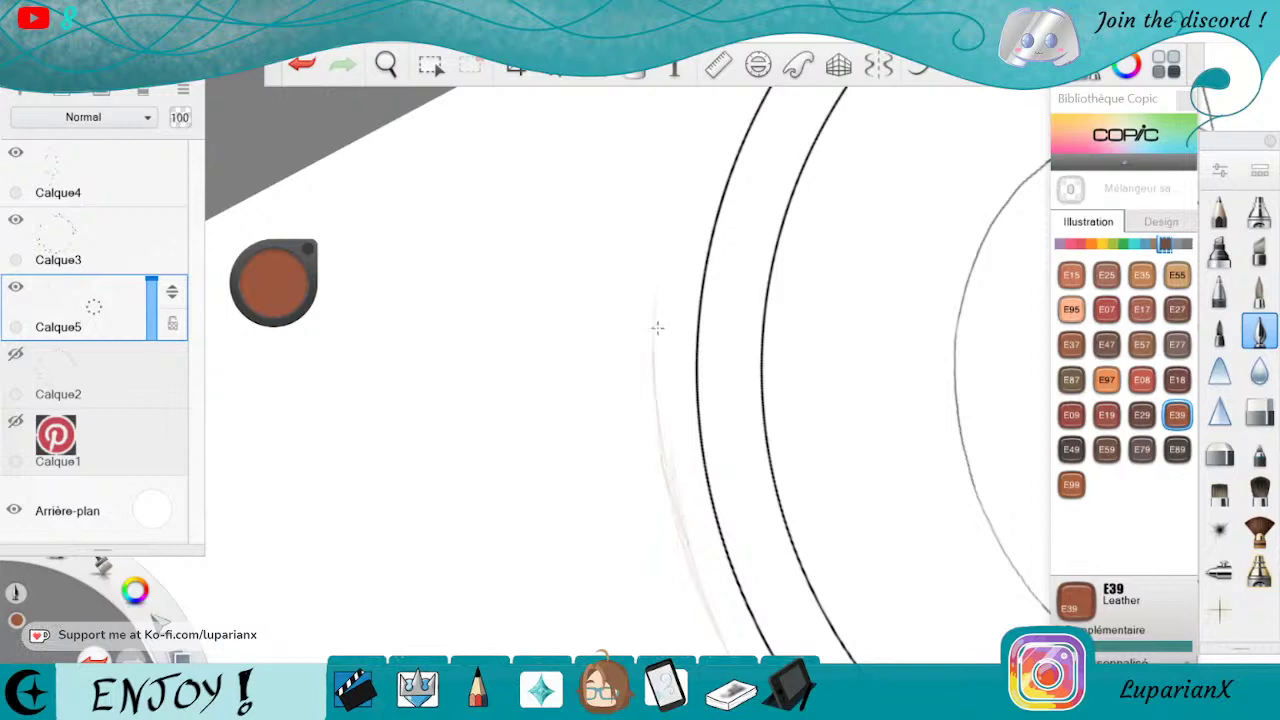
pyautogui.moveTo(661, 352); pyautogui.dragTo(680, 185)
pyautogui.moveTo(658, 294); pyautogui.dragTo(696, 155)
pyautogui.moveTo(676, 228); pyautogui.dragTo(700, 140)
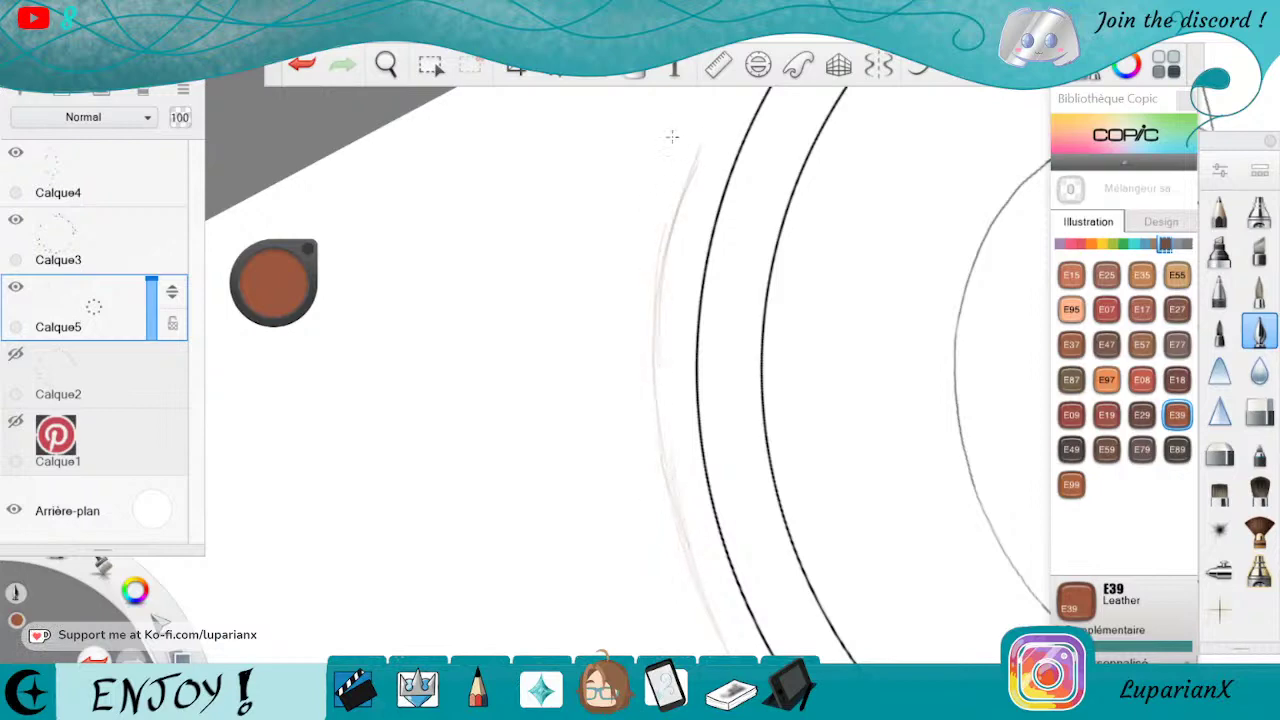
# Finish the offset arc with light E39 strokes that taper back toward the outer circle near the guide line's other end.
pyautogui.click(386, 64)
pyautogui.click(790, 190)
pyautogui.moveTo(838, 162)
pyautogui.mouseDown()
pyautogui.moveTo(877, 237)
pyautogui.moveTo(840, 440)
pyautogui.mouseUp()
pyautogui.click(834, 424)
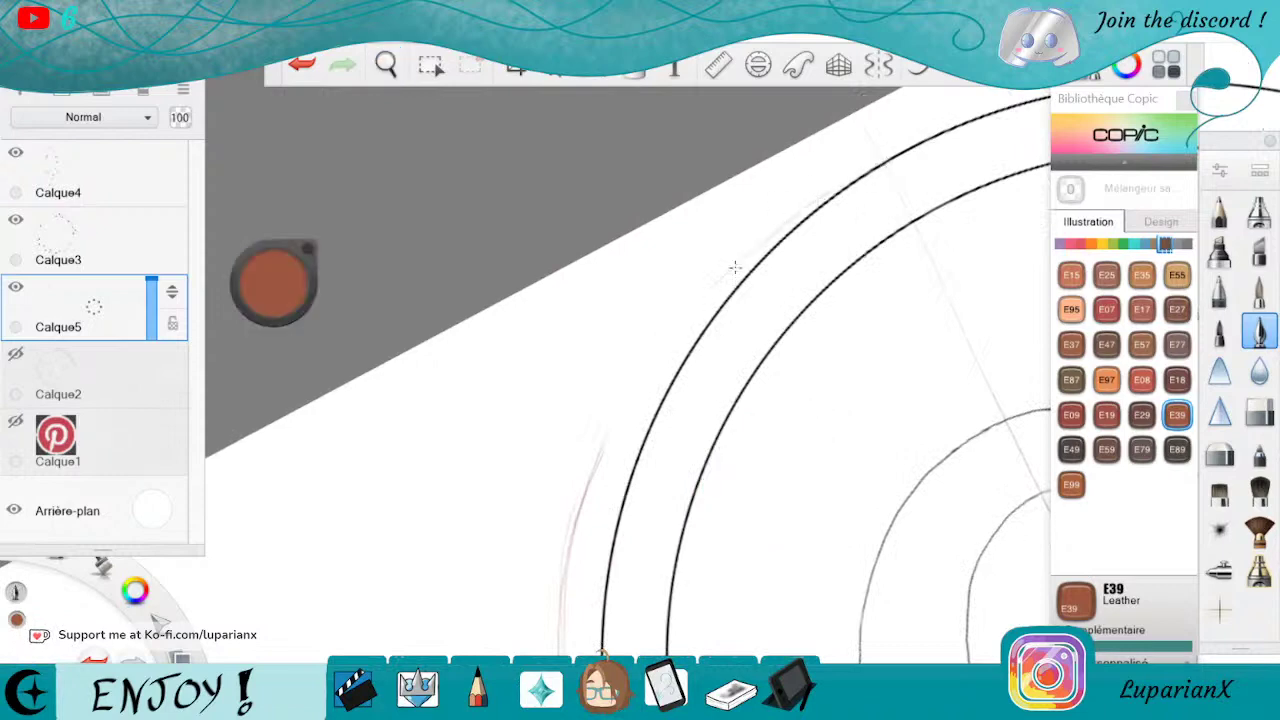
pyautogui.moveTo(607, 427); pyautogui.dragTo(730, 268)
pyautogui.moveTo(603, 451); pyautogui.dragTo(667, 346)
pyautogui.moveTo(610, 440); pyautogui.dragTo(662, 352)
pyautogui.moveTo(584, 494); pyautogui.dragTo(650, 364)
pyautogui.moveTo(593, 466); pyautogui.dragTo(701, 292)
pyautogui.click(386, 64)
pyautogui.moveTo(444, 139)
pyautogui.mouseDown()
pyautogui.moveTo(502, 318)
pyautogui.moveTo(737, 550)
pyautogui.mouseUp()
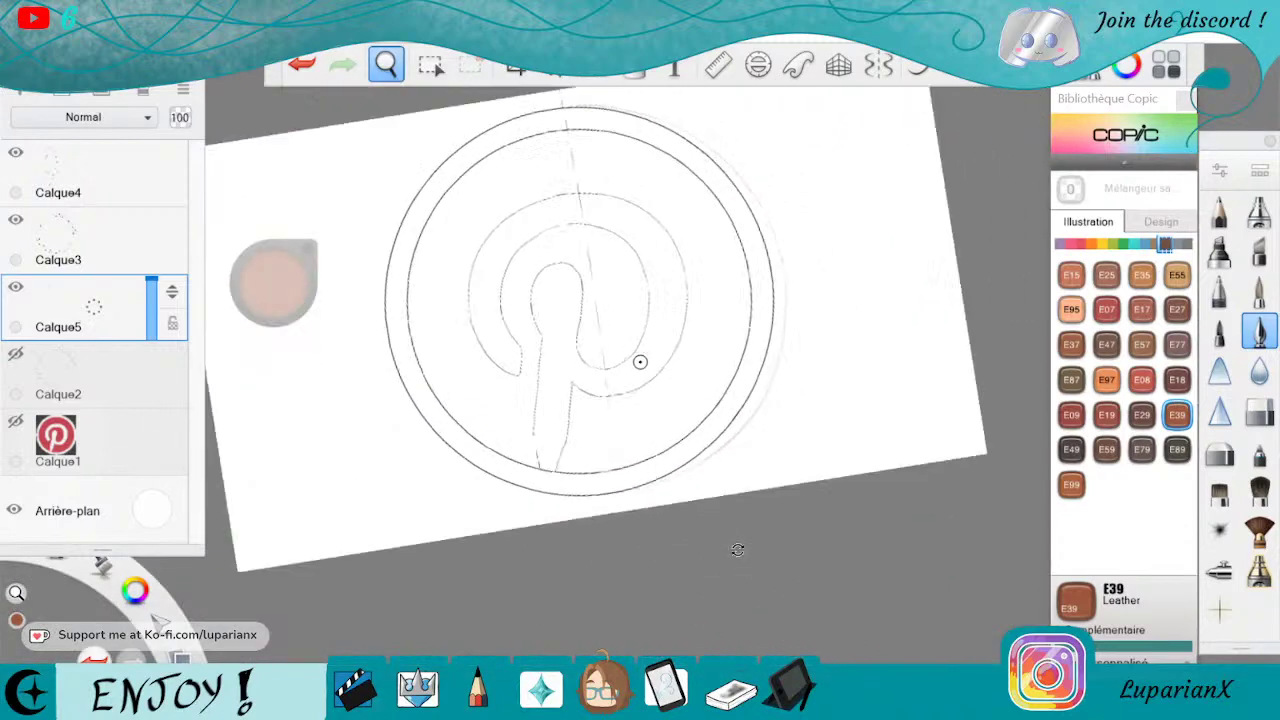
pyautogui.moveTo(706, 247); pyautogui.dragTo(790, 334)
pyautogui.moveTo(712, 537); pyautogui.dragTo(747, 550)
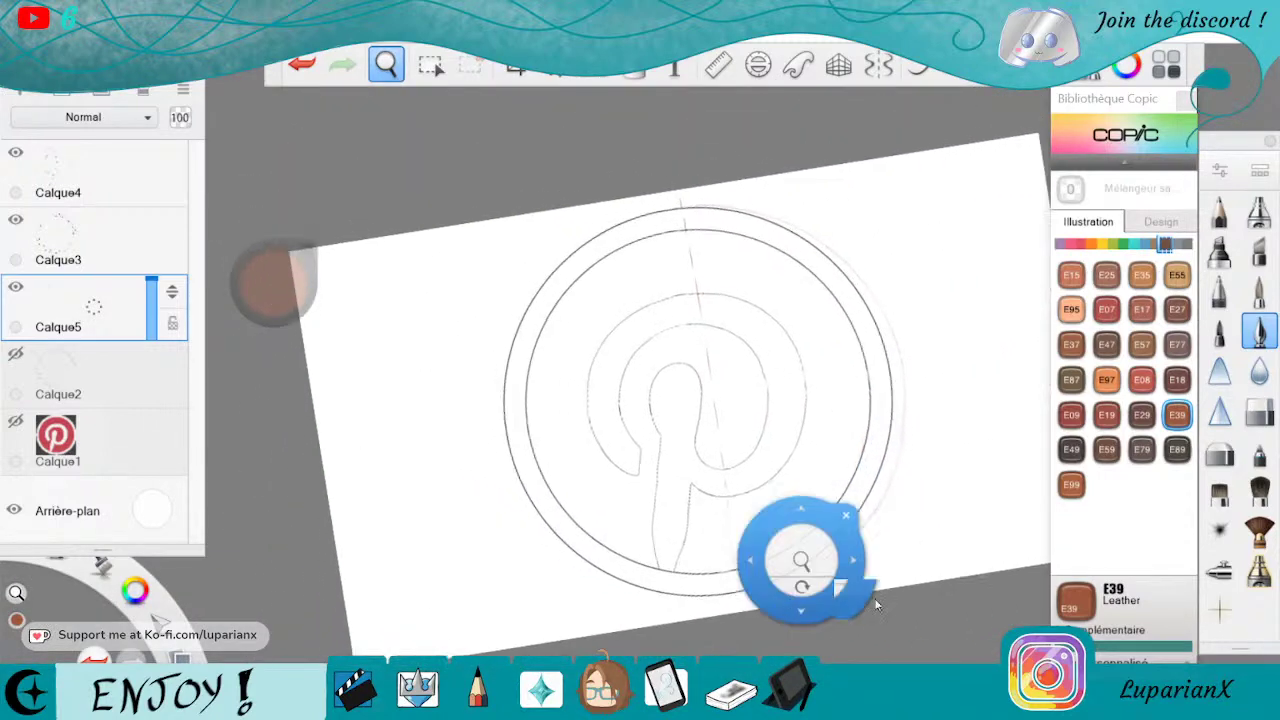
# Strengthen the lower right of the offset brown arc outside the outer circle with overlapping E39 strokes.
pyautogui.moveTo(875, 603)
pyautogui.mouseDown()
pyautogui.moveTo(914, 396)
pyautogui.moveTo(800, 440)
pyautogui.mouseUp()
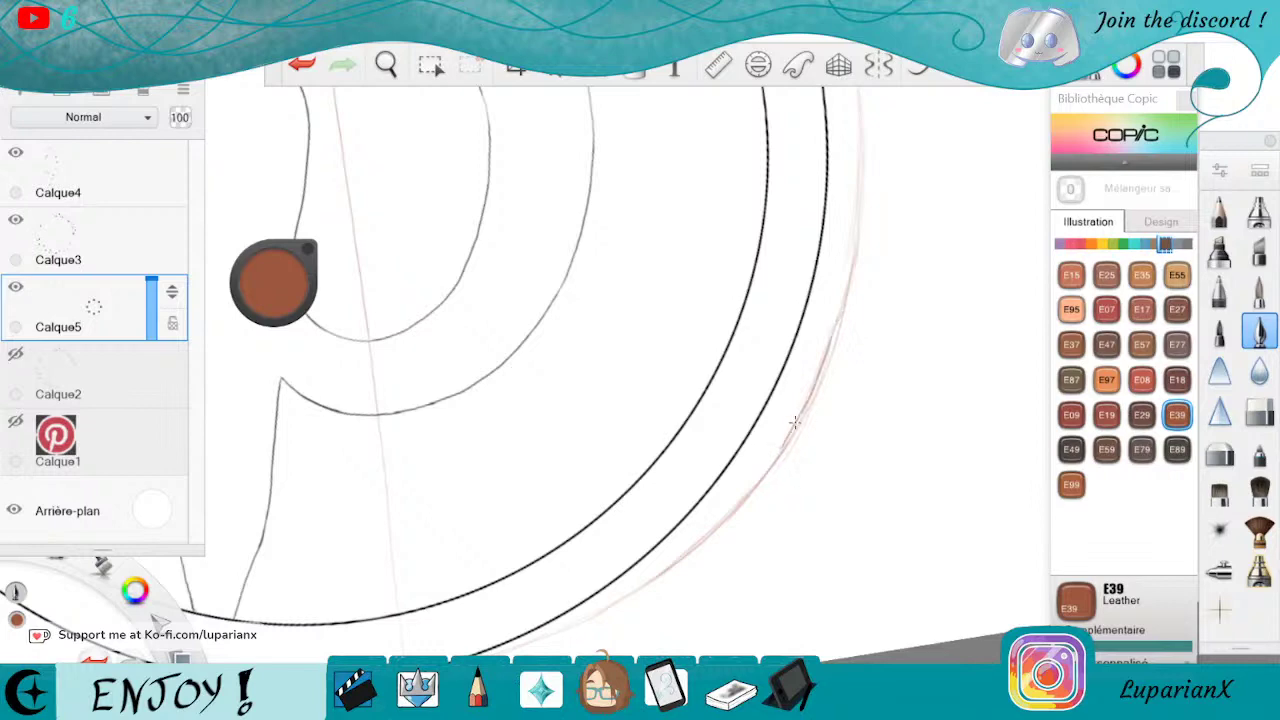
pyautogui.moveTo(783, 443)
pyautogui.mouseDown()
pyautogui.moveTo(700, 537)
pyautogui.moveTo(564, 625)
pyautogui.mouseUp()
pyautogui.moveTo(674, 559); pyautogui.dragTo(648, 582)
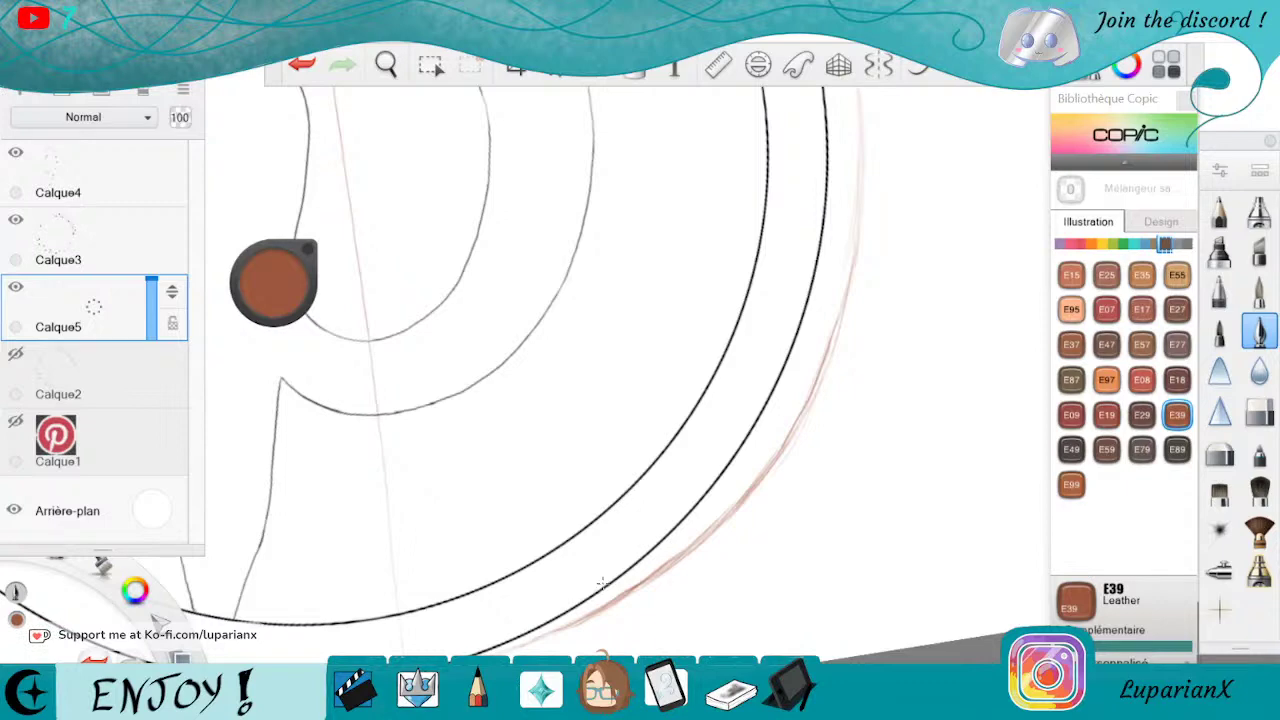
# Straighten the canvas and sketch a light E39 thickness arc just inside the left side of the inner circle.
pyautogui.click(386, 64)
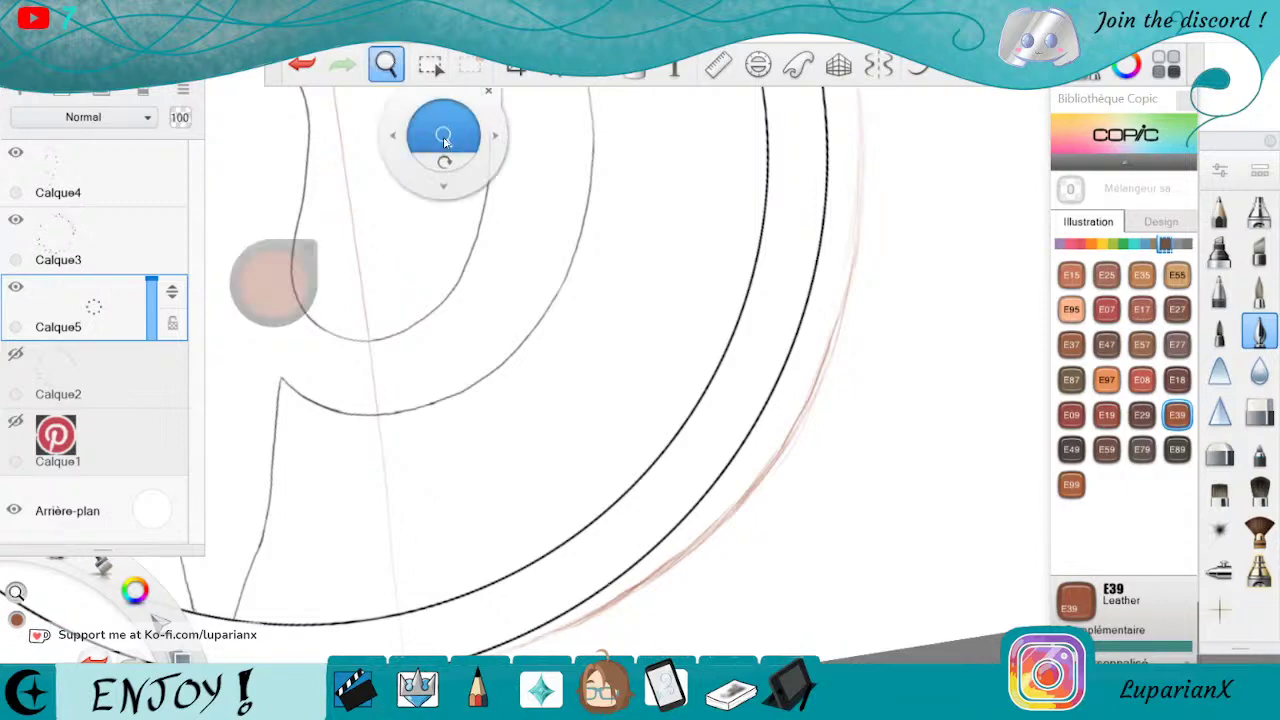
pyautogui.moveTo(444, 134); pyautogui.dragTo(768, 541)
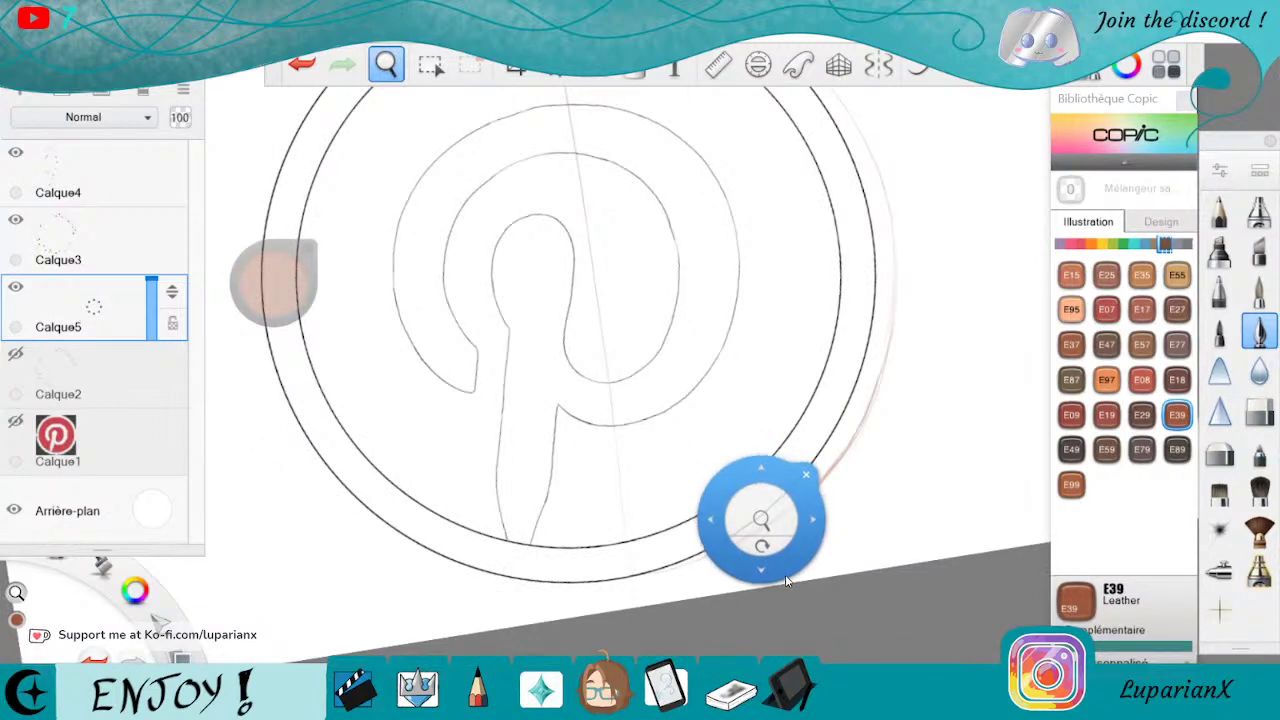
pyautogui.moveTo(785, 574); pyautogui.dragTo(743, 558)
pyautogui.moveTo(803, 504); pyautogui.dragTo(747, 542)
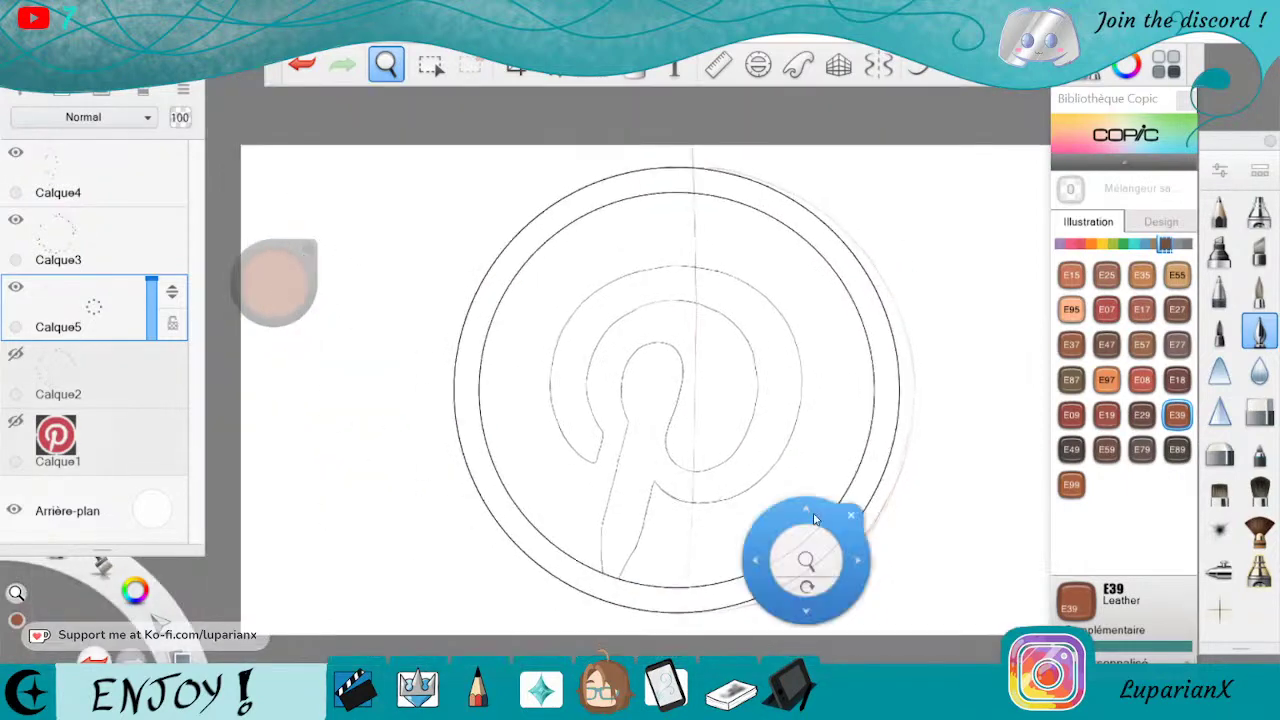
pyautogui.moveTo(868, 546); pyautogui.dragTo(862, 490)
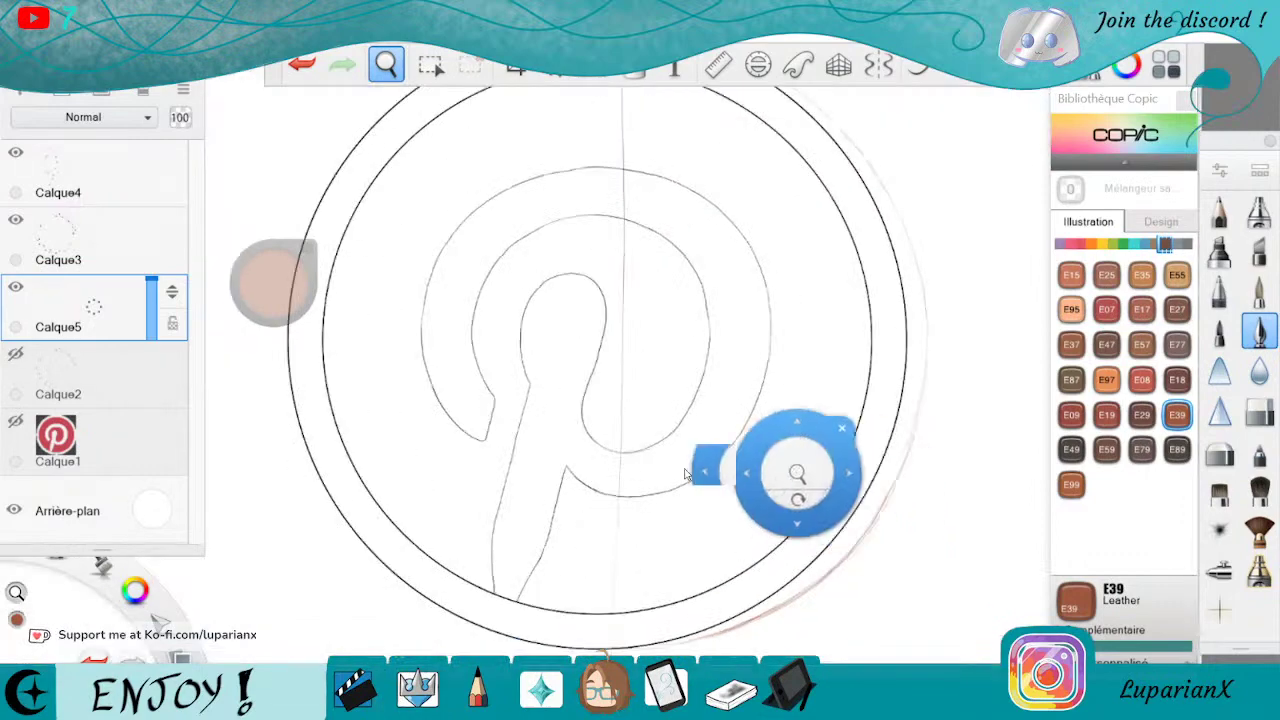
pyautogui.moveTo(348, 490); pyautogui.dragTo(558, 548)
pyautogui.moveTo(890, 525); pyautogui.dragTo(829, 521)
pyautogui.click(839, 490)
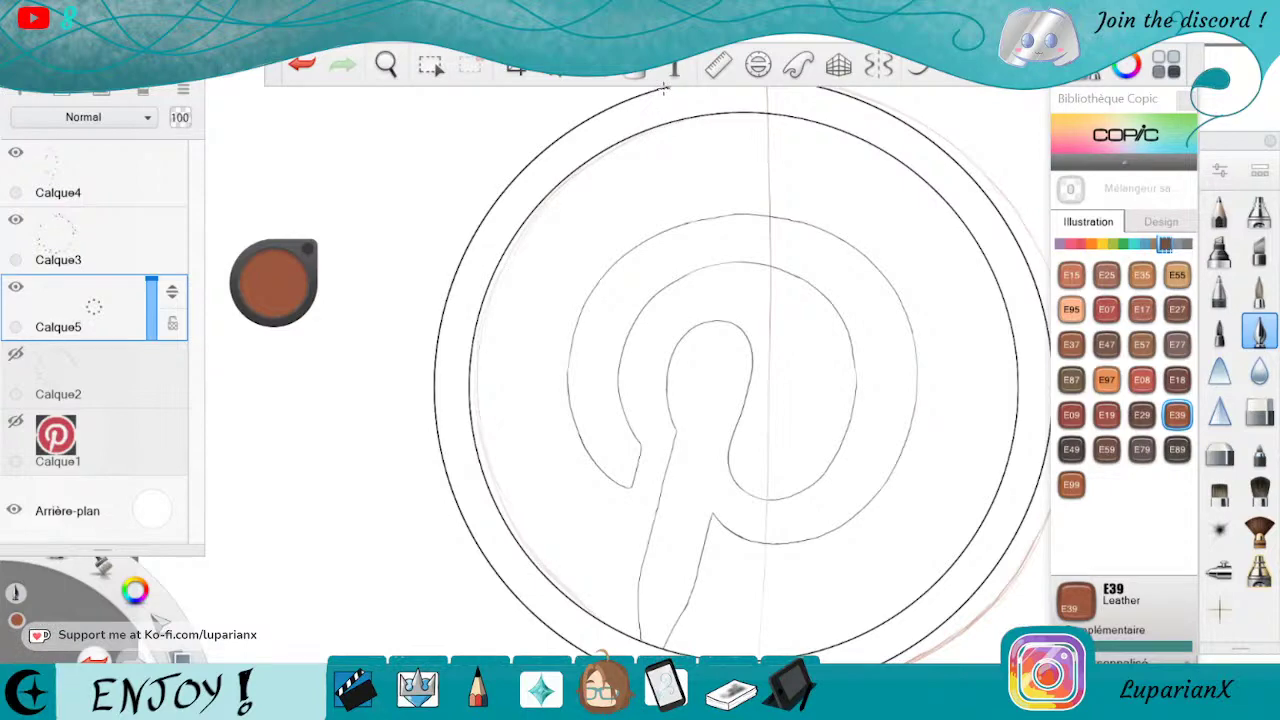
# Add a new layer directly above the sketch layer Calque5 and set the drawing colour to black.
pyautogui.moveTo(98, 305); pyautogui.dragTo(98, 226)
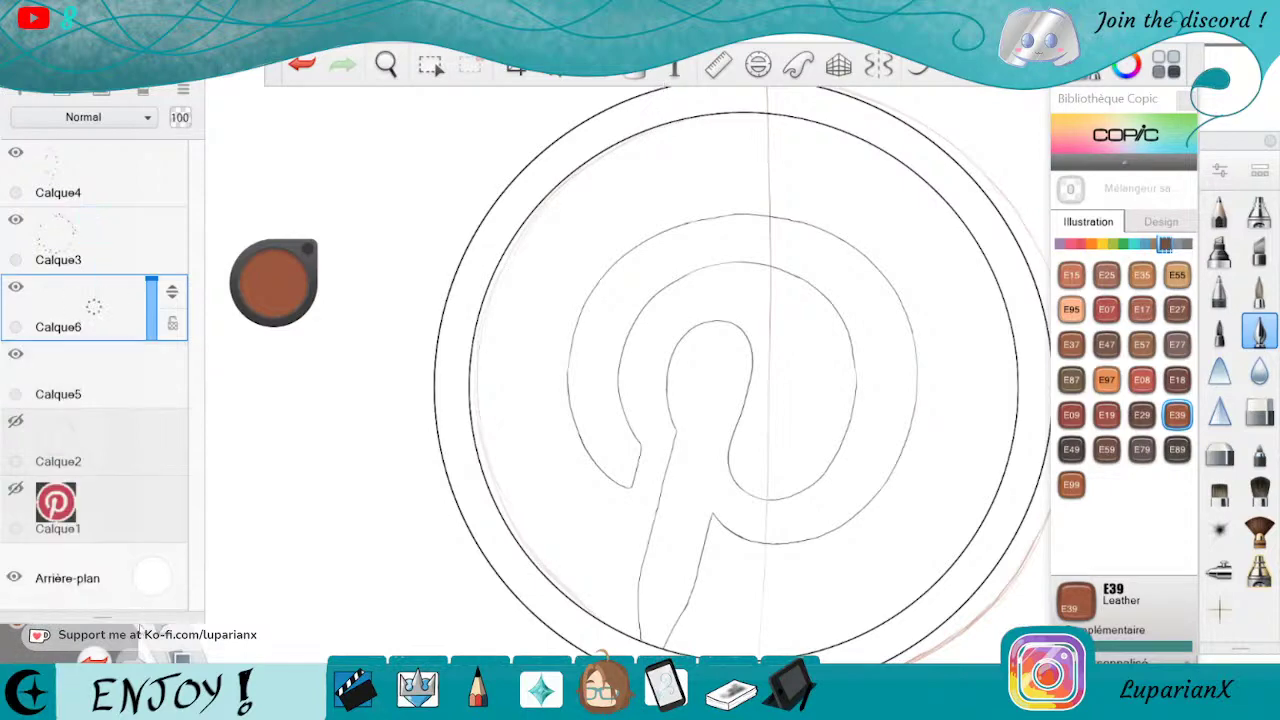
pyautogui.moveTo(143, 636)
pyautogui.mouseDown()
pyautogui.moveTo(143, 582)
pyautogui.moveTo(136, 621)
pyautogui.moveTo(124, 606)
pyautogui.moveTo(124, 538)
pyautogui.mouseUp()
pyautogui.moveTo(135, 590); pyautogui.dragTo(115, 541)
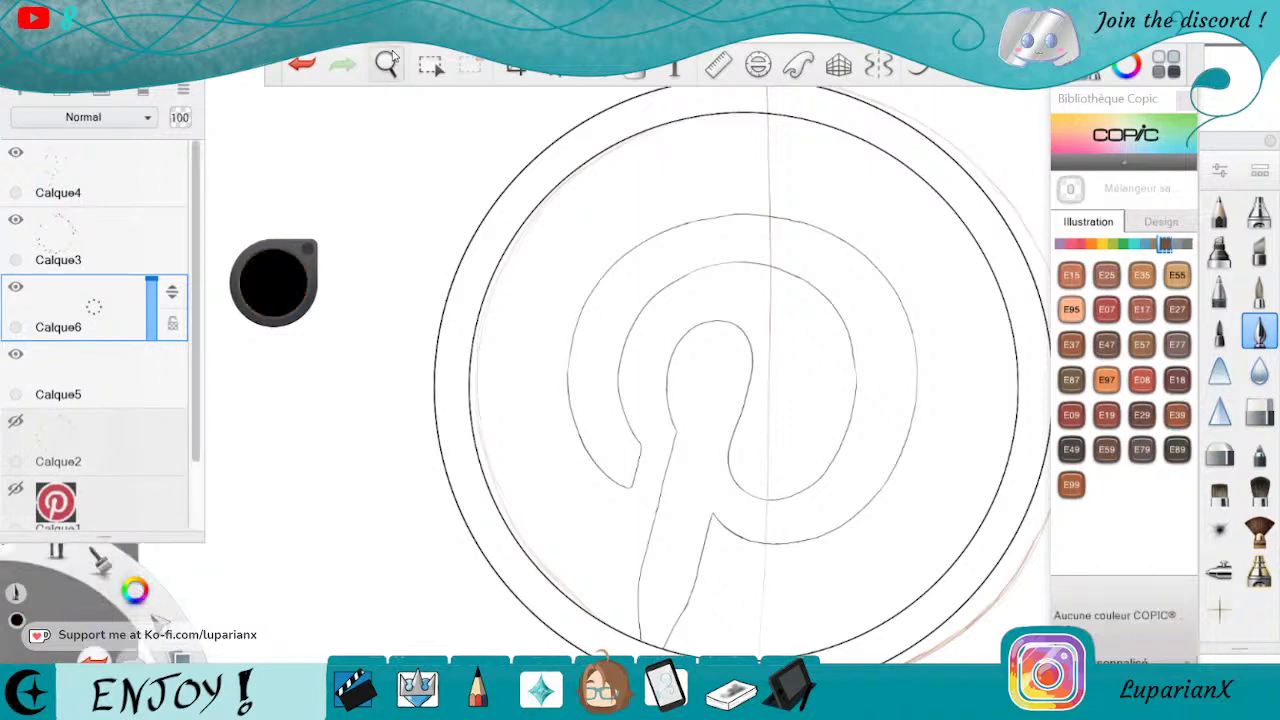
# Rotate the canvas and try to ink the outer offset arc in black using stroke smoothing at 5.
pyautogui.click(390, 62)
pyautogui.moveTo(722, 455); pyautogui.dragTo(748, 508)
pyautogui.moveTo(882, 517); pyautogui.dragTo(767, 502)
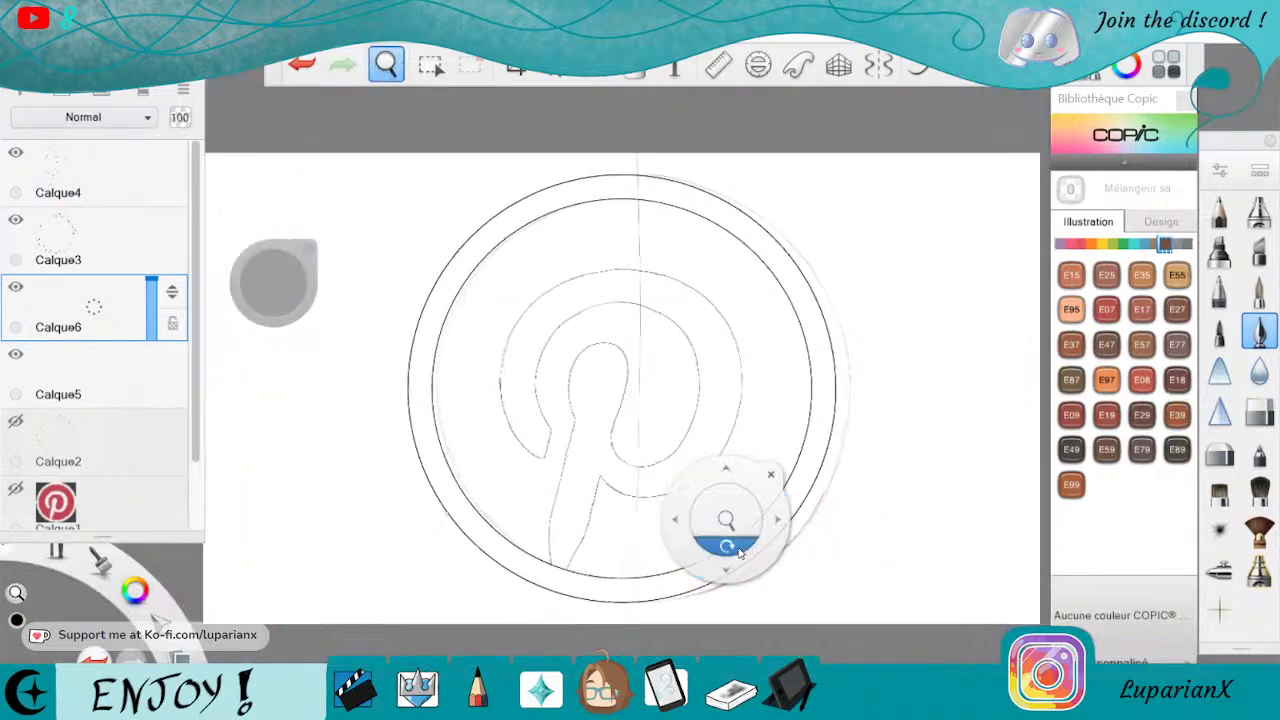
pyautogui.moveTo(739, 553); pyautogui.dragTo(738, 549)
pyautogui.moveTo(609, 375); pyautogui.dragTo(788, 451)
pyautogui.moveTo(741, 553); pyautogui.dragTo(812, 513)
pyautogui.click(860, 406)
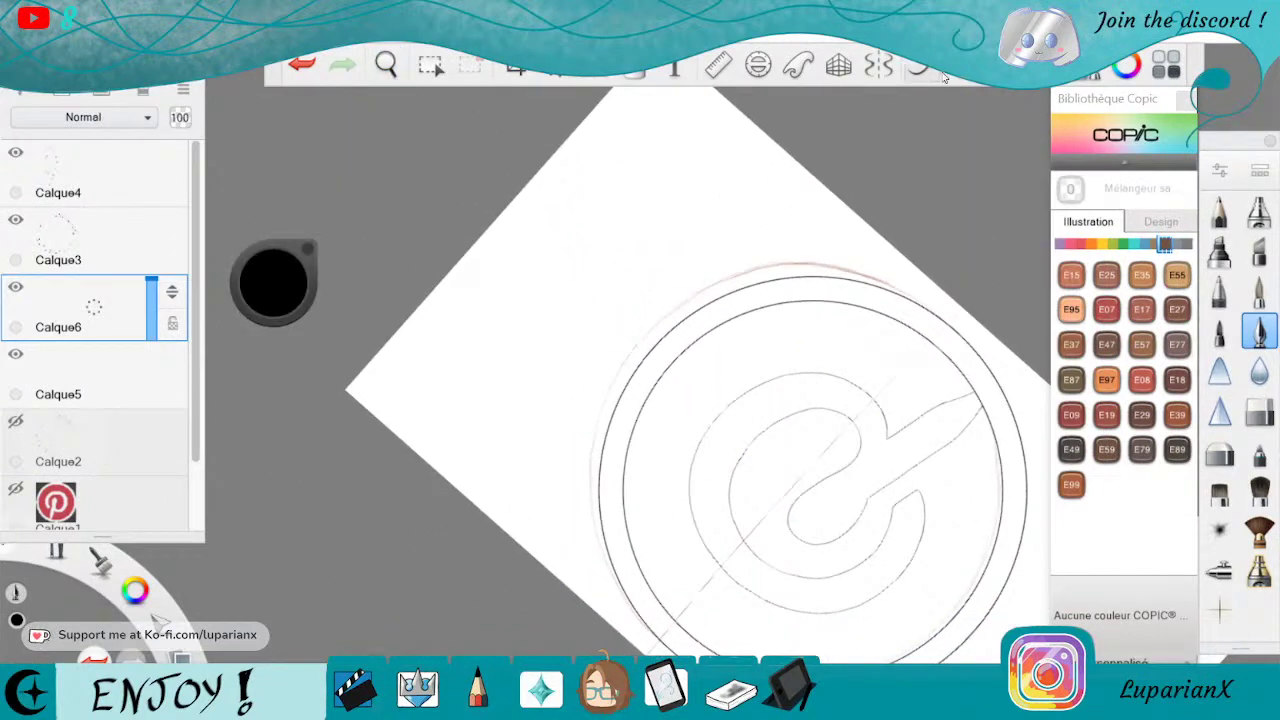
pyautogui.click(946, 76)
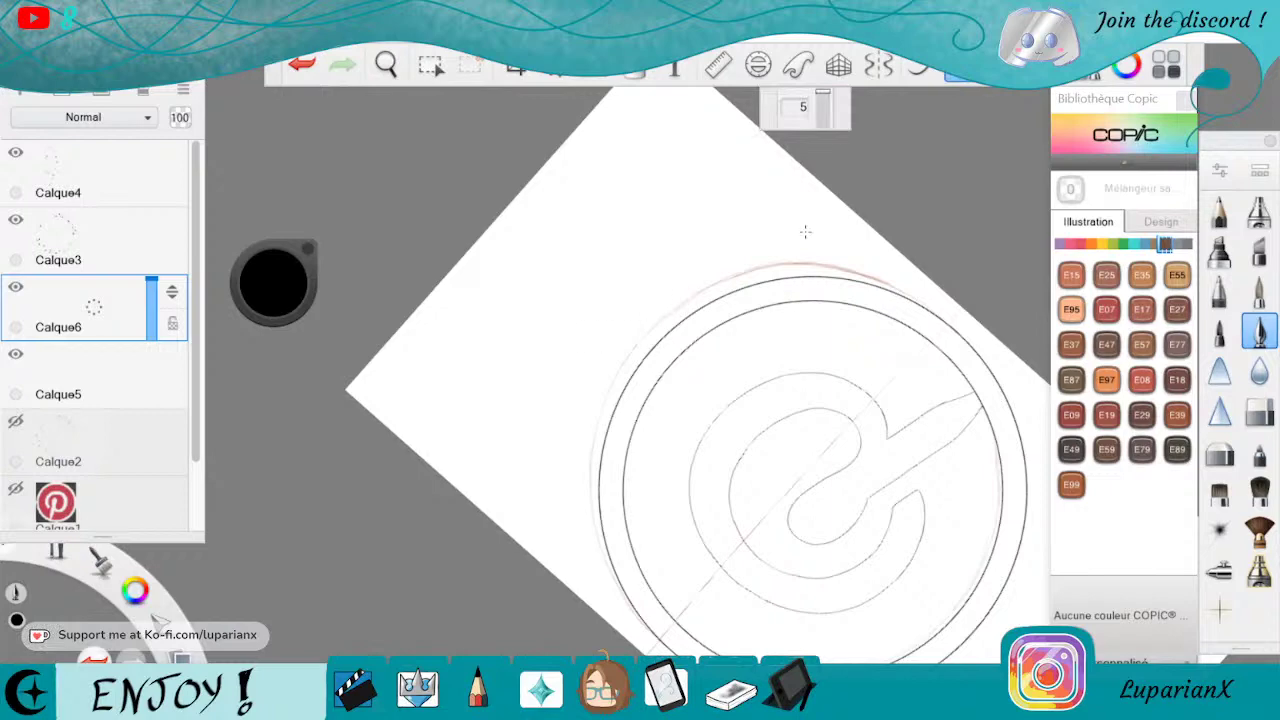
pyautogui.moveTo(708, 285)
pyautogui.mouseDown()
pyautogui.moveTo(617, 373)
pyautogui.moveTo(597, 421)
pyautogui.mouseUp()
pyautogui.moveTo(588, 480); pyautogui.dragTo(612, 578)
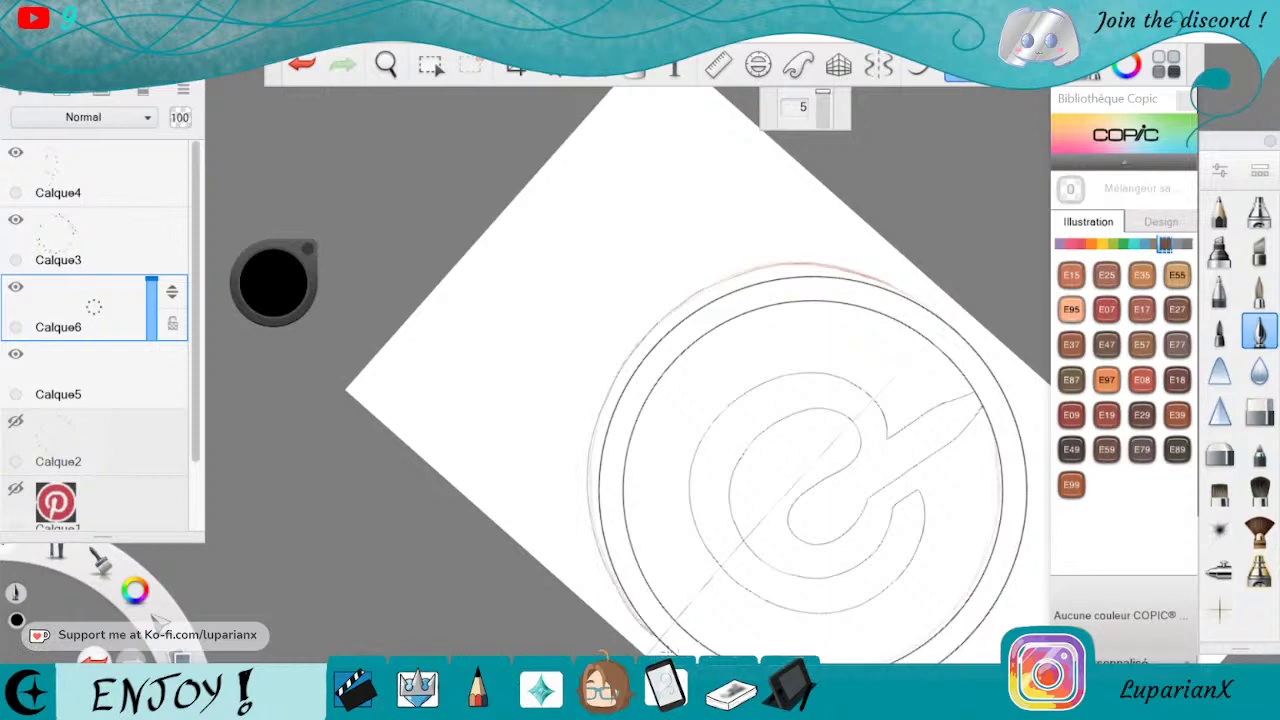
pyautogui.click(302, 65)
# Try inking the outer offset arc again at closer zoom, with stroke smoothing at 5.
pyautogui.click(386, 65)
pyautogui.moveTo(703, 580); pyautogui.dragTo(699, 402)
pyautogui.moveTo(760, 440); pyautogui.dragTo(838, 375)
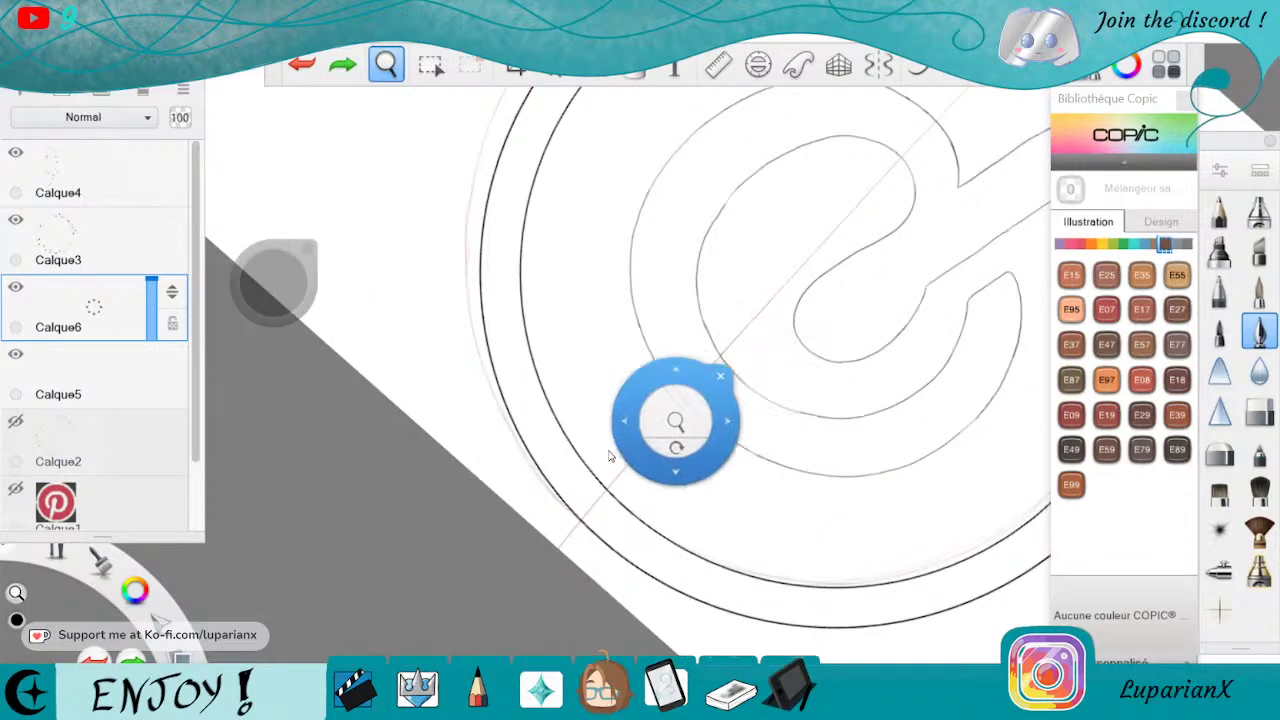
pyautogui.moveTo(609, 457); pyautogui.dragTo(744, 589)
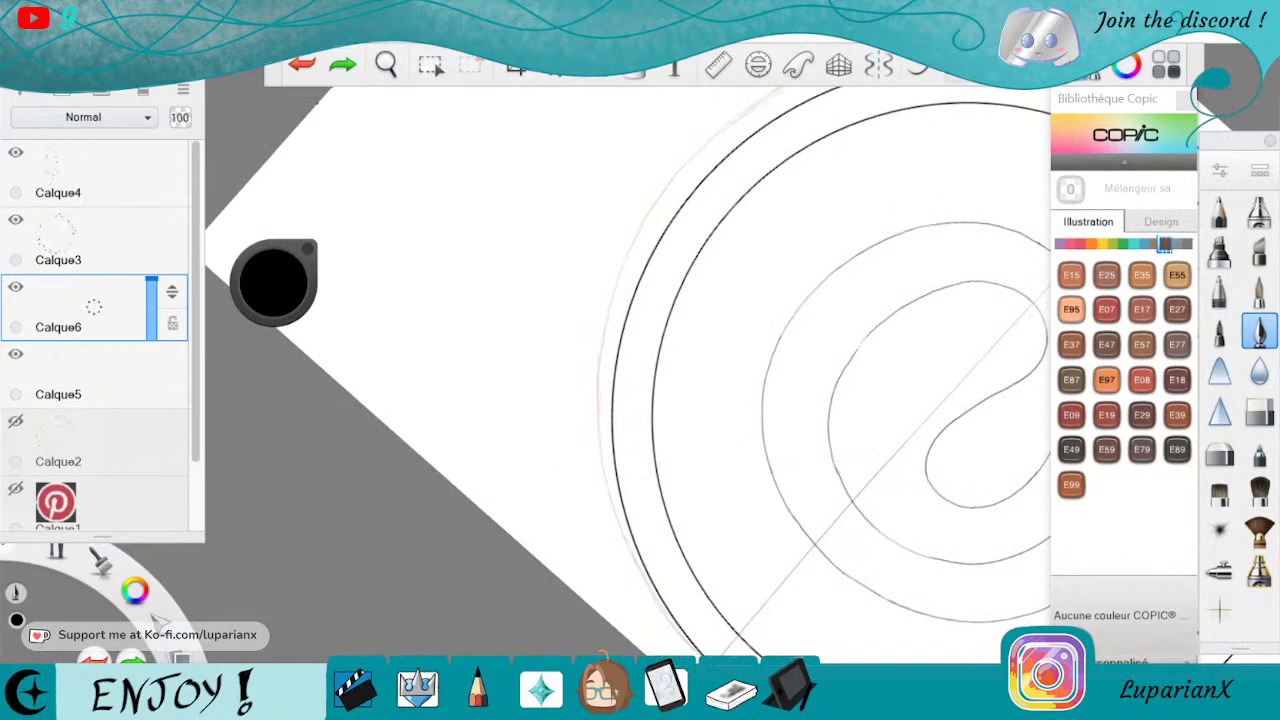
pyautogui.click(960, 74)
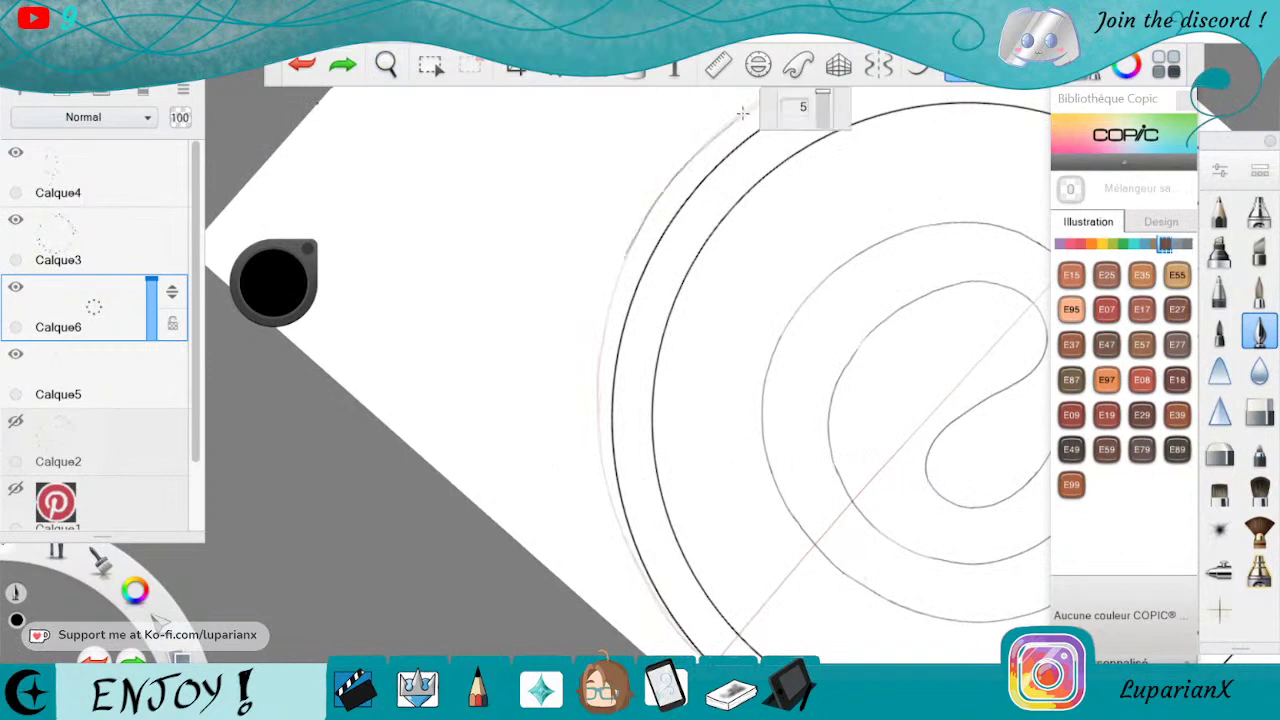
pyautogui.moveTo(606, 487); pyautogui.dragTo(628, 555)
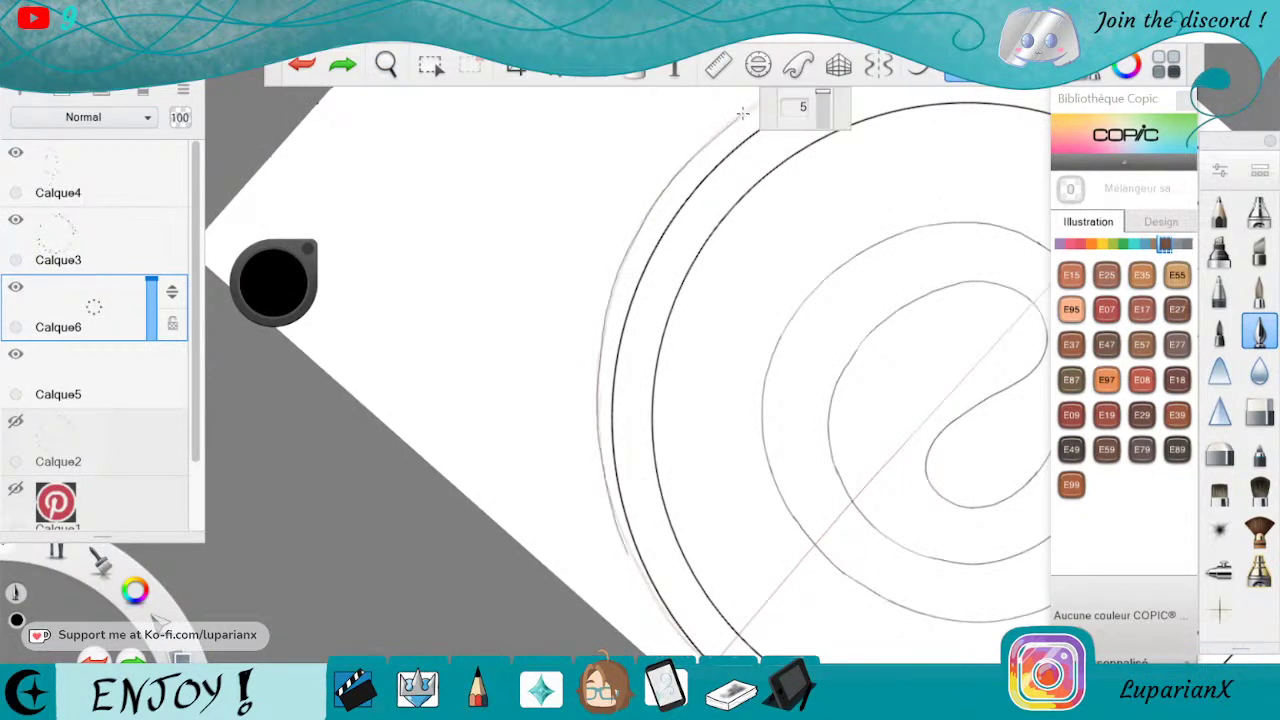
pyautogui.moveTo(684, 641); pyautogui.dragTo(709, 653)
pyautogui.click(304, 66)
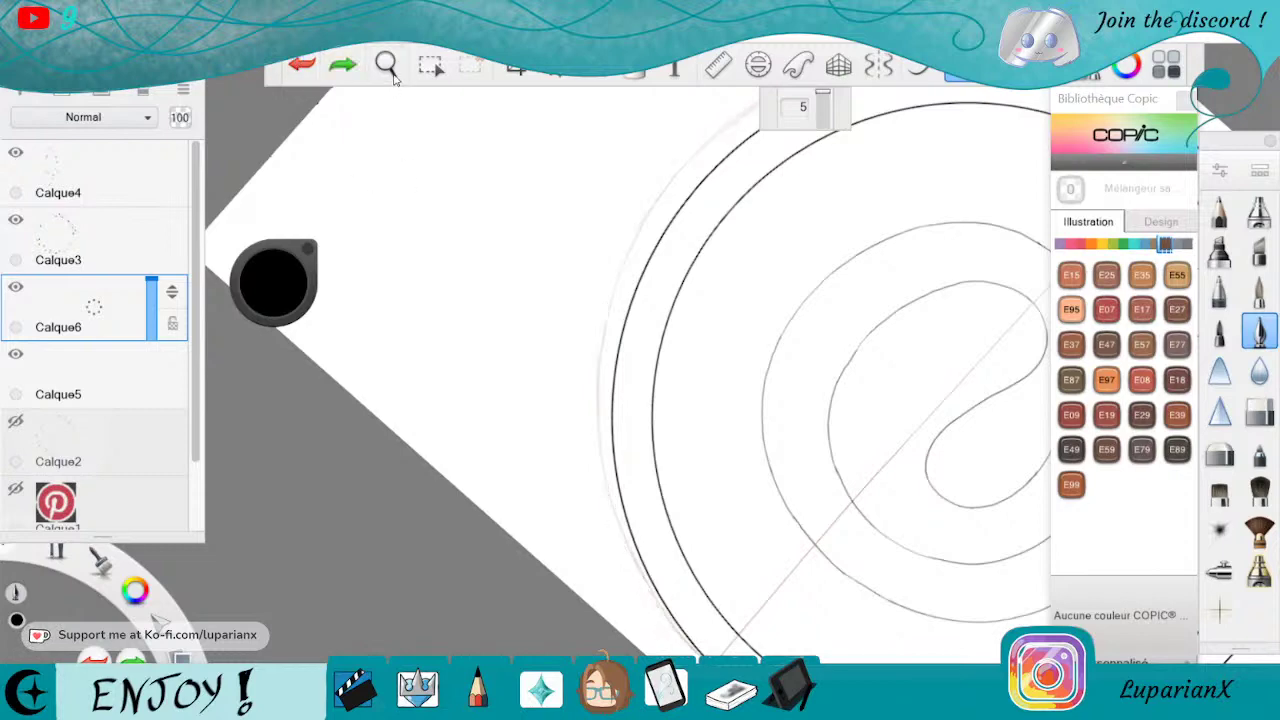
# Return the canvas to upright, turn on the ellipse guide and enlarge it roughly to the outer circle's size.
pyautogui.click(388, 67)
pyautogui.moveTo(830, 480)
pyautogui.mouseDown()
pyautogui.moveTo(721, 571)
pyautogui.moveTo(440, 462)
pyautogui.moveTo(446, 397)
pyautogui.moveTo(640, 497)
pyautogui.moveTo(816, 467)
pyautogui.moveTo(824, 398)
pyautogui.moveTo(882, 430)
pyautogui.mouseUp()
pyautogui.click(895, 360)
pyautogui.click(758, 65)
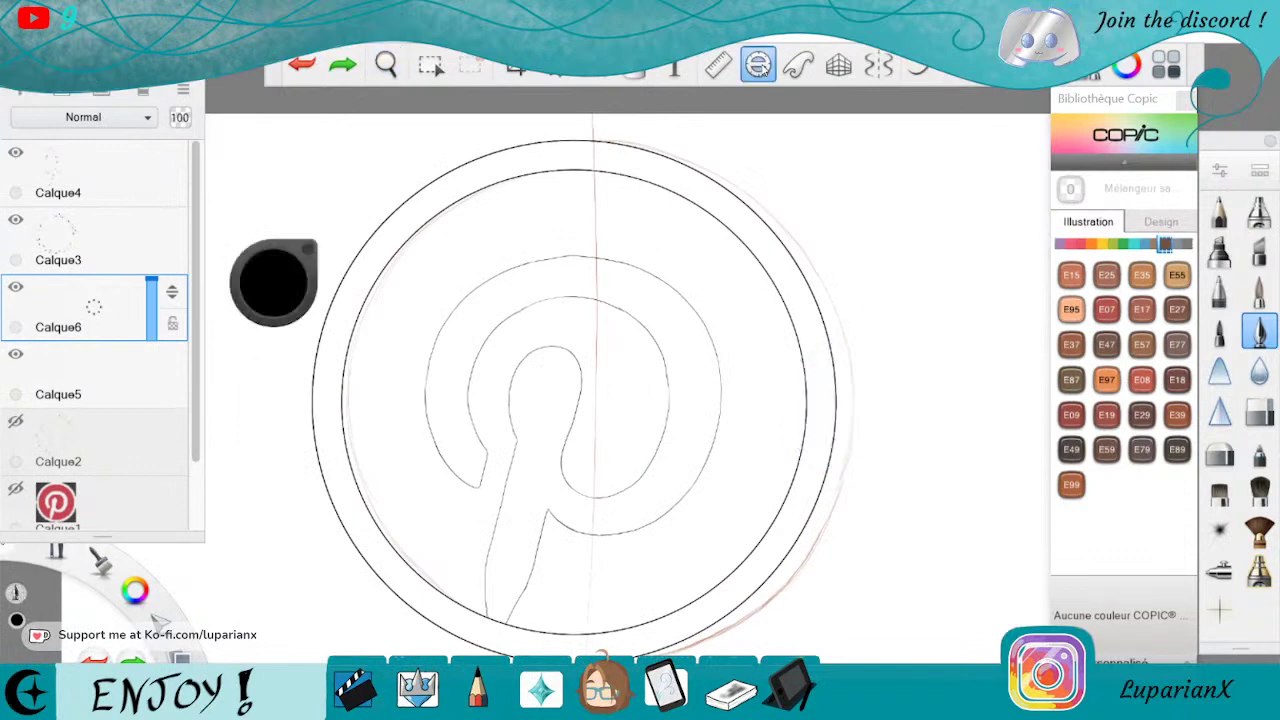
pyautogui.moveTo(668, 379); pyautogui.dragTo(608, 404)
pyautogui.moveTo(325, 405); pyautogui.dragTo(278, 404)
# Fine-tune the ellipse guide's position until its right edge follows the sketched outer offset arc.
pyautogui.press('Left')
pyautogui.press('Left')
pyautogui.press('Left')
pyautogui.press('Left')
pyautogui.press('Left')
pyautogui.press('Left')
pyautogui.press('Left')
pyautogui.press('Left')
pyautogui.press('Left')
pyautogui.press('Left')
pyautogui.press('Left')
pyautogui.press('Left')
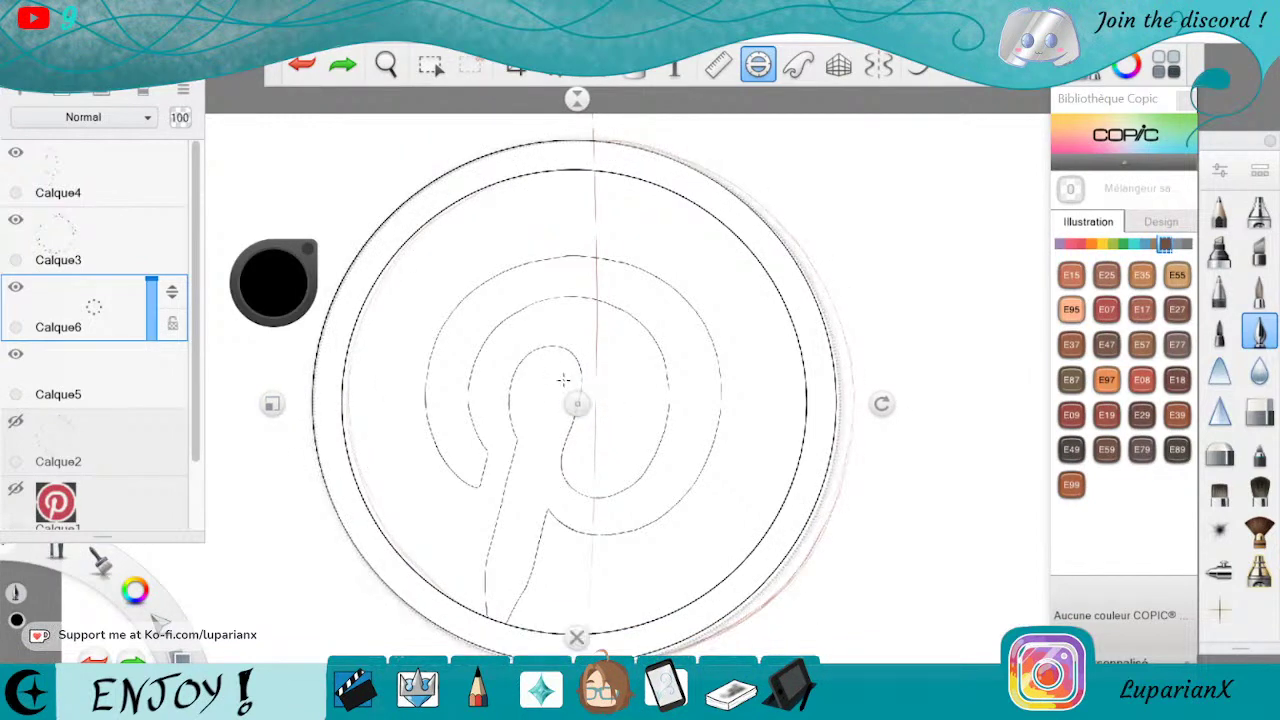
pyautogui.moveTo(577, 403)
pyautogui.mouseDown()
pyautogui.moveTo(592, 402)
pyautogui.moveTo(575, 399)
pyautogui.mouseUp()
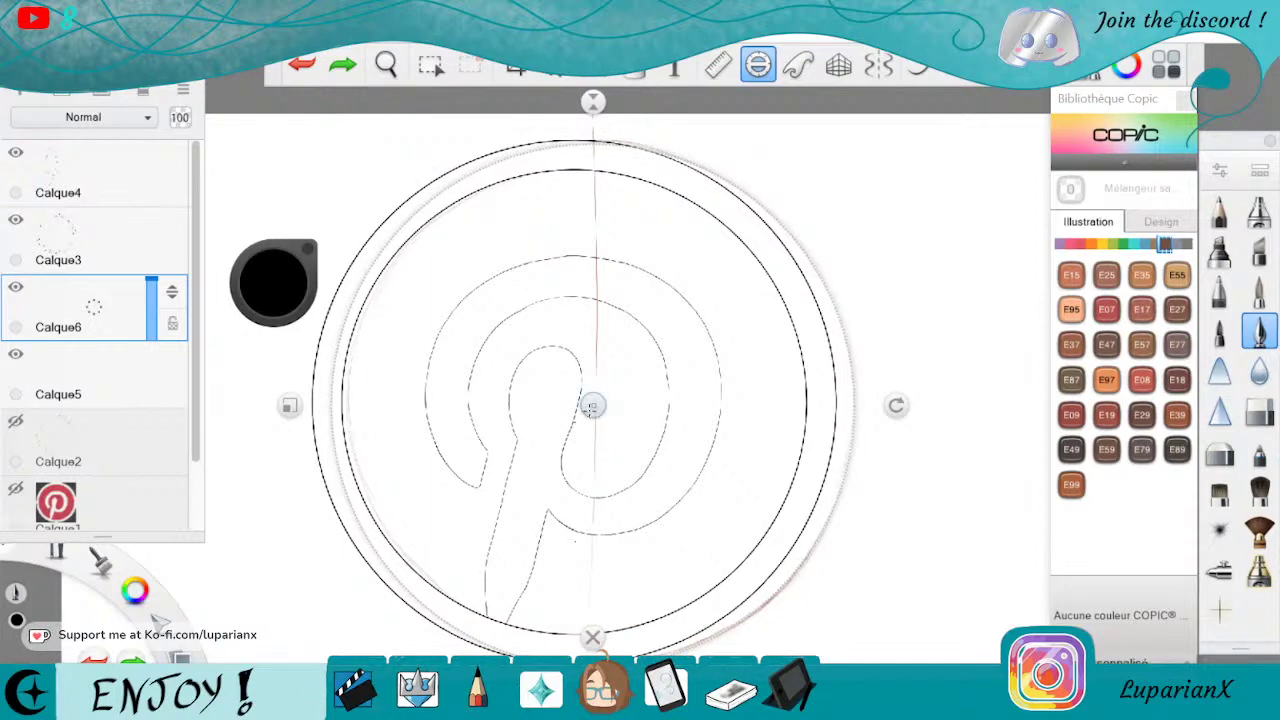
pyautogui.moveTo(593, 406); pyautogui.dragTo(591, 403)
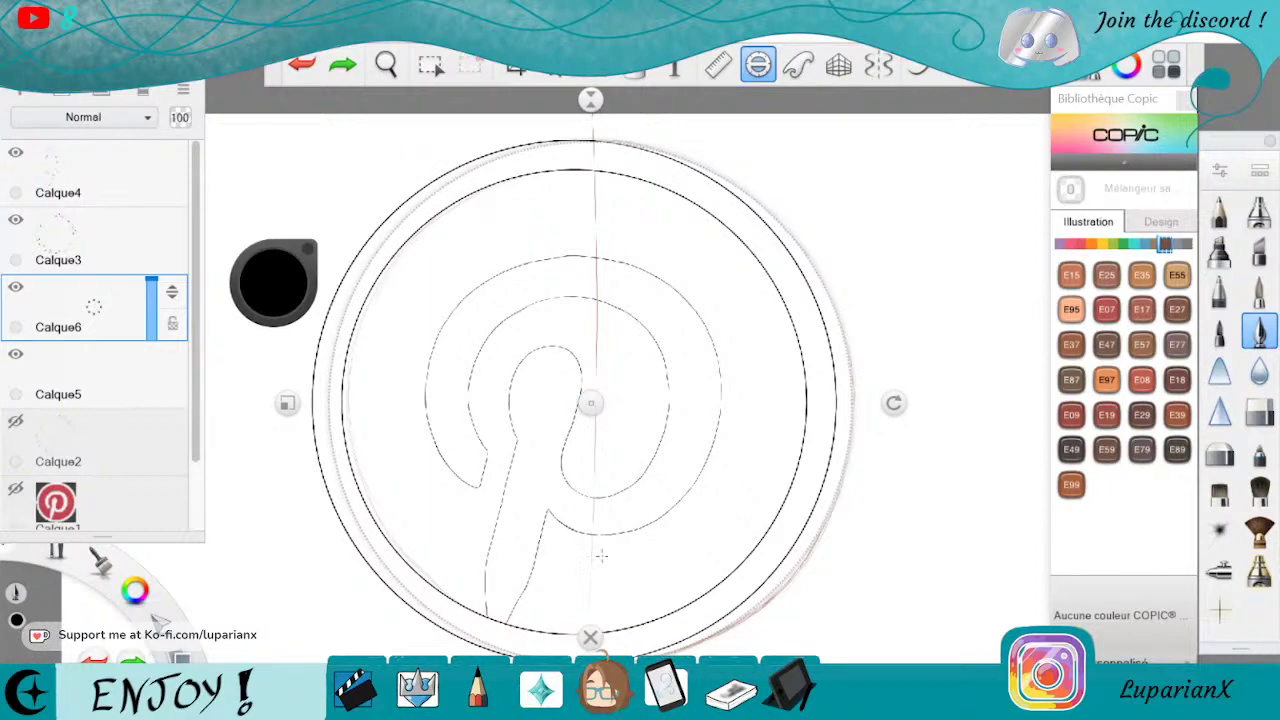
# Ink the outer offset arc in black along the ellipse guide's right side, redoing the first stroke.
pyautogui.moveTo(600, 664)
pyautogui.mouseDown()
pyautogui.moveTo(744, 616)
pyautogui.moveTo(853, 394)
pyautogui.moveTo(711, 170)
pyautogui.moveTo(608, 142)
pyautogui.moveTo(808, 258)
pyautogui.moveTo(848, 474)
pyautogui.moveTo(752, 608)
pyautogui.moveTo(664, 652)
pyautogui.mouseUp()
pyautogui.click(302, 65)
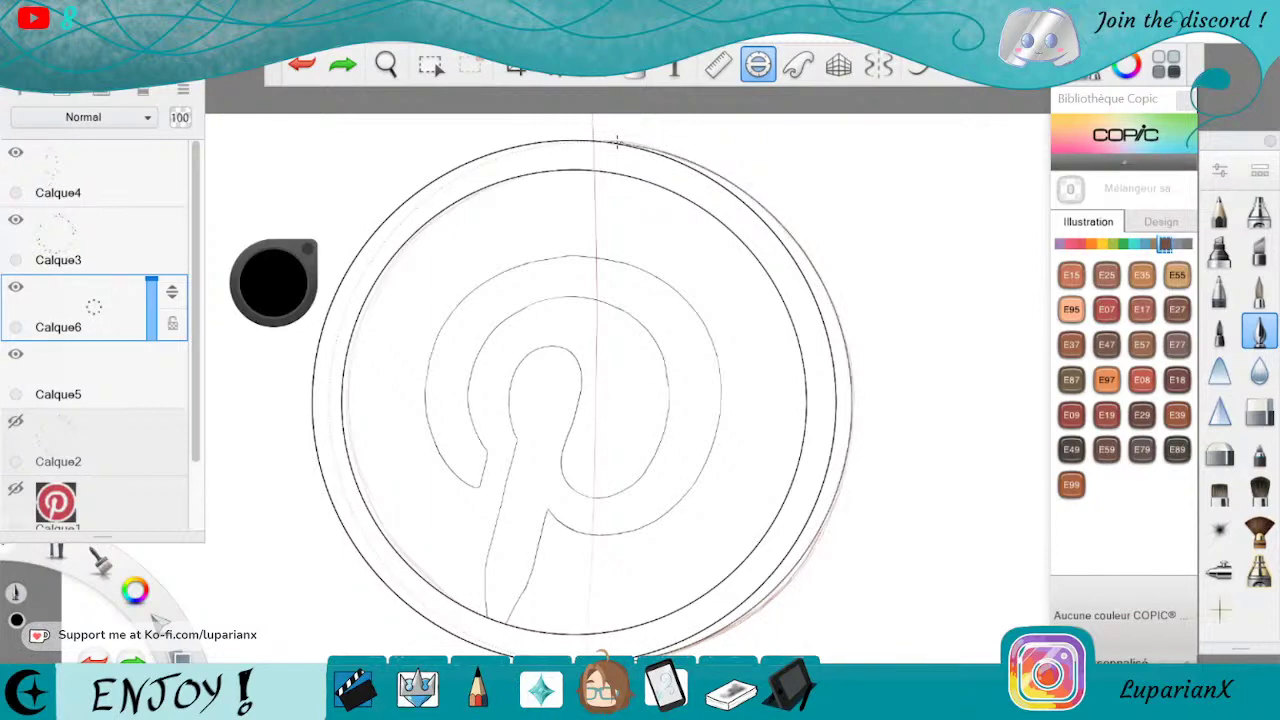
pyautogui.moveTo(664, 652); pyautogui.dragTo(664, 652)
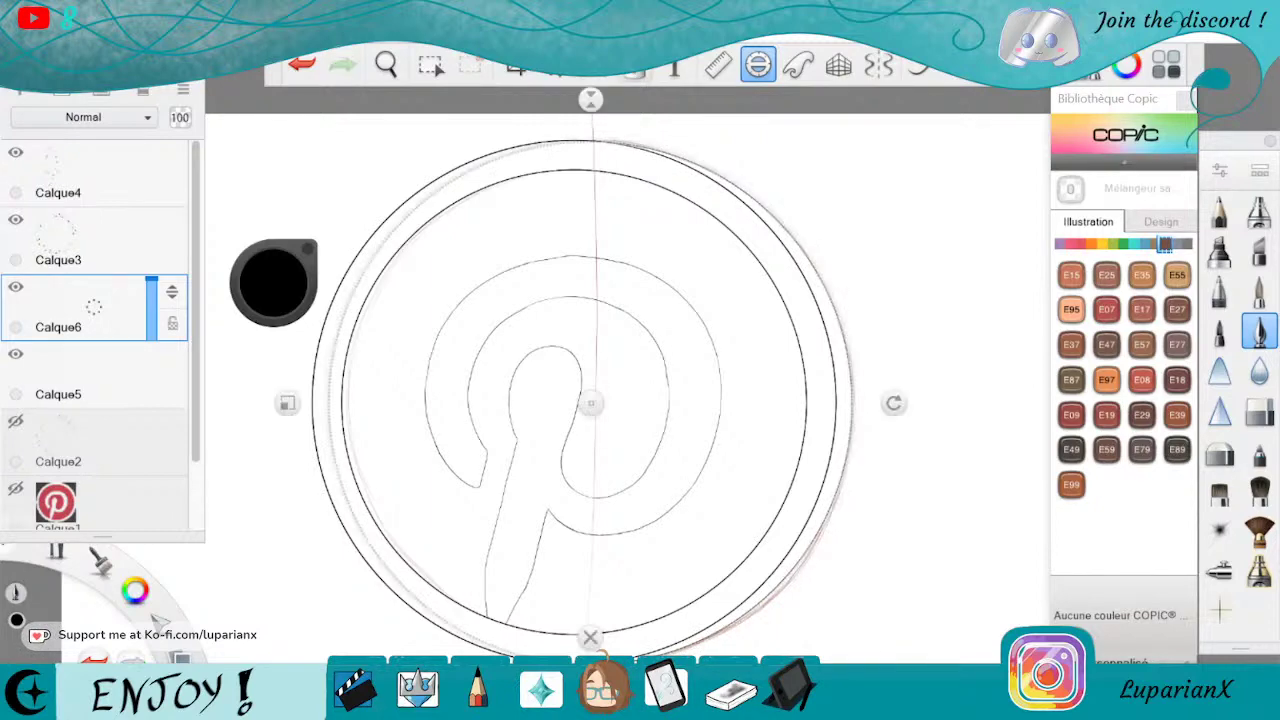
# Shrink the ellipse guide and move it so its left edge follows the offset arc inside the inner circle.
pyautogui.moveTo(288, 403); pyautogui.dragTo(292, 403)
pyautogui.moveTo(591, 403); pyautogui.dragTo(576, 401)
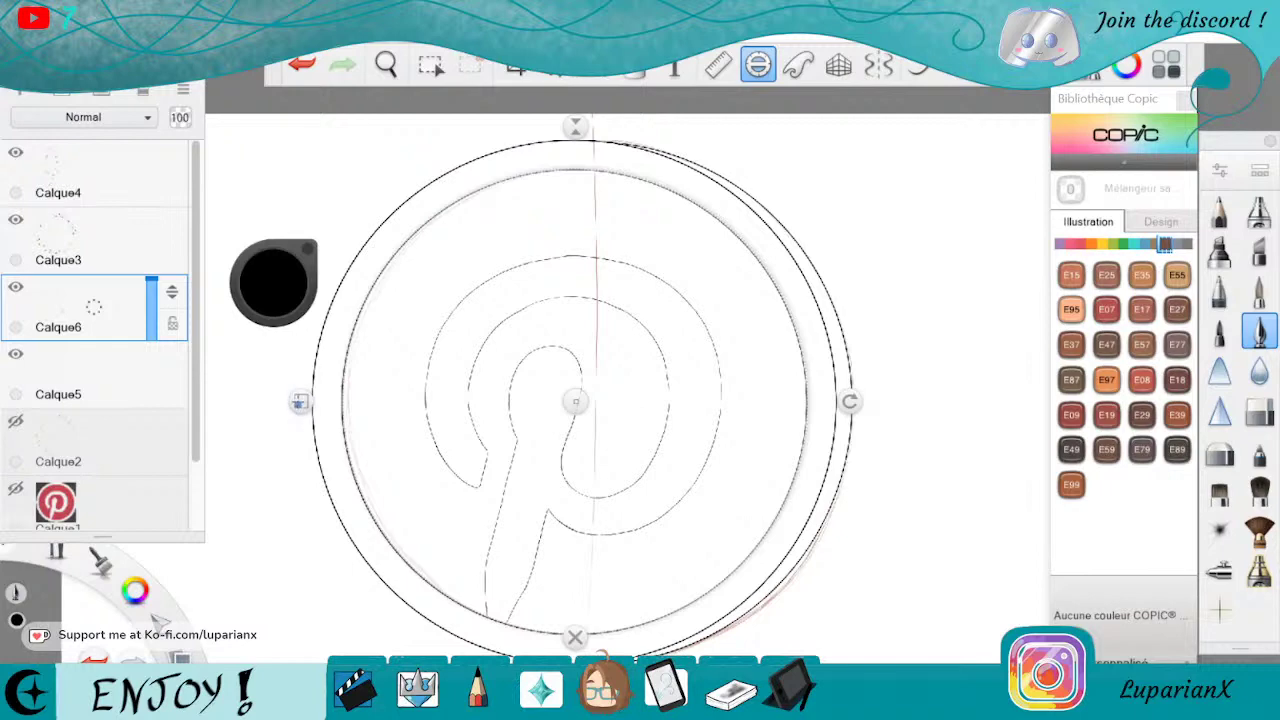
pyautogui.moveTo(299, 402); pyautogui.dragTo(299, 401)
pyautogui.moveTo(575, 401); pyautogui.dragTo(577, 400)
# Try to ink the offset arc inside the inner circle's left side along the ellipse guide.
pyautogui.moveTo(351, 369)
pyautogui.mouseDown()
pyautogui.moveTo(348, 400)
pyautogui.moveTo(397, 543)
pyautogui.mouseUp()
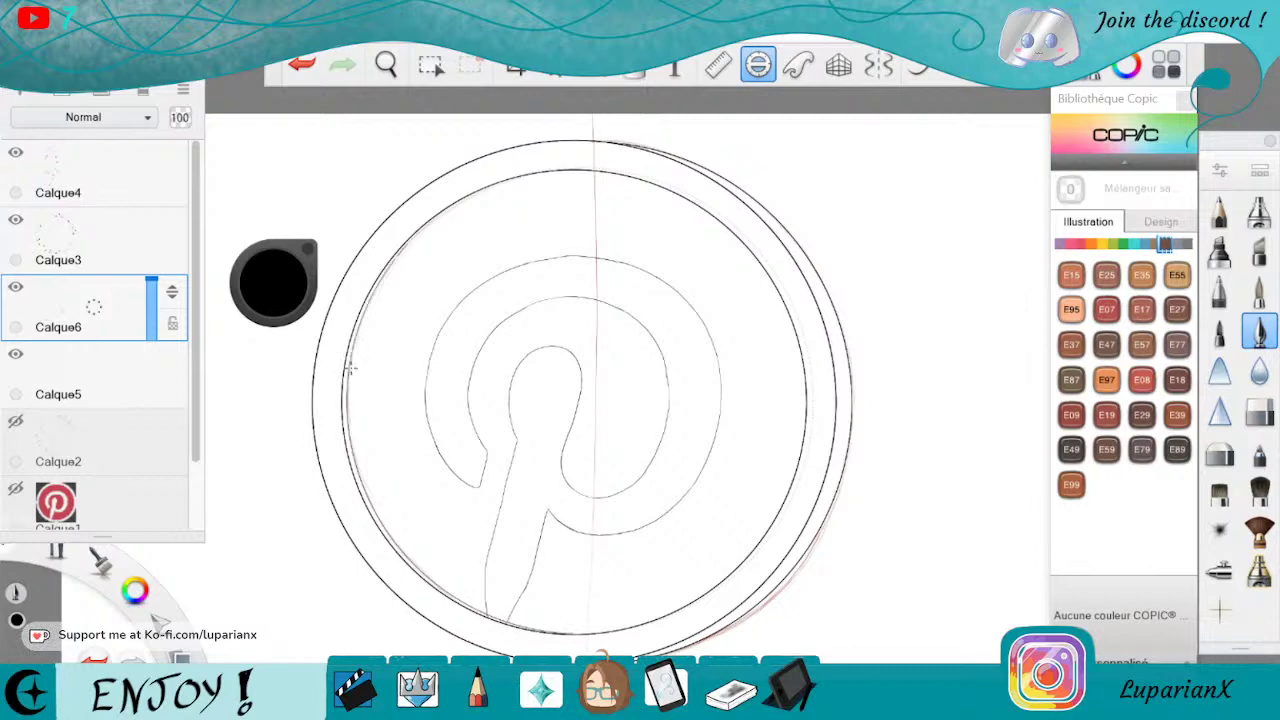
pyautogui.moveTo(351, 369); pyautogui.dragTo(510, 186)
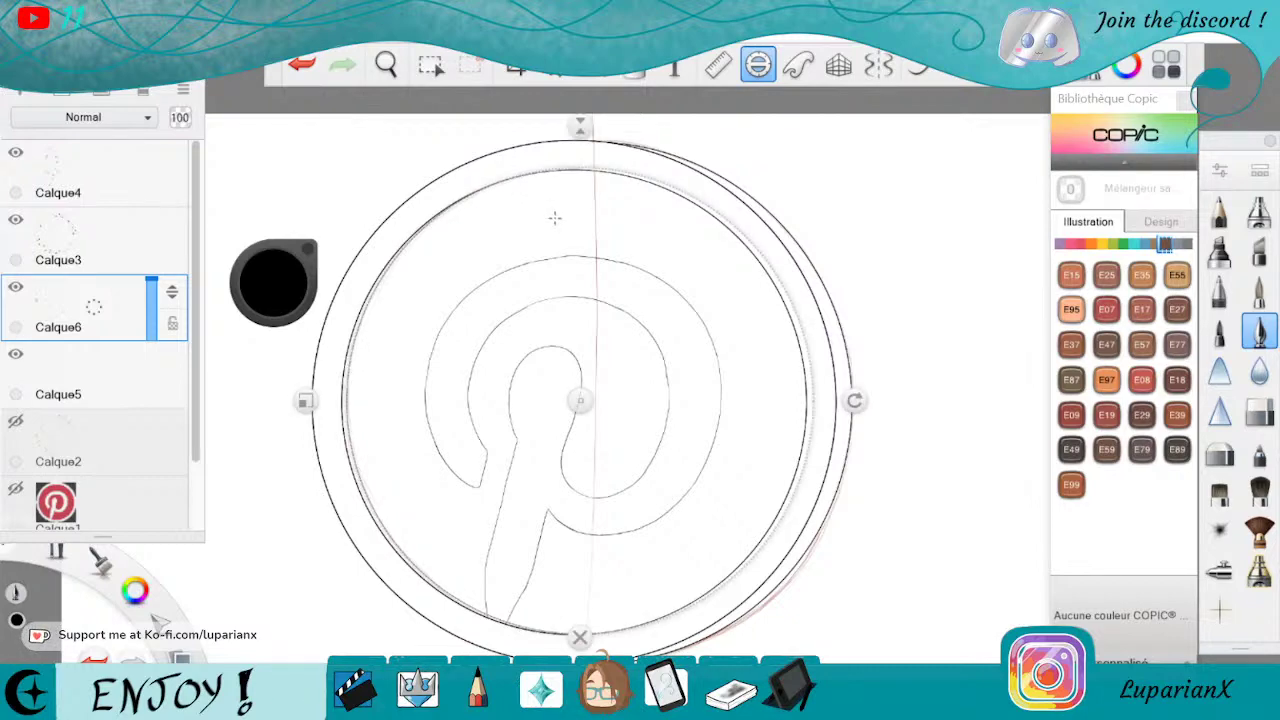
pyautogui.click(299, 66)
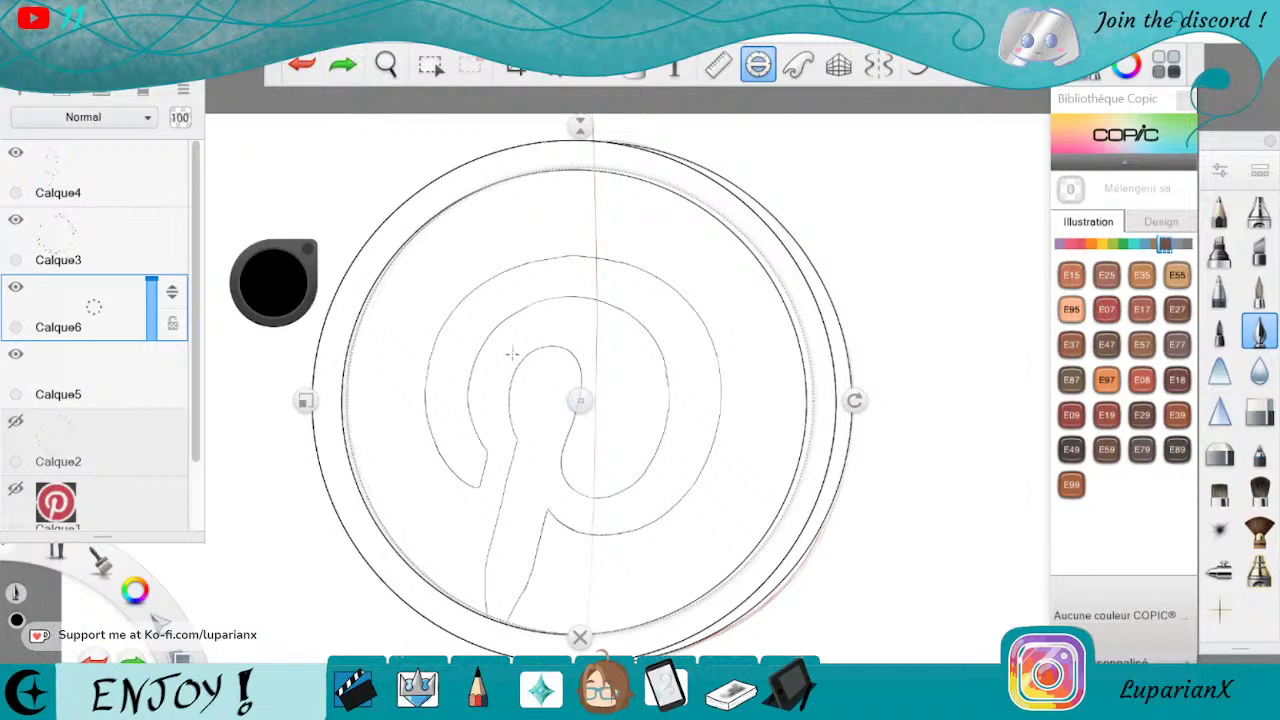
pyautogui.click(299, 66)
pyautogui.click(342, 66)
# Readjust the ellipse guide, ink the black offset arc inside the inner circle's left side, and close the guide.
pyautogui.moveTo(580, 401); pyautogui.dragTo(579, 403)
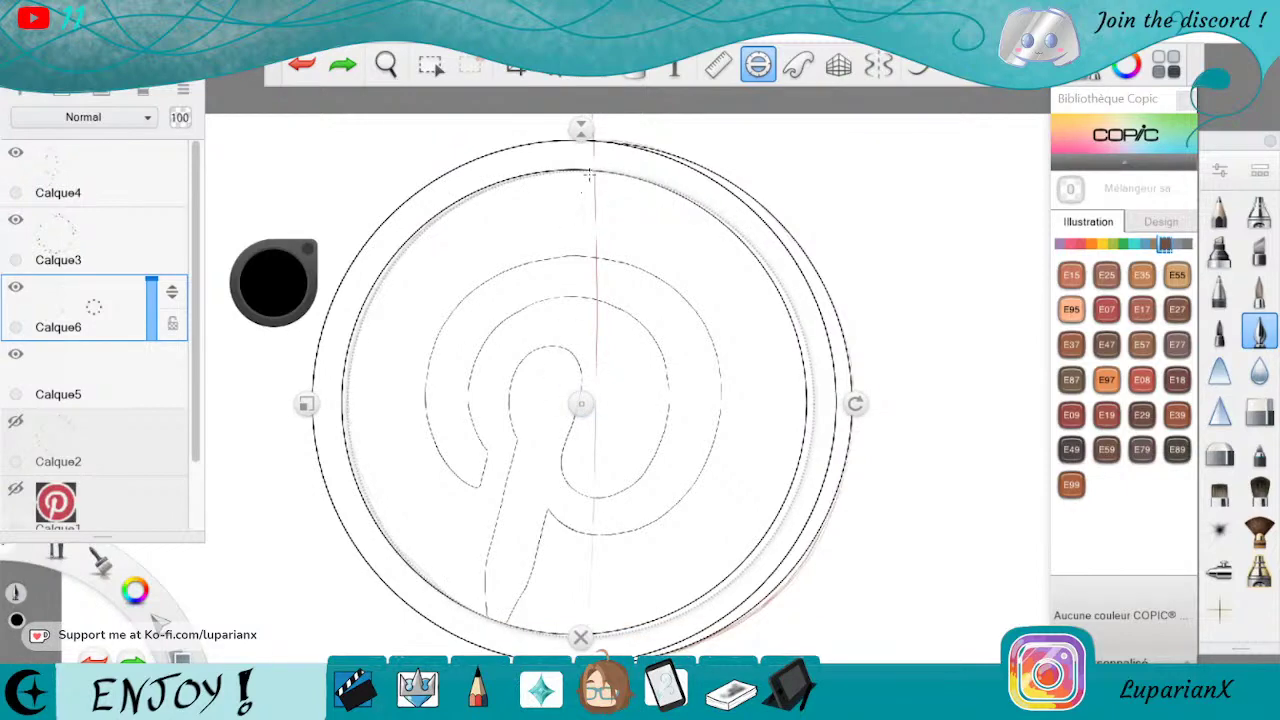
pyautogui.moveTo(500, 185)
pyautogui.mouseDown()
pyautogui.moveTo(362, 320)
pyautogui.moveTo(410, 562)
pyautogui.moveTo(460, 602)
pyautogui.mouseUp()
pyautogui.moveTo(594, 178); pyautogui.dragTo(500, 592)
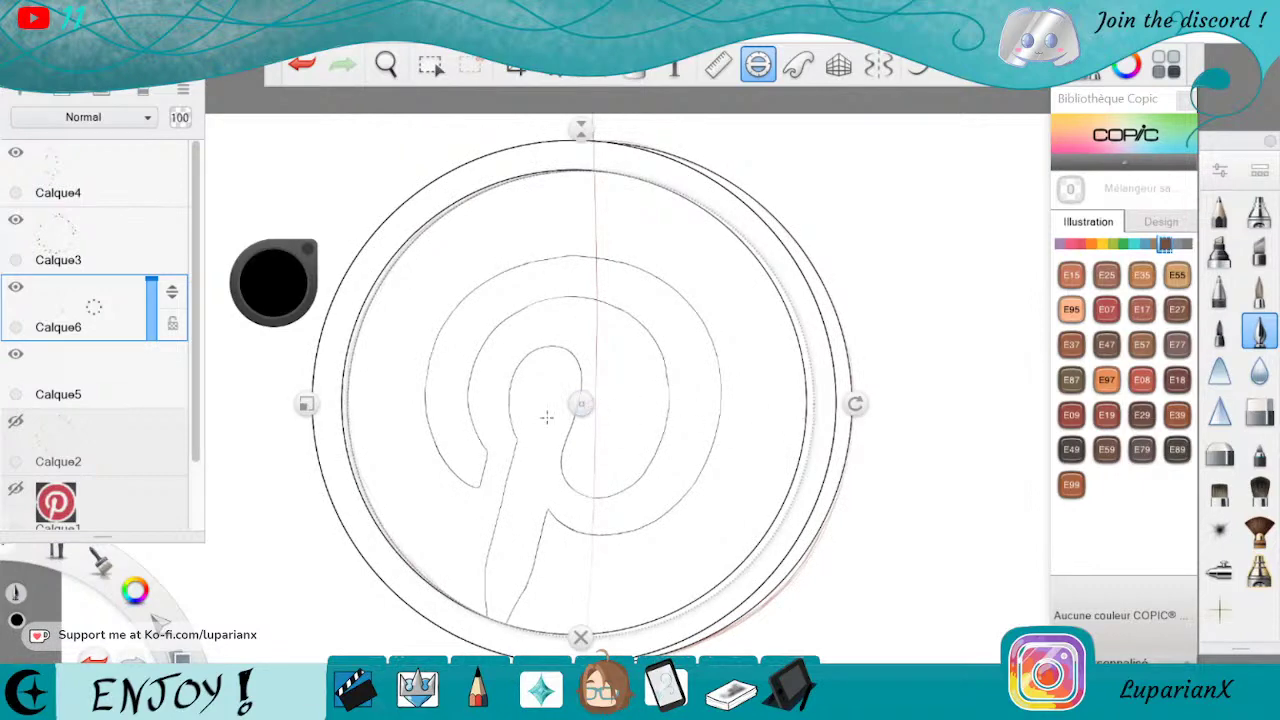
pyautogui.click(580, 637)
# Hide the brown sketch layer Calque5 and add a new layer between it and Calque6.
pyautogui.click(388, 66)
pyautogui.moveTo(449, 139); pyautogui.dragTo(475, 300)
pyautogui.moveTo(558, 378)
pyautogui.mouseDown()
pyautogui.moveTo(780, 575)
pyautogui.moveTo(808, 487)
pyautogui.moveTo(836, 558)
pyautogui.mouseUp()
pyautogui.click(770, 621)
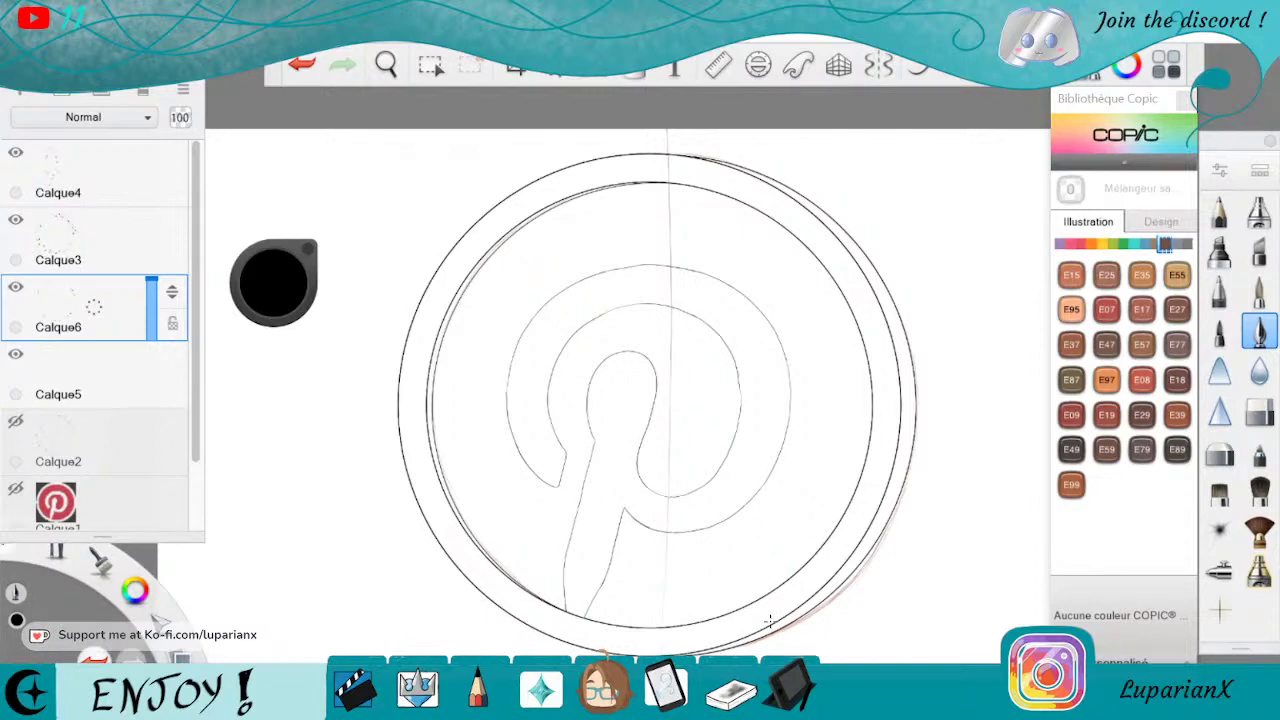
pyautogui.click(16, 355)
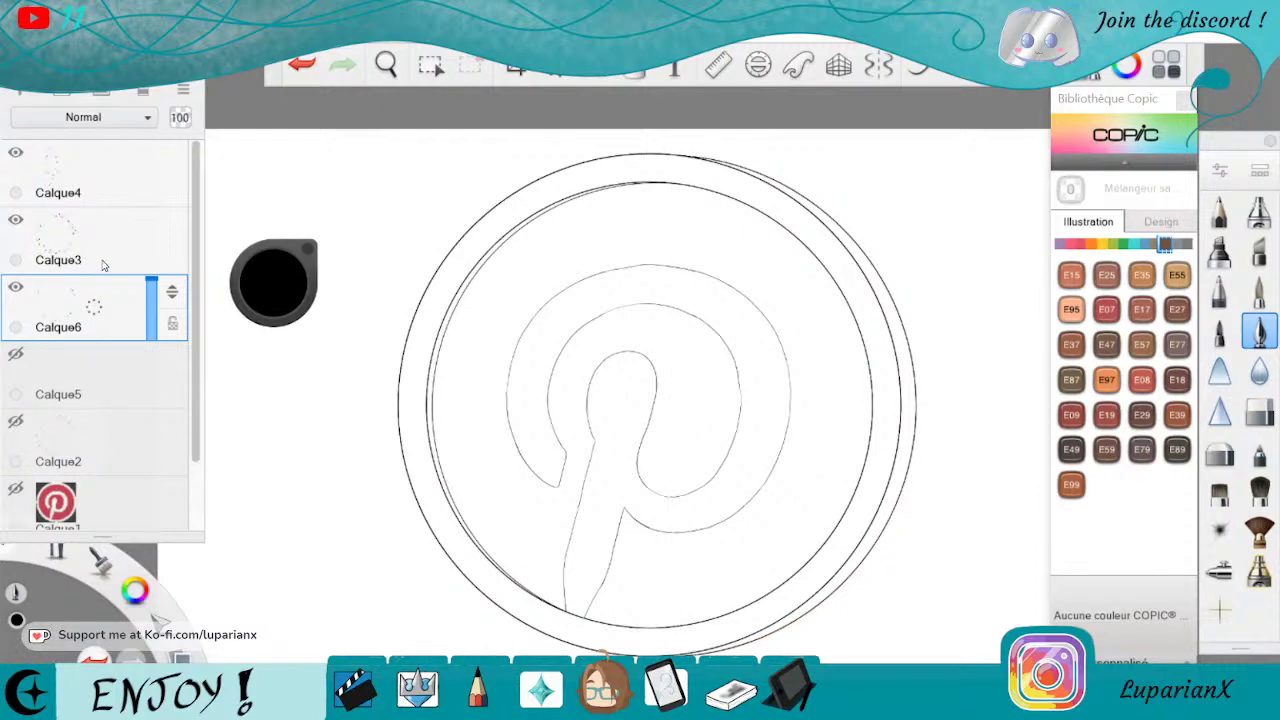
pyautogui.moveTo(107, 377); pyautogui.dragTo(109, 324)
# Show the logo reference layer Calque1 temporarily, sample its red as the drawing colour, and hide the reference again.
pyautogui.scroll(-3, 186, 338)
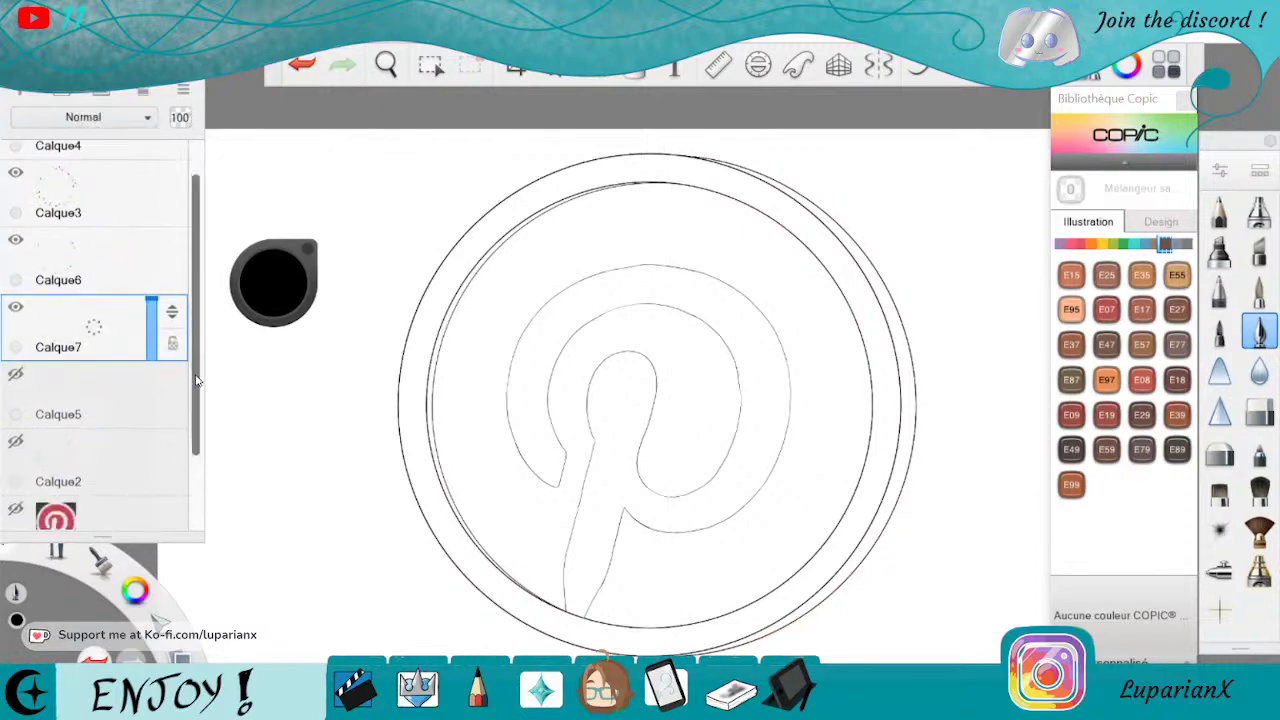
pyautogui.click(15, 487)
pyautogui.click(273, 283)
pyautogui.click(275, 363)
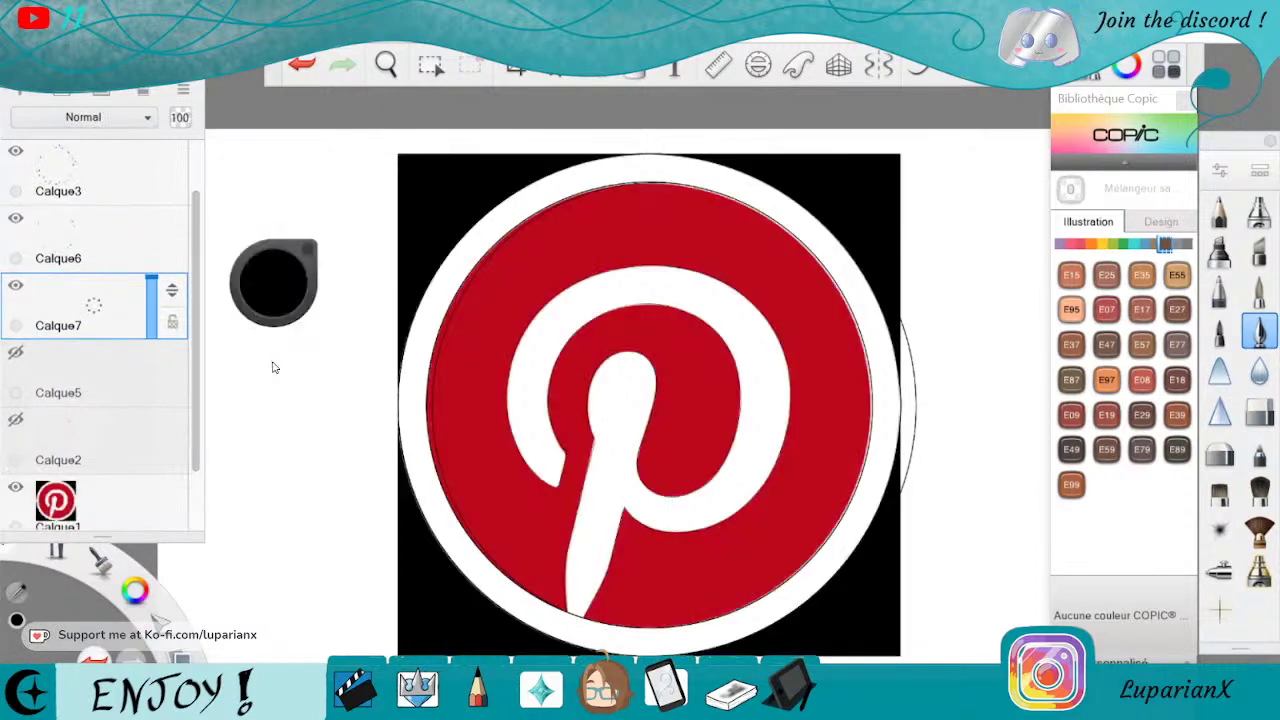
pyautogui.click(16, 486)
pyautogui.click(386, 64)
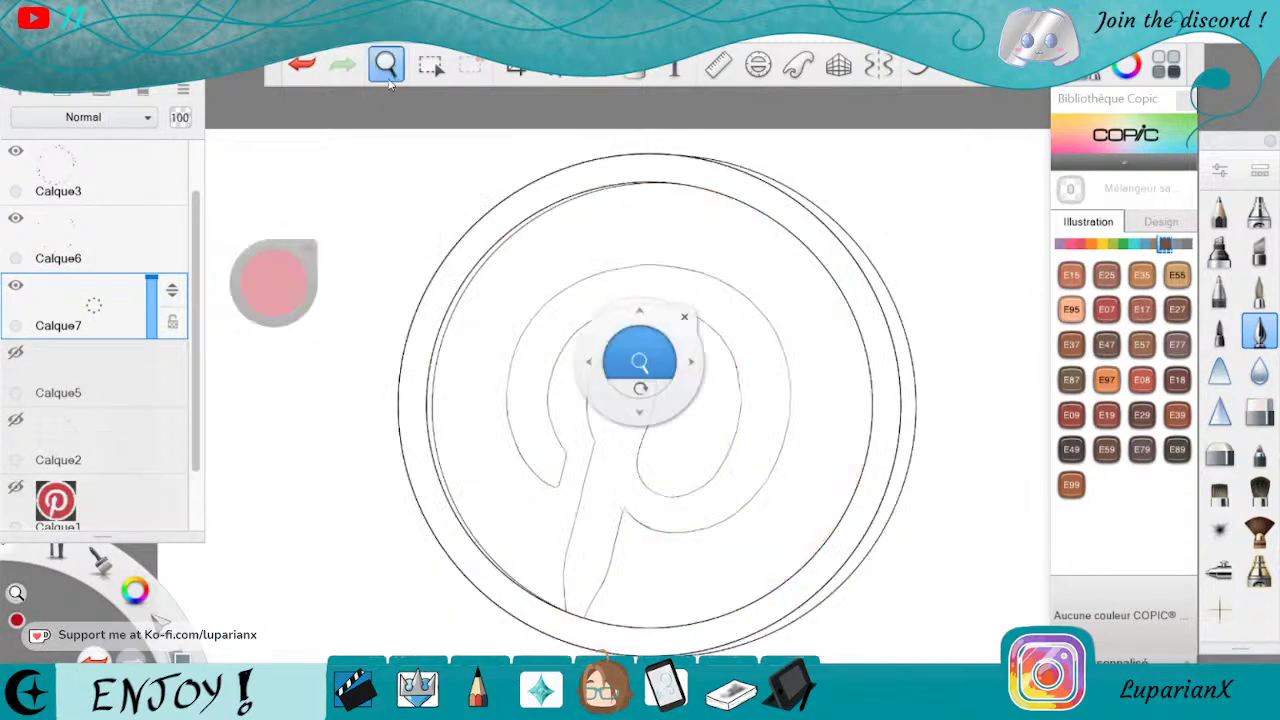
# Outline the logo disc freehand with the Pinceau brush in red on layer Calque7, between the outer and inner circles.
pyautogui.click(763, 461)
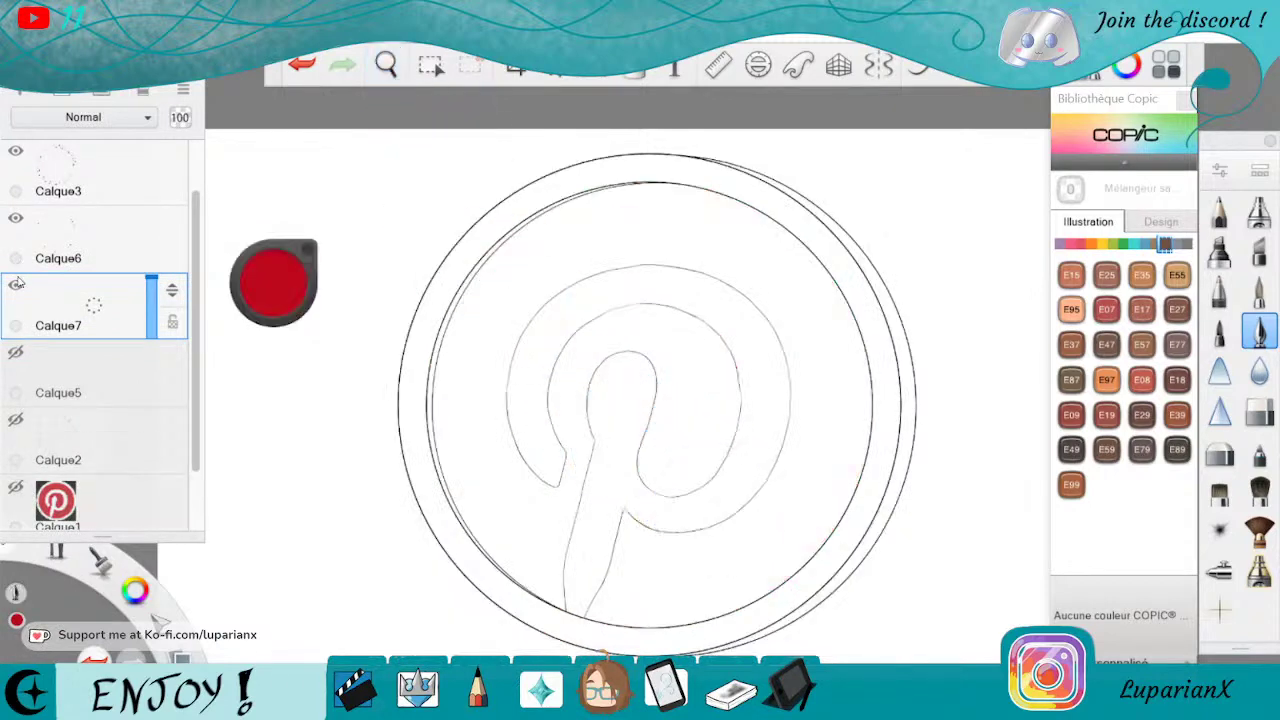
pyautogui.click(16, 289)
pyautogui.click(16, 289)
pyautogui.moveTo(196, 218); pyautogui.dragTo(198, 168)
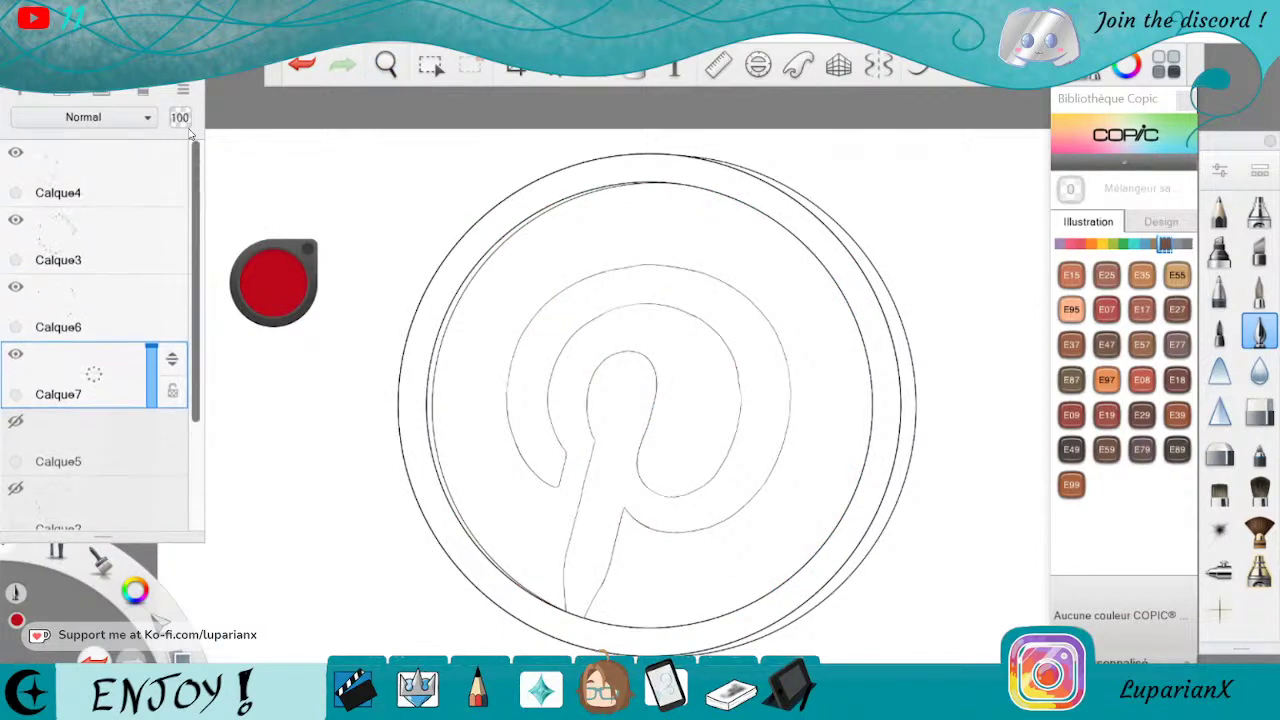
pyautogui.doubleClick(1258, 290)
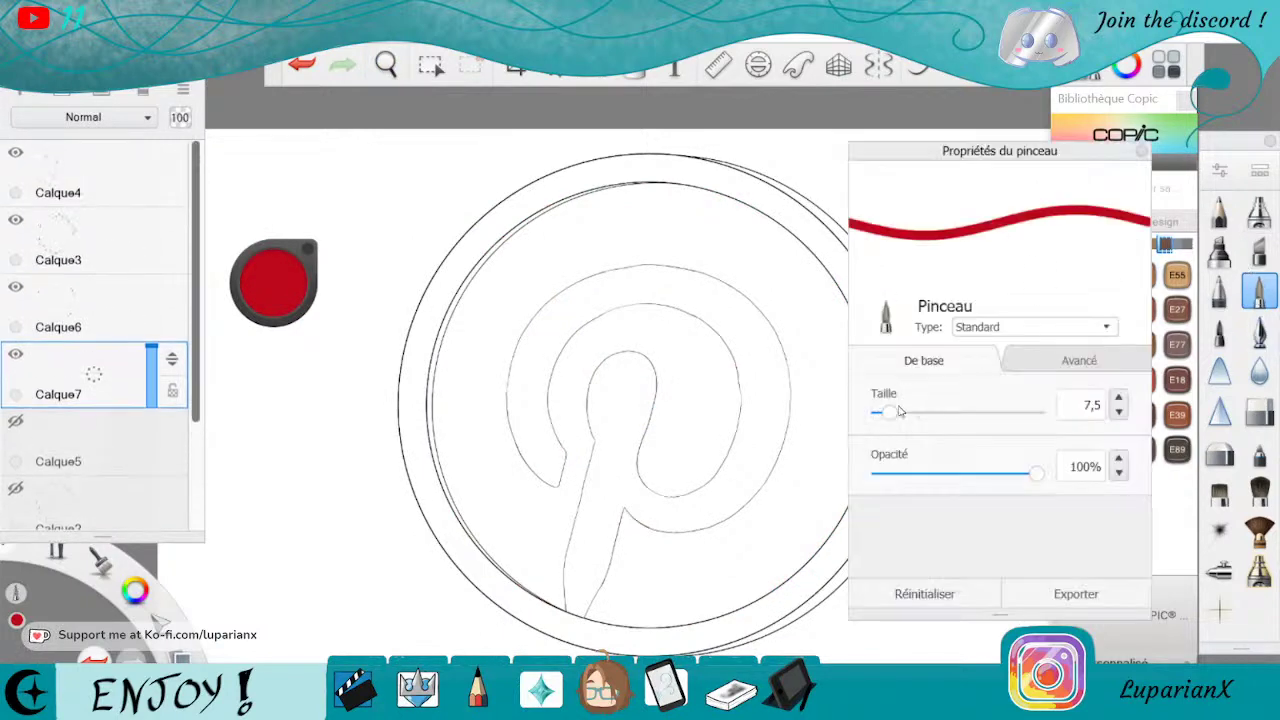
pyautogui.click(1141, 152)
pyautogui.moveTo(437, 318)
pyautogui.mouseDown()
pyautogui.moveTo(424, 410)
pyautogui.moveTo(460, 540)
pyautogui.moveTo(525, 603)
pyautogui.mouseUp()
pyautogui.moveTo(603, 641)
pyautogui.mouseDown()
pyautogui.moveTo(716, 632)
pyautogui.moveTo(783, 612)
pyautogui.moveTo(822, 582)
pyautogui.moveTo(859, 531)
pyautogui.moveTo(887, 412)
pyautogui.moveTo(868, 296)
pyautogui.moveTo(820, 236)
pyautogui.moveTo(656, 175)
pyautogui.moveTo(497, 220)
pyautogui.mouseUp()
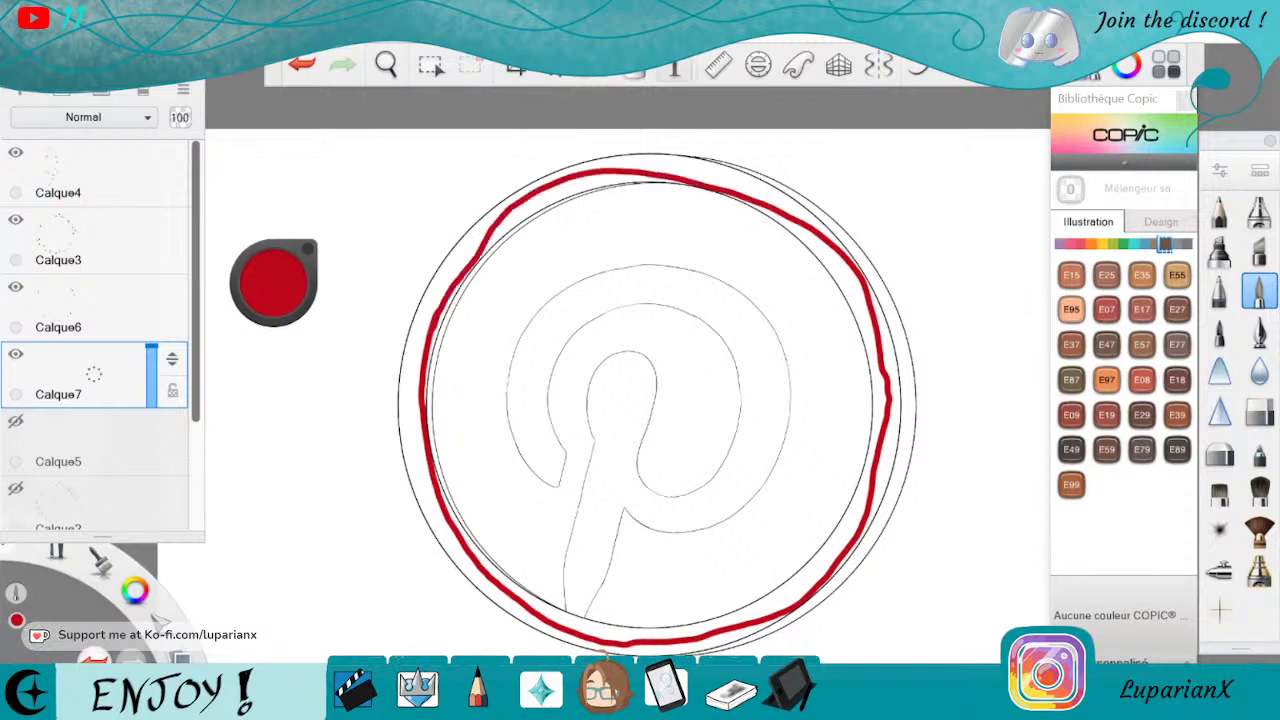
# Fill the inside of the red freehand outline on Calque7 with the same red.
pyautogui.click(634, 68)
pyautogui.click(733, 294)
pyautogui.press('Escape')
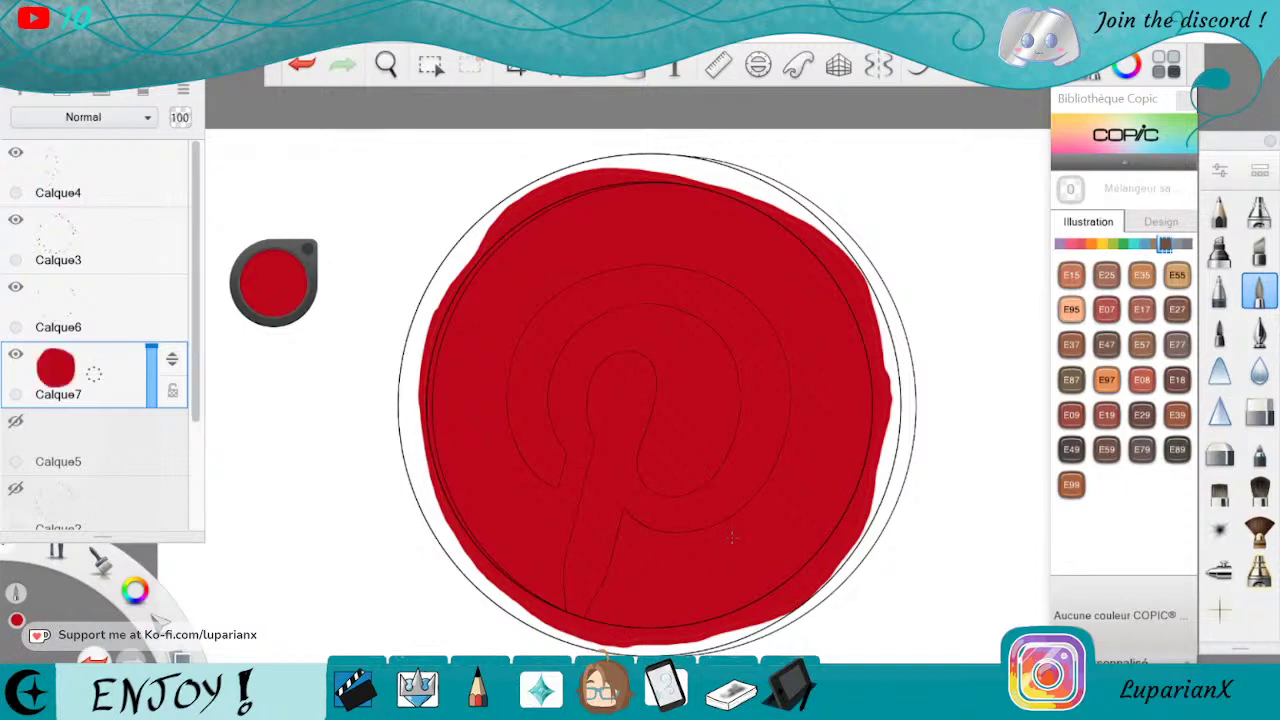
# Hide the red fill layer Calque7 and add a new layer between it and Calque6.
pyautogui.click(16, 354)
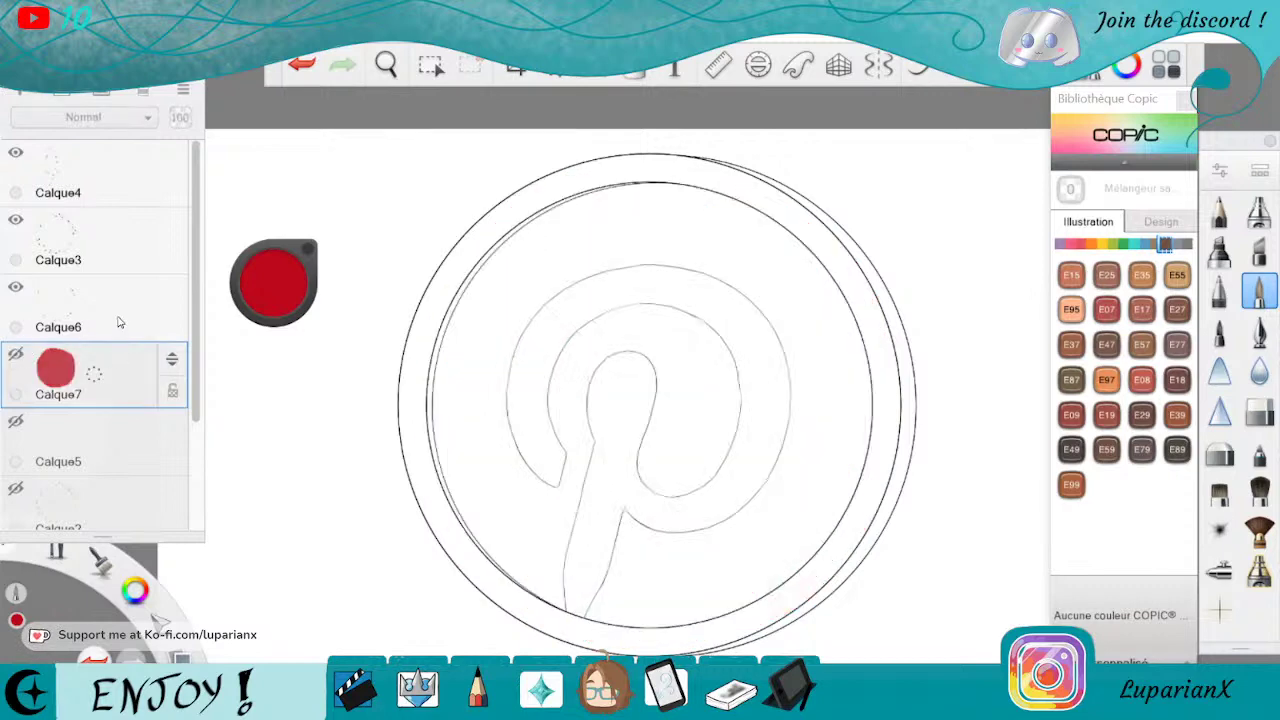
pyautogui.moveTo(117, 367); pyautogui.dragTo(122, 286)
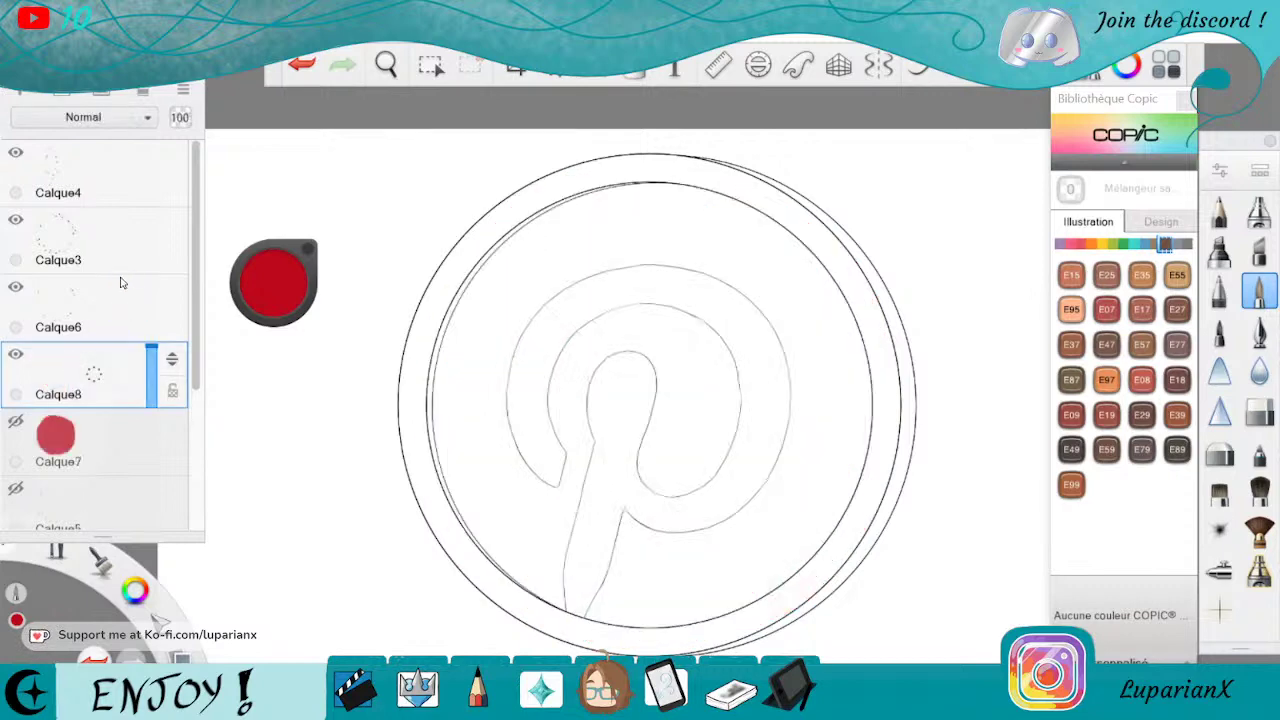
# Set the drawing colour to light grey, starting from the white colour swatch.
pyautogui.click(142, 594)
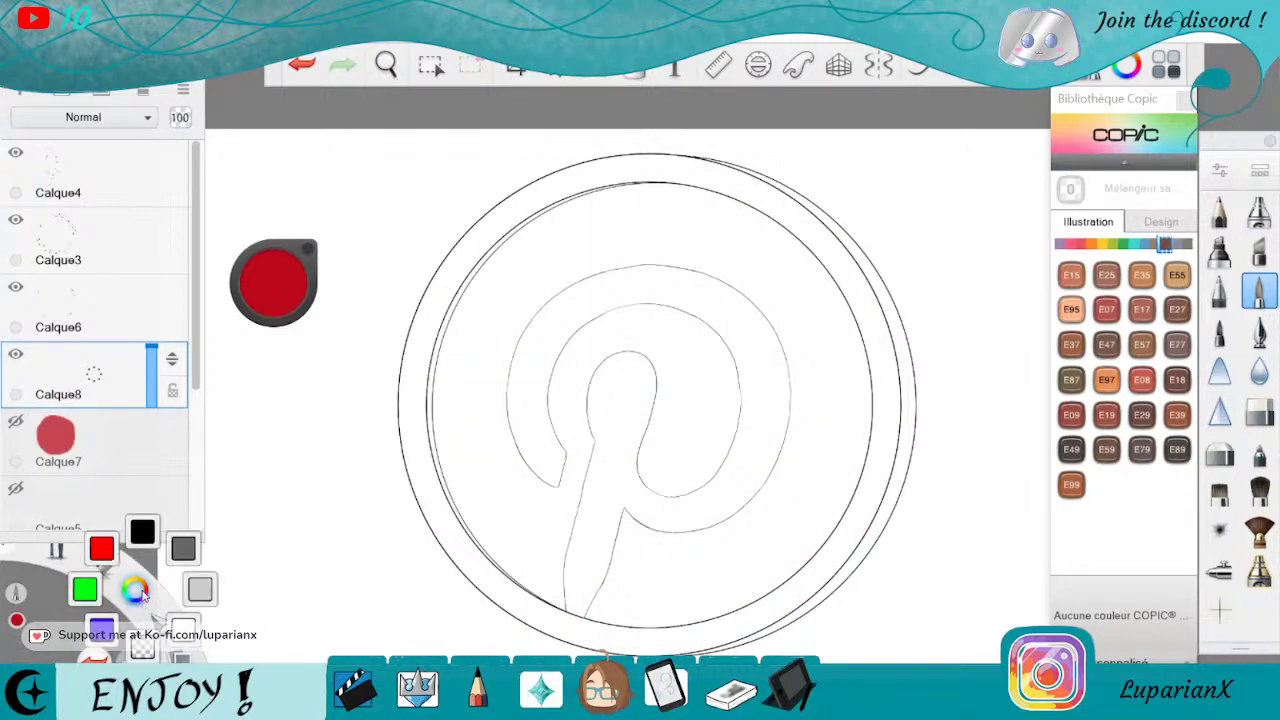
pyautogui.moveTo(142, 594); pyautogui.dragTo(175, 614)
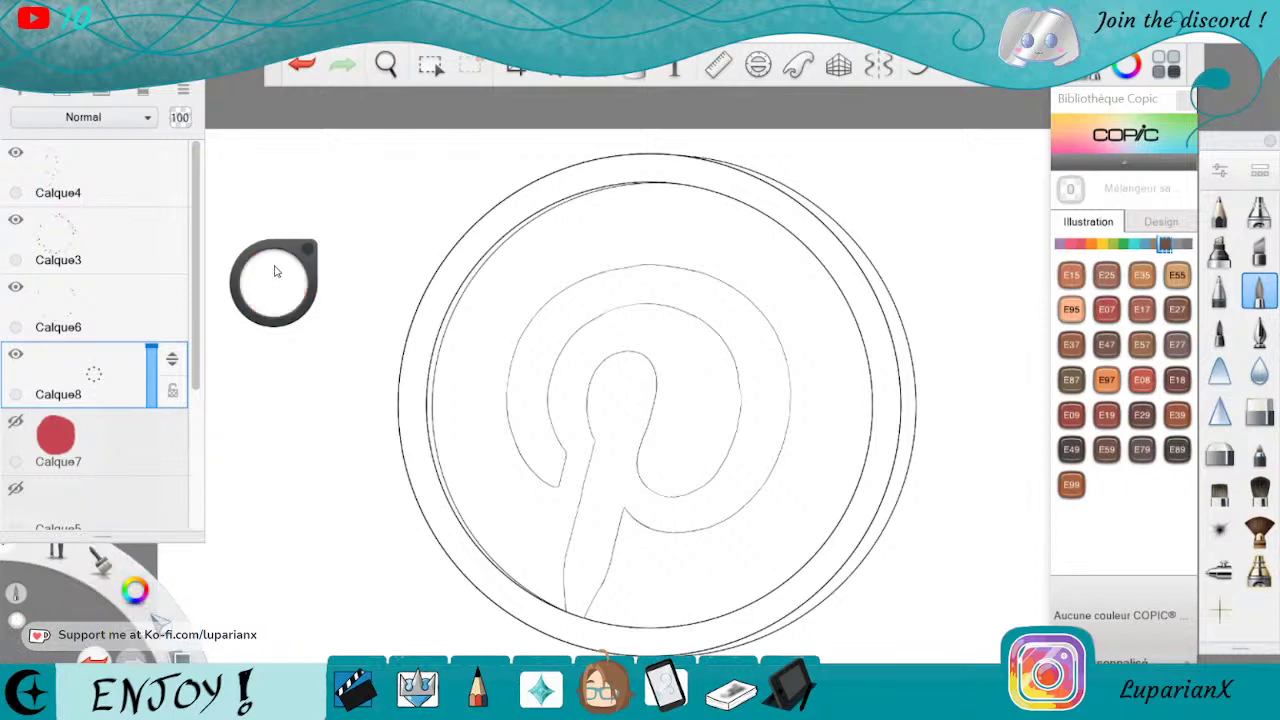
pyautogui.moveTo(275, 266); pyautogui.dragTo(280, 327)
# Paint a light grey strip on Calque8 just inside the outer circle line, along the ring's lower-left section.
pyautogui.click(386, 65)
pyautogui.moveTo(531, 580); pyautogui.dragTo(639, 468)
pyautogui.moveTo(768, 449); pyautogui.dragTo(775, 440)
pyautogui.moveTo(584, 600); pyautogui.dragTo(666, 505)
pyautogui.moveTo(797, 514); pyautogui.dragTo(777, 531)
pyautogui.moveTo(468, 514); pyautogui.dragTo(640, 452)
pyautogui.moveTo(766, 469); pyautogui.dragTo(758, 474)
pyautogui.moveTo(704, 462); pyautogui.dragTo(834, 527)
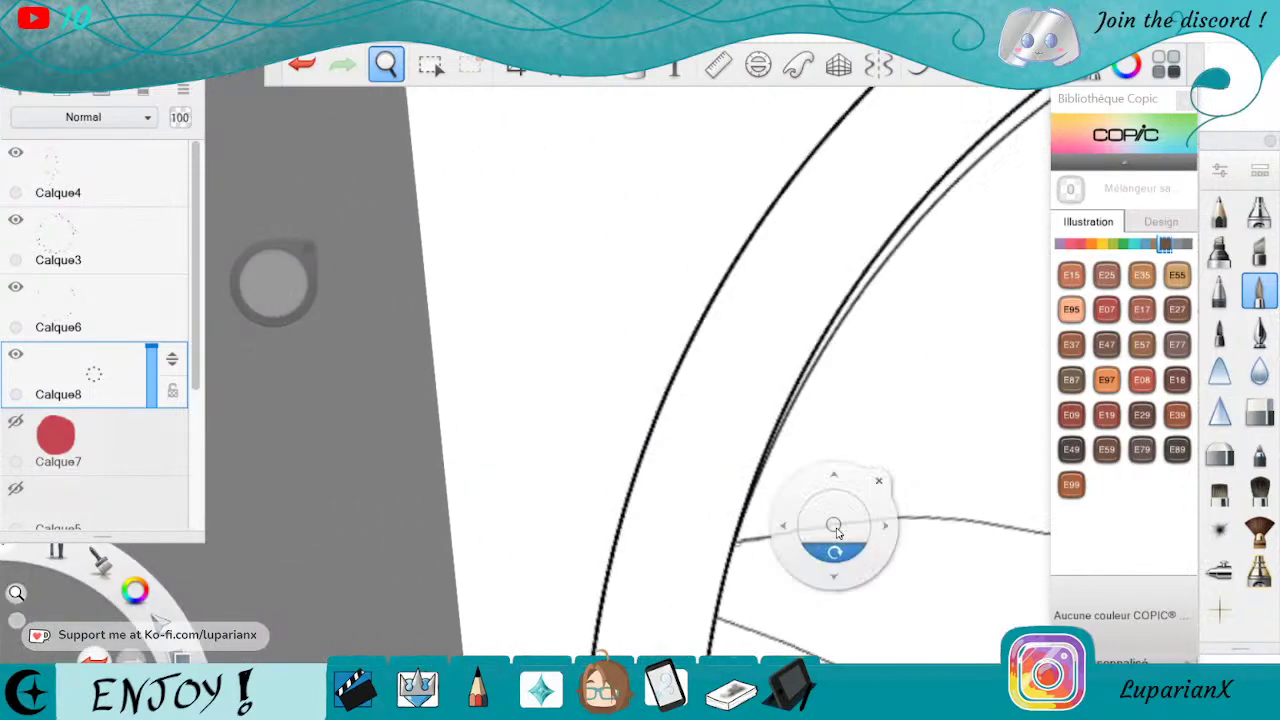
pyautogui.click(927, 424)
pyautogui.moveTo(680, 430)
pyautogui.mouseDown()
pyautogui.moveTo(675, 400)
pyautogui.moveTo(731, 324)
pyautogui.moveTo(784, 205)
pyautogui.moveTo(885, 92)
pyautogui.mouseUp()
pyautogui.moveTo(830, 158); pyautogui.dragTo(814, 229)
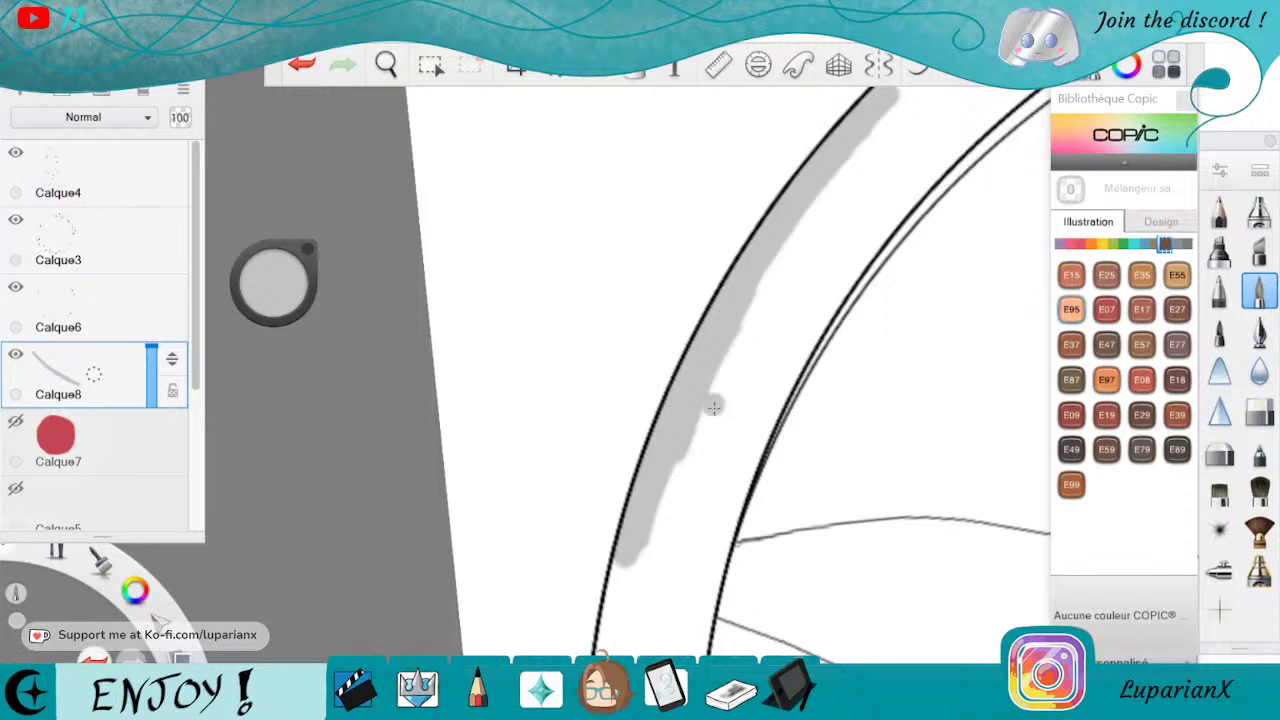
pyautogui.moveTo(636, 556); pyautogui.dragTo(613, 652)
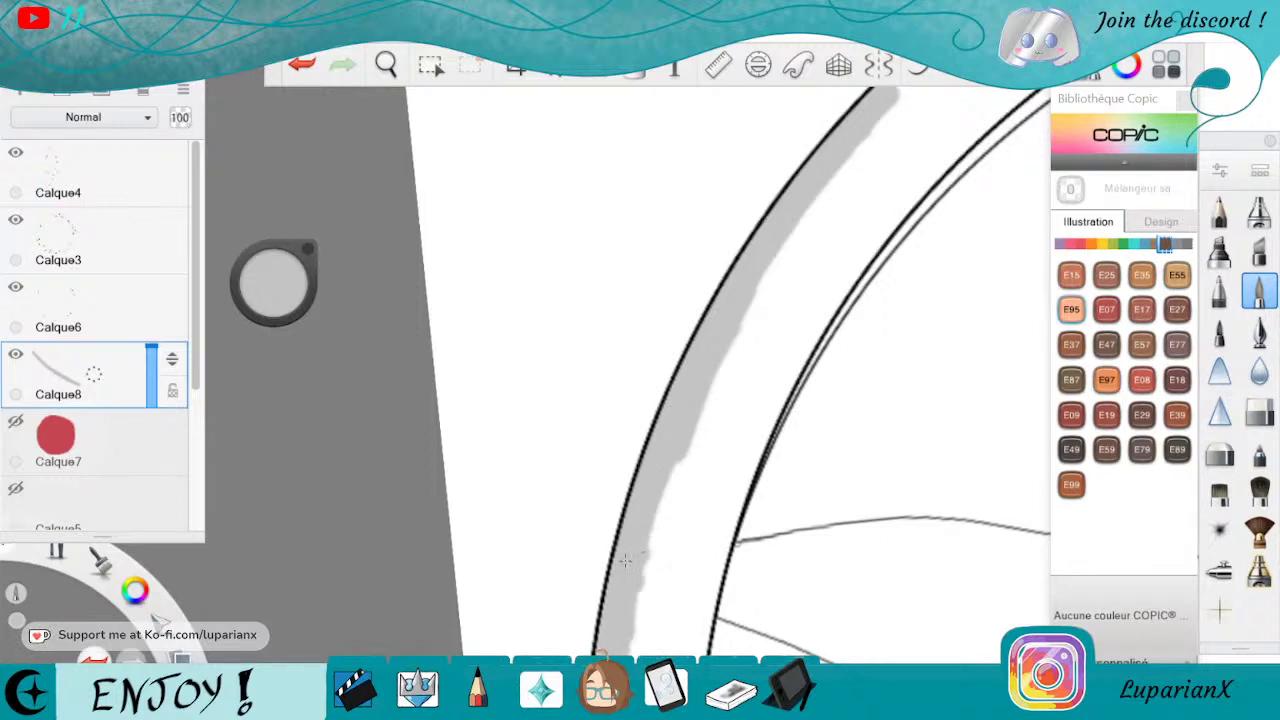
# Fill the rest of this ring section with light grey, up to the inner circle line.
pyautogui.moveTo(624, 561)
pyautogui.mouseDown()
pyautogui.moveTo(660, 530)
pyautogui.moveTo(665, 565)
pyautogui.moveTo(663, 531)
pyautogui.mouseUp()
pyautogui.moveTo(718, 640); pyautogui.dragTo(724, 548)
pyautogui.moveTo(724, 600); pyautogui.dragTo(722, 520)
pyautogui.moveTo(742, 440); pyautogui.dragTo(760, 420)
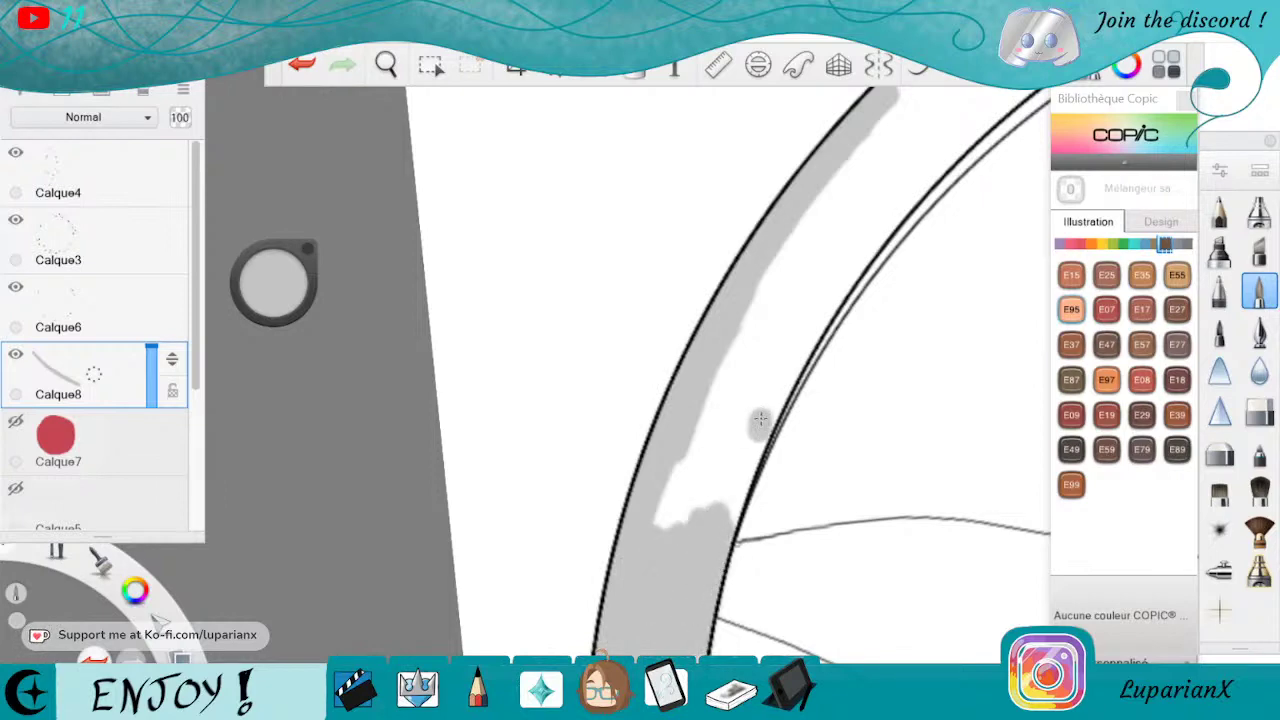
pyautogui.moveTo(722, 515); pyautogui.dragTo(790, 372)
pyautogui.moveTo(722, 470); pyautogui.dragTo(751, 409)
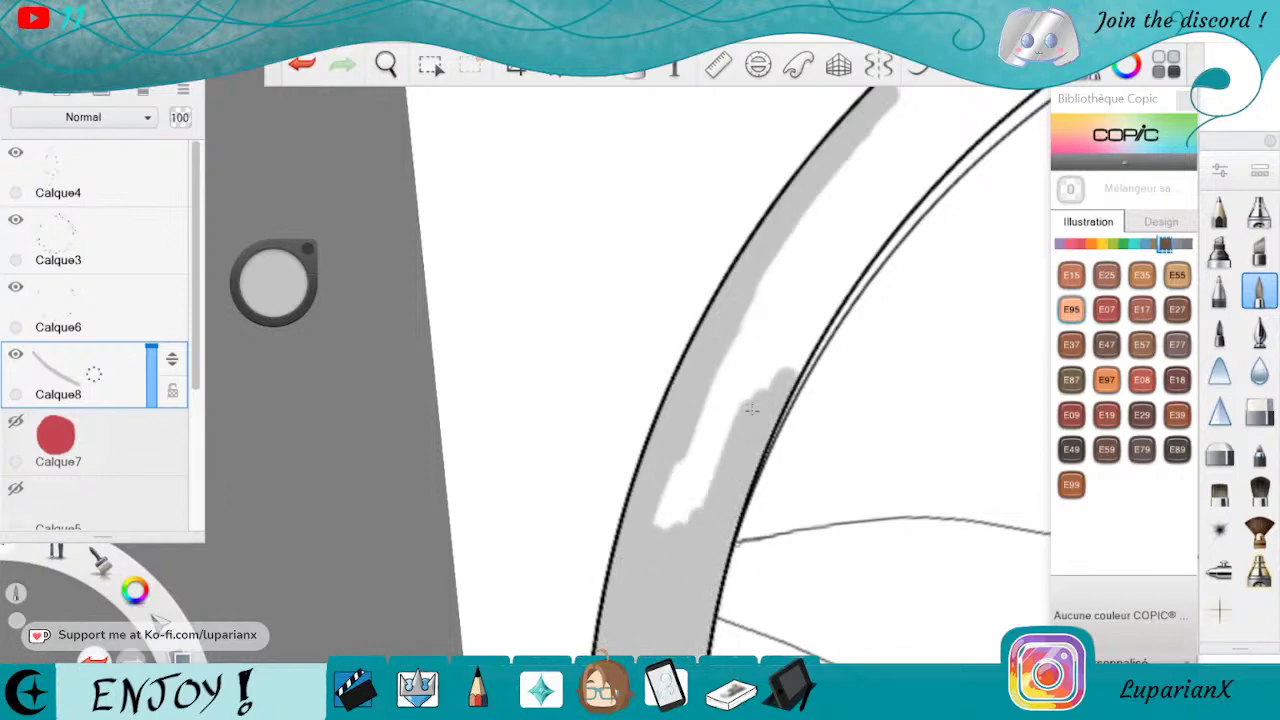
pyautogui.moveTo(692, 512)
pyautogui.mouseDown()
pyautogui.moveTo(765, 365)
pyautogui.moveTo(752, 332)
pyautogui.mouseUp()
pyautogui.moveTo(760, 340)
pyautogui.mouseDown()
pyautogui.moveTo(810, 220)
pyautogui.moveTo(872, 154)
pyautogui.moveTo(962, 98)
pyautogui.mouseUp()
pyautogui.moveTo(815, 298)
pyautogui.mouseDown()
pyautogui.moveTo(1000, 98)
pyautogui.moveTo(800, 345)
pyautogui.moveTo(850, 264)
pyautogui.mouseUp()
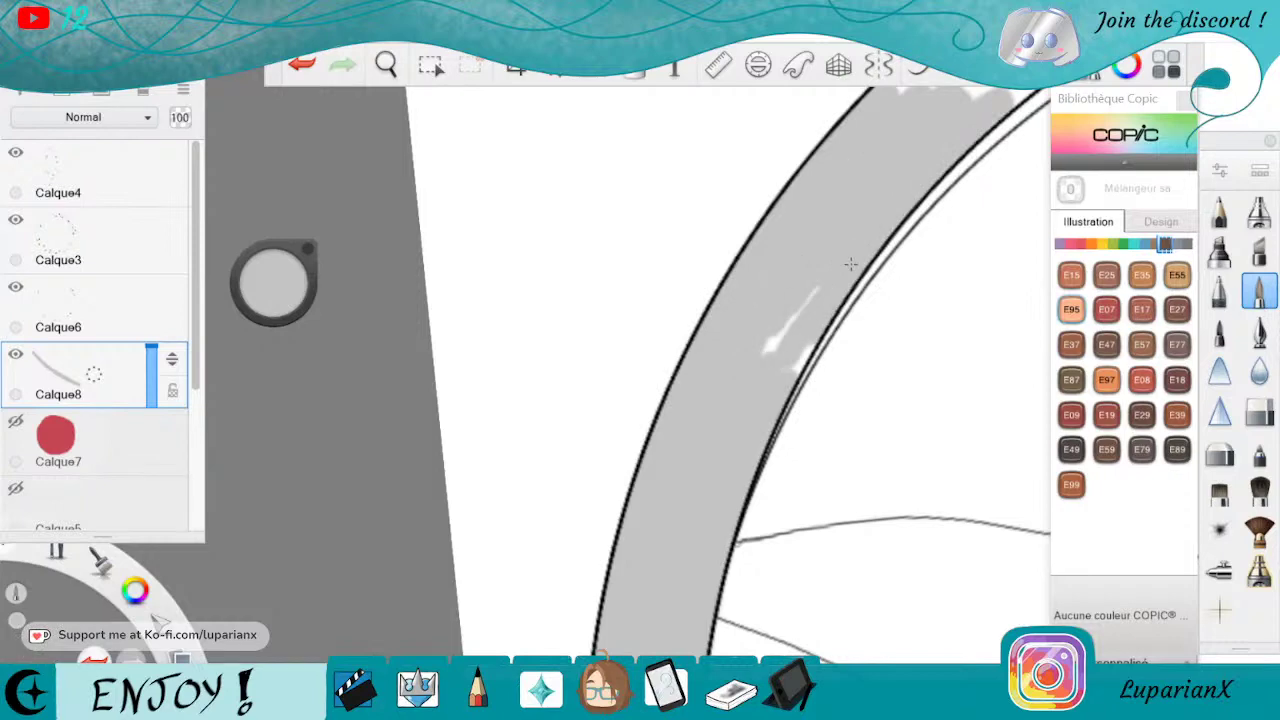
pyautogui.moveTo(776, 344)
pyautogui.mouseDown()
pyautogui.moveTo(816, 253)
pyautogui.moveTo(642, 565)
pyautogui.mouseUp()
# Extend the light grey fill over the adjacent unpainted ring section, covering the full width between both circle lines.
pyautogui.click(386, 64)
pyautogui.moveTo(732, 607)
pyautogui.mouseDown()
pyautogui.moveTo(840, 378)
pyautogui.moveTo(771, 647)
pyautogui.mouseUp()
pyautogui.click(863, 560)
pyautogui.moveTo(764, 152)
pyautogui.mouseDown()
pyautogui.moveTo(823, 110)
pyautogui.moveTo(828, 200)
pyautogui.moveTo(840, 120)
pyautogui.moveTo(777, 392)
pyautogui.mouseUp()
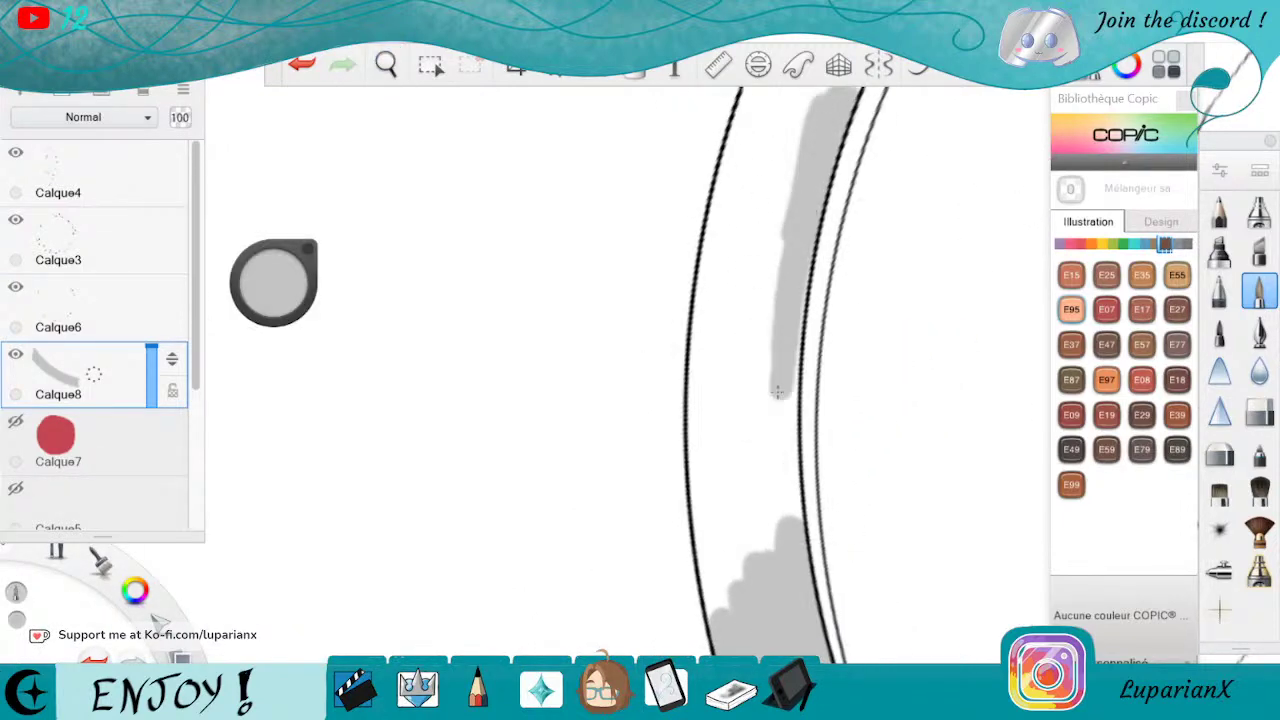
pyautogui.moveTo(806, 234); pyautogui.dragTo(782, 470)
pyautogui.moveTo(782, 380)
pyautogui.mouseDown()
pyautogui.moveTo(781, 549)
pyautogui.moveTo(771, 457)
pyautogui.moveTo(730, 567)
pyautogui.moveTo(718, 386)
pyautogui.mouseUp()
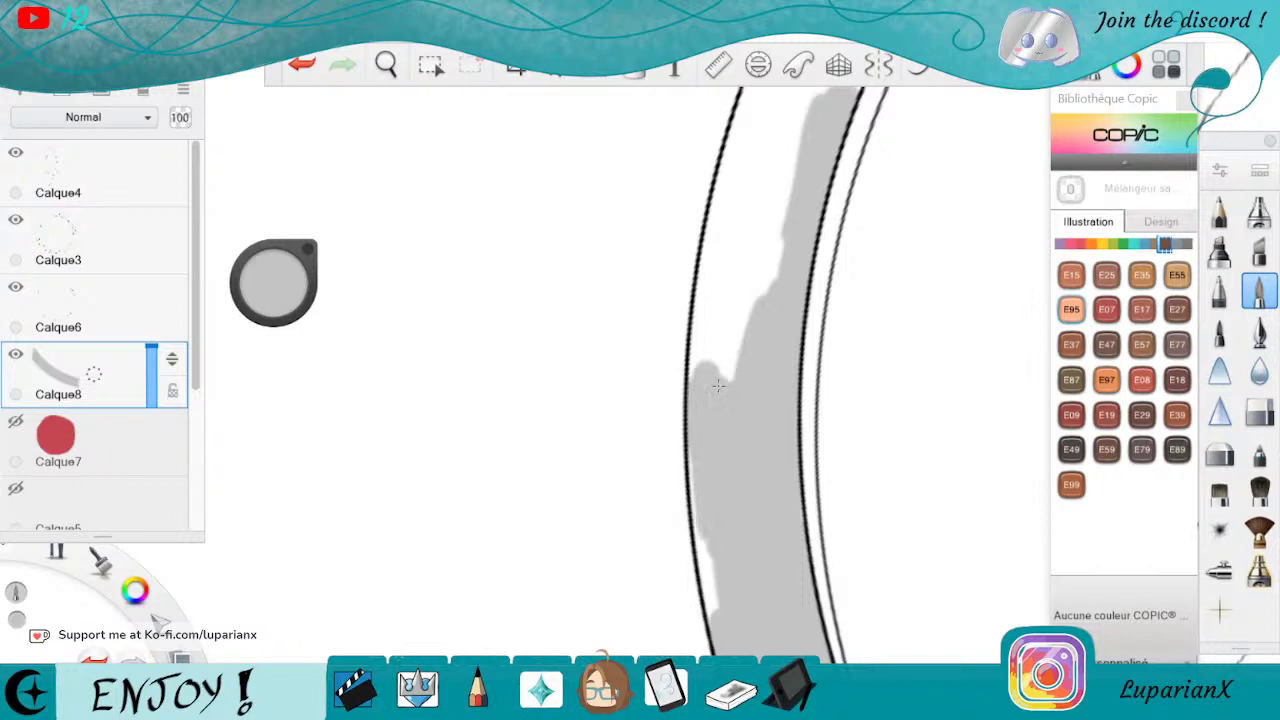
pyautogui.moveTo(703, 498); pyautogui.dragTo(709, 568)
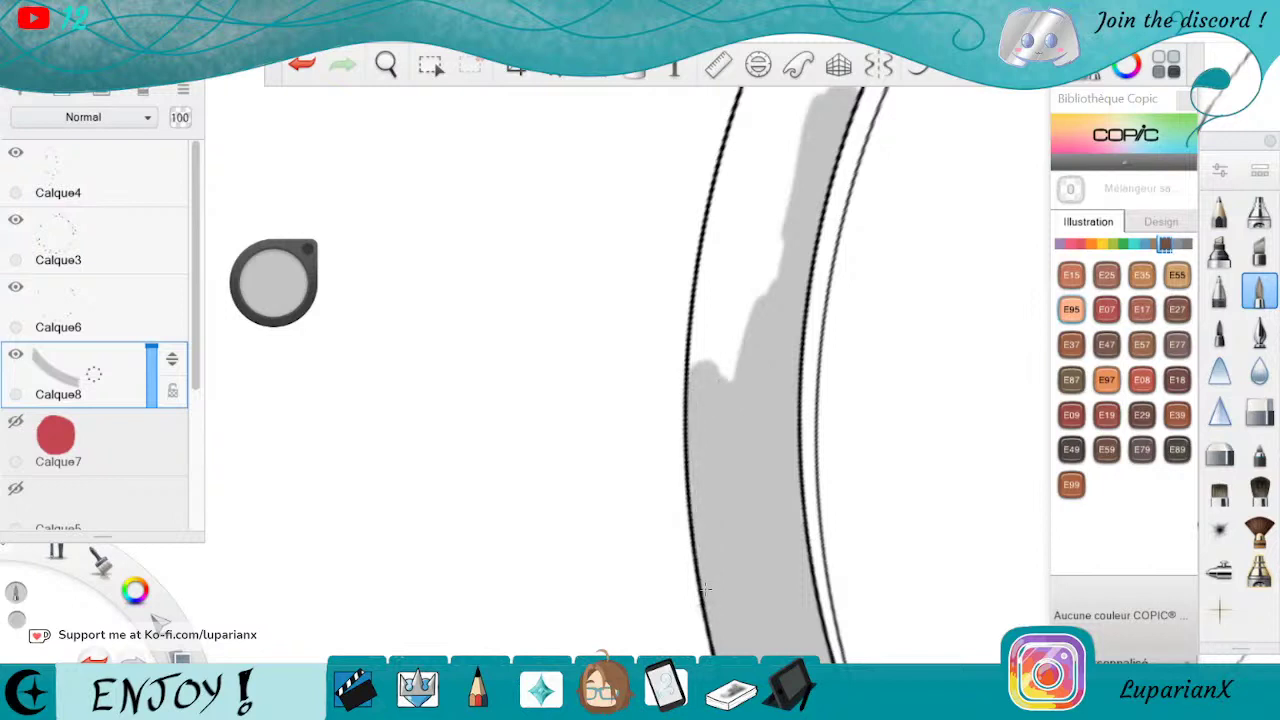
pyautogui.moveTo(732, 283)
pyautogui.mouseDown()
pyautogui.moveTo(711, 380)
pyautogui.moveTo(718, 259)
pyautogui.moveTo(717, 296)
pyautogui.moveTo(748, 128)
pyautogui.moveTo(720, 205)
pyautogui.mouseUp()
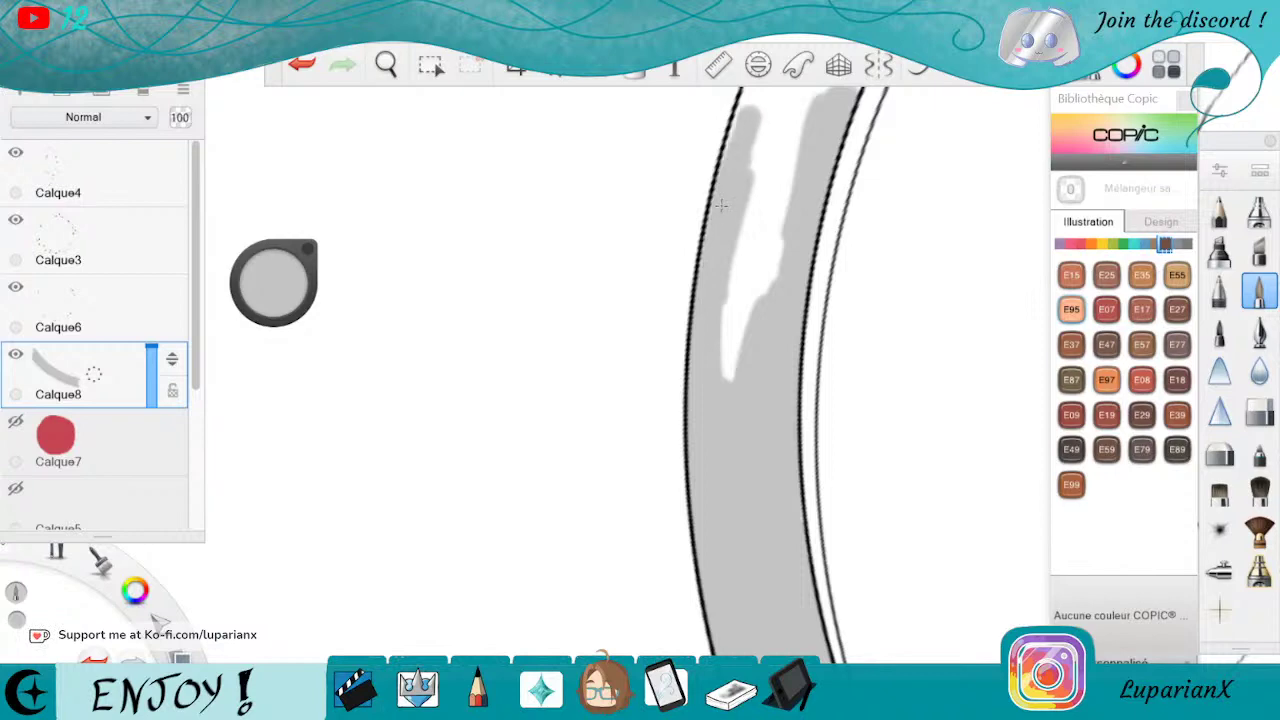
pyautogui.moveTo(760, 95)
pyautogui.mouseDown()
pyautogui.moveTo(760, 180)
pyautogui.moveTo(785, 120)
pyautogui.moveTo(775, 250)
pyautogui.moveTo(740, 345)
pyautogui.mouseUp()
pyautogui.moveTo(760, 212); pyautogui.dragTo(728, 370)
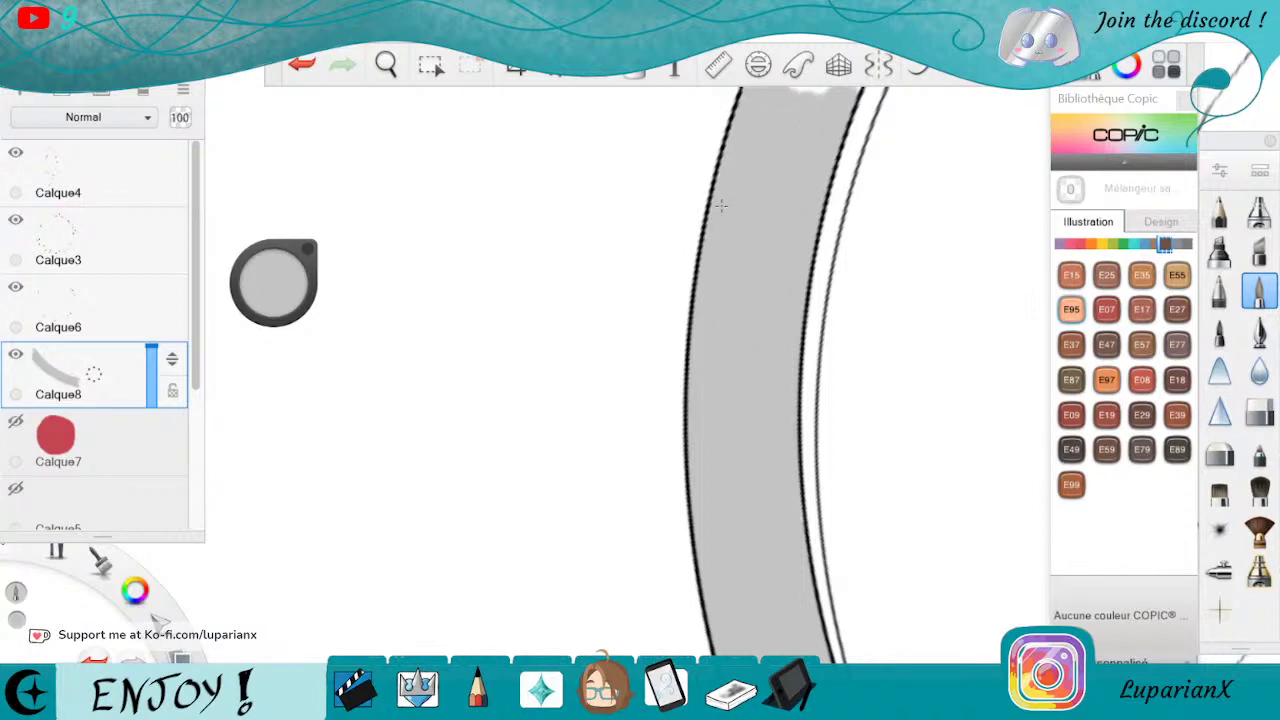
# Paint the following stretch of the ring's left side light grey, joining it to the section already filled.
pyautogui.click(386, 65)
pyautogui.moveTo(900, 290); pyautogui.dragTo(815, 550)
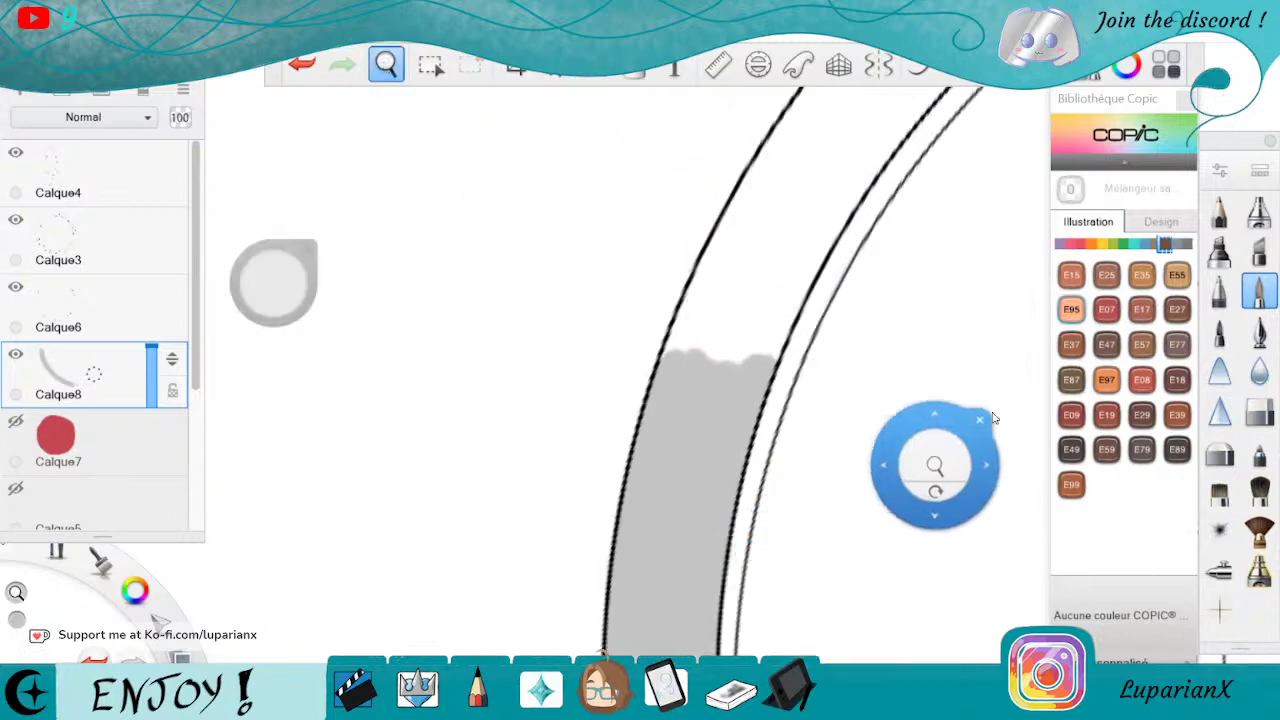
pyautogui.moveTo(970, 430); pyautogui.dragTo(843, 638)
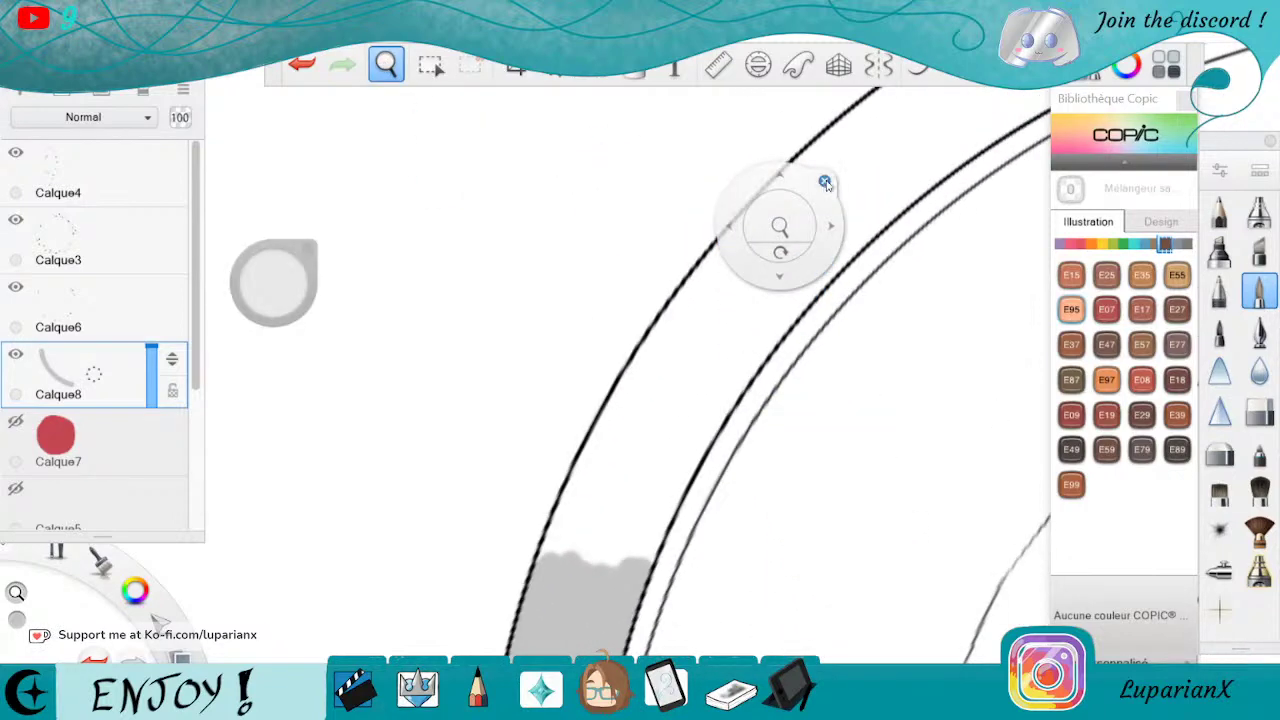
pyautogui.click(826, 180)
pyautogui.moveTo(861, 128)
pyautogui.mouseDown()
pyautogui.moveTo(760, 235)
pyautogui.moveTo(778, 262)
pyautogui.moveTo(952, 112)
pyautogui.moveTo(958, 128)
pyautogui.moveTo(788, 300)
pyautogui.moveTo(965, 140)
pyautogui.mouseUp()
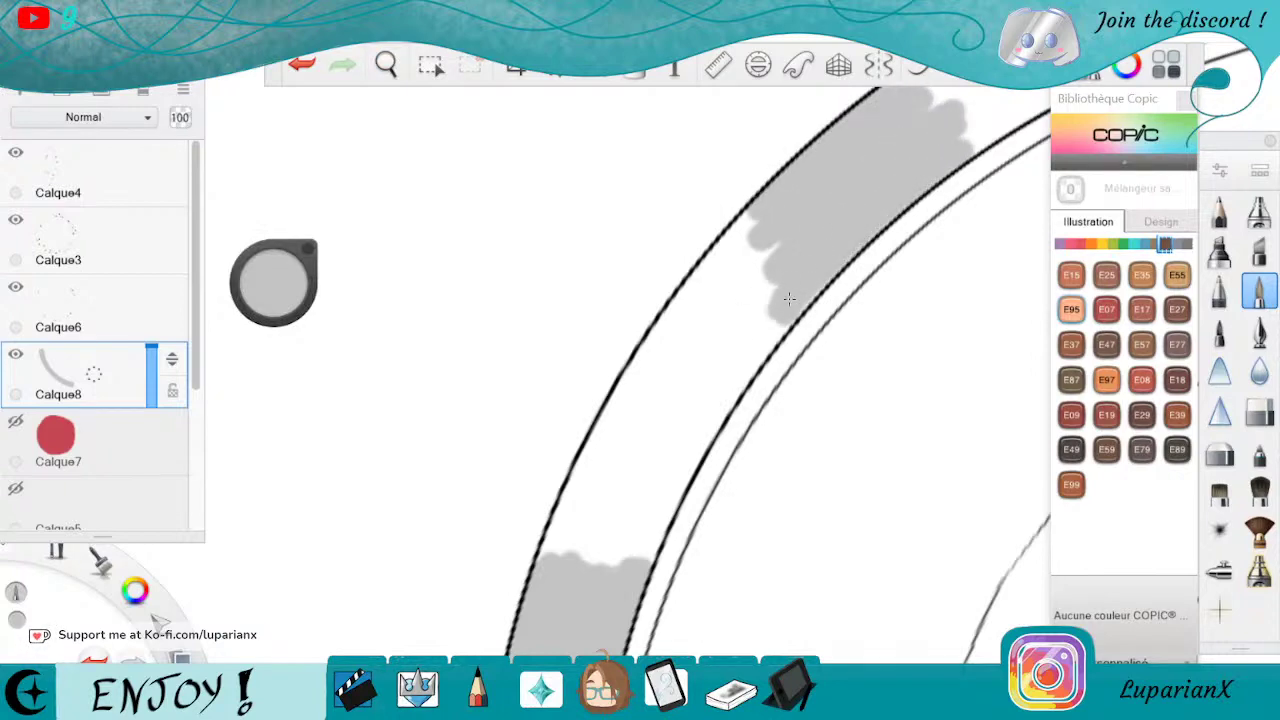
pyautogui.moveTo(789, 298)
pyautogui.mouseDown()
pyautogui.moveTo(648, 520)
pyautogui.moveTo(631, 484)
pyautogui.moveTo(649, 523)
pyautogui.moveTo(625, 540)
pyautogui.moveTo(595, 465)
pyautogui.moveTo(565, 525)
pyautogui.moveTo(609, 457)
pyautogui.moveTo(630, 379)
pyautogui.mouseUp()
pyautogui.moveTo(593, 468)
pyautogui.mouseDown()
pyautogui.moveTo(712, 256)
pyautogui.moveTo(730, 257)
pyautogui.moveTo(640, 440)
pyautogui.moveTo(763, 282)
pyautogui.moveTo(672, 452)
pyautogui.mouseUp()
# Rotate to the next unpainted stretch of the ring and continue the light grey from the fill's ragged end.
pyautogui.click(386, 65)
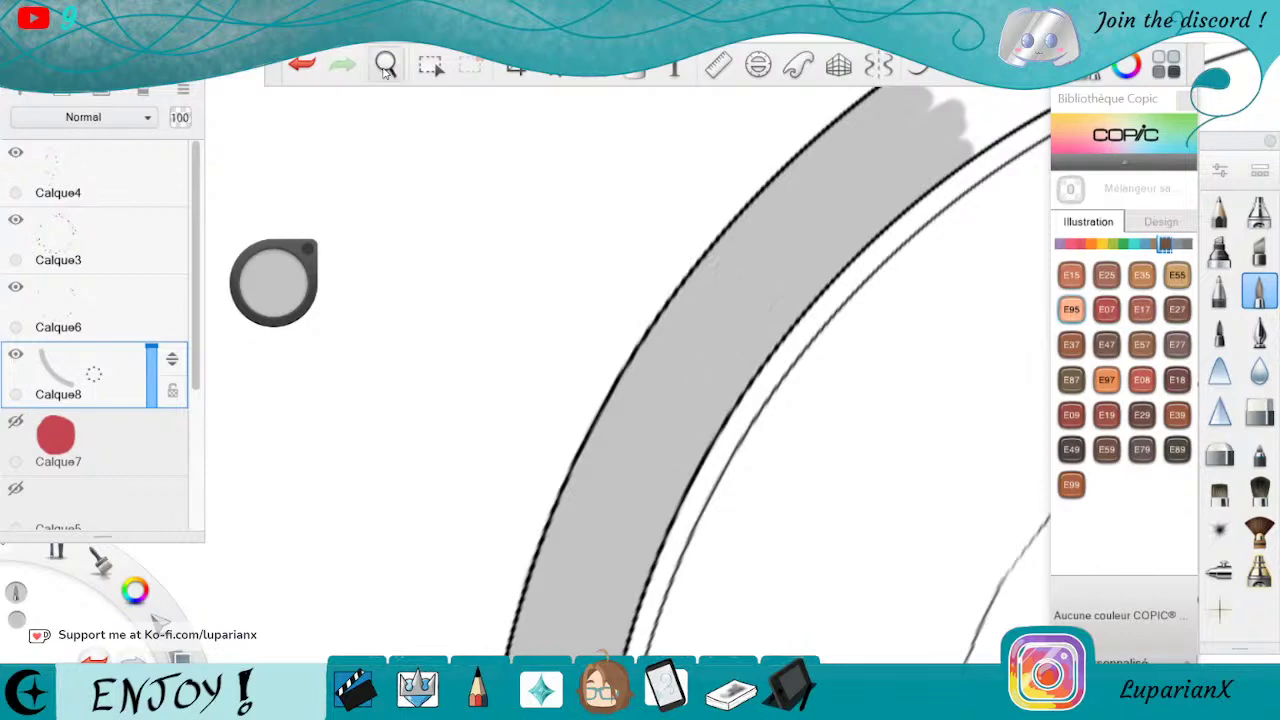
pyautogui.moveTo(992, 248); pyautogui.dragTo(720, 575)
pyautogui.moveTo(655, 618); pyautogui.dragTo(877, 431)
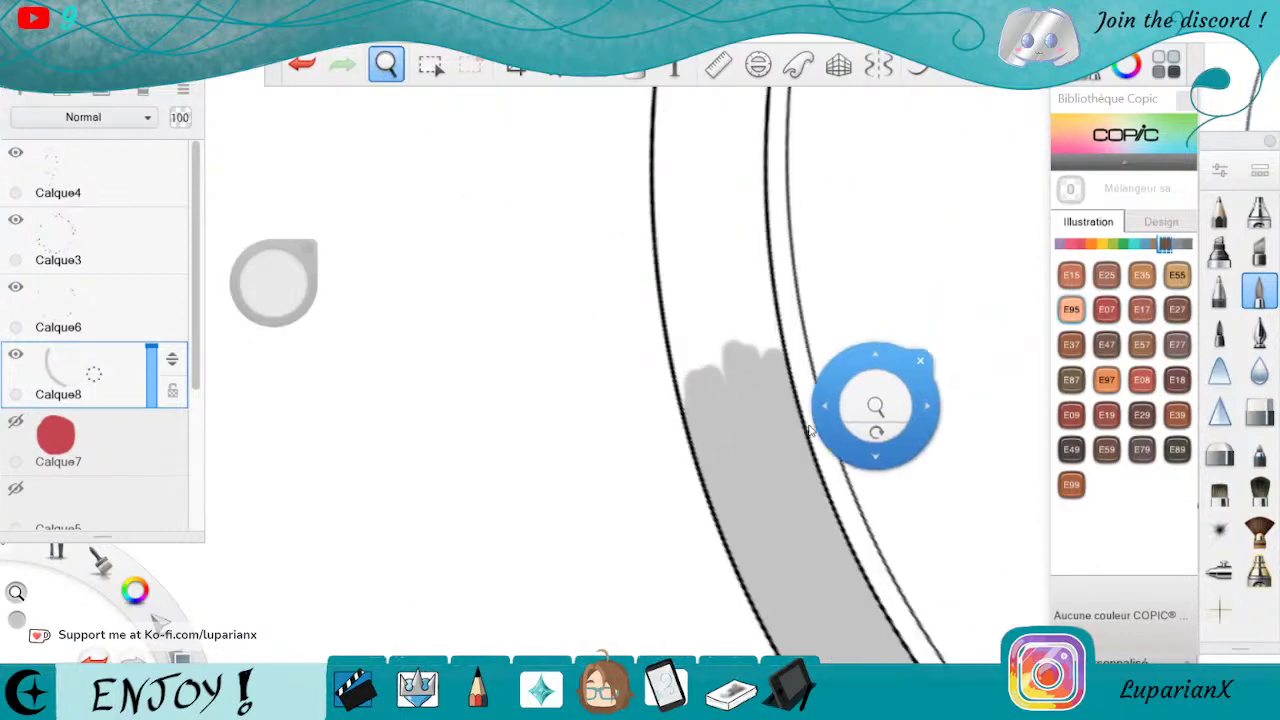
pyautogui.click(943, 277)
pyautogui.press('space')
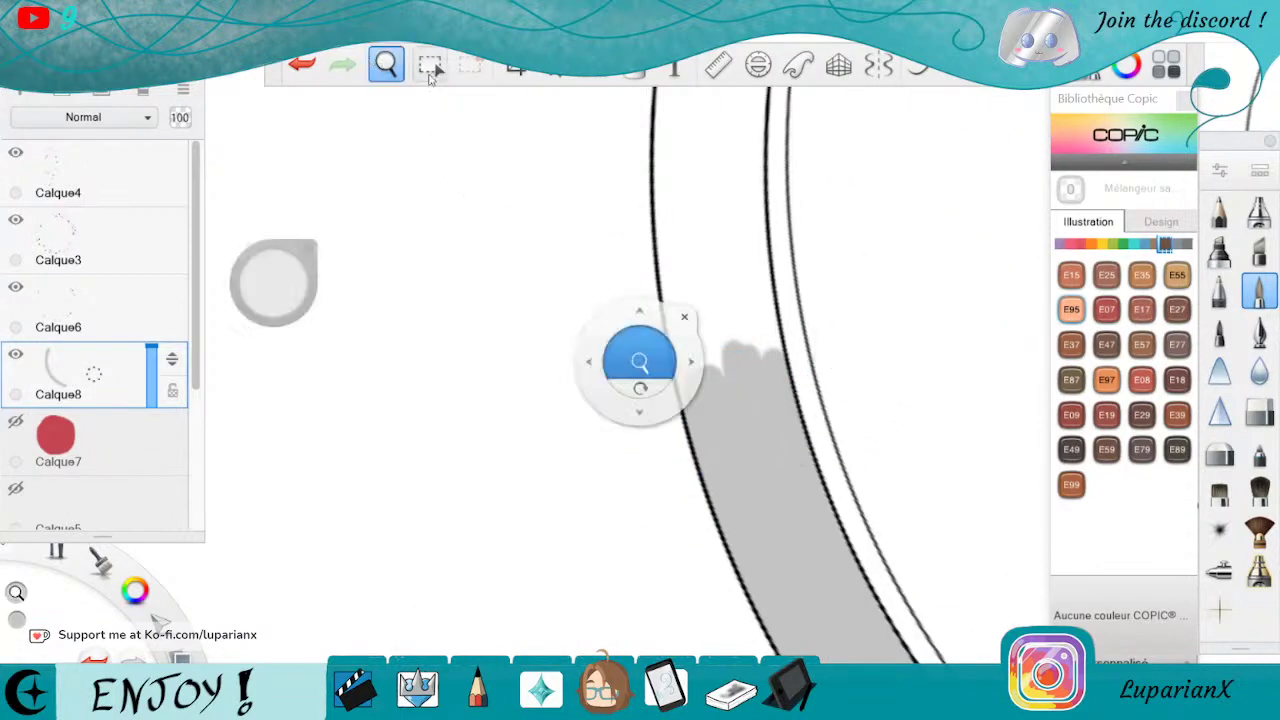
pyautogui.moveTo(848, 92); pyautogui.dragTo(866, 330)
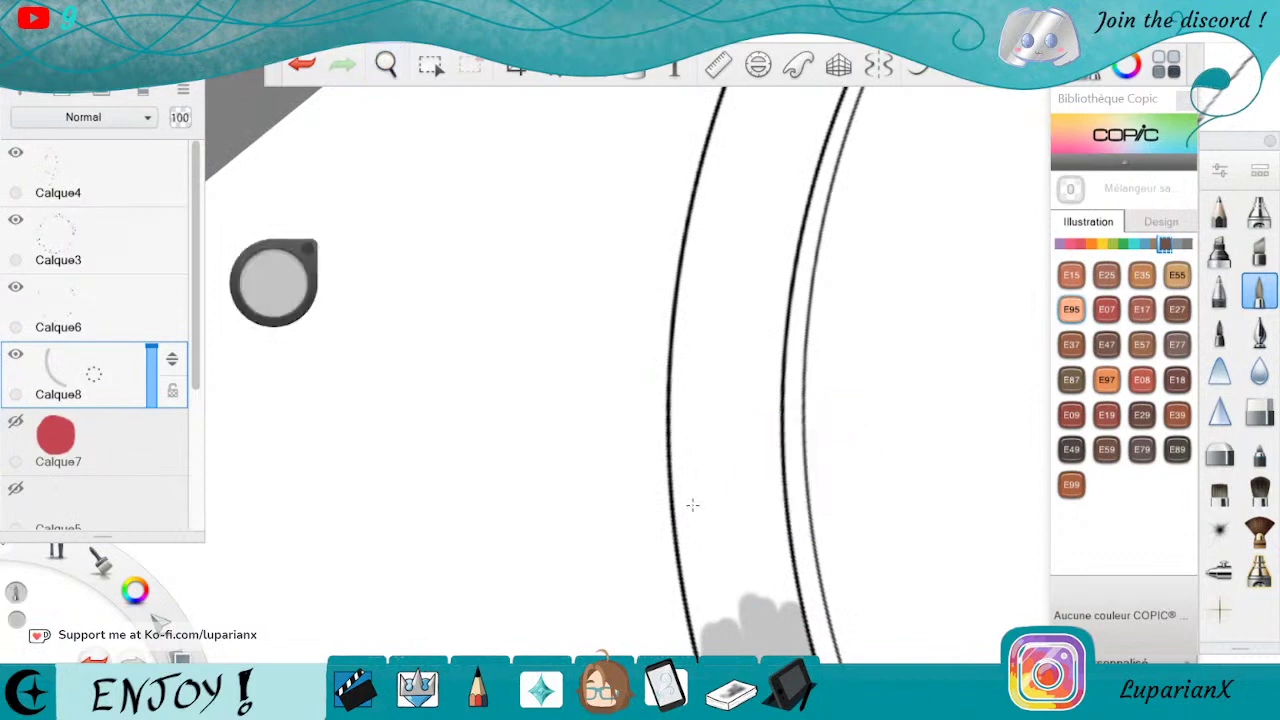
pyautogui.moveTo(692, 505)
pyautogui.mouseDown()
pyautogui.moveTo(686, 412)
pyautogui.moveTo(699, 611)
pyautogui.moveTo(704, 368)
pyautogui.moveTo(734, 370)
pyautogui.moveTo(770, 596)
pyautogui.mouseUp()
pyautogui.moveTo(750, 370)
pyautogui.mouseDown()
pyautogui.moveTo(780, 600)
pyautogui.moveTo(795, 600)
pyautogui.mouseUp()
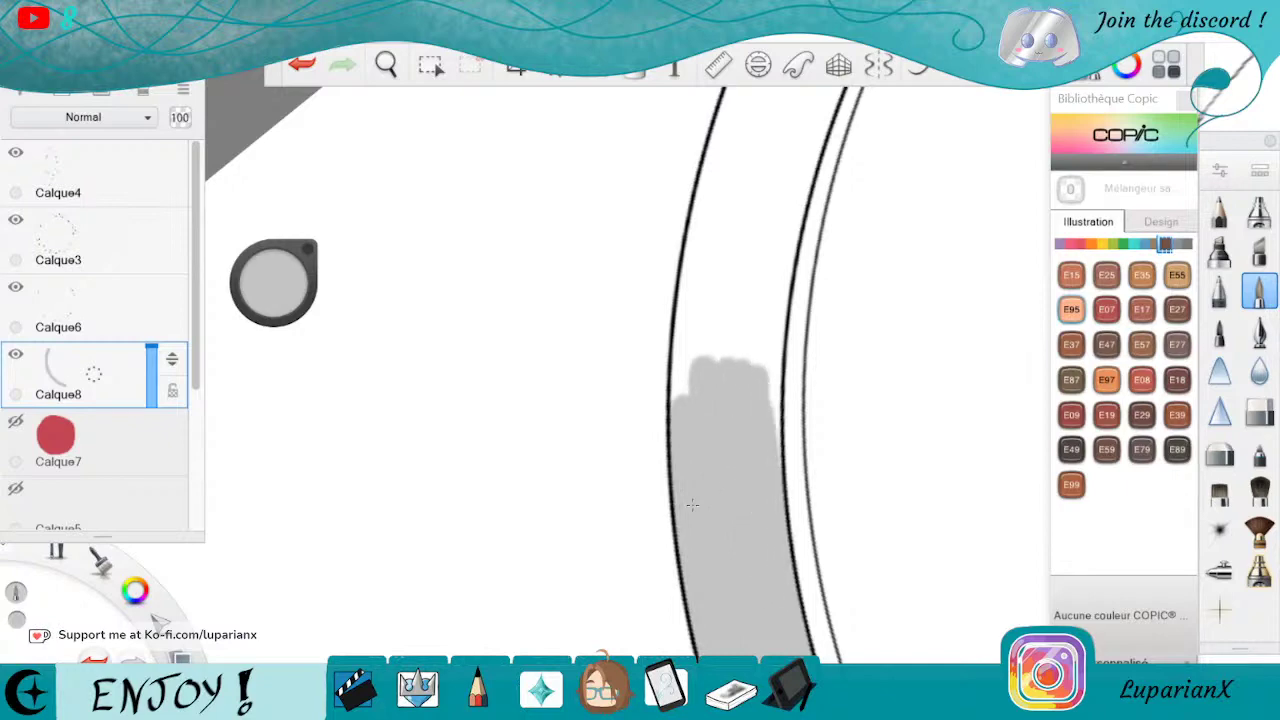
pyautogui.moveTo(751, 358); pyautogui.dragTo(769, 341)
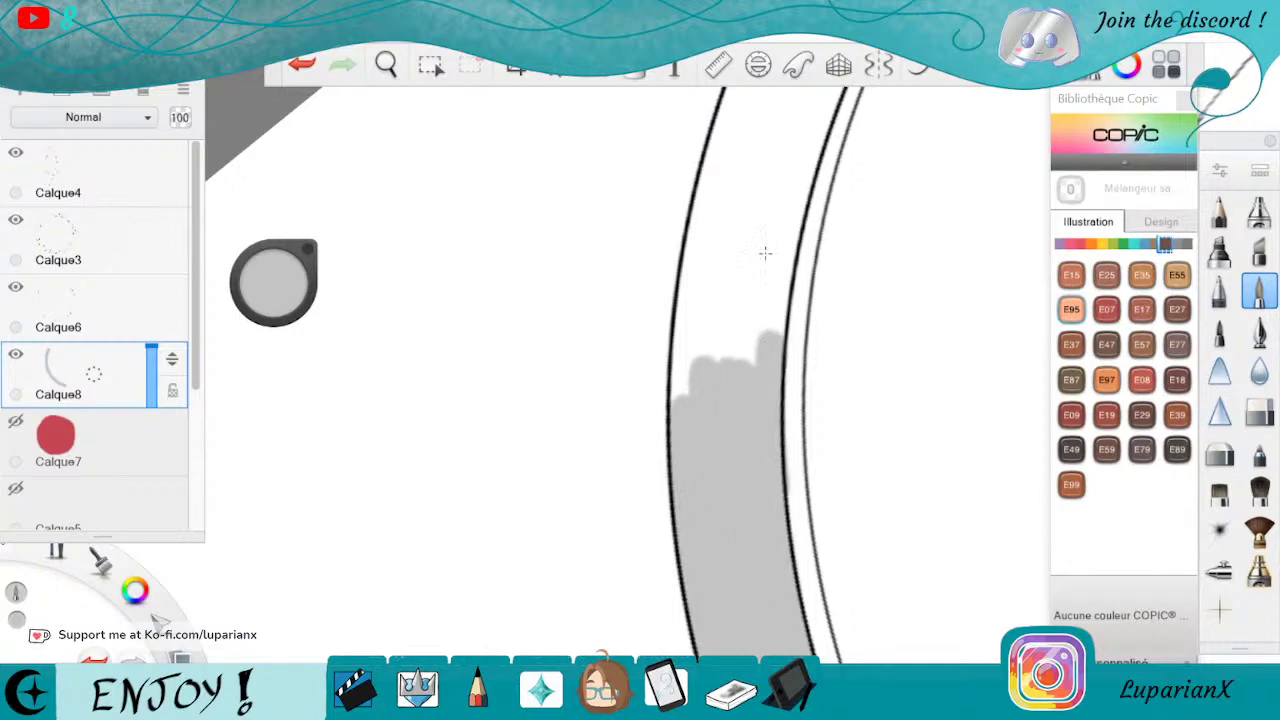
# Touch up the fill's inner edge with the eraser, and extend the light grey from its ragged end along the inner circle line.
pyautogui.click(1251, 406)
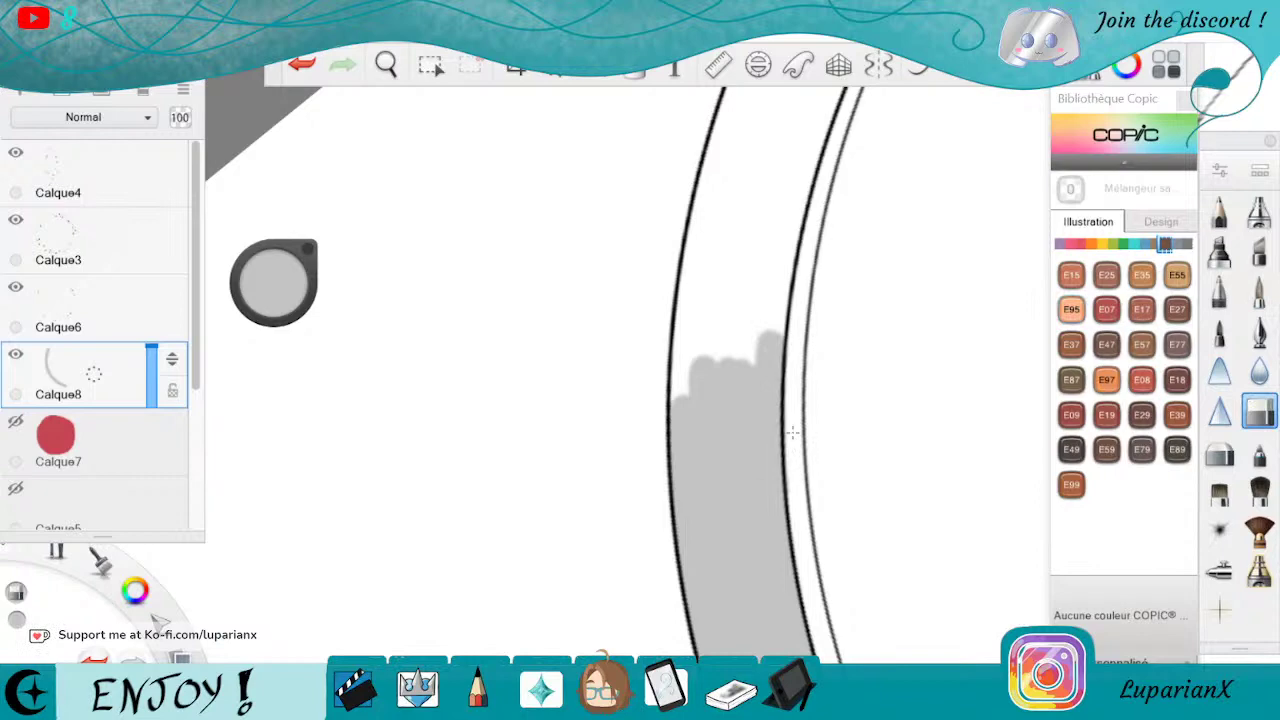
pyautogui.click(1259, 291)
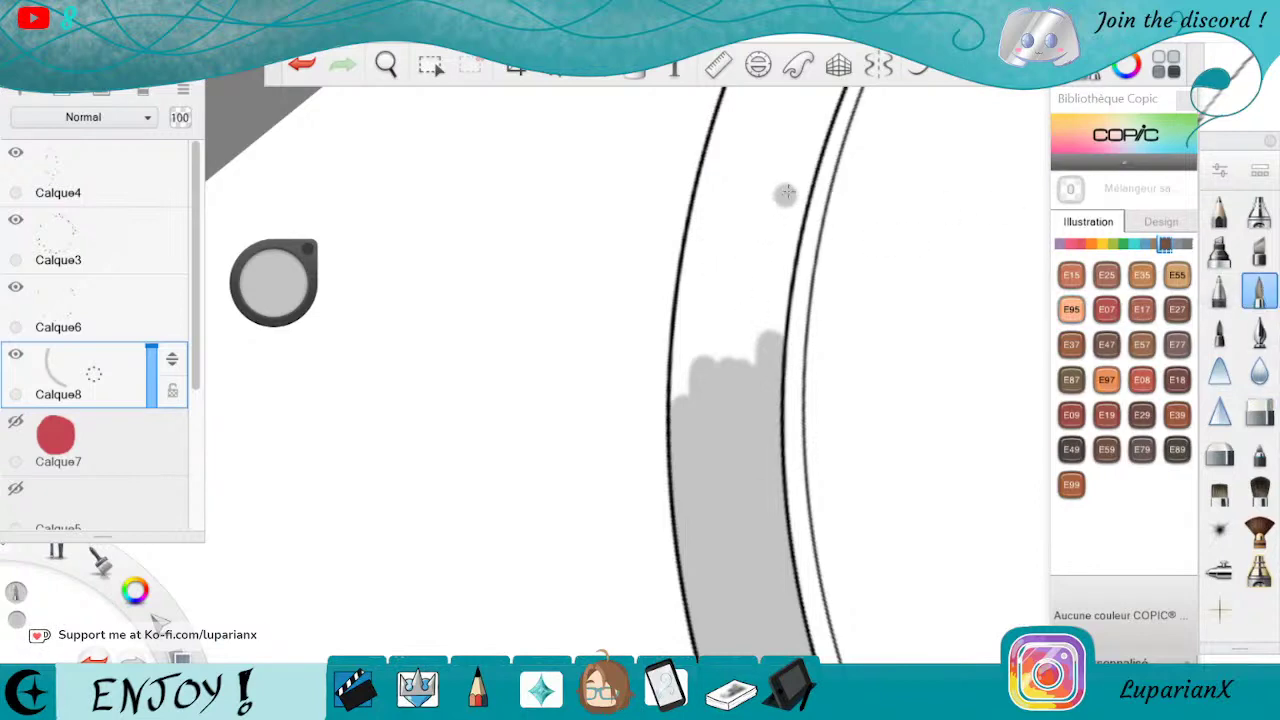
pyautogui.moveTo(745, 345)
pyautogui.mouseDown()
pyautogui.moveTo(812, 115)
pyautogui.moveTo(805, 100)
pyautogui.mouseUp()
pyautogui.moveTo(715, 360); pyautogui.dragTo(812, 105)
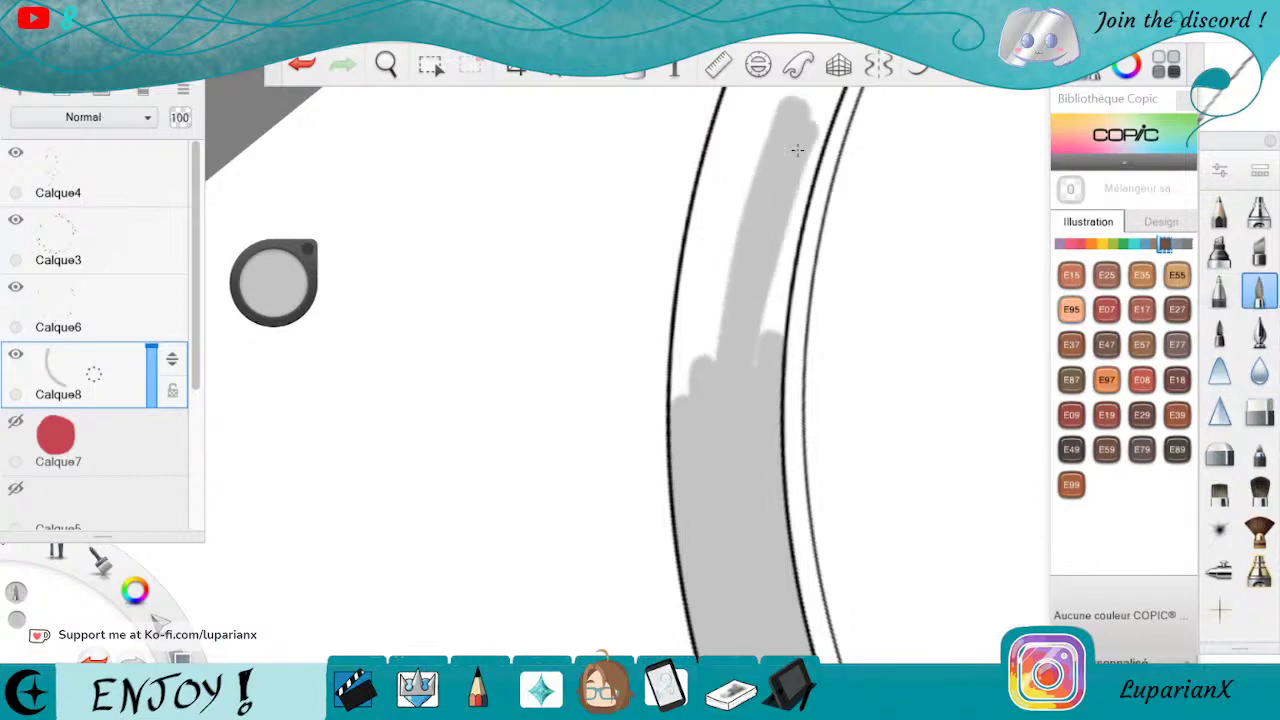
pyautogui.moveTo(768, 325); pyautogui.dragTo(825, 95)
pyautogui.moveTo(780, 255); pyautogui.dragTo(830, 92)
pyautogui.moveTo(778, 265)
pyautogui.mouseDown()
pyautogui.moveTo(836, 90)
pyautogui.moveTo(824, 140)
pyautogui.mouseUp()
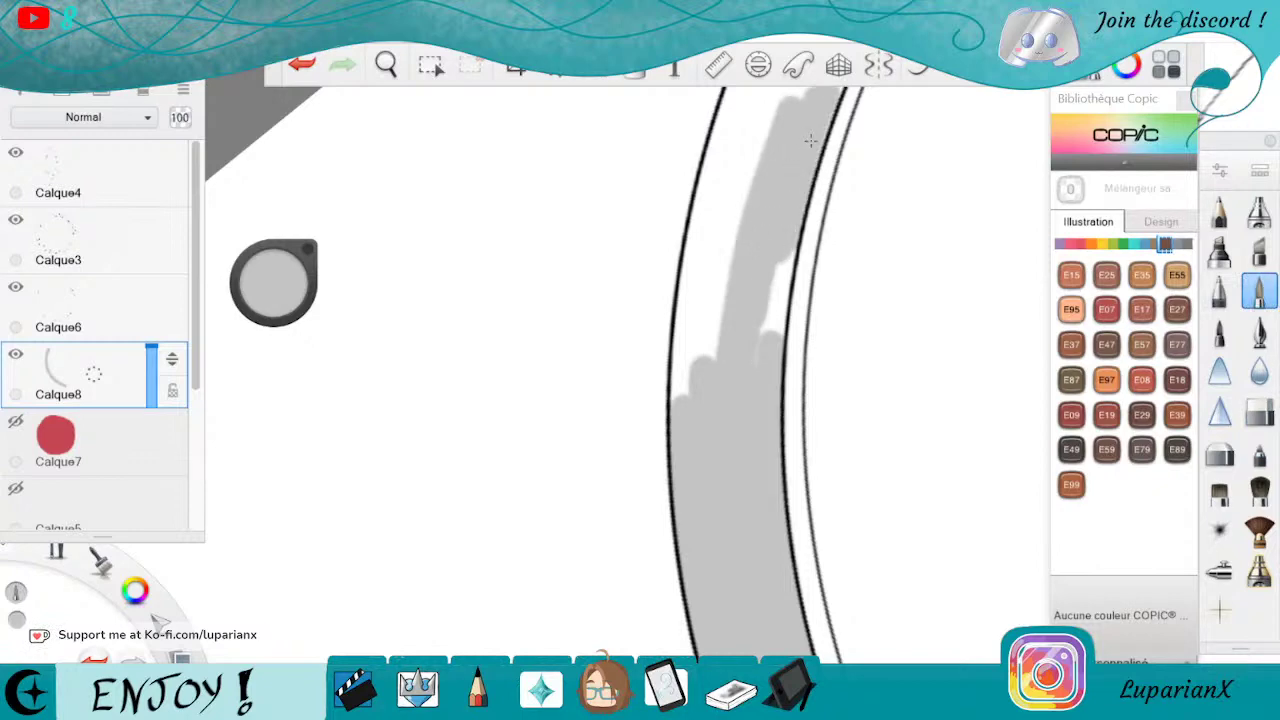
pyautogui.moveTo(762, 334); pyautogui.dragTo(792, 258)
# Fill the remaining white strip of this ring stretch with light grey, up to the outer circle line.
pyautogui.moveTo(718, 349); pyautogui.dragTo(778, 100)
pyautogui.moveTo(704, 318); pyautogui.dragTo(780, 120)
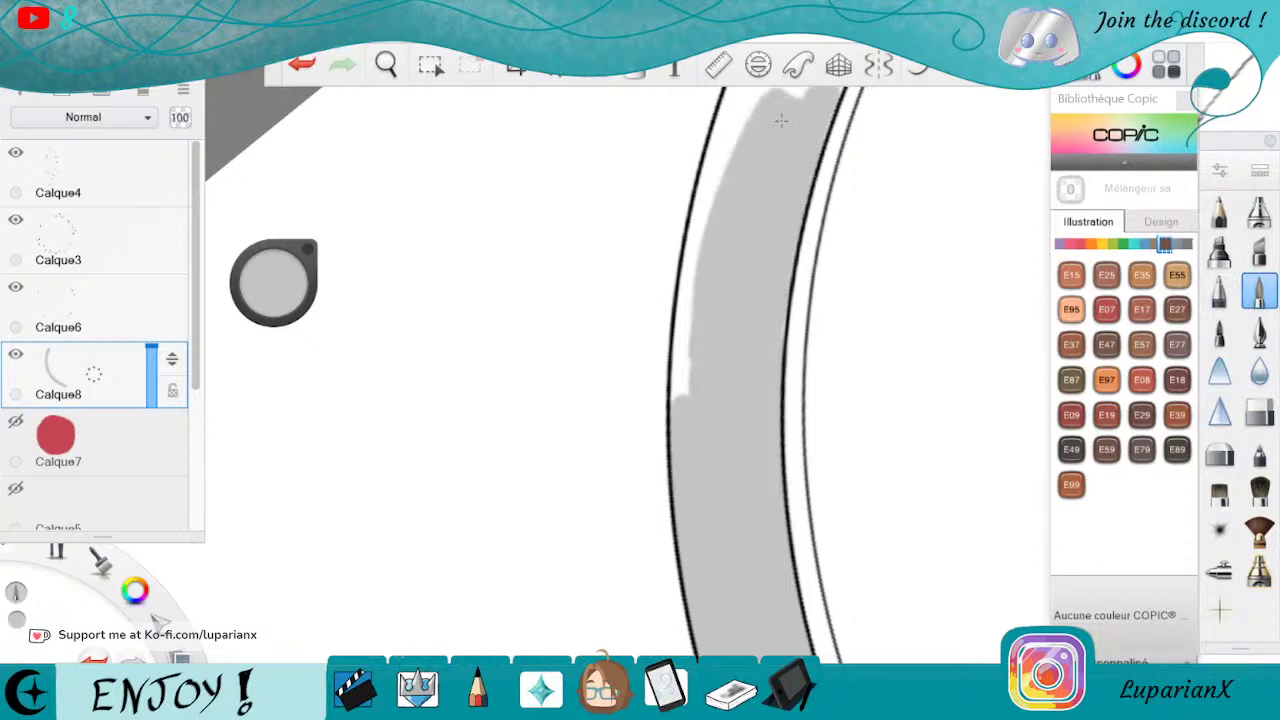
pyautogui.moveTo(709, 238); pyautogui.dragTo(755, 100)
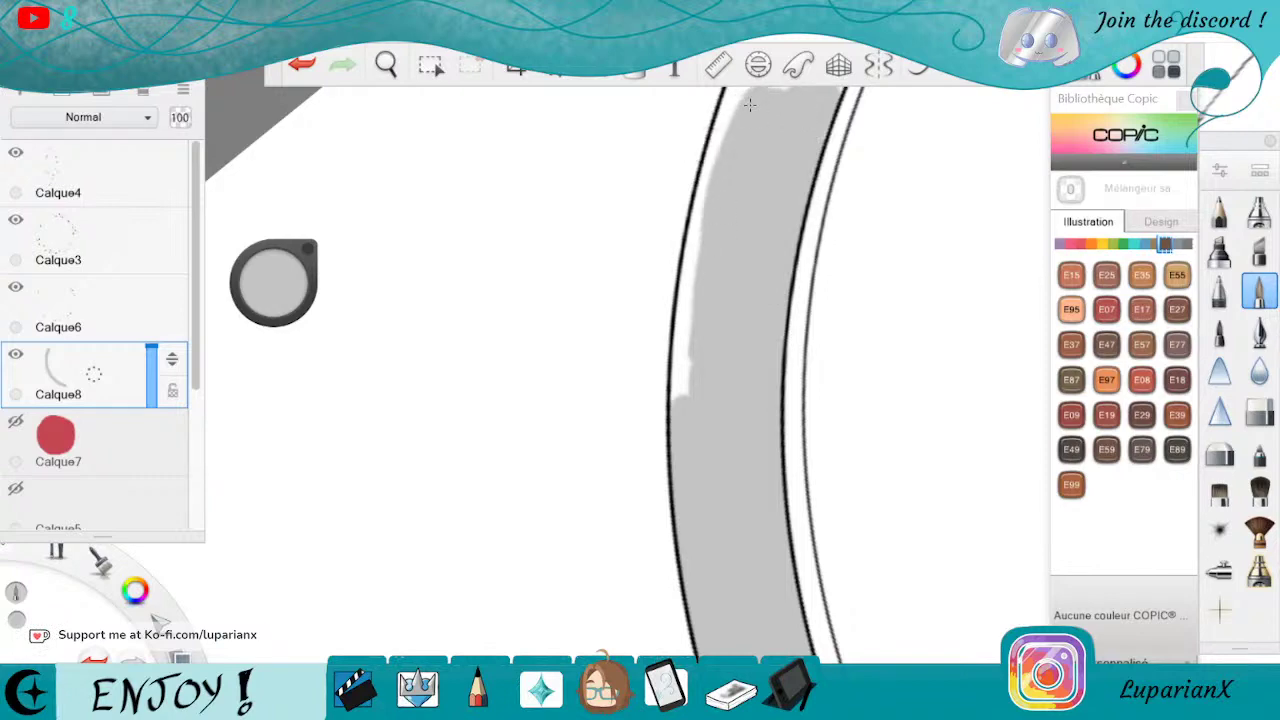
pyautogui.moveTo(720, 162); pyautogui.dragTo(740, 96)
pyautogui.moveTo(724, 140); pyautogui.dragTo(749, 100)
pyautogui.moveTo(712, 178)
pyautogui.mouseDown()
pyautogui.moveTo(728, 108)
pyautogui.moveTo(680, 345)
pyautogui.mouseUp()
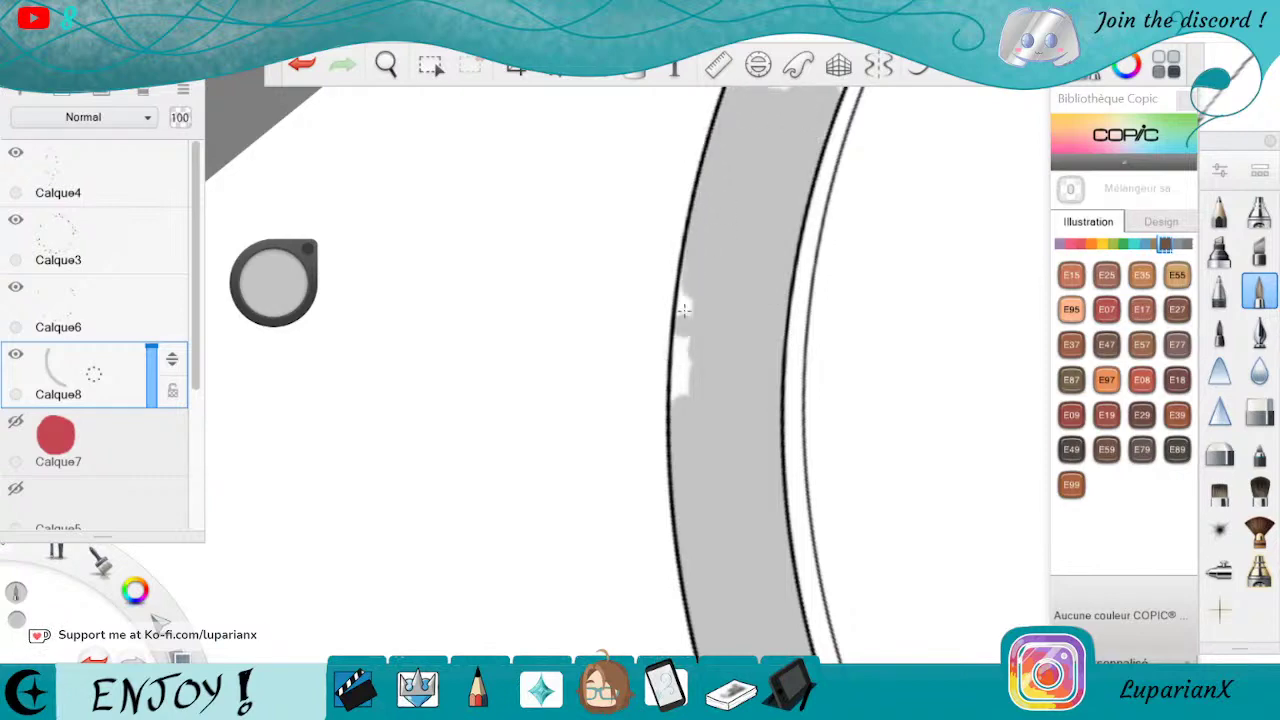
pyautogui.moveTo(700, 242); pyautogui.dragTo(680, 355)
pyautogui.moveTo(690, 312); pyautogui.dragTo(674, 408)
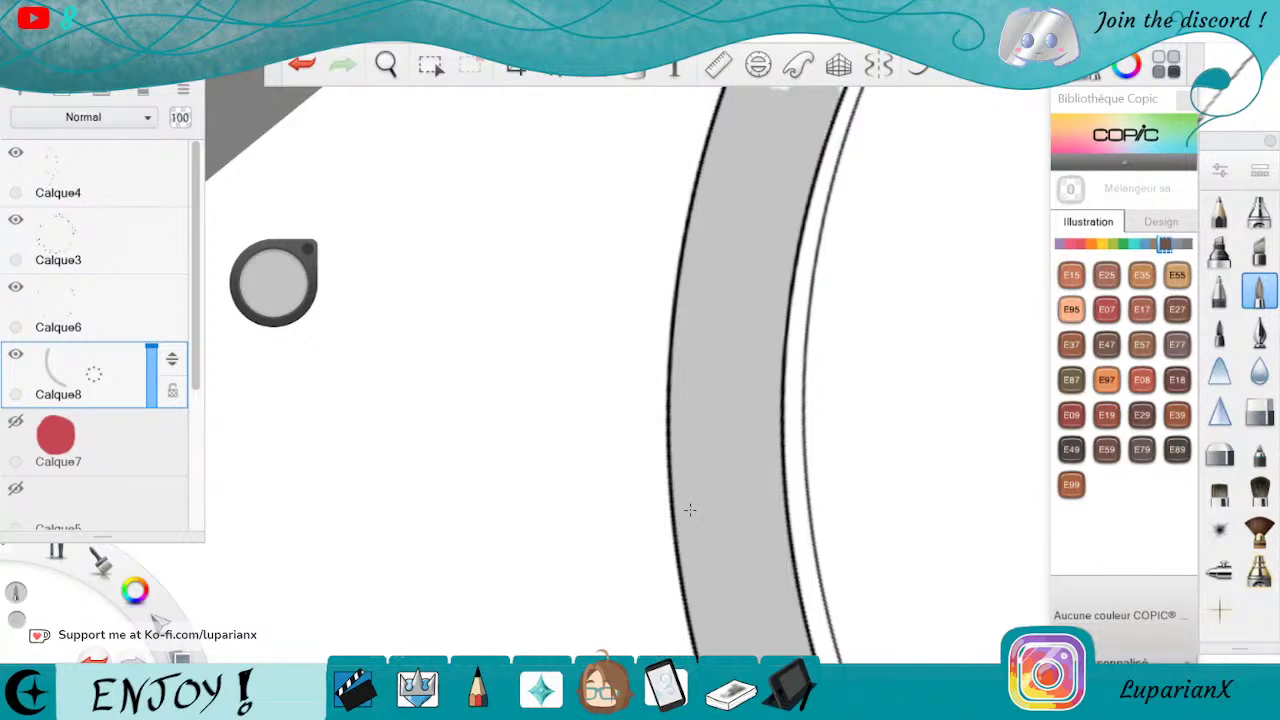
# Move on to the next unpainted stretch of the ring and brush light grey along its outer circle line.
pyautogui.click(386, 66)
pyautogui.moveTo(940, 215); pyautogui.dragTo(928, 482)
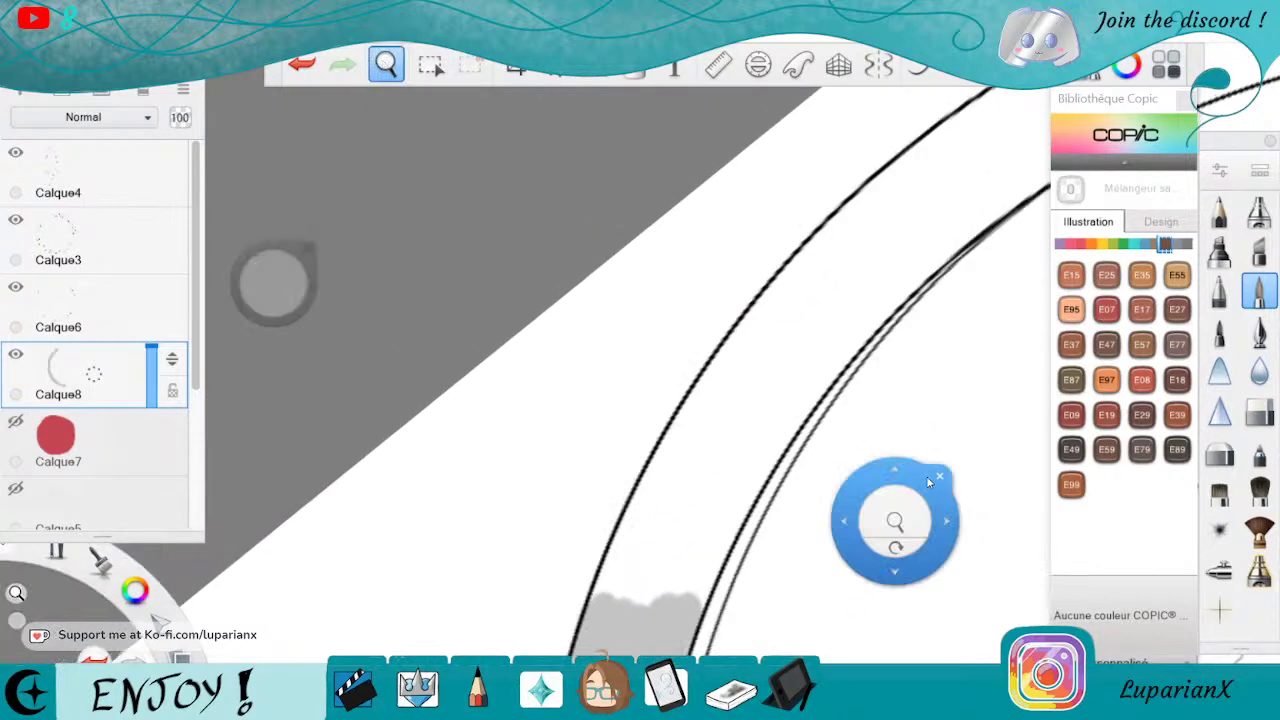
pyautogui.click(938, 477)
pyautogui.moveTo(763, 440); pyautogui.dragTo(650, 600)
pyautogui.moveTo(690, 515)
pyautogui.mouseDown()
pyautogui.moveTo(870, 275)
pyautogui.moveTo(640, 600)
pyautogui.moveTo(905, 245)
pyautogui.mouseUp()
pyautogui.moveTo(770, 413)
pyautogui.mouseDown()
pyautogui.moveTo(610, 590)
pyautogui.moveTo(729, 385)
pyautogui.moveTo(640, 505)
pyautogui.moveTo(690, 420)
pyautogui.moveTo(770, 292)
pyautogui.moveTo(800, 280)
pyautogui.mouseUp()
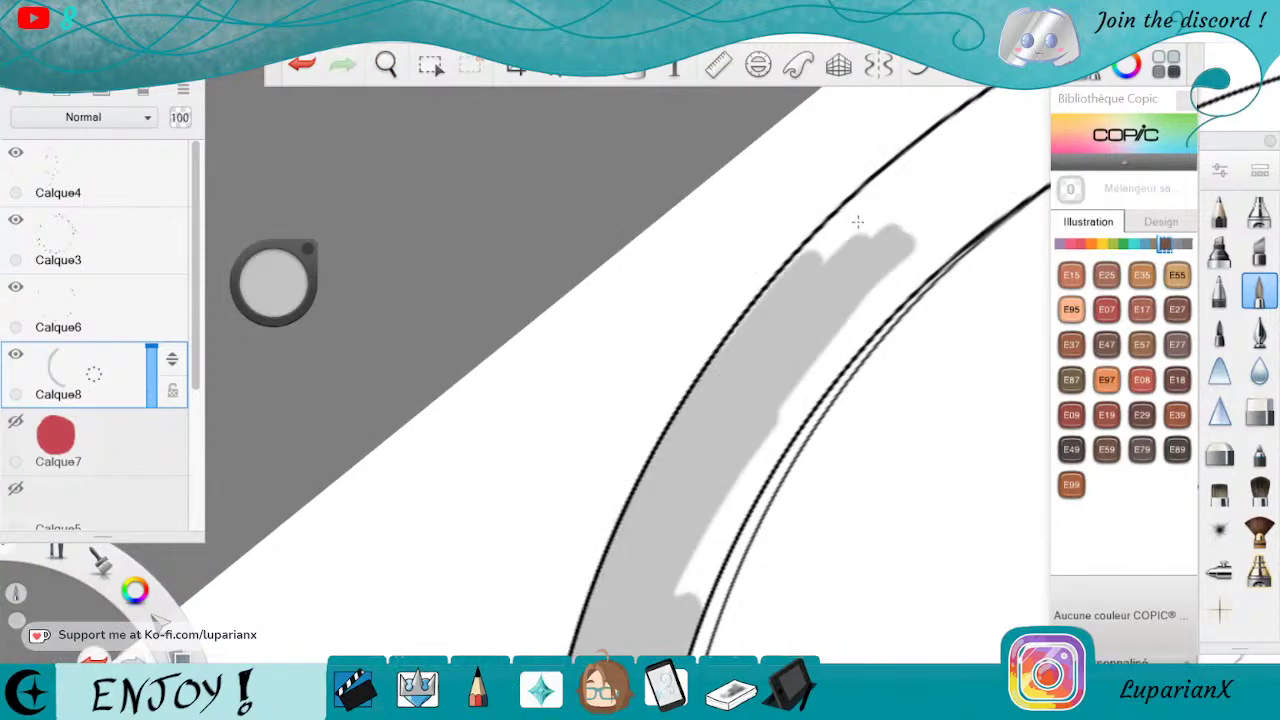
# Widen the grey across this stretch to the inner circle line, closing the white gap left beside it.
pyautogui.moveTo(857, 222); pyautogui.dragTo(779, 296)
pyautogui.moveTo(848, 230)
pyautogui.mouseDown()
pyautogui.moveTo(1015, 95)
pyautogui.moveTo(934, 161)
pyautogui.moveTo(1030, 200)
pyautogui.moveTo(990, 235)
pyautogui.moveTo(940, 252)
pyautogui.moveTo(967, 228)
pyautogui.moveTo(850, 330)
pyautogui.moveTo(835, 313)
pyautogui.mouseUp()
pyautogui.moveTo(900, 250); pyautogui.dragTo(900, 250)
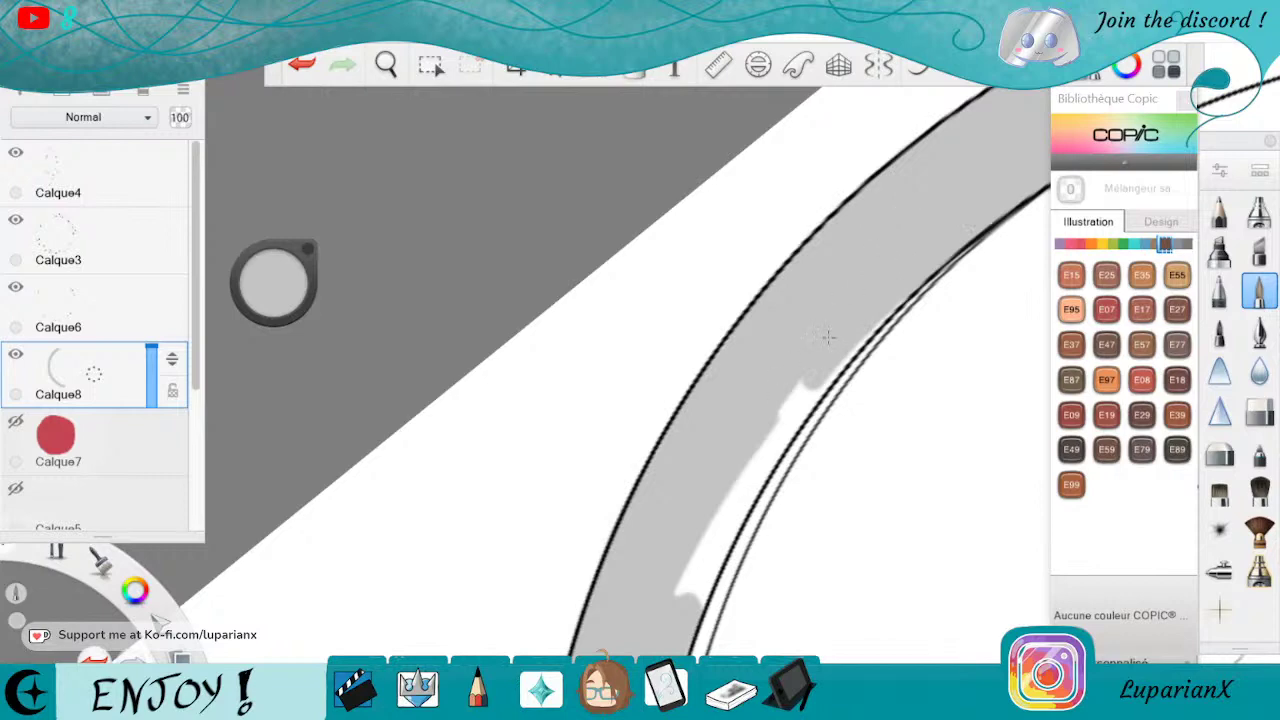
pyautogui.moveTo(828, 337)
pyautogui.mouseDown()
pyautogui.moveTo(829, 360)
pyautogui.moveTo(839, 347)
pyautogui.mouseUp()
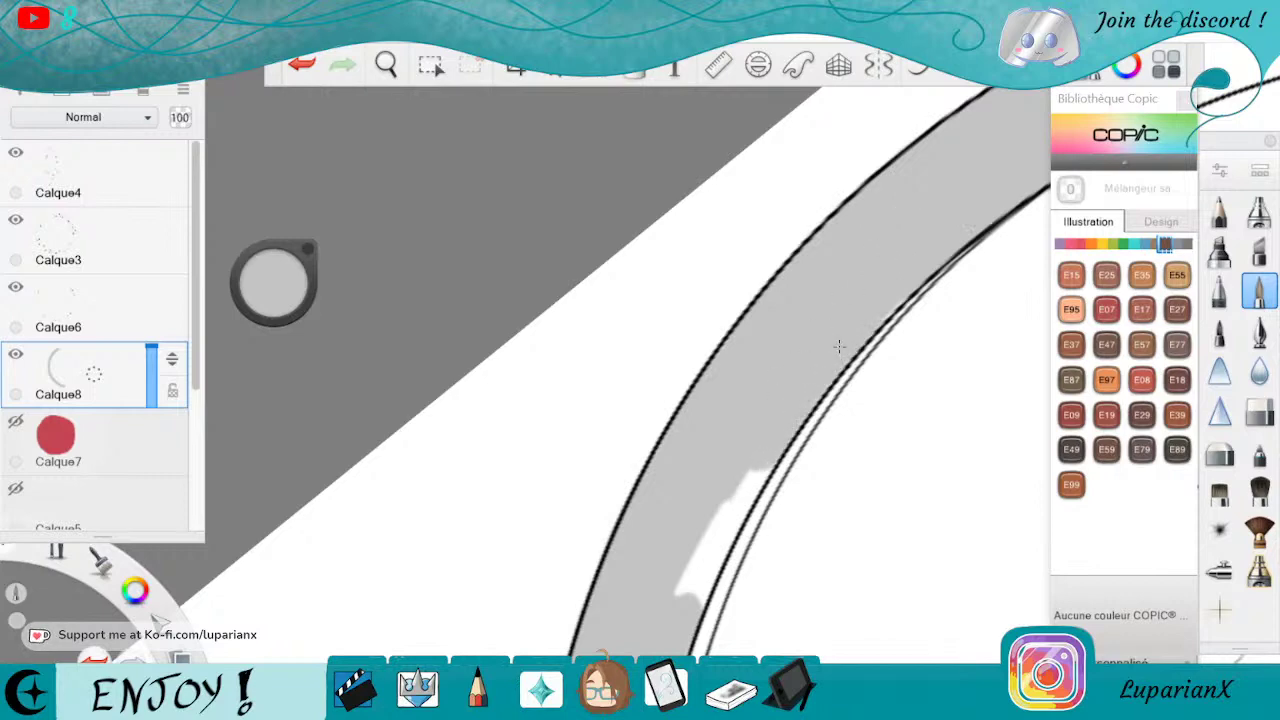
pyautogui.moveTo(769, 440)
pyautogui.mouseDown()
pyautogui.moveTo(720, 540)
pyautogui.moveTo(741, 487)
pyautogui.moveTo(728, 522)
pyautogui.mouseUp()
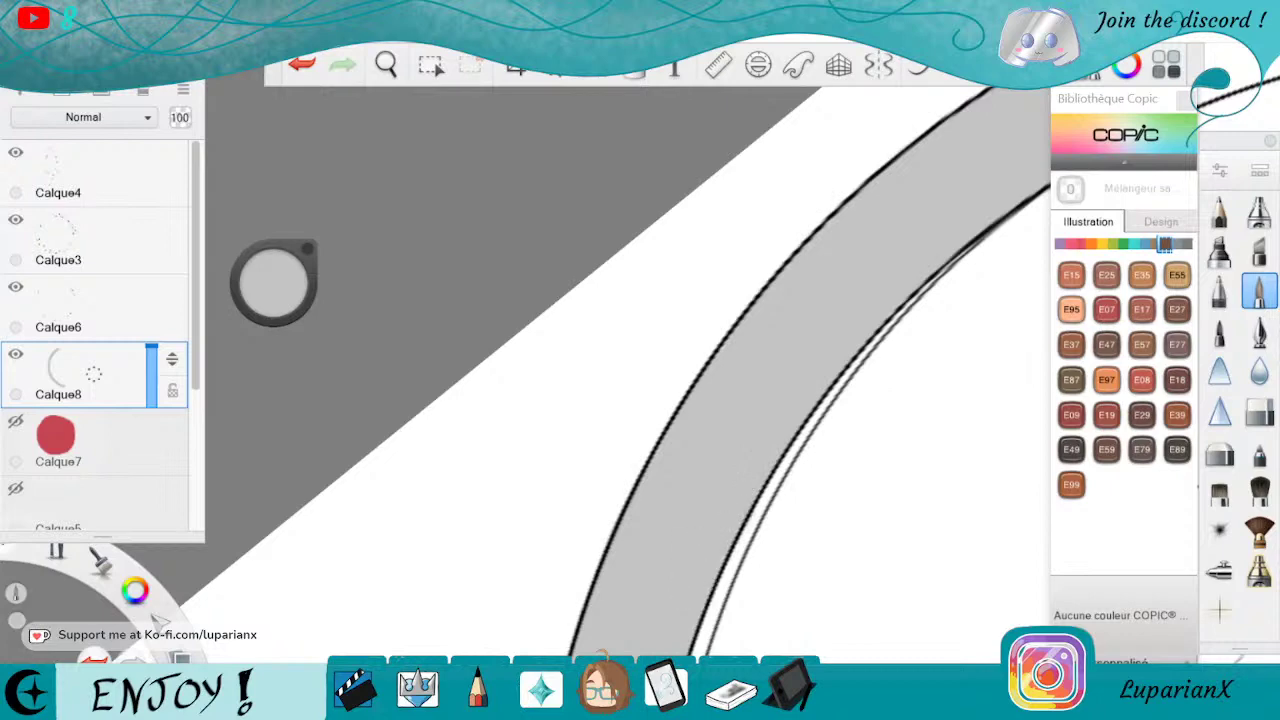
# Rotate to the following stretch and paint light grey along its inner line, bridging the two filled sections.
pyautogui.press('space')
pyautogui.moveTo(843, 260)
pyautogui.mouseDown()
pyautogui.moveTo(829, 500)
pyautogui.moveTo(691, 623)
pyautogui.moveTo(780, 375)
pyautogui.mouseUp()
pyautogui.moveTo(733, 403); pyautogui.dragTo(760, 606)
pyautogui.click(855, 494)
pyautogui.moveTo(777, 97)
pyautogui.mouseDown()
pyautogui.moveTo(741, 168)
pyautogui.moveTo(746, 194)
pyautogui.moveTo(776, 98)
pyautogui.moveTo(820, 200)
pyautogui.moveTo(800, 265)
pyautogui.moveTo(788, 262)
pyautogui.moveTo(799, 322)
pyautogui.mouseUp()
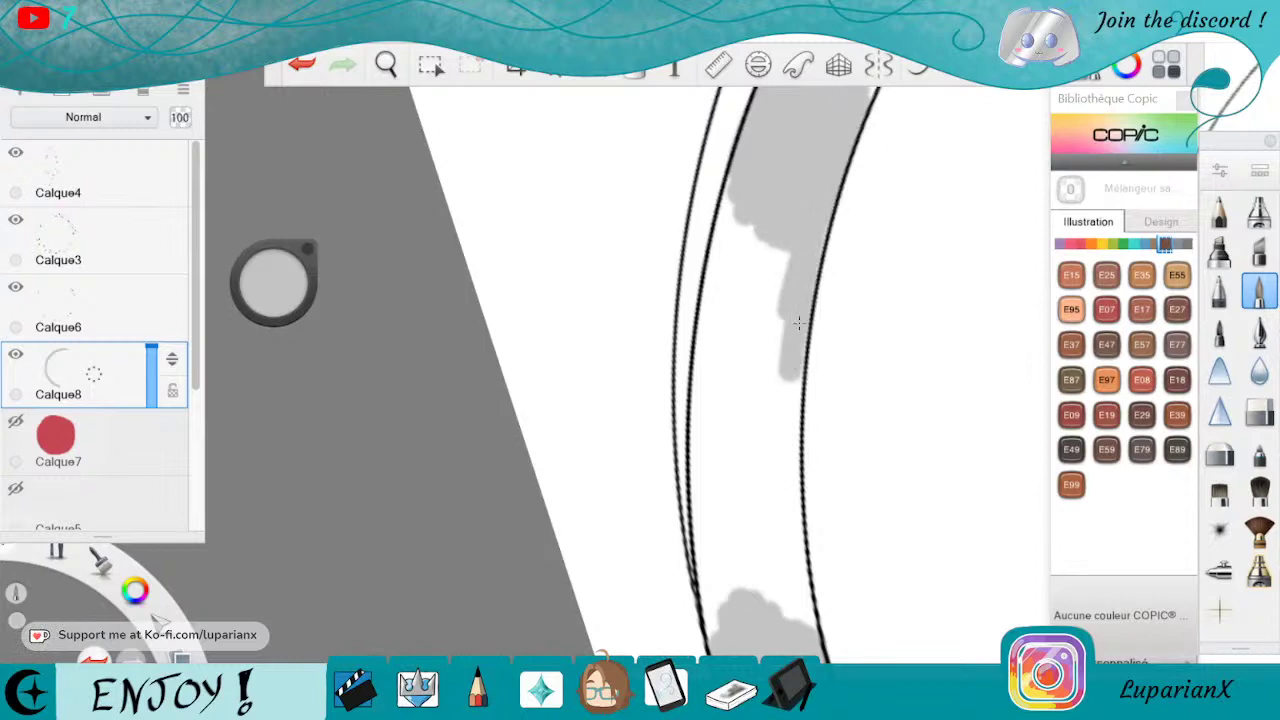
pyautogui.moveTo(805, 276)
pyautogui.mouseDown()
pyautogui.moveTo(760, 588)
pyautogui.moveTo(780, 360)
pyautogui.moveTo(755, 600)
pyautogui.mouseUp()
pyautogui.moveTo(790, 642); pyautogui.dragTo(781, 544)
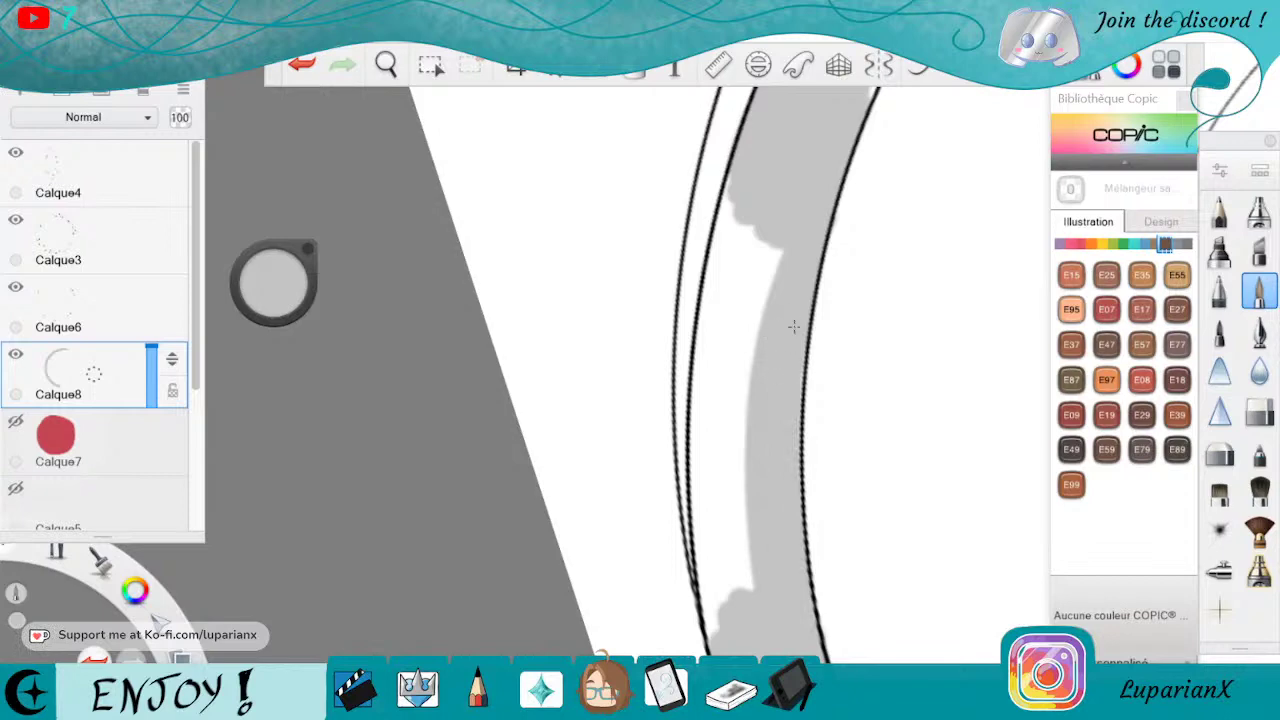
# Fill the white gap between the bridging strokes and the outer line with light grey, and tidy the edge with the eraser.
pyautogui.moveTo(756, 395)
pyautogui.mouseDown()
pyautogui.moveTo(748, 575)
pyautogui.moveTo(728, 430)
pyautogui.moveTo(716, 615)
pyautogui.mouseUp()
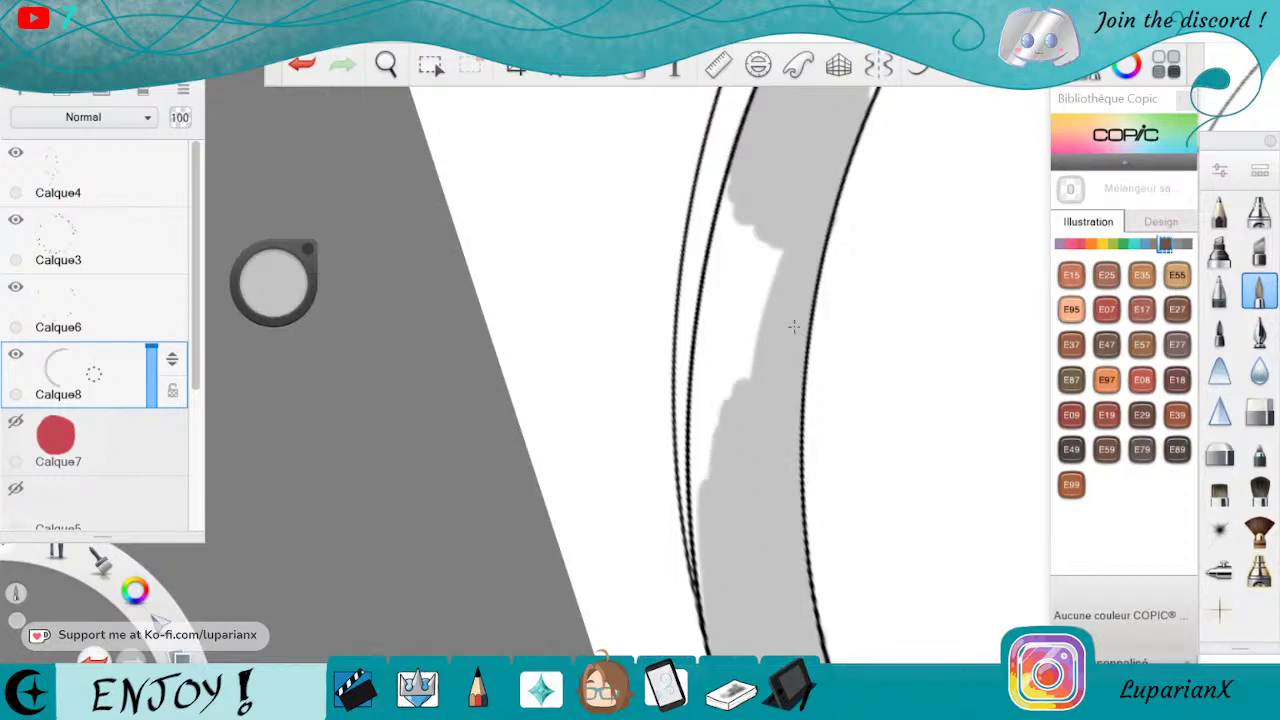
pyautogui.moveTo(730, 182)
pyautogui.mouseDown()
pyautogui.moveTo(699, 482)
pyautogui.moveTo(741, 184)
pyautogui.mouseUp()
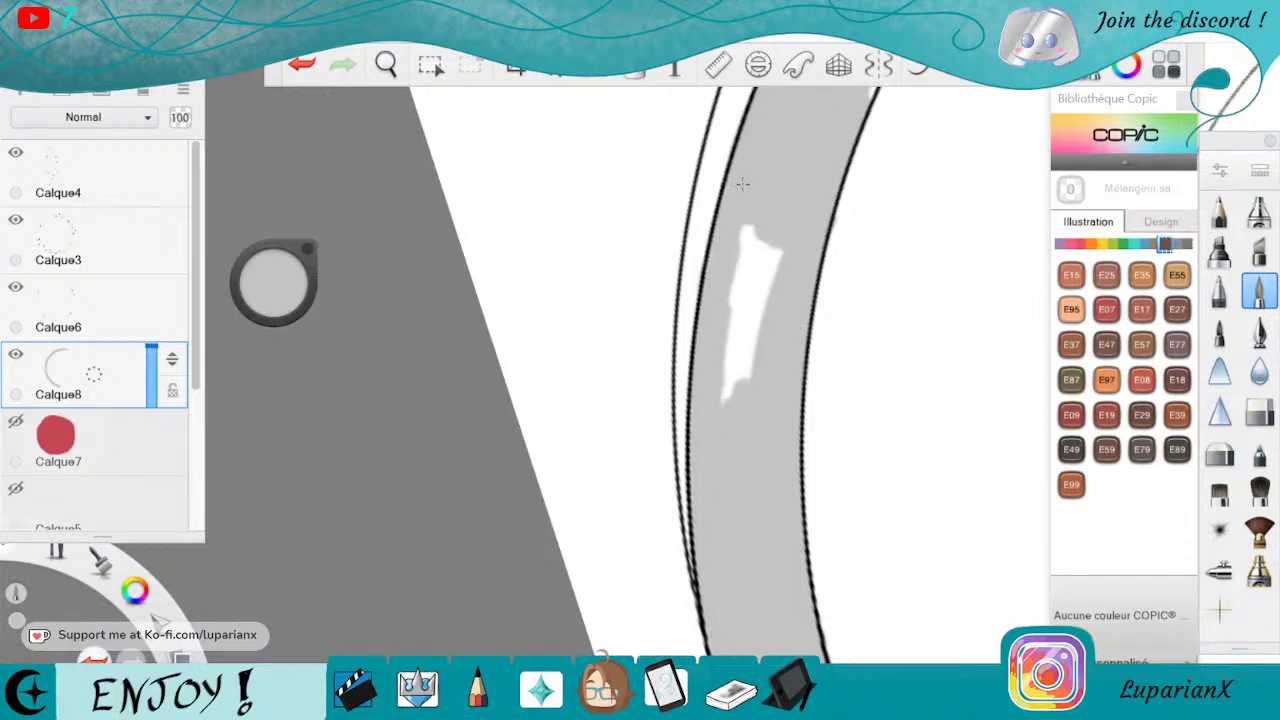
pyautogui.moveTo(742, 184)
pyautogui.mouseDown()
pyautogui.moveTo(726, 390)
pyautogui.moveTo(754, 245)
pyautogui.moveTo(752, 378)
pyautogui.mouseUp()
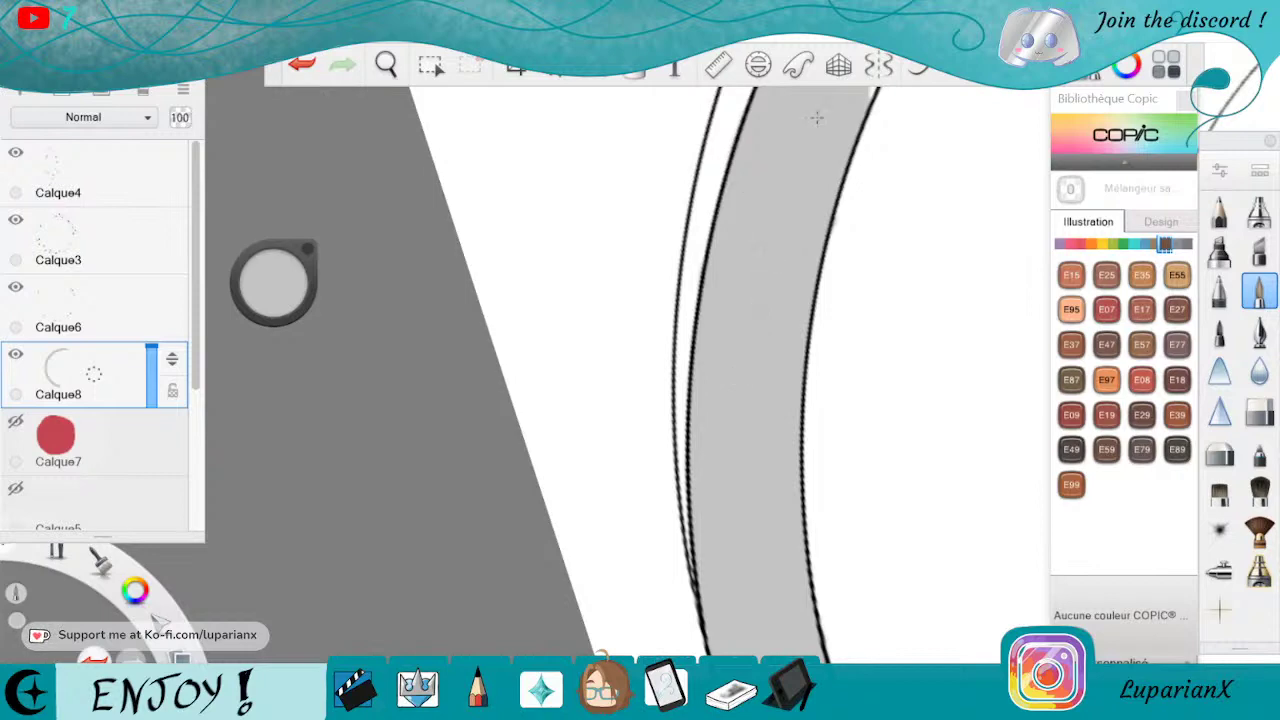
pyautogui.click(1259, 412)
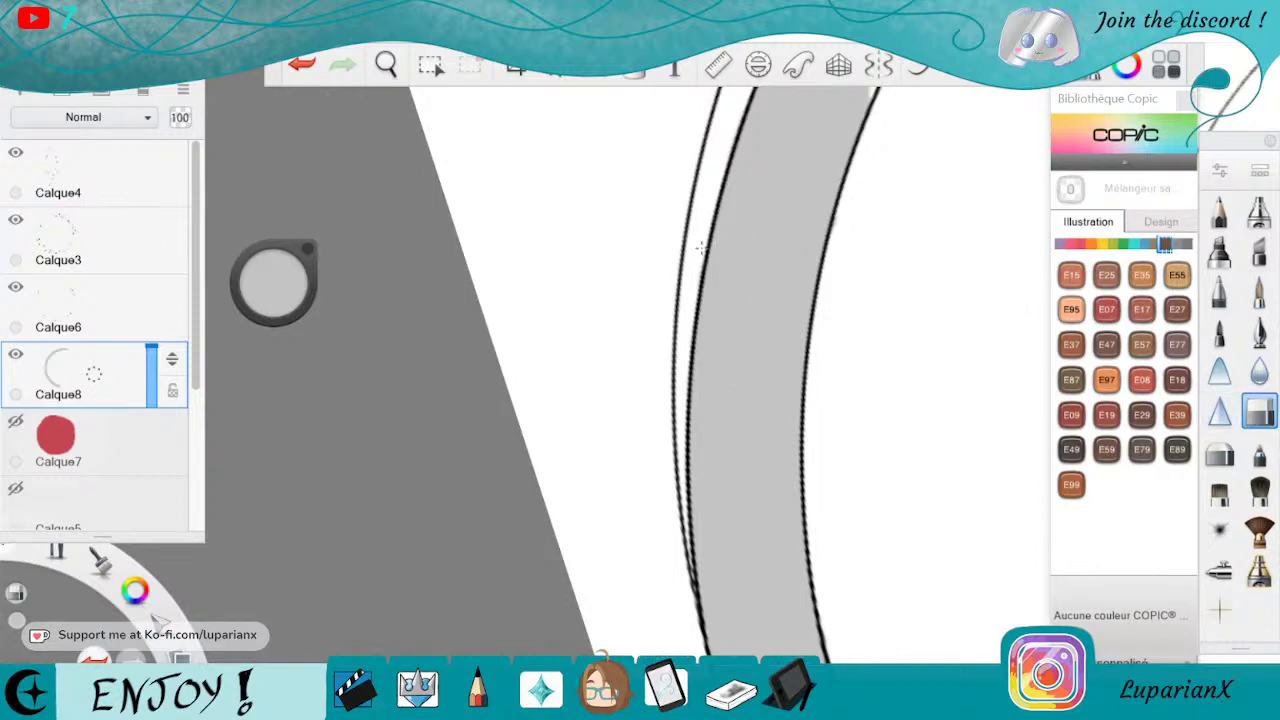
pyautogui.click(1257, 291)
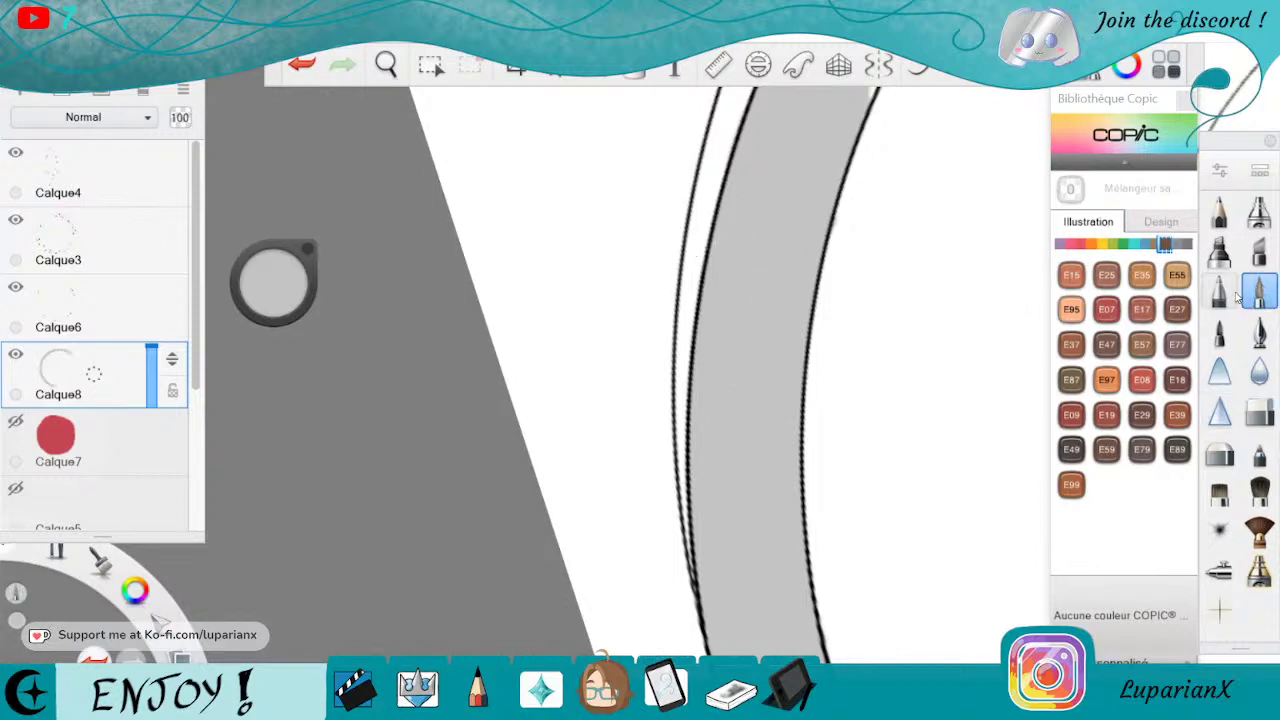
# Move to the next empty arc of the ring and paint a light grey band along its inner line, joined to the existing fill.
pyautogui.click(386, 65)
pyautogui.moveTo(894, 294); pyautogui.dragTo(775, 562)
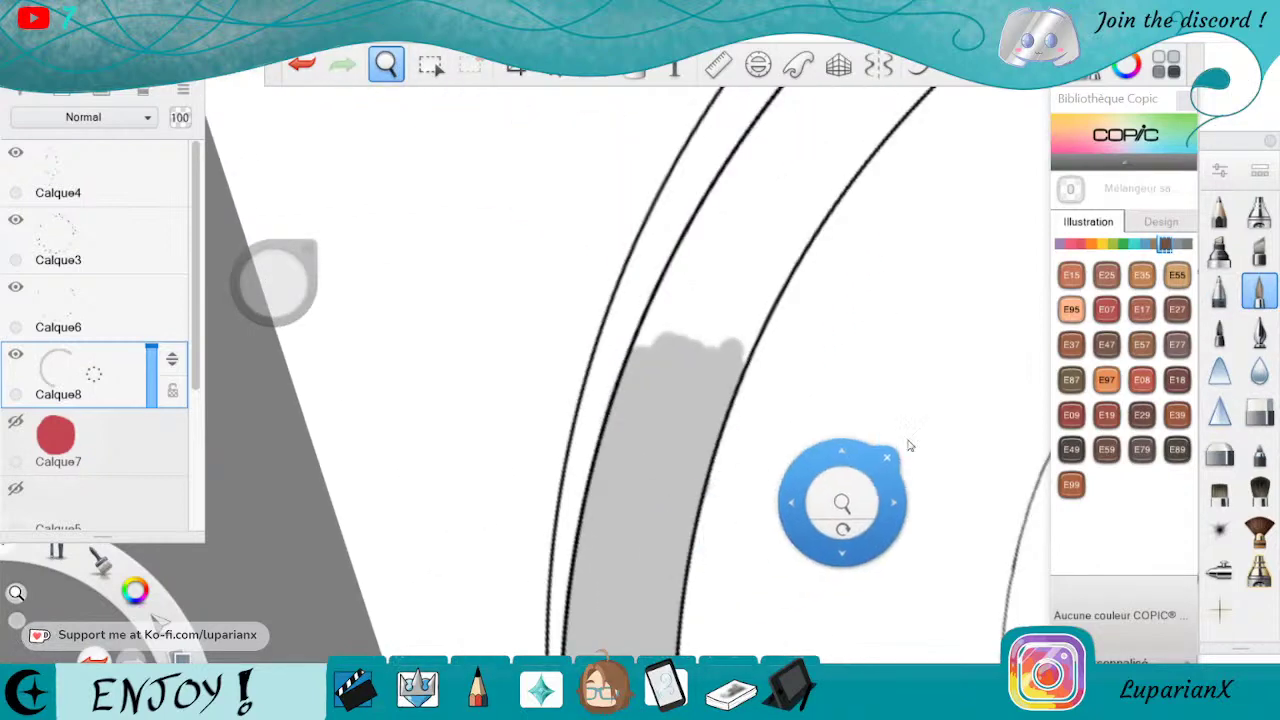
pyautogui.moveTo(1000, 316); pyautogui.dragTo(834, 614)
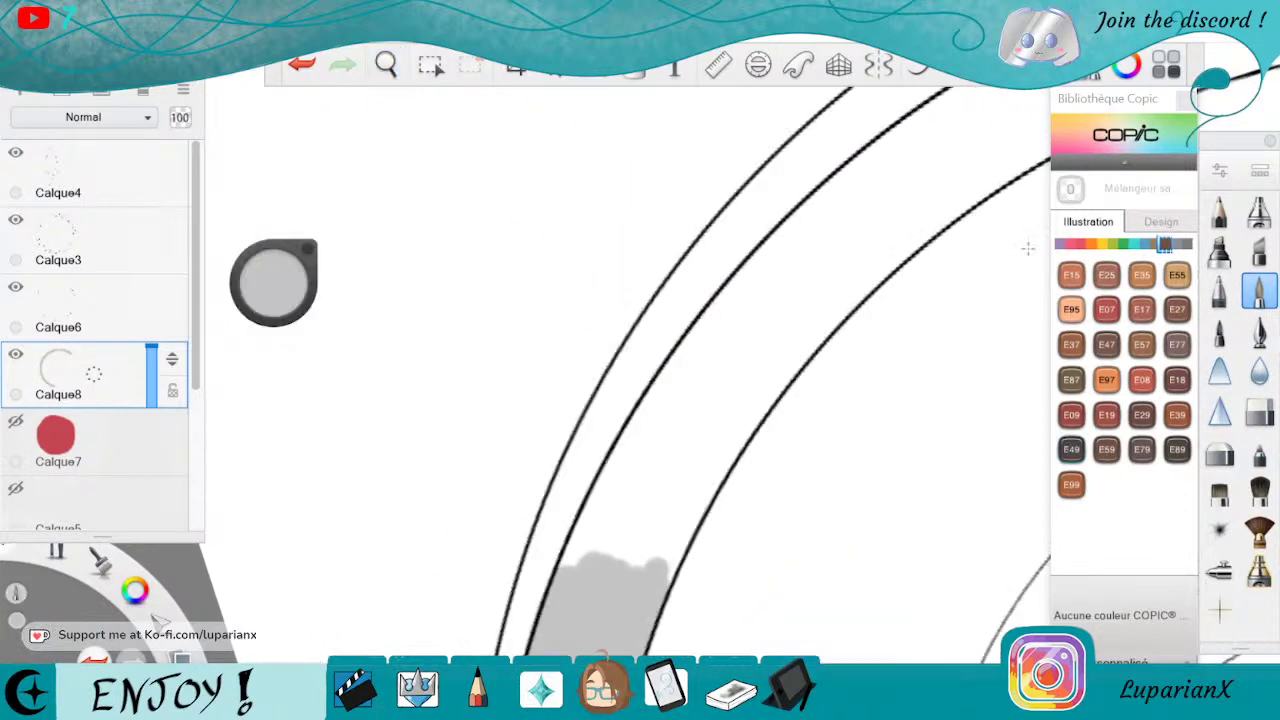
pyautogui.moveTo(835, 249)
pyautogui.mouseDown()
pyautogui.moveTo(857, 223)
pyautogui.moveTo(910, 242)
pyautogui.moveTo(1030, 155)
pyautogui.mouseUp()
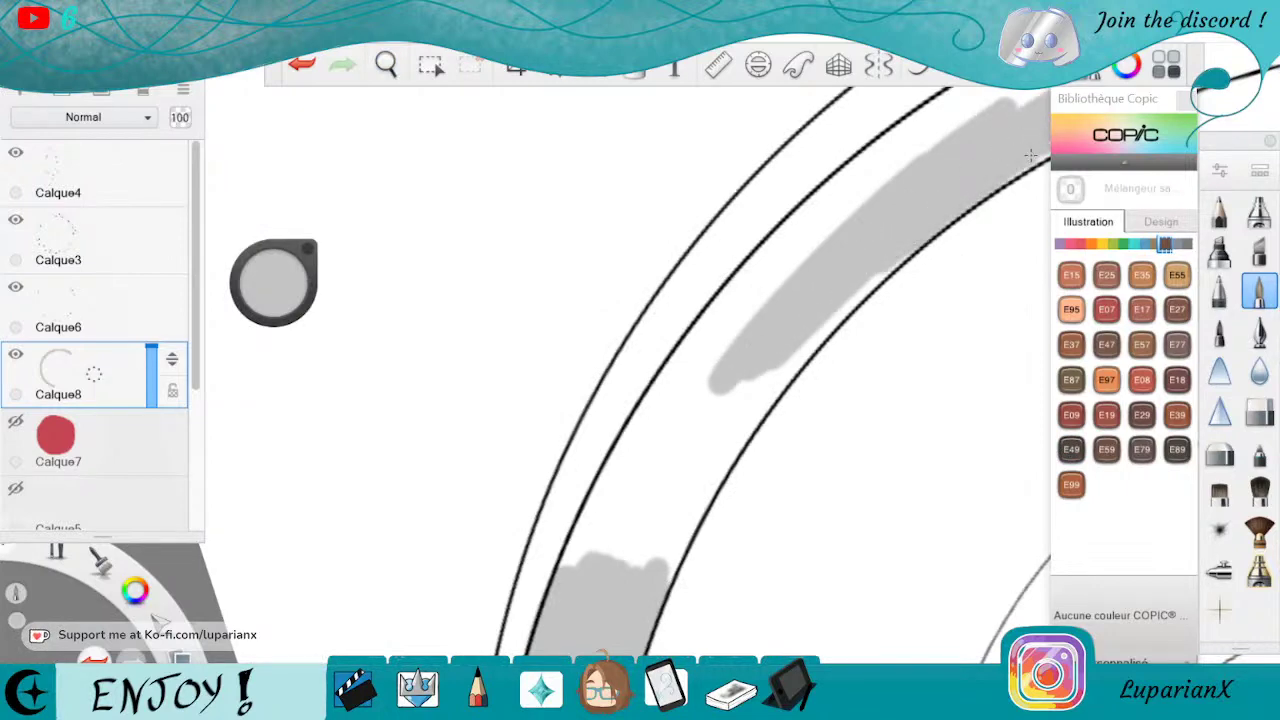
pyautogui.moveTo(820, 262)
pyautogui.mouseDown()
pyautogui.moveTo(785, 365)
pyautogui.moveTo(885, 275)
pyautogui.moveTo(907, 232)
pyautogui.mouseUp()
pyautogui.moveTo(750, 362)
pyautogui.mouseDown()
pyautogui.moveTo(785, 388)
pyautogui.moveTo(712, 470)
pyautogui.moveTo(728, 436)
pyautogui.moveTo(675, 545)
pyautogui.moveTo(700, 490)
pyautogui.moveTo(657, 540)
pyautogui.mouseUp()
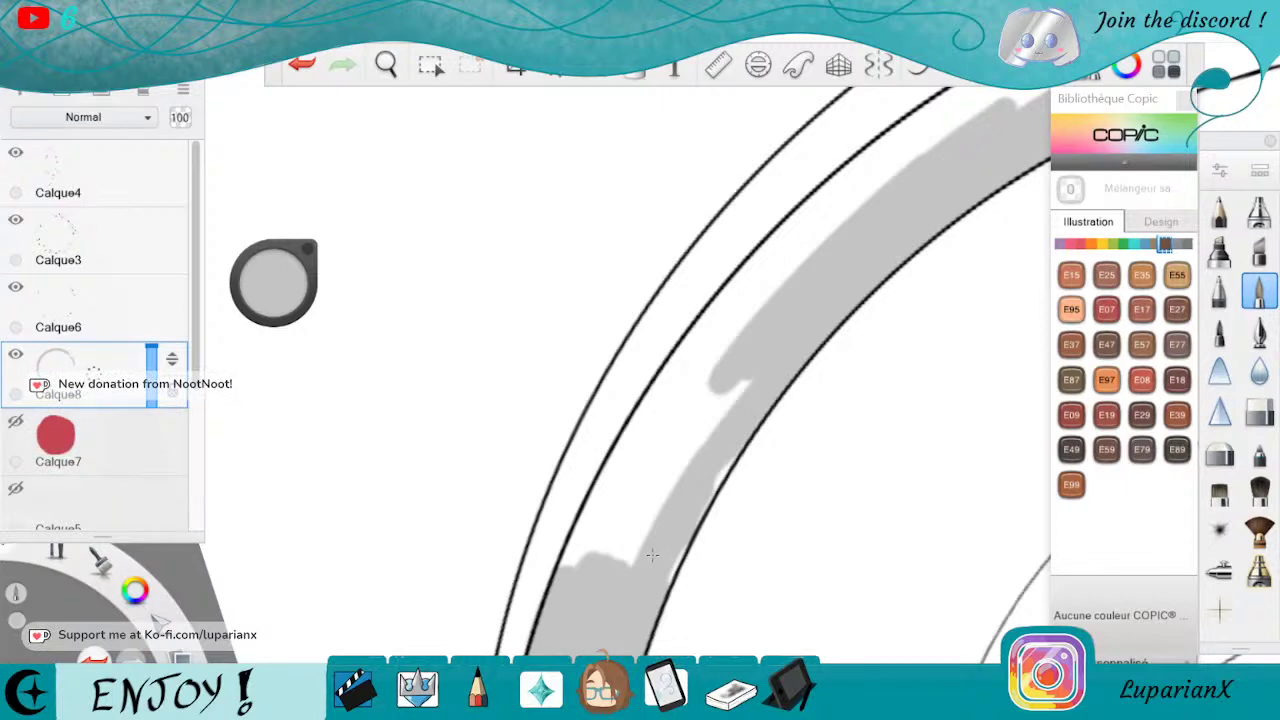
pyautogui.moveTo(715, 468); pyautogui.dragTo(700, 502)
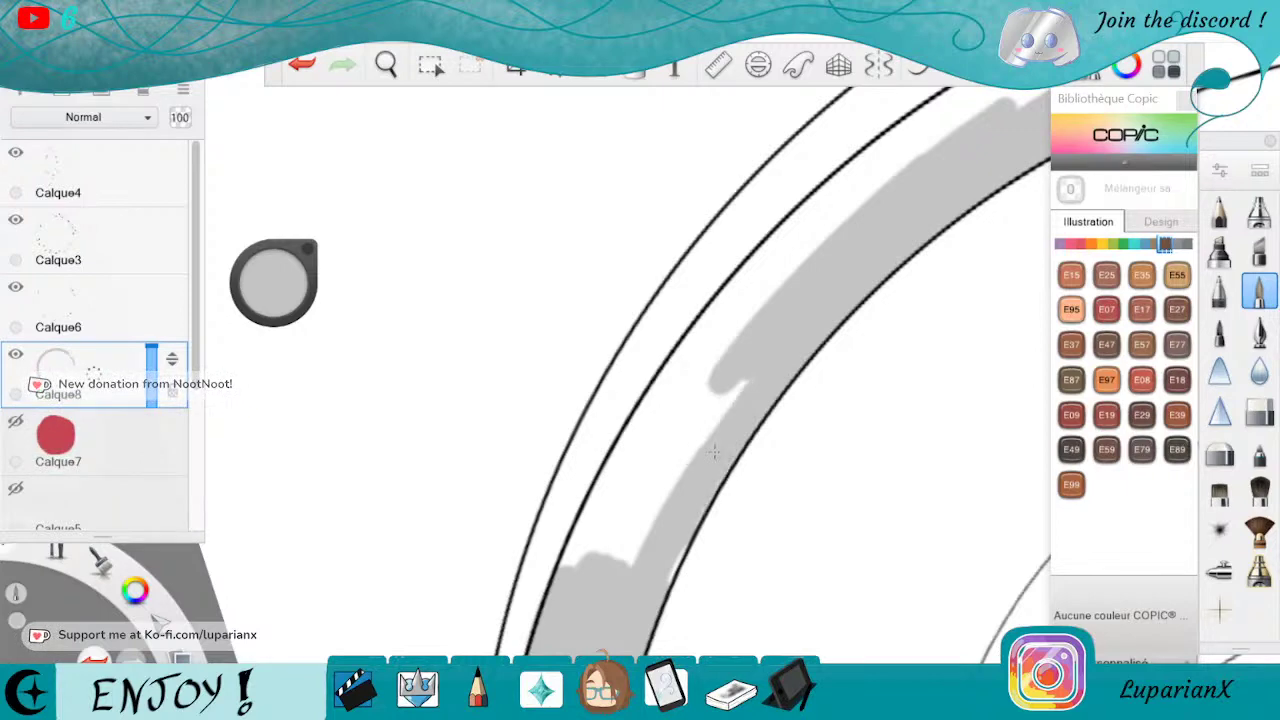
pyautogui.moveTo(700, 450)
pyautogui.mouseDown()
pyautogui.moveTo(660, 530)
pyautogui.moveTo(714, 452)
pyautogui.moveTo(670, 440)
pyautogui.moveTo(660, 518)
pyautogui.mouseUp()
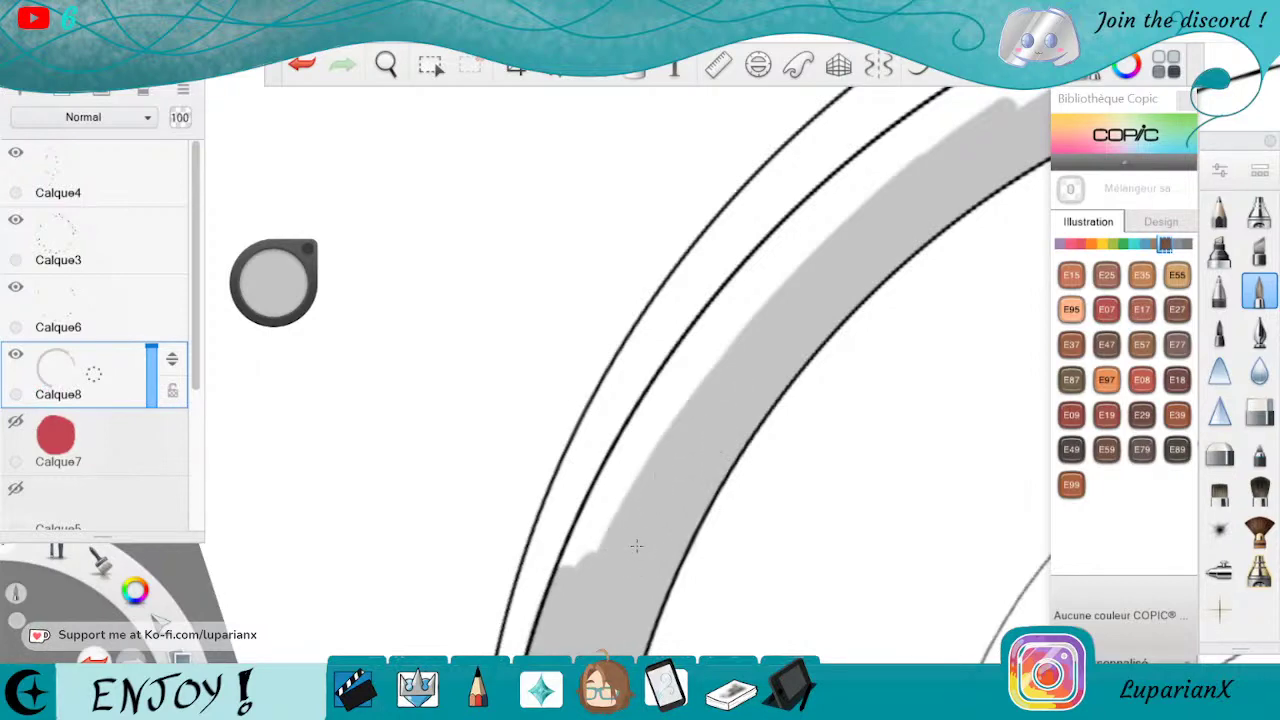
# Cover the white strip beside the outer circle line of this arc with light grey.
pyautogui.moveTo(636, 545)
pyautogui.mouseDown()
pyautogui.moveTo(641, 403)
pyautogui.moveTo(659, 443)
pyautogui.mouseUp()
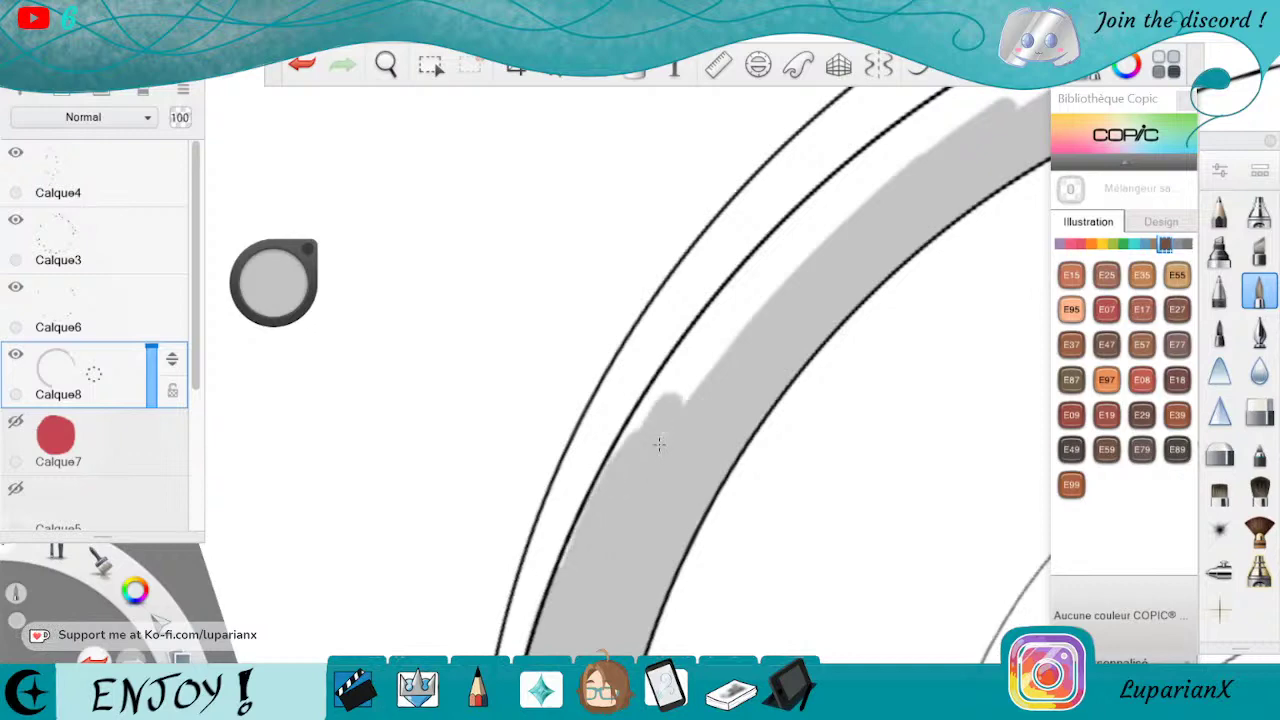
pyautogui.moveTo(612, 478); pyautogui.dragTo(737, 292)
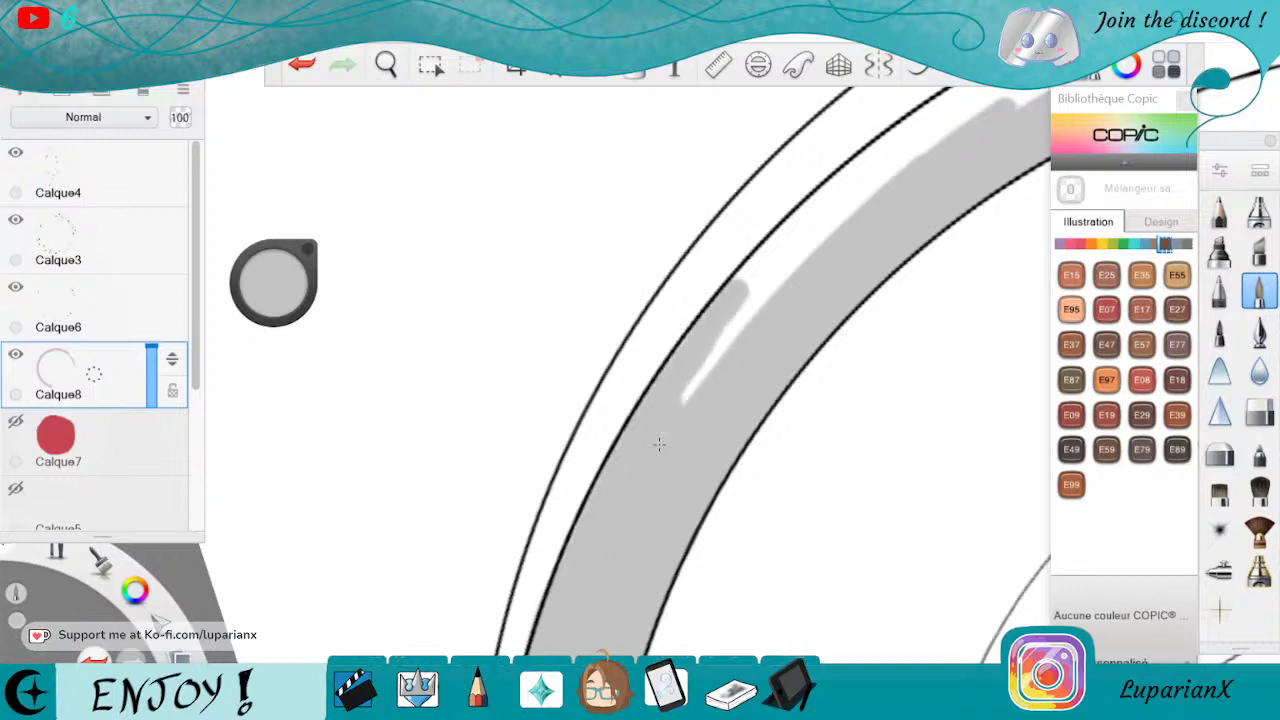
pyautogui.moveTo(685, 400)
pyautogui.mouseDown()
pyautogui.moveTo(845, 210)
pyautogui.moveTo(975, 115)
pyautogui.moveTo(858, 178)
pyautogui.mouseUp()
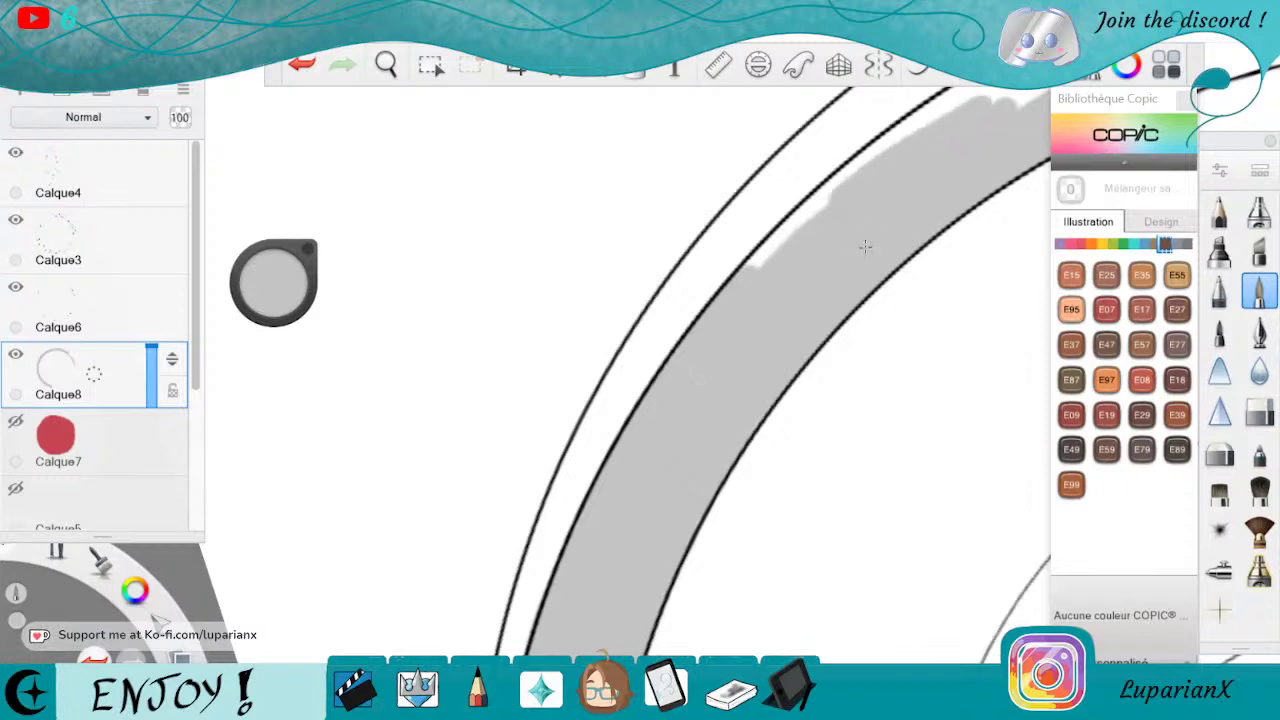
pyautogui.moveTo(889, 171)
pyautogui.mouseDown()
pyautogui.moveTo(980, 100)
pyautogui.moveTo(875, 155)
pyautogui.moveTo(752, 264)
pyautogui.moveTo(876, 155)
pyautogui.mouseUp()
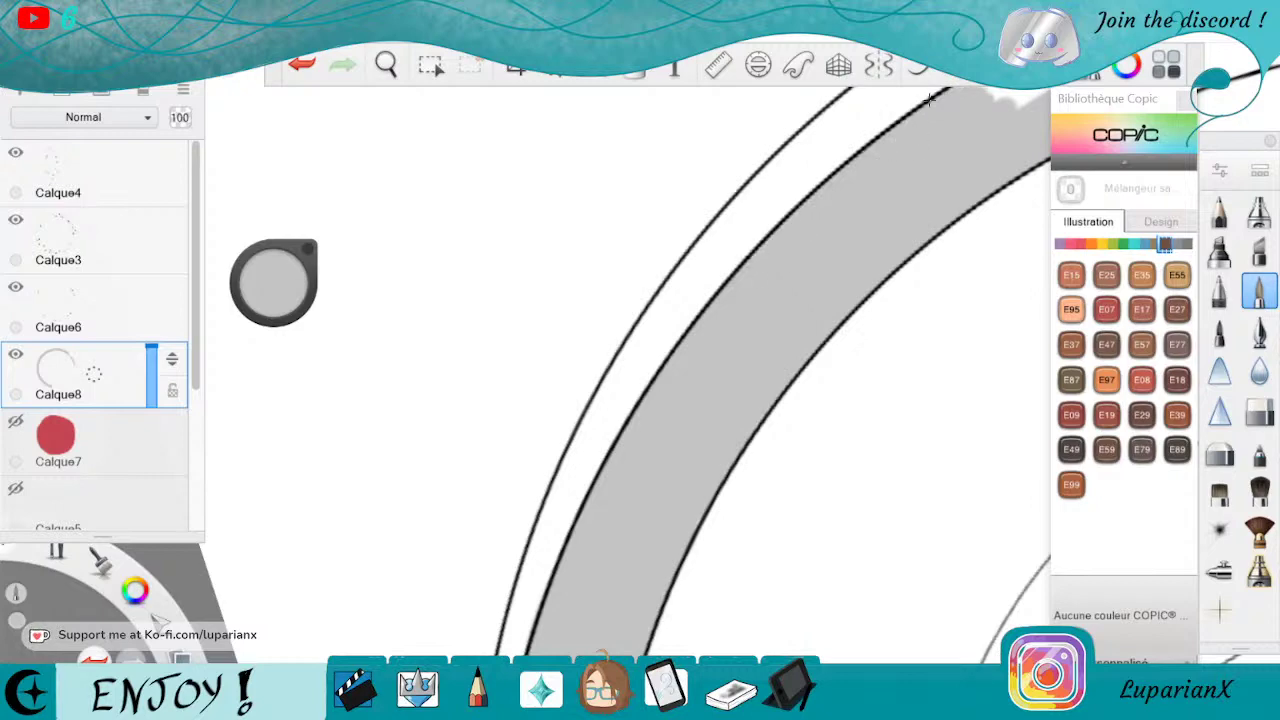
# Rotate to the next unpainted arc and brush light grey along its inner line down to the fill's ragged end.
pyautogui.press('space')
pyautogui.moveTo(1040, 237); pyautogui.dragTo(712, 355)
pyautogui.moveTo(632, 245); pyautogui.dragTo(688, 523)
pyautogui.moveTo(952, 429); pyautogui.dragTo(865, 496)
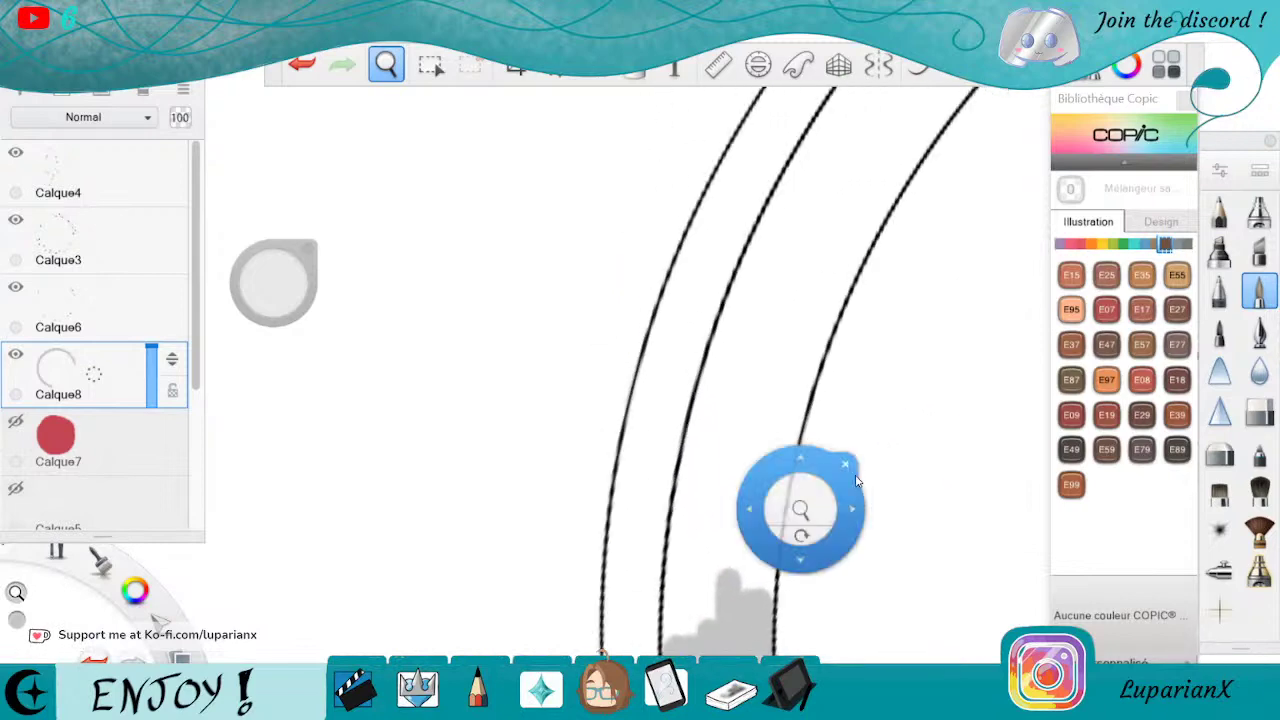
pyautogui.click(847, 465)
pyautogui.moveTo(927, 111)
pyautogui.mouseDown()
pyautogui.moveTo(901, 151)
pyautogui.moveTo(937, 103)
pyautogui.moveTo(780, 350)
pyautogui.moveTo(772, 385)
pyautogui.moveTo(900, 190)
pyautogui.moveTo(790, 405)
pyautogui.mouseUp()
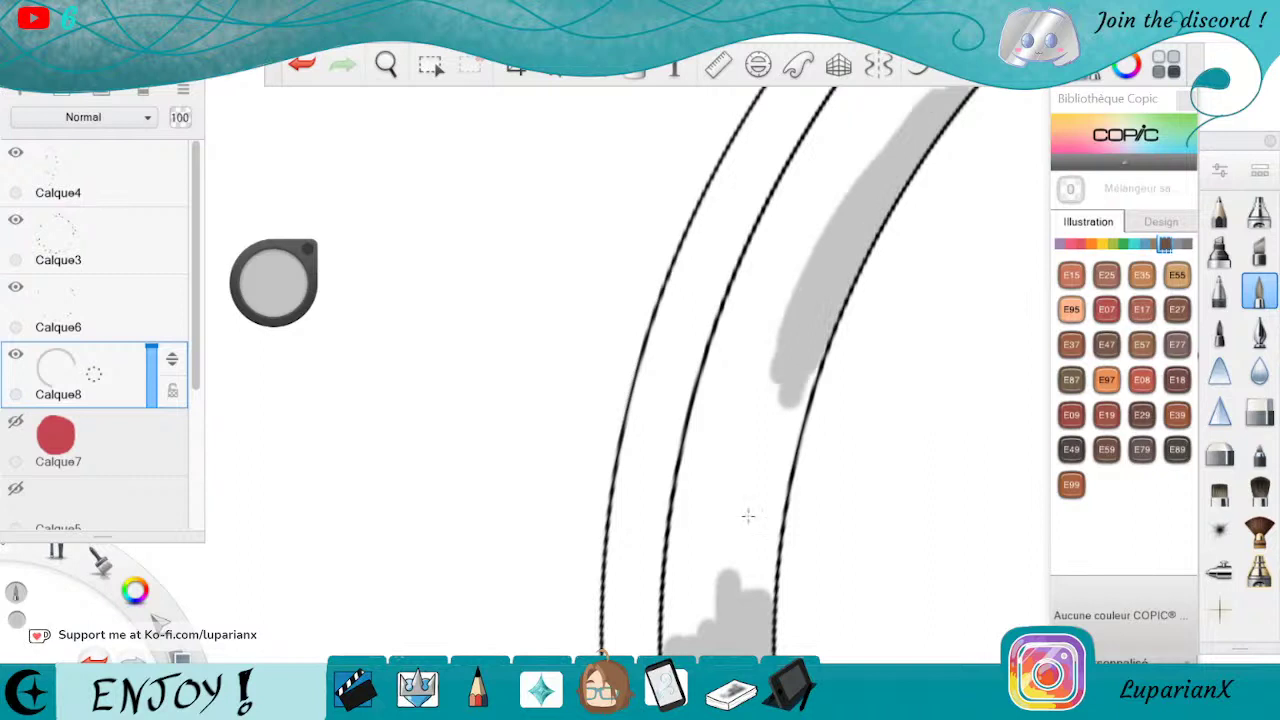
pyautogui.moveTo(748, 516)
pyautogui.mouseDown()
pyautogui.moveTo(803, 323)
pyautogui.moveTo(765, 590)
pyautogui.moveTo(790, 410)
pyautogui.moveTo(775, 600)
pyautogui.moveTo(807, 326)
pyautogui.mouseUp()
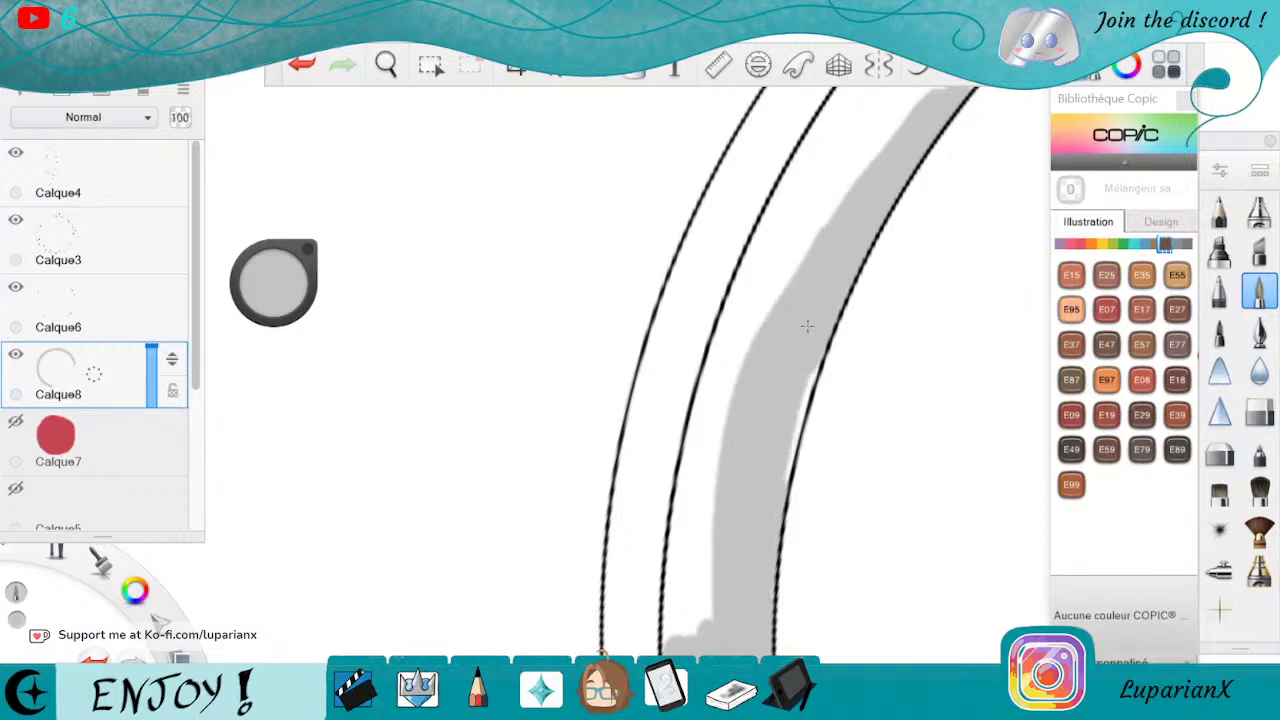
# Complete this arc by painting light grey across the rest of its width, up to the outer ring line.
pyautogui.moveTo(730, 474)
pyautogui.mouseDown()
pyautogui.moveTo(692, 630)
pyautogui.moveTo(700, 466)
pyautogui.moveTo(670, 645)
pyautogui.mouseUp()
pyautogui.moveTo(674, 575)
pyautogui.mouseDown()
pyautogui.moveTo(678, 480)
pyautogui.moveTo(708, 372)
pyautogui.mouseUp()
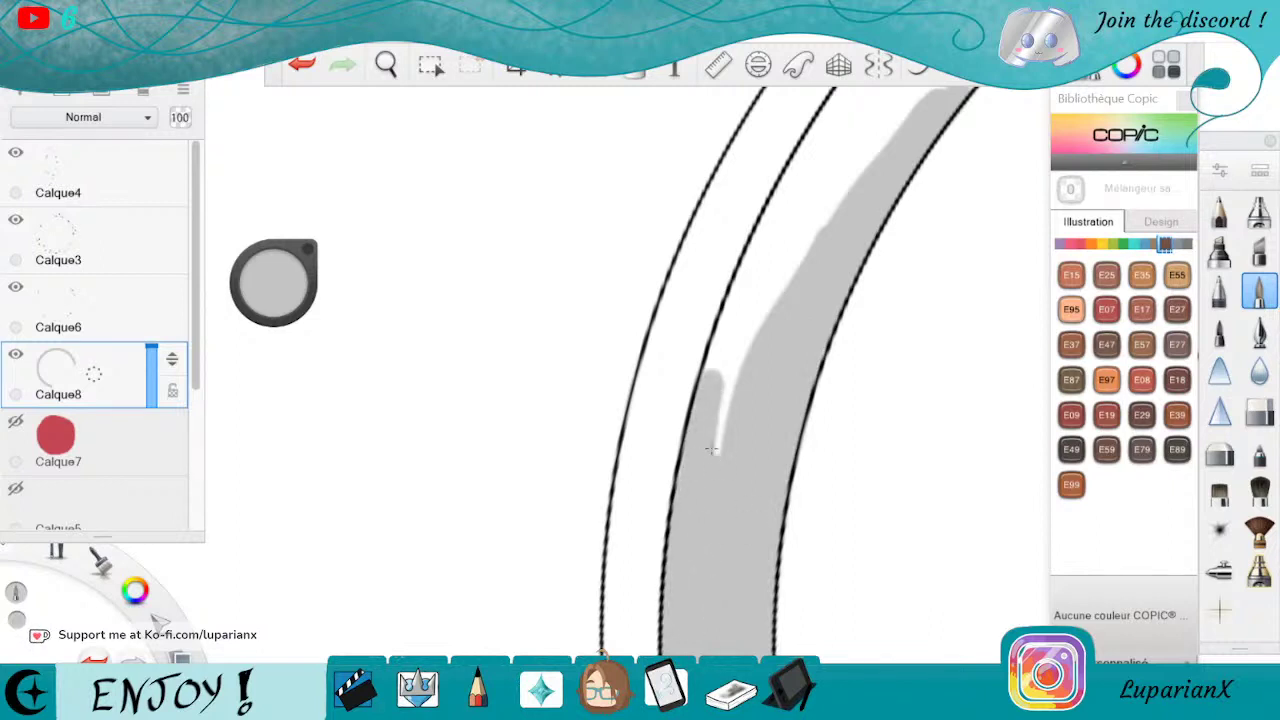
pyautogui.moveTo(765, 325)
pyautogui.mouseDown()
pyautogui.moveTo(792, 238)
pyautogui.moveTo(895, 105)
pyautogui.moveTo(800, 215)
pyautogui.moveTo(766, 323)
pyautogui.moveTo(778, 235)
pyautogui.mouseUp()
pyautogui.moveTo(722, 315); pyautogui.dragTo(712, 368)
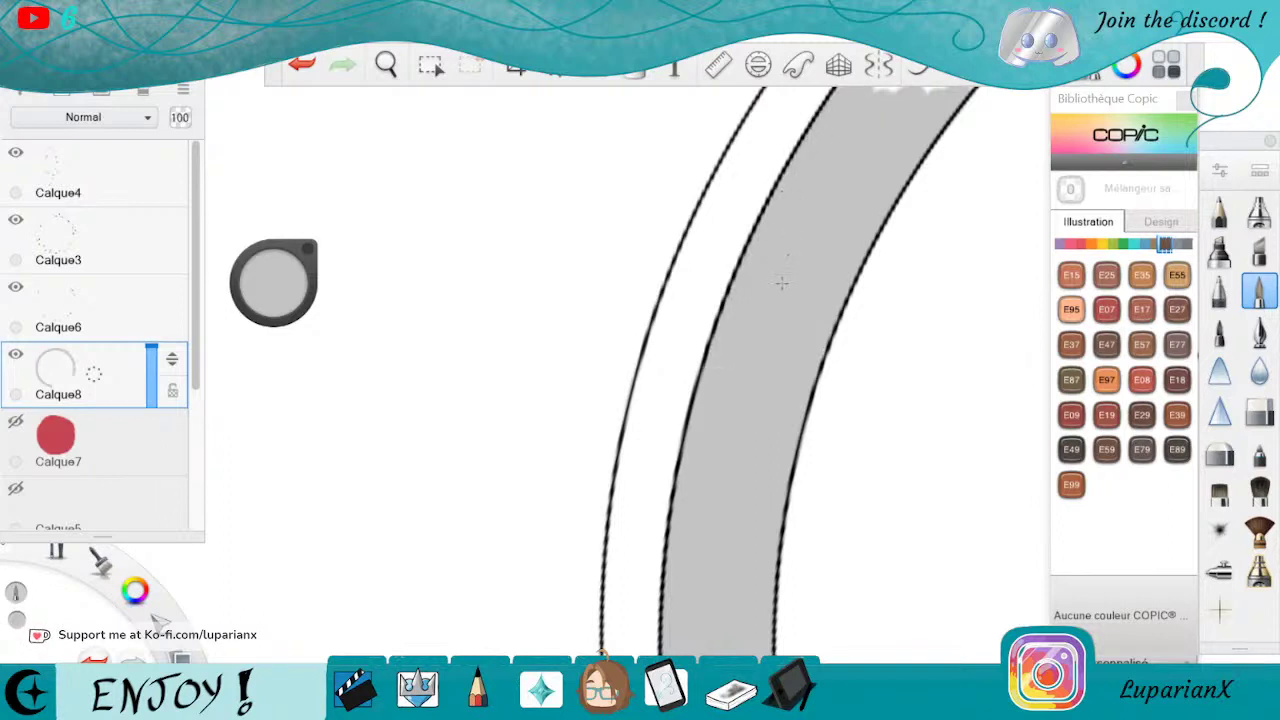
# Rotate to the next unpainted arc of the ring and brush light grey along its inner line down to the existing fill.
pyautogui.press('space')
pyautogui.moveTo(941, 258); pyautogui.dragTo(724, 585)
pyautogui.moveTo(918, 437); pyautogui.dragTo(824, 560)
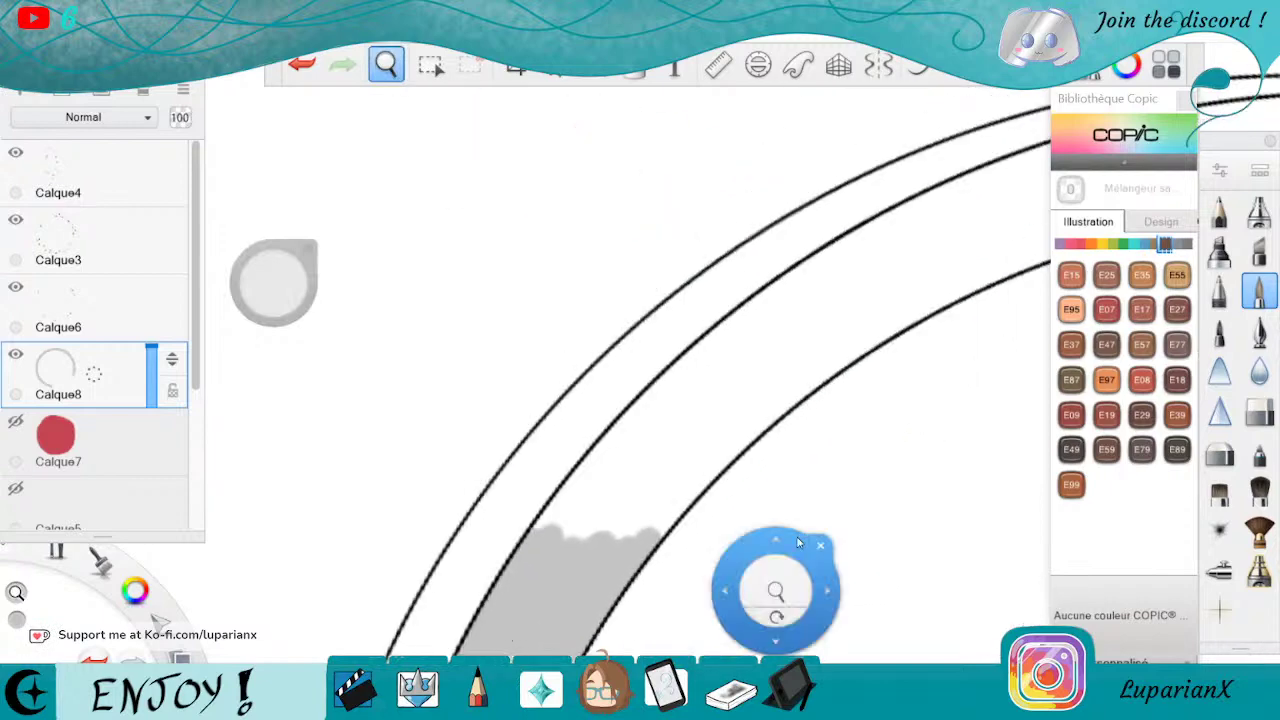
pyautogui.moveTo(779, 627); pyautogui.dragTo(909, 488)
pyautogui.moveTo(738, 510); pyautogui.dragTo(936, 385)
pyautogui.moveTo(867, 437); pyautogui.dragTo(923, 234)
pyautogui.moveTo(785, 285); pyautogui.dragTo(671, 650)
pyautogui.moveTo(940, 345); pyautogui.dragTo(897, 488)
pyautogui.moveTo(862, 112); pyautogui.dragTo(767, 272)
pyautogui.moveTo(833, 172); pyautogui.dragTo(760, 346)
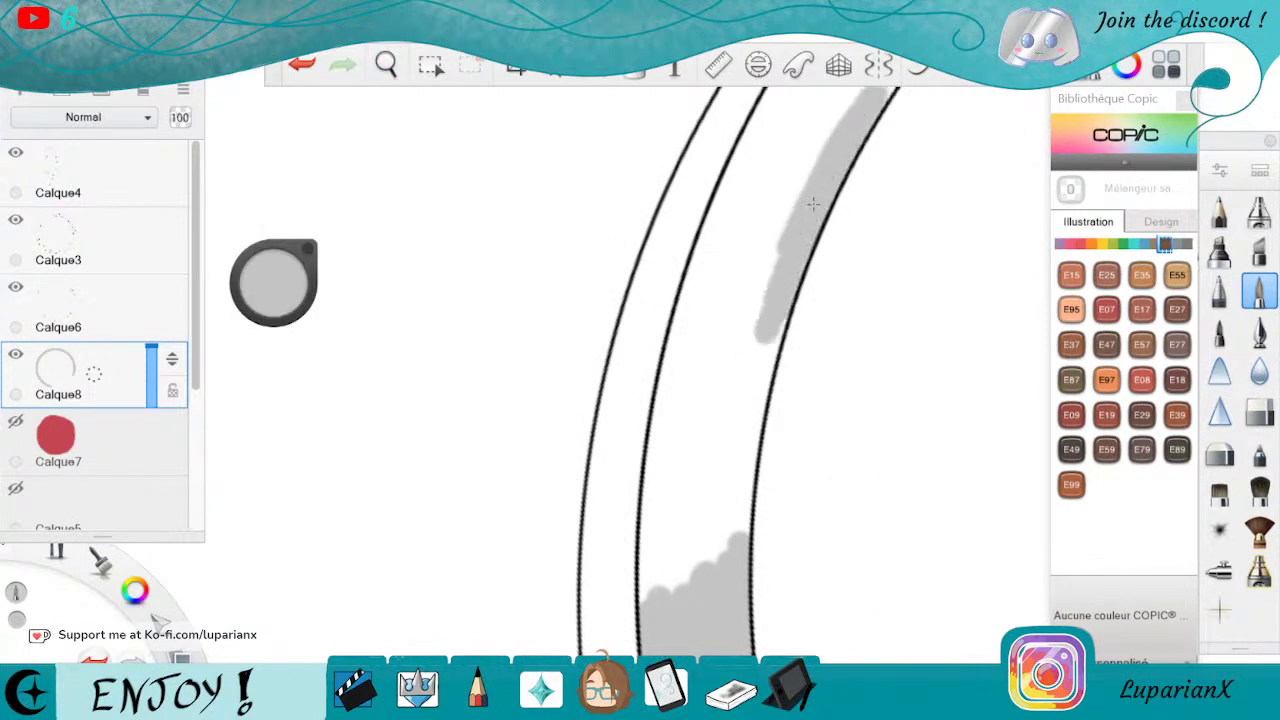
pyautogui.moveTo(858, 130); pyautogui.dragTo(725, 450)
pyautogui.moveTo(765, 330)
pyautogui.mouseDown()
pyautogui.moveTo(732, 416)
pyautogui.moveTo(746, 369)
pyautogui.moveTo(707, 599)
pyautogui.moveTo(777, 280)
pyautogui.moveTo(791, 267)
pyautogui.moveTo(759, 388)
pyautogui.mouseUp()
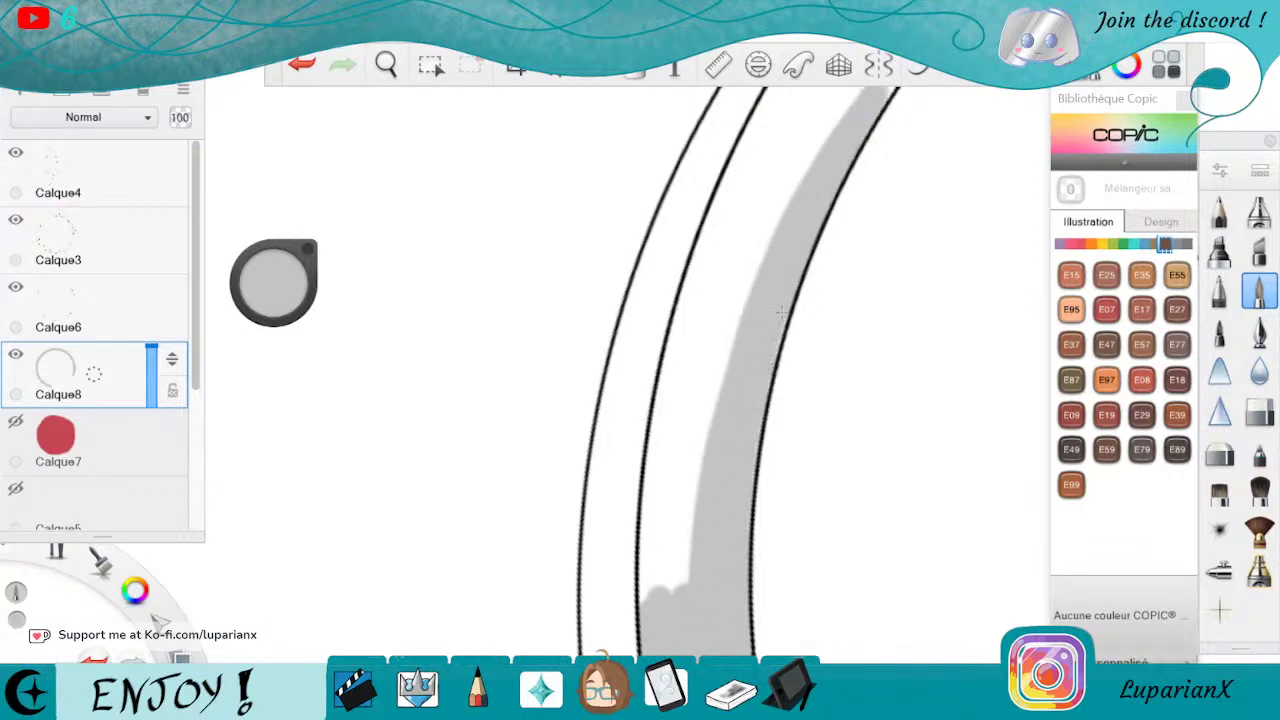
# Fill the remaining width of this arc with light grey, up to the ring's outer line, and keep the paintbrush active.
pyautogui.moveTo(702, 590)
pyautogui.mouseDown()
pyautogui.moveTo(690, 592)
pyautogui.moveTo(752, 275)
pyautogui.moveTo(660, 585)
pyautogui.moveTo(748, 263)
pyautogui.moveTo(650, 580)
pyautogui.mouseUp()
pyautogui.moveTo(650, 580); pyautogui.dragTo(748, 263)
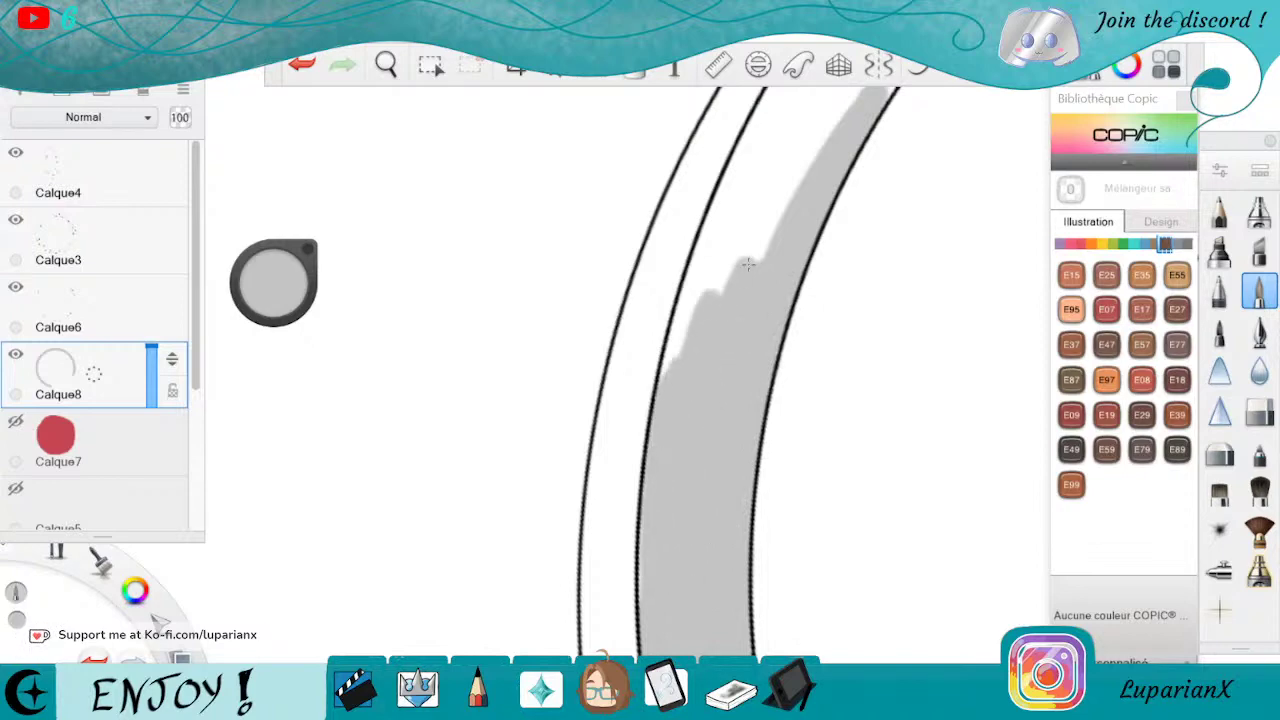
pyautogui.moveTo(650, 598)
pyautogui.mouseDown()
pyautogui.moveTo(695, 207)
pyautogui.moveTo(738, 190)
pyautogui.moveTo(752, 138)
pyautogui.moveTo(731, 203)
pyautogui.moveTo(778, 98)
pyautogui.mouseUp()
pyautogui.moveTo(731, 204)
pyautogui.mouseDown()
pyautogui.moveTo(780, 100)
pyautogui.moveTo(810, 120)
pyautogui.moveTo(845, 100)
pyautogui.moveTo(731, 204)
pyautogui.mouseUp()
pyautogui.press('e')
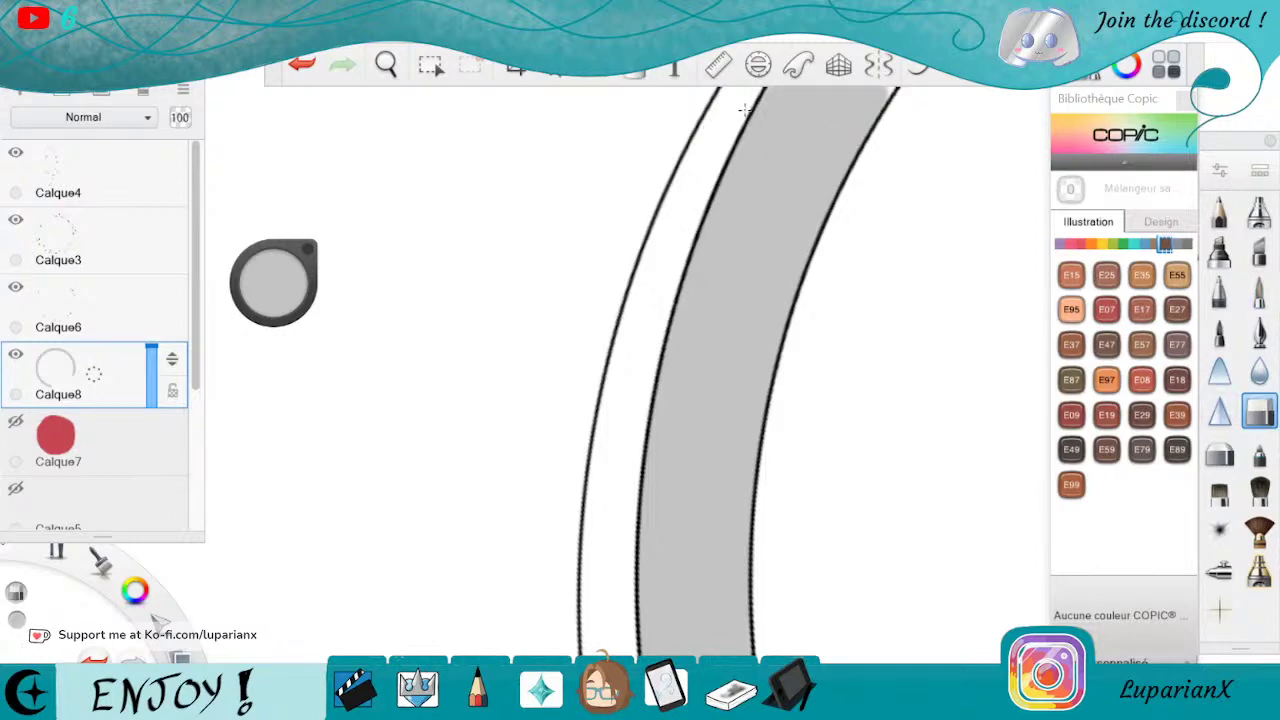
pyautogui.click(1259, 292)
# Move to the following empty arc and paint light grey across its far end and down its middle to the existing fill.
pyautogui.click(386, 64)
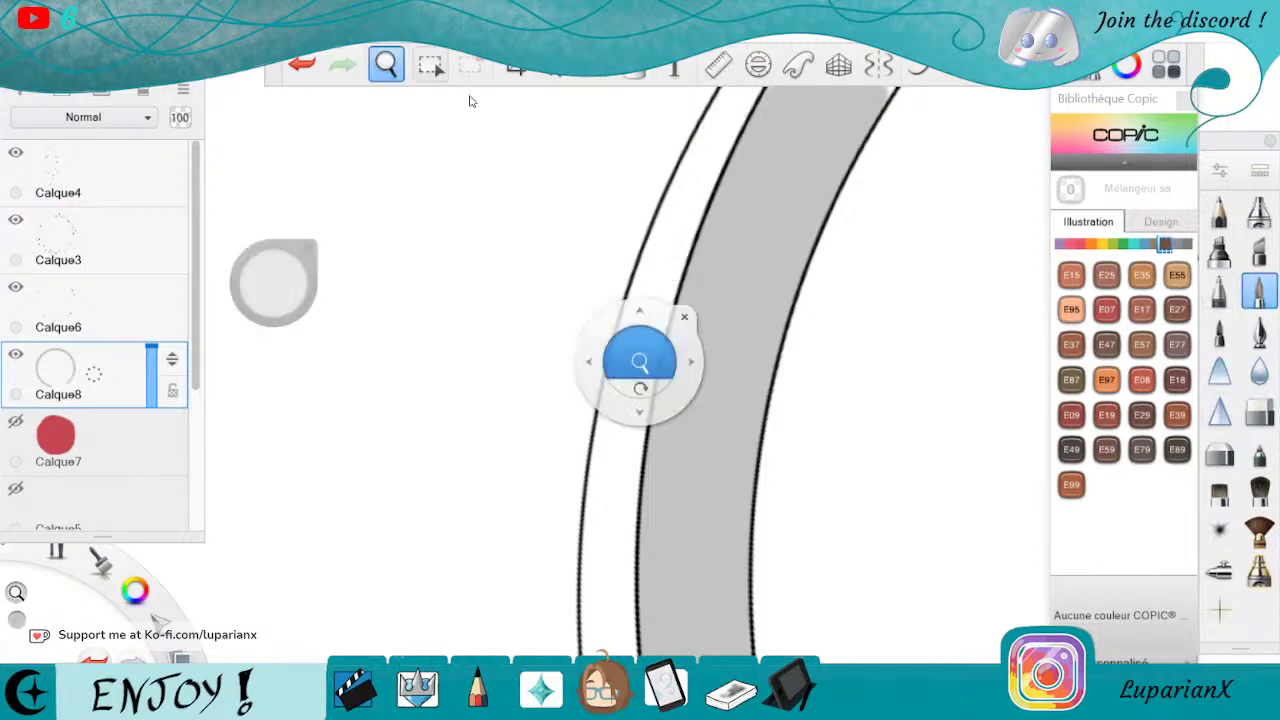
pyautogui.moveTo(893, 130)
pyautogui.mouseDown()
pyautogui.moveTo(907, 195)
pyautogui.moveTo(810, 292)
pyautogui.mouseUp()
pyautogui.moveTo(830, 596); pyautogui.dragTo(908, 499)
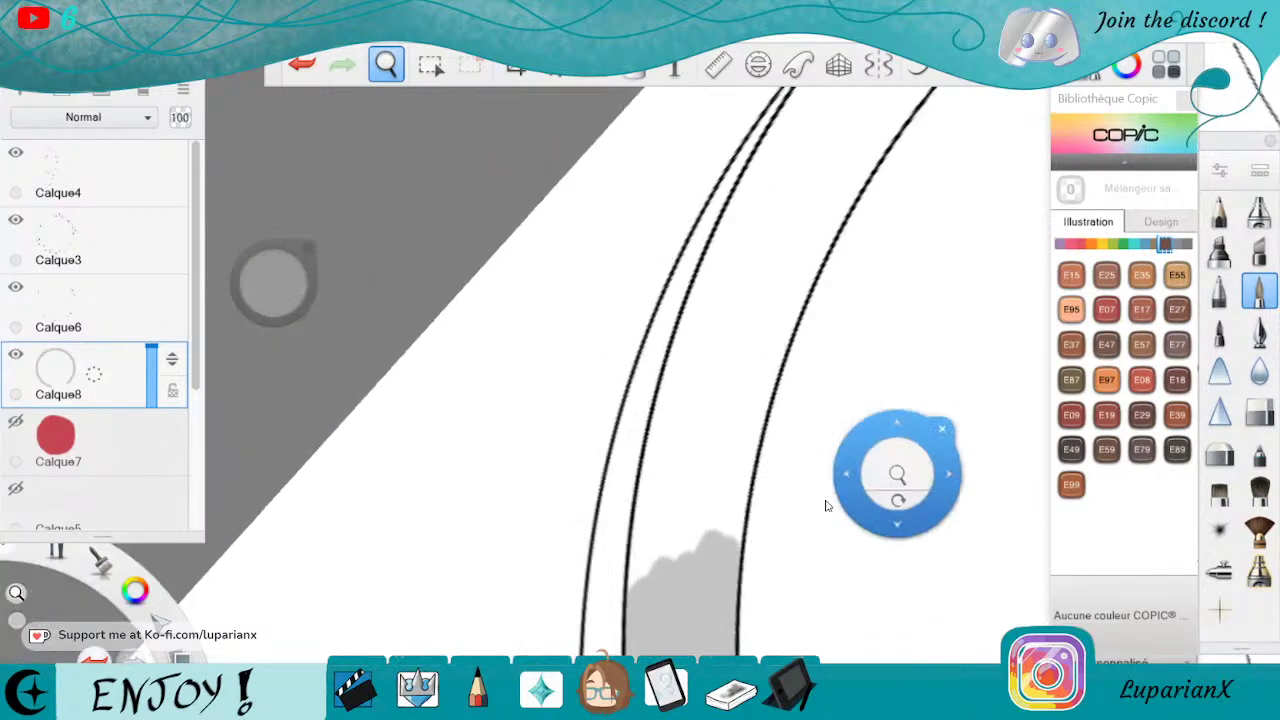
pyautogui.moveTo(826, 504); pyautogui.dragTo(789, 571)
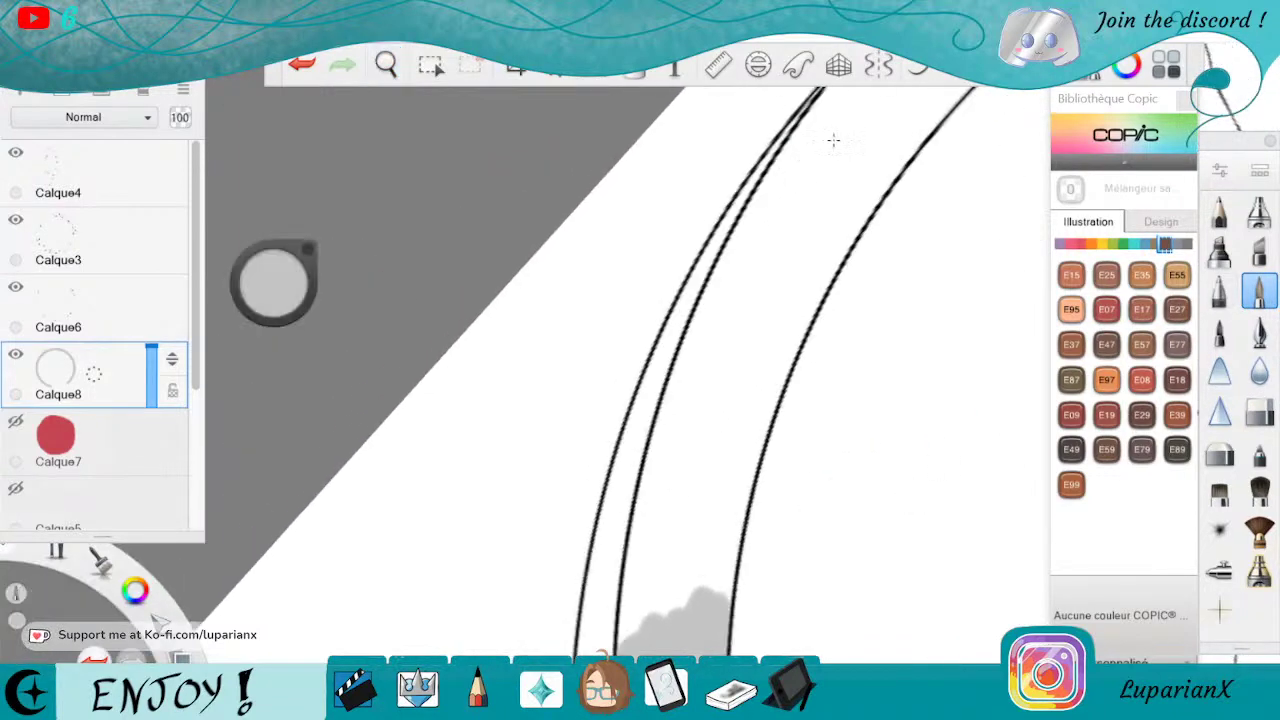
pyautogui.moveTo(831, 134); pyautogui.dragTo(832, 128)
pyautogui.moveTo(748, 248)
pyautogui.mouseDown()
pyautogui.moveTo(818, 116)
pyautogui.moveTo(746, 242)
pyautogui.mouseUp()
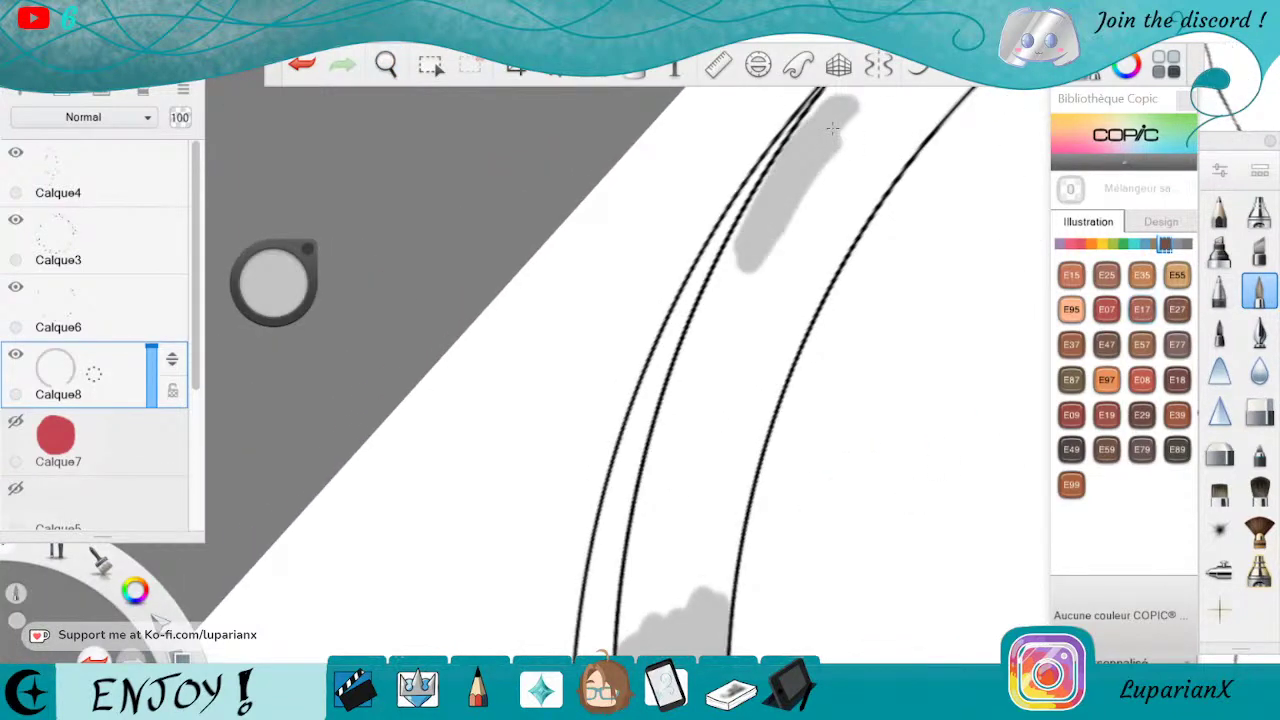
pyautogui.moveTo(832, 128); pyautogui.dragTo(728, 262)
pyautogui.moveTo(728, 262)
pyautogui.mouseDown()
pyautogui.moveTo(832, 128)
pyautogui.moveTo(860, 150)
pyautogui.moveTo(876, 131)
pyautogui.moveTo(885, 160)
pyautogui.moveTo(933, 97)
pyautogui.moveTo(818, 297)
pyautogui.moveTo(805, 225)
pyautogui.moveTo(690, 545)
pyautogui.moveTo(832, 211)
pyautogui.moveTo(655, 610)
pyautogui.moveTo(750, 430)
pyautogui.moveTo(832, 211)
pyautogui.mouseUp()
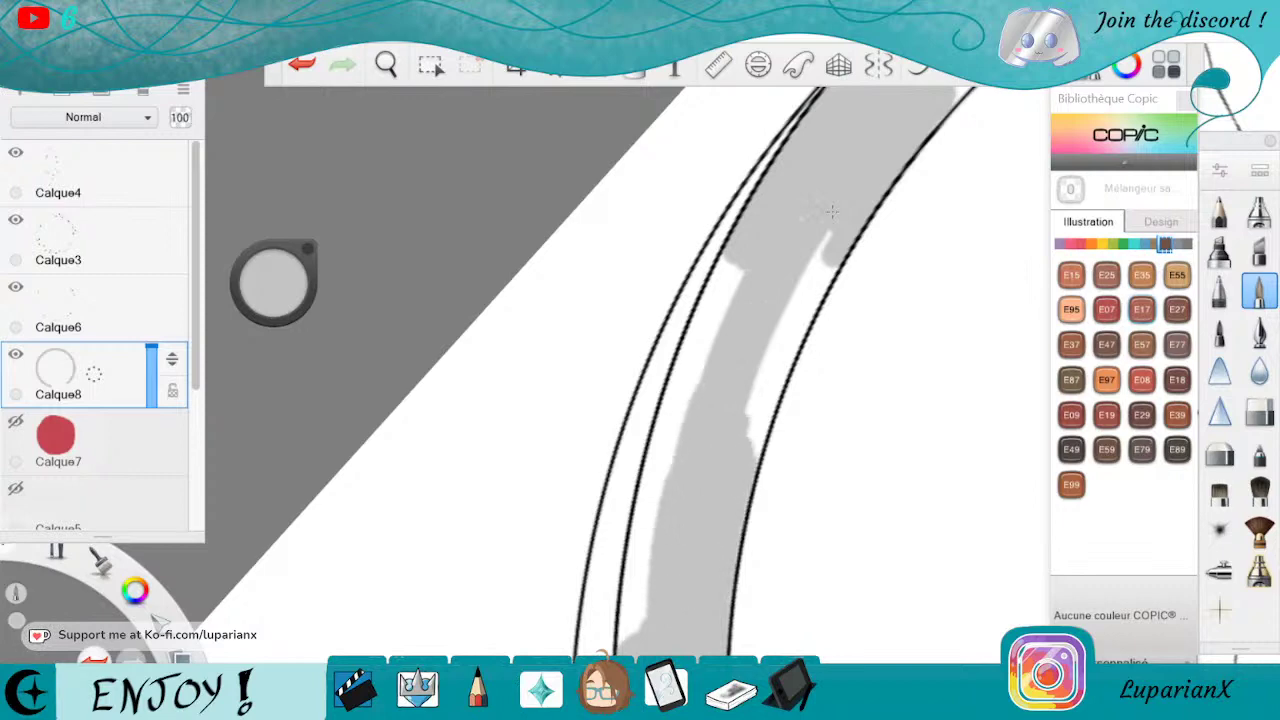
# Cover the white areas left beside the inner and outer lines of this arc with light grey.
pyautogui.moveTo(758, 398); pyautogui.dragTo(762, 364)
pyautogui.moveTo(780, 425); pyautogui.dragTo(830, 235)
pyautogui.moveTo(740, 270)
pyautogui.mouseDown()
pyautogui.moveTo(645, 615)
pyautogui.moveTo(625, 645)
pyautogui.moveTo(652, 445)
pyautogui.moveTo(753, 237)
pyautogui.mouseUp()
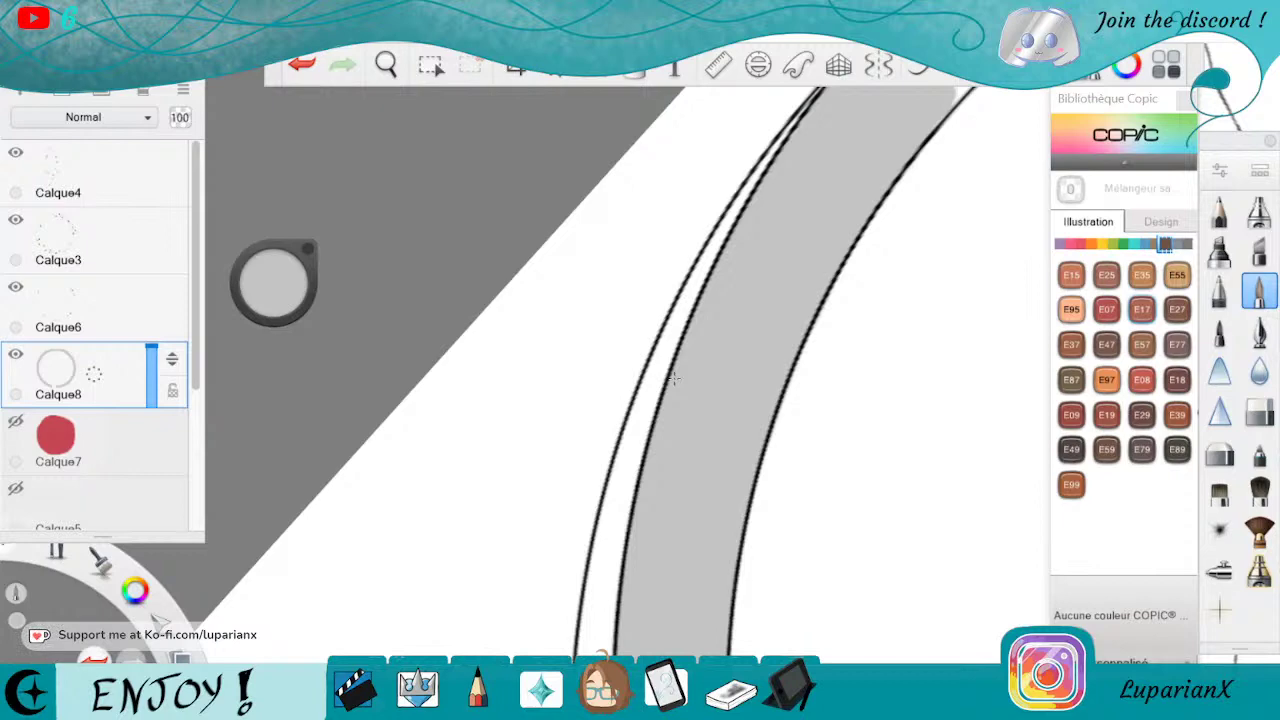
# Paint light grey across the last gap in the ring, joining the two ragged ends of the fill.
pyautogui.click(386, 56)
pyautogui.moveTo(890, 308); pyautogui.dragTo(698, 592)
pyautogui.moveTo(800, 462); pyautogui.dragTo(702, 612)
pyautogui.click(820, 573)
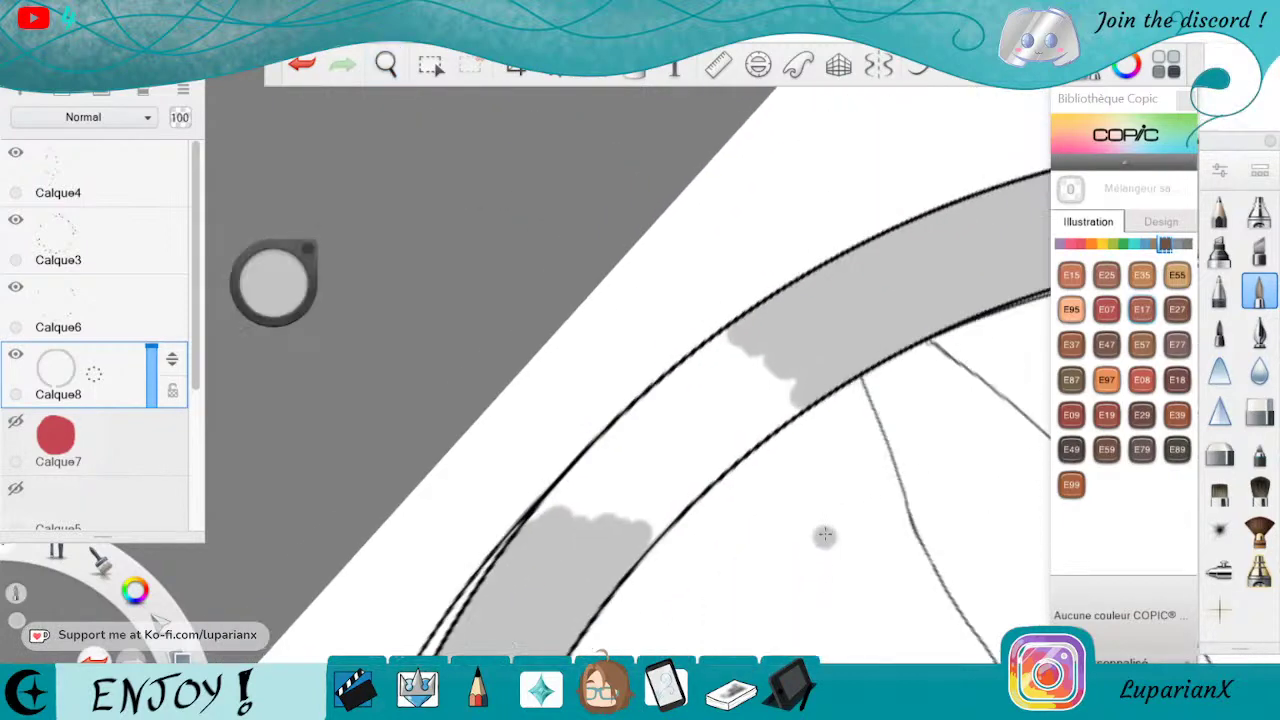
pyautogui.moveTo(740, 352)
pyautogui.mouseDown()
pyautogui.moveTo(600, 485)
pyautogui.moveTo(720, 365)
pyautogui.moveTo(771, 350)
pyautogui.mouseUp()
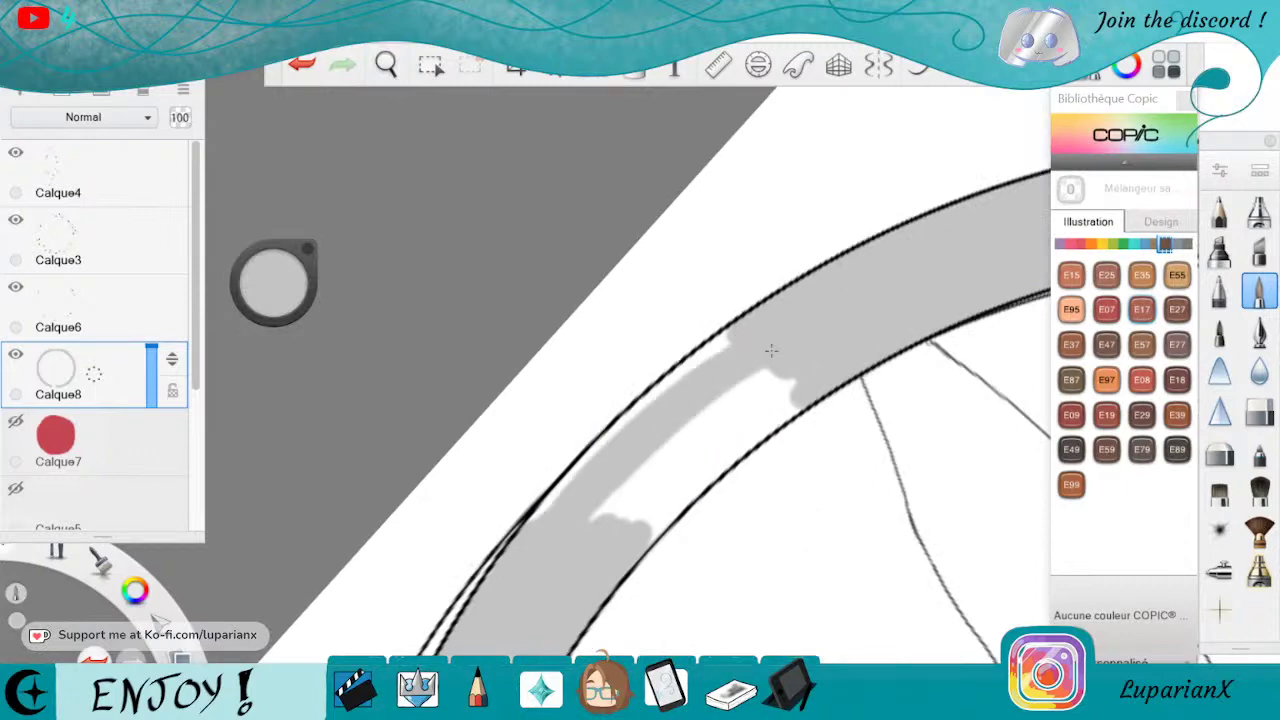
pyautogui.moveTo(660, 392)
pyautogui.mouseDown()
pyautogui.moveTo(540, 515)
pyautogui.moveTo(615, 430)
pyautogui.moveTo(725, 342)
pyautogui.moveTo(771, 350)
pyautogui.moveTo(602, 510)
pyautogui.moveTo(786, 384)
pyautogui.mouseUp()
pyautogui.moveTo(786, 384)
pyautogui.mouseDown()
pyautogui.moveTo(610, 514)
pyautogui.moveTo(790, 402)
pyautogui.mouseUp()
pyautogui.moveTo(790, 402); pyautogui.dragTo(655, 524)
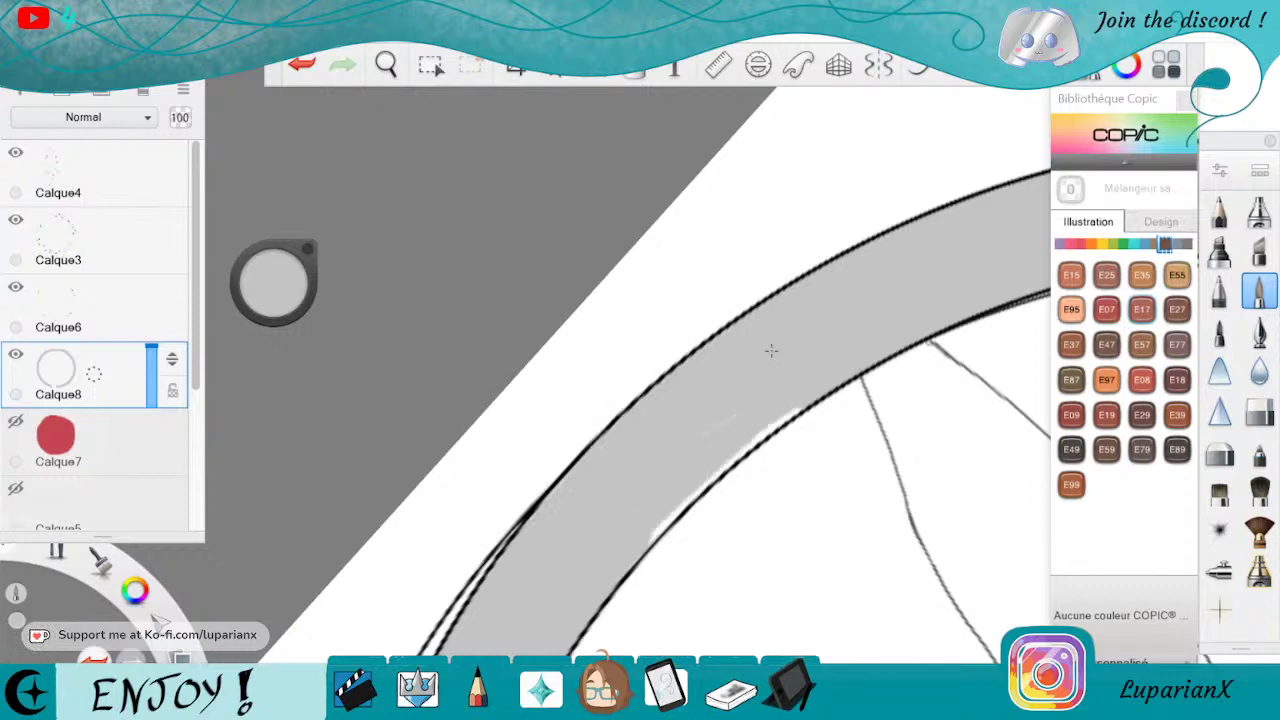
# Touch up the white slivers along the inner line of the closed gap with light grey.
pyautogui.moveTo(771, 350); pyautogui.dragTo(660, 525)
pyautogui.moveTo(660, 525)
pyautogui.mouseDown()
pyautogui.moveTo(771, 350)
pyautogui.moveTo(665, 520)
pyautogui.mouseUp()
pyautogui.moveTo(665, 520); pyautogui.dragTo(771, 350)
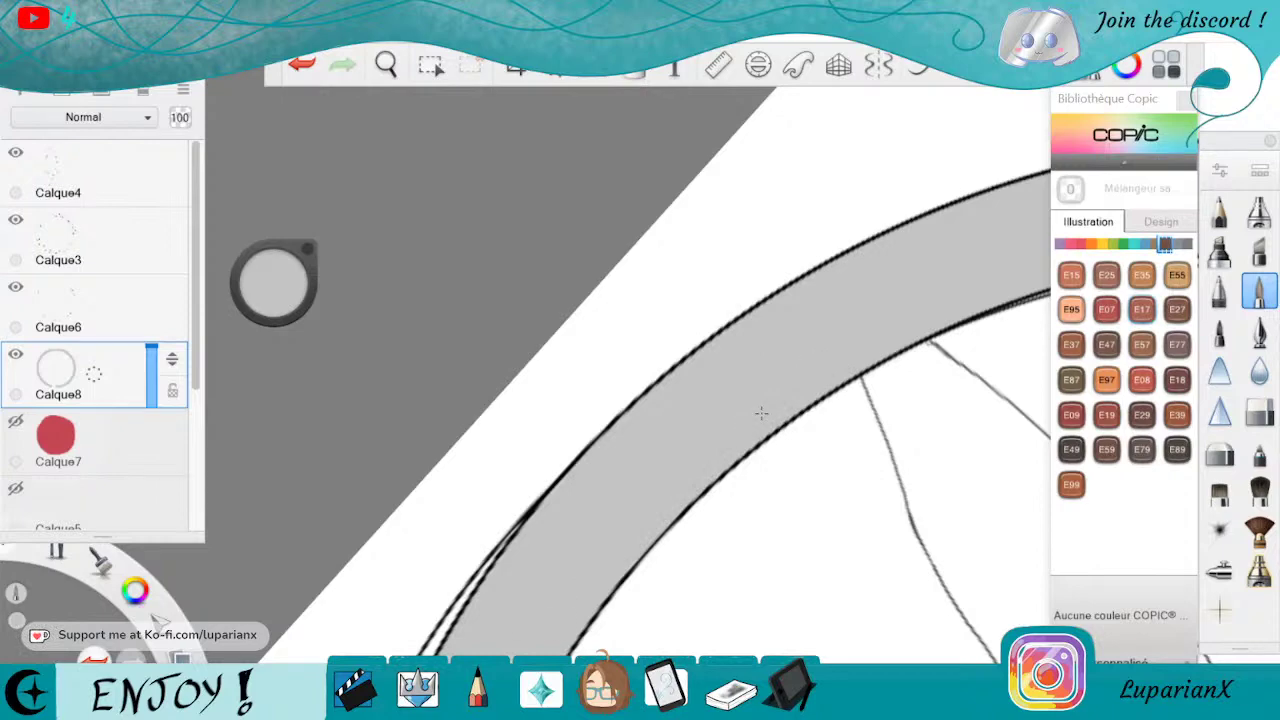
# Add a new layer between the light grey ring layer and the hidden red disc layer, with a darker grey as the colour.
pyautogui.click(386, 64)
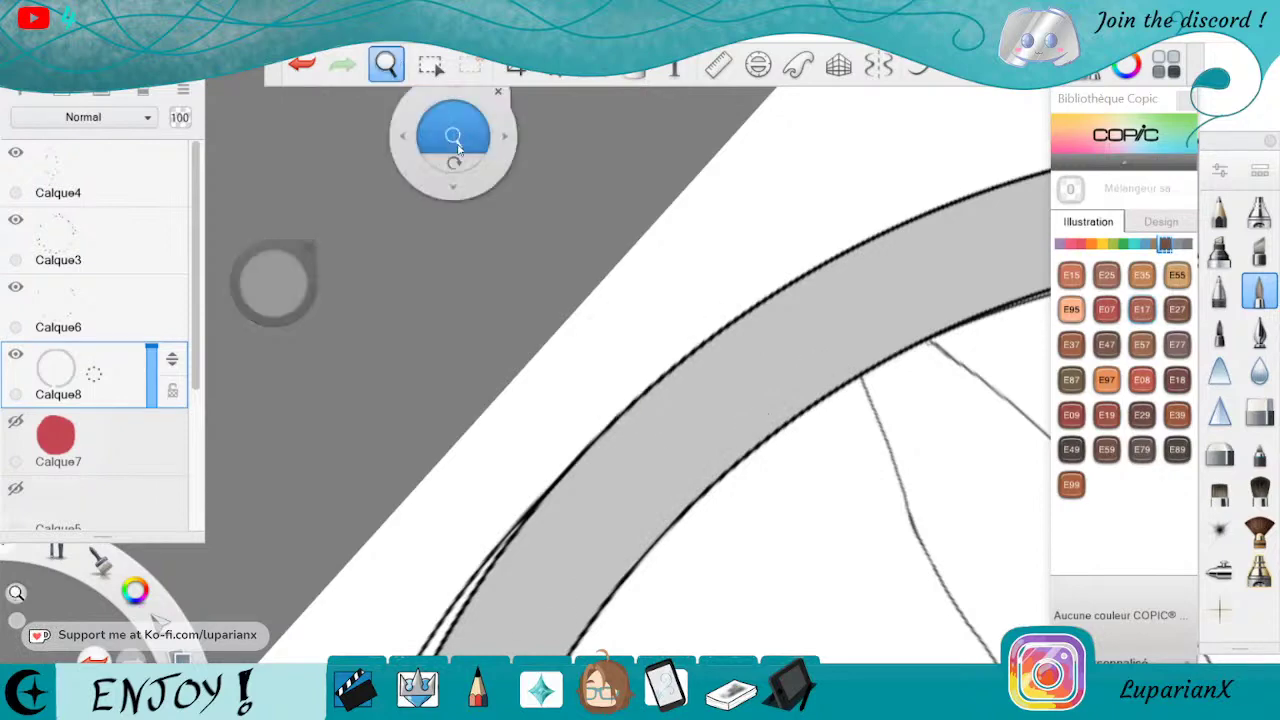
pyautogui.moveTo(449, 134); pyautogui.dragTo(940, 630)
pyautogui.moveTo(827, 560); pyautogui.dragTo(843, 544)
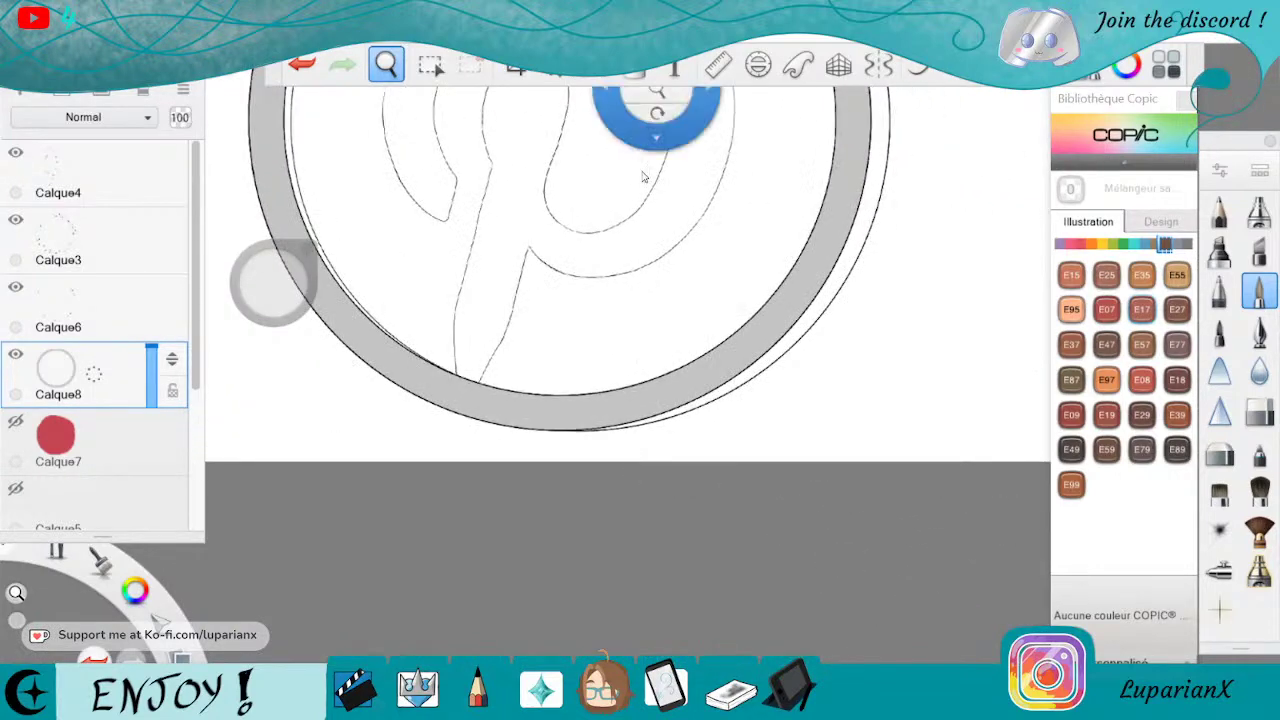
pyautogui.moveTo(646, 177); pyautogui.dragTo(591, 430)
pyautogui.click(804, 517)
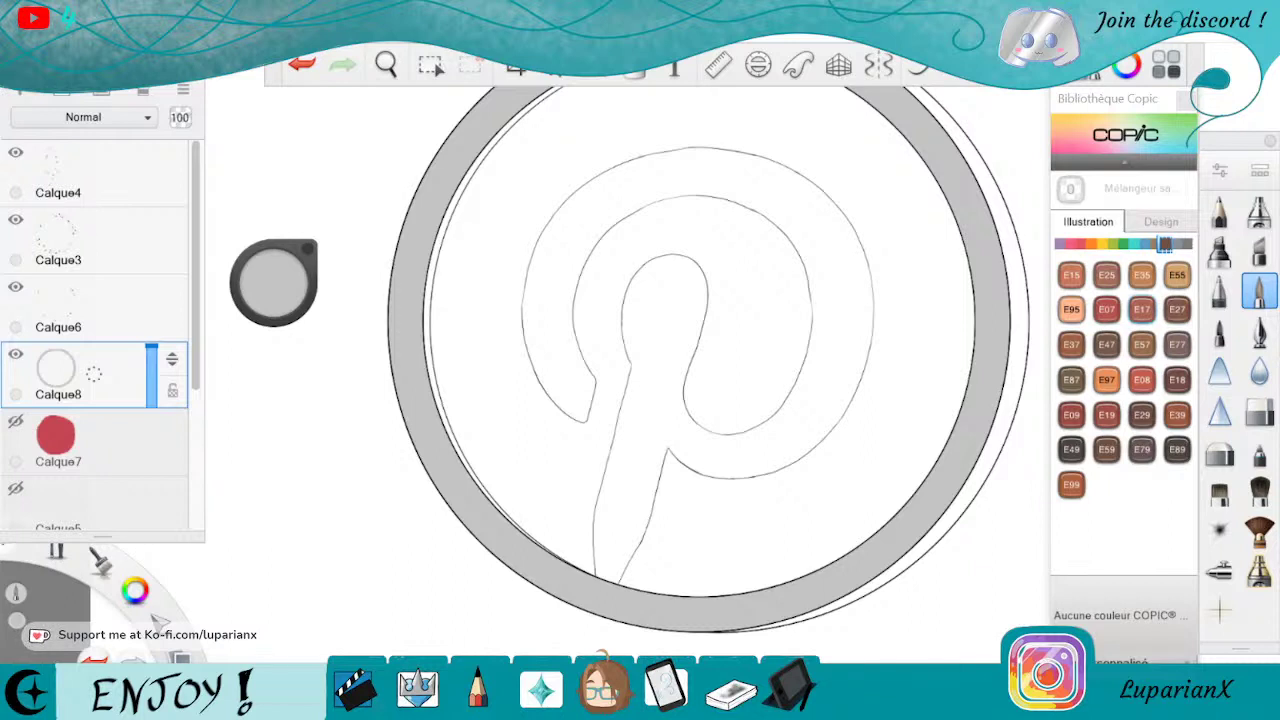
pyautogui.moveTo(771, 706)
pyautogui.click(121, 452)
pyautogui.hotkey('ctrl', 'l')
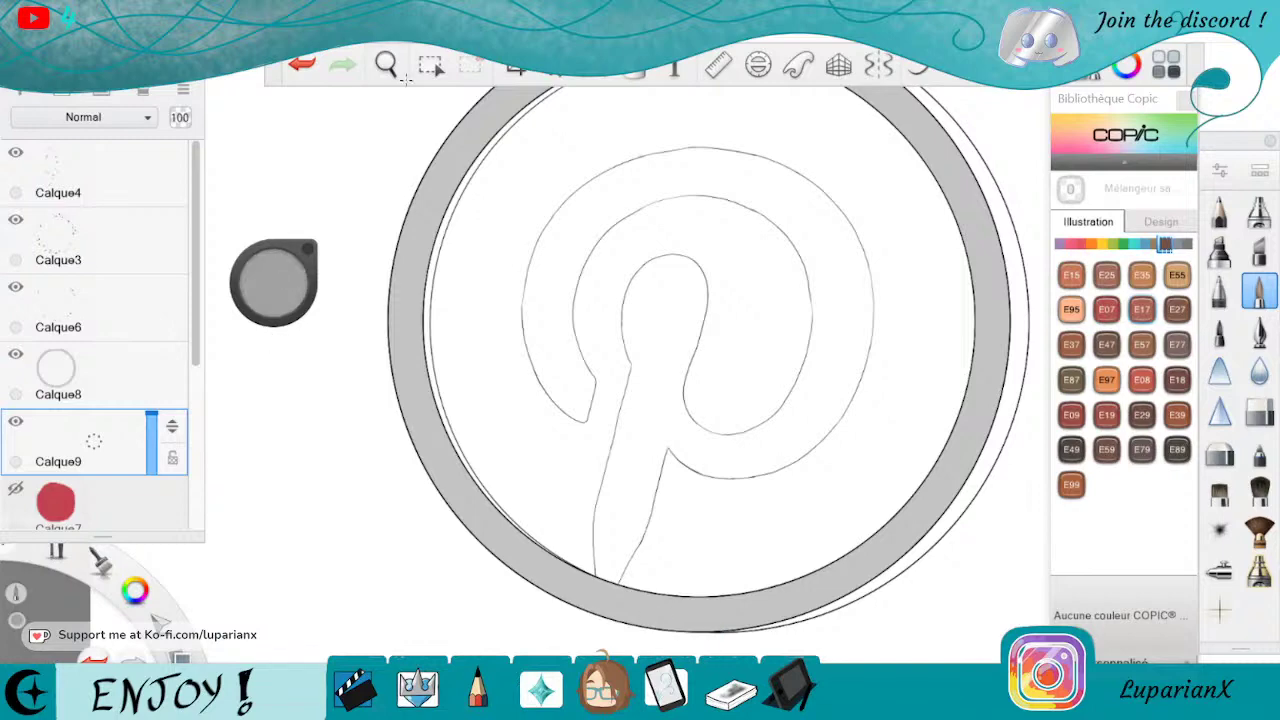
# Try a darker grey stroke in the narrow gap inside the ring, undo it, and reduce the brush size to fit.
pyautogui.press('space')
pyautogui.moveTo(529, 417); pyautogui.dragTo(597, 346)
pyautogui.moveTo(768, 538); pyautogui.dragTo(683, 609)
pyautogui.moveTo(664, 560); pyautogui.dragTo(823, 371)
pyautogui.moveTo(689, 352); pyautogui.dragTo(669, 442)
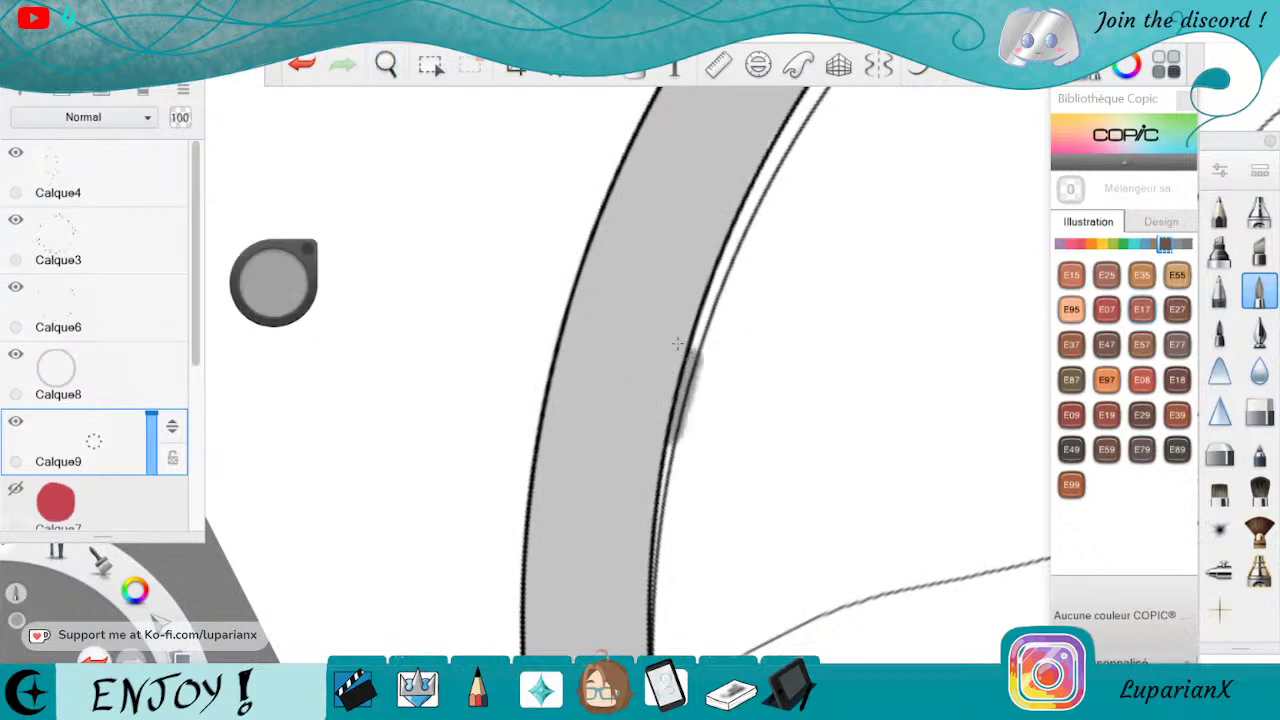
pyautogui.click(300, 70)
pyautogui.doubleClick(1260, 297)
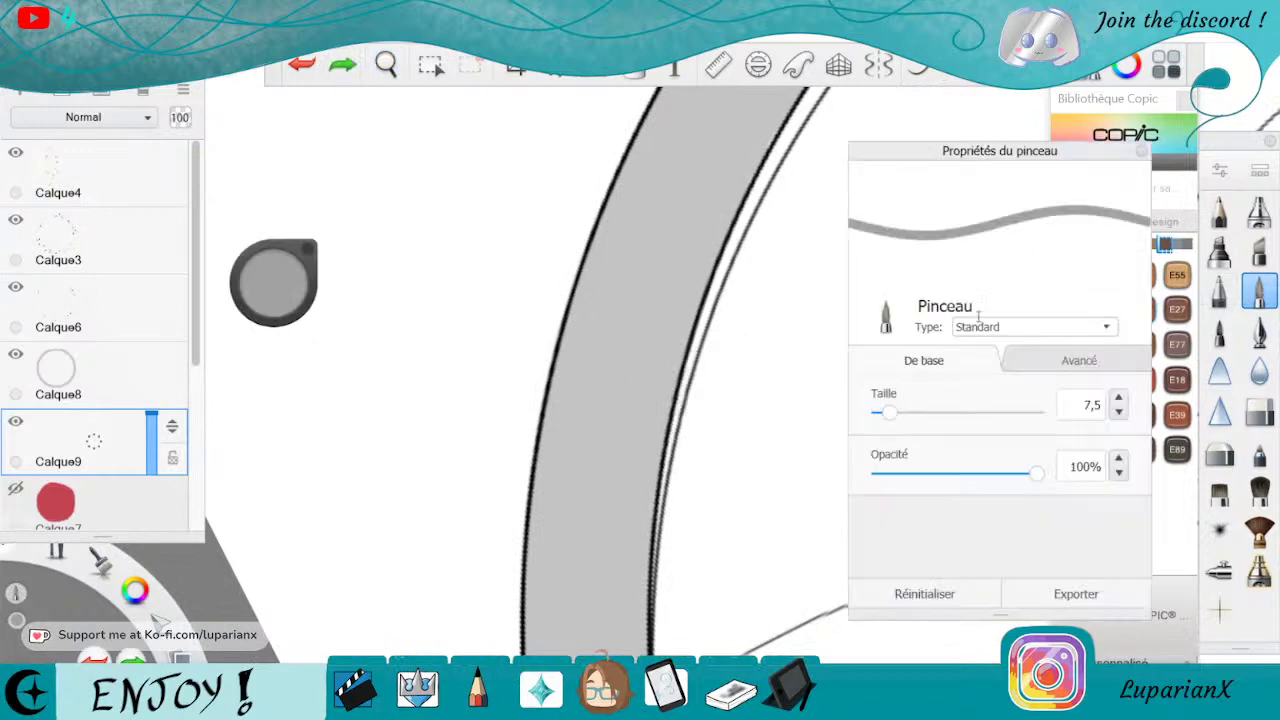
pyautogui.click(883, 416)
pyautogui.click(1142, 151)
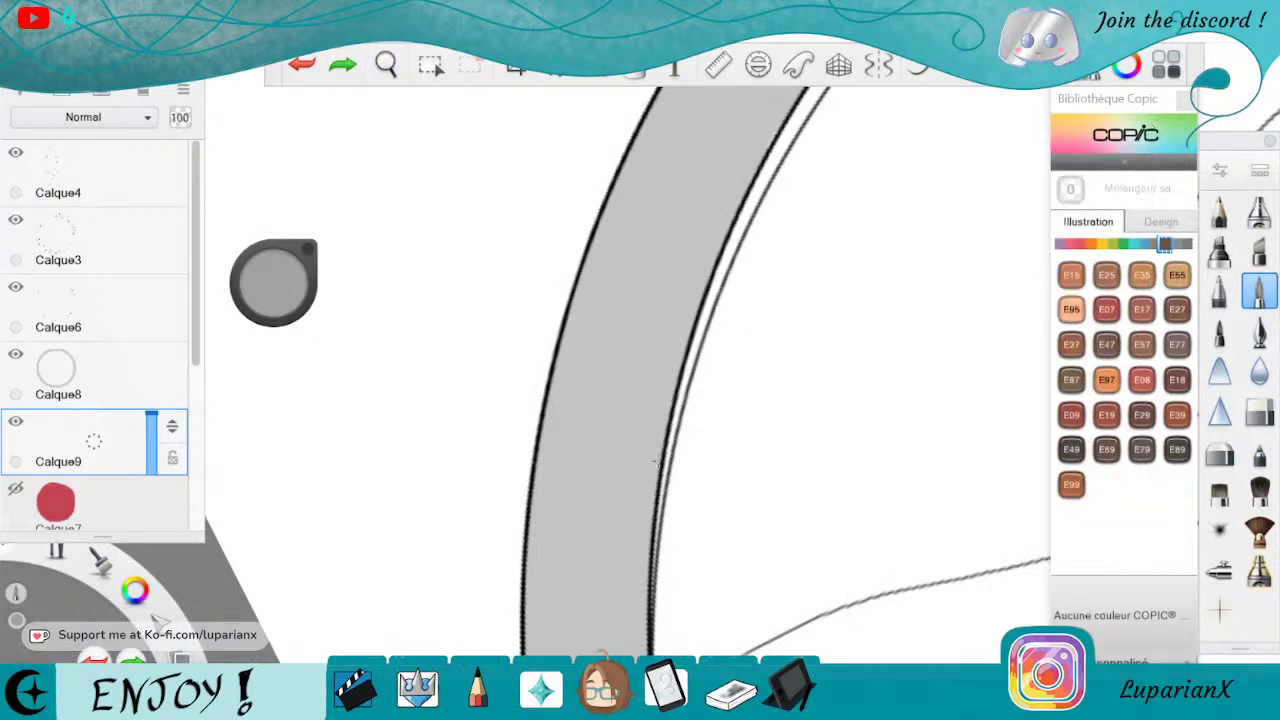
# Fill the narrow gap between the ring's inner edge and the thin second circle line with darker grey along this arc.
pyautogui.moveTo(665, 484)
pyautogui.mouseDown()
pyautogui.moveTo(670, 440)
pyautogui.moveTo(650, 617)
pyautogui.mouseUp()
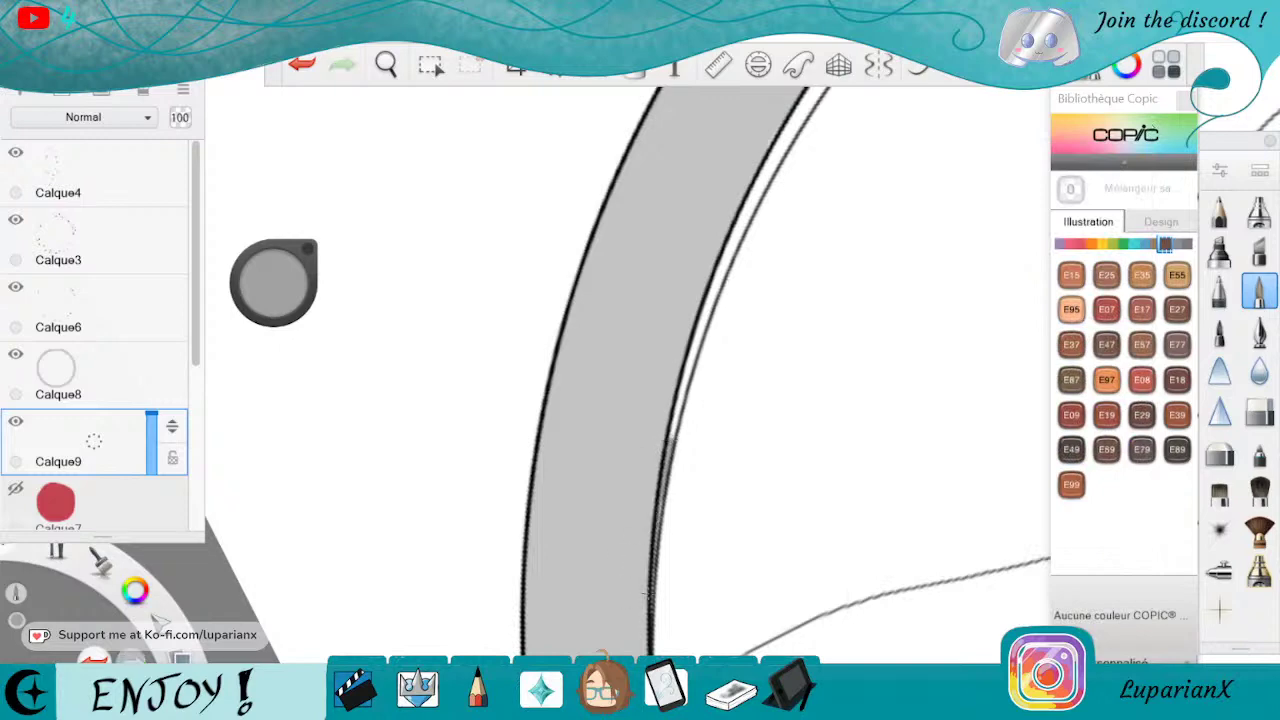
pyautogui.moveTo(678, 390)
pyautogui.mouseDown()
pyautogui.moveTo(708, 304)
pyautogui.moveTo(688, 386)
pyautogui.mouseUp()
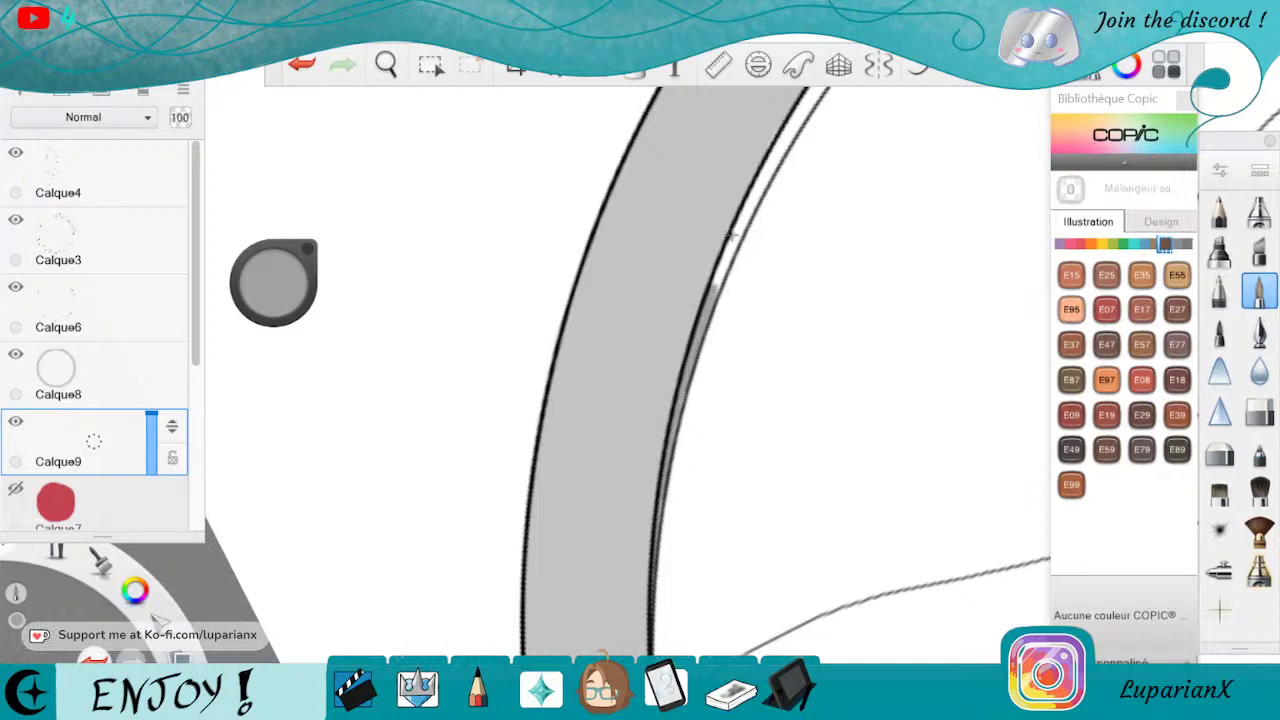
pyautogui.moveTo(730, 236); pyautogui.dragTo(743, 222)
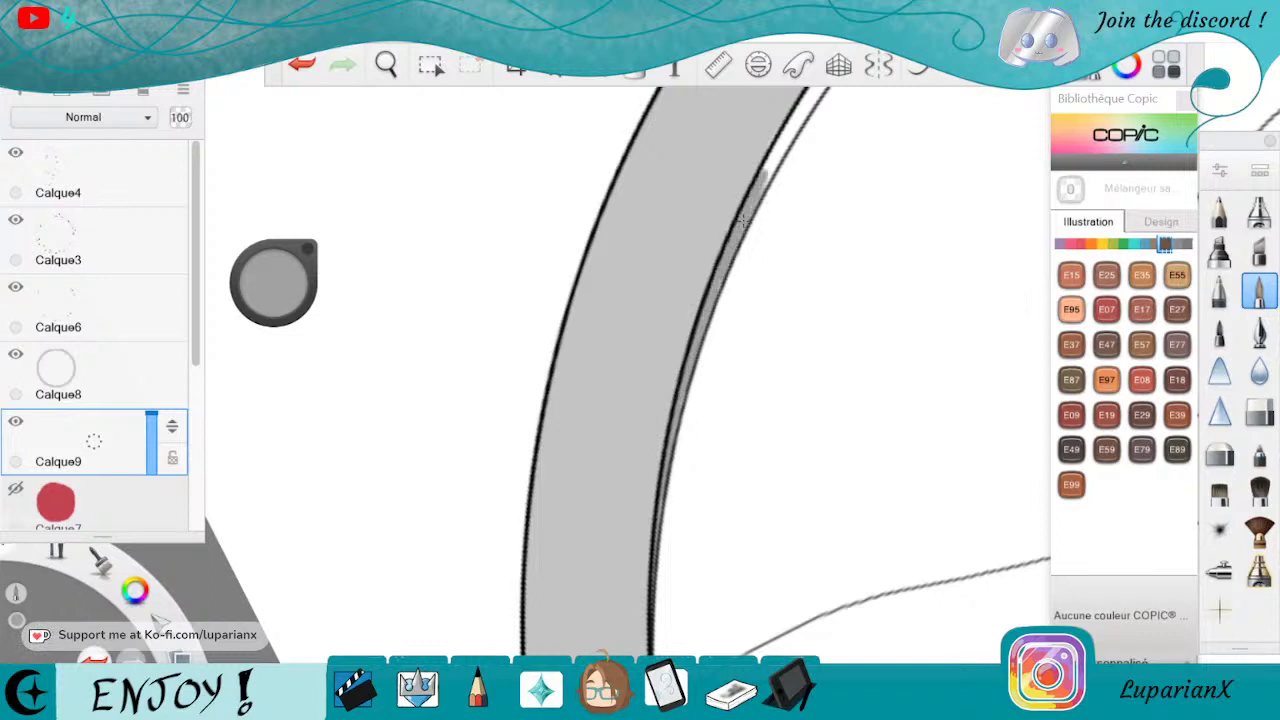
pyautogui.moveTo(796, 112)
pyautogui.mouseDown()
pyautogui.moveTo(785, 135)
pyautogui.moveTo(796, 117)
pyautogui.mouseUp()
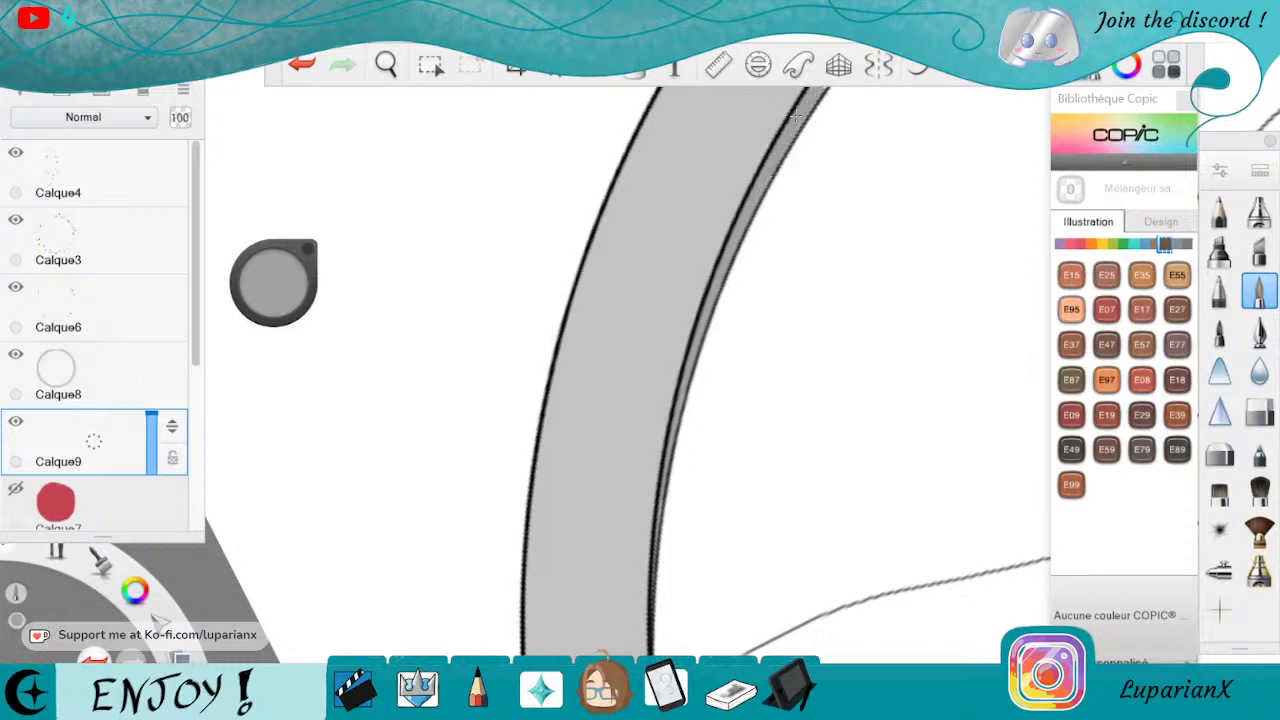
# Continue to the adjoining arc and fill its widening gap between the two inner circle lines with darker grey.
pyautogui.click(387, 66)
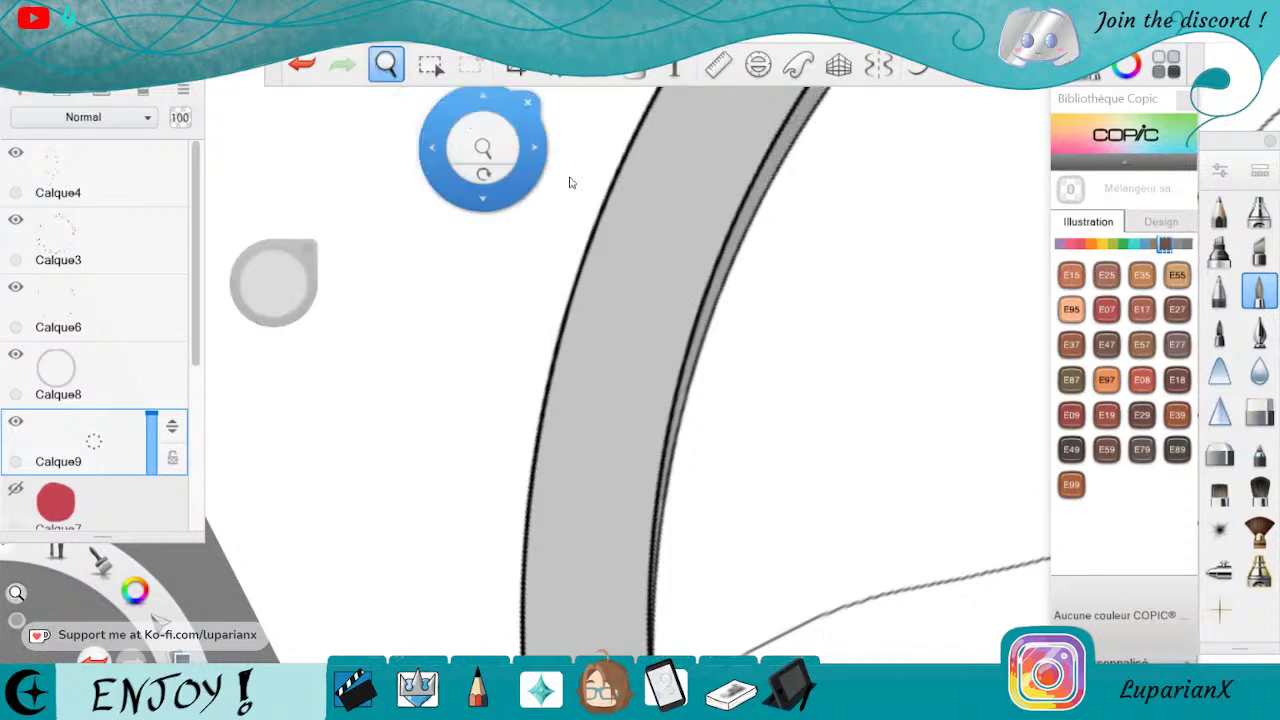
pyautogui.moveTo(990, 115); pyautogui.dragTo(697, 588)
pyautogui.click(746, 538)
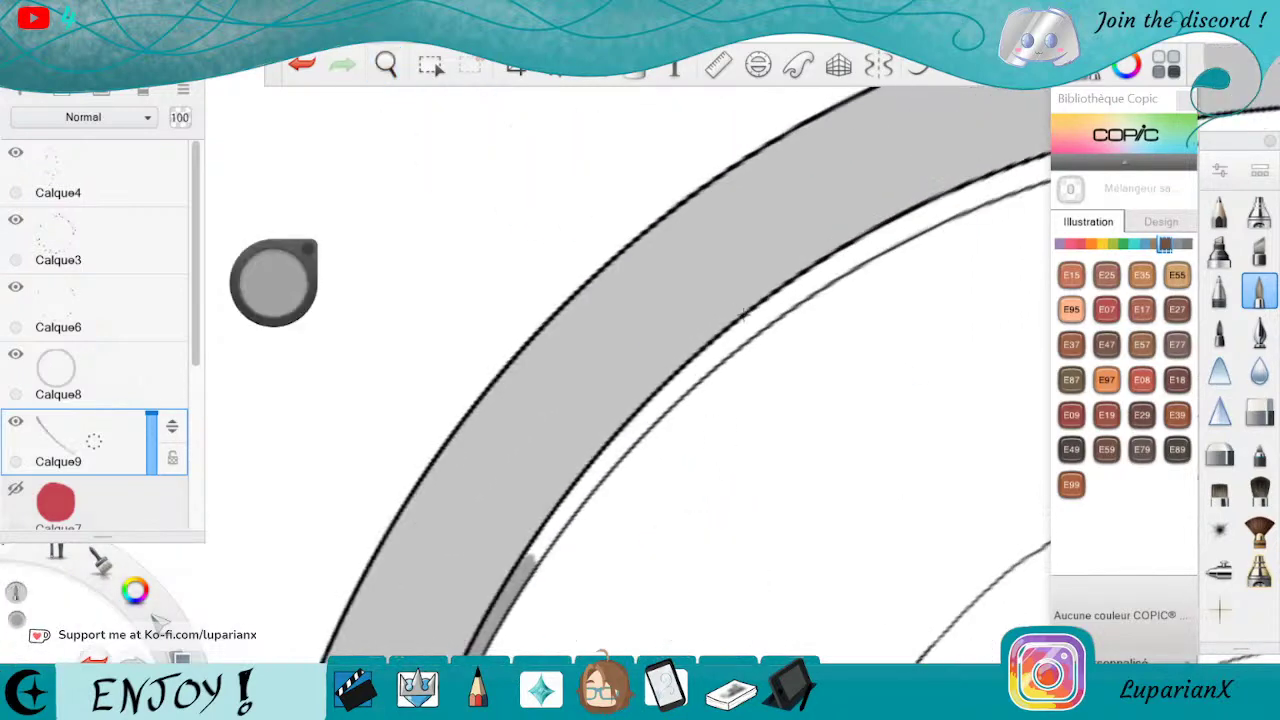
pyautogui.moveTo(743, 314)
pyautogui.mouseDown()
pyautogui.moveTo(868, 240)
pyautogui.moveTo(800, 268)
pyautogui.moveTo(650, 410)
pyautogui.moveTo(700, 375)
pyautogui.moveTo(580, 500)
pyautogui.mouseUp()
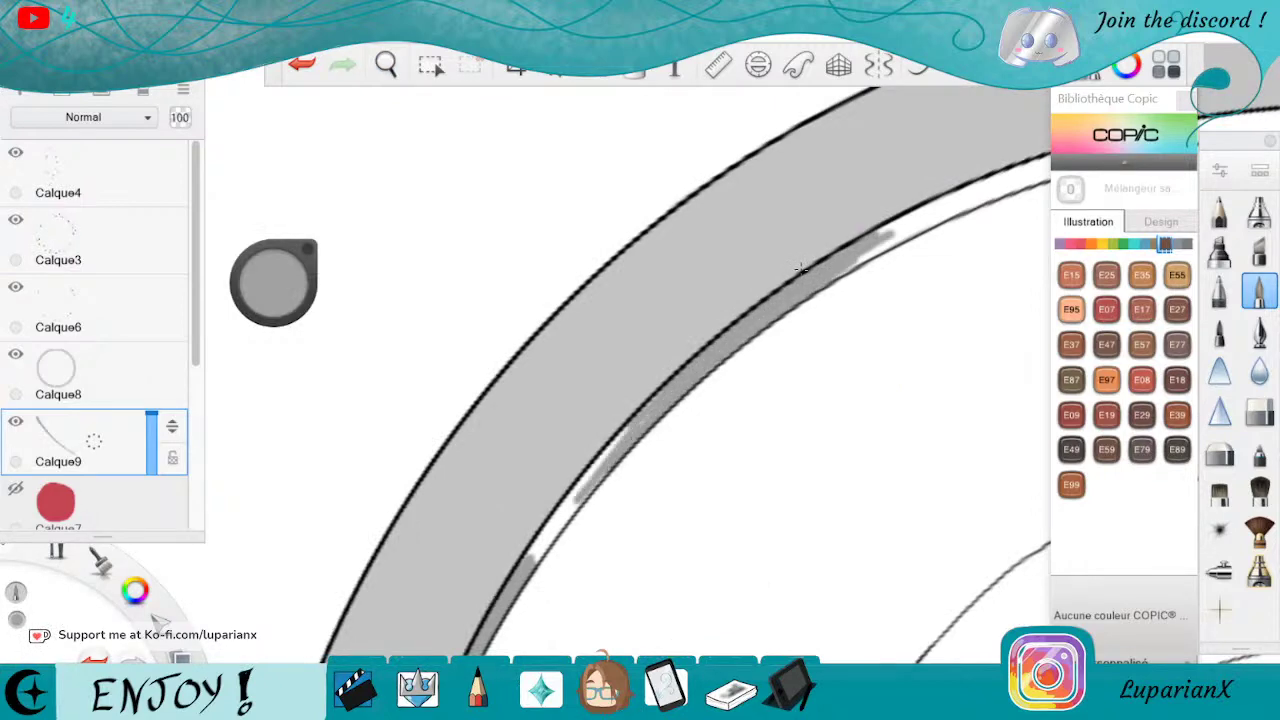
pyautogui.moveTo(622, 432)
pyautogui.mouseDown()
pyautogui.moveTo(534, 552)
pyautogui.moveTo(602, 478)
pyautogui.mouseUp()
pyautogui.moveTo(906, 208); pyautogui.dragTo(830, 282)
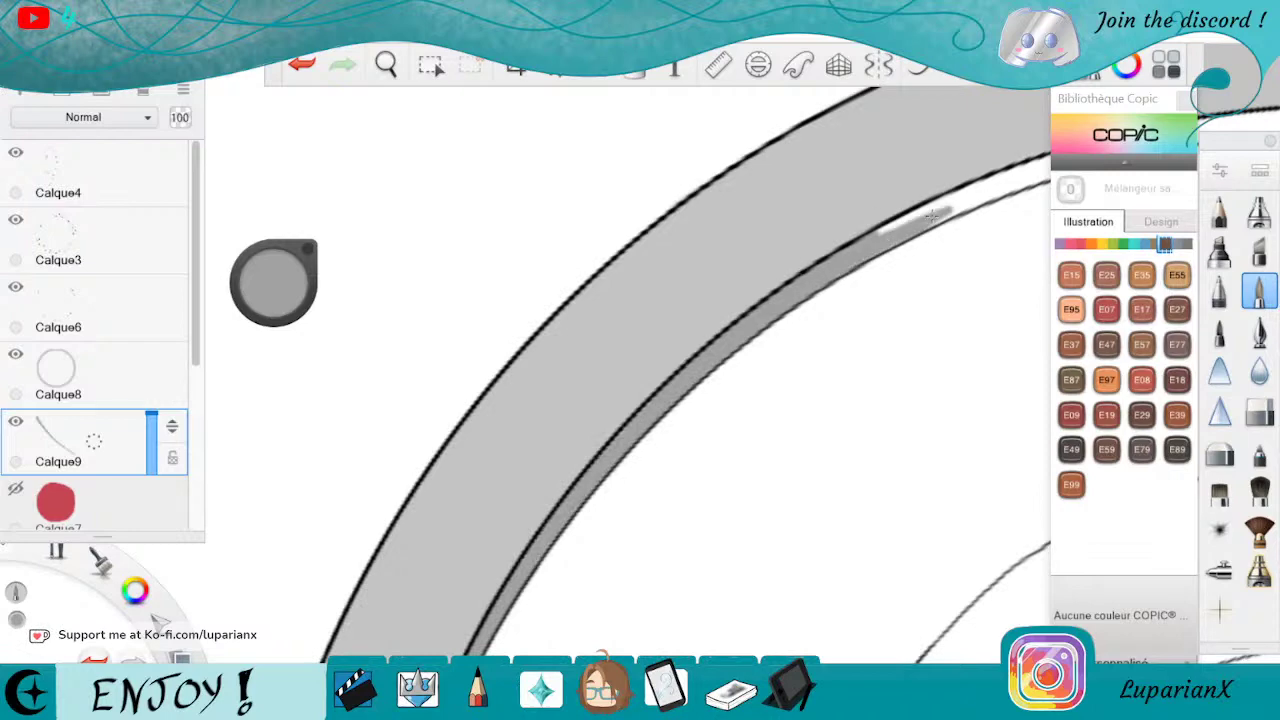
pyautogui.moveTo(940, 220); pyautogui.dragTo(1048, 176)
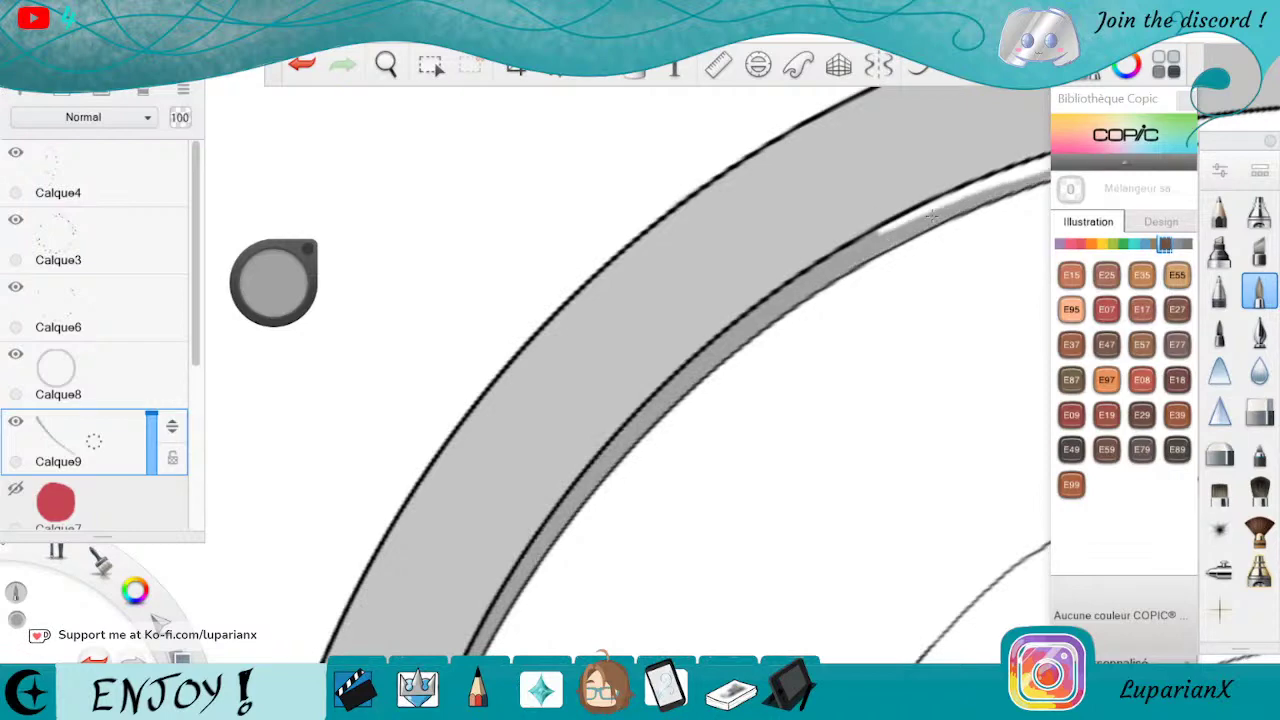
pyautogui.moveTo(935, 214)
pyautogui.mouseDown()
pyautogui.moveTo(1048, 166)
pyautogui.moveTo(882, 233)
pyautogui.moveTo(1018, 168)
pyautogui.mouseUp()
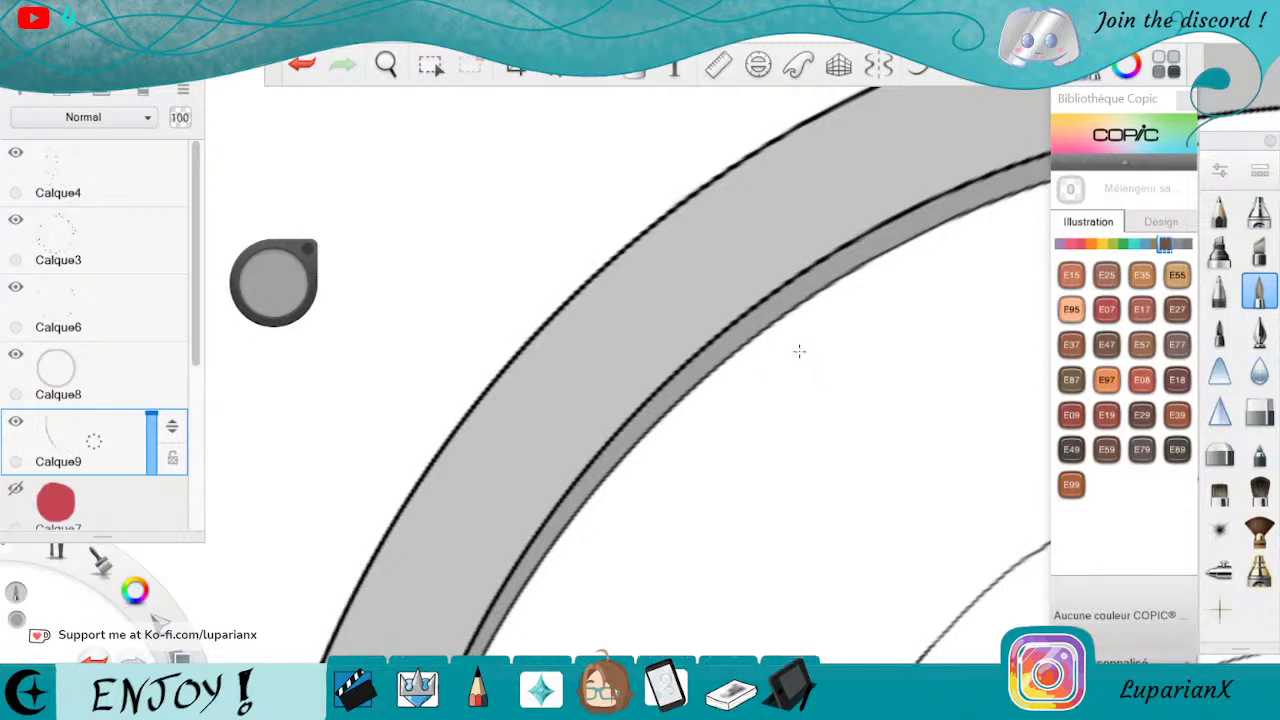
# Extend the darker grey along the lower half of the adjoining unfilled arc, between the ring's inner edge and the thin second line.
pyautogui.press('space')
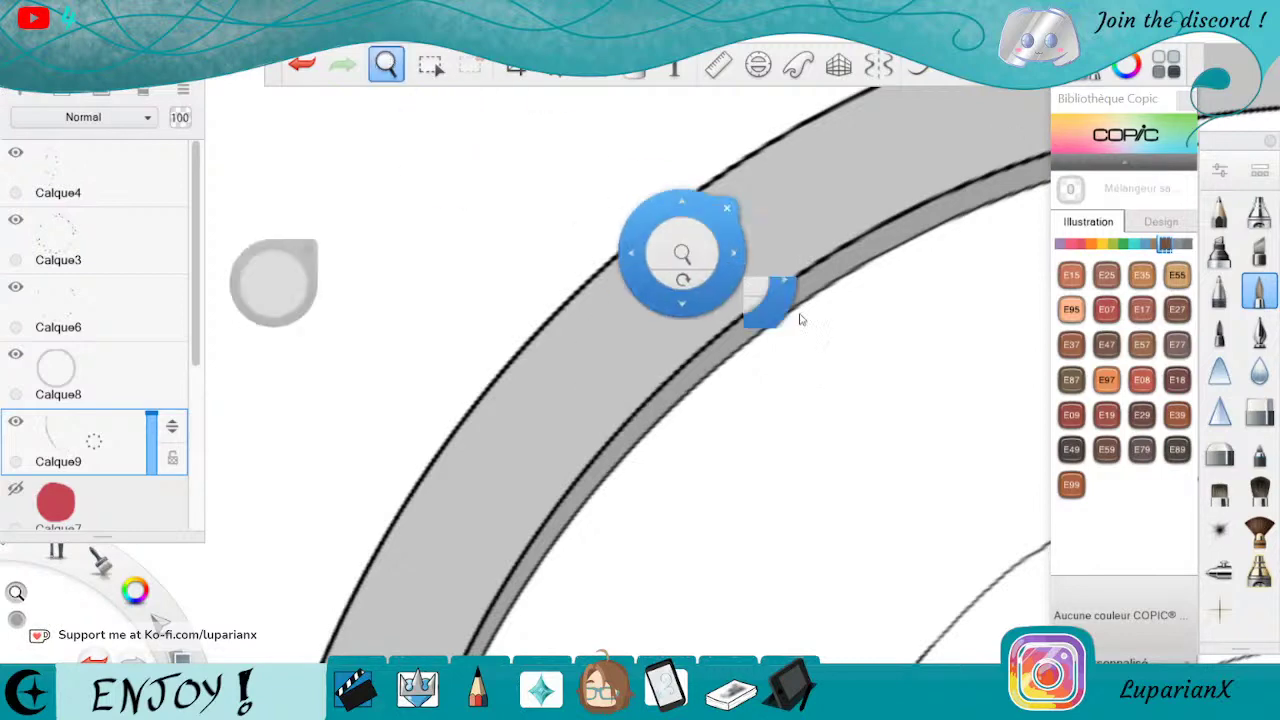
pyautogui.moveTo(897, 366)
pyautogui.mouseDown()
pyautogui.moveTo(672, 630)
pyautogui.moveTo(683, 631)
pyautogui.moveTo(934, 520)
pyautogui.moveTo(529, 340)
pyautogui.moveTo(857, 277)
pyautogui.moveTo(925, 577)
pyautogui.mouseUp()
pyautogui.click(930, 576)
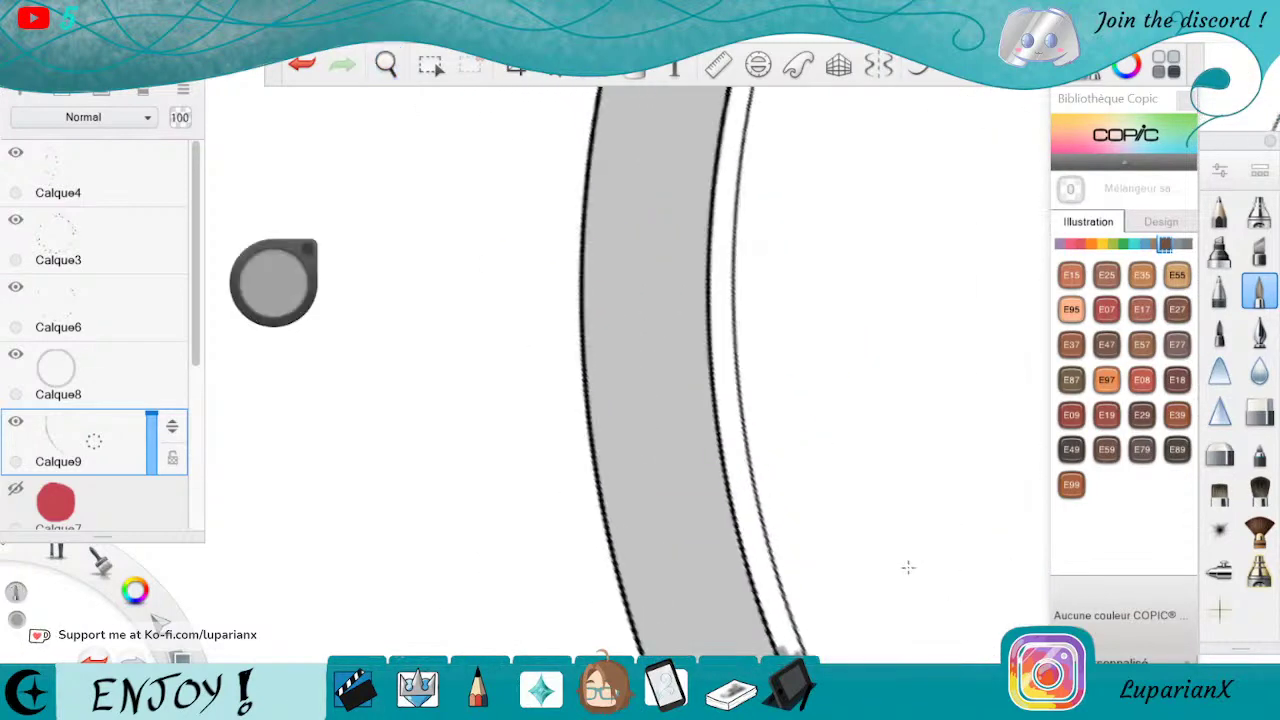
pyautogui.moveTo(718, 384); pyautogui.dragTo(750, 541)
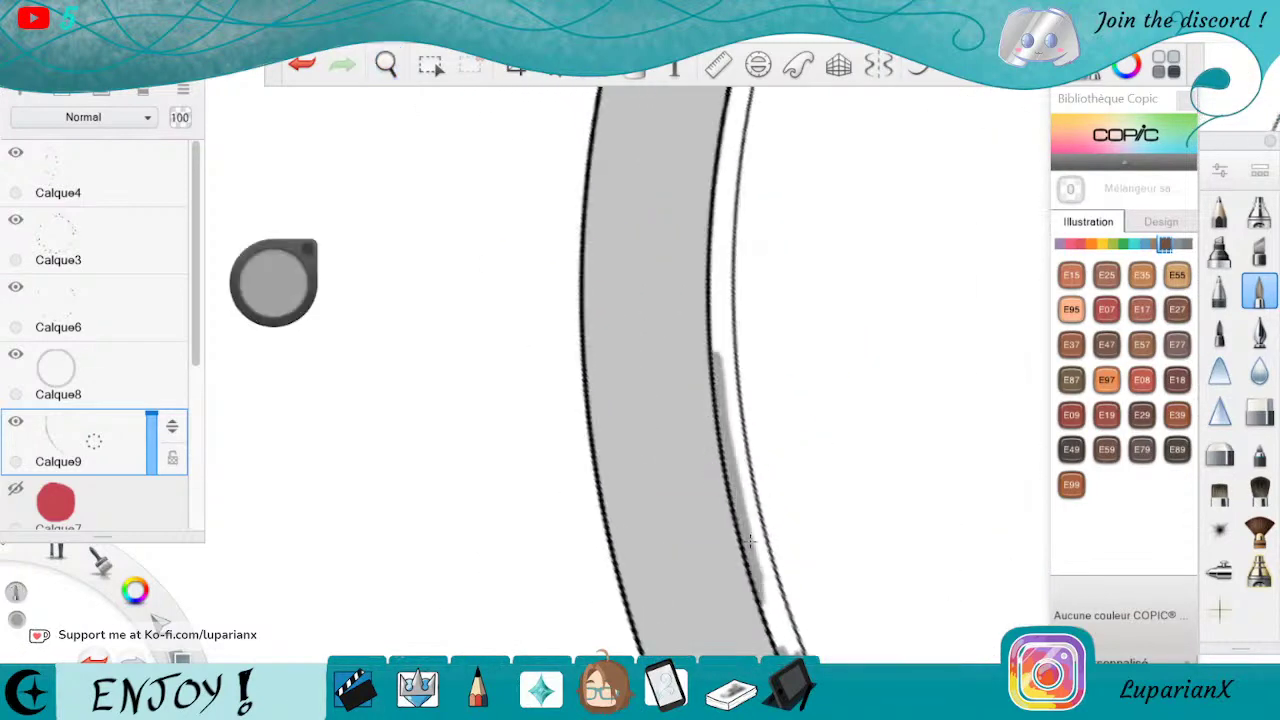
pyautogui.moveTo(724, 356)
pyautogui.mouseDown()
pyautogui.moveTo(760, 568)
pyautogui.moveTo(732, 358)
pyautogui.moveTo(785, 624)
pyautogui.mouseUp()
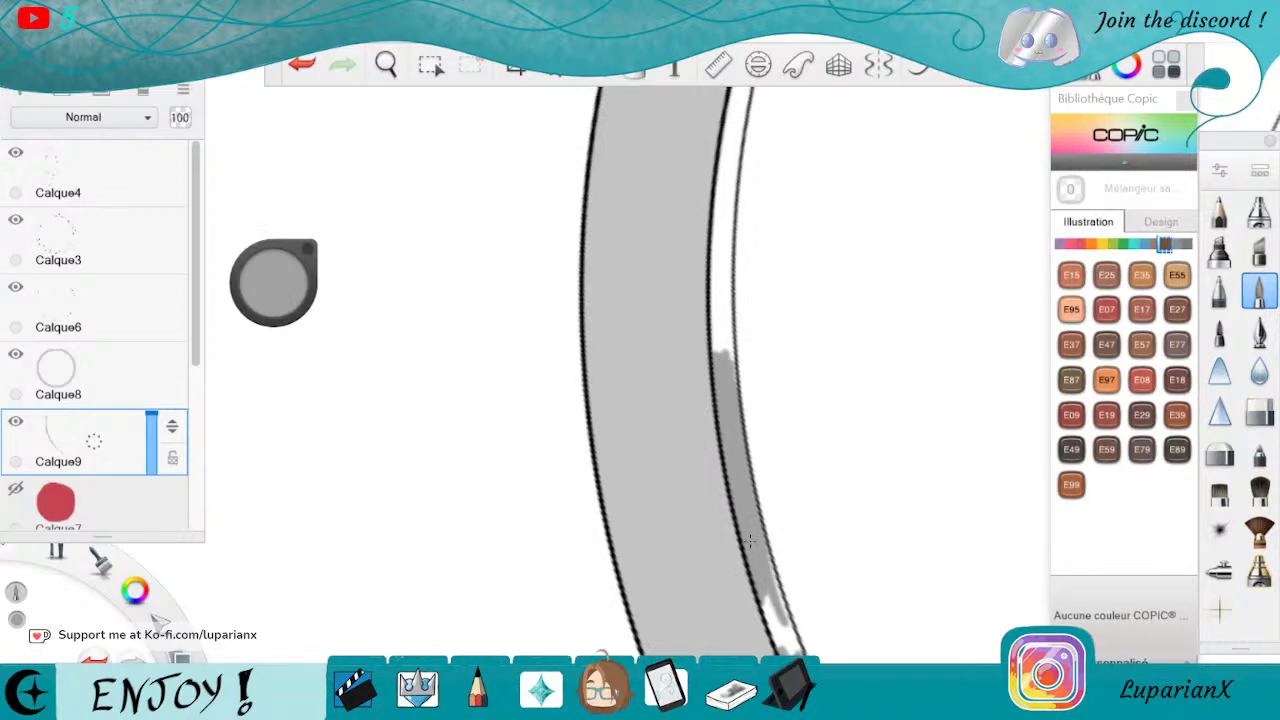
pyautogui.moveTo(767, 552); pyautogui.dragTo(797, 653)
pyautogui.moveTo(750, 541)
pyautogui.mouseDown()
pyautogui.moveTo(780, 644)
pyautogui.moveTo(745, 562)
pyautogui.mouseUp()
# Fill the upper half of this arc's narrow inner gap with darker grey, covering the remaining white slivers.
pyautogui.moveTo(713, 316); pyautogui.dragTo(716, 170)
pyautogui.moveTo(714, 352); pyautogui.dragTo(728, 142)
pyautogui.moveTo(722, 312)
pyautogui.mouseDown()
pyautogui.moveTo(742, 90)
pyautogui.moveTo(731, 186)
pyautogui.mouseUp()
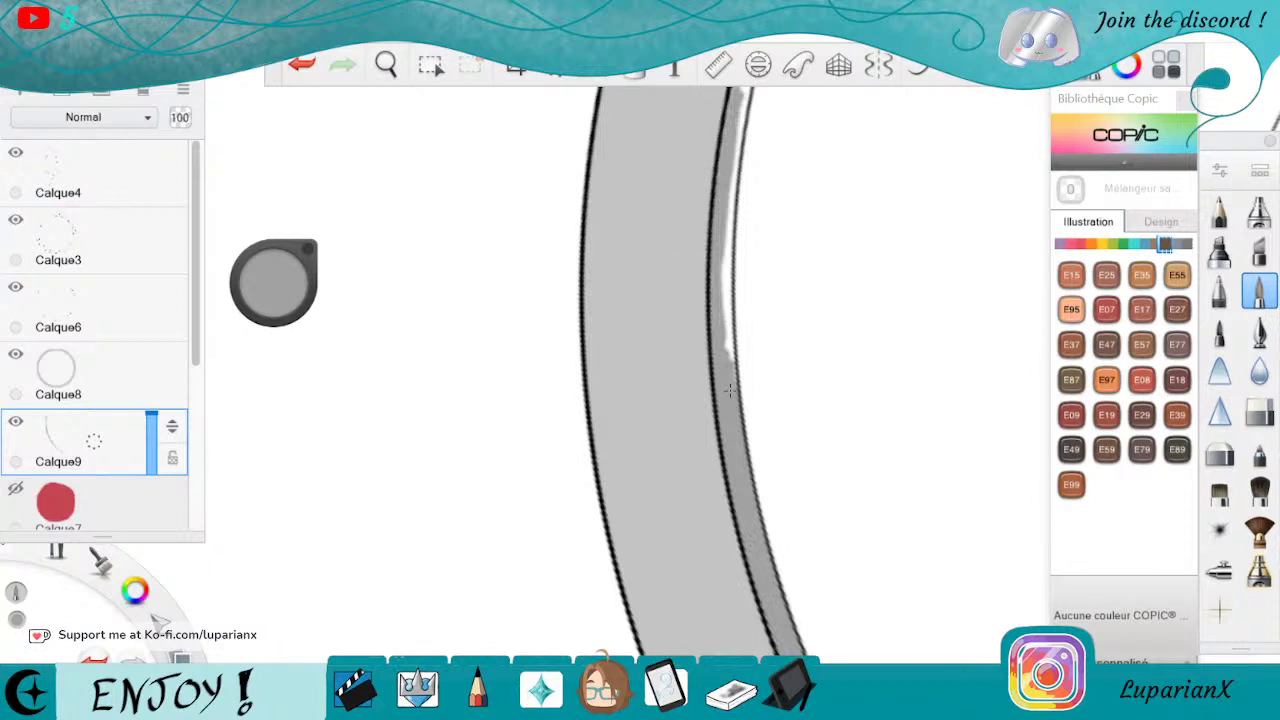
pyautogui.moveTo(743, 89); pyautogui.dragTo(730, 248)
pyautogui.moveTo(728, 296); pyautogui.dragTo(724, 240)
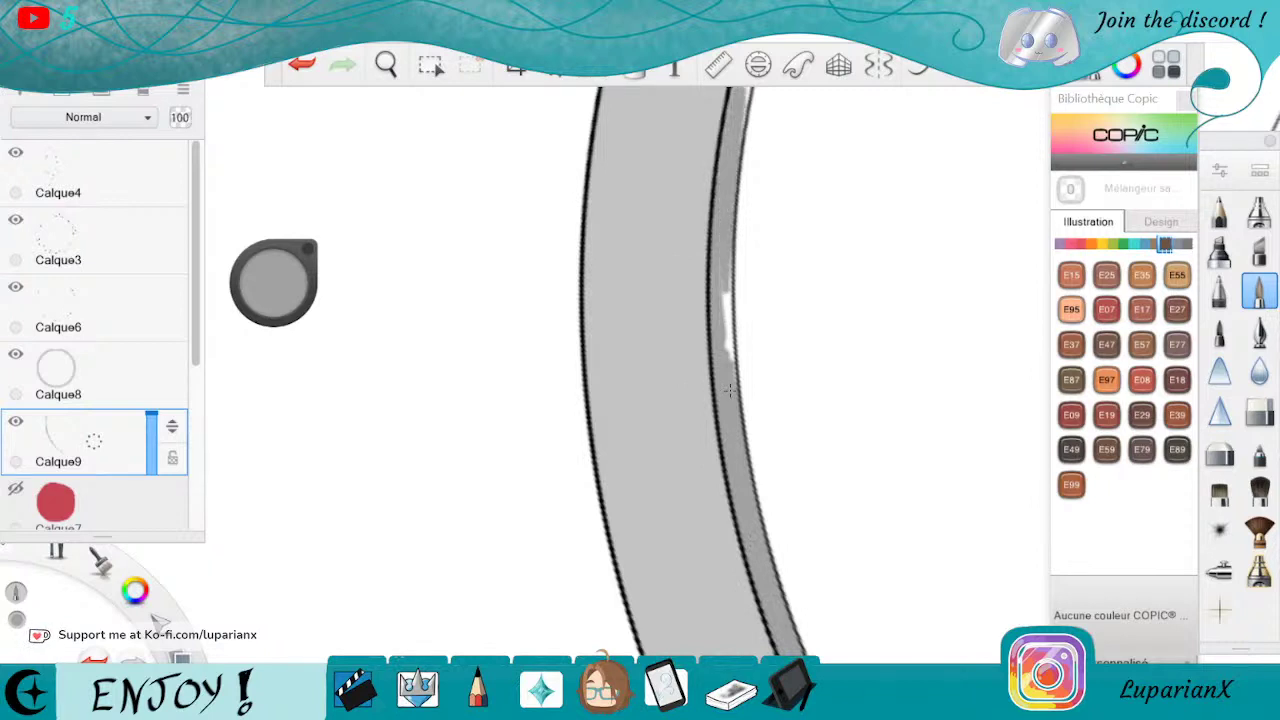
pyautogui.moveTo(730, 328); pyautogui.dragTo(724, 256)
pyautogui.moveTo(730, 360); pyautogui.dragTo(722, 285)
pyautogui.moveTo(734, 382); pyautogui.dragTo(727, 282)
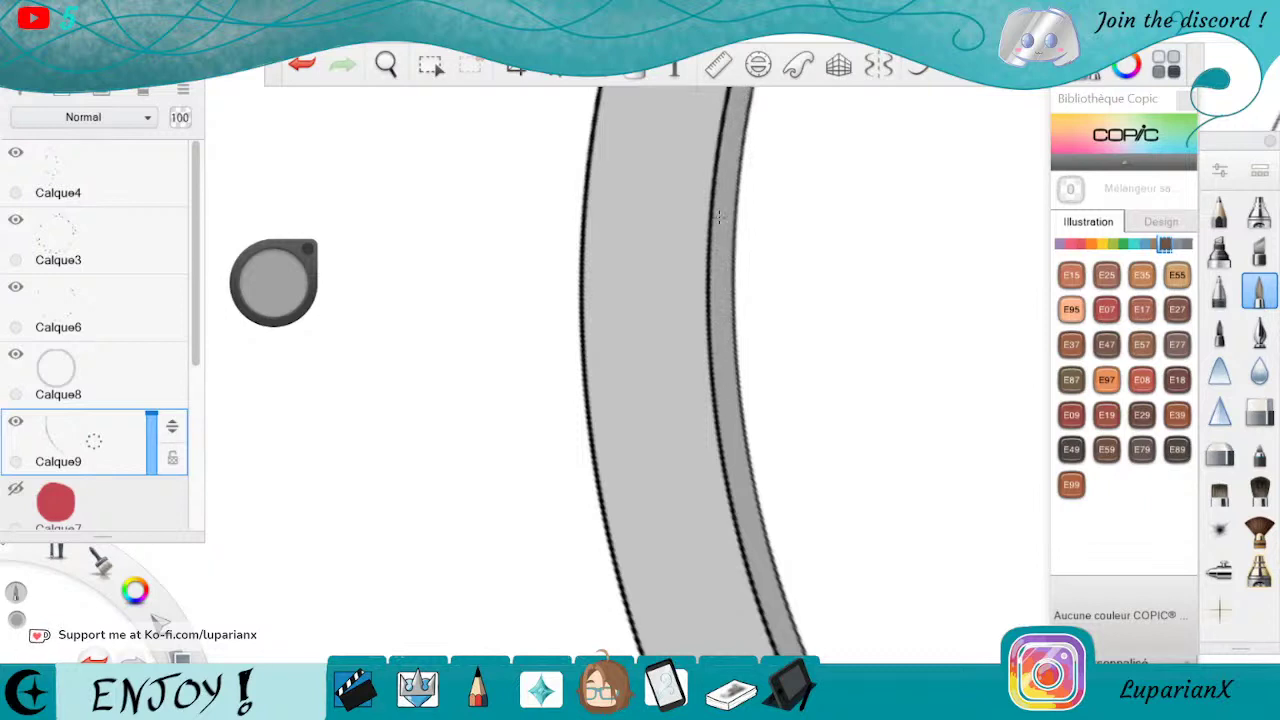
# Fill the following narrowing arc of the inner gap with darker grey up to the thin line and tidy its edge.
pyautogui.click(375, 69)
pyautogui.moveTo(932, 106); pyautogui.dragTo(933, 490)
pyautogui.moveTo(931, 494); pyautogui.dragTo(914, 568)
pyautogui.click(910, 558)
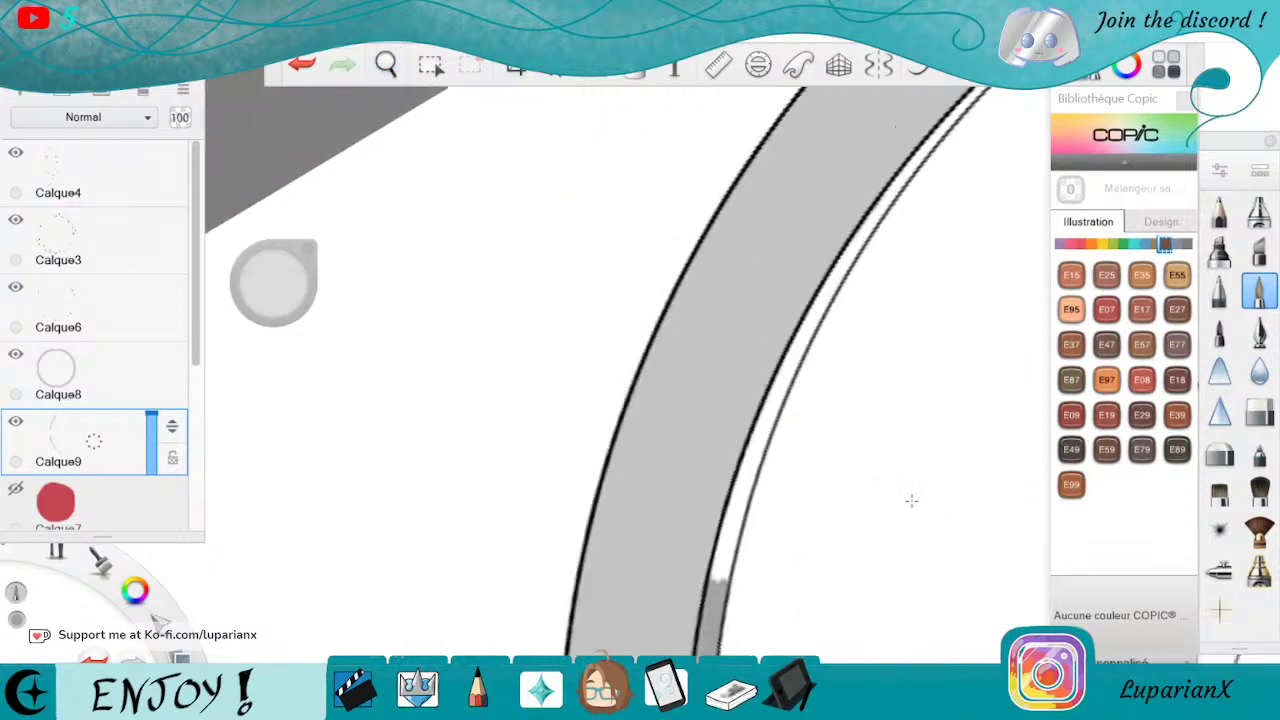
pyautogui.moveTo(886, 193)
pyautogui.mouseDown()
pyautogui.moveTo(806, 283)
pyautogui.moveTo(886, 202)
pyautogui.mouseUp()
pyautogui.moveTo(810, 335); pyautogui.dragTo(755, 475)
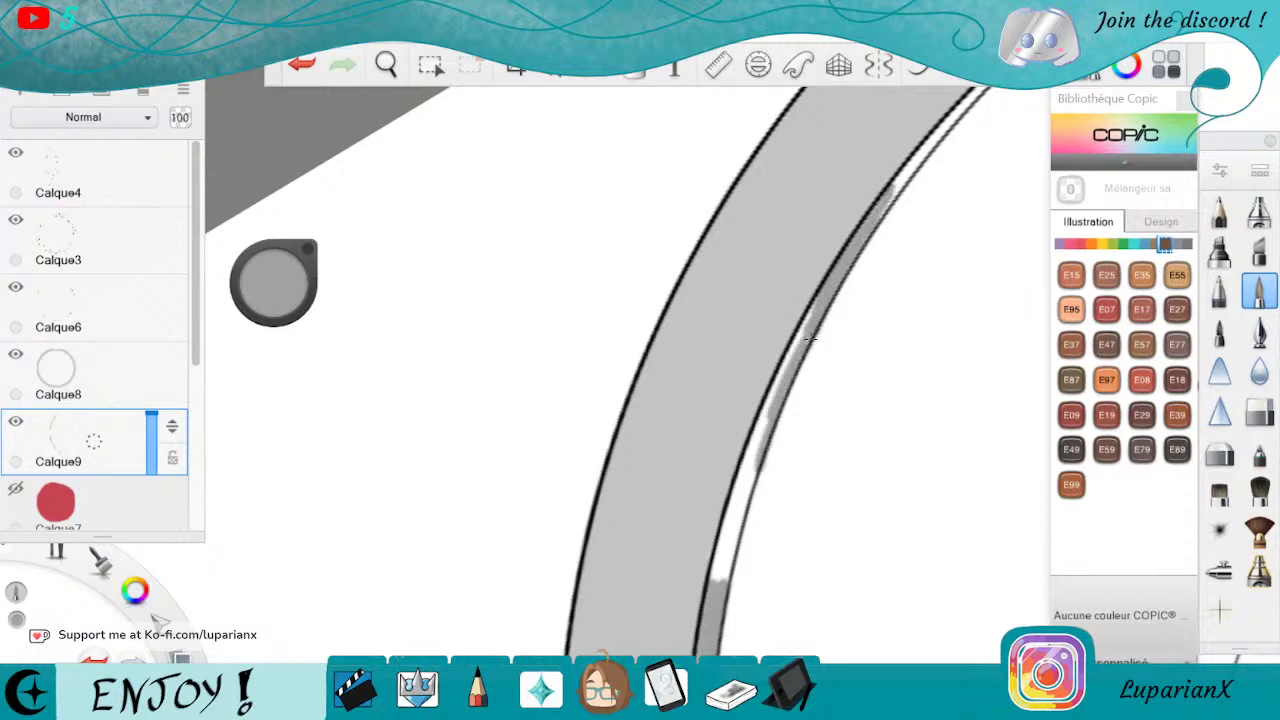
pyautogui.moveTo(766, 420); pyautogui.dragTo(728, 522)
pyautogui.moveTo(728, 570)
pyautogui.mouseDown()
pyautogui.moveTo(764, 428)
pyautogui.moveTo(742, 486)
pyautogui.mouseUp()
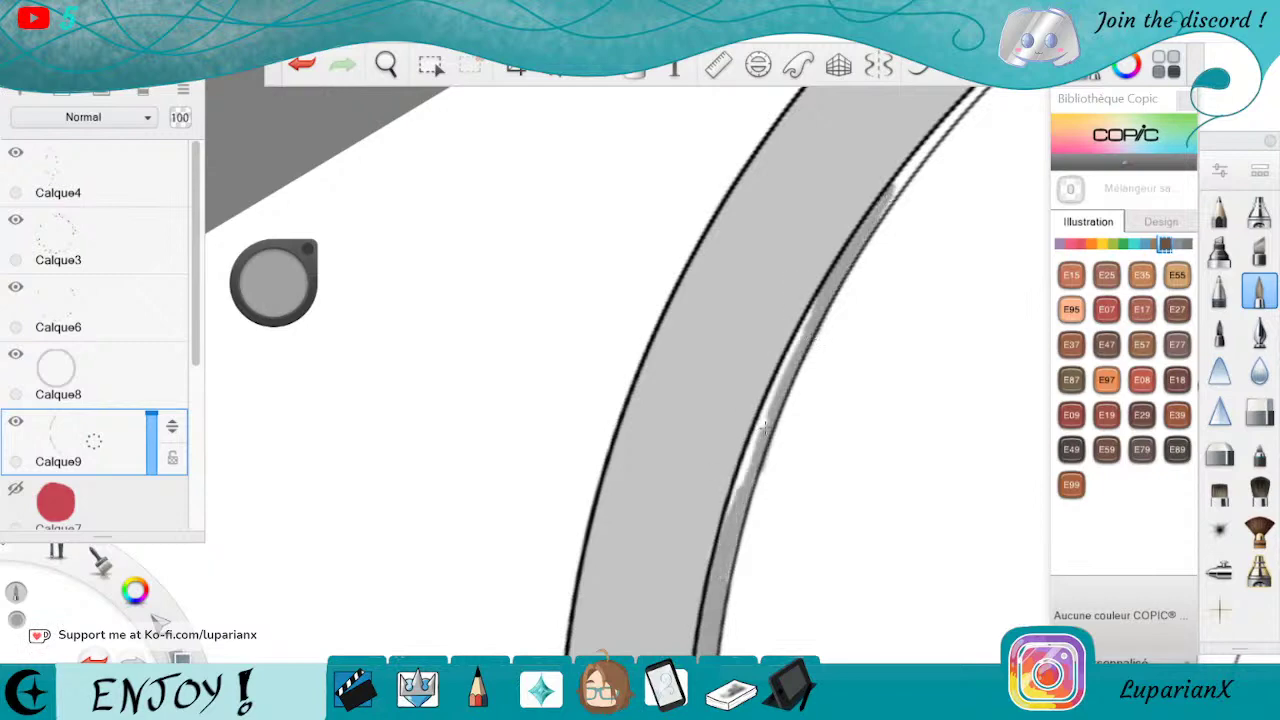
pyautogui.moveTo(718, 546); pyautogui.dragTo(768, 412)
pyautogui.moveTo(738, 488); pyautogui.dragTo(786, 368)
pyautogui.moveTo(778, 374); pyautogui.dragTo(812, 310)
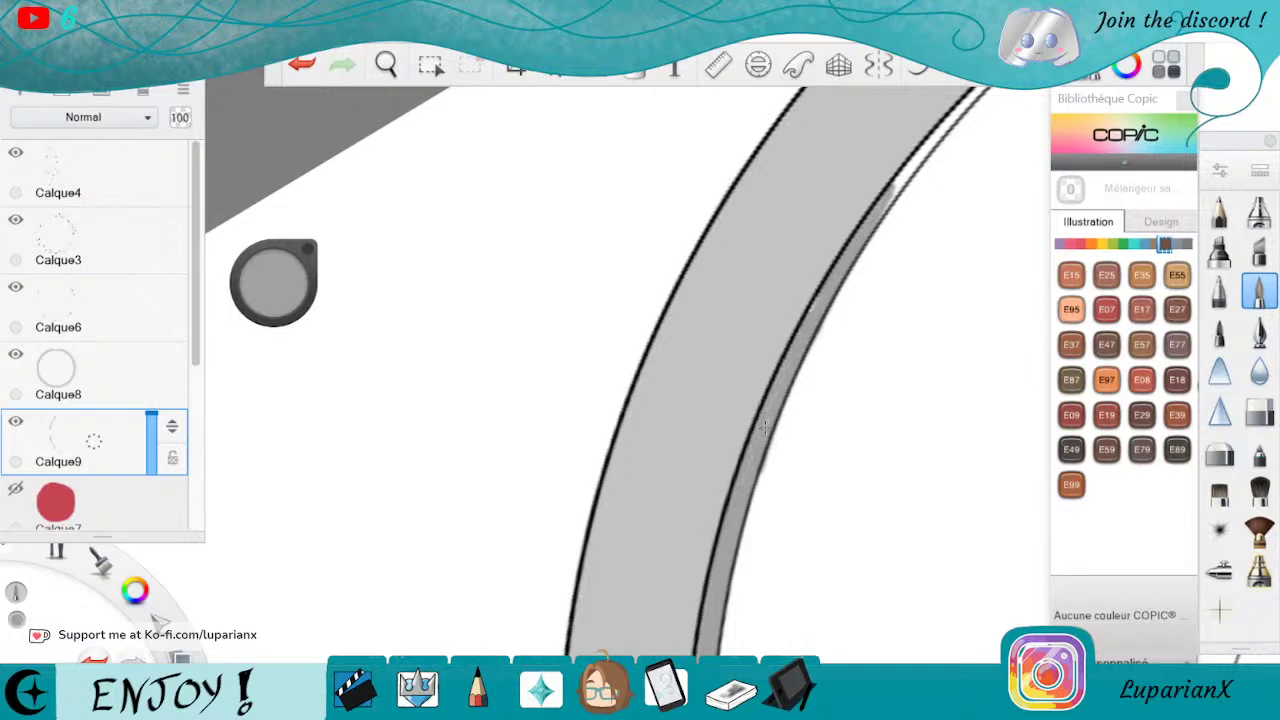
pyautogui.moveTo(882, 214)
pyautogui.mouseDown()
pyautogui.moveTo(980, 90)
pyautogui.moveTo(937, 135)
pyautogui.mouseUp()
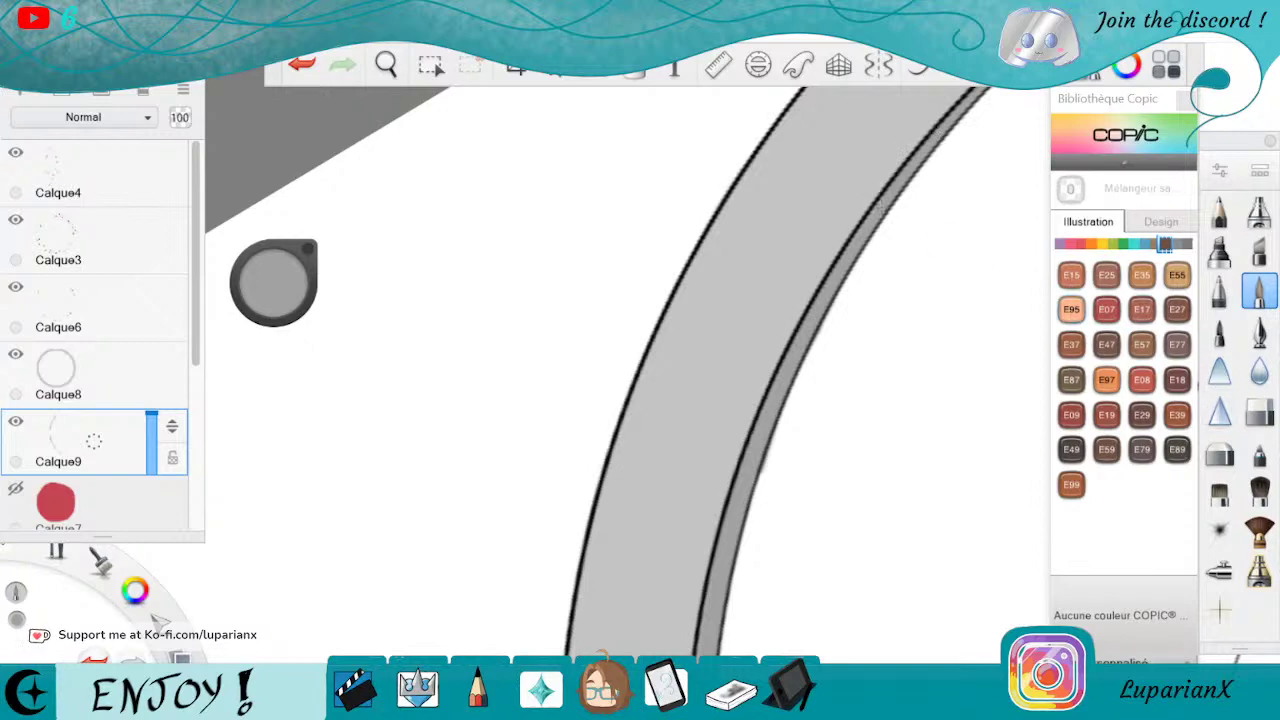
pyautogui.click(1259, 410)
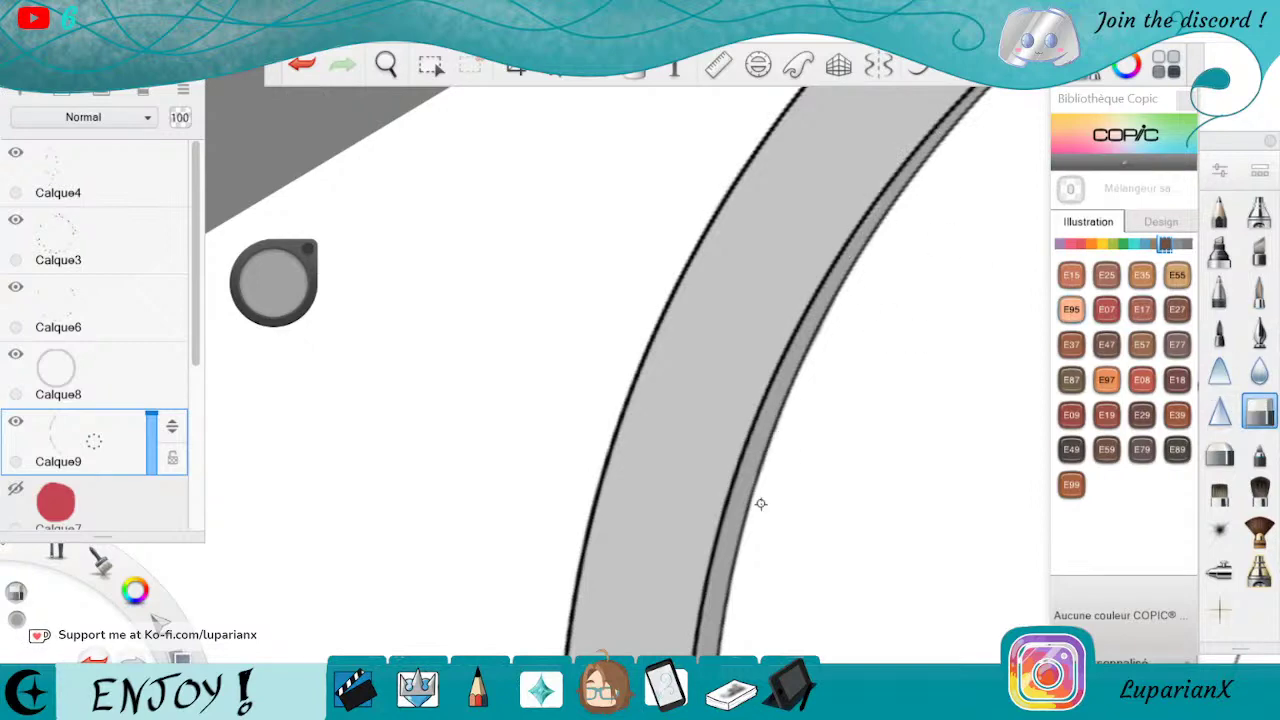
# Fill the last thin sliver with darker grey where the second line merges into the ring's inner edge.
pyautogui.click(1256, 294)
pyautogui.press('space')
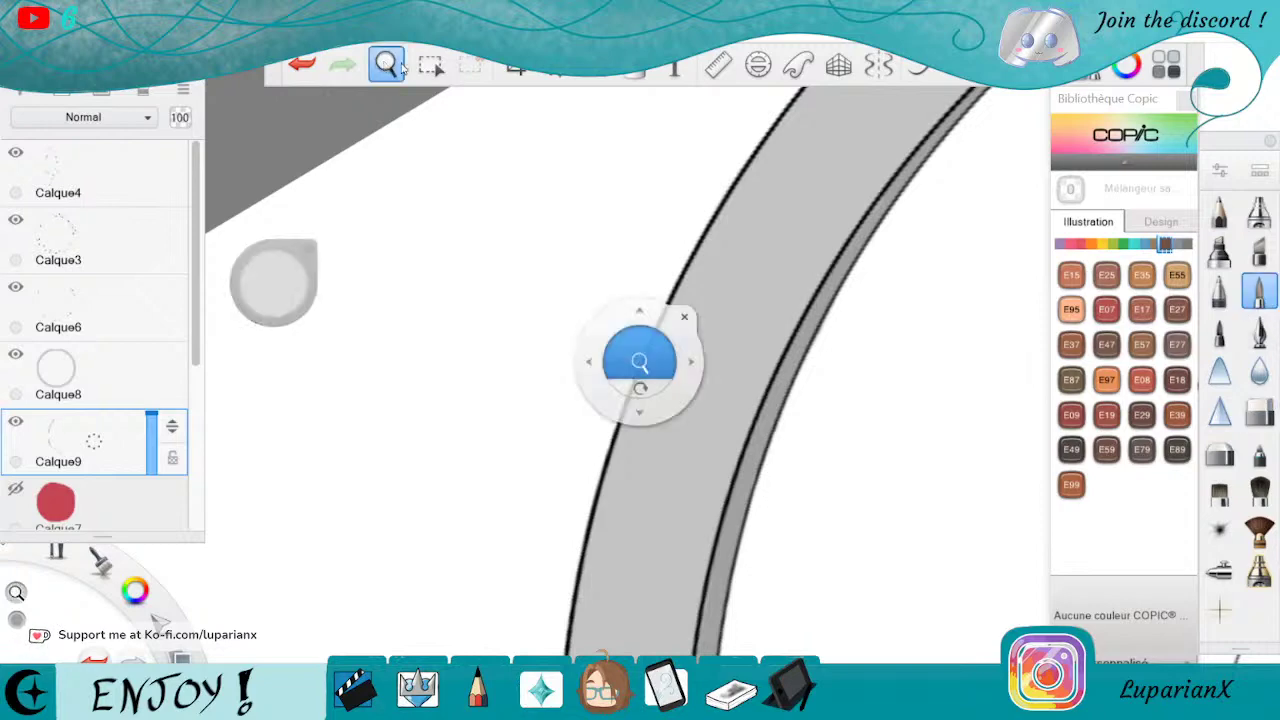
pyautogui.moveTo(995, 200)
pyautogui.mouseDown()
pyautogui.moveTo(951, 229)
pyautogui.moveTo(926, 377)
pyautogui.mouseUp()
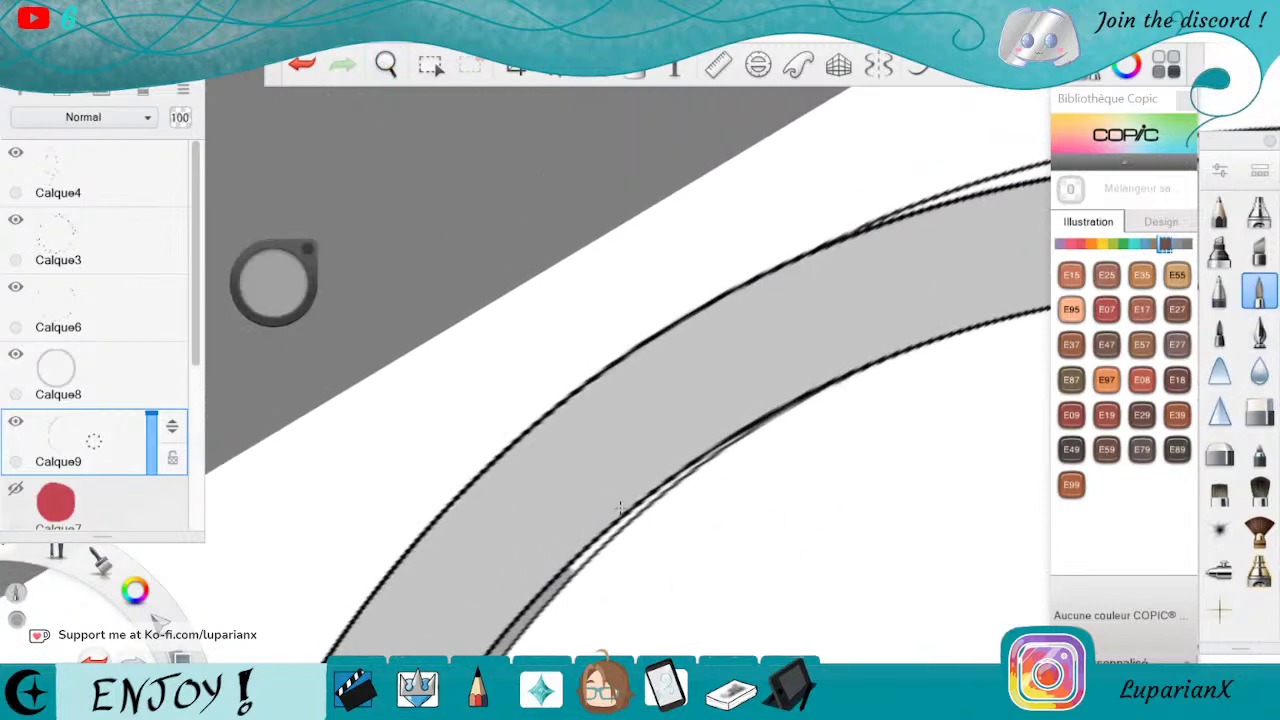
pyautogui.moveTo(620, 528)
pyautogui.mouseDown()
pyautogui.moveTo(573, 571)
pyautogui.moveTo(715, 452)
pyautogui.mouseUp()
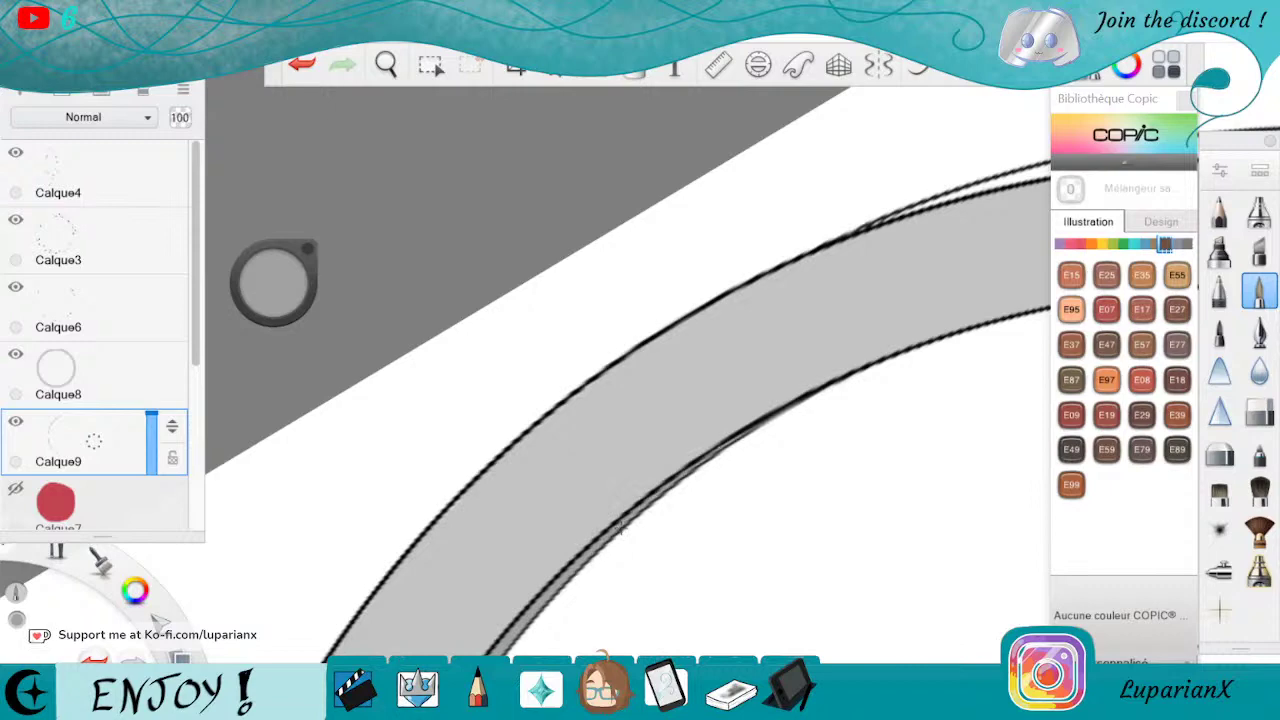
# Adjust the brush size and fill the start of the tapering gap outside the ring's outer edge with darker grey, tidying its edge.
pyautogui.click(386, 65)
pyautogui.scroll(-5, 449, 137)
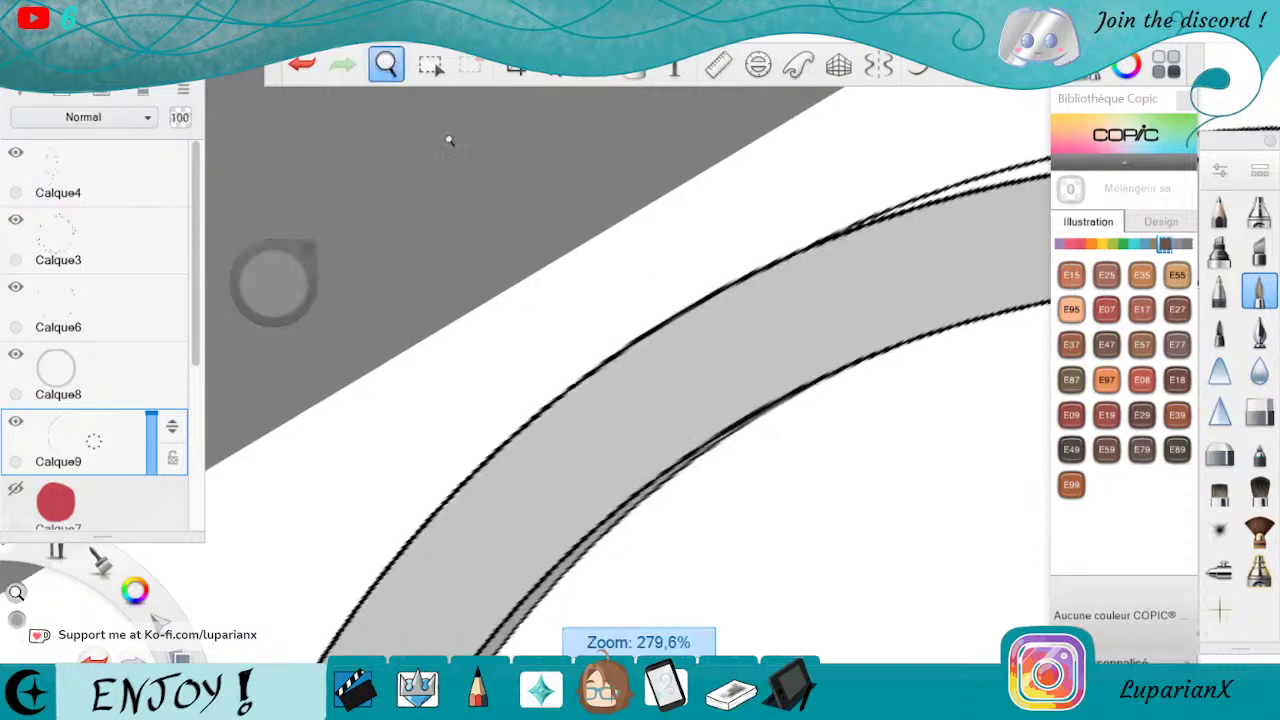
pyautogui.moveTo(861, 375); pyautogui.dragTo(831, 608)
pyautogui.moveTo(751, 564)
pyautogui.mouseDown()
pyautogui.moveTo(689, 443)
pyautogui.moveTo(755, 571)
pyautogui.mouseUp()
pyautogui.moveTo(757, 509); pyautogui.dragTo(731, 515)
pyautogui.moveTo(732, 575); pyautogui.dragTo(890, 592)
pyautogui.moveTo(890, 542); pyautogui.dragTo(910, 477)
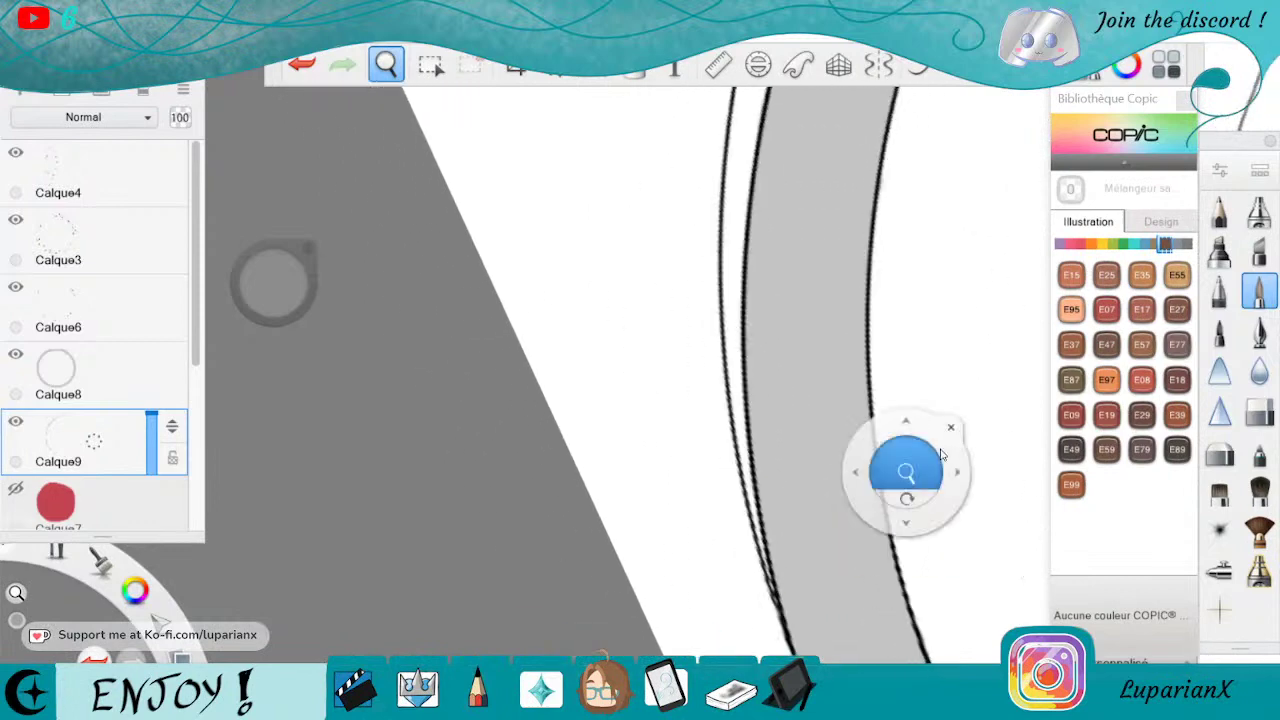
pyautogui.click(951, 428)
pyautogui.doubleClick(1257, 298)
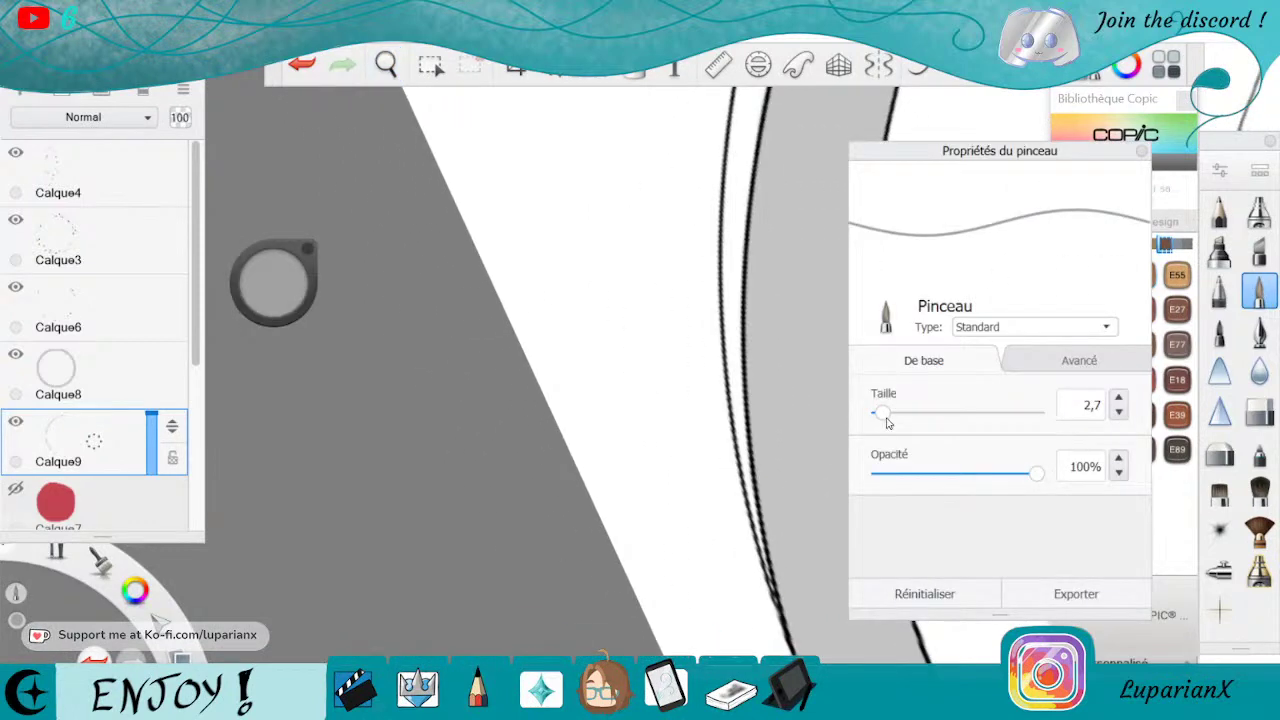
pyautogui.moveTo(884, 420); pyautogui.dragTo(885, 418)
pyautogui.click(1150, 142)
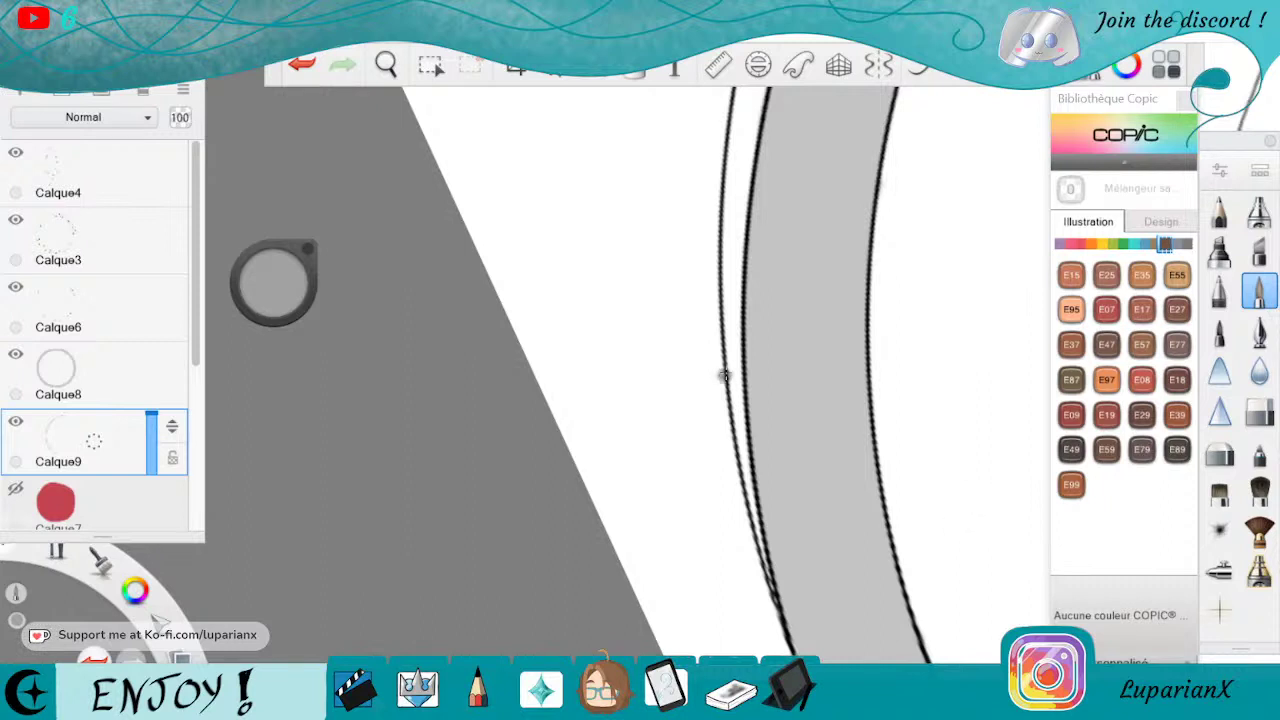
pyautogui.moveTo(743, 456)
pyautogui.mouseDown()
pyautogui.moveTo(732, 320)
pyautogui.moveTo(766, 548)
pyautogui.moveTo(764, 524)
pyautogui.mouseUp()
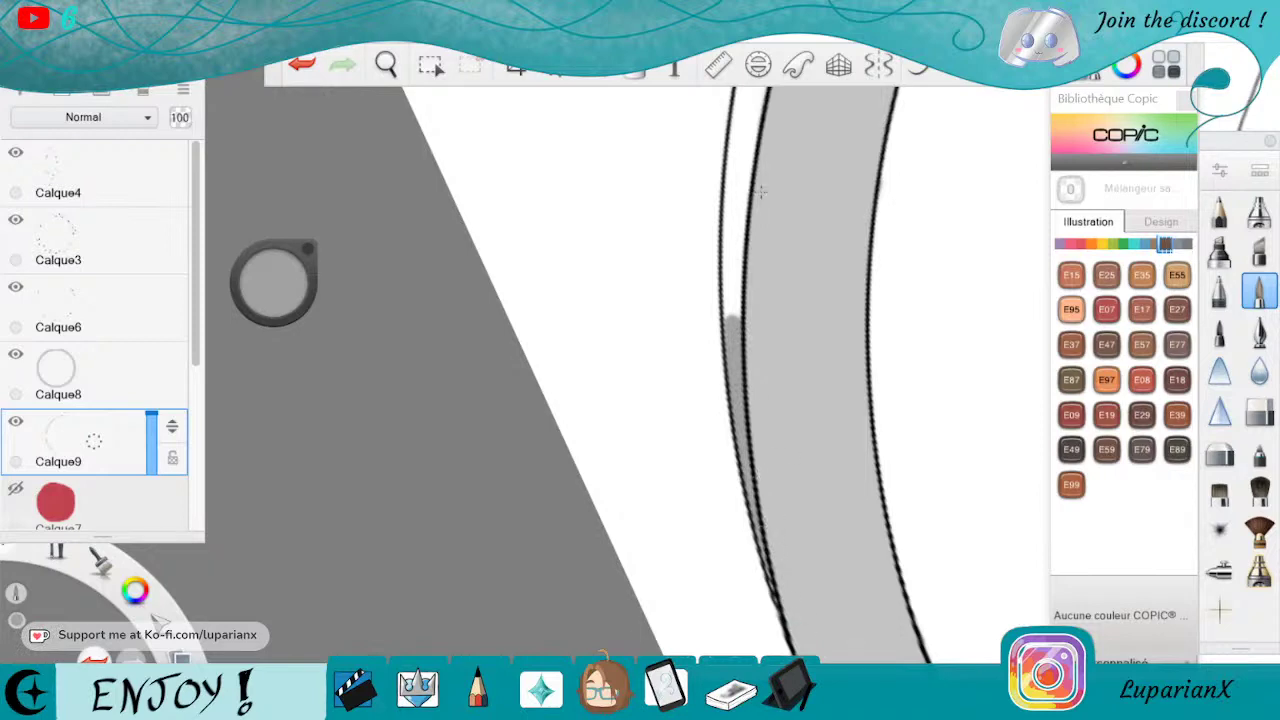
pyautogui.moveTo(736, 318)
pyautogui.mouseDown()
pyautogui.moveTo(746, 122)
pyautogui.moveTo(732, 312)
pyautogui.moveTo(725, 212)
pyautogui.moveTo(744, 90)
pyautogui.moveTo(738, 140)
pyautogui.mouseUp()
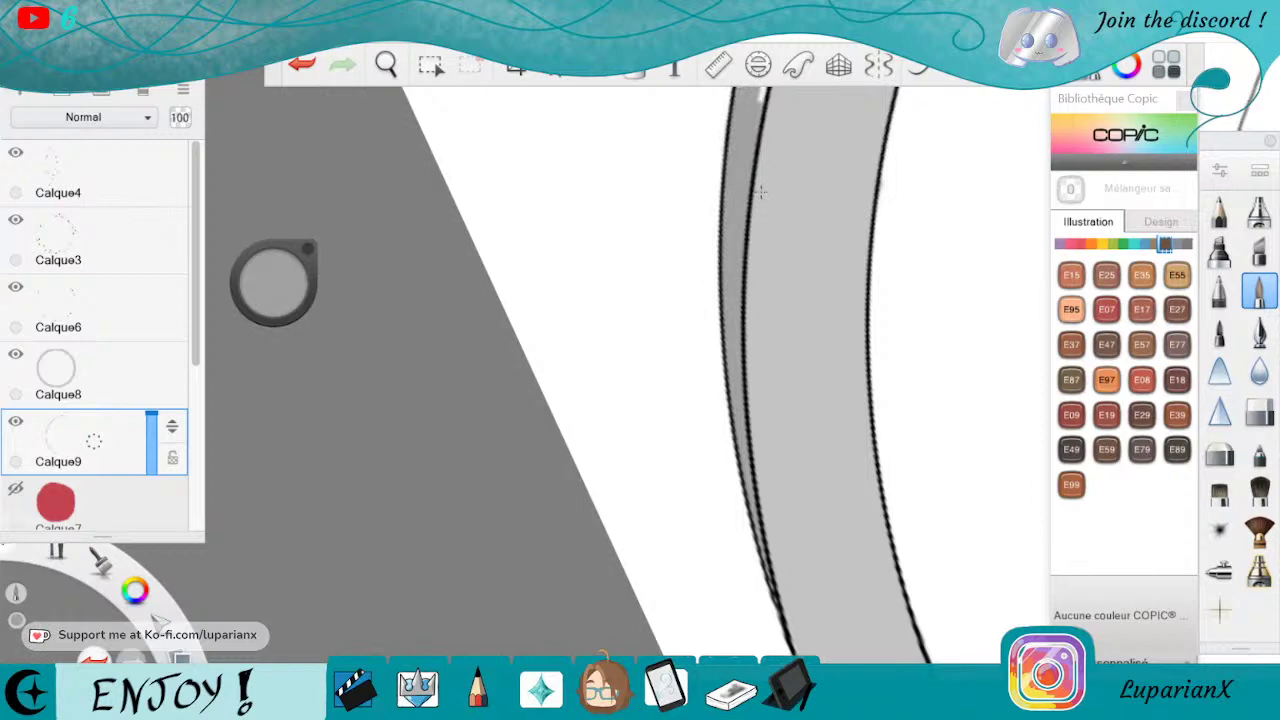
pyautogui.click(1258, 411)
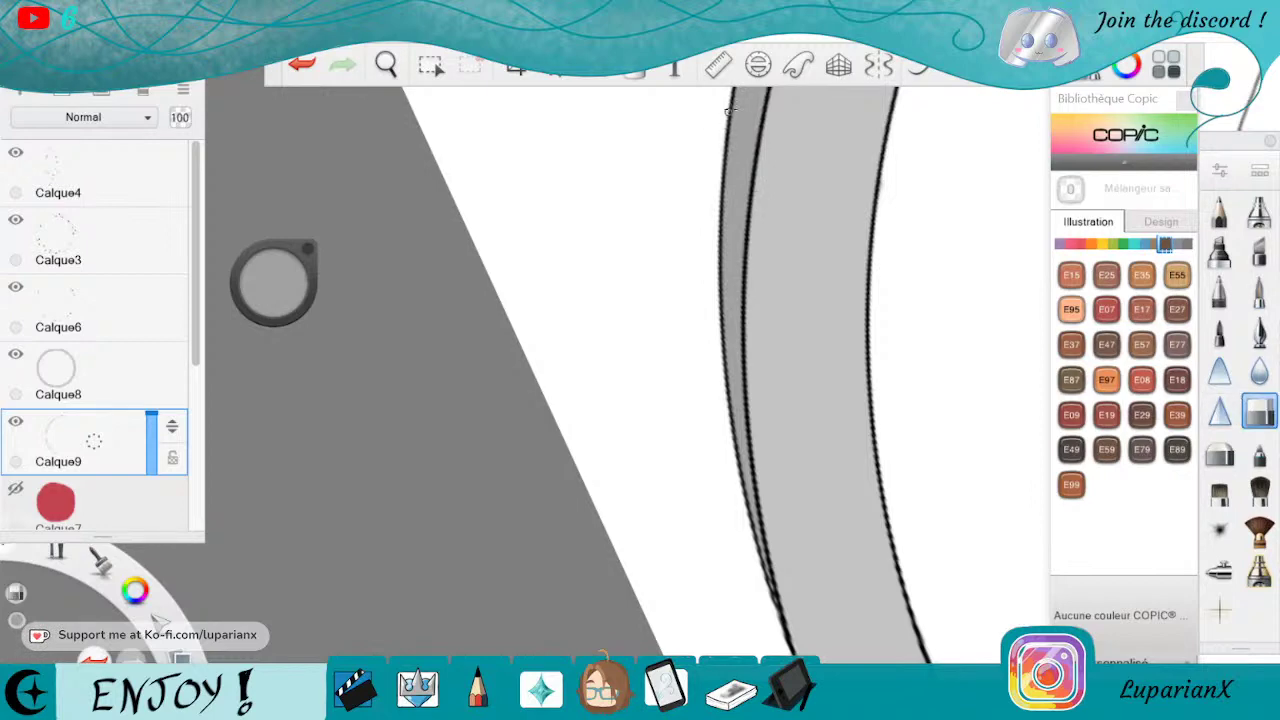
# Continue the darker grey fill along the next, wider stretch between the ring's outer edge and the outermost line, tidying the edge.
pyautogui.click(386, 65)
pyautogui.moveTo(448, 134); pyautogui.dragTo(735, 265)
pyautogui.moveTo(775, 265); pyautogui.dragTo(884, 547)
pyautogui.moveTo(848, 489); pyautogui.dragTo(715, 378)
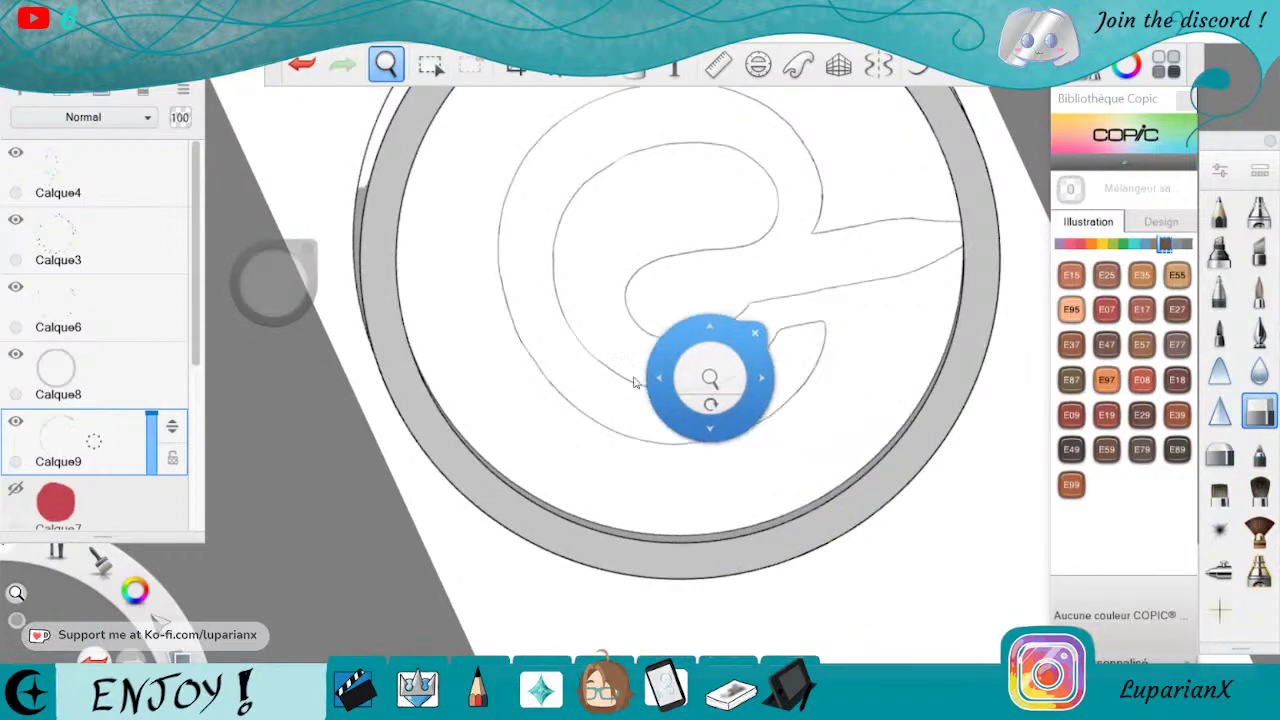
pyautogui.moveTo(602, 374); pyautogui.dragTo(904, 657)
pyautogui.moveTo(794, 377); pyautogui.dragTo(642, 488)
pyautogui.moveTo(643, 520); pyautogui.dragTo(688, 598)
pyautogui.moveTo(829, 516); pyautogui.dragTo(785, 559)
pyautogui.moveTo(662, 537); pyautogui.dragTo(530, 615)
pyautogui.moveTo(430, 635); pyautogui.dragTo(616, 586)
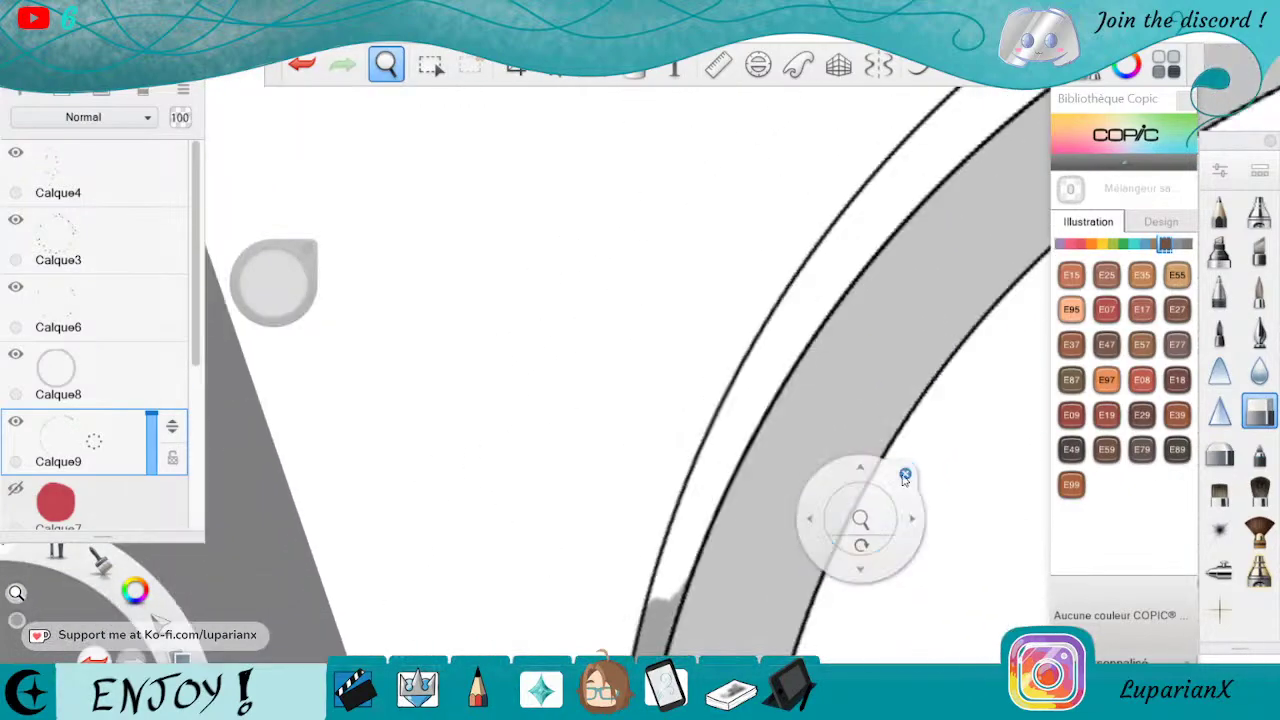
pyautogui.click(906, 477)
pyautogui.click(1259, 290)
pyautogui.moveTo(735, 462)
pyautogui.mouseDown()
pyautogui.moveTo(702, 555)
pyautogui.moveTo(742, 420)
pyautogui.moveTo(745, 440)
pyautogui.mouseUp()
pyautogui.moveTo(660, 597); pyautogui.dragTo(679, 541)
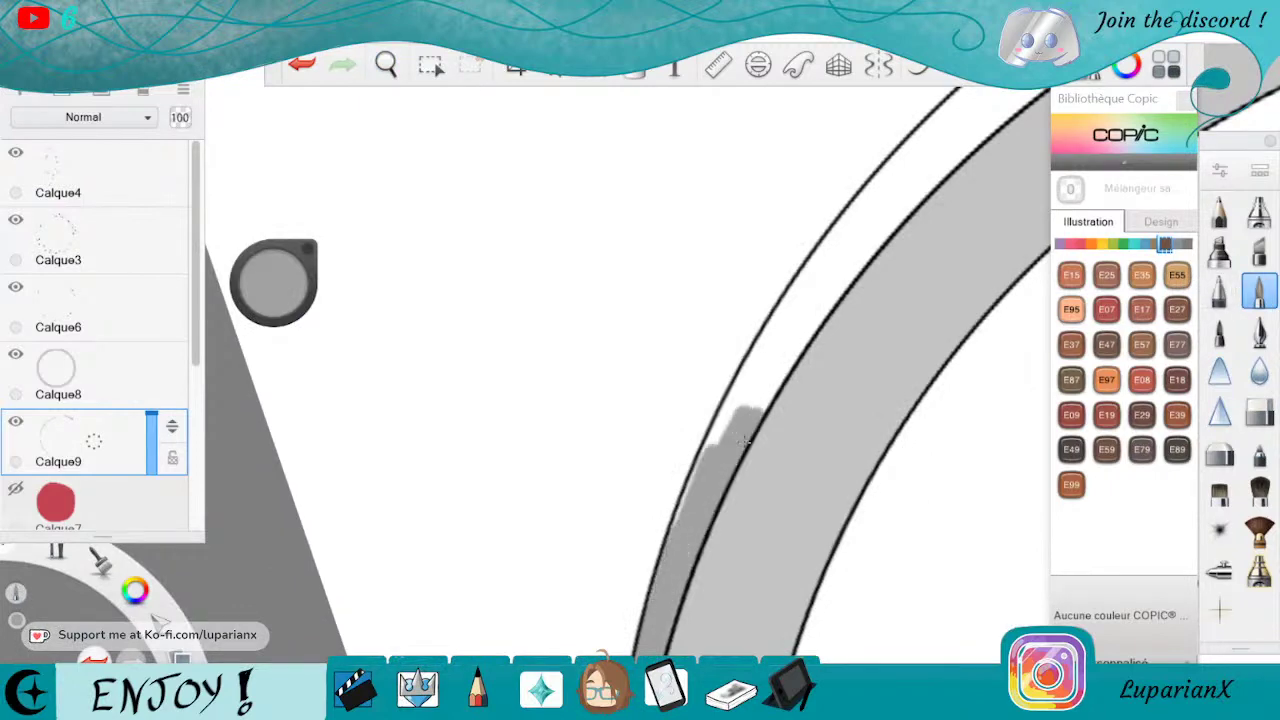
pyautogui.moveTo(745, 440)
pyautogui.mouseDown()
pyautogui.moveTo(700, 480)
pyautogui.moveTo(786, 314)
pyautogui.moveTo(757, 405)
pyautogui.moveTo(818, 262)
pyautogui.moveTo(895, 165)
pyautogui.moveTo(880, 188)
pyautogui.mouseUp()
pyautogui.moveTo(912, 148)
pyautogui.mouseDown()
pyautogui.moveTo(968, 96)
pyautogui.moveTo(822, 314)
pyautogui.mouseUp()
pyautogui.moveTo(880, 188)
pyautogui.mouseDown()
pyautogui.moveTo(765, 405)
pyautogui.moveTo(880, 188)
pyautogui.mouseUp()
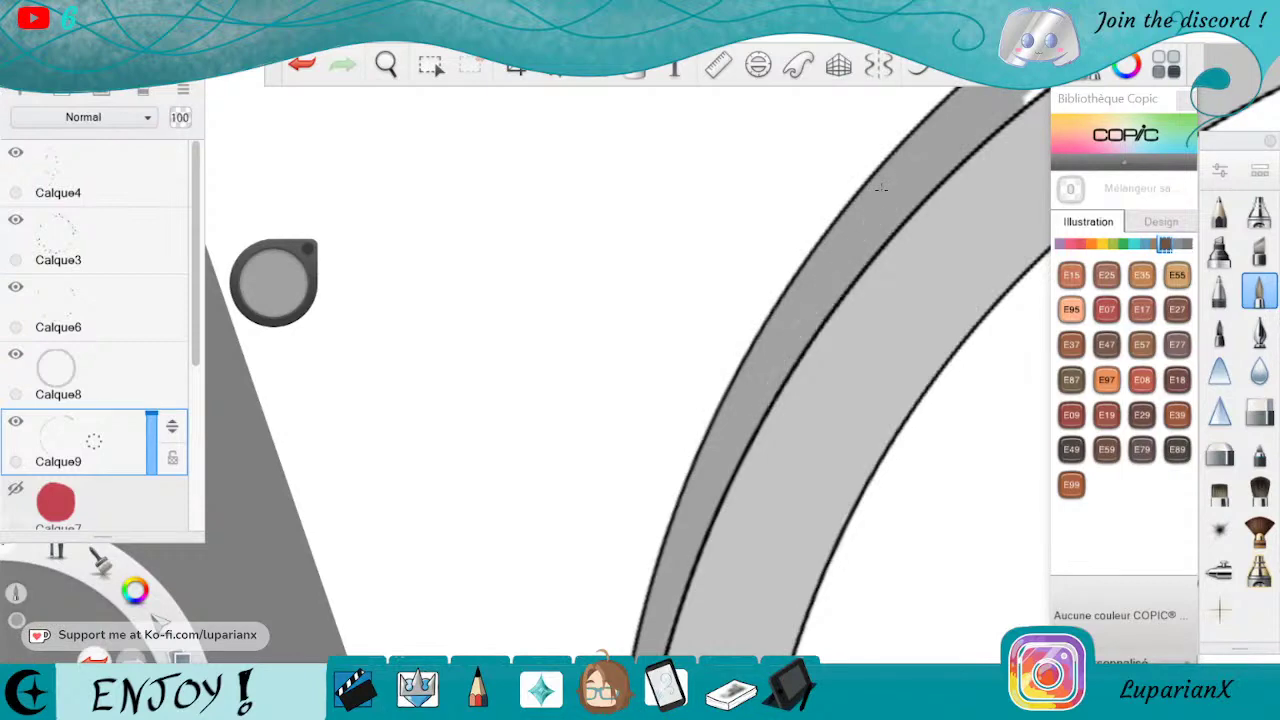
pyautogui.click(1259, 410)
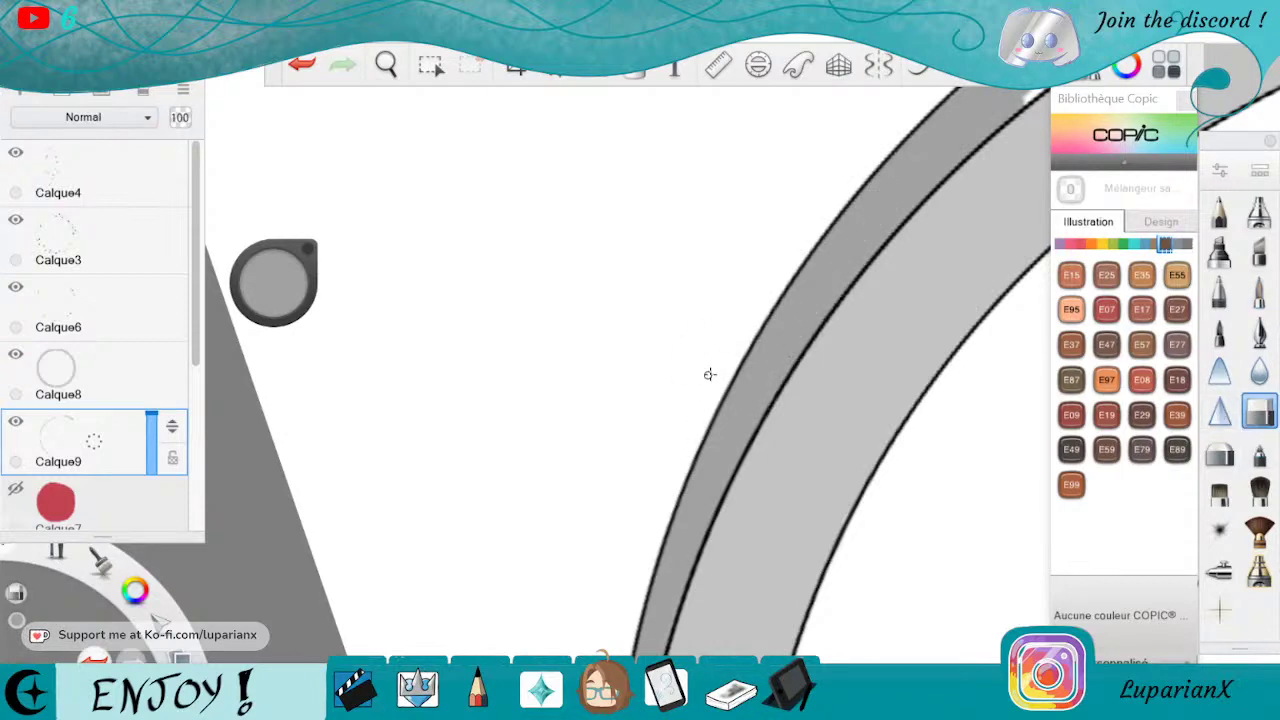
# Paint a darker grey band against the ring's outer edge in the upper part of the next unfilled arc.
pyautogui.press('space')
pyautogui.moveTo(1003, 286); pyautogui.dragTo(866, 453)
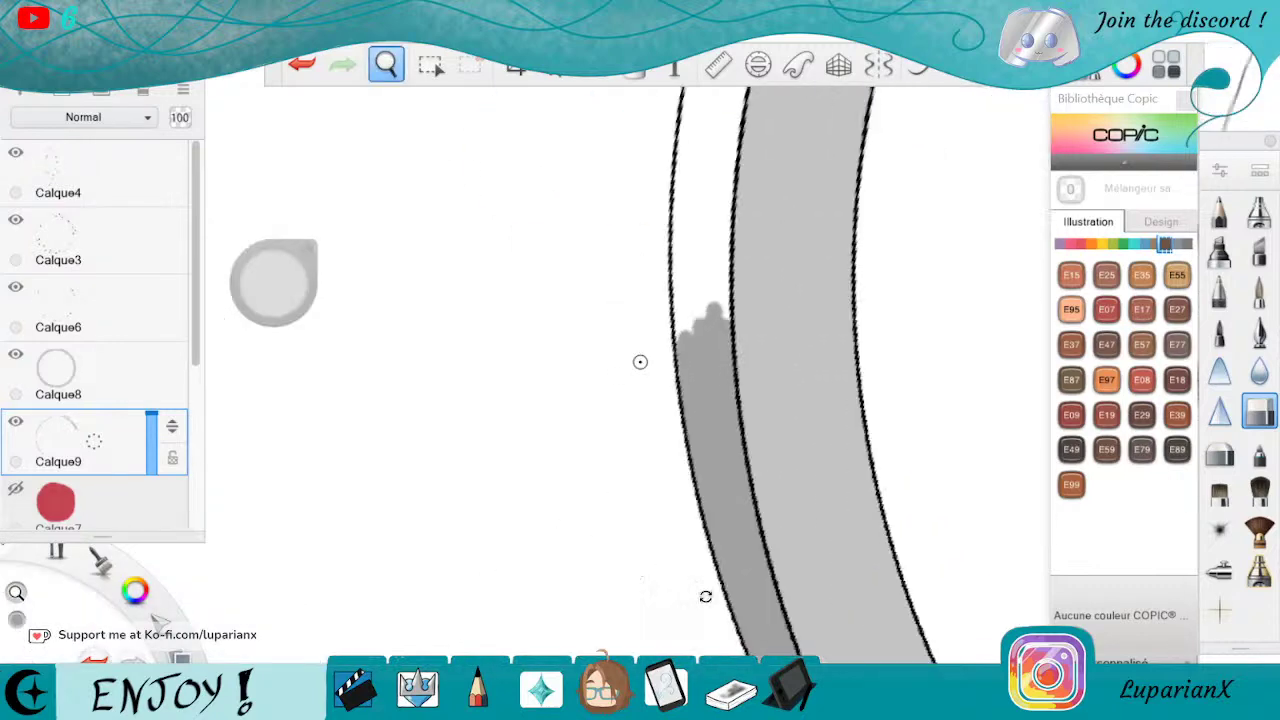
pyautogui.moveTo(640, 163)
pyautogui.mouseDown()
pyautogui.moveTo(674, 349)
pyautogui.moveTo(716, 423)
pyautogui.mouseUp()
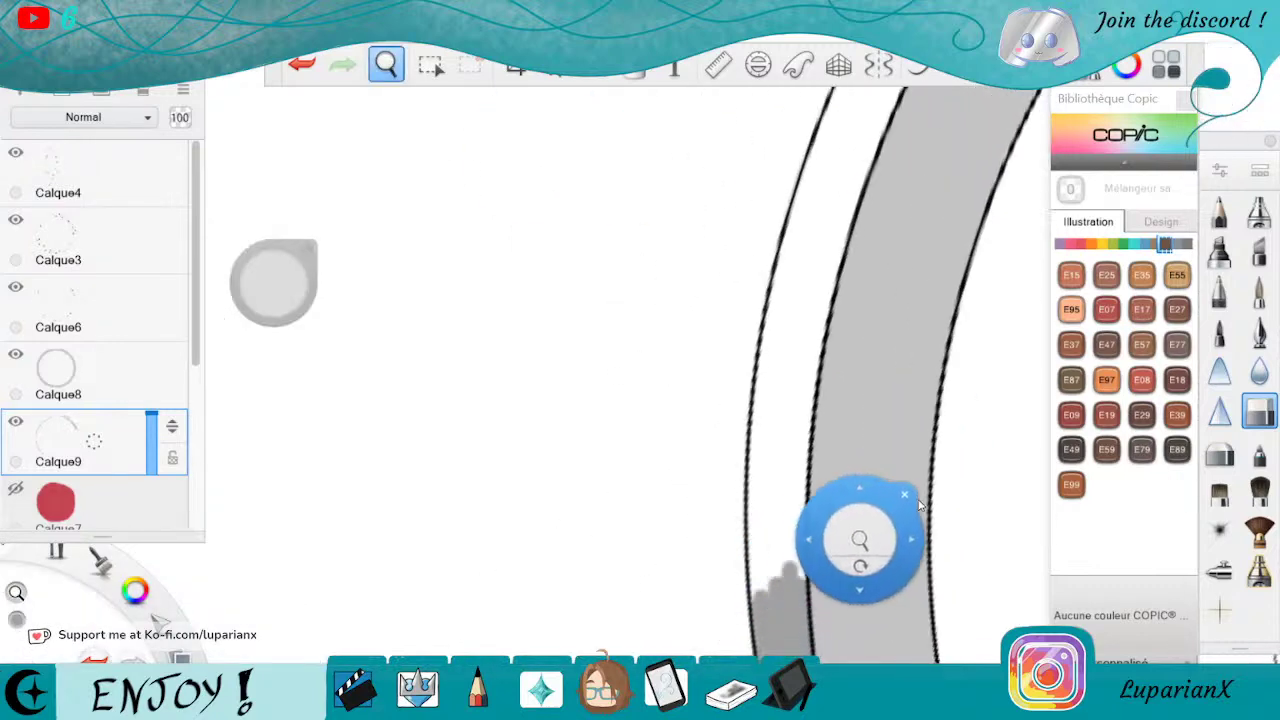
pyautogui.click(1258, 290)
pyautogui.moveTo(870, 125); pyautogui.dragTo(830, 290)
pyautogui.moveTo(885, 95); pyautogui.dragTo(805, 380)
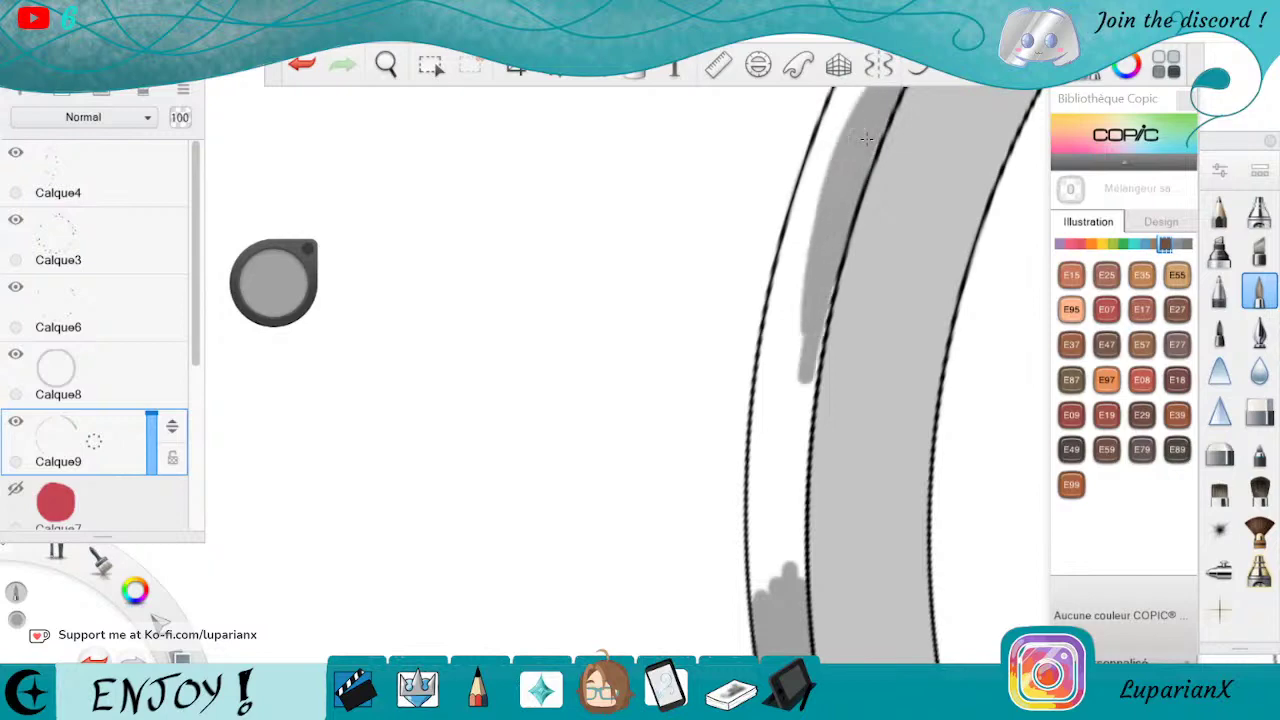
pyautogui.moveTo(865, 137); pyautogui.dragTo(805, 410)
pyautogui.moveTo(862, 90); pyautogui.dragTo(802, 381)
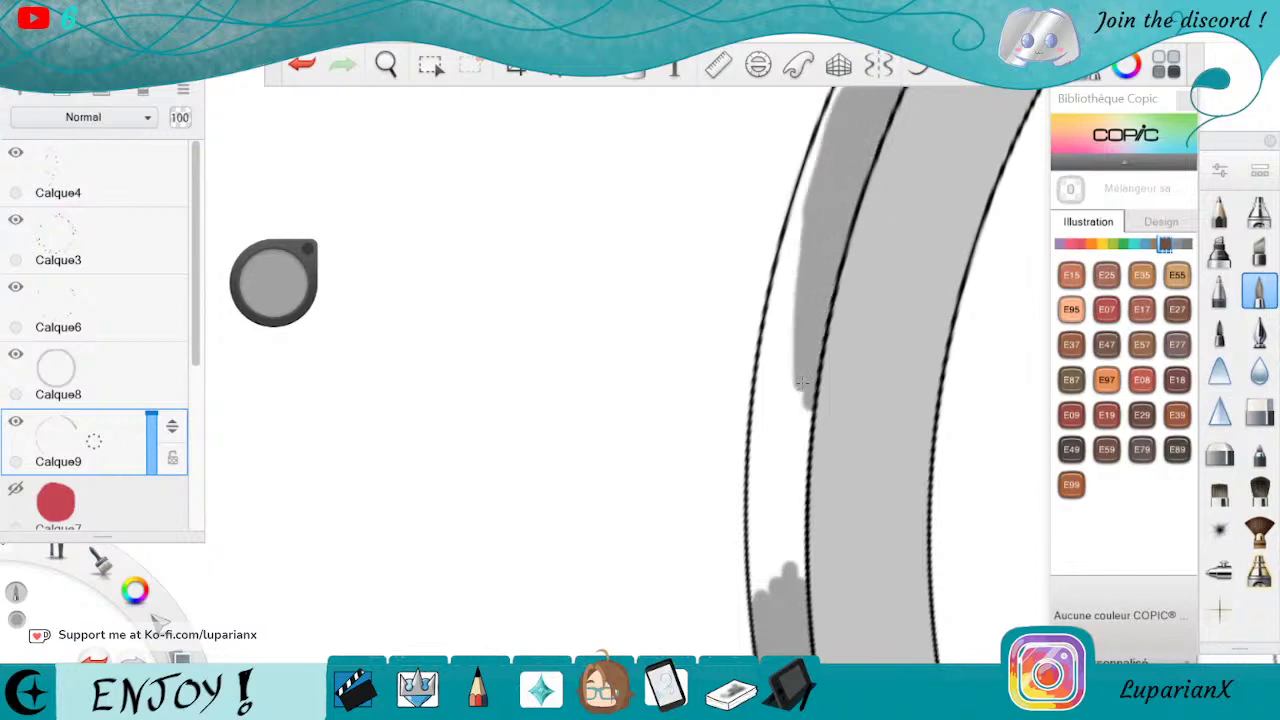
# Paint darker grey along the outermost line of this arc and fill the white area left inside the band.
pyautogui.moveTo(812, 175)
pyautogui.mouseDown()
pyautogui.moveTo(838, 94)
pyautogui.moveTo(762, 362)
pyautogui.mouseUp()
pyautogui.moveTo(780, 315)
pyautogui.mouseDown()
pyautogui.moveTo(752, 460)
pyautogui.moveTo(761, 530)
pyautogui.mouseUp()
pyautogui.moveTo(757, 440); pyautogui.dragTo(759, 590)
pyautogui.moveTo(752, 530); pyautogui.dragTo(752, 608)
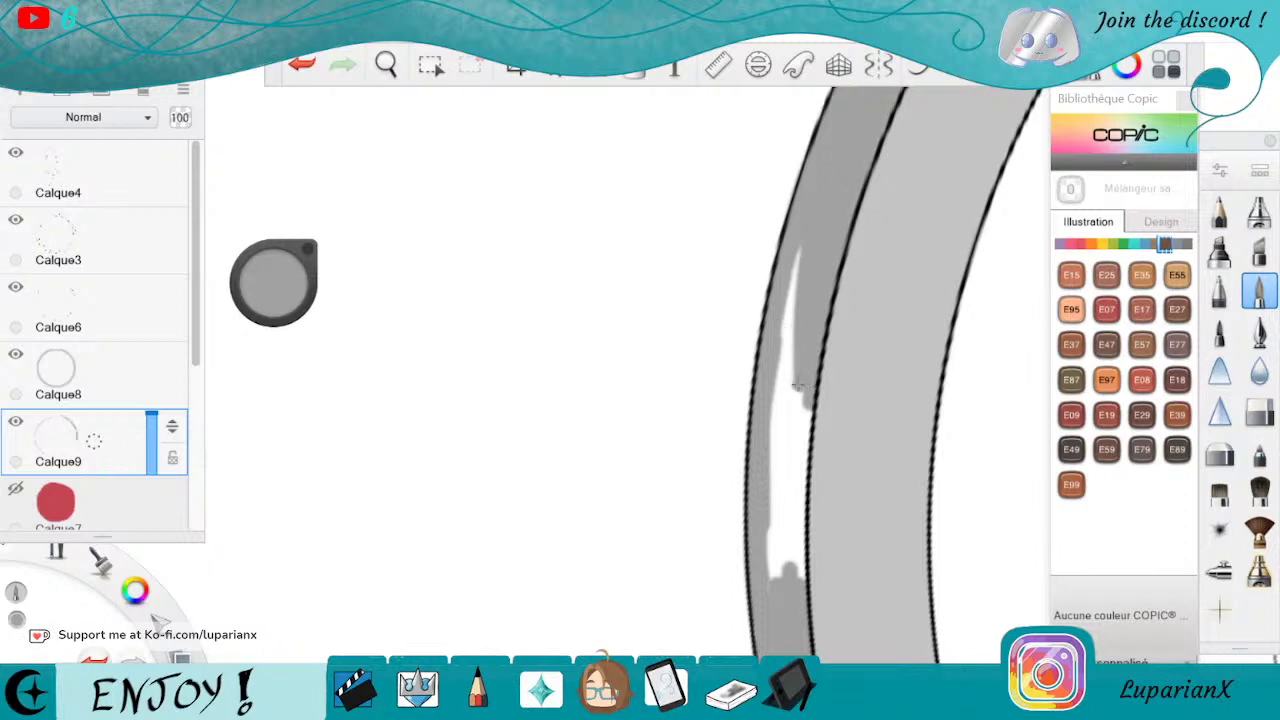
pyautogui.moveTo(808, 402); pyautogui.dragTo(801, 574)
pyautogui.moveTo(789, 455)
pyautogui.mouseDown()
pyautogui.moveTo(788, 564)
pyautogui.moveTo(772, 580)
pyautogui.mouseUp()
pyautogui.moveTo(792, 356); pyautogui.dragTo(782, 460)
pyautogui.moveTo(796, 250)
pyautogui.mouseDown()
pyautogui.moveTo(786, 398)
pyautogui.moveTo(770, 430)
pyautogui.mouseUp()
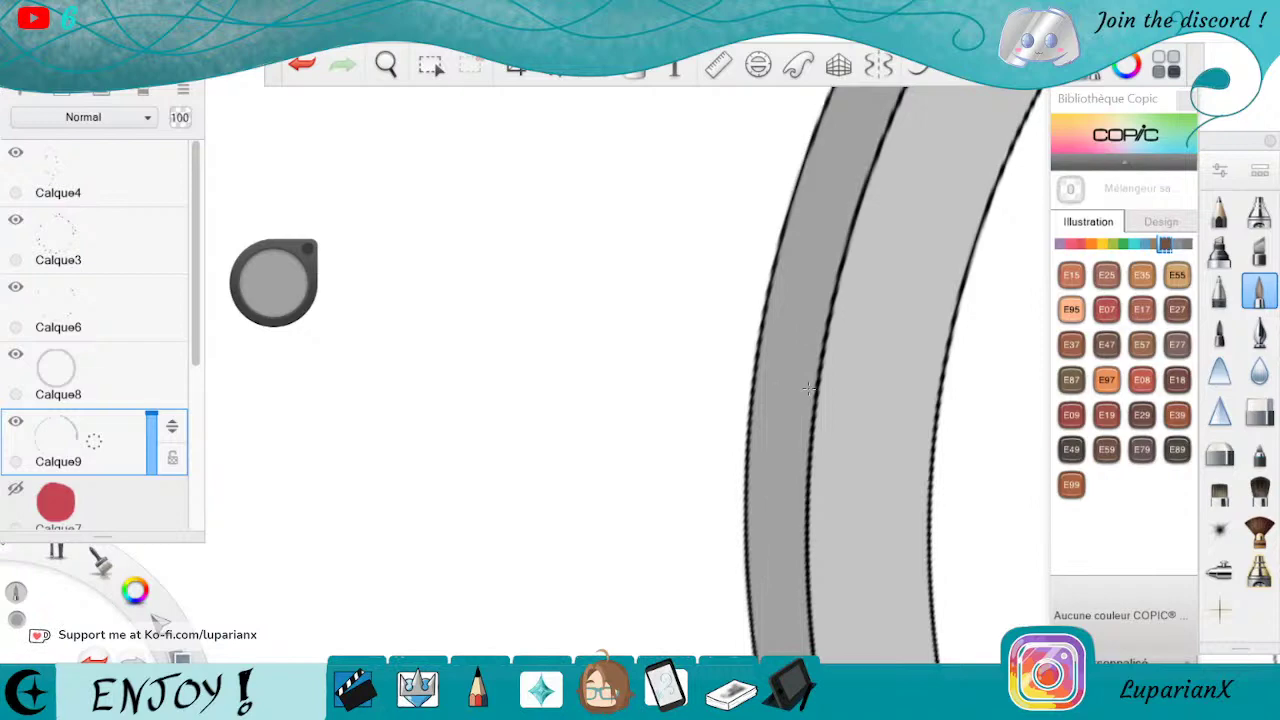
# Paint a darker grey band along the ring's outer edge on the next unfilled arc, widening its upper part toward the outermost line.
pyautogui.press('space')
pyautogui.moveTo(1010, 95); pyautogui.dragTo(862, 560)
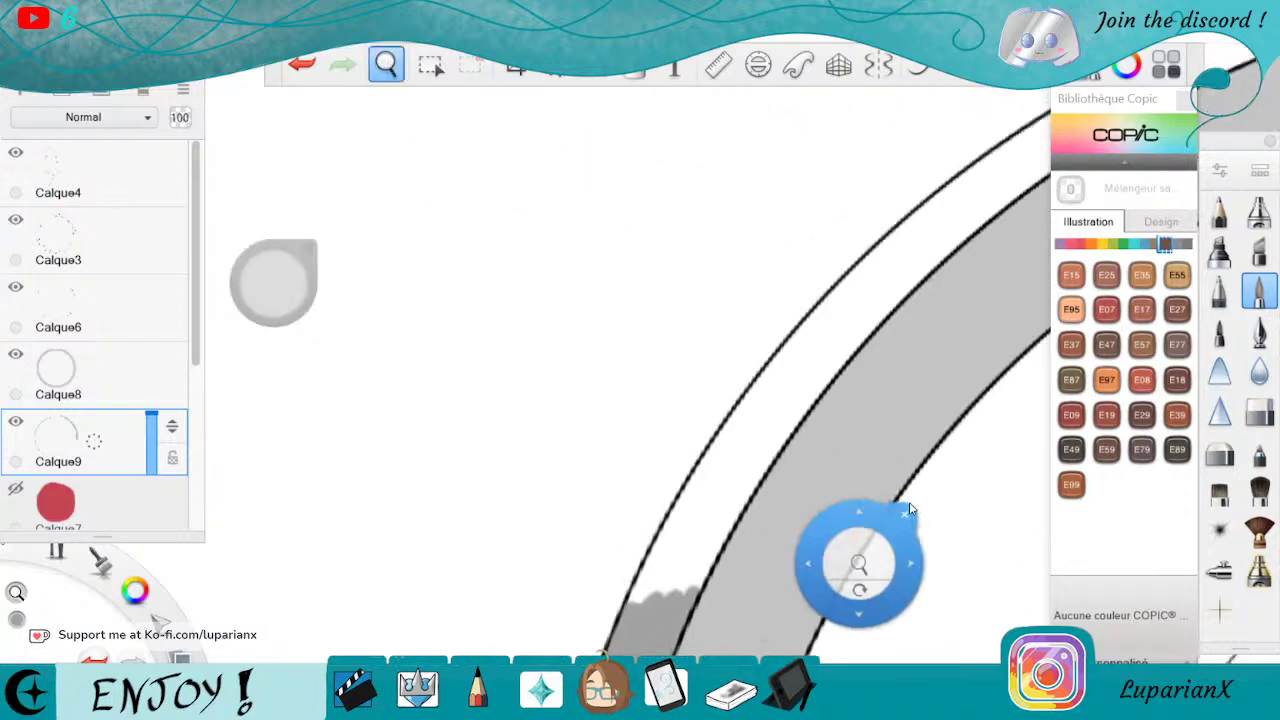
pyautogui.moveTo(834, 362)
pyautogui.mouseDown()
pyautogui.moveTo(1022, 186)
pyautogui.moveTo(780, 446)
pyautogui.mouseUp()
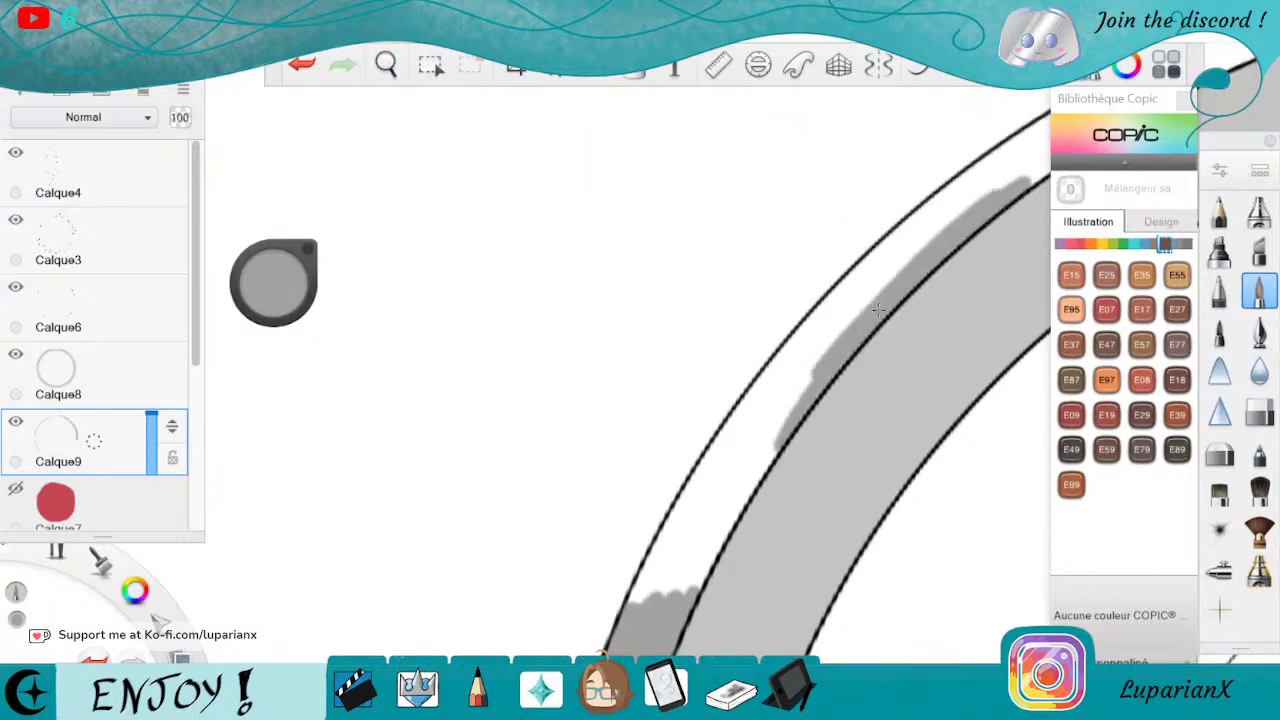
pyautogui.moveTo(938, 230)
pyautogui.mouseDown()
pyautogui.moveTo(1046, 158)
pyautogui.moveTo(960, 216)
pyautogui.mouseUp()
pyautogui.moveTo(1050, 146)
pyautogui.mouseDown()
pyautogui.moveTo(775, 435)
pyautogui.moveTo(815, 358)
pyautogui.mouseUp()
pyautogui.moveTo(745, 455); pyautogui.dragTo(948, 256)
pyautogui.moveTo(1031, 158); pyautogui.dragTo(914, 248)
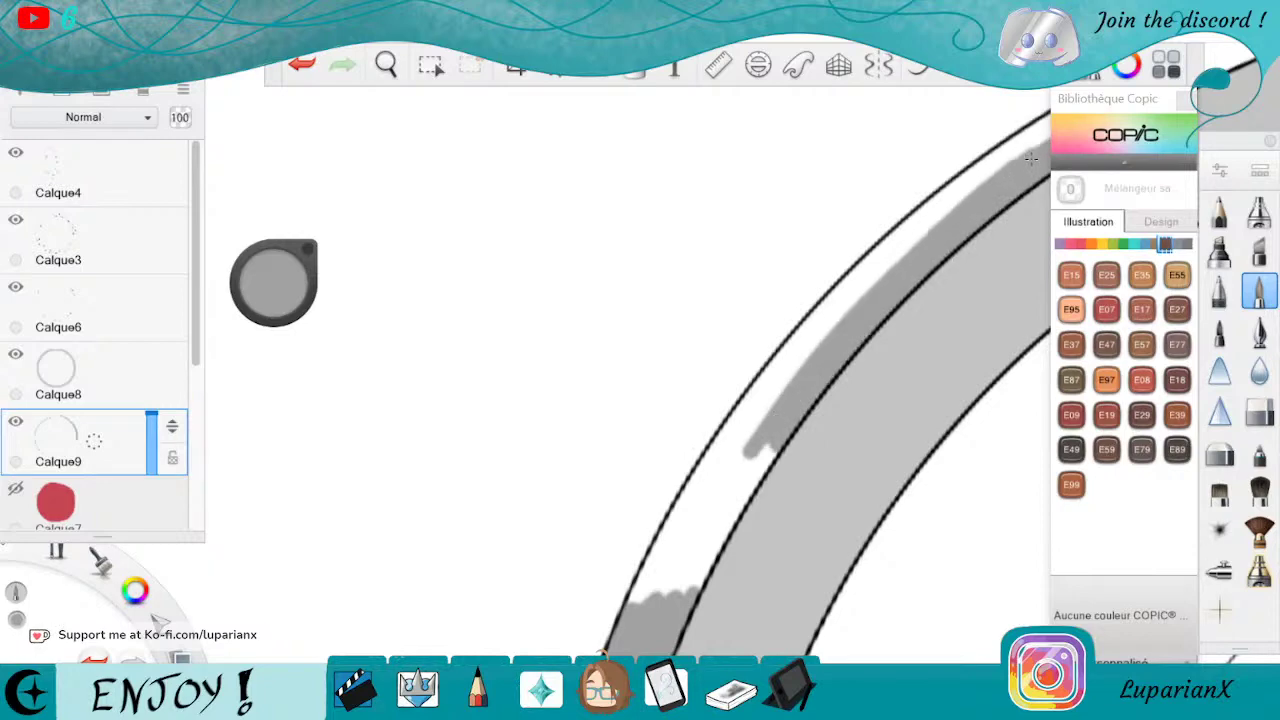
pyautogui.moveTo(1050, 136); pyautogui.dragTo(898, 248)
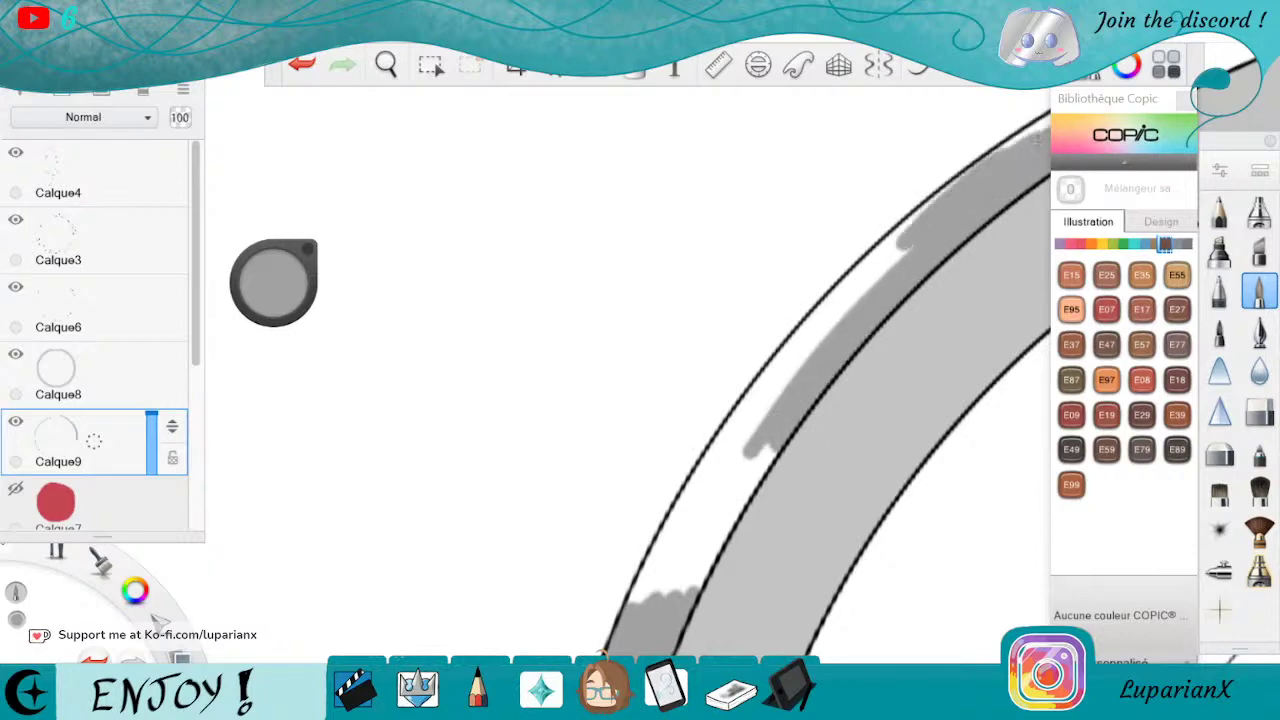
# Extend the darker grey to the outermost line along this arc and down to the existing fill, covering the remaining white gaps.
pyautogui.moveTo(945, 195); pyautogui.dragTo(885, 255)
pyautogui.moveTo(968, 170); pyautogui.dragTo(878, 258)
pyautogui.moveTo(980, 160); pyautogui.dragTo(1050, 115)
pyautogui.moveTo(906, 250)
pyautogui.mouseDown()
pyautogui.moveTo(766, 410)
pyautogui.moveTo(860, 288)
pyautogui.mouseUp()
pyautogui.moveTo(860, 288); pyautogui.dragTo(697, 522)
pyautogui.moveTo(742, 420); pyautogui.dragTo(640, 600)
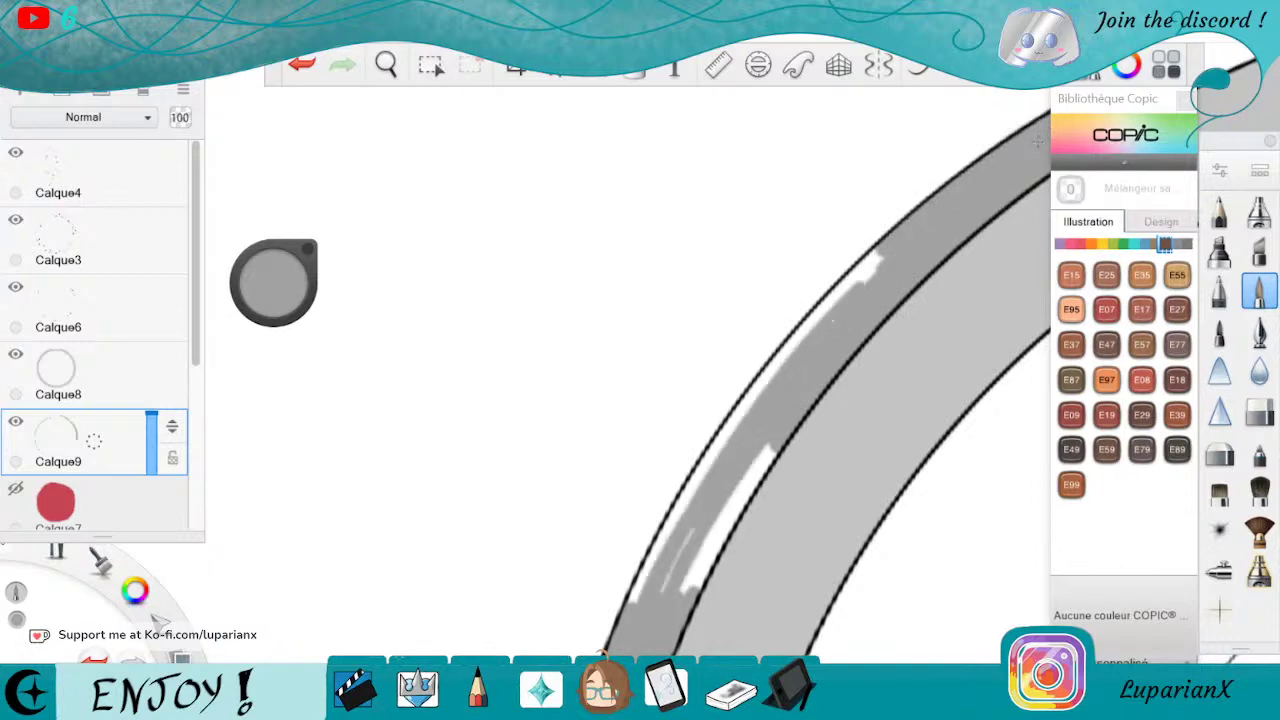
pyautogui.moveTo(772, 448); pyautogui.dragTo(664, 592)
pyautogui.moveTo(686, 536)
pyautogui.mouseDown()
pyautogui.moveTo(664, 590)
pyautogui.moveTo(660, 546)
pyautogui.moveTo(706, 464)
pyautogui.moveTo(812, 322)
pyautogui.moveTo(880, 260)
pyautogui.moveTo(818, 310)
pyautogui.moveTo(886, 258)
pyautogui.mouseUp()
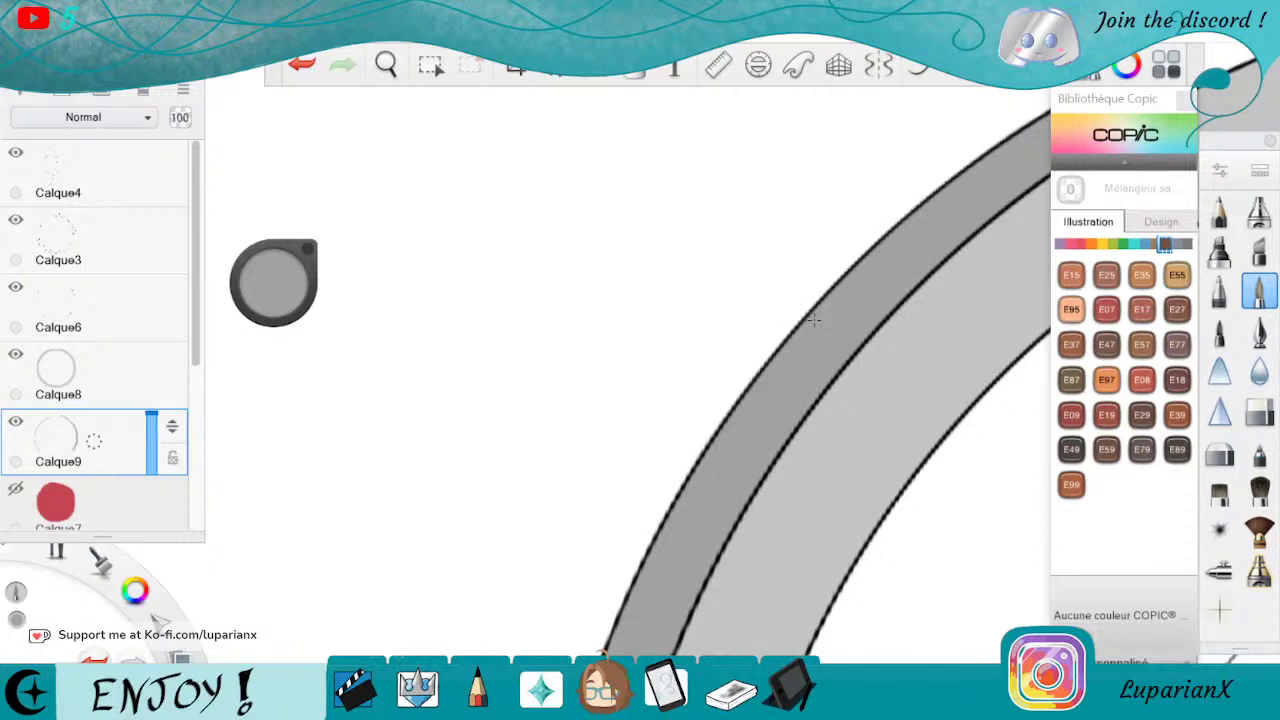
# Fill the following narrowing stretch between the ring's outer edge and the outermost line with darker grey, covering the white slivers.
pyautogui.press('space')
pyautogui.moveTo(1025, 205)
pyautogui.mouseDown()
pyautogui.moveTo(920, 489)
pyautogui.moveTo(786, 588)
pyautogui.moveTo(880, 377)
pyautogui.moveTo(872, 395)
pyautogui.mouseUp()
pyautogui.moveTo(802, 434); pyautogui.dragTo(780, 515)
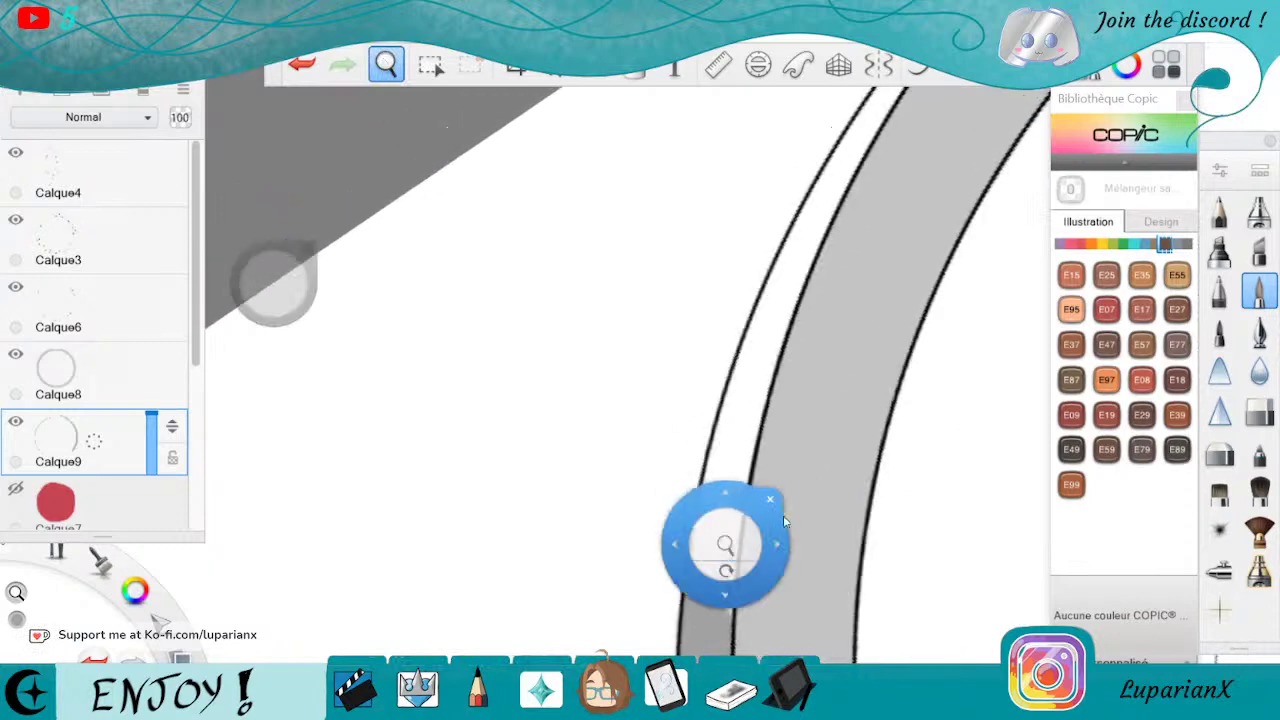
pyautogui.moveTo(872, 138)
pyautogui.mouseDown()
pyautogui.moveTo(882, 94)
pyautogui.moveTo(842, 146)
pyautogui.moveTo(752, 336)
pyautogui.moveTo(710, 484)
pyautogui.mouseUp()
pyautogui.moveTo(730, 374); pyautogui.dragTo(700, 552)
pyautogui.moveTo(724, 466); pyautogui.dragTo(700, 592)
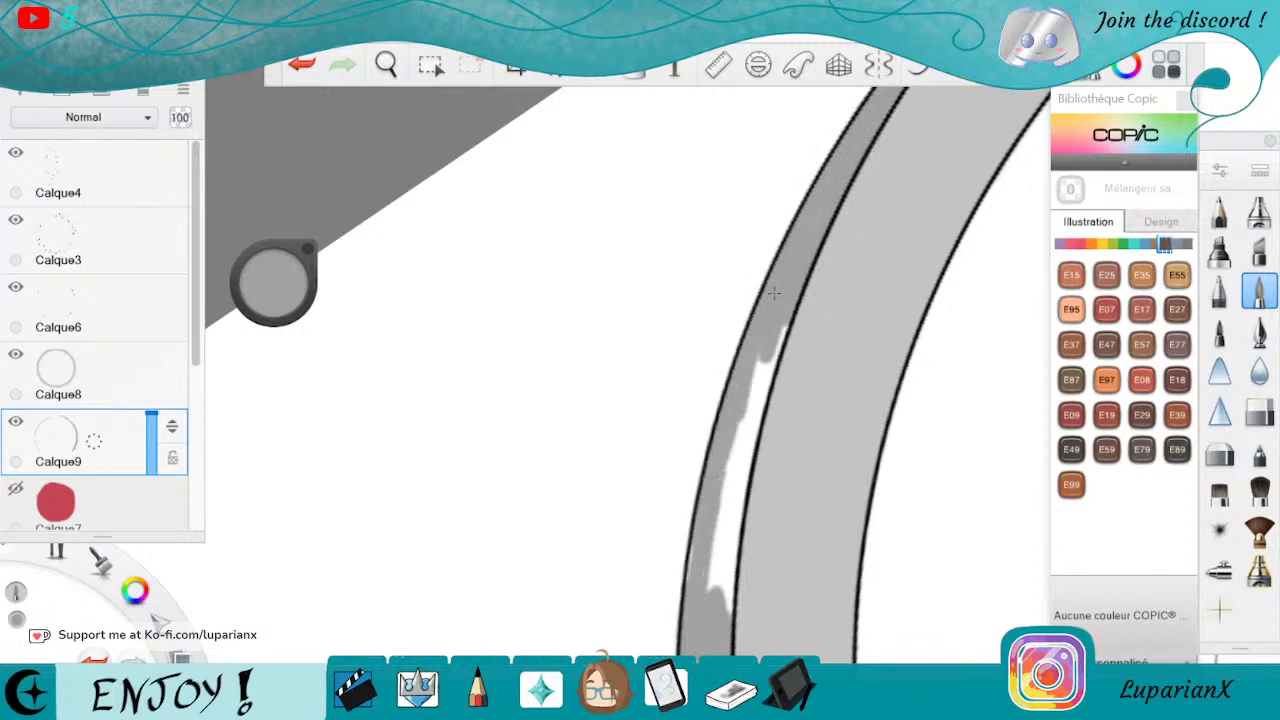
pyautogui.moveTo(694, 544); pyautogui.dragTo(686, 584)
pyautogui.moveTo(735, 455); pyautogui.dragTo(712, 615)
pyautogui.moveTo(755, 430); pyautogui.dragTo(735, 580)
pyautogui.moveTo(785, 325); pyautogui.dragTo(745, 460)
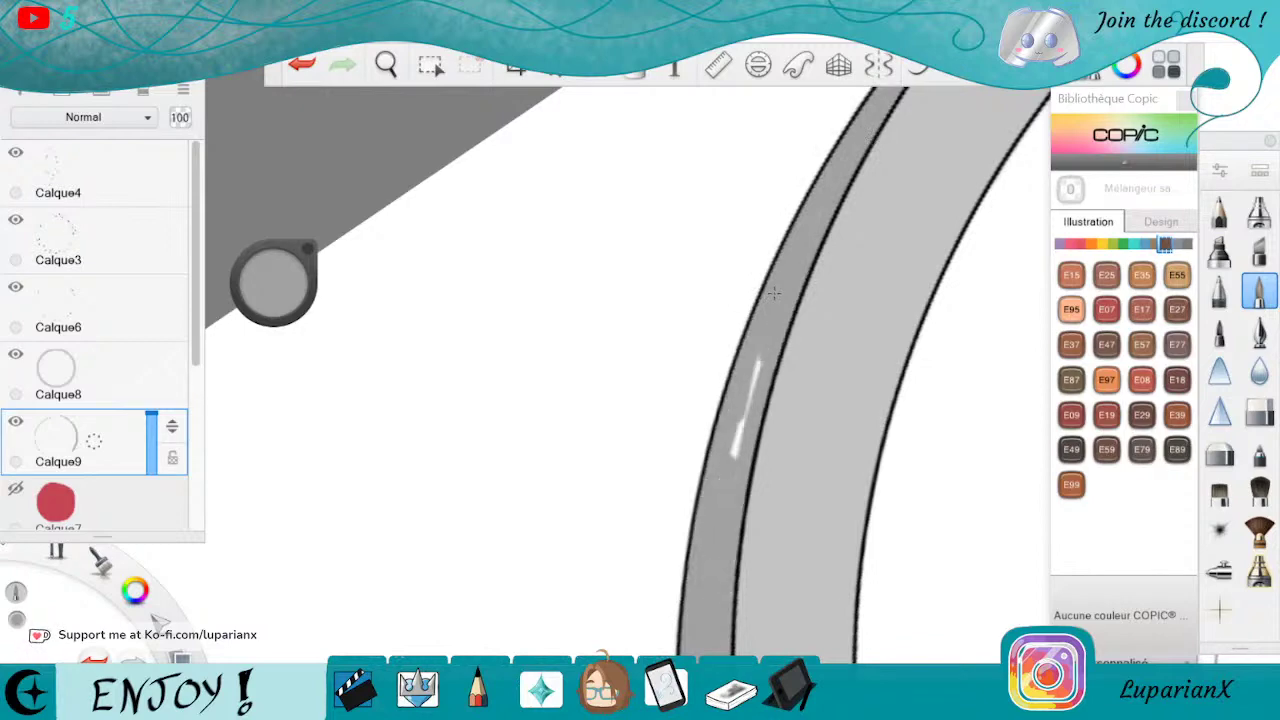
pyautogui.moveTo(760, 356); pyautogui.dragTo(732, 458)
pyautogui.moveTo(740, 424); pyautogui.dragTo(730, 458)
# Paint darker grey into the thin pointed end of the gap, up to where the two outer lines meet.
pyautogui.click(386, 65)
pyautogui.moveTo(942, 250); pyautogui.dragTo(960, 470)
pyautogui.click(904, 547)
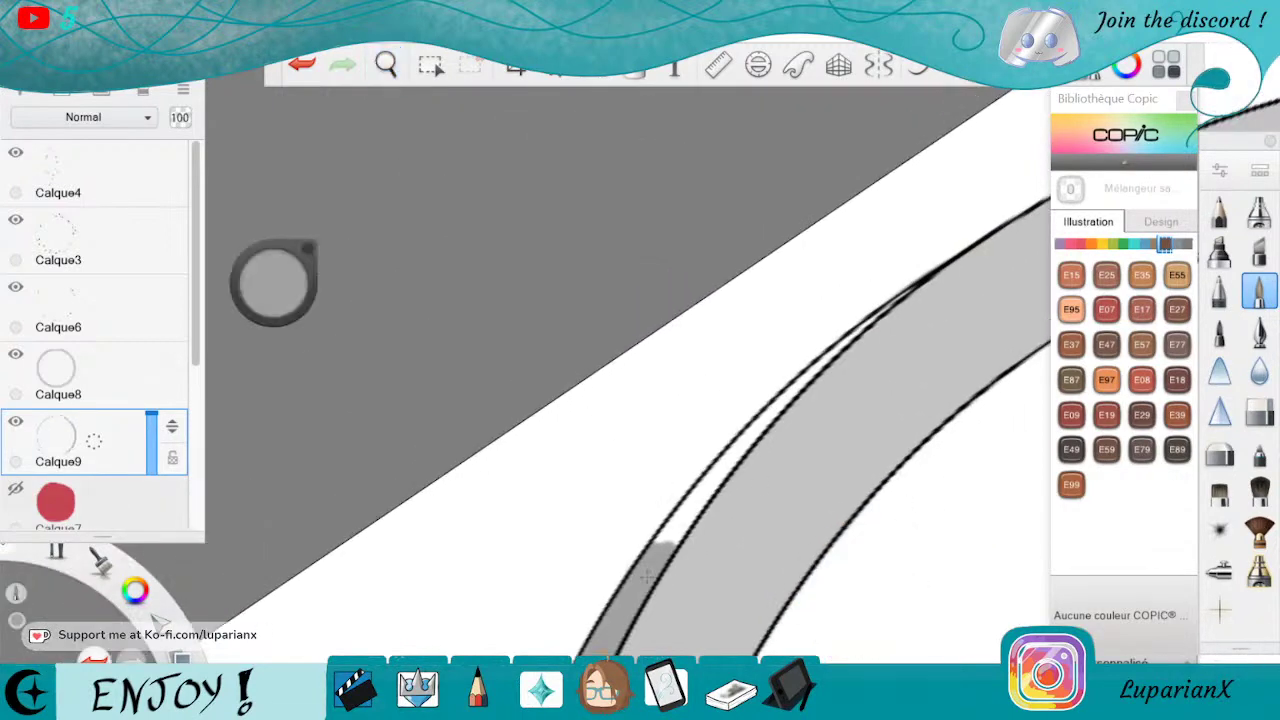
pyautogui.moveTo(664, 546)
pyautogui.mouseDown()
pyautogui.moveTo(643, 594)
pyautogui.moveTo(779, 410)
pyautogui.mouseUp()
pyautogui.moveTo(712, 474); pyautogui.dragTo(888, 303)
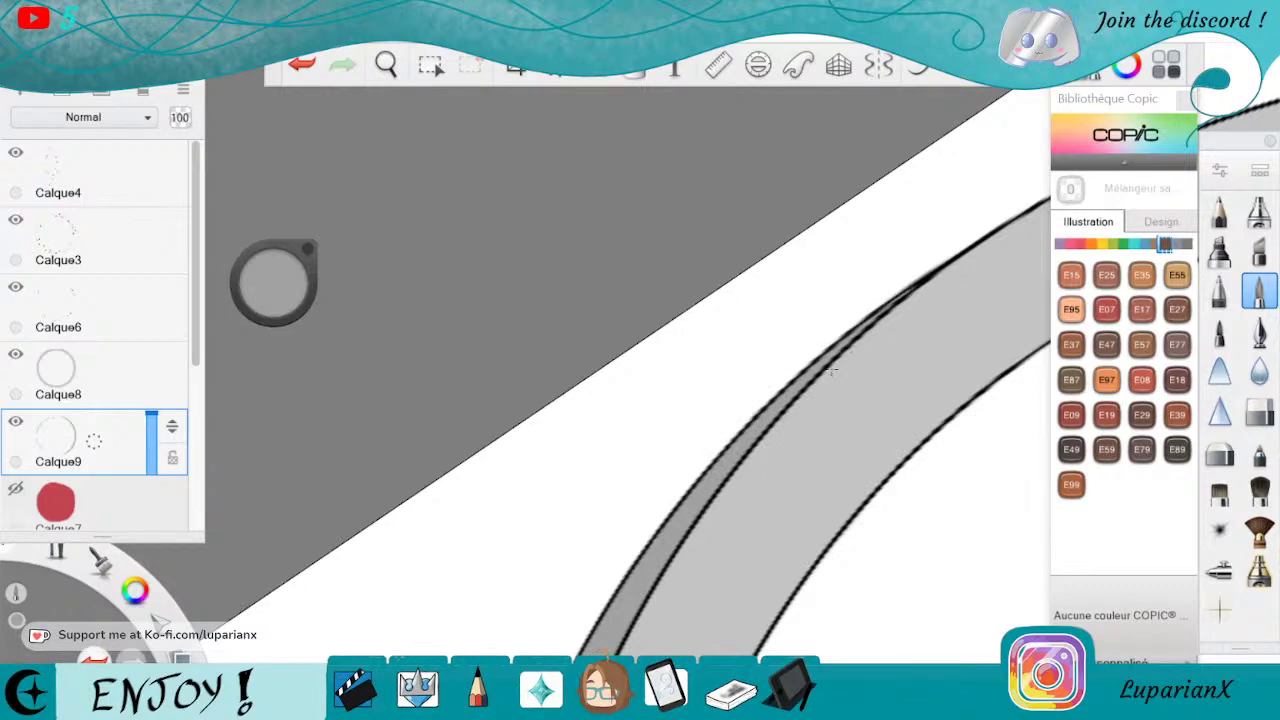
# Add a new empty layer between Calque4 and Calque3.
pyautogui.click(386, 65)
pyautogui.moveTo(452, 136); pyautogui.dragTo(703, 376)
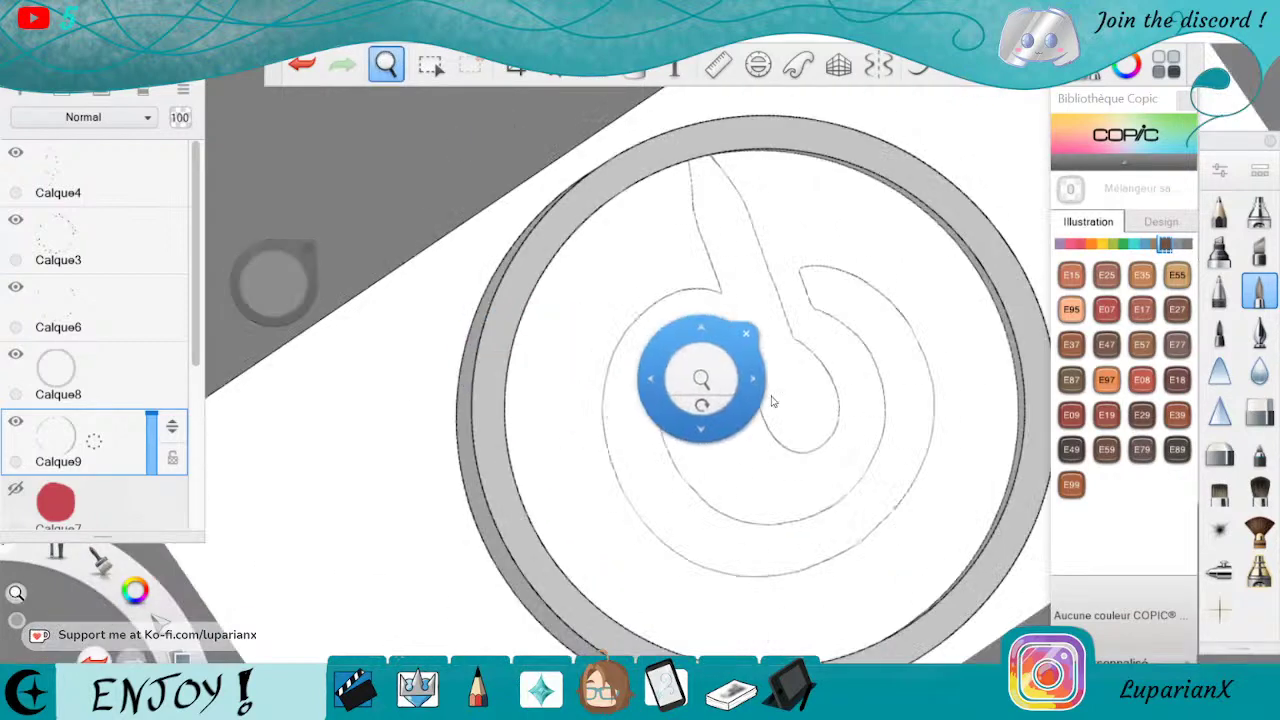
pyautogui.moveTo(768, 400)
pyautogui.mouseDown()
pyautogui.moveTo(807, 507)
pyautogui.moveTo(757, 517)
pyautogui.mouseUp()
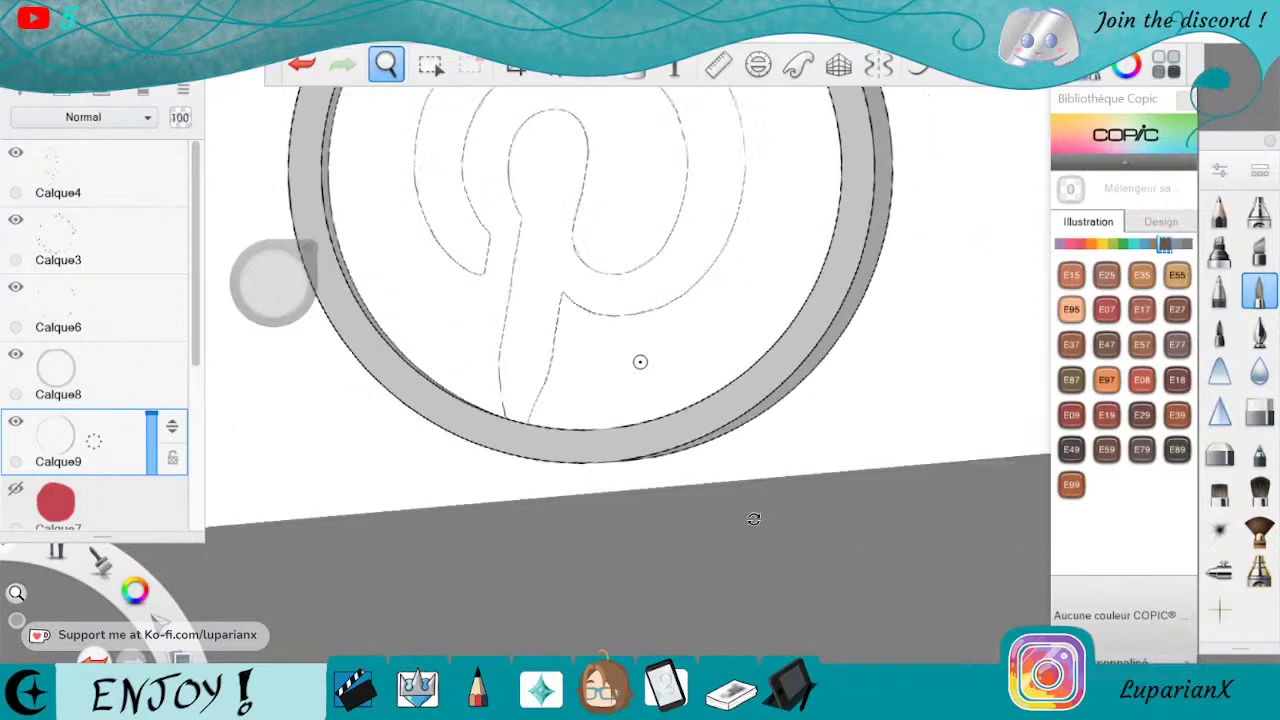
pyautogui.moveTo(606, 334); pyautogui.dragTo(755, 489)
pyautogui.click(866, 429)
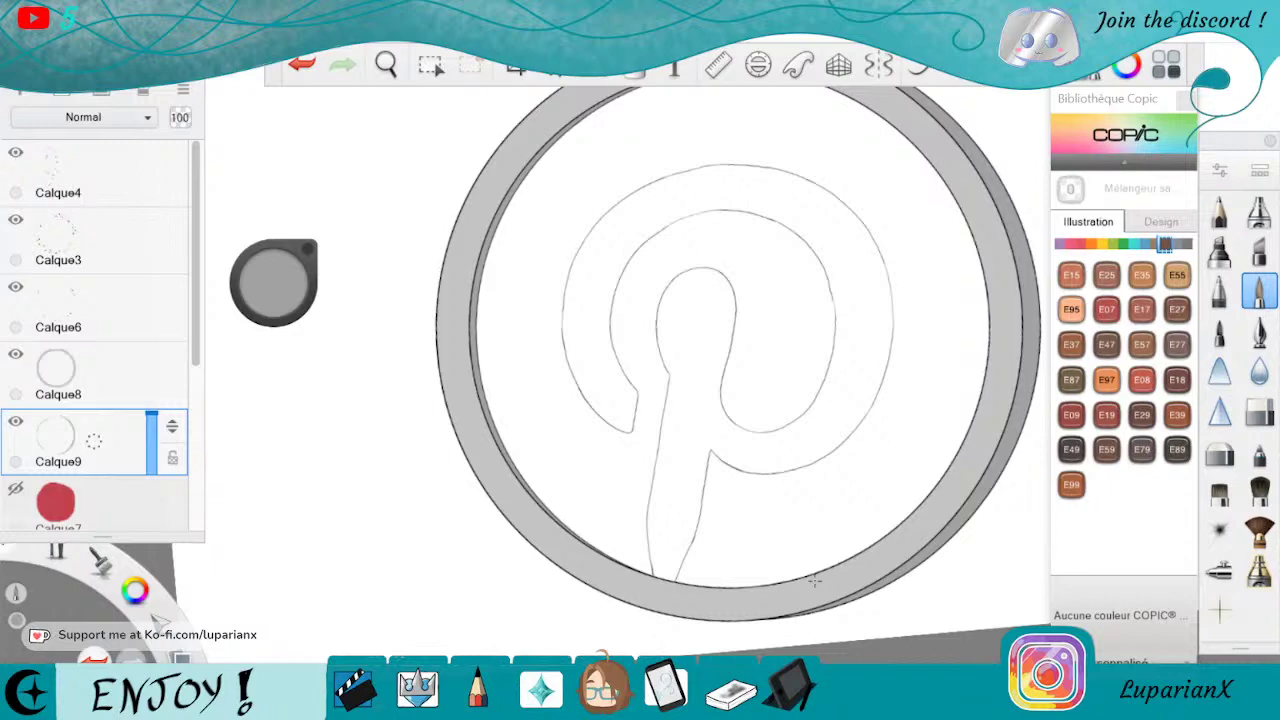
pyautogui.moveTo(118, 245); pyautogui.dragTo(132, 179)
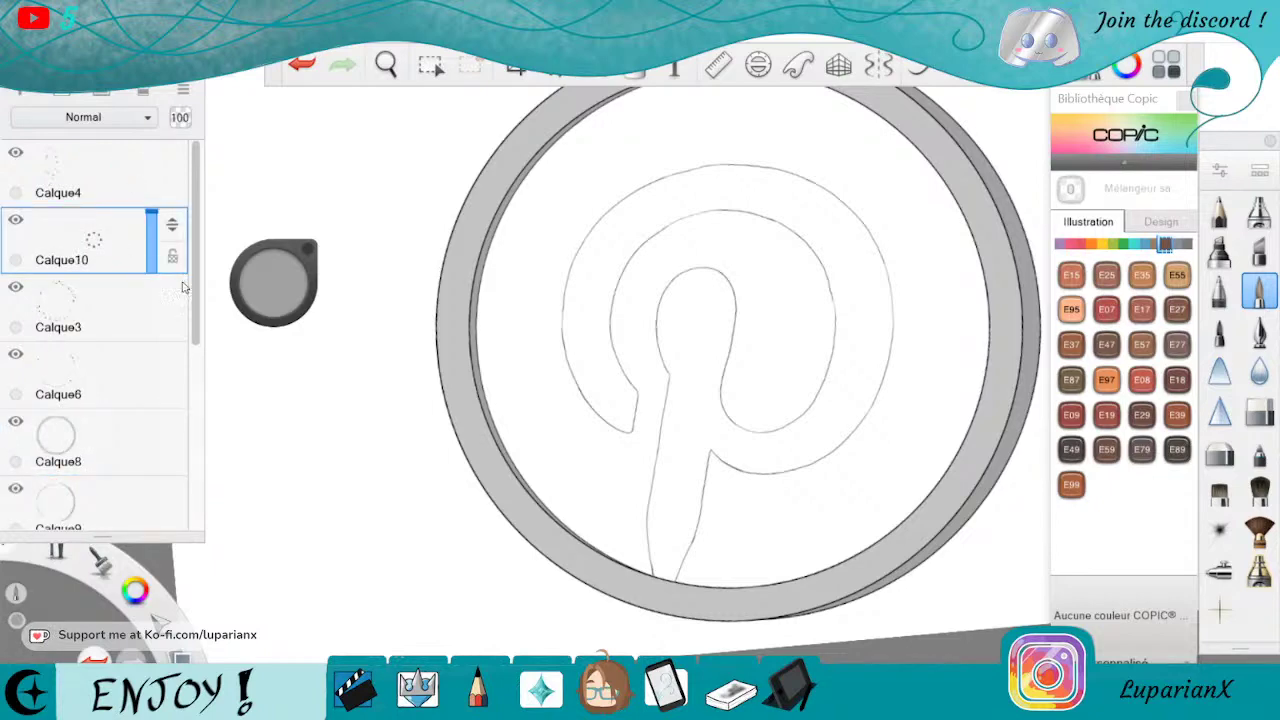
# Show the red disc layer Calque7 briefly to check the colouring, hide it again and look through the layer list.
pyautogui.scroll(-3, 199, 298)
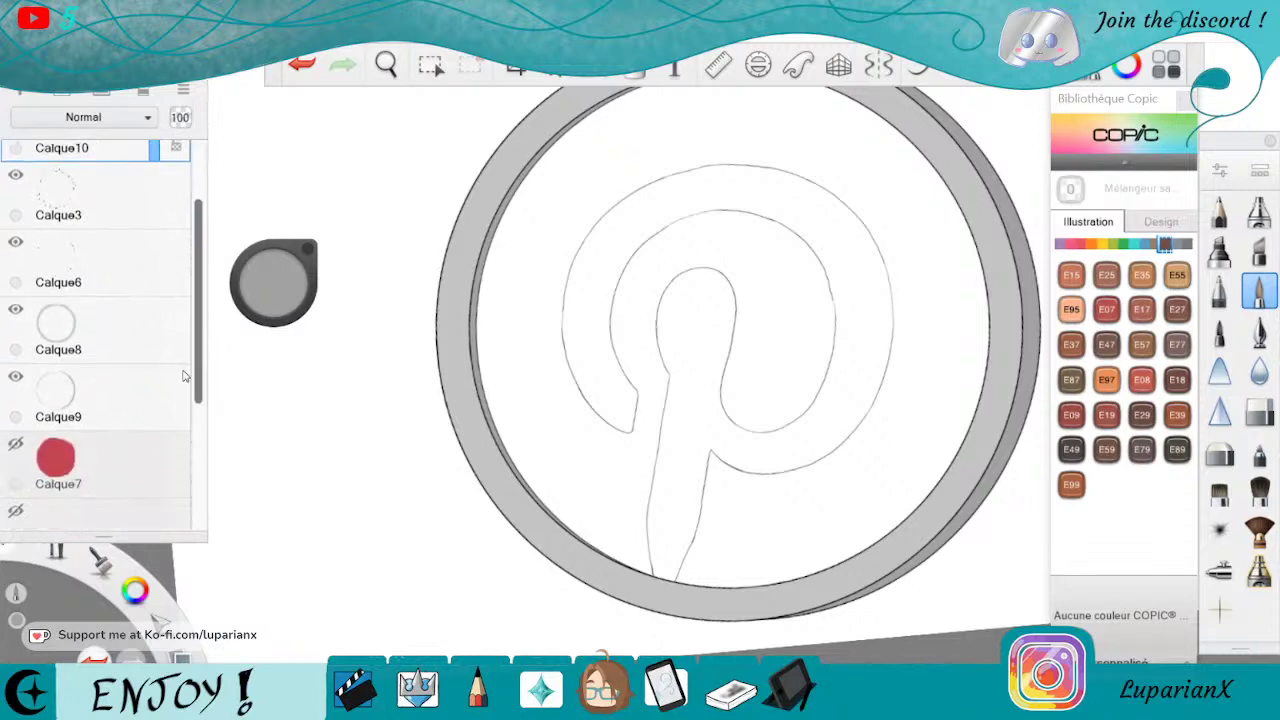
pyautogui.click(15, 443)
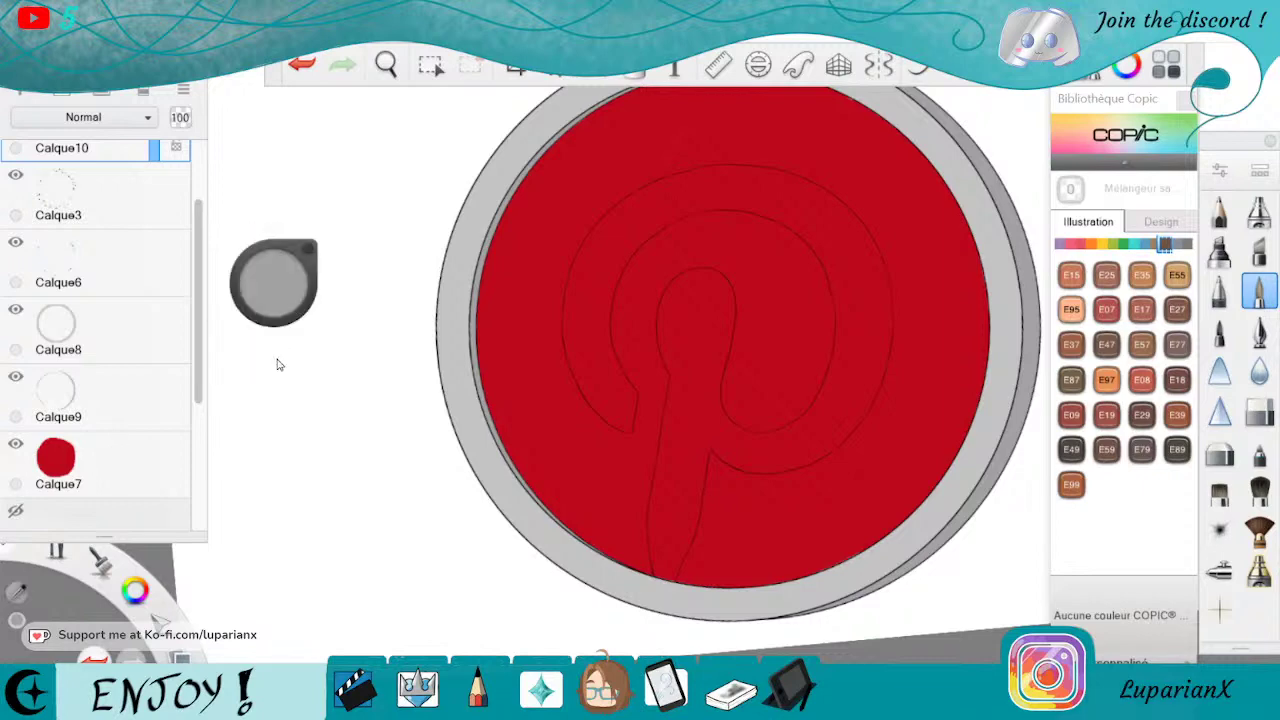
pyautogui.click(15, 443)
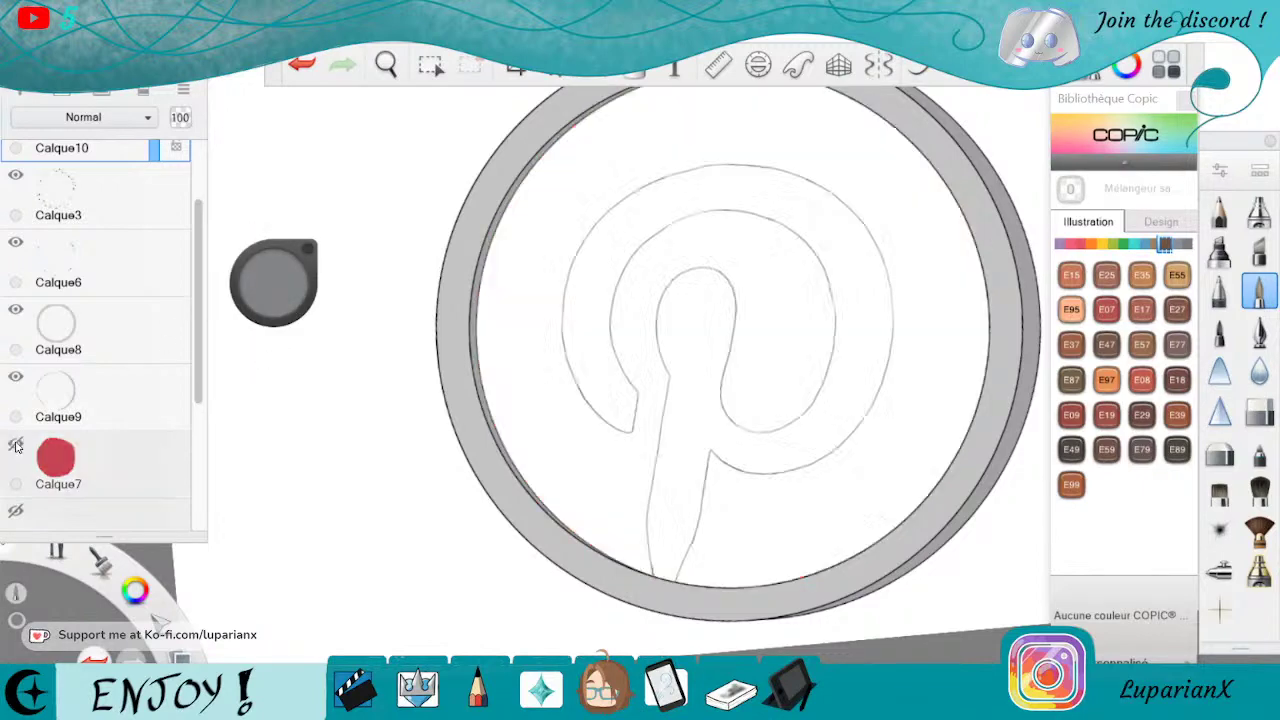
pyautogui.scroll(2, 195, 330)
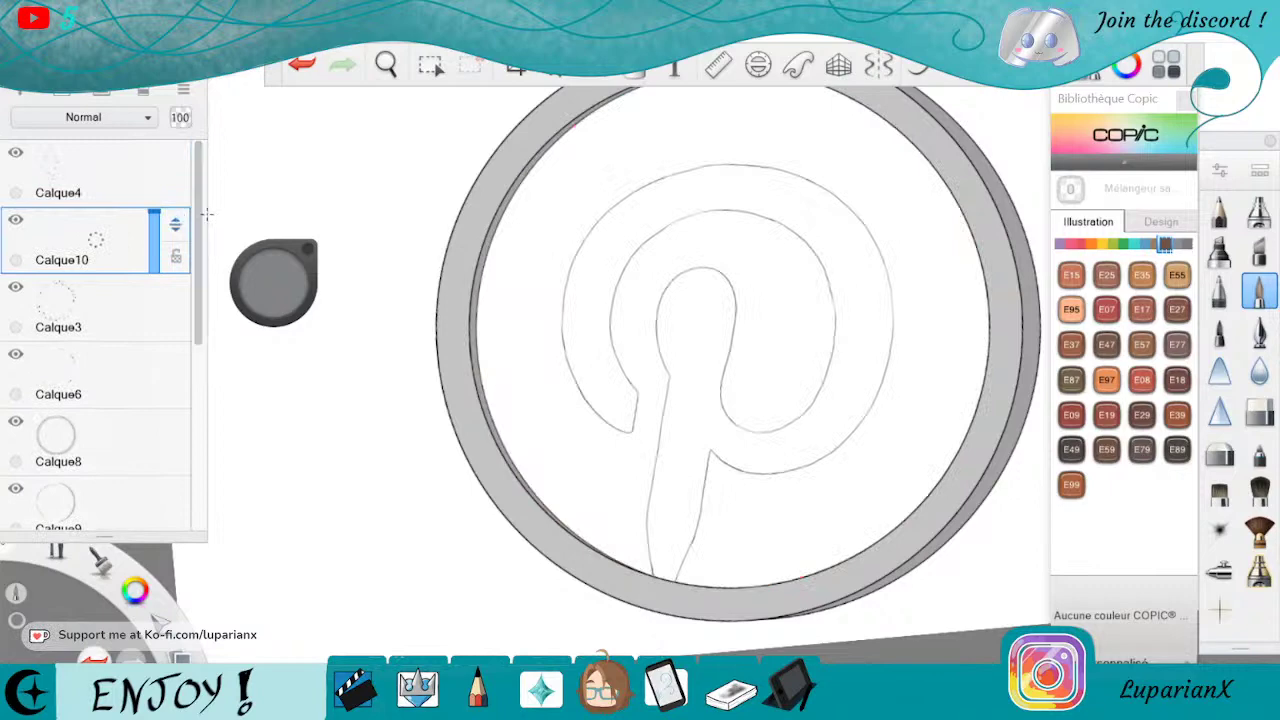
pyautogui.scroll(-5, 198, 305)
pyautogui.scroll(3, 205, 330)
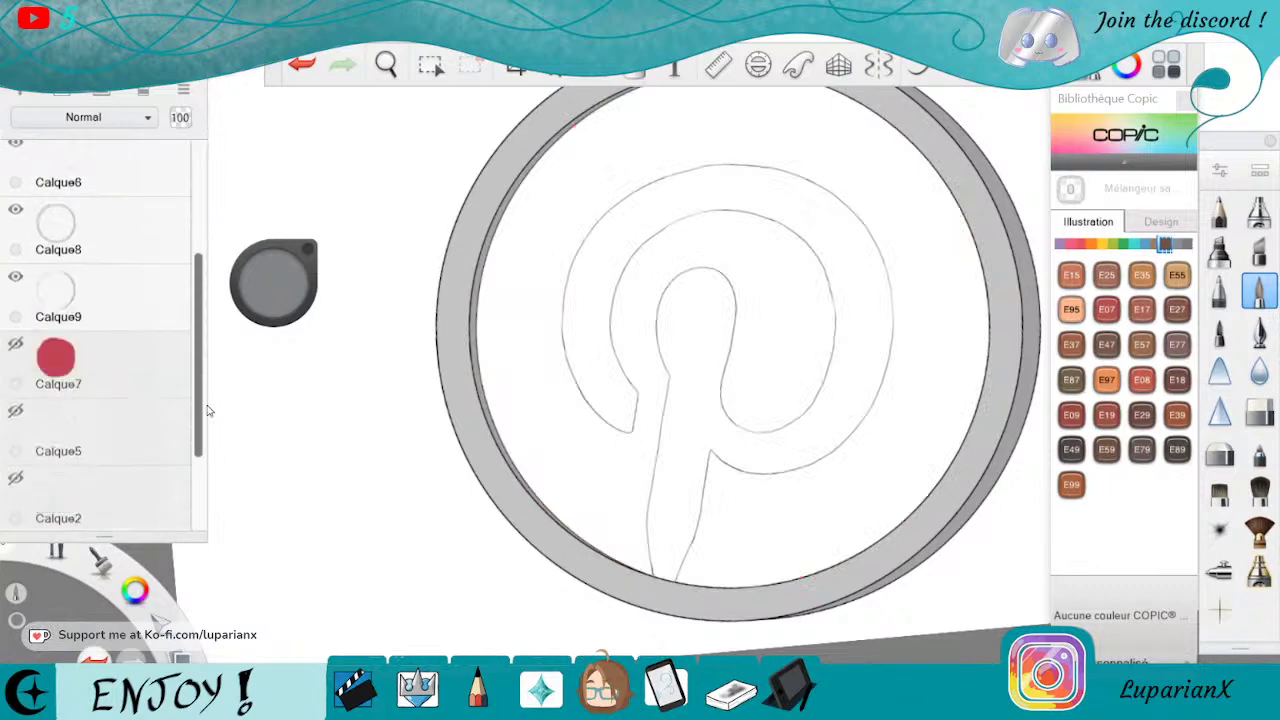
pyautogui.scroll(1, 215, 310)
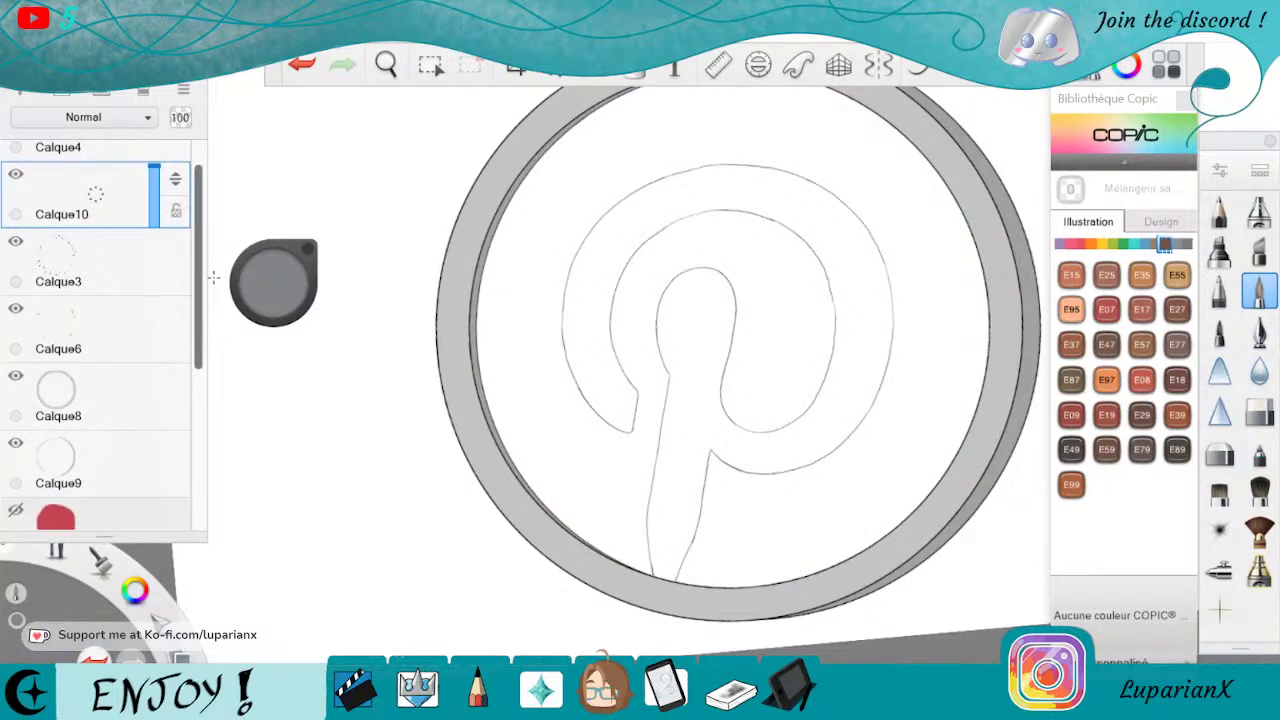
# Sample the ring's light grey and paint a first stroke inside the left outline of the P's stem, near its lower end.
pyautogui.click(273, 286)
pyautogui.click(273, 359)
pyautogui.click(455, 300)
pyautogui.click(386, 65)
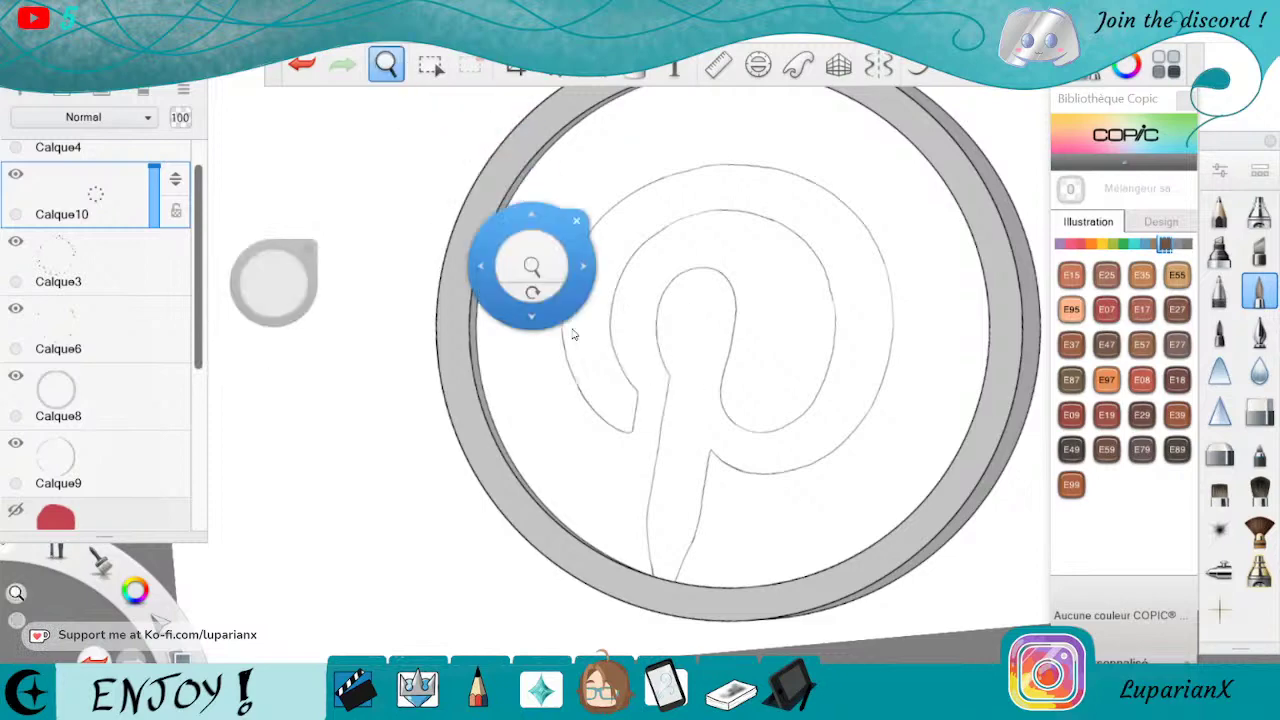
pyautogui.scroll(8, 754, 560)
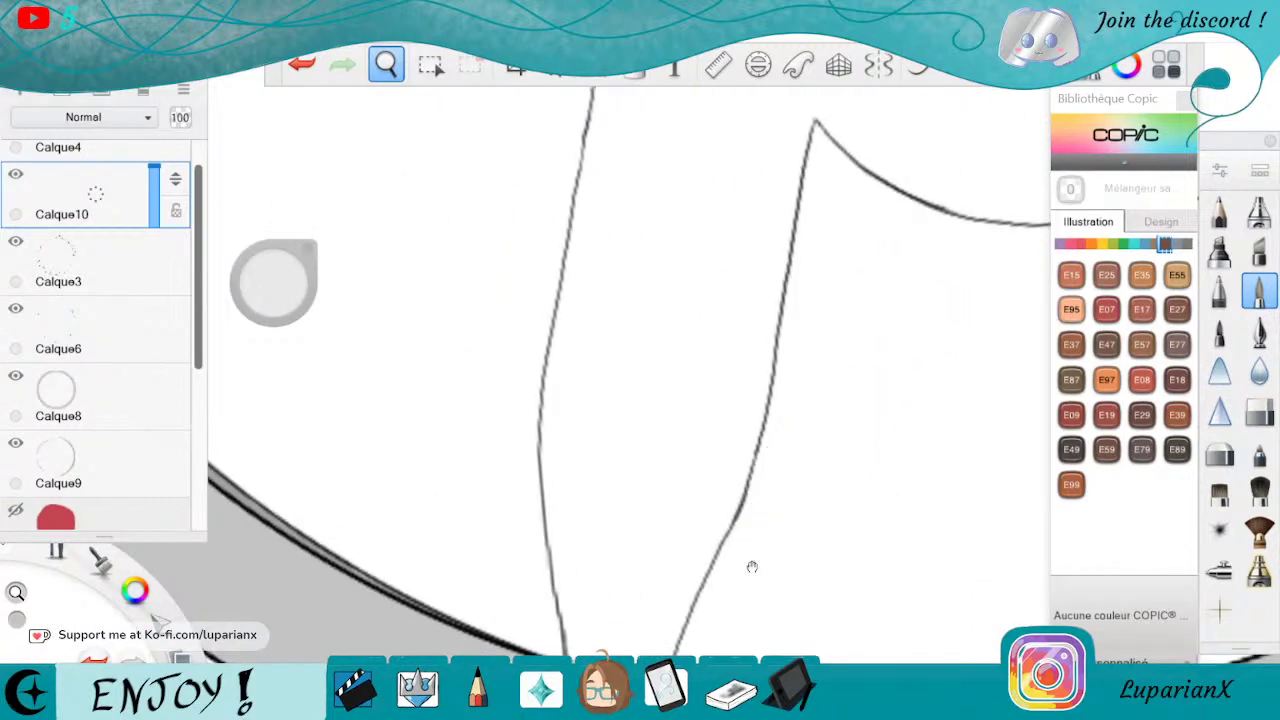
pyautogui.moveTo(752, 567); pyautogui.dragTo(848, 539)
pyautogui.click(926, 454)
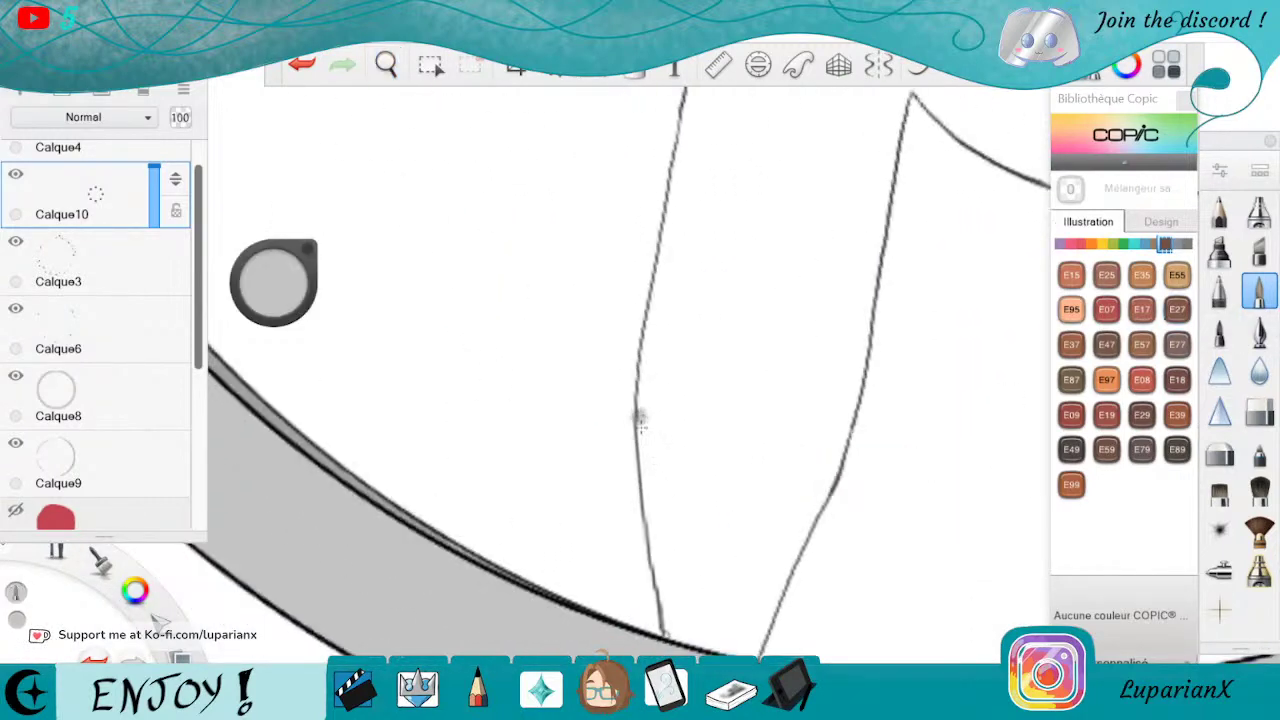
pyautogui.moveTo(642, 422); pyautogui.dragTo(658, 565)
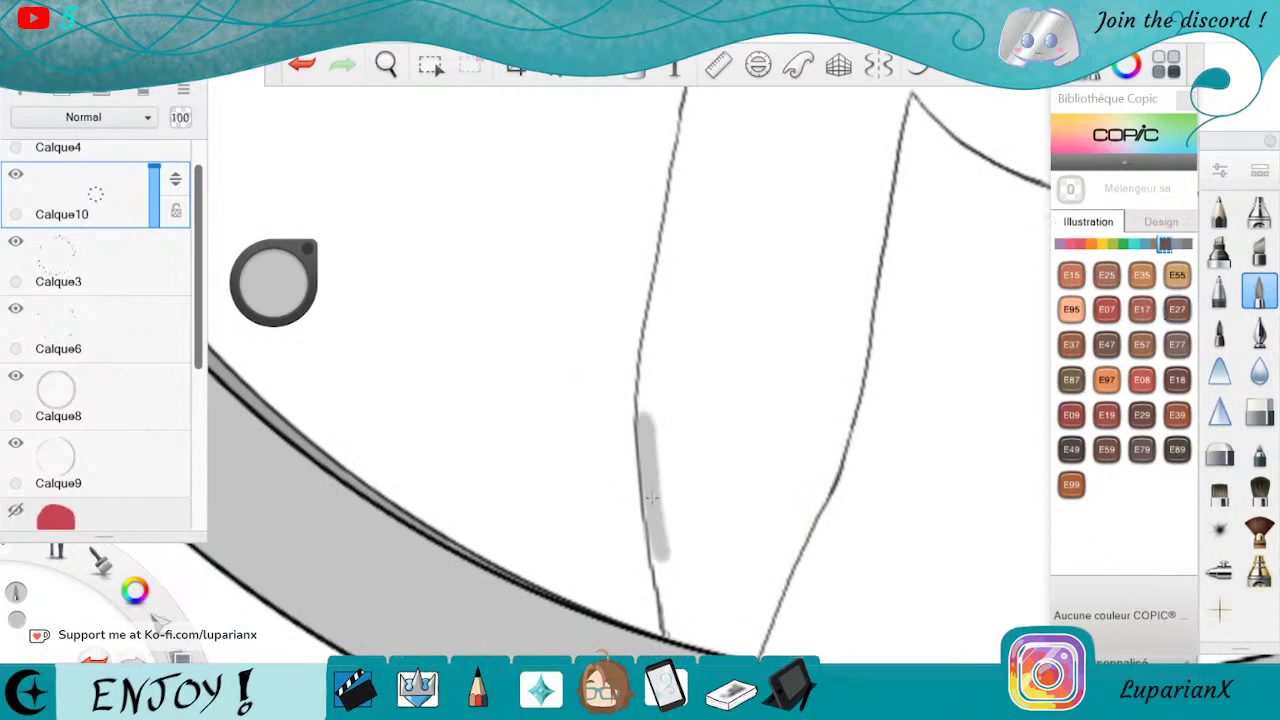
pyautogui.moveTo(645, 498); pyautogui.dragTo(668, 618)
pyautogui.moveTo(650, 545); pyautogui.dragTo(674, 630)
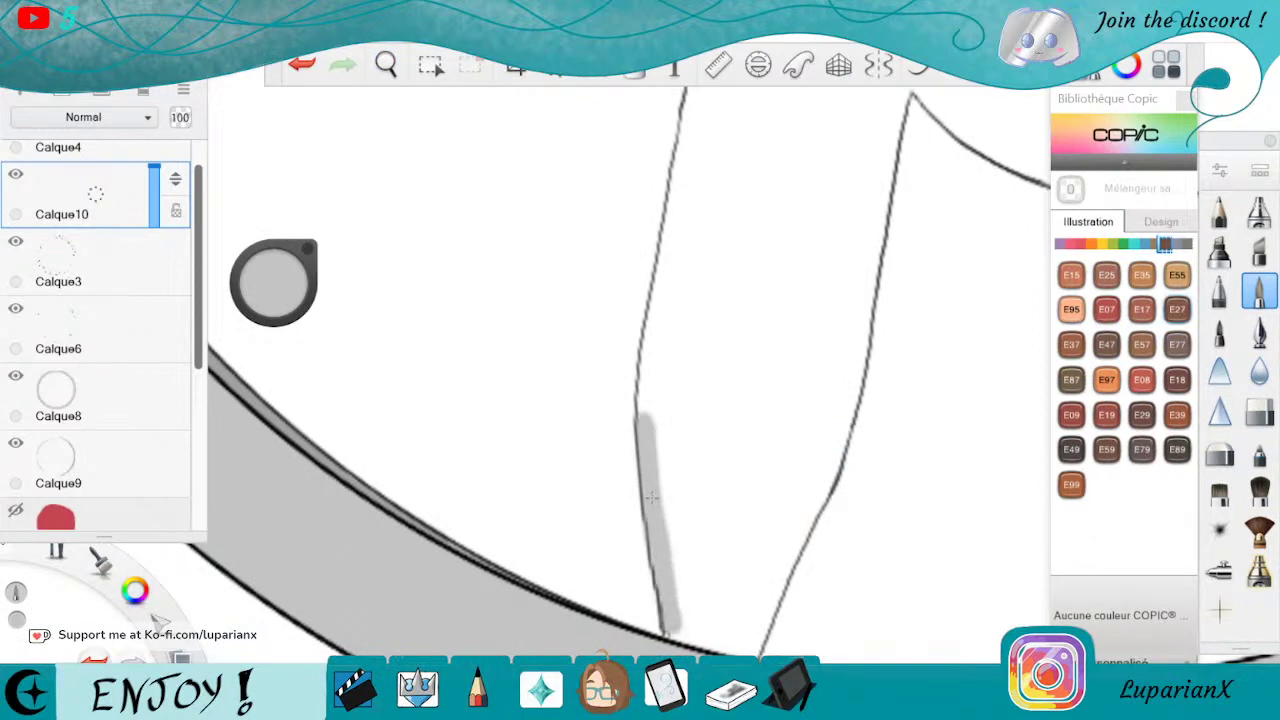
pyautogui.click(299, 66)
pyautogui.click(299, 66)
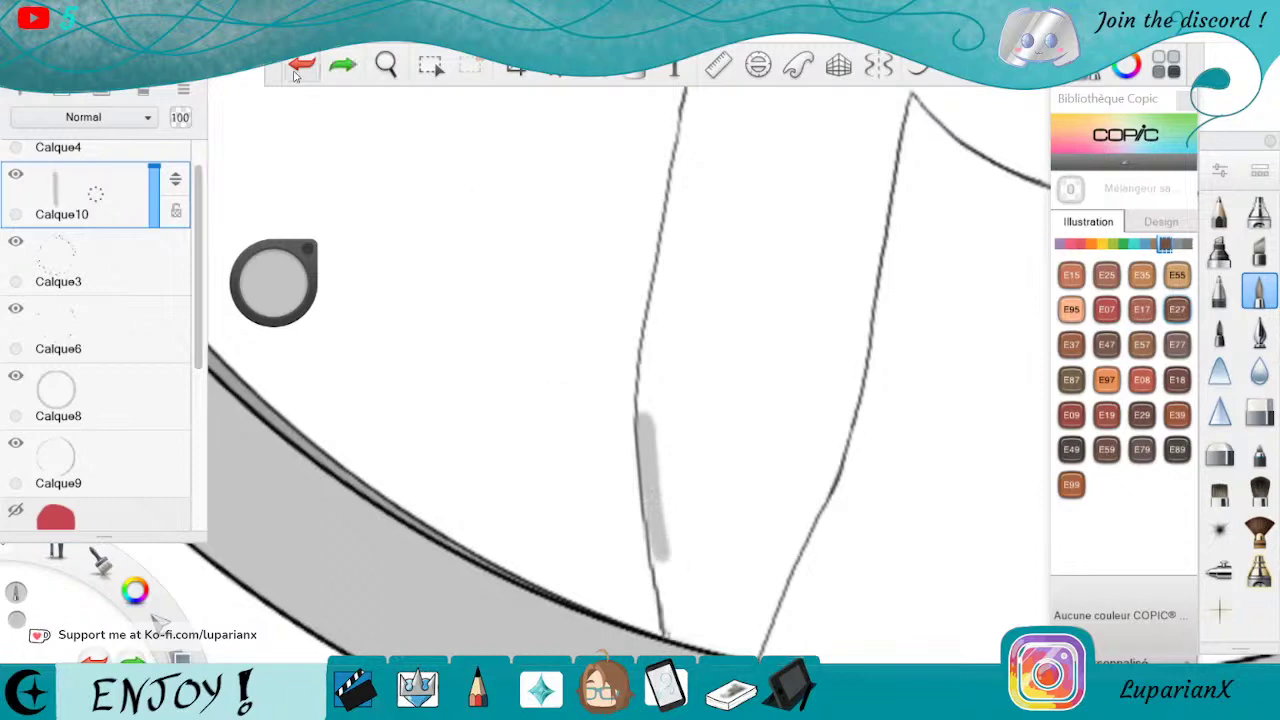
# Move layer Calque10 down the stack to sit below Calque9, directly above the red disc layer.
pyautogui.moveTo(155, 222); pyautogui.dragTo(150, 520)
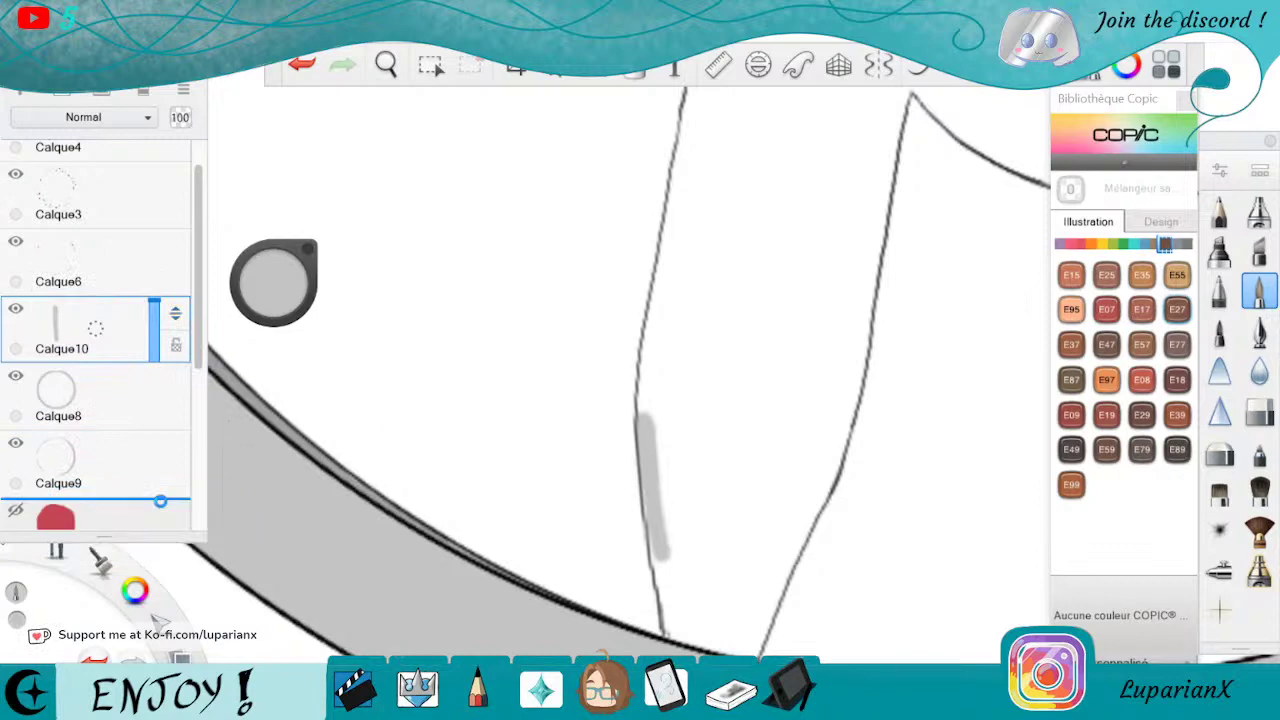
pyautogui.click(303, 65)
pyautogui.moveTo(169, 326)
pyautogui.mouseDown()
pyautogui.moveTo(160, 510)
pyautogui.moveTo(148, 504)
pyautogui.mouseUp()
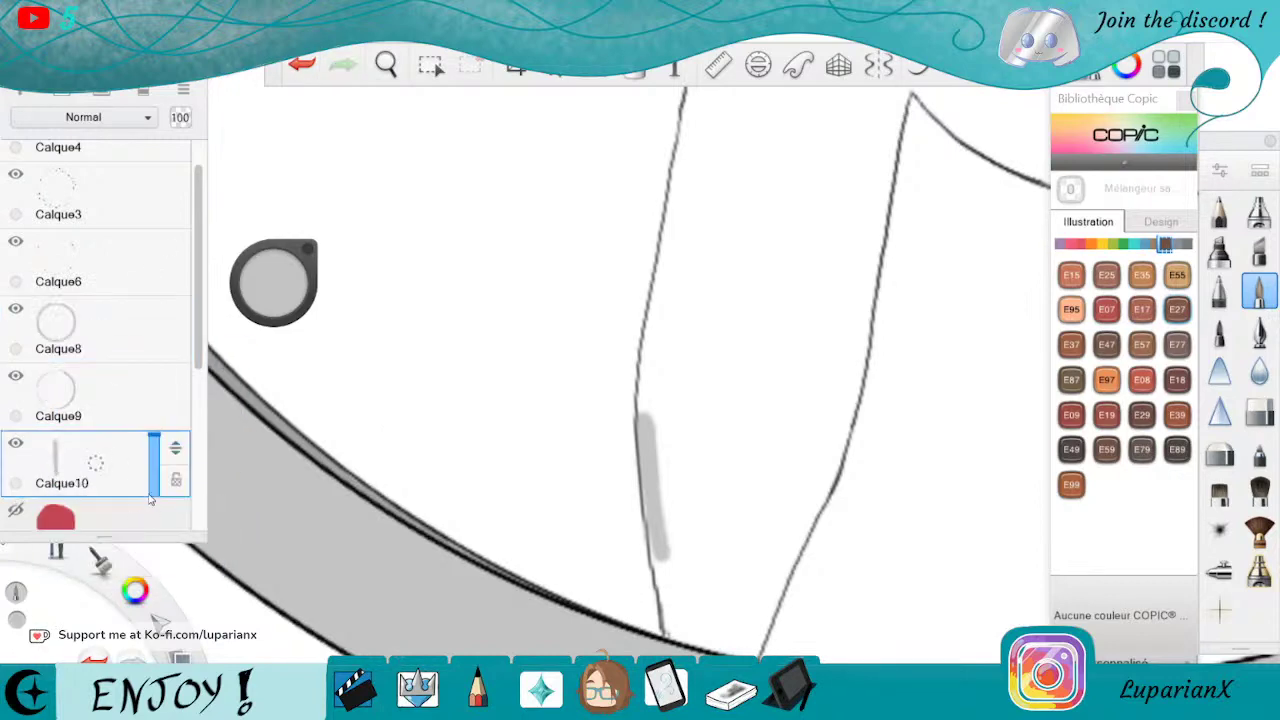
# Fill the lower end of the P's stem with light grey and run the colour up along its right outline.
pyautogui.moveTo(648, 500)
pyautogui.mouseDown()
pyautogui.moveTo(674, 636)
pyautogui.moveTo(690, 522)
pyautogui.moveTo(711, 646)
pyautogui.mouseUp()
pyautogui.moveTo(718, 505)
pyautogui.mouseDown()
pyautogui.moveTo(735, 650)
pyautogui.moveTo(748, 505)
pyautogui.moveTo(770, 540)
pyautogui.moveTo(755, 650)
pyautogui.moveTo(790, 530)
pyautogui.mouseUp()
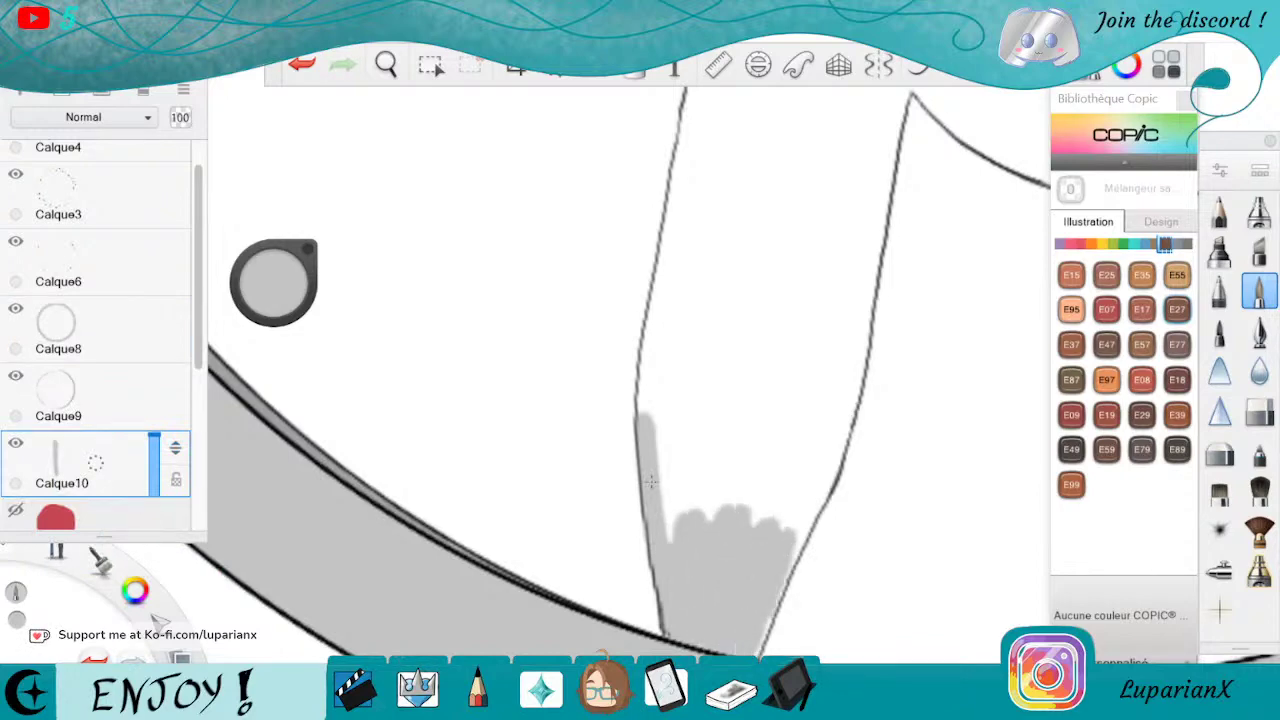
pyautogui.moveTo(766, 645)
pyautogui.mouseDown()
pyautogui.moveTo(832, 455)
pyautogui.moveTo(828, 500)
pyautogui.mouseUp()
pyautogui.moveTo(836, 446); pyautogui.dragTo(806, 556)
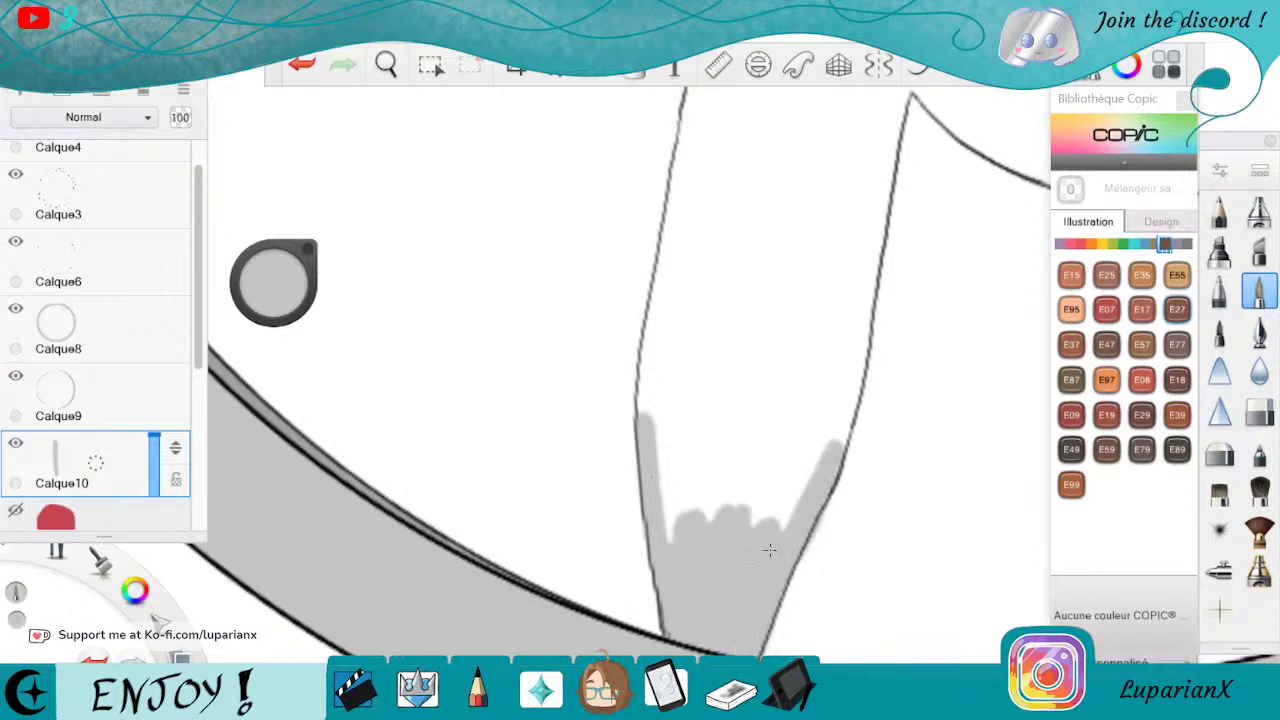
pyautogui.scroll(1, 195, 218)
pyautogui.click(80, 172)
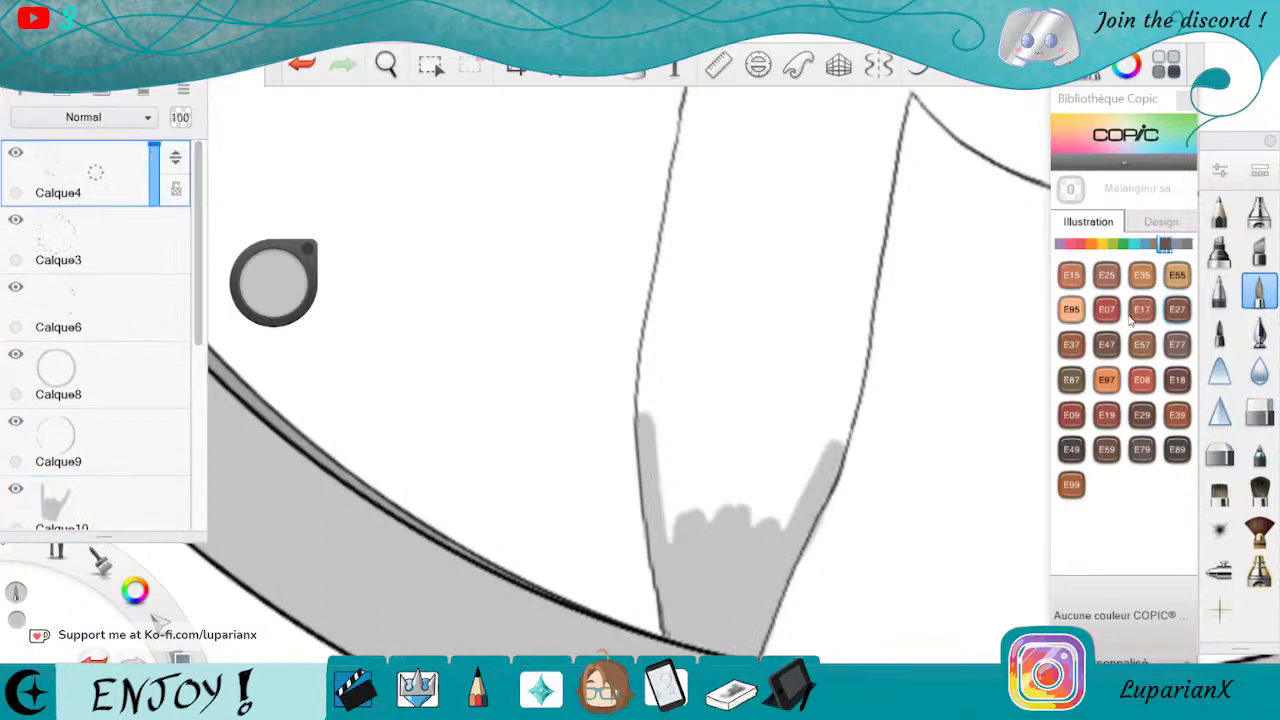
pyautogui.click(1259, 411)
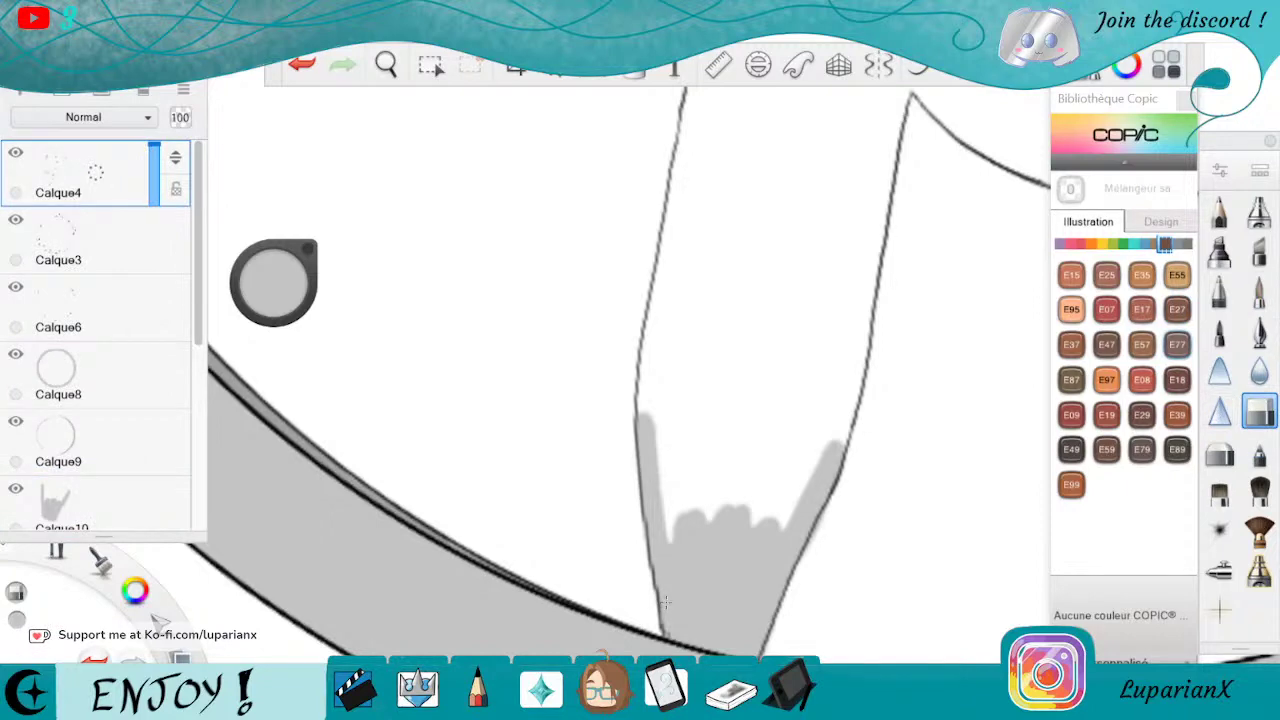
pyautogui.click(113, 496)
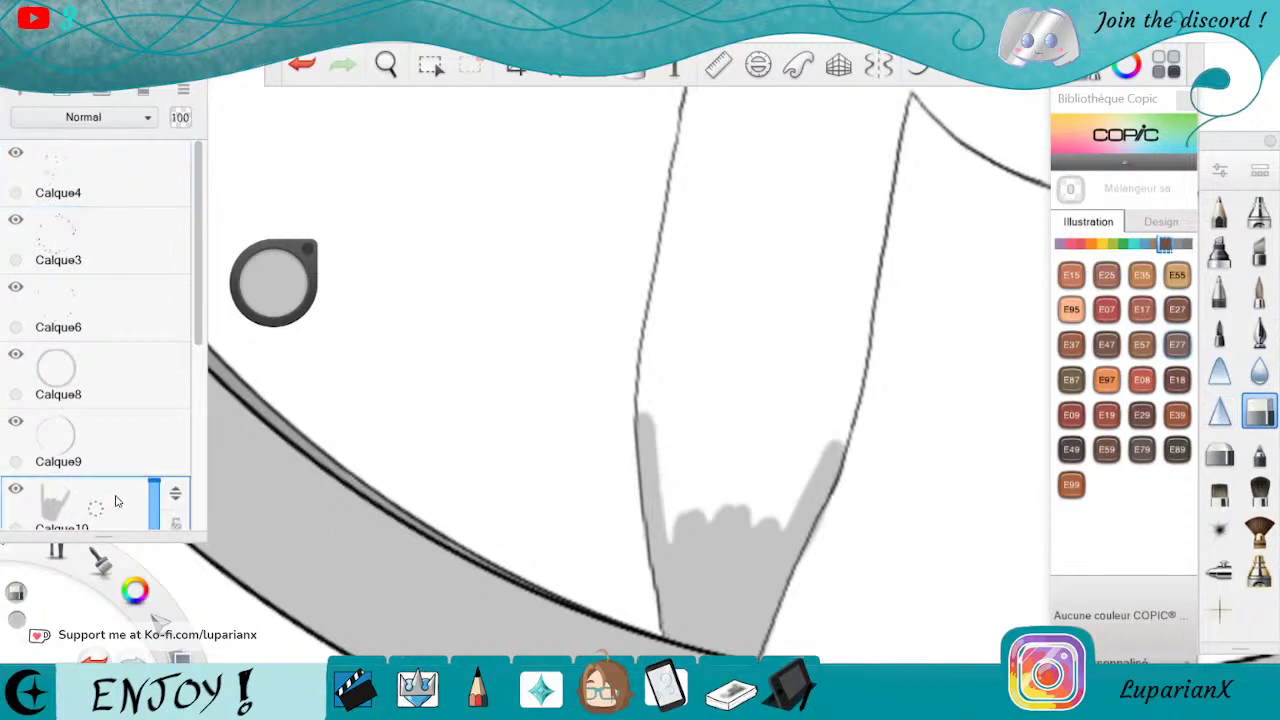
pyautogui.click(1259, 290)
# Paint a light grey band on Calque10 inside the stem's right outline, from the upper notch down to the filled lower end.
pyautogui.moveTo(886, 132)
pyautogui.mouseDown()
pyautogui.moveTo(898, 92)
pyautogui.moveTo(872, 250)
pyautogui.mouseUp()
pyautogui.moveTo(872, 190); pyautogui.dragTo(858, 355)
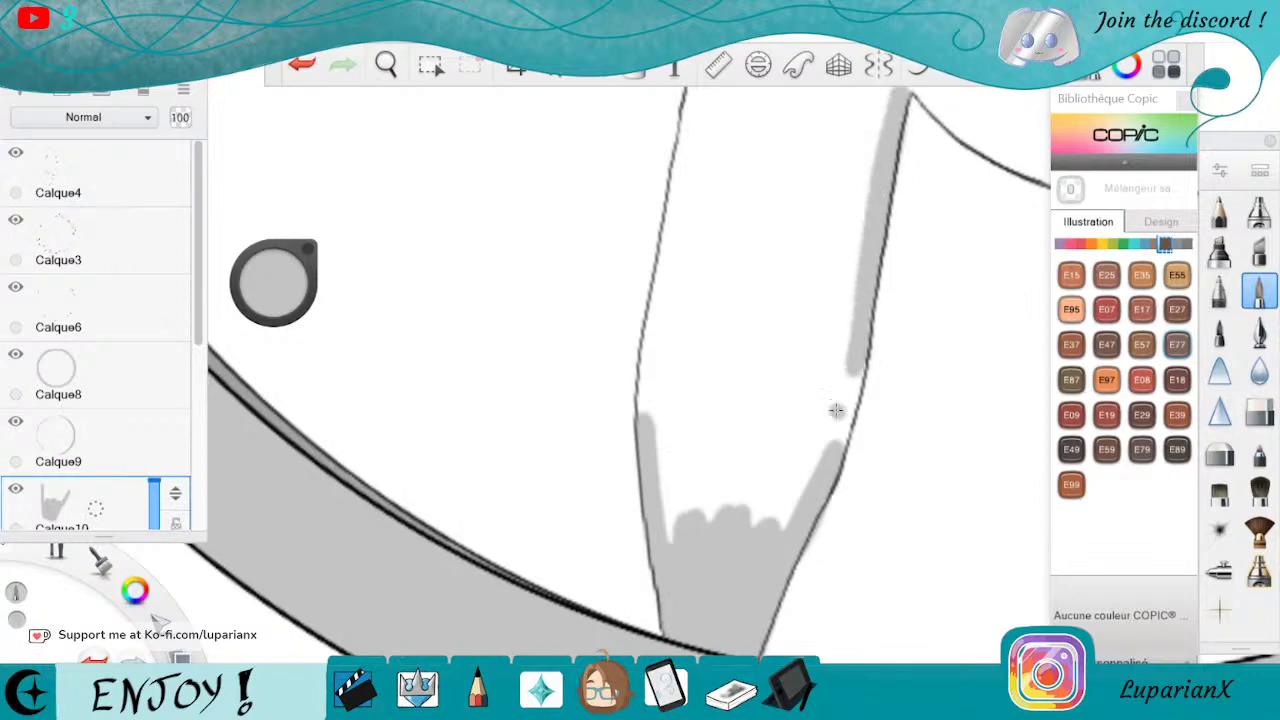
pyautogui.moveTo(828, 455); pyautogui.dragTo(856, 356)
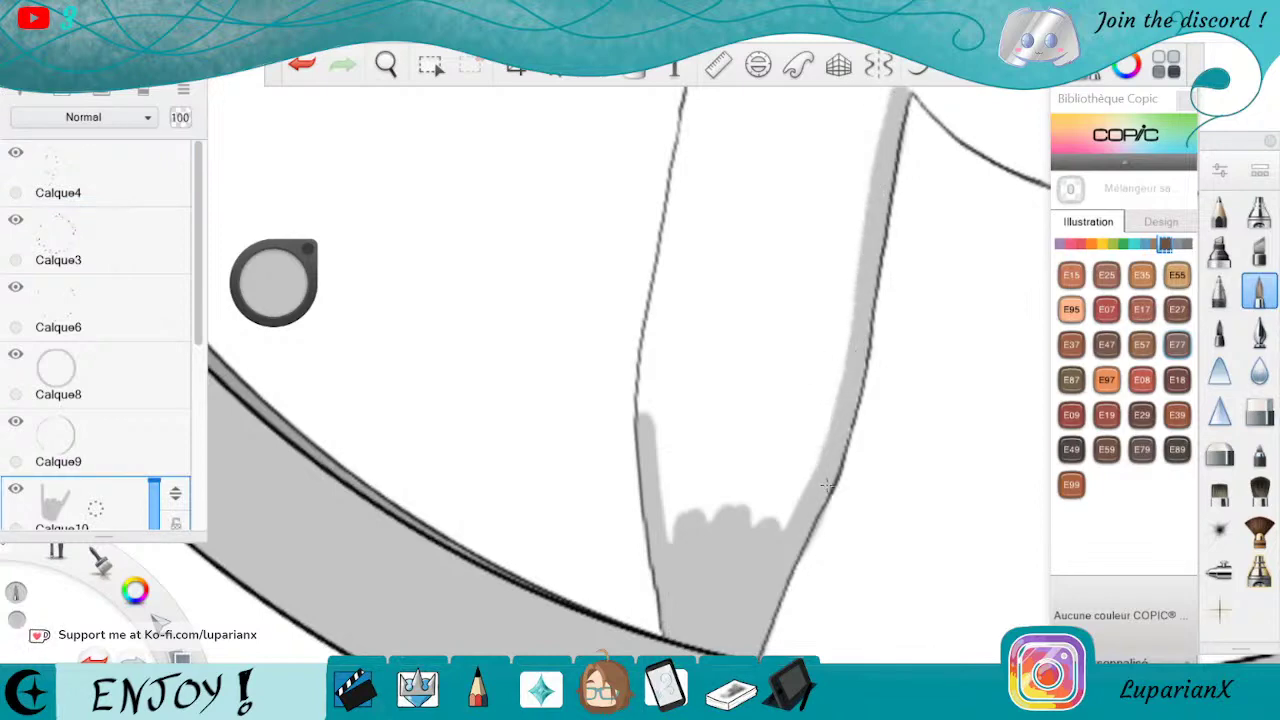
pyautogui.moveTo(827, 485); pyautogui.dragTo(820, 525)
# Paint a light grey band inside the left outline of the P's stem, from its upper part down toward the lower bend.
pyautogui.click(386, 65)
pyautogui.moveTo(886, 250); pyautogui.dragTo(918, 493)
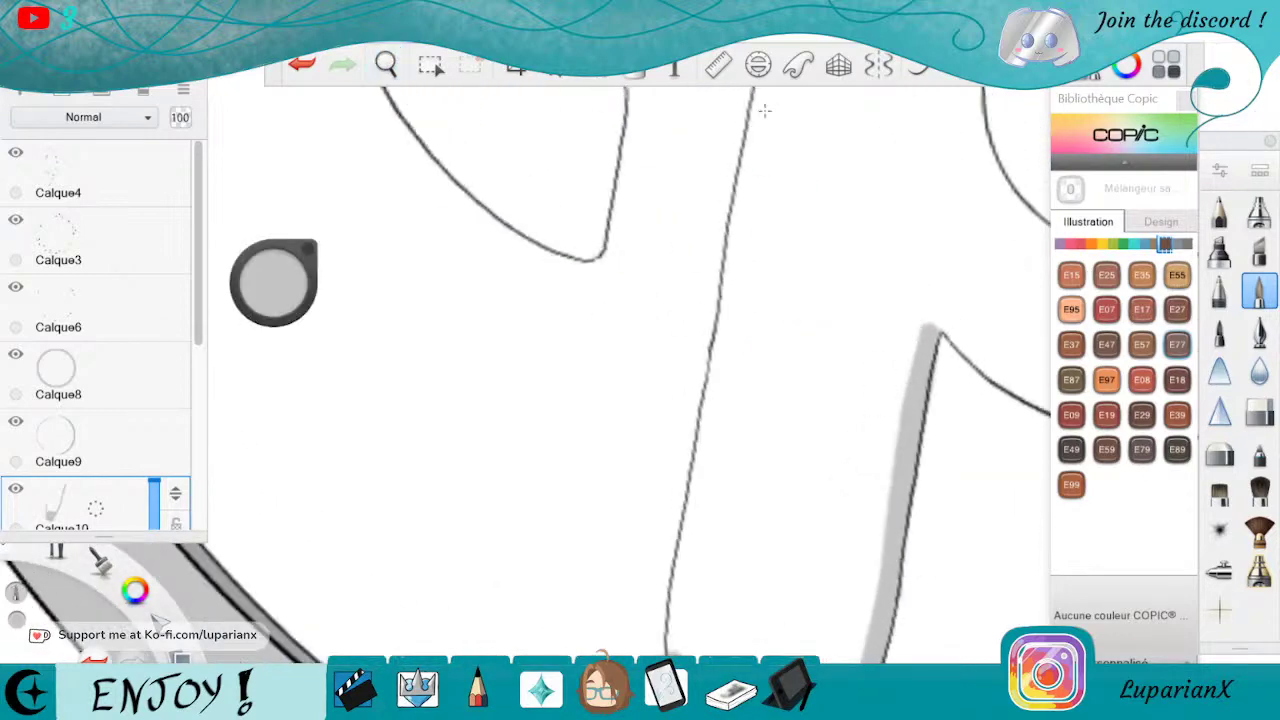
pyautogui.moveTo(757, 108); pyautogui.dragTo(727, 302)
pyautogui.moveTo(727, 302)
pyautogui.mouseDown()
pyautogui.moveTo(746, 179)
pyautogui.moveTo(688, 545)
pyautogui.mouseUp()
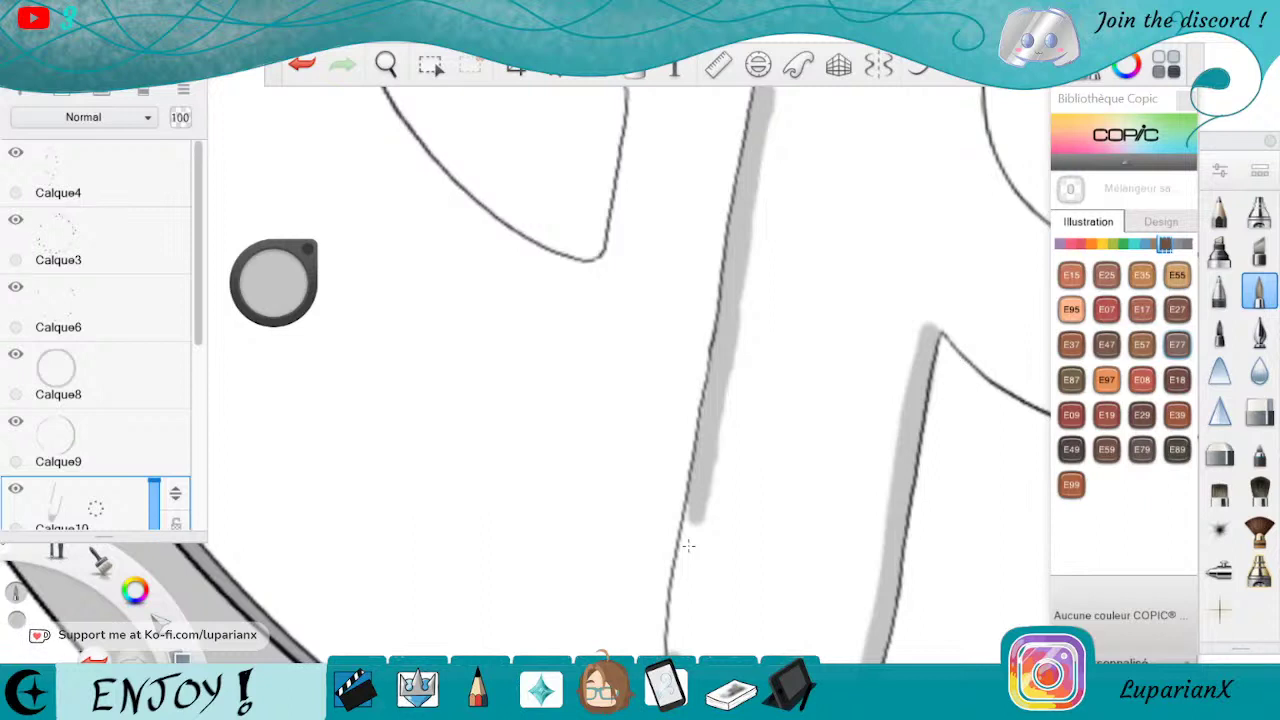
pyautogui.moveTo(697, 508); pyautogui.dragTo(690, 590)
pyautogui.moveTo(690, 510)
pyautogui.mouseDown()
pyautogui.moveTo(678, 607)
pyautogui.moveTo(690, 610)
pyautogui.moveTo(667, 622)
pyautogui.mouseUp()
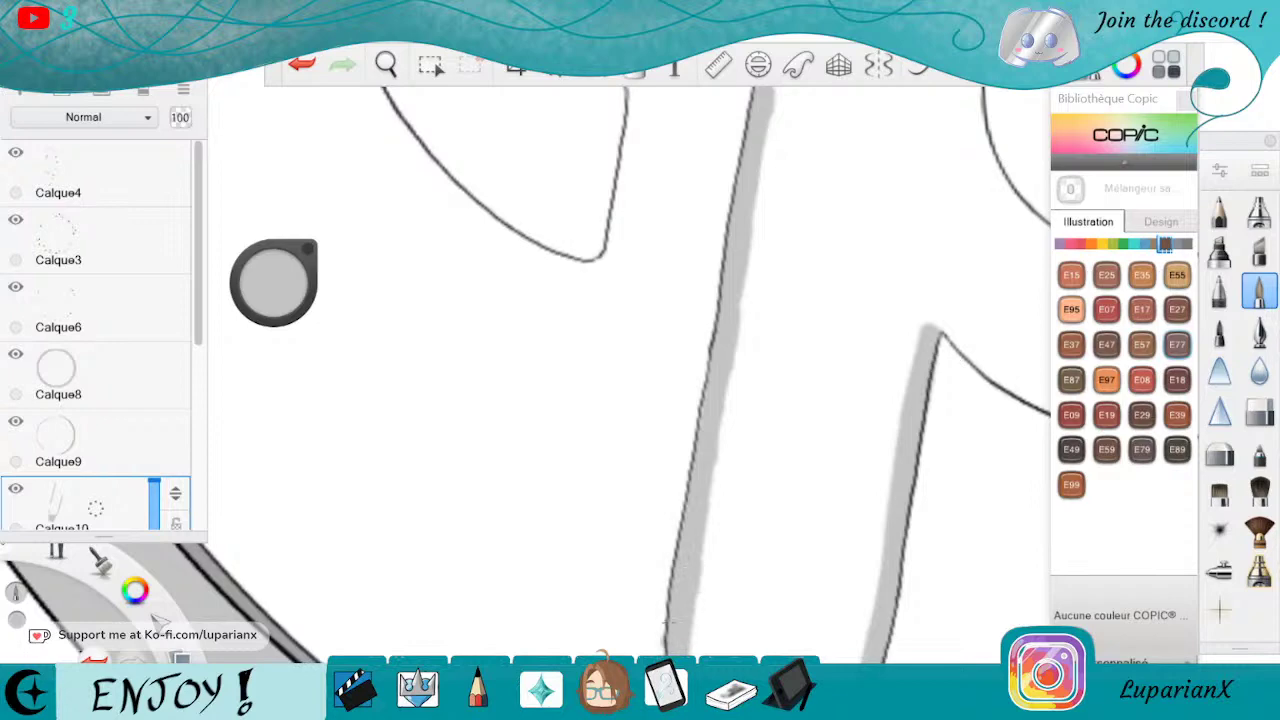
# Shade grey along the inside of the left outline of the P stem's head, from its corner upward, and erase the overspill.
pyautogui.press('space')
pyautogui.moveTo(748, 240)
pyautogui.mouseDown()
pyautogui.moveTo(934, 326)
pyautogui.moveTo(903, 466)
pyautogui.moveTo(912, 582)
pyautogui.mouseUp()
pyautogui.moveTo(740, 473)
pyautogui.mouseDown()
pyautogui.moveTo(734, 542)
pyautogui.moveTo(741, 476)
pyautogui.mouseUp()
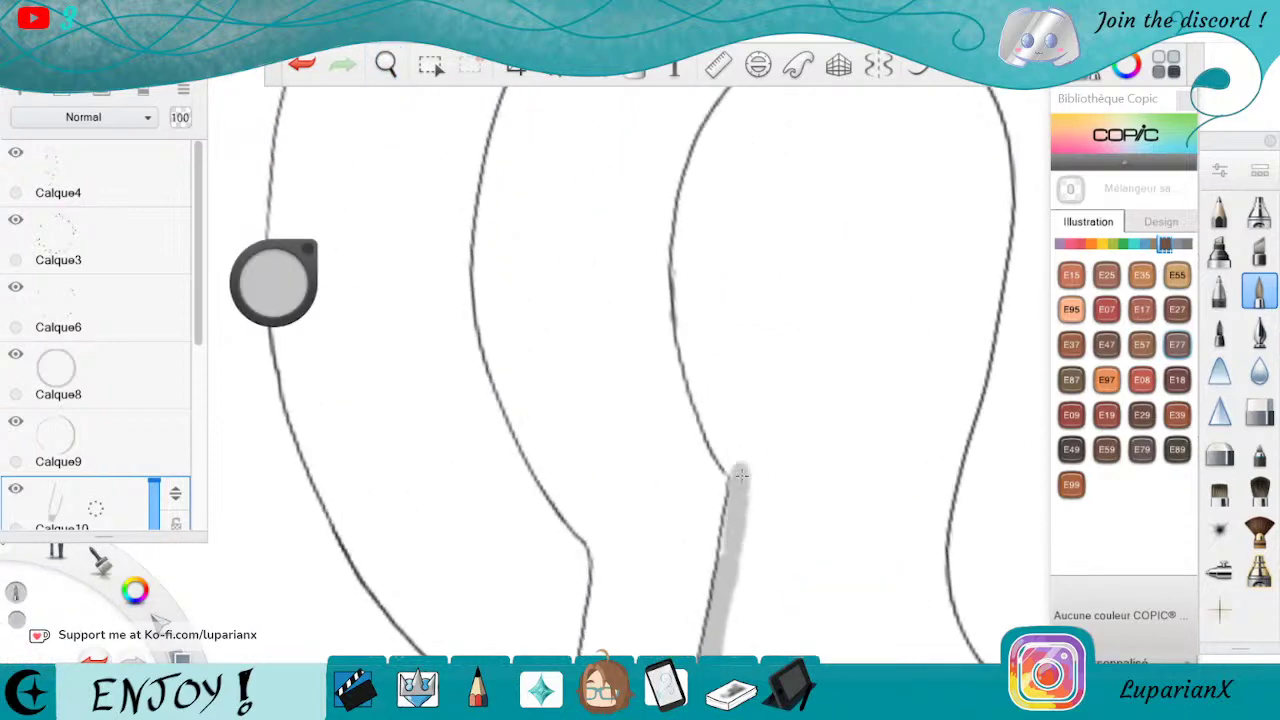
pyautogui.moveTo(699, 163); pyautogui.dragTo(673, 331)
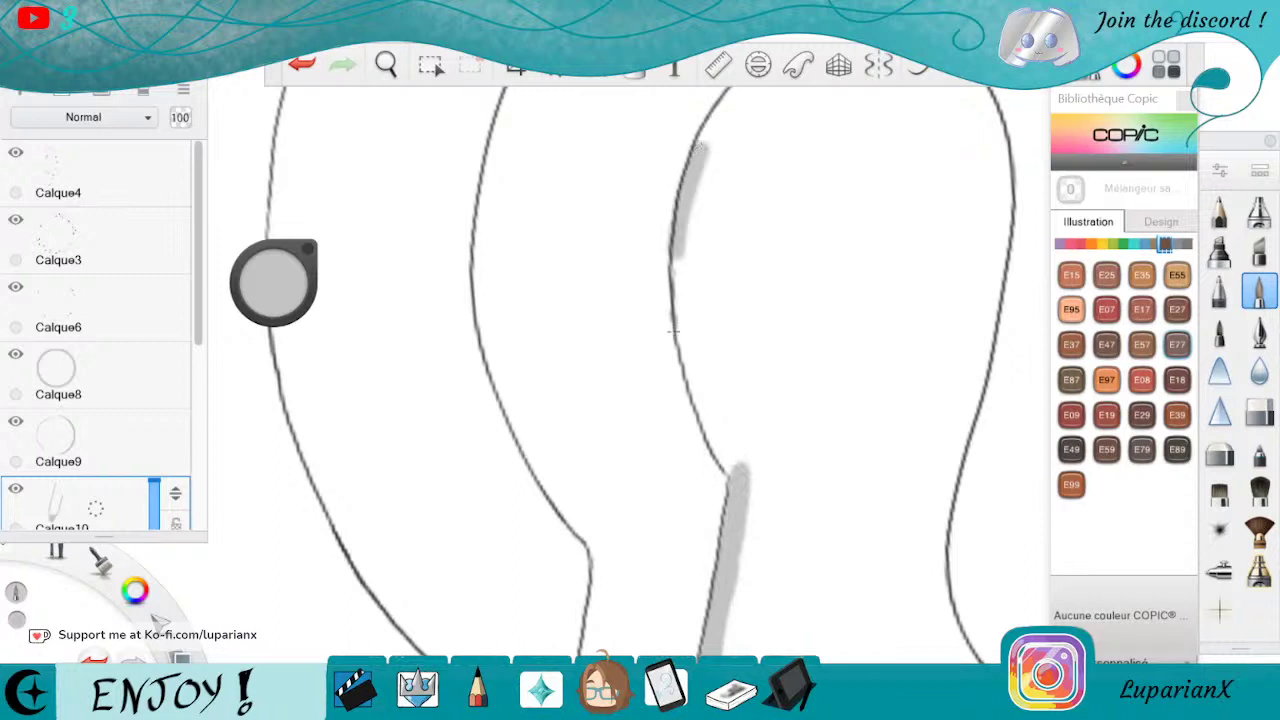
pyautogui.moveTo(689, 203)
pyautogui.mouseDown()
pyautogui.moveTo(707, 406)
pyautogui.moveTo(687, 337)
pyautogui.moveTo(706, 405)
pyautogui.moveTo(681, 300)
pyautogui.moveTo(736, 467)
pyautogui.moveTo(687, 321)
pyautogui.mouseUp()
pyautogui.click(1259, 412)
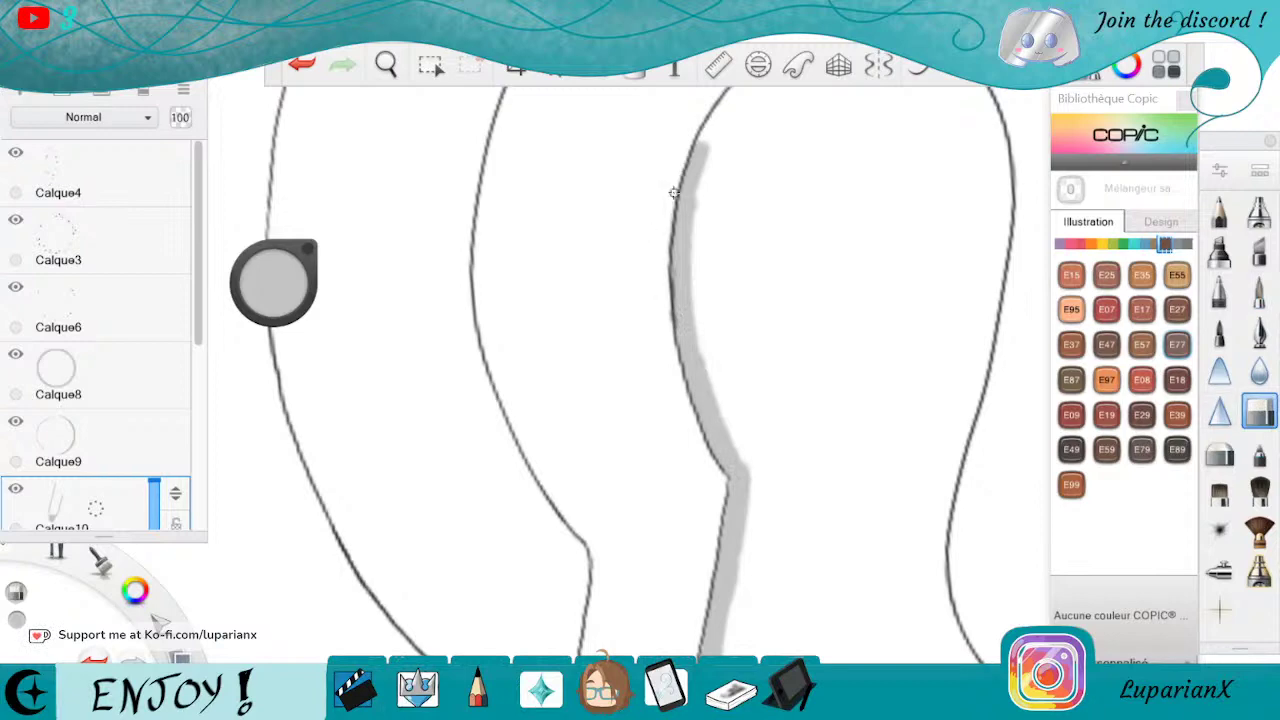
# Continue the grey shading around the rounded top of the P's stem, making the band thicker across the tip.
pyautogui.click(1259, 290)
pyautogui.press('space')
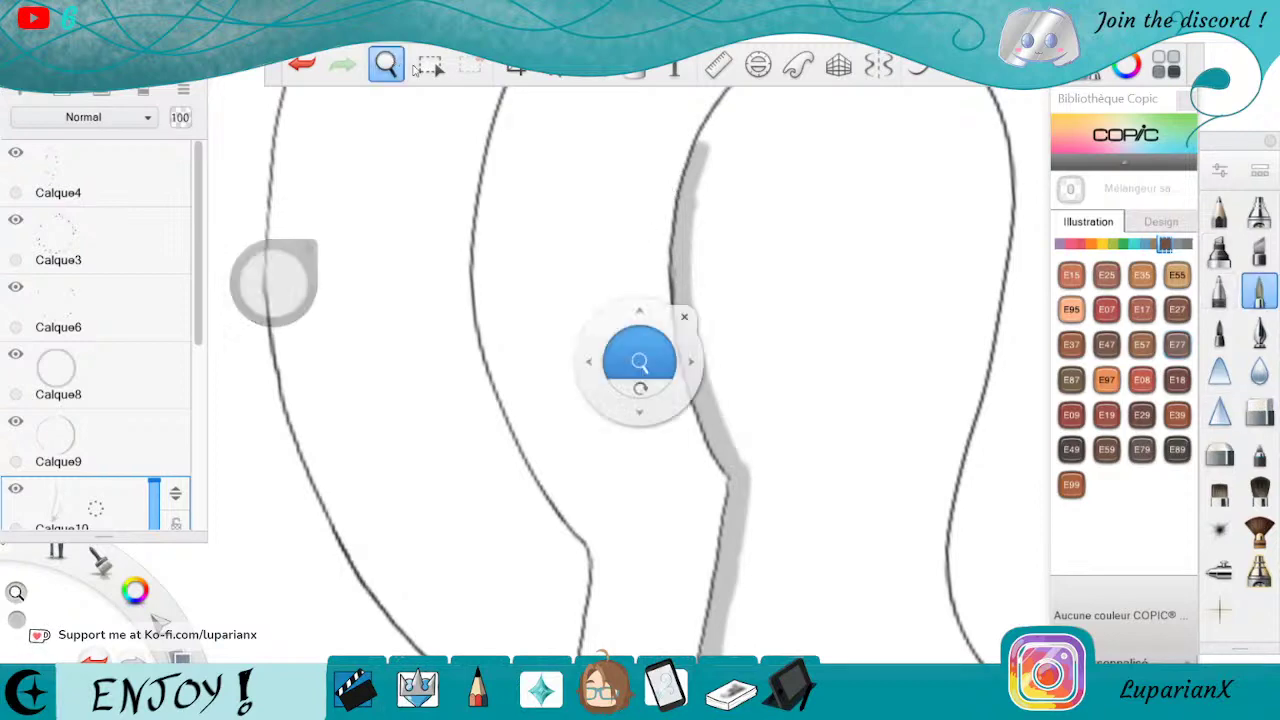
pyautogui.moveTo(877, 314); pyautogui.dragTo(858, 241)
pyautogui.moveTo(746, 588); pyautogui.dragTo(771, 540)
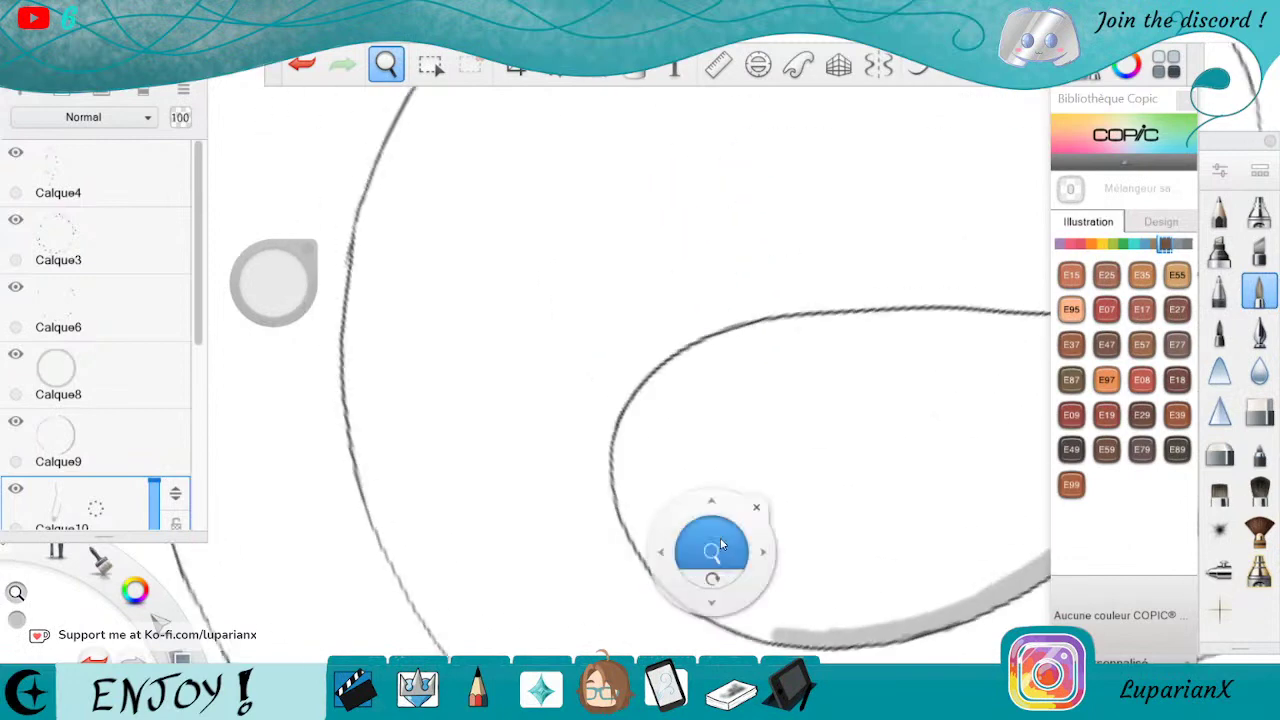
pyautogui.moveTo(632, 455)
pyautogui.mouseDown()
pyautogui.moveTo(640, 540)
pyautogui.moveTo(681, 595)
pyautogui.moveTo(715, 612)
pyautogui.moveTo(690, 608)
pyautogui.moveTo(785, 628)
pyautogui.mouseUp()
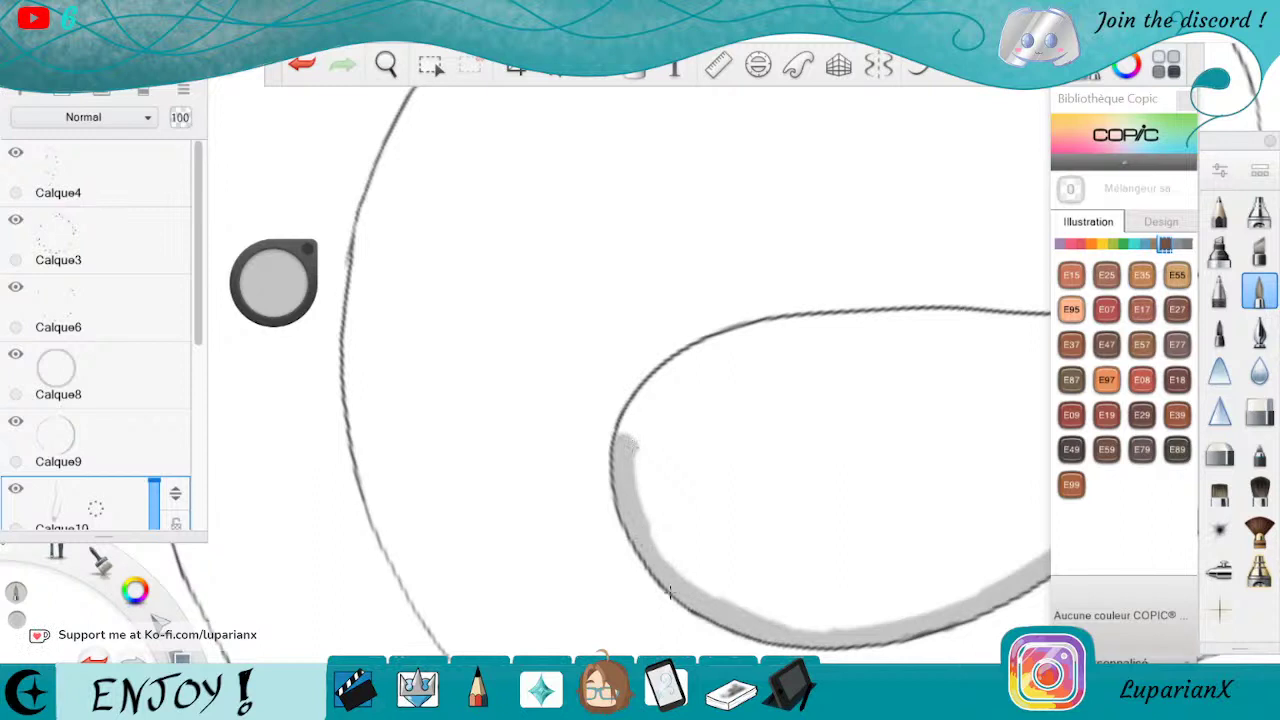
pyautogui.moveTo(636, 441)
pyautogui.mouseDown()
pyautogui.moveTo(640, 500)
pyautogui.moveTo(660, 430)
pyautogui.moveTo(695, 585)
pyautogui.moveTo(632, 496)
pyautogui.moveTo(709, 592)
pyautogui.mouseUp()
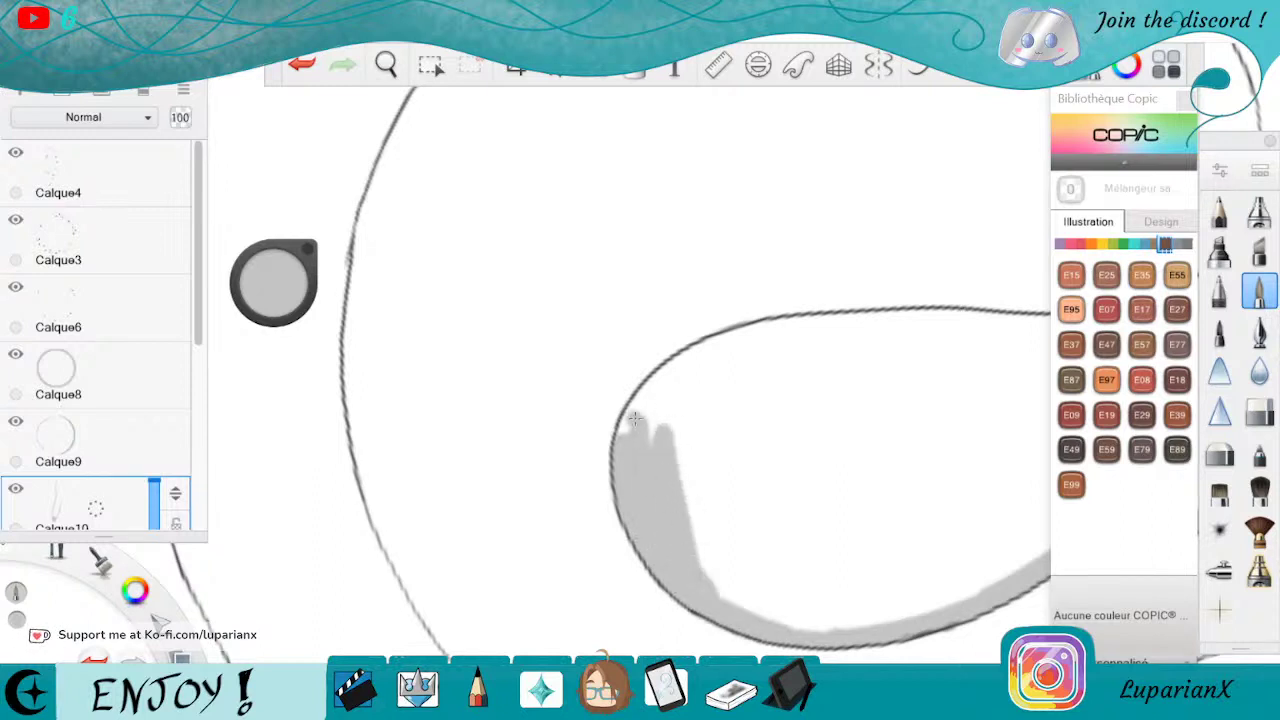
pyautogui.moveTo(687, 393)
pyautogui.mouseDown()
pyautogui.moveTo(648, 460)
pyautogui.moveTo(704, 368)
pyautogui.moveTo(630, 424)
pyautogui.mouseUp()
pyautogui.moveTo(664, 372)
pyautogui.mouseDown()
pyautogui.moveTo(626, 424)
pyautogui.moveTo(715, 345)
pyautogui.moveTo(792, 325)
pyautogui.moveTo(710, 372)
pyautogui.moveTo(818, 345)
pyautogui.moveTo(680, 422)
pyautogui.moveTo(835, 345)
pyautogui.mouseUp()
pyautogui.moveTo(757, 382); pyautogui.dragTo(685, 420)
# Shade a wide grey band down the stem's right outline, joining it to the shading of the rounded top.
pyautogui.click(392, 65)
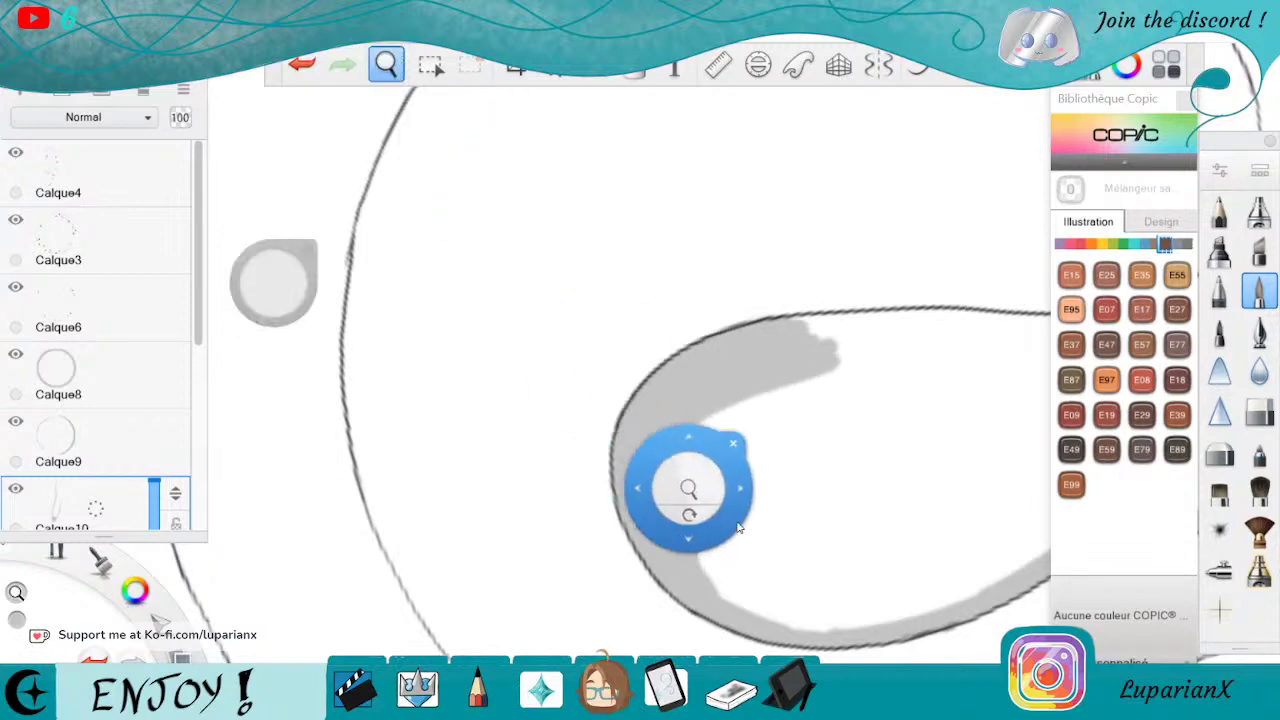
pyautogui.moveTo(666, 515)
pyautogui.mouseDown()
pyautogui.moveTo(698, 510)
pyautogui.moveTo(677, 323)
pyautogui.moveTo(800, 557)
pyautogui.mouseUp()
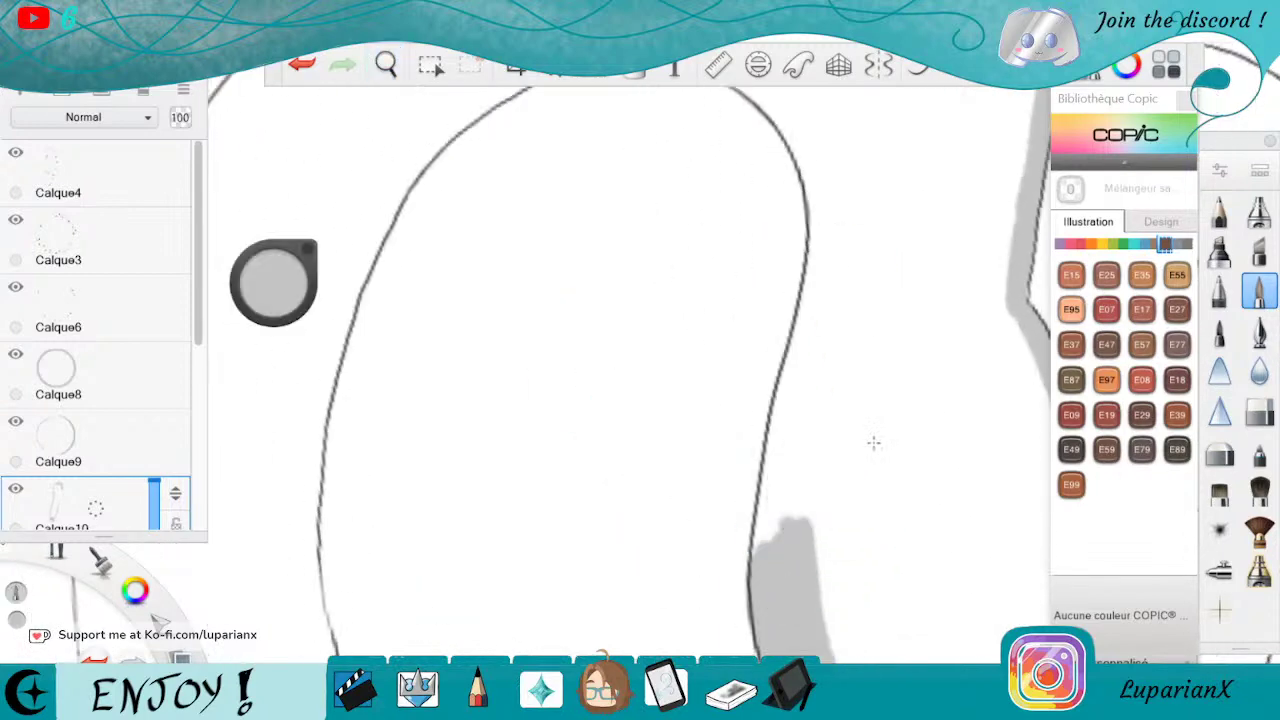
pyautogui.moveTo(822, 268); pyautogui.dragTo(756, 556)
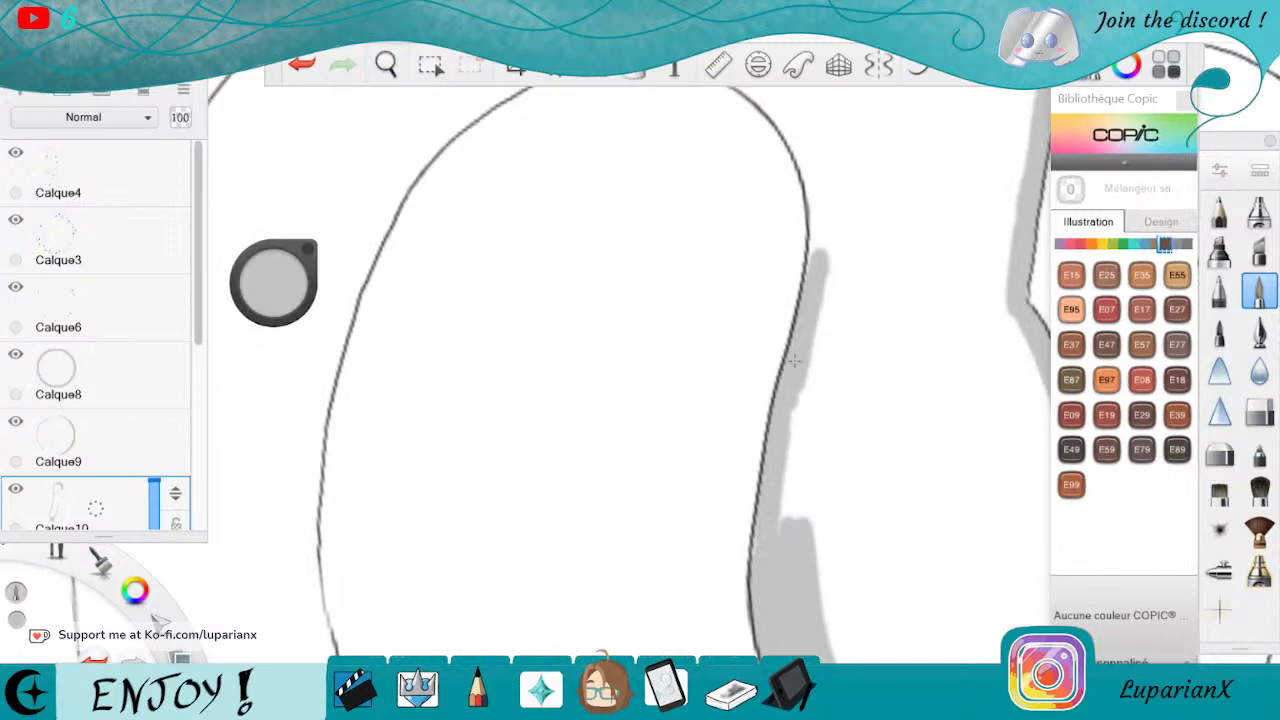
pyautogui.moveTo(811, 383); pyautogui.dragTo(785, 525)
pyautogui.moveTo(813, 332); pyautogui.dragTo(800, 508)
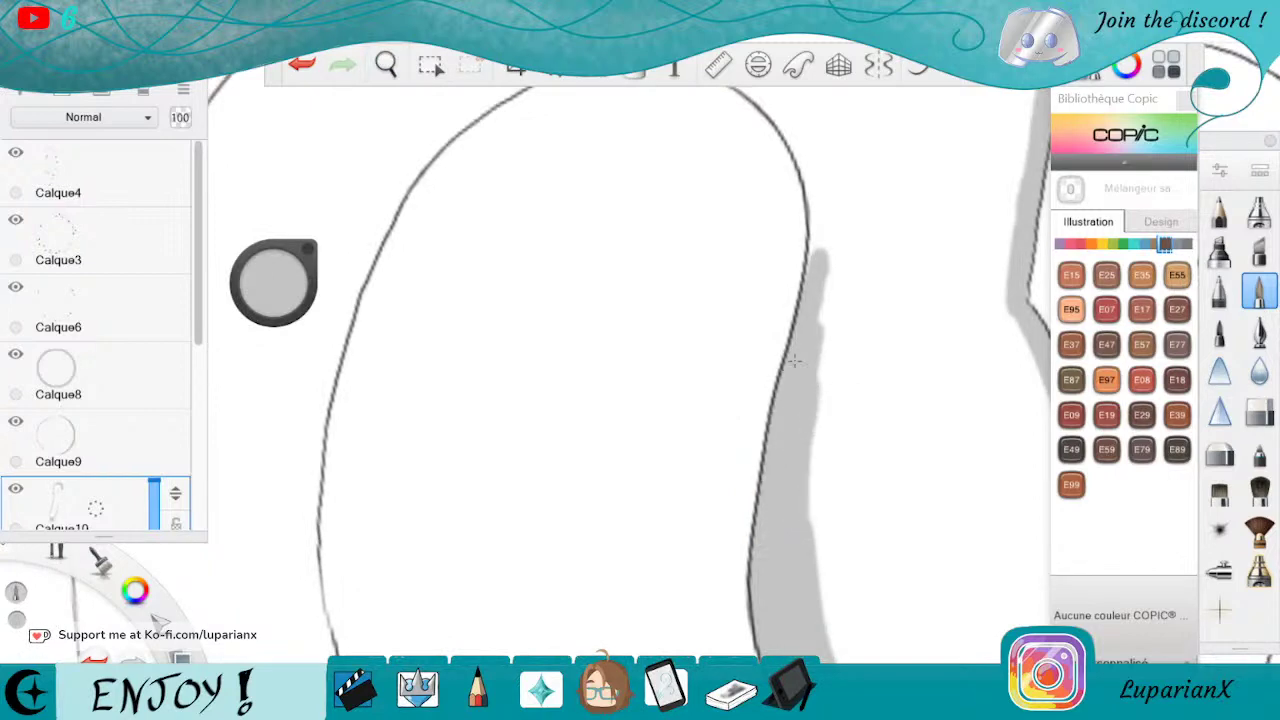
pyautogui.moveTo(828, 242); pyautogui.dragTo(805, 535)
# Extend the grey band from the stem around the start of the bowl's inner curve.
pyautogui.click(386, 64)
pyautogui.moveTo(894, 206)
pyautogui.mouseDown()
pyautogui.moveTo(845, 486)
pyautogui.moveTo(855, 511)
pyautogui.mouseUp()
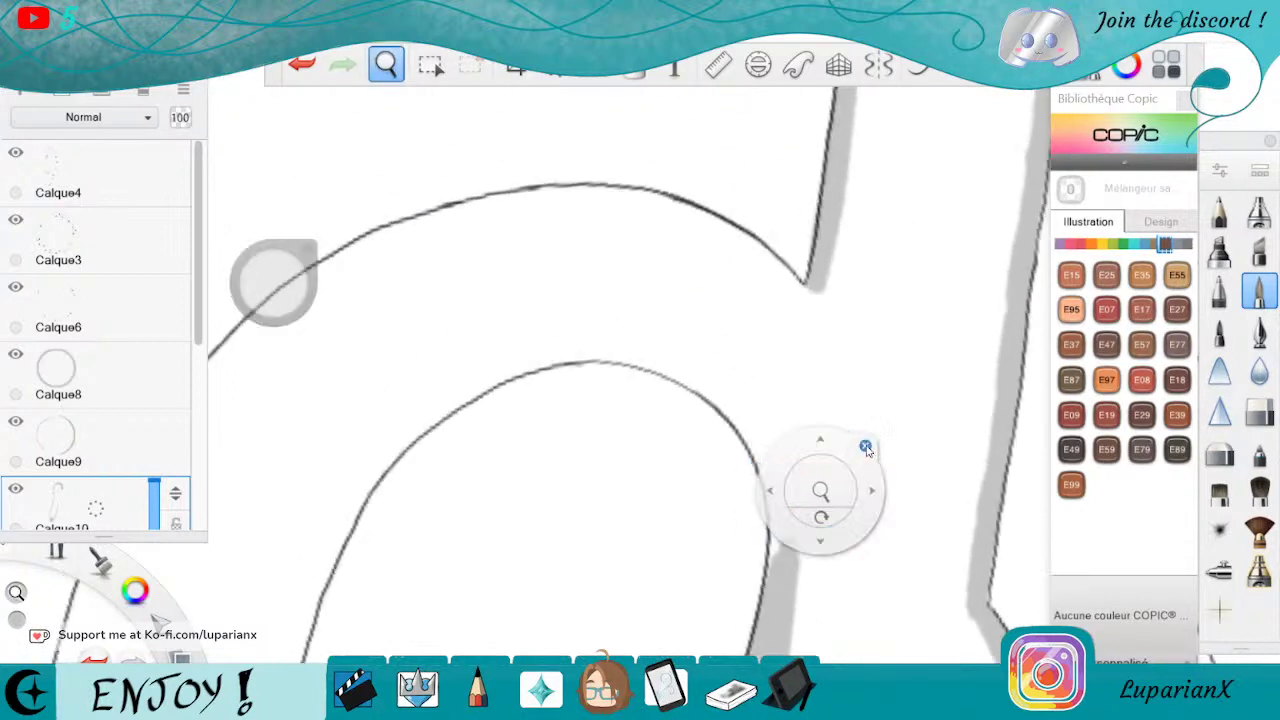
pyautogui.click(865, 446)
pyautogui.moveTo(681, 369)
pyautogui.mouseDown()
pyautogui.moveTo(667, 363)
pyautogui.moveTo(735, 410)
pyautogui.moveTo(762, 455)
pyautogui.moveTo(752, 465)
pyautogui.moveTo(743, 427)
pyautogui.moveTo(780, 490)
pyautogui.moveTo(785, 545)
pyautogui.moveTo(785, 480)
pyautogui.moveTo(789, 575)
pyautogui.mouseUp()
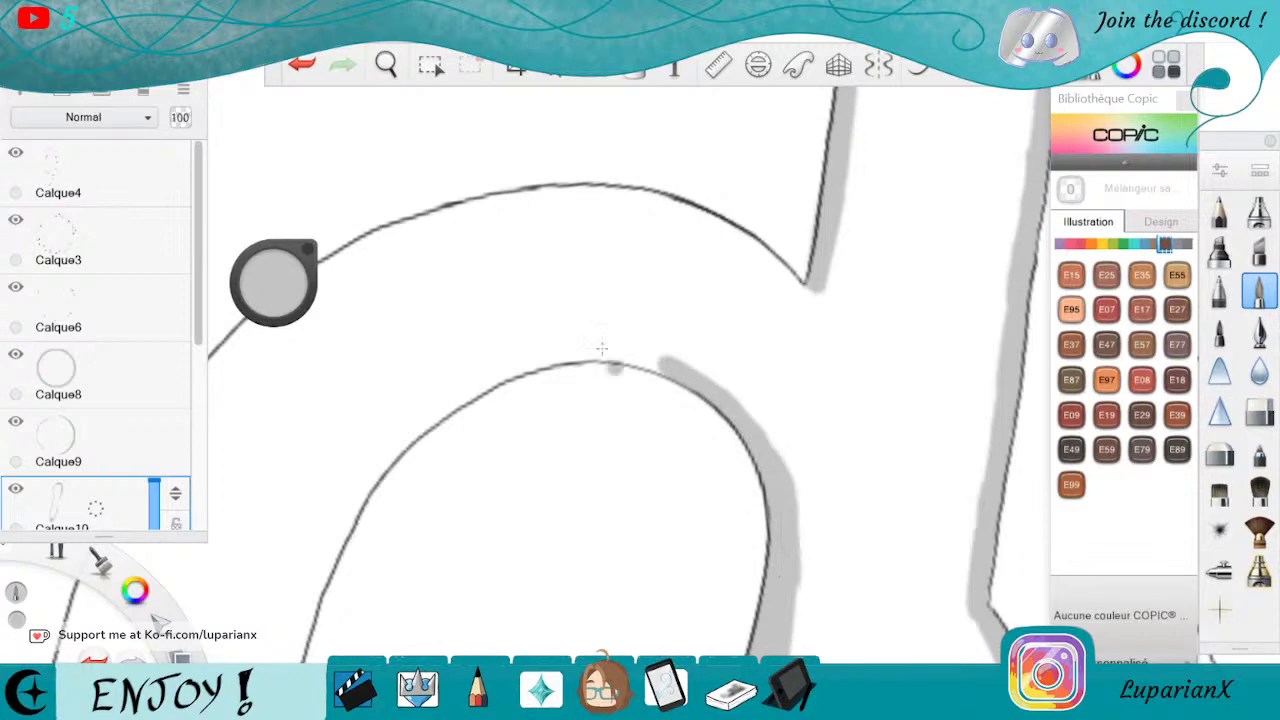
# Shade grey from the notch where stem and bowl meet along the bowl's outer curve, and erase the spill past the outline.
pyautogui.click(386, 64)
pyautogui.moveTo(718, 522); pyautogui.dragTo(665, 445)
pyautogui.moveTo(623, 423); pyautogui.dragTo(724, 386)
pyautogui.click(672, 222)
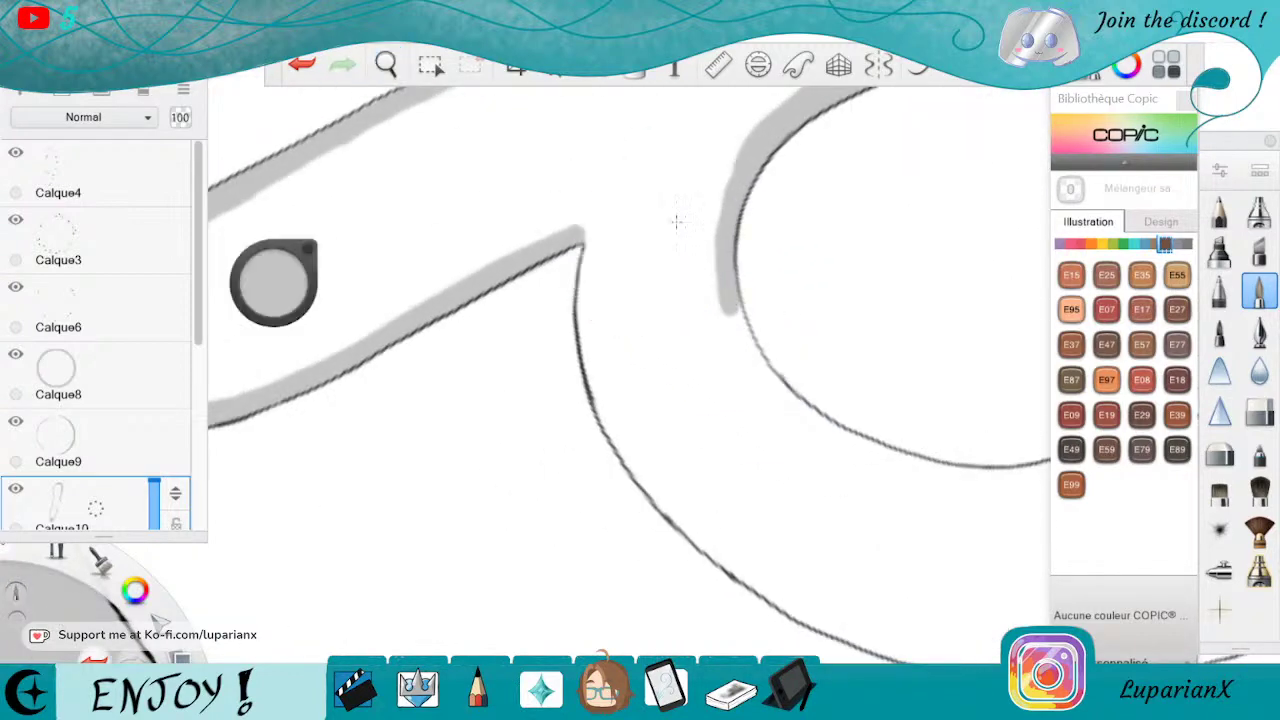
pyautogui.moveTo(580, 232)
pyautogui.mouseDown()
pyautogui.moveTo(596, 377)
pyautogui.moveTo(592, 270)
pyautogui.moveTo(630, 458)
pyautogui.mouseUp()
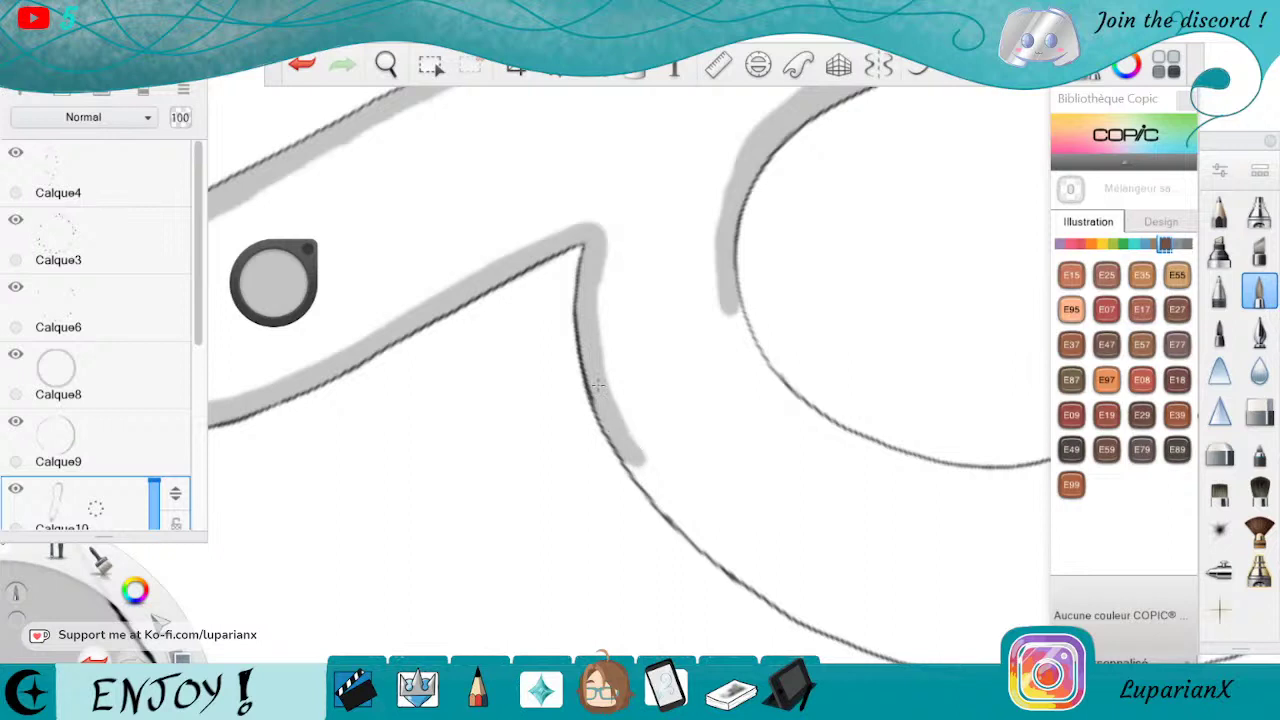
pyautogui.moveTo(597, 385)
pyautogui.mouseDown()
pyautogui.moveTo(600, 243)
pyautogui.moveTo(636, 445)
pyautogui.moveTo(607, 376)
pyautogui.moveTo(704, 538)
pyautogui.mouseUp()
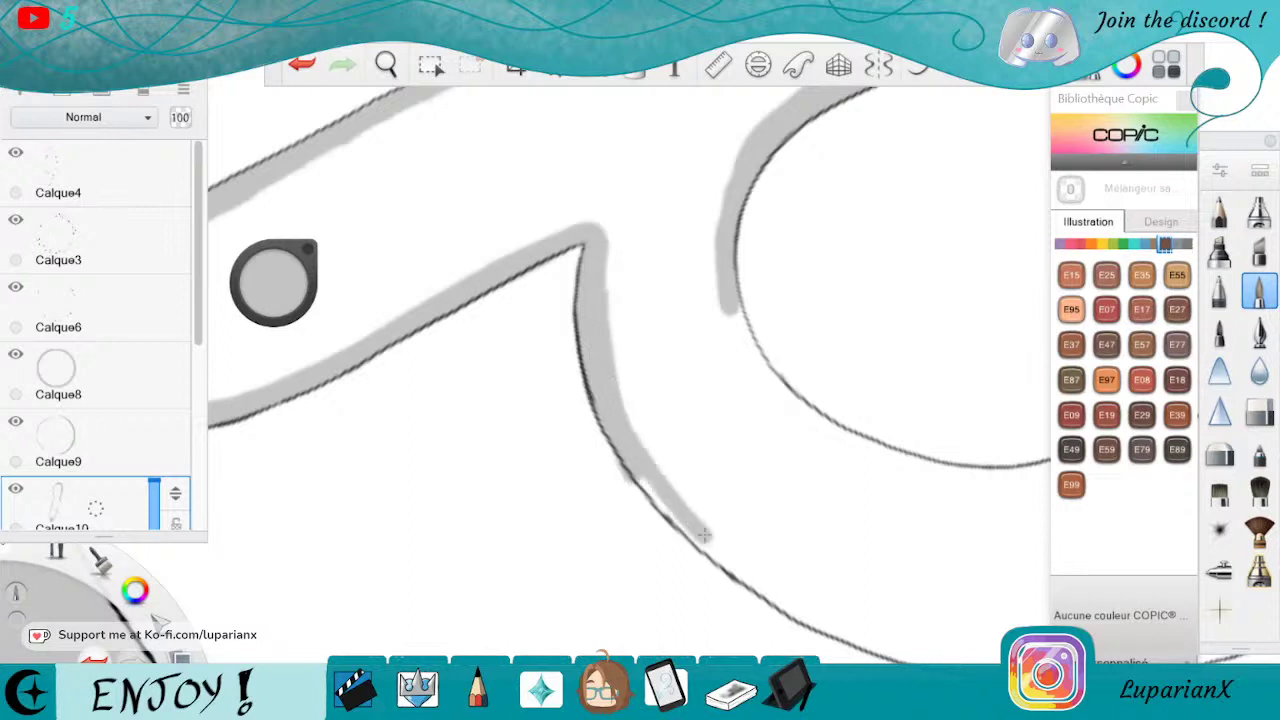
pyautogui.moveTo(650, 486)
pyautogui.mouseDown()
pyautogui.moveTo(720, 560)
pyautogui.moveTo(800, 615)
pyautogui.moveTo(860, 635)
pyautogui.mouseUp()
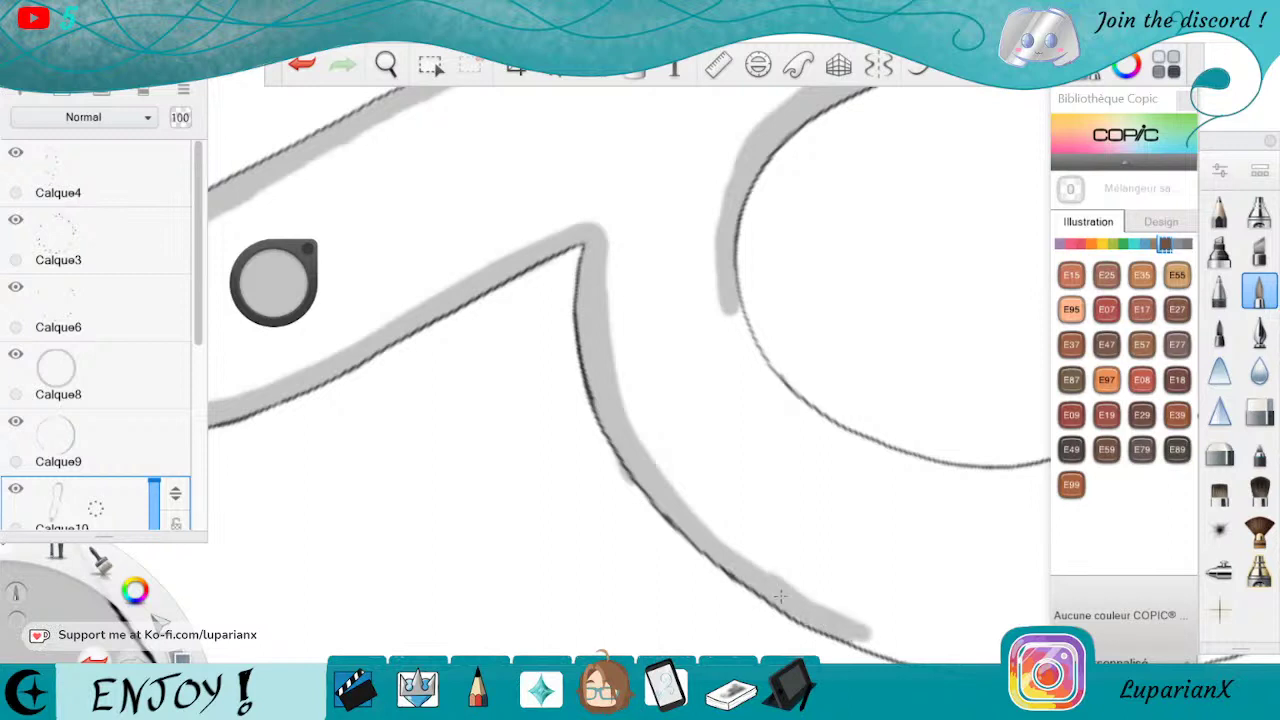
pyautogui.moveTo(780, 596); pyautogui.dragTo(910, 653)
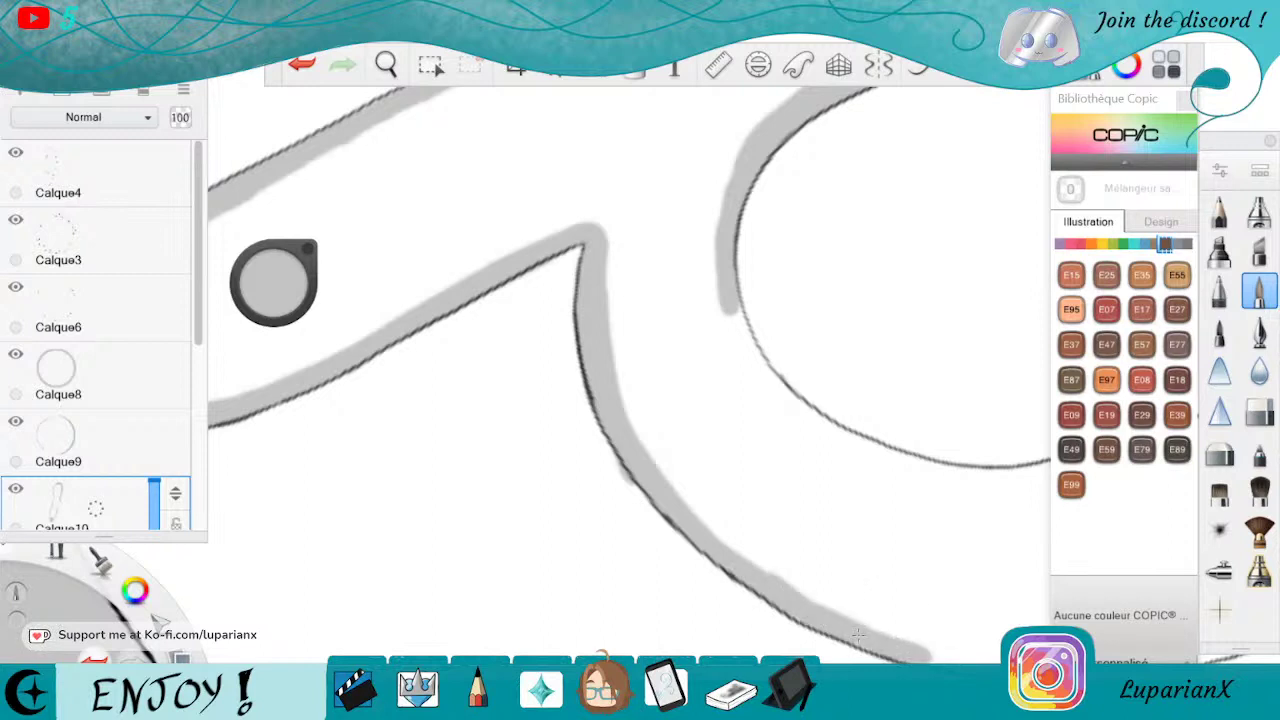
pyautogui.click(1259, 410)
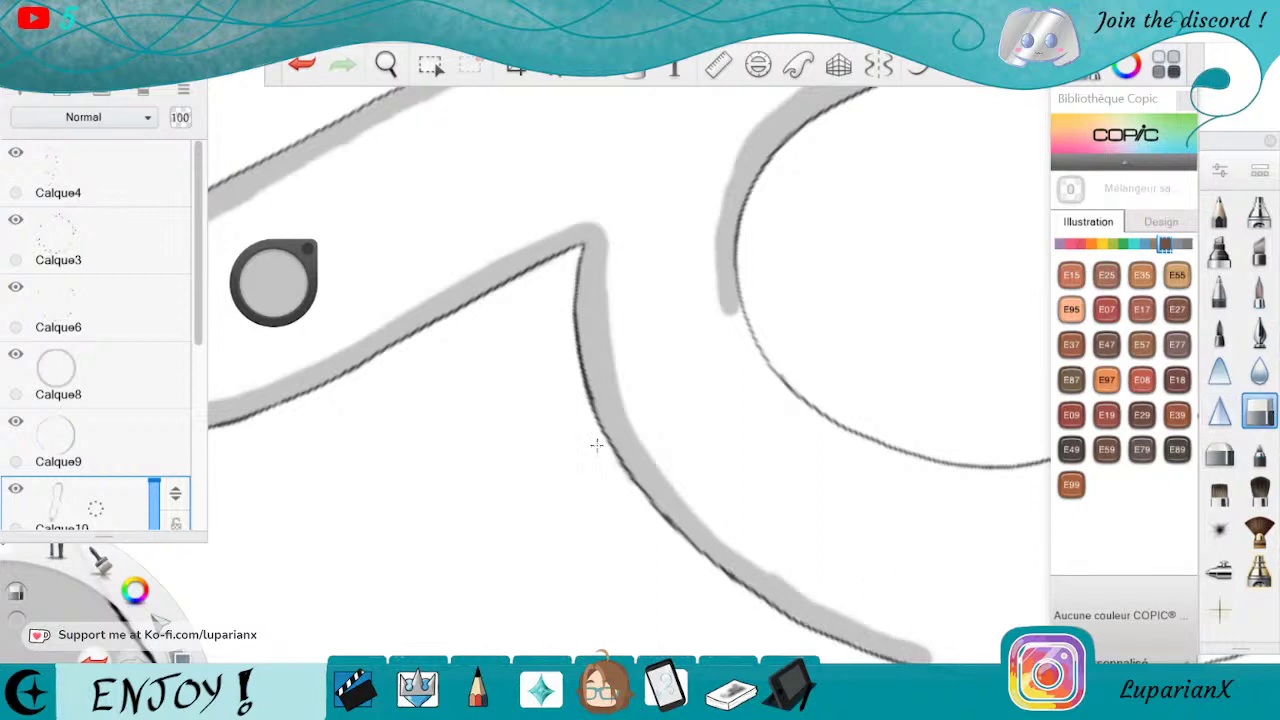
pyautogui.click(1259, 290)
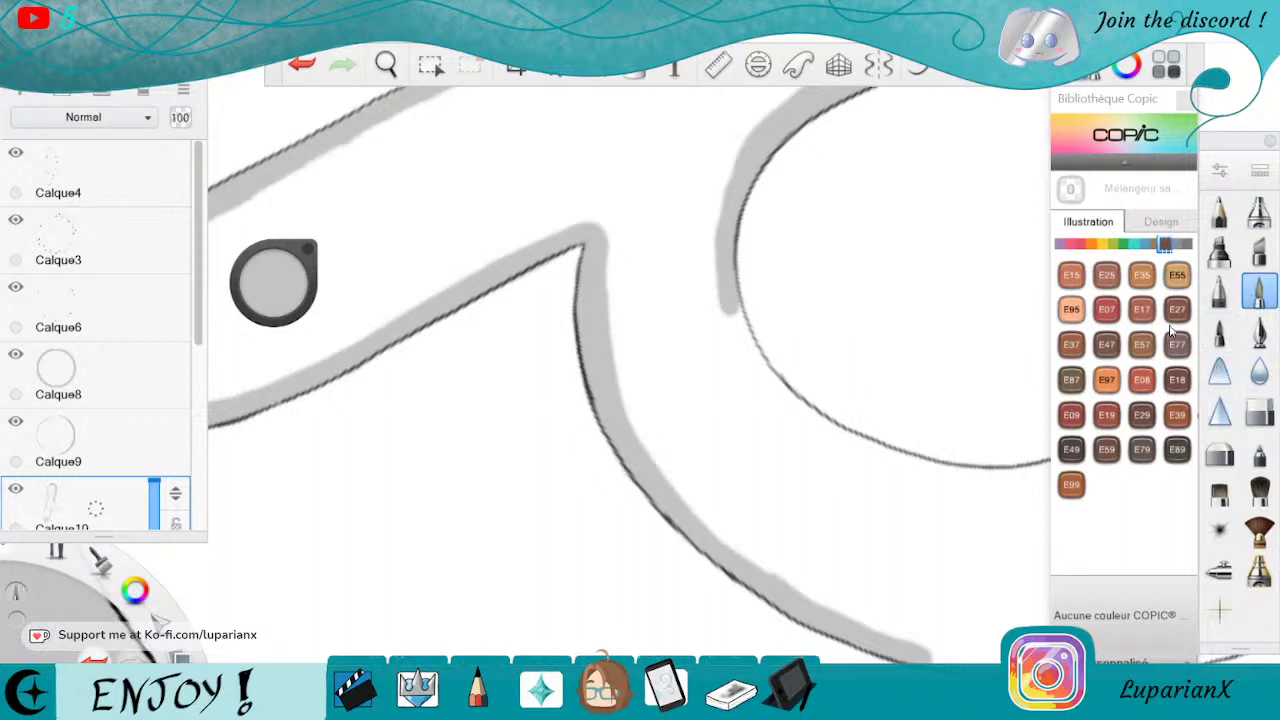
# Examine the grey shading on the whole P logo inside its ring.
pyautogui.click(388, 66)
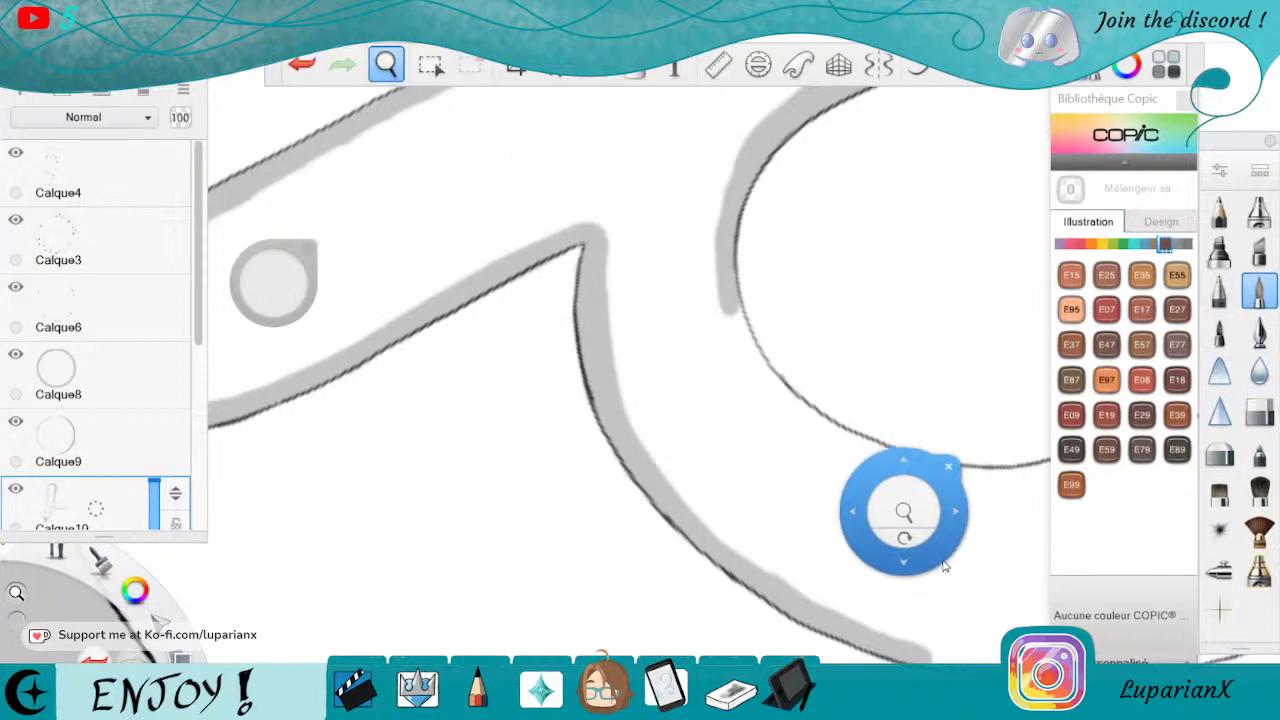
pyautogui.moveTo(940, 580); pyautogui.dragTo(927, 630)
pyautogui.moveTo(884, 398); pyautogui.dragTo(866, 545)
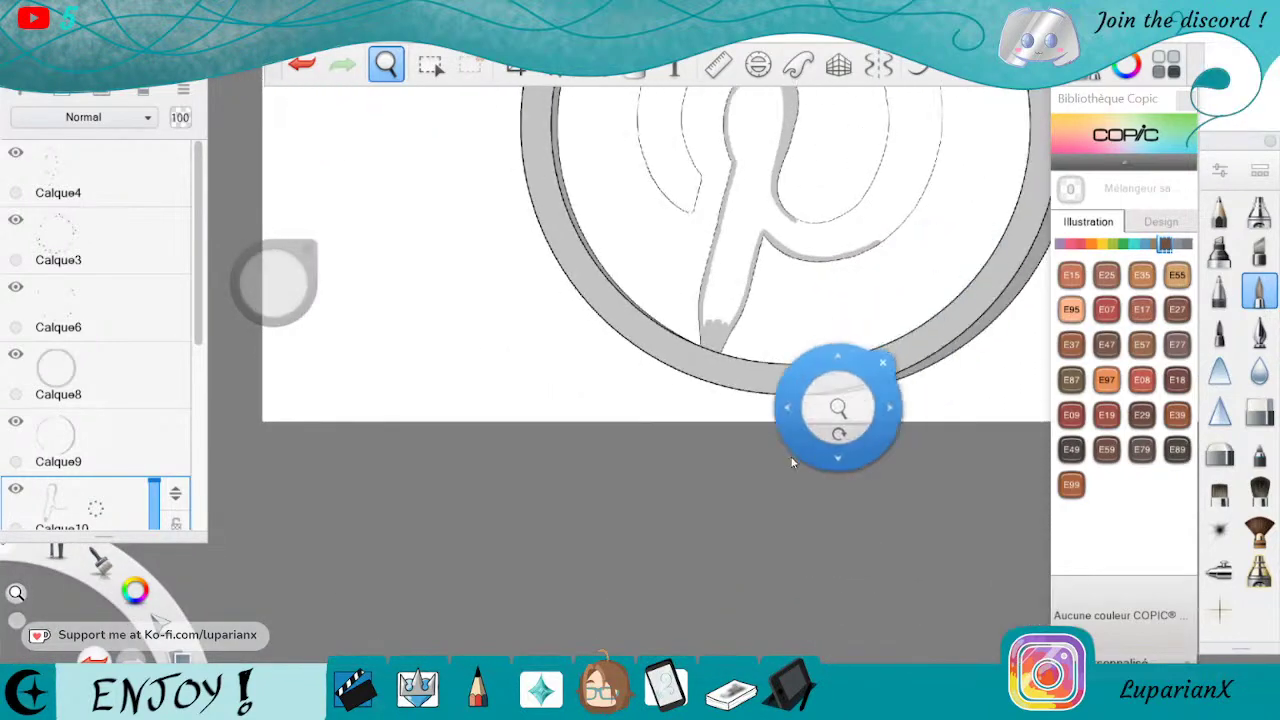
pyautogui.moveTo(791, 460); pyautogui.dragTo(736, 669)
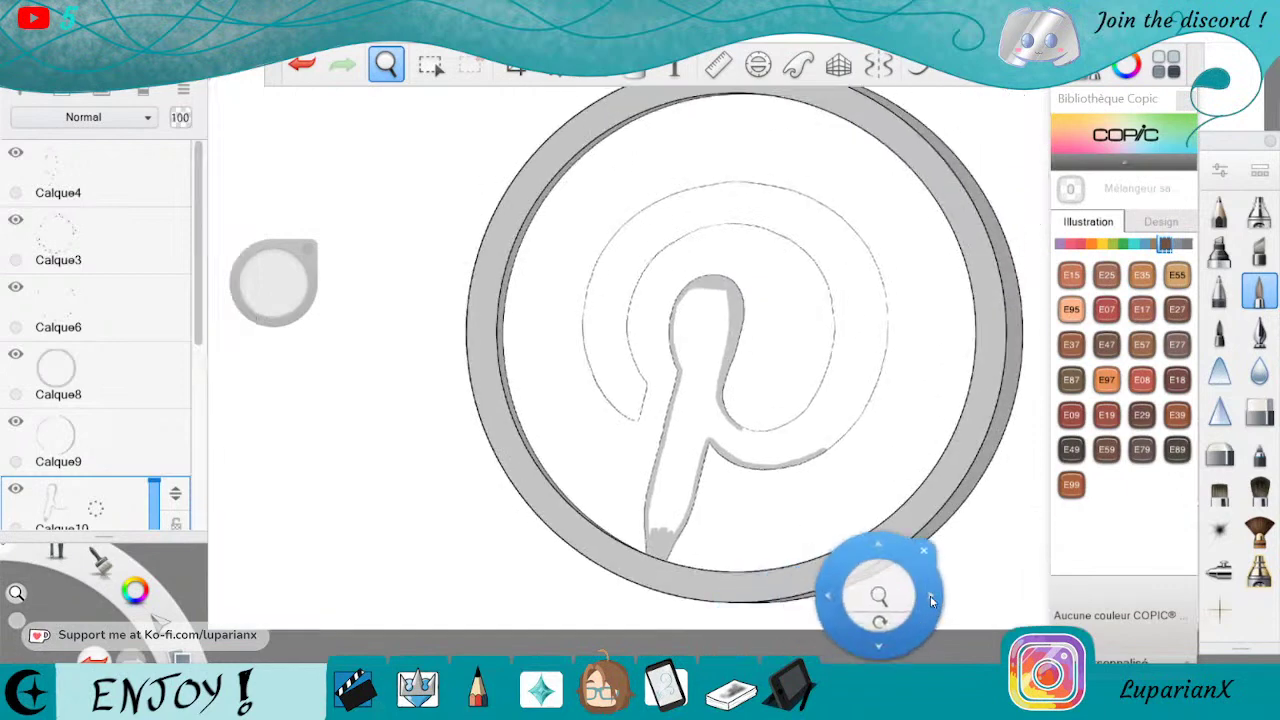
pyautogui.moveTo(990, 554); pyautogui.dragTo(938, 604)
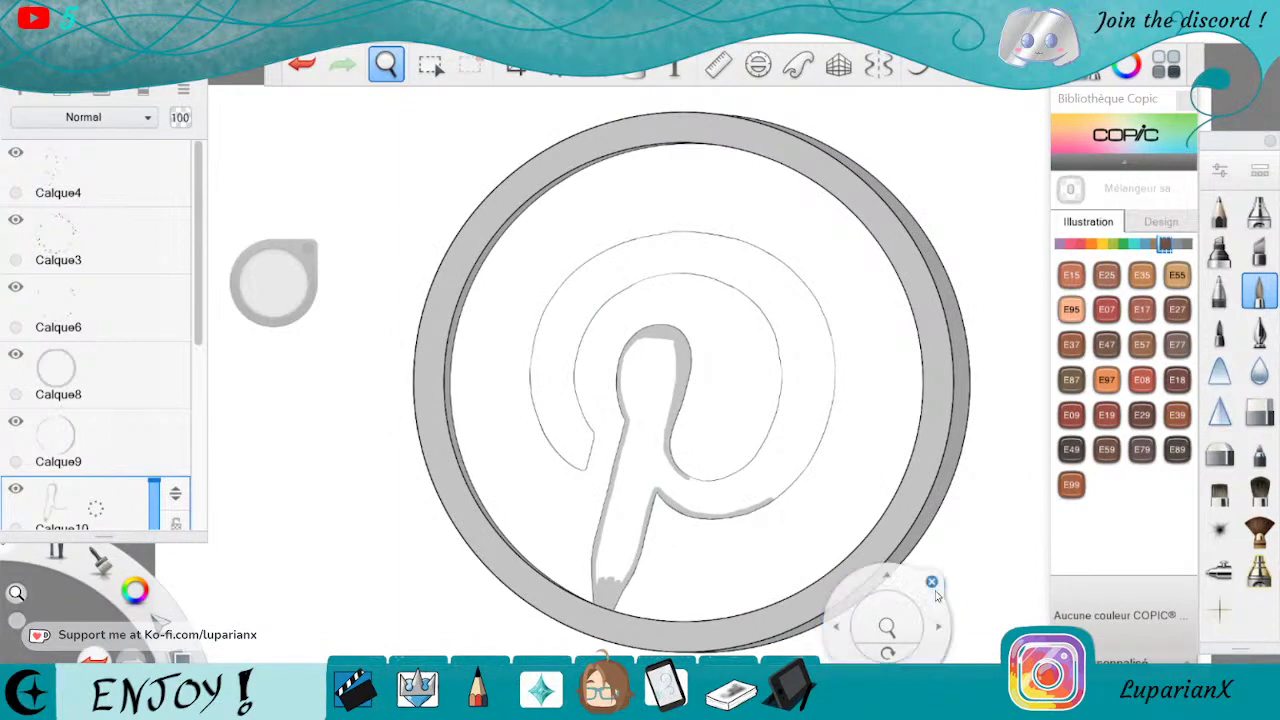
pyautogui.moveTo(940, 596); pyautogui.dragTo(950, 548)
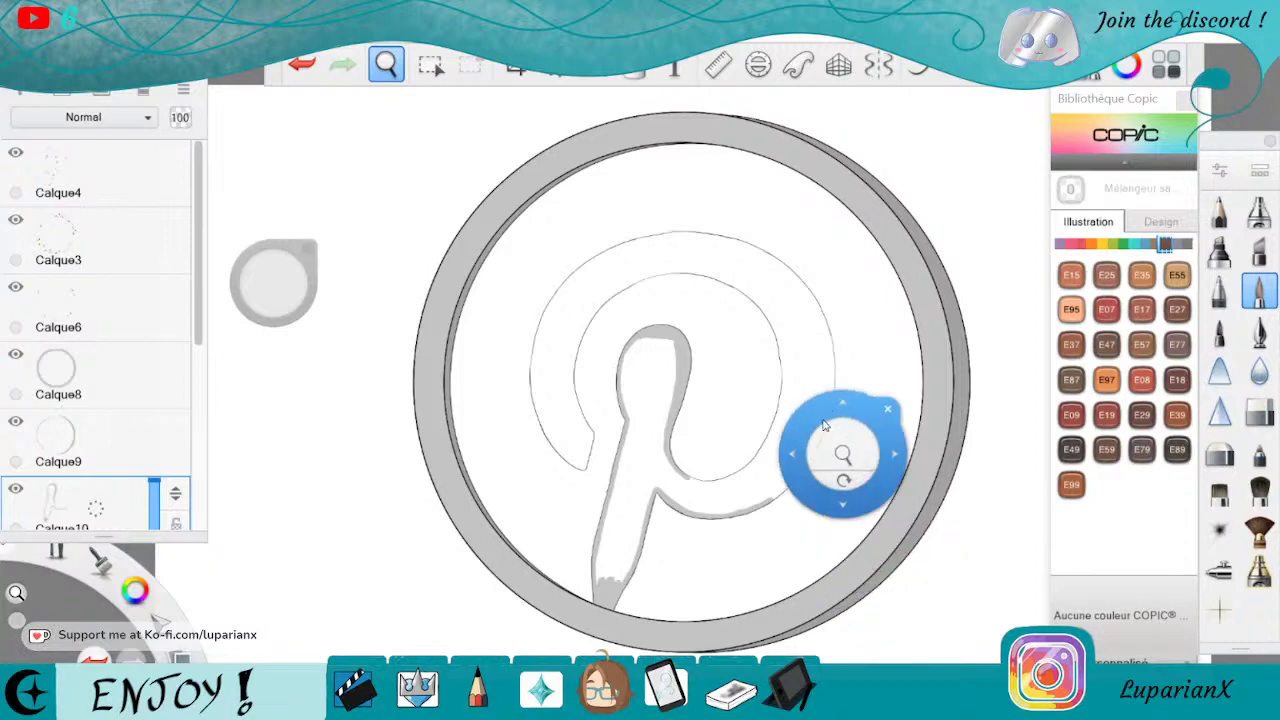
# Shade a wide grey band along the lower part of the bowl's inner curve and erase what crosses the outline.
pyautogui.moveTo(844, 452); pyautogui.dragTo(628, 481)
pyautogui.moveTo(609, 486); pyautogui.dragTo(852, 515)
pyautogui.moveTo(947, 490); pyautogui.dragTo(402, 486)
pyautogui.moveTo(401, 514); pyautogui.dragTo(829, 588)
pyautogui.moveTo(866, 498); pyautogui.dragTo(766, 477)
pyautogui.moveTo(762, 470); pyautogui.dragTo(751, 602)
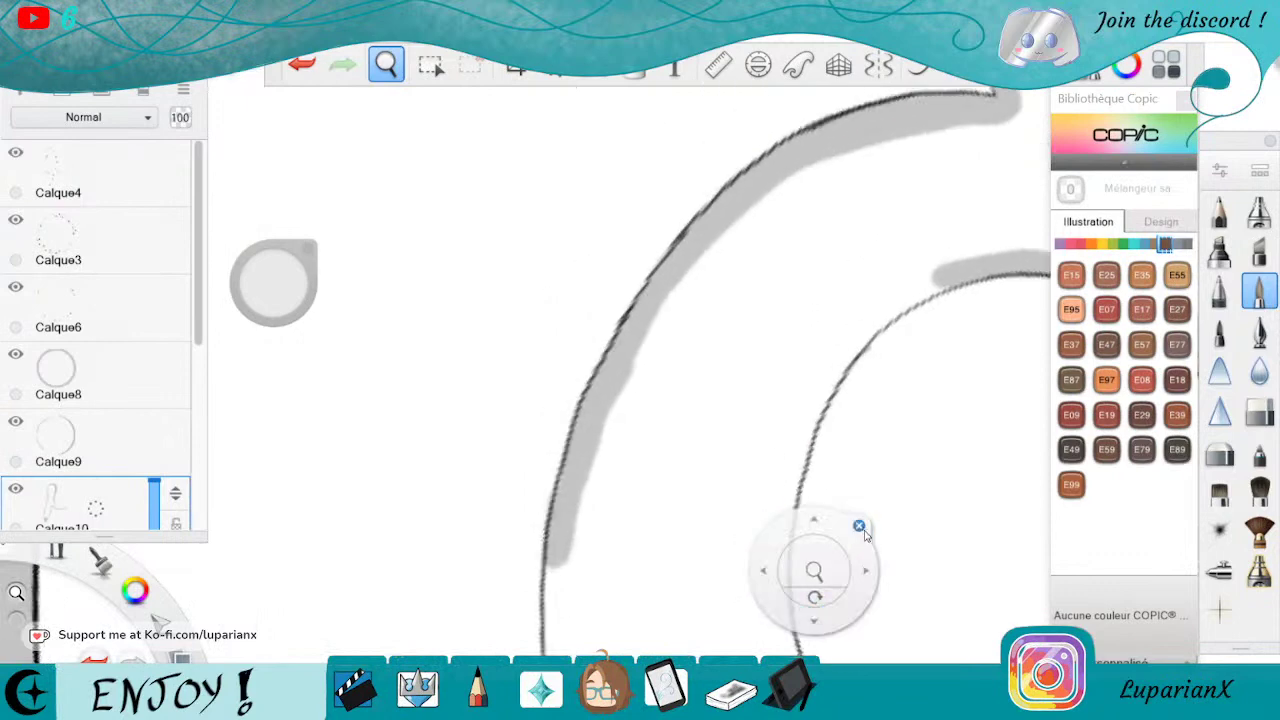
pyautogui.click(860, 527)
pyautogui.moveTo(940, 273); pyautogui.dragTo(938, 278)
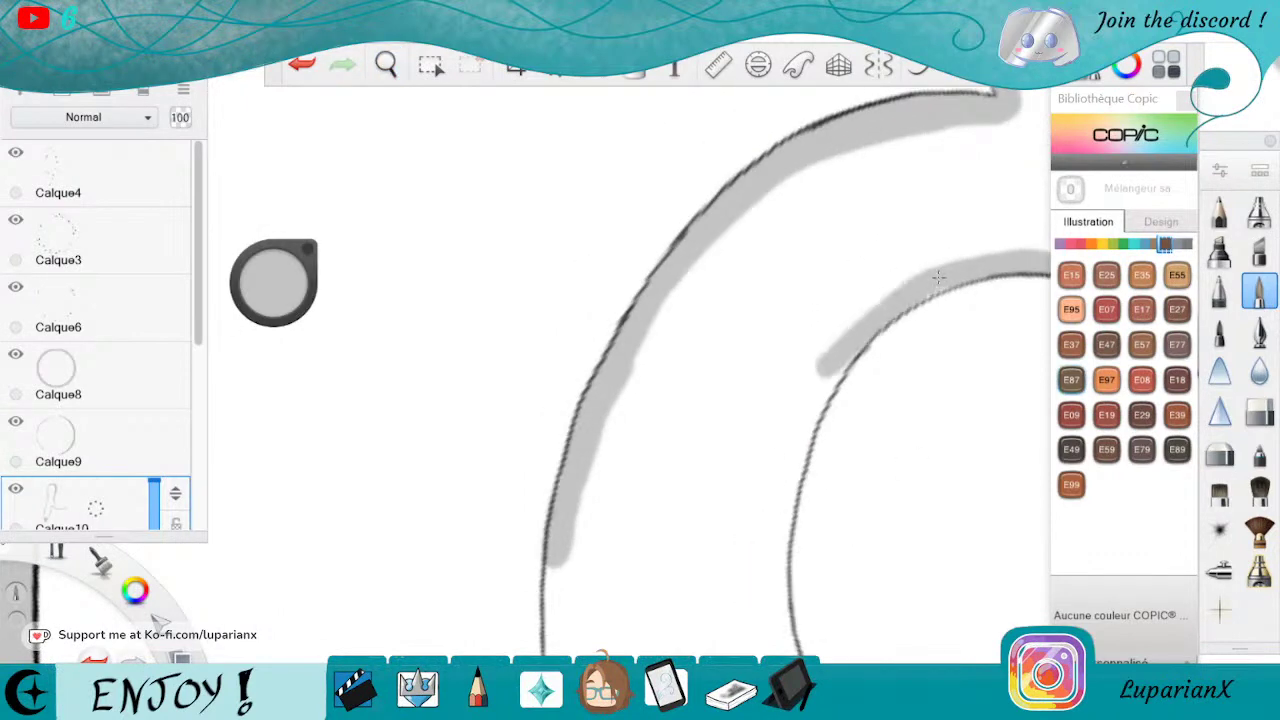
pyautogui.moveTo(855, 320)
pyautogui.mouseDown()
pyautogui.moveTo(775, 533)
pyautogui.moveTo(804, 421)
pyautogui.moveTo(761, 598)
pyautogui.mouseUp()
pyautogui.moveTo(776, 483)
pyautogui.mouseDown()
pyautogui.moveTo(774, 608)
pyautogui.moveTo(776, 540)
pyautogui.mouseUp()
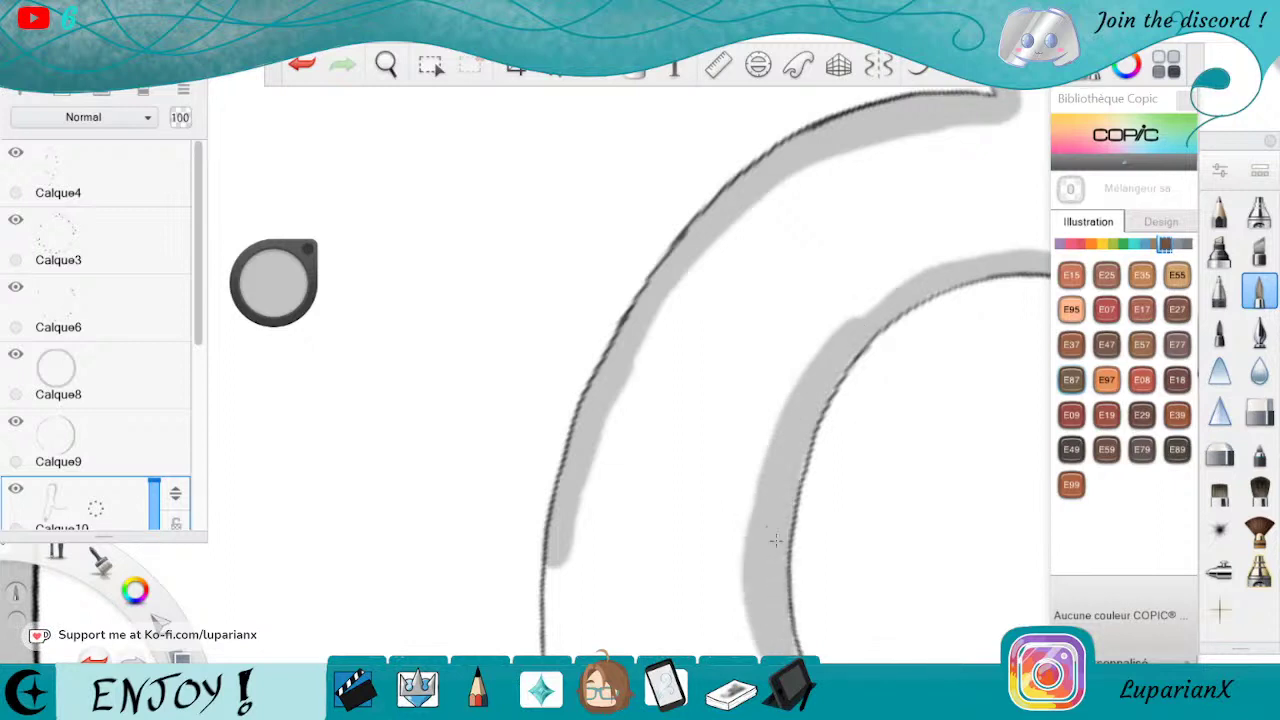
pyautogui.moveTo(853, 332); pyautogui.dragTo(740, 650)
pyautogui.click(1258, 411)
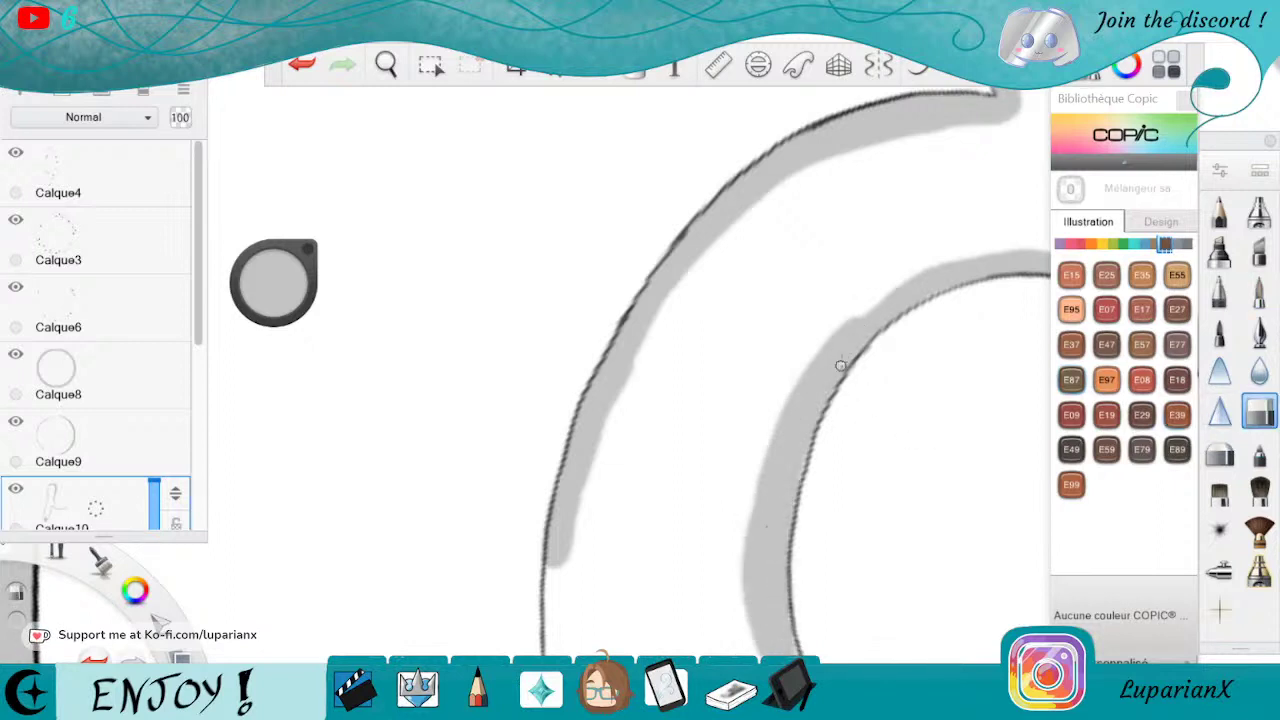
# Continue the wide grey band along the bowl's inner curve and the narrower band along its outer outline.
pyautogui.click(1257, 292)
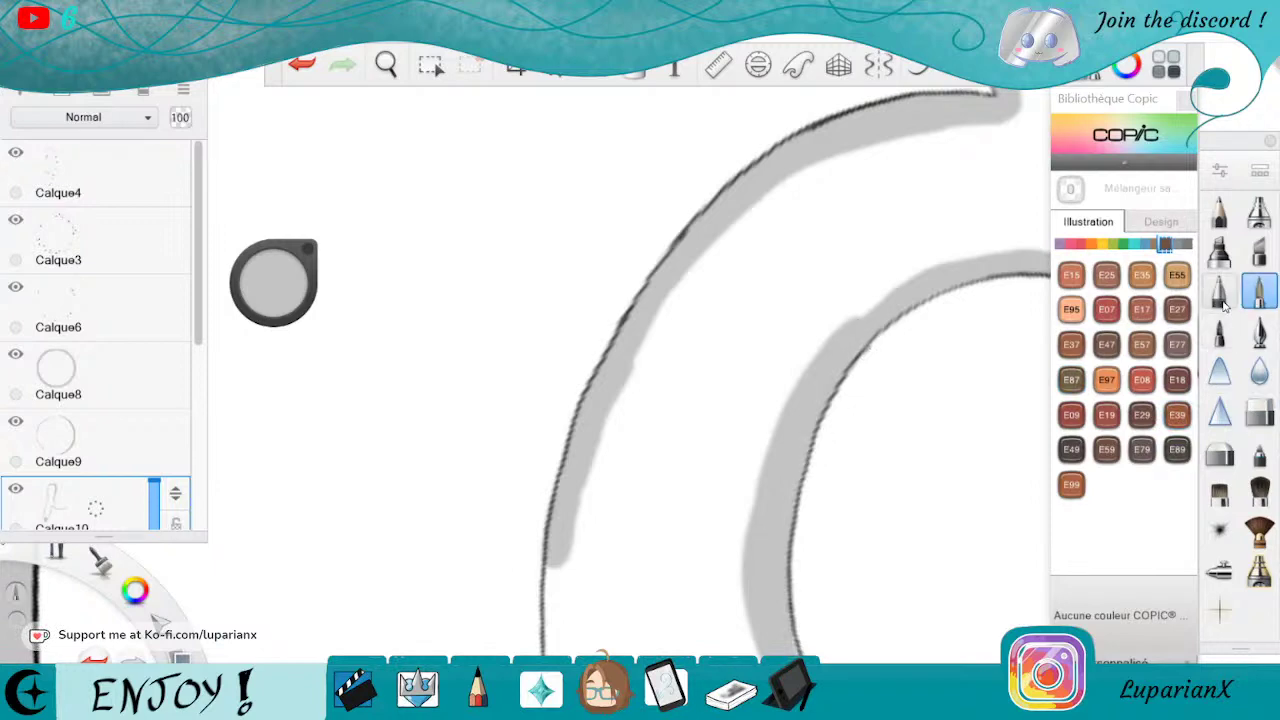
pyautogui.moveTo(562, 545)
pyautogui.mouseDown()
pyautogui.moveTo(549, 622)
pyautogui.moveTo(564, 552)
pyautogui.mouseUp()
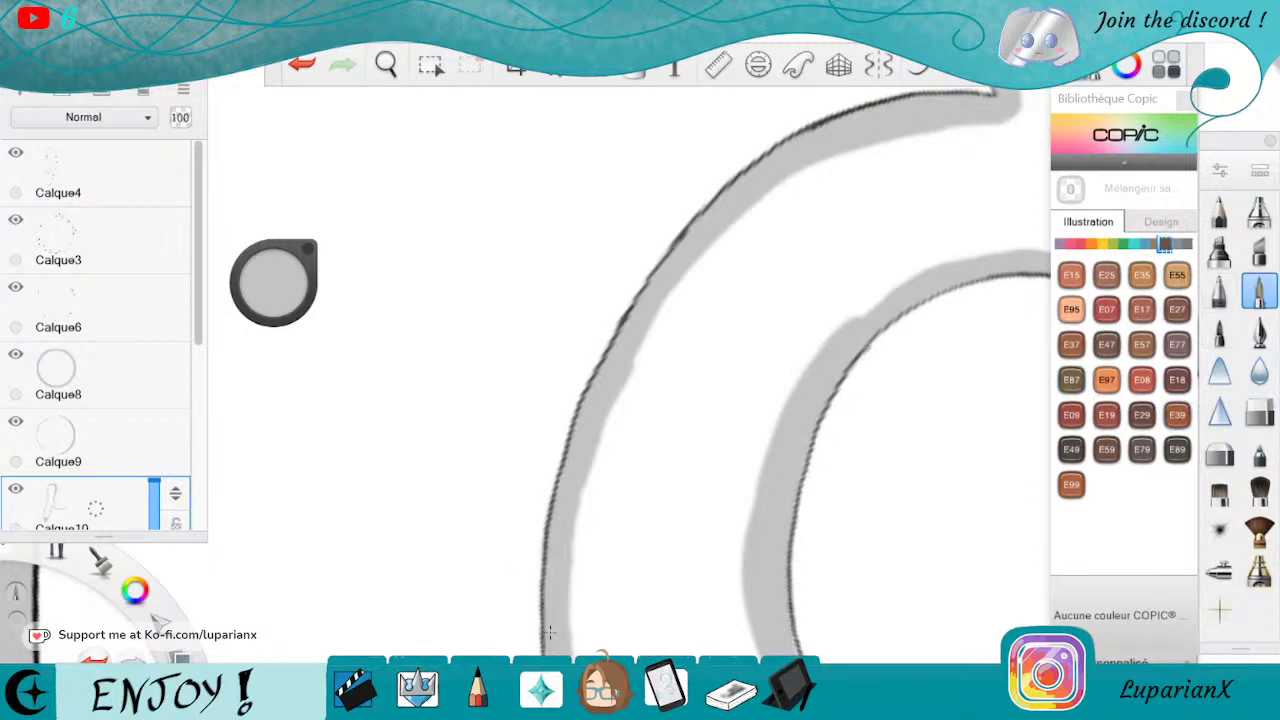
pyautogui.click(386, 65)
pyautogui.moveTo(771, 597); pyautogui.dragTo(711, 195)
pyautogui.moveTo(837, 526); pyautogui.dragTo(872, 513)
pyautogui.click(902, 372)
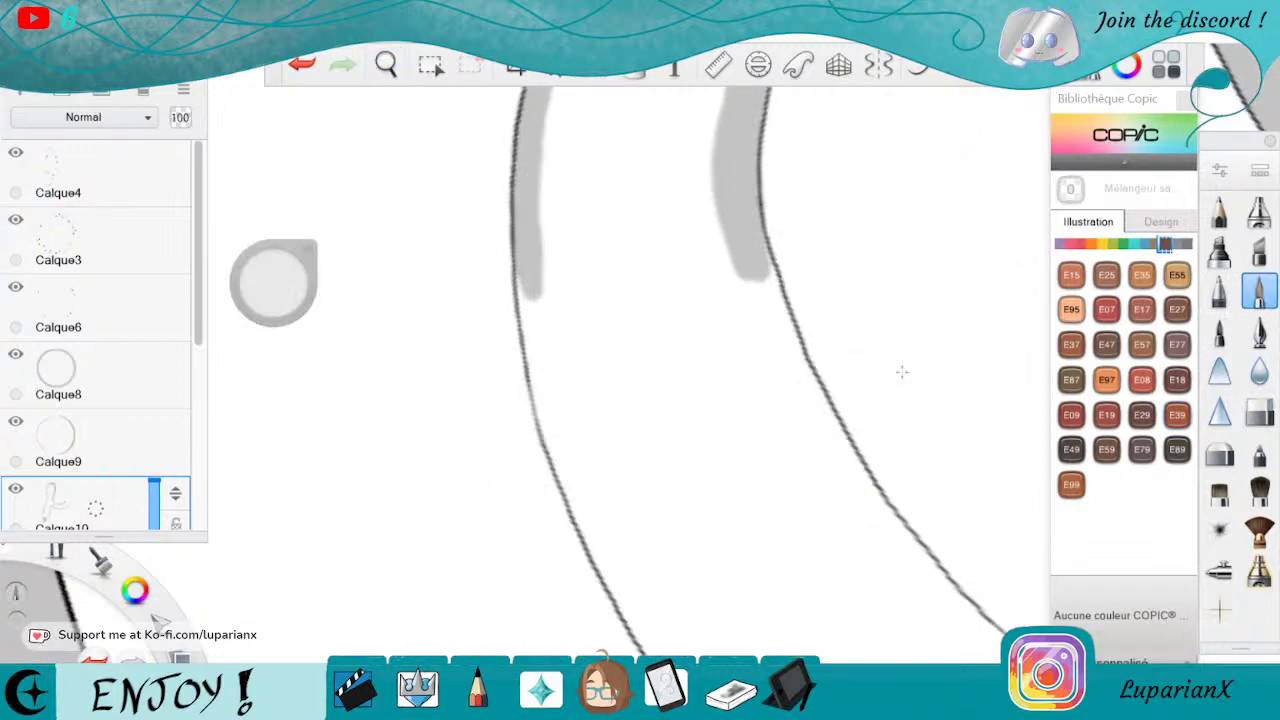
pyautogui.moveTo(720, 198)
pyautogui.mouseDown()
pyautogui.moveTo(842, 482)
pyautogui.moveTo(784, 300)
pyautogui.mouseUp()
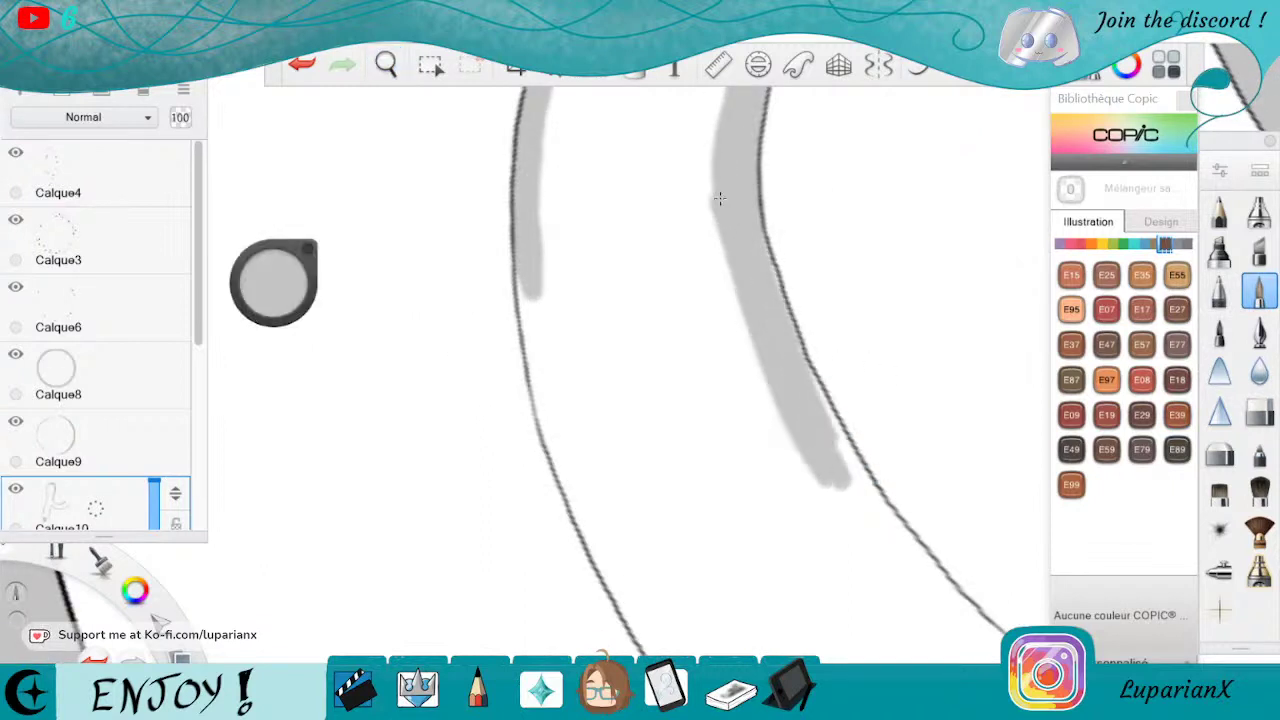
pyautogui.moveTo(820, 392); pyautogui.dragTo(855, 480)
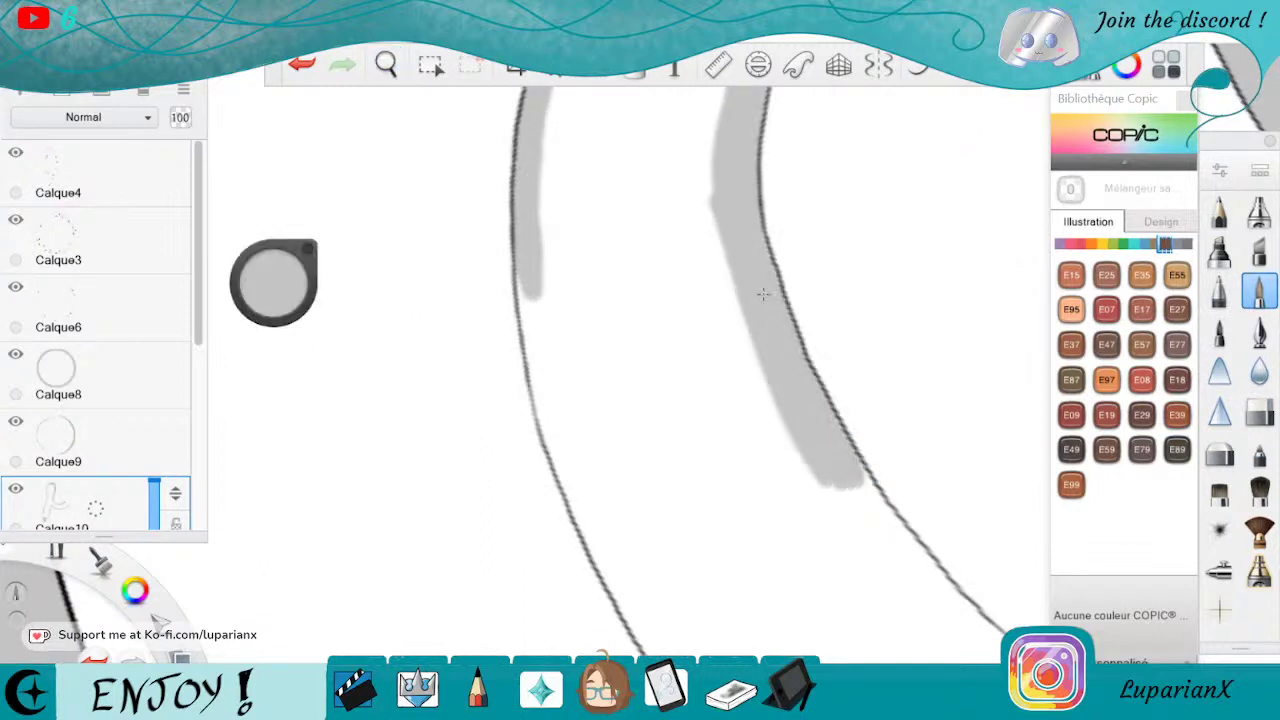
pyautogui.moveTo(763, 293)
pyautogui.mouseDown()
pyautogui.moveTo(857, 491)
pyautogui.moveTo(819, 438)
pyautogui.mouseUp()
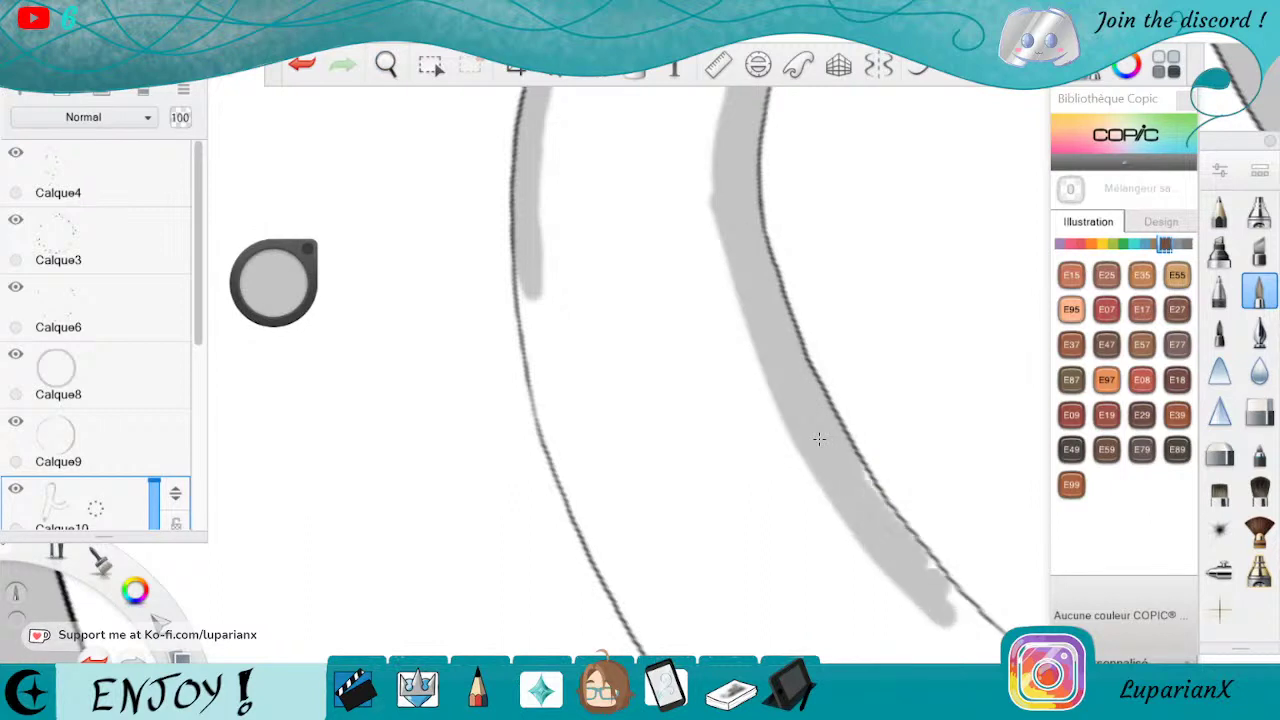
pyautogui.moveTo(868, 482); pyautogui.dragTo(980, 642)
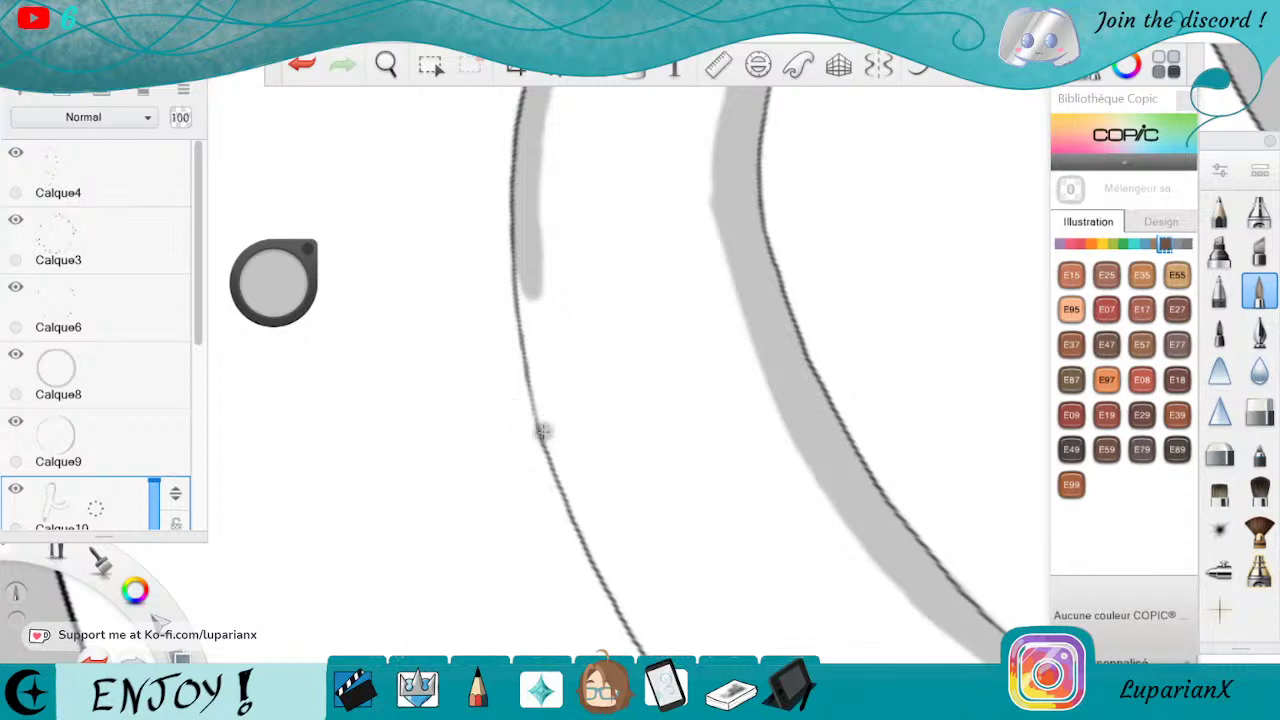
pyautogui.moveTo(531, 317); pyautogui.dragTo(575, 532)
pyautogui.moveTo(574, 458); pyautogui.dragTo(645, 652)
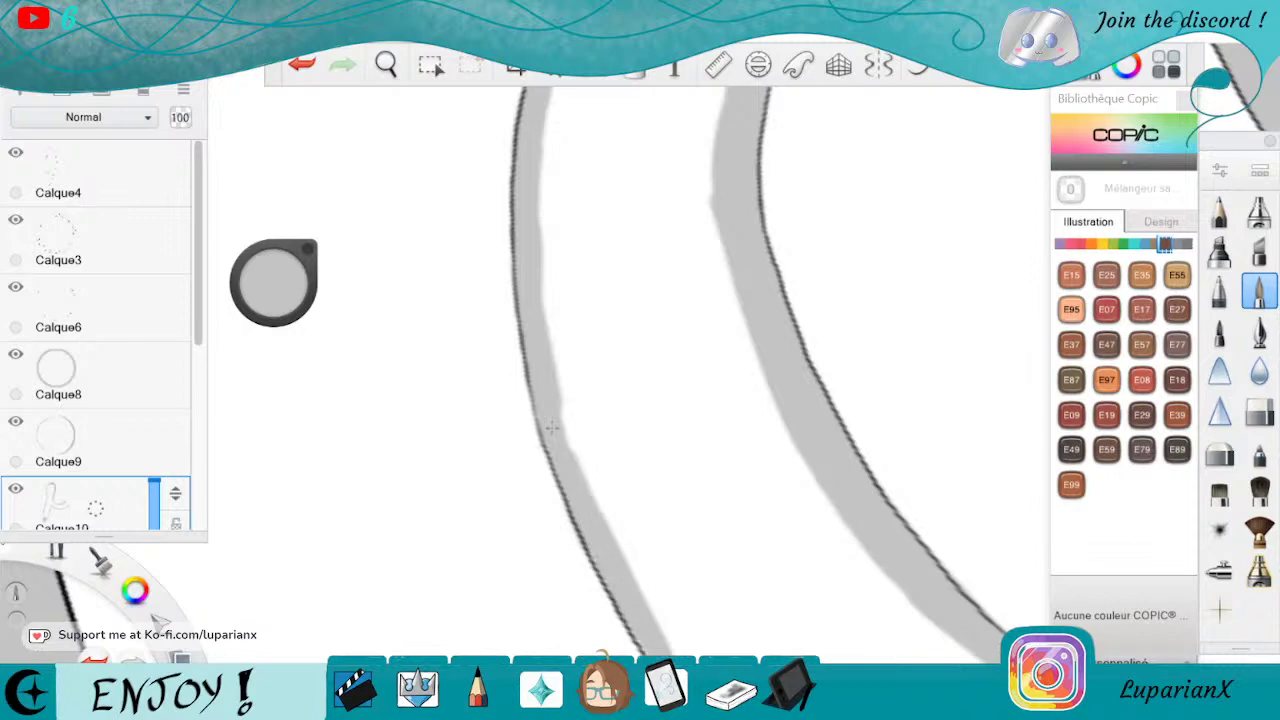
# Extend the wide grey band further round the bowl's inner curve, filling the gaps up to the outline.
pyautogui.press('space')
pyautogui.moveTo(775, 597); pyautogui.dragTo(663, 266)
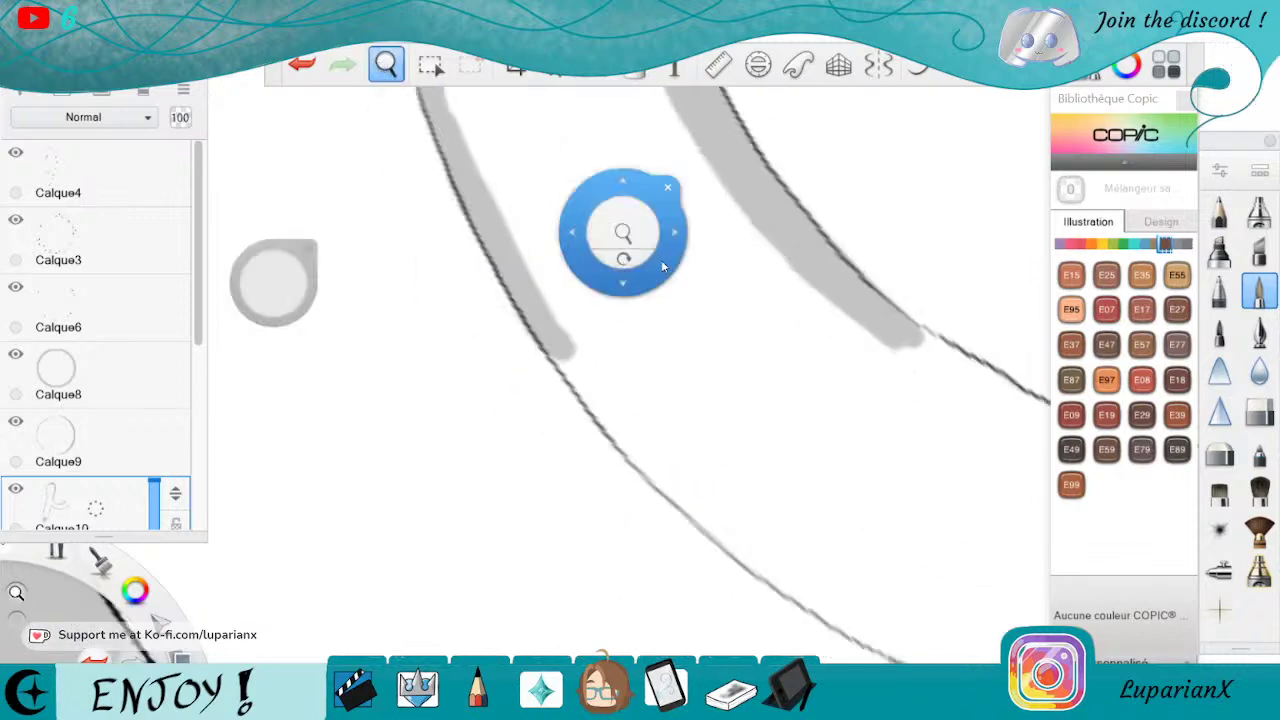
pyautogui.moveTo(788, 493)
pyautogui.mouseDown()
pyautogui.moveTo(694, 594)
pyautogui.moveTo(843, 386)
pyautogui.mouseUp()
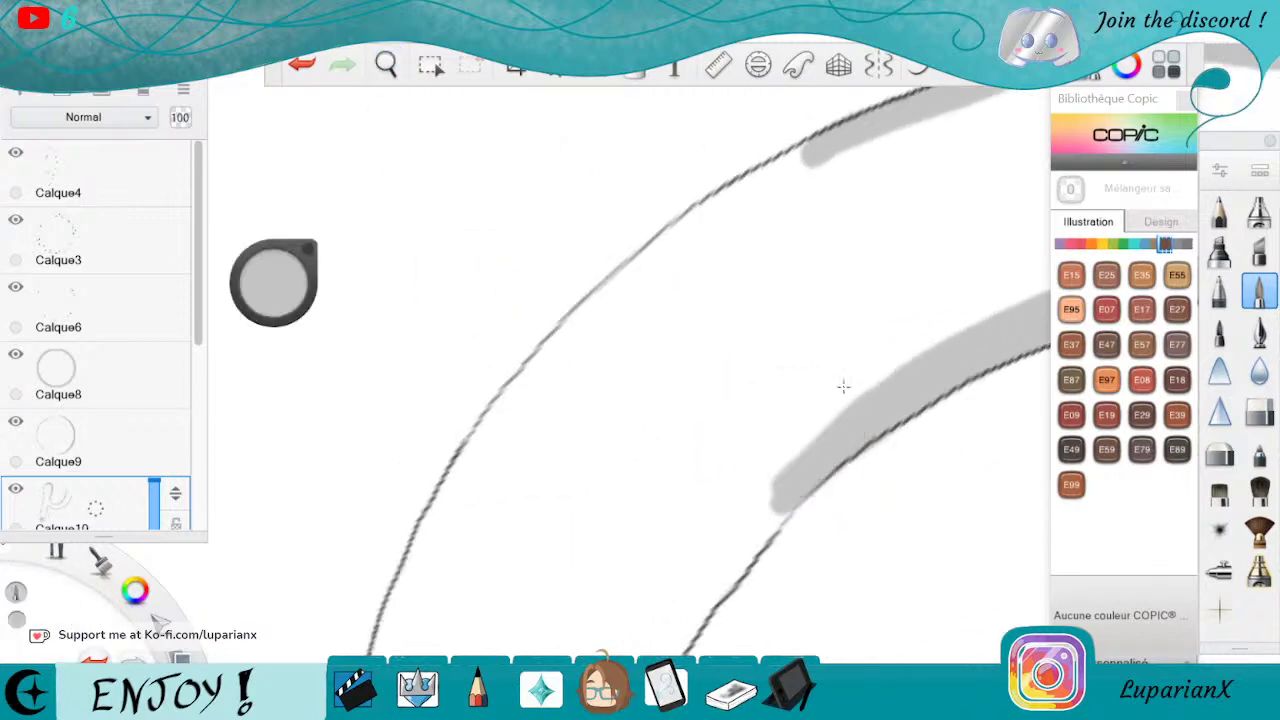
pyautogui.moveTo(776, 484); pyautogui.dragTo(696, 600)
pyautogui.moveTo(772, 514)
pyautogui.mouseDown()
pyautogui.moveTo(664, 636)
pyautogui.moveTo(720, 596)
pyautogui.mouseUp()
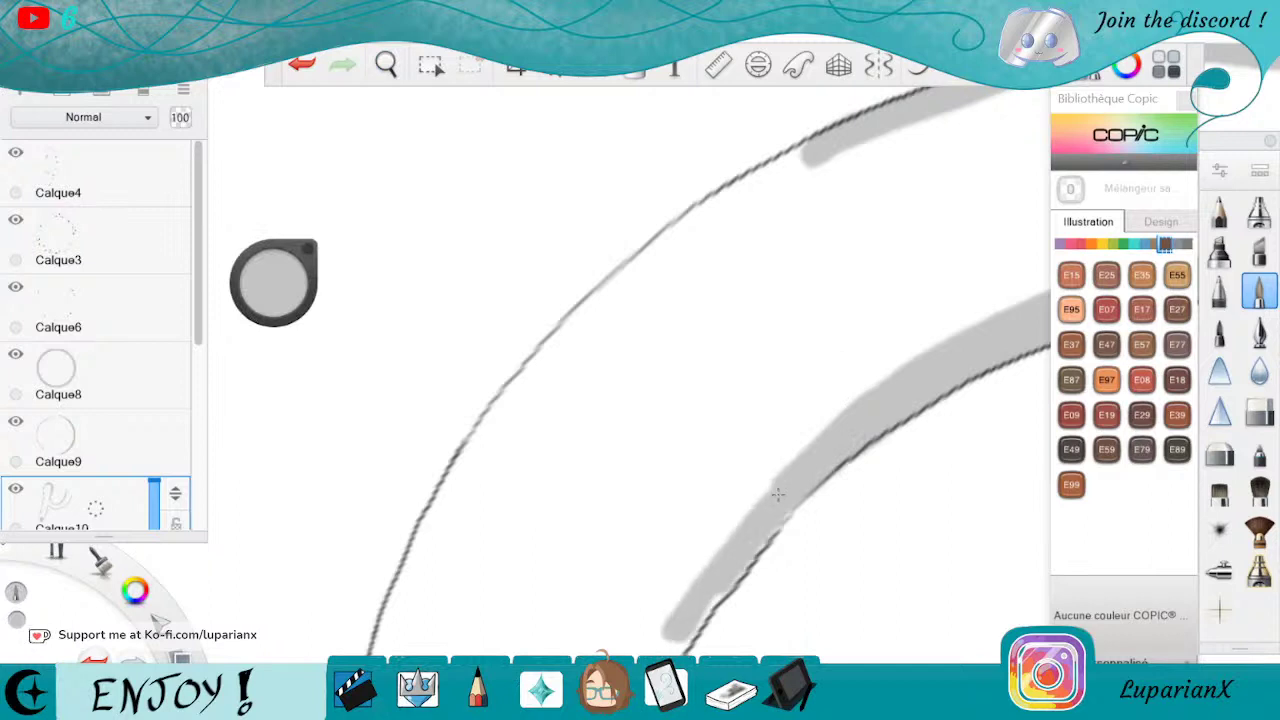
pyautogui.moveTo(777, 494); pyautogui.dragTo(660, 655)
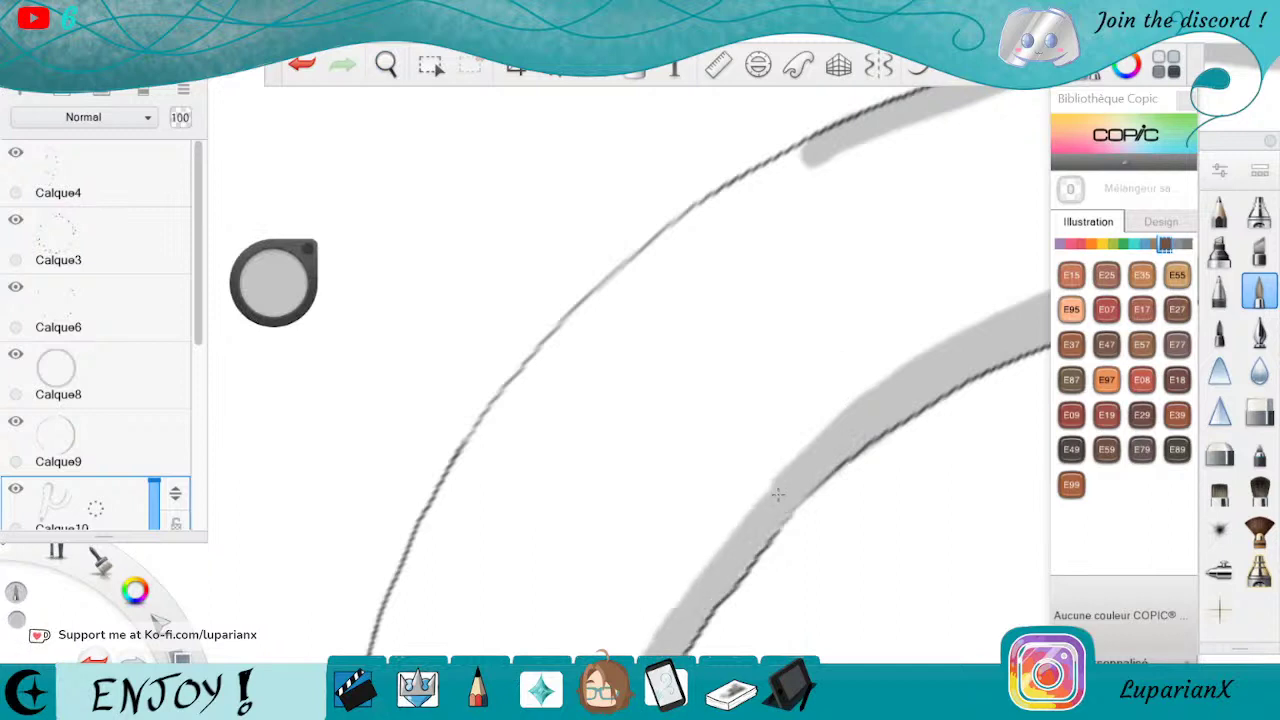
# Shade a narrow grey band inside the bowl's outer outline, alongside the newly shaded stretch of inner curve.
pyautogui.moveTo(414, 614)
pyautogui.mouseDown()
pyautogui.moveTo(384, 656)
pyautogui.moveTo(424, 540)
pyautogui.moveTo(482, 440)
pyautogui.moveTo(650, 258)
pyautogui.moveTo(740, 190)
pyautogui.moveTo(650, 280)
pyautogui.mouseUp()
pyautogui.moveTo(780, 168); pyautogui.dragTo(942, 118)
pyautogui.moveTo(735, 226); pyautogui.dragTo(995, 98)
# Shade the next stretch of the bowl's inner curve with a wide grey band that meets the outline.
pyautogui.press('space')
pyautogui.moveTo(585, 655)
pyautogui.mouseDown()
pyautogui.moveTo(650, 566)
pyautogui.moveTo(700, 425)
pyautogui.mouseUp()
pyautogui.moveTo(778, 640); pyautogui.dragTo(837, 506)
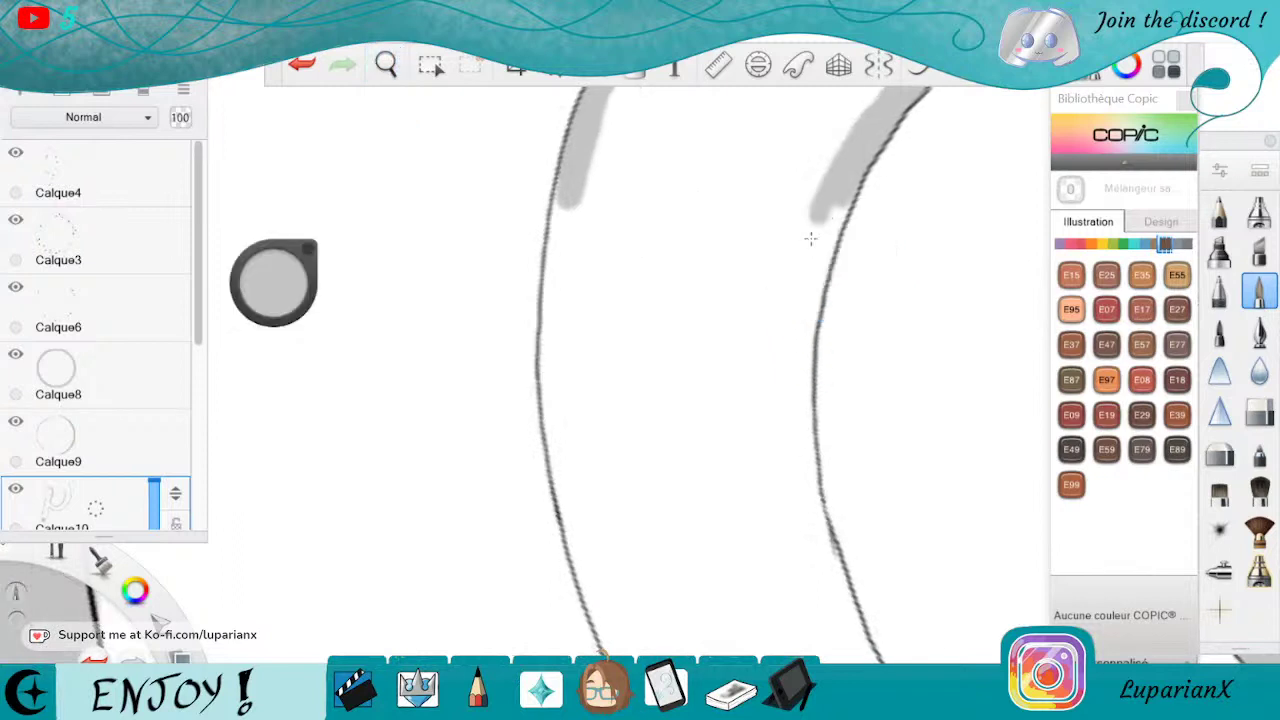
pyautogui.moveTo(810, 238)
pyautogui.mouseDown()
pyautogui.moveTo(785, 425)
pyautogui.moveTo(824, 204)
pyautogui.moveTo(792, 430)
pyautogui.moveTo(799, 508)
pyautogui.mouseUp()
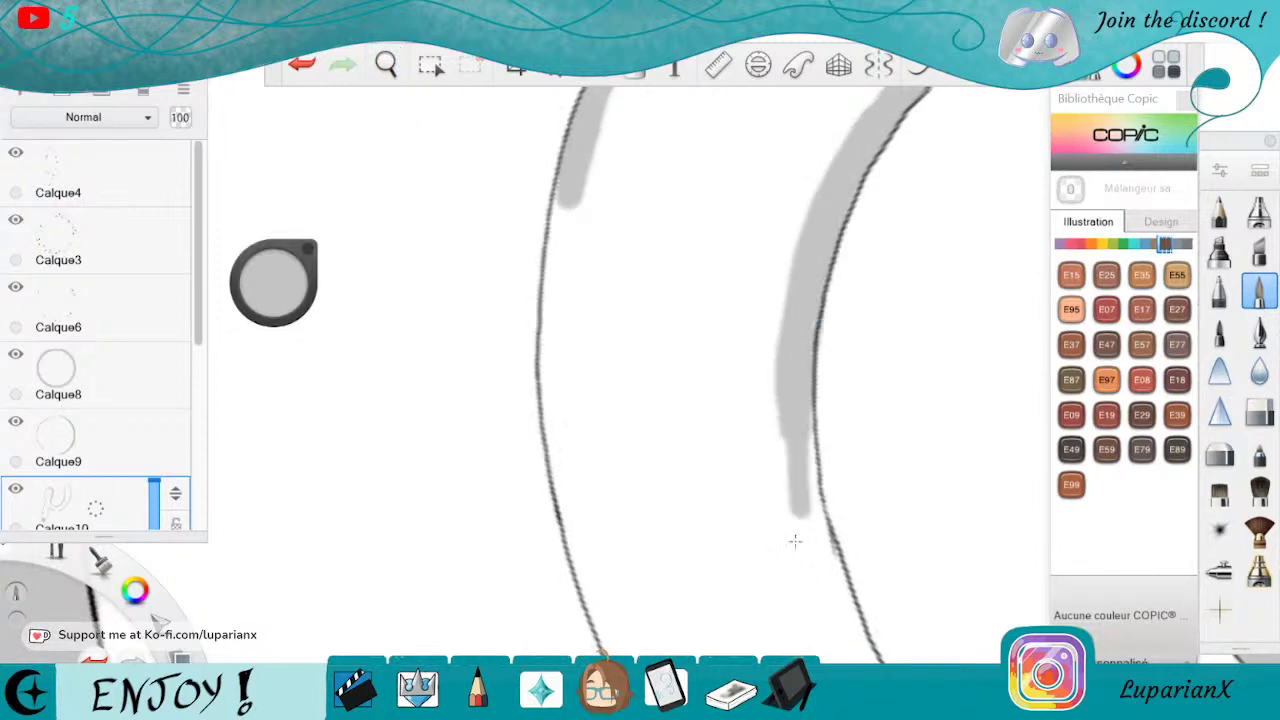
pyautogui.moveTo(789, 397)
pyautogui.mouseDown()
pyautogui.moveTo(808, 578)
pyautogui.moveTo(842, 652)
pyautogui.moveTo(856, 652)
pyautogui.mouseUp()
pyautogui.moveTo(810, 507); pyautogui.dragTo(856, 640)
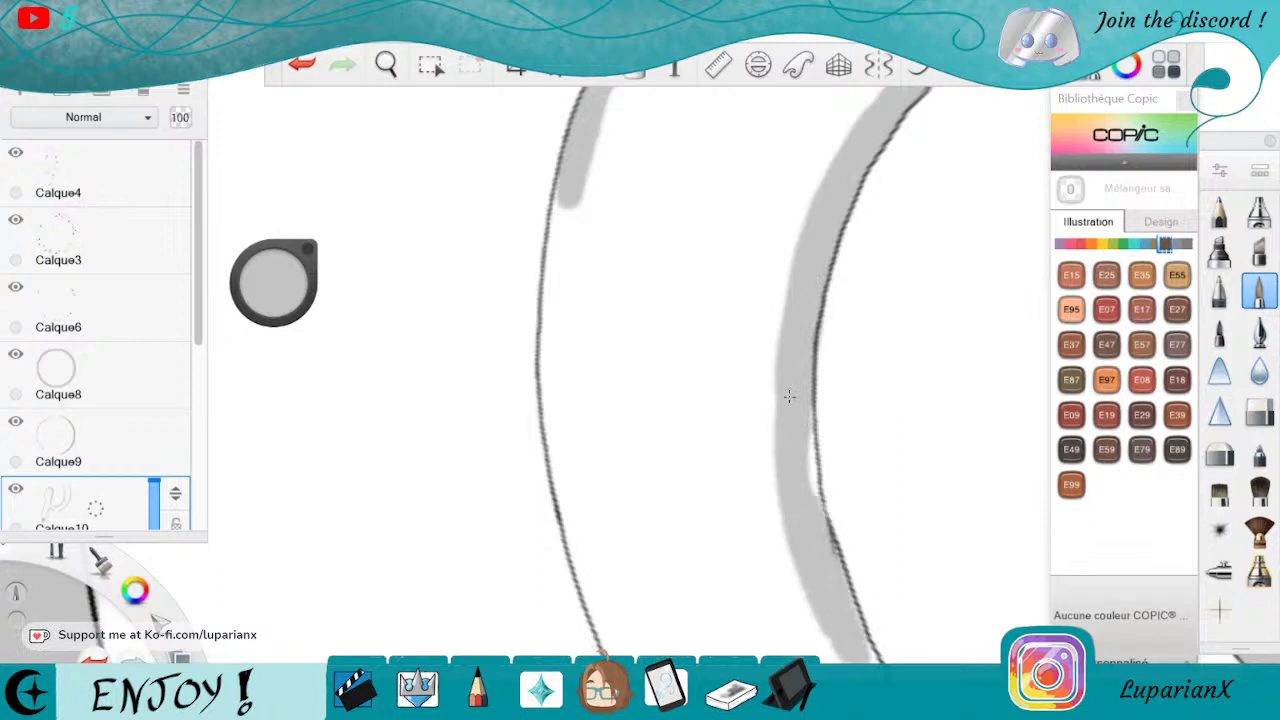
pyautogui.moveTo(816, 515); pyautogui.dragTo(812, 412)
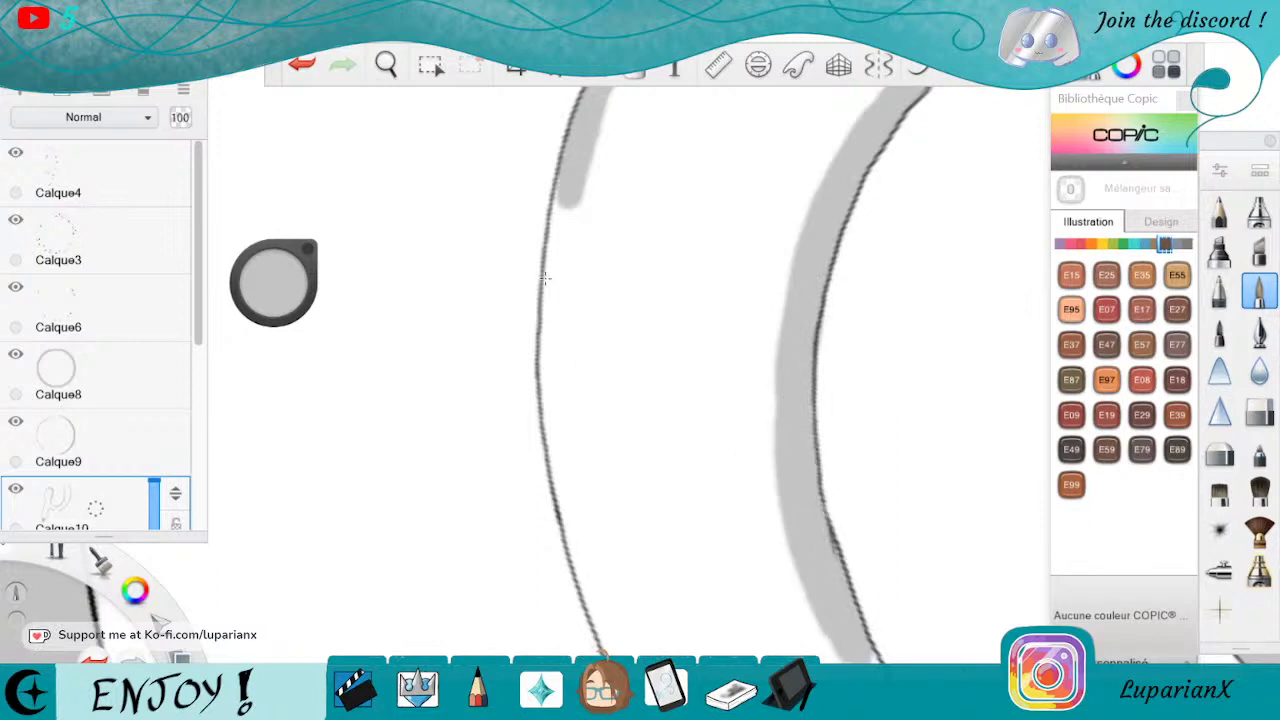
# Extend the narrow grey band along the facing stretch of the bowl's outer outline.
pyautogui.moveTo(576, 150); pyautogui.dragTo(538, 384)
pyautogui.moveTo(568, 200)
pyautogui.mouseDown()
pyautogui.moveTo(541, 474)
pyautogui.moveTo(610, 652)
pyautogui.mouseUp()
pyautogui.moveTo(574, 575); pyautogui.dragTo(600, 645)
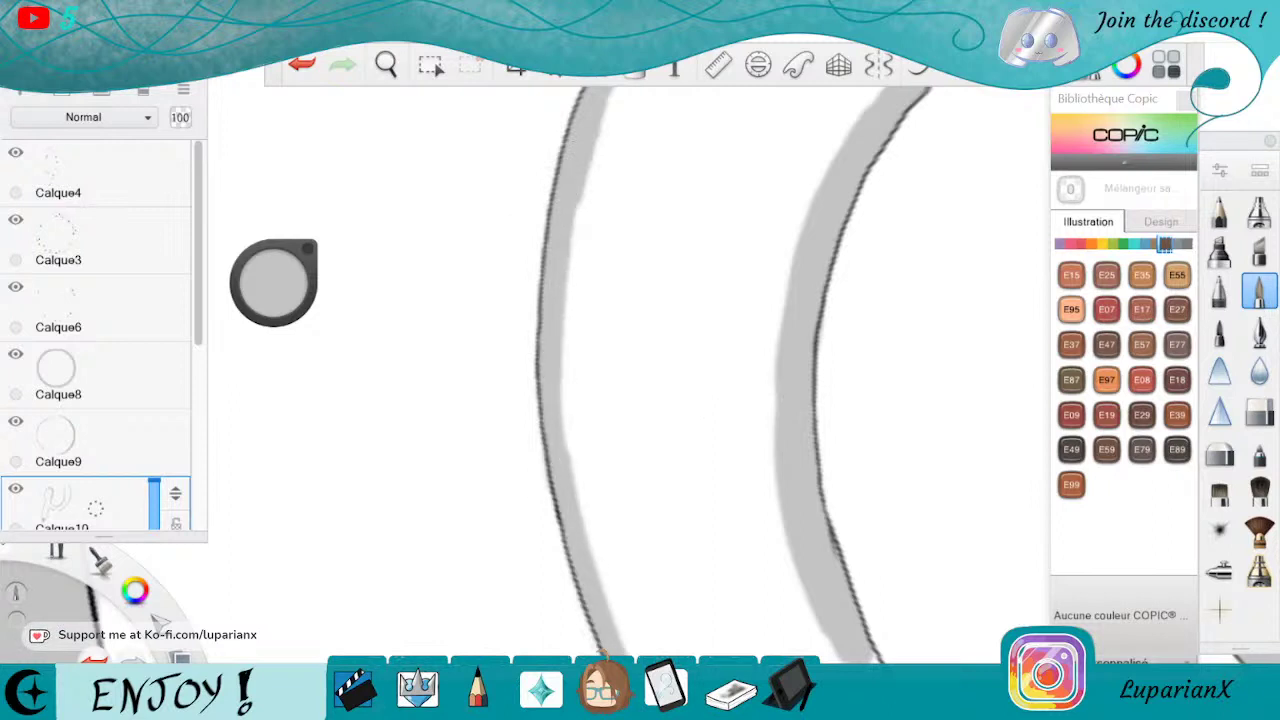
pyautogui.click(1258, 372)
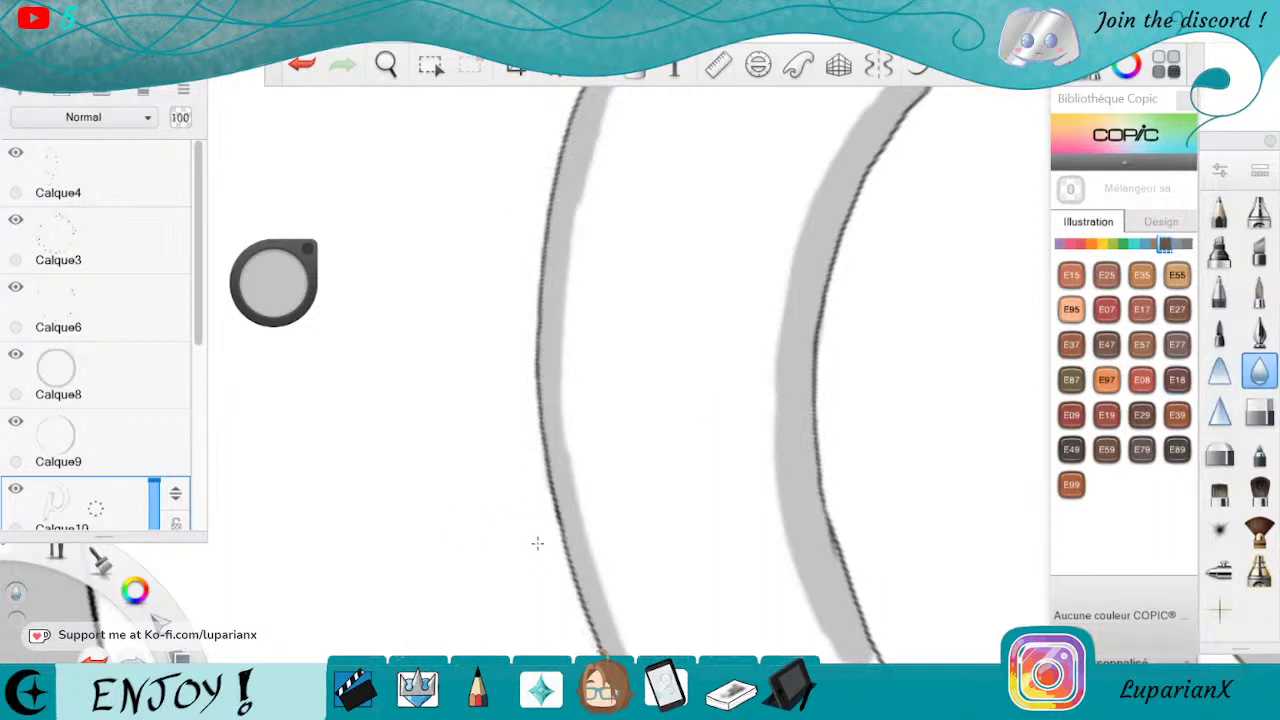
pyautogui.moveTo(537, 543); pyautogui.dragTo(562, 557)
pyautogui.click(301, 65)
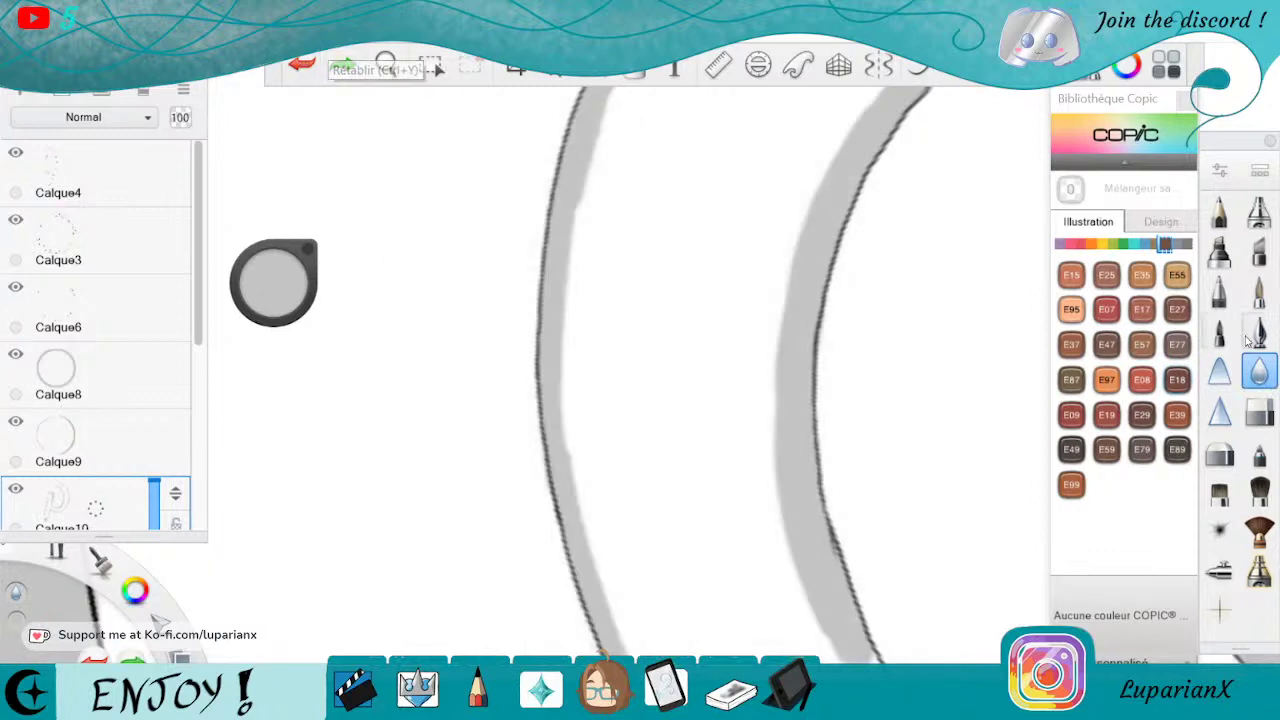
# Erase the grey spill past the bowl's outer outline, and clean the stray thickening of the inner line on layer Calque4.
pyautogui.click(1258, 412)
pyautogui.moveTo(547, 505); pyautogui.dragTo(525, 348)
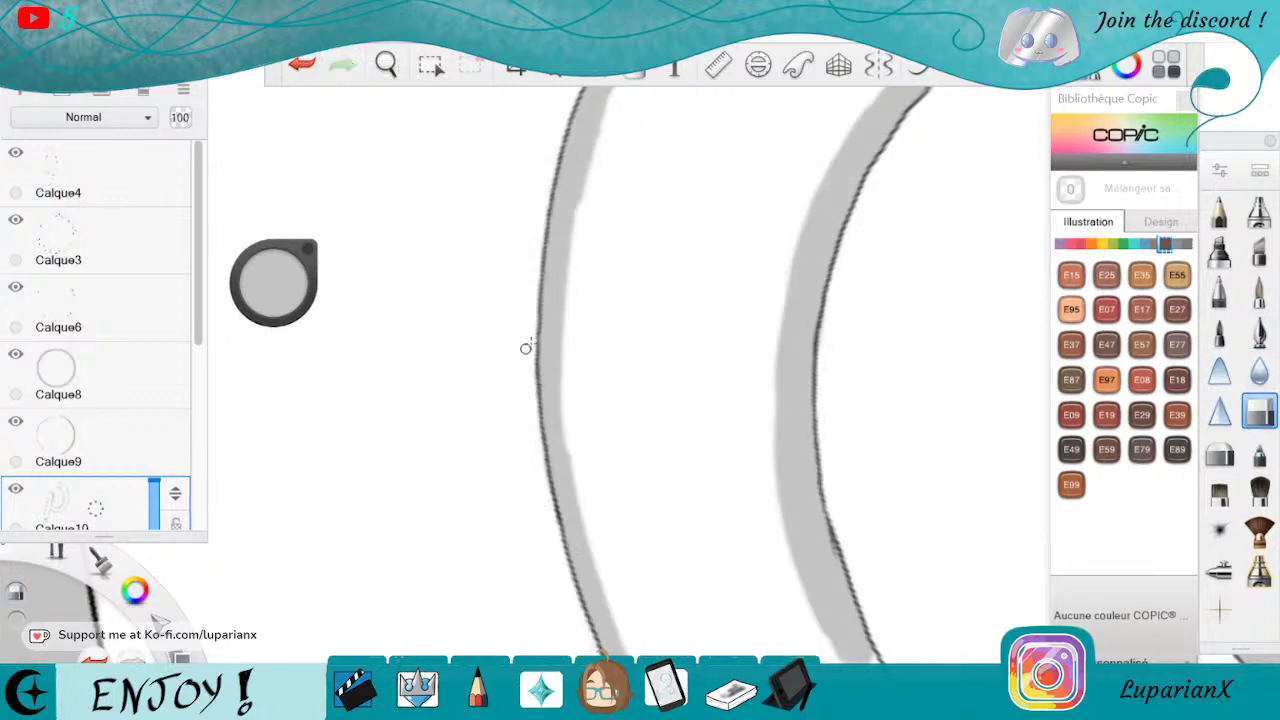
pyautogui.click(147, 155)
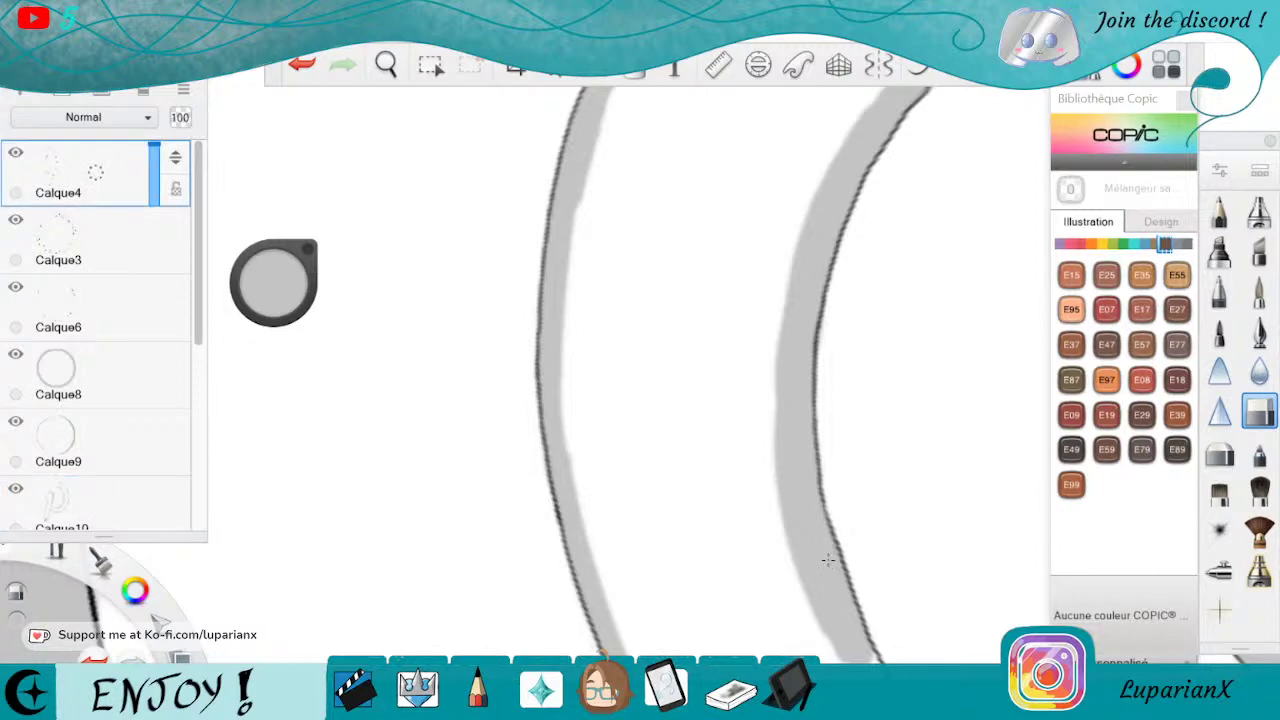
# On layer Calque10, brush the wide grey band along the next arc of the bowl's inner curve, filling up to the line.
pyautogui.click(108, 500)
pyautogui.click(1259, 292)
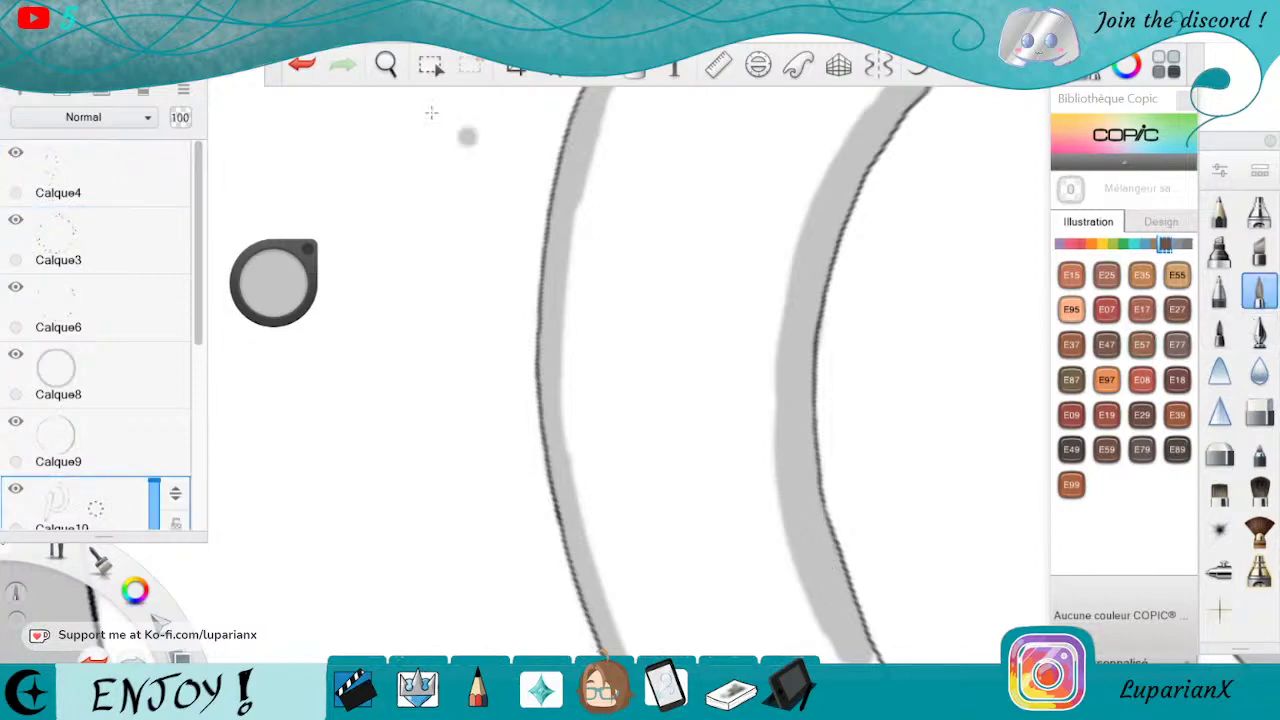
pyautogui.click(386, 65)
pyautogui.moveTo(818, 543)
pyautogui.mouseDown()
pyautogui.moveTo(679, 263)
pyautogui.moveTo(780, 390)
pyautogui.moveTo(788, 420)
pyautogui.moveTo(590, 496)
pyautogui.mouseUp()
pyautogui.moveTo(665, 539); pyautogui.dragTo(768, 510)
pyautogui.click(820, 447)
pyautogui.moveTo(910, 366)
pyautogui.mouseDown()
pyautogui.moveTo(660, 489)
pyautogui.moveTo(594, 552)
pyautogui.moveTo(548, 632)
pyautogui.moveTo(640, 530)
pyautogui.mouseUp()
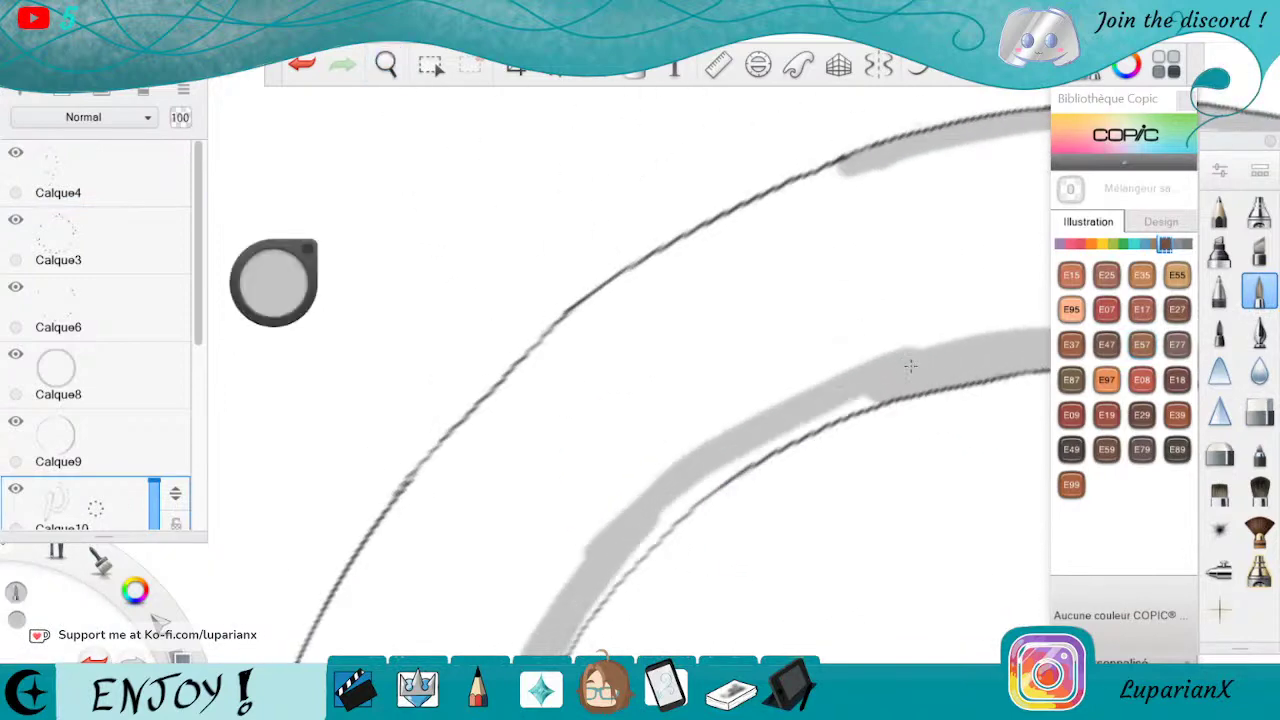
pyautogui.moveTo(590, 615)
pyautogui.mouseDown()
pyautogui.moveTo(650, 515)
pyautogui.moveTo(815, 420)
pyautogui.mouseUp()
pyautogui.moveTo(760, 452); pyautogui.dragTo(876, 400)
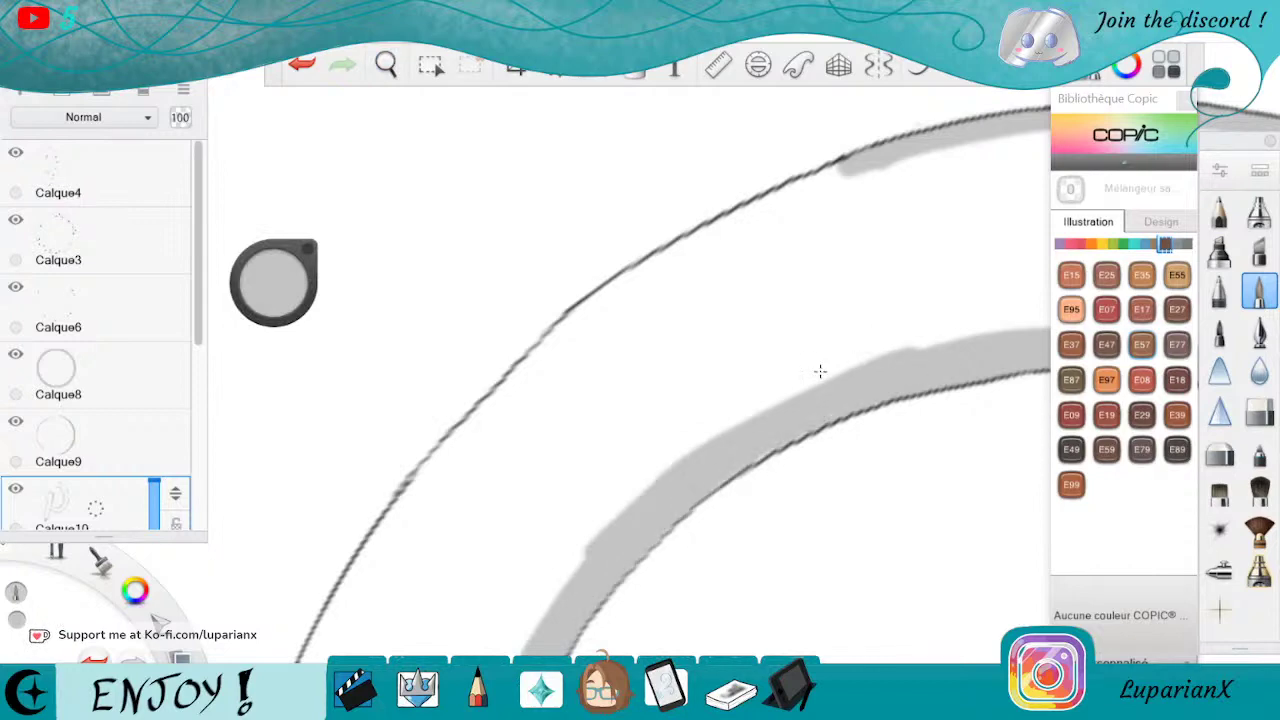
# Shade the matching arc of the bowl's outer outline with a narrower grey band and even out its inner edge.
pyautogui.moveTo(537, 381)
pyautogui.mouseDown()
pyautogui.moveTo(605, 302)
pyautogui.moveTo(530, 389)
pyautogui.mouseUp()
pyautogui.moveTo(630, 282); pyautogui.dragTo(862, 165)
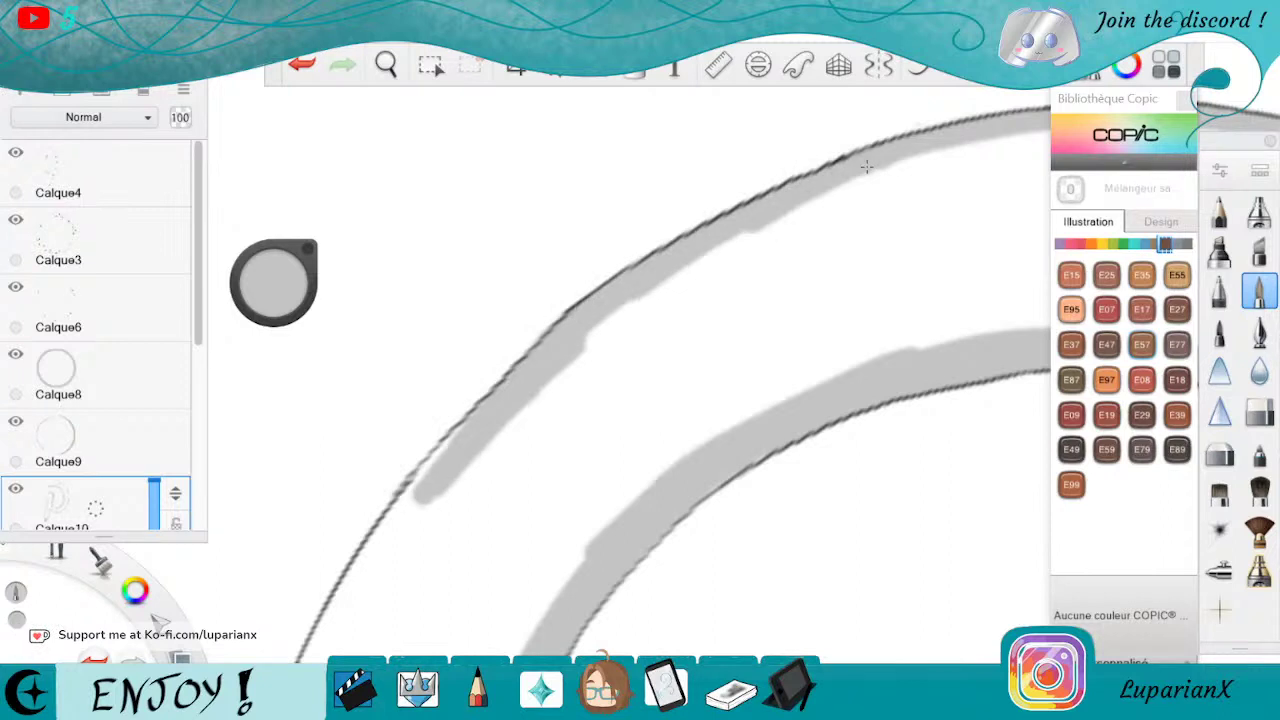
pyautogui.moveTo(596, 328); pyautogui.dragTo(750, 232)
pyautogui.moveTo(700, 268); pyautogui.dragTo(586, 344)
pyautogui.moveTo(448, 444); pyautogui.dragTo(378, 544)
pyautogui.moveTo(380, 540); pyautogui.dragTo(458, 430)
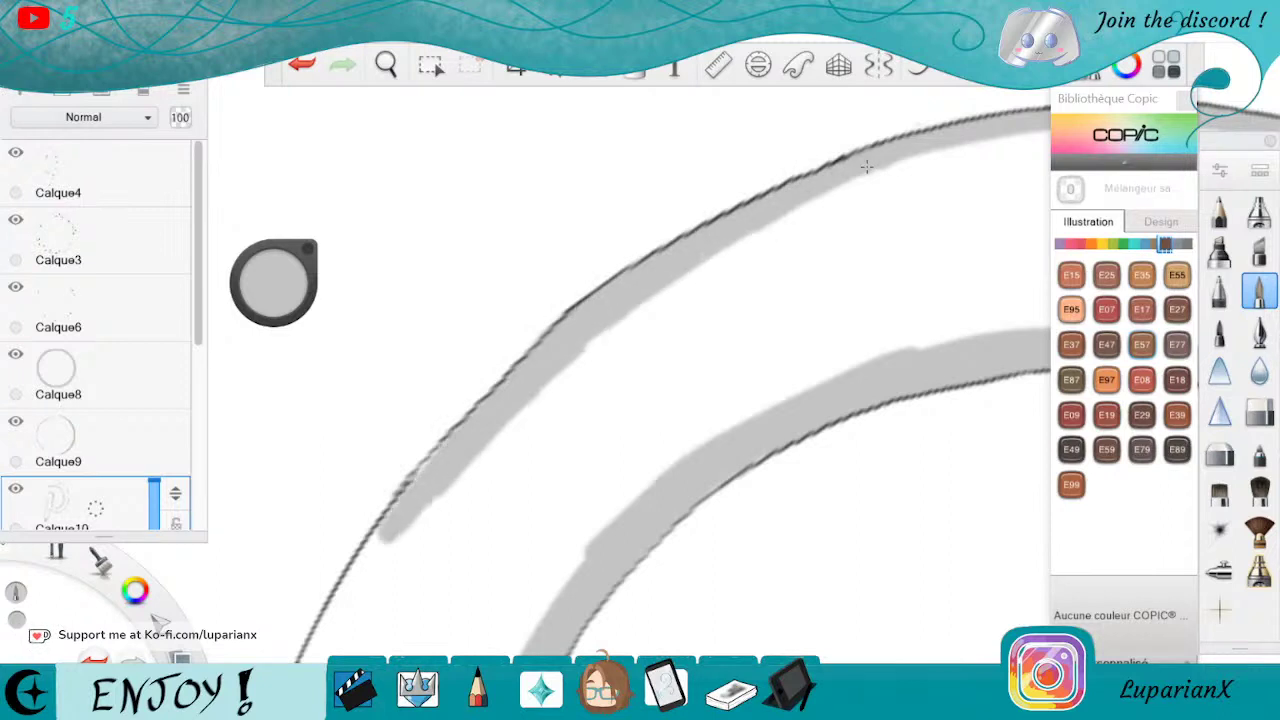
pyautogui.moveTo(385, 535)
pyautogui.mouseDown()
pyautogui.moveTo(305, 662)
pyautogui.moveTo(424, 512)
pyautogui.moveTo(342, 652)
pyautogui.mouseUp()
# Carry the wide grey band down the following part of the bowl's inner curve and fill the gap beside the outline.
pyautogui.press('space')
pyautogui.moveTo(574, 646); pyautogui.dragTo(818, 326)
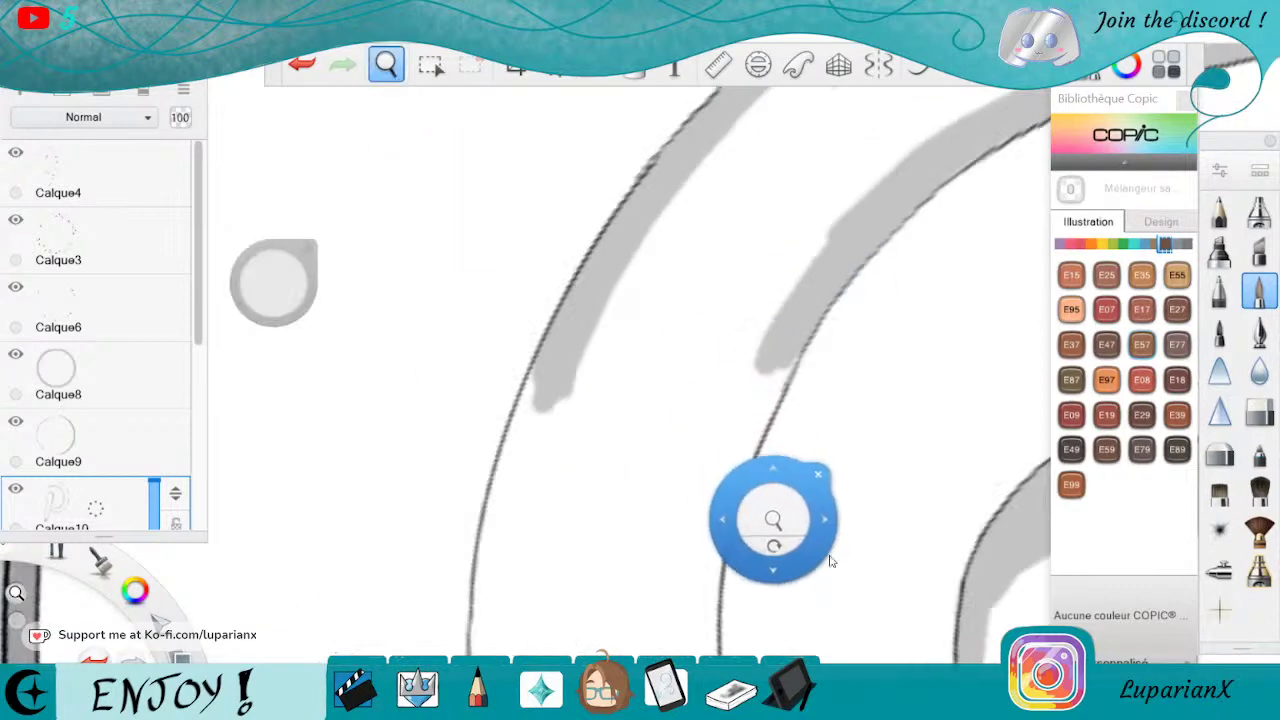
pyautogui.moveTo(831, 560); pyautogui.dragTo(914, 460)
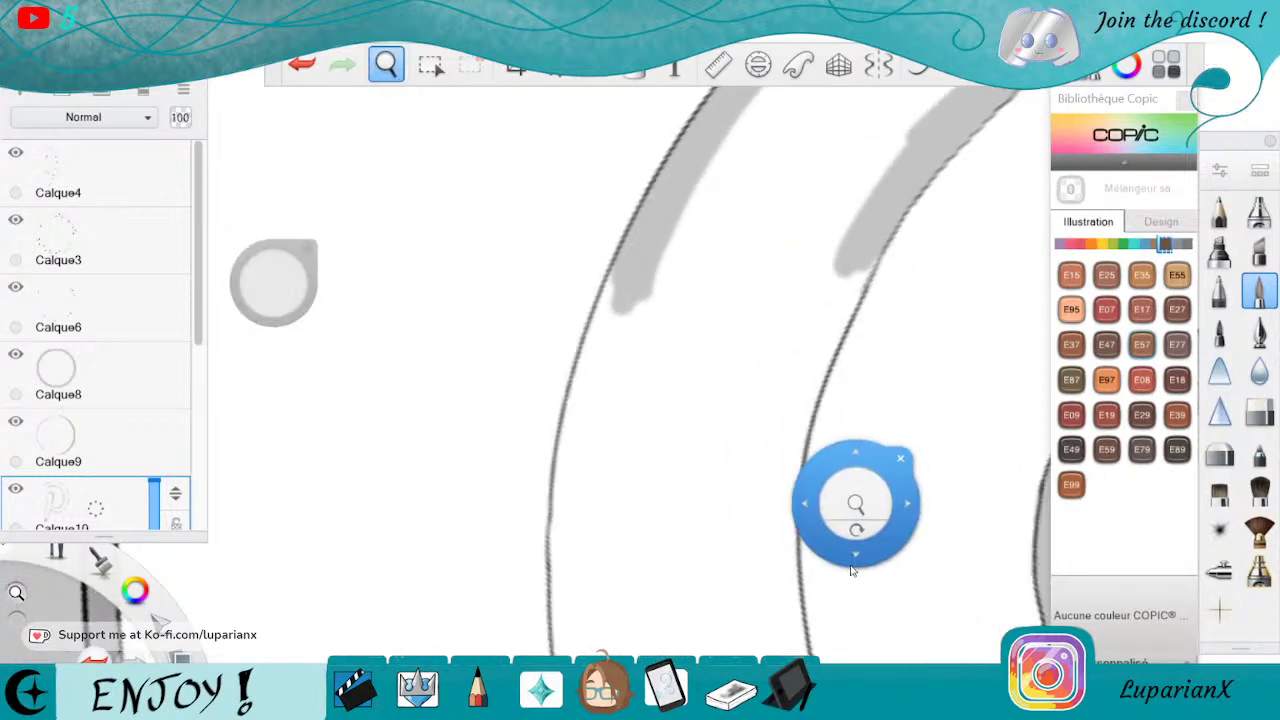
pyautogui.click(906, 411)
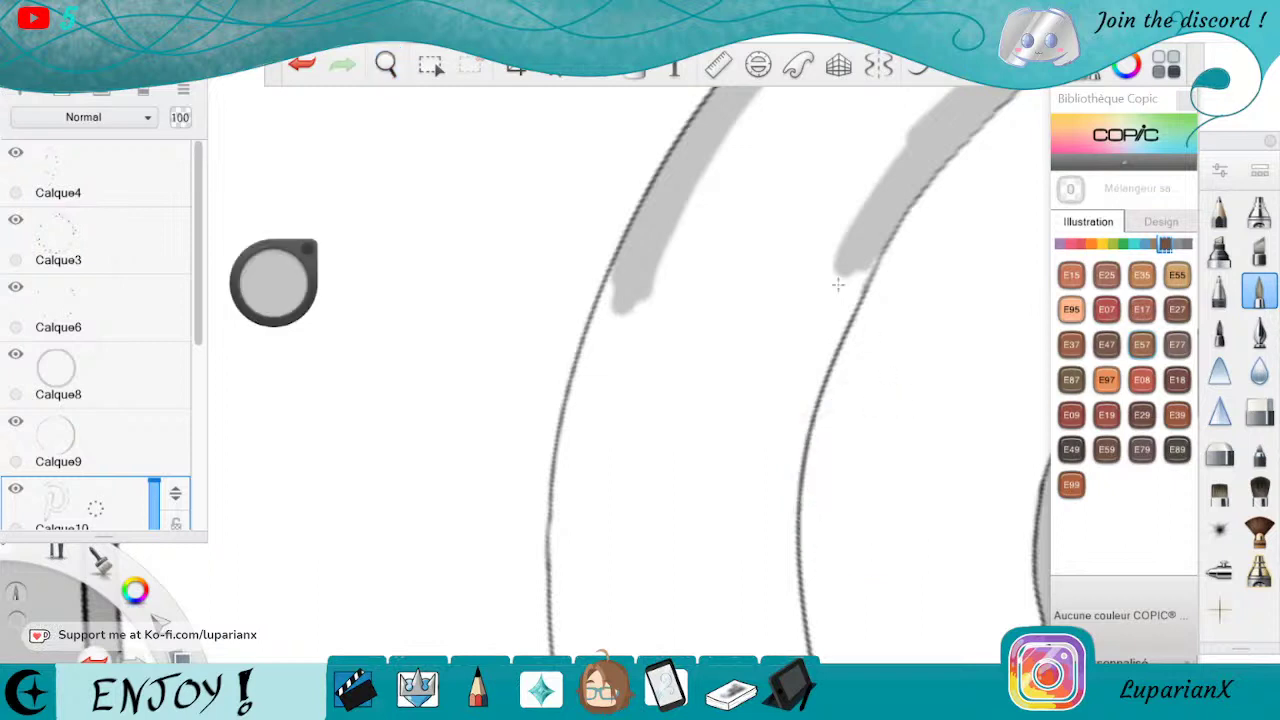
pyautogui.moveTo(845, 272); pyautogui.dragTo(772, 452)
pyautogui.moveTo(848, 264); pyautogui.dragTo(756, 565)
pyautogui.moveTo(788, 414)
pyautogui.mouseDown()
pyautogui.moveTo(771, 629)
pyautogui.moveTo(757, 556)
pyautogui.moveTo(782, 590)
pyautogui.moveTo(793, 645)
pyautogui.moveTo(786, 473)
pyautogui.moveTo(814, 368)
pyautogui.mouseUp()
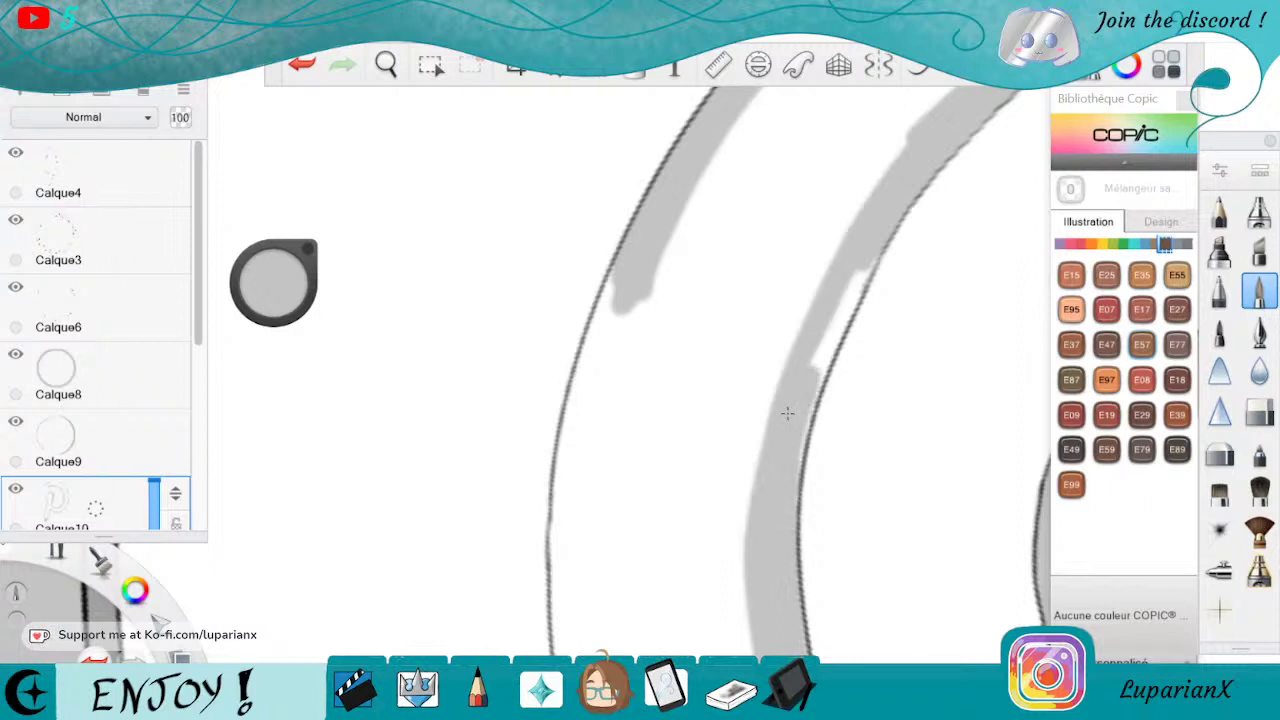
pyautogui.moveTo(800, 470)
pyautogui.mouseDown()
pyautogui.moveTo(847, 284)
pyautogui.moveTo(870, 250)
pyautogui.moveTo(846, 332)
pyautogui.mouseUp()
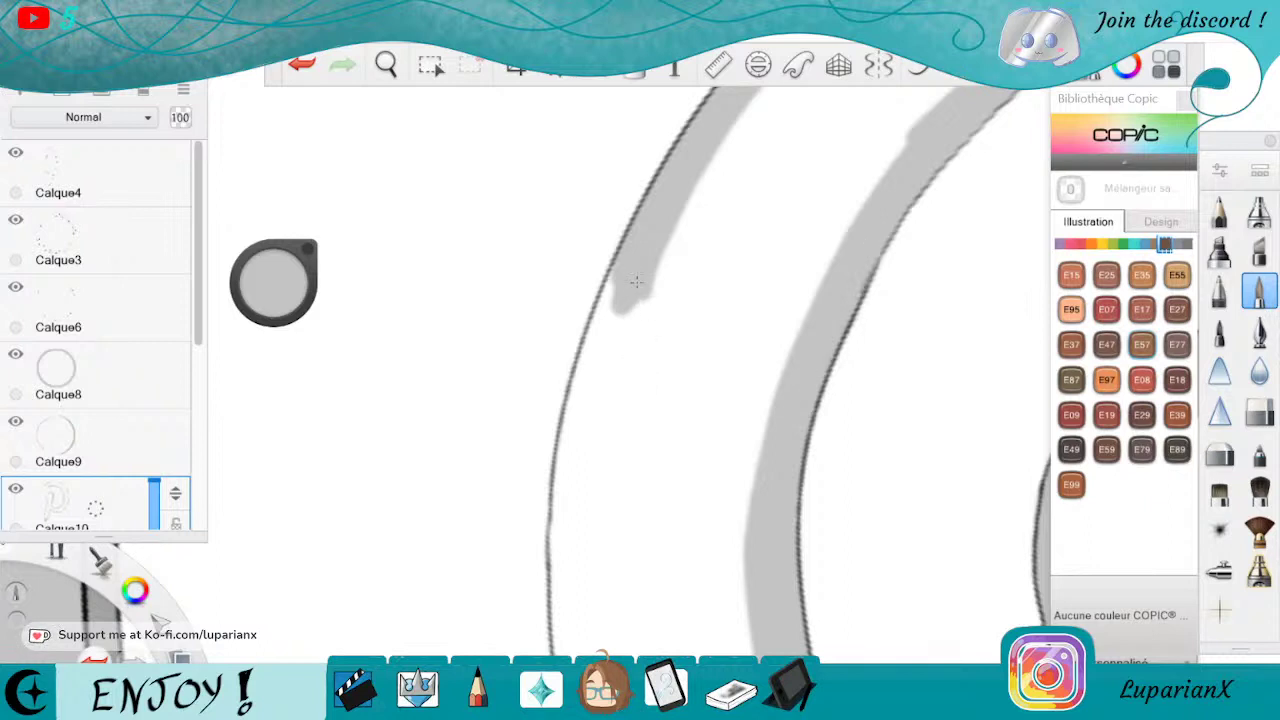
# Continue the grey band down the bowl's outer outline and fill the white gap between band and line.
pyautogui.moveTo(636, 282)
pyautogui.mouseDown()
pyautogui.moveTo(563, 570)
pyautogui.moveTo(582, 525)
pyautogui.mouseUp()
pyautogui.moveTo(584, 470); pyautogui.dragTo(572, 655)
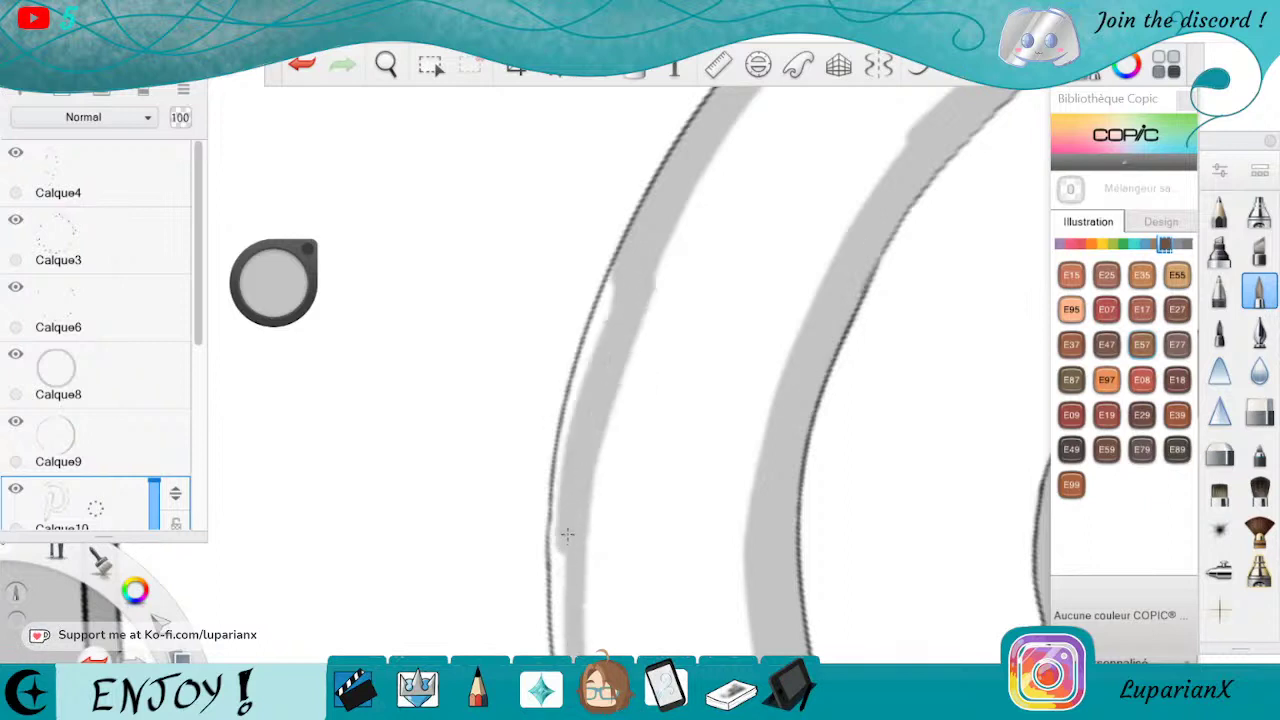
pyautogui.moveTo(564, 550); pyautogui.dragTo(555, 655)
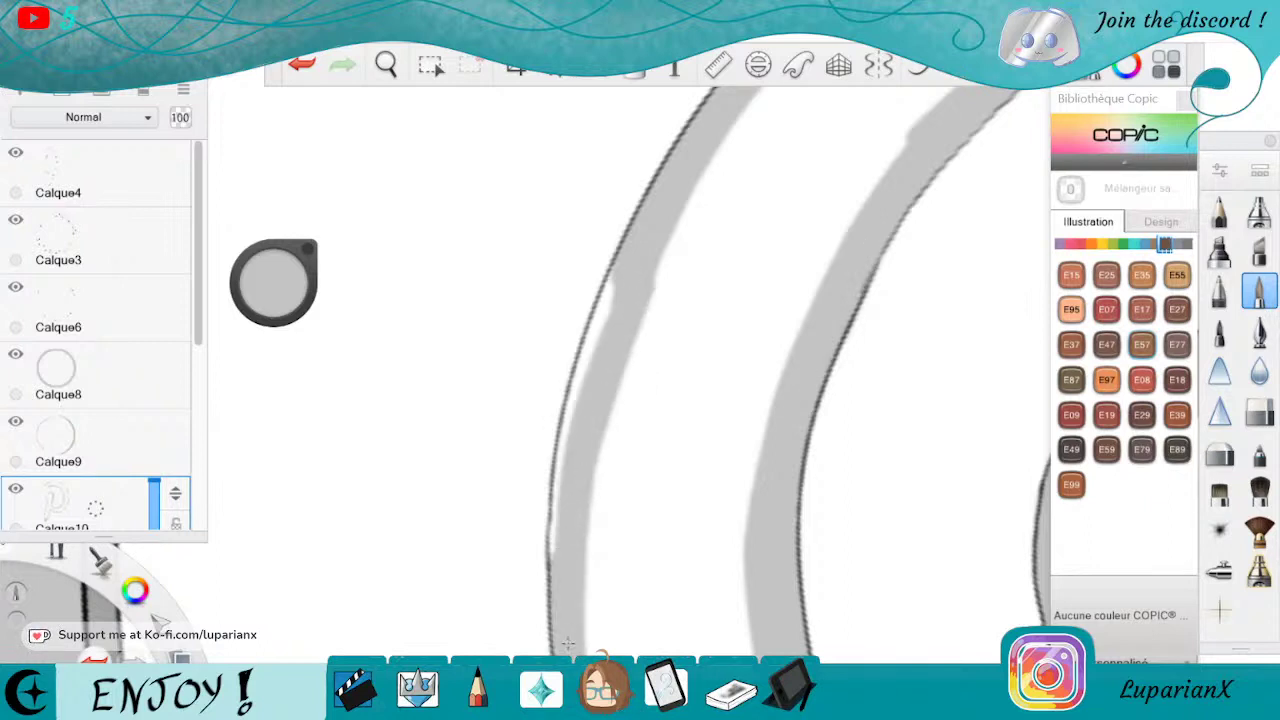
pyautogui.moveTo(570, 455)
pyautogui.mouseDown()
pyautogui.moveTo(557, 546)
pyautogui.moveTo(578, 390)
pyautogui.moveTo(557, 528)
pyautogui.mouseUp()
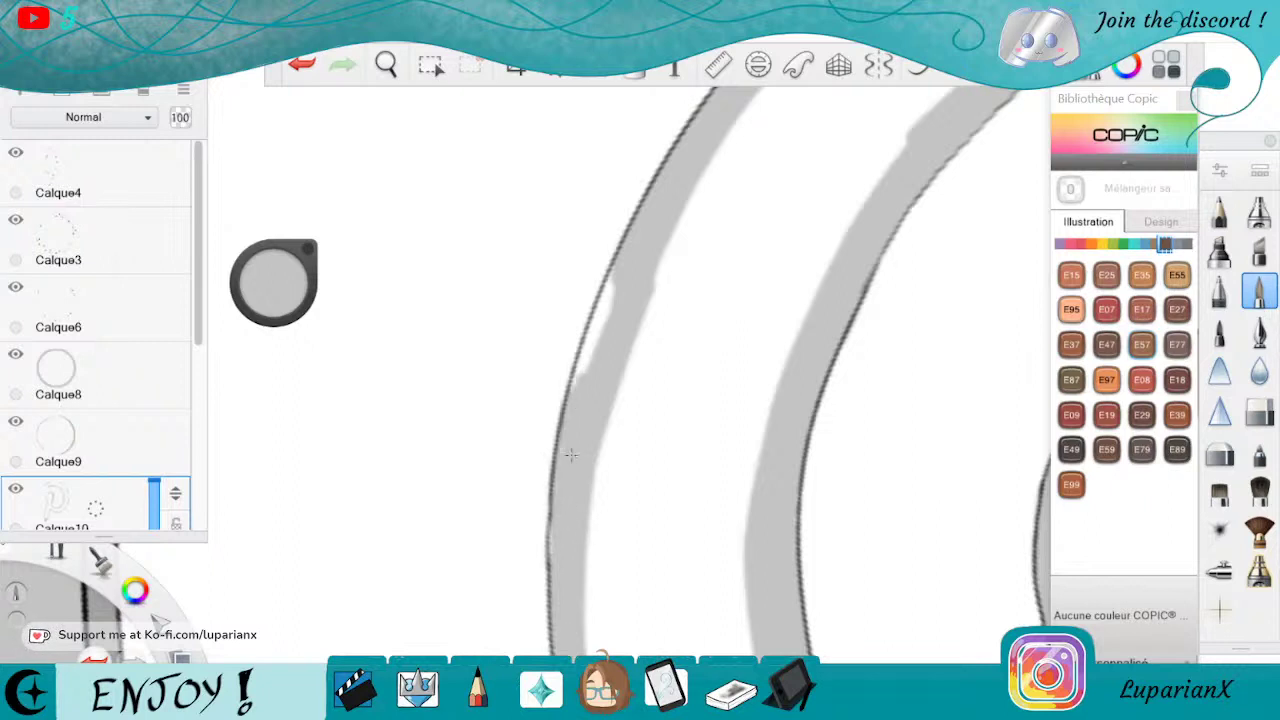
pyautogui.moveTo(587, 384)
pyautogui.mouseDown()
pyautogui.moveTo(603, 300)
pyautogui.moveTo(610, 314)
pyautogui.mouseUp()
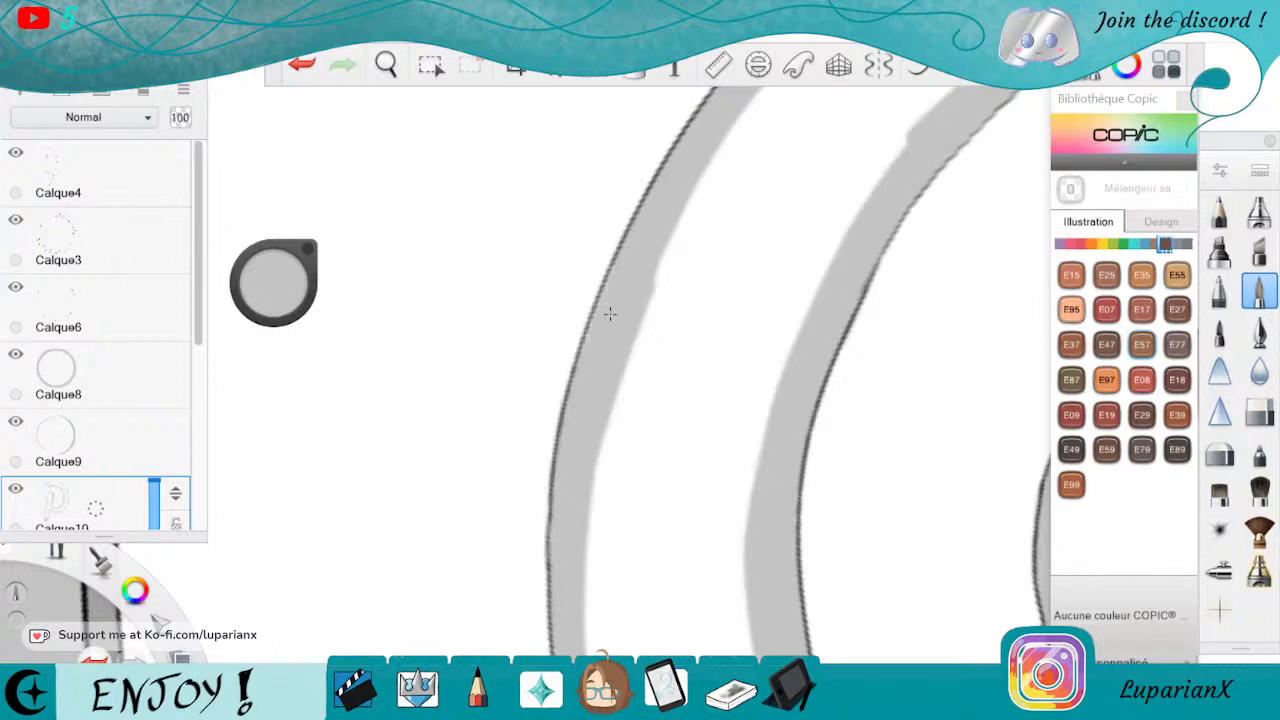
# On layer Calque10, brush a grey band along the next unshaded arc of the bowl's outer outline.
pyautogui.click(386, 65)
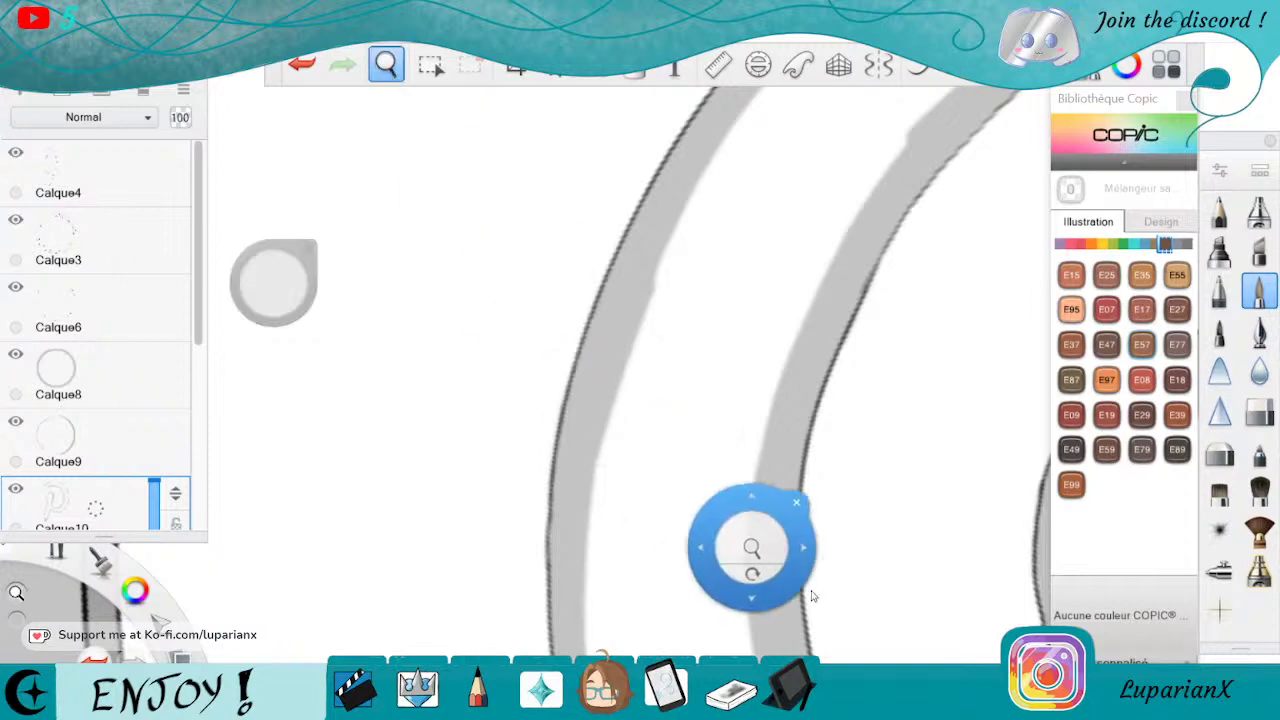
pyautogui.moveTo(809, 592); pyautogui.dragTo(894, 436)
pyautogui.moveTo(854, 373)
pyautogui.mouseDown()
pyautogui.moveTo(652, 532)
pyautogui.moveTo(580, 630)
pyautogui.moveTo(595, 650)
pyautogui.mouseUp()
pyautogui.moveTo(650, 566)
pyautogui.mouseDown()
pyautogui.moveTo(612, 640)
pyautogui.moveTo(714, 503)
pyautogui.moveTo(858, 414)
pyautogui.mouseUp()
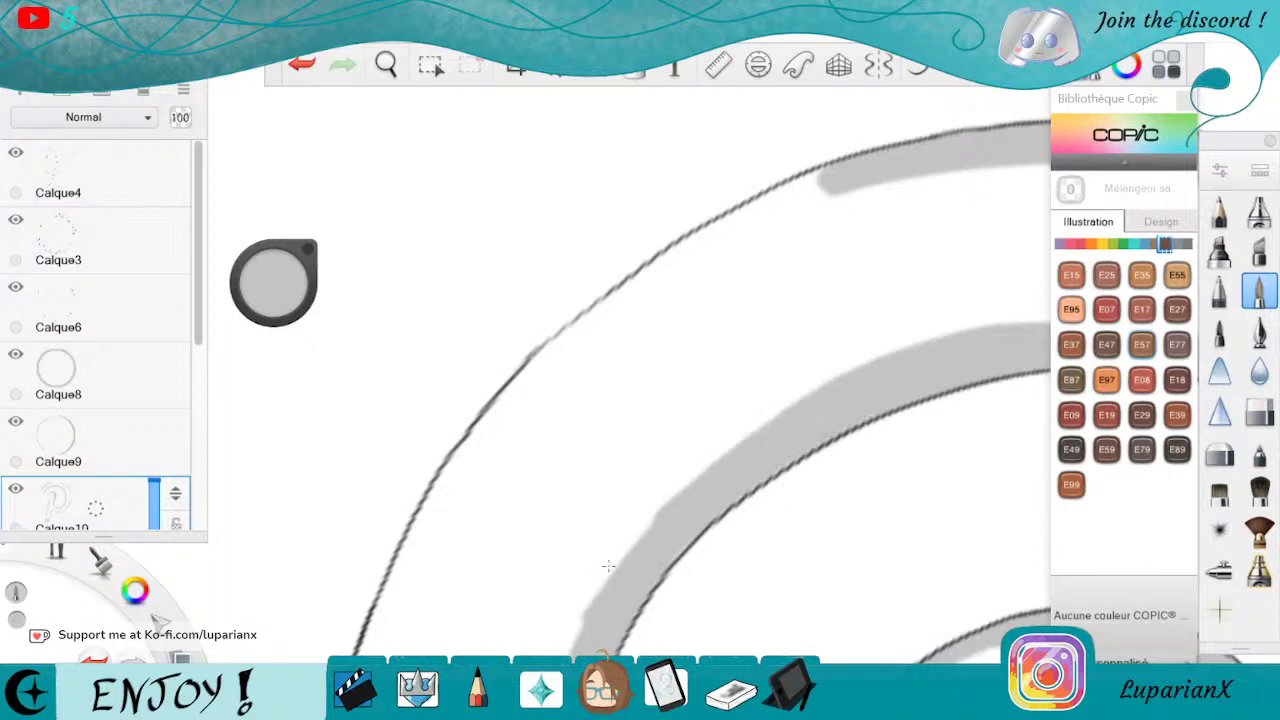
pyautogui.moveTo(808, 188); pyautogui.dragTo(846, 179)
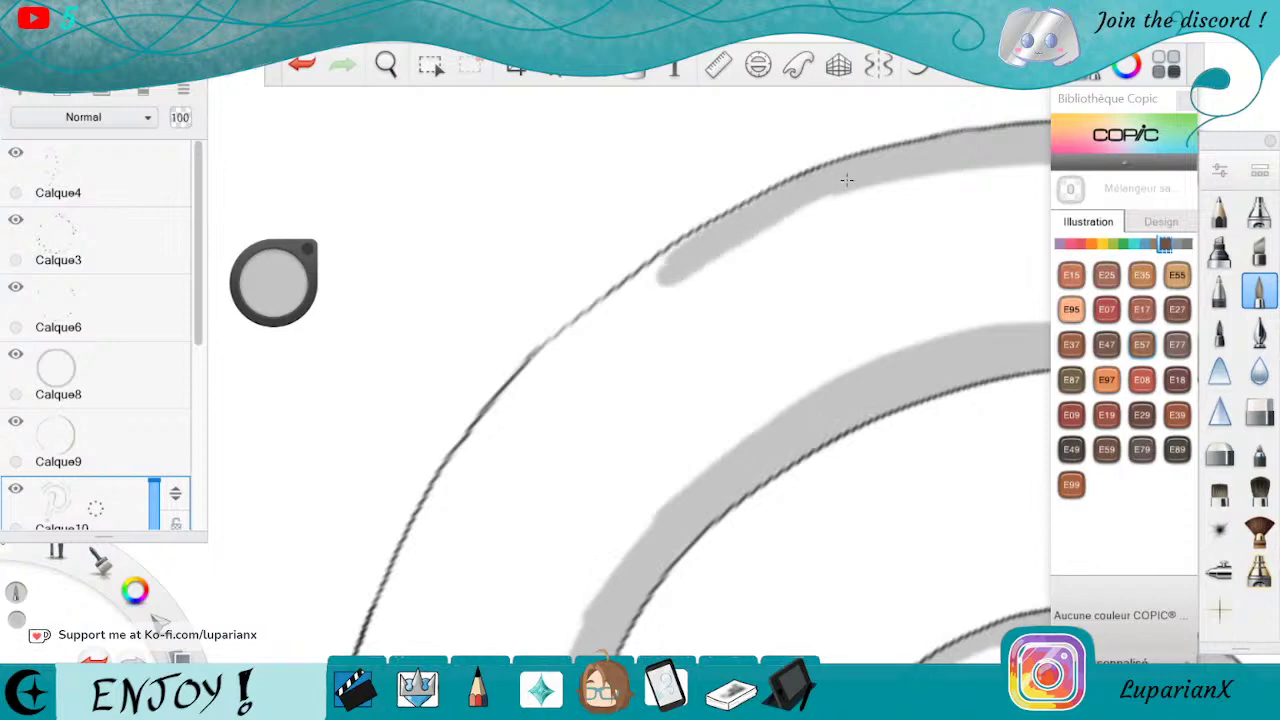
pyautogui.moveTo(665, 270); pyautogui.dragTo(442, 484)
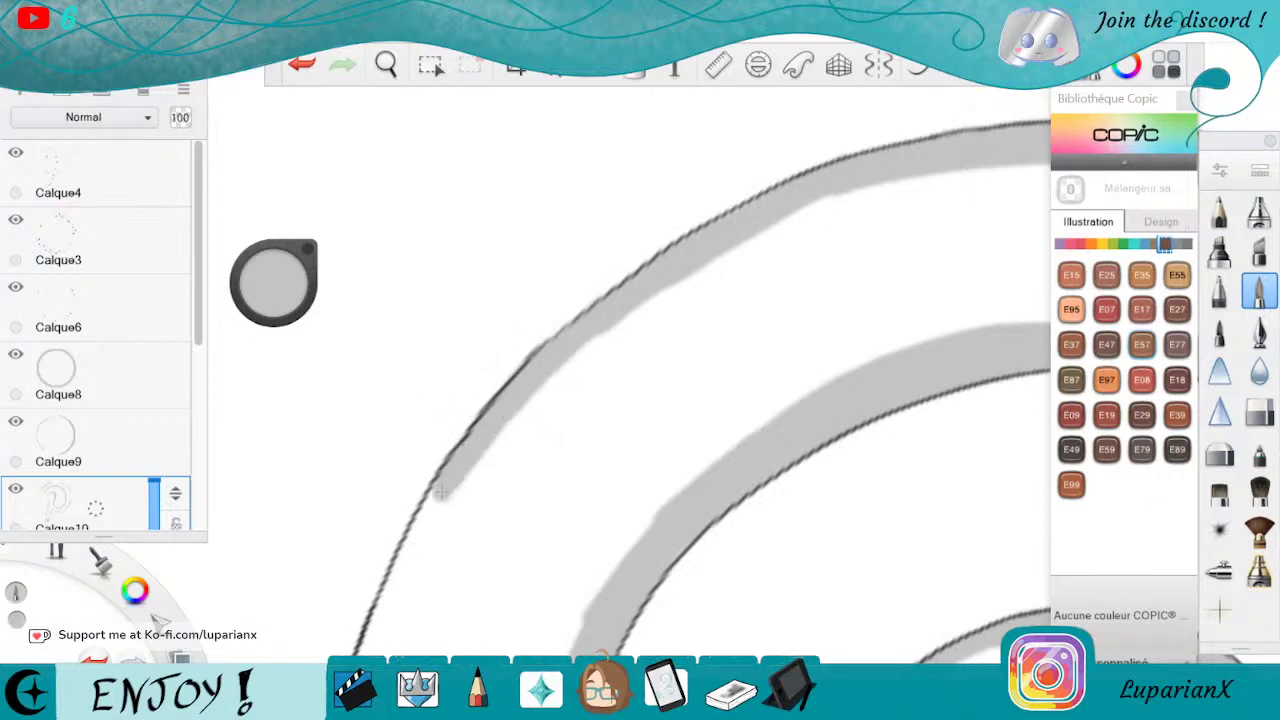
pyautogui.moveTo(436, 503)
pyautogui.mouseDown()
pyautogui.moveTo(388, 642)
pyautogui.moveTo(367, 650)
pyautogui.mouseUp()
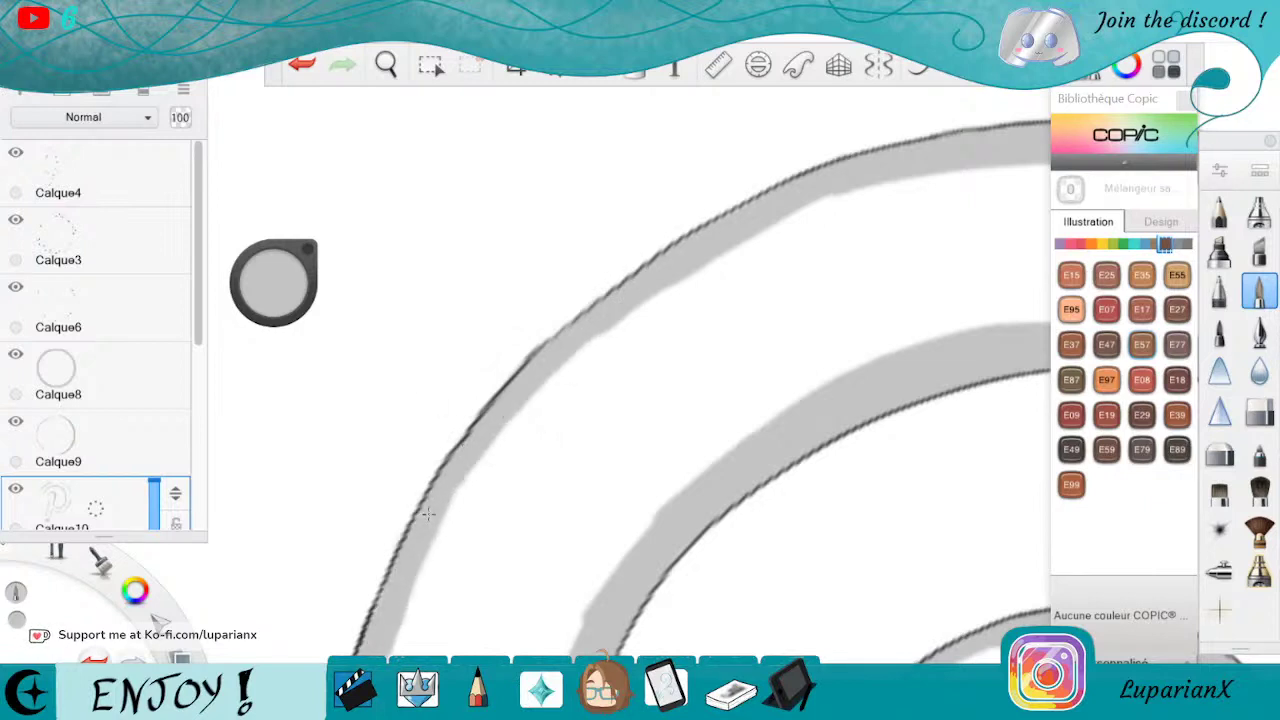
# Widen the new grey band along the outer outline and smooth its inner edge.
pyautogui.moveTo(472, 468); pyautogui.dragTo(412, 600)
pyautogui.moveTo(570, 362); pyautogui.dragTo(394, 652)
pyautogui.moveTo(676, 288); pyautogui.dragTo(440, 548)
pyautogui.moveTo(712, 264); pyautogui.dragTo(562, 388)
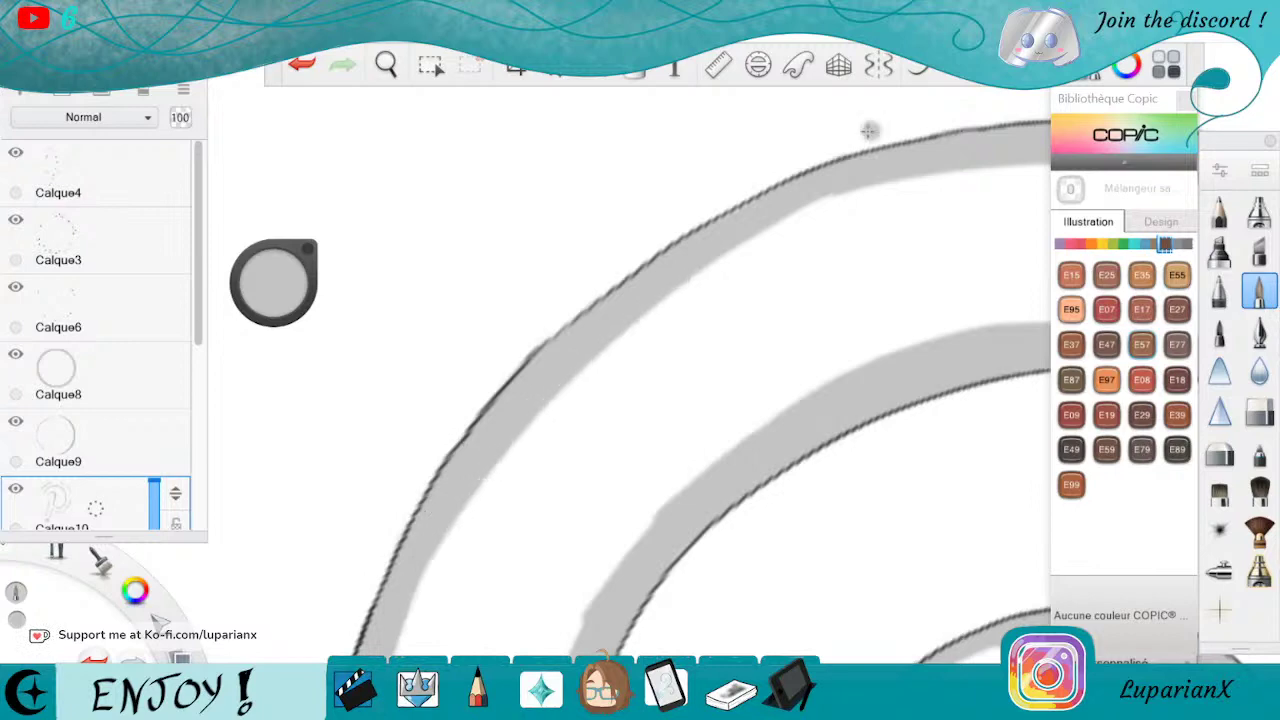
# Carry the grey band along the outer outline to the tip of the bowl's open end and across its slanted edge.
pyautogui.click(386, 65)
pyautogui.moveTo(588, 660); pyautogui.dragTo(818, 327)
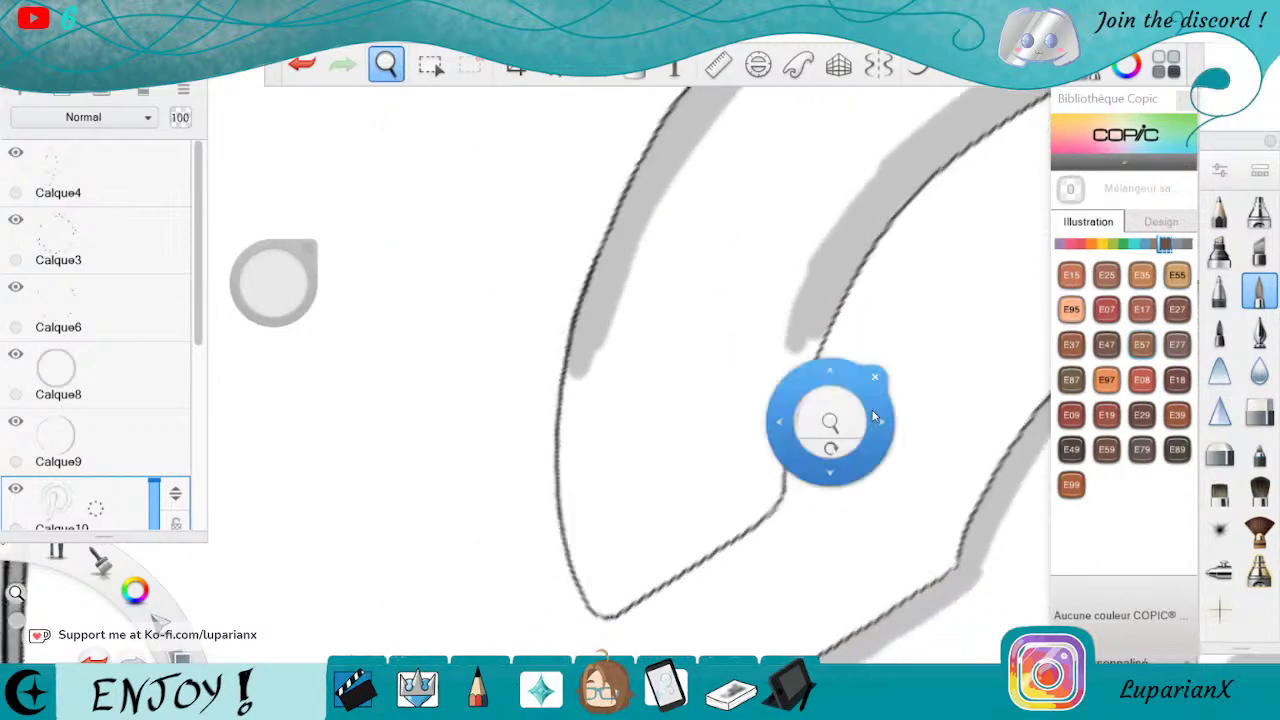
pyautogui.click(575, 382)
pyautogui.moveTo(575, 381)
pyautogui.mouseDown()
pyautogui.moveTo(572, 420)
pyautogui.moveTo(591, 337)
pyautogui.moveTo(565, 480)
pyautogui.moveTo(590, 338)
pyautogui.moveTo(578, 540)
pyautogui.moveTo(592, 575)
pyautogui.moveTo(570, 515)
pyautogui.moveTo(575, 460)
pyautogui.moveTo(606, 598)
pyautogui.moveTo(620, 594)
pyautogui.mouseUp()
pyautogui.moveTo(694, 530)
pyautogui.mouseDown()
pyautogui.moveTo(617, 576)
pyautogui.moveTo(760, 470)
pyautogui.moveTo(640, 545)
pyautogui.moveTo(775, 480)
pyautogui.moveTo(617, 575)
pyautogui.moveTo(670, 560)
pyautogui.moveTo(632, 598)
pyautogui.moveTo(703, 518)
pyautogui.mouseUp()
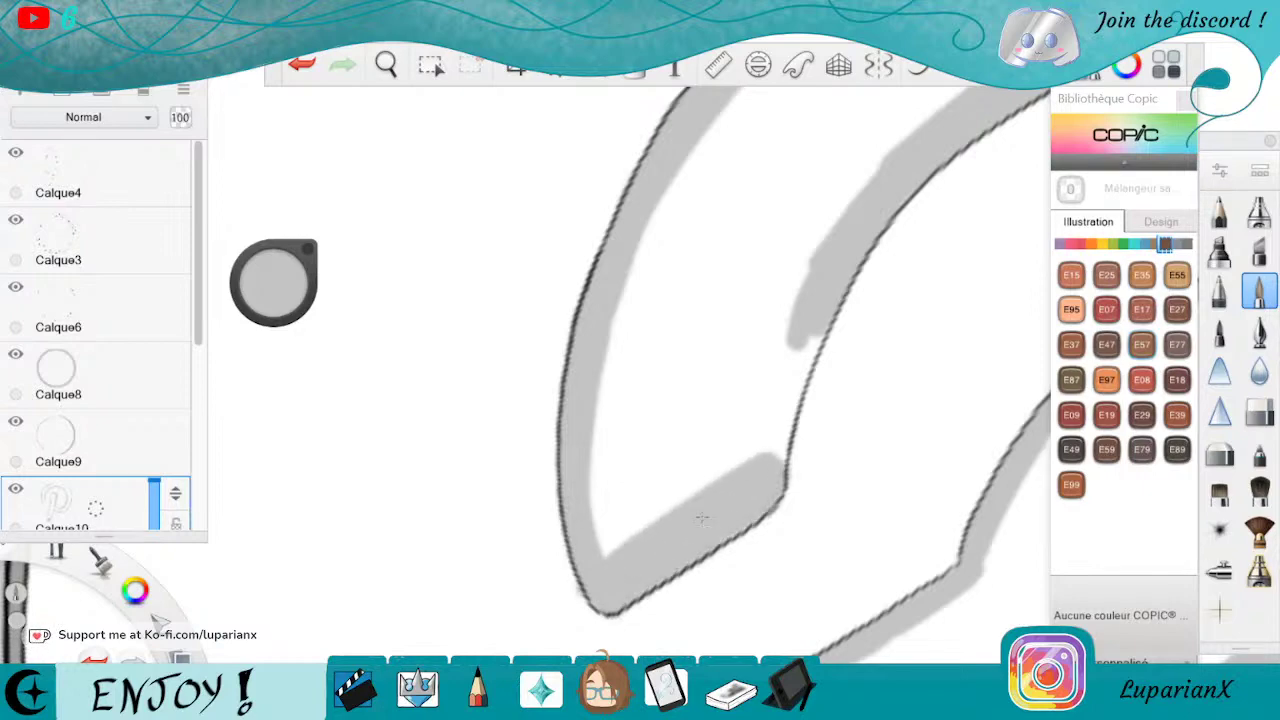
# Extend the inner curve's grey band to the slanted end of the bowl and fill the gap beside the outline.
pyautogui.moveTo(777, 314); pyautogui.dragTo(823, 265)
pyautogui.moveTo(754, 458); pyautogui.dragTo(824, 265)
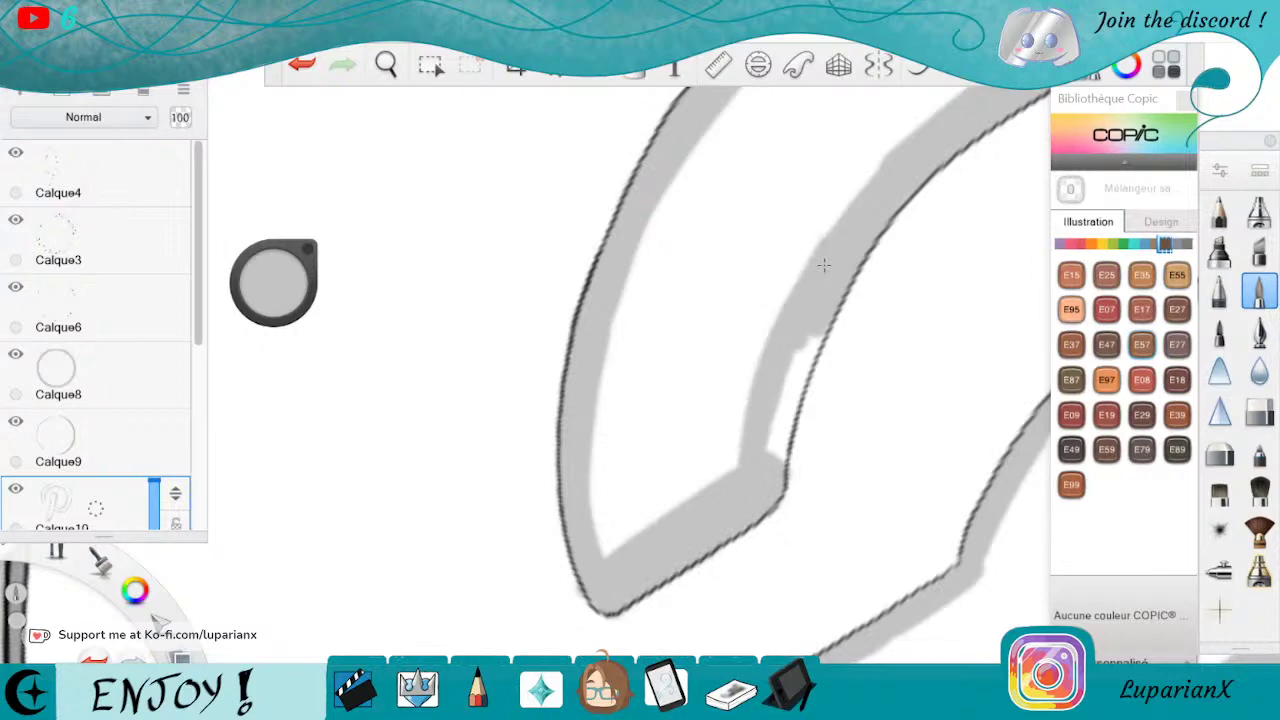
pyautogui.moveTo(800, 346)
pyautogui.mouseDown()
pyautogui.moveTo(774, 454)
pyautogui.moveTo(818, 340)
pyautogui.mouseUp()
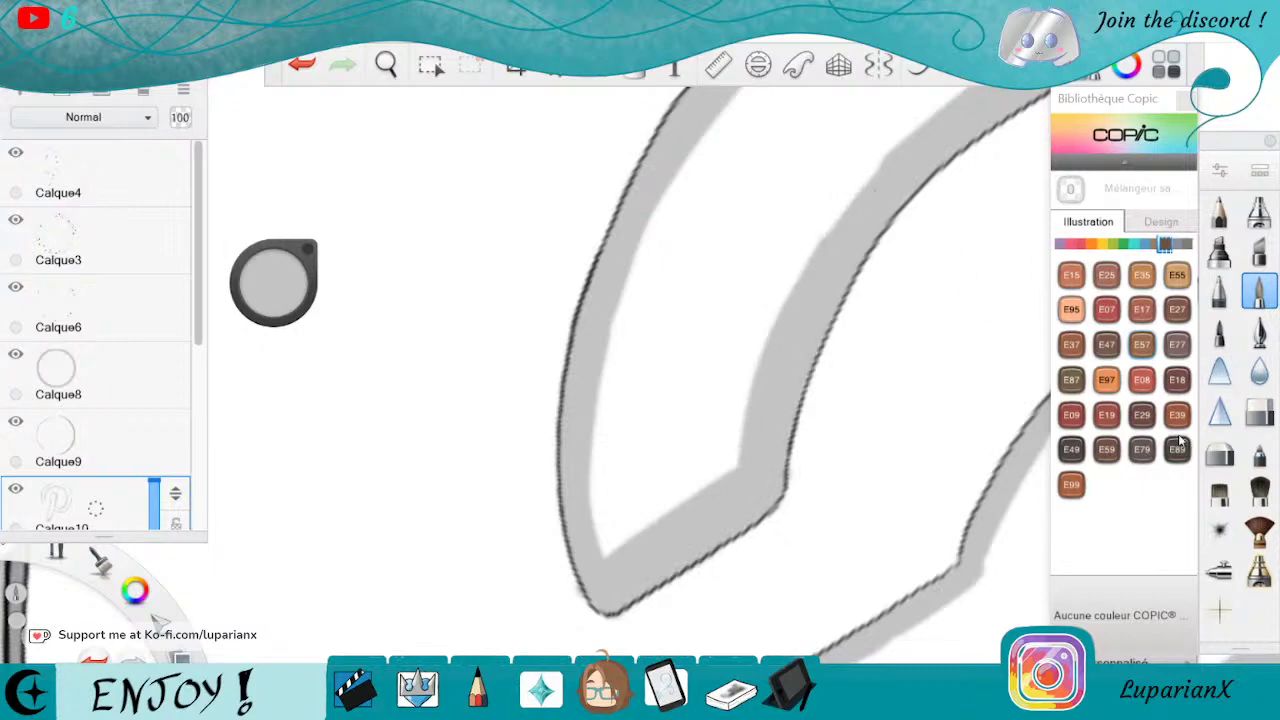
pyautogui.click(1259, 412)
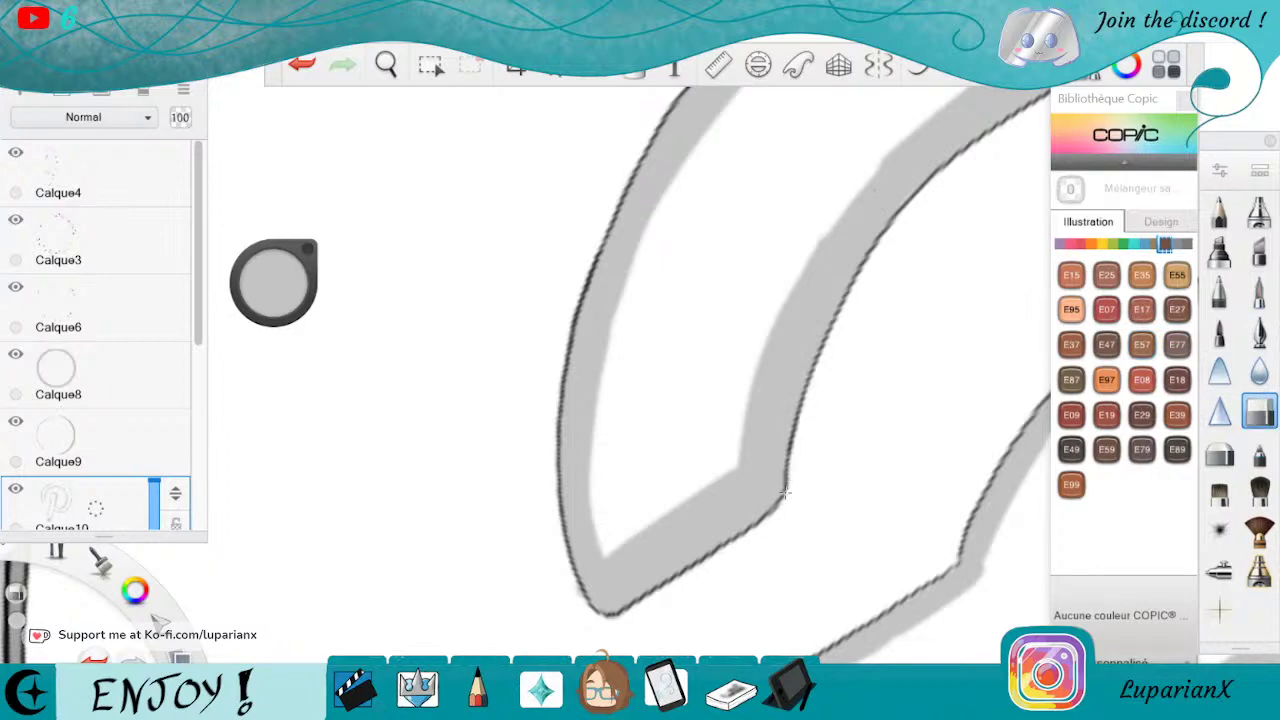
# Flood-fill the white interior of the P with the same grey as its shaded edges.
pyautogui.click(386, 64)
pyautogui.moveTo(453, 145); pyautogui.dragTo(565, 280)
pyautogui.moveTo(683, 245); pyautogui.dragTo(702, 428)
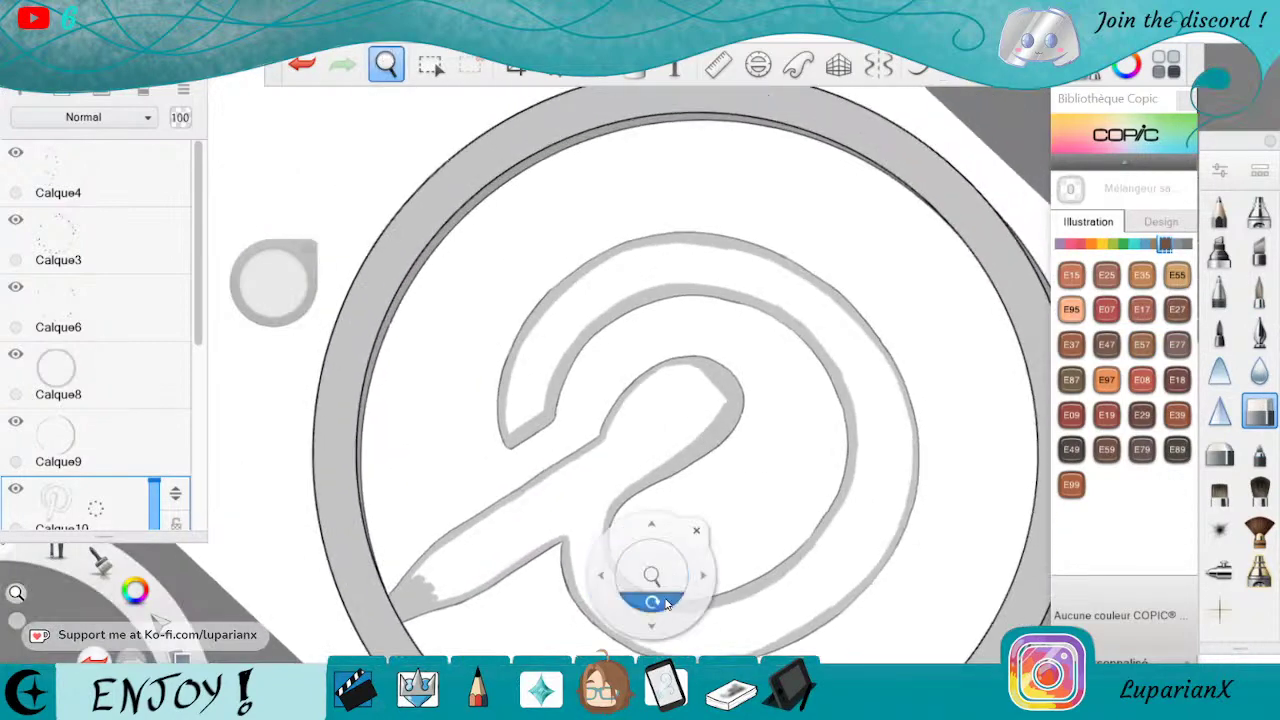
pyautogui.moveTo(657, 602); pyautogui.dragTo(663, 601)
pyautogui.click(867, 453)
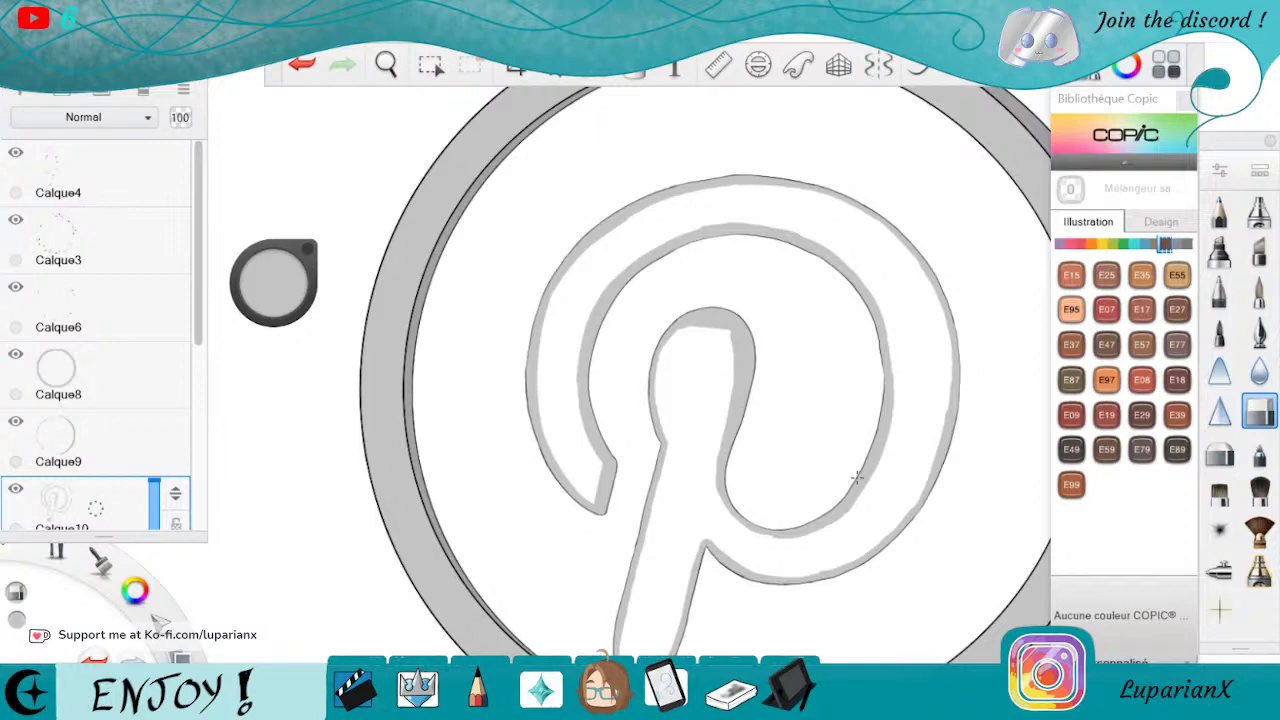
pyautogui.click(1259, 292)
pyautogui.click(386, 64)
pyautogui.moveTo(882, 518); pyautogui.dragTo(884, 430)
pyautogui.click(879, 347)
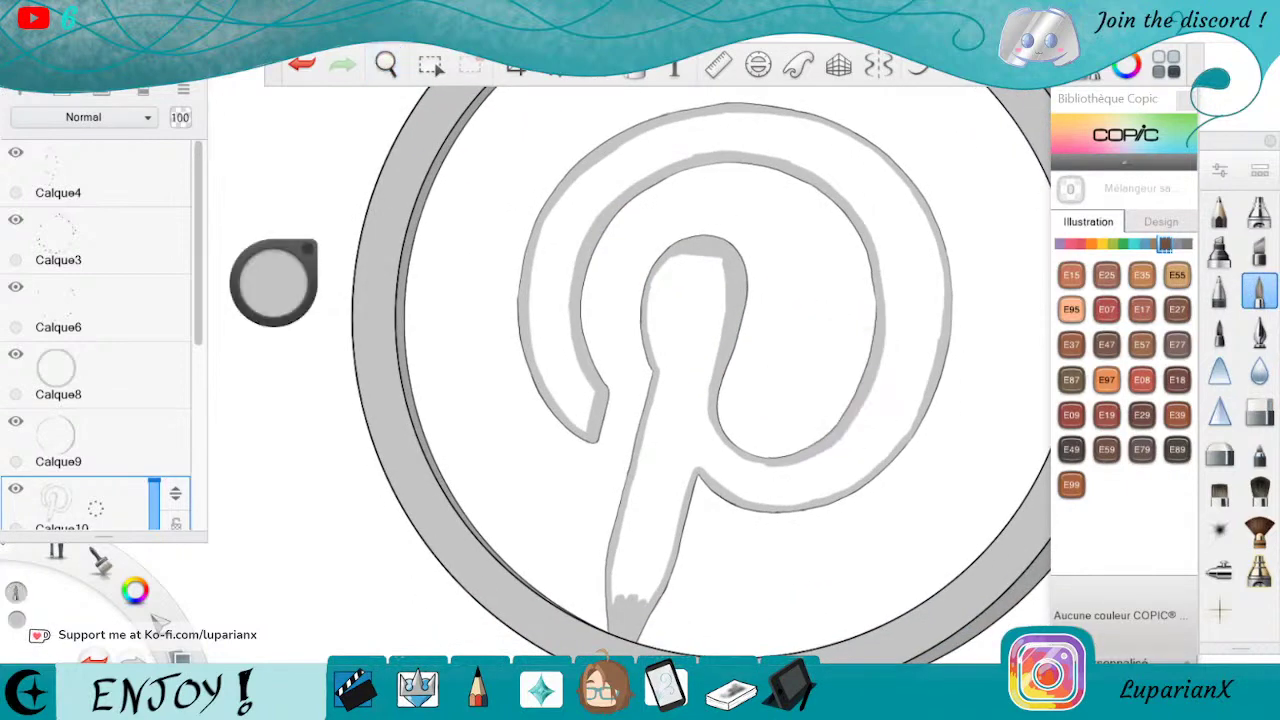
pyautogui.click(634, 72)
pyautogui.click(660, 145)
pyautogui.click(645, 73)
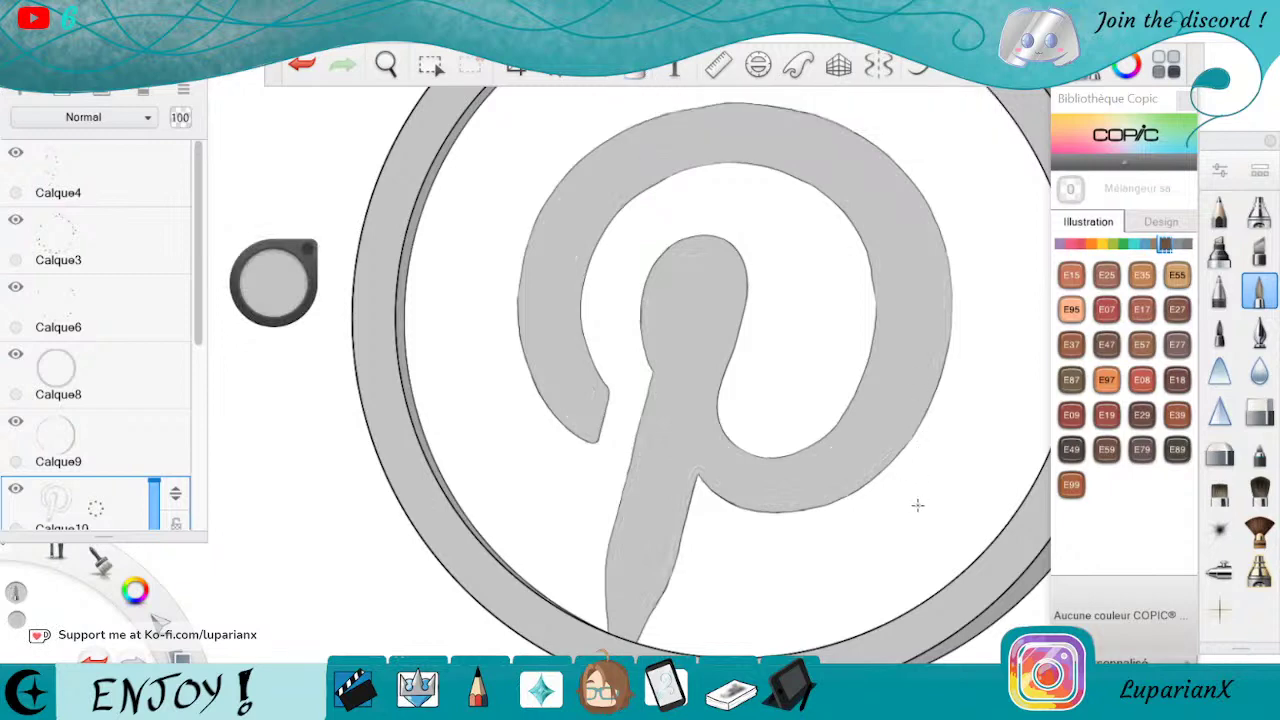
# Brush over the light seams left in the grey fill of the stem, up to its junction with the bowl.
pyautogui.click(386, 65)
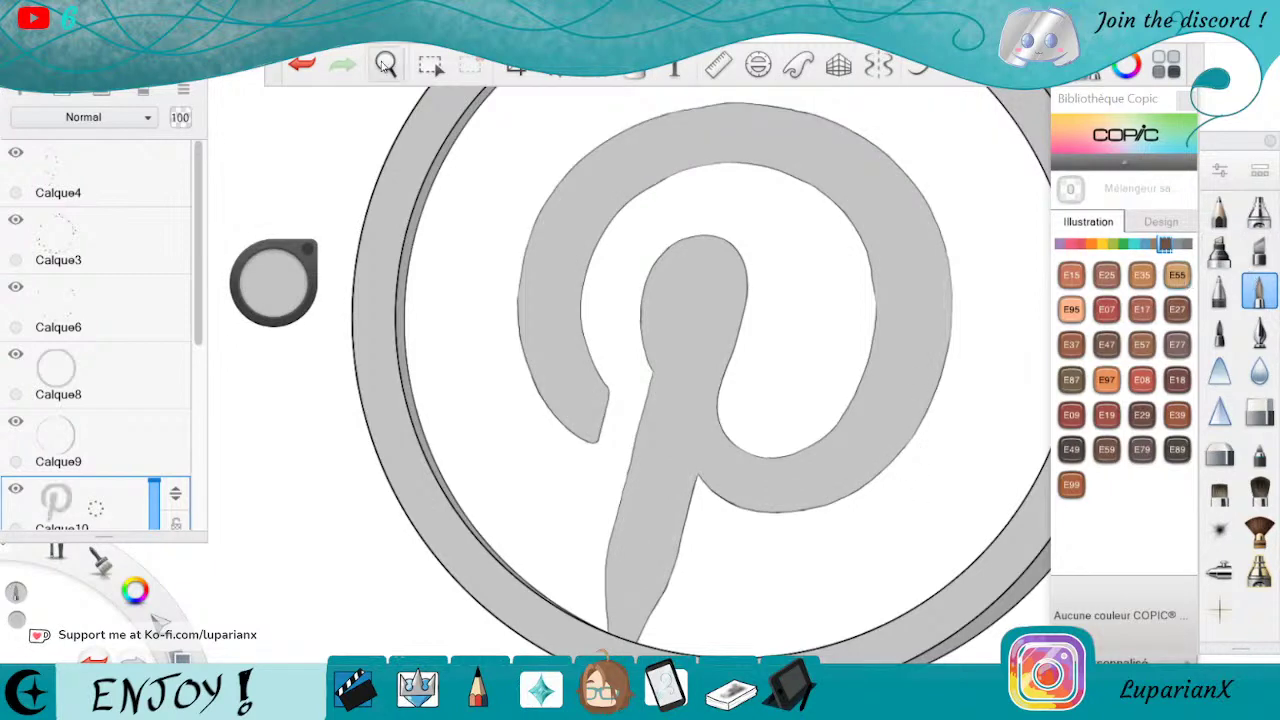
pyautogui.moveTo(719, 521); pyautogui.dragTo(720, 511)
pyautogui.moveTo(724, 562)
pyautogui.mouseDown()
pyautogui.moveTo(779, 385)
pyautogui.moveTo(714, 483)
pyautogui.moveTo(737, 498)
pyautogui.mouseUp()
pyautogui.click(868, 412)
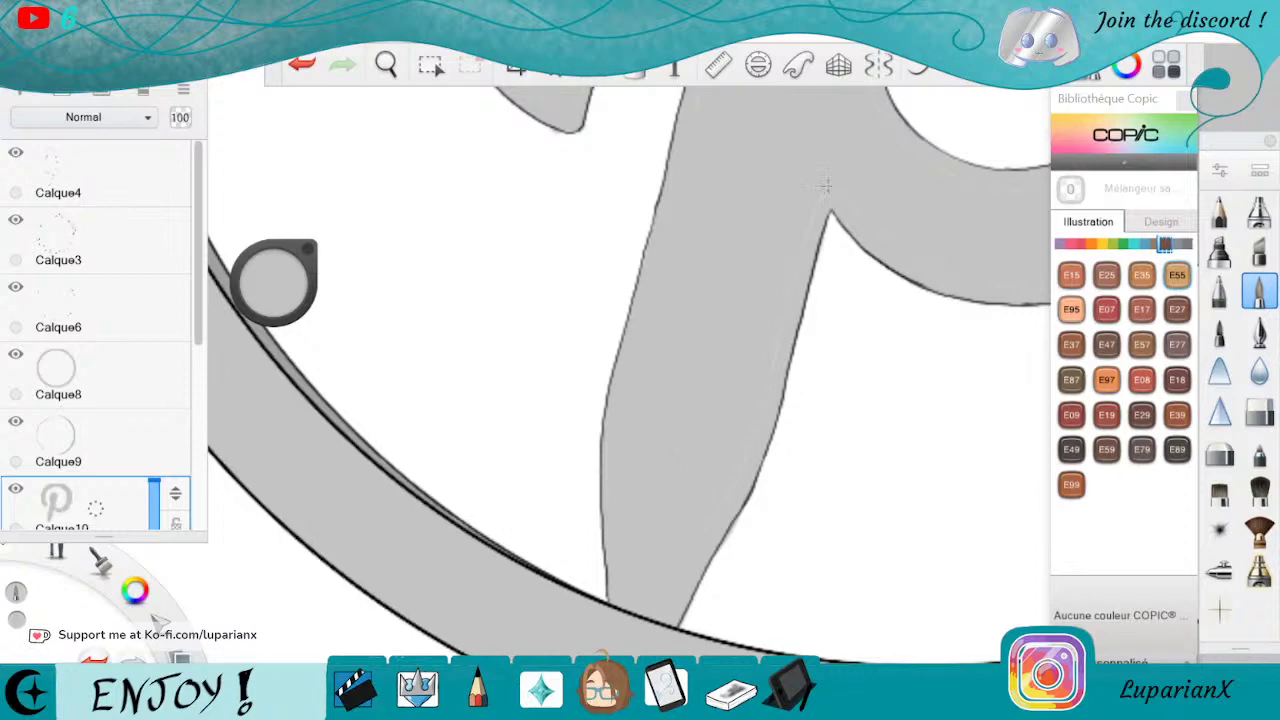
pyautogui.press('space')
pyautogui.moveTo(829, 211); pyautogui.dragTo(860, 622)
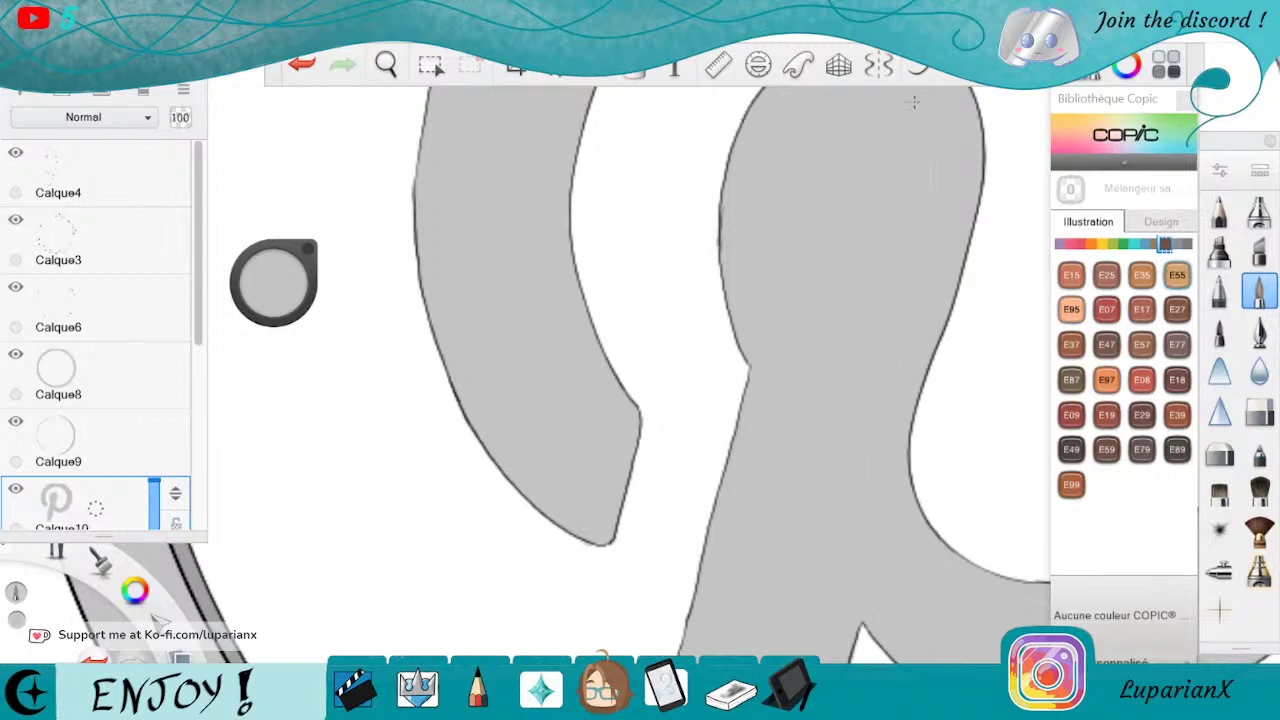
# Touch up the light seams in the grey fill around the knob and the bowl's open end.
pyautogui.click(385, 64)
pyautogui.moveTo(608, 163); pyautogui.dragTo(766, 474)
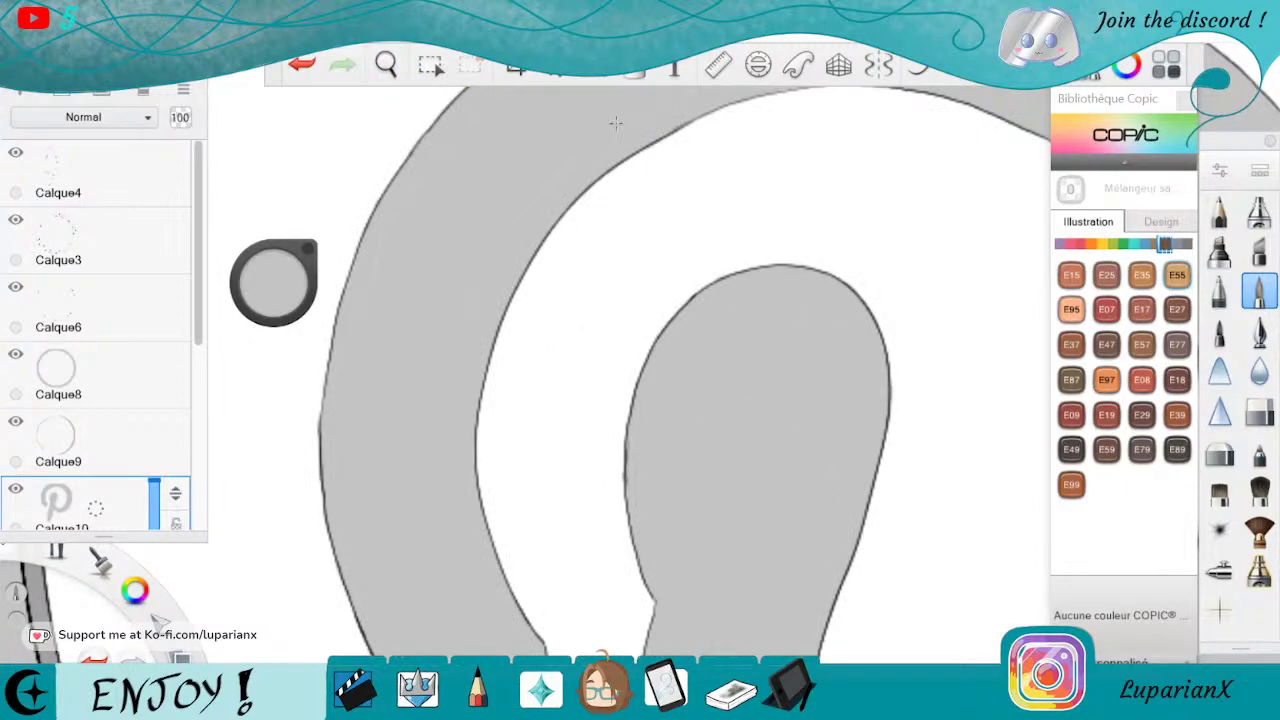
pyautogui.click(554, 76)
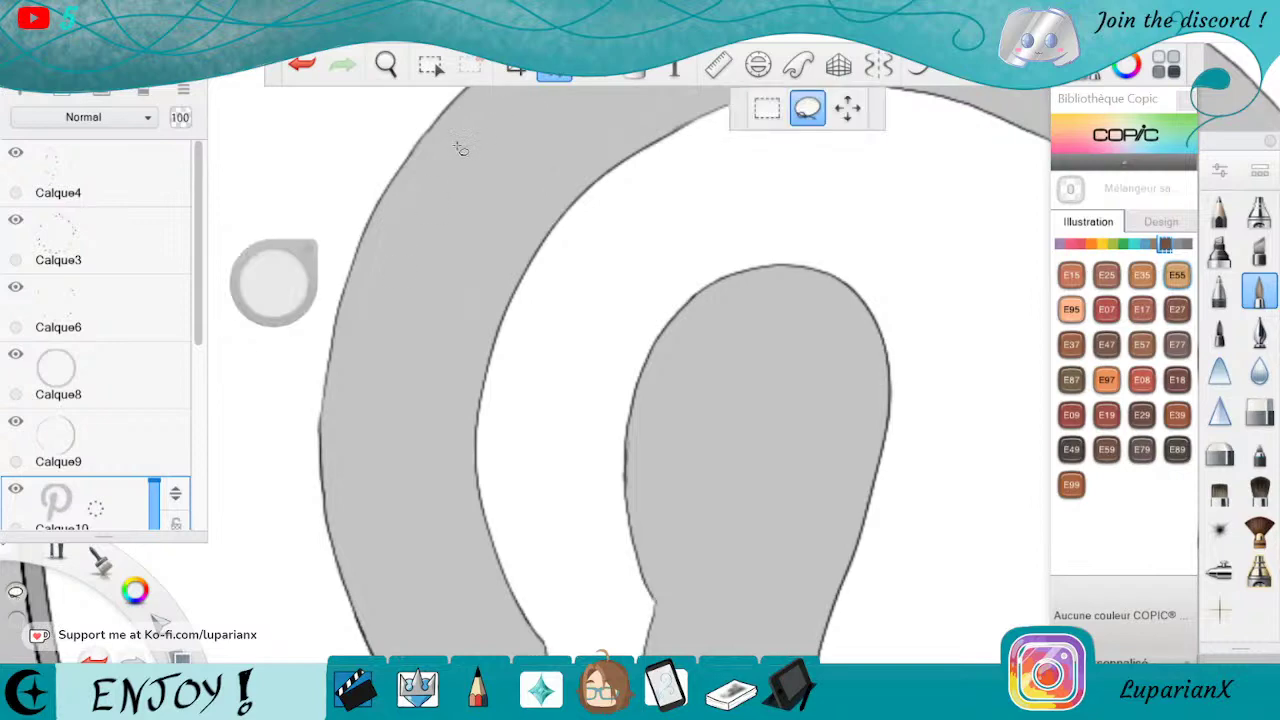
pyautogui.click(593, 78)
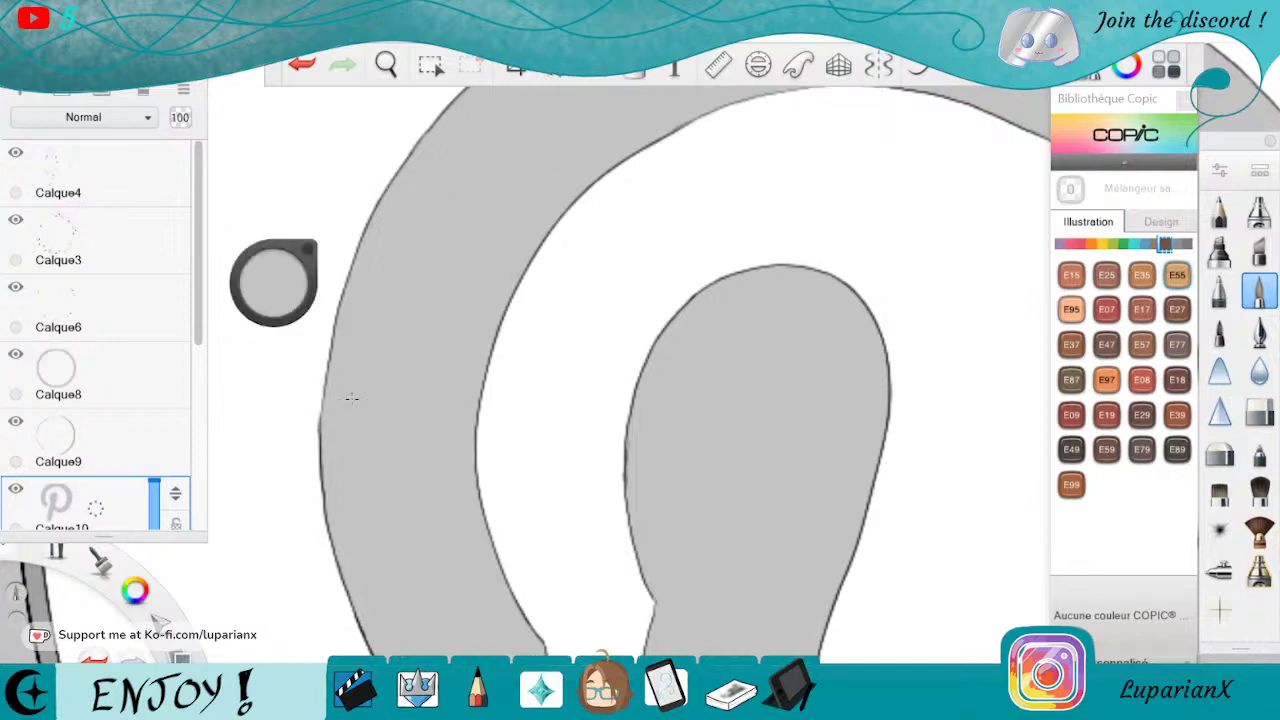
# Touch up the leftover seams in the grey fill along the bowl's lower arc, starting from the stem junction.
pyautogui.click(387, 68)
pyautogui.moveTo(866, 606); pyautogui.dragTo(760, 333)
pyautogui.moveTo(862, 516); pyautogui.dragTo(834, 396)
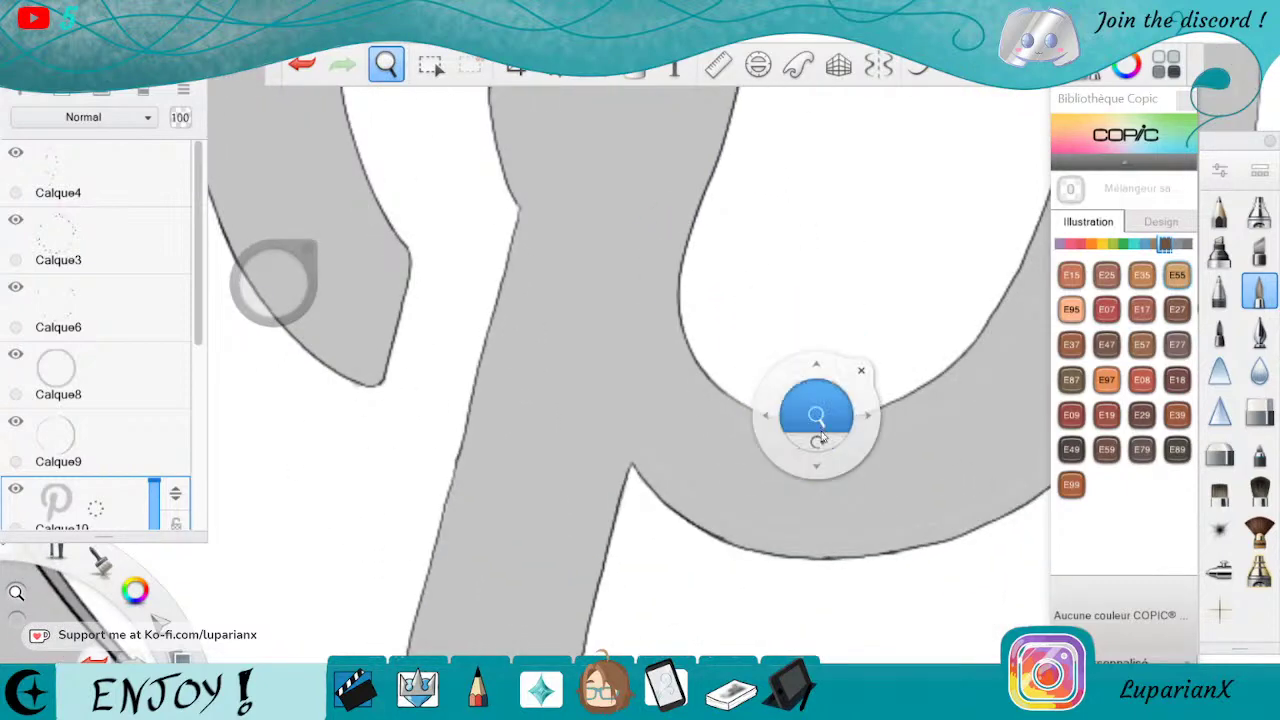
pyautogui.moveTo(820, 440); pyautogui.dragTo(650, 600)
pyautogui.moveTo(645, 622); pyautogui.dragTo(768, 436)
pyautogui.click(797, 375)
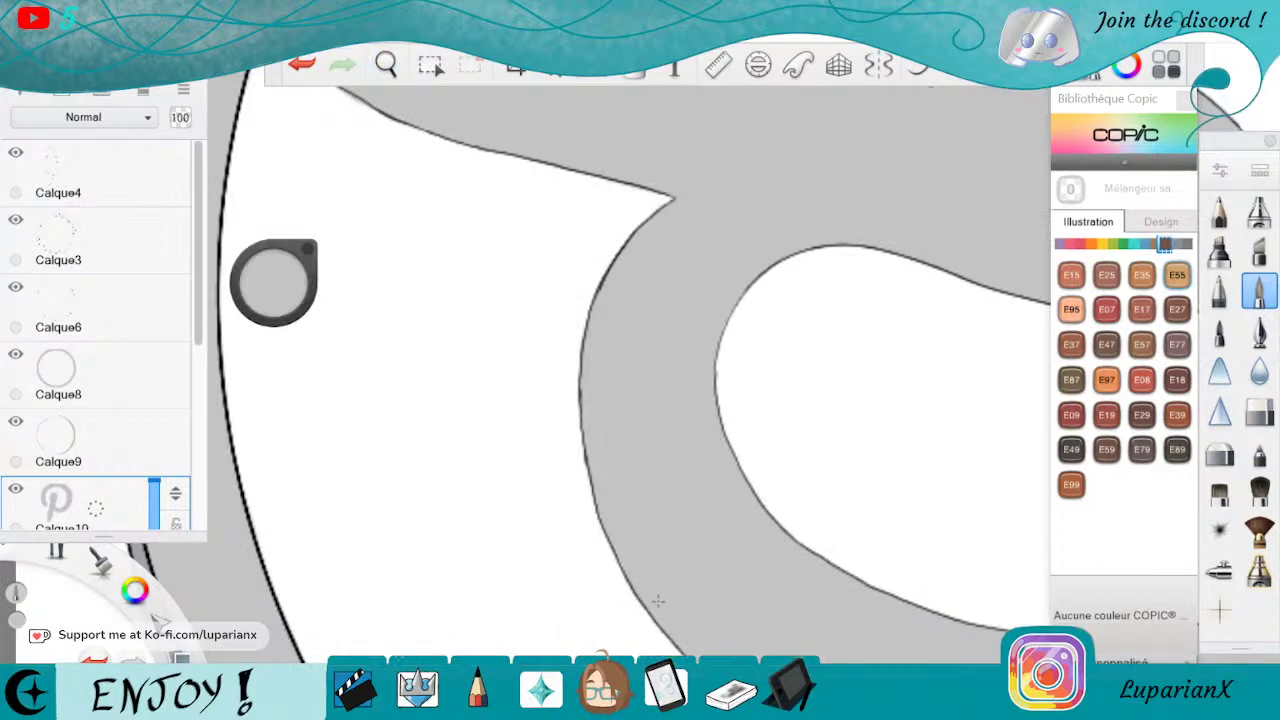
pyautogui.press('space')
pyautogui.moveTo(880, 645); pyautogui.dragTo(695, 320)
pyautogui.moveTo(862, 466); pyautogui.dragTo(831, 519)
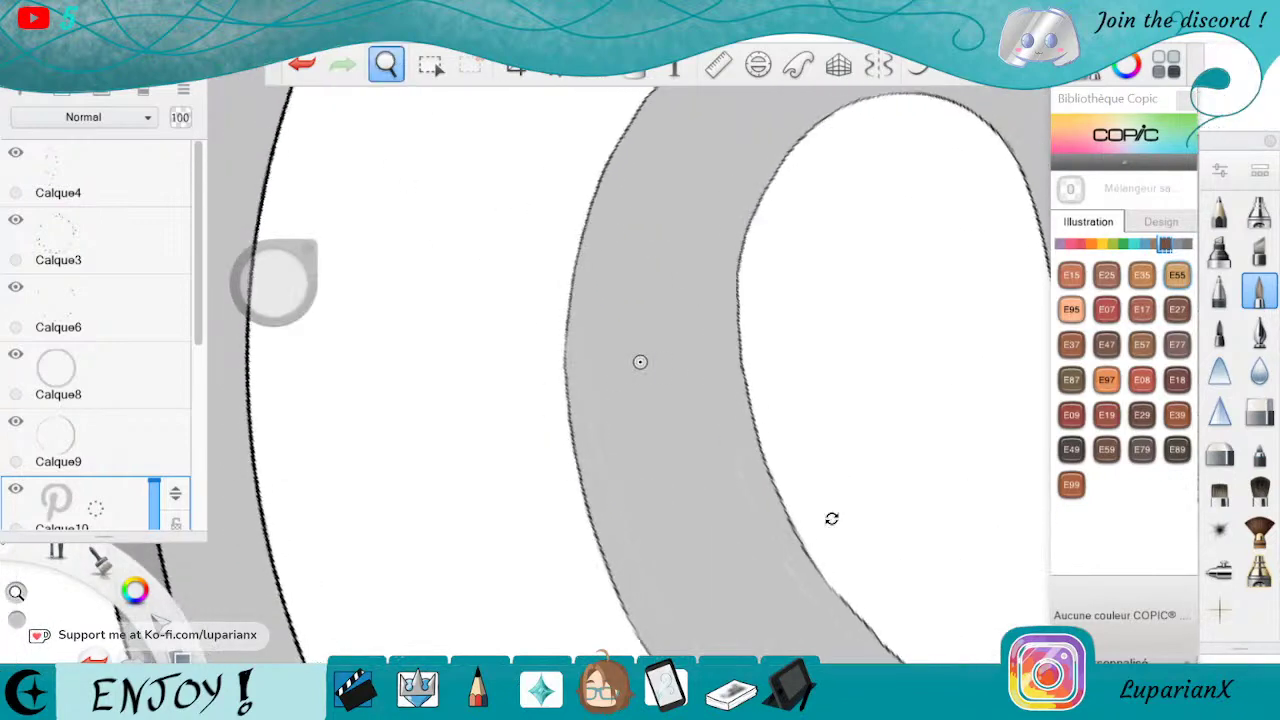
pyautogui.moveTo(832, 519); pyautogui.dragTo(812, 478)
pyautogui.click(807, 377)
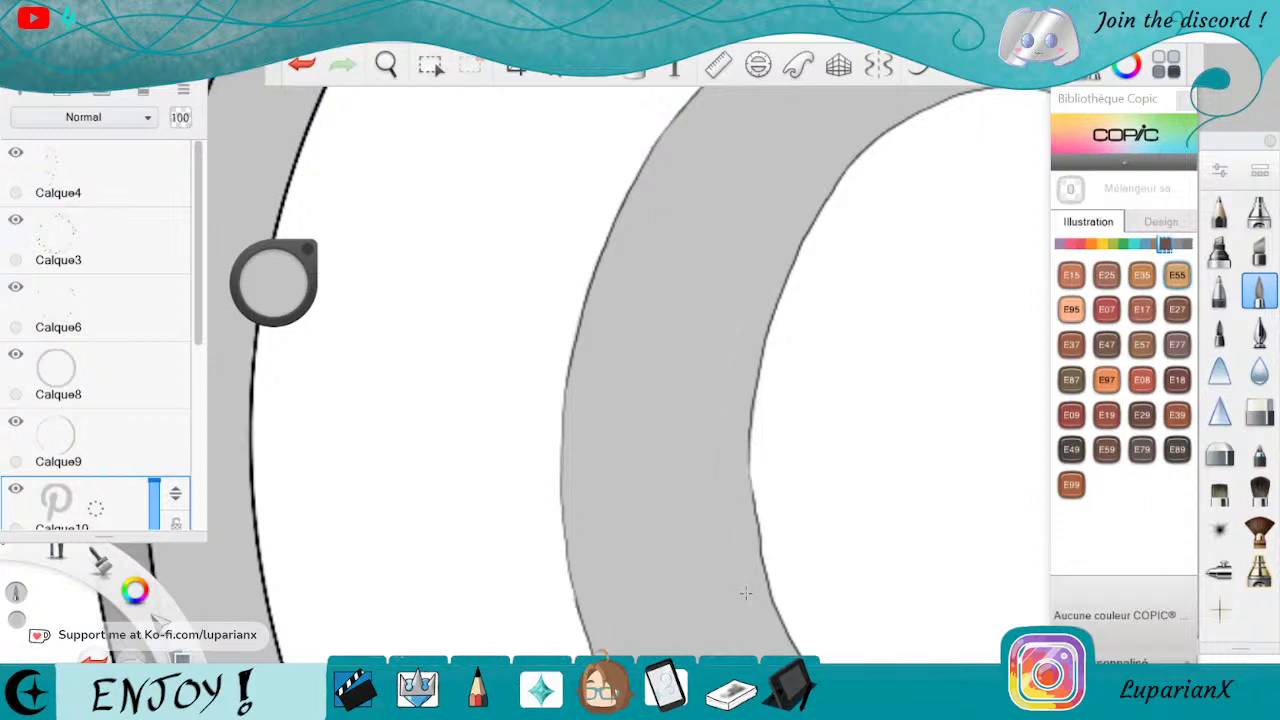
# Continue touching up the seams in the grey fill around the bowl's remaining side and upper arc.
pyautogui.click(386, 65)
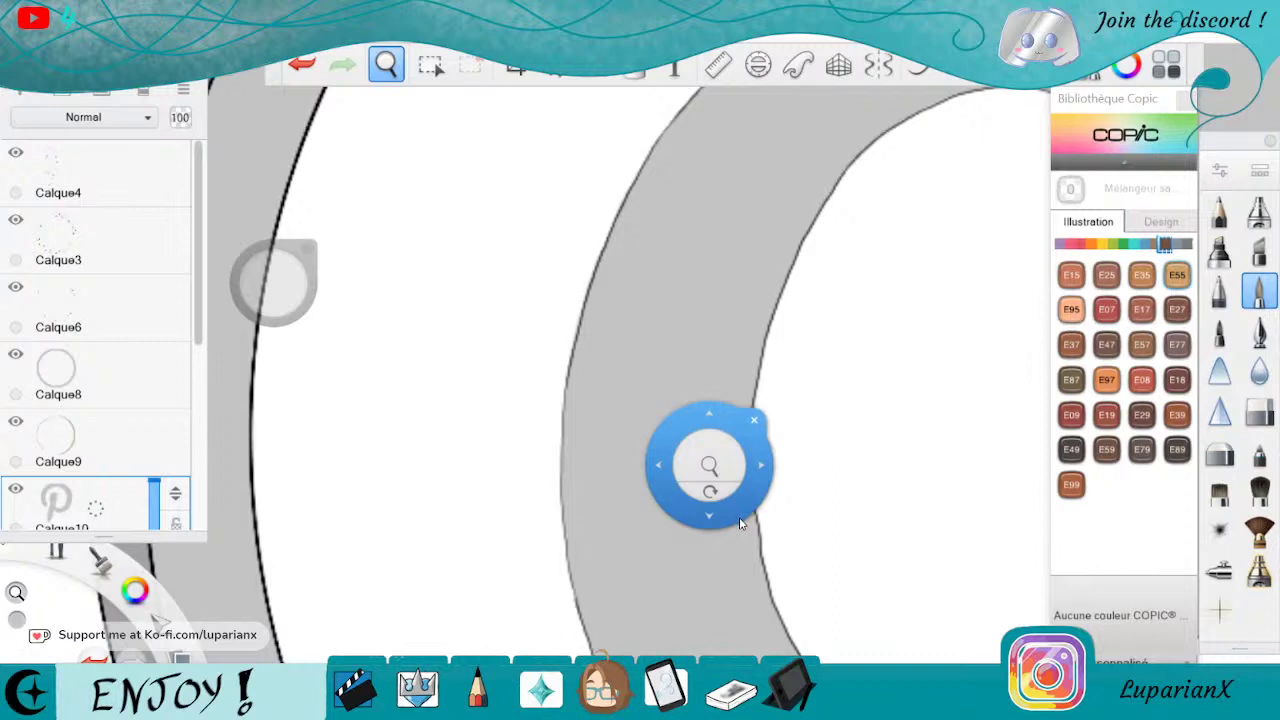
pyautogui.moveTo(733, 530); pyautogui.dragTo(745, 562)
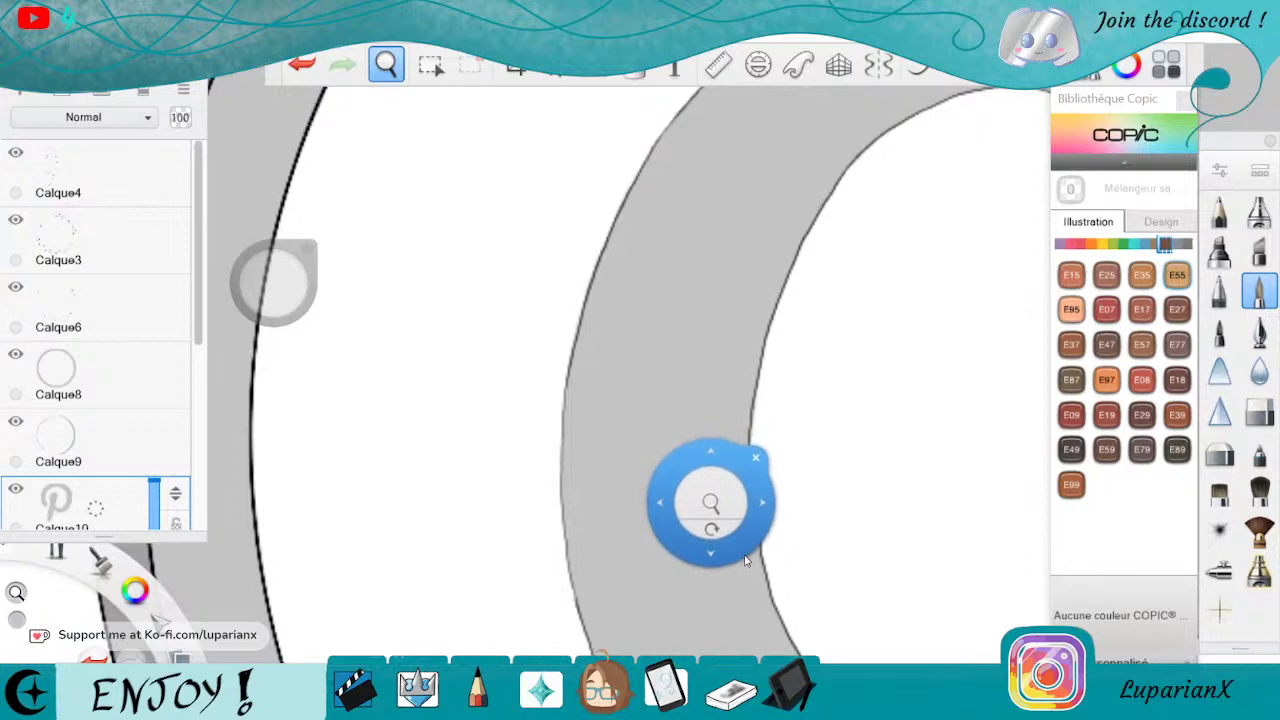
pyautogui.moveTo(722, 463); pyautogui.dragTo(834, 690)
pyautogui.moveTo(775, 571); pyautogui.dragTo(612, 614)
pyautogui.moveTo(641, 613); pyautogui.dragTo(716, 530)
pyautogui.click(729, 458)
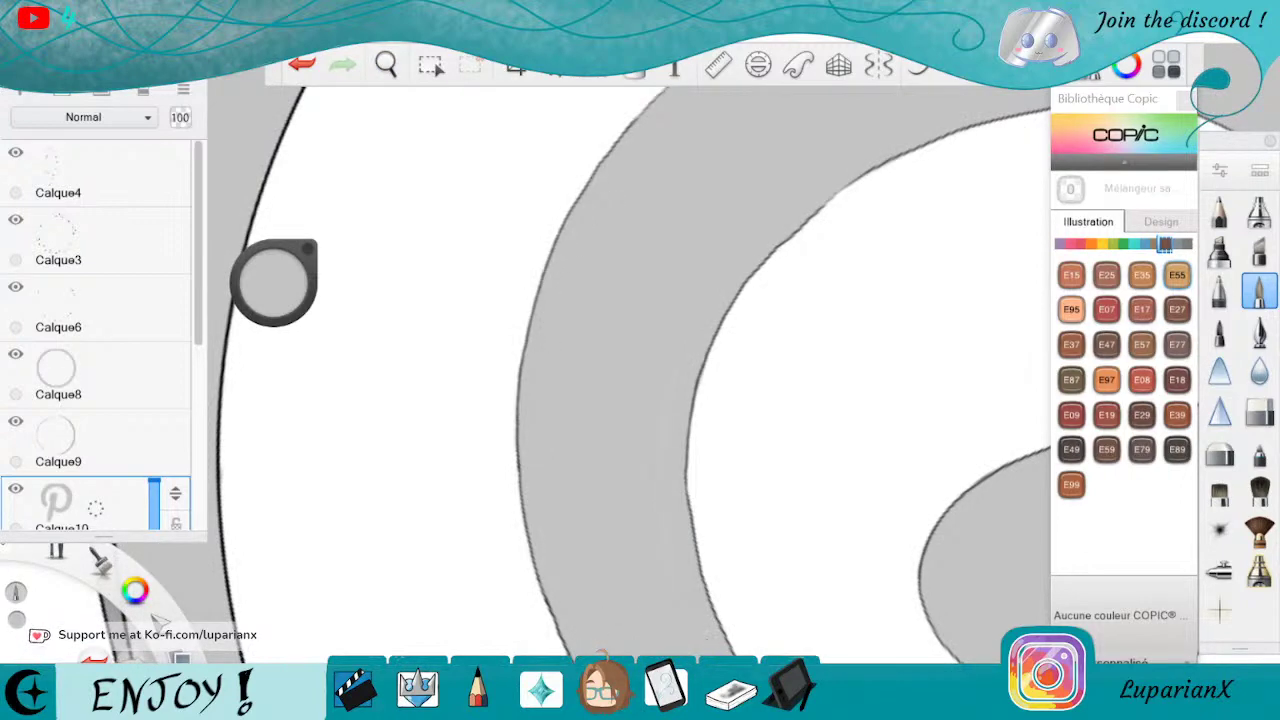
pyautogui.click(387, 66)
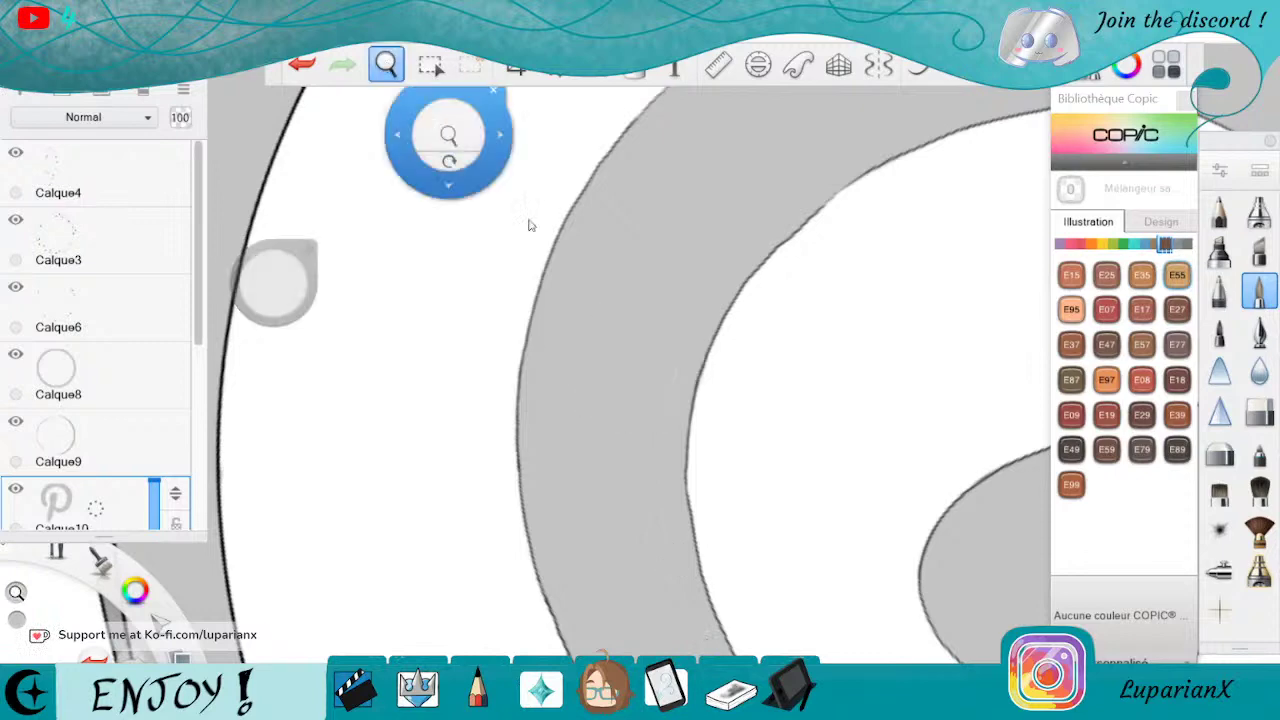
pyautogui.moveTo(845, 606); pyautogui.dragTo(820, 364)
pyautogui.moveTo(849, 556); pyautogui.dragTo(605, 598)
pyautogui.moveTo(635, 620); pyautogui.dragTo(771, 466)
pyautogui.click(819, 330)
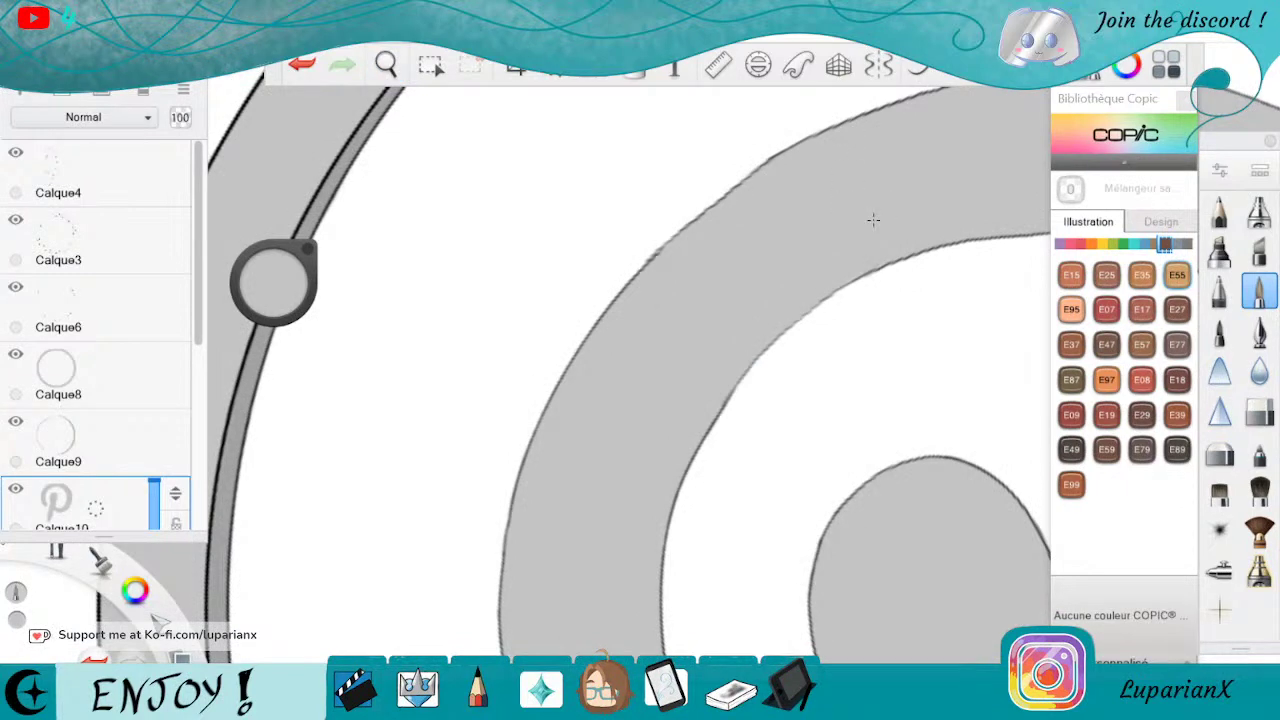
# Show the hidden red disc layer Calque7 beneath the grey P.
pyautogui.click(386, 64)
pyautogui.moveTo(470, 156); pyautogui.dragTo(615, 390)
pyautogui.moveTo(655, 345); pyautogui.dragTo(786, 455)
pyautogui.moveTo(790, 455); pyautogui.dragTo(749, 452)
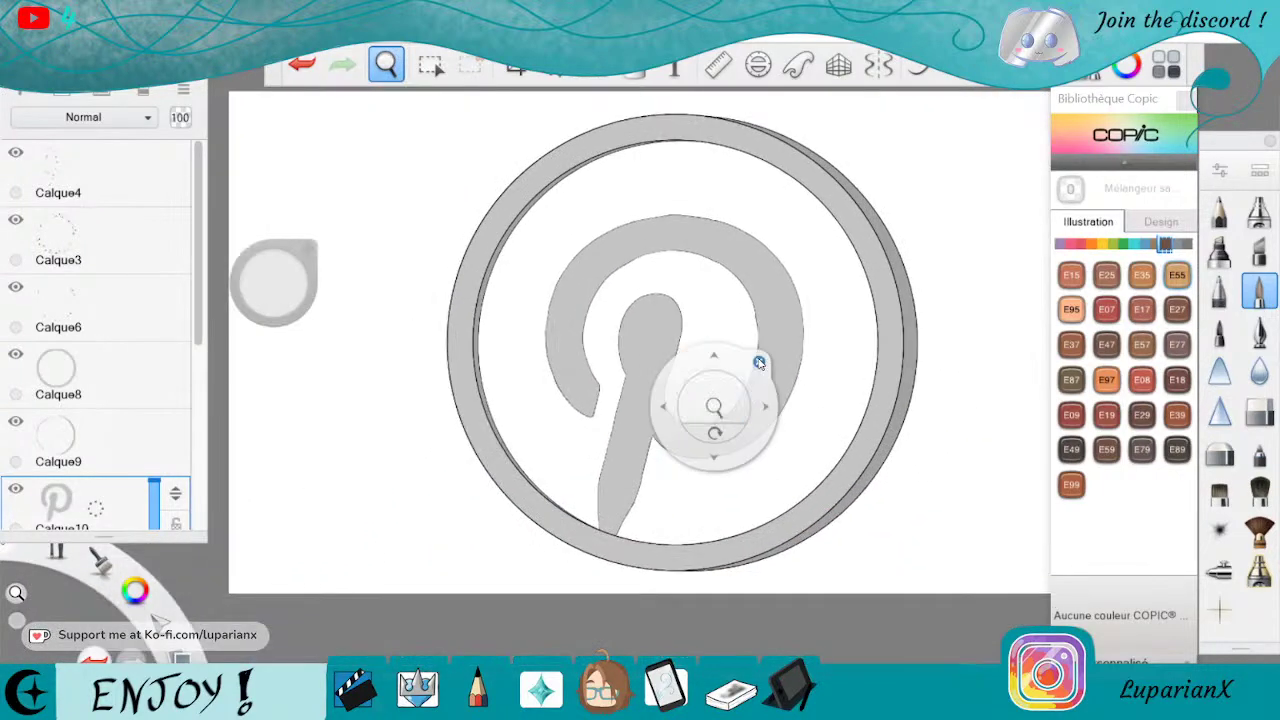
pyautogui.scroll(-3, 186, 300)
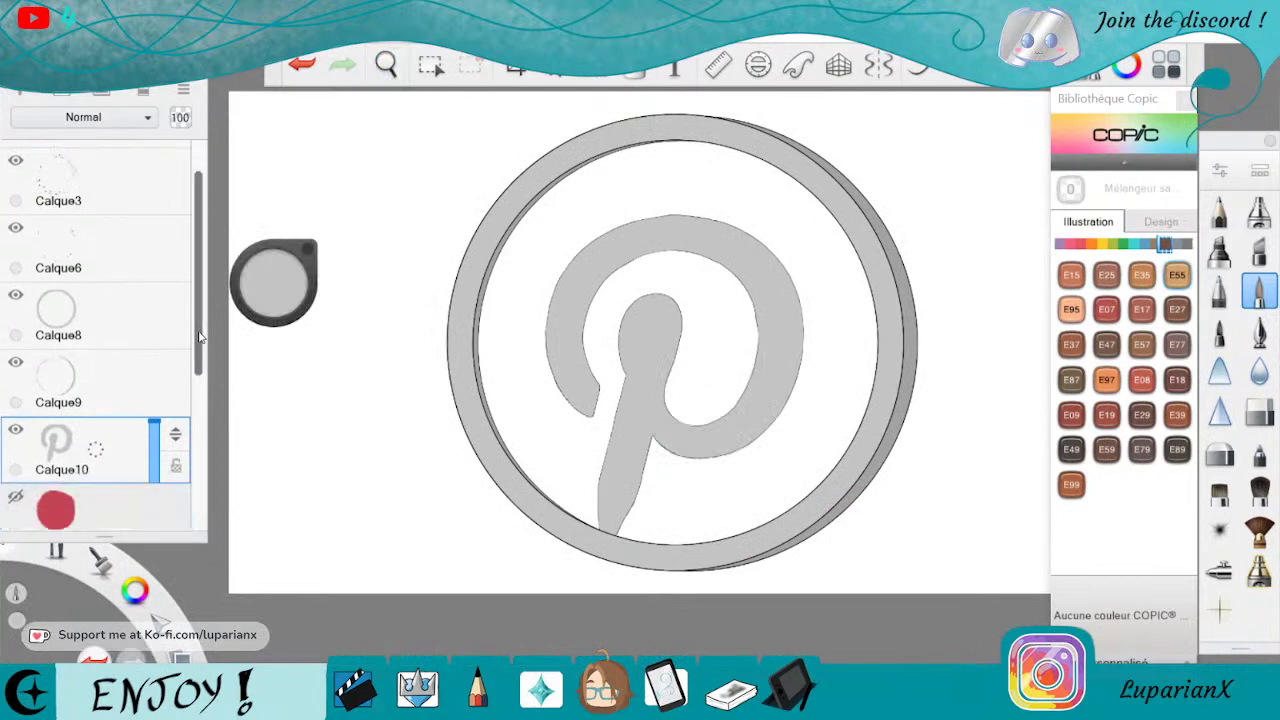
pyautogui.click(16, 438)
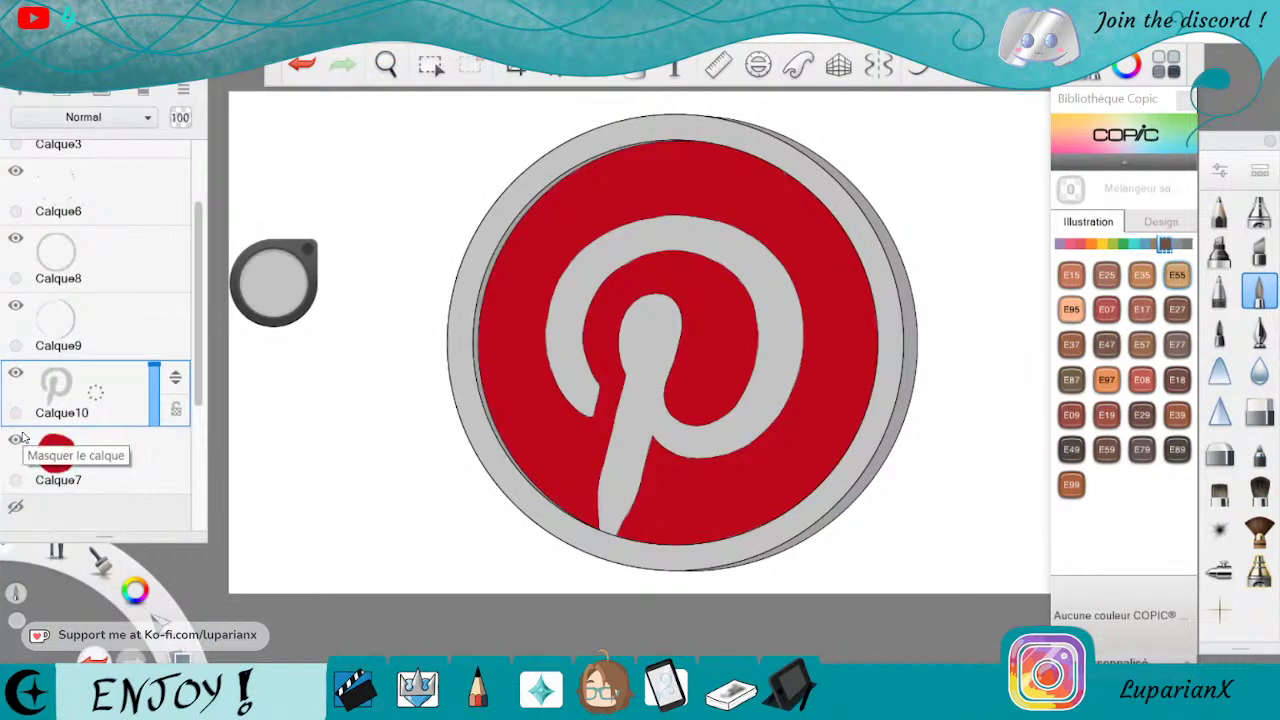
pyautogui.press('space')
pyautogui.moveTo(797, 438); pyautogui.dragTo(801, 498)
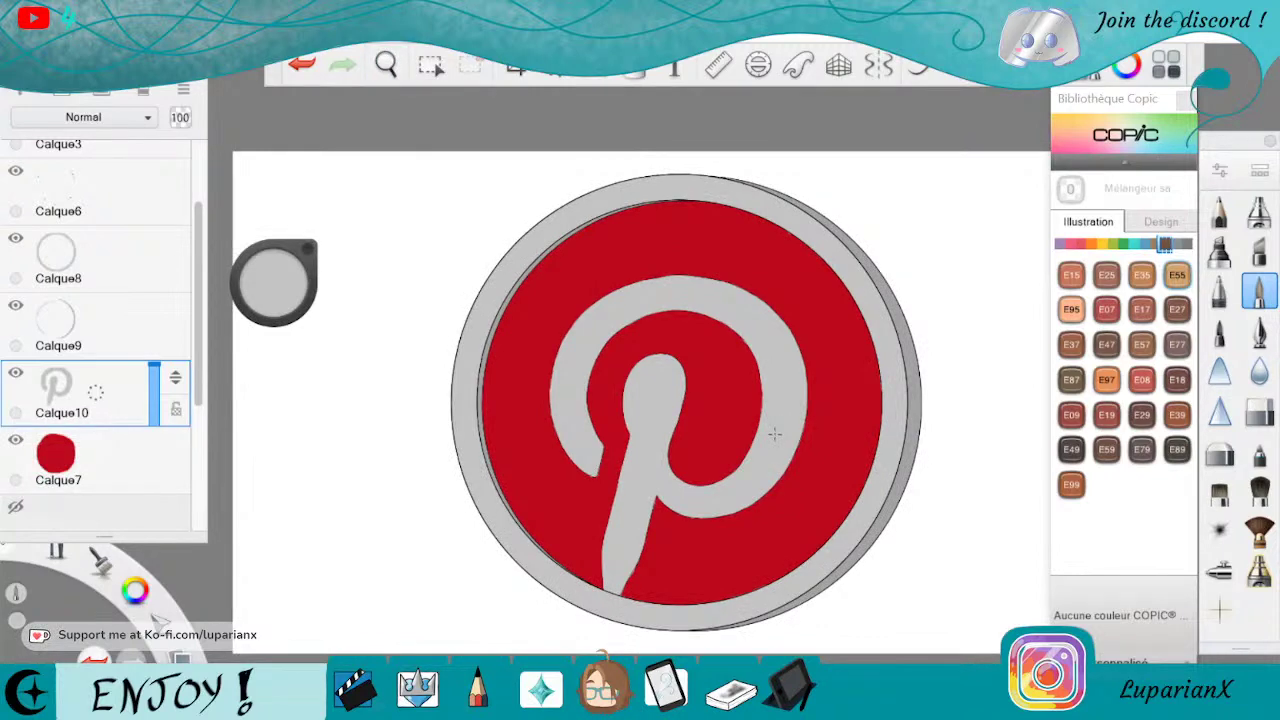
pyautogui.scroll(1, 200, 253)
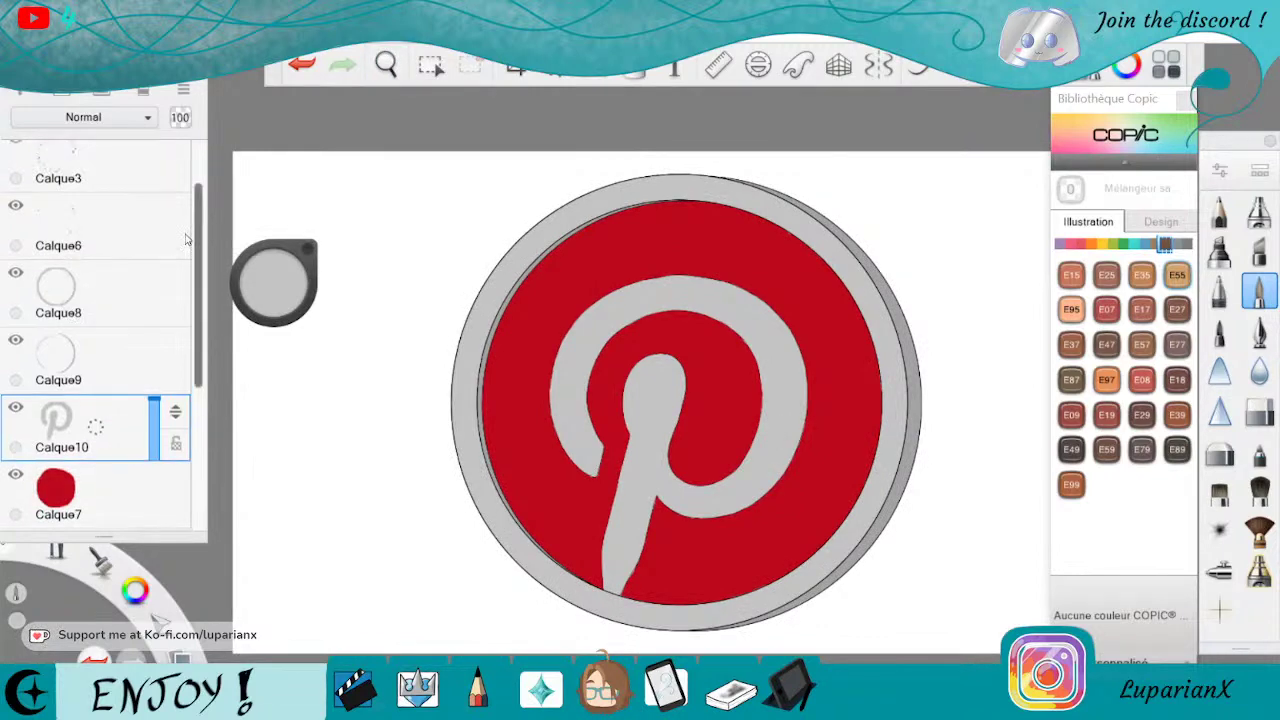
# Apply a linear gradient to the ring's face on Calque8, running from upper left to lower right across the disc.
pyautogui.click(145, 287)
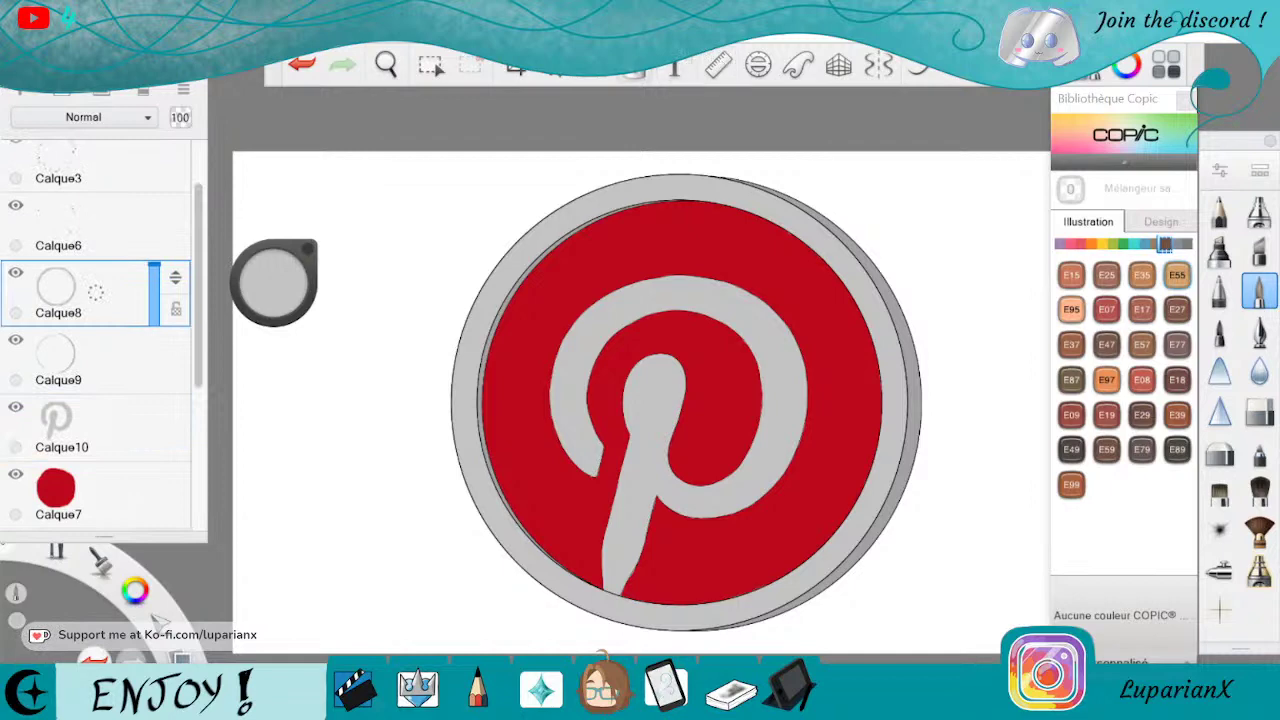
pyautogui.click(635, 66)
pyautogui.click(697, 106)
pyautogui.click(675, 192)
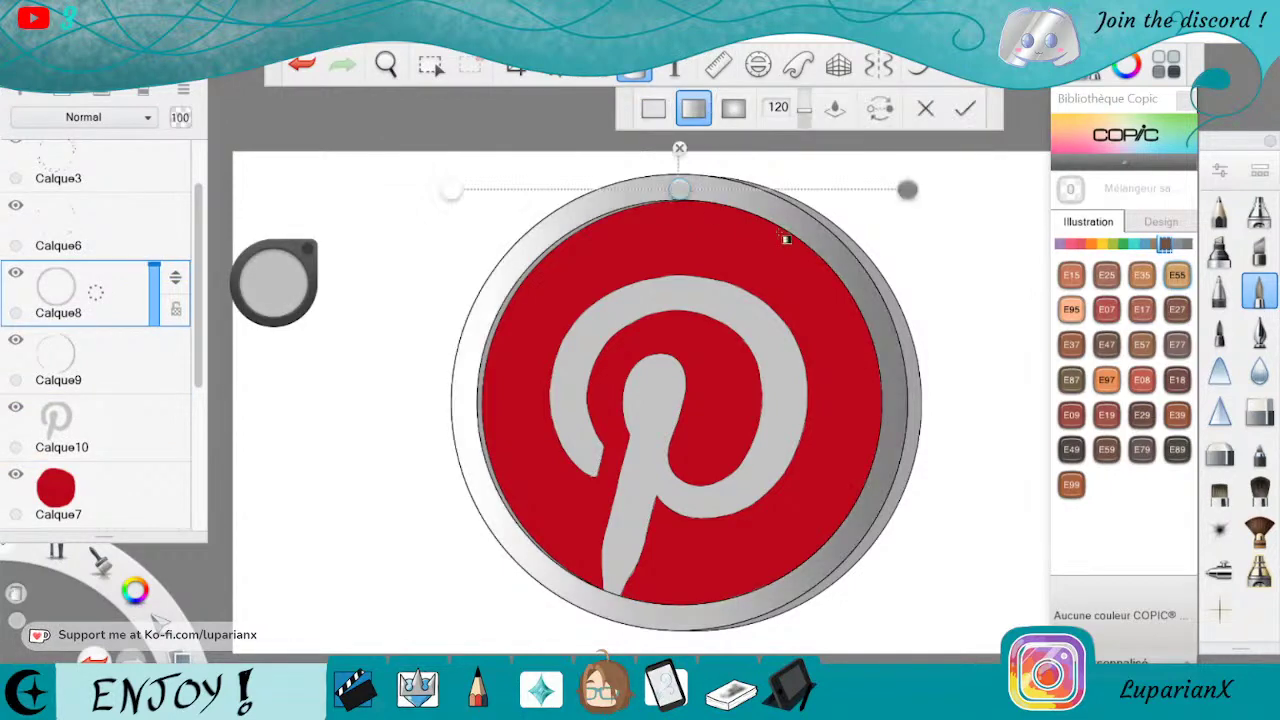
pyautogui.moveTo(904, 190); pyautogui.dragTo(940, 369)
pyautogui.moveTo(452, 190); pyautogui.dragTo(459, 271)
# Recolour the gradient's white start stop light grey and add another stop between it and the middle stop.
pyautogui.moveTo(140, 592)
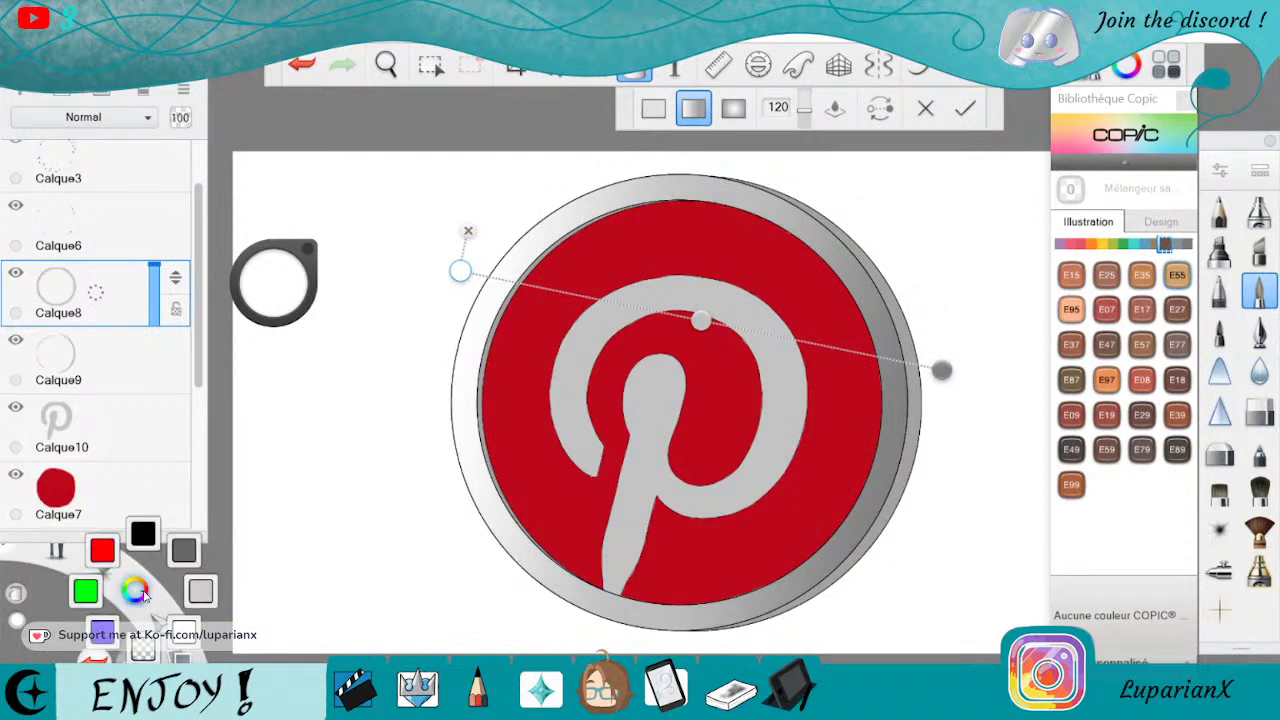
pyautogui.click(200, 591)
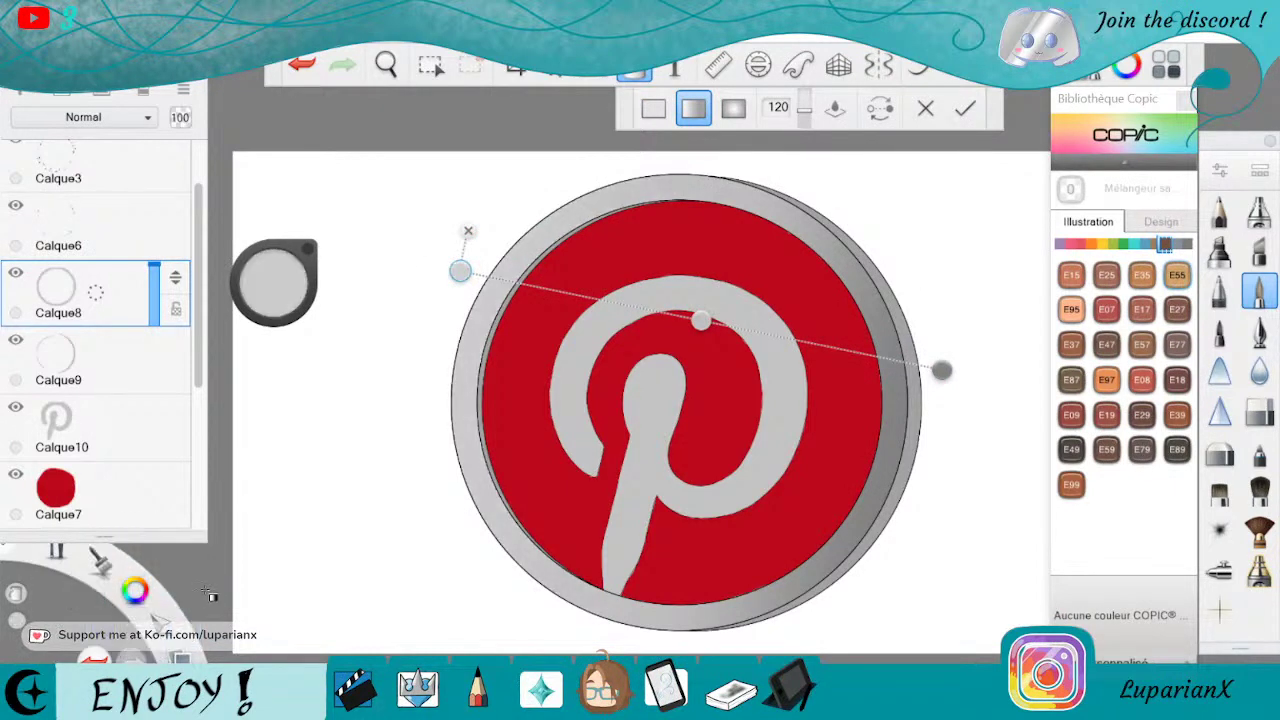
pyautogui.click(609, 302)
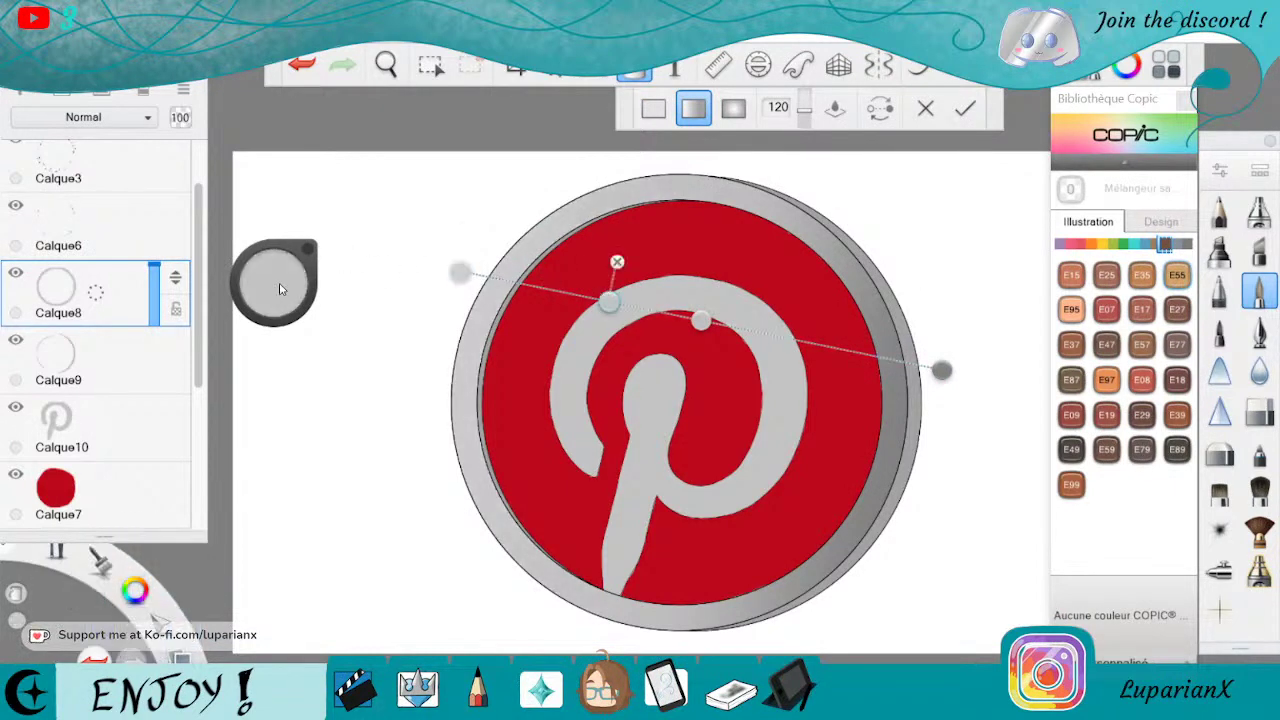
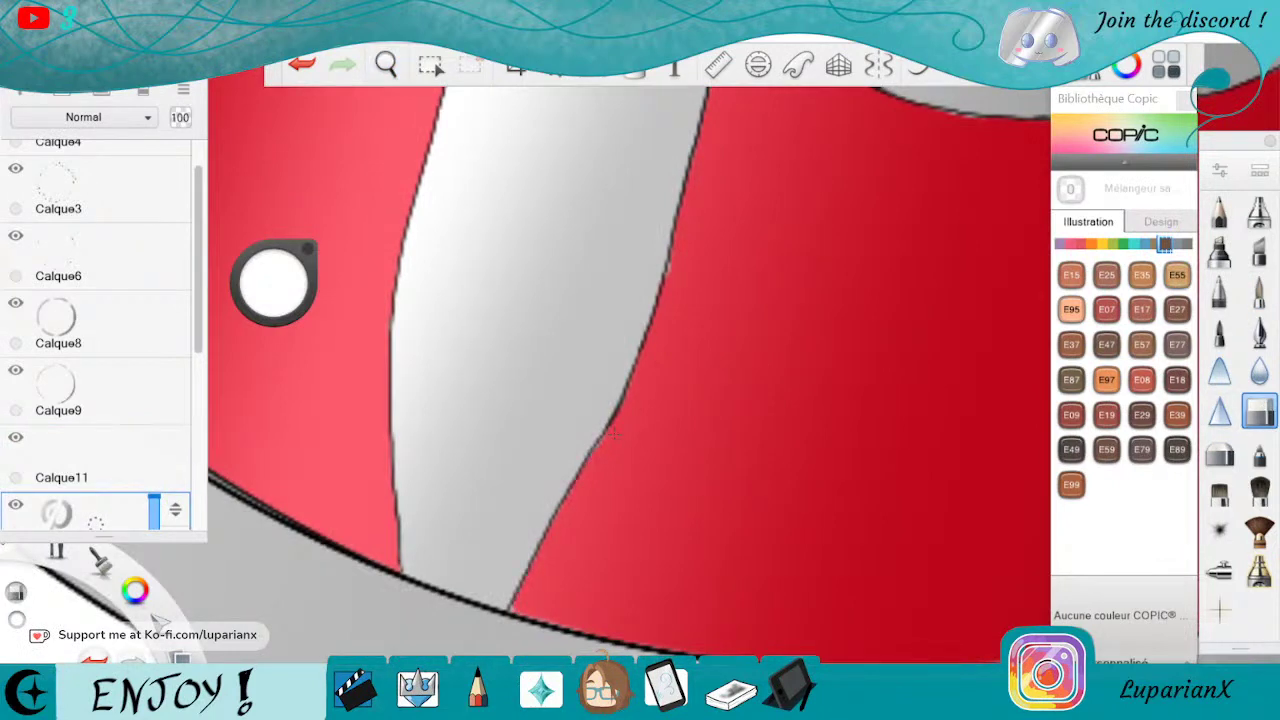
# Erase the grey overspill outside the P's outline from the stem's foot up to the bowl's open end.
pyautogui.press('space')
pyautogui.moveTo(645, 170); pyautogui.dragTo(836, 518)
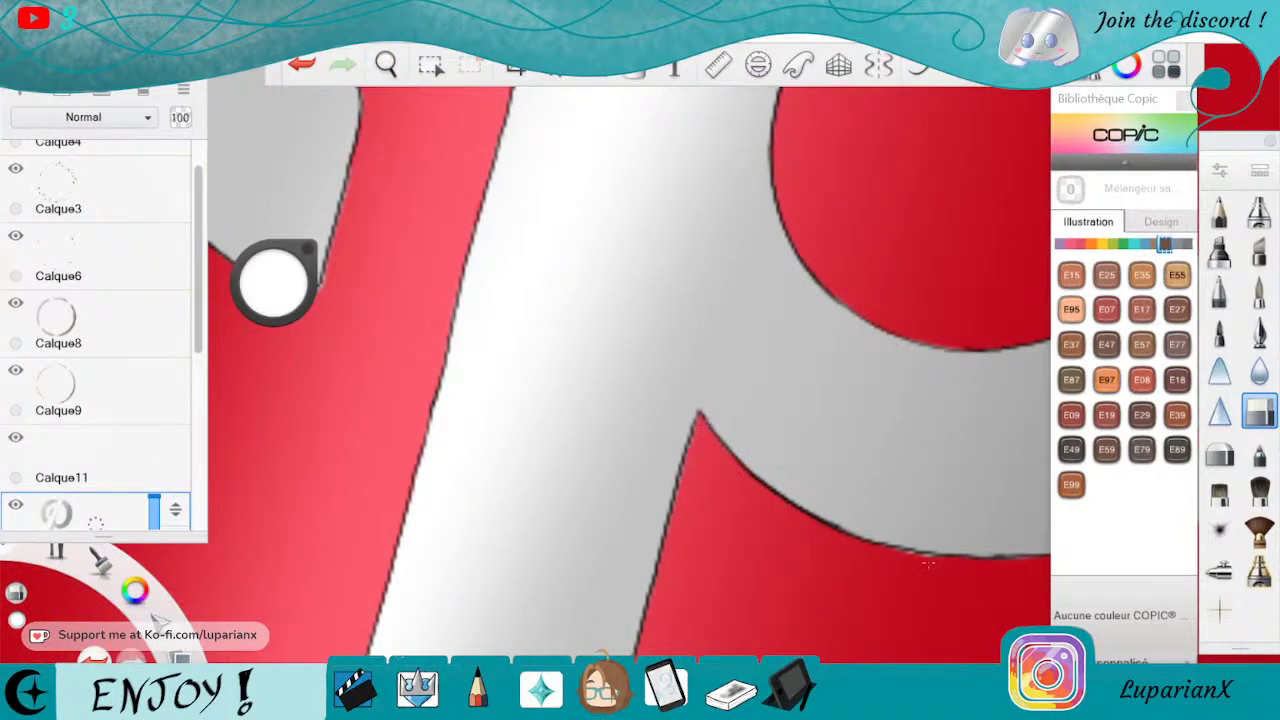
pyautogui.press('space')
pyautogui.moveTo(488, 240); pyautogui.dragTo(740, 573)
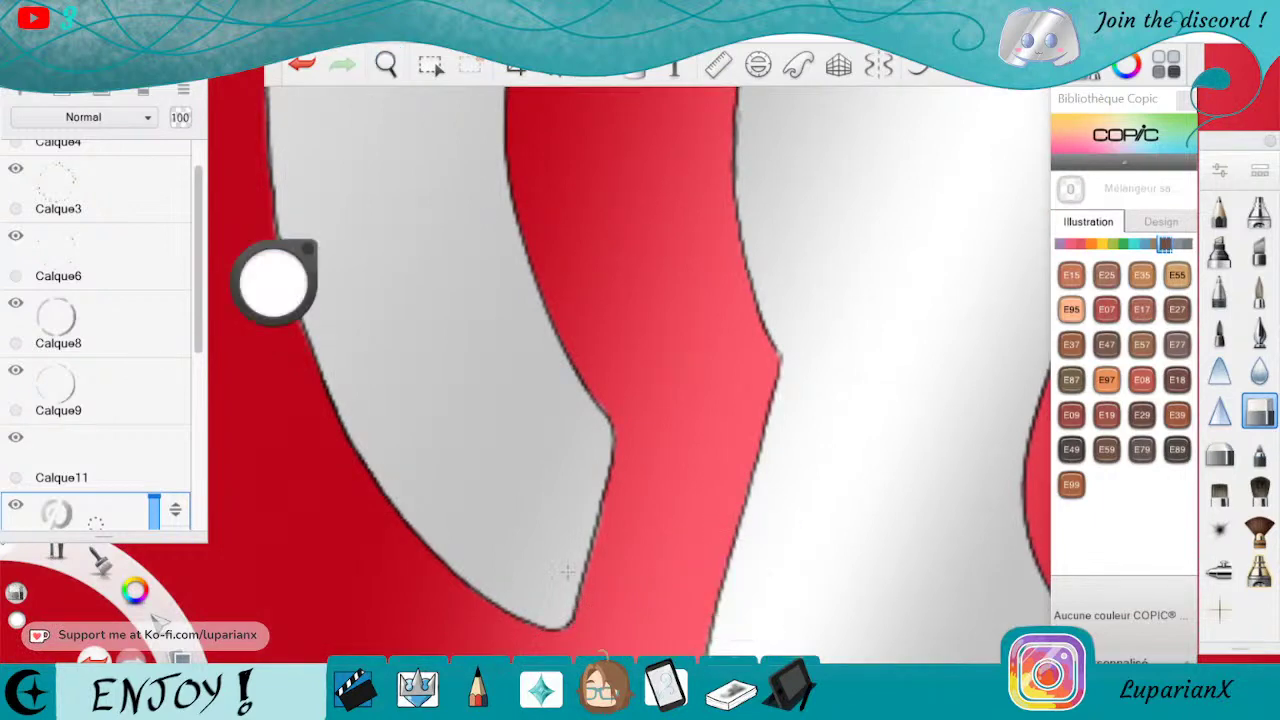
# Erase the grey overspill along the bowl's left side and upper-left arc, keeping the black outline clean.
pyautogui.press('space')
pyautogui.moveTo(660, 300); pyautogui.dragTo(848, 580)
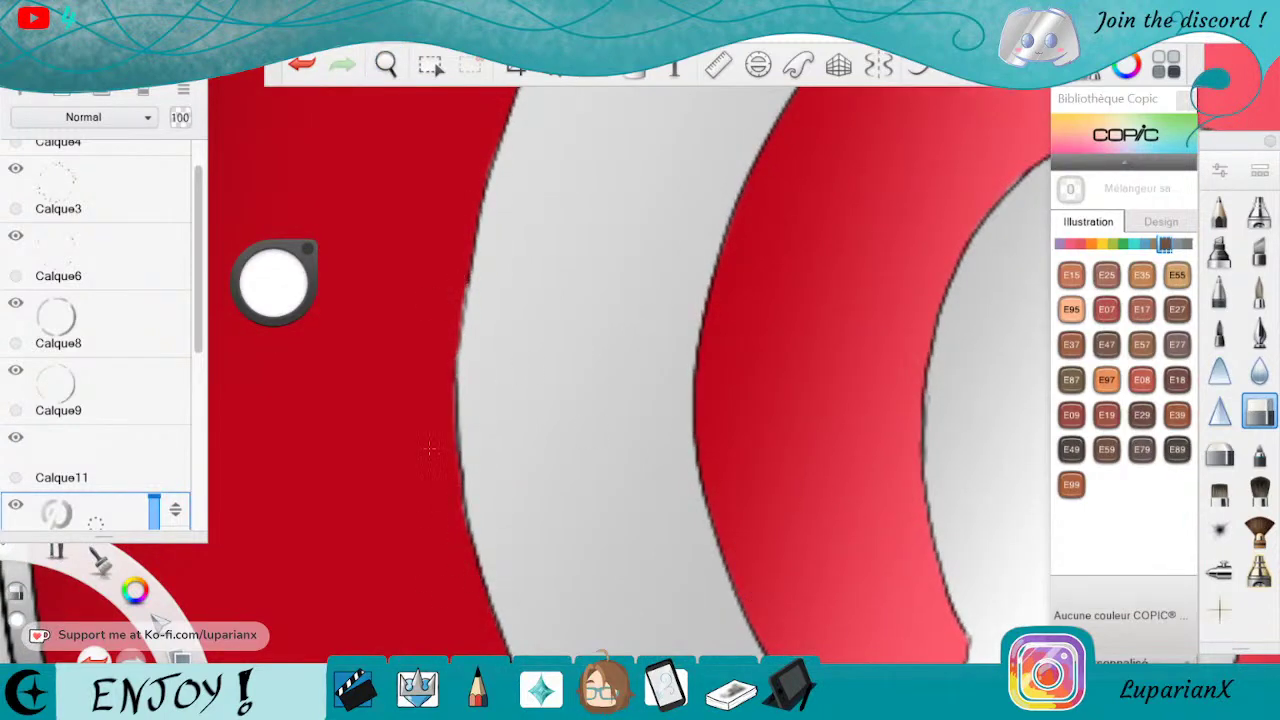
pyautogui.press('space')
pyautogui.moveTo(640, 357); pyautogui.dragTo(790, 597)
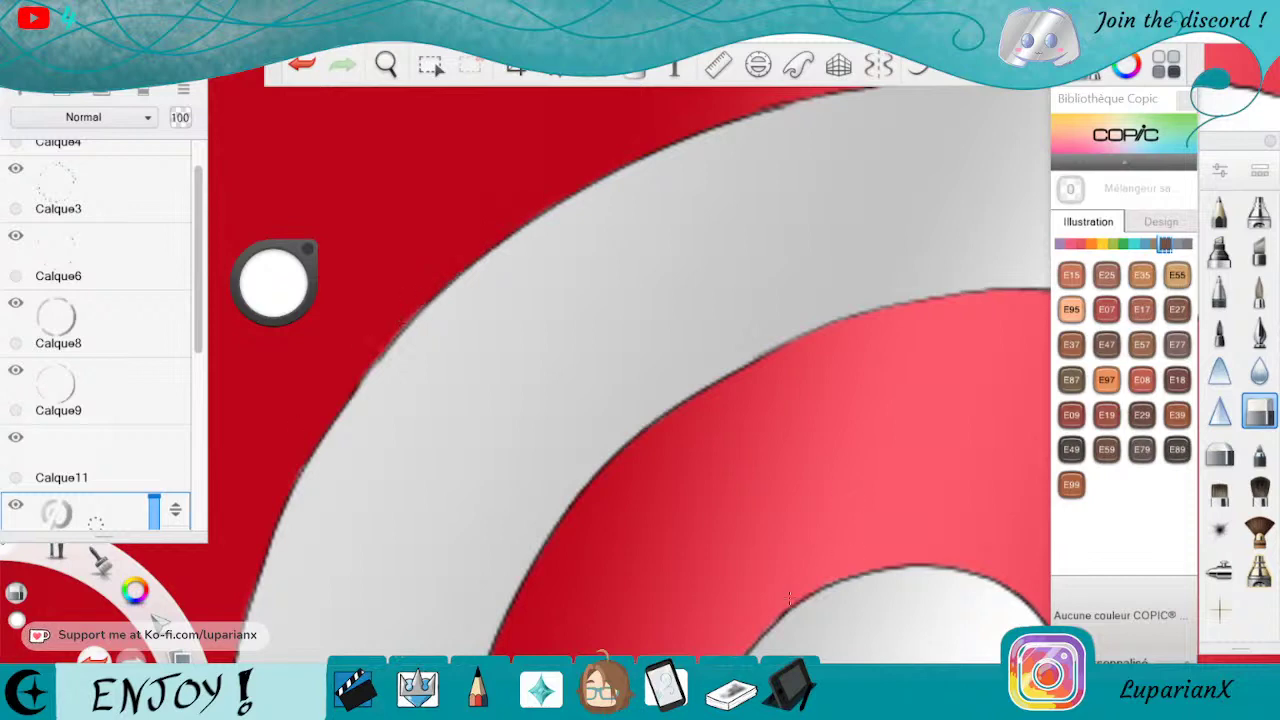
# Clean the grey overspill off the outline around the highlighted top arc of the bowl.
pyautogui.click(386, 64)
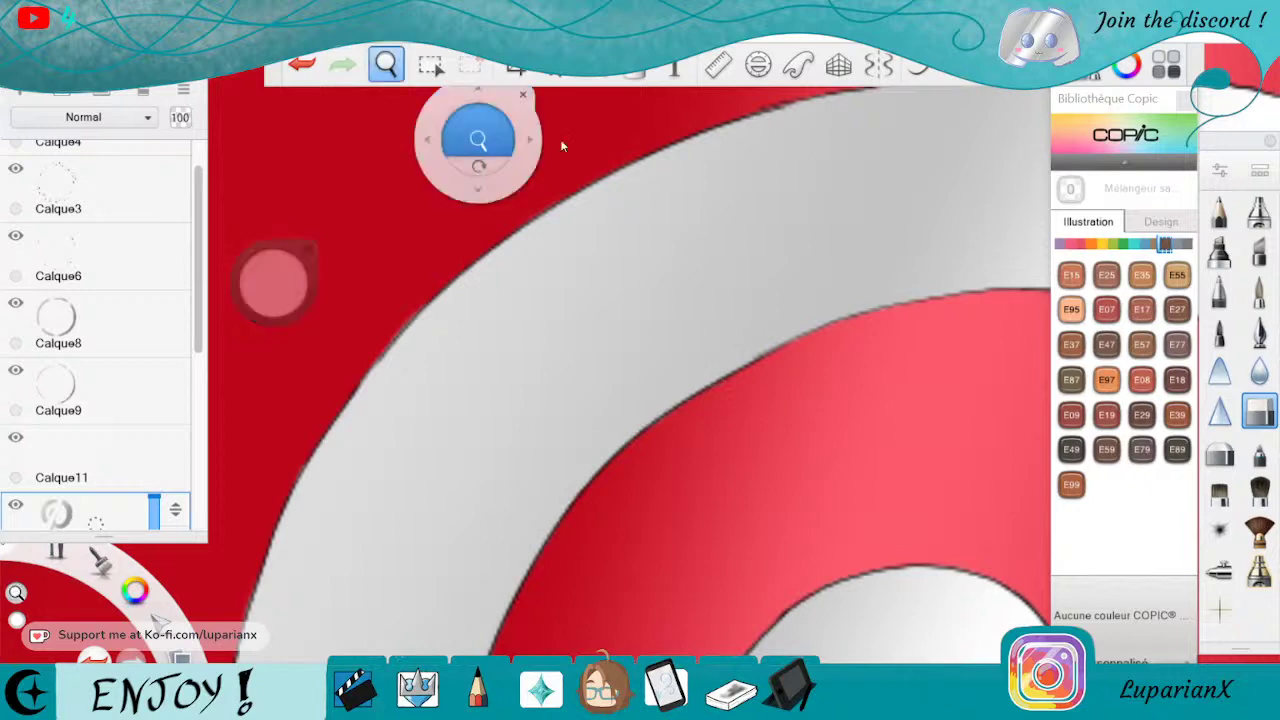
pyautogui.moveTo(985, 343); pyautogui.dragTo(856, 400)
pyautogui.moveTo(671, 582); pyautogui.dragTo(749, 431)
pyautogui.moveTo(749, 431); pyautogui.dragTo(826, 597)
pyautogui.click(872, 553)
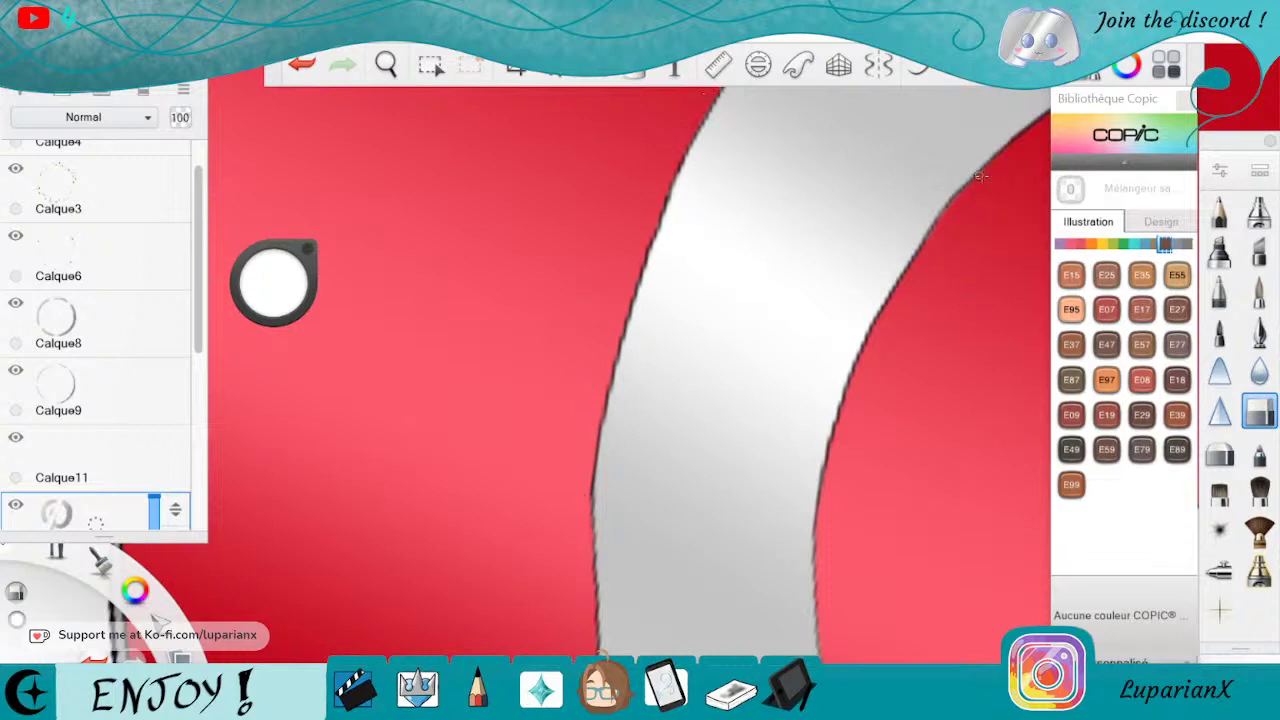
# Clean the grey overspill off the outline where the bowl's top arc curves into its right side.
pyautogui.click(386, 64)
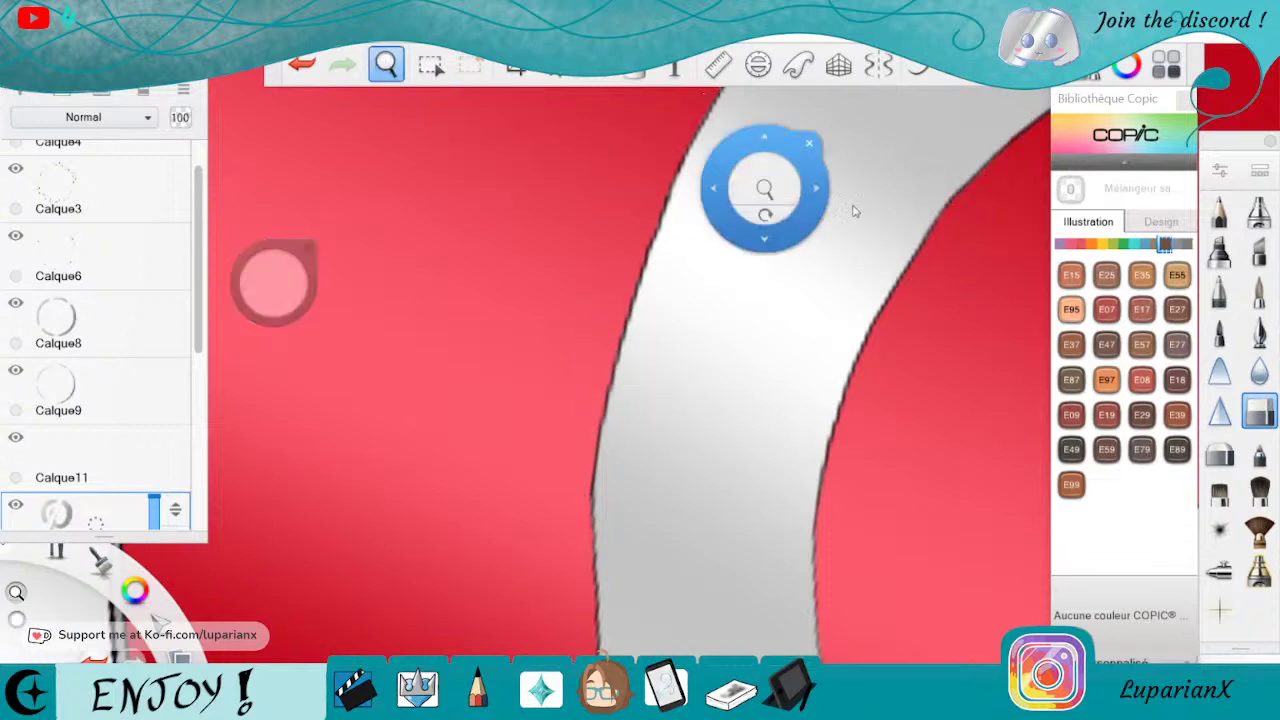
pyautogui.moveTo(920, 190); pyautogui.dragTo(823, 540)
pyautogui.moveTo(905, 486)
pyautogui.mouseDown()
pyautogui.moveTo(774, 592)
pyautogui.moveTo(776, 615)
pyautogui.moveTo(966, 526)
pyautogui.mouseUp()
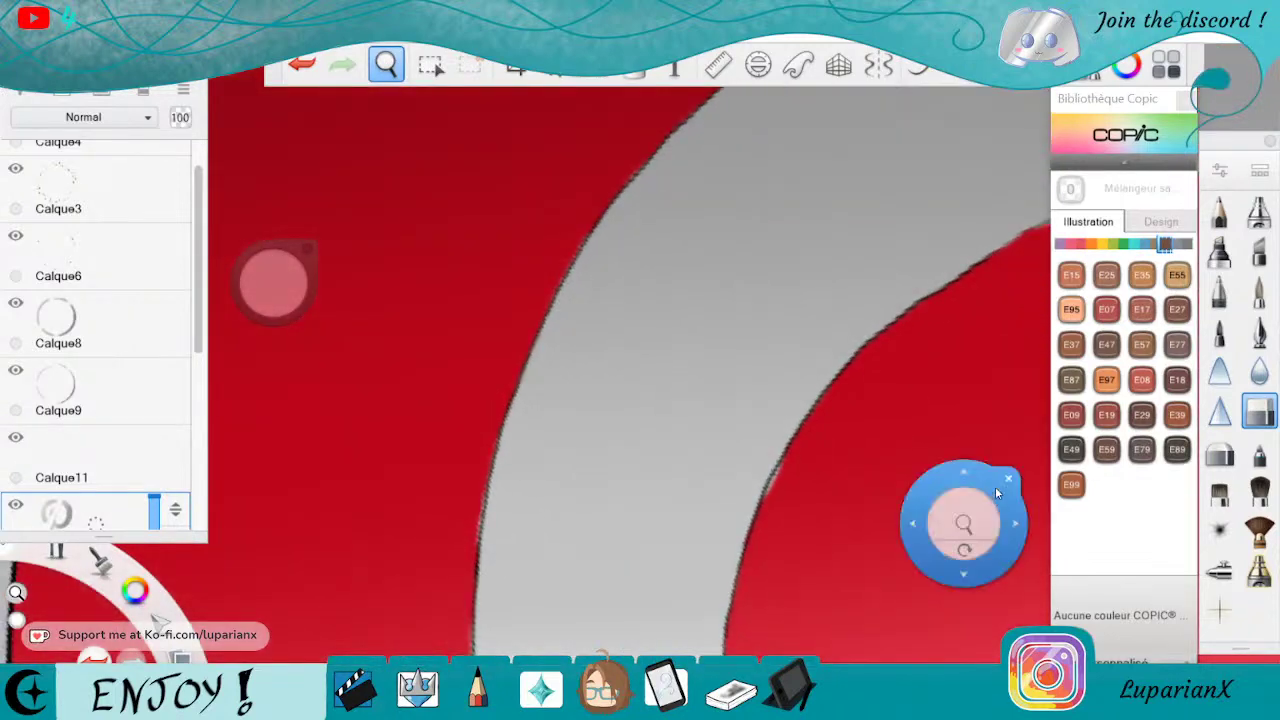
pyautogui.click(1012, 478)
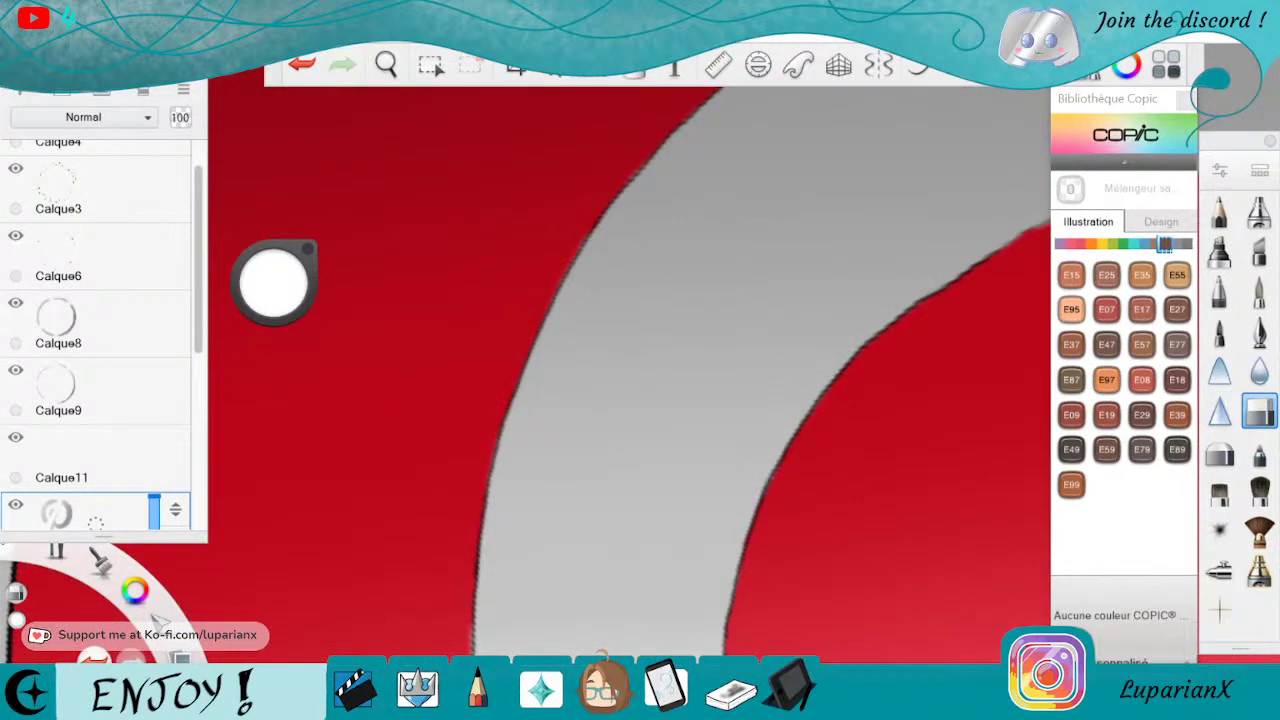
# Erase the light fringe along the outer and inner edges of the bowl's right side.
pyautogui.click(386, 64)
pyautogui.moveTo(1020, 130)
pyautogui.mouseDown()
pyautogui.moveTo(927, 281)
pyautogui.moveTo(900, 469)
pyautogui.moveTo(763, 554)
pyautogui.moveTo(945, 370)
pyautogui.mouseUp()
pyautogui.moveTo(970, 328); pyautogui.dragTo(775, 560)
pyautogui.moveTo(806, 390); pyautogui.dragTo(729, 582)
pyautogui.moveTo(589, 187); pyautogui.dragTo(529, 292)
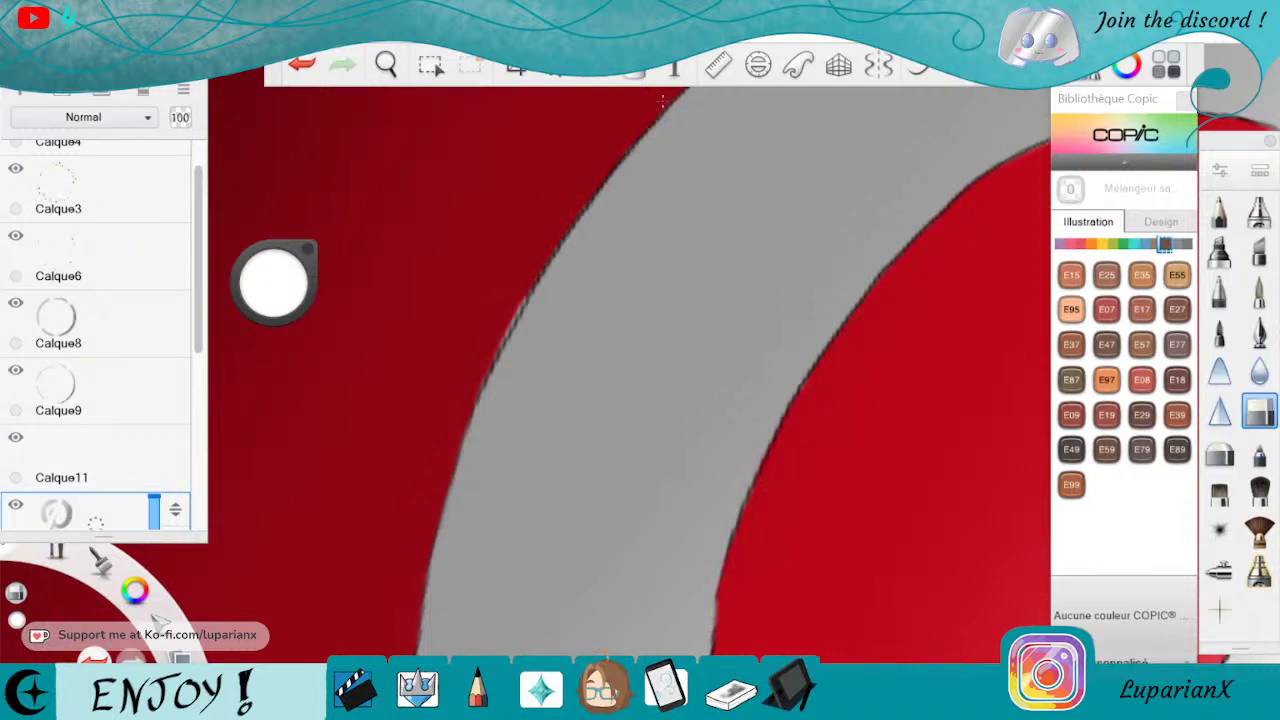
pyautogui.moveTo(518, 298); pyautogui.dragTo(494, 358)
# Clean the grey overspill off the edges of the bowl's lower-right arc, continuing towards the stem.
pyautogui.click(386, 65)
pyautogui.moveTo(911, 336); pyautogui.dragTo(607, 568)
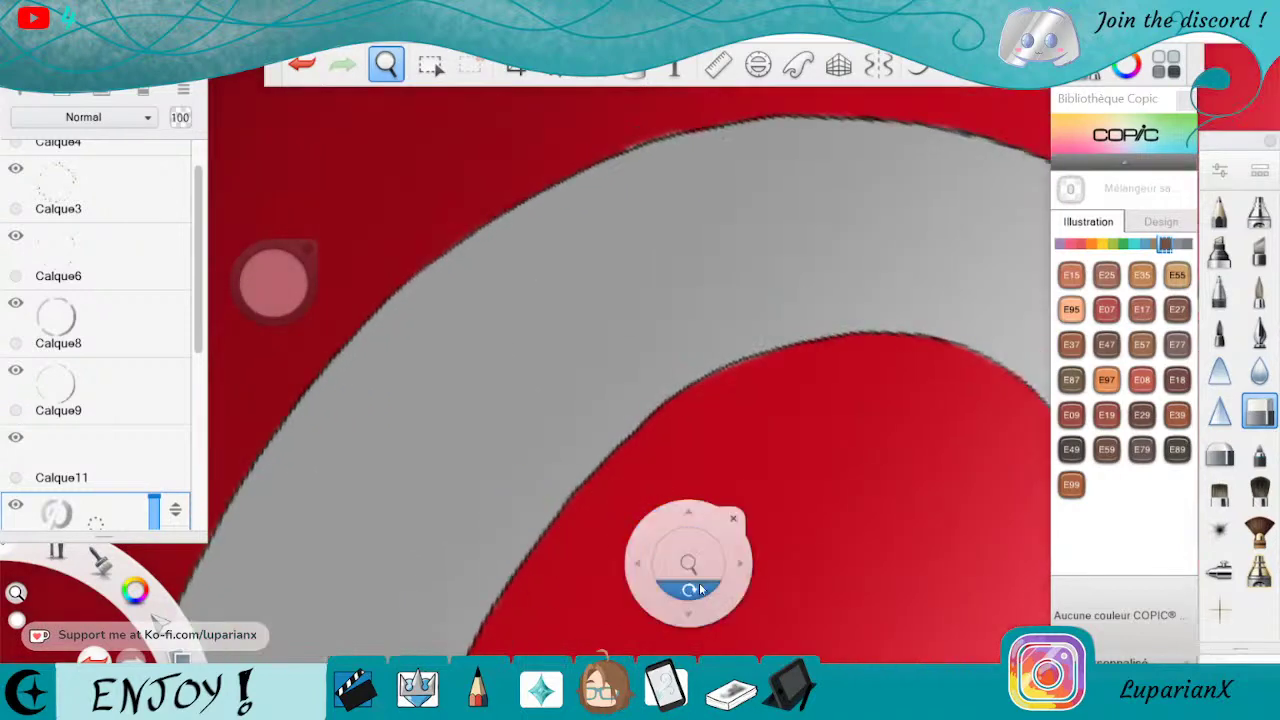
pyautogui.moveTo(700, 589); pyautogui.dragTo(855, 435)
pyautogui.moveTo(611, 443); pyautogui.dragTo(664, 690)
pyautogui.click(819, 549)
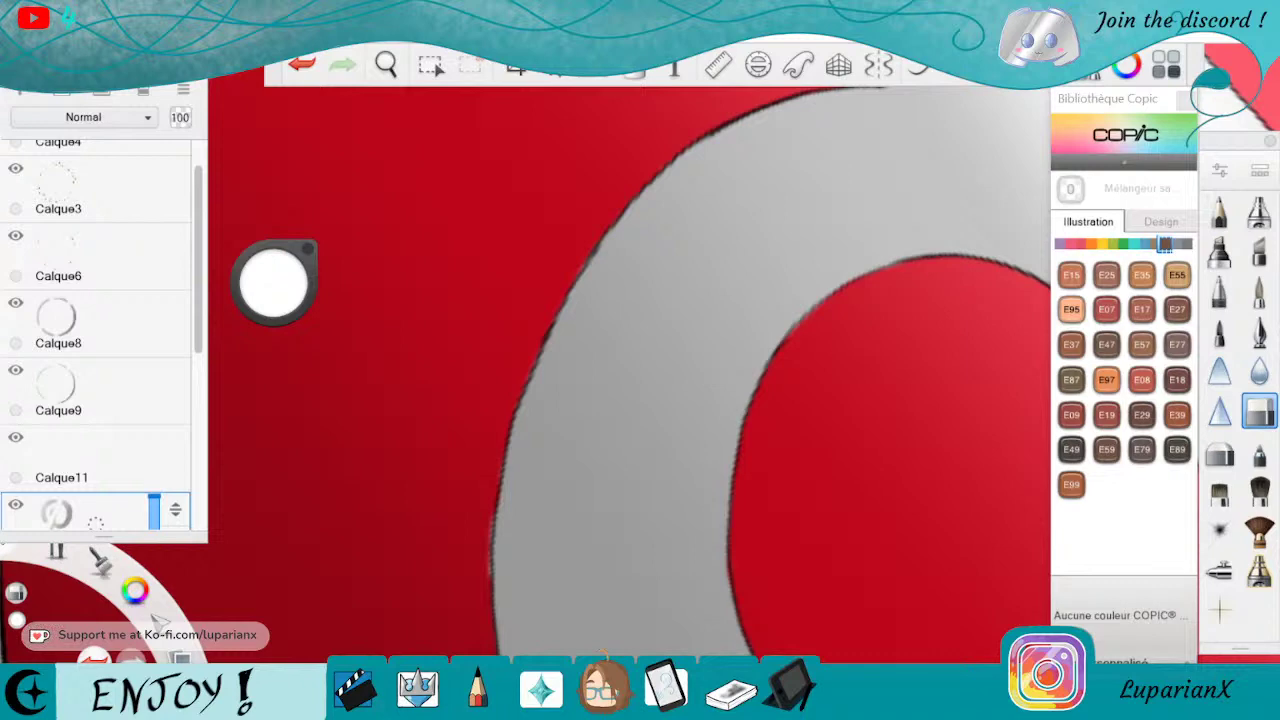
# Clean the outline where the bowl joins the stem and along the inner curve up to the knob.
pyautogui.moveTo(771, 702)
pyautogui.click(386, 65)
pyautogui.moveTo(472, 157); pyautogui.dragTo(505, 195)
pyautogui.moveTo(511, 213); pyautogui.dragTo(715, 590)
pyautogui.moveTo(888, 557); pyautogui.dragTo(814, 396)
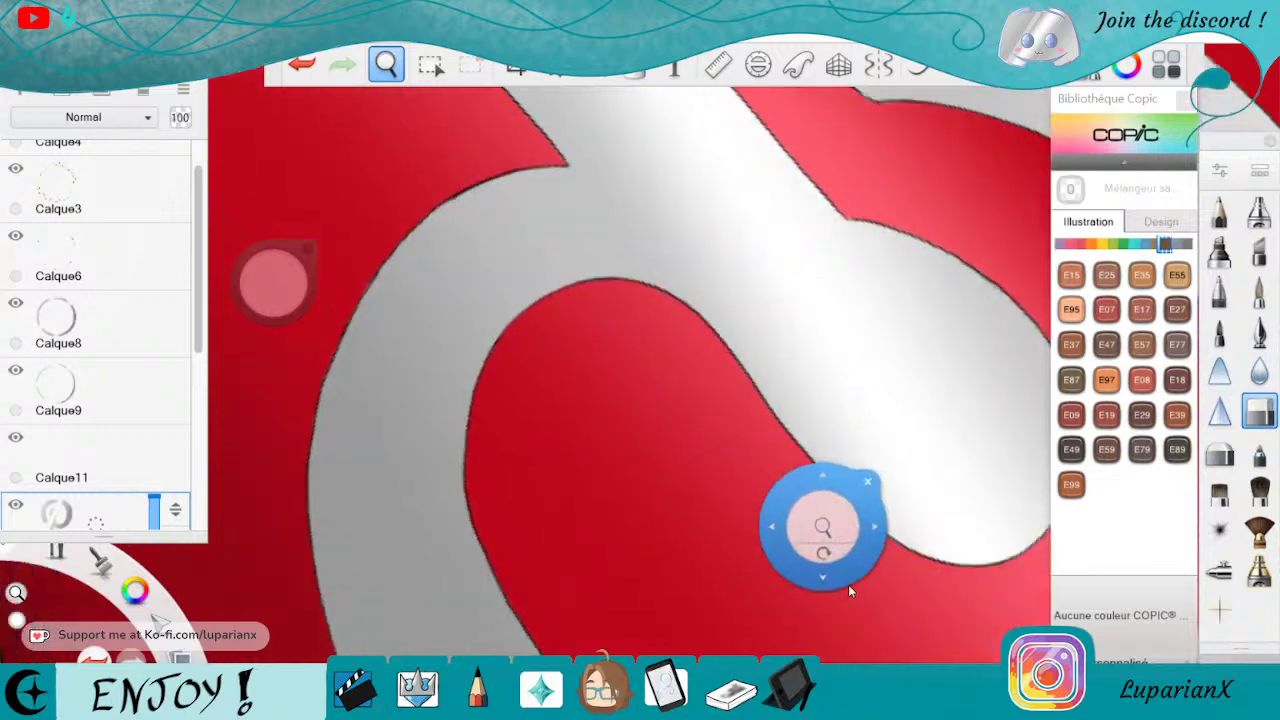
pyautogui.moveTo(943, 564)
pyautogui.mouseDown()
pyautogui.moveTo(890, 480)
pyautogui.moveTo(857, 586)
pyautogui.moveTo(806, 499)
pyautogui.moveTo(886, 409)
pyautogui.moveTo(832, 430)
pyautogui.mouseUp()
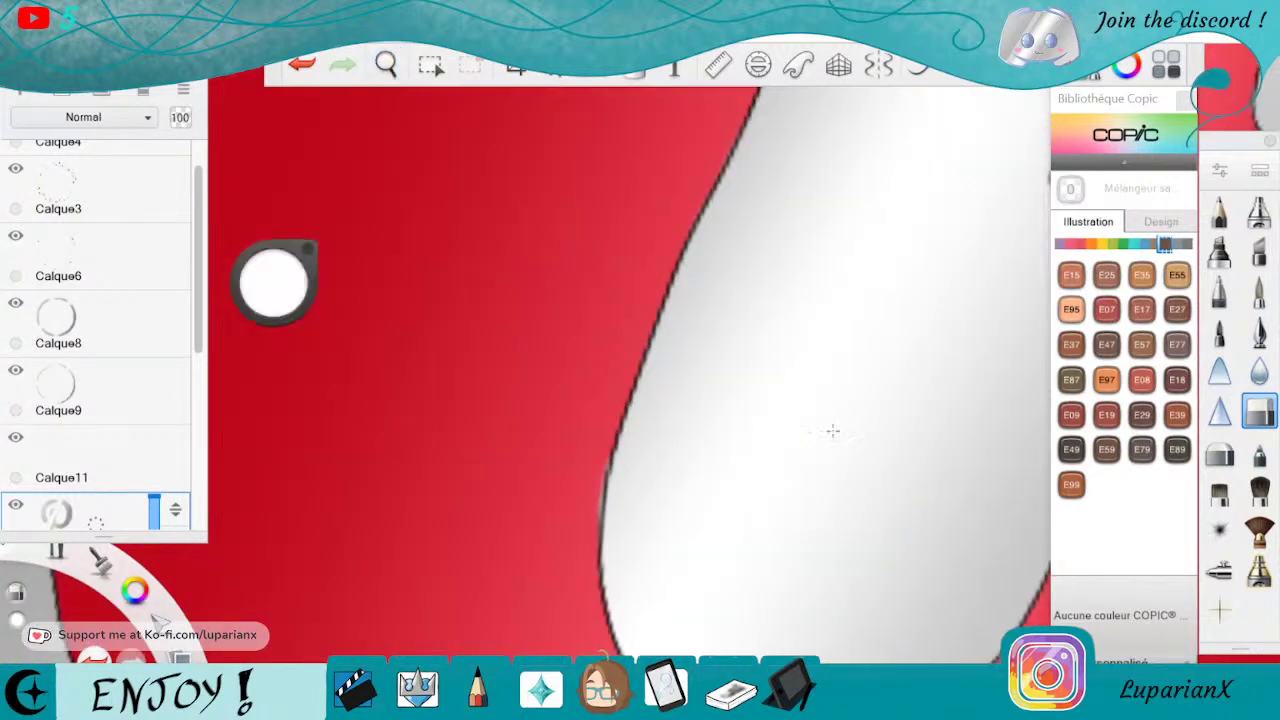
# Clean the grey overspill off the knob's side and the stem's edges down to its foot at the ring.
pyautogui.press('space')
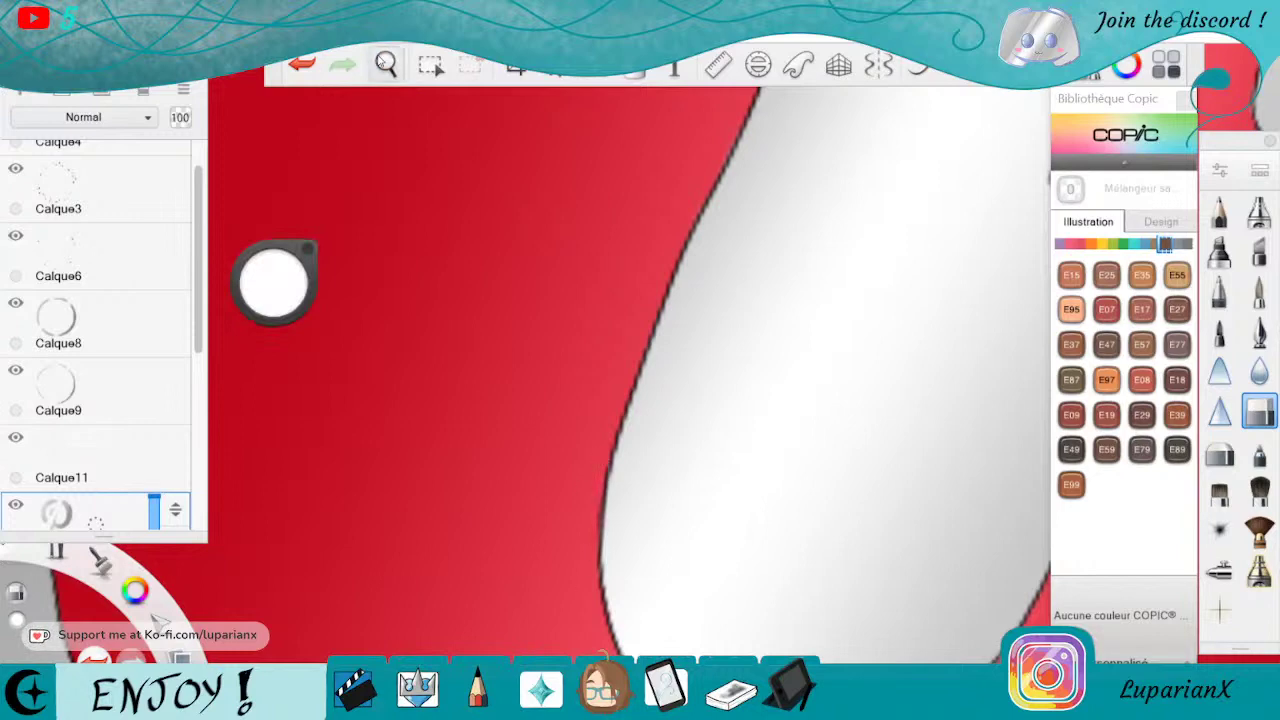
pyautogui.moveTo(590, 549)
pyautogui.mouseDown()
pyautogui.moveTo(843, 171)
pyautogui.moveTo(946, 234)
pyautogui.moveTo(993, 467)
pyautogui.moveTo(768, 555)
pyautogui.moveTo(780, 551)
pyautogui.mouseUp()
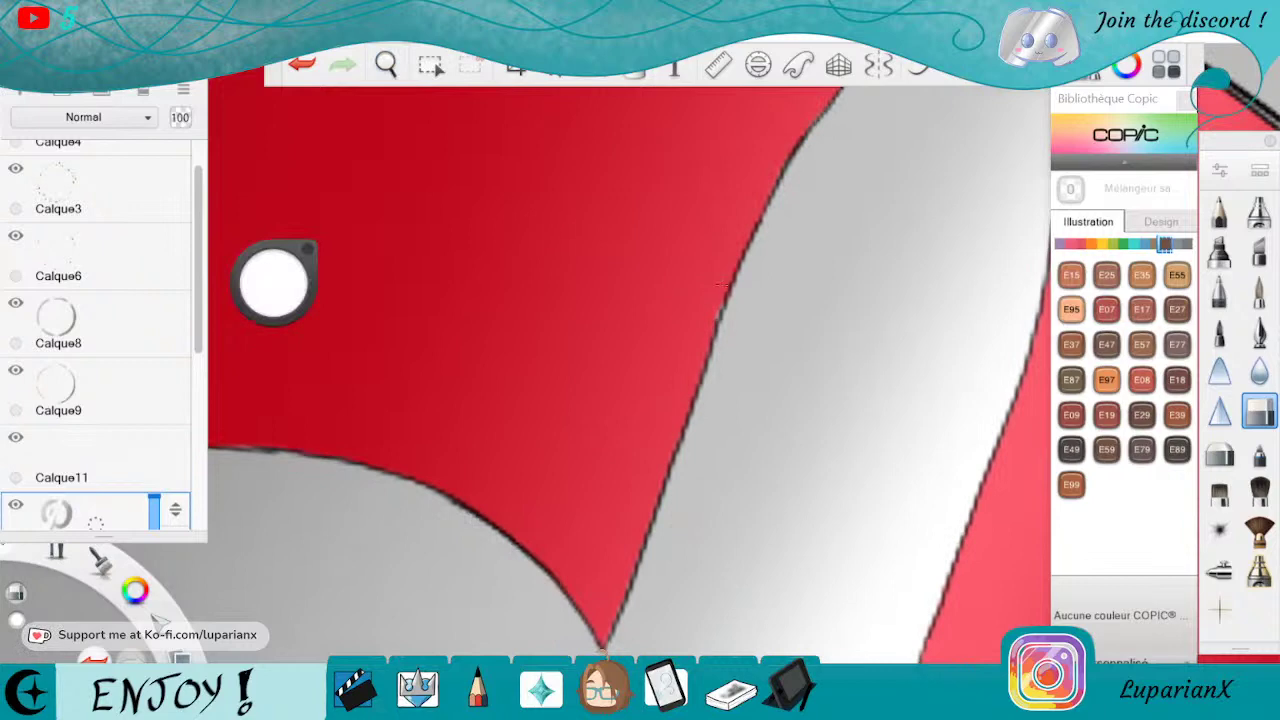
pyautogui.click(430, 65)
pyautogui.click(386, 65)
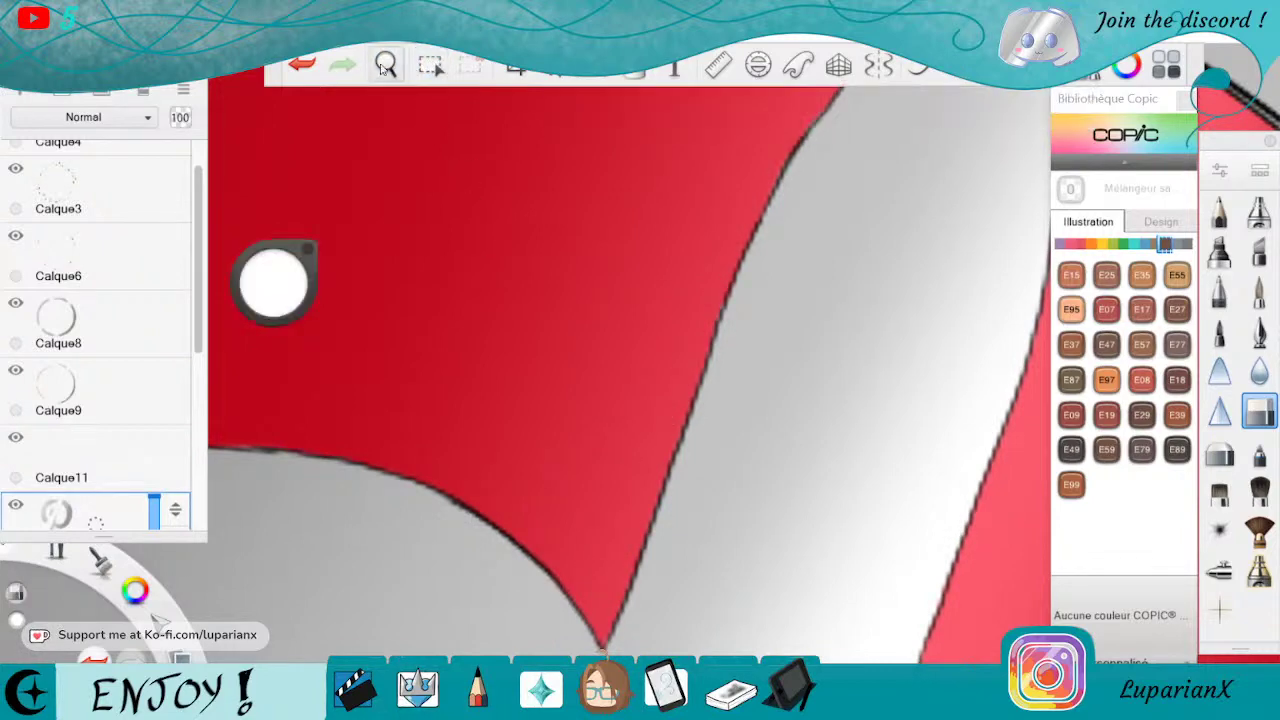
pyautogui.moveTo(915, 200); pyautogui.dragTo(772, 453)
pyautogui.click(739, 514)
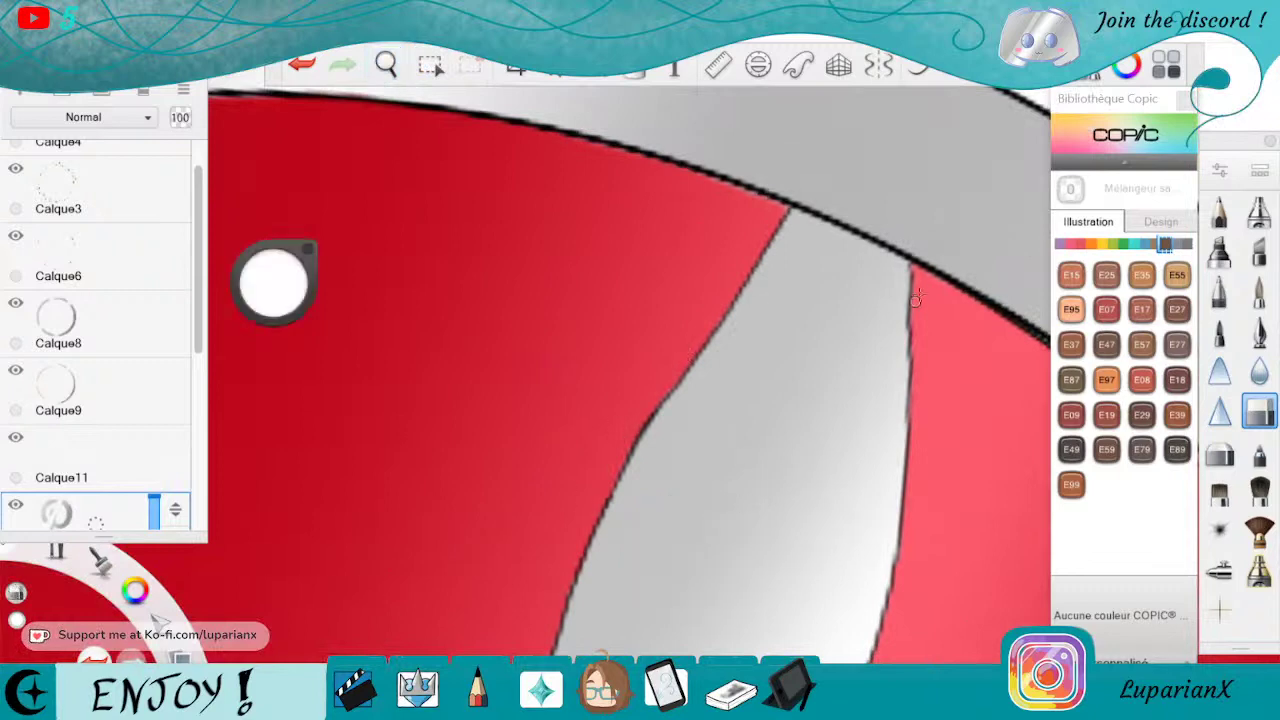
# Activate the empty layer Calque11 above the grey P and switch from the eraser to the brush with white.
pyautogui.click(387, 68)
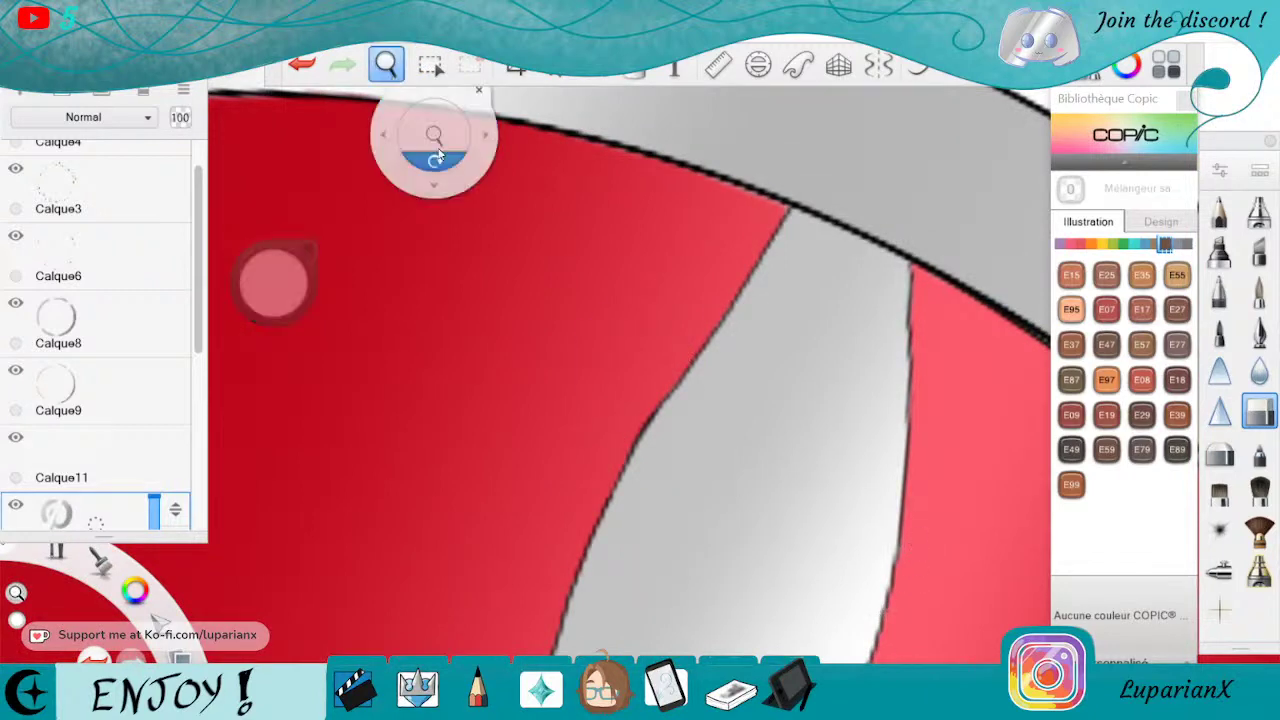
pyautogui.moveTo(435, 137); pyautogui.dragTo(836, 568)
pyautogui.moveTo(680, 576)
pyautogui.mouseDown()
pyautogui.moveTo(737, 557)
pyautogui.moveTo(680, 576)
pyautogui.mouseUp()
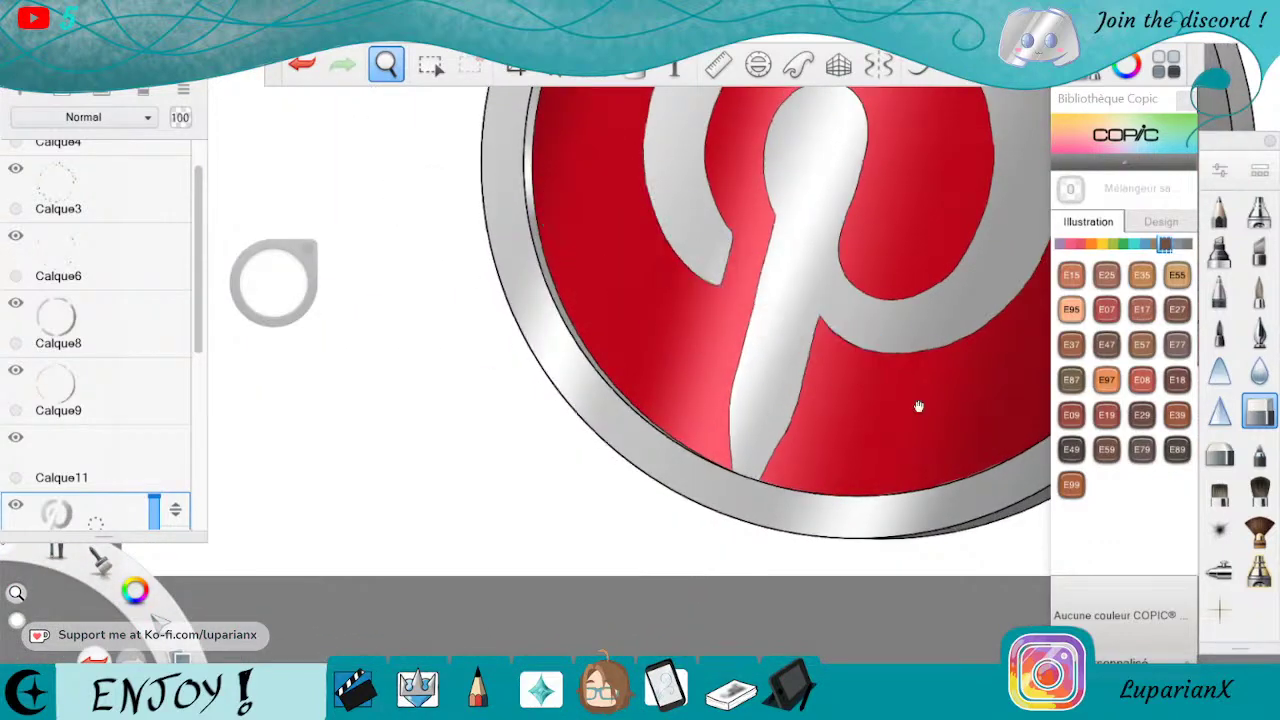
pyautogui.moveTo(918, 406); pyautogui.dragTo(800, 545)
pyautogui.click(808, 496)
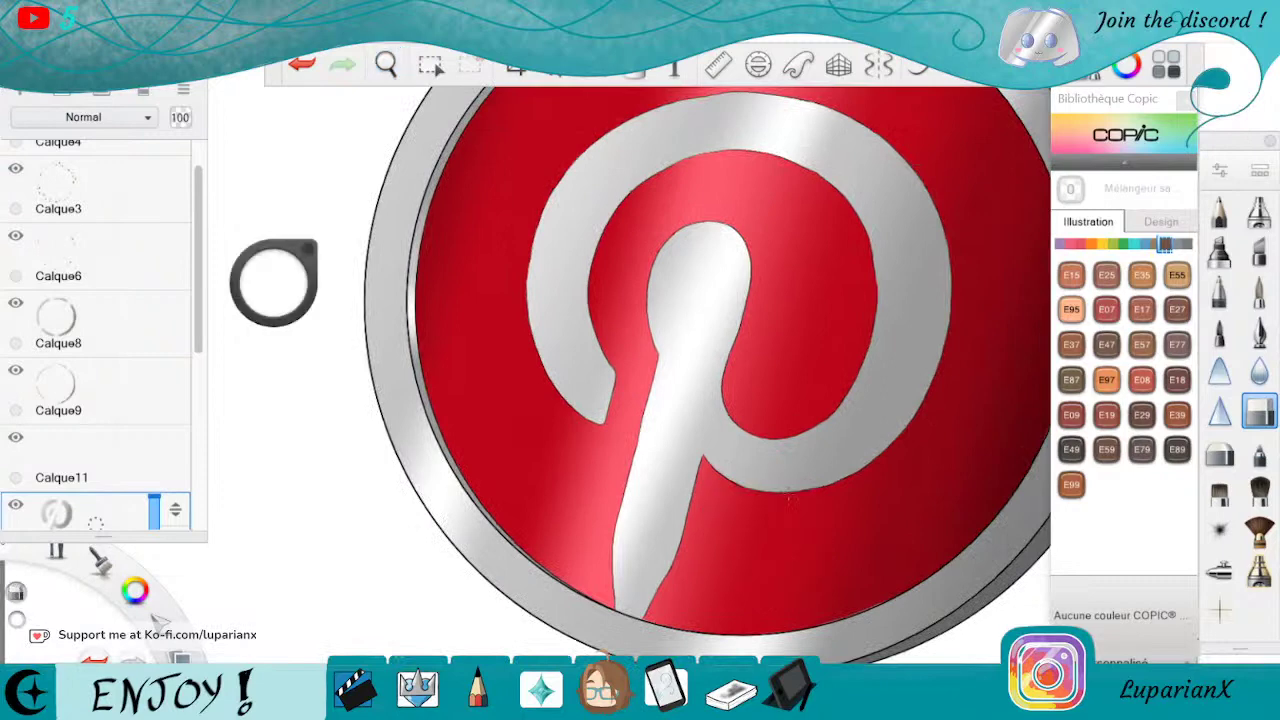
pyautogui.click(122, 449)
pyautogui.moveTo(135, 590); pyautogui.dragTo(180, 543)
# Paint a first white stroke inside the stem's foot and hide the grey P layer beneath Calque11.
pyautogui.press('space')
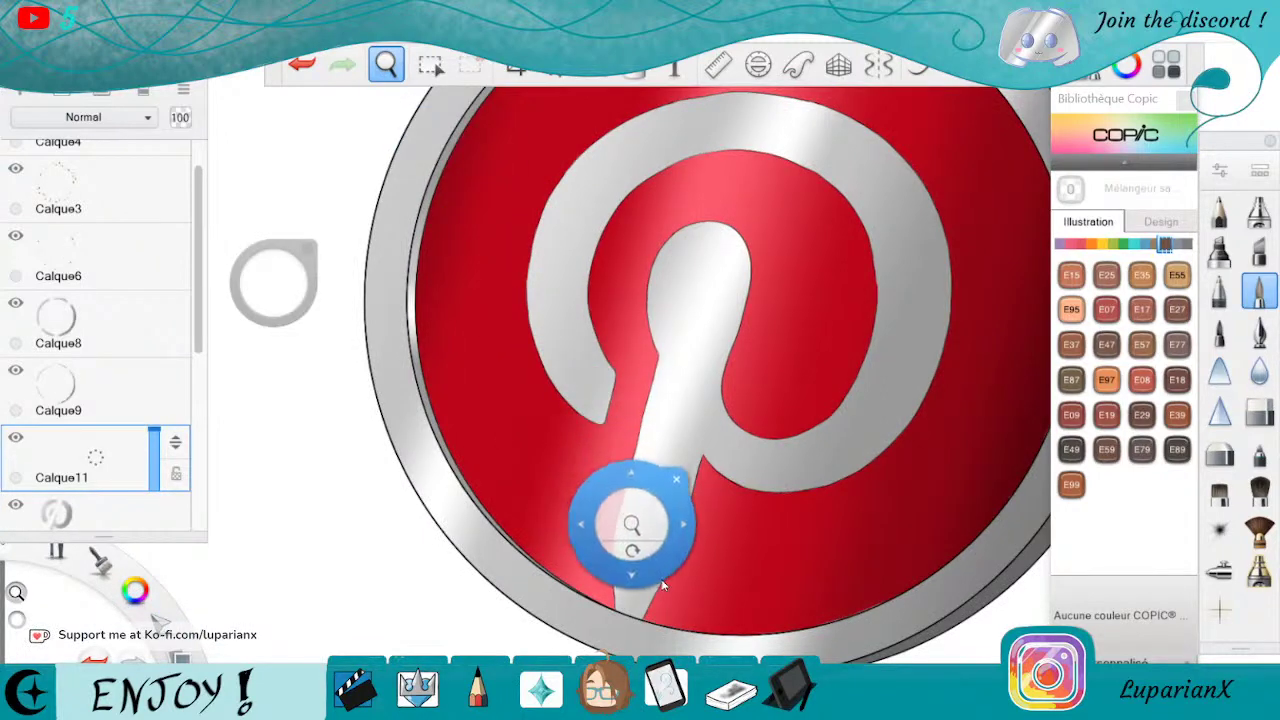
pyautogui.moveTo(655, 530); pyautogui.dragTo(704, 439)
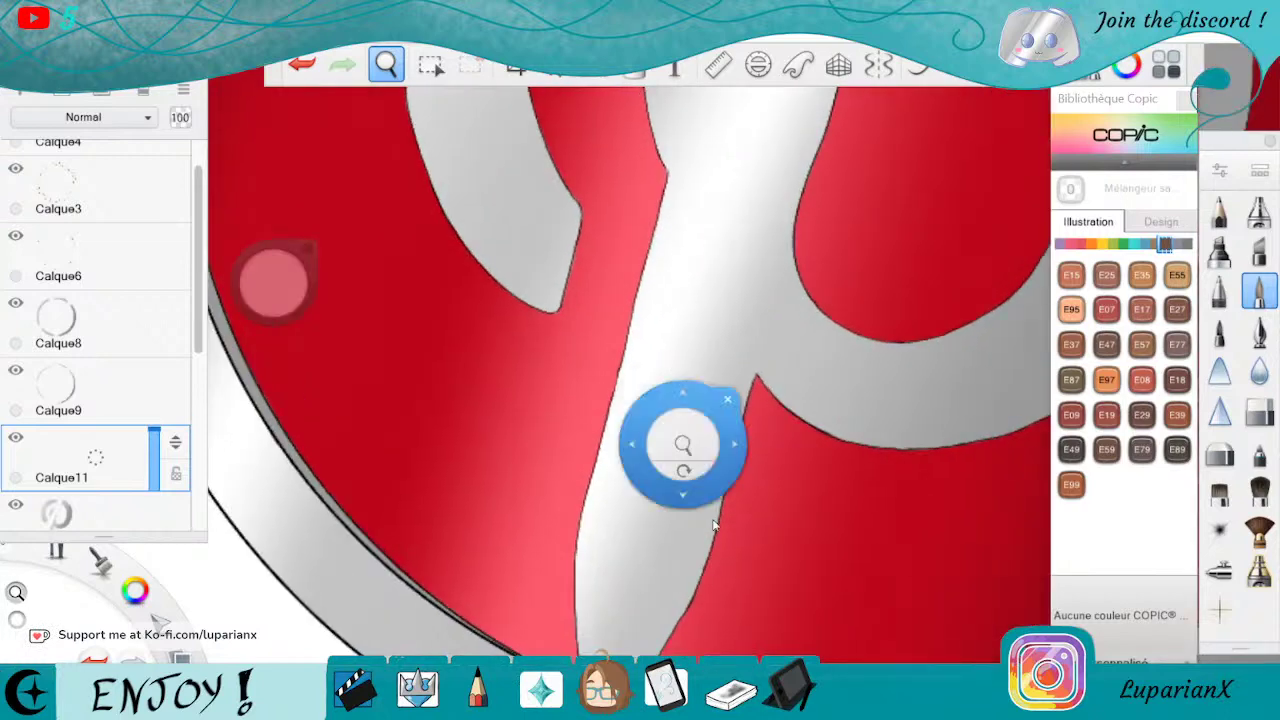
pyautogui.moveTo(720, 535); pyautogui.dragTo(738, 456)
pyautogui.moveTo(765, 540); pyautogui.dragTo(744, 450)
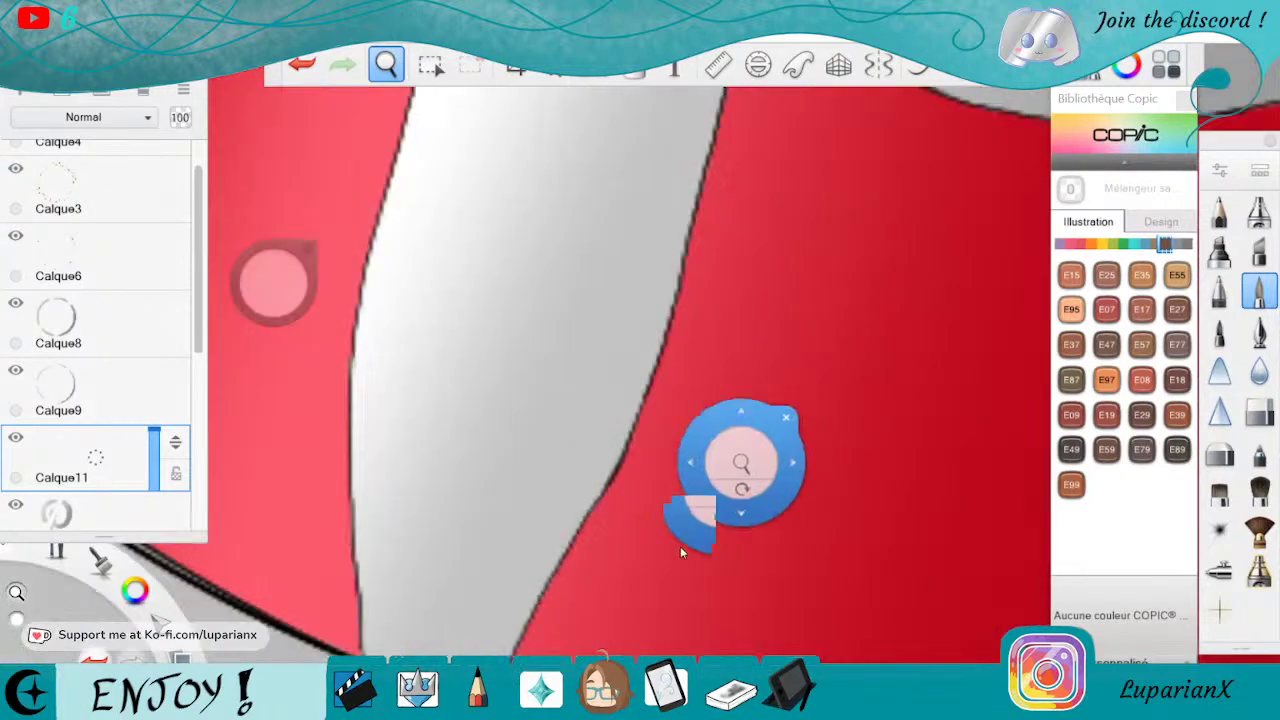
pyautogui.moveTo(700, 600); pyautogui.dragTo(886, 462)
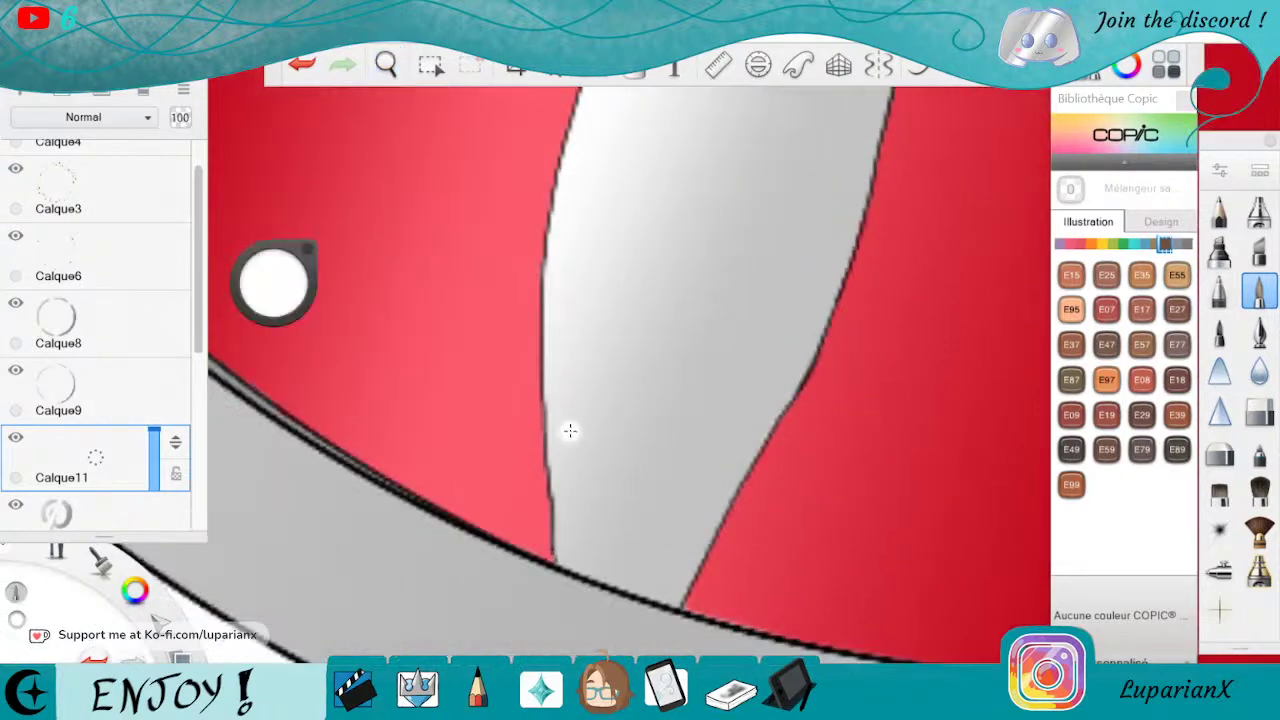
pyautogui.moveTo(569, 508)
pyautogui.mouseDown()
pyautogui.moveTo(567, 405)
pyautogui.moveTo(562, 572)
pyautogui.mouseUp()
pyautogui.click(16, 505)
# Fill the stem's foot with white on Calque11, working from its left outline across to the lower right outline.
pyautogui.moveTo(586, 410); pyautogui.dragTo(595, 585)
pyautogui.moveTo(635, 398); pyautogui.dragTo(645, 590)
pyautogui.moveTo(655, 436); pyautogui.dragTo(656, 584)
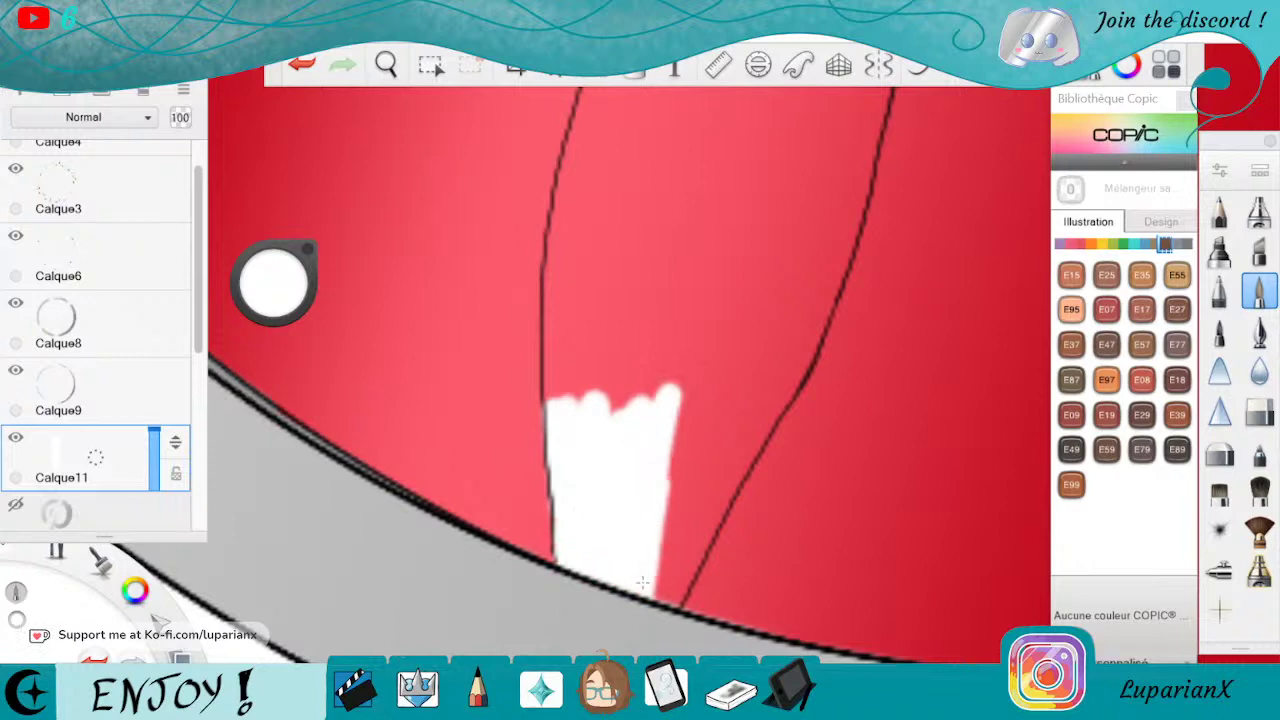
pyautogui.moveTo(697, 373); pyautogui.dragTo(664, 560)
pyautogui.moveTo(722, 400); pyautogui.dragTo(668, 596)
pyautogui.moveTo(713, 468); pyautogui.dragTo(678, 594)
pyautogui.moveTo(704, 536); pyautogui.dragTo(670, 606)
# Fill the stem's foot with white up its right outline to the bend on Calque11.
pyautogui.moveTo(728, 486)
pyautogui.mouseDown()
pyautogui.moveTo(678, 604)
pyautogui.moveTo(692, 588)
pyautogui.mouseUp()
pyautogui.moveTo(760, 416)
pyautogui.mouseDown()
pyautogui.moveTo(720, 490)
pyautogui.moveTo(738, 472)
pyautogui.mouseUp()
pyautogui.moveTo(806, 340); pyautogui.dragTo(766, 406)
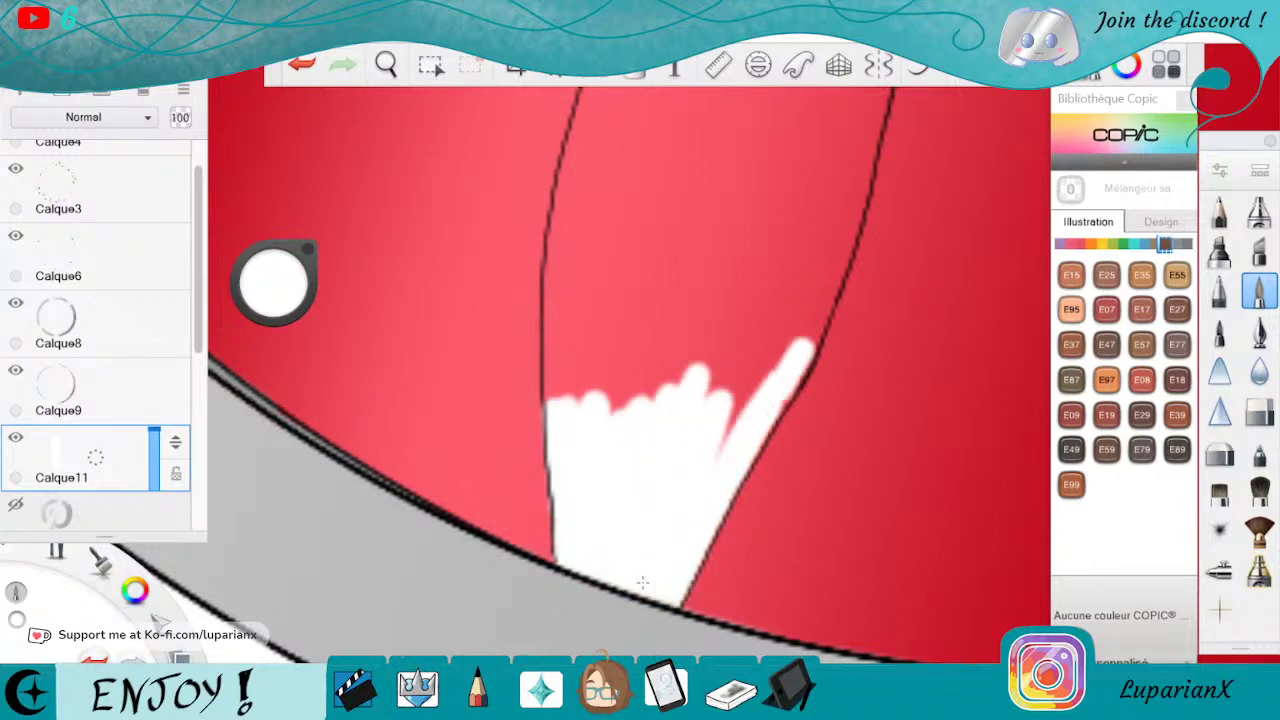
pyautogui.moveTo(804, 362); pyautogui.dragTo(760, 446)
pyautogui.moveTo(802, 328)
pyautogui.mouseDown()
pyautogui.moveTo(720, 460)
pyautogui.moveTo(730, 388)
pyautogui.mouseUp()
pyautogui.moveTo(800, 308)
pyautogui.mouseDown()
pyautogui.moveTo(776, 336)
pyautogui.moveTo(804, 340)
pyautogui.mouseUp()
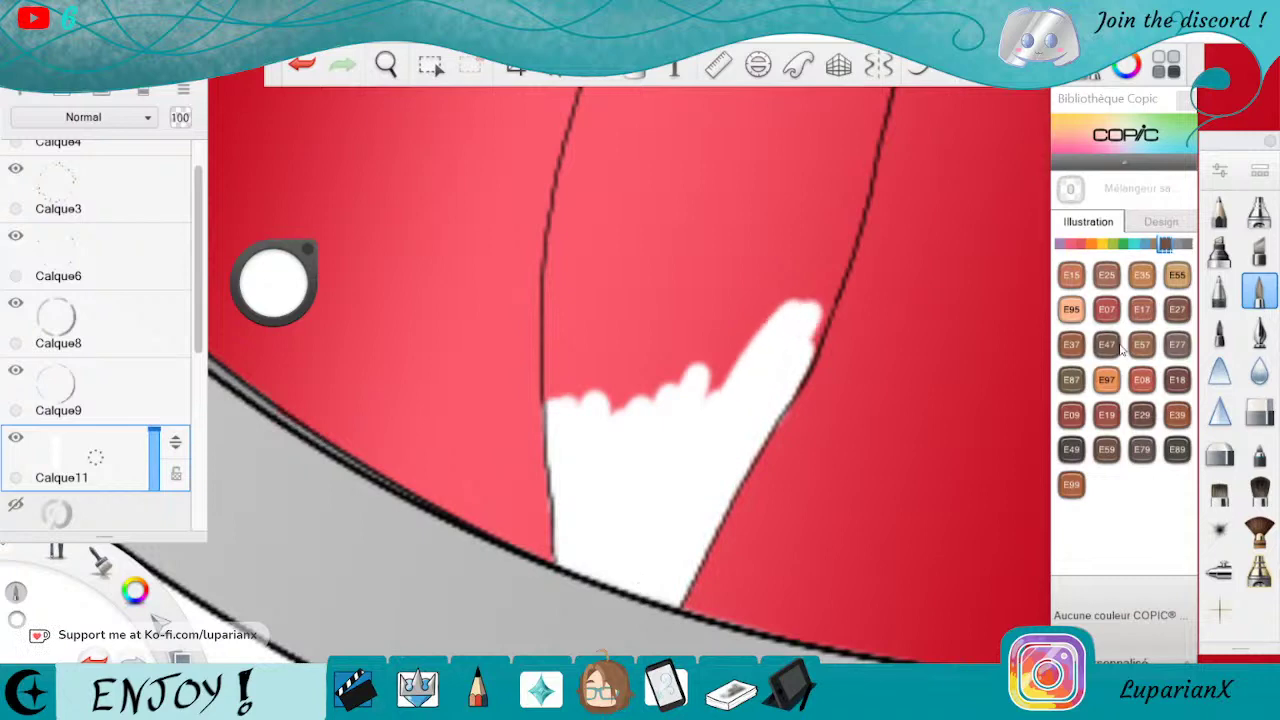
pyautogui.click(1259, 411)
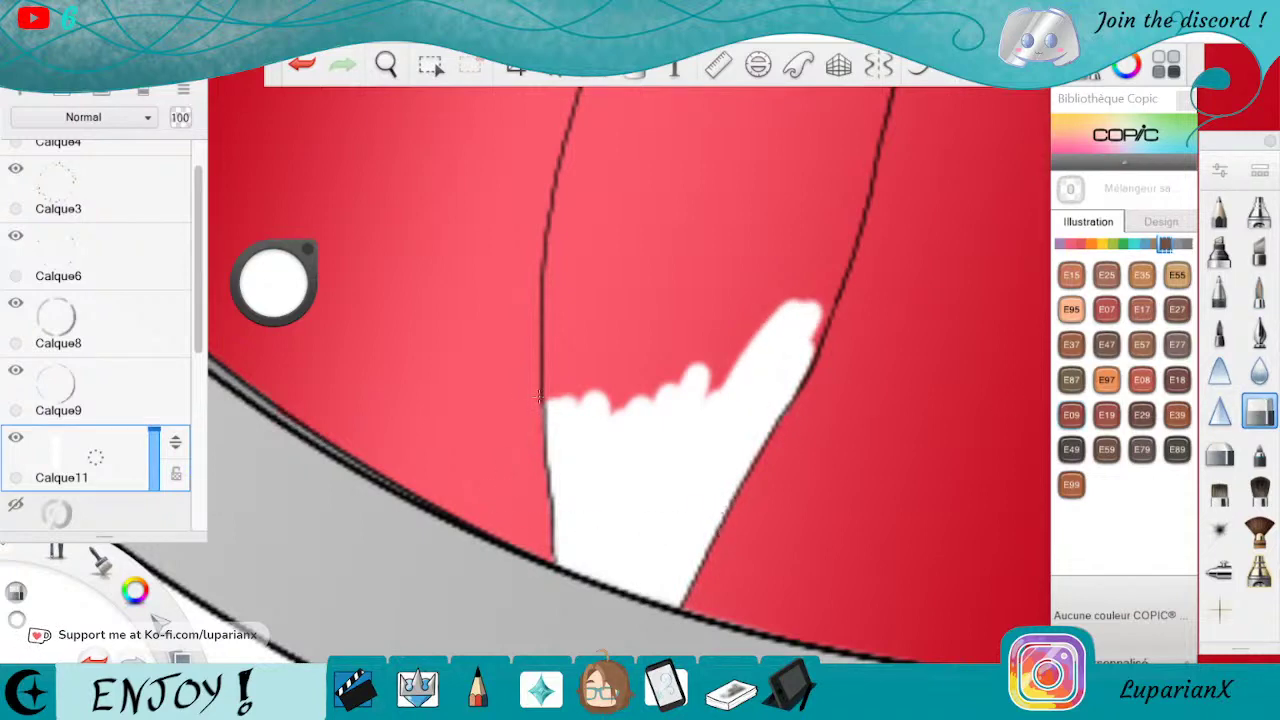
# Paint white bands up both sides of the lower stem and erase the overspill along its left outline.
pyautogui.click(1259, 290)
pyautogui.moveTo(840, 128)
pyautogui.mouseDown()
pyautogui.moveTo(857, 188)
pyautogui.moveTo(811, 289)
pyautogui.moveTo(831, 262)
pyautogui.moveTo(762, 290)
pyautogui.moveTo(682, 360)
pyautogui.moveTo(632, 360)
pyautogui.moveTo(612, 335)
pyautogui.moveTo(582, 345)
pyautogui.moveTo(562, 388)
pyautogui.mouseUp()
pyautogui.moveTo(588, 90); pyautogui.dragTo(546, 400)
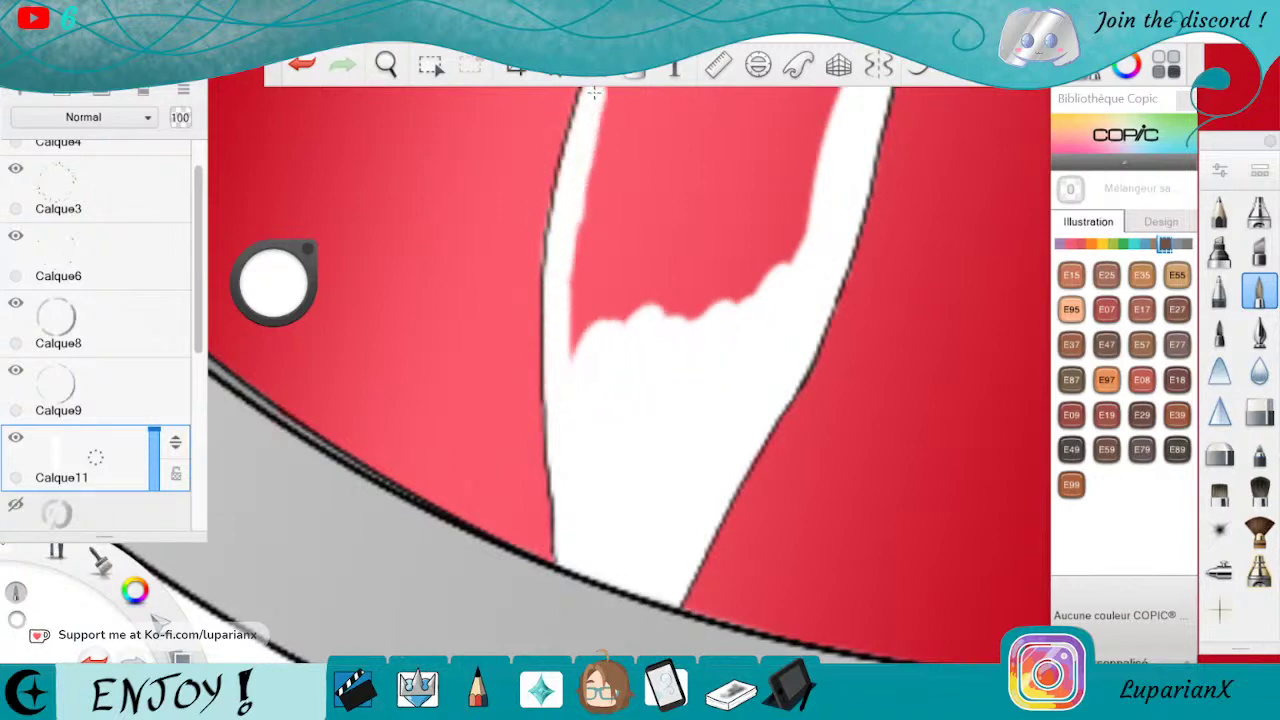
pyautogui.moveTo(593, 92)
pyautogui.mouseDown()
pyautogui.moveTo(585, 350)
pyautogui.moveTo(602, 320)
pyautogui.mouseUp()
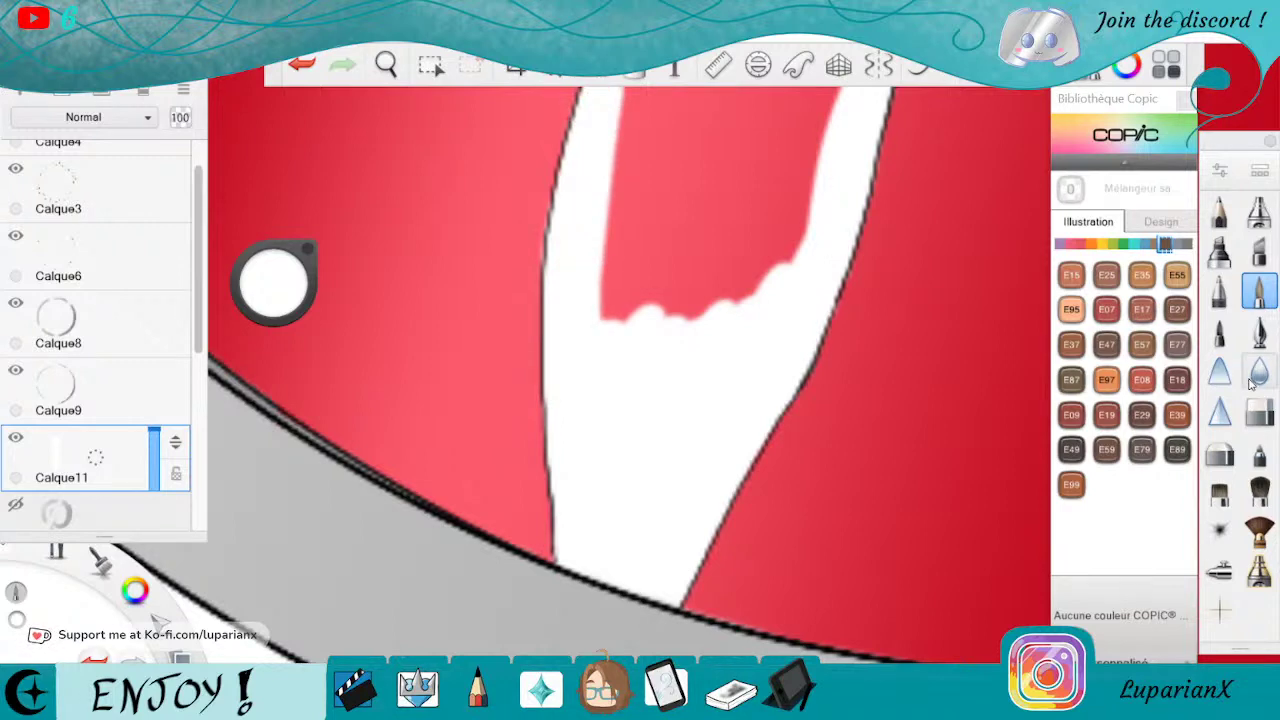
pyautogui.click(1263, 411)
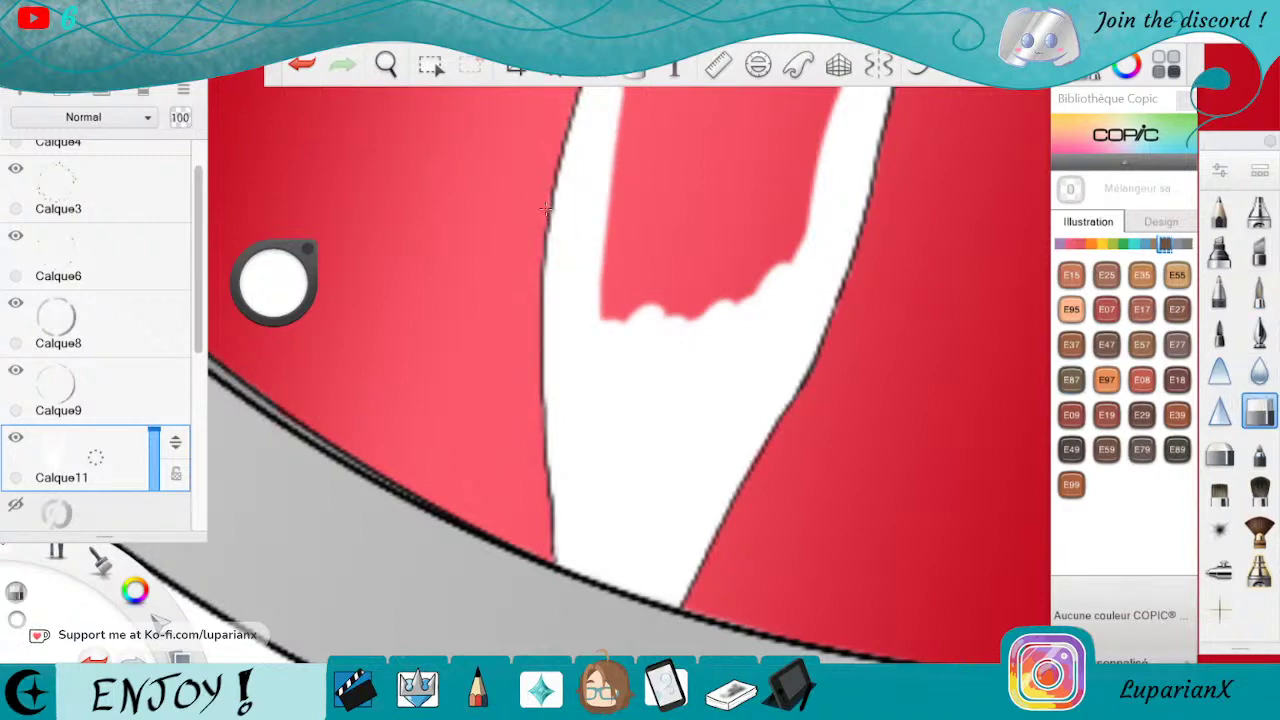
pyautogui.moveTo(545, 209); pyautogui.dragTo(579, 90)
# Extend the white band up the stem's right outline to the pointed notch where the bowl joins it.
pyautogui.click(386, 64)
pyautogui.moveTo(613, 163); pyautogui.dragTo(910, 483)
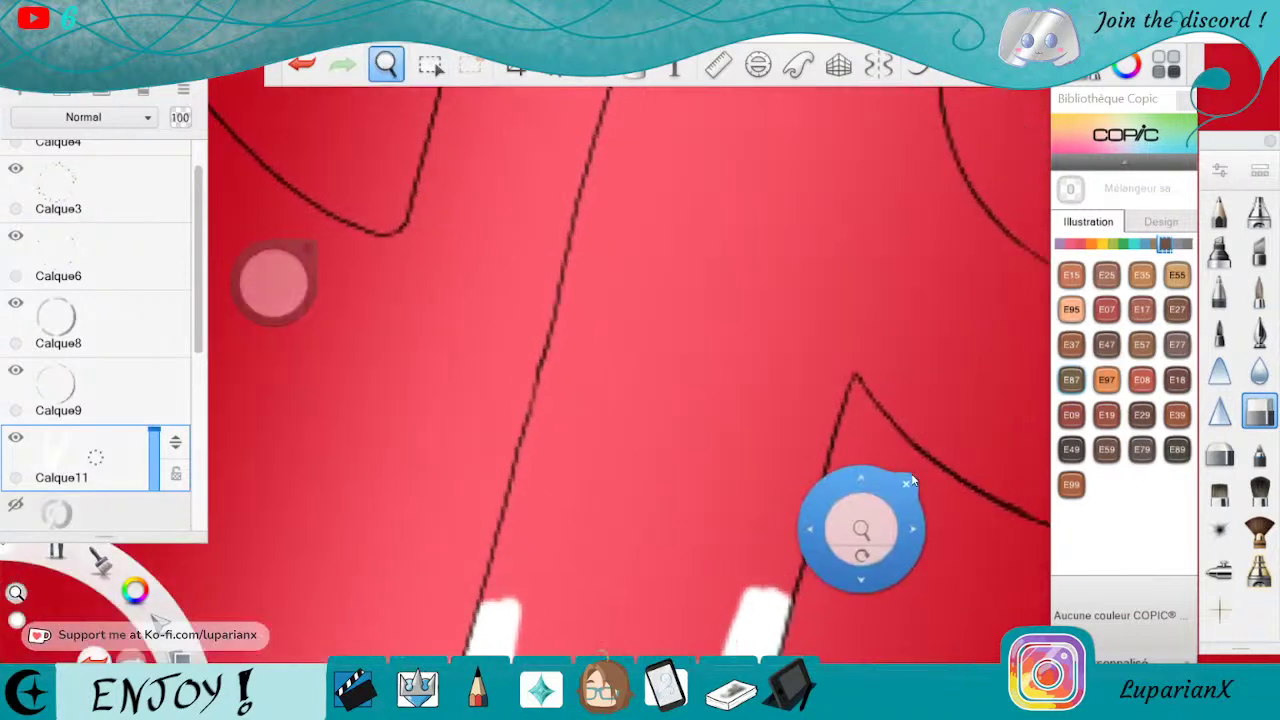
pyautogui.click(907, 482)
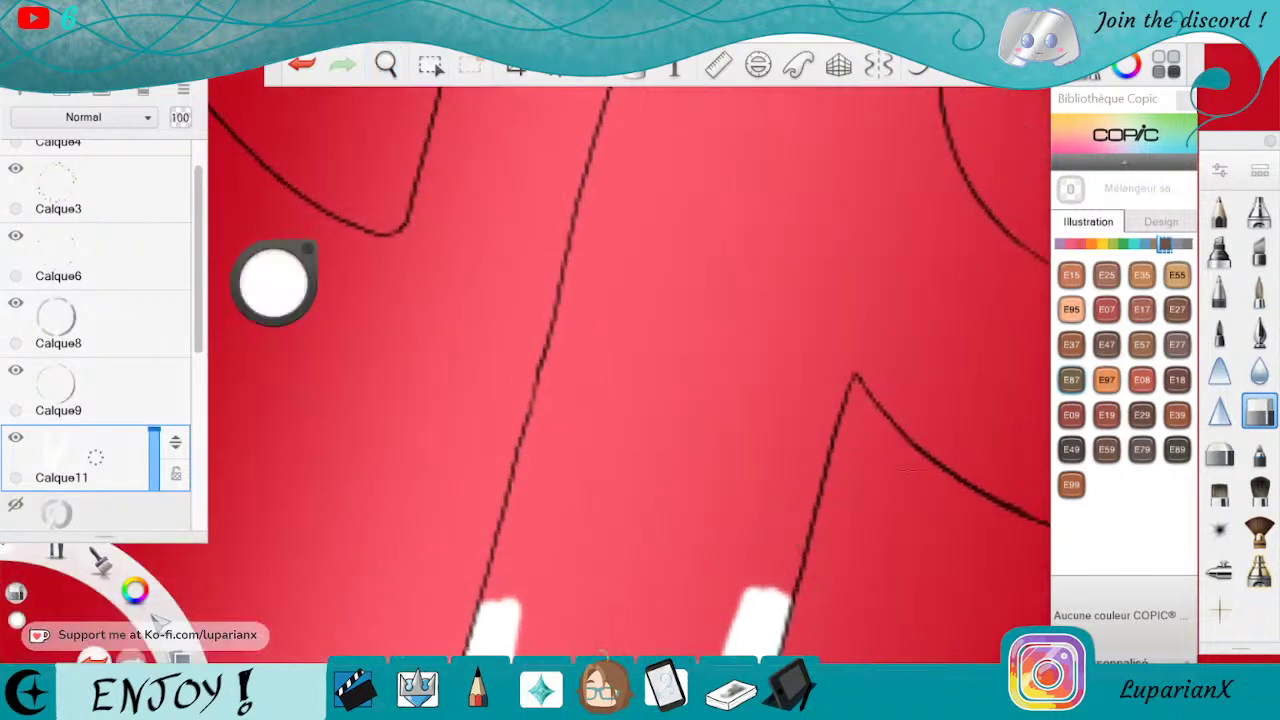
pyautogui.click(1258, 290)
pyautogui.moveTo(836, 342); pyautogui.dragTo(778, 542)
pyautogui.moveTo(847, 363); pyautogui.dragTo(776, 588)
pyautogui.moveTo(798, 522); pyautogui.dragTo(792, 596)
pyautogui.moveTo(772, 546); pyautogui.dragTo(764, 588)
pyautogui.moveTo(810, 508); pyautogui.dragTo(745, 596)
pyautogui.moveTo(800, 402); pyautogui.dragTo(732, 640)
# Paint a continuous white band along the stem's left outline, joining it to the white of the lower stem.
pyautogui.click(578, 254)
pyautogui.hotkey('ctrl', 'z')
pyautogui.moveTo(622, 124); pyautogui.dragTo(588, 270)
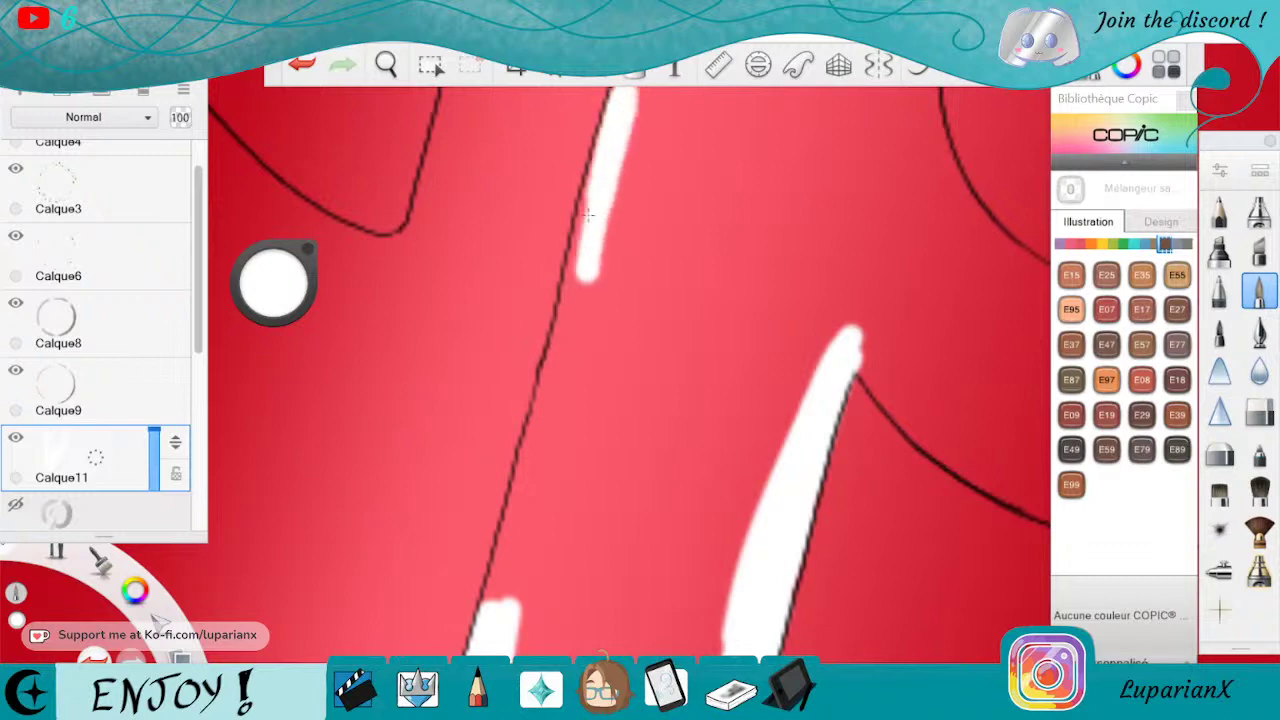
pyautogui.moveTo(603, 168); pyautogui.dragTo(572, 288)
pyautogui.moveTo(613, 138); pyautogui.dragTo(605, 168)
pyautogui.moveTo(618, 106); pyautogui.dragTo(594, 184)
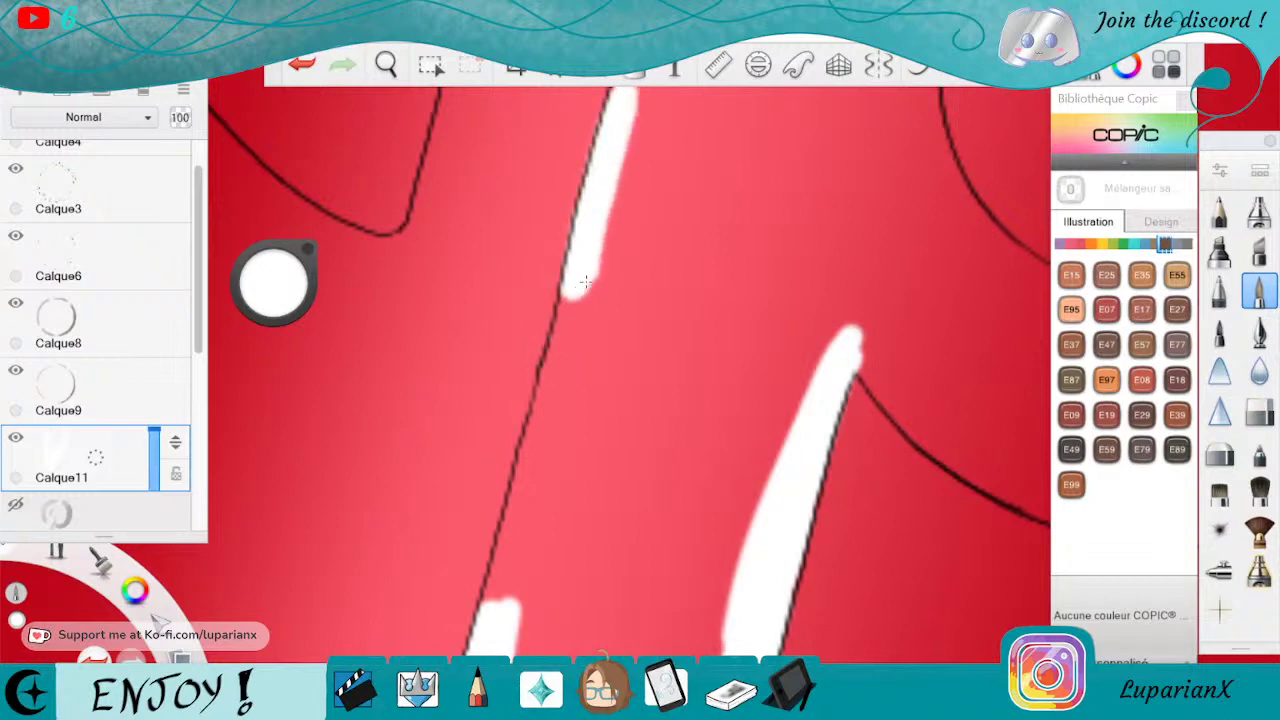
pyautogui.moveTo(585, 283)
pyautogui.mouseDown()
pyautogui.moveTo(548, 440)
pyautogui.moveTo(505, 530)
pyautogui.mouseUp()
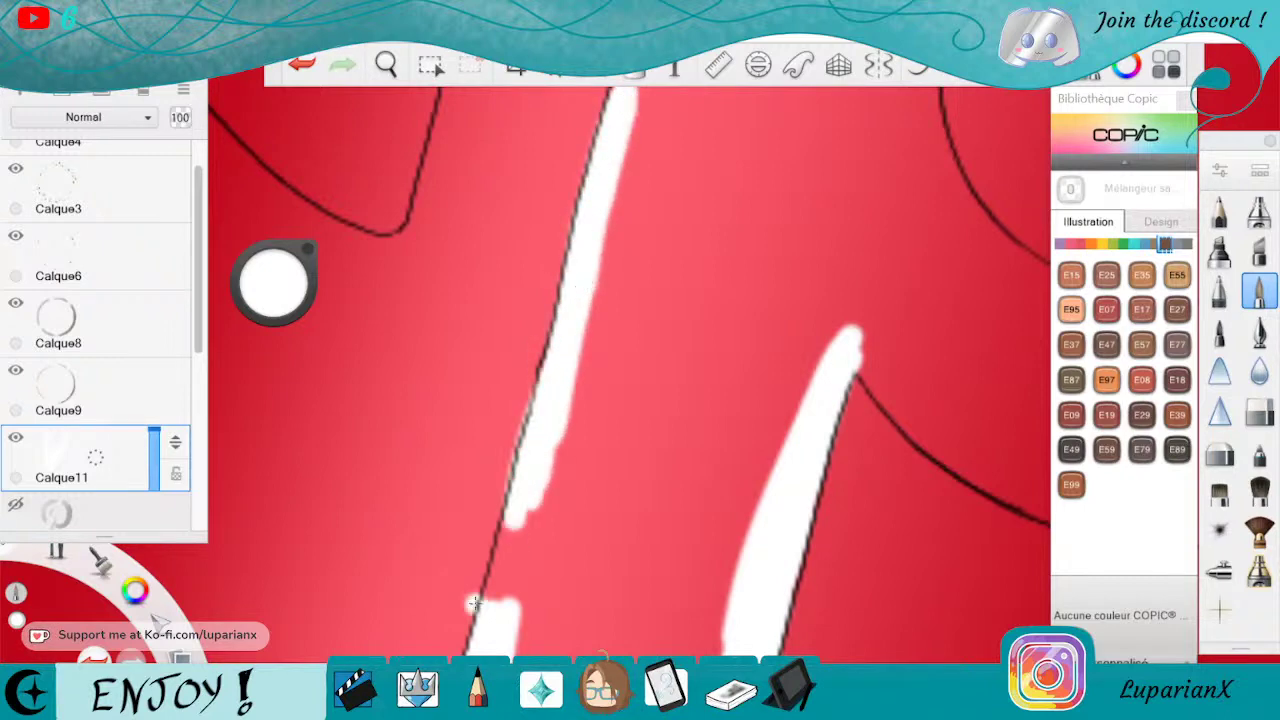
pyautogui.hotkey('ctrl', 'z')
pyautogui.moveTo(529, 480); pyautogui.dragTo(495, 596)
pyautogui.moveTo(523, 518)
pyautogui.mouseDown()
pyautogui.moveTo(504, 594)
pyautogui.moveTo(517, 596)
pyautogui.mouseUp()
pyautogui.moveTo(556, 444); pyautogui.dragTo(516, 650)
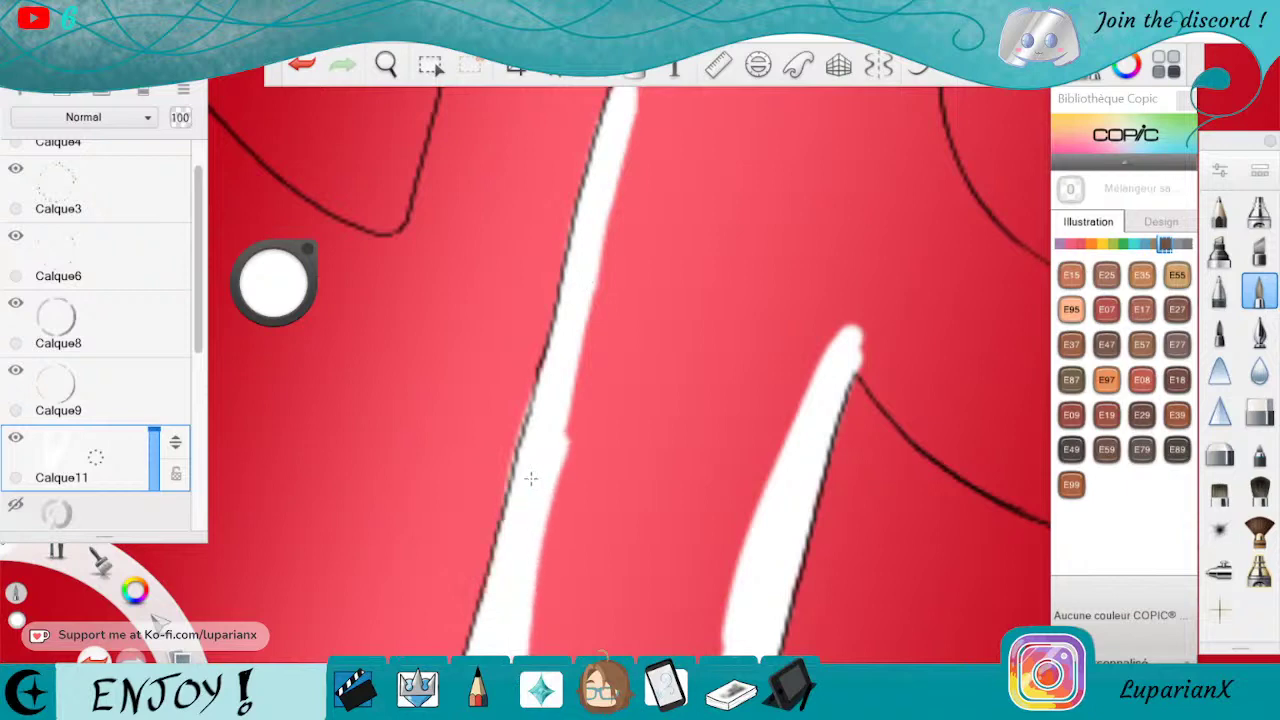
pyautogui.moveTo(570, 378); pyautogui.dragTo(530, 586)
# Extend the white band up the stem's left outline to the corner below the knob.
pyautogui.click(386, 65)
pyautogui.moveTo(770, 264)
pyautogui.mouseDown()
pyautogui.moveTo(791, 286)
pyautogui.moveTo(823, 625)
pyautogui.mouseUp()
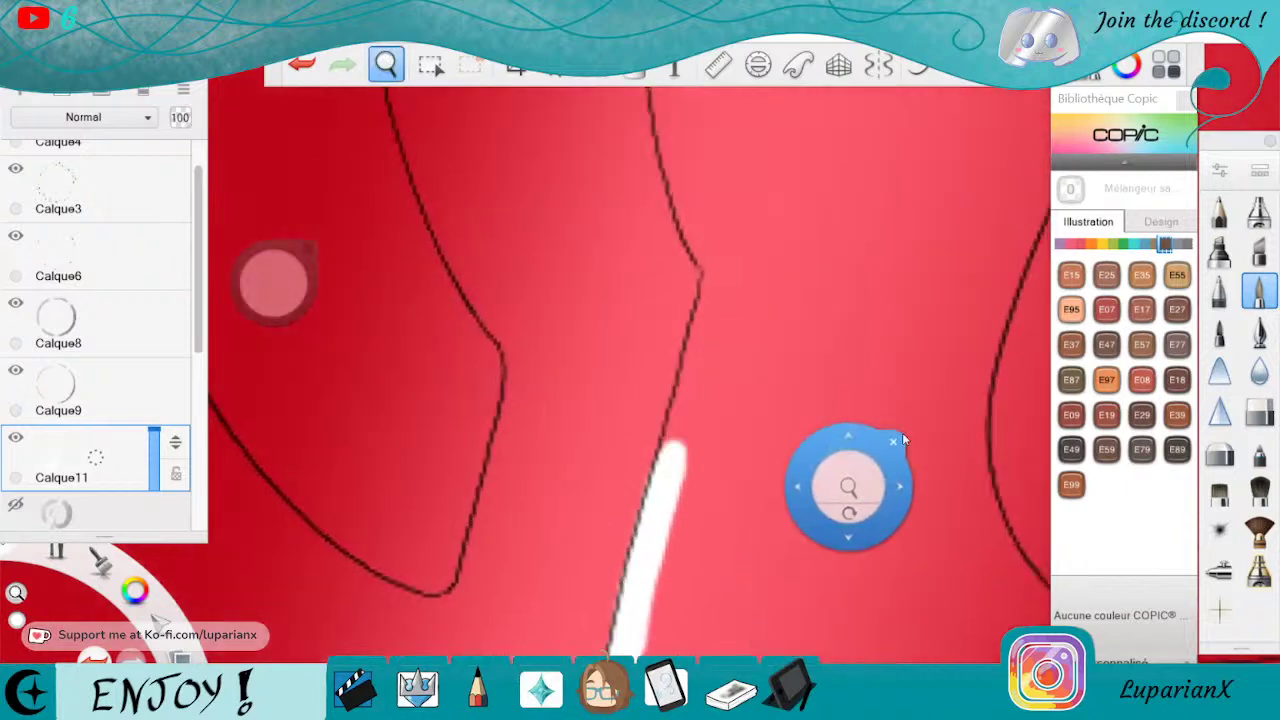
pyautogui.click(893, 441)
pyautogui.moveTo(712, 360)
pyautogui.mouseDown()
pyautogui.moveTo(668, 530)
pyautogui.moveTo(720, 378)
pyautogui.moveTo(696, 505)
pyautogui.mouseUp()
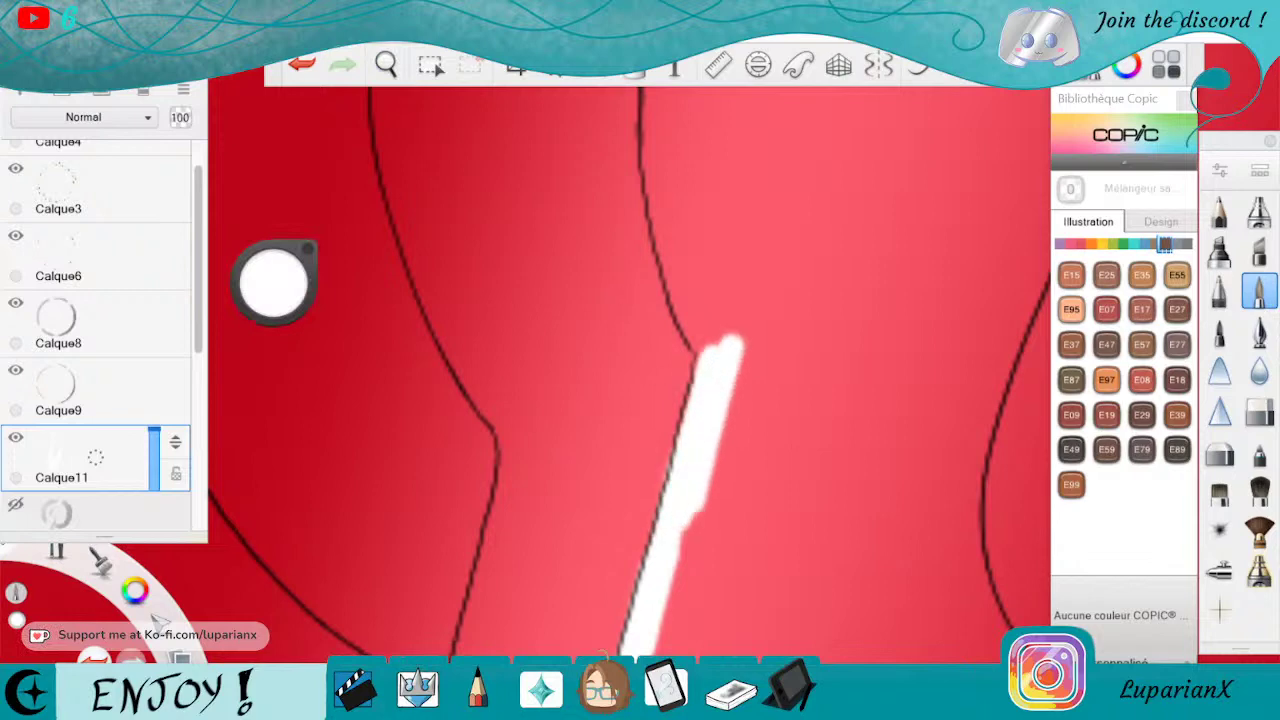
# Erase the white overspill outside the stem's left outline.
pyautogui.click(386, 65)
pyautogui.moveTo(849, 608); pyautogui.dragTo(868, 362)
pyautogui.moveTo(814, 531); pyautogui.dragTo(846, 457)
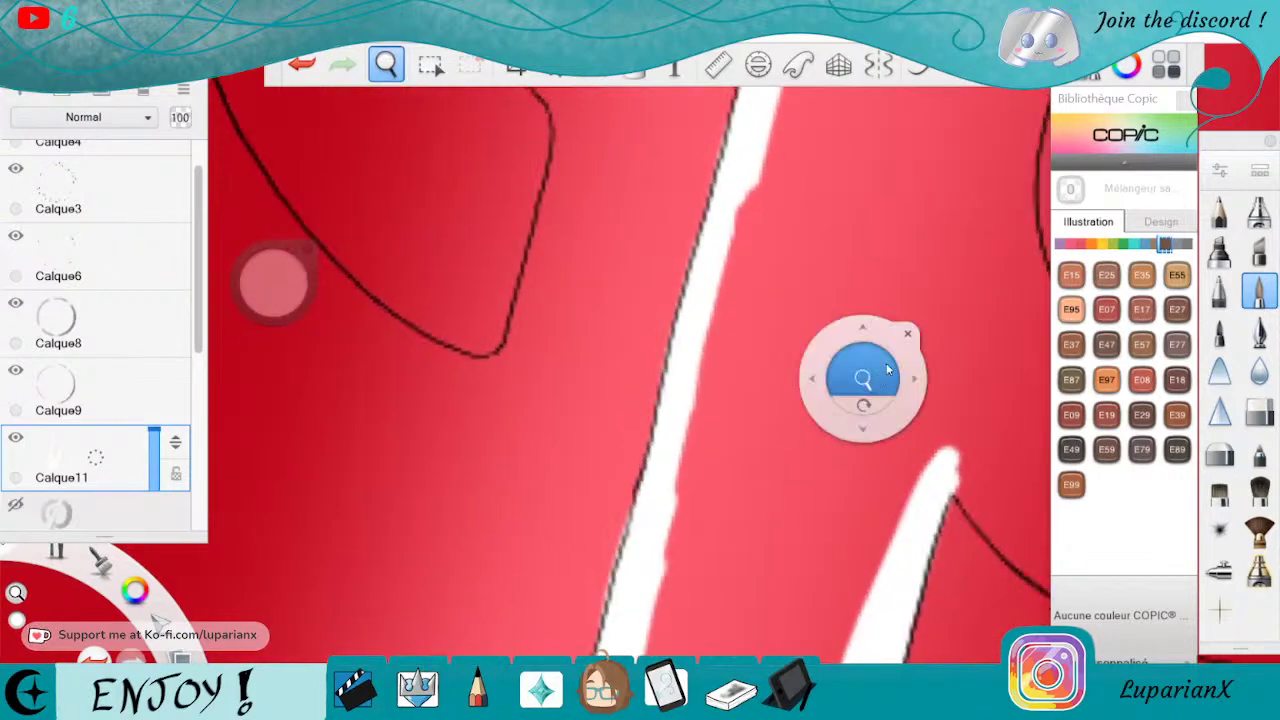
pyautogui.click(925, 335)
pyautogui.press('e')
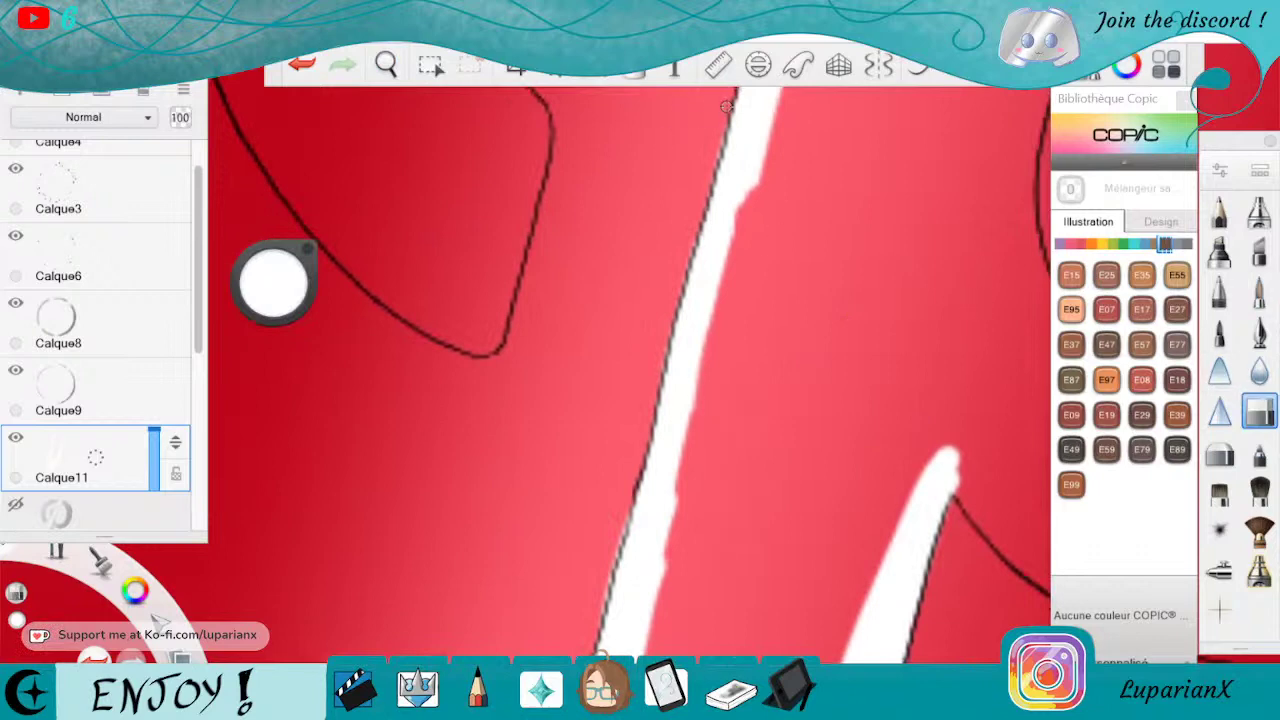
pyautogui.moveTo(728, 106); pyautogui.dragTo(676, 283)
pyautogui.moveTo(702, 226); pyautogui.dragTo(676, 318)
pyautogui.click(301, 64)
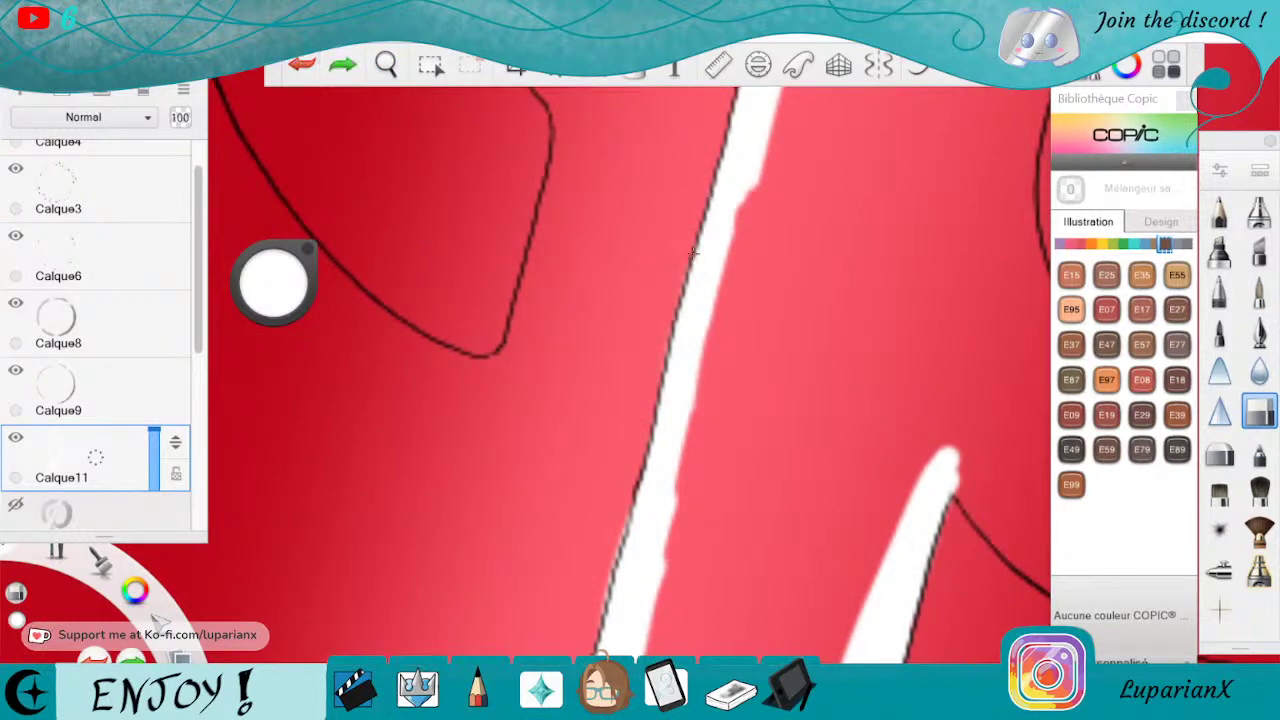
pyautogui.moveTo(693, 254); pyautogui.dragTo(672, 321)
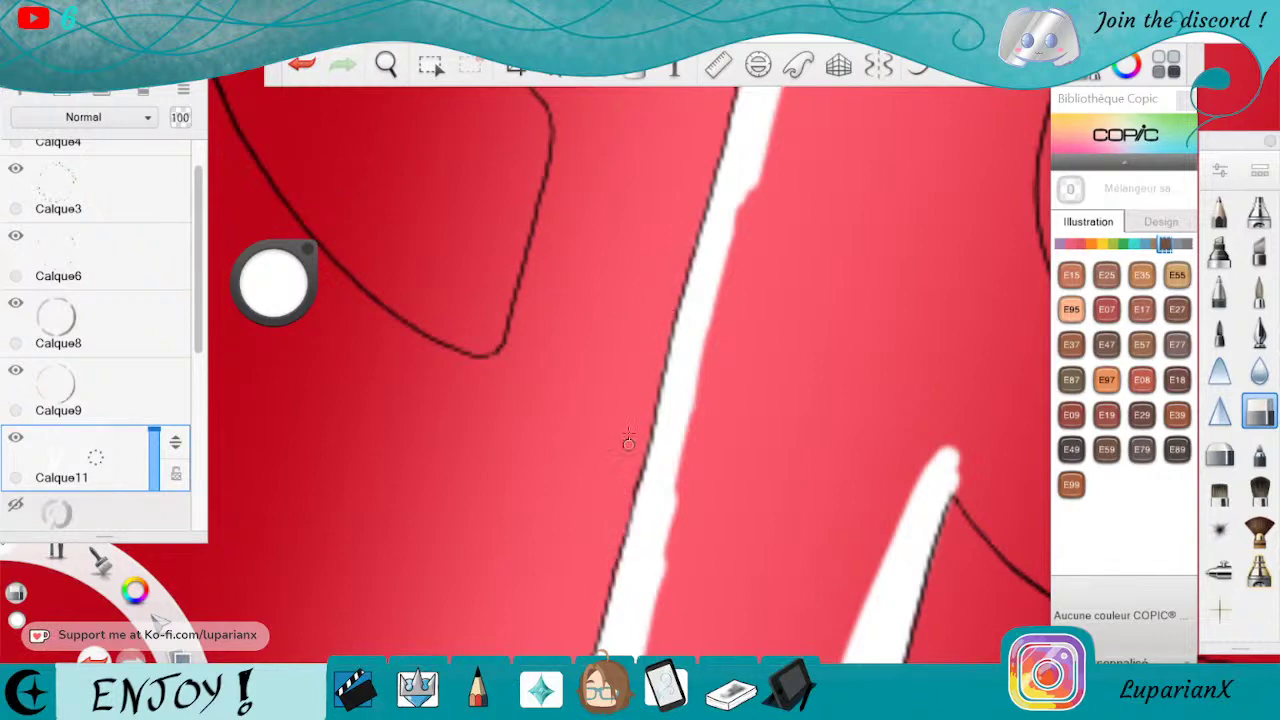
# Paint a white band from the notch's tip down along the adjoining curved outline of the bowl.
pyautogui.click(1259, 252)
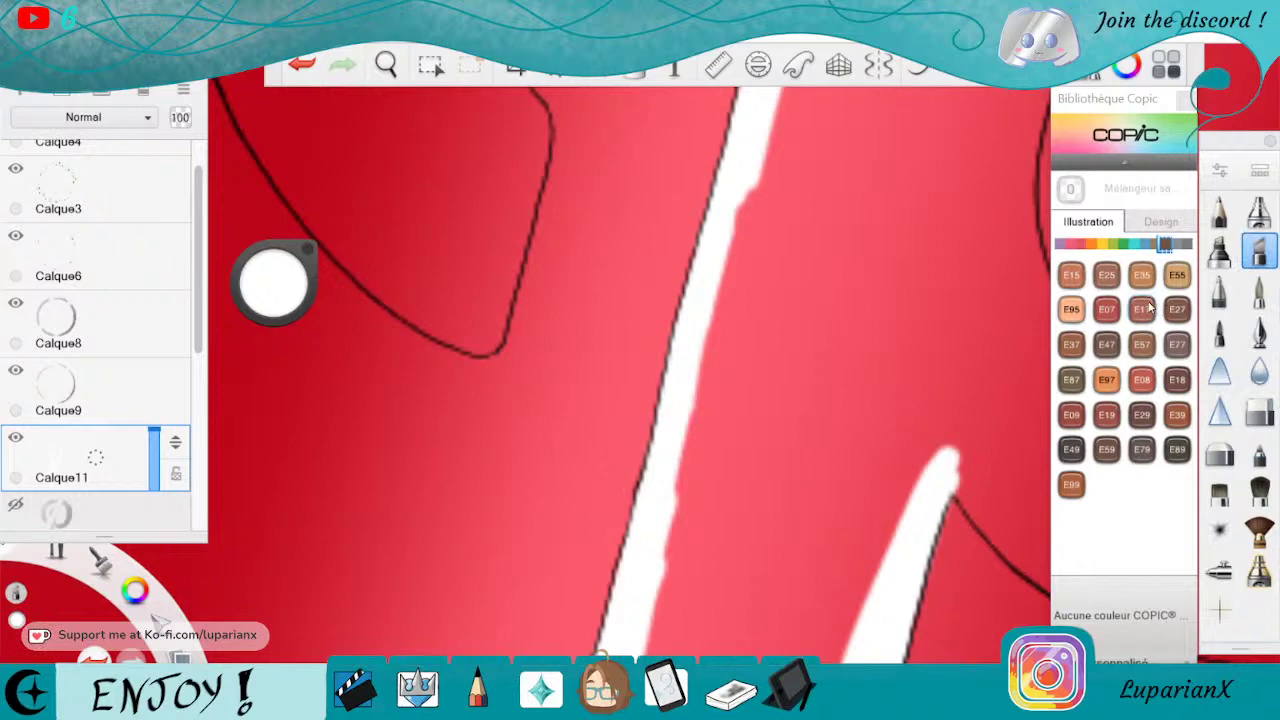
pyautogui.click(1259, 291)
pyautogui.moveTo(942, 492)
pyautogui.mouseDown()
pyautogui.moveTo(1028, 543)
pyautogui.moveTo(970, 467)
pyautogui.moveTo(1048, 575)
pyautogui.mouseUp()
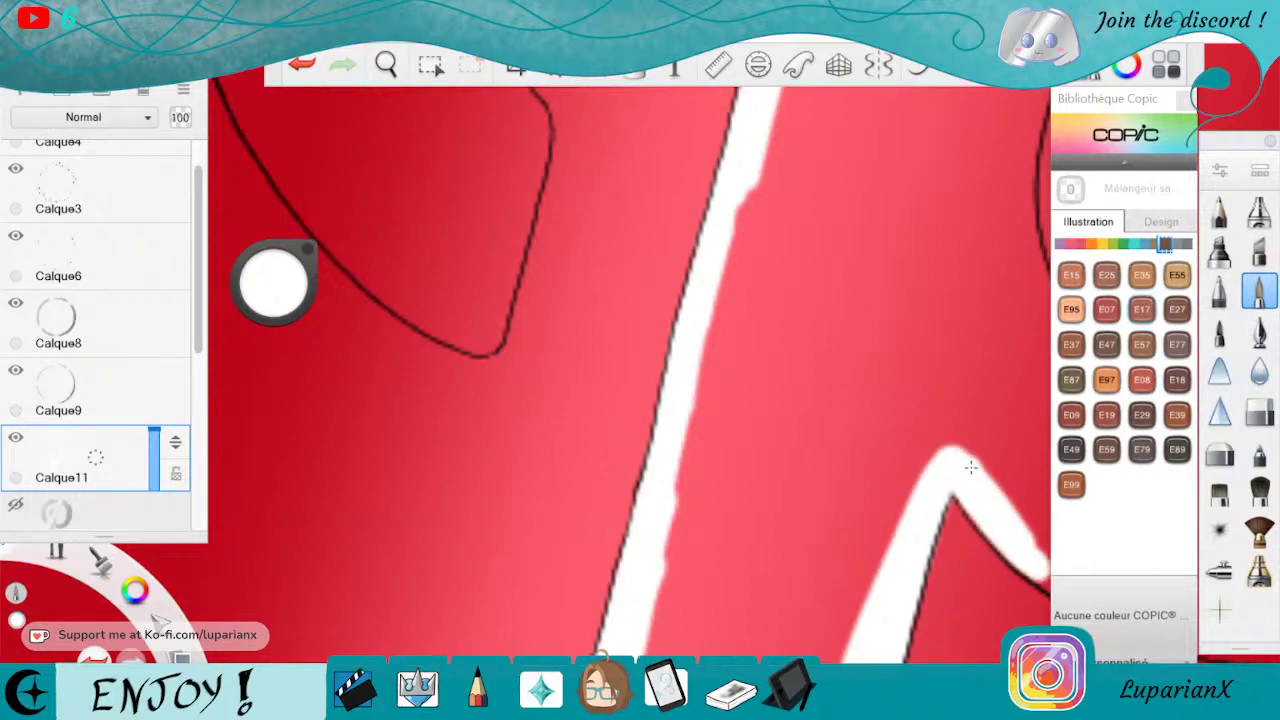
pyautogui.moveTo(971, 467)
pyautogui.mouseDown()
pyautogui.moveTo(1038, 545)
pyautogui.moveTo(956, 458)
pyautogui.mouseUp()
# Paint a white band up the knob's lower left outline from its corner with the stem and thicken it.
pyautogui.click(386, 65)
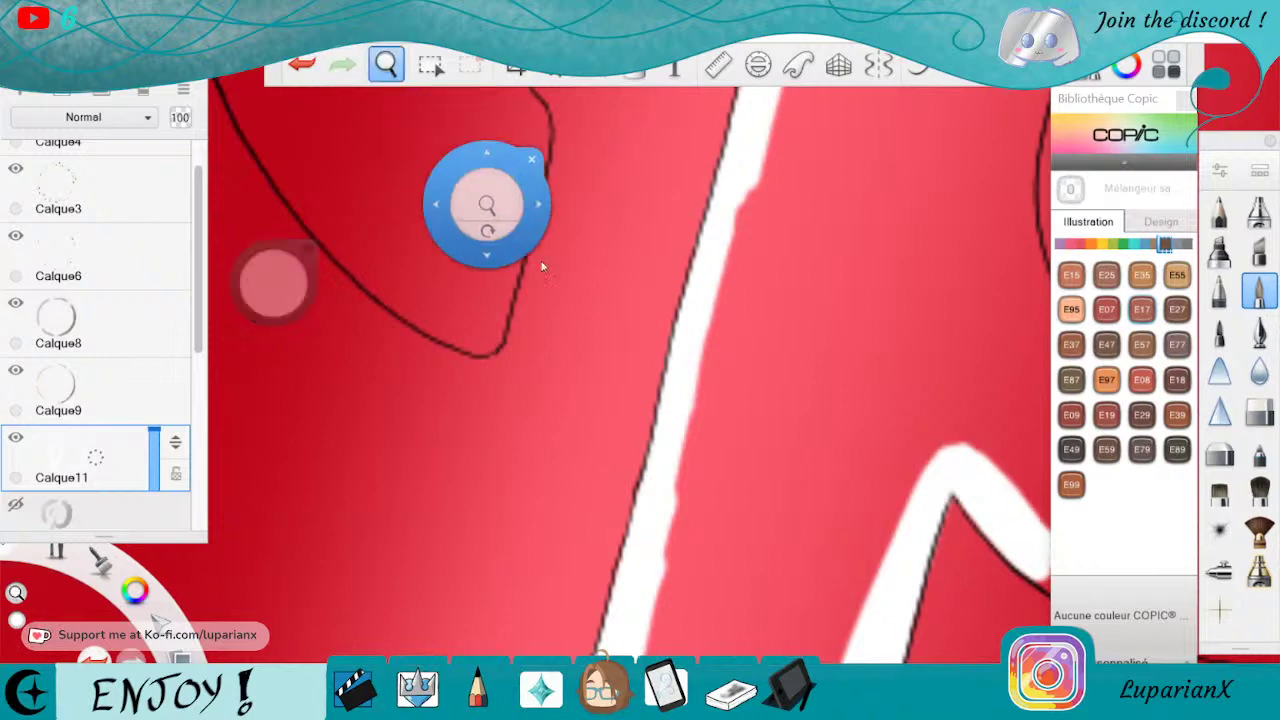
pyautogui.moveTo(560, 264)
pyautogui.mouseDown()
pyautogui.moveTo(614, 309)
pyautogui.moveTo(690, 562)
pyautogui.mouseUp()
pyautogui.click(737, 517)
pyautogui.moveTo(833, 113)
pyautogui.mouseDown()
pyautogui.moveTo(834, 100)
pyautogui.moveTo(830, 190)
pyautogui.moveTo(870, 330)
pyautogui.mouseUp()
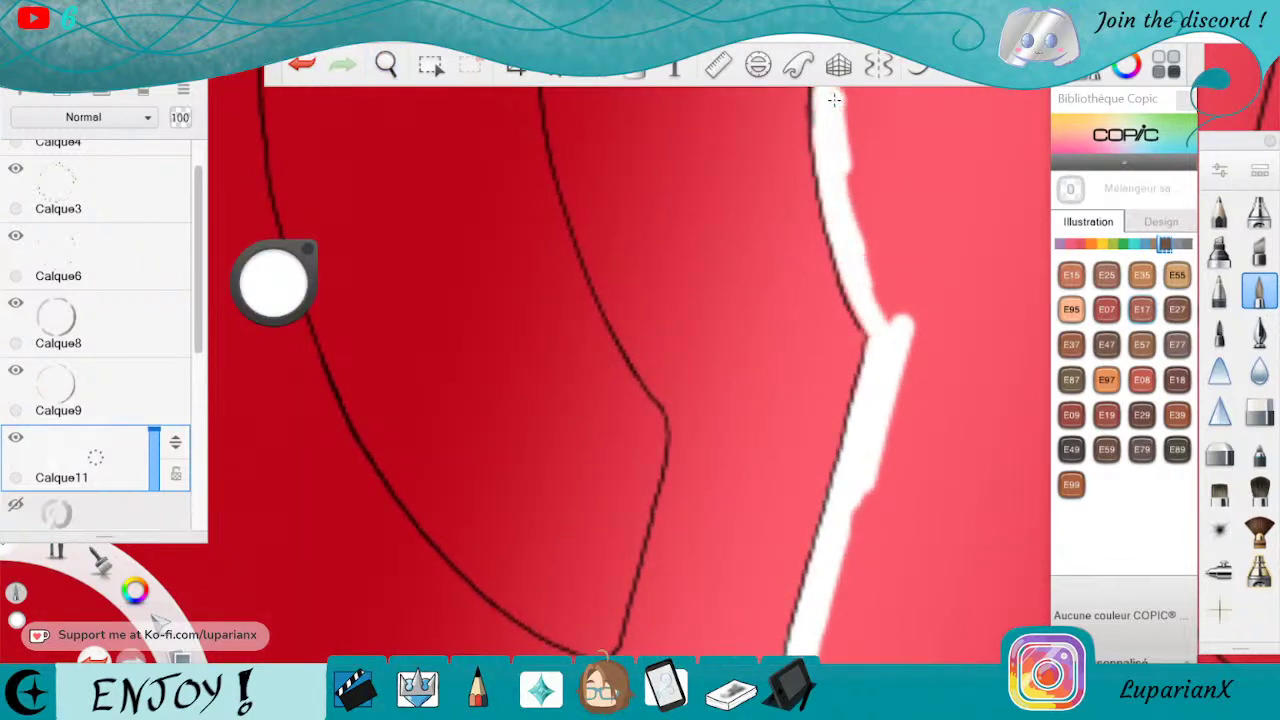
pyautogui.moveTo(834, 100); pyautogui.dragTo(903, 337)
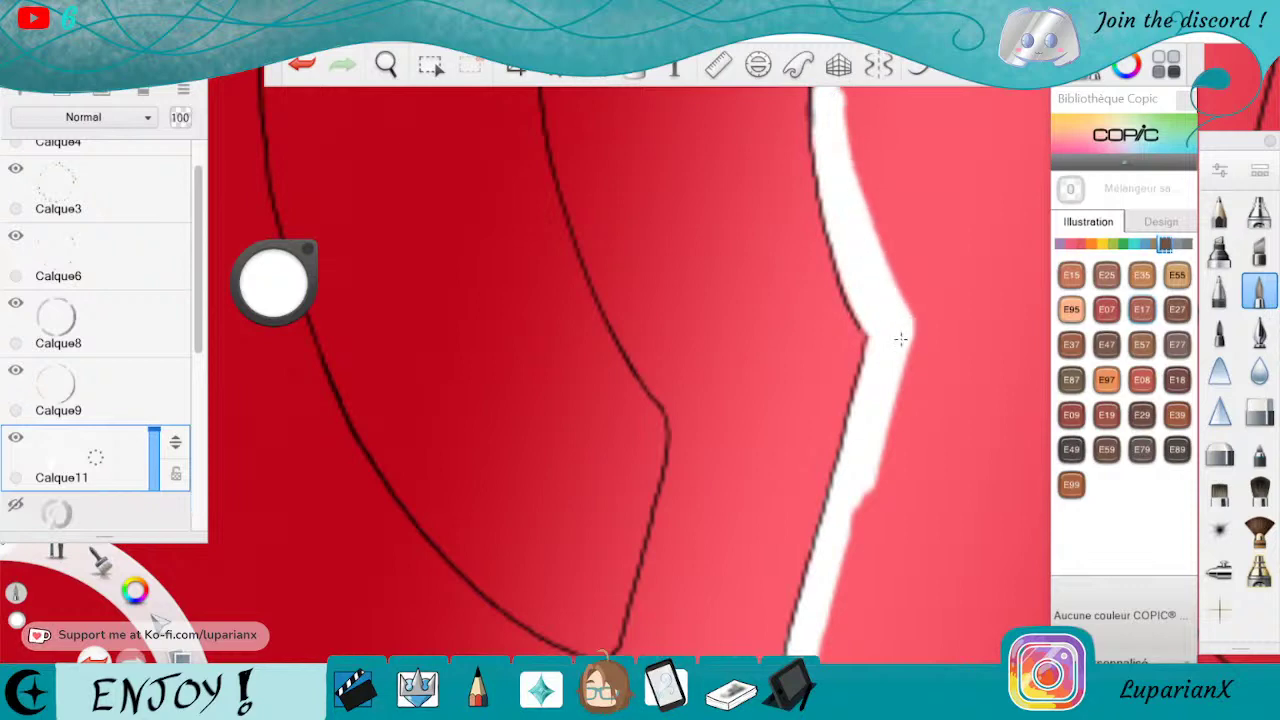
# Paint white bands along the inner and outer outlines of the P's left arm, meeting at its rounded lower end.
pyautogui.moveTo(515, 106)
pyautogui.mouseDown()
pyautogui.moveTo(600, 390)
pyautogui.moveTo(640, 430)
pyautogui.mouseUp()
pyautogui.moveTo(620, 370)
pyautogui.mouseDown()
pyautogui.moveTo(662, 438)
pyautogui.moveTo(605, 580)
pyautogui.moveTo(622, 445)
pyautogui.moveTo(636, 520)
pyautogui.moveTo(606, 636)
pyautogui.moveTo(593, 590)
pyautogui.mouseUp()
pyautogui.moveTo(625, 445); pyautogui.dragTo(594, 518)
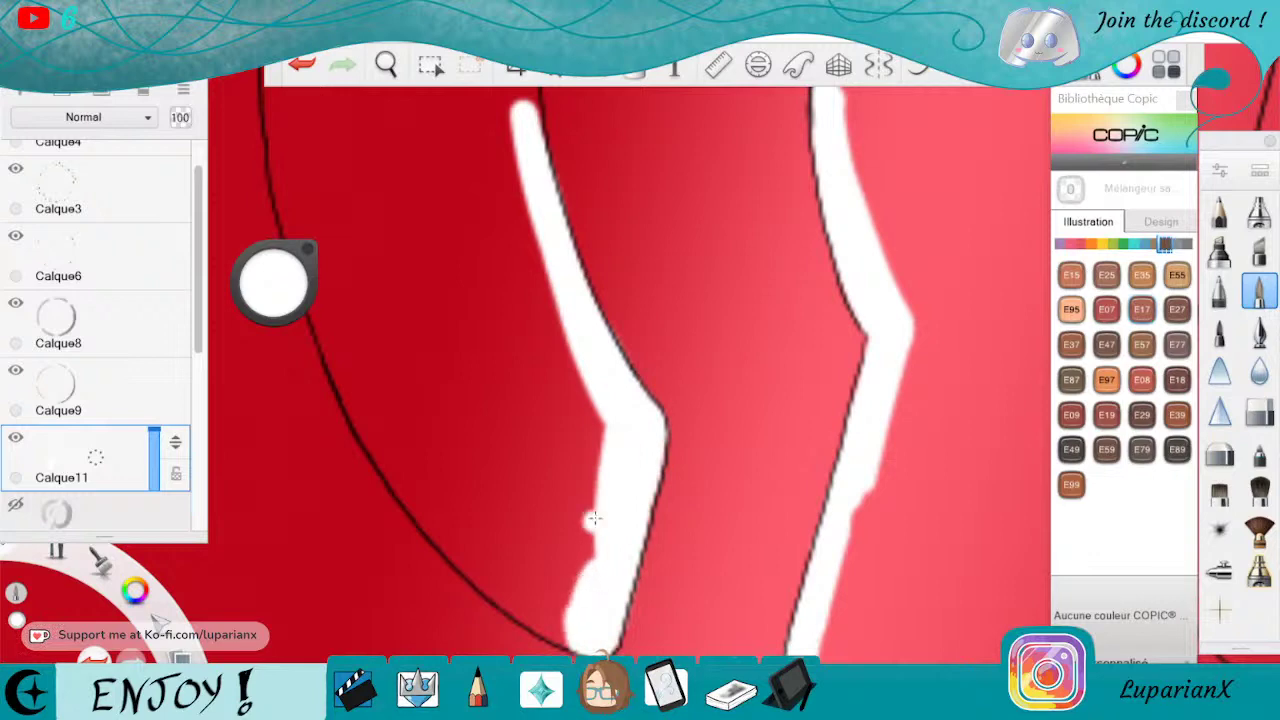
pyautogui.click(1258, 410)
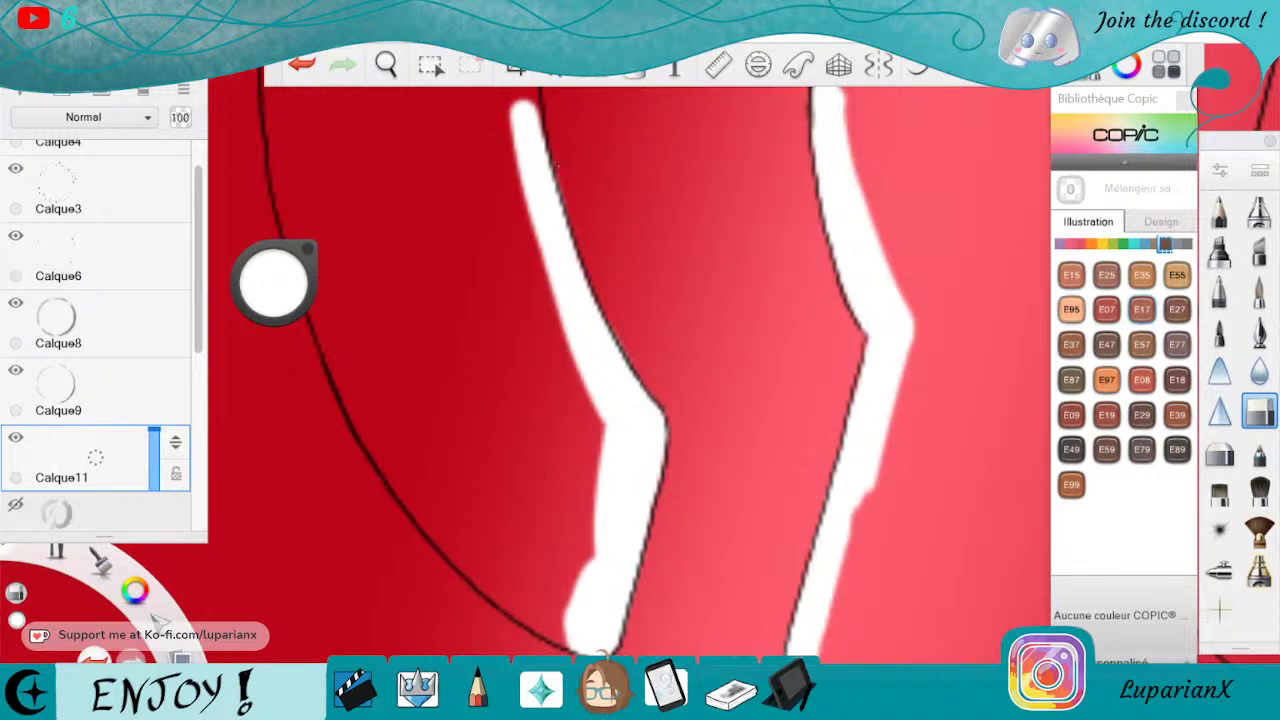
pyautogui.click(1259, 290)
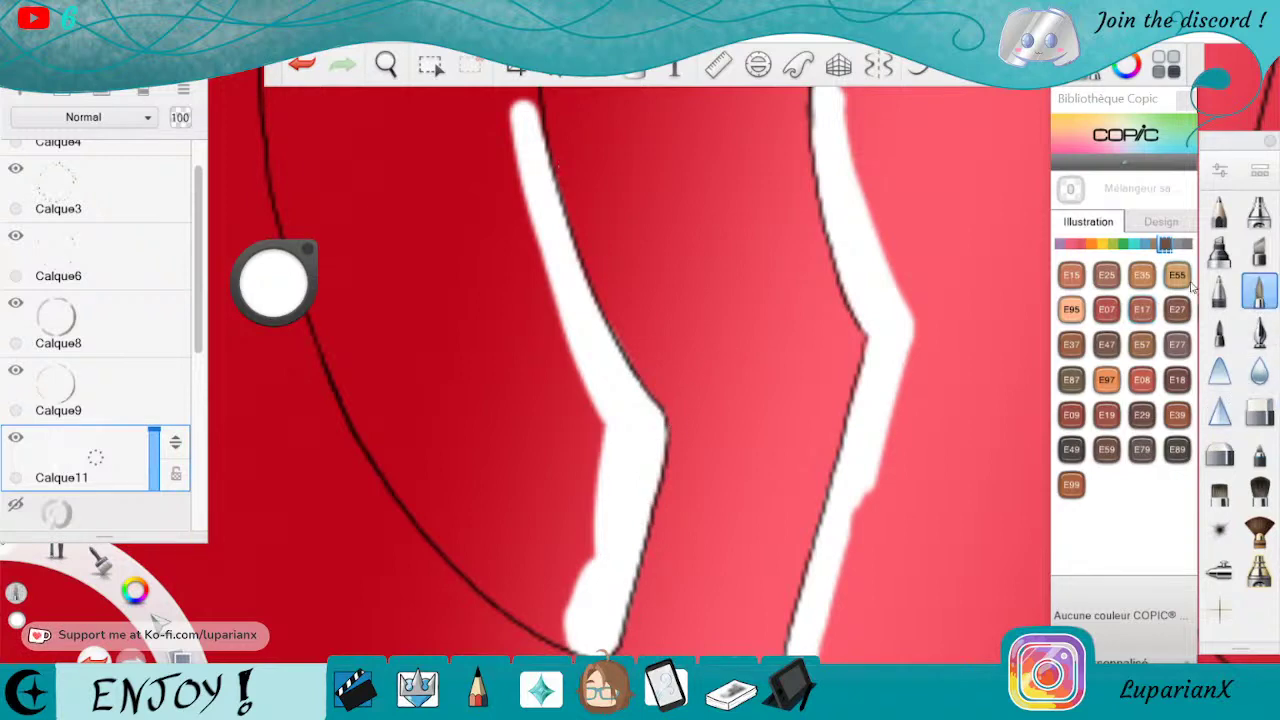
pyautogui.moveTo(276, 128)
pyautogui.mouseDown()
pyautogui.moveTo(315, 290)
pyautogui.moveTo(372, 449)
pyautogui.moveTo(375, 434)
pyautogui.moveTo(424, 514)
pyautogui.moveTo(572, 645)
pyautogui.mouseUp()
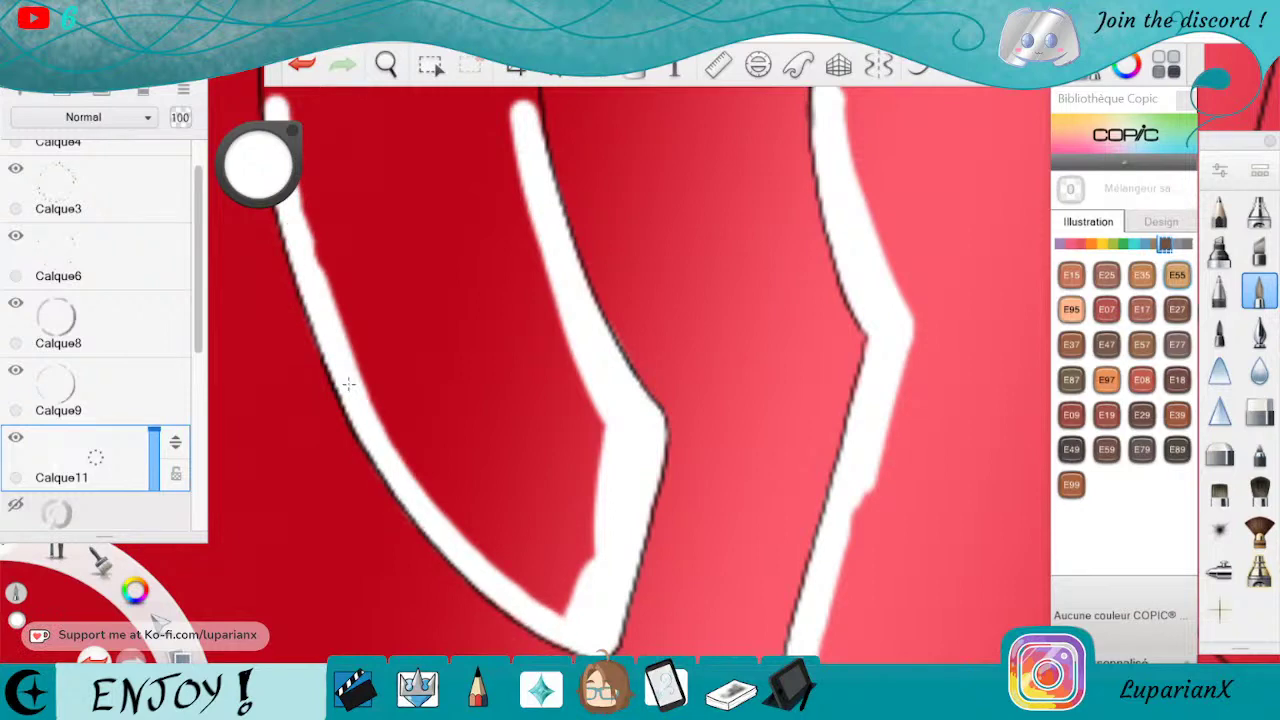
# Continue the white band up the knob's left outline and around its upper curve.
pyautogui.click(386, 65)
pyautogui.moveTo(816, 124); pyautogui.dragTo(832, 580)
pyautogui.click(878, 536)
pyautogui.moveTo(898, 327)
pyautogui.mouseDown()
pyautogui.moveTo(963, 252)
pyautogui.moveTo(1011, 228)
pyautogui.mouseUp()
pyautogui.moveTo(875, 372); pyautogui.dragTo(963, 250)
pyautogui.moveTo(922, 315)
pyautogui.mouseDown()
pyautogui.moveTo(865, 393)
pyautogui.moveTo(848, 478)
pyautogui.mouseUp()
pyautogui.moveTo(853, 412); pyautogui.dragTo(832, 555)
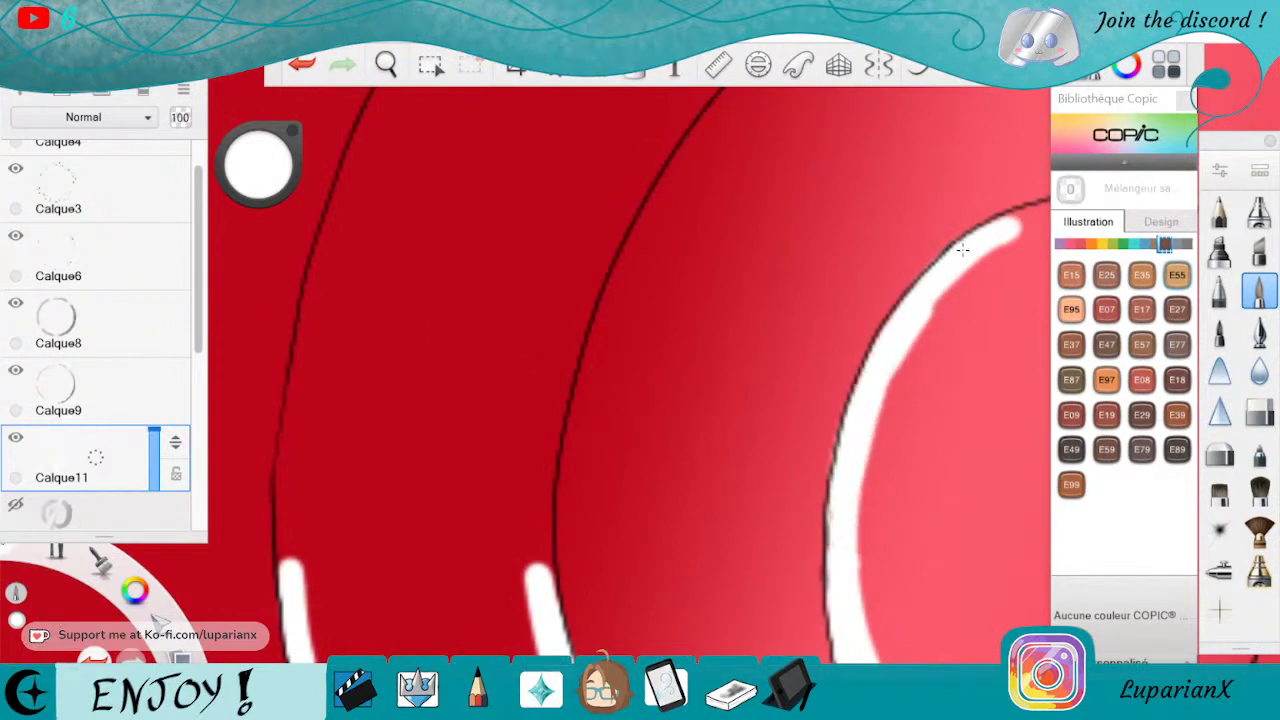
# Paint a white band along the upper inner outline of the left arm and join it to the lower band.
pyautogui.moveTo(636, 190); pyautogui.dragTo(552, 372)
pyautogui.moveTo(565, 320)
pyautogui.mouseDown()
pyautogui.moveTo(662, 138)
pyautogui.moveTo(560, 318)
pyautogui.mouseUp()
pyautogui.moveTo(635, 210)
pyautogui.mouseDown()
pyautogui.moveTo(560, 380)
pyautogui.moveTo(670, 120)
pyautogui.moveTo(705, 90)
pyautogui.mouseUp()
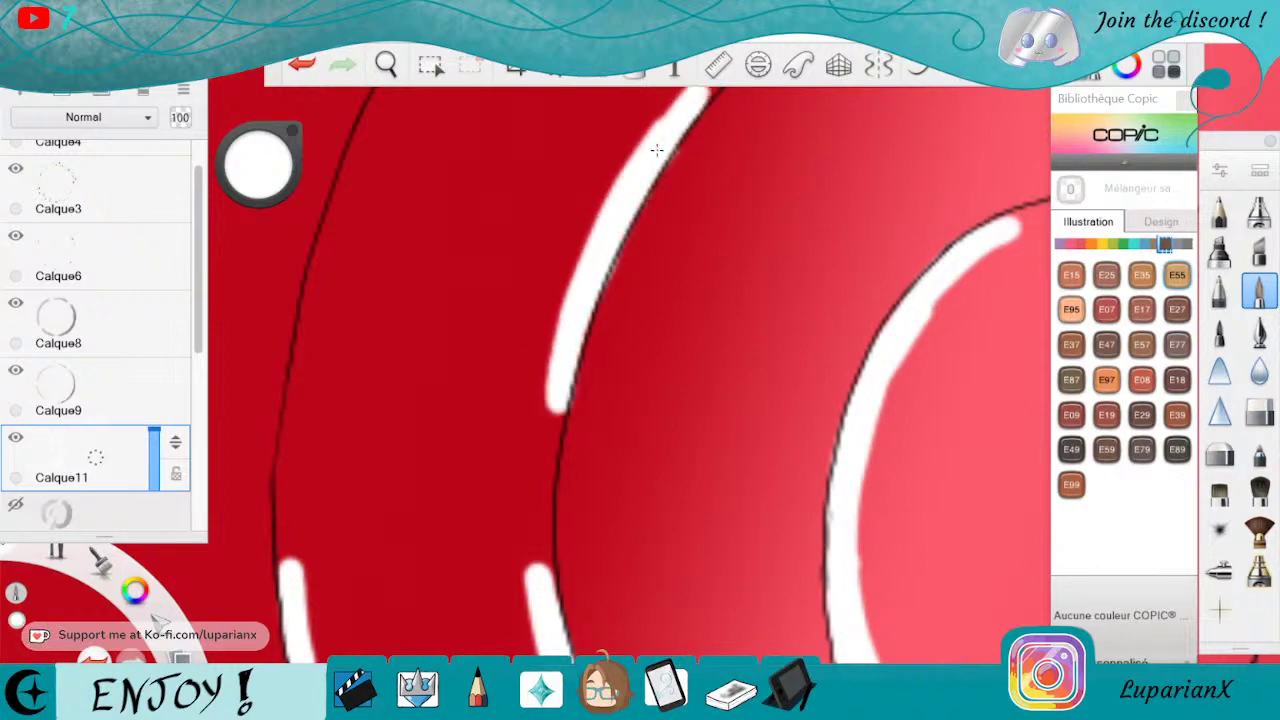
pyautogui.moveTo(555, 372); pyautogui.dragTo(515, 610)
pyautogui.moveTo(562, 410); pyautogui.dragTo(545, 575)
pyautogui.moveTo(555, 456); pyautogui.dragTo(552, 590)
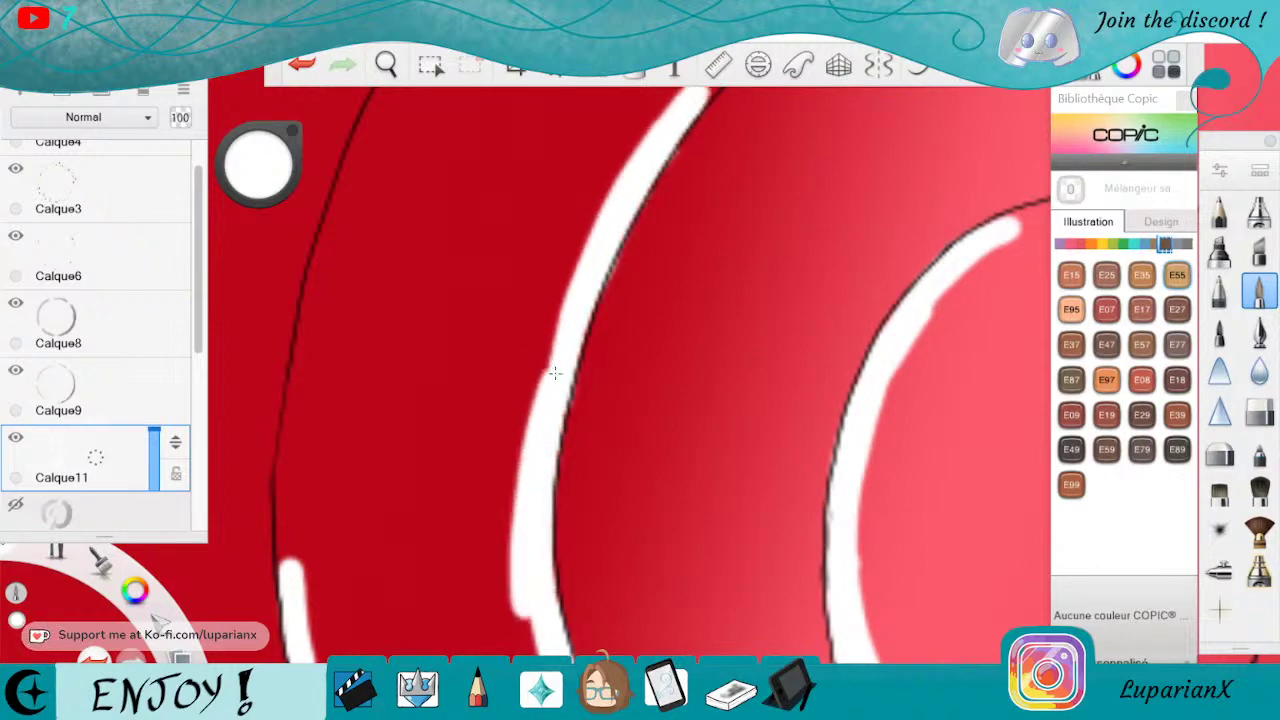
# Continue the white band up the left arm's outer outline along its upper curve.
pyautogui.moveTo(296, 489); pyautogui.dragTo(303, 604)
pyautogui.moveTo(298, 562)
pyautogui.mouseDown()
pyautogui.moveTo(298, 455)
pyautogui.moveTo(290, 572)
pyautogui.mouseUp()
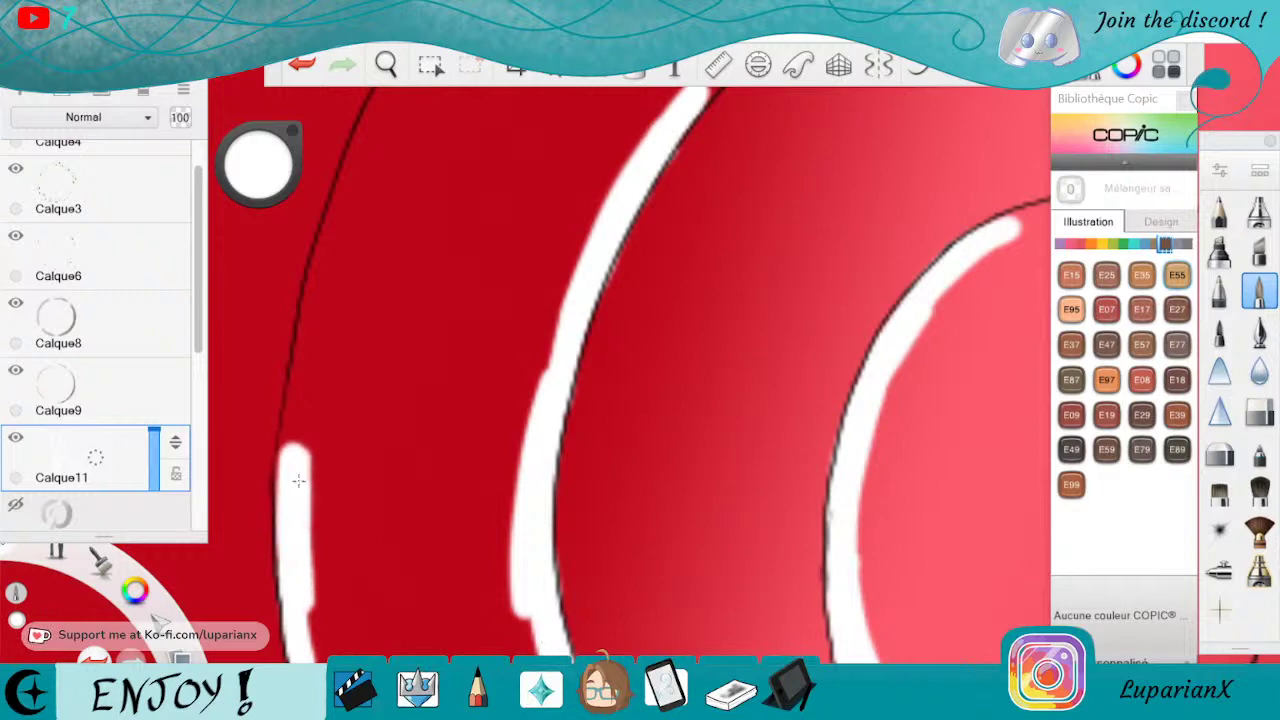
pyautogui.moveTo(290, 500); pyautogui.dragTo(299, 372)
pyautogui.moveTo(299, 445); pyautogui.dragTo(311, 298)
pyautogui.moveTo(306, 370); pyautogui.dragTo(340, 205)
pyautogui.moveTo(325, 320); pyautogui.dragTo(372, 124)
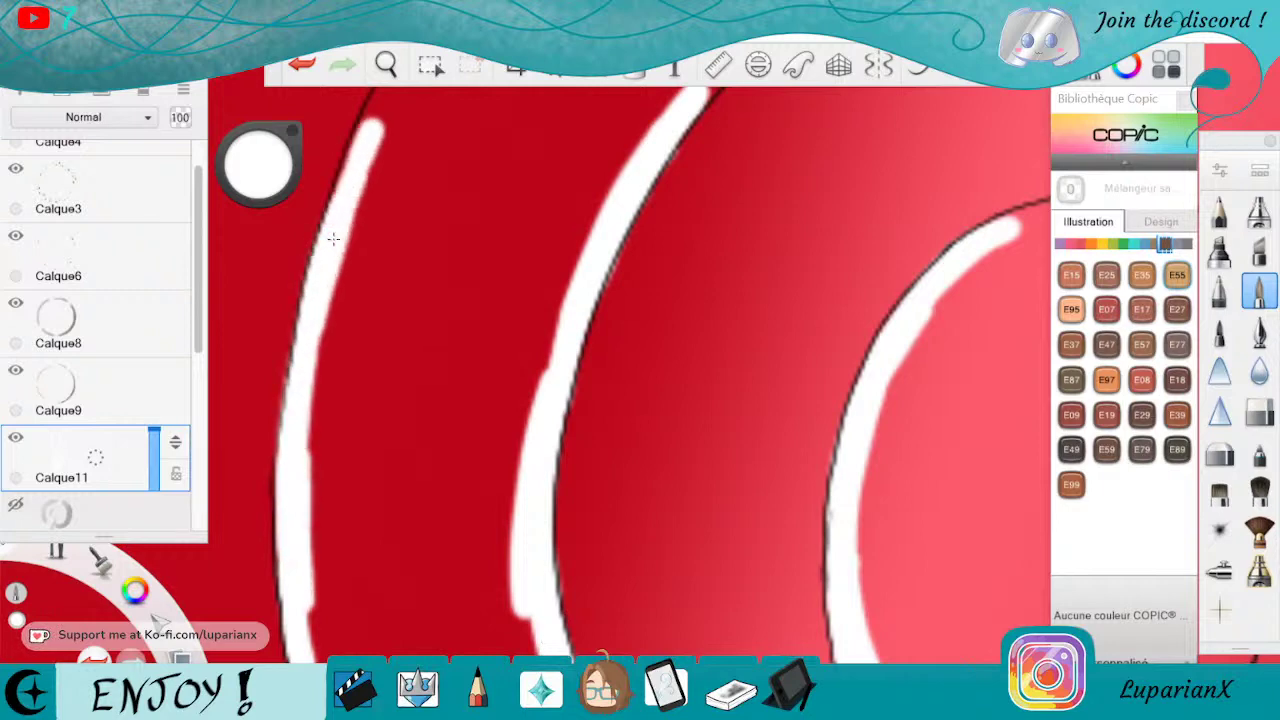
pyautogui.moveTo(345, 194); pyautogui.dragTo(382, 106)
pyautogui.moveTo(333, 220); pyautogui.dragTo(388, 92)
pyautogui.moveTo(333, 238); pyautogui.dragTo(320, 392)
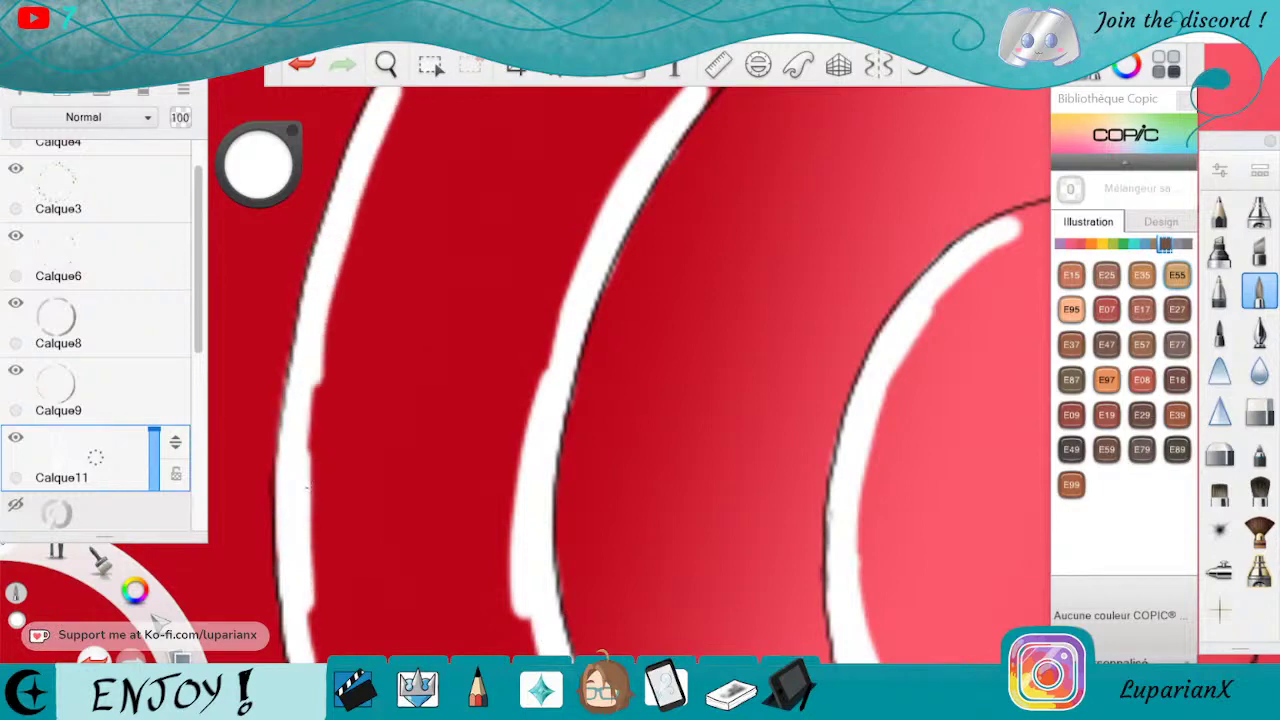
# Erase the white paint spilling over the outer outline of the P's left arm, redoing the first erasing stroke.
pyautogui.click(1259, 412)
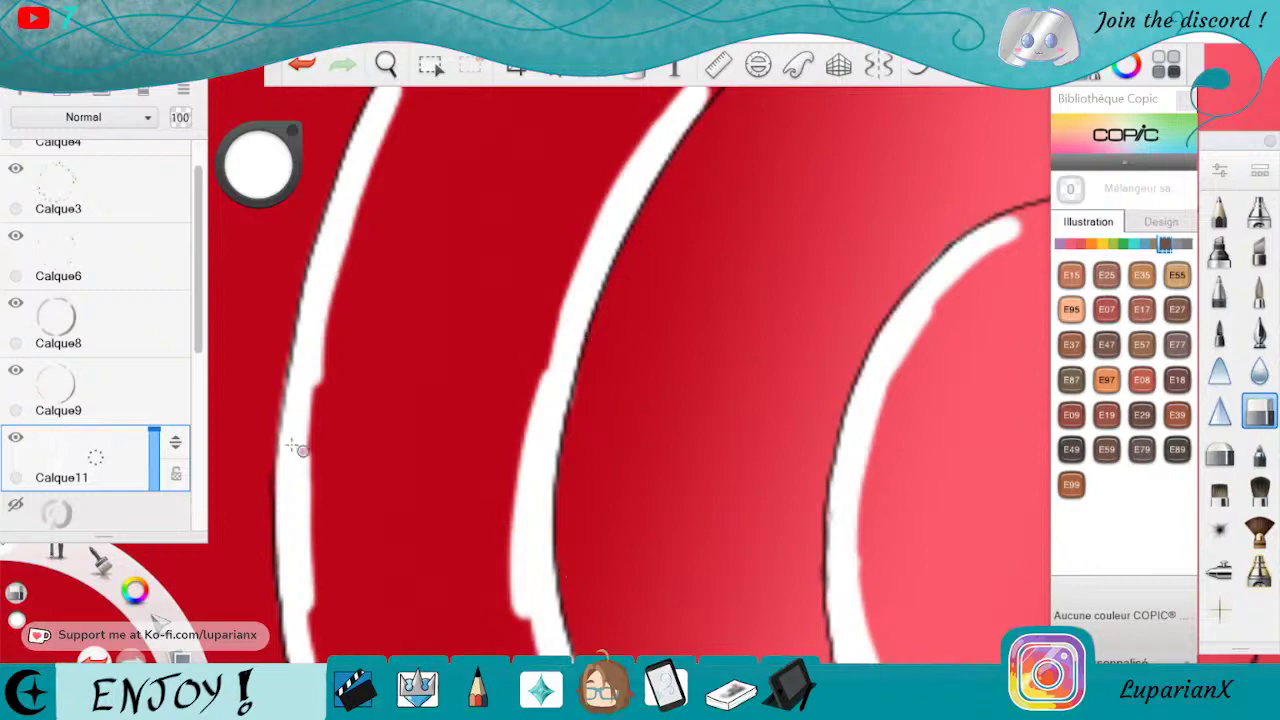
pyautogui.moveTo(290, 343); pyautogui.dragTo(277, 446)
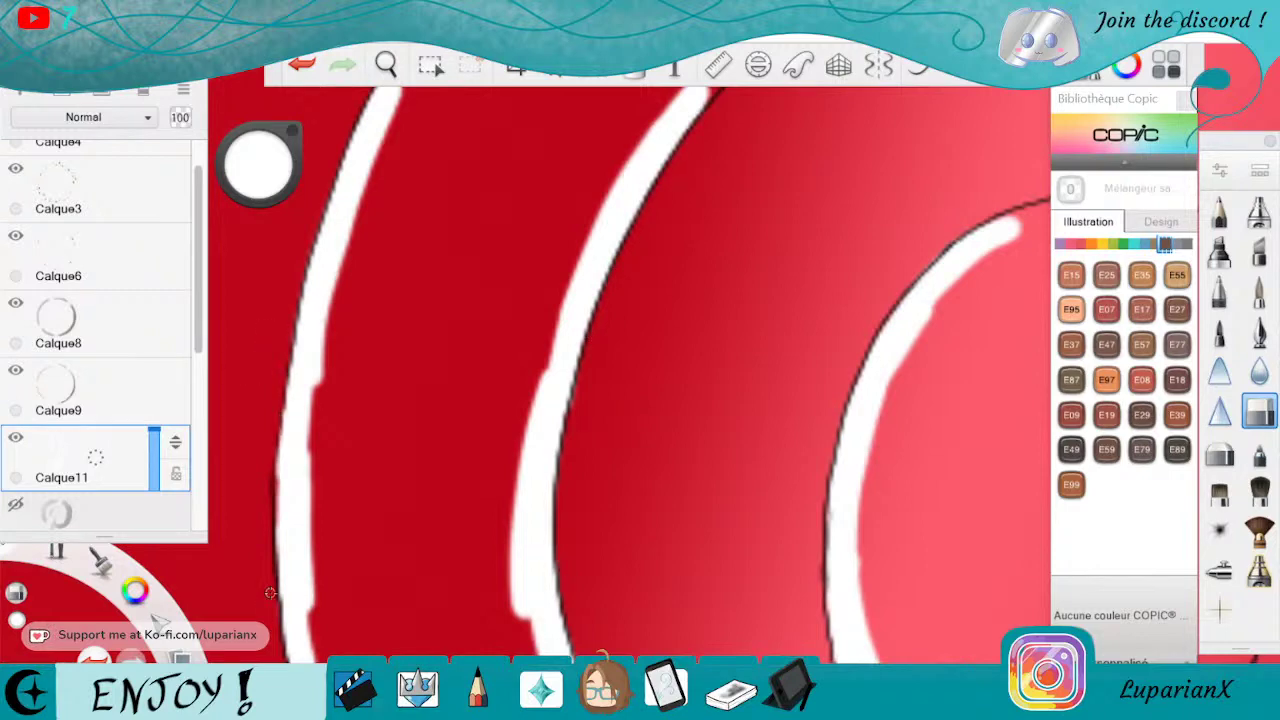
pyautogui.click(300, 67)
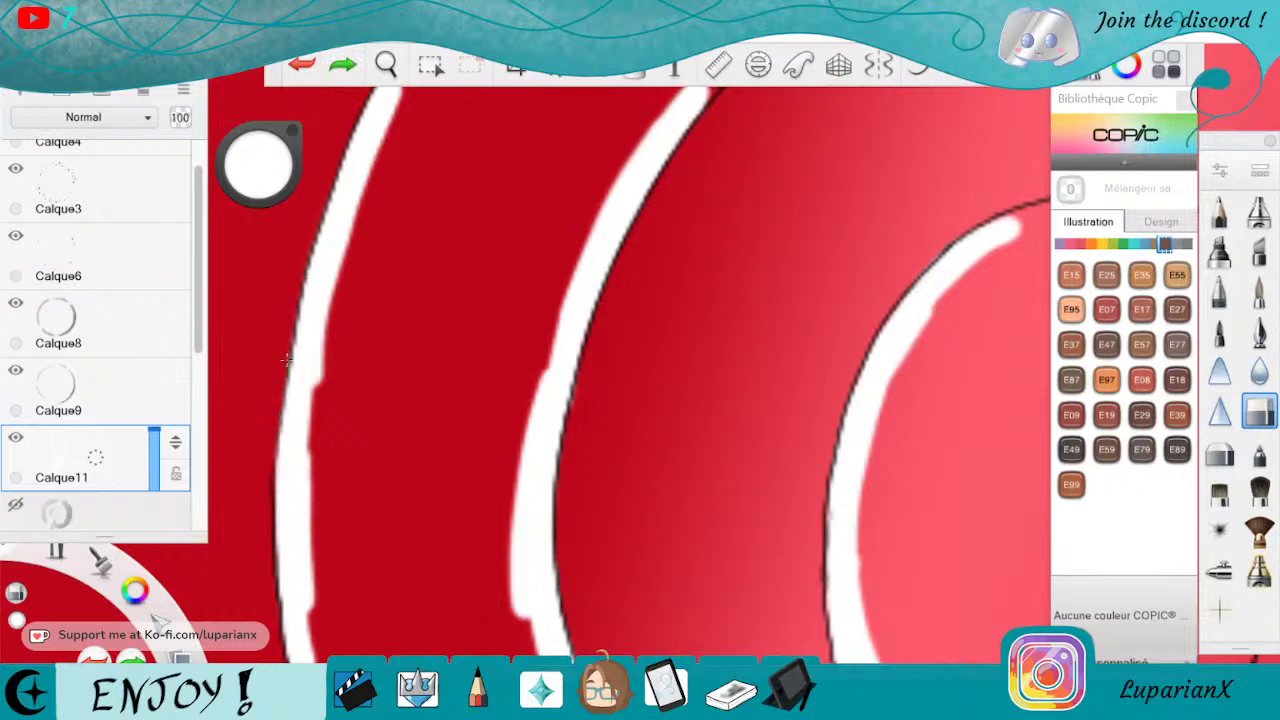
pyautogui.moveTo(287, 360)
pyautogui.mouseDown()
pyautogui.moveTo(292, 265)
pyautogui.moveTo(330, 157)
pyautogui.mouseUp()
# Extend the white bands farther up the knob's left outline and the left arm's inner outline.
pyautogui.click(384, 64)
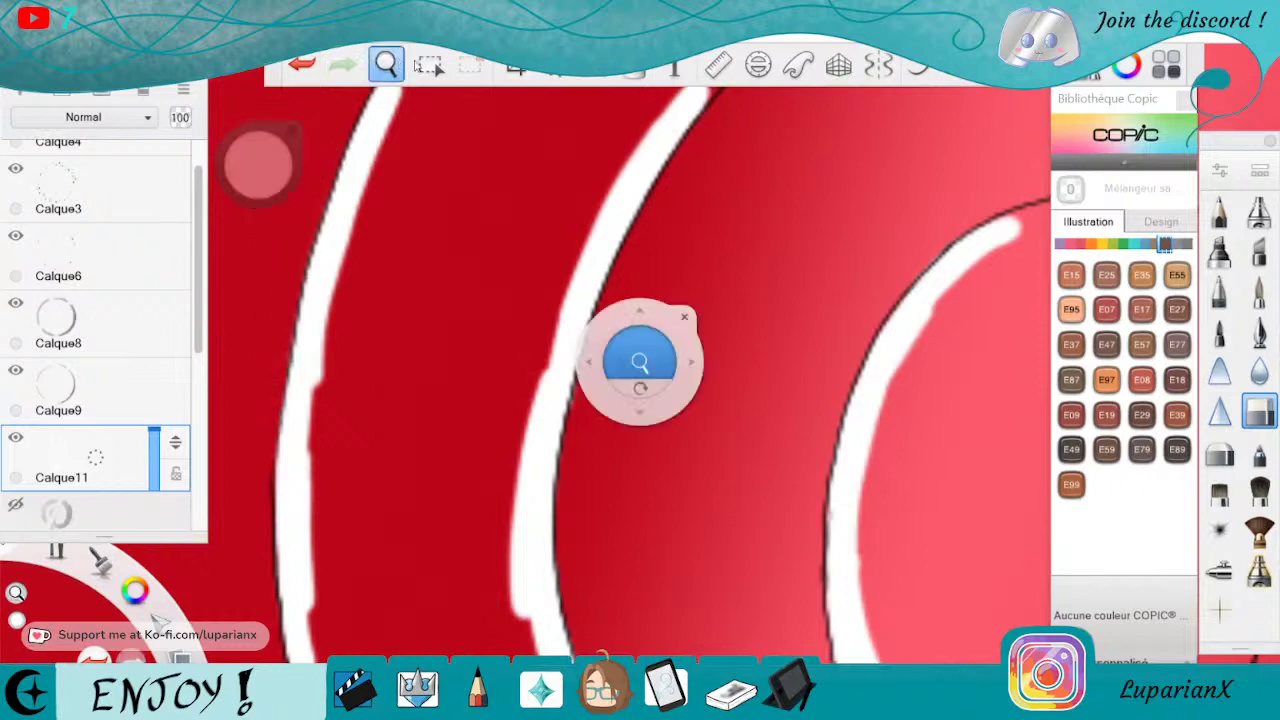
pyautogui.moveTo(978, 78); pyautogui.dragTo(815, 425)
pyautogui.moveTo(757, 656); pyautogui.dragTo(900, 545)
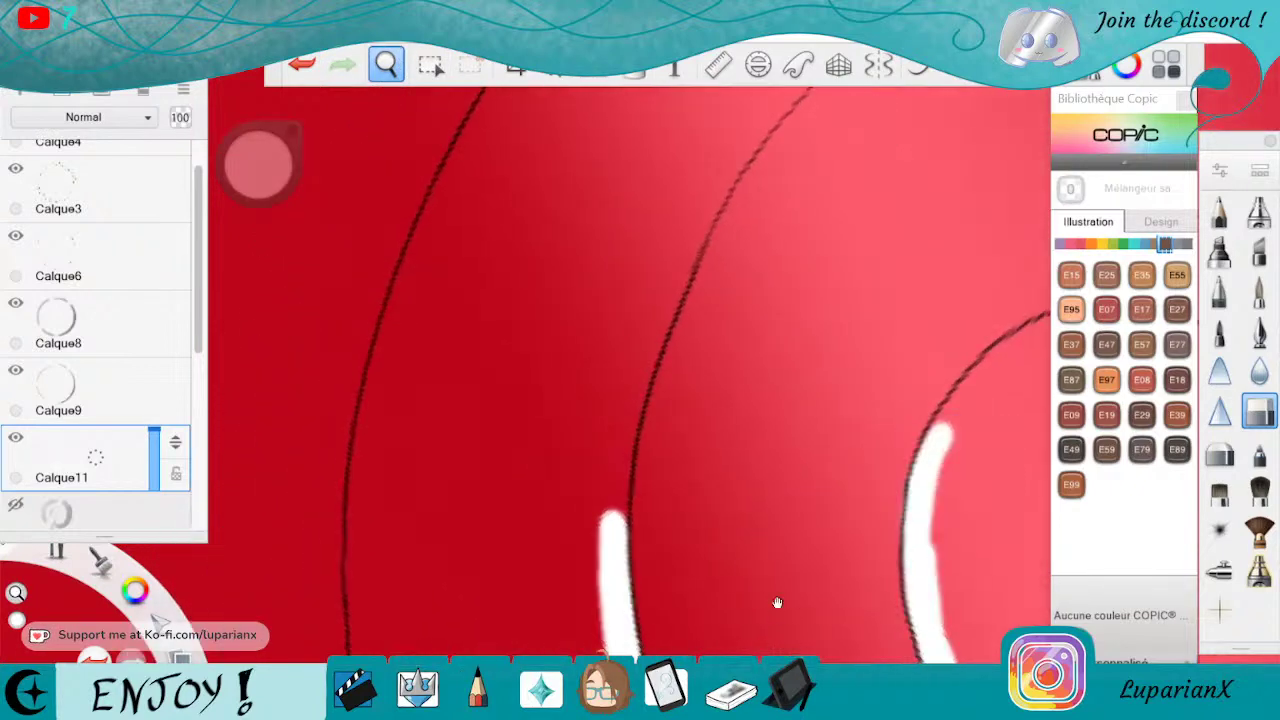
pyautogui.moveTo(777, 603); pyautogui.dragTo(833, 519)
pyautogui.click(920, 429)
pyautogui.click(1259, 290)
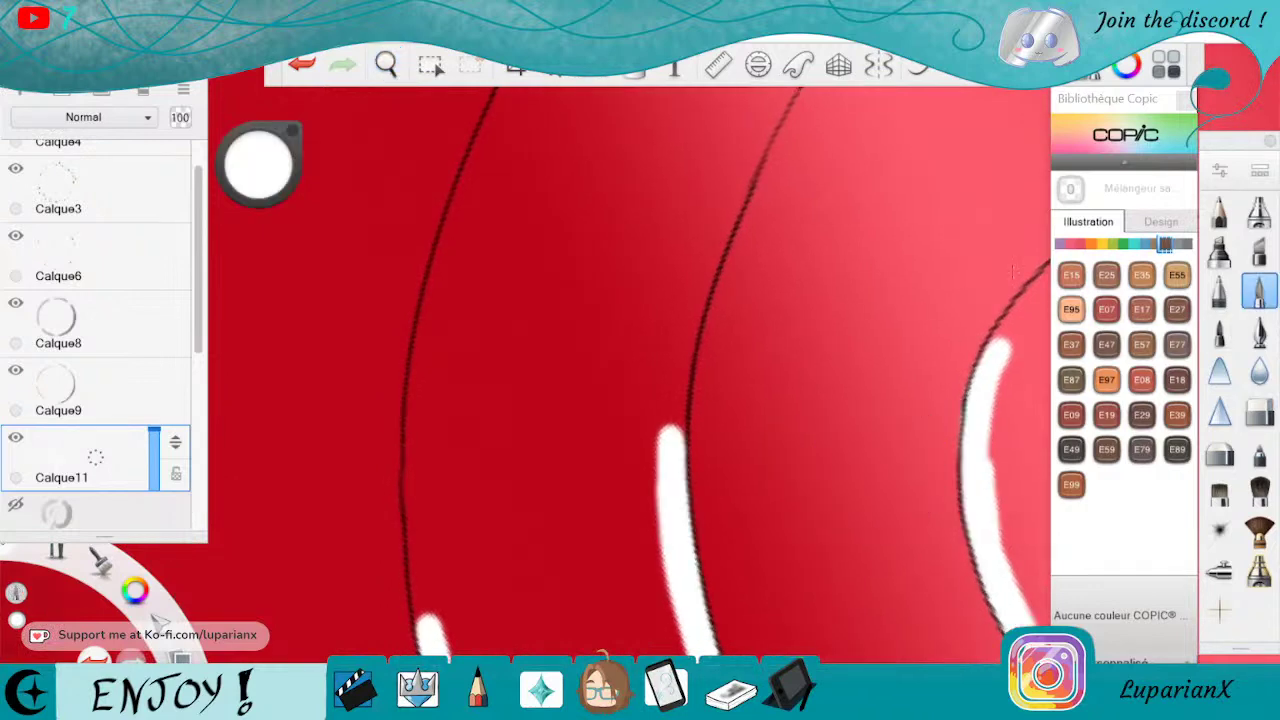
pyautogui.moveTo(1020, 300)
pyautogui.mouseDown()
pyautogui.moveTo(1002, 348)
pyautogui.moveTo(1048, 274)
pyautogui.mouseUp()
pyautogui.moveTo(683, 295)
pyautogui.mouseDown()
pyautogui.moveTo(662, 430)
pyautogui.moveTo(705, 268)
pyautogui.moveTo(691, 289)
pyautogui.mouseUp()
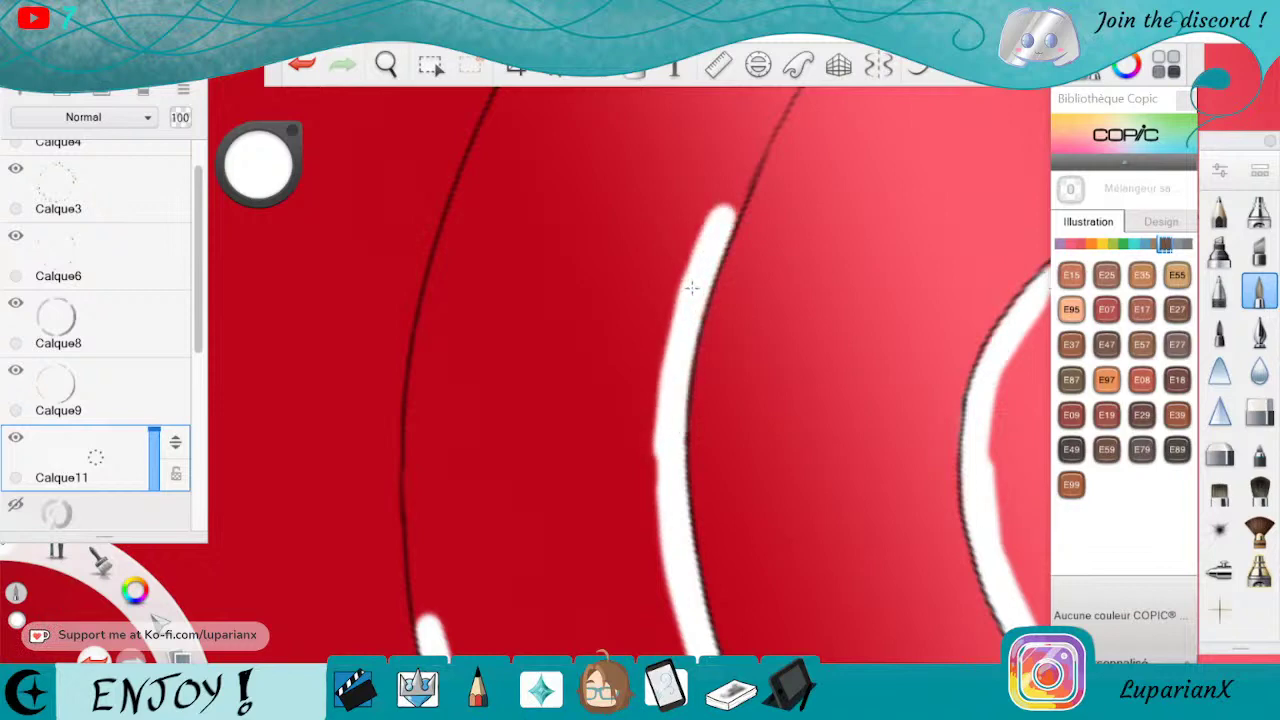
pyautogui.moveTo(720, 226); pyautogui.dragTo(780, 92)
# Extend the white band up the left arm's outer outline, fill its gaps against the line, and clean its edge.
pyautogui.moveTo(490, 157)
pyautogui.mouseDown()
pyautogui.moveTo(440, 280)
pyautogui.moveTo(495, 110)
pyautogui.moveTo(432, 310)
pyautogui.moveTo(475, 190)
pyautogui.moveTo(482, 240)
pyautogui.mouseUp()
pyautogui.moveTo(406, 390); pyautogui.dragTo(449, 296)
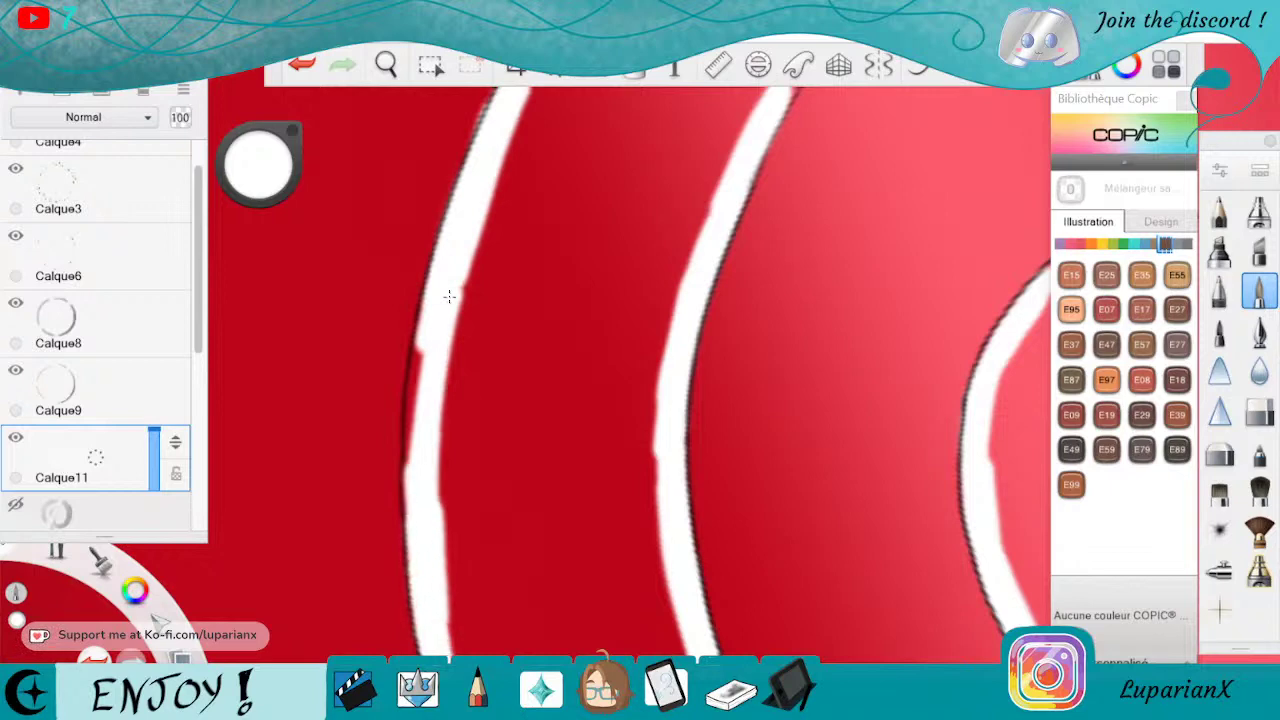
pyautogui.moveTo(416, 376)
pyautogui.mouseDown()
pyautogui.moveTo(406, 484)
pyautogui.moveTo(422, 322)
pyautogui.mouseUp()
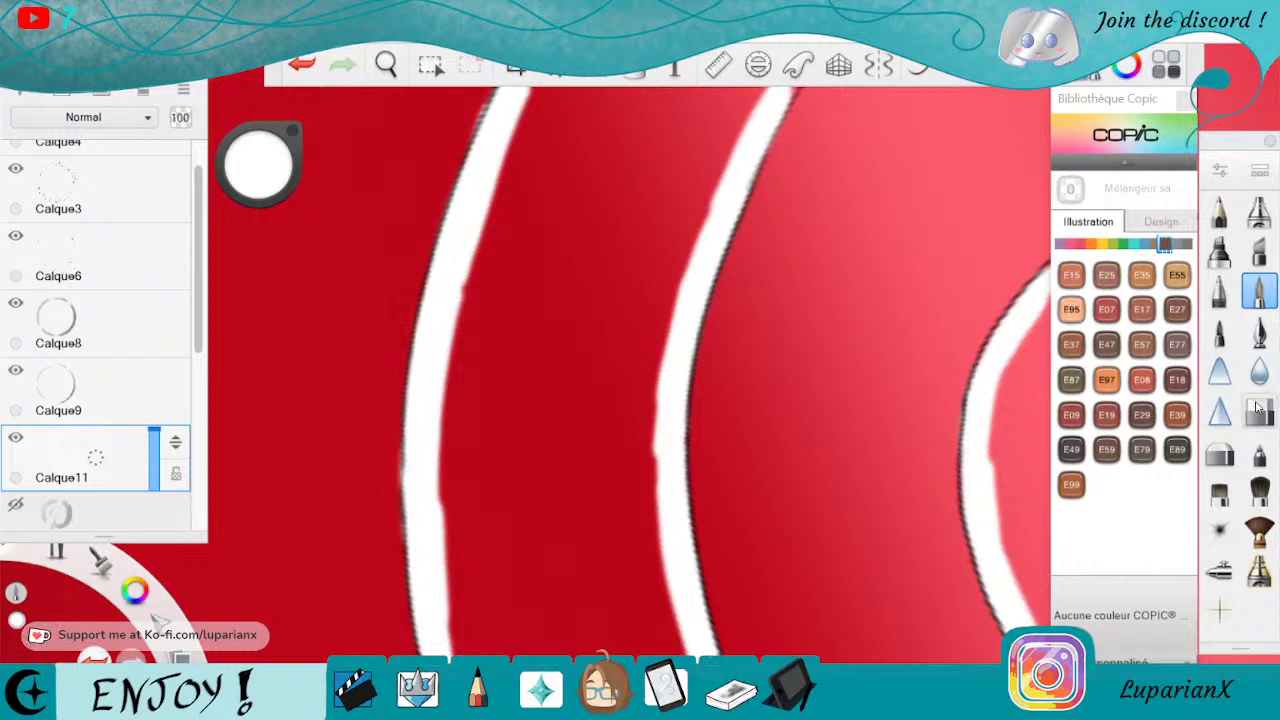
pyautogui.press('e')
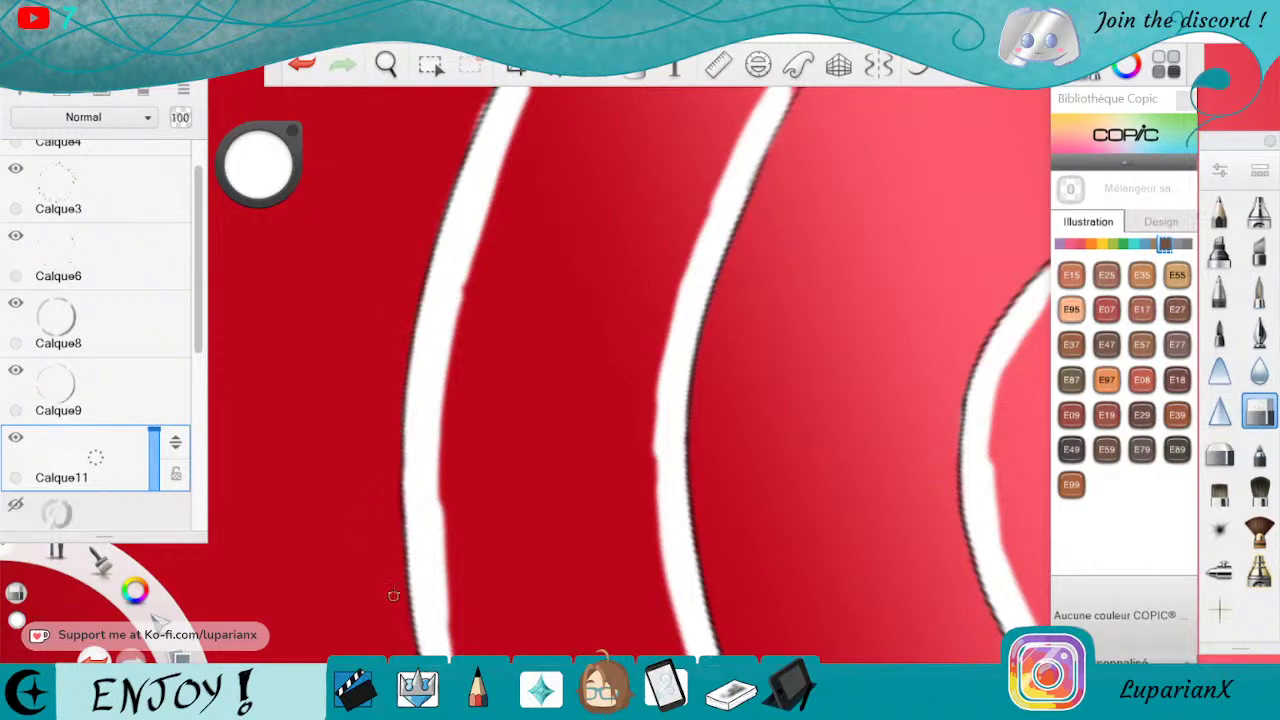
# Paint white bands along both outlines where the arm starts curving over, and erase the spill beyond the inner outline.
pyautogui.click(387, 64)
pyautogui.moveTo(777, 243); pyautogui.dragTo(750, 608)
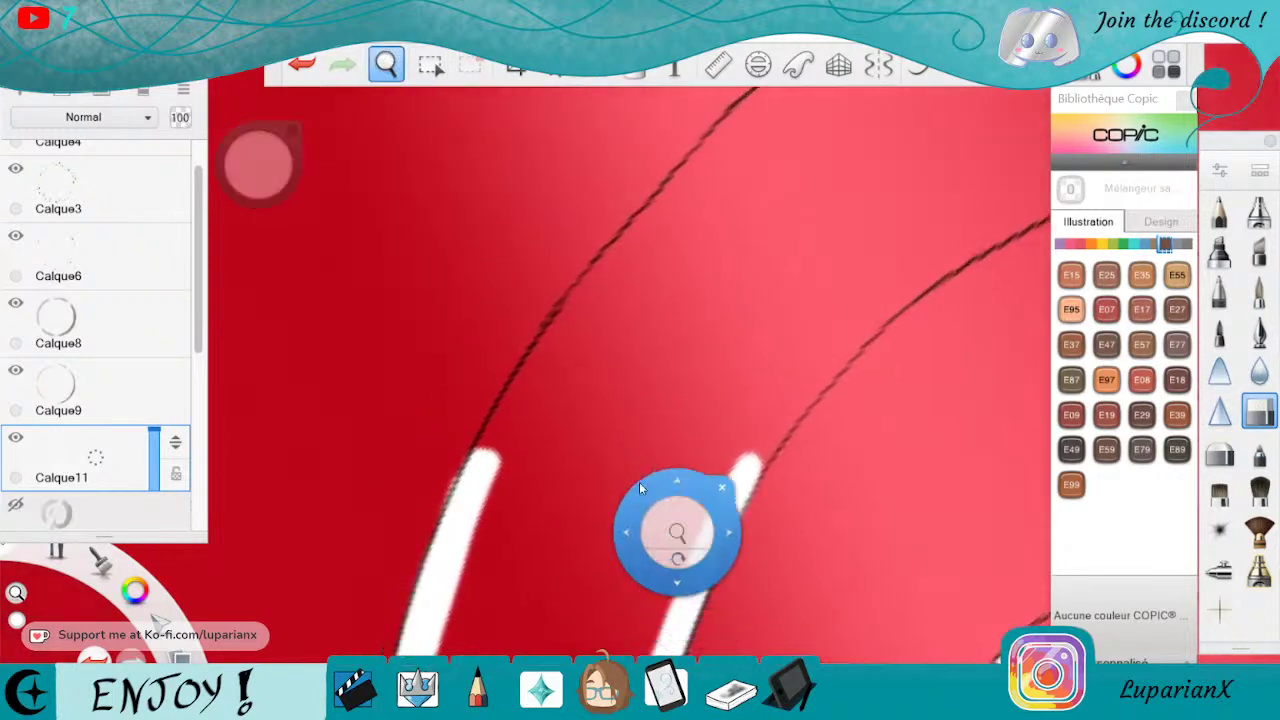
pyautogui.click(555, 447)
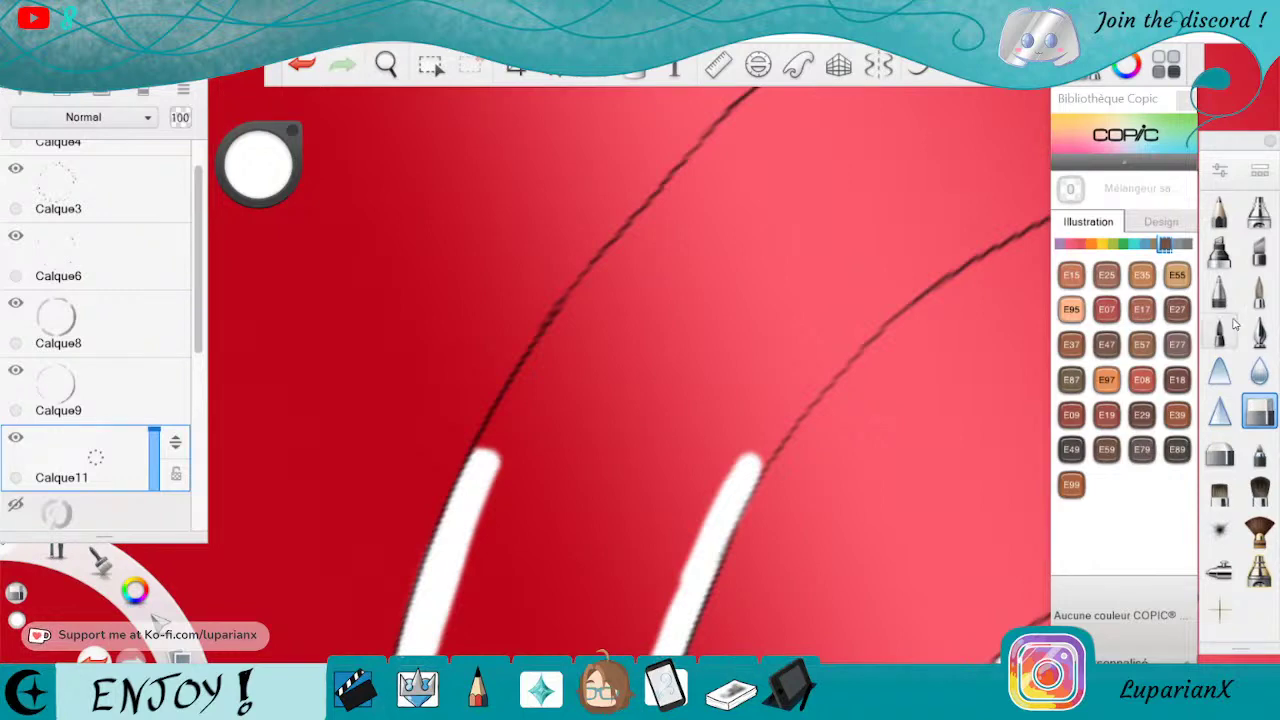
pyautogui.click(1259, 293)
pyautogui.moveTo(838, 332)
pyautogui.mouseDown()
pyautogui.moveTo(905, 279)
pyautogui.moveTo(700, 542)
pyautogui.moveTo(712, 508)
pyautogui.moveTo(869, 310)
pyautogui.moveTo(1046, 202)
pyautogui.moveTo(903, 288)
pyautogui.mouseUp()
pyautogui.moveTo(645, 255)
pyautogui.mouseDown()
pyautogui.moveTo(775, 100)
pyautogui.moveTo(645, 245)
pyautogui.moveTo(485, 465)
pyautogui.moveTo(475, 525)
pyautogui.mouseUp()
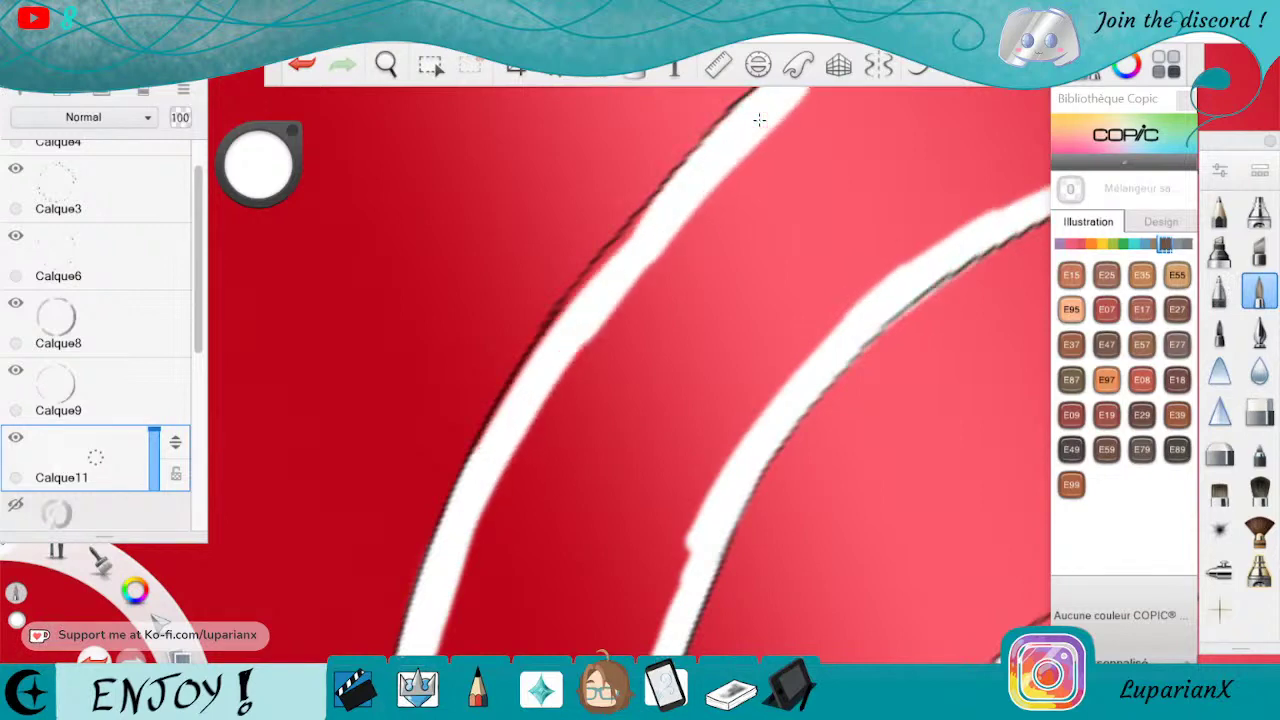
pyautogui.moveTo(482, 448)
pyautogui.mouseDown()
pyautogui.moveTo(532, 345)
pyautogui.moveTo(640, 220)
pyautogui.mouseUp()
pyautogui.click(1266, 408)
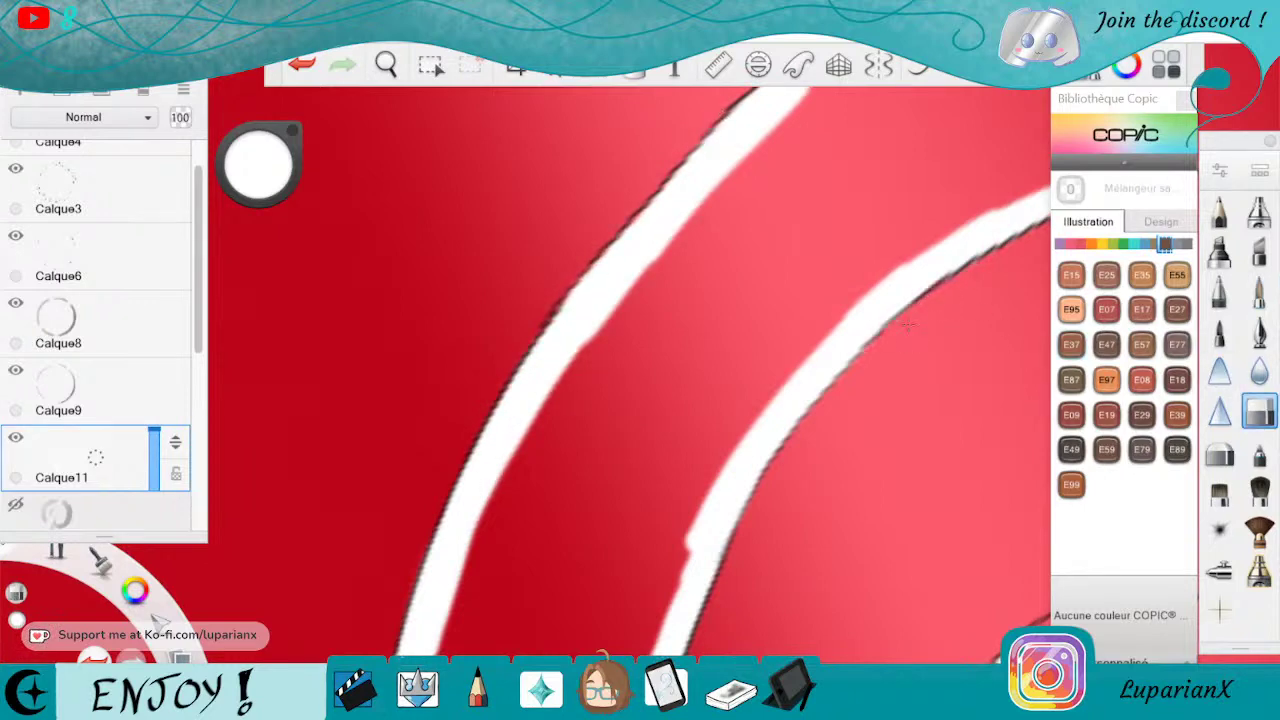
pyautogui.click(1249, 293)
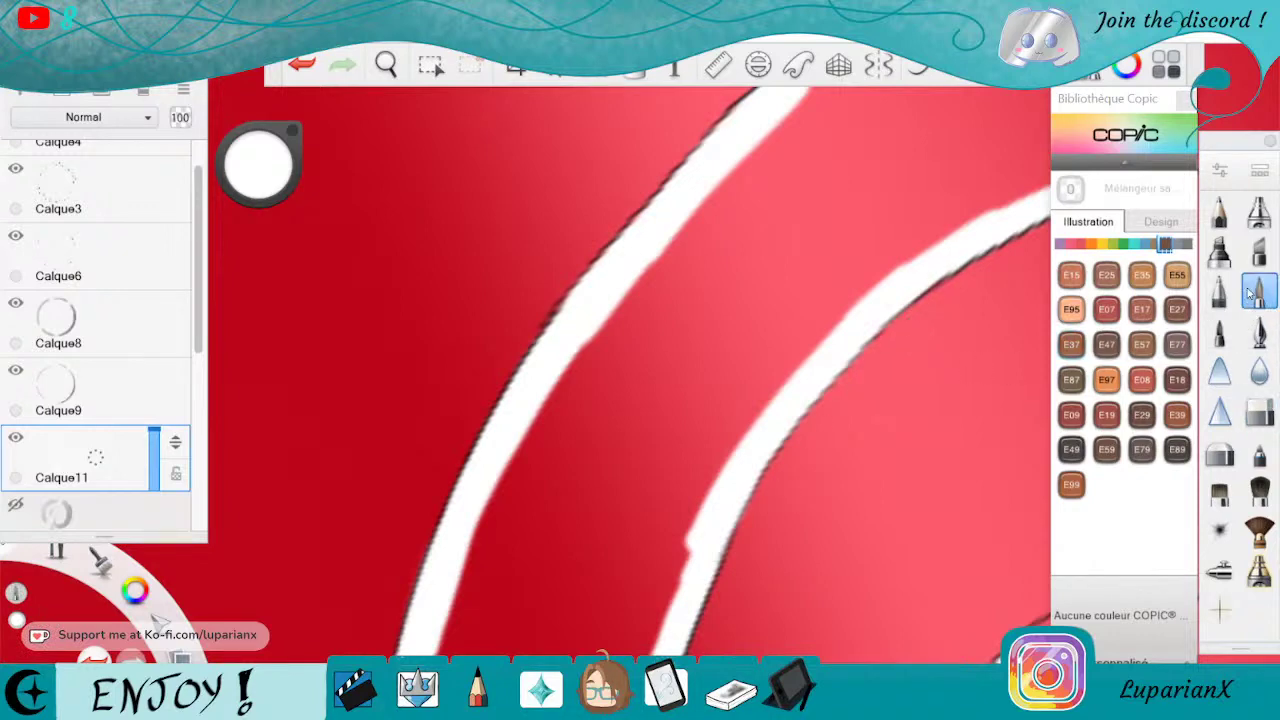
# Continue the white band along the arm's inner outline through the next stretch of the curve.
pyautogui.click(386, 65)
pyautogui.moveTo(957, 314)
pyautogui.mouseDown()
pyautogui.moveTo(668, 620)
pyautogui.moveTo(741, 630)
pyautogui.moveTo(834, 598)
pyautogui.moveTo(945, 412)
pyautogui.mouseUp()
pyautogui.moveTo(780, 443); pyautogui.dragTo(626, 702)
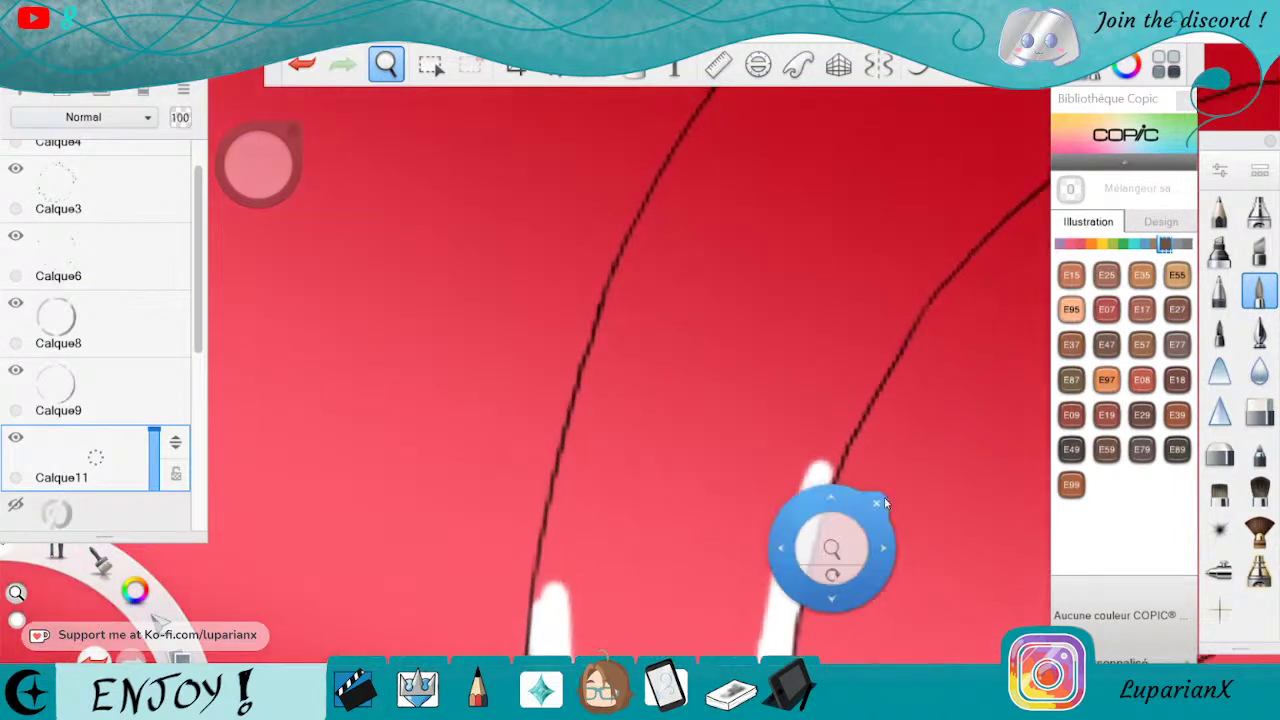
pyautogui.click(879, 504)
pyautogui.moveTo(991, 190)
pyautogui.mouseDown()
pyautogui.moveTo(1042, 166)
pyautogui.moveTo(985, 235)
pyautogui.mouseUp()
pyautogui.moveTo(845, 366); pyautogui.dragTo(929, 271)
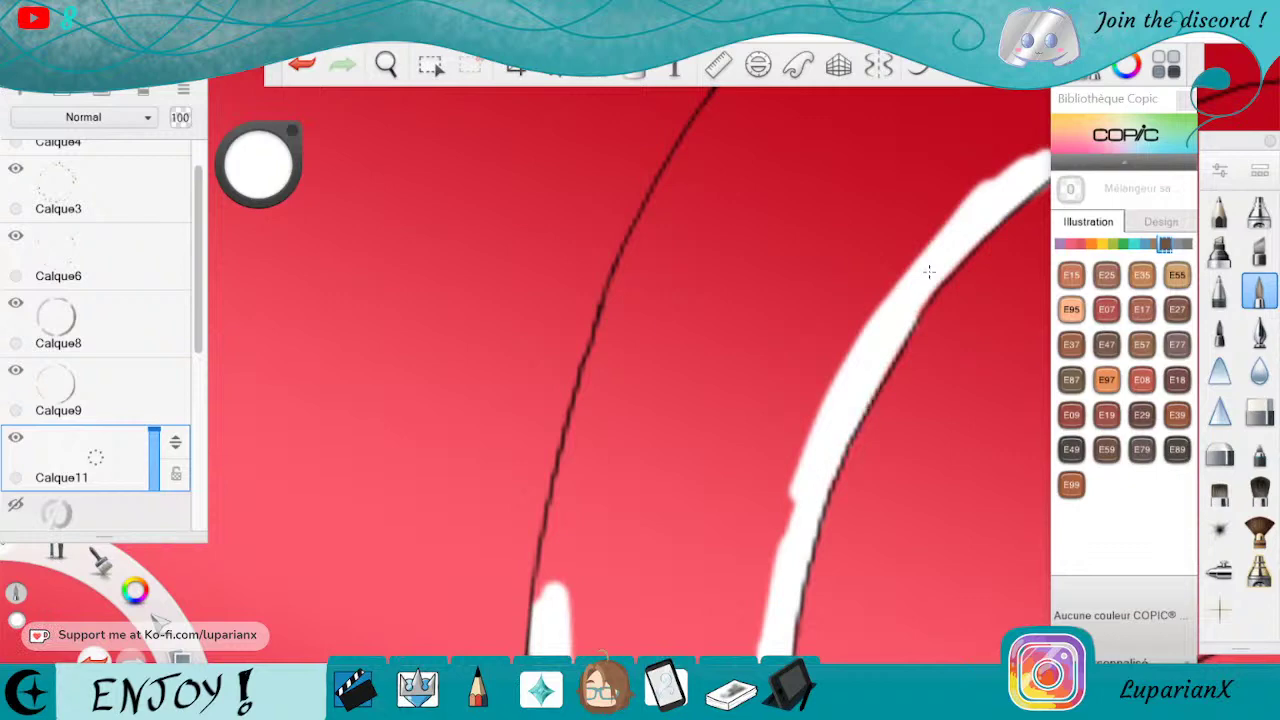
# Build up the white band along the arm's outer outline with short overlapping strokes, undoing one stray stroke.
pyautogui.moveTo(616, 421); pyautogui.dragTo(562, 628)
pyautogui.moveTo(548, 592)
pyautogui.mouseDown()
pyautogui.moveTo(562, 492)
pyautogui.moveTo(553, 516)
pyautogui.mouseUp()
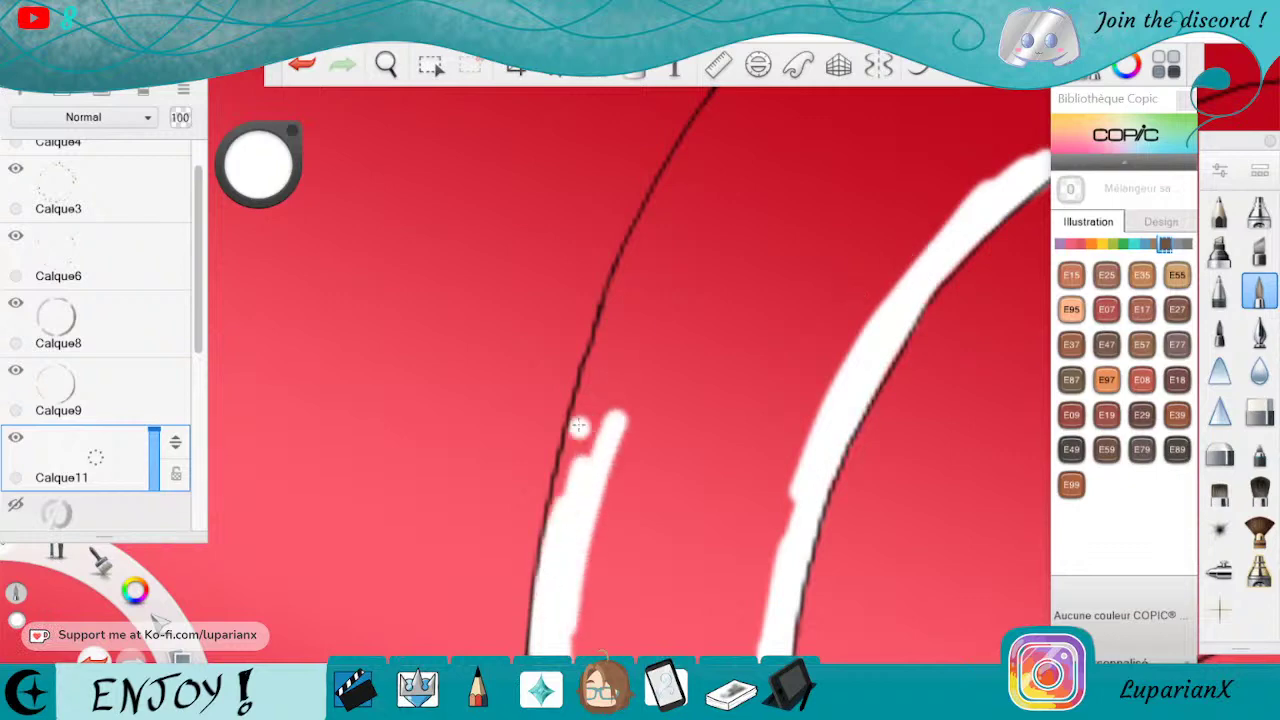
pyautogui.moveTo(607, 385); pyautogui.dragTo(558, 498)
pyautogui.moveTo(572, 426); pyautogui.dragTo(552, 510)
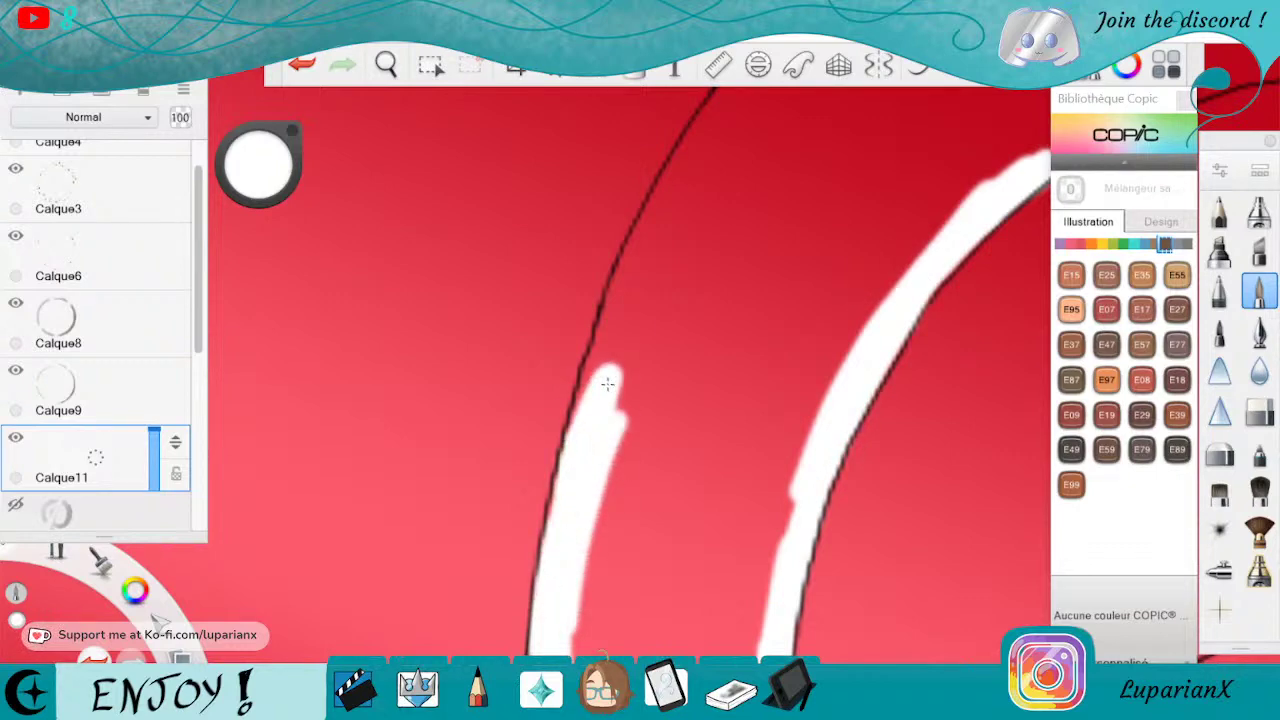
pyautogui.moveTo(617, 336)
pyautogui.mouseDown()
pyautogui.moveTo(627, 333)
pyautogui.moveTo(602, 346)
pyautogui.mouseUp()
pyautogui.moveTo(646, 236); pyautogui.dragTo(616, 330)
pyautogui.click(686, 145)
pyautogui.hotkey('ctrl', 'z')
pyautogui.moveTo(676, 189); pyautogui.dragTo(612, 314)
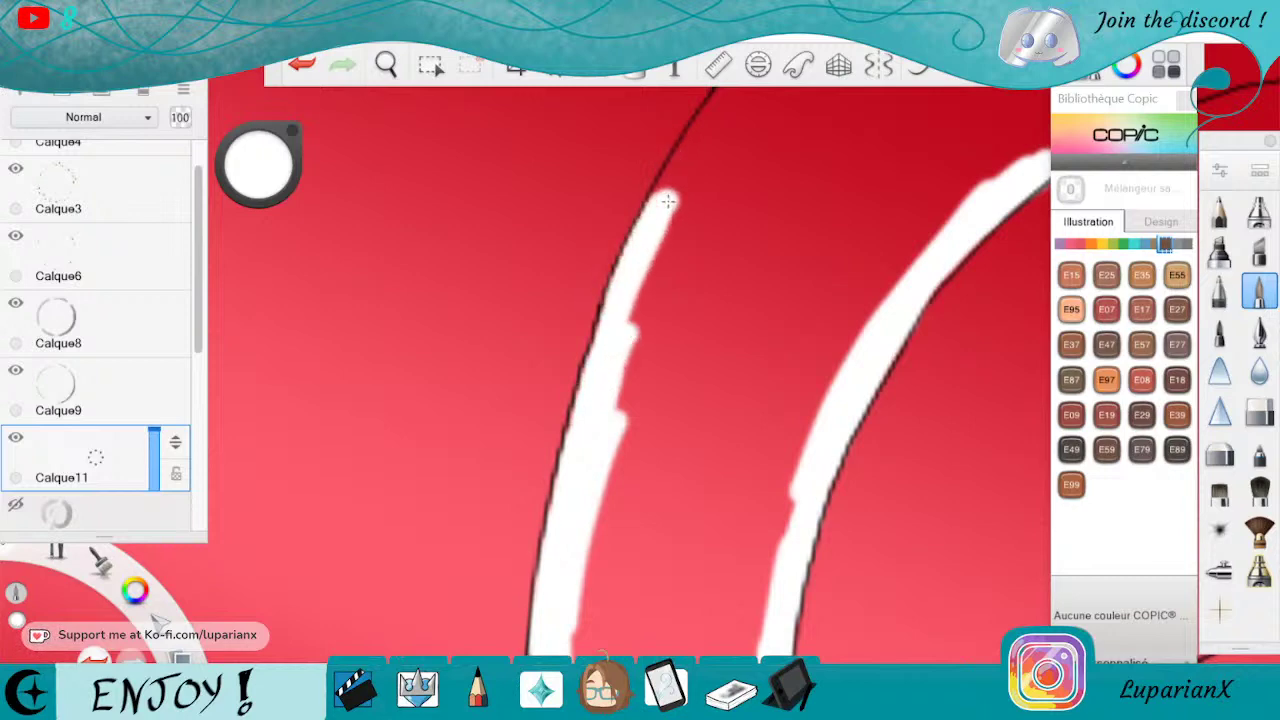
# Lengthen the outer outline's white band farther up the curve, widening it and smoothing its ragged inner edge.
pyautogui.moveTo(714, 127); pyautogui.dragTo(662, 209)
pyautogui.moveTo(720, 104)
pyautogui.mouseDown()
pyautogui.moveTo(668, 201)
pyautogui.moveTo(716, 128)
pyautogui.moveTo(633, 335)
pyautogui.mouseUp()
pyautogui.moveTo(758, 92); pyautogui.dragTo(620, 408)
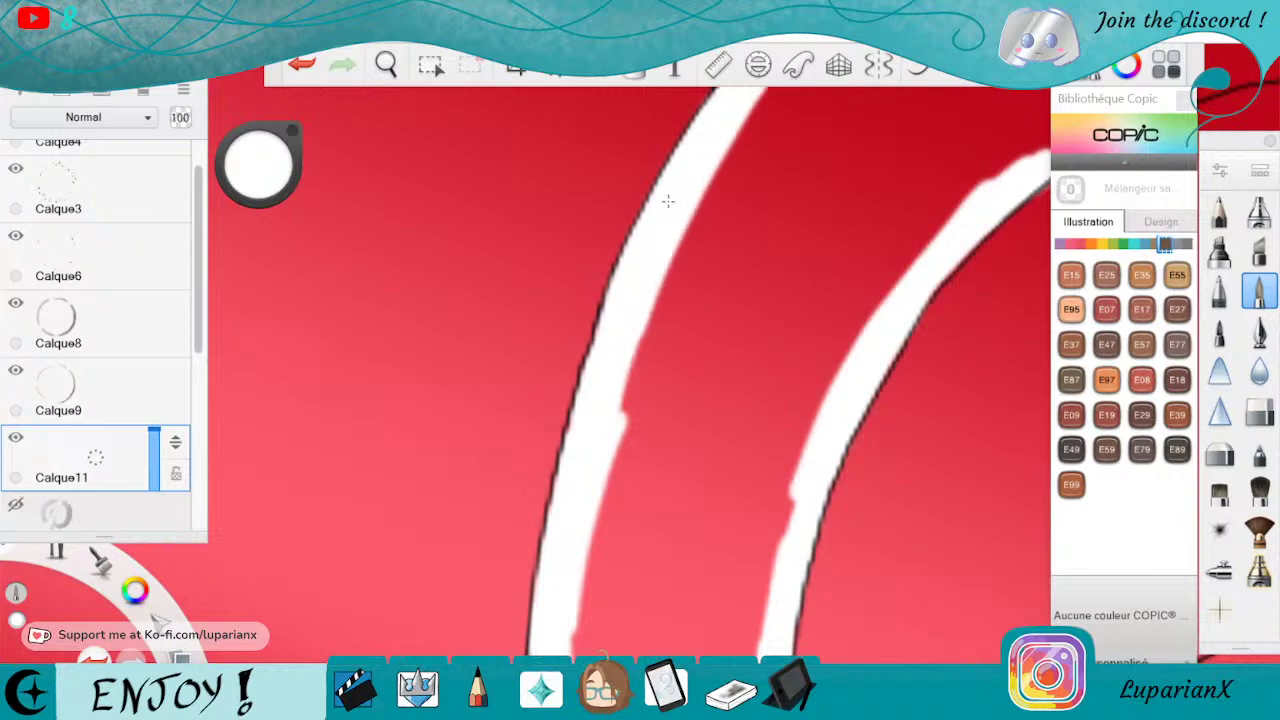
pyautogui.moveTo(730, 150); pyautogui.dragTo(624, 408)
pyautogui.moveTo(753, 122)
pyautogui.mouseDown()
pyautogui.moveTo(624, 406)
pyautogui.moveTo(618, 450)
pyautogui.mouseUp()
pyautogui.moveTo(792, 90); pyautogui.dragTo(752, 118)
# Paint the inner outline's white band around the following bend, filling it up to the dark line.
pyautogui.click(386, 64)
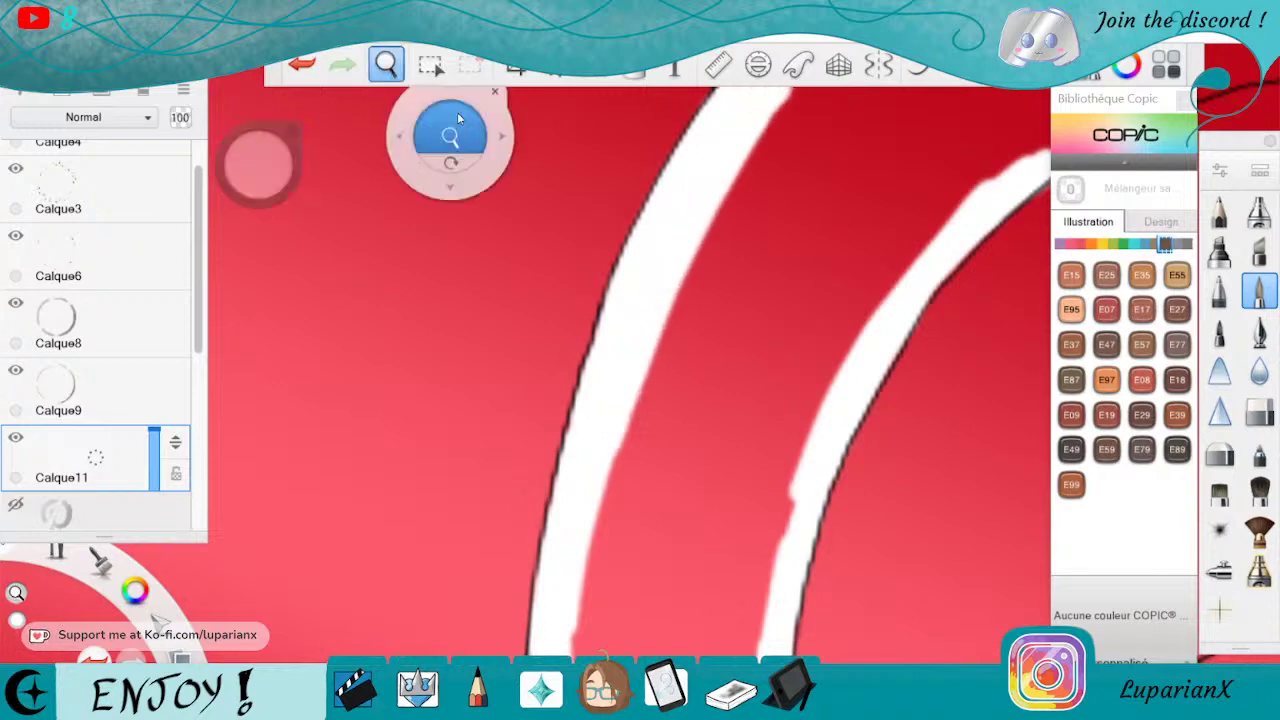
pyautogui.moveTo(1025, 202)
pyautogui.mouseDown()
pyautogui.moveTo(923, 329)
pyautogui.moveTo(795, 552)
pyautogui.mouseUp()
pyautogui.moveTo(929, 443); pyautogui.dragTo(896, 489)
pyautogui.moveTo(866, 578); pyautogui.dragTo(820, 375)
pyautogui.moveTo(796, 431); pyautogui.dragTo(765, 512)
pyautogui.click(814, 470)
pyautogui.moveTo(838, 410); pyautogui.dragTo(806, 550)
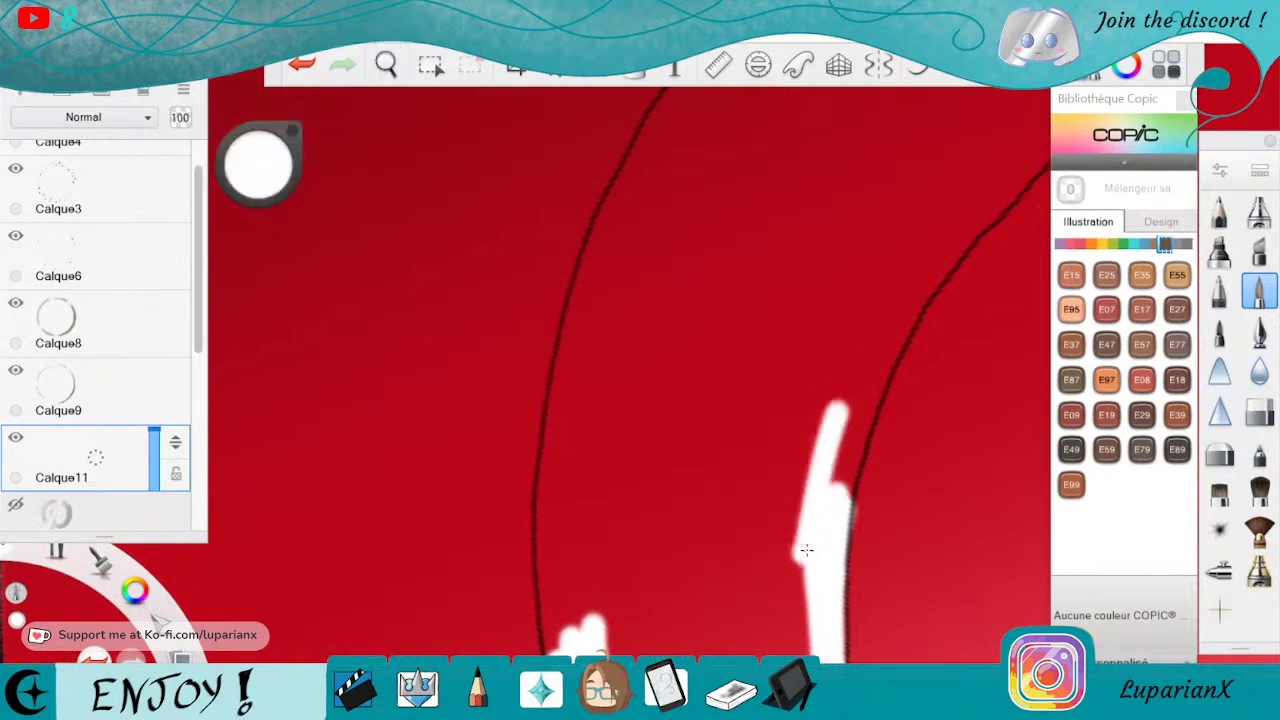
pyautogui.moveTo(899, 304); pyautogui.dragTo(842, 474)
pyautogui.moveTo(902, 304); pyautogui.dragTo(848, 484)
pyautogui.moveTo(874, 392); pyautogui.dragTo(854, 494)
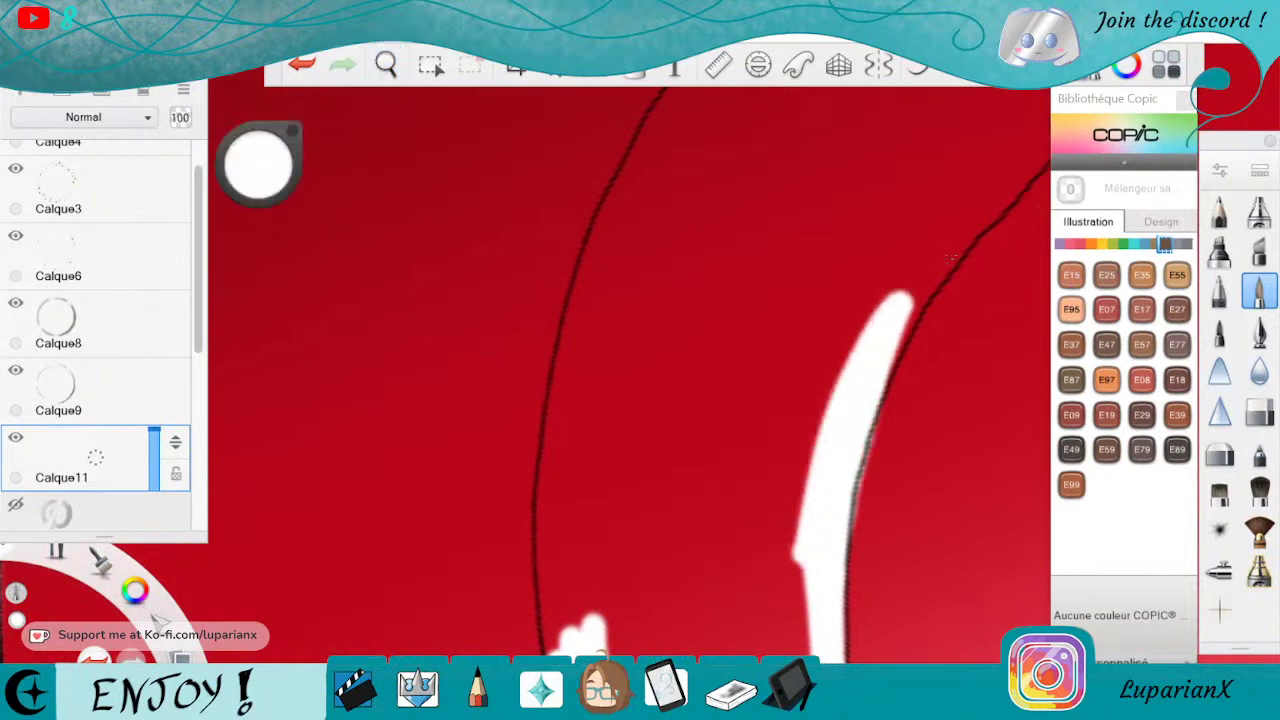
pyautogui.moveTo(951, 258); pyautogui.dragTo(1039, 150)
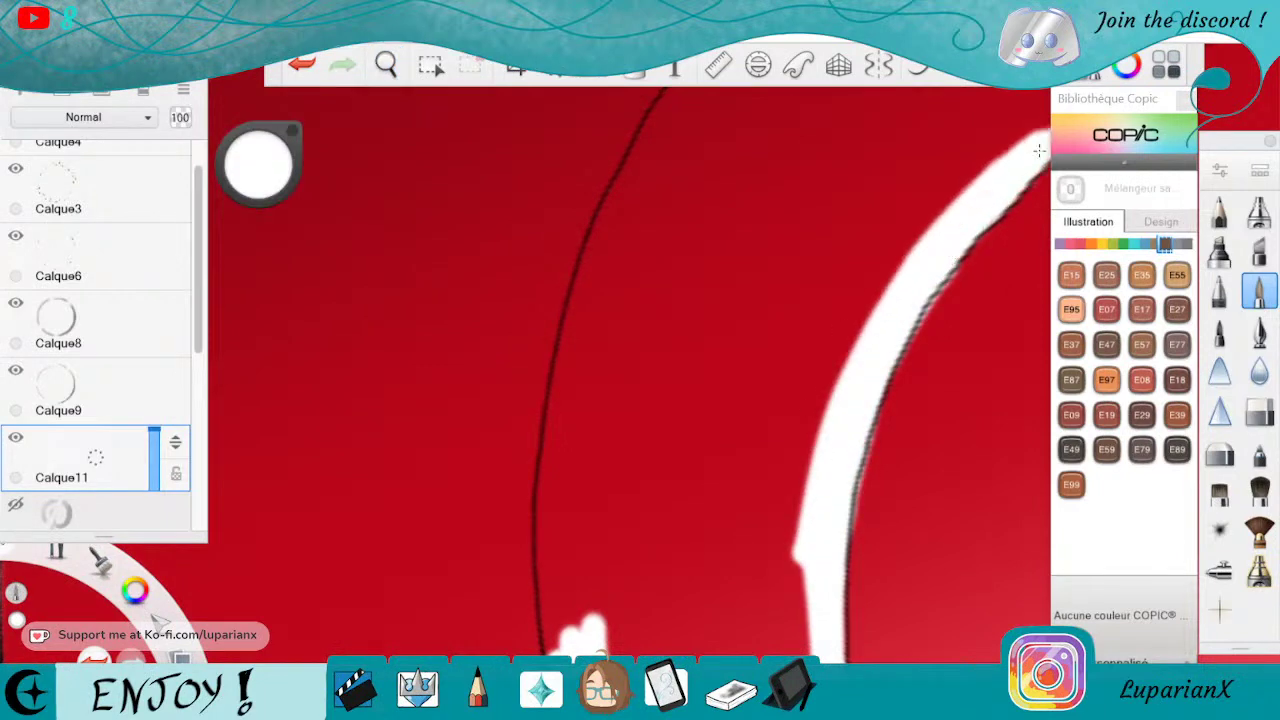
# Paint a wide white band along the outer outline of this bend and join it to the lower band.
pyautogui.moveTo(686, 96)
pyautogui.mouseDown()
pyautogui.moveTo(605, 225)
pyautogui.moveTo(567, 395)
pyautogui.mouseUp()
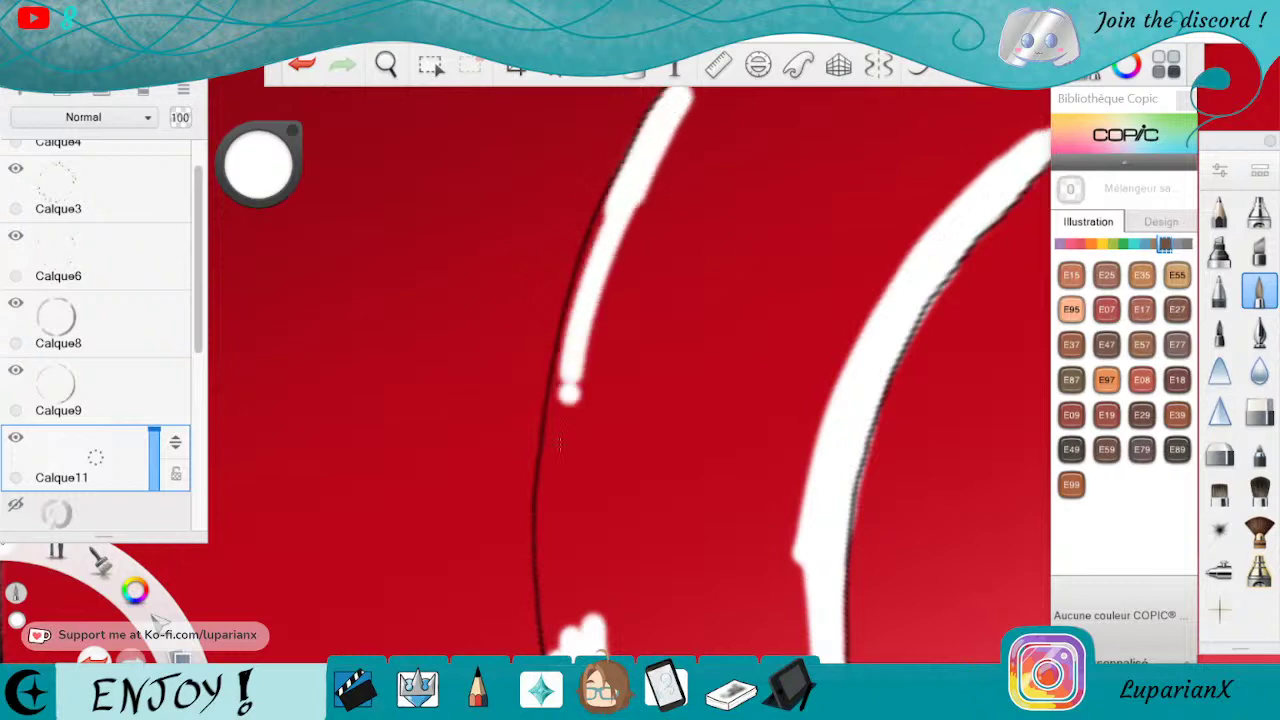
pyautogui.hotkey('ctrl', 'z')
pyautogui.moveTo(619, 198); pyautogui.dragTo(572, 350)
pyautogui.moveTo(620, 198); pyautogui.dragTo(563, 415)
pyautogui.moveTo(573, 349); pyautogui.dragTo(553, 498)
pyautogui.moveTo(567, 372); pyautogui.dragTo(553, 648)
pyautogui.moveTo(548, 518)
pyautogui.mouseDown()
pyautogui.moveTo(590, 396)
pyautogui.moveTo(600, 643)
pyautogui.mouseUp()
pyautogui.moveTo(576, 382)
pyautogui.mouseDown()
pyautogui.moveTo(653, 160)
pyautogui.moveTo(571, 598)
pyautogui.mouseUp()
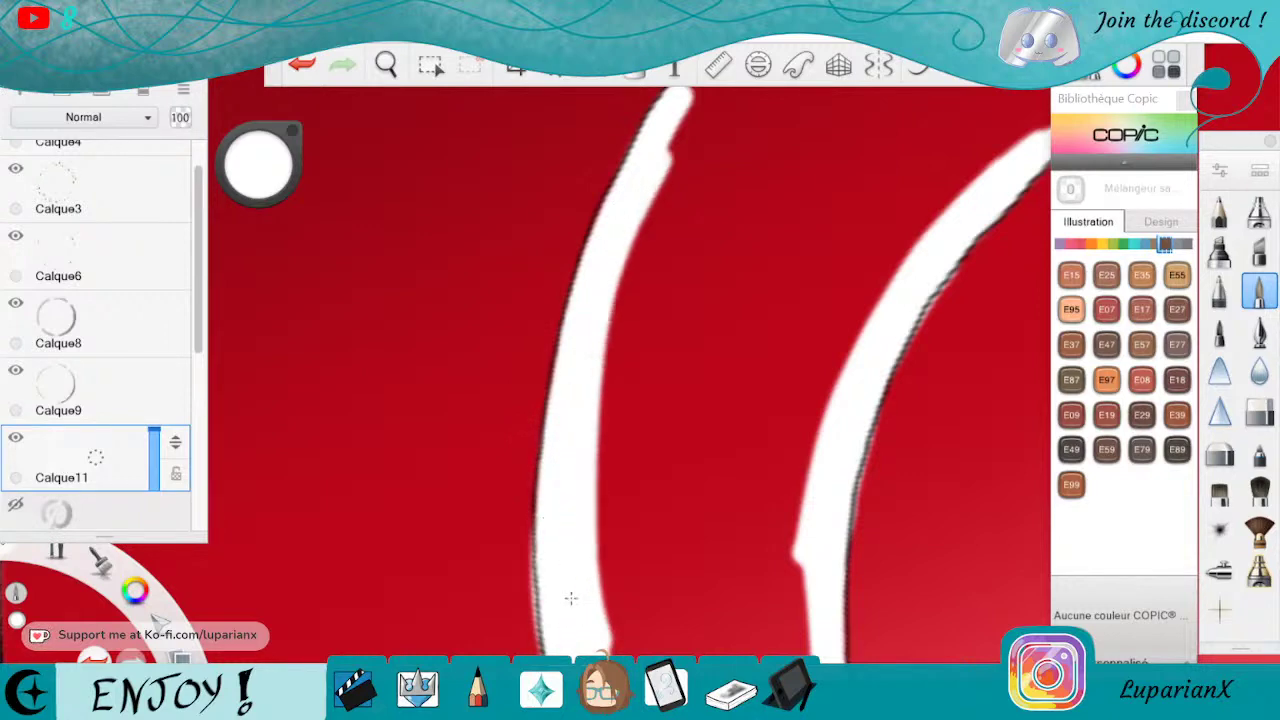
# Erase the white spill over the outer and inner outlines of the bend.
pyautogui.click(1259, 415)
pyautogui.moveTo(523, 506); pyautogui.dragTo(531, 636)
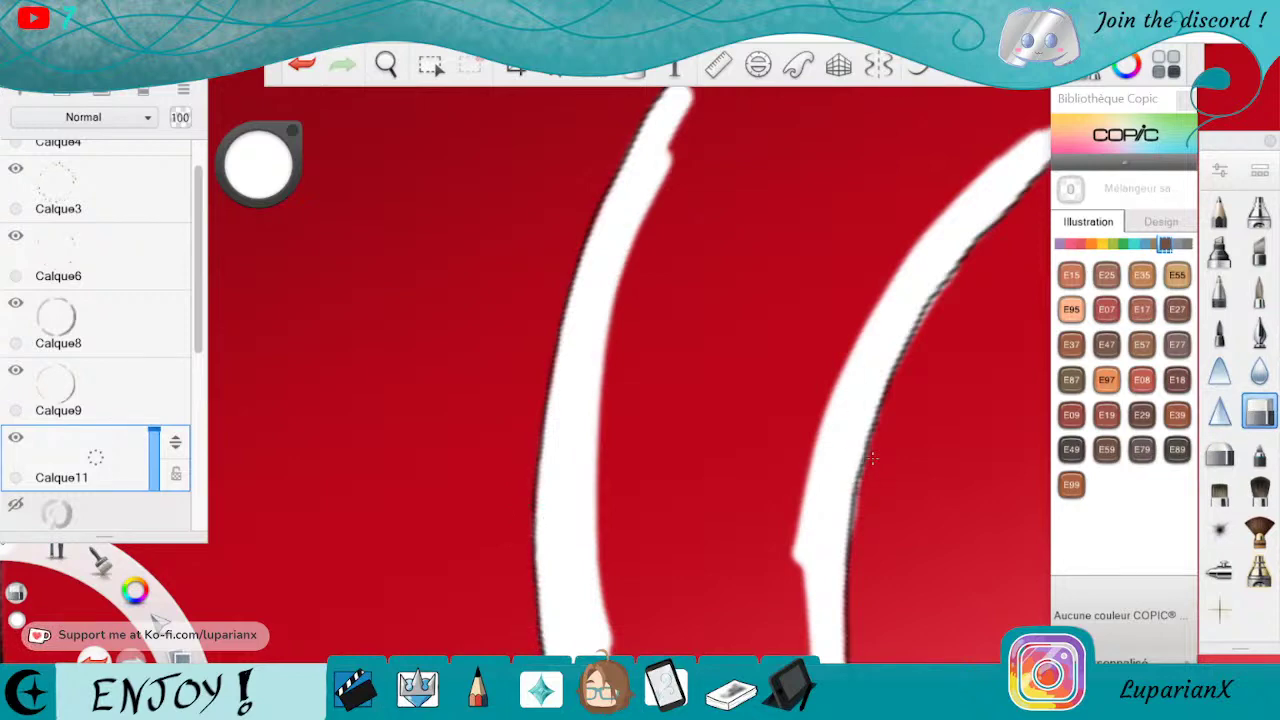
pyautogui.moveTo(872, 458); pyautogui.dragTo(859, 532)
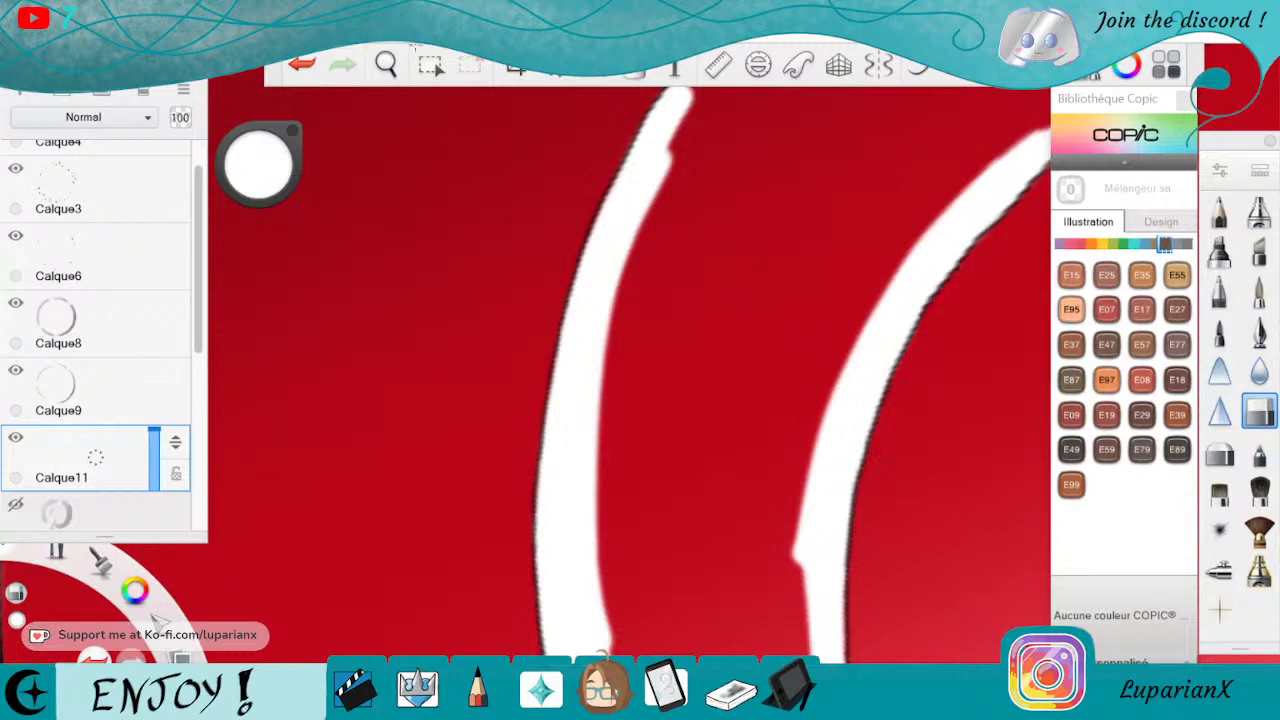
# Continue the white band along the inner outline of the P's top curve.
pyautogui.press('space')
pyautogui.moveTo(792, 214)
pyautogui.mouseDown()
pyautogui.moveTo(900, 493)
pyautogui.moveTo(885, 553)
pyautogui.mouseUp()
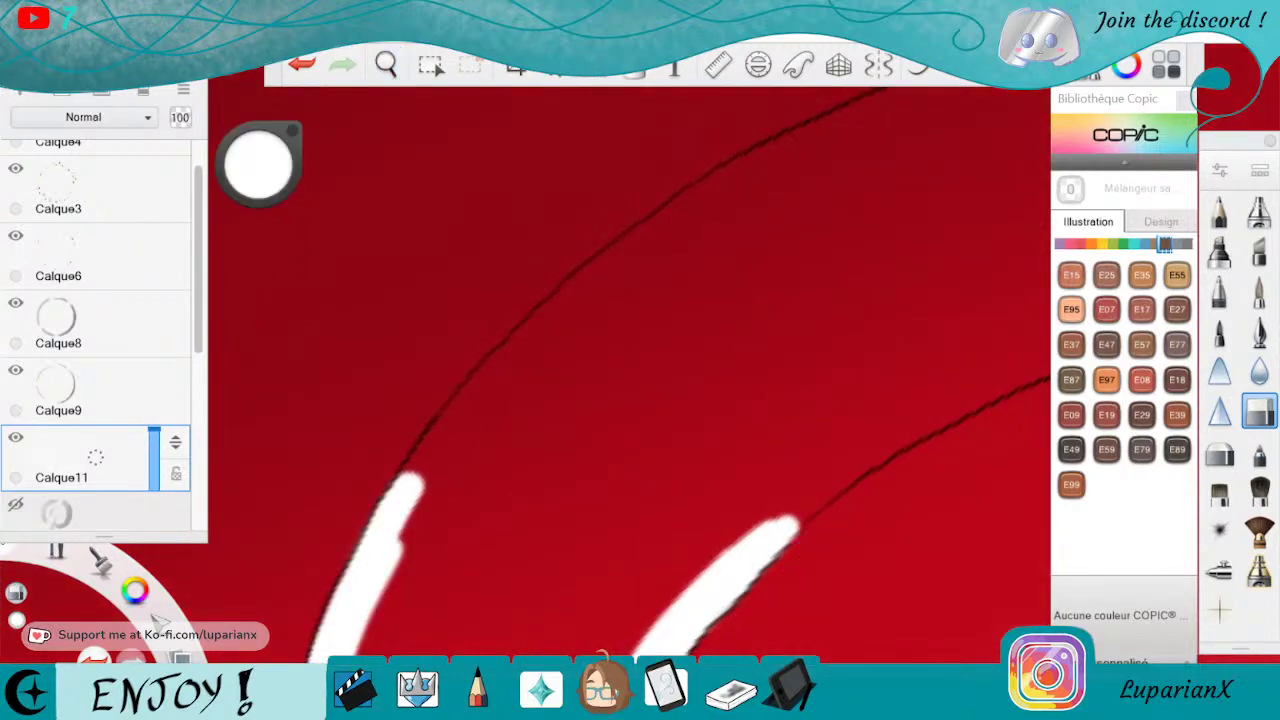
pyautogui.click(1258, 290)
pyautogui.moveTo(920, 422)
pyautogui.mouseDown()
pyautogui.moveTo(1035, 367)
pyautogui.moveTo(765, 525)
pyautogui.mouseUp()
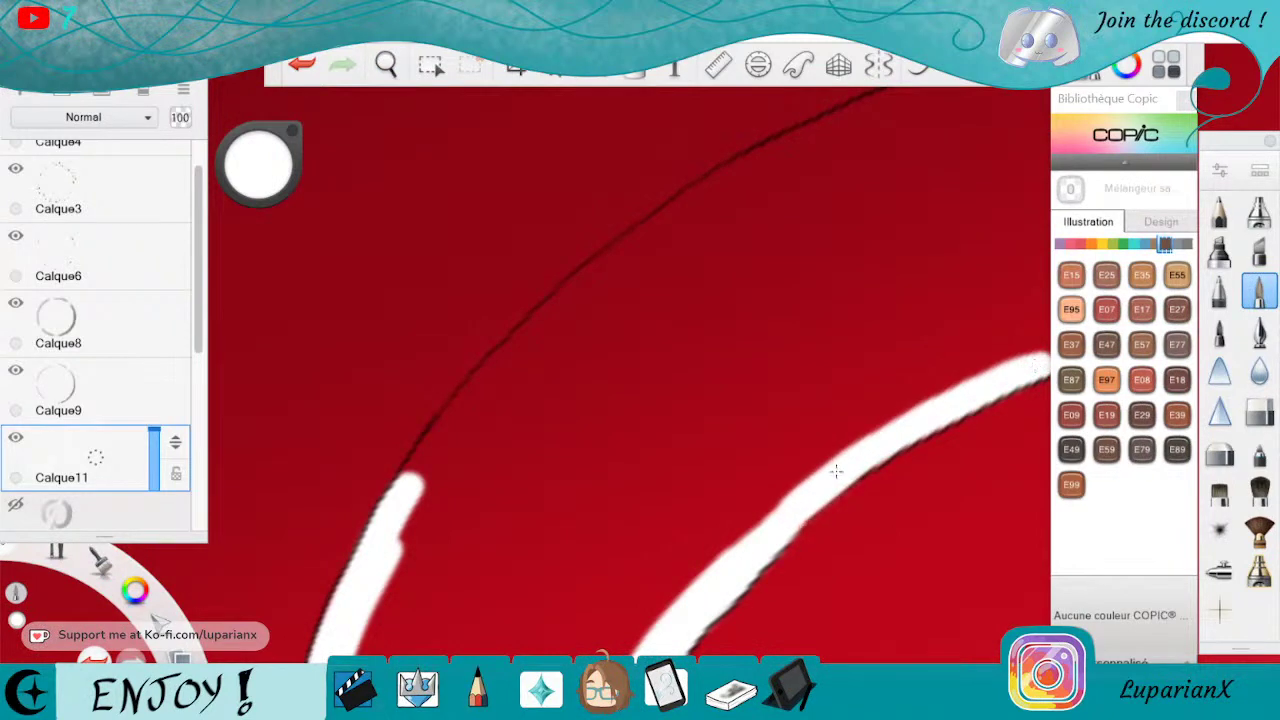
# Paint the white band along the outer outline of the P's top curve, thickening it and evening its inner edge.
pyautogui.moveTo(410, 500)
pyautogui.mouseDown()
pyautogui.moveTo(575, 305)
pyautogui.moveTo(395, 545)
pyautogui.mouseUp()
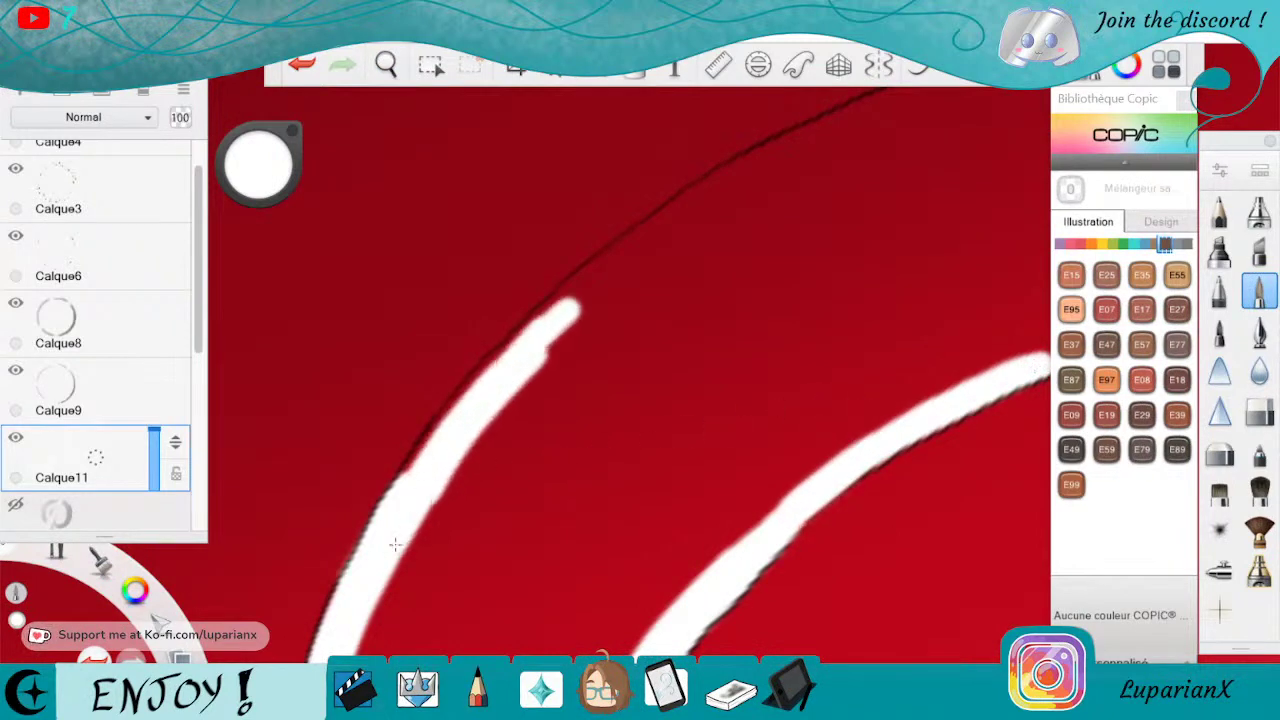
pyautogui.moveTo(456, 419)
pyautogui.mouseDown()
pyautogui.moveTo(408, 480)
pyautogui.moveTo(503, 366)
pyautogui.mouseUp()
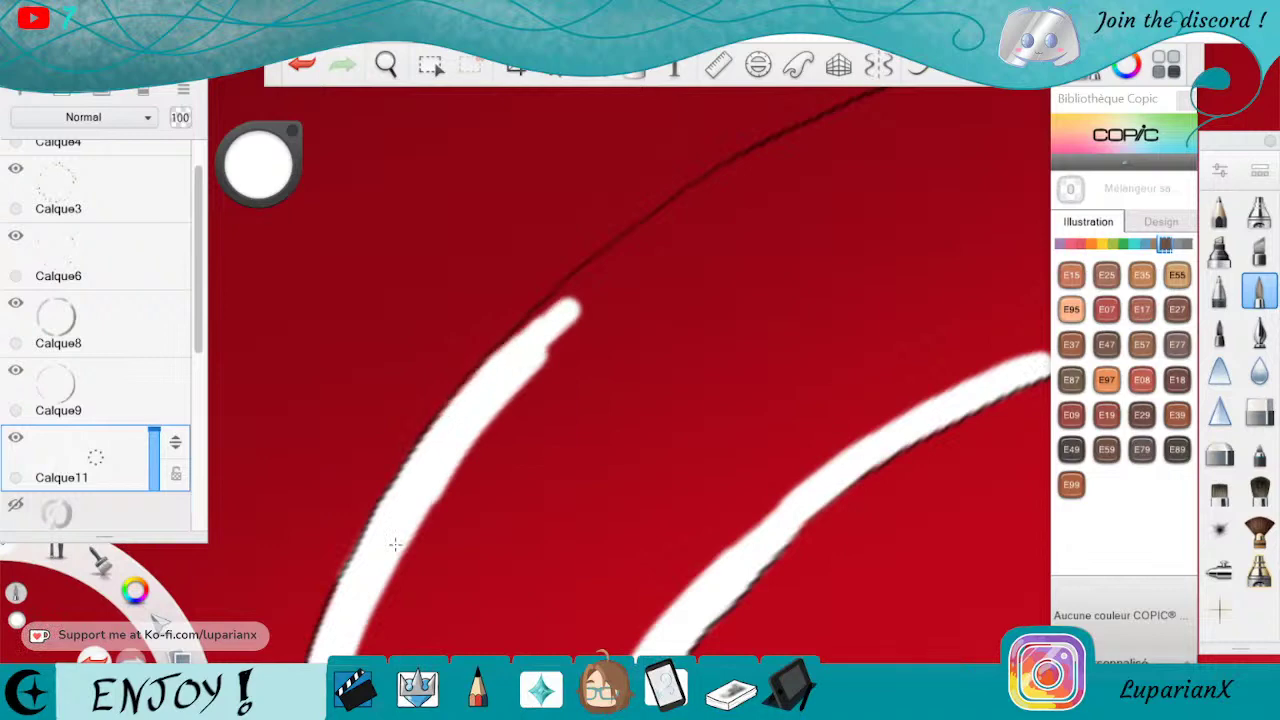
pyautogui.moveTo(440, 415)
pyautogui.mouseDown()
pyautogui.moveTo(600, 277)
pyautogui.moveTo(760, 172)
pyautogui.mouseUp()
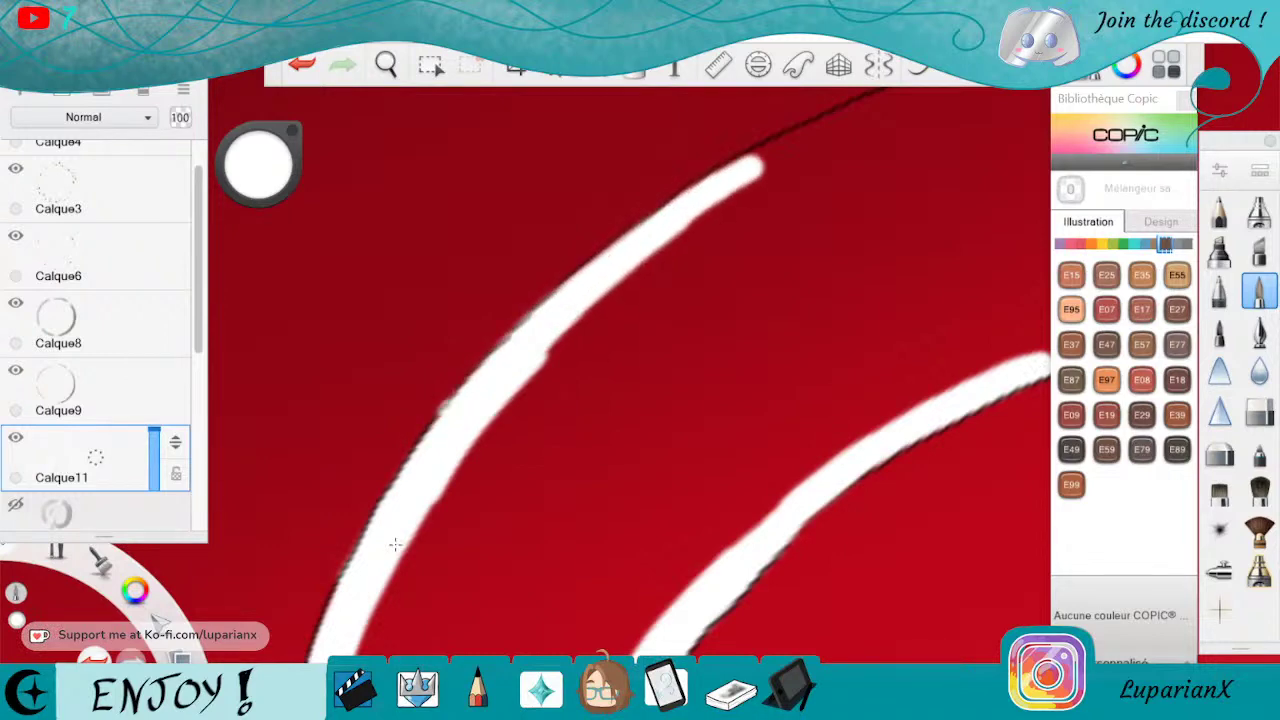
pyautogui.moveTo(610, 247); pyautogui.dragTo(857, 120)
pyautogui.moveTo(700, 212); pyautogui.dragTo(940, 90)
pyautogui.moveTo(473, 417); pyautogui.dragTo(720, 215)
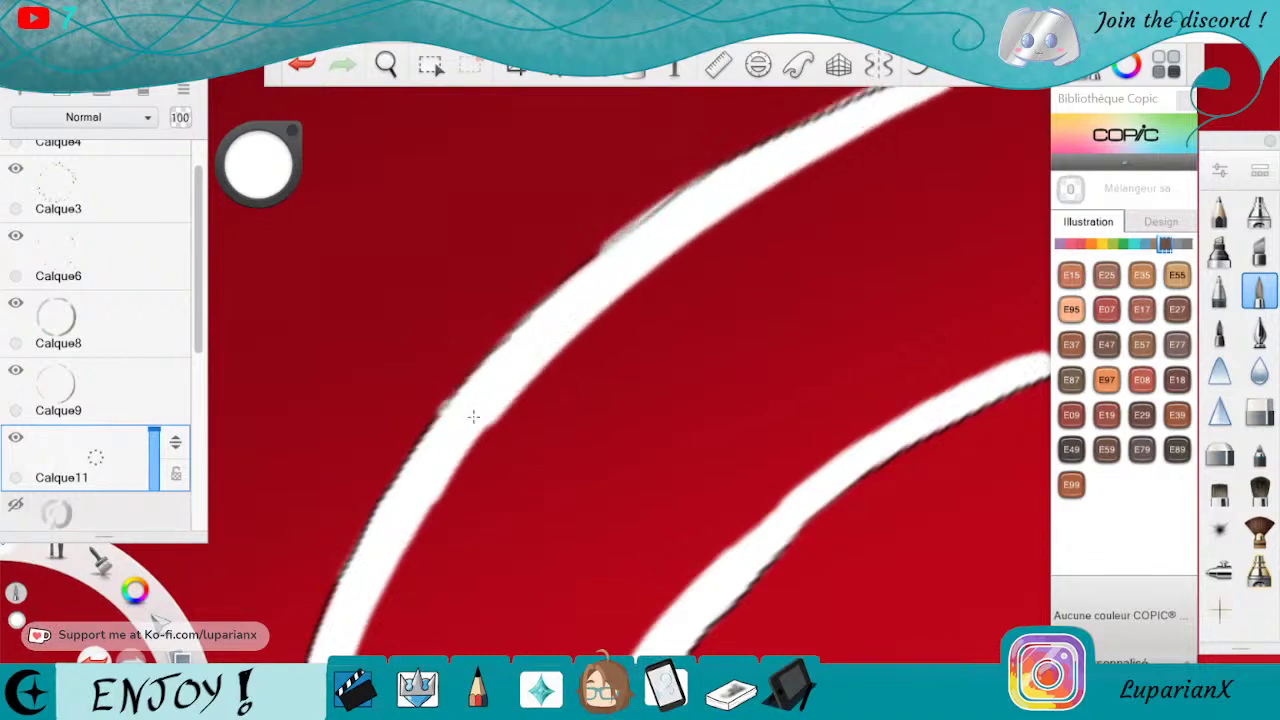
# Erase the white spill over the outer outline of the P's top curve.
pyautogui.click(1259, 410)
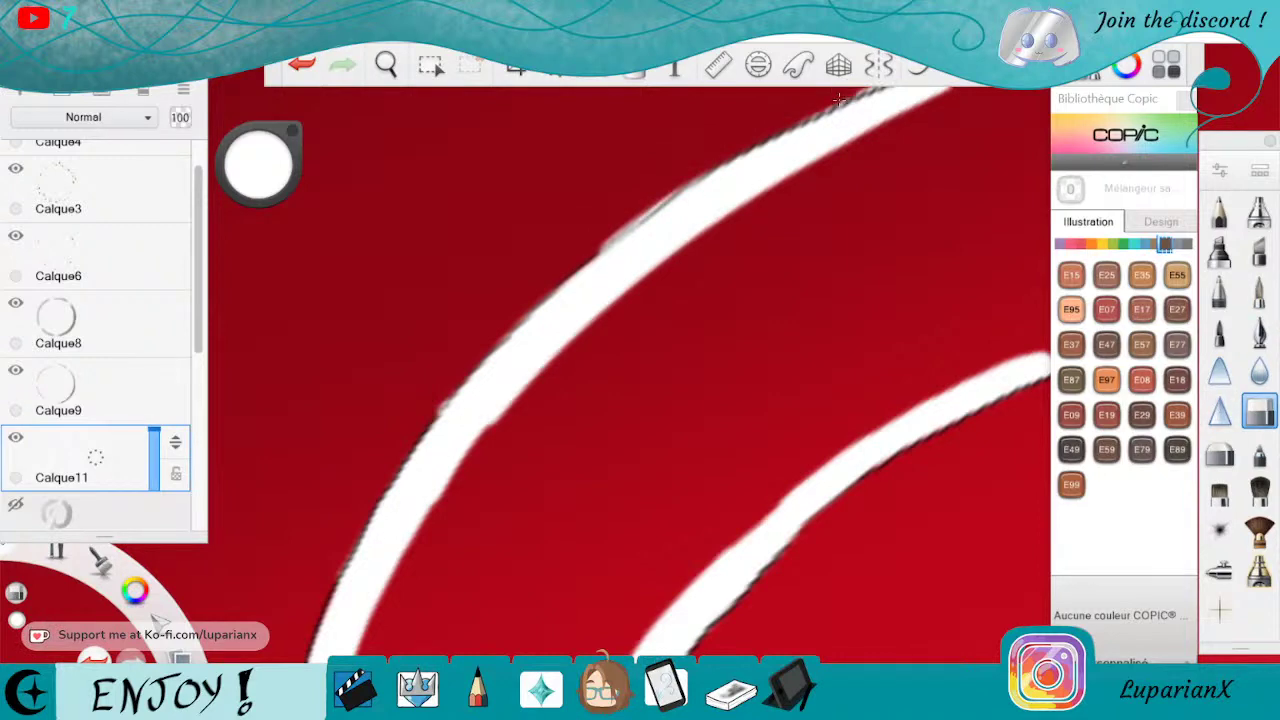
pyautogui.moveTo(782, 130); pyautogui.dragTo(880, 86)
pyautogui.moveTo(709, 160); pyautogui.dragTo(610, 245)
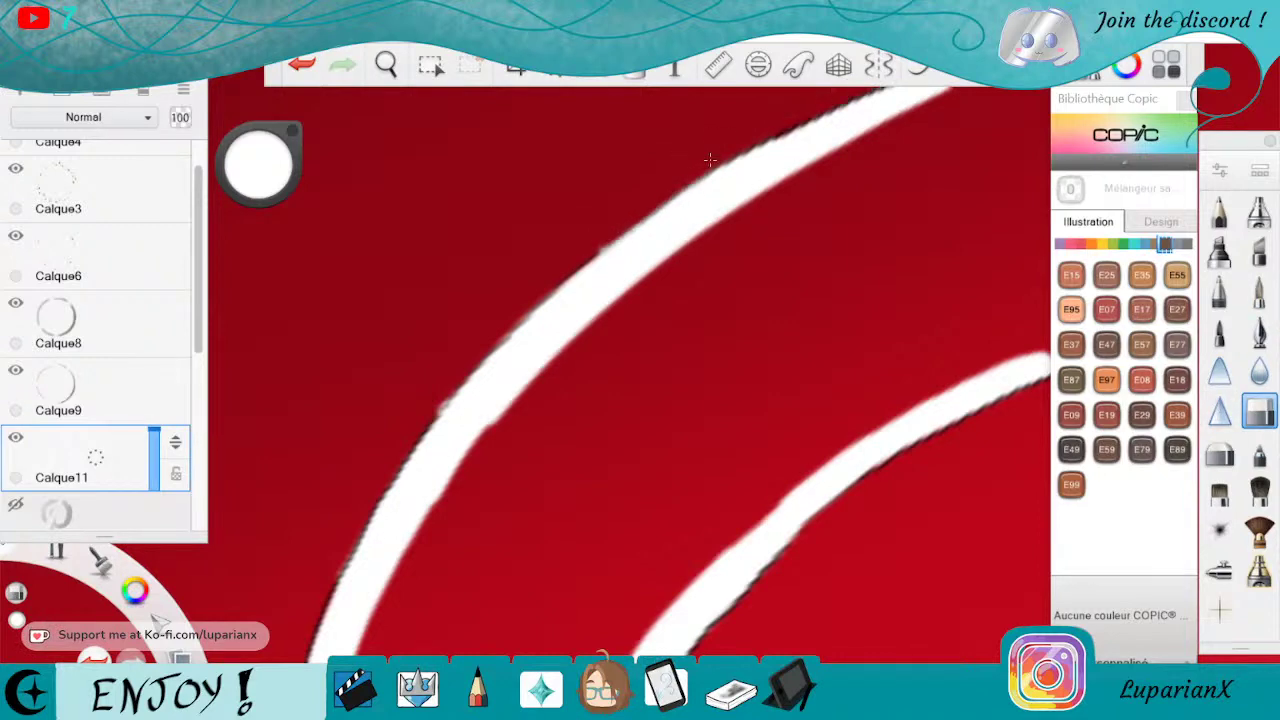
pyautogui.moveTo(538, 297); pyautogui.dragTo(432, 418)
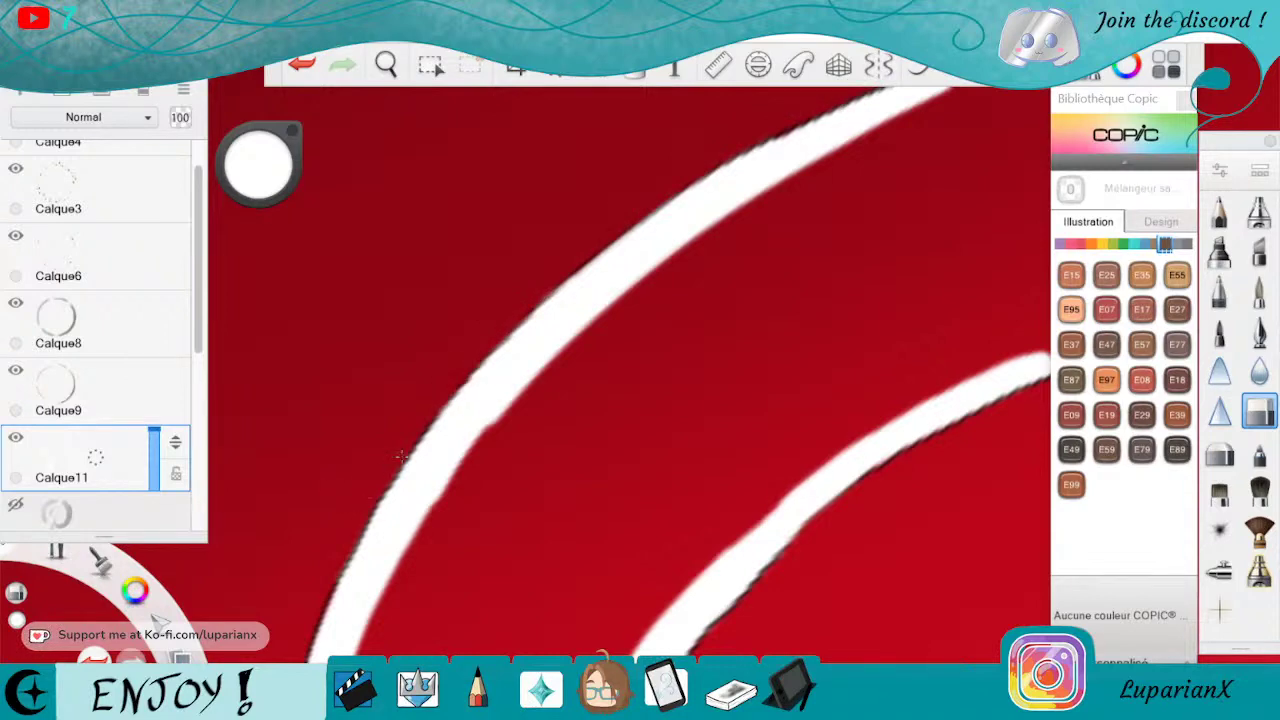
# Erase the white spill outside the outer outline where the white band ends on the P's bowl.
pyautogui.click(386, 64)
pyautogui.moveTo(906, 309); pyautogui.dragTo(835, 445)
pyautogui.moveTo(701, 565); pyautogui.dragTo(748, 544)
pyautogui.moveTo(771, 356)
pyautogui.mouseDown()
pyautogui.moveTo(731, 486)
pyautogui.moveTo(720, 583)
pyautogui.mouseUp()
pyautogui.click(788, 566)
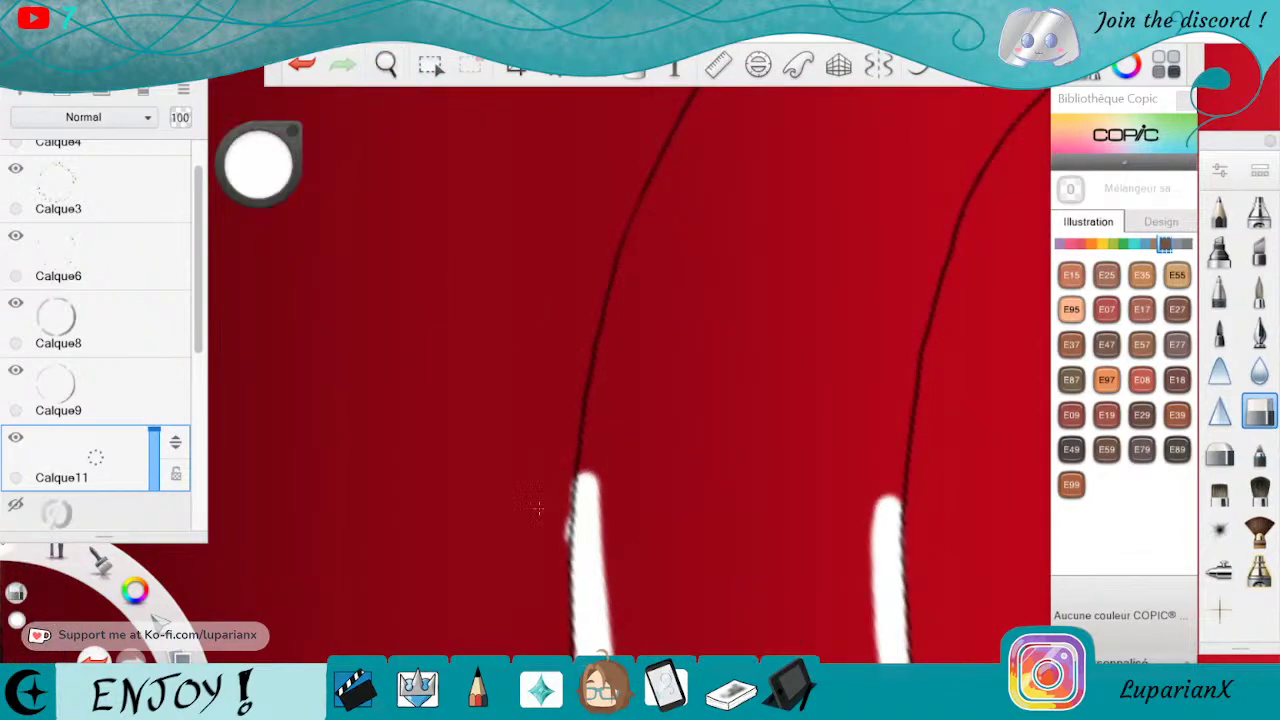
pyautogui.moveTo(563, 541); pyautogui.dragTo(568, 463)
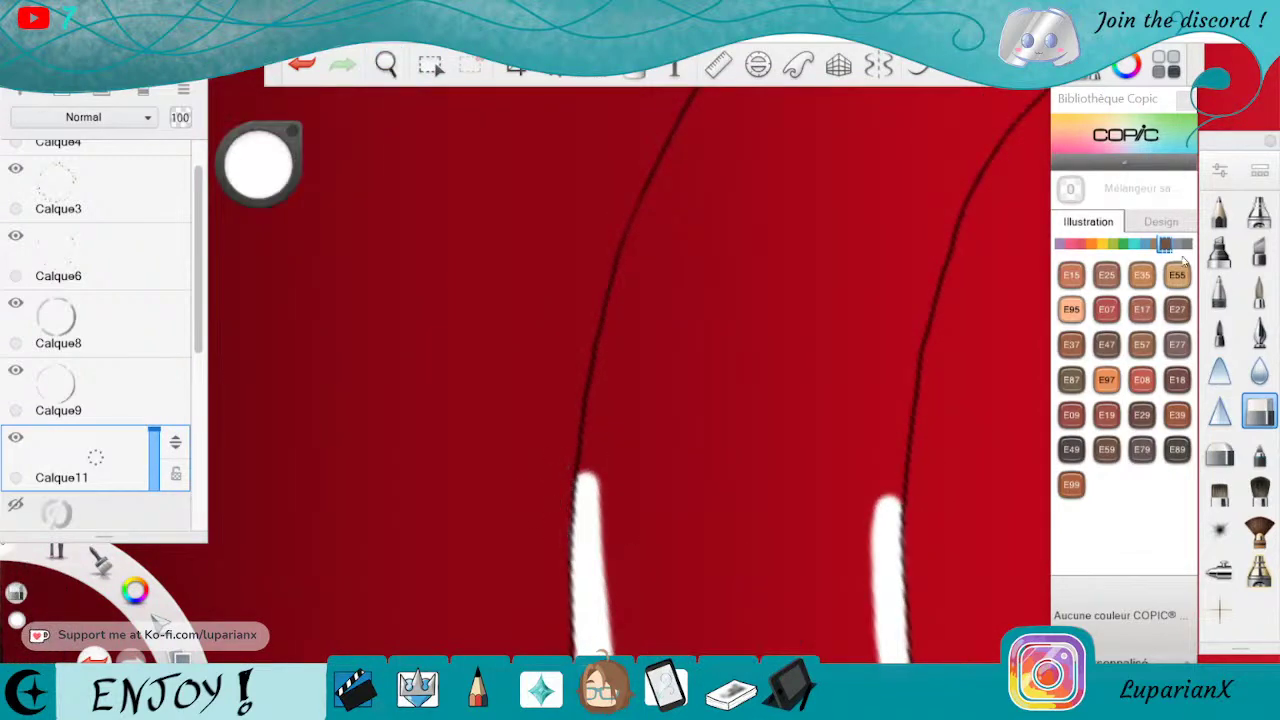
# Extend the white band along the inner outline of the next stretch of the bowl, thickening it at the join.
pyautogui.click(1259, 291)
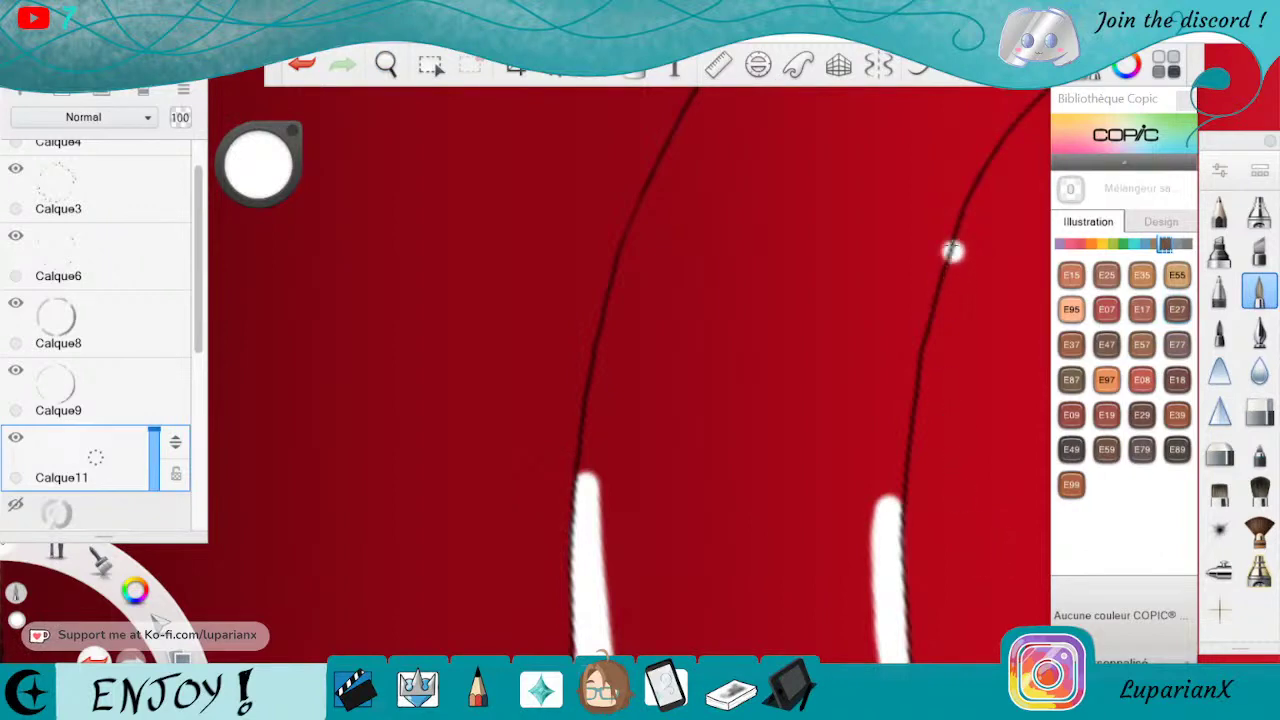
pyautogui.moveTo(995, 115)
pyautogui.mouseDown()
pyautogui.moveTo(915, 281)
pyautogui.moveTo(892, 397)
pyautogui.mouseUp()
pyautogui.moveTo(950, 242); pyautogui.dragTo(894, 396)
pyautogui.moveTo(930, 286); pyautogui.dragTo(903, 393)
pyautogui.moveTo(903, 308); pyautogui.dragTo(885, 540)
pyautogui.moveTo(907, 372); pyautogui.dragTo(897, 500)
pyautogui.moveTo(900, 300)
pyautogui.mouseDown()
pyautogui.moveTo(882, 462)
pyautogui.moveTo(906, 570)
pyautogui.mouseUp()
pyautogui.moveTo(928, 342); pyautogui.dragTo(889, 547)
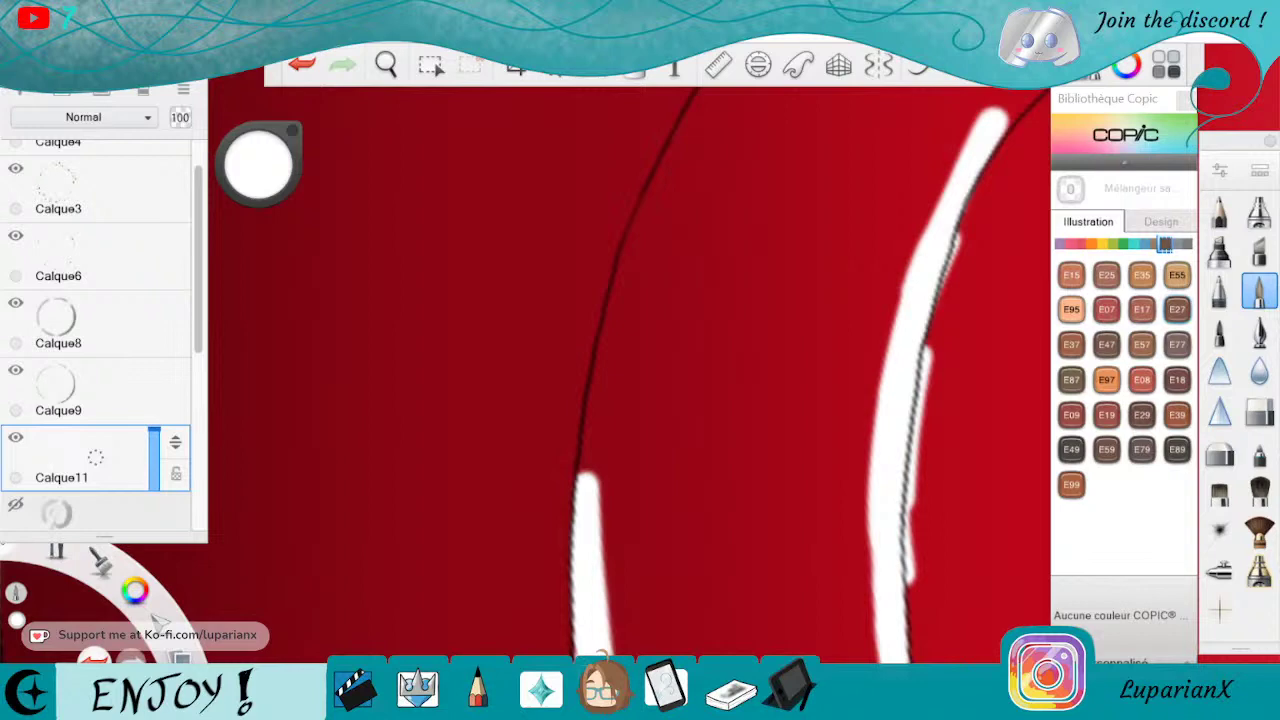
# Erase the white spill over the inner outline along this stretch of the bowl.
pyautogui.click(1259, 411)
pyautogui.moveTo(938, 308); pyautogui.dragTo(962, 237)
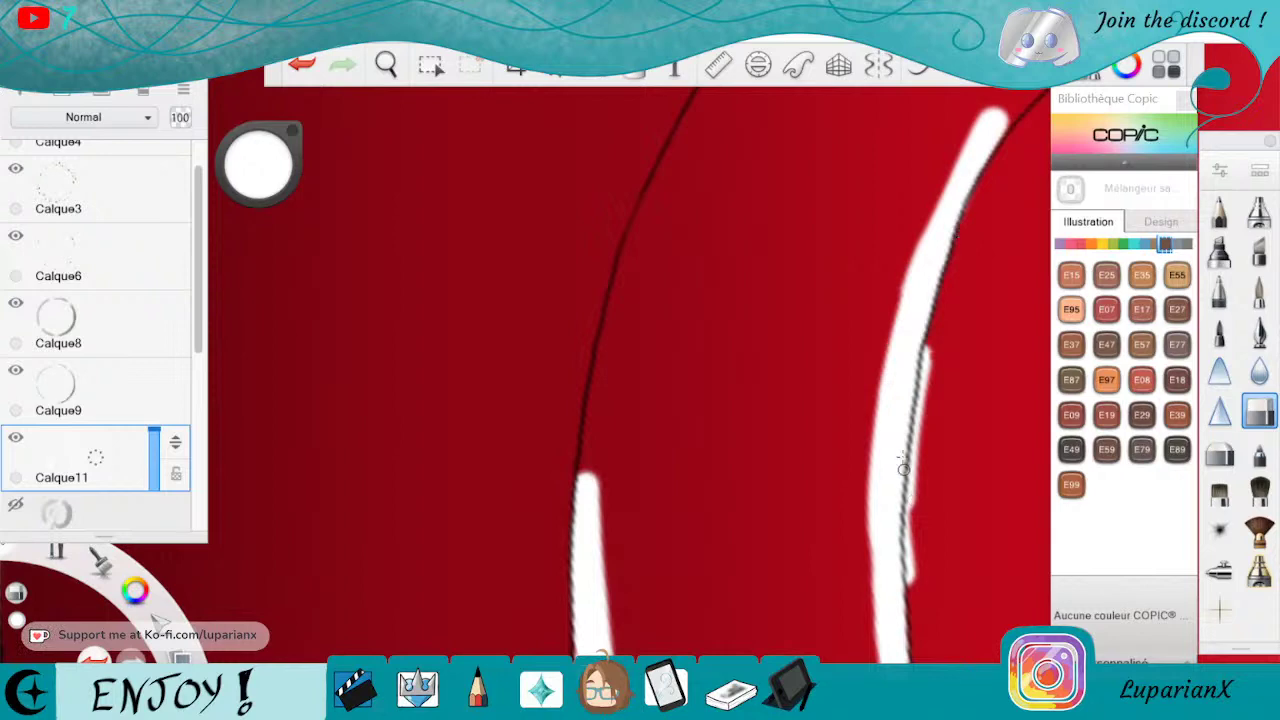
pyautogui.moveTo(928, 352); pyautogui.dragTo(912, 474)
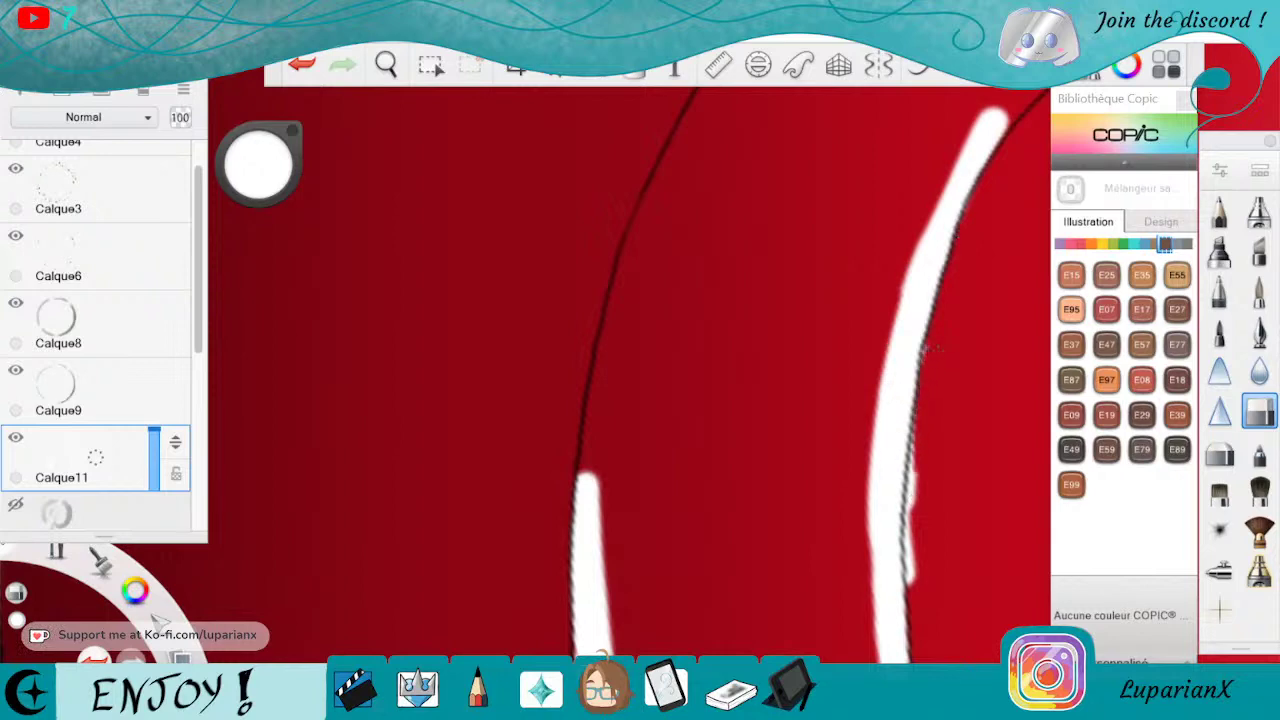
pyautogui.moveTo(916, 416); pyautogui.dragTo(908, 534)
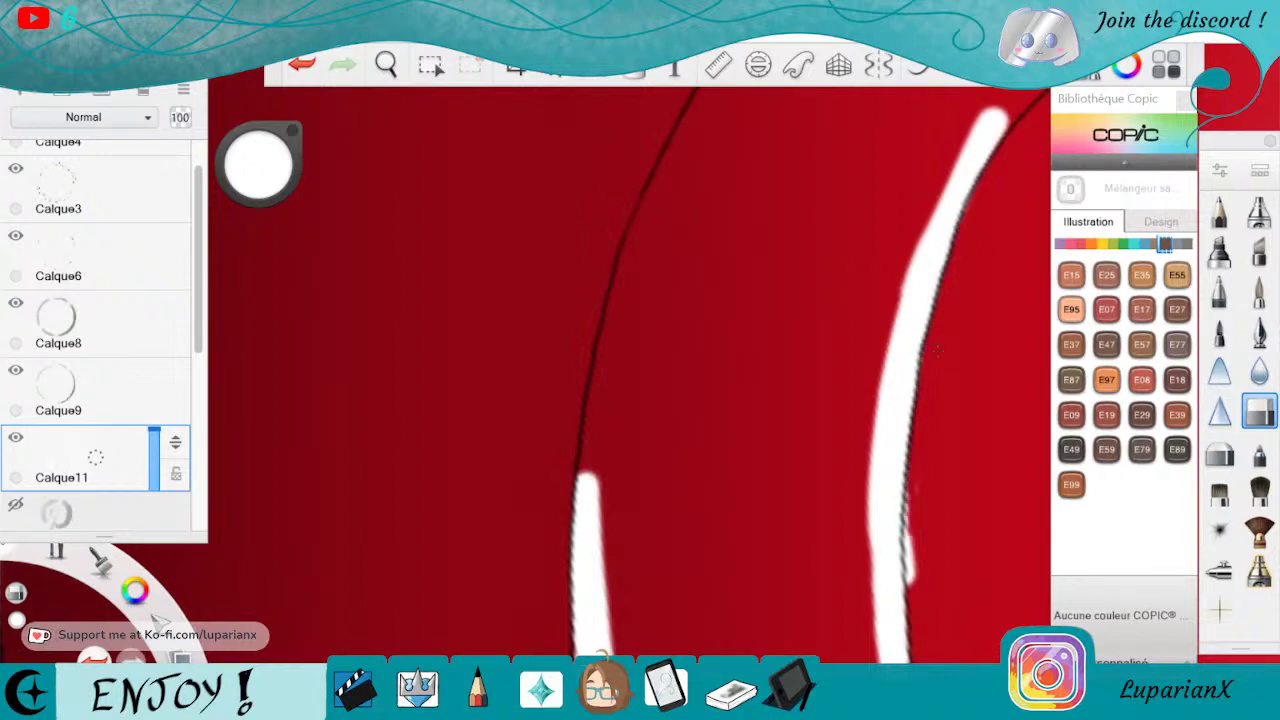
pyautogui.moveTo(912, 486); pyautogui.dragTo(904, 586)
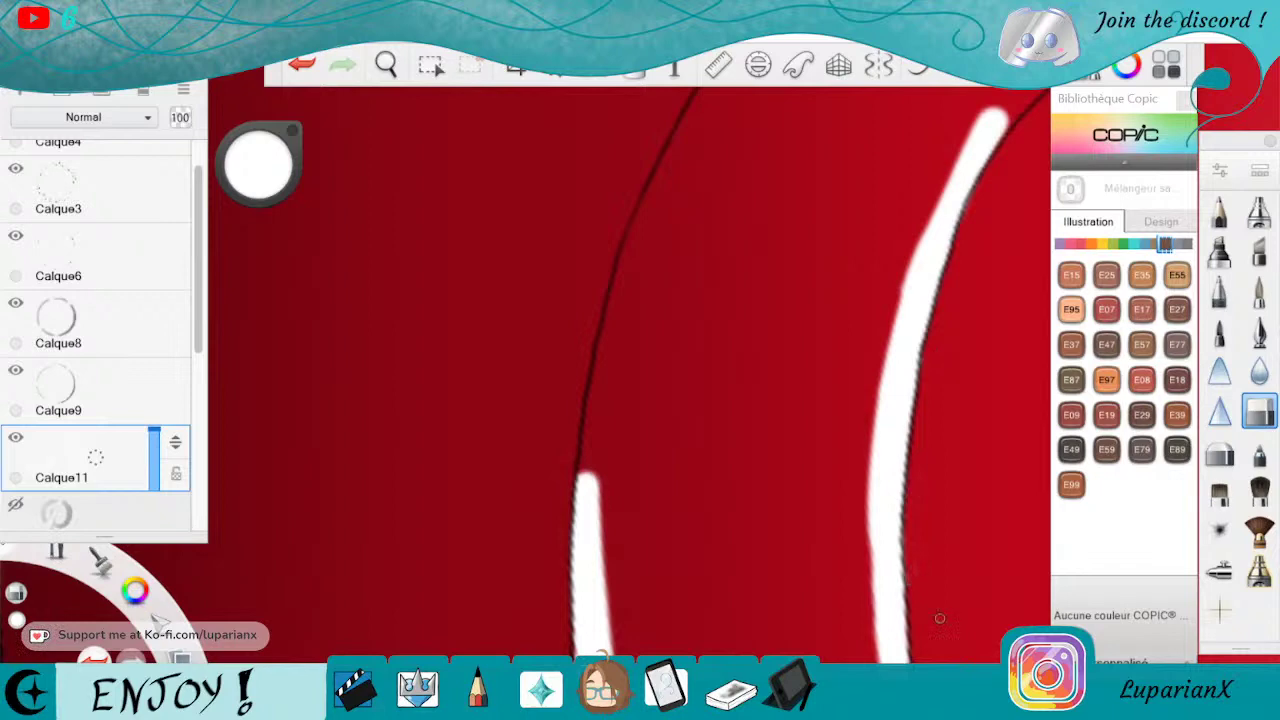
# Extend the white band along the outer outline of the same stretch of the bowl.
pyautogui.click(1258, 290)
pyautogui.moveTo(714, 118); pyautogui.dragTo(622, 288)
pyautogui.moveTo(686, 148)
pyautogui.mouseDown()
pyautogui.moveTo(623, 272)
pyautogui.moveTo(617, 378)
pyautogui.moveTo(594, 362)
pyautogui.moveTo(608, 355)
pyautogui.moveTo(596, 435)
pyautogui.moveTo(668, 157)
pyautogui.mouseUp()
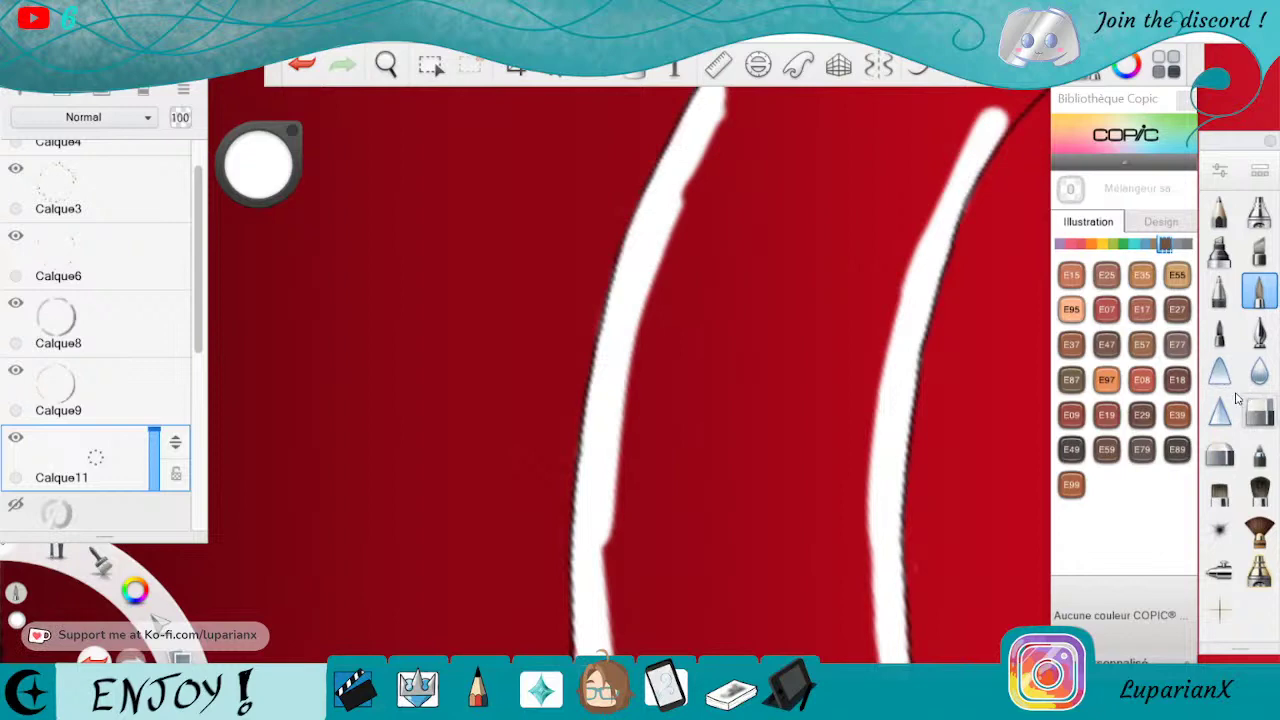
pyautogui.click(1259, 418)
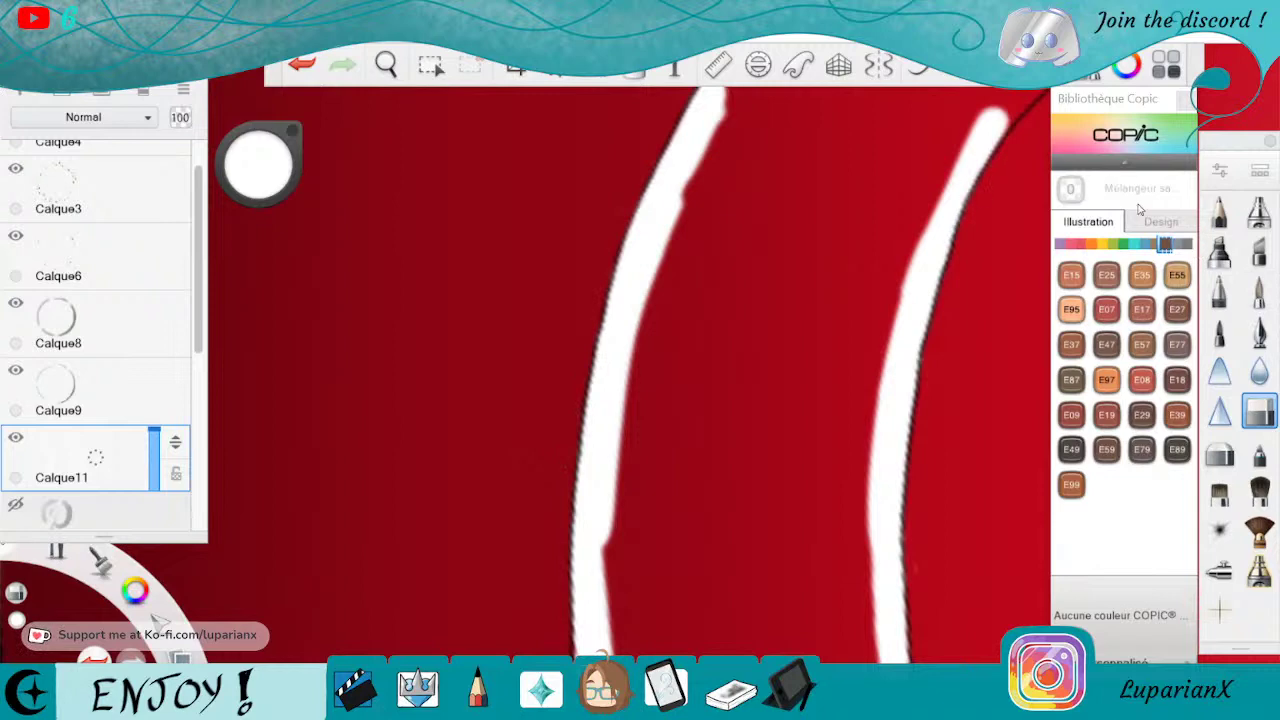
pyautogui.click(1259, 292)
# Continue a thick white band along the inner outline of the following bend of the bowl.
pyautogui.click(396, 67)
pyautogui.moveTo(889, 232); pyautogui.dragTo(644, 620)
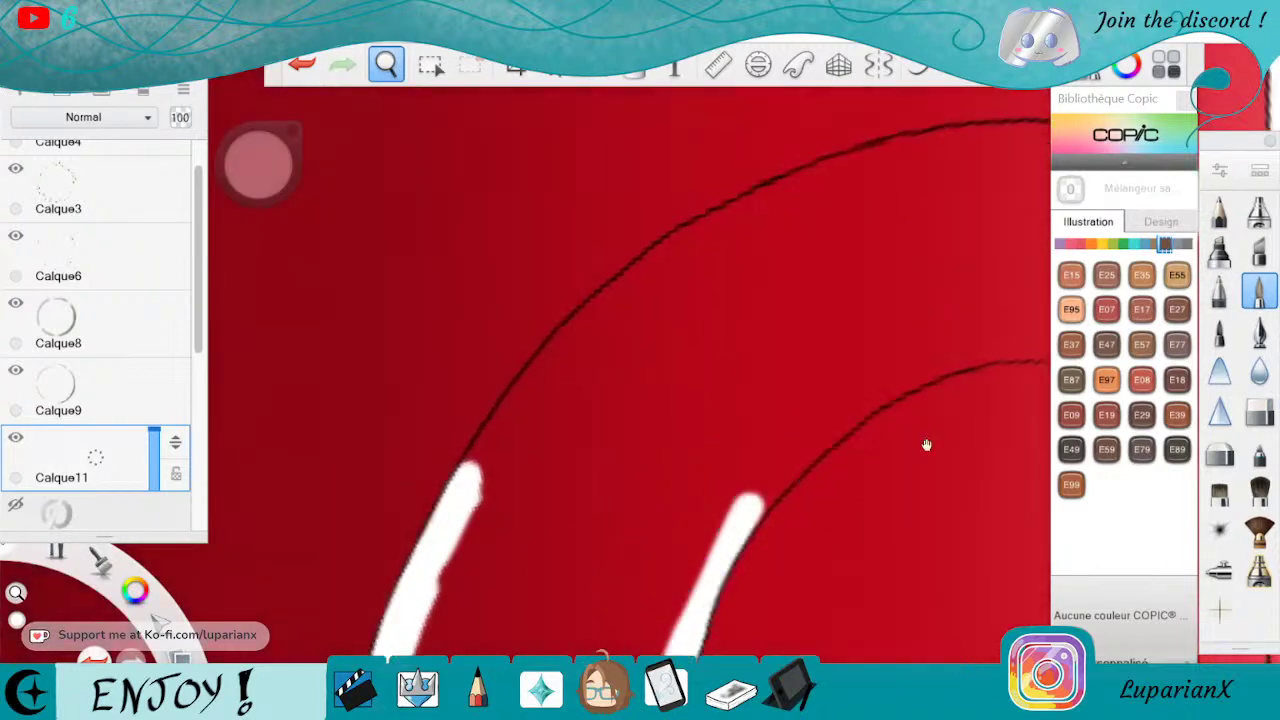
pyautogui.moveTo(926, 444); pyautogui.dragTo(882, 526)
pyautogui.moveTo(829, 575); pyautogui.dragTo(949, 482)
pyautogui.moveTo(896, 524); pyautogui.dragTo(939, 501)
pyautogui.press('space')
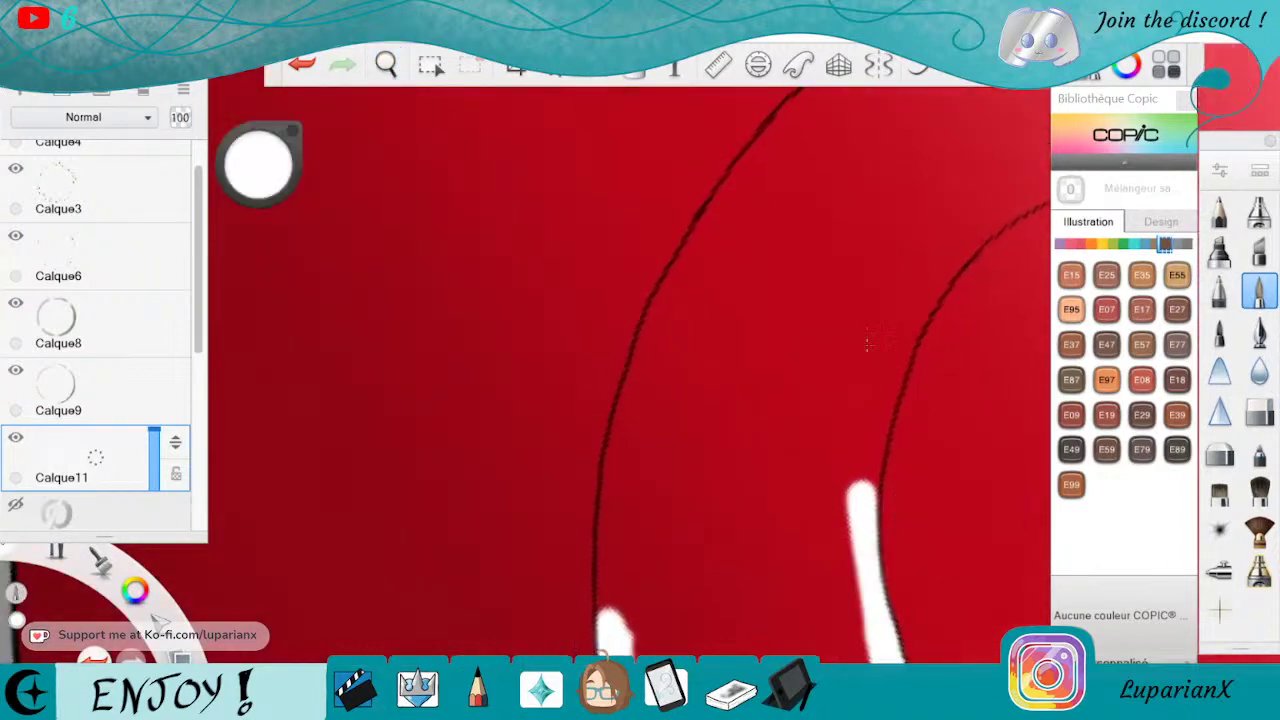
pyautogui.moveTo(876, 350)
pyautogui.mouseDown()
pyautogui.moveTo(849, 528)
pyautogui.moveTo(880, 350)
pyautogui.moveTo(892, 350)
pyautogui.moveTo(858, 526)
pyautogui.mouseUp()
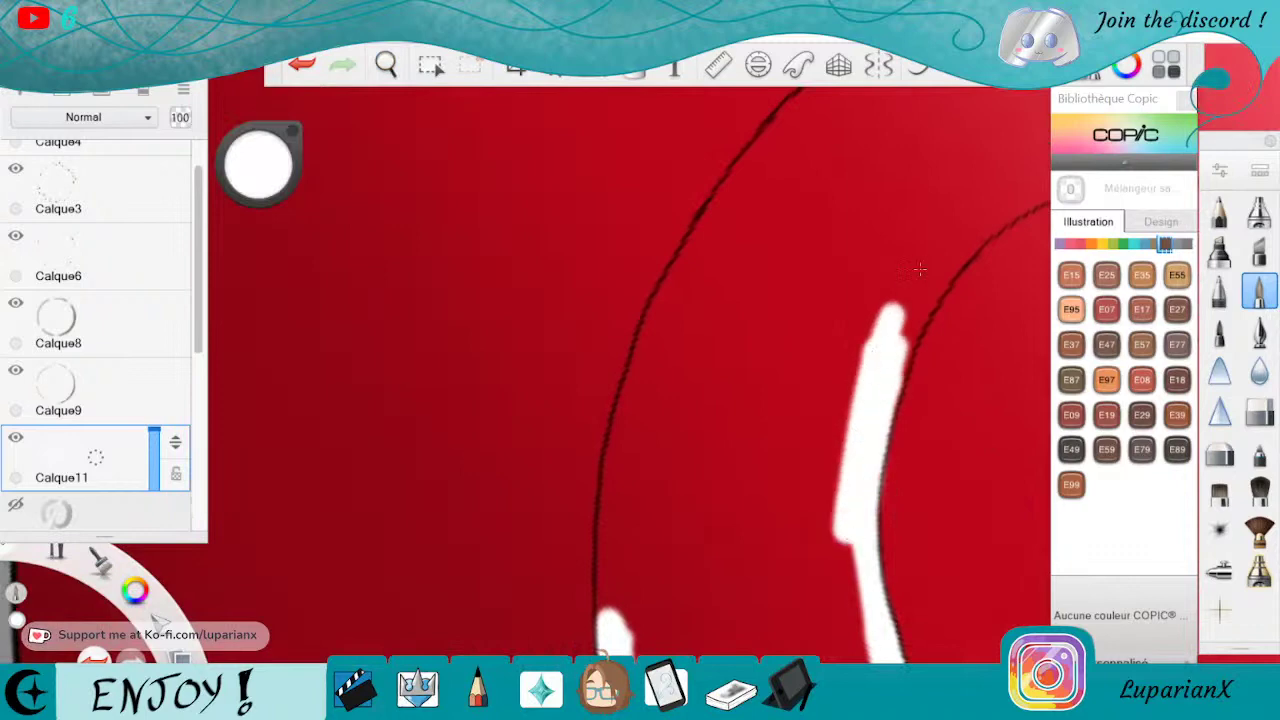
pyautogui.moveTo(919, 270)
pyautogui.mouseDown()
pyautogui.moveTo(962, 238)
pyautogui.moveTo(931, 252)
pyautogui.mouseUp()
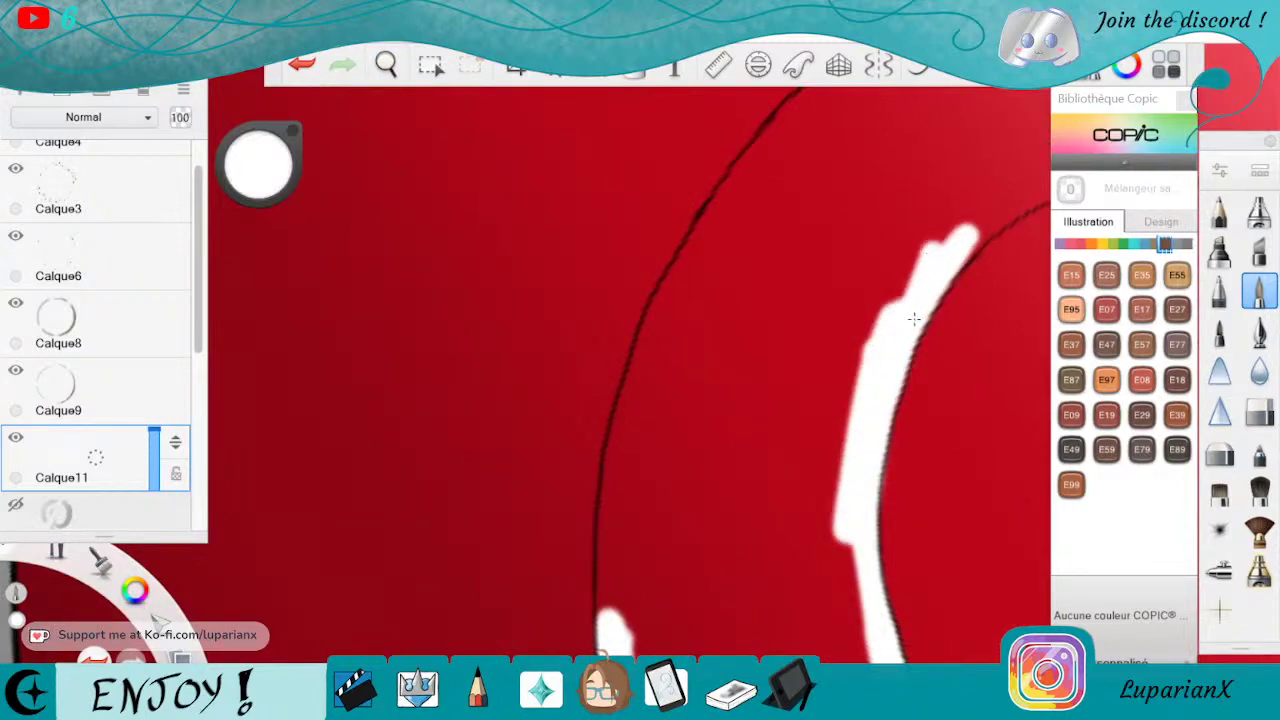
pyautogui.moveTo(913, 318)
pyautogui.mouseDown()
pyautogui.moveTo(1010, 186)
pyautogui.moveTo(1045, 172)
pyautogui.moveTo(968, 258)
pyautogui.moveTo(993, 217)
pyautogui.mouseUp()
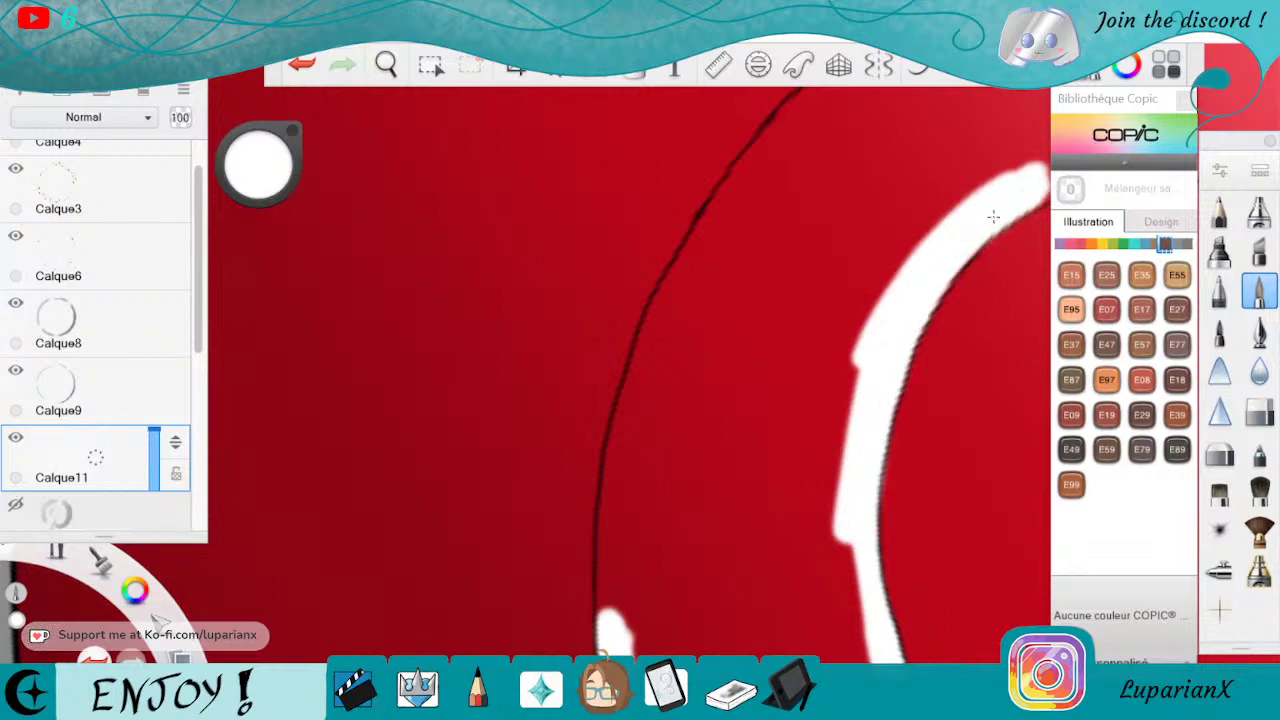
# Paint the white band along the outer outline of this bend and join it to the existing band.
pyautogui.moveTo(752, 186)
pyautogui.mouseDown()
pyautogui.moveTo(685, 272)
pyautogui.moveTo(774, 135)
pyautogui.moveTo(827, 93)
pyautogui.moveTo(702, 260)
pyautogui.moveTo(620, 471)
pyautogui.moveTo(694, 278)
pyautogui.mouseUp()
pyautogui.moveTo(619, 480)
pyautogui.mouseDown()
pyautogui.moveTo(616, 412)
pyautogui.moveTo(615, 562)
pyautogui.mouseUp()
pyautogui.moveTo(616, 455); pyautogui.dragTo(598, 626)
pyautogui.moveTo(630, 485); pyautogui.dragTo(634, 660)
# Paint the remaining gap in the outer white band up to the corner where the bowl meets the stem.
pyautogui.press('space')
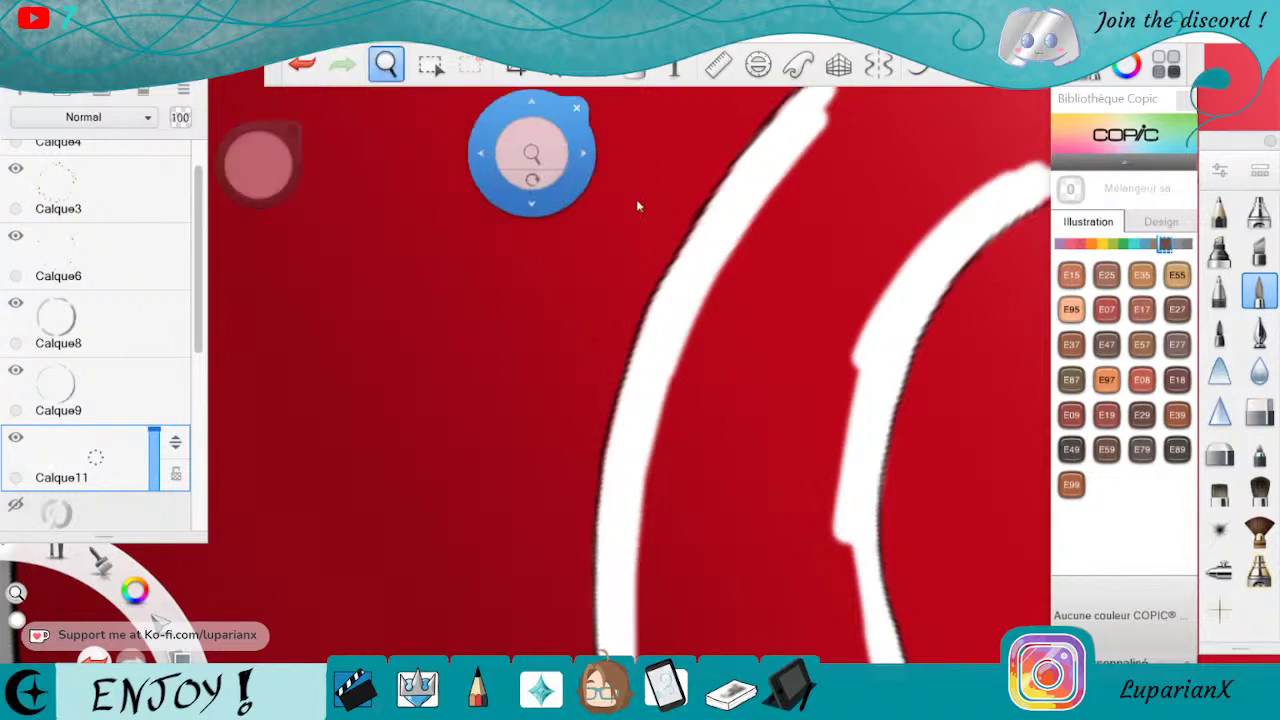
pyautogui.moveTo(912, 466); pyautogui.dragTo(853, 430)
pyautogui.moveTo(802, 318)
pyautogui.mouseDown()
pyautogui.moveTo(790, 478)
pyautogui.moveTo(818, 648)
pyautogui.mouseUp()
pyautogui.press('space')
pyautogui.moveTo(971, 275)
pyautogui.mouseDown()
pyautogui.moveTo(986, 298)
pyautogui.moveTo(680, 619)
pyautogui.moveTo(673, 643)
pyautogui.moveTo(846, 452)
pyautogui.mouseUp()
pyautogui.moveTo(775, 494); pyautogui.dragTo(804, 541)
pyautogui.click(859, 489)
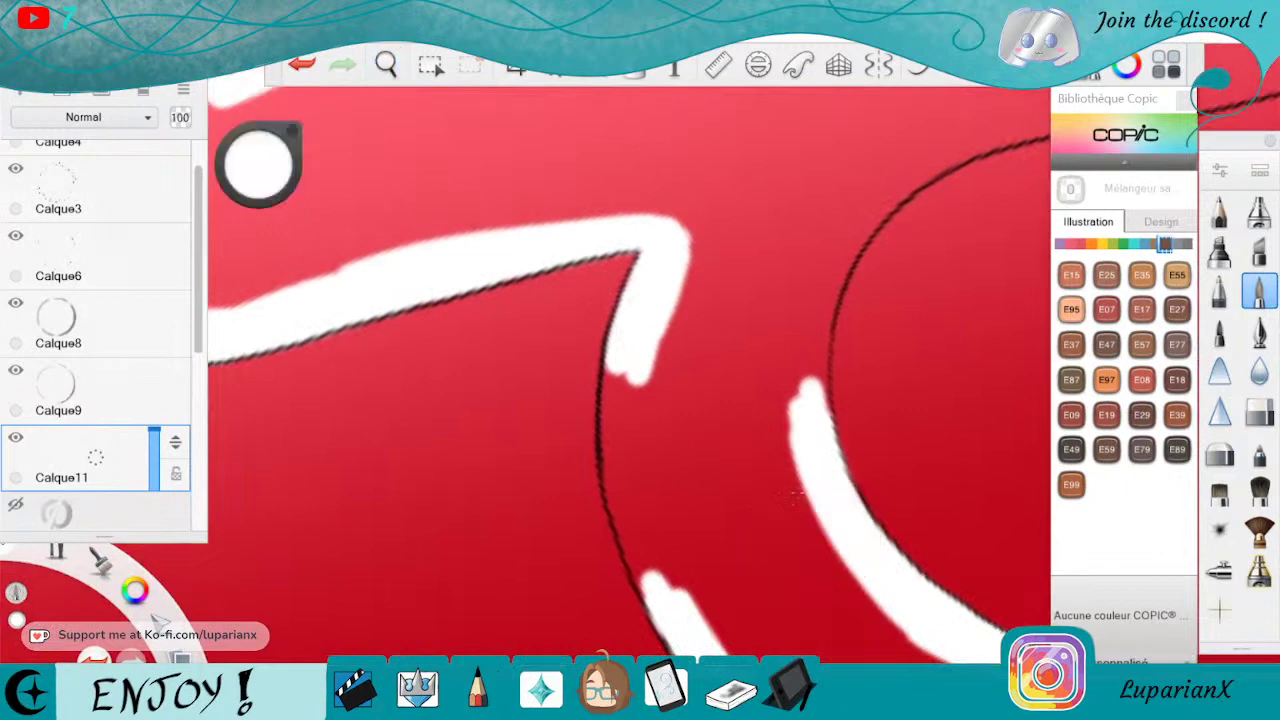
pyautogui.moveTo(621, 356)
pyautogui.mouseDown()
pyautogui.moveTo(613, 472)
pyautogui.moveTo(646, 605)
pyautogui.moveTo(637, 445)
pyautogui.mouseUp()
pyautogui.moveTo(700, 627); pyautogui.dragTo(649, 350)
# Paint a wide white band along the inner outline of the bowl opposite the stem corner, curving toward the stem.
pyautogui.moveTo(798, 430); pyautogui.dragTo(833, 218)
pyautogui.moveTo(807, 332); pyautogui.dragTo(862, 192)
pyautogui.moveTo(805, 385); pyautogui.dragTo(802, 408)
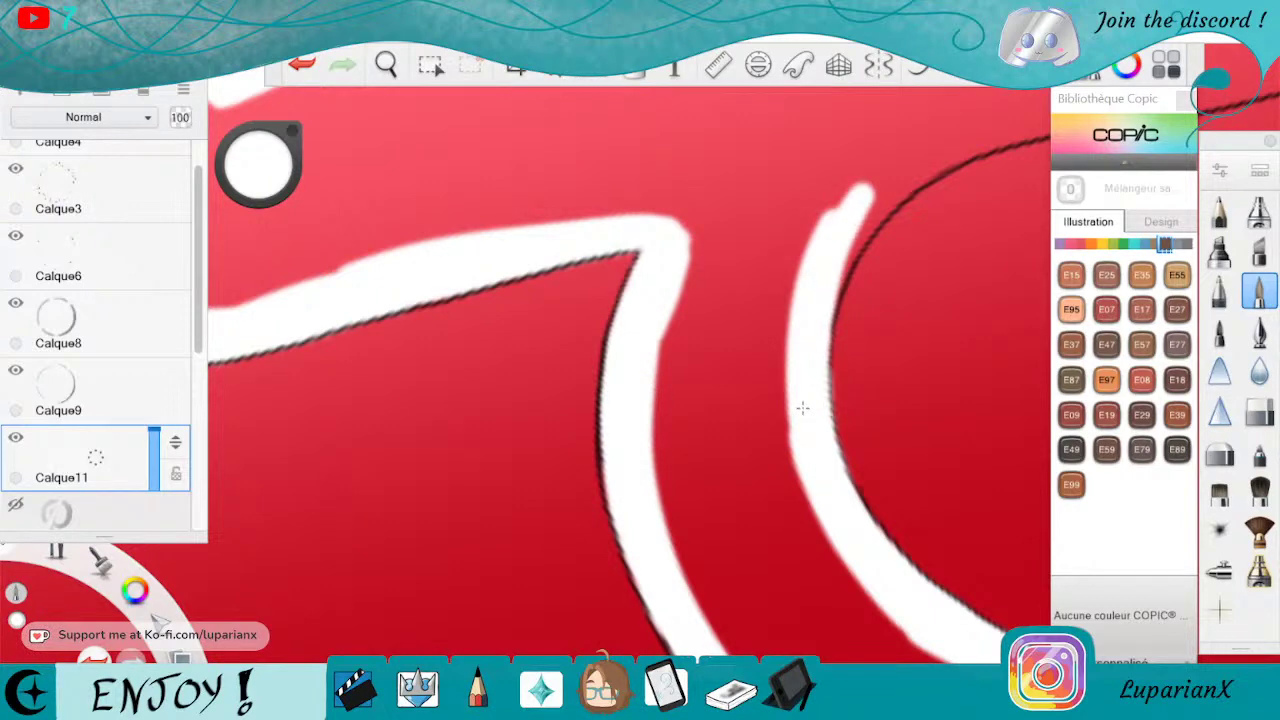
pyautogui.moveTo(828, 305); pyautogui.dragTo(894, 183)
pyautogui.moveTo(852, 270)
pyautogui.mouseDown()
pyautogui.moveTo(943, 152)
pyautogui.moveTo(974, 138)
pyautogui.mouseUp()
pyautogui.moveTo(818, 243); pyautogui.dragTo(940, 142)
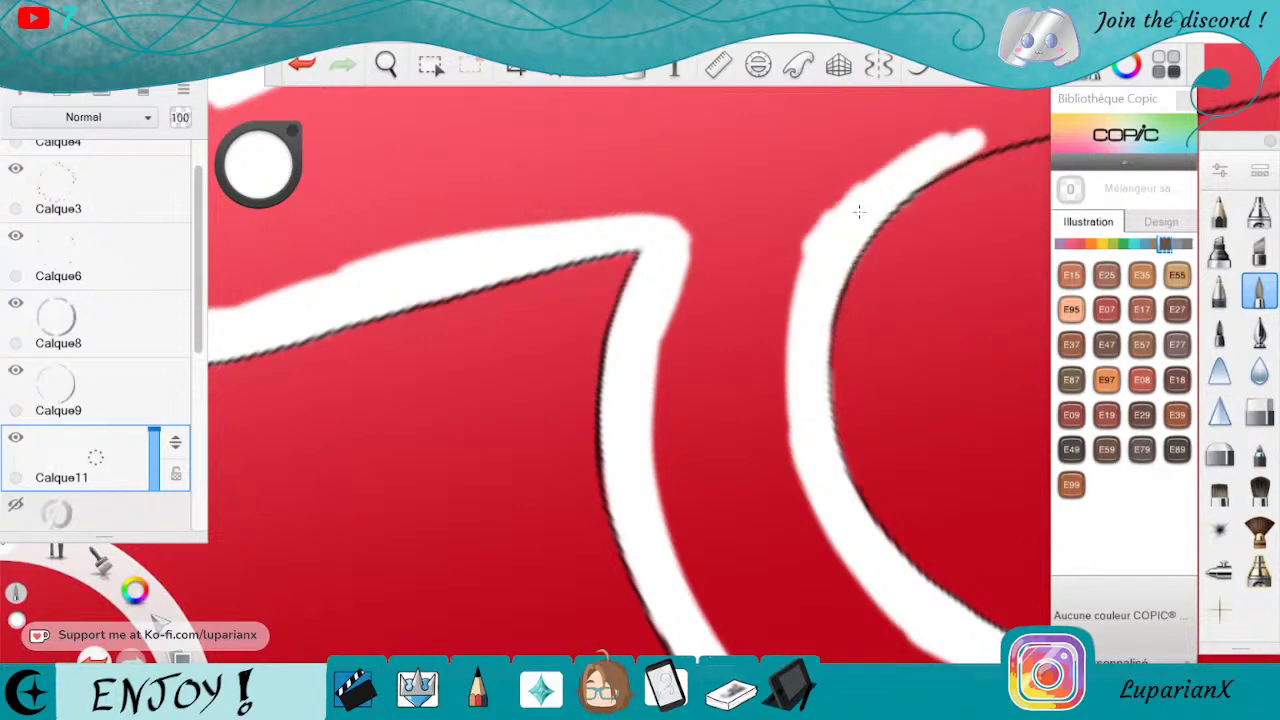
pyautogui.moveTo(837, 208)
pyautogui.mouseDown()
pyautogui.moveTo(1013, 112)
pyautogui.moveTo(1047, 122)
pyautogui.moveTo(975, 160)
pyautogui.mouseUp()
pyautogui.click(1249, 404)
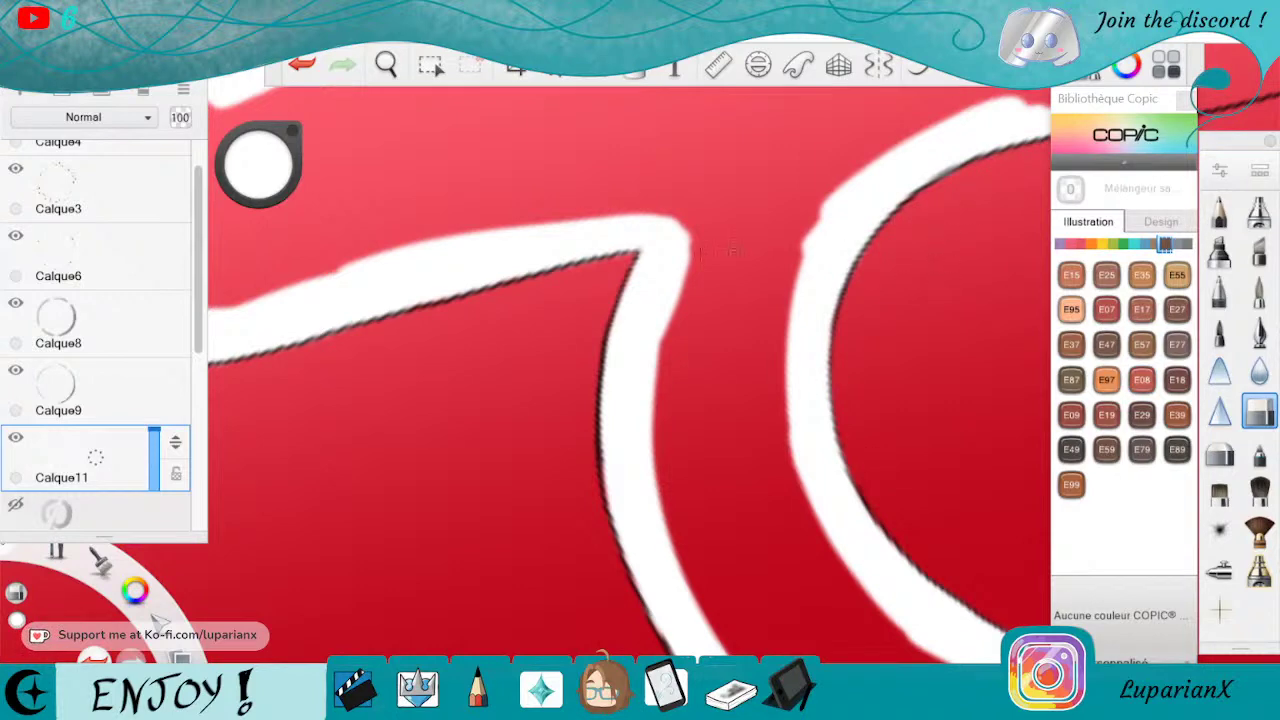
# Paint a white band along the upper part of the stem's unpainted side outline.
pyautogui.click(386, 65)
pyautogui.moveTo(882, 315); pyautogui.dragTo(667, 570)
pyautogui.moveTo(903, 451); pyautogui.dragTo(953, 435)
pyautogui.moveTo(950, 512); pyautogui.dragTo(712, 634)
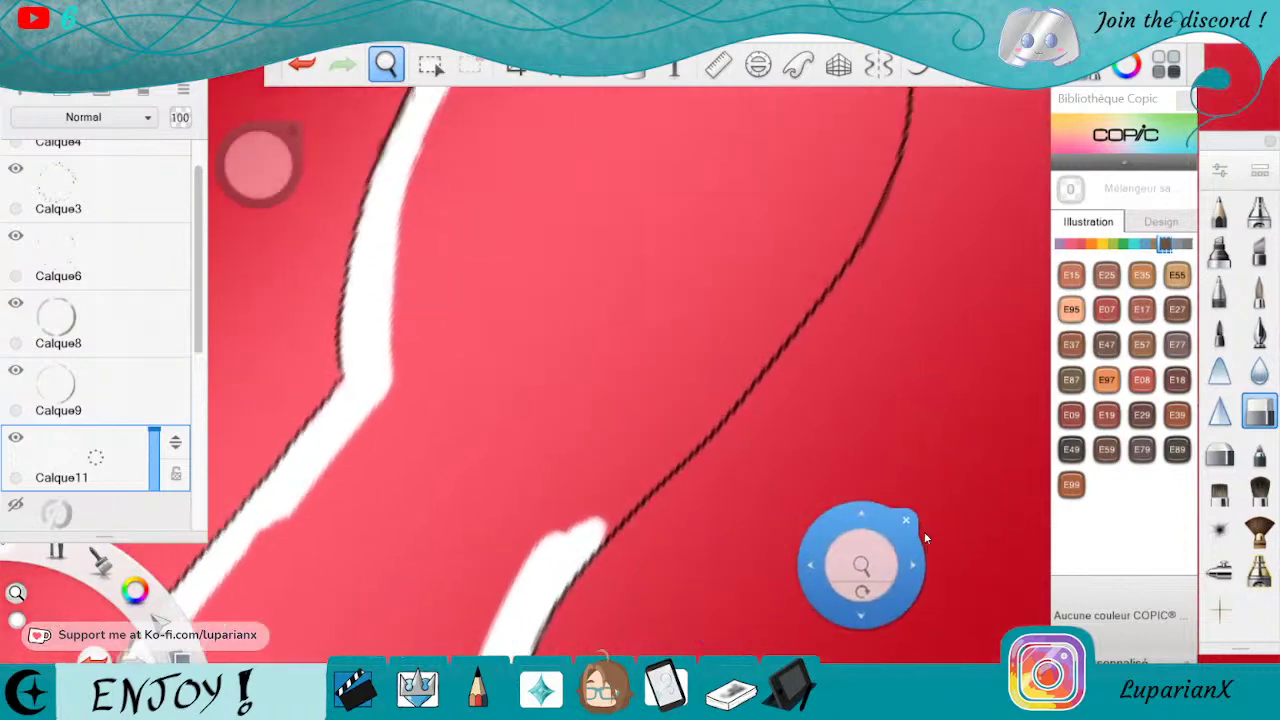
pyautogui.moveTo(924, 536); pyautogui.dragTo(907, 579)
pyautogui.click(906, 563)
pyautogui.click(1259, 292)
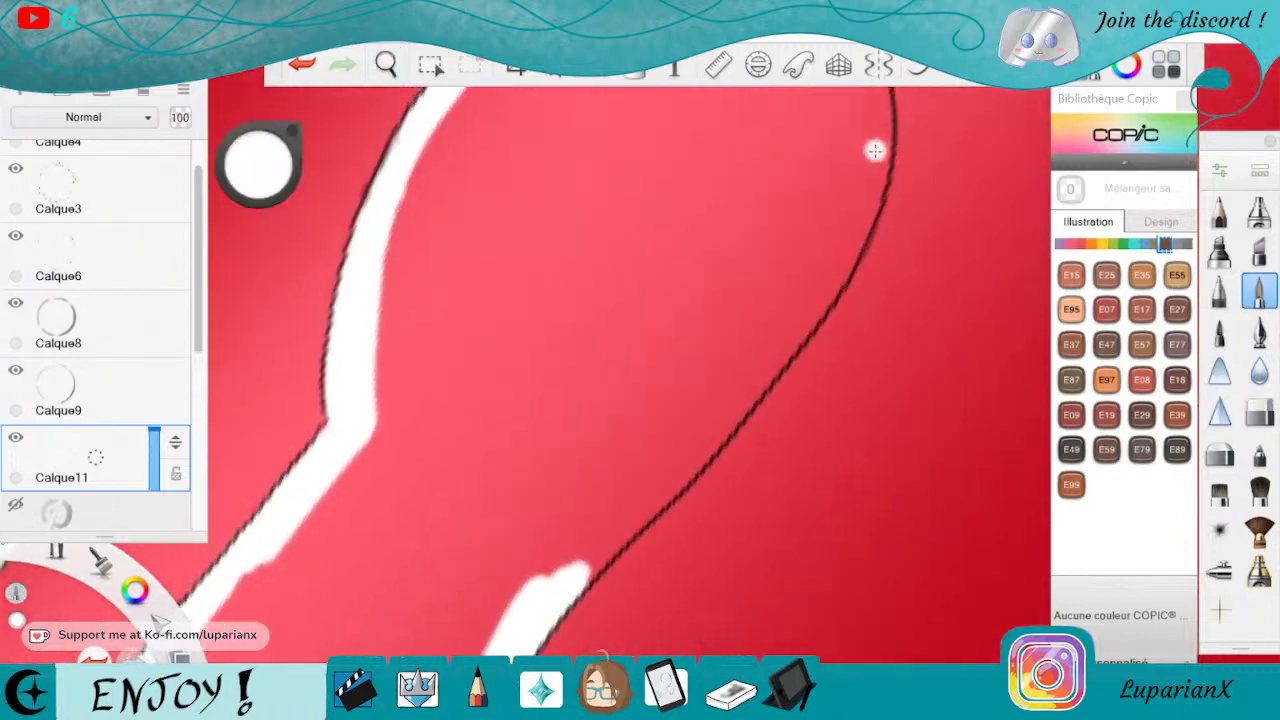
pyautogui.moveTo(875, 148); pyautogui.dragTo(846, 260)
pyautogui.moveTo(857, 188)
pyautogui.mouseDown()
pyautogui.moveTo(745, 391)
pyautogui.moveTo(770, 378)
pyautogui.moveTo(622, 501)
pyautogui.mouseUp()
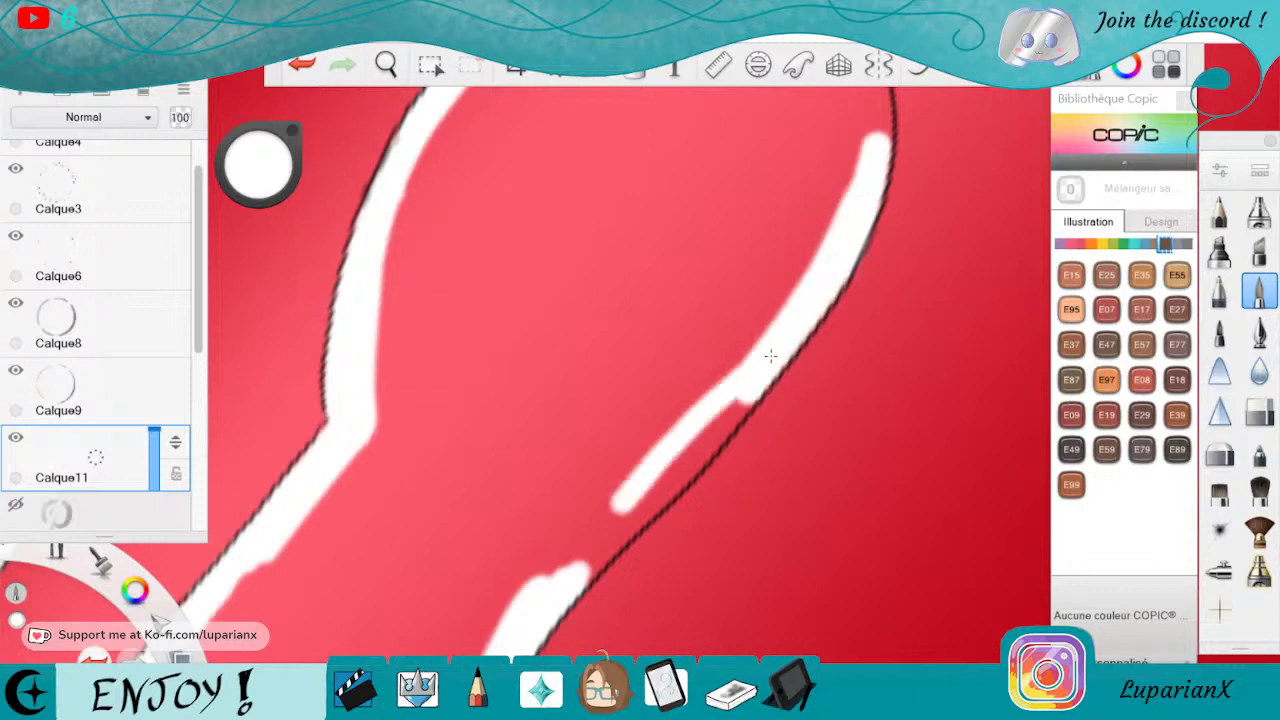
# Widen the stem's side band out to the outline and join it to the lower white band.
pyautogui.moveTo(732, 400); pyautogui.dragTo(495, 621)
pyautogui.moveTo(660, 476); pyautogui.dragTo(580, 555)
pyautogui.moveTo(645, 498); pyautogui.dragTo(575, 560)
pyautogui.moveTo(670, 473); pyautogui.dragTo(594, 573)
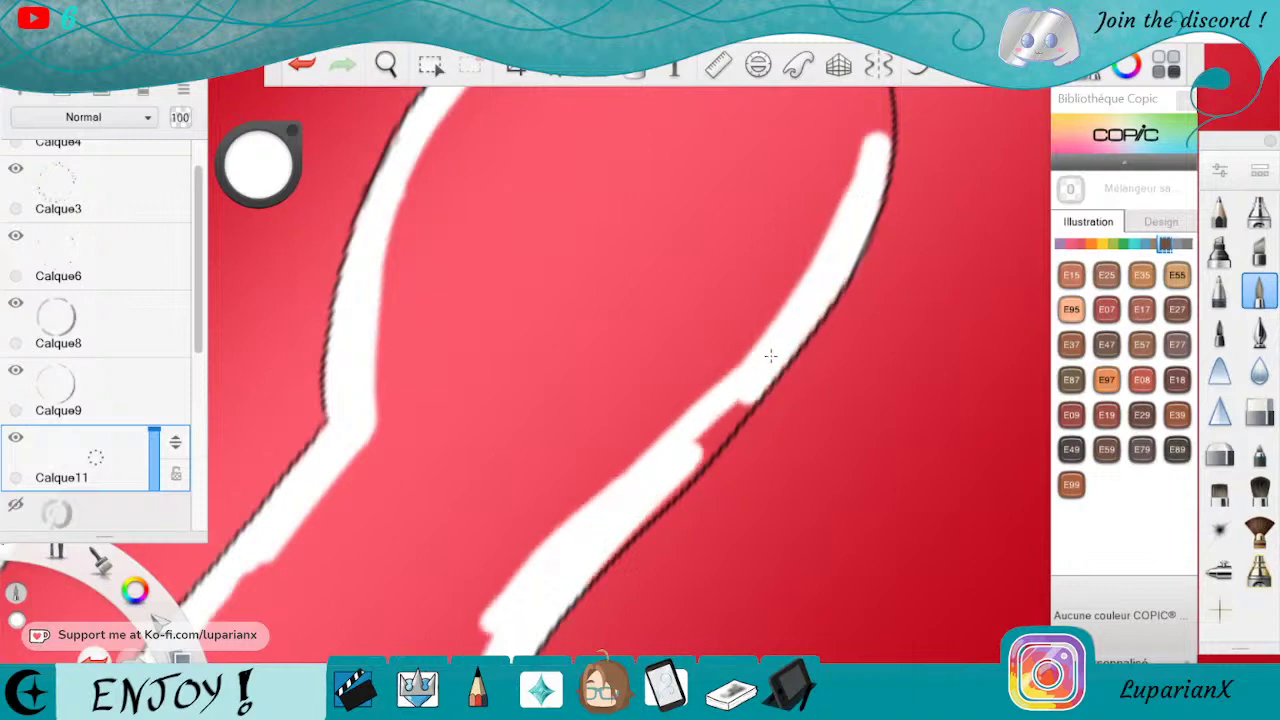
pyautogui.moveTo(710, 442); pyautogui.dragTo(586, 585)
pyautogui.moveTo(702, 466)
pyautogui.mouseDown()
pyautogui.moveTo(594, 580)
pyautogui.moveTo(758, 381)
pyautogui.mouseUp()
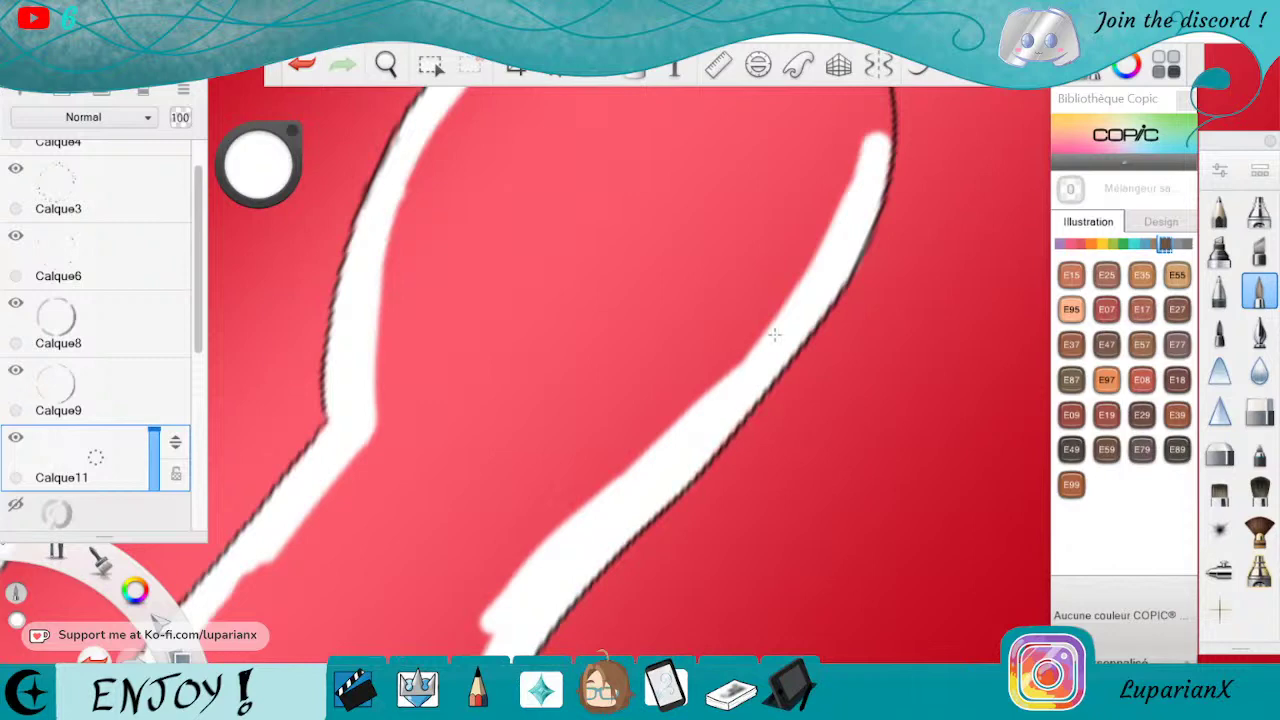
# Paint the white band around the stem's rounded head to close the outline, and erase the spill over its edge.
pyautogui.click(386, 65)
pyautogui.moveTo(806, 266)
pyautogui.mouseDown()
pyautogui.moveTo(708, 554)
pyautogui.moveTo(800, 270)
pyautogui.mouseUp()
pyautogui.moveTo(603, 380); pyautogui.dragTo(690, 546)
pyautogui.press('space')
pyautogui.click(649, 444)
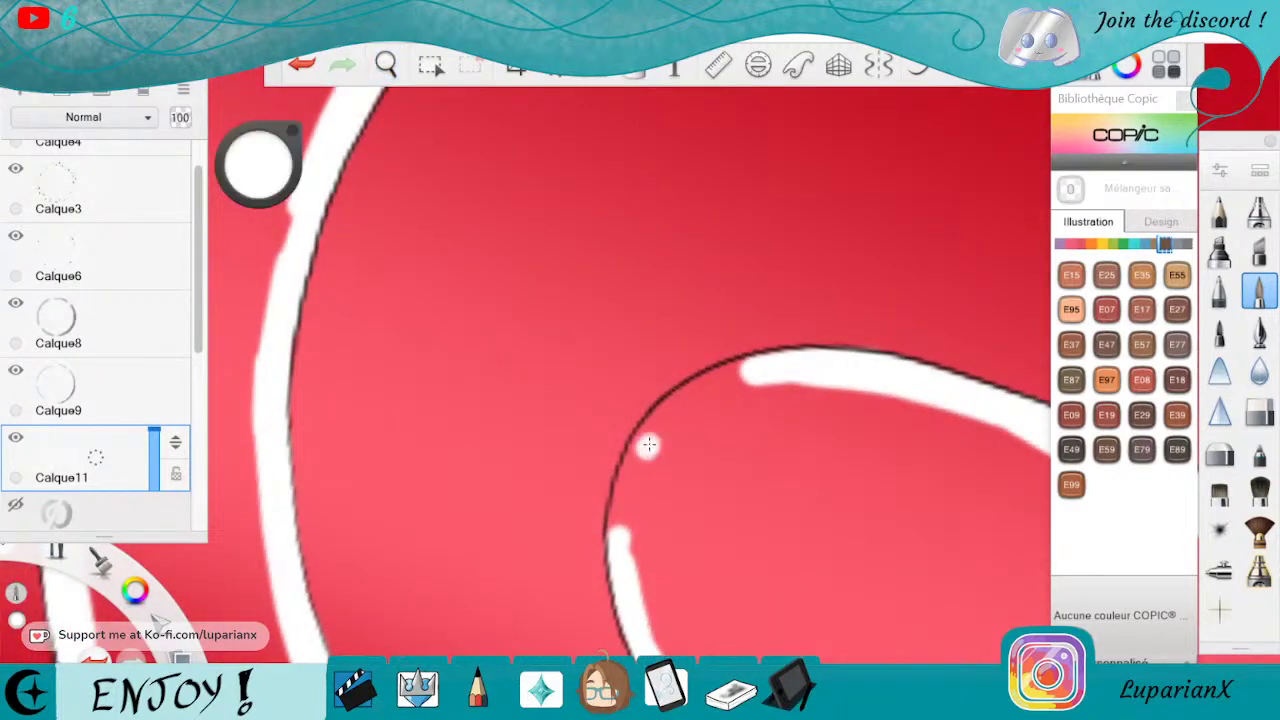
pyautogui.moveTo(649, 444); pyautogui.dragTo(620, 556)
pyautogui.moveTo(646, 460)
pyautogui.mouseDown()
pyautogui.moveTo(634, 572)
pyautogui.moveTo(614, 540)
pyautogui.mouseUp()
pyautogui.moveTo(688, 400); pyautogui.dragTo(622, 488)
pyautogui.moveTo(755, 360)
pyautogui.mouseDown()
pyautogui.moveTo(637, 458)
pyautogui.moveTo(668, 424)
pyautogui.moveTo(646, 485)
pyautogui.mouseUp()
pyautogui.moveTo(724, 404); pyautogui.dragTo(644, 510)
pyautogui.moveTo(800, 374)
pyautogui.mouseDown()
pyautogui.moveTo(702, 424)
pyautogui.moveTo(644, 505)
pyautogui.mouseUp()
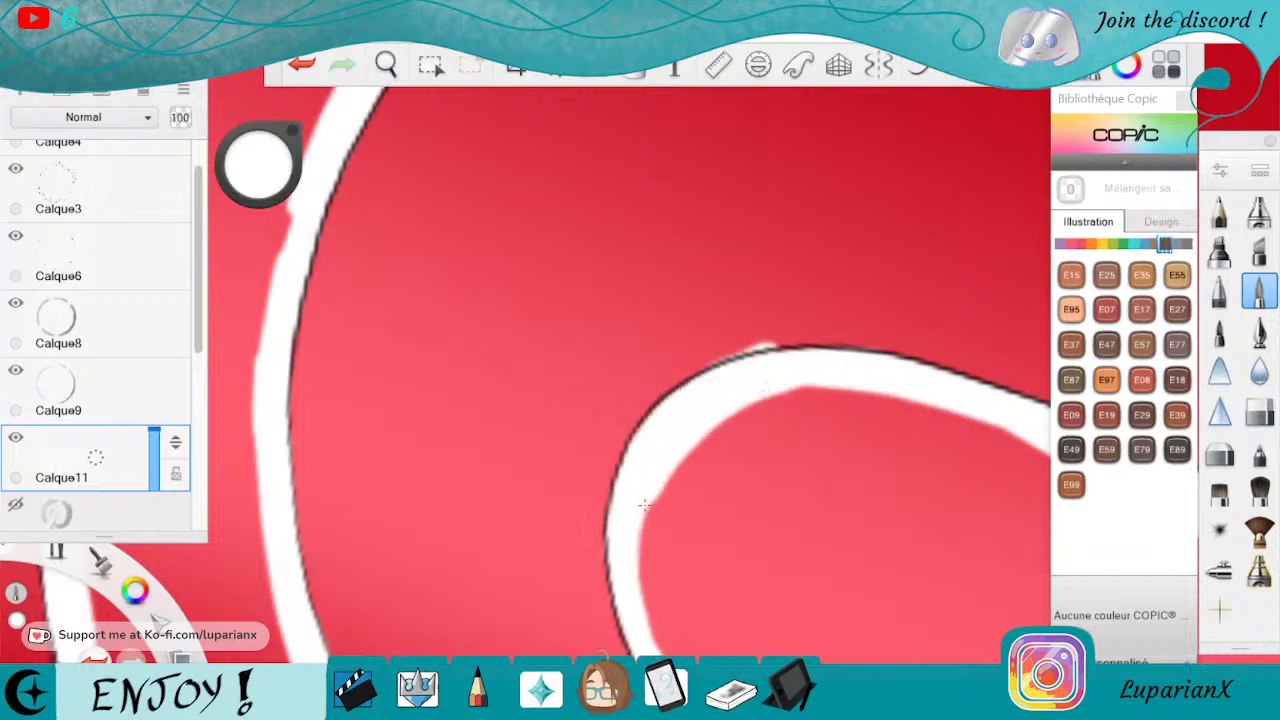
pyautogui.press('e')
pyautogui.moveTo(769, 342); pyautogui.dragTo(784, 337)
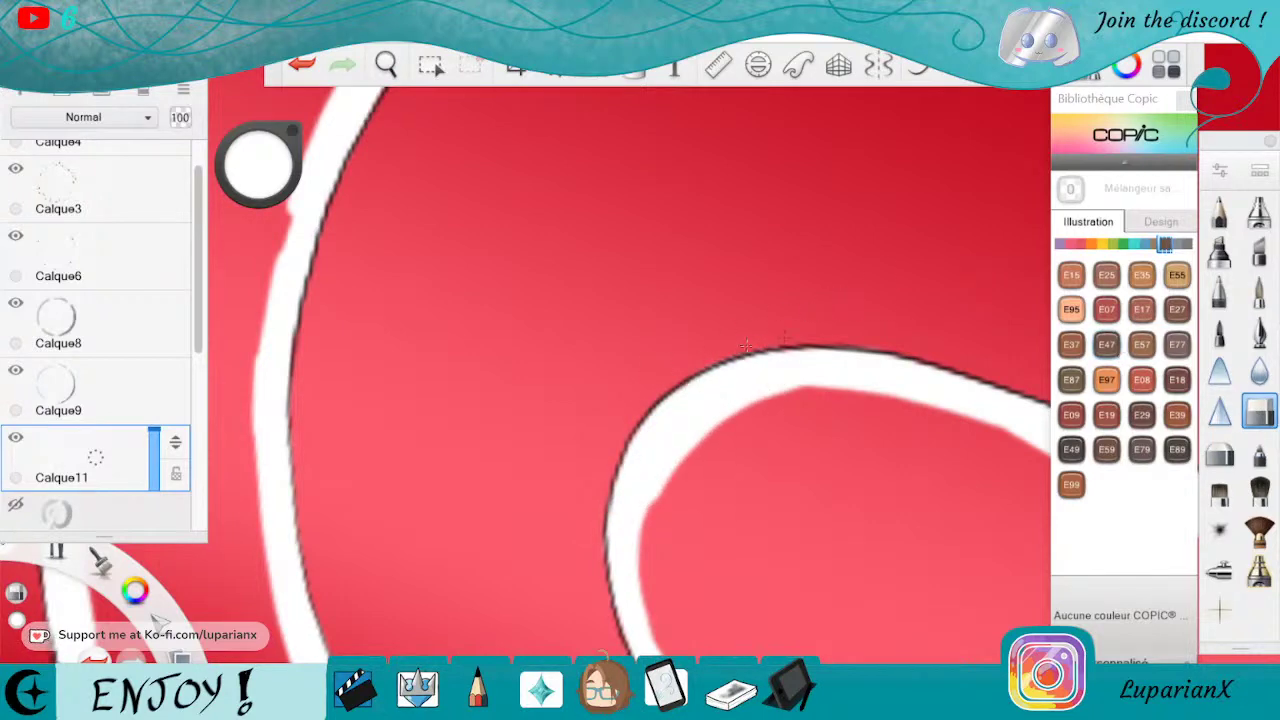
# Fill the inside of the closed P outline with solid white using a solid fill.
pyautogui.click(386, 64)
pyautogui.moveTo(443, 132); pyautogui.dragTo(822, 540)
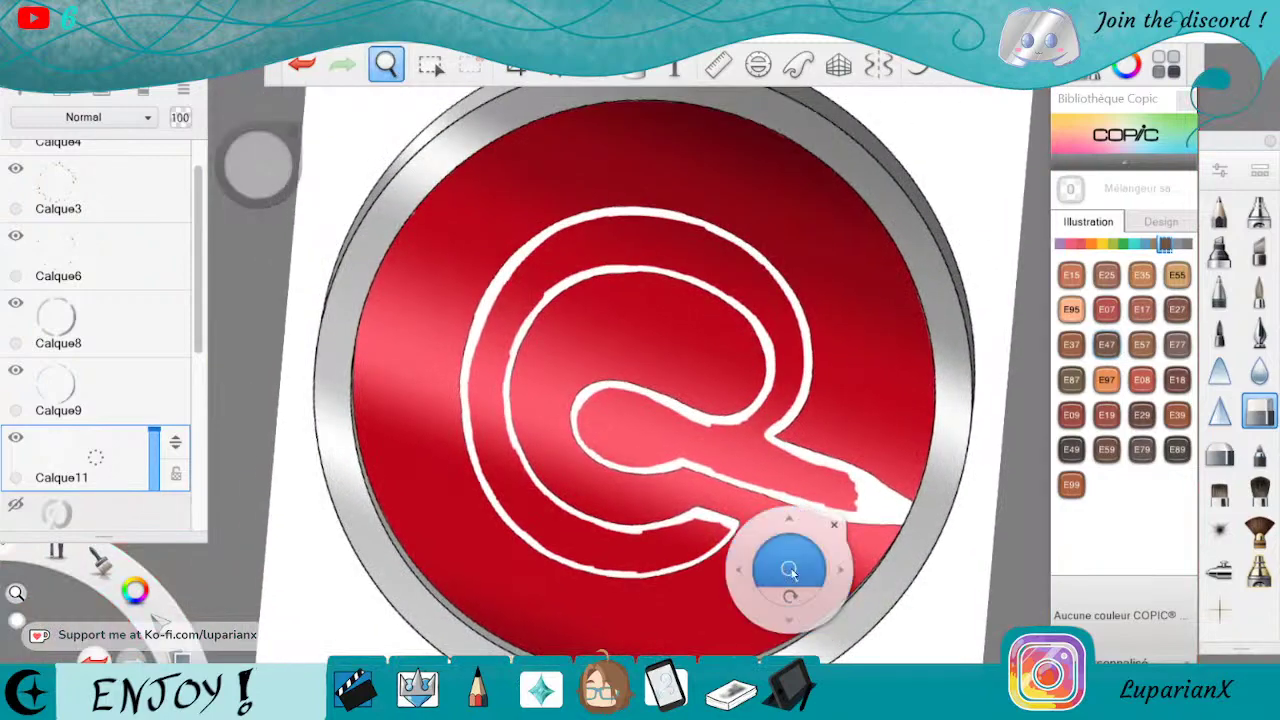
pyautogui.moveTo(791, 597)
pyautogui.mouseDown()
pyautogui.moveTo(801, 589)
pyautogui.moveTo(531, 618)
pyautogui.moveTo(450, 565)
pyautogui.mouseUp()
pyautogui.moveTo(604, 530)
pyautogui.mouseDown()
pyautogui.moveTo(628, 480)
pyautogui.moveTo(727, 500)
pyautogui.mouseUp()
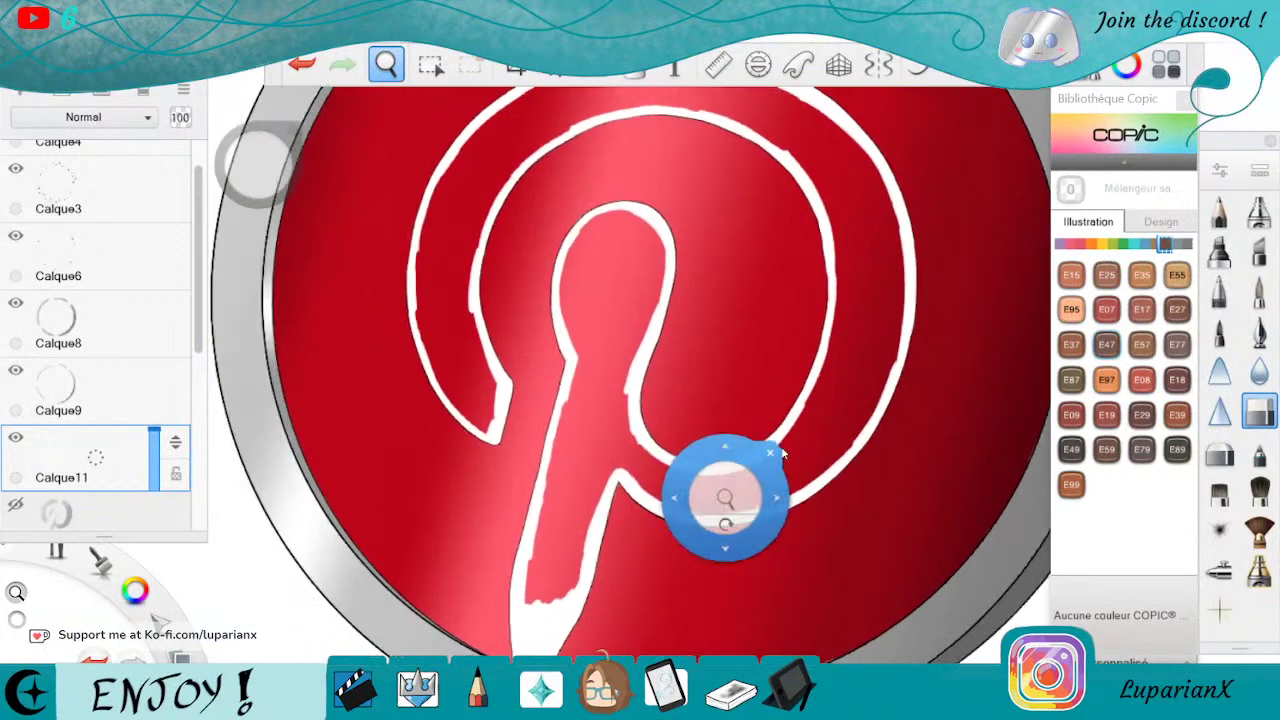
pyautogui.click(782, 448)
pyautogui.click(635, 68)
pyautogui.click(620, 264)
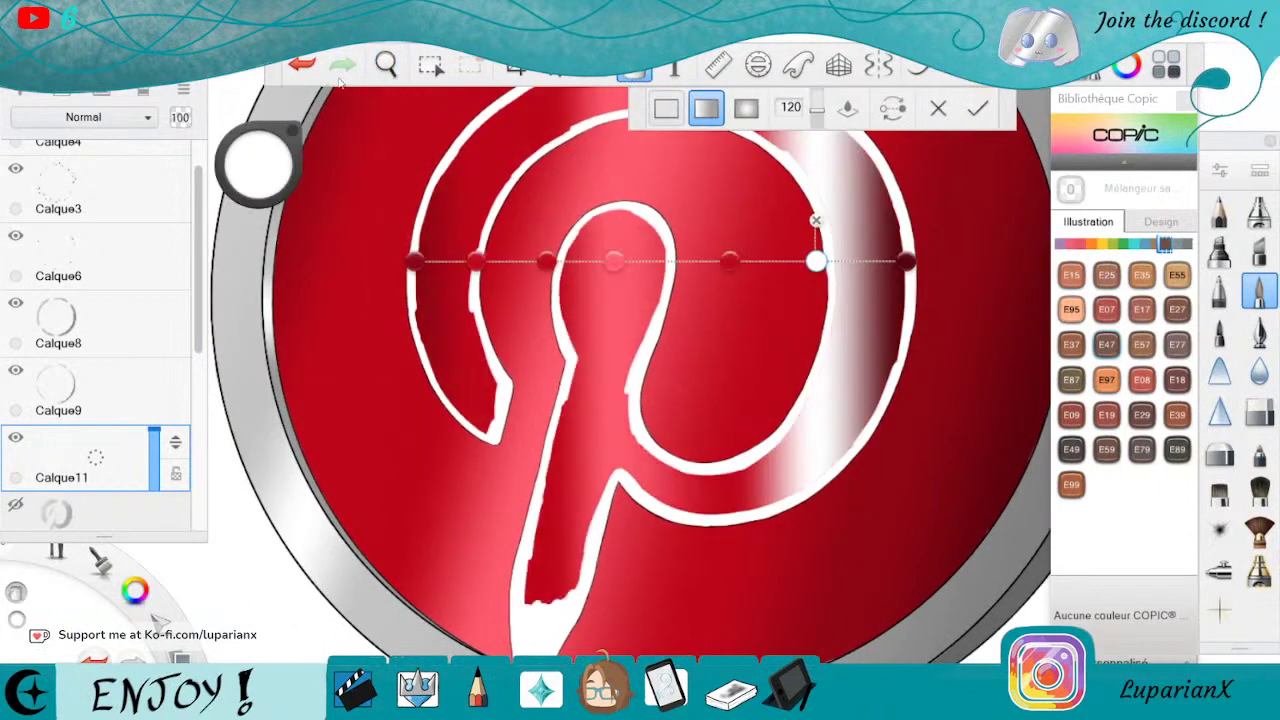
pyautogui.click(303, 66)
pyautogui.click(667, 108)
pyautogui.click(612, 254)
pyautogui.click(635, 70)
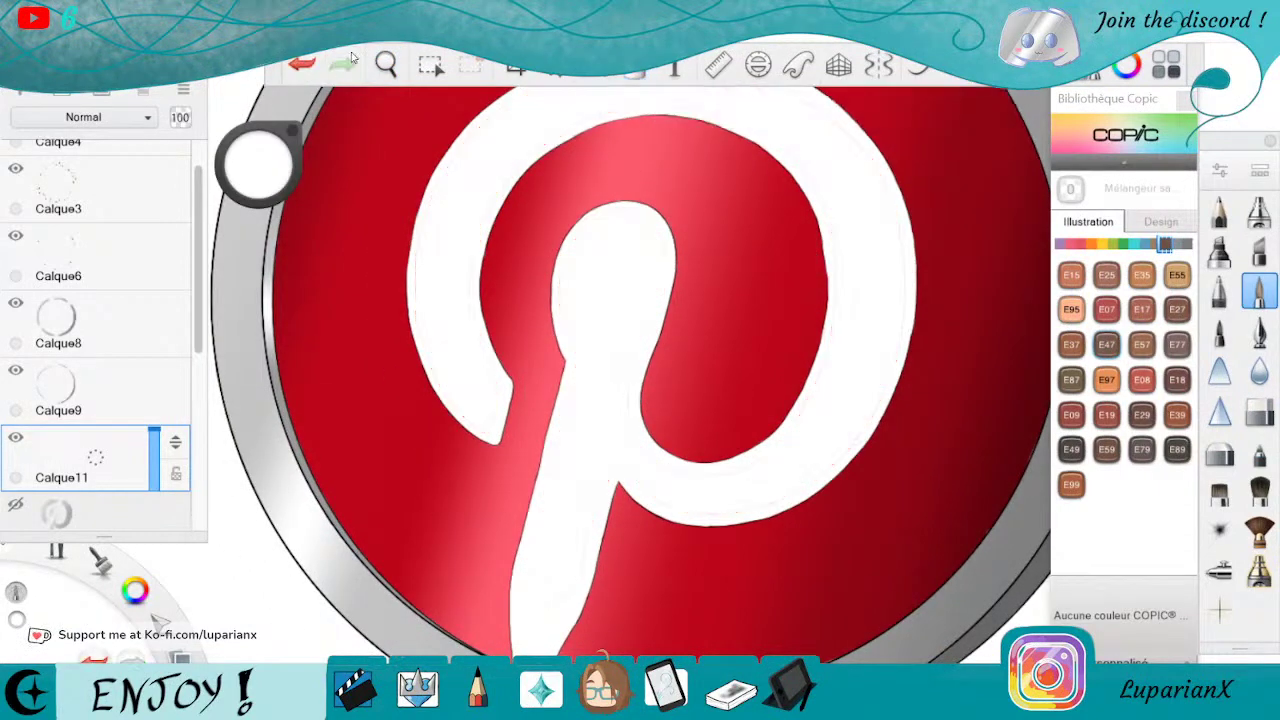
# Brush white over the leftover seam lines inside the P's lower stem and its junction with the bowl.
pyautogui.click(386, 65)
pyautogui.moveTo(746, 560); pyautogui.dragTo(904, 418)
pyautogui.moveTo(706, 500); pyautogui.dragTo(735, 557)
pyautogui.click(834, 469)
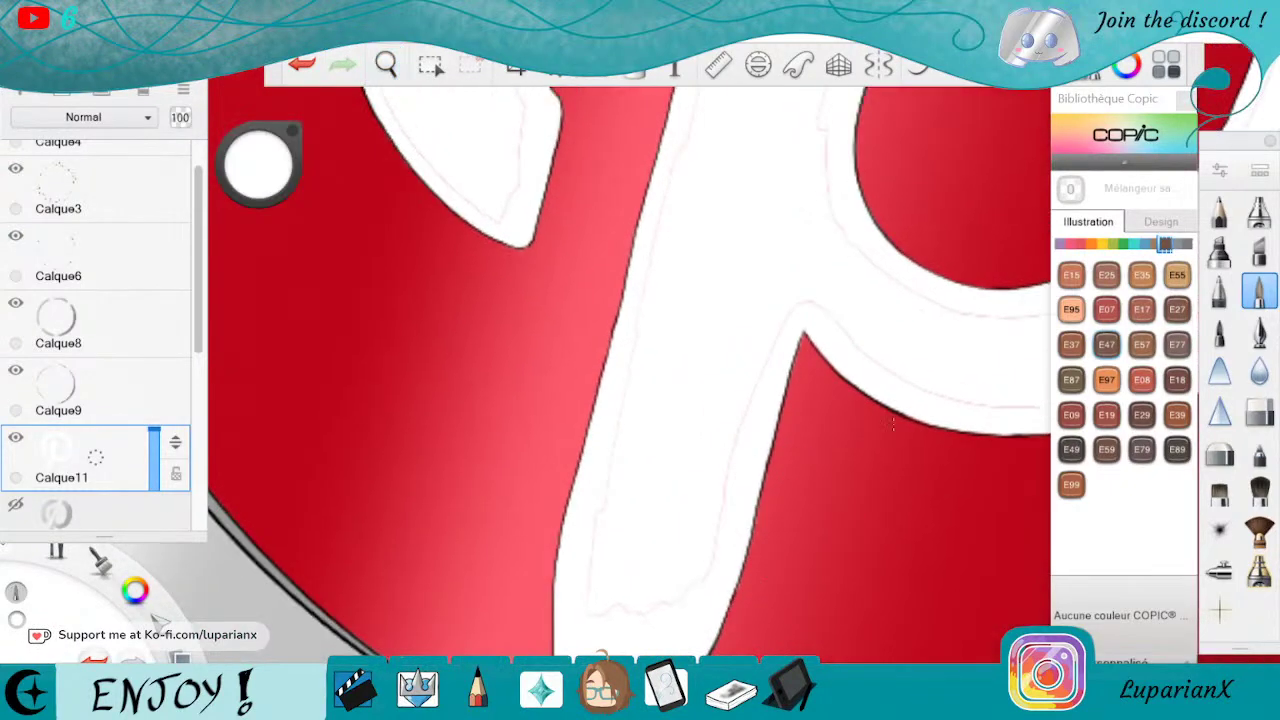
pyautogui.click(1260, 300)
pyautogui.moveTo(889, 416); pyautogui.dragTo(884, 414)
# Paint over the remaining seam lines in the stem's rounded head and the adjoining end of the P's curve.
pyautogui.click(386, 65)
pyautogui.moveTo(570, 130); pyautogui.dragTo(768, 531)
pyautogui.click(762, 528)
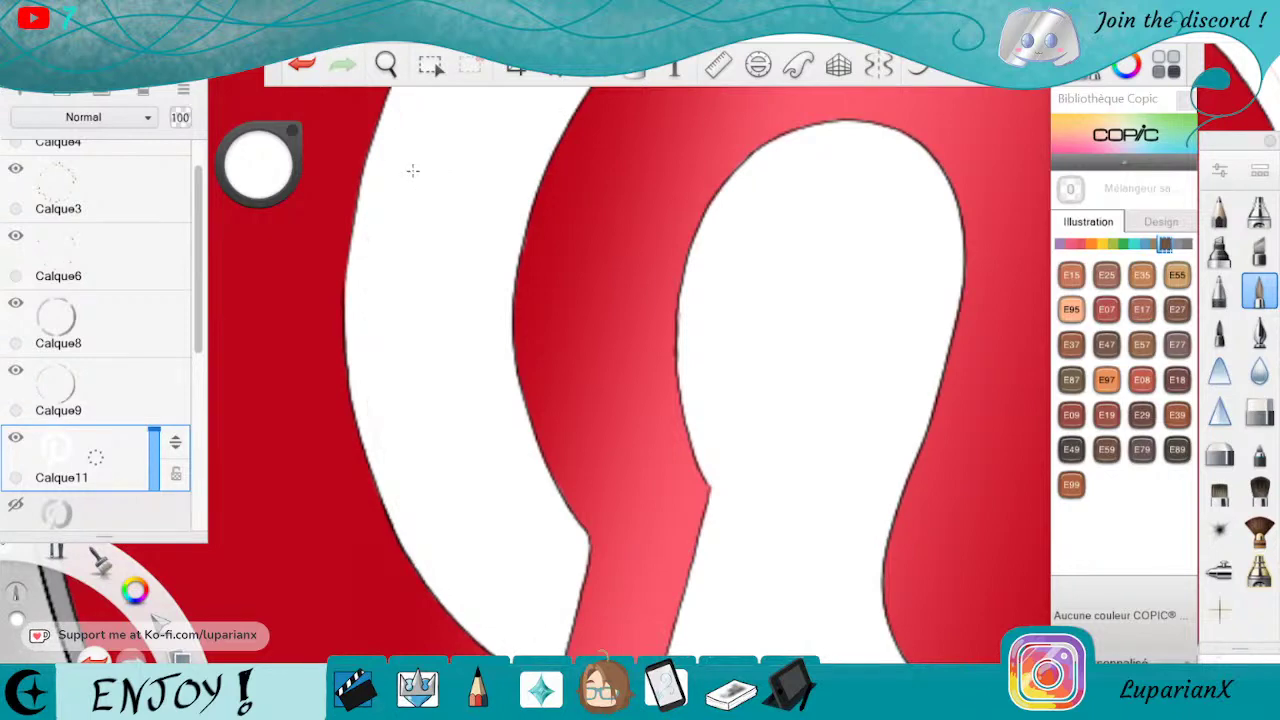
# Cover the faint seam lines along the outer curve of the P's bowl with white.
pyautogui.press('space')
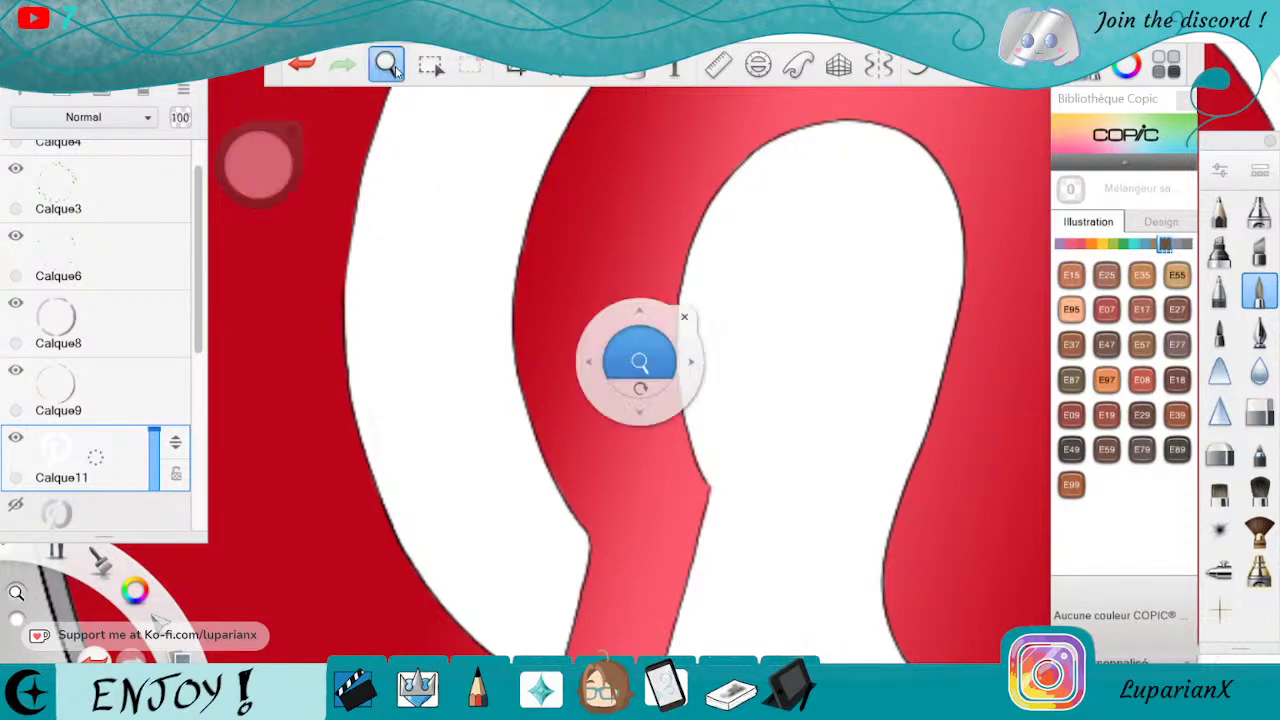
pyautogui.moveTo(985, 298); pyautogui.dragTo(893, 705)
pyautogui.moveTo(872, 492); pyautogui.dragTo(740, 480)
pyautogui.moveTo(700, 492)
pyautogui.mouseDown()
pyautogui.moveTo(740, 491)
pyautogui.moveTo(820, 452)
pyautogui.mouseUp()
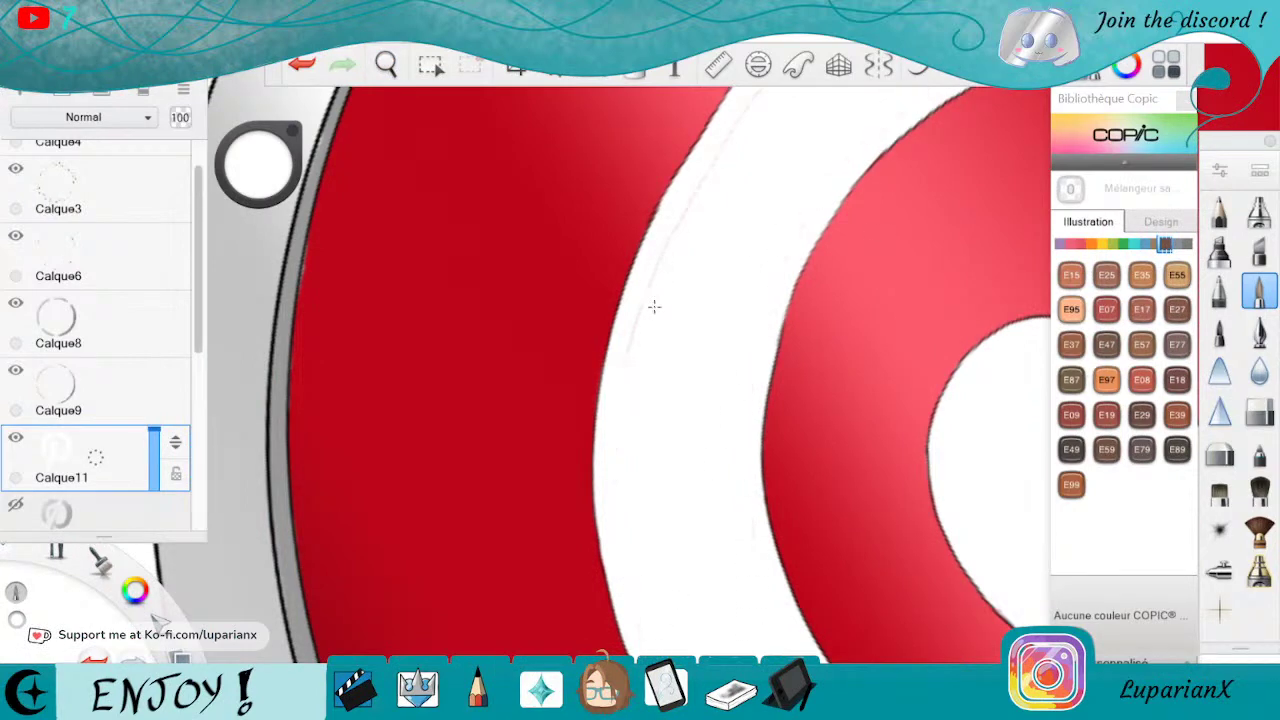
pyautogui.press('space')
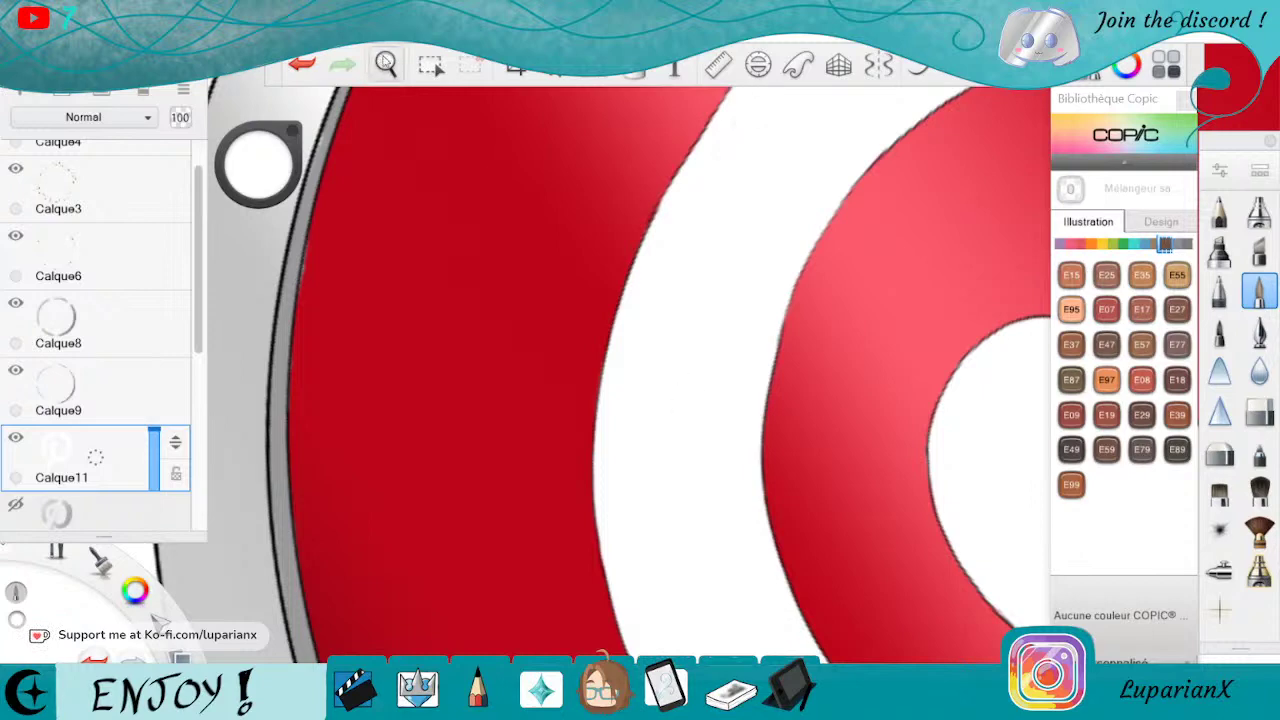
pyautogui.moveTo(1015, 208); pyautogui.dragTo(904, 561)
pyautogui.moveTo(850, 640); pyautogui.dragTo(850, 639)
pyautogui.moveTo(640, 362); pyautogui.dragTo(809, 537)
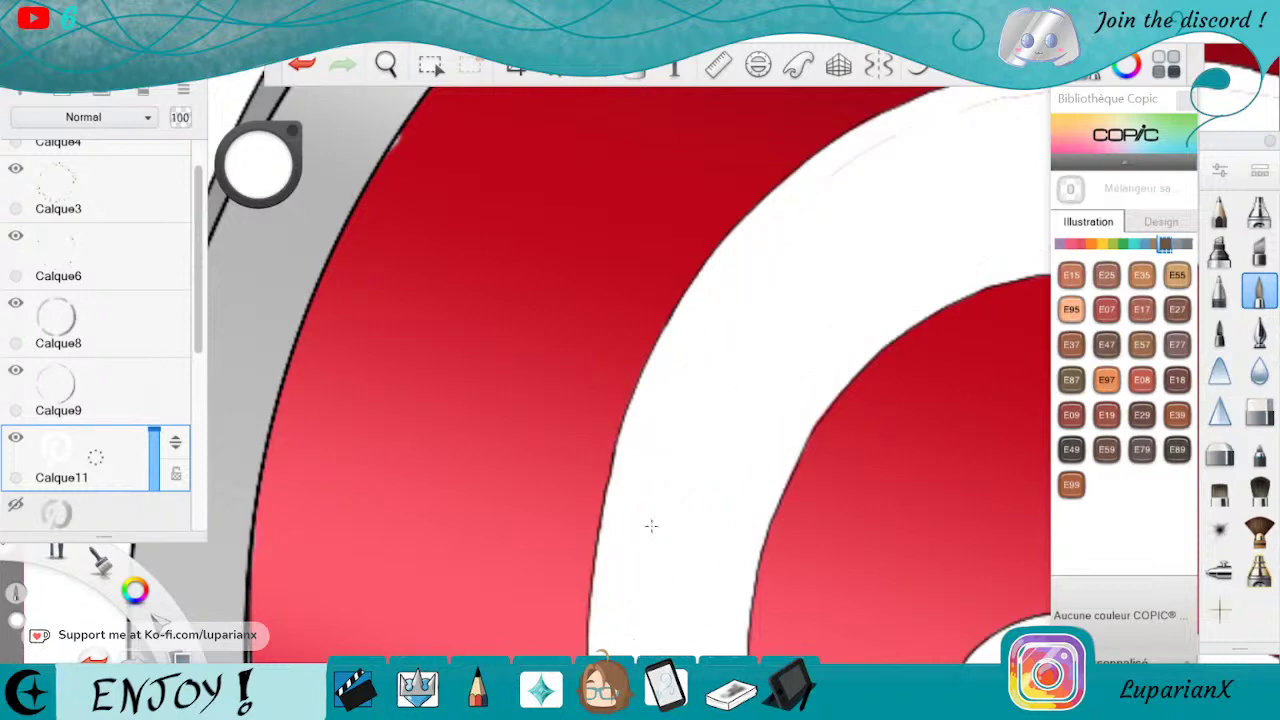
# Erase the spill over the metal ring's inner outline on Calque8, beside the upper part of the P's curve.
pyautogui.press('space')
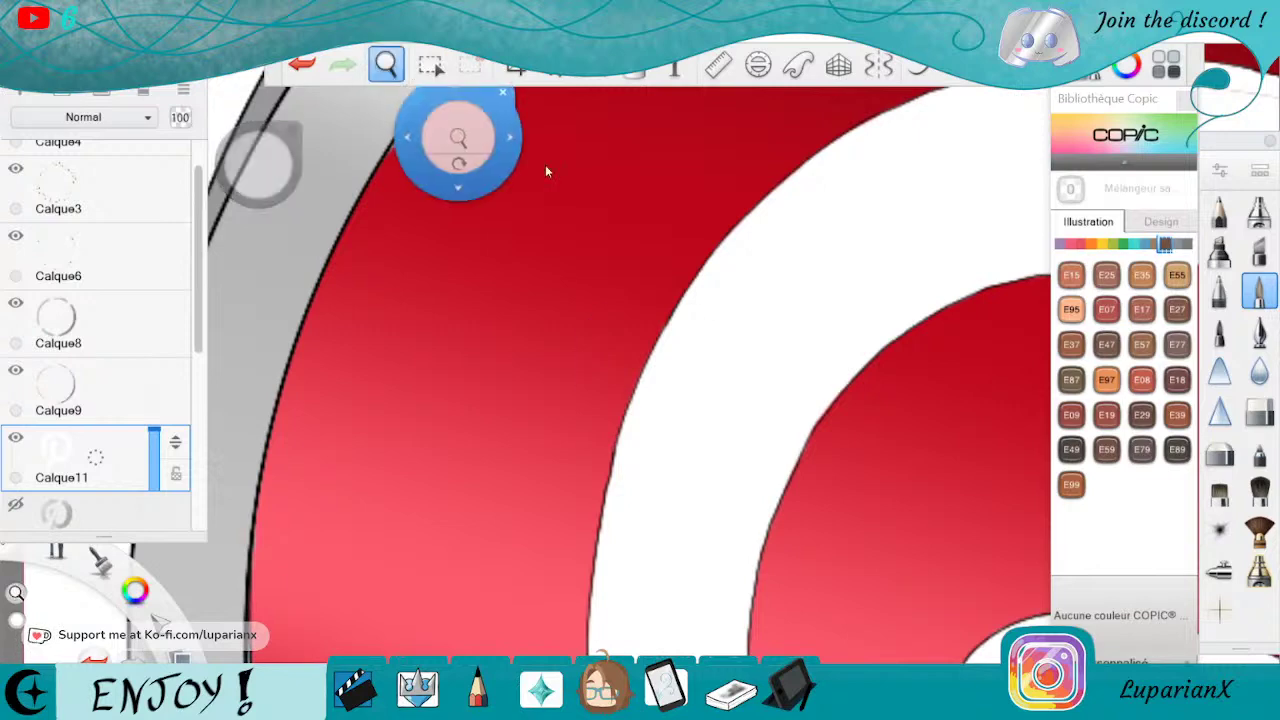
pyautogui.moveTo(1038, 120); pyautogui.dragTo(912, 366)
pyautogui.moveTo(478, 638)
pyautogui.mouseDown()
pyautogui.moveTo(550, 621)
pyautogui.moveTo(925, 620)
pyautogui.mouseUp()
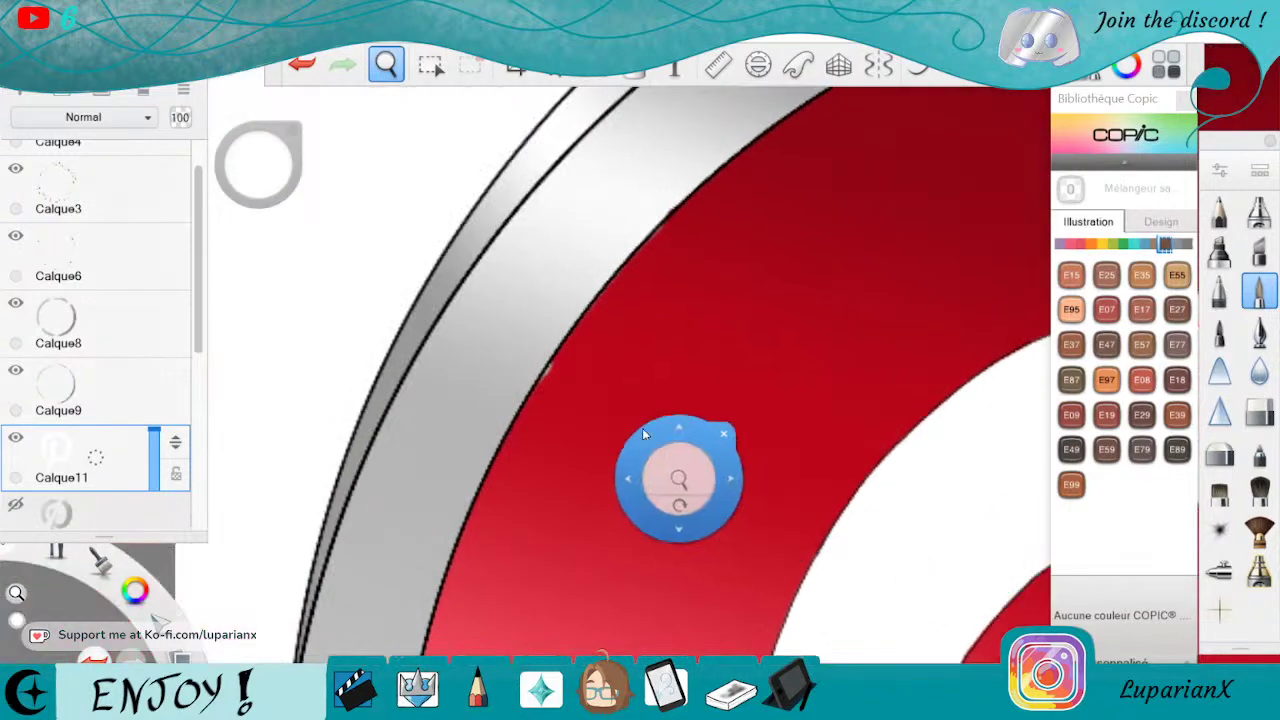
pyautogui.click(126, 343)
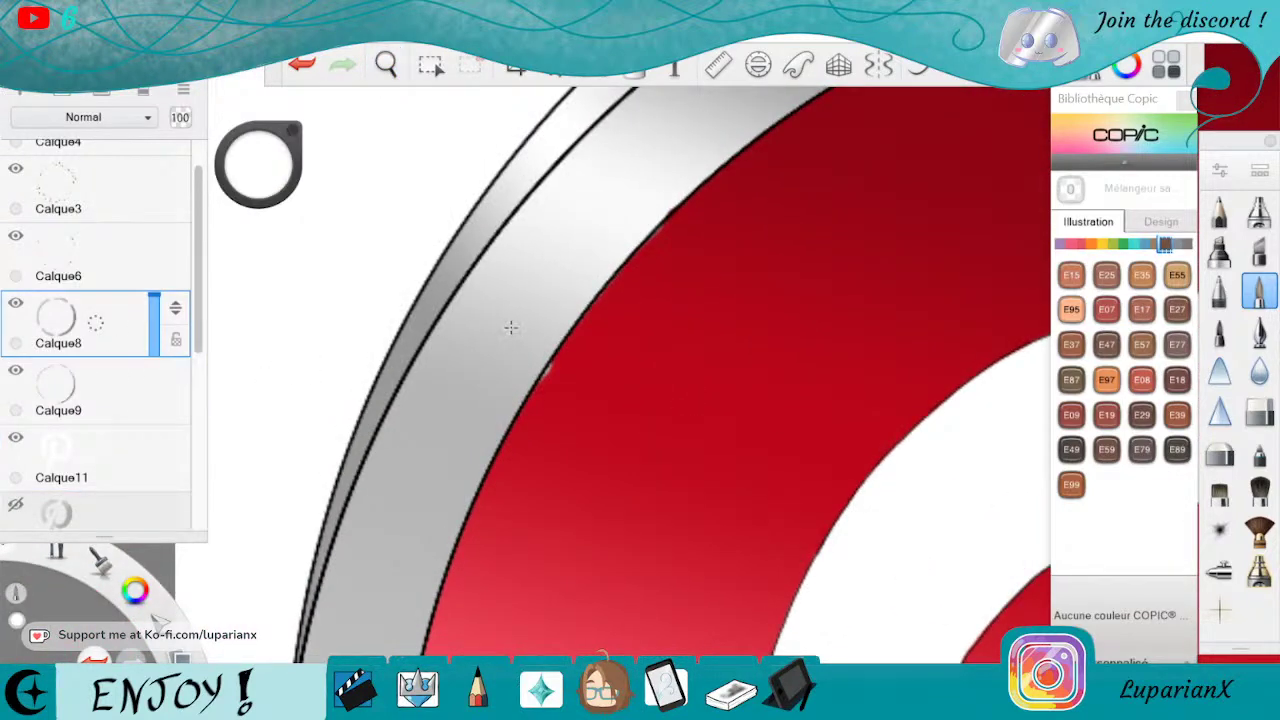
pyautogui.click(1259, 410)
pyautogui.moveTo(554, 364); pyautogui.dragTo(544, 380)
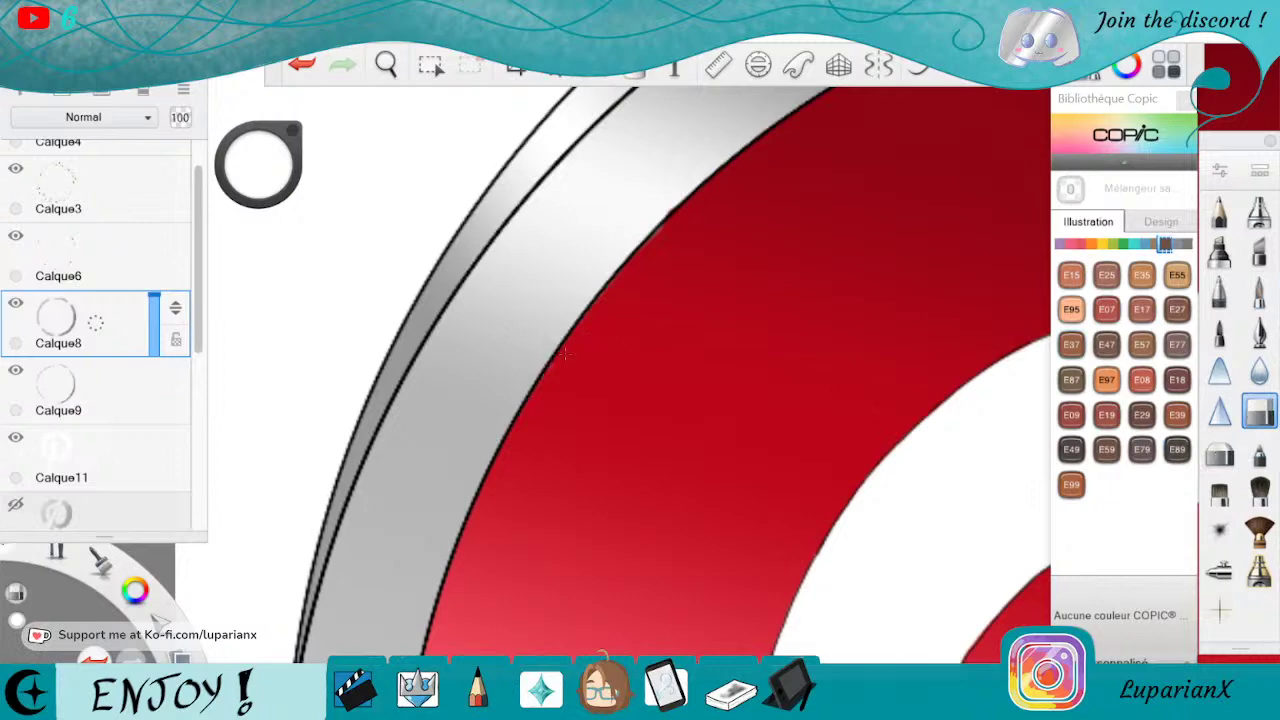
# Return to Calque11 and brush white over the seam lines around the far side of the P's bowl.
pyautogui.click(133, 460)
pyautogui.click(386, 65)
pyautogui.moveTo(1035, 422); pyautogui.dragTo(815, 430)
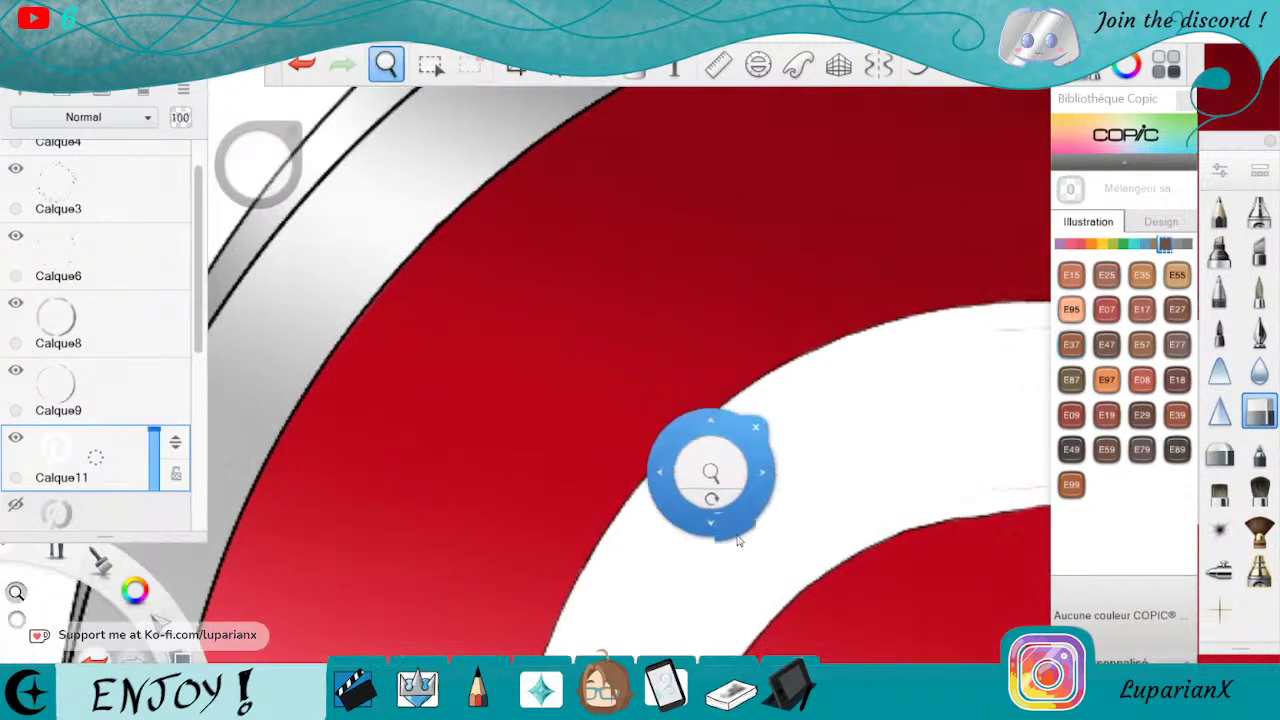
pyautogui.moveTo(759, 541); pyautogui.dragTo(794, 517)
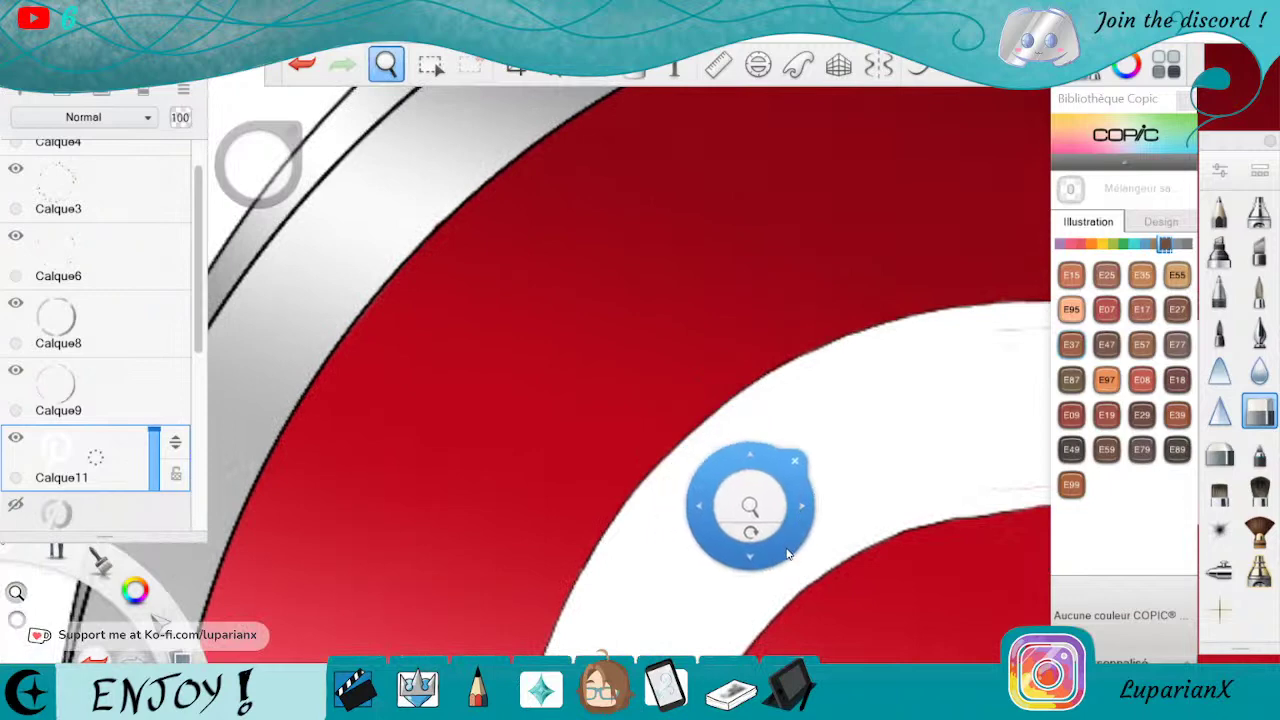
pyautogui.moveTo(783, 562)
pyautogui.mouseDown()
pyautogui.moveTo(765, 585)
pyautogui.moveTo(714, 406)
pyautogui.moveTo(951, 414)
pyautogui.moveTo(880, 440)
pyautogui.mouseUp()
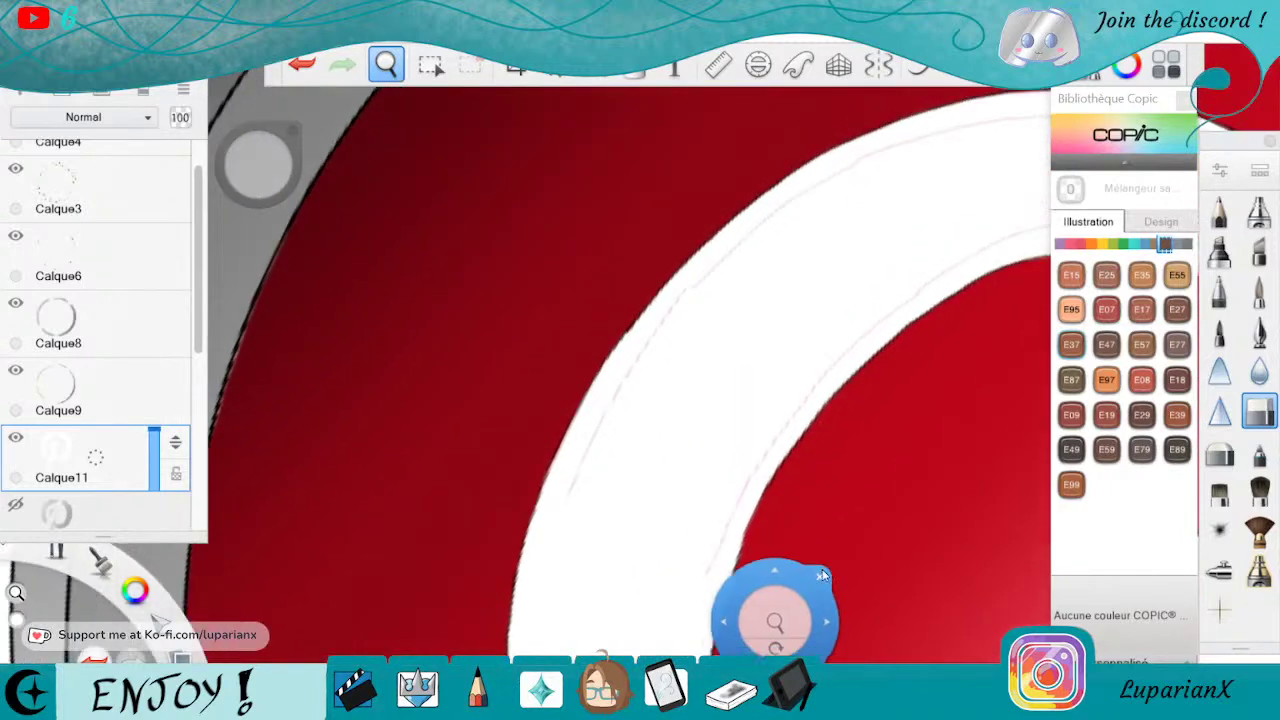
pyautogui.click(1256, 291)
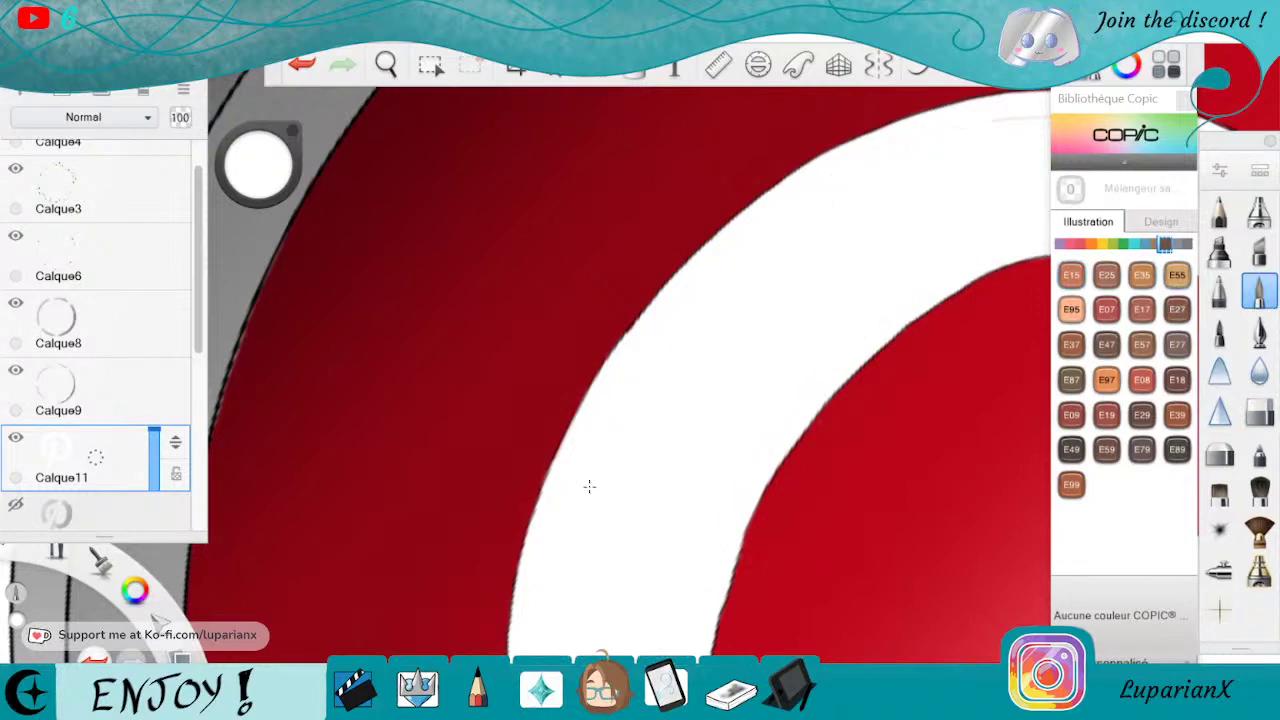
# Paint white over the seam lines in the bowl's last stretch up to where it meets the stem.
pyautogui.click(386, 65)
pyautogui.moveTo(912, 398)
pyautogui.mouseDown()
pyautogui.moveTo(777, 556)
pyautogui.moveTo(612, 318)
pyautogui.moveTo(826, 470)
pyautogui.mouseUp()
pyautogui.click(814, 471)
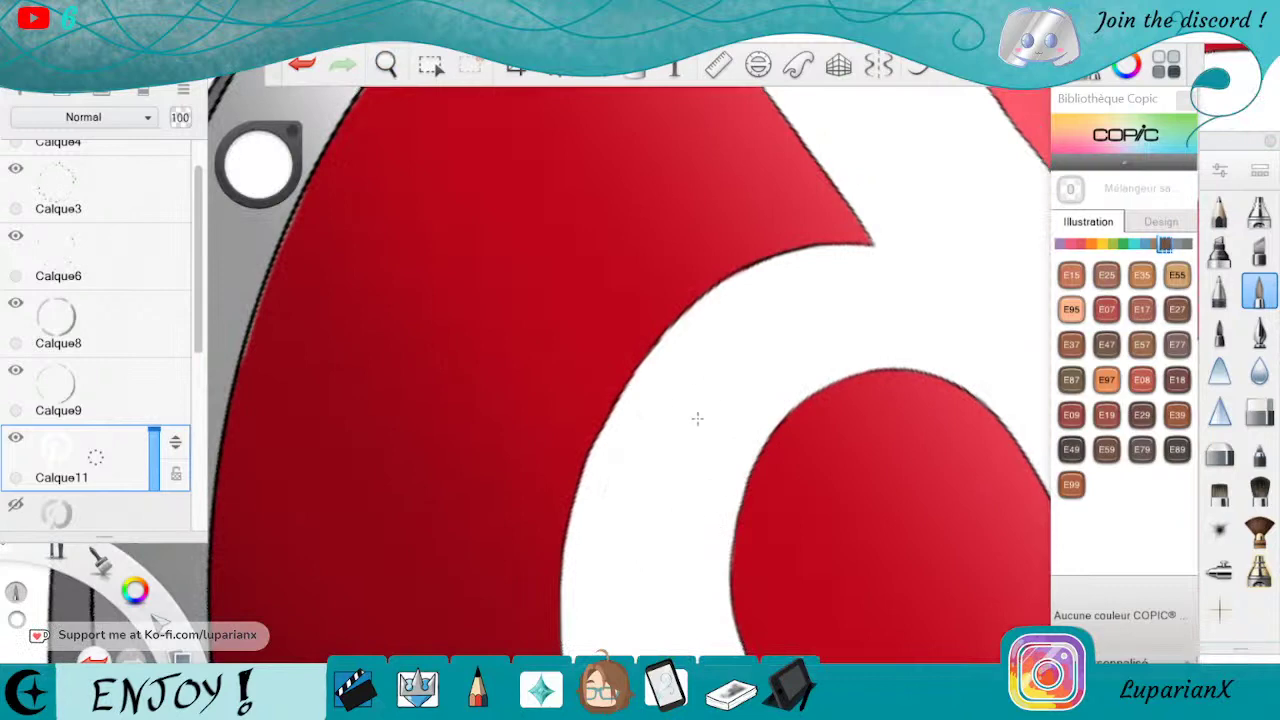
# Erase the grey spill on Calque8 along the ring's inner outline where its bright highlight fades to grey.
pyautogui.press('space')
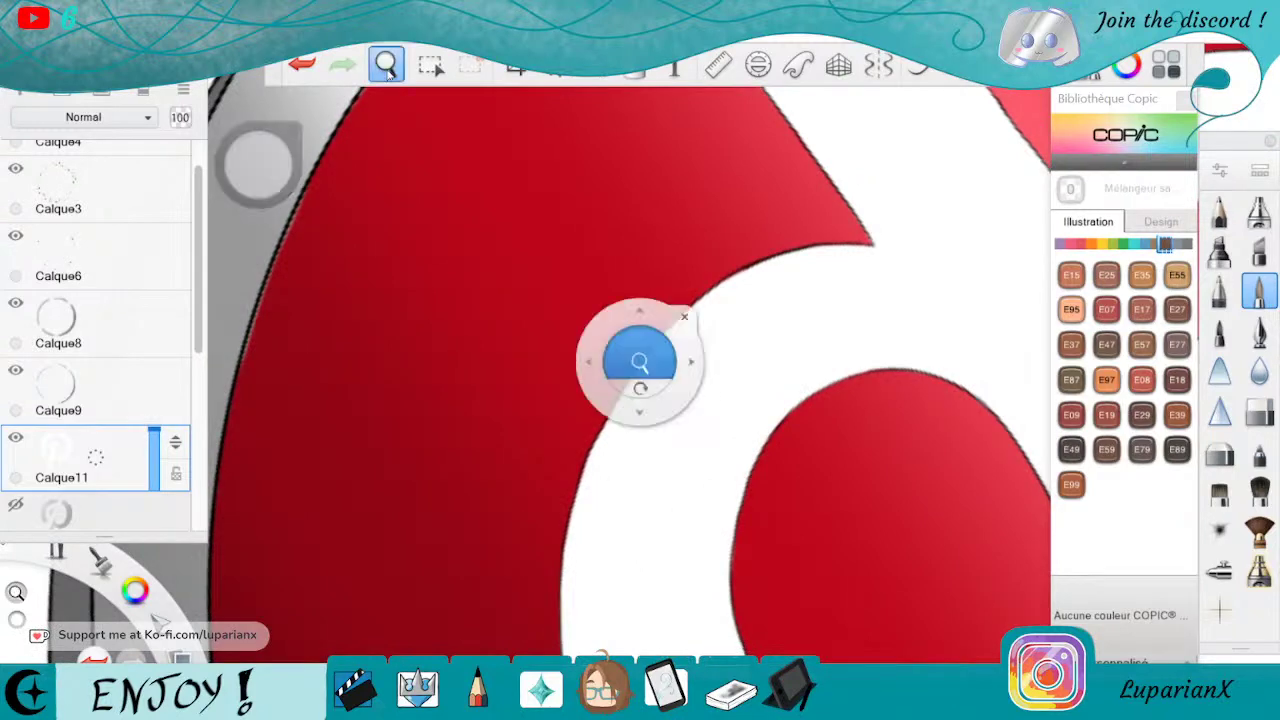
pyautogui.moveTo(446, 142); pyautogui.dragTo(460, 140)
pyautogui.moveTo(668, 352); pyautogui.dragTo(773, 562)
pyautogui.moveTo(643, 420); pyautogui.dragTo(676, 374)
pyautogui.moveTo(230, 425); pyautogui.dragTo(397, 483)
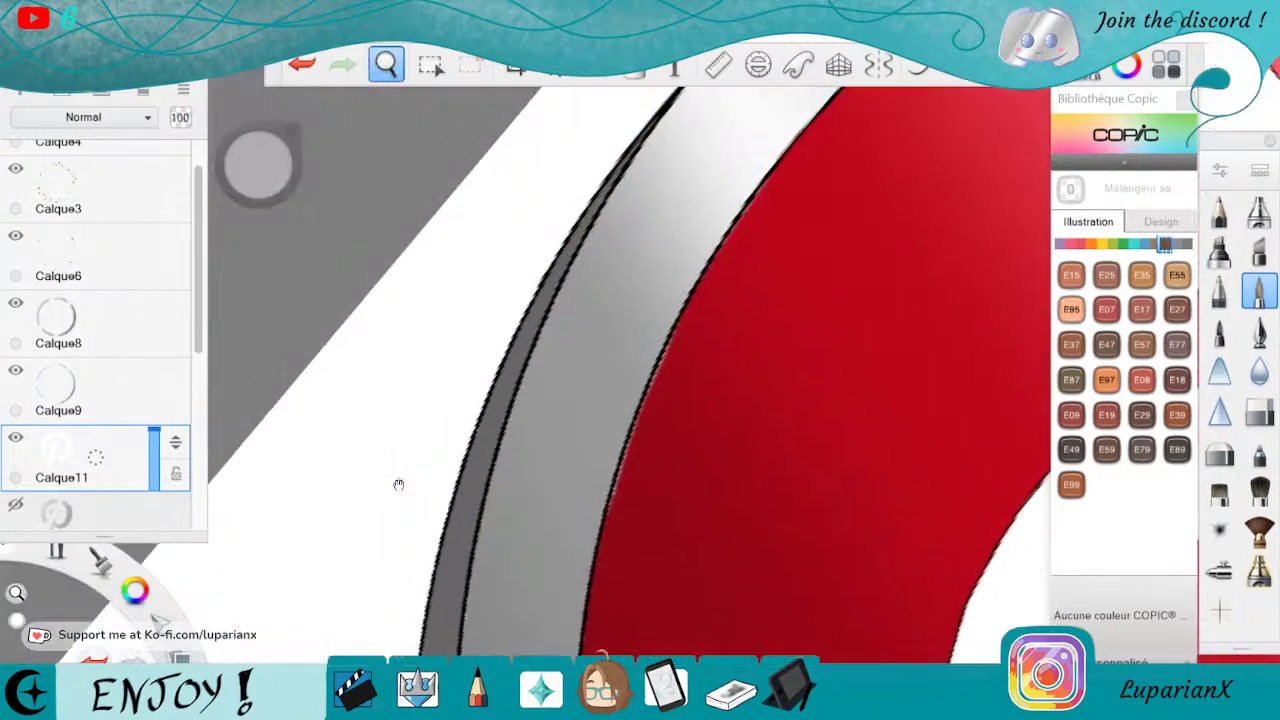
pyautogui.moveTo(744, 404); pyautogui.dragTo(770, 331)
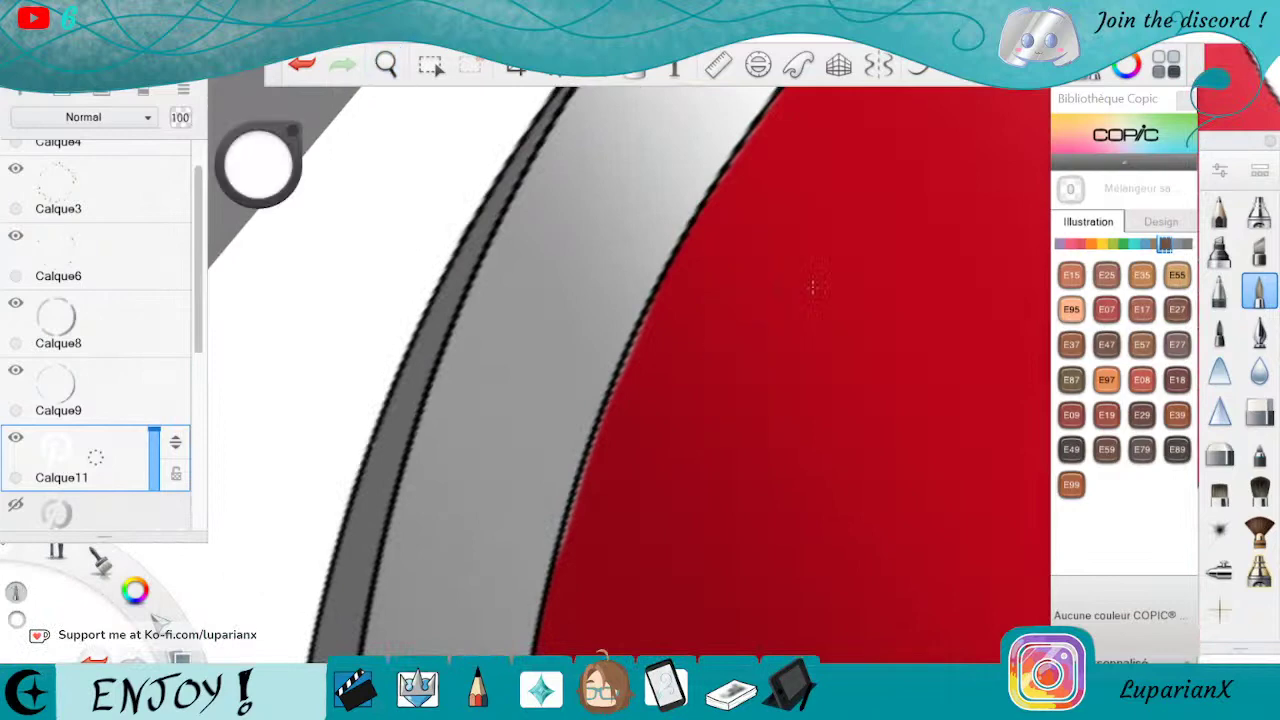
pyautogui.click(136, 323)
pyautogui.press('e')
pyautogui.moveTo(668, 286); pyautogui.dragTo(606, 441)
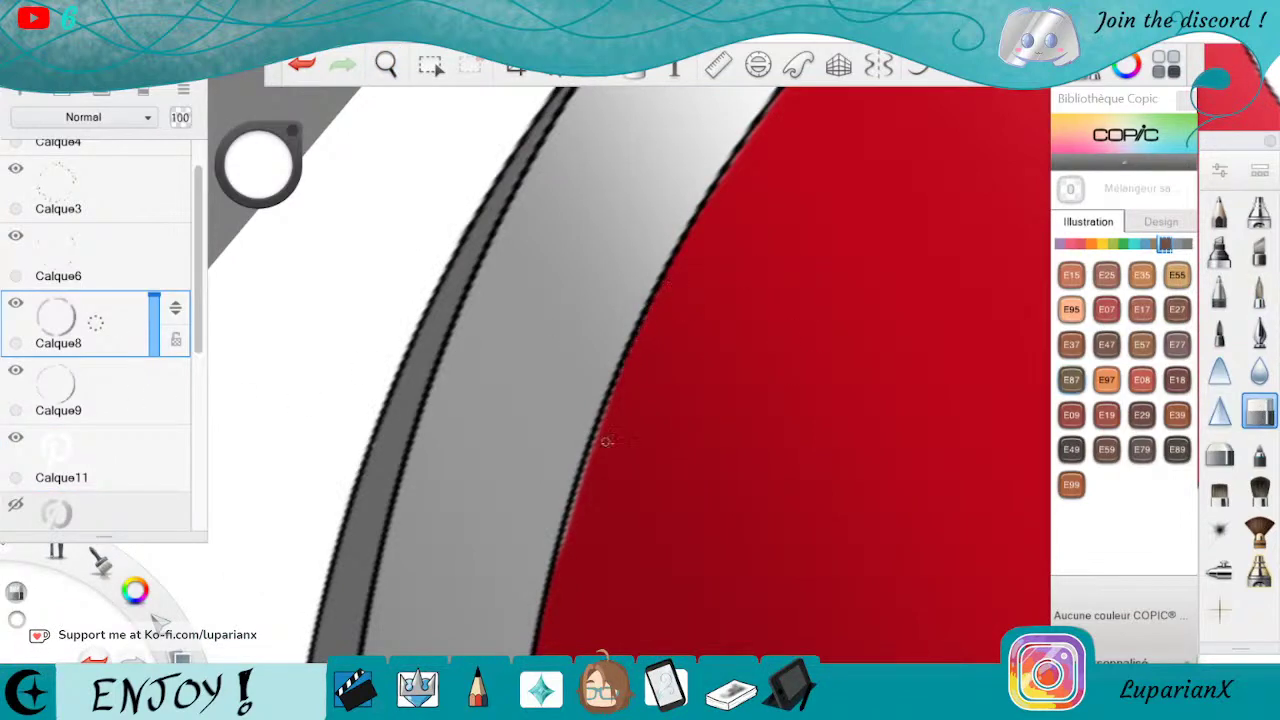
pyautogui.moveTo(622, 394); pyautogui.dragTo(560, 566)
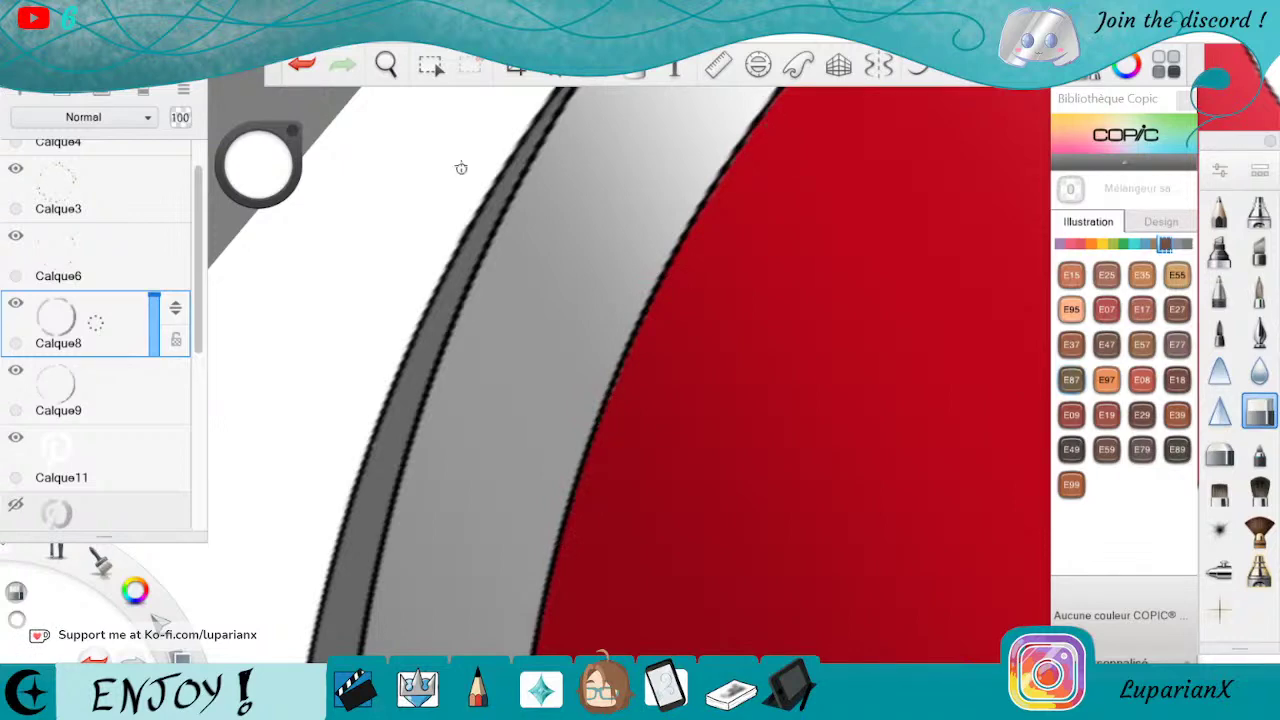
# Erase the grey spill along the ring's inner outline beside the darkest red shading.
pyautogui.click(386, 65)
pyautogui.moveTo(638, 362); pyautogui.dragTo(590, 425)
pyautogui.moveTo(798, 474); pyautogui.dragTo(650, 300)
pyautogui.moveTo(784, 516); pyautogui.dragTo(768, 386)
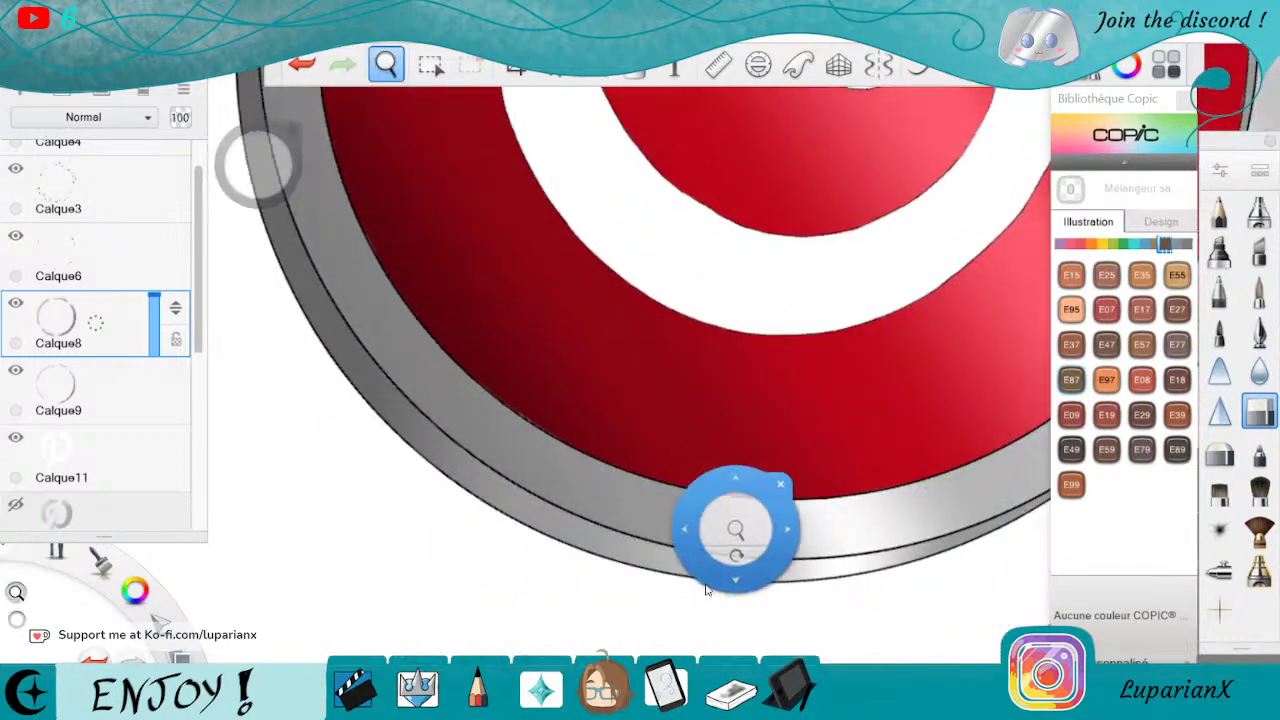
pyautogui.moveTo(742, 555); pyautogui.dragTo(523, 499)
pyautogui.moveTo(628, 264); pyautogui.dragTo(746, 408)
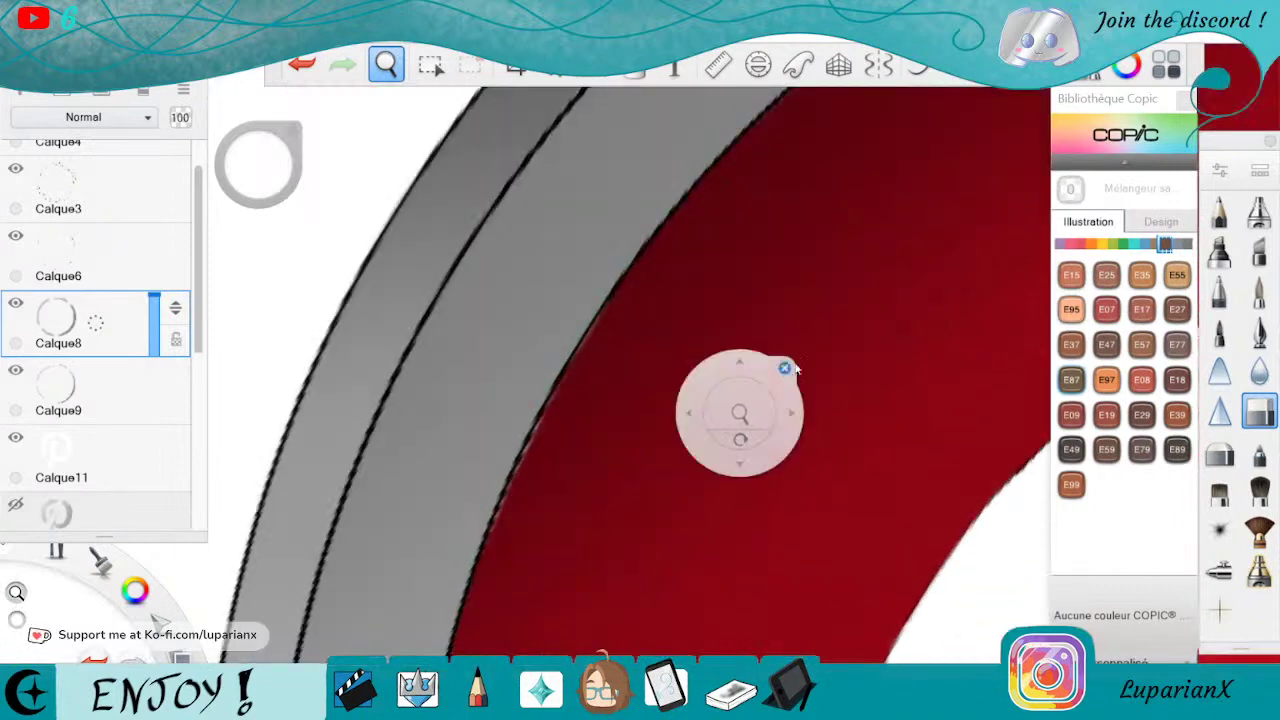
pyautogui.moveTo(858, 376); pyautogui.dragTo(806, 521)
pyautogui.click(803, 488)
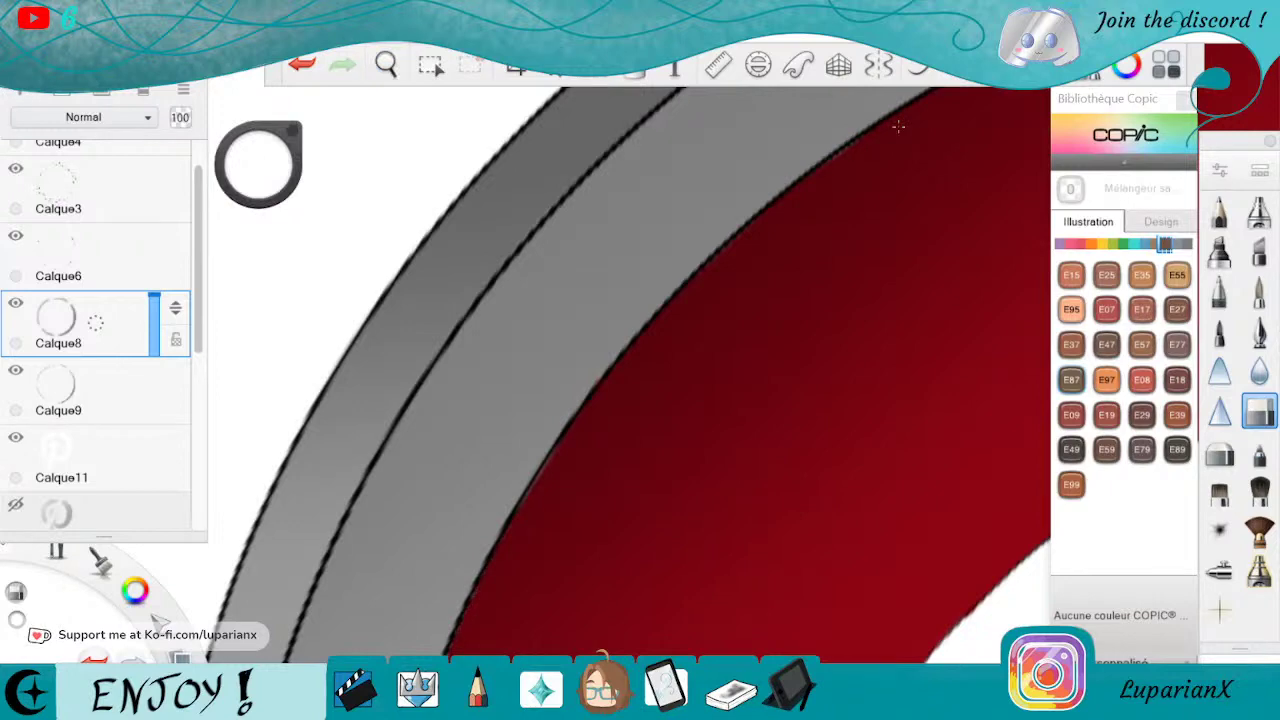
# Clean the spill off the neighbouring stretch of the dark grey ring's inner outline.
pyautogui.press('space')
pyautogui.moveTo(556, 626); pyautogui.dragTo(750, 310)
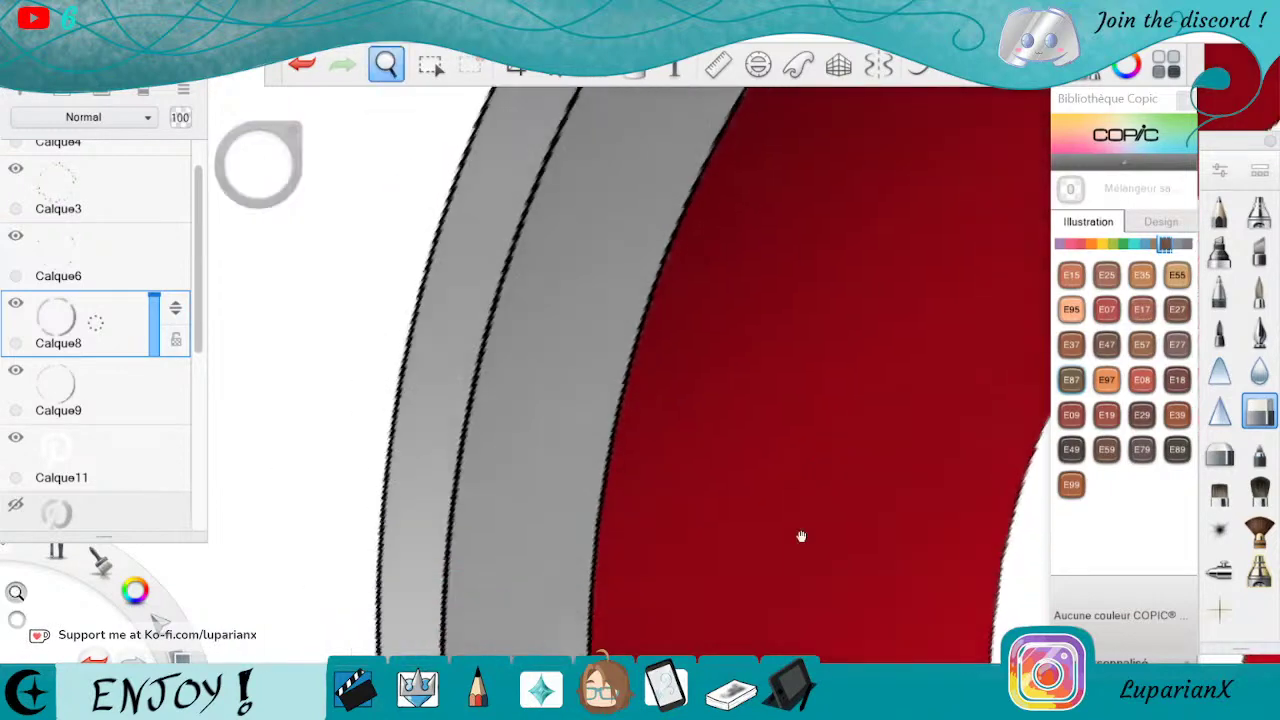
pyautogui.moveTo(803, 534); pyautogui.dragTo(886, 259)
pyautogui.press('space')
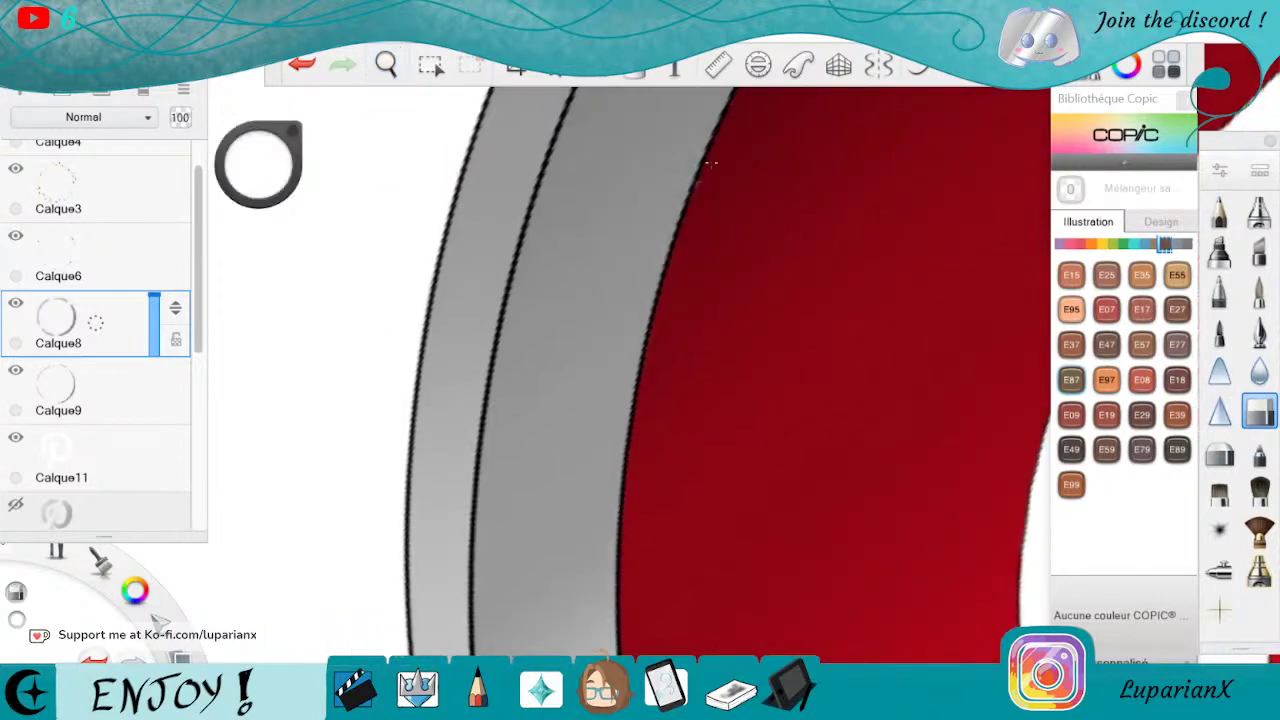
# Erase the spill along the thin inner rim on Calque9, and reselect Calque8.
pyautogui.press('space')
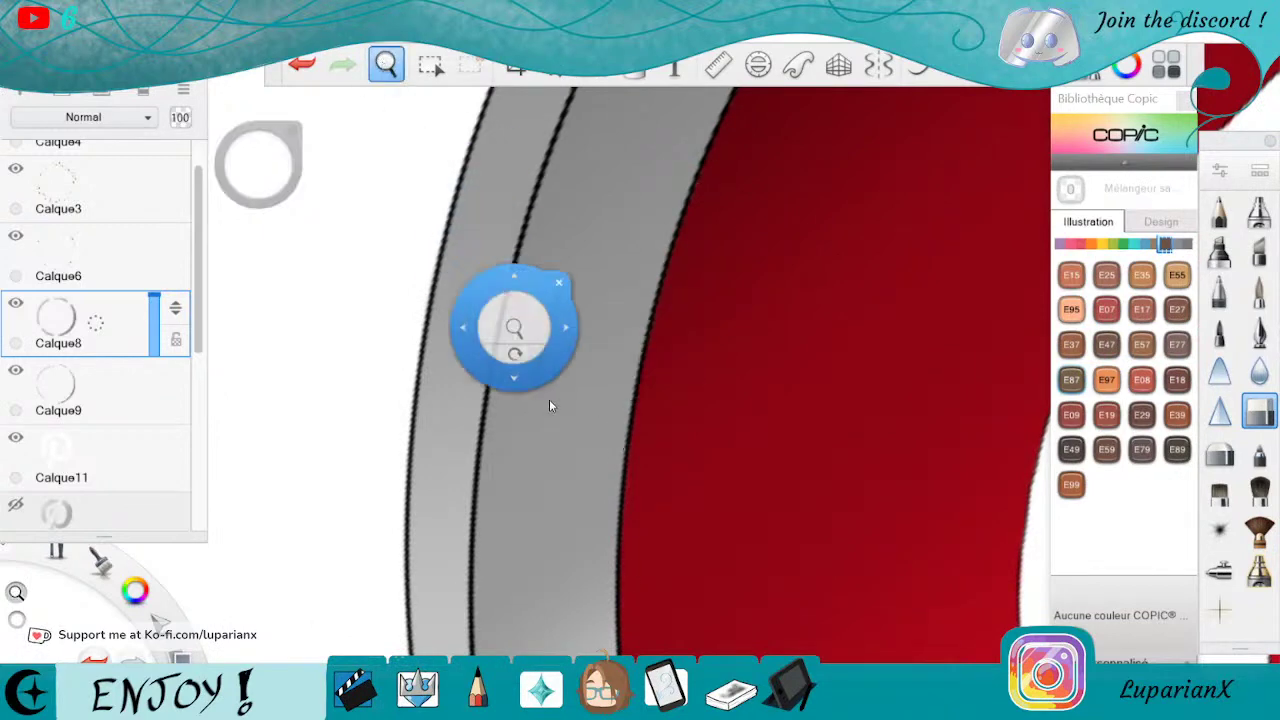
pyautogui.moveTo(700, 580); pyautogui.dragTo(600, 185)
pyautogui.moveTo(765, 610); pyautogui.dragTo(724, 250)
pyautogui.moveTo(800, 516); pyautogui.dragTo(820, 548)
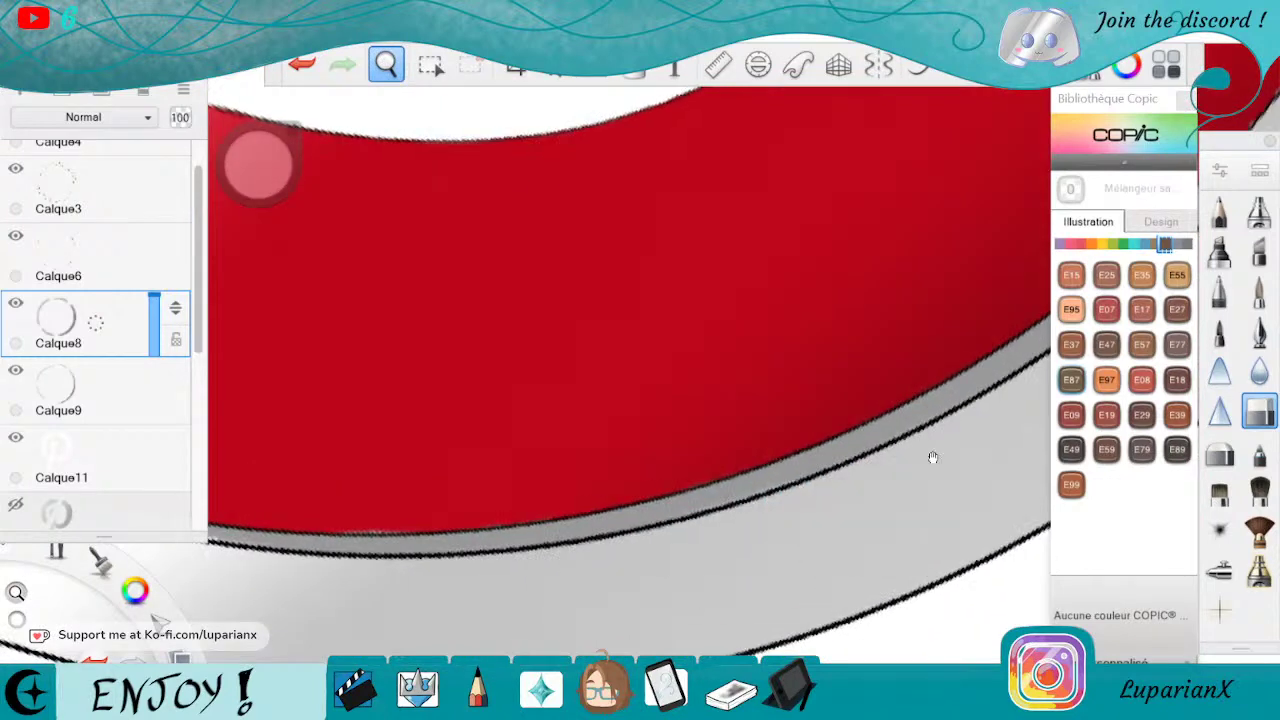
pyautogui.moveTo(711, 554)
pyautogui.mouseDown()
pyautogui.moveTo(757, 263)
pyautogui.moveTo(768, 560)
pyautogui.mouseUp()
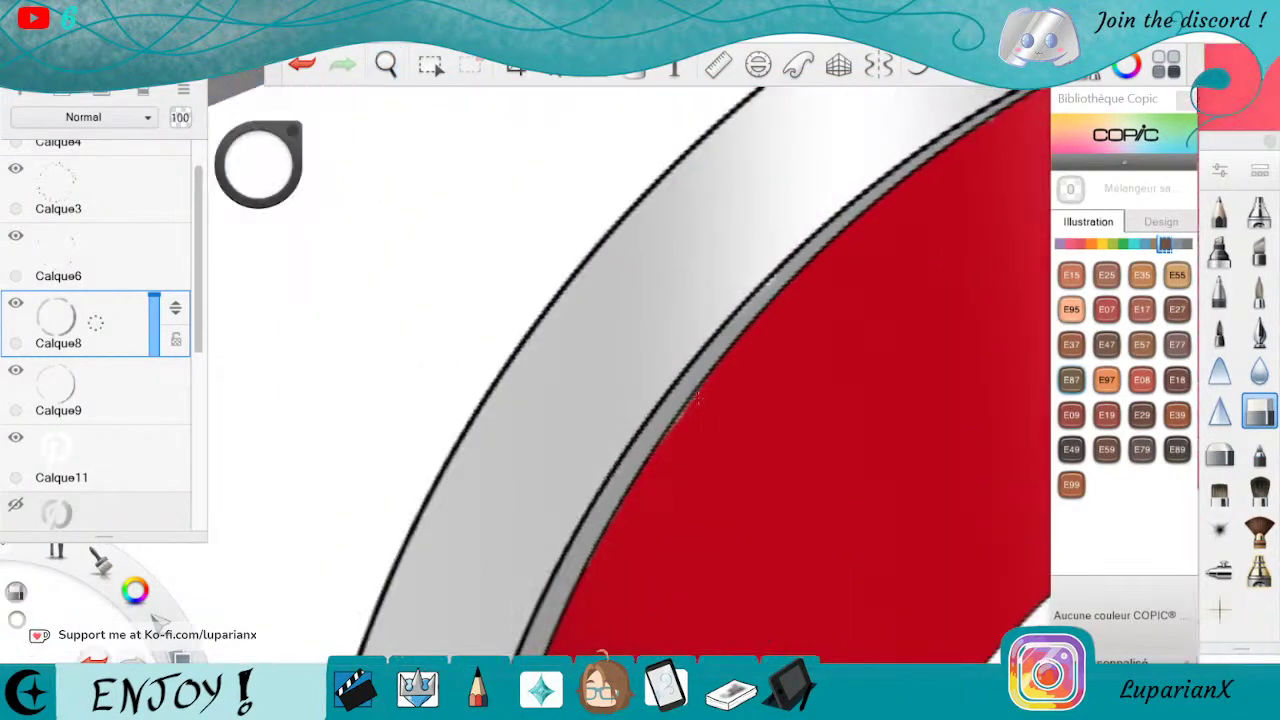
pyautogui.click(96, 380)
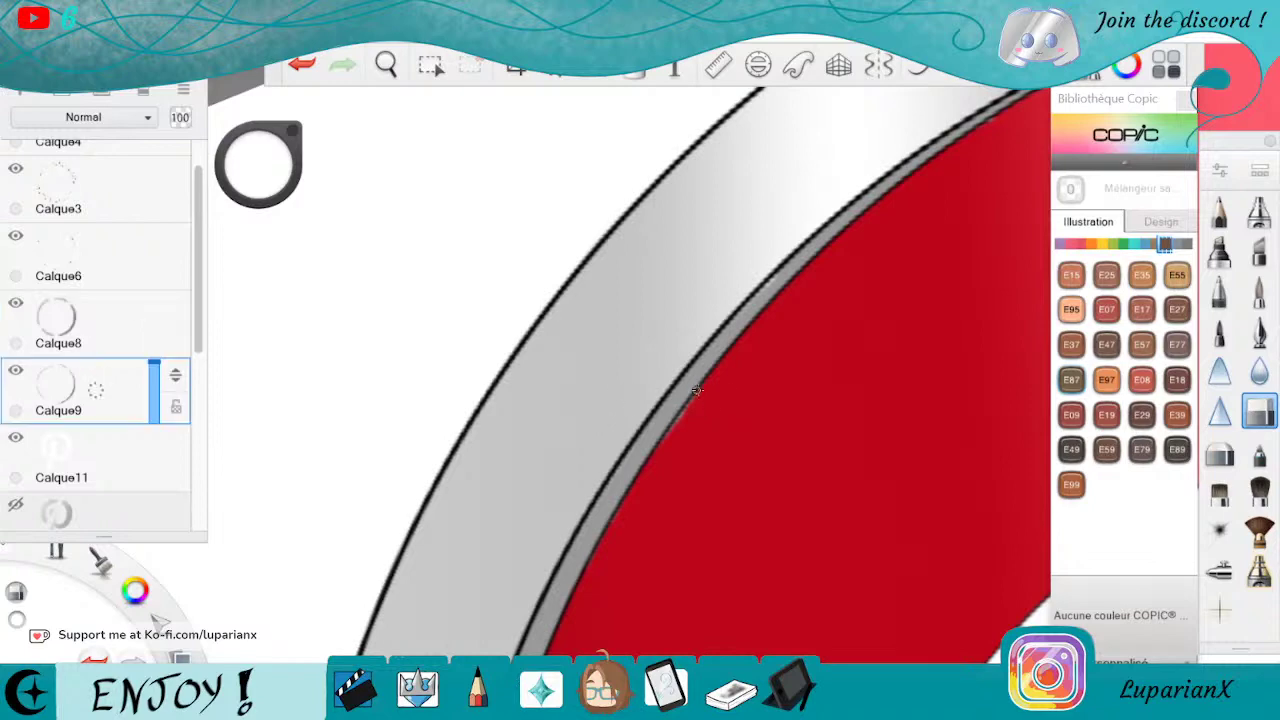
pyautogui.click(107, 318)
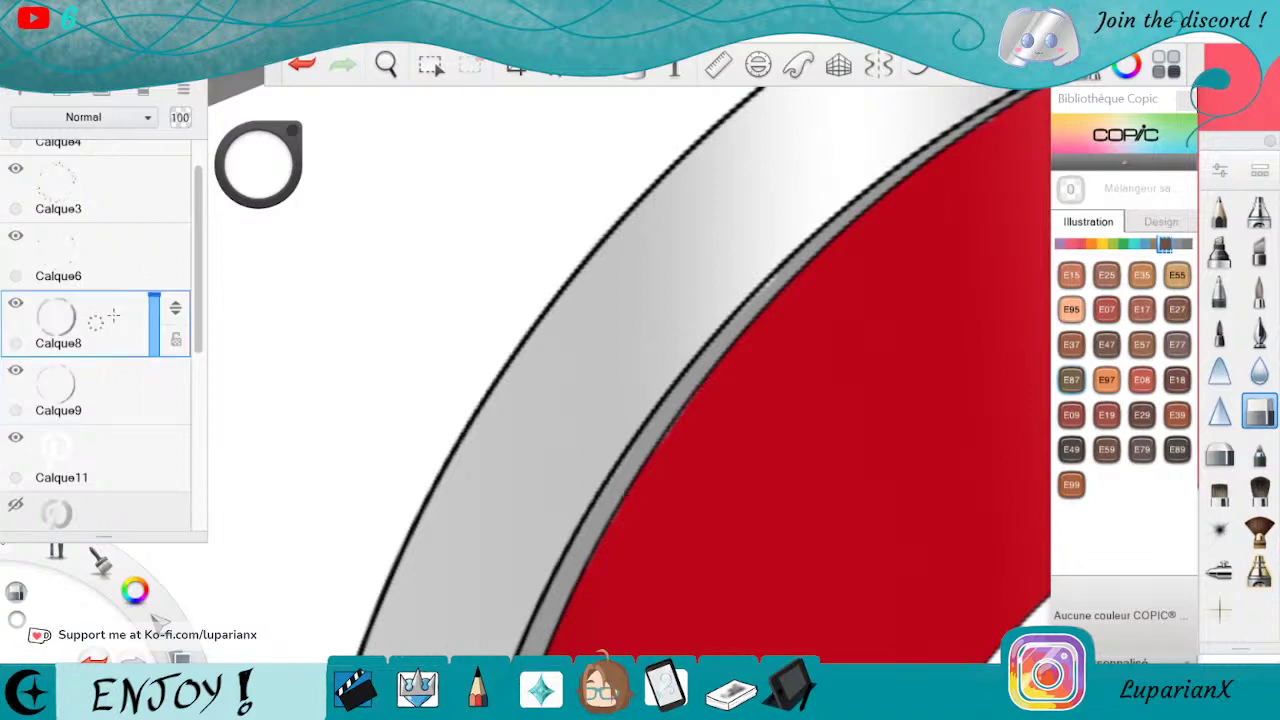
# Erase the Calque8 spill along the ring's inner outline beside the end of the P's stem, redoing one stroke.
pyautogui.press('space')
pyautogui.moveTo(566, 543); pyautogui.dragTo(784, 394)
pyautogui.moveTo(819, 563); pyautogui.dragTo(744, 467)
pyautogui.moveTo(738, 575); pyautogui.dragTo(783, 580)
pyautogui.moveTo(728, 390)
pyautogui.mouseDown()
pyautogui.moveTo(820, 231)
pyautogui.moveTo(861, 191)
pyautogui.moveTo(838, 420)
pyautogui.mouseUp()
pyautogui.moveTo(835, 439)
pyautogui.mouseDown()
pyautogui.moveTo(943, 320)
pyautogui.moveTo(925, 278)
pyautogui.mouseUp()
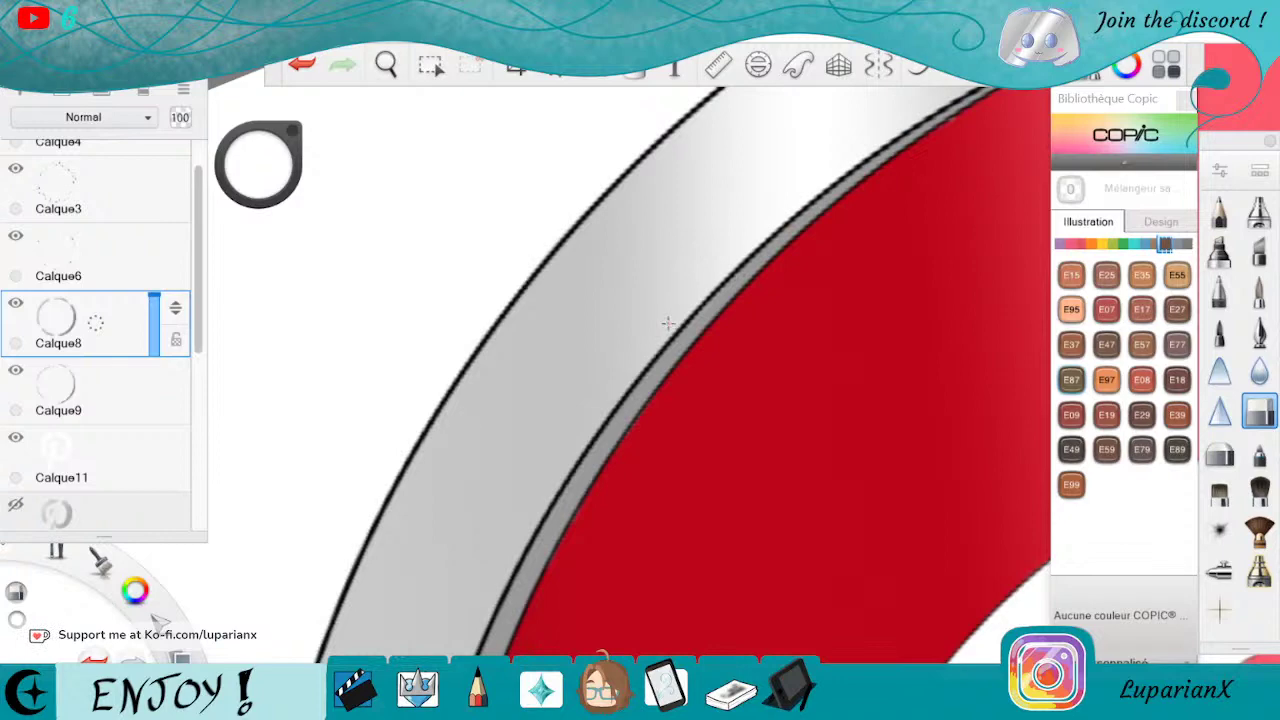
pyautogui.click(386, 63)
pyautogui.moveTo(703, 574); pyautogui.dragTo(762, 508)
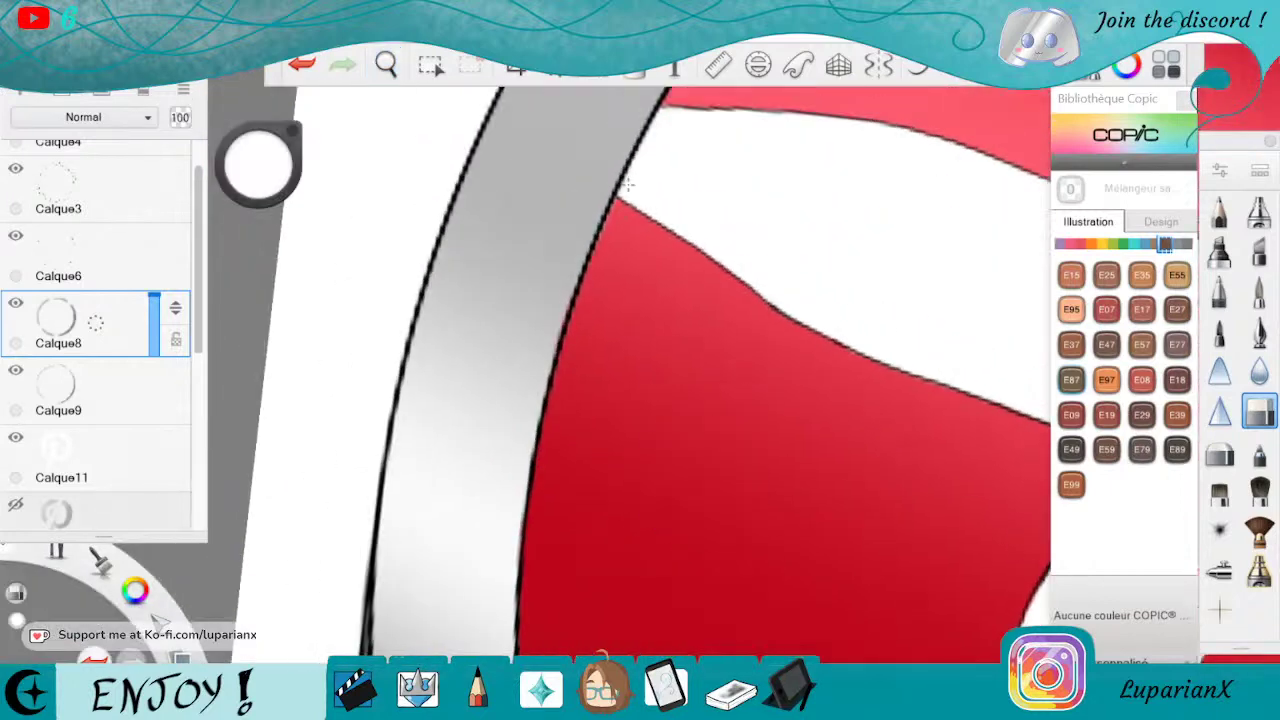
pyautogui.hotkey('ctrl', 'z')
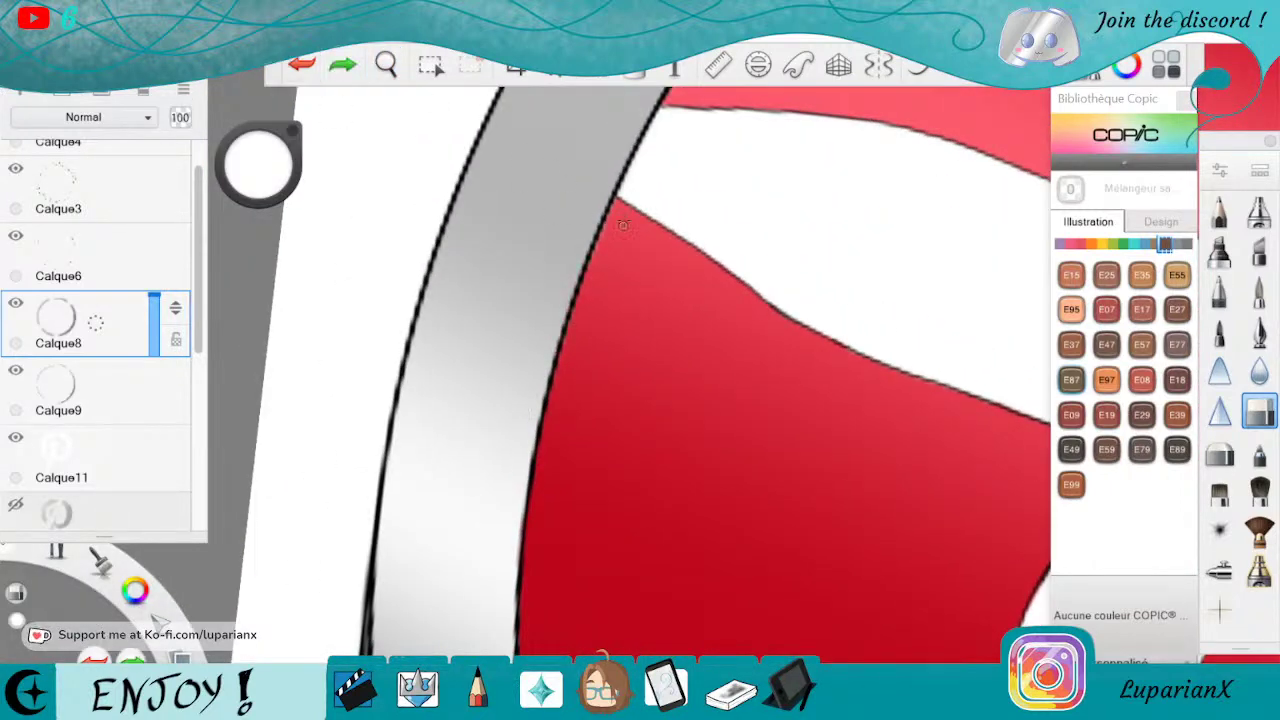
pyautogui.moveTo(624, 197); pyautogui.dragTo(549, 506)
# Examine the ring's inner outline around the dark lower arc, and check the whole upright badge for remaining spills.
pyautogui.press('space')
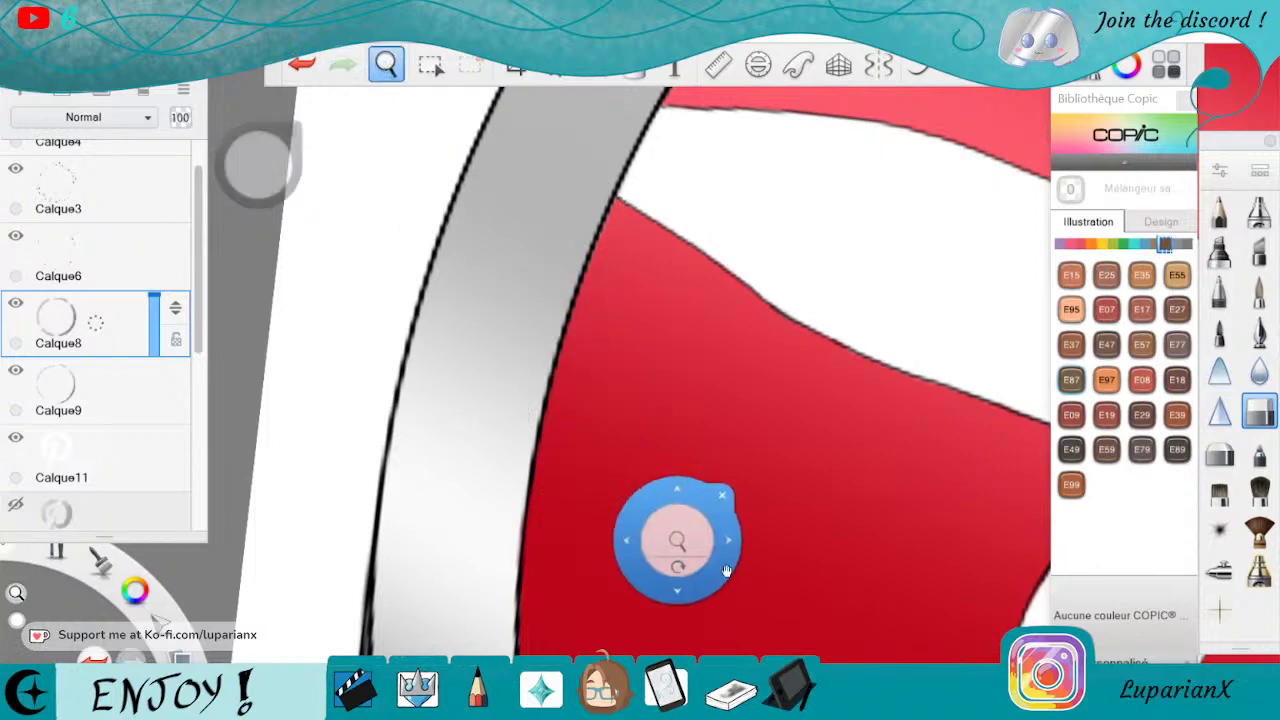
pyautogui.moveTo(726, 571); pyautogui.dragTo(703, 230)
pyautogui.moveTo(791, 580); pyautogui.dragTo(738, 222)
pyautogui.moveTo(817, 528)
pyautogui.mouseDown()
pyautogui.moveTo(650, 223)
pyautogui.moveTo(663, 386)
pyautogui.mouseUp()
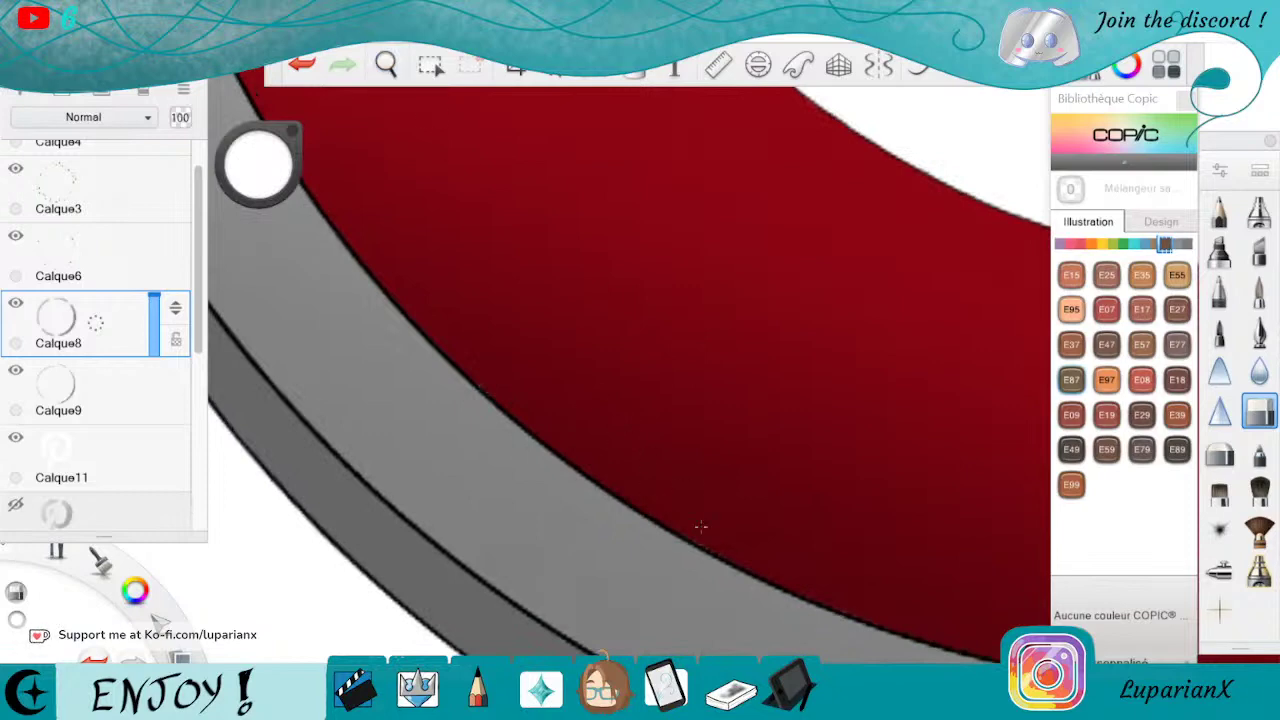
pyautogui.press('space')
pyautogui.moveTo(800, 435); pyautogui.dragTo(505, 280)
pyautogui.moveTo(849, 486); pyautogui.dragTo(640, 493)
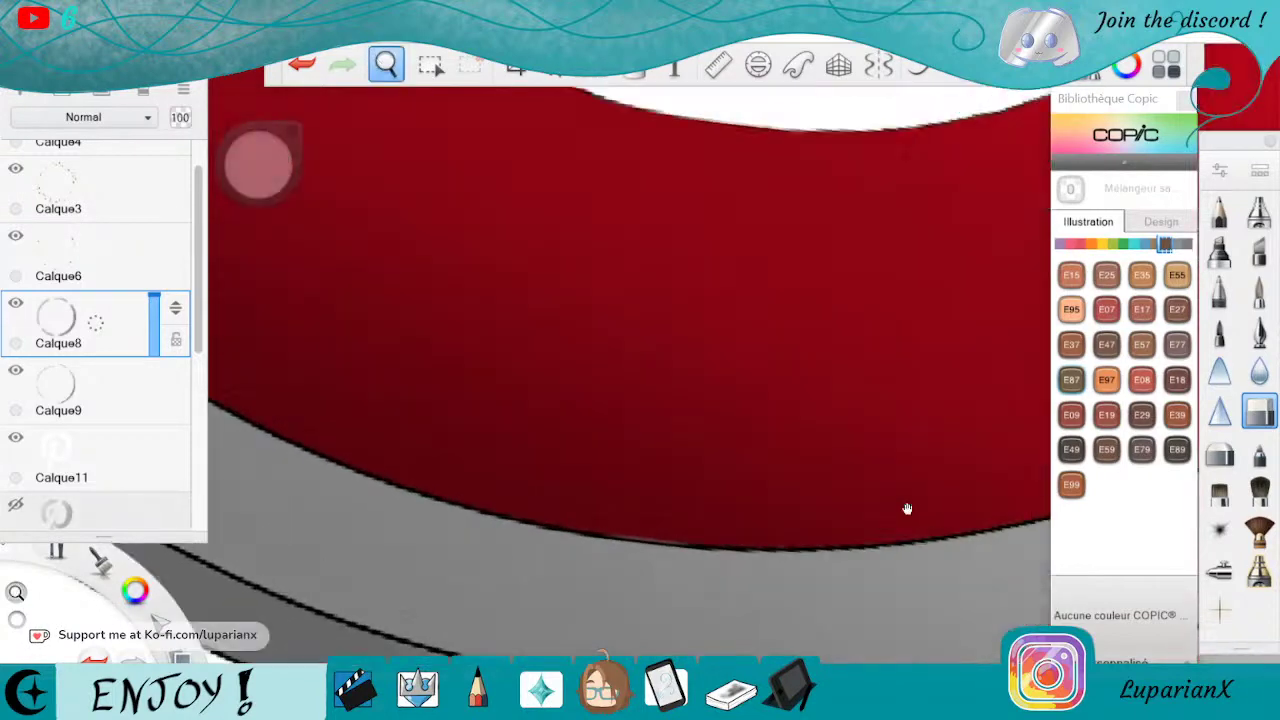
pyautogui.moveTo(909, 509); pyautogui.dragTo(545, 550)
pyautogui.moveTo(519, 591); pyautogui.dragTo(805, 615)
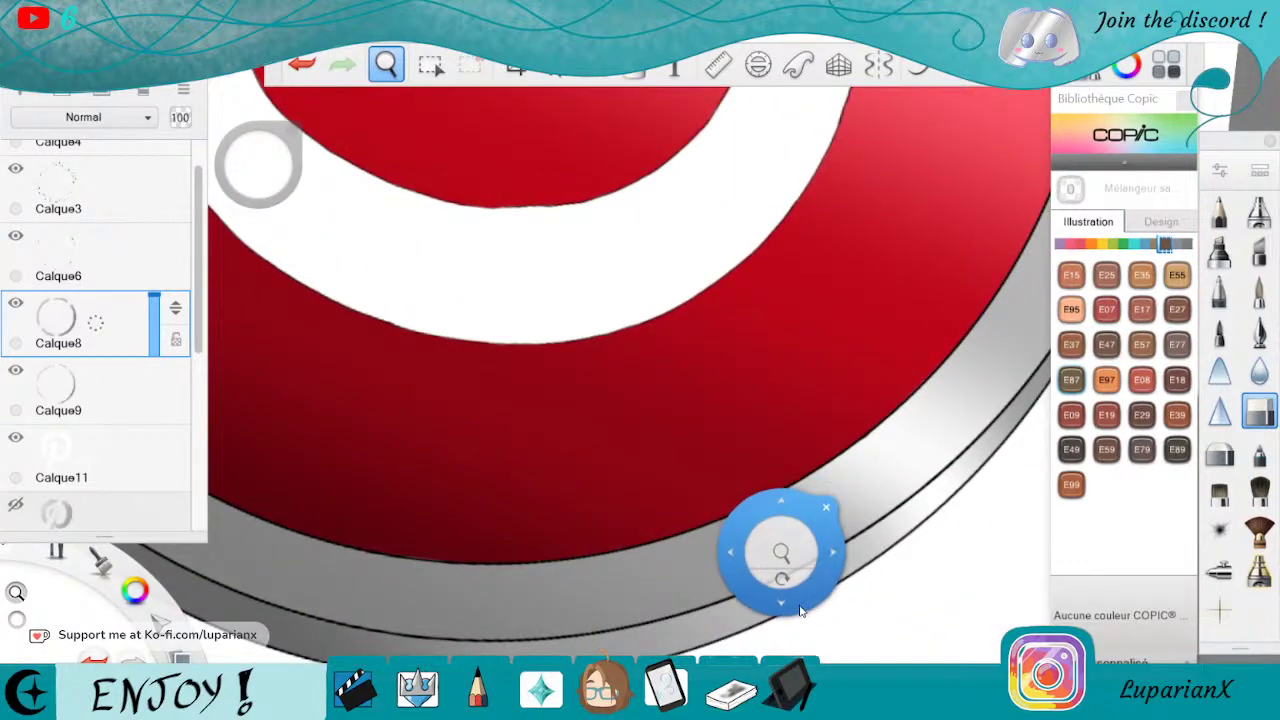
pyautogui.moveTo(787, 620); pyautogui.dragTo(781, 633)
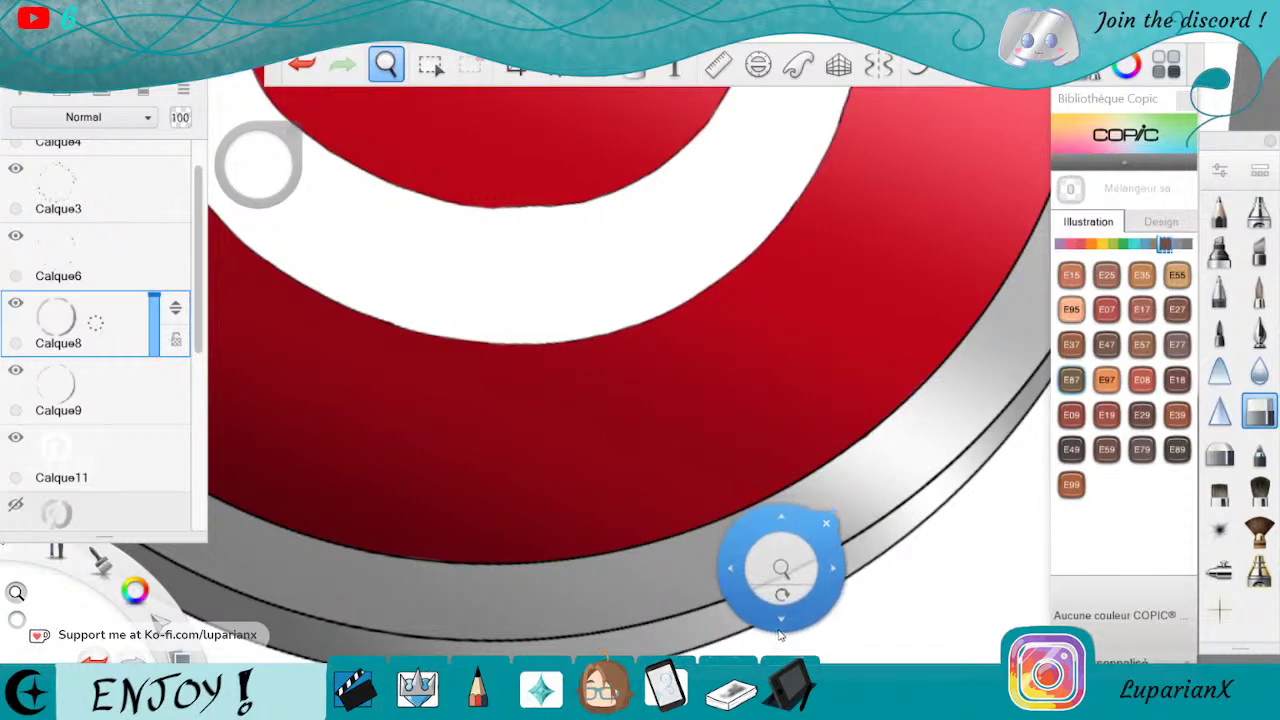
pyautogui.moveTo(780, 636); pyautogui.dragTo(780, 641)
pyautogui.moveTo(776, 435); pyautogui.dragTo(758, 578)
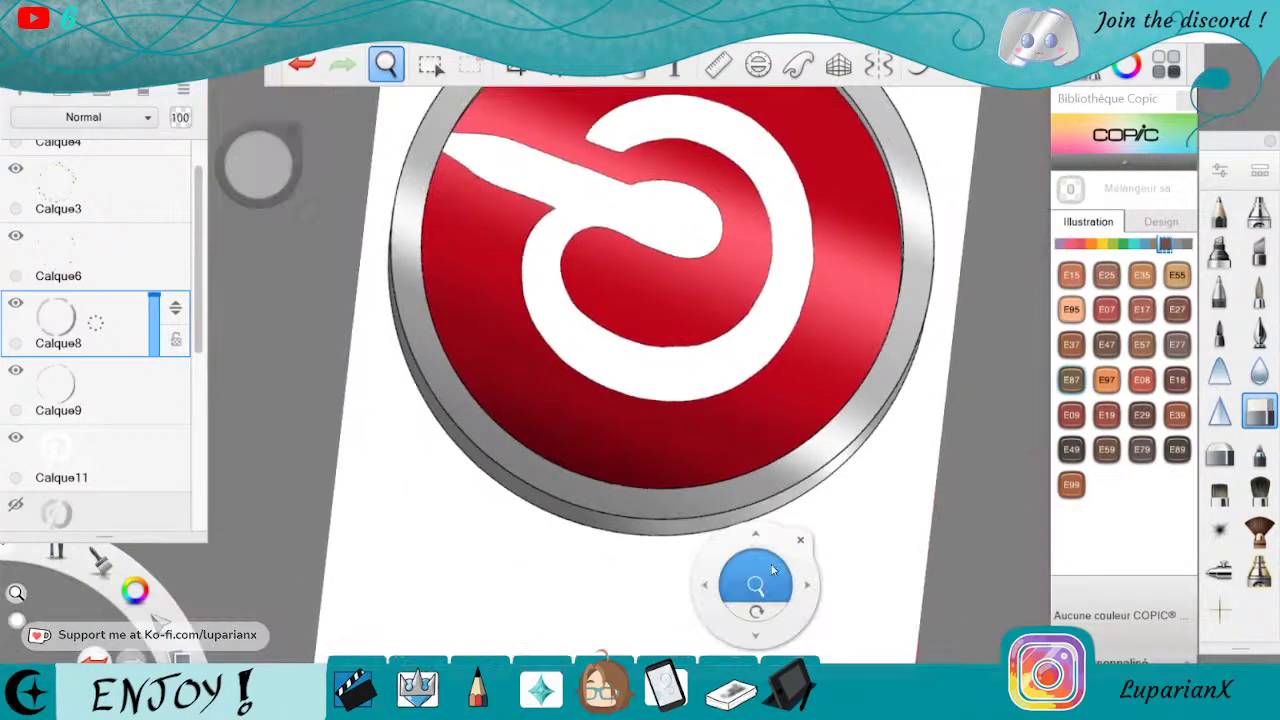
pyautogui.moveTo(768, 510); pyautogui.dragTo(771, 520)
pyautogui.moveTo(685, 418); pyautogui.dragTo(872, 440)
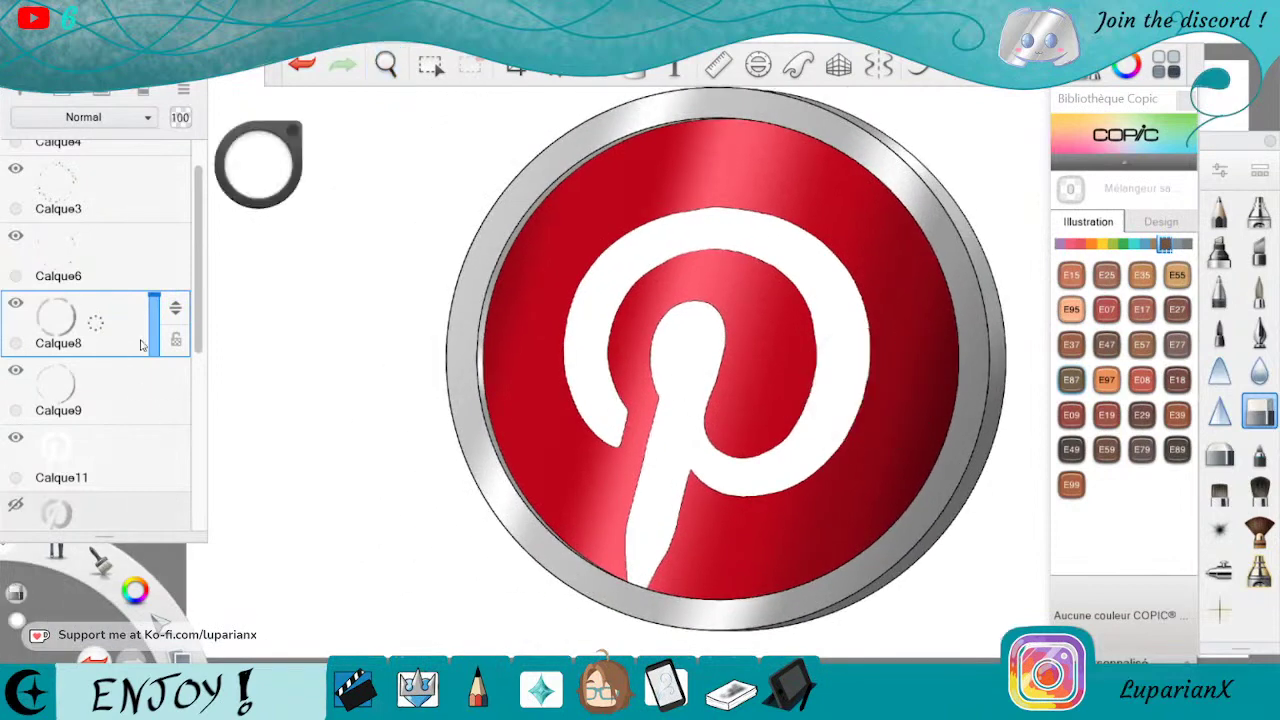
# Lower the white P's opacity on Calque11 to 31, show the grey P layer beneath, and add a layer above.
pyautogui.click(131, 469)
pyautogui.click(154, 476)
pyautogui.click(16, 506)
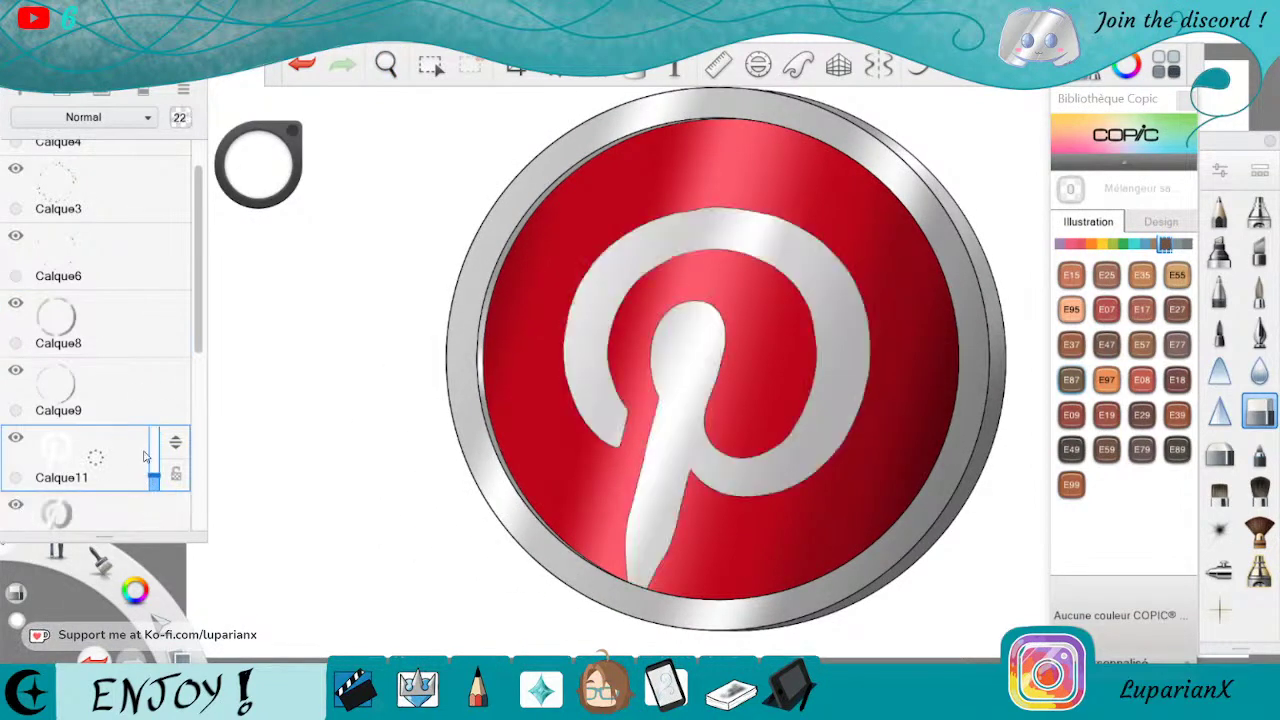
pyautogui.moveTo(153, 466); pyautogui.dragTo(126, 388)
pyautogui.click(133, 586)
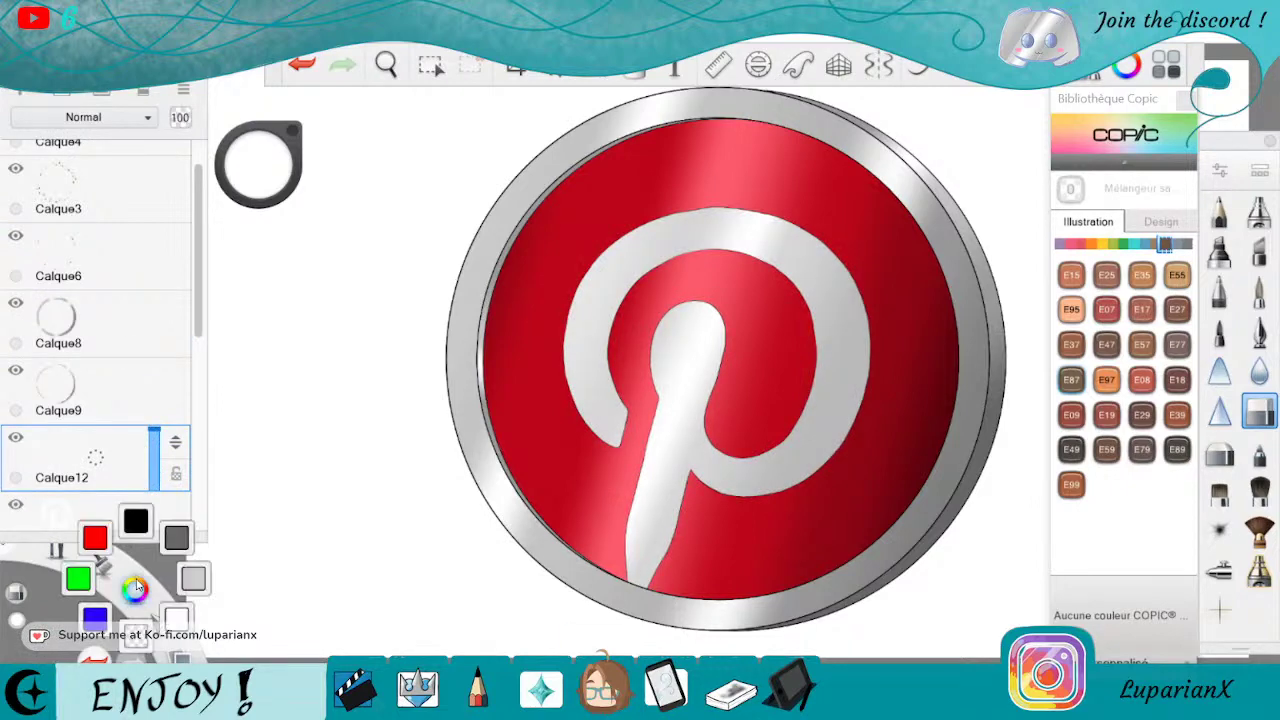
# Restore Calque11's opacity to 100, duplicate the layer, and hide the duplicate.
pyautogui.click(129, 510)
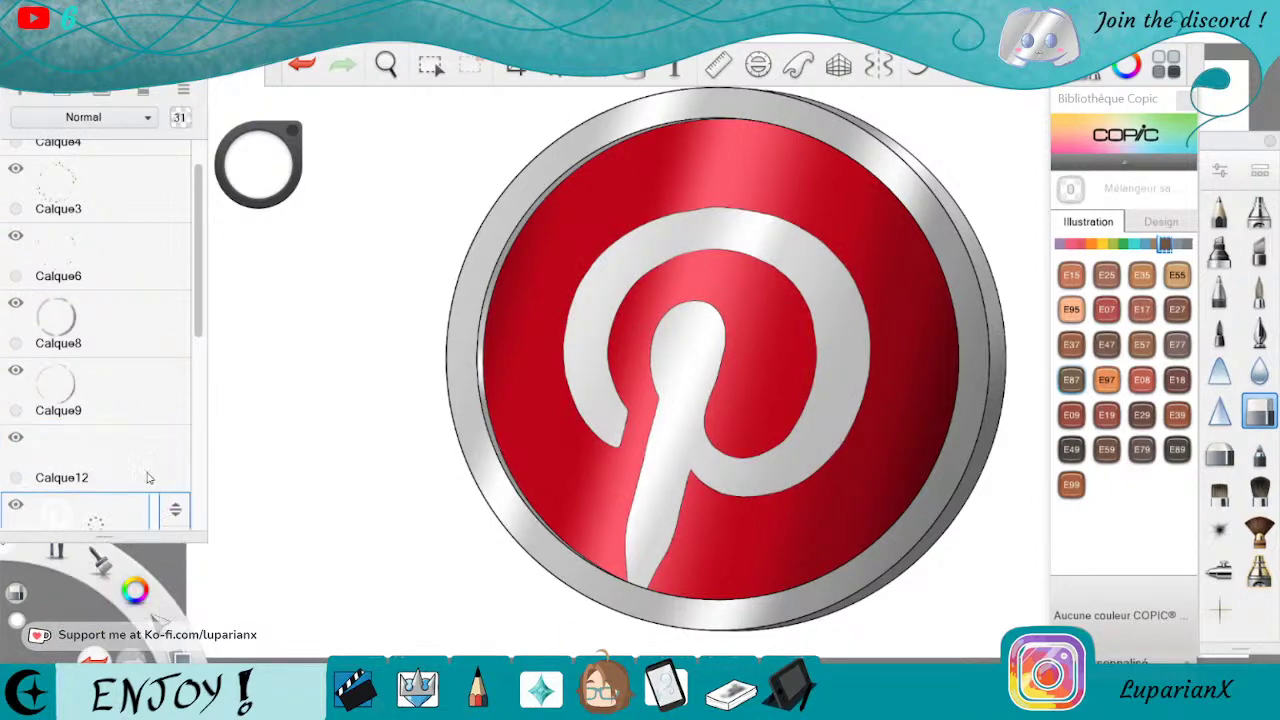
pyautogui.moveTo(154, 513); pyautogui.dragTo(77, 471)
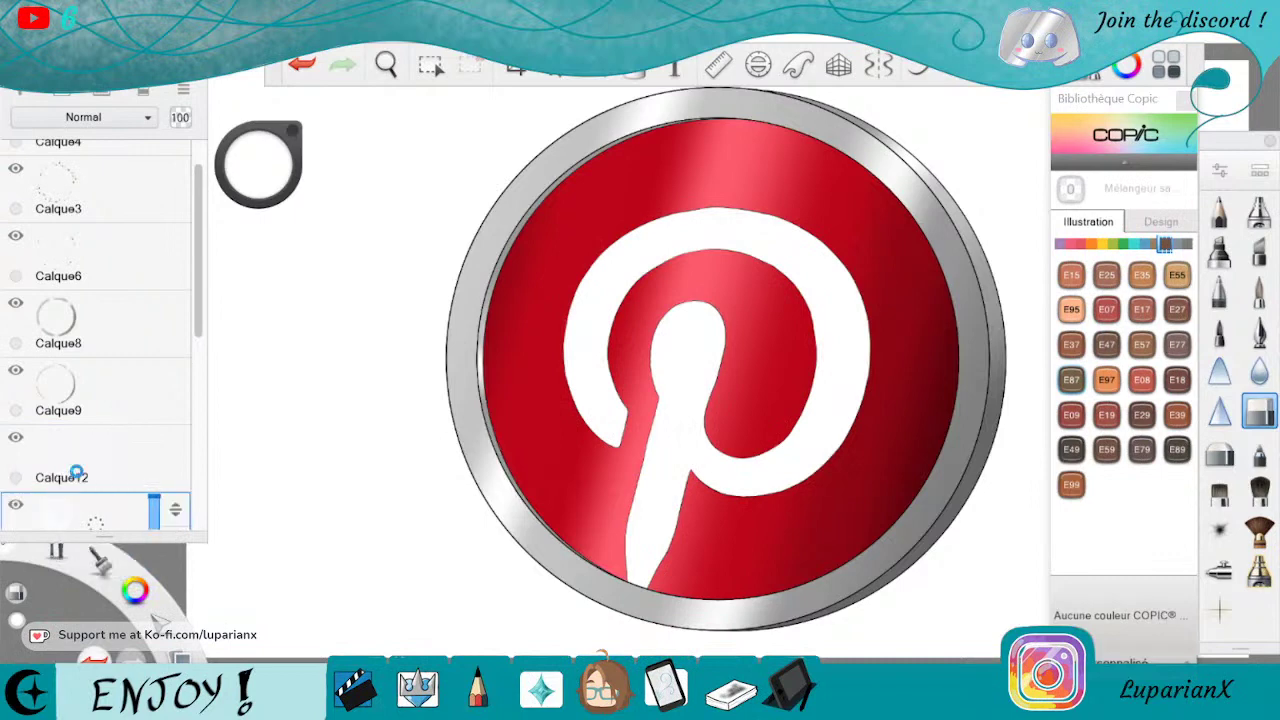
pyautogui.moveTo(197, 315); pyautogui.dragTo(197, 373)
pyautogui.click(15, 368)
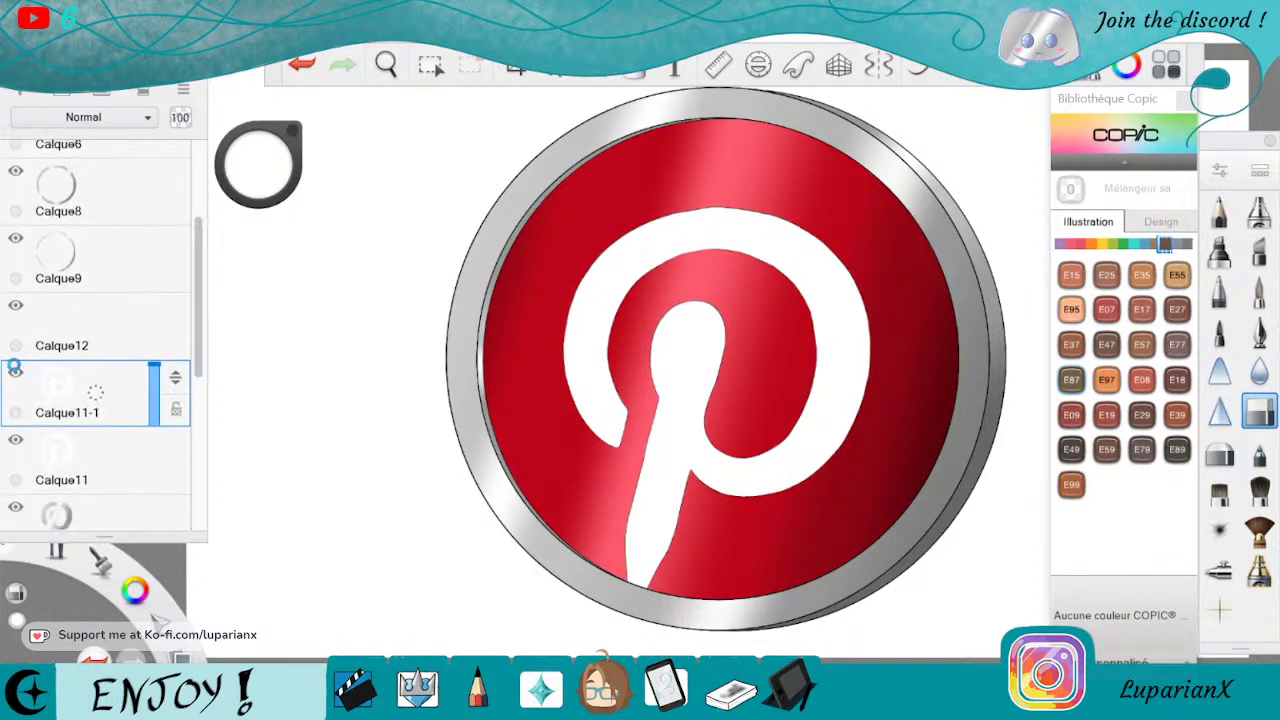
# Reduce the opacity of the original Calque11 to 31 and make the empty Calque12 active.
pyautogui.click(110, 343)
pyautogui.click(141, 465)
pyautogui.click(154, 474)
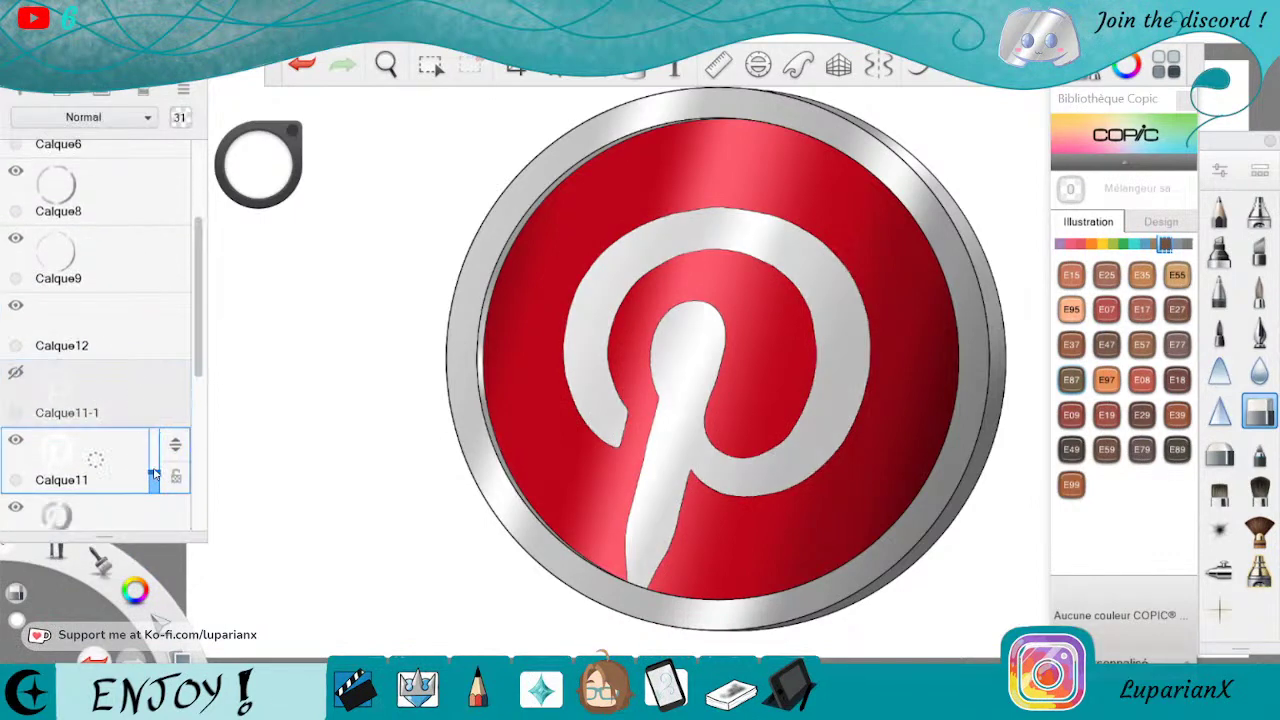
pyautogui.click(126, 326)
# Paint white highlight strokes on Calque12 along the lower end and middle of the P's stem.
pyautogui.click(386, 65)
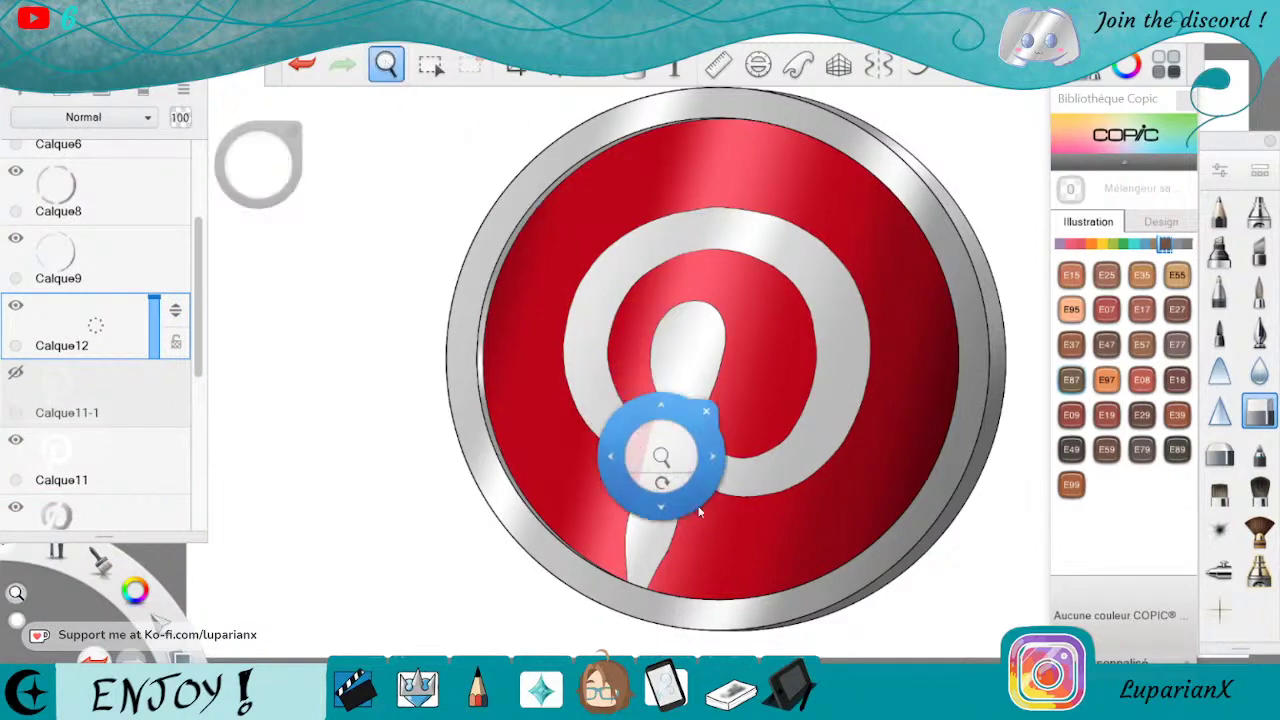
pyautogui.moveTo(661, 456); pyautogui.dragTo(685, 328)
pyautogui.moveTo(613, 370); pyautogui.dragTo(640, 559)
pyautogui.moveTo(760, 468); pyautogui.dragTo(716, 534)
pyautogui.moveTo(739, 650); pyautogui.dragTo(787, 256)
pyautogui.moveTo(774, 425); pyautogui.dragTo(780, 389)
pyautogui.moveTo(731, 541); pyautogui.dragTo(812, 494)
pyautogui.moveTo(836, 434); pyautogui.dragTo(846, 378)
pyautogui.click(889, 327)
pyautogui.click(1258, 292)
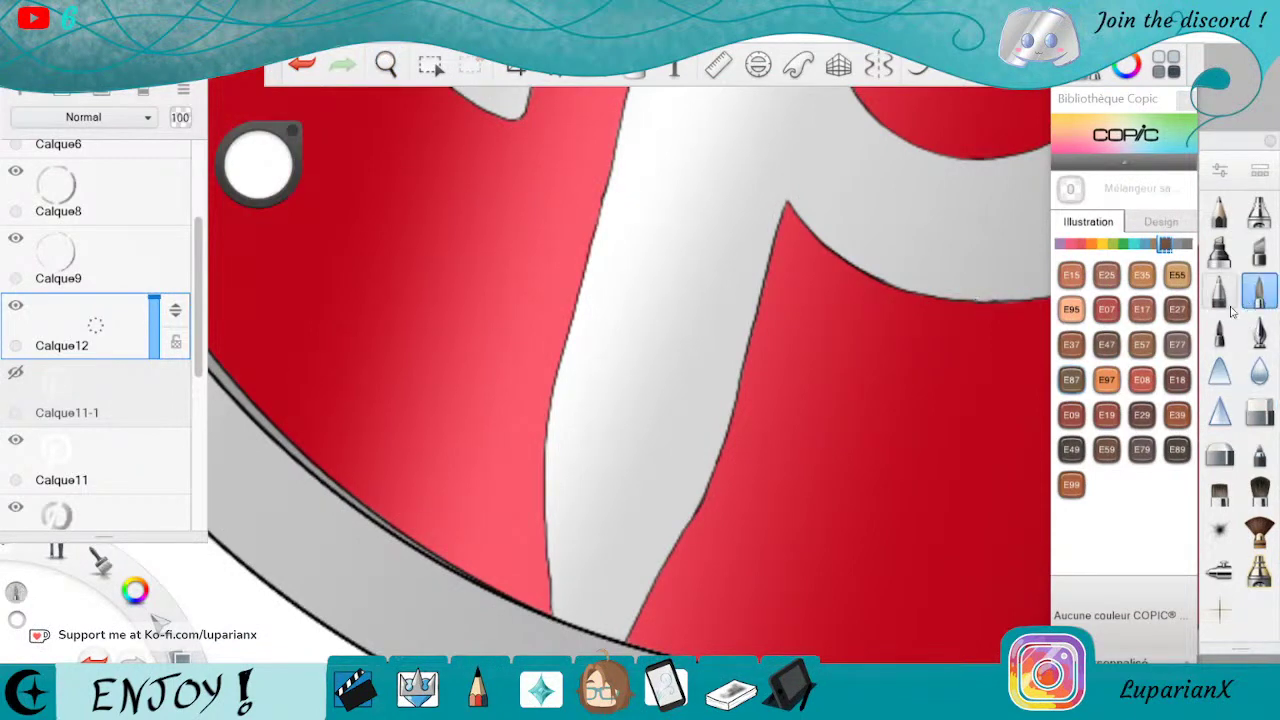
pyautogui.moveTo(556, 442); pyautogui.dragTo(568, 620)
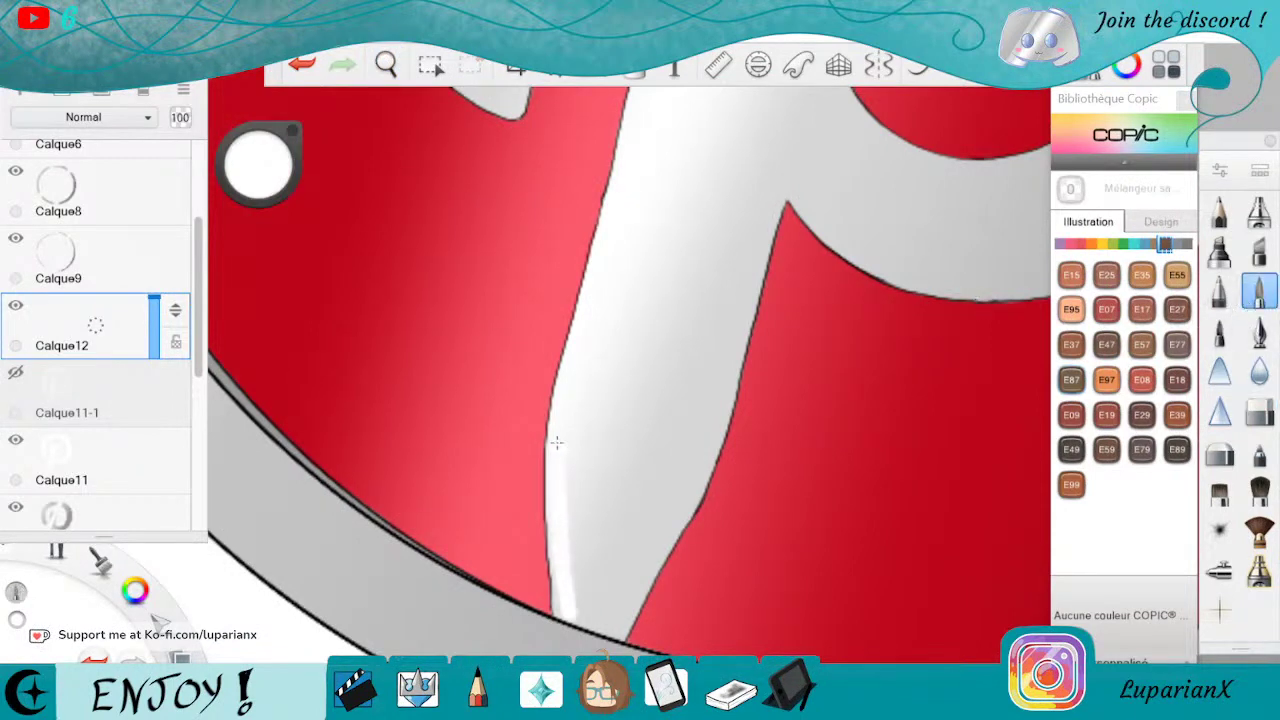
pyautogui.moveTo(557, 442)
pyautogui.mouseDown()
pyautogui.moveTo(577, 490)
pyautogui.moveTo(583, 615)
pyautogui.moveTo(613, 371)
pyautogui.mouseUp()
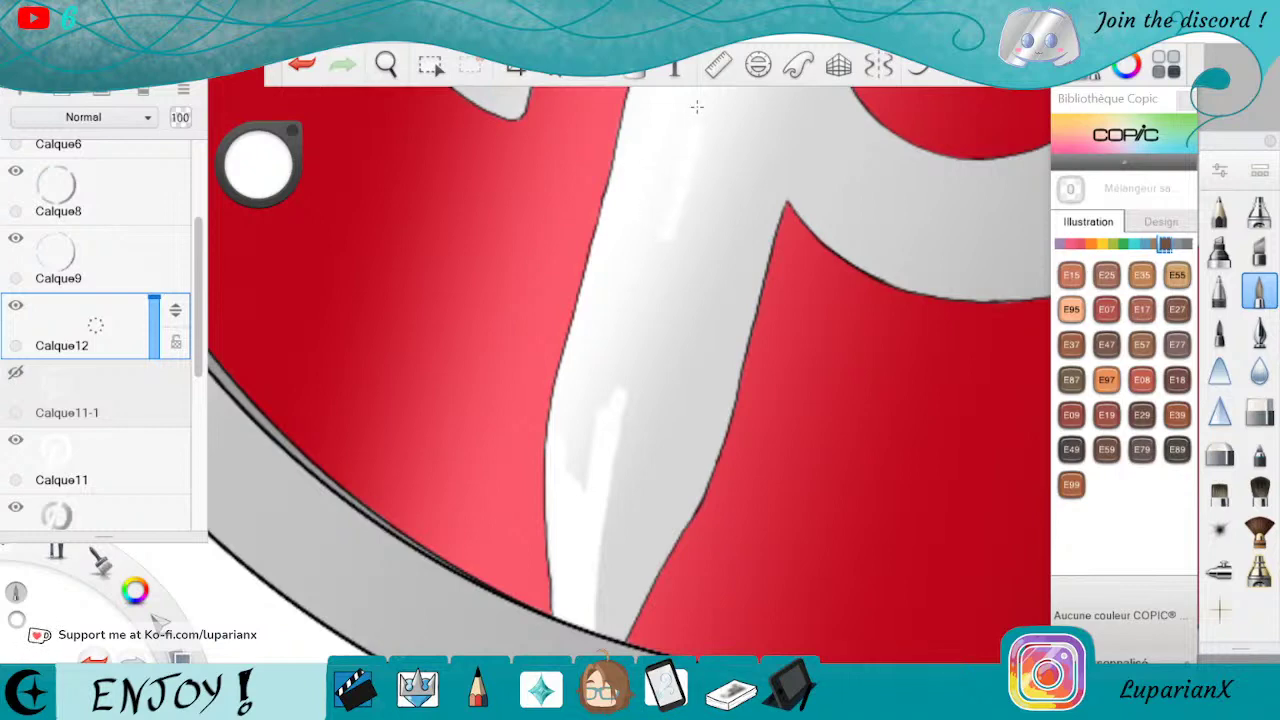
pyautogui.moveTo(670, 244); pyautogui.dragTo(648, 290)
# Hide the grey P layer and fill the strokes on the lower stem into one solid white band along its outline.
pyautogui.click(16, 508)
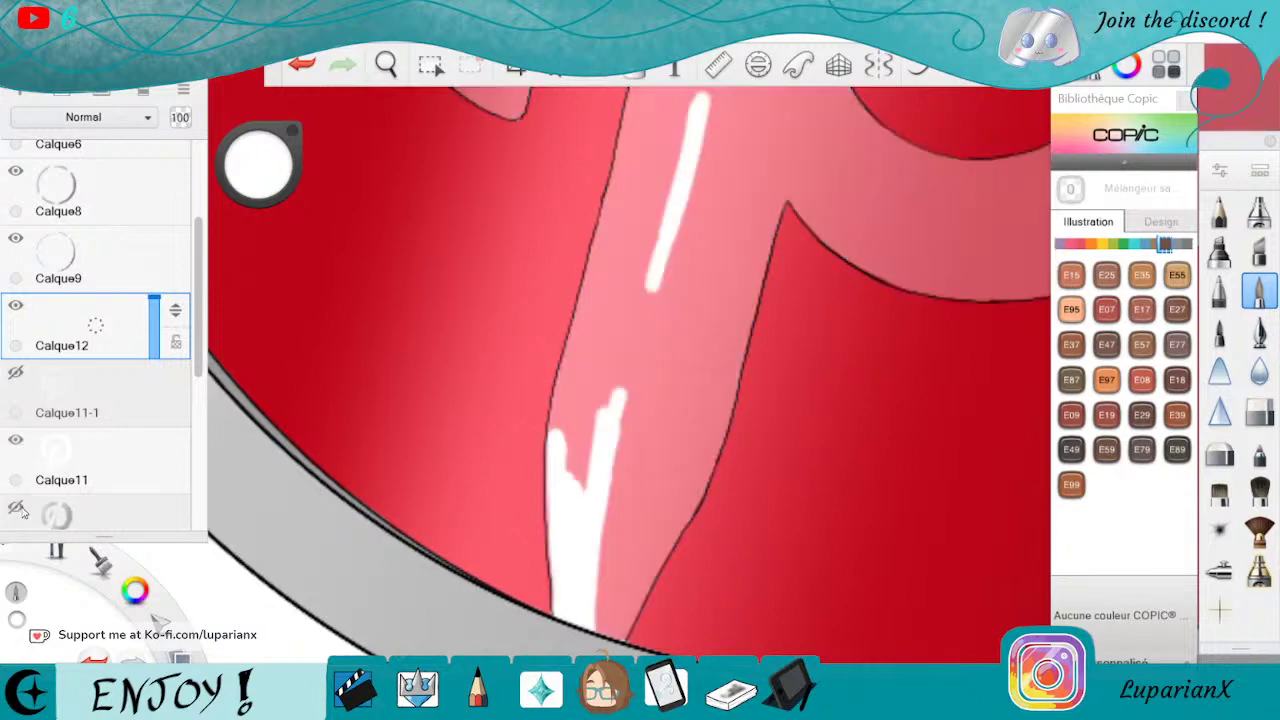
pyautogui.moveTo(684, 186)
pyautogui.mouseDown()
pyautogui.moveTo(590, 500)
pyautogui.moveTo(620, 345)
pyautogui.moveTo(584, 470)
pyautogui.moveTo(567, 430)
pyautogui.mouseUp()
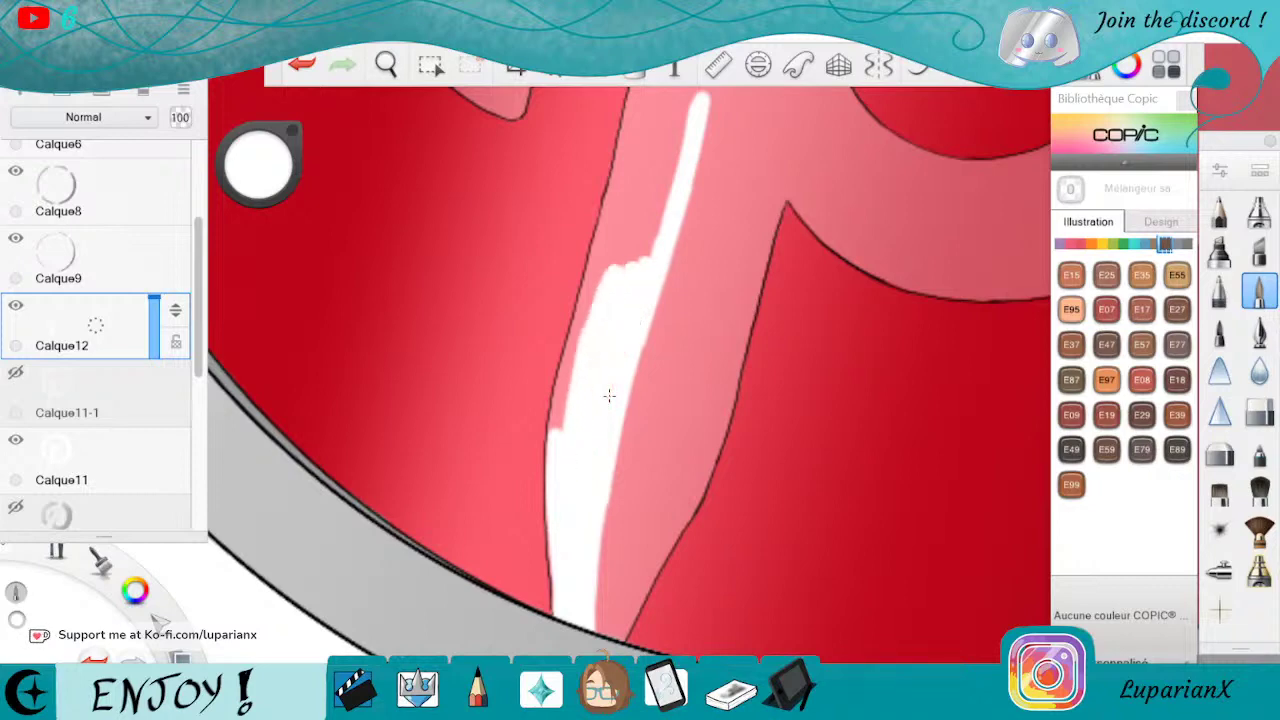
pyautogui.moveTo(572, 383)
pyautogui.mouseDown()
pyautogui.moveTo(566, 531)
pyautogui.moveTo(598, 283)
pyautogui.mouseUp()
pyautogui.moveTo(638, 96); pyautogui.dragTo(580, 310)
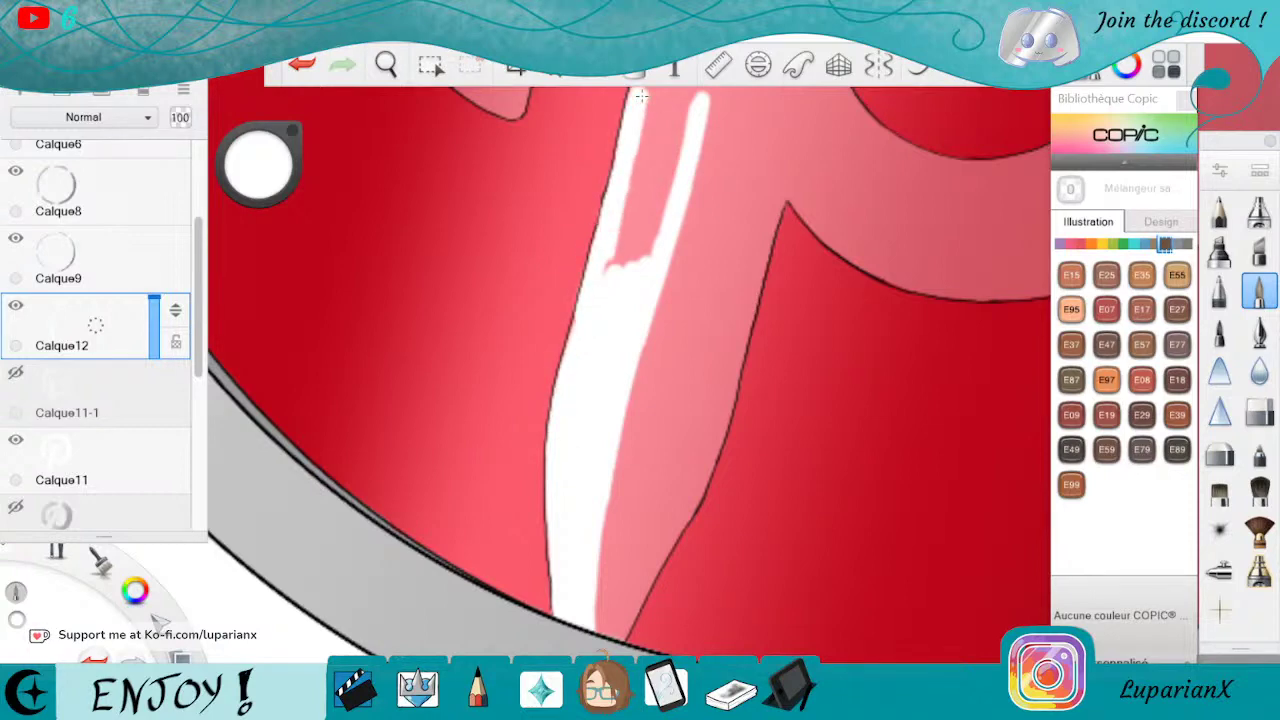
pyautogui.moveTo(641, 96)
pyautogui.mouseDown()
pyautogui.moveTo(628, 262)
pyautogui.moveTo(660, 92)
pyautogui.moveTo(672, 250)
pyautogui.moveTo(684, 120)
pyautogui.mouseUp()
# Extend the white band up the P's stem past the notch, painting along the outline into the stem's head.
pyautogui.press('space')
pyautogui.moveTo(795, 170)
pyautogui.mouseDown()
pyautogui.moveTo(811, 186)
pyautogui.moveTo(792, 570)
pyautogui.mouseUp()
pyautogui.click(1259, 411)
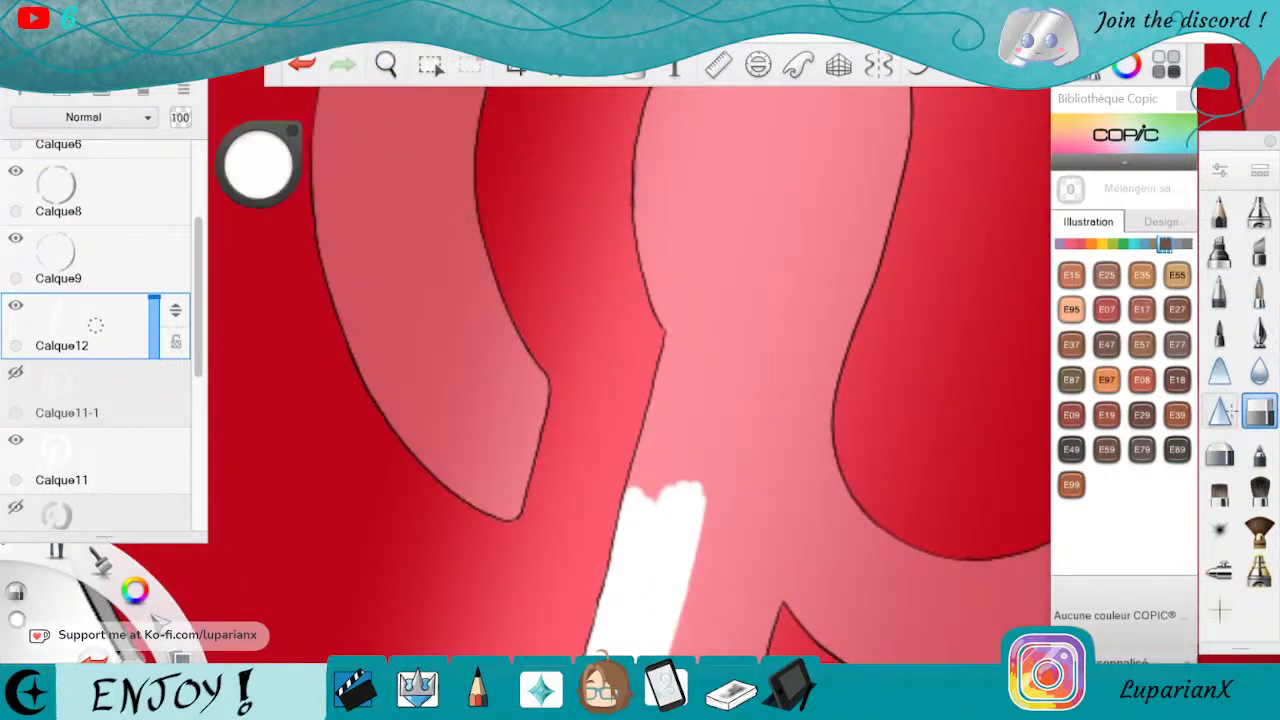
pyautogui.click(1259, 291)
pyautogui.moveTo(652, 135)
pyautogui.mouseDown()
pyautogui.moveTo(645, 226)
pyautogui.moveTo(672, 325)
pyautogui.moveTo(668, 180)
pyautogui.moveTo(690, 340)
pyautogui.moveTo(700, 110)
pyautogui.moveTo(708, 300)
pyautogui.moveTo(722, 110)
pyautogui.moveTo(725, 358)
pyautogui.mouseUp()
pyautogui.moveTo(706, 251); pyautogui.dragTo(711, 389)
pyautogui.moveTo(725, 341); pyautogui.dragTo(683, 592)
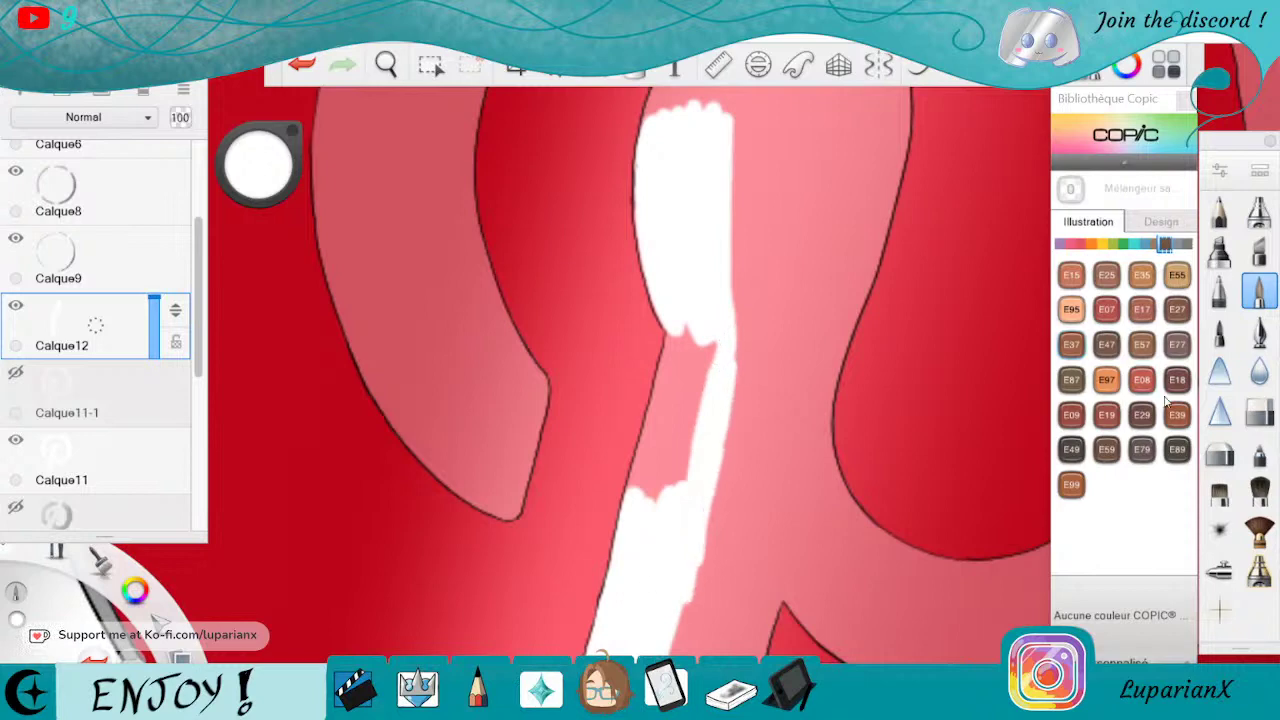
# Smooth the band's inner edge with the eraser and fill the remaining gap beside the stem's notch with white.
pyautogui.click(1251, 404)
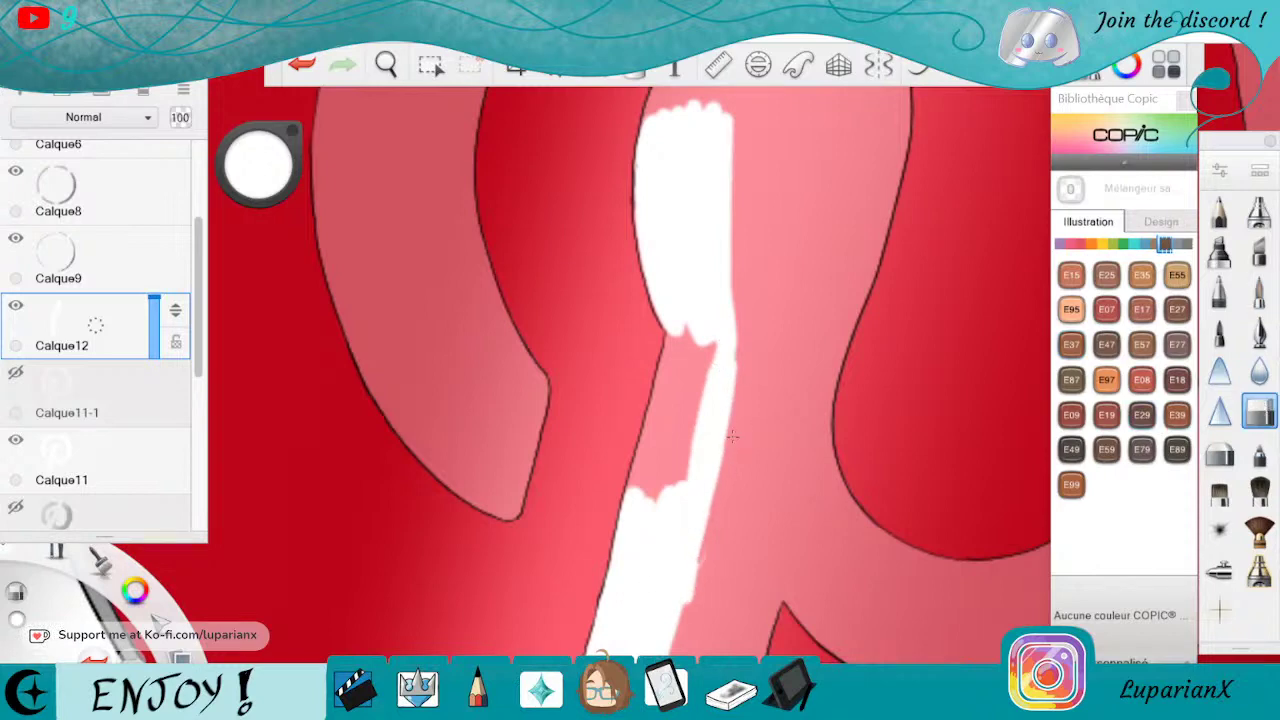
pyautogui.moveTo(732, 436); pyautogui.dragTo(699, 602)
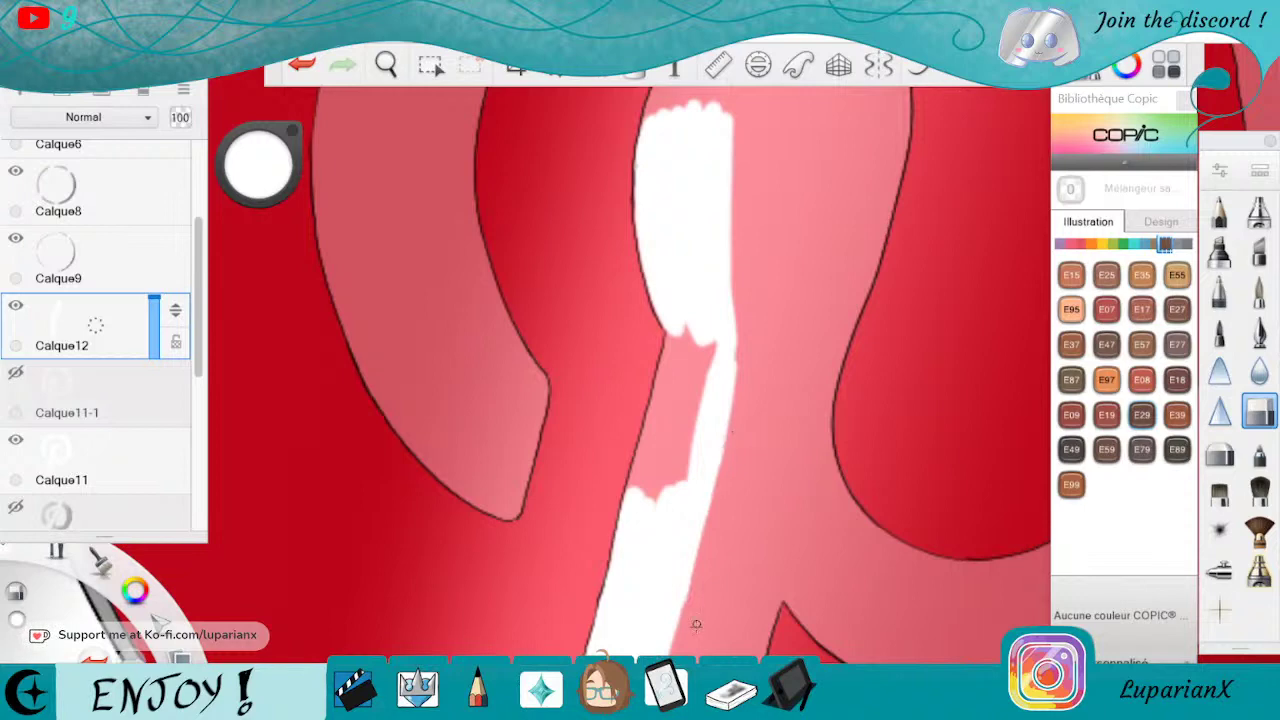
pyautogui.click(1257, 292)
pyautogui.moveTo(709, 332)
pyautogui.mouseDown()
pyautogui.moveTo(692, 468)
pyautogui.moveTo(670, 488)
pyautogui.moveTo(650, 484)
pyautogui.moveTo(645, 424)
pyautogui.moveTo(672, 342)
pyautogui.moveTo(676, 394)
pyautogui.mouseUp()
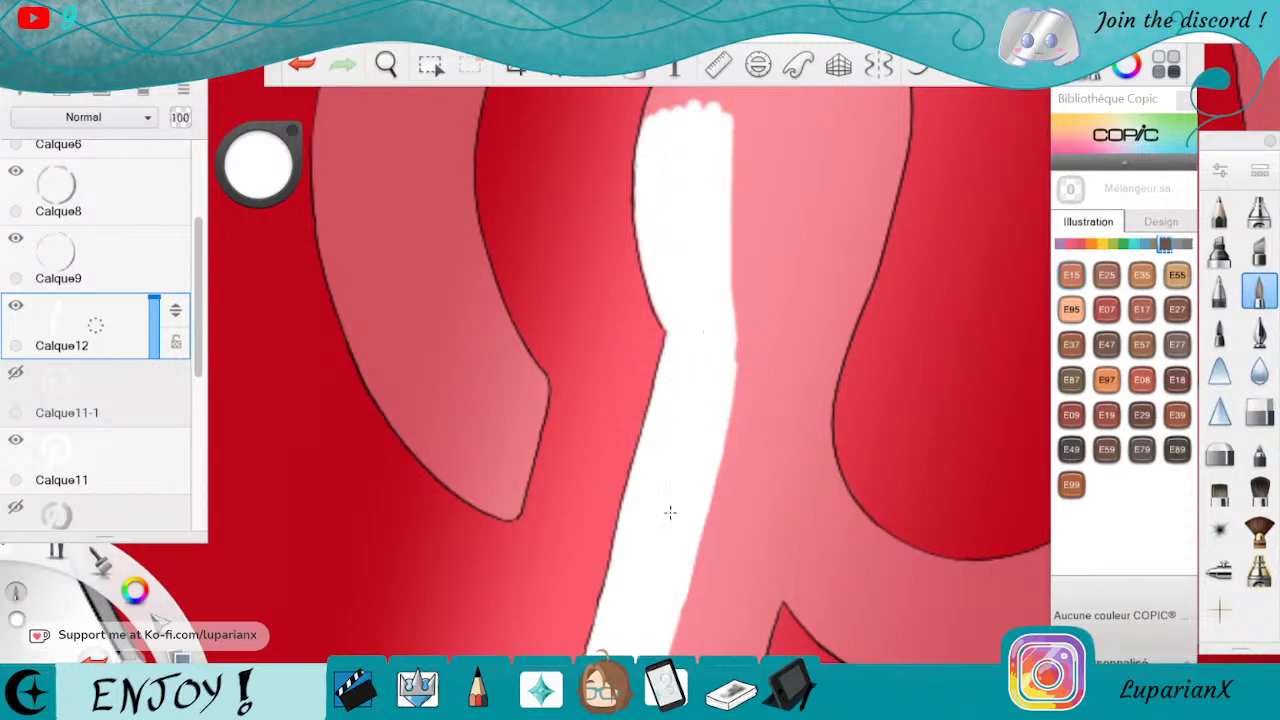
# Carry the white band in a curve to the top of the stem's head, reworking strokes and filling it to the outline.
pyautogui.click(387, 66)
pyautogui.moveTo(763, 98)
pyautogui.mouseDown()
pyautogui.moveTo(756, 396)
pyautogui.moveTo(738, 327)
pyautogui.mouseUp()
pyautogui.click(744, 421)
pyautogui.moveTo(727, 436)
pyautogui.mouseDown()
pyautogui.moveTo(753, 303)
pyautogui.moveTo(788, 265)
pyautogui.mouseUp()
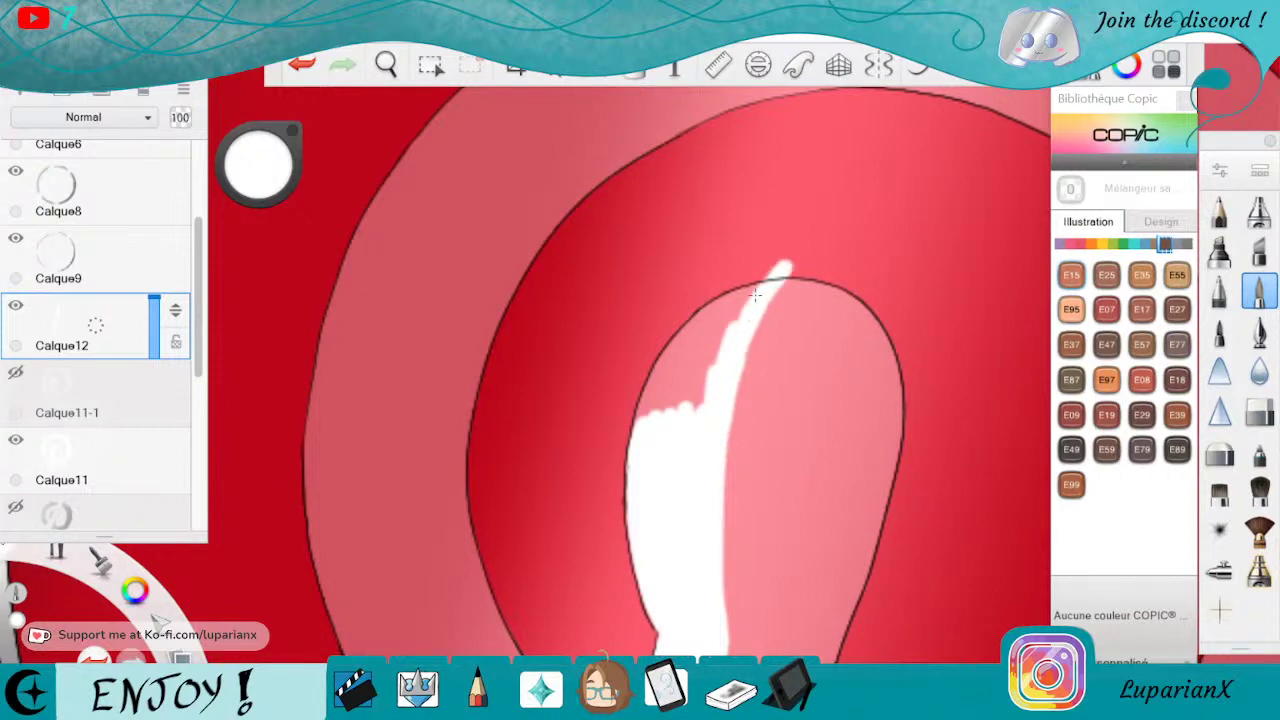
pyautogui.moveTo(708, 328)
pyautogui.mouseDown()
pyautogui.moveTo(760, 294)
pyautogui.moveTo(676, 356)
pyautogui.mouseUp()
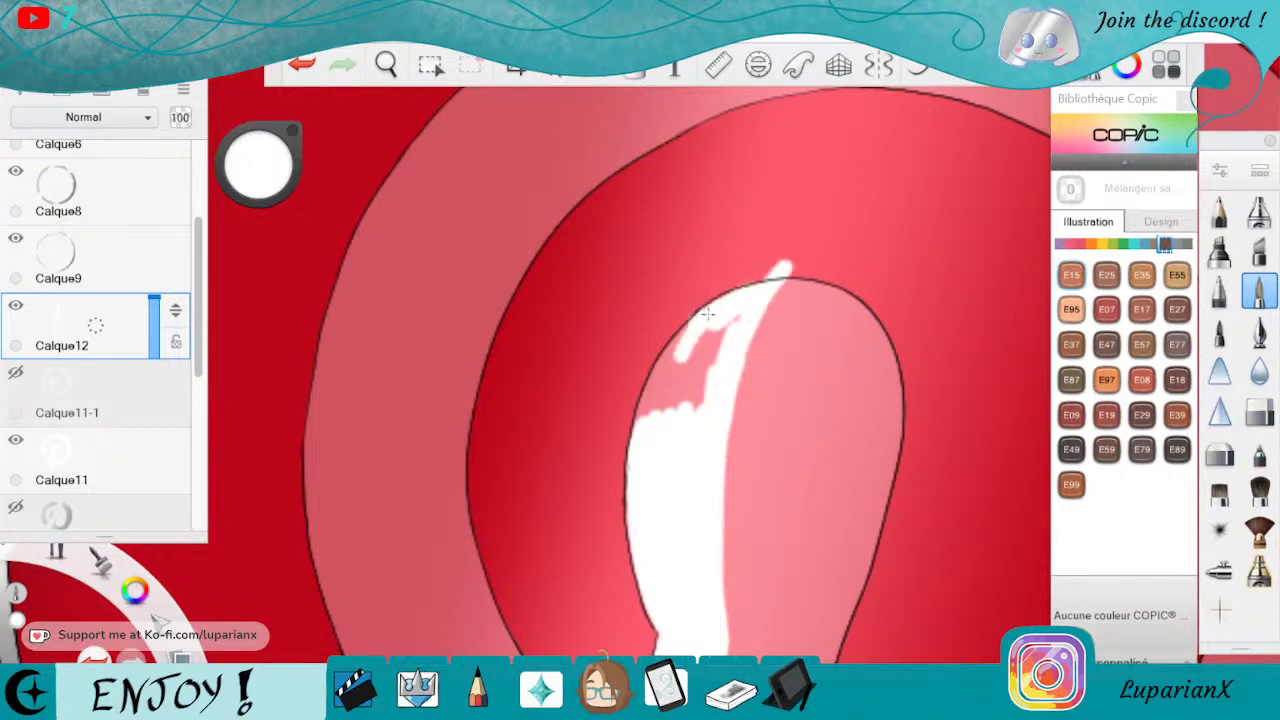
pyautogui.hotkey('ctrl', 'z')
pyautogui.hotkey('ctrl', 'z')
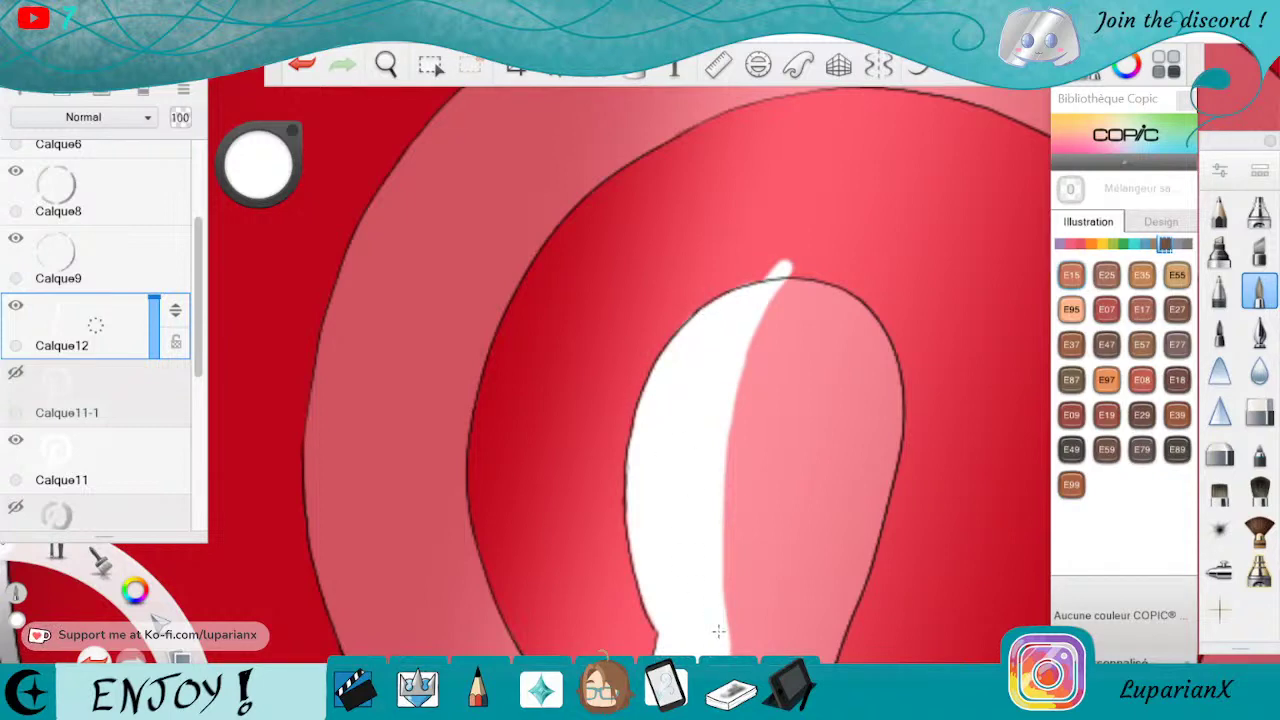
# Widen and smooth the band's curved inner edge in the stem's head, sweeping strokes past the outline.
pyautogui.moveTo(718, 631); pyautogui.dragTo(722, 448)
pyautogui.moveTo(712, 528); pyautogui.dragTo(789, 265)
pyautogui.moveTo(718, 471); pyautogui.dragTo(799, 252)
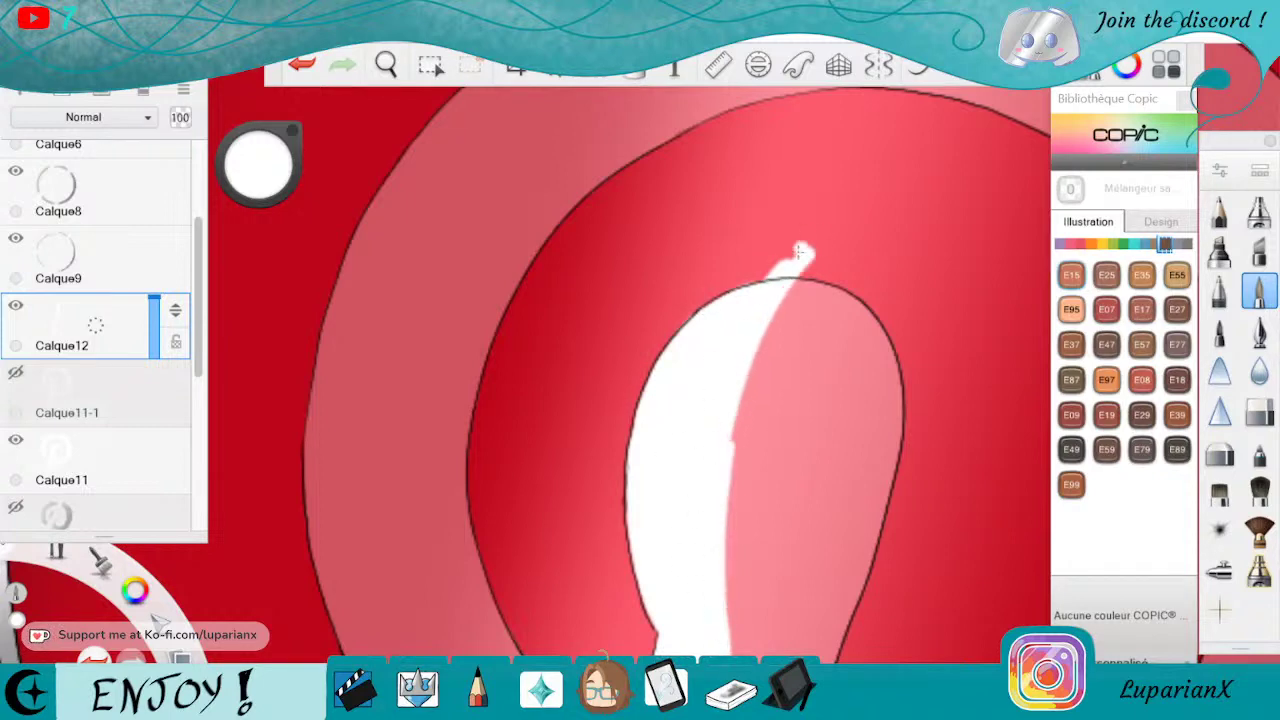
pyautogui.moveTo(723, 439)
pyautogui.mouseDown()
pyautogui.moveTo(827, 236)
pyautogui.moveTo(791, 285)
pyautogui.mouseUp()
pyautogui.moveTo(712, 520); pyautogui.dragTo(782, 296)
pyautogui.moveTo(720, 464); pyautogui.dragTo(860, 208)
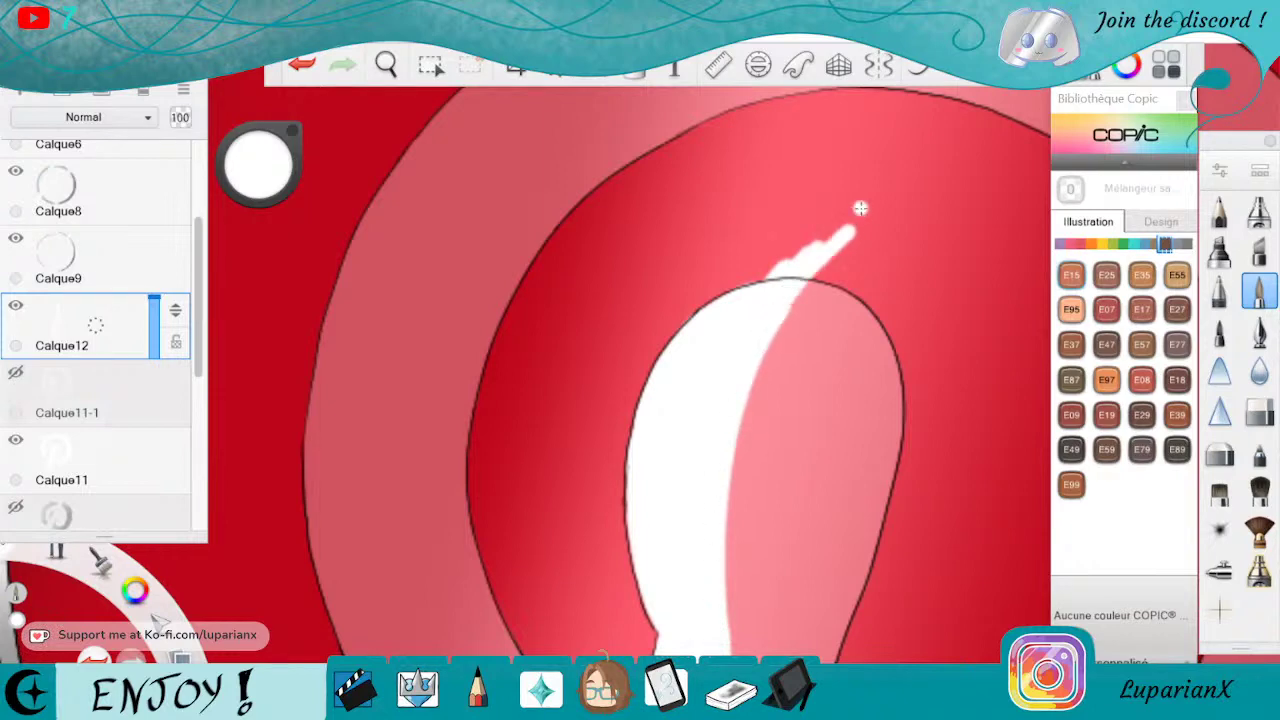
# Erase the white spill past the outline at the tip of the P's stem head.
pyautogui.click(387, 65)
pyautogui.moveTo(848, 640); pyautogui.dragTo(834, 398)
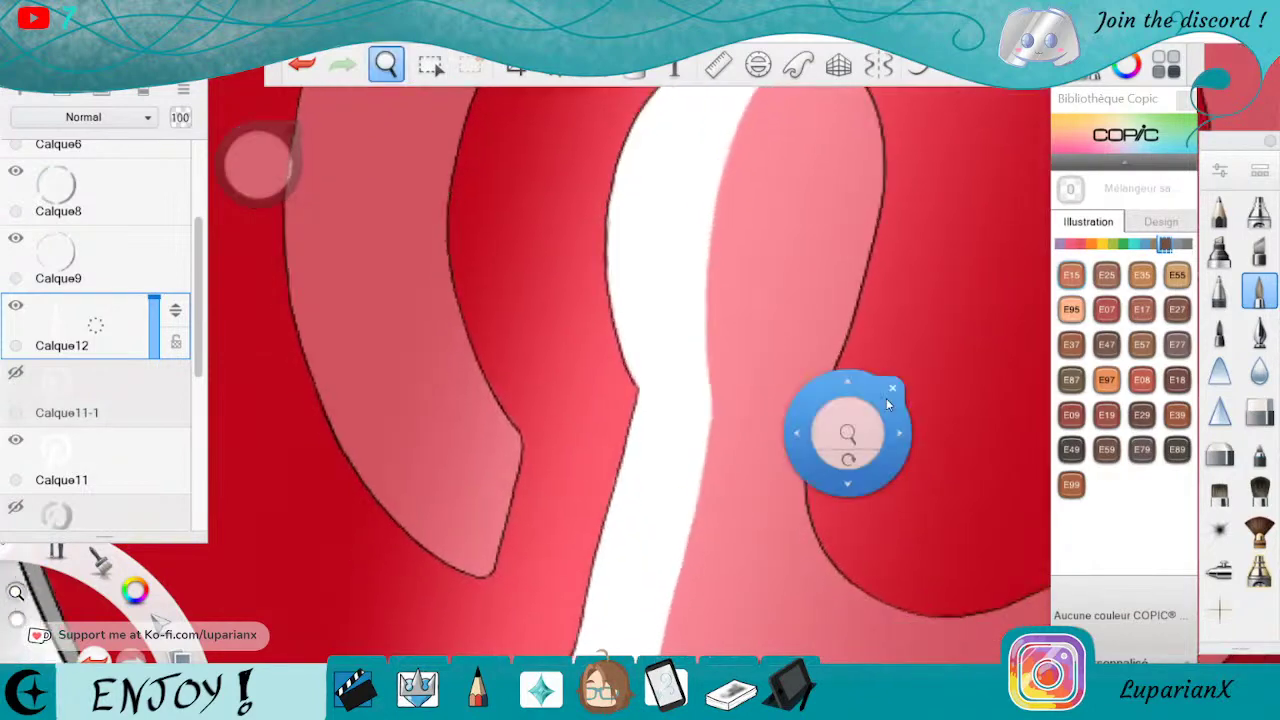
pyautogui.click(892, 389)
pyautogui.click(1259, 412)
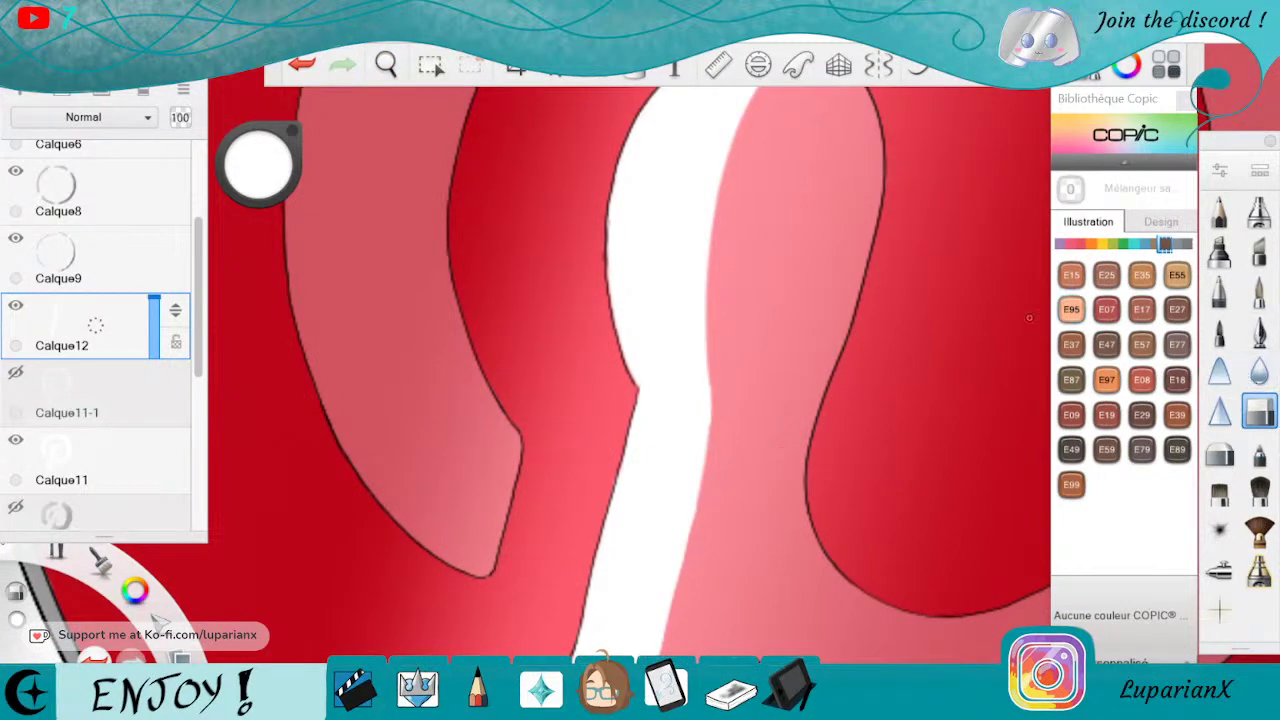
pyautogui.click(387, 65)
pyautogui.moveTo(821, 241); pyautogui.dragTo(784, 566)
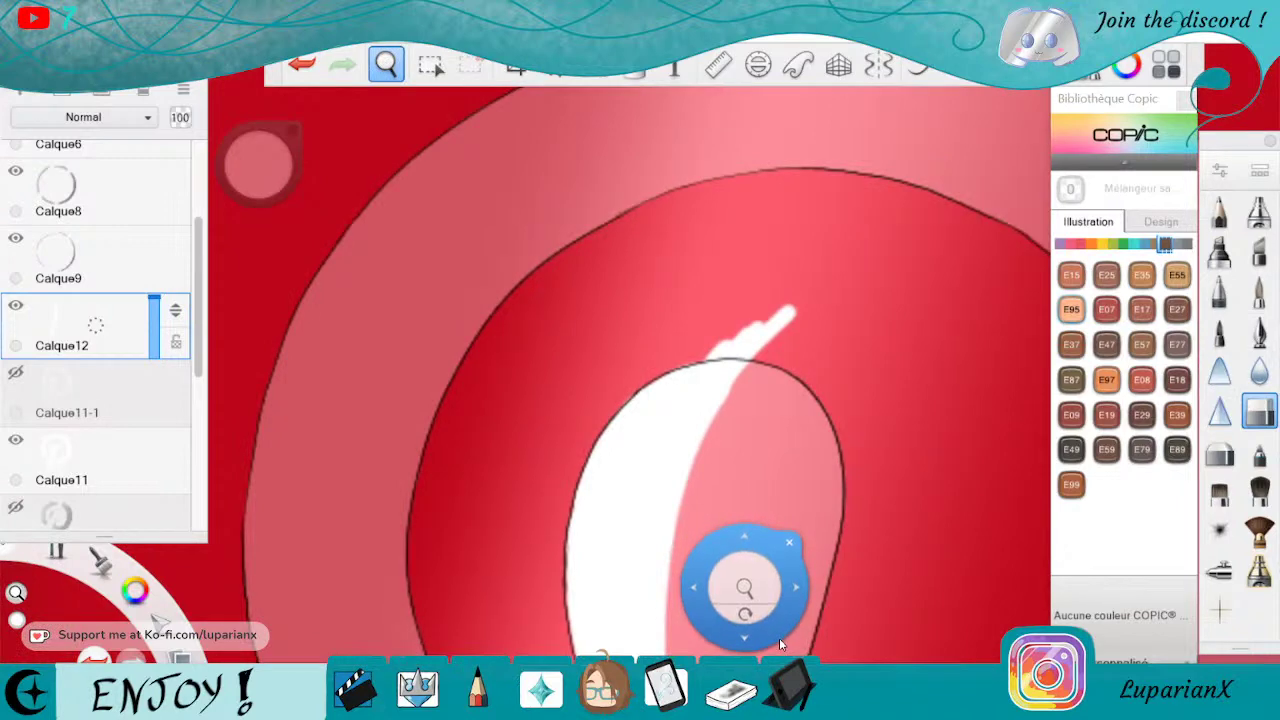
pyautogui.moveTo(748, 456)
pyautogui.mouseDown()
pyautogui.moveTo(735, 345)
pyautogui.moveTo(712, 478)
pyautogui.moveTo(743, 410)
pyautogui.mouseUp()
pyautogui.click(791, 363)
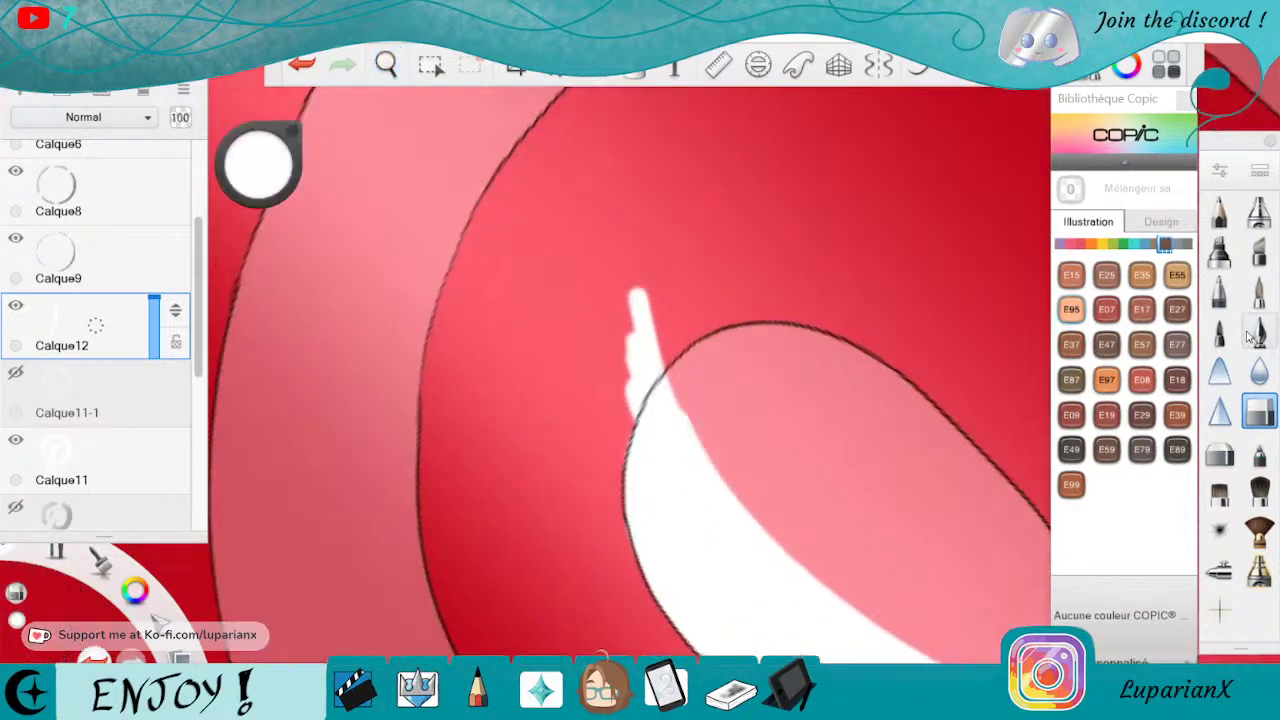
pyautogui.moveTo(641, 387); pyautogui.dragTo(663, 358)
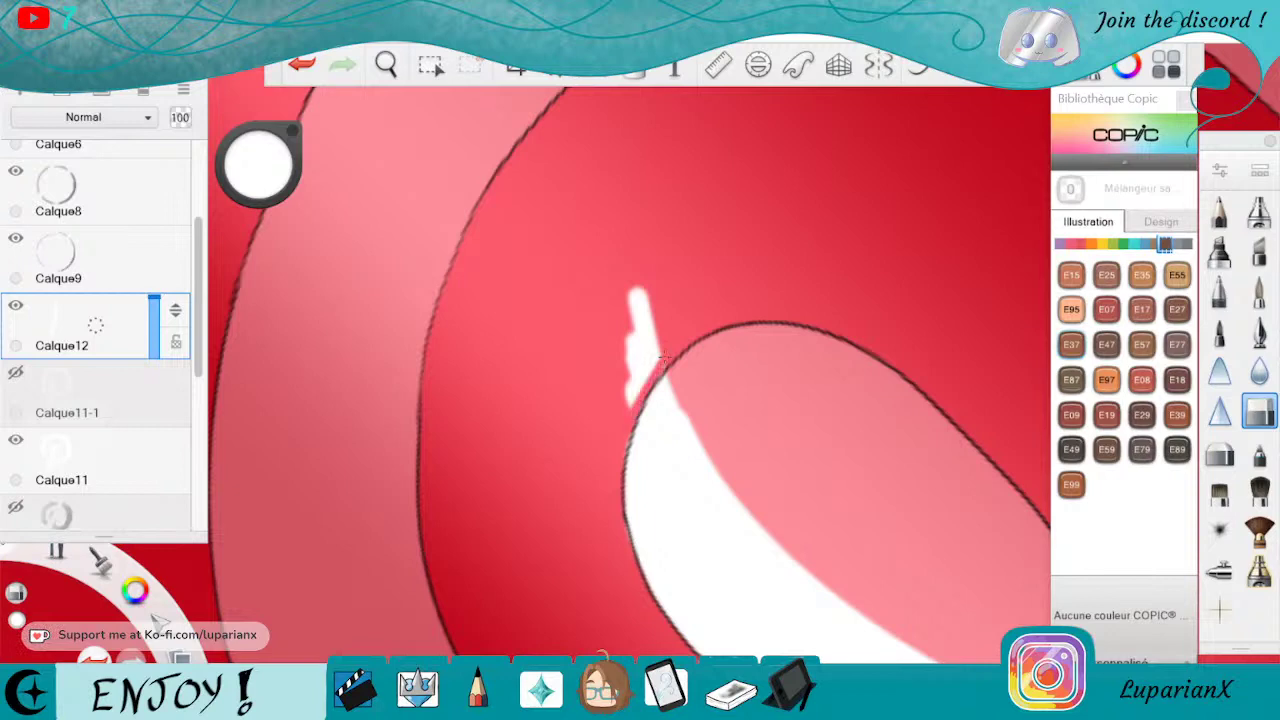
pyautogui.moveTo(634, 403)
pyautogui.mouseDown()
pyautogui.moveTo(666, 357)
pyautogui.moveTo(659, 333)
pyautogui.moveTo(636, 360)
pyautogui.moveTo(663, 315)
pyautogui.mouseUp()
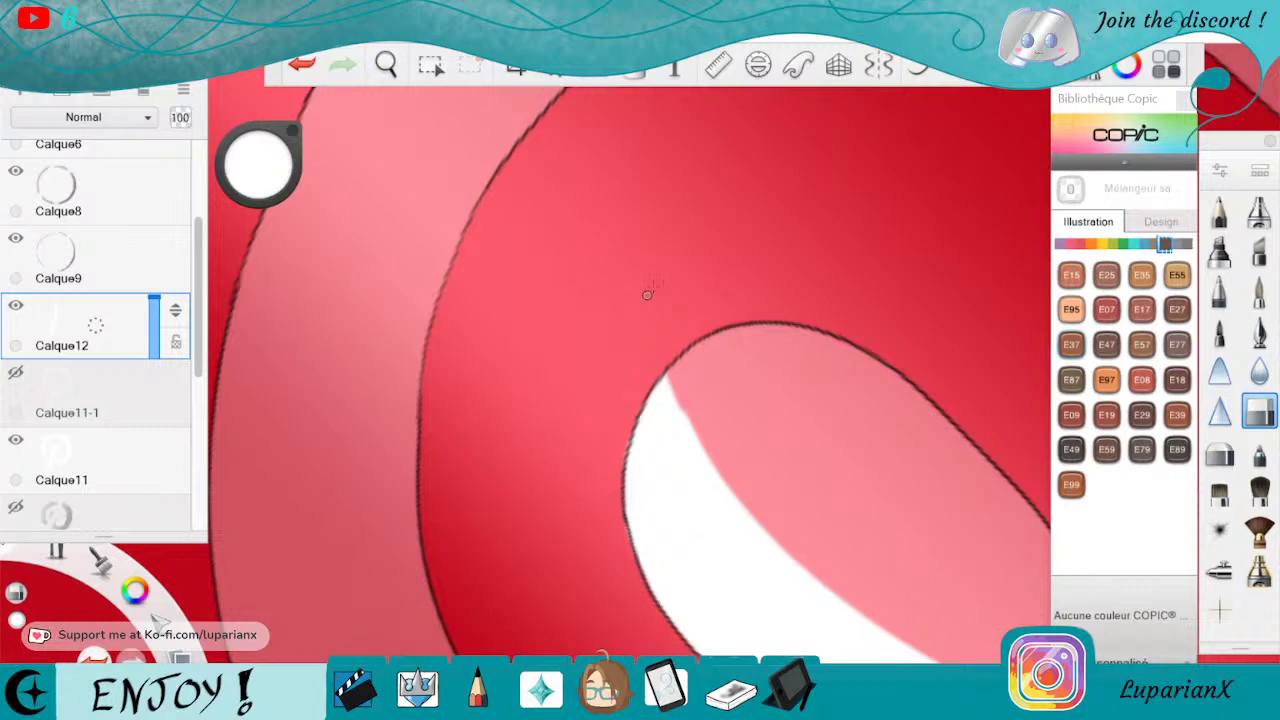
# Draw a smooth white guide curve along the middle of the P's outer arc, with the stroke aid at 5.
pyautogui.press('space')
pyautogui.moveTo(449, 146); pyautogui.dragTo(695, 535)
pyautogui.moveTo(590, 525); pyautogui.dragTo(632, 408)
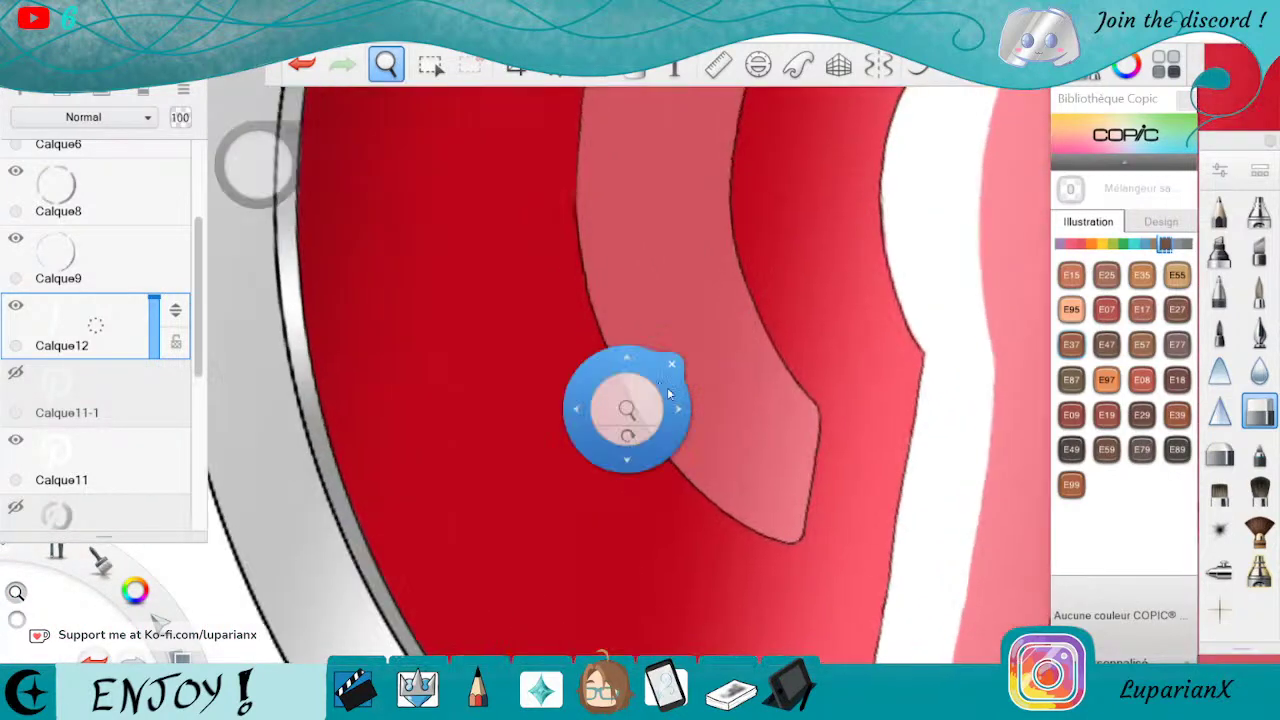
pyautogui.moveTo(800, 436); pyautogui.dragTo(745, 534)
pyautogui.moveTo(748, 445); pyautogui.dragTo(738, 519)
pyautogui.click(775, 490)
pyautogui.click(1258, 292)
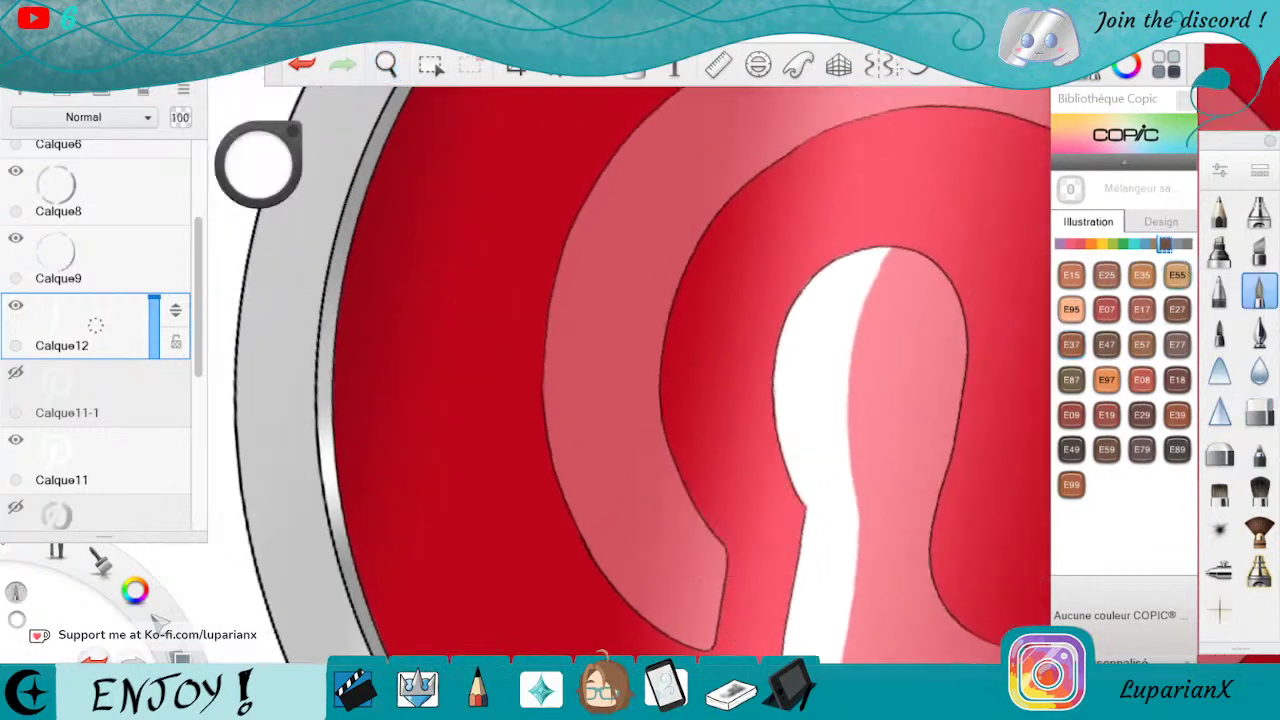
pyautogui.click(958, 76)
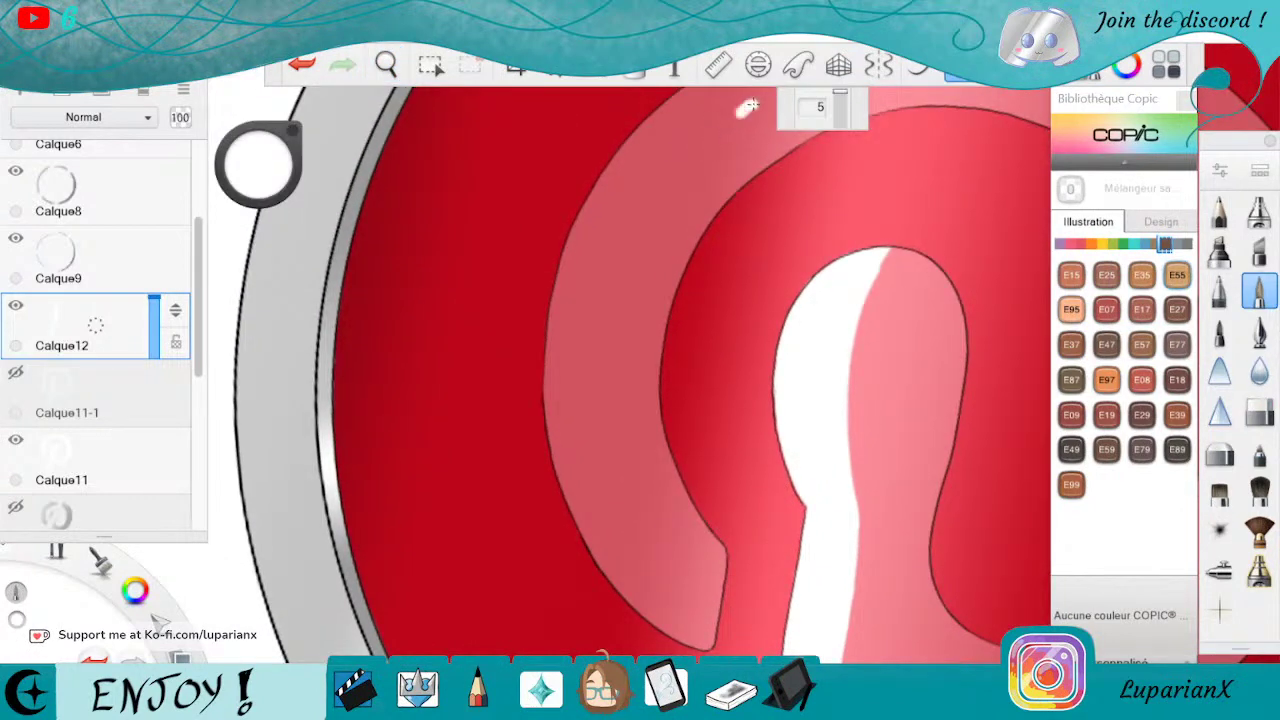
pyautogui.moveTo(750, 105)
pyautogui.mouseDown()
pyautogui.moveTo(640, 240)
pyautogui.moveTo(604, 352)
pyautogui.moveTo(608, 440)
pyautogui.moveTo(645, 535)
pyautogui.moveTo(712, 605)
pyautogui.mouseUp()
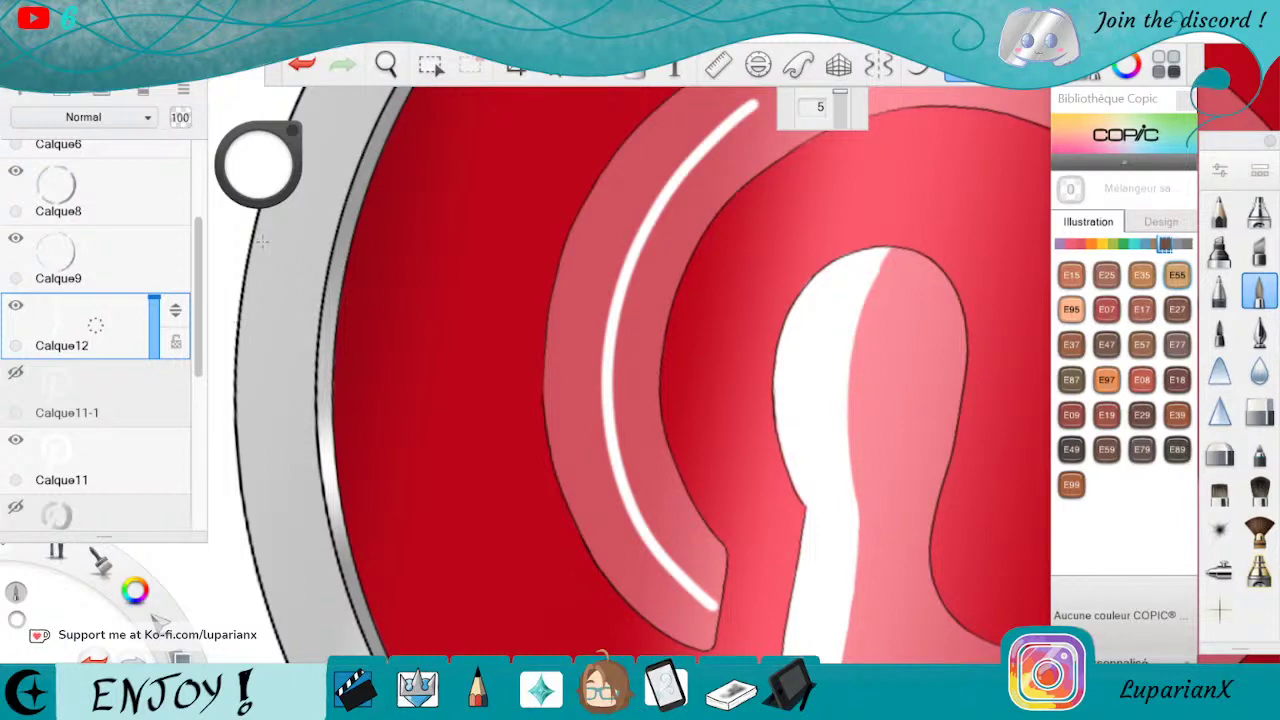
pyautogui.click(298, 64)
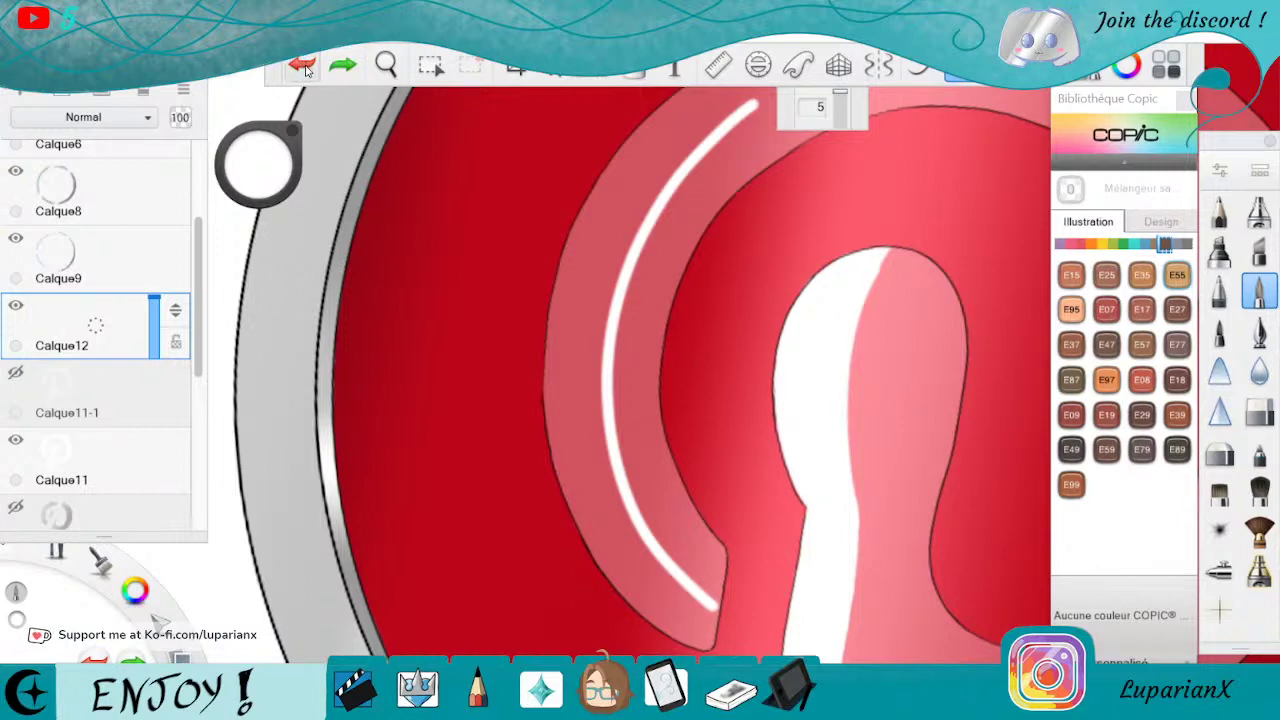
pyautogui.moveTo(197, 249); pyautogui.dragTo(190, 187)
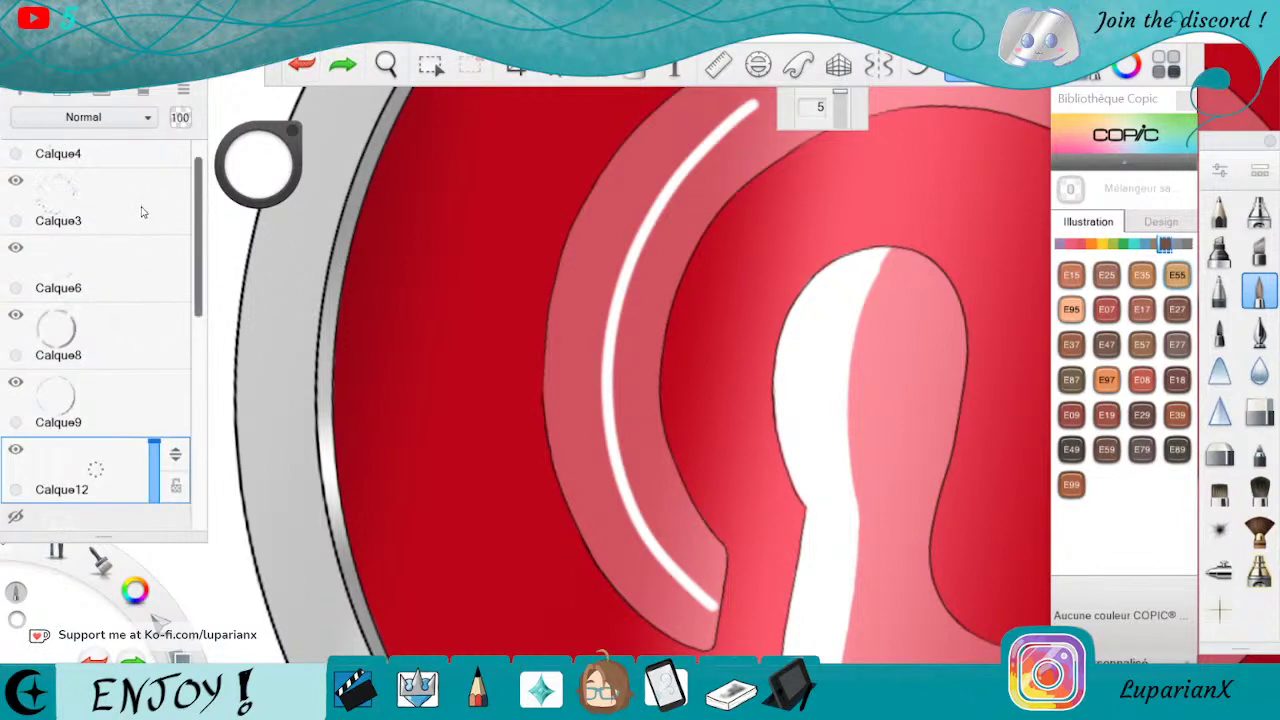
pyautogui.click(142, 206)
pyautogui.click(21, 91)
pyautogui.click(126, 600)
pyautogui.click(124, 542)
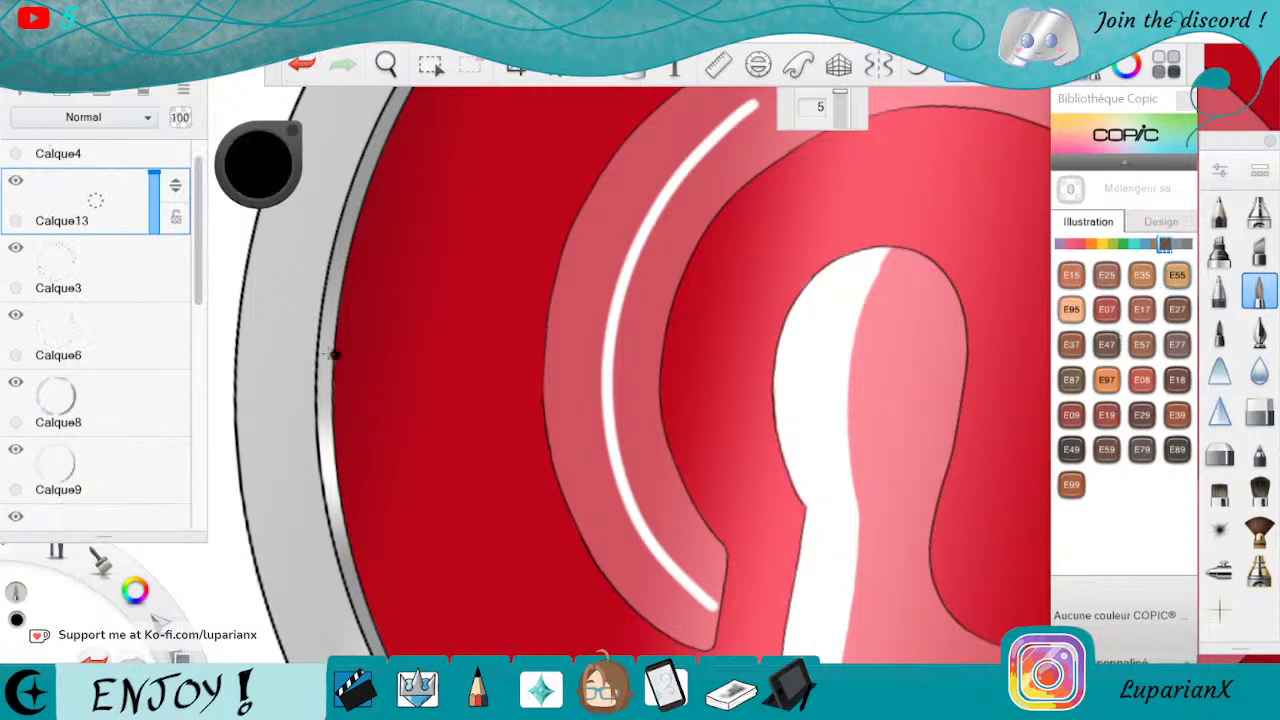
pyautogui.moveTo(240, 330); pyautogui.dragTo(292, 318)
pyautogui.moveTo(242, 257); pyautogui.dragTo(302, 248)
pyautogui.moveTo(256, 212); pyautogui.dragTo(318, 228)
pyautogui.hotkey('ctrl', 'z')
pyautogui.hotkey('ctrl', 'z')
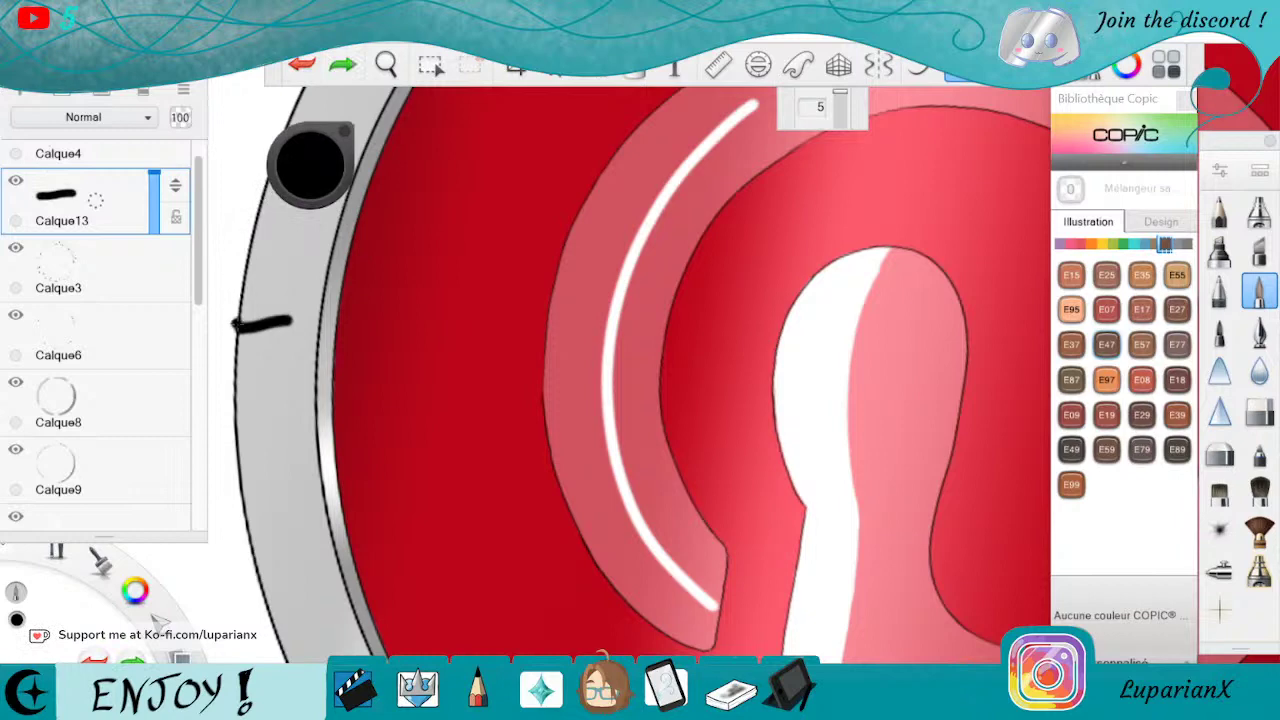
pyautogui.moveTo(234, 323); pyautogui.dragTo(272, 192)
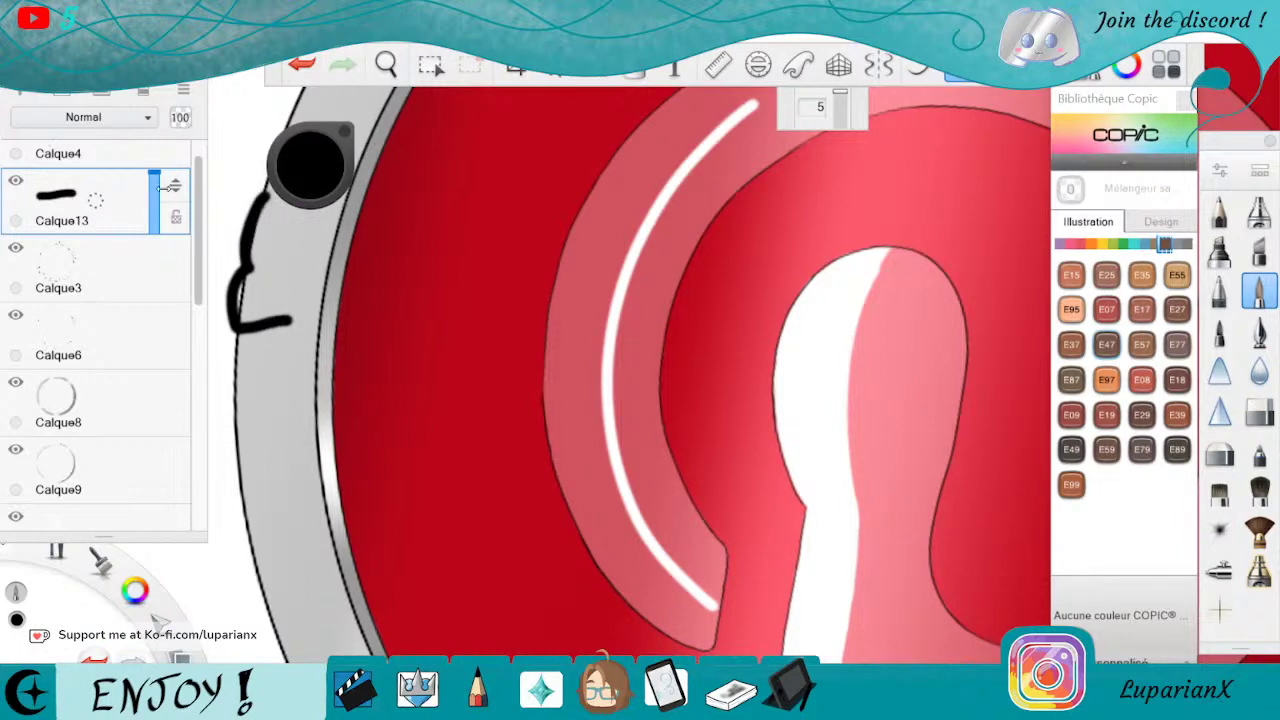
pyautogui.moveTo(107, 221); pyautogui.dragTo(156, 161)
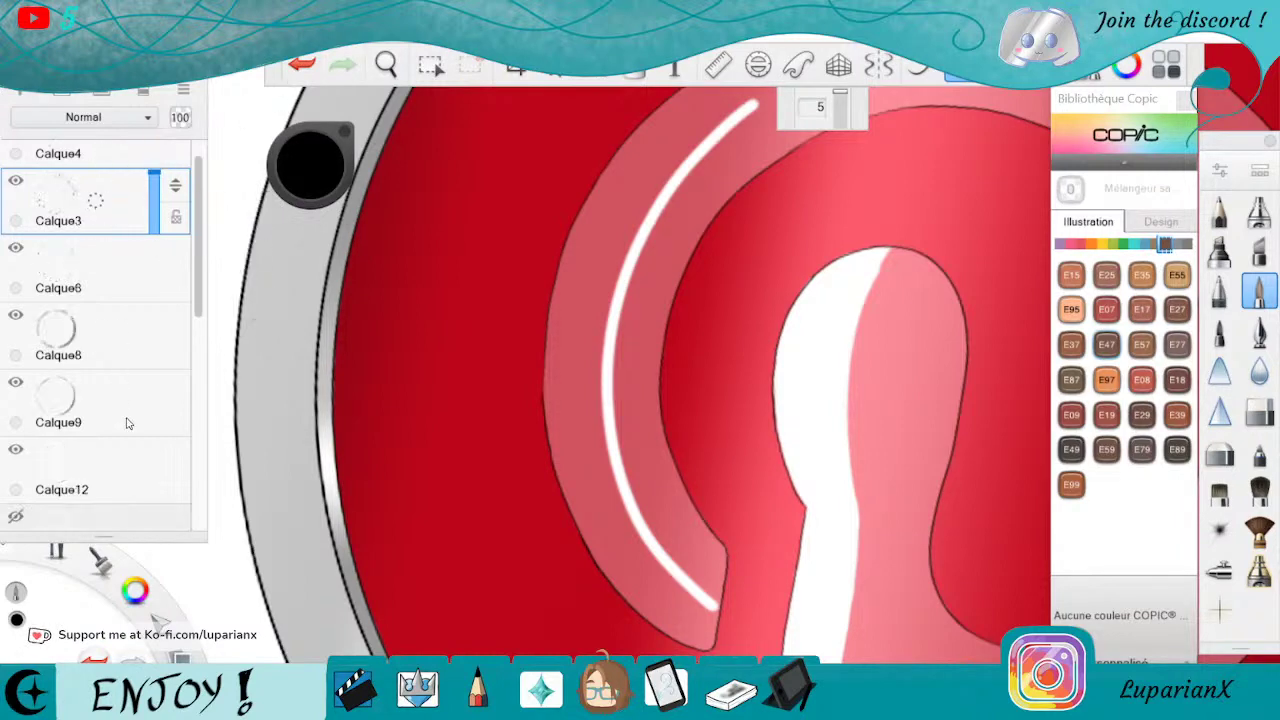
# On Calque12, paint white along the outer outline and lower tip of the P's outer arc.
pyautogui.click(130, 470)
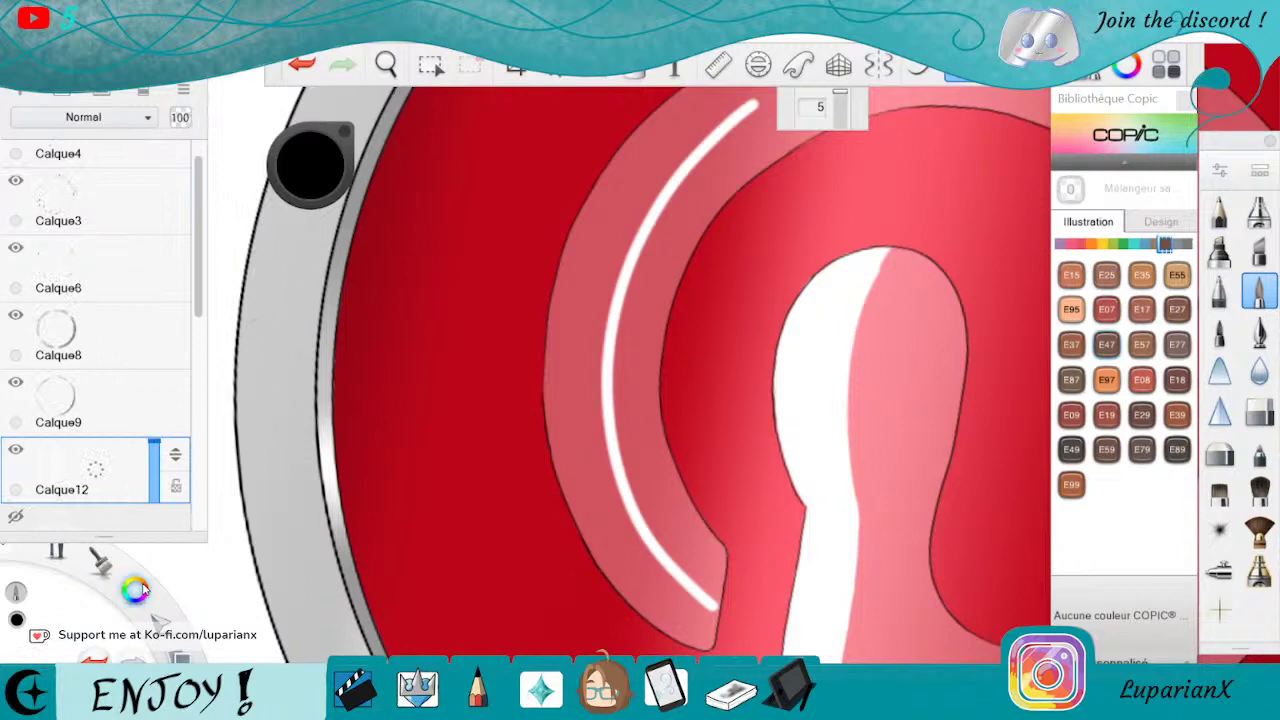
pyautogui.moveTo(135, 590); pyautogui.dragTo(178, 598)
pyautogui.click(388, 67)
pyautogui.moveTo(757, 634); pyautogui.dragTo(757, 538)
pyautogui.moveTo(751, 480)
pyautogui.mouseDown()
pyautogui.moveTo(812, 551)
pyautogui.moveTo(737, 534)
pyautogui.moveTo(563, 549)
pyautogui.moveTo(651, 614)
pyautogui.moveTo(688, 558)
pyautogui.mouseUp()
pyautogui.press('space')
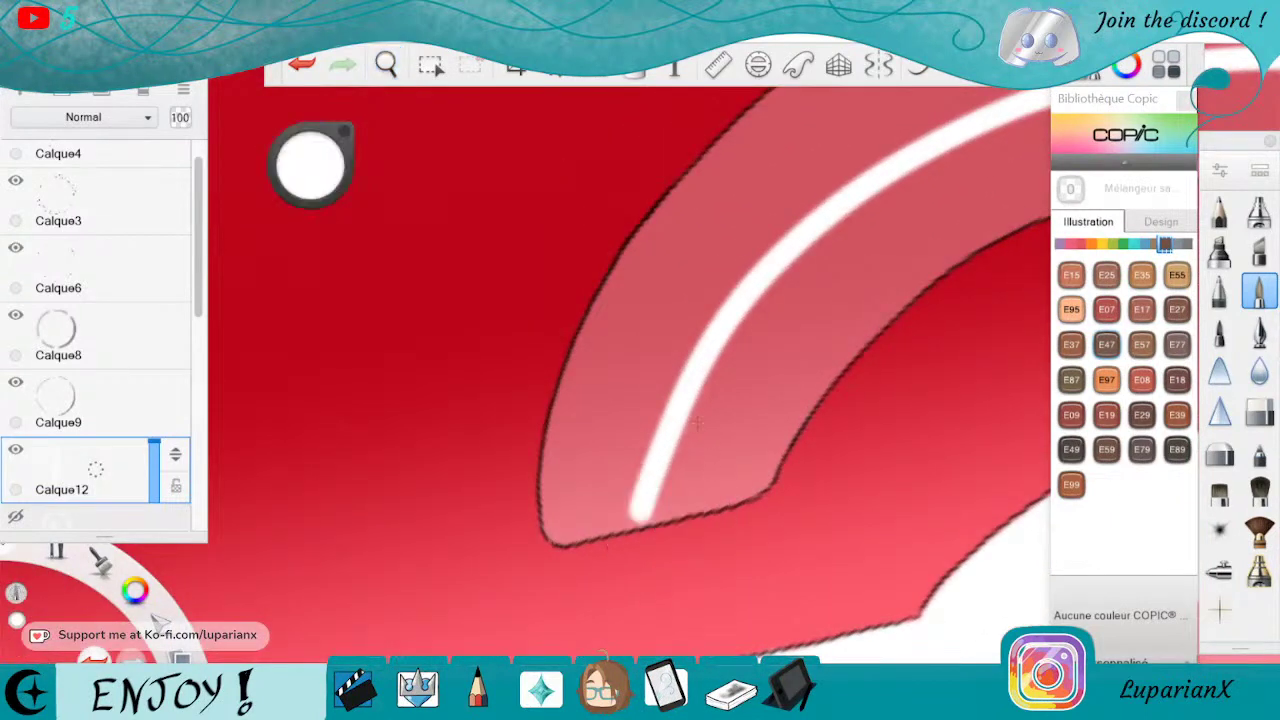
pyautogui.moveTo(660, 448)
pyautogui.mouseDown()
pyautogui.moveTo(662, 486)
pyautogui.moveTo(655, 446)
pyautogui.mouseUp()
pyautogui.moveTo(638, 514)
pyautogui.mouseDown()
pyautogui.moveTo(560, 530)
pyautogui.moveTo(548, 480)
pyautogui.moveTo(560, 520)
pyautogui.moveTo(590, 350)
pyautogui.mouseUp()
pyautogui.moveTo(590, 350)
pyautogui.mouseDown()
pyautogui.moveTo(560, 523)
pyautogui.moveTo(554, 477)
pyautogui.moveTo(692, 187)
pyautogui.mouseUp()
pyautogui.moveTo(692, 187)
pyautogui.mouseDown()
pyautogui.moveTo(672, 233)
pyautogui.moveTo(715, 170)
pyautogui.moveTo(800, 92)
pyautogui.moveTo(730, 135)
pyautogui.moveTo(680, 240)
pyautogui.moveTo(722, 215)
pyautogui.moveTo(694, 246)
pyautogui.mouseUp()
pyautogui.moveTo(891, 108)
pyautogui.mouseDown()
pyautogui.moveTo(686, 275)
pyautogui.moveTo(945, 94)
pyautogui.mouseUp()
pyautogui.moveTo(682, 266); pyautogui.dragTo(652, 300)
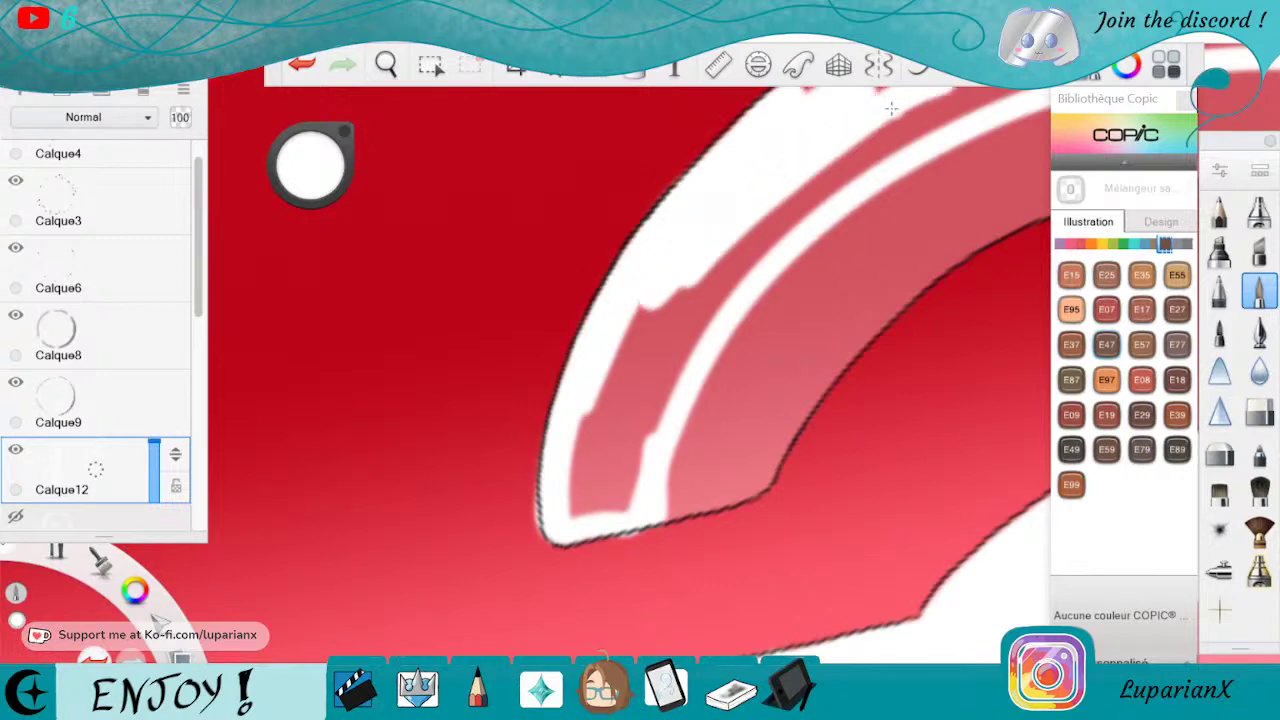
# Fill the gap between the outline and the guide curve with white at the arc's lower end.
pyautogui.moveTo(945, 98); pyautogui.dragTo(667, 362)
pyautogui.moveTo(748, 272)
pyautogui.mouseDown()
pyautogui.moveTo(925, 130)
pyautogui.moveTo(1020, 95)
pyautogui.mouseUp()
pyautogui.moveTo(670, 320); pyautogui.dragTo(632, 470)
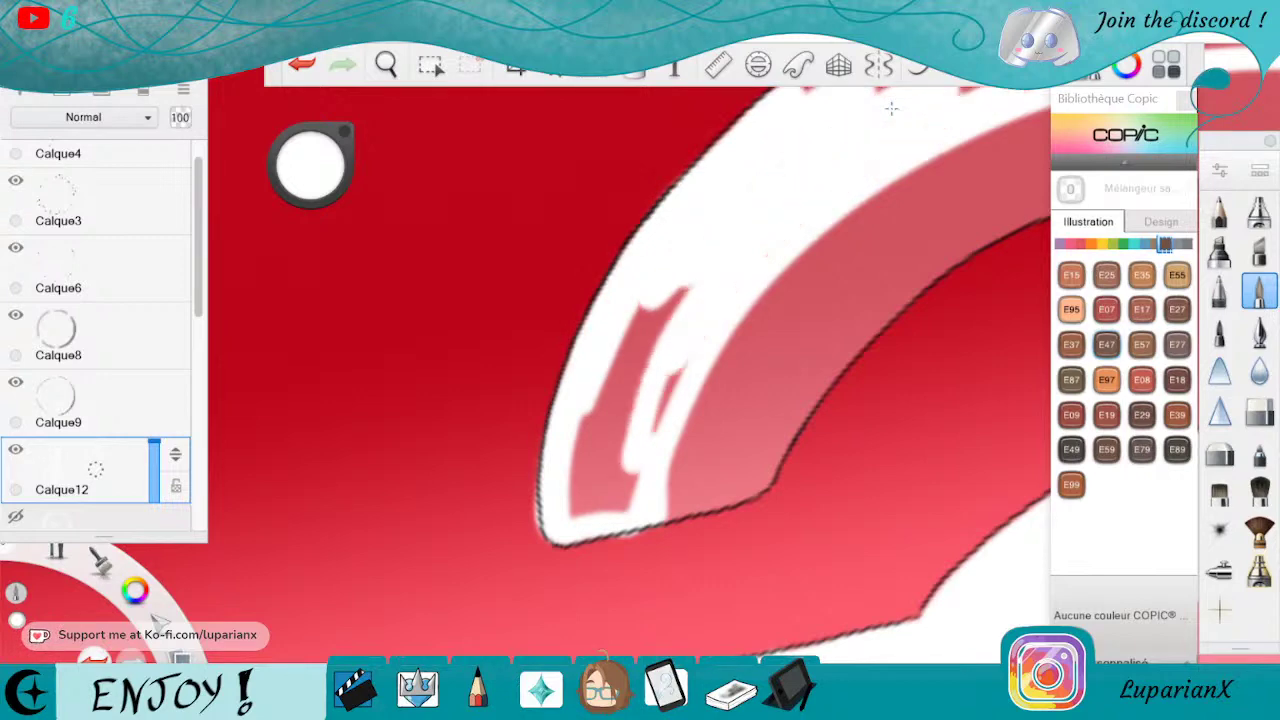
pyautogui.moveTo(672, 375); pyautogui.dragTo(628, 505)
pyautogui.moveTo(620, 455)
pyautogui.mouseDown()
pyautogui.moveTo(618, 512)
pyautogui.moveTo(650, 354)
pyautogui.mouseUp()
pyautogui.moveTo(598, 512); pyautogui.dragTo(665, 300)
pyautogui.moveTo(648, 345); pyautogui.dragTo(688, 292)
pyautogui.moveTo(662, 405)
pyautogui.mouseDown()
pyautogui.moveTo(670, 510)
pyautogui.moveTo(655, 453)
pyautogui.mouseUp()
pyautogui.click(1259, 411)
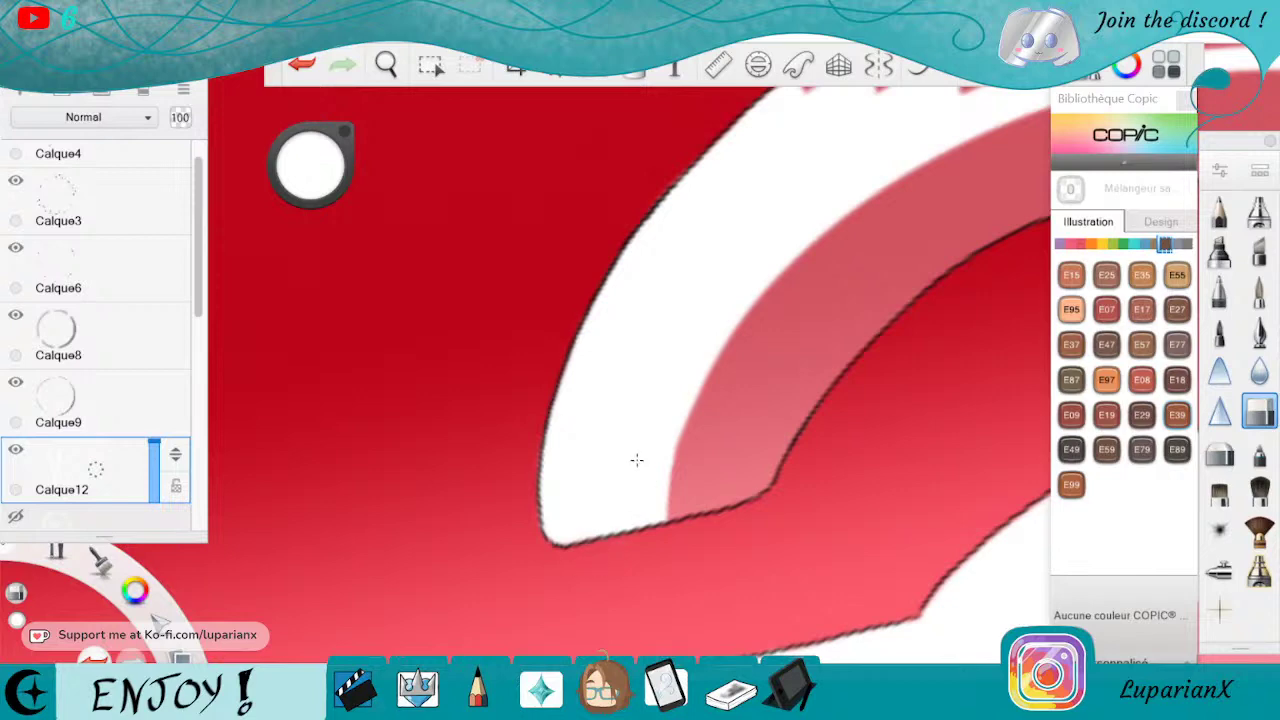
# Brush white strokes inward from the outer outline along the arc's middle stretch.
pyautogui.press('space')
pyautogui.moveTo(514, 140); pyautogui.dragTo(190, 455)
pyautogui.moveTo(796, 538)
pyautogui.mouseDown()
pyautogui.moveTo(723, 630)
pyautogui.moveTo(868, 376)
pyautogui.mouseUp()
pyautogui.moveTo(772, 460); pyautogui.dragTo(813, 477)
pyautogui.click(1259, 292)
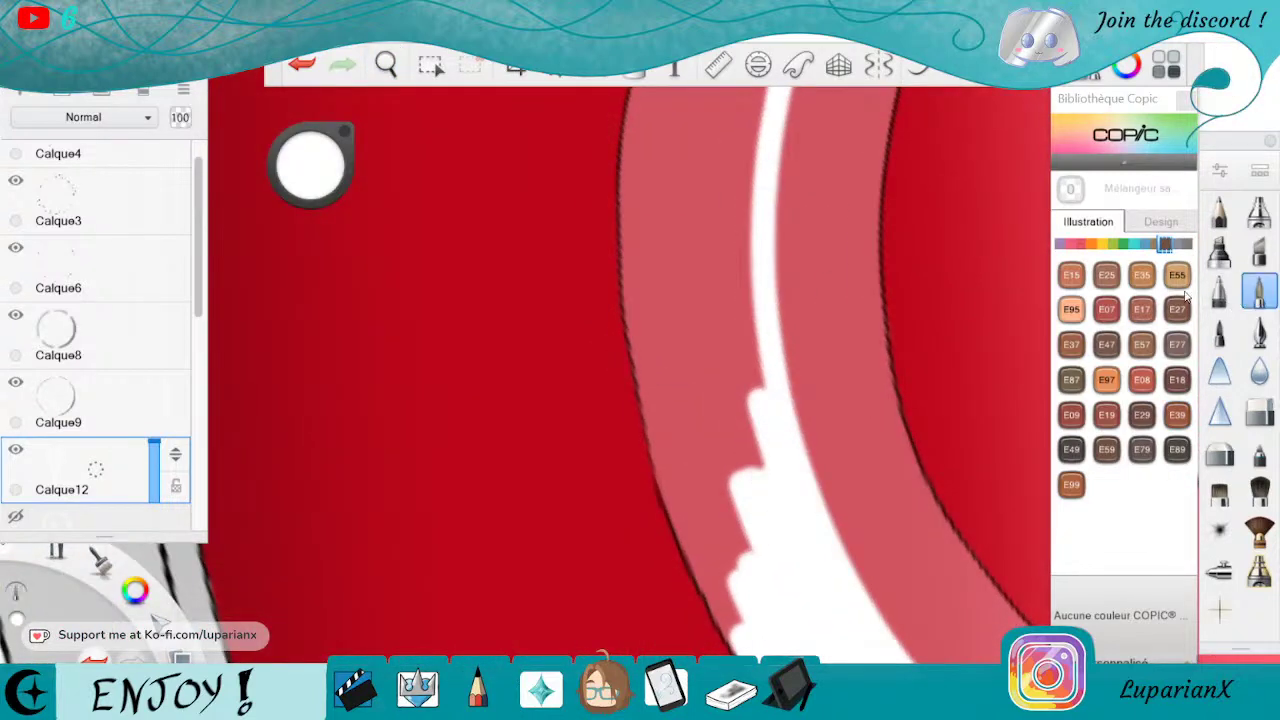
pyautogui.moveTo(645, 100)
pyautogui.mouseDown()
pyautogui.moveTo(625, 225)
pyautogui.moveTo(648, 111)
pyautogui.mouseUp()
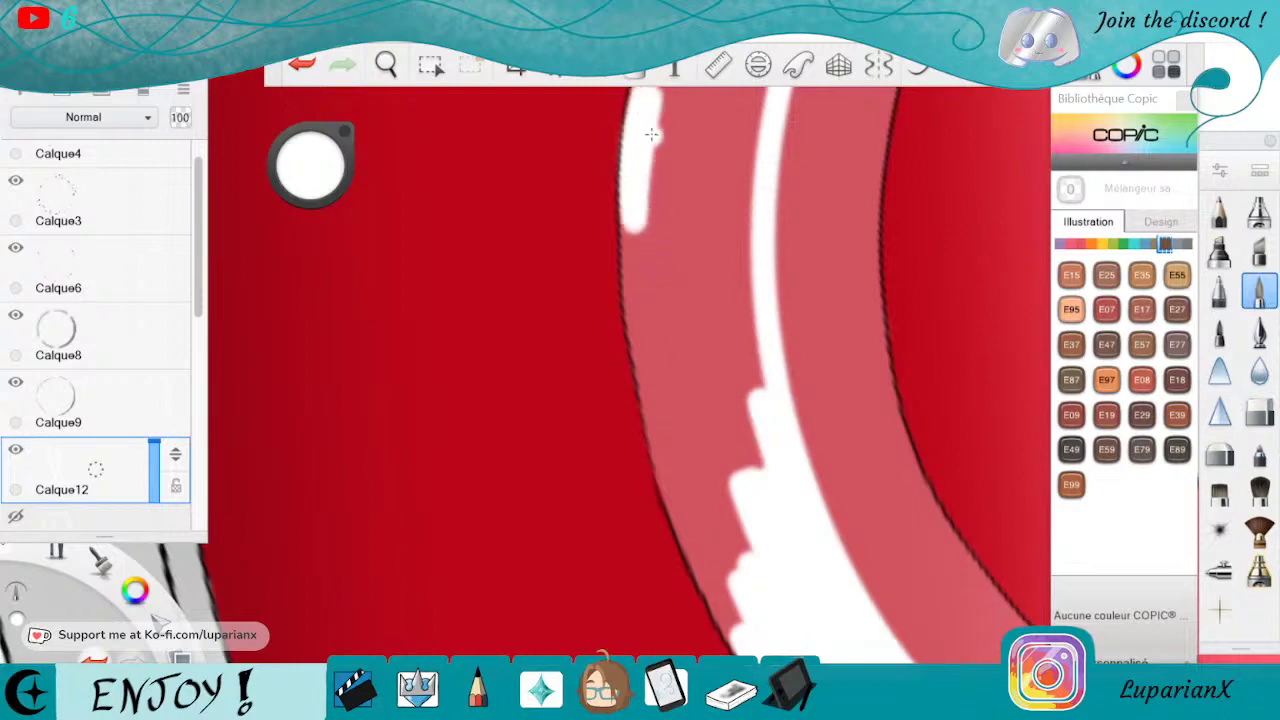
pyautogui.moveTo(651, 134); pyautogui.dragTo(657, 107)
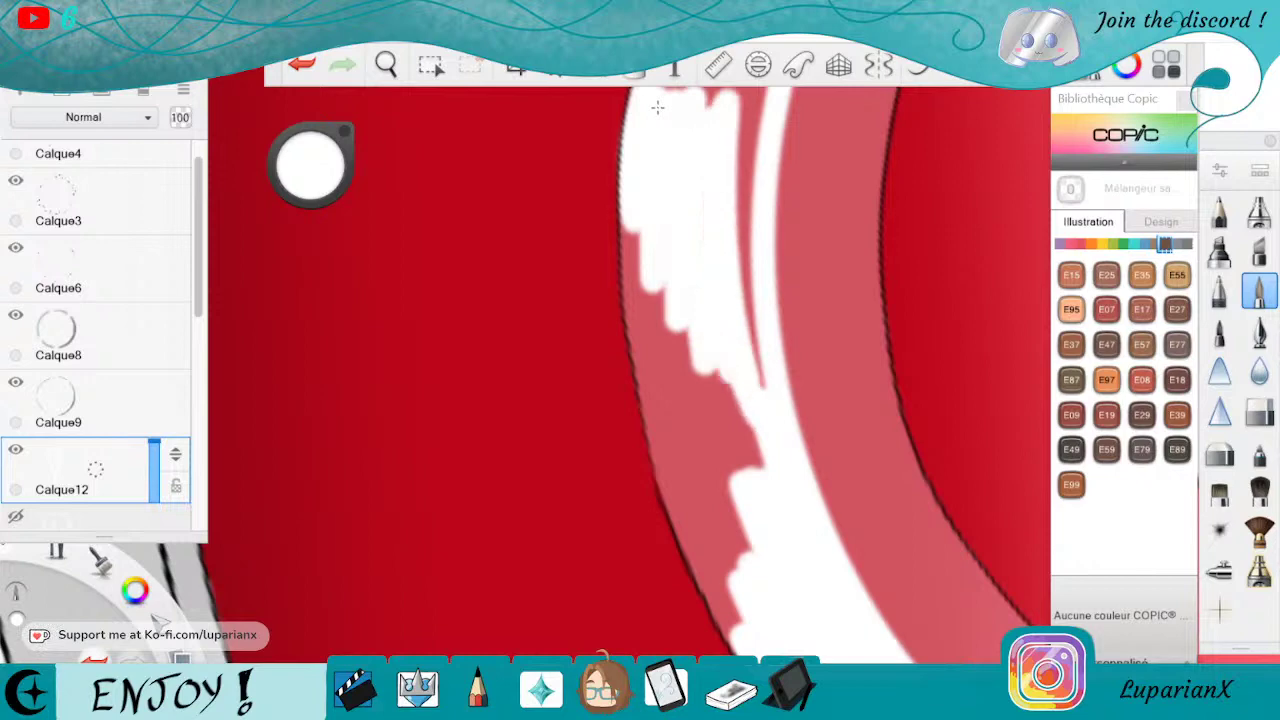
# Fill the remaining gaps in the arc's middle stretch with white, from the guide curve to the outer outline.
pyautogui.moveTo(738, 385); pyautogui.dragTo(757, 108)
pyautogui.moveTo(754, 425); pyautogui.dragTo(762, 465)
pyautogui.moveTo(708, 372); pyautogui.dragTo(746, 482)
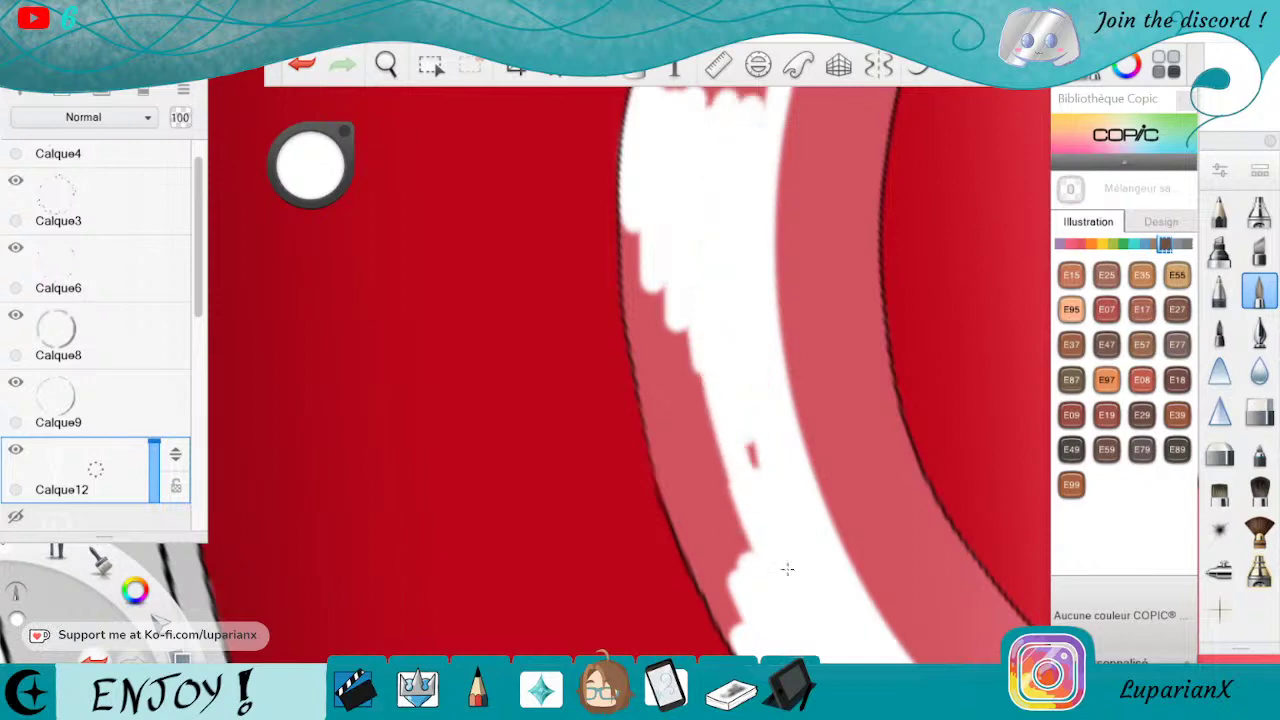
pyautogui.moveTo(698, 364)
pyautogui.mouseDown()
pyautogui.moveTo(738, 560)
pyautogui.moveTo(674, 350)
pyautogui.moveTo(722, 636)
pyautogui.moveTo(652, 425)
pyautogui.moveTo(650, 470)
pyautogui.moveTo(657, 420)
pyautogui.mouseUp()
pyautogui.moveTo(625, 215); pyautogui.dragTo(660, 405)
pyautogui.moveTo(627, 295)
pyautogui.mouseDown()
pyautogui.moveTo(646, 420)
pyautogui.moveTo(665, 358)
pyautogui.mouseUp()
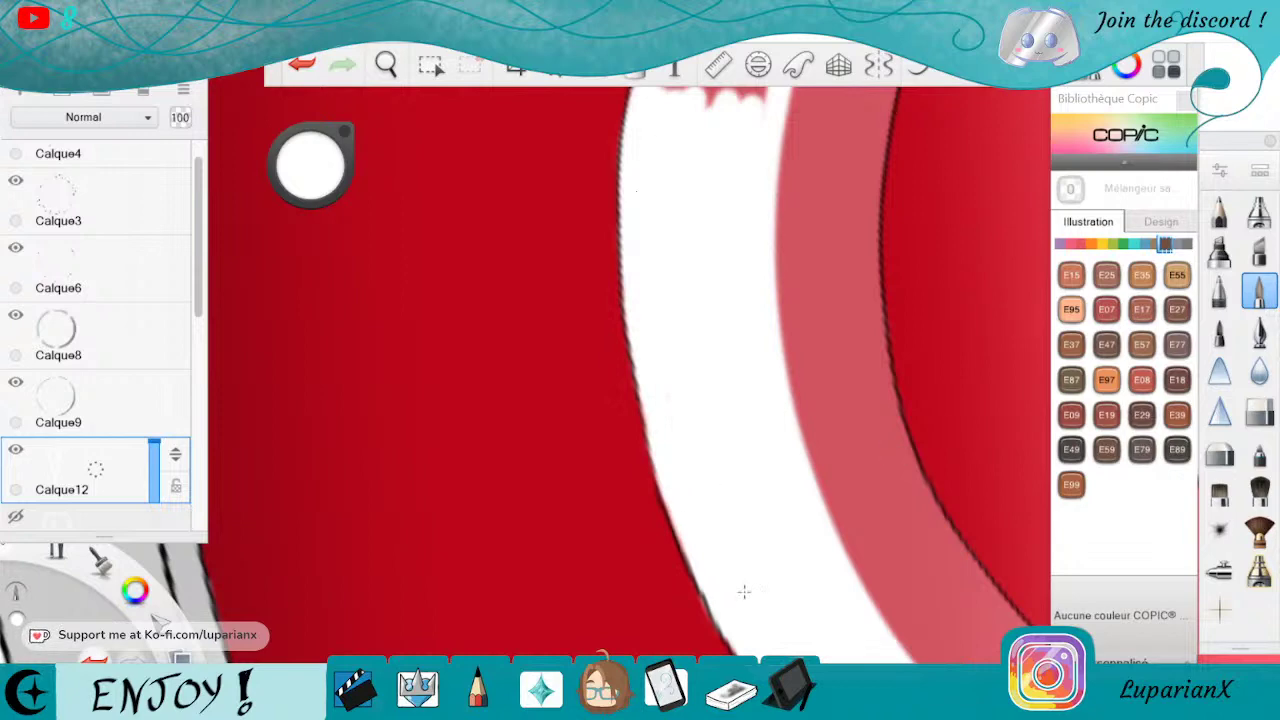
pyautogui.press('e')
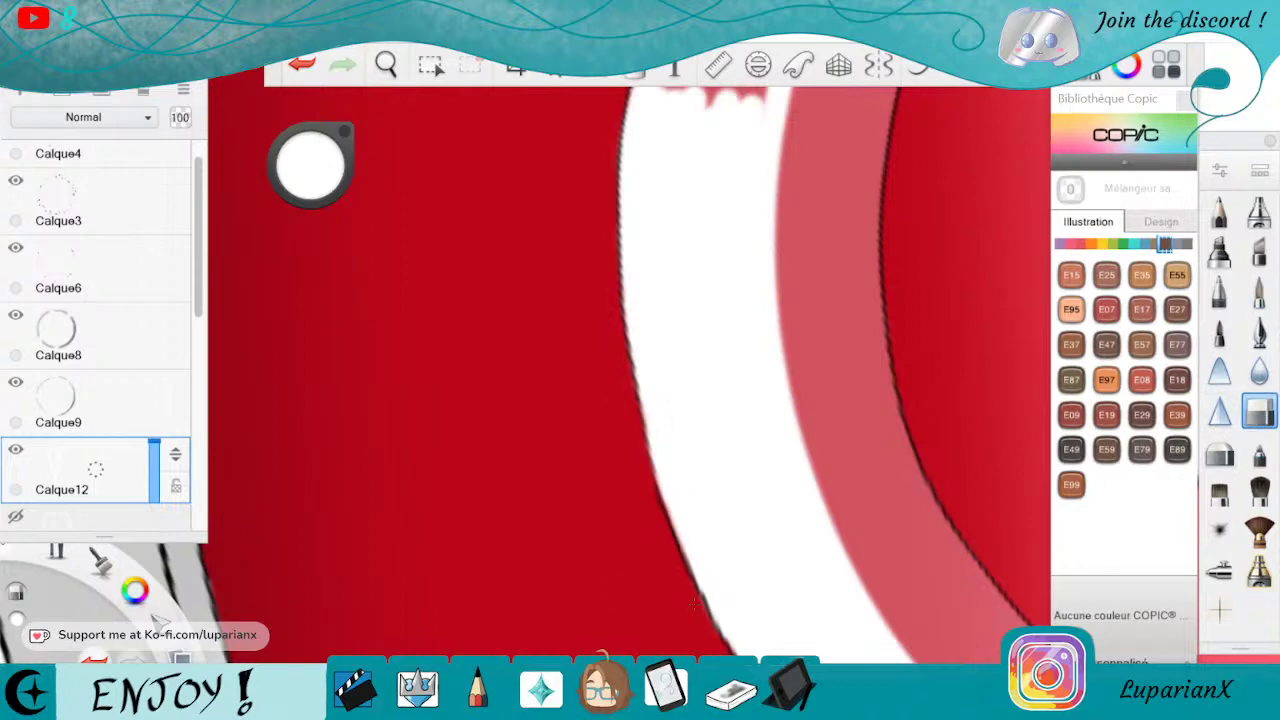
# Extend the white band up the arc's upper bend, filling it to the outer outline and erasing the spill.
pyautogui.press('space')
pyautogui.moveTo(831, 191); pyautogui.dragTo(843, 570)
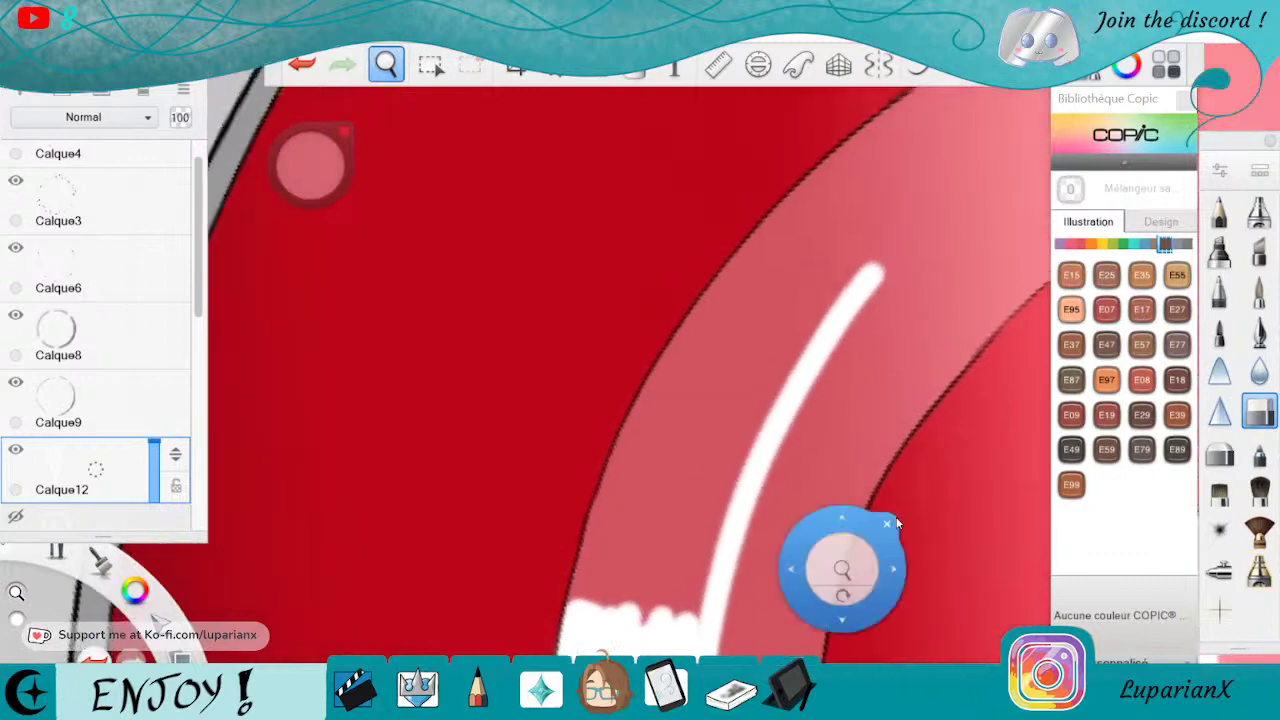
pyautogui.click(1255, 298)
pyautogui.moveTo(866, 256)
pyautogui.mouseDown()
pyautogui.moveTo(735, 478)
pyautogui.moveTo(957, 194)
pyautogui.moveTo(868, 255)
pyautogui.moveTo(700, 530)
pyautogui.mouseUp()
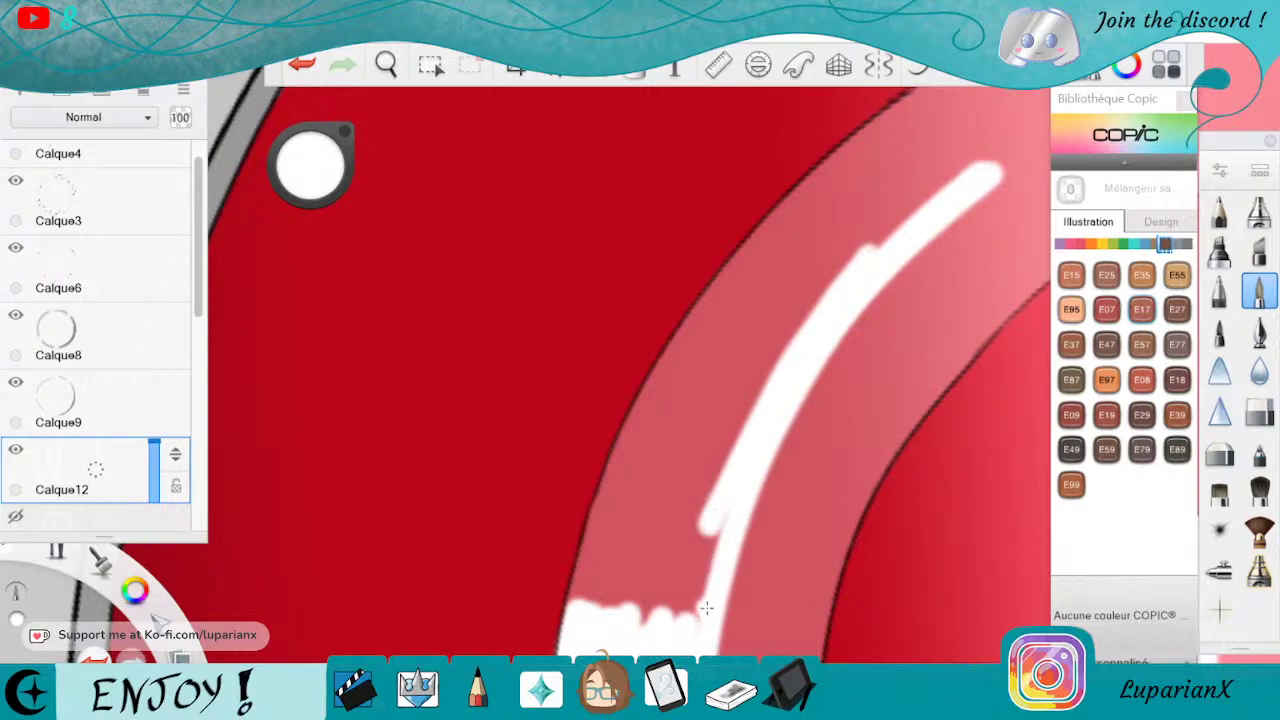
pyautogui.moveTo(752, 361)
pyautogui.mouseDown()
pyautogui.moveTo(670, 600)
pyautogui.moveTo(789, 337)
pyautogui.moveTo(650, 600)
pyautogui.moveTo(700, 400)
pyautogui.moveTo(590, 580)
pyautogui.moveTo(609, 523)
pyautogui.moveTo(590, 590)
pyautogui.moveTo(682, 345)
pyautogui.mouseUp()
pyautogui.moveTo(682, 345)
pyautogui.mouseDown()
pyautogui.moveTo(651, 409)
pyautogui.moveTo(780, 245)
pyautogui.moveTo(690, 420)
pyautogui.moveTo(752, 252)
pyautogui.moveTo(924, 102)
pyautogui.moveTo(985, 98)
pyautogui.moveTo(800, 290)
pyautogui.moveTo(1045, 116)
pyautogui.mouseUp()
pyautogui.moveTo(1000, 176); pyautogui.dragTo(1048, 122)
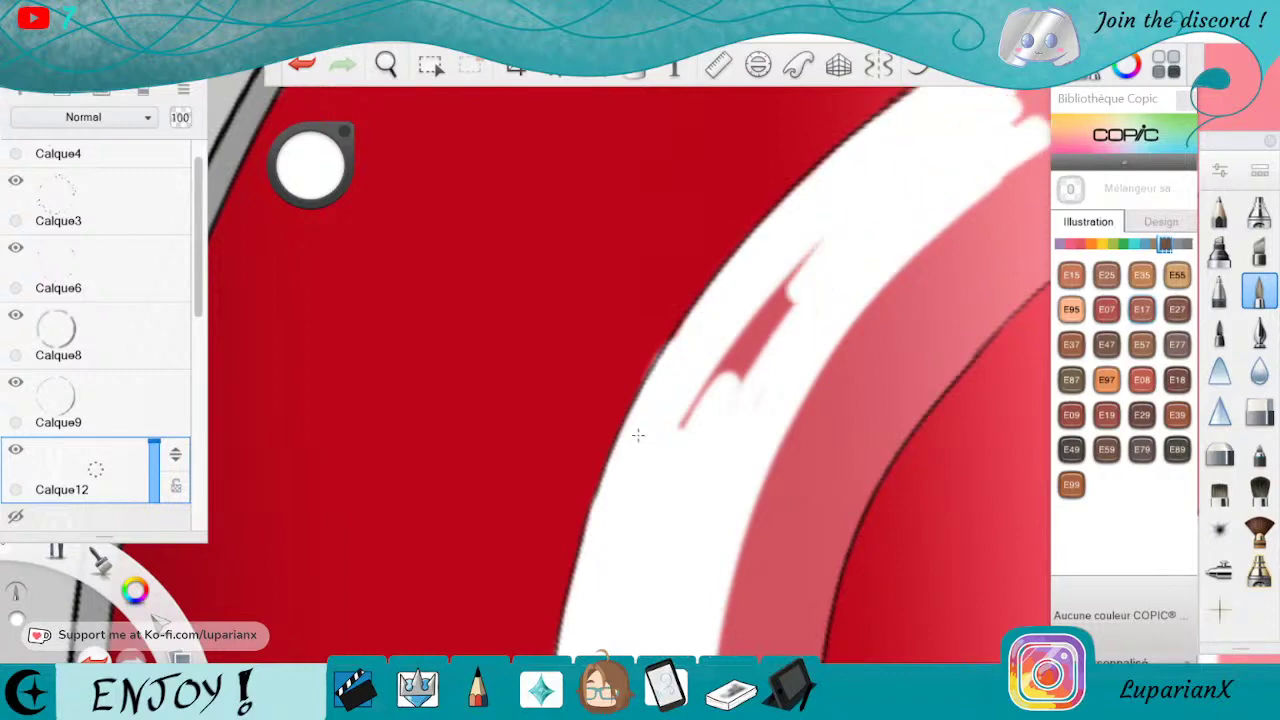
pyautogui.moveTo(685, 420); pyautogui.dragTo(790, 290)
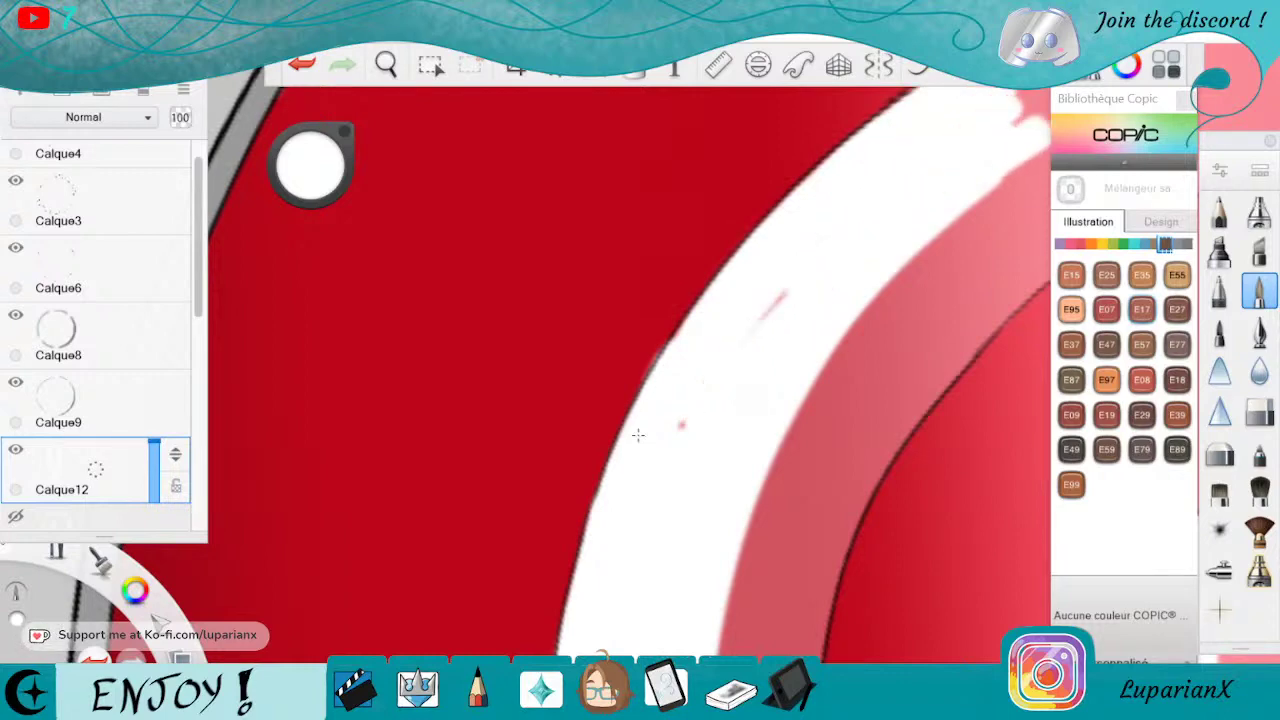
pyautogui.click(1250, 426)
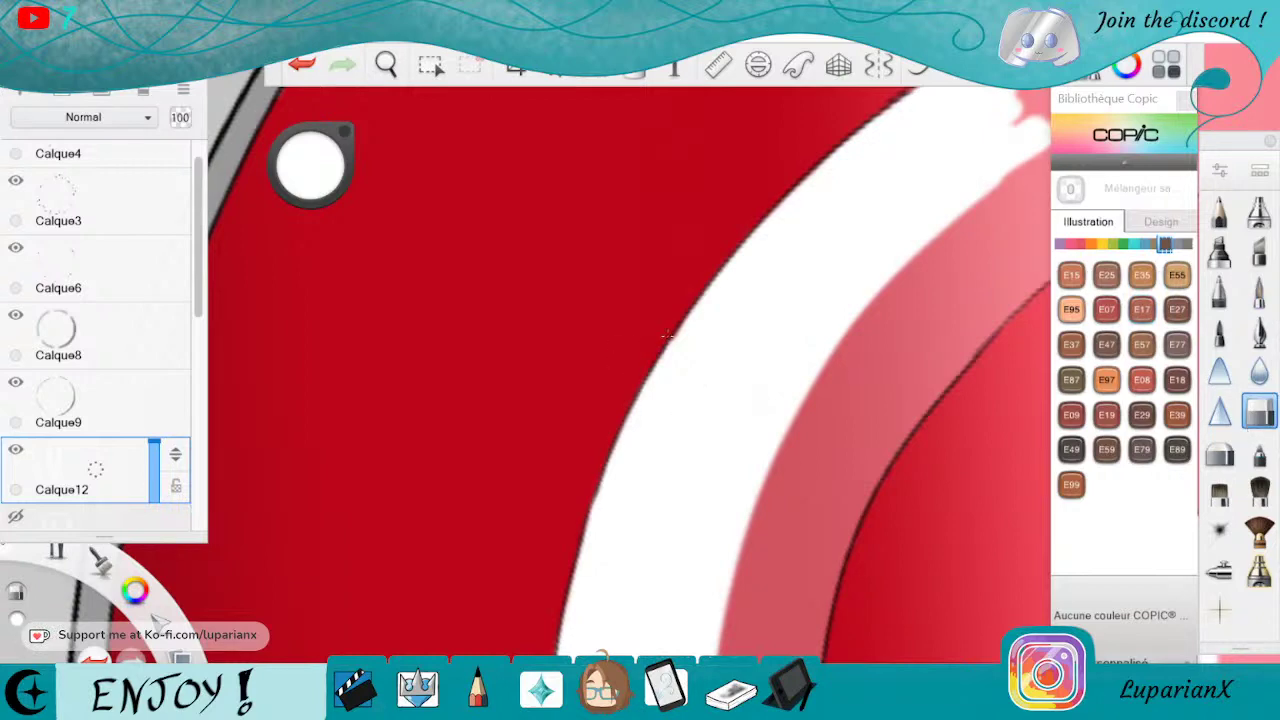
pyautogui.click(1259, 290)
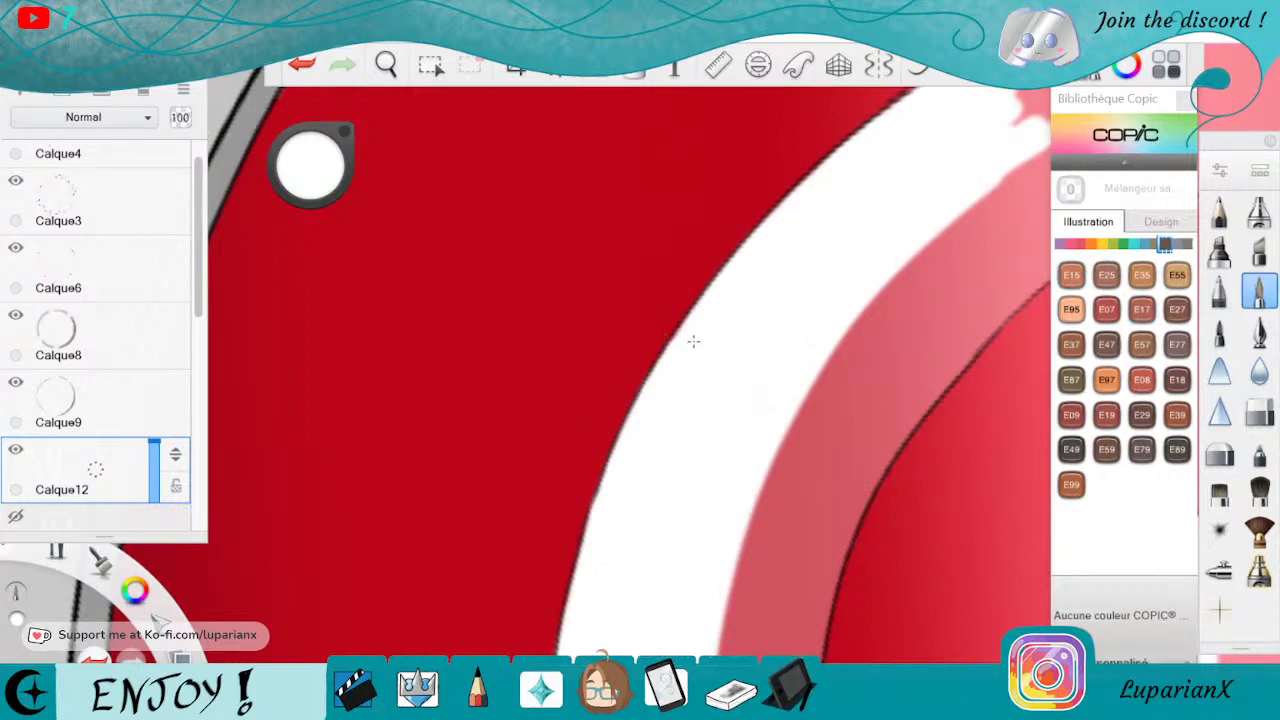
# Continue the white band along the upper arc, tapering it to a point across the outer outline.
pyautogui.click(386, 65)
pyautogui.moveTo(450, 138); pyautogui.dragTo(470, 248)
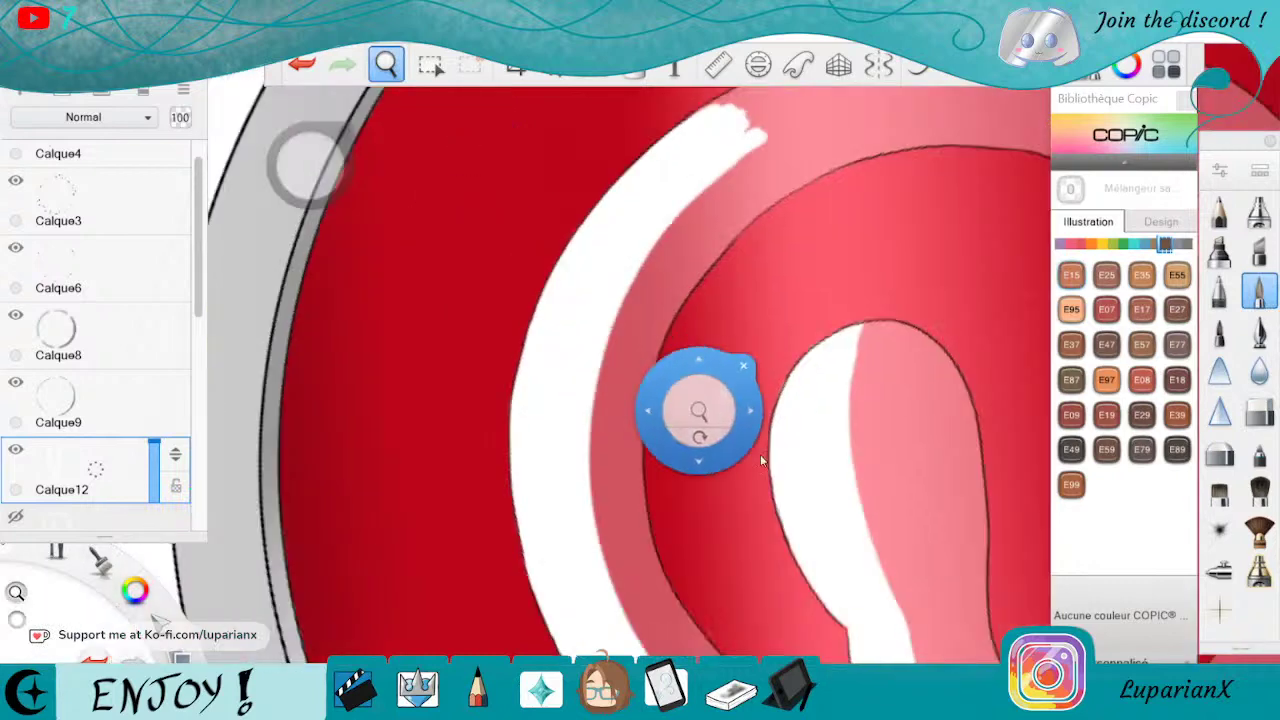
pyautogui.moveTo(796, 503)
pyautogui.mouseDown()
pyautogui.moveTo(823, 548)
pyautogui.moveTo(800, 409)
pyautogui.moveTo(889, 337)
pyautogui.moveTo(909, 551)
pyautogui.moveTo(725, 396)
pyautogui.moveTo(903, 309)
pyautogui.moveTo(763, 486)
pyautogui.moveTo(857, 449)
pyautogui.moveTo(887, 472)
pyautogui.moveTo(860, 365)
pyautogui.moveTo(730, 535)
pyautogui.moveTo(770, 460)
pyautogui.mouseUp()
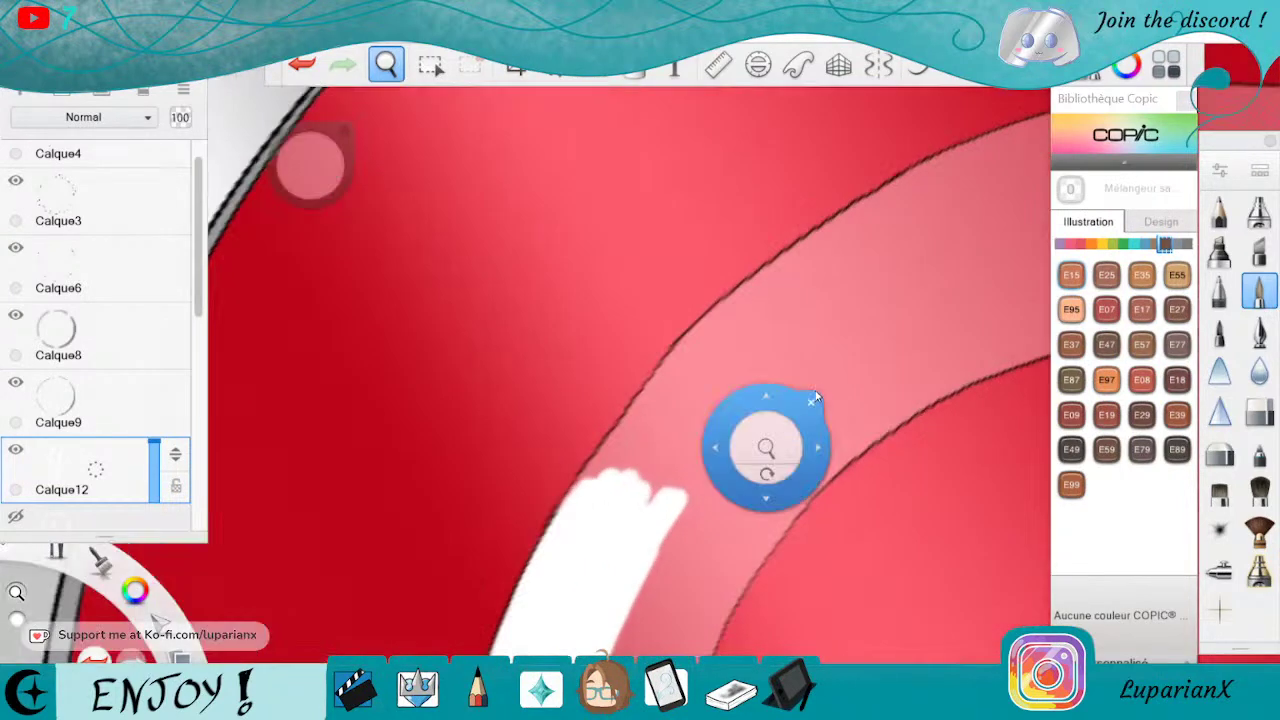
pyautogui.moveTo(633, 410)
pyautogui.mouseDown()
pyautogui.moveTo(651, 414)
pyautogui.moveTo(723, 289)
pyautogui.moveTo(669, 376)
pyautogui.moveTo(828, 220)
pyautogui.moveTo(734, 333)
pyautogui.moveTo(742, 342)
pyautogui.moveTo(667, 480)
pyautogui.moveTo(700, 410)
pyautogui.mouseUp()
pyautogui.moveTo(718, 345); pyautogui.dragTo(632, 470)
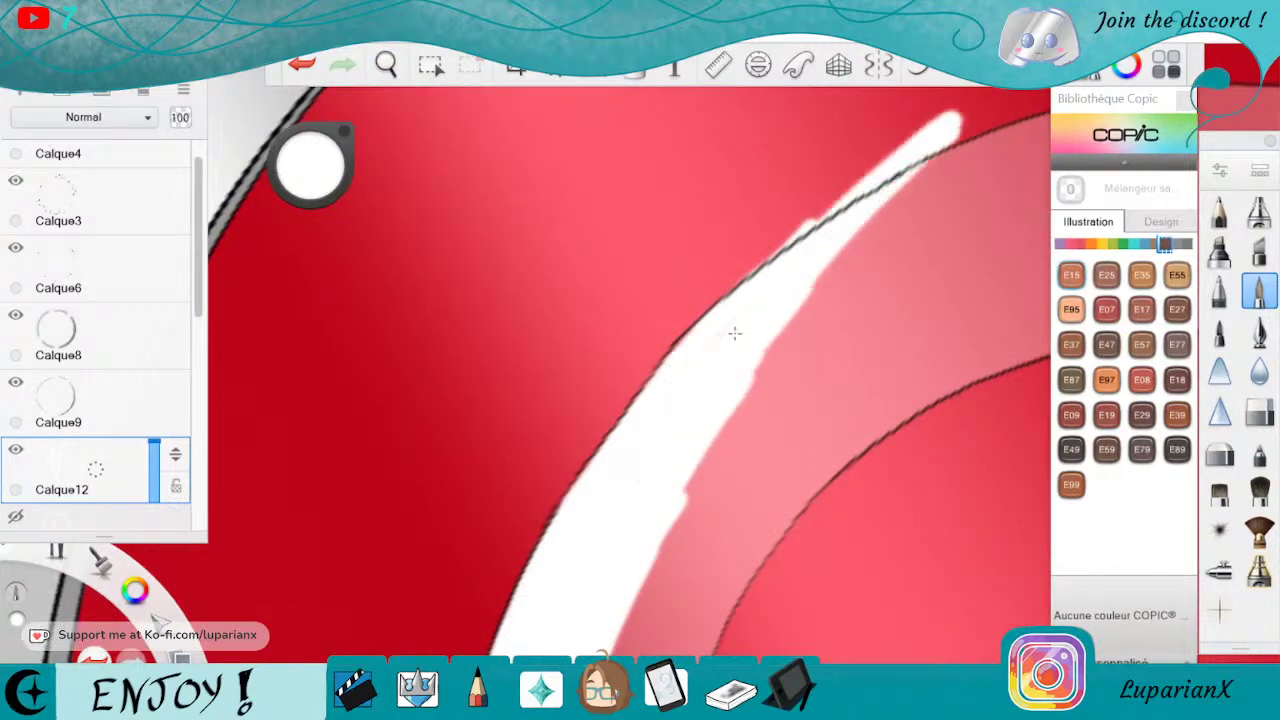
# Erase the white spill outside the upper arc's outline and smooth the inner edge of the tapered band.
pyautogui.click(1259, 412)
pyautogui.moveTo(806, 200)
pyautogui.mouseDown()
pyautogui.moveTo(846, 196)
pyautogui.moveTo(960, 137)
pyautogui.mouseUp()
pyautogui.moveTo(870, 182)
pyautogui.mouseDown()
pyautogui.moveTo(960, 128)
pyautogui.moveTo(850, 192)
pyautogui.moveTo(958, 114)
pyautogui.mouseUp()
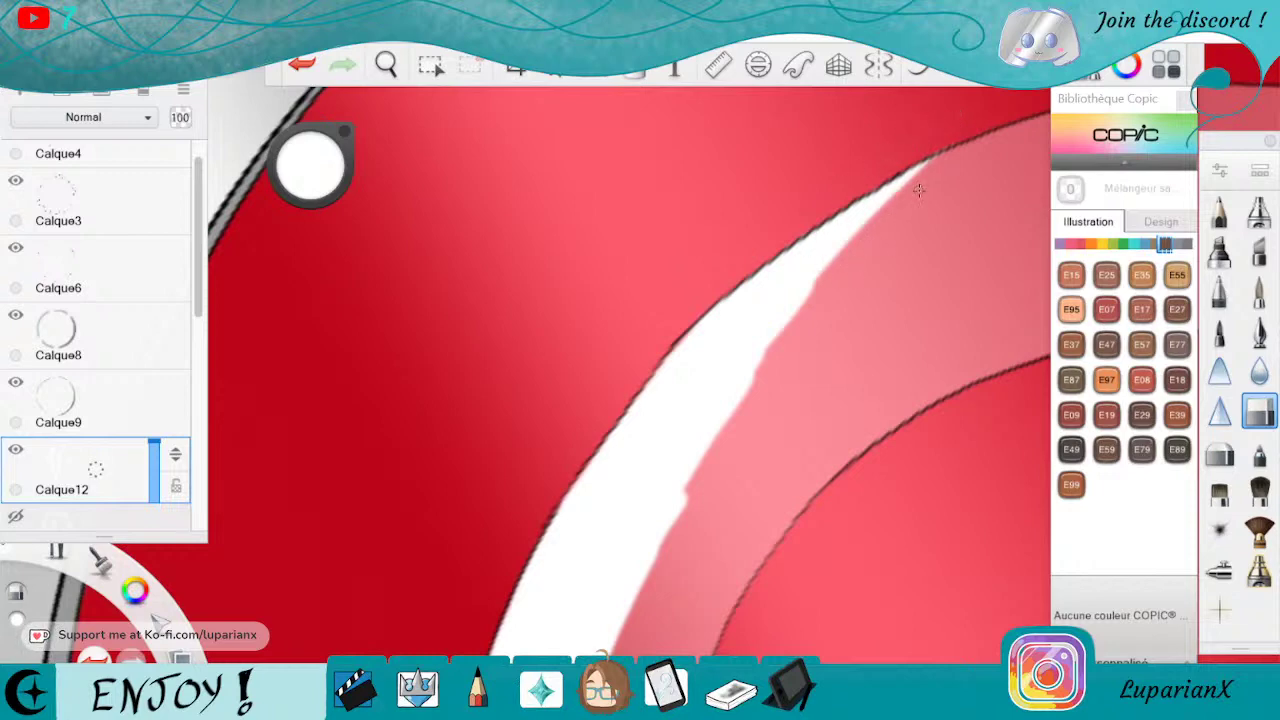
pyautogui.moveTo(812, 290)
pyautogui.mouseDown()
pyautogui.moveTo(735, 415)
pyautogui.moveTo(815, 282)
pyautogui.mouseUp()
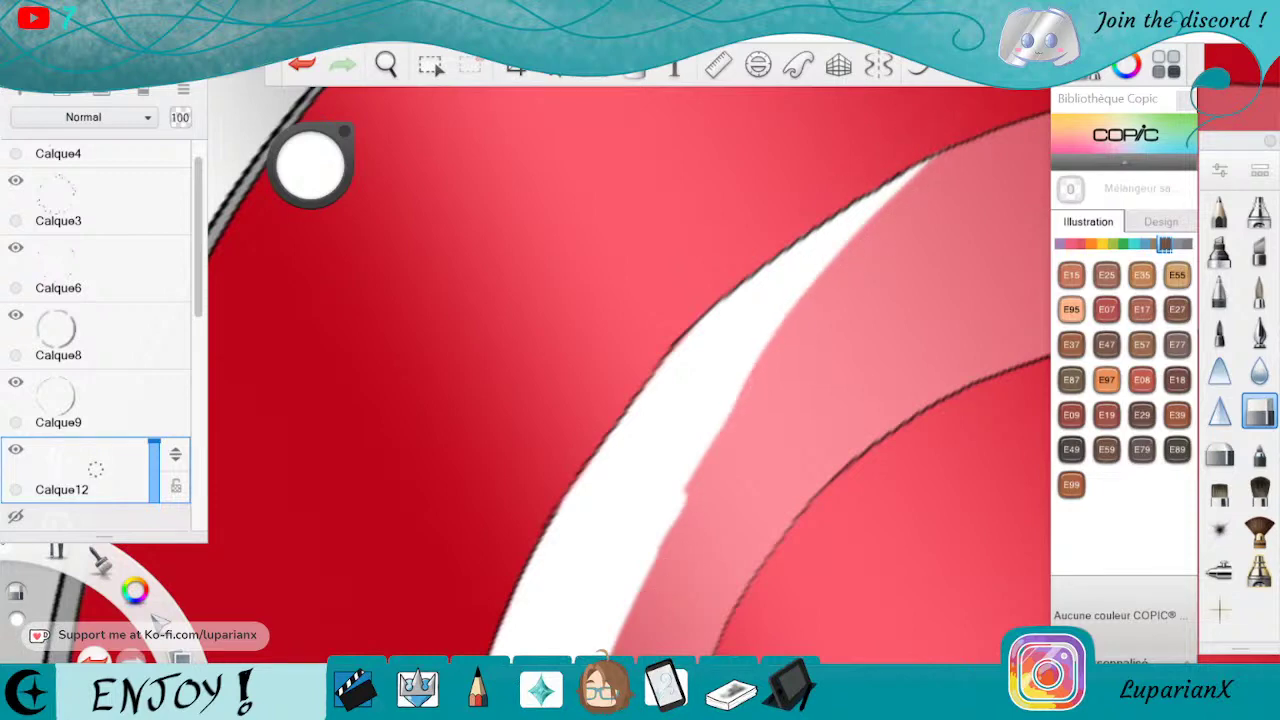
pyautogui.moveTo(660, 540); pyautogui.dragTo(622, 636)
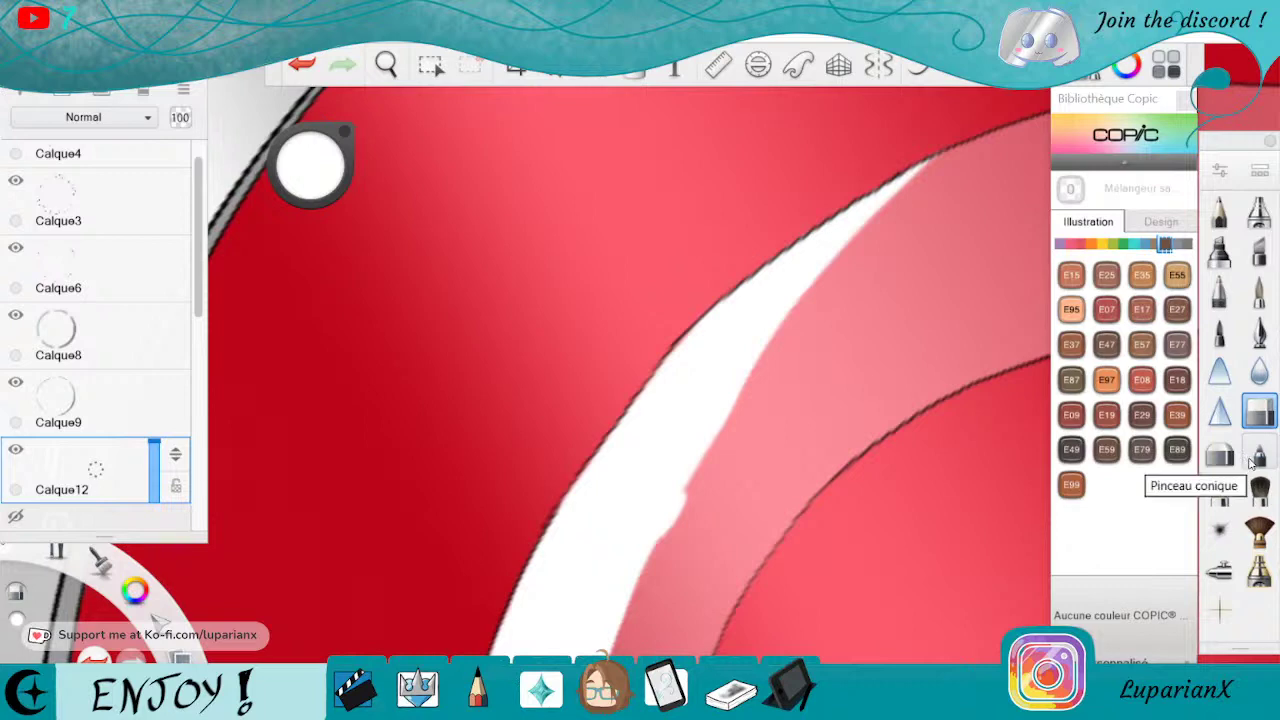
# Enlarge the hard eraser and remove the bump from the inner edge of the white highlight on the P's curve.
pyautogui.doubleClick(1259, 414)
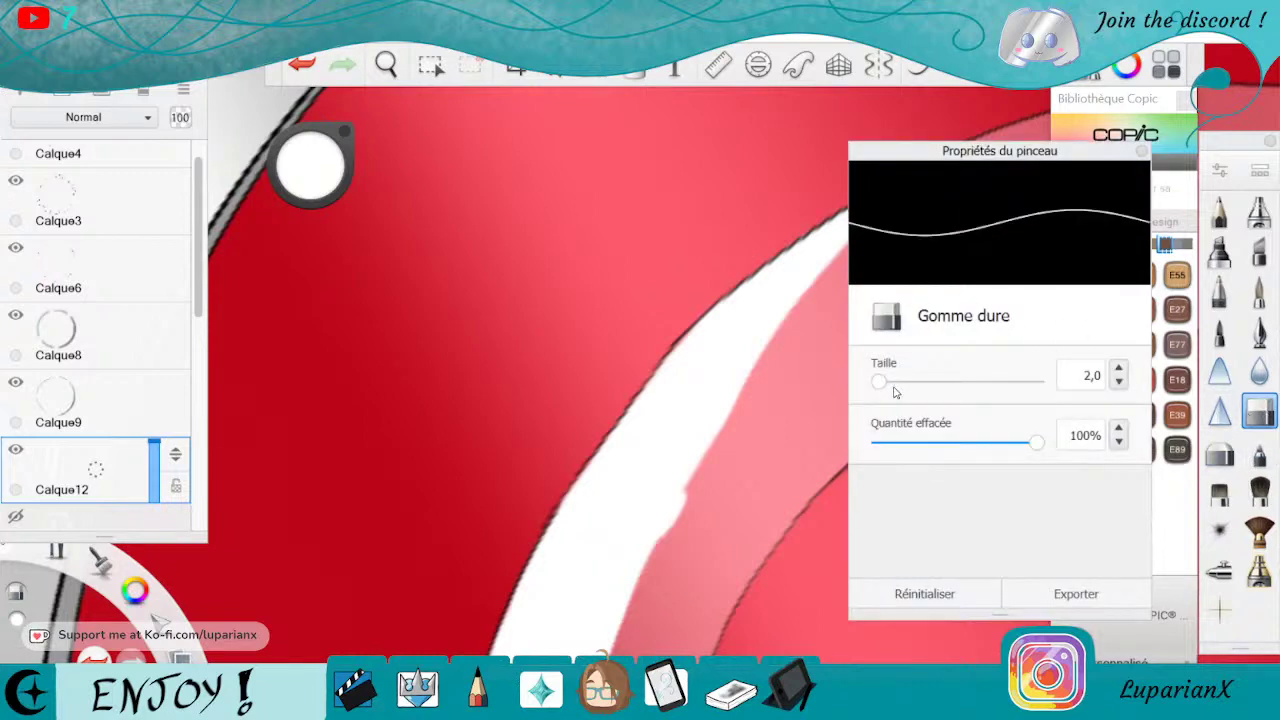
pyautogui.moveTo(880, 380); pyautogui.dragTo(884, 376)
pyautogui.click(1143, 151)
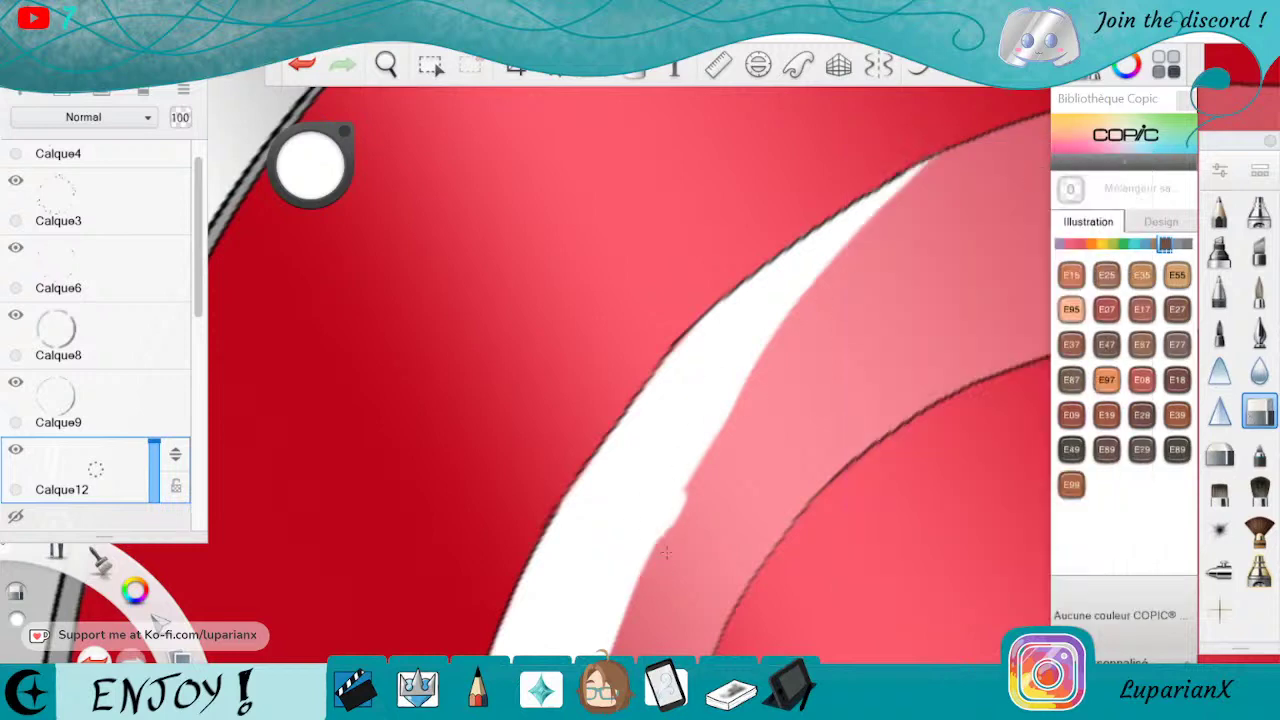
pyautogui.moveTo(625, 640); pyautogui.dragTo(722, 438)
pyautogui.moveTo(624, 635); pyautogui.dragTo(735, 400)
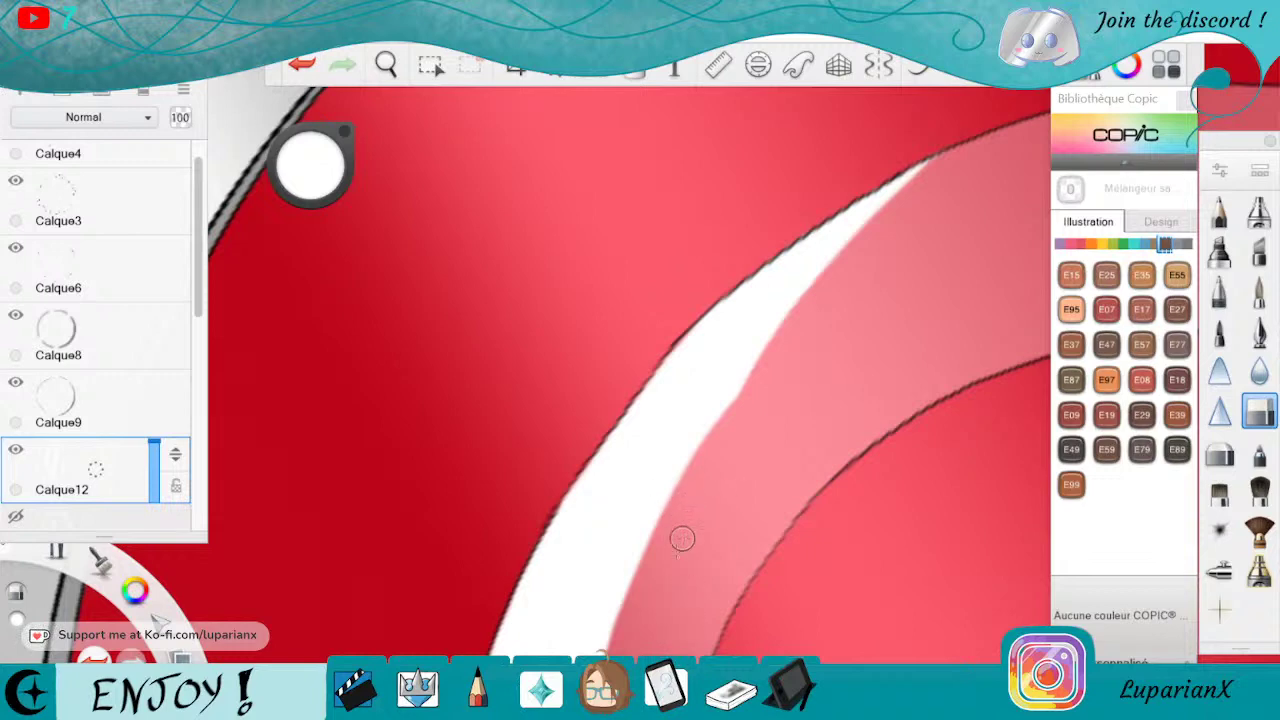
# Trim the upper inner edge of the white highlight with the hard eraser so it tapers smoothly toward its tip.
pyautogui.moveTo(715, 440); pyautogui.dragTo(756, 375)
pyautogui.moveTo(686, 492); pyautogui.dragTo(776, 340)
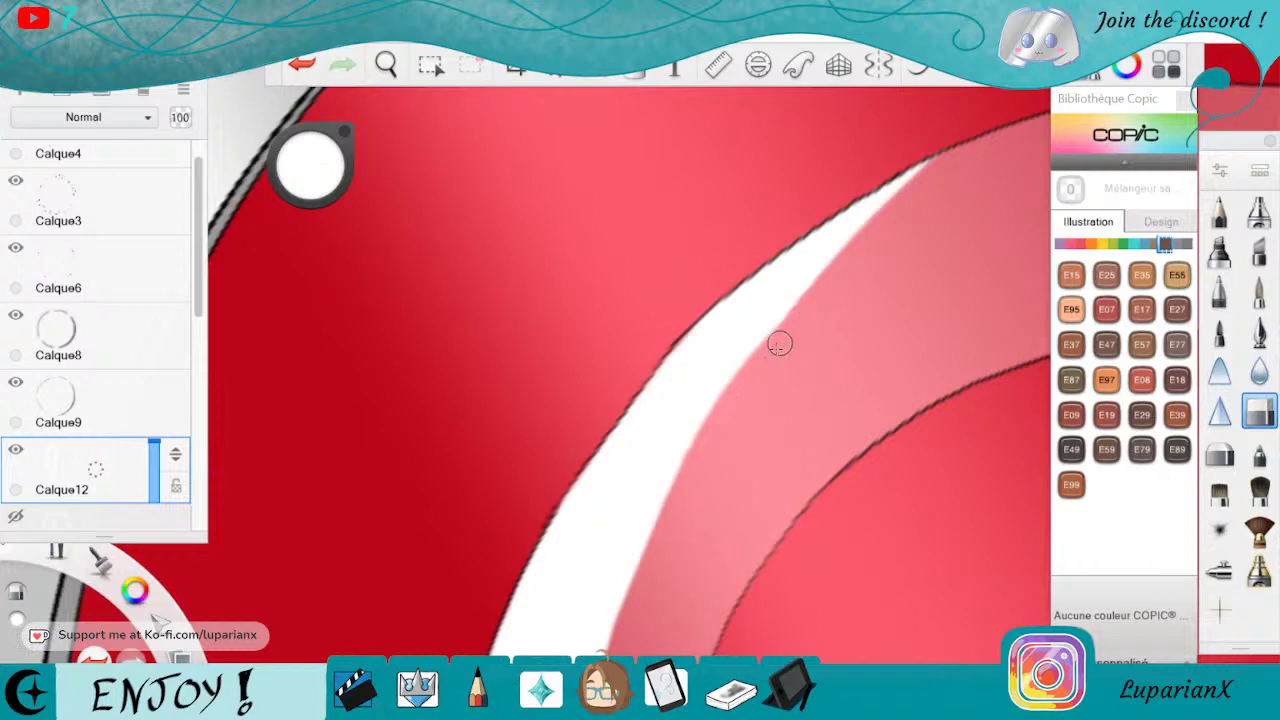
pyautogui.moveTo(743, 394); pyautogui.dragTo(842, 256)
pyautogui.moveTo(743, 394)
pyautogui.mouseDown()
pyautogui.moveTo(822, 278)
pyautogui.moveTo(926, 172)
pyautogui.mouseUp()
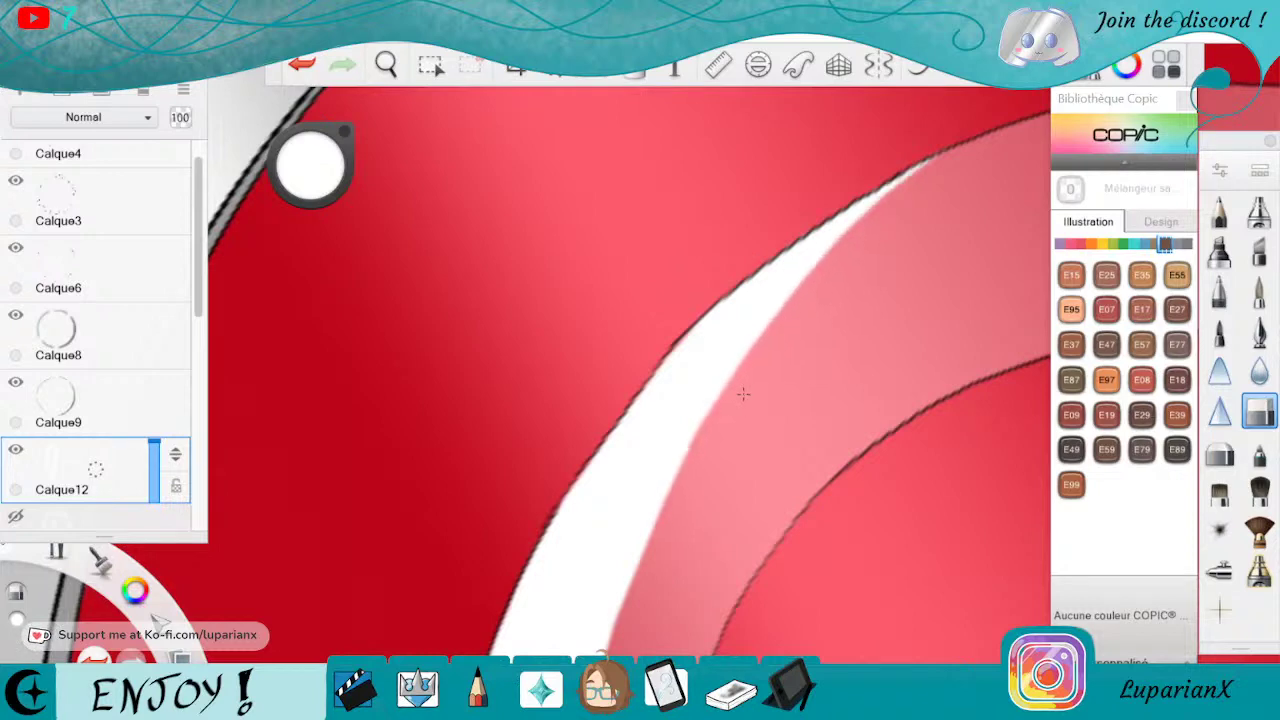
pyautogui.moveTo(773, 333); pyautogui.dragTo(714, 414)
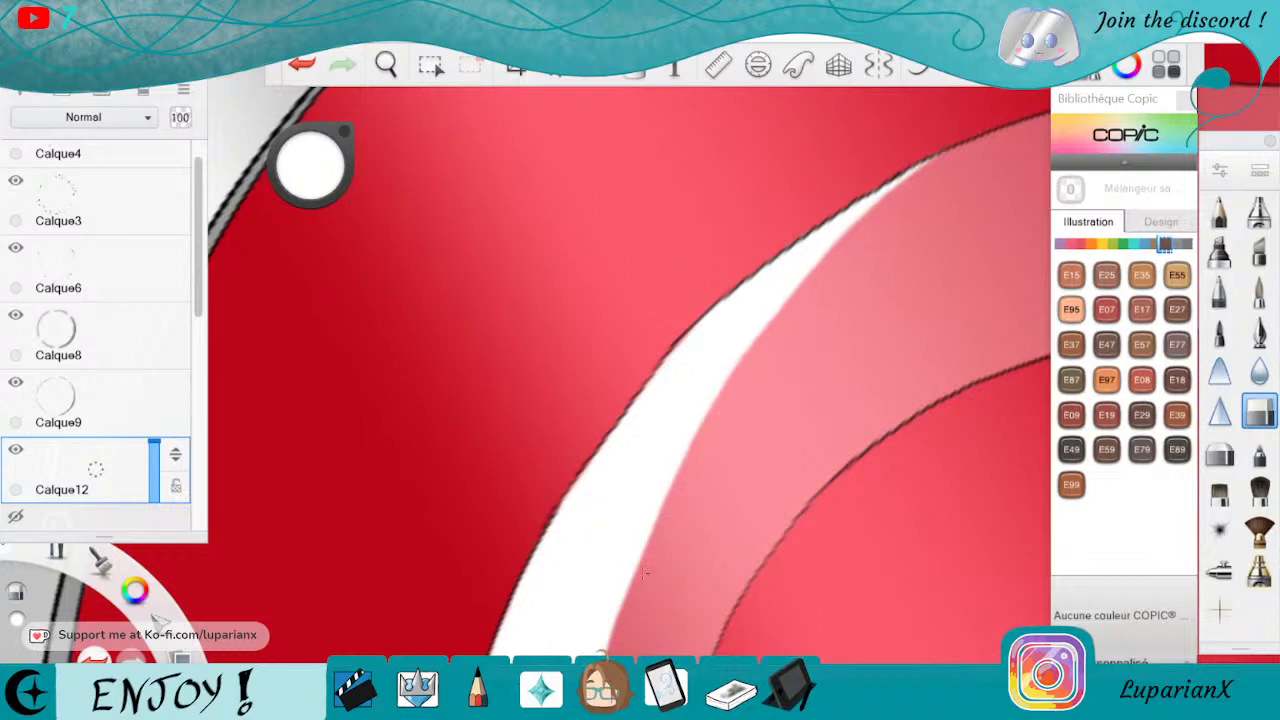
# Set the opacity of the highlight layer Calque12 to 30.
pyautogui.click(386, 64)
pyautogui.moveTo(458, 148); pyautogui.dragTo(577, 507)
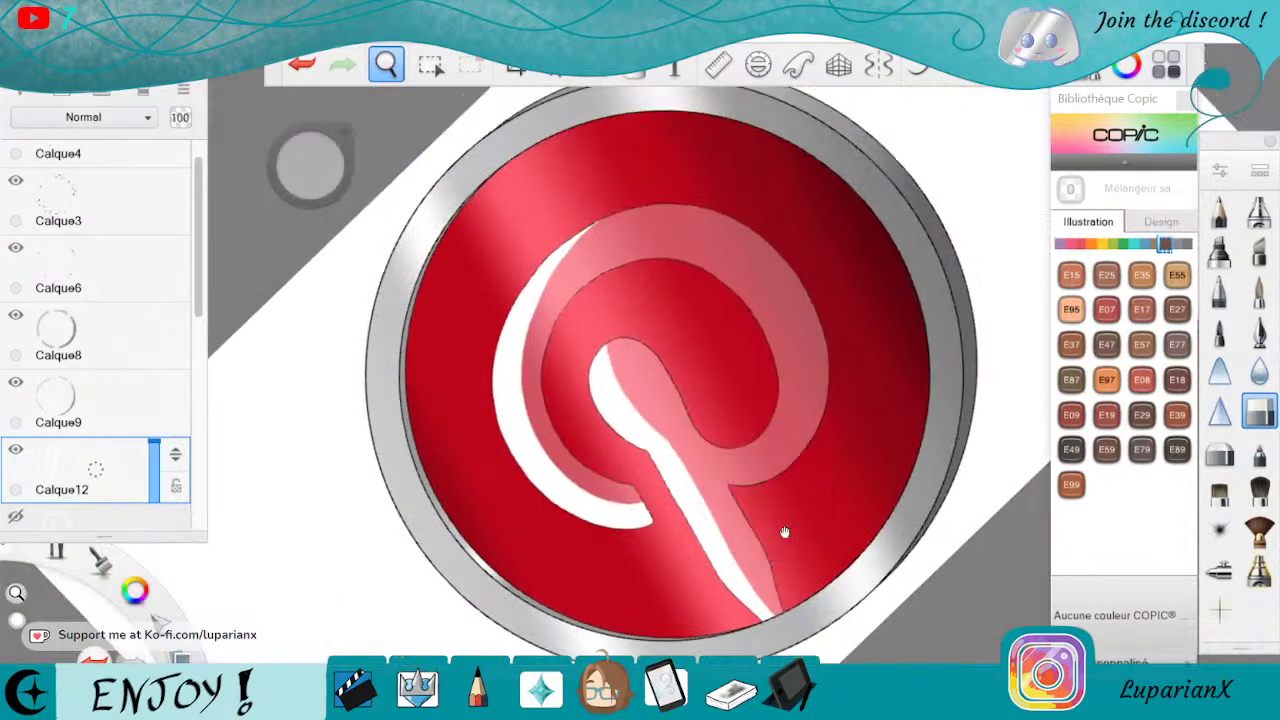
pyautogui.moveTo(785, 532); pyautogui.dragTo(862, 490)
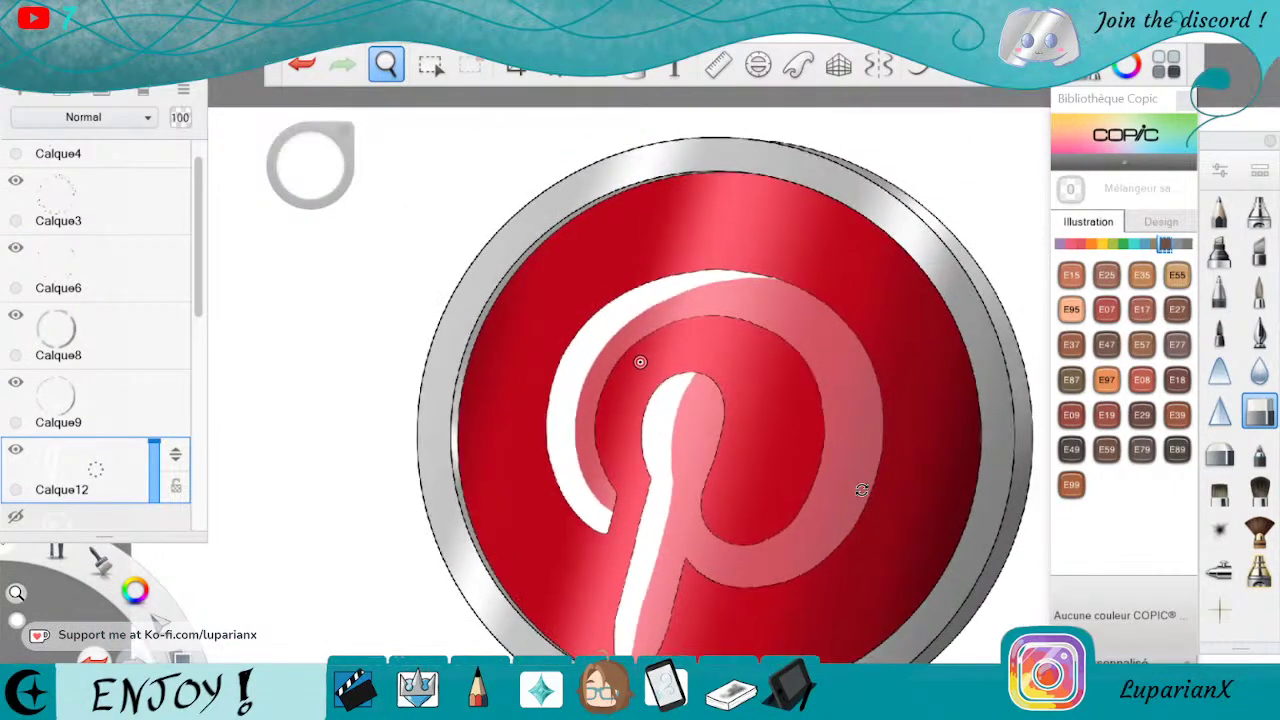
pyautogui.moveTo(771, 629); pyautogui.dragTo(729, 540)
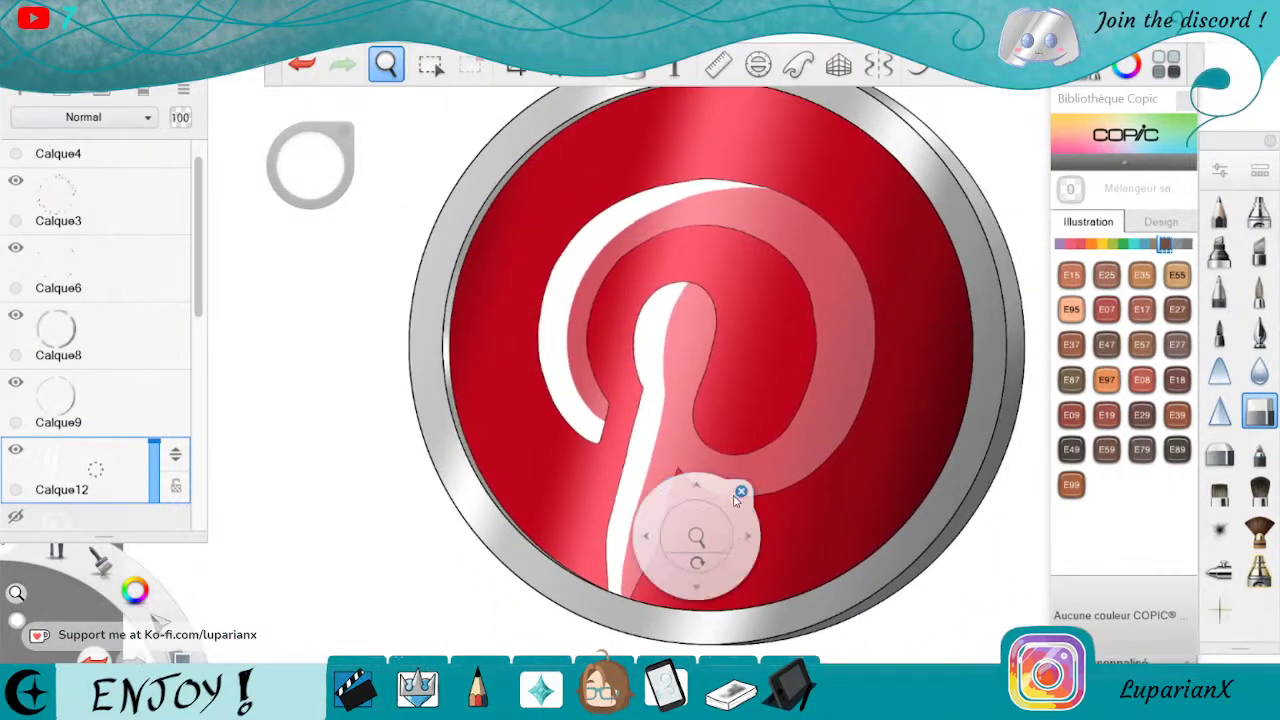
pyautogui.click(740, 493)
pyautogui.moveTo(156, 484); pyautogui.dragTo(152, 484)
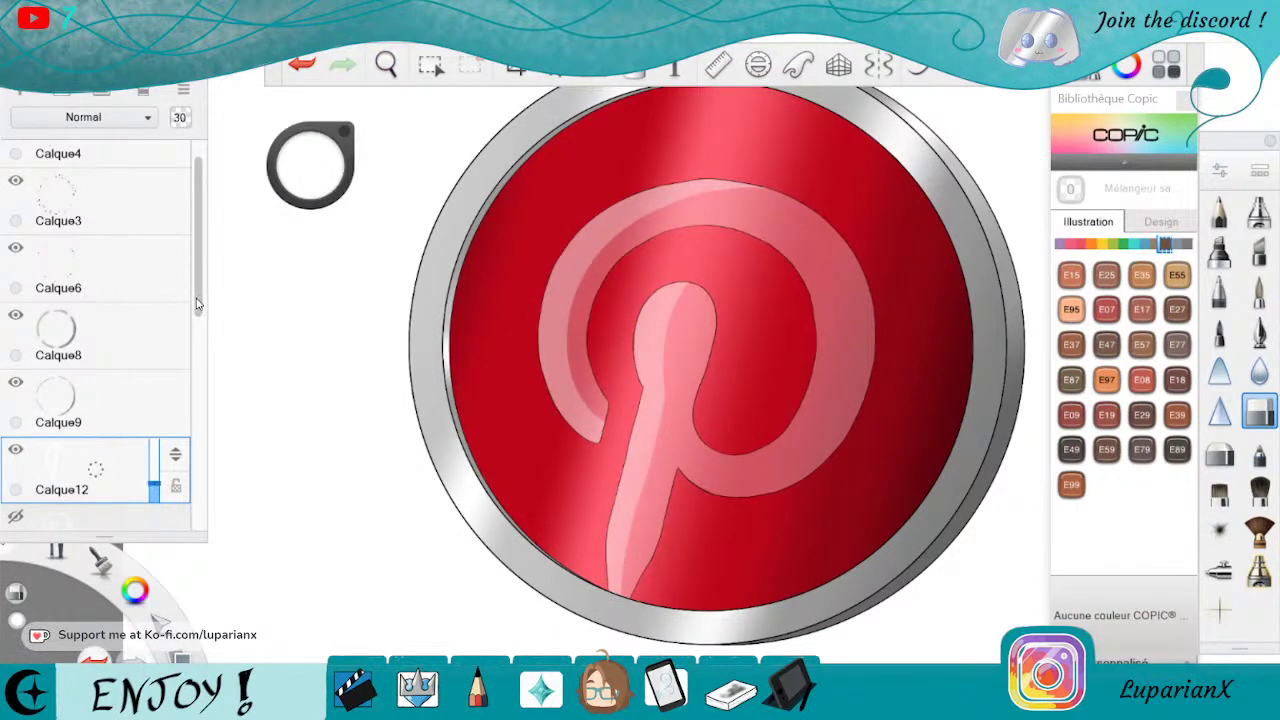
# Add a new layer above Calque12 and choose white as the painting colour.
pyautogui.moveTo(197, 304)
pyautogui.mouseDown()
pyautogui.moveTo(205, 357)
pyautogui.moveTo(201, 314)
pyautogui.mouseUp()
pyautogui.moveTo(115, 431); pyautogui.dragTo(124, 340)
pyautogui.click(139, 594)
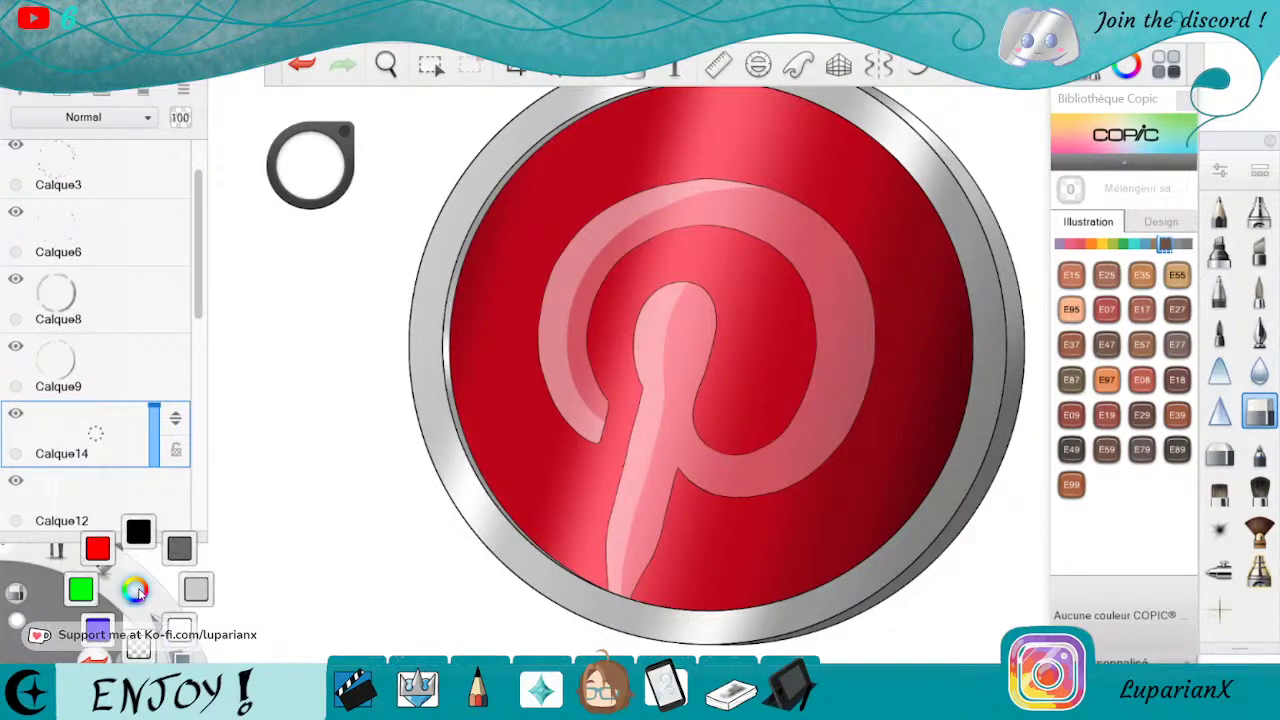
pyautogui.moveTo(139, 594); pyautogui.dragTo(179, 629)
# Paint a large slanted white oval highlight in the rounded head of the P's stem and a small oval below it.
pyautogui.click(386, 65)
pyautogui.moveTo(674, 456); pyautogui.dragTo(670, 357)
pyautogui.moveTo(672, 288)
pyautogui.mouseDown()
pyautogui.moveTo(722, 500)
pyautogui.moveTo(803, 300)
pyautogui.moveTo(830, 314)
pyautogui.mouseUp()
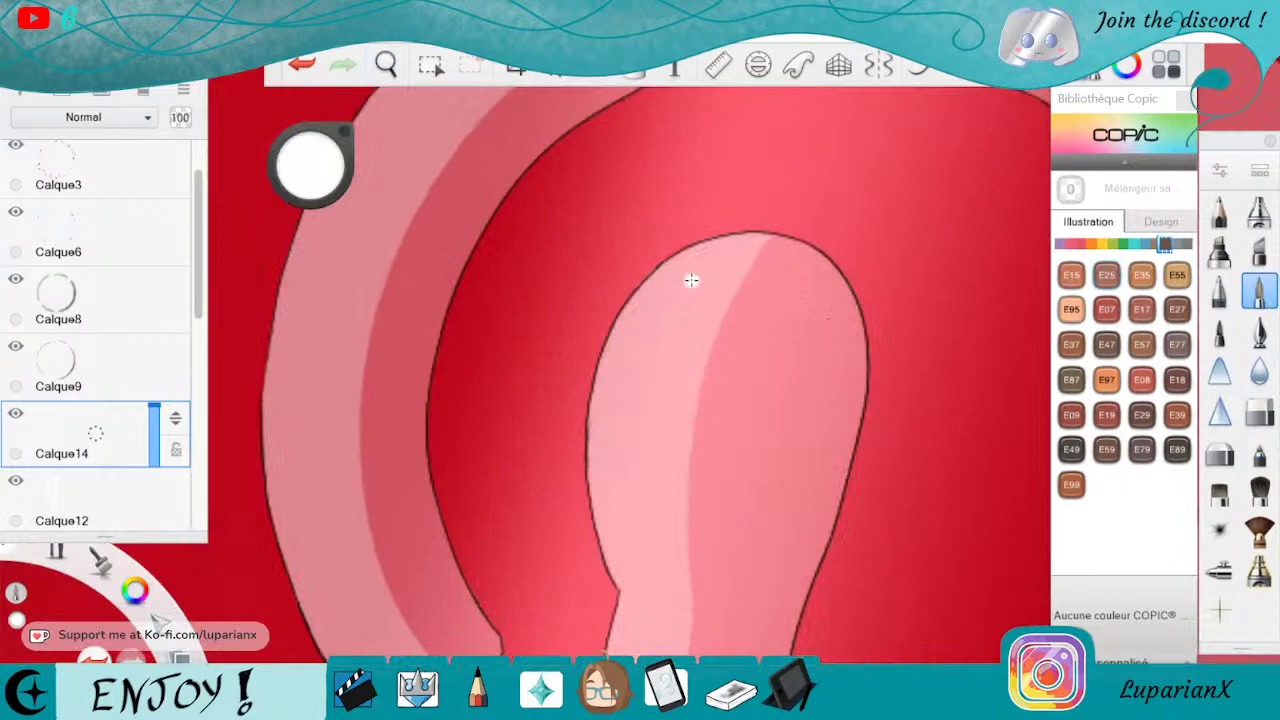
pyautogui.moveTo(691, 280)
pyautogui.mouseDown()
pyautogui.moveTo(632, 370)
pyautogui.moveTo(725, 325)
pyautogui.moveTo(740, 255)
pyautogui.moveTo(663, 305)
pyautogui.moveTo(628, 385)
pyautogui.moveTo(712, 362)
pyautogui.moveTo(750, 270)
pyautogui.moveTo(655, 340)
pyautogui.moveTo(725, 290)
pyautogui.moveTo(680, 340)
pyautogui.mouseUp()
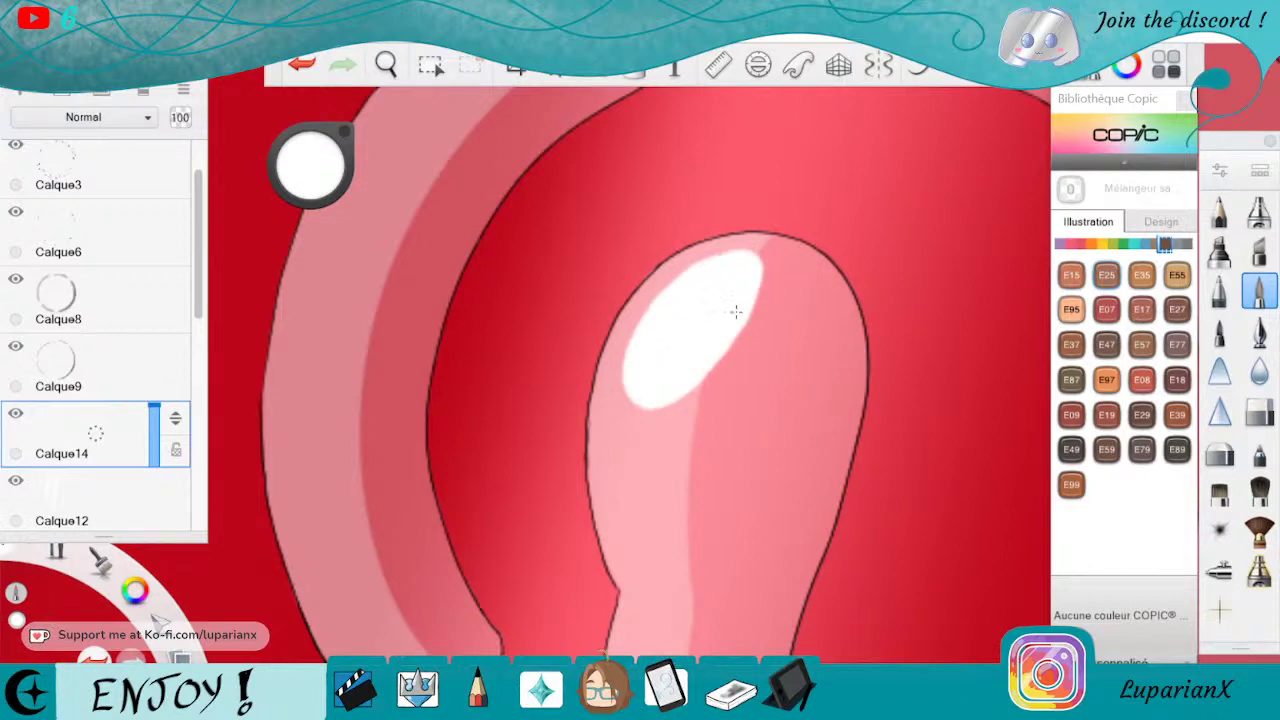
pyautogui.moveTo(626, 458)
pyautogui.mouseDown()
pyautogui.moveTo(629, 513)
pyautogui.moveTo(626, 461)
pyautogui.mouseUp()
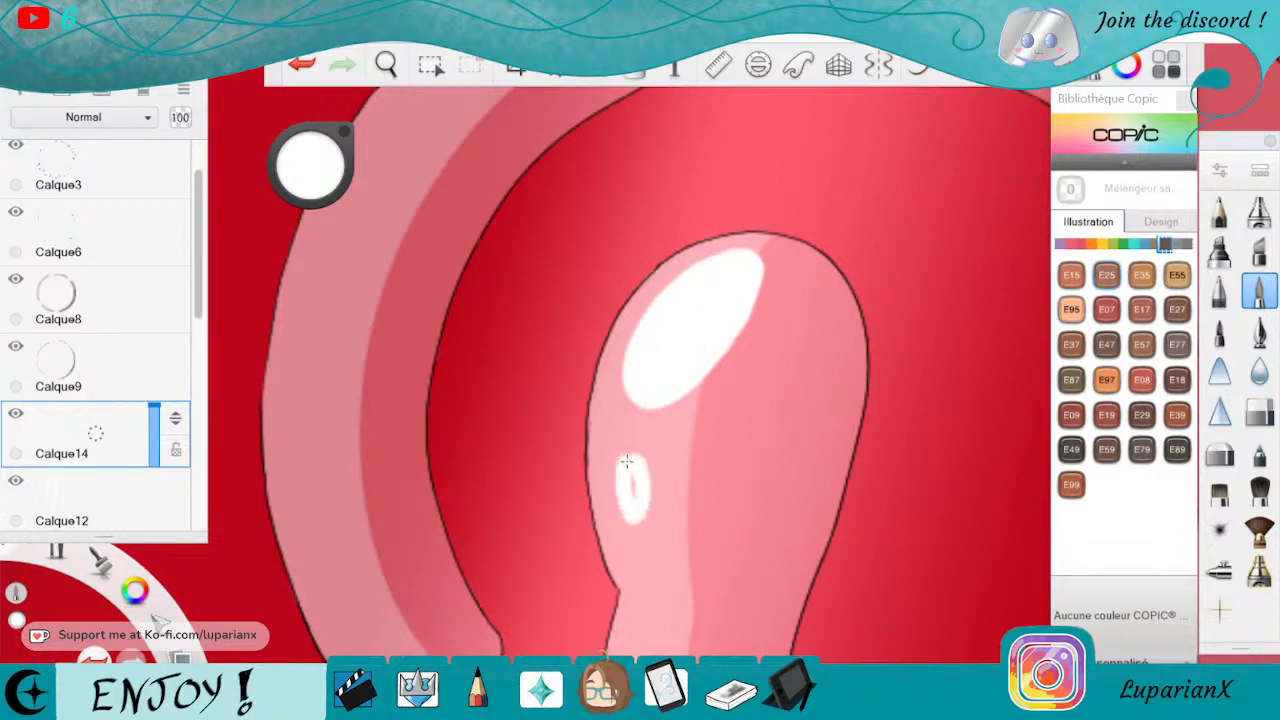
# Paint an elongated white highlight following the outer edge near the lower end of the P's left curve.
pyautogui.click(386, 65)
pyautogui.moveTo(580, 520); pyautogui.dragTo(597, 192)
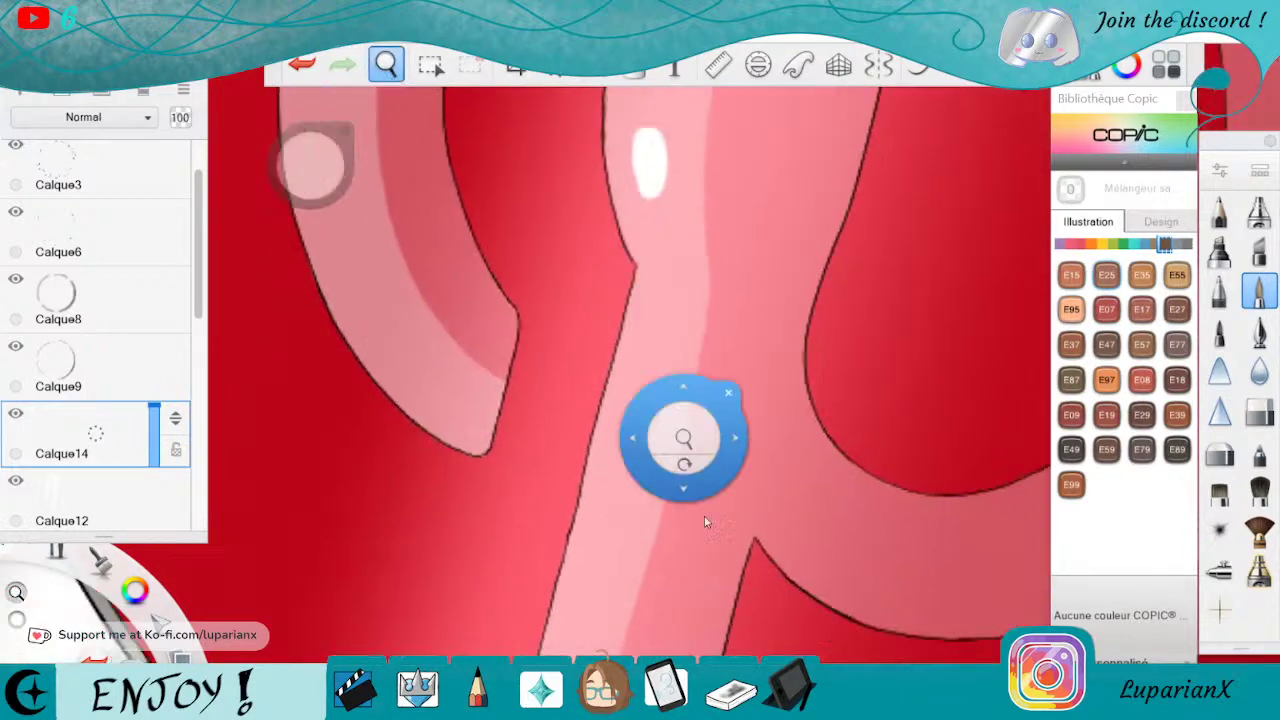
pyautogui.moveTo(706, 518); pyautogui.dragTo(755, 281)
pyautogui.moveTo(817, 472); pyautogui.dragTo(821, 383)
pyautogui.moveTo(578, 438)
pyautogui.mouseDown()
pyautogui.moveTo(580, 530)
pyautogui.moveTo(605, 405)
pyautogui.moveTo(584, 577)
pyautogui.mouseUp()
pyautogui.click(386, 64)
pyautogui.moveTo(562, 96); pyautogui.dragTo(786, 428)
pyautogui.click(799, 441)
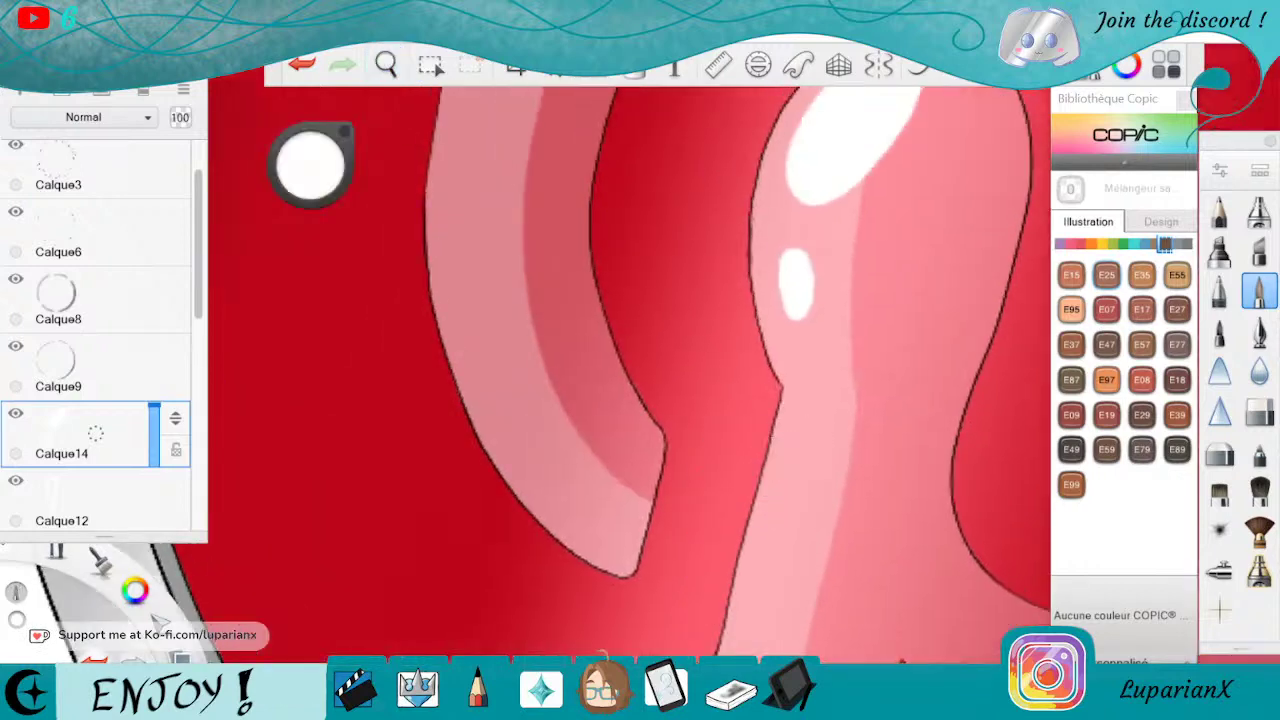
pyautogui.moveTo(517, 466)
pyautogui.mouseDown()
pyautogui.moveTo(570, 526)
pyautogui.moveTo(495, 436)
pyautogui.moveTo(575, 522)
pyautogui.moveTo(492, 424)
pyautogui.moveTo(482, 390)
pyautogui.moveTo(562, 492)
pyautogui.mouseUp()
pyautogui.hotkey('ctrl', 'z')
pyautogui.moveTo(505, 385); pyautogui.dragTo(582, 505)
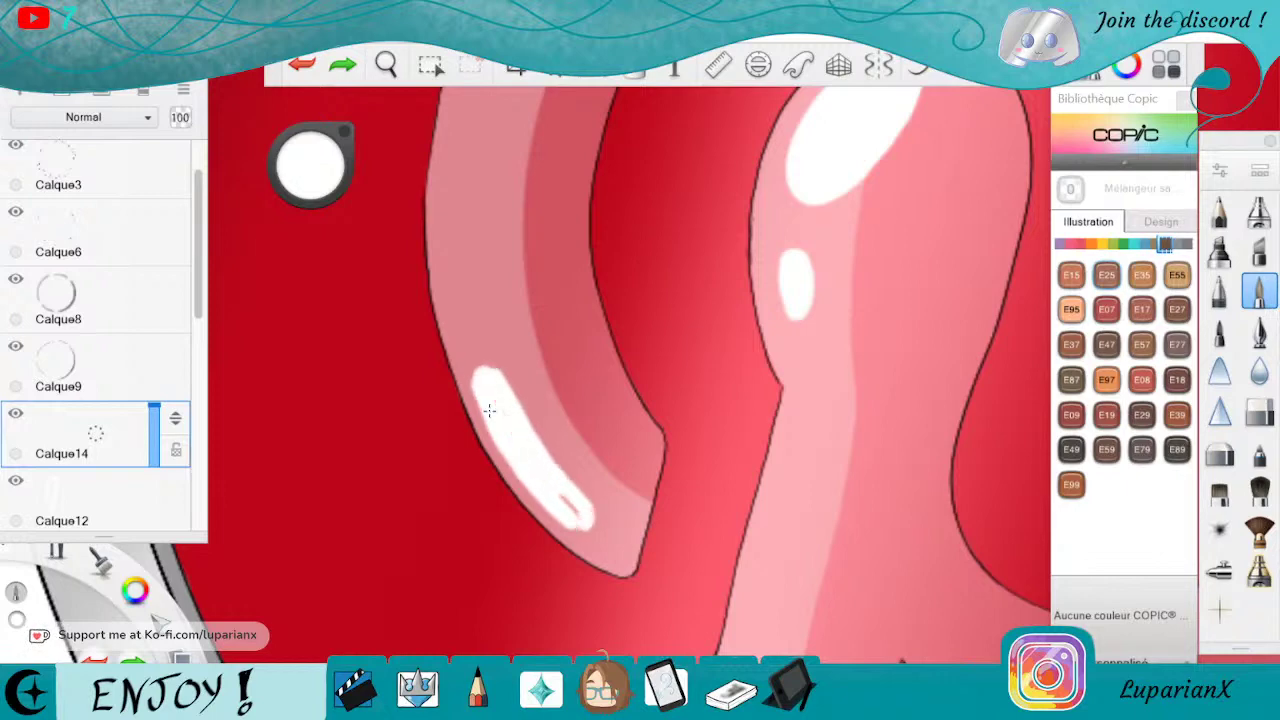
pyautogui.moveTo(489, 411); pyautogui.dragTo(480, 391)
# Paint a narrow white highlight along the outer edge of the P's upper-left curve.
pyautogui.click(386, 65)
pyautogui.moveTo(648, 242); pyautogui.dragTo(720, 449)
pyautogui.moveTo(800, 390); pyautogui.dragTo(713, 625)
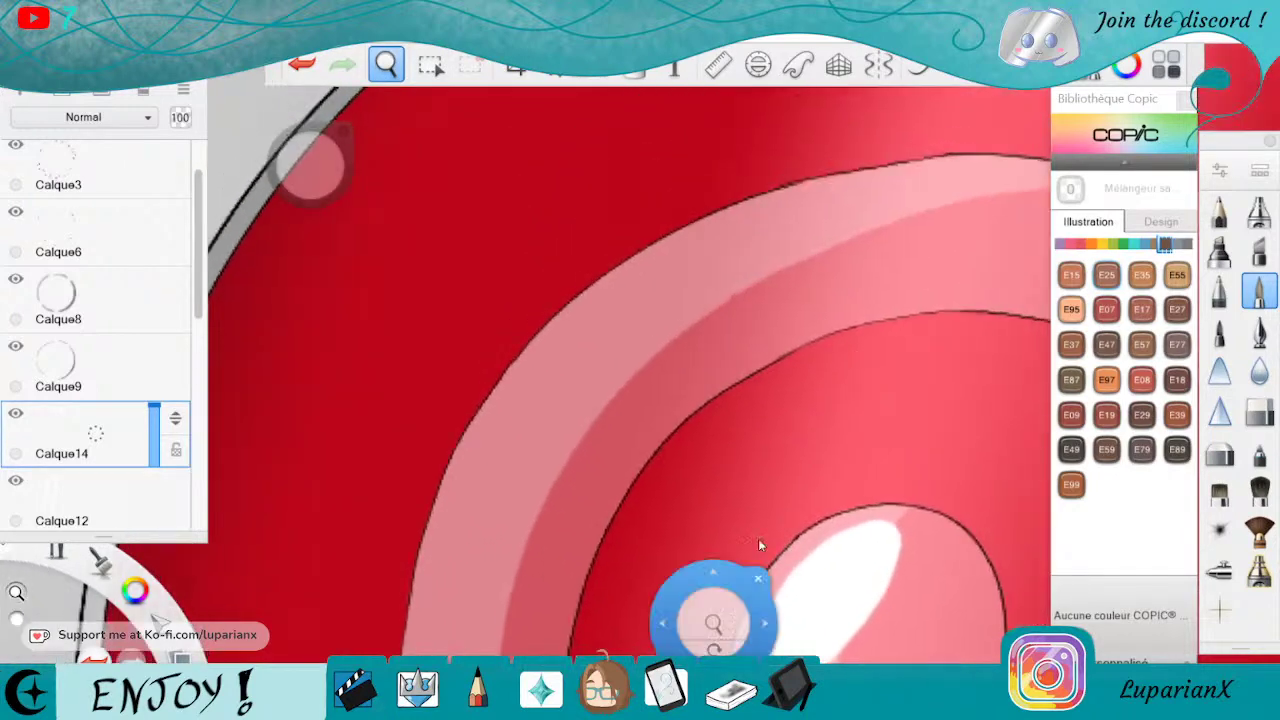
pyautogui.click(712, 546)
pyautogui.click(757, 502)
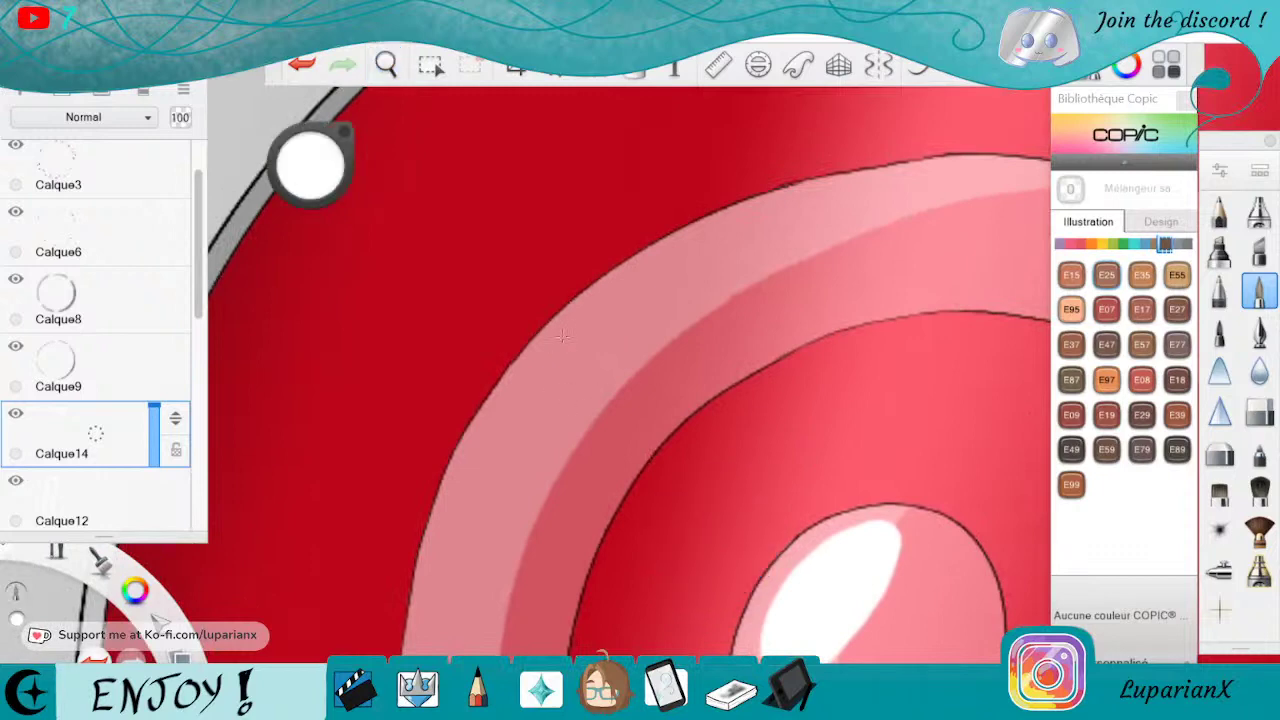
pyautogui.moveTo(638, 290)
pyautogui.mouseDown()
pyautogui.moveTo(491, 446)
pyautogui.moveTo(553, 345)
pyautogui.mouseUp()
pyautogui.moveTo(487, 445); pyautogui.dragTo(615, 295)
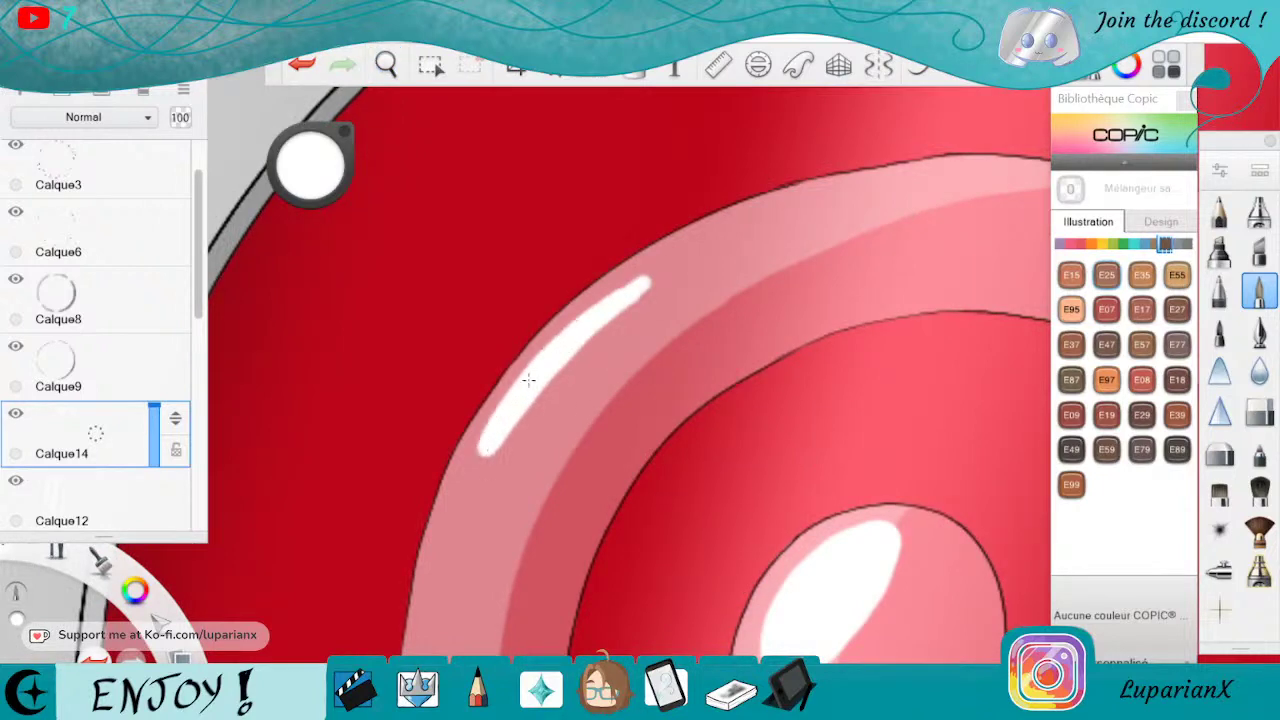
# Extend the upper-left curve highlight upward along the outer edge and widen its upper end.
pyautogui.moveTo(523, 390); pyautogui.dragTo(676, 260)
pyautogui.moveTo(554, 346); pyautogui.dragTo(686, 252)
pyautogui.moveTo(608, 305); pyautogui.dragTo(738, 230)
pyautogui.moveTo(666, 282); pyautogui.dragTo(760, 228)
pyautogui.moveTo(612, 318); pyautogui.dragTo(756, 236)
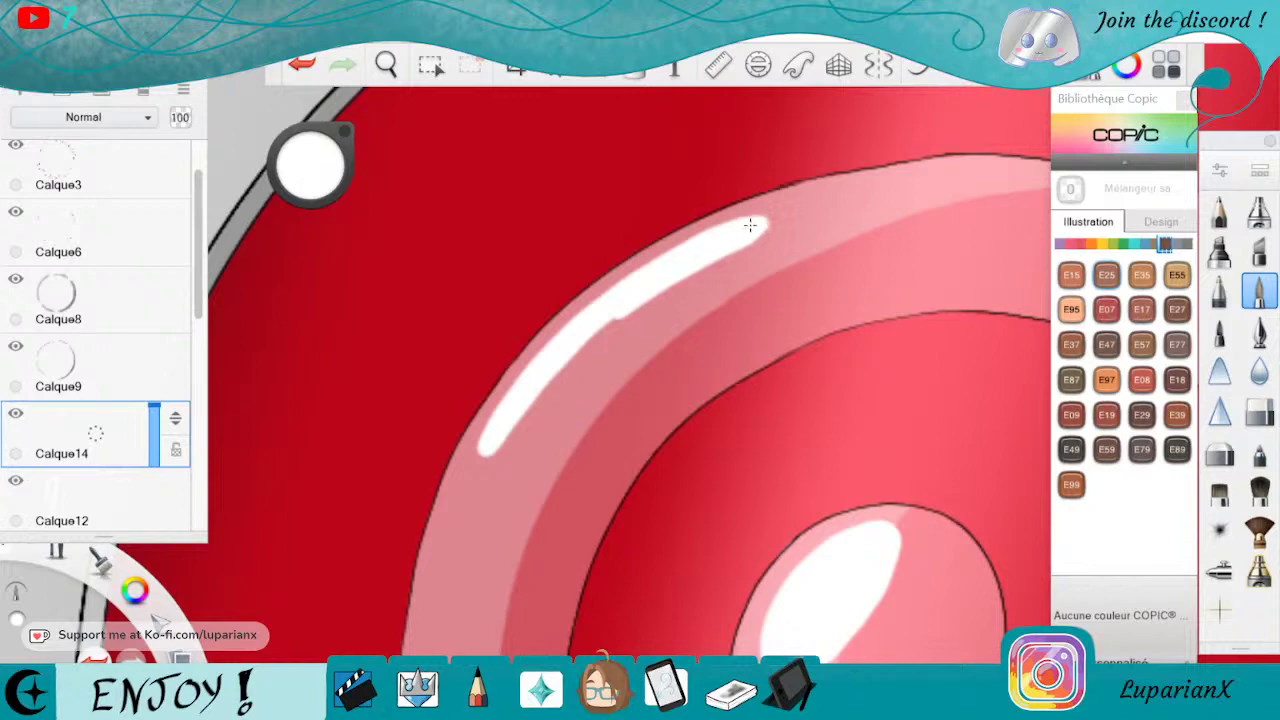
pyautogui.moveTo(706, 272); pyautogui.dragTo(757, 240)
pyautogui.moveTo(672, 290); pyautogui.dragTo(757, 243)
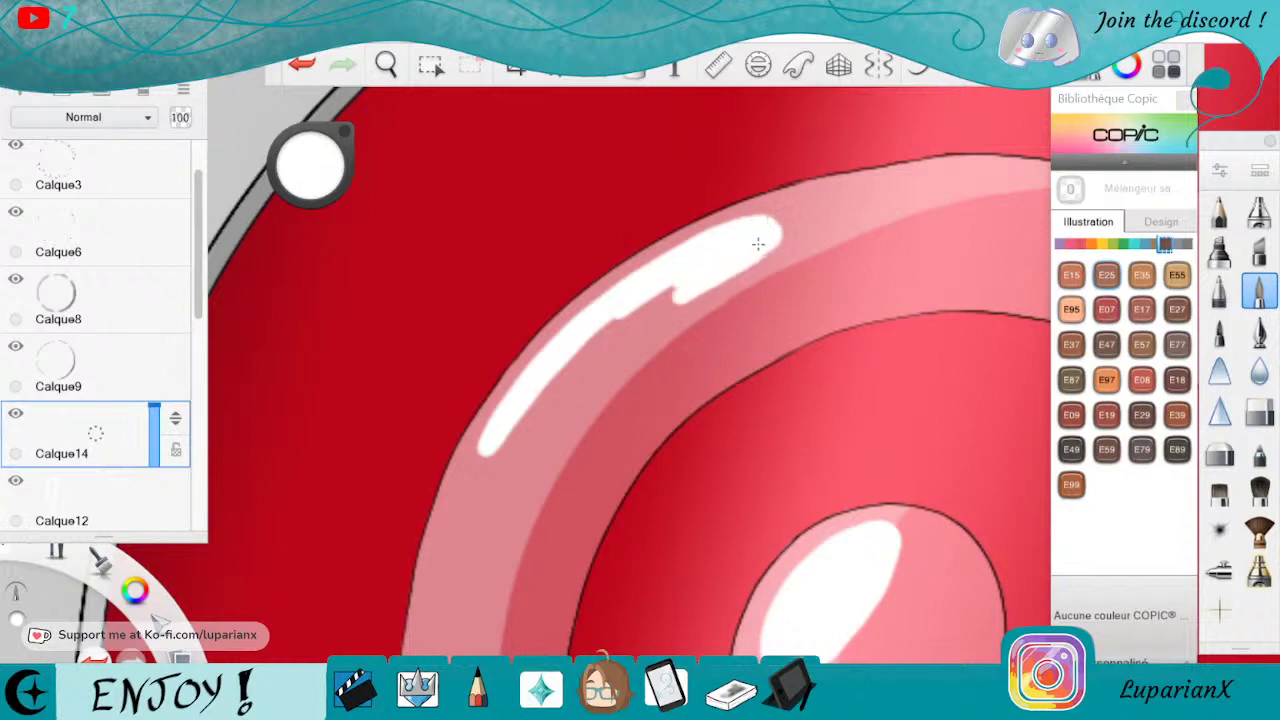
# Outline the inner side of the upper-left curve highlight in white and lengthen it down to a rounded lower tip.
pyautogui.moveTo(722, 282)
pyautogui.mouseDown()
pyautogui.moveTo(758, 244)
pyautogui.moveTo(592, 366)
pyautogui.mouseUp()
pyautogui.moveTo(684, 292); pyautogui.dragTo(510, 452)
pyautogui.moveTo(558, 386)
pyautogui.mouseDown()
pyautogui.moveTo(493, 444)
pyautogui.moveTo(488, 478)
pyautogui.mouseUp()
pyautogui.moveTo(522, 436); pyautogui.dragTo(470, 510)
pyautogui.moveTo(494, 452); pyautogui.dragTo(468, 508)
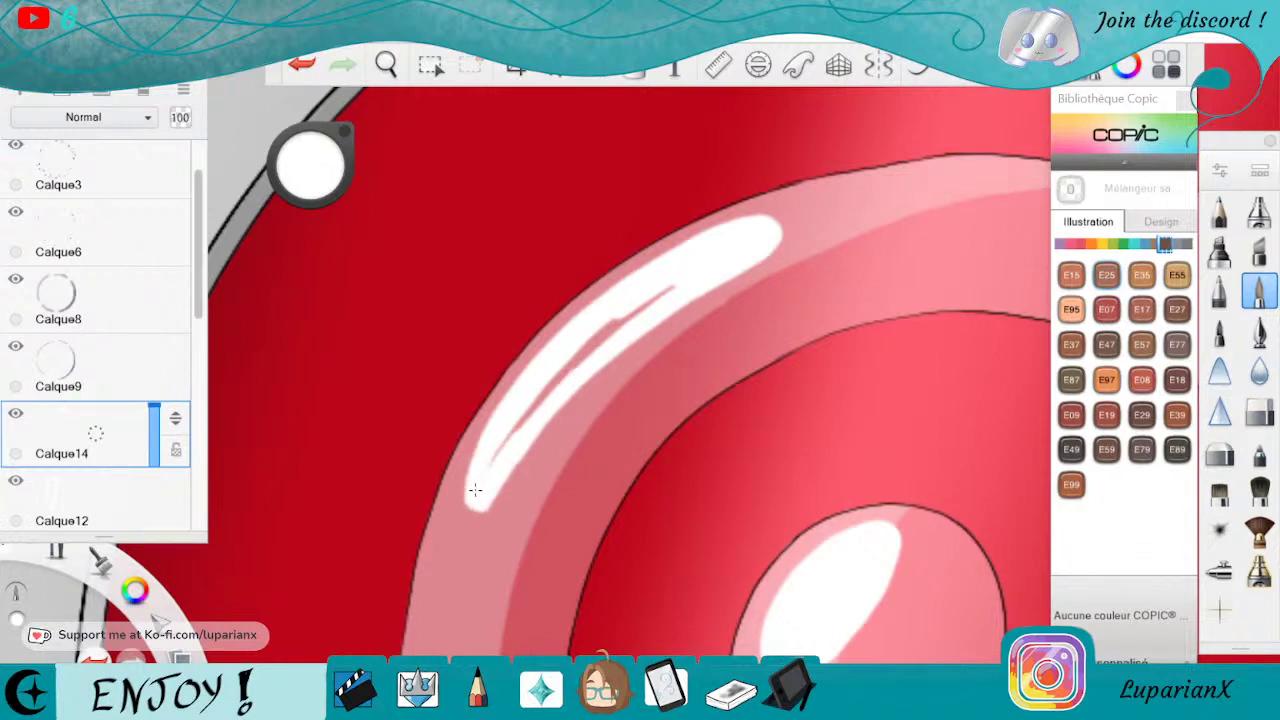
# Fill the remaining gaps in the upper-left curve highlight and even out its inner edge with the hard eraser.
pyautogui.moveTo(546, 388); pyautogui.dragTo(490, 466)
pyautogui.moveTo(676, 286); pyautogui.dragTo(548, 392)
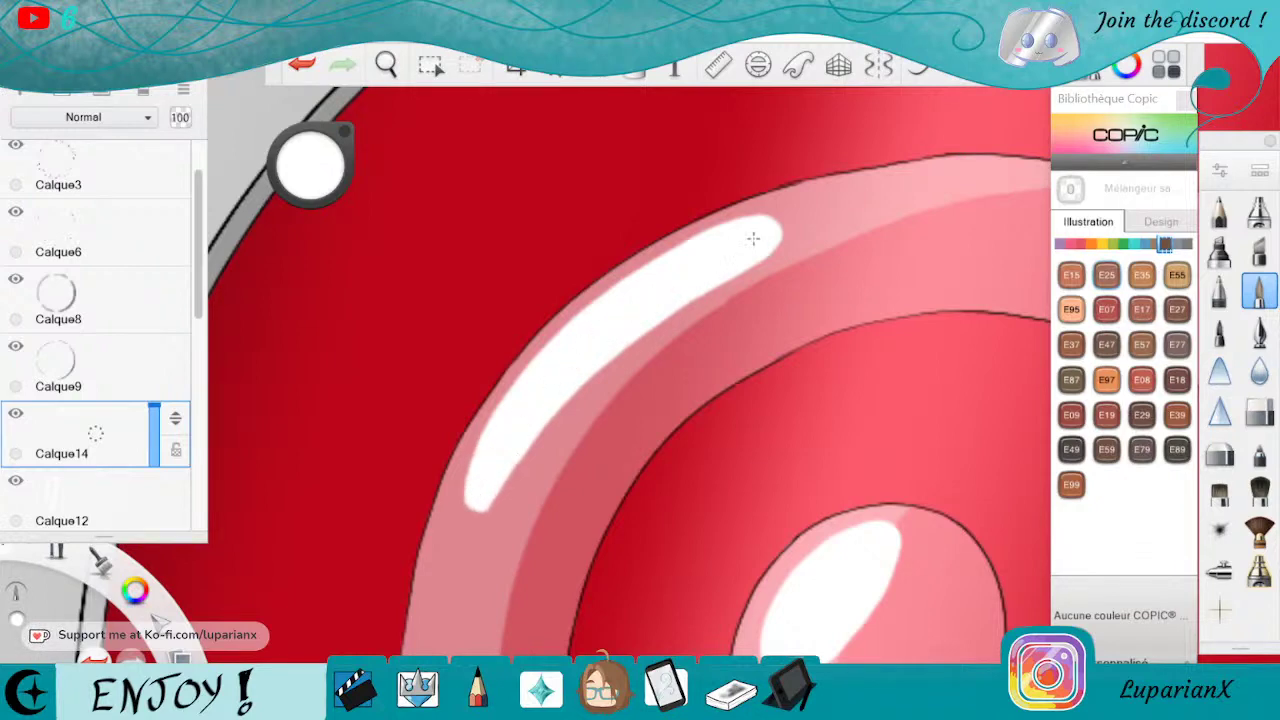
pyautogui.moveTo(696, 281); pyautogui.dragTo(657, 314)
pyautogui.moveTo(581, 325); pyautogui.dragTo(549, 366)
pyautogui.click(1259, 412)
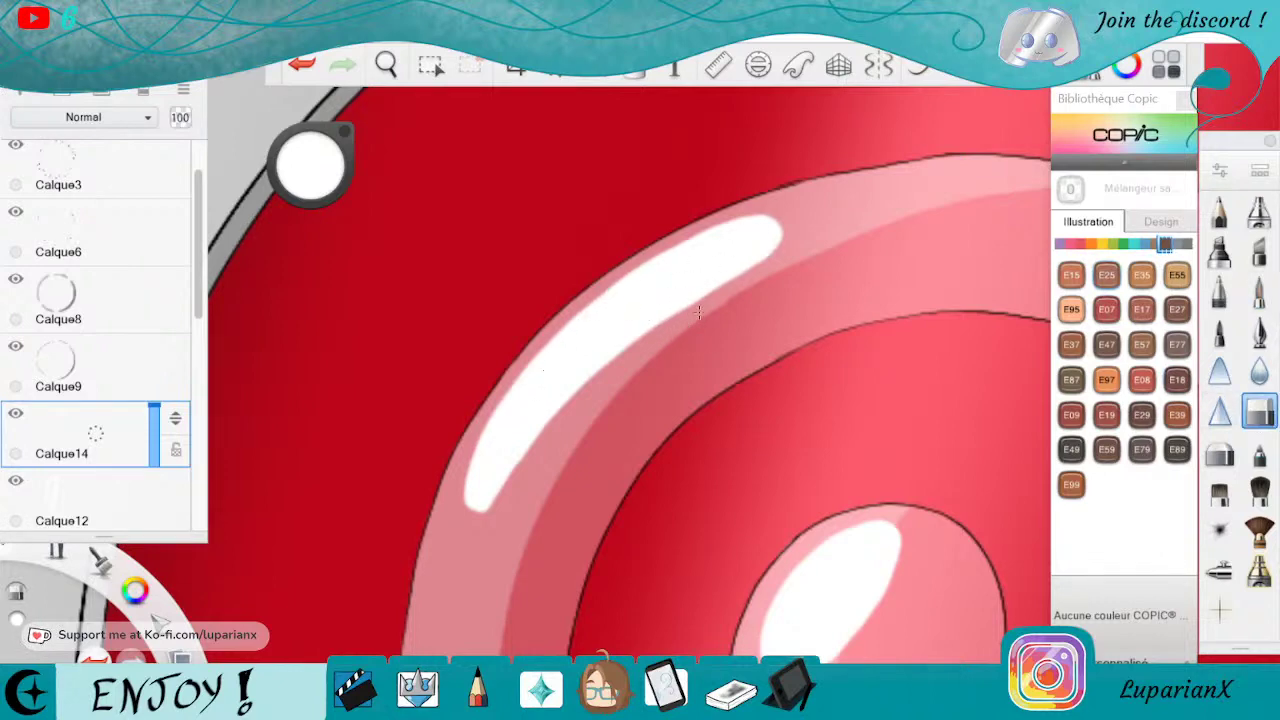
pyautogui.moveTo(698, 313); pyautogui.dragTo(571, 417)
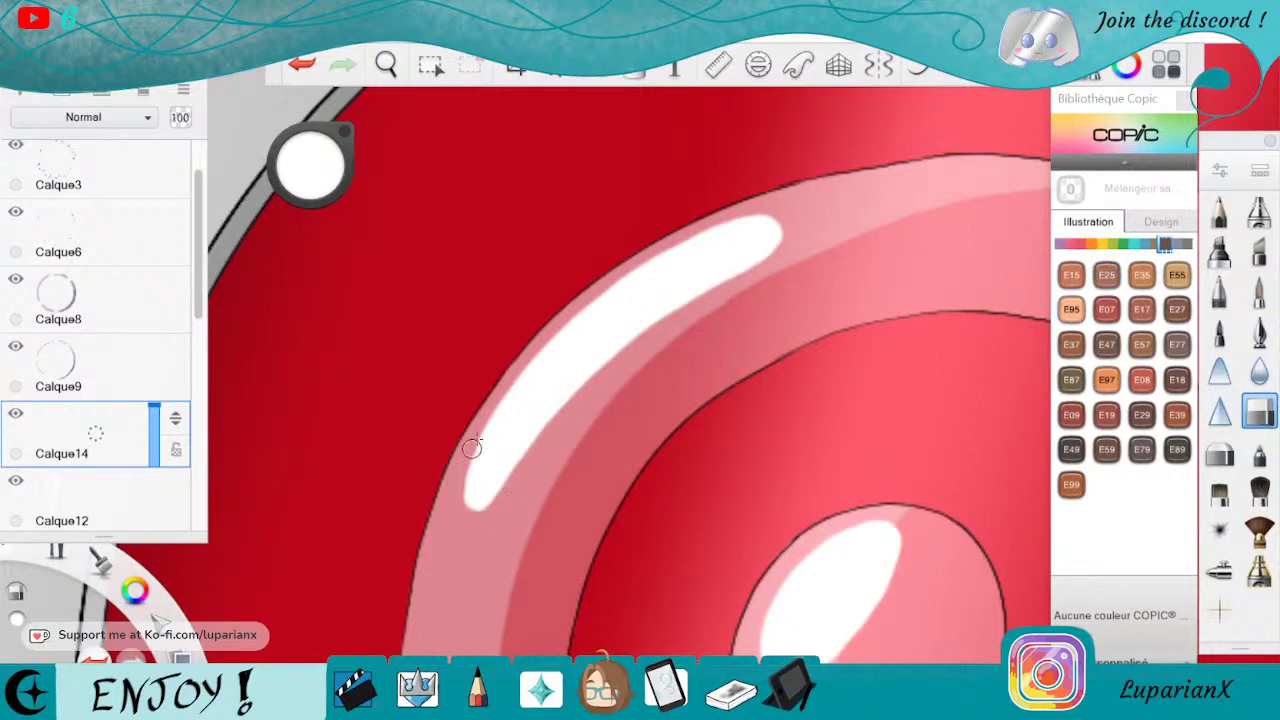
# Paint a small white oval highlight on the P's curve just below the long highlight.
pyautogui.click(386, 65)
pyautogui.moveTo(466, 149); pyautogui.dragTo(450, 225)
pyautogui.moveTo(646, 537); pyautogui.dragTo(726, 541)
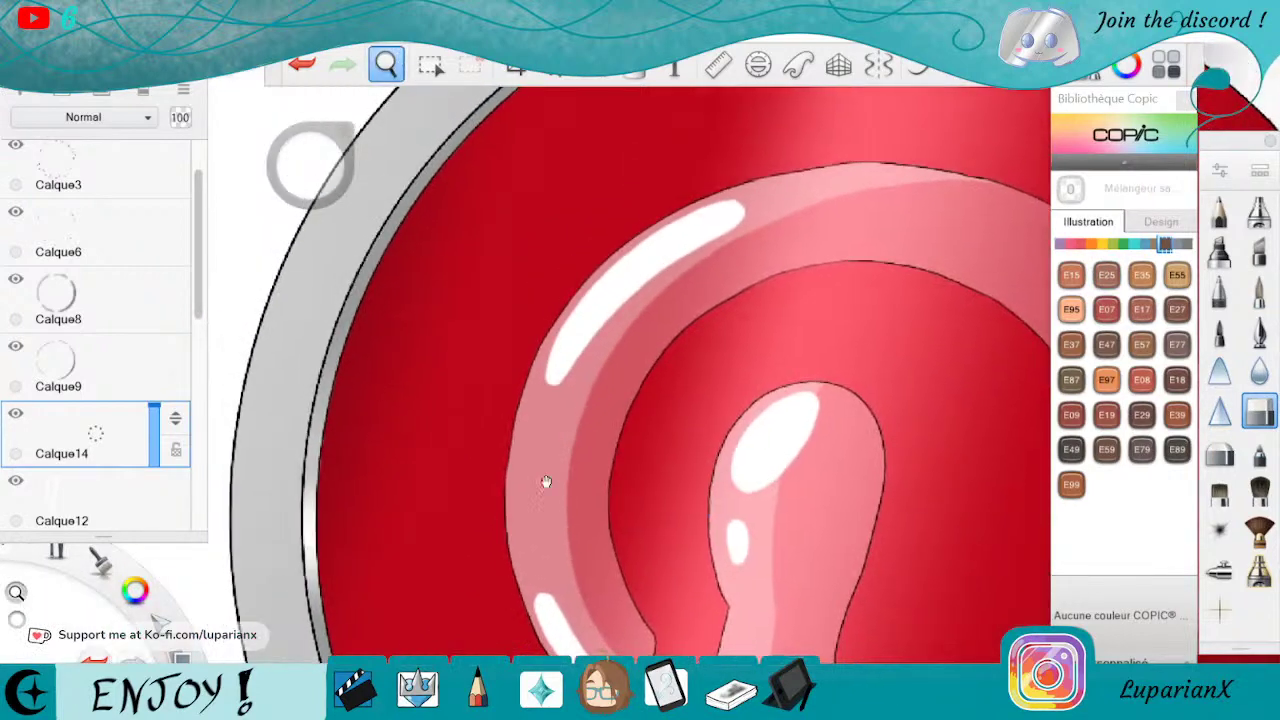
pyautogui.moveTo(546, 483); pyautogui.dragTo(587, 563)
pyautogui.moveTo(666, 566); pyautogui.dragTo(708, 477)
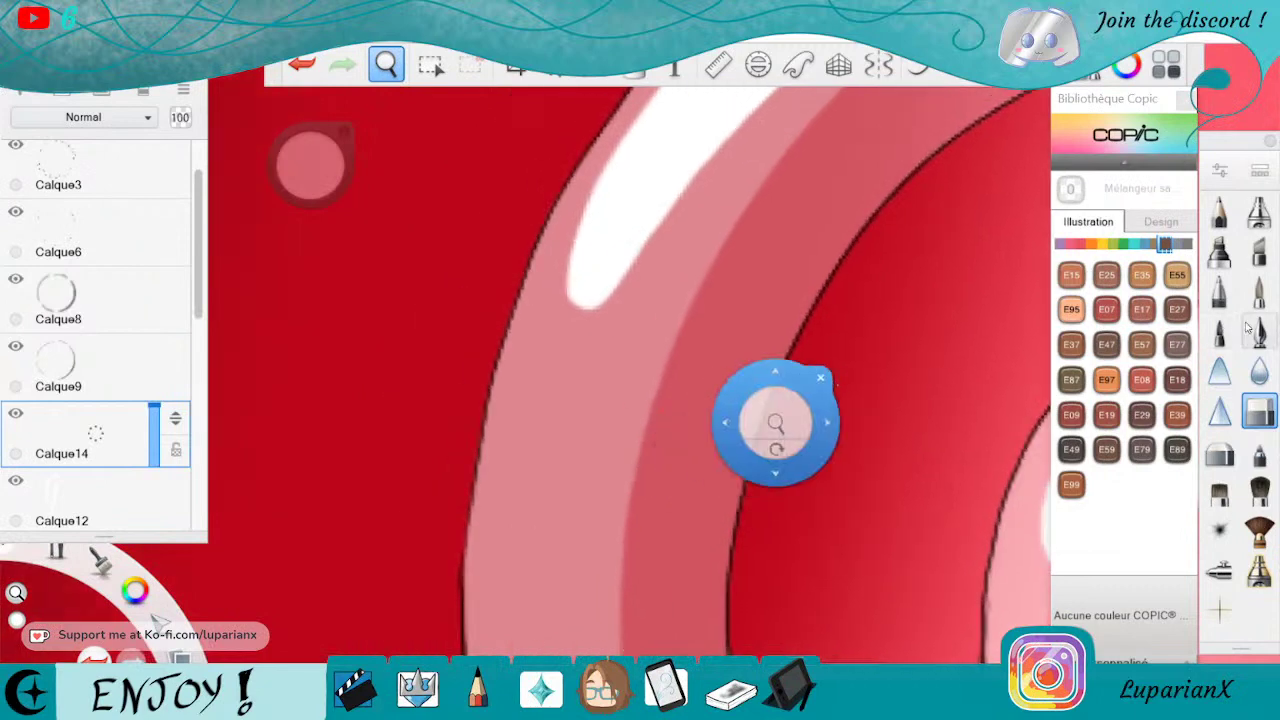
pyautogui.click(1257, 293)
pyautogui.moveTo(543, 371); pyautogui.dragTo(548, 358)
pyautogui.moveTo(520, 430)
pyautogui.mouseDown()
pyautogui.moveTo(540, 485)
pyautogui.moveTo(578, 372)
pyautogui.moveTo(530, 372)
pyautogui.moveTo(505, 450)
pyautogui.moveTo(545, 415)
pyautogui.moveTo(555, 385)
pyautogui.mouseUp()
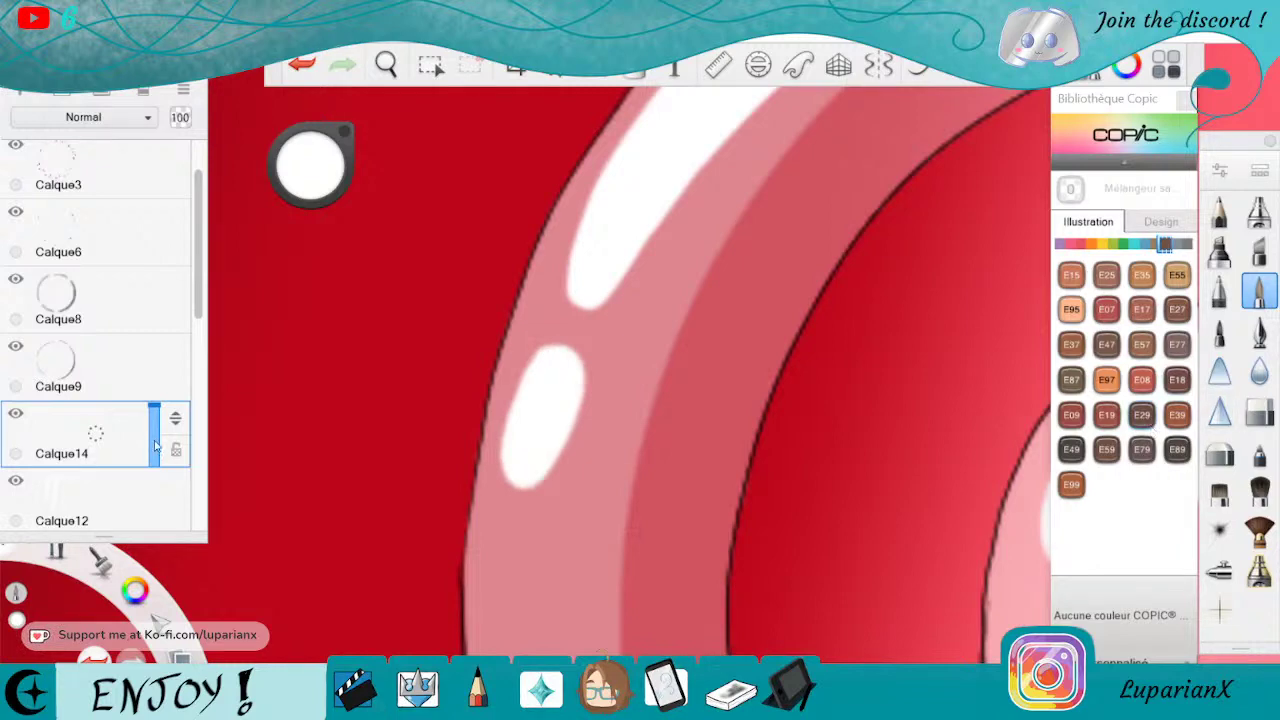
# Lower the opacity of the Calque14 highlight layer to 41 and show the grey P layer below Calque11.
pyautogui.moveTo(155, 447); pyautogui.dragTo(141, 467)
pyautogui.scroll(-5, 198, 305)
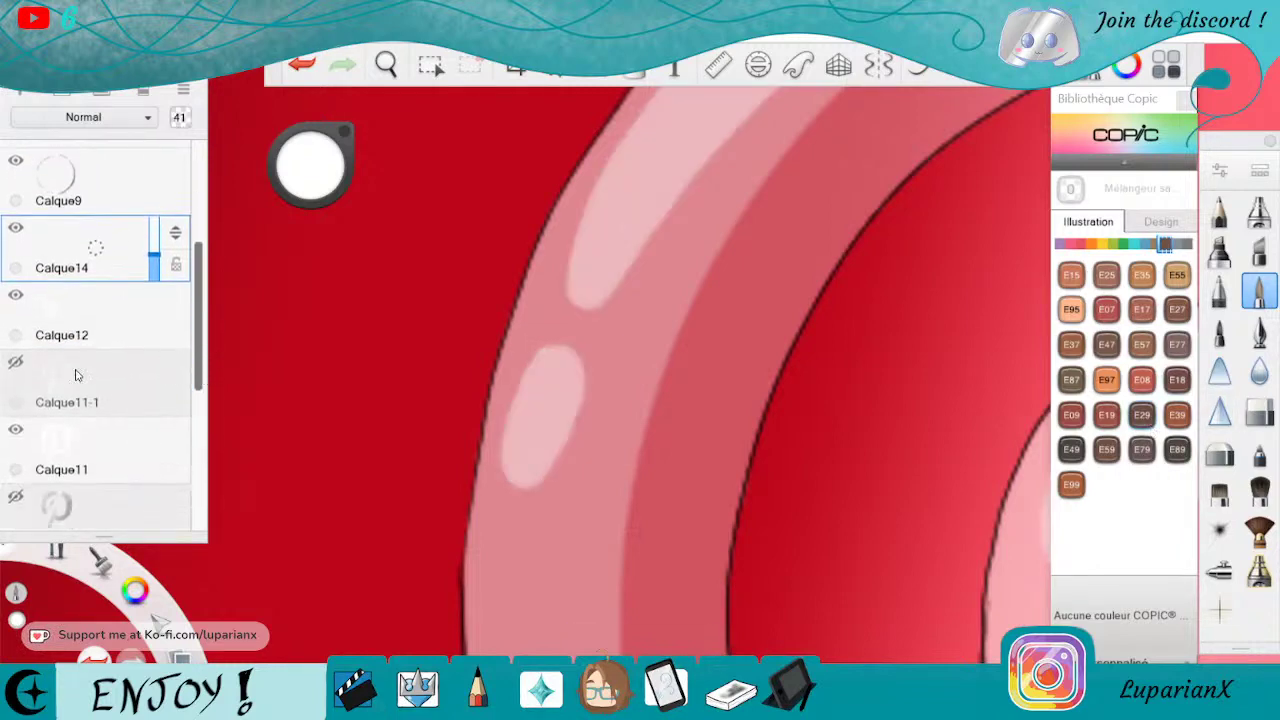
pyautogui.click(15, 362)
# Raise the opacity of the Calque14 highlight layer to 77 with most of the badge in view.
pyautogui.click(386, 65)
pyautogui.scroll(-7, 451, 131)
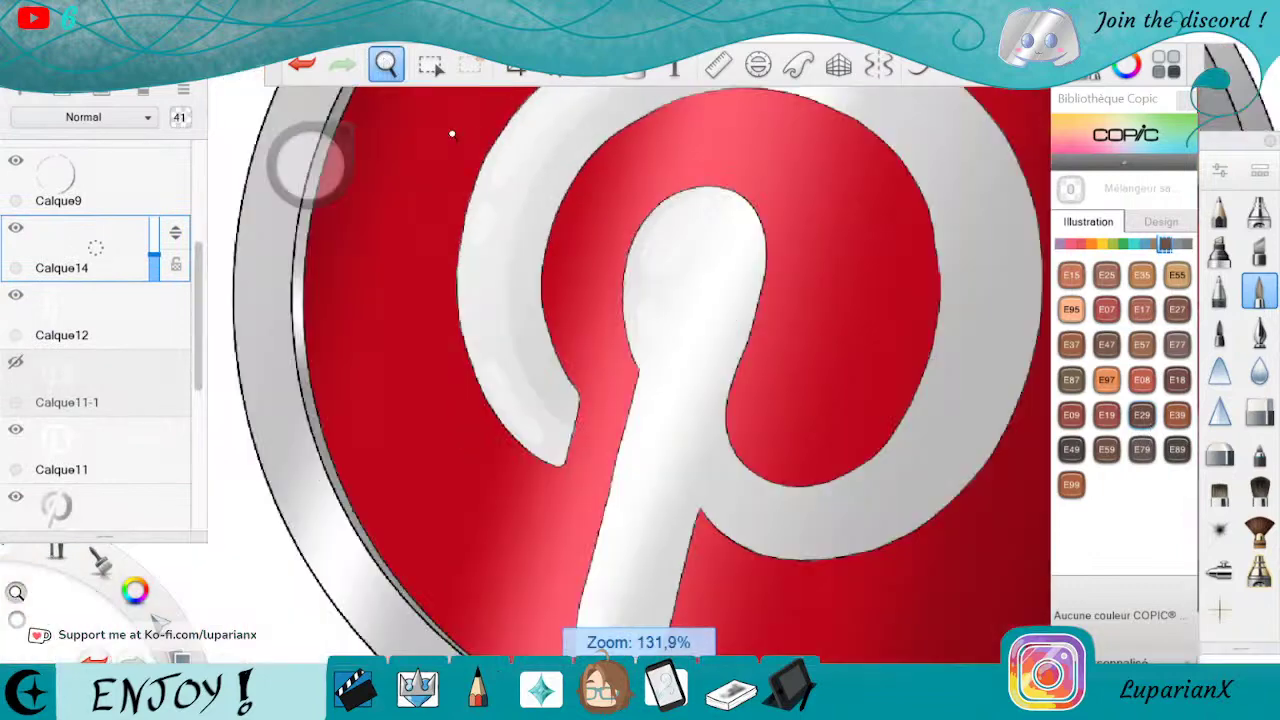
pyautogui.moveTo(811, 390); pyautogui.dragTo(787, 445)
pyautogui.moveTo(787, 602); pyautogui.dragTo(773, 520)
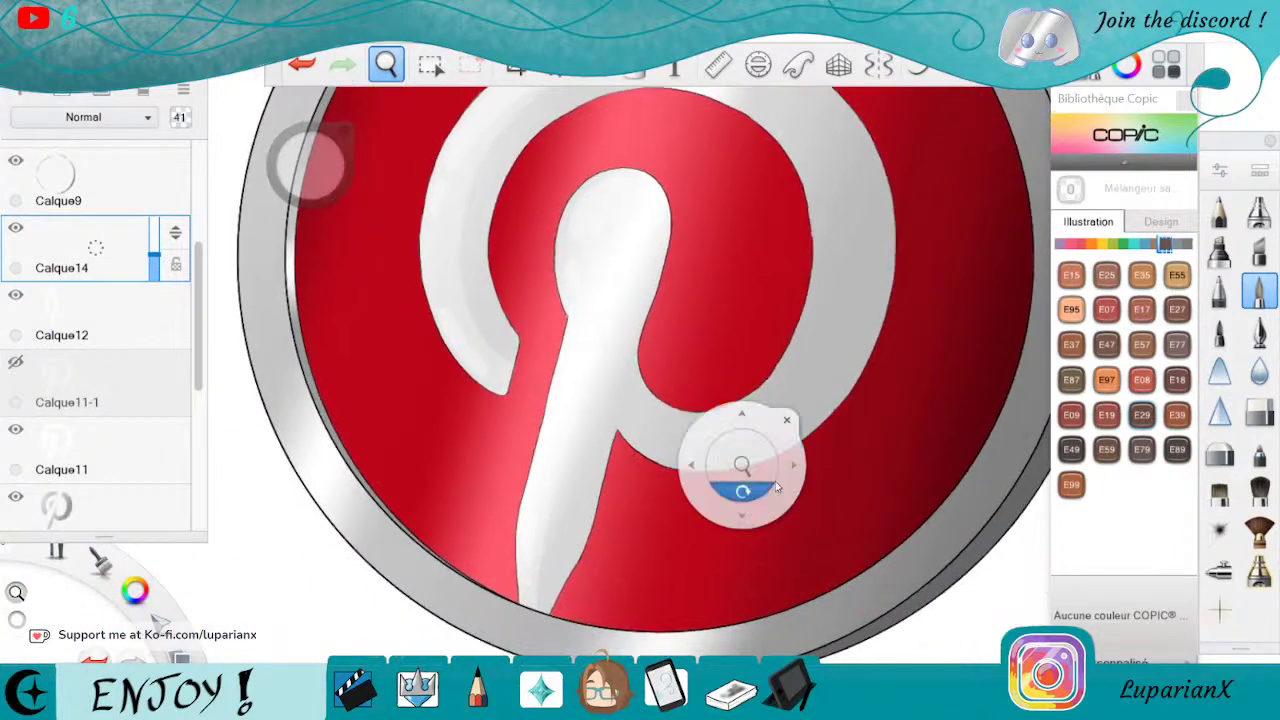
pyautogui.click(787, 410)
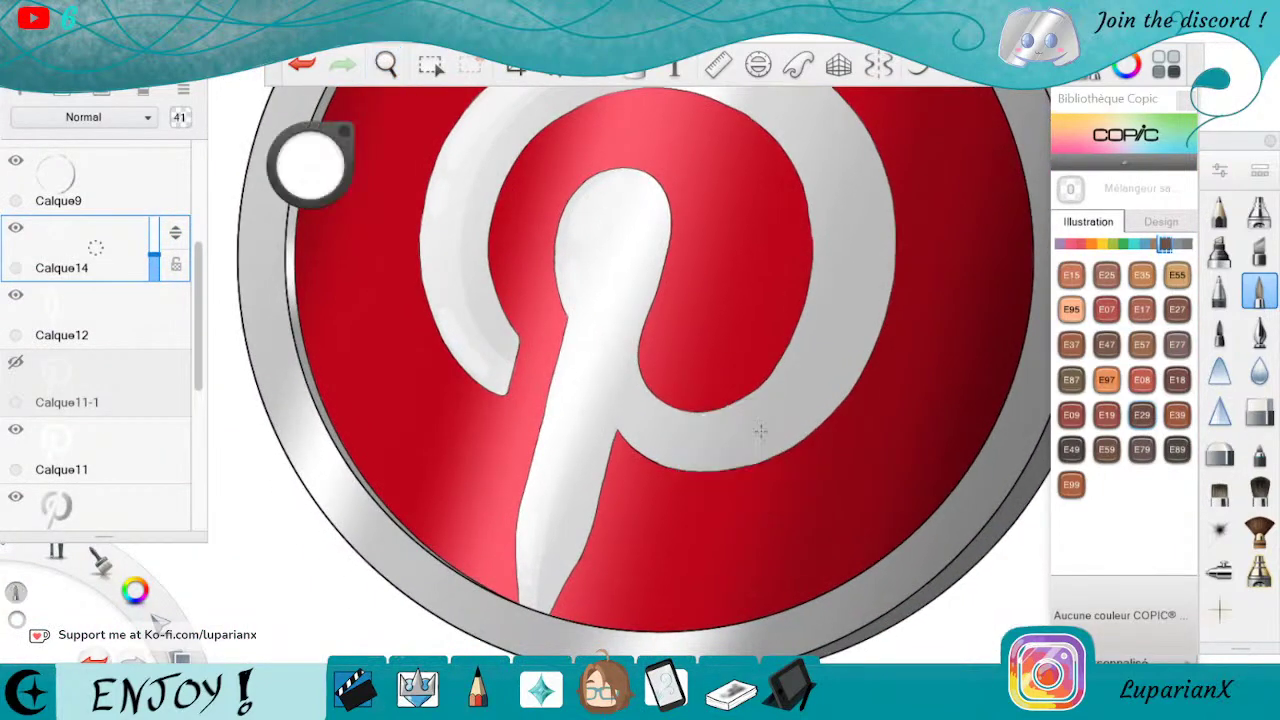
pyautogui.click(386, 65)
pyautogui.moveTo(439, 134); pyautogui.dragTo(610, 300)
pyautogui.moveTo(738, 358); pyautogui.dragTo(755, 461)
pyautogui.click(157, 236)
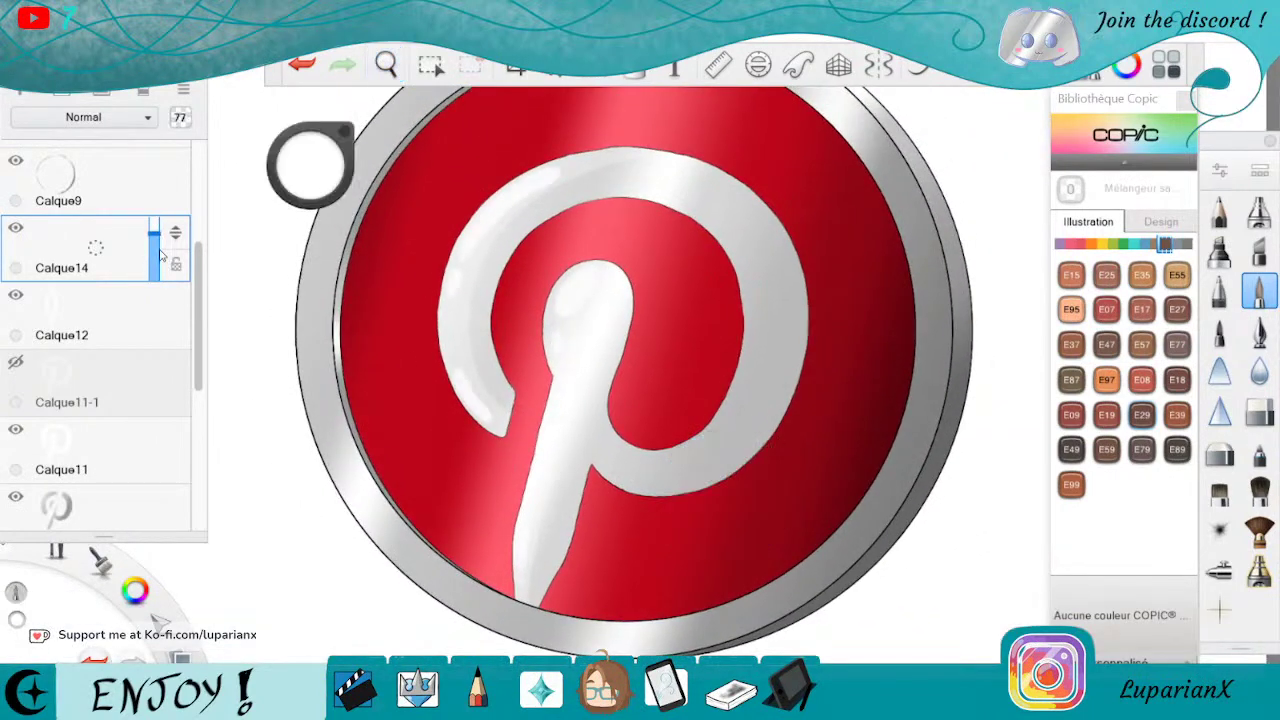
# Raise the opacity of the Calque14 highlight layer to 100.
pyautogui.click(168, 300)
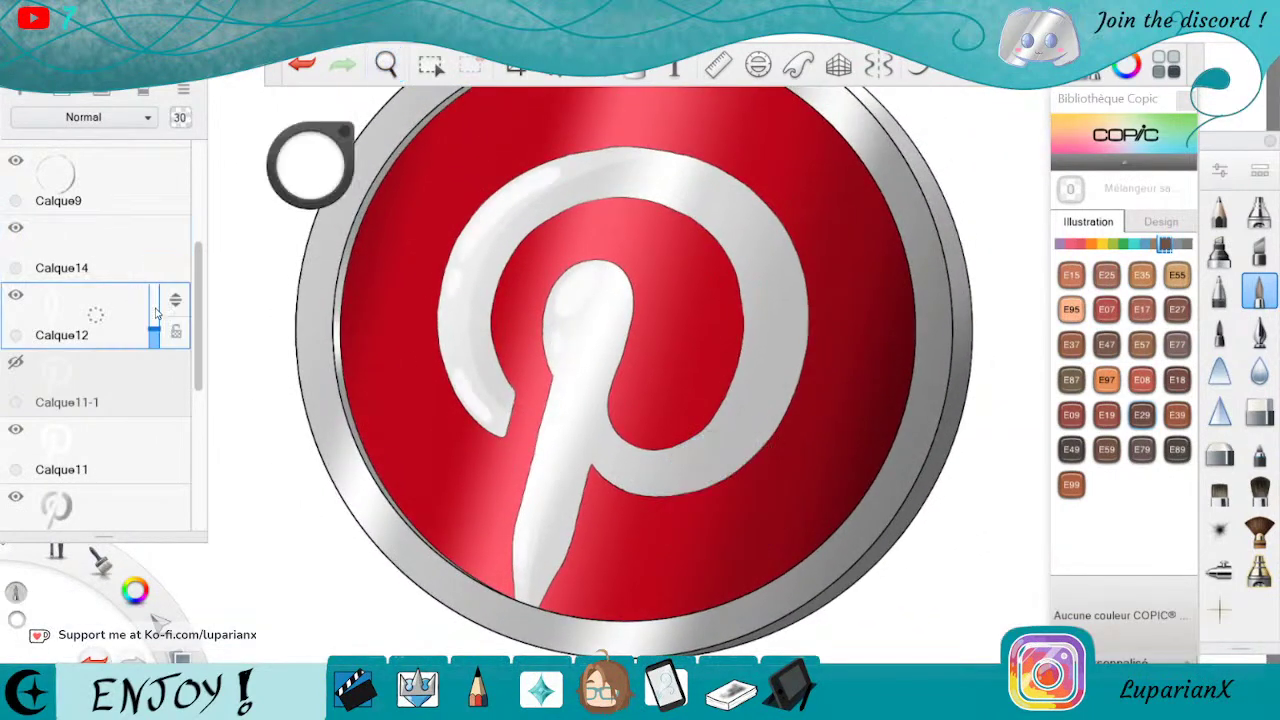
pyautogui.click(128, 240)
pyautogui.click(155, 223)
pyautogui.moveTo(157, 220); pyautogui.dragTo(164, 182)
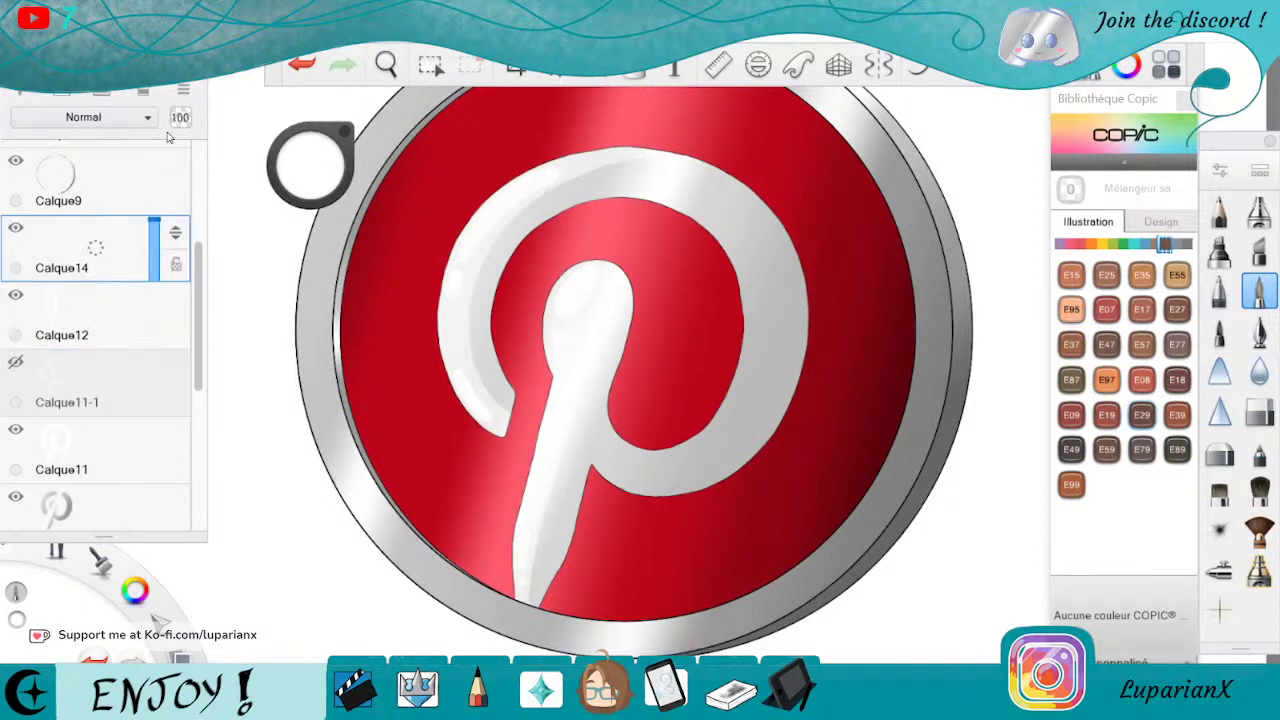
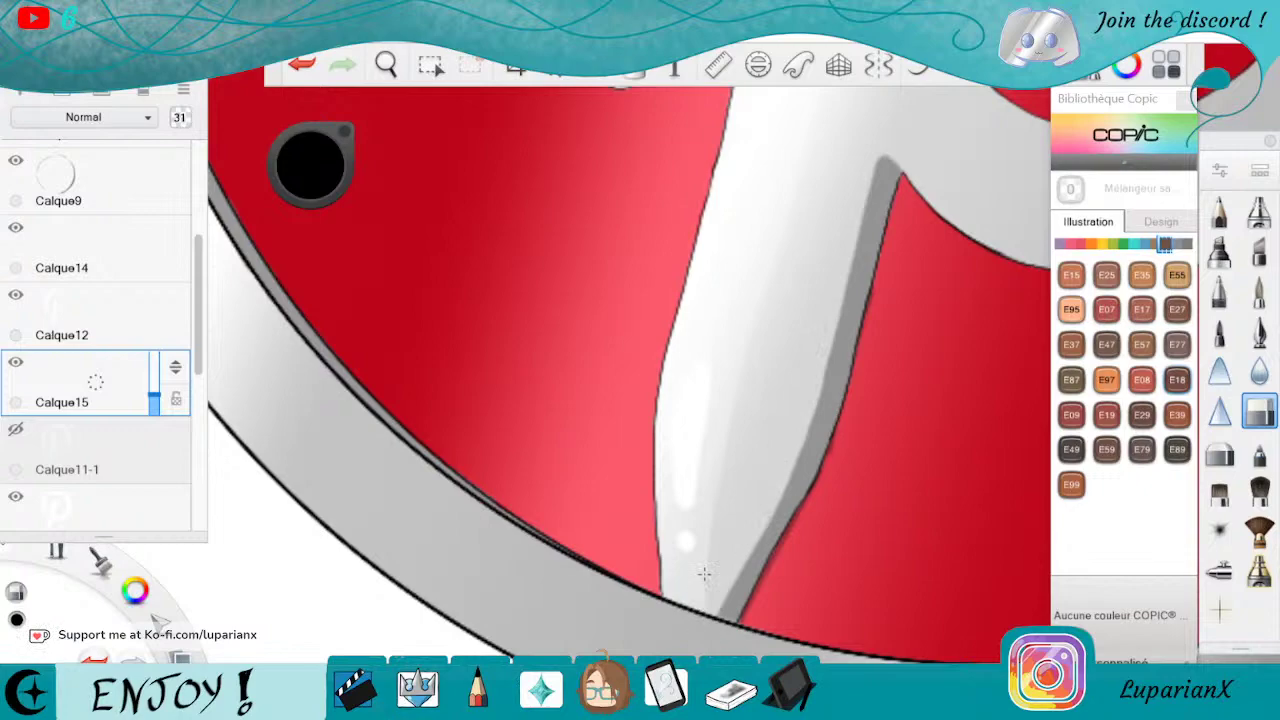
# Paint a black shadow strip on Calque15 along the red side of the P stem's lower right edge and even out its border.
pyautogui.click(1257, 292)
pyautogui.click(397, 70)
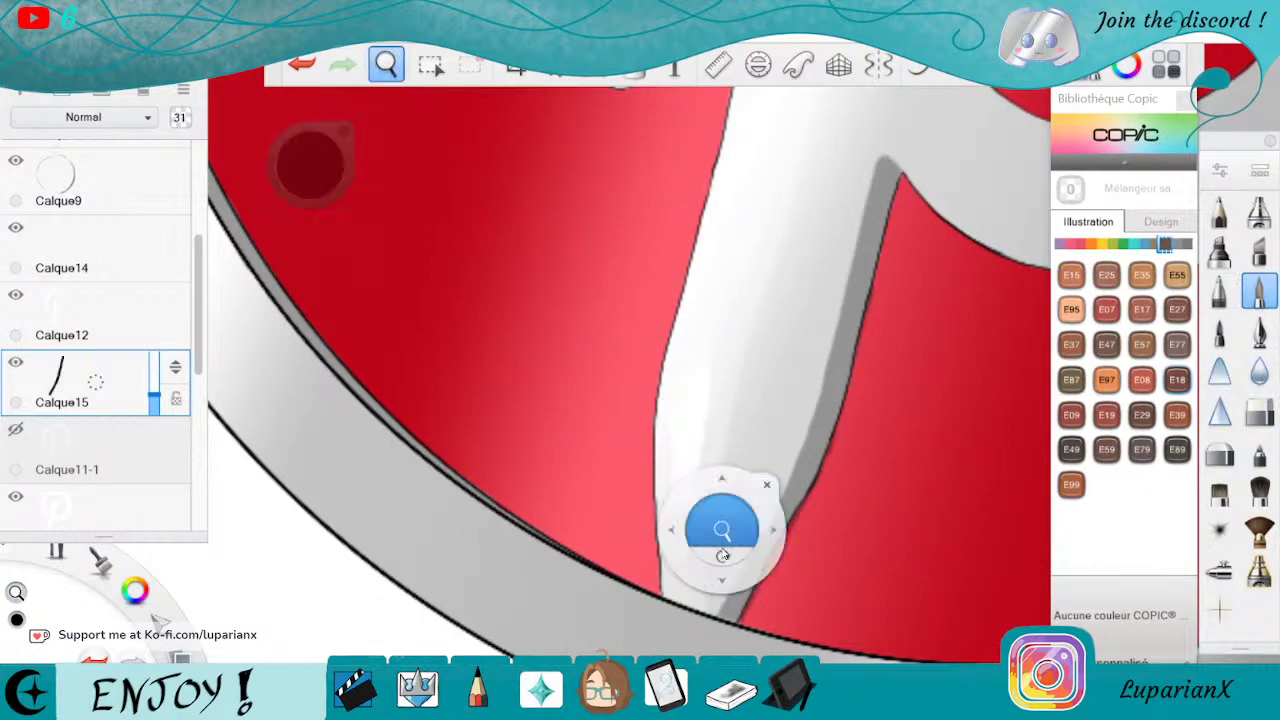
pyautogui.moveTo(722, 555)
pyautogui.mouseDown()
pyautogui.moveTo(465, 300)
pyautogui.moveTo(826, 443)
pyautogui.mouseUp()
pyautogui.click(851, 366)
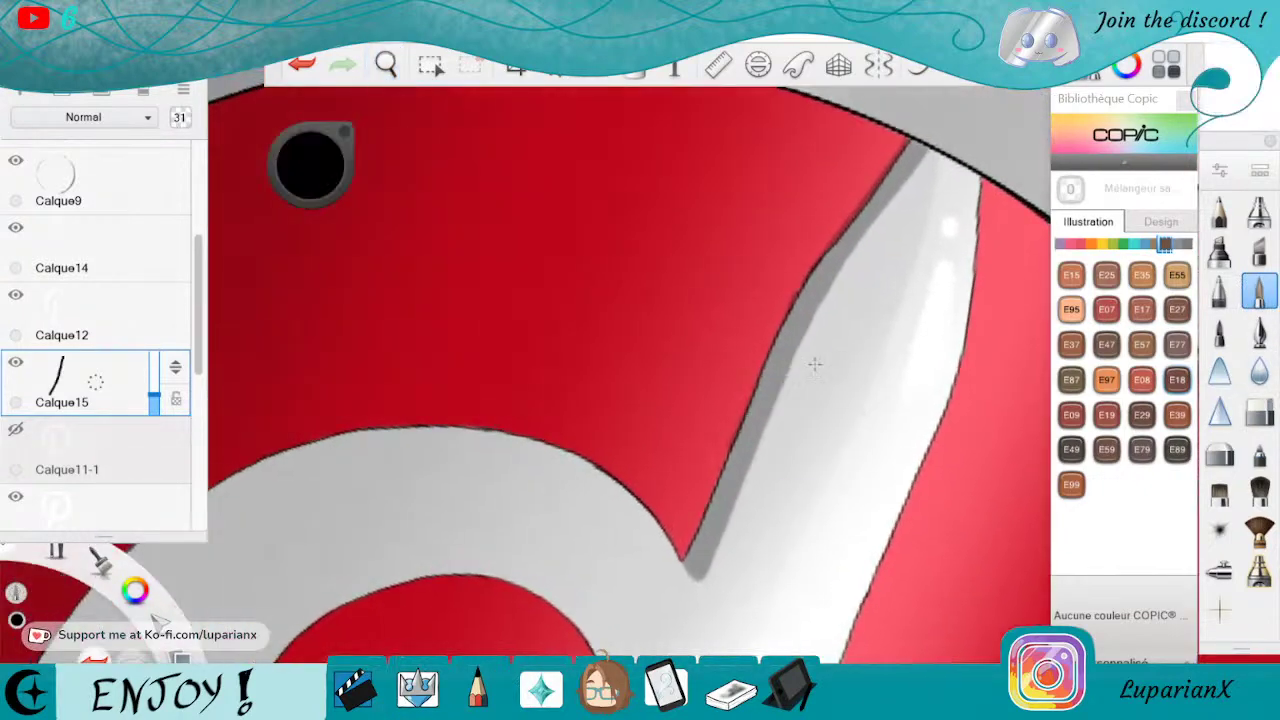
pyautogui.moveTo(690, 543); pyautogui.dragTo(722, 465)
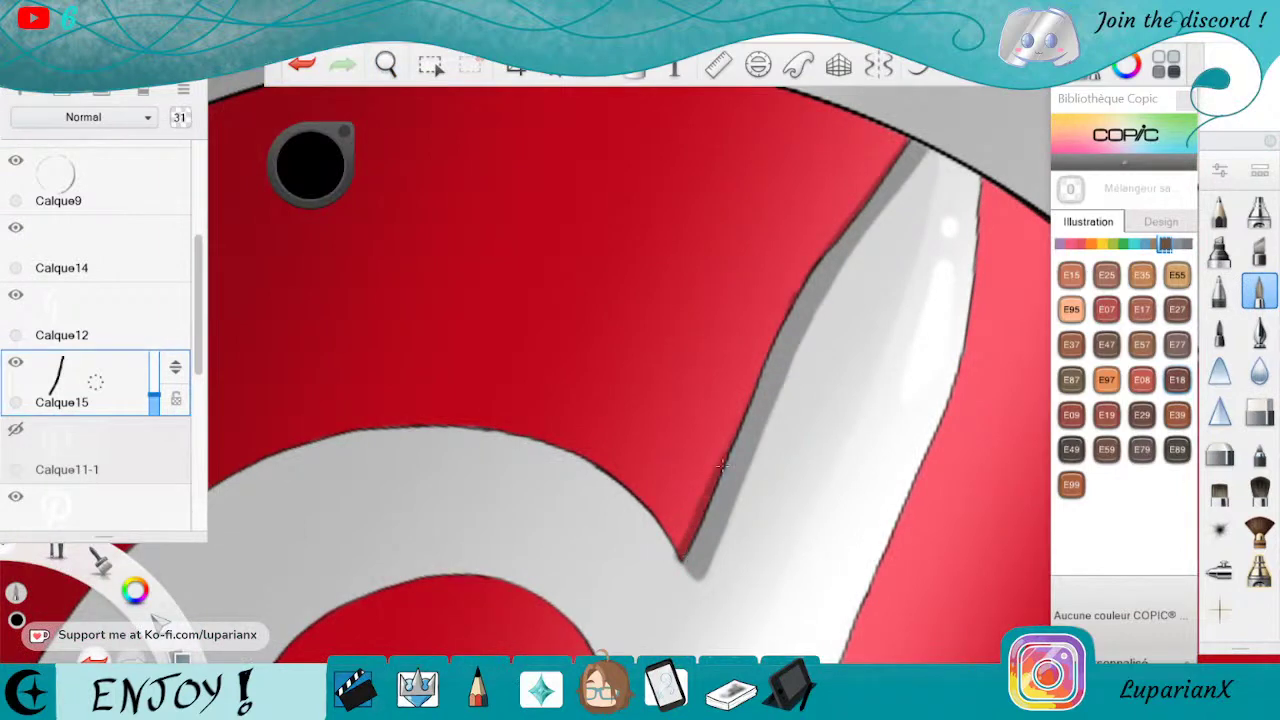
pyautogui.moveTo(752, 391)
pyautogui.mouseDown()
pyautogui.moveTo(777, 310)
pyautogui.moveTo(779, 348)
pyautogui.moveTo(782, 338)
pyautogui.moveTo(752, 395)
pyautogui.moveTo(857, 207)
pyautogui.moveTo(817, 262)
pyautogui.moveTo(912, 133)
pyautogui.mouseUp()
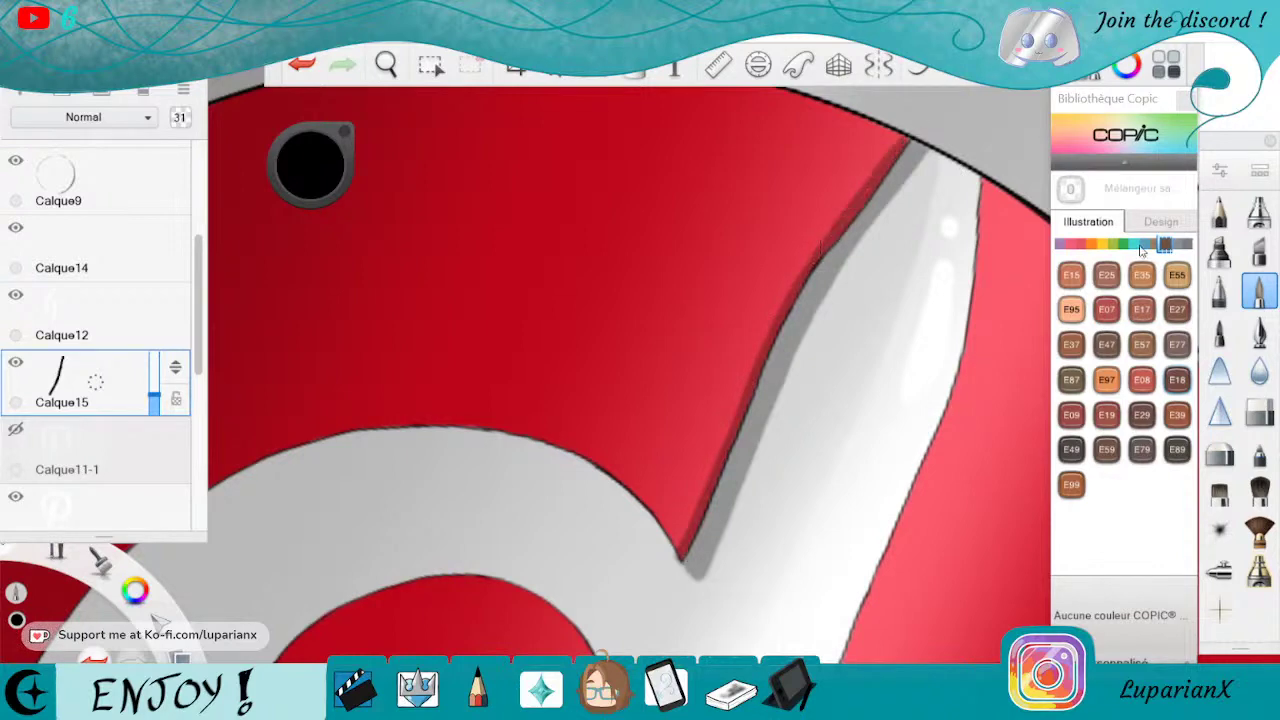
pyautogui.press('e')
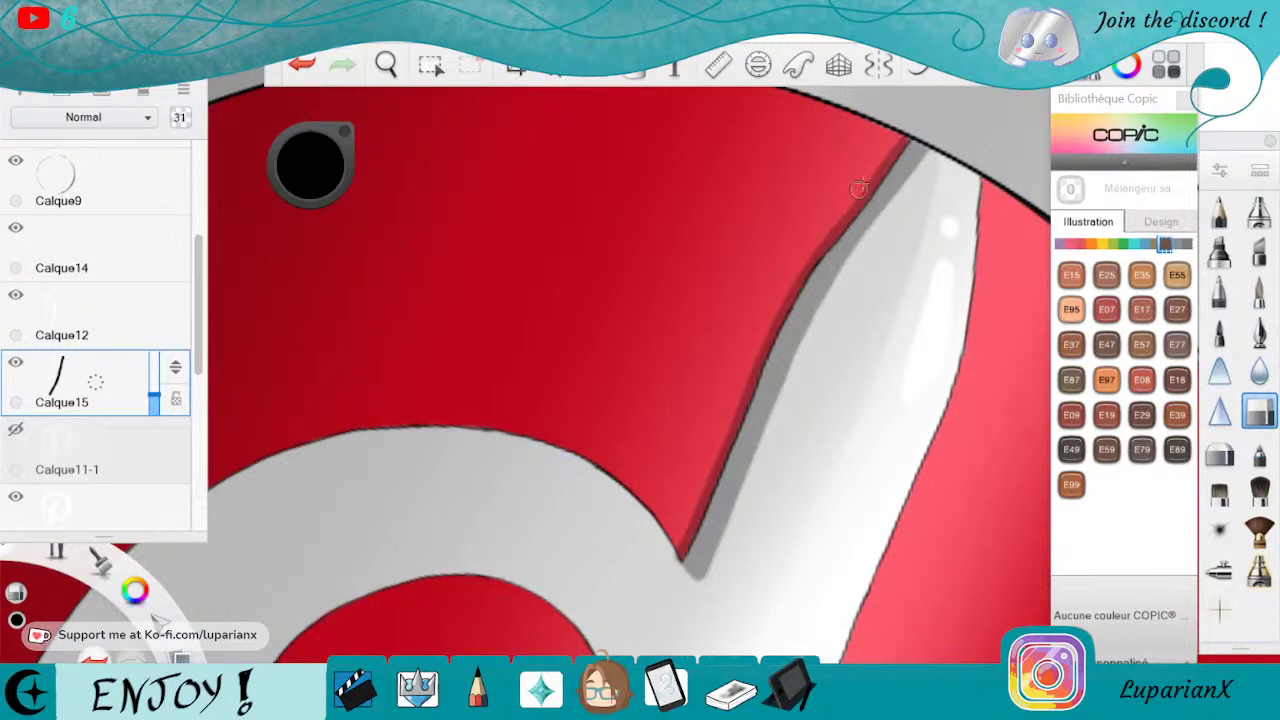
# Continue the black shadow from the notch below the bowl along both sides of the bowl's lower outer edge.
pyautogui.press('e')
pyautogui.click(386, 66)
pyautogui.moveTo(484, 680); pyautogui.dragTo(690, 518)
pyautogui.moveTo(836, 480); pyautogui.dragTo(746, 518)
pyautogui.click(814, 412)
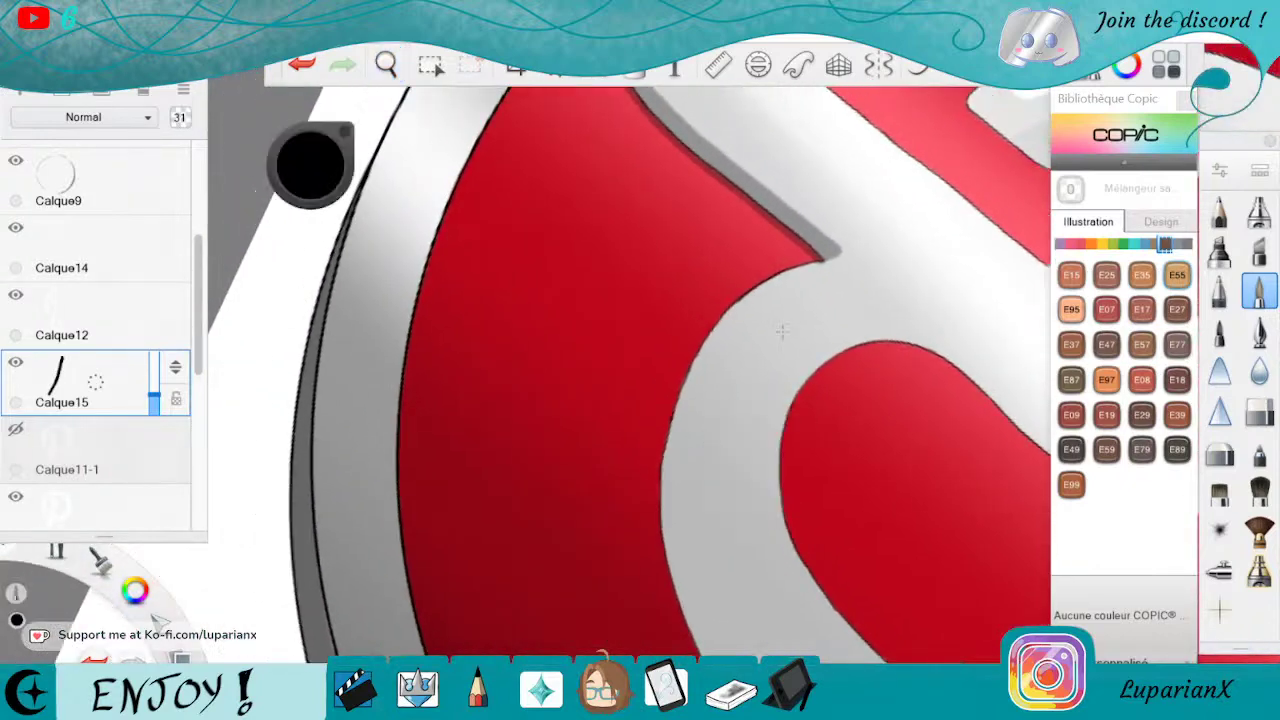
pyautogui.moveTo(828, 251); pyautogui.dragTo(718, 316)
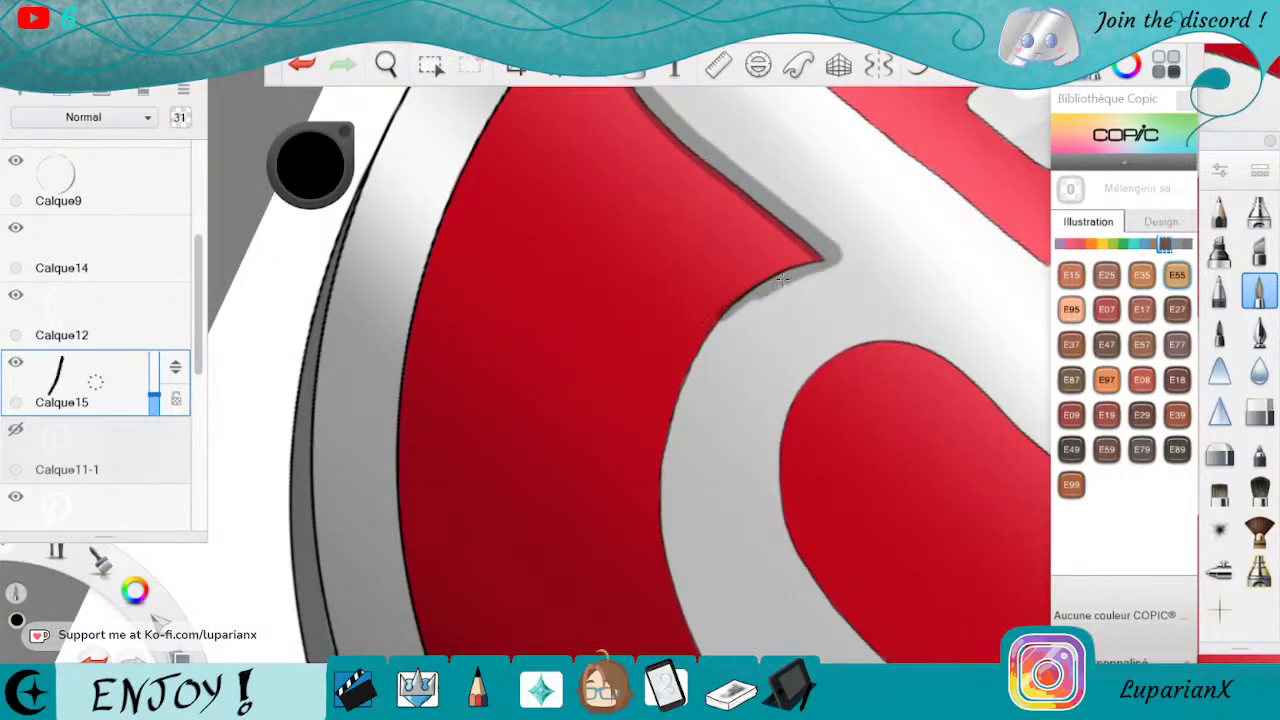
pyautogui.moveTo(782, 279)
pyautogui.mouseDown()
pyautogui.moveTo(702, 345)
pyautogui.moveTo(661, 524)
pyautogui.moveTo(666, 590)
pyautogui.mouseUp()
pyautogui.moveTo(666, 530); pyautogui.dragTo(705, 656)
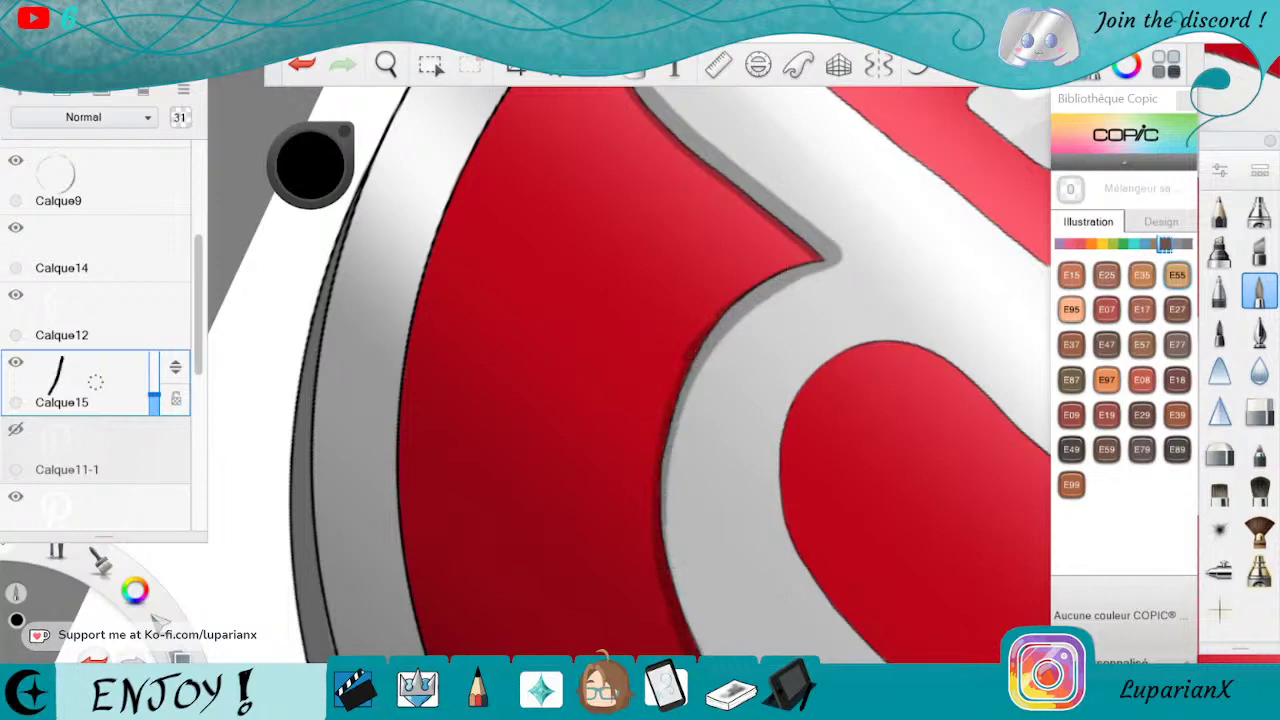
pyautogui.moveTo(677, 588); pyautogui.dragTo(664, 441)
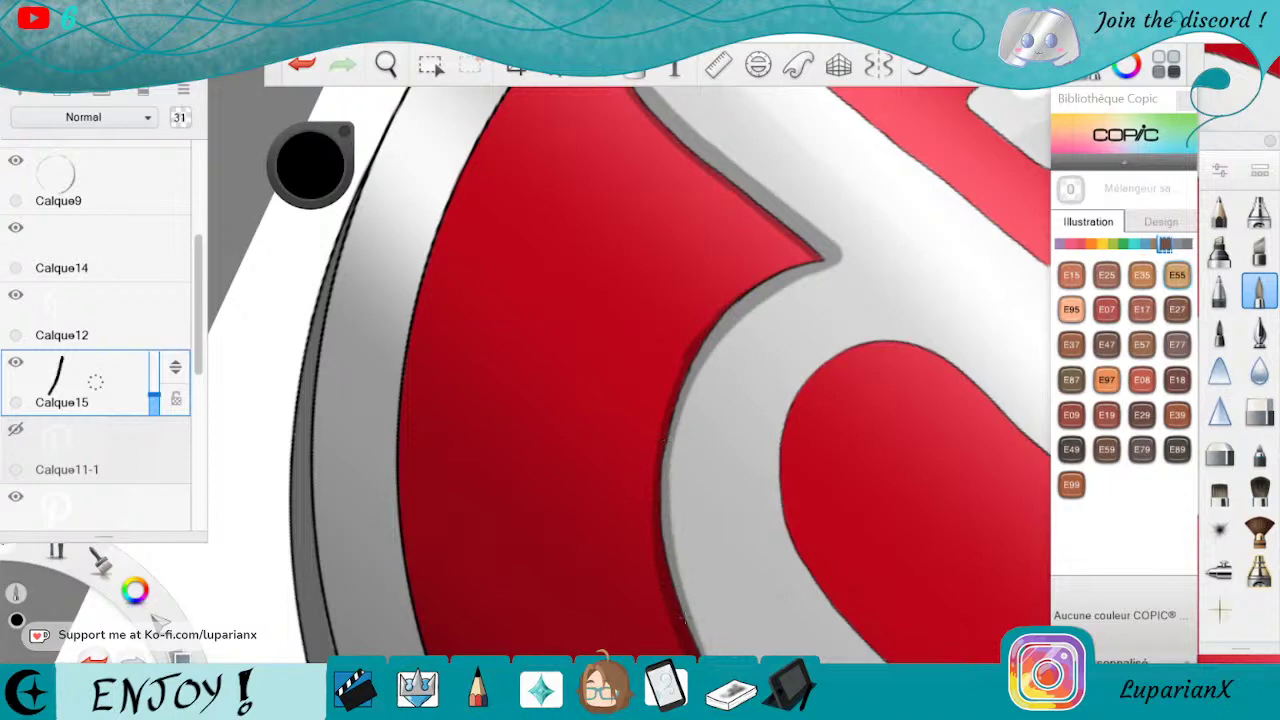
pyautogui.moveTo(668, 501)
pyautogui.mouseDown()
pyautogui.moveTo(680, 400)
pyautogui.moveTo(664, 540)
pyautogui.moveTo(705, 655)
pyautogui.mouseUp()
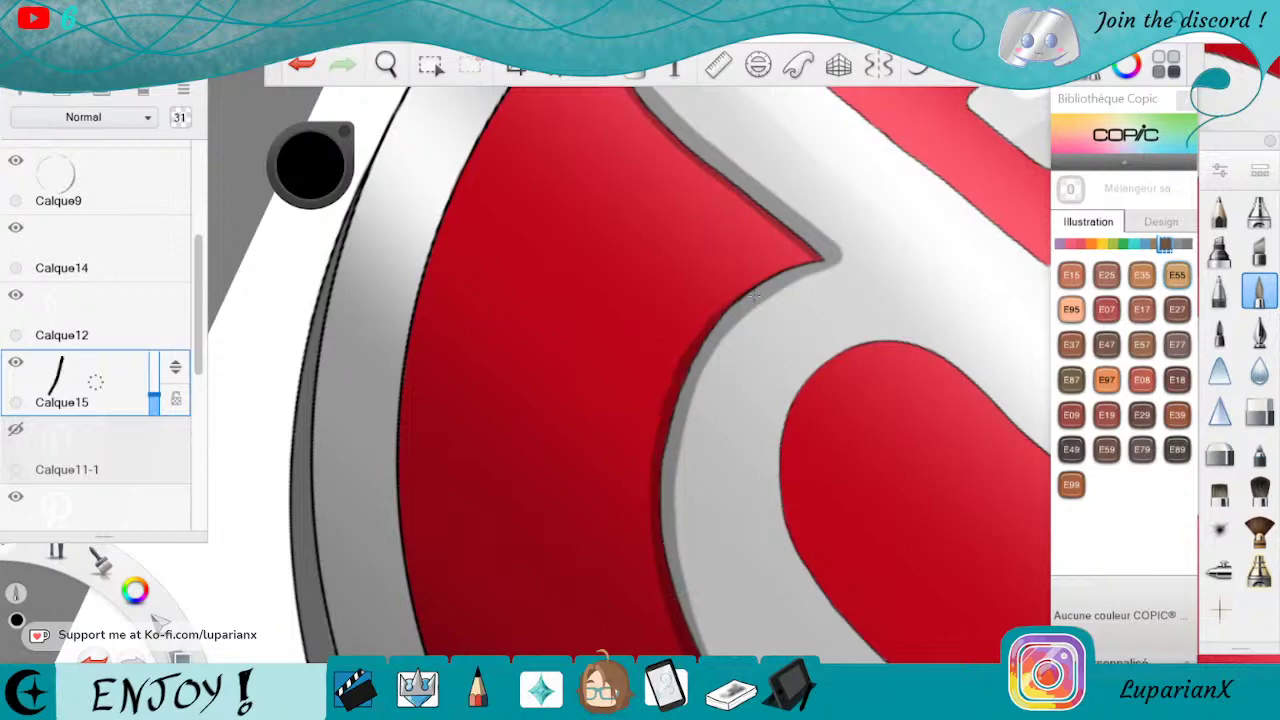
# Thicken the shadow along the bowl's outer edge close to the notch where the bowl meets the stem.
pyautogui.press('space')
pyautogui.moveTo(684, 538); pyautogui.dragTo(705, 556)
pyautogui.moveTo(688, 625); pyautogui.dragTo(590, 440)
pyautogui.moveTo(580, 452); pyautogui.dragTo(863, 460)
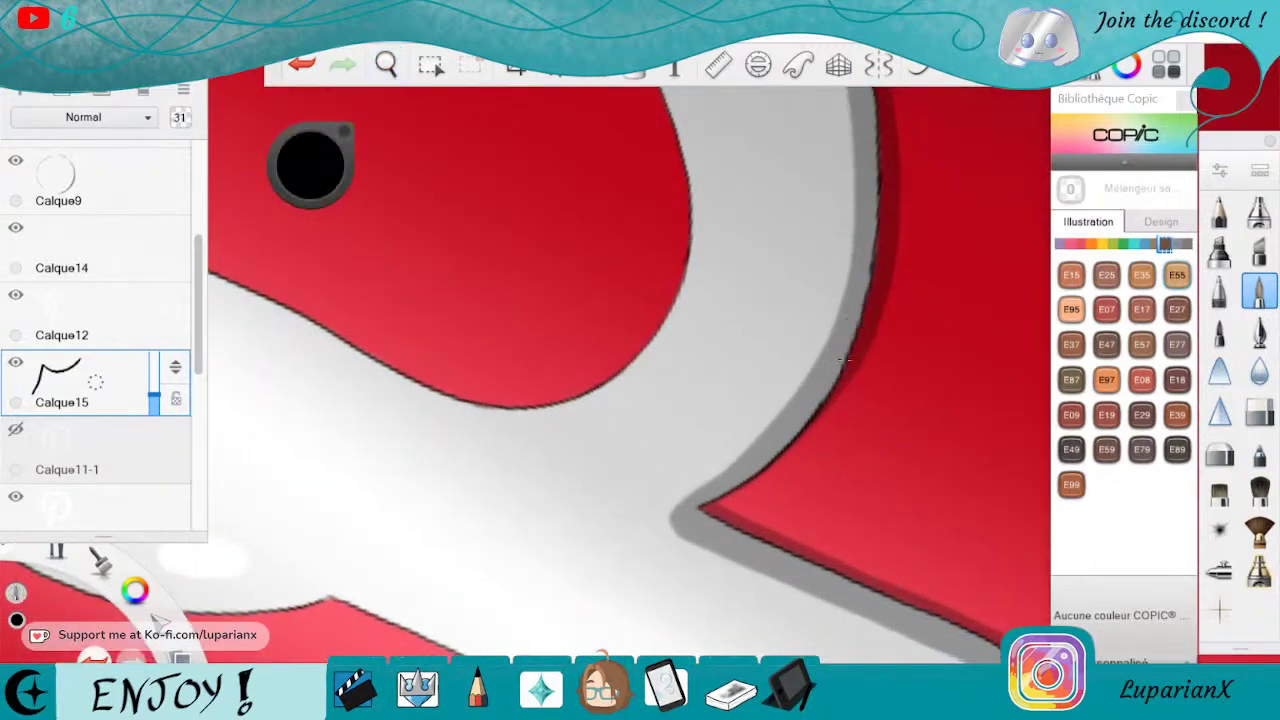
pyautogui.moveTo(778, 468); pyautogui.dragTo(722, 508)
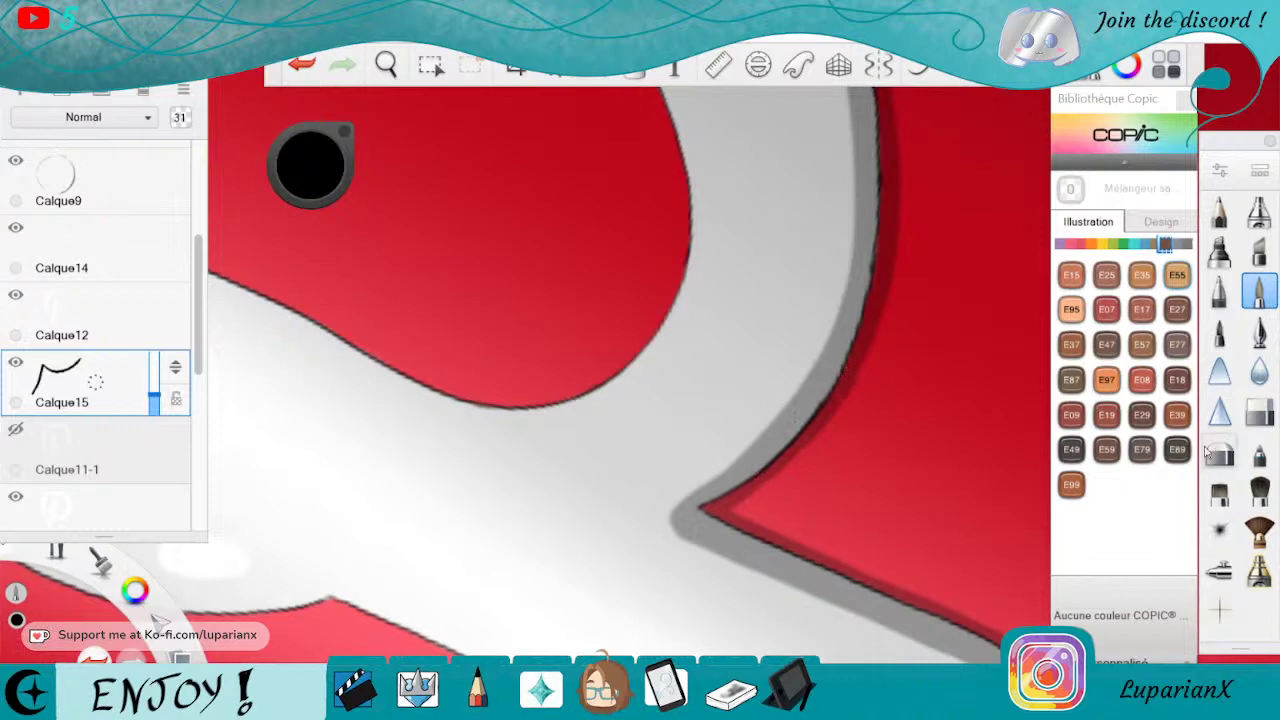
# Smooth the shadow's inner border on the grey part of the bowl with small brush touch-ups and the hard eraser.
pyautogui.press('e')
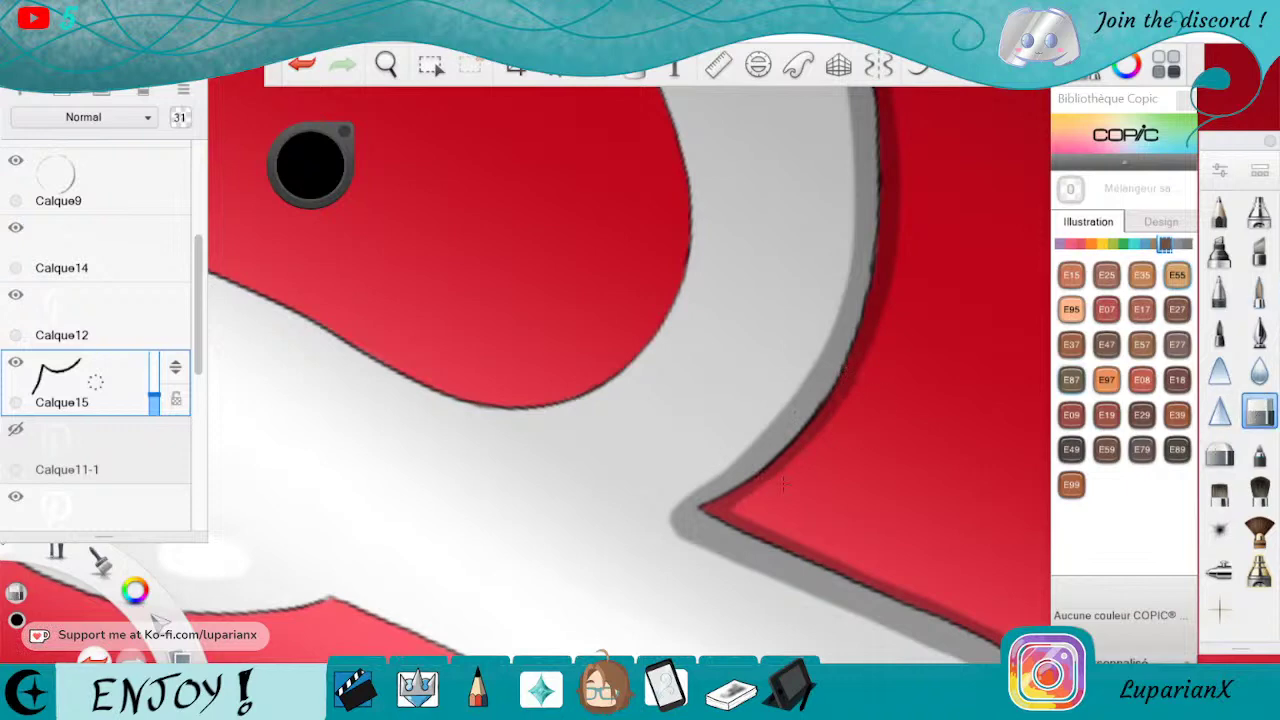
pyautogui.click(386, 65)
pyautogui.moveTo(451, 142); pyautogui.dragTo(484, 266)
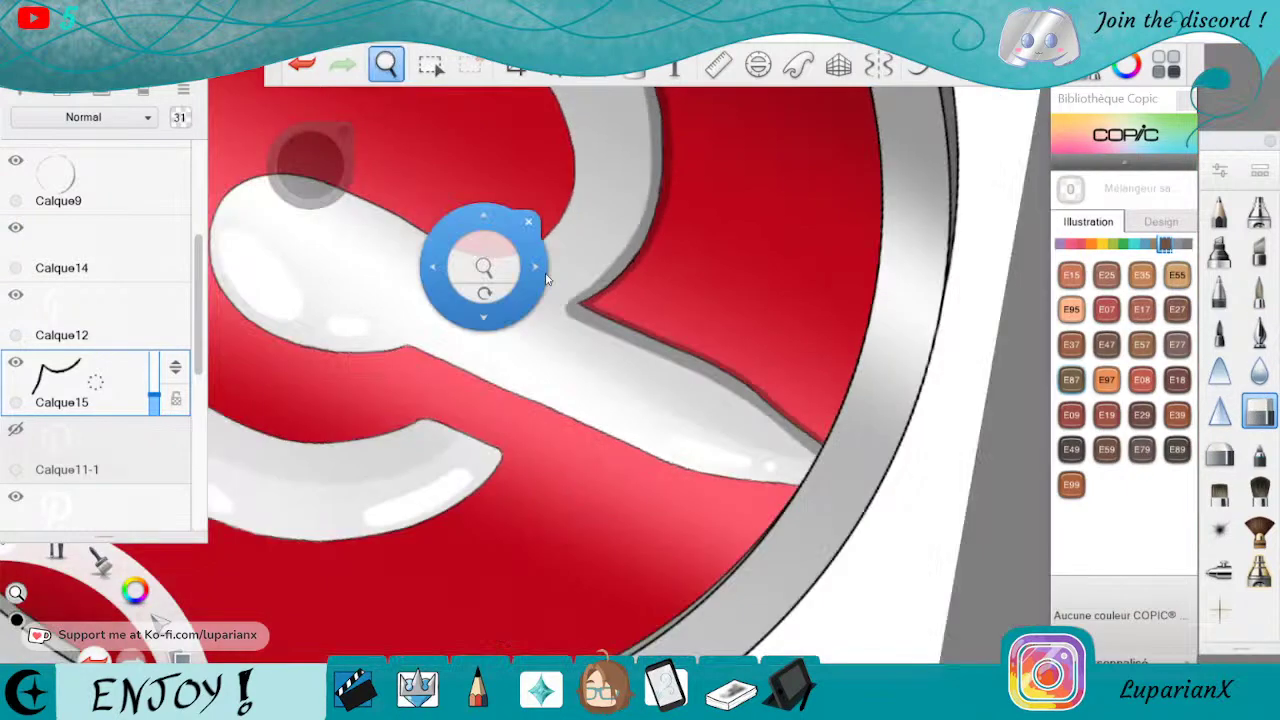
pyautogui.moveTo(674, 228); pyautogui.dragTo(744, 485)
pyautogui.moveTo(714, 543); pyautogui.dragTo(716, 190)
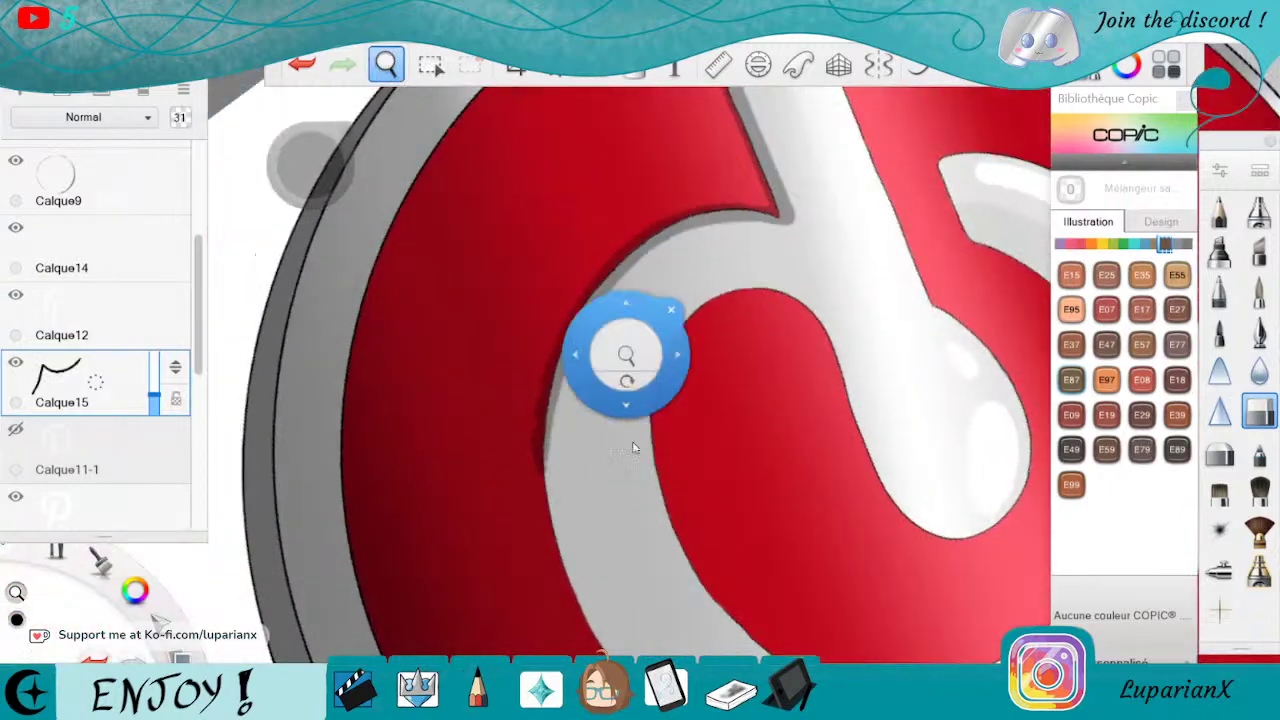
pyautogui.moveTo(632, 441); pyautogui.dragTo(771, 529)
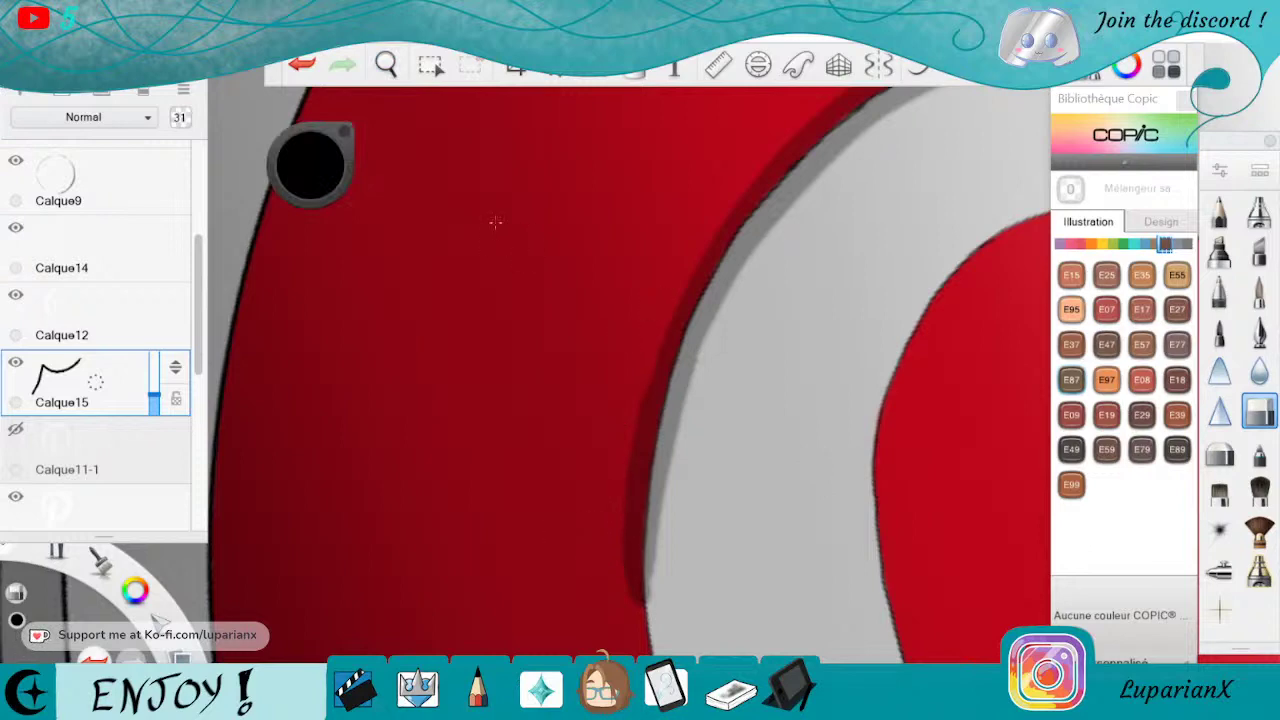
pyautogui.click(1259, 290)
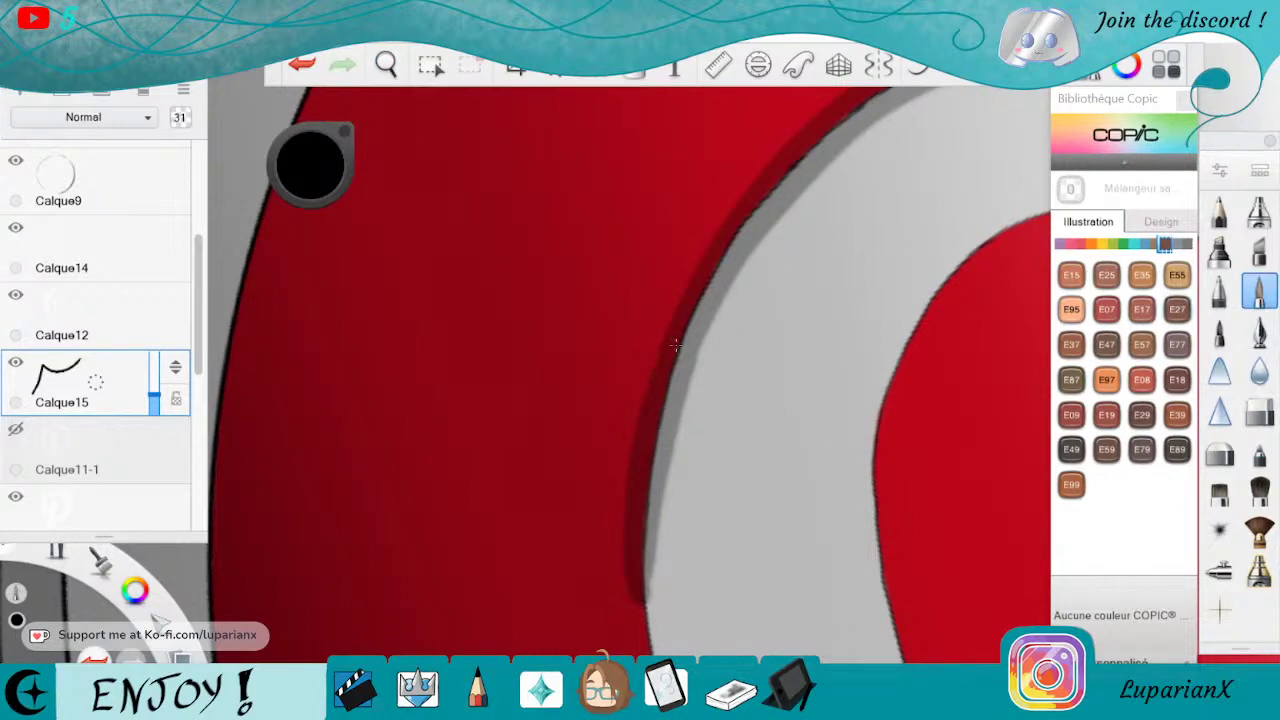
pyautogui.moveTo(688, 368); pyautogui.dragTo(728, 274)
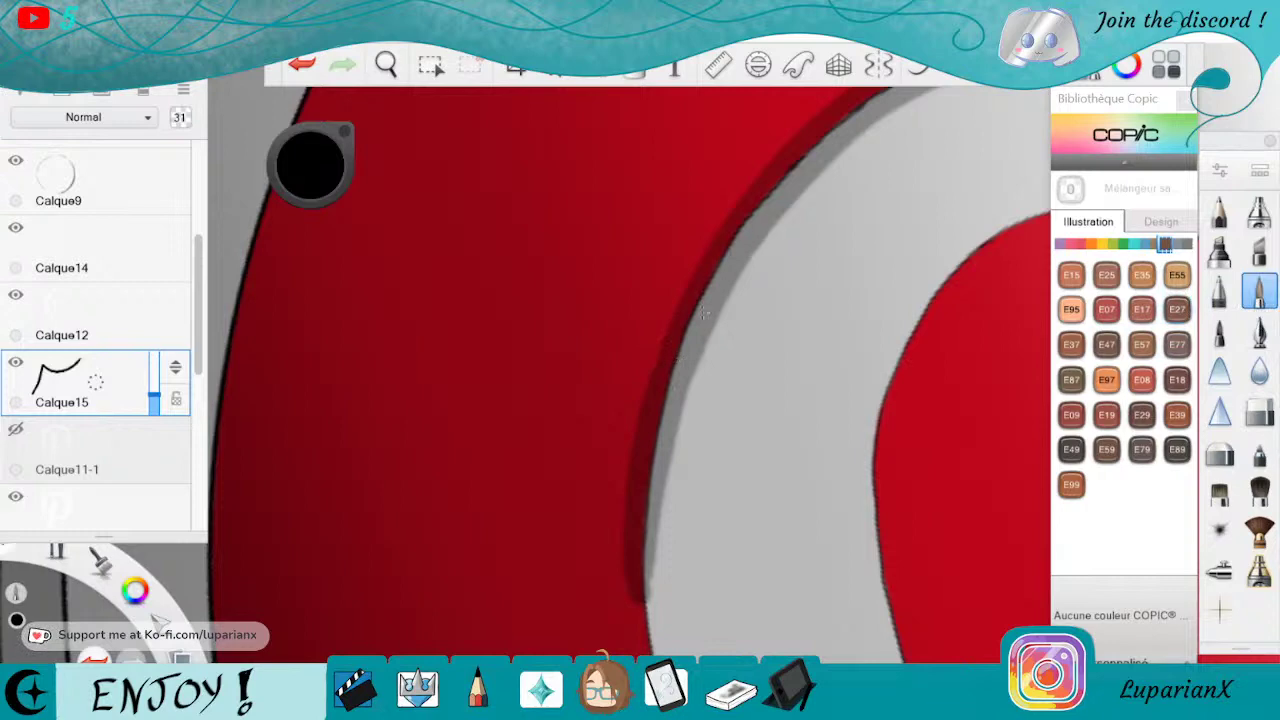
pyautogui.click(1259, 410)
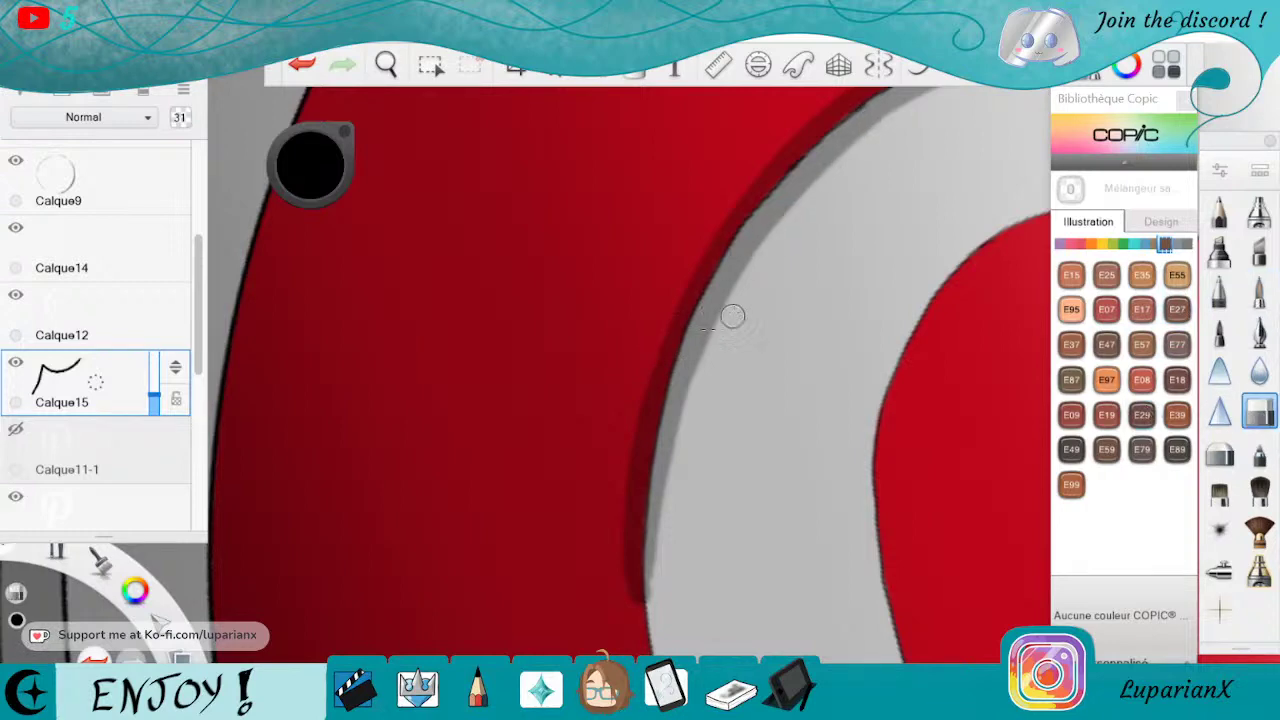
pyautogui.moveTo(737, 297); pyautogui.dragTo(806, 177)
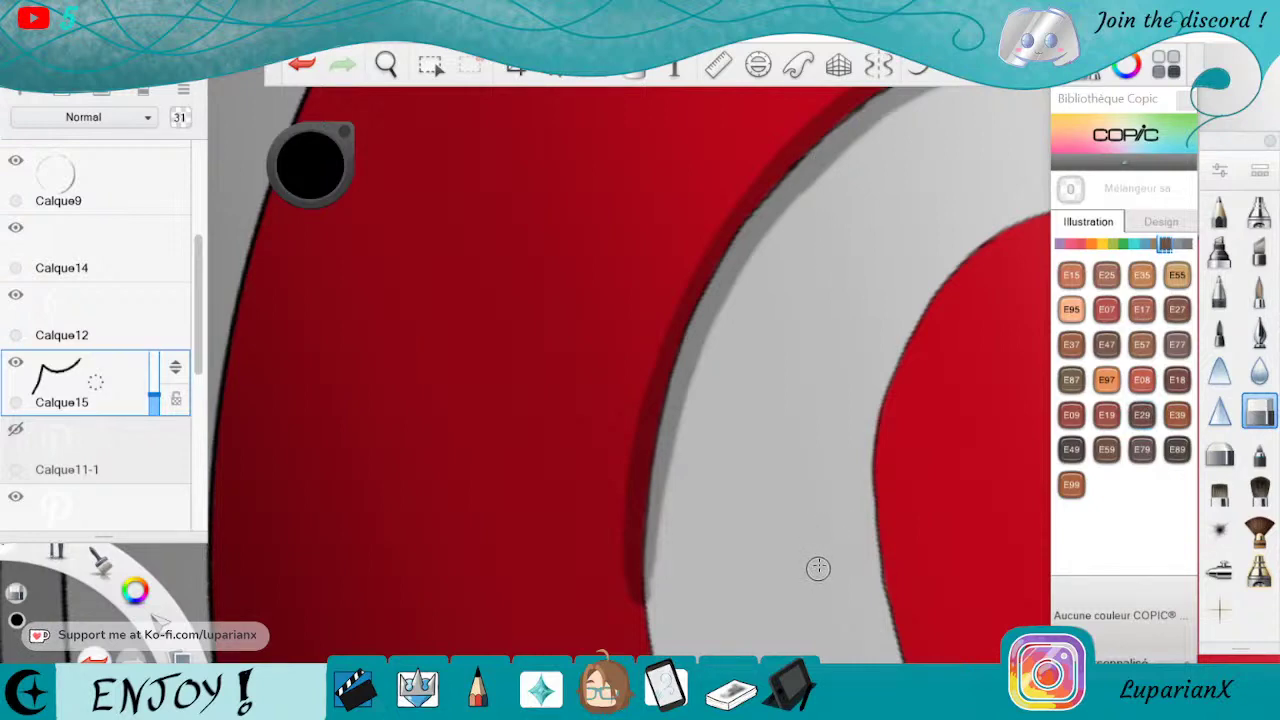
# Extend the shadow band further around the bowl's outer curve, mainly on the red side of the outline.
pyautogui.click(386, 65)
pyautogui.moveTo(458, 142); pyautogui.dragTo(516, 309)
pyautogui.moveTo(725, 540)
pyautogui.mouseDown()
pyautogui.moveTo(840, 550)
pyautogui.moveTo(821, 522)
pyautogui.moveTo(724, 601)
pyautogui.moveTo(923, 517)
pyautogui.moveTo(861, 480)
pyautogui.moveTo(811, 606)
pyautogui.moveTo(829, 523)
pyautogui.mouseUp()
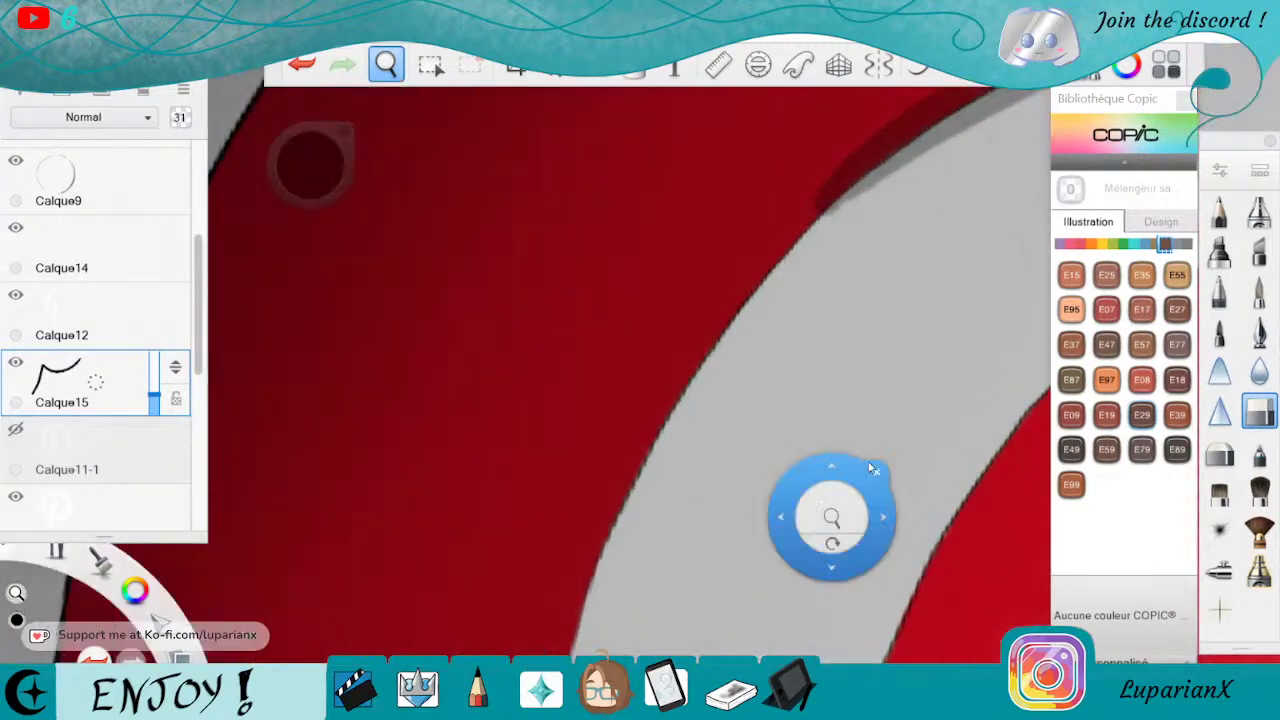
pyautogui.click(1261, 308)
pyautogui.moveTo(848, 177)
pyautogui.mouseDown()
pyautogui.moveTo(692, 362)
pyautogui.moveTo(641, 480)
pyautogui.mouseUp()
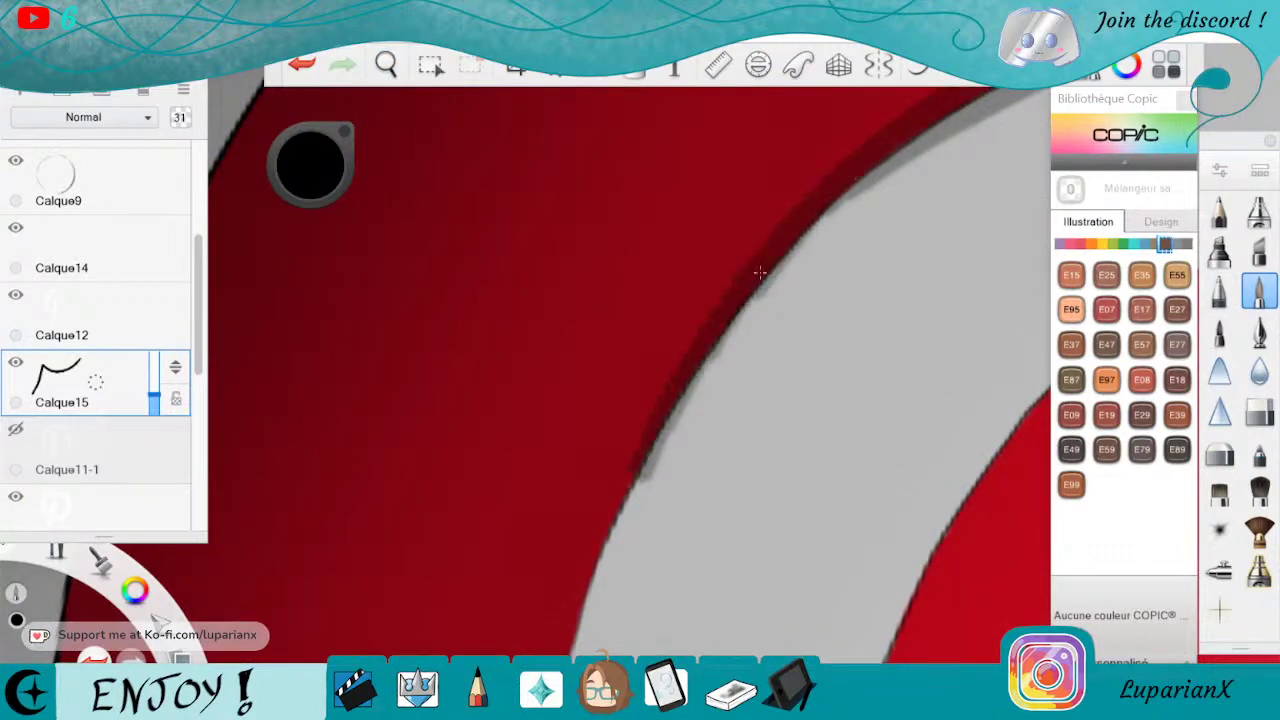
pyautogui.moveTo(706, 317); pyautogui.dragTo(674, 370)
pyautogui.moveTo(585, 513); pyautogui.dragTo(580, 516)
pyautogui.moveTo(640, 445)
pyautogui.mouseDown()
pyautogui.moveTo(572, 594)
pyautogui.moveTo(562, 650)
pyautogui.mouseUp()
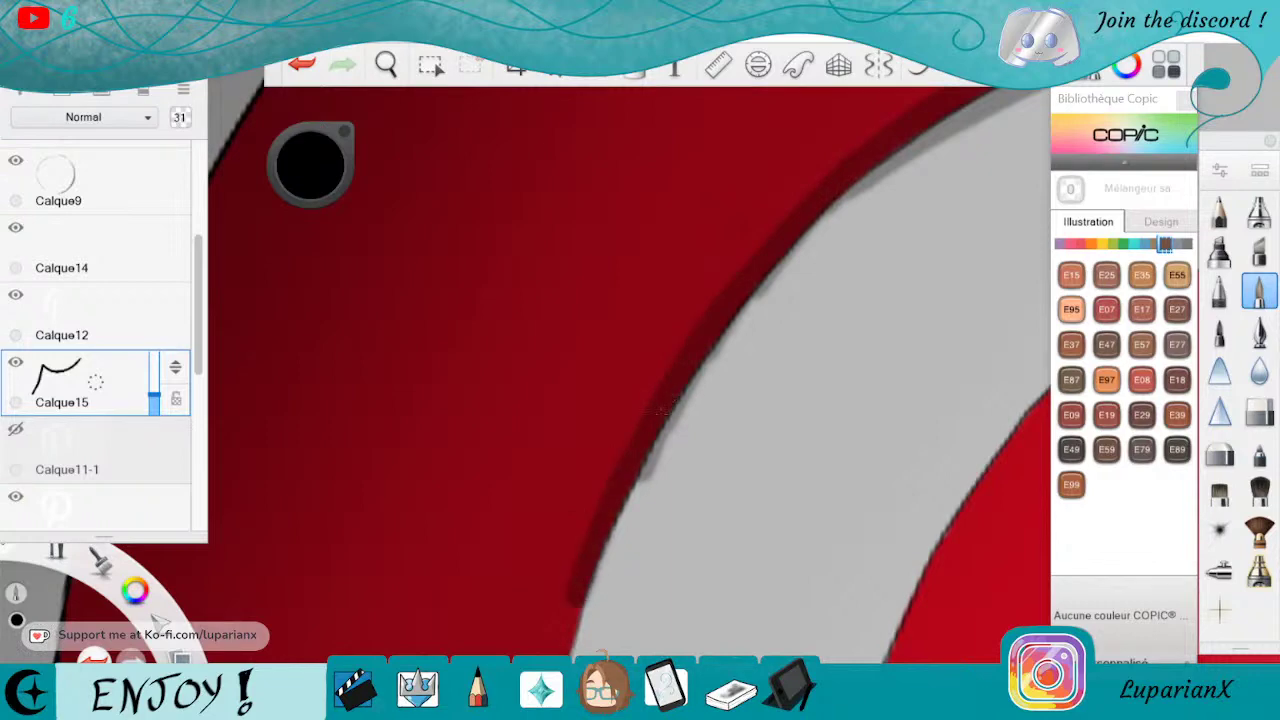
pyautogui.moveTo(588, 602); pyautogui.dragTo(563, 622)
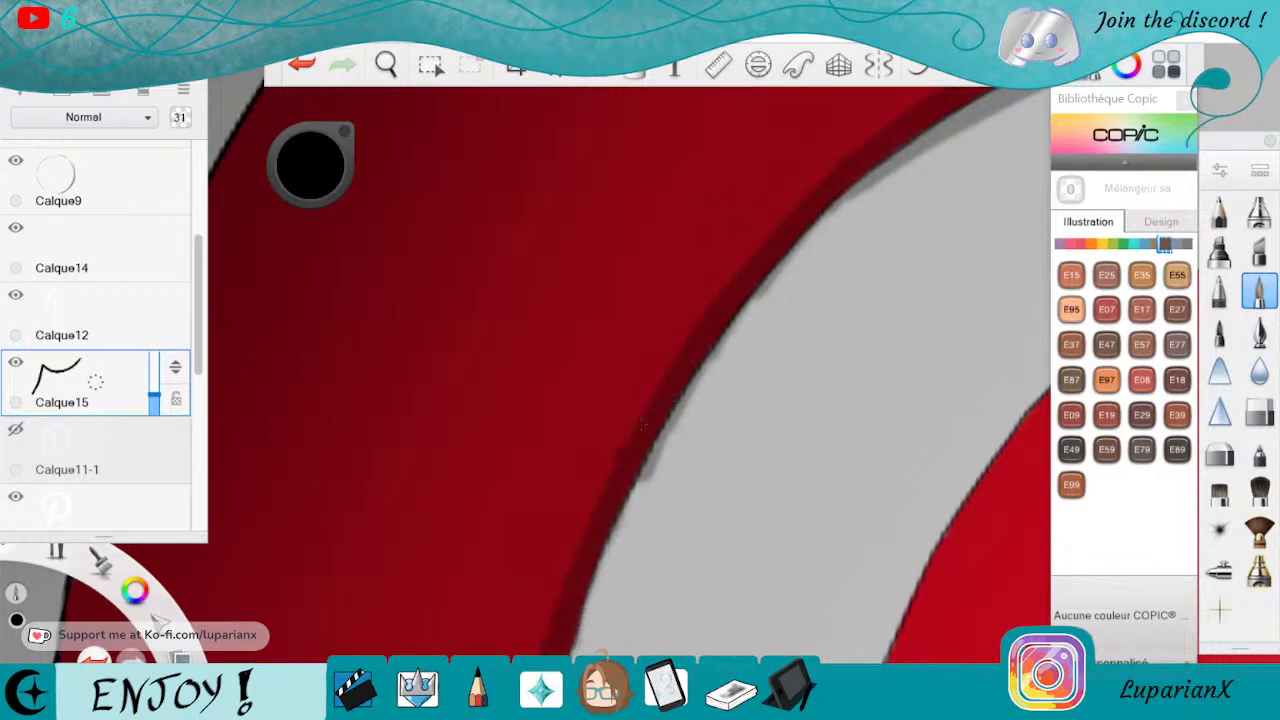
# Paint the matching shadow strip just inside the grey edge of that curve and trim its inner border with the hard eraser.
pyautogui.moveTo(866, 170); pyautogui.dragTo(718, 334)
pyautogui.moveTo(868, 184); pyautogui.dragTo(800, 264)
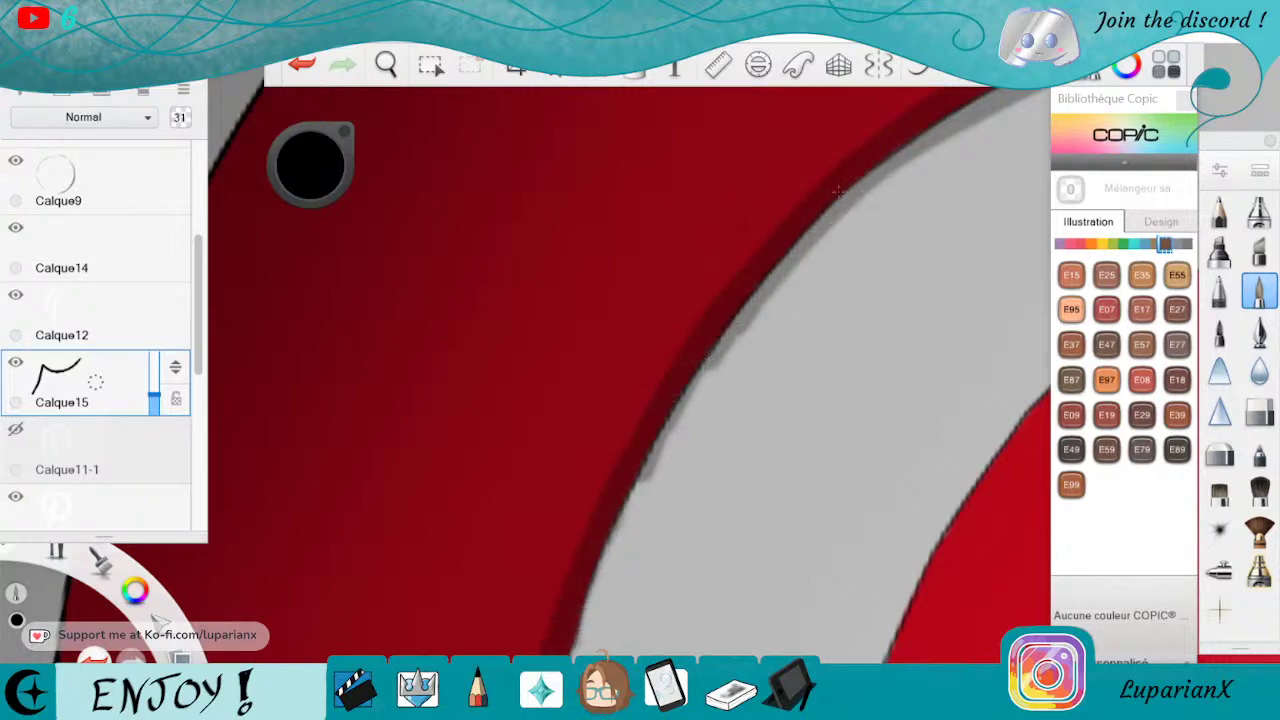
pyautogui.moveTo(736, 340)
pyautogui.mouseDown()
pyautogui.moveTo(632, 500)
pyautogui.moveTo(582, 640)
pyautogui.mouseUp()
pyautogui.moveTo(618, 546); pyautogui.dragTo(582, 654)
pyautogui.moveTo(610, 582); pyautogui.dragTo(586, 654)
pyautogui.moveTo(614, 523); pyautogui.dragTo(588, 652)
pyautogui.moveTo(644, 510); pyautogui.dragTo(618, 522)
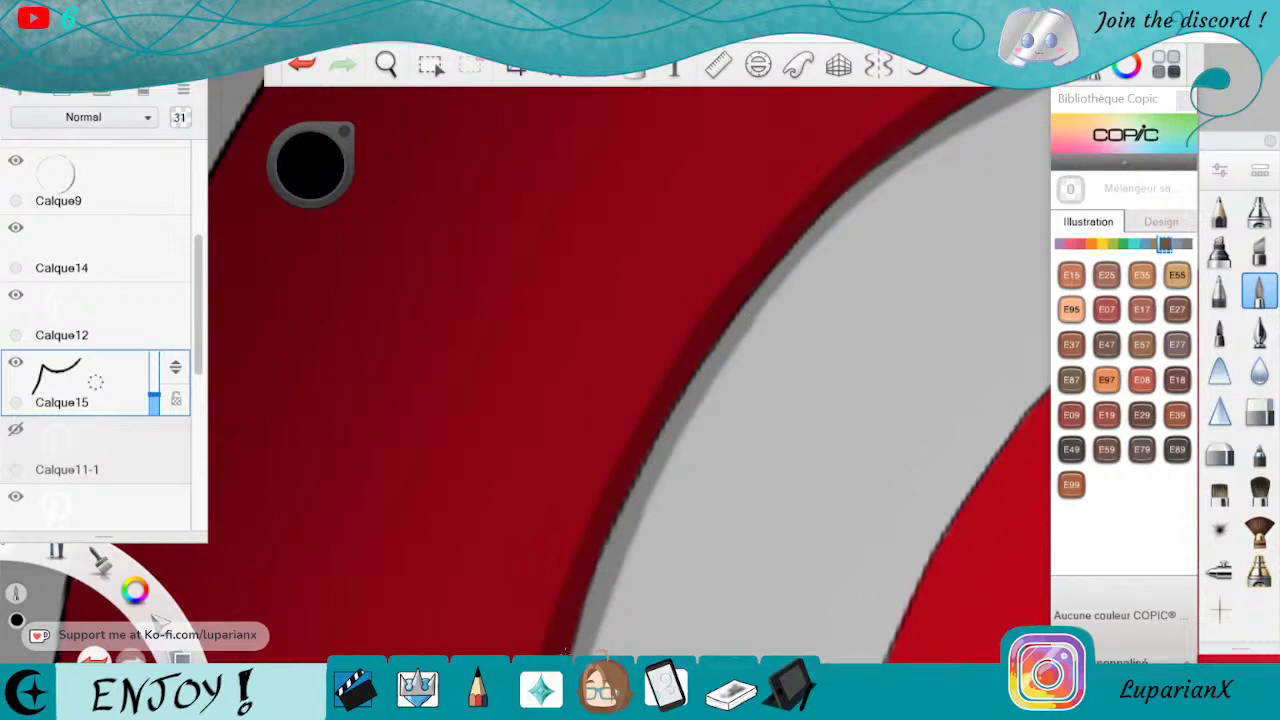
pyautogui.click(1258, 411)
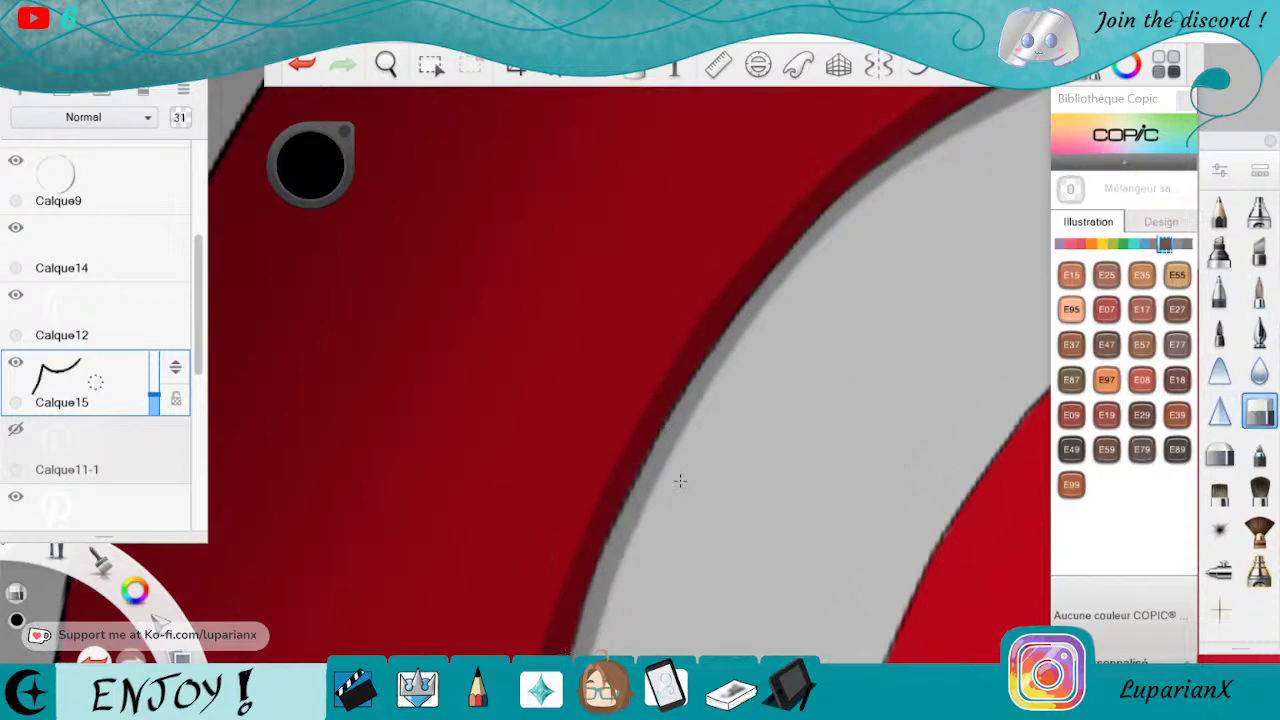
pyautogui.moveTo(678, 481); pyautogui.dragTo(620, 600)
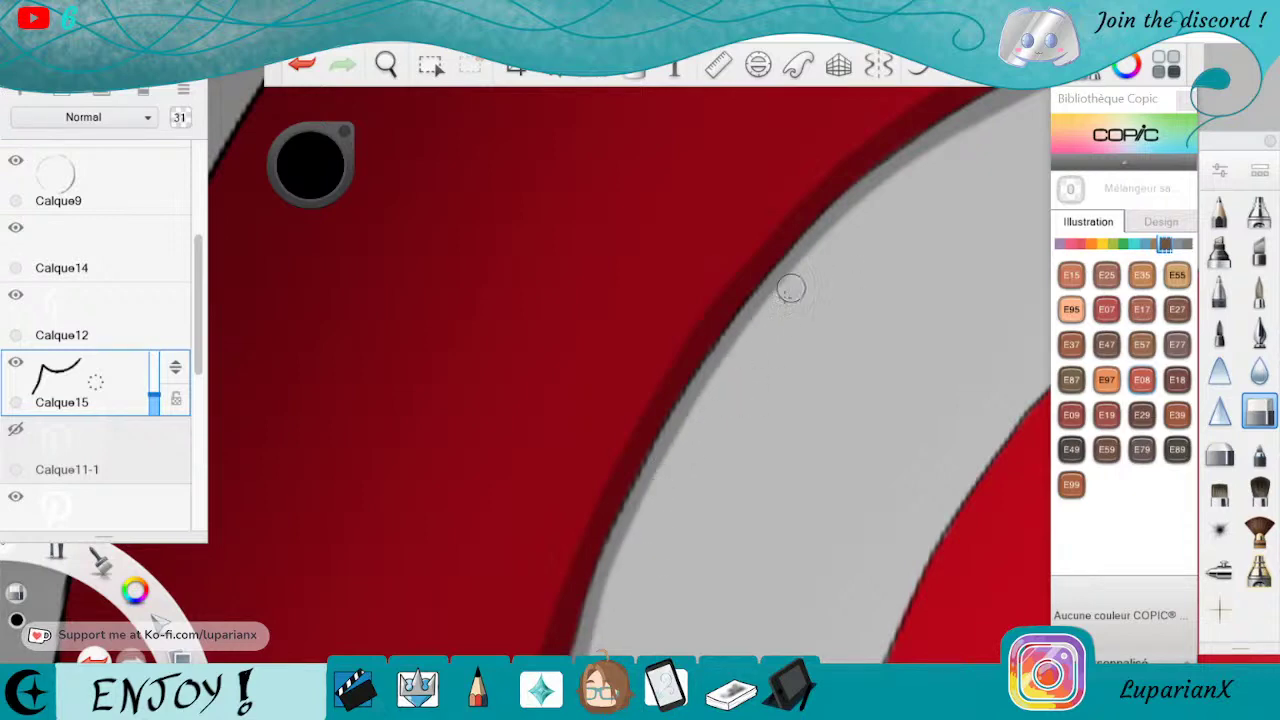
# Carry the shadow on both sides of the outline into the next stretch of the bowl's outer edge.
pyautogui.press('space')
pyautogui.moveTo(804, 545)
pyautogui.mouseDown()
pyautogui.moveTo(822, 264)
pyautogui.moveTo(950, 405)
pyautogui.moveTo(971, 382)
pyautogui.mouseUp()
pyautogui.click(1259, 292)
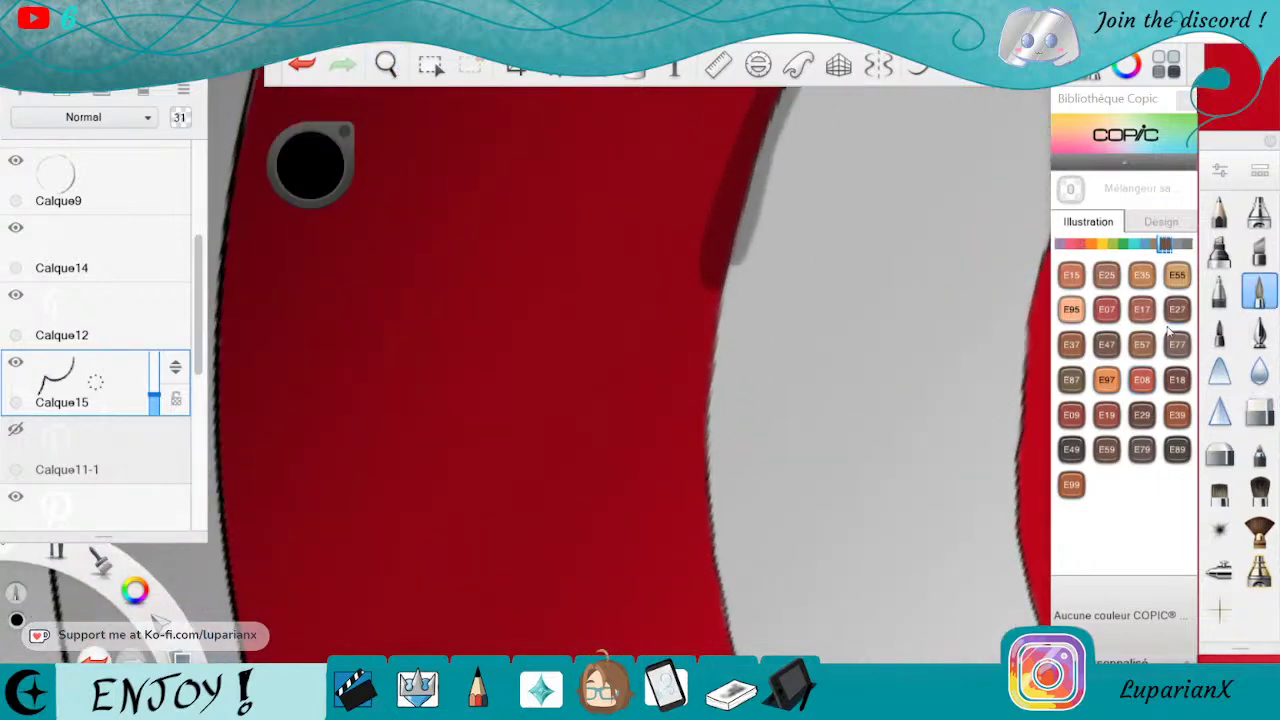
pyautogui.click(1258, 410)
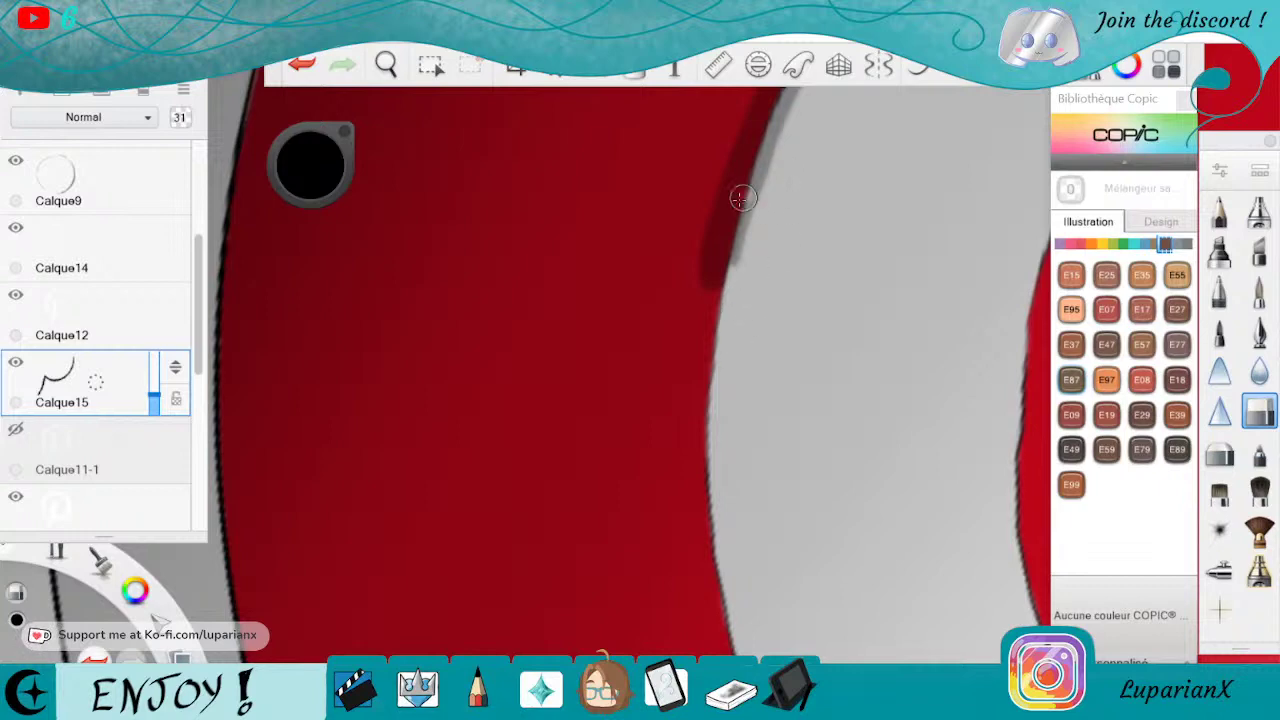
pyautogui.click(1258, 290)
pyautogui.moveTo(716, 268)
pyautogui.mouseDown()
pyautogui.moveTo(694, 517)
pyautogui.moveTo(724, 650)
pyautogui.moveTo(713, 518)
pyautogui.moveTo(746, 652)
pyautogui.mouseUp()
pyautogui.moveTo(767, 122); pyautogui.dragTo(732, 286)
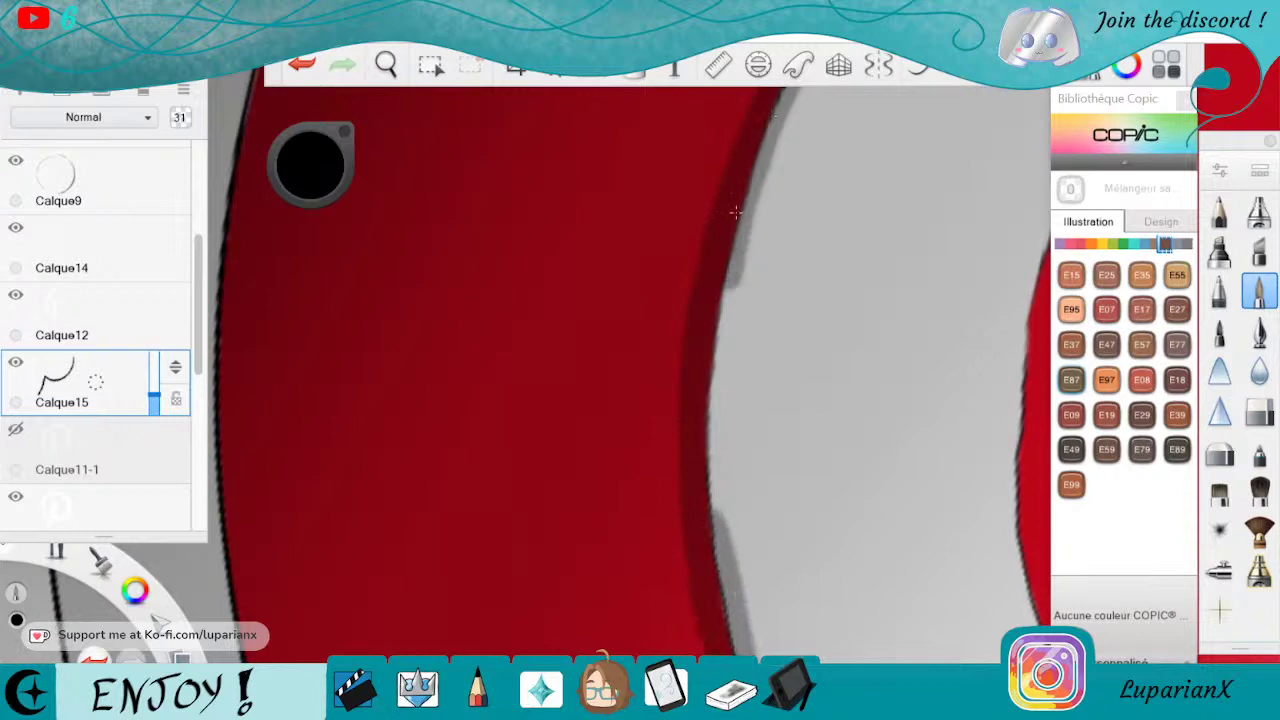
pyautogui.moveTo(737, 210); pyautogui.dragTo(713, 472)
pyautogui.moveTo(721, 309)
pyautogui.mouseDown()
pyautogui.moveTo(718, 357)
pyautogui.moveTo(727, 289)
pyautogui.moveTo(711, 459)
pyautogui.mouseUp()
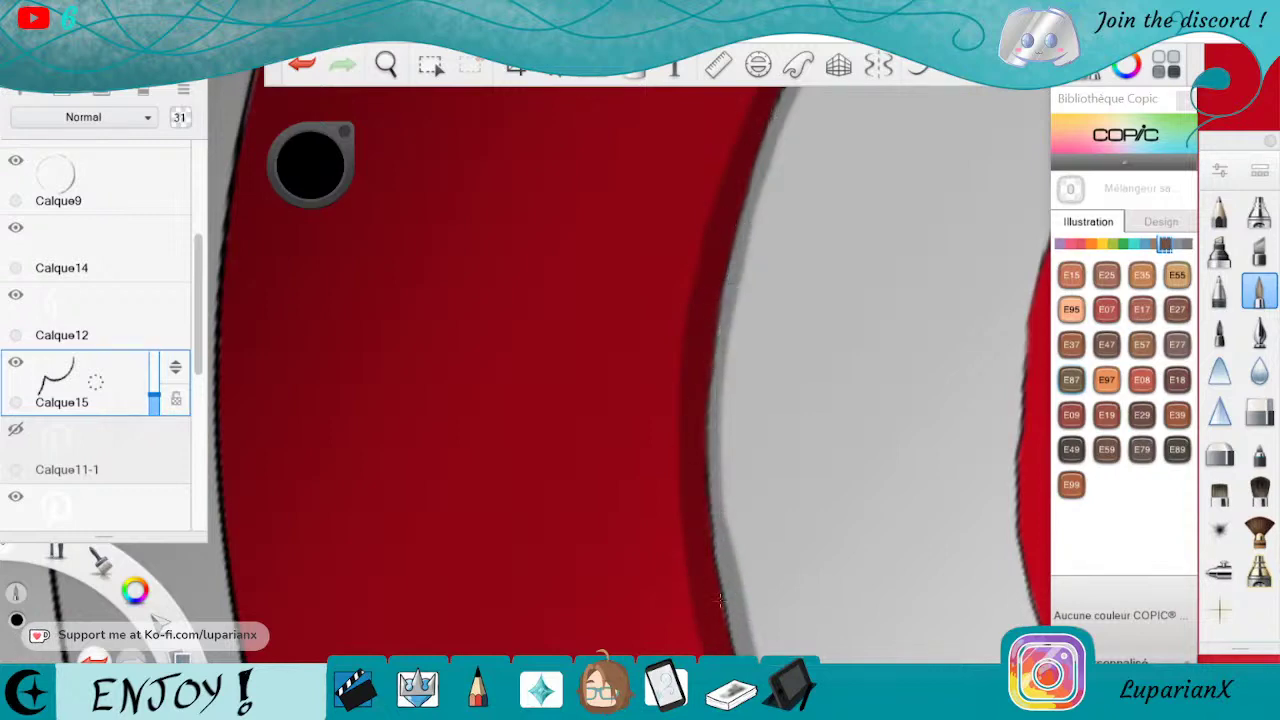
# Widen the shadow strip on the grey side of the bowl's outer curve and even its inner border with the hard eraser.
pyautogui.moveTo(718, 352); pyautogui.dragTo(728, 530)
pyautogui.moveTo(726, 313); pyautogui.dragTo(745, 600)
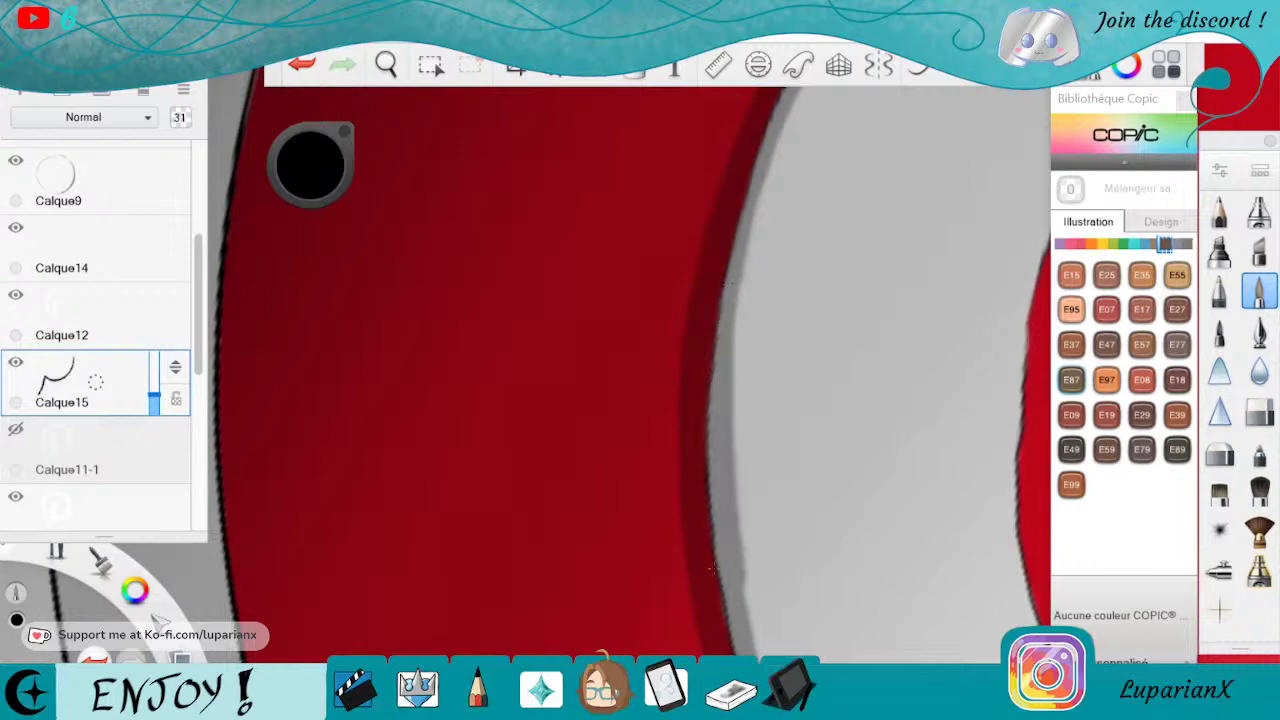
pyautogui.click(1259, 410)
pyautogui.moveTo(746, 318); pyautogui.dragTo(742, 440)
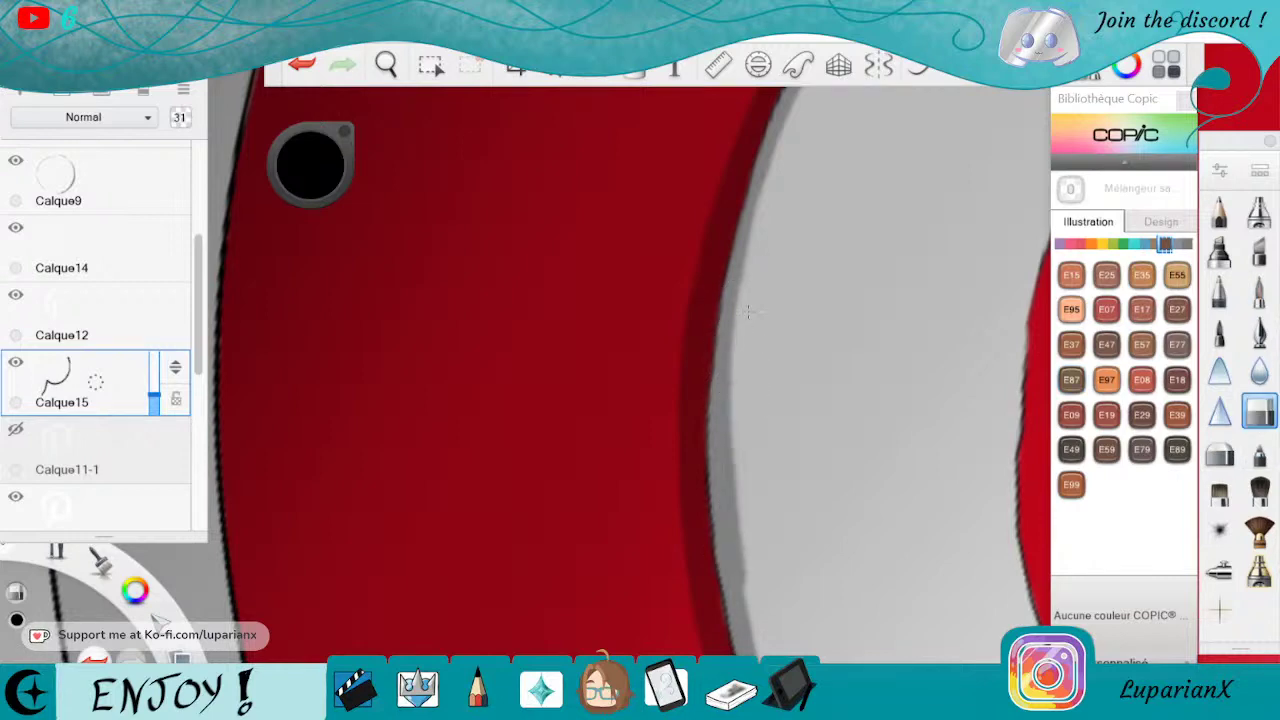
pyautogui.moveTo(740, 365); pyautogui.dragTo(746, 528)
pyautogui.moveTo(742, 482); pyautogui.dragTo(753, 574)
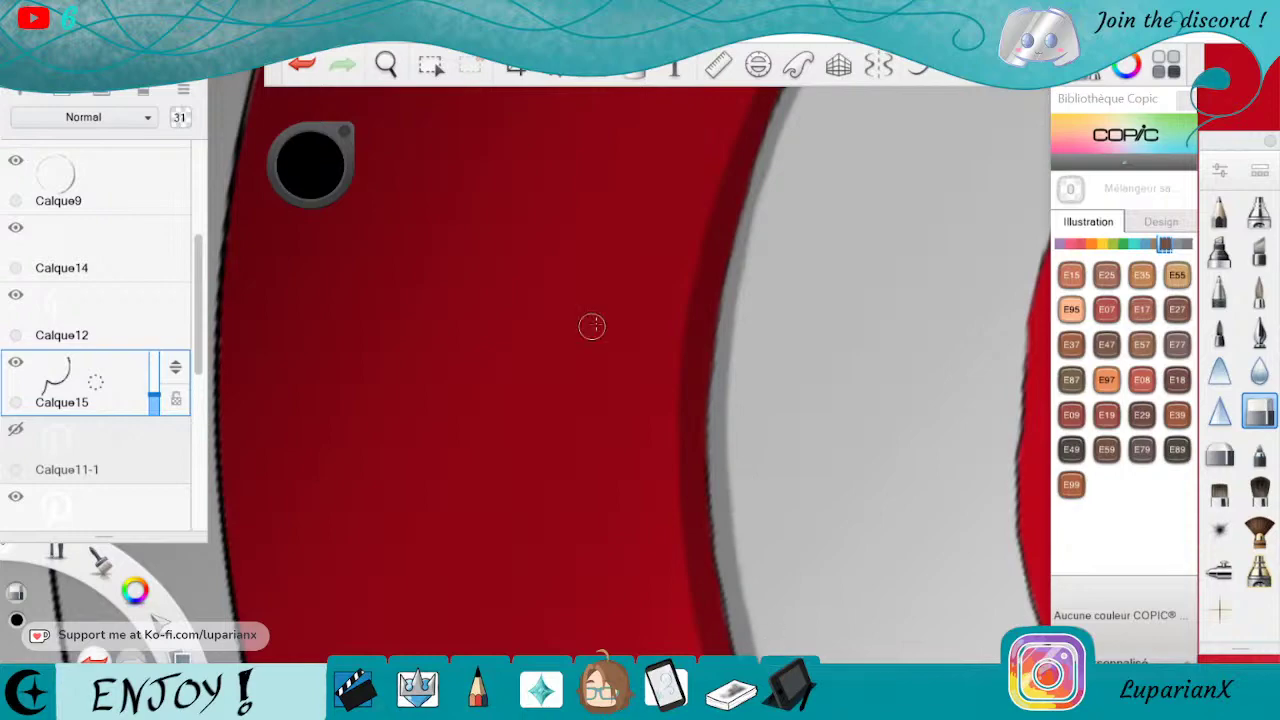
# Thicken the thin black shadow strip just inside the grey edge along the middle stretch of the bowl's outer curve.
pyautogui.click(386, 65)
pyautogui.moveTo(441, 136); pyautogui.dragTo(733, 518)
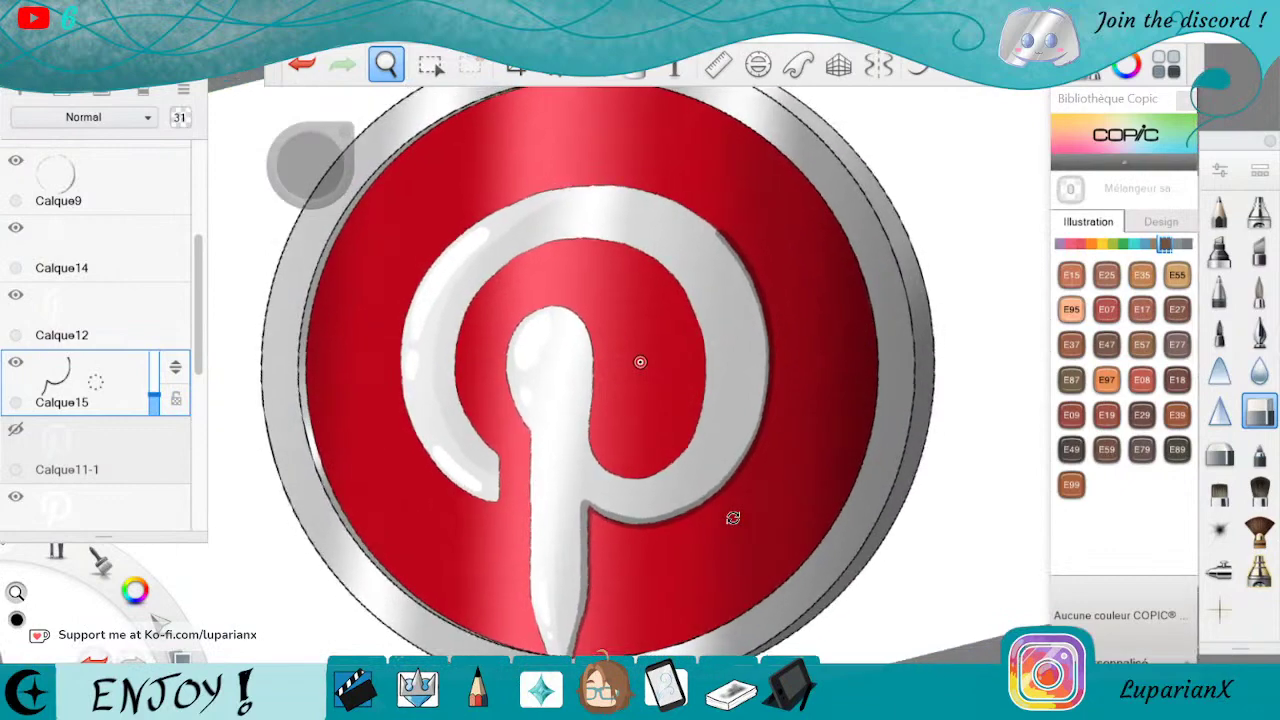
pyautogui.moveTo(813, 373); pyautogui.dragTo(793, 412)
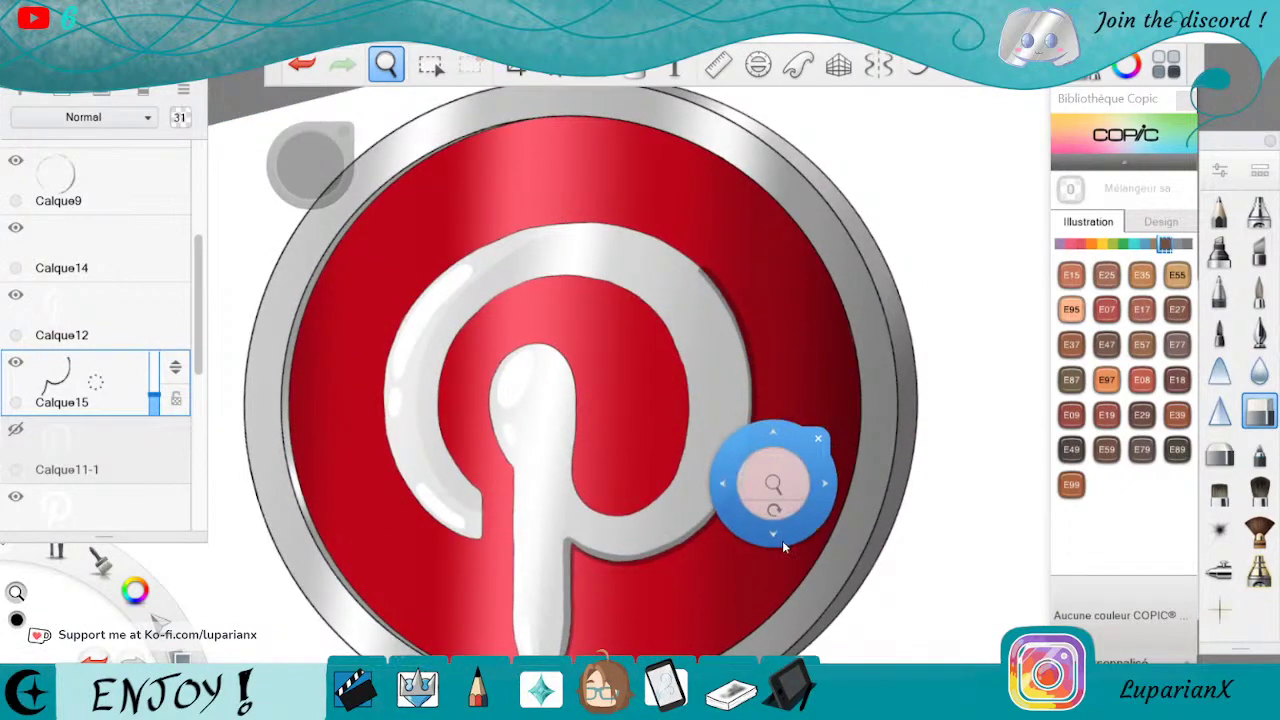
pyautogui.moveTo(782, 504); pyautogui.dragTo(782, 503)
pyautogui.moveTo(586, 397); pyautogui.dragTo(592, 394)
pyautogui.moveTo(537, 461); pyautogui.dragTo(718, 538)
pyautogui.moveTo(757, 483); pyautogui.dragTo(778, 385)
pyautogui.click(808, 349)
pyautogui.click(1258, 293)
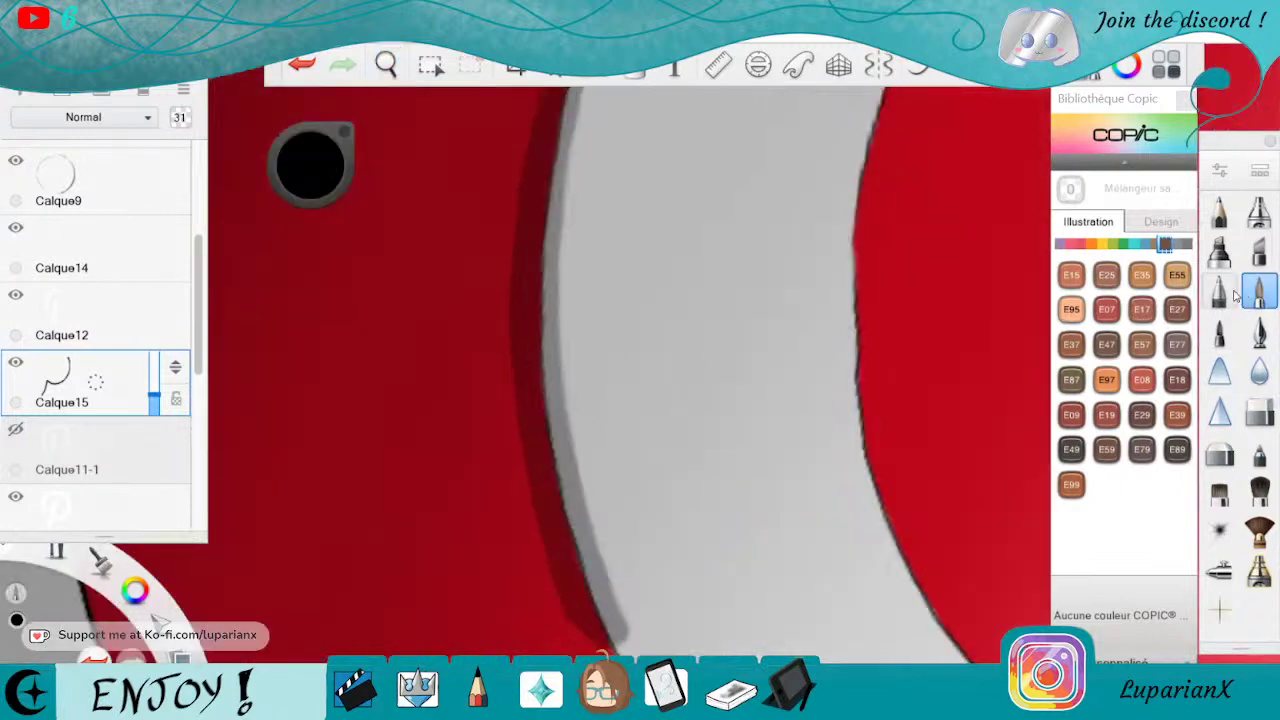
pyautogui.moveTo(560, 314); pyautogui.dragTo(567, 434)
pyautogui.moveTo(564, 345); pyautogui.dragTo(596, 552)
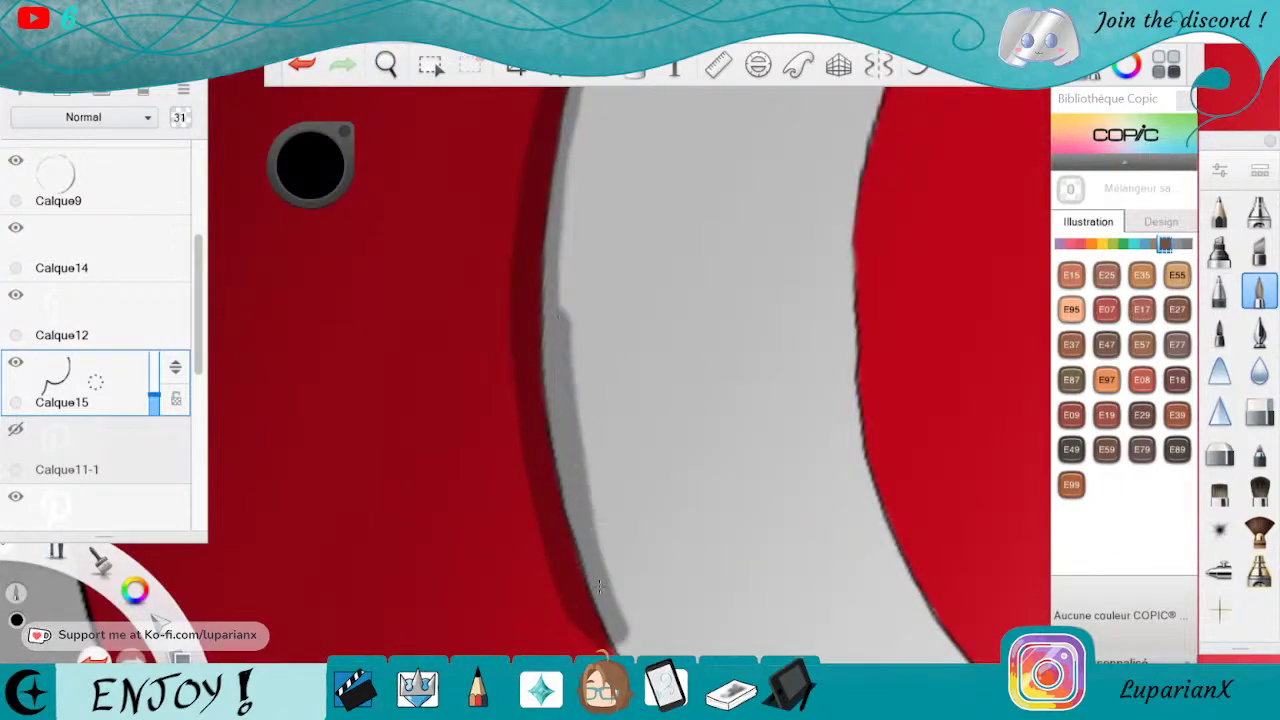
pyautogui.moveTo(574, 424)
pyautogui.mouseDown()
pyautogui.moveTo(561, 328)
pyautogui.moveTo(606, 596)
pyautogui.mouseUp()
pyautogui.moveTo(592, 524); pyautogui.dragTo(622, 654)
pyautogui.moveTo(590, 500); pyautogui.dragTo(630, 656)
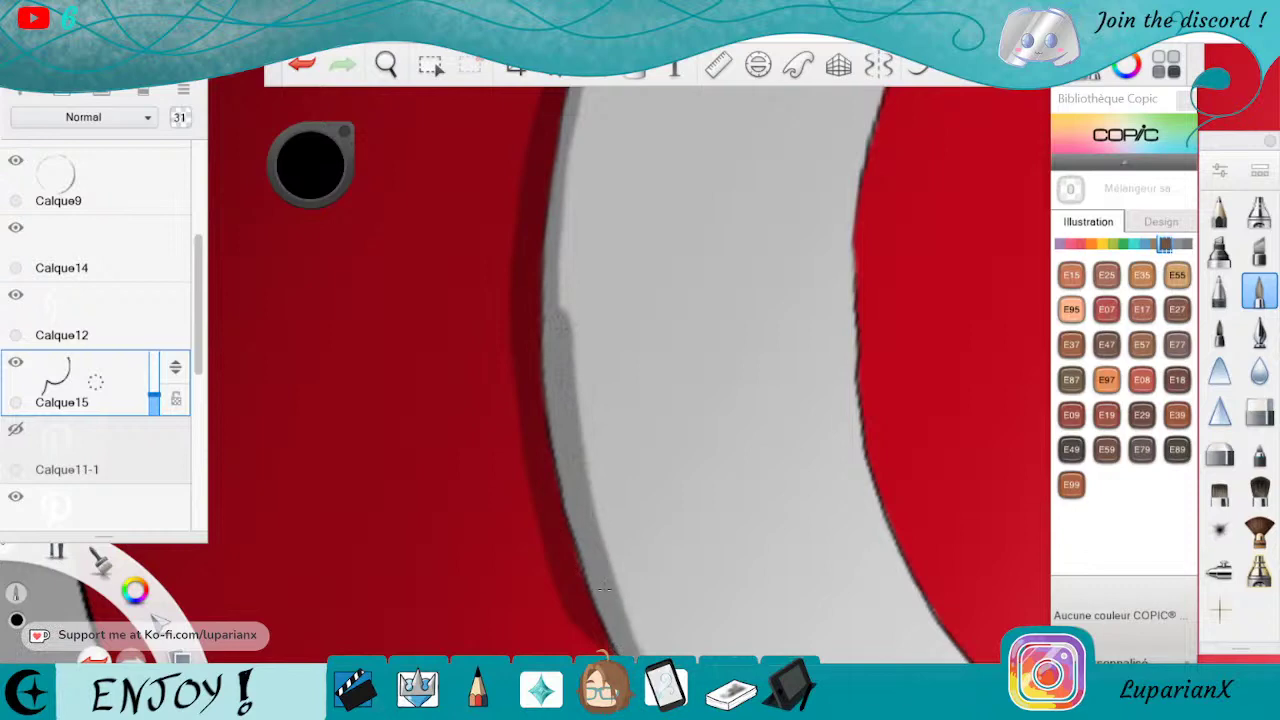
pyautogui.moveTo(592, 490); pyautogui.dragTo(630, 650)
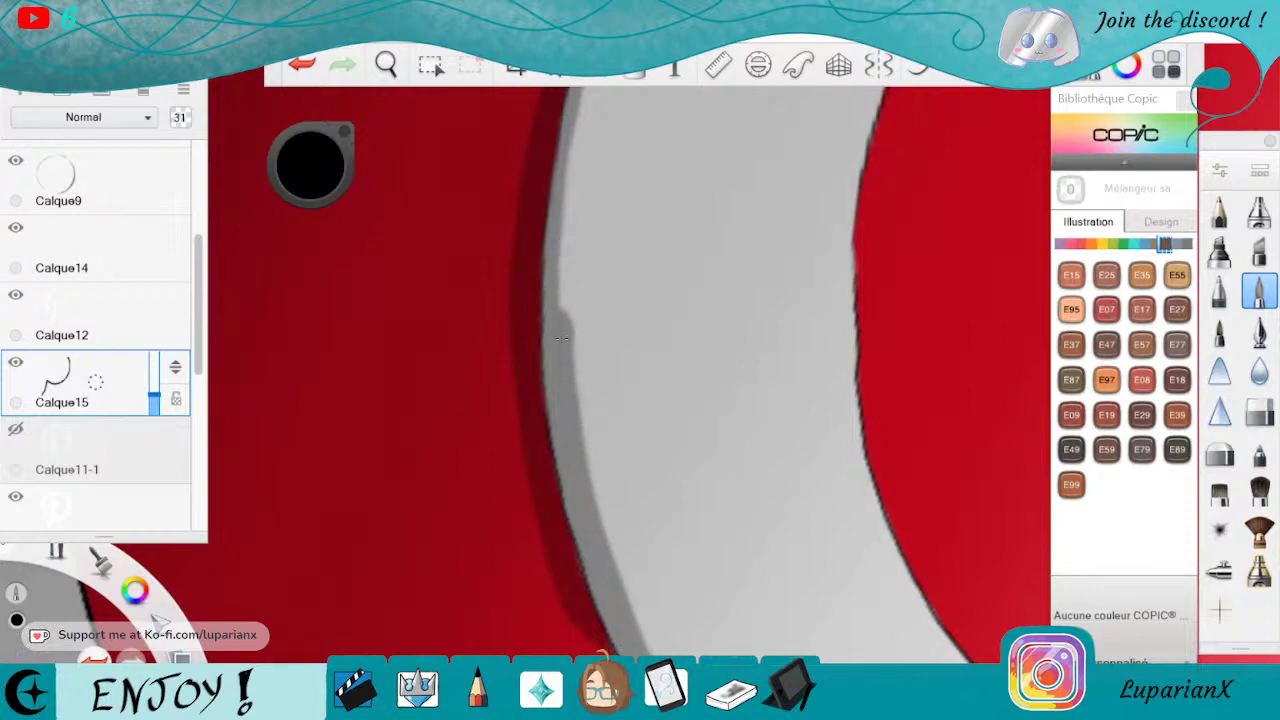
pyautogui.moveTo(566, 188); pyautogui.dragTo(556, 300)
pyautogui.moveTo(590, 106)
pyautogui.mouseDown()
pyautogui.moveTo(566, 196)
pyautogui.moveTo(582, 118)
pyautogui.mouseUp()
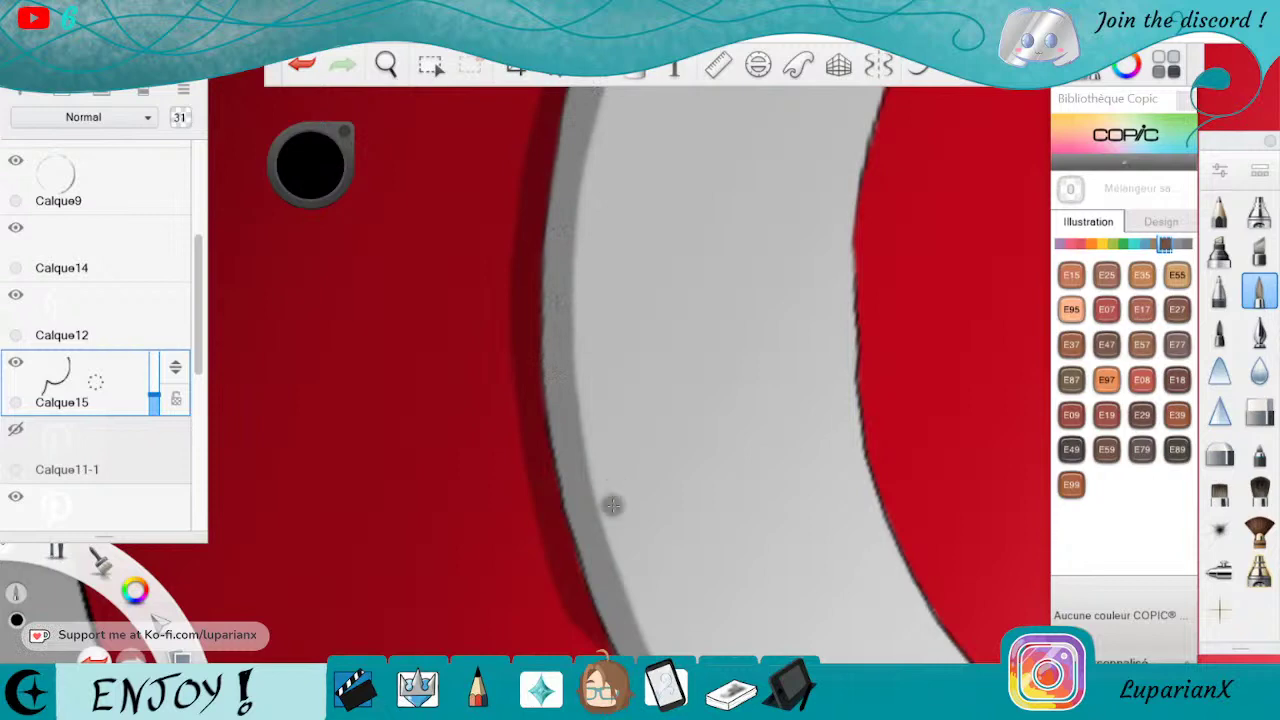
# Carry the thicker grey-side shadow strip along the adjoining curve and smooth its inner border with the hard eraser.
pyautogui.press('space')
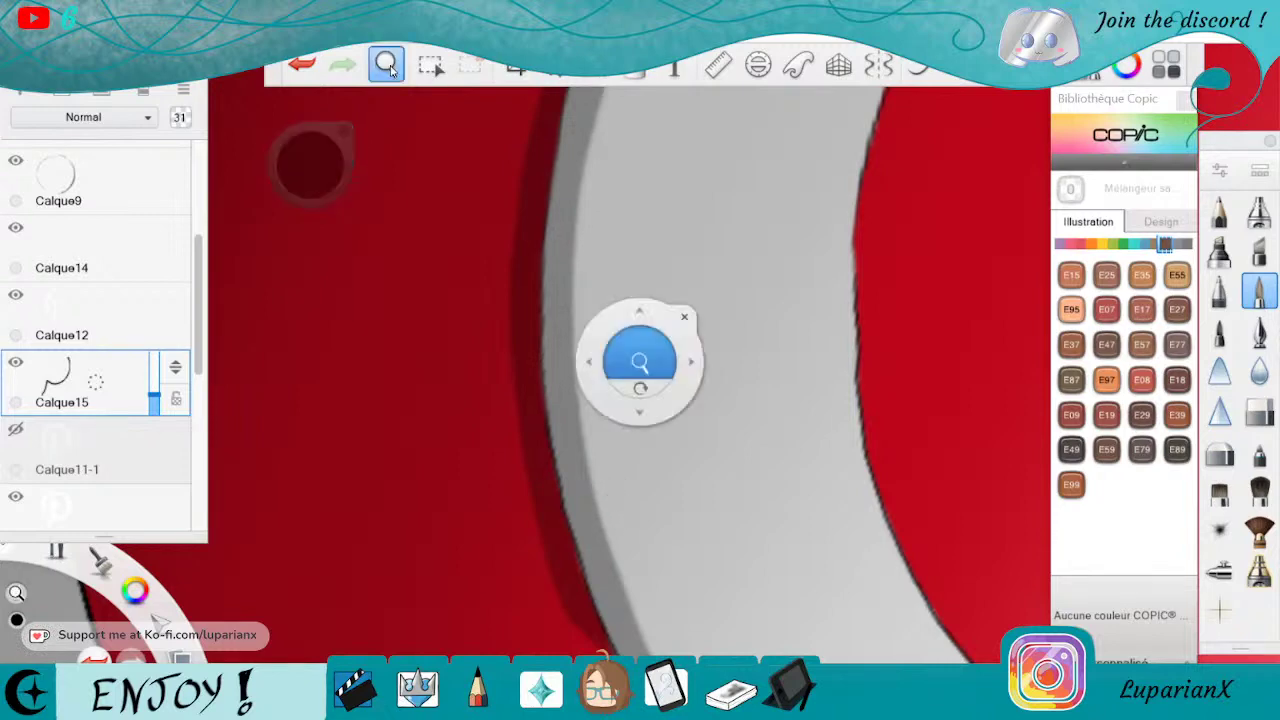
pyautogui.moveTo(554, 160); pyautogui.dragTo(561, 390)
pyautogui.moveTo(786, 189); pyautogui.dragTo(902, 414)
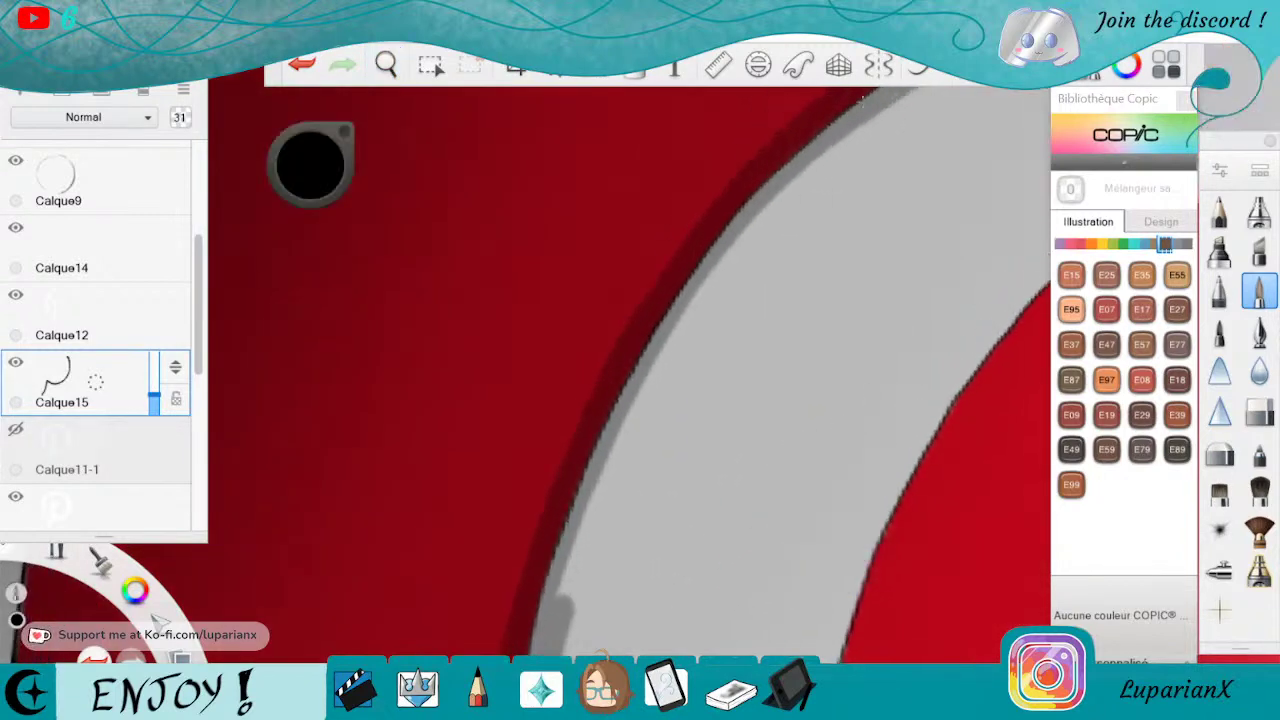
pyautogui.moveTo(874, 118); pyautogui.dragTo(704, 302)
pyautogui.moveTo(908, 94)
pyautogui.mouseDown()
pyautogui.moveTo(692, 310)
pyautogui.moveTo(615, 458)
pyautogui.mouseUp()
pyautogui.moveTo(728, 276)
pyautogui.mouseDown()
pyautogui.moveTo(582, 530)
pyautogui.moveTo(566, 594)
pyautogui.mouseUp()
pyautogui.moveTo(605, 516); pyautogui.dragTo(577, 606)
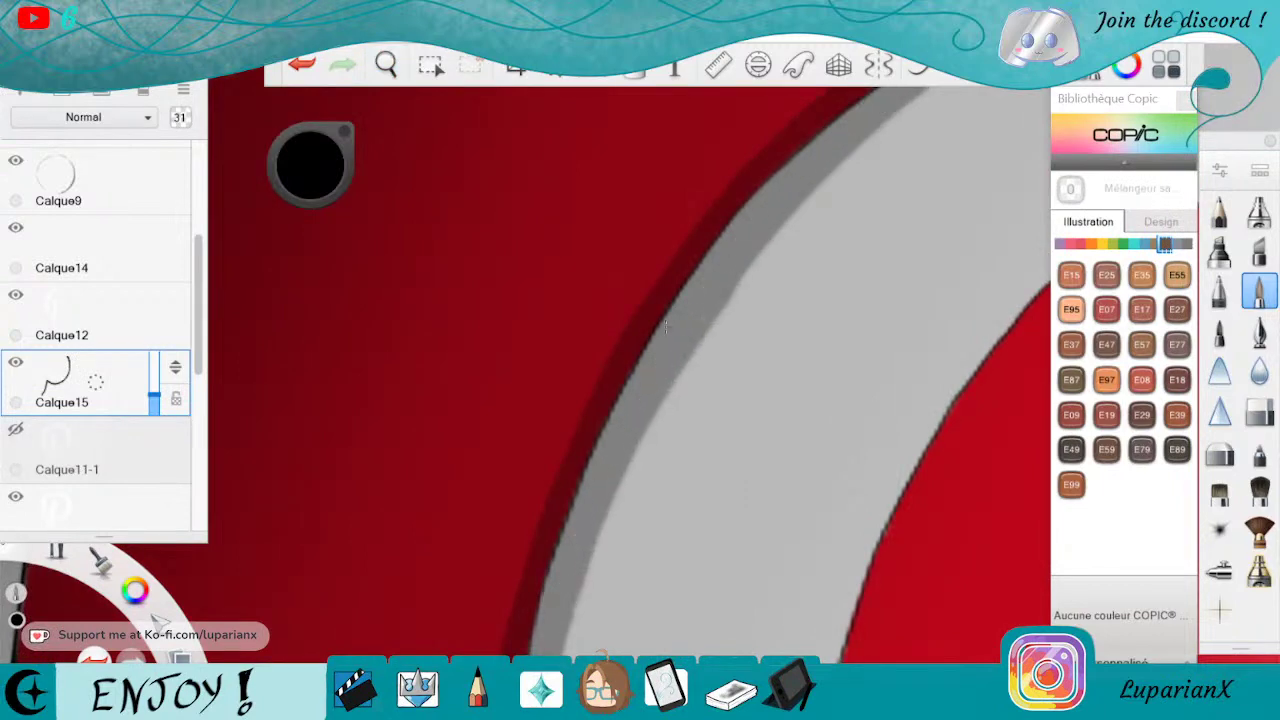
pyautogui.click(1259, 412)
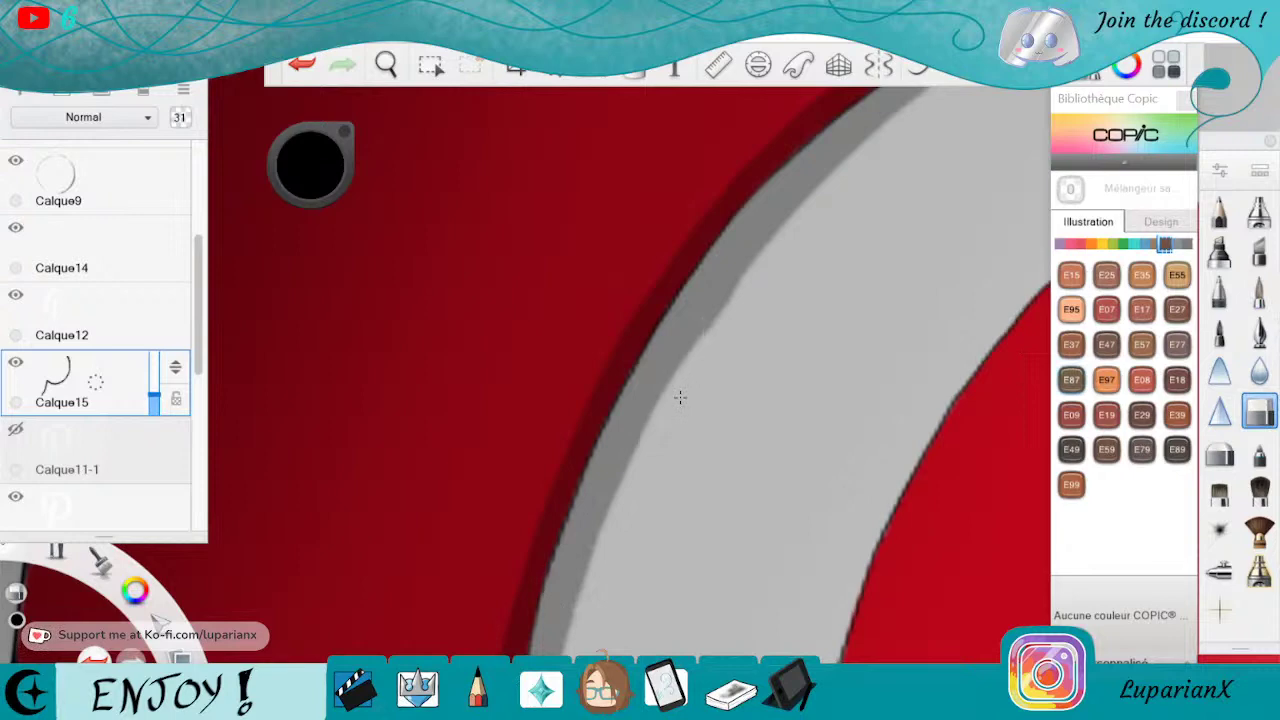
pyautogui.moveTo(738, 278); pyautogui.dragTo(688, 378)
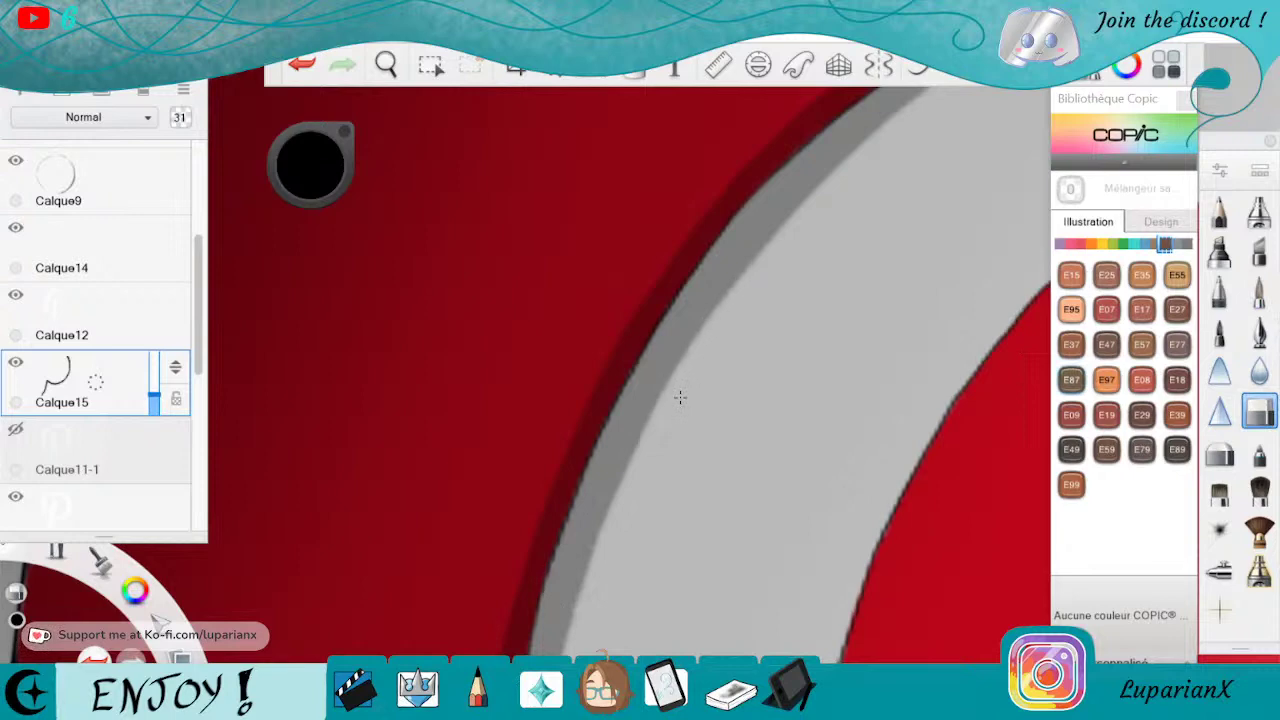
# Fill the thin spots of the grey-side strip with brush strokes so its width matches along the whole rounded stretch.
pyautogui.click(1259, 290)
pyautogui.click(386, 64)
pyautogui.moveTo(842, 207)
pyautogui.mouseDown()
pyautogui.moveTo(889, 369)
pyautogui.moveTo(808, 573)
pyautogui.moveTo(747, 475)
pyautogui.moveTo(722, 503)
pyautogui.mouseUp()
pyautogui.click(788, 480)
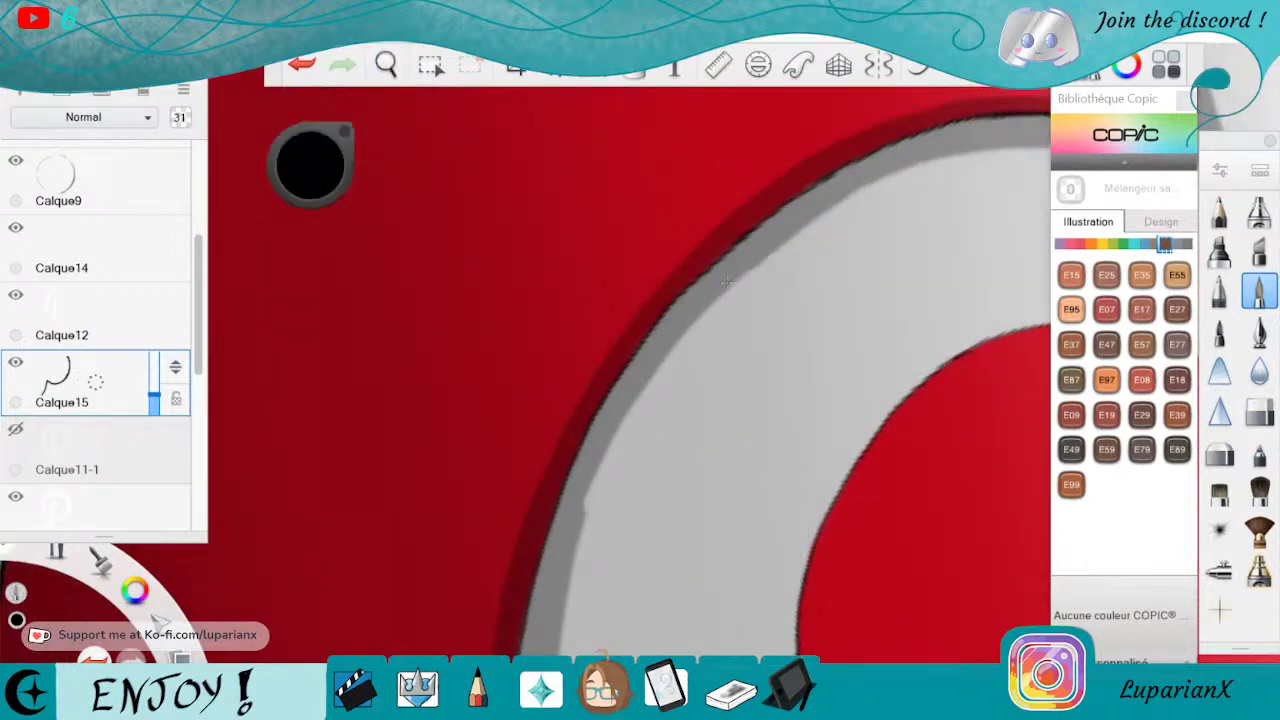
pyautogui.moveTo(750, 269)
pyautogui.mouseDown()
pyautogui.moveTo(614, 434)
pyautogui.moveTo(762, 248)
pyautogui.mouseUp()
pyautogui.moveTo(648, 402); pyautogui.dragTo(584, 510)
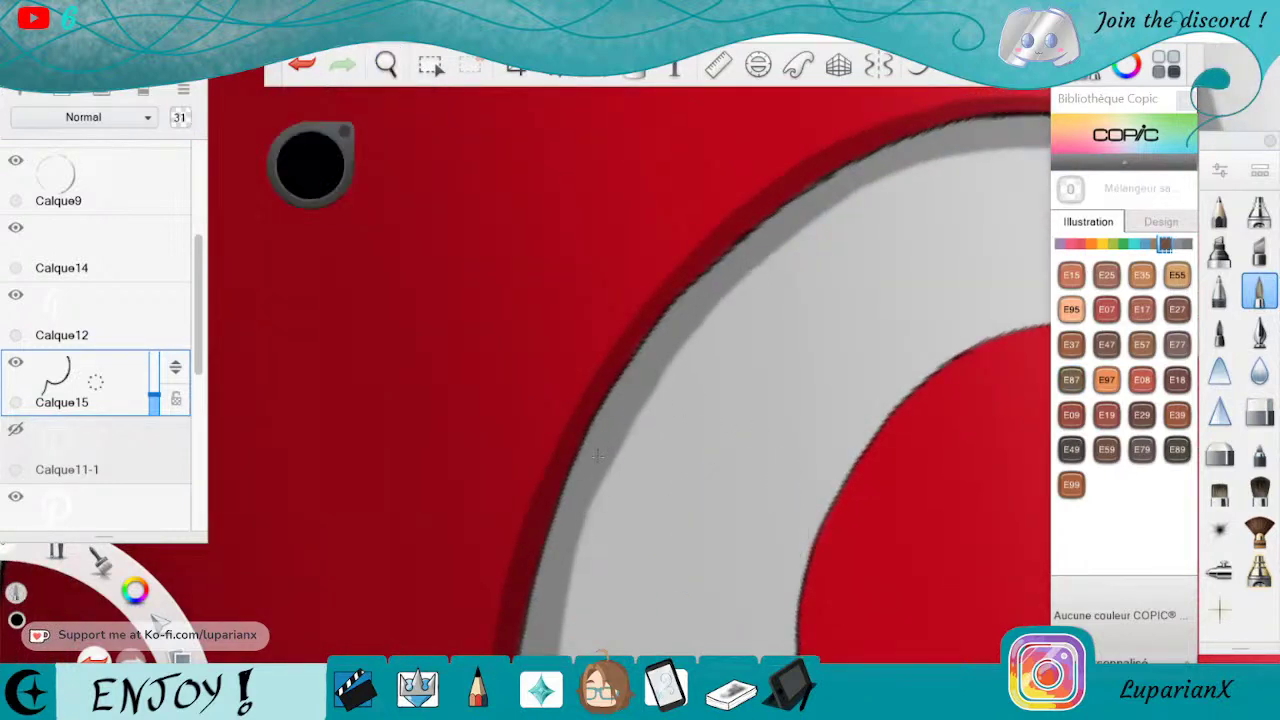
pyautogui.moveTo(630, 430); pyautogui.dragTo(588, 512)
pyautogui.moveTo(712, 313); pyautogui.dragTo(630, 430)
pyautogui.moveTo(757, 268); pyautogui.dragTo(682, 356)
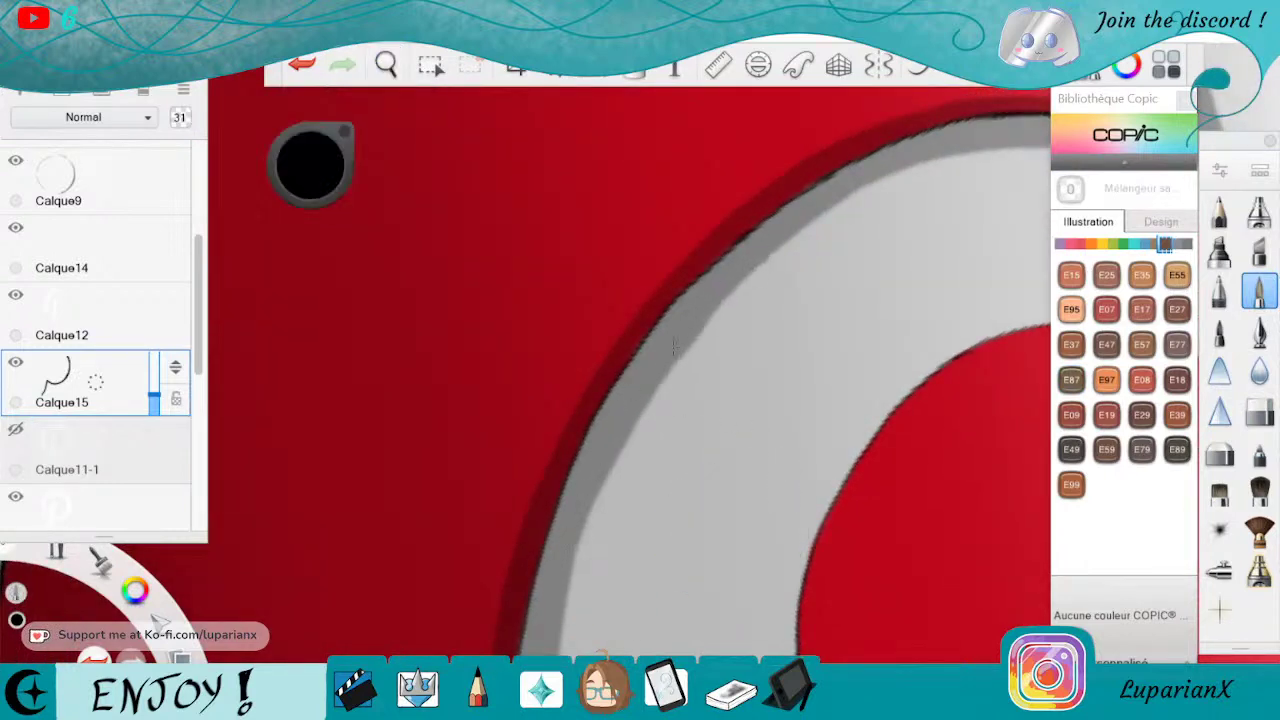
pyautogui.moveTo(822, 214); pyautogui.dragTo(706, 330)
pyautogui.moveTo(882, 178); pyautogui.dragTo(797, 220)
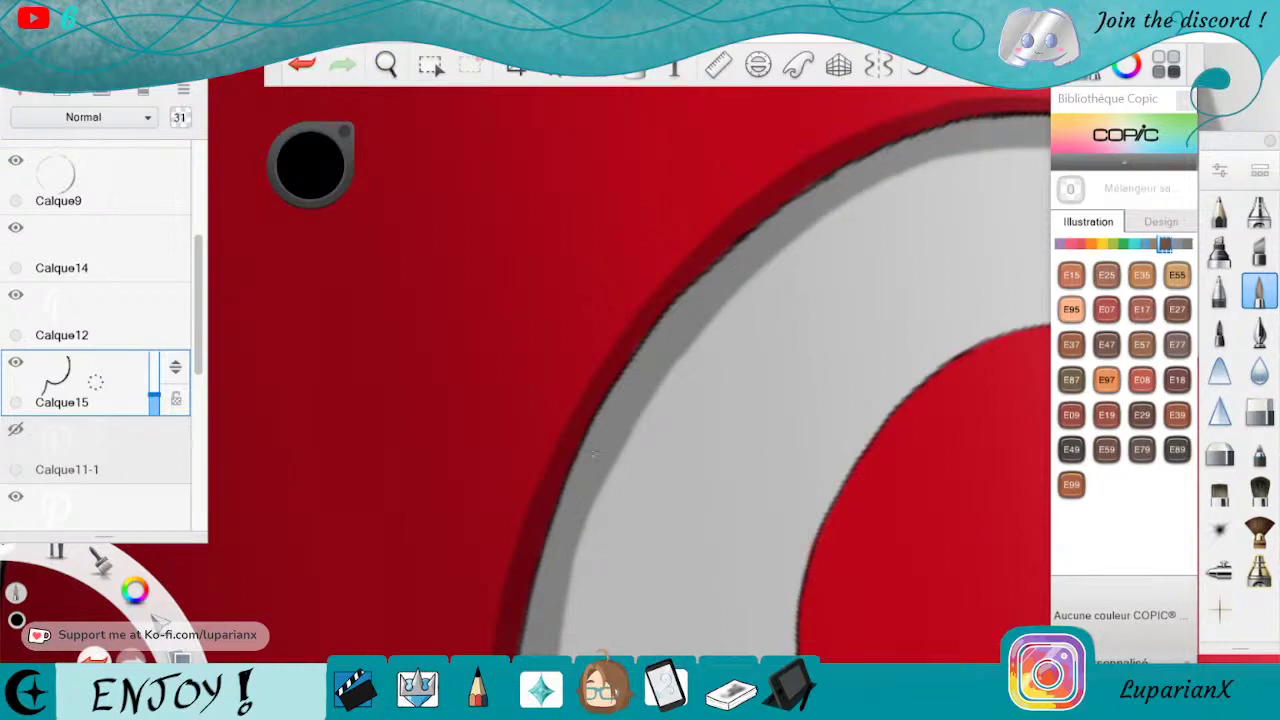
pyautogui.moveTo(573, 574); pyautogui.dragTo(596, 498)
# Extend the shadow into the unshaded upper part of the bowl's outer edge, on the grey side and over the red side.
pyautogui.click(386, 65)
pyautogui.moveTo(451, 155); pyautogui.dragTo(451, 143)
pyautogui.moveTo(645, 650); pyautogui.dragTo(739, 424)
pyautogui.moveTo(791, 460); pyautogui.dragTo(793, 410)
pyautogui.moveTo(785, 486); pyautogui.dragTo(790, 474)
pyautogui.click(810, 433)
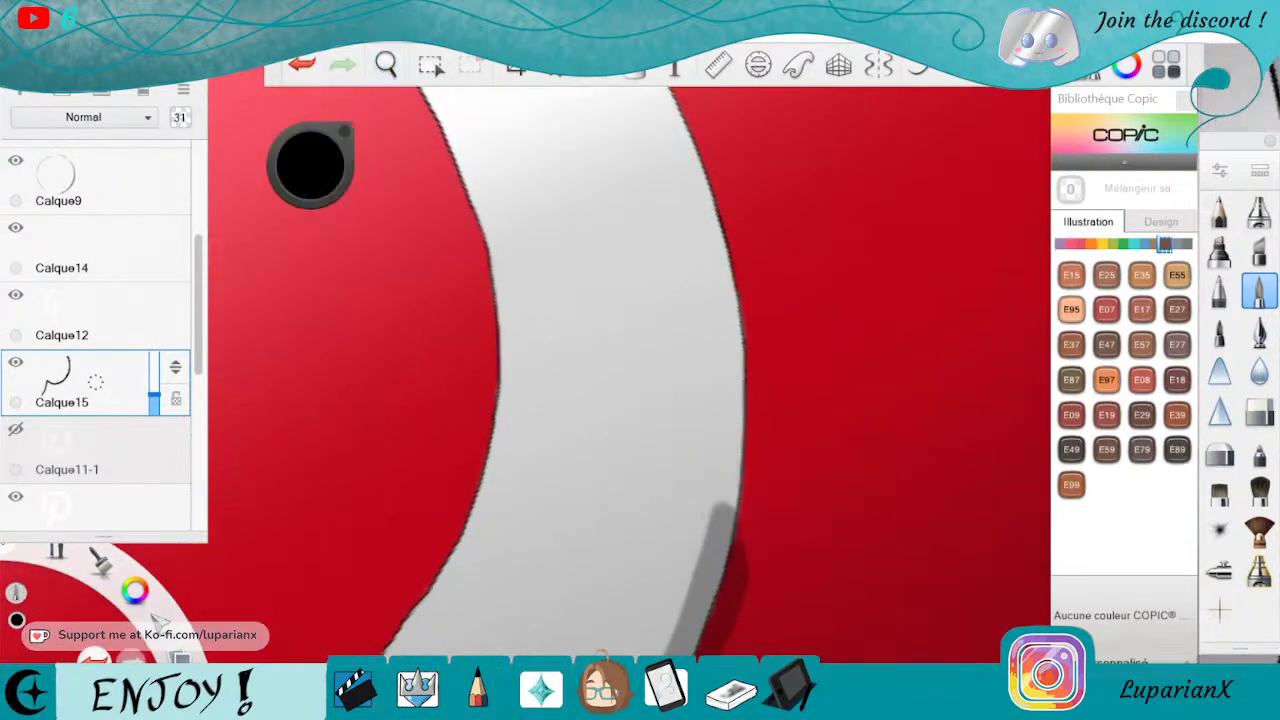
pyautogui.moveTo(705, 209); pyautogui.dragTo(731, 328)
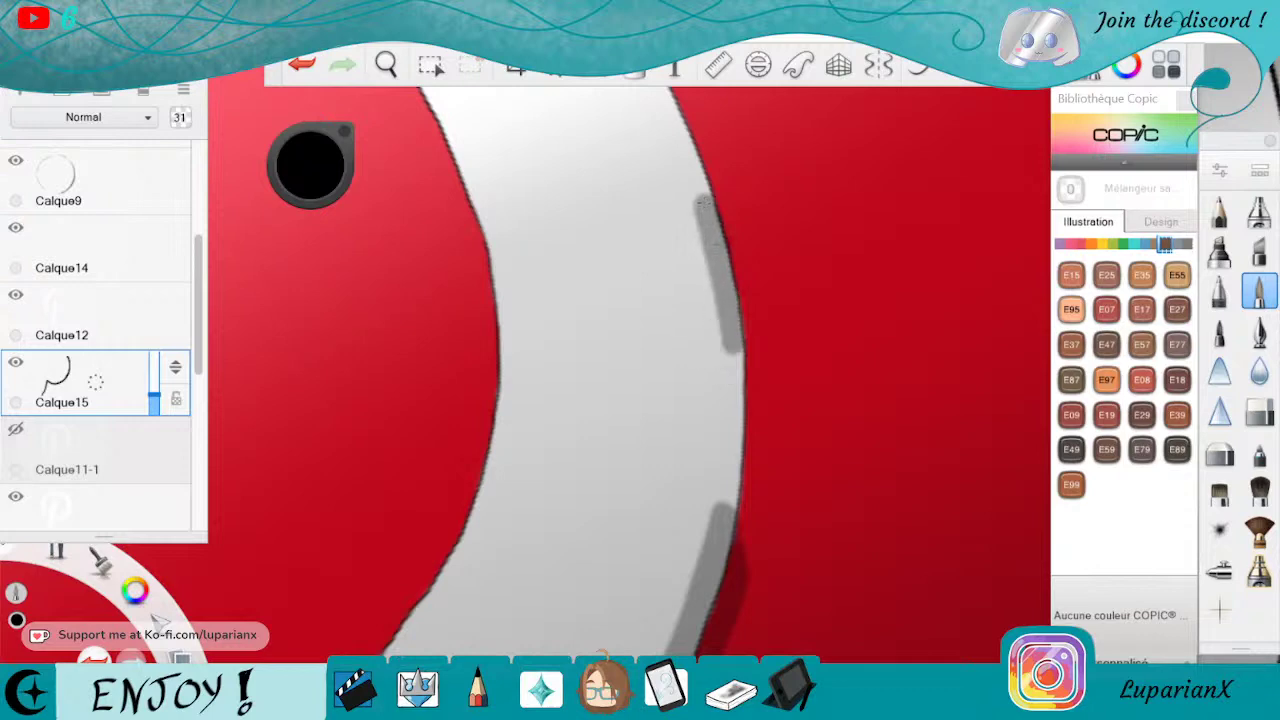
pyautogui.moveTo(705, 205)
pyautogui.mouseDown()
pyautogui.moveTo(732, 392)
pyautogui.moveTo(719, 524)
pyautogui.moveTo(726, 376)
pyautogui.mouseUp()
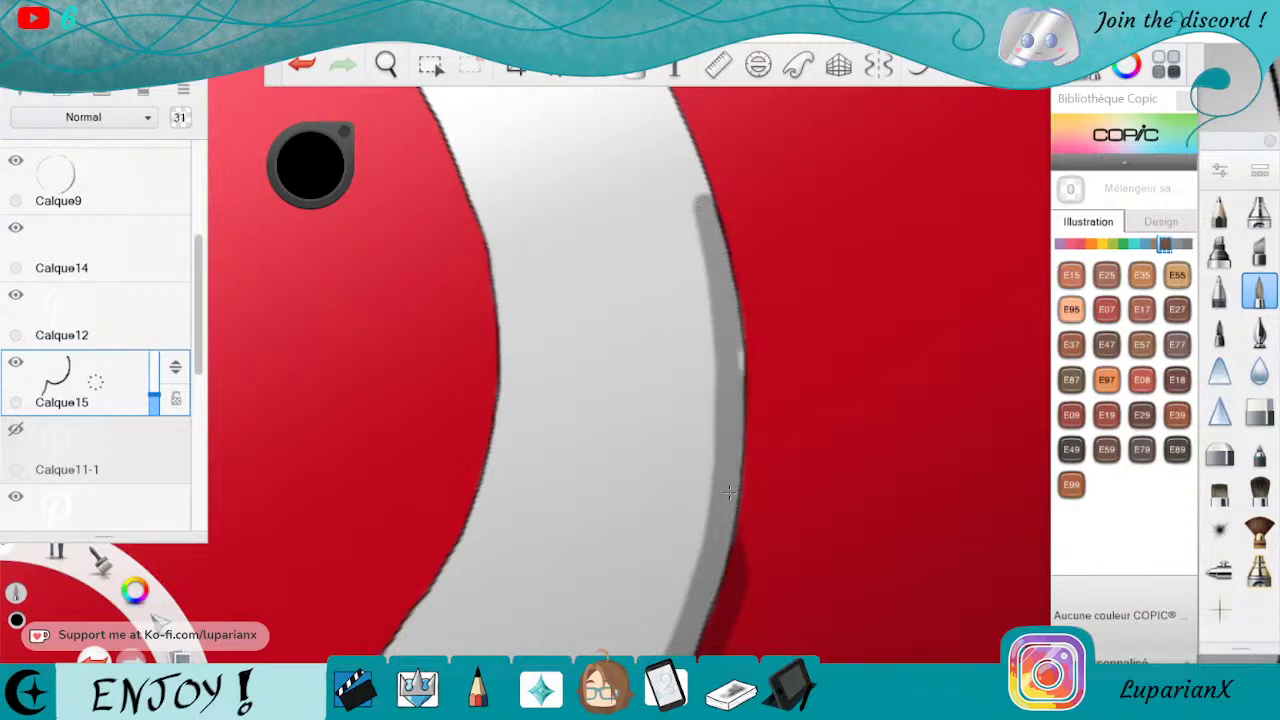
pyautogui.moveTo(741, 326); pyautogui.dragTo(748, 513)
pyautogui.moveTo(747, 379)
pyautogui.mouseDown()
pyautogui.moveTo(733, 586)
pyautogui.moveTo(724, 580)
pyautogui.mouseUp()
# Lengthen the red-side shadow band with the brush until it reaches past the end of the grey-side strip.
pyautogui.click(600, 352)
pyautogui.press('space')
pyautogui.moveTo(645, 330); pyautogui.dragTo(772, 448)
pyautogui.click(1259, 410)
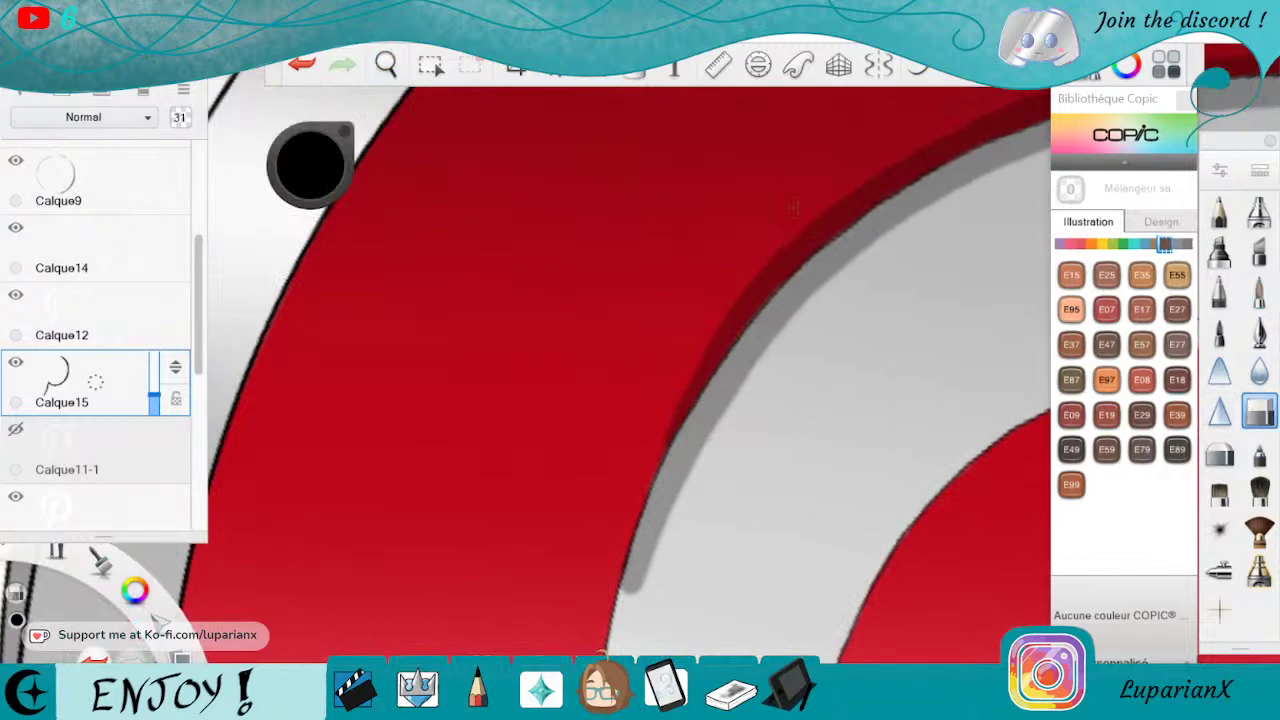
pyautogui.click(1259, 290)
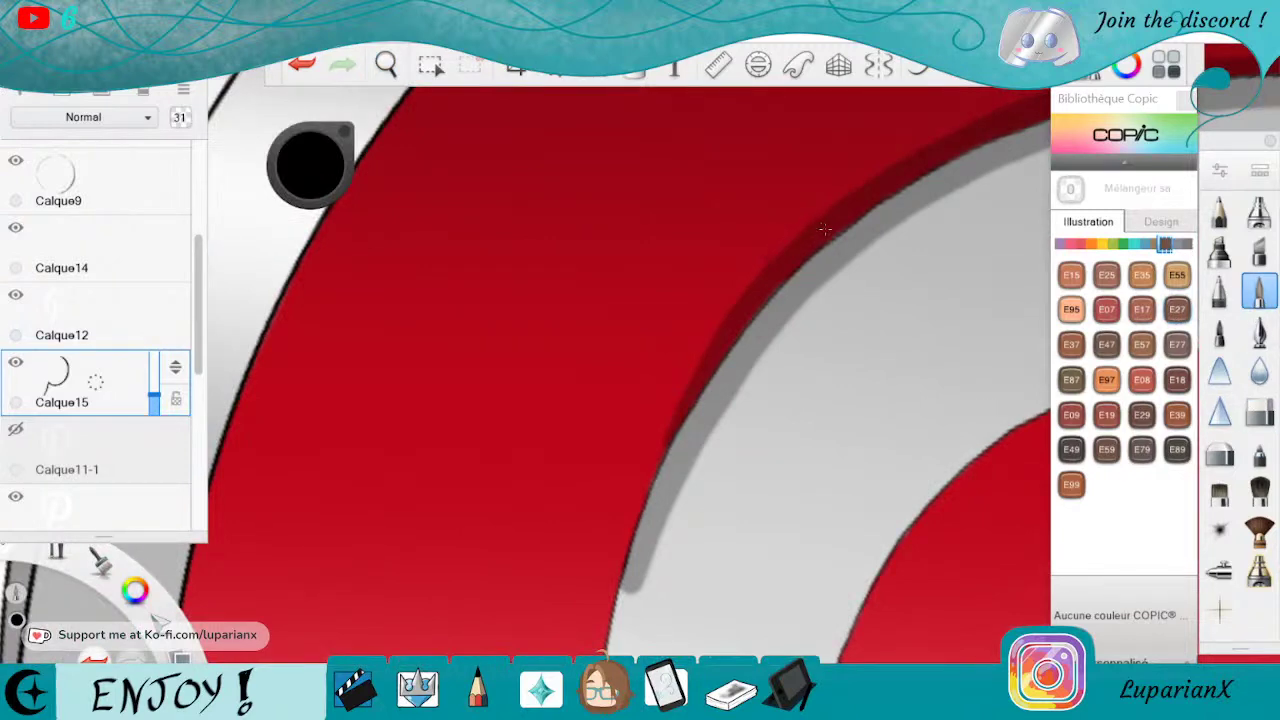
pyautogui.moveTo(648, 507); pyautogui.dragTo(617, 640)
pyautogui.moveTo(680, 396); pyautogui.dragTo(615, 609)
# Paint a narrowing shadow on both sides of the outline down to the bright white highlight area of the bowl.
pyautogui.moveTo(448, 163)
pyautogui.mouseDown()
pyautogui.moveTo(703, 506)
pyautogui.moveTo(698, 583)
pyautogui.moveTo(599, 466)
pyautogui.moveTo(769, 471)
pyautogui.moveTo(786, 451)
pyautogui.mouseUp()
pyautogui.click(831, 408)
pyautogui.moveTo(698, 221); pyautogui.dragTo(666, 331)
pyautogui.moveTo(690, 262)
pyautogui.mouseDown()
pyautogui.moveTo(656, 382)
pyautogui.moveTo(654, 490)
pyautogui.mouseUp()
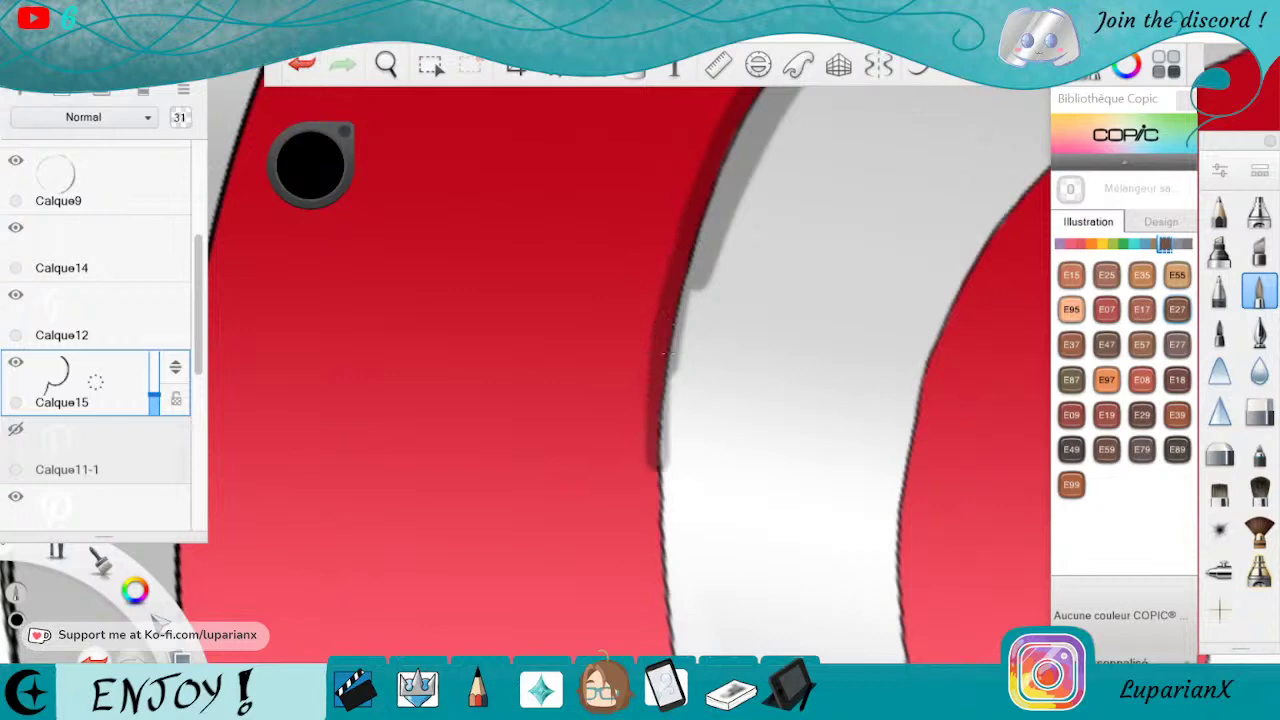
pyautogui.moveTo(662, 412); pyautogui.dragTo(652, 640)
pyautogui.moveTo(692, 300); pyautogui.dragTo(652, 622)
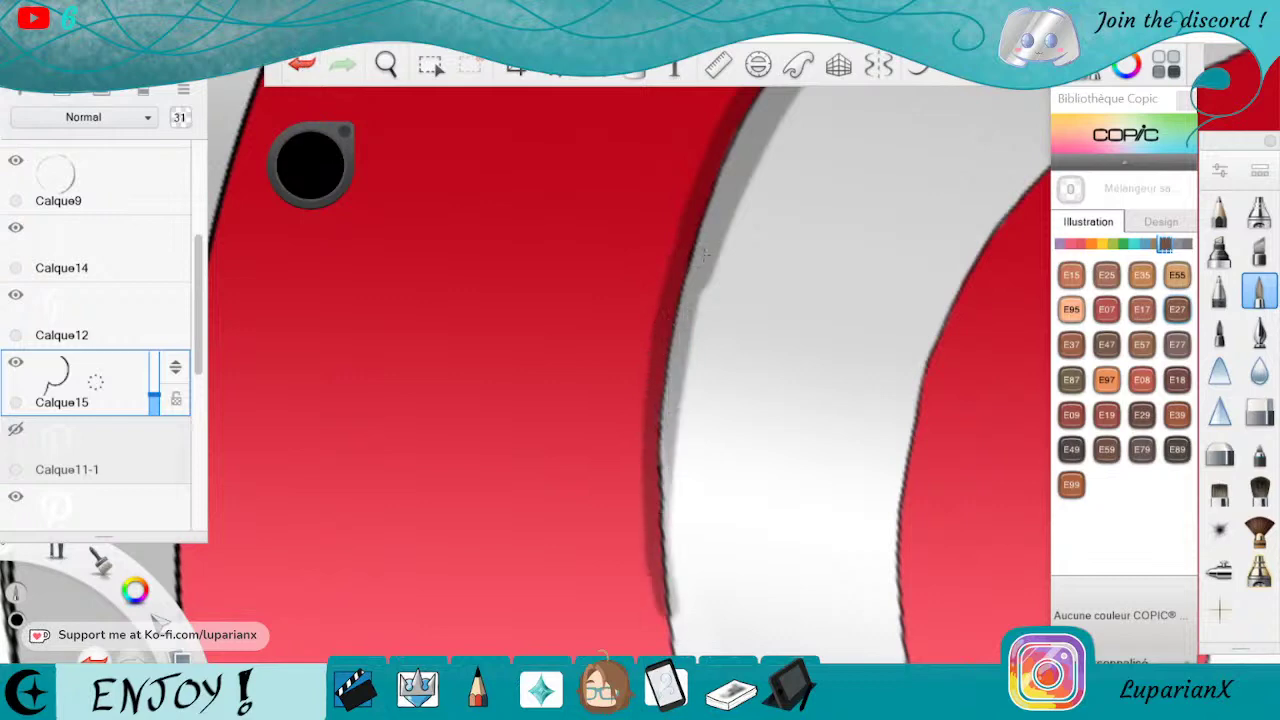
pyautogui.moveTo(680, 395); pyautogui.dragTo(672, 560)
pyautogui.moveTo(694, 322); pyautogui.dragTo(676, 498)
pyautogui.moveTo(704, 294); pyautogui.dragTo(655, 645)
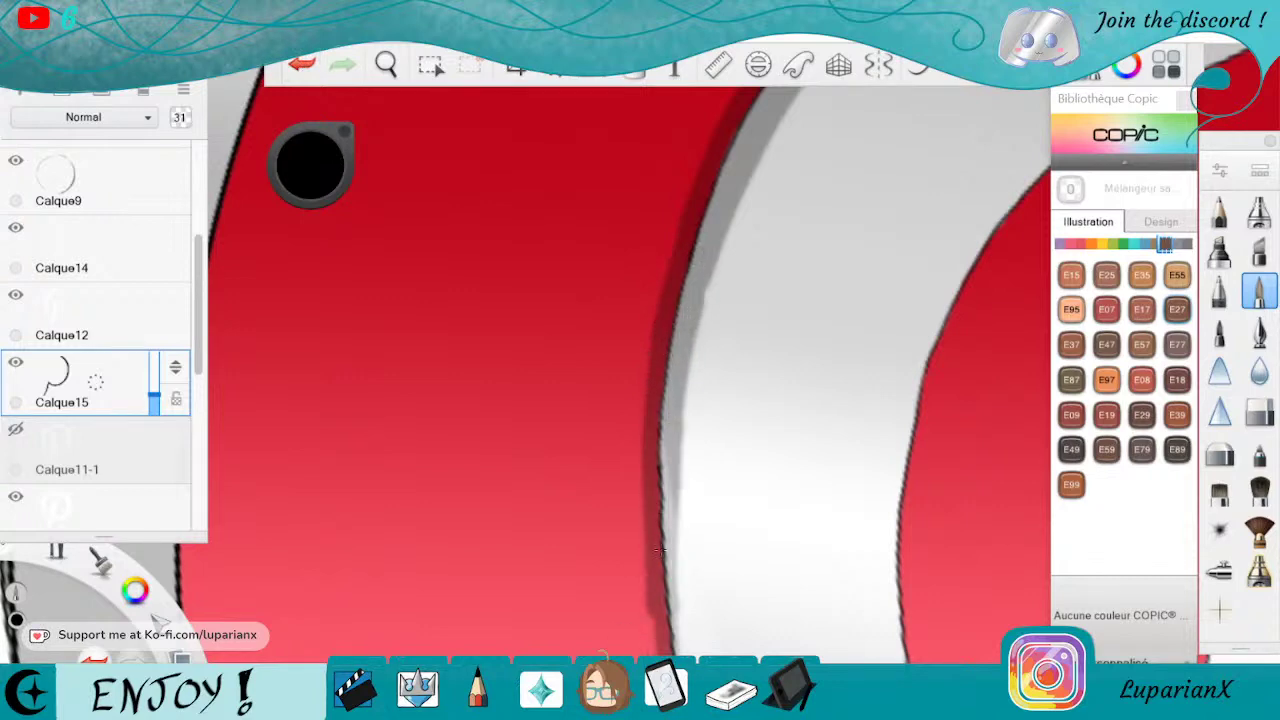
pyautogui.moveTo(678, 498); pyautogui.dragTo(663, 604)
# Thin the tip of the red-side shadow beside the white highlight area with the hard eraser.
pyautogui.click(1259, 410)
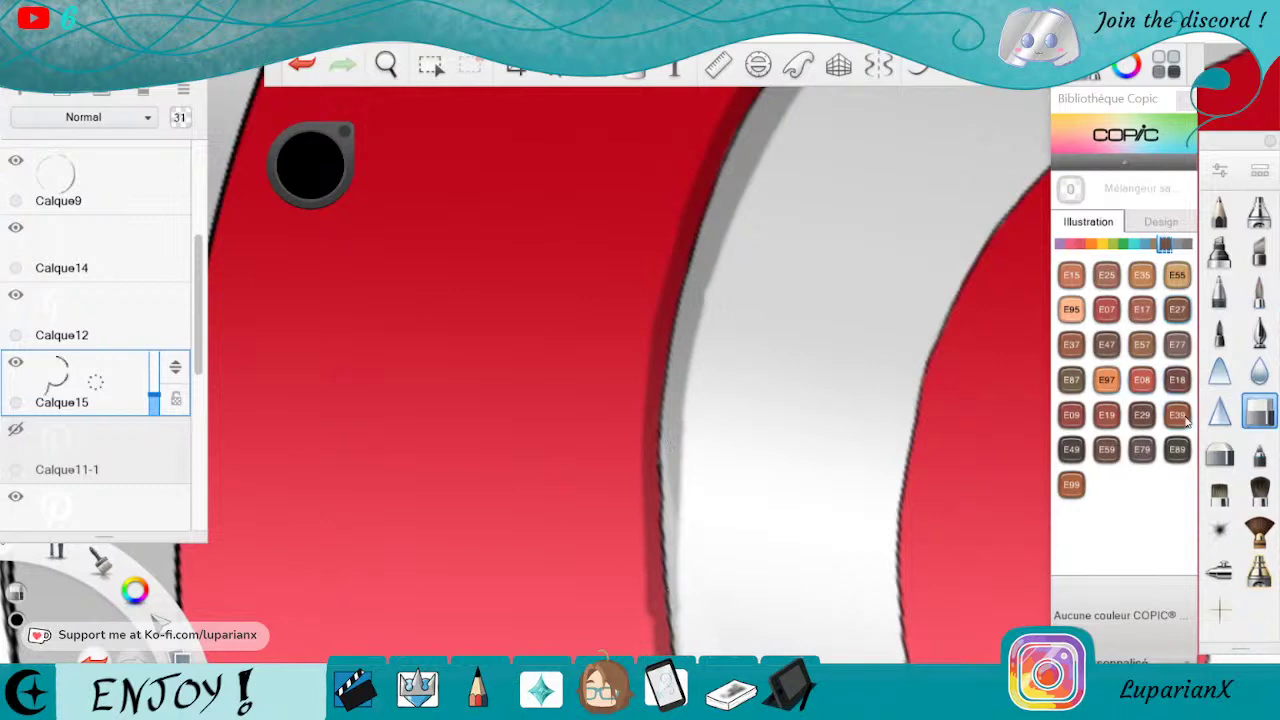
pyautogui.moveTo(631, 456); pyautogui.dragTo(643, 618)
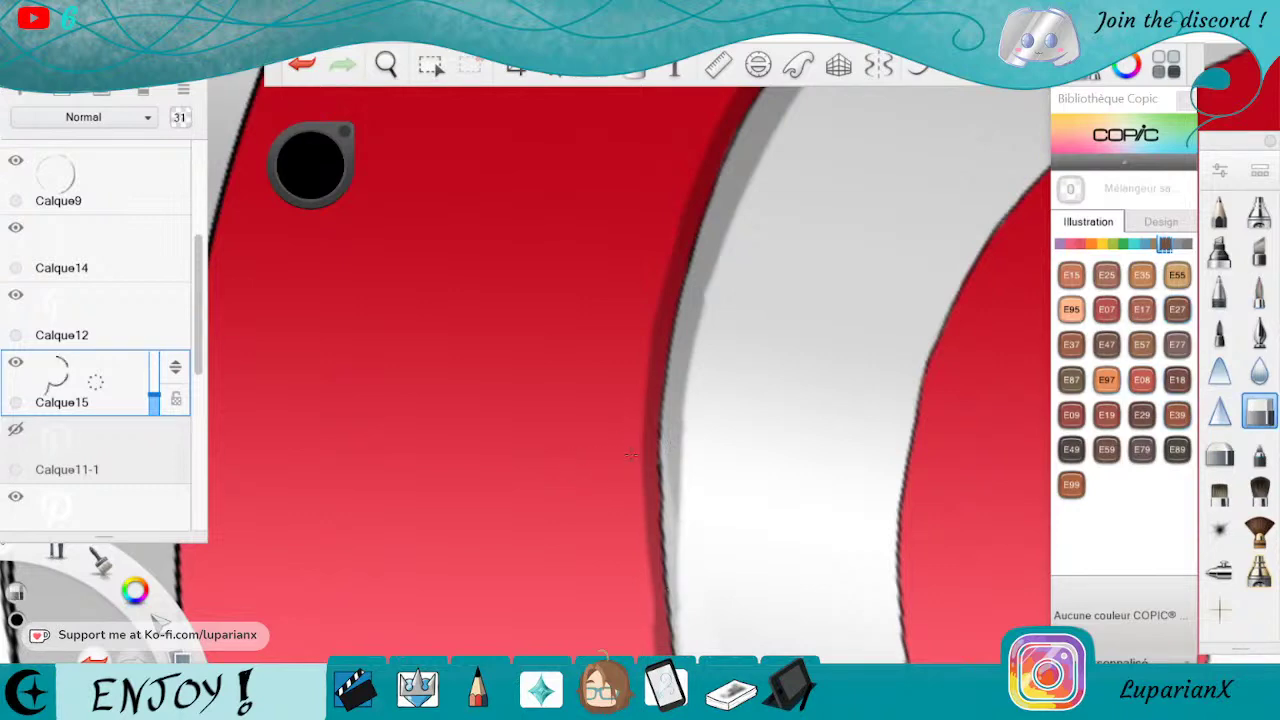
pyautogui.click(386, 65)
pyautogui.moveTo(644, 400)
pyautogui.mouseDown()
pyautogui.moveTo(557, 394)
pyautogui.moveTo(691, 520)
pyautogui.moveTo(589, 435)
pyautogui.moveTo(688, 606)
pyautogui.mouseUp()
pyautogui.moveTo(742, 564); pyautogui.dragTo(748, 456)
pyautogui.click(793, 421)
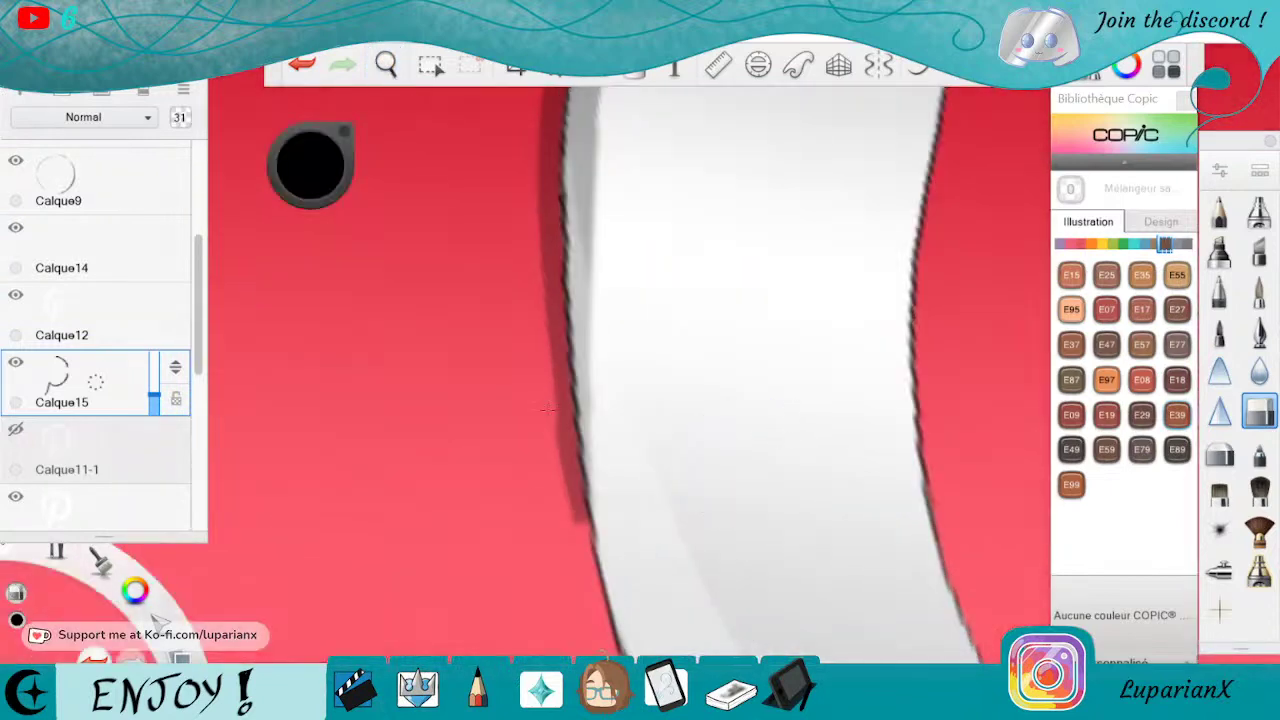
pyautogui.moveTo(544, 408); pyautogui.dragTo(548, 392)
pyautogui.moveTo(565, 456)
pyautogui.mouseDown()
pyautogui.moveTo(539, 150)
pyautogui.moveTo(521, 186)
pyautogui.moveTo(533, 231)
pyautogui.moveTo(518, 100)
pyautogui.mouseUp()
# Thin and smooth the red-side shadow along the bowl's outer edge with the hard eraser, working up from its tip.
pyautogui.click(386, 65)
pyautogui.moveTo(695, 160); pyautogui.dragTo(782, 517)
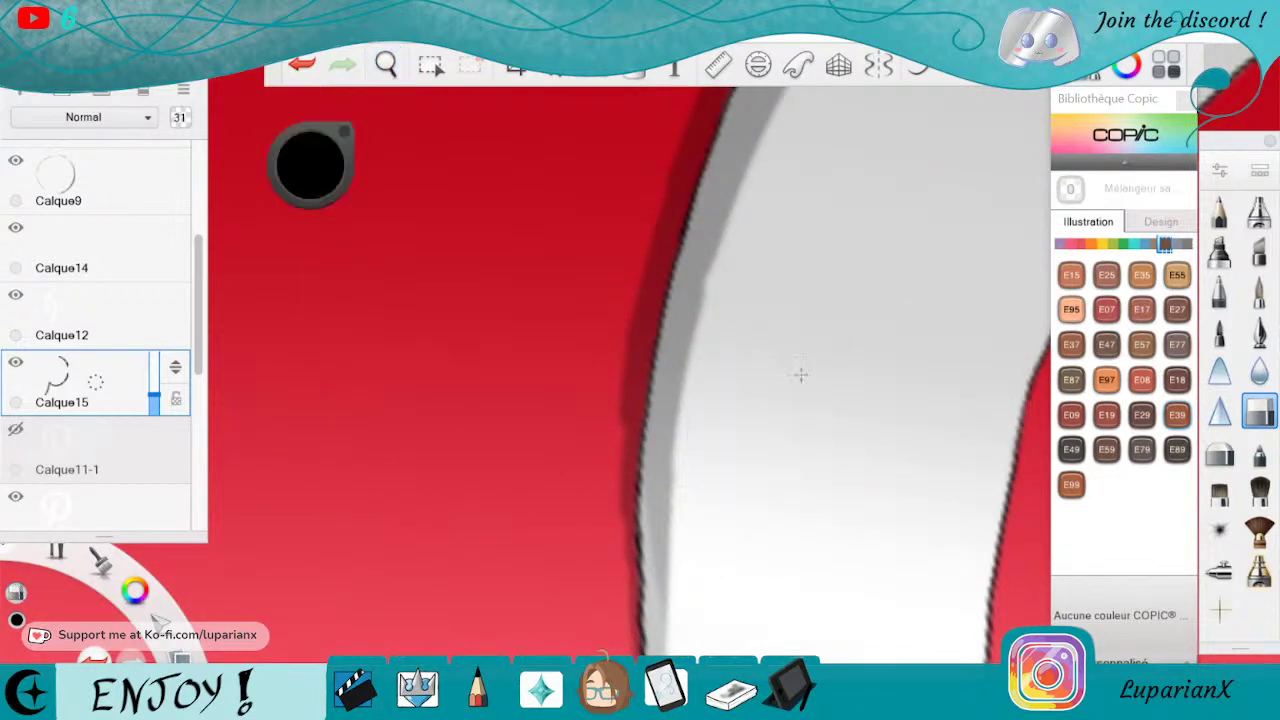
pyautogui.moveTo(614, 514); pyautogui.dragTo(621, 322)
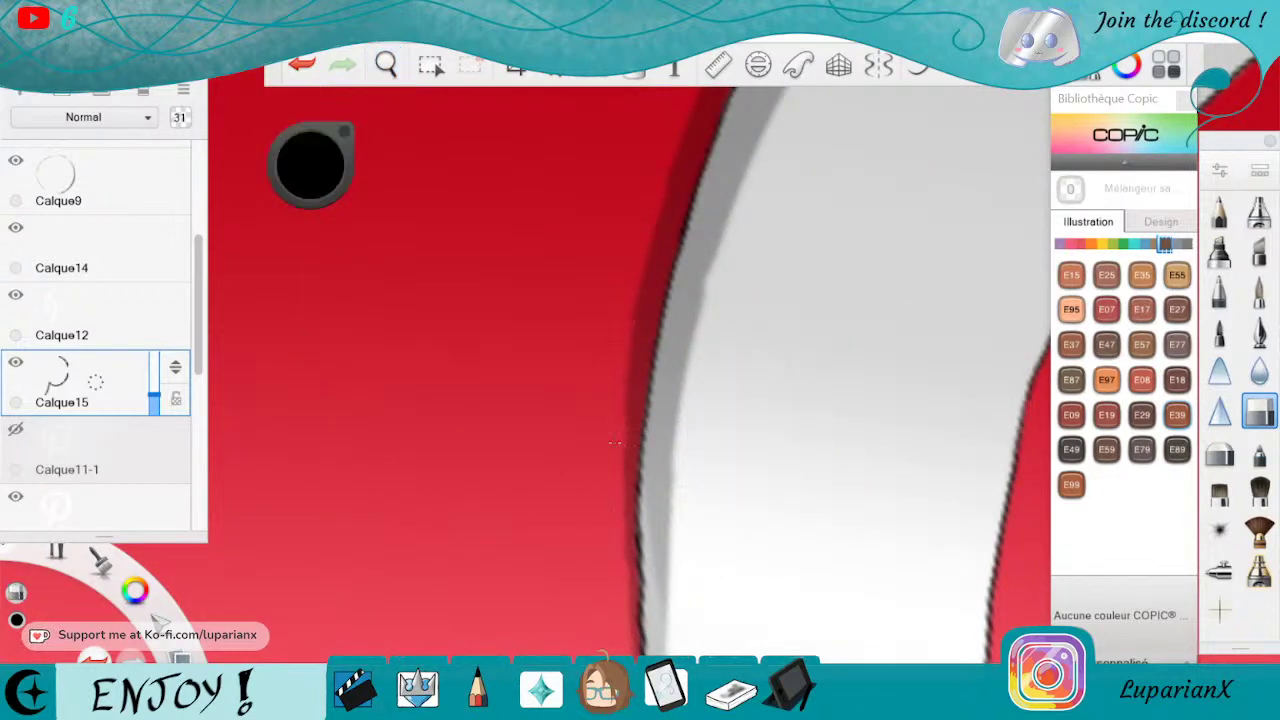
pyautogui.moveTo(650, 199); pyautogui.dragTo(692, 95)
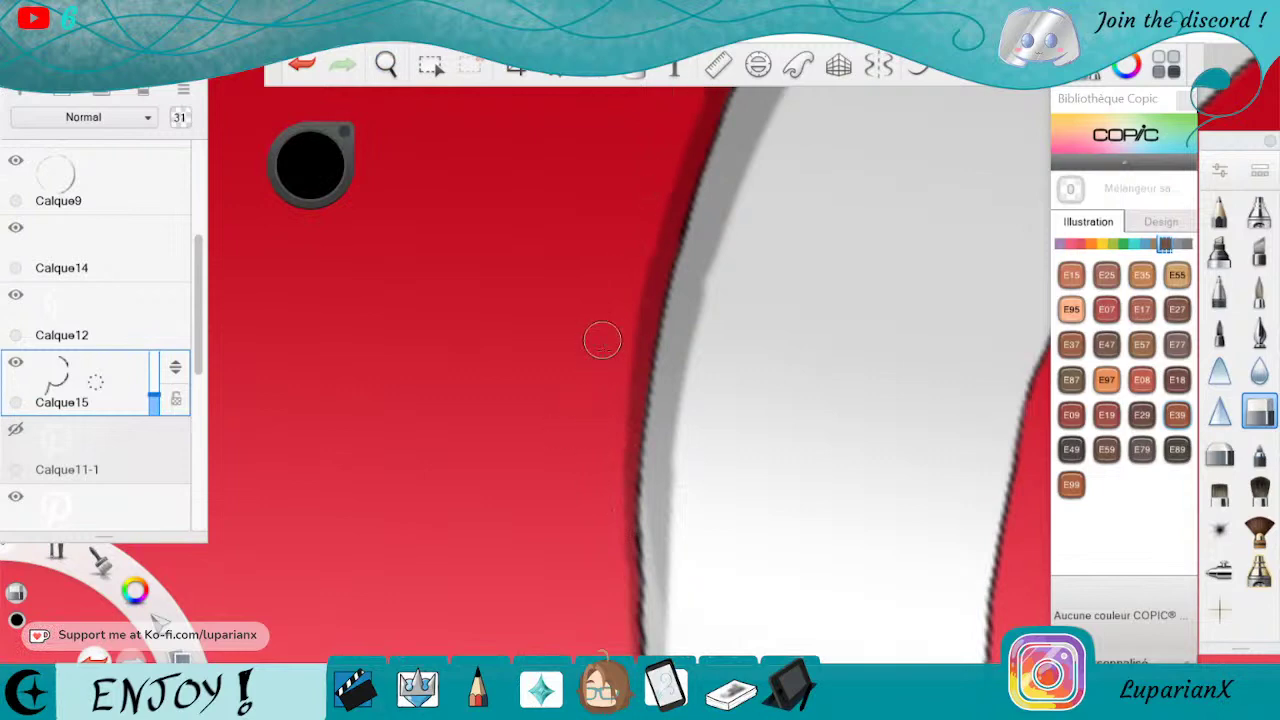
pyautogui.press('space')
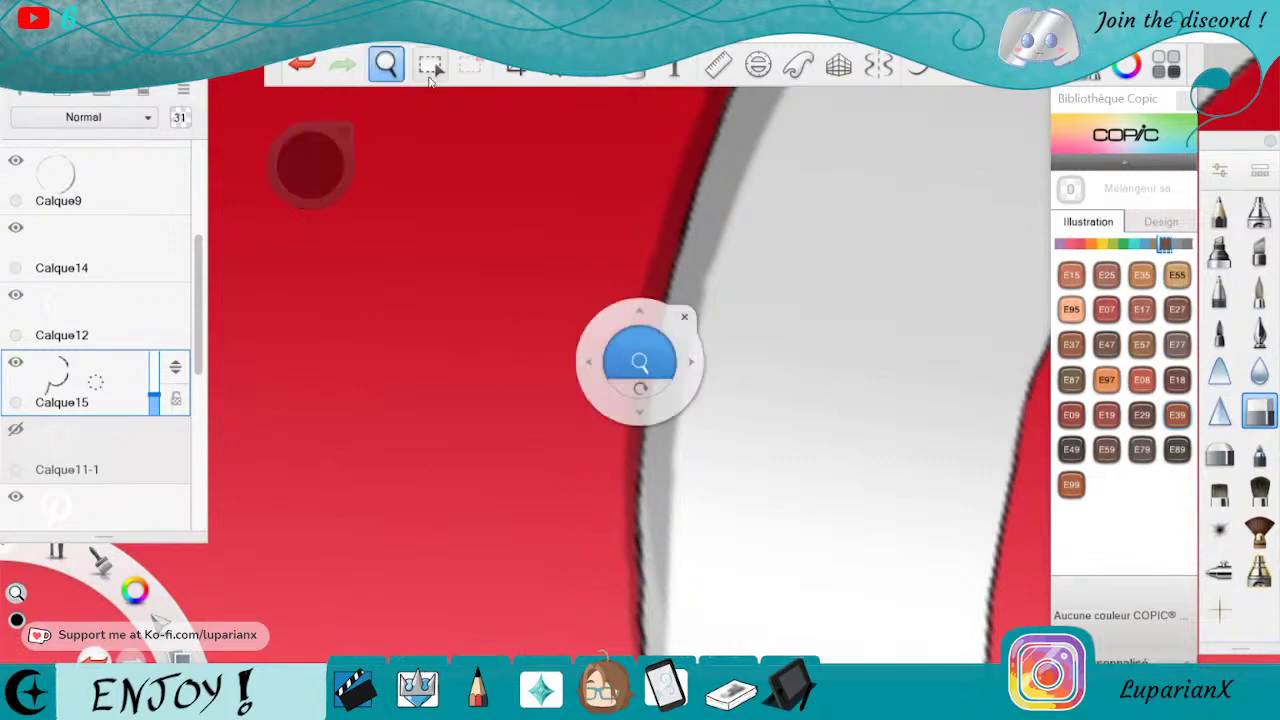
pyautogui.moveTo(642, 305); pyautogui.dragTo(590, 645)
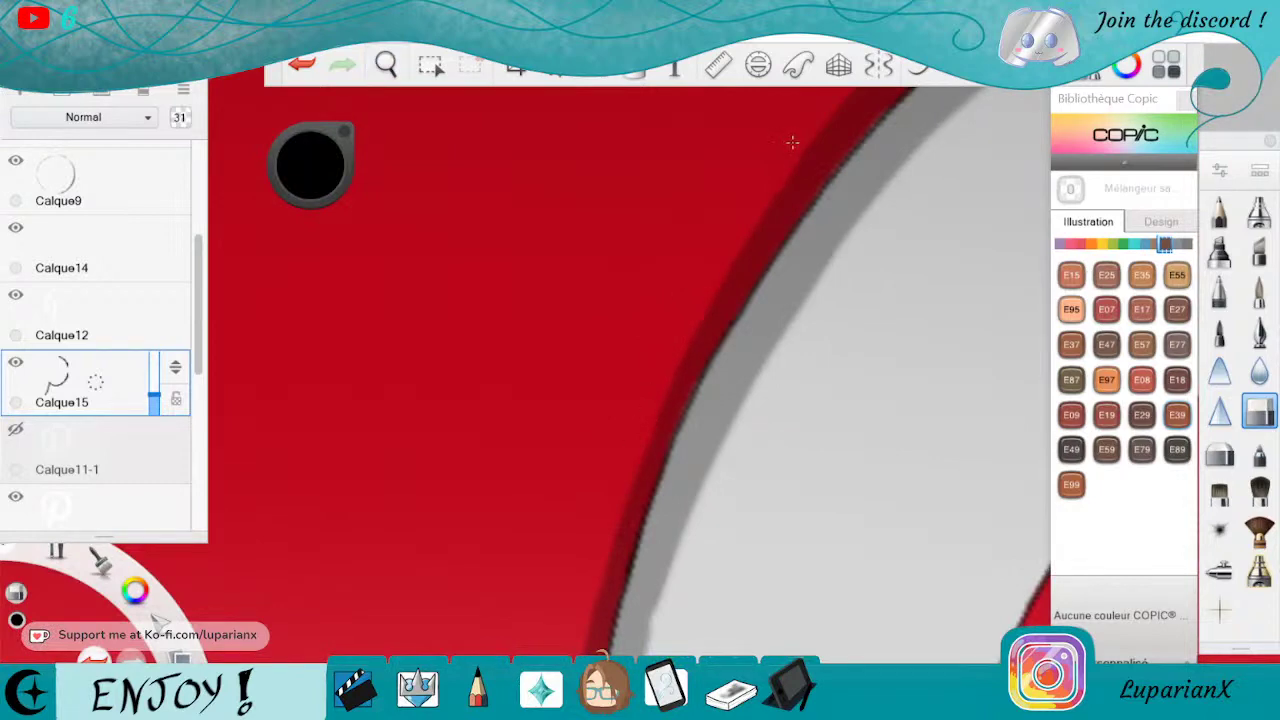
# Paint a shadow with the brush on both sides of the outline where the stem curves into the bowl's inner edge.
pyautogui.press('space')
pyautogui.moveTo(640, 363); pyautogui.dragTo(818, 591)
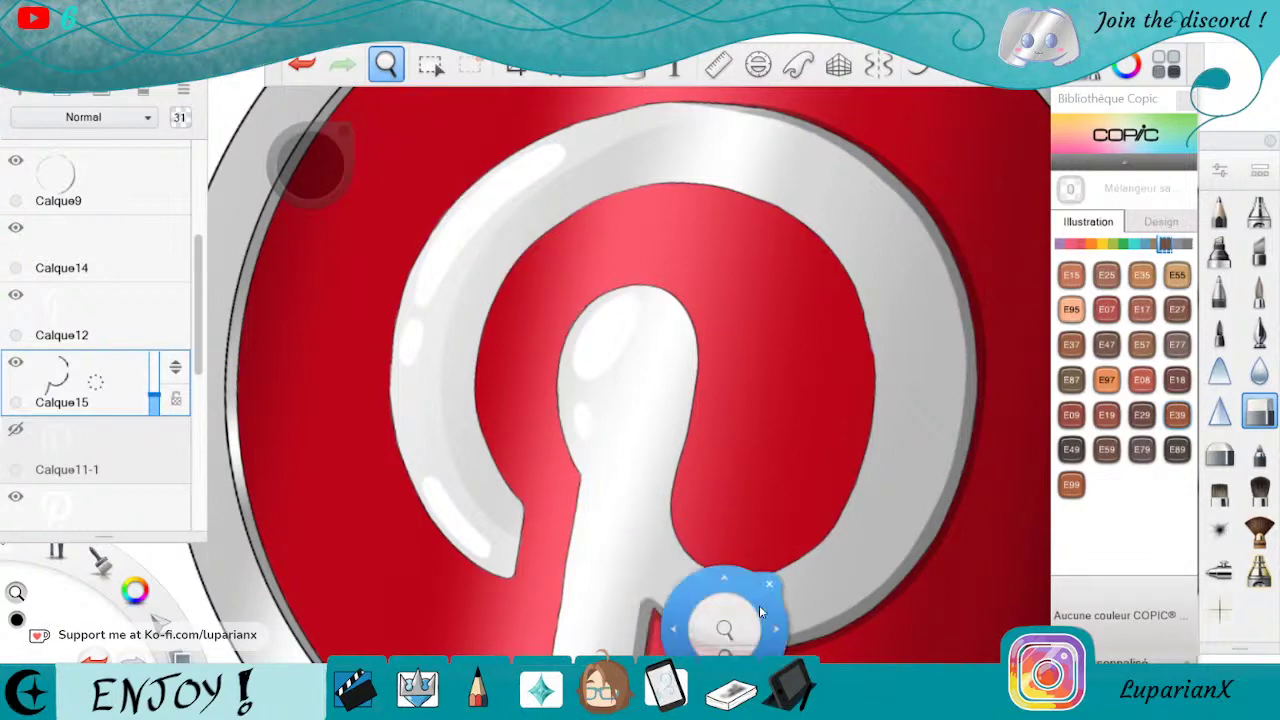
pyautogui.moveTo(768, 585); pyautogui.dragTo(906, 480)
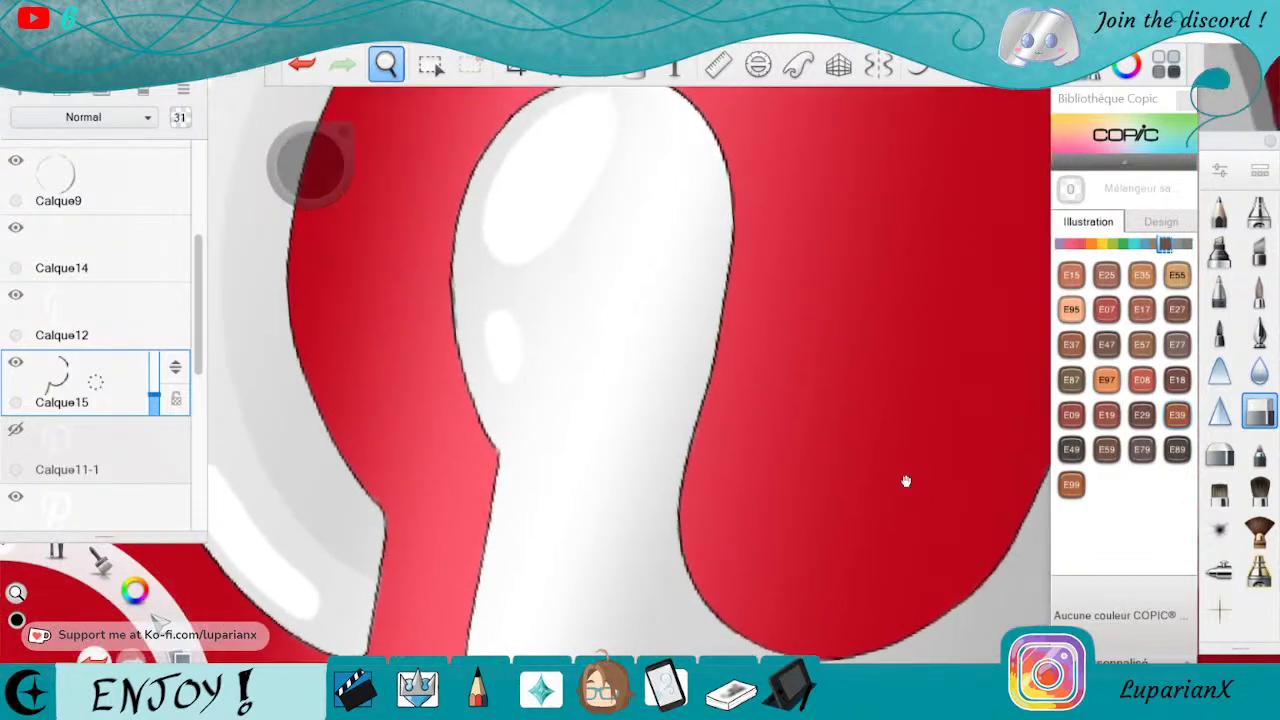
pyautogui.click(882, 509)
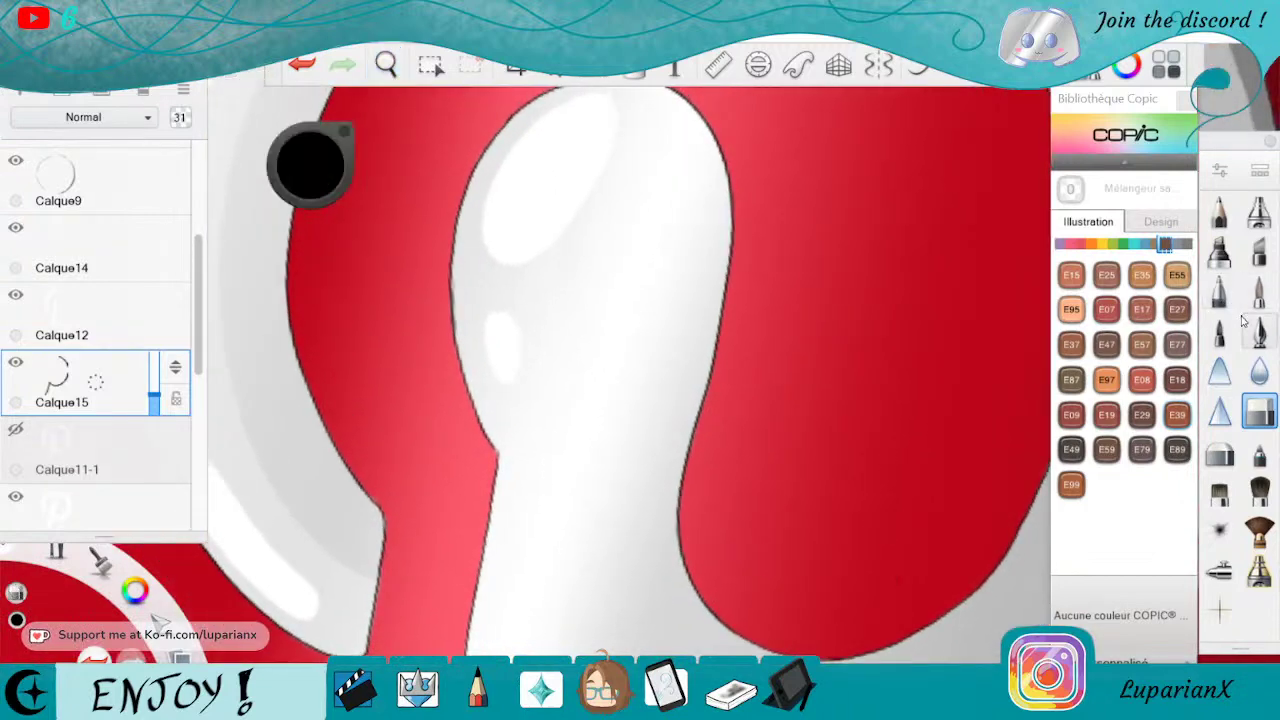
pyautogui.click(1250, 297)
pyautogui.moveTo(677, 503)
pyautogui.mouseDown()
pyautogui.moveTo(677, 466)
pyautogui.moveTo(678, 557)
pyautogui.moveTo(673, 536)
pyautogui.moveTo(705, 594)
pyautogui.moveTo(677, 560)
pyautogui.moveTo(704, 603)
pyautogui.mouseUp()
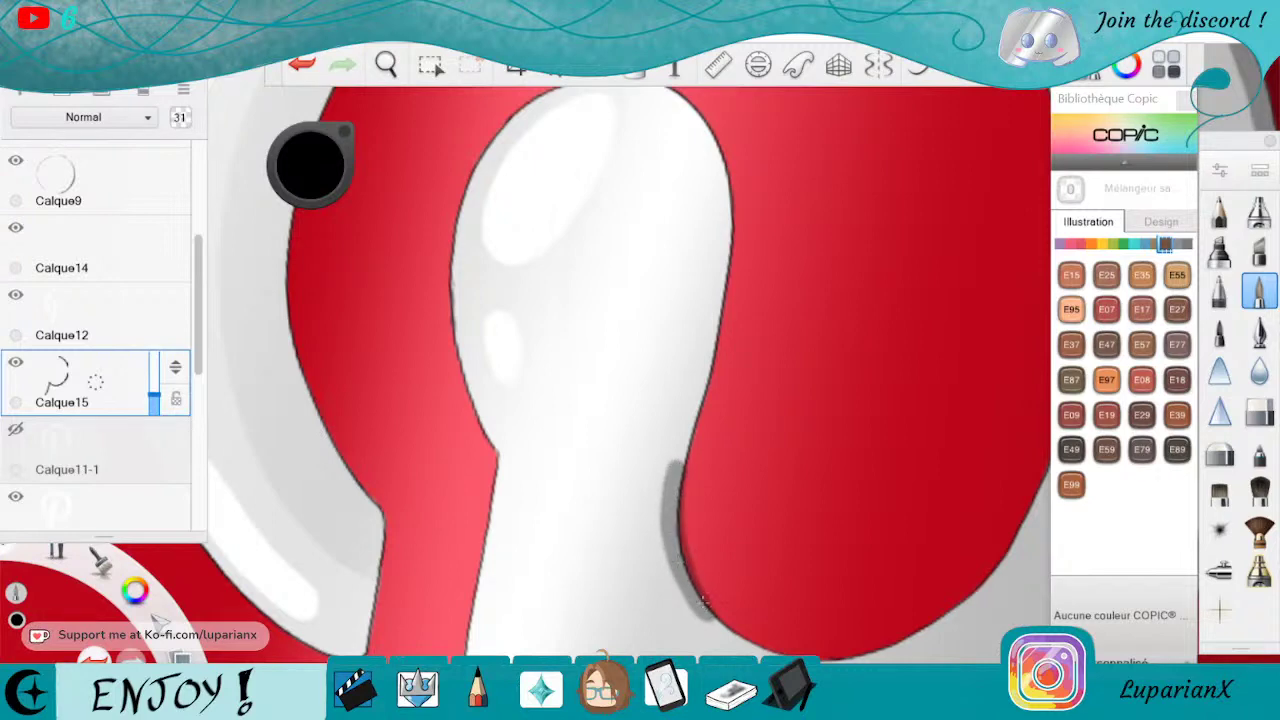
pyautogui.click(301, 64)
pyautogui.moveTo(678, 560)
pyautogui.mouseDown()
pyautogui.moveTo(721, 619)
pyautogui.moveTo(678, 570)
pyautogui.moveTo(756, 635)
pyautogui.moveTo(716, 614)
pyautogui.moveTo(795, 647)
pyautogui.mouseUp()
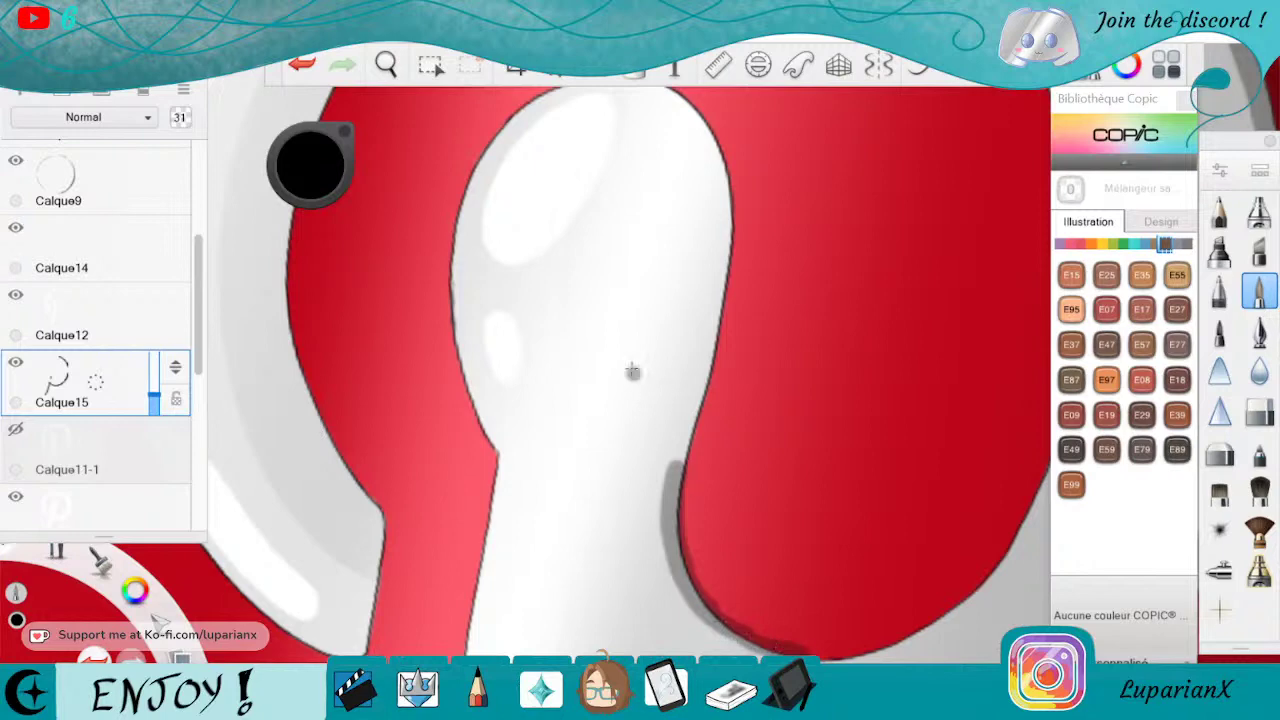
pyautogui.moveTo(687, 466)
pyautogui.mouseDown()
pyautogui.moveTo(691, 556)
pyautogui.moveTo(732, 616)
pyautogui.mouseUp()
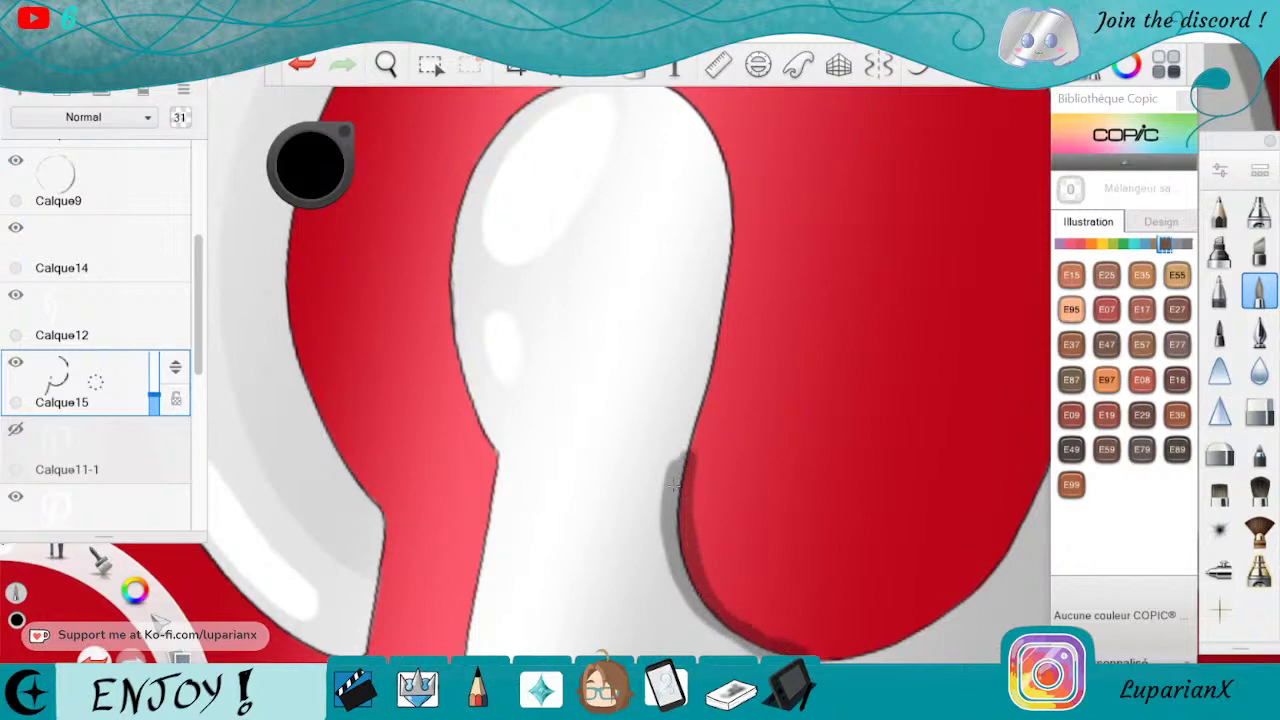
# Extend the white-side shadow up the stem's inner edge to the top of its rounded head.
pyautogui.moveTo(680, 453)
pyautogui.mouseDown()
pyautogui.moveTo(697, 394)
pyautogui.moveTo(675, 456)
pyautogui.mouseUp()
pyautogui.moveTo(709, 354); pyautogui.dragTo(697, 390)
pyautogui.moveTo(716, 324)
pyautogui.mouseDown()
pyautogui.moveTo(690, 394)
pyautogui.moveTo(704, 330)
pyautogui.mouseUp()
pyautogui.moveTo(694, 104); pyautogui.dragTo(728, 198)
pyautogui.moveTo(700, 152)
pyautogui.mouseDown()
pyautogui.moveTo(726, 252)
pyautogui.moveTo(708, 318)
pyautogui.mouseUp()
pyautogui.moveTo(718, 236); pyautogui.dragTo(700, 328)
pyautogui.moveTo(706, 260); pyautogui.dragTo(696, 346)
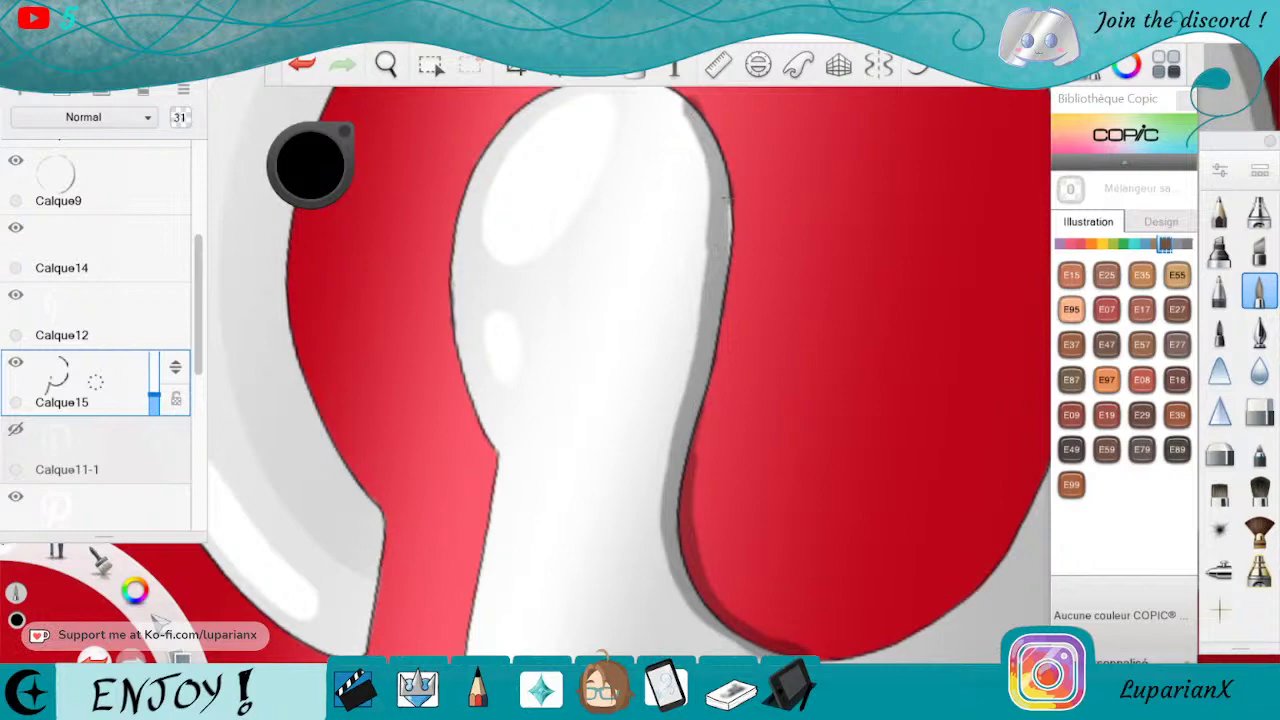
# Paint a matching shadow band on the red side of the stem's inner edge, down to the curve into the bowl.
pyautogui.moveTo(728, 200); pyautogui.dragTo(708, 380)
pyautogui.moveTo(734, 278)
pyautogui.mouseDown()
pyautogui.moveTo(697, 410)
pyautogui.moveTo(696, 502)
pyautogui.mouseUp()
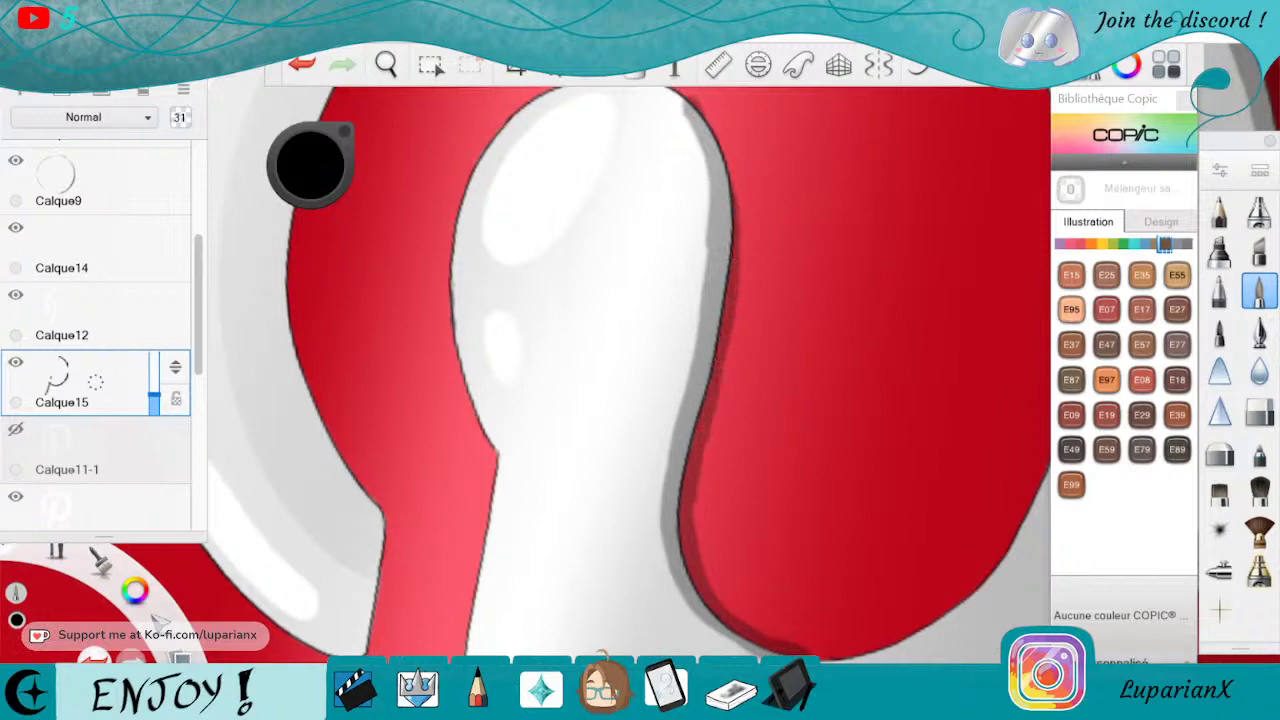
pyautogui.moveTo(706, 440); pyautogui.dragTo(690, 562)
# Extend and even out the shadow on both sides of the outline around the stem's rounded head.
pyautogui.click(386, 65)
pyautogui.moveTo(754, 277); pyautogui.dragTo(838, 291)
pyautogui.moveTo(711, 560); pyautogui.dragTo(812, 482)
pyautogui.moveTo(668, 304); pyautogui.dragTo(723, 477)
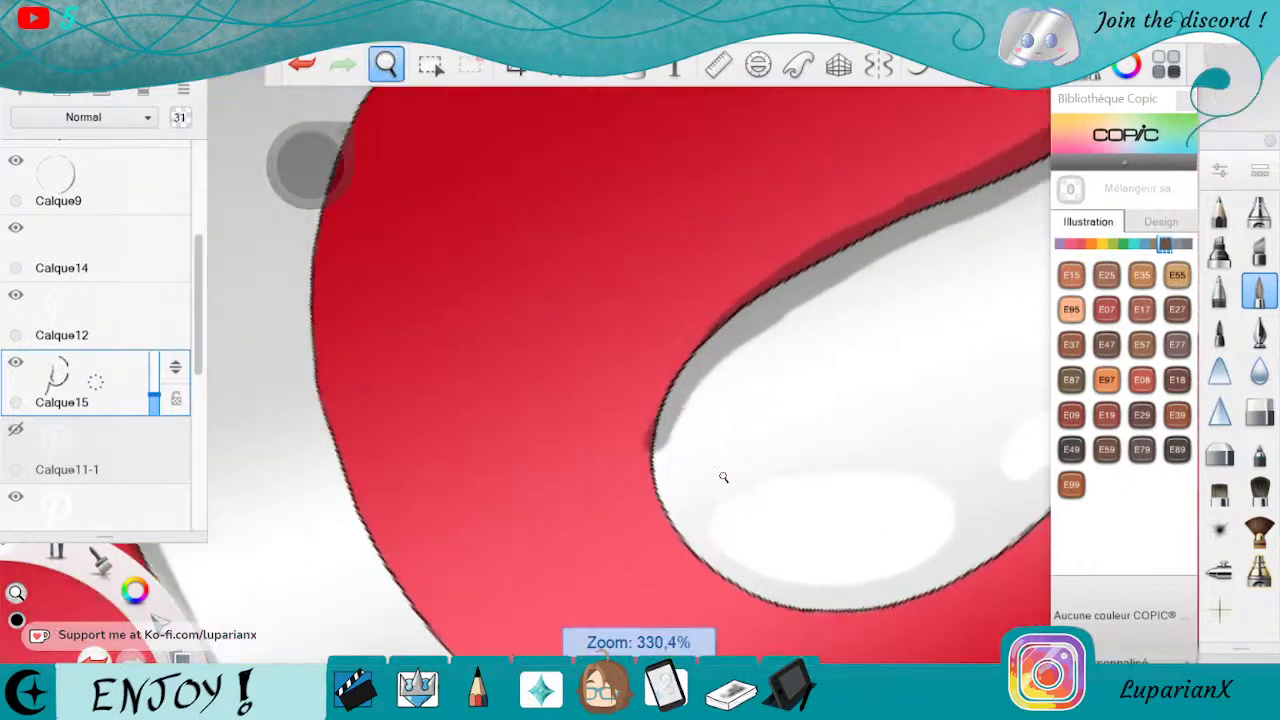
pyautogui.moveTo(653, 508)
pyautogui.mouseDown()
pyautogui.moveTo(656, 411)
pyautogui.moveTo(704, 333)
pyautogui.mouseUp()
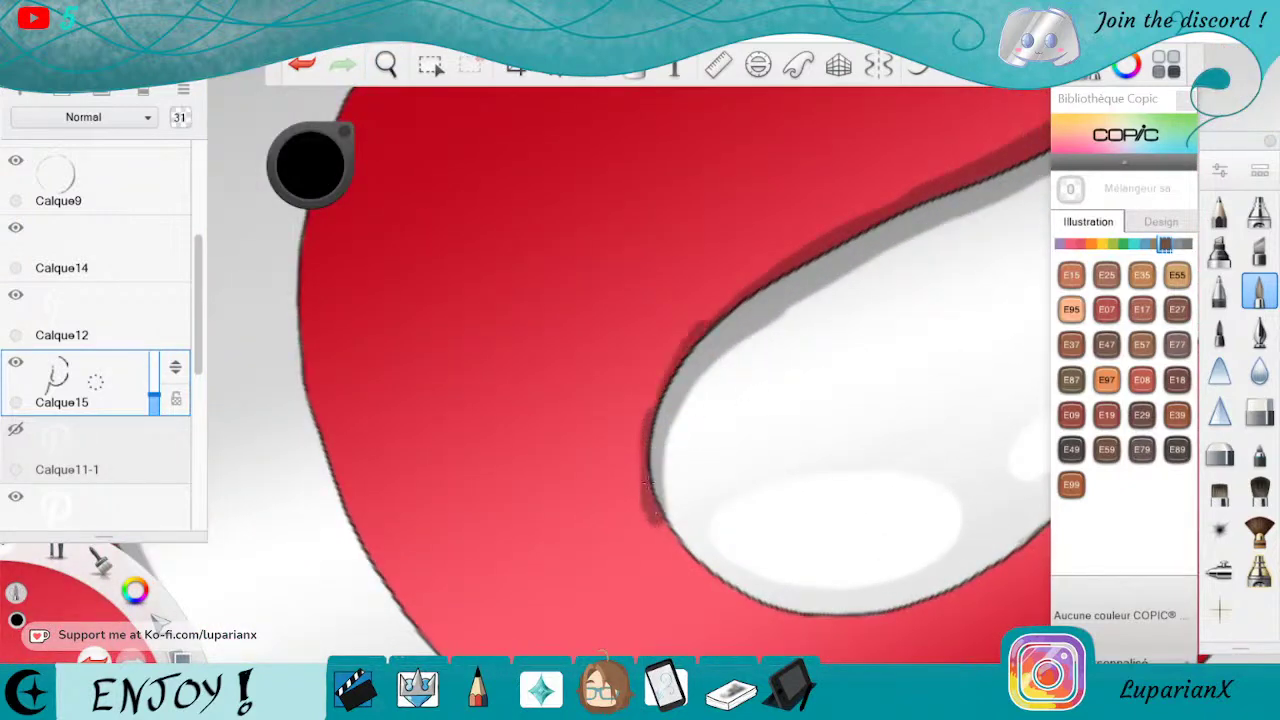
pyautogui.moveTo(690, 380); pyautogui.dragTo(648, 502)
pyautogui.moveTo(716, 360)
pyautogui.mouseDown()
pyautogui.moveTo(659, 432)
pyautogui.moveTo(758, 332)
pyautogui.mouseUp()
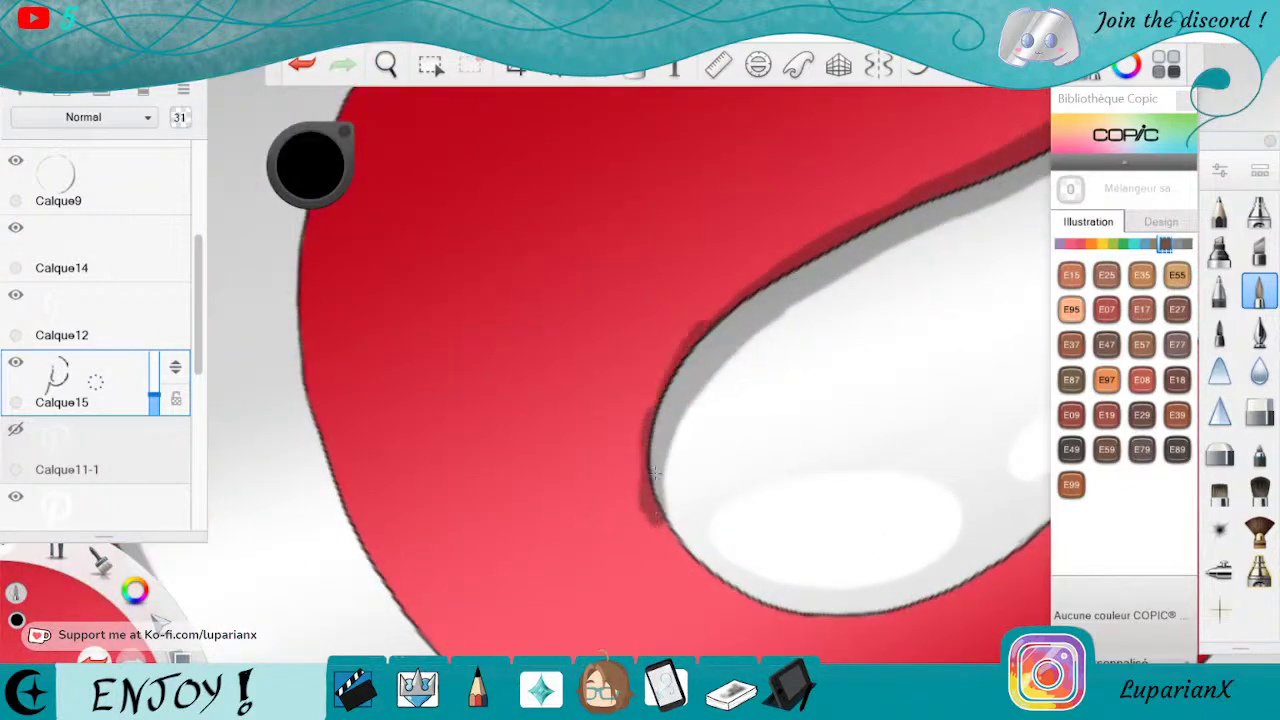
pyautogui.moveTo(654, 473)
pyautogui.mouseDown()
pyautogui.moveTo(644, 425)
pyautogui.moveTo(814, 265)
pyautogui.moveTo(674, 367)
pyautogui.moveTo(822, 250)
pyautogui.mouseUp()
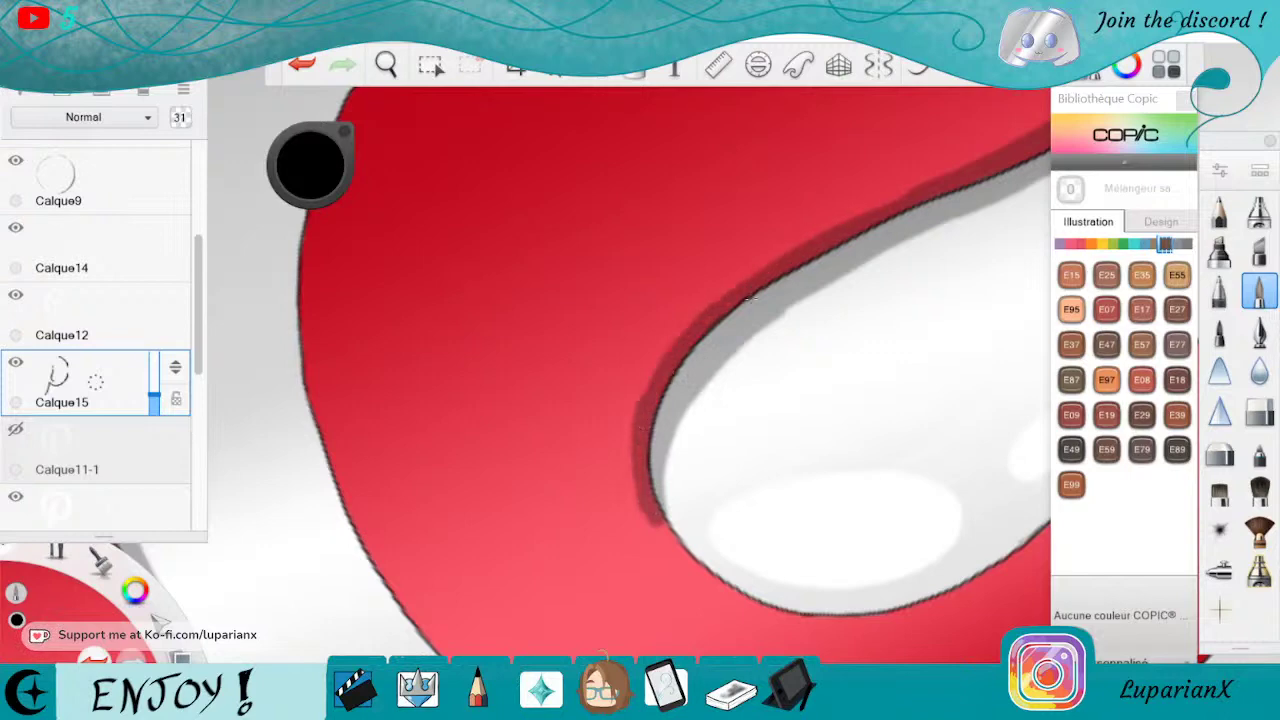
pyautogui.moveTo(752, 297)
pyautogui.mouseDown()
pyautogui.moveTo(837, 234)
pyautogui.moveTo(686, 362)
pyautogui.mouseUp()
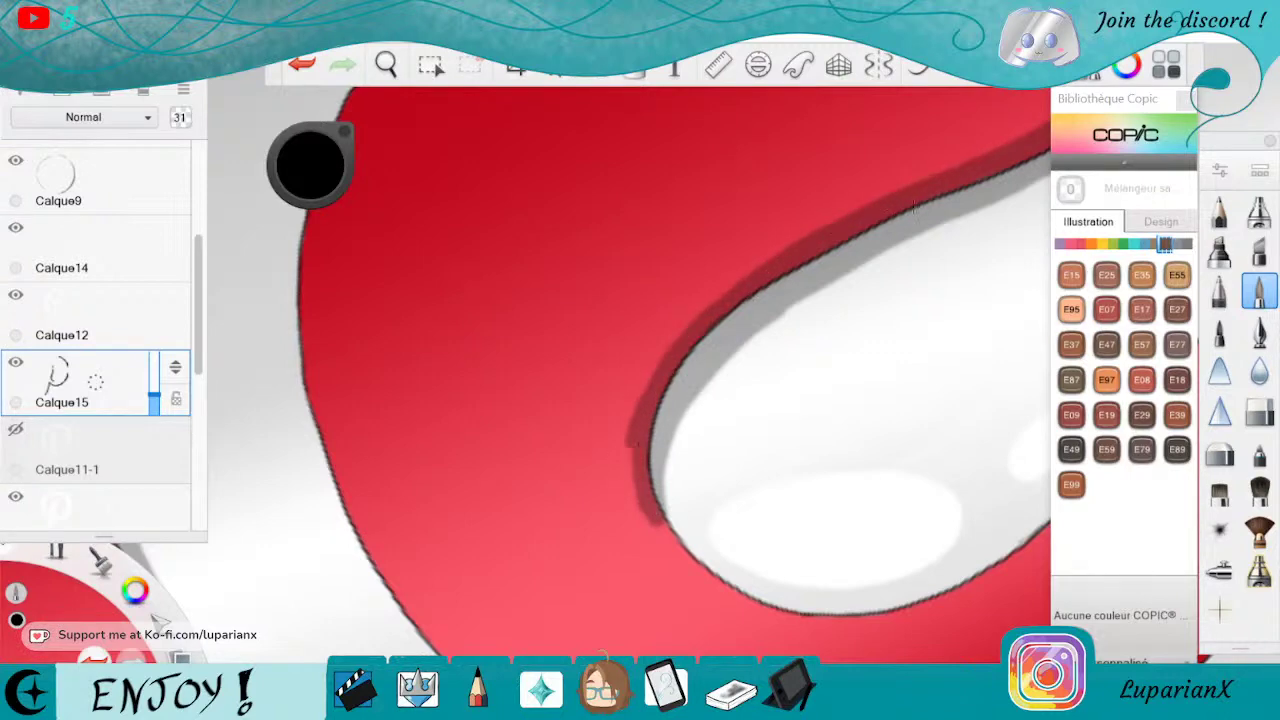
# Smooth the white-side shadow and taper the red-side band around the stem's rounded head with the hard eraser.
pyautogui.click(1258, 410)
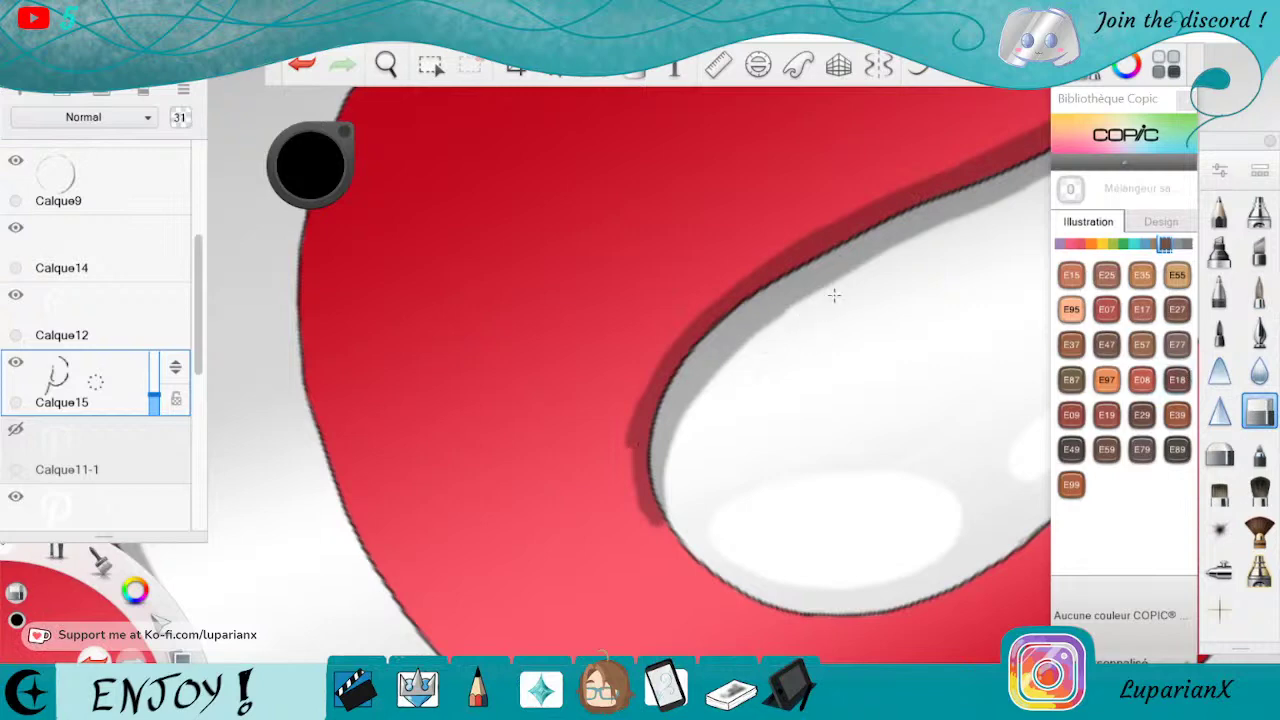
pyautogui.moveTo(834, 296); pyautogui.dragTo(733, 380)
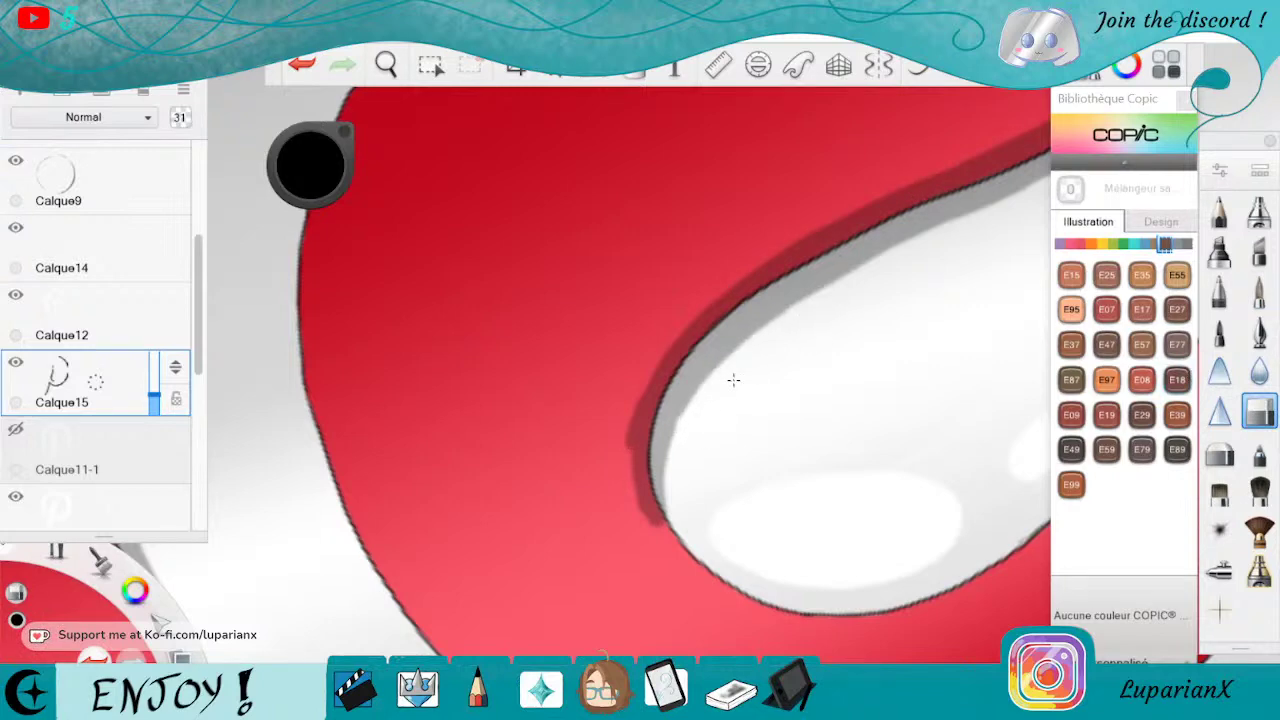
pyautogui.moveTo(840, 284)
pyautogui.mouseDown()
pyautogui.moveTo(717, 381)
pyautogui.moveTo(674, 506)
pyautogui.mouseUp()
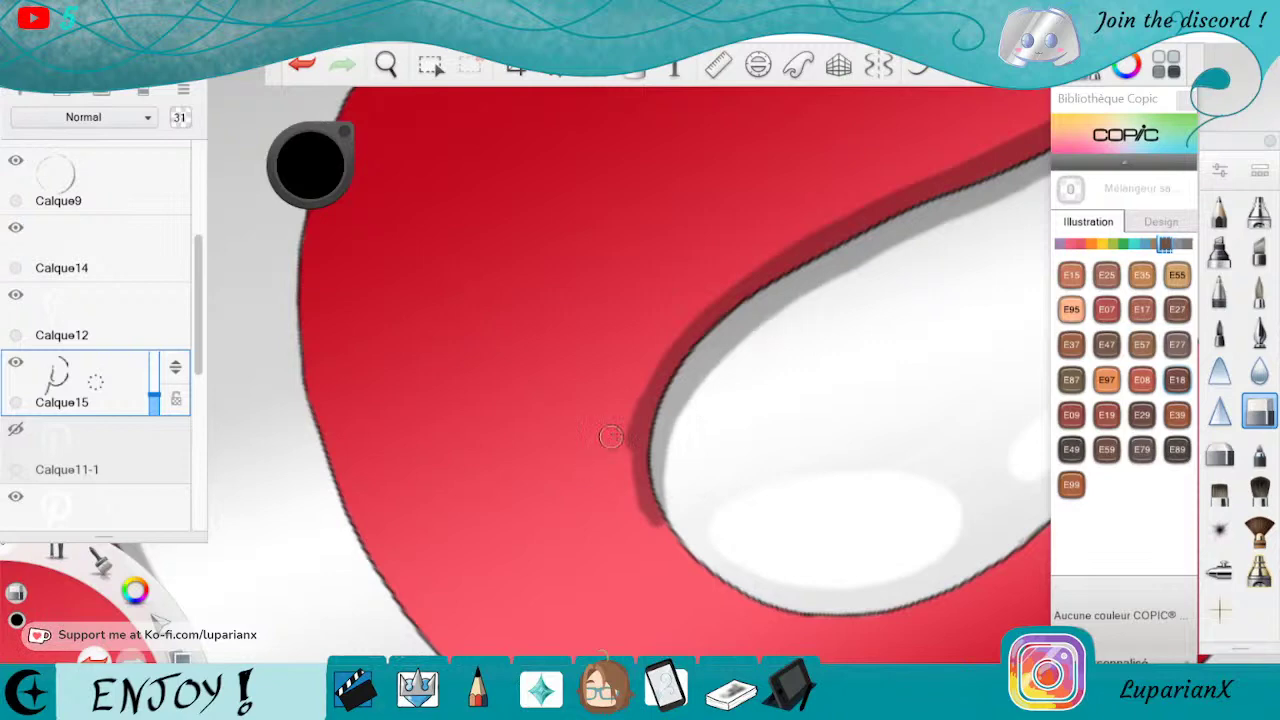
pyautogui.moveTo(622, 396); pyautogui.dragTo(637, 512)
pyautogui.moveTo(627, 450)
pyautogui.mouseDown()
pyautogui.moveTo(650, 527)
pyautogui.moveTo(691, 554)
pyautogui.mouseUp()
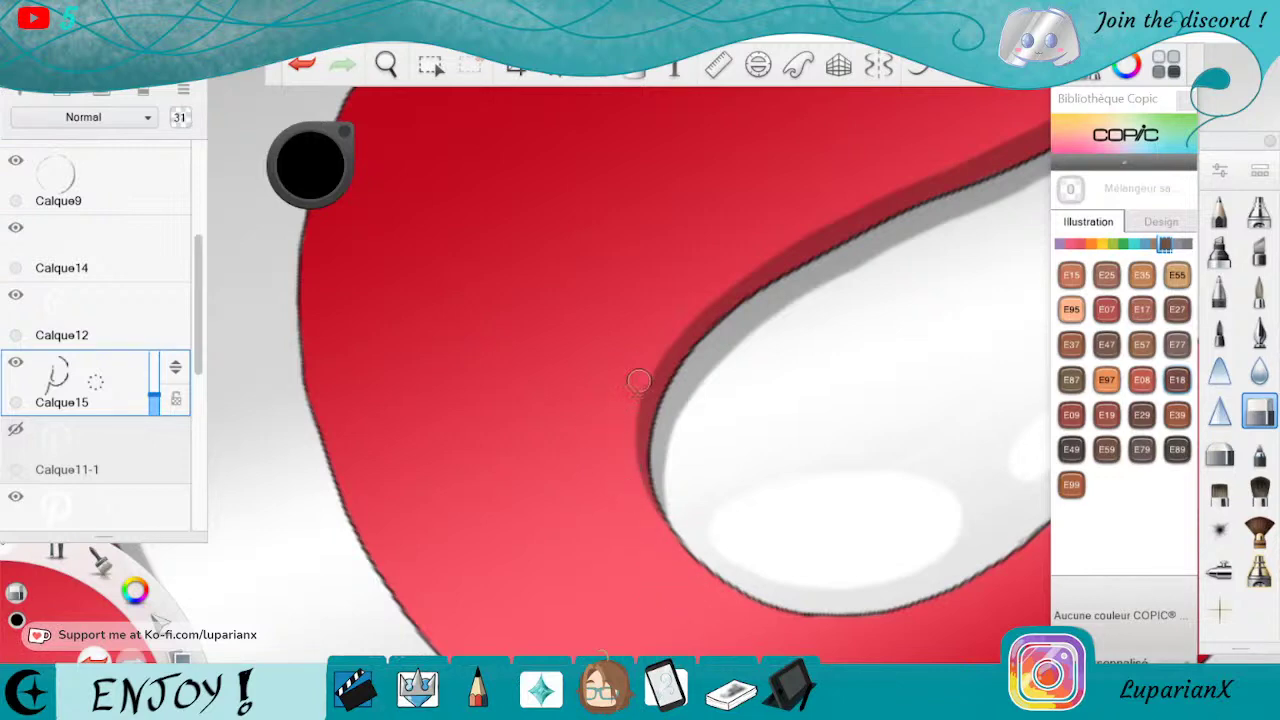
pyautogui.moveTo(624, 438)
pyautogui.mouseDown()
pyautogui.moveTo(634, 398)
pyautogui.moveTo(724, 283)
pyautogui.mouseUp()
# Refine the curve of the red-side shadow at the stem's rounded head with the brush, and trim its outer edge with the hard eraser.
pyautogui.click(386, 64)
pyautogui.moveTo(491, 150); pyautogui.dragTo(840, 314)
pyautogui.click(840, 548)
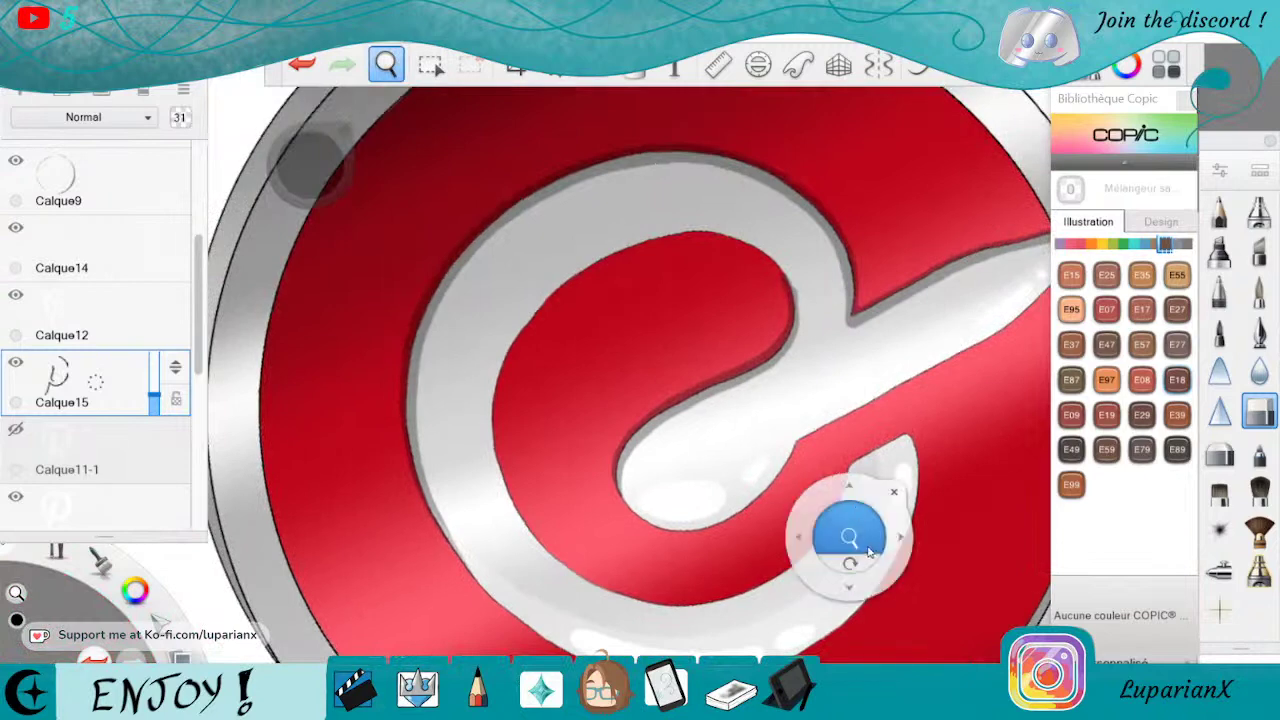
pyautogui.click(720, 514)
pyautogui.moveTo(663, 534); pyautogui.dragTo(787, 580)
pyautogui.moveTo(843, 540)
pyautogui.mouseDown()
pyautogui.moveTo(863, 452)
pyautogui.moveTo(902, 432)
pyautogui.mouseUp()
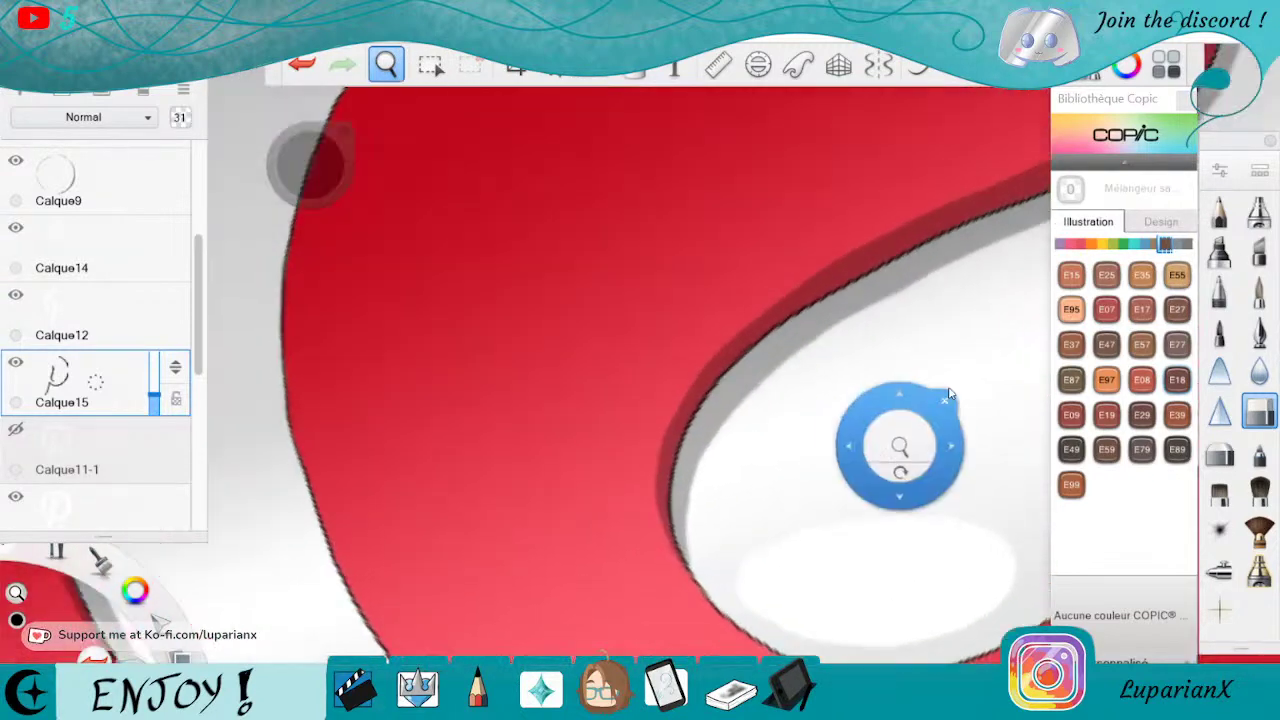
pyautogui.click(946, 402)
pyautogui.click(1259, 291)
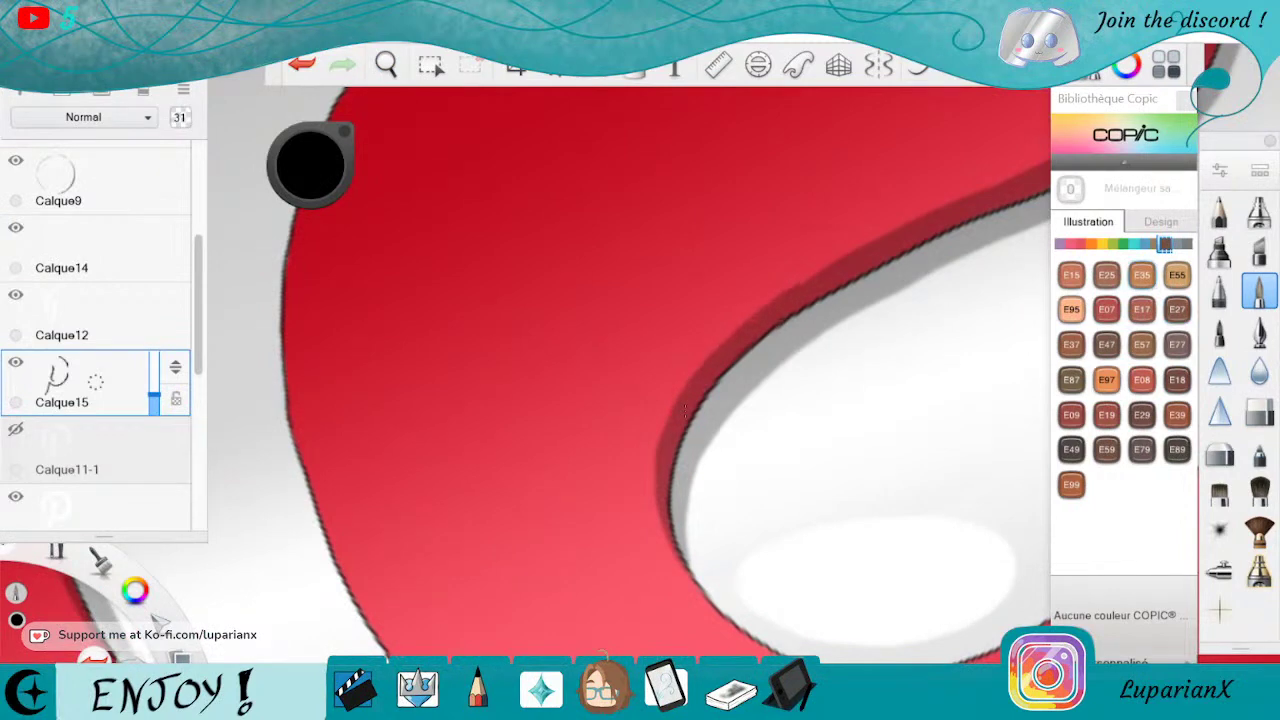
pyautogui.moveTo(664, 408); pyautogui.dragTo(672, 470)
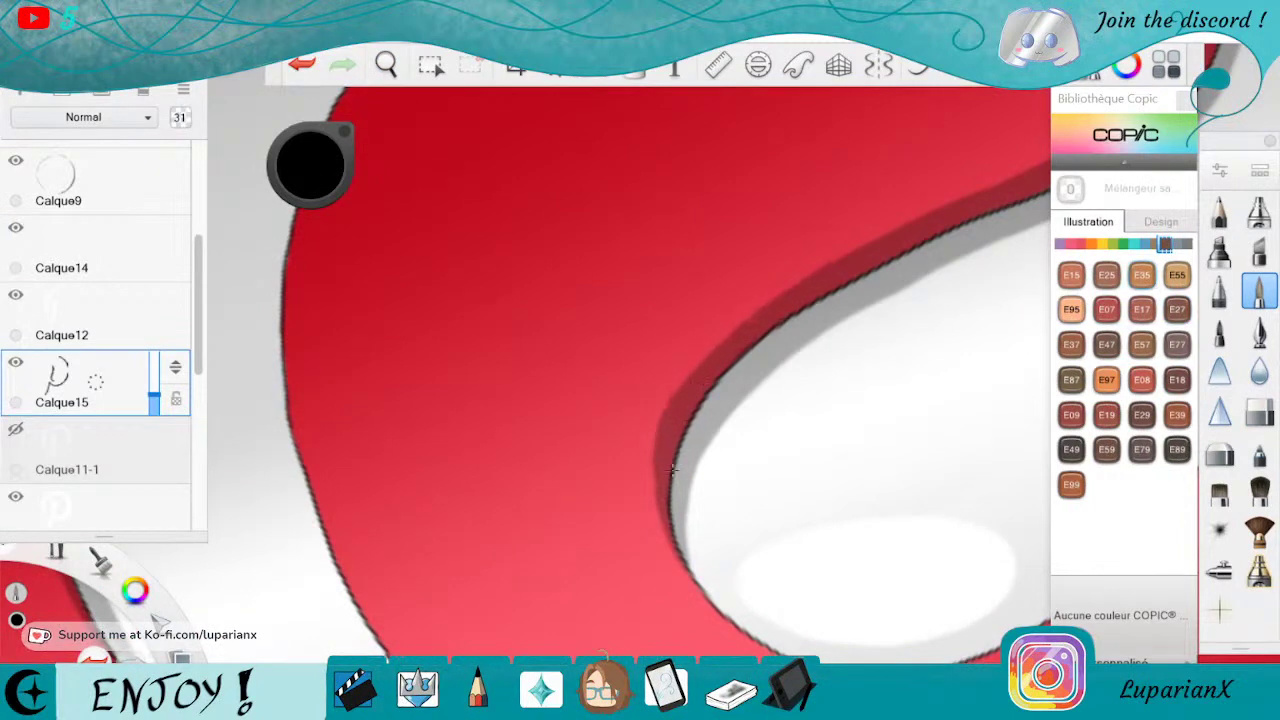
pyautogui.click(1259, 412)
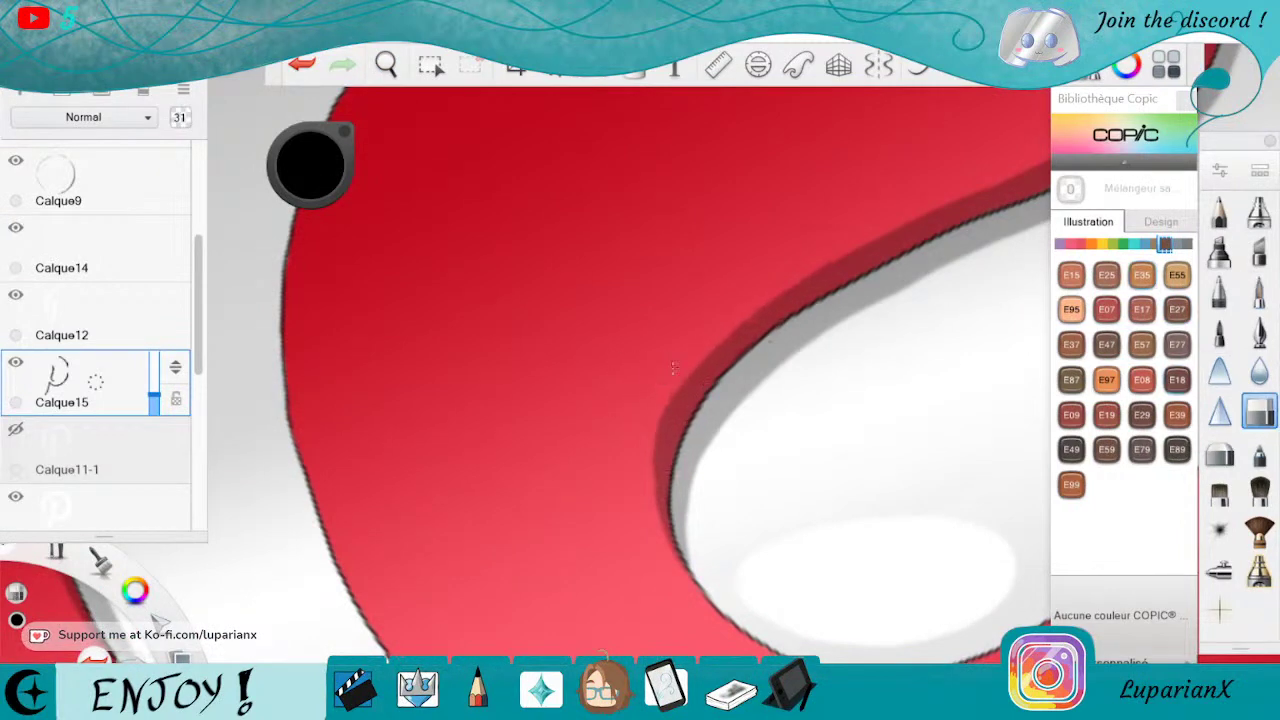
pyautogui.moveTo(673, 367); pyautogui.dragTo(654, 474)
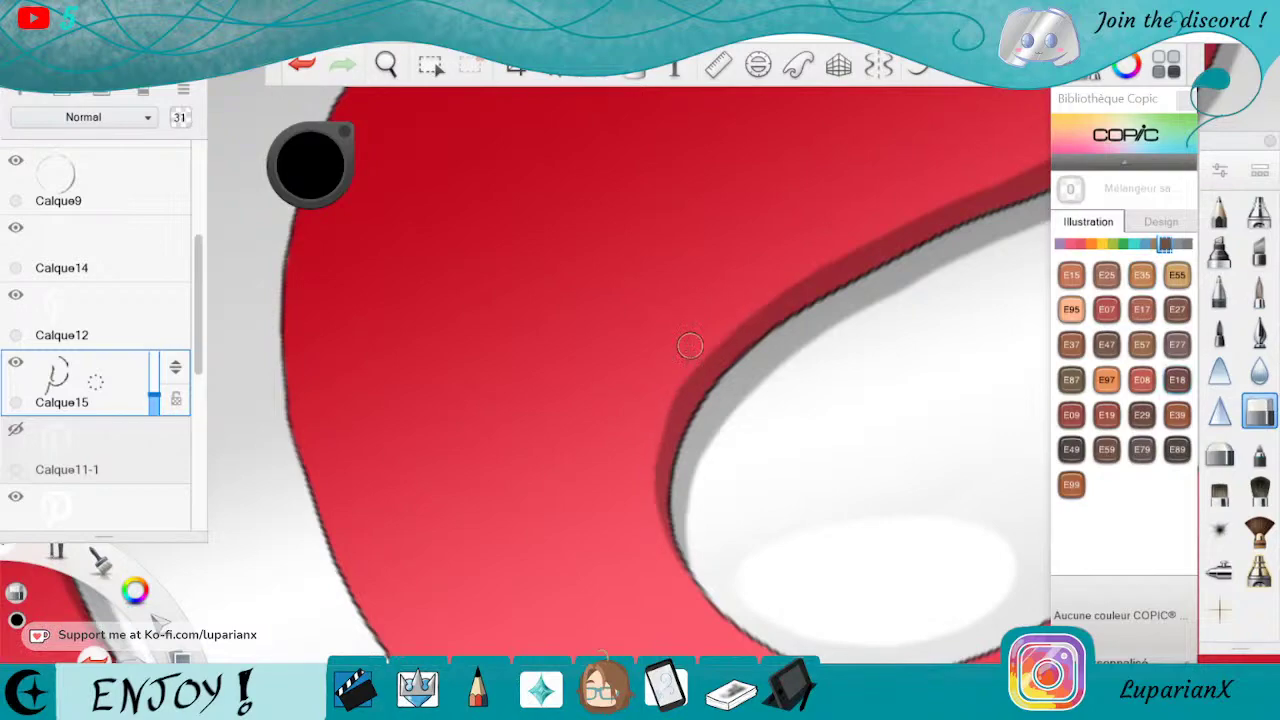
# Widen the red-side shadow along the lower stem, from the notch below the bowl down to the metallic rim.
pyautogui.click(386, 64)
pyautogui.moveTo(464, 137); pyautogui.dragTo(445, 410)
pyautogui.moveTo(625, 575); pyautogui.dragTo(705, 515)
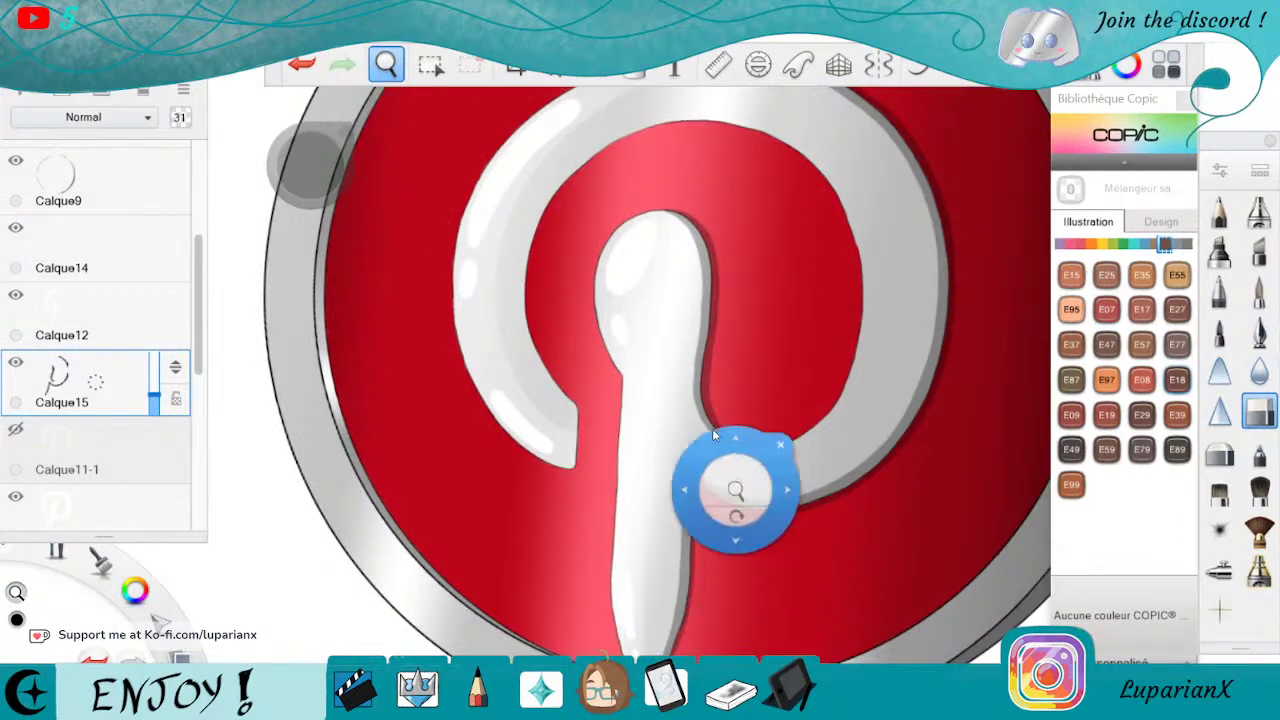
pyautogui.moveTo(652, 608); pyautogui.dragTo(672, 468)
pyautogui.moveTo(738, 550); pyautogui.dragTo(745, 484)
pyautogui.moveTo(732, 503)
pyautogui.mouseDown()
pyautogui.moveTo(762, 558)
pyautogui.moveTo(771, 513)
pyautogui.mouseUp()
pyautogui.click(814, 458)
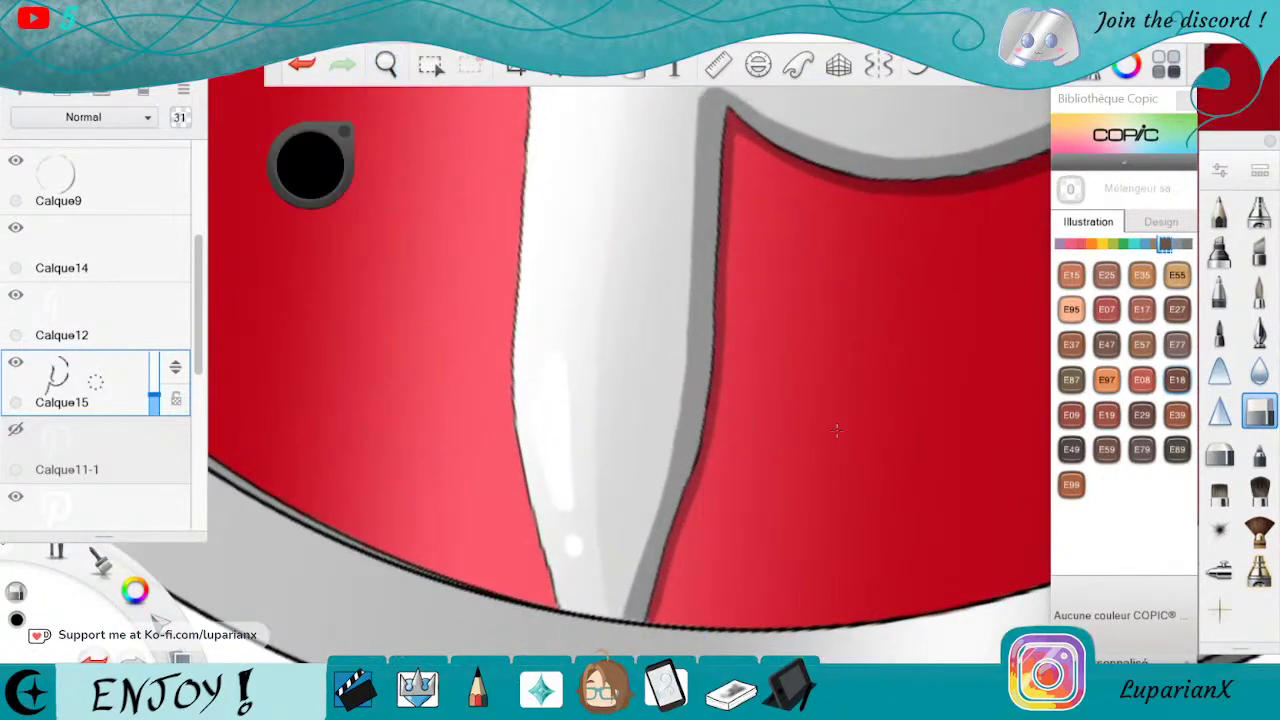
pyautogui.click(1259, 290)
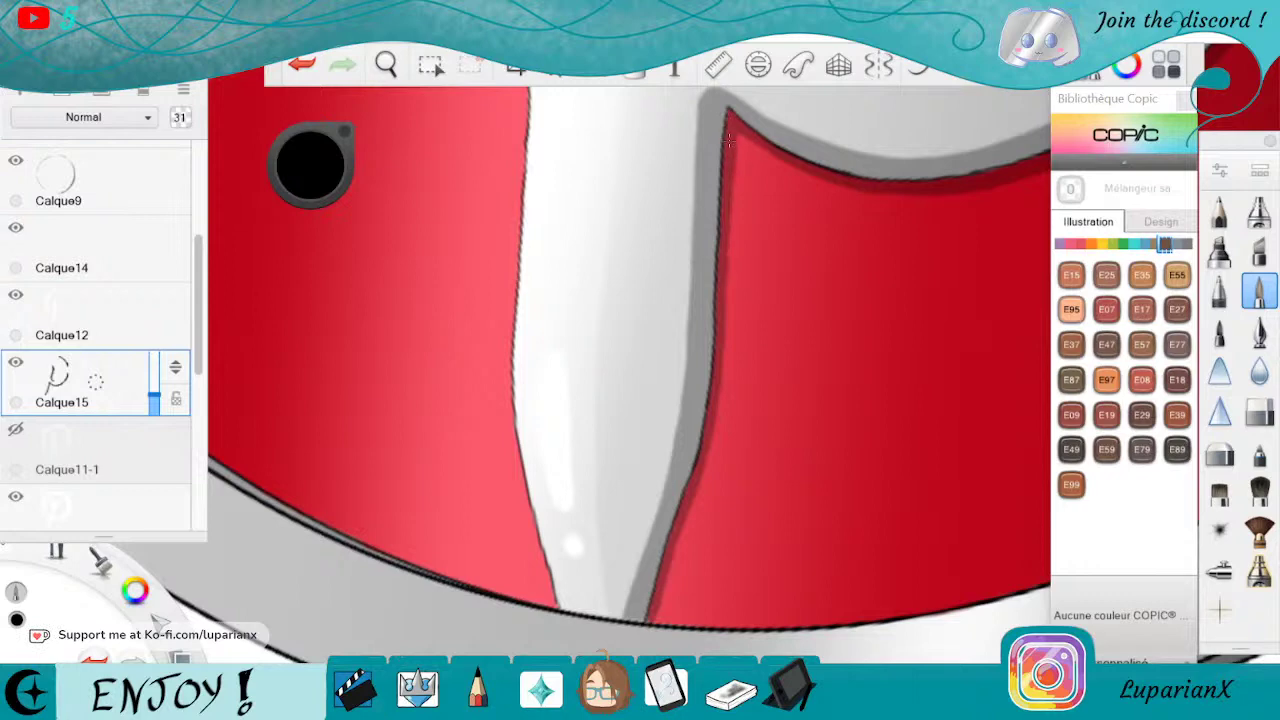
pyautogui.moveTo(730, 308)
pyautogui.mouseDown()
pyautogui.moveTo(709, 458)
pyautogui.moveTo(651, 618)
pyautogui.mouseUp()
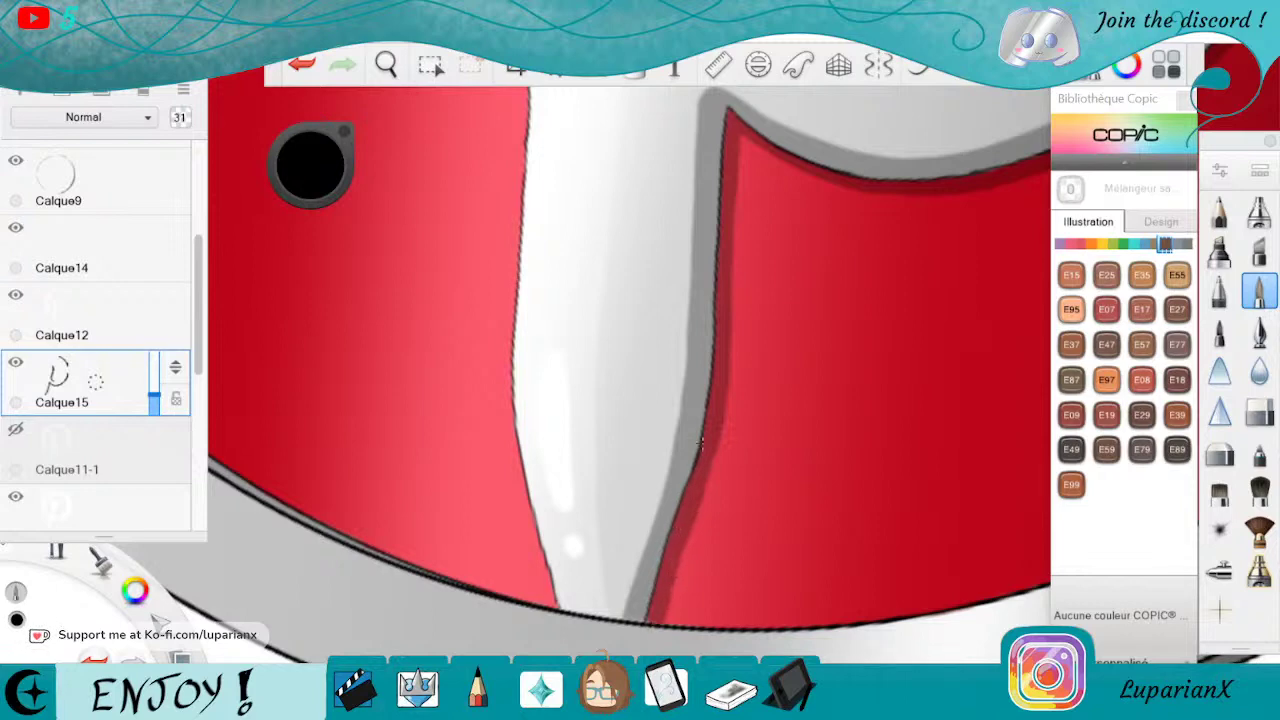
pyautogui.click(1259, 411)
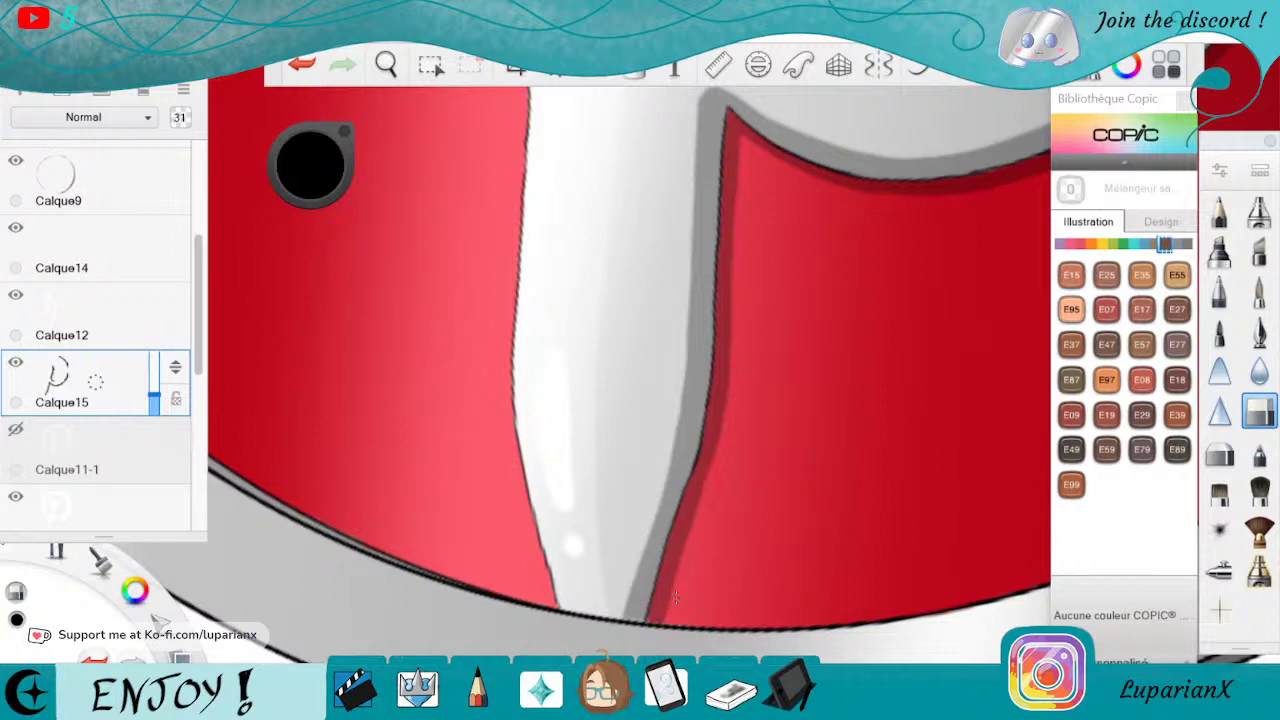
# Touch up the red-side shadow on the bowl's outer edge just past the notch at the stem with the brush.
pyautogui.click(1259, 300)
pyautogui.click(386, 66)
pyautogui.moveTo(742, 218); pyautogui.dragTo(710, 407)
pyautogui.moveTo(975, 220)
pyautogui.mouseDown()
pyautogui.moveTo(882, 513)
pyautogui.moveTo(723, 514)
pyautogui.moveTo(713, 455)
pyautogui.mouseUp()
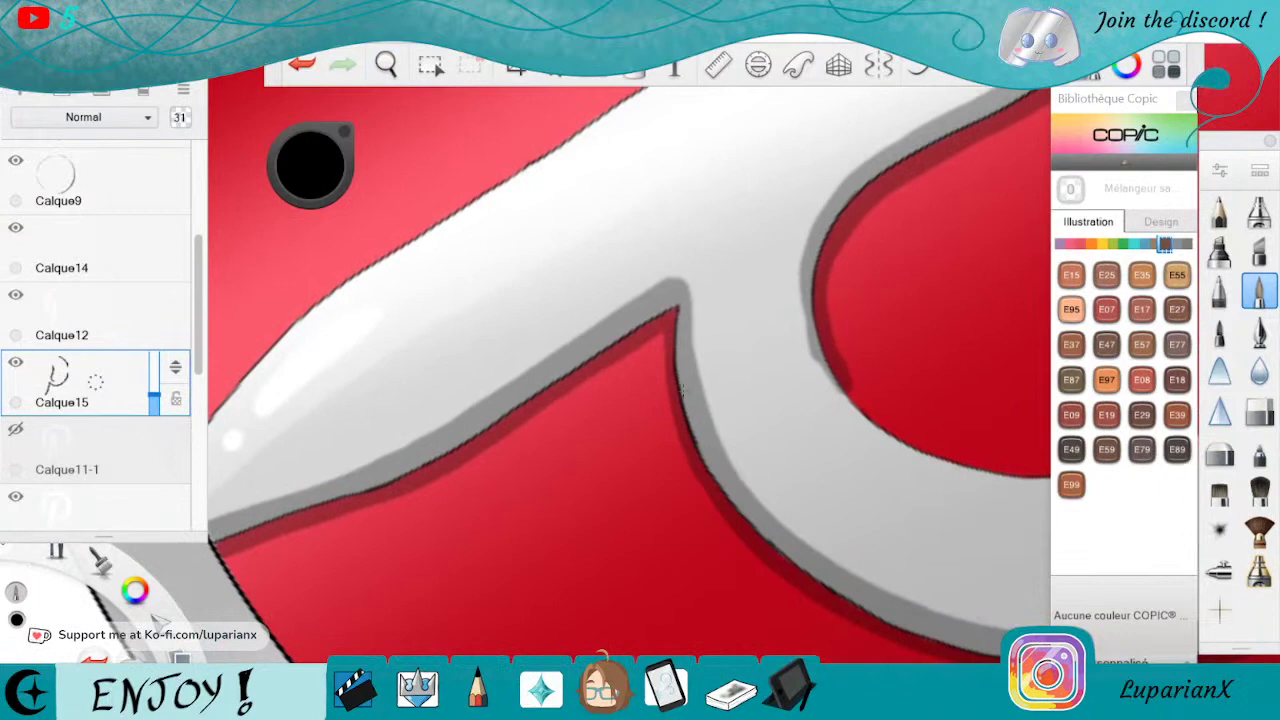
pyautogui.moveTo(683, 391); pyautogui.dragTo(692, 427)
# Paint a shadow on both sides of the outline at the bowl's cut-off end and along its lower outer edge with the brush.
pyautogui.click(386, 64)
pyautogui.moveTo(760, 171)
pyautogui.mouseDown()
pyautogui.moveTo(857, 409)
pyautogui.moveTo(886, 614)
pyautogui.moveTo(827, 599)
pyautogui.moveTo(886, 334)
pyautogui.mouseUp()
pyautogui.click(929, 263)
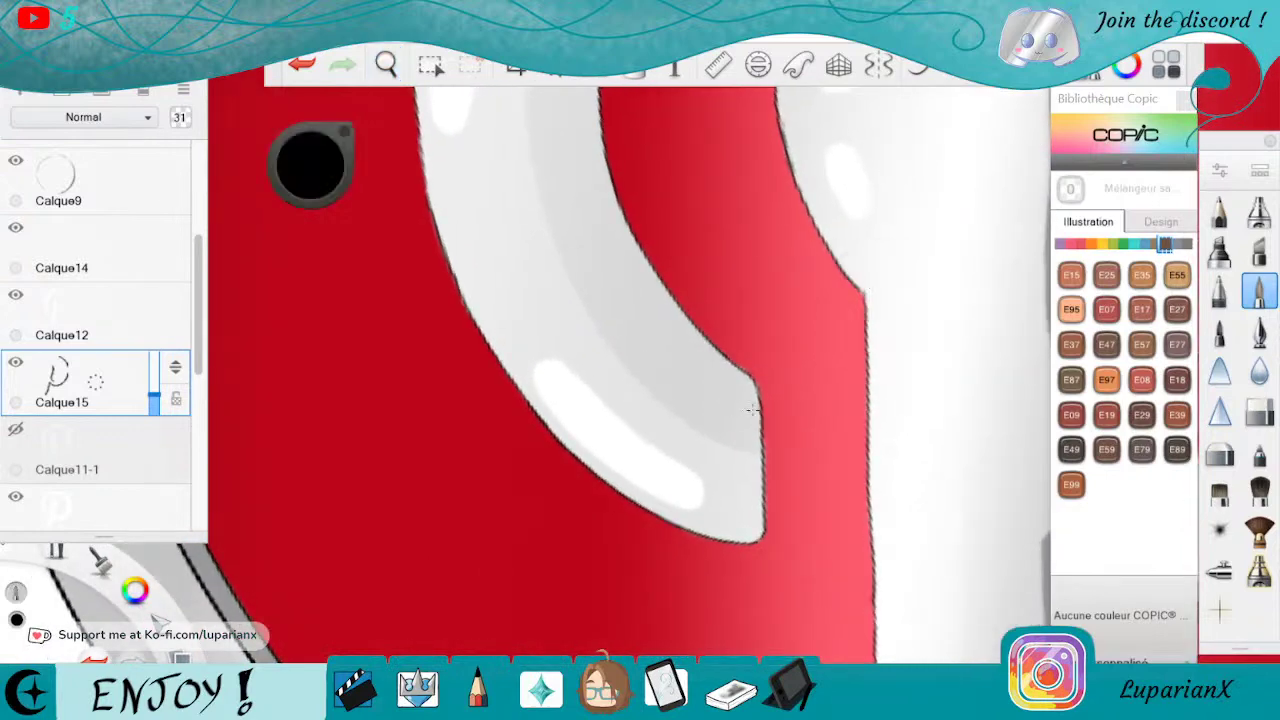
pyautogui.moveTo(754, 390)
pyautogui.mouseDown()
pyautogui.moveTo(757, 496)
pyautogui.moveTo(755, 391)
pyautogui.mouseUp()
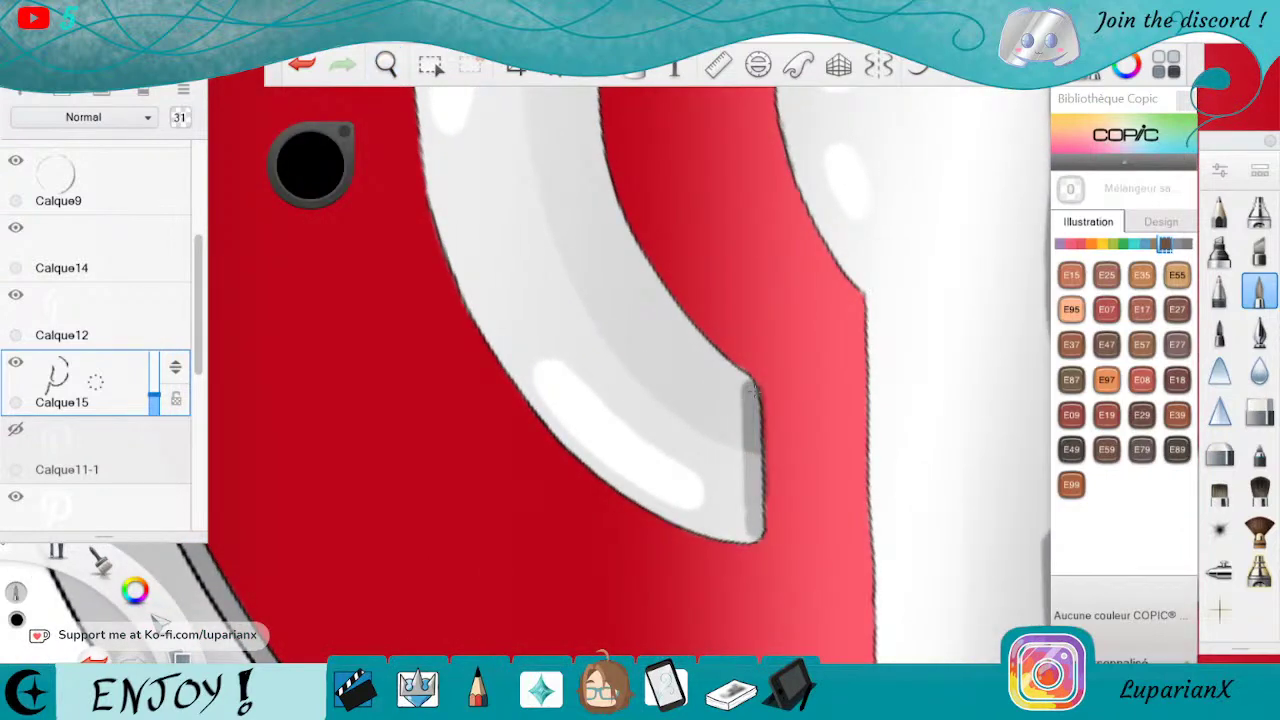
pyautogui.moveTo(763, 508)
pyautogui.mouseDown()
pyautogui.moveTo(772, 540)
pyautogui.moveTo(774, 420)
pyautogui.moveTo(761, 536)
pyautogui.mouseUp()
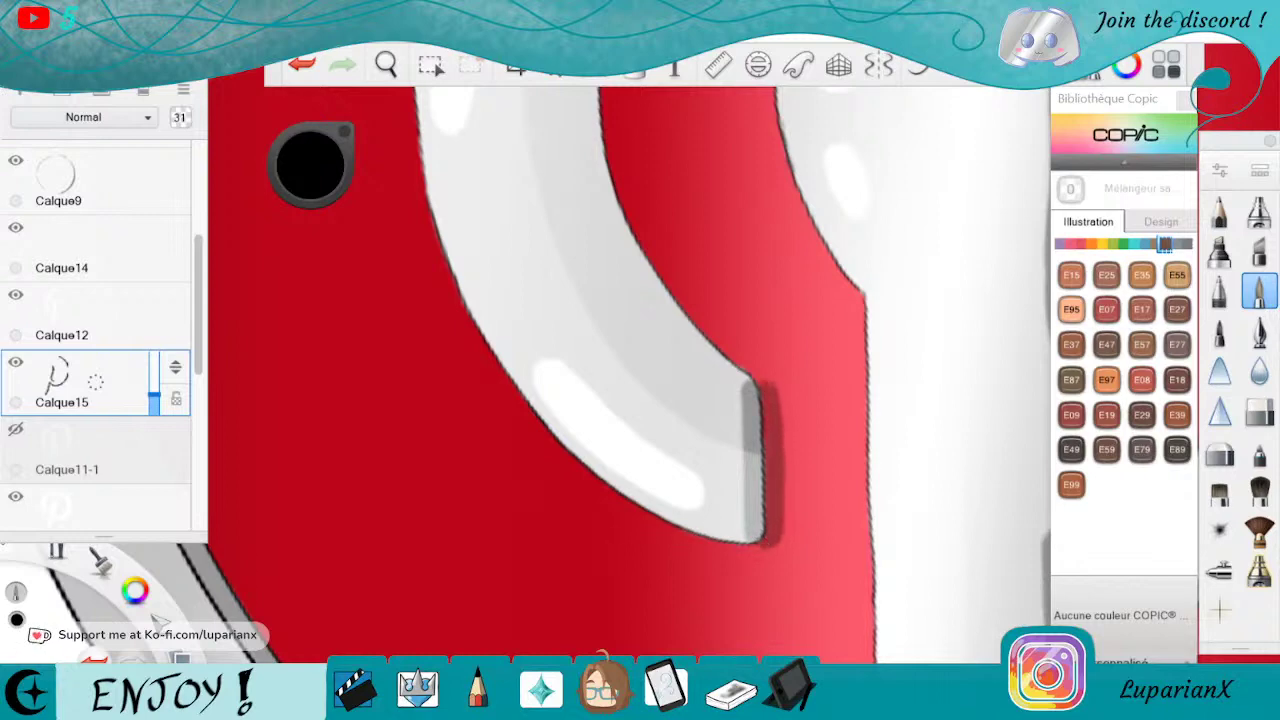
pyautogui.moveTo(643, 502); pyautogui.dragTo(755, 538)
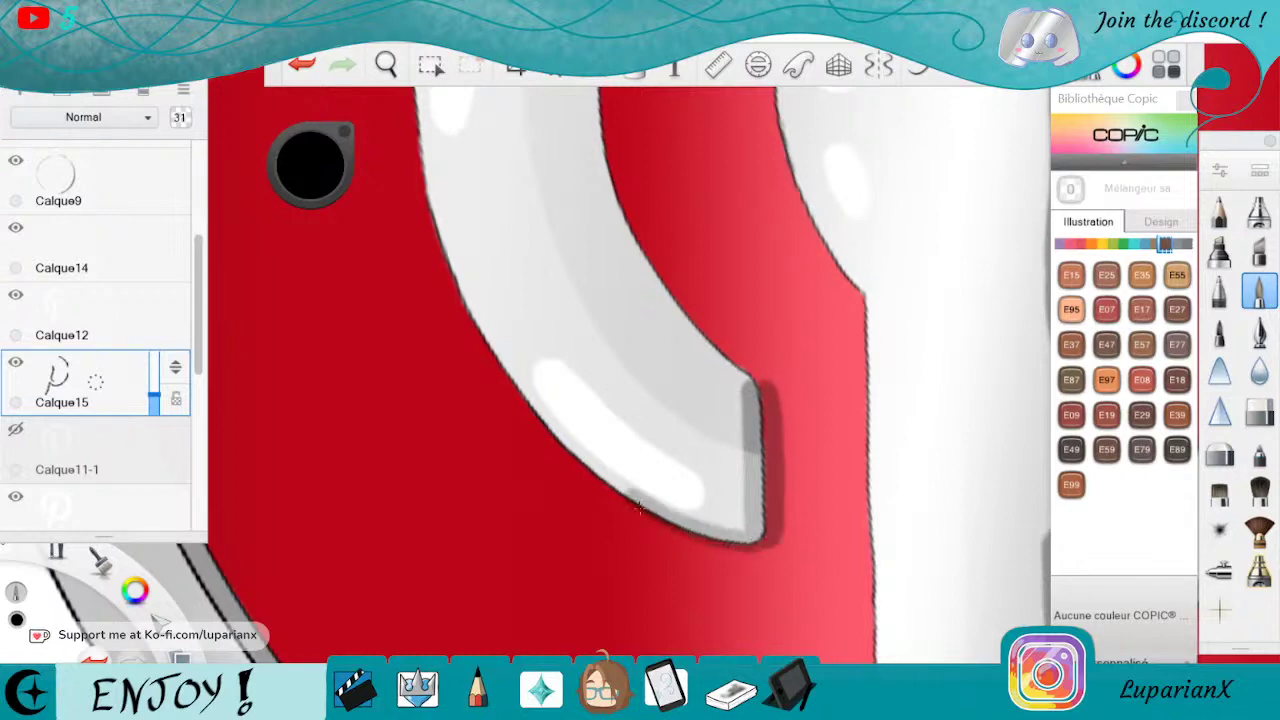
pyautogui.moveTo(505, 385)
pyautogui.mouseDown()
pyautogui.moveTo(630, 497)
pyautogui.moveTo(733, 533)
pyautogui.mouseUp()
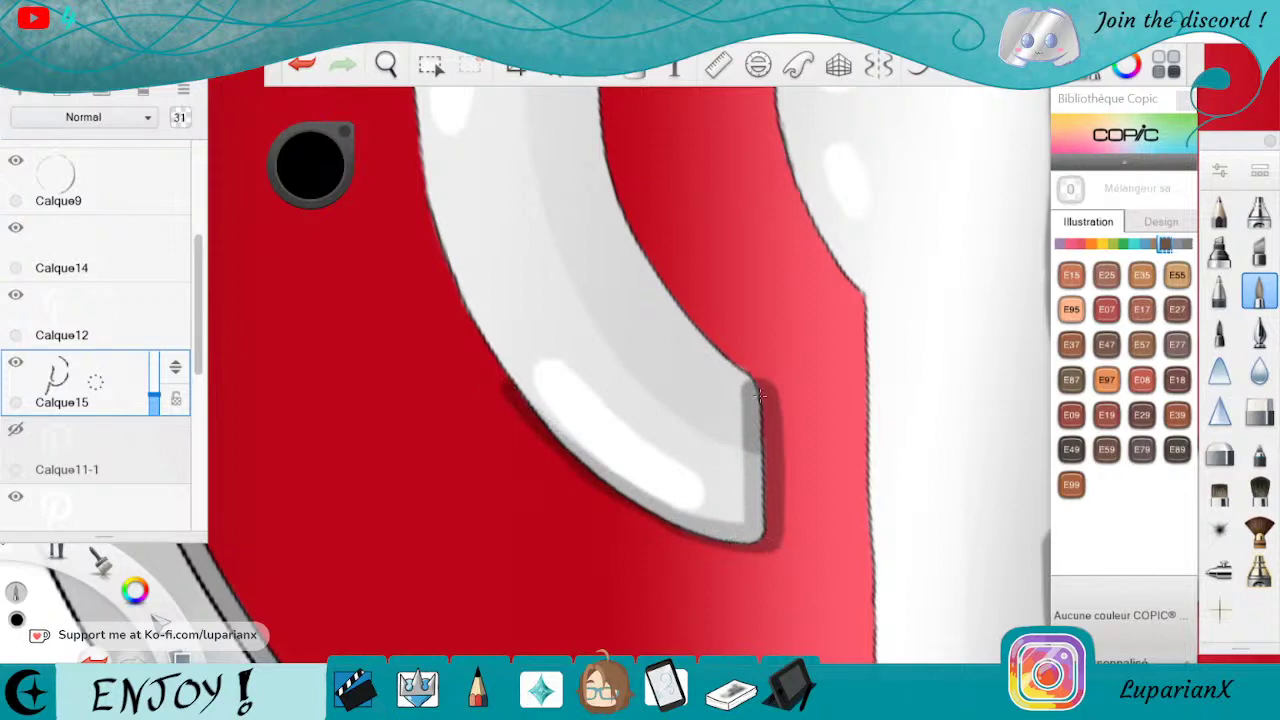
# Trim the red-side overshoot and taper the white-side shadow along the bowl end's lower outer edge with the hard eraser.
pyautogui.click(1258, 410)
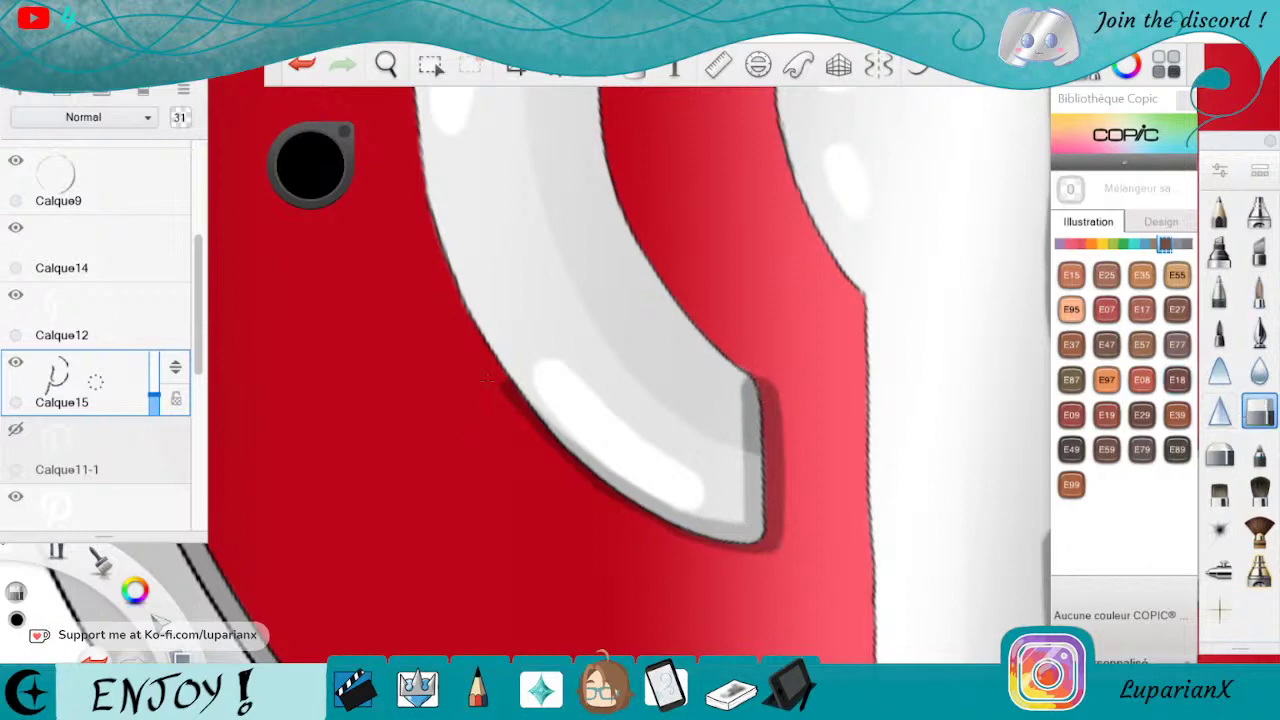
pyautogui.moveTo(612, 492); pyautogui.dragTo(488, 377)
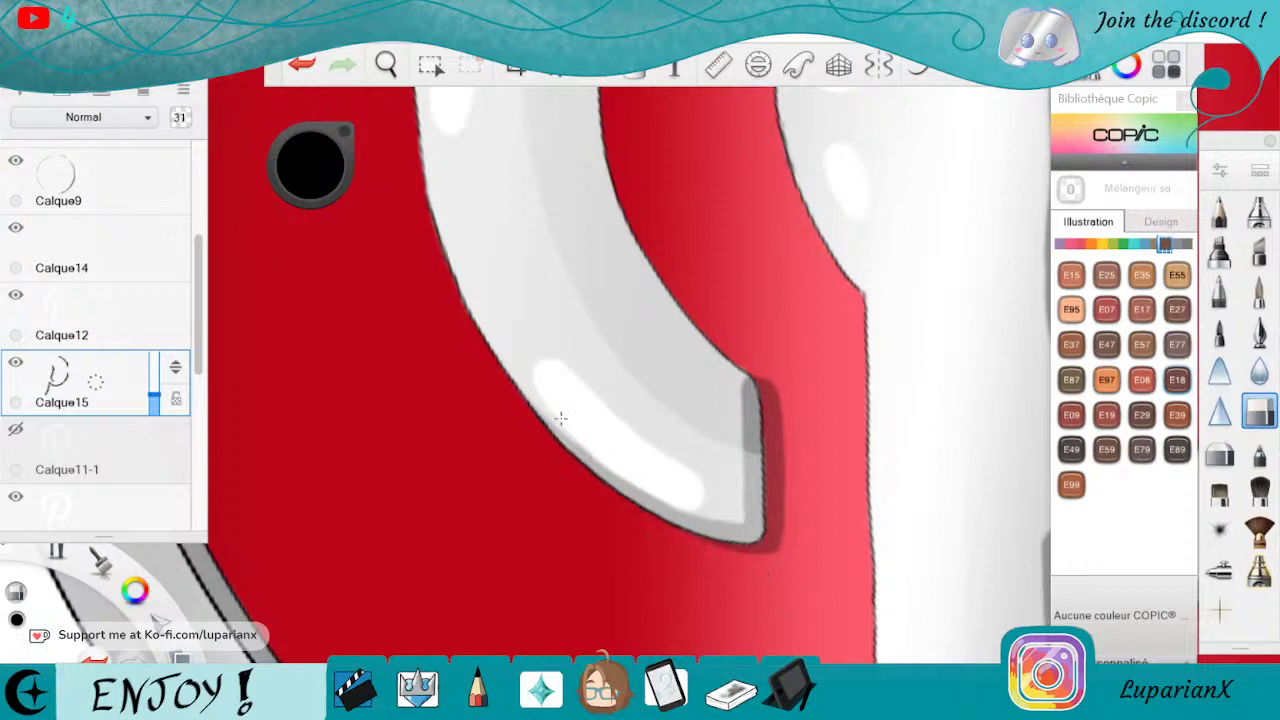
pyautogui.moveTo(582, 450); pyautogui.dragTo(668, 505)
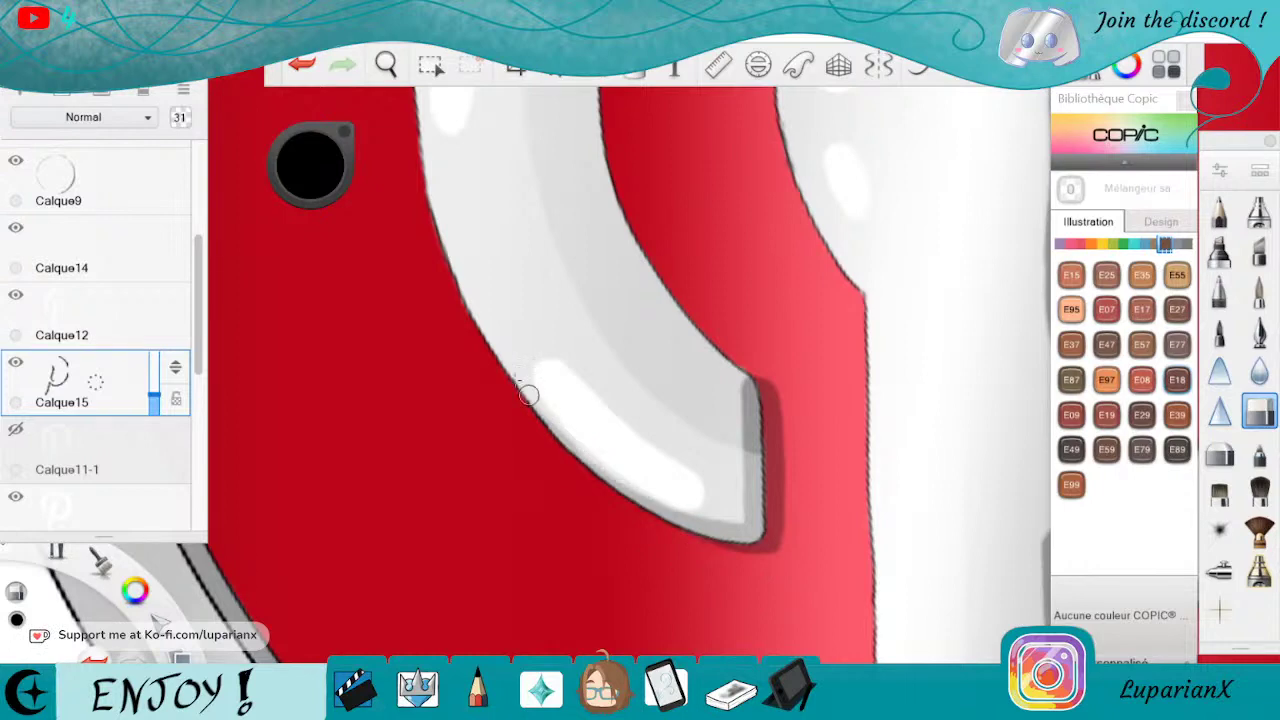
# Paint the white-side shadow along the bowl's inner edge down to the corner of its cut-off end with the brush.
pyautogui.press('space')
pyautogui.moveTo(775, 271); pyautogui.dragTo(851, 455)
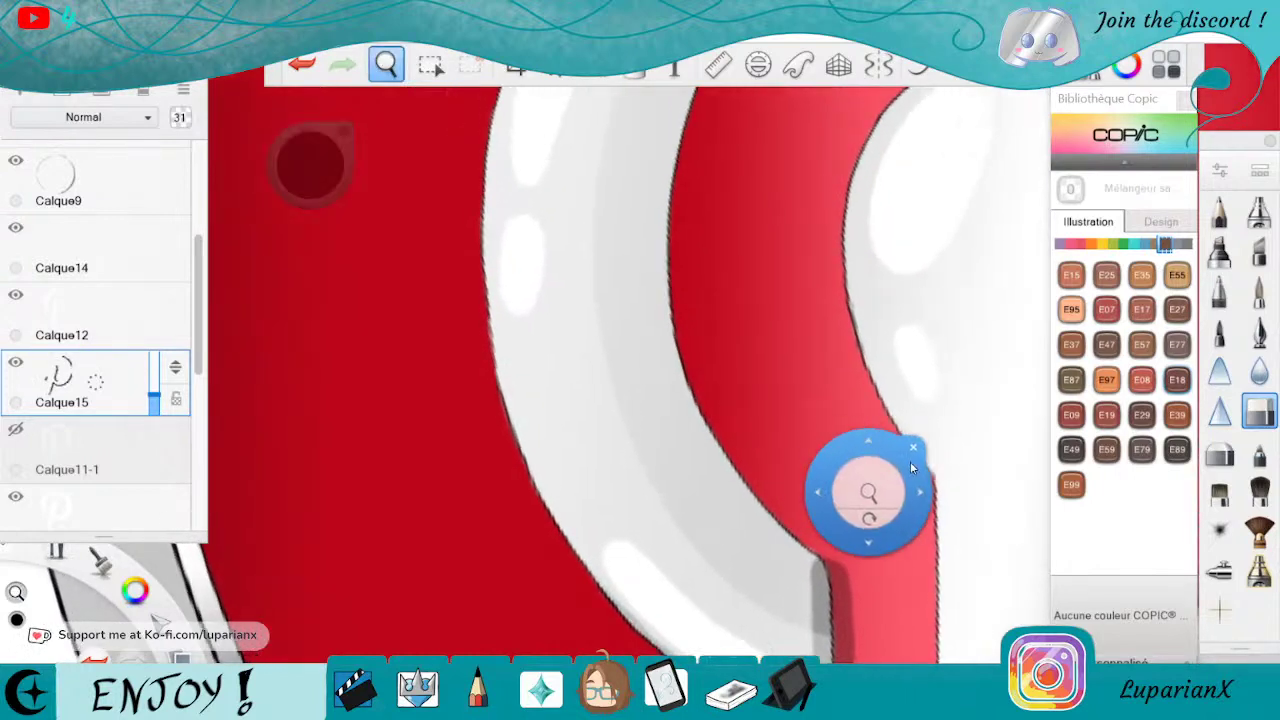
pyautogui.click(913, 448)
pyautogui.click(1258, 293)
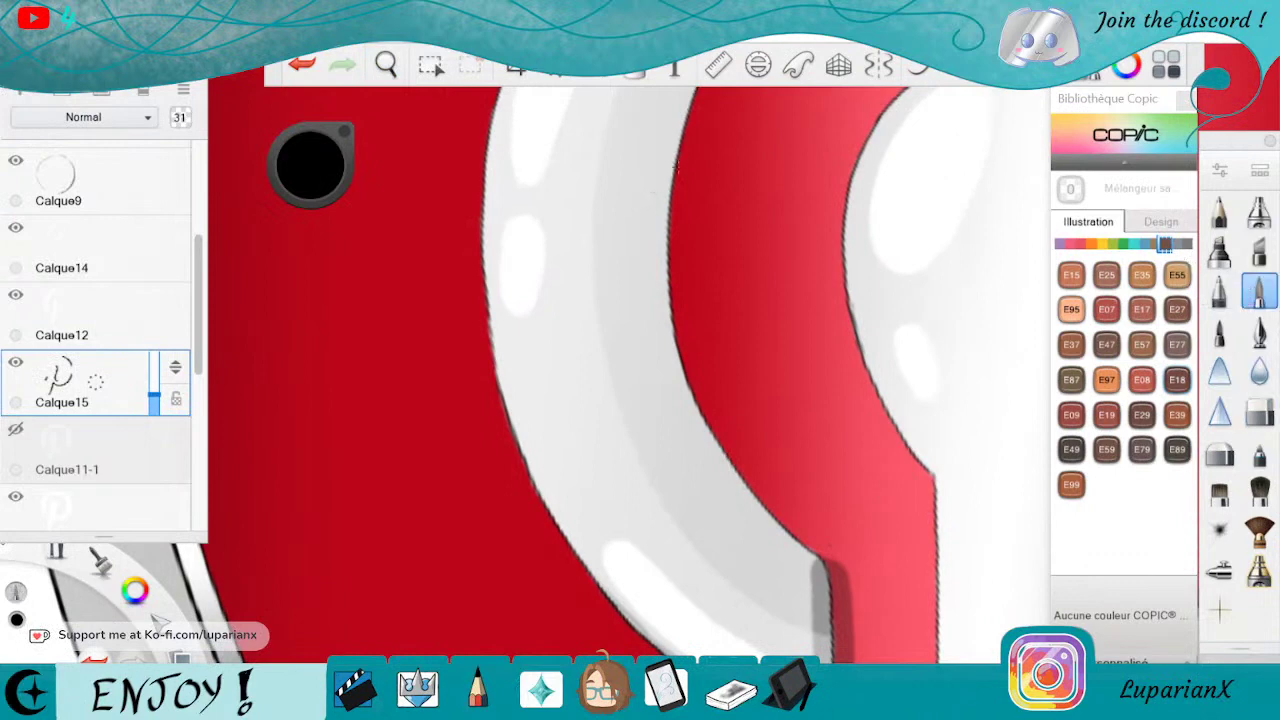
pyautogui.moveTo(676, 167)
pyautogui.mouseDown()
pyautogui.moveTo(682, 106)
pyautogui.moveTo(661, 308)
pyautogui.moveTo(690, 410)
pyautogui.mouseUp()
pyautogui.click(301, 64)
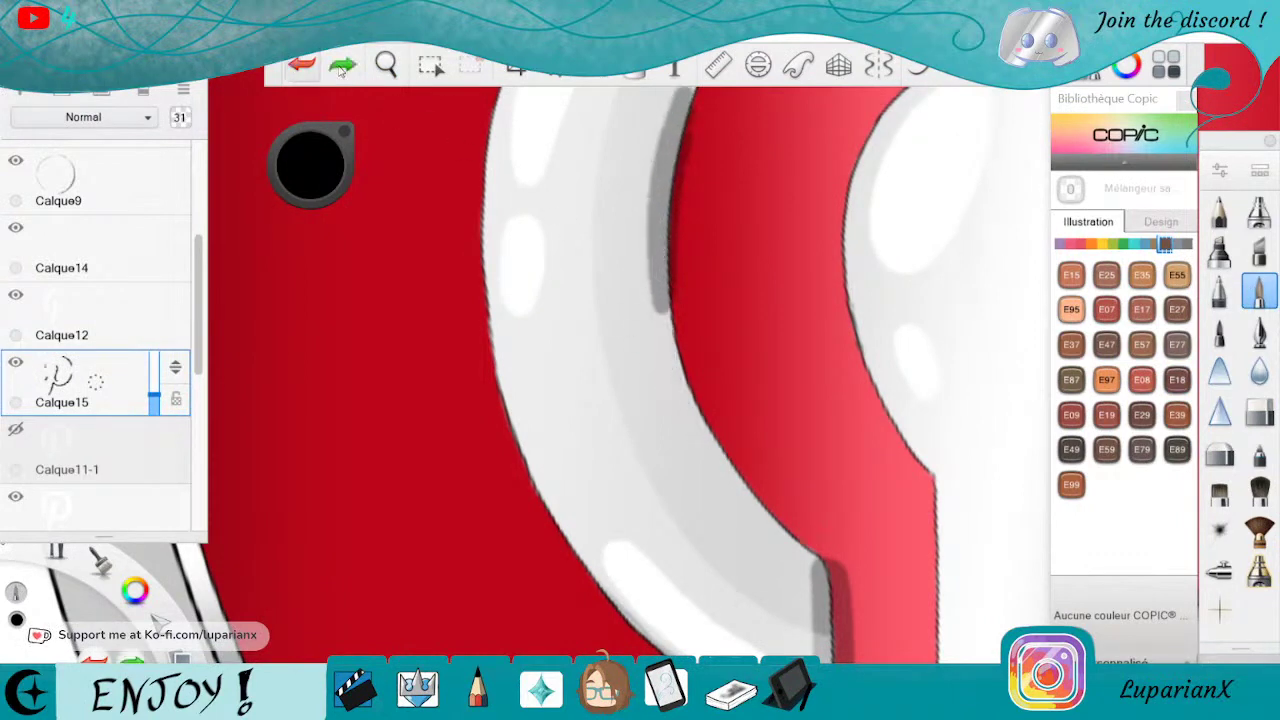
pyautogui.moveTo(660, 298); pyautogui.dragTo(689, 397)
pyautogui.moveTo(658, 262)
pyautogui.mouseDown()
pyautogui.moveTo(688, 398)
pyautogui.moveTo(740, 482)
pyautogui.mouseUp()
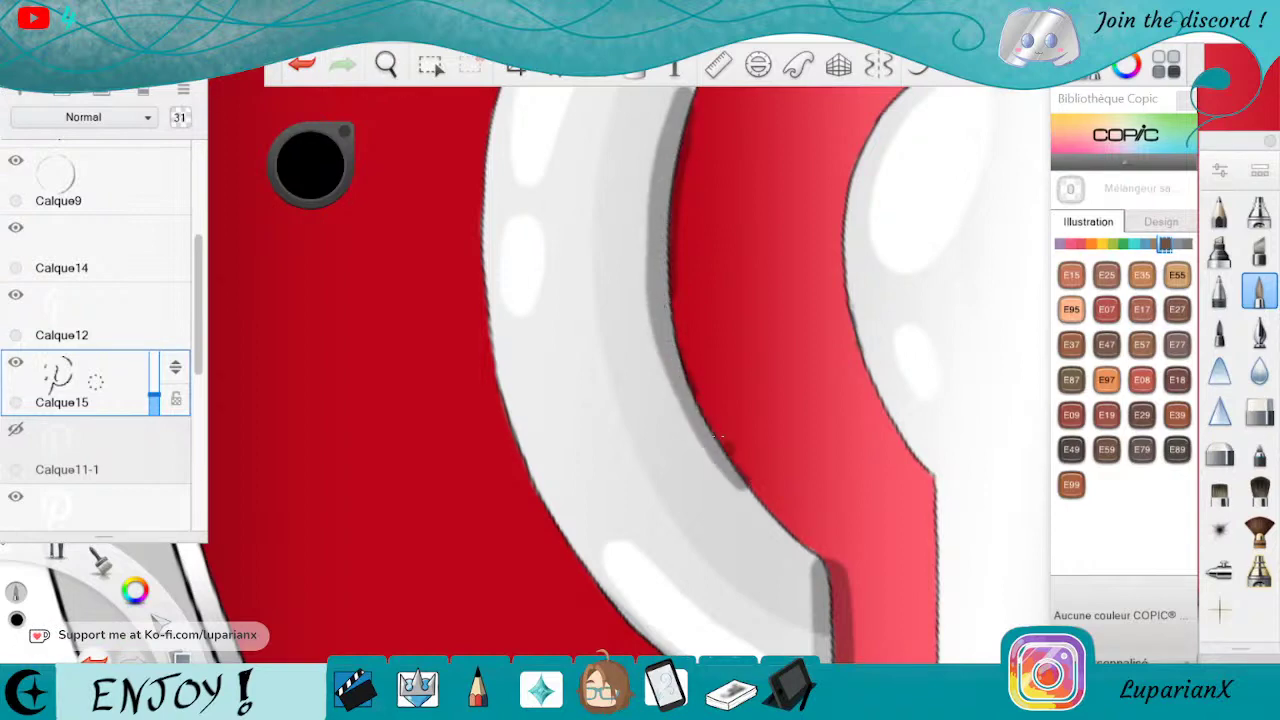
pyautogui.moveTo(672, 376); pyautogui.dragTo(748, 488)
pyautogui.moveTo(660, 334)
pyautogui.mouseDown()
pyautogui.moveTo(674, 404)
pyautogui.moveTo(760, 504)
pyautogui.mouseUp()
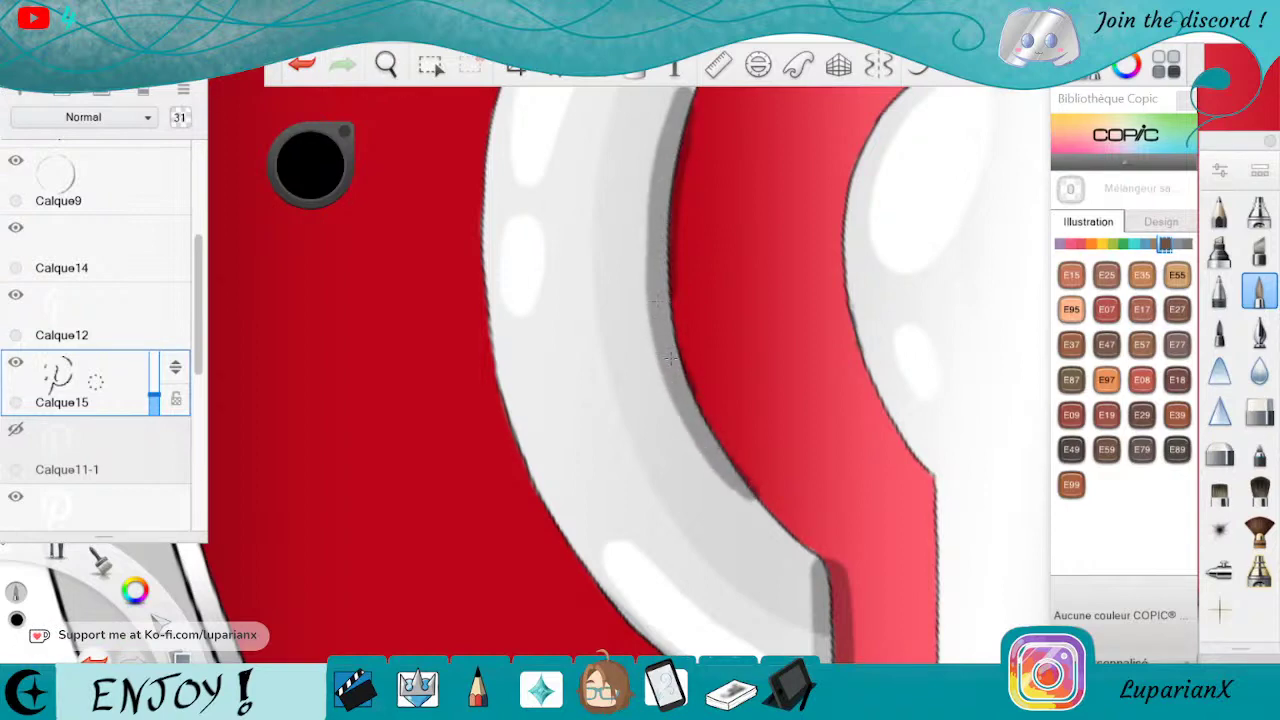
pyautogui.moveTo(668, 398); pyautogui.dragTo(762, 512)
pyautogui.moveTo(712, 468); pyautogui.dragTo(806, 548)
pyautogui.moveTo(752, 522); pyautogui.dragTo(806, 565)
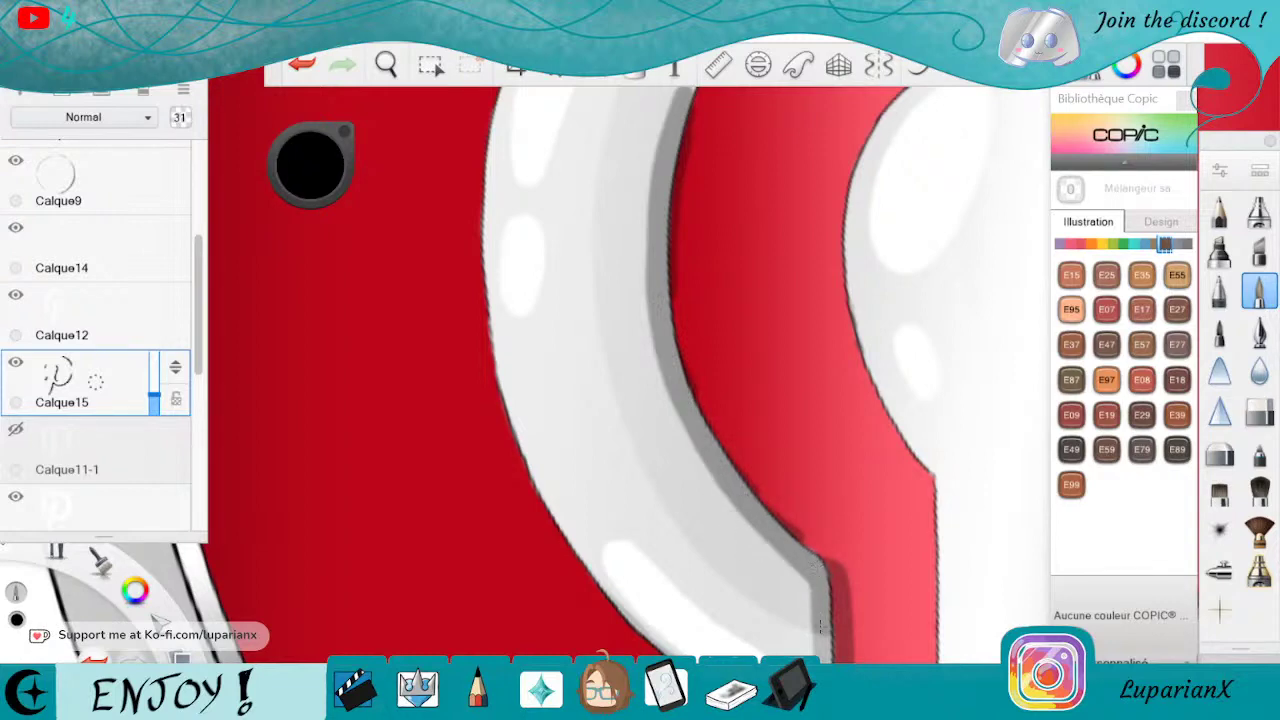
# Paint the red-side shadow along the same inner edge from the corner of the cut-off end upward, and thin its outer border with the hard eraser.
pyautogui.moveTo(832, 560)
pyautogui.mouseDown()
pyautogui.moveTo(727, 460)
pyautogui.moveTo(670, 353)
pyautogui.moveTo(681, 343)
pyautogui.mouseUp()
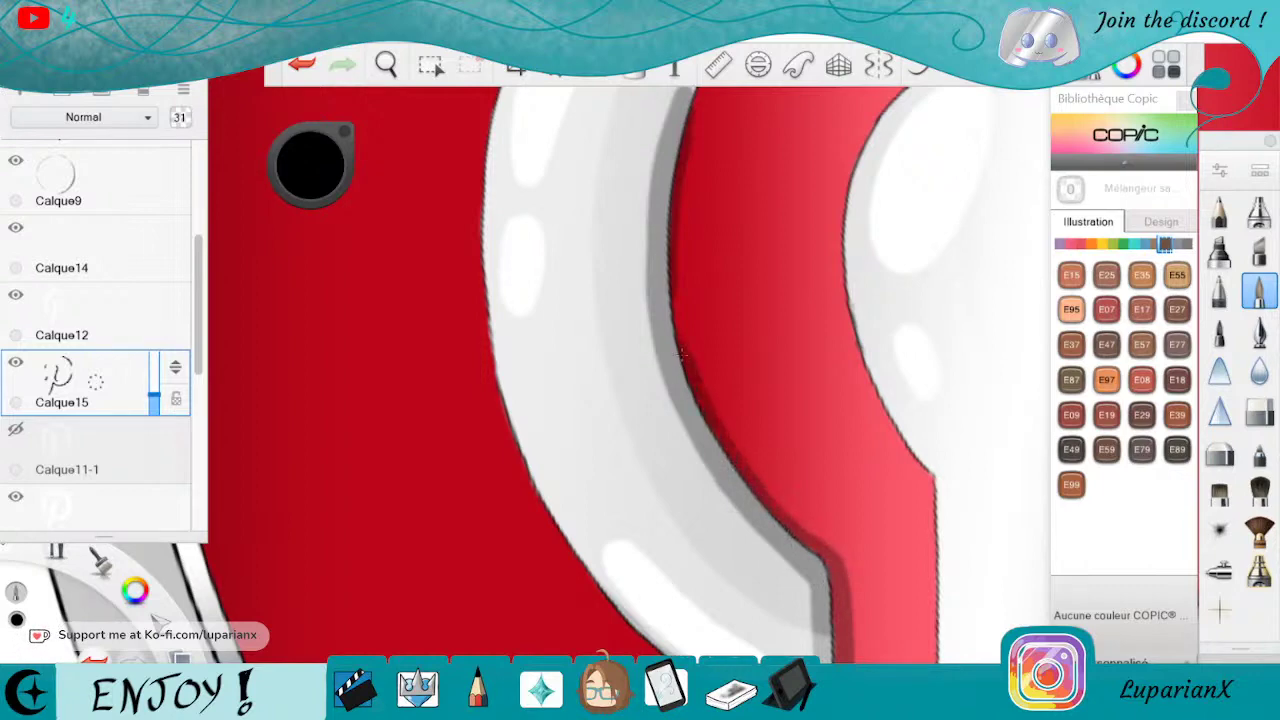
pyautogui.moveTo(798, 522); pyautogui.dragTo(712, 398)
pyautogui.moveTo(744, 446); pyautogui.dragTo(694, 311)
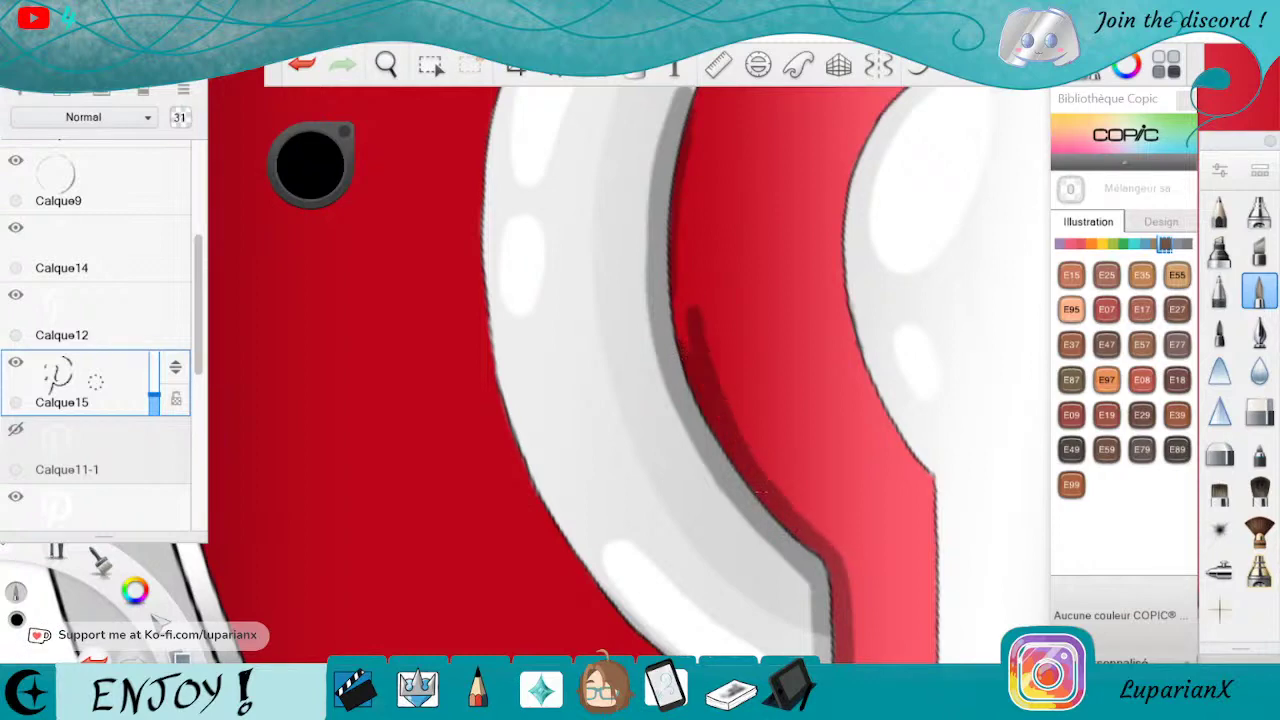
pyautogui.moveTo(735, 420)
pyautogui.mouseDown()
pyautogui.moveTo(688, 195)
pyautogui.moveTo(699, 366)
pyautogui.mouseUp()
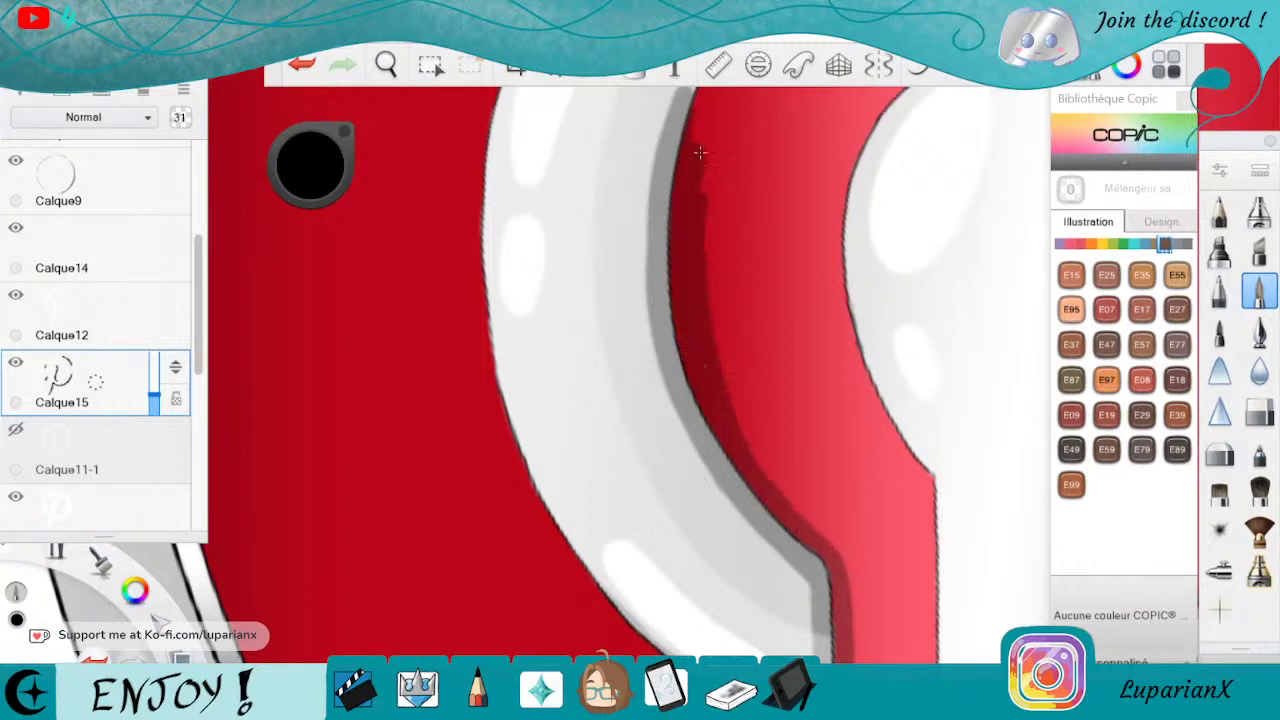
pyautogui.moveTo(700, 152); pyautogui.dragTo(706, 99)
pyautogui.moveTo(710, 190); pyautogui.dragTo(706, 99)
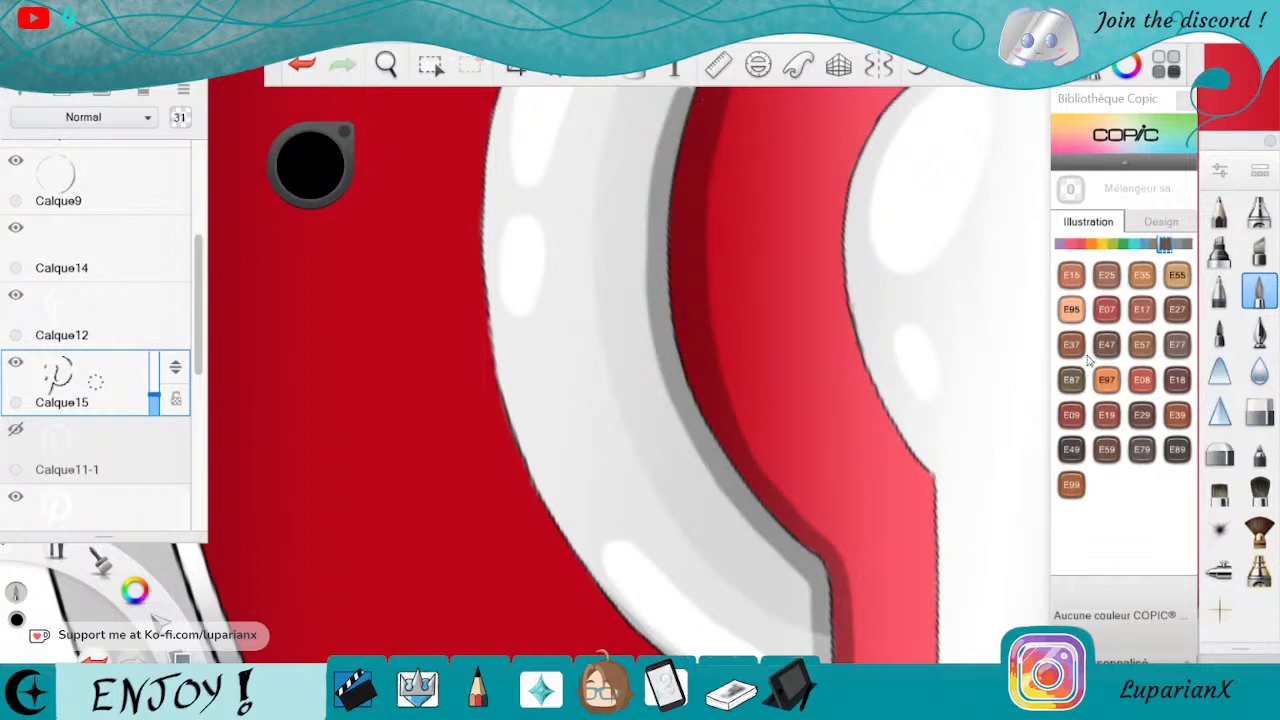
pyautogui.click(1259, 411)
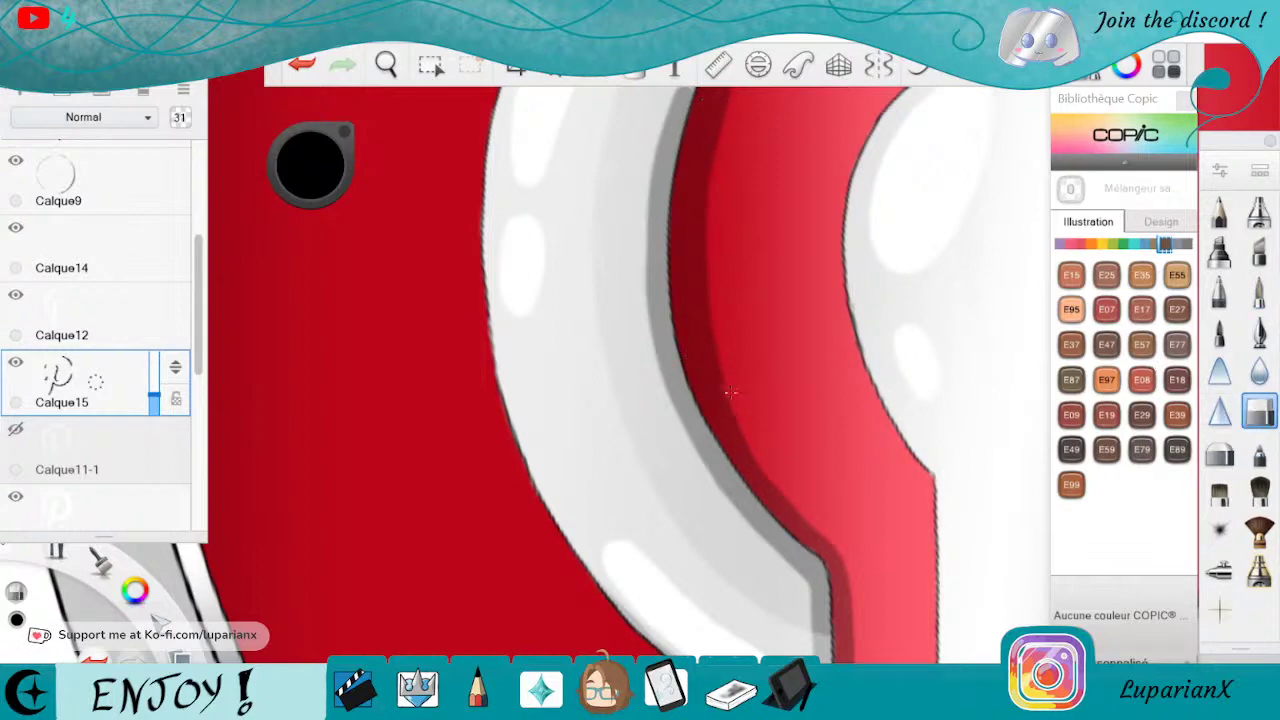
pyautogui.moveTo(729, 386); pyautogui.dragTo(706, 260)
pyautogui.moveTo(719, 345); pyautogui.dragTo(708, 197)
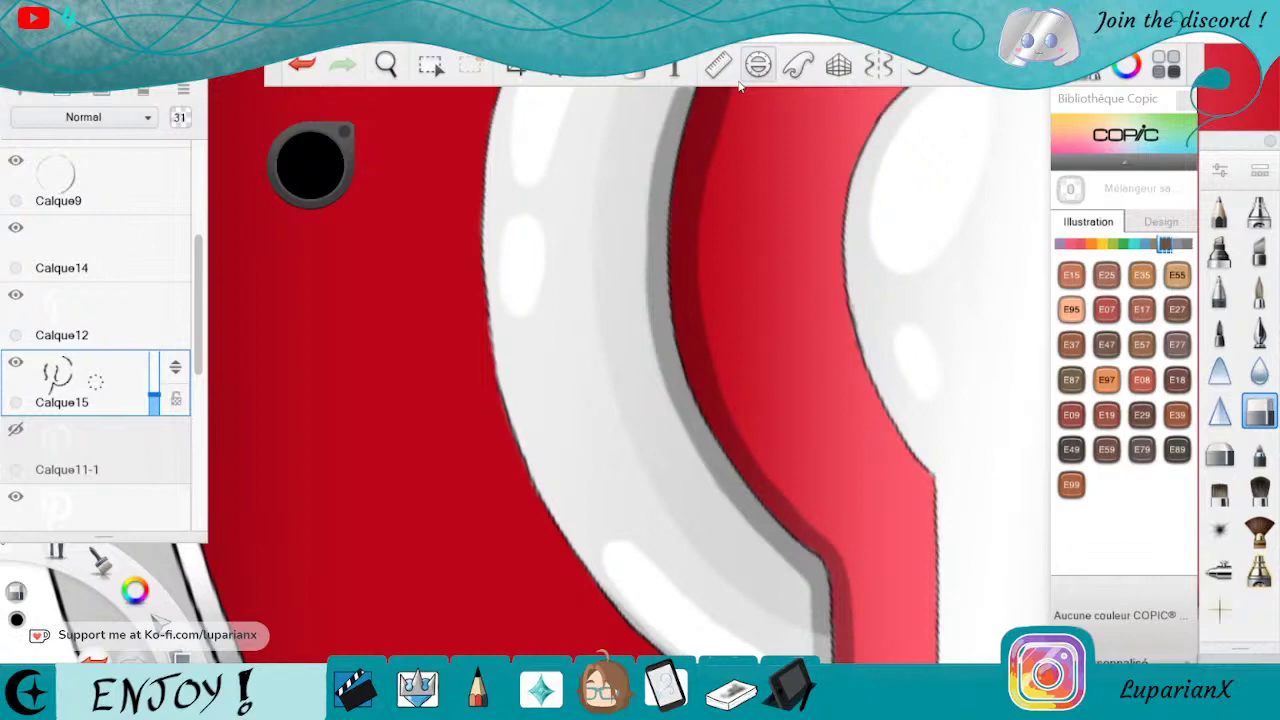
# Continue the white-side and red-side shadows up the bowl's inner edge to the start of the upper curve with the brush.
pyautogui.click(386, 64)
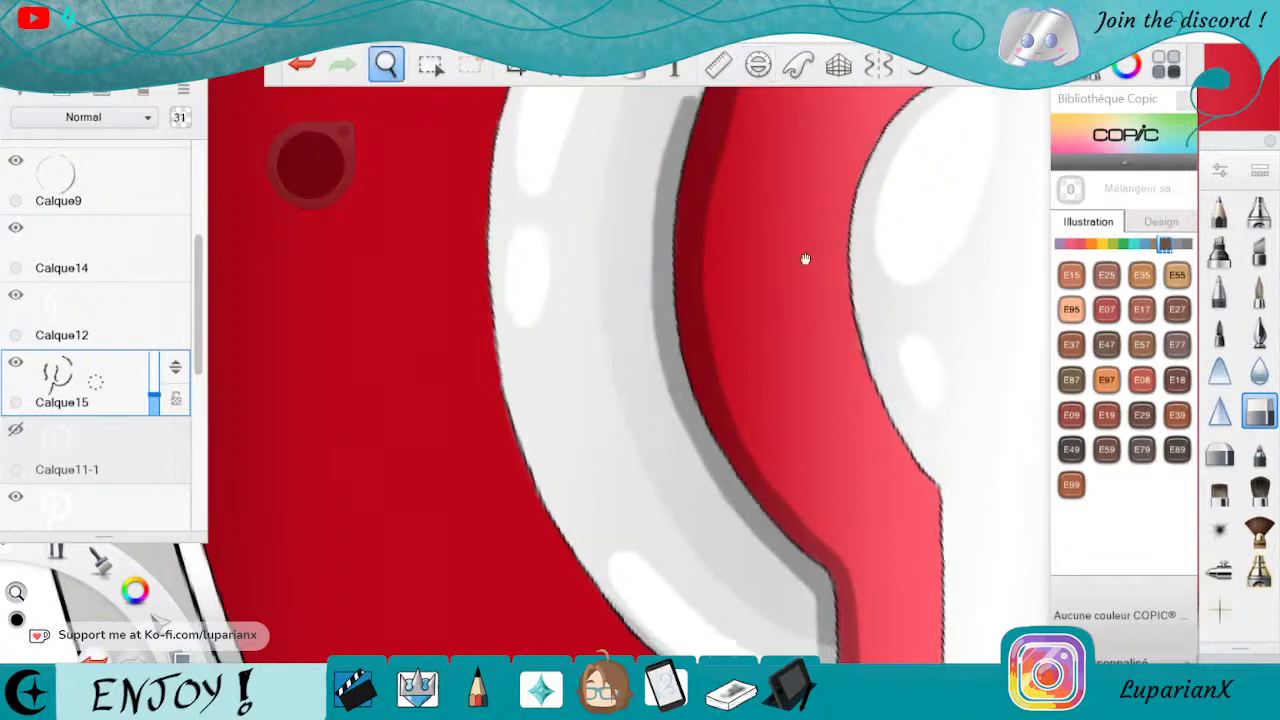
pyautogui.moveTo(803, 260); pyautogui.dragTo(857, 586)
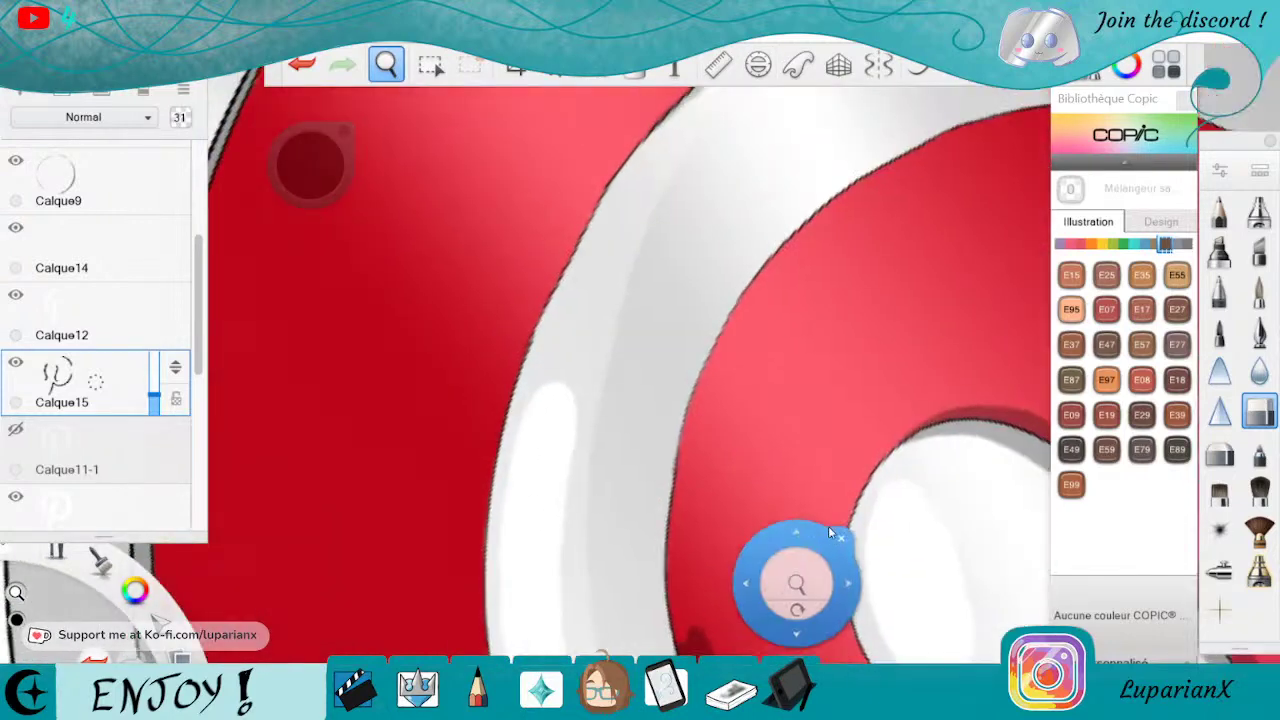
pyautogui.click(1259, 290)
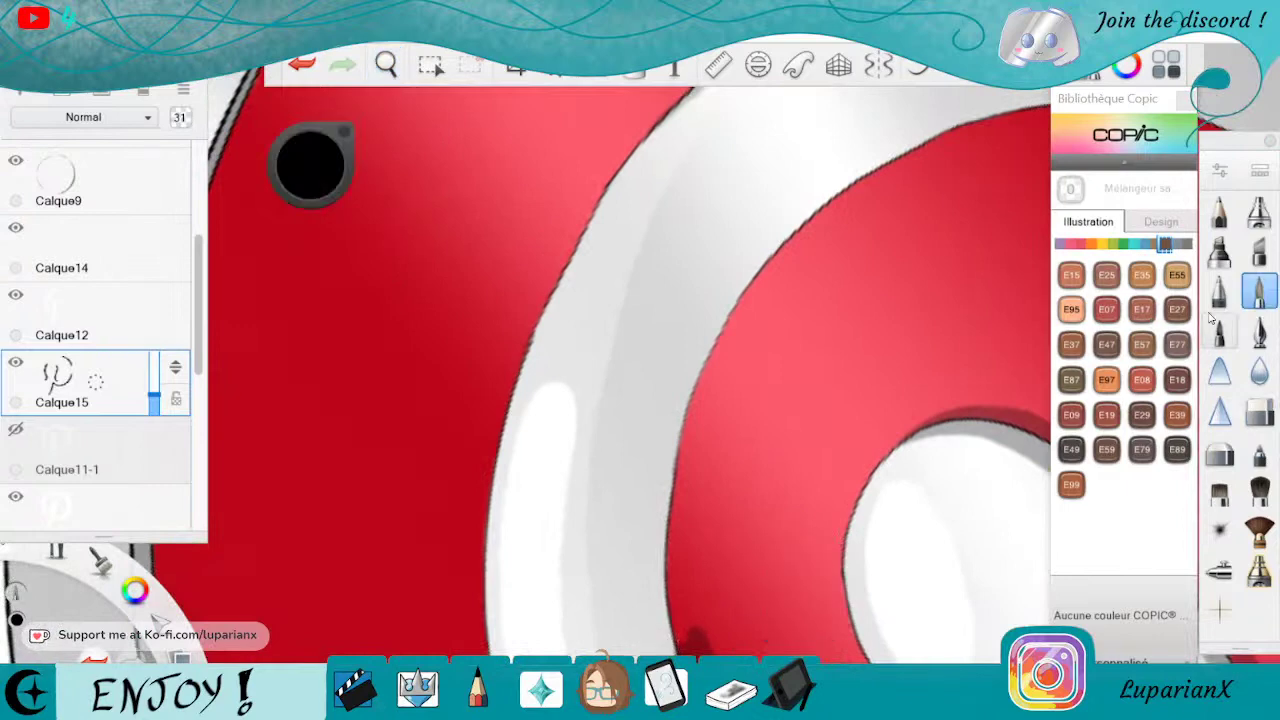
pyautogui.moveTo(672, 640)
pyautogui.mouseDown()
pyautogui.moveTo(655, 596)
pyautogui.moveTo(652, 500)
pyautogui.moveTo(666, 620)
pyautogui.moveTo(652, 510)
pyautogui.moveTo(680, 388)
pyautogui.moveTo(662, 518)
pyautogui.mouseUp()
pyautogui.moveTo(680, 446)
pyautogui.mouseDown()
pyautogui.moveTo(666, 414)
pyautogui.moveTo(650, 520)
pyautogui.moveTo(704, 330)
pyautogui.mouseUp()
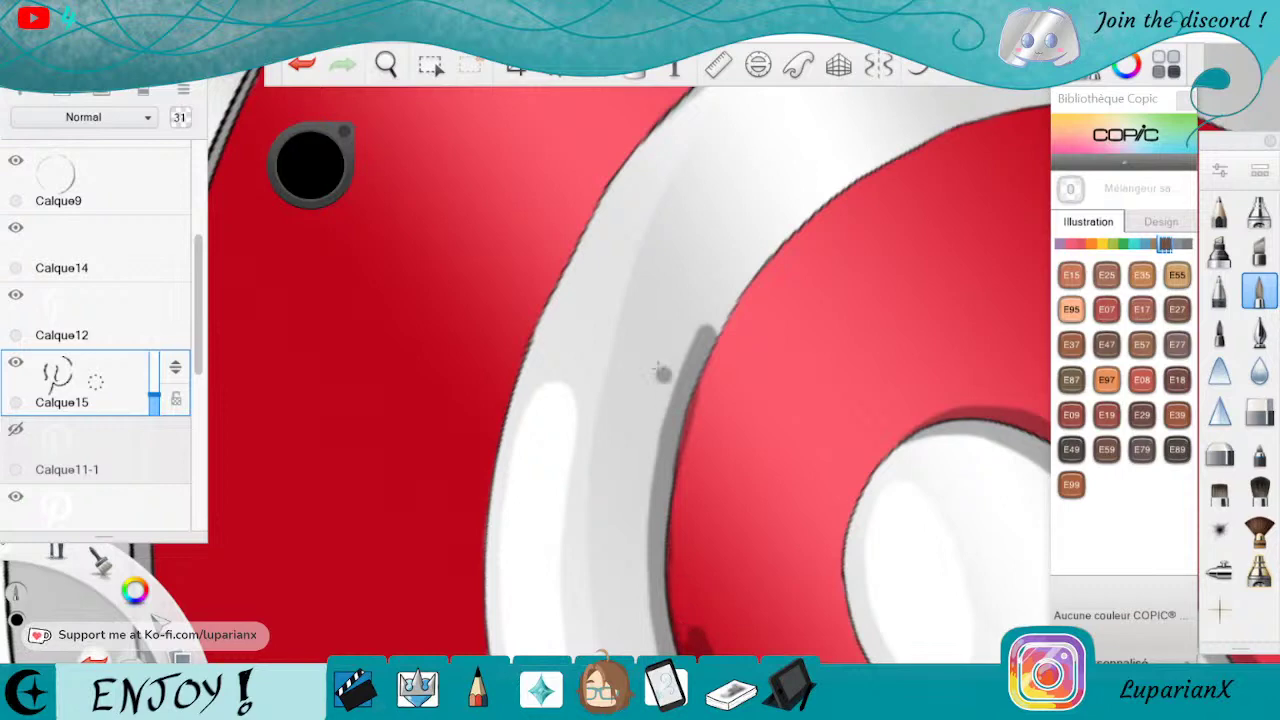
pyautogui.moveTo(673, 527); pyautogui.dragTo(685, 486)
pyautogui.moveTo(693, 625)
pyautogui.mouseDown()
pyautogui.moveTo(694, 430)
pyautogui.moveTo(716, 351)
pyautogui.mouseUp()
pyautogui.moveTo(700, 420); pyautogui.dragTo(690, 606)
pyautogui.moveTo(738, 322); pyautogui.dragTo(708, 414)
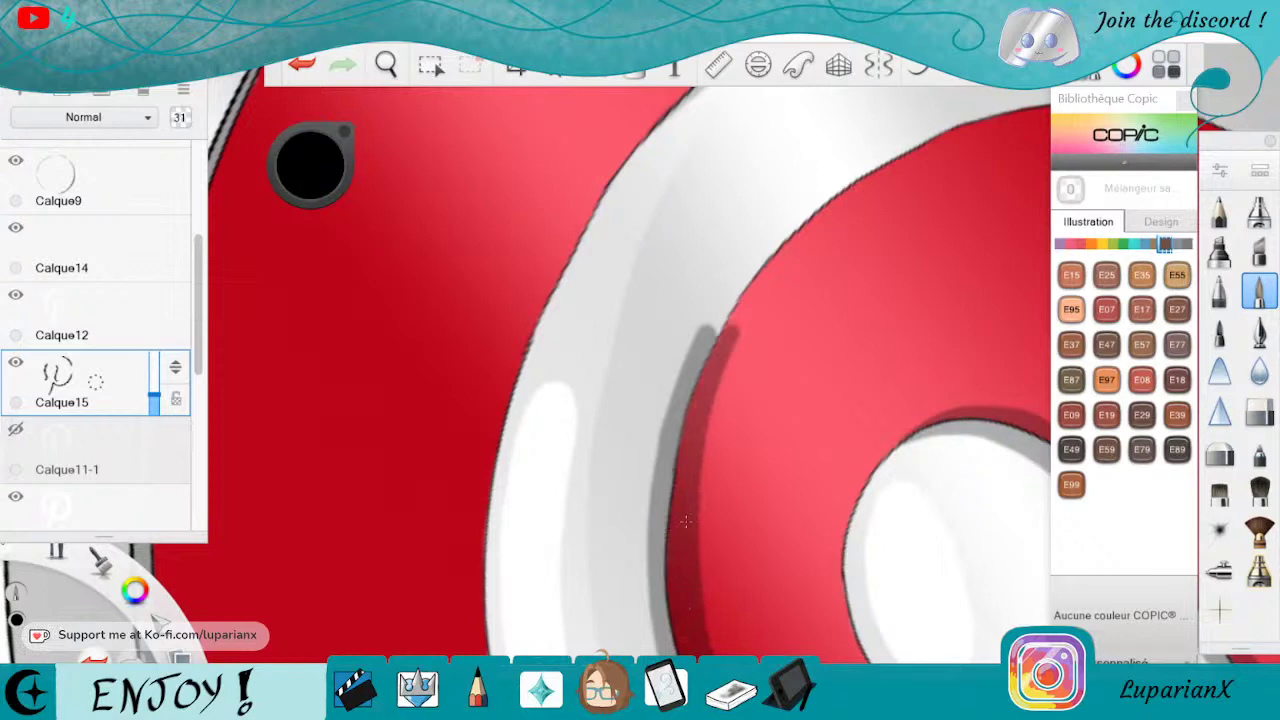
# Extend both shadow bands along the upper curve of the bowl's inner edge.
pyautogui.moveTo(778, 266); pyautogui.dragTo(724, 332)
pyautogui.moveTo(830, 200)
pyautogui.mouseDown()
pyautogui.moveTo(734, 350)
pyautogui.moveTo(768, 263)
pyautogui.moveTo(708, 324)
pyautogui.moveTo(732, 278)
pyautogui.moveTo(808, 206)
pyautogui.mouseUp()
pyautogui.moveTo(750, 254)
pyautogui.mouseDown()
pyautogui.moveTo(938, 122)
pyautogui.moveTo(864, 178)
pyautogui.mouseUp()
pyautogui.moveTo(932, 128); pyautogui.dragTo(988, 112)
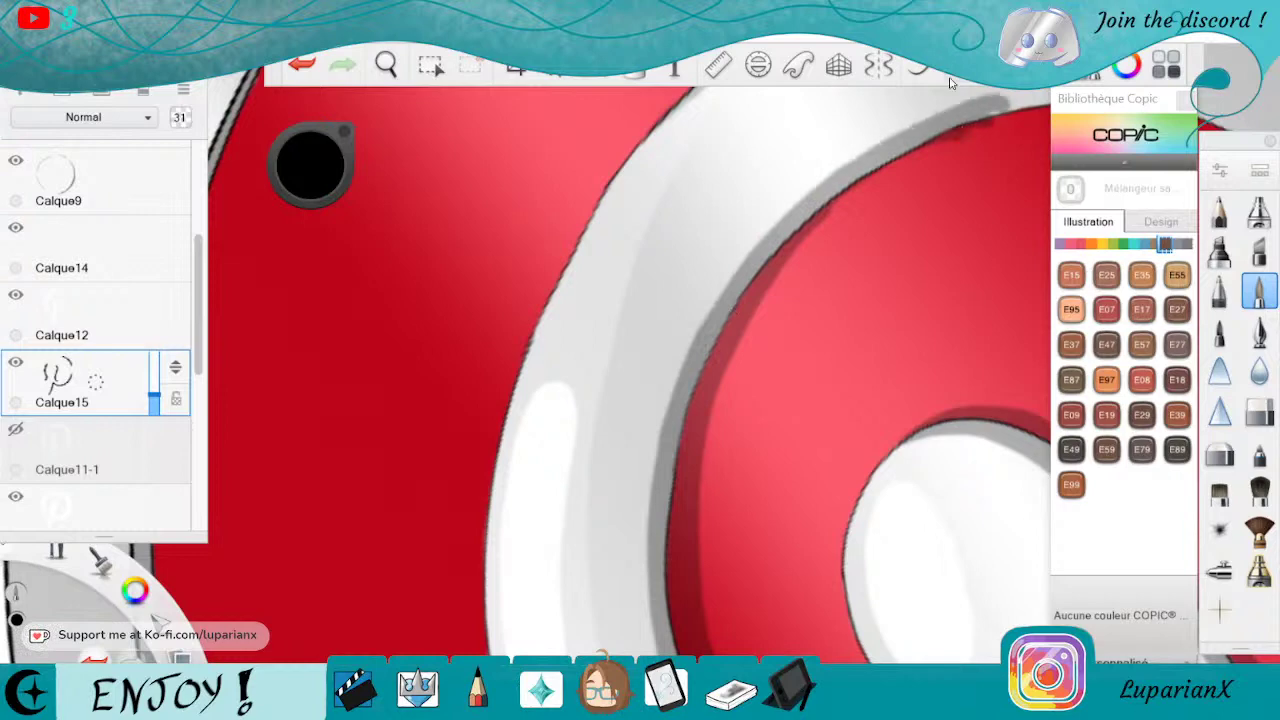
# Clean up the white-side shadow on the bowl's upper inner curve and extend it farther around toward the top of the bowl.
pyautogui.press('space')
pyautogui.moveTo(990, 181); pyautogui.dragTo(887, 456)
pyautogui.moveTo(756, 641)
pyautogui.mouseDown()
pyautogui.moveTo(834, 434)
pyautogui.moveTo(765, 595)
pyautogui.mouseUp()
pyautogui.click(865, 506)
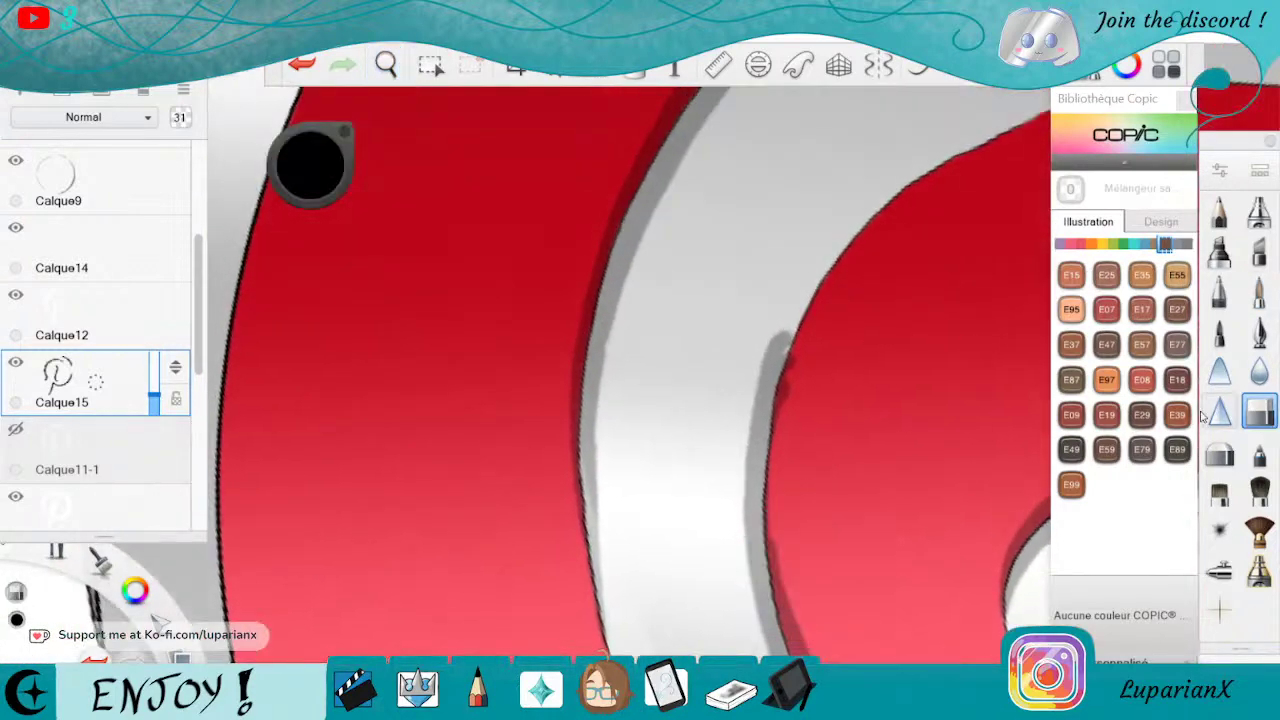
pyautogui.click(1259, 412)
pyautogui.moveTo(738, 568); pyautogui.dragTo(761, 352)
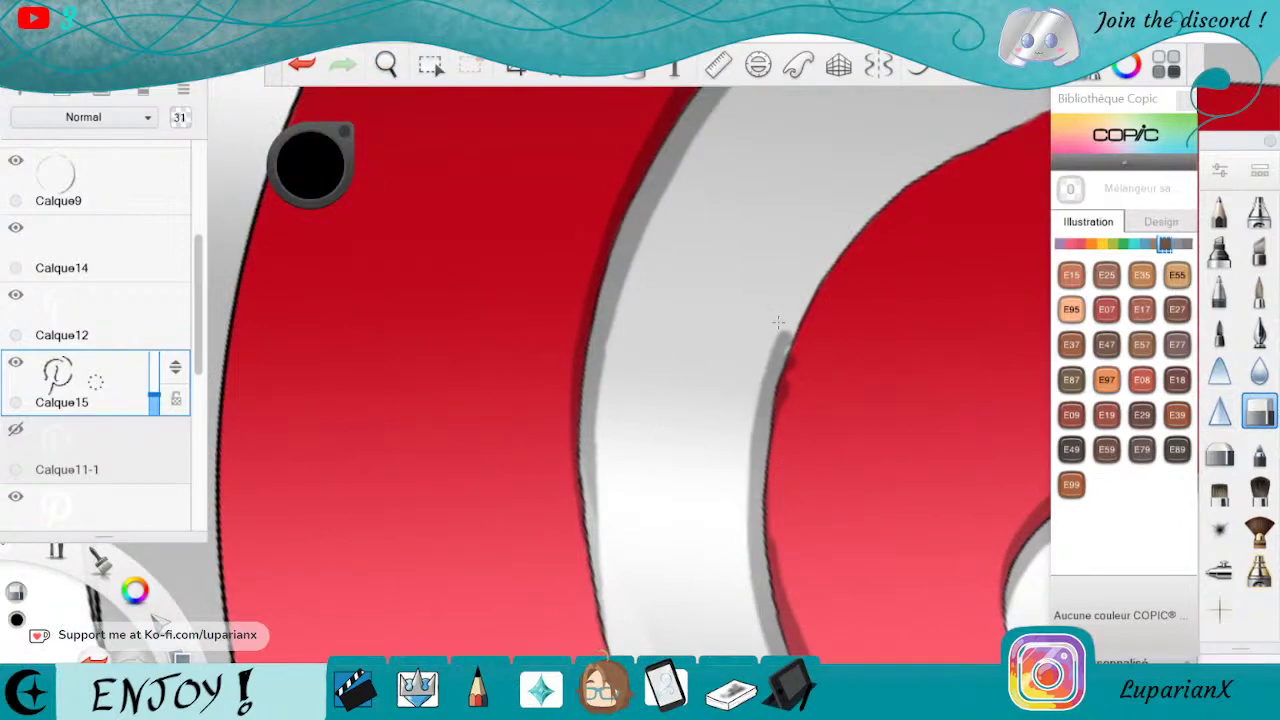
pyautogui.moveTo(747, 448)
pyautogui.mouseDown()
pyautogui.moveTo(777, 330)
pyautogui.moveTo(748, 474)
pyautogui.moveTo(808, 306)
pyautogui.moveTo(852, 228)
pyautogui.moveTo(912, 174)
pyautogui.mouseUp()
# Fill in and widen the red-side shadow along the bowl's upper inner curve with the brush.
pyautogui.click(1258, 290)
pyautogui.moveTo(772, 452); pyautogui.dragTo(852, 258)
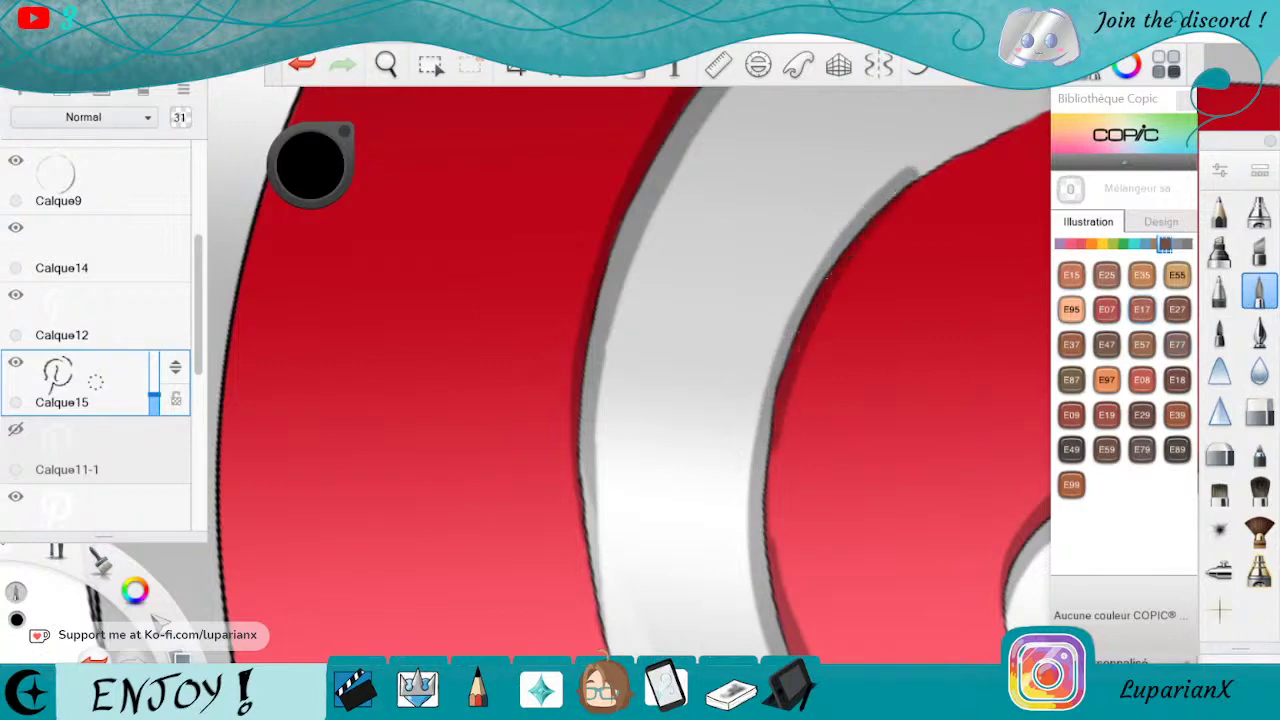
pyautogui.moveTo(790, 554); pyautogui.dragTo(768, 386)
pyautogui.moveTo(800, 632)
pyautogui.mouseDown()
pyautogui.moveTo(778, 474)
pyautogui.moveTo(811, 656)
pyautogui.mouseUp()
pyautogui.moveTo(797, 578); pyautogui.dragTo(812, 654)
pyautogui.moveTo(789, 416); pyautogui.dragTo(788, 498)
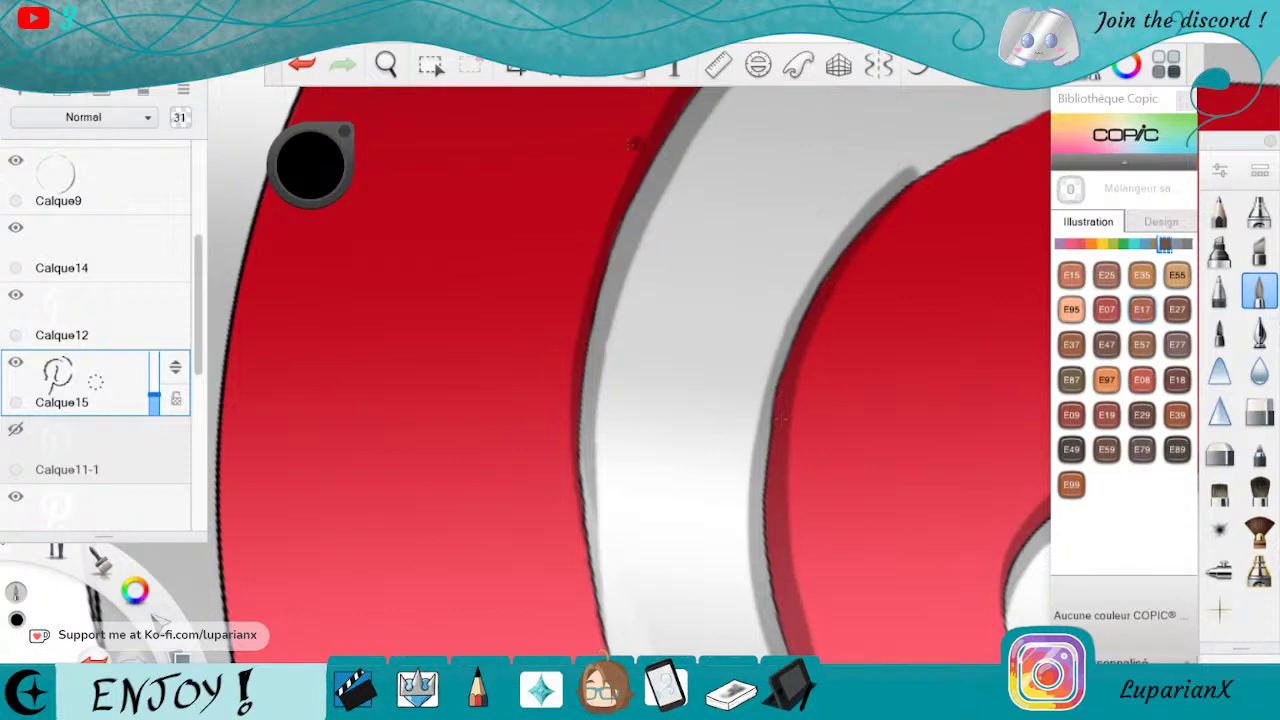
# Thin the red-side shadow and taper off the white-side shadow along the bowl's upper inner curve with the hard eraser.
pyautogui.press('space')
pyautogui.moveTo(640, 363); pyautogui.dragTo(703, 448)
pyautogui.moveTo(780, 508)
pyautogui.mouseDown()
pyautogui.moveTo(837, 523)
pyautogui.moveTo(748, 517)
pyautogui.moveTo(933, 551)
pyautogui.moveTo(775, 503)
pyautogui.mouseUp()
pyautogui.moveTo(726, 446); pyautogui.dragTo(751, 490)
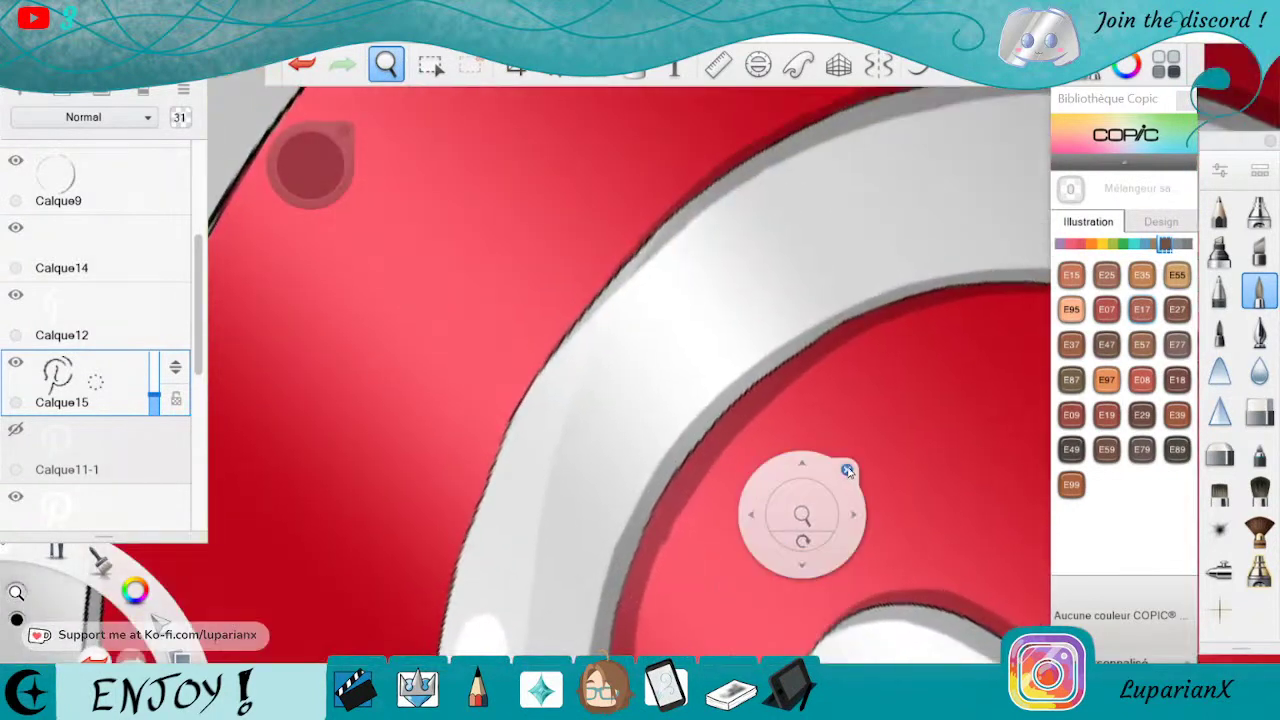
pyautogui.click(1259, 410)
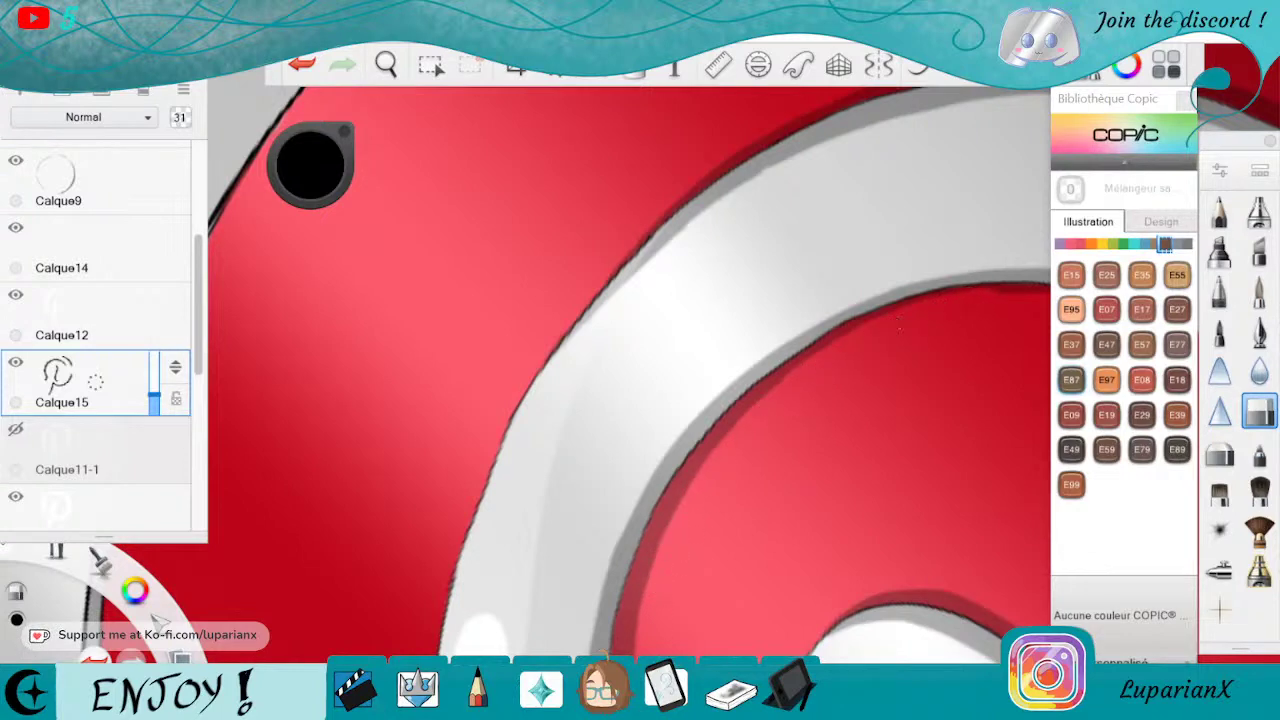
pyautogui.click(386, 64)
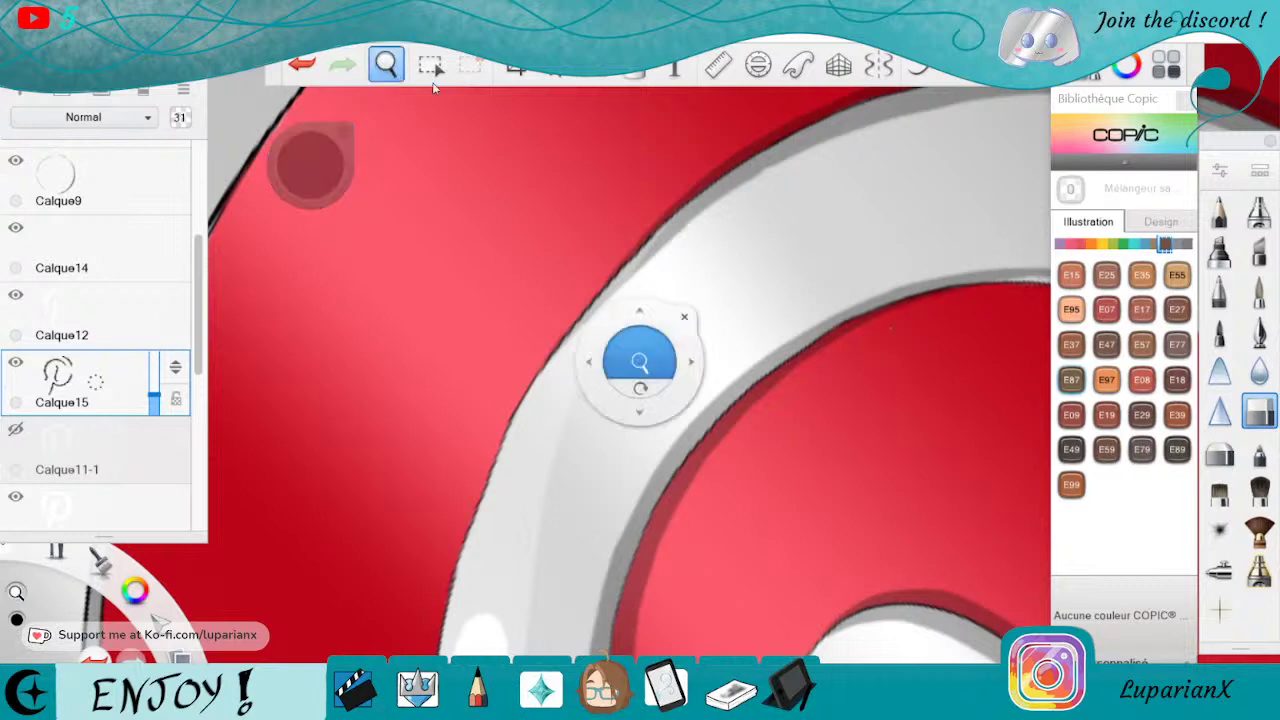
pyautogui.click(873, 318)
pyautogui.moveTo(918, 352); pyautogui.dragTo(702, 485)
pyautogui.click(736, 536)
pyautogui.moveTo(750, 559); pyautogui.dragTo(949, 441)
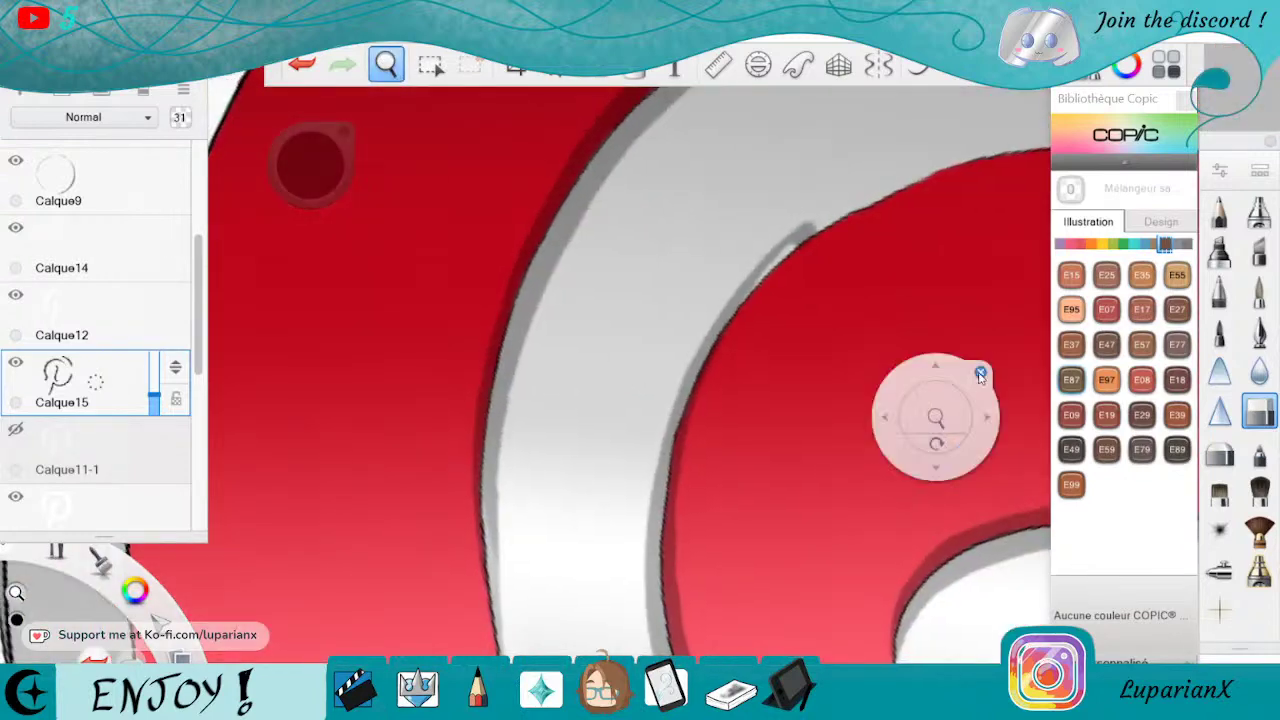
pyautogui.click(980, 374)
pyautogui.moveTo(814, 226)
pyautogui.mouseDown()
pyautogui.moveTo(762, 262)
pyautogui.moveTo(692, 364)
pyautogui.mouseUp()
pyautogui.moveTo(735, 295); pyautogui.dragTo(663, 442)
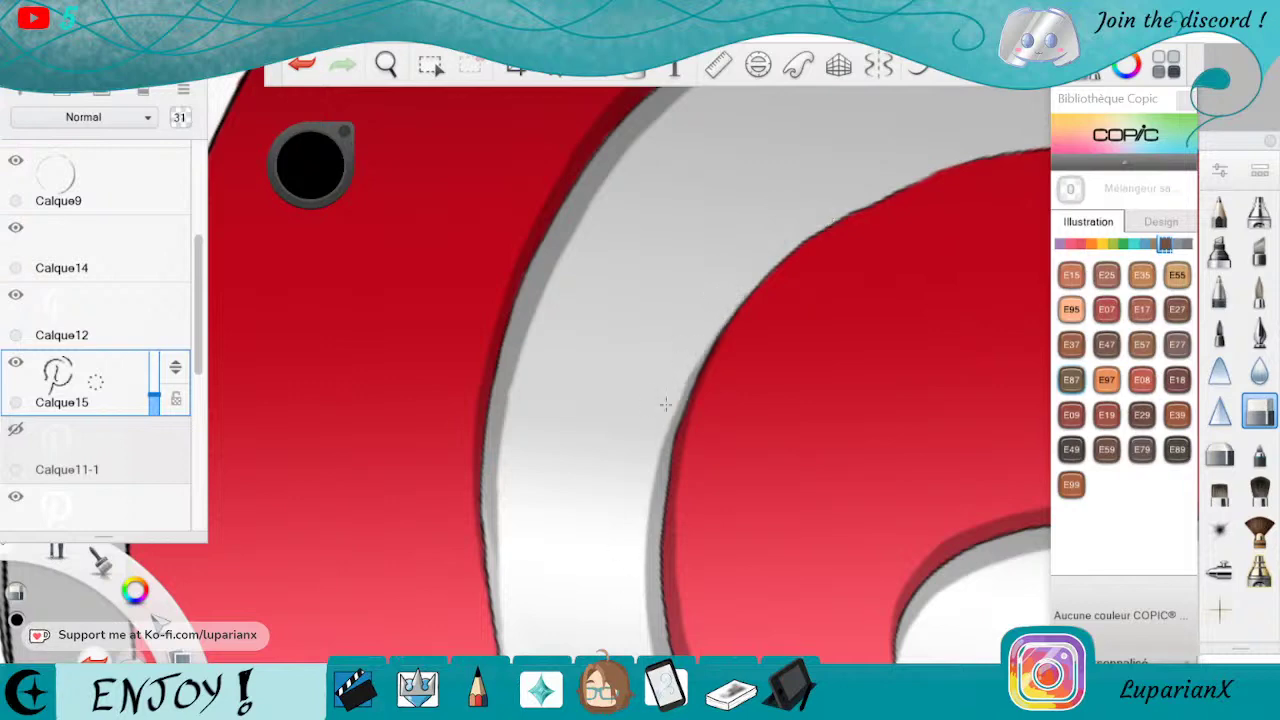
pyautogui.click(386, 65)
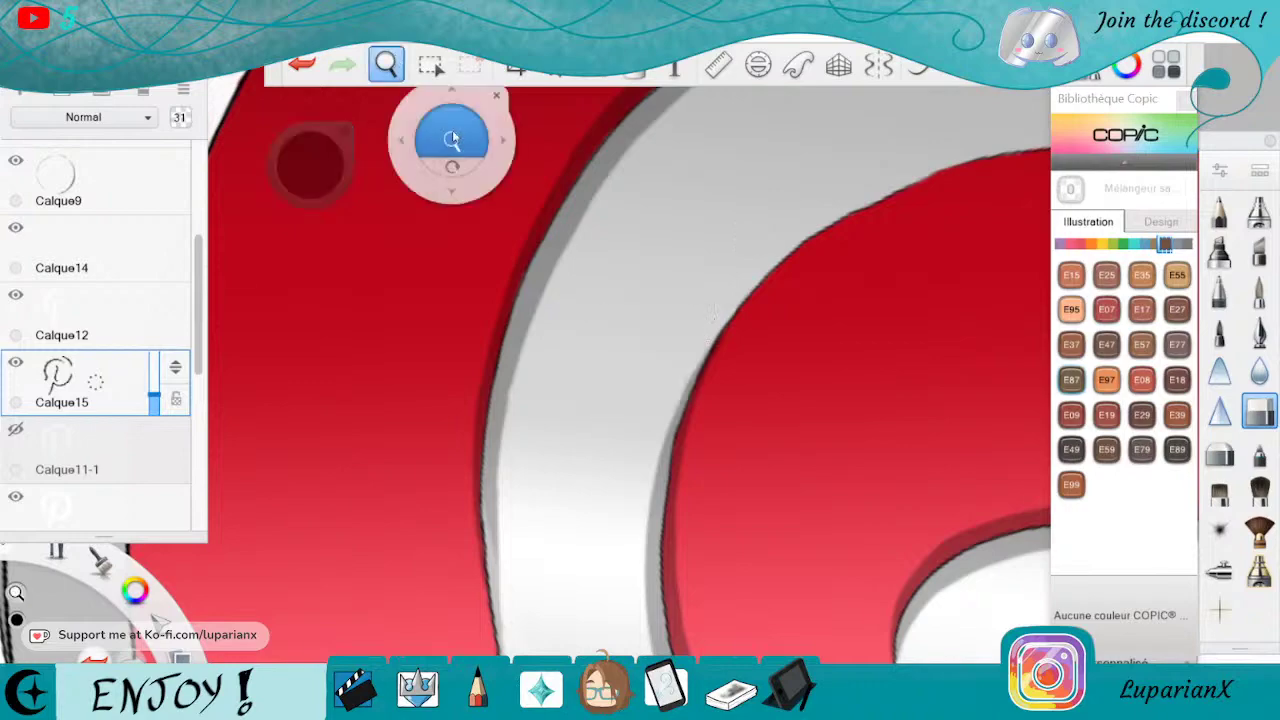
pyautogui.moveTo(451, 138)
pyautogui.mouseDown()
pyautogui.moveTo(820, 325)
pyautogui.moveTo(846, 462)
pyautogui.moveTo(812, 496)
pyautogui.moveTo(644, 574)
pyautogui.moveTo(613, 569)
pyautogui.moveTo(754, 449)
pyautogui.mouseUp()
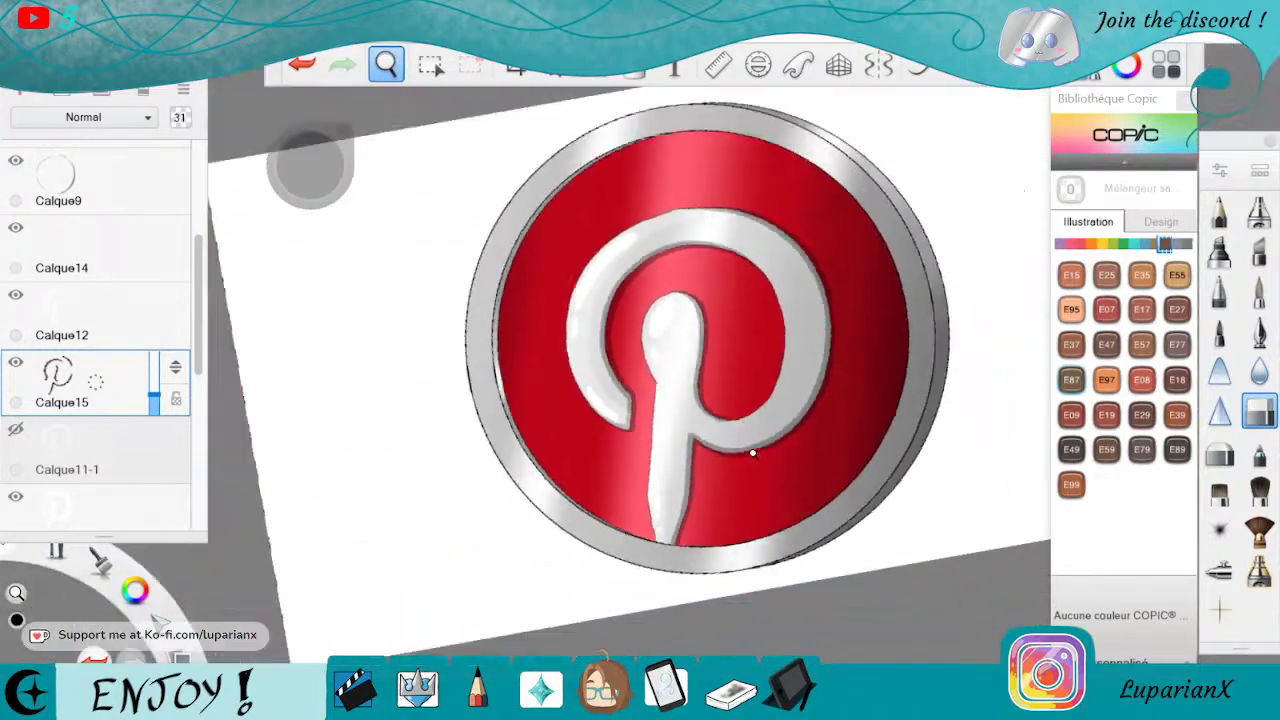
pyautogui.moveTo(816, 512)
pyautogui.mouseDown()
pyautogui.moveTo(794, 571)
pyautogui.moveTo(820, 560)
pyautogui.moveTo(809, 543)
pyautogui.mouseUp()
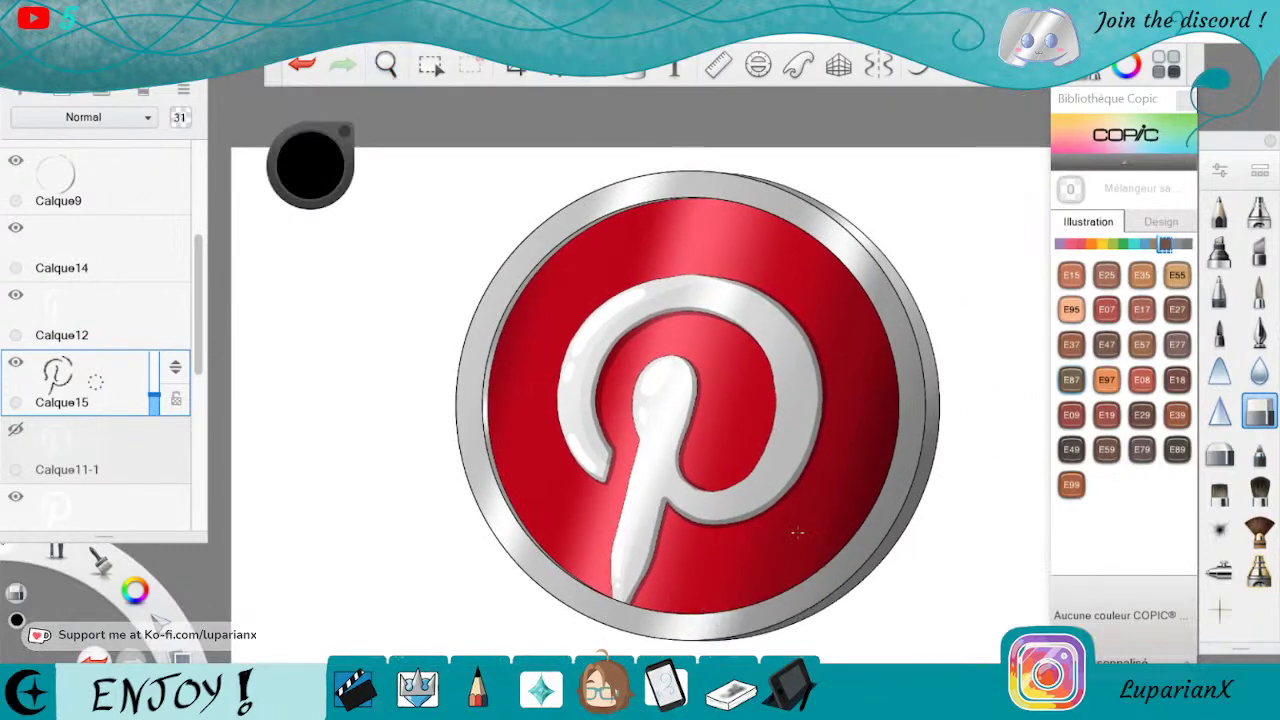
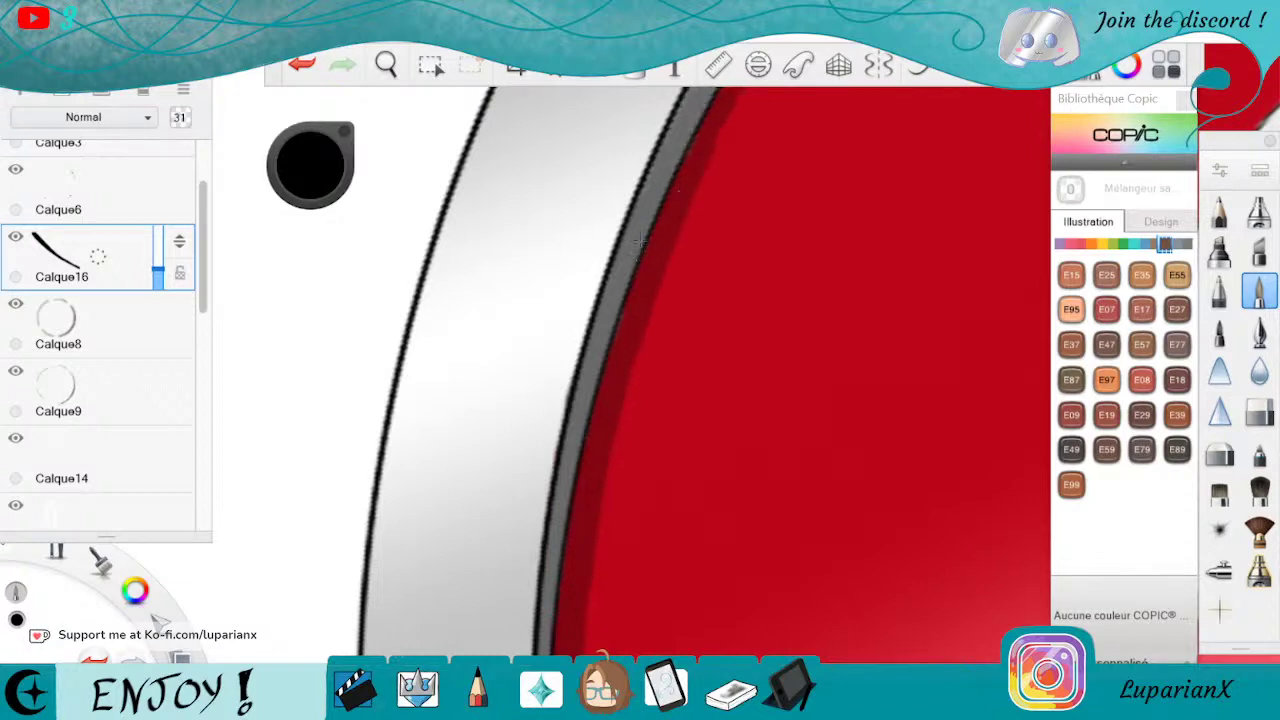
# Smooth the red-side edge of the shadow along the metallic rim's inner lower-left curve with the hard eraser.
pyautogui.click(387, 65)
pyautogui.moveTo(452, 134); pyautogui.dragTo(615, 380)
pyautogui.moveTo(668, 418); pyautogui.dragTo(698, 538)
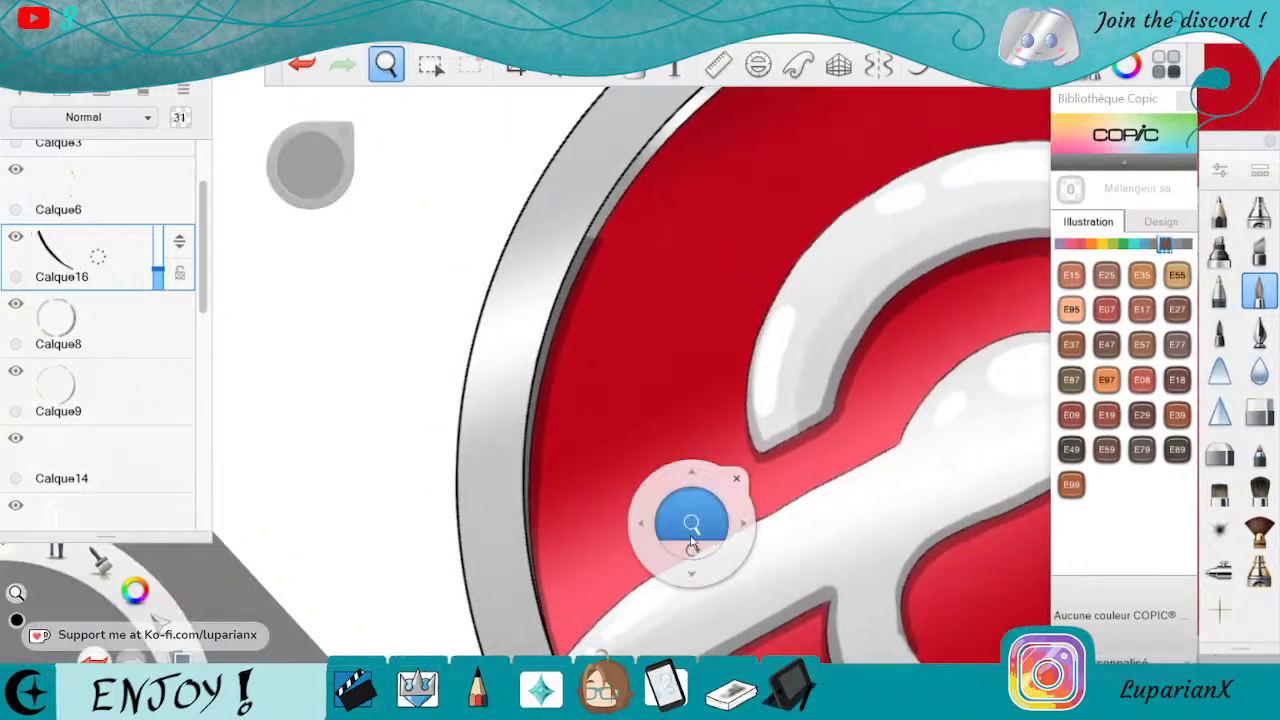
pyautogui.click(552, 531)
pyautogui.moveTo(490, 548)
pyautogui.mouseDown()
pyautogui.moveTo(468, 557)
pyautogui.moveTo(534, 624)
pyautogui.moveTo(617, 511)
pyautogui.mouseUp()
pyautogui.click(663, 464)
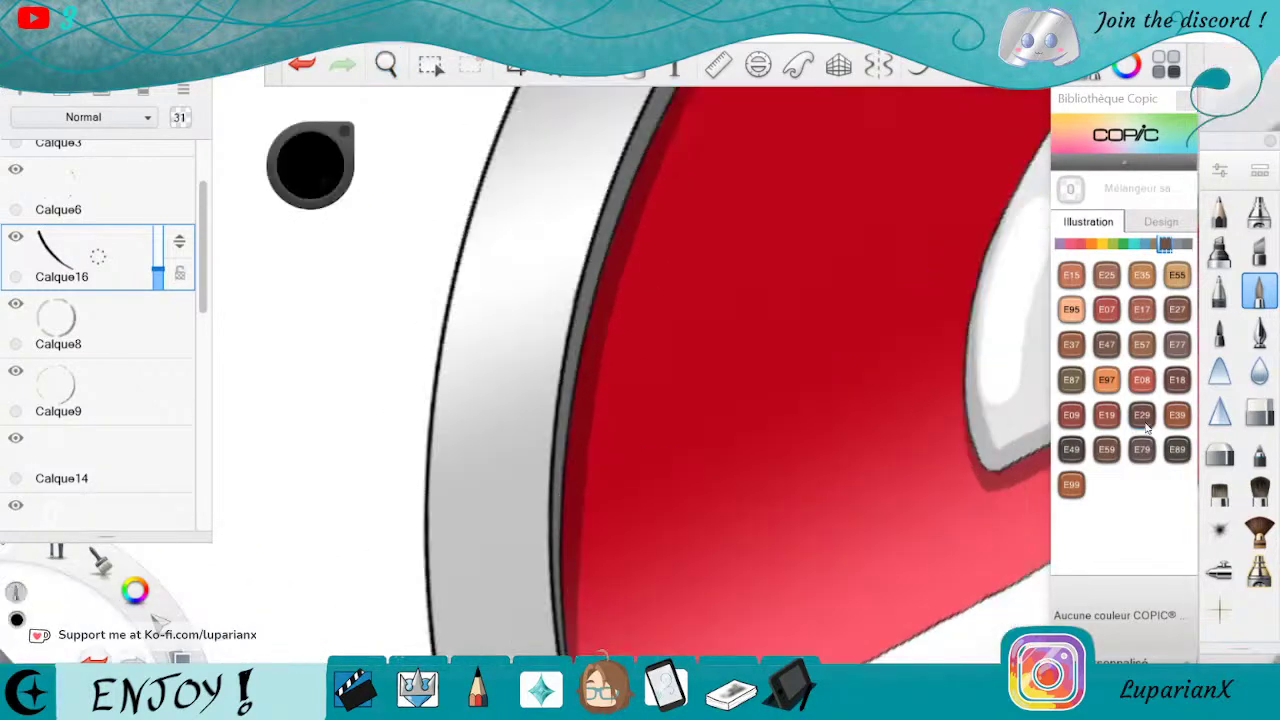
pyautogui.click(1259, 411)
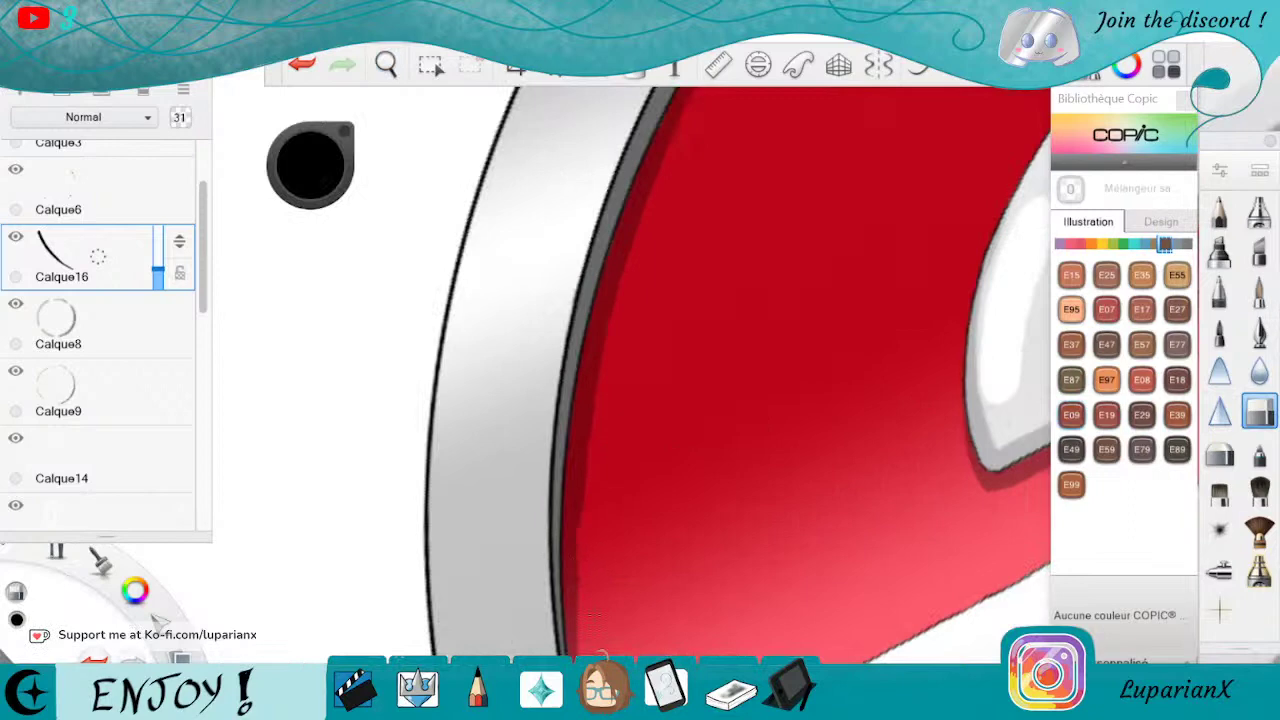
pyautogui.moveTo(594, 615); pyautogui.dragTo(609, 316)
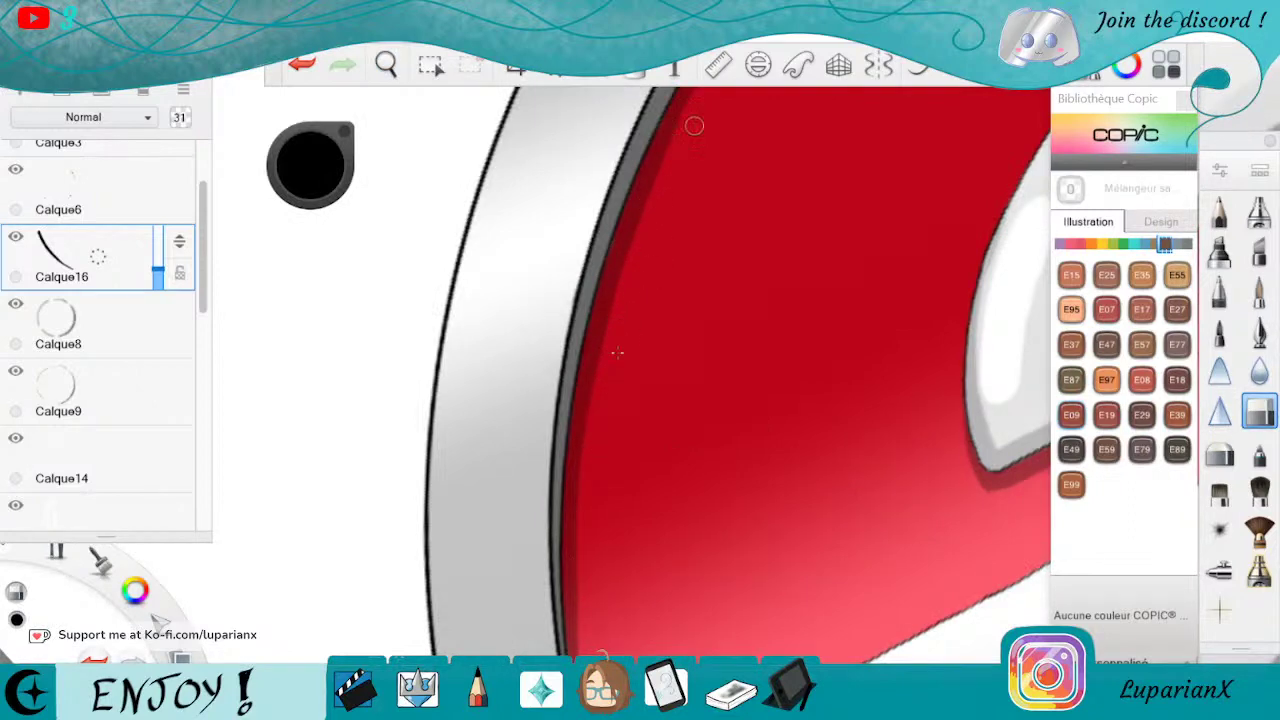
# Extend the black shadow past its blunt end with the brush, covering the rim's inner wall and the adjoining red on the badge's left side.
pyautogui.click(386, 64)
pyautogui.click(767, 221)
pyautogui.moveTo(797, 182); pyautogui.dragTo(873, 338)
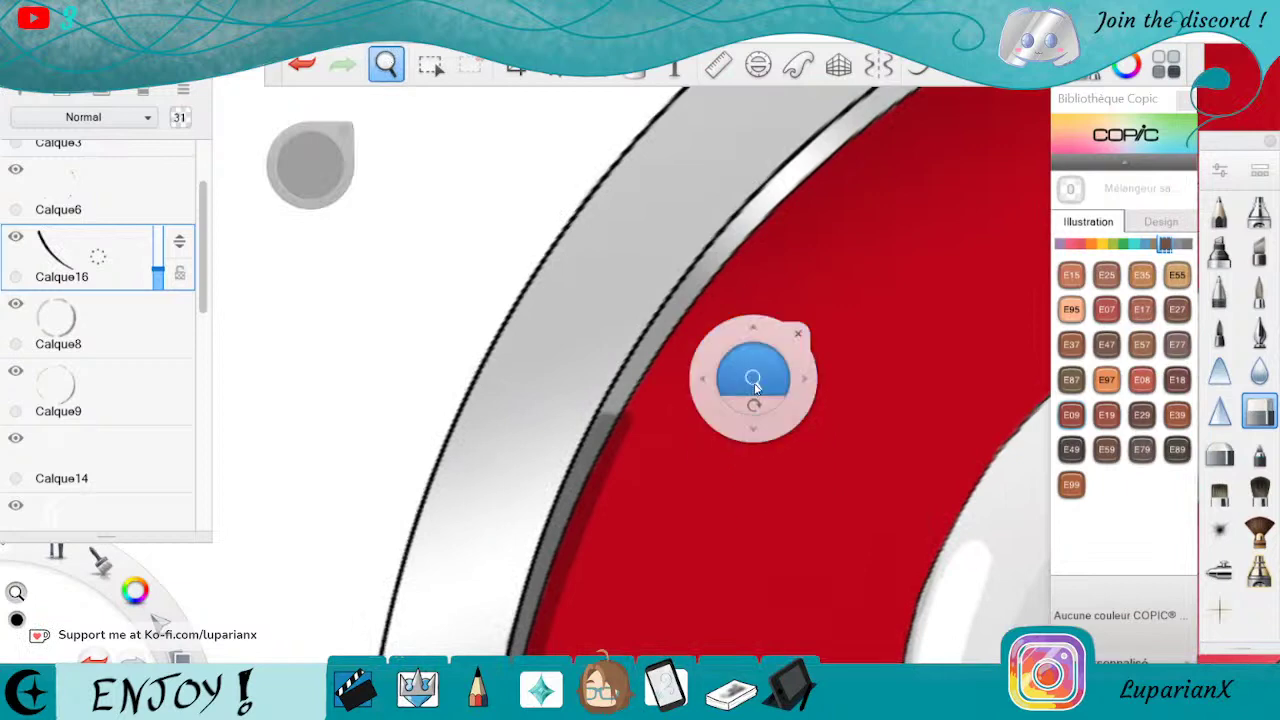
pyautogui.moveTo(822, 405); pyautogui.dragTo(876, 408)
pyautogui.moveTo(736, 588); pyautogui.dragTo(691, 486)
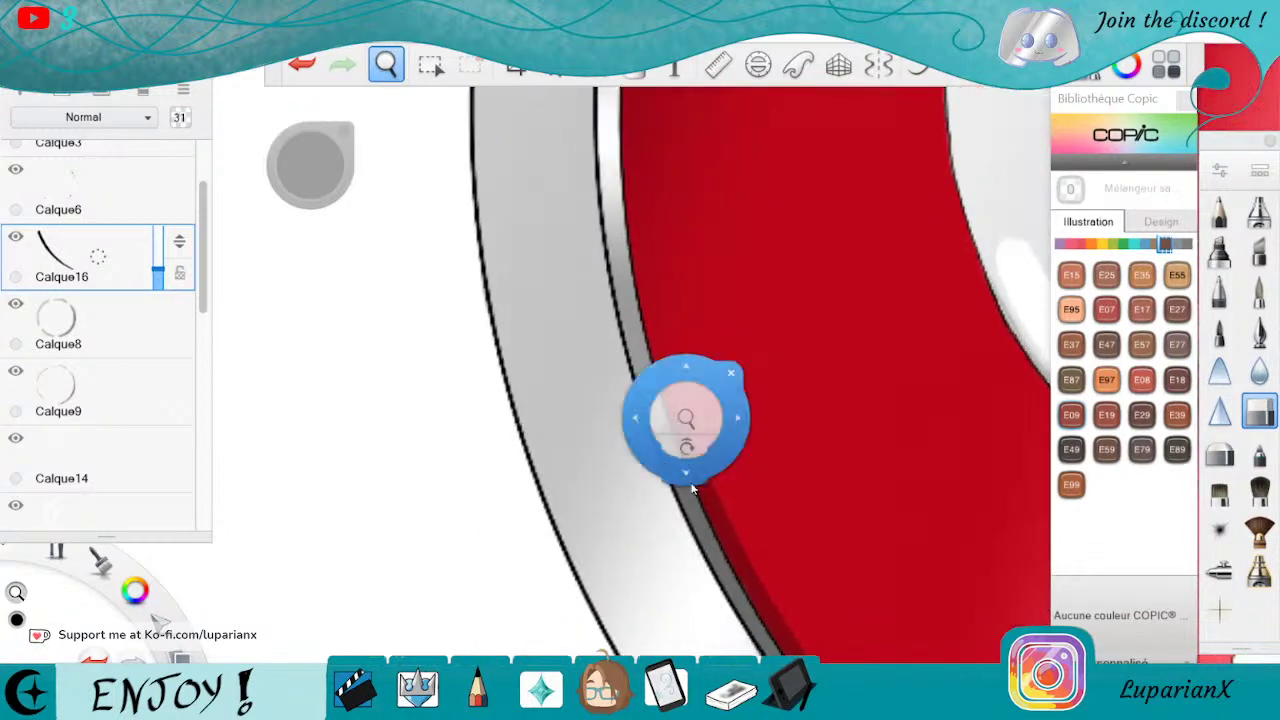
pyautogui.moveTo(778, 620); pyautogui.dragTo(682, 495)
pyautogui.moveTo(752, 383); pyautogui.dragTo(844, 466)
pyautogui.moveTo(806, 515)
pyautogui.mouseDown()
pyautogui.moveTo(668, 632)
pyautogui.moveTo(723, 605)
pyautogui.moveTo(737, 483)
pyautogui.moveTo(828, 563)
pyautogui.mouseUp()
pyautogui.click(881, 529)
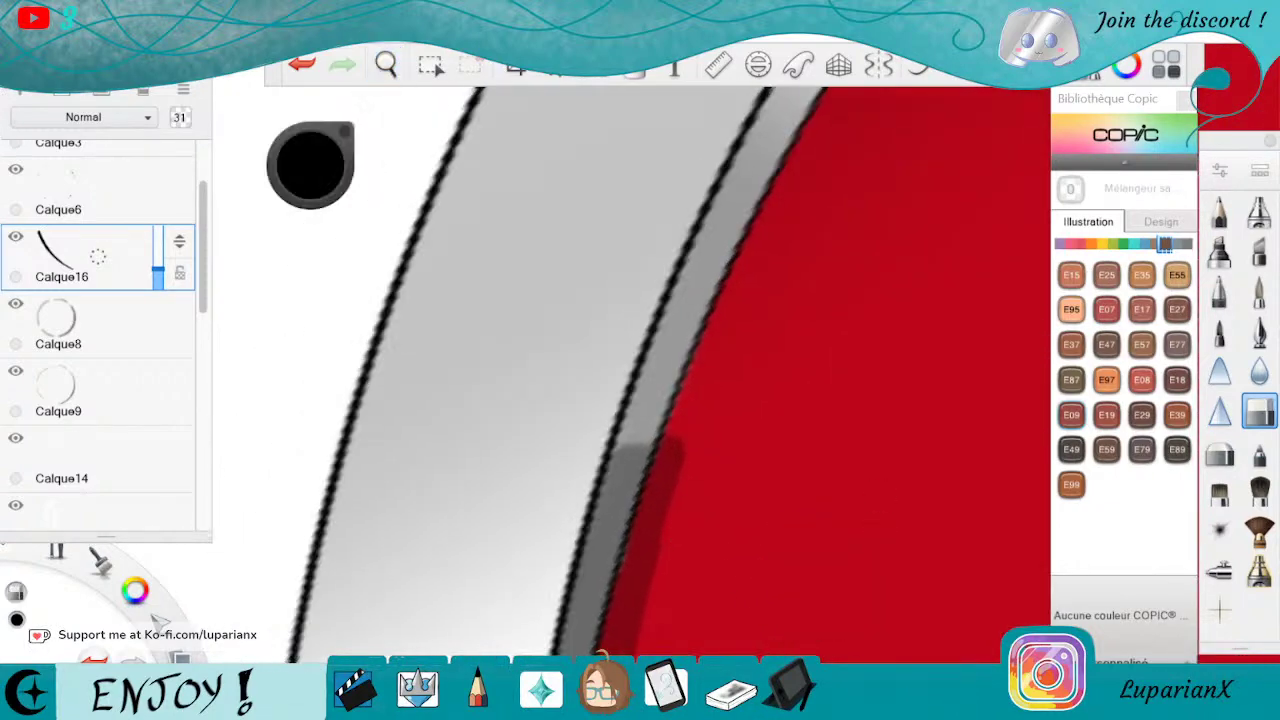
pyautogui.click(1260, 292)
pyautogui.moveTo(672, 441)
pyautogui.mouseDown()
pyautogui.moveTo(709, 371)
pyautogui.moveTo(702, 380)
pyautogui.moveTo(765, 190)
pyautogui.moveTo(810, 160)
pyautogui.moveTo(645, 440)
pyautogui.moveTo(742, 237)
pyautogui.moveTo(700, 300)
pyautogui.moveTo(732, 160)
pyautogui.moveTo(789, 116)
pyautogui.mouseUp()
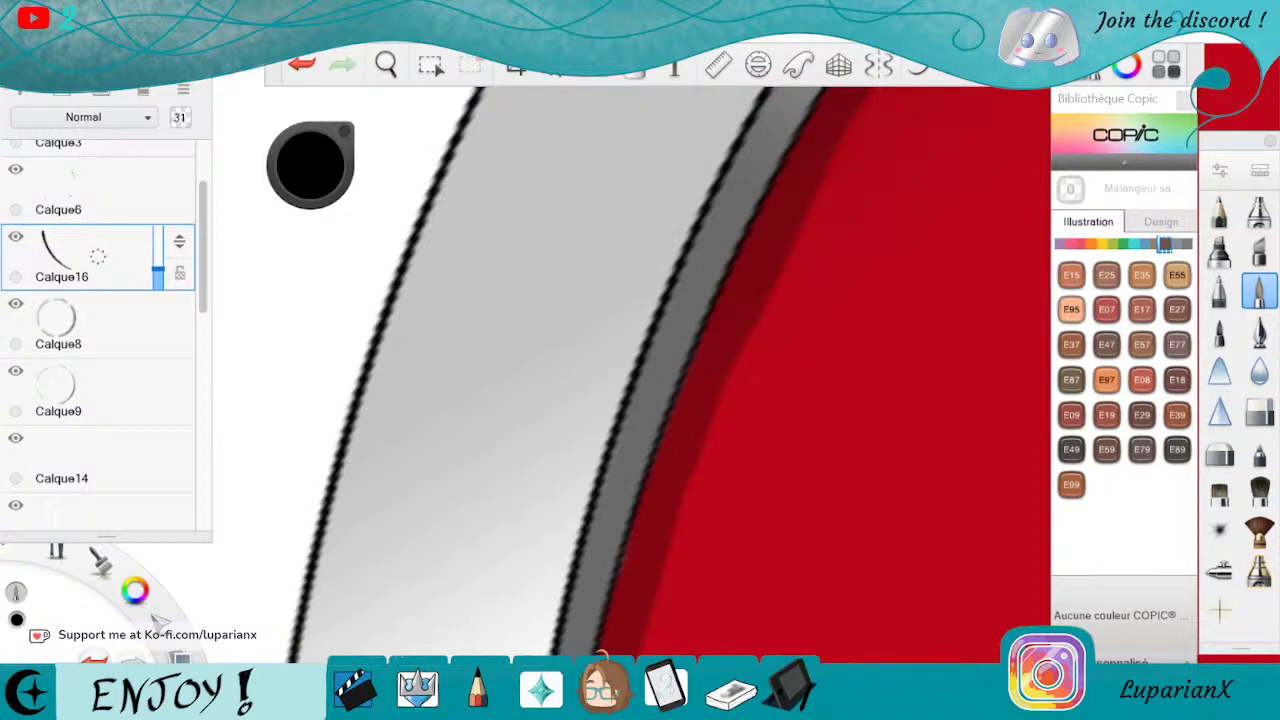
# Trim the red-side edge of the newly extended rim shadow into an even curve with the hard eraser.
pyautogui.click(386, 64)
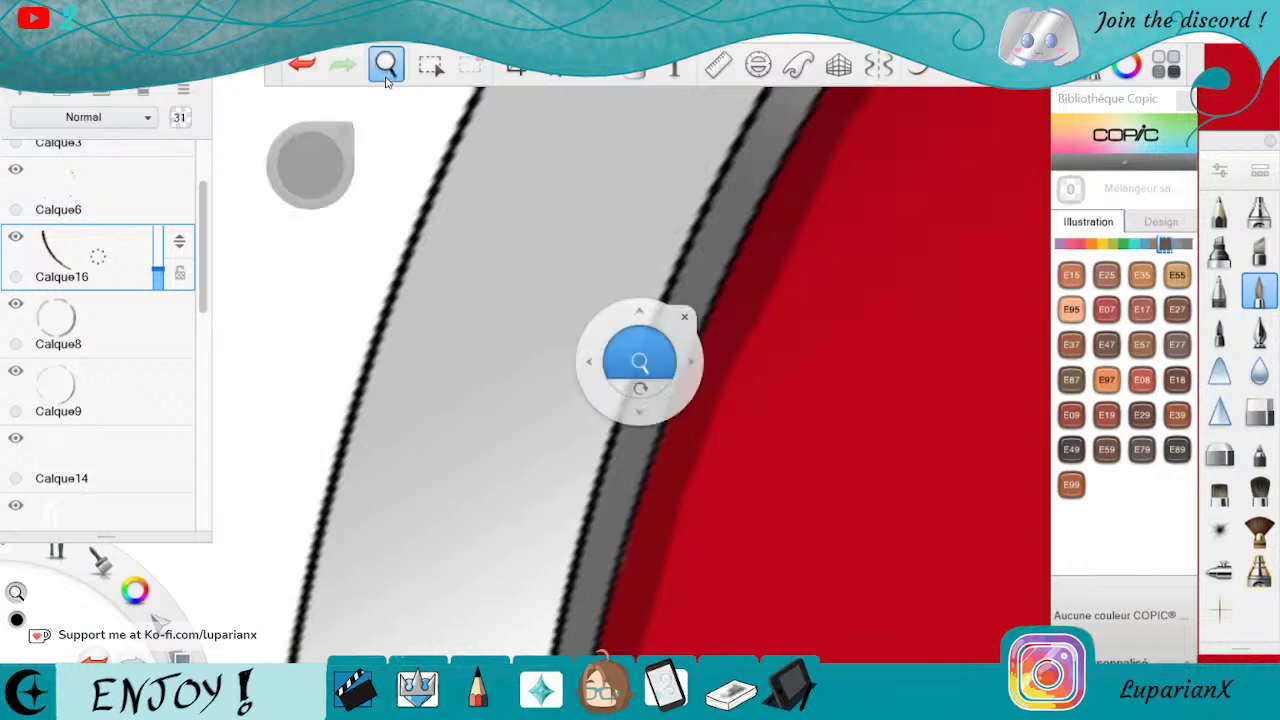
pyautogui.moveTo(852, 152); pyautogui.dragTo(834, 394)
pyautogui.moveTo(862, 590); pyautogui.dragTo(855, 488)
pyautogui.moveTo(855, 550); pyautogui.dragTo(828, 655)
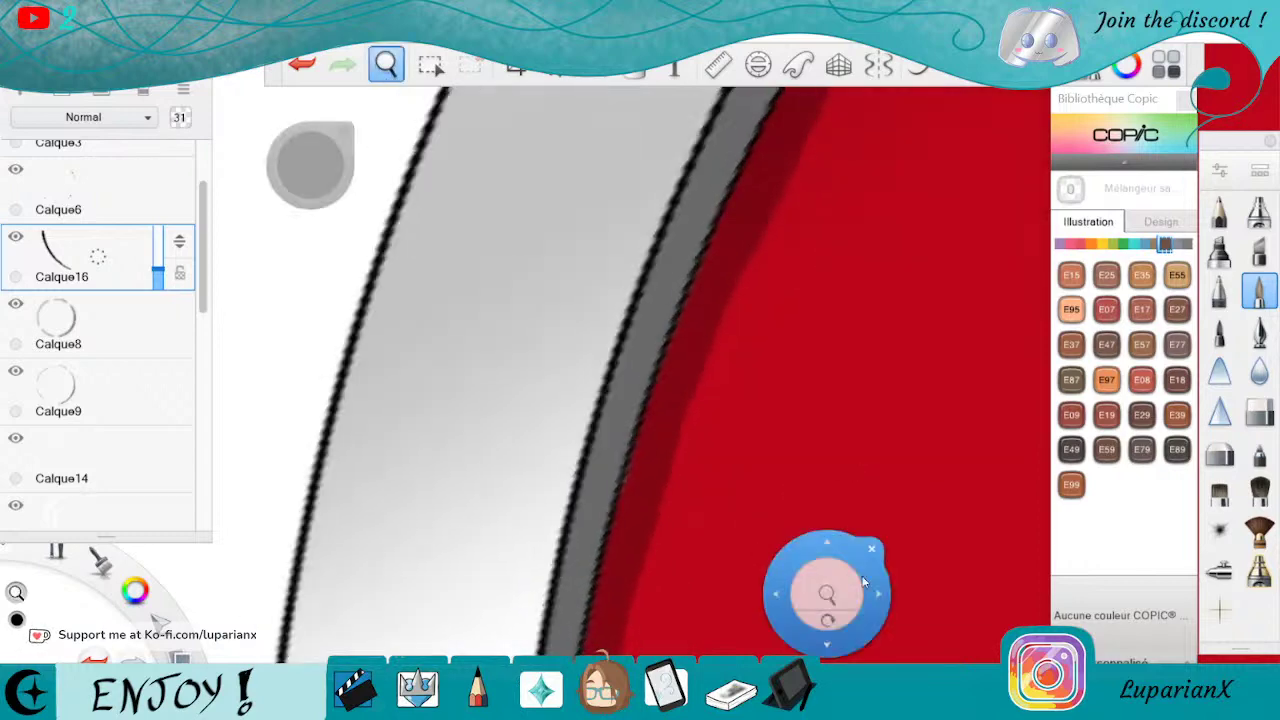
pyautogui.moveTo(831, 496); pyautogui.dragTo(816, 584)
pyautogui.moveTo(817, 646); pyautogui.dragTo(812, 457)
pyautogui.moveTo(883, 428); pyautogui.dragTo(830, 650)
pyautogui.moveTo(811, 618); pyautogui.dragTo(828, 497)
pyautogui.click(868, 453)
pyautogui.click(1258, 405)
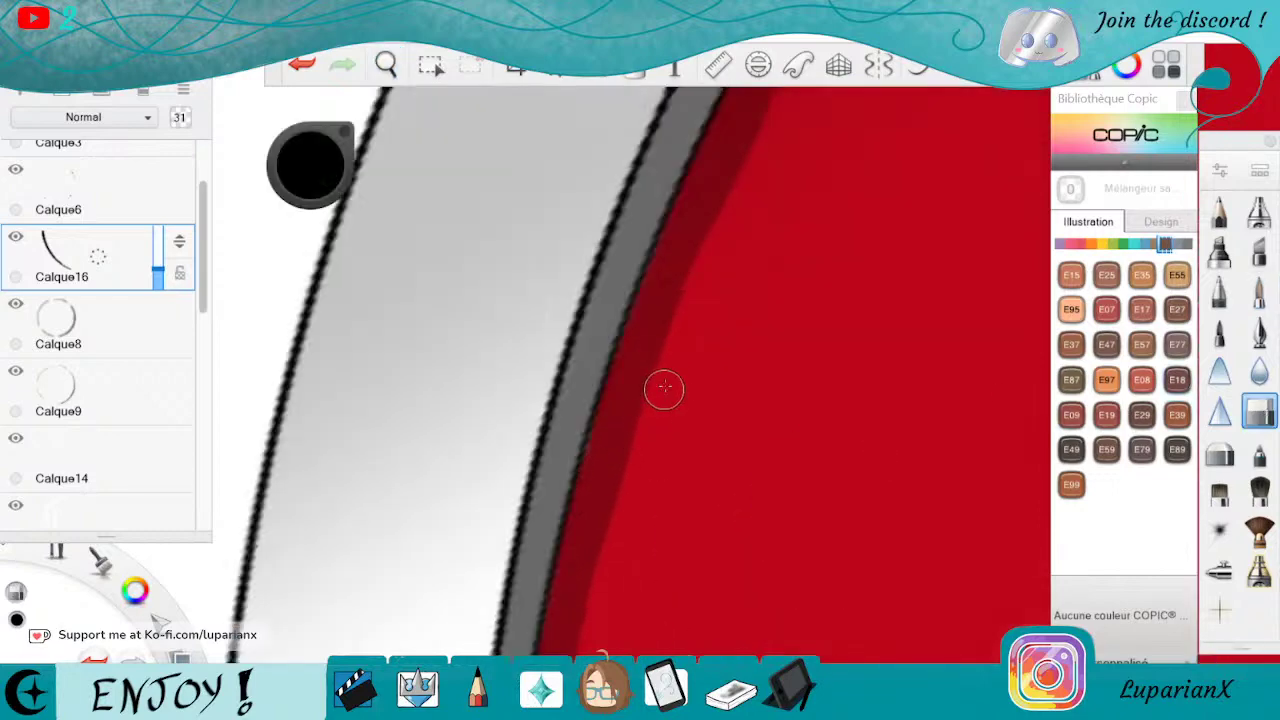
pyautogui.moveTo(650, 435); pyautogui.dragTo(624, 540)
pyautogui.moveTo(670, 380); pyautogui.dragTo(698, 303)
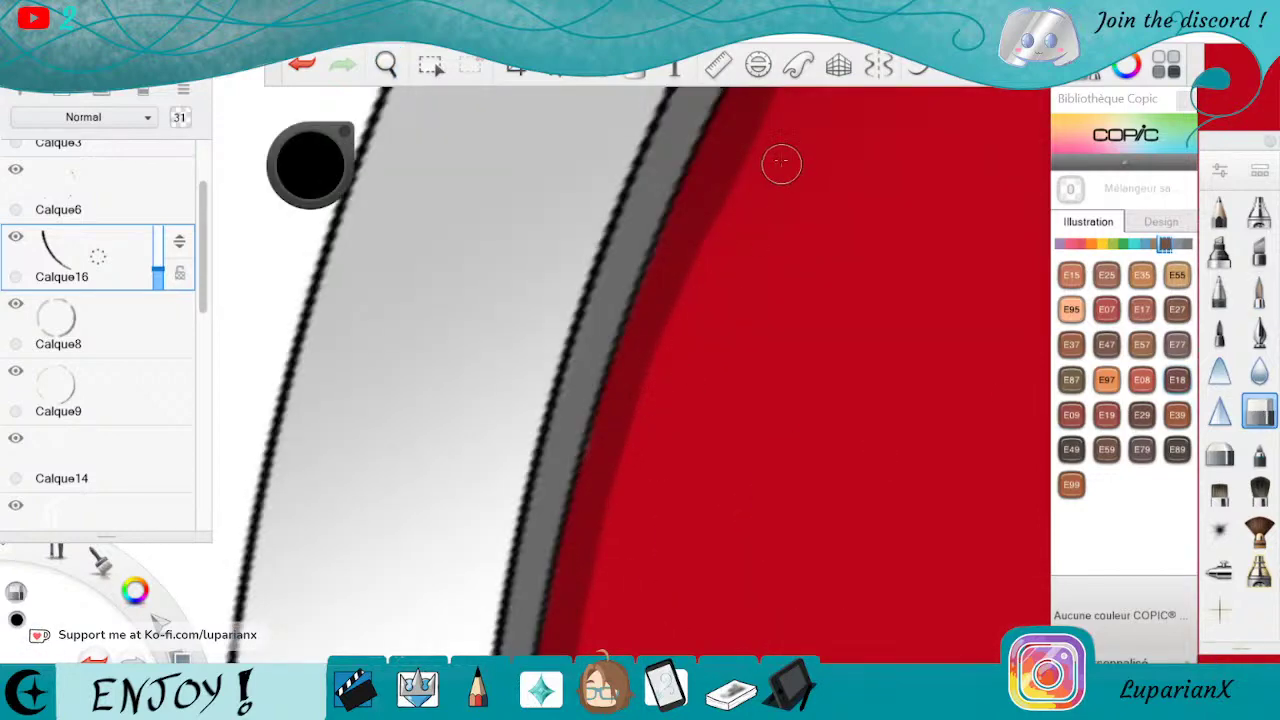
# Paint the shadow farther up the rim's inner wall on the left side, joining it to the existing band.
pyautogui.click(386, 65)
pyautogui.moveTo(450, 142); pyautogui.dragTo(514, 346)
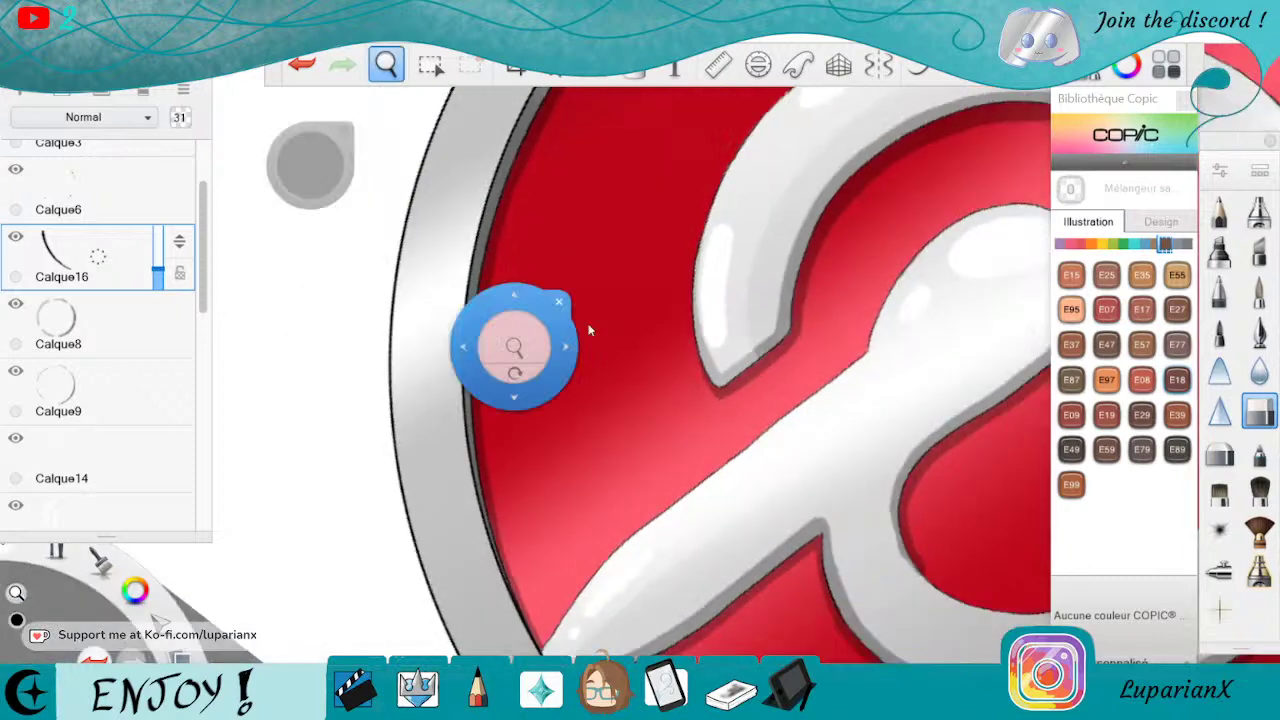
pyautogui.moveTo(588, 326); pyautogui.dragTo(661, 563)
pyautogui.moveTo(576, 262); pyautogui.dragTo(566, 452)
pyautogui.moveTo(637, 508); pyautogui.dragTo(846, 538)
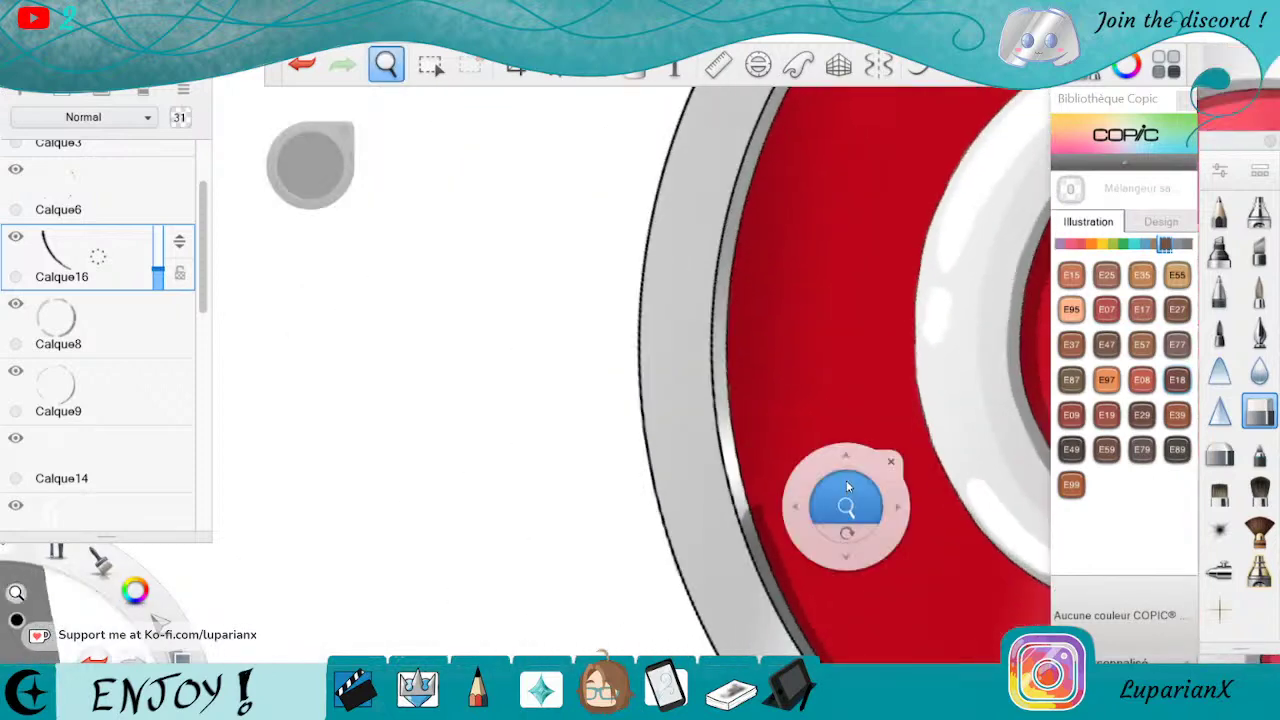
pyautogui.moveTo(846, 482); pyautogui.dragTo(853, 411)
pyautogui.moveTo(793, 475); pyautogui.dragTo(834, 503)
pyautogui.click(1259, 290)
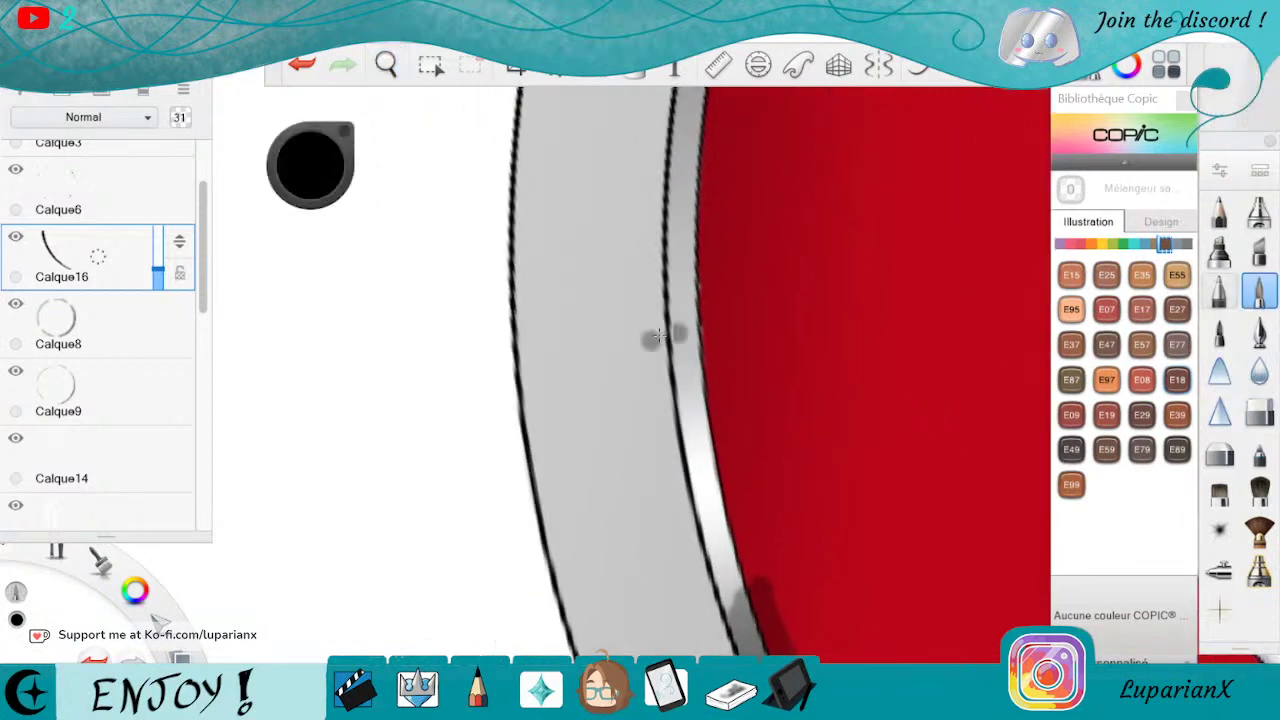
pyautogui.moveTo(696, 275)
pyautogui.mouseDown()
pyautogui.moveTo(692, 432)
pyautogui.moveTo(677, 92)
pyautogui.moveTo(732, 503)
pyautogui.moveTo(705, 493)
pyautogui.moveTo(706, 461)
pyautogui.mouseUp()
pyautogui.moveTo(728, 600)
pyautogui.mouseDown()
pyautogui.moveTo(706, 461)
pyautogui.moveTo(756, 572)
pyautogui.mouseUp()
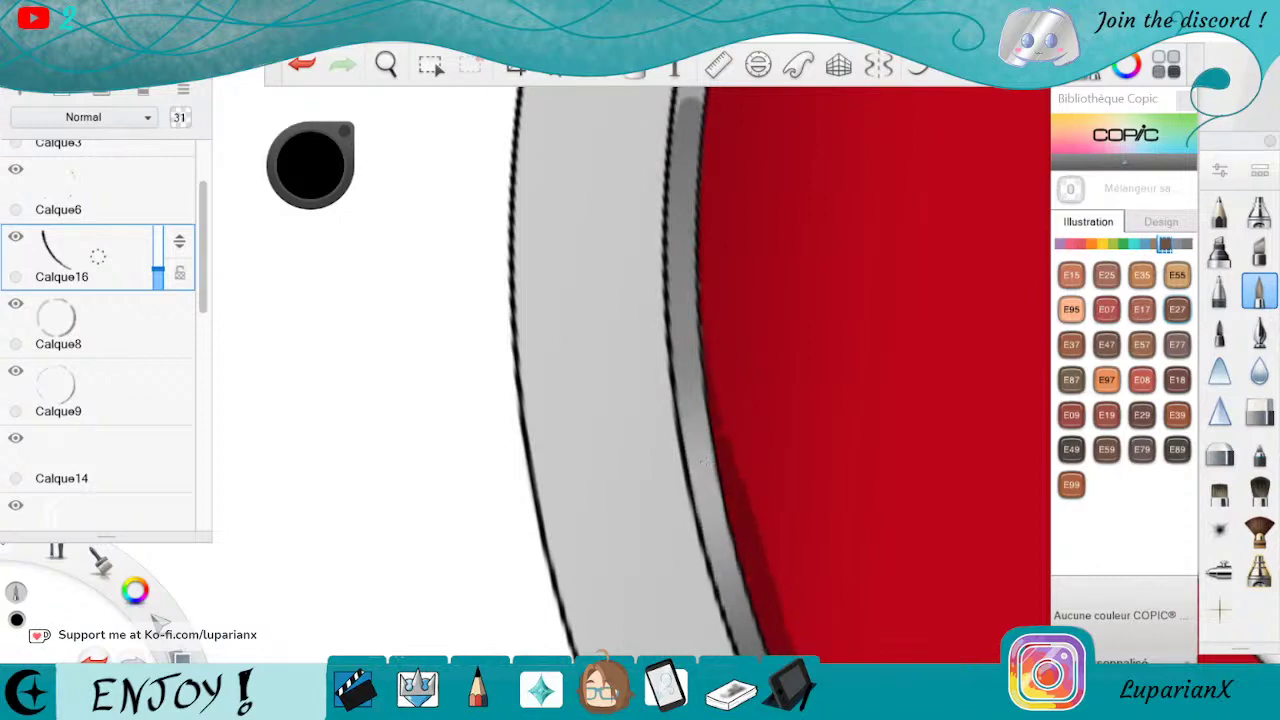
# Add a narrow shadow strip on the red beside the left inner wall and refine its edge with brush and hard eraser.
pyautogui.moveTo(771, 702)
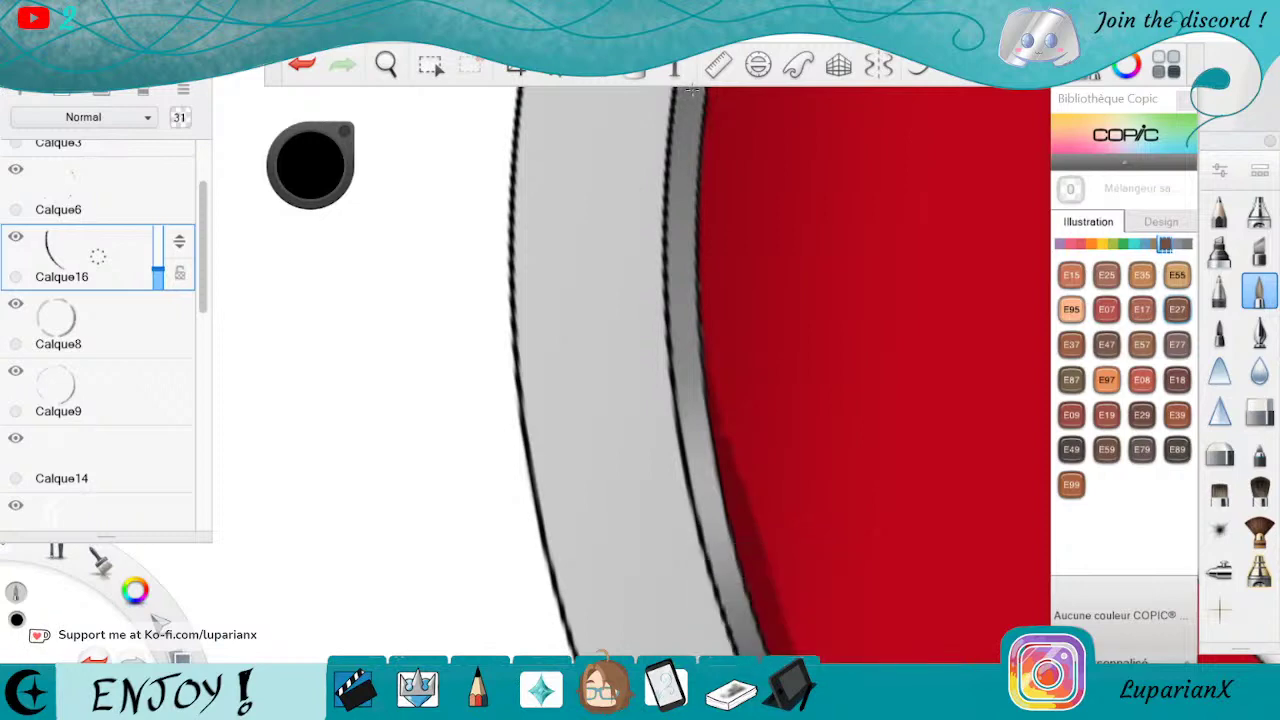
pyautogui.moveTo(692, 90); pyautogui.dragTo(736, 476)
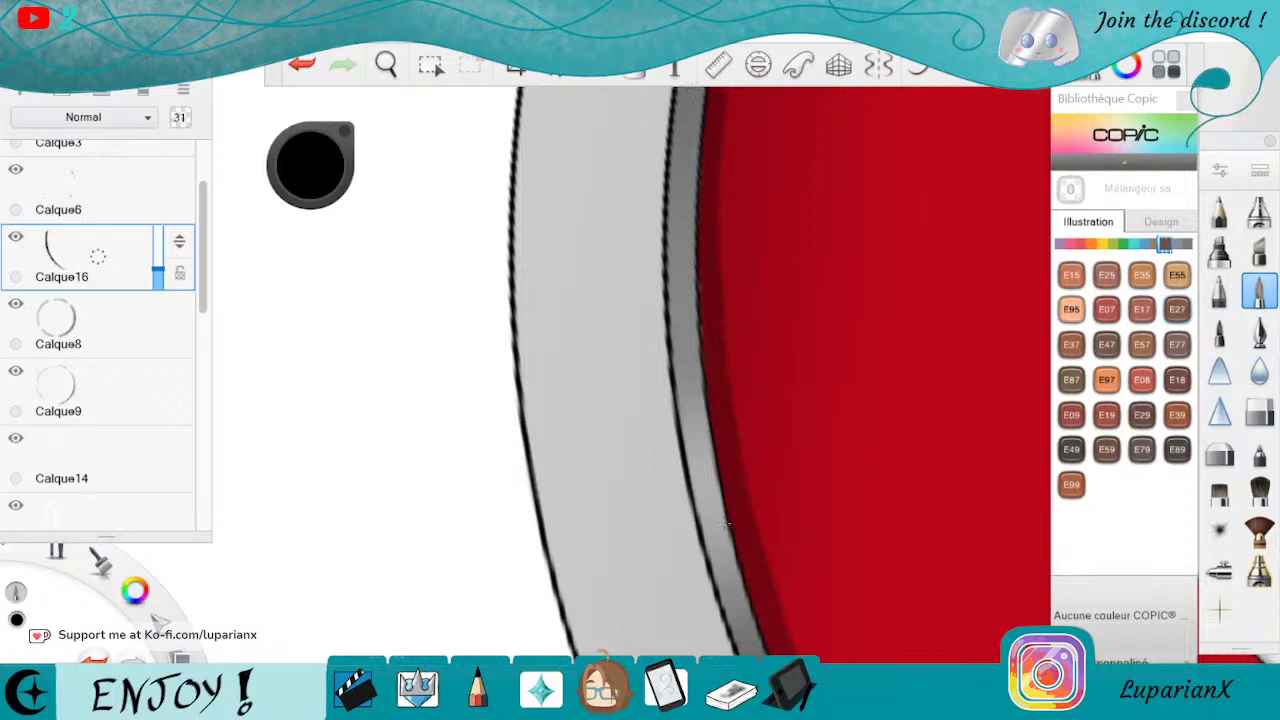
pyautogui.click(1259, 452)
pyautogui.click(1254, 412)
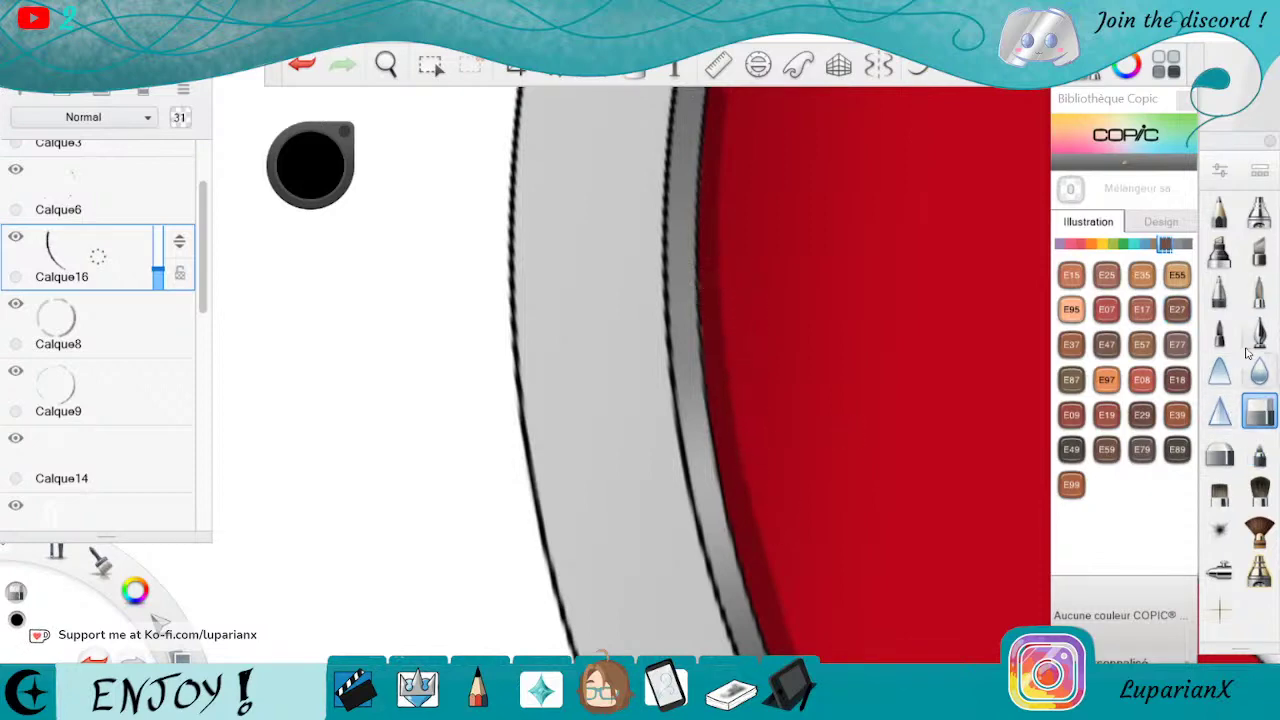
pyautogui.press('e')
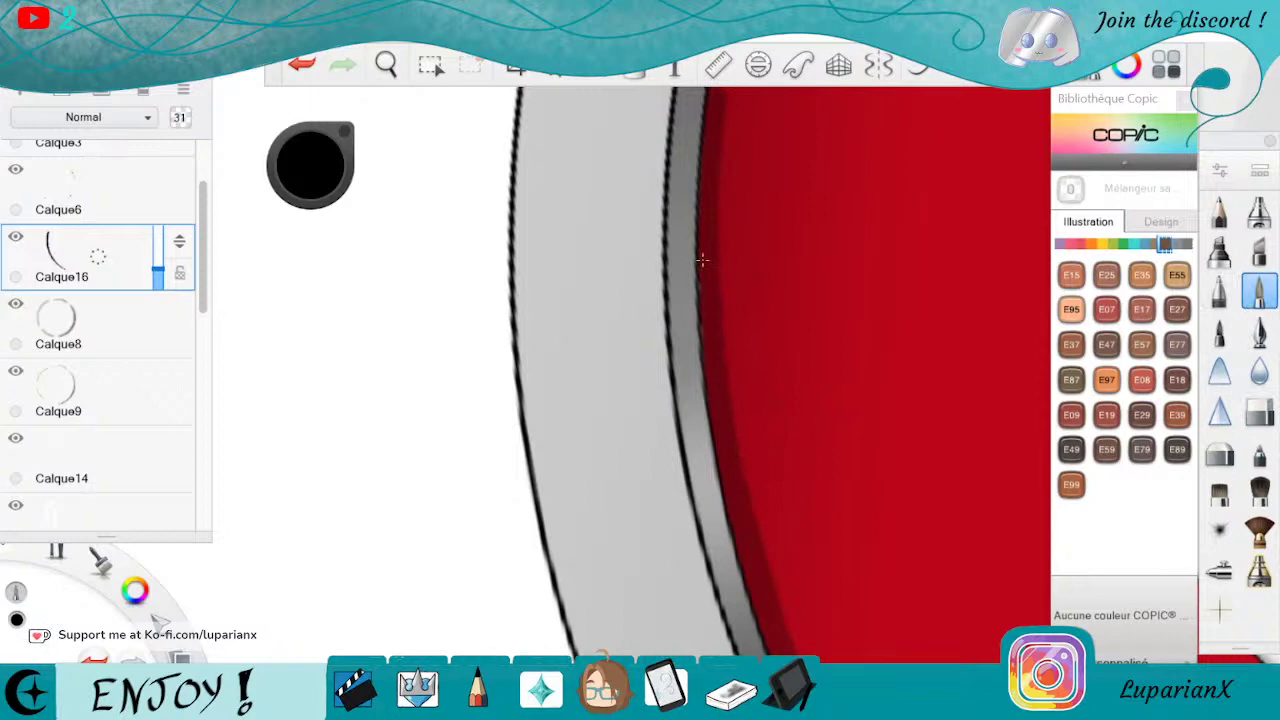
pyautogui.press('e')
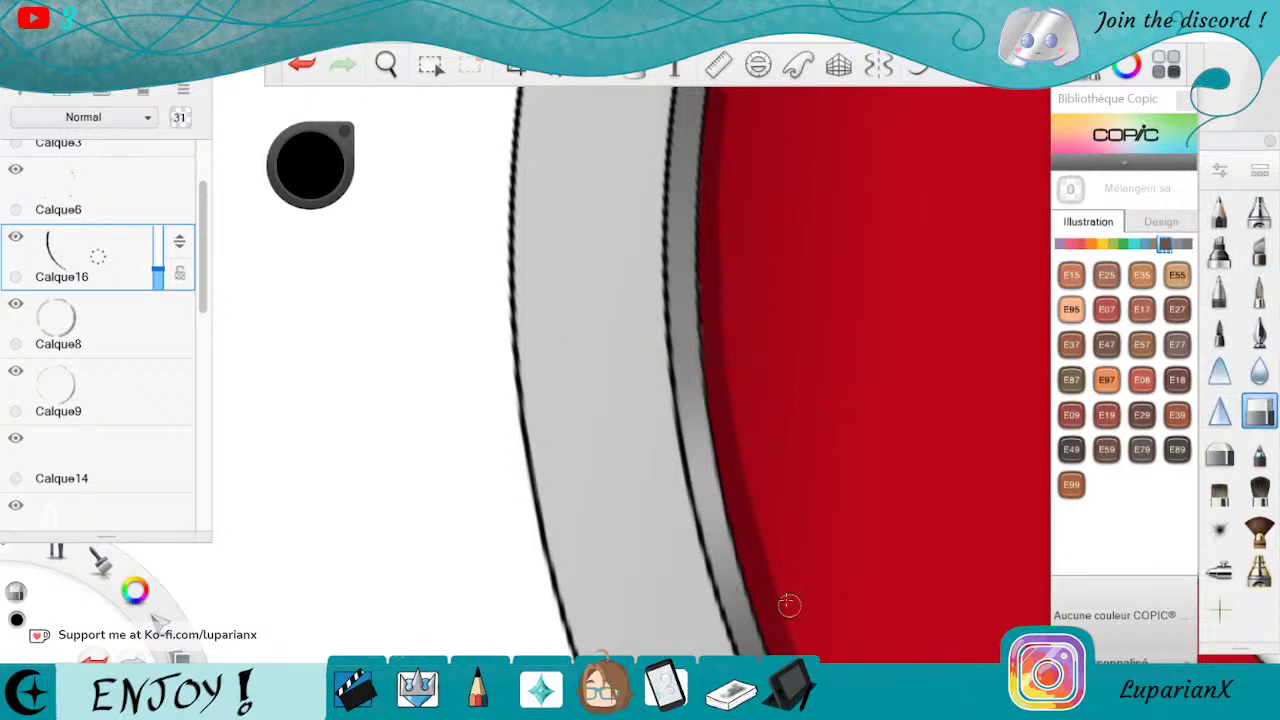
# Extend the shadow along the rim's upper-left curve with the brush, filling the inner wall and a thin strip of red.
pyautogui.press('space')
pyautogui.moveTo(638, 109); pyautogui.dragTo(948, 365)
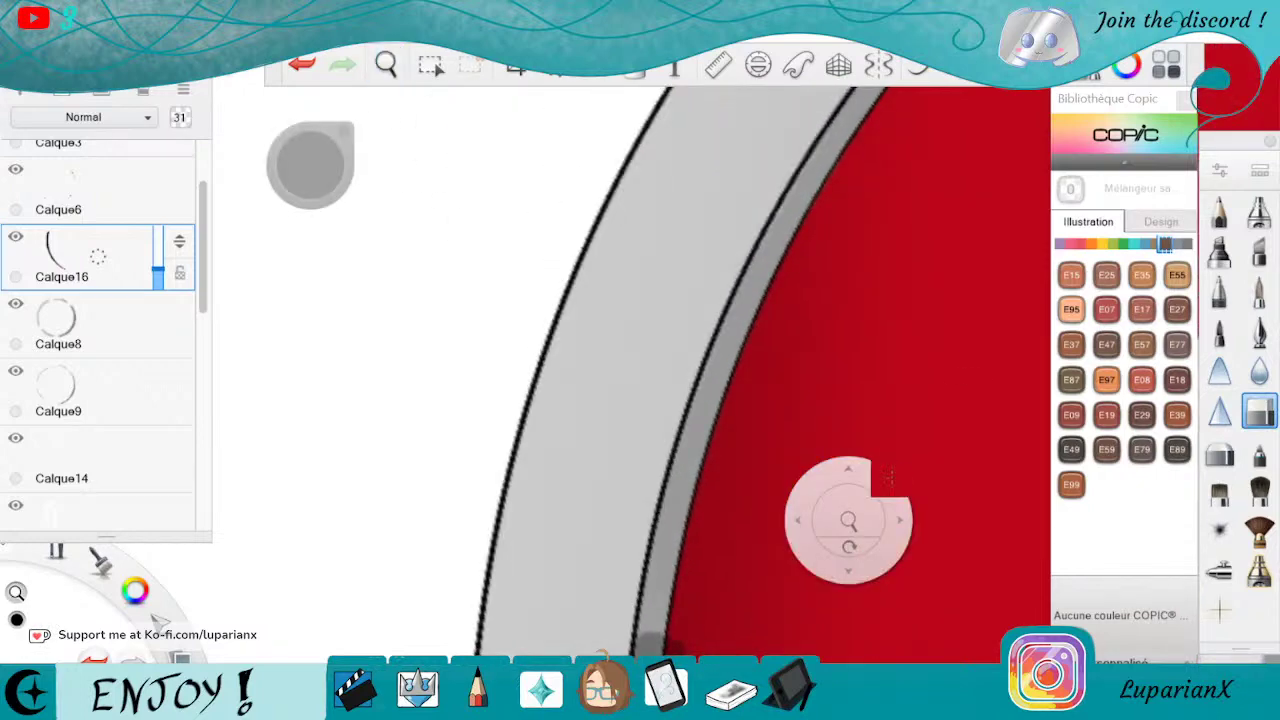
pyautogui.click(1259, 292)
pyautogui.moveTo(847, 144)
pyautogui.mouseDown()
pyautogui.moveTo(785, 268)
pyautogui.moveTo(850, 143)
pyautogui.moveTo(735, 322)
pyautogui.mouseUp()
pyautogui.moveTo(735, 322)
pyautogui.mouseDown()
pyautogui.moveTo(848, 142)
pyautogui.moveTo(745, 350)
pyautogui.mouseUp()
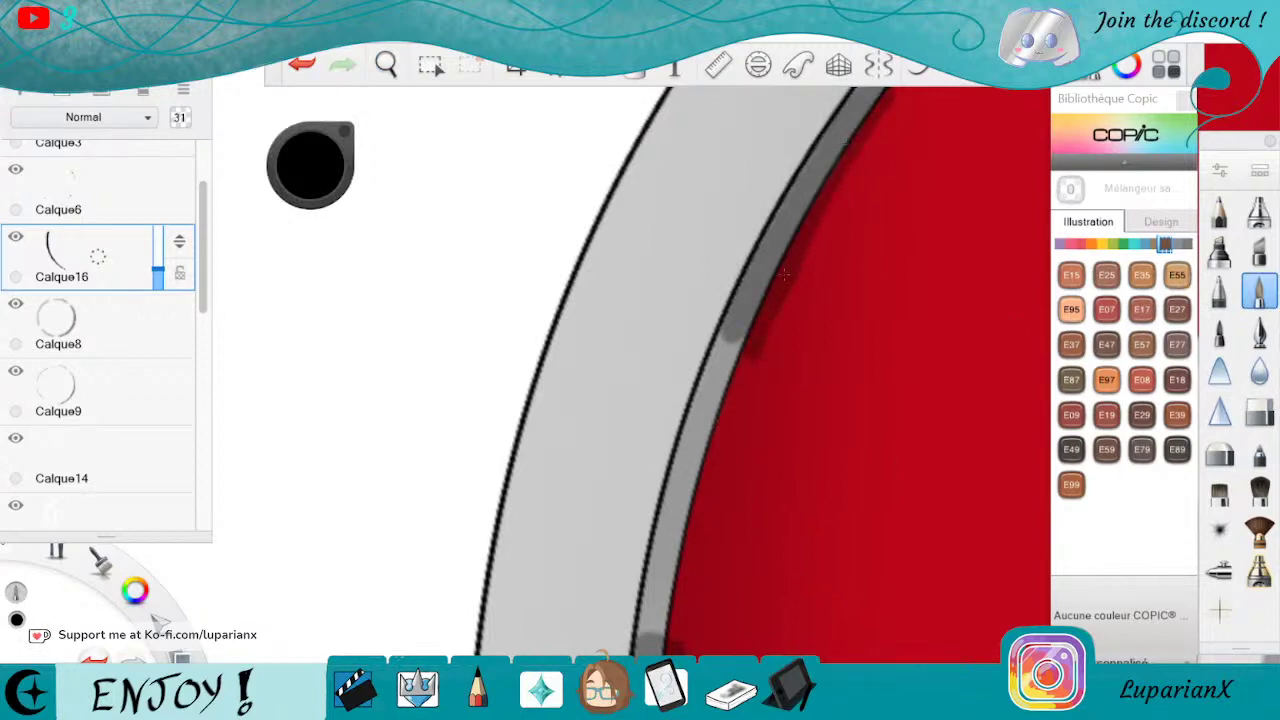
pyautogui.moveTo(785, 274)
pyautogui.mouseDown()
pyautogui.moveTo(665, 636)
pyautogui.moveTo(672, 516)
pyautogui.moveTo(730, 330)
pyautogui.mouseUp()
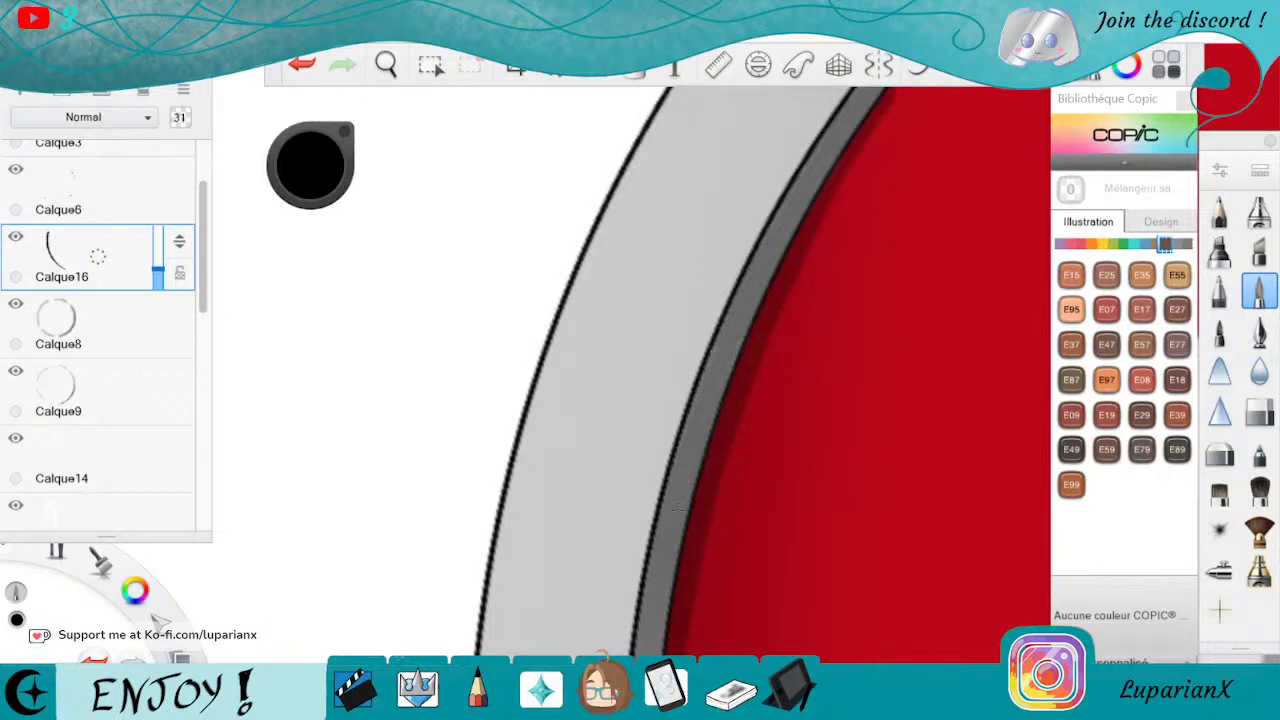
# Continue the brushed shadow along the rim's inner wall and red edge toward the top of the badge.
pyautogui.click(386, 64)
pyautogui.moveTo(932, 290); pyautogui.dragTo(724, 634)
pyautogui.moveTo(856, 440); pyautogui.dragTo(806, 555)
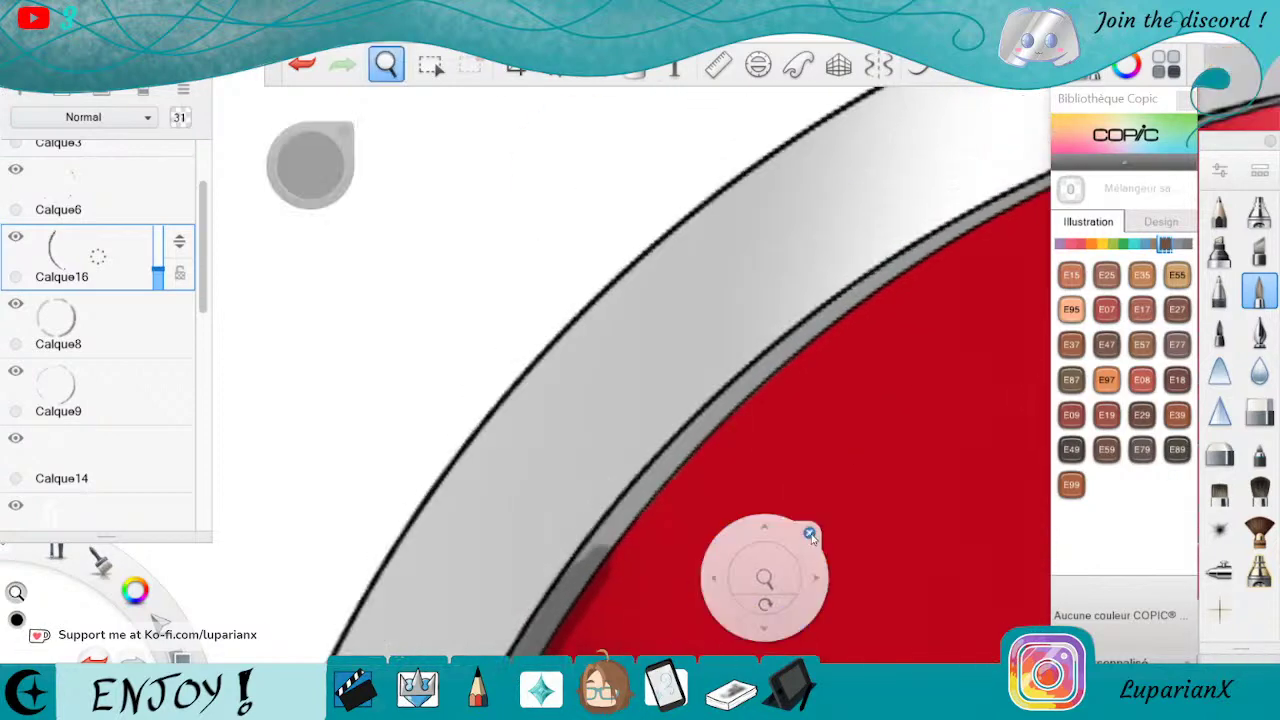
pyautogui.click(810, 534)
pyautogui.moveTo(604, 552); pyautogui.dragTo(724, 411)
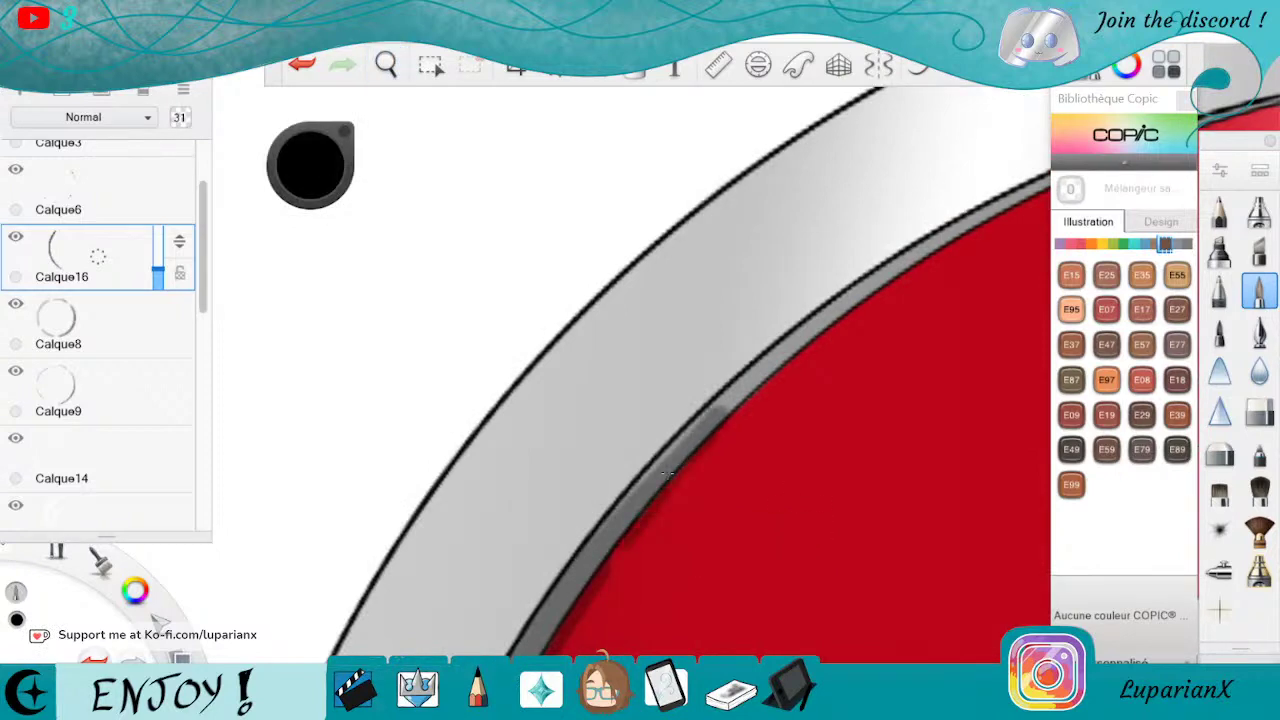
pyautogui.moveTo(667, 474); pyautogui.dragTo(598, 557)
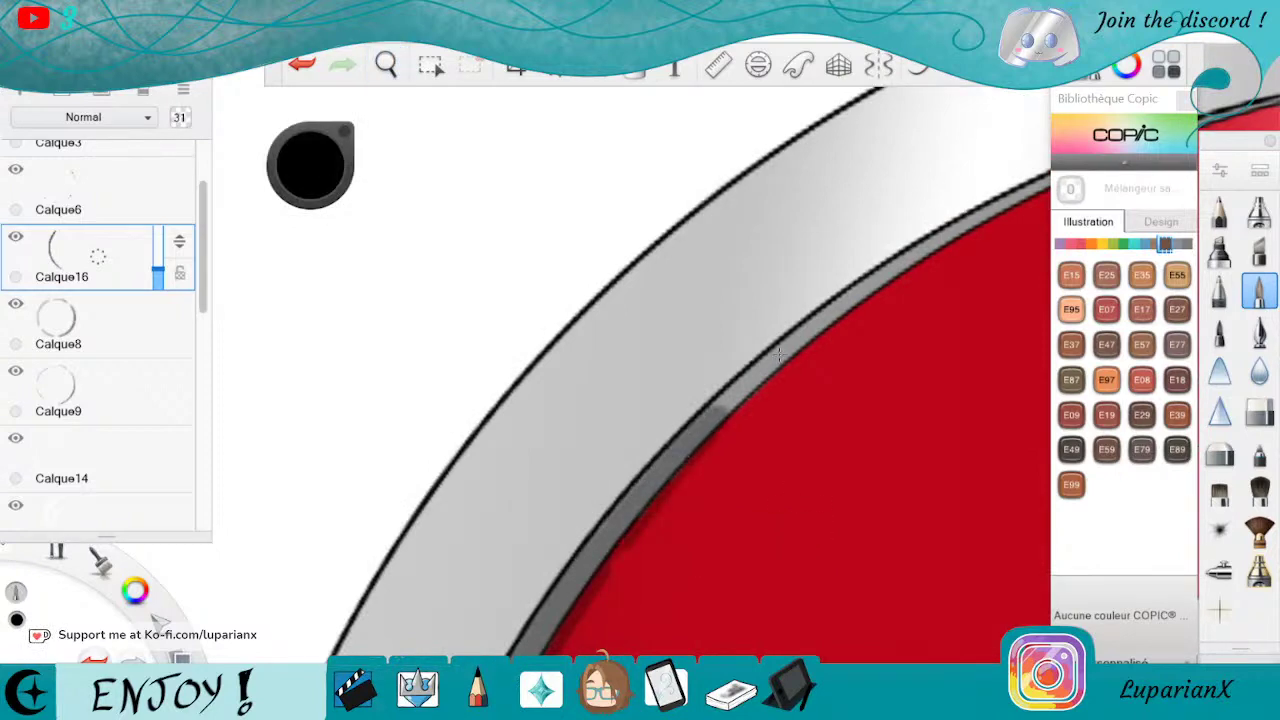
pyautogui.moveTo(779, 354); pyautogui.dragTo(793, 348)
pyautogui.moveTo(865, 290)
pyautogui.mouseDown()
pyautogui.moveTo(953, 219)
pyautogui.moveTo(923, 247)
pyautogui.moveTo(1047, 192)
pyautogui.mouseUp()
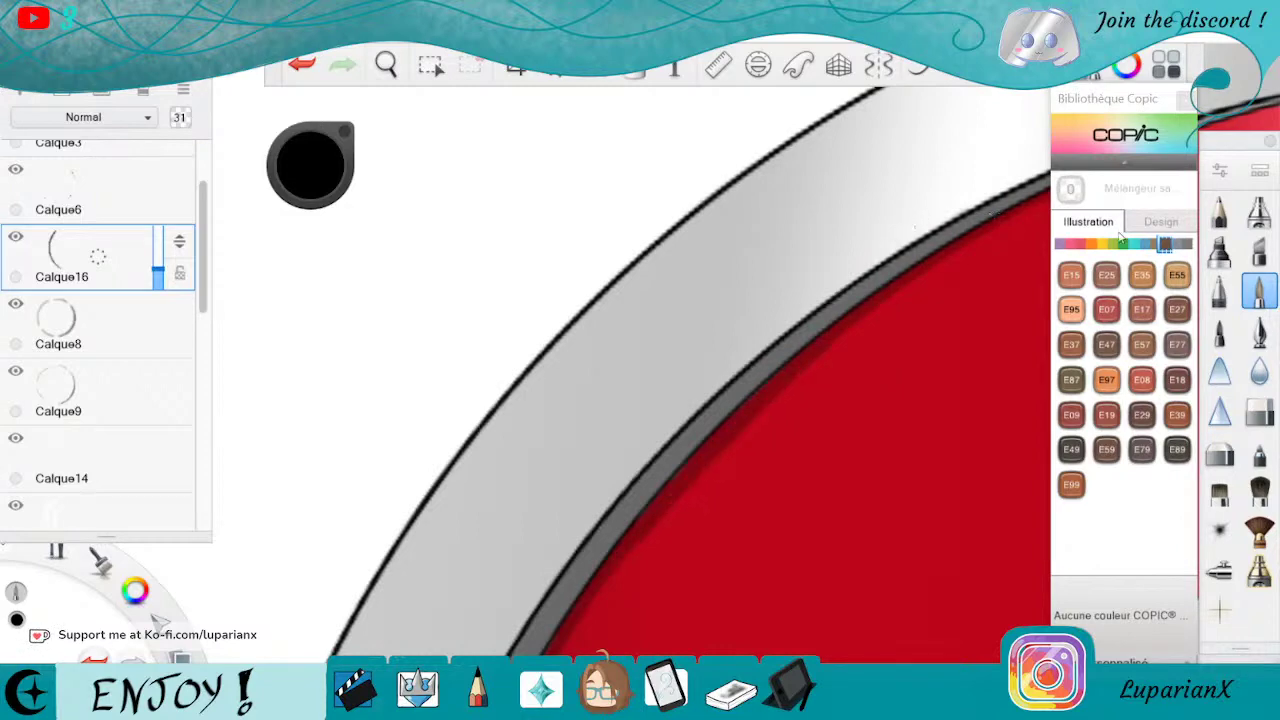
# Trim the outer edge of the thin shadow strip on the red along the rim's curve with the hard eraser.
pyautogui.click(1258, 412)
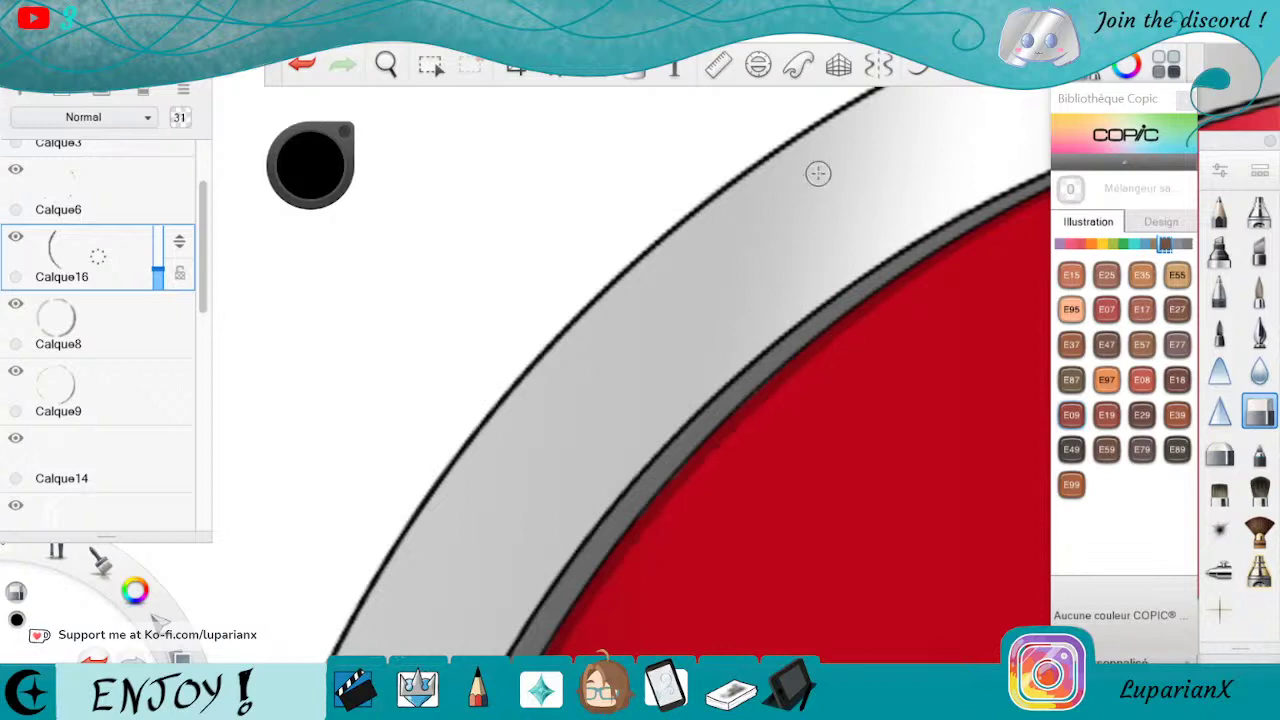
pyautogui.click(386, 64)
pyautogui.moveTo(450, 147); pyautogui.dragTo(519, 377)
pyautogui.moveTo(640, 480); pyautogui.dragTo(754, 346)
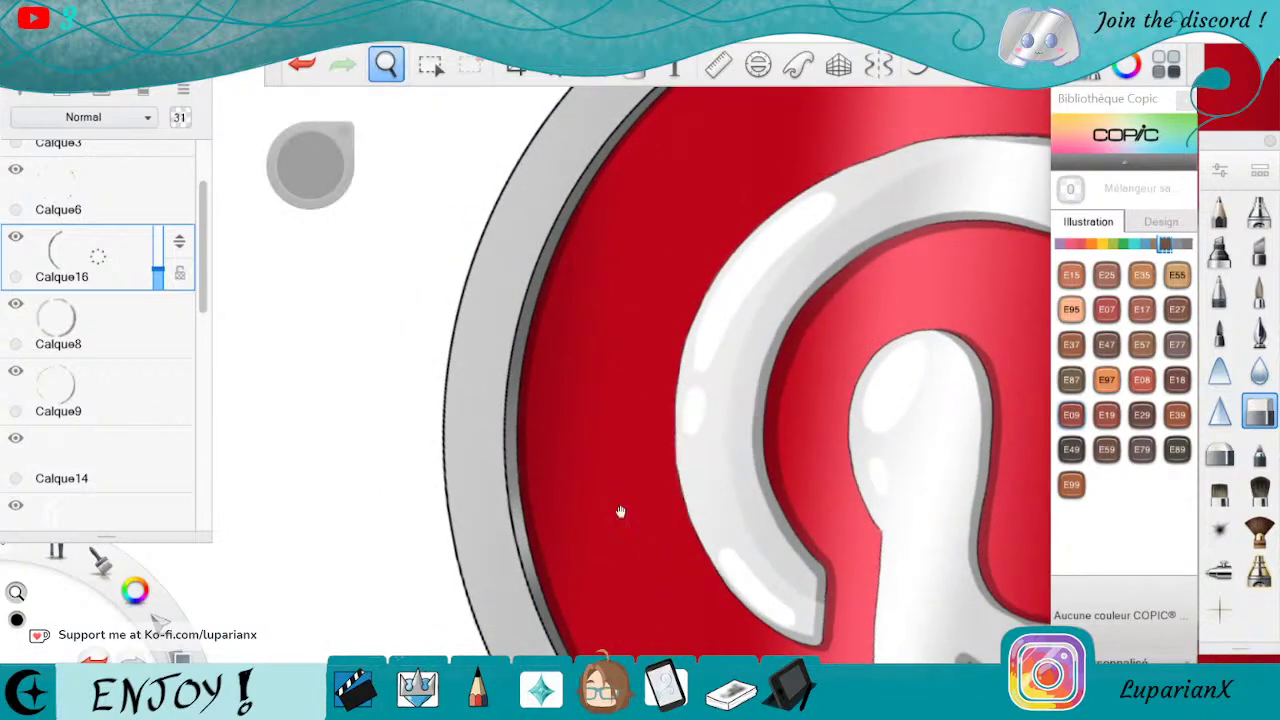
pyautogui.moveTo(620, 511); pyautogui.dragTo(658, 708)
pyautogui.moveTo(676, 402); pyautogui.dragTo(794, 435)
pyautogui.click(788, 406)
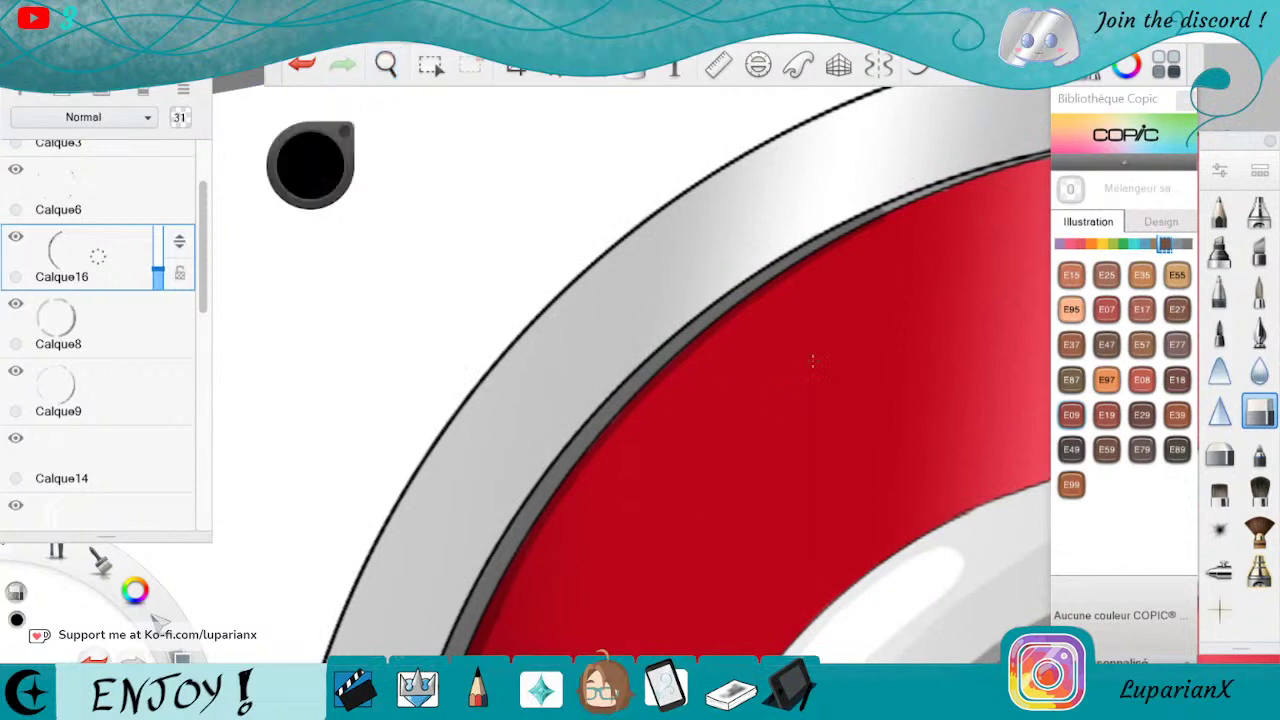
# Brush the shadow strip on the red farther along the rim's inner edge, widening it evenly beside the dark inner wall.
pyautogui.click(1259, 292)
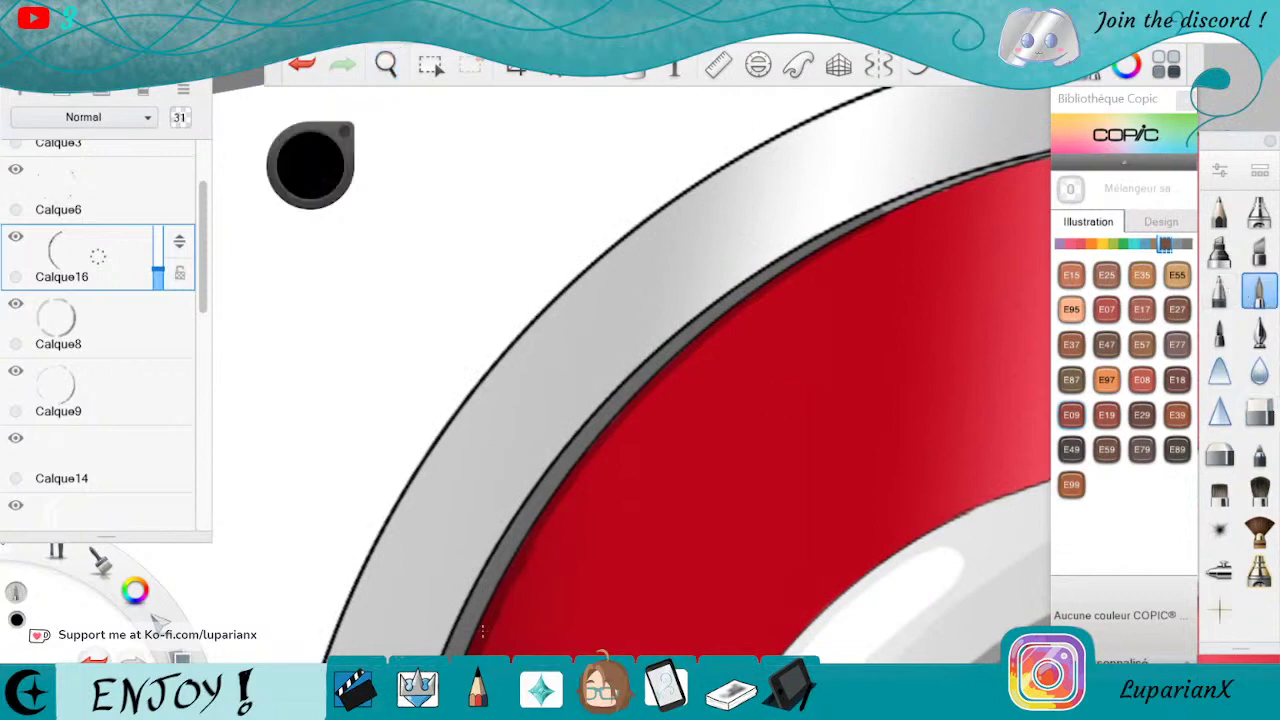
pyautogui.moveTo(556, 491)
pyautogui.mouseDown()
pyautogui.moveTo(704, 346)
pyautogui.moveTo(822, 260)
pyautogui.mouseUp()
pyautogui.moveTo(690, 368)
pyautogui.mouseDown()
pyautogui.moveTo(866, 234)
pyautogui.moveTo(1002, 174)
pyautogui.mouseUp()
pyautogui.moveTo(886, 214); pyautogui.dragTo(972, 178)
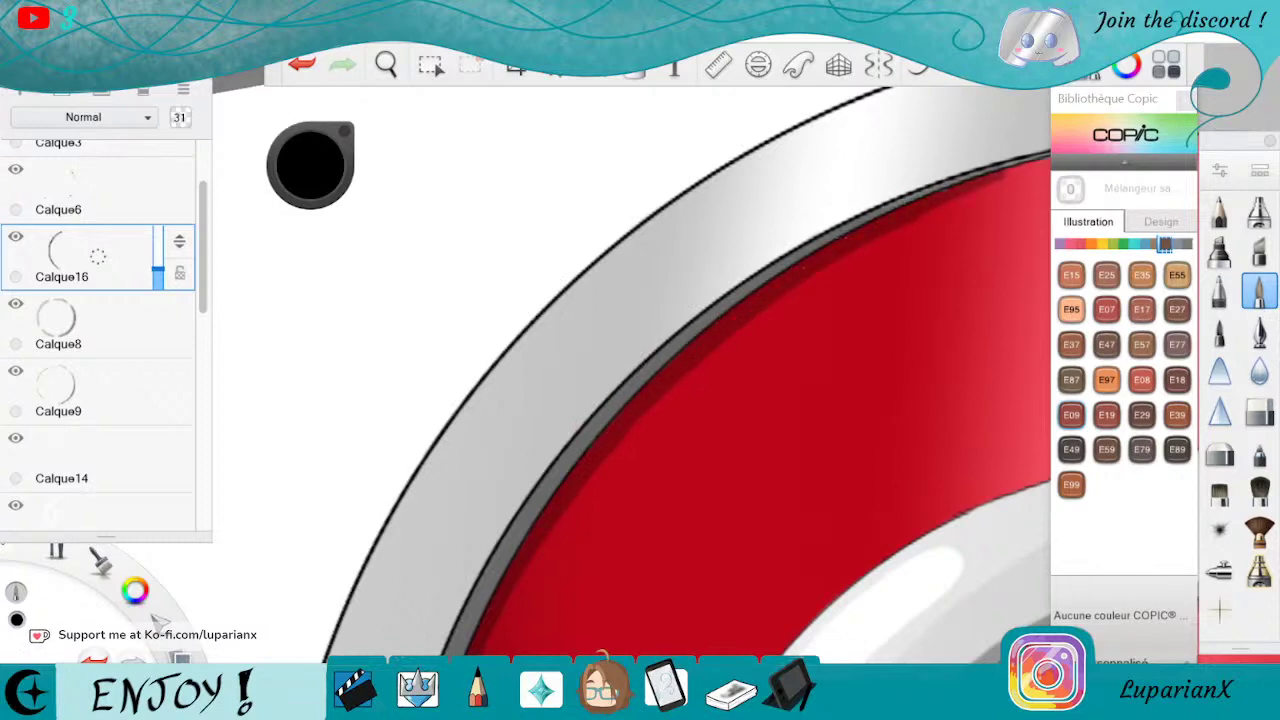
pyautogui.moveTo(878, 226); pyautogui.dragTo(1048, 160)
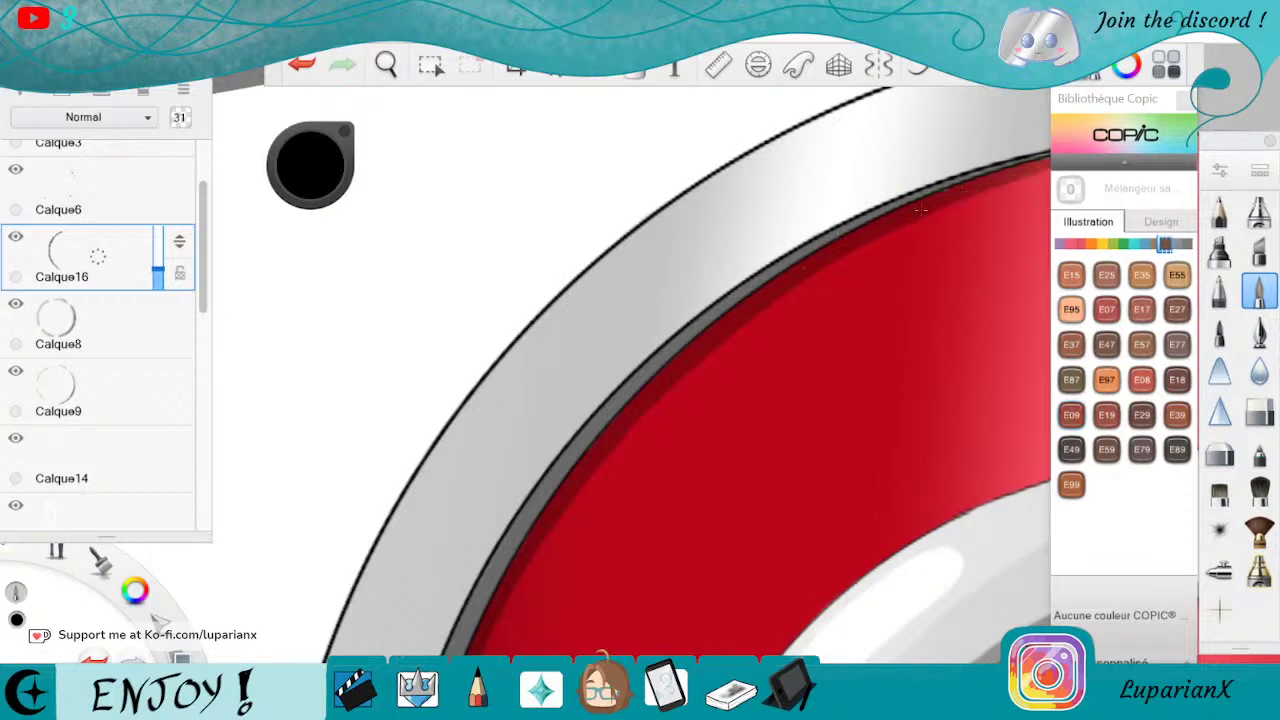
pyautogui.moveTo(920, 209); pyautogui.dragTo(942, 201)
# Extend the shadow strip past the end of the inner wall onto the lighter red, narrowing it along the rim.
pyautogui.click(386, 65)
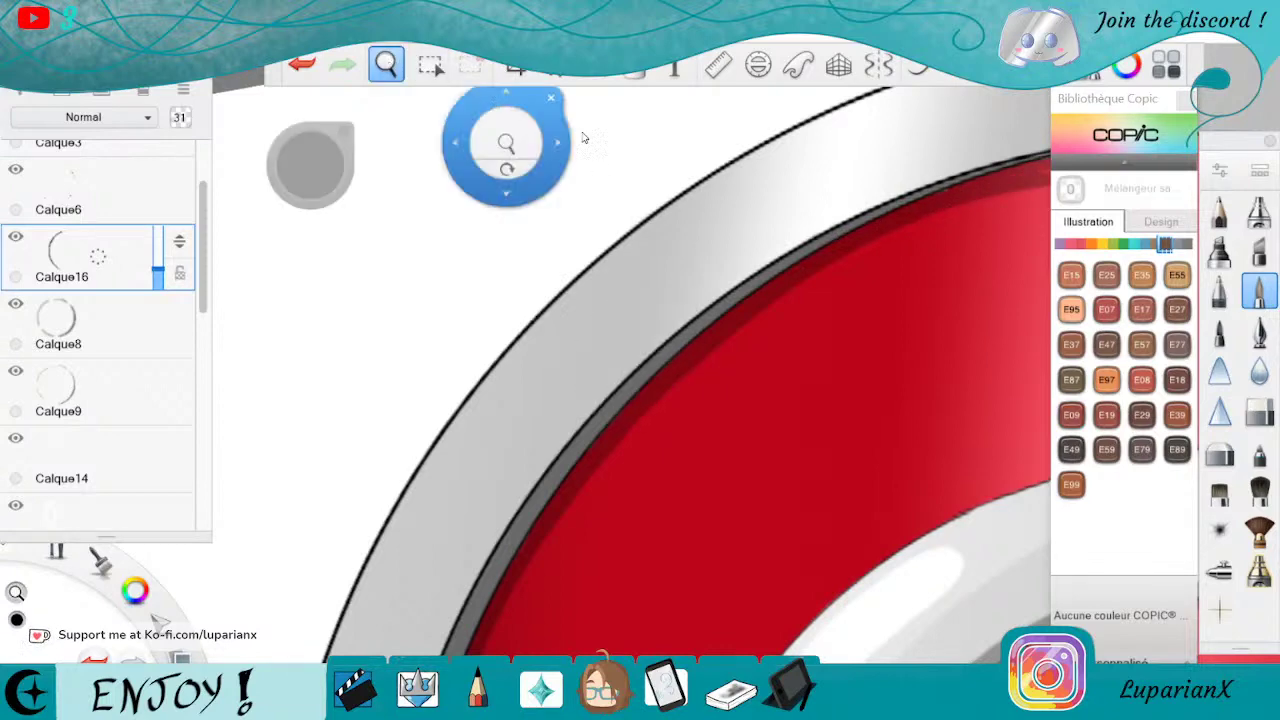
pyautogui.moveTo(950, 262)
pyautogui.mouseDown()
pyautogui.moveTo(724, 546)
pyautogui.moveTo(676, 572)
pyautogui.moveTo(791, 420)
pyautogui.moveTo(774, 562)
pyautogui.mouseUp()
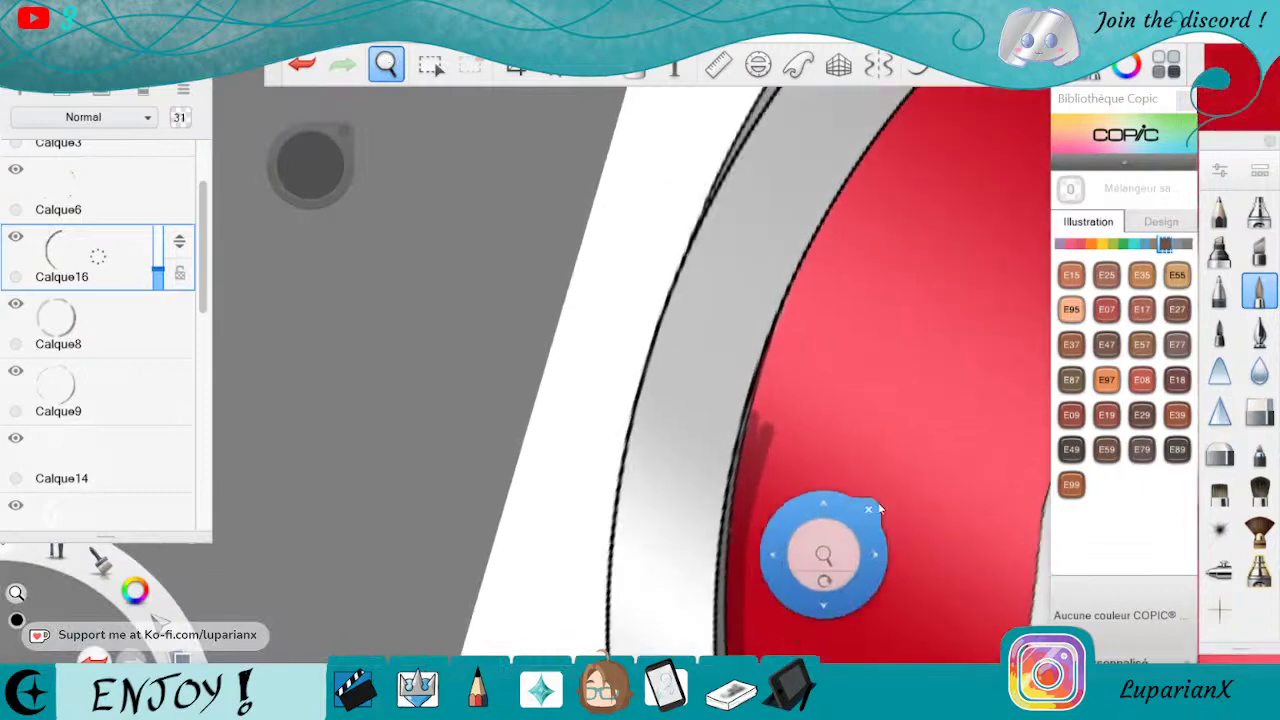
pyautogui.click(877, 509)
pyautogui.moveTo(752, 417); pyautogui.dragTo(753, 417)
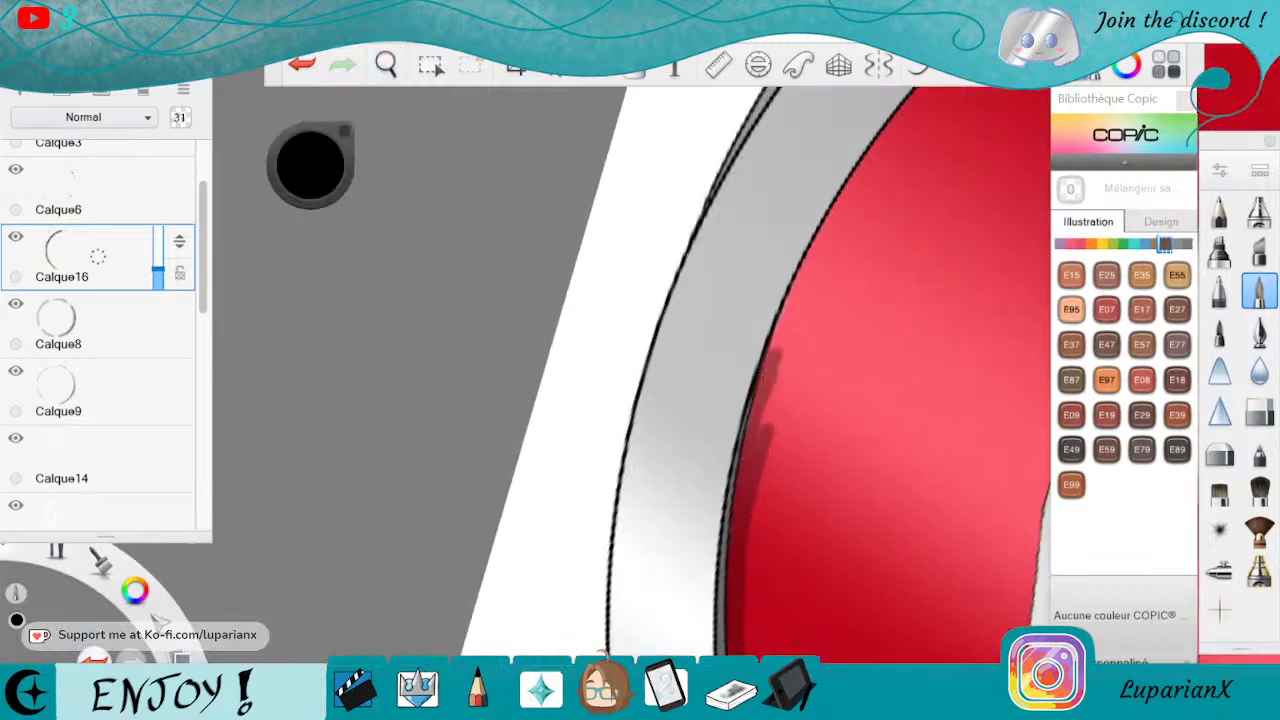
pyautogui.moveTo(770, 350); pyautogui.dragTo(820, 243)
pyautogui.moveTo(838, 188); pyautogui.dragTo(778, 312)
pyautogui.moveTo(766, 422); pyautogui.dragTo(836, 214)
pyautogui.moveTo(788, 366); pyautogui.dragTo(801, 268)
pyautogui.moveTo(838, 212)
pyautogui.mouseDown()
pyautogui.moveTo(872, 134)
pyautogui.moveTo(910, 90)
pyautogui.moveTo(826, 200)
pyautogui.moveTo(846, 162)
pyautogui.mouseUp()
# Smooth the new strip's edge on the light red with the hard eraser so it tapers against the rim.
pyautogui.click(1259, 411)
pyautogui.moveTo(828, 250); pyautogui.dragTo(810, 298)
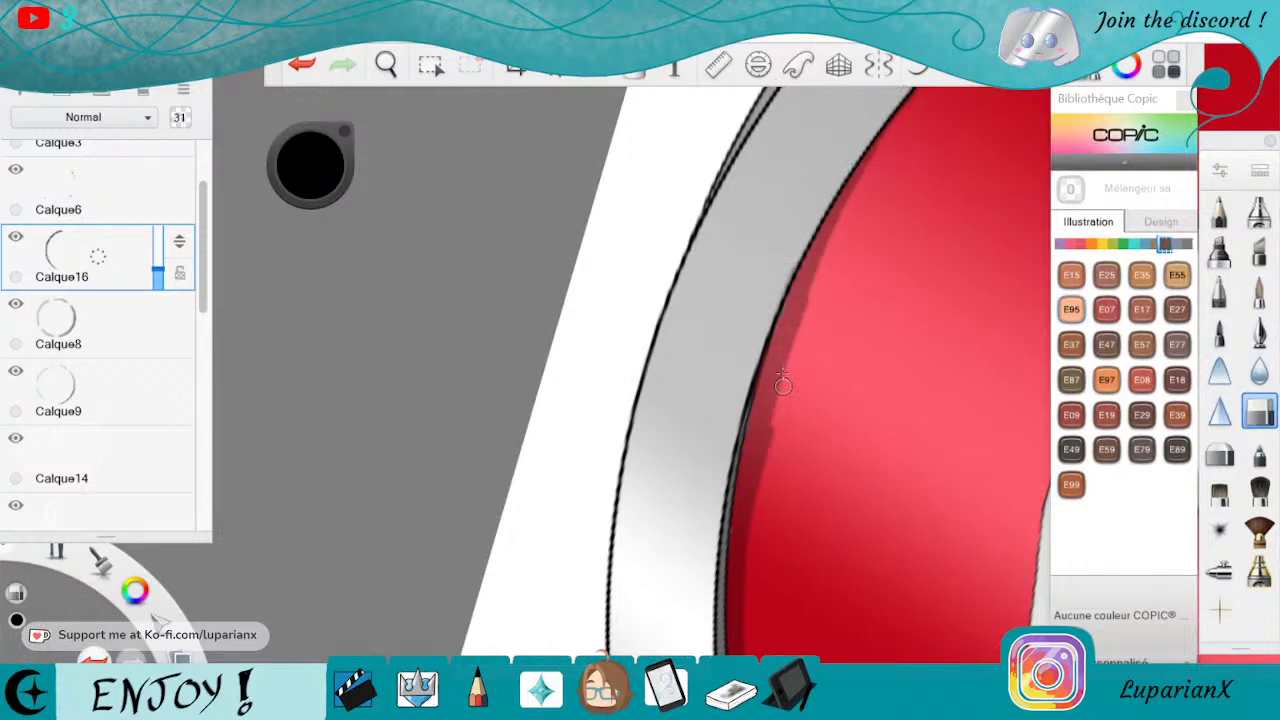
pyautogui.moveTo(787, 384); pyautogui.dragTo(771, 460)
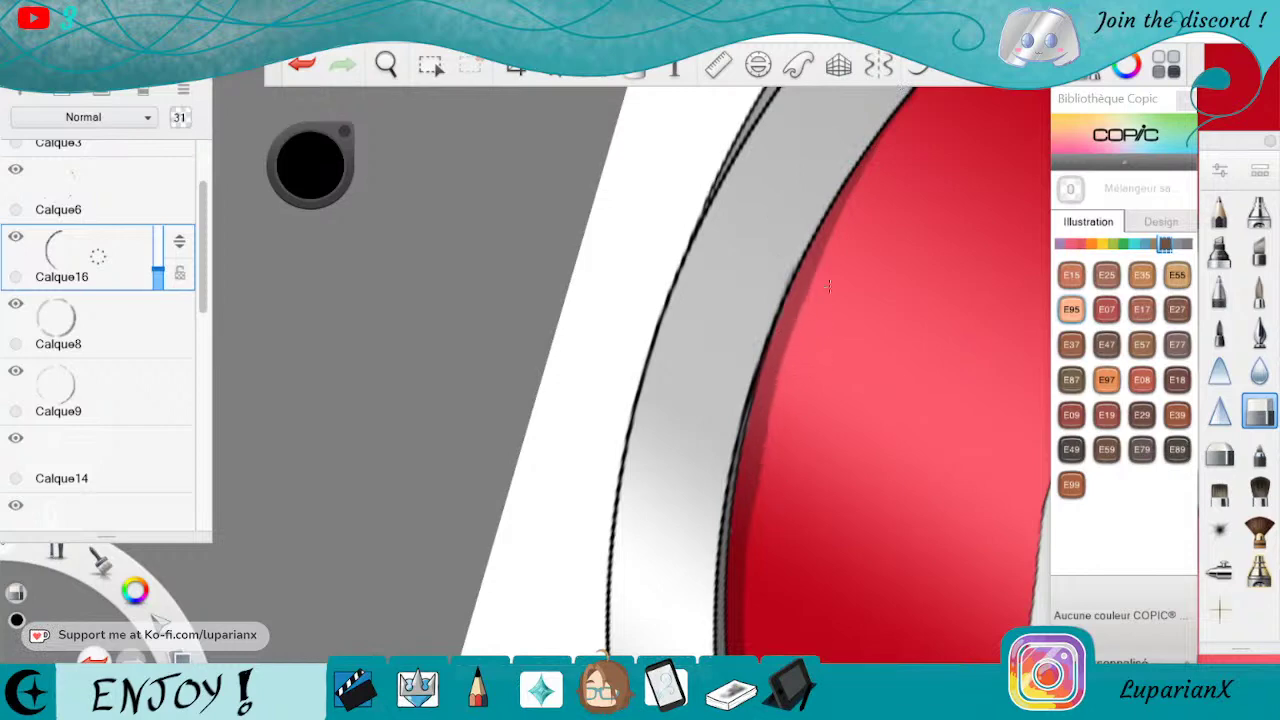
pyautogui.moveTo(784, 412); pyautogui.dragTo(757, 553)
pyautogui.click(387, 65)
pyautogui.moveTo(924, 171); pyautogui.dragTo(754, 466)
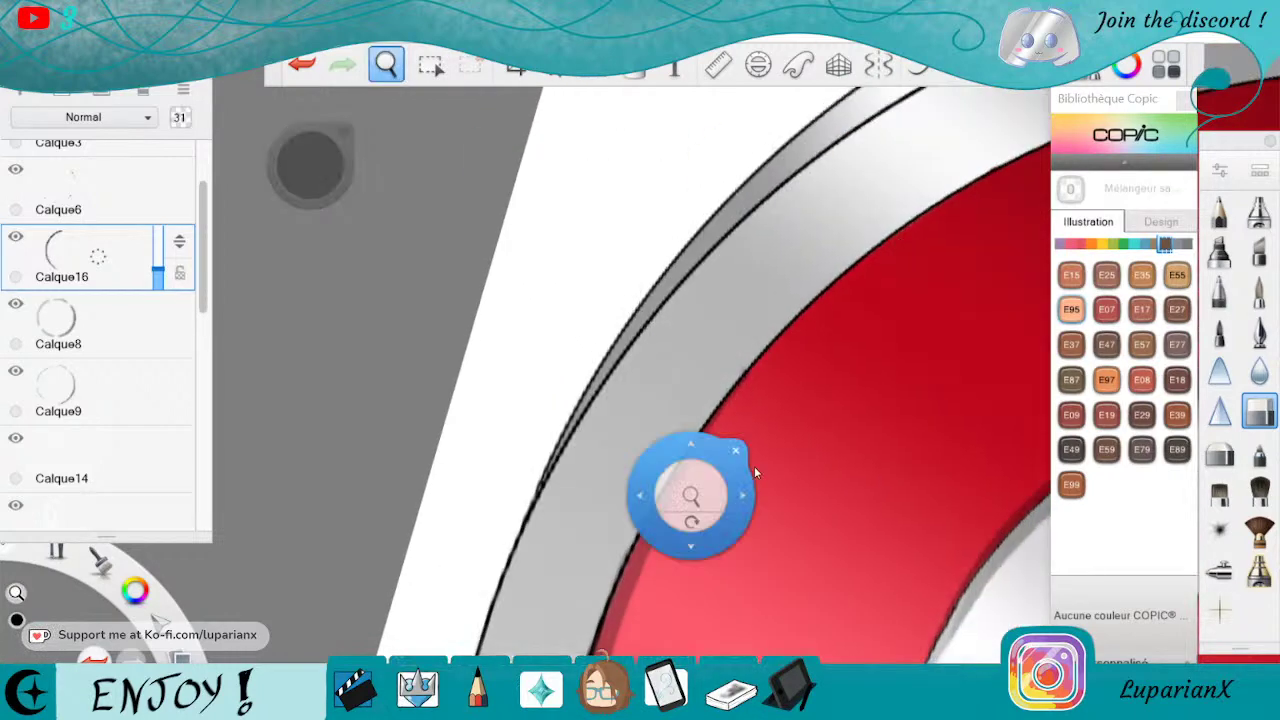
pyautogui.click(765, 435)
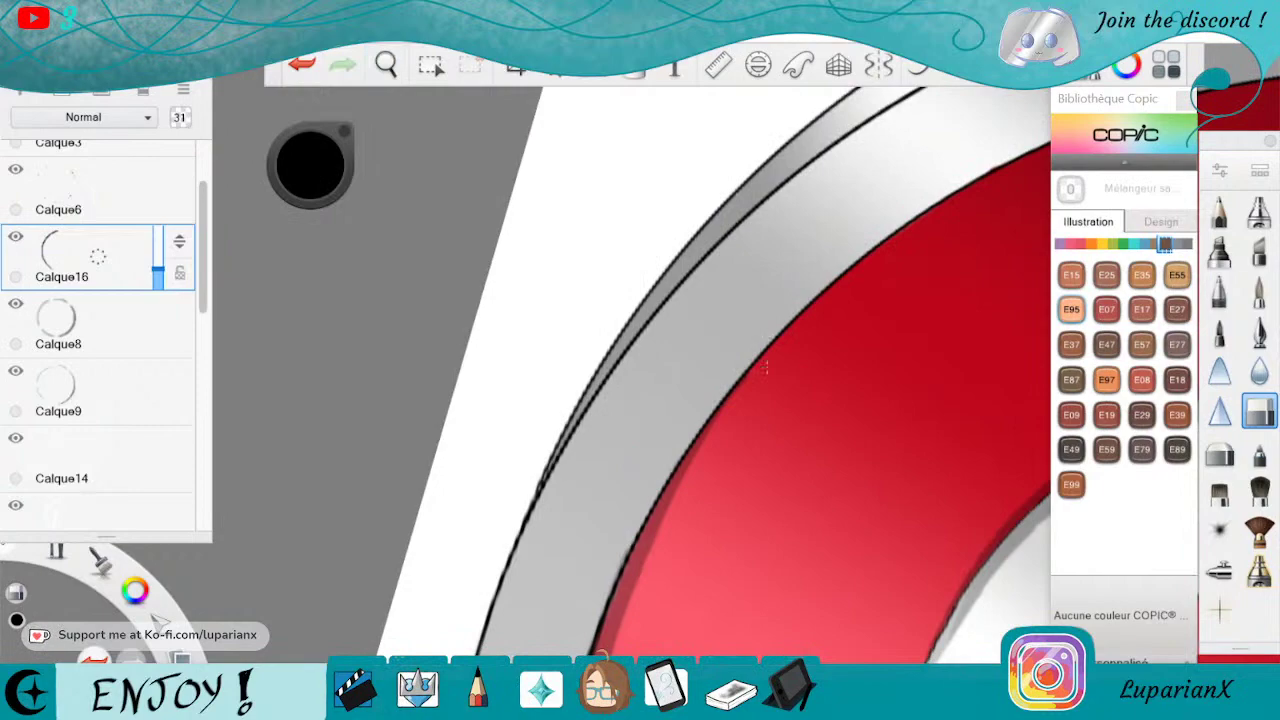
# Paint a shadow on the narrow tip of the badge's outer side wall and erase the spill on the rim's face.
pyautogui.click(387, 65)
pyautogui.moveTo(449, 136); pyautogui.dragTo(714, 457)
pyautogui.moveTo(777, 503); pyautogui.dragTo(615, 565)
pyautogui.moveTo(775, 600); pyautogui.dragTo(640, 427)
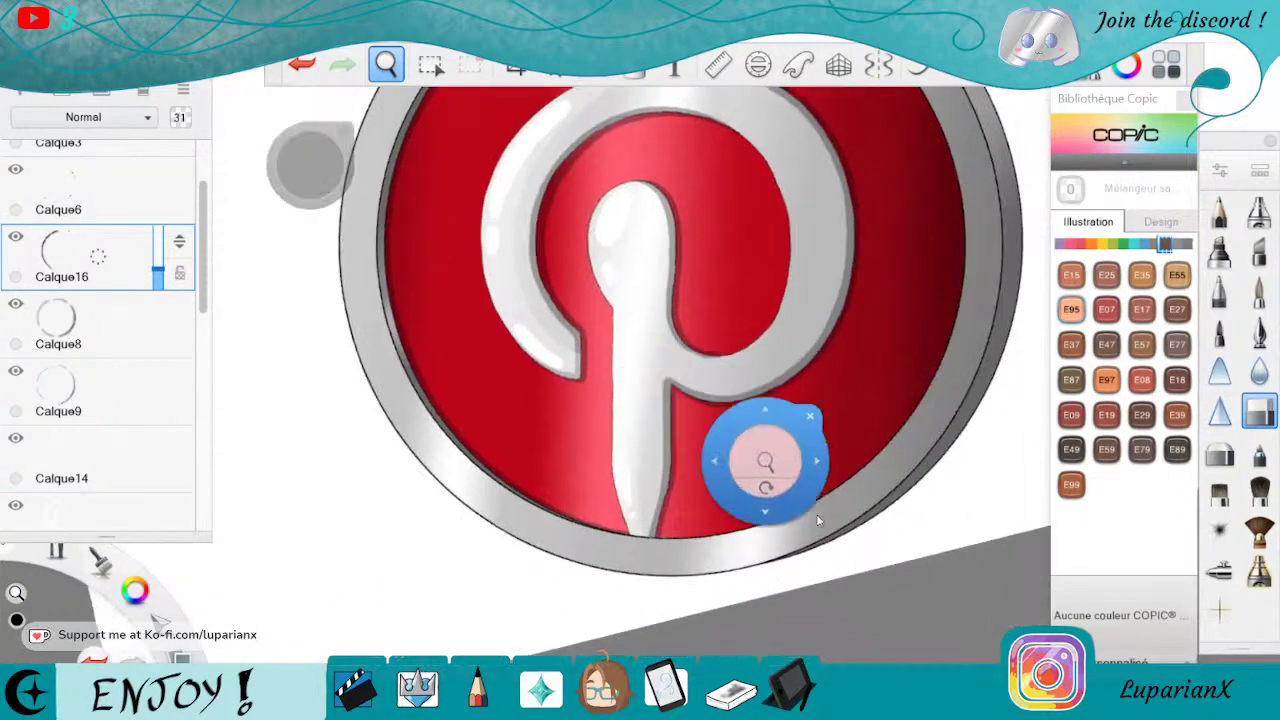
pyautogui.moveTo(848, 520); pyautogui.dragTo(820, 574)
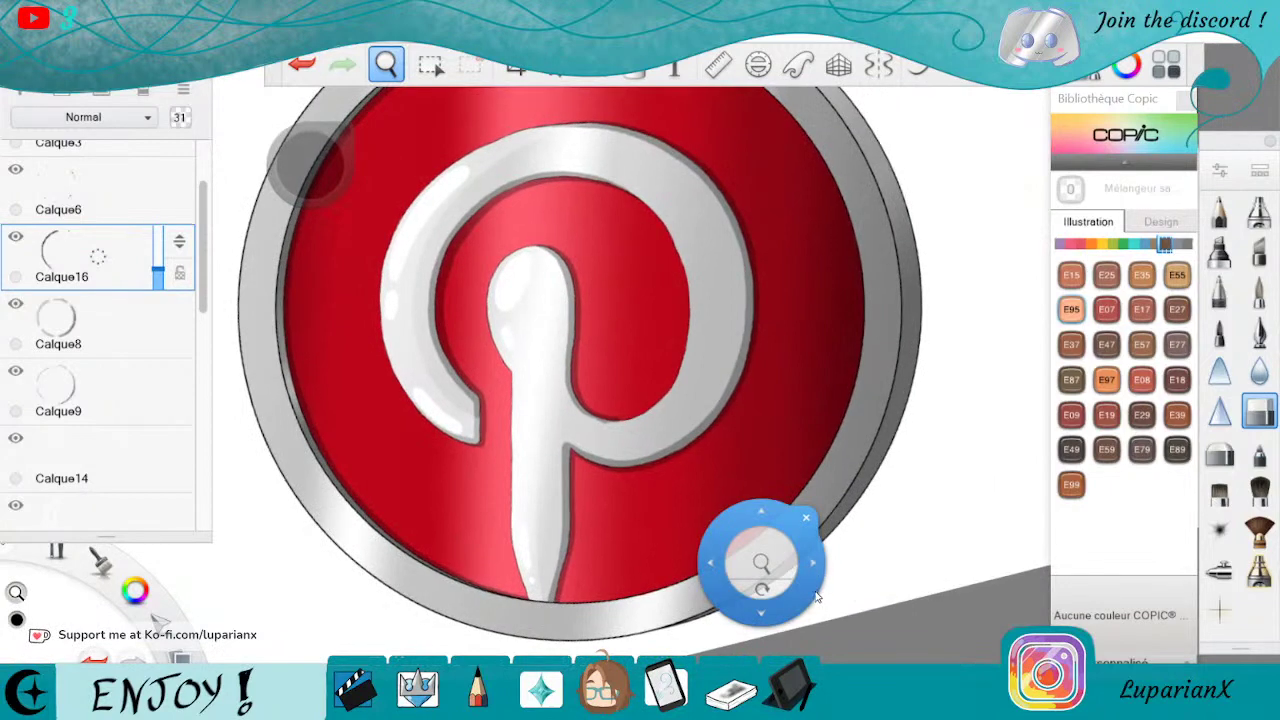
pyautogui.moveTo(813, 597); pyautogui.dragTo(608, 169)
pyautogui.moveTo(545, 432)
pyautogui.mouseDown()
pyautogui.moveTo(616, 453)
pyautogui.moveTo(671, 557)
pyautogui.moveTo(637, 537)
pyautogui.moveTo(762, 477)
pyautogui.moveTo(727, 600)
pyautogui.moveTo(735, 458)
pyautogui.moveTo(742, 512)
pyautogui.moveTo(594, 523)
pyautogui.moveTo(620, 483)
pyautogui.moveTo(728, 456)
pyautogui.mouseUp()
pyautogui.click(1259, 293)
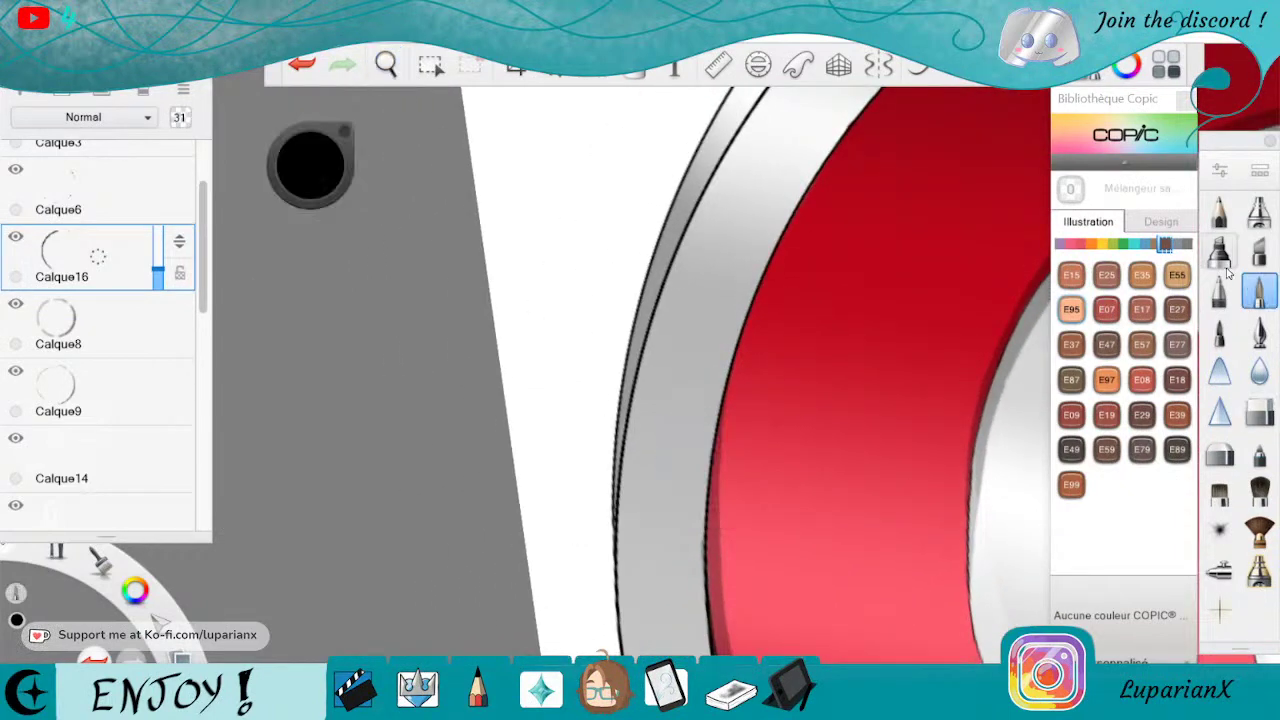
pyautogui.moveTo(630, 378); pyautogui.dragTo(621, 487)
pyautogui.moveTo(622, 435); pyautogui.dragTo(615, 548)
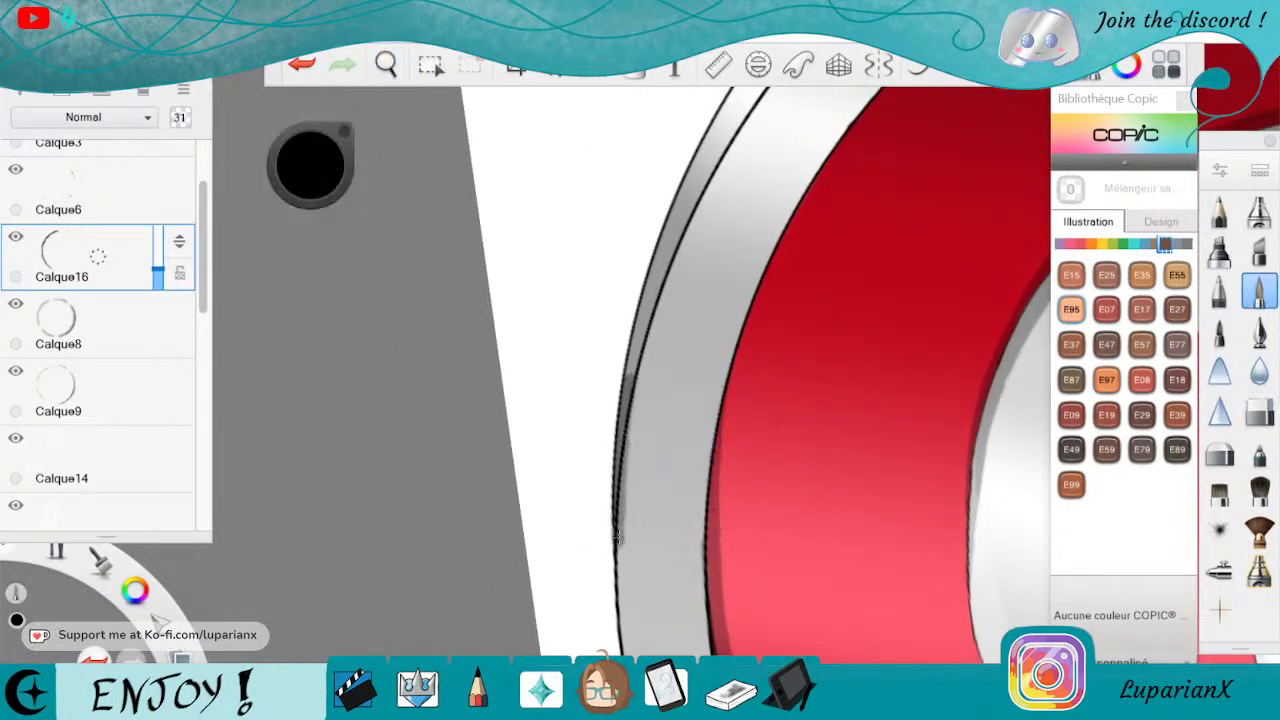
pyautogui.click(1258, 410)
pyautogui.moveTo(626, 460); pyautogui.dragTo(631, 548)
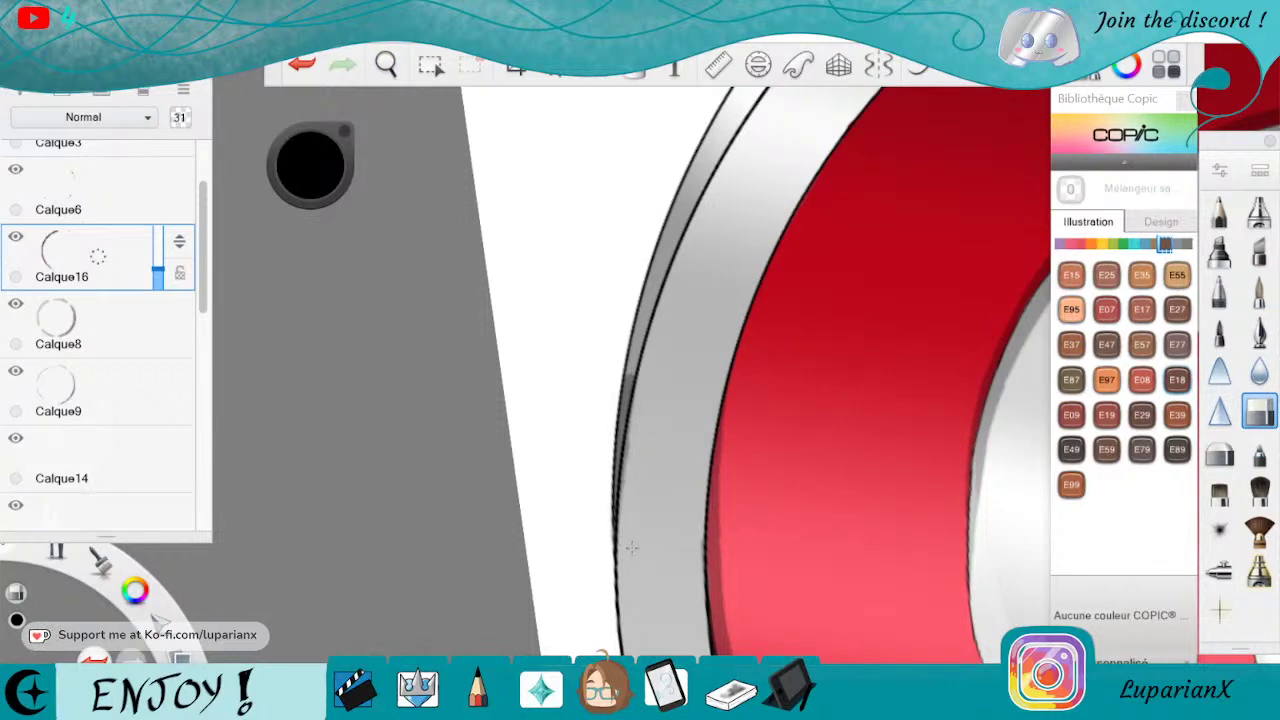
# Brush the shadow from the tip farther along the outer side wall, covering its full width as it widens.
pyautogui.click(1259, 293)
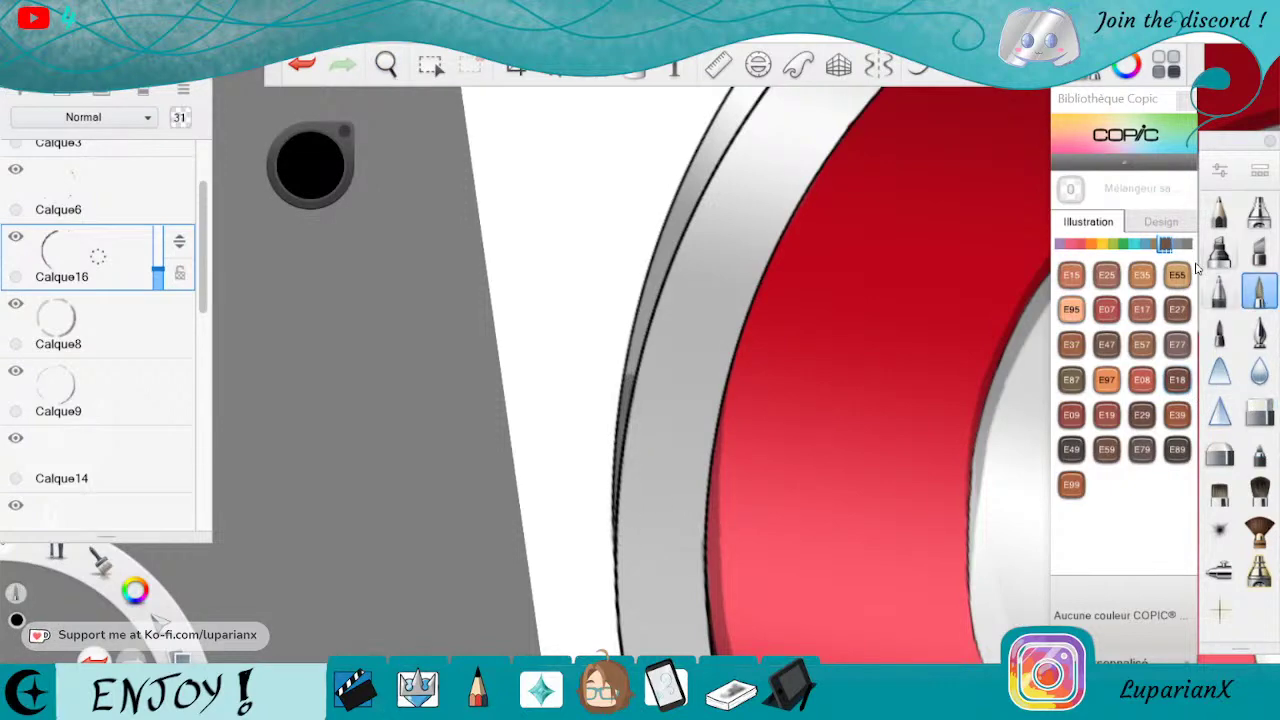
pyautogui.moveTo(674, 204)
pyautogui.mouseDown()
pyautogui.moveTo(682, 194)
pyautogui.moveTo(662, 268)
pyautogui.moveTo(697, 180)
pyautogui.moveTo(648, 293)
pyautogui.moveTo(659, 266)
pyautogui.mouseUp()
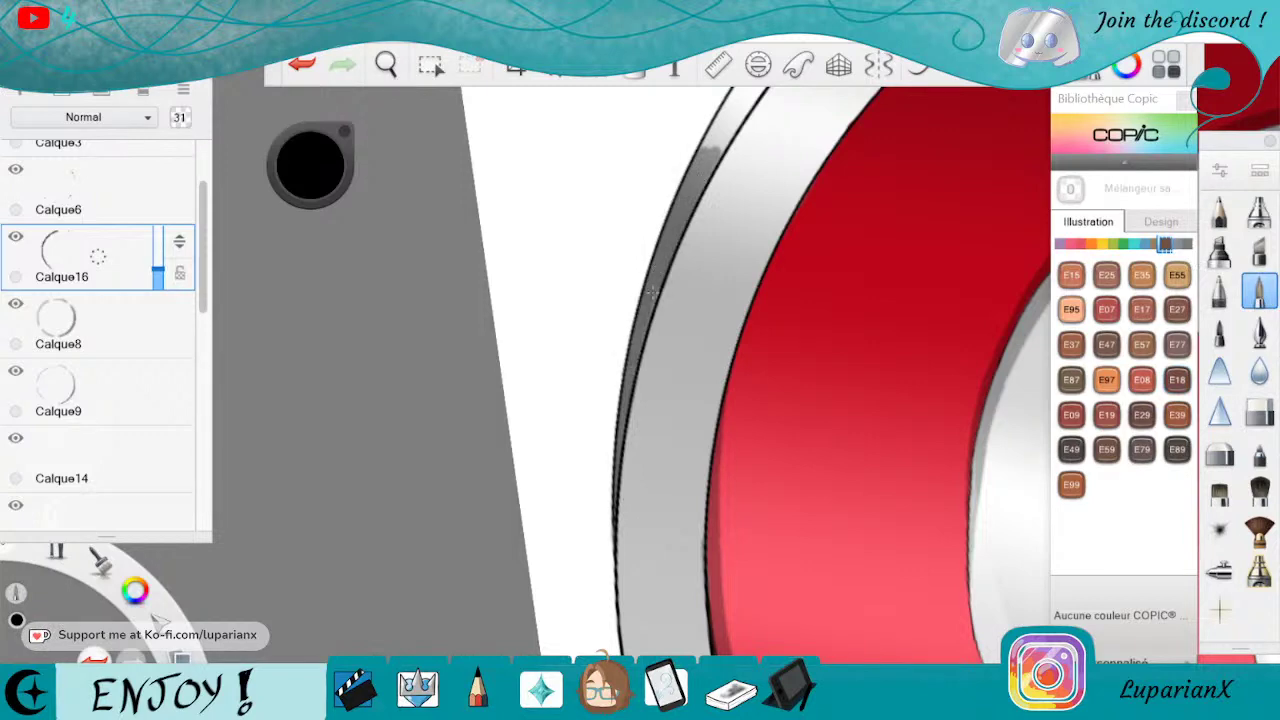
pyautogui.moveTo(706, 148); pyautogui.dragTo(750, 88)
# Paint a shadow band on the next stretch of the outer side wall, following the line that borders the rim's face.
pyautogui.press('space')
pyautogui.moveTo(843, 151)
pyautogui.mouseDown()
pyautogui.moveTo(843, 208)
pyautogui.moveTo(659, 542)
pyautogui.mouseUp()
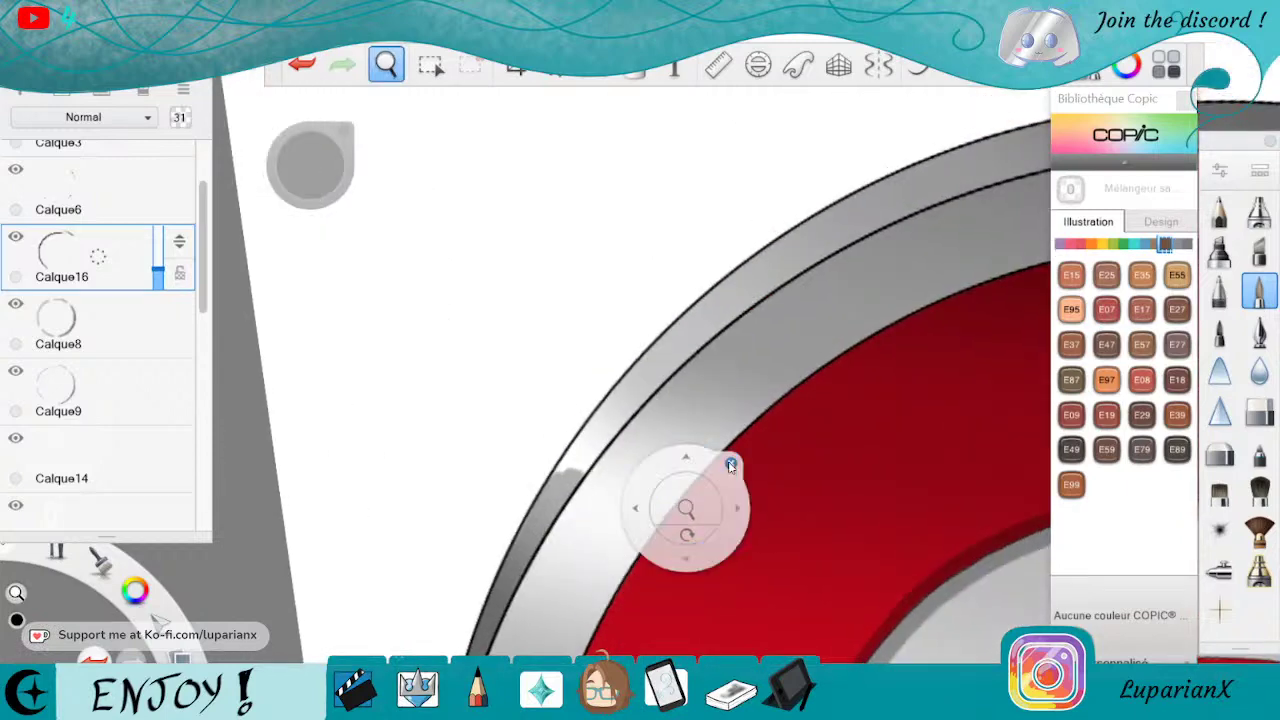
pyautogui.moveTo(819, 249); pyautogui.dragTo(698, 337)
pyautogui.moveTo(852, 222); pyautogui.dragTo(681, 355)
pyautogui.moveTo(795, 270)
pyautogui.mouseDown()
pyautogui.moveTo(864, 225)
pyautogui.moveTo(976, 188)
pyautogui.mouseUp()
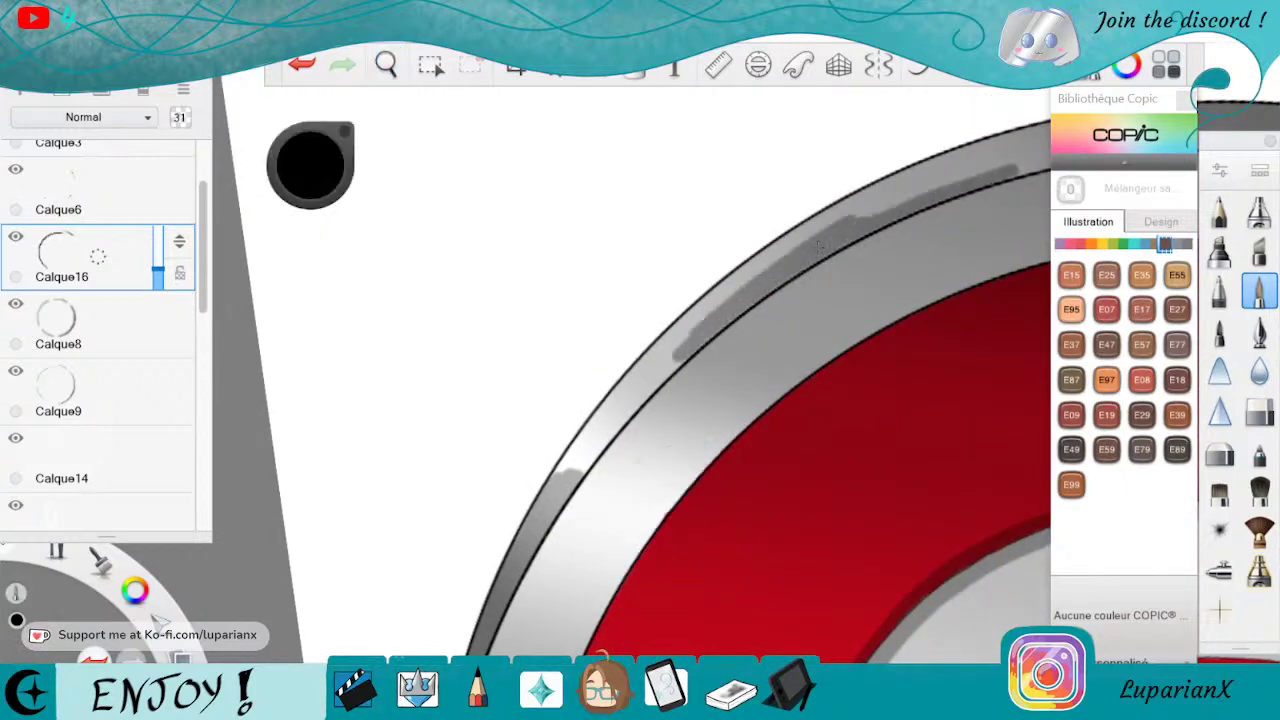
pyautogui.moveTo(1048, 160); pyautogui.dragTo(1000, 186)
pyautogui.moveTo(1052, 155); pyautogui.dragTo(880, 212)
pyautogui.click(1259, 412)
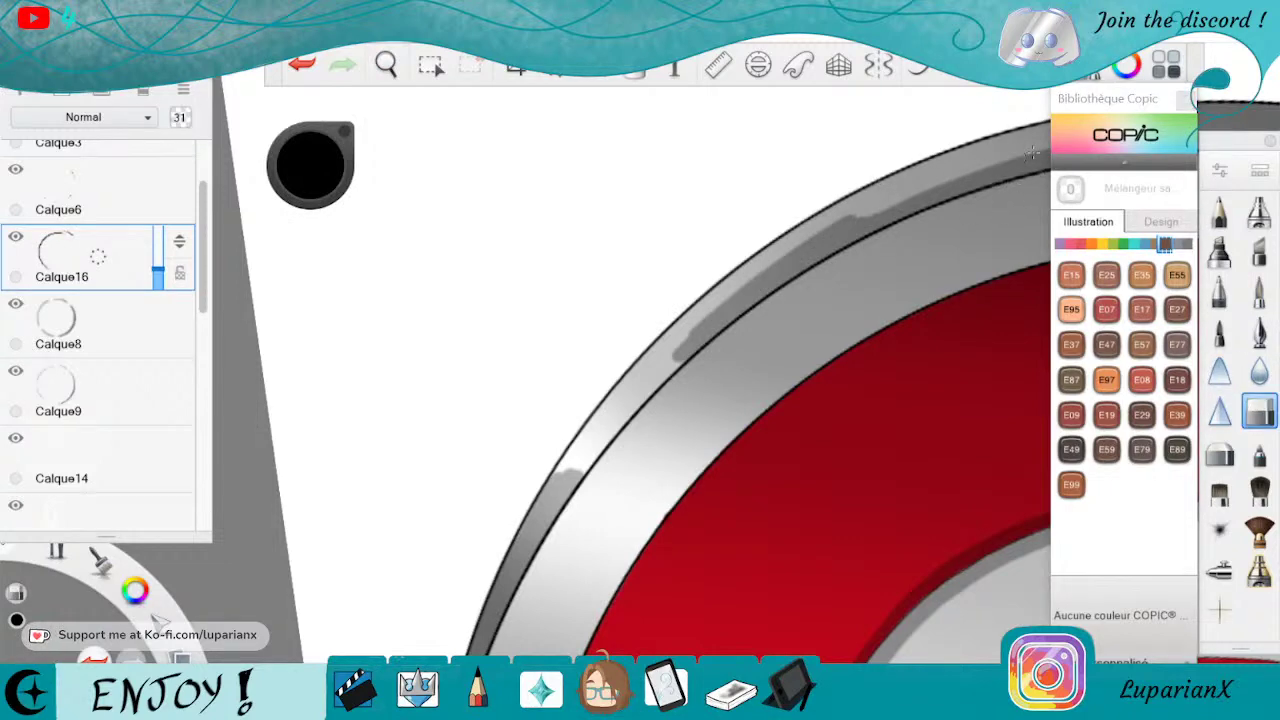
# Fill the rest of this side wall stretch with shadow, joining it to the part painted from the tip.
pyautogui.click(1259, 292)
pyautogui.moveTo(782, 262); pyautogui.dragTo(620, 406)
pyautogui.moveTo(678, 364)
pyautogui.mouseDown()
pyautogui.moveTo(562, 466)
pyautogui.moveTo(650, 364)
pyautogui.mouseUp()
pyautogui.moveTo(620, 410)
pyautogui.mouseDown()
pyautogui.moveTo(743, 281)
pyautogui.moveTo(940, 162)
pyautogui.moveTo(834, 218)
pyautogui.mouseUp()
pyautogui.moveTo(936, 168)
pyautogui.mouseDown()
pyautogui.moveTo(1047, 125)
pyautogui.moveTo(862, 213)
pyautogui.mouseUp()
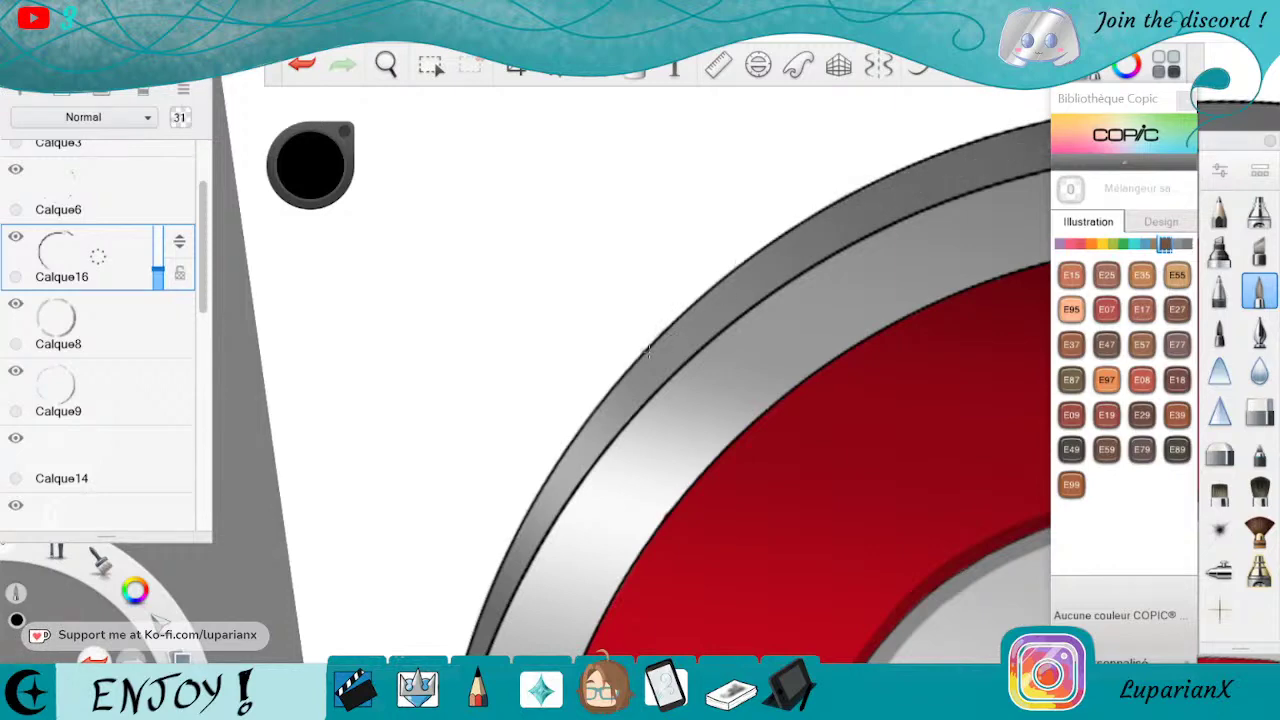
pyautogui.press('e')
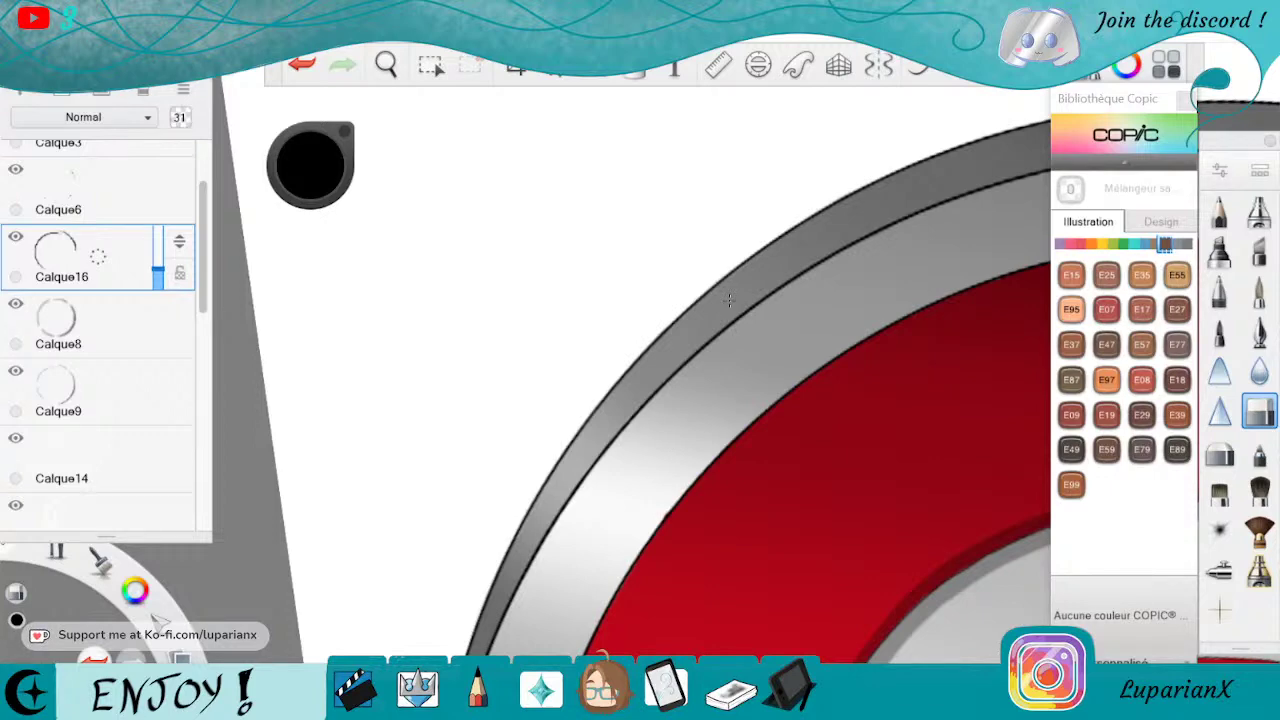
# Continue the brushed shadow onto the following, darker stretch of the outer side wall, starting at the painted end.
pyautogui.press('space')
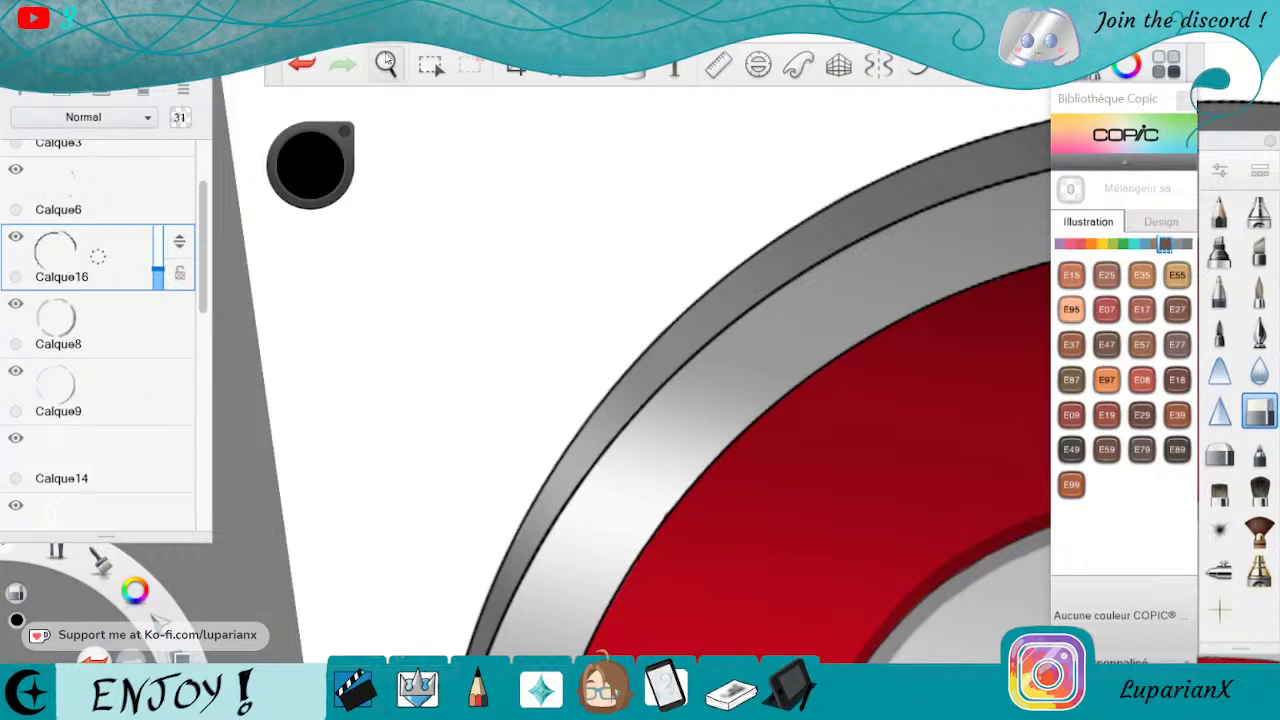
pyautogui.moveTo(906, 306)
pyautogui.mouseDown()
pyautogui.moveTo(743, 570)
pyautogui.moveTo(744, 601)
pyautogui.moveTo(789, 332)
pyautogui.moveTo(812, 583)
pyautogui.mouseUp()
pyautogui.click(1258, 286)
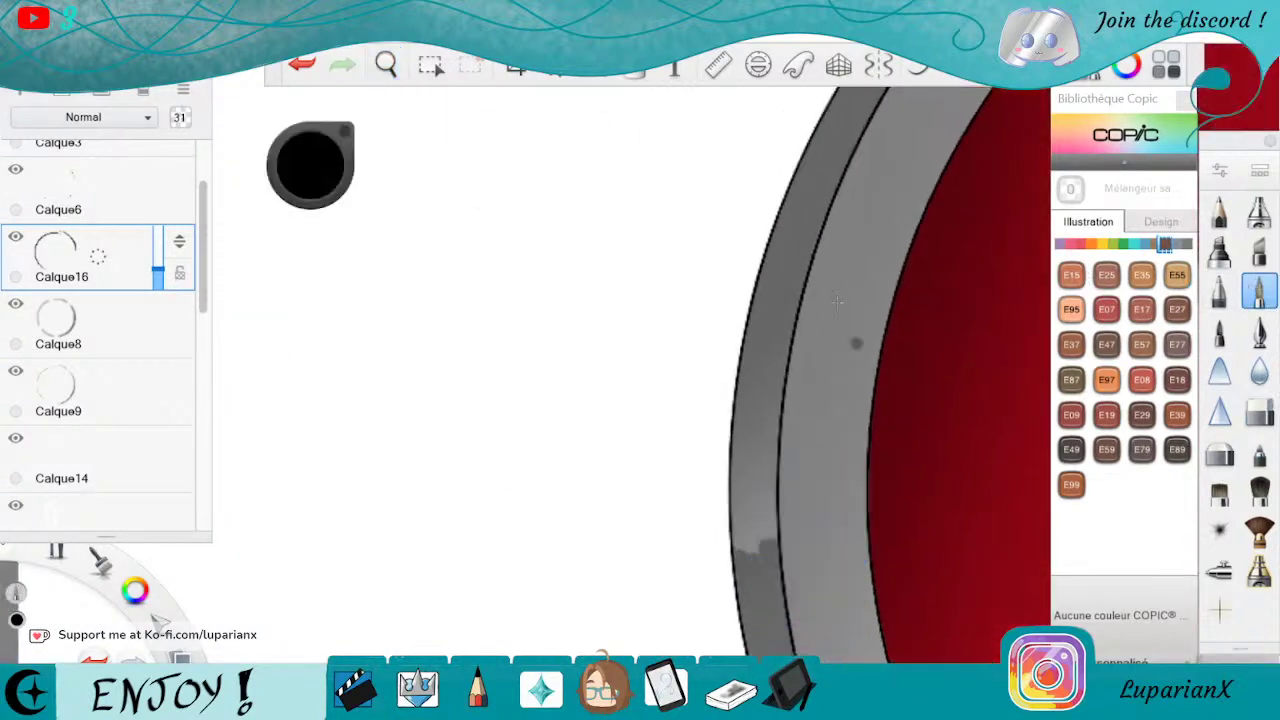
pyautogui.moveTo(836, 146)
pyautogui.mouseDown()
pyautogui.moveTo(785, 295)
pyautogui.moveTo(842, 125)
pyautogui.mouseUp()
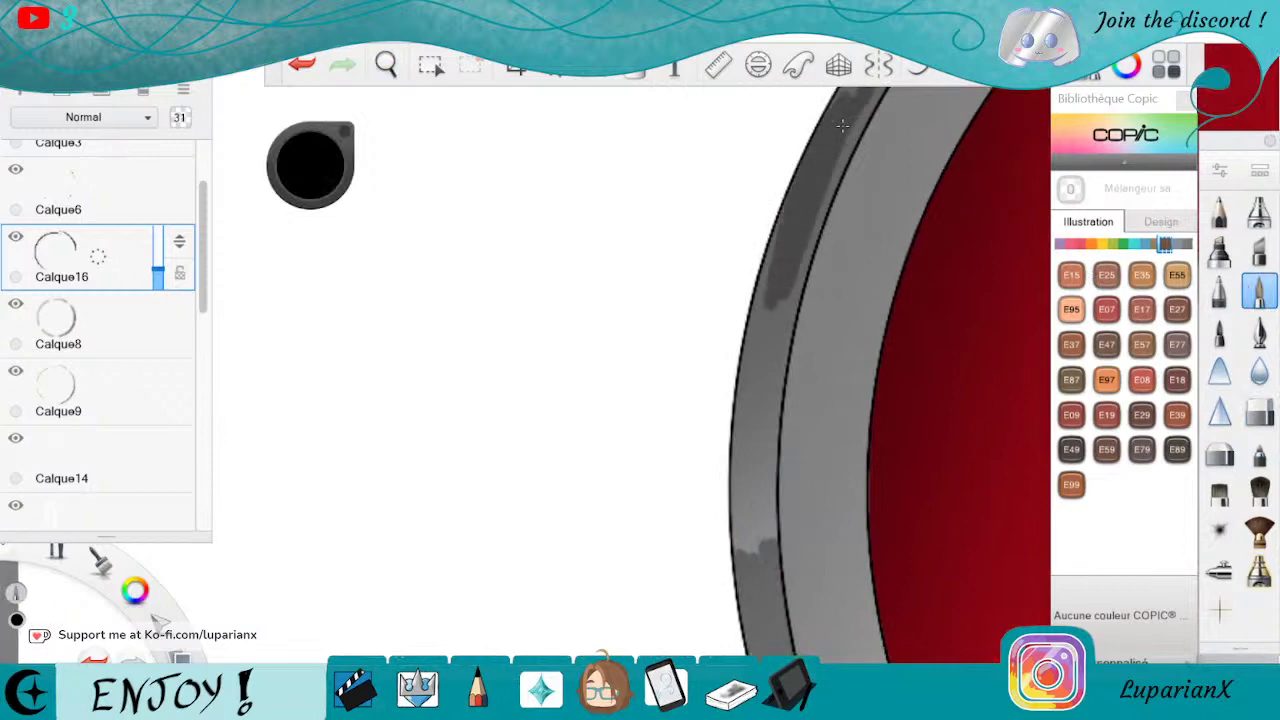
pyautogui.moveTo(773, 300); pyautogui.dragTo(763, 327)
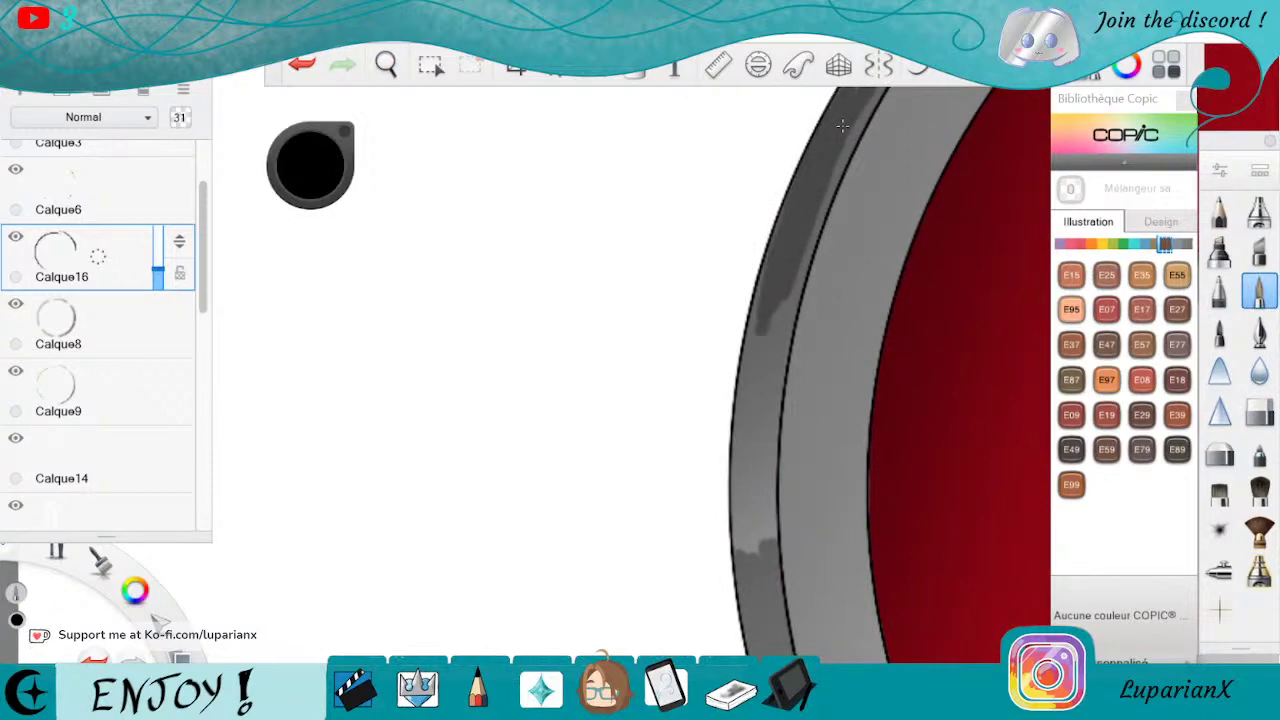
pyautogui.moveTo(842, 125); pyautogui.dragTo(760, 238)
# Paint the shadow down along the side wall's outer contour to cover the gap's outer half.
pyautogui.moveTo(757, 308); pyautogui.dragTo(752, 363)
pyautogui.moveTo(756, 300); pyautogui.dragTo(746, 404)
pyautogui.moveTo(746, 355); pyautogui.dragTo(742, 486)
pyautogui.moveTo(742, 418)
pyautogui.mouseDown()
pyautogui.moveTo(742, 546)
pyautogui.moveTo(745, 420)
pyautogui.mouseUp()
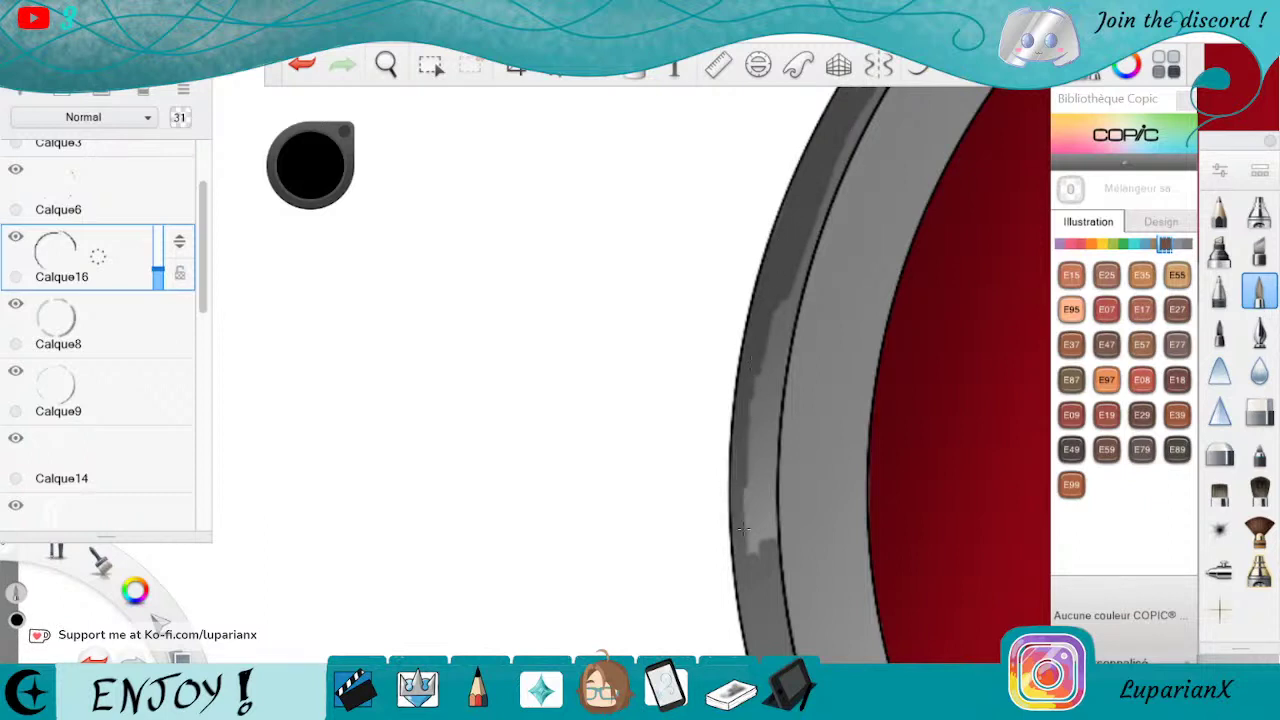
pyautogui.moveTo(743, 529)
pyautogui.mouseDown()
pyautogui.moveTo(756, 440)
pyautogui.moveTo(743, 528)
pyautogui.mouseUp()
# Fill the remaining light area of the side wall up to the line bordering the rim's face.
pyautogui.moveTo(778, 420)
pyautogui.mouseDown()
pyautogui.moveTo(792, 300)
pyautogui.moveTo(760, 390)
pyautogui.mouseUp()
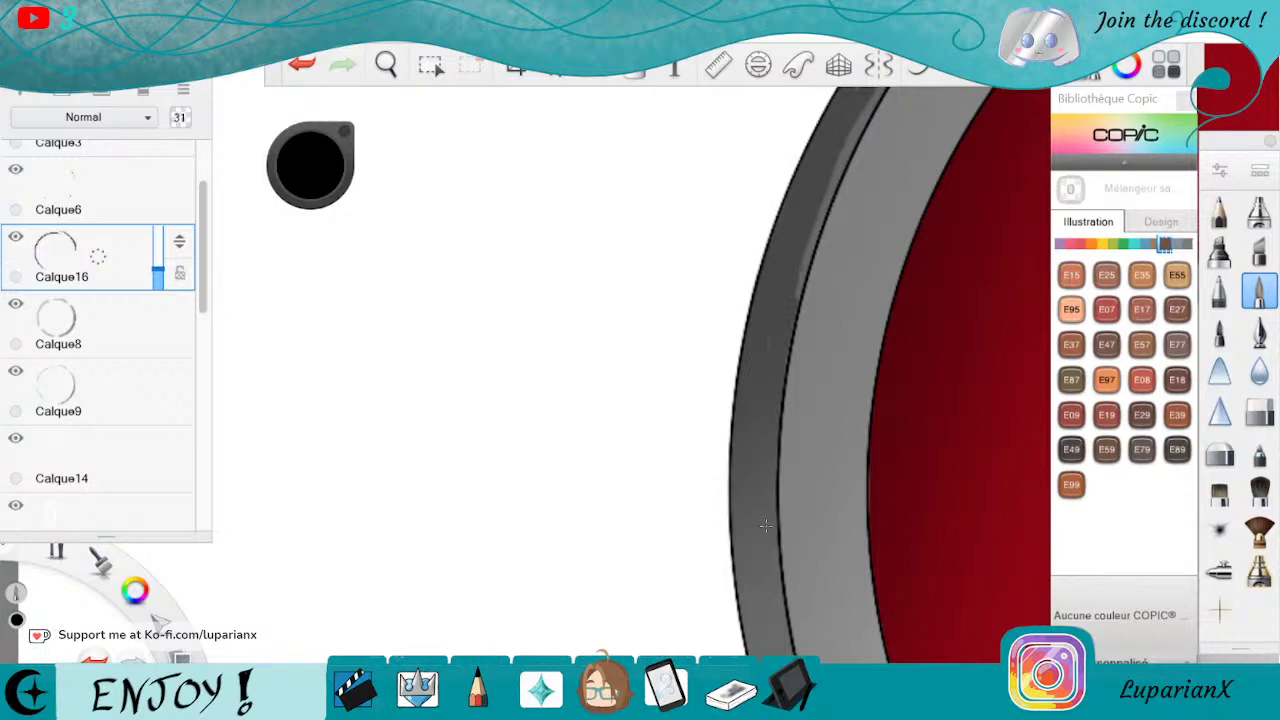
pyautogui.moveTo(798, 294); pyautogui.dragTo(820, 222)
pyautogui.moveTo(836, 150)
pyautogui.mouseDown()
pyautogui.moveTo(862, 122)
pyautogui.moveTo(849, 138)
pyautogui.mouseUp()
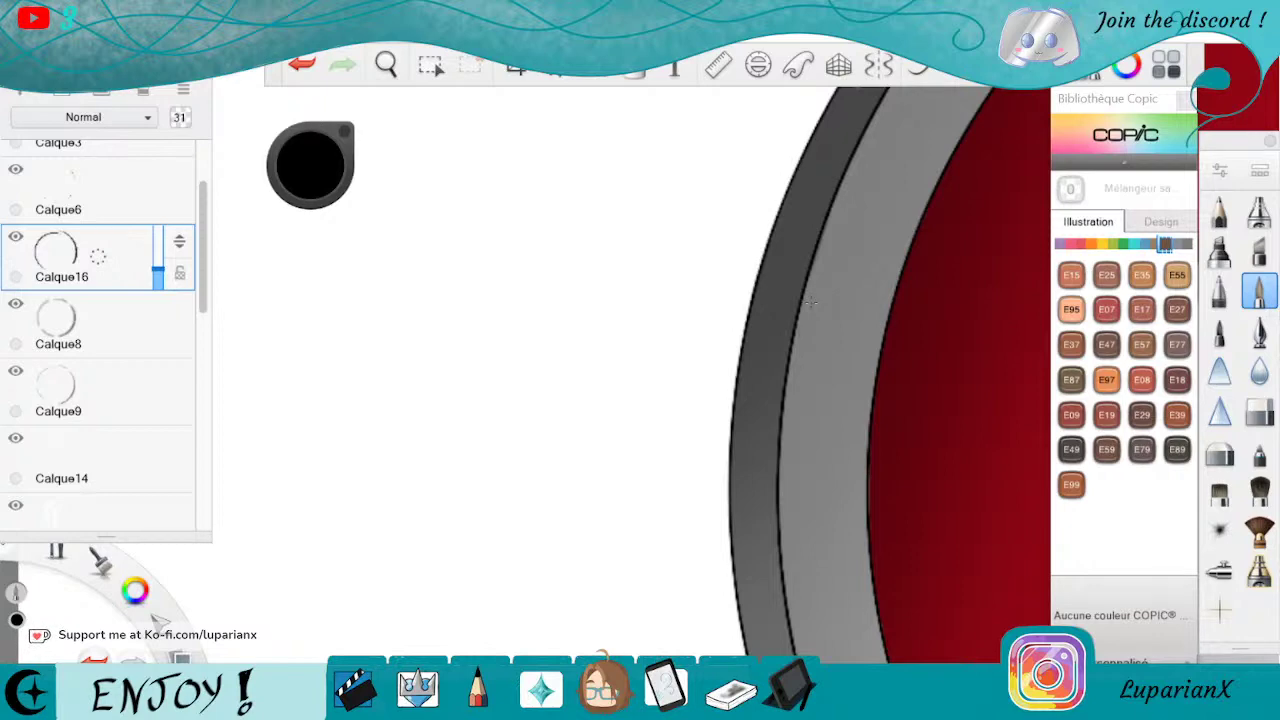
# Continue the brushed shadow onto the next stretch of the outer side wall, along its outer contour and down to the painted end.
pyautogui.click(386, 65)
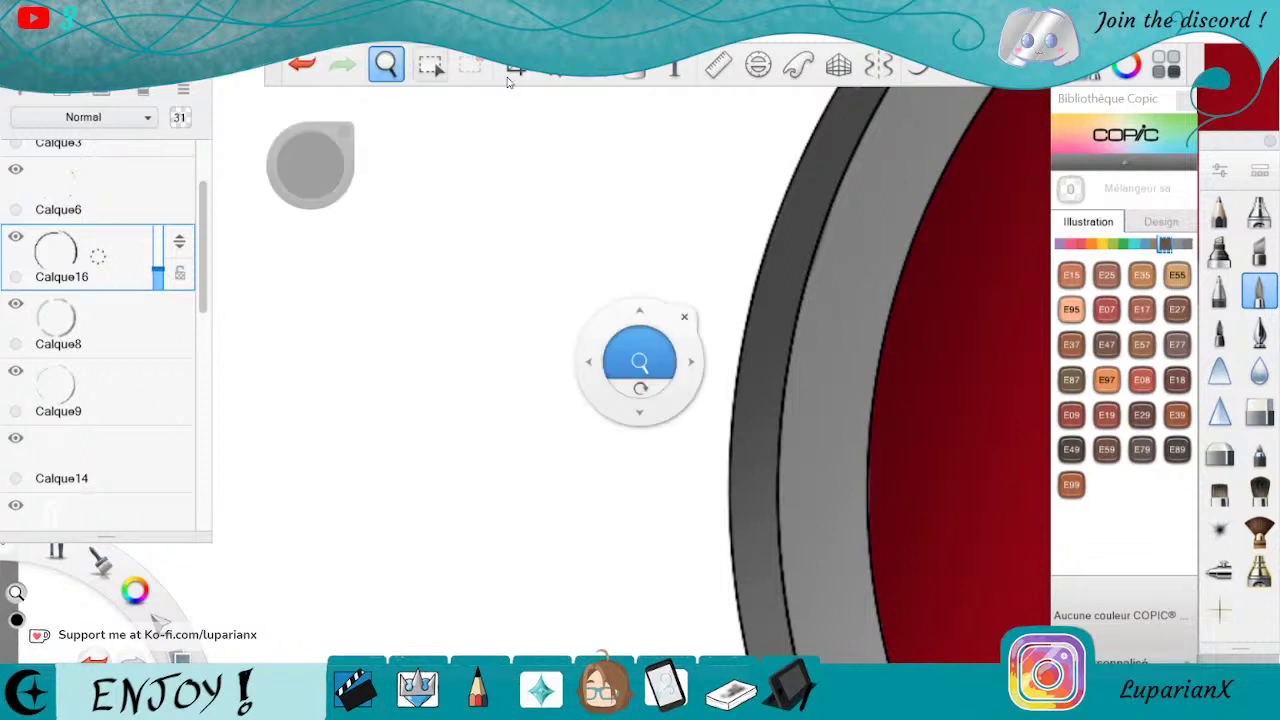
pyautogui.moveTo(823, 179); pyautogui.dragTo(812, 549)
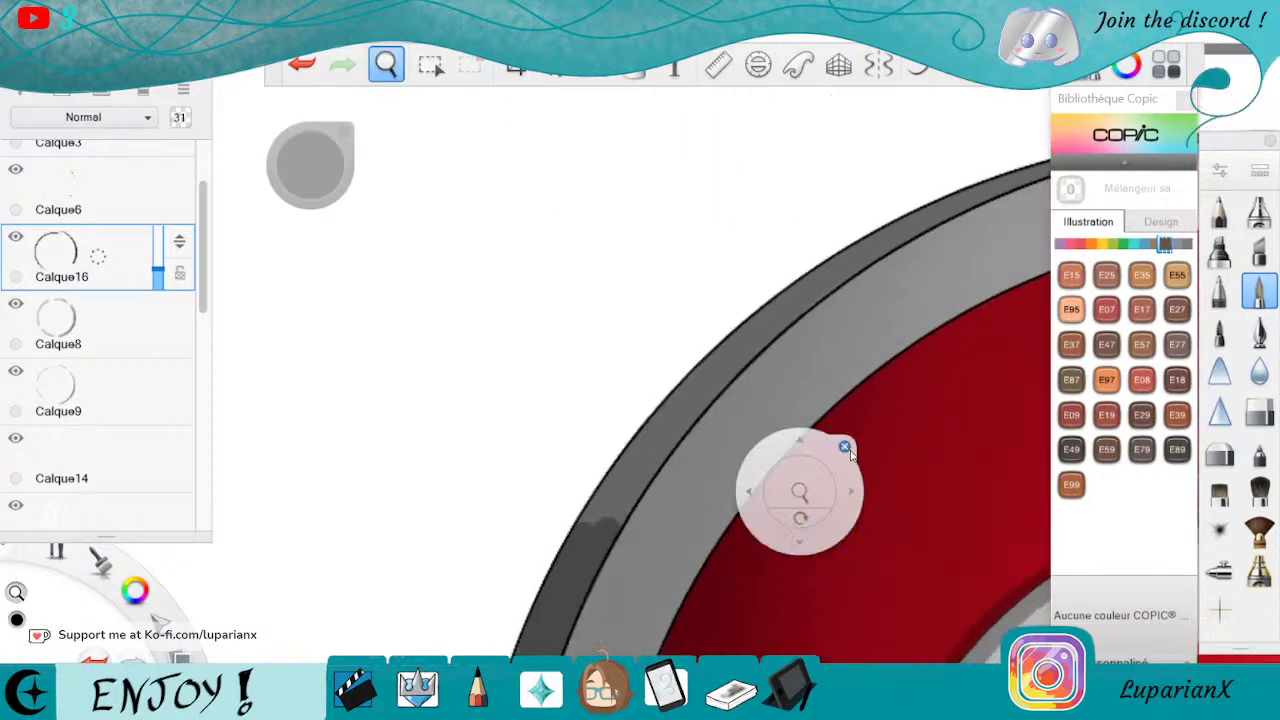
pyautogui.click(846, 447)
pyautogui.moveTo(745, 332); pyautogui.dragTo(748, 335)
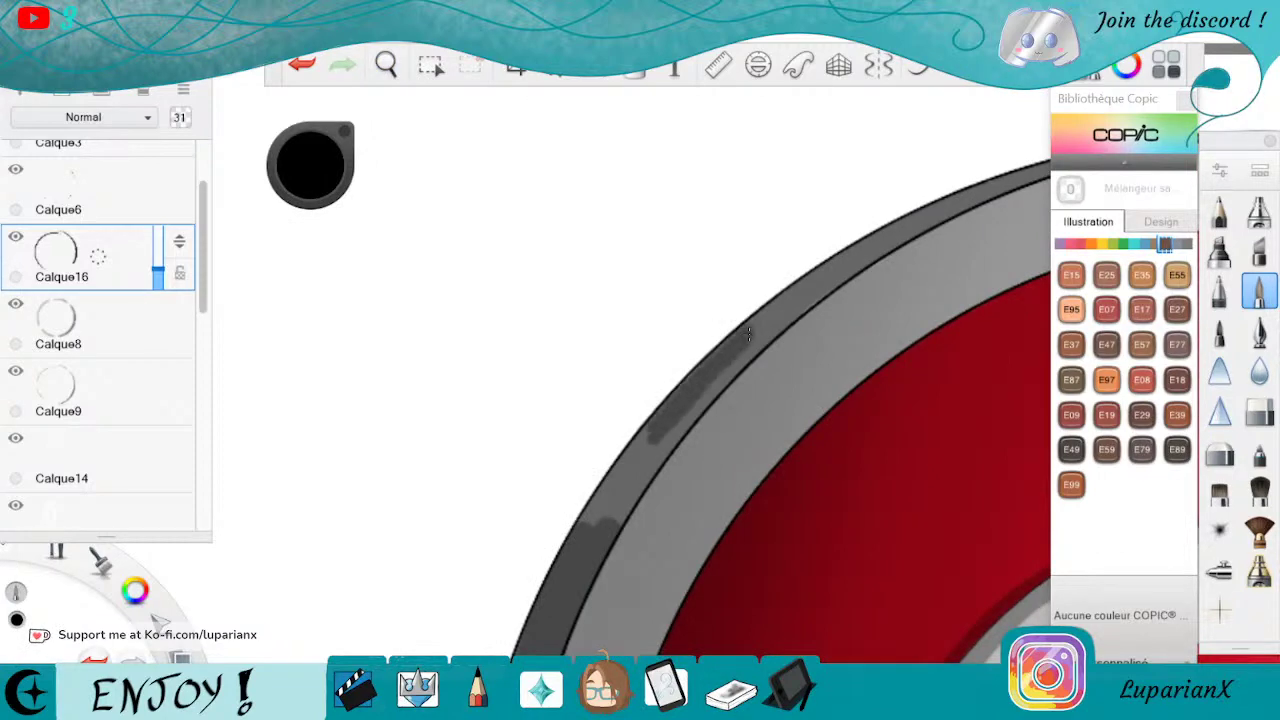
pyautogui.moveTo(654, 426); pyautogui.dragTo(618, 482)
pyautogui.moveTo(666, 434); pyautogui.dragTo(590, 522)
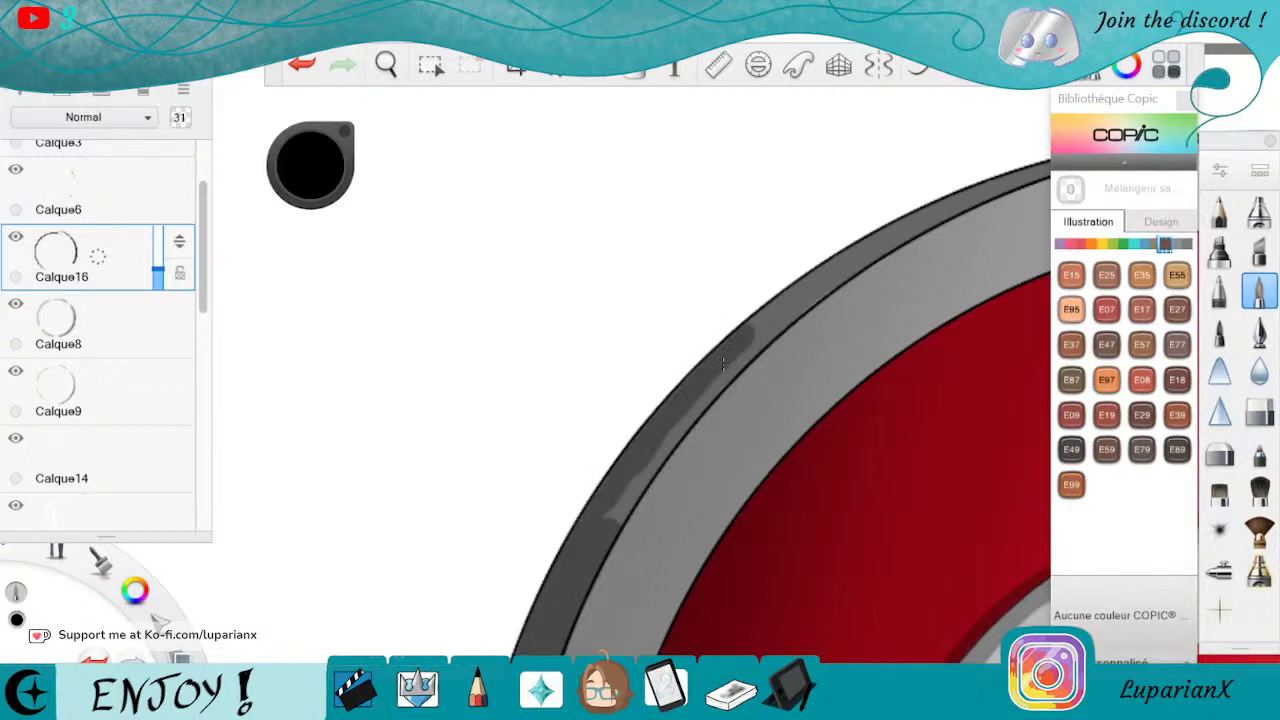
# Fill this side wall stretch up to the line bordering the rim's face and extend the shadow along the wall's narrowing part.
pyautogui.moveTo(684, 422)
pyautogui.mouseDown()
pyautogui.moveTo(616, 520)
pyautogui.moveTo(790, 306)
pyautogui.moveTo(898, 236)
pyautogui.moveTo(782, 332)
pyautogui.mouseUp()
pyautogui.moveTo(818, 278)
pyautogui.mouseDown()
pyautogui.moveTo(909, 222)
pyautogui.moveTo(754, 328)
pyautogui.mouseUp()
pyautogui.moveTo(864, 246)
pyautogui.mouseDown()
pyautogui.moveTo(912, 222)
pyautogui.moveTo(826, 265)
pyautogui.mouseUp()
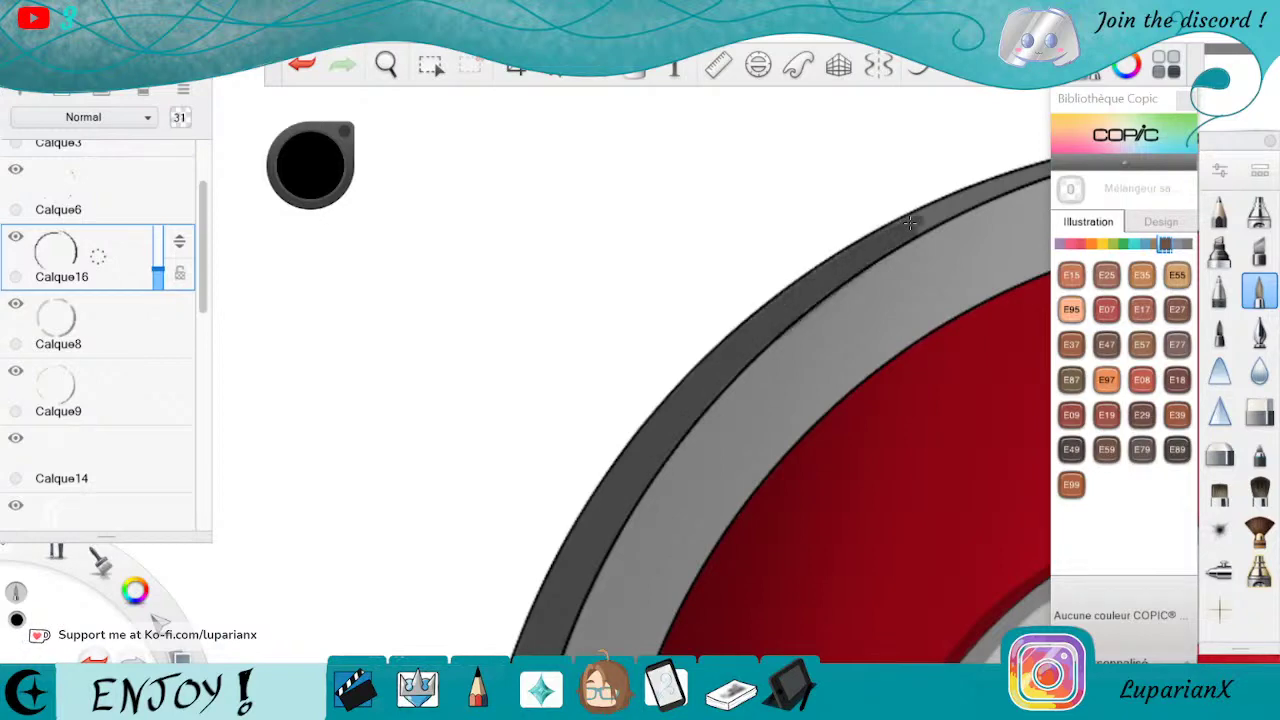
pyautogui.moveTo(986, 185); pyautogui.dragTo(1042, 170)
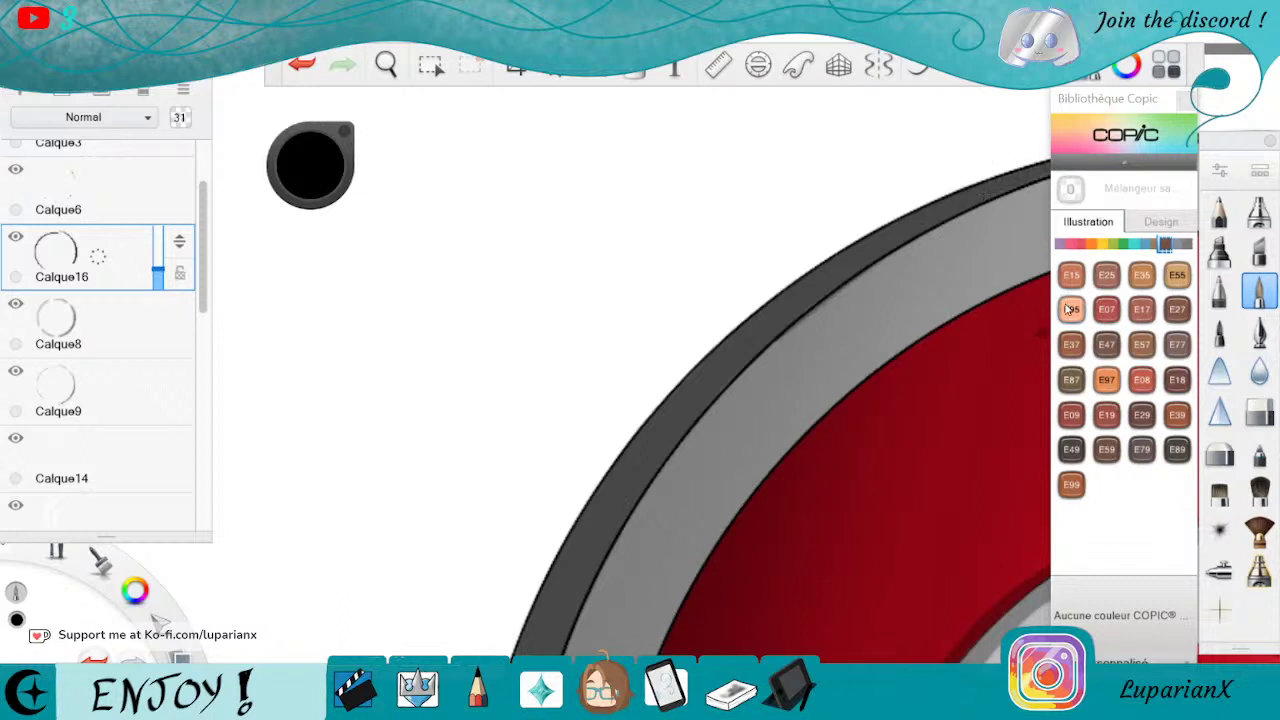
pyautogui.click(95, 318)
pyautogui.click(1258, 412)
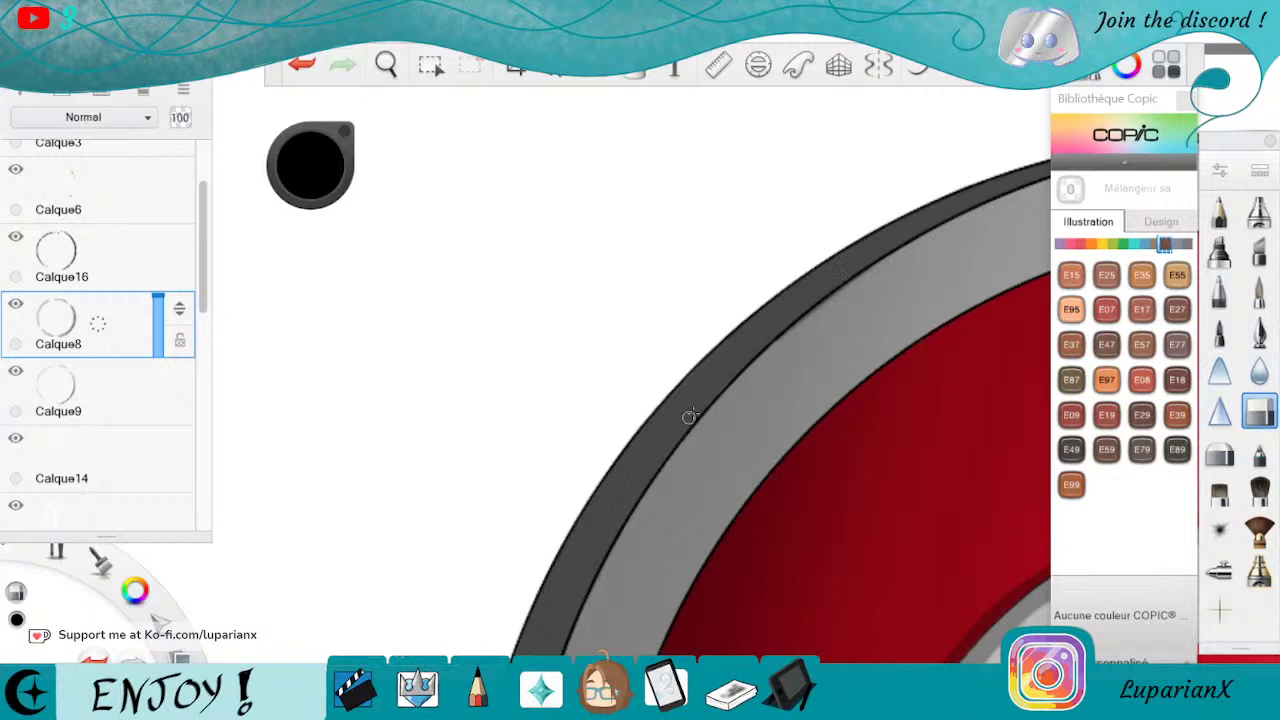
pyautogui.click(132, 265)
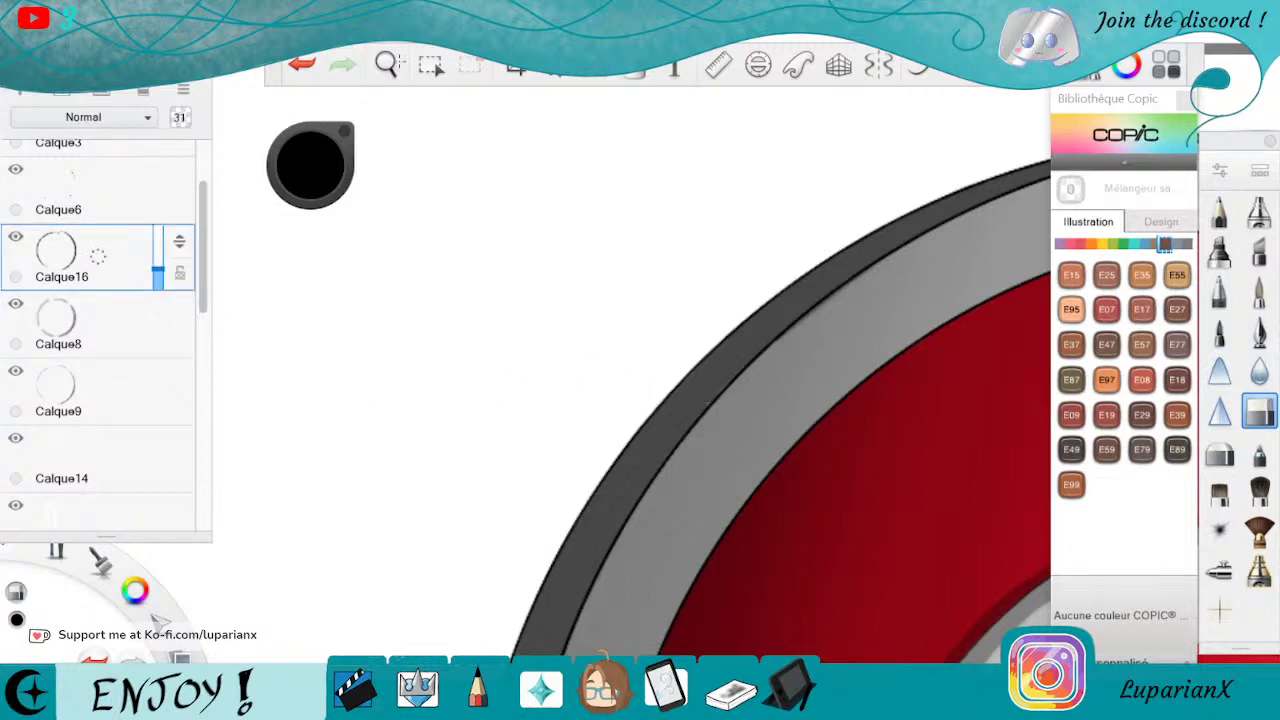
# Paint the shadow on the side wall's remaining thin end up to its pointed tip and erase the spill on the rim's face.
pyautogui.click(386, 65)
pyautogui.moveTo(885, 268); pyautogui.dragTo(616, 453)
pyautogui.moveTo(613, 503); pyautogui.dragTo(798, 467)
pyautogui.click(843, 394)
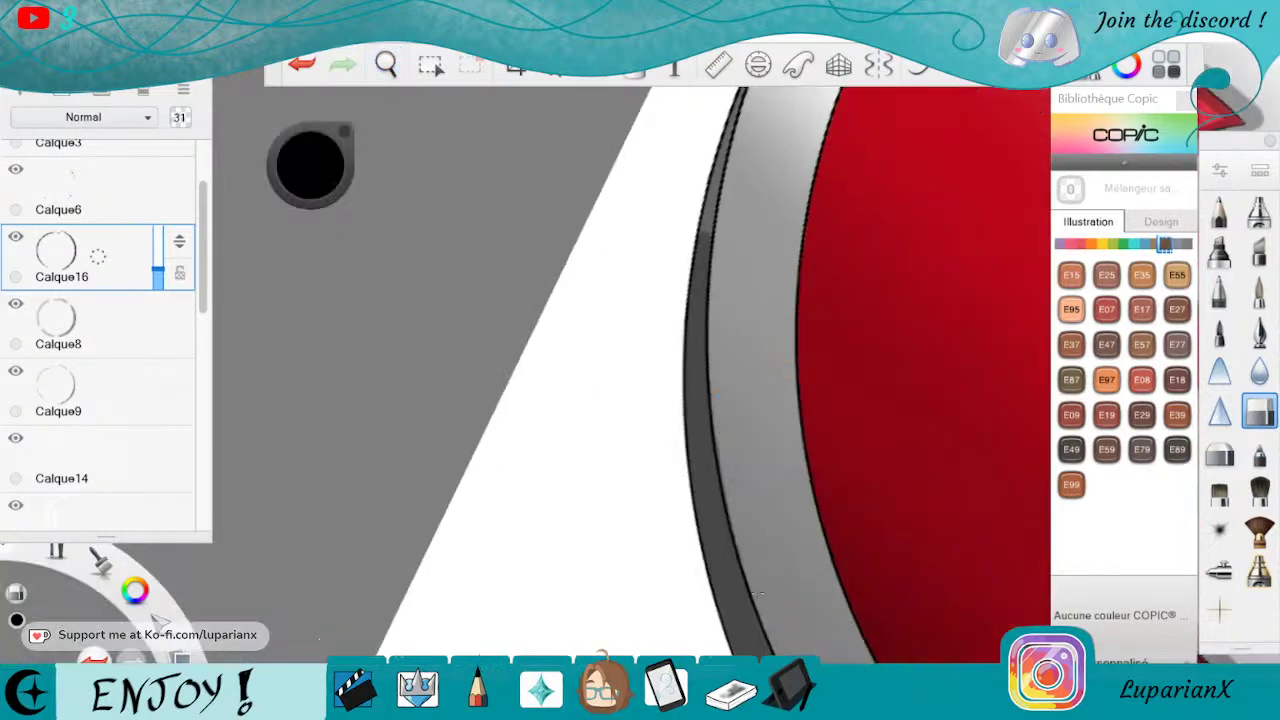
pyautogui.click(386, 65)
pyautogui.moveTo(840, 230); pyautogui.dragTo(790, 430)
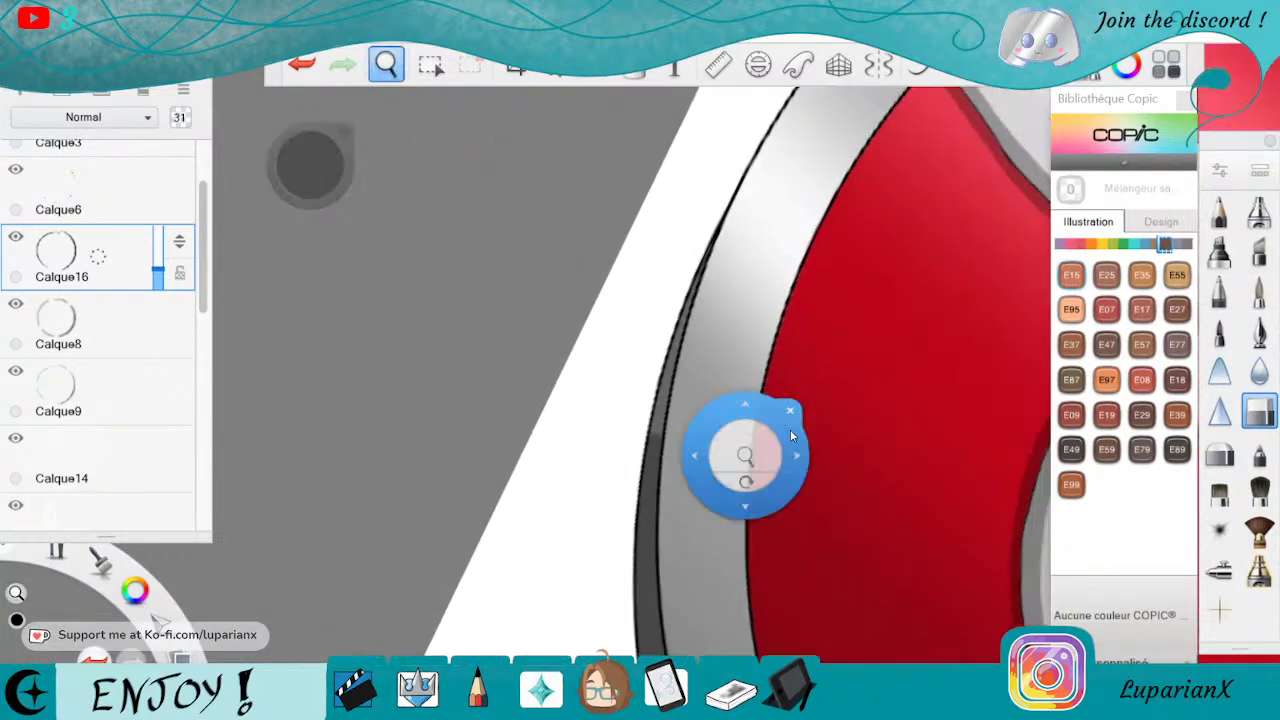
pyautogui.click(790, 411)
pyautogui.click(1259, 292)
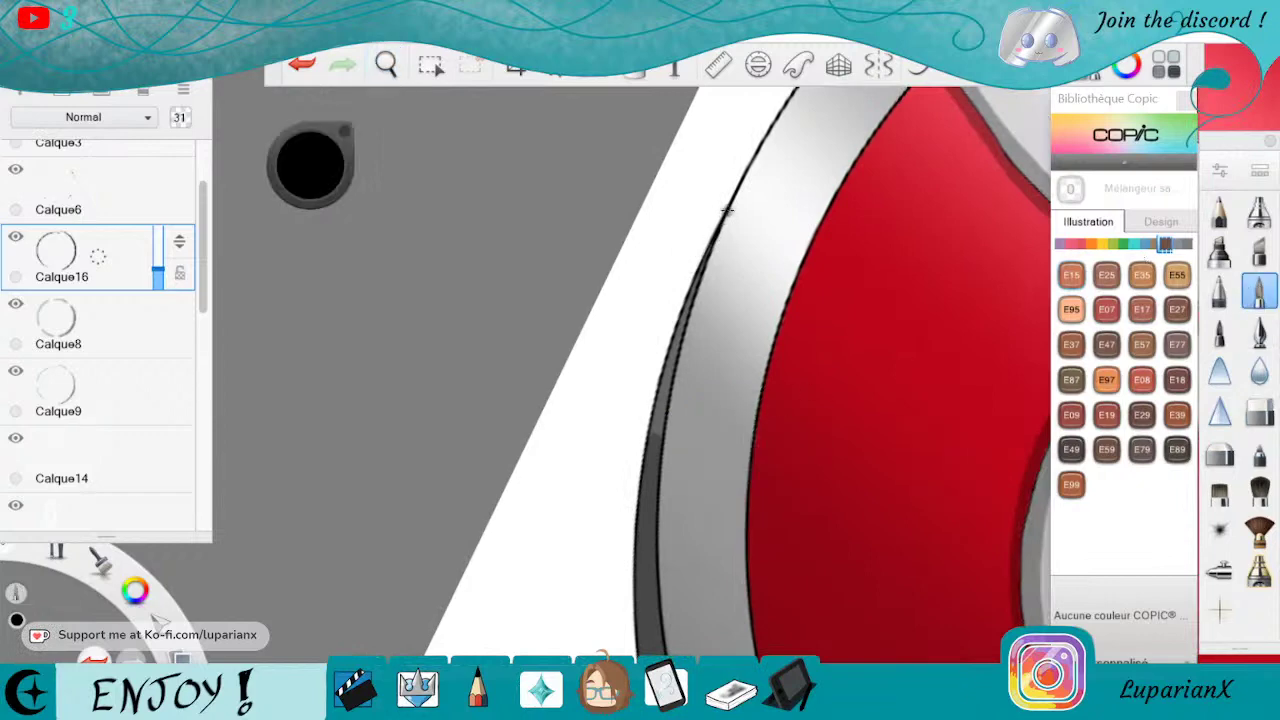
pyautogui.moveTo(727, 210); pyautogui.dragTo(641, 470)
pyautogui.click(1259, 411)
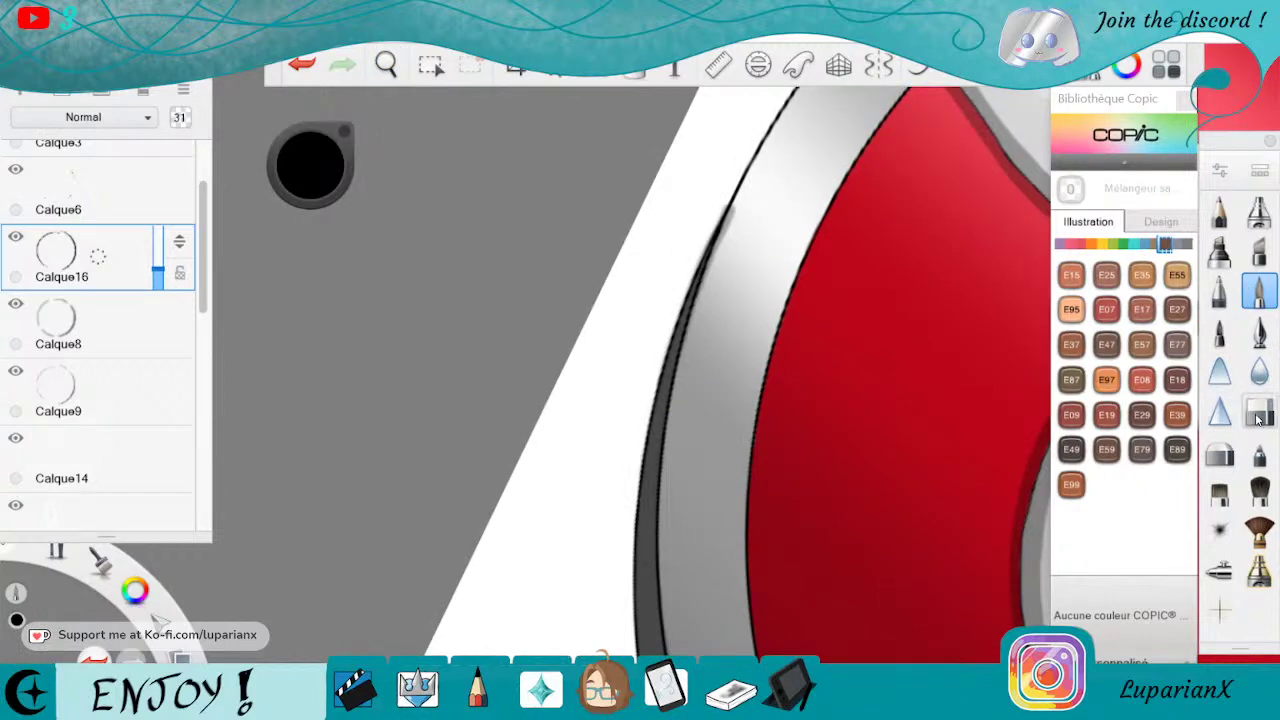
# Start a thin brushed shadow on the rim's face beside the side wall's border line, beginning where the wall tapers at its other end.
pyautogui.click(386, 64)
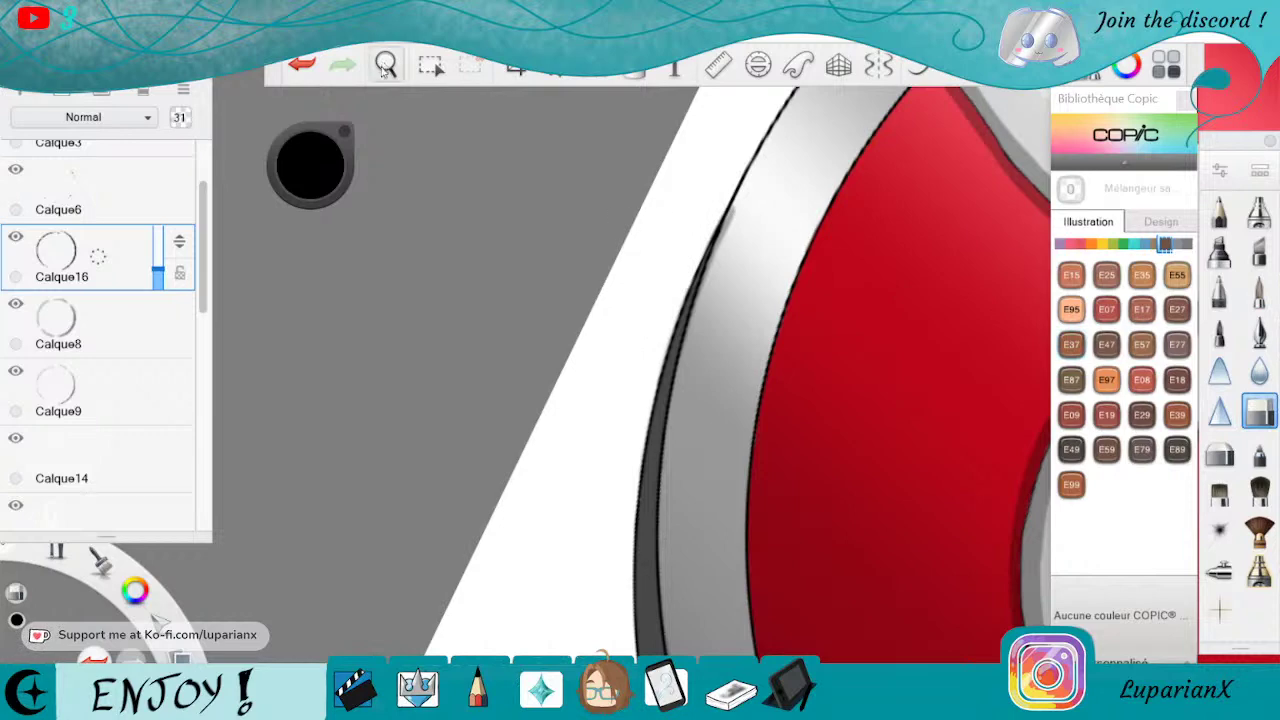
pyautogui.moveTo(466, 193); pyautogui.dragTo(560, 412)
pyautogui.moveTo(566, 456); pyautogui.dragTo(575, 448)
pyautogui.moveTo(651, 437); pyautogui.dragTo(754, 558)
pyautogui.moveTo(924, 145); pyautogui.dragTo(919, 389)
pyautogui.moveTo(894, 601); pyautogui.dragTo(872, 512)
pyautogui.moveTo(434, 381); pyautogui.dragTo(776, 428)
pyautogui.moveTo(680, 568)
pyautogui.mouseDown()
pyautogui.moveTo(646, 540)
pyautogui.moveTo(744, 466)
pyautogui.mouseUp()
pyautogui.moveTo(782, 445); pyautogui.dragTo(798, 394)
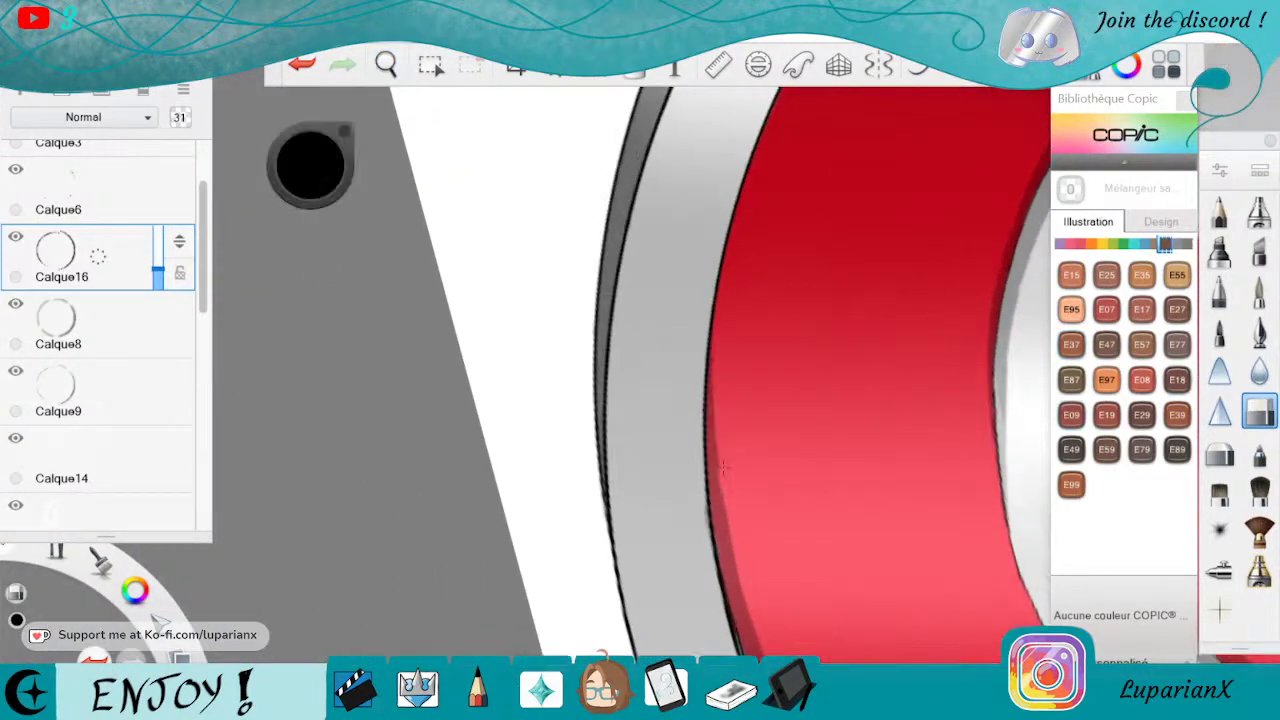
pyautogui.hotkey('ctrl', 'z')
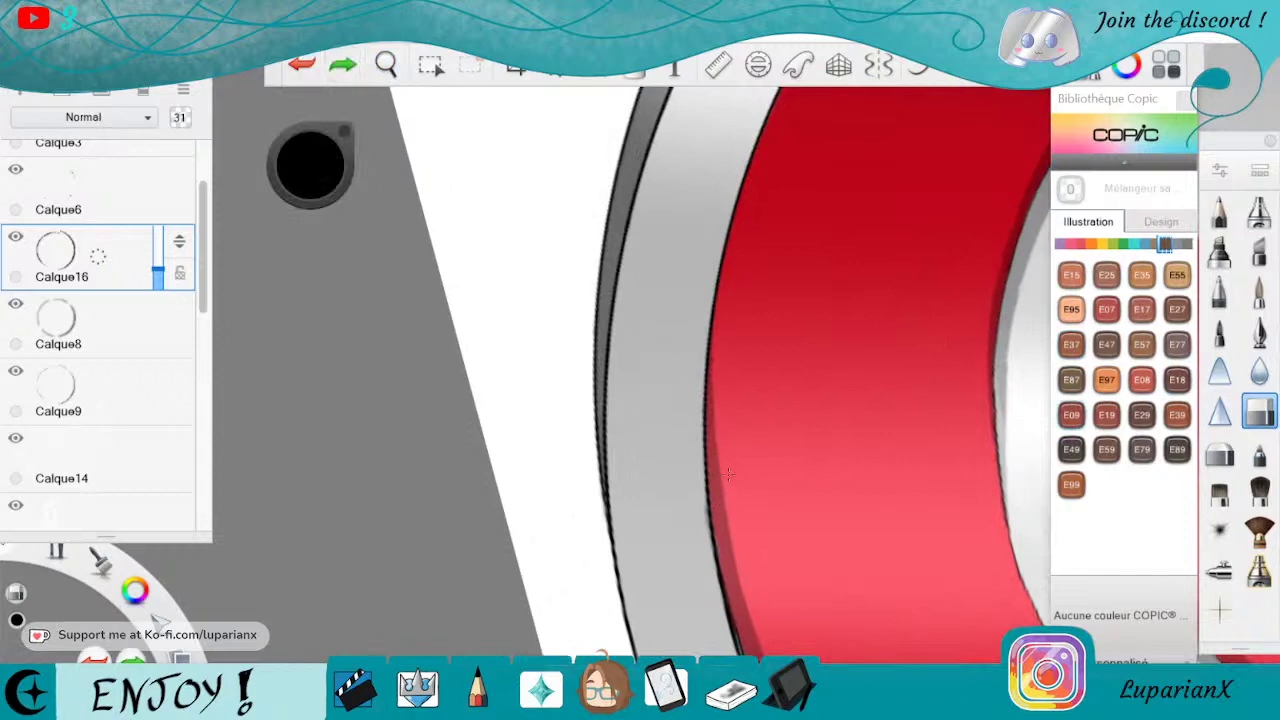
pyautogui.moveTo(728, 475); pyautogui.dragTo(733, 567)
pyautogui.click(1259, 292)
pyautogui.moveTo(606, 420); pyautogui.dragTo(615, 530)
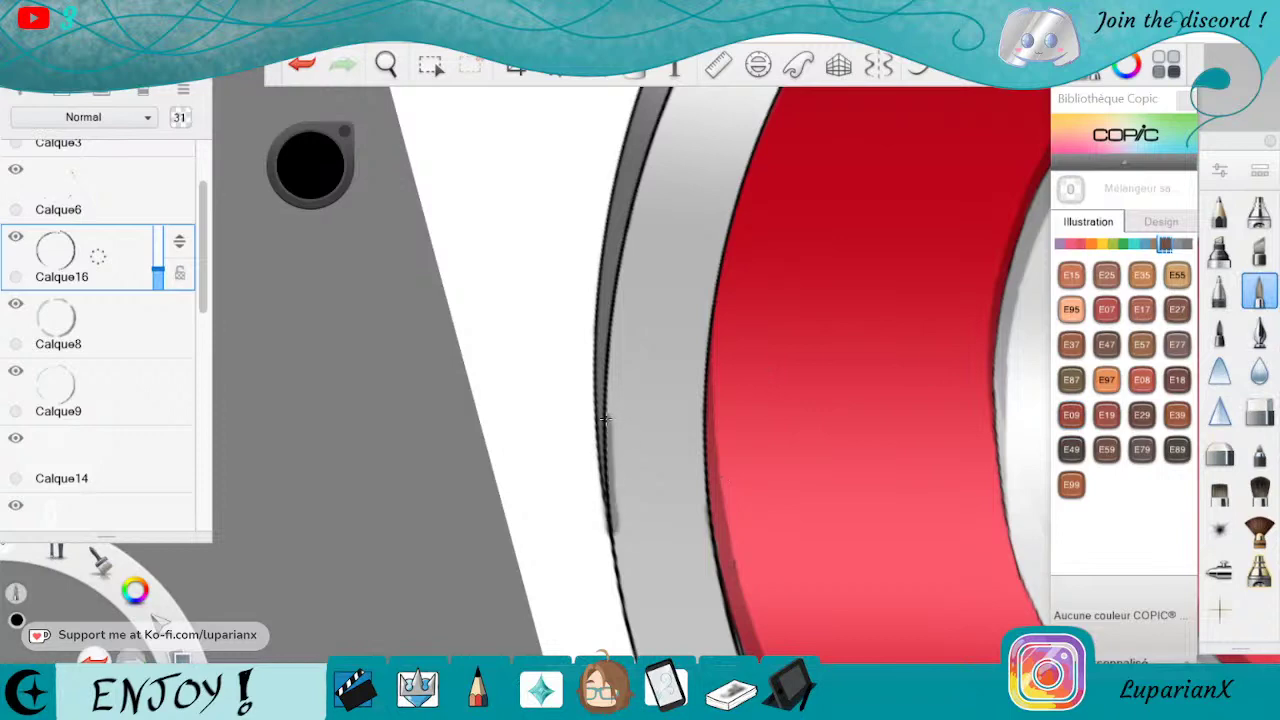
pyautogui.moveTo(612, 450)
pyautogui.mouseDown()
pyautogui.moveTo(620, 614)
pyautogui.moveTo(614, 310)
pyautogui.mouseUp()
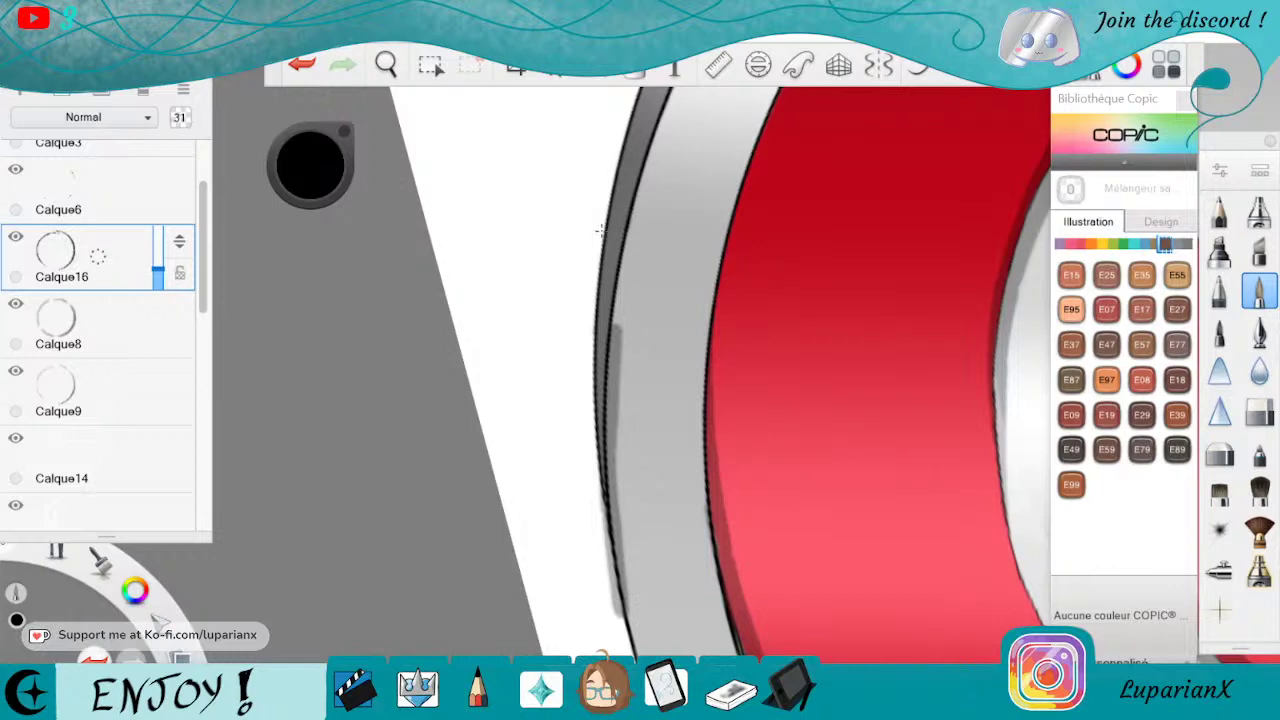
# Extend the rim-face shadow along the border line as the side wall widens, thickening the band to join both parts.
pyautogui.moveTo(673, 92); pyautogui.dragTo(630, 240)
pyautogui.moveTo(618, 318); pyautogui.dragTo(672, 90)
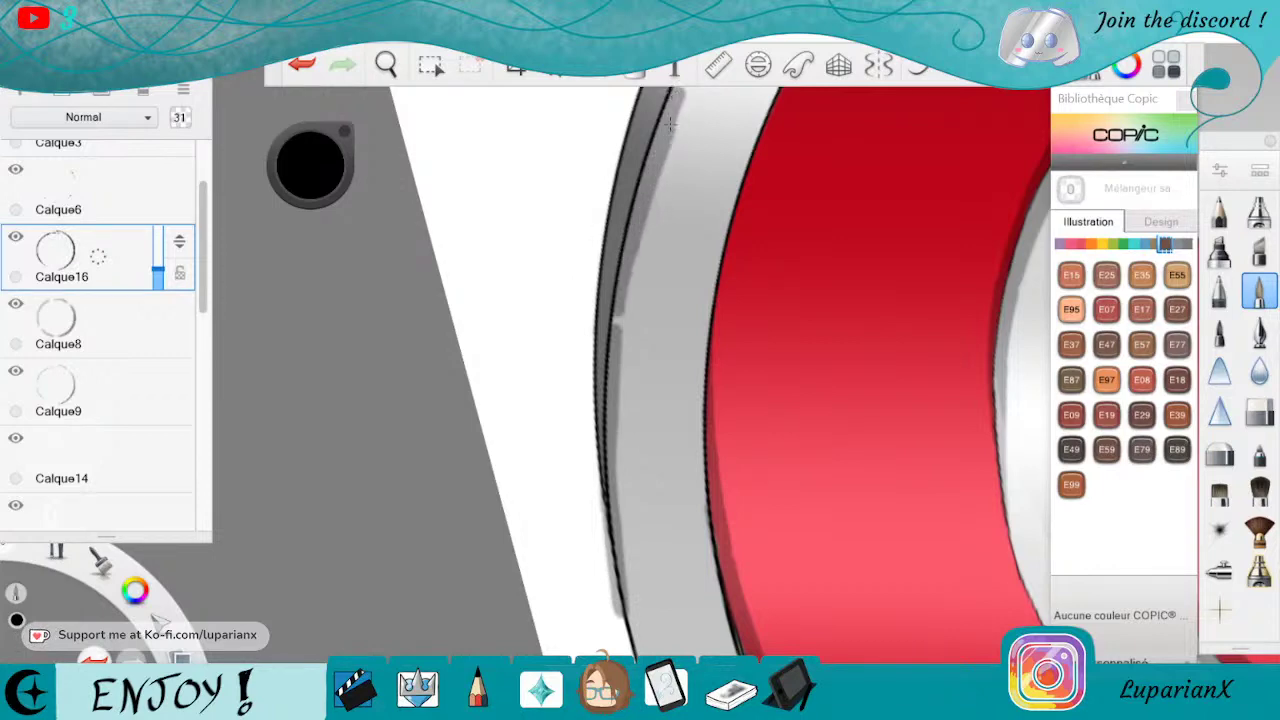
pyautogui.moveTo(628, 295); pyautogui.dragTo(684, 95)
pyautogui.moveTo(620, 326); pyautogui.dragTo(645, 209)
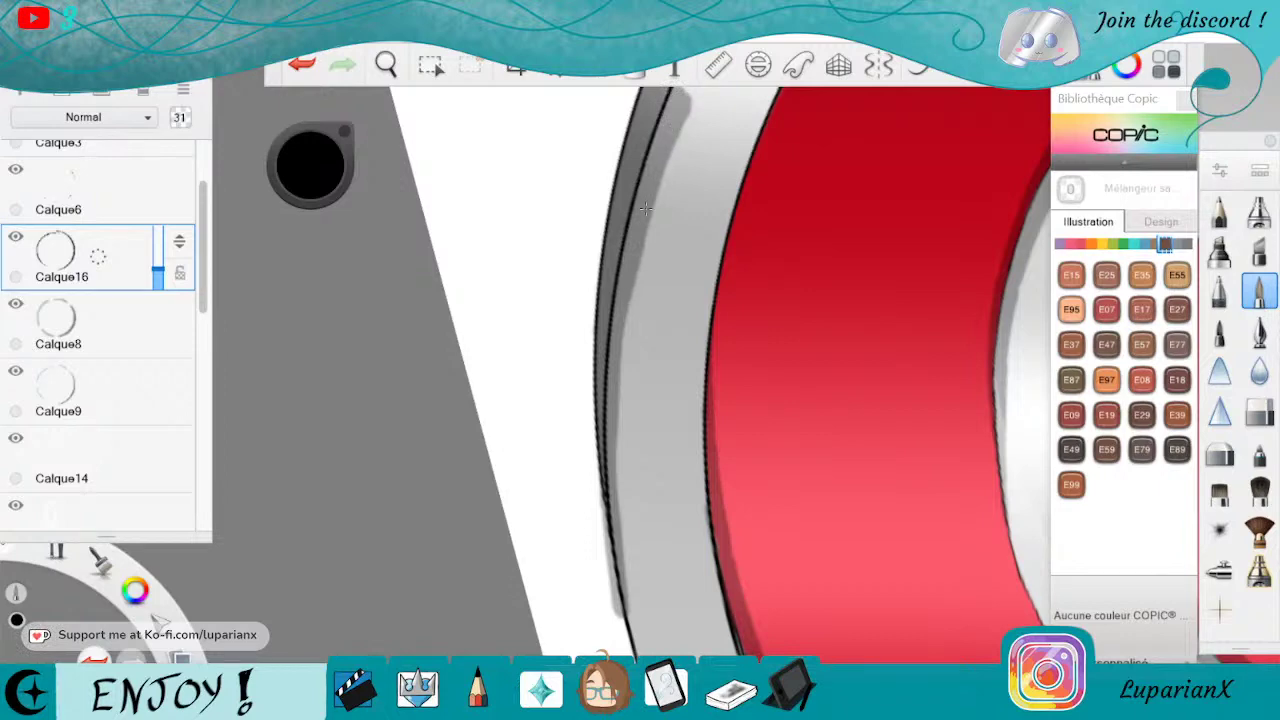
# Erase the shadow spill outside the badge's contour near the side wall's tapered end.
pyautogui.click(1259, 410)
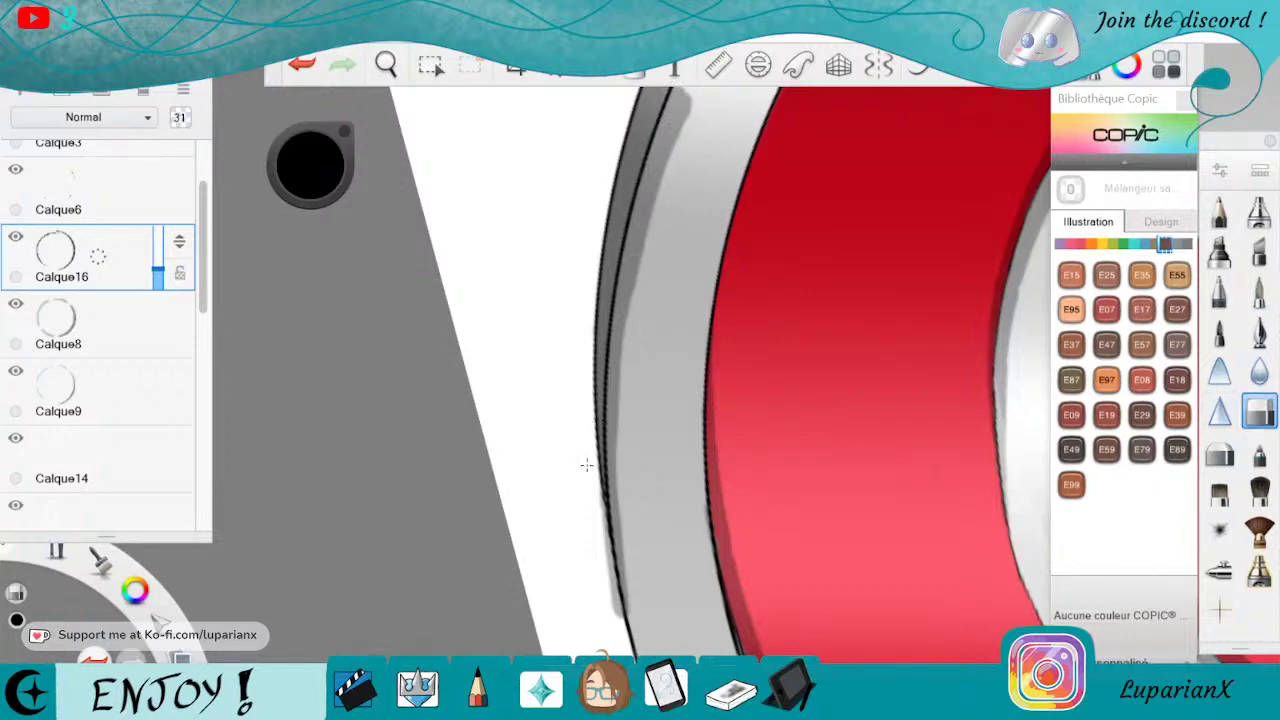
pyautogui.moveTo(612, 578)
pyautogui.mouseDown()
pyautogui.moveTo(586, 465)
pyautogui.moveTo(613, 612)
pyautogui.mouseUp()
pyautogui.moveTo(588, 464); pyautogui.dragTo(617, 615)
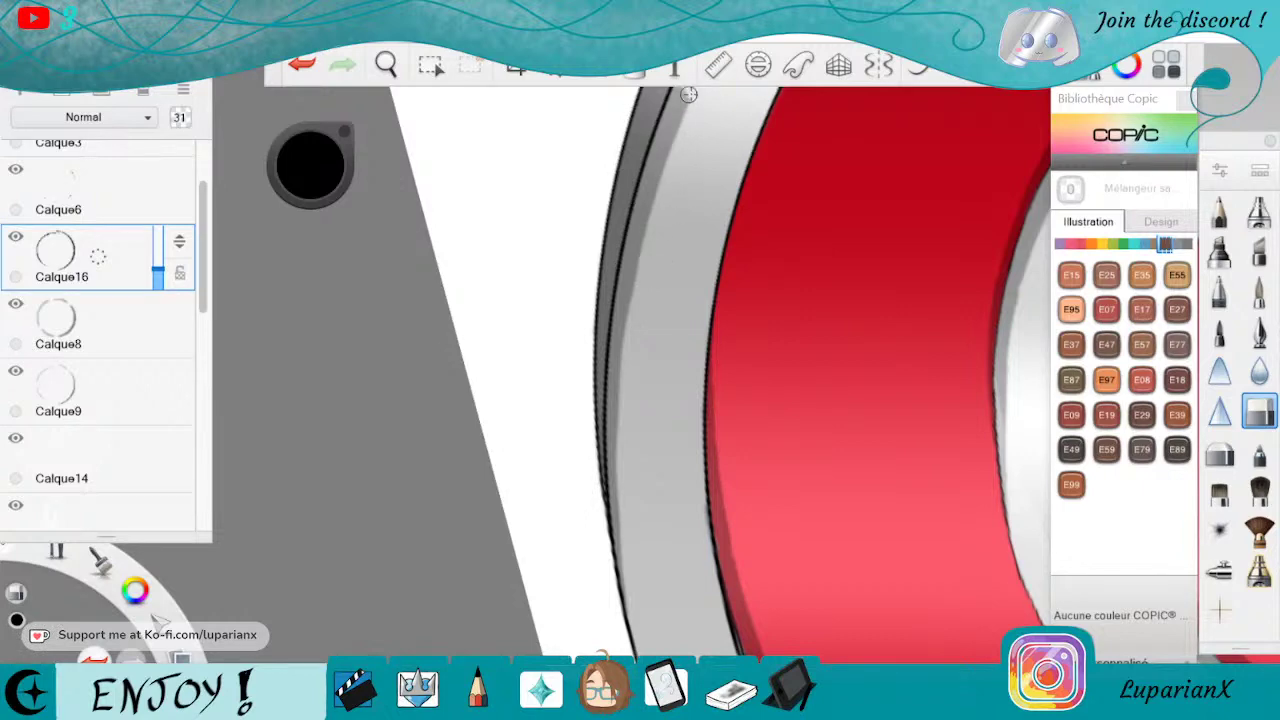
# Continue the brushed shadow along the border line across the bright highlight of the rim's face, joining it to the painted band.
pyautogui.click(392, 66)
pyautogui.moveTo(851, 208); pyautogui.dragTo(694, 574)
pyautogui.moveTo(854, 368); pyautogui.dragTo(850, 419)
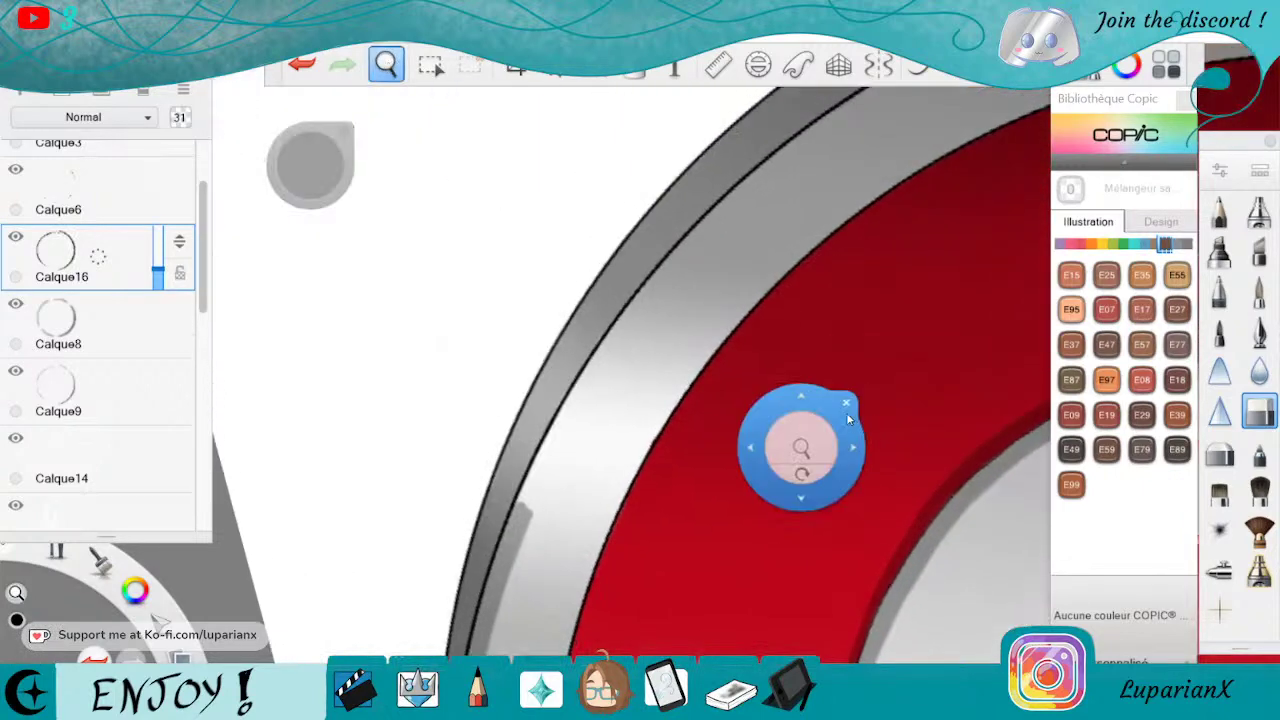
pyautogui.click(845, 407)
pyautogui.click(1257, 292)
pyautogui.moveTo(590, 366)
pyautogui.mouseDown()
pyautogui.moveTo(516, 502)
pyautogui.moveTo(593, 357)
pyautogui.moveTo(532, 508)
pyautogui.mouseUp()
pyautogui.moveTo(545, 488); pyautogui.dragTo(593, 357)
pyautogui.moveTo(573, 430); pyautogui.dragTo(655, 298)
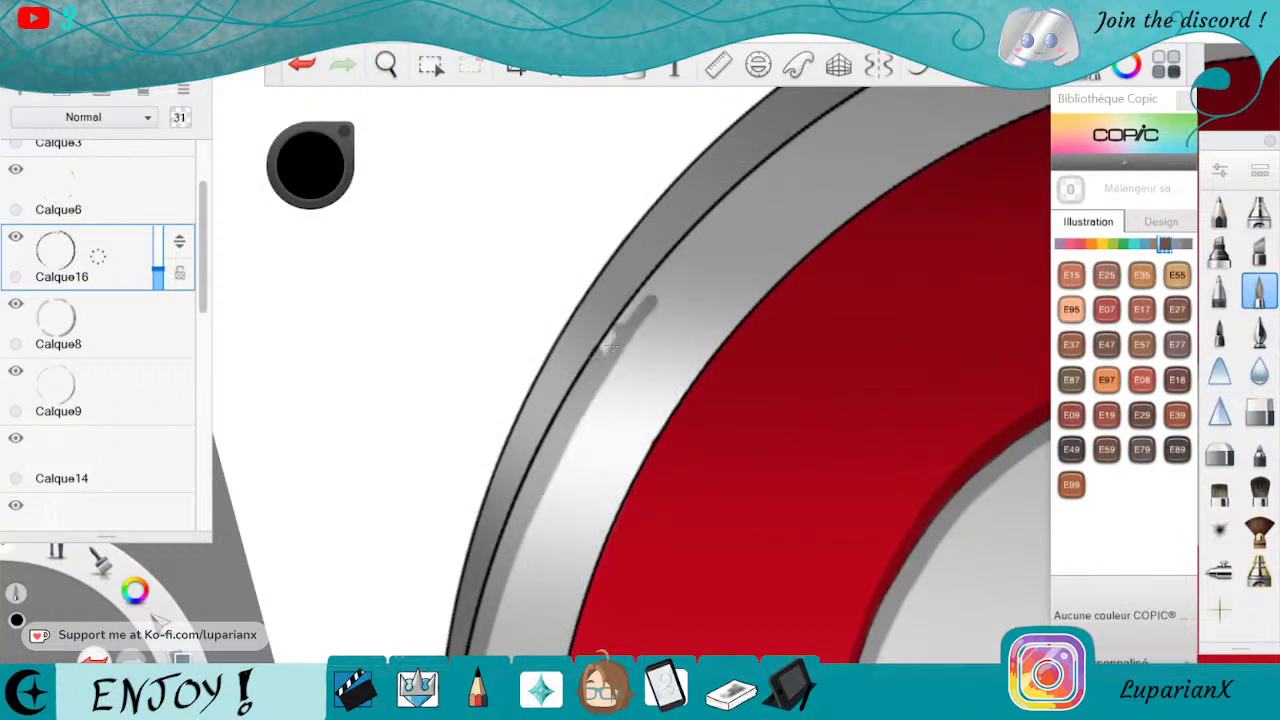
# Carry the rim-face shadow onward from the highlight into the darker metal and fill the gaps beside the border line.
pyautogui.moveTo(606, 350); pyautogui.dragTo(692, 236)
pyautogui.moveTo(662, 291); pyautogui.dragTo(714, 217)
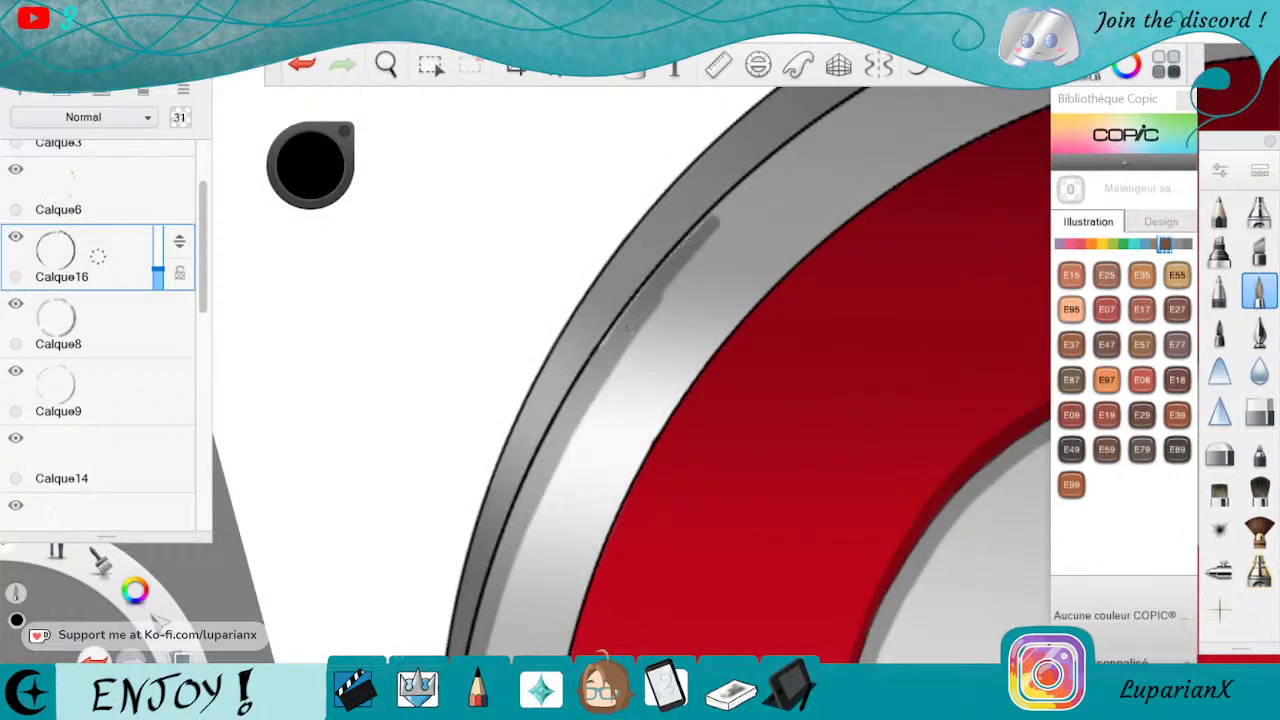
pyautogui.moveTo(642, 328)
pyautogui.mouseDown()
pyautogui.moveTo(742, 198)
pyautogui.moveTo(804, 150)
pyautogui.mouseUp()
pyautogui.moveTo(698, 258)
pyautogui.mouseDown()
pyautogui.moveTo(878, 105)
pyautogui.moveTo(705, 224)
pyautogui.mouseUp()
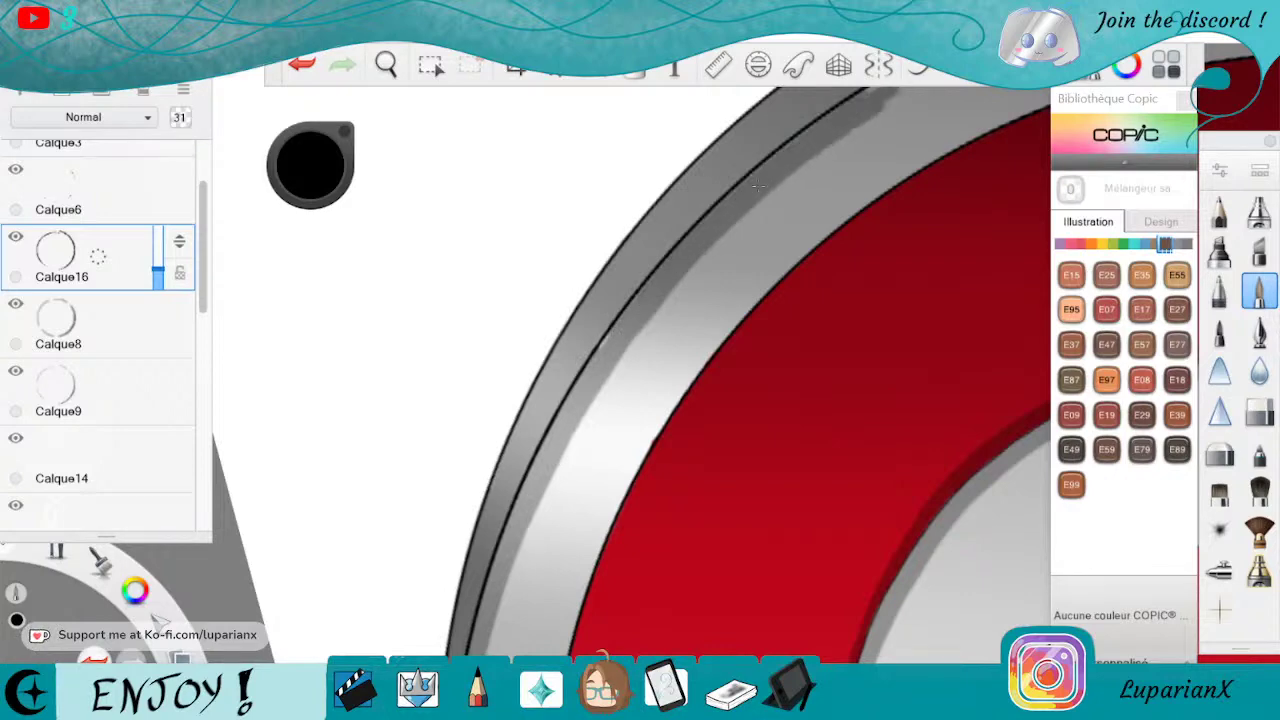
# Smooth the inner edge of the rim-face shadow around the highlight by erasing excess and repainting thin spots.
pyautogui.click(1259, 410)
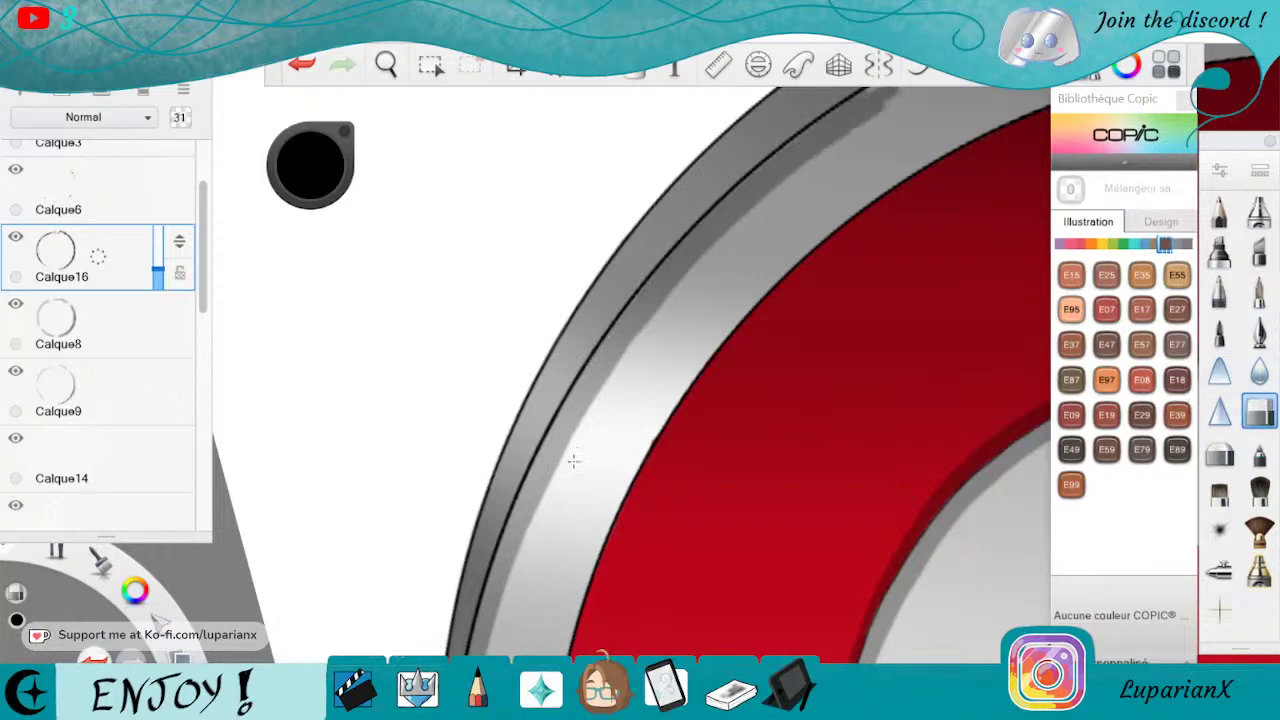
pyautogui.moveTo(573, 461)
pyautogui.mouseDown()
pyautogui.moveTo(662, 305)
pyautogui.moveTo(786, 177)
pyautogui.mouseUp()
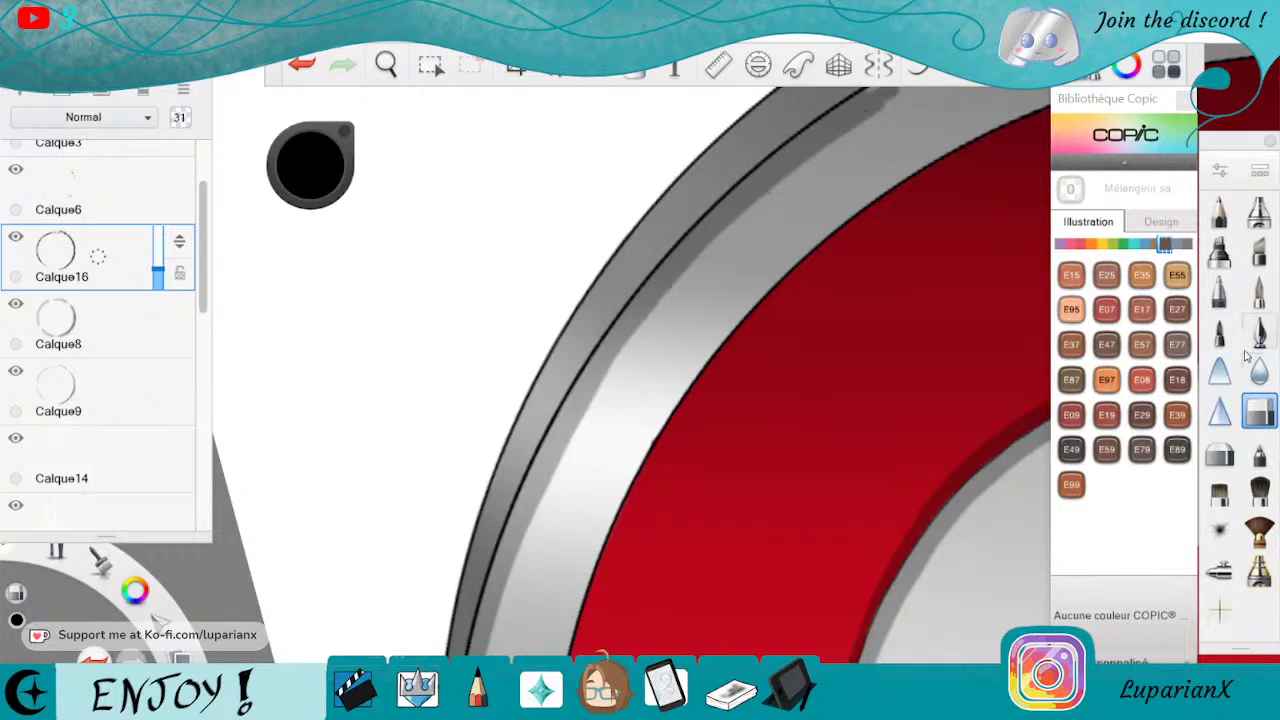
pyautogui.click(1259, 290)
pyautogui.moveTo(588, 414)
pyautogui.mouseDown()
pyautogui.moveTo(646, 318)
pyautogui.moveTo(750, 208)
pyautogui.mouseUp()
pyautogui.click(1259, 410)
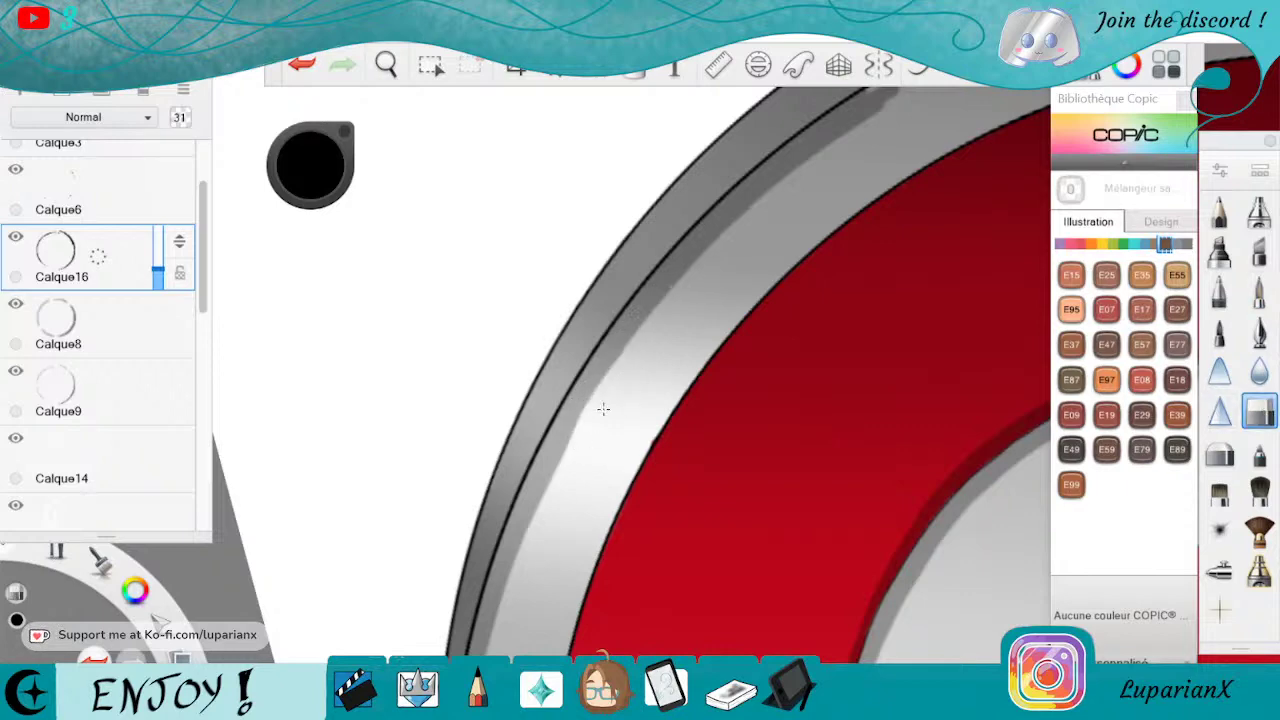
pyautogui.click(1259, 290)
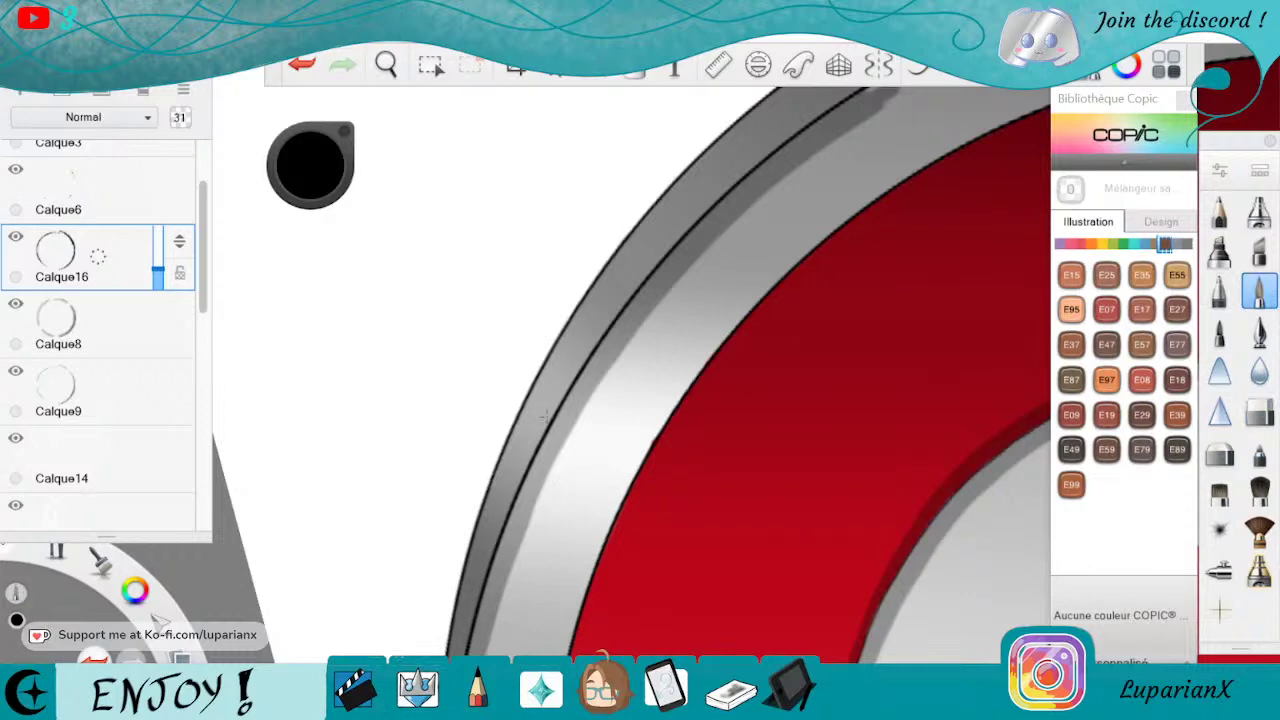
pyautogui.moveTo(534, 516); pyautogui.dragTo(605, 375)
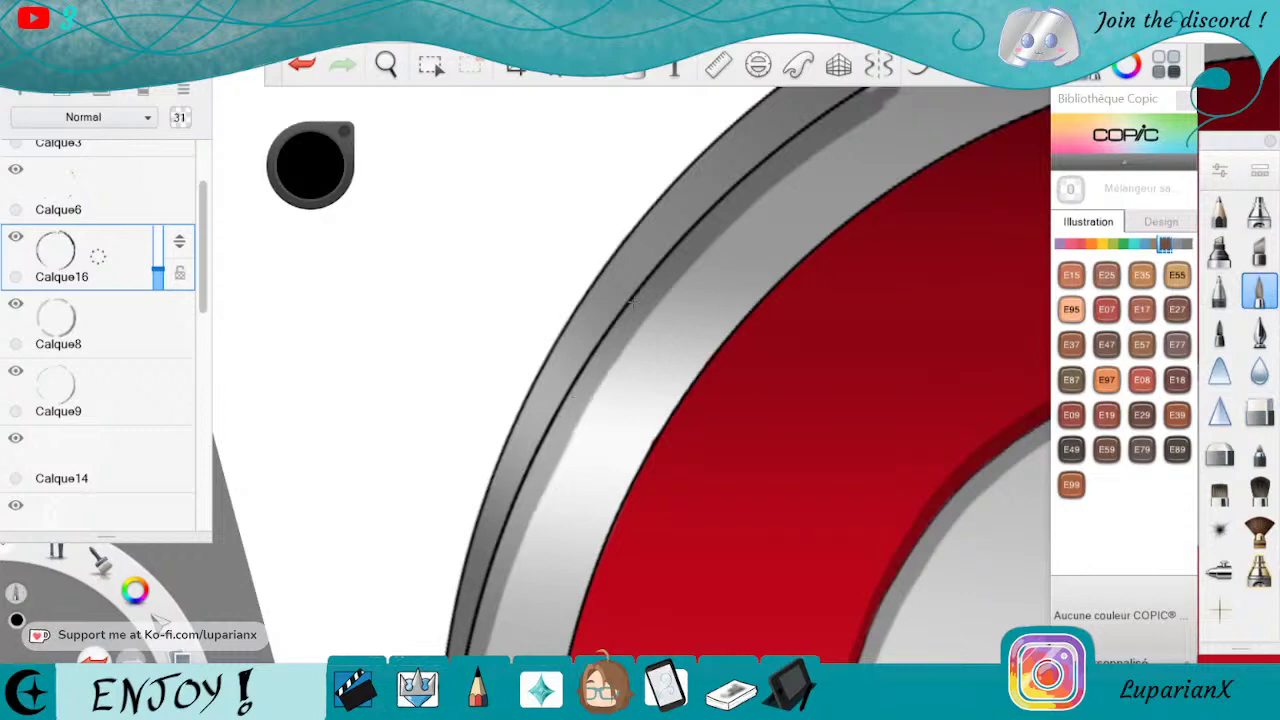
# Extend the shadow along the border line onto the following dark stretch of the rim's face and even out its width.
pyautogui.press('space')
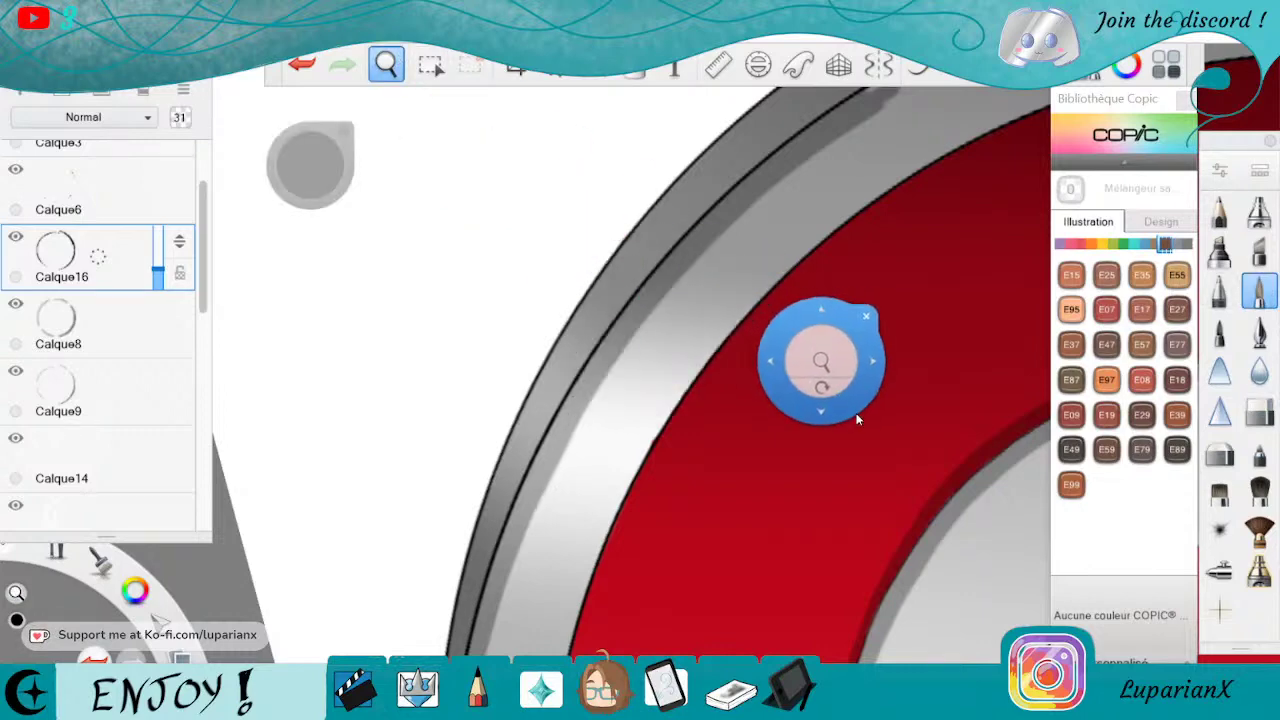
pyautogui.moveTo(974, 358); pyautogui.dragTo(811, 551)
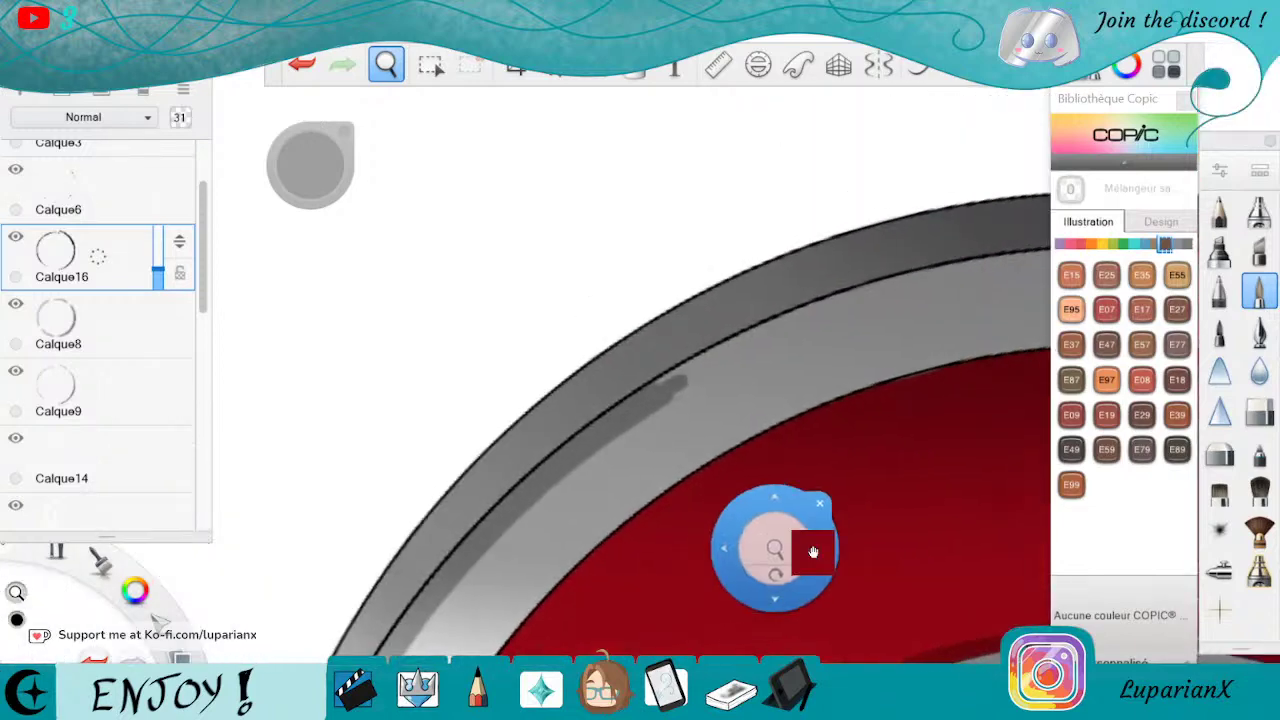
pyautogui.moveTo(768, 597); pyautogui.dragTo(806, 594)
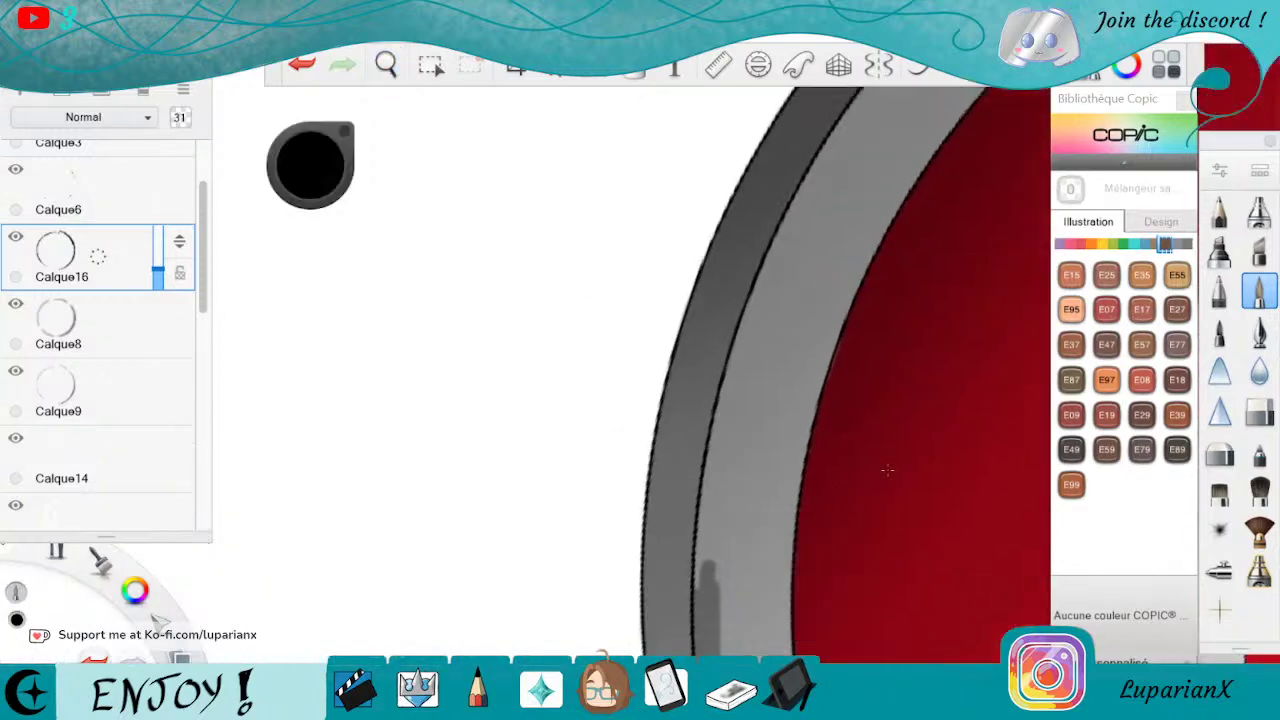
pyautogui.moveTo(749, 330); pyautogui.dragTo(702, 580)
pyautogui.moveTo(712, 498)
pyautogui.mouseDown()
pyautogui.moveTo(714, 568)
pyautogui.moveTo(719, 558)
pyautogui.mouseUp()
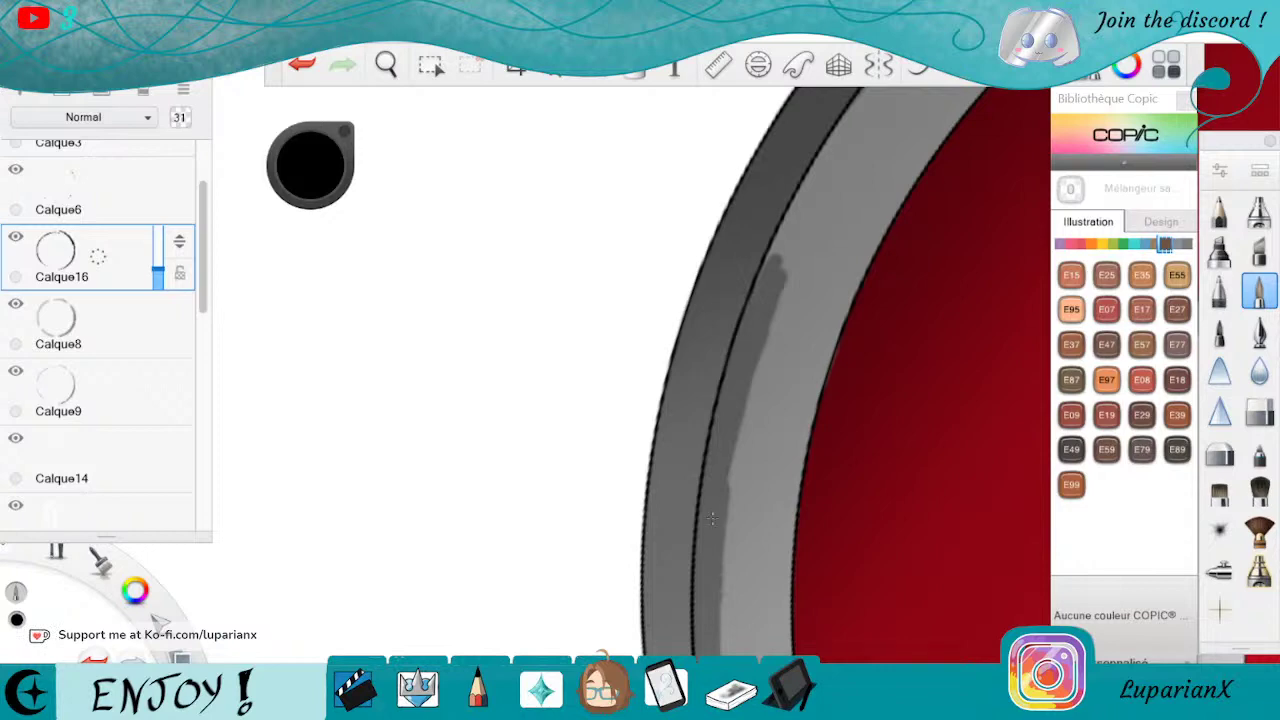
pyautogui.moveTo(738, 486); pyautogui.dragTo(743, 371)
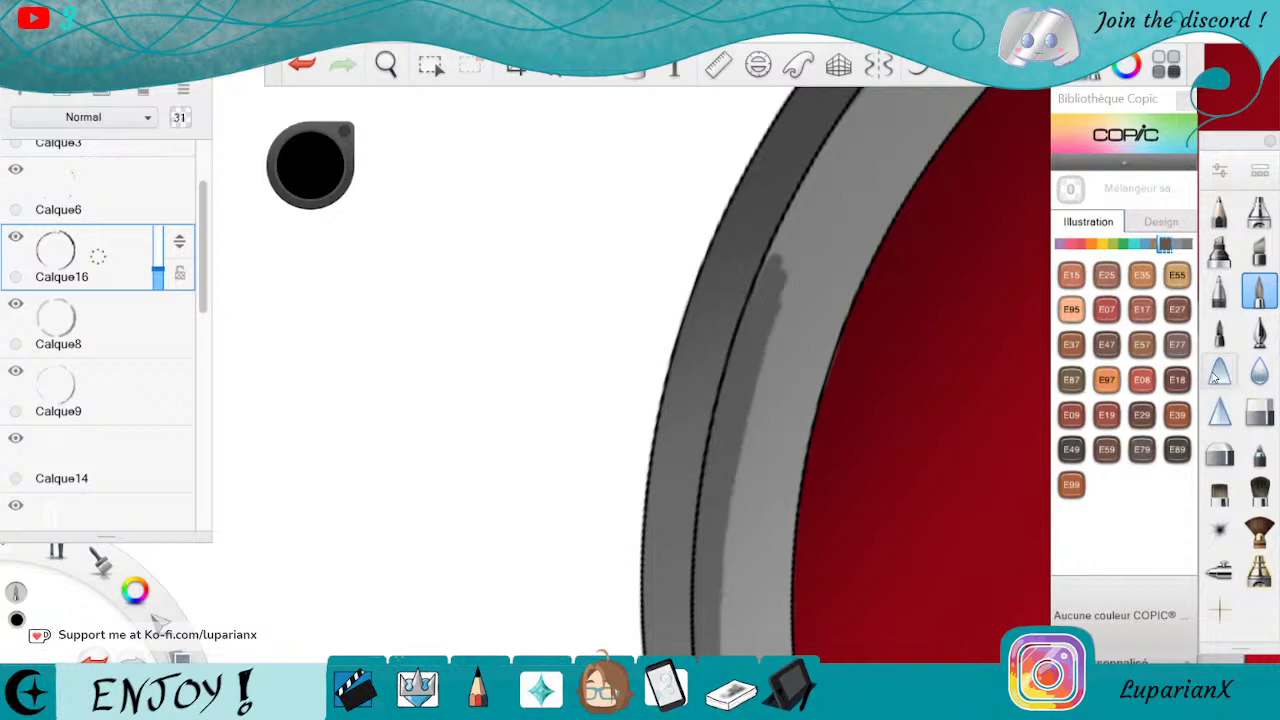
# Trim the inner edge of the rim-face shadow with the eraser and repaint its thin spots with the brush.
pyautogui.click(1219, 410)
pyautogui.click(1252, 416)
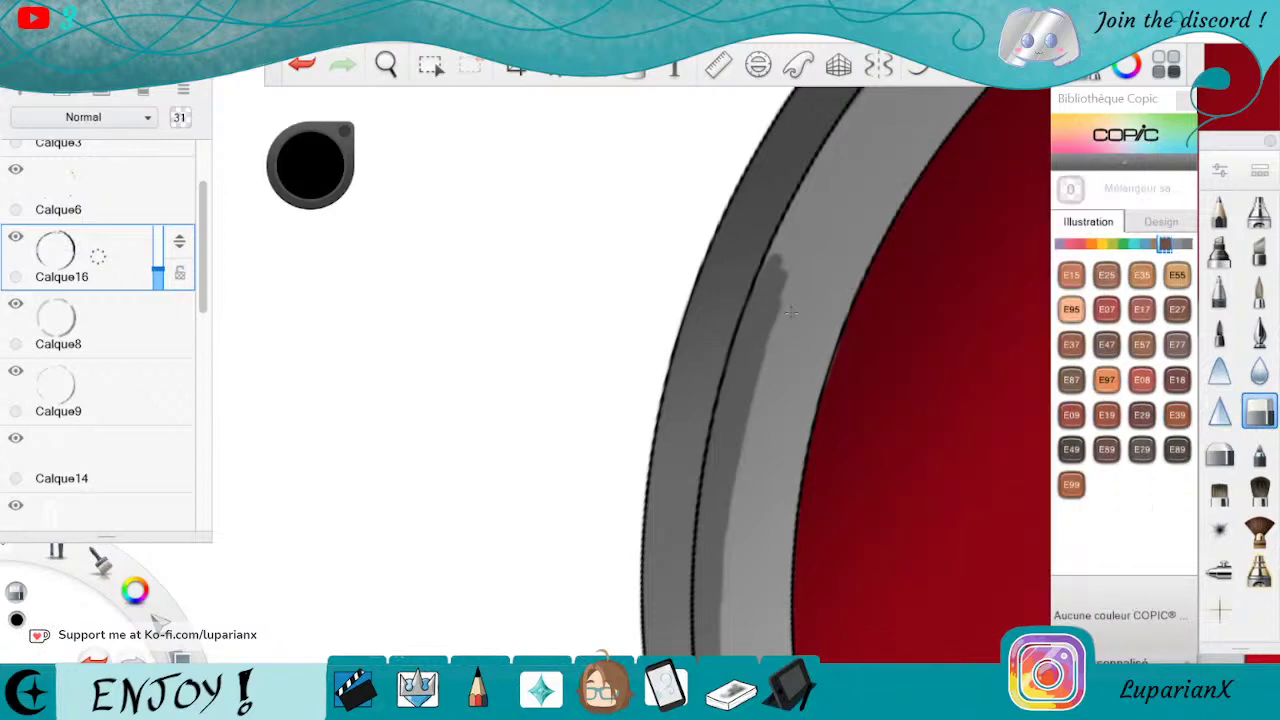
pyautogui.moveTo(766, 362); pyautogui.dragTo(751, 402)
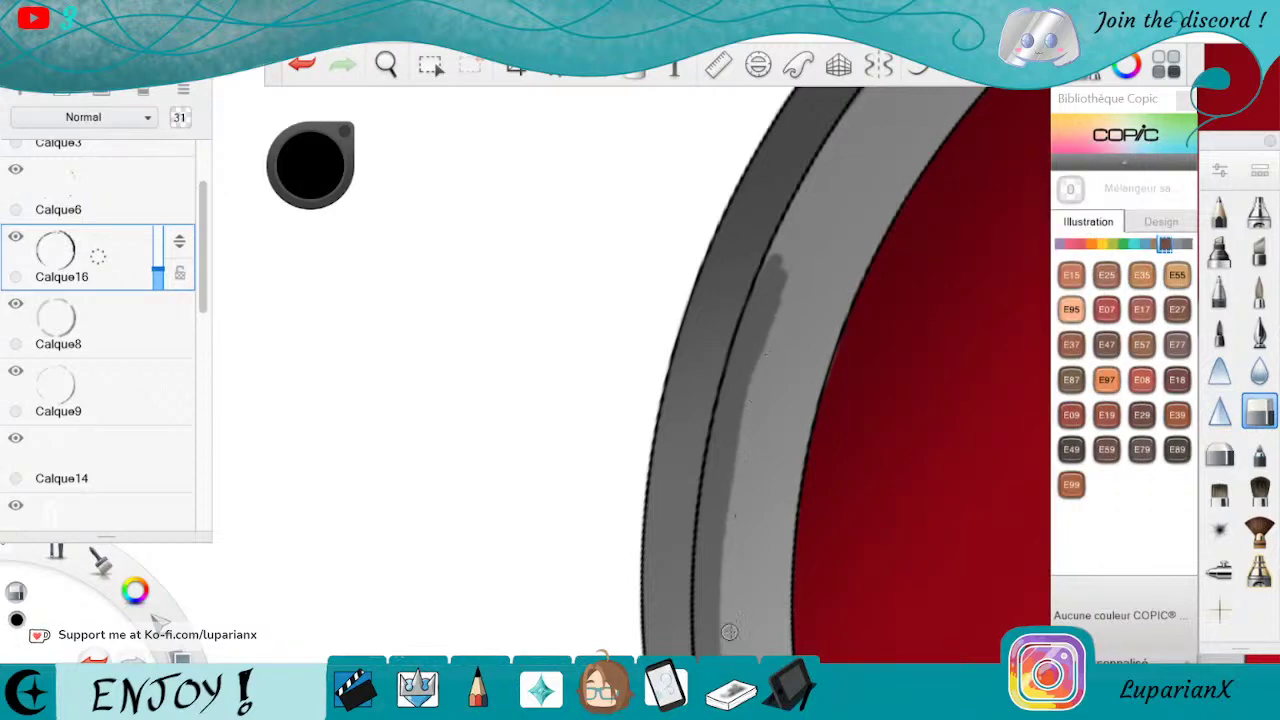
pyautogui.moveTo(785, 304); pyautogui.dragTo(754, 398)
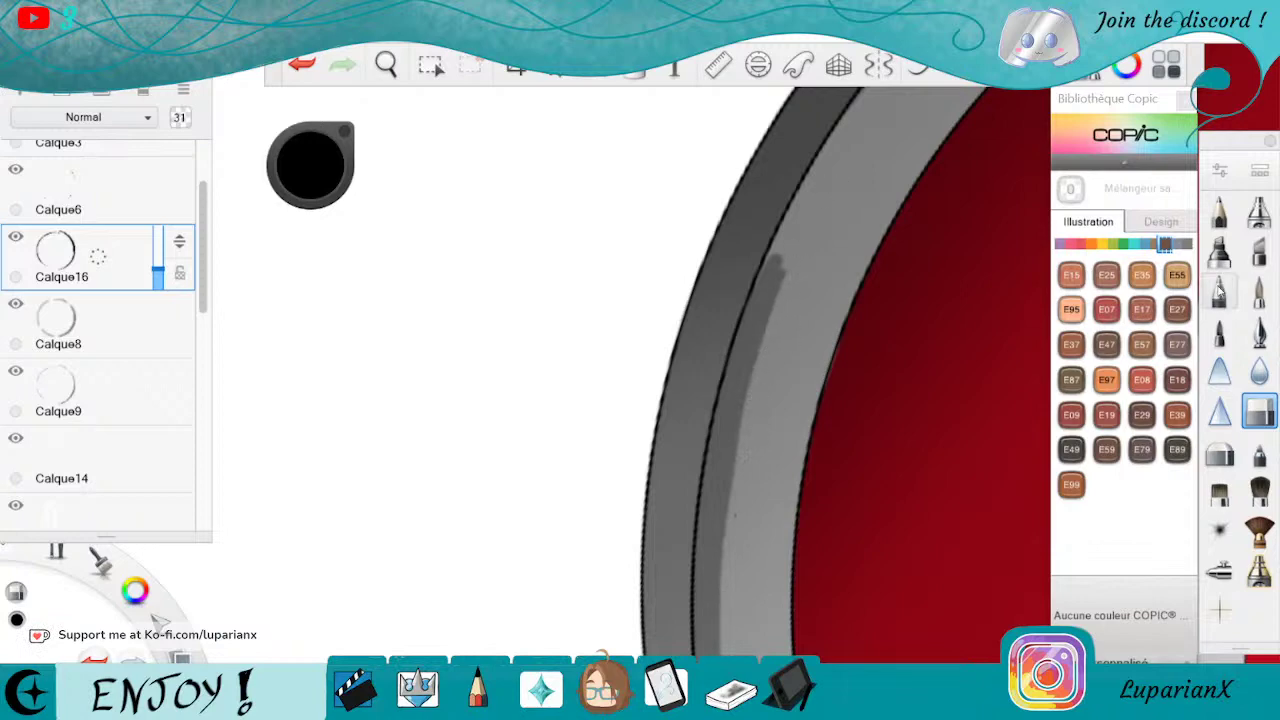
pyautogui.click(1258, 290)
pyautogui.moveTo(908, 326); pyautogui.dragTo(862, 460)
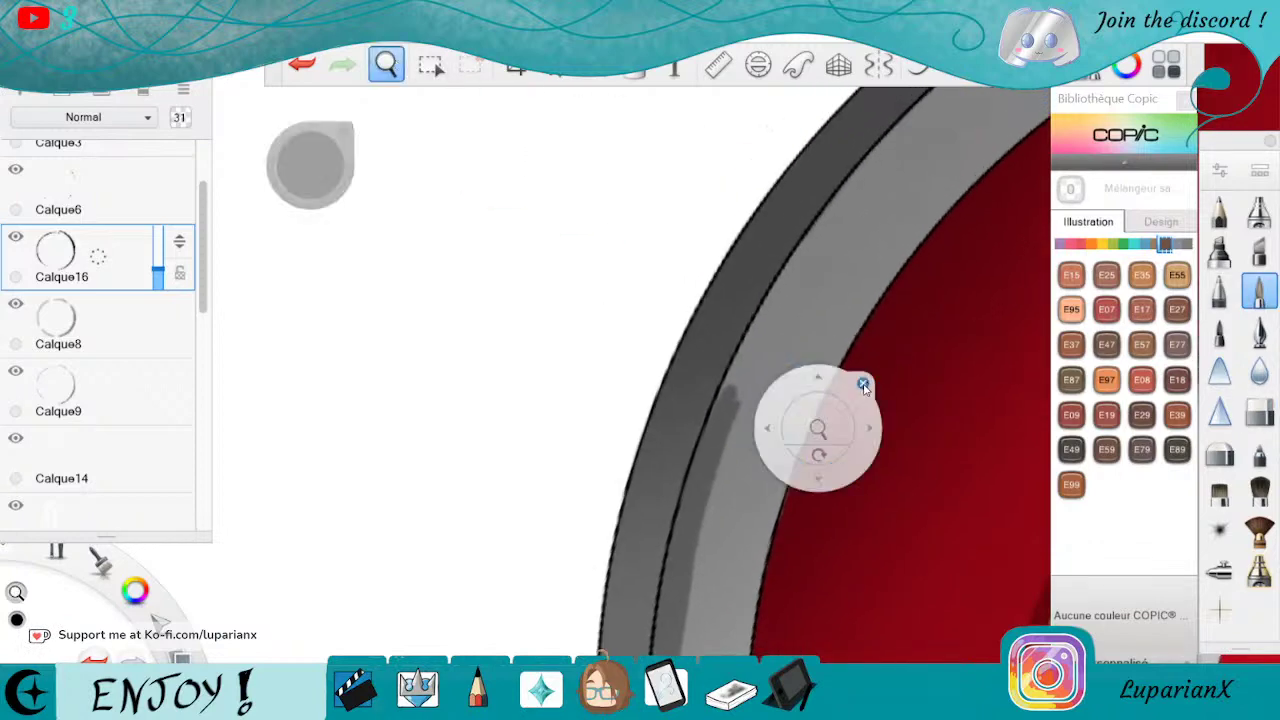
pyautogui.click(863, 383)
pyautogui.moveTo(727, 402); pyautogui.dragTo(695, 585)
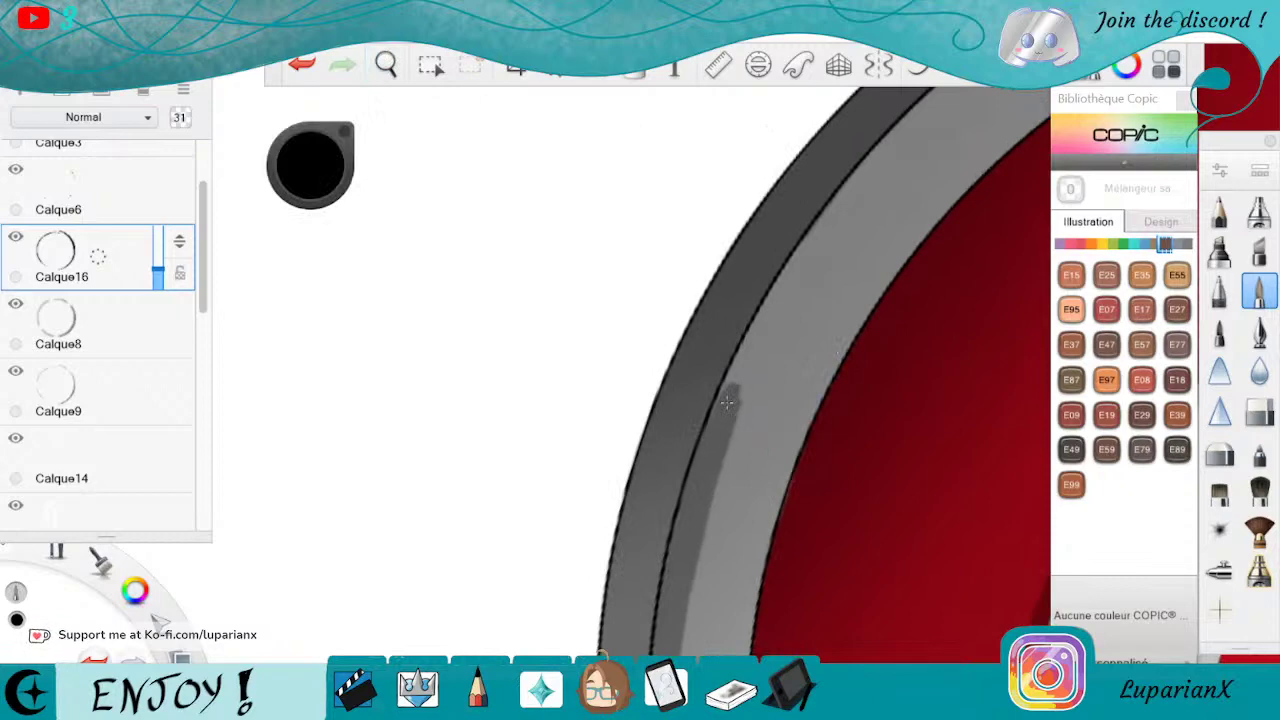
pyautogui.press('e')
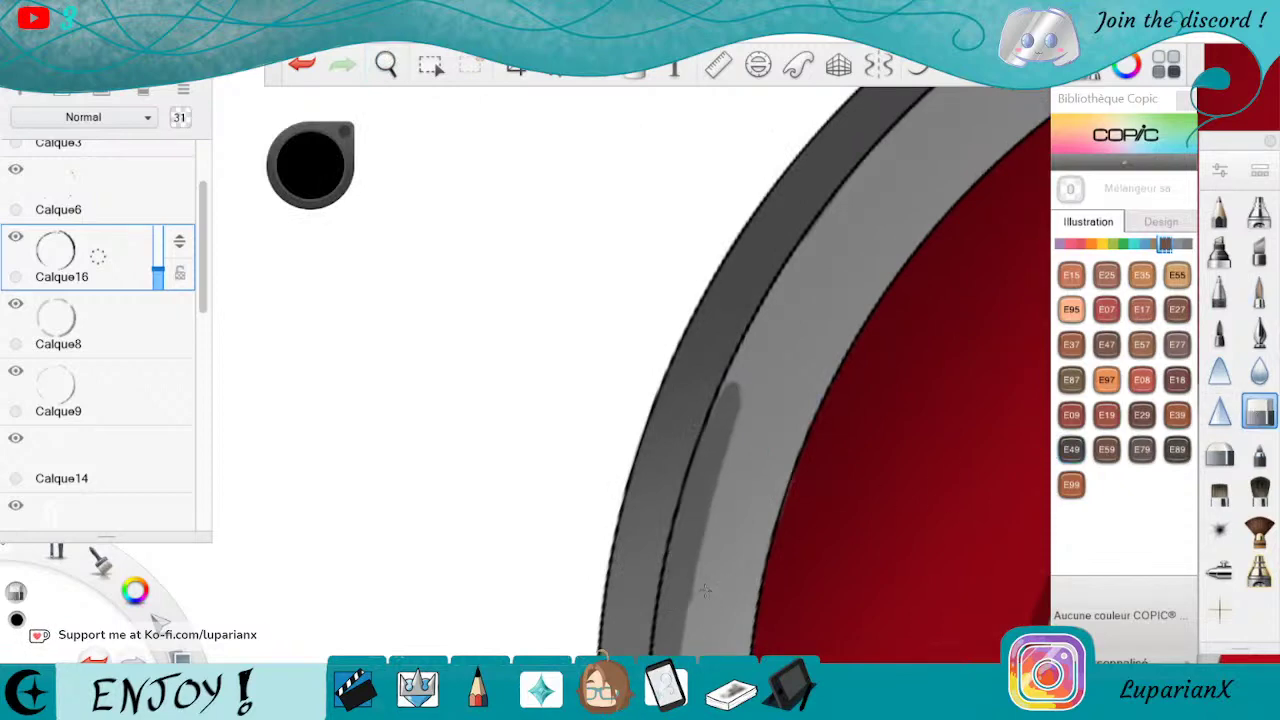
# Brush the rim-face shadow onward along the border line from its blunt end, filling it to an even width.
pyautogui.click(1259, 291)
pyautogui.moveTo(734, 392); pyautogui.dragTo(800, 250)
pyautogui.moveTo(742, 394); pyautogui.dragTo(792, 281)
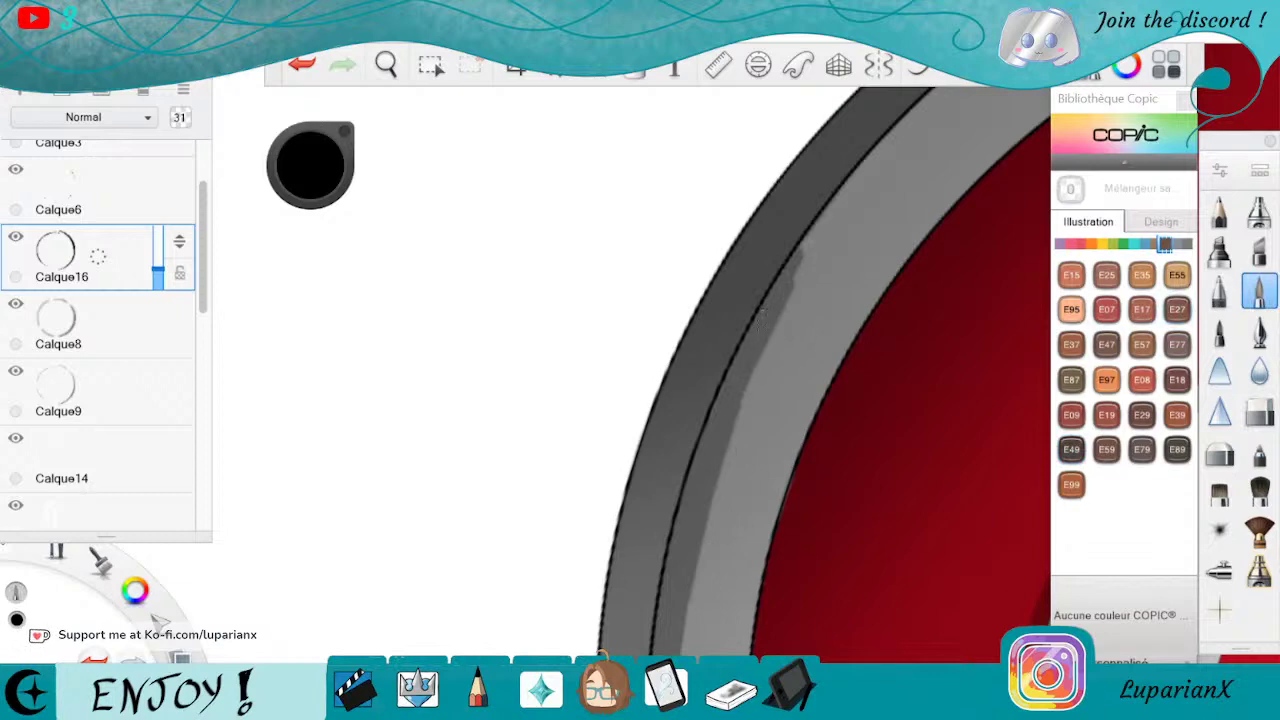
pyautogui.moveTo(703, 487)
pyautogui.mouseDown()
pyautogui.moveTo(770, 320)
pyautogui.moveTo(875, 152)
pyautogui.mouseUp()
pyautogui.moveTo(814, 240)
pyautogui.mouseDown()
pyautogui.moveTo(910, 112)
pyautogui.moveTo(825, 242)
pyautogui.mouseUp()
pyautogui.moveTo(932, 100); pyautogui.dragTo(800, 268)
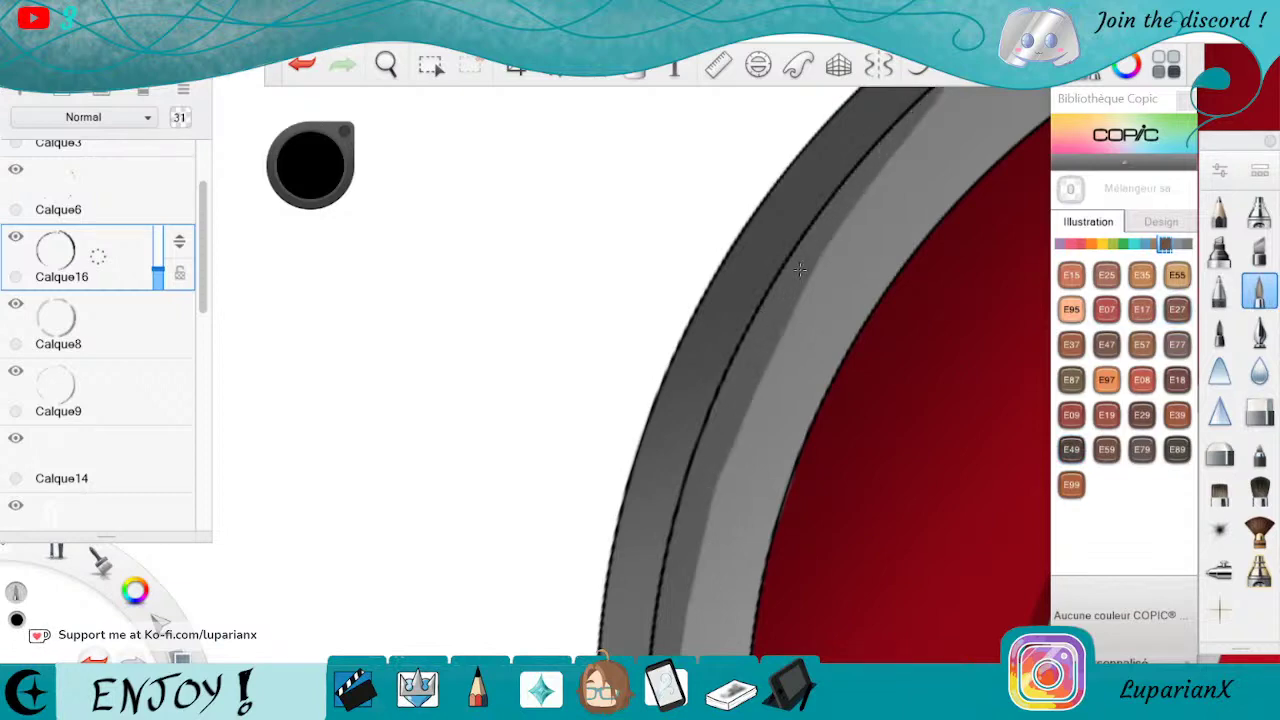
pyautogui.moveTo(935, 104); pyautogui.dragTo(798, 308)
pyautogui.moveTo(955, 90); pyautogui.dragTo(893, 165)
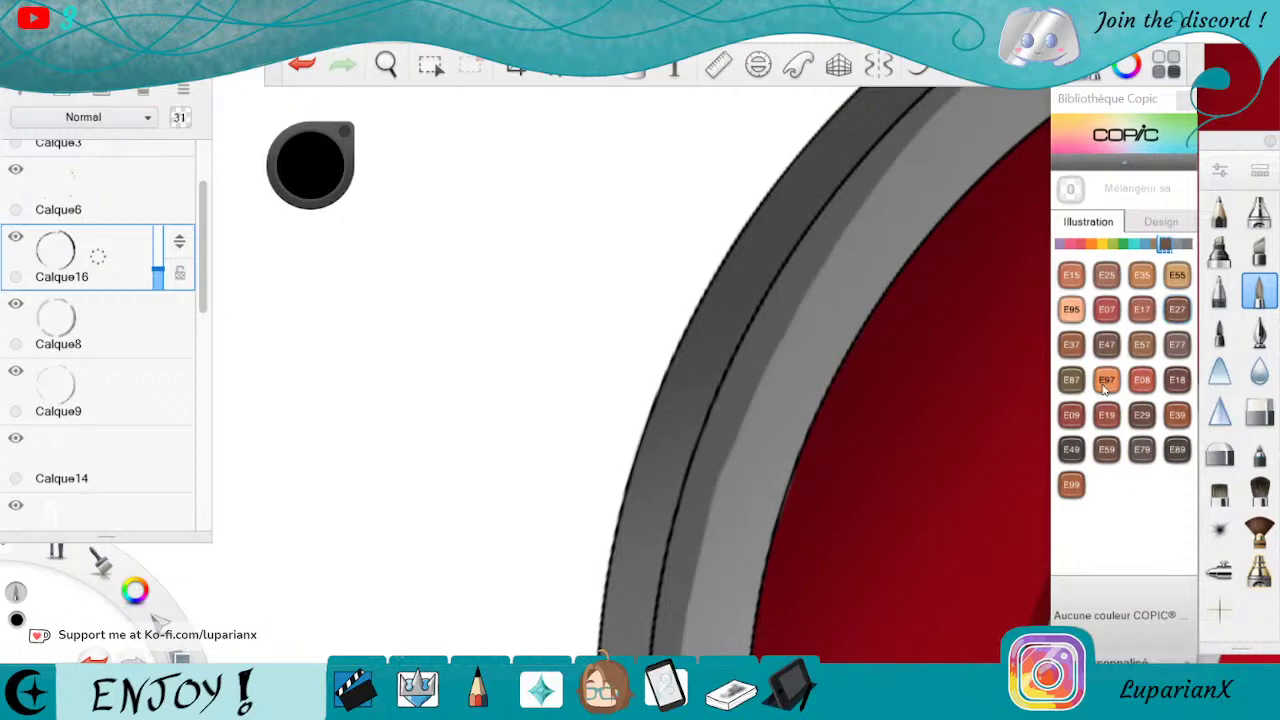
# Erase the bumps along the inner edge of the newly brushed stretch of the rim-face shadow.
pyautogui.click(1250, 400)
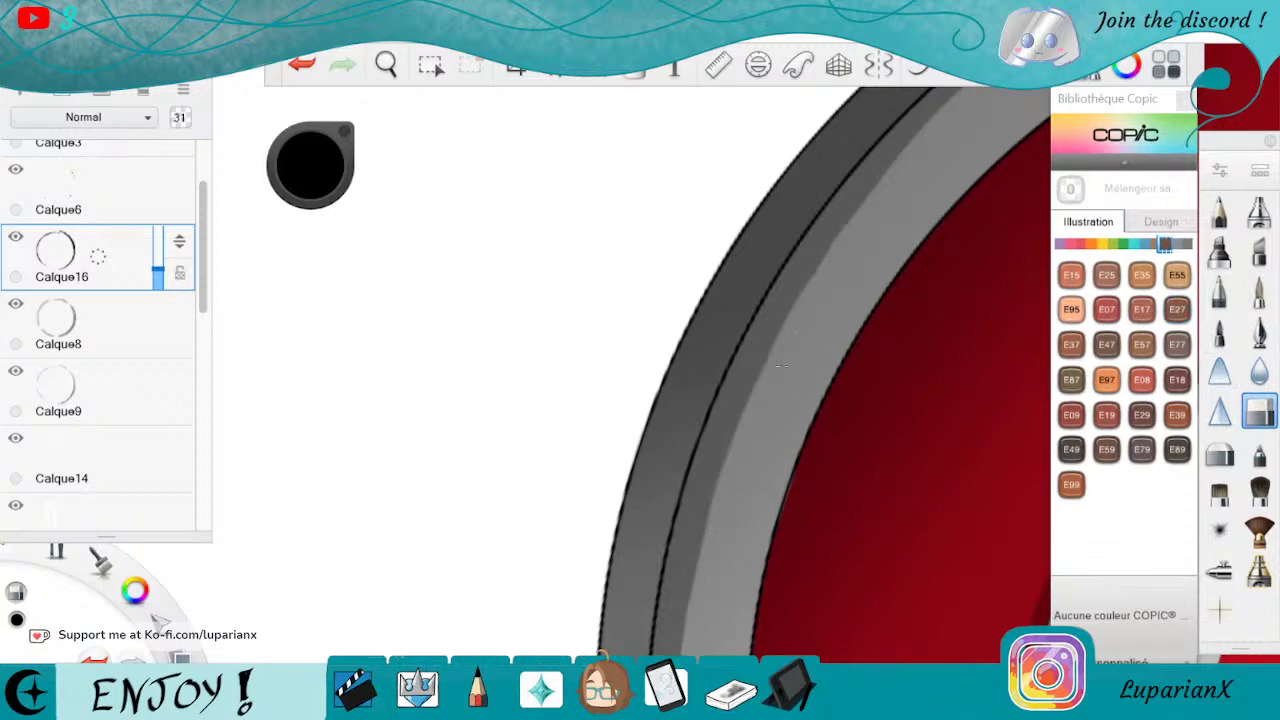
pyautogui.moveTo(827, 266)
pyautogui.mouseDown()
pyautogui.moveTo(767, 362)
pyautogui.moveTo(701, 538)
pyautogui.mouseUp()
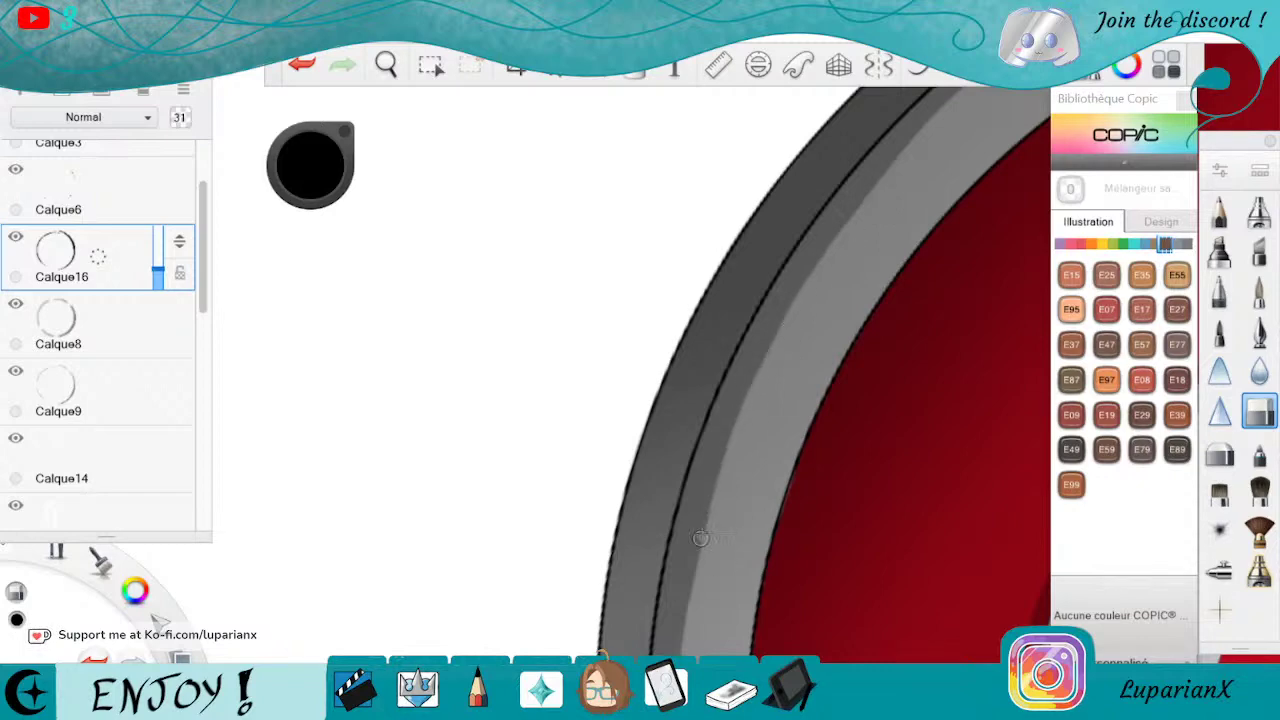
pyautogui.click(1259, 290)
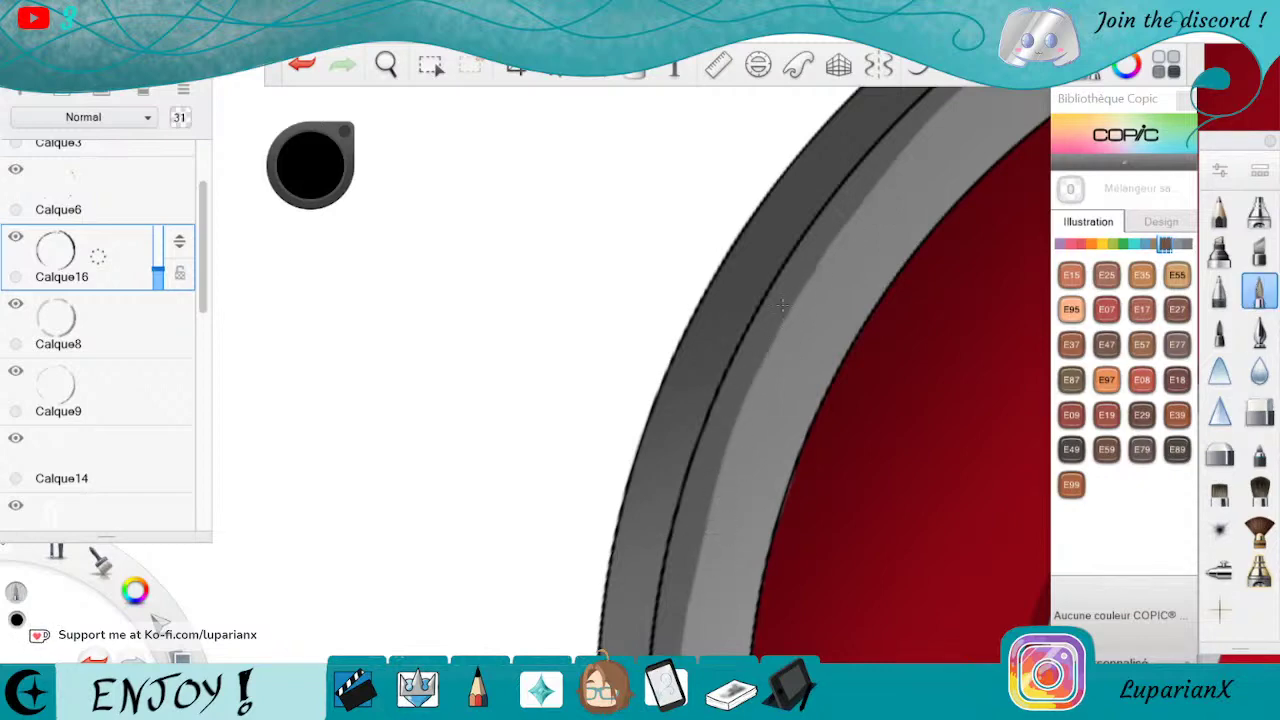
pyautogui.click(1259, 410)
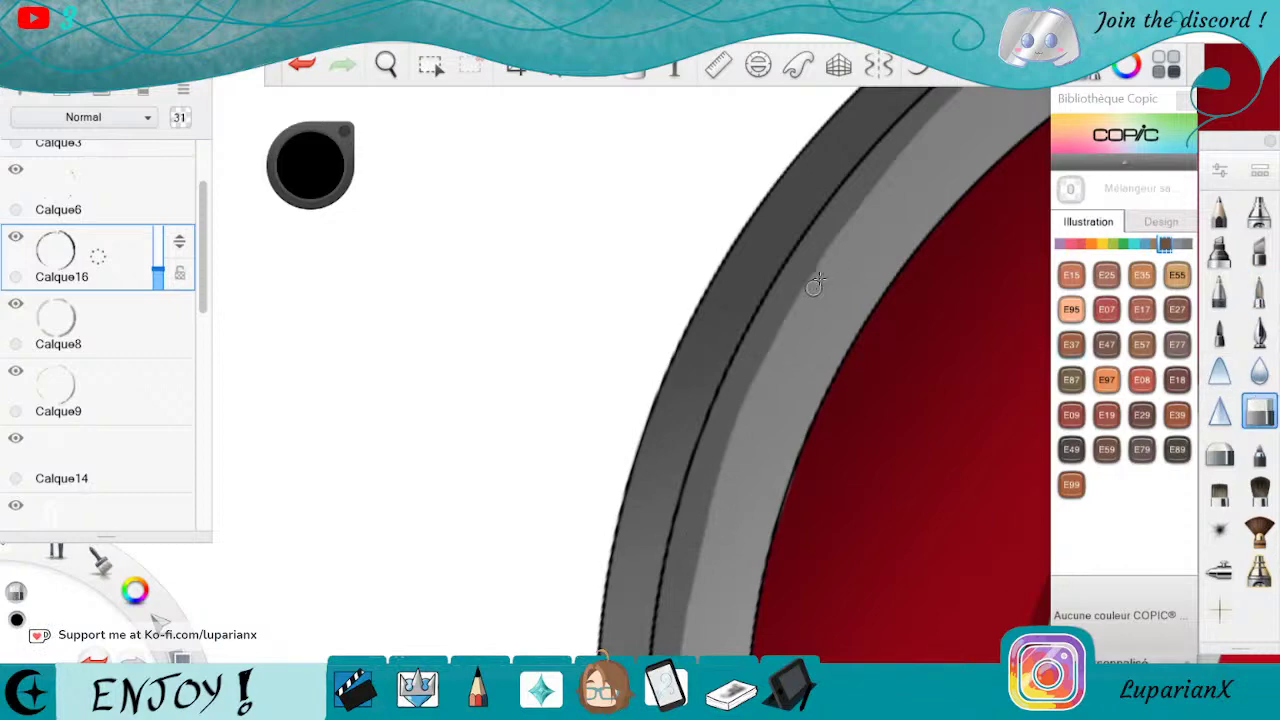
# Continue the shadow as a narrow band along the border line beside the thinning side wall and erase its excess inner edge.
pyautogui.click(386, 65)
pyautogui.moveTo(820, 229); pyautogui.dragTo(798, 545)
pyautogui.moveTo(780, 596); pyautogui.dragTo(941, 423)
pyautogui.moveTo(803, 408); pyautogui.dragTo(768, 565)
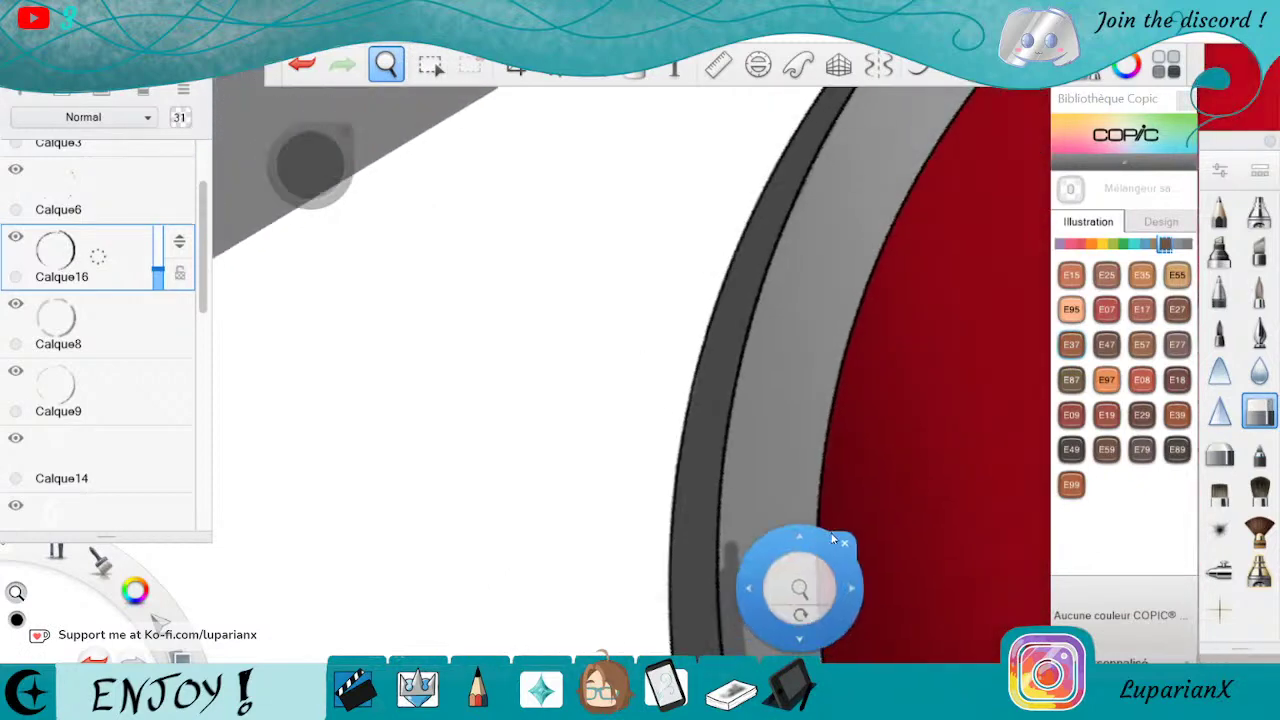
pyautogui.click(1256, 292)
pyautogui.moveTo(785, 216)
pyautogui.mouseDown()
pyautogui.moveTo(770, 300)
pyautogui.moveTo(825, 150)
pyautogui.moveTo(745, 400)
pyautogui.moveTo(725, 555)
pyautogui.moveTo(745, 363)
pyautogui.moveTo(738, 492)
pyautogui.mouseUp()
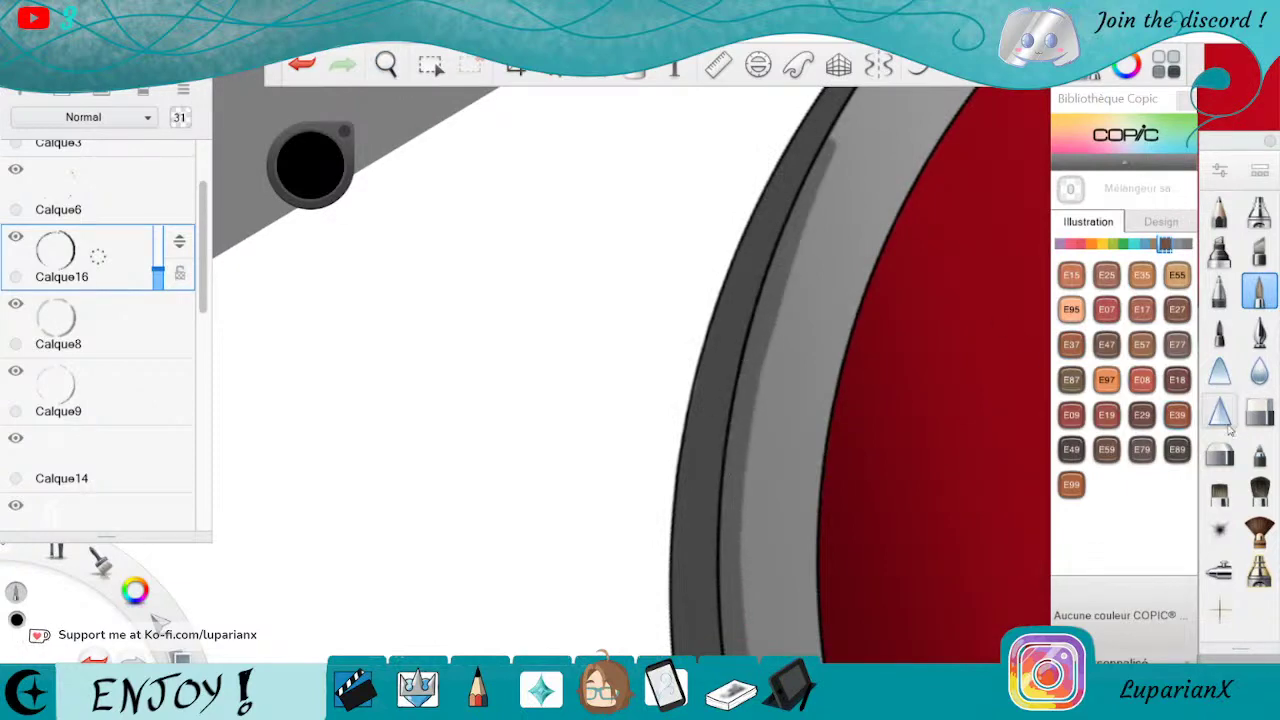
pyautogui.click(1259, 411)
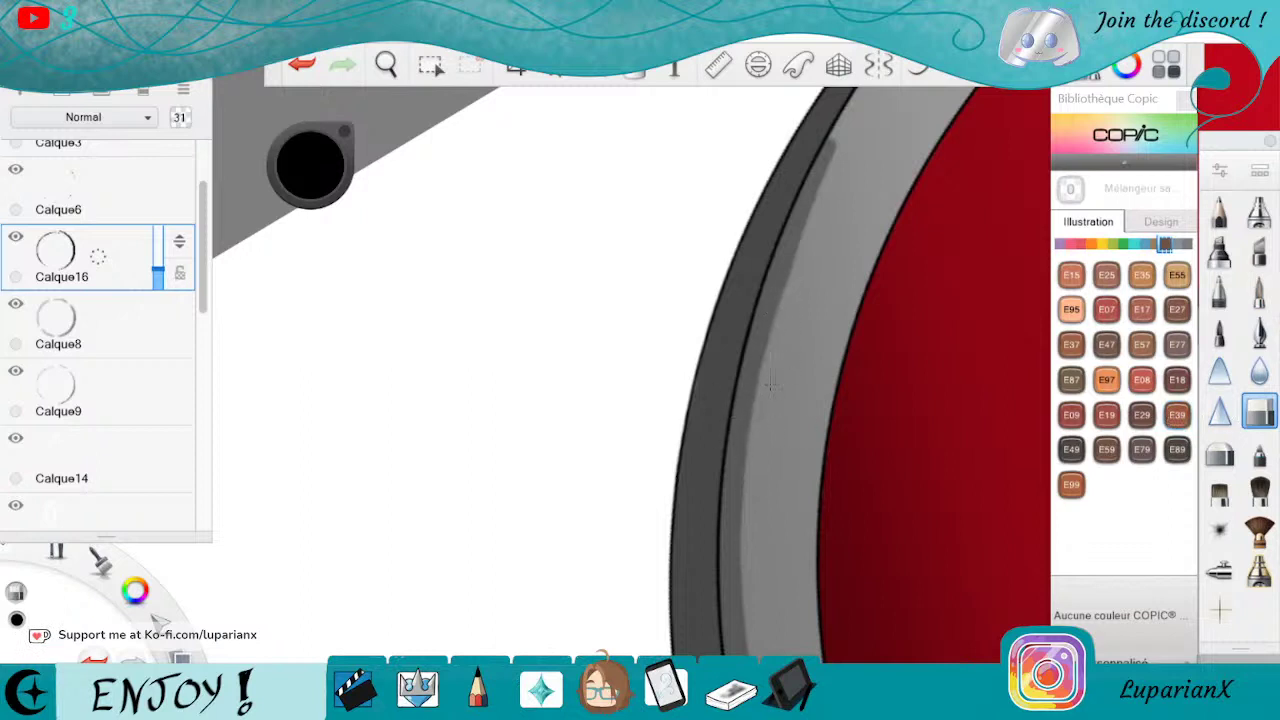
pyautogui.moveTo(786, 296); pyautogui.dragTo(845, 138)
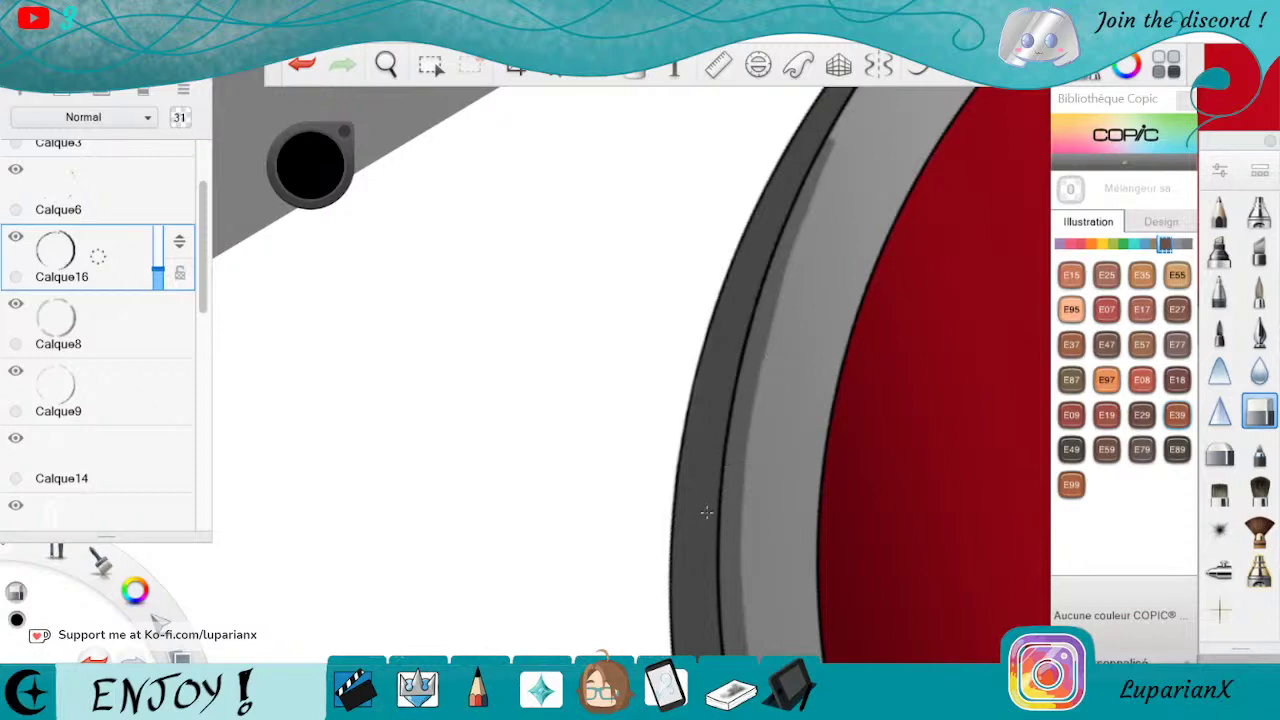
# Paint the shadow along the border line between the bright highlight, where the side wall ends, and the finished band.
pyautogui.press('space')
pyautogui.moveTo(794, 233); pyautogui.dragTo(894, 628)
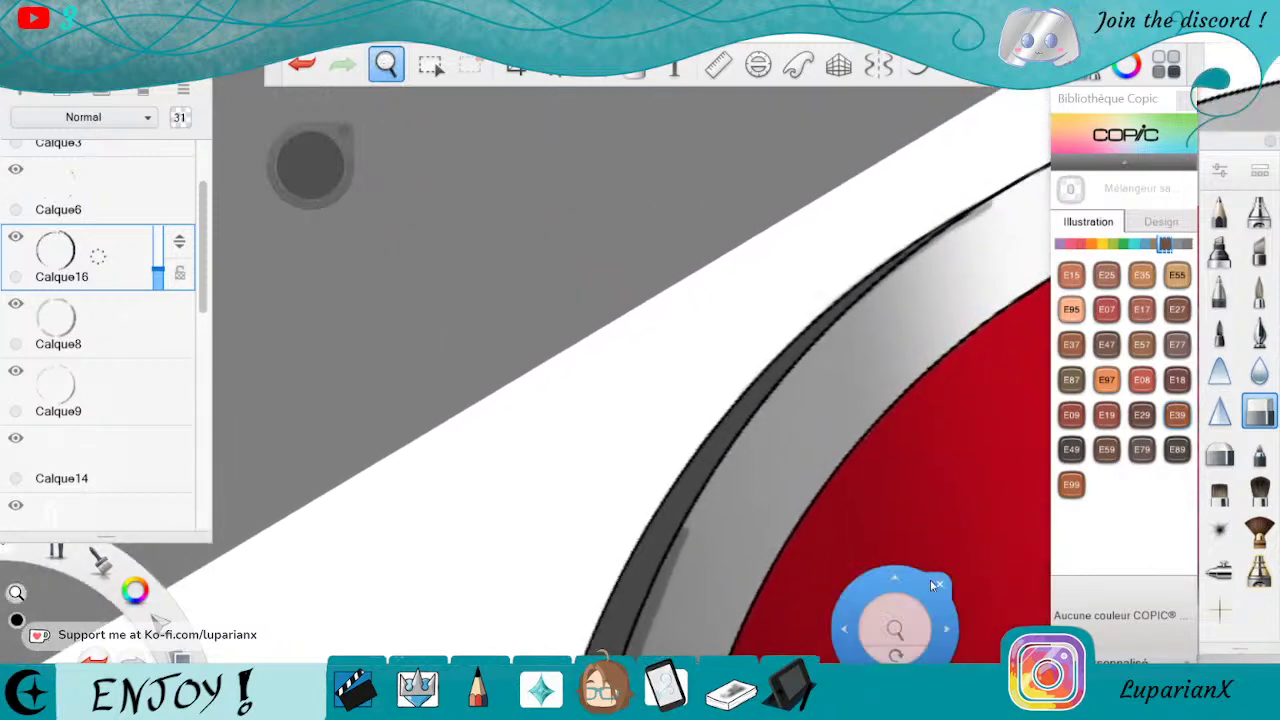
pyautogui.click(1259, 289)
pyautogui.moveTo(1024, 176)
pyautogui.mouseDown()
pyautogui.moveTo(932, 250)
pyautogui.moveTo(1021, 175)
pyautogui.mouseUp()
pyautogui.moveTo(892, 280)
pyautogui.mouseDown()
pyautogui.moveTo(756, 427)
pyautogui.moveTo(955, 240)
pyautogui.moveTo(715, 490)
pyautogui.moveTo(680, 570)
pyautogui.mouseUp()
pyautogui.moveTo(704, 522); pyautogui.dragTo(646, 654)
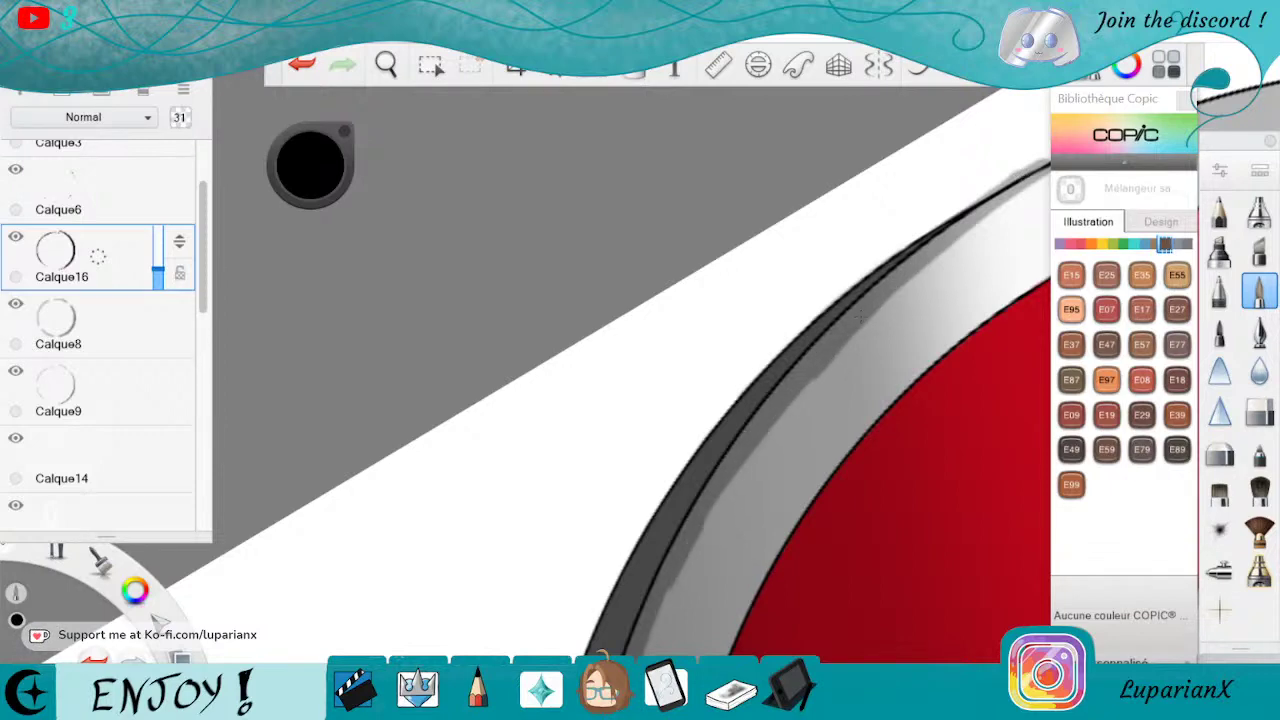
pyautogui.moveTo(726, 490); pyautogui.dragTo(646, 654)
pyautogui.moveTo(780, 418); pyautogui.dragTo(726, 492)
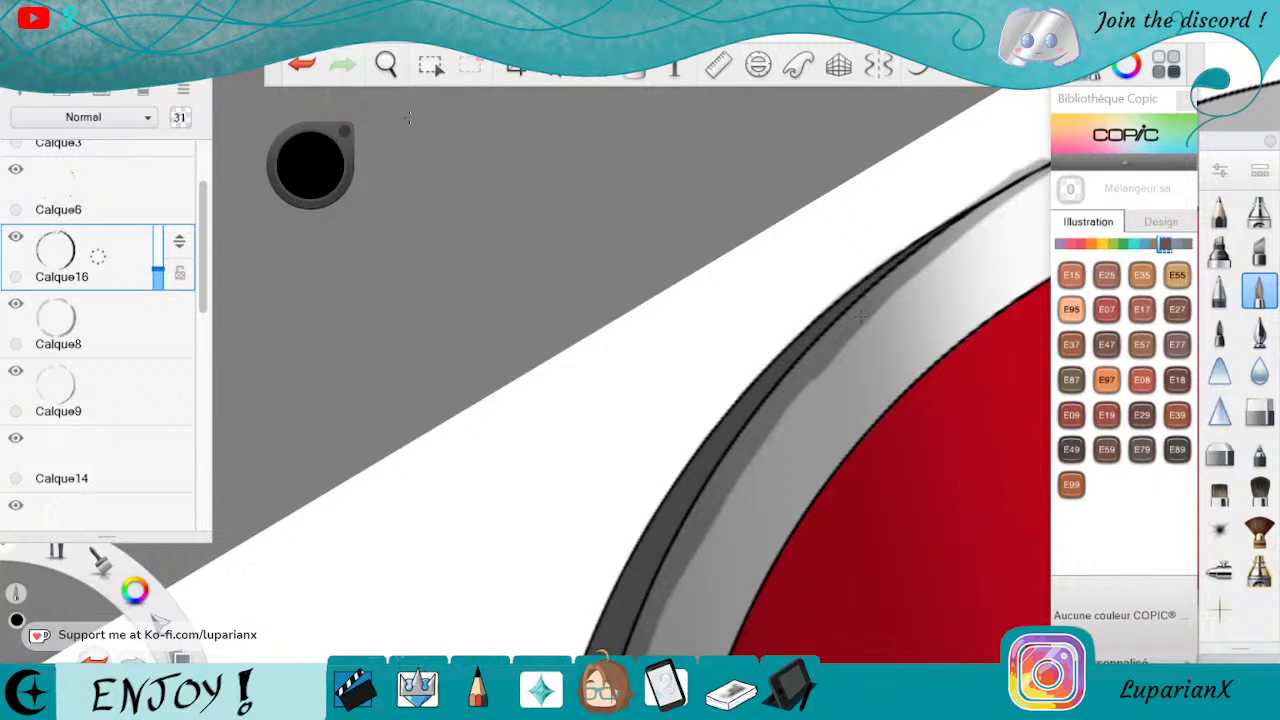
# Widen and smooth the narrow stretch of rim-face shadow on the grey metal, correcting its inner edge with brush and eraser.
pyautogui.press('space')
pyautogui.moveTo(742, 558)
pyautogui.mouseDown()
pyautogui.moveTo(851, 546)
pyautogui.moveTo(895, 443)
pyautogui.mouseUp()
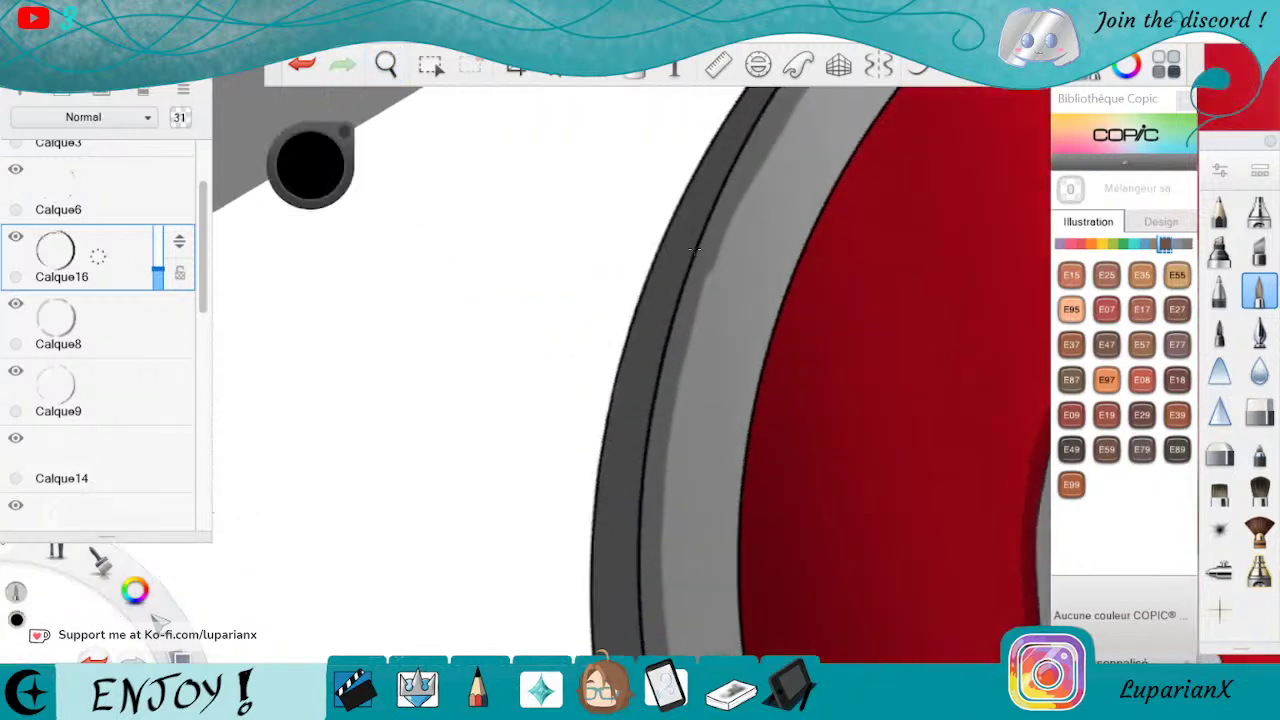
pyautogui.moveTo(742, 186); pyautogui.dragTo(661, 430)
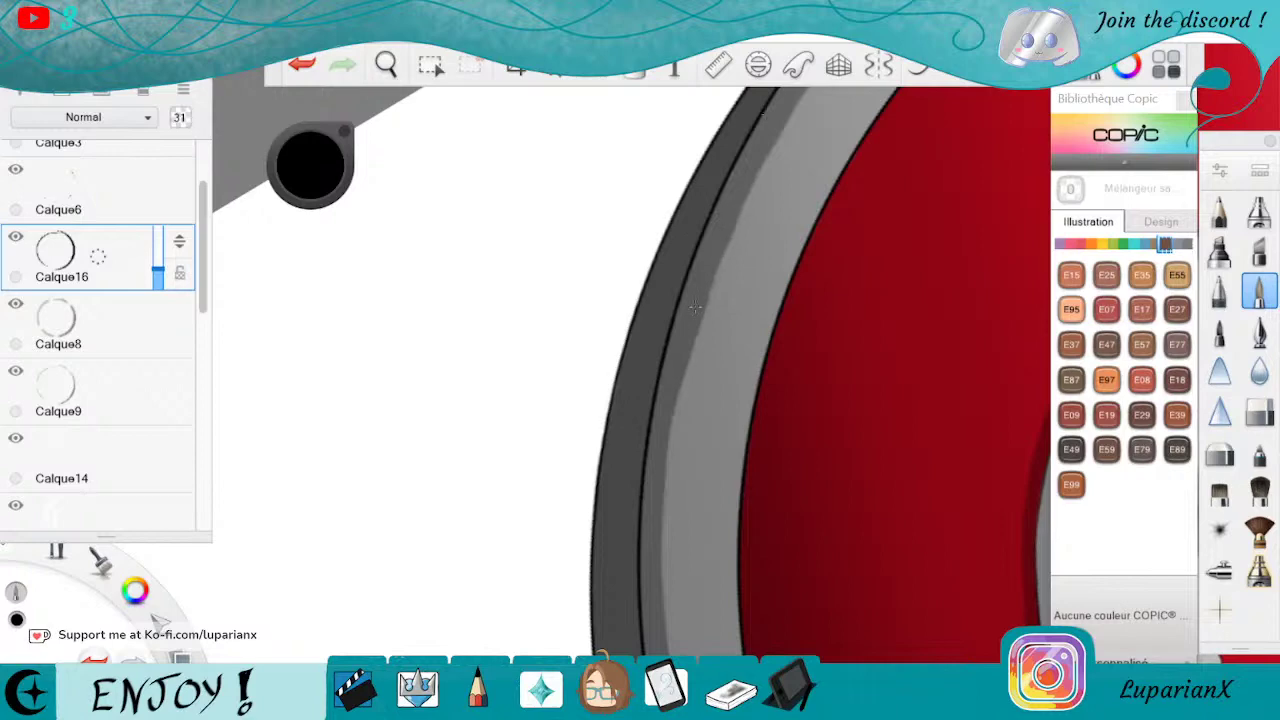
pyautogui.moveTo(695, 307); pyautogui.dragTo(655, 434)
pyautogui.moveTo(684, 384); pyautogui.dragTo(662, 500)
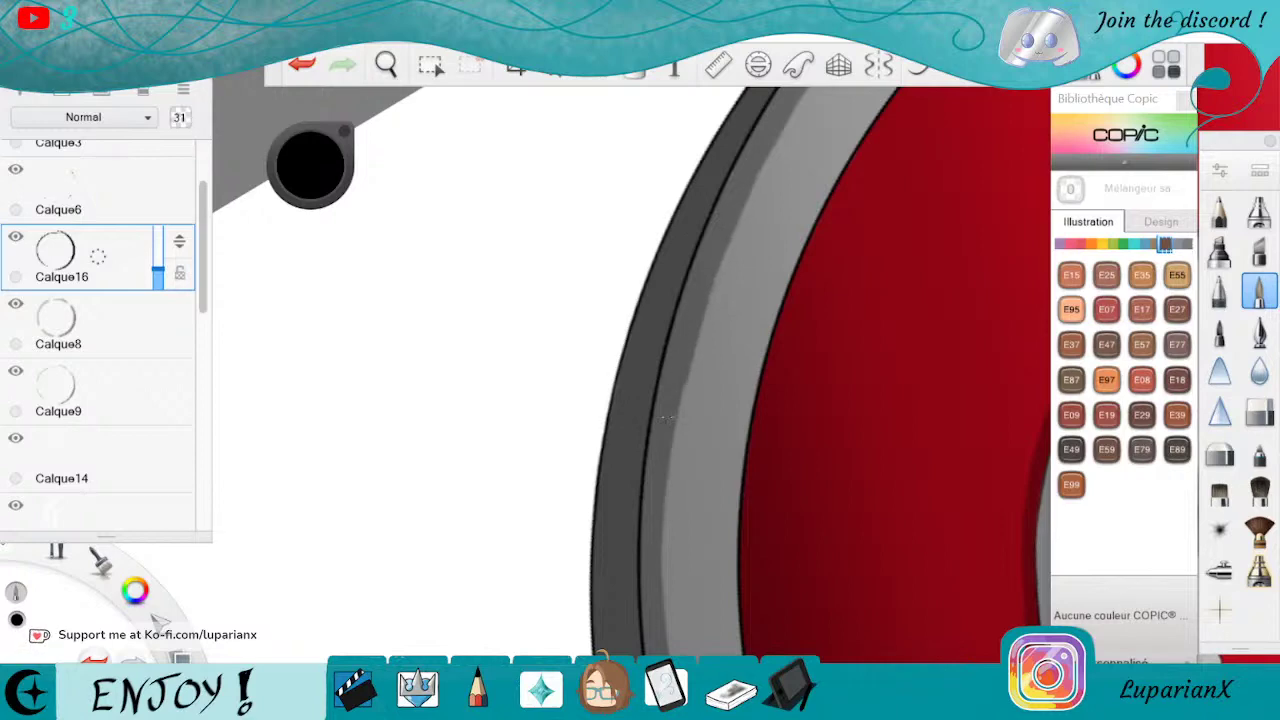
pyautogui.moveTo(664, 442); pyautogui.dragTo(663, 600)
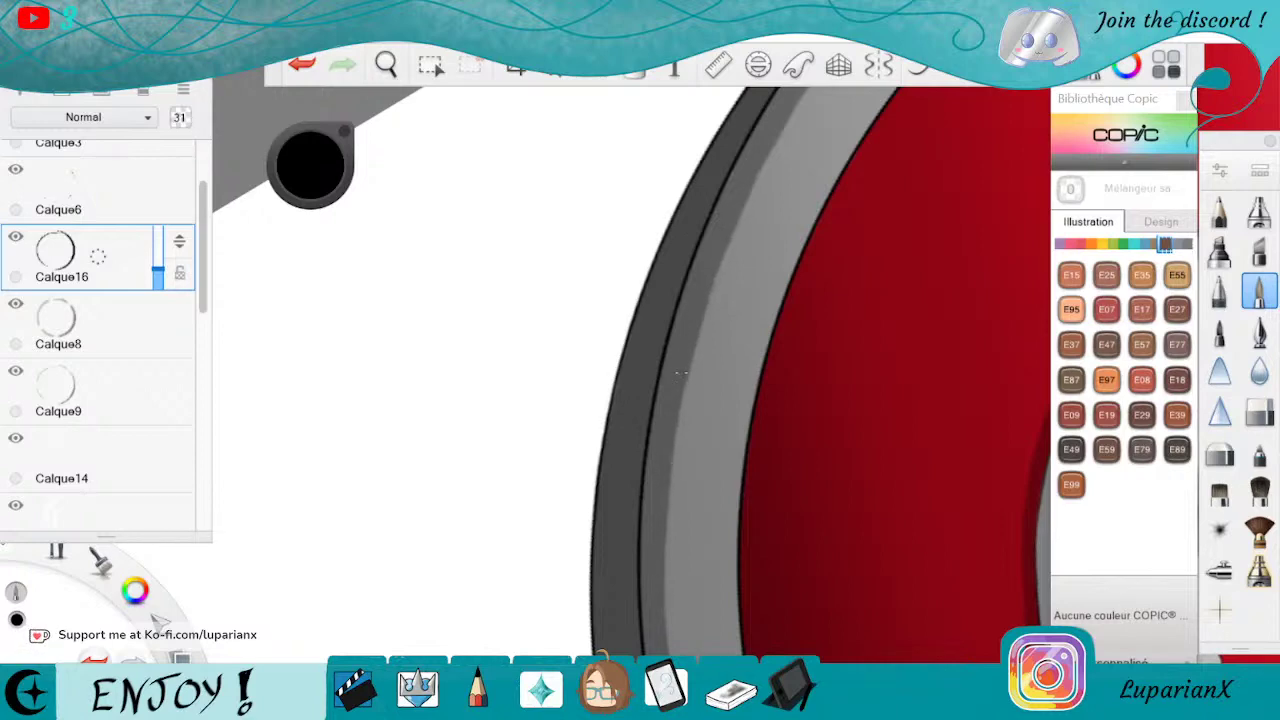
pyautogui.press('e')
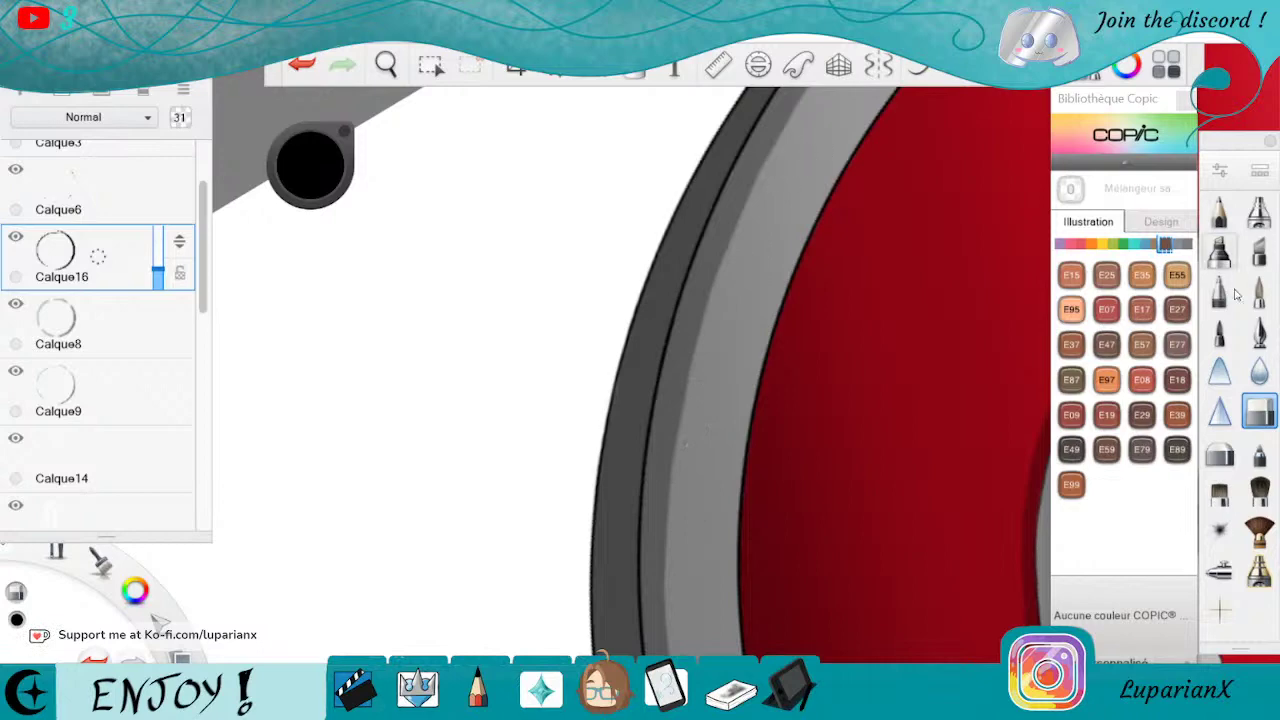
pyautogui.press('e')
pyautogui.moveTo(752, 190)
pyautogui.mouseDown()
pyautogui.moveTo(766, 133)
pyautogui.moveTo(791, 113)
pyautogui.mouseUp()
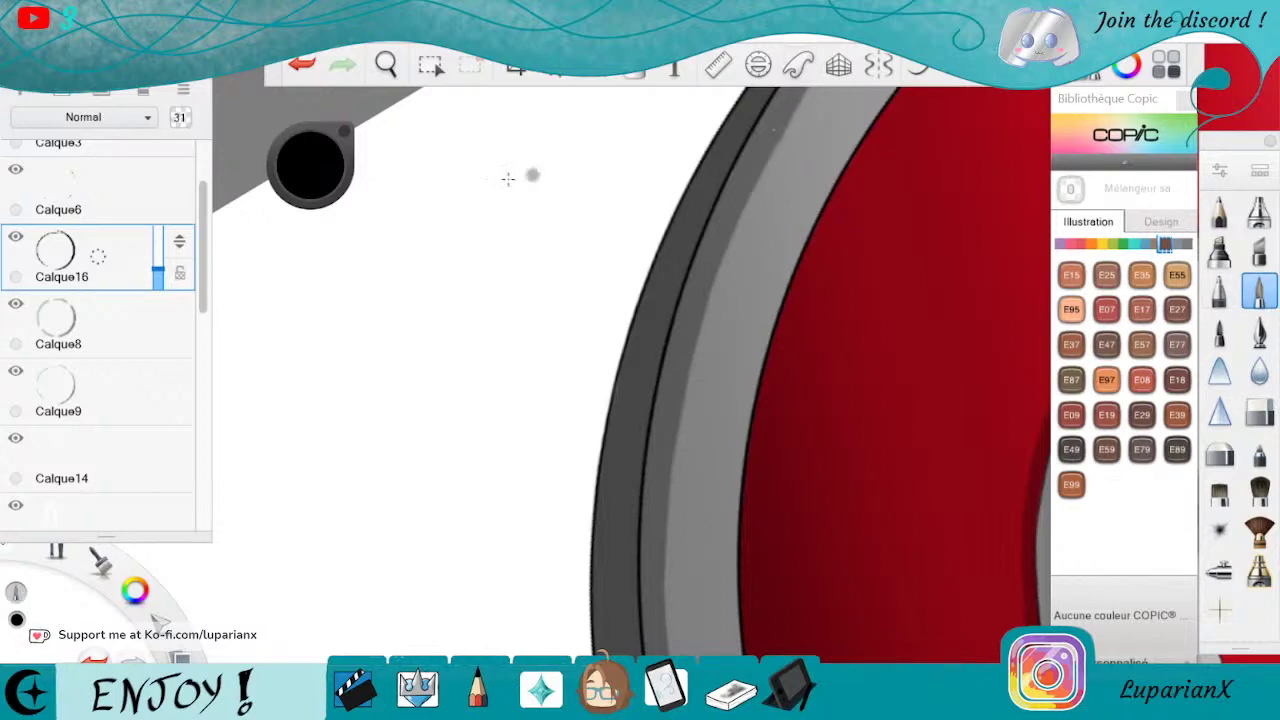
# Even out the shadow near the bright highlight and taper it along the rim's outline past the end of the side wall.
pyautogui.click(386, 65)
pyautogui.moveTo(954, 156)
pyautogui.mouseDown()
pyautogui.moveTo(895, 480)
pyautogui.moveTo(923, 457)
pyautogui.moveTo(884, 545)
pyautogui.mouseUp()
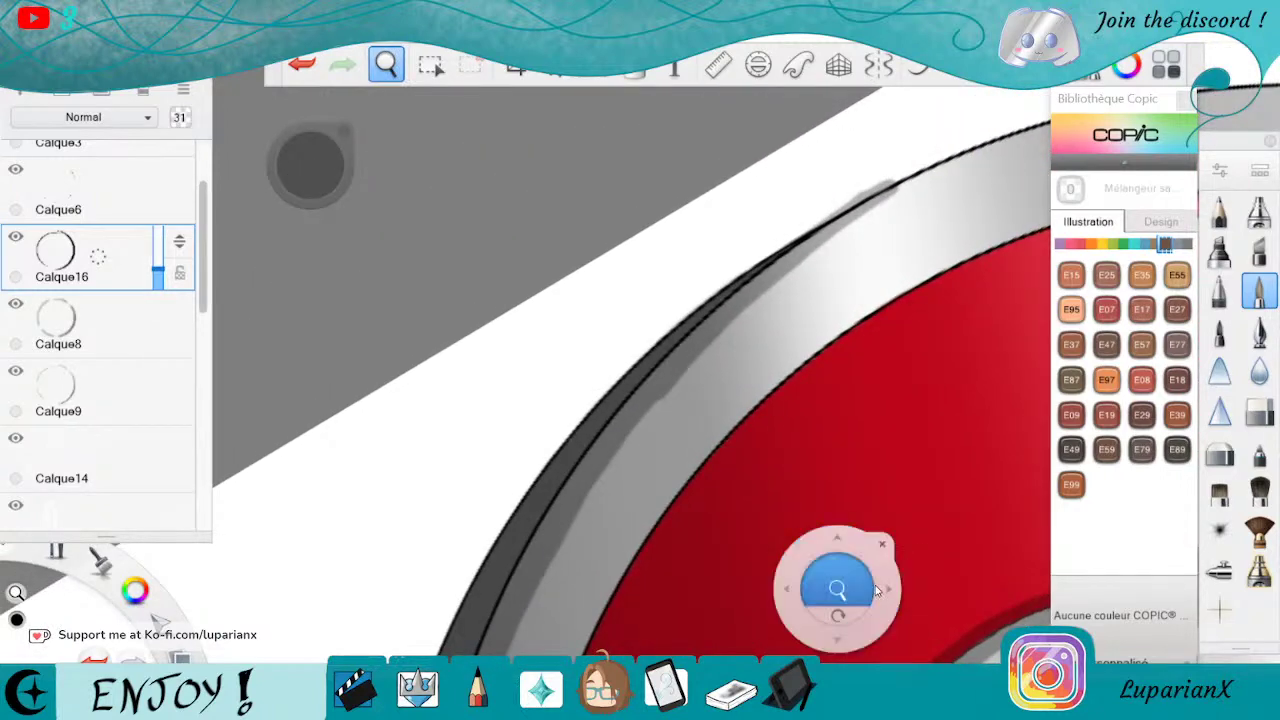
pyautogui.click(896, 528)
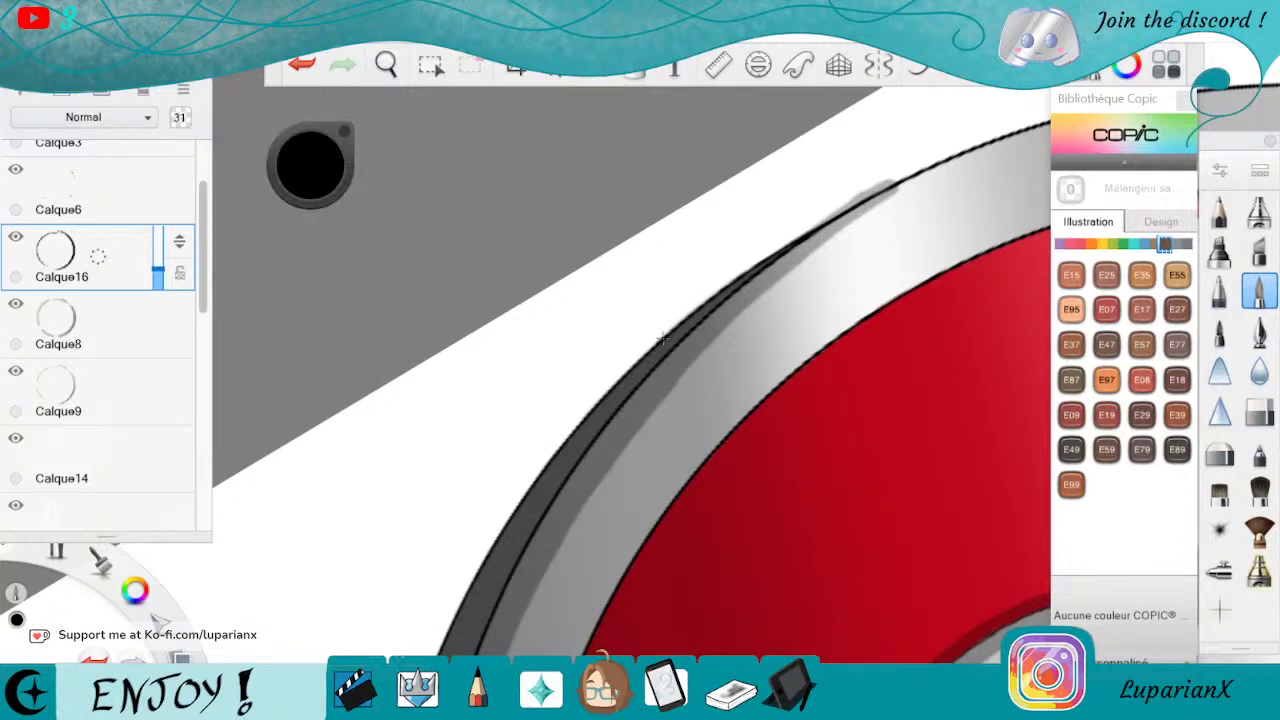
pyautogui.moveTo(657, 390); pyautogui.dragTo(766, 292)
pyautogui.moveTo(710, 346); pyautogui.dragTo(797, 268)
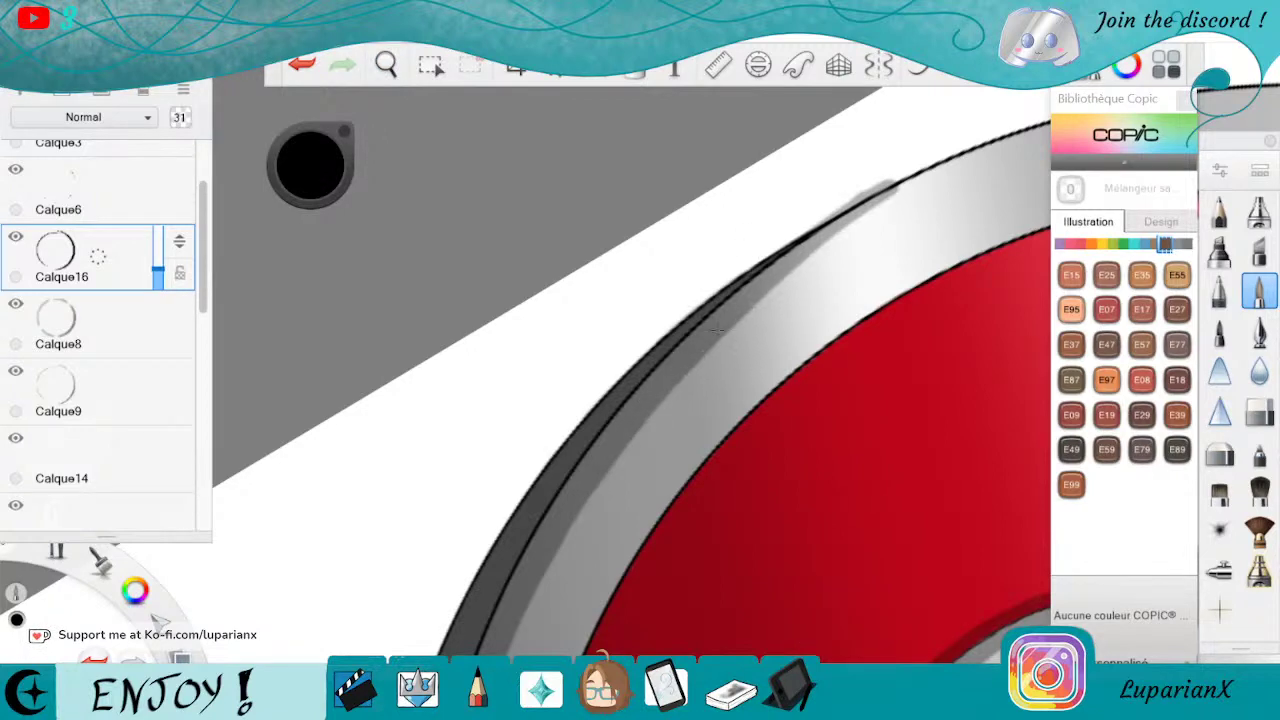
pyautogui.moveTo(735, 326); pyautogui.dragTo(886, 203)
pyautogui.moveTo(819, 240); pyautogui.dragTo(1005, 122)
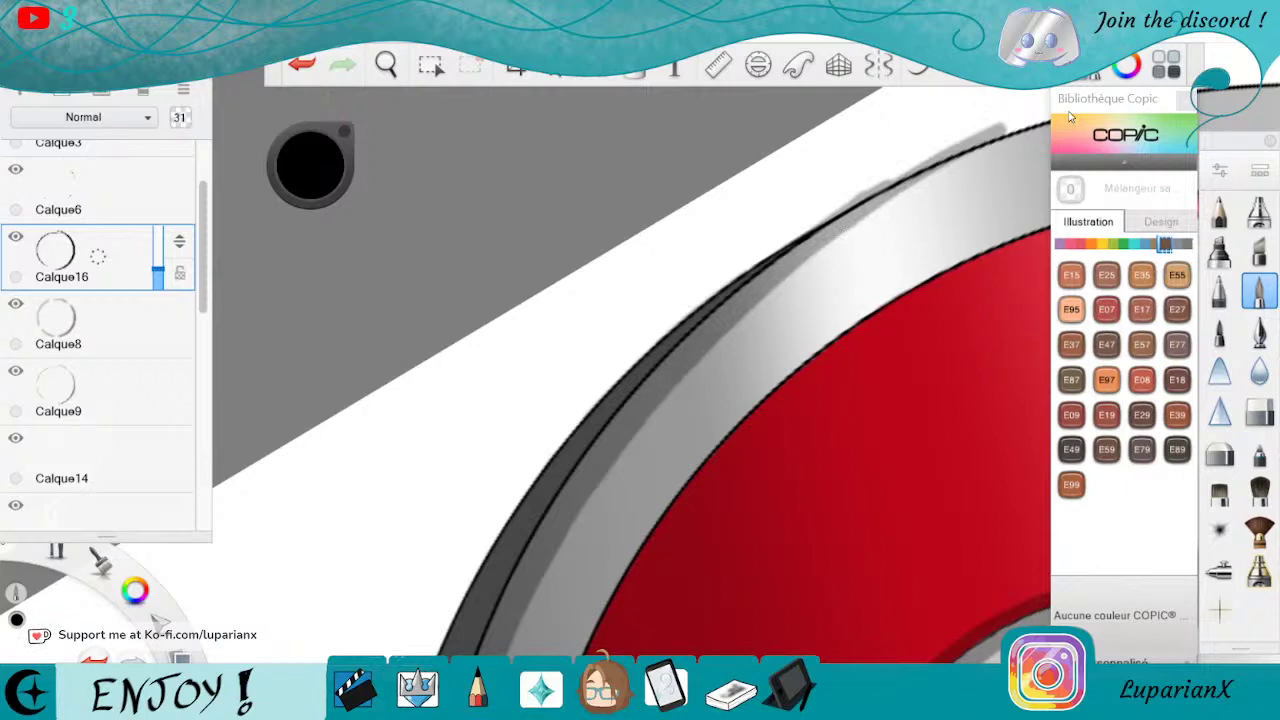
# Erase the shadow overspill outside the rim's outer outline beside the bright highlight.
pyautogui.click(1259, 410)
pyautogui.moveTo(900, 168); pyautogui.dragTo(826, 215)
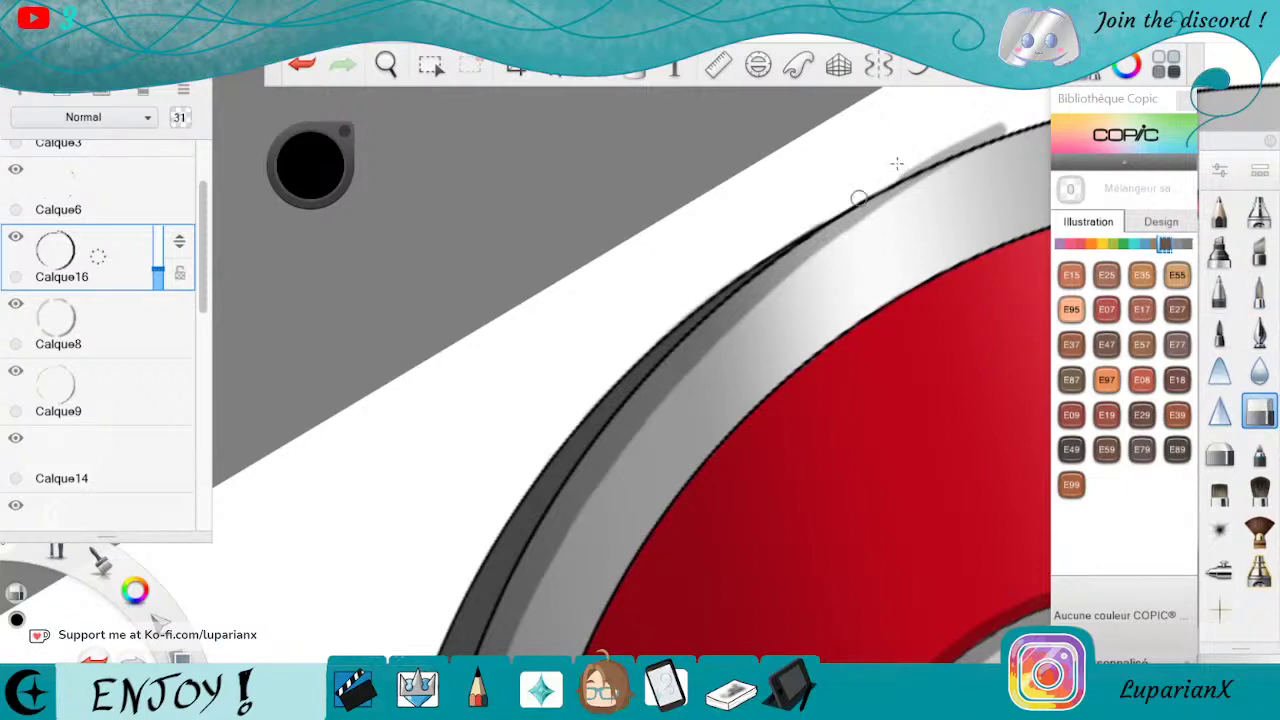
pyautogui.moveTo(982, 135)
pyautogui.mouseDown()
pyautogui.moveTo(892, 178)
pyautogui.moveTo(950, 152)
pyautogui.mouseUp()
# Turn the canvas back upright and examine the shadows on the whole badge.
pyautogui.click(386, 66)
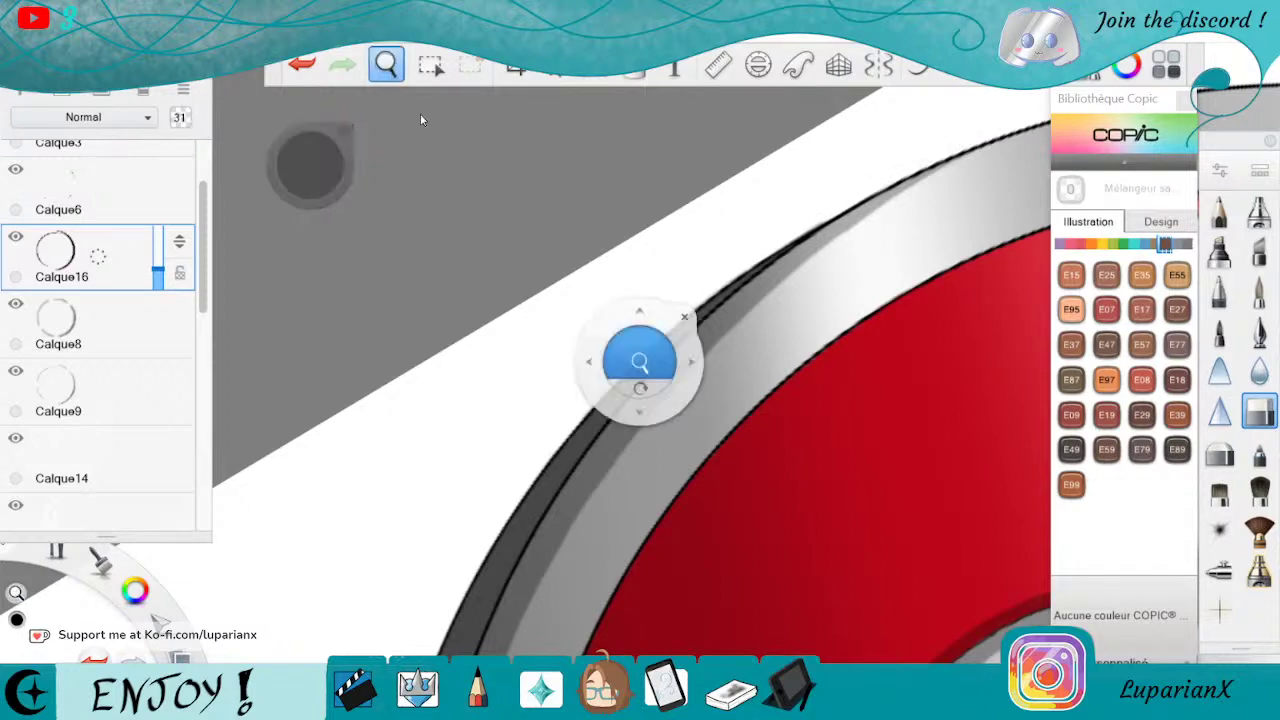
pyautogui.moveTo(434, 165); pyautogui.dragTo(566, 434)
pyautogui.moveTo(685, 440); pyautogui.dragTo(690, 572)
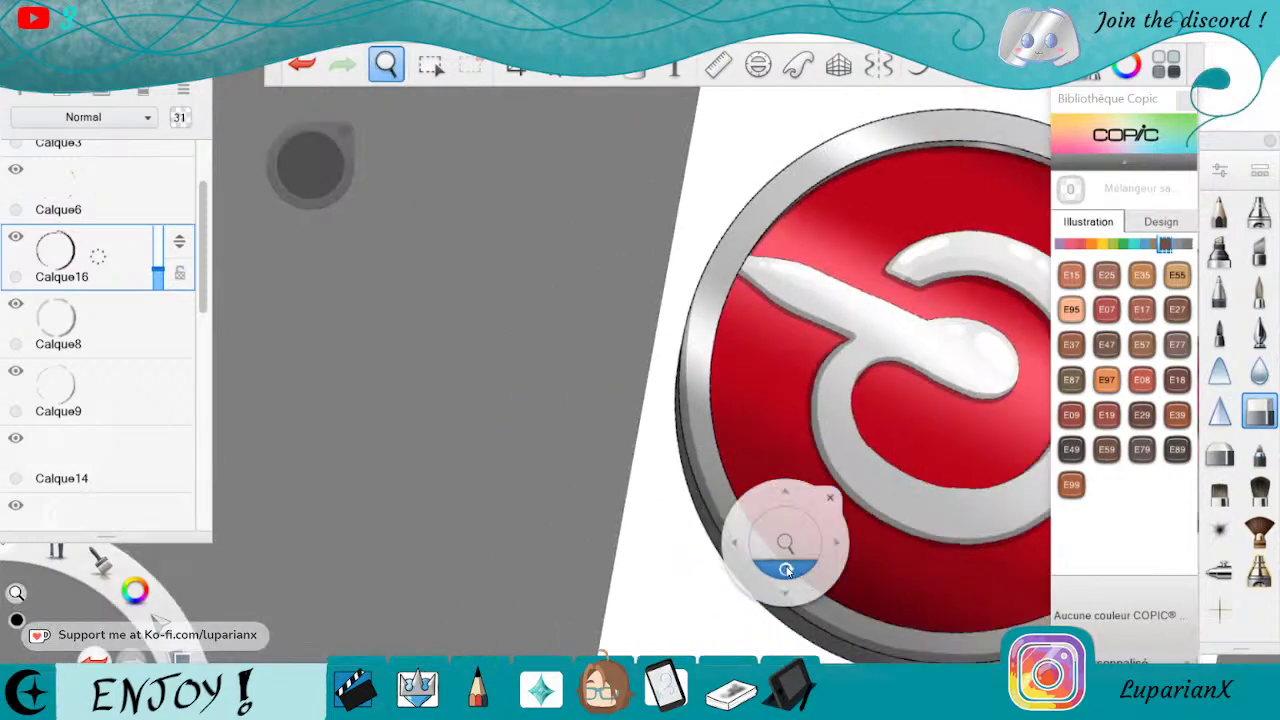
pyautogui.moveTo(785, 569); pyautogui.dragTo(786, 568)
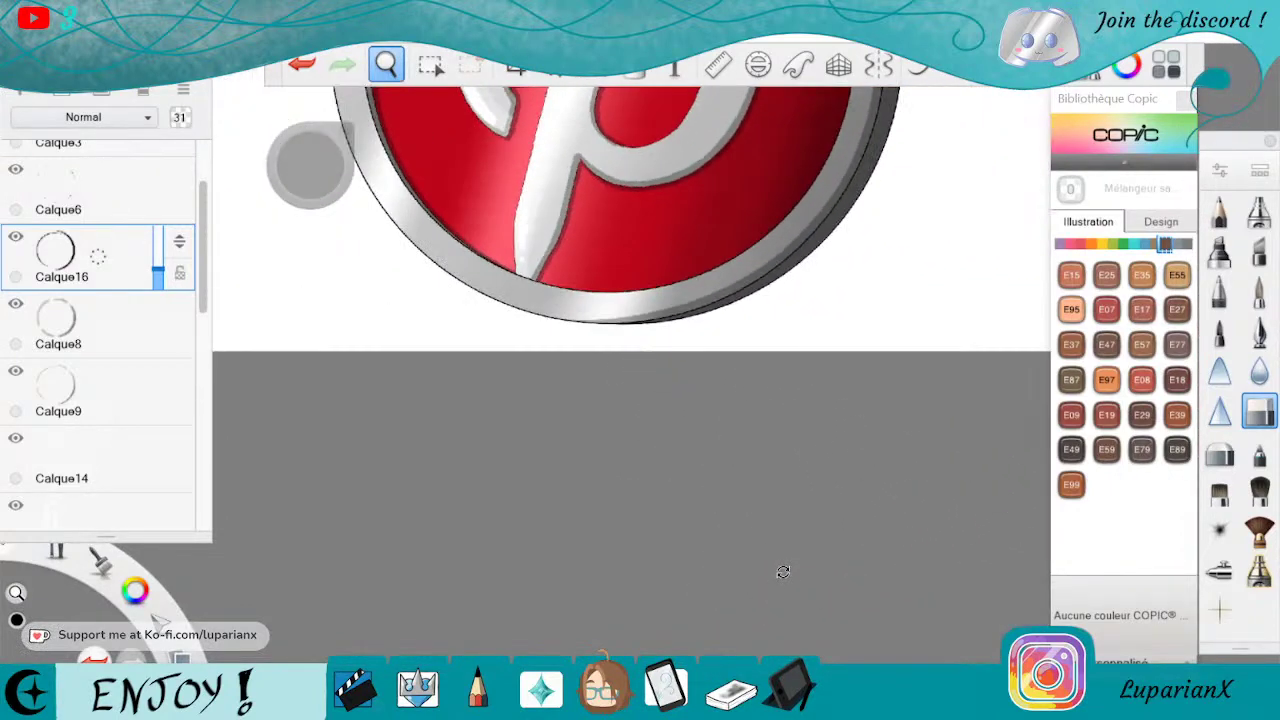
pyautogui.moveTo(705, 352); pyautogui.dragTo(765, 600)
pyautogui.moveTo(786, 445); pyautogui.dragTo(792, 475)
pyautogui.moveTo(878, 441); pyautogui.dragTo(859, 536)
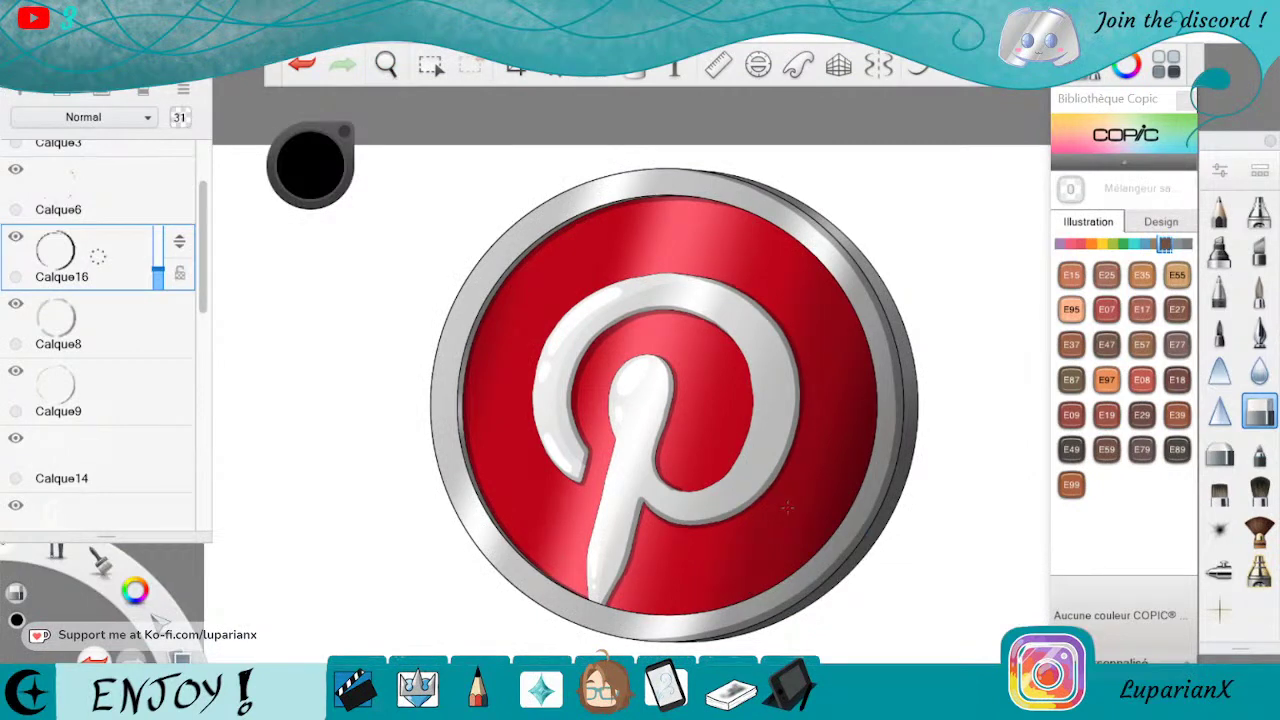
# Add a new layer directly above the red disc layer Calque7 and set the paint brush to white.
pyautogui.moveTo(195, 232); pyautogui.dragTo(216, 391)
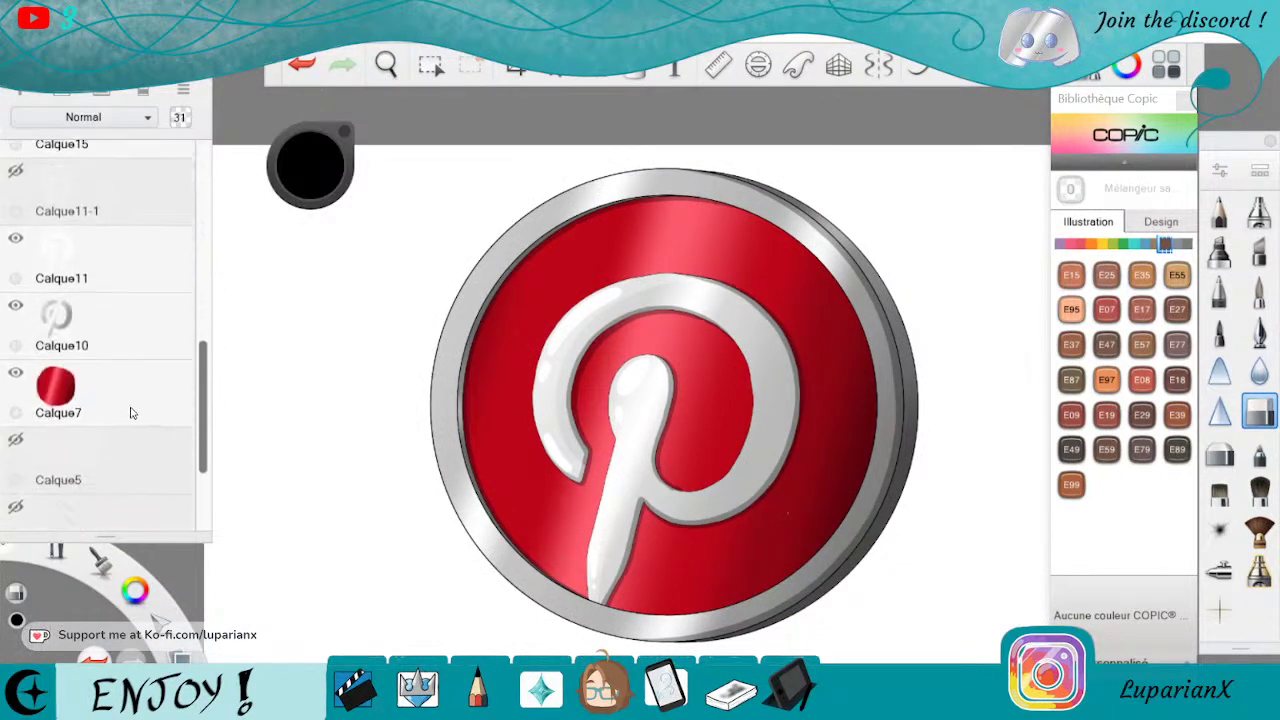
pyautogui.moveTo(132, 408); pyautogui.dragTo(134, 305)
pyautogui.moveTo(141, 593); pyautogui.dragTo(181, 630)
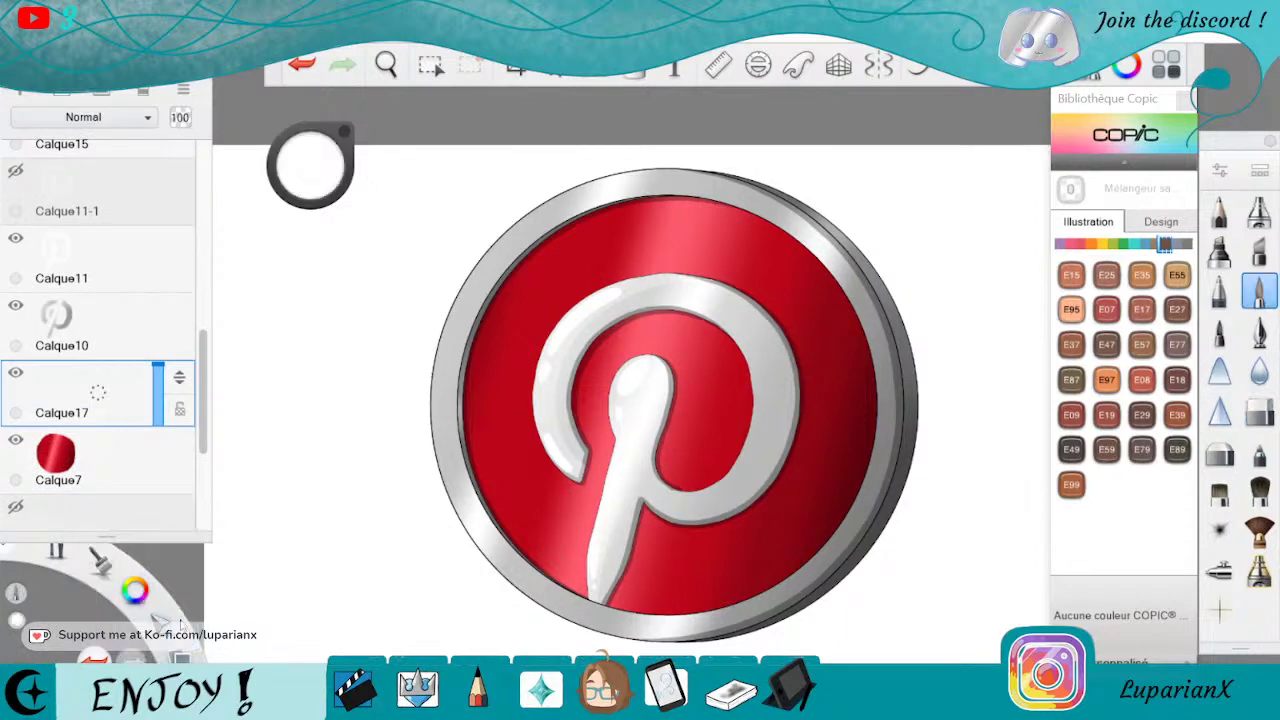
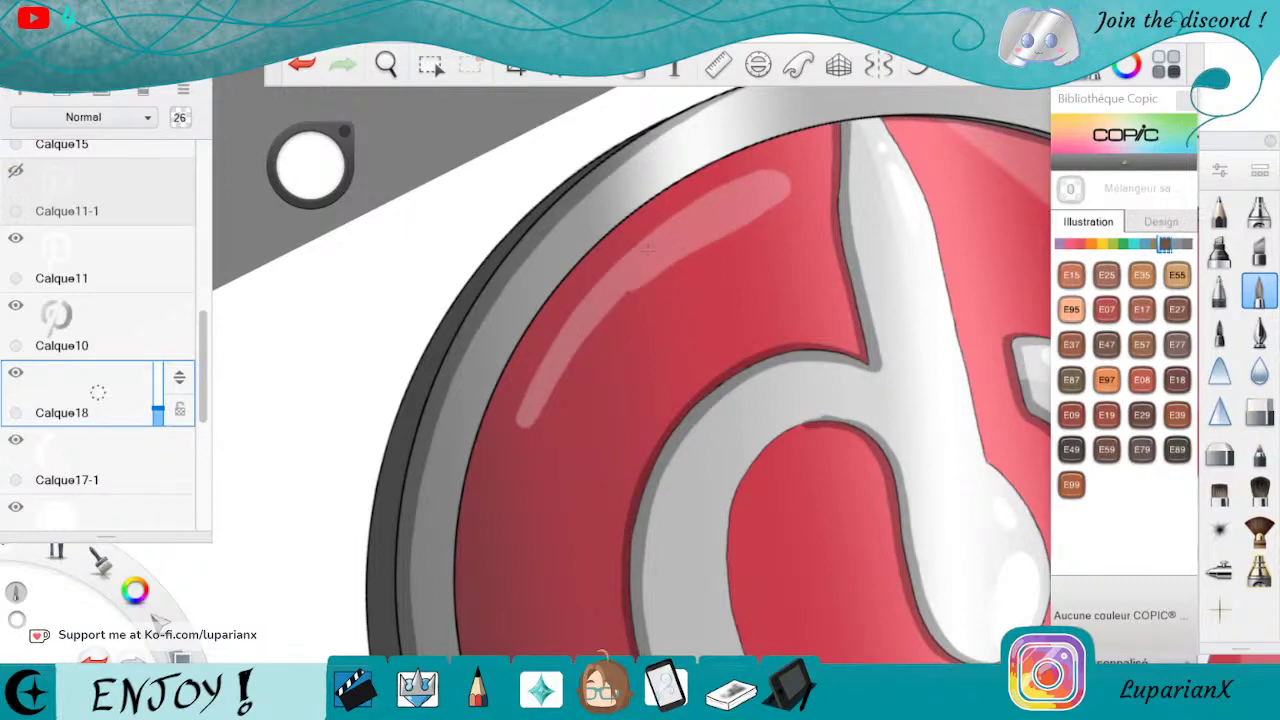
# Extend the curved semi-transparent white highlight on the red disc's edge and round off its contour and ends.
pyautogui.moveTo(588, 314)
pyautogui.mouseDown()
pyautogui.moveTo(690, 256)
pyautogui.moveTo(666, 260)
pyautogui.moveTo(532, 400)
pyautogui.mouseUp()
pyautogui.moveTo(584, 344); pyautogui.dragTo(522, 410)
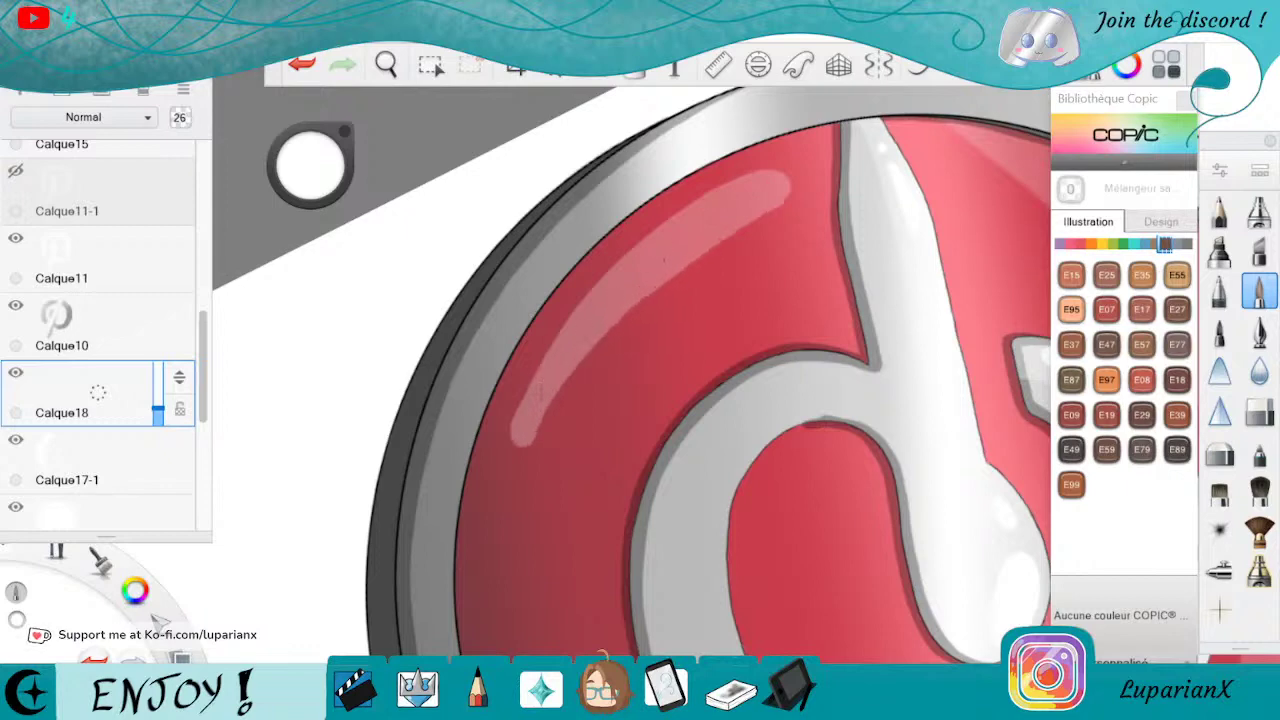
pyautogui.moveTo(550, 346)
pyautogui.mouseDown()
pyautogui.moveTo(526, 392)
pyautogui.moveTo(600, 284)
pyautogui.mouseUp()
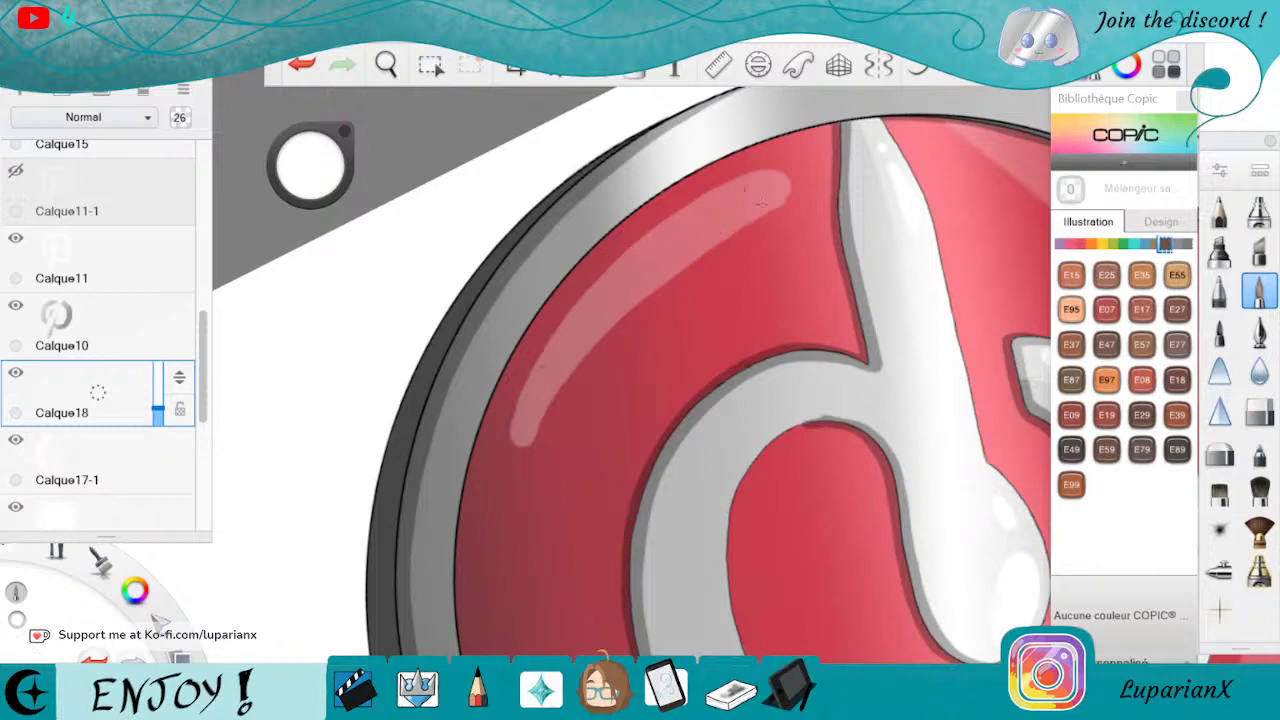
pyautogui.moveTo(762, 201); pyautogui.dragTo(776, 178)
# Adjust the eraser and trim the narrow end of the curved white highlight into a cleaner taper.
pyautogui.click(1259, 412)
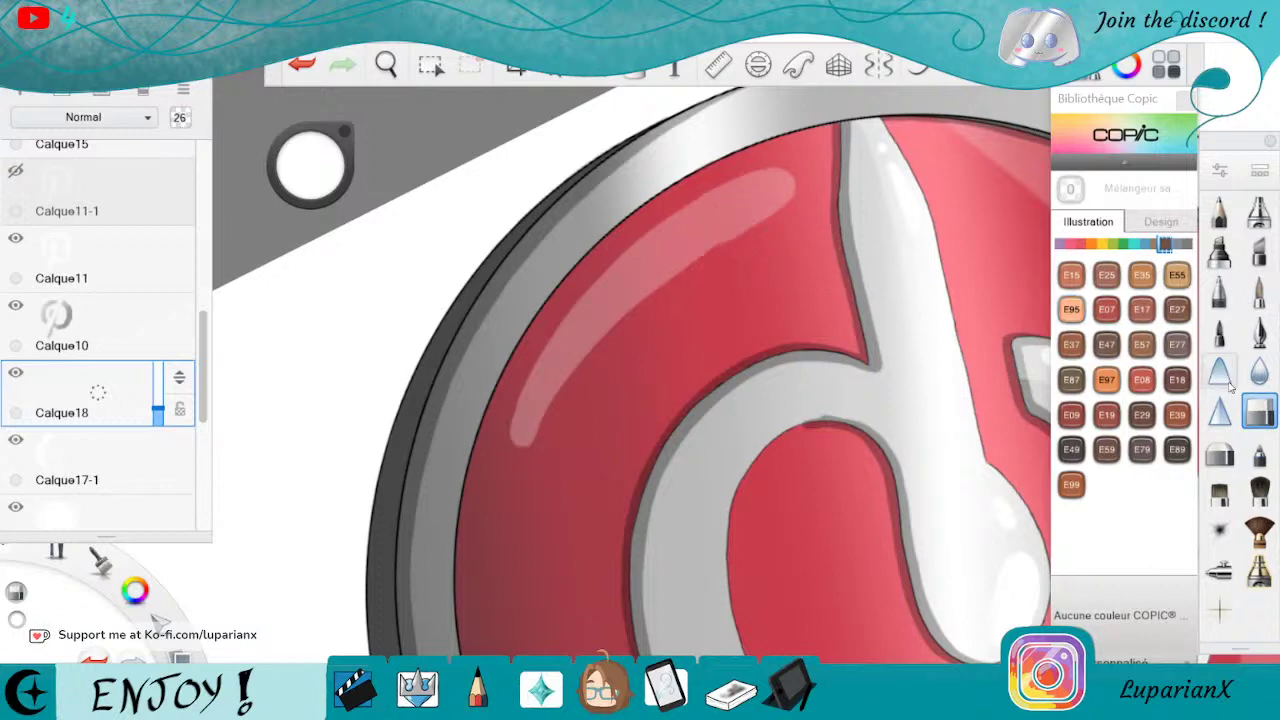
pyautogui.click(1256, 415)
pyautogui.click(890, 383)
pyautogui.click(1142, 151)
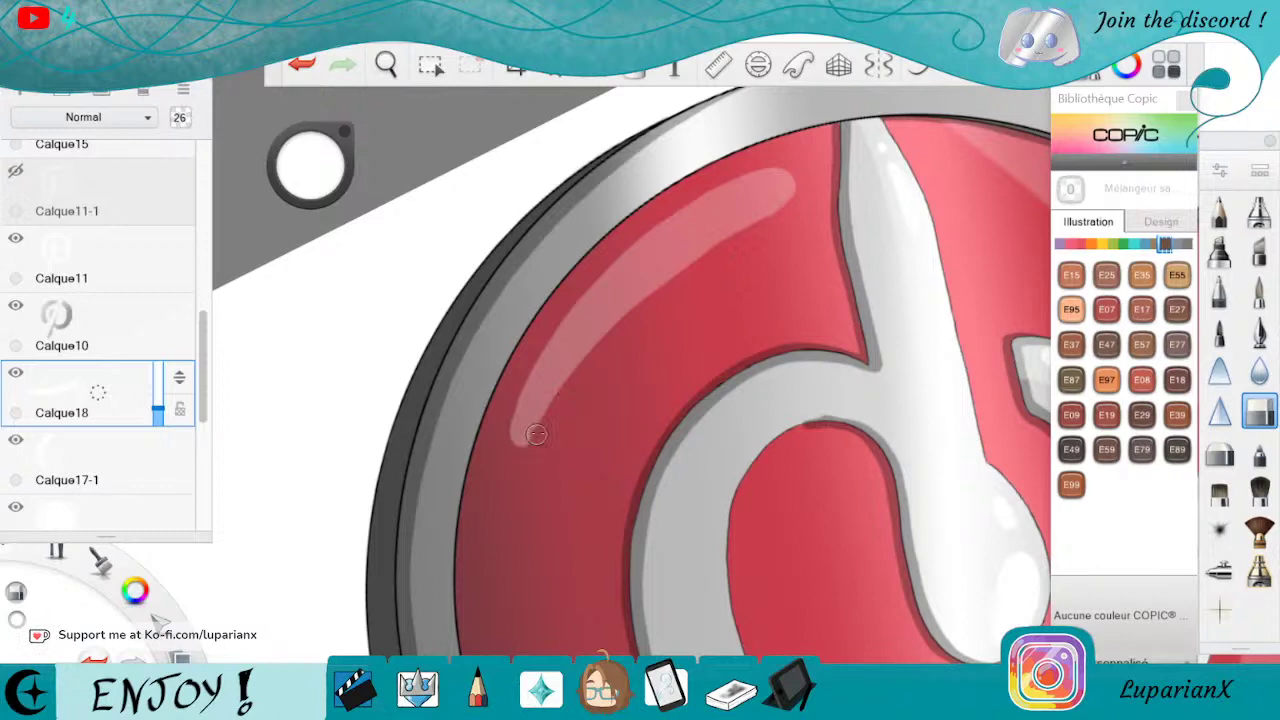
# Paint a small oval dot just past the highlight's narrow end and touch up the highlight's edge.
pyautogui.click(1259, 290)
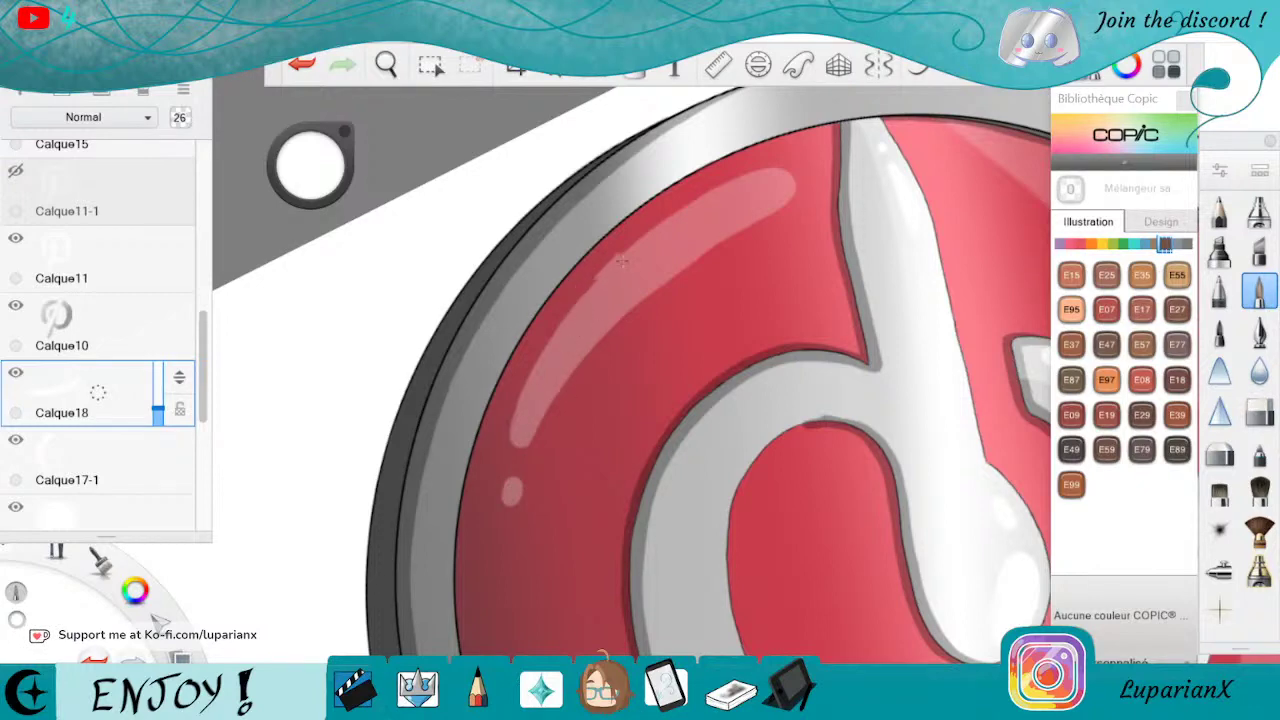
pyautogui.click(302, 63)
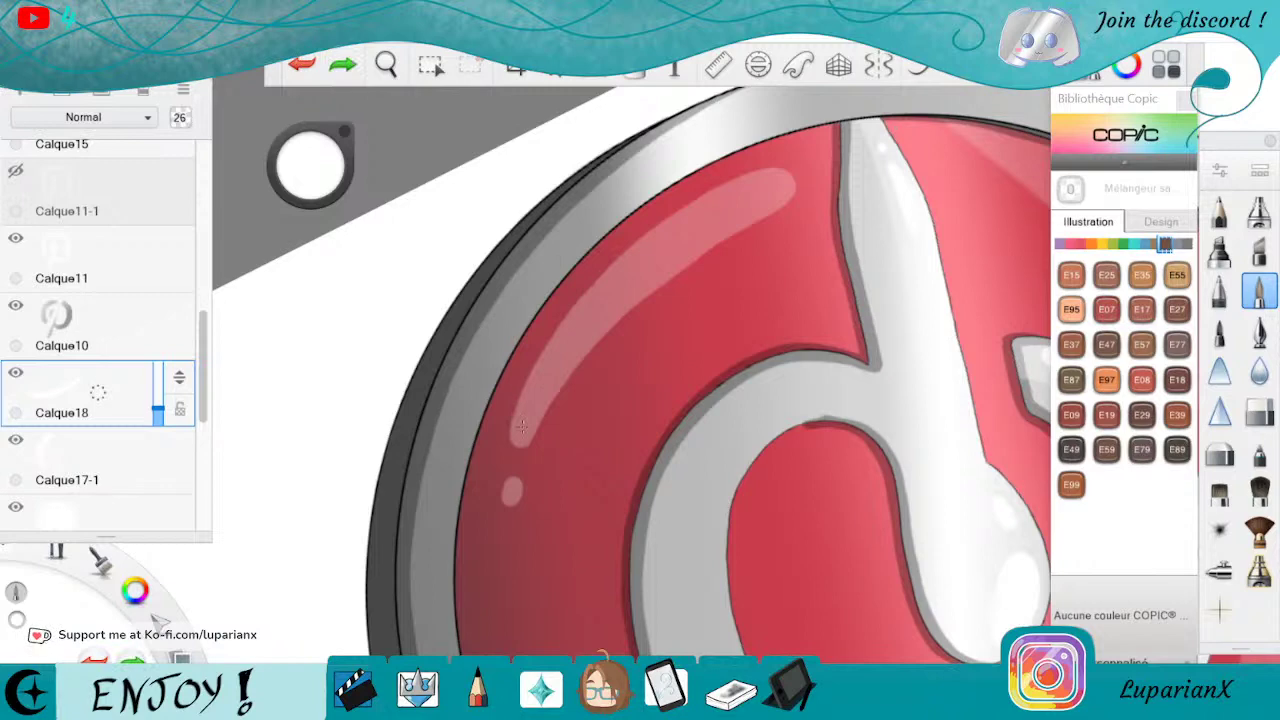
pyautogui.moveTo(521, 427); pyautogui.dragTo(535, 388)
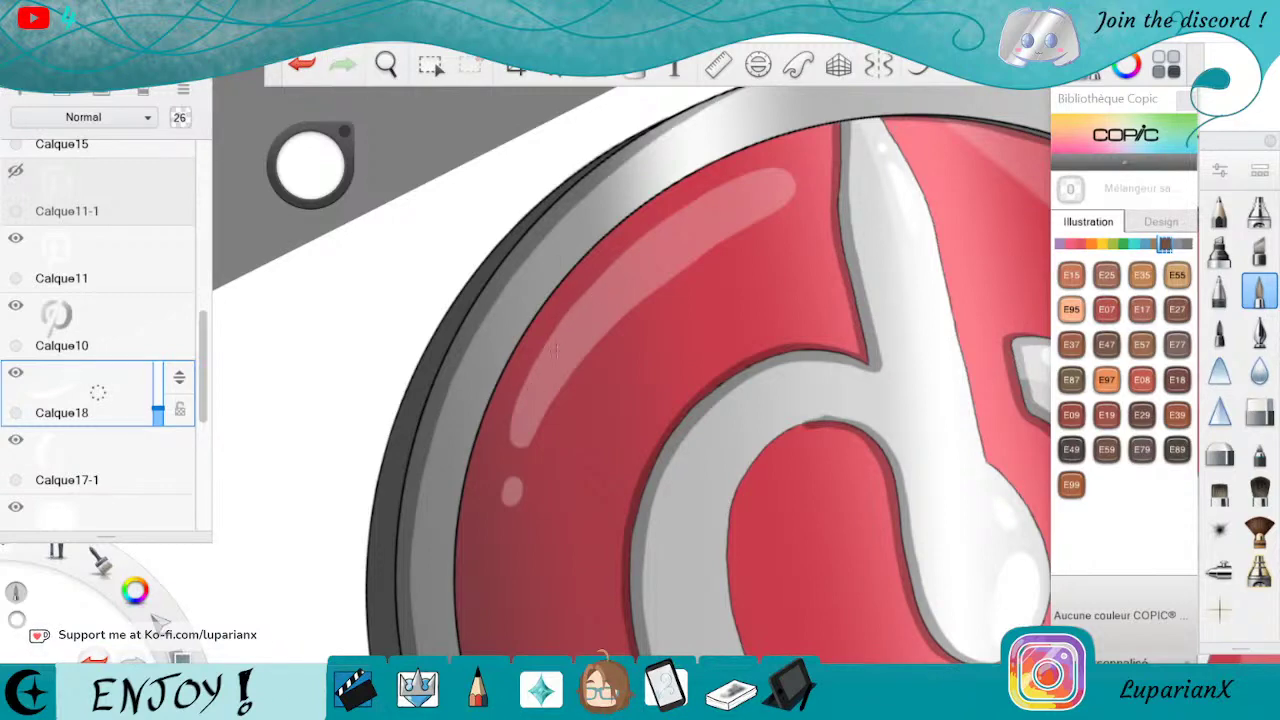
# With the whole badge upright in view, add a layer just above the rim layer Calque8 and set its opacity to 31.
pyautogui.click(386, 64)
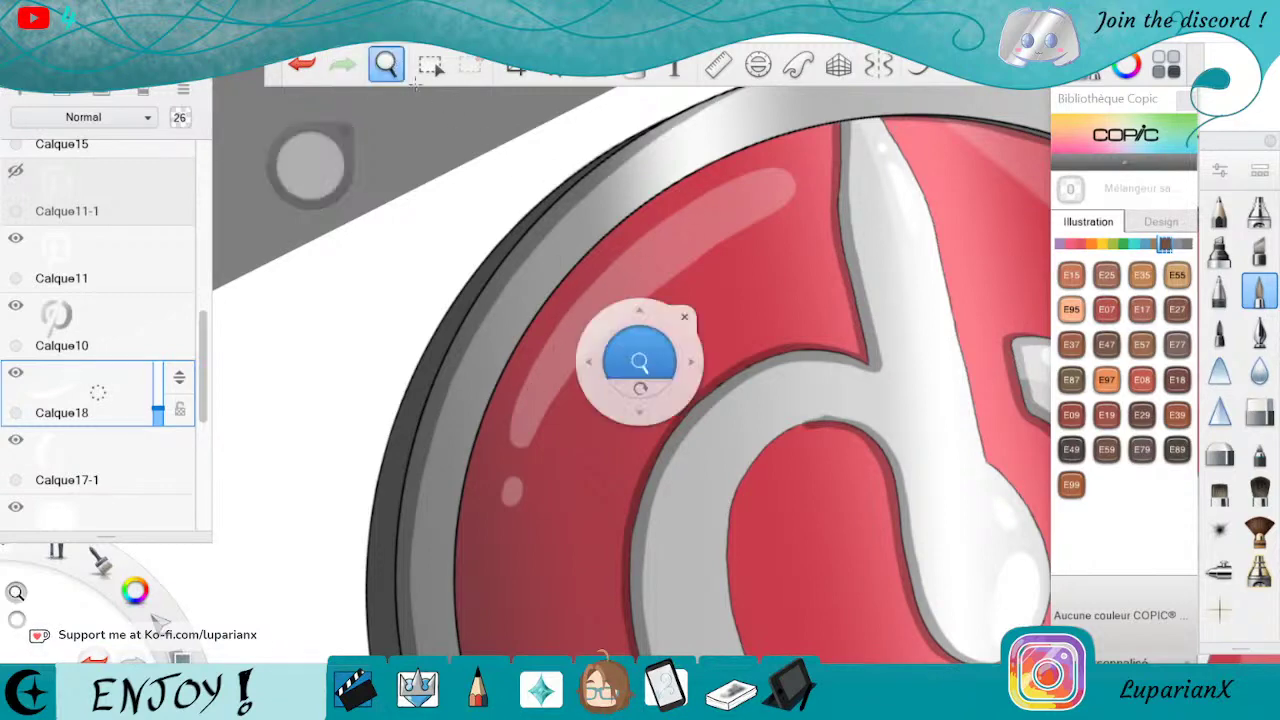
pyautogui.moveTo(458, 137); pyautogui.dragTo(562, 335)
pyautogui.moveTo(625, 370); pyautogui.dragTo(605, 485)
pyautogui.moveTo(706, 530); pyautogui.dragTo(718, 527)
pyautogui.moveTo(787, 424)
pyautogui.mouseDown()
pyautogui.moveTo(742, 461)
pyautogui.moveTo(769, 483)
pyautogui.moveTo(776, 463)
pyautogui.mouseUp()
pyautogui.moveTo(768, 499); pyautogui.dragTo(802, 488)
pyautogui.click(854, 406)
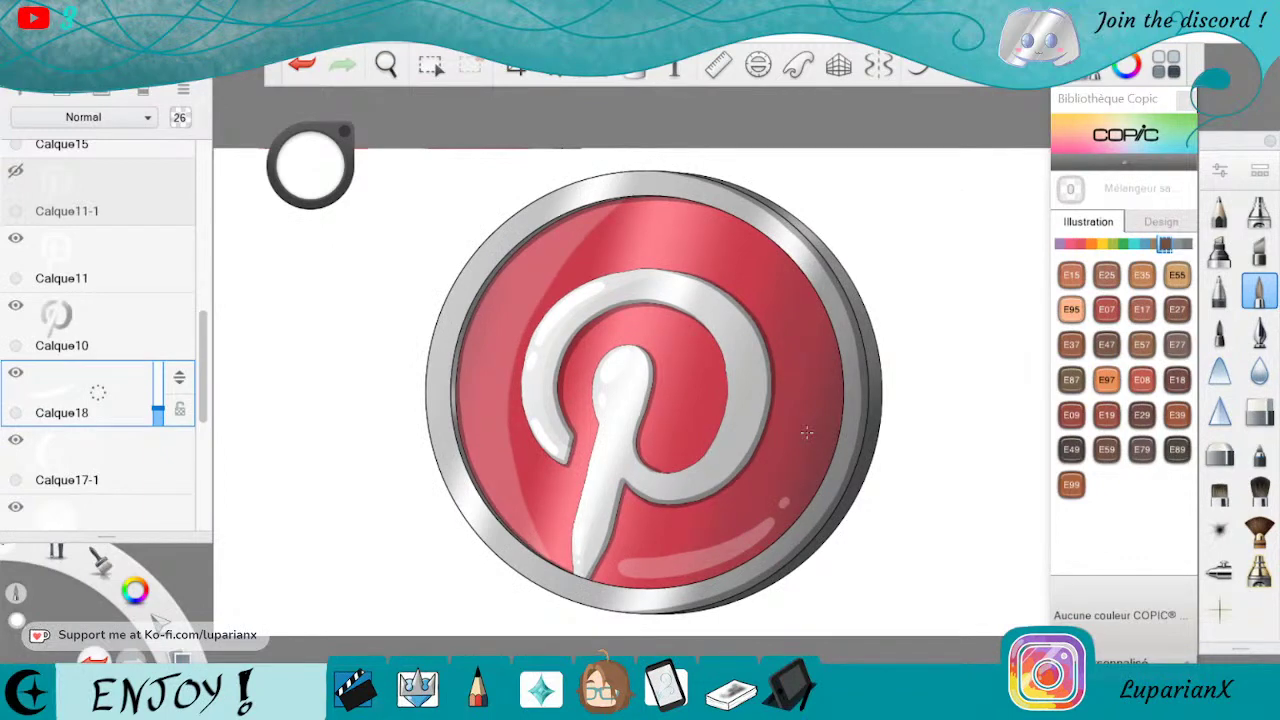
pyautogui.moveTo(201, 325); pyautogui.dragTo(189, 183)
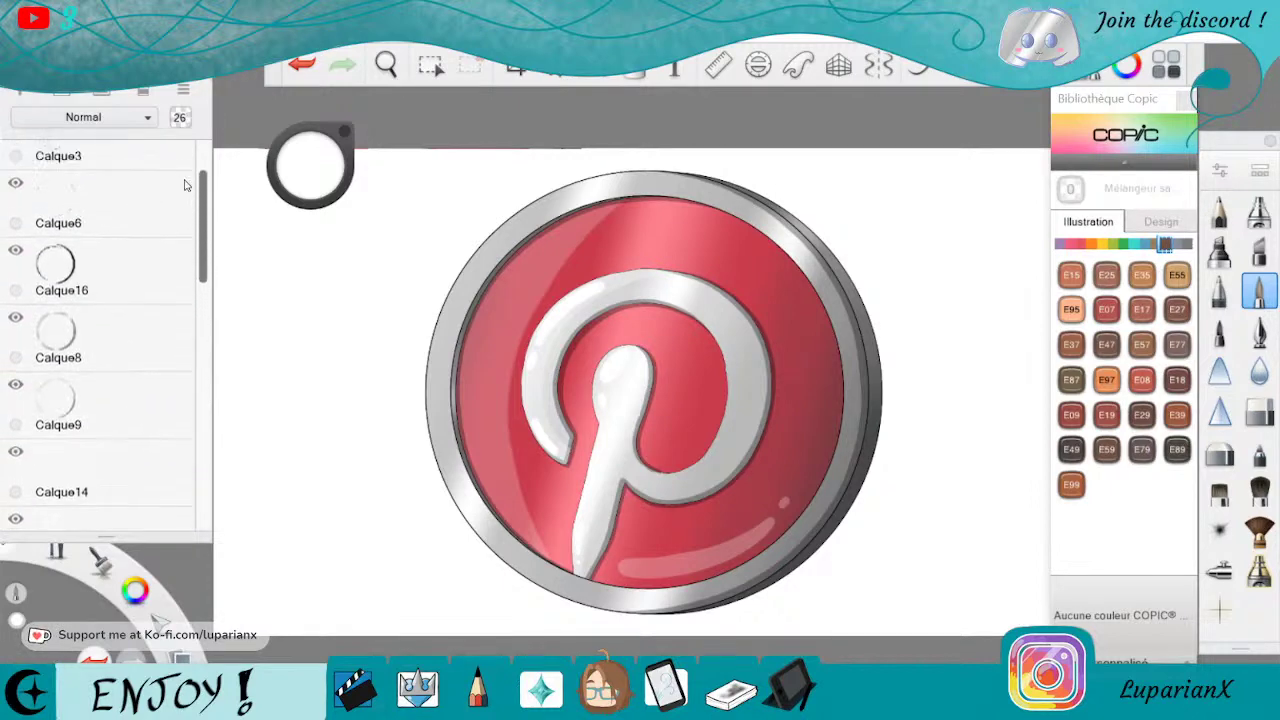
pyautogui.click(137, 341)
pyautogui.hotkey('ctrl', 'l')
pyautogui.moveTo(156, 362); pyautogui.dragTo(158, 352)
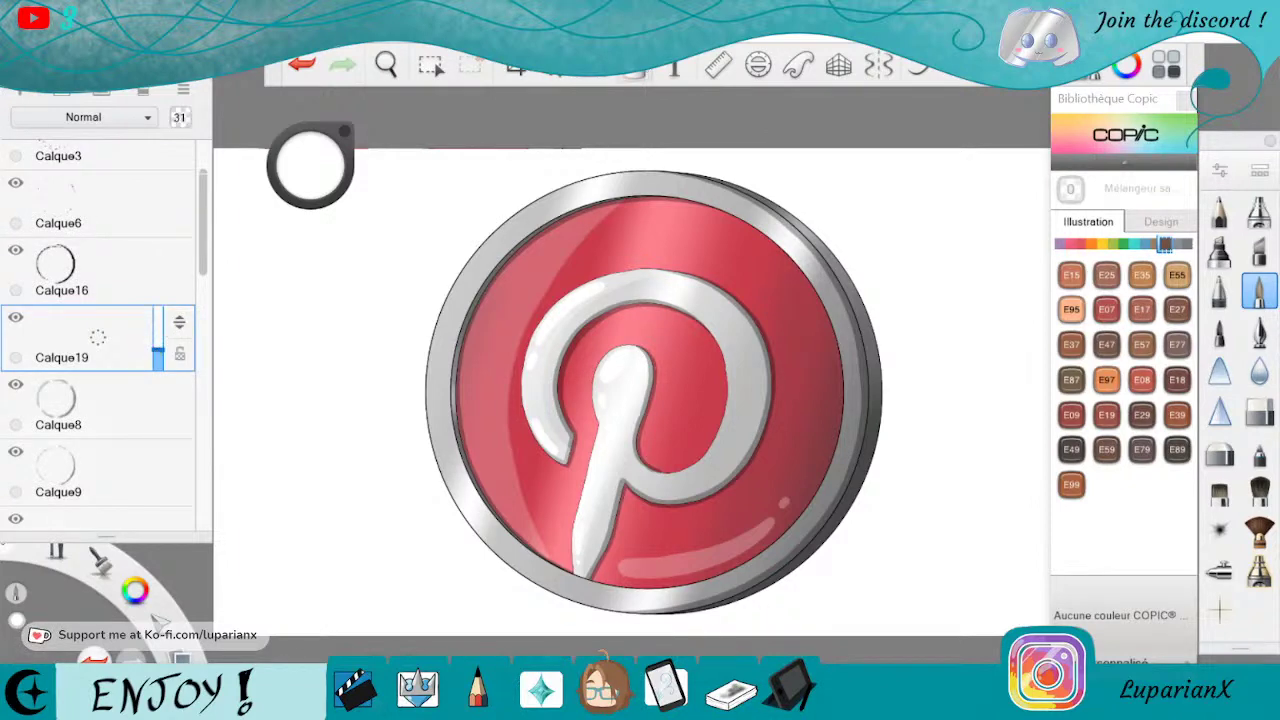
# Lay a straight ruler steeply diagonally across the left part of the badge, crossing the metallic rim at two places.
pyautogui.click(718, 64)
pyautogui.moveTo(786, 232); pyautogui.dragTo(741, 147)
pyautogui.moveTo(648, 321)
pyautogui.mouseDown()
pyautogui.moveTo(748, 361)
pyautogui.moveTo(584, 313)
pyautogui.moveTo(646, 316)
pyautogui.moveTo(634, 308)
pyautogui.mouseUp()
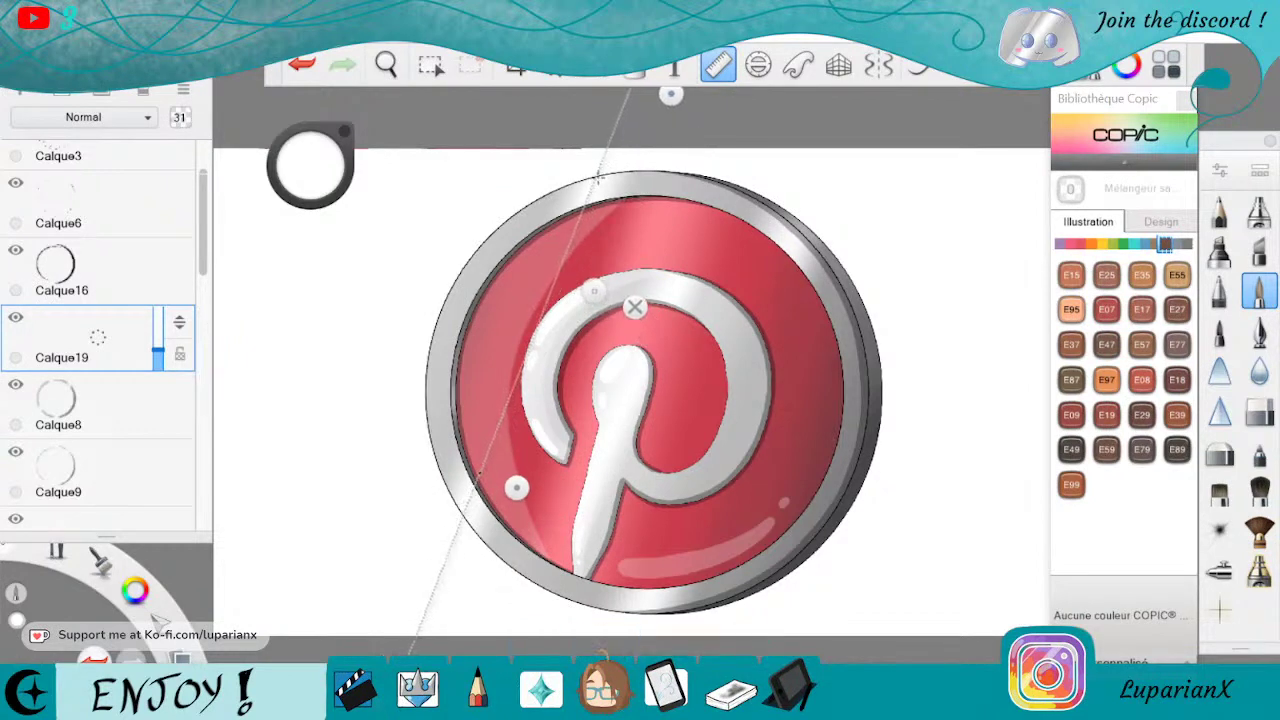
# Change the canvas background to dark grey and return to the rim highlight layer Calque19.
pyautogui.moveTo(205, 262); pyautogui.dragTo(208, 556)
pyautogui.click(135, 590)
pyautogui.moveTo(137, 527); pyautogui.dragTo(137, 513)
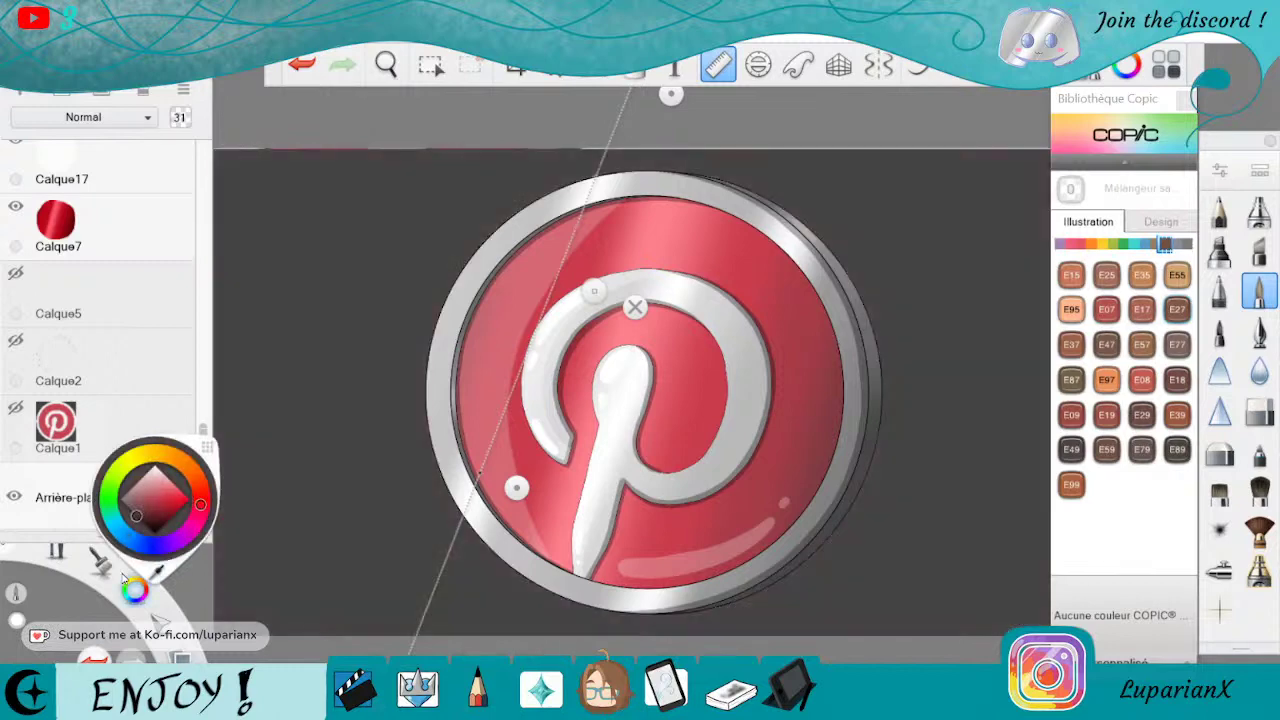
pyautogui.click(200, 366)
pyautogui.moveTo(203, 396); pyautogui.dragTo(200, 268)
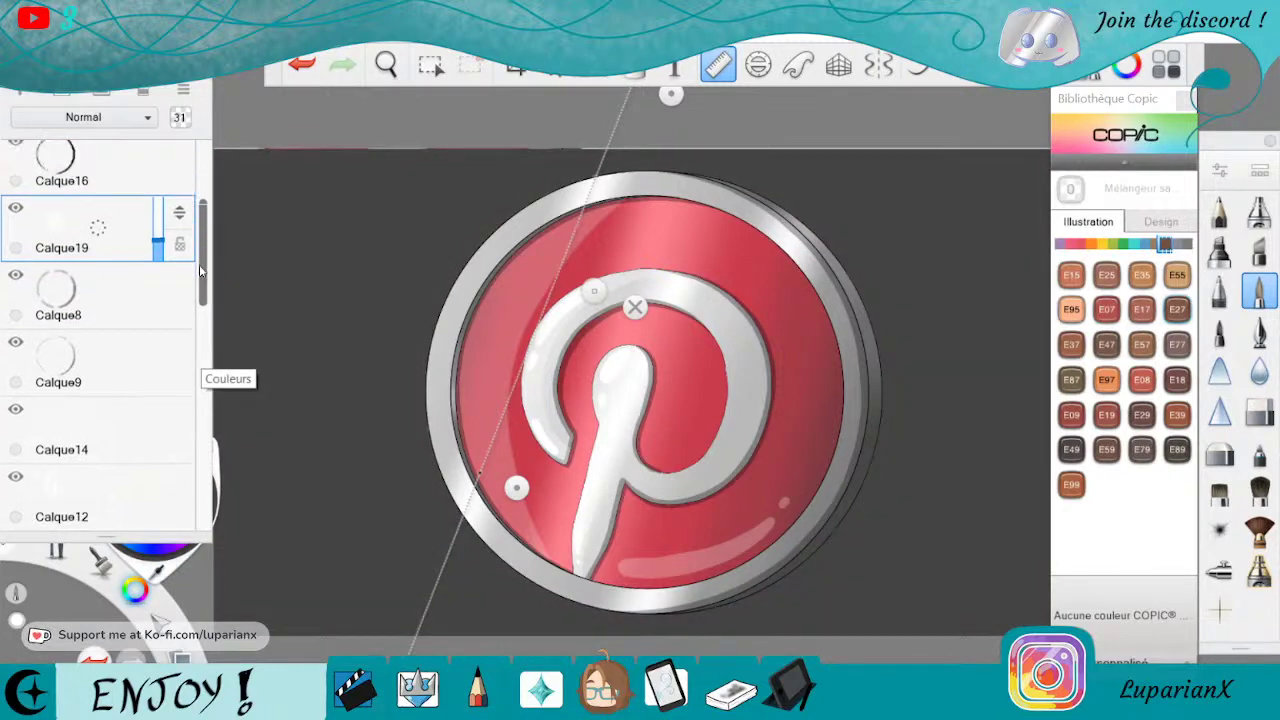
# Set the brush size to 17.6 and paint white reflection bands where the ruler crosses the metallic rim.
pyautogui.click(1248, 294)
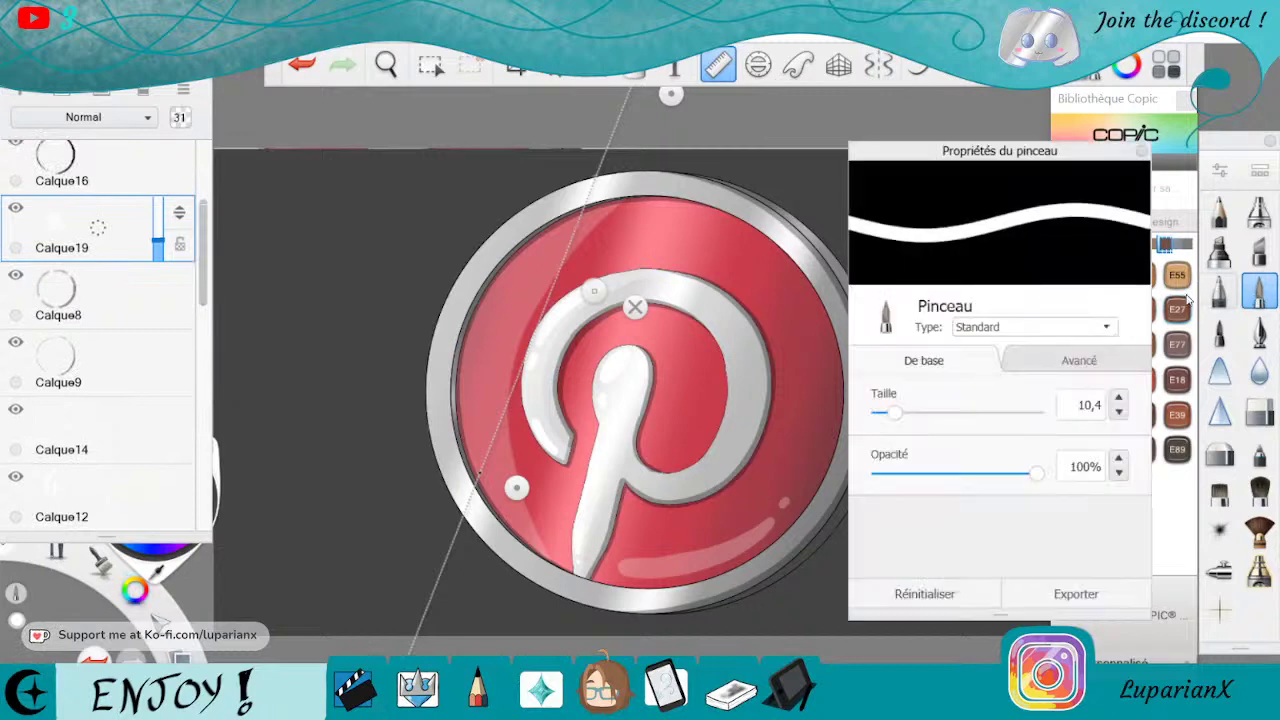
pyautogui.moveTo(876, 413); pyautogui.dragTo(904, 411)
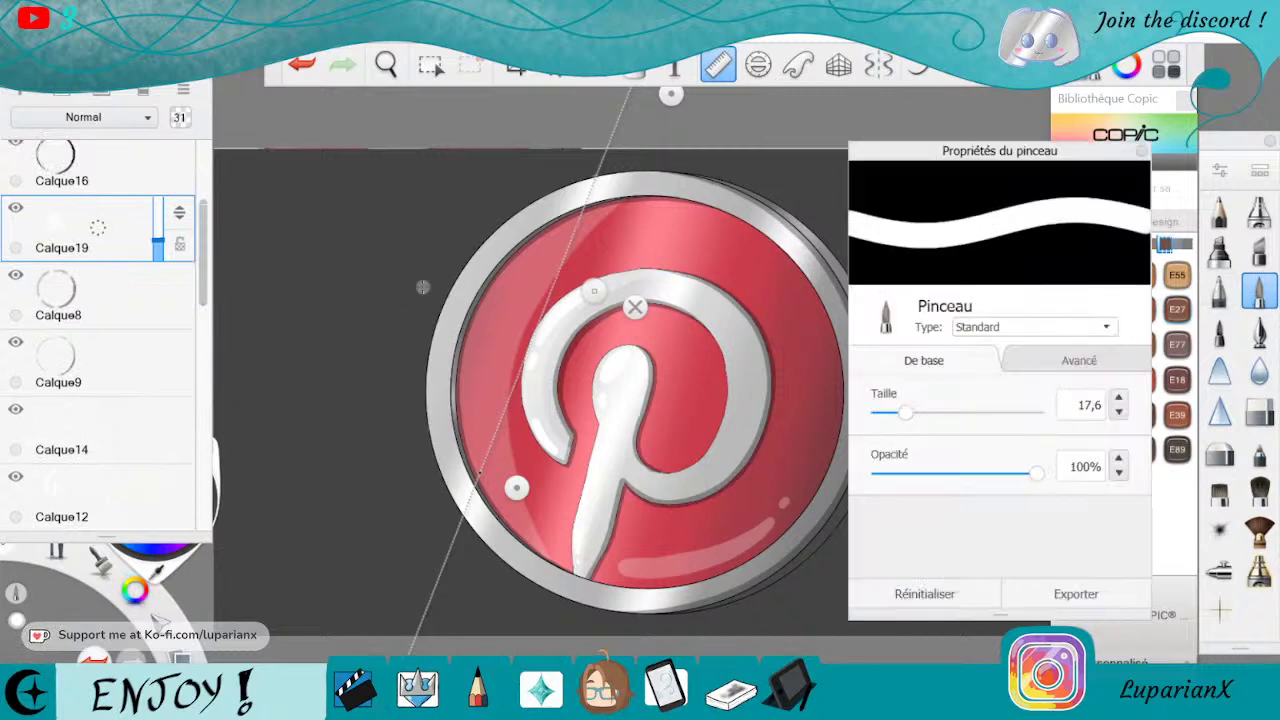
pyautogui.click(1141, 151)
pyautogui.moveTo(602, 169); pyautogui.dragTo(580, 220)
pyautogui.moveTo(480, 474); pyautogui.dragTo(485, 476)
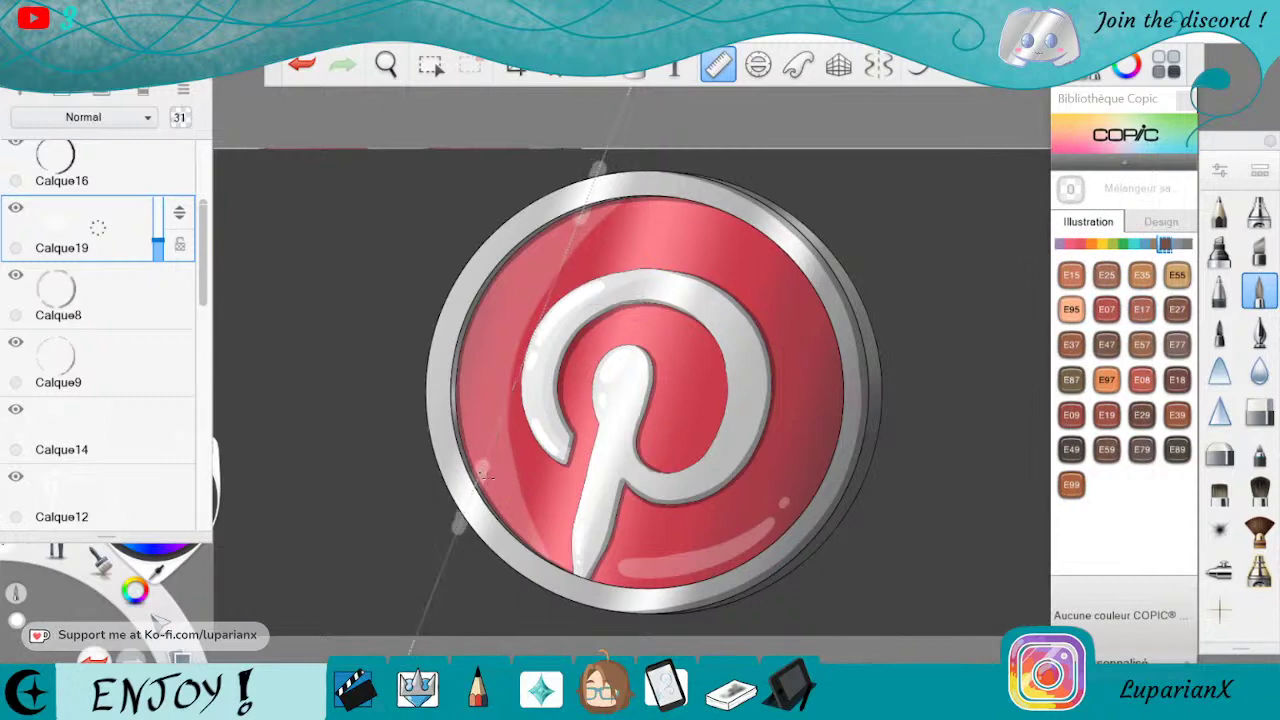
# Draw thin white lines parallel to the wide rim bands with a fine pen, repositioning the ruler for them.
pyautogui.moveTo(585, 292); pyautogui.dragTo(540, 277)
pyautogui.click(1259, 332)
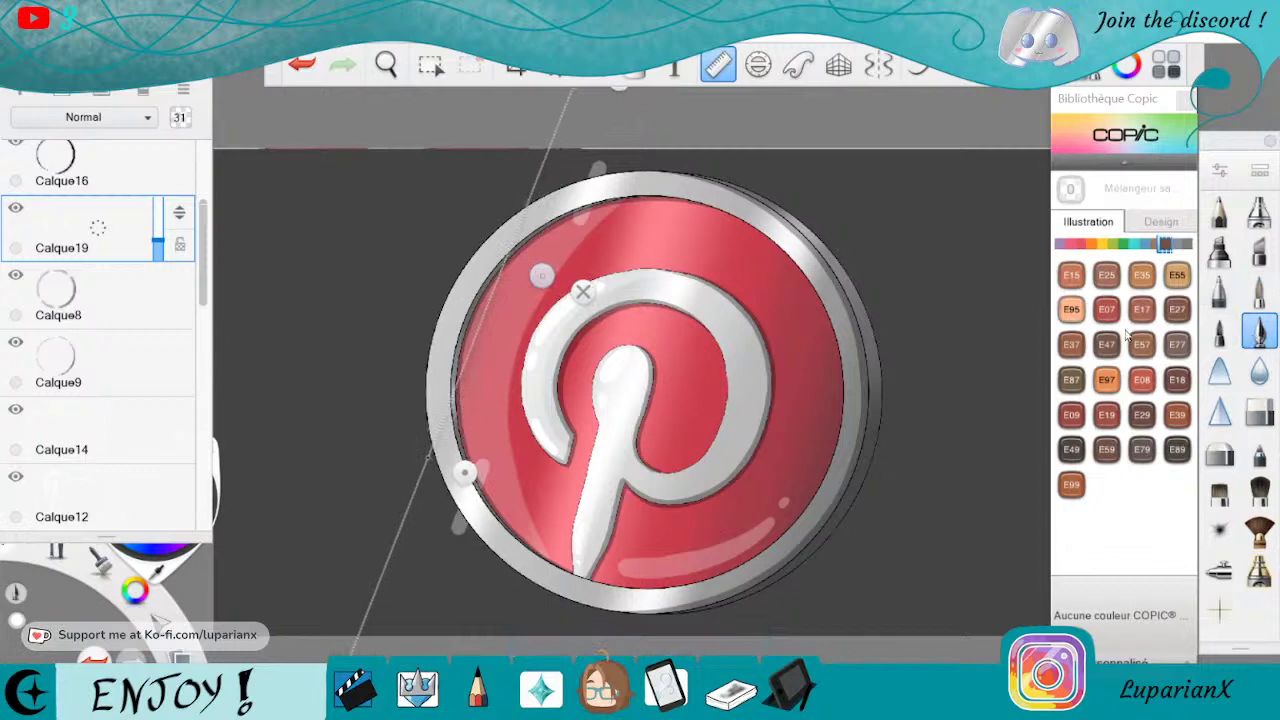
pyautogui.moveTo(536, 182); pyautogui.dragTo(532, 193)
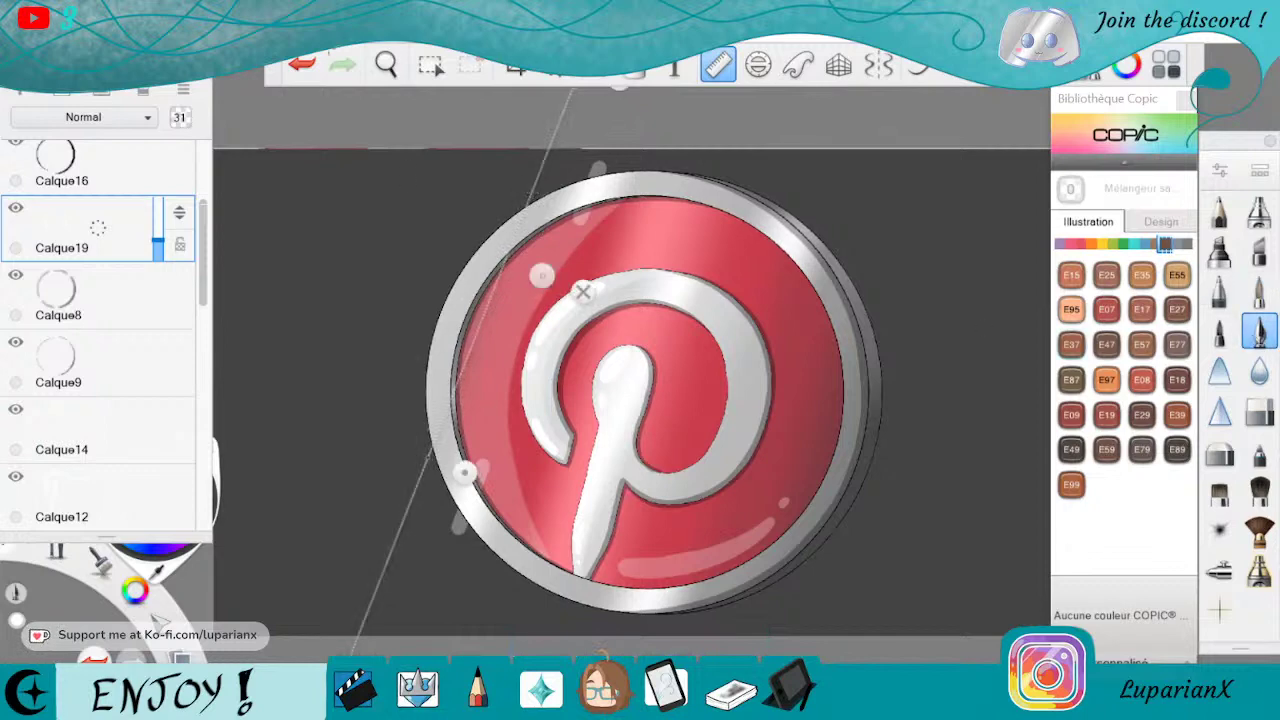
pyautogui.hotkey('ctrl', 'z')
pyautogui.moveTo(532, 200); pyautogui.dragTo(444, 406)
pyautogui.moveTo(540, 275); pyautogui.dragTo(583, 279)
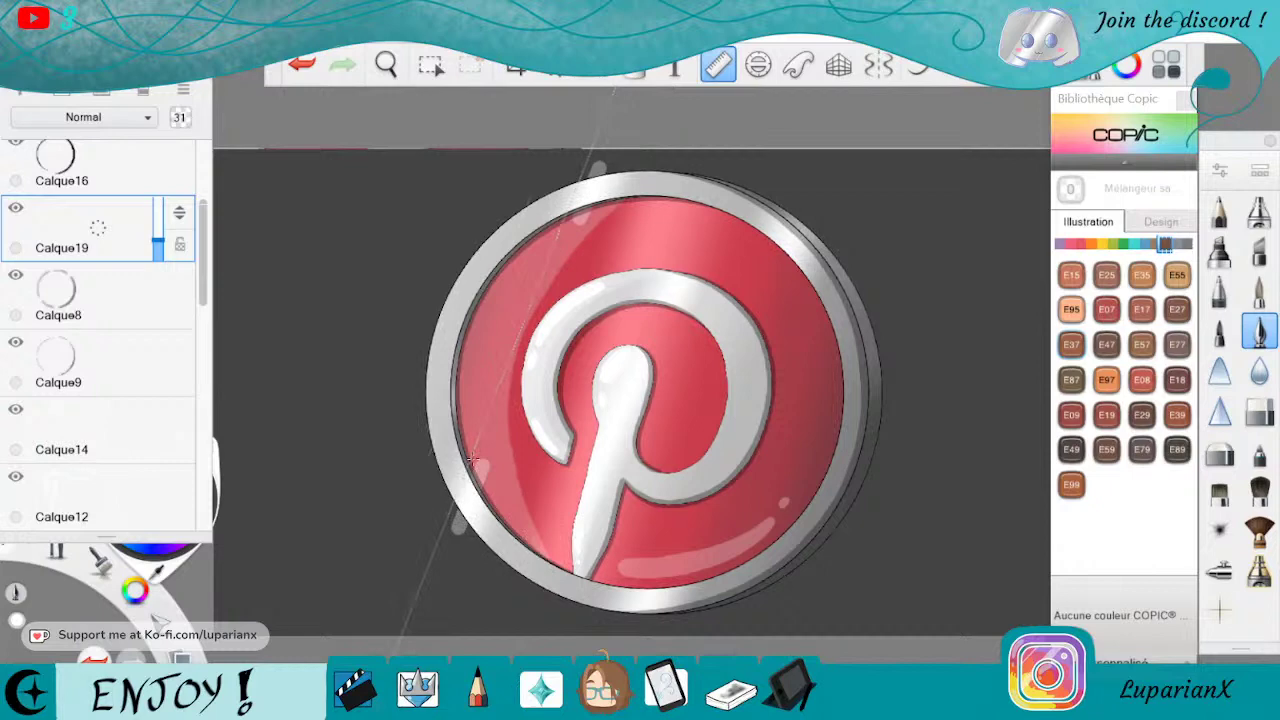
# Move the ruler to the right side of the badge and paint matching wide white bands across the rim there.
pyautogui.moveTo(472, 458); pyautogui.dragTo(652, 574)
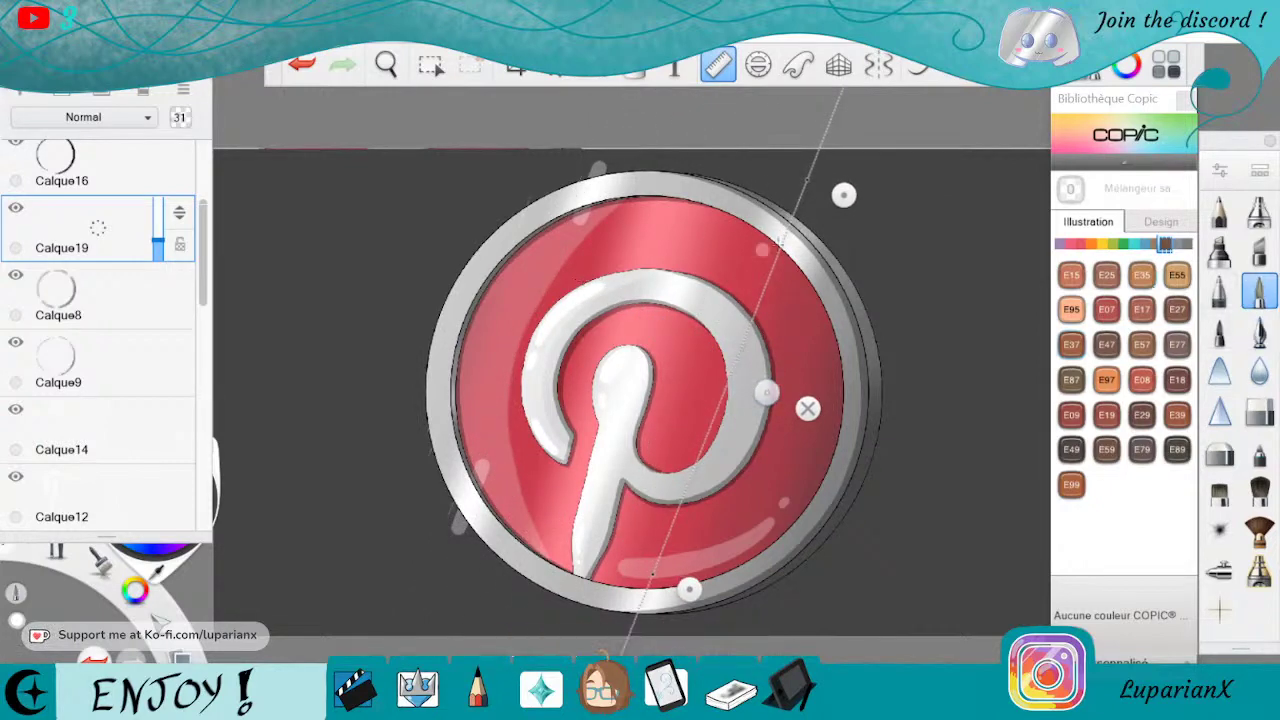
pyautogui.moveTo(766, 391); pyautogui.dragTo(766, 391)
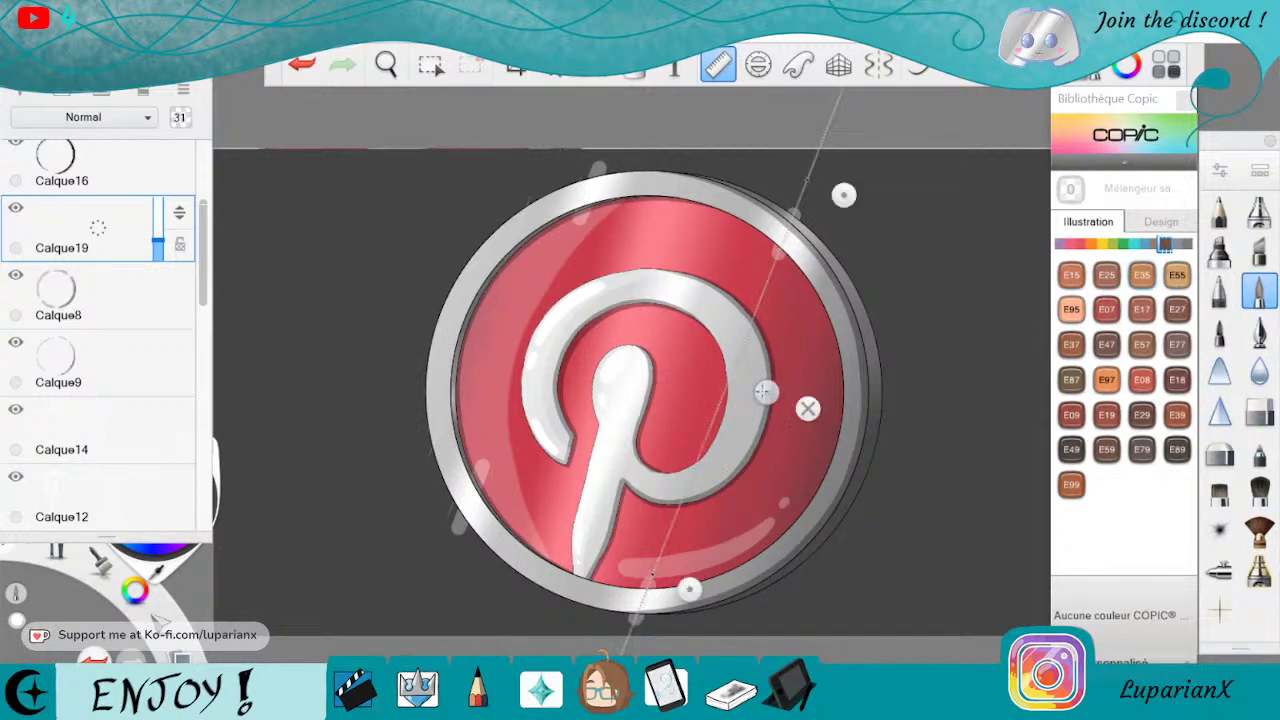
# Bring the ruler back to the left rim bands, widen them with the brush and put the ruler away.
pyautogui.moveTo(766, 391); pyautogui.dragTo(577, 345)
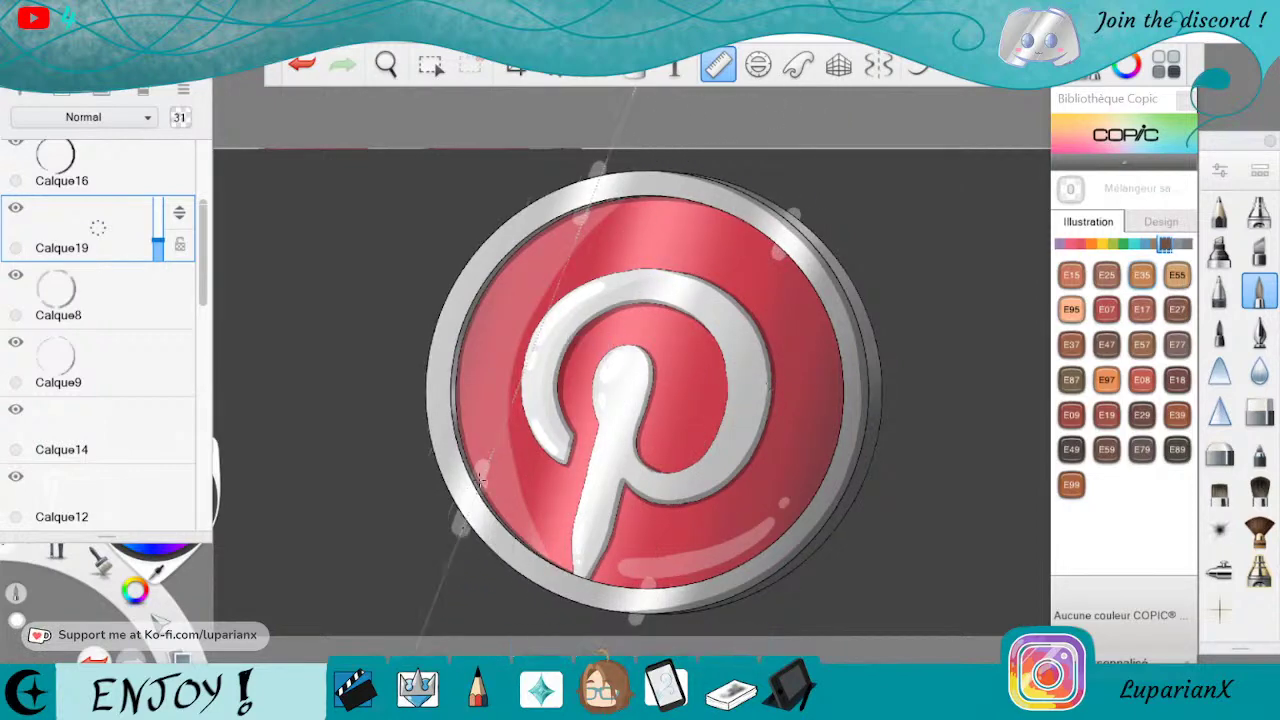
pyautogui.moveTo(480, 480); pyautogui.dragTo(484, 468)
pyautogui.moveTo(582, 219); pyautogui.dragTo(602, 168)
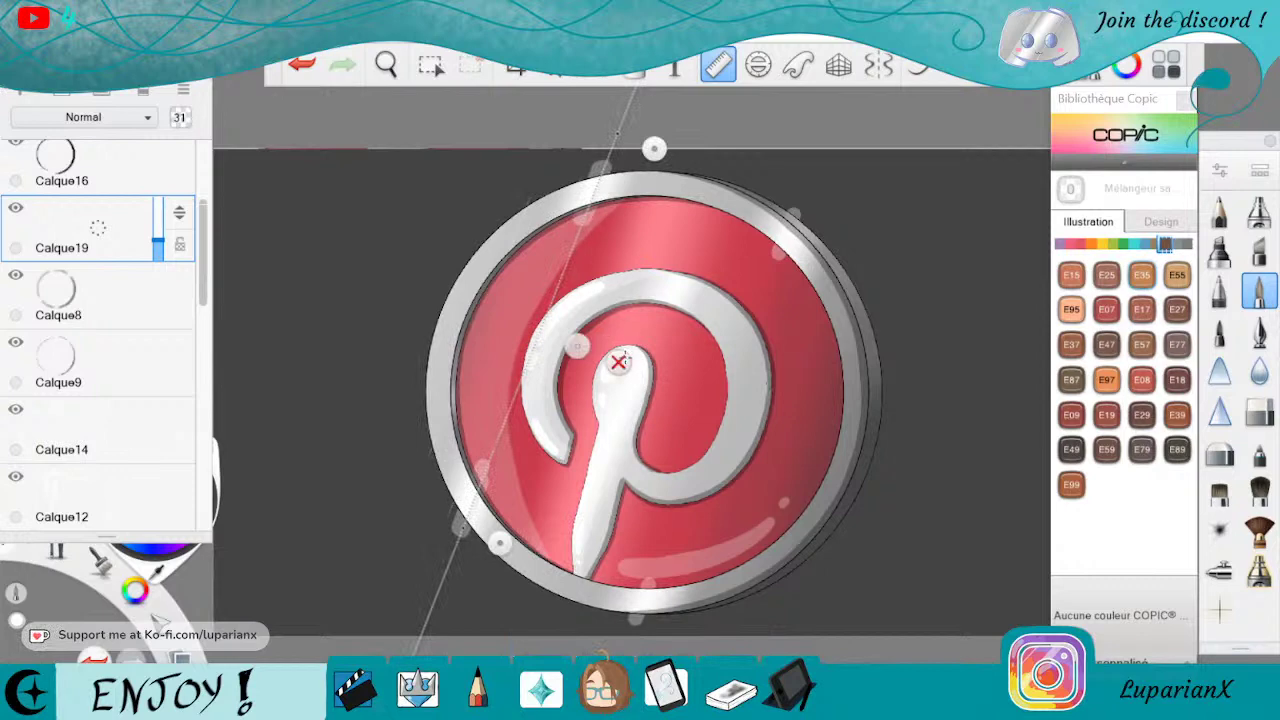
pyautogui.click(619, 361)
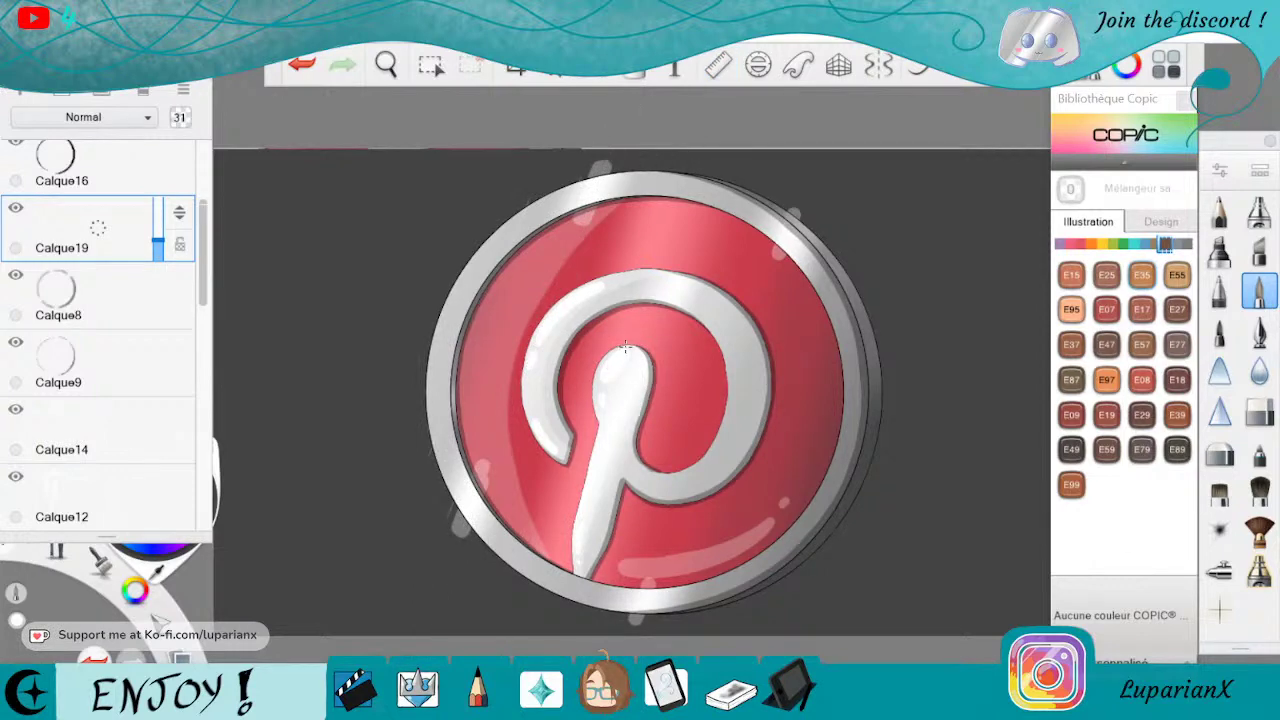
# Erase the overspill of the bottom rim band on the red disc and on the dark background.
pyautogui.press('space')
pyautogui.moveTo(640, 384); pyautogui.dragTo(586, 437)
pyautogui.moveTo(621, 379); pyautogui.dragTo(738, 460)
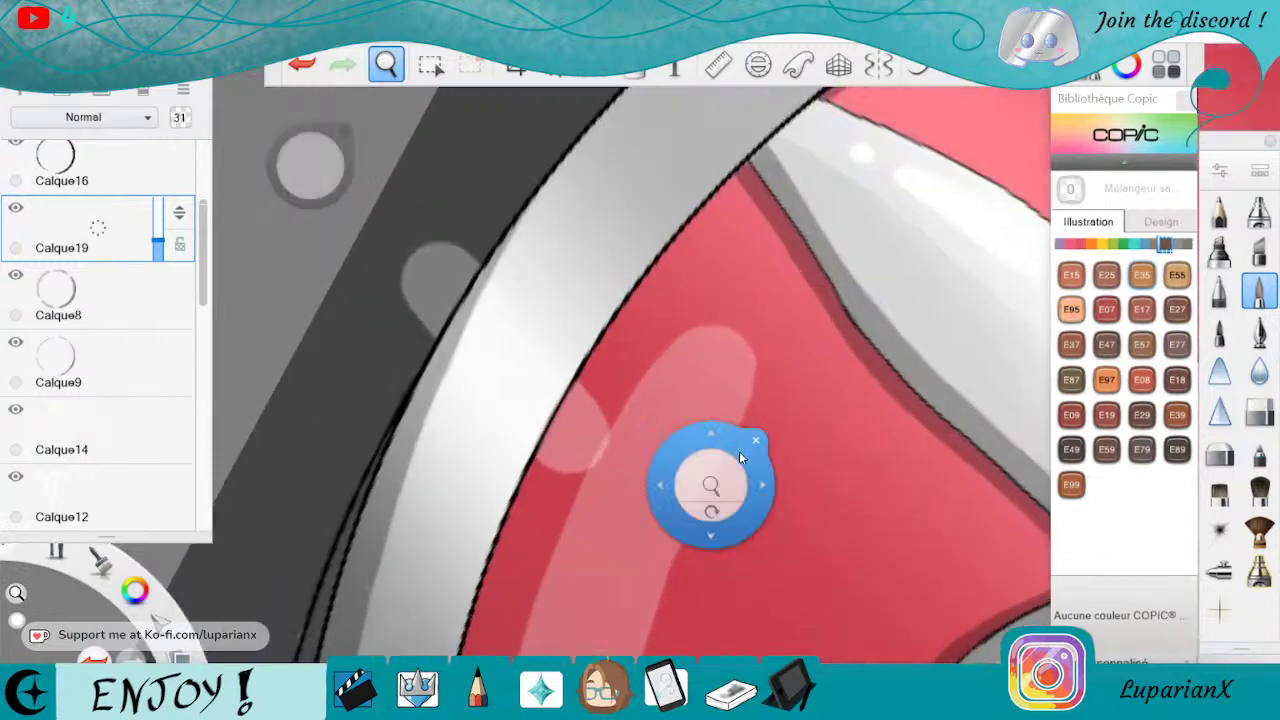
pyautogui.click(1222, 410)
pyautogui.click(1255, 411)
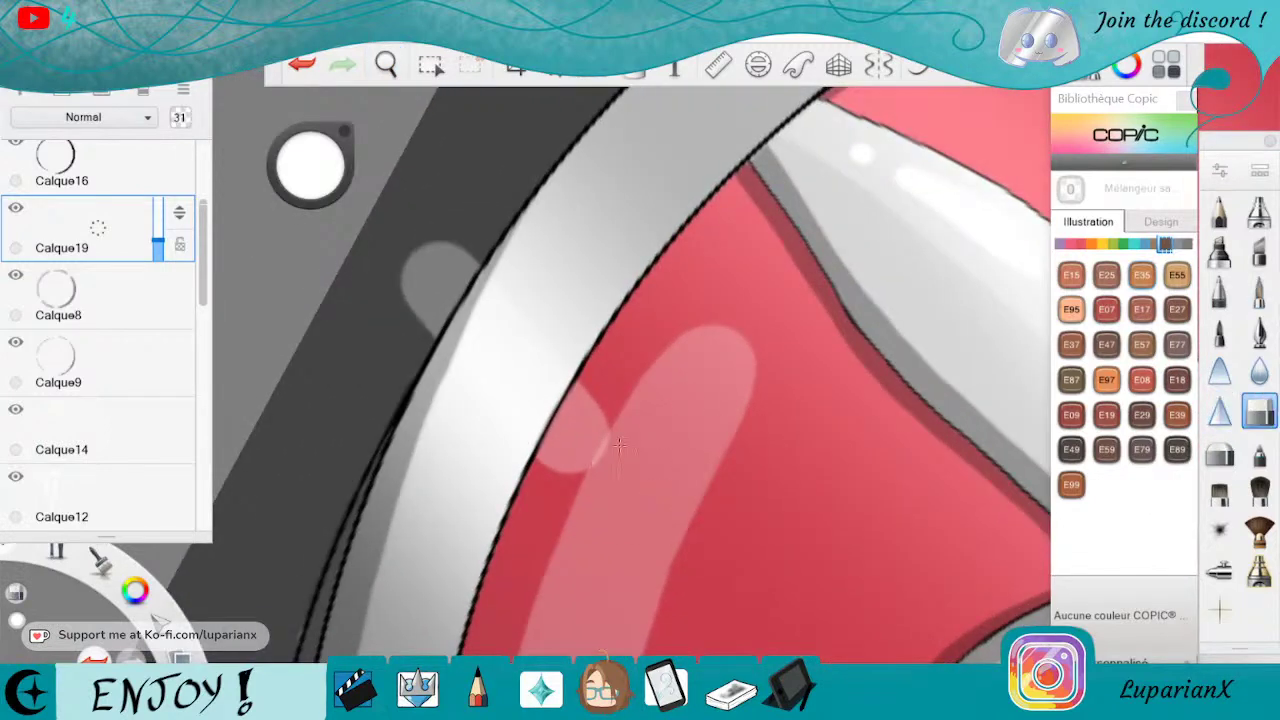
pyautogui.moveTo(619, 445); pyautogui.dragTo(558, 422)
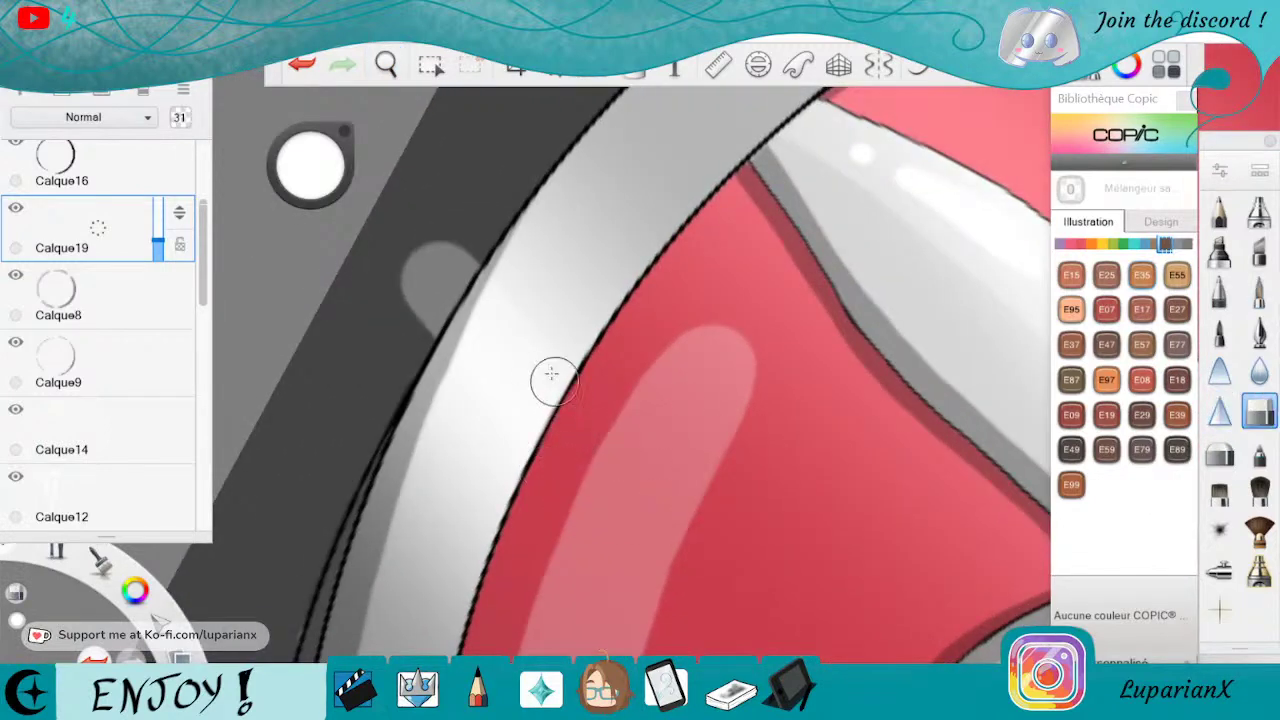
pyautogui.moveTo(431, 243)
pyautogui.mouseDown()
pyautogui.moveTo(448, 318)
pyautogui.moveTo(432, 292)
pyautogui.moveTo(465, 229)
pyautogui.mouseUp()
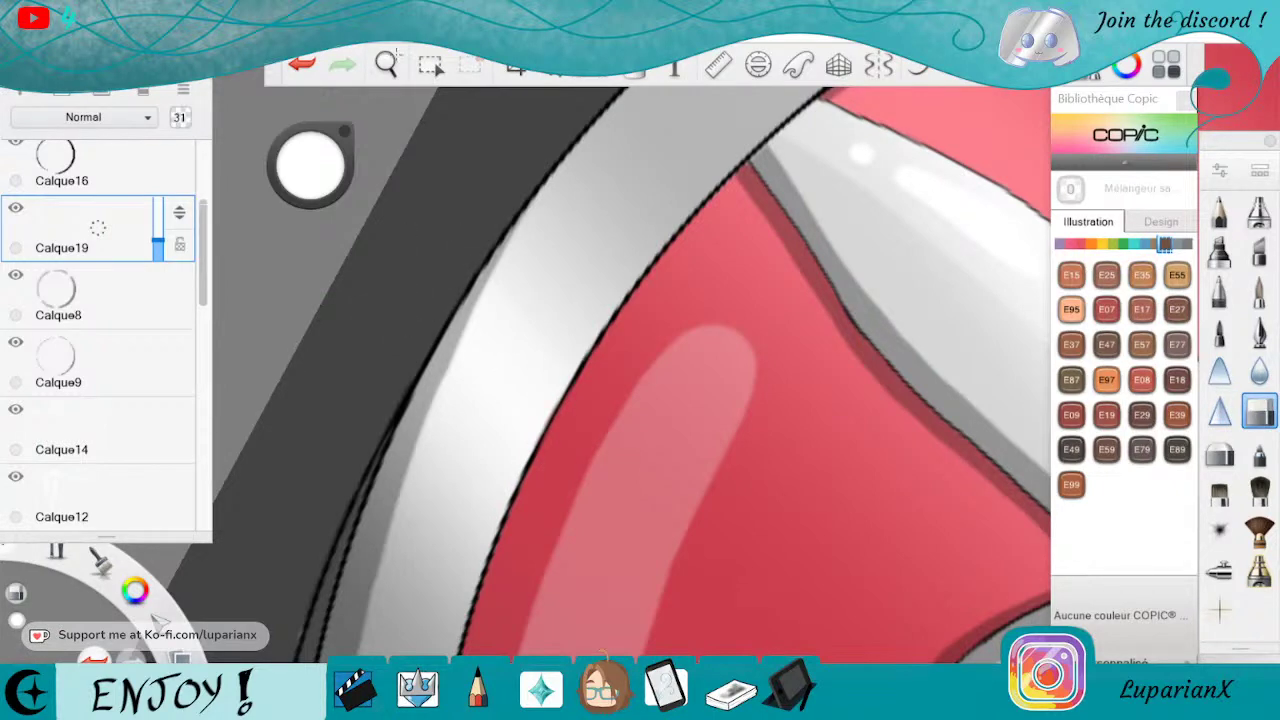
# Erase the left rim band's overspill on the inner wall and red disc and on the dark background outside the rim.
pyautogui.click(386, 65)
pyautogui.moveTo(826, 150); pyautogui.dragTo(684, 468)
pyautogui.moveTo(900, 468)
pyautogui.mouseDown()
pyautogui.moveTo(700, 520)
pyautogui.moveTo(671, 543)
pyautogui.moveTo(886, 406)
pyautogui.moveTo(916, 483)
pyautogui.mouseUp()
pyautogui.click(919, 391)
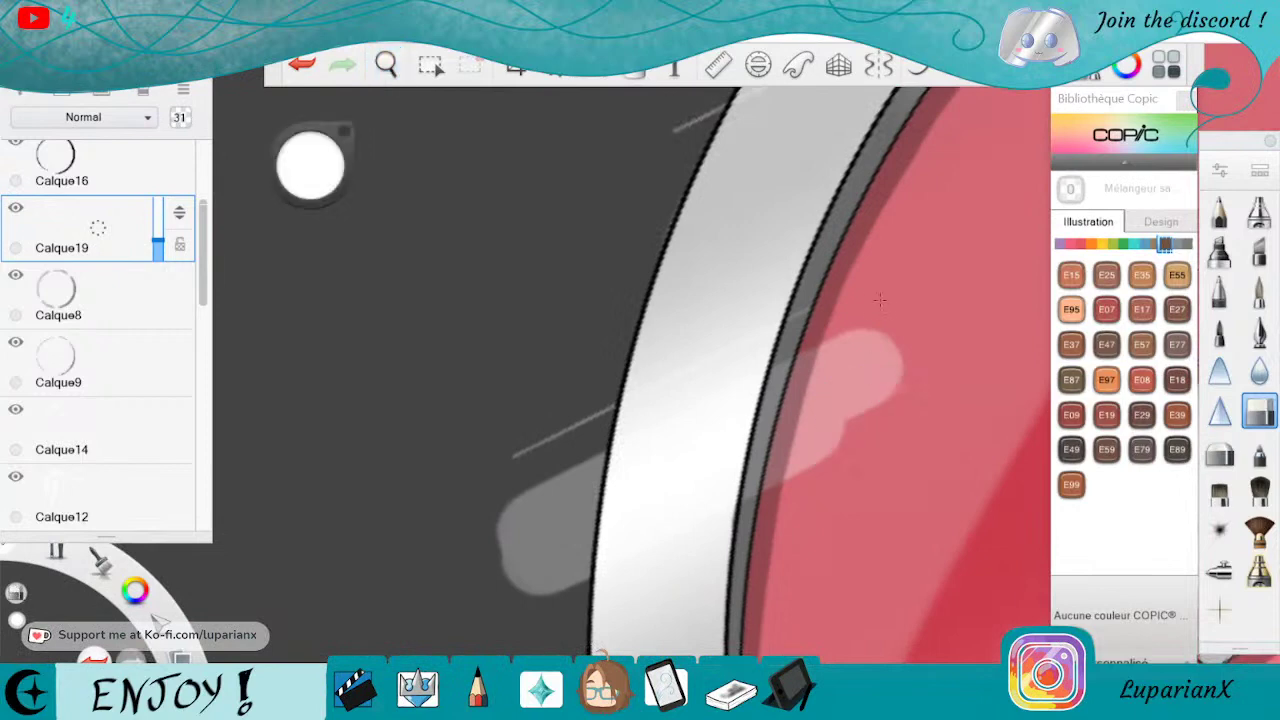
pyautogui.moveTo(876, 318); pyautogui.dragTo(838, 460)
pyautogui.moveTo(894, 345); pyautogui.dragTo(822, 464)
pyautogui.moveTo(846, 325); pyautogui.dragTo(798, 482)
pyautogui.moveTo(806, 355)
pyautogui.mouseDown()
pyautogui.moveTo(777, 482)
pyautogui.moveTo(760, 492)
pyautogui.moveTo(782, 499)
pyautogui.mouseUp()
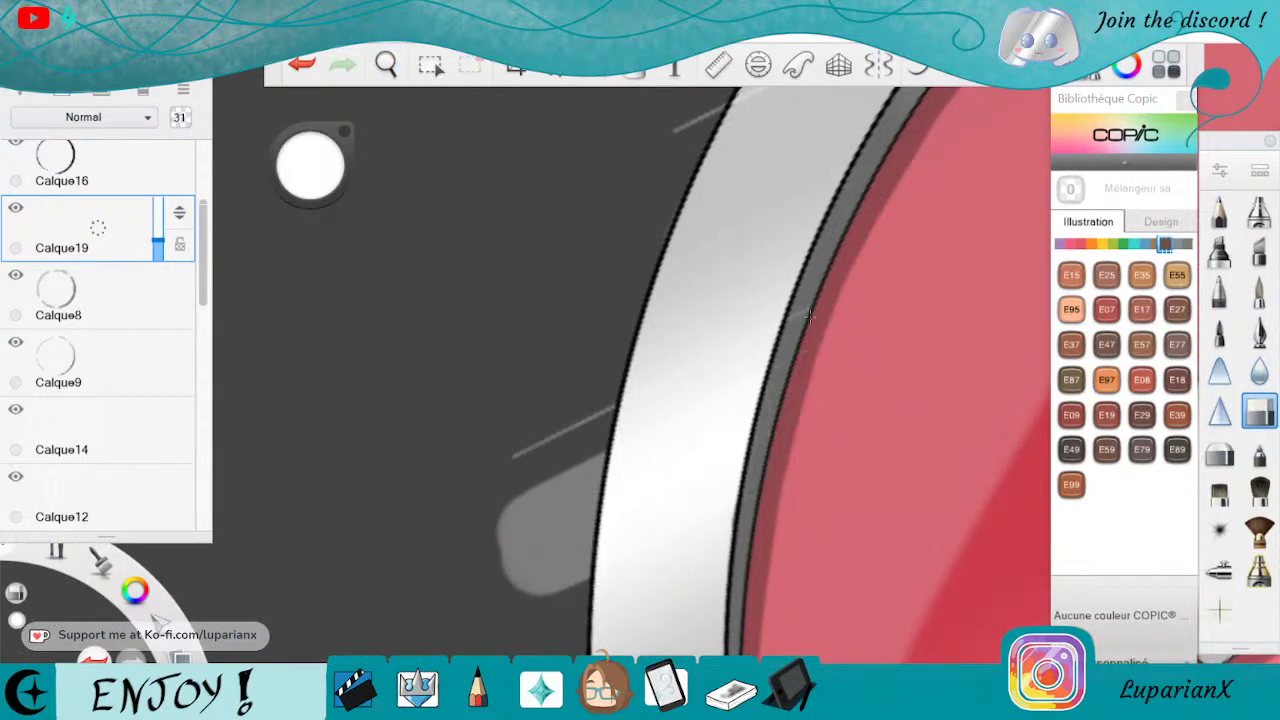
pyautogui.moveTo(545, 440); pyautogui.dragTo(505, 570)
pyautogui.moveTo(548, 475); pyautogui.dragTo(535, 595)
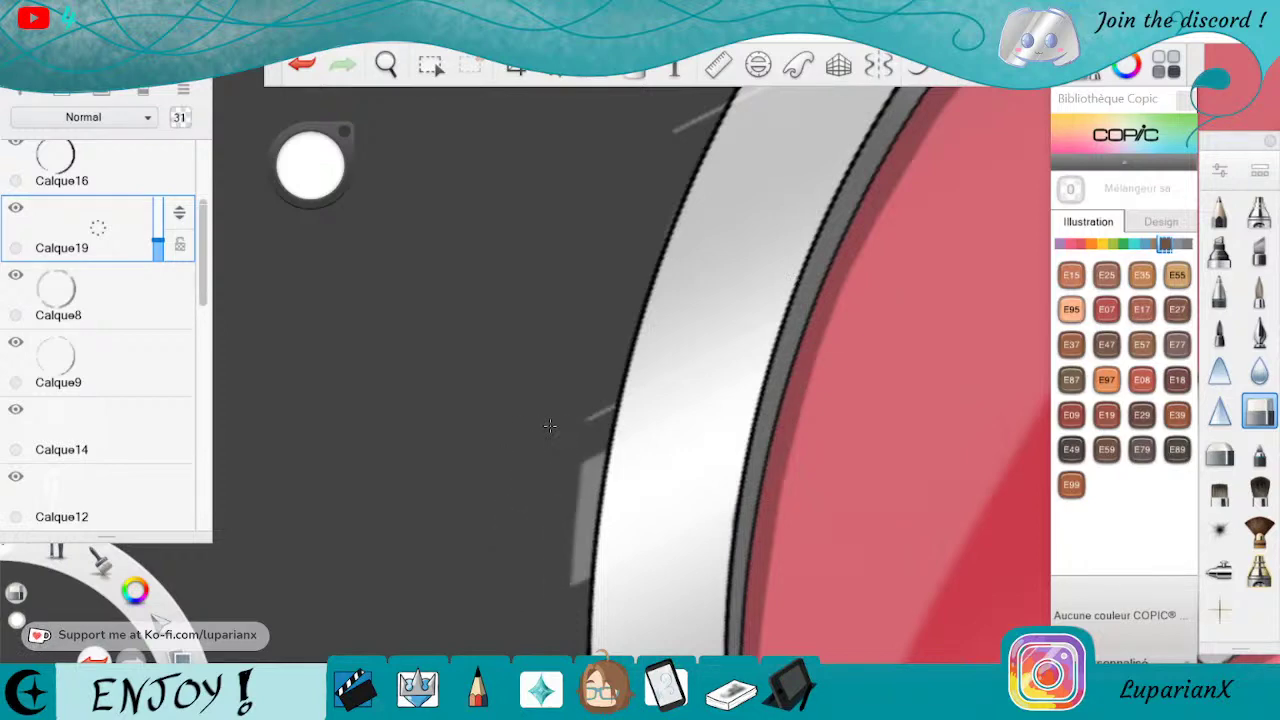
# Erase the thin highlight streaks spilling past the silver ring's outer edge on layer Calque19.
pyautogui.moveTo(585, 460)
pyautogui.mouseDown()
pyautogui.moveTo(578, 585)
pyautogui.moveTo(588, 580)
pyautogui.mouseUp()
pyautogui.moveTo(580, 510); pyautogui.dragTo(570, 578)
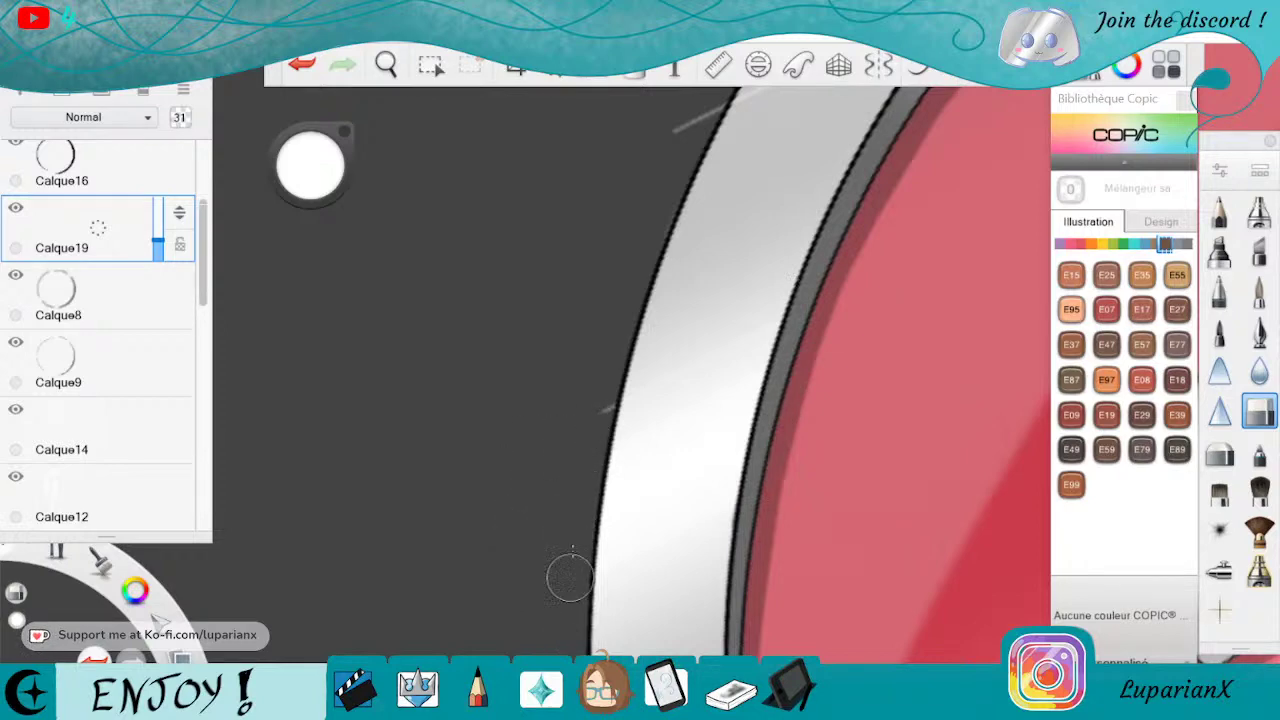
pyautogui.moveTo(584, 438); pyautogui.dragTo(594, 400)
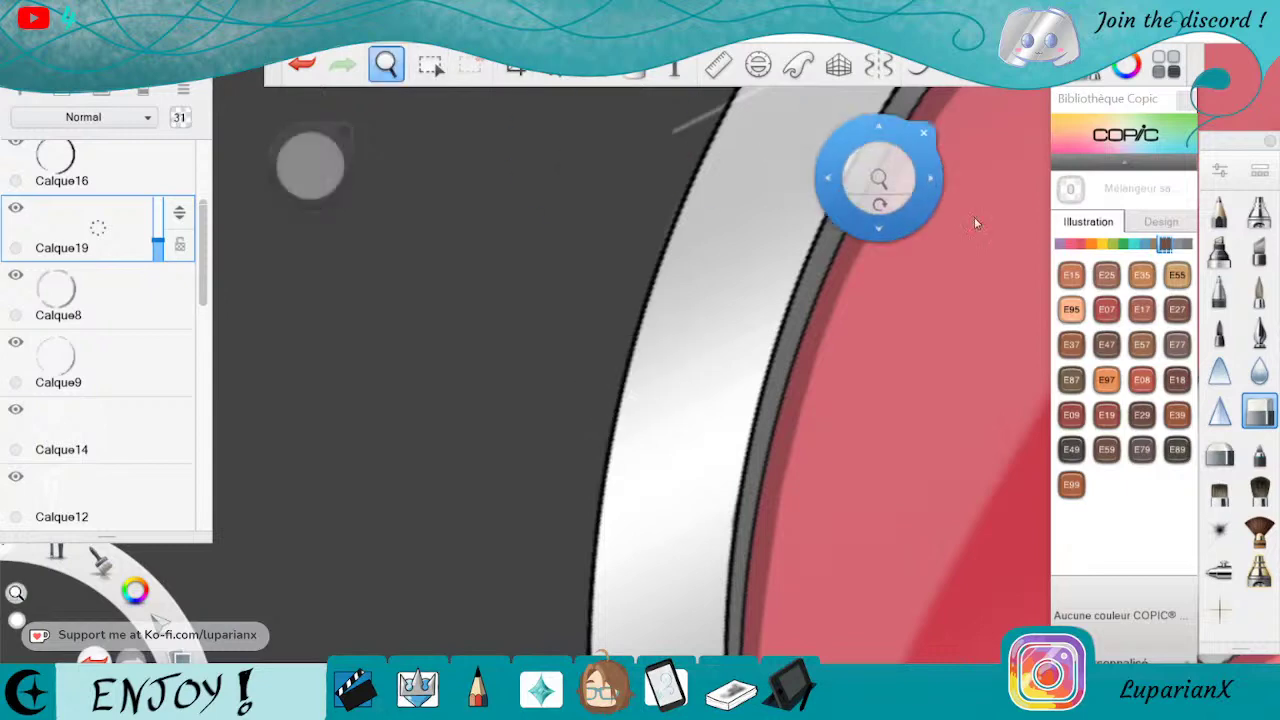
pyautogui.moveTo(877, 177); pyautogui.dragTo(829, 543)
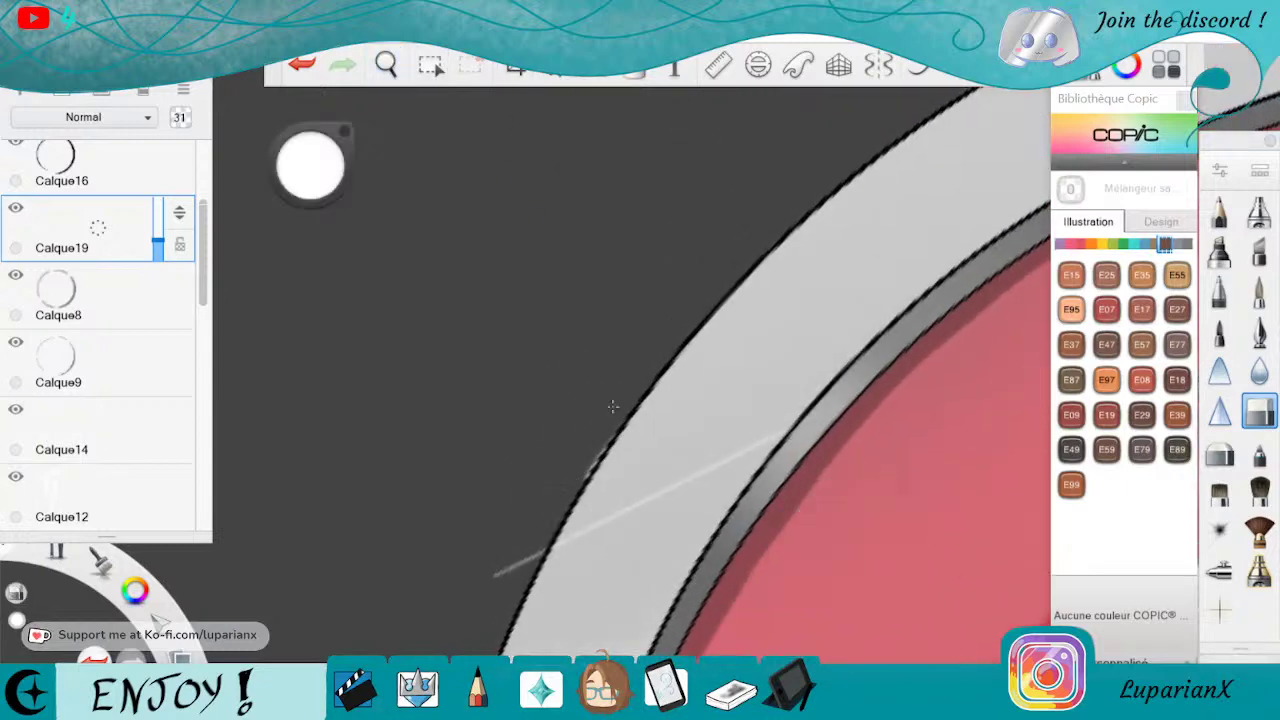
pyautogui.moveTo(544, 552); pyautogui.dragTo(494, 576)
pyautogui.click(101, 297)
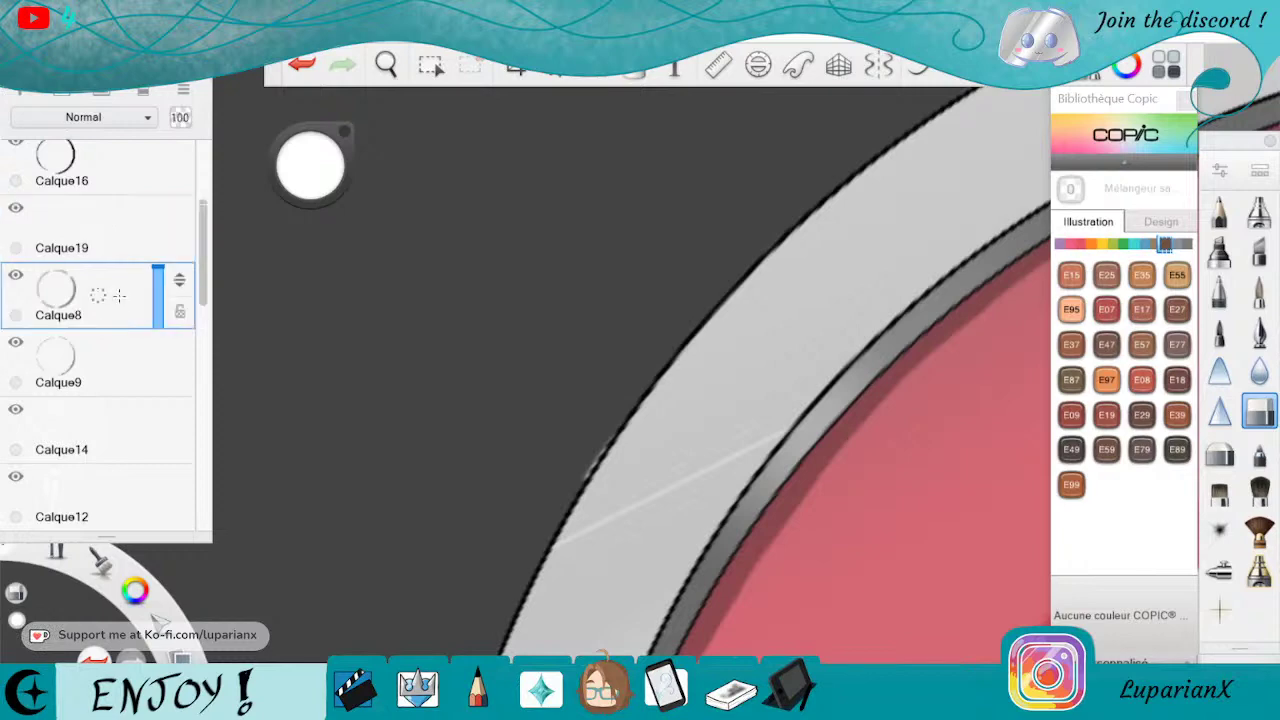
pyautogui.click(101, 229)
pyautogui.press('space')
pyautogui.moveTo(952, 270); pyautogui.dragTo(684, 531)
pyautogui.moveTo(625, 600); pyautogui.dragTo(766, 400)
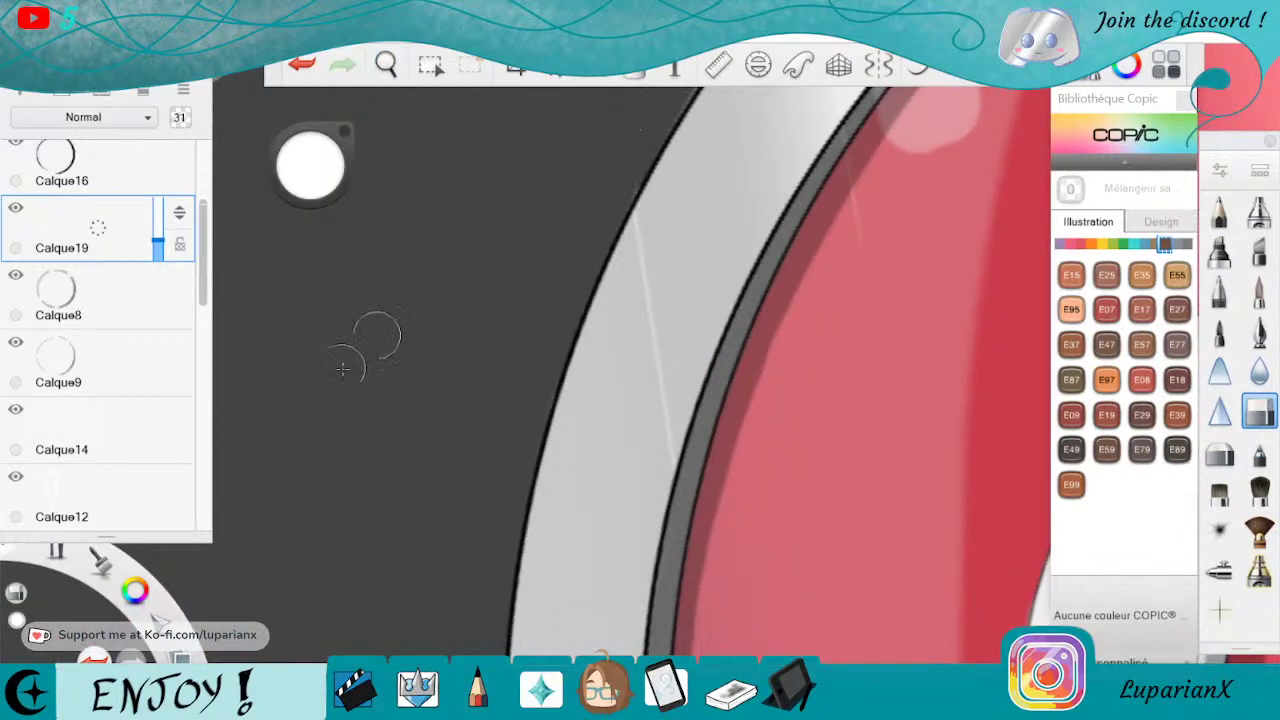
# Erase the wide highlight's overflow on the red disc and the dark background on layer Calque19.
pyautogui.click(60, 295)
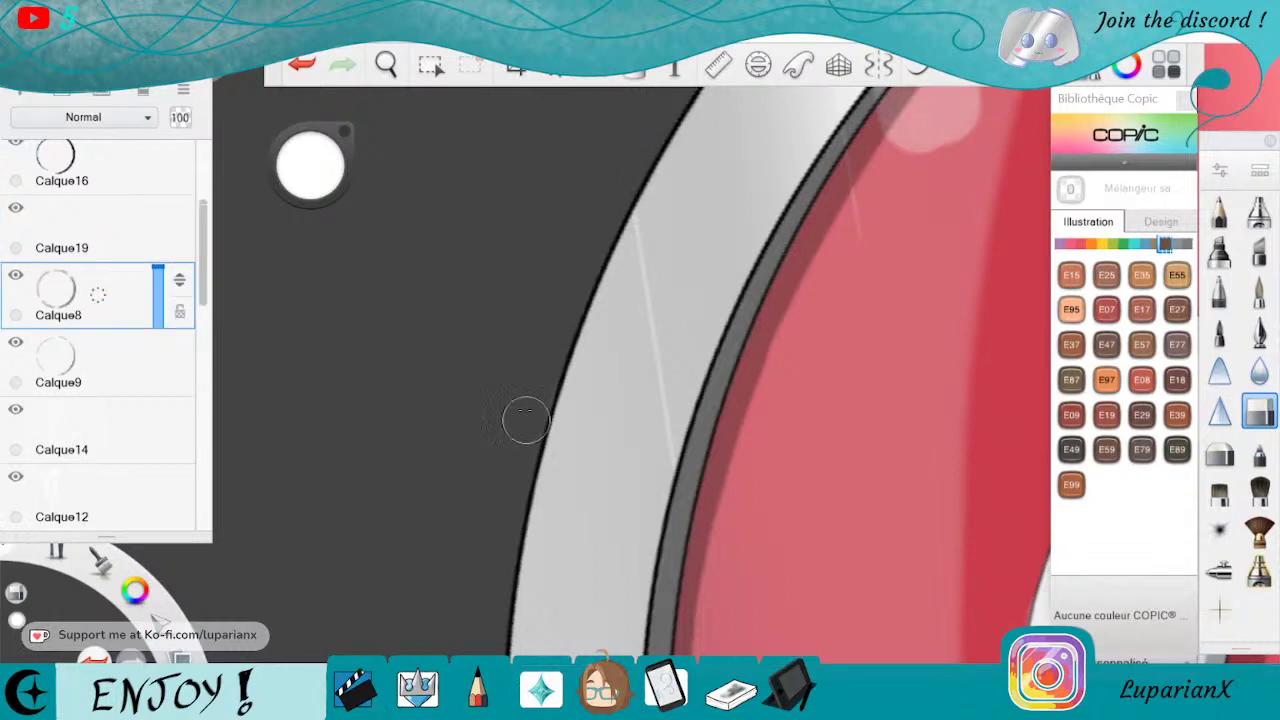
pyautogui.click(386, 64)
pyautogui.moveTo(897, 186); pyautogui.dragTo(718, 586)
pyautogui.moveTo(819, 602); pyautogui.dragTo(831, 577)
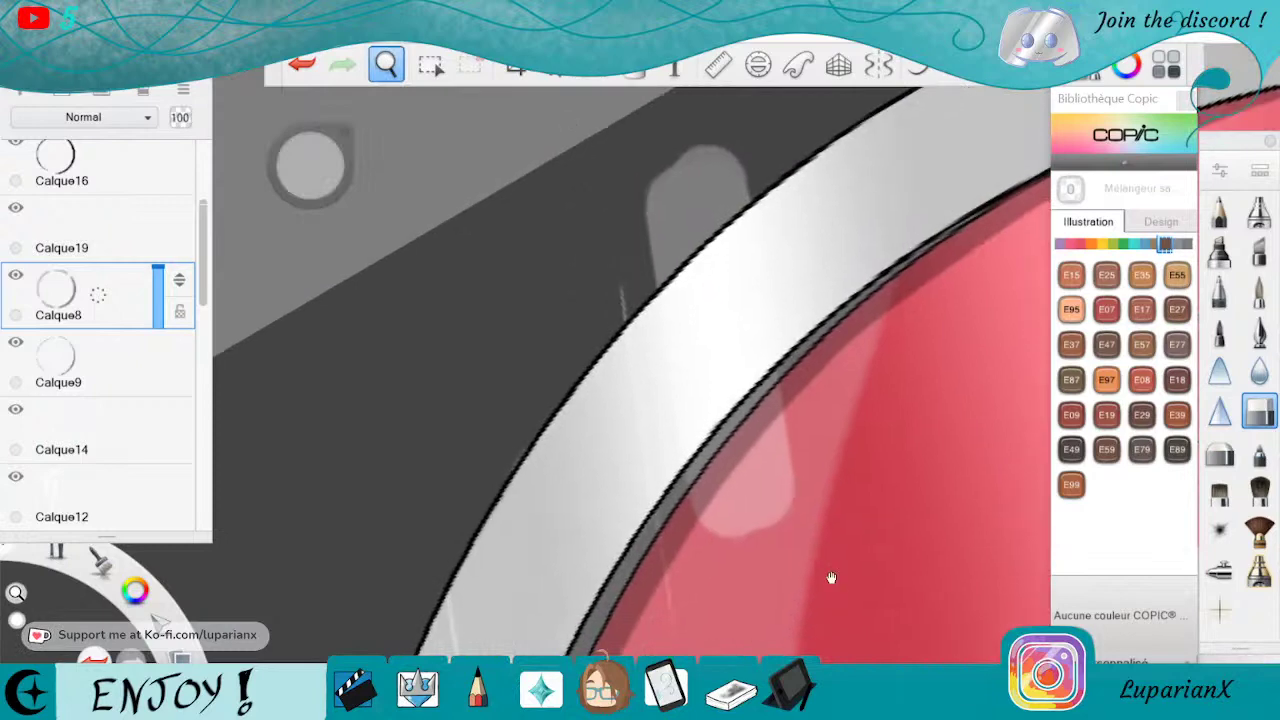
pyautogui.click(115, 213)
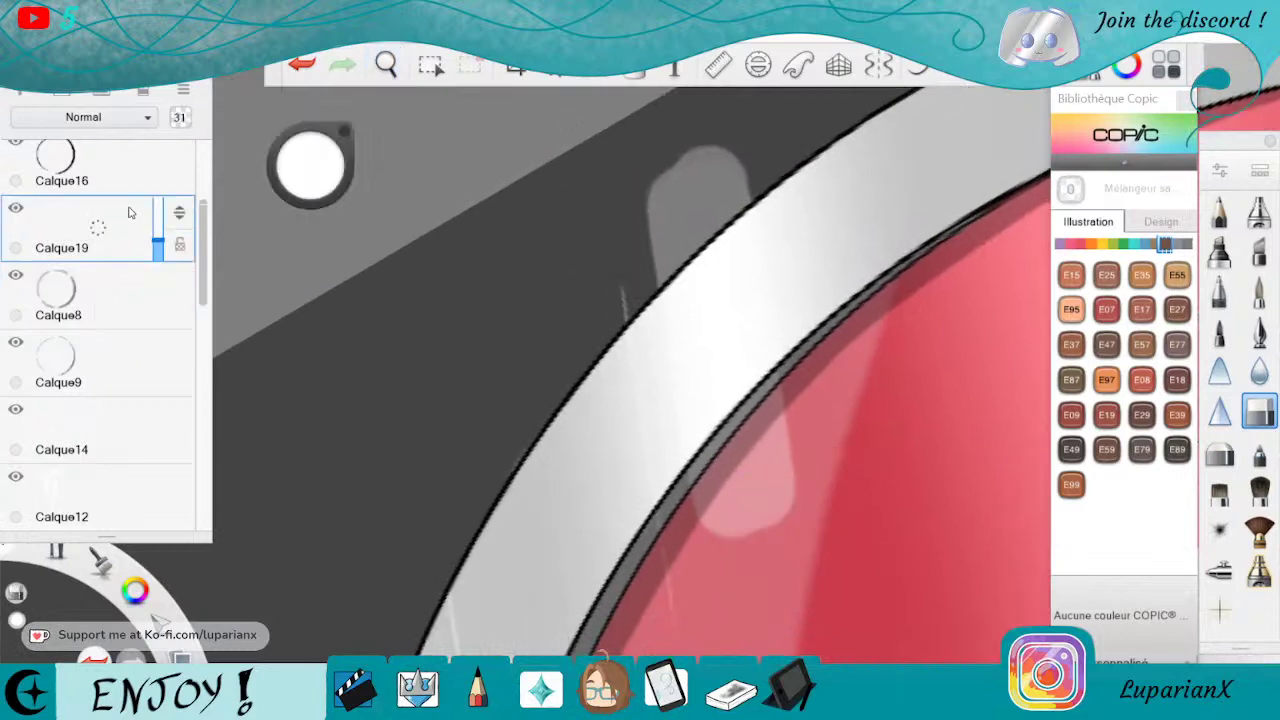
pyautogui.moveTo(794, 442)
pyautogui.mouseDown()
pyautogui.moveTo(768, 505)
pyautogui.moveTo(738, 490)
pyautogui.moveTo(774, 494)
pyautogui.mouseUp()
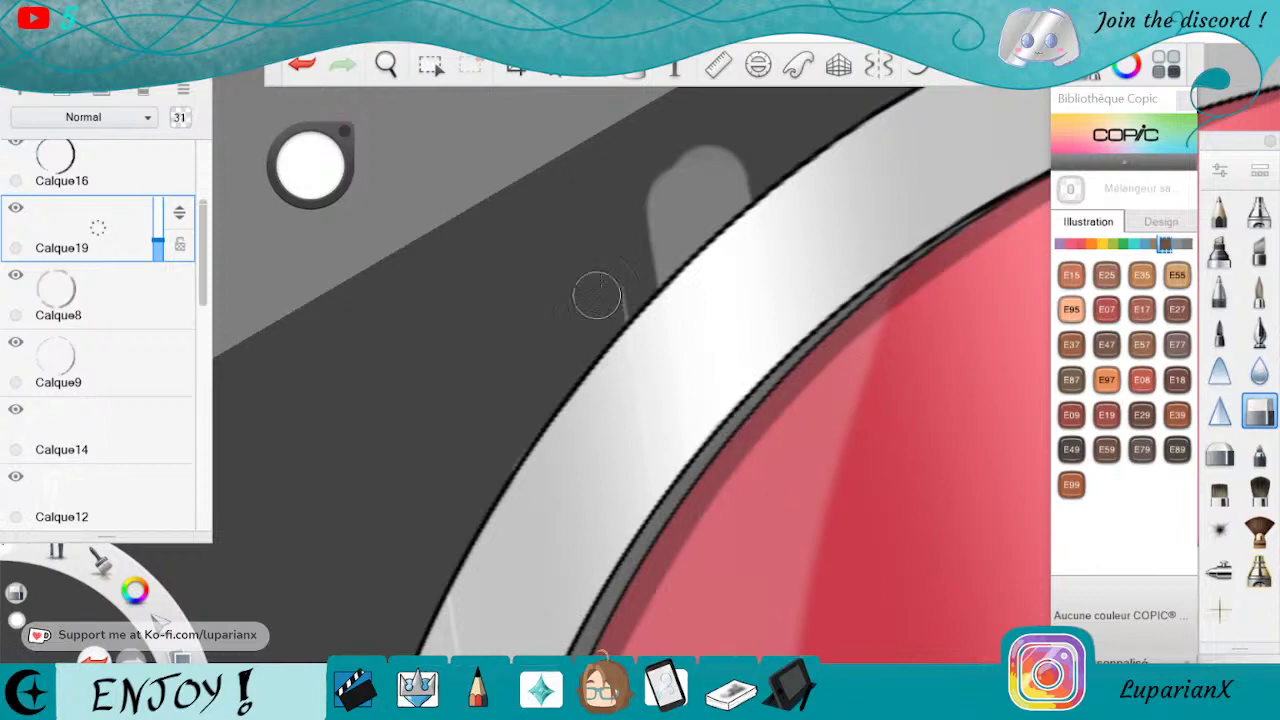
pyautogui.moveTo(668, 235)
pyautogui.mouseDown()
pyautogui.moveTo(682, 204)
pyautogui.moveTo(728, 196)
pyautogui.moveTo(684, 256)
pyautogui.mouseUp()
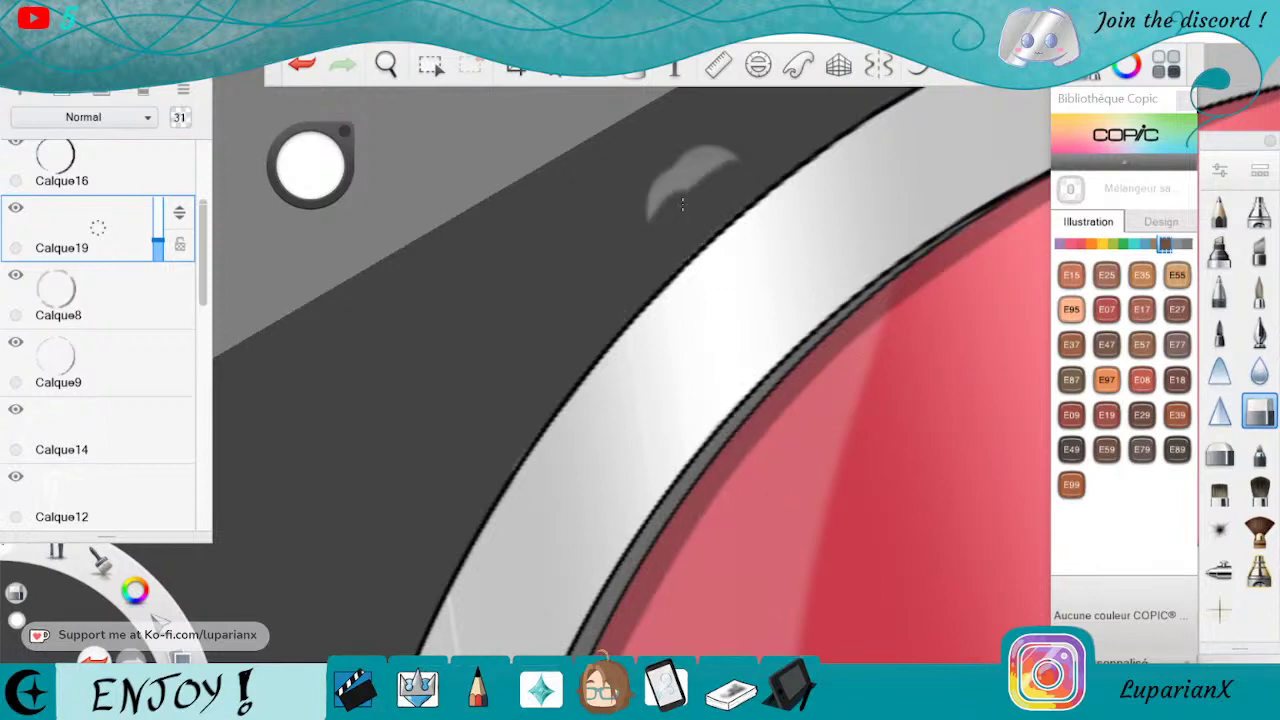
pyautogui.moveTo(683, 204)
pyautogui.mouseDown()
pyautogui.moveTo(690, 188)
pyautogui.moveTo(676, 172)
pyautogui.mouseUp()
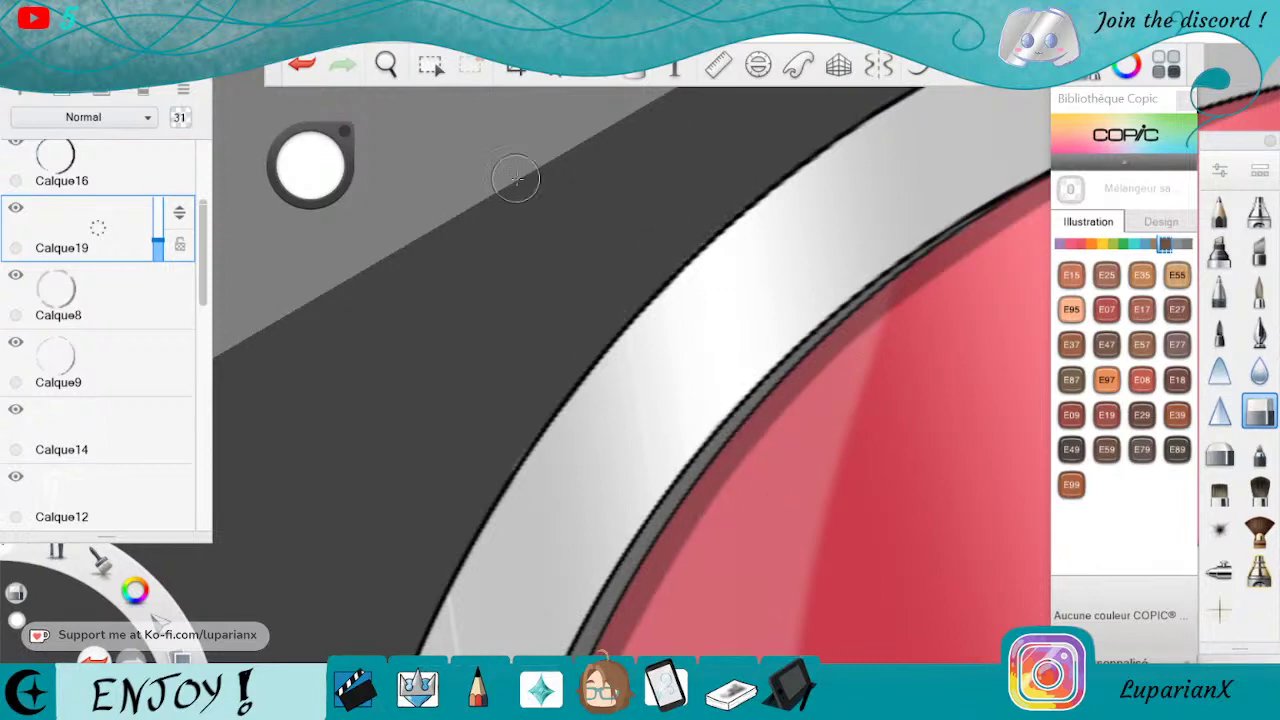
# Inspect the rest of the badge's ring for leftover highlight overflow.
pyautogui.click(387, 66)
pyautogui.moveTo(433, 114); pyautogui.dragTo(790, 430)
pyautogui.moveTo(738, 345)
pyautogui.mouseDown()
pyautogui.moveTo(752, 430)
pyautogui.moveTo(768, 400)
pyautogui.mouseUp()
pyautogui.moveTo(538, 470)
pyautogui.mouseDown()
pyautogui.moveTo(532, 484)
pyautogui.moveTo(510, 458)
pyautogui.moveTo(482, 460)
pyautogui.mouseUp()
pyautogui.click(386, 65)
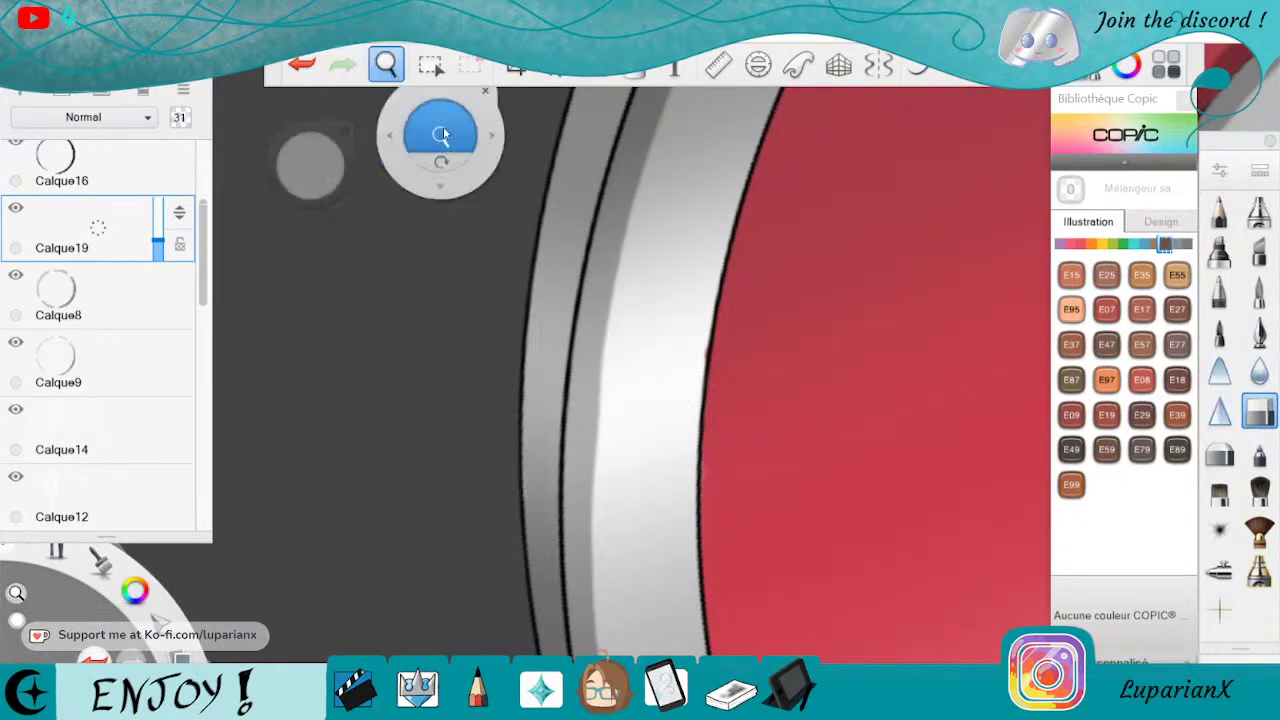
pyautogui.moveTo(442, 132); pyautogui.dragTo(830, 272)
pyautogui.moveTo(868, 318); pyautogui.dragTo(800, 468)
pyautogui.moveTo(461, 675); pyautogui.dragTo(557, 549)
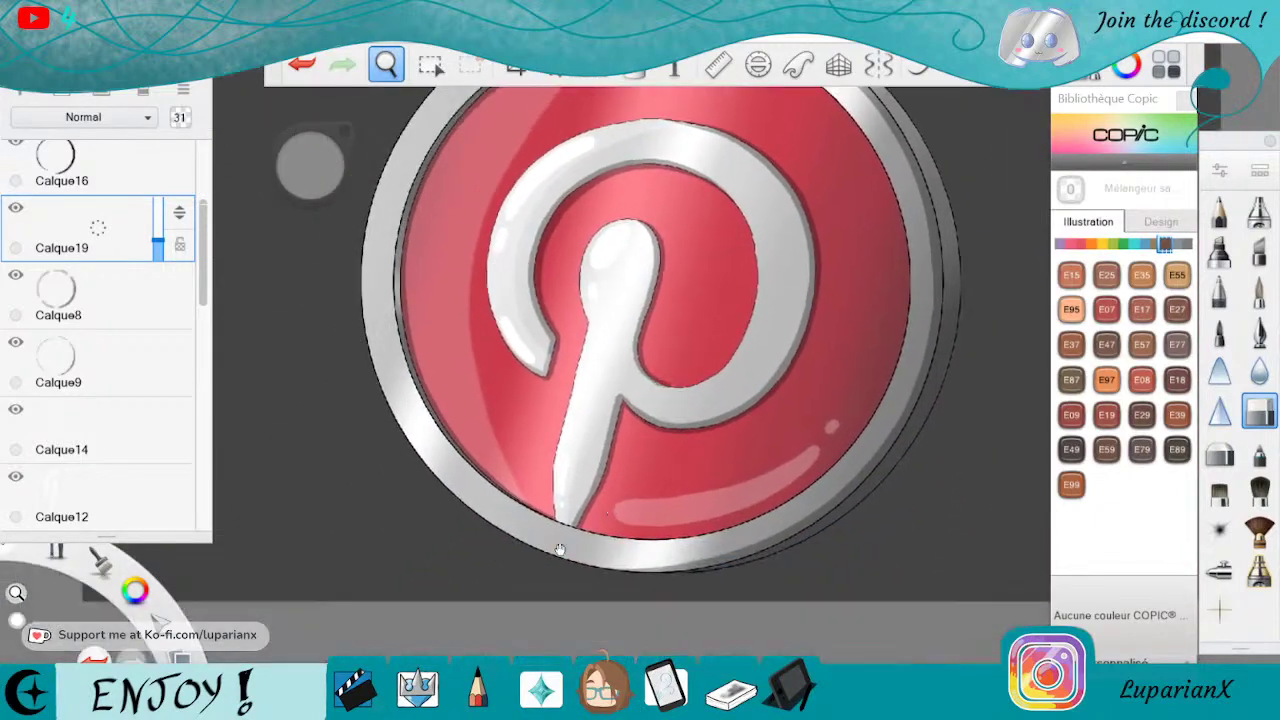
pyautogui.moveTo(757, 494); pyautogui.dragTo(761, 529)
# Add a new layer directly above Calque8 and set its opacity to 31.
pyautogui.click(112, 285)
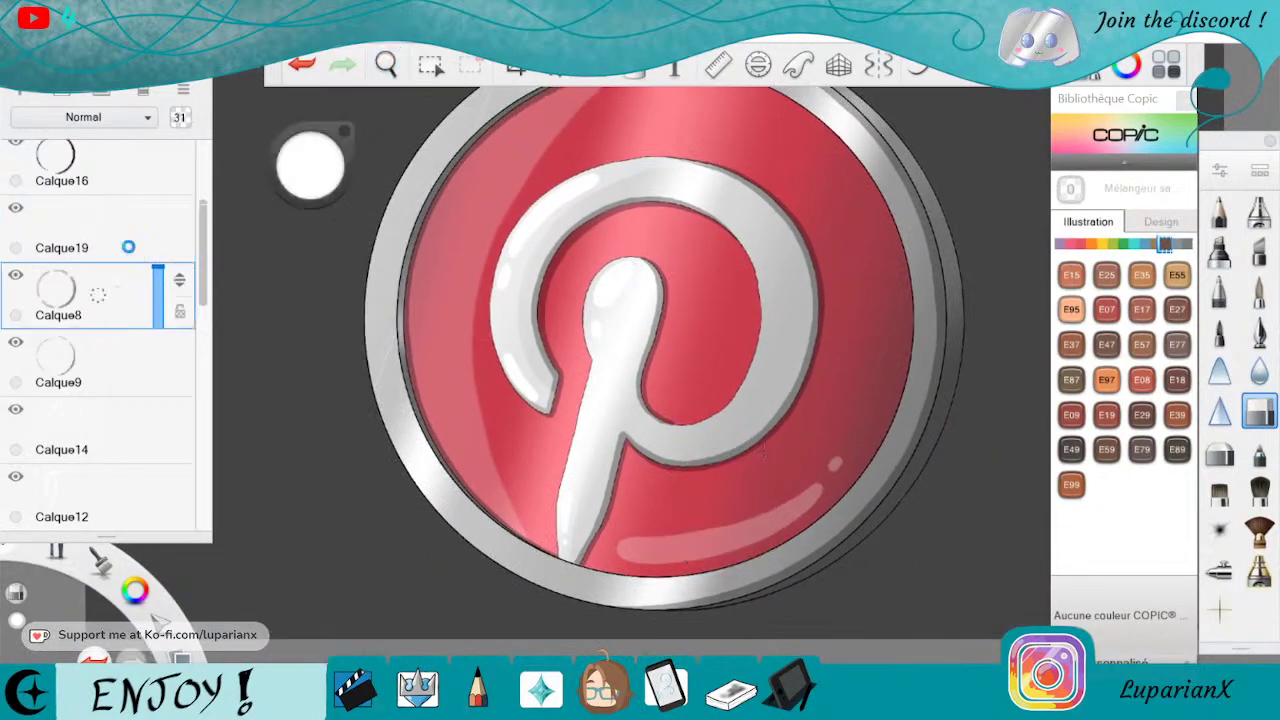
pyautogui.hotkey('ctrl', 'l')
pyautogui.click(160, 310)
pyautogui.moveTo(160, 311); pyautogui.dragTo(161, 309)
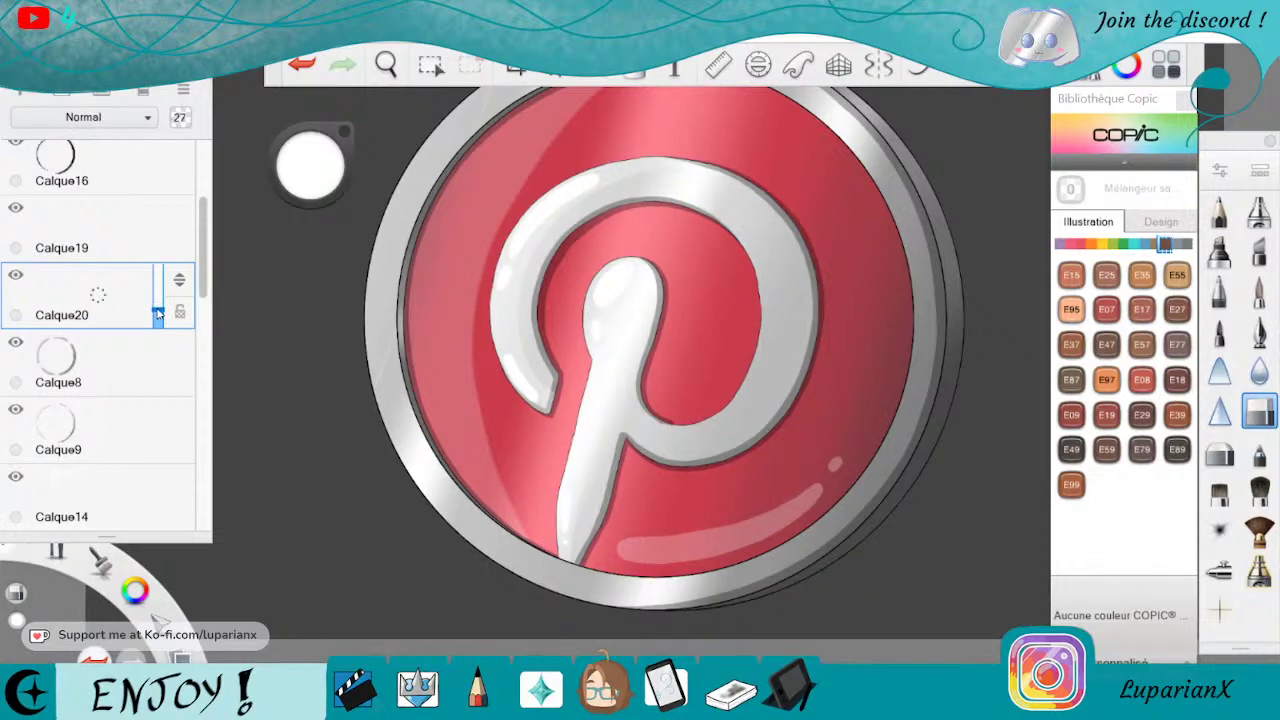
pyautogui.moveTo(157, 314); pyautogui.dragTo(158, 309)
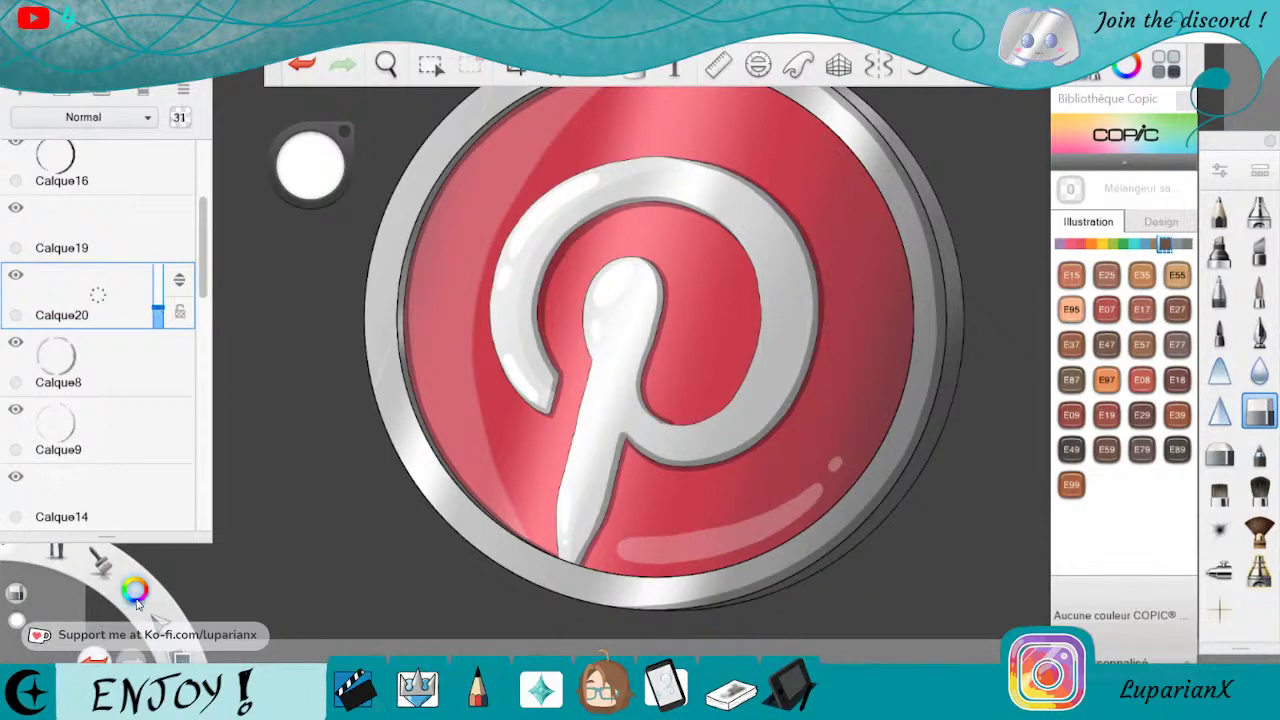
# Choose the Pinceau brush and set its size to 7.2 for work on the silver ring's edge.
pyautogui.click(386, 64)
pyautogui.moveTo(591, 432); pyautogui.dragTo(763, 427)
pyautogui.moveTo(715, 495); pyautogui.dragTo(748, 305)
pyautogui.moveTo(725, 458)
pyautogui.mouseDown()
pyautogui.moveTo(737, 457)
pyautogui.moveTo(742, 520)
pyautogui.moveTo(705, 512)
pyautogui.mouseUp()
pyautogui.moveTo(568, 497); pyautogui.dragTo(706, 494)
pyautogui.click(868, 439)
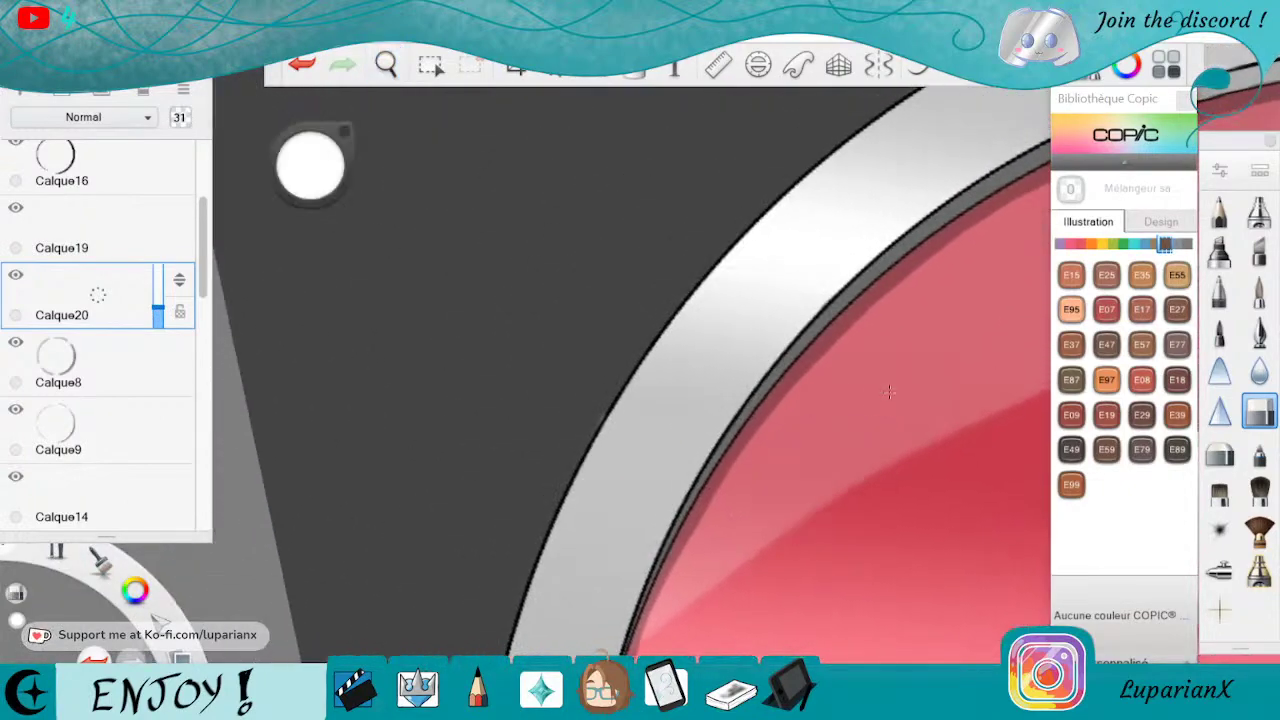
pyautogui.click(1259, 296)
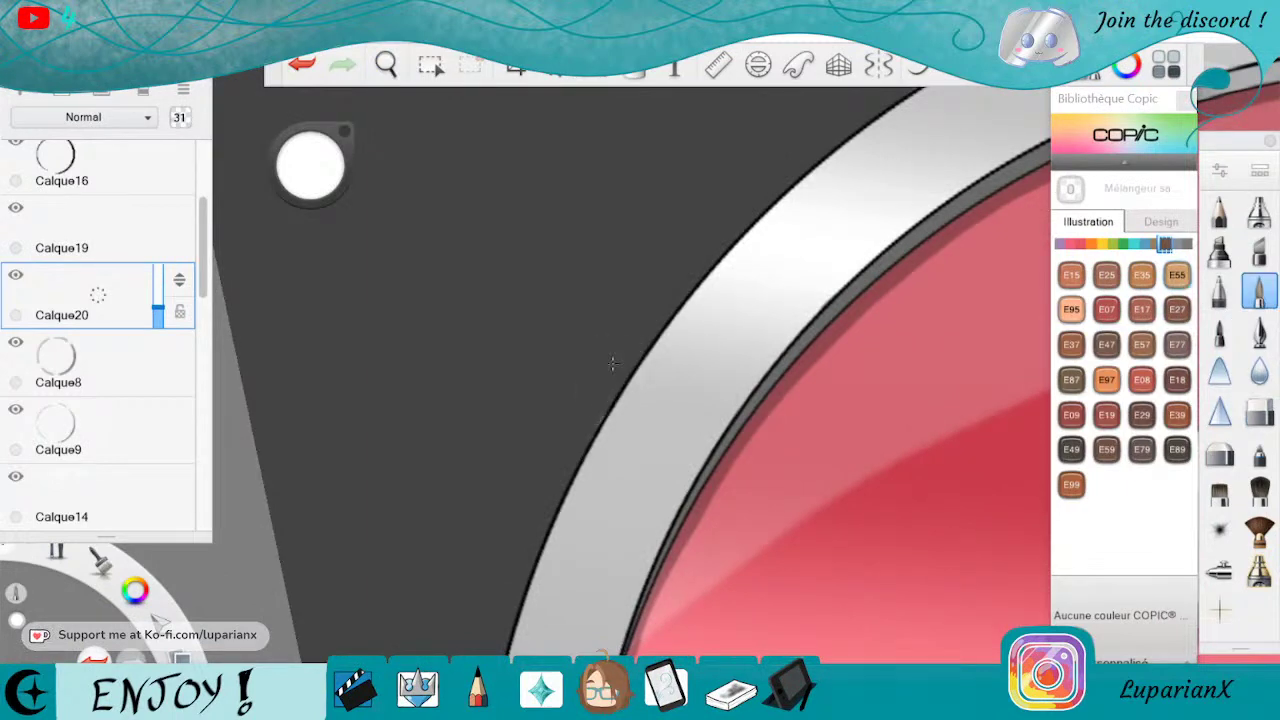
pyautogui.click(1263, 292)
pyautogui.moveTo(905, 412); pyautogui.dragTo(887, 412)
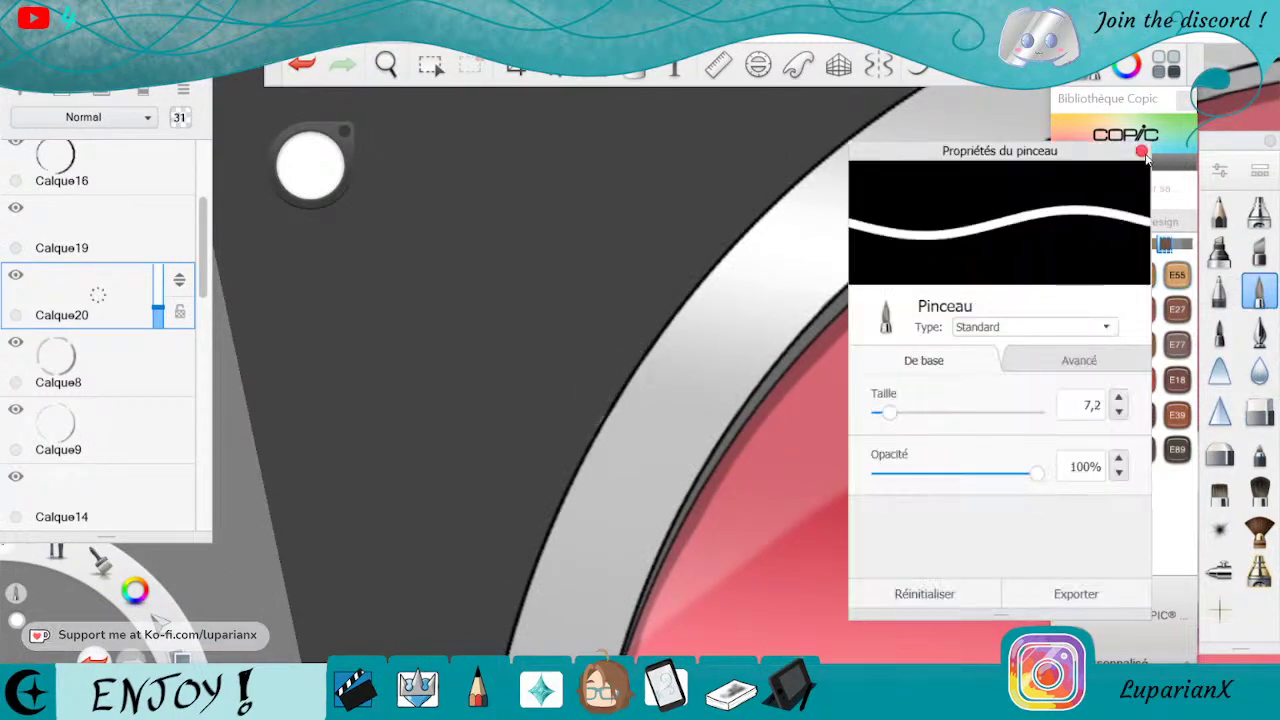
pyautogui.click(1143, 151)
pyautogui.click(125, 347)
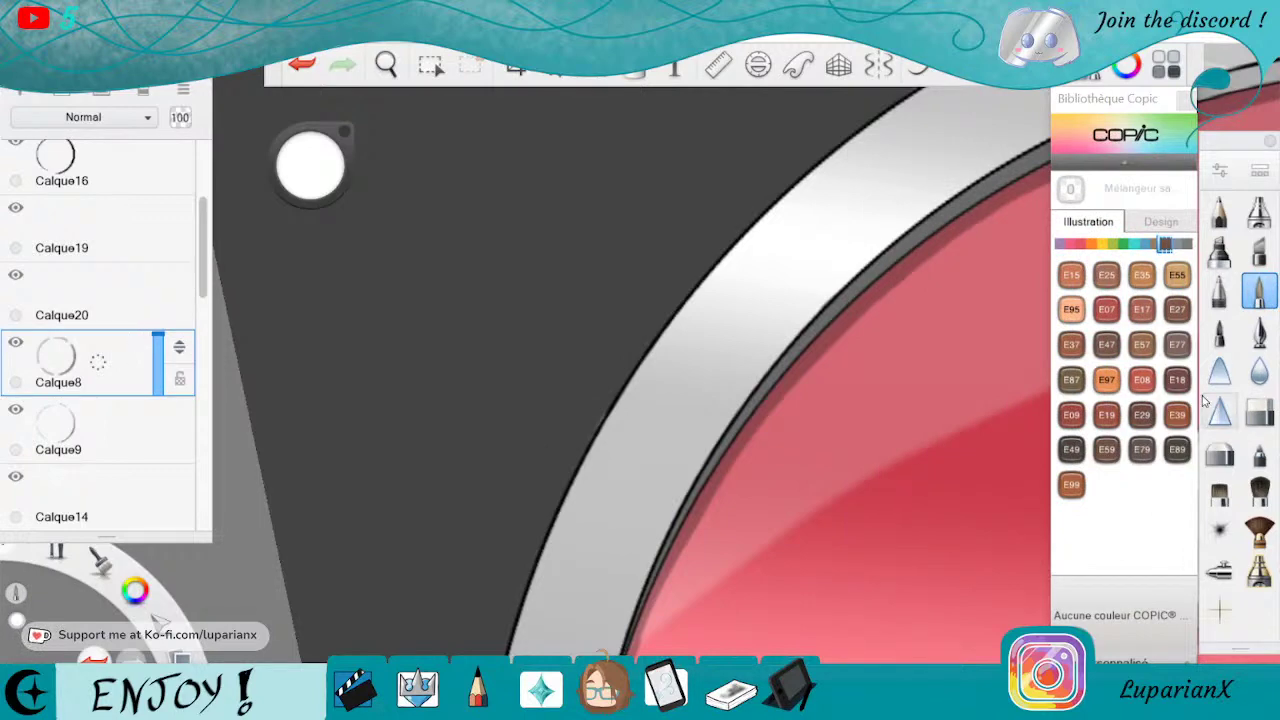
pyautogui.click(1256, 411)
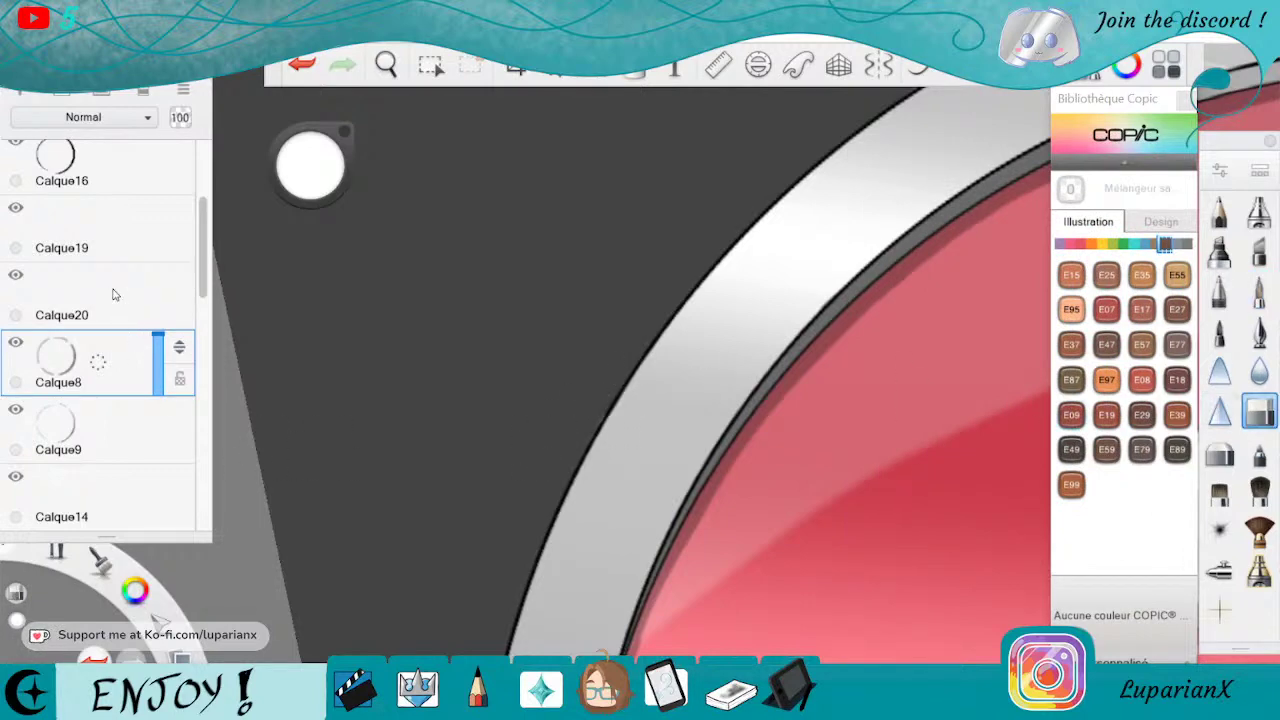
pyautogui.click(115, 292)
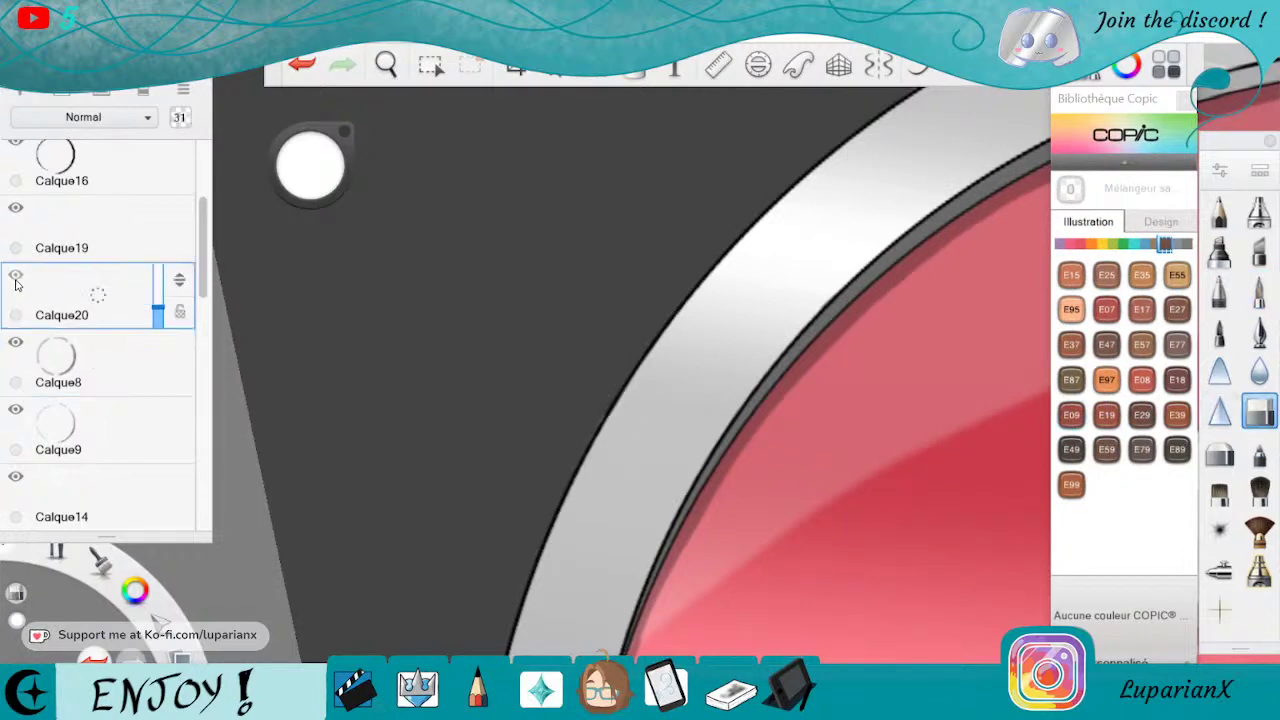
pyautogui.click(1259, 290)
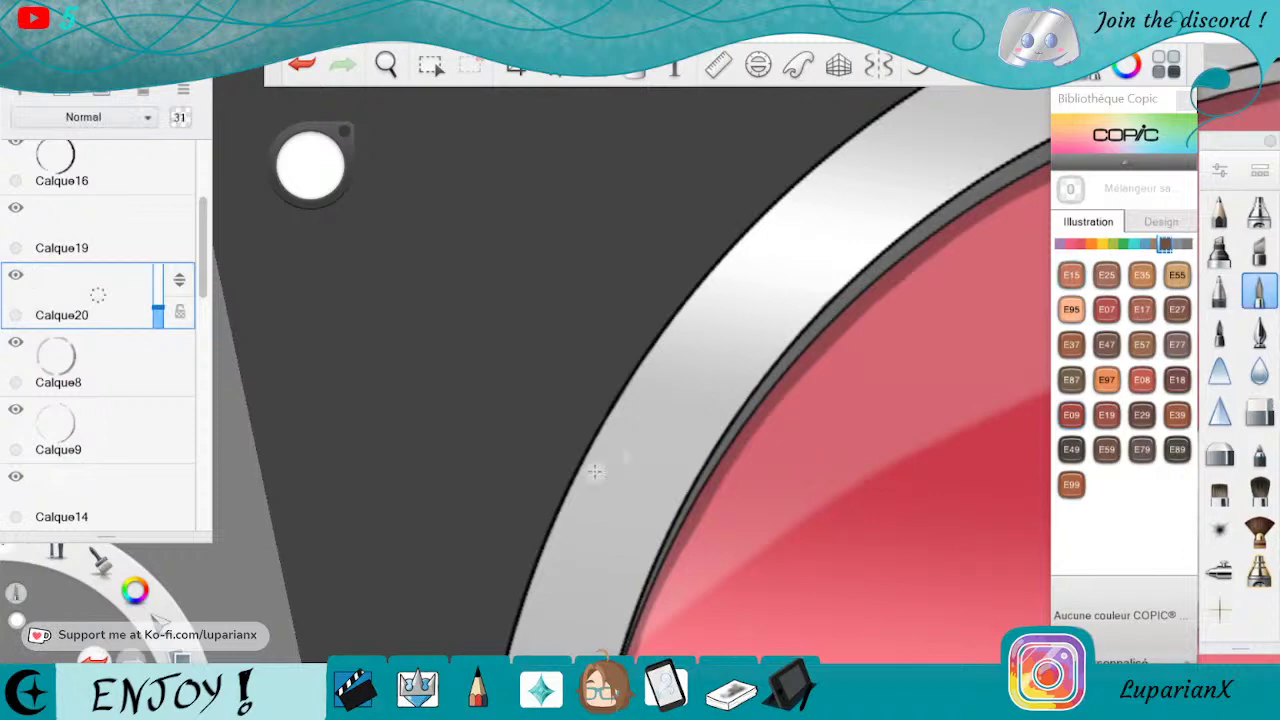
# Paint a translucent white highlight along the silver ring's outer outline on layer Calque20.
pyautogui.moveTo(572, 453)
pyautogui.mouseDown()
pyautogui.moveTo(508, 635)
pyautogui.moveTo(550, 552)
pyautogui.mouseUp()
pyautogui.moveTo(575, 500)
pyautogui.mouseDown()
pyautogui.moveTo(541, 549)
pyautogui.moveTo(634, 362)
pyautogui.mouseUp()
pyautogui.moveTo(578, 440); pyautogui.dragTo(731, 242)
pyautogui.moveTo(594, 418); pyautogui.dragTo(766, 208)
pyautogui.moveTo(862, 127)
pyautogui.mouseDown()
pyautogui.moveTo(788, 187)
pyautogui.moveTo(918, 89)
pyautogui.mouseUp()
pyautogui.moveTo(790, 185)
pyautogui.mouseDown()
pyautogui.moveTo(928, 88)
pyautogui.moveTo(878, 112)
pyautogui.mouseUp()
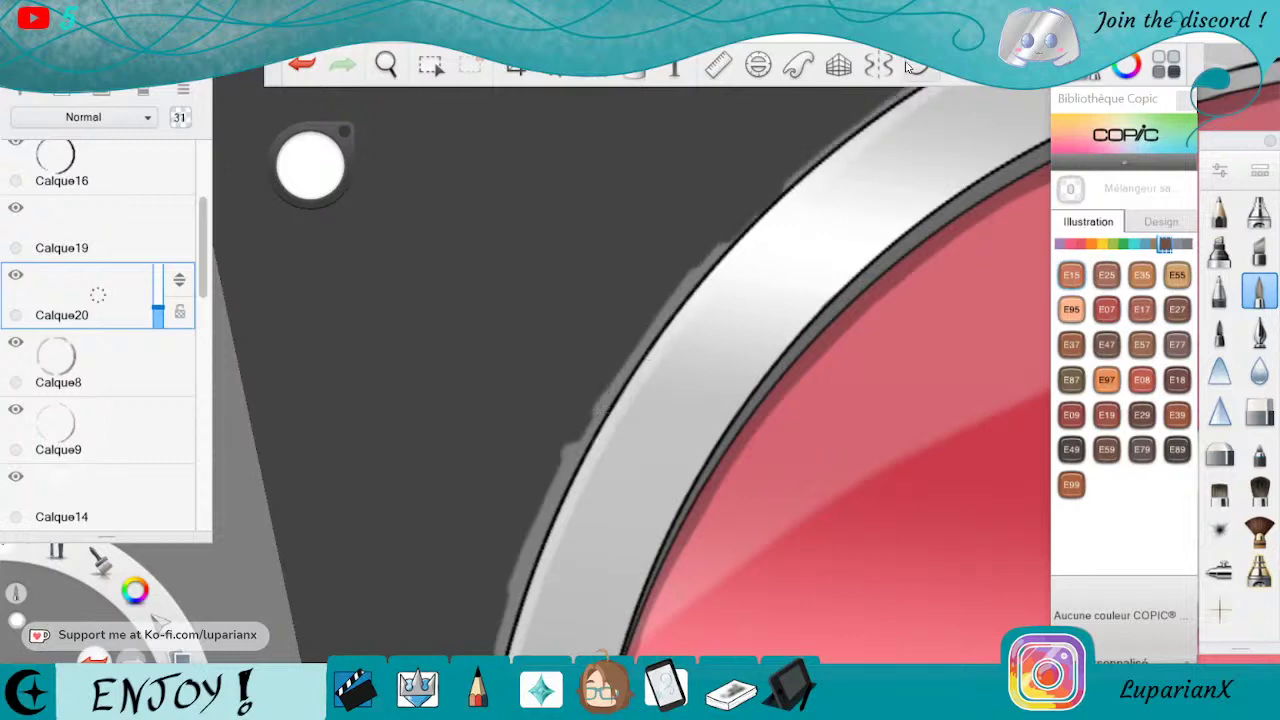
# Hide layer Calque8 and paint the white edge highlight over another stretch of the ring's outer outline.
pyautogui.click(16, 342)
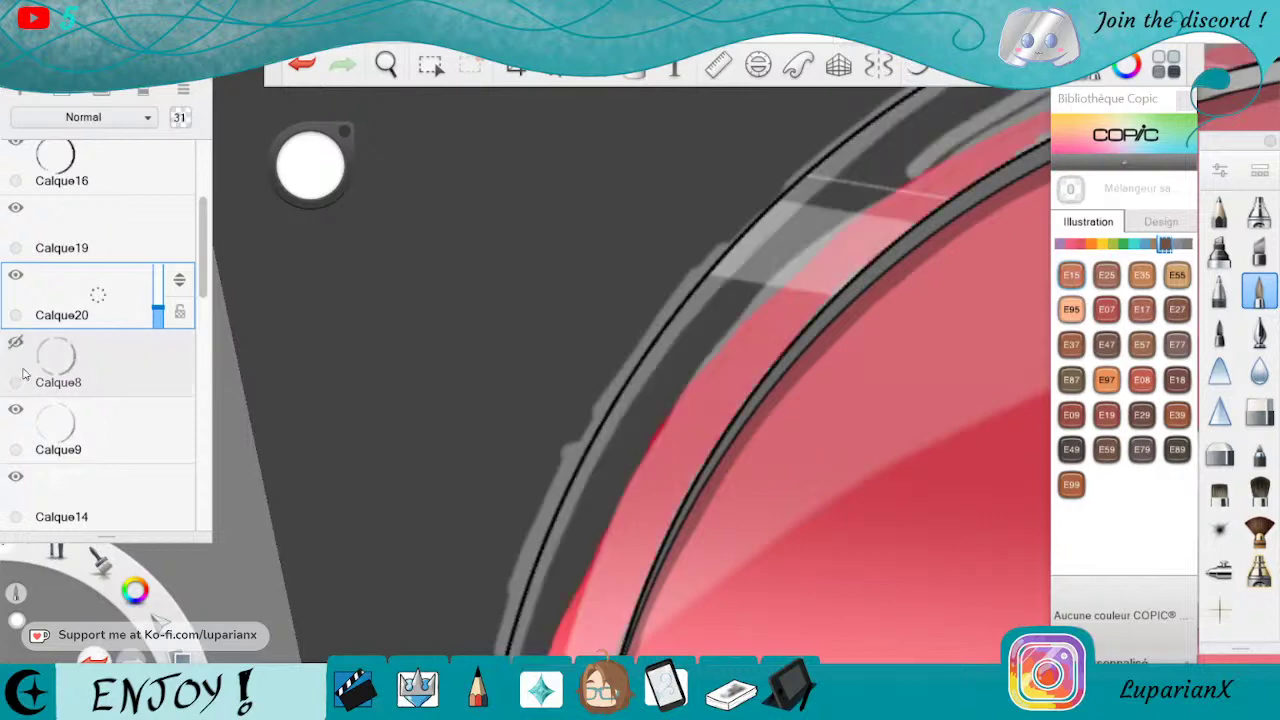
pyautogui.press('space')
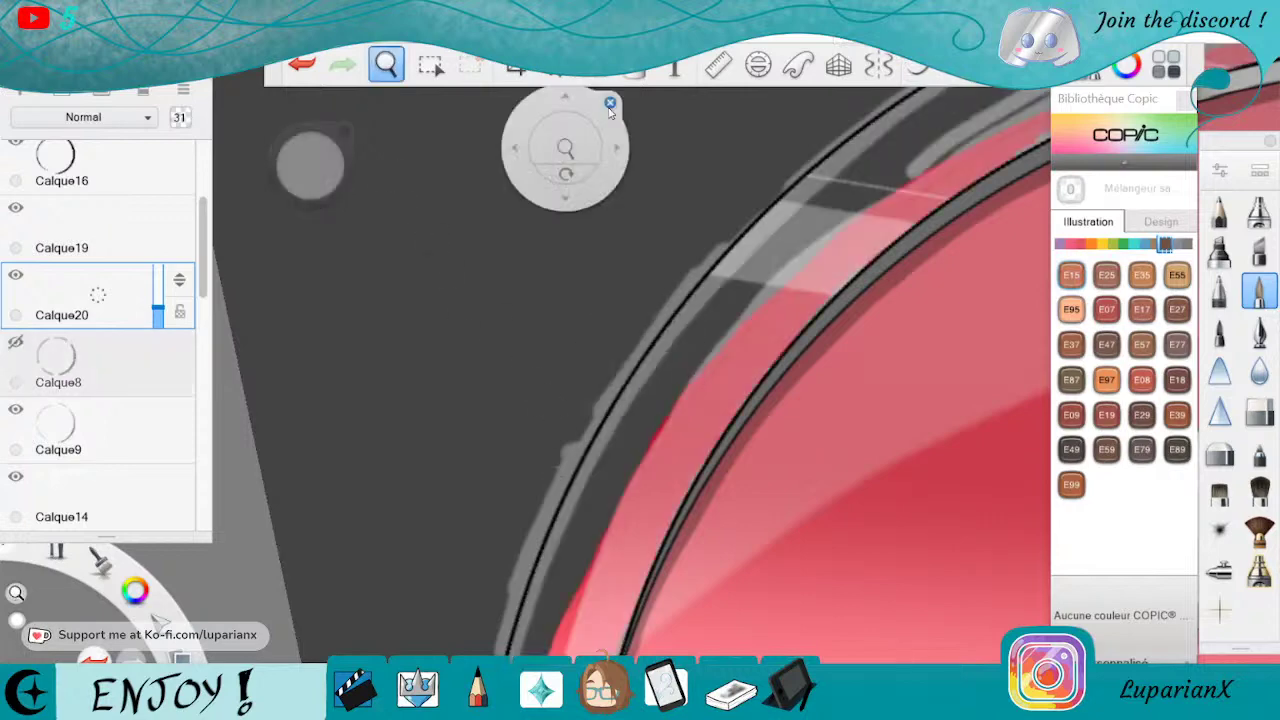
pyautogui.moveTo(915, 243); pyautogui.dragTo(677, 461)
pyautogui.moveTo(983, 361); pyautogui.dragTo(874, 454)
pyautogui.moveTo(720, 551); pyautogui.dragTo(772, 540)
pyautogui.moveTo(733, 439); pyautogui.dragTo(712, 519)
pyautogui.moveTo(695, 256)
pyautogui.mouseDown()
pyautogui.moveTo(642, 340)
pyautogui.moveTo(694, 254)
pyautogui.mouseUp()
pyautogui.moveTo(622, 398); pyautogui.dragTo(726, 228)
pyautogui.moveTo(622, 395); pyautogui.dragTo(579, 518)
pyautogui.moveTo(606, 470); pyautogui.dragTo(645, 355)
# Extend the white edge highlight upward along the ring's outer outline with overlapping strokes on layer Calque20.
pyautogui.press('space')
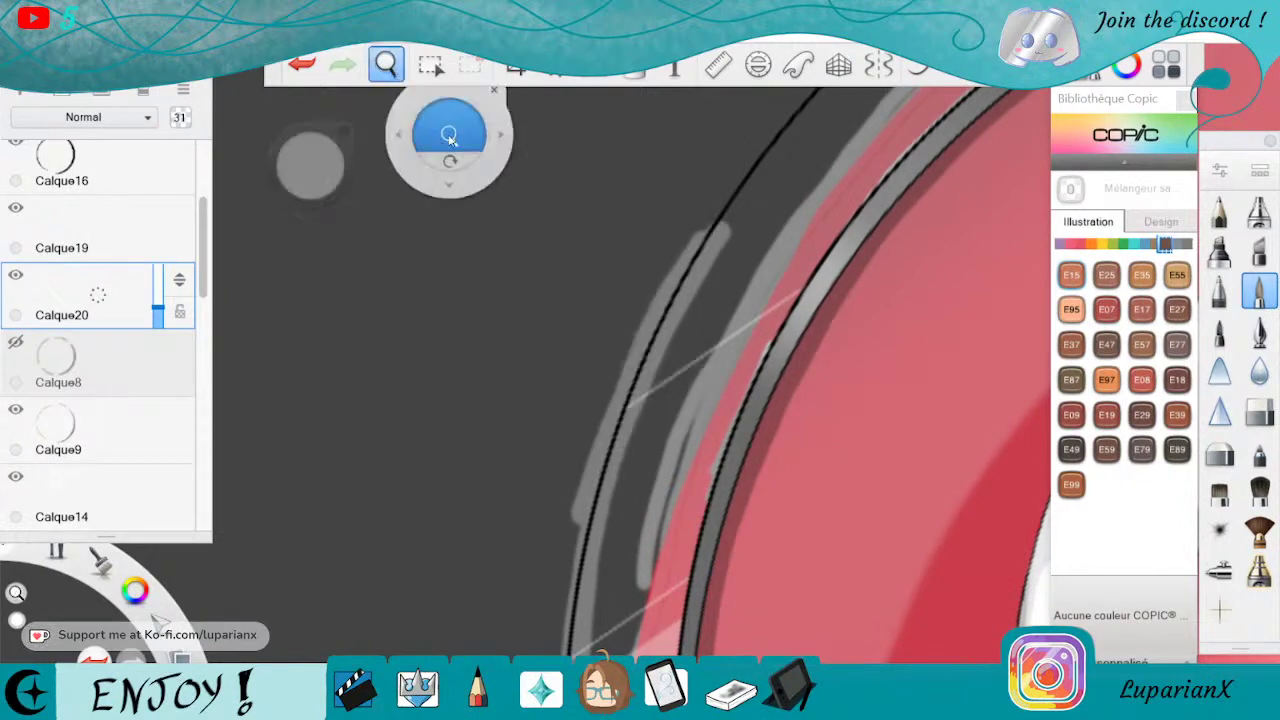
pyautogui.moveTo(449, 134); pyautogui.dragTo(449, 175)
pyautogui.moveTo(731, 483); pyautogui.dragTo(706, 406)
pyautogui.moveTo(452, 476); pyautogui.dragTo(546, 361)
pyautogui.moveTo(500, 410); pyautogui.dragTo(583, 313)
pyautogui.moveTo(472, 440); pyautogui.dragTo(621, 262)
pyautogui.moveTo(482, 416); pyautogui.dragTo(677, 215)
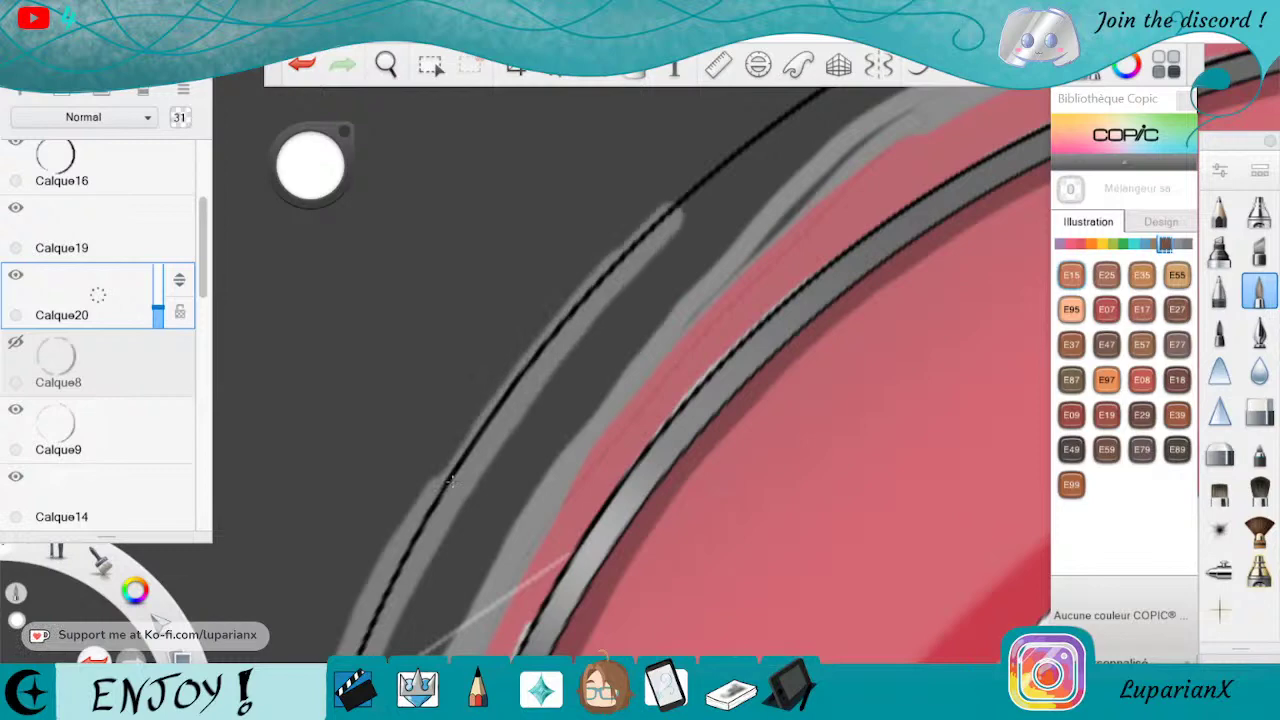
pyautogui.moveTo(616, 297); pyautogui.dragTo(760, 147)
pyautogui.moveTo(558, 316); pyautogui.dragTo(811, 105)
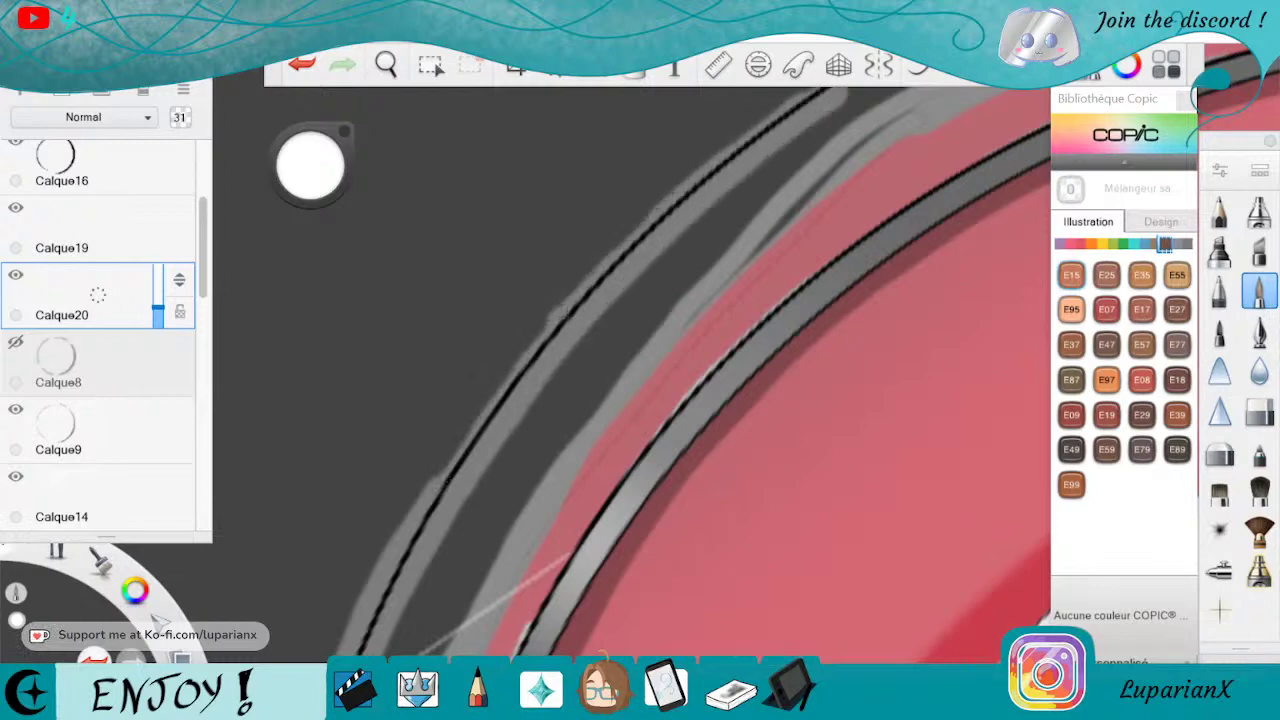
# Trim the inner side of the newest highlight stretch with the eraser and thicken it along the outer outline with brush strokes.
pyautogui.click(1259, 412)
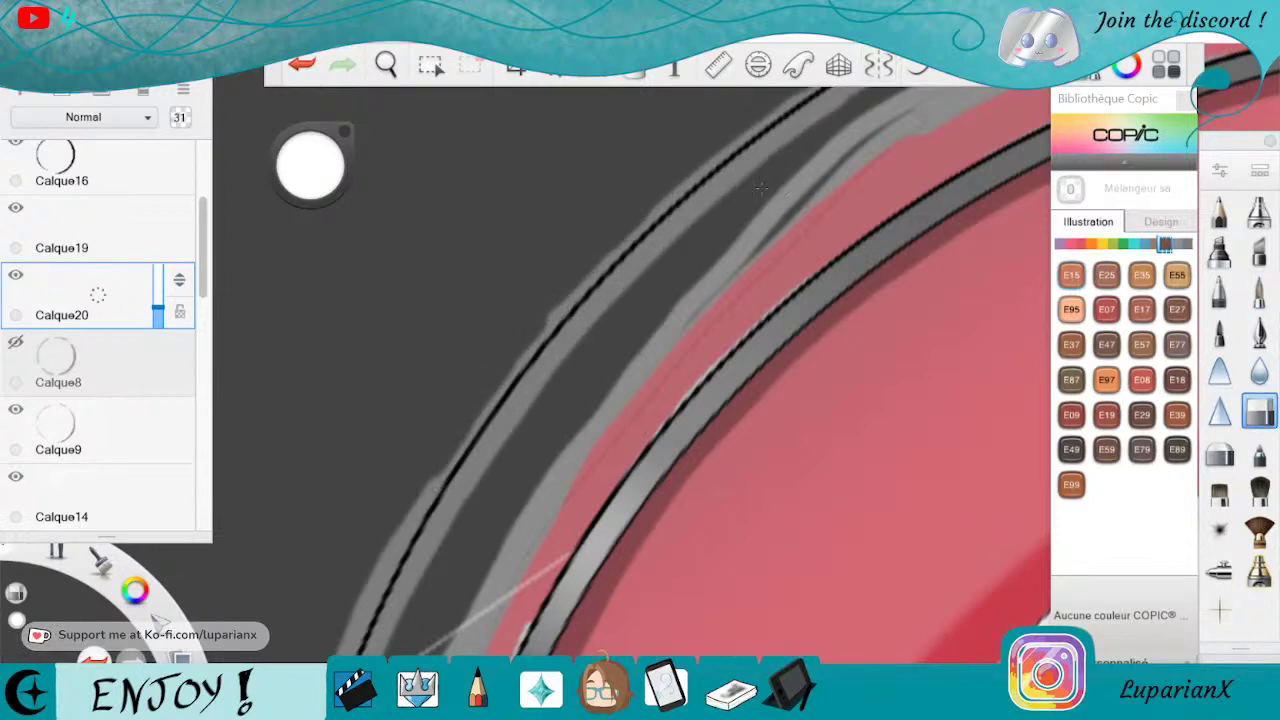
pyautogui.moveTo(714, 230); pyautogui.dragTo(862, 104)
pyautogui.click(1259, 290)
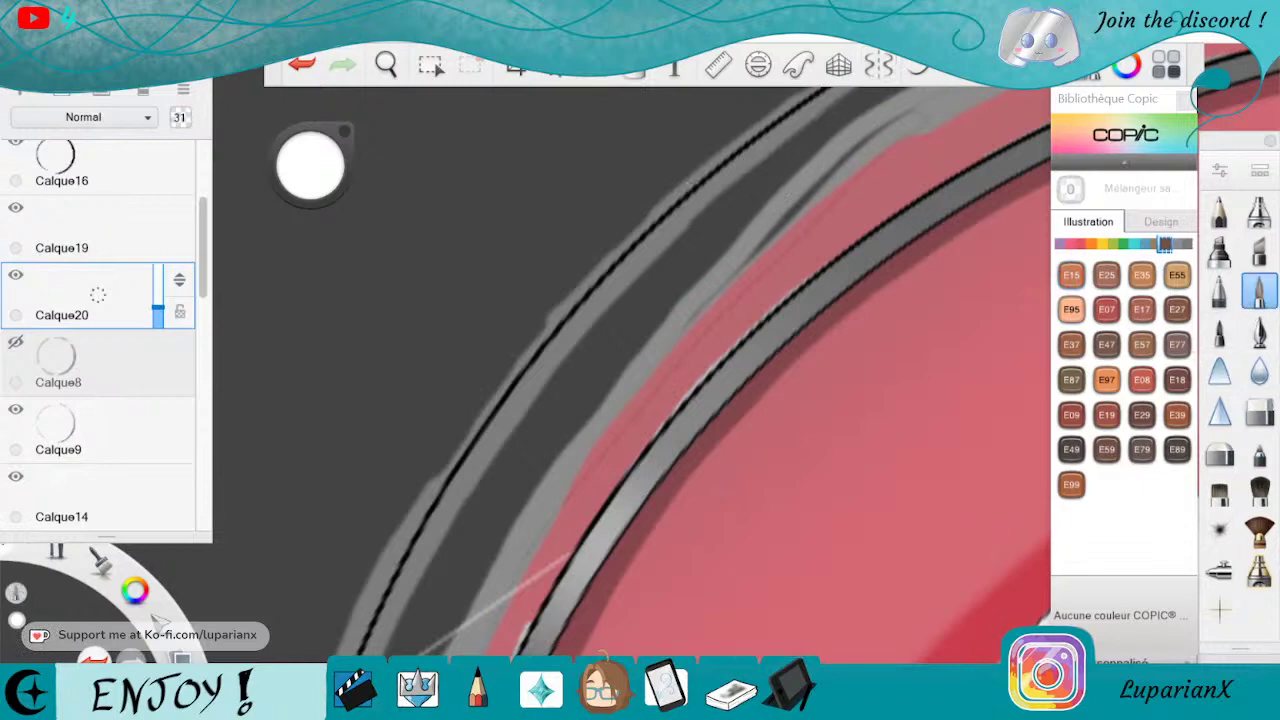
pyautogui.moveTo(606, 256); pyautogui.dragTo(770, 112)
pyautogui.moveTo(690, 224); pyautogui.dragTo(800, 130)
pyautogui.moveTo(660, 198); pyautogui.dragTo(868, 64)
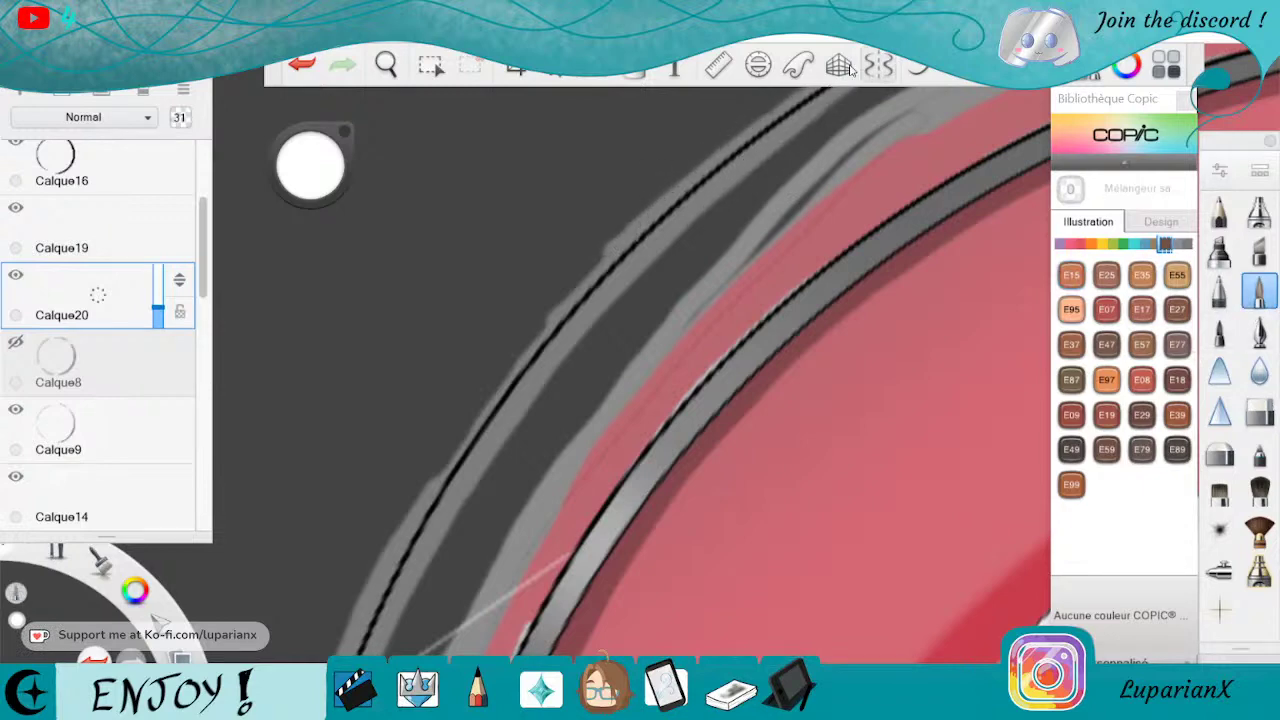
# Continue the white edge highlight along the outer outline toward the top of the ring on layer Calque20.
pyautogui.press('space')
pyautogui.moveTo(946, 229); pyautogui.dragTo(712, 457)
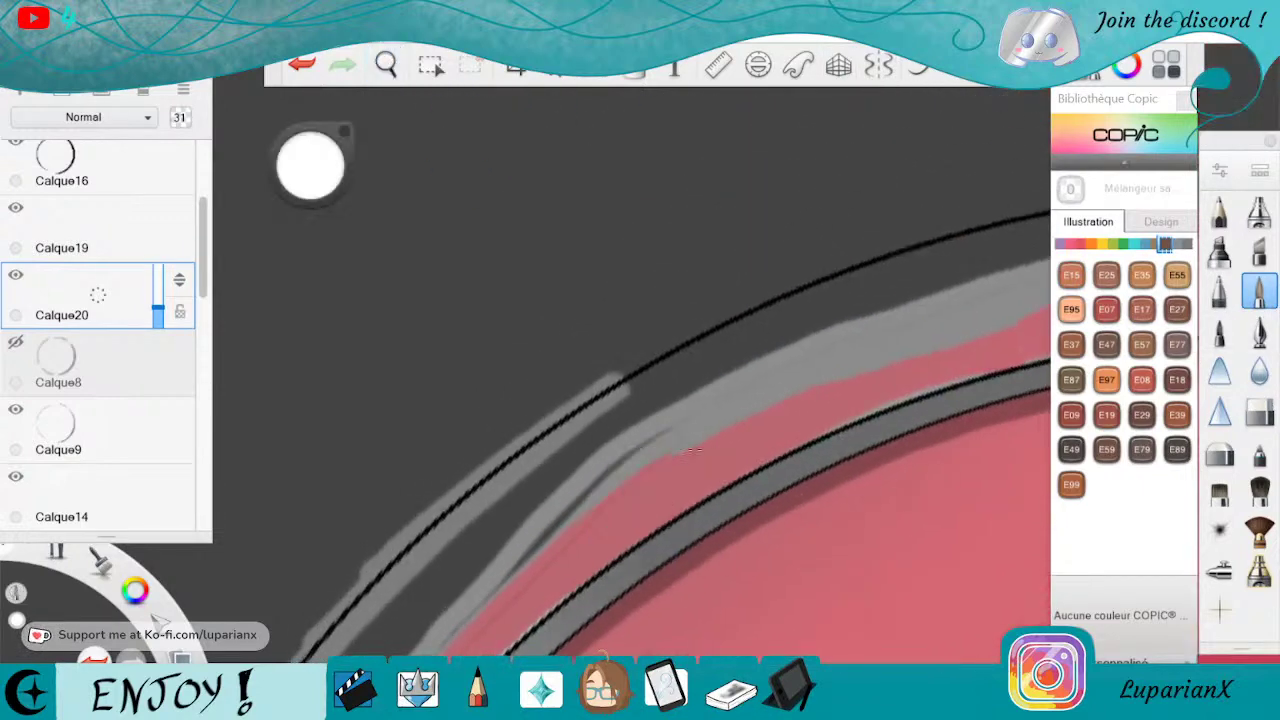
pyautogui.moveTo(512, 490)
pyautogui.mouseDown()
pyautogui.moveTo(655, 355)
pyautogui.moveTo(785, 295)
pyautogui.mouseUp()
pyautogui.moveTo(572, 418); pyautogui.dragTo(850, 277)
pyautogui.moveTo(630, 385); pyautogui.dragTo(862, 272)
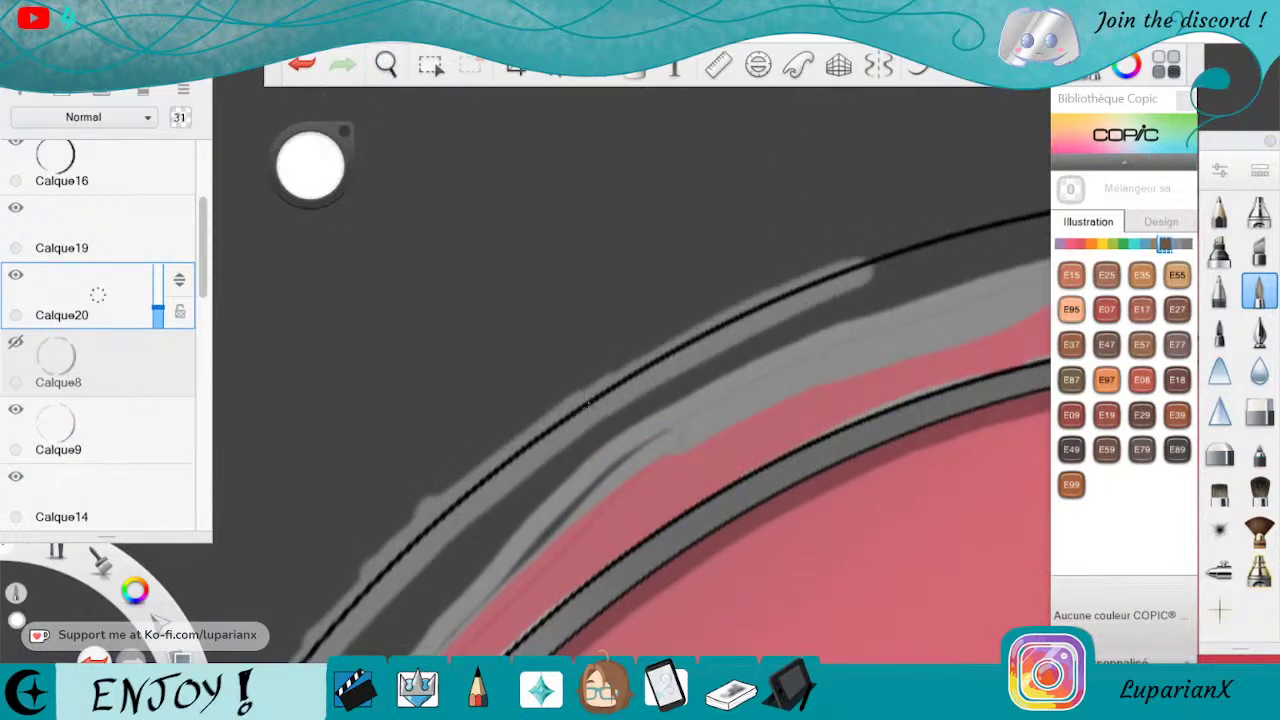
pyautogui.moveTo(698, 340); pyautogui.dragTo(940, 243)
pyautogui.moveTo(790, 298); pyautogui.dragTo(990, 240)
pyautogui.moveTo(855, 256); pyautogui.dragTo(1035, 210)
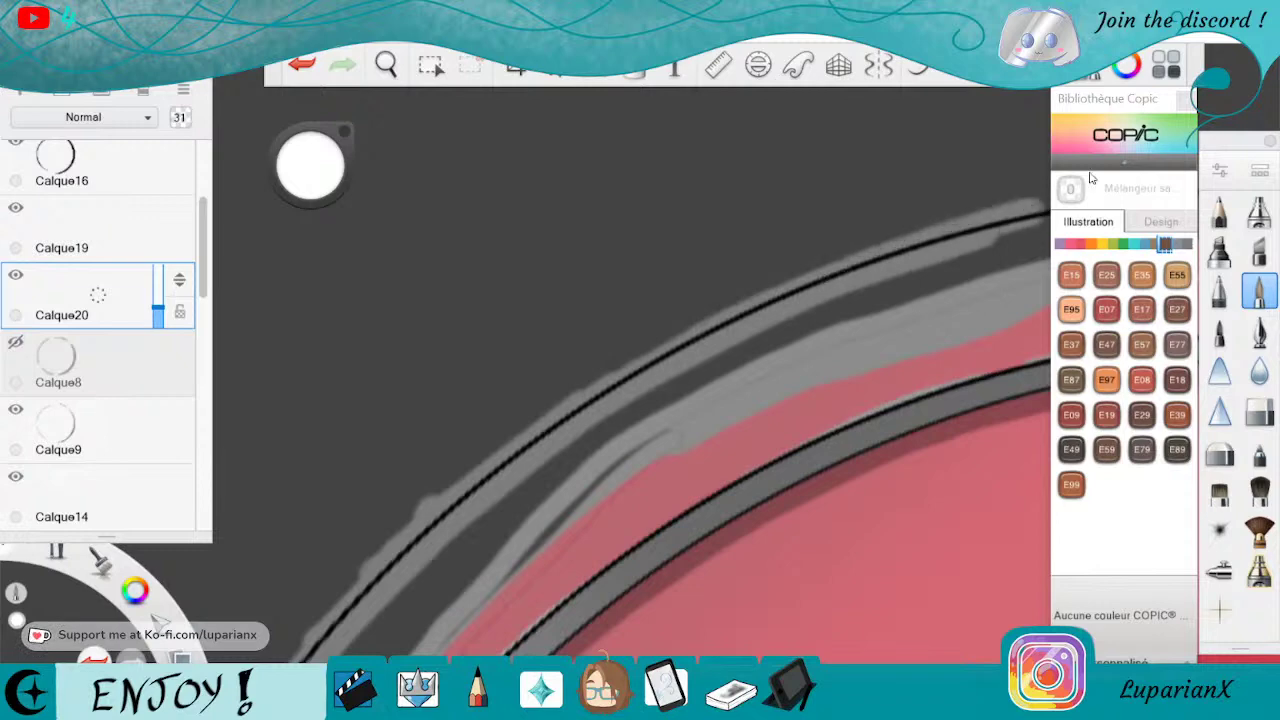
# Trim the inner side of the upper edge highlight on Calque20 with the hard eraser, undoing one erasing pass and redoing it.
pyautogui.click(1252, 409)
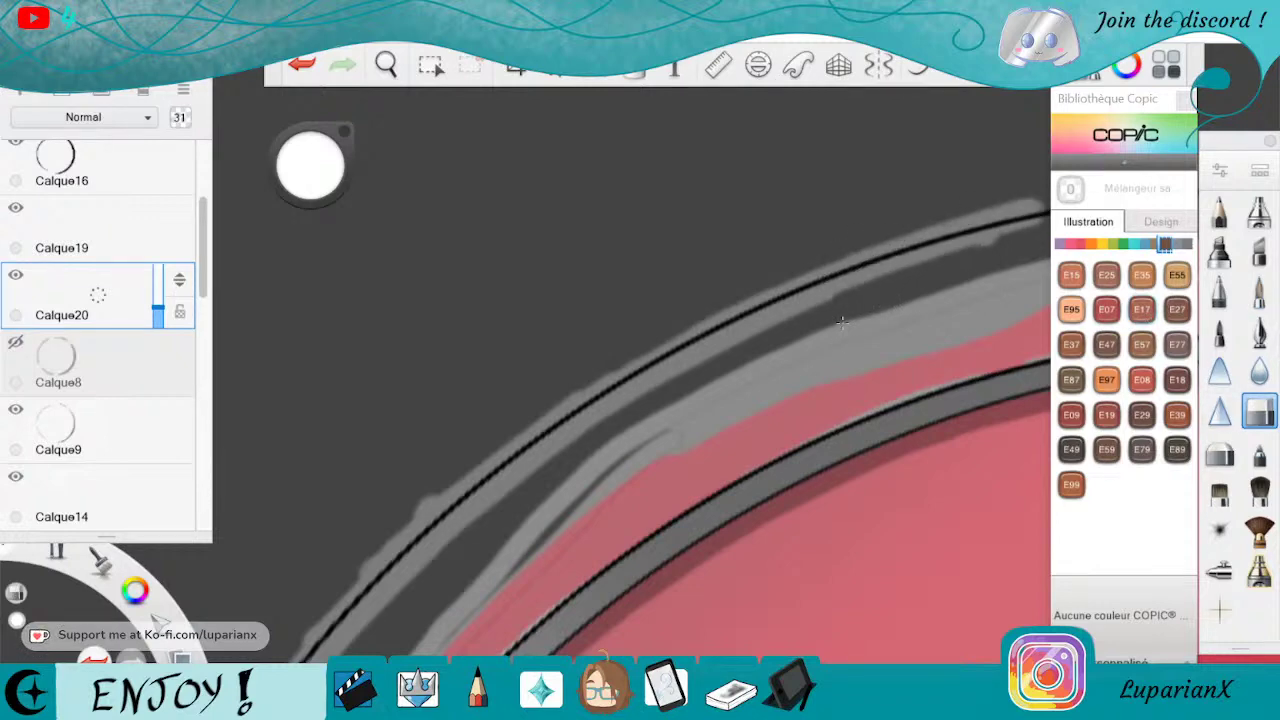
pyautogui.click(301, 64)
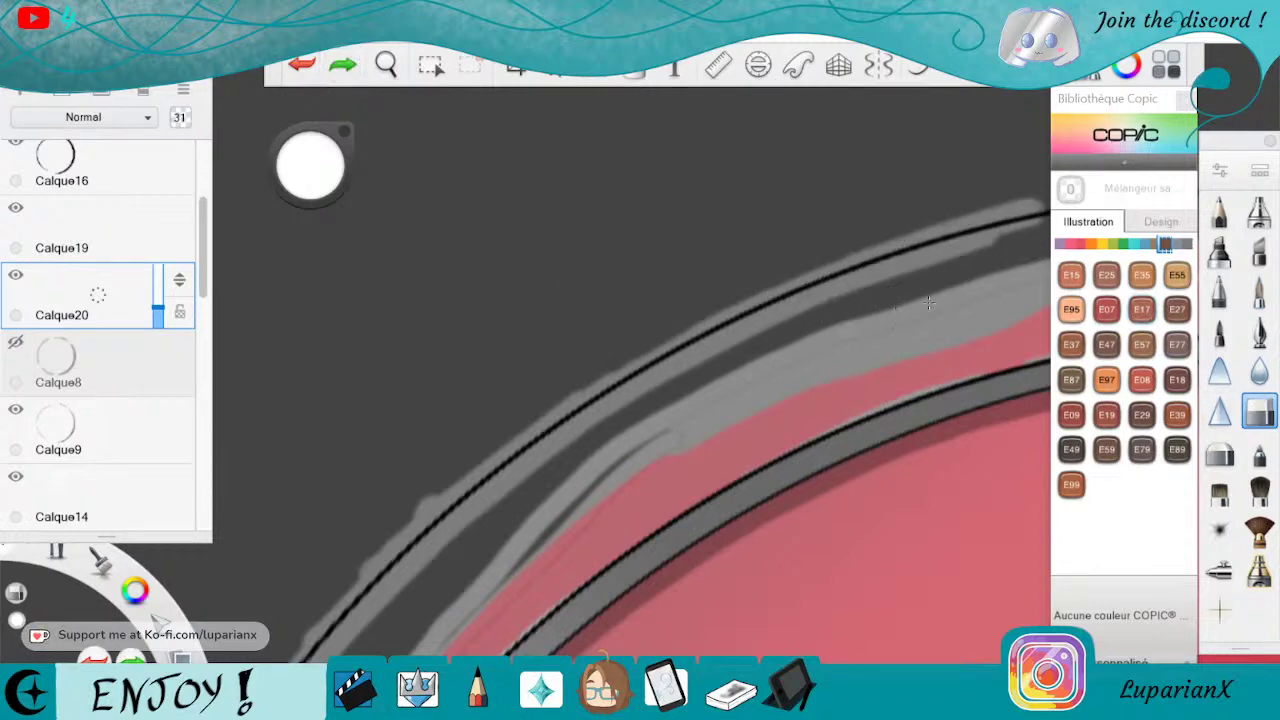
pyautogui.moveTo(929, 302); pyautogui.dragTo(1000, 278)
# Paint the white edge highlight over the next unpainted stretch of the ring's outer outline on Calque20, undoing the last stray stroke.
pyautogui.press('space')
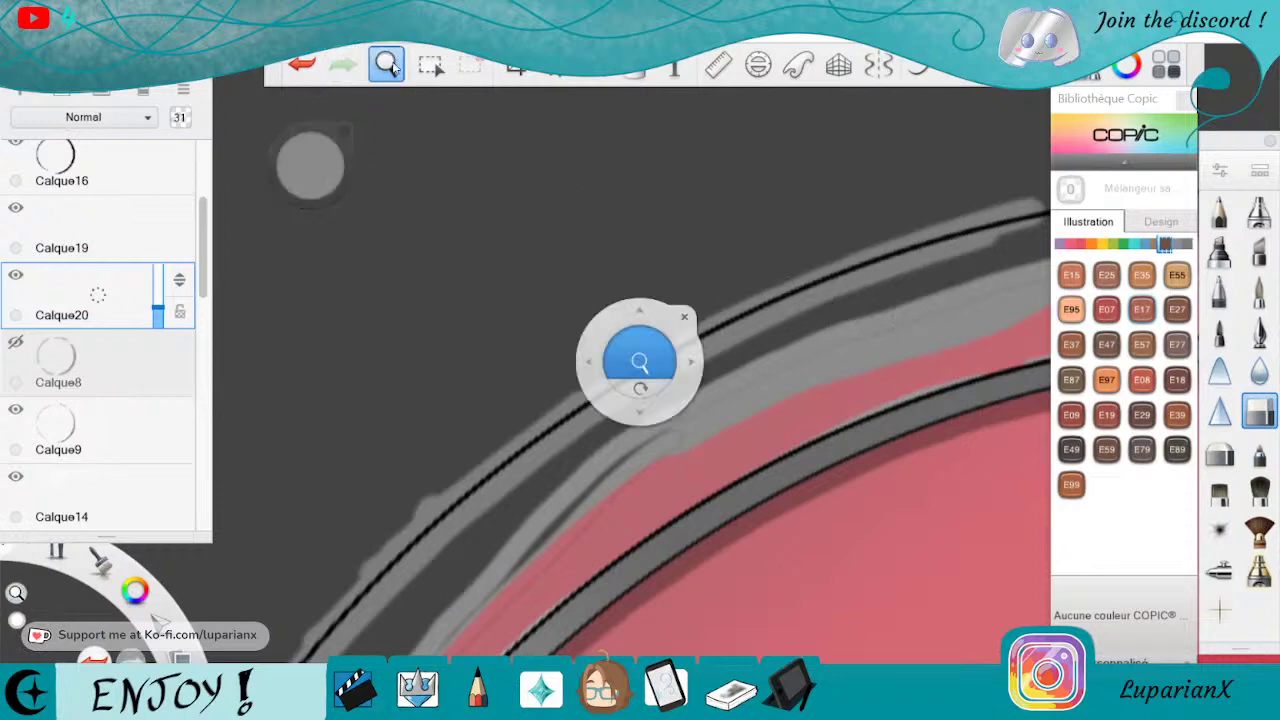
pyautogui.moveTo(459, 135); pyautogui.dragTo(501, 229)
pyautogui.moveTo(862, 378)
pyautogui.mouseDown()
pyautogui.moveTo(789, 503)
pyautogui.moveTo(771, 509)
pyautogui.moveTo(903, 338)
pyautogui.moveTo(848, 584)
pyautogui.mouseUp()
pyautogui.click(826, 417)
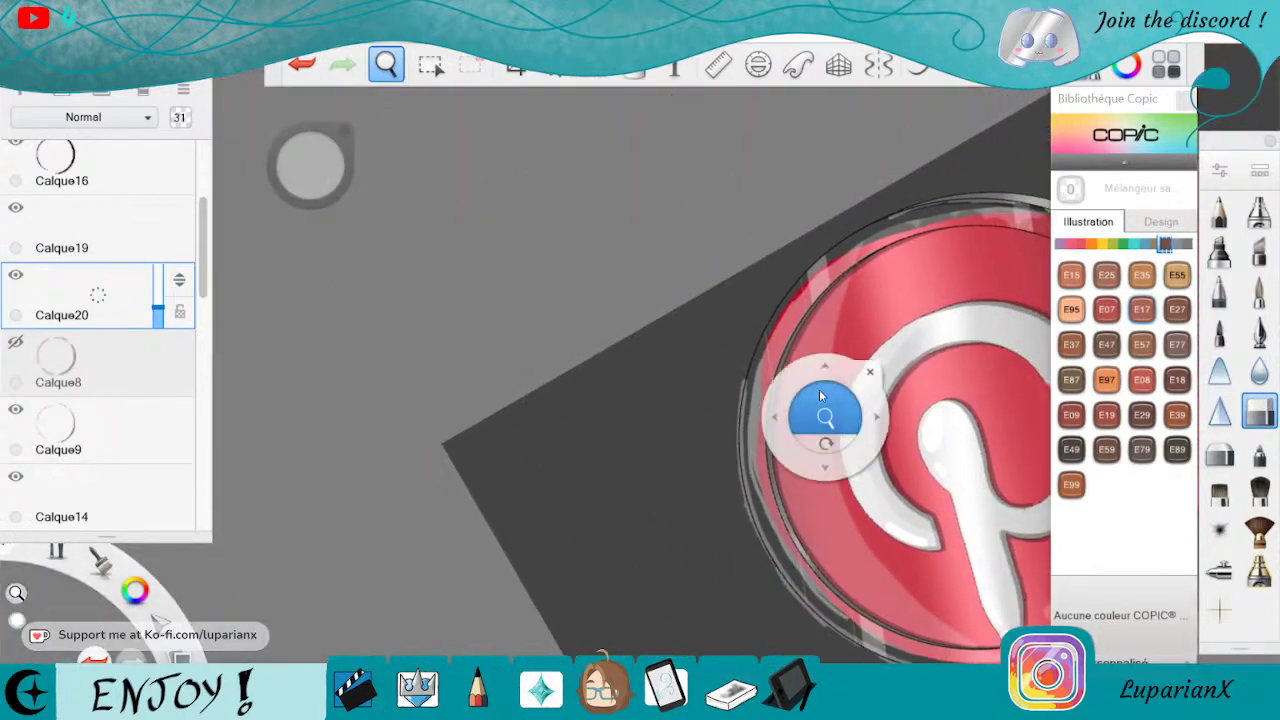
pyautogui.moveTo(819, 392); pyautogui.dragTo(767, 200)
pyautogui.moveTo(722, 255); pyautogui.dragTo(695, 577)
pyautogui.moveTo(763, 509); pyautogui.dragTo(785, 423)
pyautogui.click(816, 405)
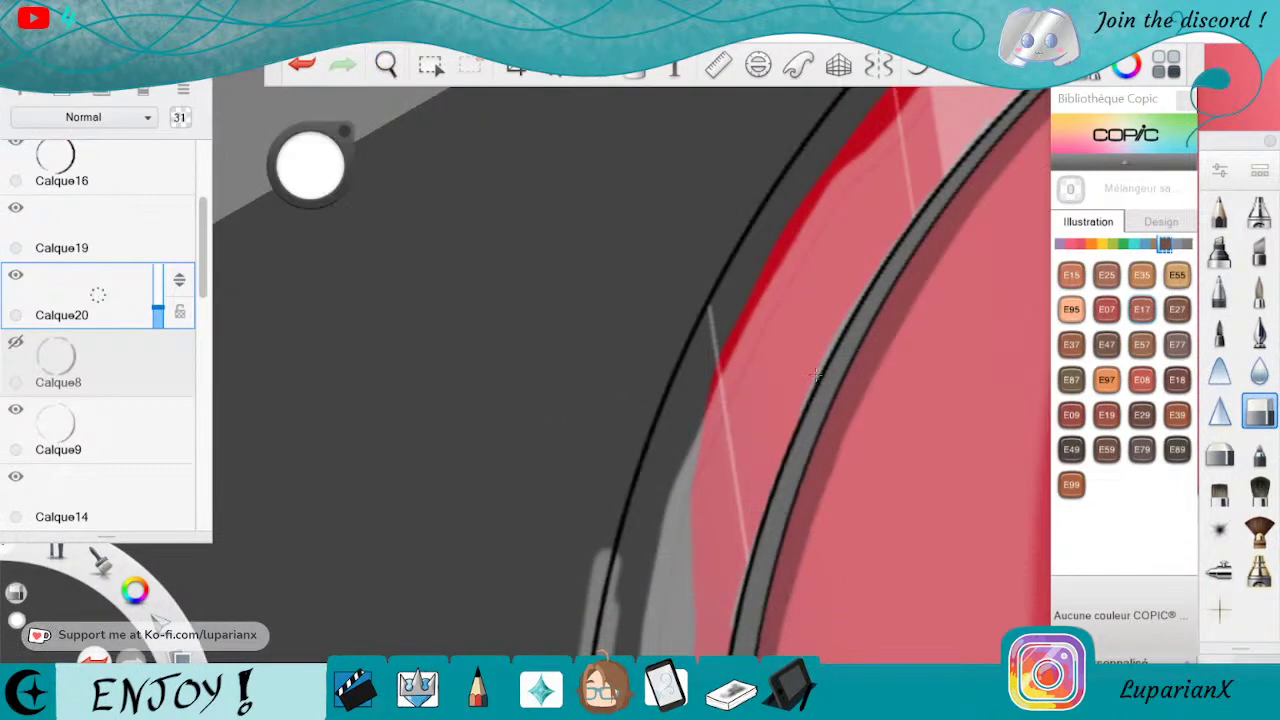
pyautogui.click(1259, 293)
pyautogui.moveTo(838, 98)
pyautogui.mouseDown()
pyautogui.moveTo(740, 228)
pyautogui.moveTo(844, 98)
pyautogui.mouseUp()
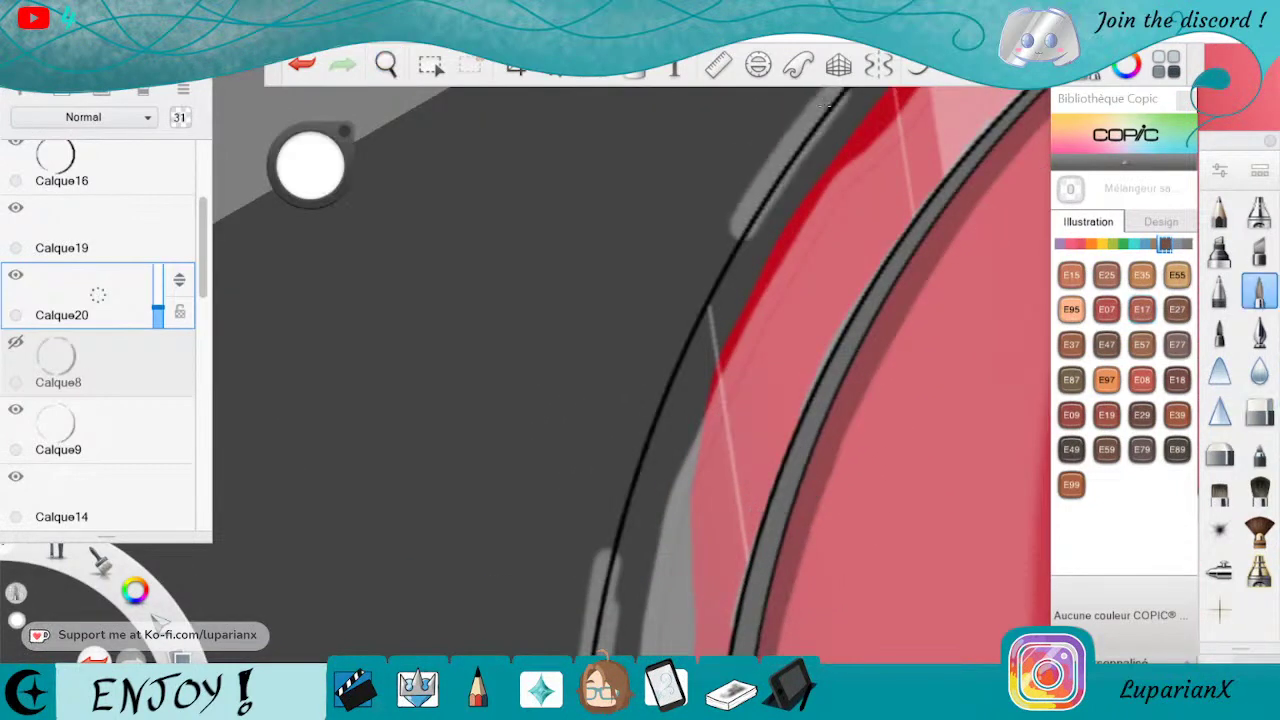
pyautogui.moveTo(752, 192)
pyautogui.mouseDown()
pyautogui.moveTo(668, 366)
pyautogui.moveTo(756, 189)
pyautogui.moveTo(689, 366)
pyautogui.mouseUp()
pyautogui.moveTo(716, 253); pyautogui.dragTo(625, 526)
pyautogui.moveTo(619, 463)
pyautogui.mouseDown()
pyautogui.moveTo(589, 621)
pyautogui.moveTo(618, 590)
pyautogui.moveTo(601, 608)
pyautogui.mouseUp()
pyautogui.moveTo(634, 440); pyautogui.dragTo(657, 374)
pyautogui.click(596, 513)
pyautogui.hotkey('ctrl', 'z')
# Extend the white edge highlight along the outer outline up to the start of the wide pale reflection band.
pyautogui.press('space')
pyautogui.moveTo(988, 167)
pyautogui.mouseDown()
pyautogui.moveTo(960, 243)
pyautogui.moveTo(785, 550)
pyautogui.mouseUp()
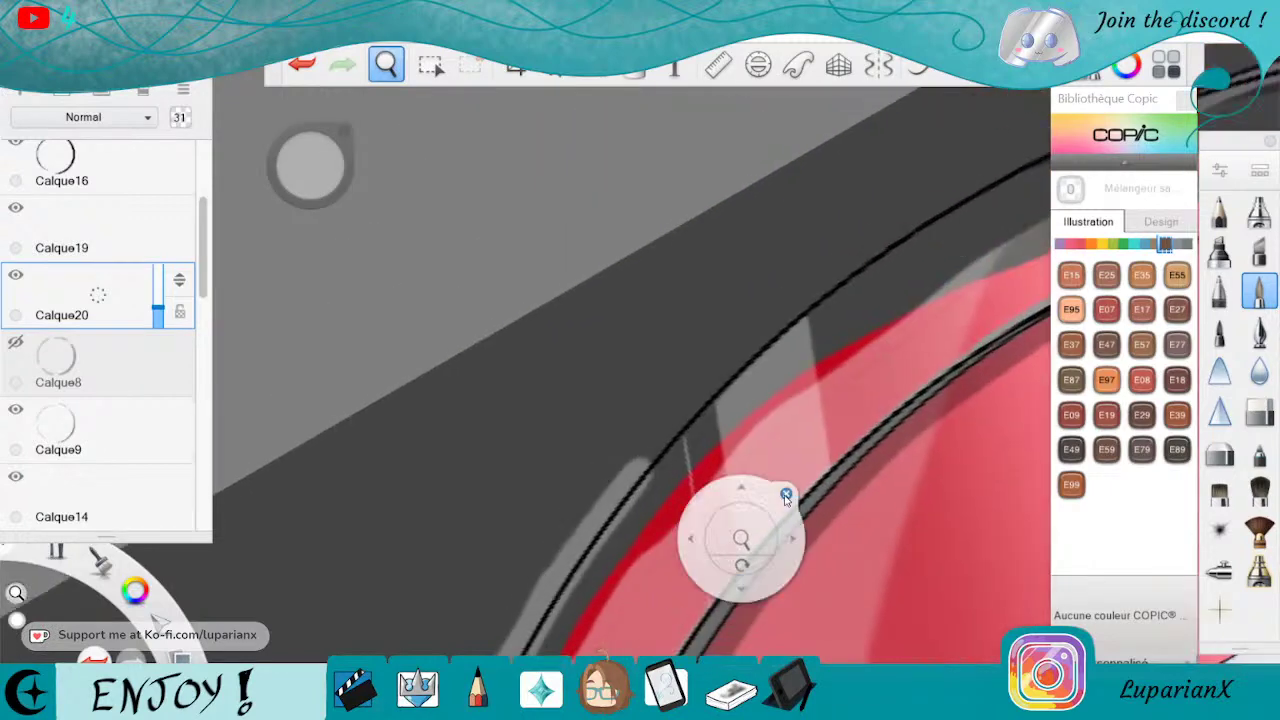
pyautogui.moveTo(602, 494); pyautogui.dragTo(702, 387)
pyautogui.moveTo(655, 468); pyautogui.dragTo(701, 386)
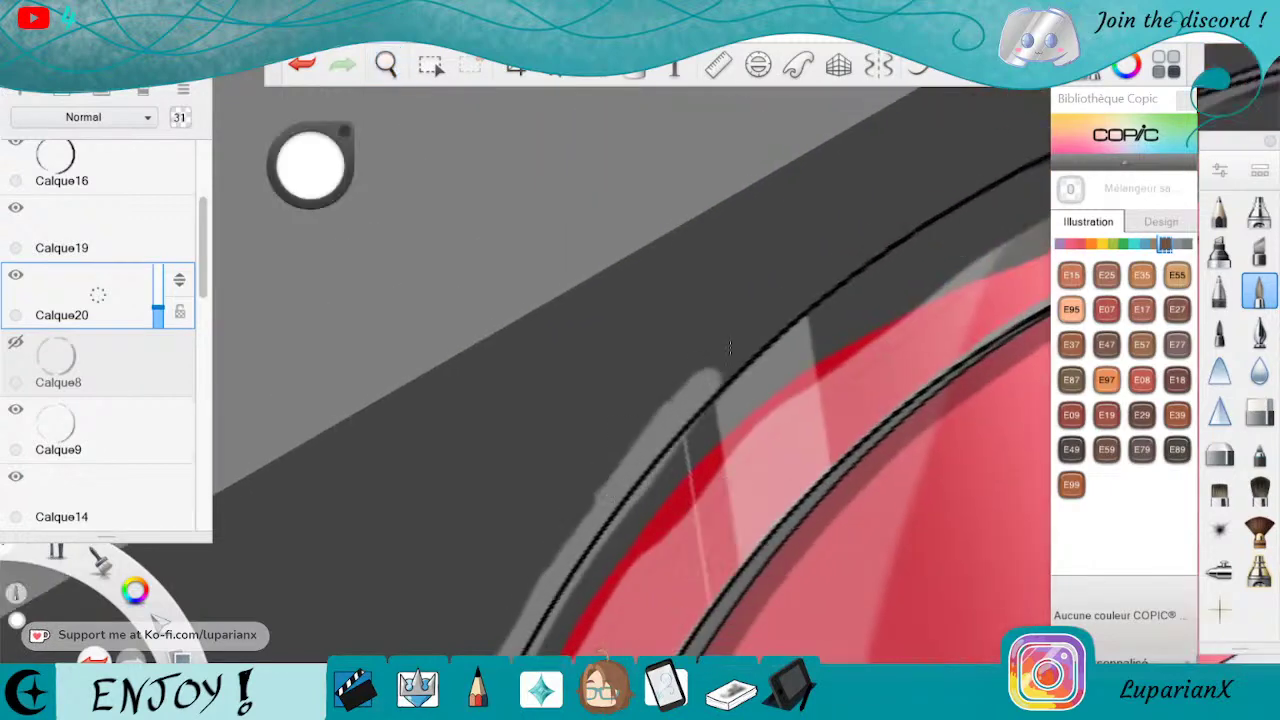
# Erase the highlight paint spilling outside the outline on the newly painted stretch, undoing the last erasing pass.
pyautogui.press('e')
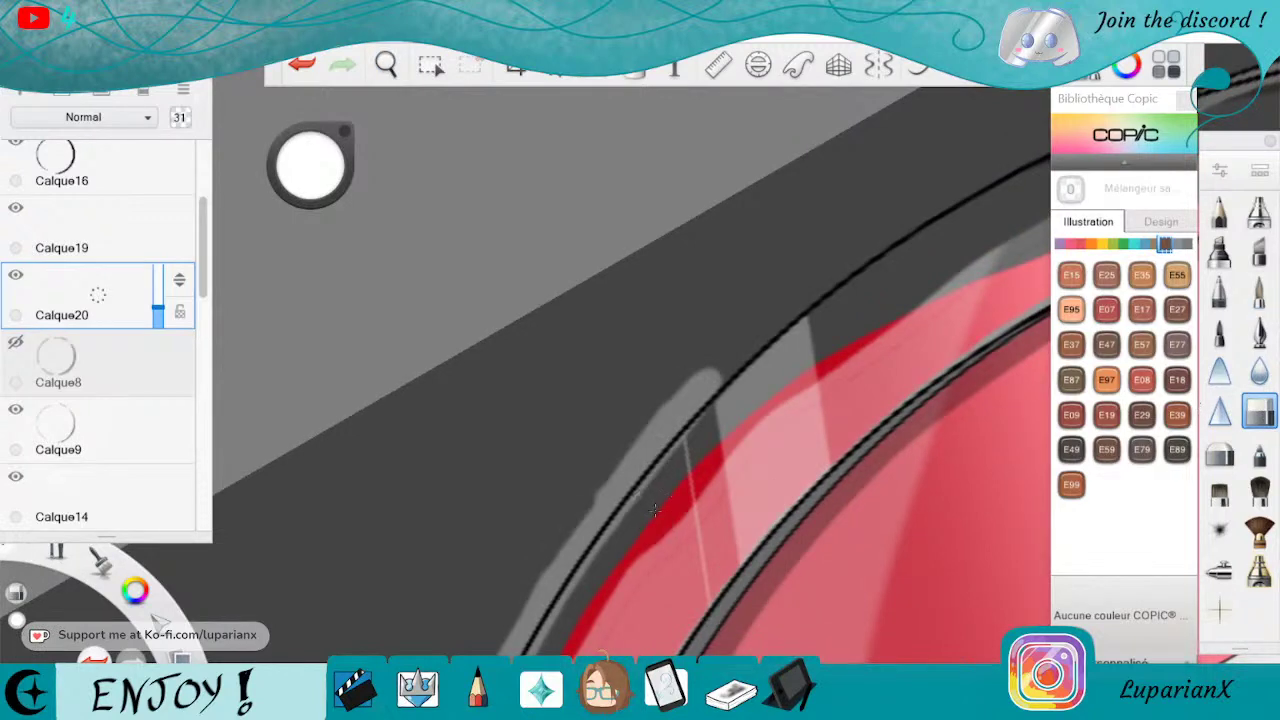
pyautogui.moveTo(642, 432); pyautogui.dragTo(704, 370)
pyautogui.moveTo(598, 508); pyautogui.dragTo(706, 376)
pyautogui.moveTo(634, 482); pyautogui.dragTo(714, 380)
pyautogui.moveTo(652, 452)
pyautogui.mouseDown()
pyautogui.moveTo(716, 384)
pyautogui.moveTo(688, 418)
pyautogui.mouseUp()
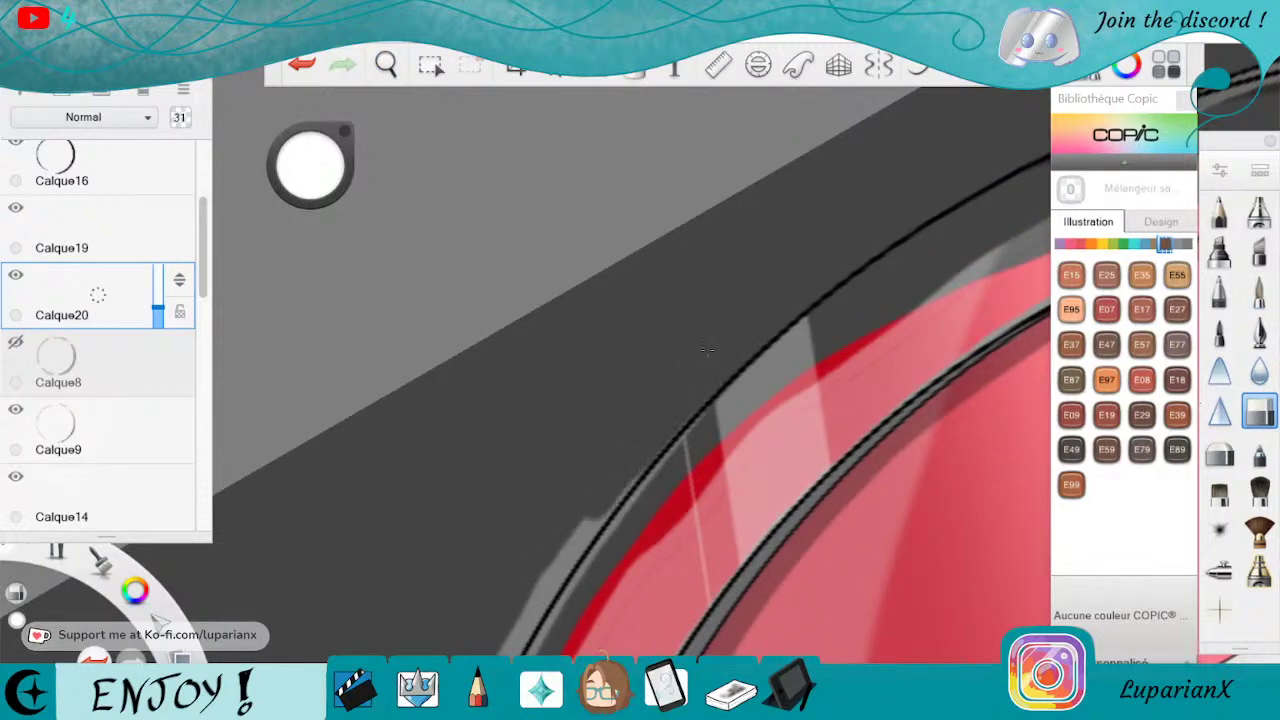
pyautogui.moveTo(707, 350)
pyautogui.mouseDown()
pyautogui.moveTo(540, 600)
pyautogui.moveTo(630, 457)
pyautogui.moveTo(546, 563)
pyautogui.moveTo(562, 516)
pyautogui.mouseUp()
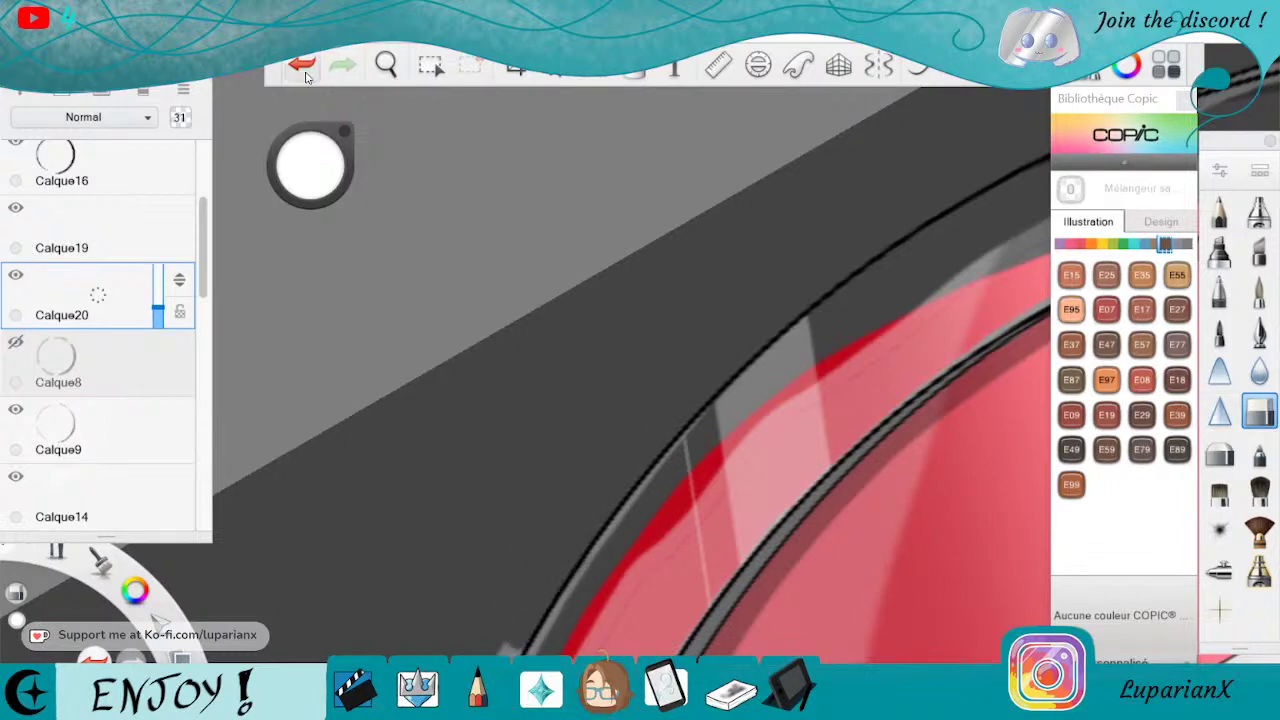
pyautogui.hotkey('ctrl', 'z')
# Reduce the size of the Gomme dure eraser and trim the remaining highlight spill outside the outline.
pyautogui.doubleClick(1259, 411)
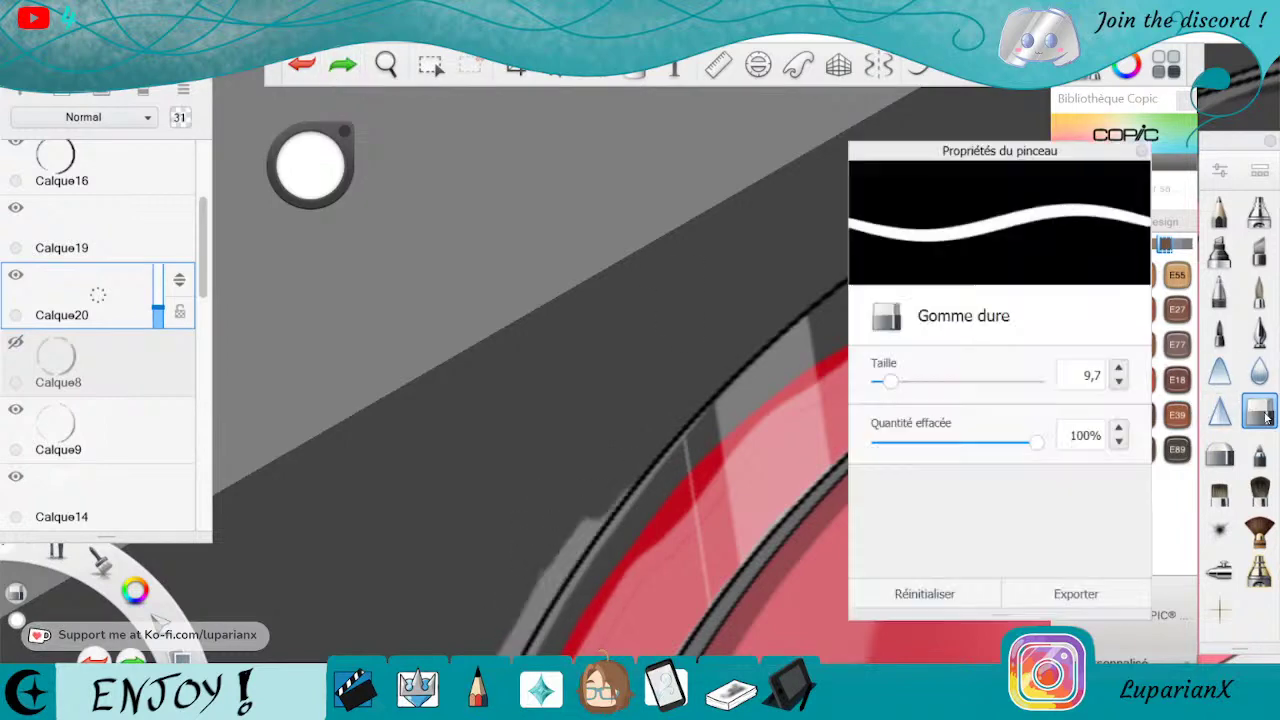
pyautogui.moveTo(891, 384); pyautogui.dragTo(883, 384)
pyautogui.click(1142, 150)
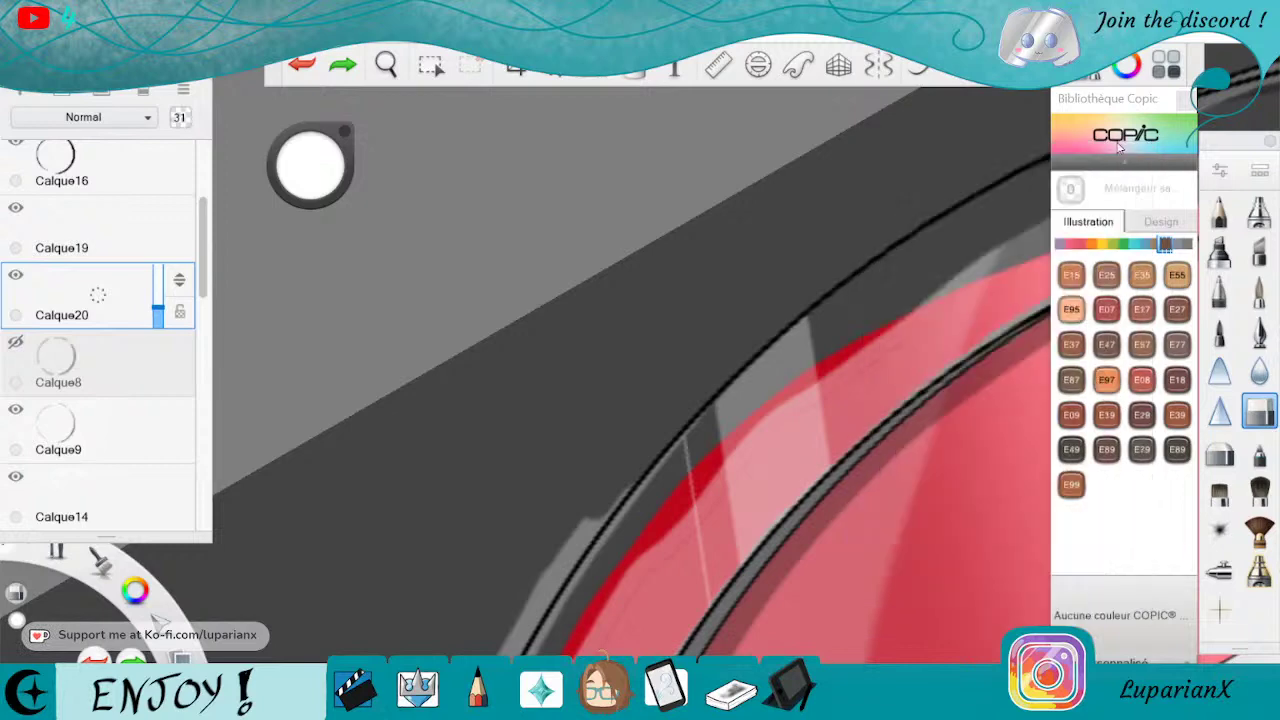
pyautogui.moveTo(591, 488)
pyautogui.mouseDown()
pyautogui.moveTo(540, 605)
pyautogui.moveTo(594, 487)
pyautogui.mouseUp()
pyautogui.moveTo(537, 615); pyautogui.dragTo(509, 641)
# Erase the highlight spill outside the outline around the single thin glare line, following the ring downward.
pyautogui.click(387, 66)
pyautogui.moveTo(618, 655); pyautogui.dragTo(898, 366)
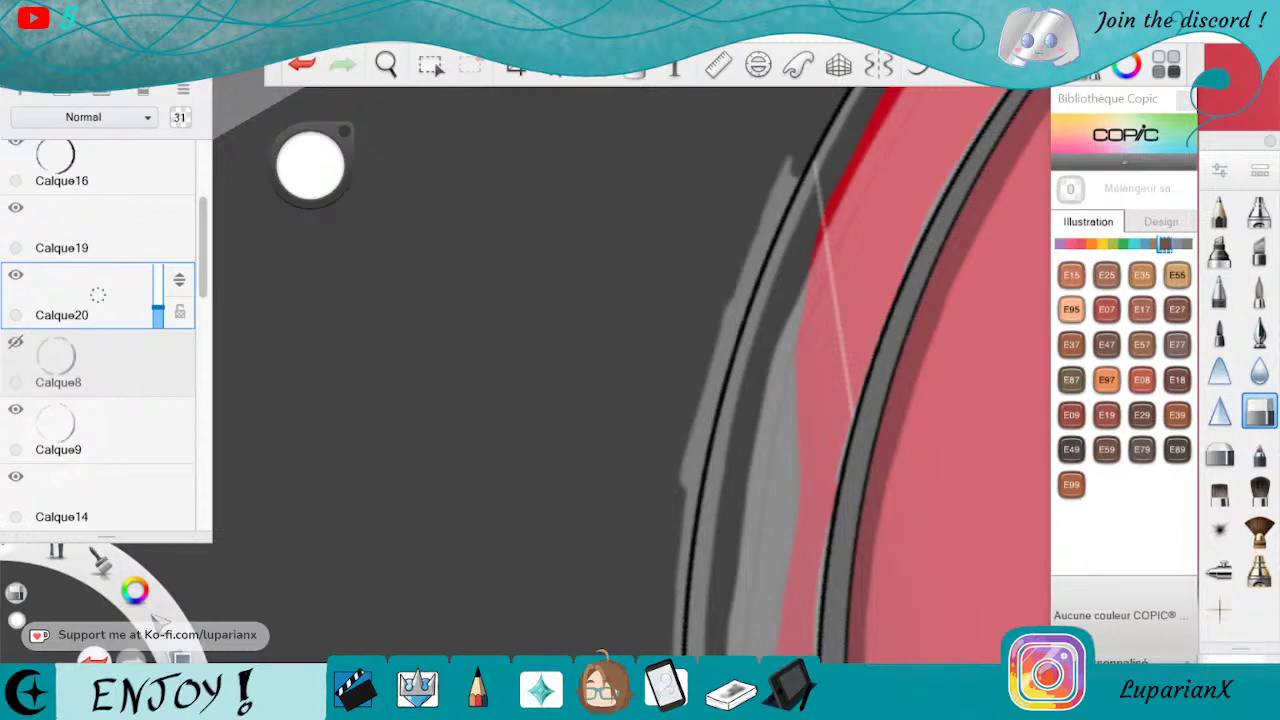
pyautogui.moveTo(788, 150); pyautogui.dragTo(740, 288)
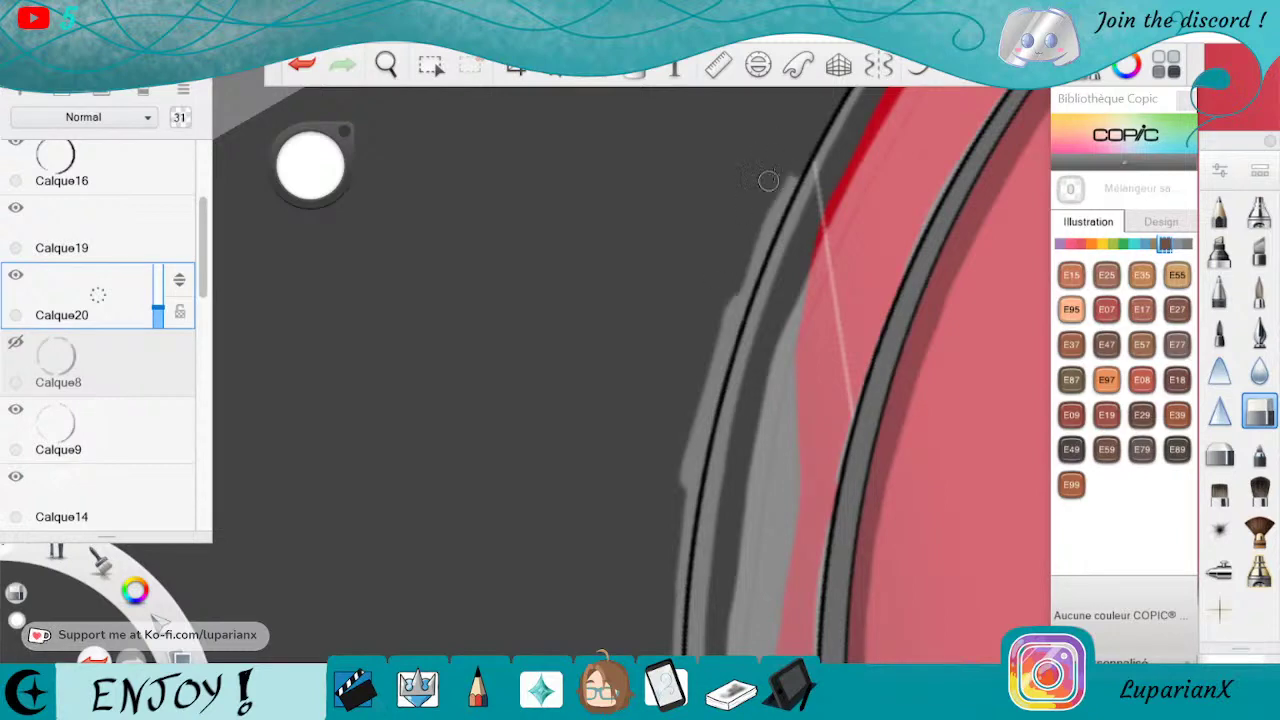
pyautogui.moveTo(768, 181)
pyautogui.mouseDown()
pyautogui.moveTo(675, 500)
pyautogui.moveTo(690, 460)
pyautogui.moveTo(685, 580)
pyautogui.moveTo(688, 410)
pyautogui.moveTo(688, 565)
pyautogui.moveTo(718, 378)
pyautogui.mouseUp()
# Clean the outer side of the highlight along the ring's near-vertical stretch with the eraser, undoing and redoing one pass.
pyautogui.press('space')
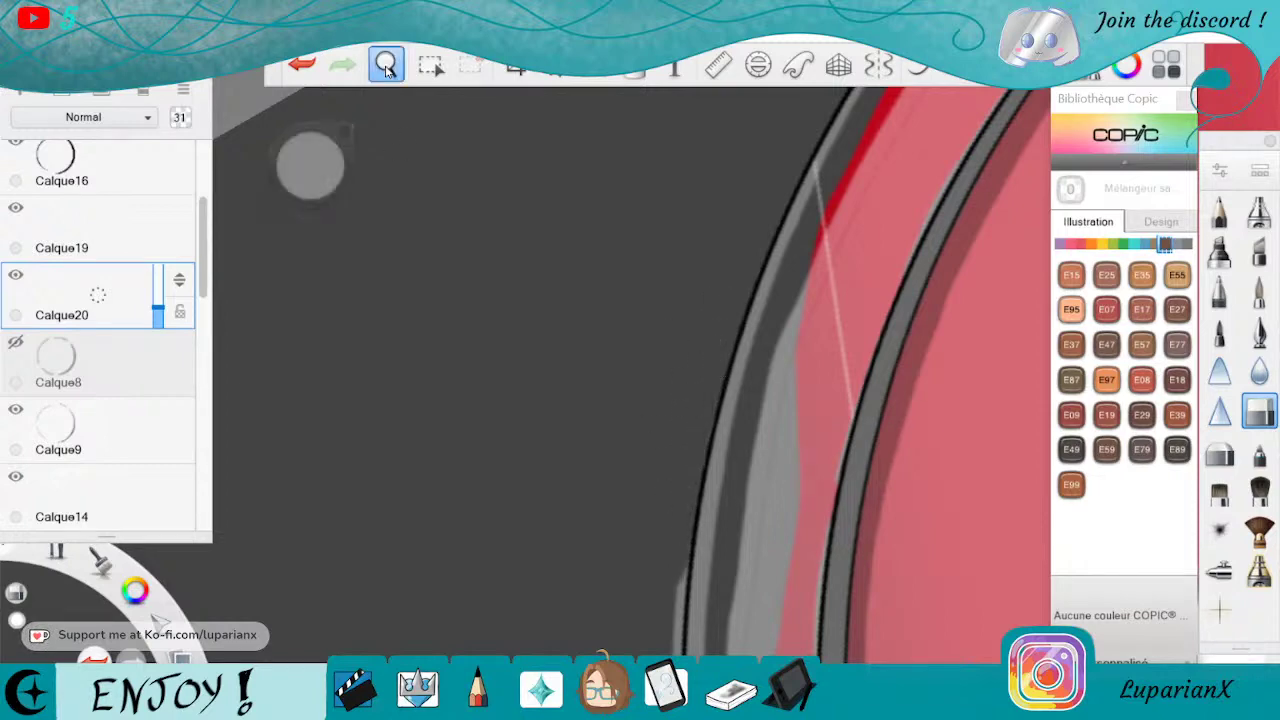
pyautogui.moveTo(671, 474); pyautogui.dragTo(657, 333)
pyautogui.moveTo(791, 606); pyautogui.dragTo(797, 440)
pyautogui.click(847, 380)
pyautogui.moveTo(662, 298); pyautogui.dragTo(660, 375)
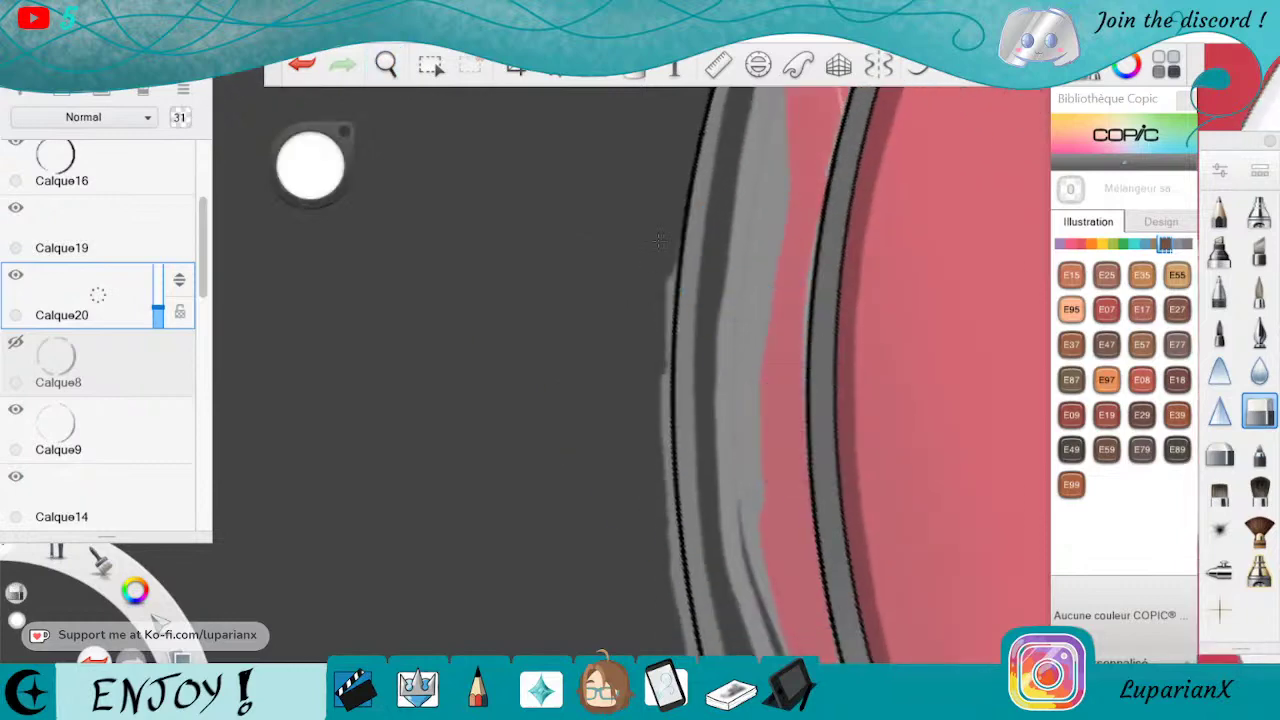
pyautogui.moveTo(672, 262); pyautogui.dragTo(660, 440)
pyautogui.moveTo(662, 343); pyautogui.dragTo(660, 490)
pyautogui.moveTo(660, 490)
pyautogui.mouseDown()
pyautogui.moveTo(663, 343)
pyautogui.moveTo(664, 498)
pyautogui.mouseUp()
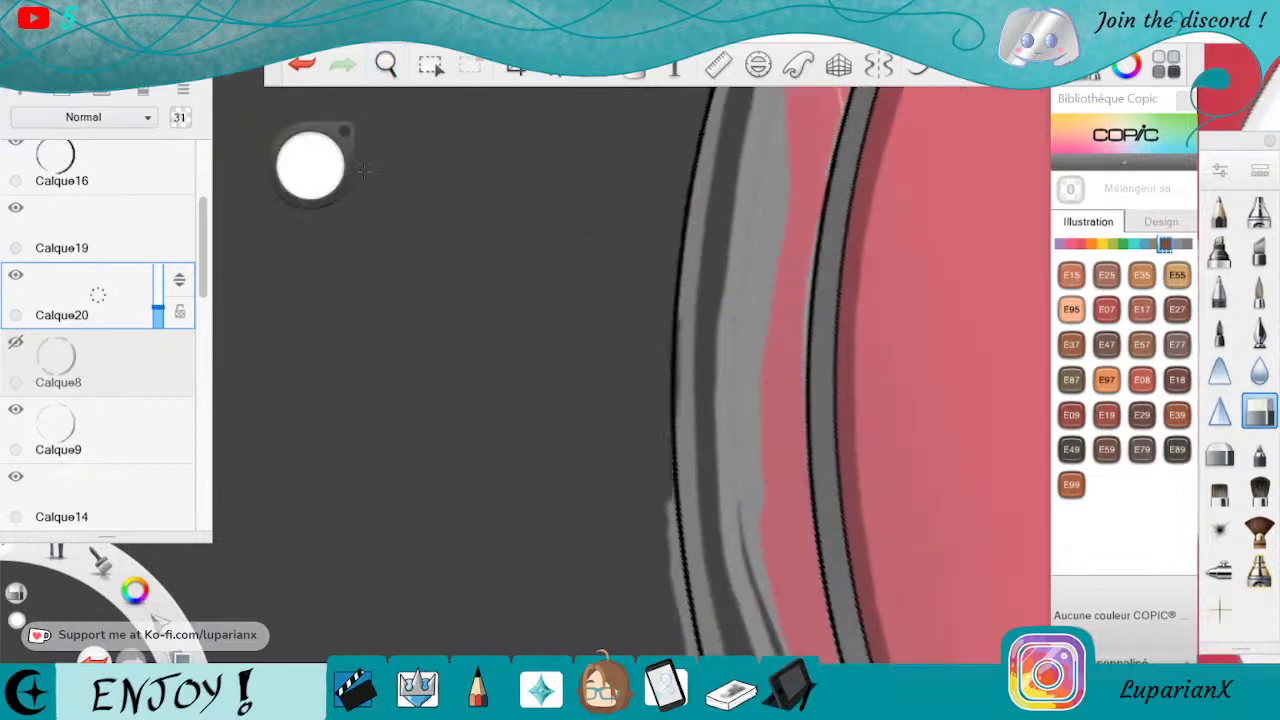
pyautogui.click(302, 65)
pyautogui.moveTo(661, 388); pyautogui.dragTo(662, 328)
pyautogui.moveTo(666, 428); pyautogui.dragTo(672, 528)
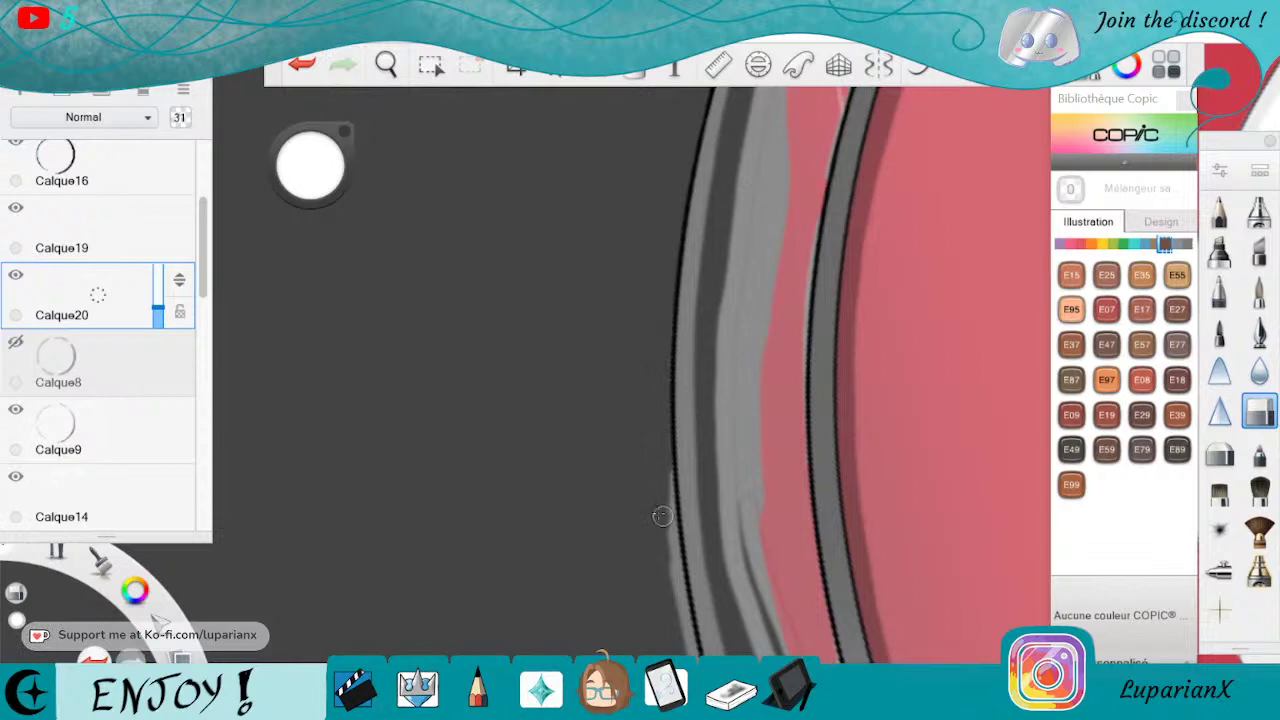
pyautogui.moveTo(668, 476); pyautogui.dragTo(687, 654)
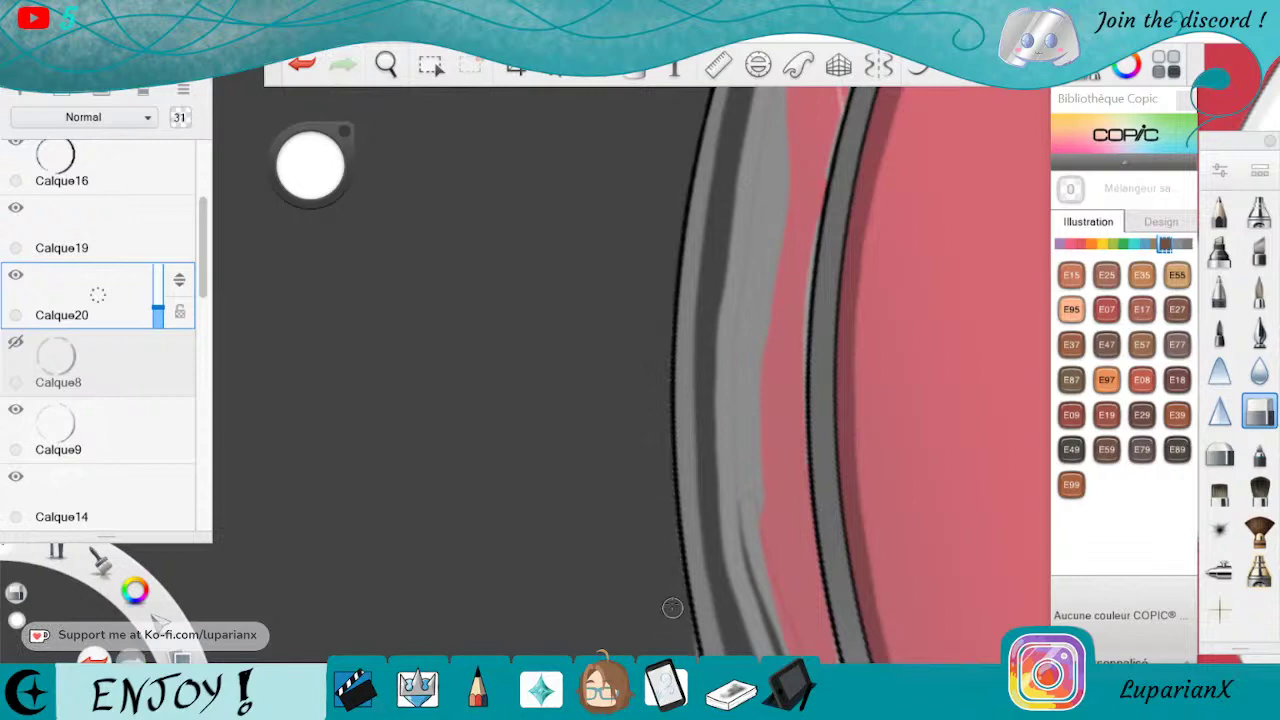
# Rotate the canvas to the following stretch of the ring and erase the bumpy highlight spill beyond its outer outline.
pyautogui.press('space')
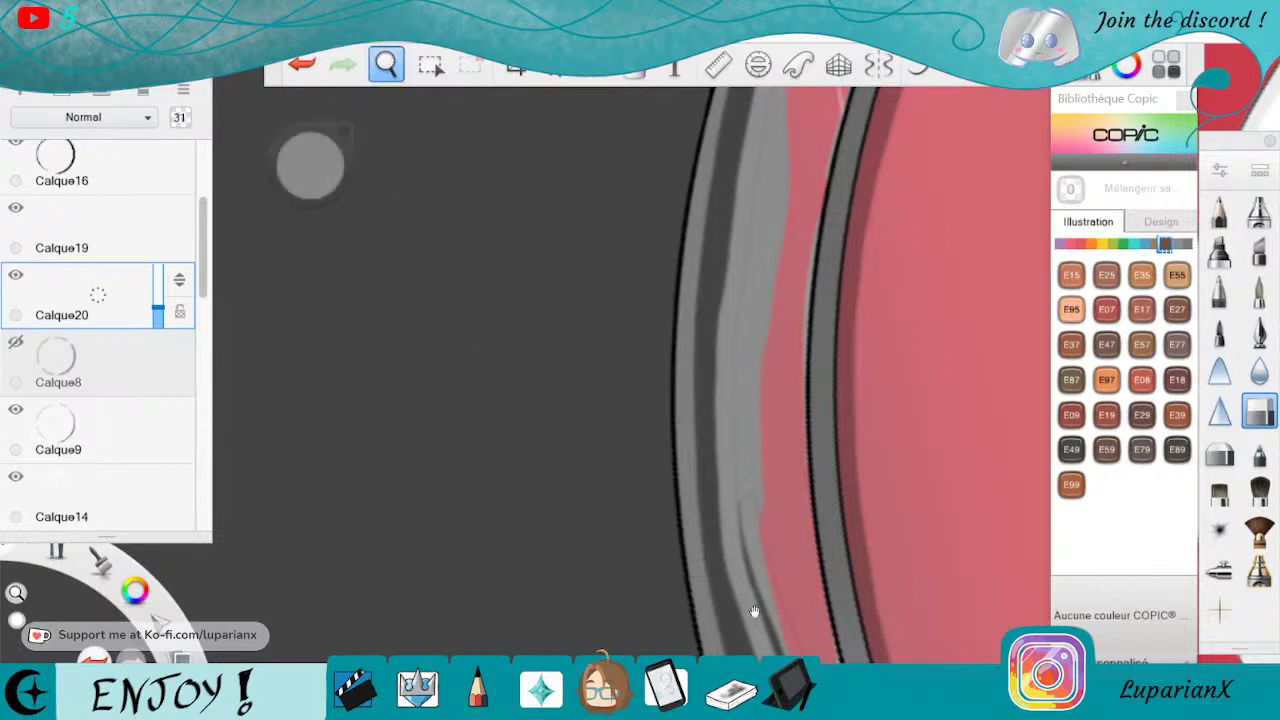
pyautogui.moveTo(754, 611); pyautogui.dragTo(651, 294)
pyautogui.moveTo(826, 580); pyautogui.dragTo(572, 579)
pyautogui.moveTo(643, 547); pyautogui.dragTo(860, 444)
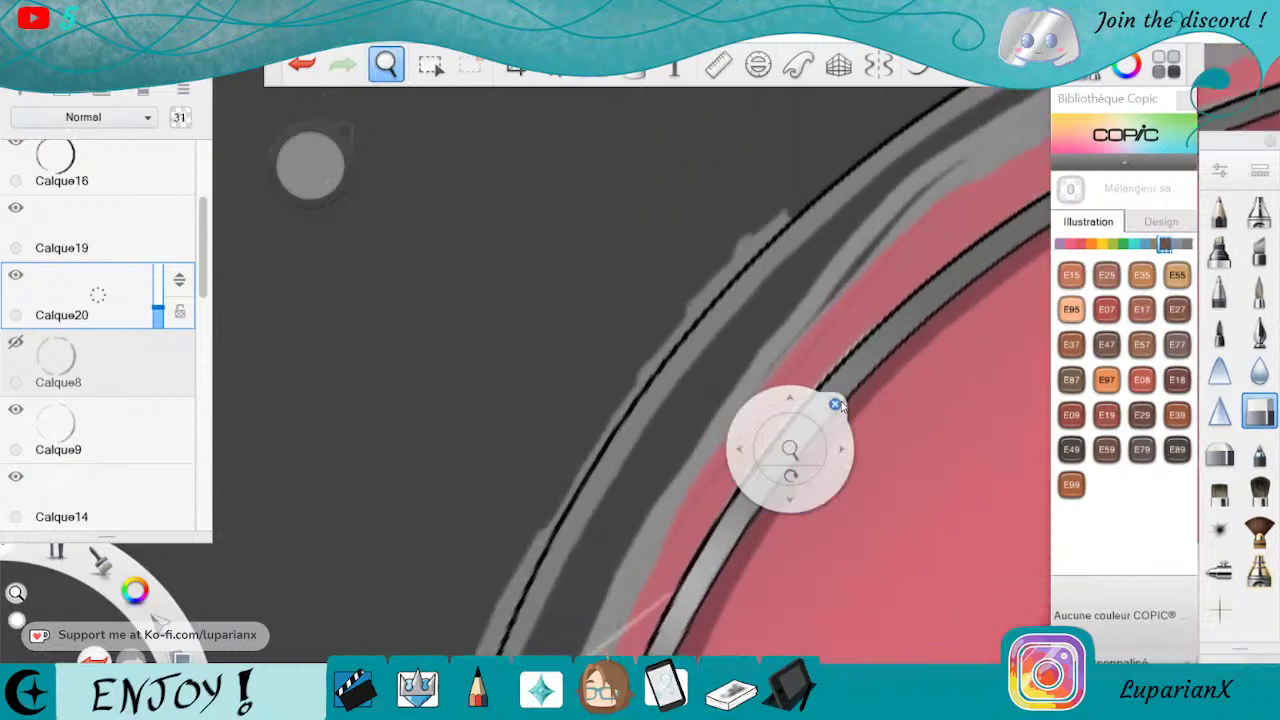
pyautogui.click(837, 402)
pyautogui.moveTo(745, 230)
pyautogui.mouseDown()
pyautogui.moveTo(686, 304)
pyautogui.moveTo(762, 206)
pyautogui.mouseUp()
pyautogui.moveTo(670, 342)
pyautogui.mouseDown()
pyautogui.moveTo(784, 222)
pyautogui.moveTo(656, 356)
pyautogui.moveTo(532, 548)
pyautogui.moveTo(485, 650)
pyautogui.mouseUp()
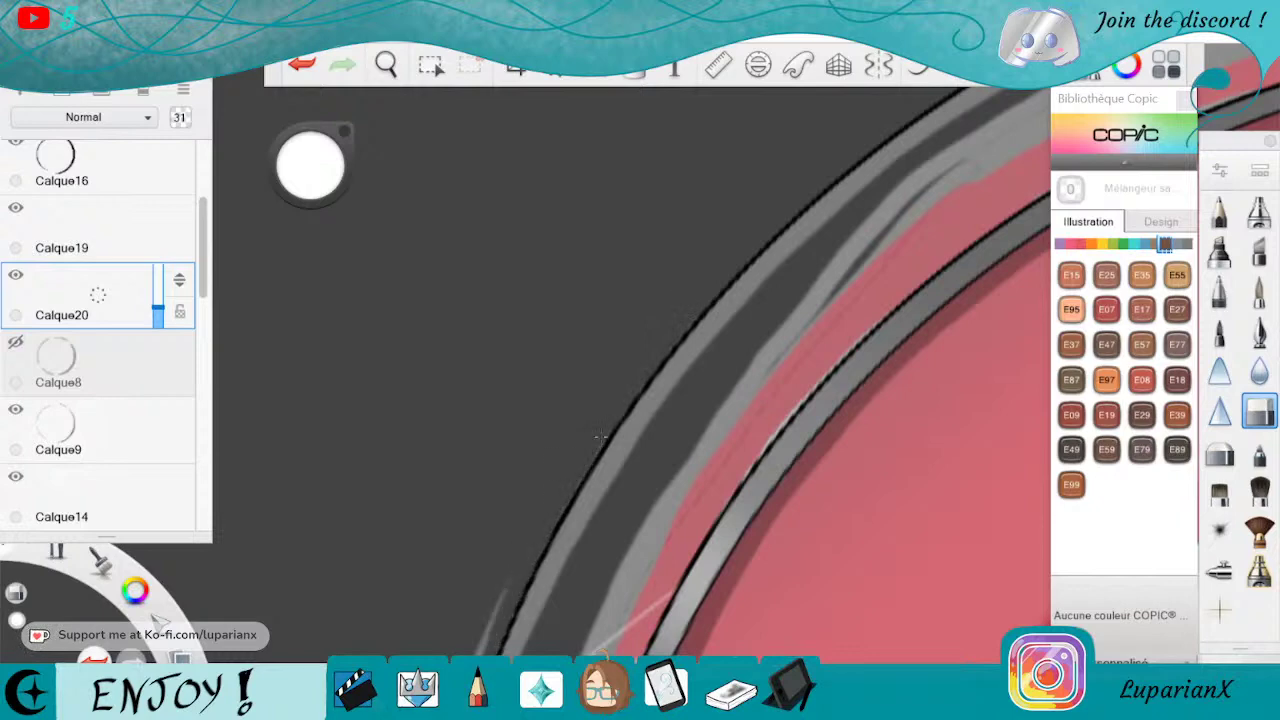
pyautogui.moveTo(506, 588); pyautogui.dragTo(480, 654)
# Erase the highlight spill outside the outline along the stretch crossed by two thin diagonal glare lines.
pyautogui.click(386, 65)
pyautogui.moveTo(593, 636); pyautogui.dragTo(747, 277)
pyautogui.moveTo(790, 441); pyautogui.dragTo(846, 328)
pyautogui.click(845, 301)
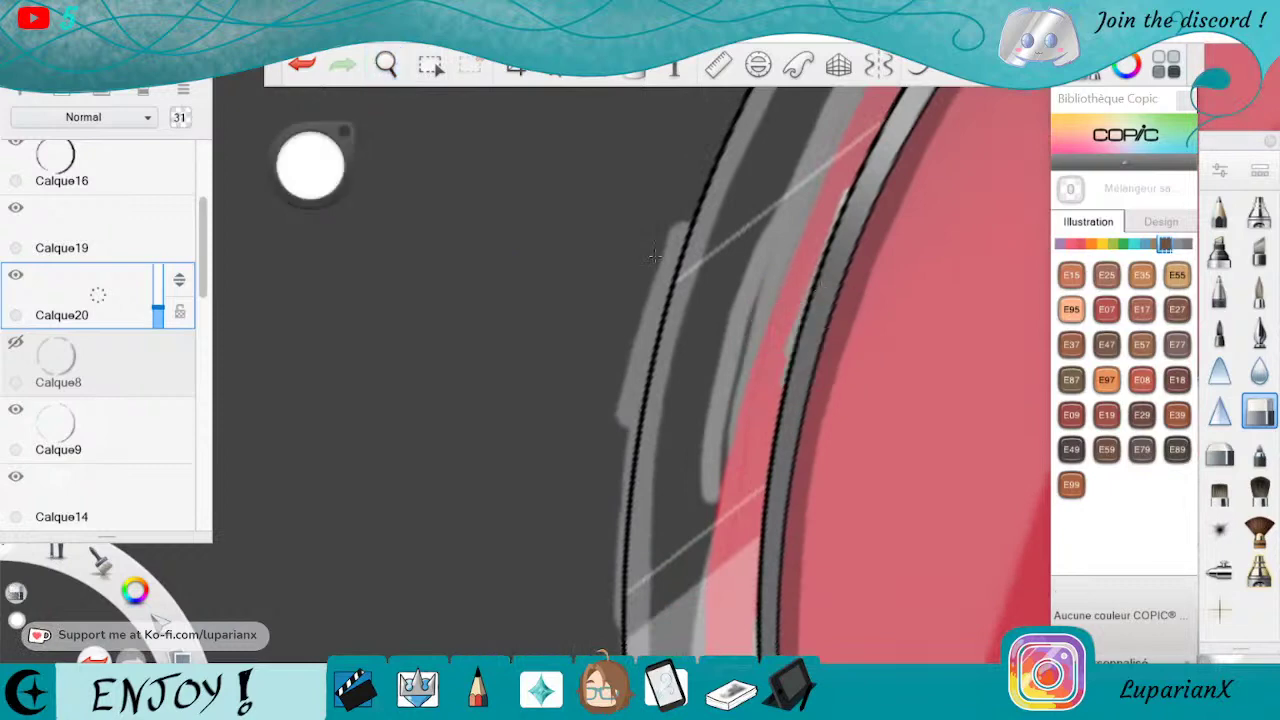
pyautogui.moveTo(652, 264); pyautogui.dragTo(616, 405)
pyautogui.moveTo(670, 220)
pyautogui.mouseDown()
pyautogui.moveTo(634, 380)
pyautogui.moveTo(643, 358)
pyautogui.mouseUp()
pyautogui.moveTo(668, 292); pyautogui.dragTo(620, 428)
pyautogui.moveTo(652, 345); pyautogui.dragTo(618, 550)
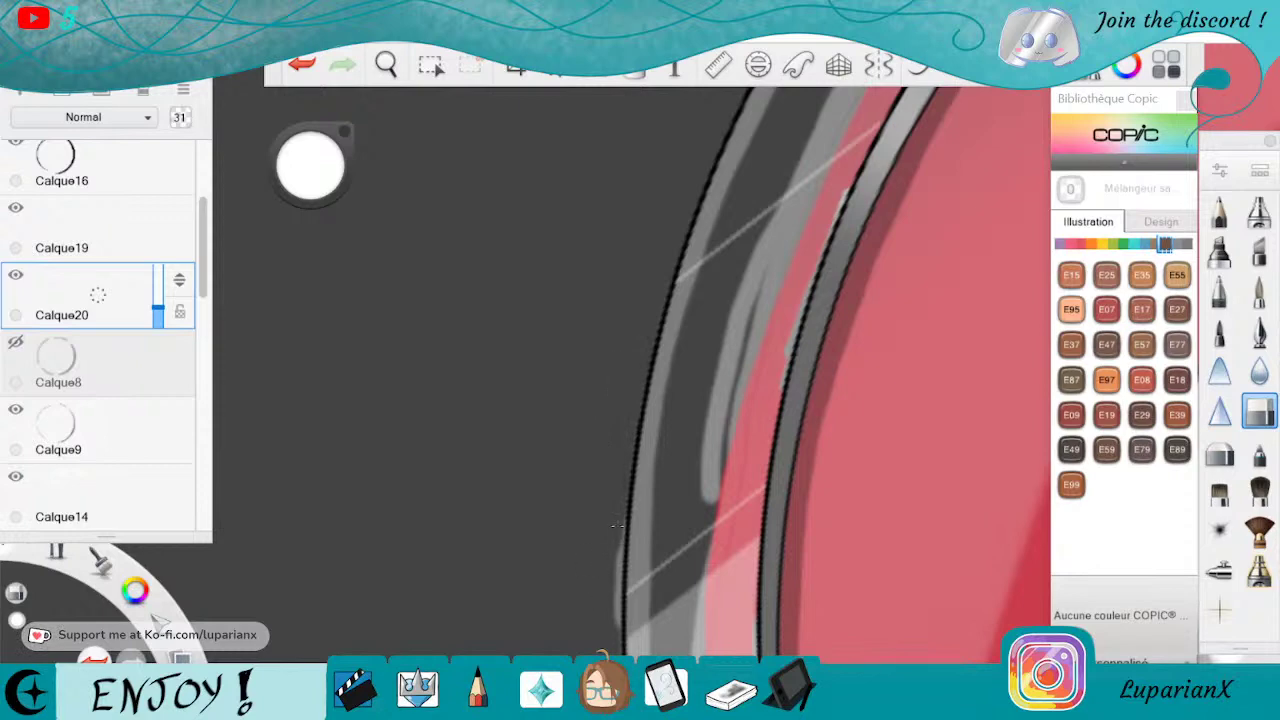
pyautogui.moveTo(622, 628); pyautogui.dragTo(617, 528)
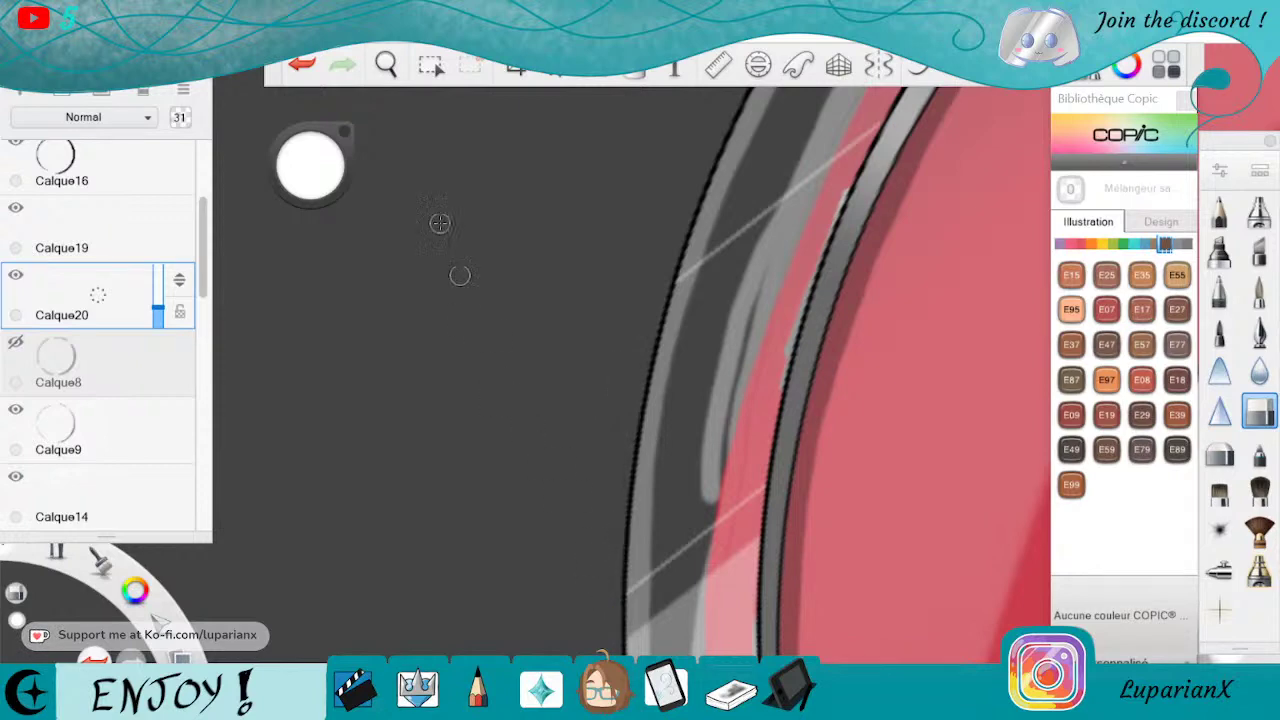
# Erase the highlight spill outside the outline on the stretch running down from the wide pale reflection band.
pyautogui.click(386, 65)
pyautogui.moveTo(720, 620); pyautogui.dragTo(714, 262)
pyautogui.moveTo(844, 444); pyautogui.dragTo(840, 272)
pyautogui.click(841, 243)
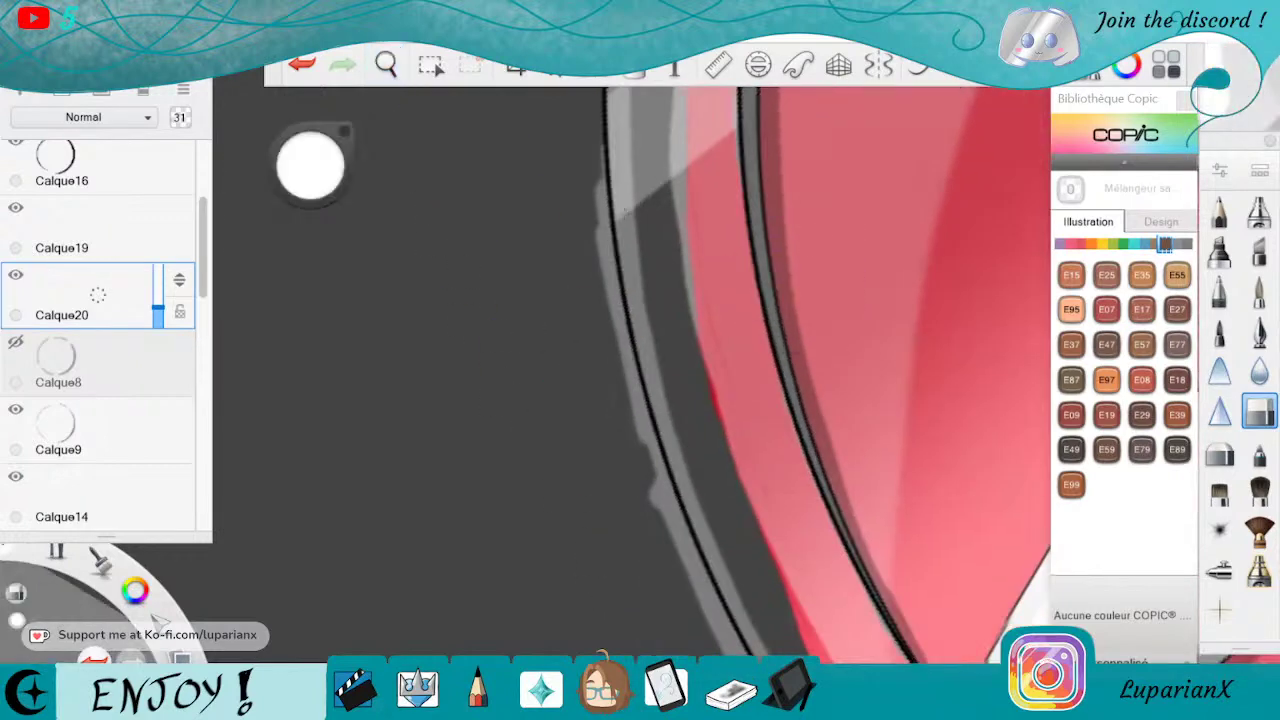
pyautogui.moveTo(600, 148); pyautogui.dragTo(612, 332)
pyautogui.moveTo(608, 212); pyautogui.dragTo(656, 500)
pyautogui.moveTo(632, 356); pyautogui.dragTo(684, 540)
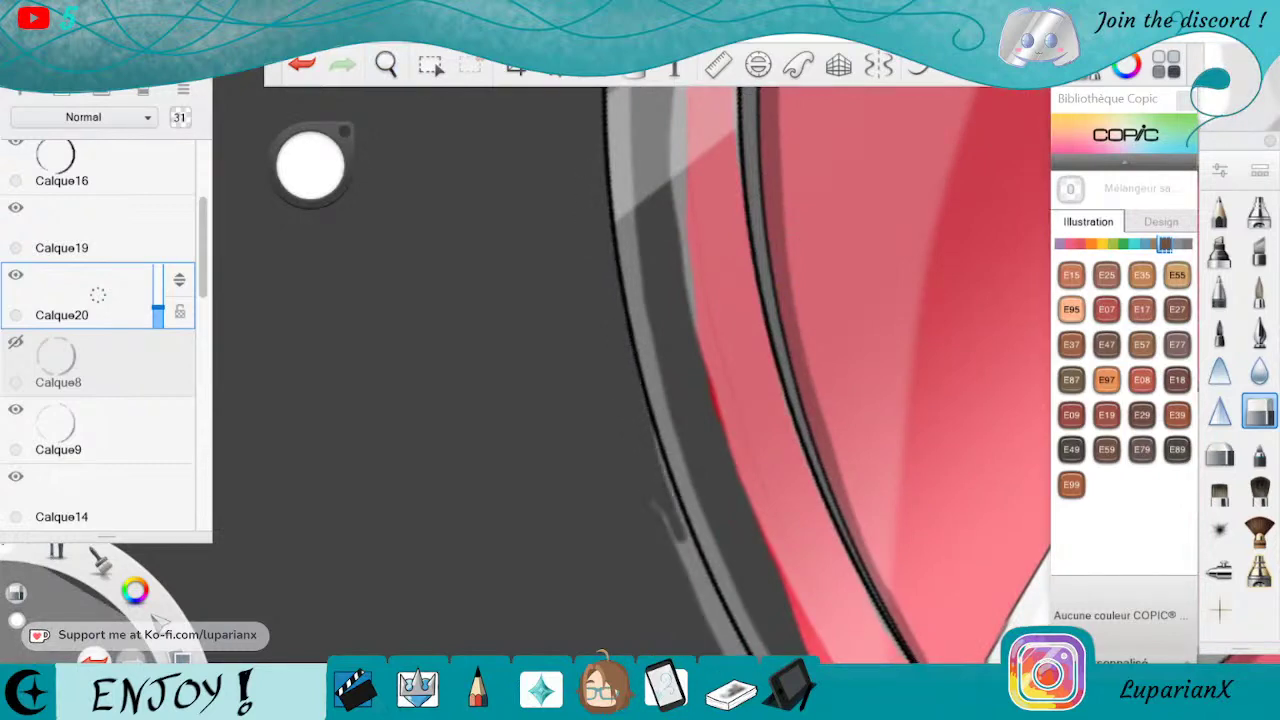
pyautogui.moveTo(660, 445); pyautogui.dragTo(722, 652)
pyautogui.moveTo(664, 512); pyautogui.dragTo(724, 650)
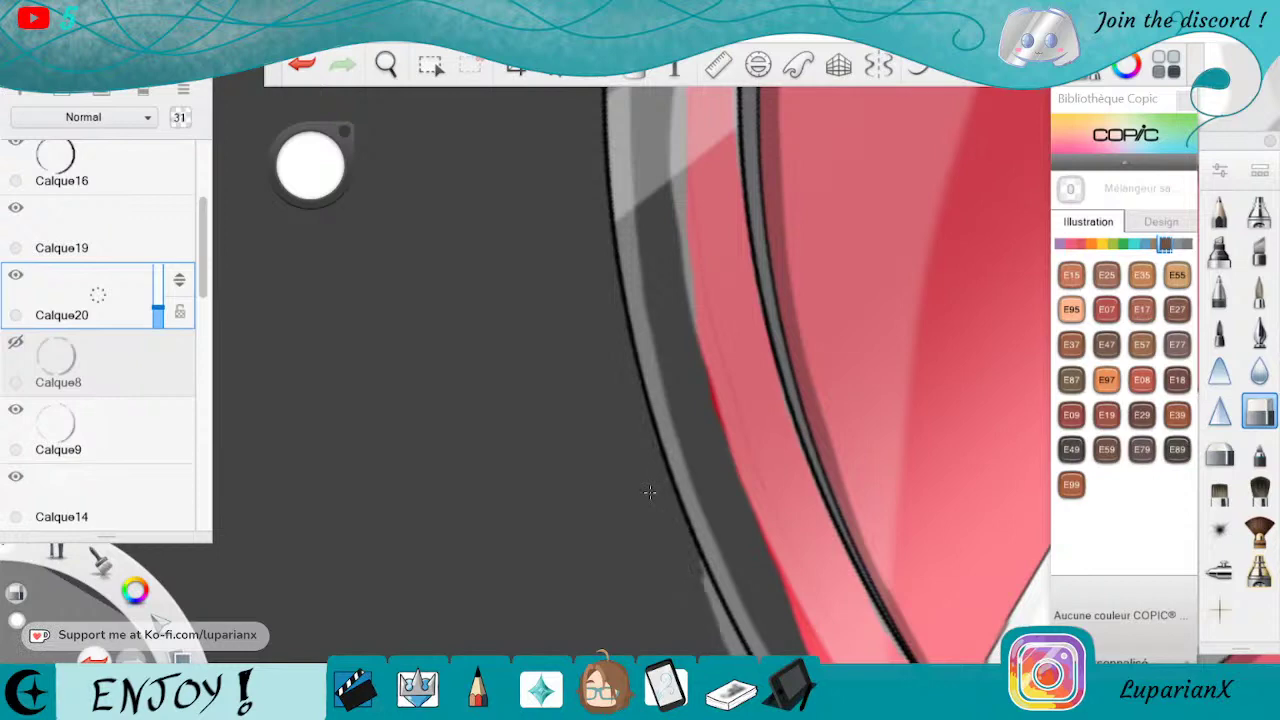
pyautogui.moveTo(702, 576); pyautogui.dragTo(746, 656)
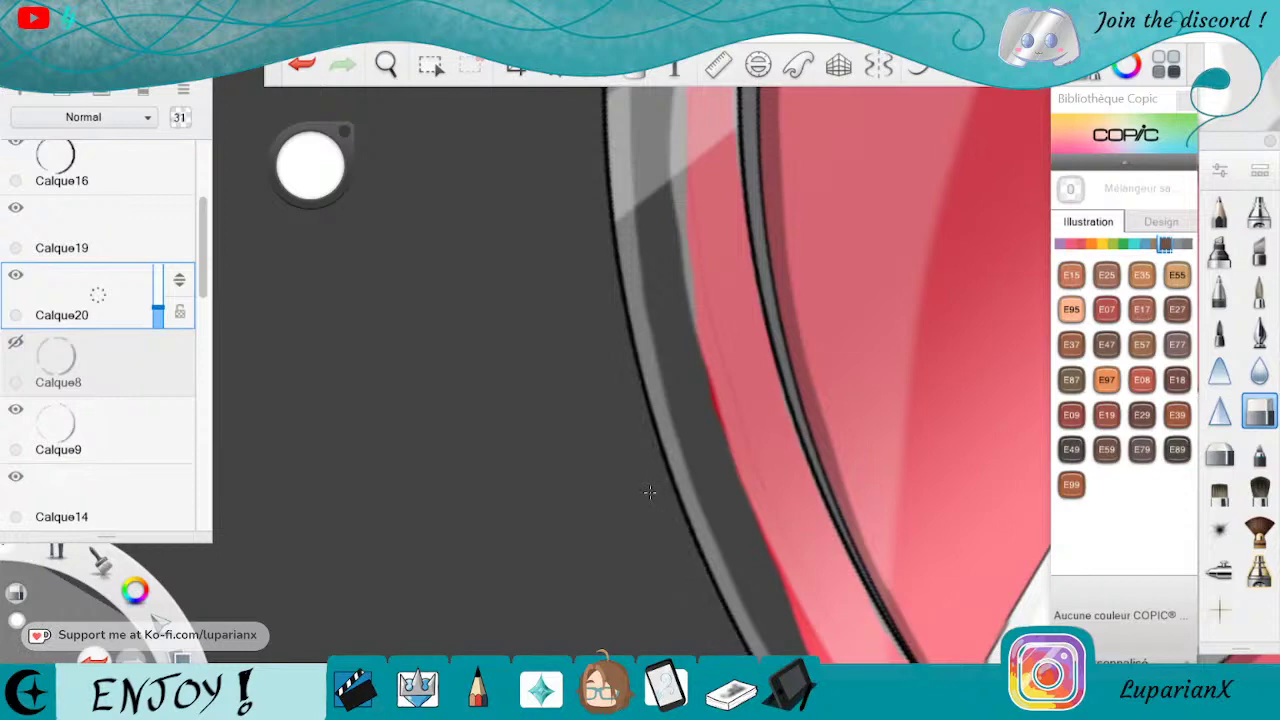
# Rotate the canvas to the painted highlight's end near the white letter's tip and erase its spill outside the outline.
pyautogui.click(395, 58)
pyautogui.moveTo(742, 576); pyautogui.dragTo(607, 221)
pyautogui.moveTo(788, 562); pyautogui.dragTo(512, 487)
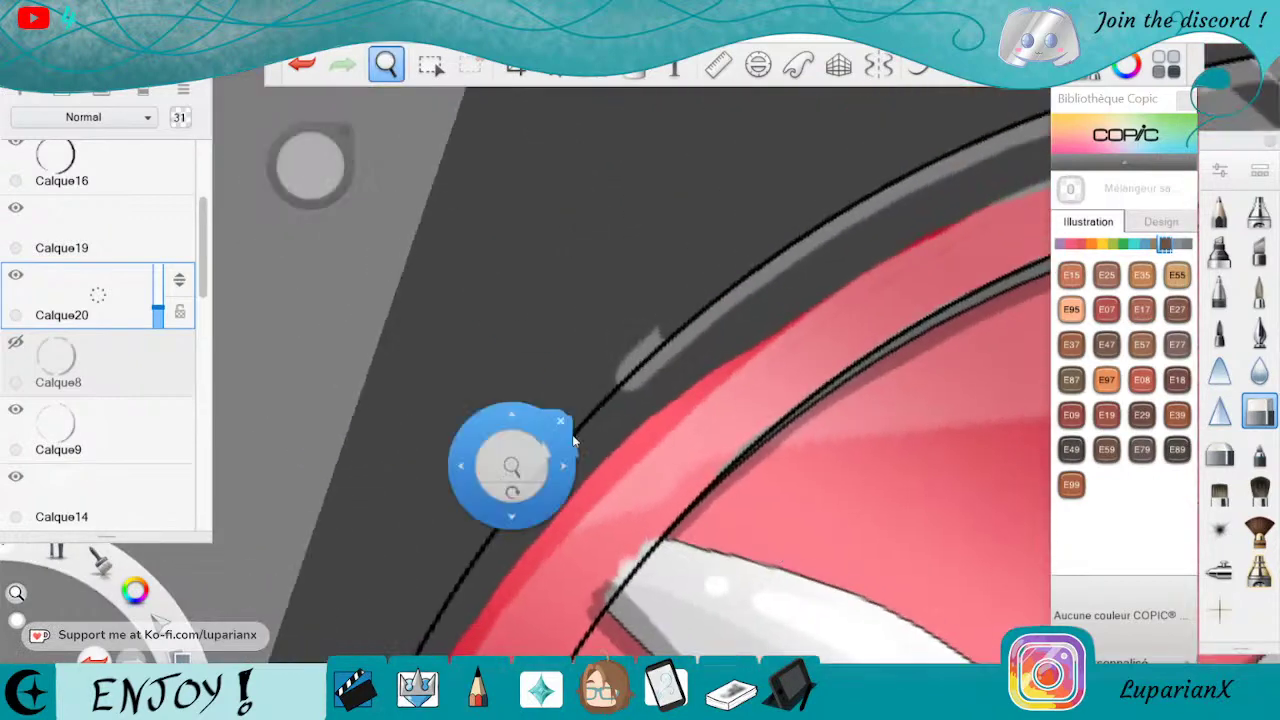
pyautogui.press('space')
pyautogui.moveTo(656, 322); pyautogui.dragTo(618, 366)
pyautogui.moveTo(640, 348); pyautogui.dragTo(668, 312)
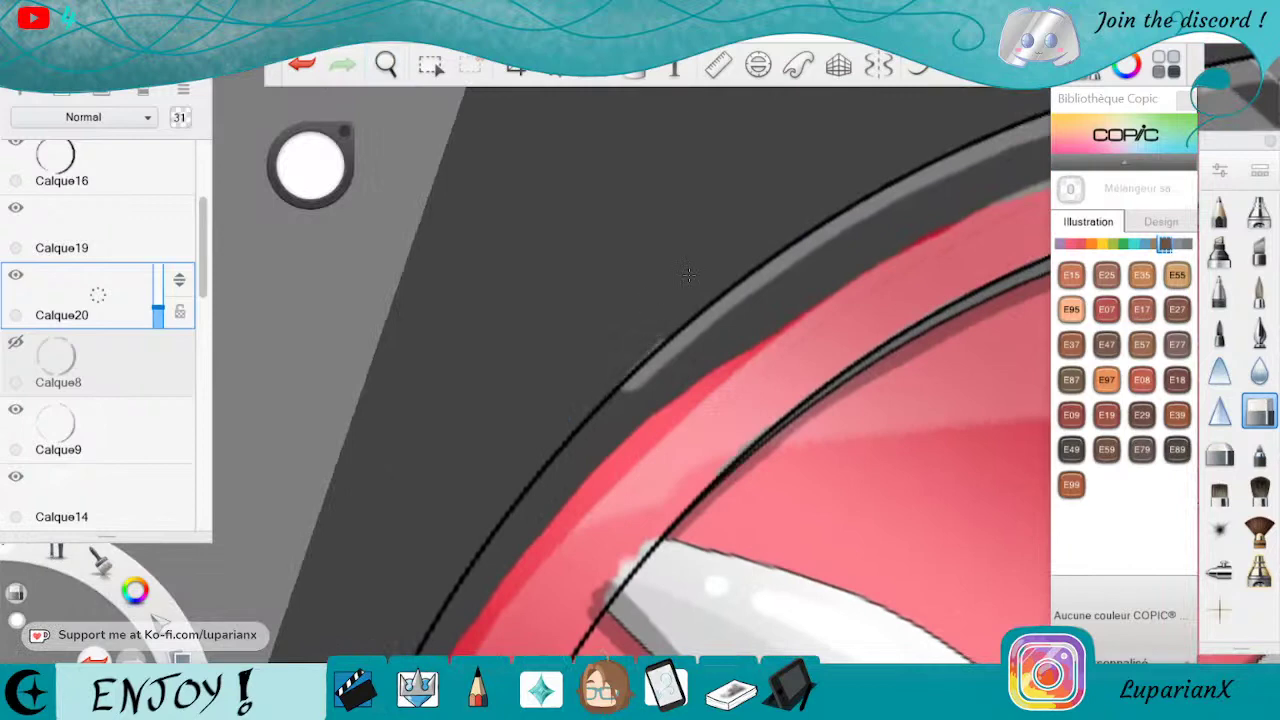
# Continue the white edge highlight past its end with overlapping brush strokes along the outline near the white letter's tip.
pyautogui.click(1259, 293)
pyautogui.moveTo(603, 376)
pyautogui.mouseDown()
pyautogui.moveTo(565, 442)
pyautogui.moveTo(628, 369)
pyautogui.mouseUp()
pyautogui.moveTo(544, 442); pyautogui.dragTo(442, 580)
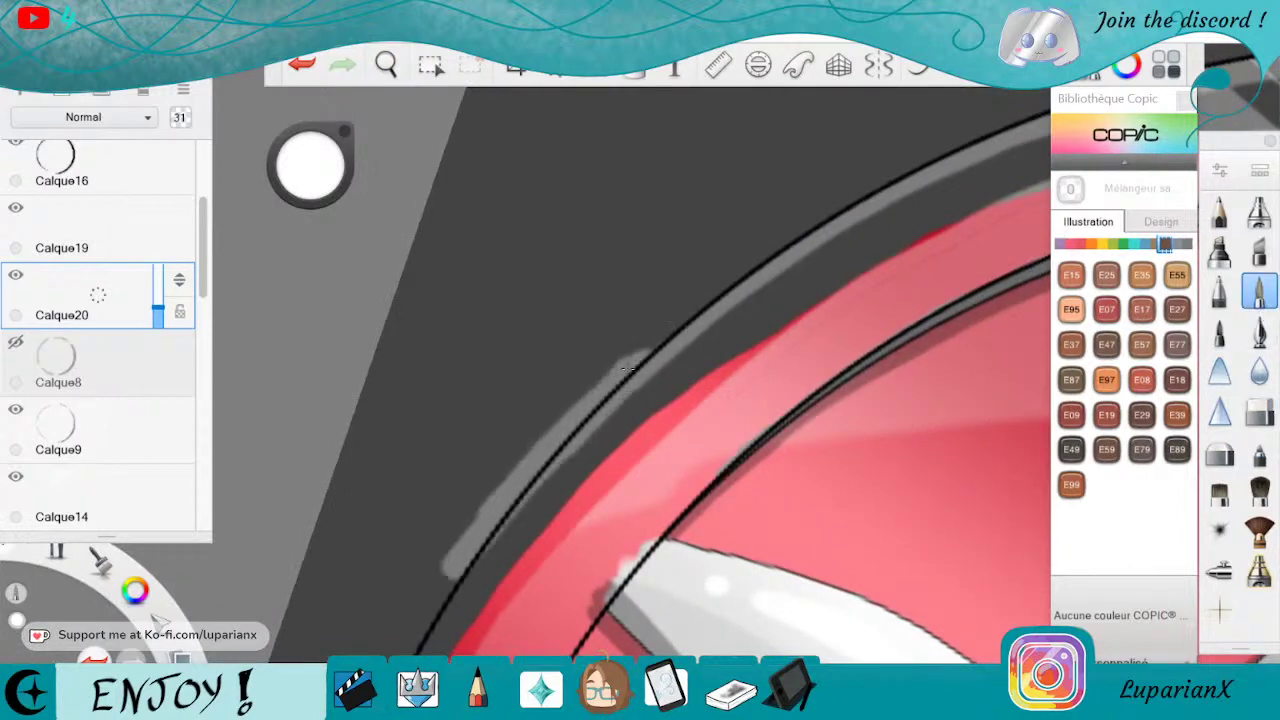
pyautogui.moveTo(580, 400); pyautogui.dragTo(448, 552)
pyautogui.moveTo(540, 488); pyautogui.dragTo(466, 578)
# Erase the part of the newly brushed highlight that lies outside the outline, leaving a thin strip inside the ring.
pyautogui.click(1259, 410)
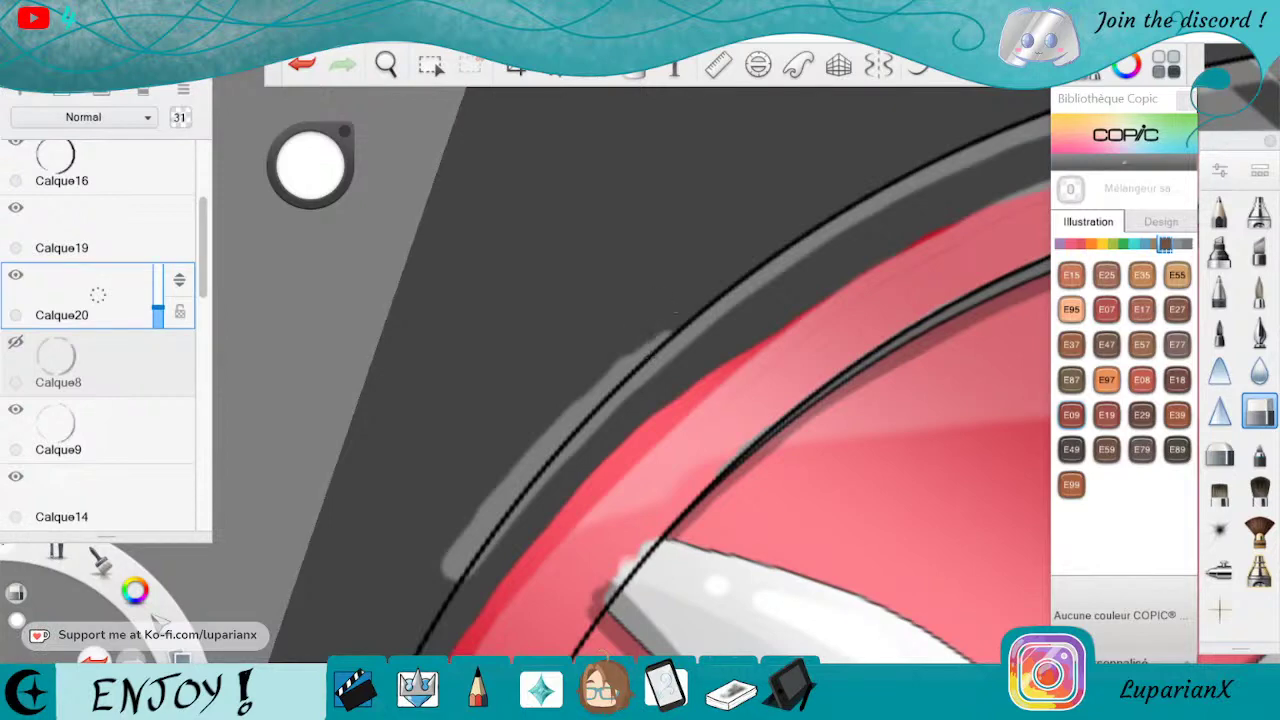
pyautogui.moveTo(662, 336); pyautogui.dragTo(500, 508)
pyautogui.moveTo(588, 402); pyautogui.dragTo(460, 570)
pyautogui.moveTo(508, 486)
pyautogui.mouseDown()
pyautogui.moveTo(452, 576)
pyautogui.moveTo(544, 436)
pyautogui.moveTo(592, 394)
pyautogui.mouseUp()
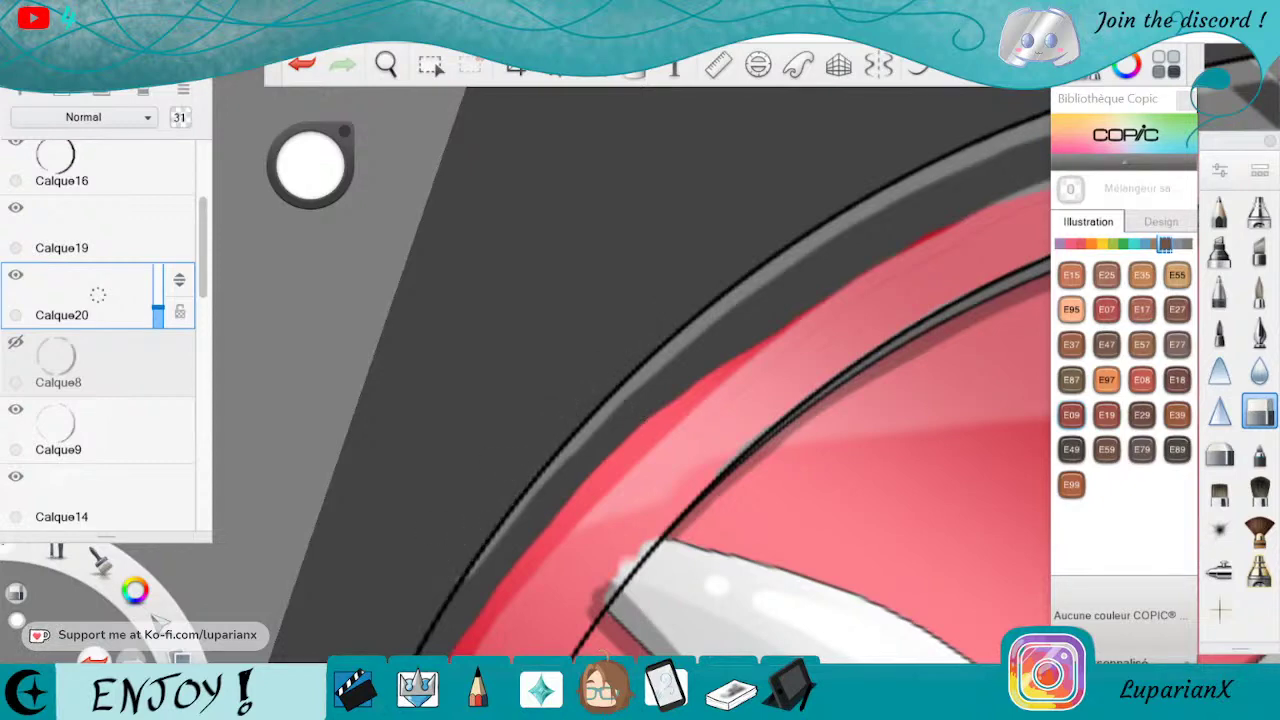
# Erase the uneven inner edge and end of the white highlight along the ring's outline near the white letter's tip.
pyautogui.moveTo(530, 498); pyautogui.dragTo(478, 566)
pyautogui.moveTo(498, 534); pyautogui.dragTo(466, 574)
pyautogui.moveTo(548, 478); pyautogui.dragTo(668, 362)
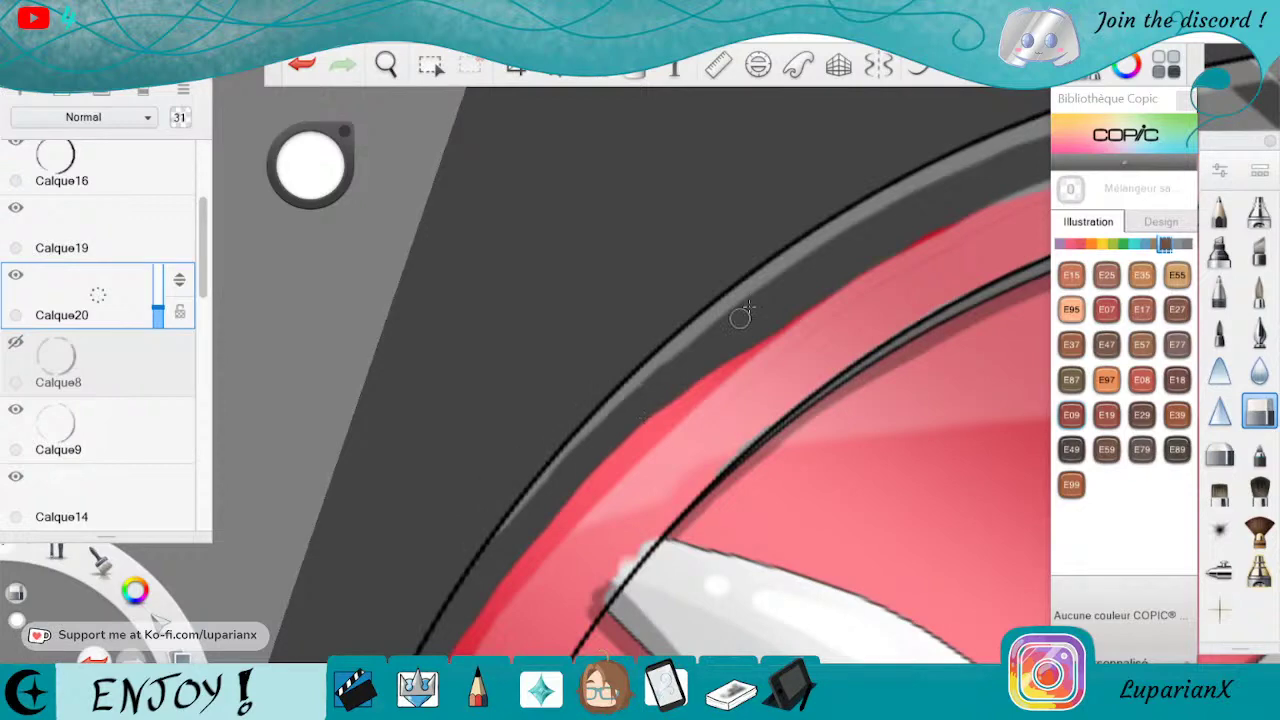
pyautogui.moveTo(740, 312); pyautogui.dragTo(548, 494)
# Brush white over the thin stretch of the highlight along the outline, and show the hidden silver ring layer Calque8.
pyautogui.click(1259, 290)
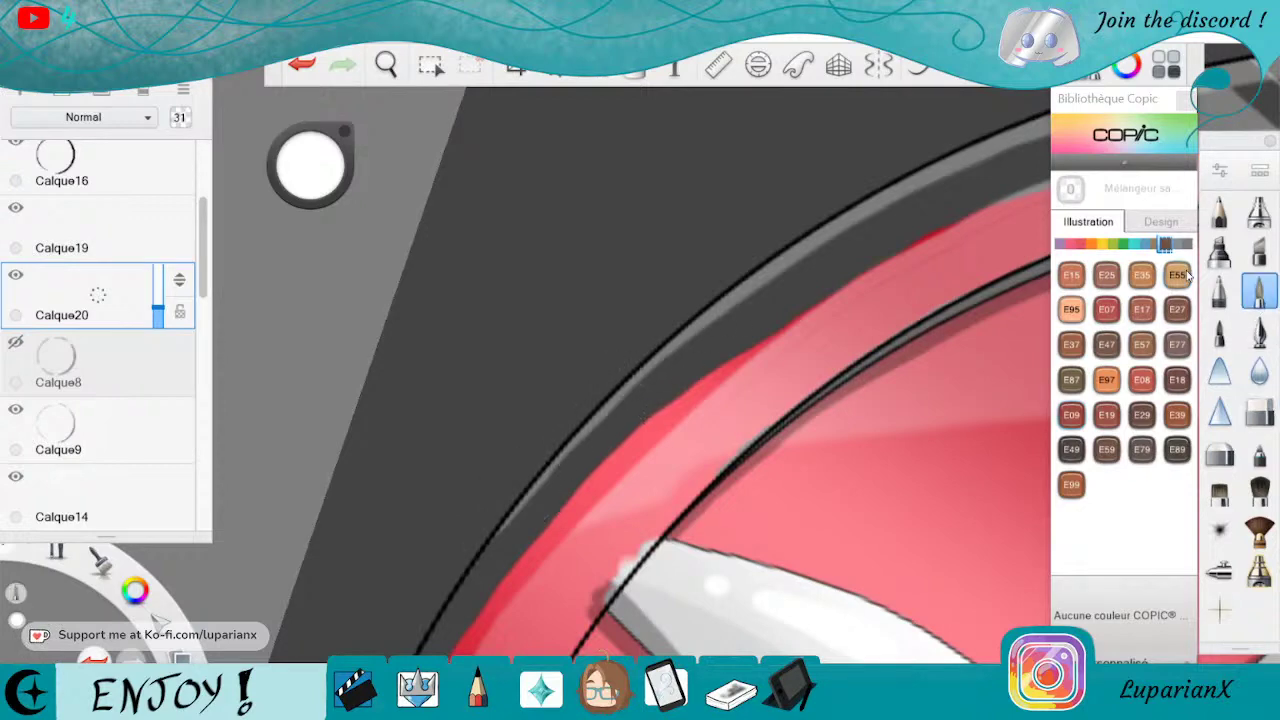
pyautogui.moveTo(634, 366); pyautogui.dragTo(585, 415)
pyautogui.moveTo(698, 308); pyautogui.dragTo(590, 396)
pyautogui.moveTo(750, 270)
pyautogui.mouseDown()
pyautogui.moveTo(606, 374)
pyautogui.moveTo(744, 272)
pyautogui.moveTo(578, 414)
pyautogui.mouseUp()
pyautogui.click(1259, 412)
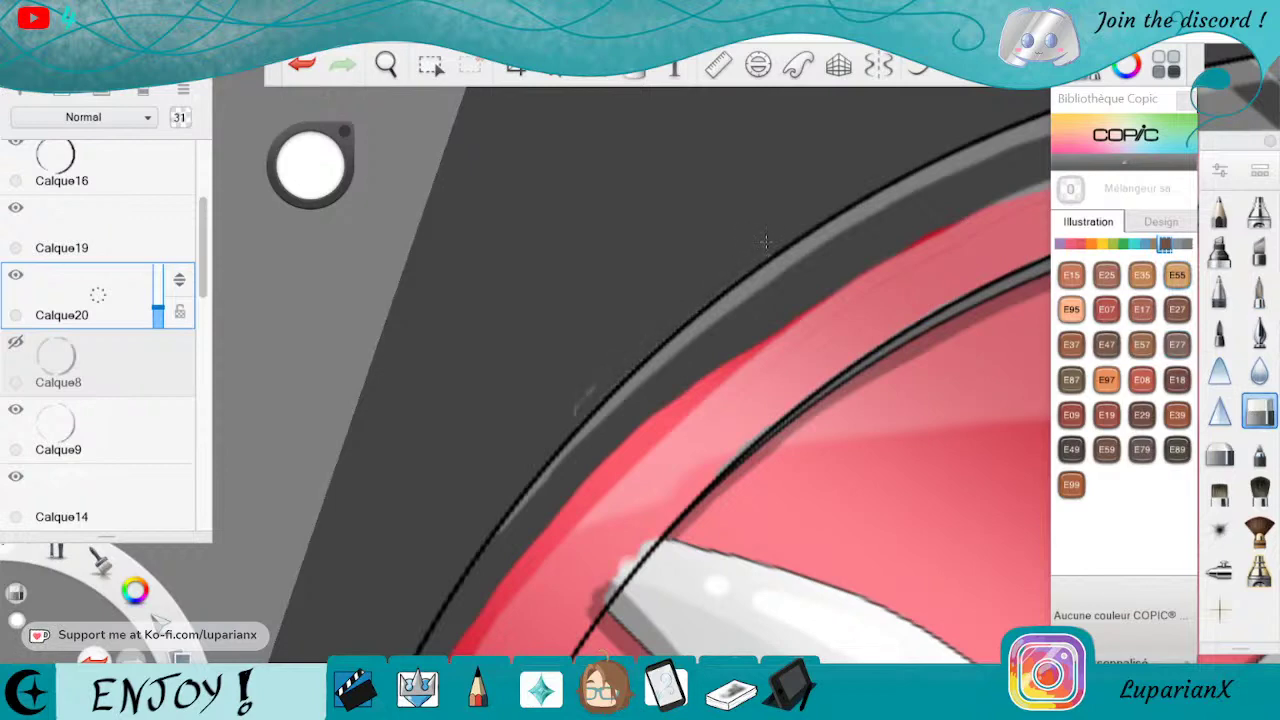
pyautogui.click(15, 342)
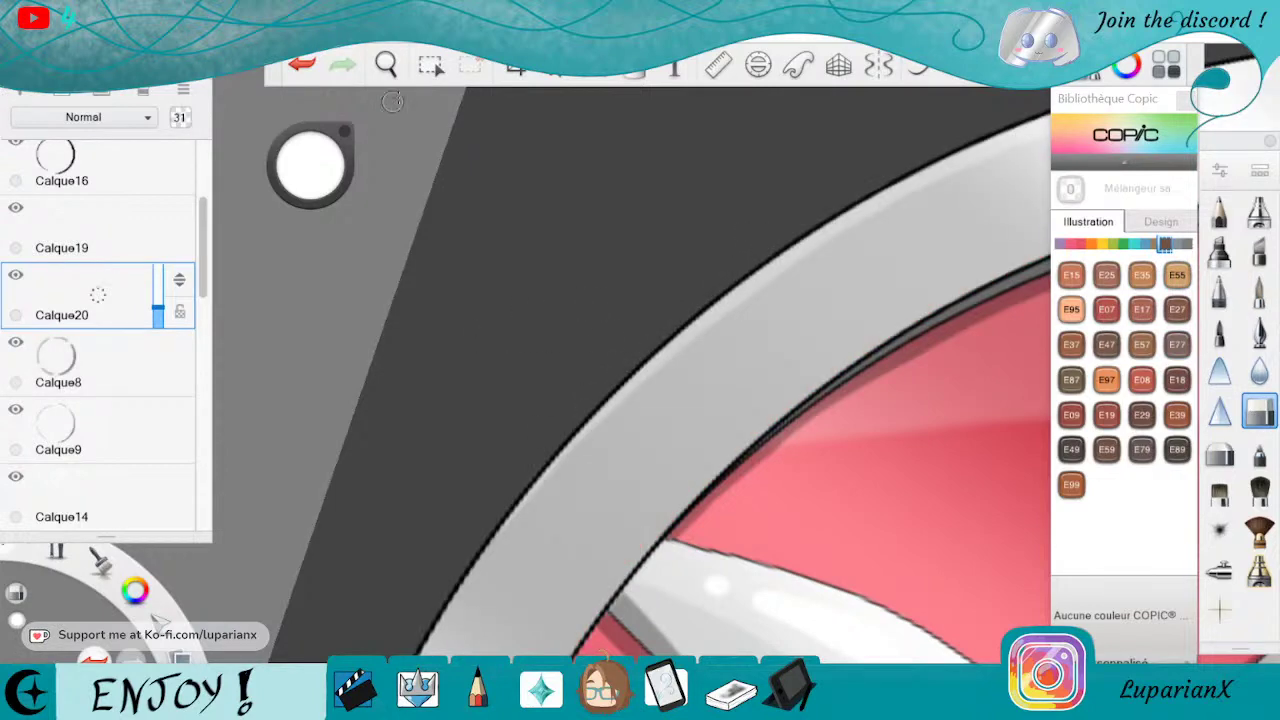
# Return to a view of the whole badge and save the drawing.
pyautogui.click(387, 66)
pyautogui.moveTo(443, 134); pyautogui.dragTo(770, 428)
pyautogui.moveTo(826, 471)
pyautogui.mouseDown()
pyautogui.moveTo(769, 582)
pyautogui.moveTo(716, 572)
pyautogui.moveTo(850, 235)
pyautogui.moveTo(837, 204)
pyautogui.mouseUp()
pyautogui.moveTo(860, 446); pyautogui.dragTo(816, 425)
pyautogui.press('space')
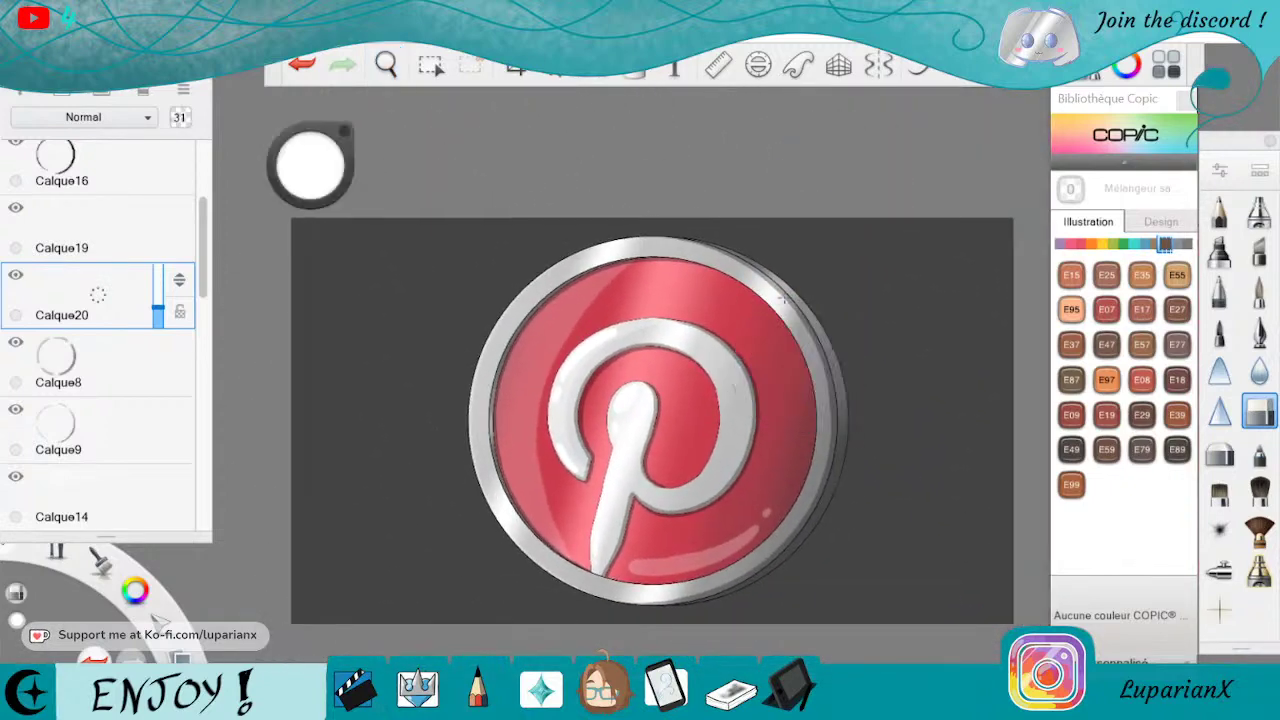
pyautogui.click(20, 35)
pyautogui.click(75, 137)
# Add a new layer at the top of the layer stack and ready a black ink pen over the letter's lower curve.
pyautogui.moveTo(203, 222); pyautogui.dragTo(204, 141)
pyautogui.moveTo(131, 182); pyautogui.dragTo(138, 112)
pyautogui.click(137, 108)
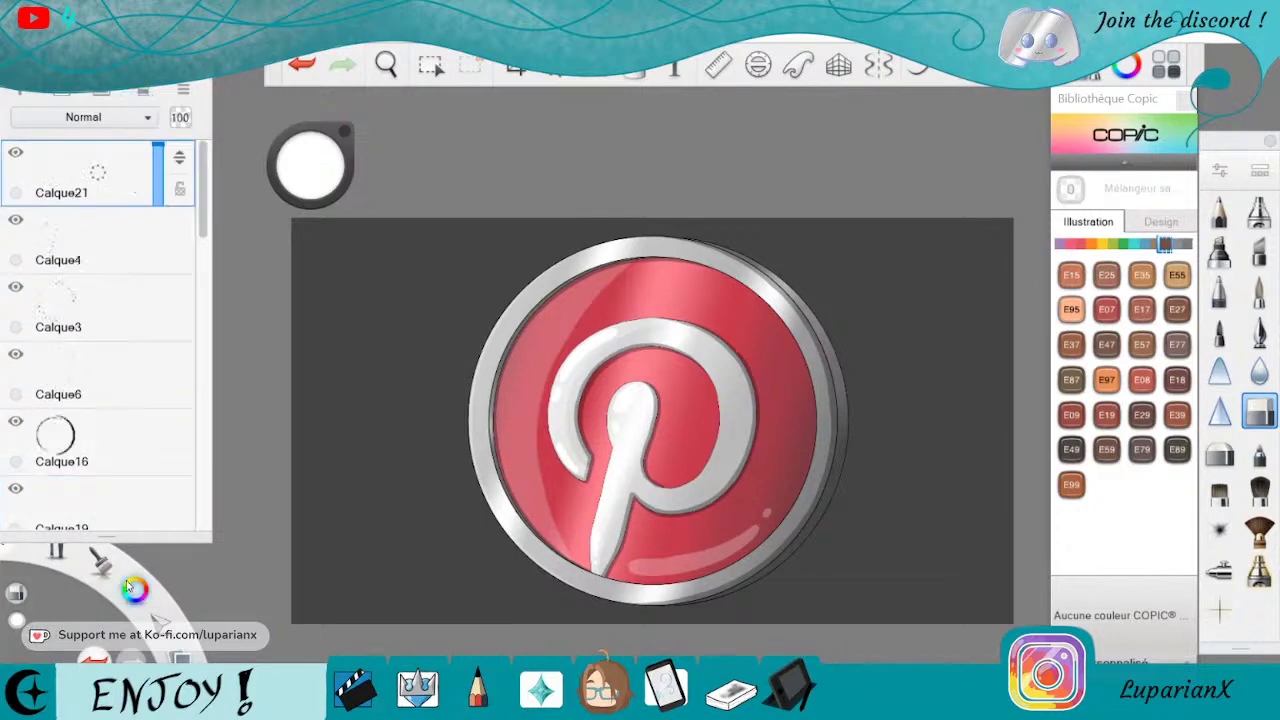
pyautogui.click(135, 590)
pyautogui.click(136, 525)
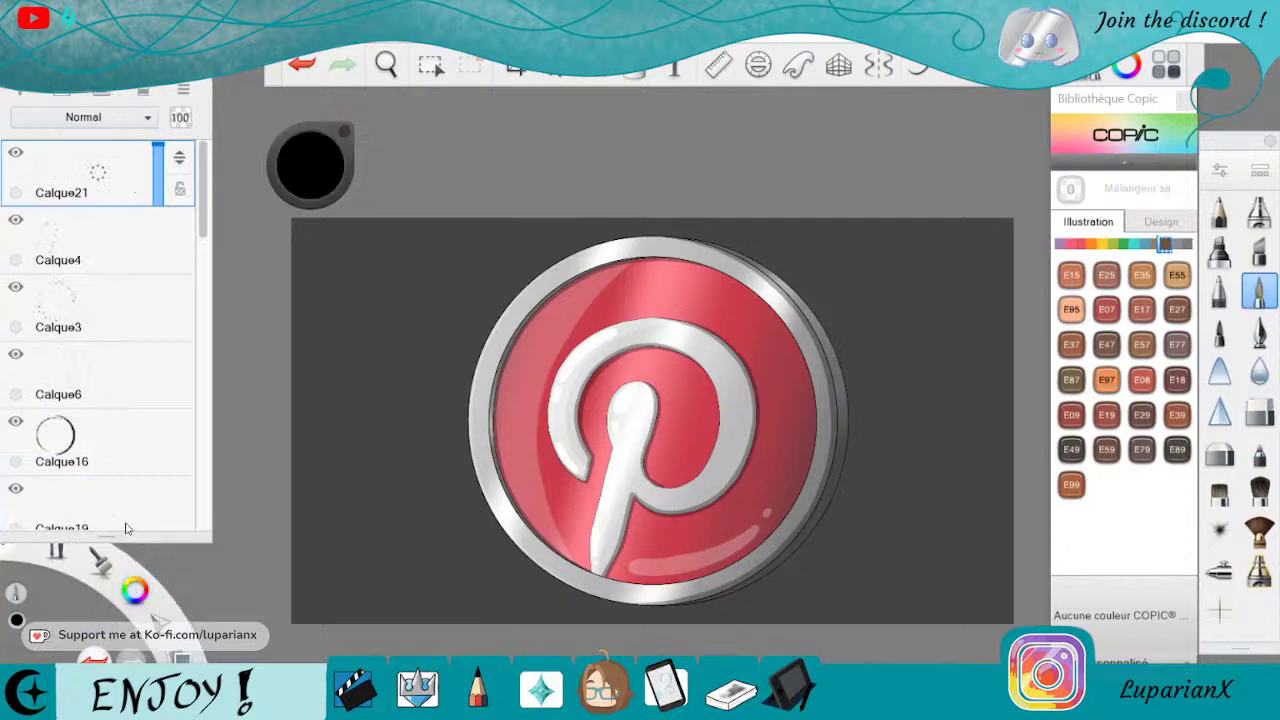
pyautogui.click(1259, 330)
pyautogui.click(386, 63)
pyautogui.moveTo(734, 597); pyautogui.dragTo(789, 372)
pyautogui.moveTo(547, 532); pyautogui.dragTo(715, 550)
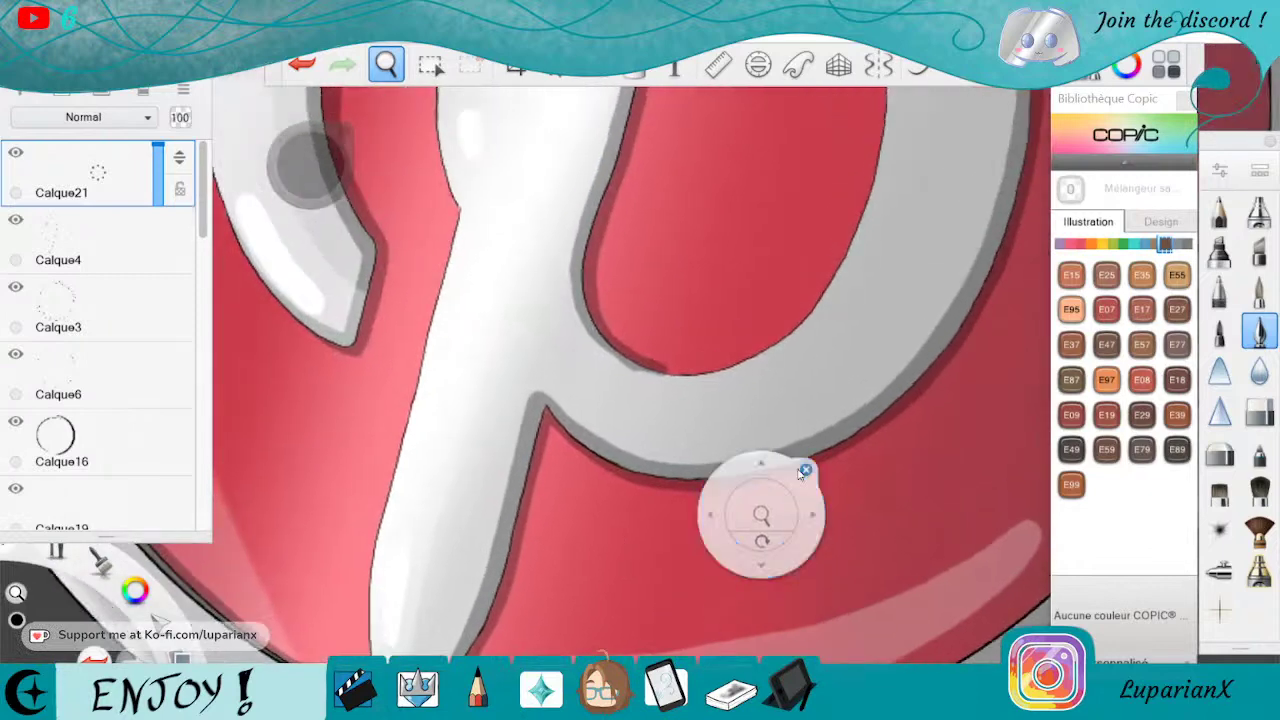
pyautogui.moveTo(762, 506); pyautogui.dragTo(736, 469)
pyautogui.moveTo(677, 508); pyautogui.dragTo(648, 606)
pyautogui.moveTo(724, 570); pyautogui.dragTo(720, 505)
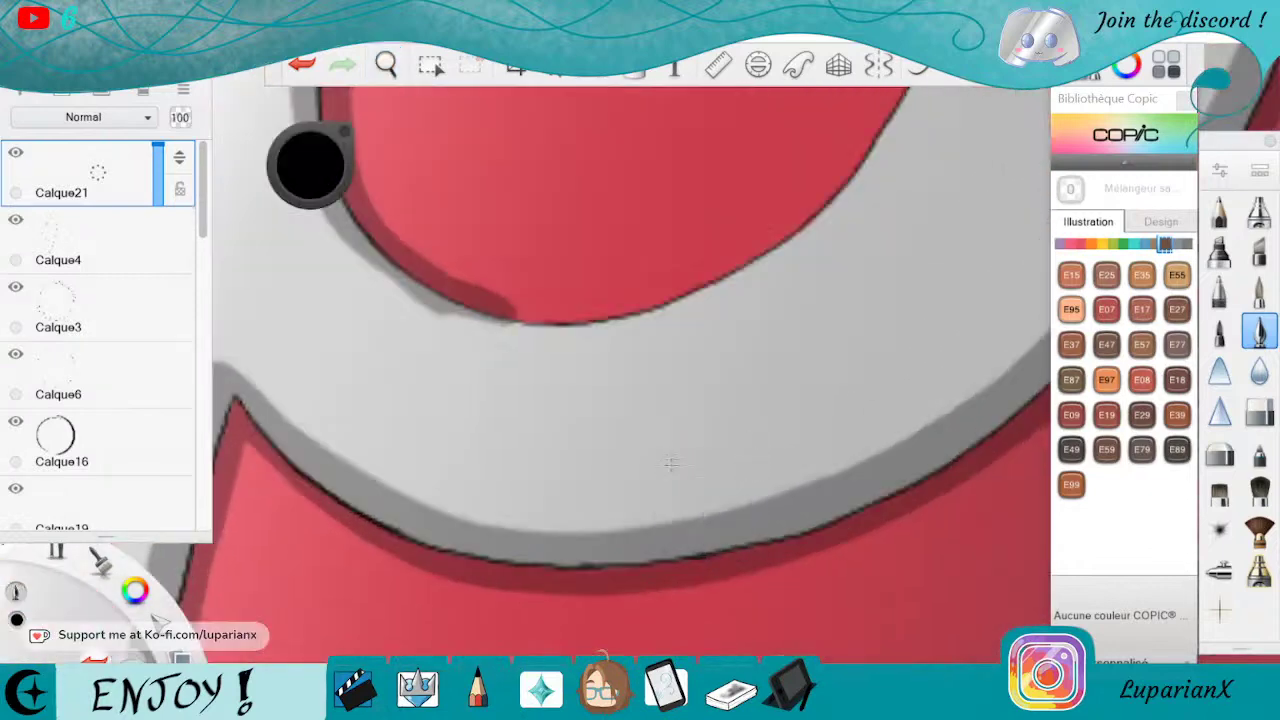
# On layer Calque15, extend the shadow past its blunt end along the white letter's inner curve with overlapping black brush strokes.
pyautogui.moveTo(199, 238); pyautogui.dragTo(206, 377)
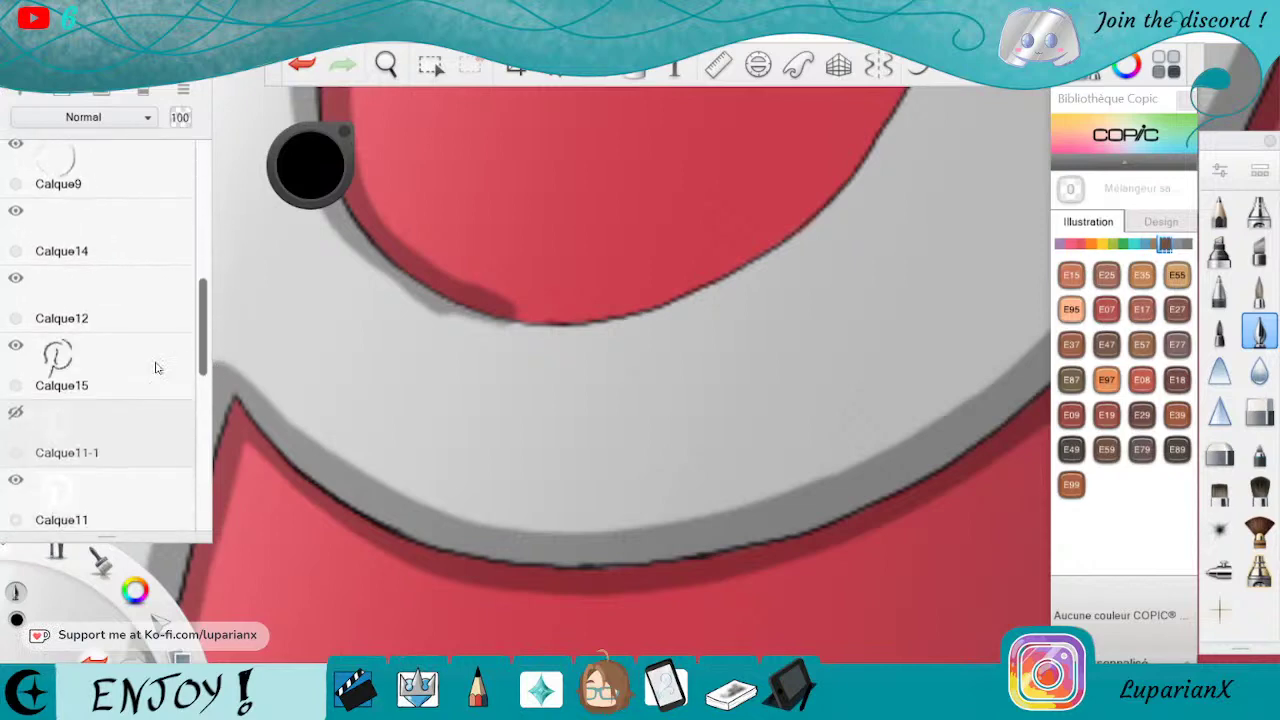
pyautogui.click(140, 362)
pyautogui.click(387, 67)
pyautogui.moveTo(421, 163); pyautogui.dragTo(621, 357)
pyautogui.moveTo(752, 514); pyautogui.dragTo(501, 528)
pyautogui.click(580, 406)
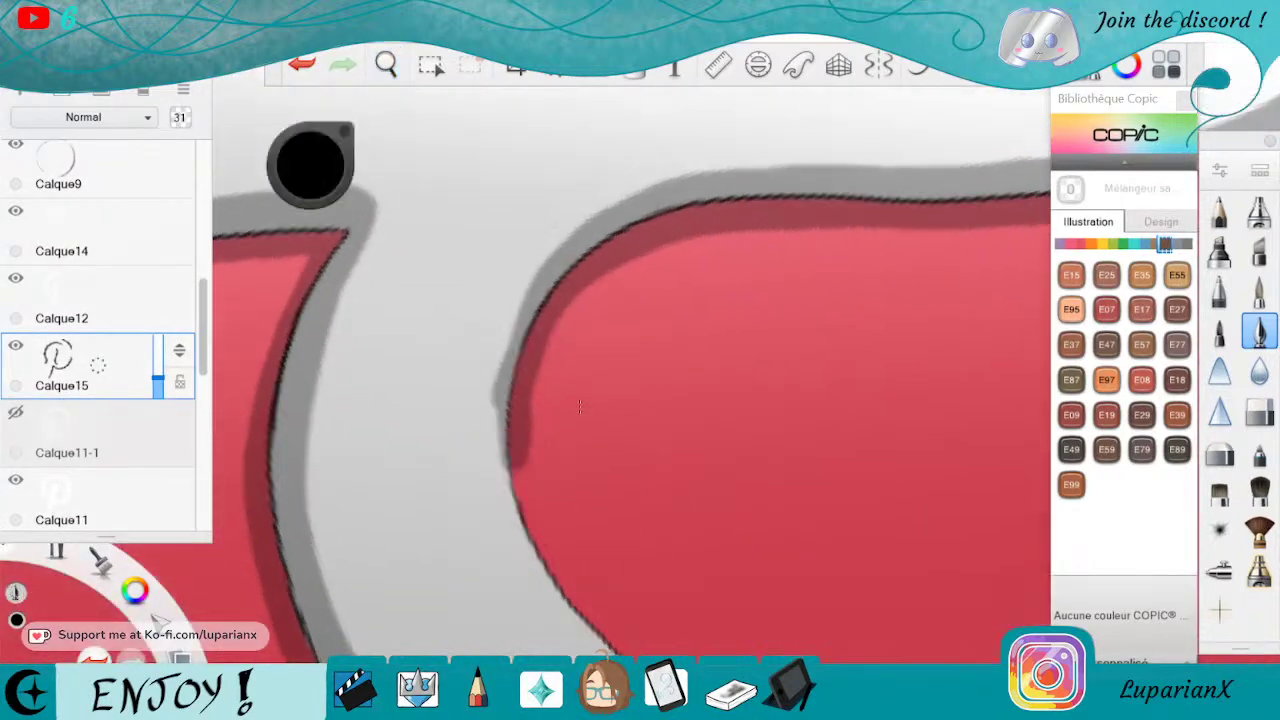
pyautogui.click(1258, 292)
pyautogui.moveTo(518, 334); pyautogui.dragTo(508, 354)
pyautogui.hotkey('ctrl', 'z')
pyautogui.moveTo(539, 301)
pyautogui.mouseDown()
pyautogui.moveTo(504, 376)
pyautogui.moveTo(519, 510)
pyautogui.mouseUp()
pyautogui.moveTo(512, 390); pyautogui.dragTo(523, 525)
pyautogui.click(567, 252)
pyautogui.hotkey('ctrl', 'z')
# Erase the newly brushed shadow that spills over the outline onto the red inside the letter's bowl.
pyautogui.click(1258, 411)
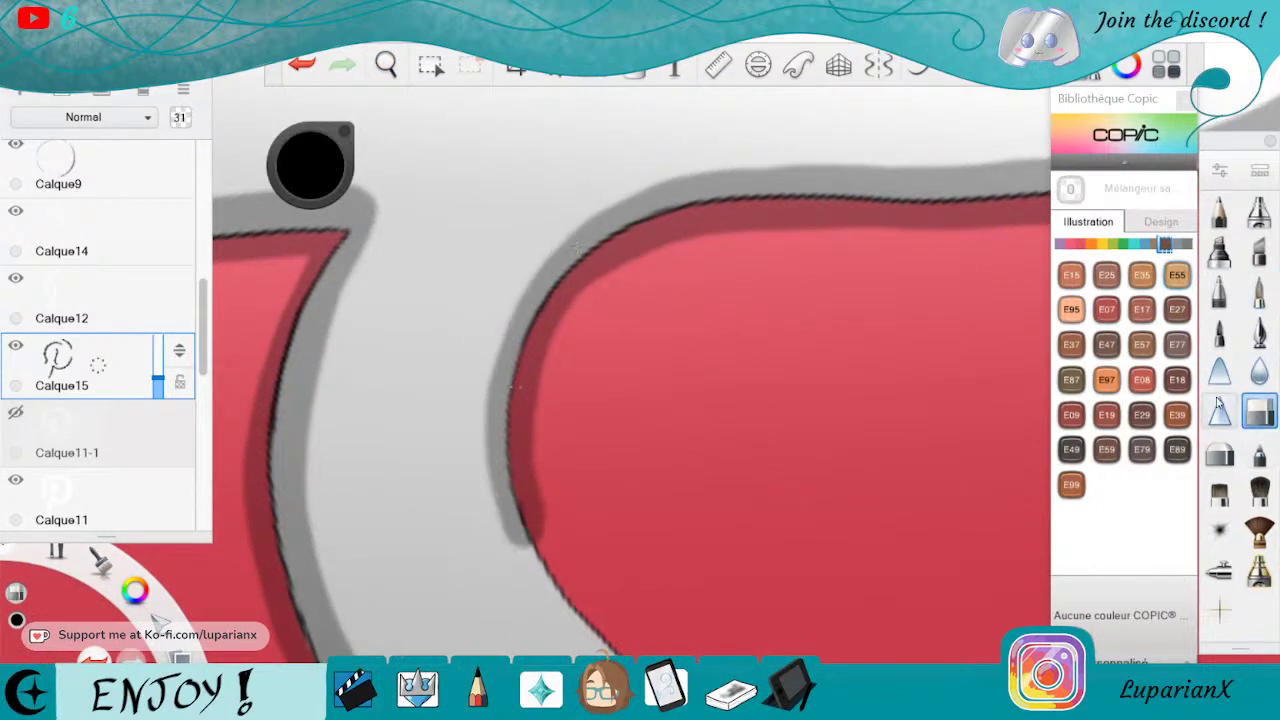
pyautogui.moveTo(545, 396); pyautogui.dragTo(535, 482)
pyautogui.moveTo(543, 364); pyautogui.dragTo(531, 542)
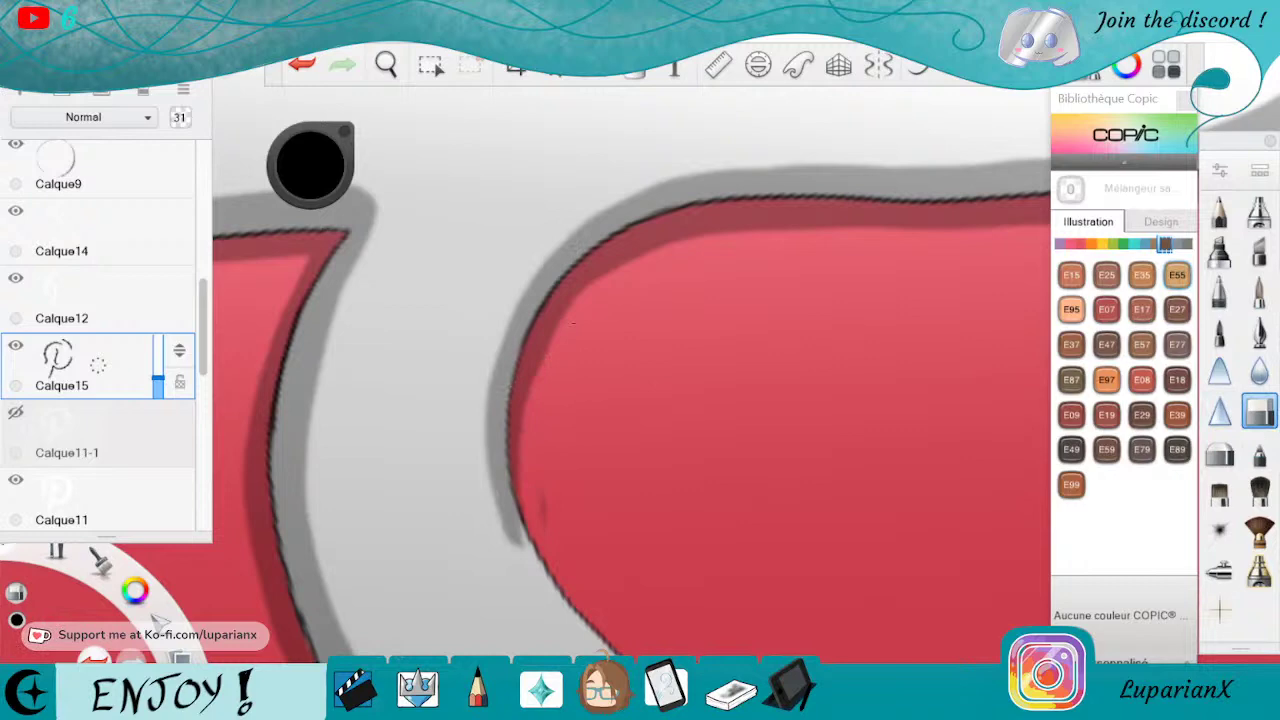
pyautogui.moveTo(553, 330); pyautogui.dragTo(525, 496)
pyautogui.moveTo(522, 426); pyautogui.dragTo(527, 534)
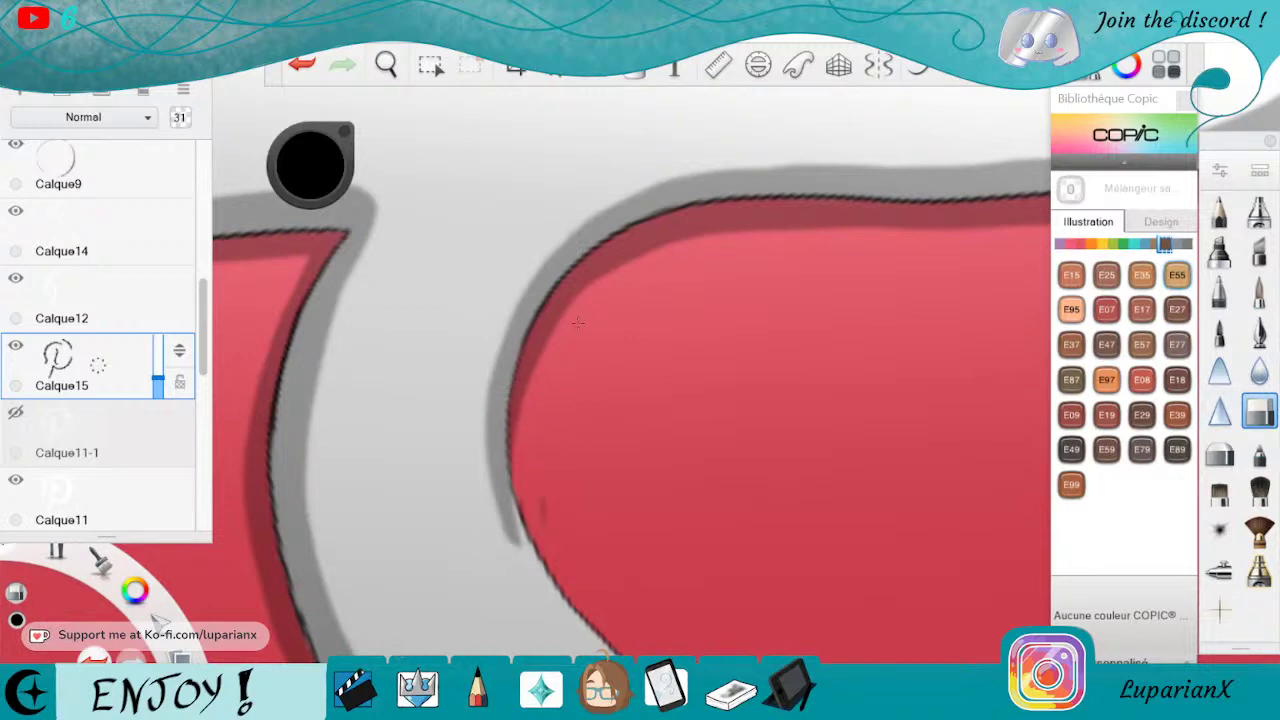
pyautogui.moveTo(578, 323); pyautogui.dragTo(545, 515)
# Erase the shadow's outer side on the silver so its end tapers to a point along the letter's inner outline.
pyautogui.moveTo(488, 330)
pyautogui.mouseDown()
pyautogui.moveTo(503, 532)
pyautogui.moveTo(497, 345)
pyautogui.moveTo(500, 400)
pyautogui.mouseUp()
pyautogui.moveTo(542, 260)
pyautogui.mouseDown()
pyautogui.moveTo(580, 218)
pyautogui.moveTo(540, 278)
pyautogui.mouseUp()
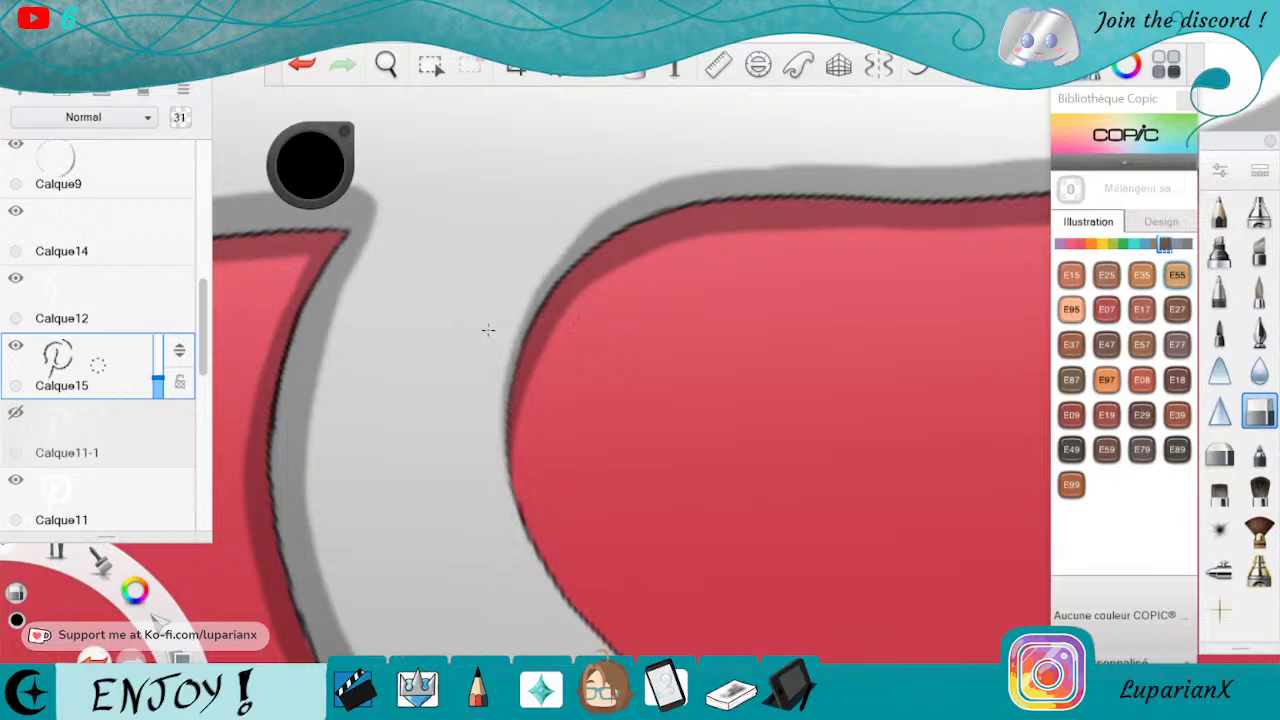
pyautogui.moveTo(508, 322); pyautogui.dragTo(500, 418)
pyautogui.moveTo(512, 298); pyautogui.dragTo(498, 462)
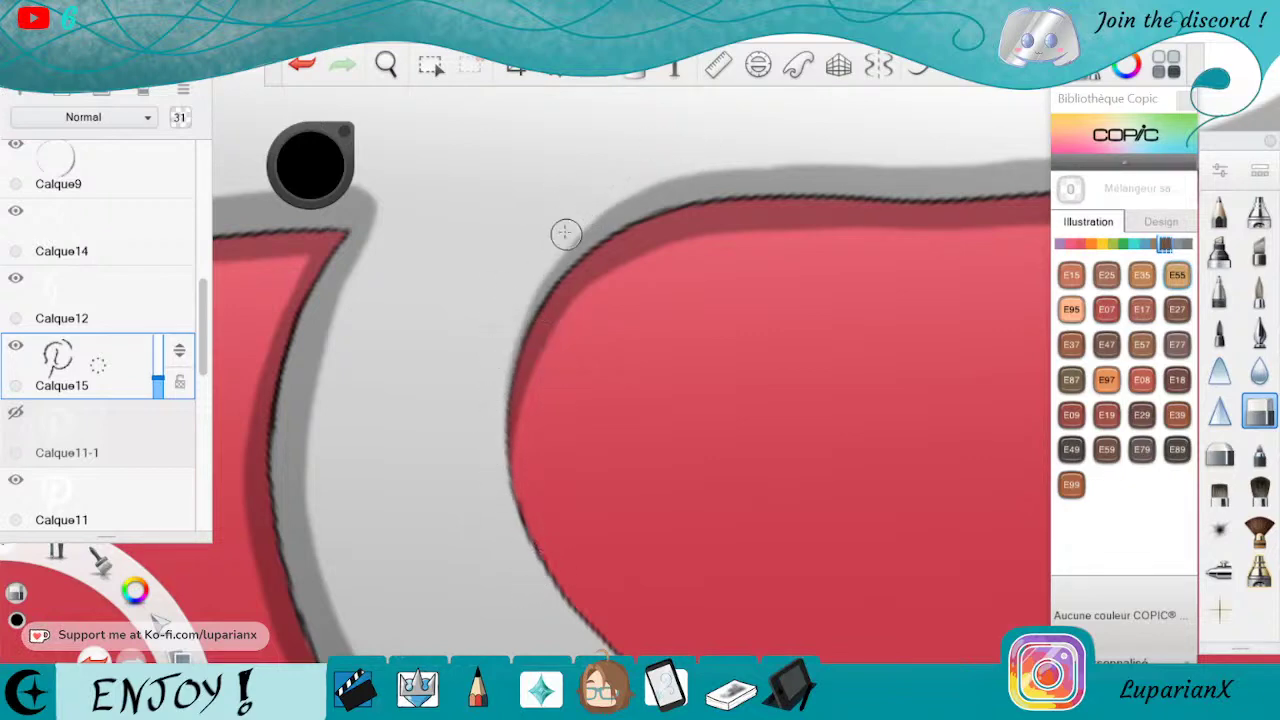
# Handwrite the signature "LuparianX" in black ink on layer Calque21, following the lower edge of the letter's bowl.
pyautogui.click(386, 64)
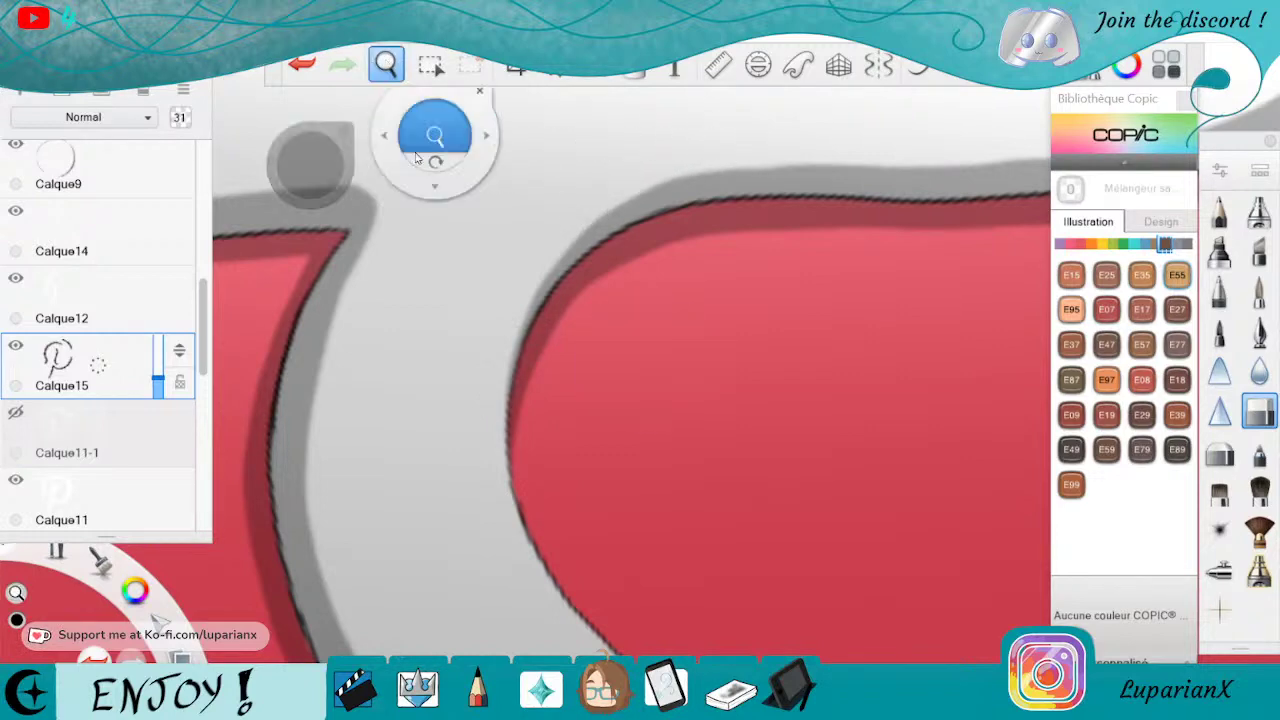
pyautogui.moveTo(416, 152); pyautogui.dragTo(513, 366)
pyautogui.moveTo(602, 376)
pyautogui.mouseDown()
pyautogui.moveTo(693, 536)
pyautogui.moveTo(625, 536)
pyautogui.mouseUp()
pyautogui.moveTo(823, 480); pyautogui.dragTo(750, 390)
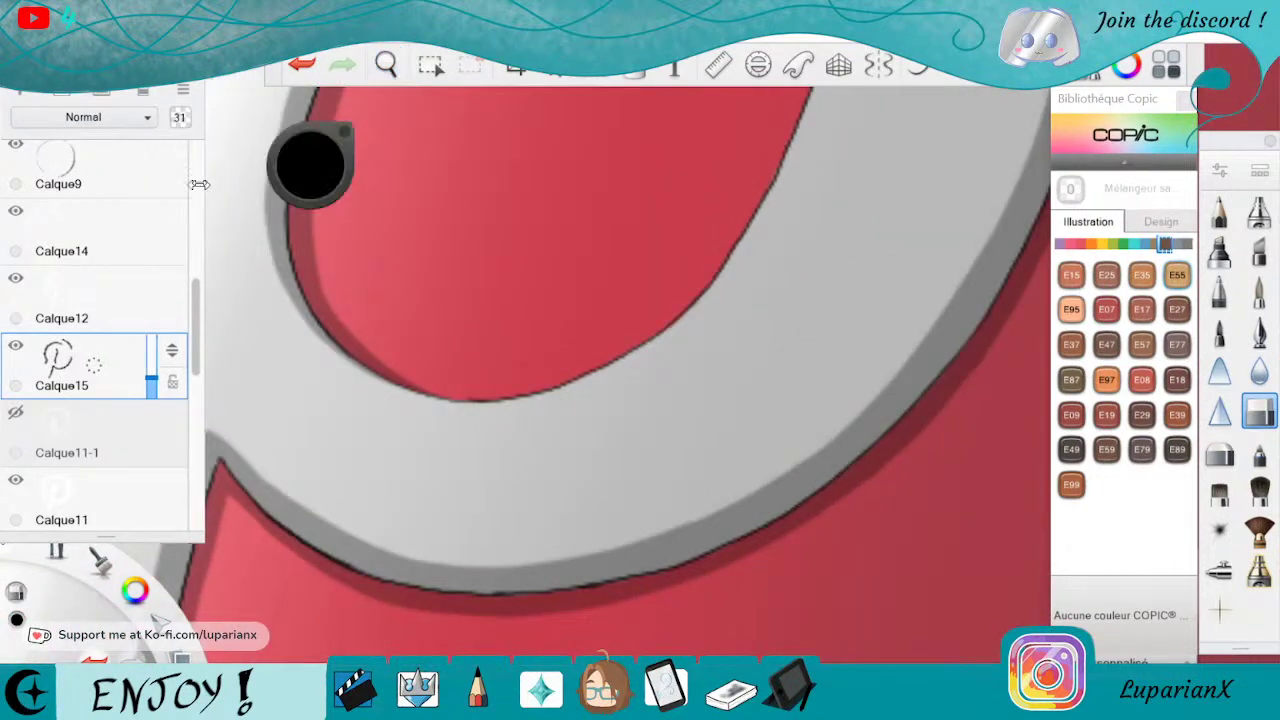
pyautogui.scroll(10, 174, 283)
pyautogui.click(95, 175)
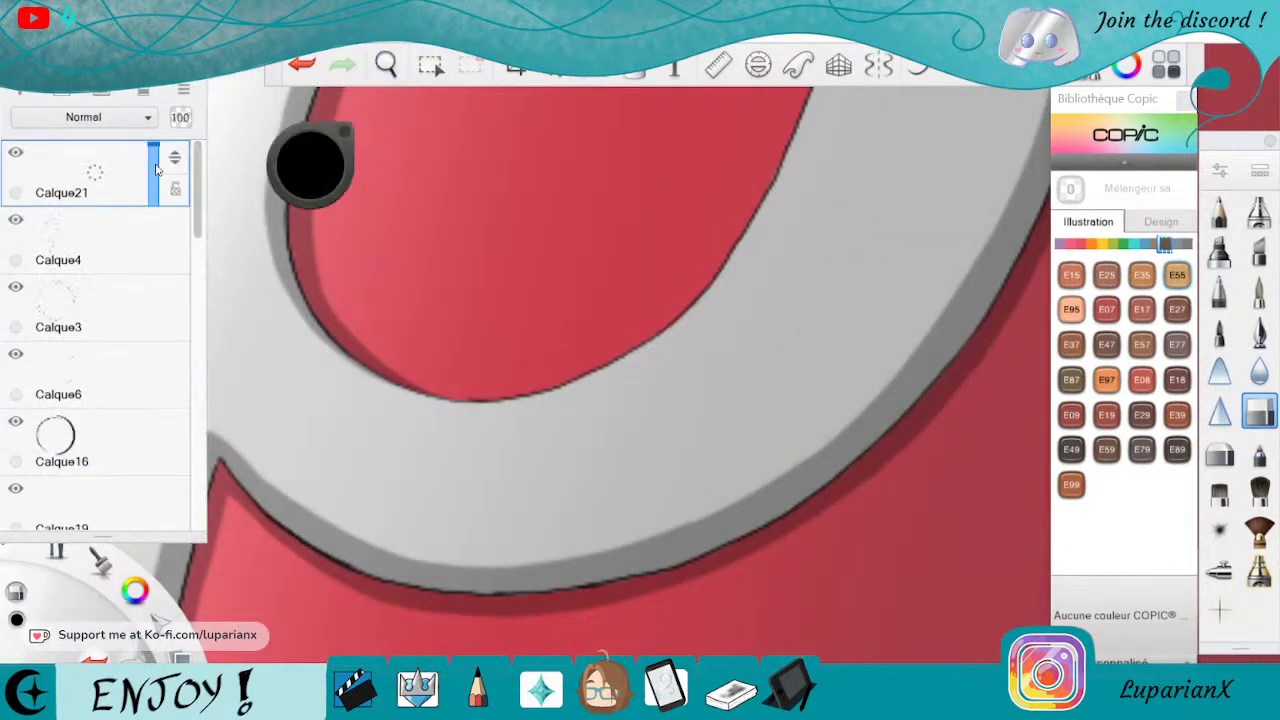
pyautogui.click(1258, 290)
pyautogui.click(1256, 334)
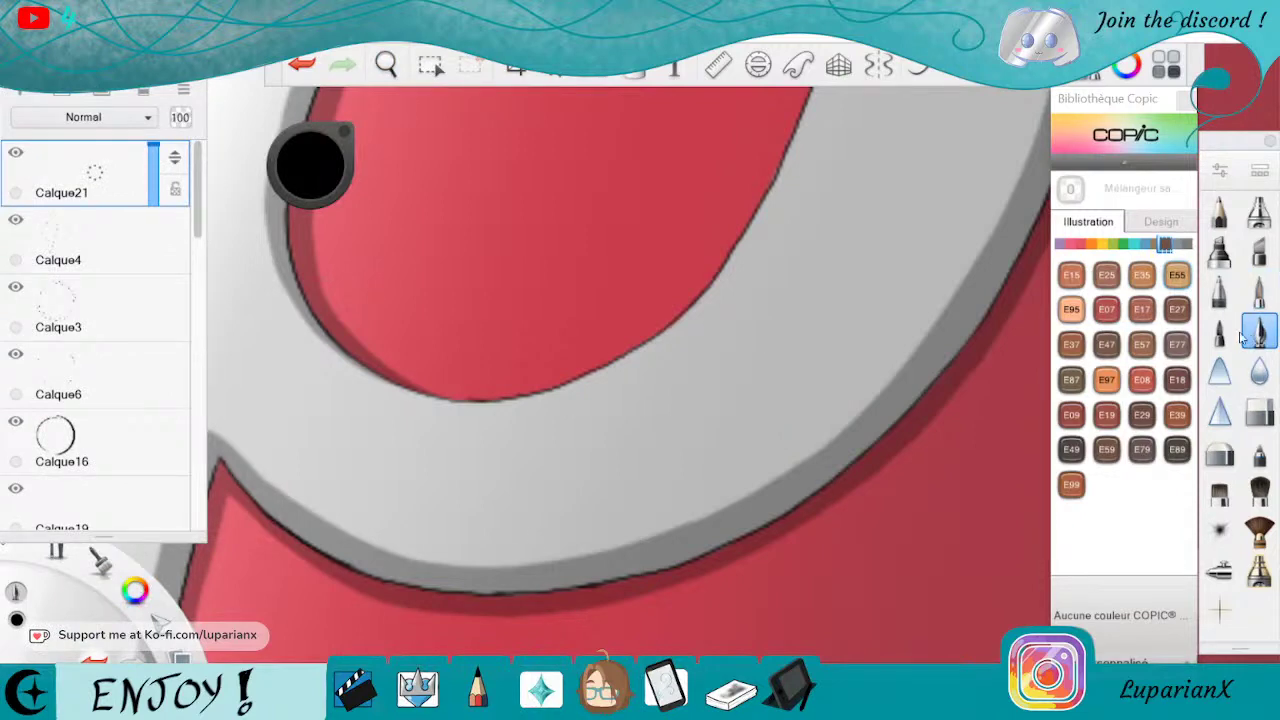
pyautogui.moveTo(517, 557)
pyautogui.mouseDown()
pyautogui.moveTo(540, 570)
pyautogui.moveTo(566, 554)
pyautogui.moveTo(576, 584)
pyautogui.moveTo(580, 571)
pyautogui.mouseUp()
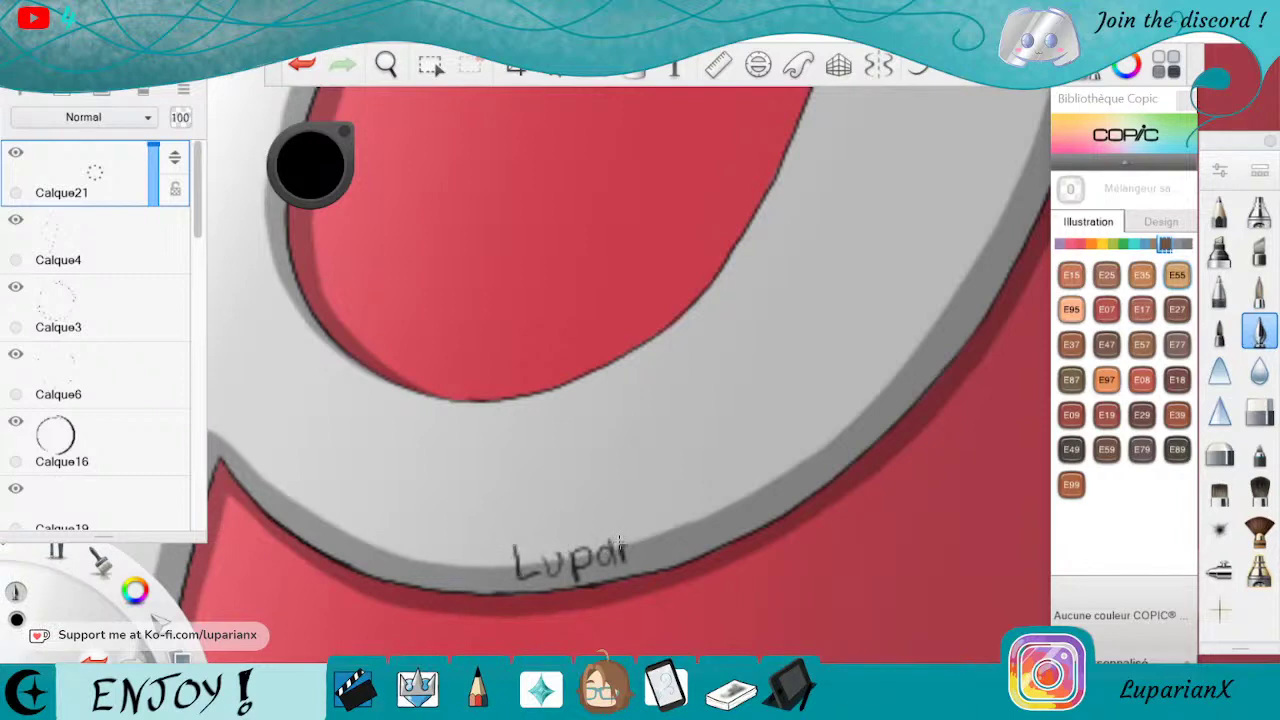
pyautogui.moveTo(646, 540)
pyautogui.mouseDown()
pyautogui.moveTo(648, 558)
pyautogui.moveTo(675, 556)
pyautogui.mouseUp()
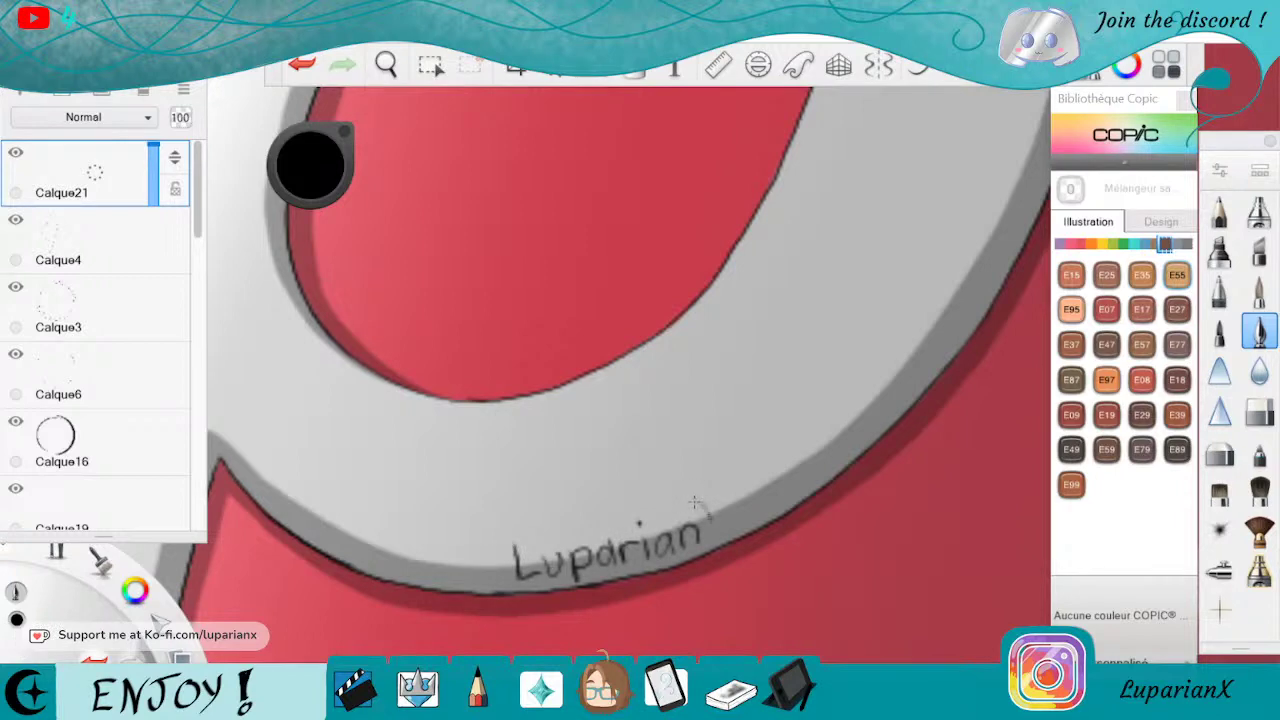
pyautogui.moveTo(710, 510); pyautogui.dragTo(734, 530)
pyautogui.moveTo(740, 490); pyautogui.dragTo(716, 534)
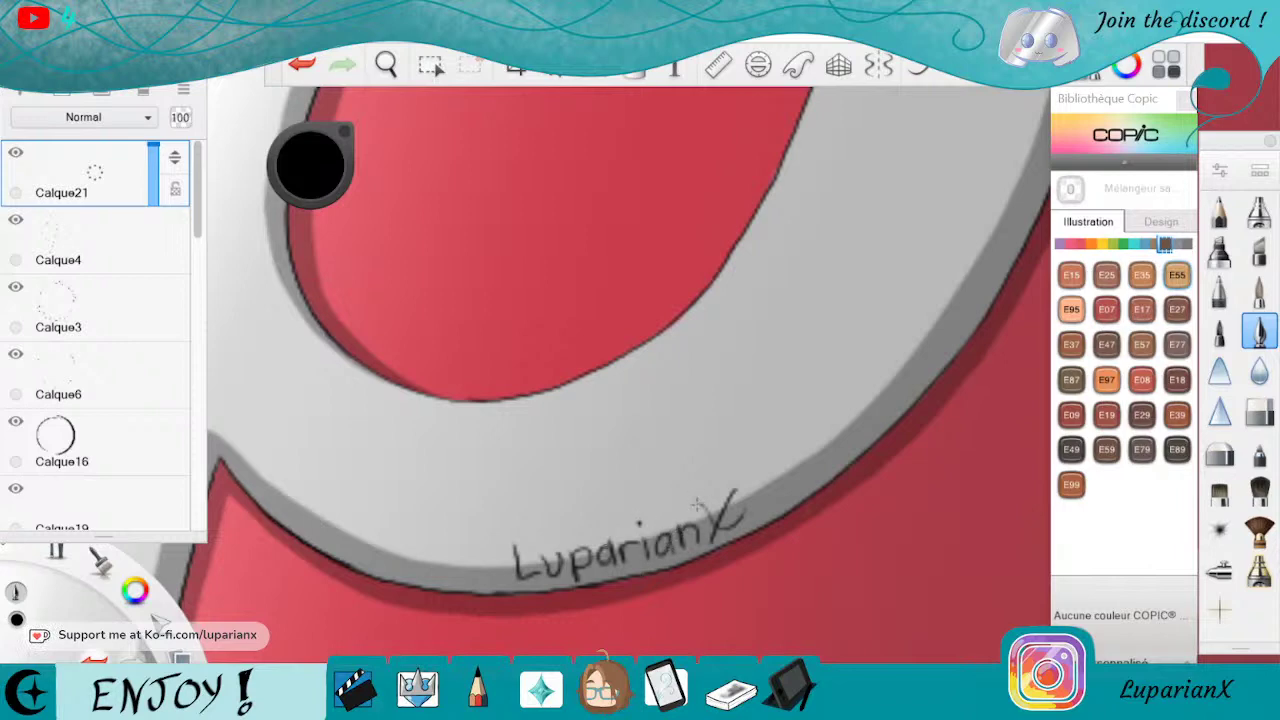
# Bring the whole badge back into view and save the signed drawing.
pyautogui.click(386, 64)
pyautogui.moveTo(430, 118); pyautogui.dragTo(500, 451)
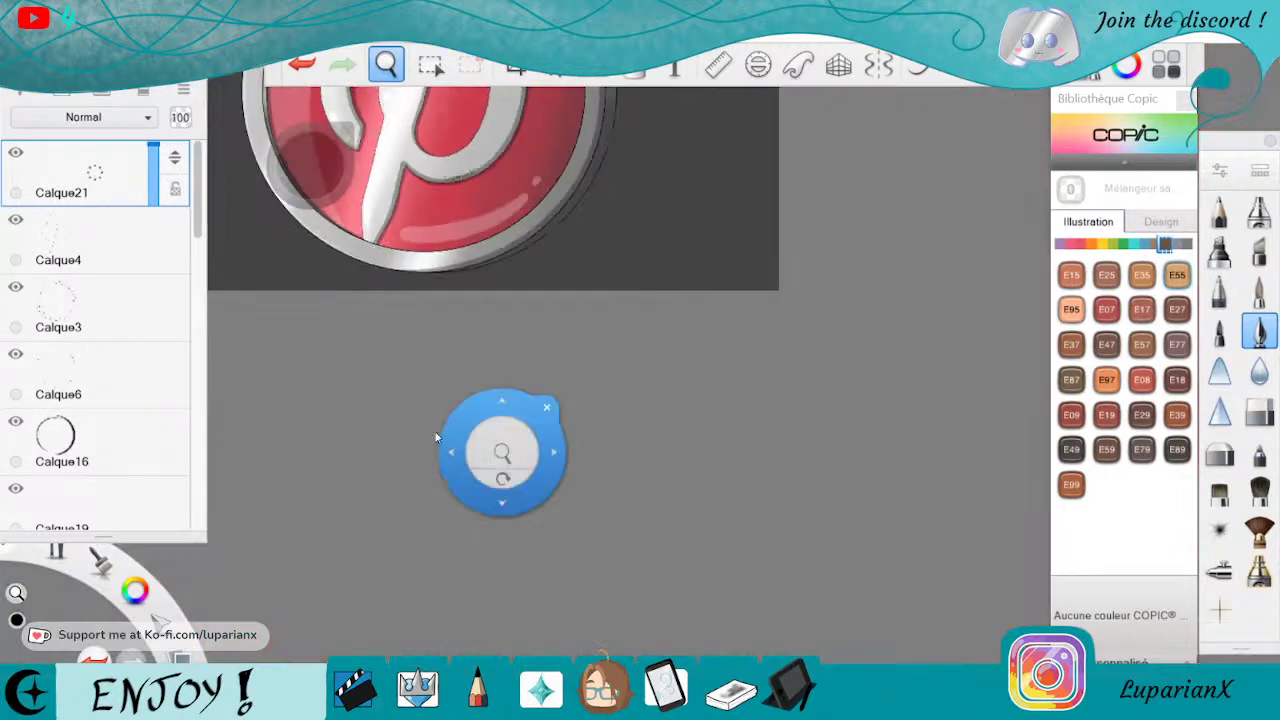
pyautogui.moveTo(508, 205); pyautogui.dragTo(805, 510)
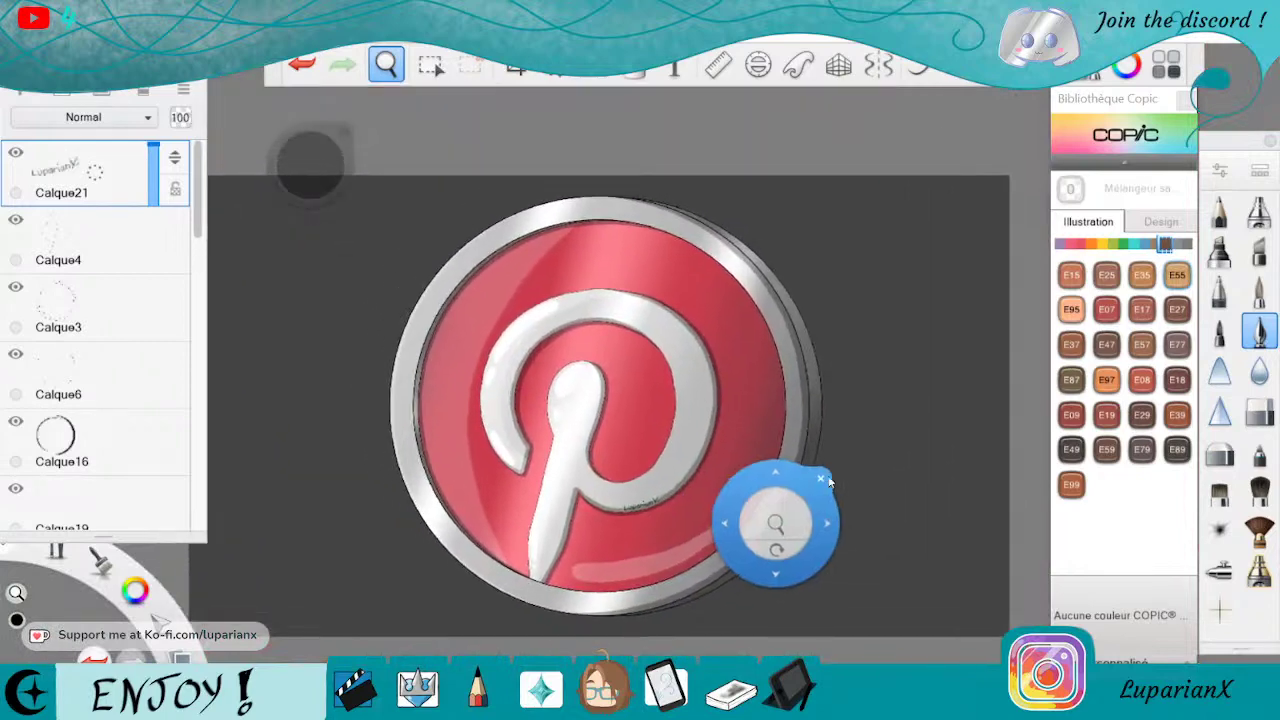
pyautogui.click(821, 479)
pyautogui.click(72, 136)
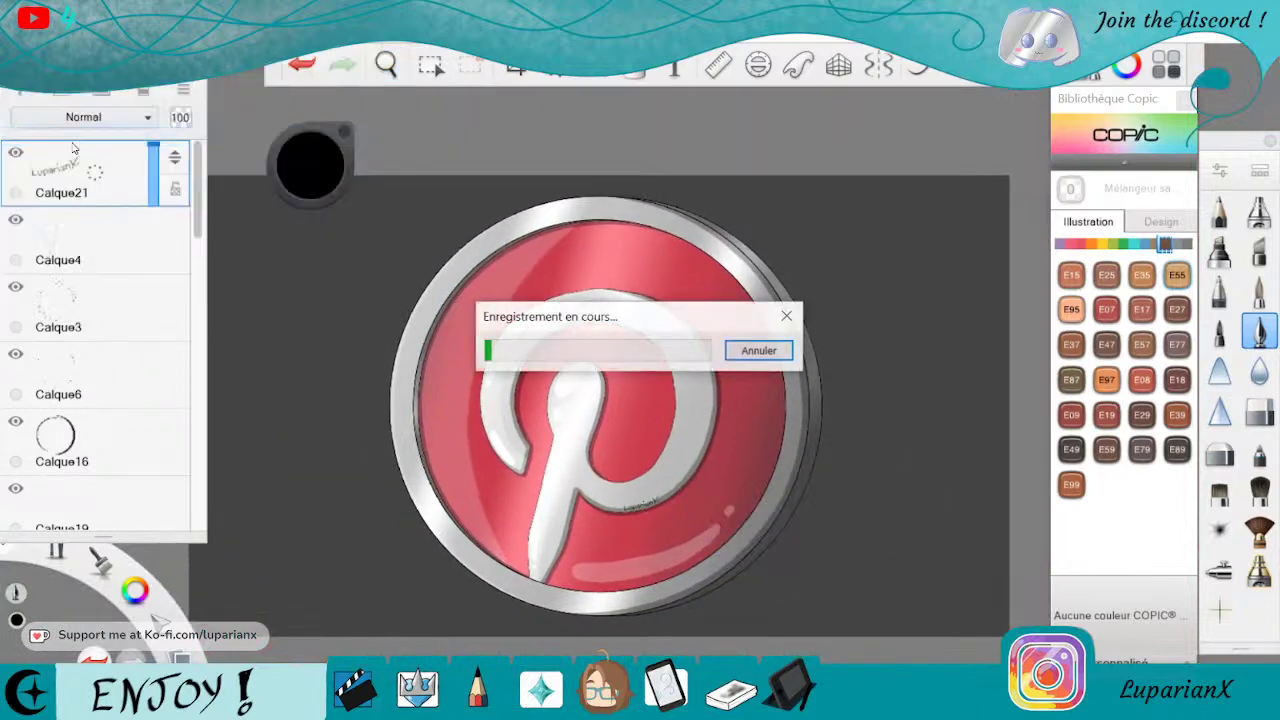
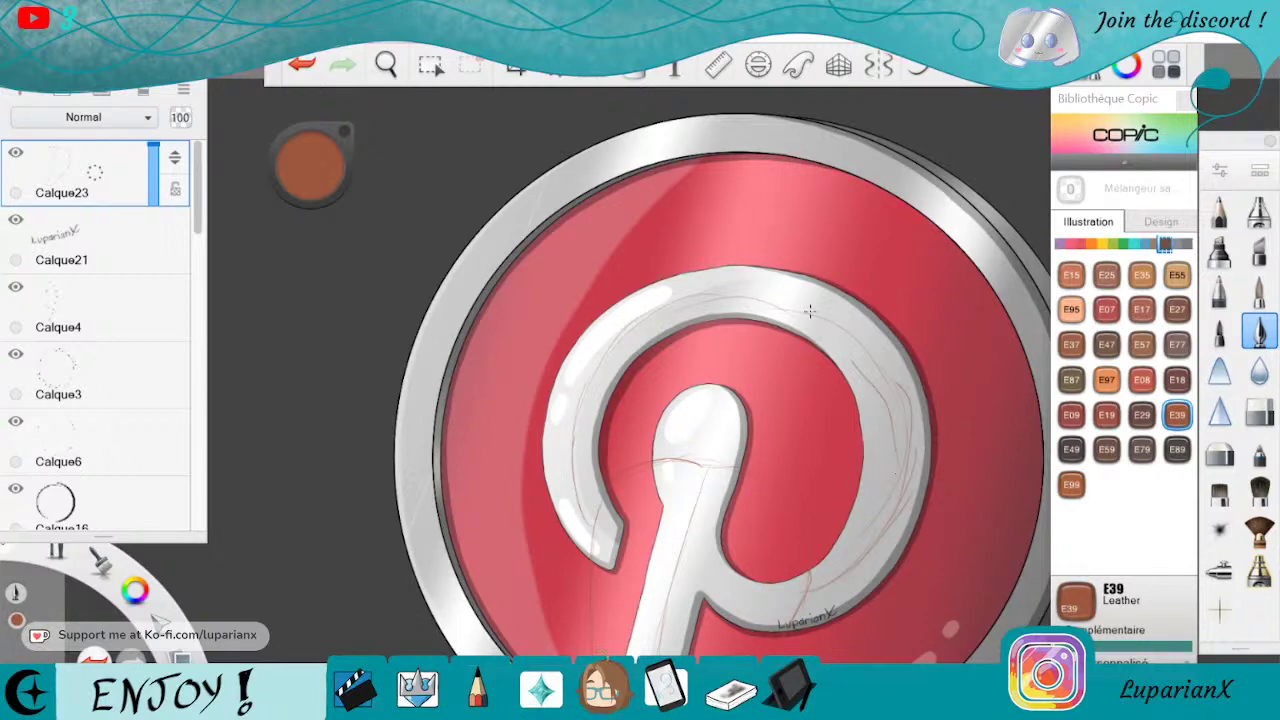
pyautogui.click(385, 64)
pyautogui.scroll(-6, 451, 126)
pyautogui.moveTo(817, 375); pyautogui.dragTo(866, 531)
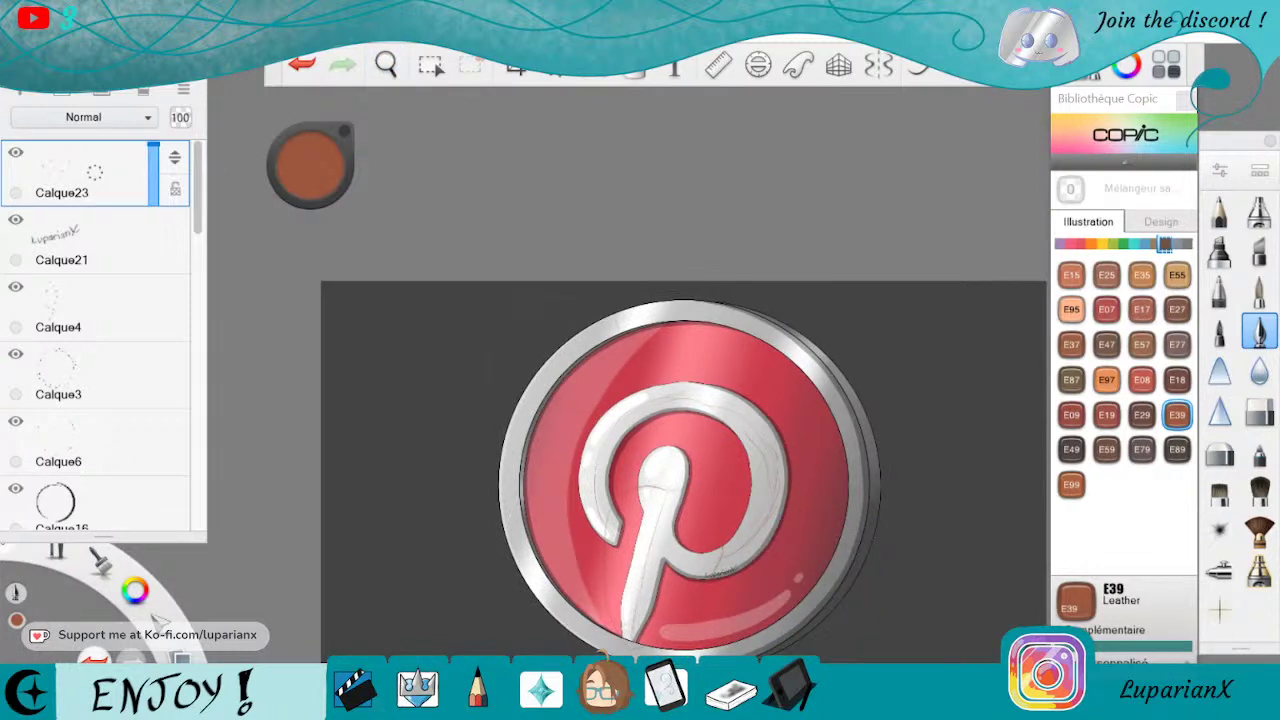
pyautogui.moveTo(771, 706)
pyautogui.moveTo(671, 704)
pyautogui.click(386, 64)
pyautogui.moveTo(709, 412); pyautogui.dragTo(820, 460)
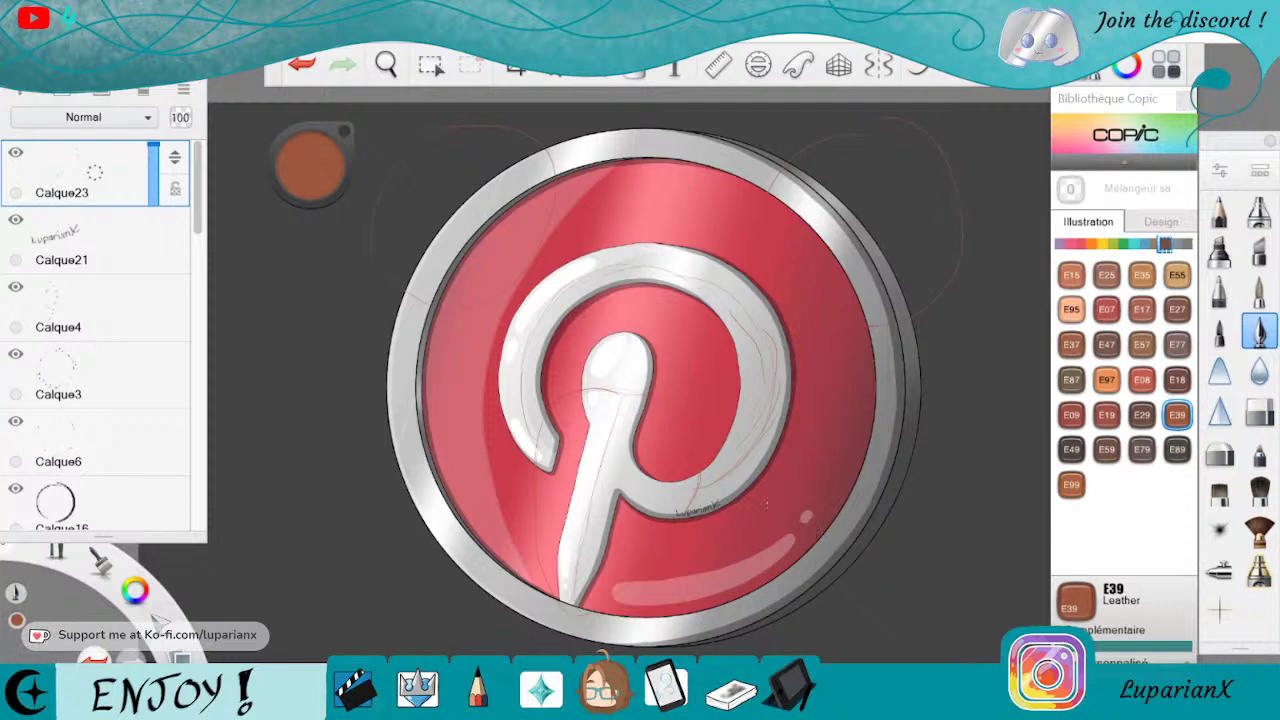
# Add a new layer above the brown sketch, choose black, and set the standard Pinceau brush to size 15 at 100% opacity.
pyautogui.click(84, 95)
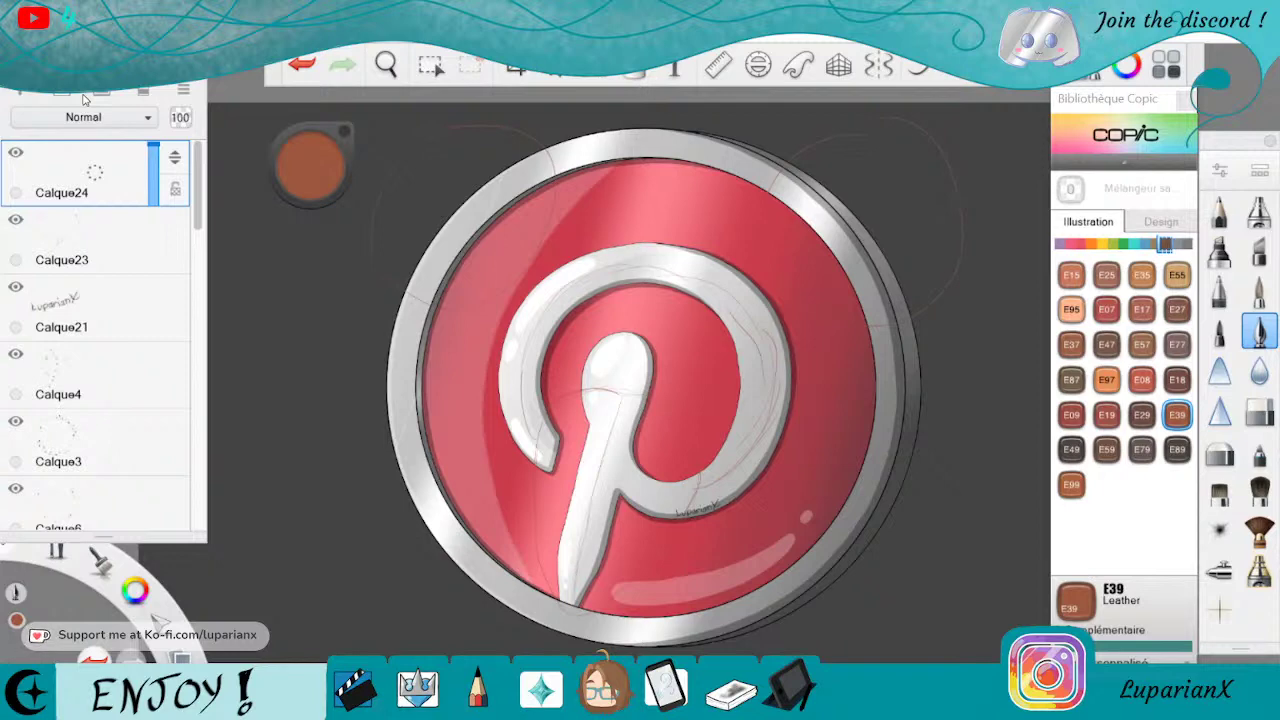
pyautogui.moveTo(135, 590); pyautogui.dragTo(137, 541)
pyautogui.doubleClick(1259, 290)
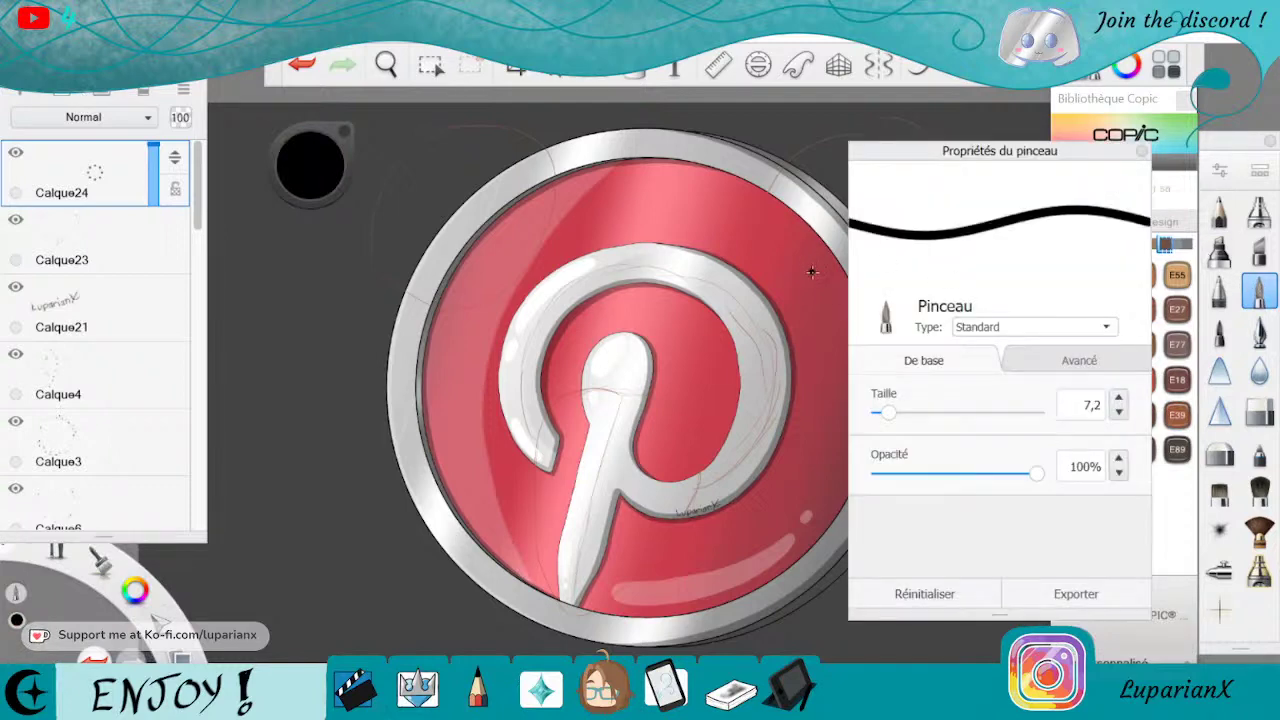
pyautogui.click(898, 412)
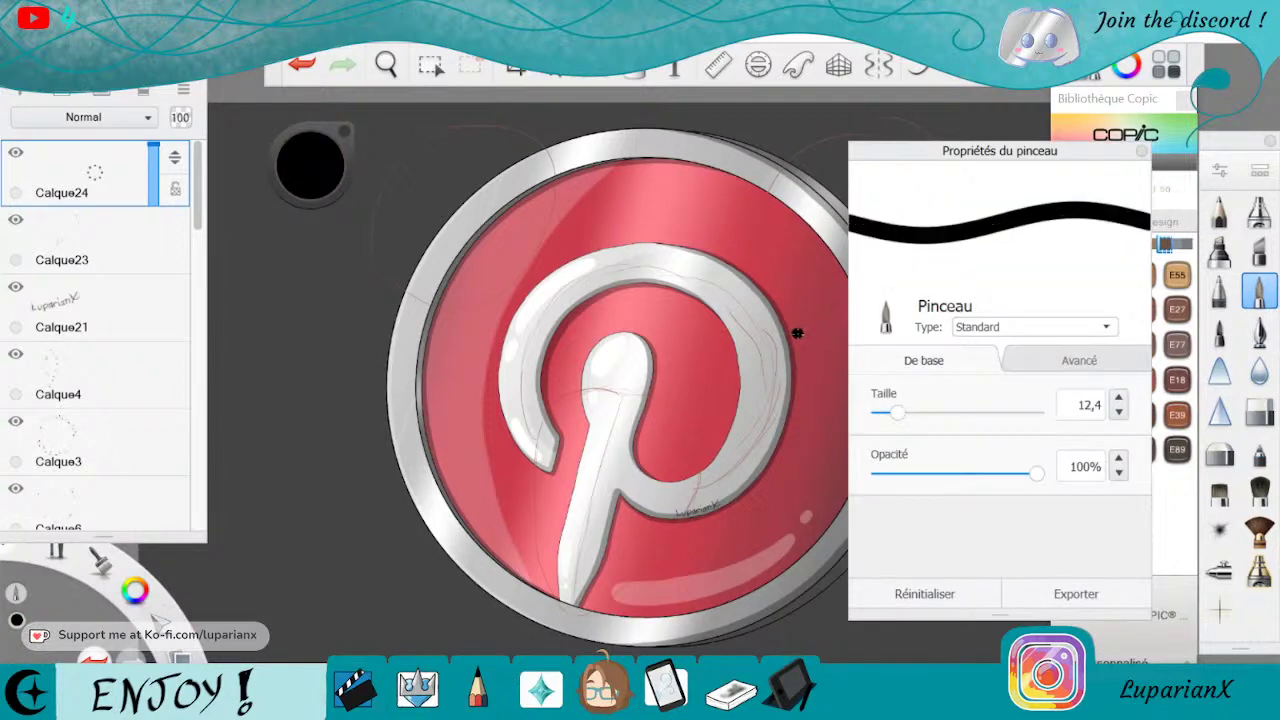
pyautogui.moveTo(898, 420); pyautogui.dragTo(908, 416)
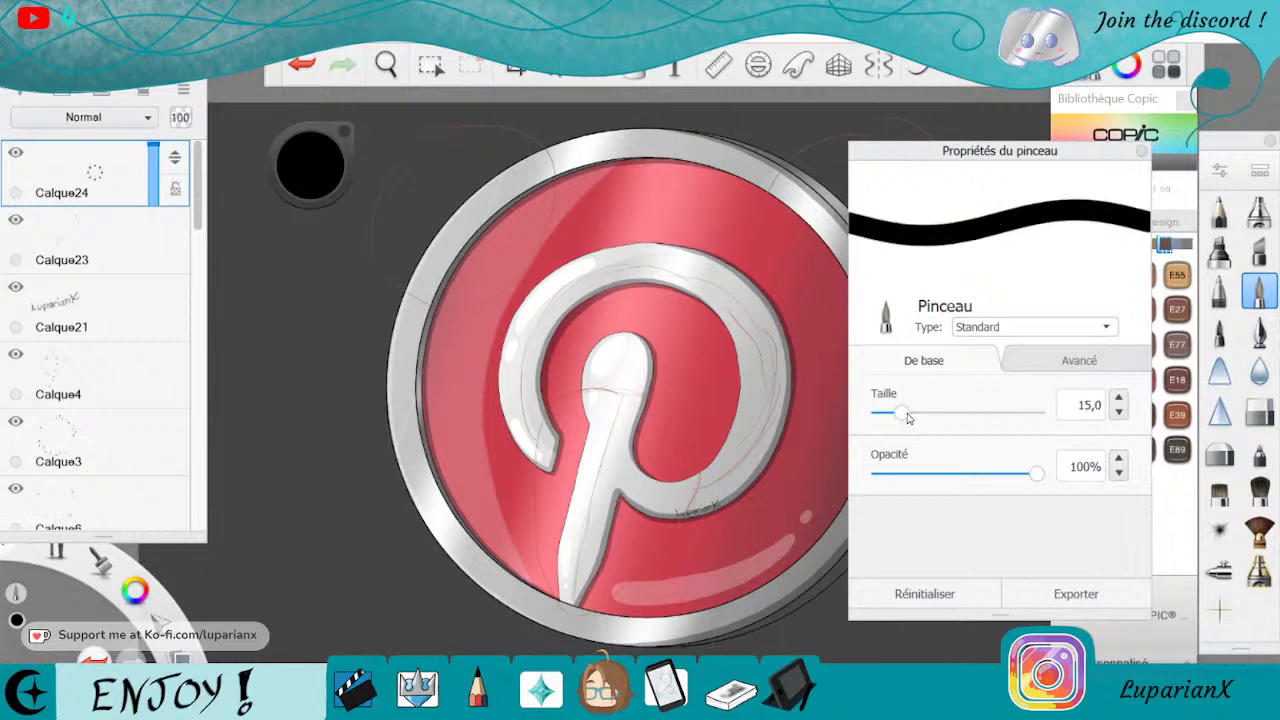
pyautogui.click(1141, 150)
pyautogui.click(386, 65)
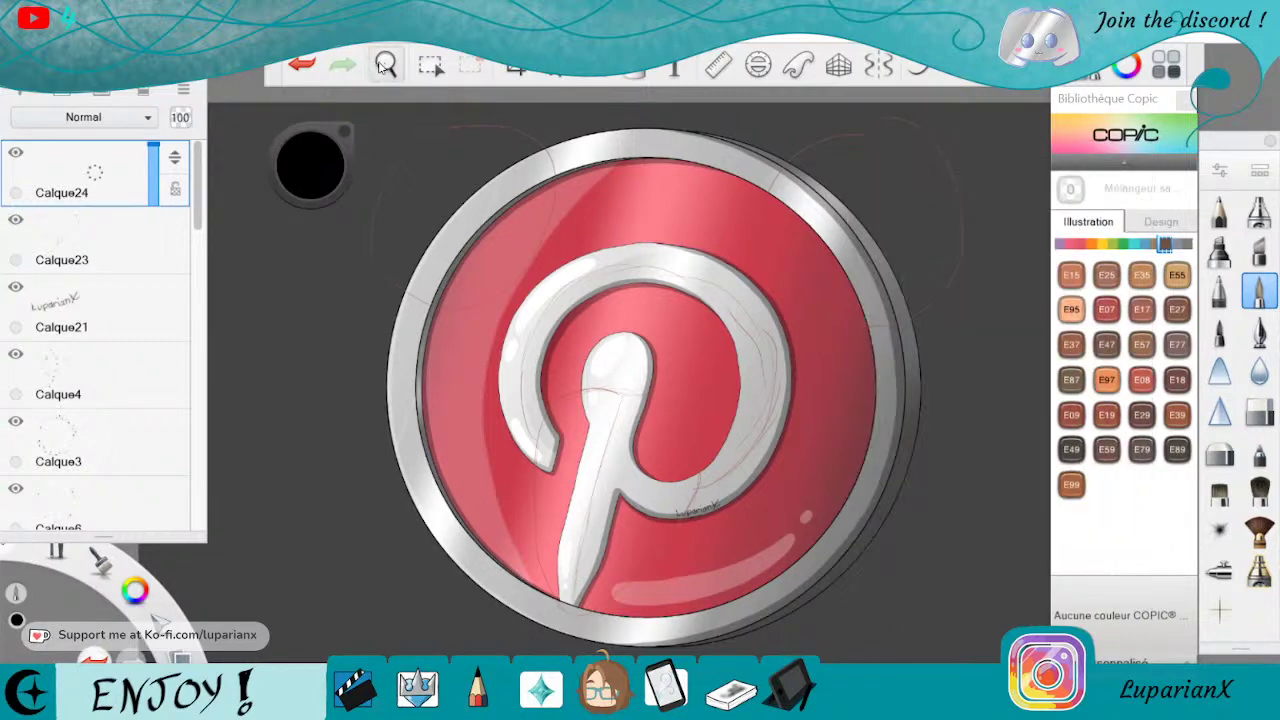
pyautogui.moveTo(445, 142); pyautogui.dragTo(467, 208)
pyautogui.moveTo(668, 294); pyautogui.dragTo(845, 436)
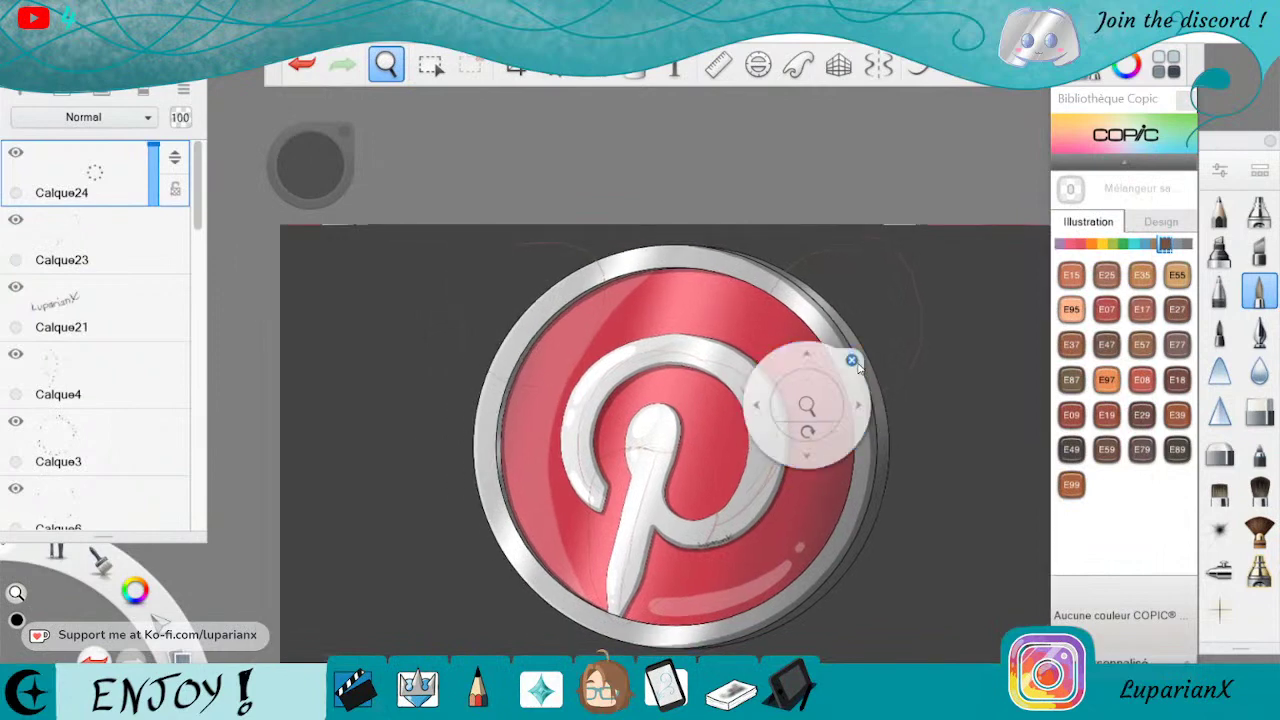
# Draw a thick black circle for the right eye over the badge's upper right rim, using a shrunken round ellipse guide.
pyautogui.click(848, 362)
pyautogui.click(758, 65)
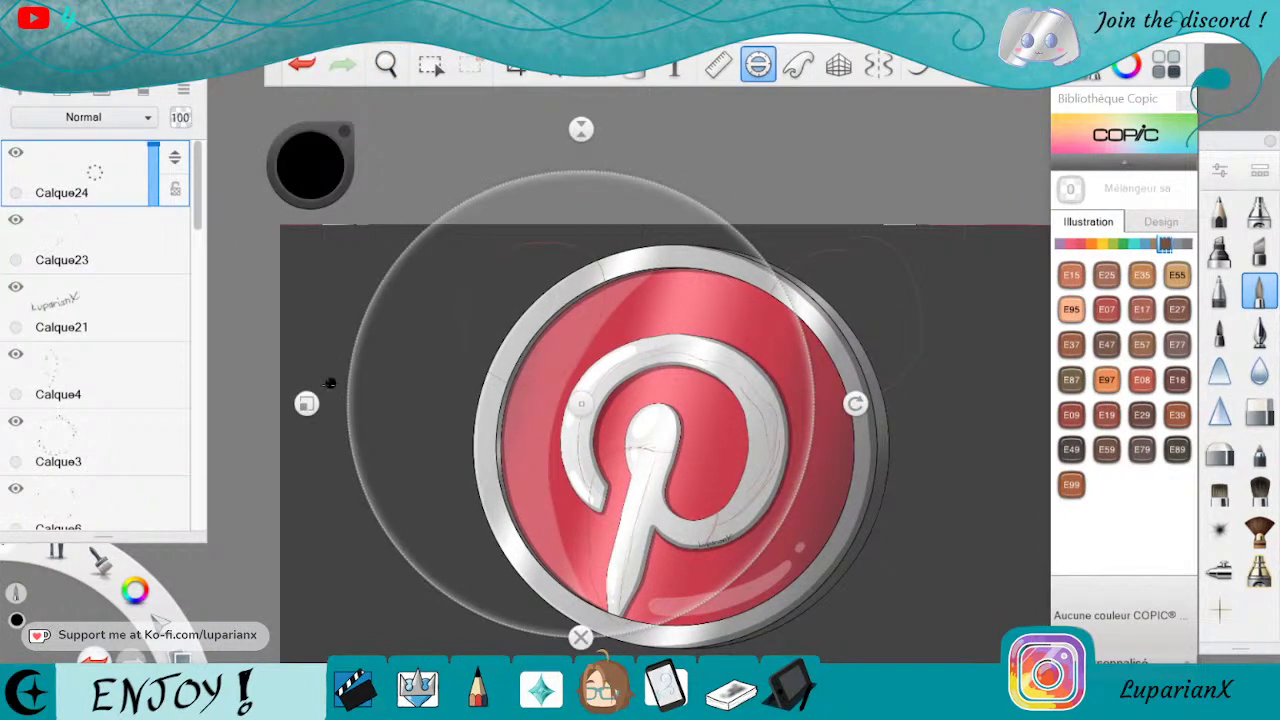
pyautogui.moveTo(307, 403); pyautogui.dragTo(433, 403)
pyautogui.moveTo(582, 401)
pyautogui.mouseDown()
pyautogui.moveTo(823, 300)
pyautogui.moveTo(841, 316)
pyautogui.mouseUp()
pyautogui.moveTo(768, 332); pyautogui.dragTo(771, 337)
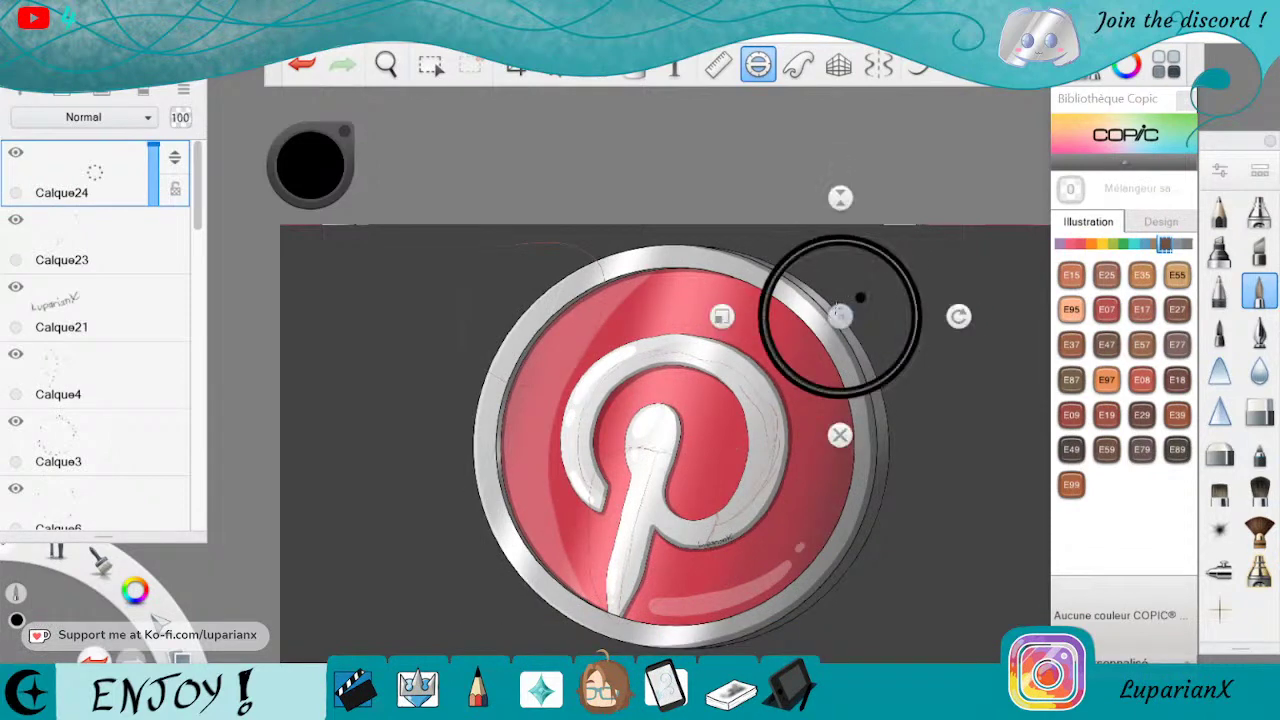
# Draw a matching left eye circle over the upper left rim, undoing the first attempt and redrawing it slightly further left and lower.
pyautogui.moveTo(840, 312)
pyautogui.mouseDown()
pyautogui.moveTo(514, 306)
pyautogui.moveTo(526, 313)
pyautogui.mouseUp()
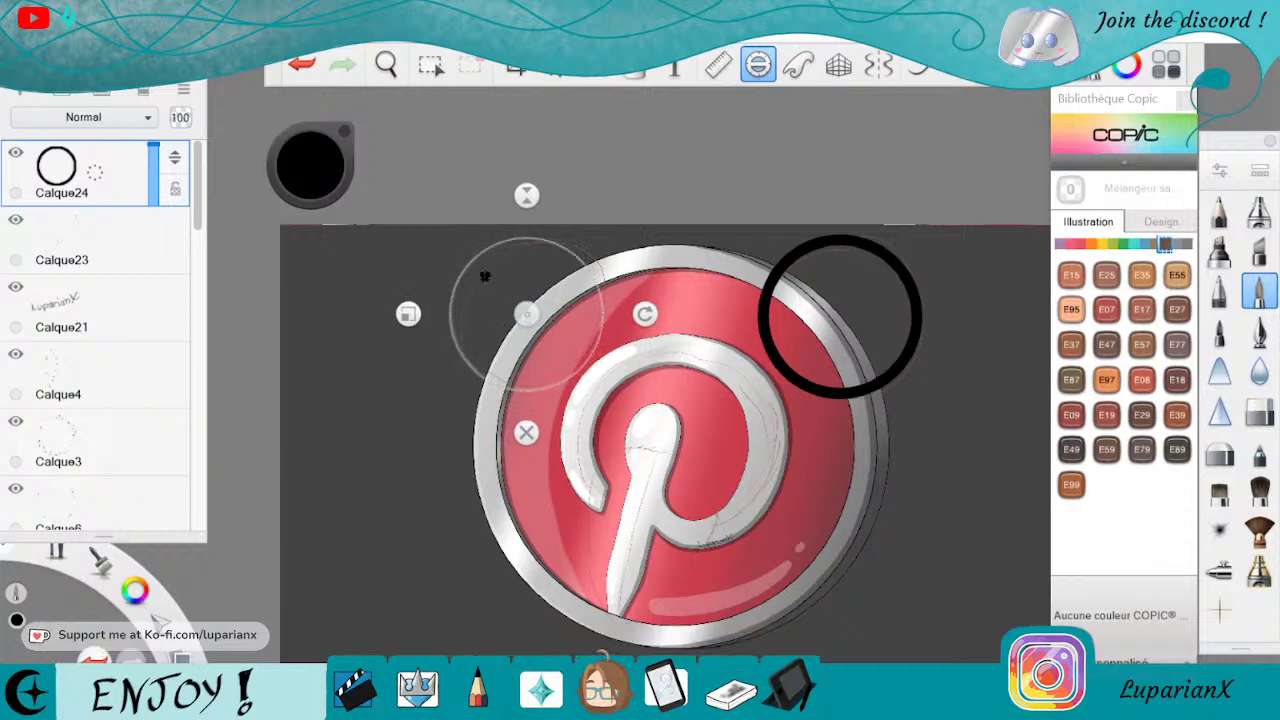
pyautogui.moveTo(483, 277); pyautogui.dragTo(480, 262)
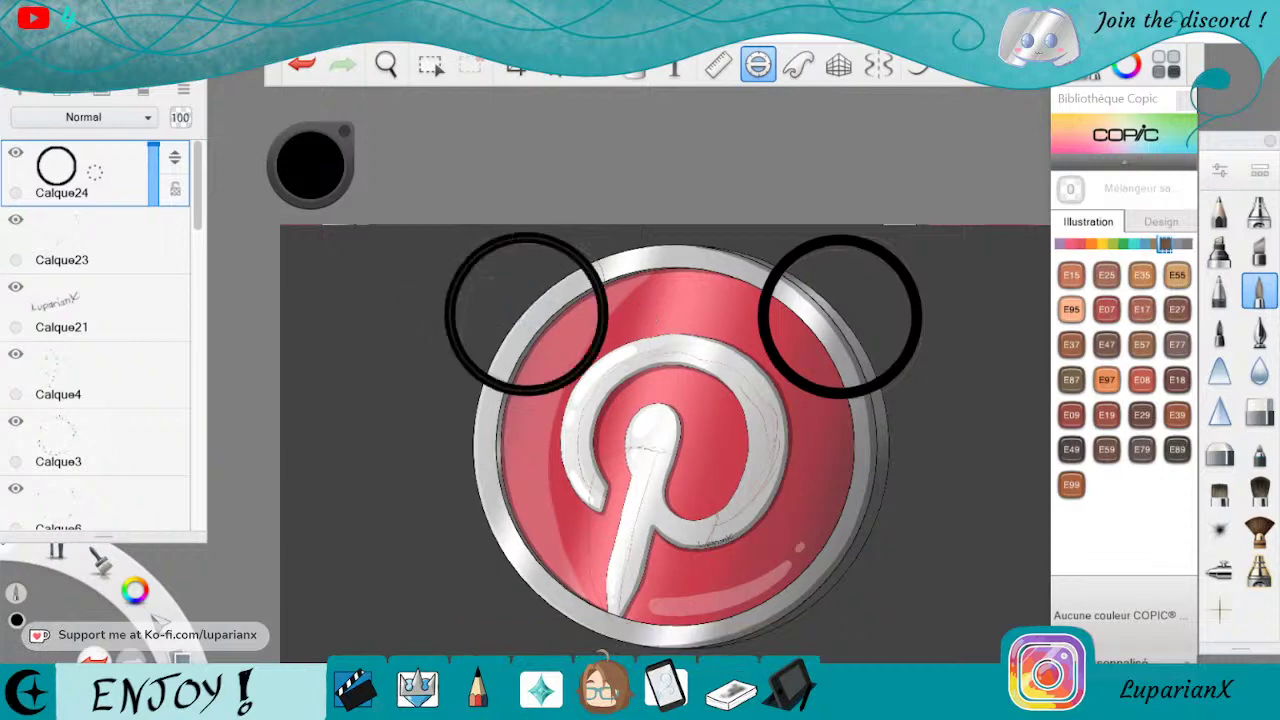
pyautogui.click(300, 68)
pyautogui.moveTo(526, 312); pyautogui.dragTo(467, 333)
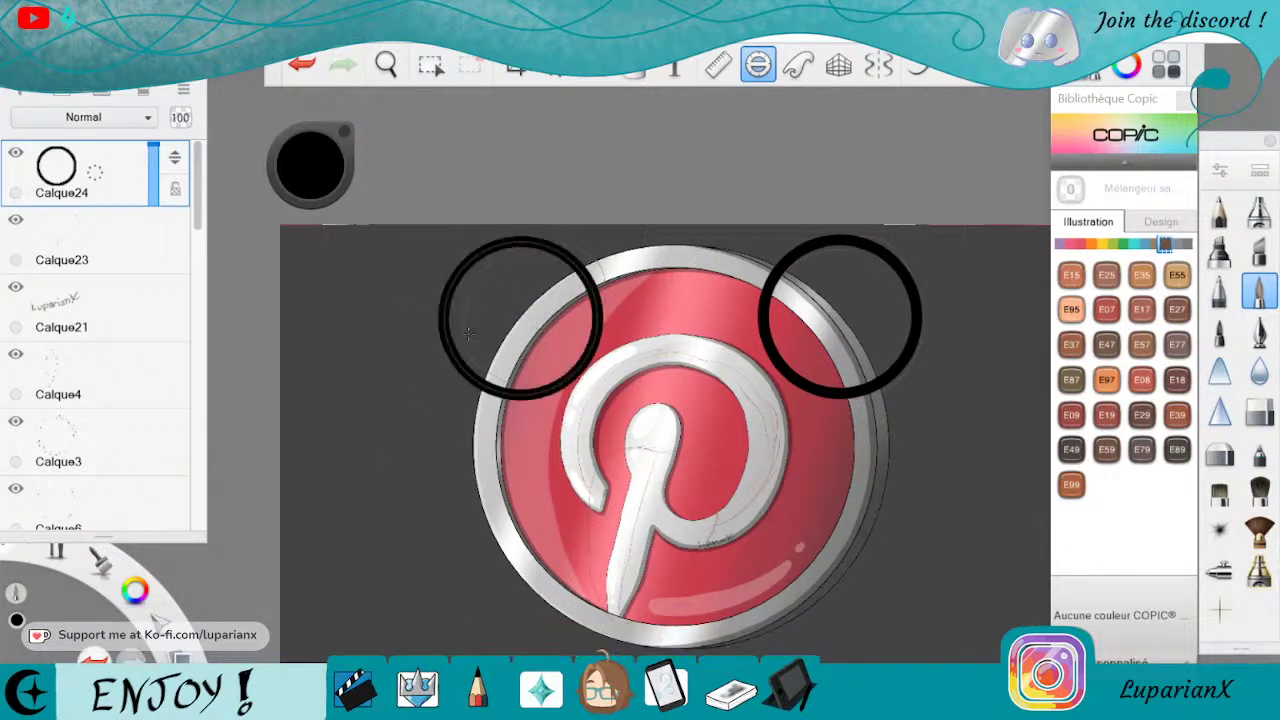
pyautogui.click(521, 433)
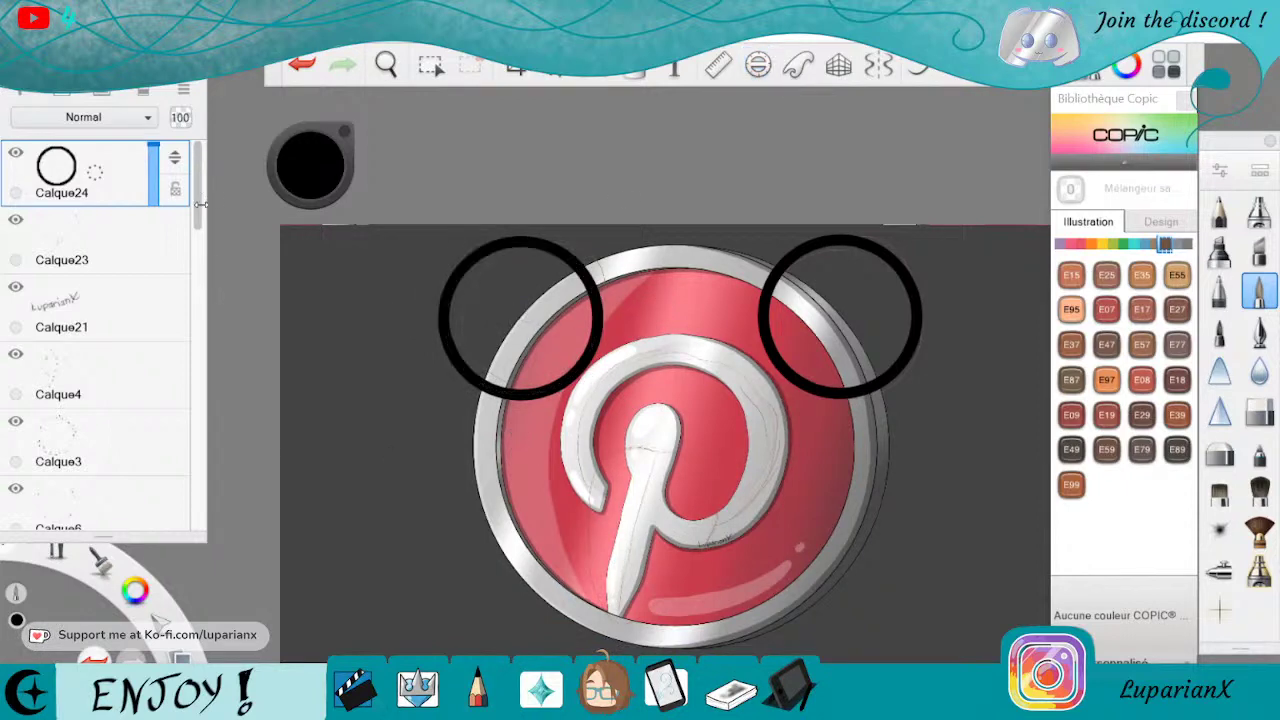
# Add a new layer above the two eye circles and enlarge the view of the letter.
pyautogui.moveTo(130, 172); pyautogui.dragTo(140, 92)
pyautogui.click(386, 65)
pyautogui.moveTo(797, 620); pyautogui.dragTo(769, 536)
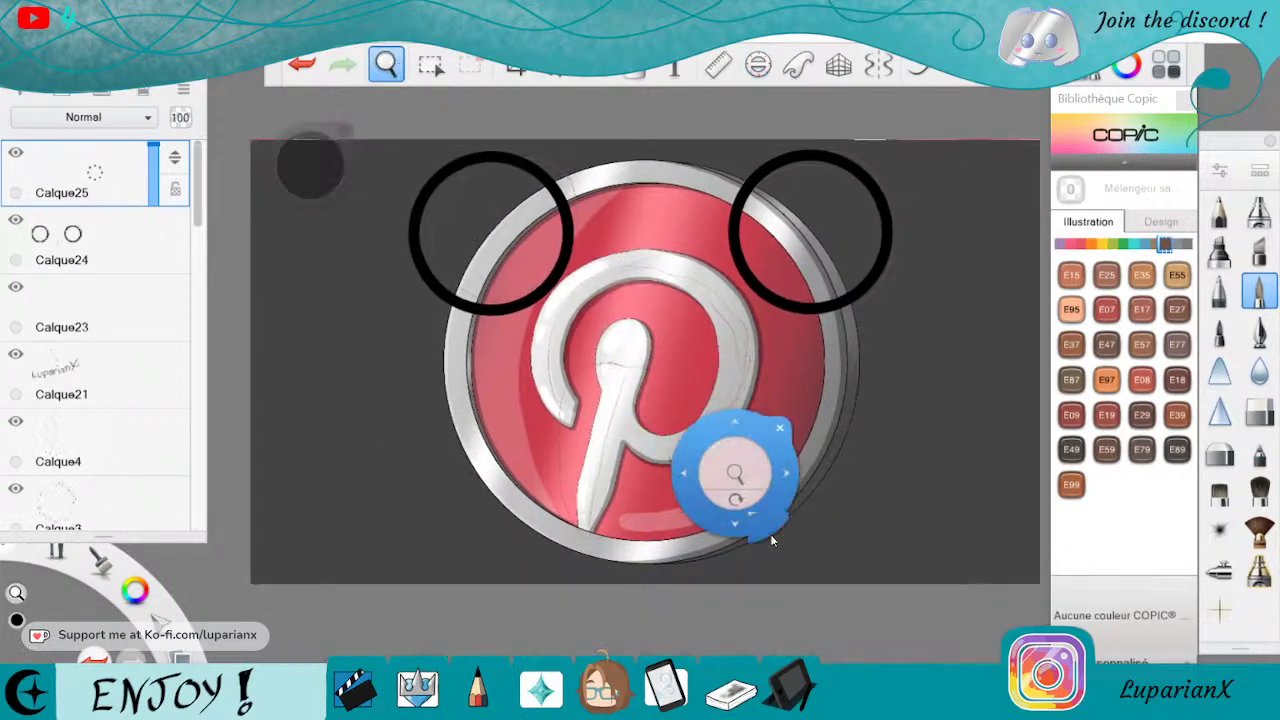
pyautogui.moveTo(745, 478); pyautogui.dragTo(828, 562)
pyautogui.moveTo(812, 517)
pyautogui.mouseDown()
pyautogui.moveTo(809, 480)
pyautogui.moveTo(828, 525)
pyautogui.moveTo(856, 535)
pyautogui.mouseUp()
pyautogui.click(843, 534)
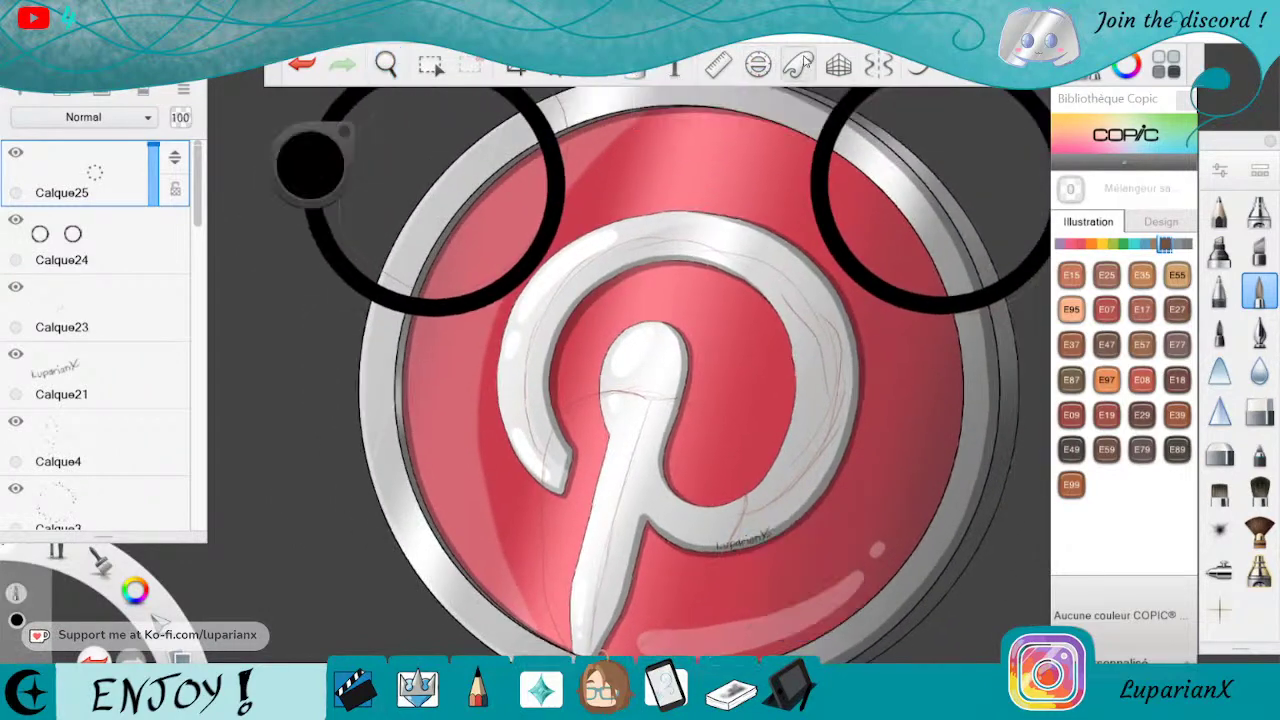
pyautogui.click(758, 64)
pyautogui.moveTo(518, 316); pyautogui.dragTo(694, 381)
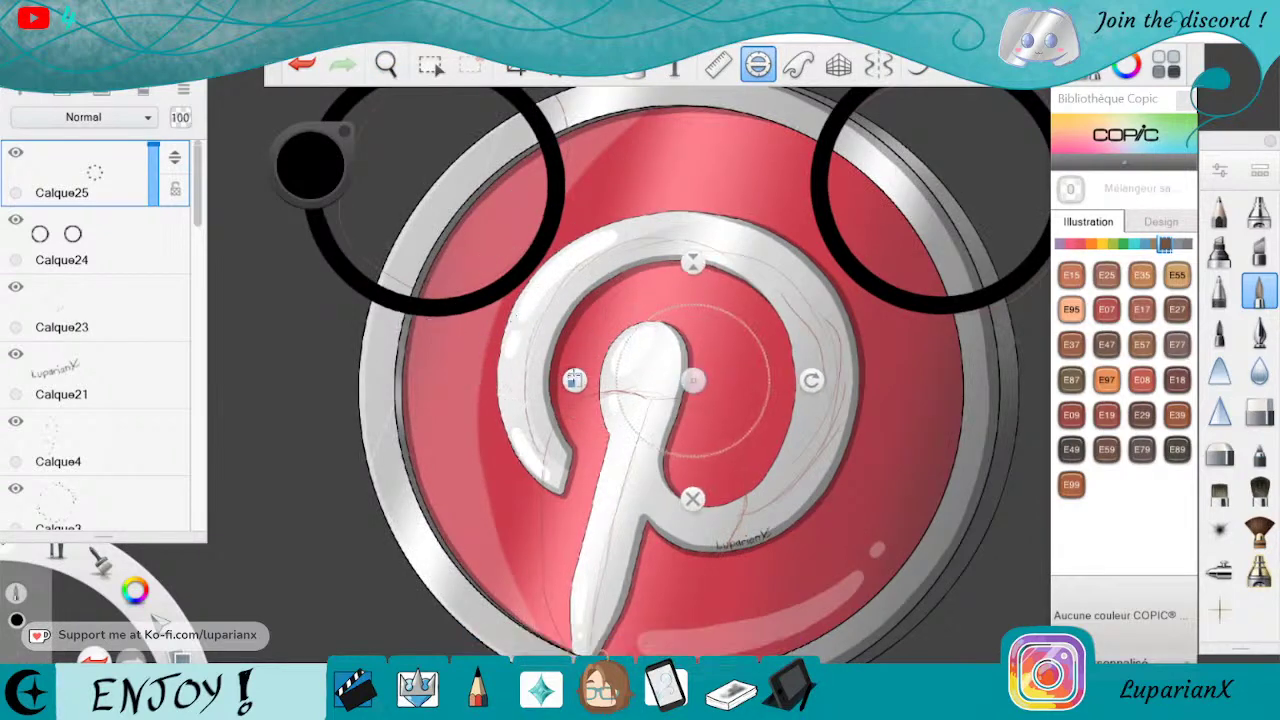
pyautogui.click(758, 64)
# Turn on stroke smoothing at level 5 and draw the mouth as a thick black arc along the letter's silver bowl, redoing the first stroke.
pyautogui.click(960, 70)
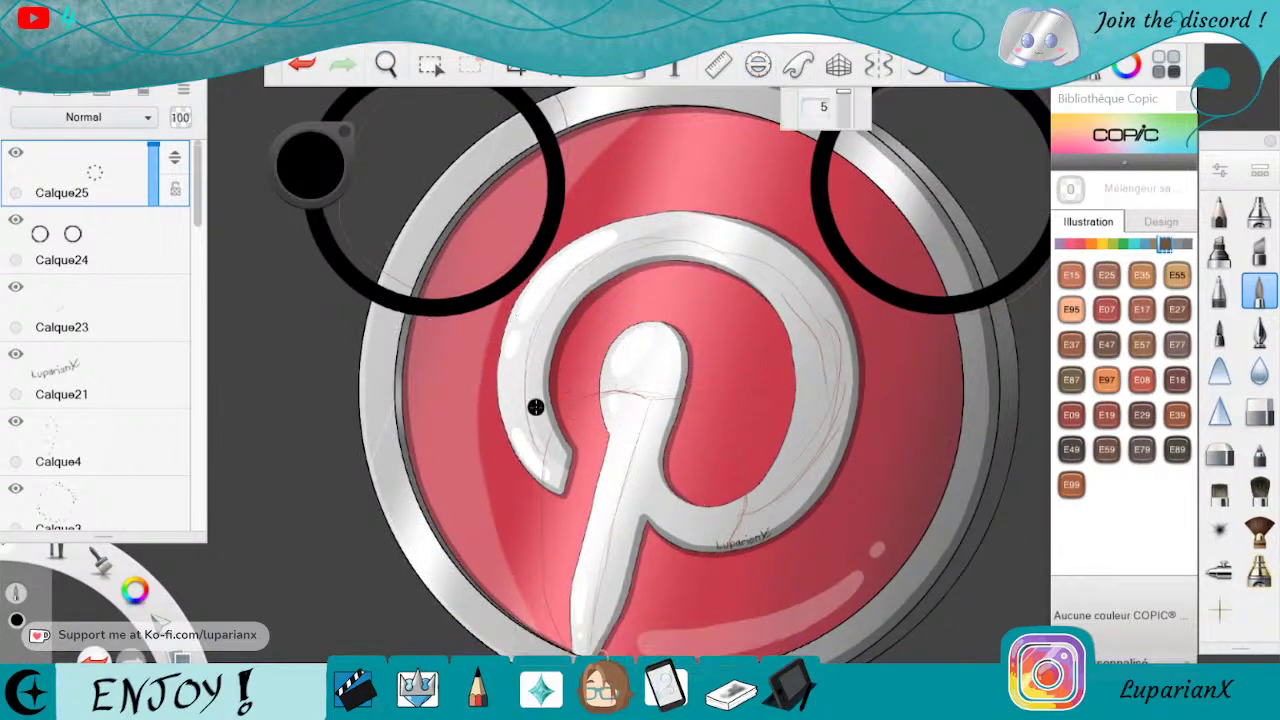
pyautogui.moveTo(555, 468)
pyautogui.mouseDown()
pyautogui.moveTo(525, 344)
pyautogui.moveTo(553, 287)
pyautogui.moveTo(655, 242)
pyautogui.moveTo(727, 244)
pyautogui.moveTo(782, 267)
pyautogui.moveTo(827, 329)
pyautogui.moveTo(808, 462)
pyautogui.mouseUp()
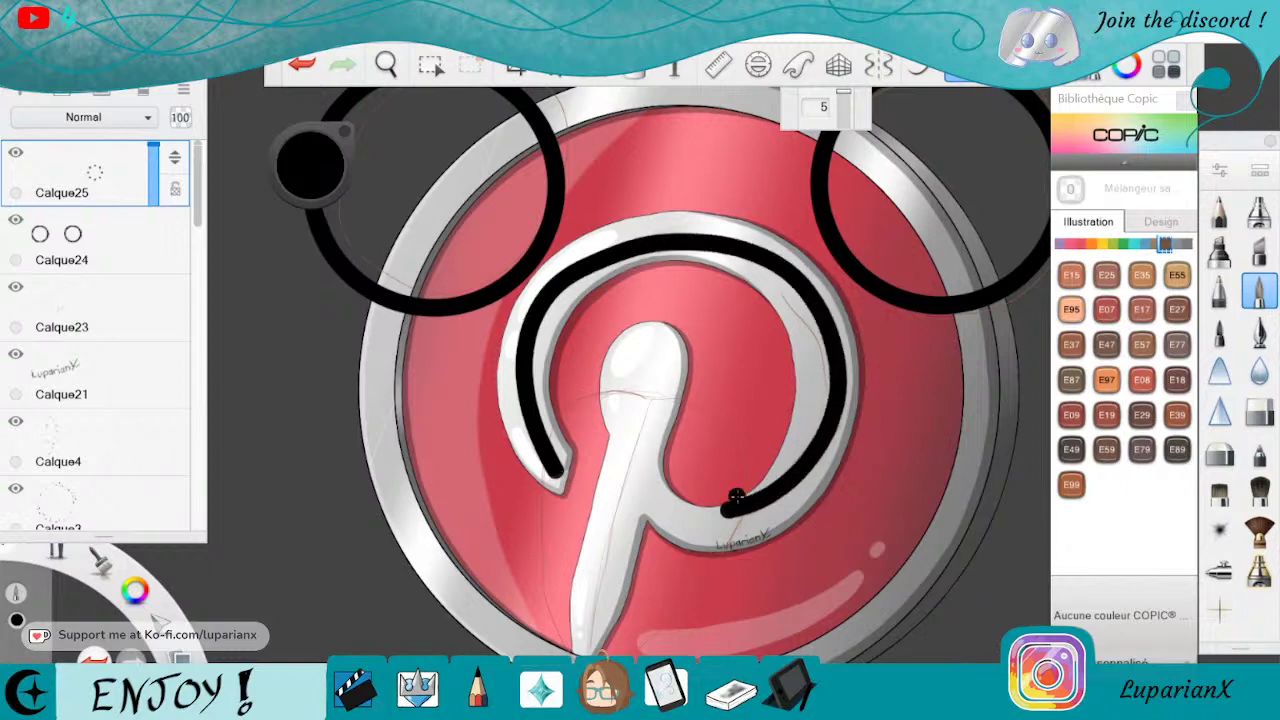
pyautogui.click(301, 64)
pyautogui.moveTo(612, 243)
pyautogui.mouseDown()
pyautogui.moveTo(538, 315)
pyautogui.moveTo(522, 390)
pyautogui.moveTo(558, 469)
pyautogui.moveTo(528, 414)
pyautogui.moveTo(531, 350)
pyautogui.moveTo(576, 271)
pyautogui.moveTo(608, 251)
pyautogui.moveTo(643, 235)
pyautogui.moveTo(731, 245)
pyautogui.moveTo(796, 272)
pyautogui.moveTo(826, 313)
pyautogui.moveTo(821, 437)
pyautogui.moveTo(789, 490)
pyautogui.moveTo(751, 515)
pyautogui.moveTo(680, 532)
pyautogui.mouseUp()
pyautogui.click(301, 64)
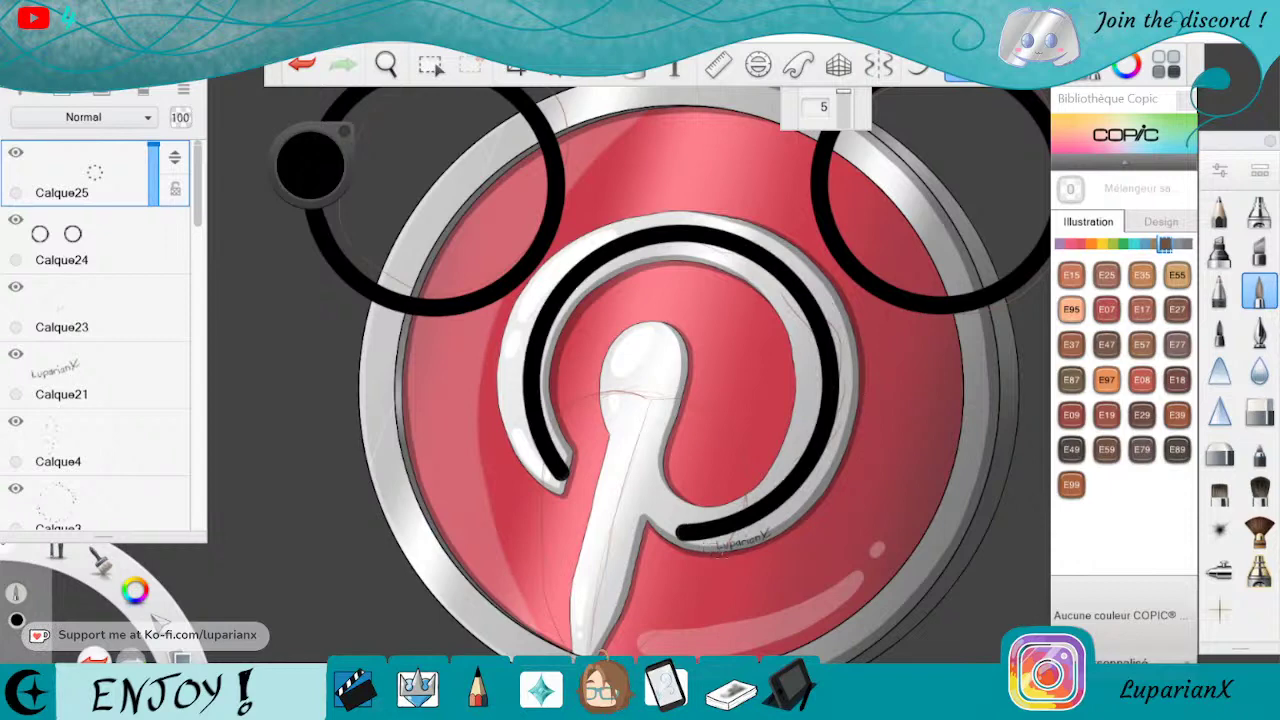
# Outline a large tongue in thick black over the letter's stem, with a notched top edge and a rounded tip at the inner rim.
pyautogui.click(386, 65)
pyautogui.moveTo(734, 580); pyautogui.dragTo(725, 445)
pyautogui.moveTo(572, 276)
pyautogui.mouseDown()
pyautogui.moveTo(526, 331)
pyautogui.moveTo(510, 398)
pyautogui.moveTo(519, 521)
pyautogui.moveTo(560, 590)
pyautogui.mouseUp()
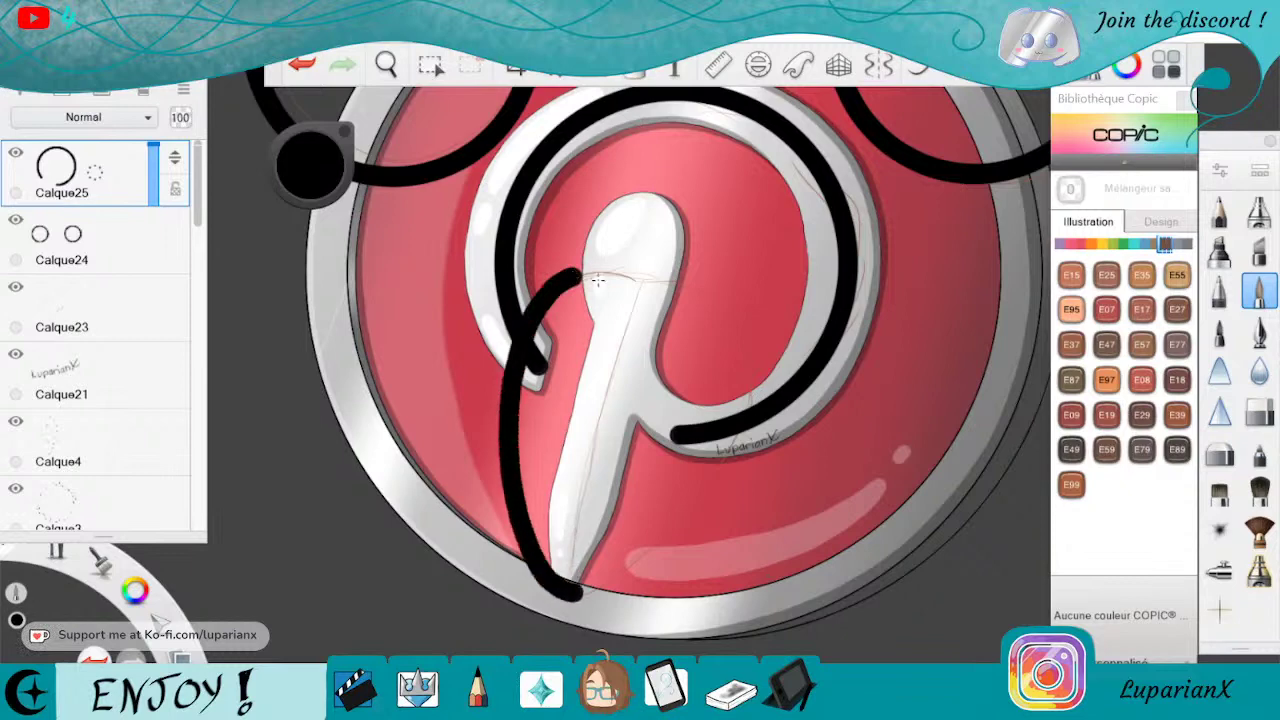
pyautogui.moveTo(572, 276)
pyautogui.mouseDown()
pyautogui.moveTo(635, 290)
pyautogui.moveTo(719, 285)
pyautogui.moveTo(757, 377)
pyautogui.moveTo(750, 430)
pyautogui.moveTo(692, 517)
pyautogui.moveTo(590, 592)
pyautogui.mouseUp()
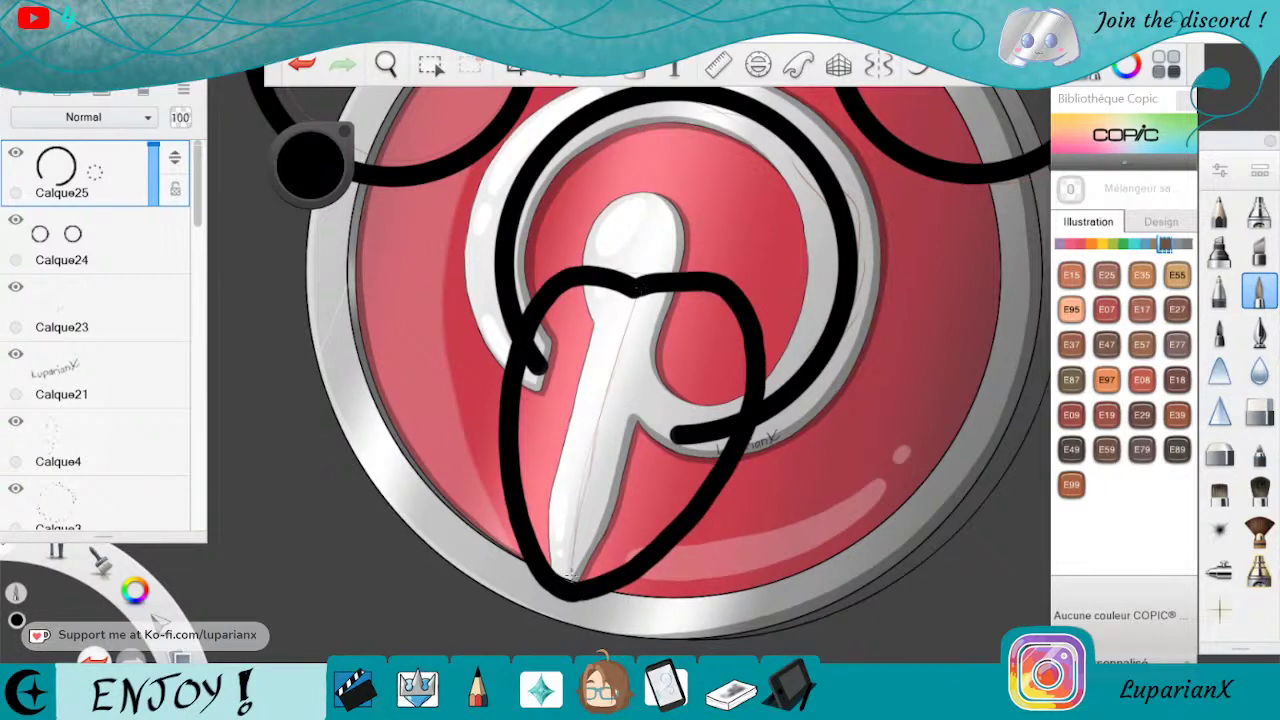
# Reduce the Pinceau brush size and draw a thin centre line from the notch down the tongue.
pyautogui.doubleClick(1254, 294)
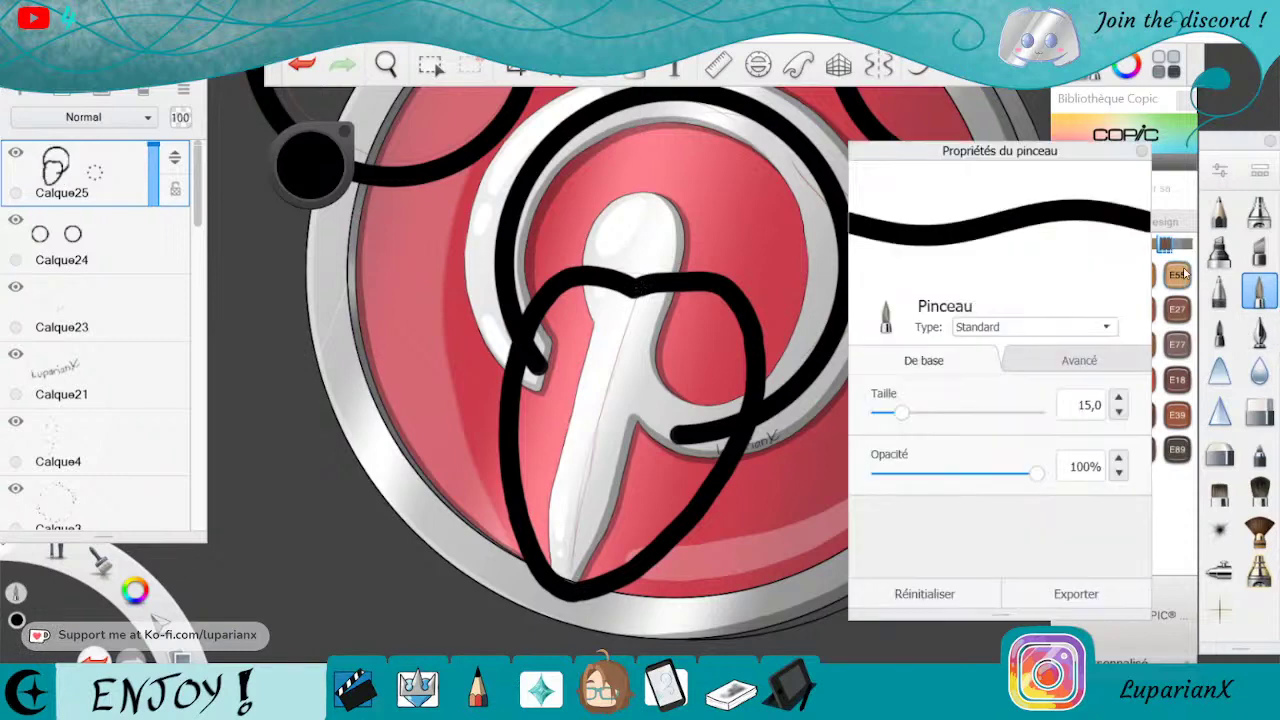
pyautogui.moveTo(888, 416); pyautogui.dragTo(880, 414)
pyautogui.click(1141, 150)
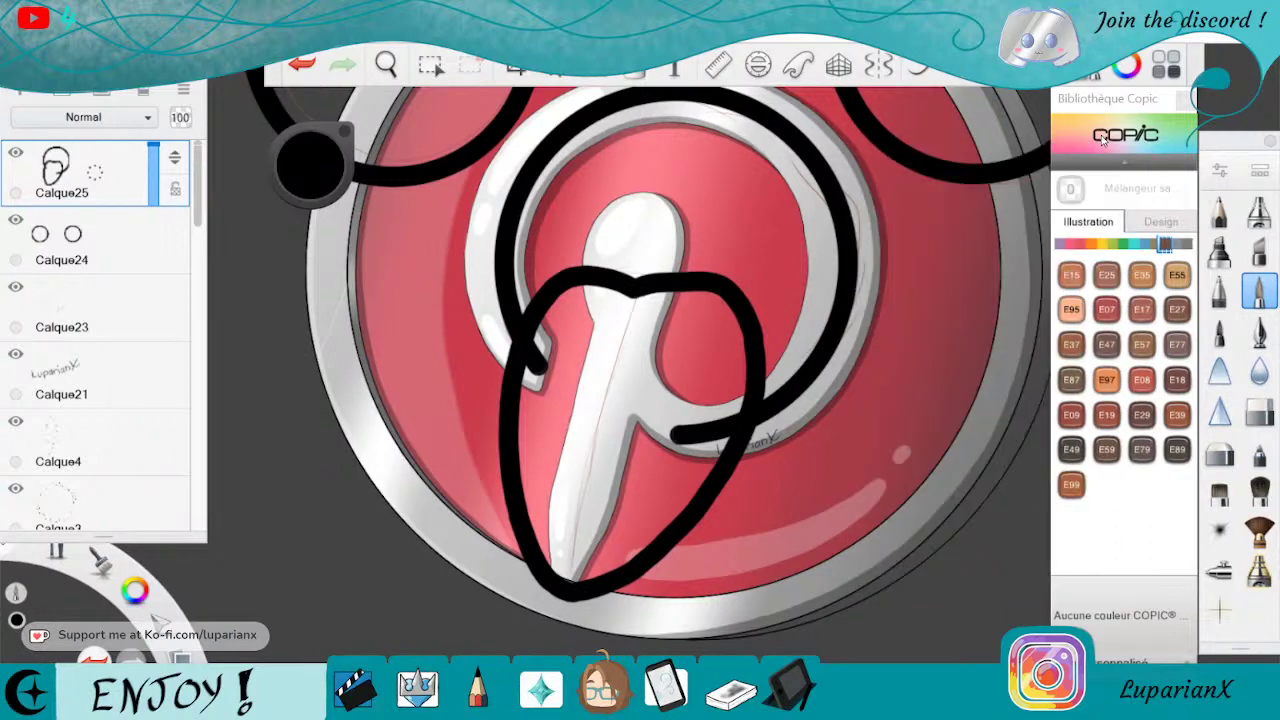
pyautogui.moveTo(632, 292); pyautogui.dragTo(573, 520)
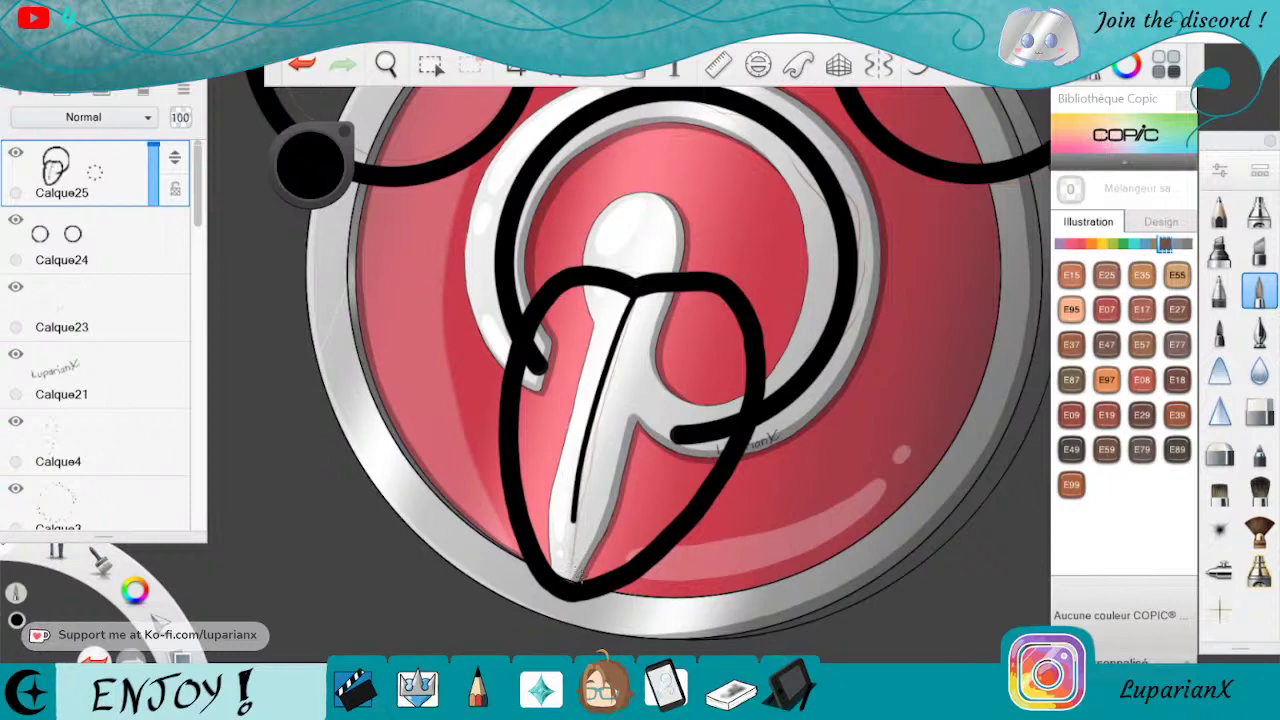
# Erase the ends of the mouth arc that run inside the tongue outline.
pyautogui.click(1259, 410)
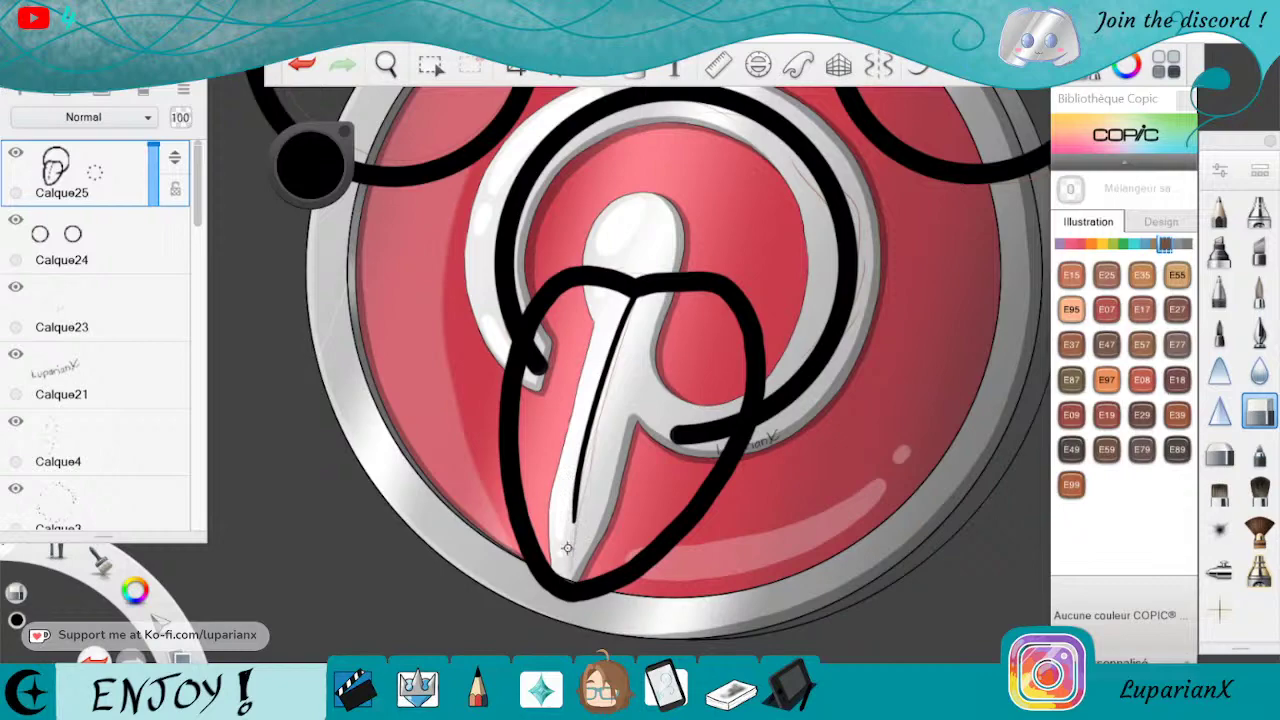
pyautogui.click(386, 65)
pyautogui.moveTo(445, 120); pyautogui.dragTo(754, 516)
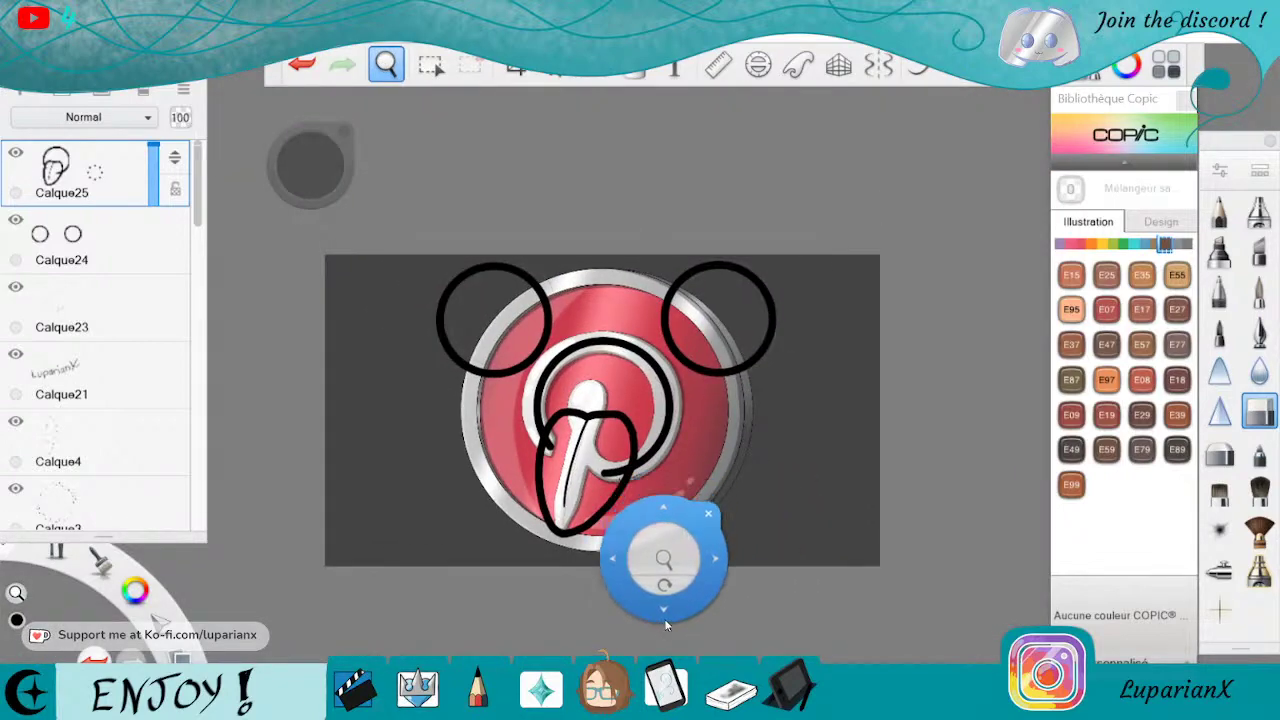
pyautogui.moveTo(669, 532); pyautogui.dragTo(600, 442)
pyautogui.moveTo(600, 442); pyautogui.dragTo(690, 398)
pyautogui.moveTo(678, 488); pyautogui.dragTo(986, 366)
pyautogui.click(1027, 339)
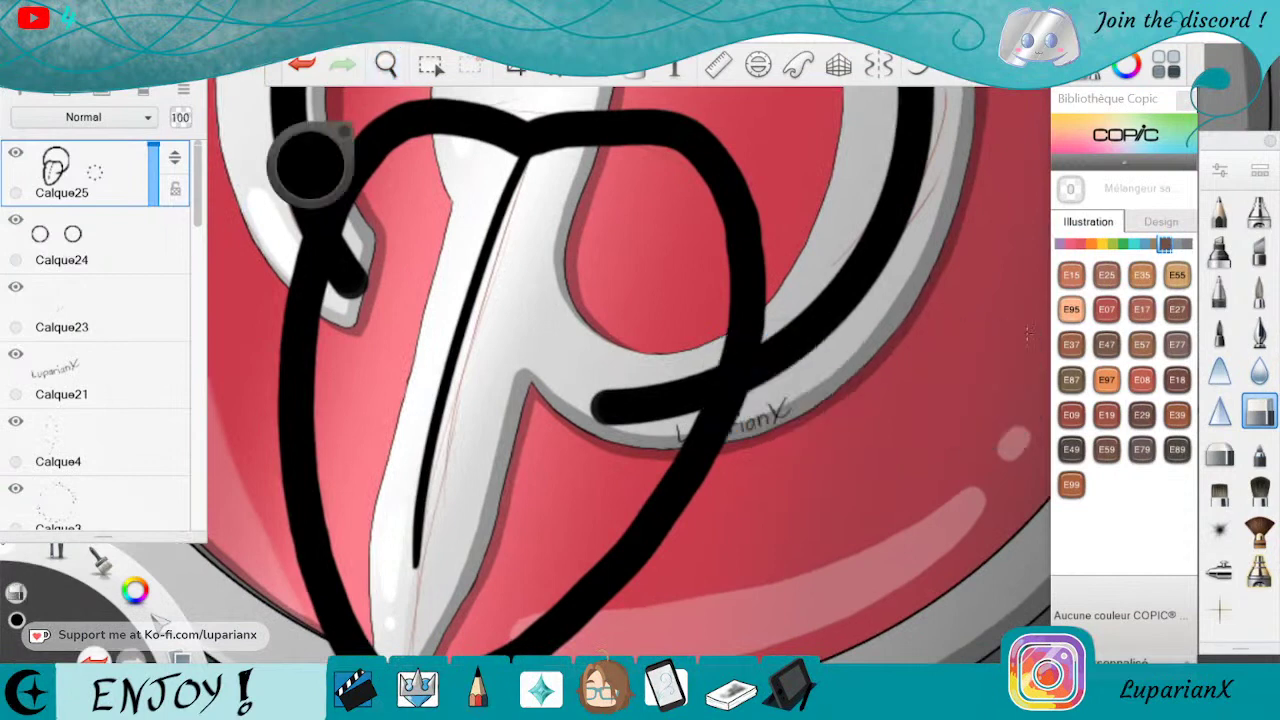
pyautogui.click(1262, 413)
pyautogui.moveTo(702, 396); pyautogui.dragTo(662, 402)
pyautogui.moveTo(695, 357)
pyautogui.mouseDown()
pyautogui.moveTo(672, 398)
pyautogui.moveTo(598, 402)
pyautogui.mouseUp()
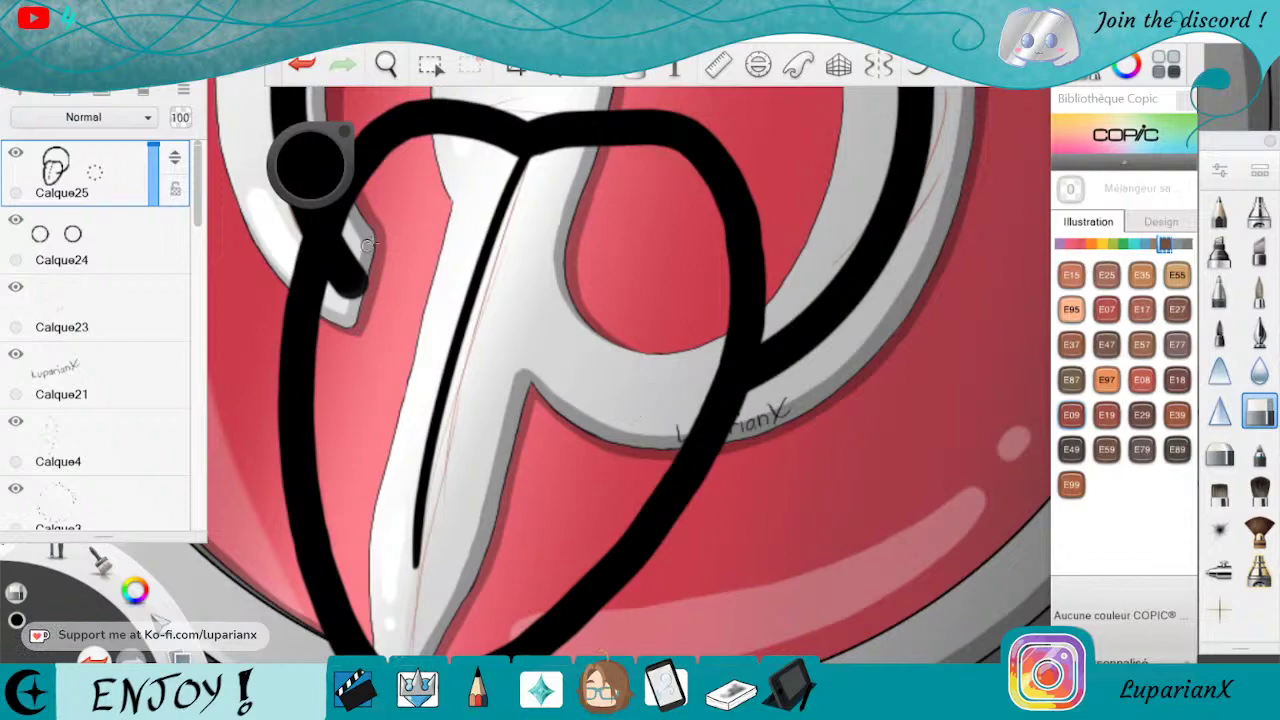
pyautogui.moveTo(368, 246)
pyautogui.mouseDown()
pyautogui.moveTo(360, 290)
pyautogui.moveTo(350, 285)
pyautogui.moveTo(378, 250)
pyautogui.mouseUp()
# Add a new layer between the mouth outline layer and the eye circles layer.
pyautogui.click(386, 65)
pyautogui.moveTo(437, 142); pyautogui.dragTo(463, 257)
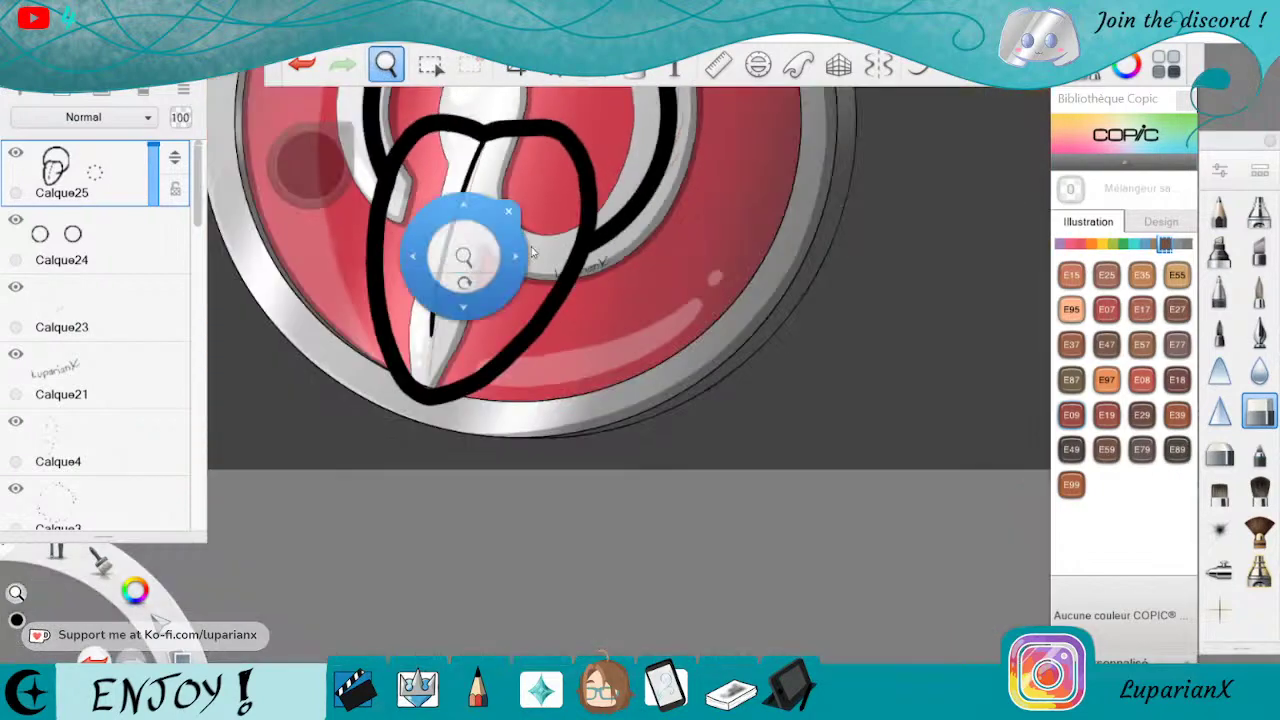
pyautogui.moveTo(614, 152); pyautogui.dragTo(706, 457)
pyautogui.moveTo(670, 512); pyautogui.dragTo(716, 528)
pyautogui.click(798, 429)
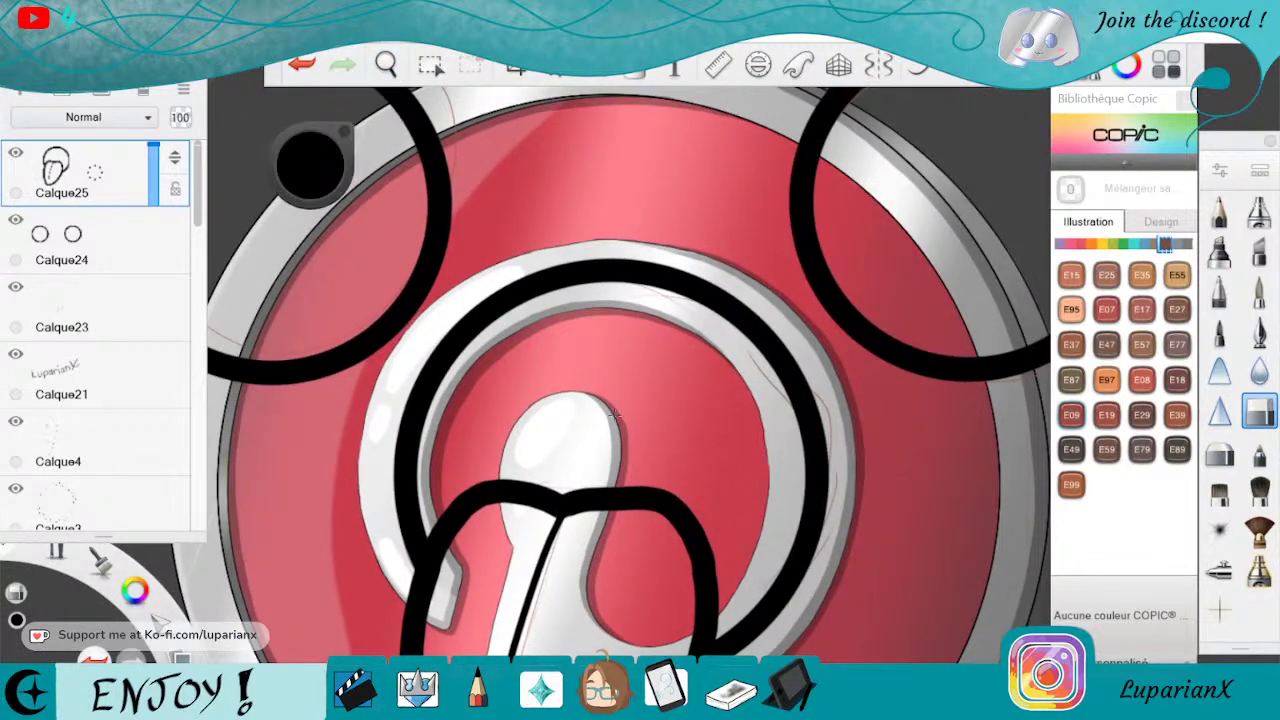
pyautogui.click(126, 249)
pyautogui.click(20, 91)
# Undo a trial stroke inside the mouth and set the Pinceau brush size to 26.
pyautogui.click(1259, 292)
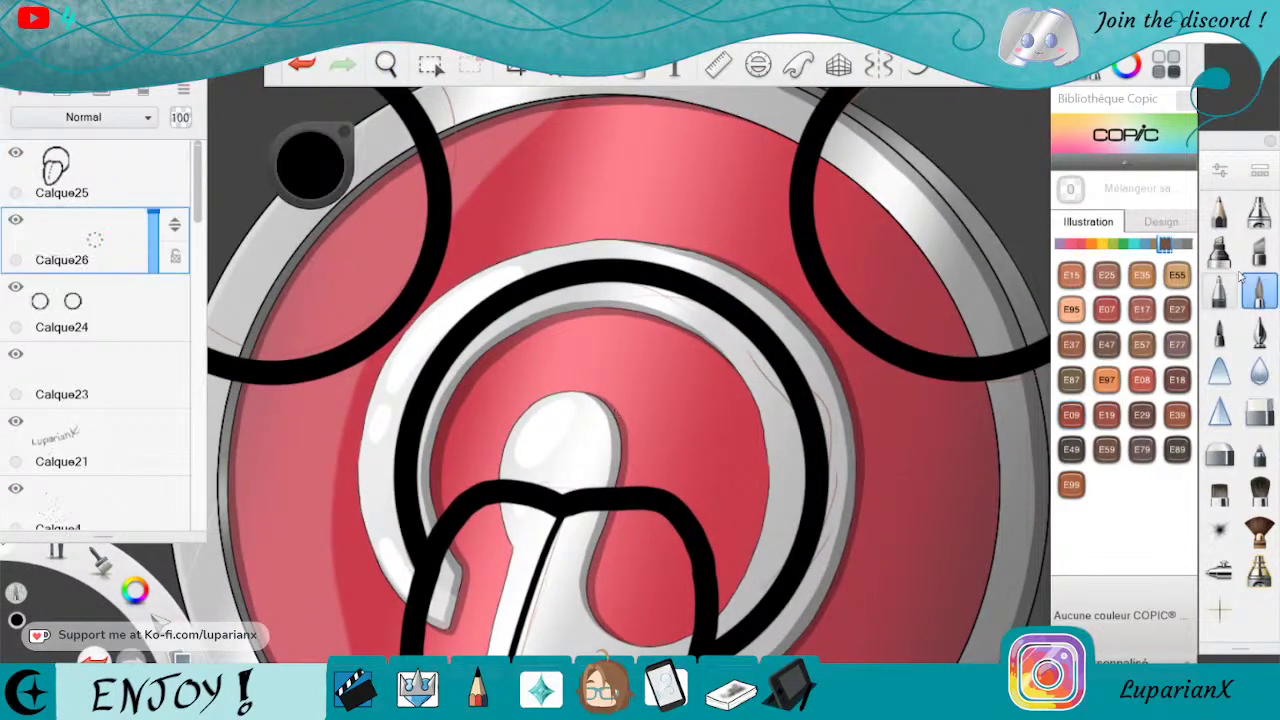
pyautogui.moveTo(459, 384); pyautogui.dragTo(479, 353)
pyautogui.click(302, 63)
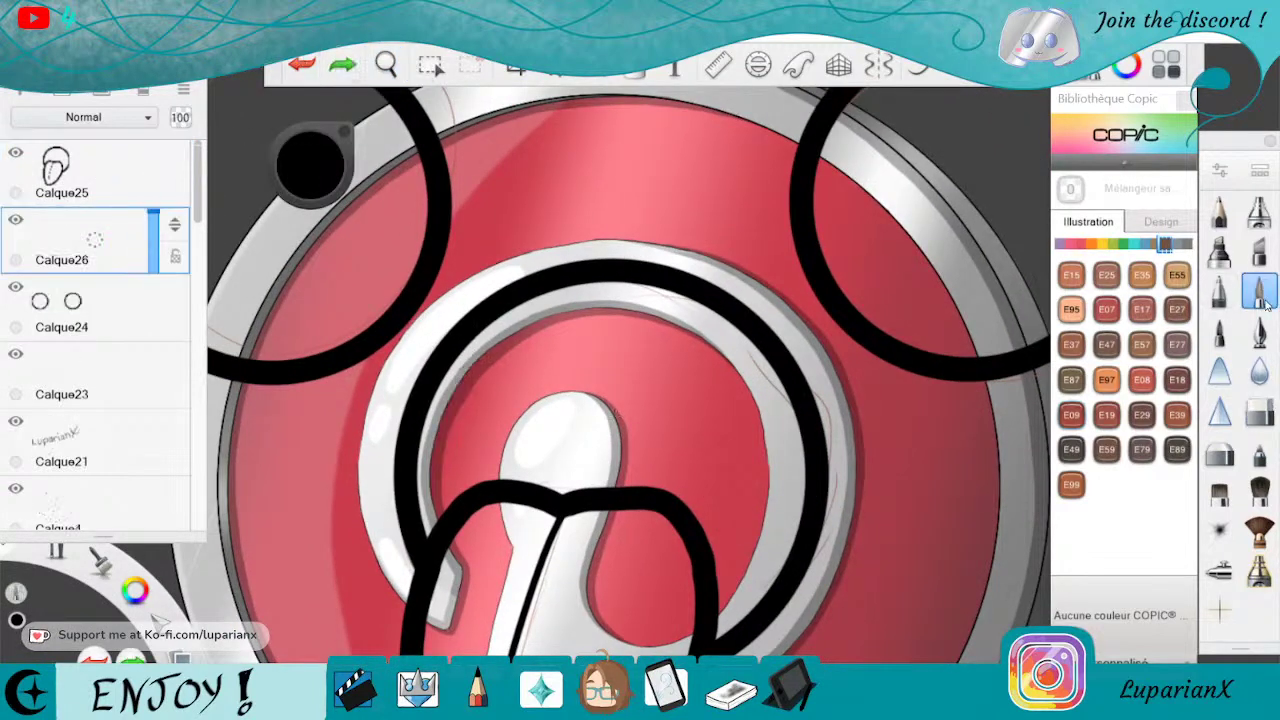
pyautogui.doubleClick(1248, 298)
pyautogui.moveTo(955, 413); pyautogui.dragTo(934, 414)
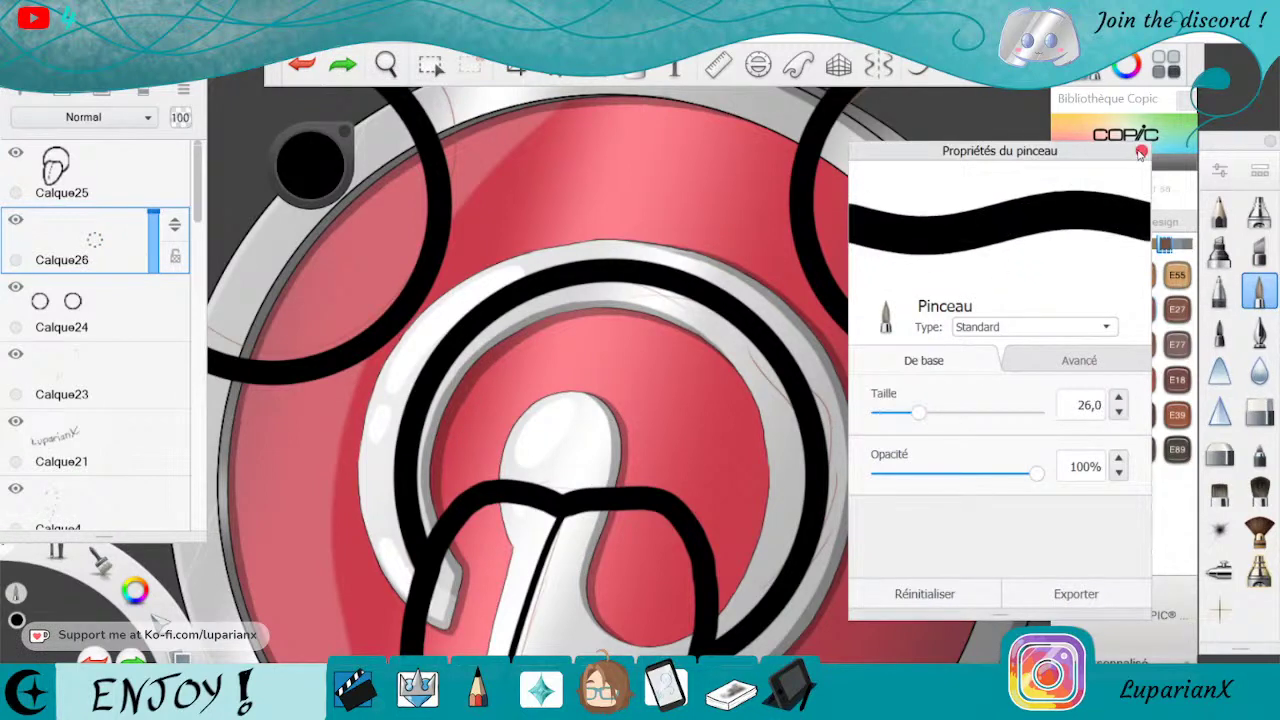
pyautogui.click(1142, 151)
# Paint the mouth's inside solid black around the tongue, and check the fill by hiding and showing its layer.
pyautogui.moveTo(480, 372); pyautogui.dragTo(436, 524)
pyautogui.moveTo(476, 464)
pyautogui.mouseDown()
pyautogui.moveTo(628, 468)
pyautogui.moveTo(705, 500)
pyautogui.moveTo(735, 585)
pyautogui.moveTo(722, 630)
pyautogui.moveTo(792, 480)
pyautogui.moveTo(745, 480)
pyautogui.moveTo(712, 360)
pyautogui.moveTo(745, 340)
pyautogui.moveTo(785, 385)
pyautogui.moveTo(695, 308)
pyautogui.moveTo(500, 330)
pyautogui.moveTo(560, 390)
pyautogui.mouseUp()
pyautogui.moveTo(600, 340); pyautogui.dragTo(666, 328)
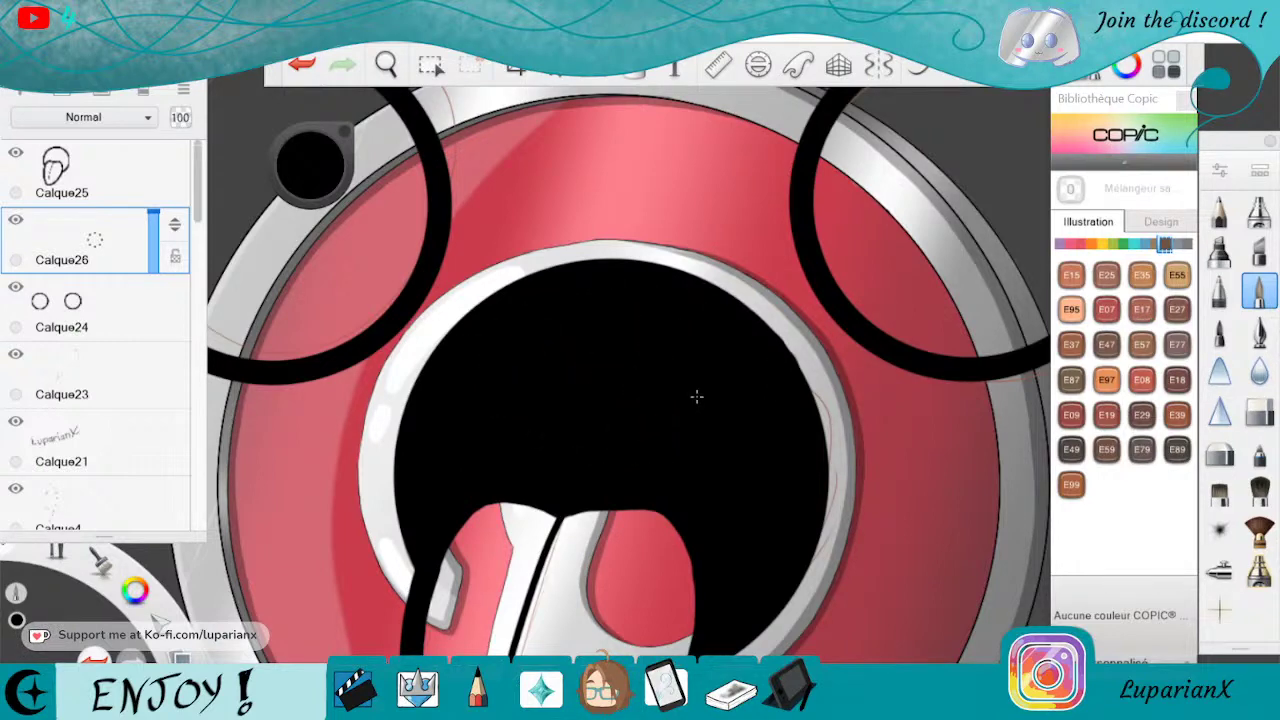
pyautogui.click(1259, 410)
pyautogui.click(16, 221)
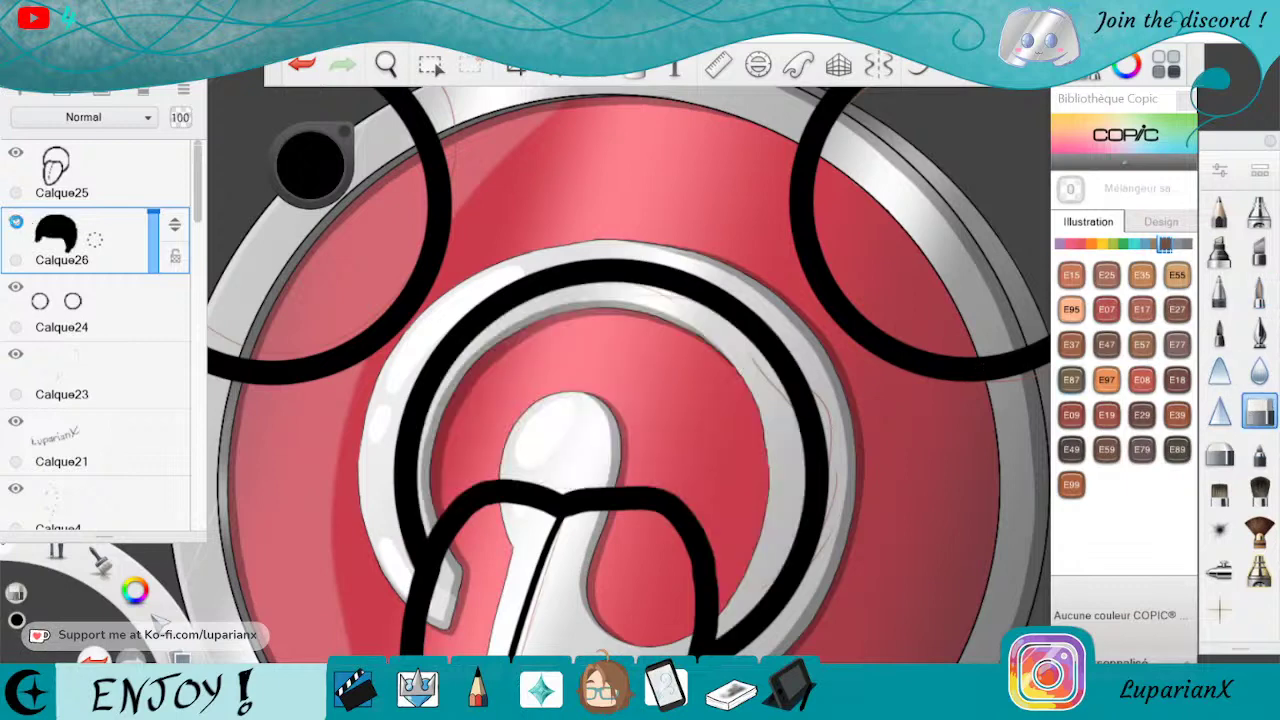
pyautogui.click(16, 222)
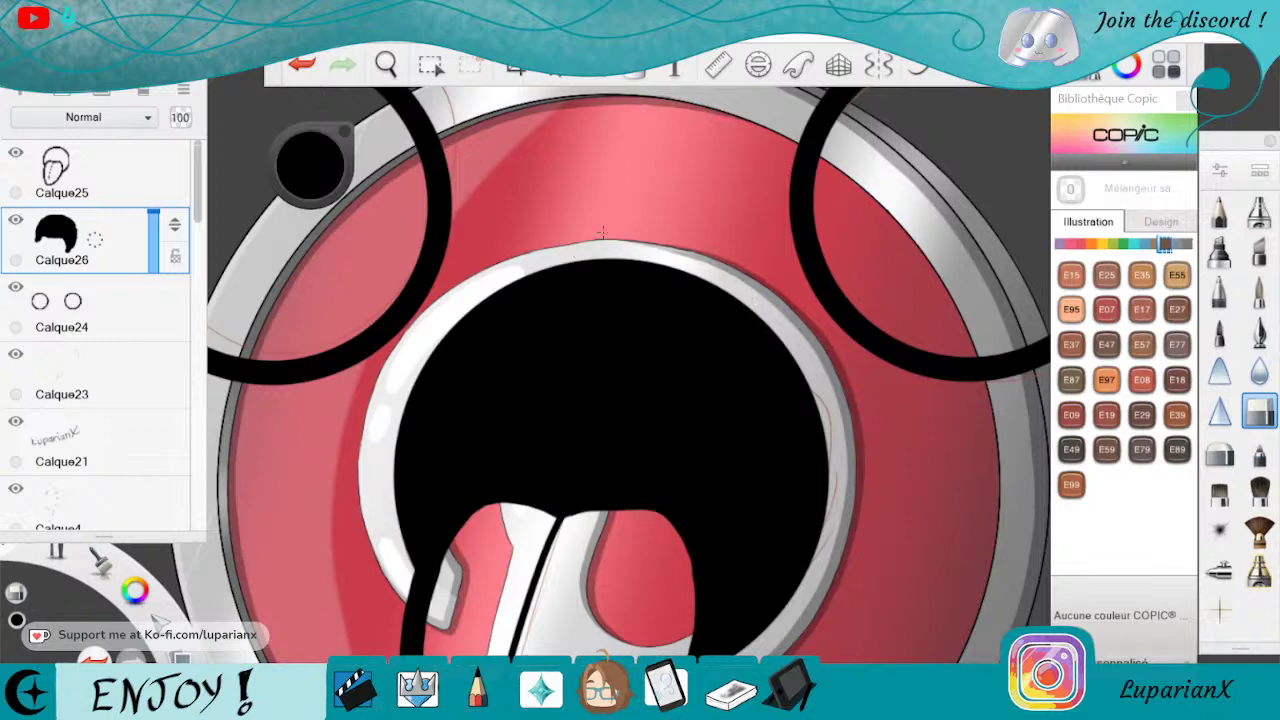
# Add a new layer above the black mouth fill and choose Copic colour RV14 Begonia Pink for the brush.
pyautogui.click(386, 64)
pyautogui.moveTo(434, 134); pyautogui.dragTo(425, 245)
pyautogui.moveTo(632, 329); pyautogui.dragTo(750, 436)
pyautogui.moveTo(583, 533); pyautogui.dragTo(704, 463)
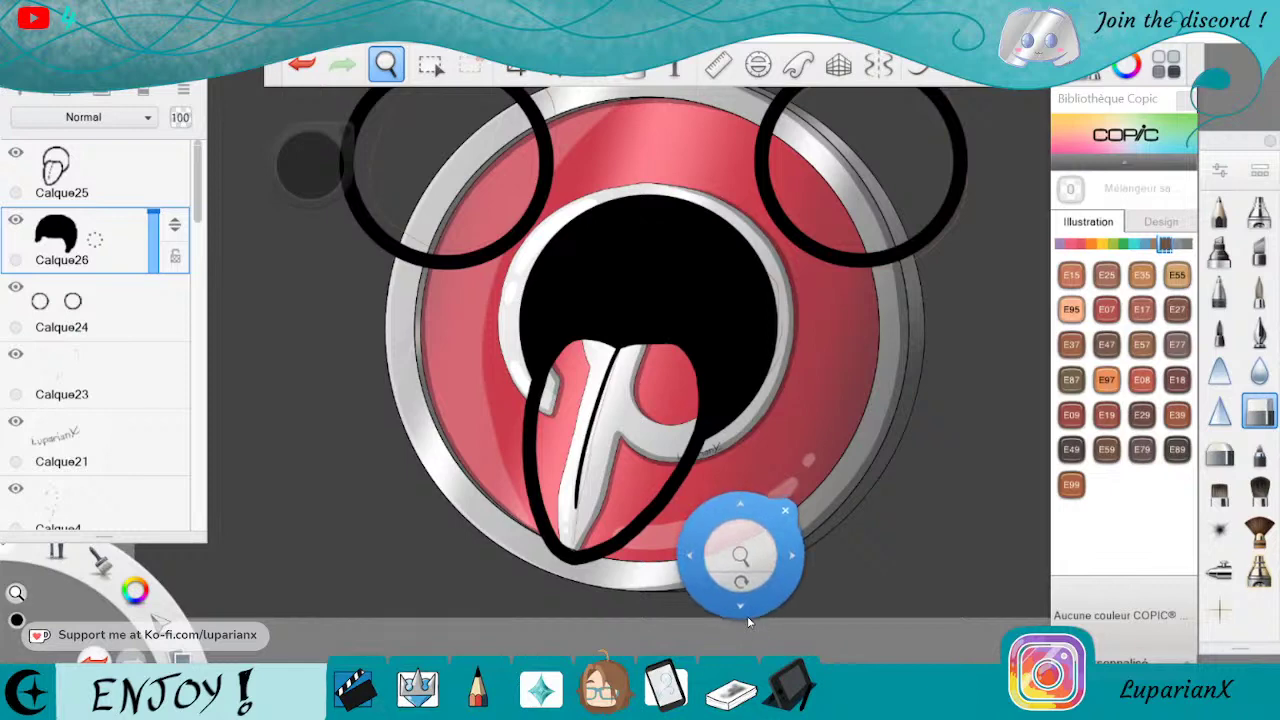
pyautogui.moveTo(715, 472); pyautogui.dragTo(742, 436)
pyautogui.press('Escape')
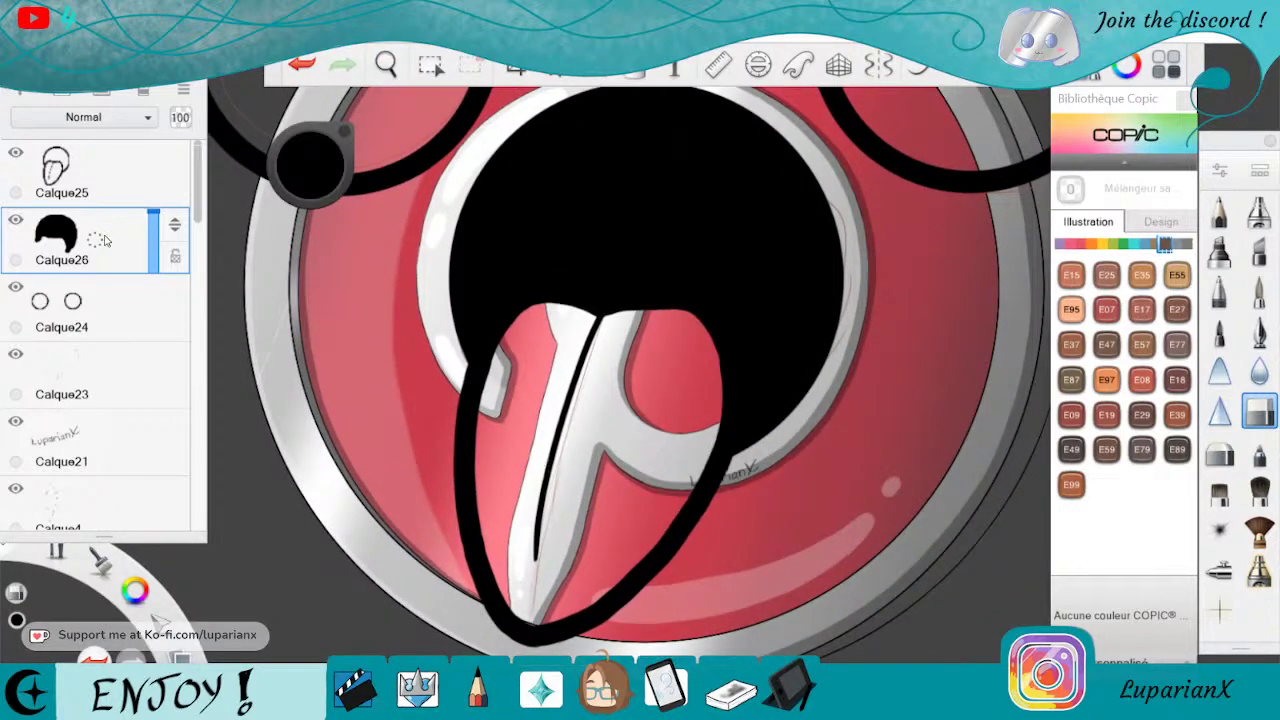
pyautogui.moveTo(105, 240); pyautogui.dragTo(127, 192)
pyautogui.click(1076, 245)
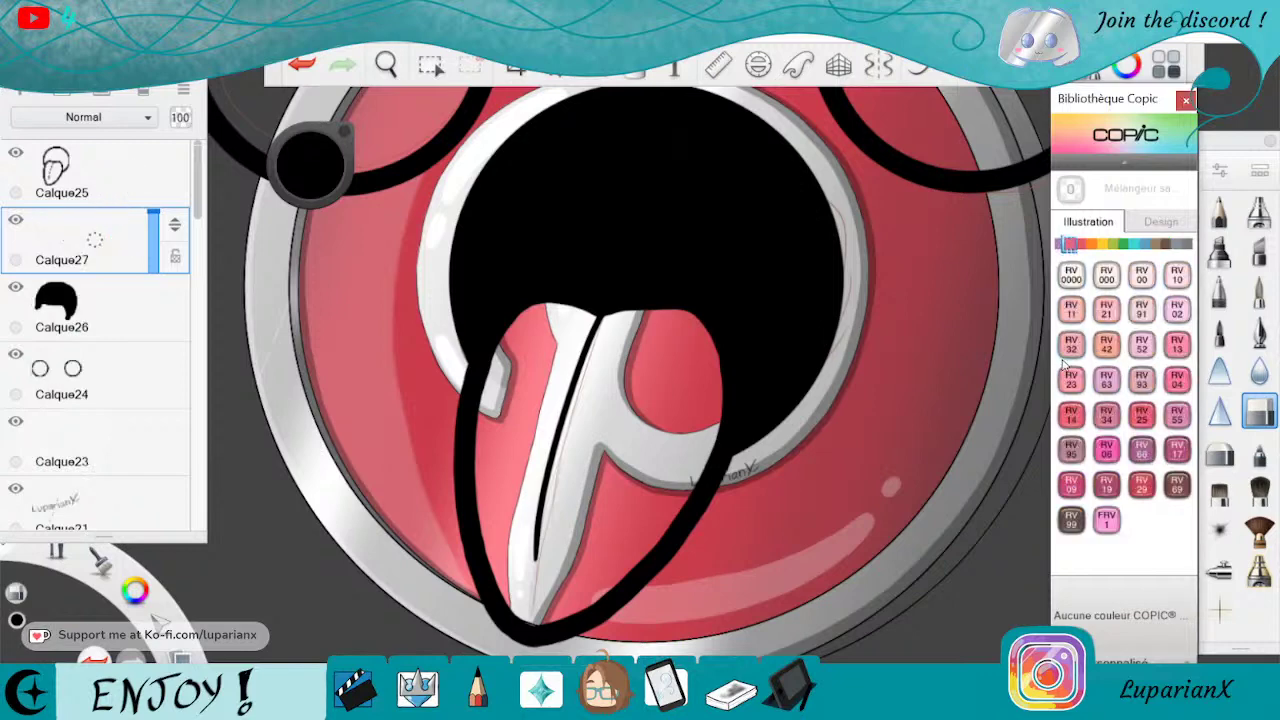
pyautogui.click(1071, 415)
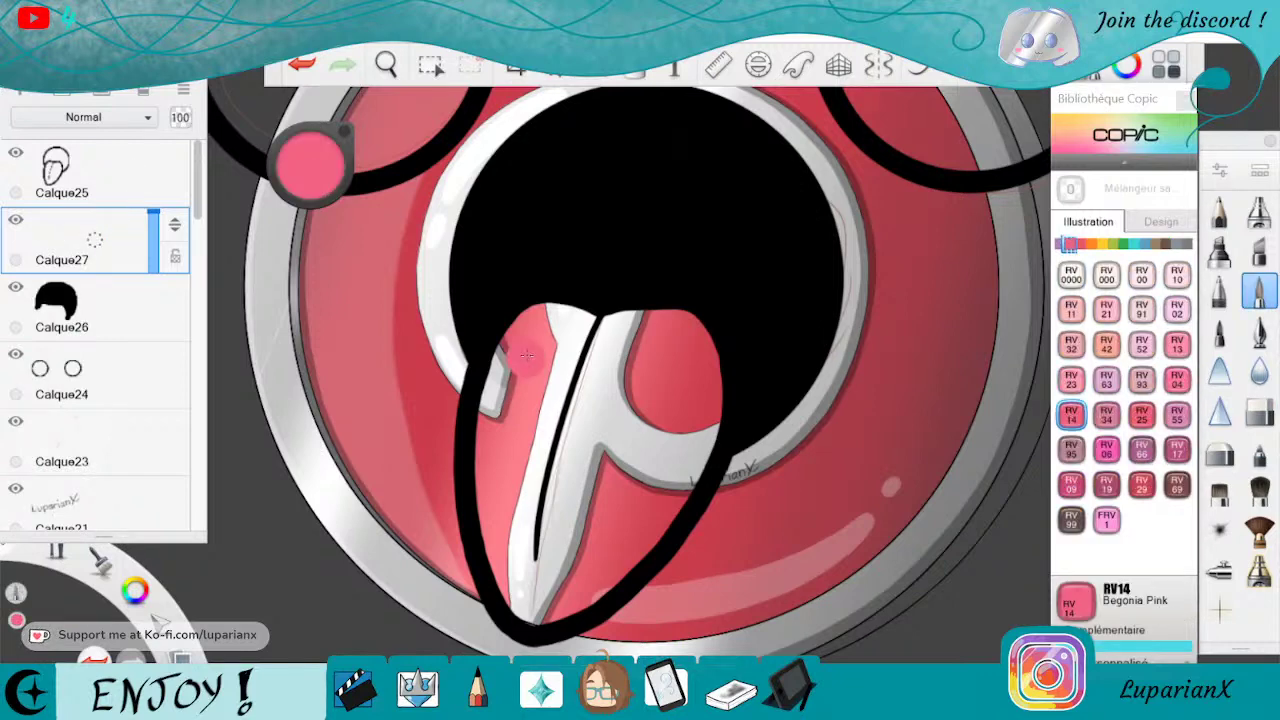
# Try painting the tongue solid pink on the new layer, and delete that layer.
pyautogui.moveTo(546, 320)
pyautogui.mouseDown()
pyautogui.moveTo(498, 446)
pyautogui.moveTo(542, 316)
pyautogui.mouseUp()
pyautogui.moveTo(498, 515)
pyautogui.mouseDown()
pyautogui.moveTo(526, 605)
pyautogui.moveTo(580, 292)
pyautogui.moveTo(631, 288)
pyautogui.moveTo(668, 335)
pyautogui.moveTo(674, 444)
pyautogui.moveTo(648, 530)
pyautogui.mouseUp()
pyautogui.moveTo(615, 590); pyautogui.dragTo(638, 440)
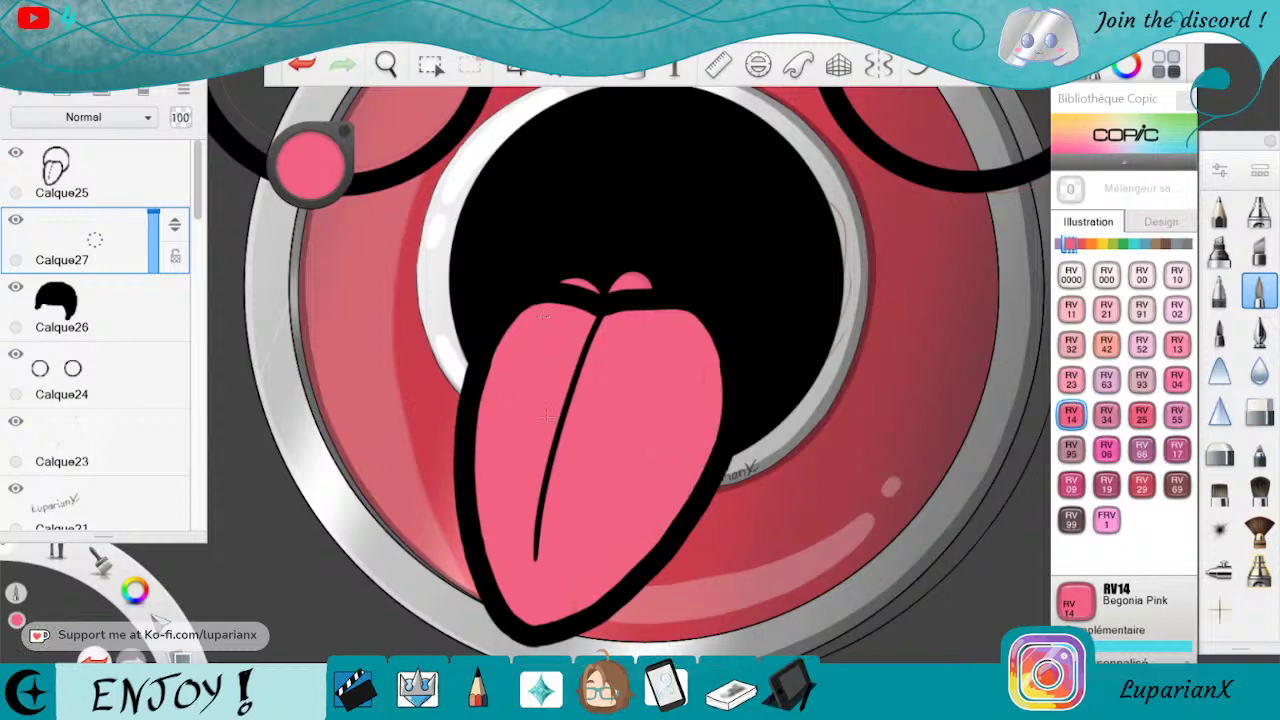
pyautogui.moveTo(174, 227)
pyautogui.mouseDown()
pyautogui.moveTo(165, 348)
pyautogui.moveTo(172, 228)
pyautogui.mouseUp()
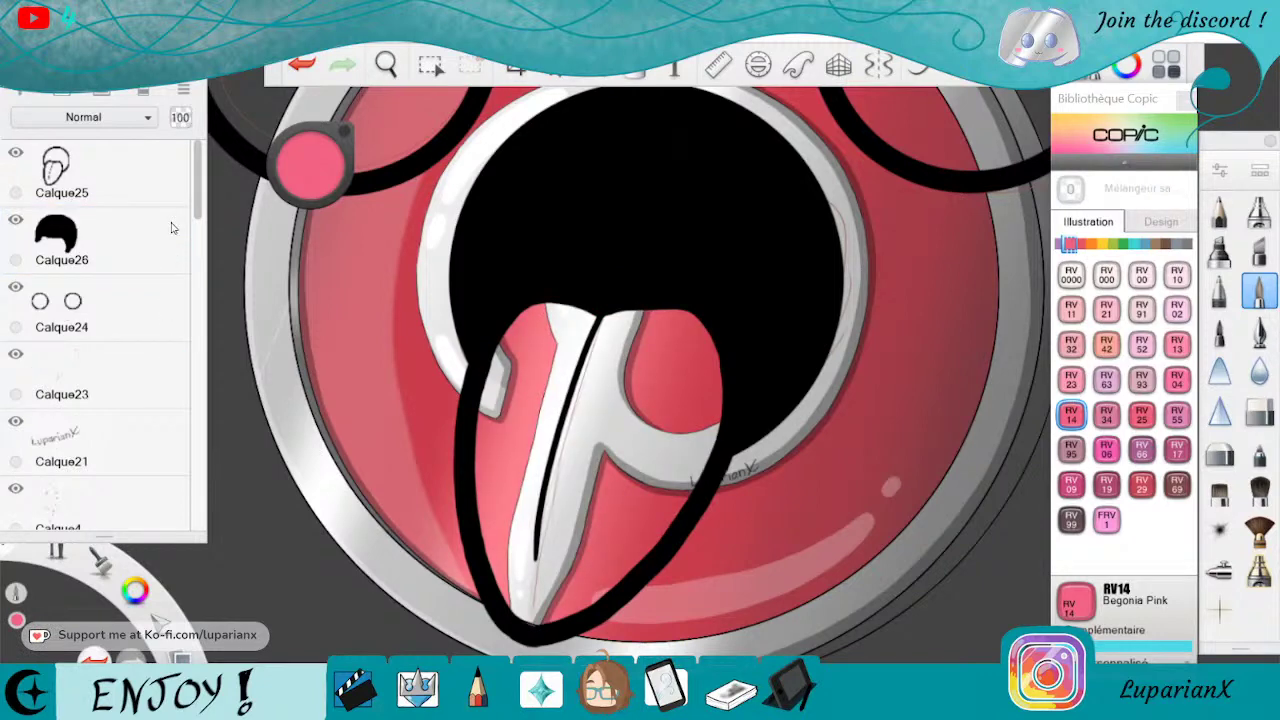
# Restore the deleted pink tongue layer and erase the pink spilling above the tongue into the mouth.
pyautogui.click(301, 64)
pyautogui.doubleClick(1258, 410)
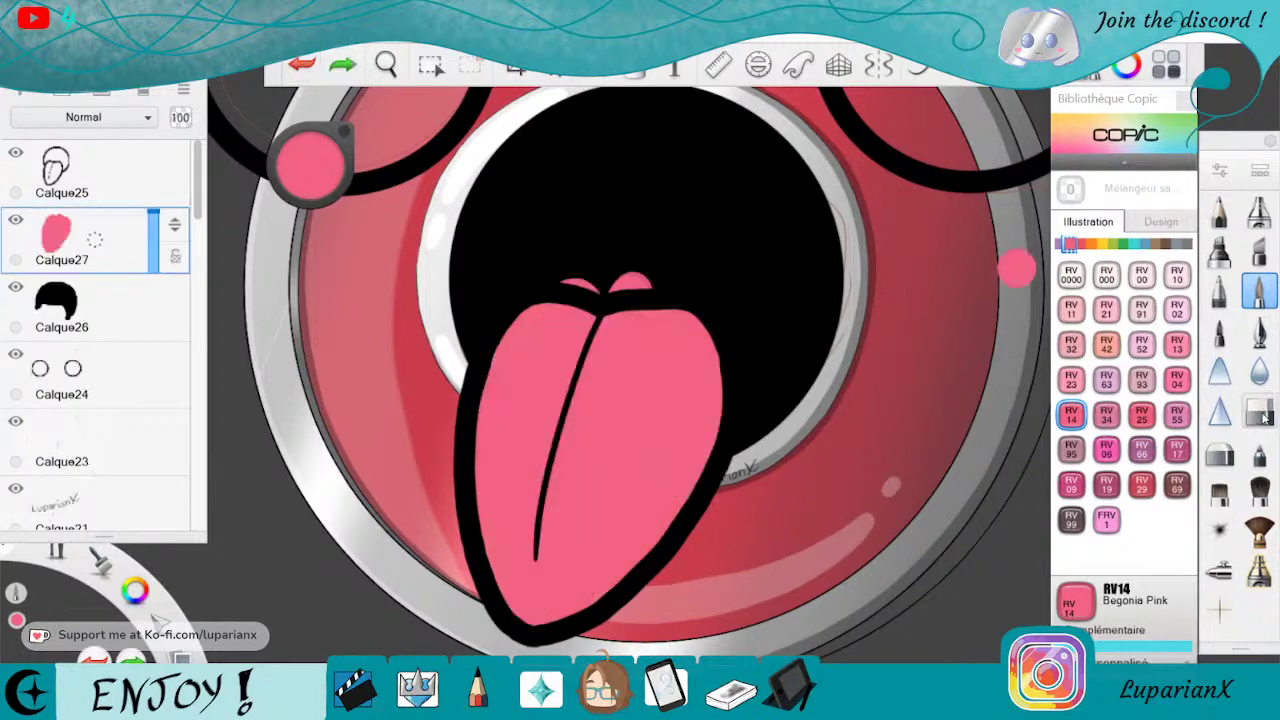
pyautogui.moveTo(881, 381); pyautogui.dragTo(908, 380)
pyautogui.click(1142, 150)
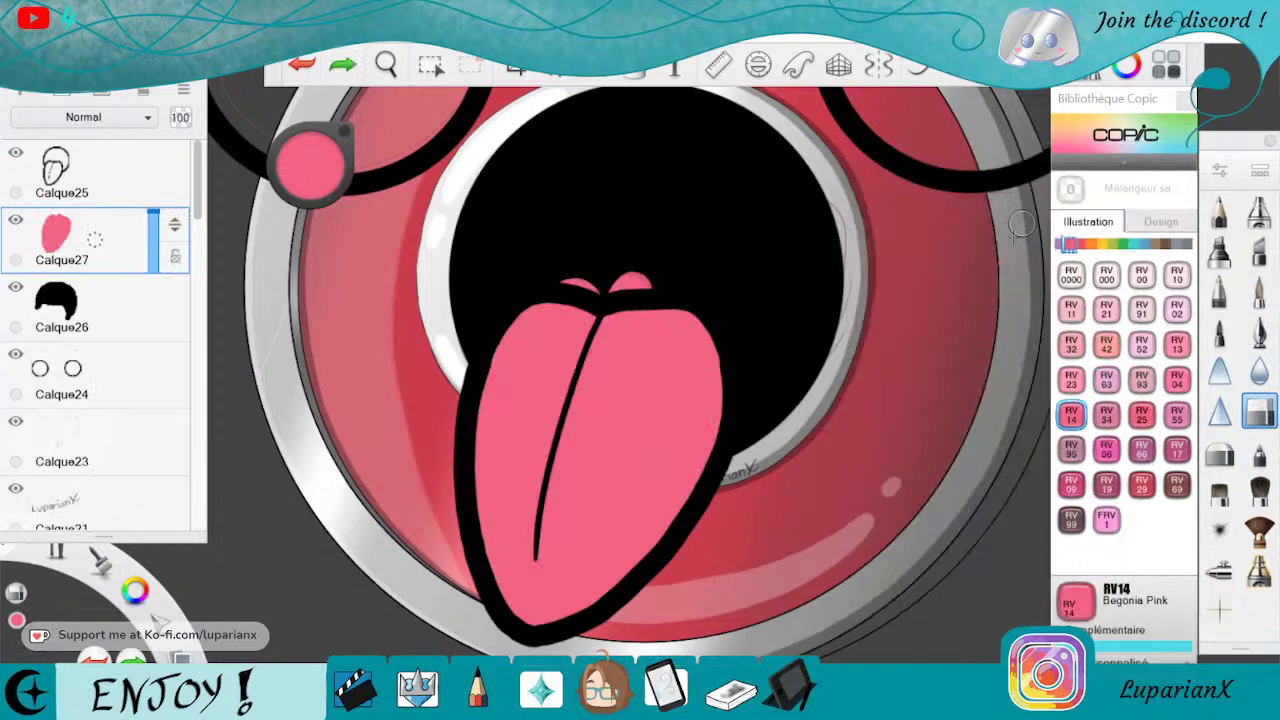
pyautogui.moveTo(640, 282); pyautogui.dragTo(626, 272)
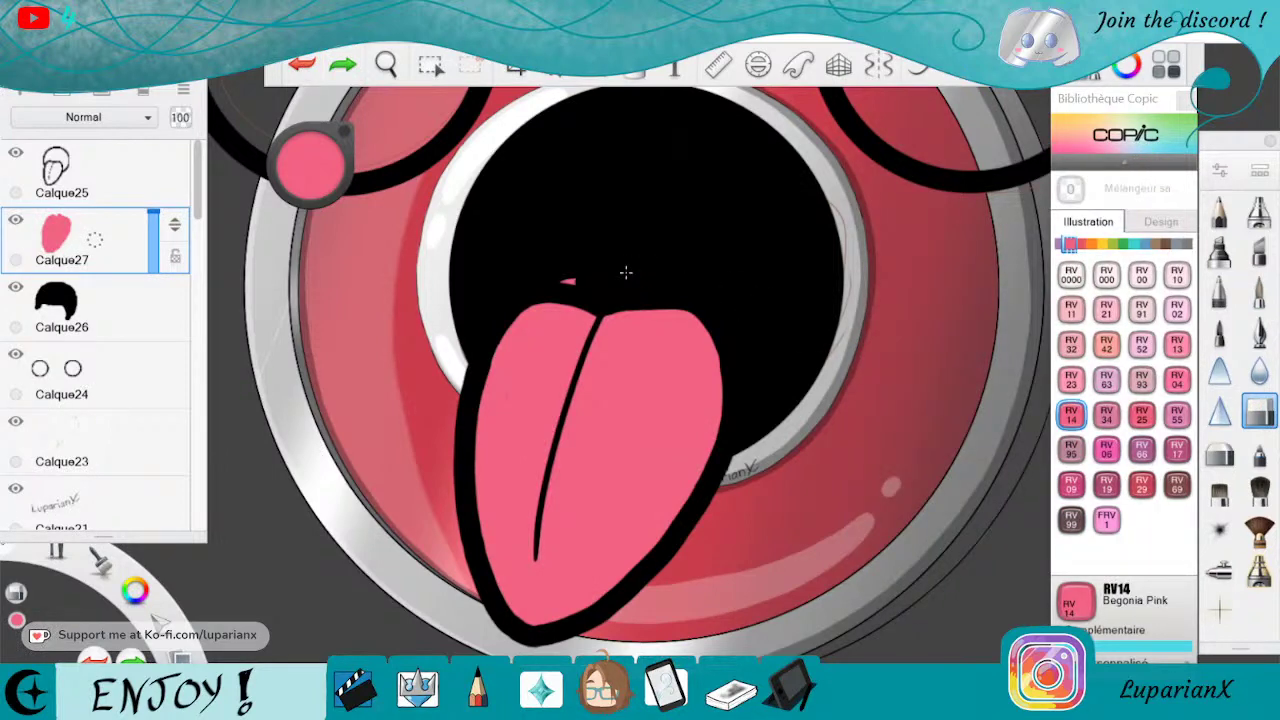
# Add a new layer beneath the eye outlines and set the brush colour to white.
pyautogui.press('space')
pyautogui.moveTo(642, 363); pyautogui.dragTo(449, 134)
pyautogui.moveTo(718, 306)
pyautogui.mouseDown()
pyautogui.moveTo(798, 543)
pyautogui.moveTo(745, 454)
pyautogui.moveTo(699, 529)
pyautogui.moveTo(726, 541)
pyautogui.mouseUp()
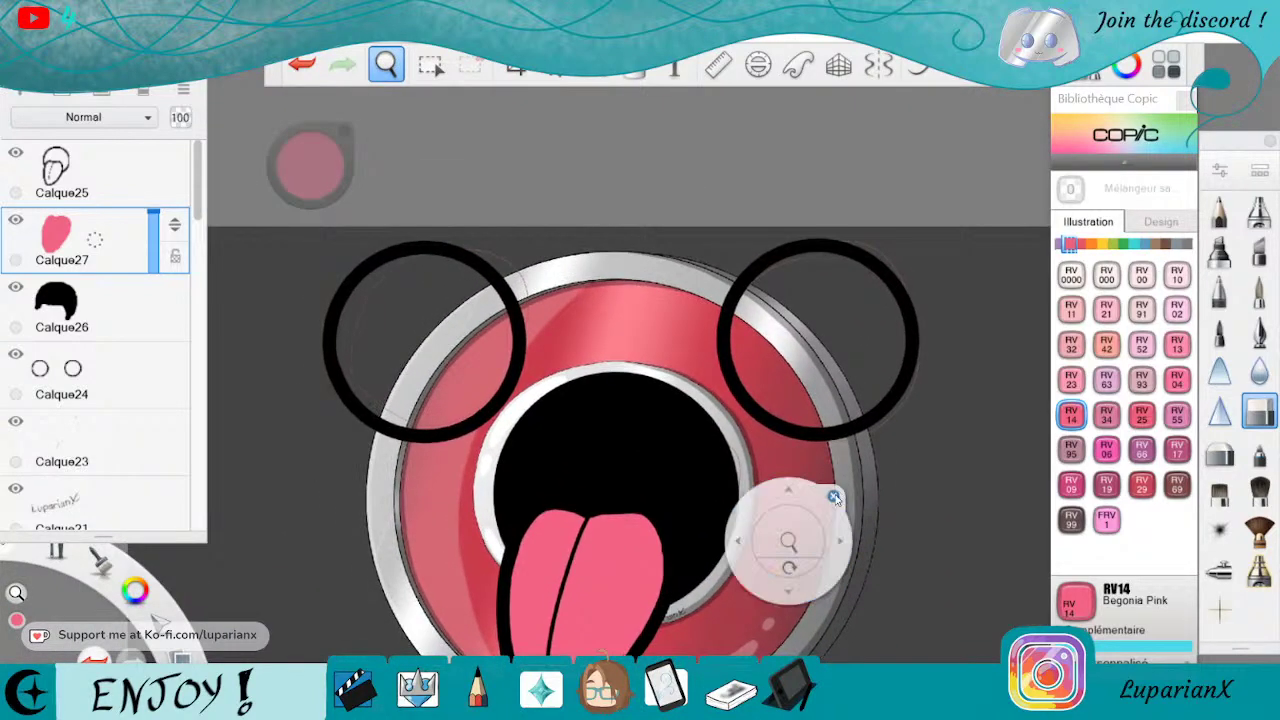
pyautogui.click(835, 495)
pyautogui.moveTo(848, 496); pyautogui.dragTo(849, 498)
pyautogui.click(842, 538)
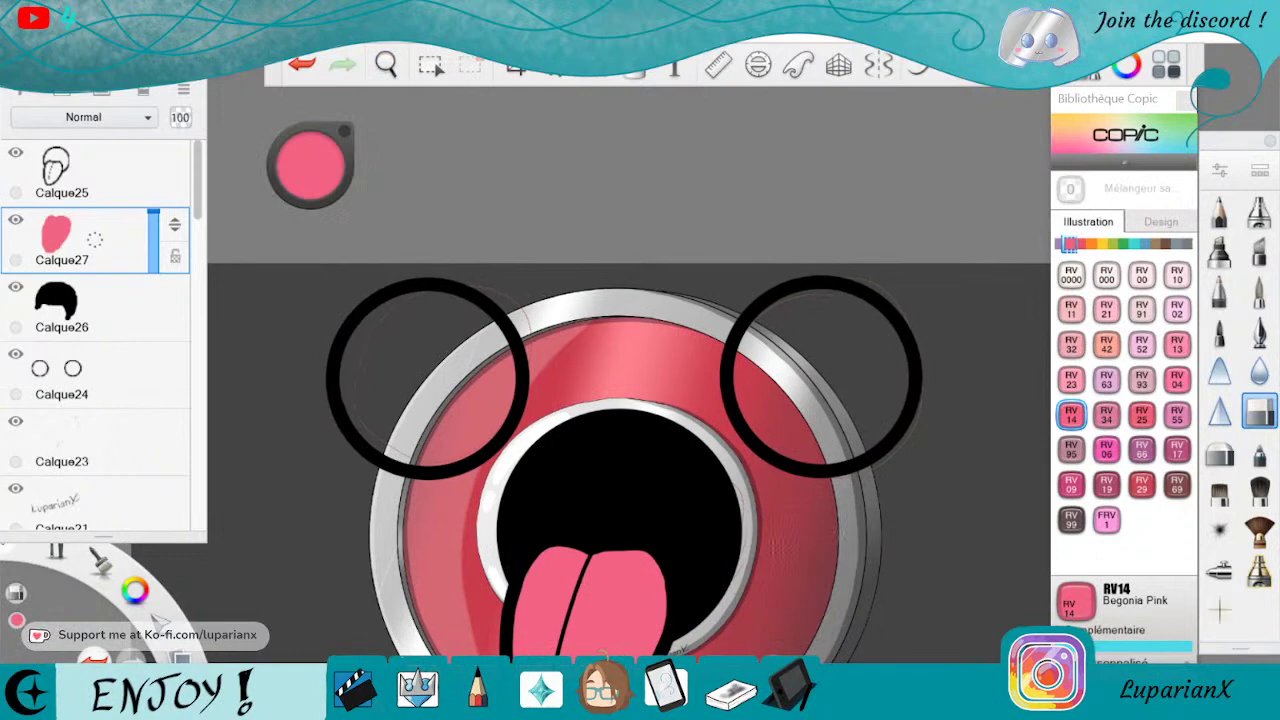
pyautogui.click(133, 437)
pyautogui.hotkey('ctrl', 'l')
pyautogui.moveTo(135, 590); pyautogui.dragTo(194, 580)
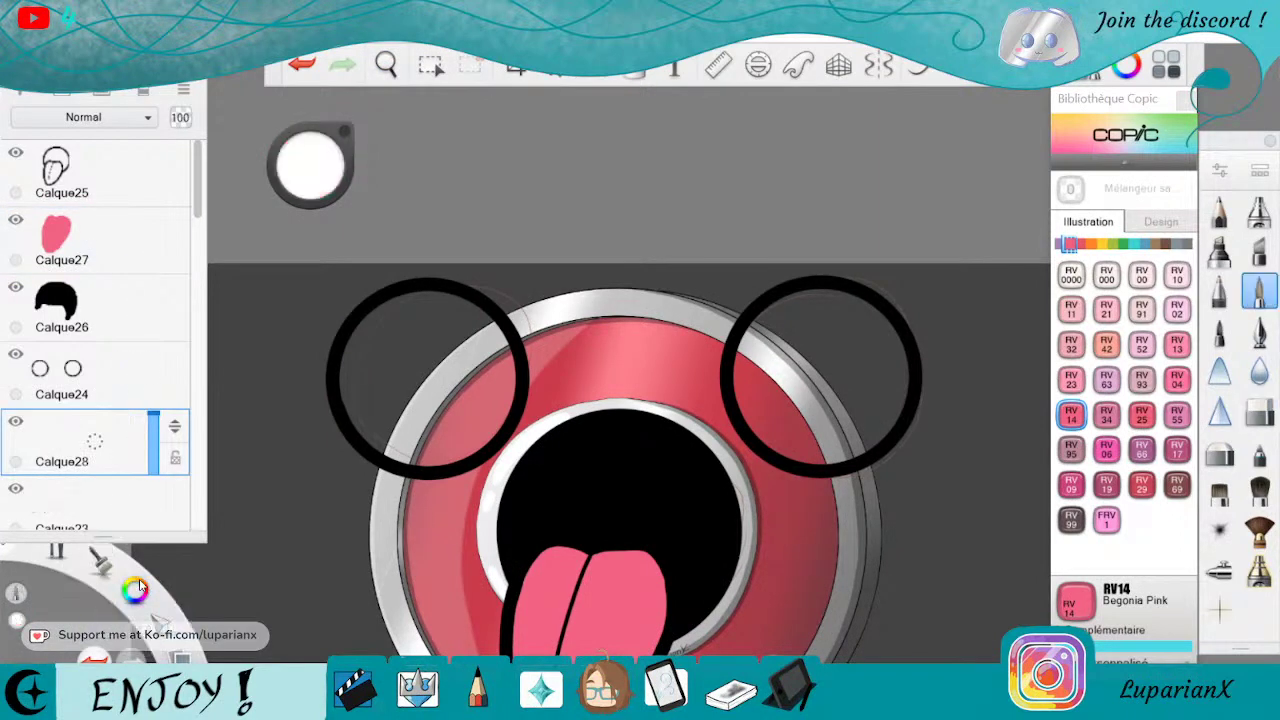
# Paint the insides of both eye circles solid white.
pyautogui.moveTo(372, 327)
pyautogui.mouseDown()
pyautogui.moveTo(395, 450)
pyautogui.moveTo(430, 420)
pyautogui.moveTo(377, 322)
pyautogui.moveTo(440, 455)
pyautogui.moveTo(505, 340)
pyautogui.mouseUp()
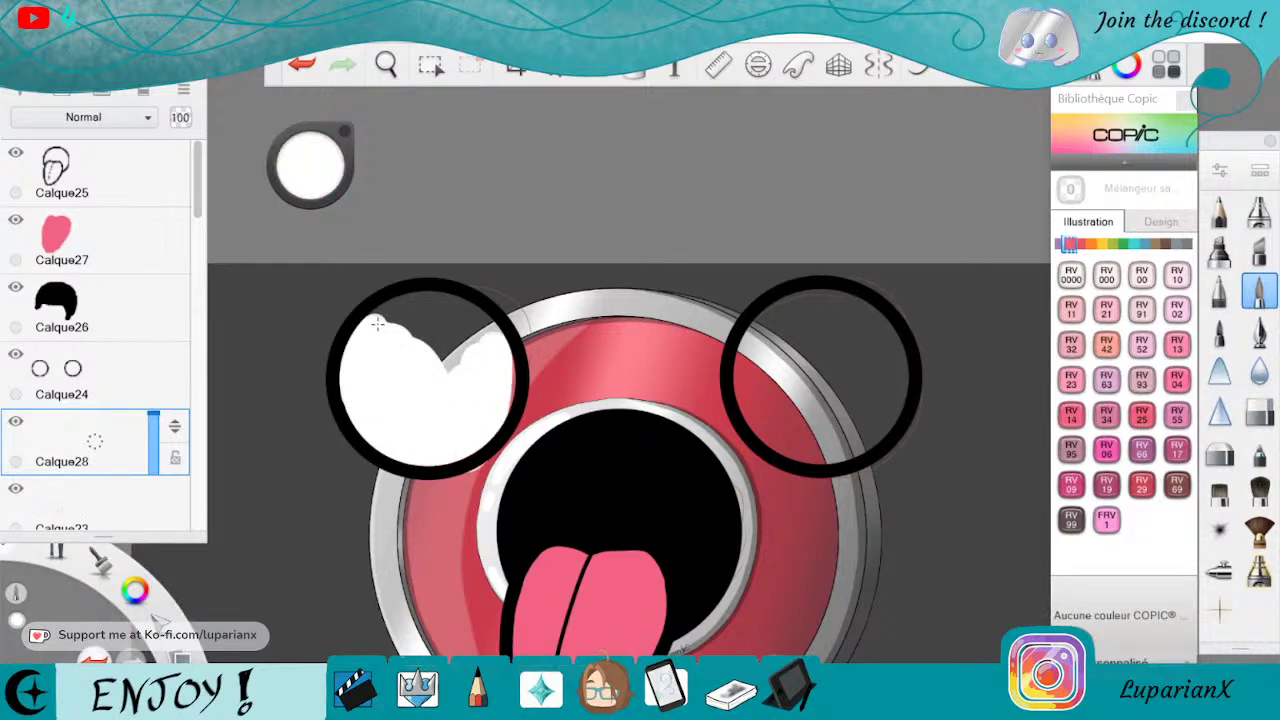
pyautogui.click(296, 68)
pyautogui.moveTo(390, 337)
pyautogui.mouseDown()
pyautogui.moveTo(365, 380)
pyautogui.moveTo(385, 435)
pyautogui.moveTo(363, 363)
pyautogui.mouseUp()
pyautogui.moveTo(380, 440)
pyautogui.mouseDown()
pyautogui.moveTo(470, 440)
pyautogui.moveTo(510, 365)
pyautogui.moveTo(485, 335)
pyautogui.moveTo(450, 325)
pyautogui.moveTo(486, 416)
pyautogui.mouseUp()
pyautogui.moveTo(428, 350); pyautogui.dragTo(394, 308)
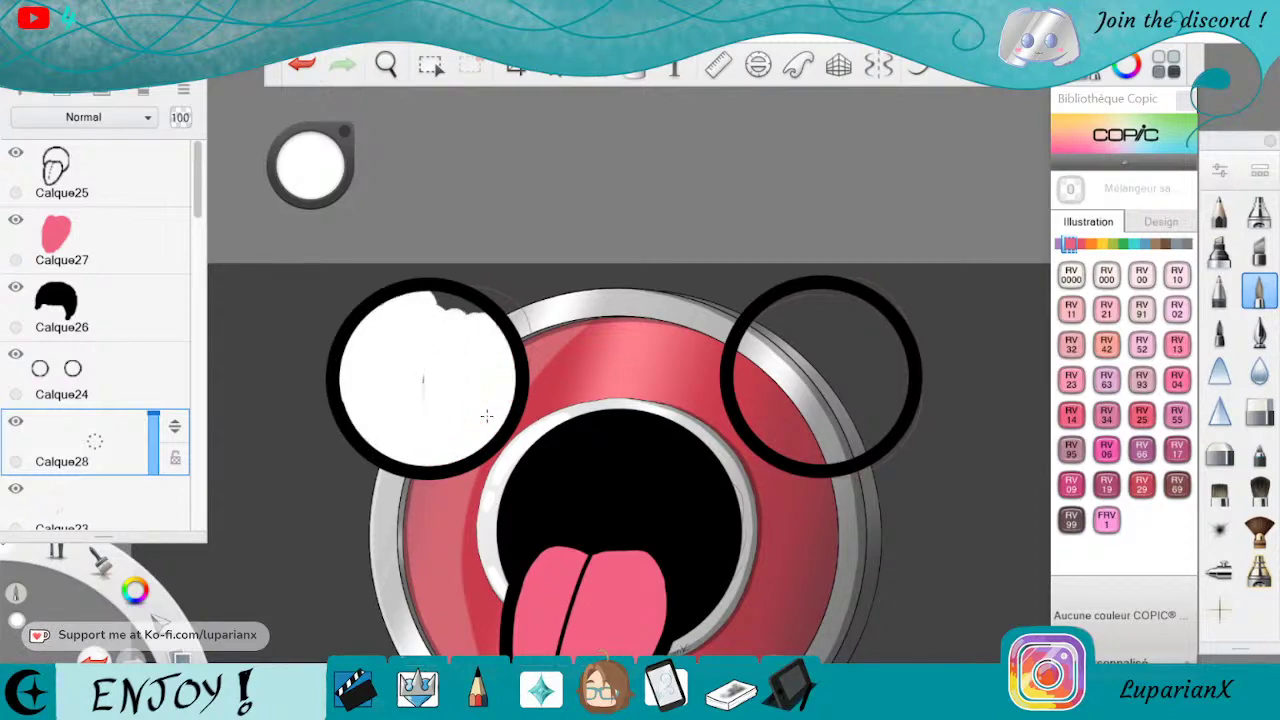
pyautogui.moveTo(754, 366)
pyautogui.mouseDown()
pyautogui.moveTo(758, 410)
pyautogui.moveTo(785, 315)
pyautogui.moveTo(768, 328)
pyautogui.mouseUp()
pyautogui.moveTo(803, 427)
pyautogui.mouseDown()
pyautogui.moveTo(770, 436)
pyautogui.moveTo(826, 410)
pyautogui.moveTo(797, 452)
pyautogui.moveTo(882, 416)
pyautogui.moveTo(890, 355)
pyautogui.moveTo(904, 400)
pyautogui.moveTo(850, 320)
pyautogui.moveTo(820, 395)
pyautogui.mouseUp()
pyautogui.moveTo(868, 305)
pyautogui.mouseDown()
pyautogui.moveTo(820, 385)
pyautogui.moveTo(840, 295)
pyautogui.moveTo(785, 300)
pyautogui.mouseUp()
# Add a new layer directly above the pink tongue fill.
pyautogui.click(386, 65)
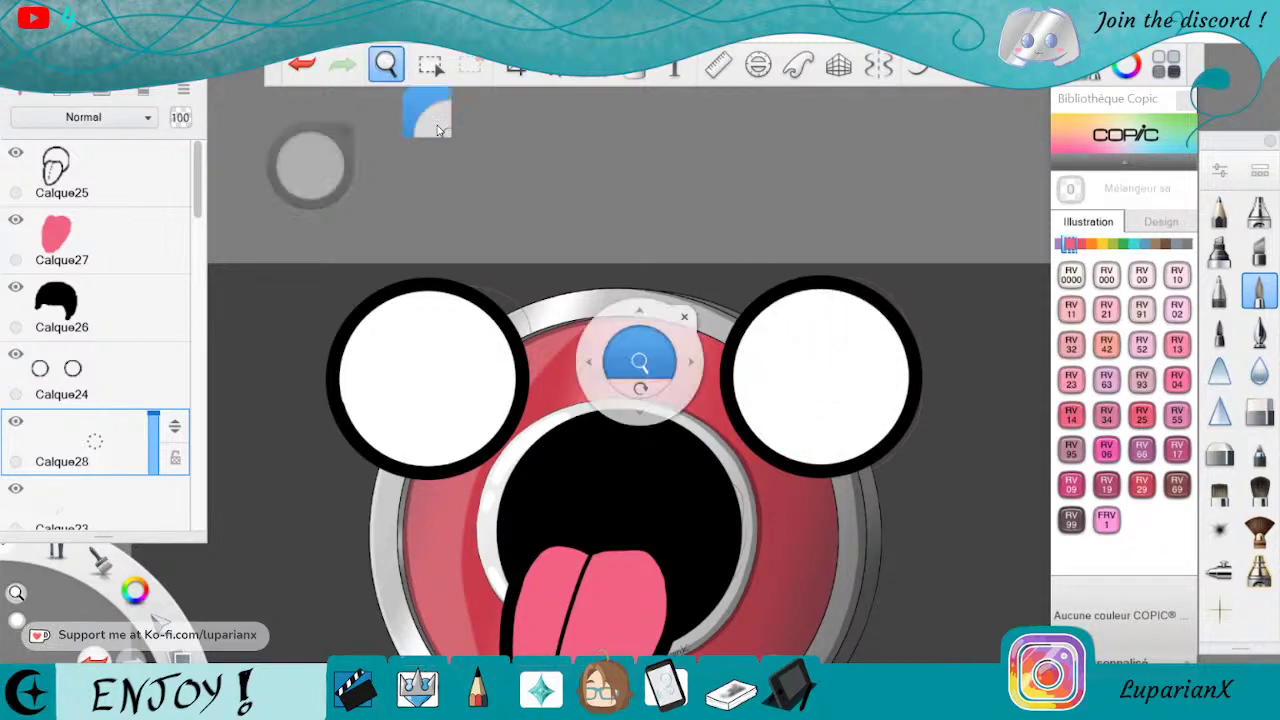
pyautogui.moveTo(879, 603); pyautogui.dragTo(893, 494)
pyautogui.click(890, 413)
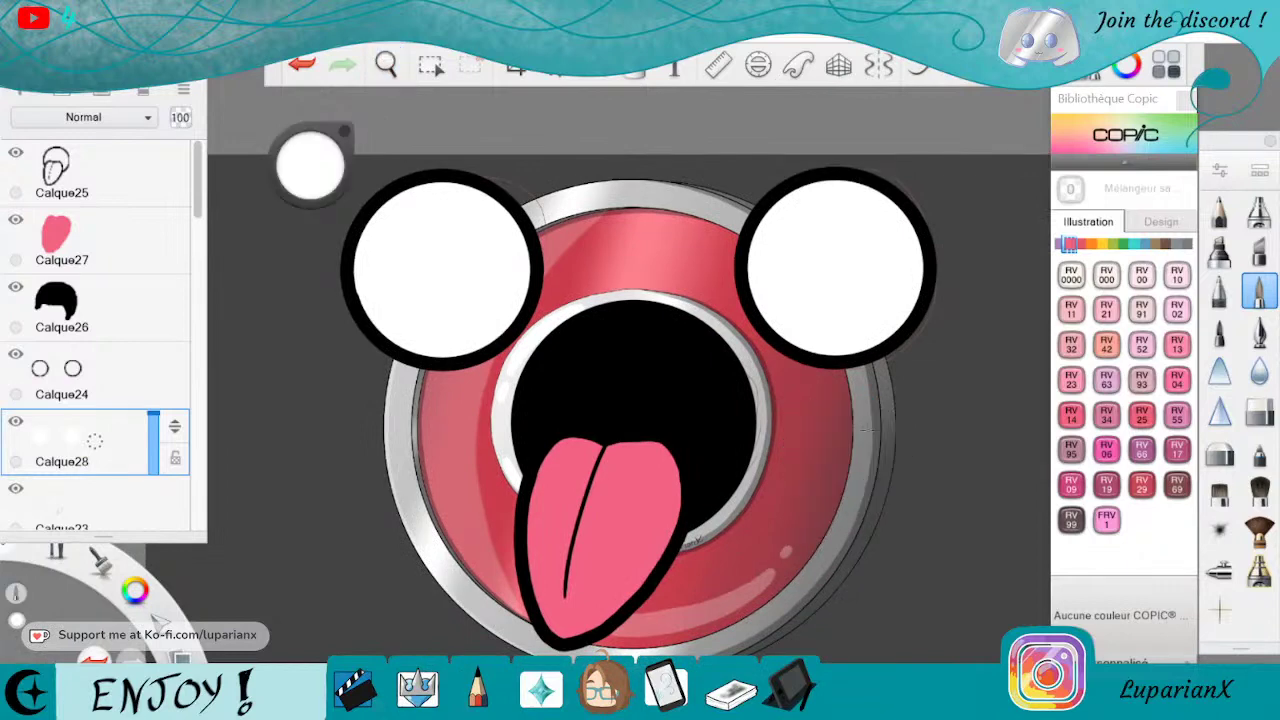
pyautogui.click(125, 231)
pyautogui.hotkey('ctrl', 'l')
# Paint a white band of upper teeth inside the mouth's upper edge and erase the overflow past the outline.
pyautogui.click(388, 66)
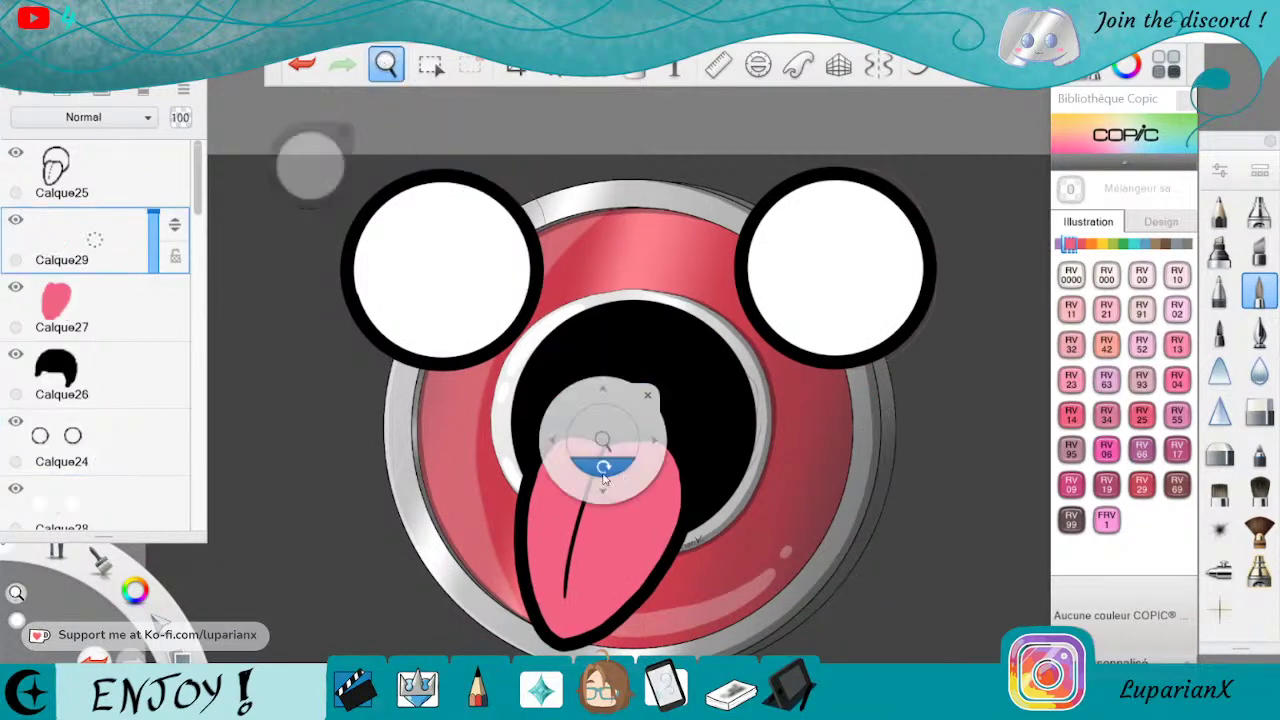
pyautogui.moveTo(603, 466)
pyautogui.mouseDown()
pyautogui.moveTo(780, 468)
pyautogui.moveTo(803, 358)
pyautogui.mouseUp()
pyautogui.click(808, 293)
pyautogui.moveTo(536, 246)
pyautogui.mouseDown()
pyautogui.moveTo(521, 256)
pyautogui.moveTo(490, 372)
pyautogui.moveTo(567, 218)
pyautogui.moveTo(486, 396)
pyautogui.moveTo(589, 208)
pyautogui.moveTo(486, 410)
pyautogui.mouseUp()
pyautogui.moveTo(598, 206); pyautogui.dragTo(498, 418)
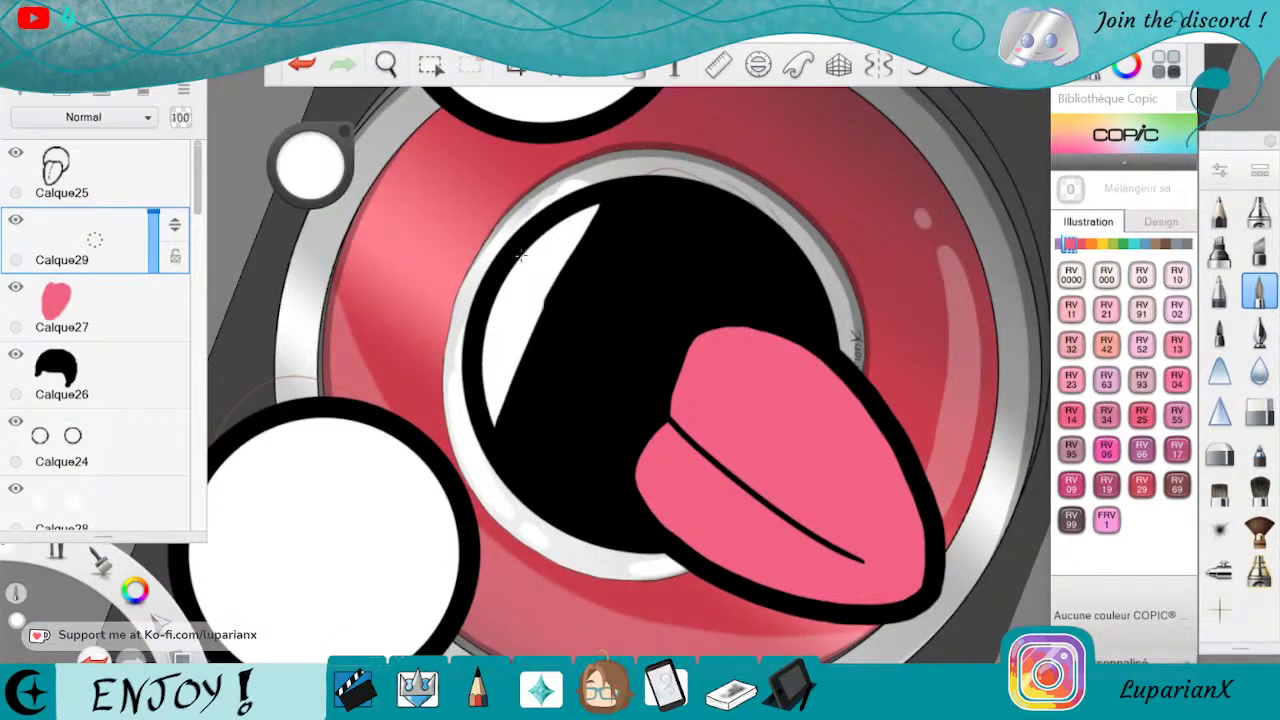
pyautogui.moveTo(610, 170); pyautogui.dragTo(545, 305)
pyautogui.click(1259, 412)
pyautogui.moveTo(553, 186)
pyautogui.mouseDown()
pyautogui.moveTo(536, 206)
pyautogui.moveTo(612, 172)
pyautogui.mouseUp()
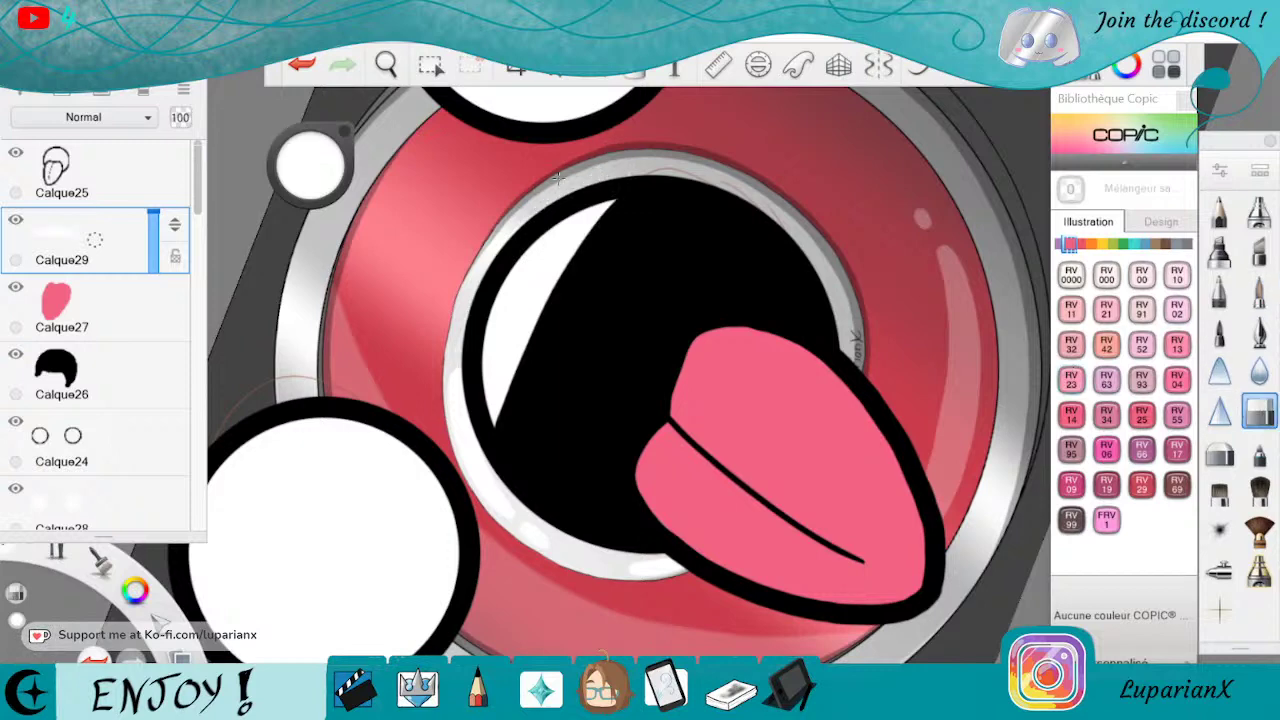
# Examine the teeth against the whole face, both close up and with the canvas upright.
pyautogui.click(386, 66)
pyautogui.moveTo(435, 131); pyautogui.dragTo(360, 160)
pyautogui.moveTo(638, 130); pyautogui.dragTo(752, 355)
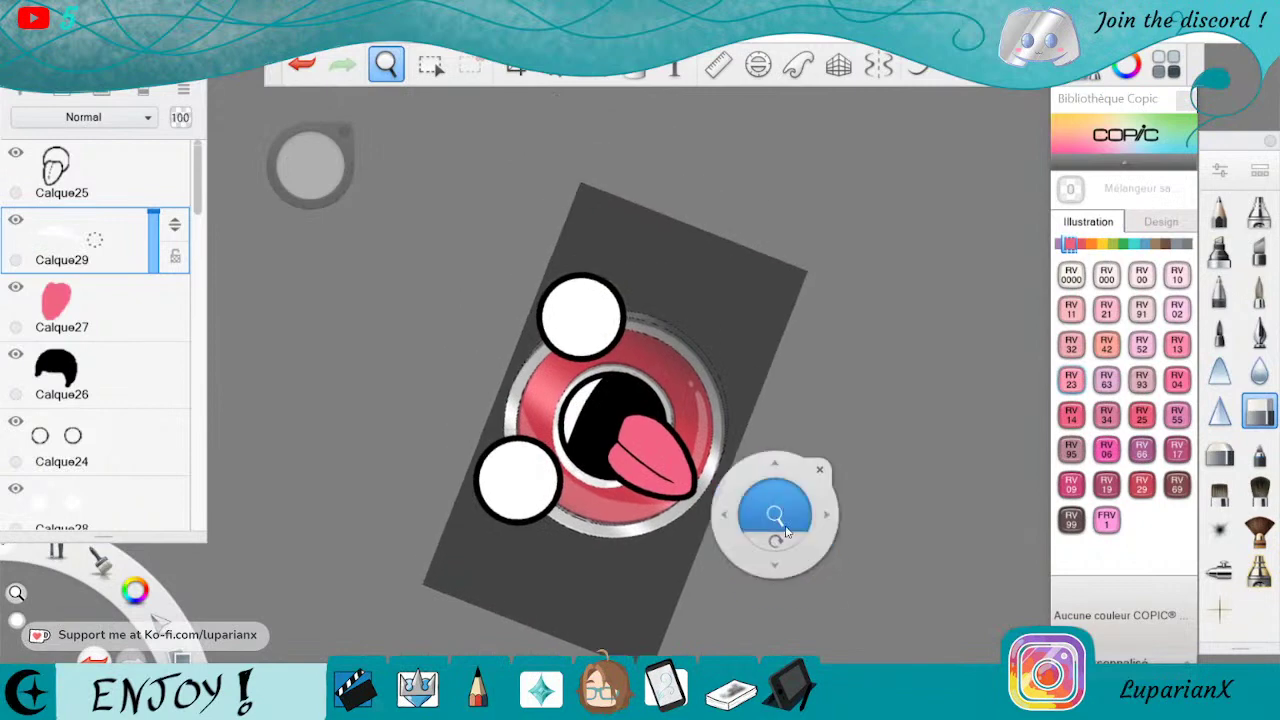
pyautogui.moveTo(787, 537); pyautogui.dragTo(674, 497)
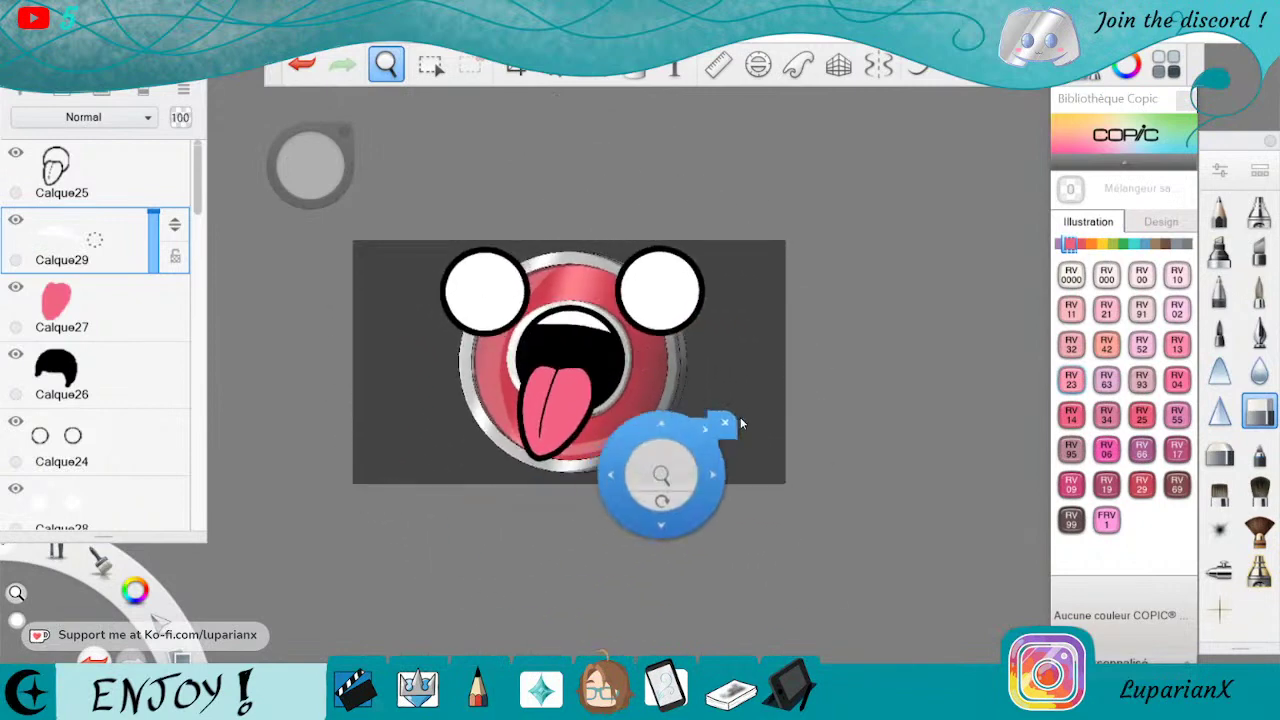
pyautogui.moveTo(741, 424); pyautogui.dragTo(943, 314)
pyautogui.click(988, 248)
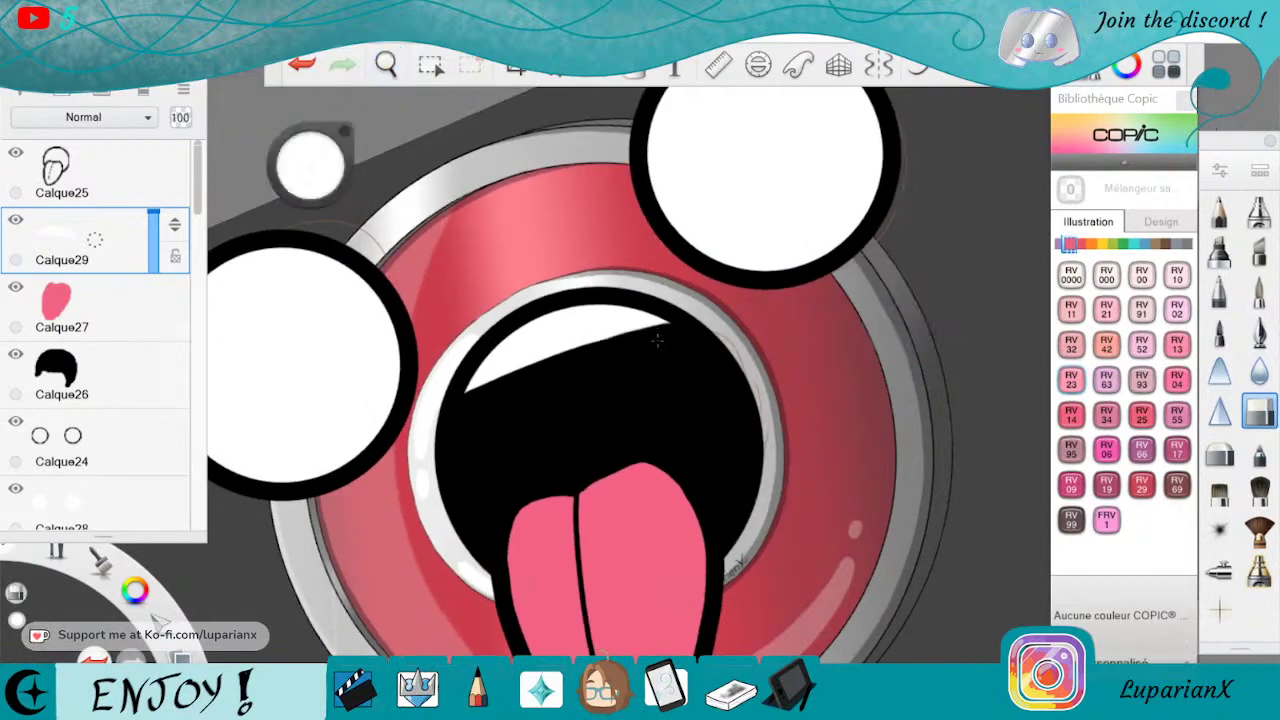
pyautogui.click(392, 58)
pyautogui.moveTo(645, 346); pyautogui.dragTo(700, 400)
pyautogui.moveTo(722, 380); pyautogui.dragTo(812, 454)
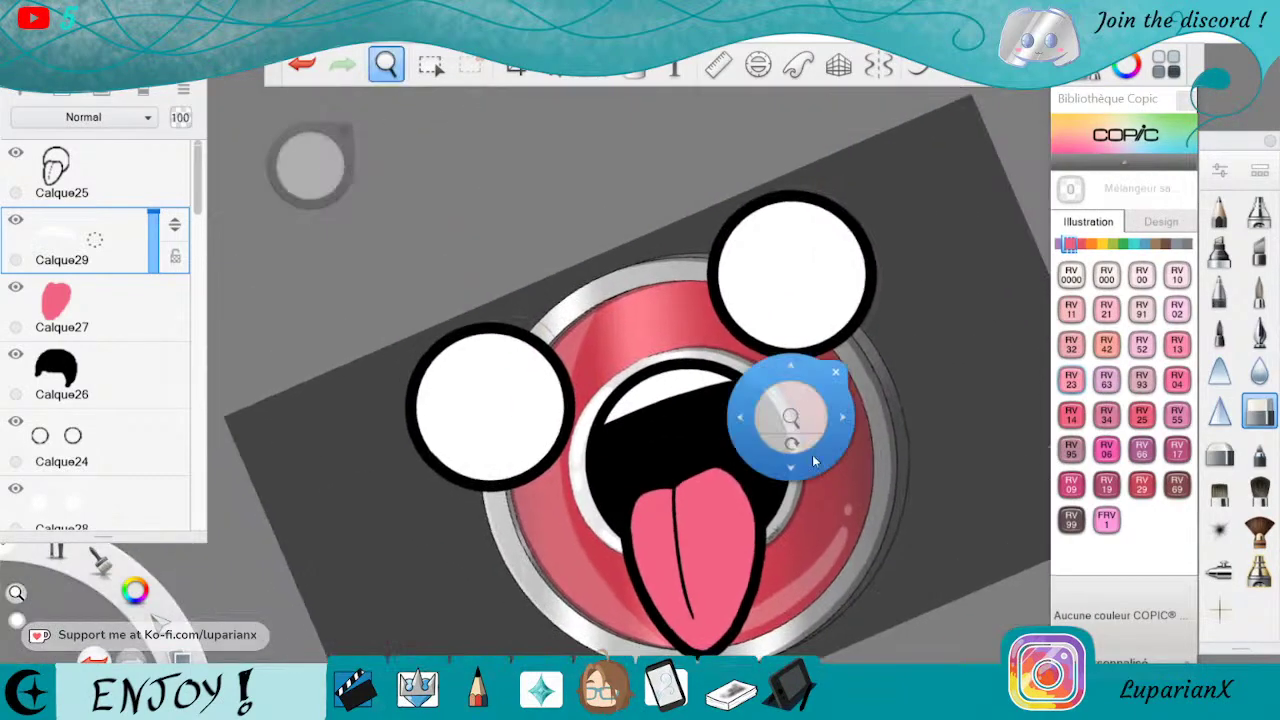
pyautogui.moveTo(838, 398); pyautogui.dragTo(790, 463)
pyautogui.moveTo(802, 603); pyautogui.dragTo(806, 543)
pyautogui.moveTo(684, 497); pyautogui.dragTo(704, 499)
pyautogui.click(795, 455)
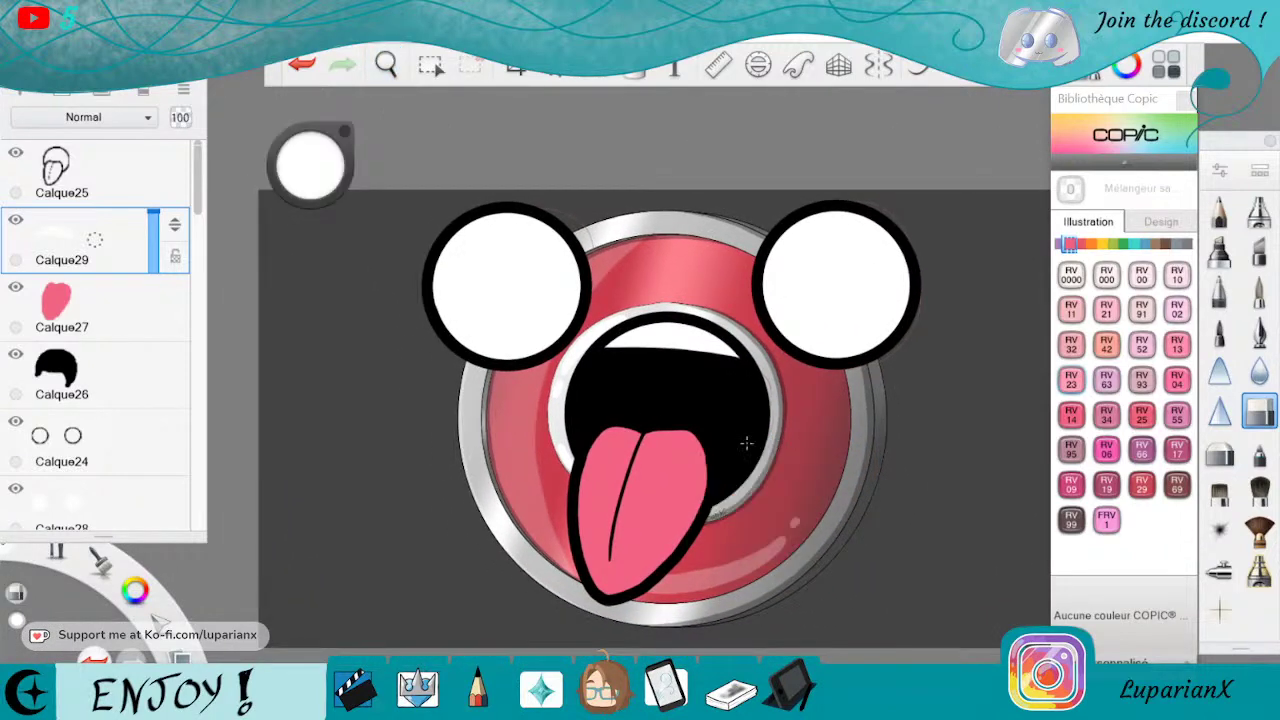
# Hide the pink tongue fill and add a new layer above the mouth and tongue outline.
pyautogui.click(15, 287)
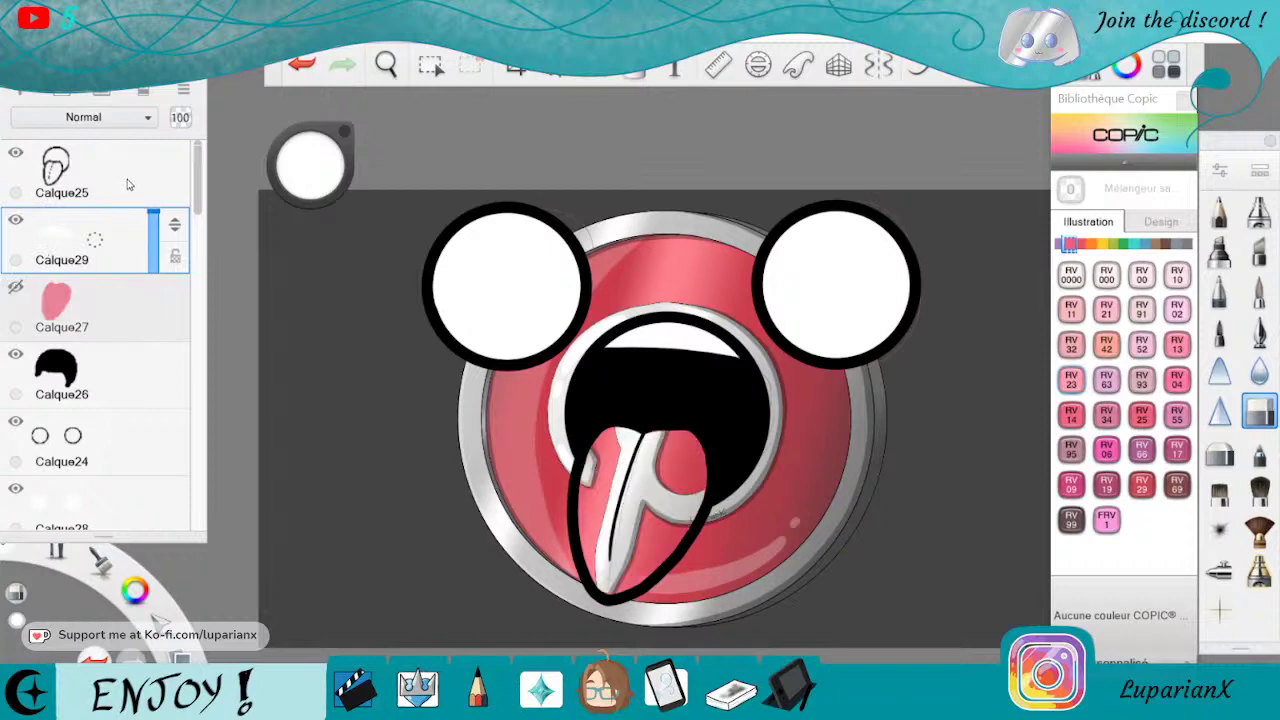
pyautogui.click(183, 152)
pyautogui.click(112, 93)
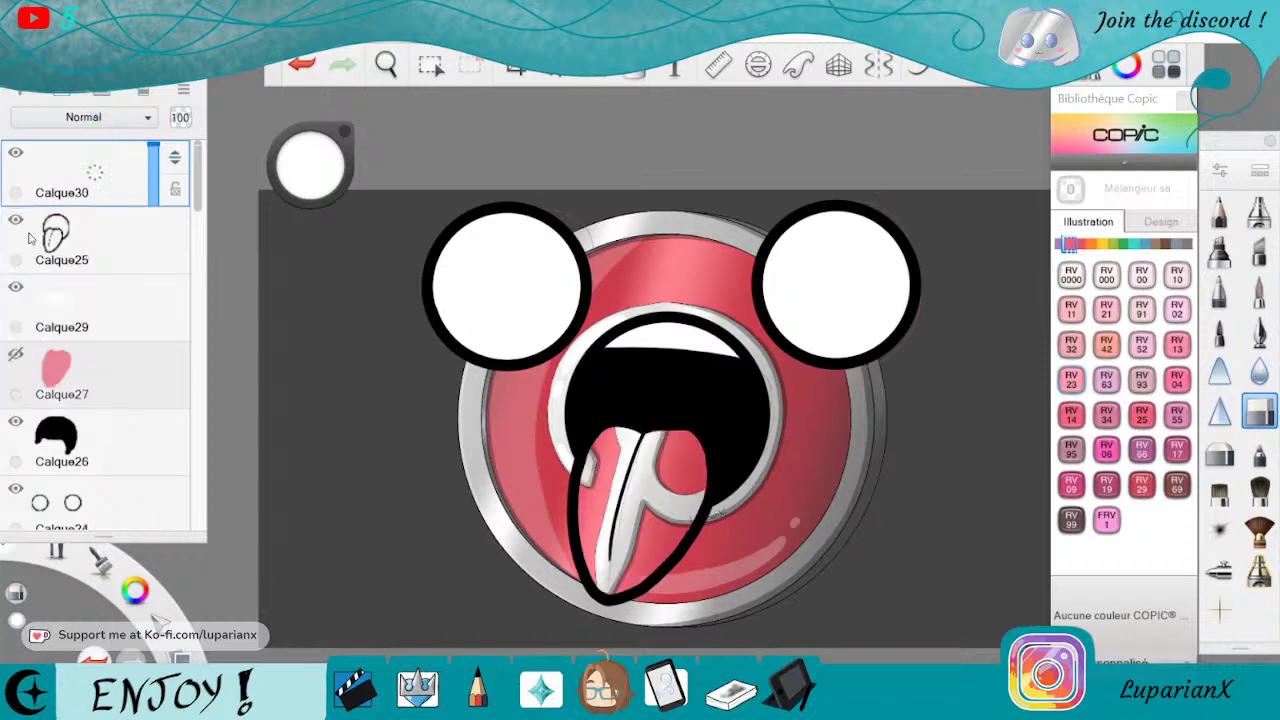
# Lower the opacity of the mouth and tongue outline layer to use it as a tracing guide.
pyautogui.click(15, 220)
pyautogui.click(381, 68)
pyautogui.moveTo(694, 466); pyautogui.dragTo(708, 424)
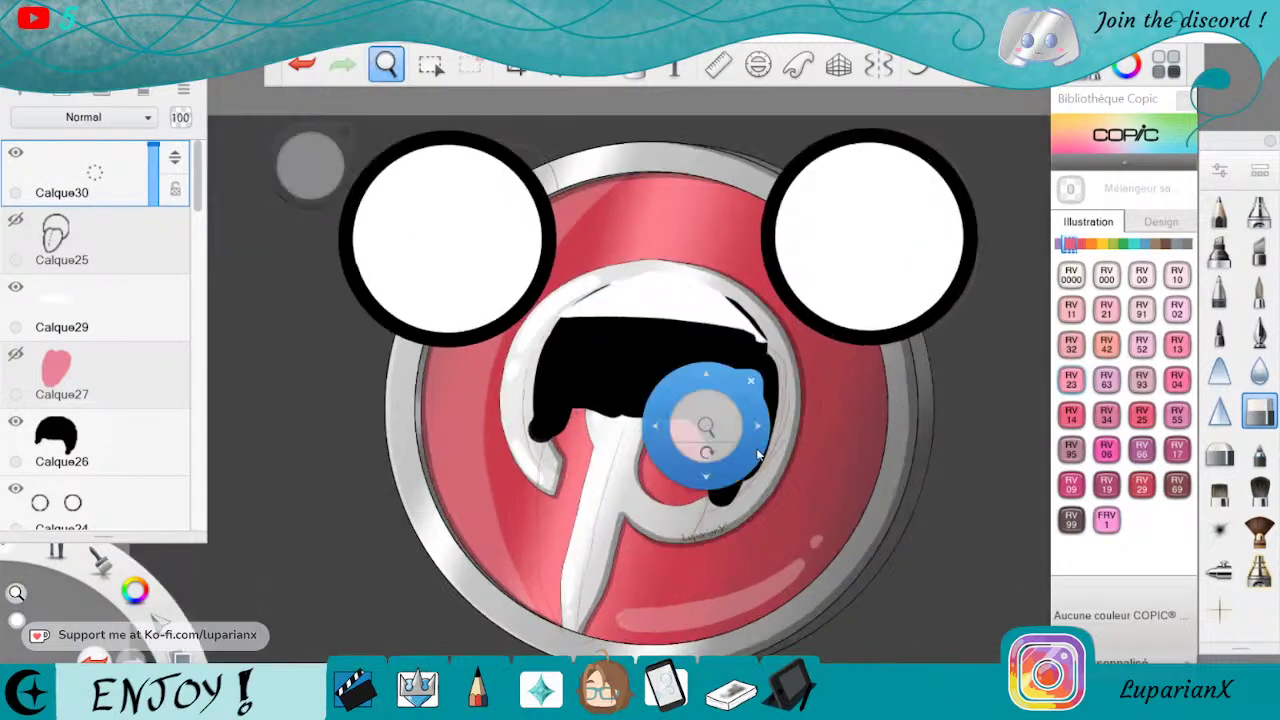
pyautogui.click(742, 366)
pyautogui.click(15, 220)
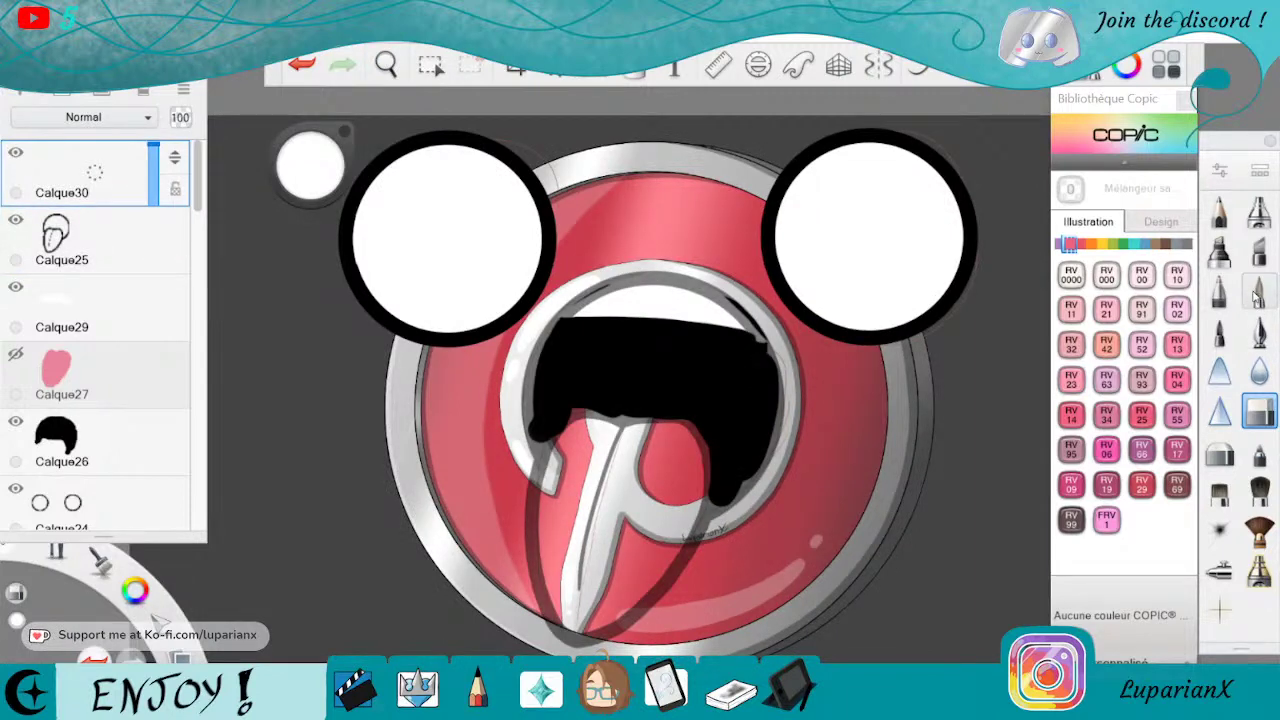
# Set the Pinceau brush size to 15.
pyautogui.click(1256, 292)
pyautogui.click(1256, 292)
pyautogui.click(899, 411)
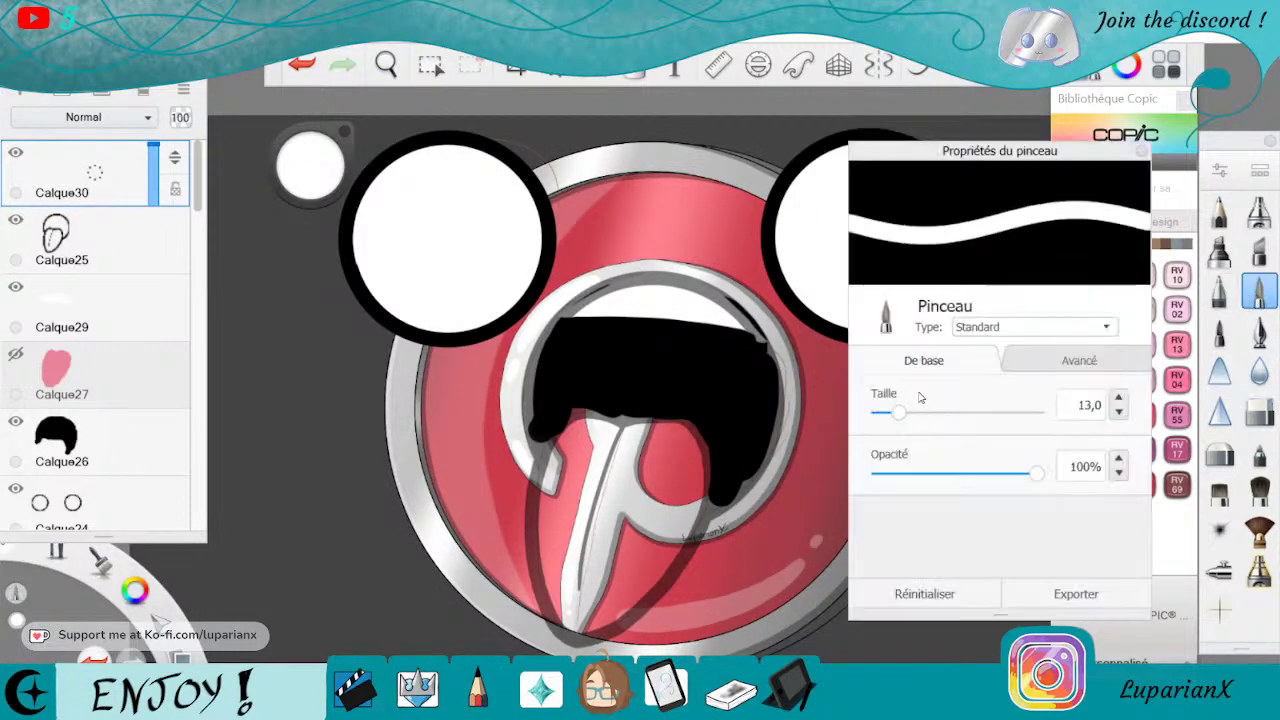
pyautogui.moveTo(897, 421); pyautogui.dragTo(901, 421)
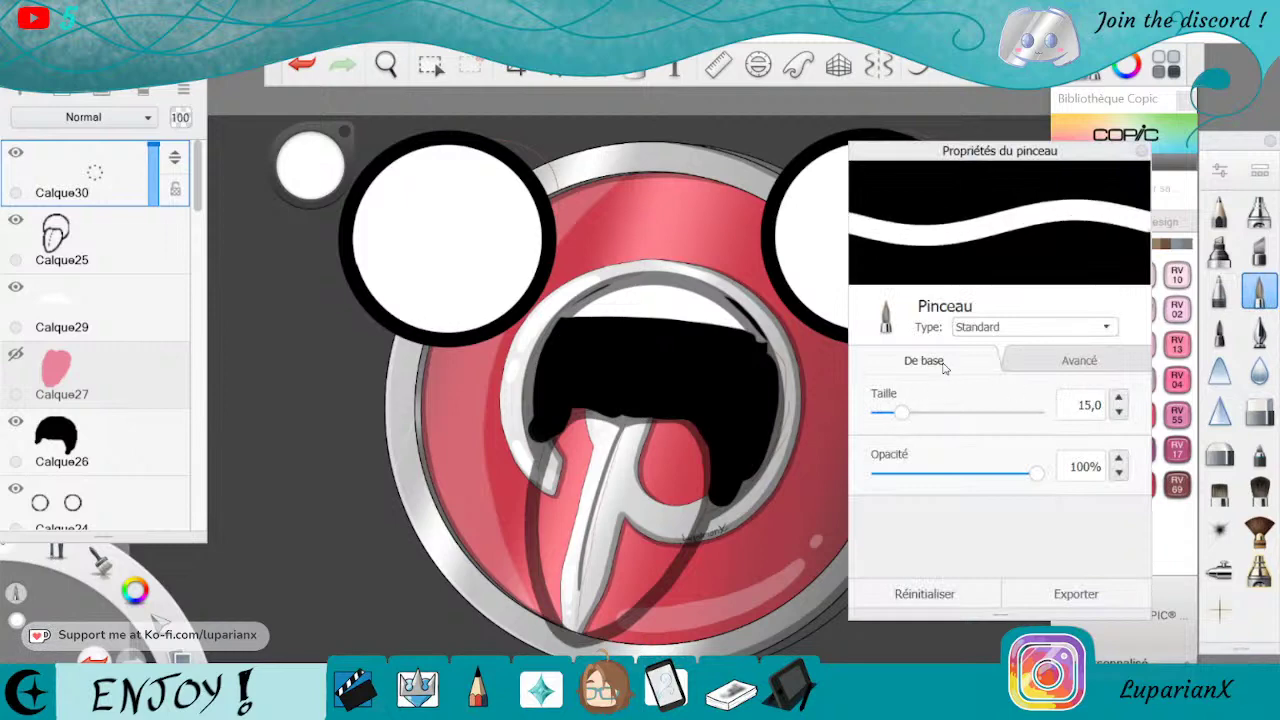
pyautogui.click(1121, 146)
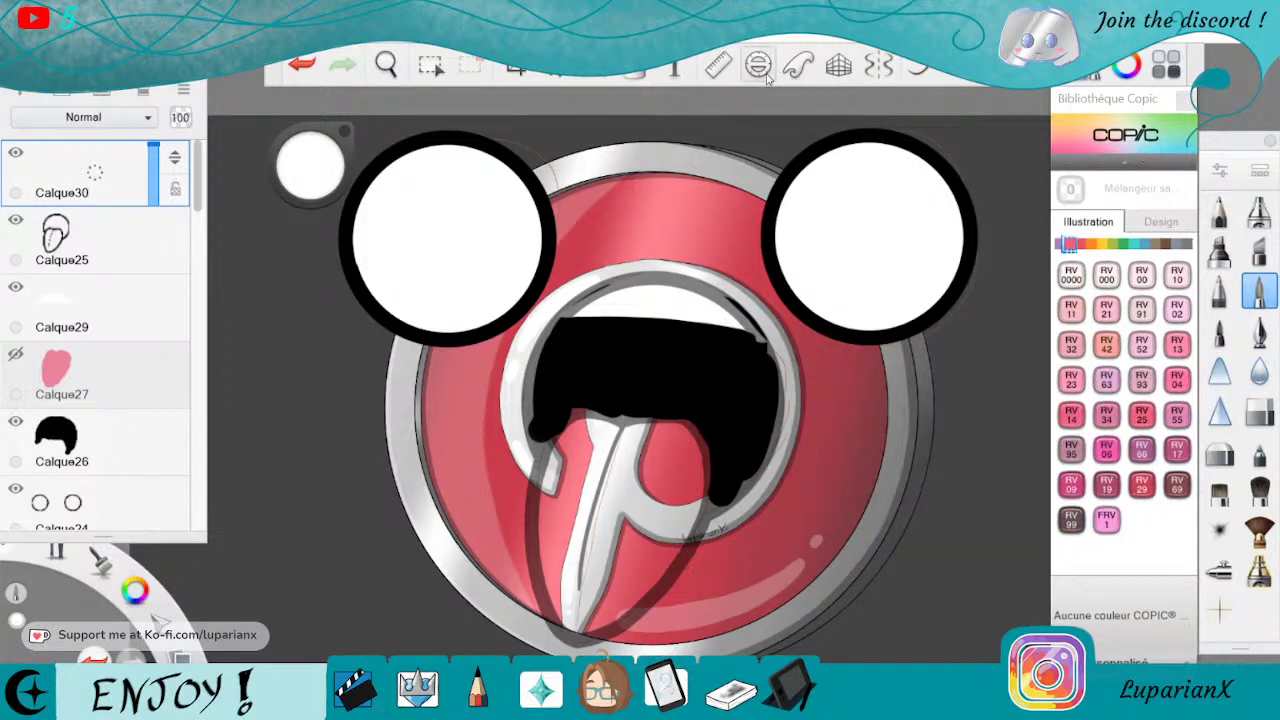
# Draw a complete black circle around the mouth on the new layer, using black and stroke smoothing at 5.
pyautogui.moveTo(136, 592); pyautogui.dragTo(142, 516)
pyautogui.moveTo(541, 461)
pyautogui.mouseDown()
pyautogui.moveTo(588, 294)
pyautogui.moveTo(611, 275)
pyautogui.moveTo(692, 277)
pyautogui.moveTo(737, 298)
pyautogui.moveTo(764, 340)
pyautogui.mouseUp()
pyautogui.click(302, 64)
pyautogui.click(958, 72)
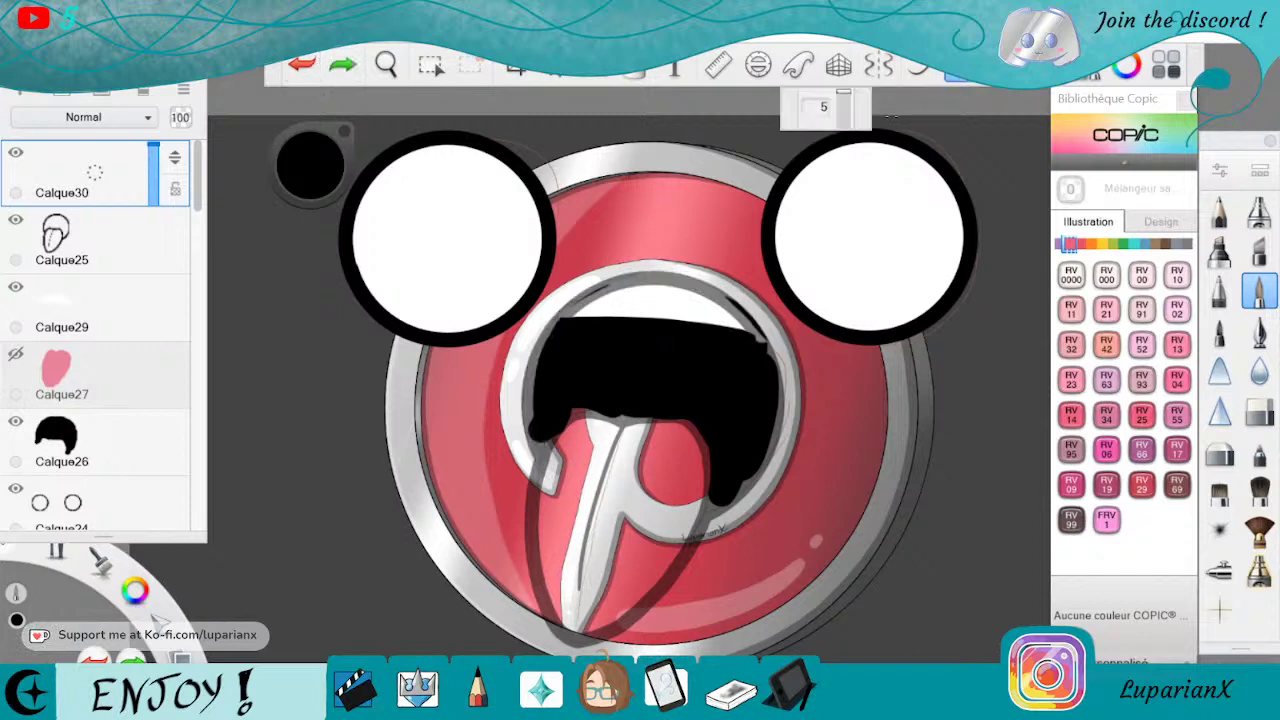
pyautogui.moveTo(537, 452)
pyautogui.mouseDown()
pyautogui.moveTo(528, 388)
pyautogui.moveTo(574, 304)
pyautogui.moveTo(650, 276)
pyautogui.moveTo(728, 306)
pyautogui.moveTo(766, 344)
pyautogui.mouseUp()
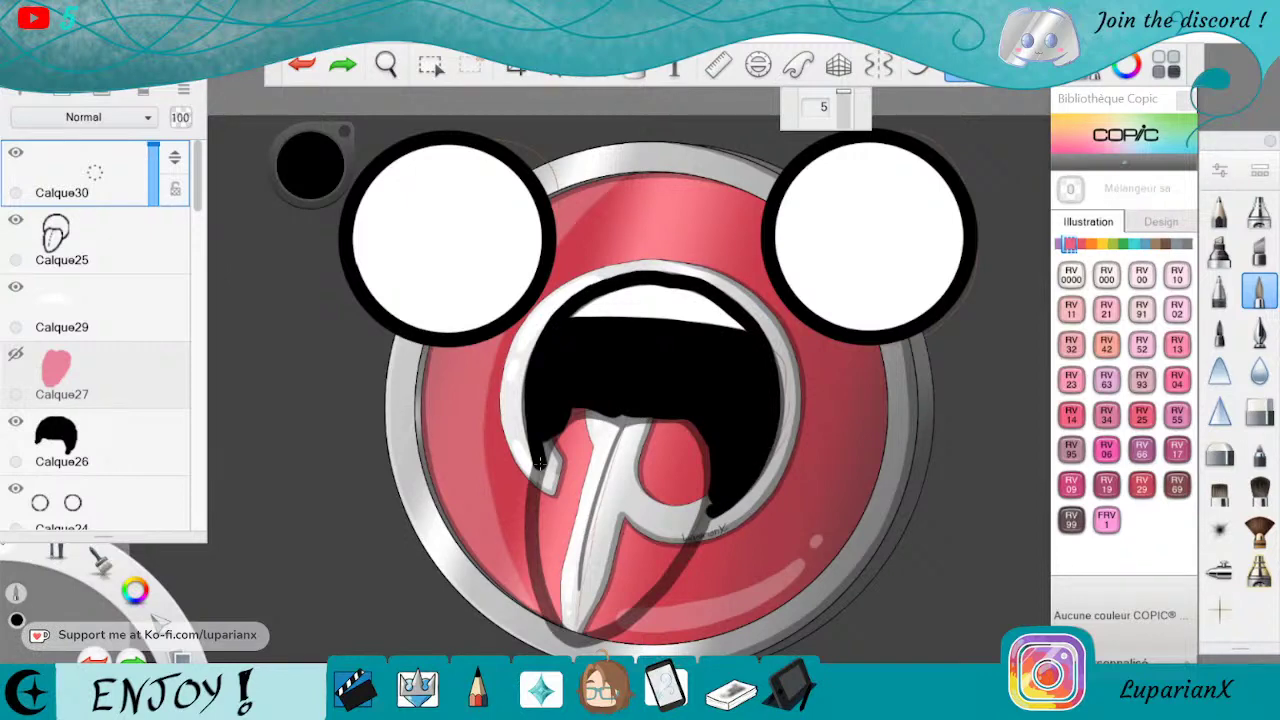
pyautogui.moveTo(670, 516); pyautogui.dragTo(617, 519)
pyautogui.moveTo(540, 464); pyautogui.dragTo(540, 465)
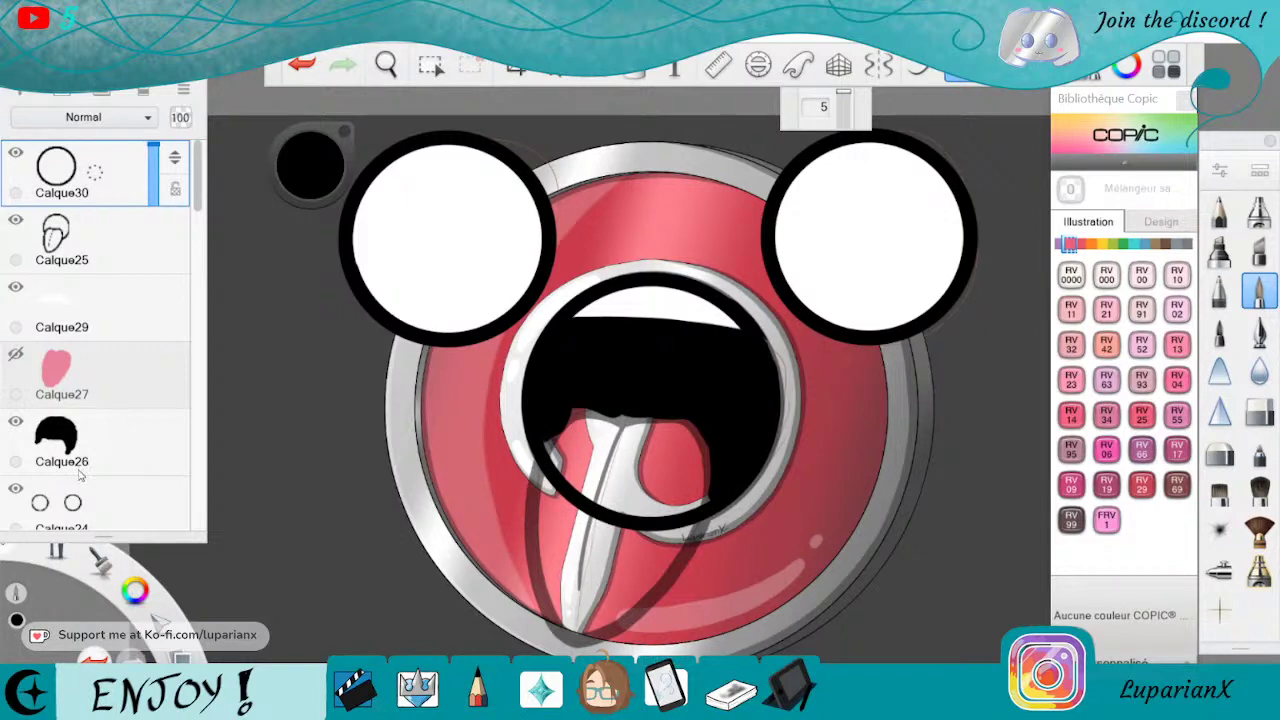
# Hide the old mouth and tongue outline and paint the rest of the mouth circle solid black on the fill layer.
pyautogui.click(129, 426)
pyautogui.moveTo(577, 410)
pyautogui.mouseDown()
pyautogui.moveTo(565, 470)
pyautogui.moveTo(595, 430)
pyautogui.moveTo(571, 401)
pyautogui.moveTo(600, 500)
pyautogui.mouseUp()
pyautogui.moveTo(630, 440); pyautogui.dragTo(612, 505)
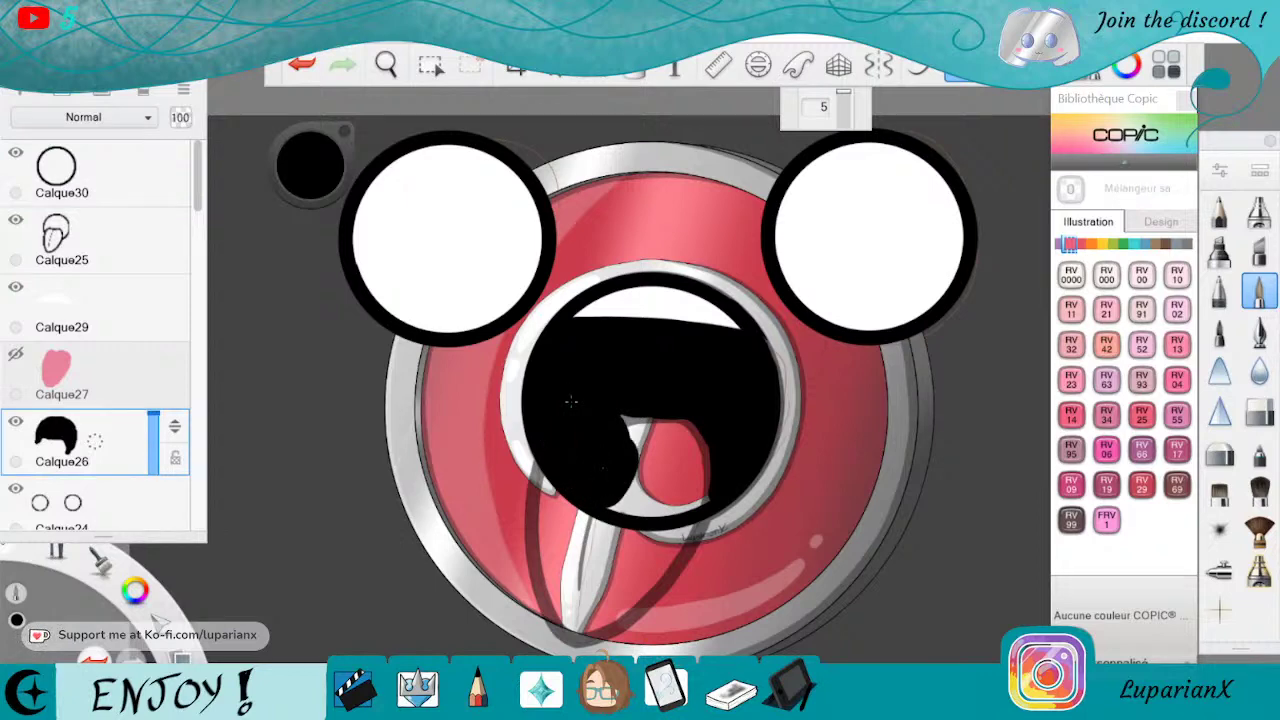
pyautogui.hotkey('ctrl', 'z')
pyautogui.click(16, 218)
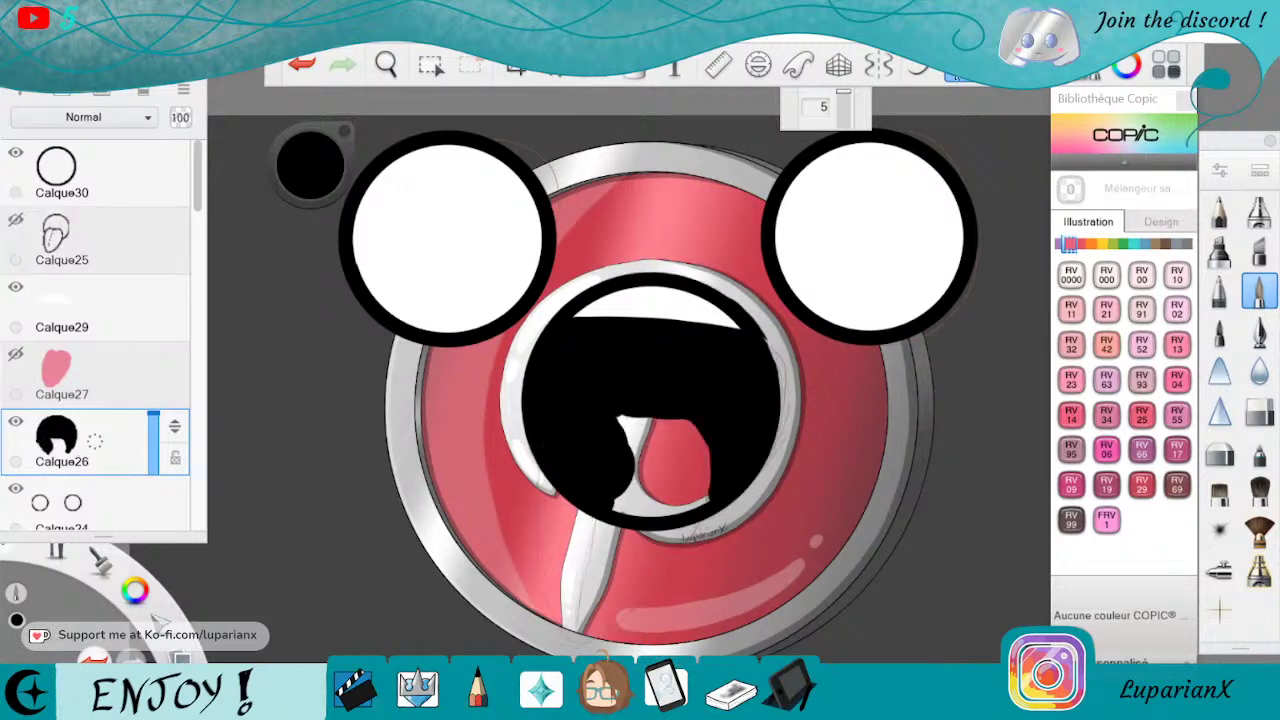
pyautogui.moveTo(630, 424)
pyautogui.mouseDown()
pyautogui.moveTo(692, 452)
pyautogui.moveTo(690, 478)
pyautogui.moveTo(672, 510)
pyautogui.moveTo(616, 486)
pyautogui.mouseUp()
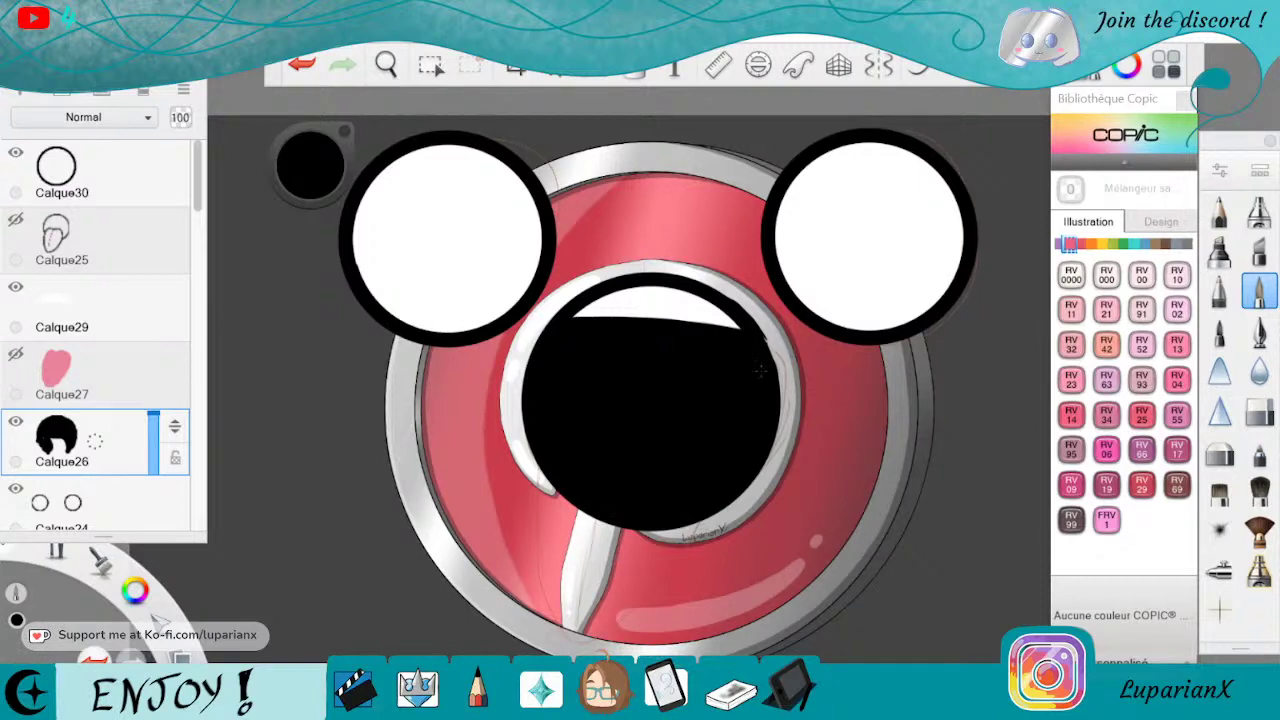
# Add a new layer above the teeth layer and set the brush colour to white.
pyautogui.click(1258, 410)
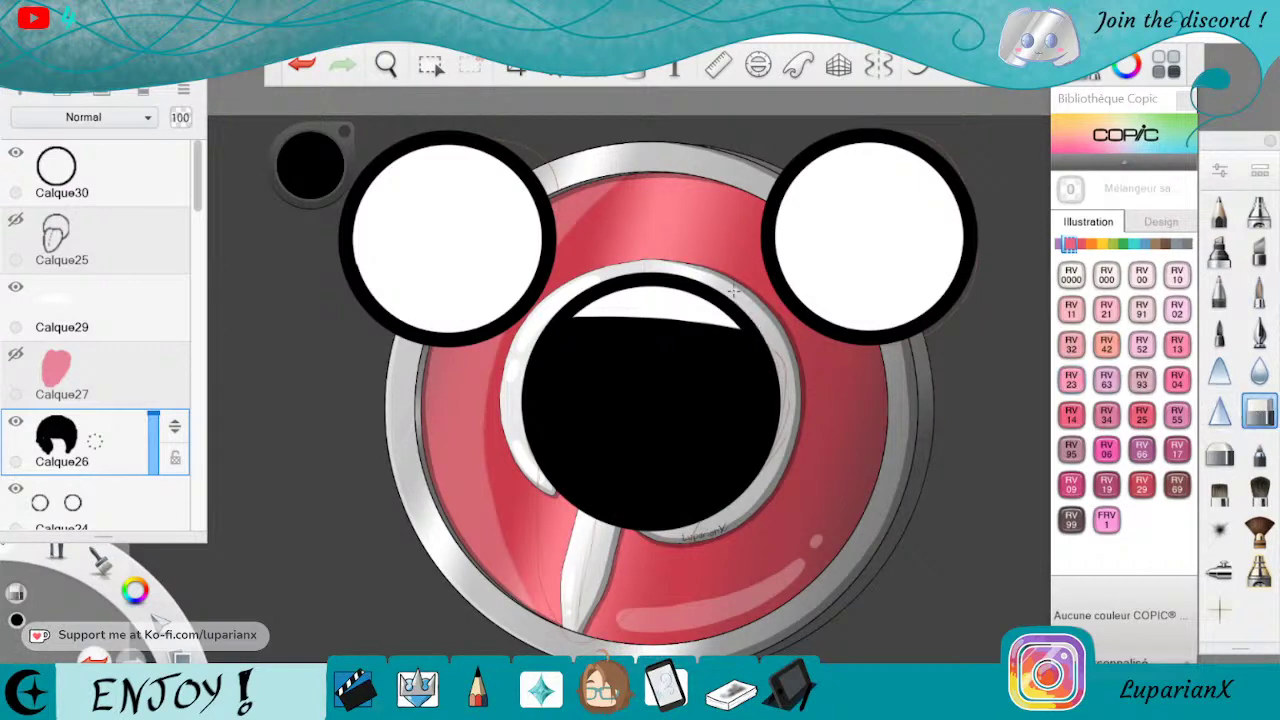
pyautogui.press('space')
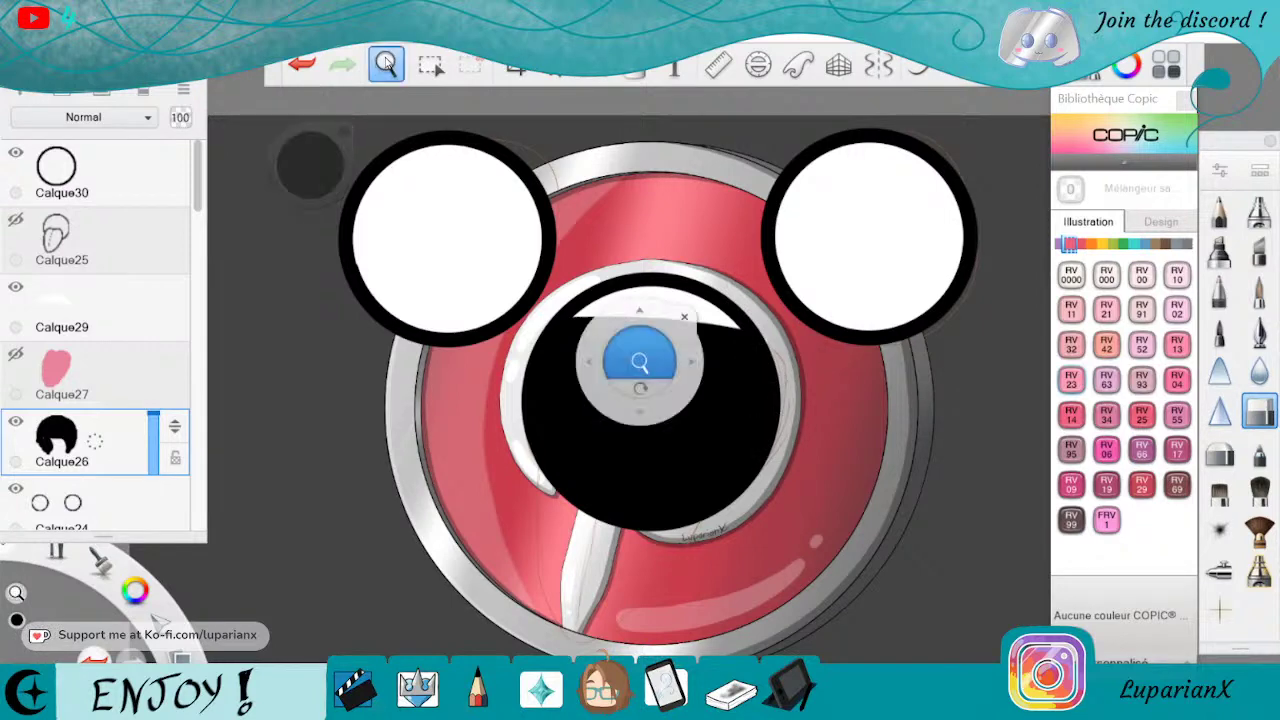
pyautogui.moveTo(442, 132); pyautogui.dragTo(540, 250)
pyautogui.moveTo(691, 311); pyautogui.dragTo(764, 445)
pyautogui.moveTo(750, 497)
pyautogui.mouseDown()
pyautogui.moveTo(691, 449)
pyautogui.moveTo(706, 511)
pyautogui.moveTo(838, 390)
pyautogui.mouseUp()
pyautogui.moveTo(840, 406); pyautogui.dragTo(819, 382)
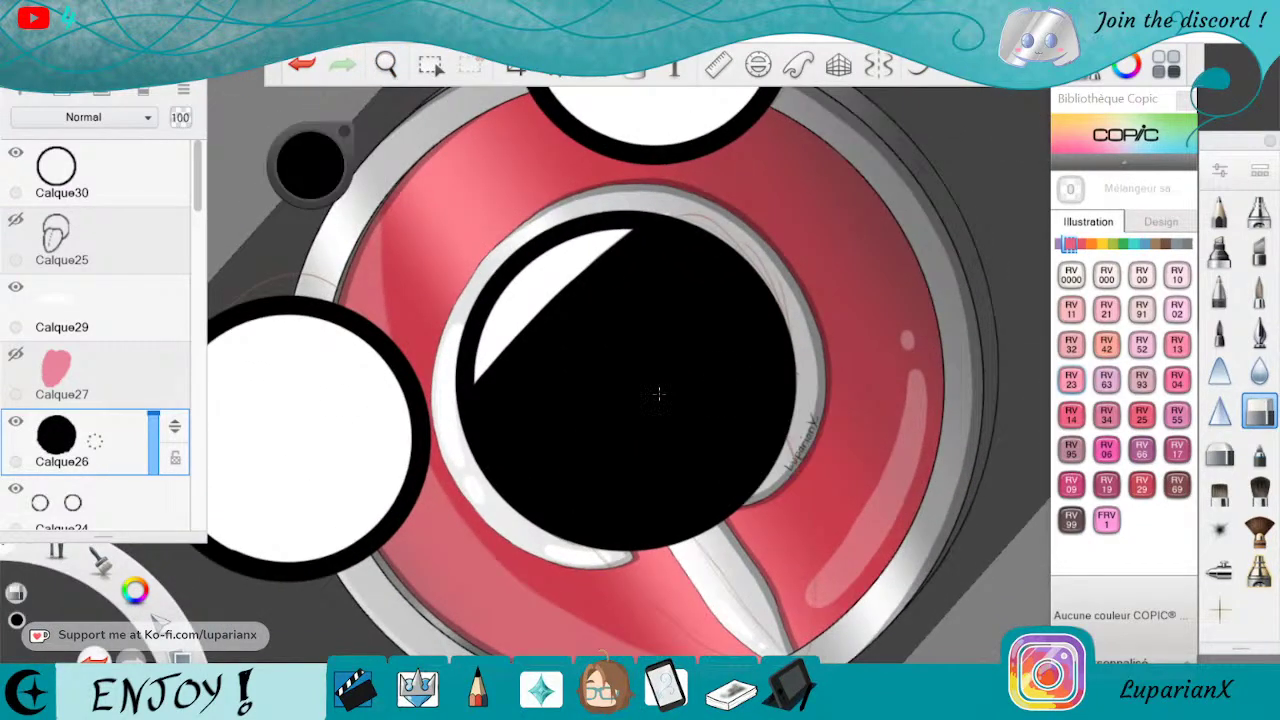
pyautogui.moveTo(118, 314); pyautogui.dragTo(123, 268)
pyautogui.moveTo(135, 590); pyautogui.dragTo(174, 618)
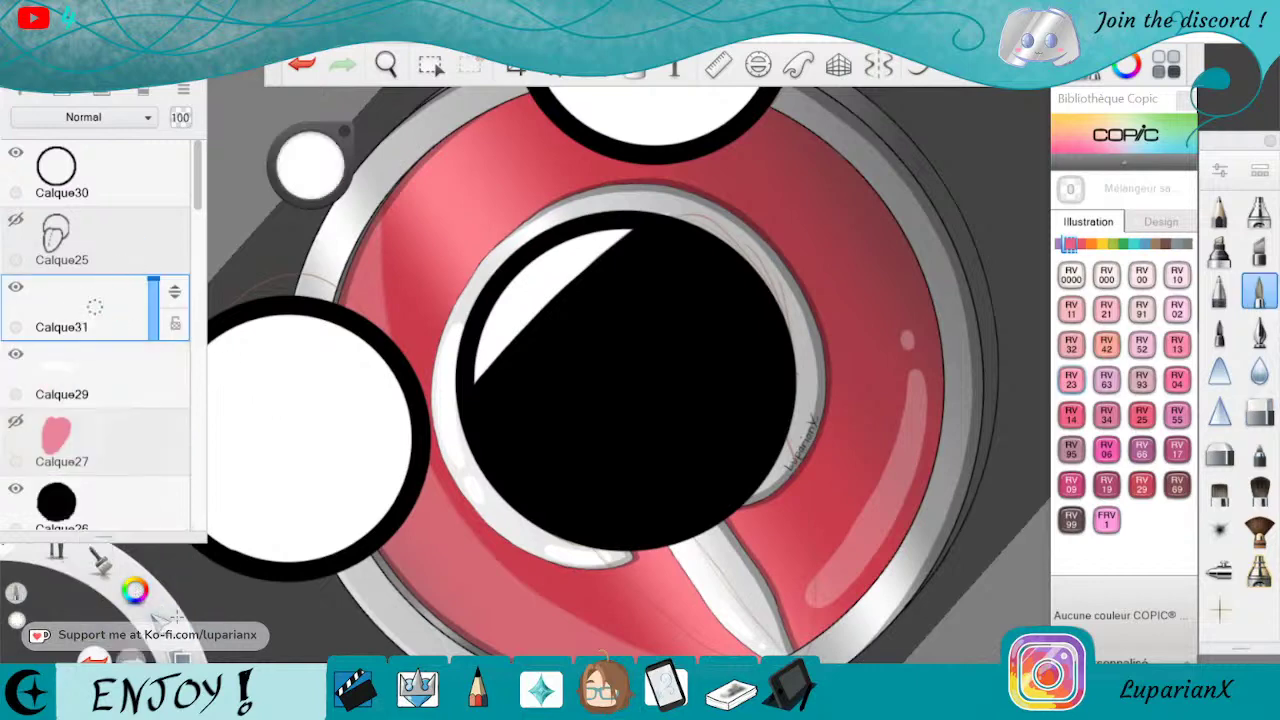
# Paint the lower row of teeth white inside the mouth and hide the Calque23 layer.
pyautogui.moveTo(770, 386)
pyautogui.mouseDown()
pyautogui.moveTo(706, 480)
pyautogui.moveTo(760, 430)
pyautogui.moveTo(722, 474)
pyautogui.moveTo(781, 389)
pyautogui.moveTo(680, 515)
pyautogui.mouseUp()
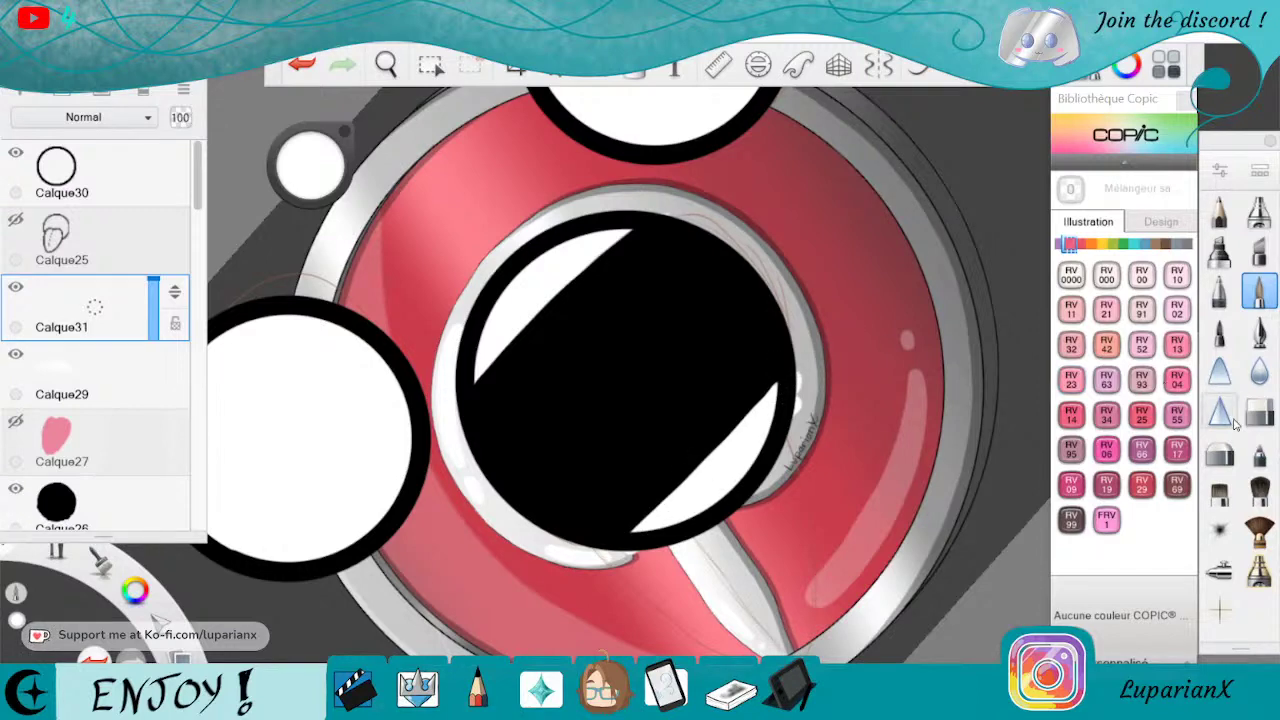
pyautogui.press('e')
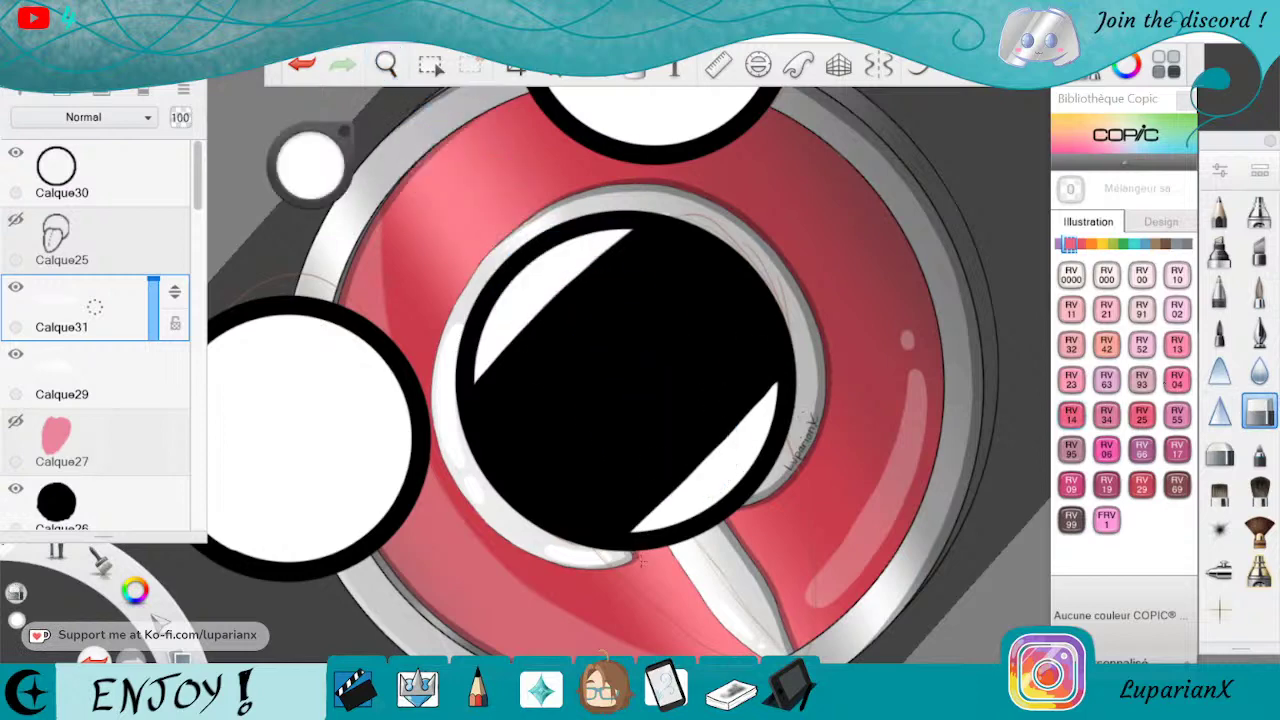
pyautogui.scroll(-5, 198, 224)
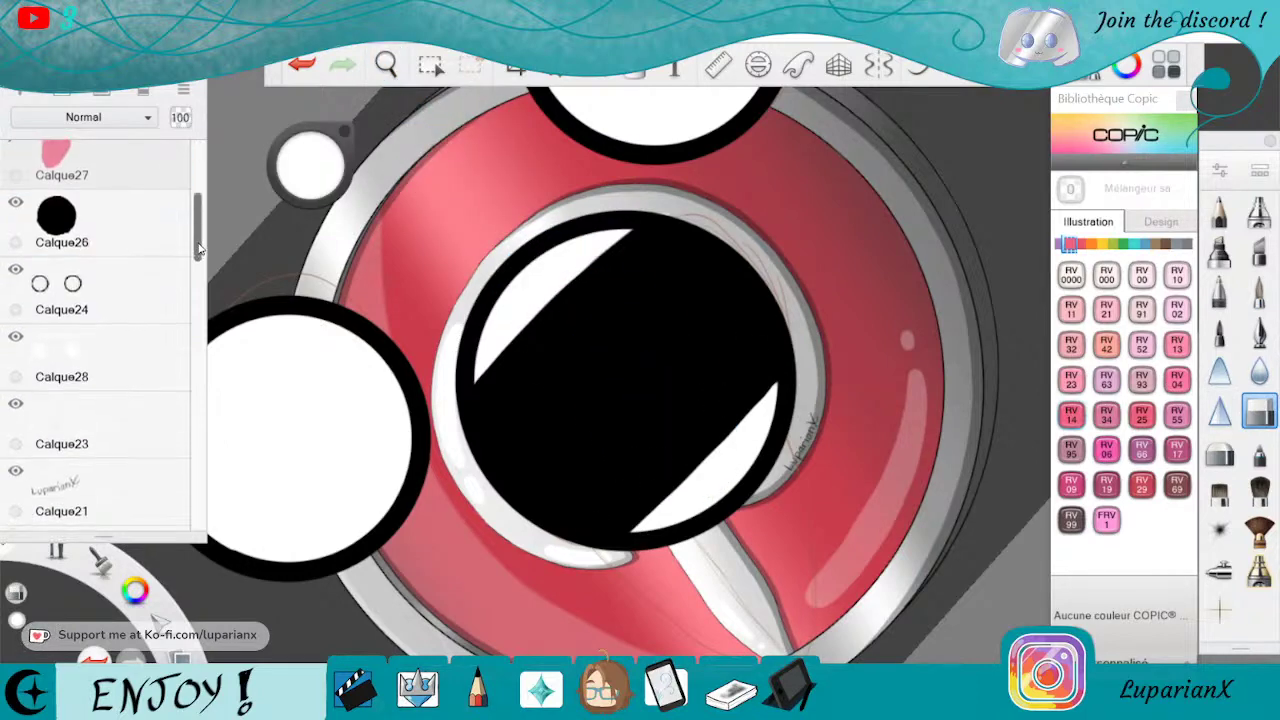
pyautogui.click(15, 403)
pyautogui.click(396, 62)
pyautogui.moveTo(427, 127); pyautogui.dragTo(668, 295)
pyautogui.moveTo(668, 295)
pyautogui.mouseDown()
pyautogui.moveTo(764, 512)
pyautogui.moveTo(727, 533)
pyautogui.moveTo(771, 593)
pyautogui.mouseUp()
pyautogui.click(816, 528)
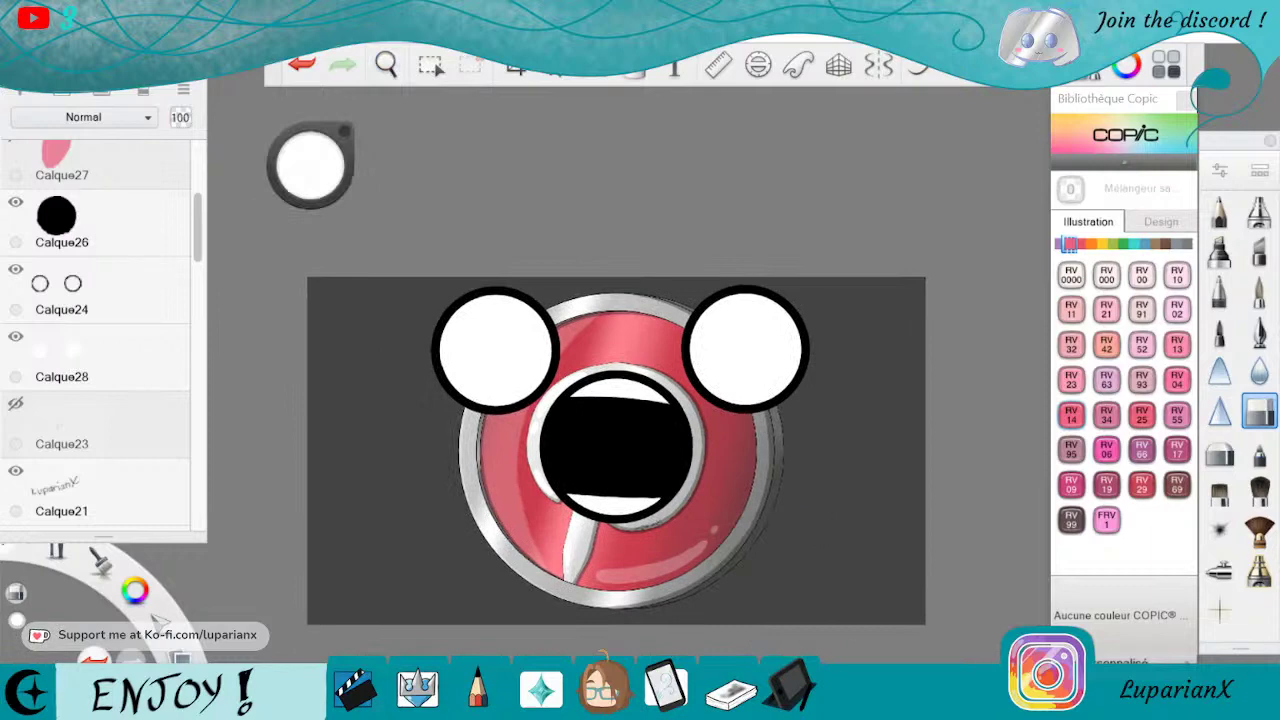
# Add a new layer above the eye outline layer Calque24 and set the brush colour to black.
pyautogui.moveTo(196, 234); pyautogui.dragTo(197, 199)
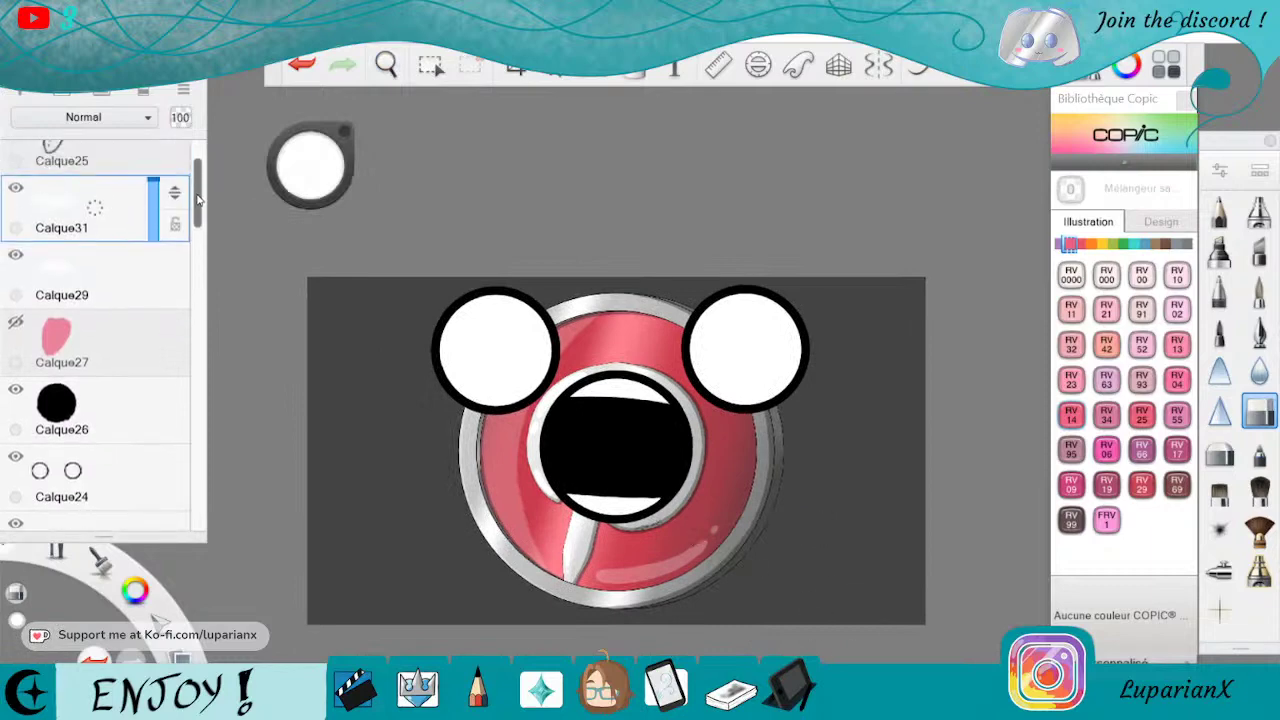
pyautogui.click(126, 484)
pyautogui.click(20, 91)
pyautogui.moveTo(135, 590); pyautogui.dragTo(134, 535)
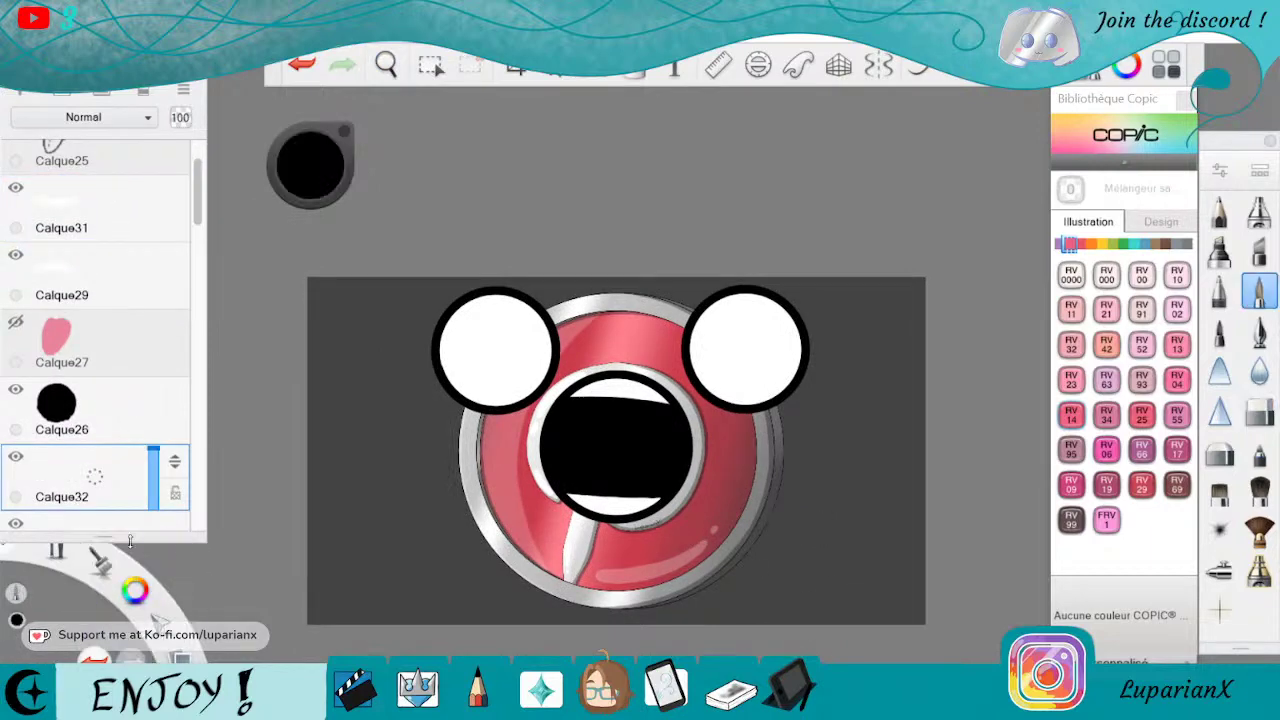
# Draw a small upright black oval pupil in the right eye with the Pinceau brush, using stroke smoothing at 5.
pyautogui.click(398, 64)
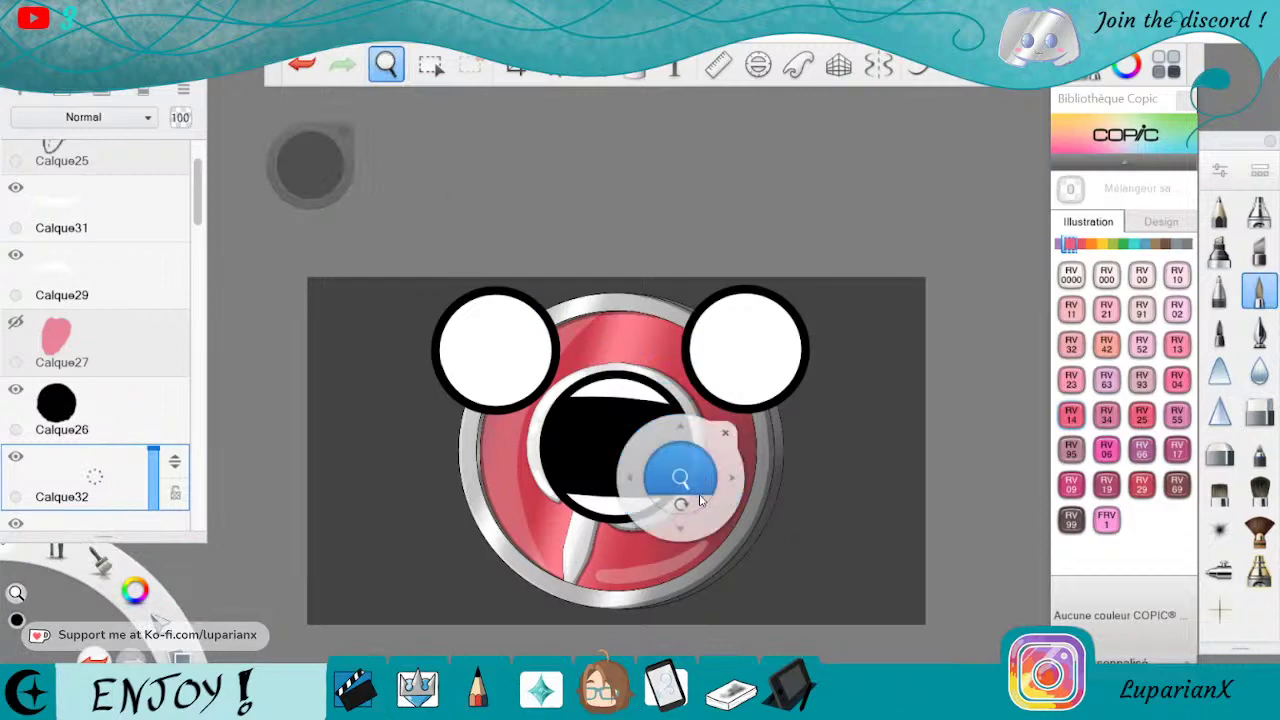
pyautogui.moveTo(702, 500)
pyautogui.mouseDown()
pyautogui.moveTo(866, 506)
pyautogui.moveTo(823, 465)
pyautogui.mouseUp()
pyautogui.moveTo(750, 492); pyautogui.dragTo(866, 537)
pyautogui.moveTo(972, 497); pyautogui.dragTo(902, 505)
pyautogui.click(888, 483)
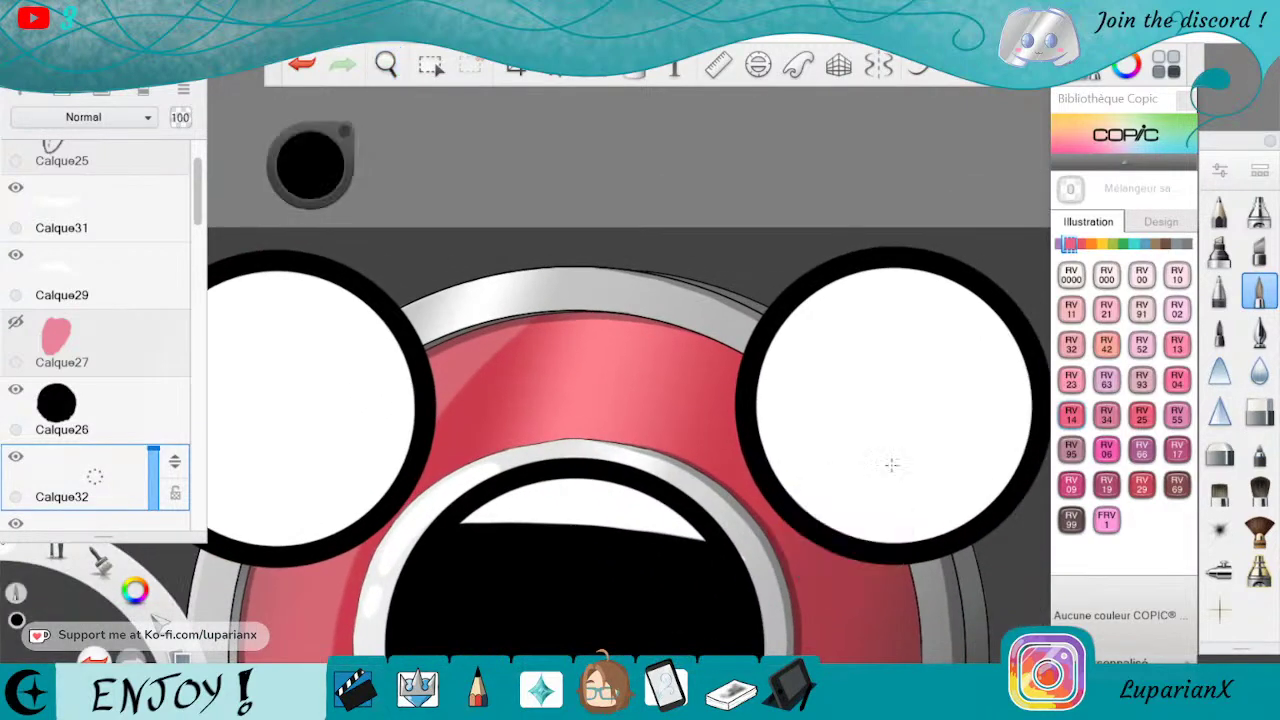
pyautogui.click(1252, 294)
pyautogui.click(887, 415)
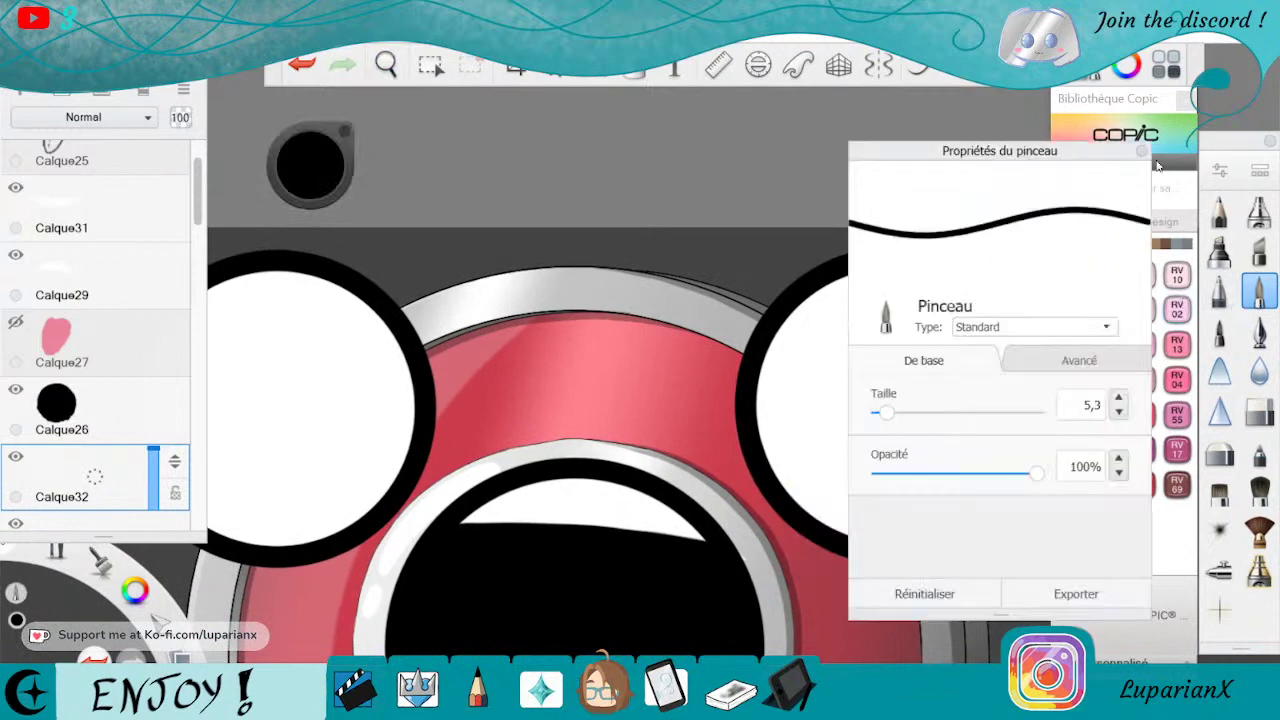
pyautogui.click(1141, 151)
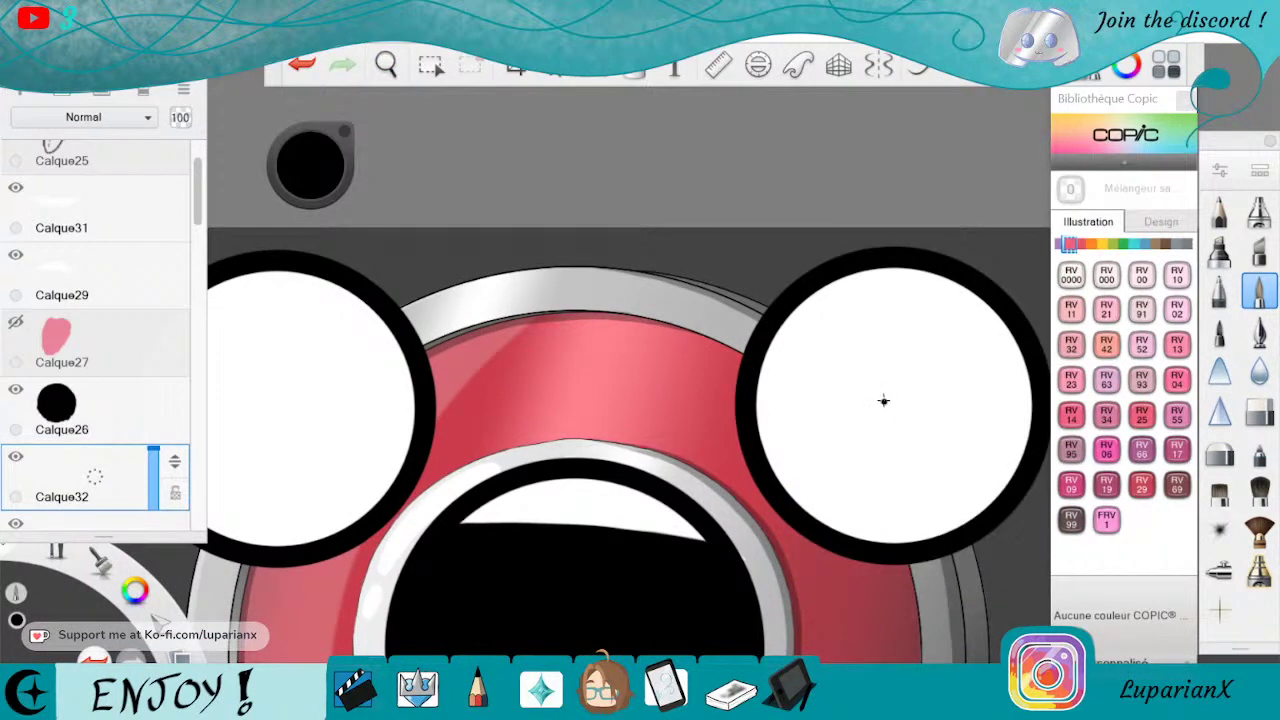
pyautogui.click(959, 68)
pyautogui.moveTo(877, 395); pyautogui.dragTo(880, 422)
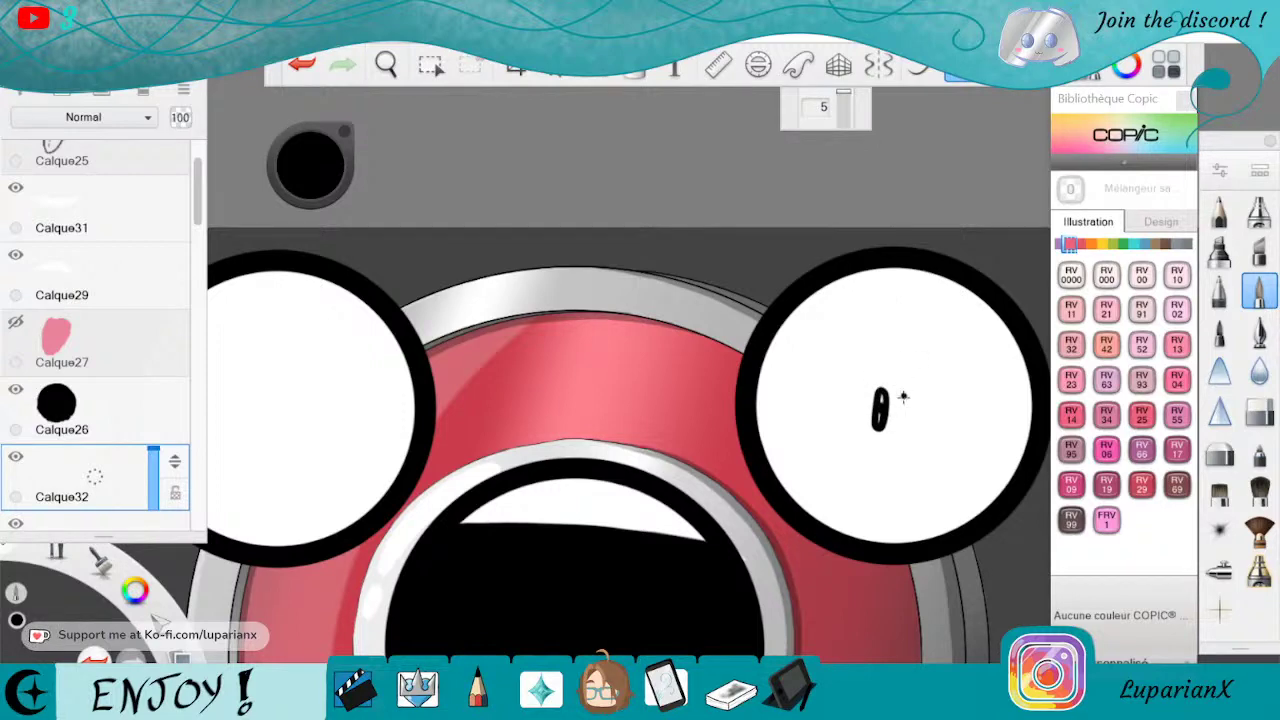
# Fill in the right eye's pupil and sketch fine curved lines around it with a thin ink pen.
pyautogui.click(386, 64)
pyautogui.moveTo(865, 491); pyautogui.dragTo(867, 432)
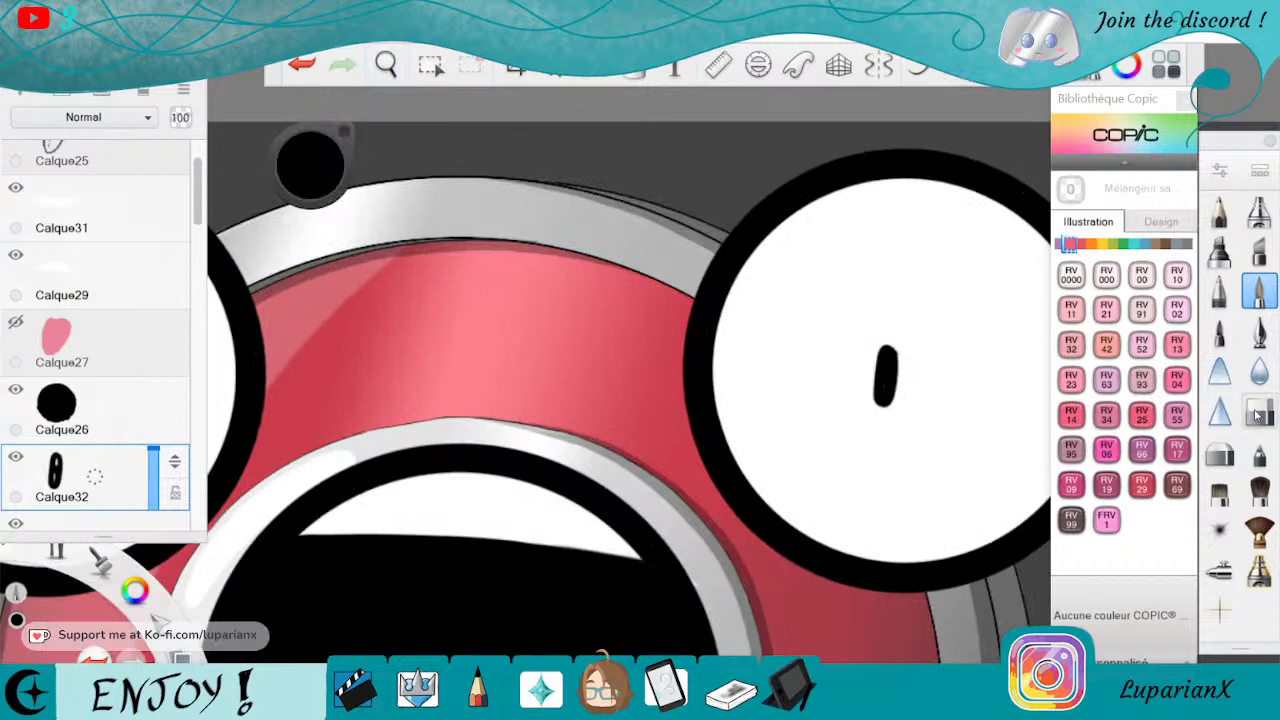
pyautogui.click(1259, 331)
pyautogui.moveTo(874, 350)
pyautogui.mouseDown()
pyautogui.moveTo(881, 389)
pyautogui.moveTo(866, 351)
pyautogui.moveTo(898, 377)
pyautogui.moveTo(905, 342)
pyautogui.moveTo(897, 398)
pyautogui.moveTo(877, 337)
pyautogui.moveTo(868, 424)
pyautogui.mouseUp()
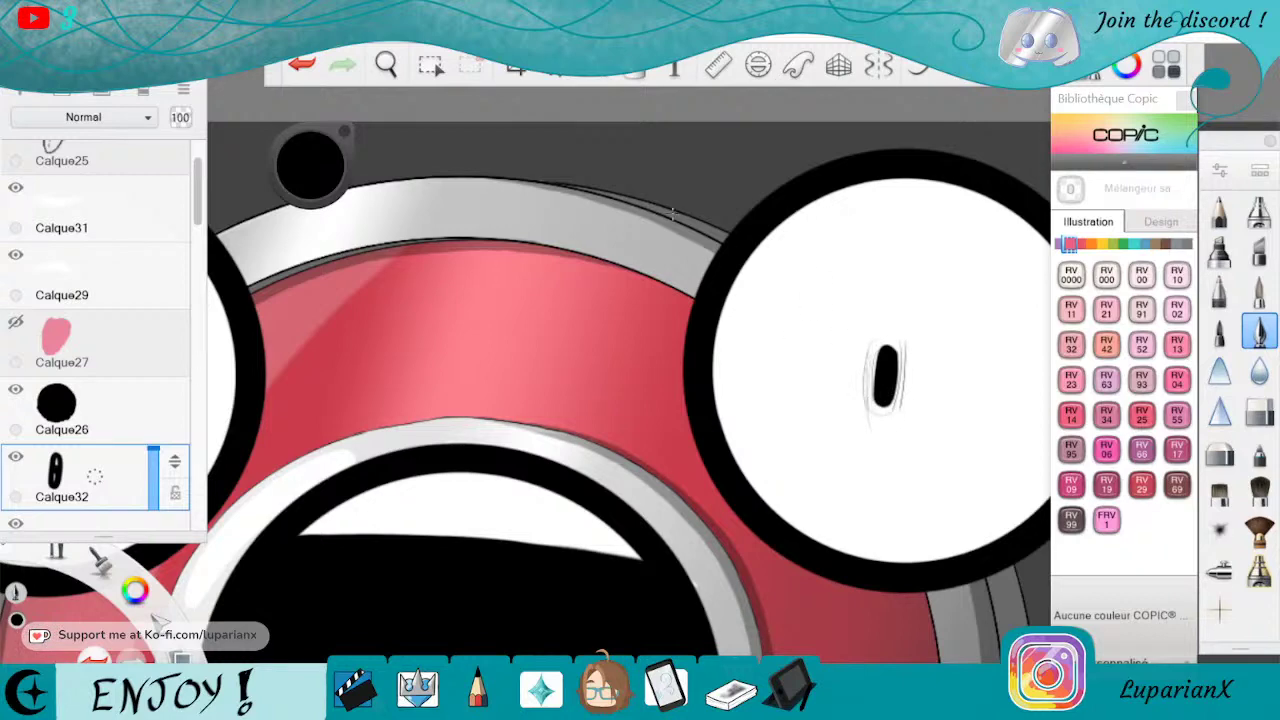
# Duplicate the pupil layer and move the copy into the left eye.
pyautogui.click(386, 65)
pyautogui.moveTo(450, 138); pyautogui.dragTo(440, 350)
pyautogui.moveTo(435, 400); pyautogui.dragTo(566, 473)
pyautogui.moveTo(846, 515); pyautogui.dragTo(870, 504)
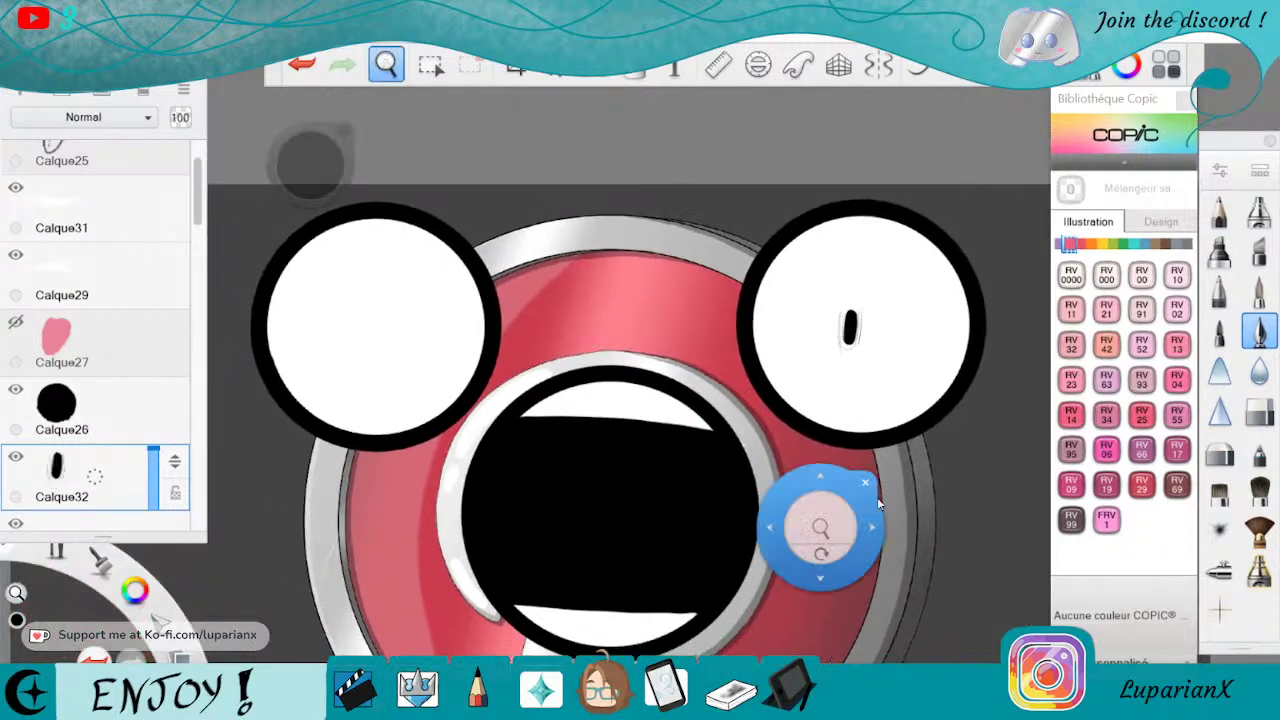
pyautogui.click(865, 481)
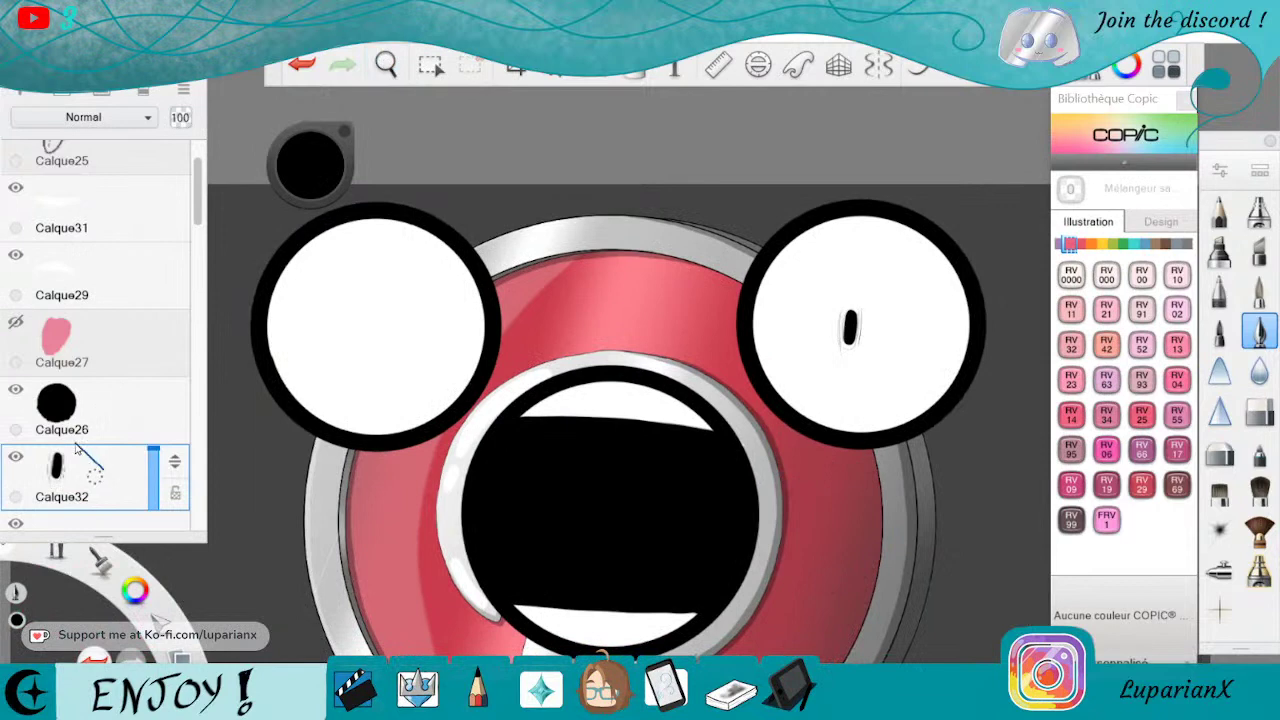
pyautogui.moveTo(94, 475); pyautogui.dragTo(62, 428)
pyautogui.click(555, 70)
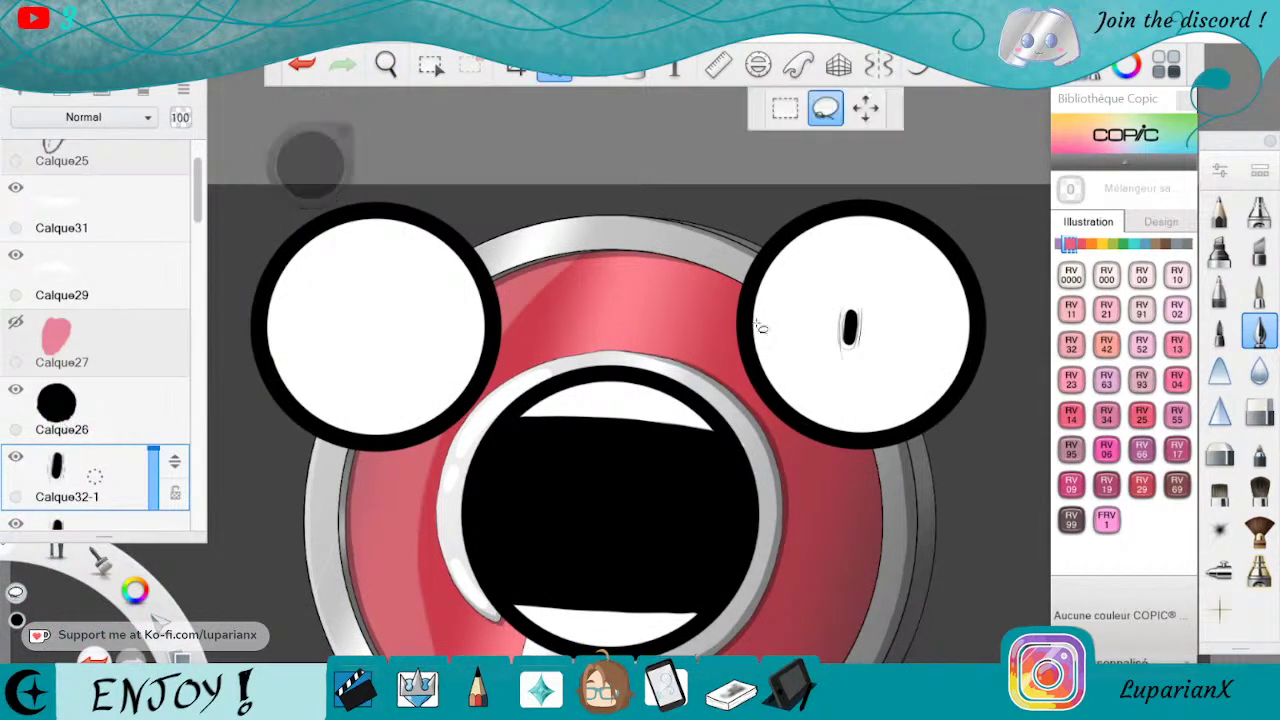
pyautogui.click(866, 108)
pyautogui.moveTo(995, 494)
pyautogui.mouseDown()
pyautogui.moveTo(617, 492)
pyautogui.moveTo(586, 515)
pyautogui.mouseUp()
pyautogui.click(582, 434)
# Merge the copied pupil layer with the original so that both pupils share one layer.
pyautogui.click(393, 62)
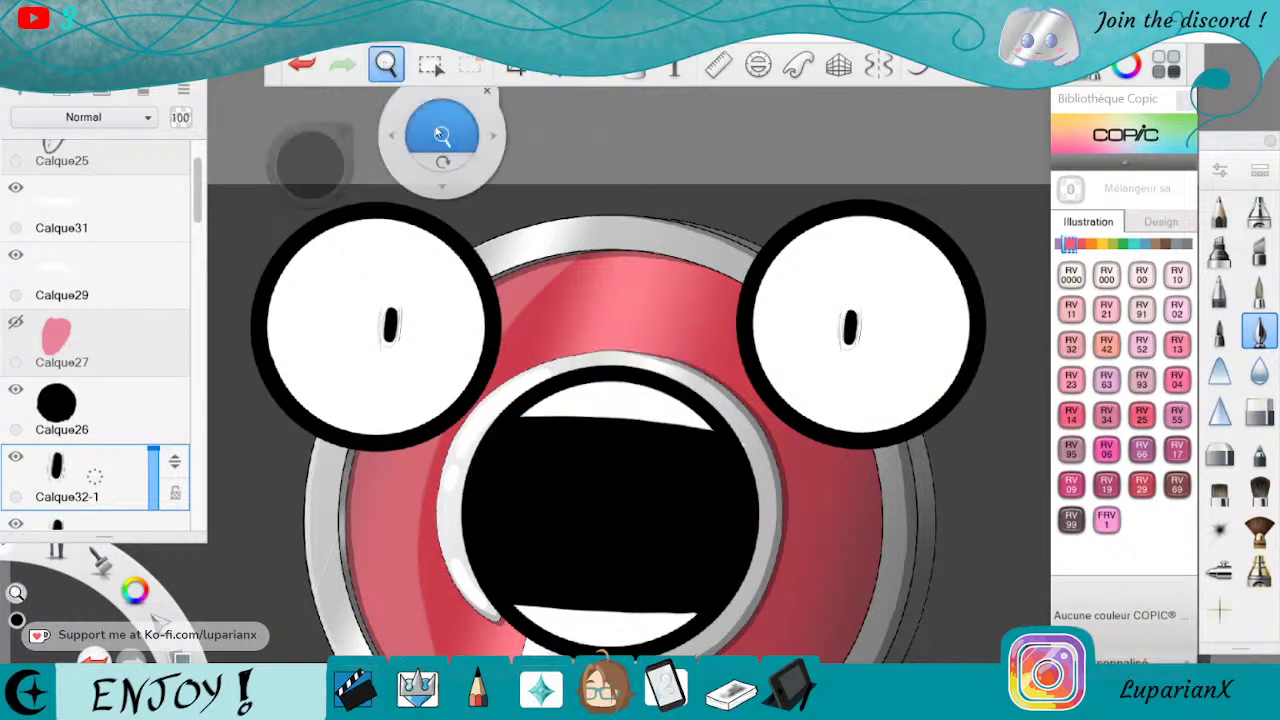
pyautogui.moveTo(441, 134); pyautogui.dragTo(646, 443)
pyautogui.moveTo(715, 415); pyautogui.dragTo(802, 580)
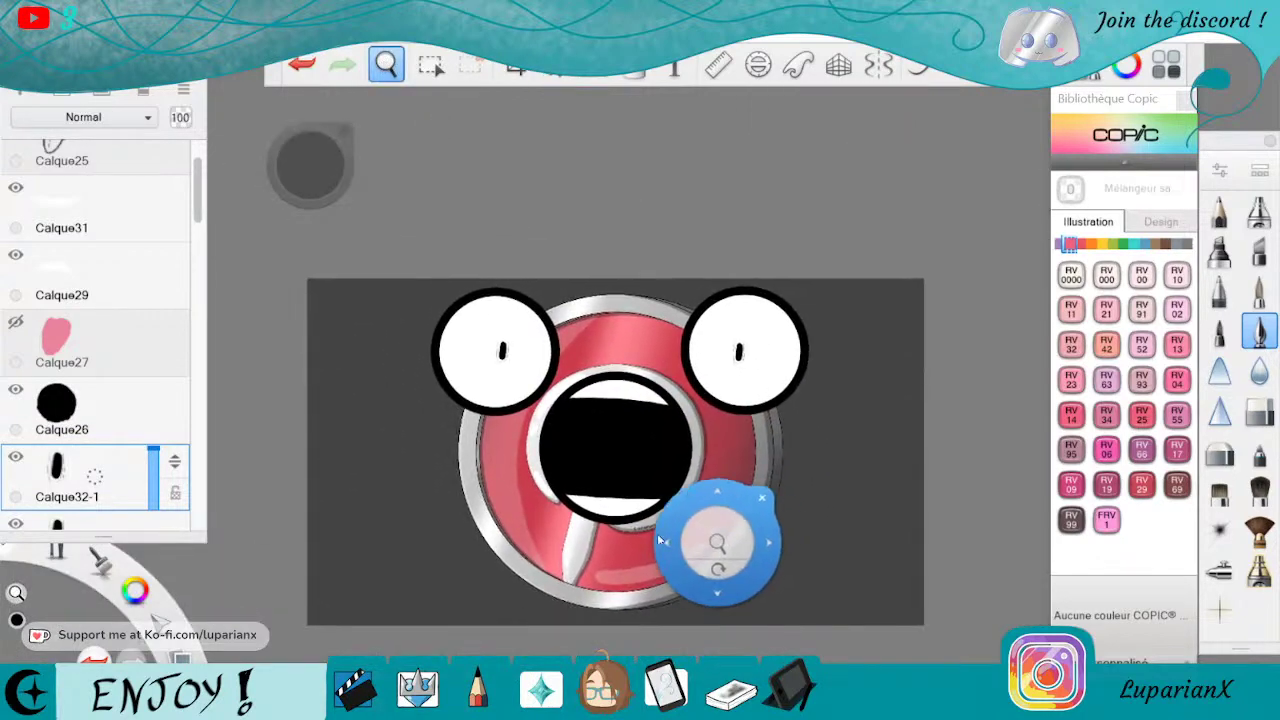
pyautogui.moveTo(685, 521); pyautogui.dragTo(866, 492)
pyautogui.click(854, 469)
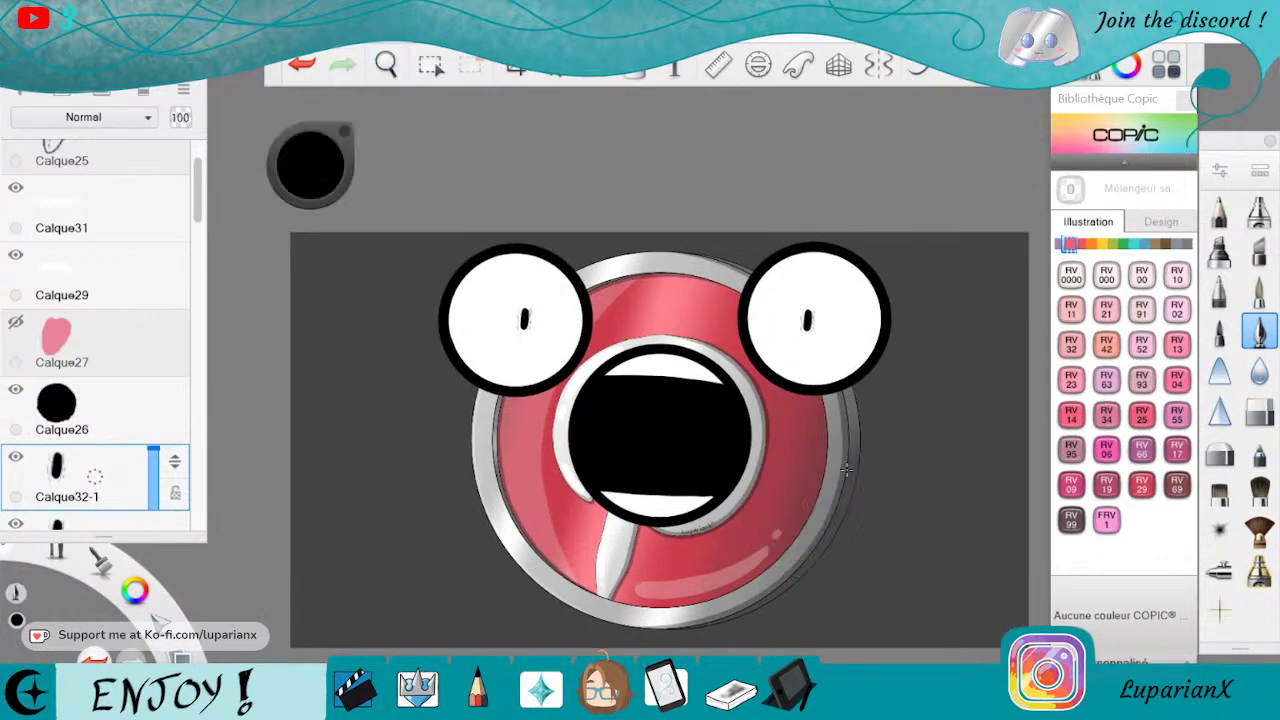
pyautogui.click(20, 20)
pyautogui.click(62, 138)
pyautogui.moveTo(198, 211); pyautogui.dragTo(198, 243)
pyautogui.moveTo(124, 301); pyautogui.dragTo(126, 364)
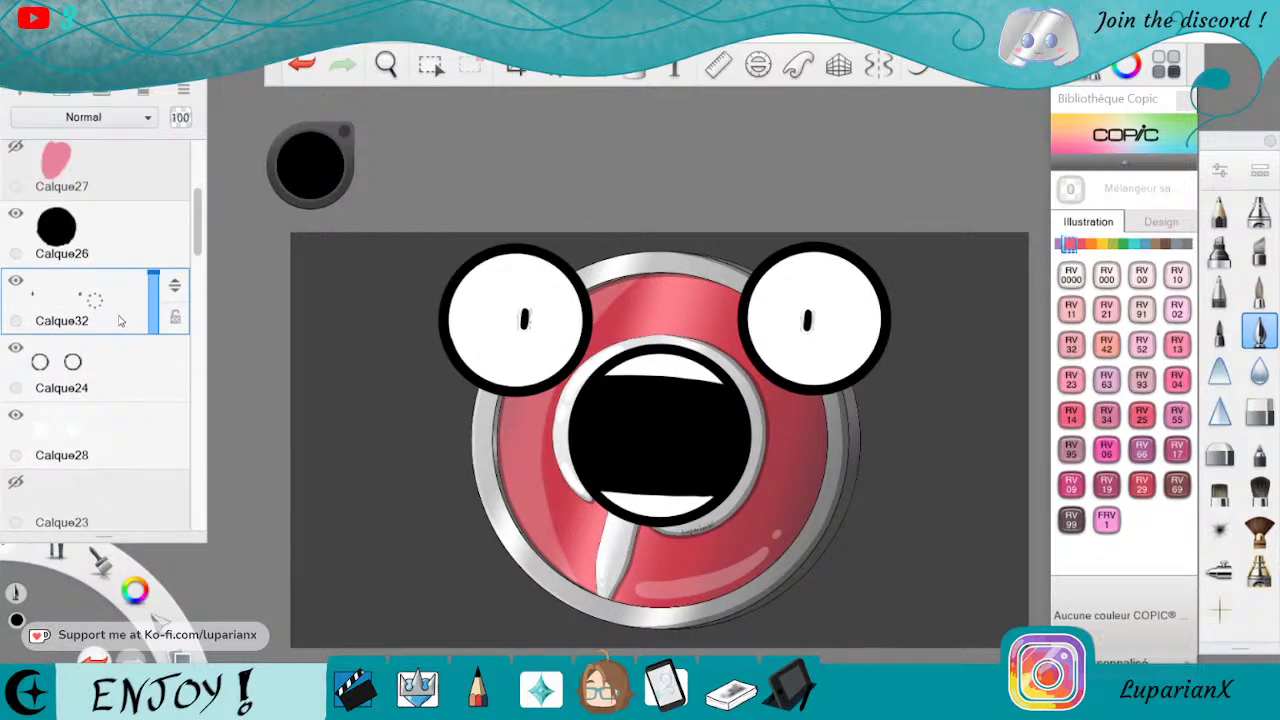
# Add a new layer above the pupil layer and lower the pupil layer's opacity to 46.
pyautogui.moveTo(123, 289); pyautogui.dragTo(133, 232)
pyautogui.click(155, 370)
pyautogui.click(154, 371)
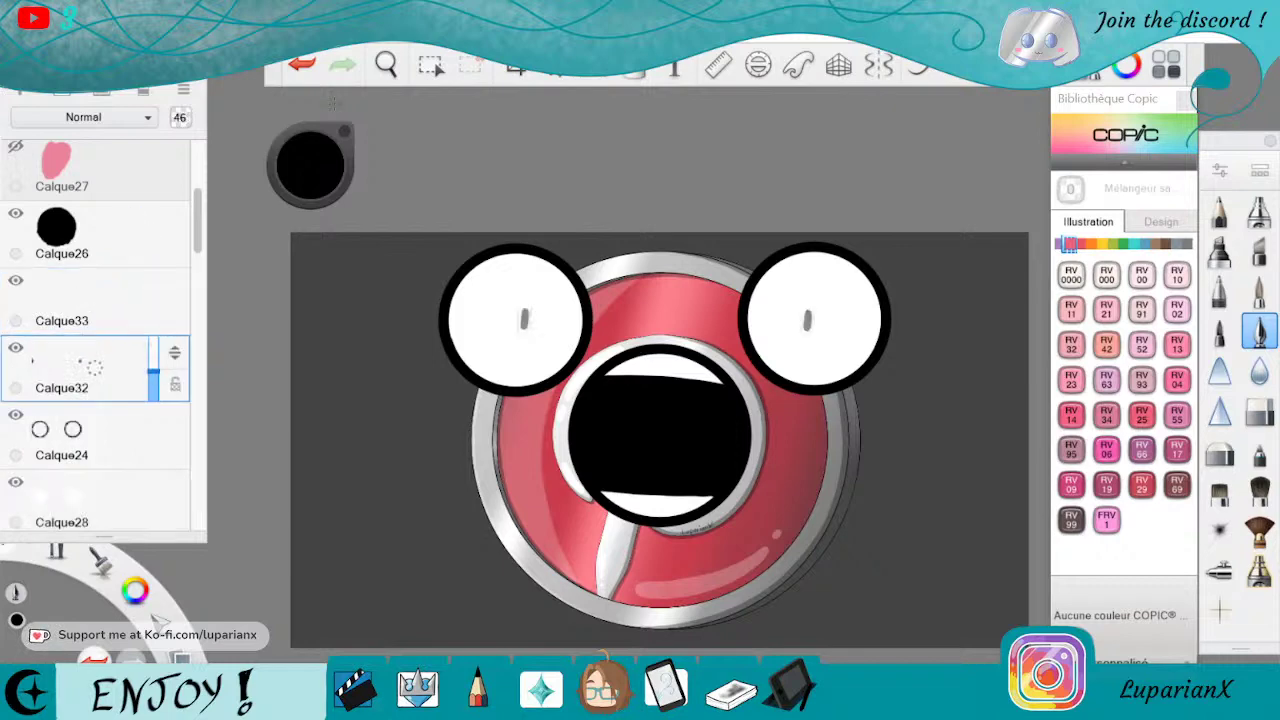
# Redraw the right eye's pupil and its surrounding lines with fine black hatching on the new layer Calque33.
pyautogui.click(387, 65)
pyautogui.moveTo(863, 286); pyautogui.dragTo(824, 462)
pyautogui.scroll(3, 779, 565)
pyautogui.moveTo(778, 565); pyautogui.dragTo(855, 433)
pyautogui.click(1258, 326)
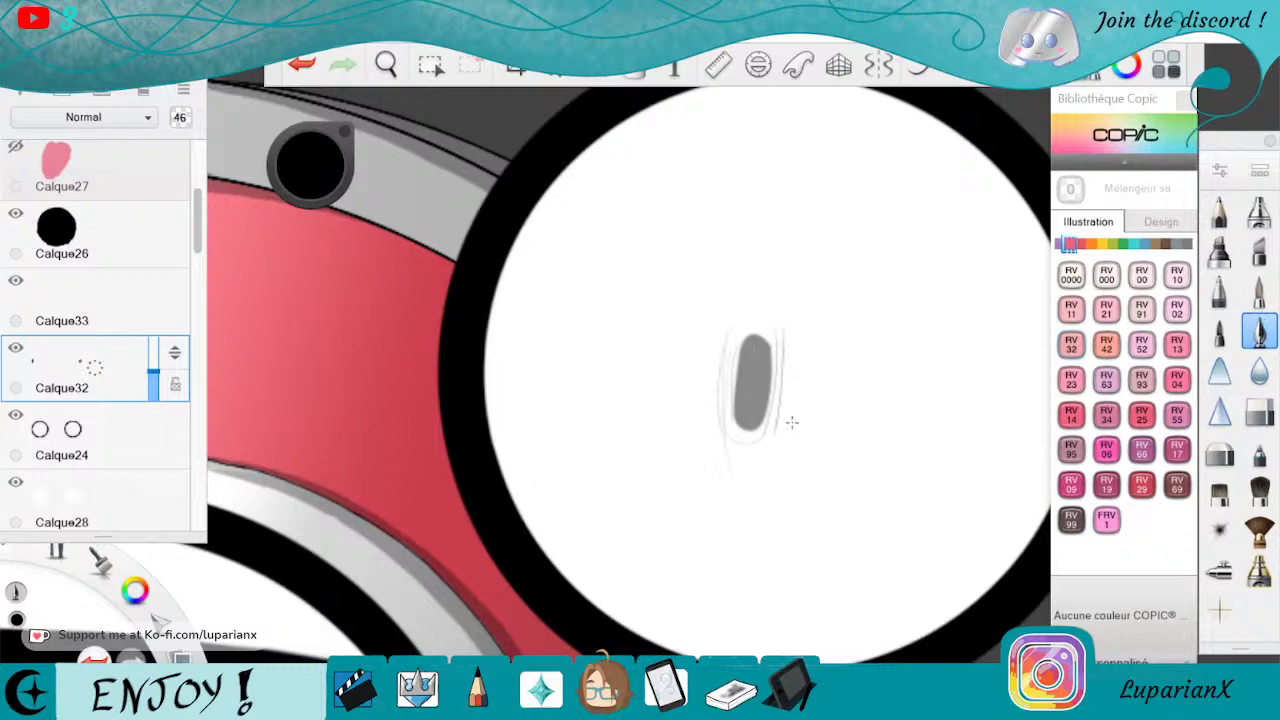
pyautogui.click(128, 297)
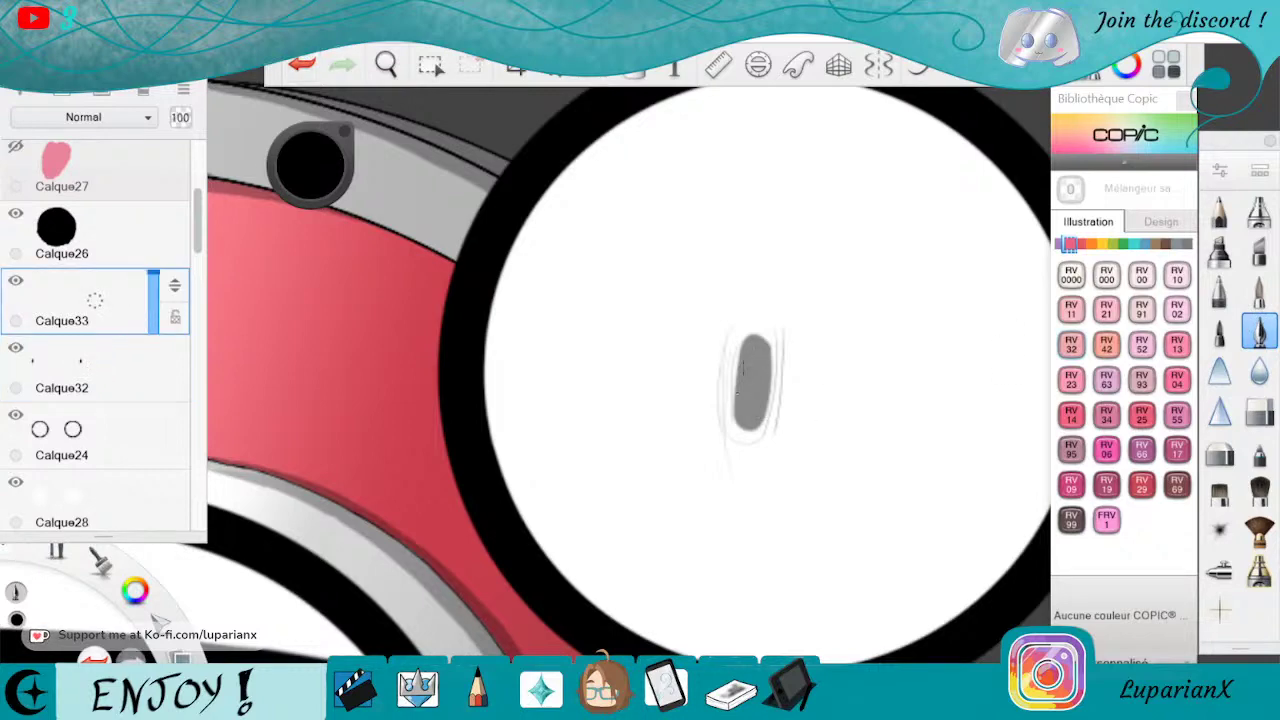
pyautogui.moveTo(748, 350)
pyautogui.mouseDown()
pyautogui.moveTo(746, 428)
pyautogui.moveTo(754, 404)
pyautogui.mouseUp()
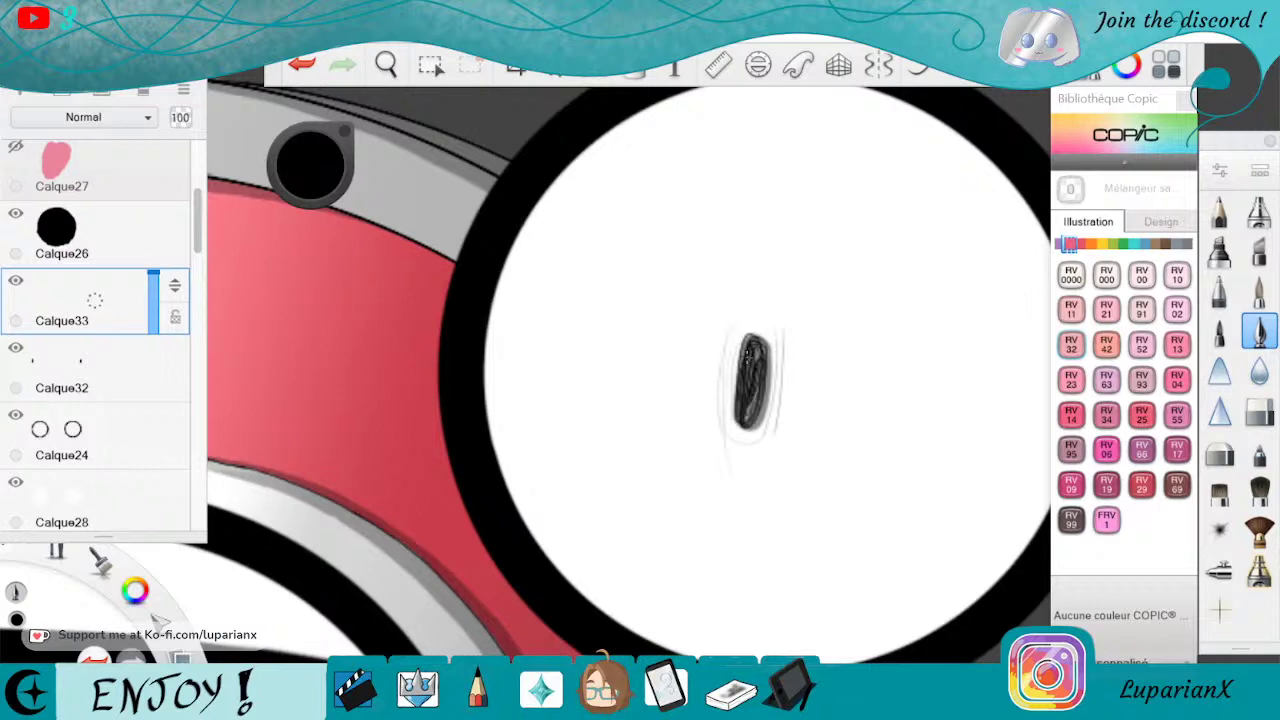
pyautogui.moveTo(760, 344); pyautogui.dragTo(758, 414)
pyautogui.moveTo(733, 347); pyautogui.dragTo(727, 431)
pyautogui.moveTo(728, 346); pyautogui.dragTo(718, 416)
pyautogui.moveTo(784, 330)
pyautogui.mouseDown()
pyautogui.moveTo(774, 436)
pyautogui.moveTo(776, 376)
pyautogui.mouseUp()
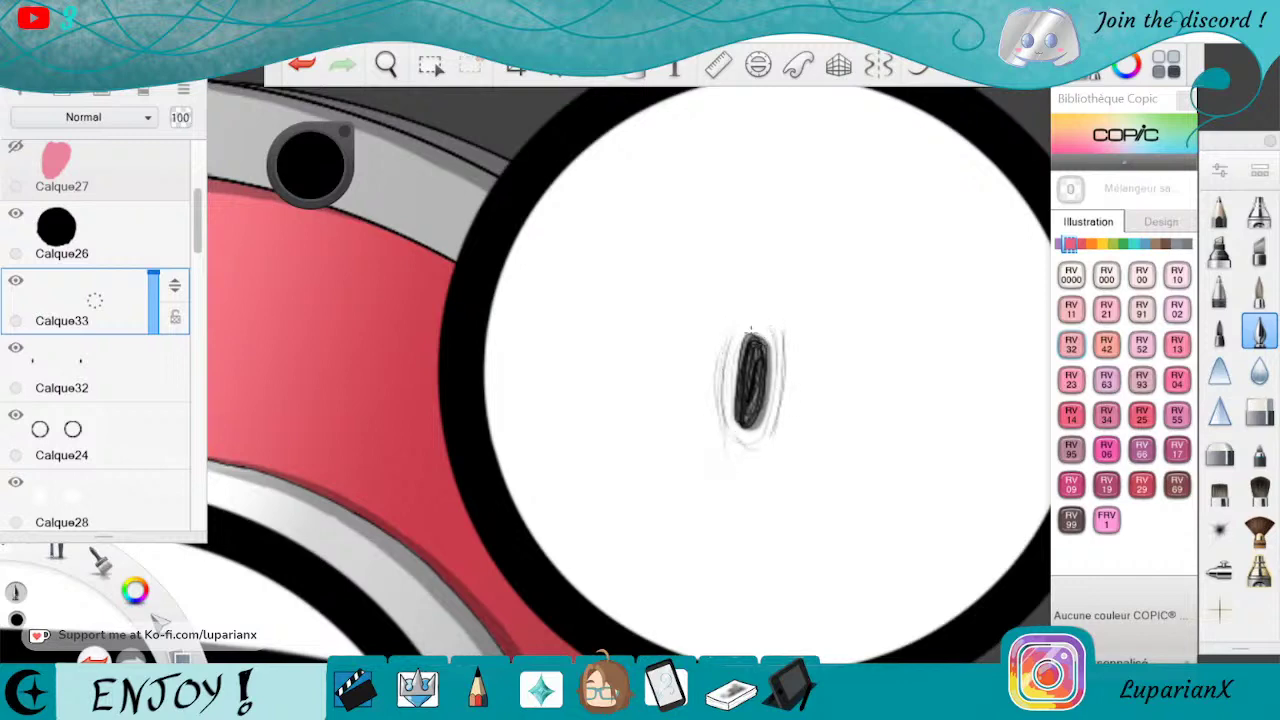
# Redraw the left eye's pupil and its surrounding curved lines in fine black strokes over the faded guide.
pyautogui.click(386, 65)
pyautogui.moveTo(219, 473); pyautogui.dragTo(690, 458)
pyautogui.moveTo(255, 474); pyautogui.dragTo(834, 466)
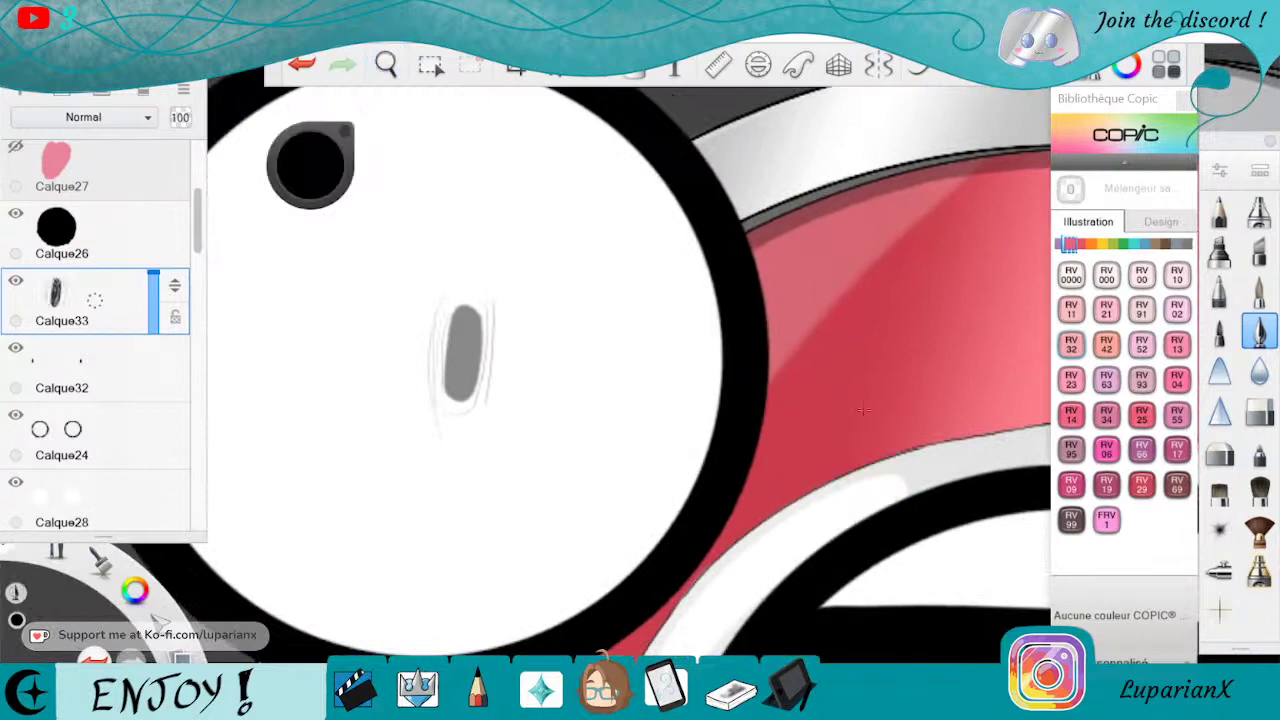
pyautogui.moveTo(457, 328); pyautogui.dragTo(452, 398)
pyautogui.moveTo(470, 336)
pyautogui.mouseDown()
pyautogui.moveTo(461, 396)
pyautogui.moveTo(474, 380)
pyautogui.moveTo(454, 390)
pyautogui.mouseUp()
pyautogui.moveTo(468, 342); pyautogui.dragTo(458, 382)
pyautogui.moveTo(468, 326); pyautogui.dragTo(456, 380)
pyautogui.moveTo(454, 330)
pyautogui.mouseDown()
pyautogui.moveTo(450, 388)
pyautogui.moveTo(460, 326)
pyautogui.mouseUp()
pyautogui.moveTo(454, 326)
pyautogui.mouseDown()
pyautogui.moveTo(446, 392)
pyautogui.moveTo(446, 378)
pyautogui.mouseUp()
pyautogui.moveTo(462, 322)
pyautogui.mouseDown()
pyautogui.moveTo(454, 398)
pyautogui.moveTo(472, 352)
pyautogui.mouseUp()
pyautogui.moveTo(480, 310)
pyautogui.mouseDown()
pyautogui.moveTo(472, 360)
pyautogui.moveTo(476, 318)
pyautogui.mouseUp()
pyautogui.moveTo(462, 307); pyautogui.dragTo(438, 416)
pyautogui.moveTo(434, 338)
pyautogui.mouseDown()
pyautogui.moveTo(470, 406)
pyautogui.moveTo(490, 358)
pyautogui.mouseUp()
pyautogui.moveTo(488, 296); pyautogui.dragTo(484, 394)
pyautogui.moveTo(490, 336); pyautogui.dragTo(485, 350)
# Hide the faded pupil guide layer Calque32 and darken the left eye's pupil with more strokes.
pyautogui.click(15, 348)
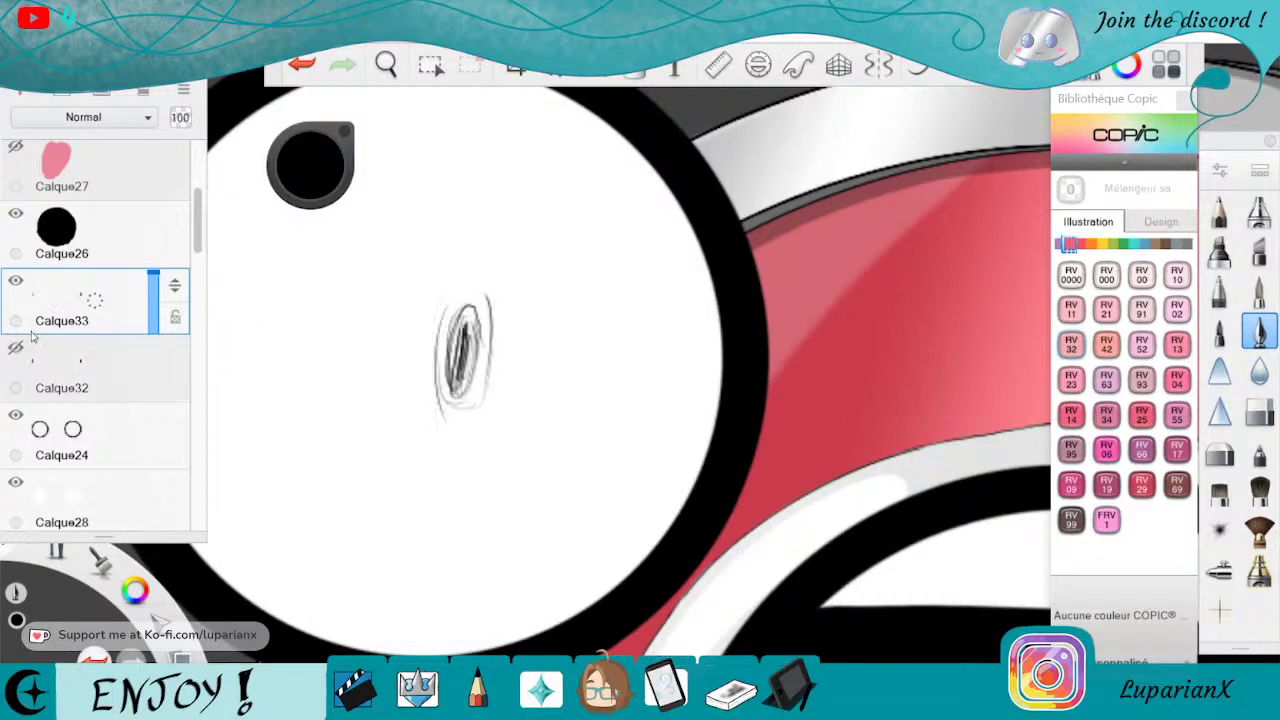
pyautogui.click(386, 64)
pyautogui.moveTo(440, 122); pyautogui.dragTo(742, 345)
pyautogui.moveTo(780, 385); pyautogui.dragTo(800, 494)
pyautogui.moveTo(560, 510); pyautogui.dragTo(680, 680)
pyautogui.moveTo(597, 474); pyautogui.dragTo(670, 335)
pyautogui.click(660, 366)
pyautogui.moveTo(566, 402); pyautogui.dragTo(570, 450)
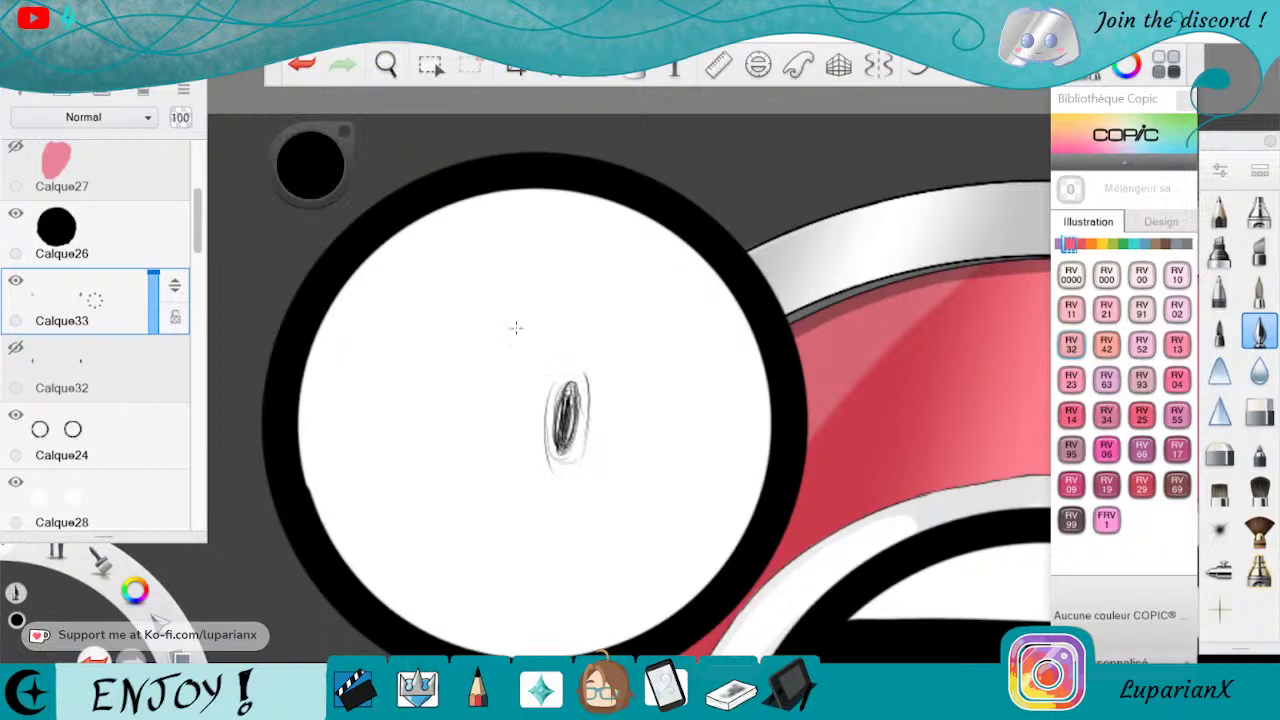
pyautogui.press('space')
pyautogui.scroll(-4, 884, 388)
pyautogui.scroll(-4, 895, 568)
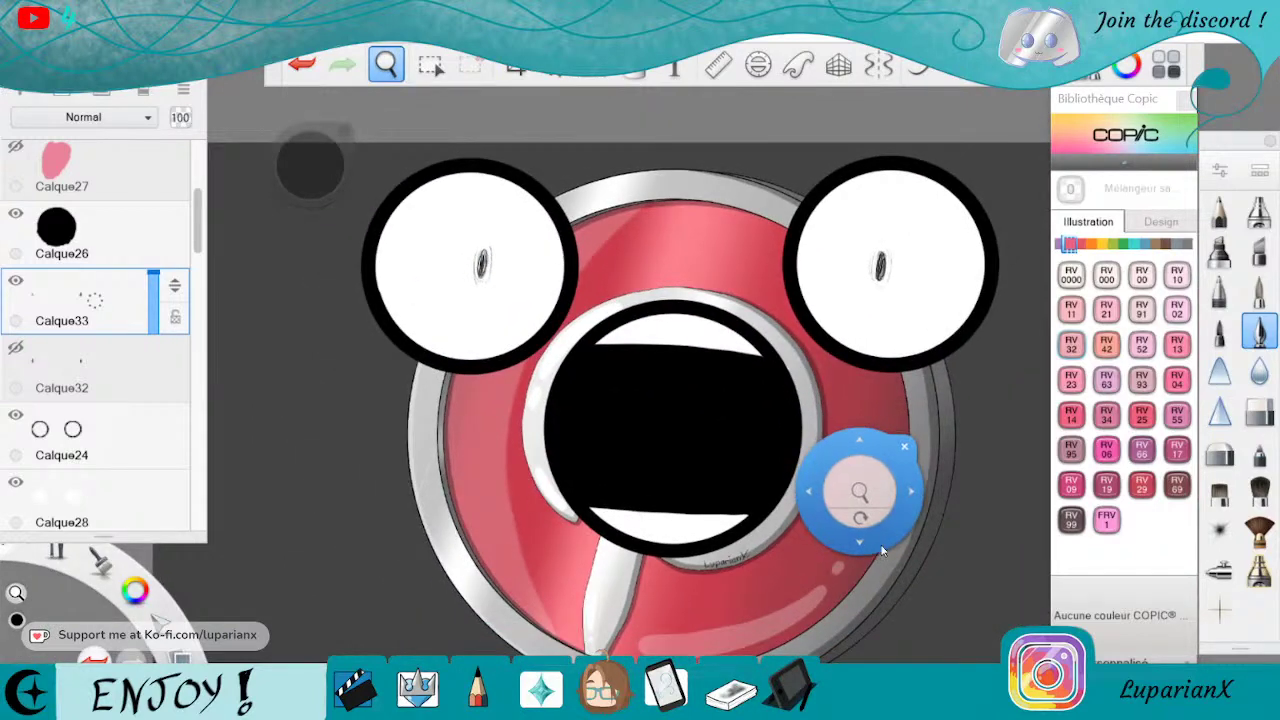
pyautogui.click(840, 489)
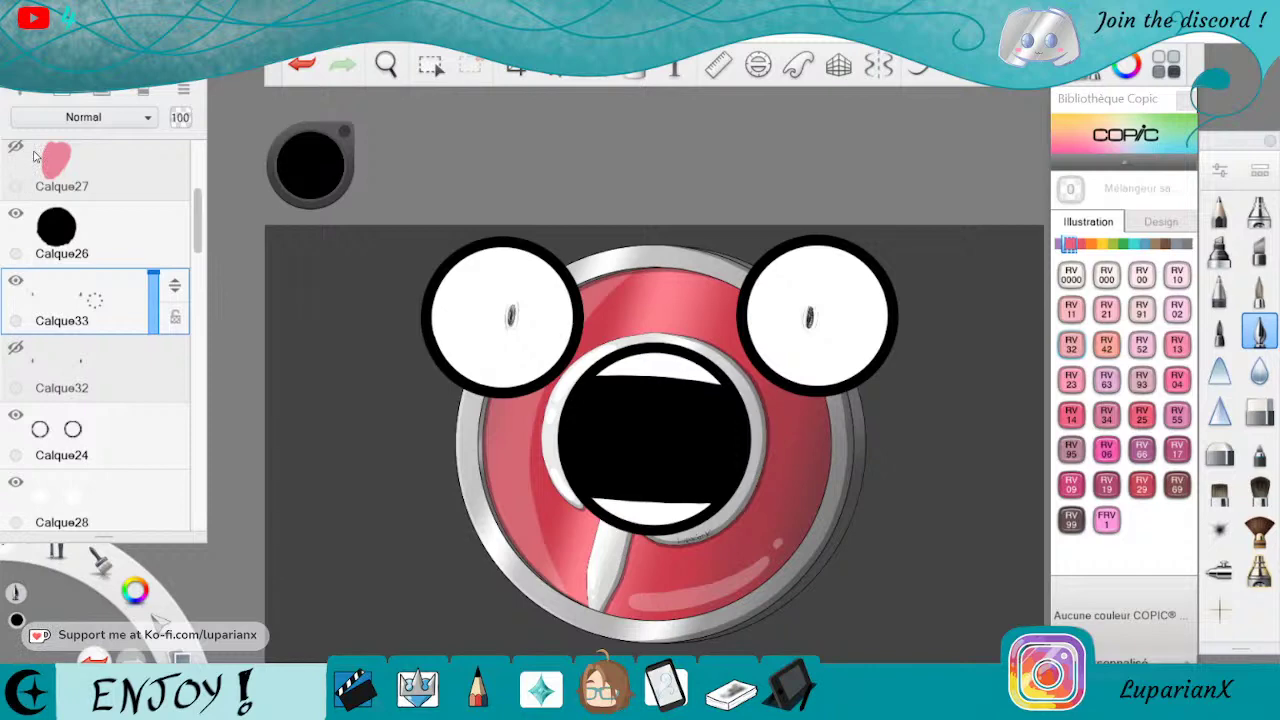
# Hide all the visible mouth, teeth, pupil and eye layers so that only the Pinterest badge is displayed.
pyautogui.moveTo(198, 217); pyautogui.dragTo(200, 167)
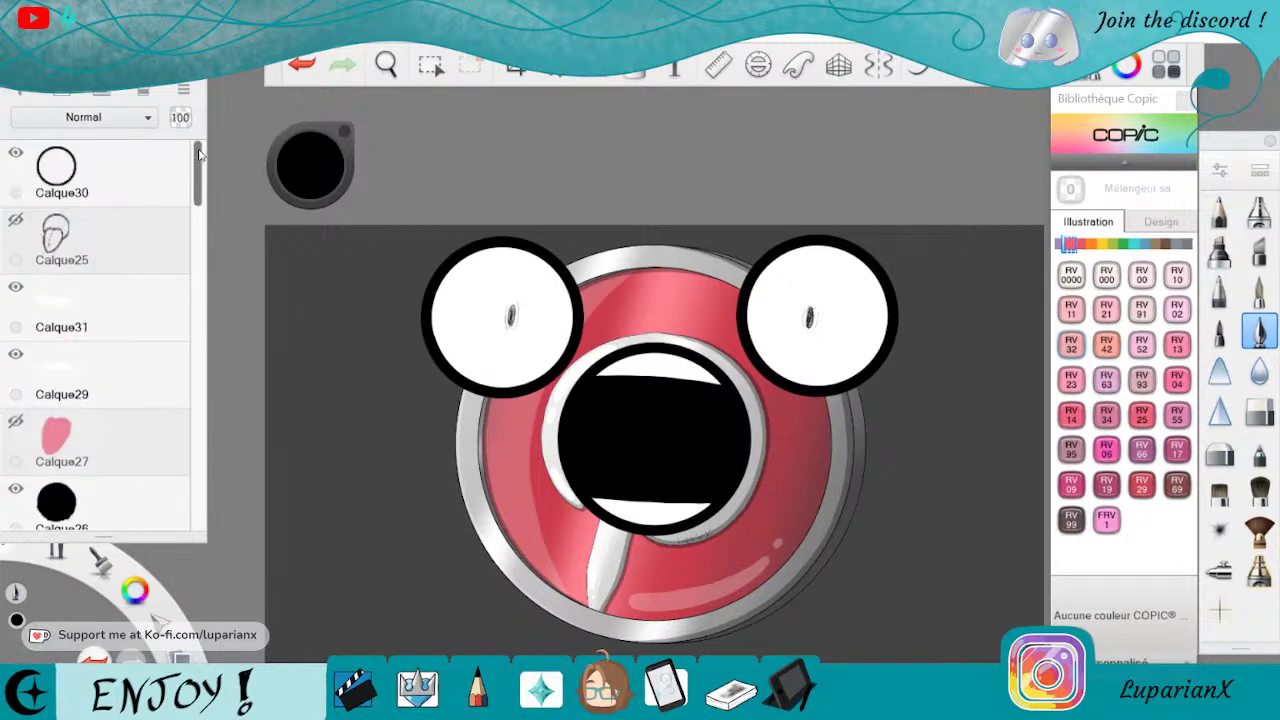
pyautogui.click(15, 153)
pyautogui.click(15, 287)
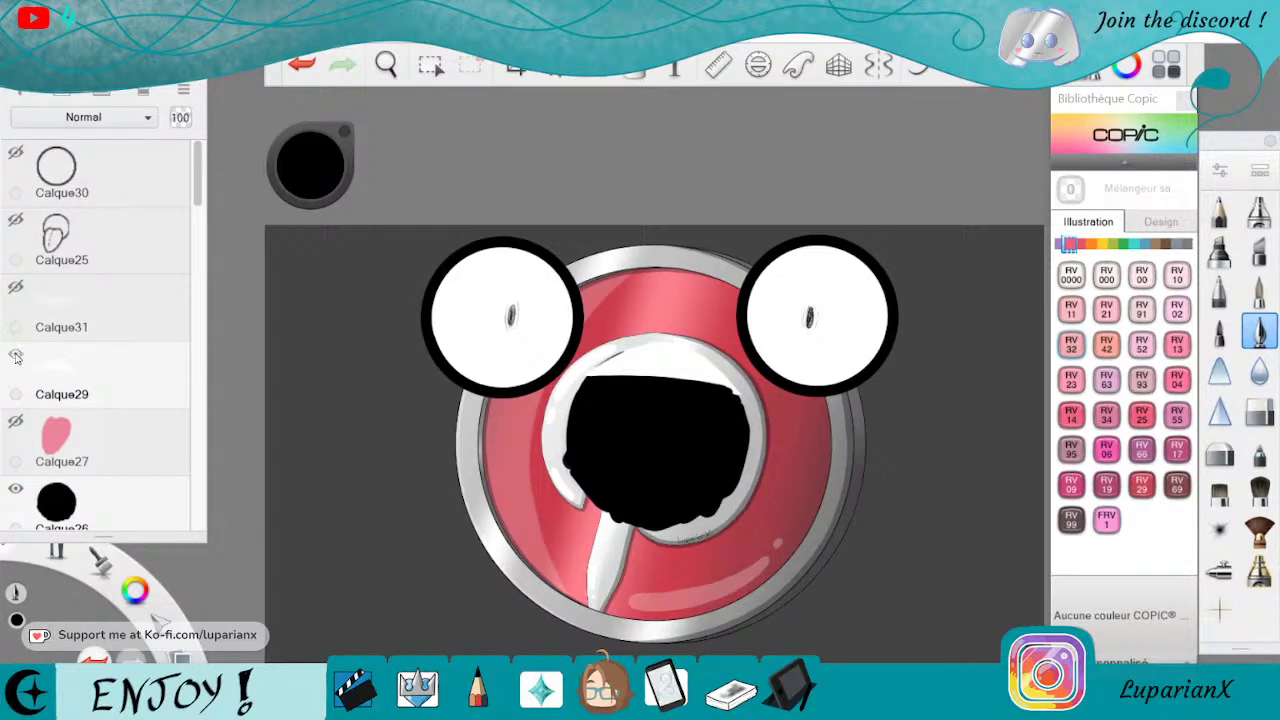
pyautogui.click(15, 354)
pyautogui.moveTo(198, 178); pyautogui.dragTo(198, 223)
pyautogui.click(16, 208)
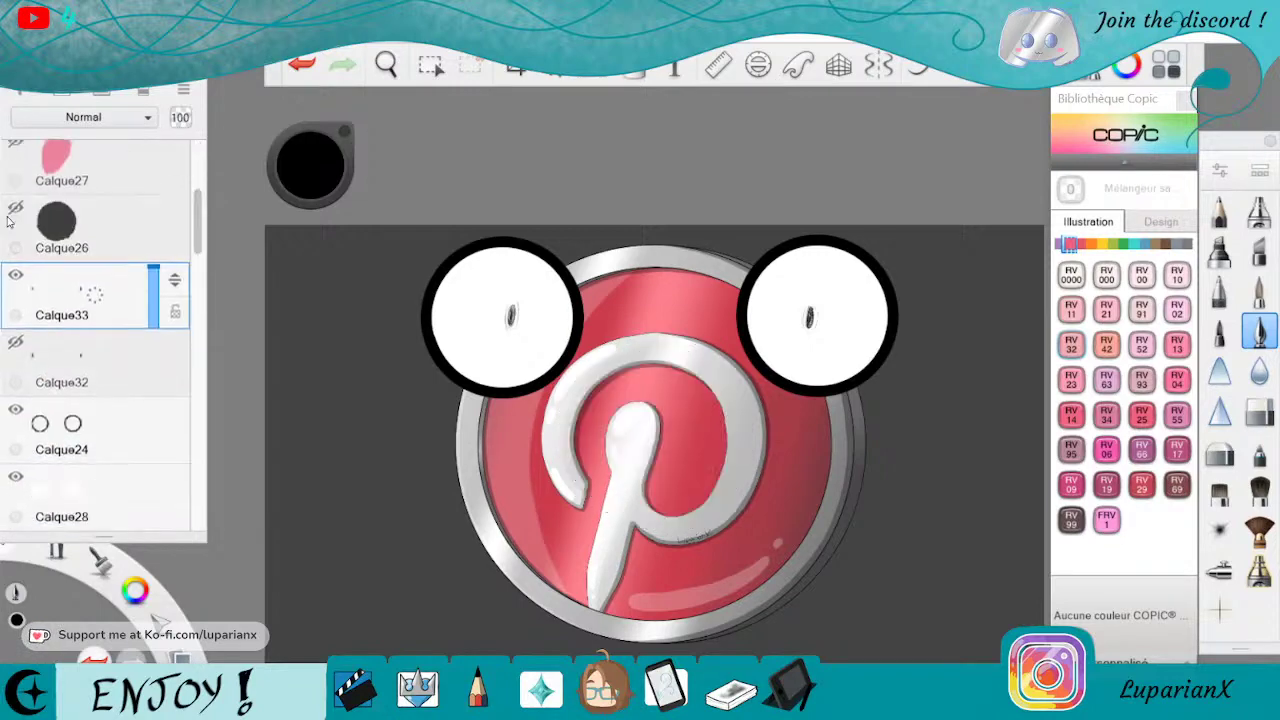
pyautogui.click(16, 276)
pyautogui.click(22, 409)
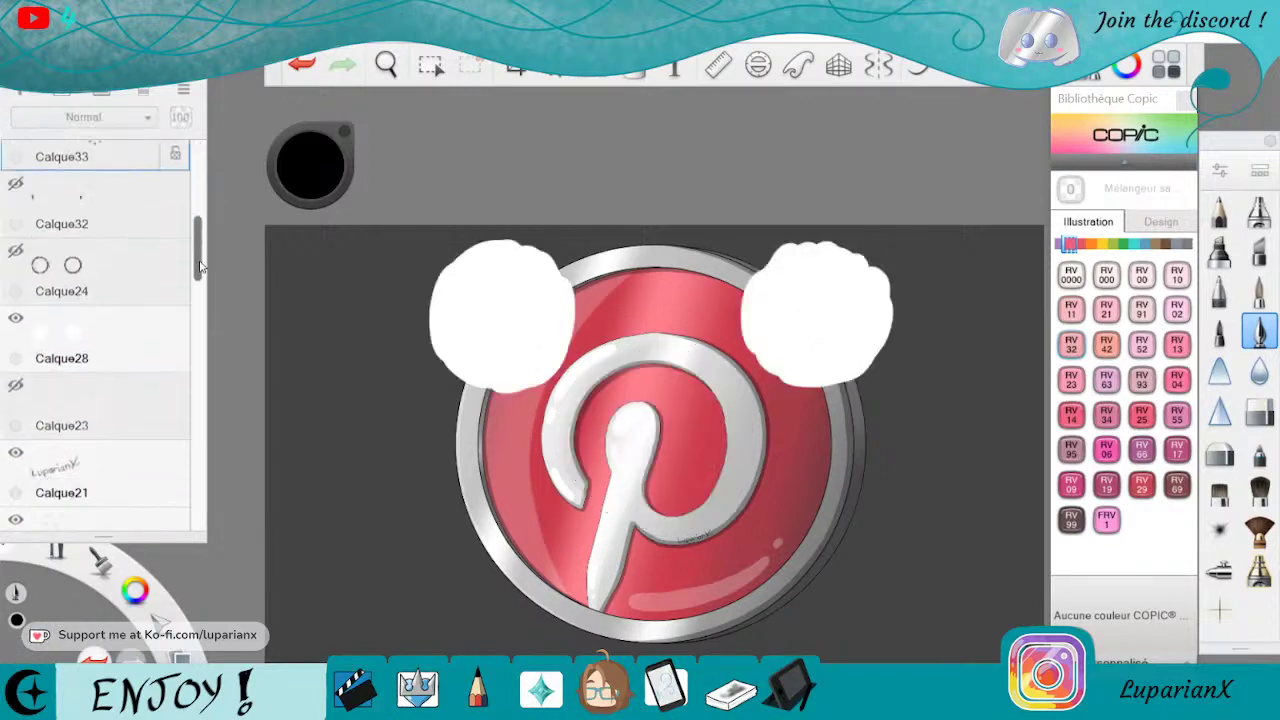
pyautogui.scroll(-3, 28, 322)
pyautogui.click(16, 319)
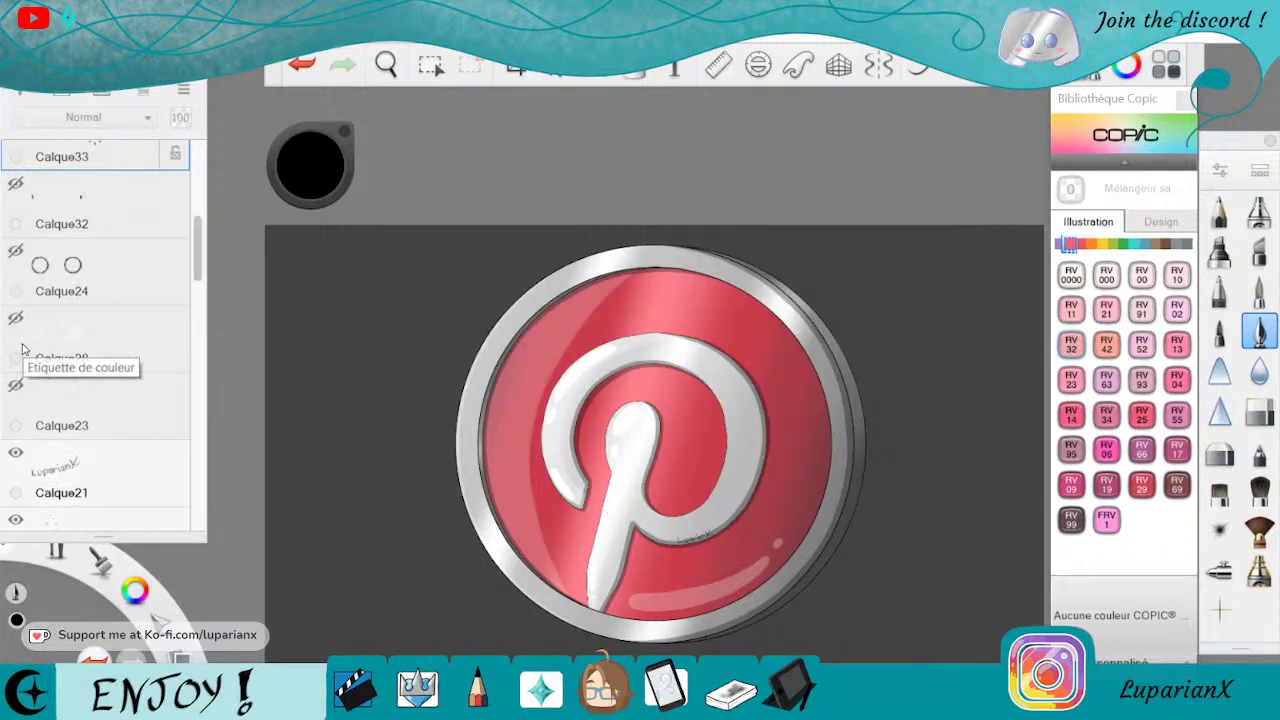
# Examine the Pinterest badge while all the face layers are hidden.
pyautogui.click(25, 35)
pyautogui.click(80, 134)
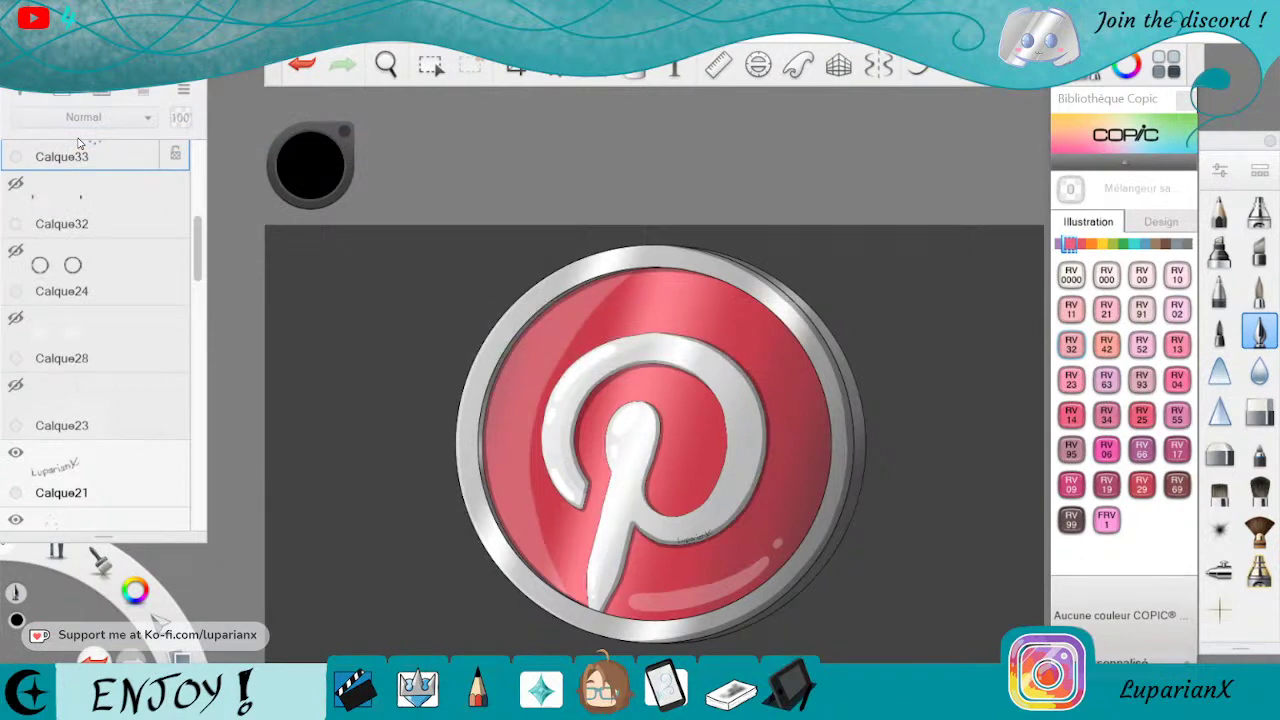
pyautogui.click(386, 64)
pyautogui.moveTo(868, 528); pyautogui.dragTo(855, 471)
pyautogui.moveTo(794, 435)
pyautogui.mouseDown()
pyautogui.moveTo(847, 489)
pyautogui.moveTo(853, 457)
pyautogui.mouseUp()
pyautogui.moveTo(827, 403); pyautogui.dragTo(841, 396)
pyautogui.moveTo(886, 411); pyautogui.dragTo(903, 430)
pyautogui.click(897, 370)
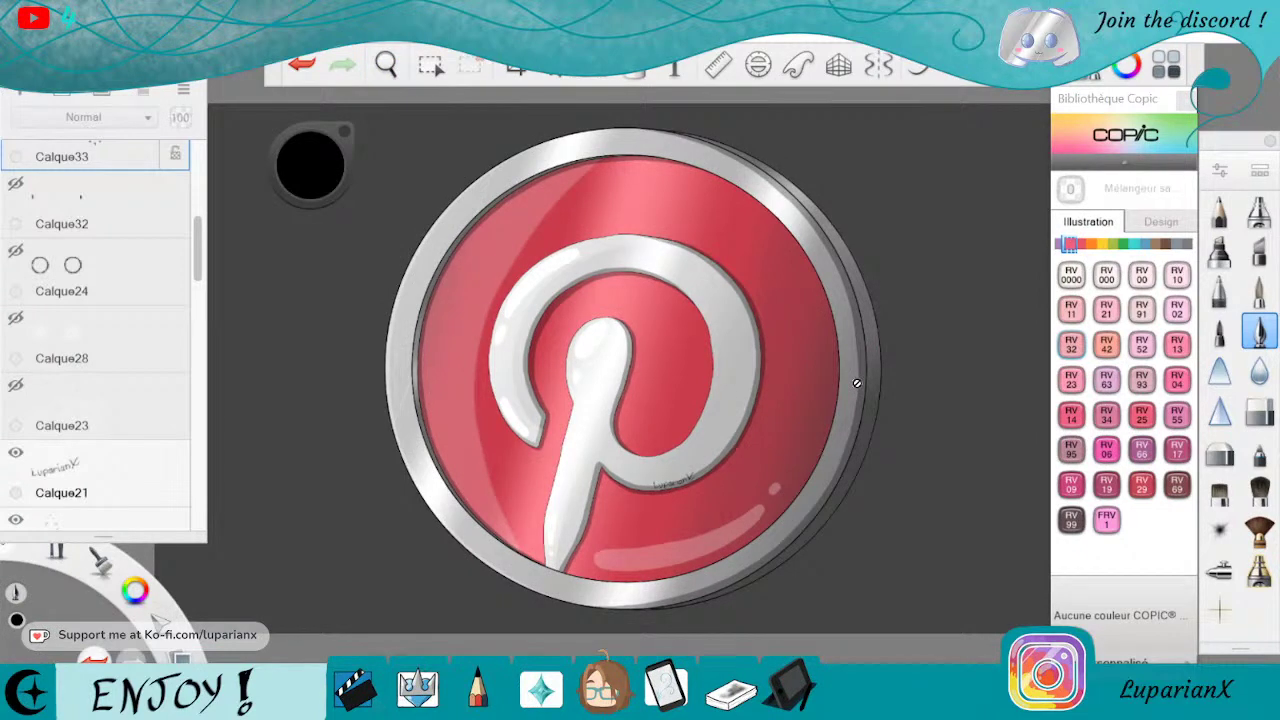
# Show the eye, pupil, black mouth, teeth and Calque30 mouth ring layers again, keeping tongue layers Calque25 and Calque27 hidden.
pyautogui.click(18, 320)
pyautogui.click(17, 252)
pyautogui.moveTo(199, 242); pyautogui.dragTo(199, 165)
pyautogui.click(16, 304)
pyautogui.click(16, 237)
pyautogui.click(15, 353)
pyautogui.click(15, 286)
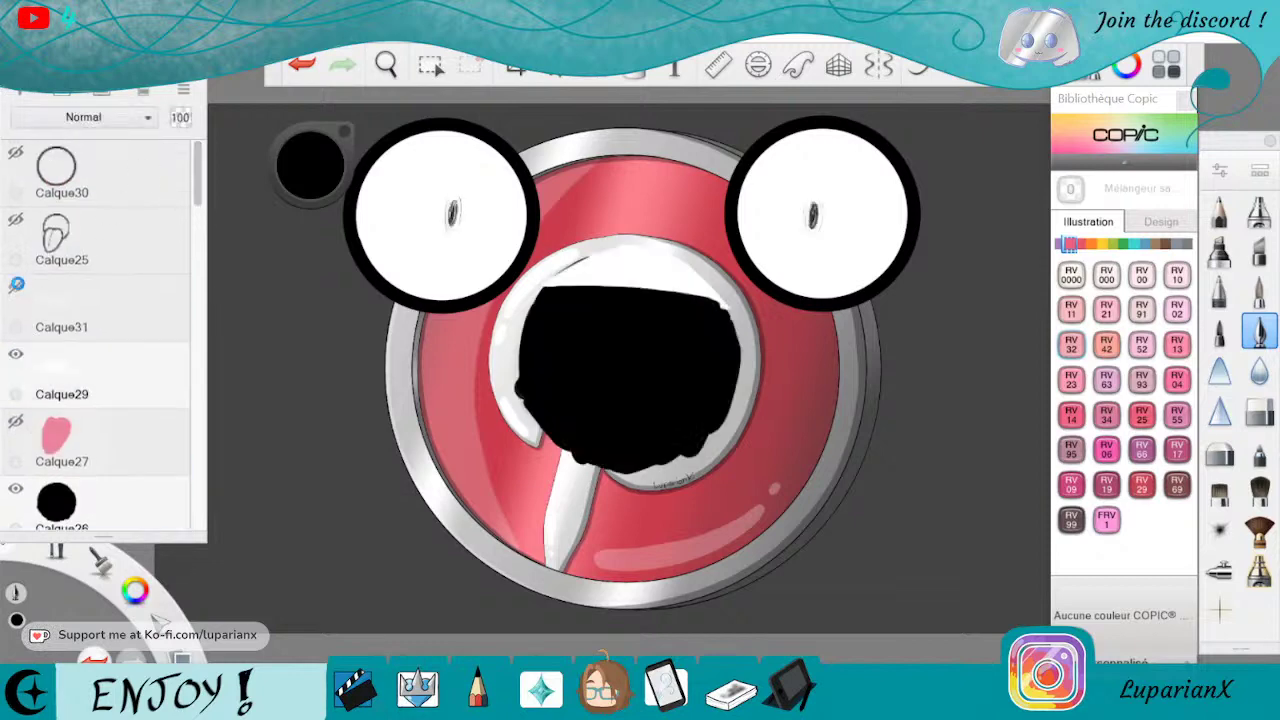
pyautogui.click(16, 153)
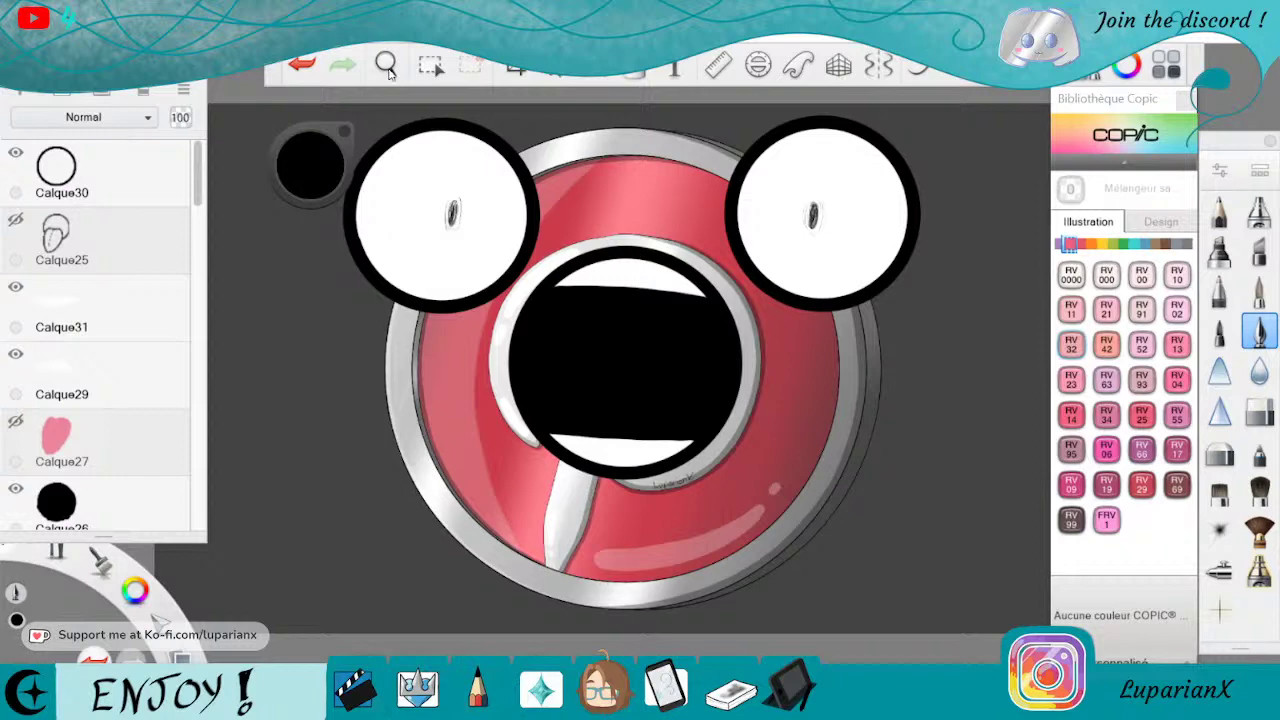
pyautogui.press('space')
pyautogui.moveTo(884, 485); pyautogui.dragTo(883, 529)
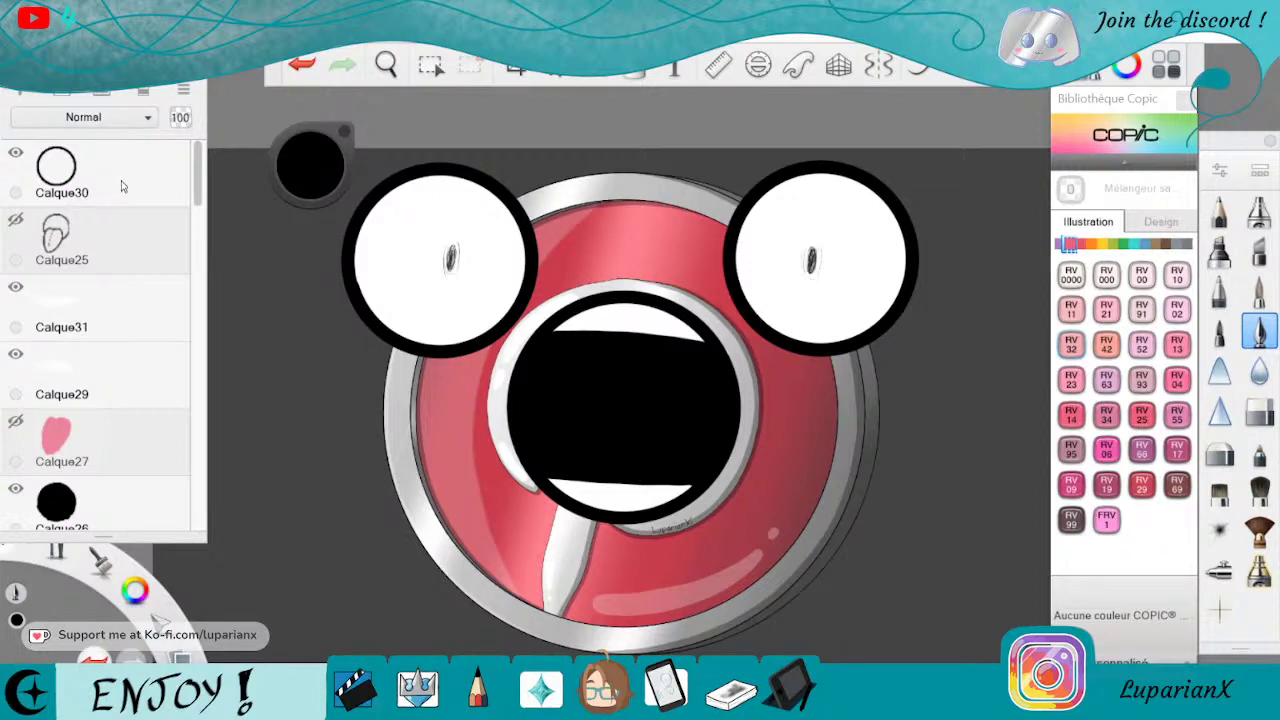
# Add a new layer above Calque33, fade Calque33's pupils into a light guide, and undo the first pointed strokes on the right eye.
pyautogui.moveTo(200, 170); pyautogui.dragTo(200, 209)
pyautogui.moveTo(120, 280); pyautogui.dragTo(122, 180)
pyautogui.click(384, 65)
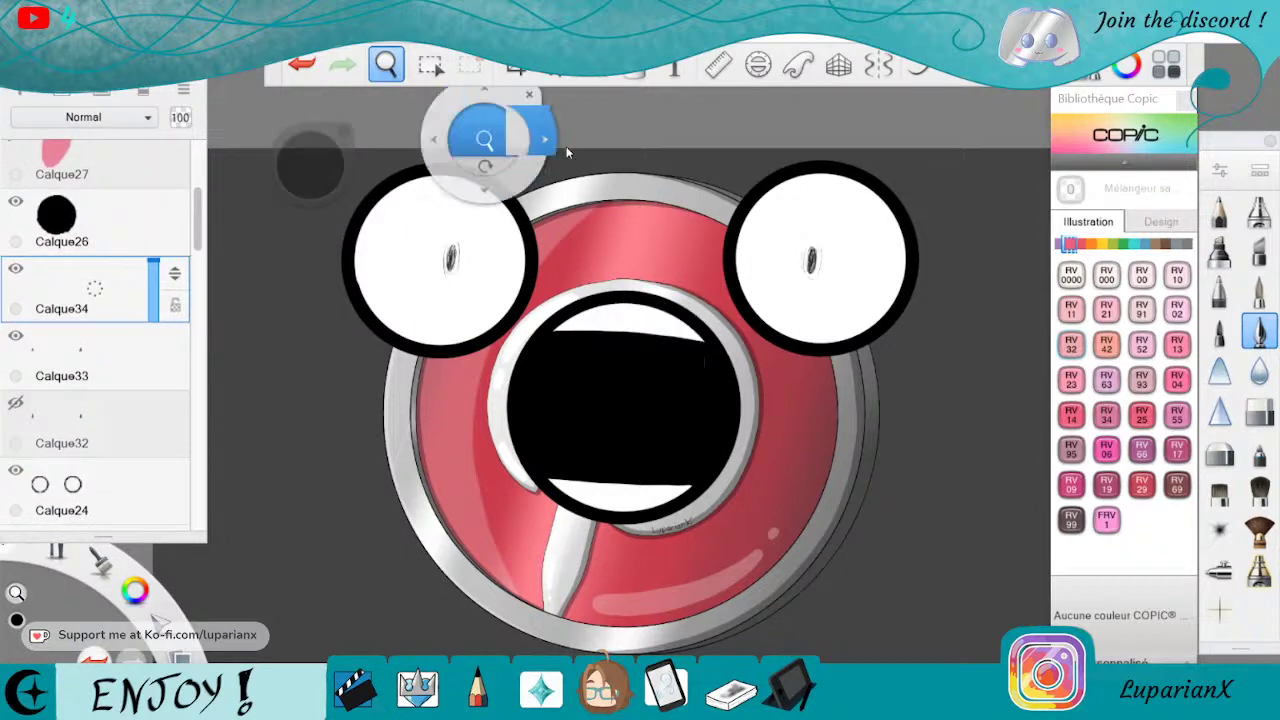
pyautogui.moveTo(844, 323); pyautogui.dragTo(706, 437)
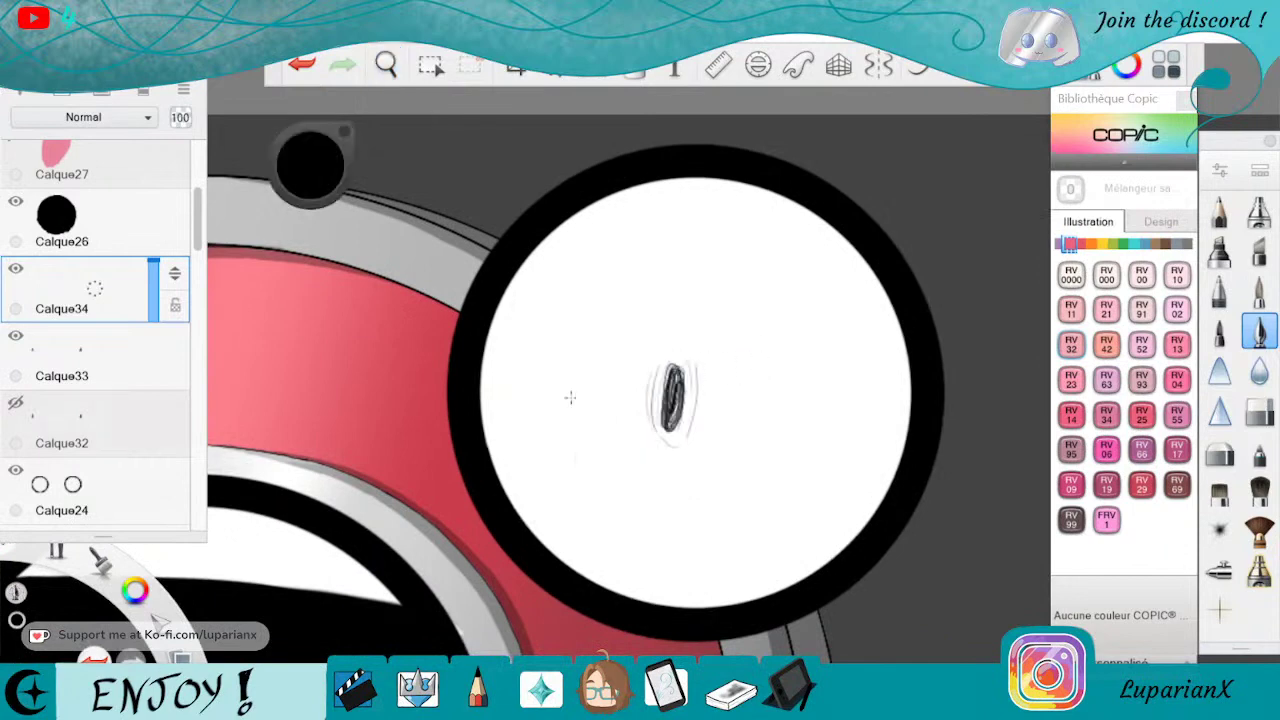
pyautogui.click(133, 356)
pyautogui.click(153, 356)
pyautogui.click(136, 288)
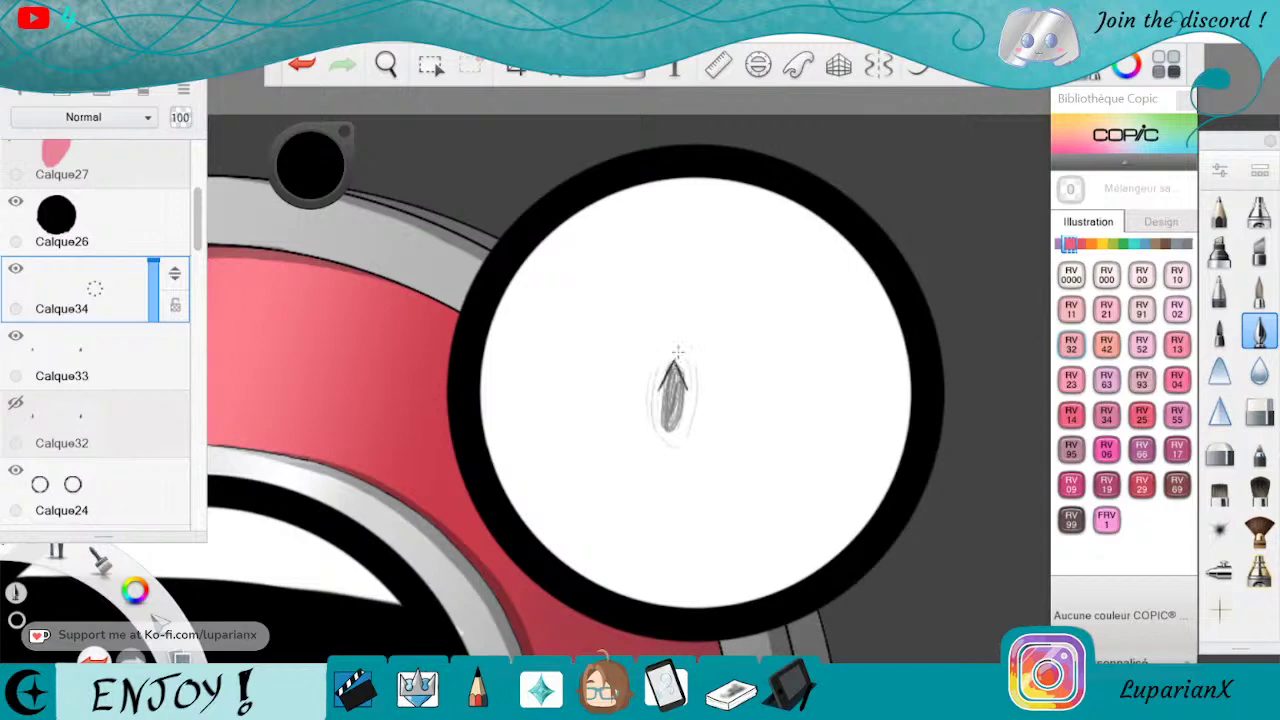
pyautogui.click(301, 64)
# Sketch a vertical centre line and radiating guide lines across the right eye in Copic colour E39 Leather.
pyautogui.click(386, 65)
pyautogui.moveTo(664, 362); pyautogui.dragTo(493, 200)
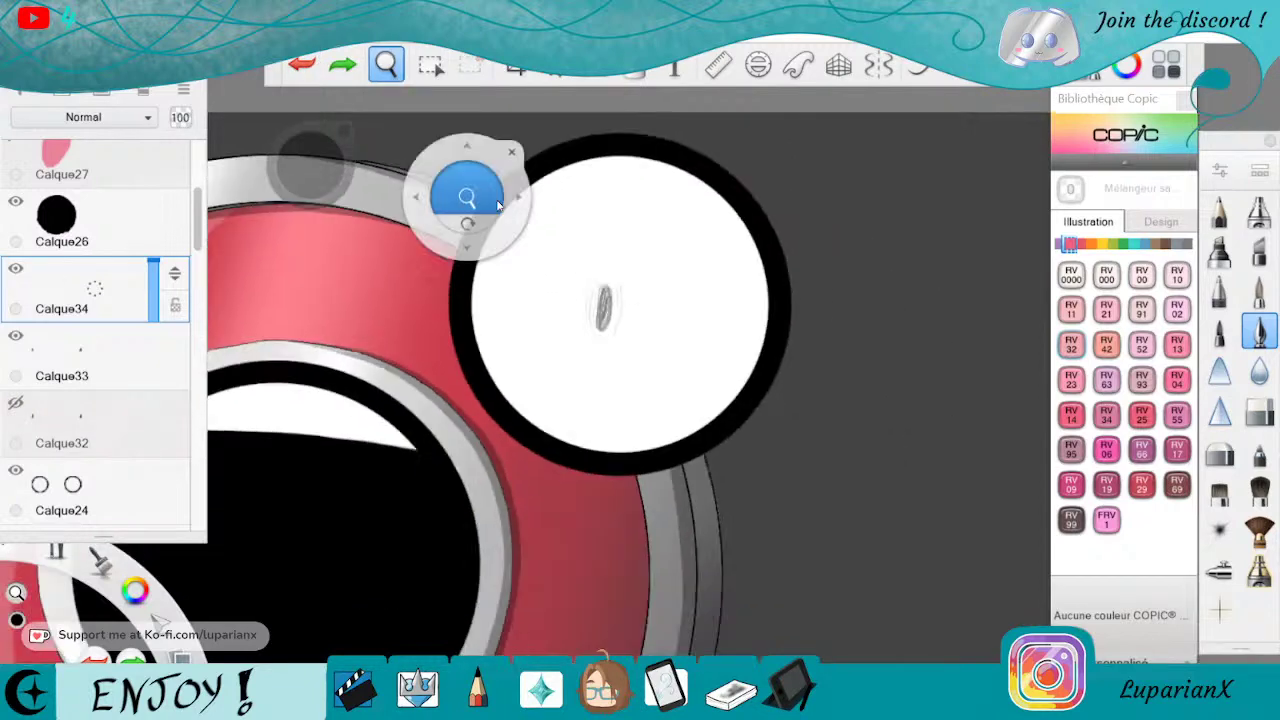
pyautogui.moveTo(703, 319); pyautogui.dragTo(747, 381)
pyautogui.click(788, 341)
pyautogui.click(1165, 244)
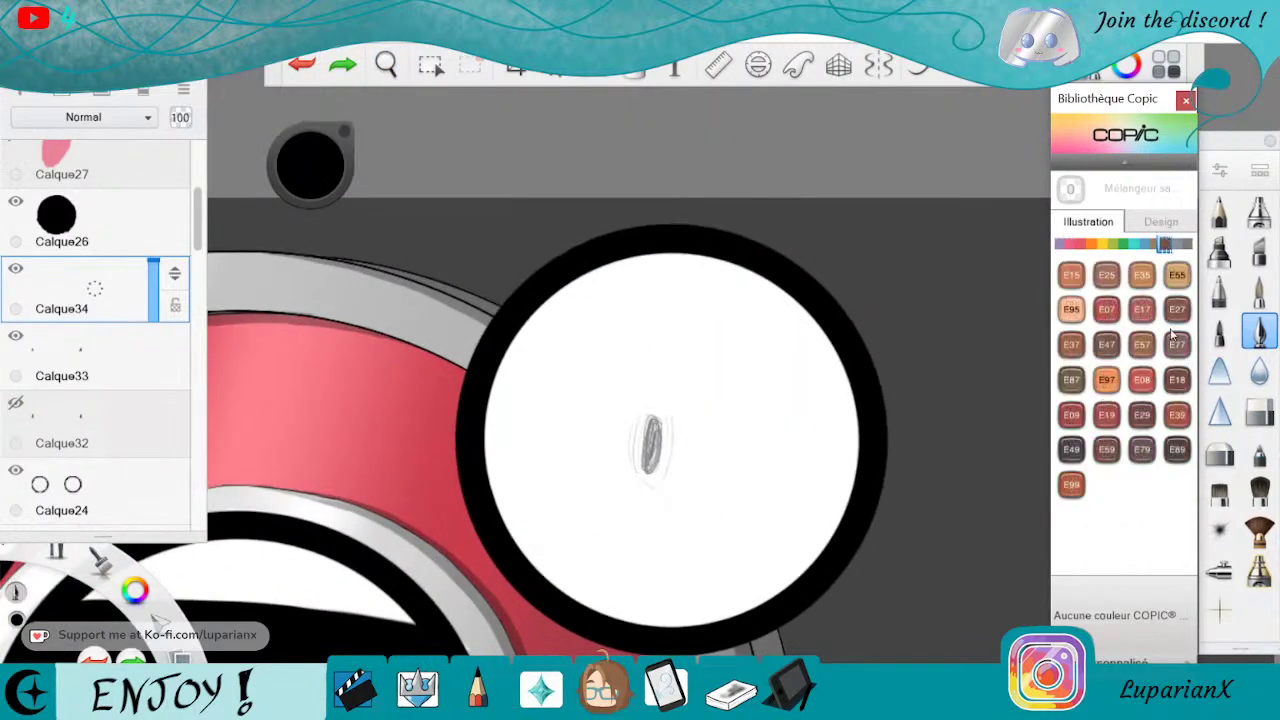
pyautogui.click(1177, 414)
pyautogui.moveTo(661, 338)
pyautogui.mouseDown()
pyautogui.moveTo(662, 244)
pyautogui.moveTo(661, 607)
pyautogui.mouseUp()
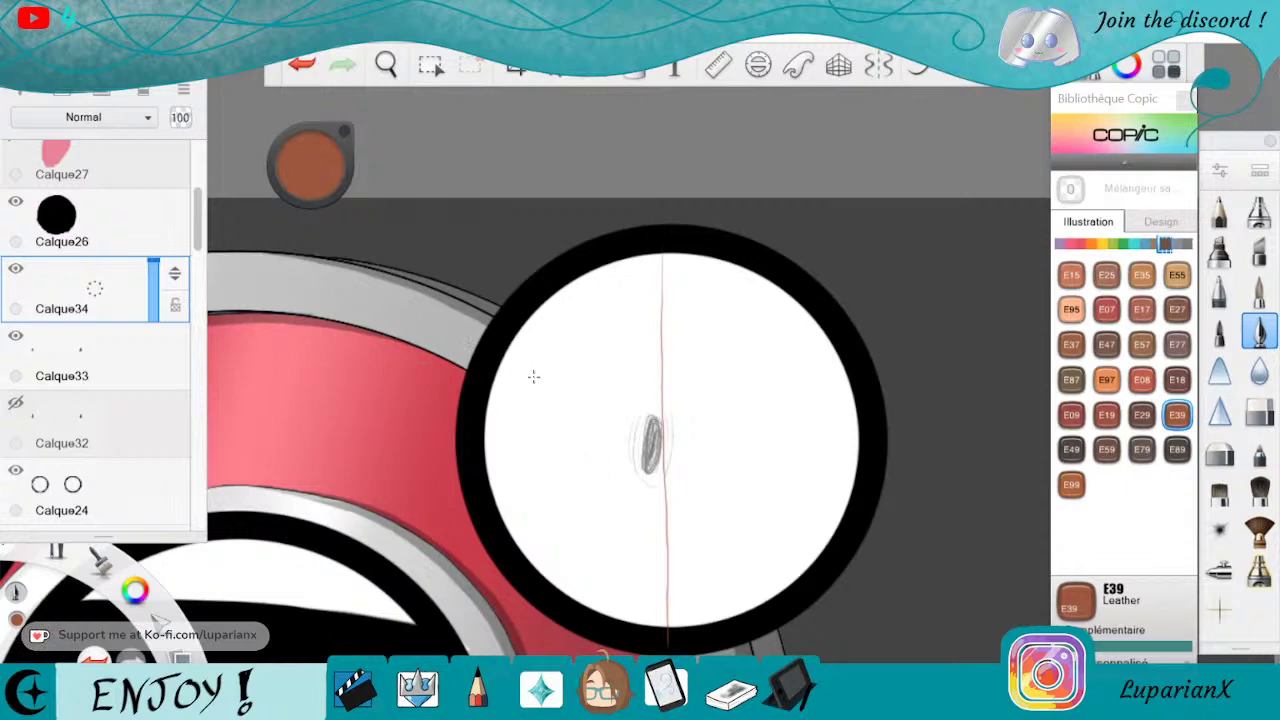
pyautogui.moveTo(490, 369)
pyautogui.mouseDown()
pyautogui.moveTo(653, 406)
pyautogui.moveTo(772, 388)
pyautogui.moveTo(828, 360)
pyautogui.mouseUp()
pyautogui.moveTo(643, 468); pyautogui.dragTo(566, 590)
pyautogui.moveTo(669, 447); pyautogui.dragTo(772, 590)
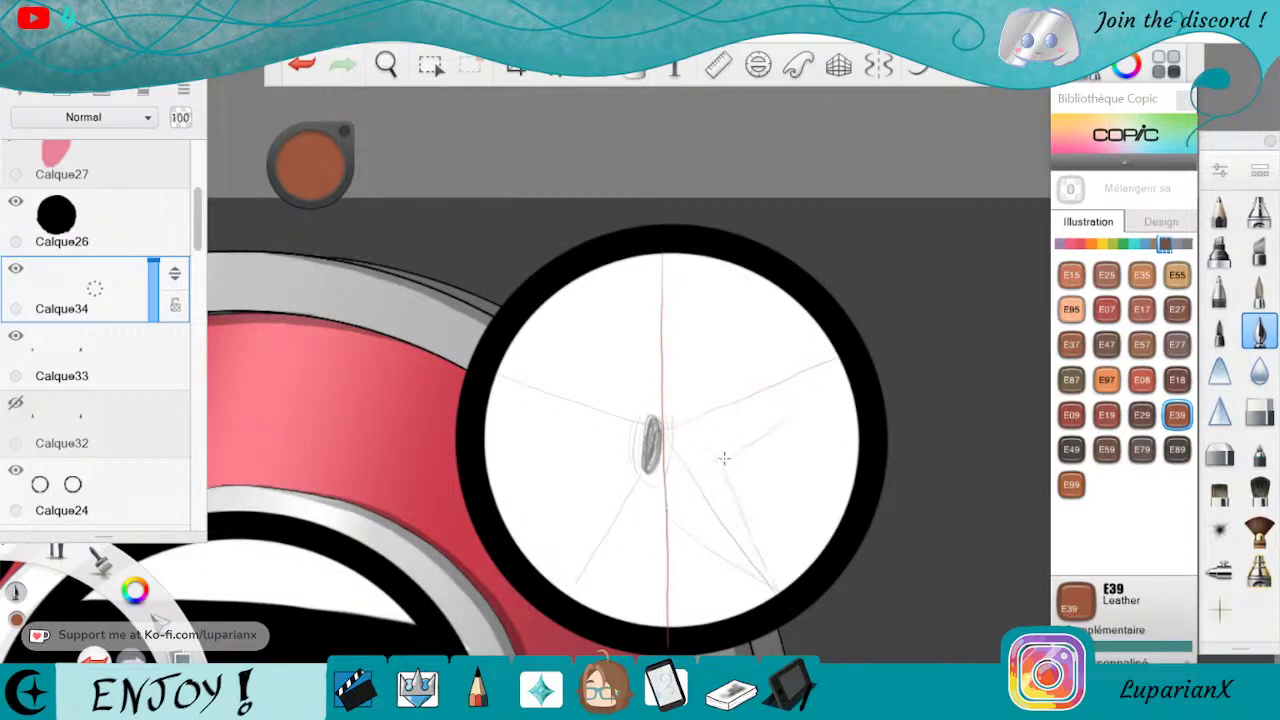
# Sketch the outline of a five-pointed star around the guide lines, with its points reaching the right eye's black ring.
pyautogui.moveTo(722, 462); pyautogui.dragTo(783, 412)
pyautogui.moveTo(784, 366)
pyautogui.mouseDown()
pyautogui.moveTo(701, 376)
pyautogui.moveTo(669, 258)
pyautogui.mouseUp()
pyautogui.moveTo(688, 366)
pyautogui.mouseDown()
pyautogui.moveTo(661, 258)
pyautogui.moveTo(624, 350)
pyautogui.mouseUp()
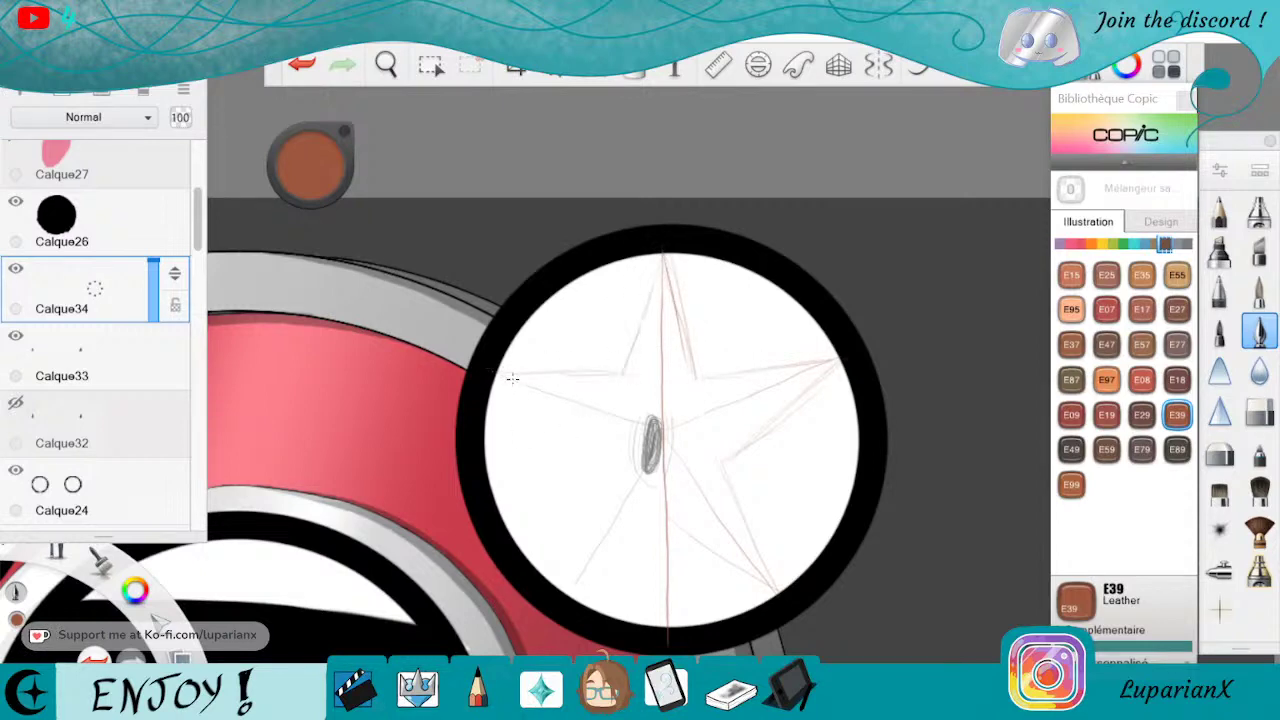
pyautogui.moveTo(607, 448); pyautogui.dragTo(577, 583)
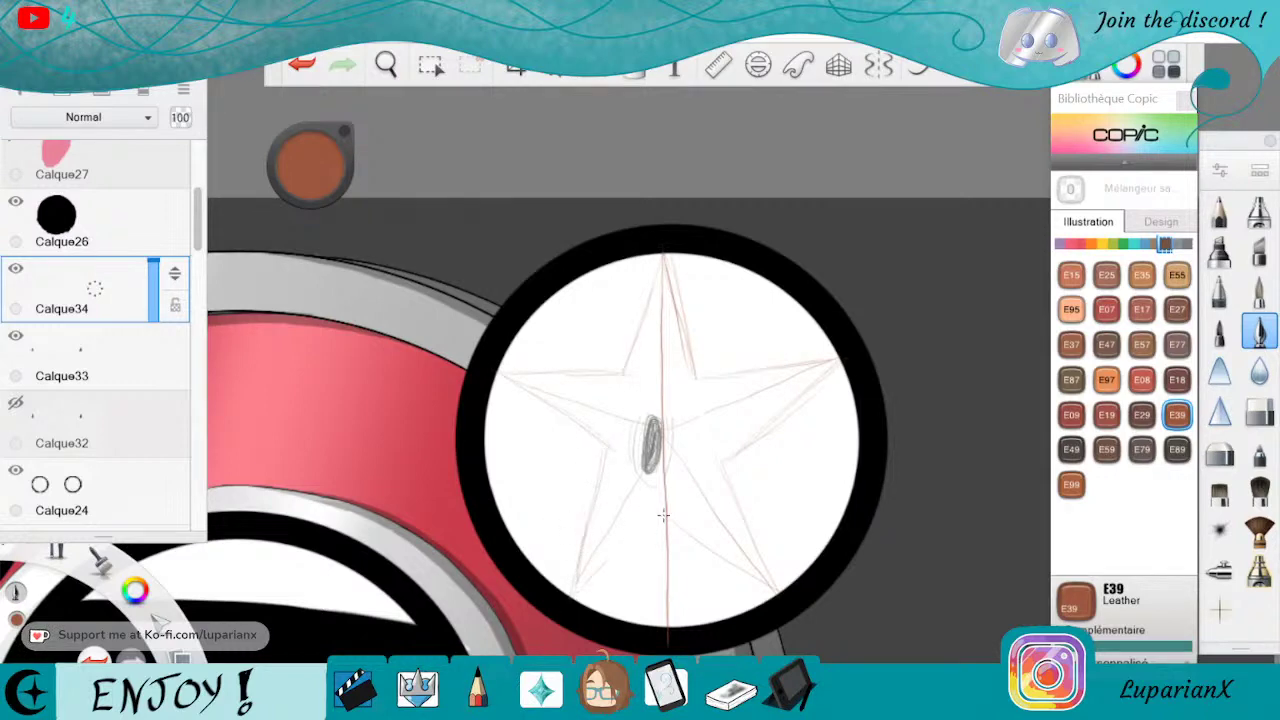
pyautogui.moveTo(660, 518); pyautogui.dragTo(638, 532)
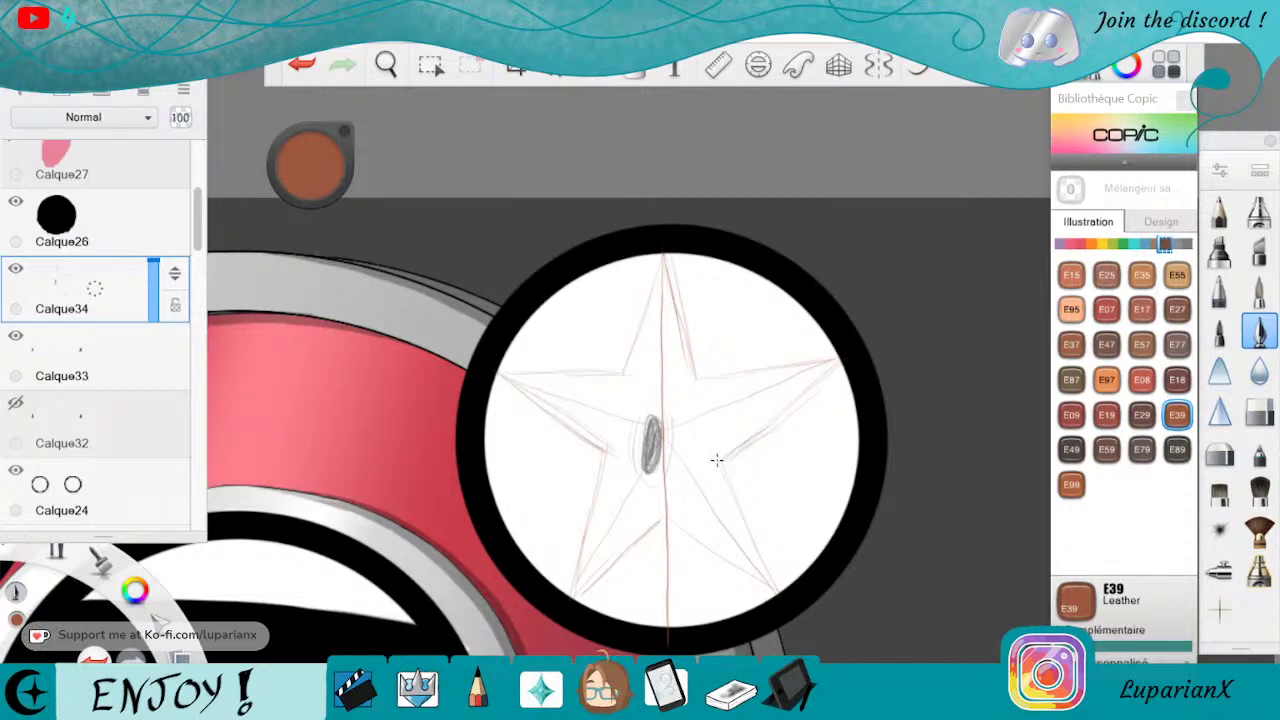
# Reinforce the sketched star's right arm and top point with extra E39 strokes.
pyautogui.moveTo(728, 452); pyautogui.dragTo(843, 355)
pyautogui.moveTo(733, 454)
pyautogui.mouseDown()
pyautogui.moveTo(720, 462)
pyautogui.moveTo(840, 356)
pyautogui.mouseUp()
pyautogui.moveTo(667, 256); pyautogui.dragTo(694, 347)
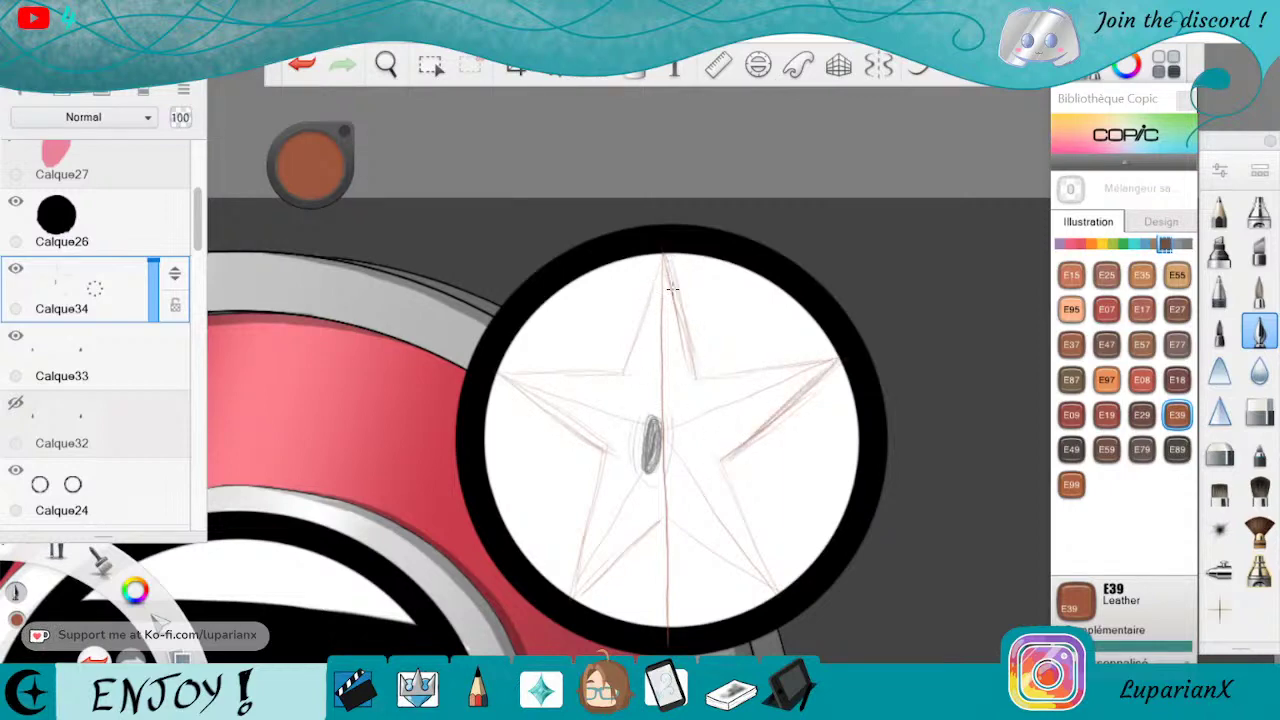
pyautogui.moveTo(664, 256); pyautogui.dragTo(638, 330)
# Set the brush colour to black for the new layer above the star sketch and hide the pupil layer Calque33.
pyautogui.click(135, 590)
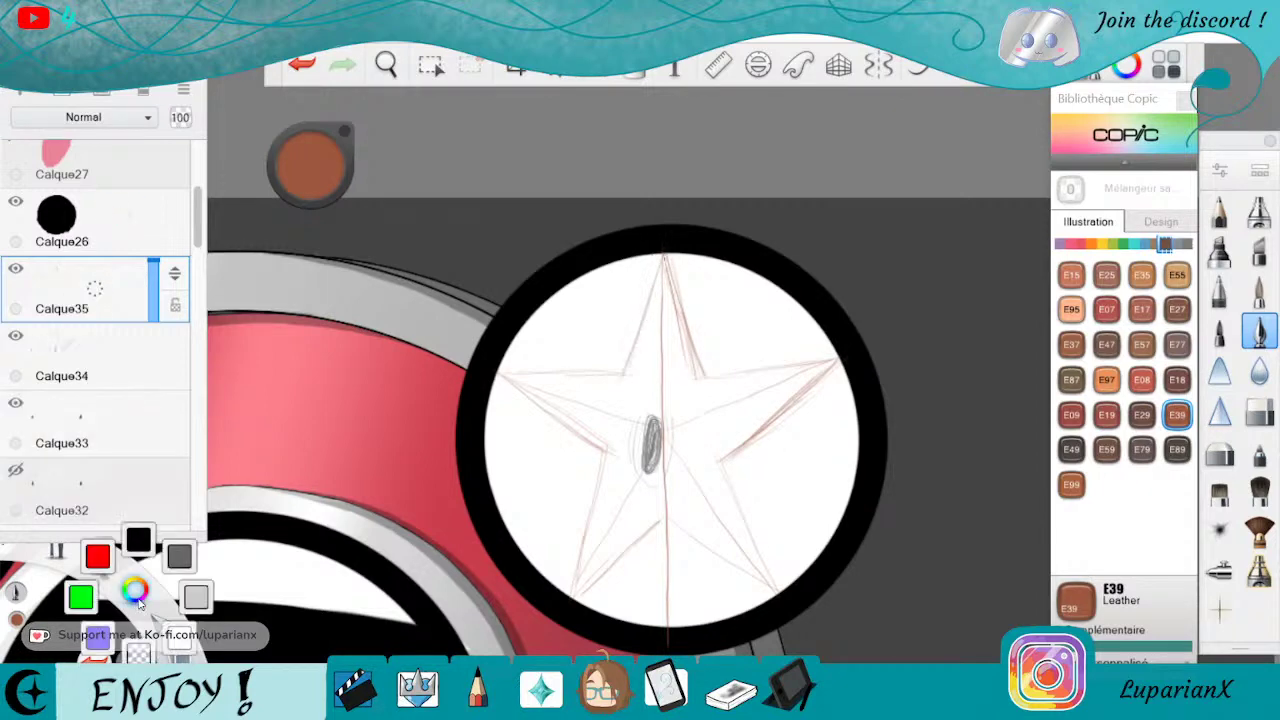
pyautogui.click(135, 540)
pyautogui.click(16, 403)
# Ink the outer edge of the star's lower-left point in black along the straight ruler.
pyautogui.click(388, 66)
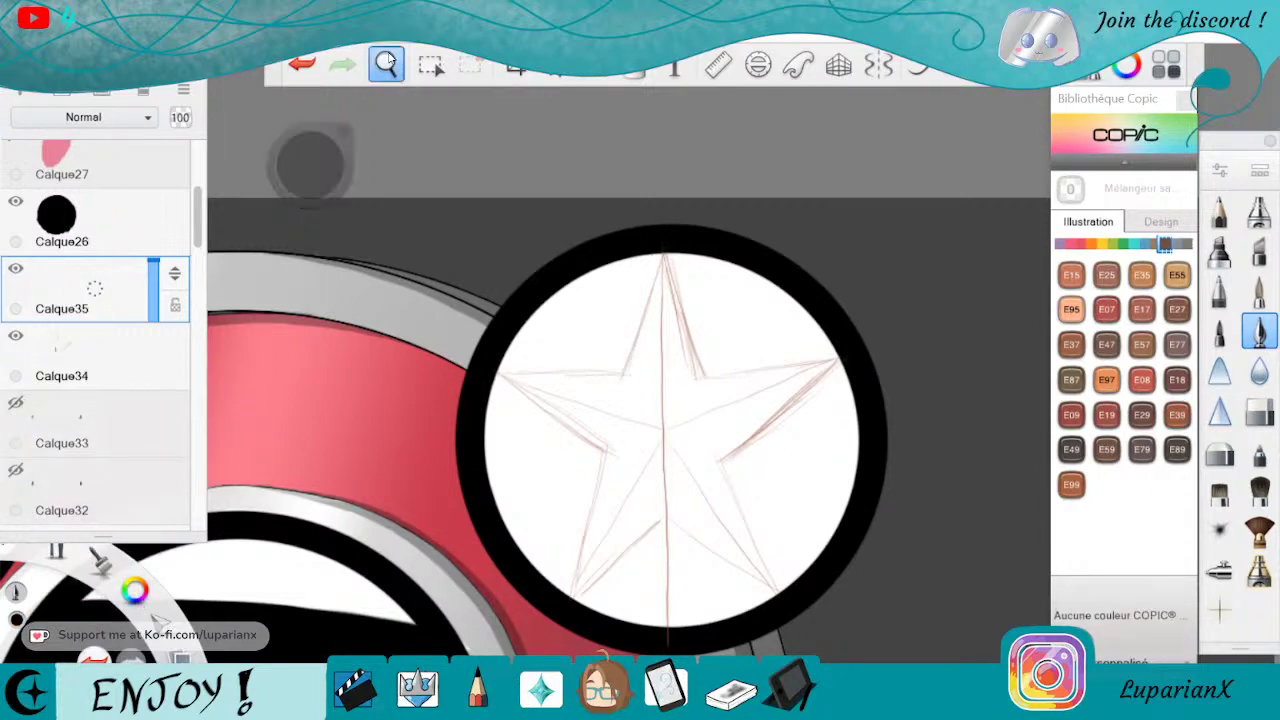
pyautogui.moveTo(666, 508)
pyautogui.mouseDown()
pyautogui.moveTo(686, 535)
pyautogui.moveTo(732, 491)
pyautogui.mouseUp()
pyautogui.click(806, 366)
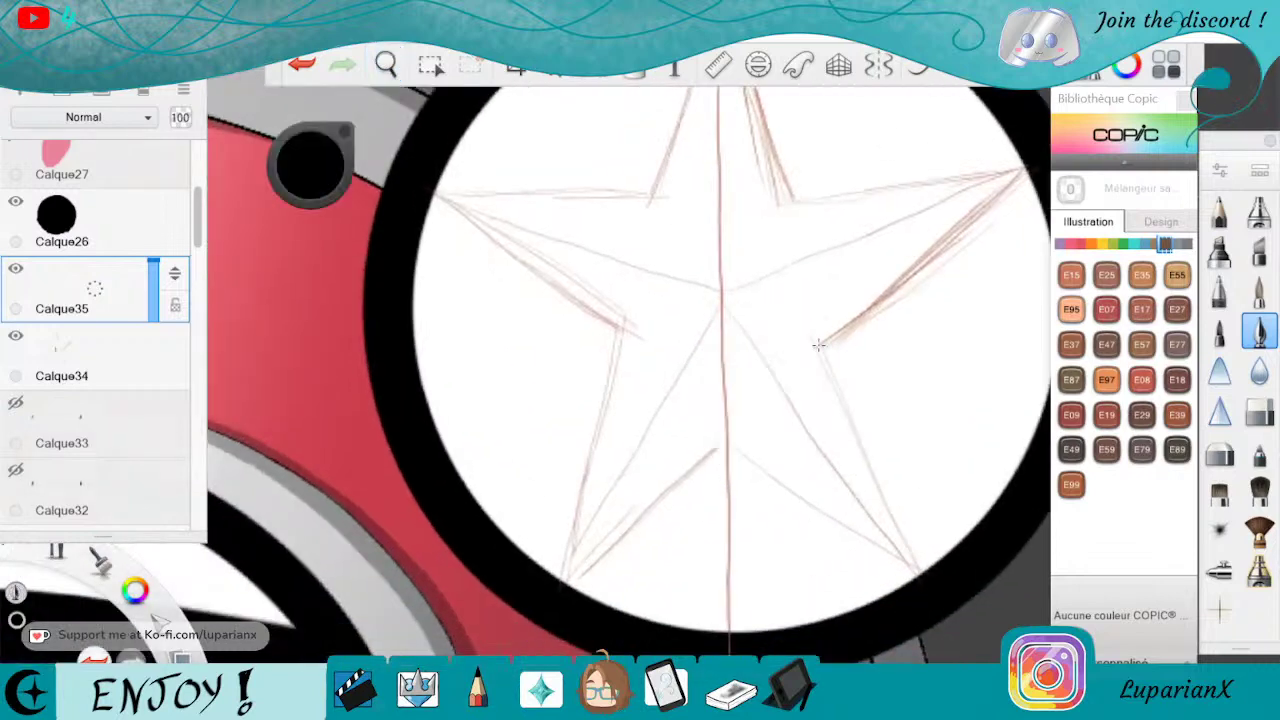
pyautogui.click(386, 65)
pyautogui.moveTo(436, 138); pyautogui.dragTo(443, 156)
pyautogui.moveTo(780, 325); pyautogui.dragTo(792, 411)
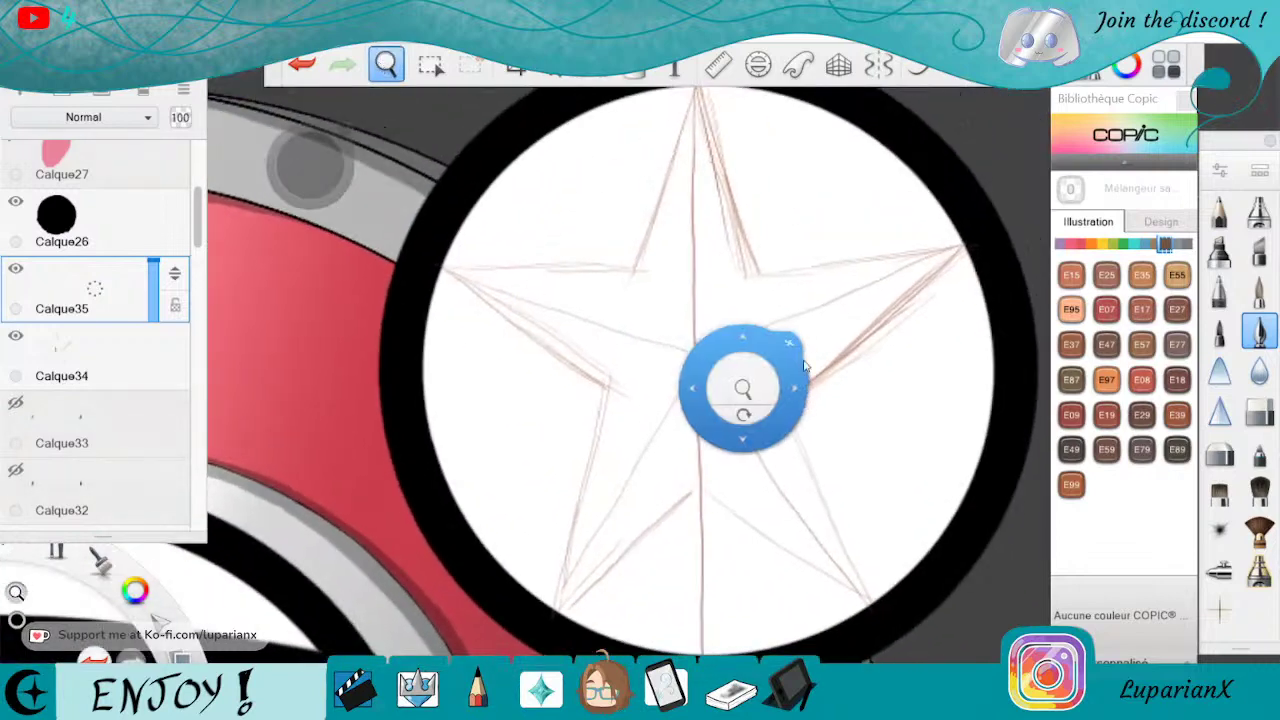
pyautogui.click(793, 340)
pyautogui.click(718, 64)
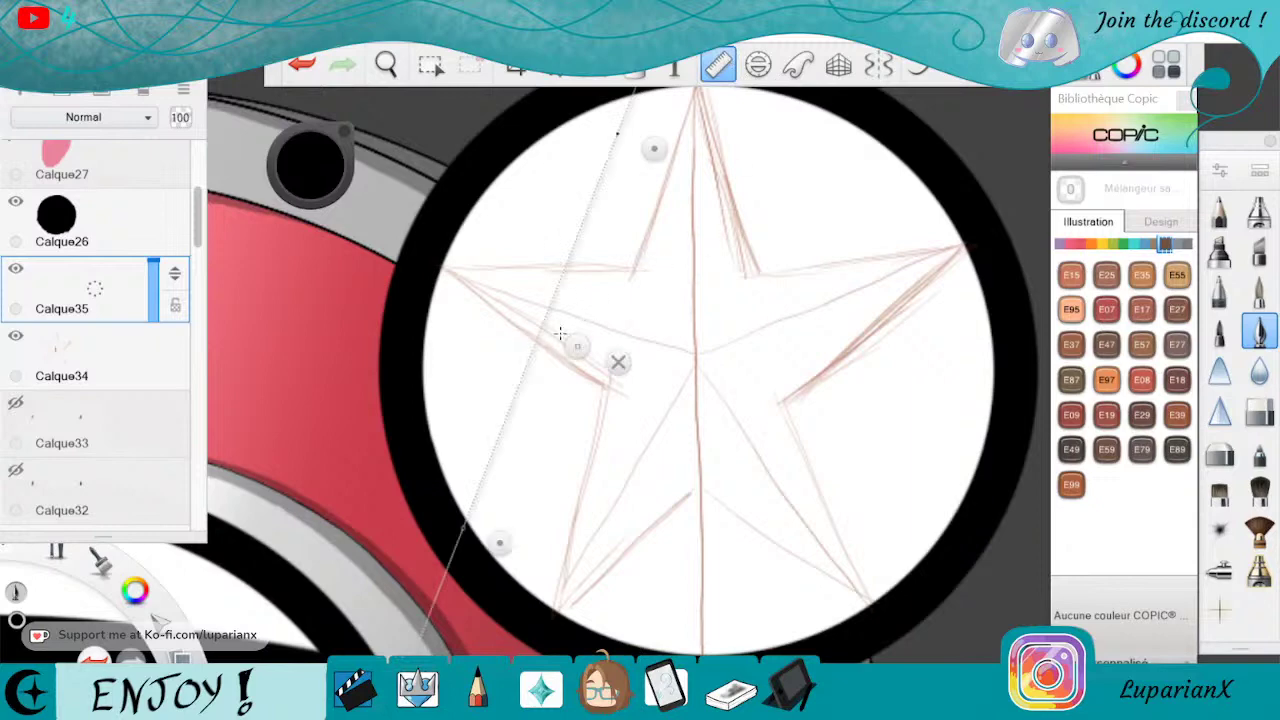
pyautogui.moveTo(651, 149); pyautogui.dragTo(670, 189)
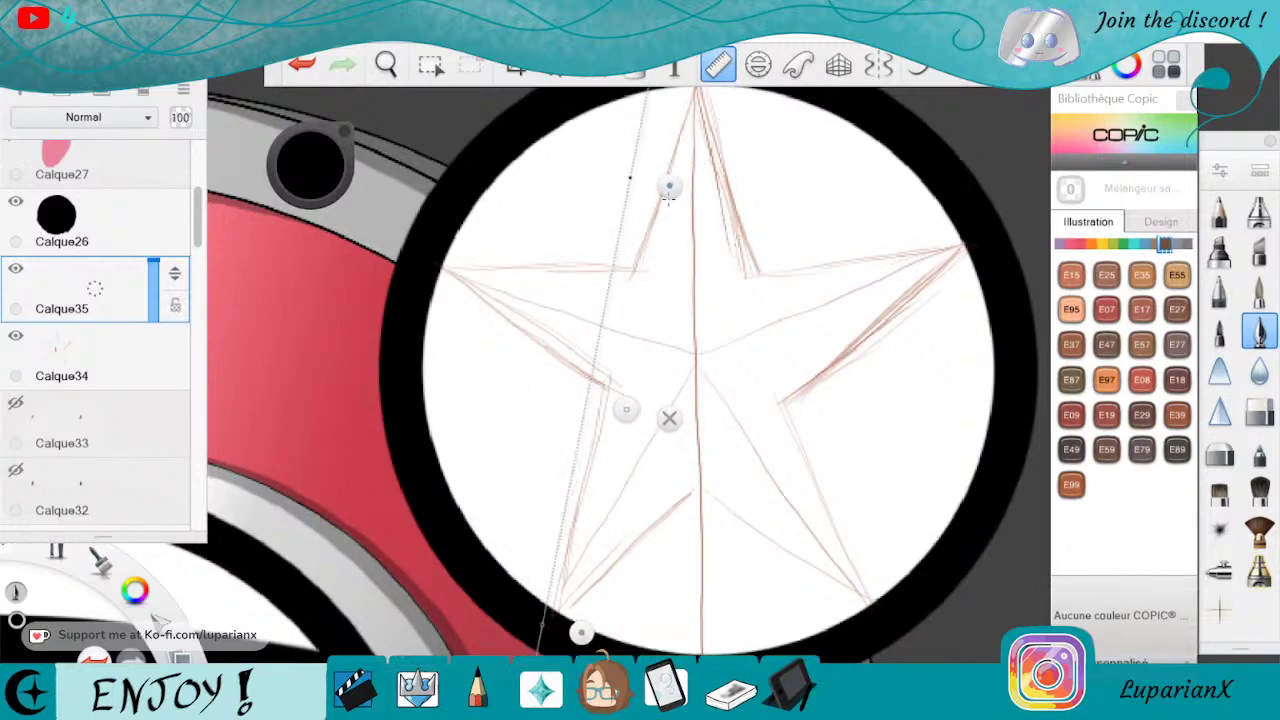
pyautogui.moveTo(626, 408)
pyautogui.mouseDown()
pyautogui.moveTo(635, 427)
pyautogui.moveTo(594, 430)
pyautogui.moveTo(563, 580)
pyautogui.mouseUp()
pyautogui.moveTo(600, 395); pyautogui.dragTo(567, 544)
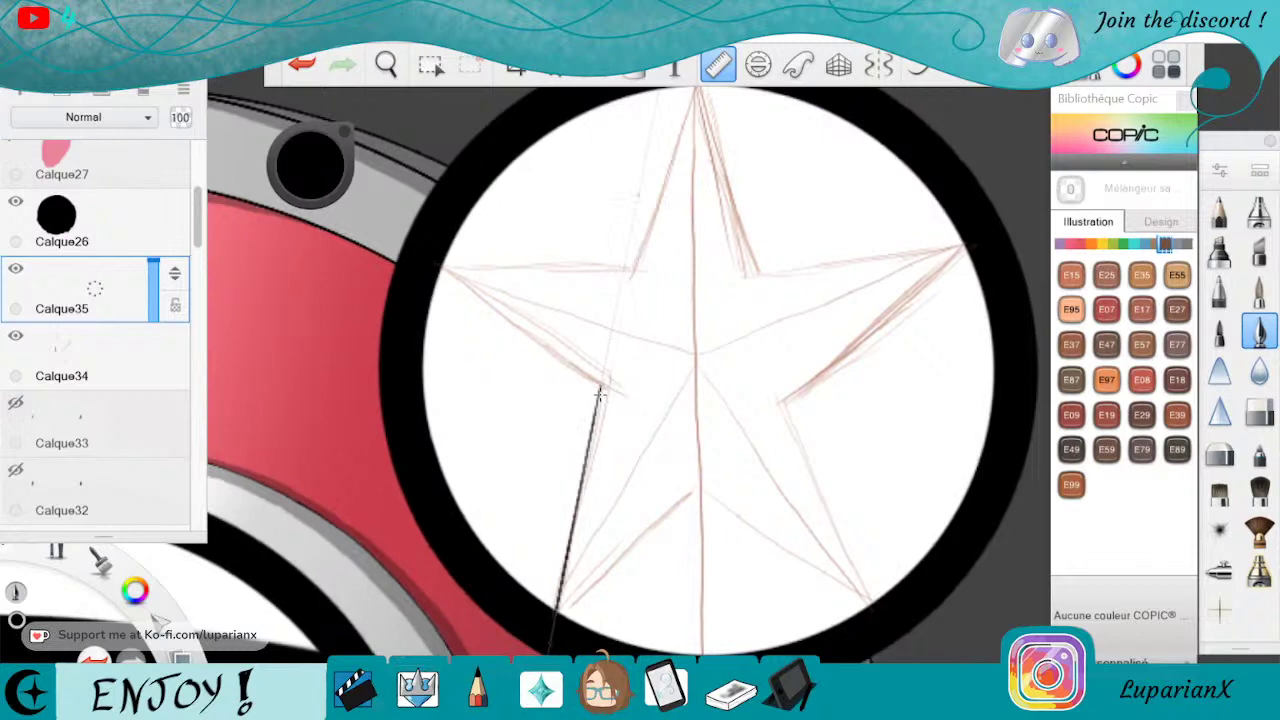
# Ink the inner edge of the star's lower-left point up to the bottom notch on the vertical centre line.
pyautogui.moveTo(677, 203); pyautogui.dragTo(870, 418)
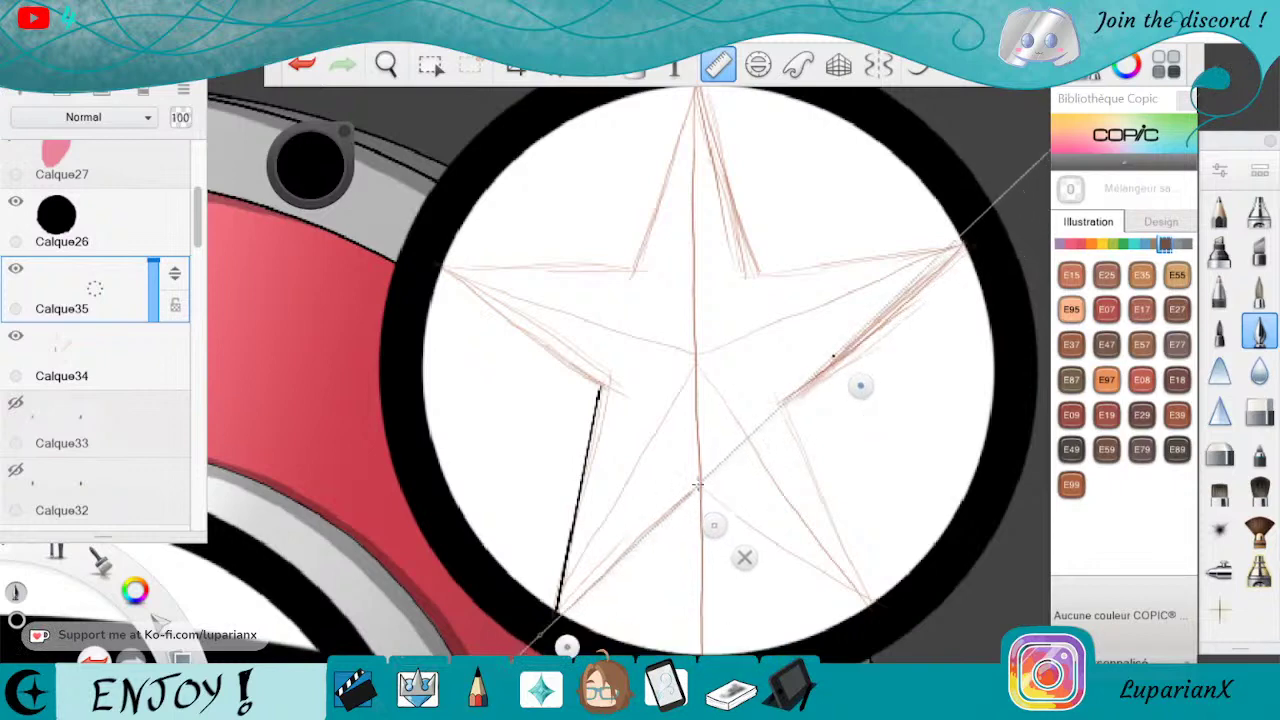
pyautogui.moveTo(578, 598); pyautogui.dragTo(697, 487)
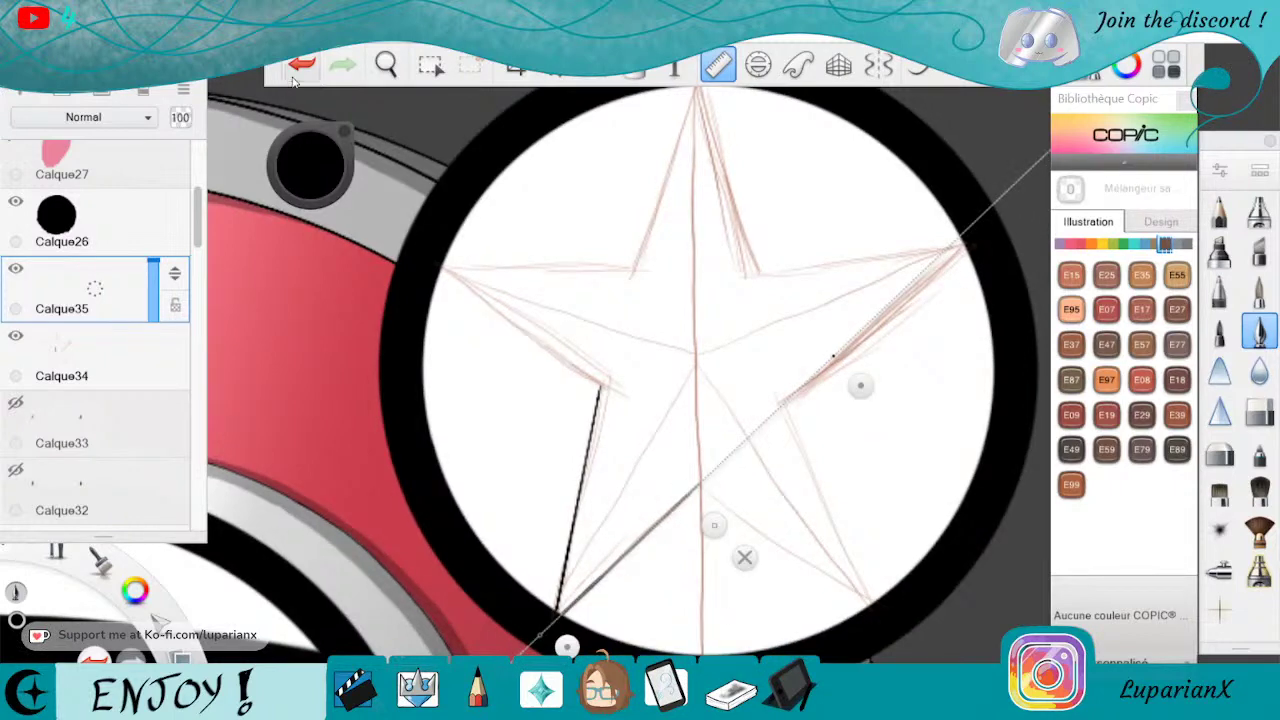
pyautogui.hotkey('ctrl', 'z')
pyautogui.hotkey('ctrl', 'y')
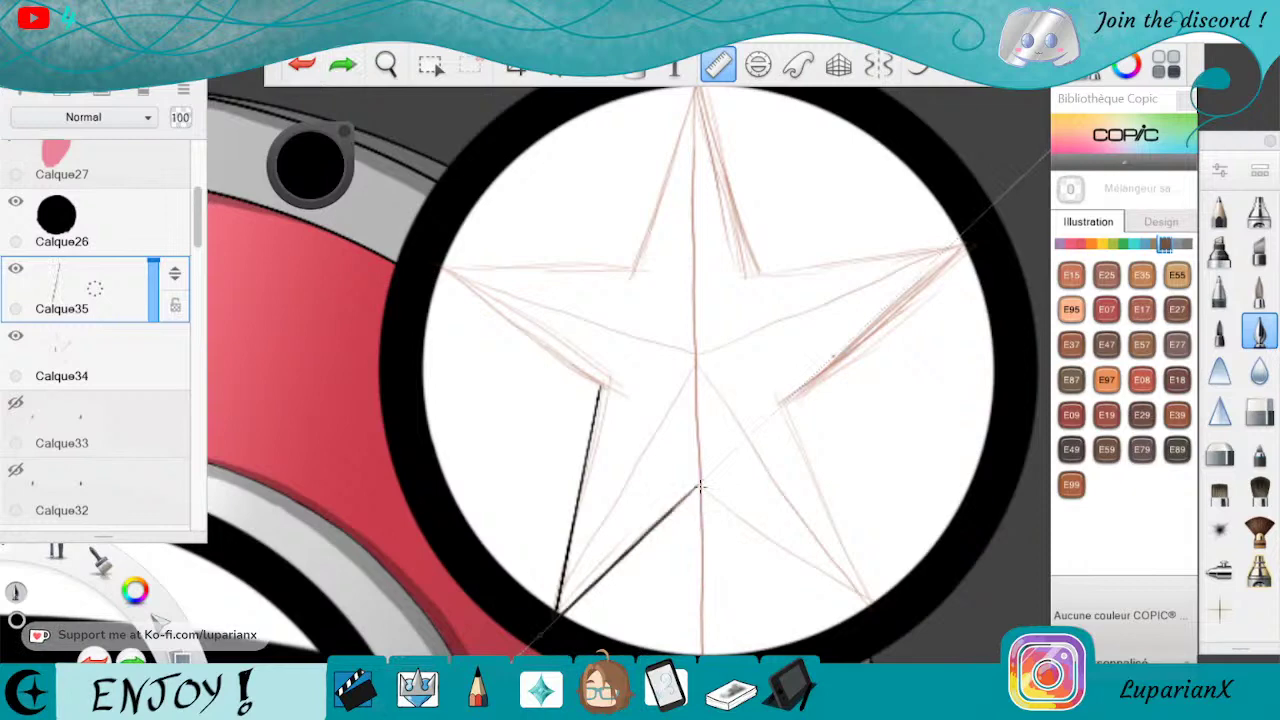
pyautogui.moveTo(701, 487); pyautogui.dragTo(695, 489)
# Align the ruler from the bottom notch to the lower-right tip and ink that inner edge of the star in black.
pyautogui.moveTo(859, 382); pyautogui.dragTo(851, 645)
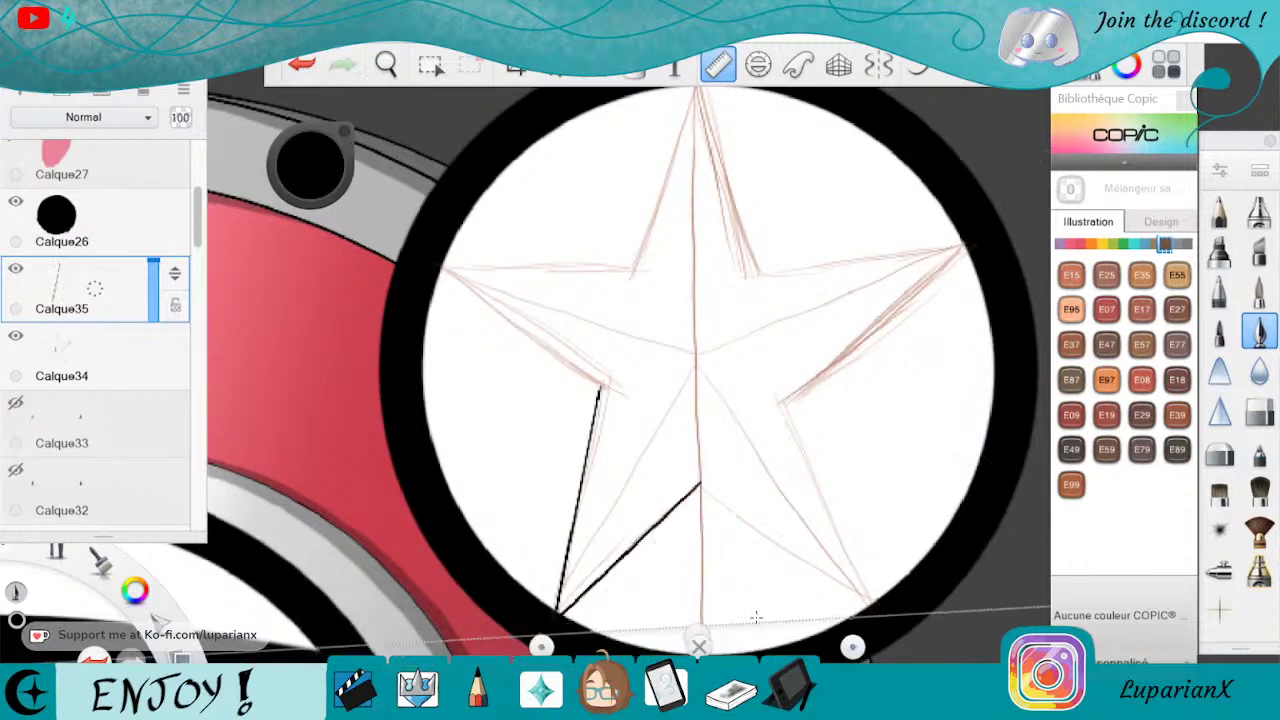
pyautogui.moveTo(540, 646); pyautogui.dragTo(619, 479)
pyautogui.moveTo(823, 618); pyautogui.dragTo(820, 645)
pyautogui.moveTo(735, 559); pyautogui.dragTo(735, 556)
pyautogui.moveTo(850, 635); pyautogui.dragTo(850, 637)
pyautogui.moveTo(737, 556); pyautogui.dragTo(734, 552)
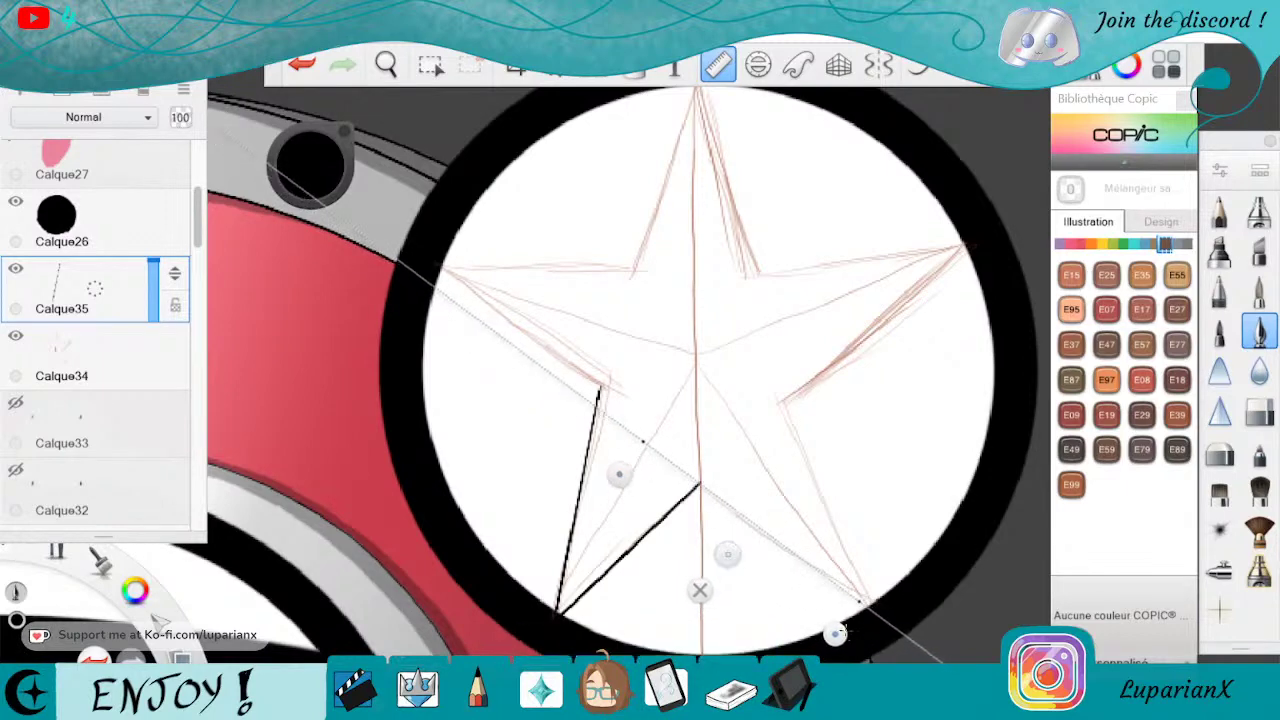
pyautogui.moveTo(702, 486); pyautogui.dragTo(838, 584)
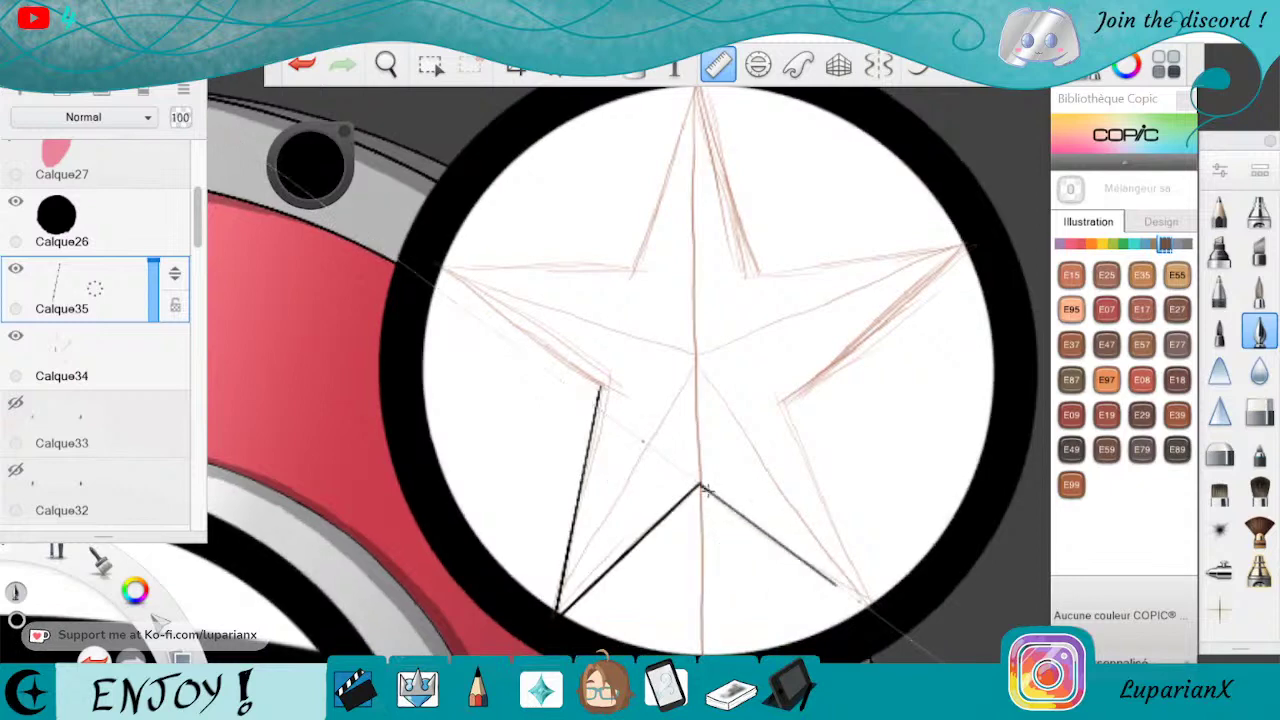
# Ink the outer edge of the star's lower-right point along the ruler, undoing the first line and redrawing it at a steeper angle.
pyautogui.moveTo(621, 474); pyautogui.dragTo(791, 514)
pyautogui.moveTo(753, 411)
pyautogui.mouseDown()
pyautogui.moveTo(742, 414)
pyautogui.moveTo(808, 463)
pyautogui.moveTo(870, 600)
pyautogui.mouseUp()
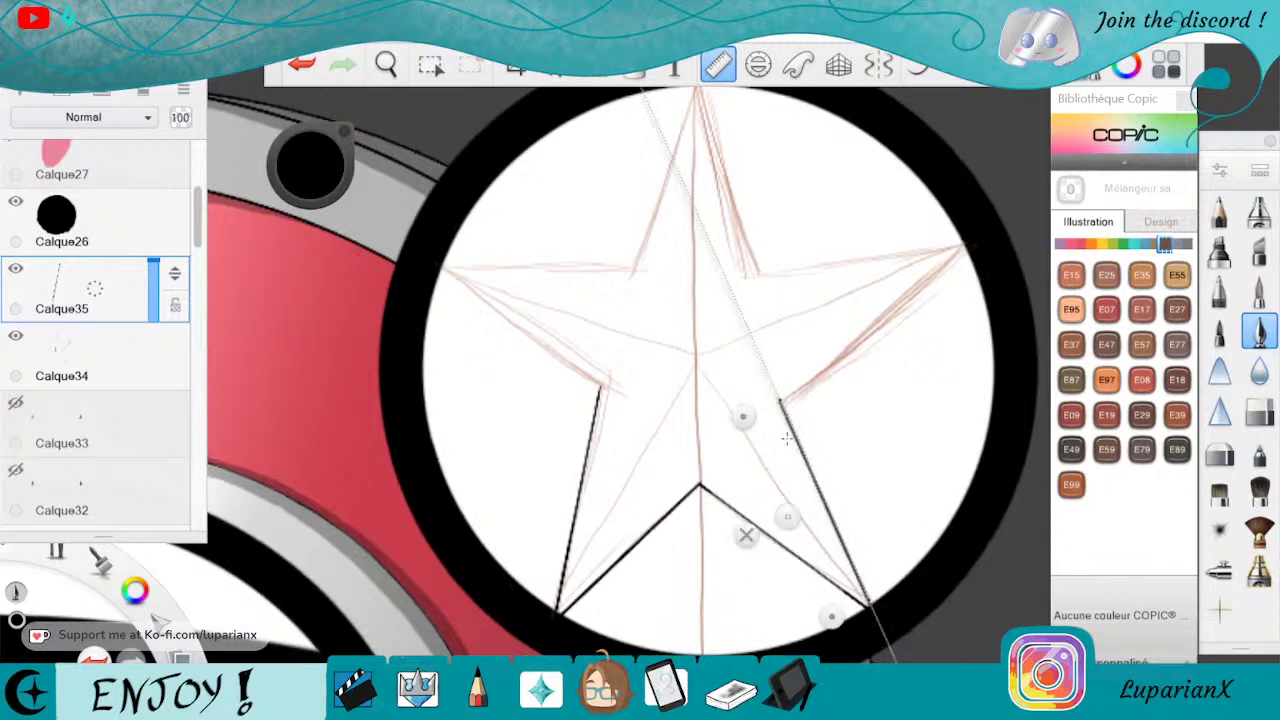
pyautogui.click(301, 64)
pyautogui.moveTo(742, 416); pyautogui.dragTo(800, 396)
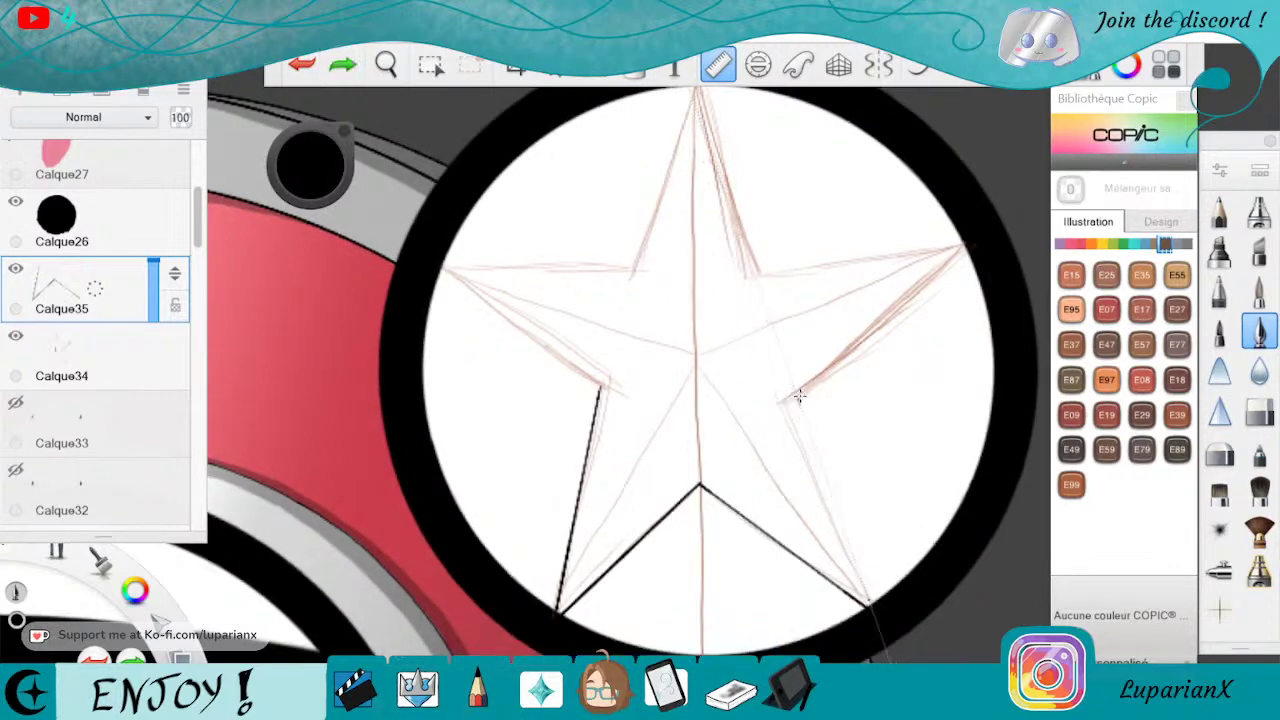
pyautogui.moveTo(822, 470); pyautogui.dragTo(870, 604)
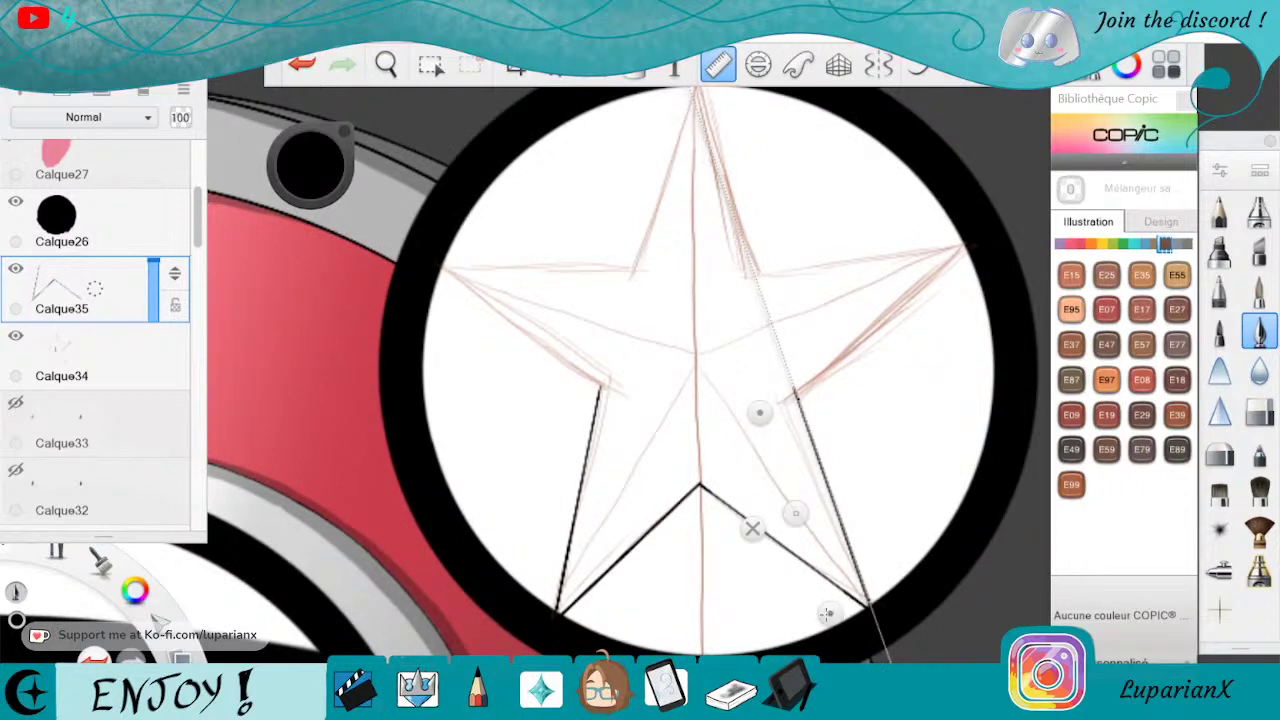
# Align the ruler along each edge of the star's upper-right point and ink its lower and upper edges in black.
pyautogui.moveTo(827, 613); pyautogui.dragTo(914, 338)
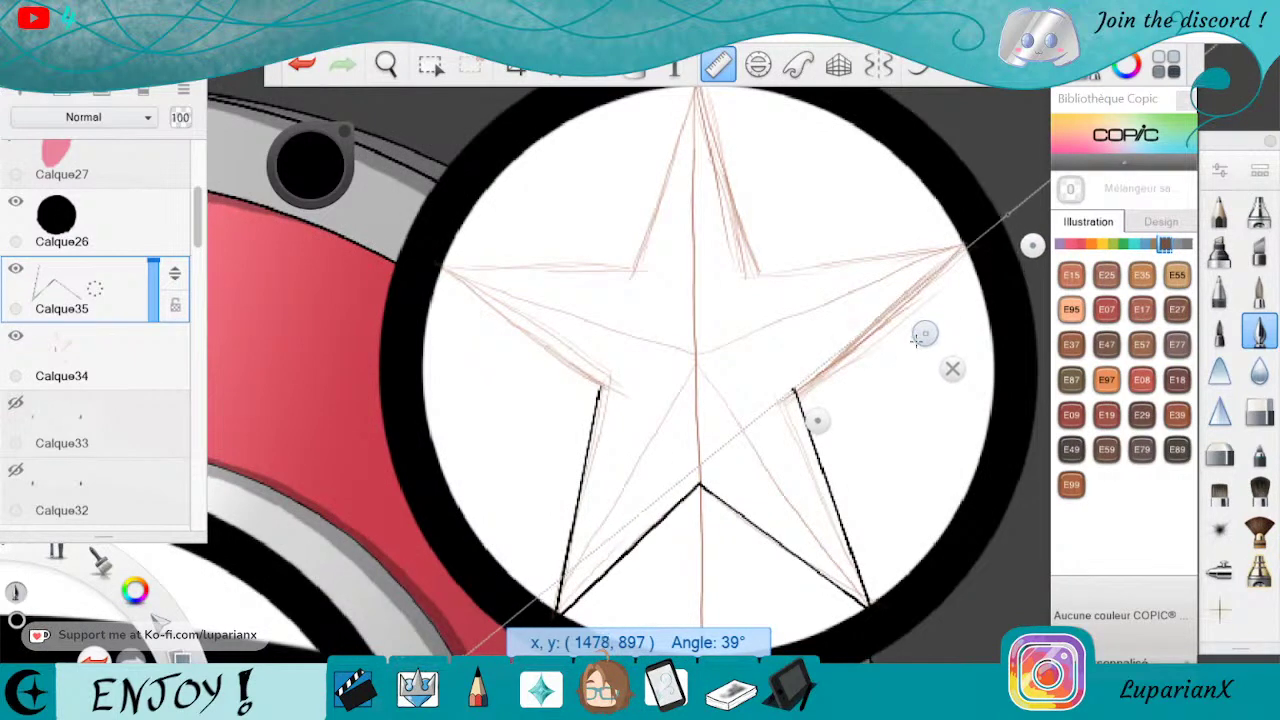
pyautogui.moveTo(795, 390); pyautogui.dragTo(965, 246)
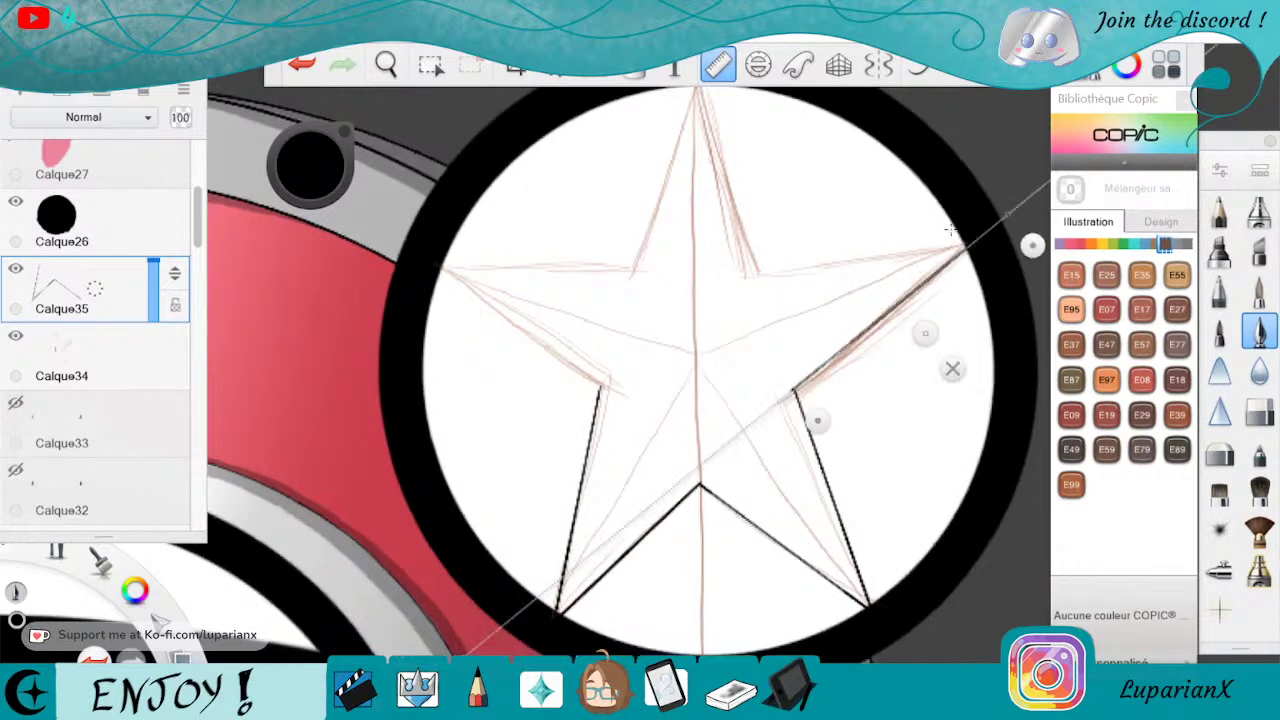
pyautogui.moveTo(890, 384); pyautogui.dragTo(902, 284)
pyautogui.moveTo(1020, 263)
pyautogui.mouseDown()
pyautogui.moveTo(1018, 278)
pyautogui.moveTo(1008, 271)
pyautogui.mouseUp()
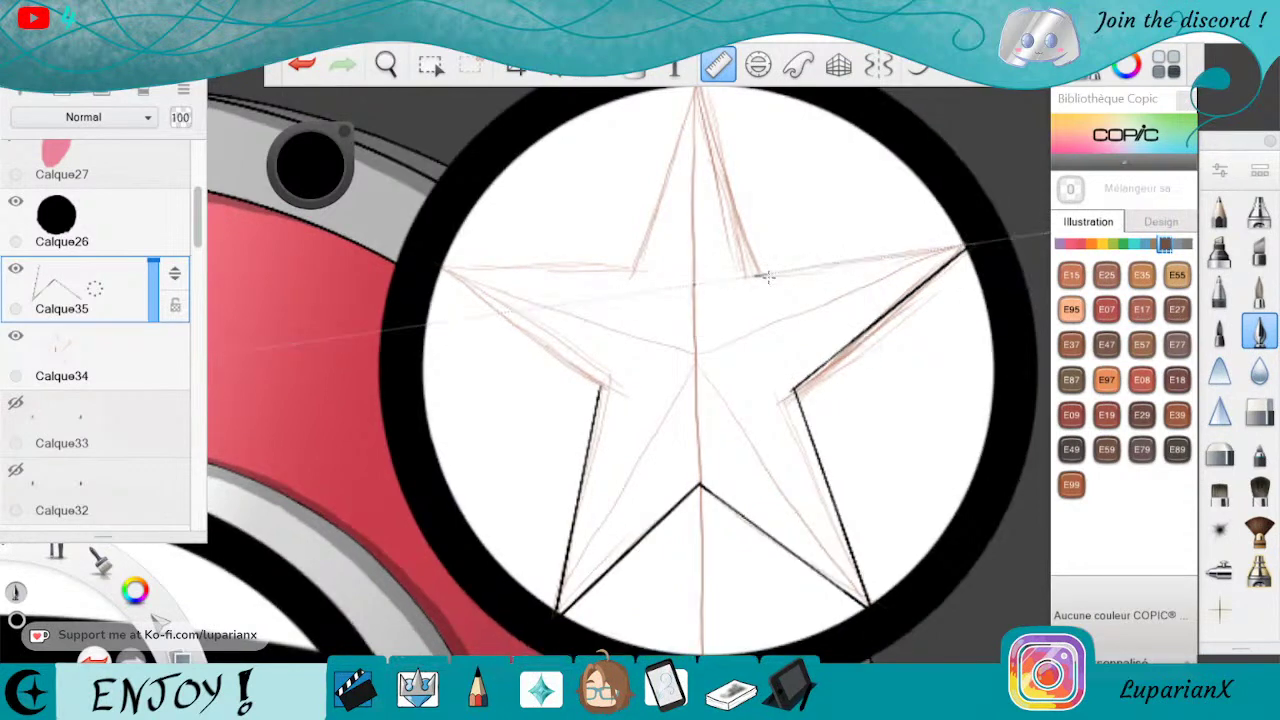
pyautogui.moveTo(768, 277); pyautogui.dragTo(770, 275)
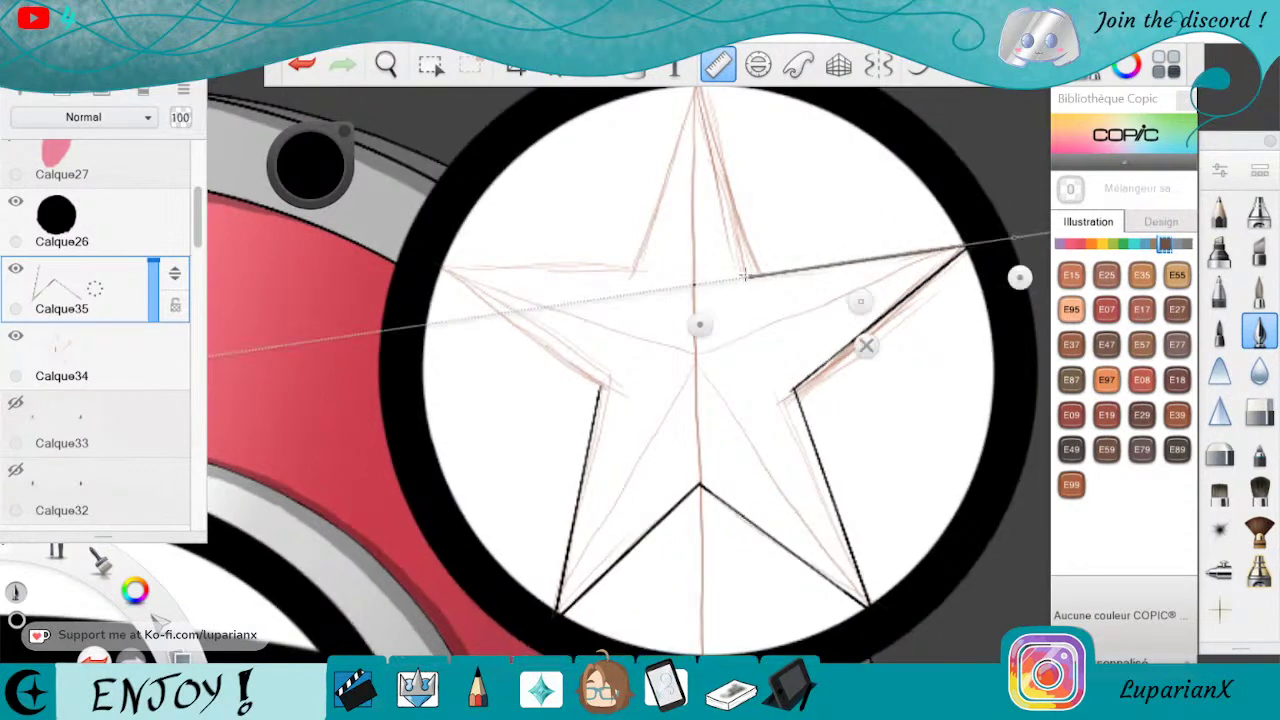
# Align the ruler with the upper edge of the star's upper-left point and ink that edge out to the circle.
pyautogui.moveTo(1020, 278); pyautogui.dragTo(986, 334)
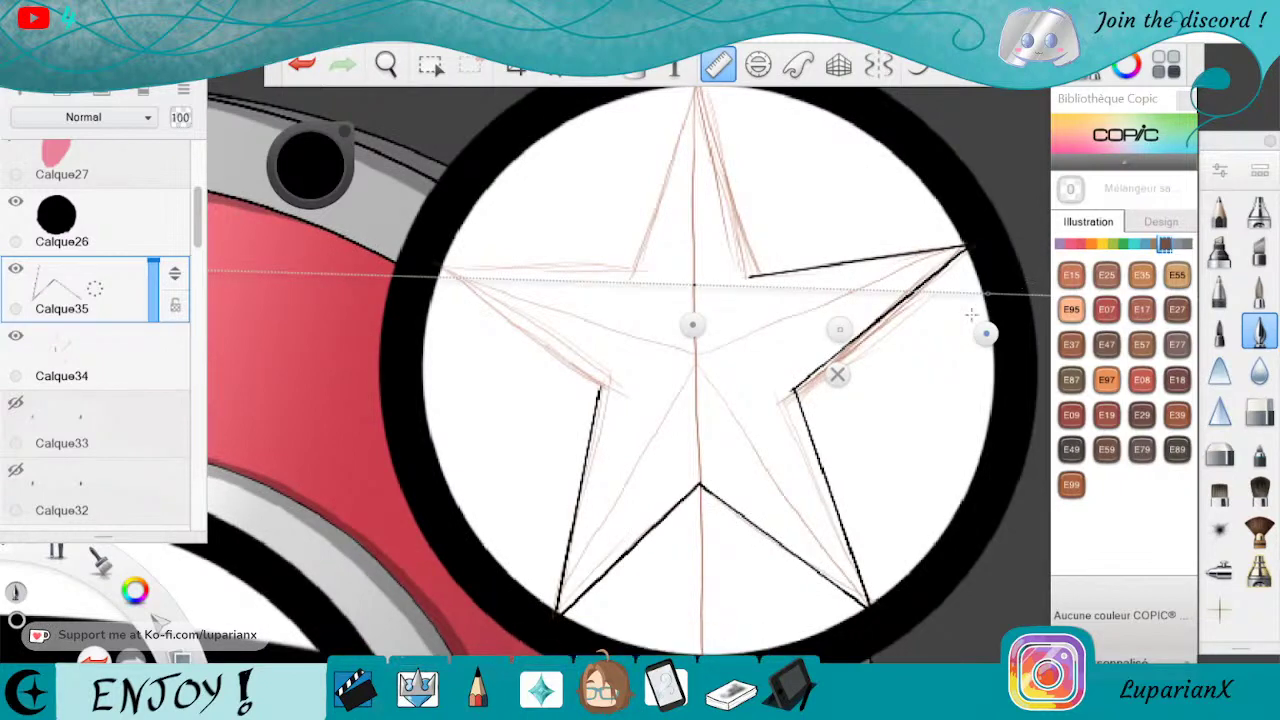
pyautogui.moveTo(841, 336); pyautogui.dragTo(757, 316)
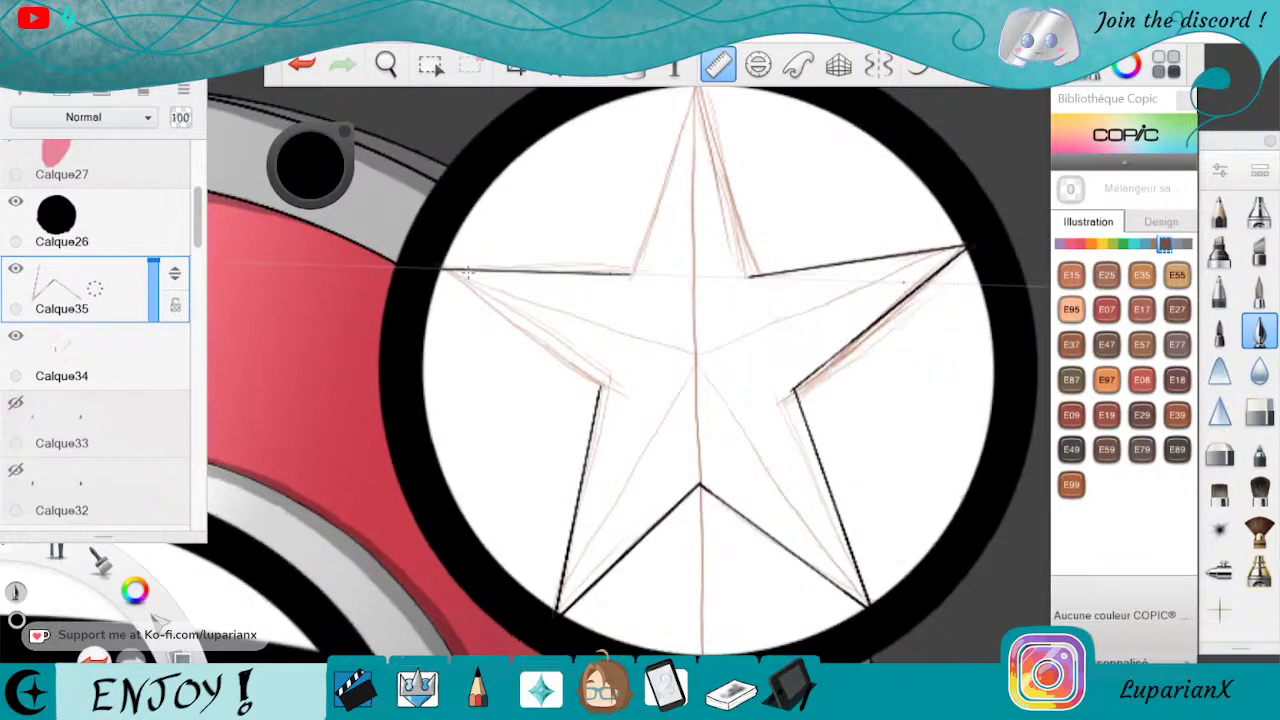
pyautogui.moveTo(468, 273)
pyautogui.mouseDown()
pyautogui.moveTo(642, 282)
pyautogui.moveTo(433, 277)
pyautogui.mouseUp()
# Align the ruler from the lower-left inner corner to the upper-left tip and ink that lower edge in black.
pyautogui.moveTo(903, 322); pyautogui.dragTo(892, 355)
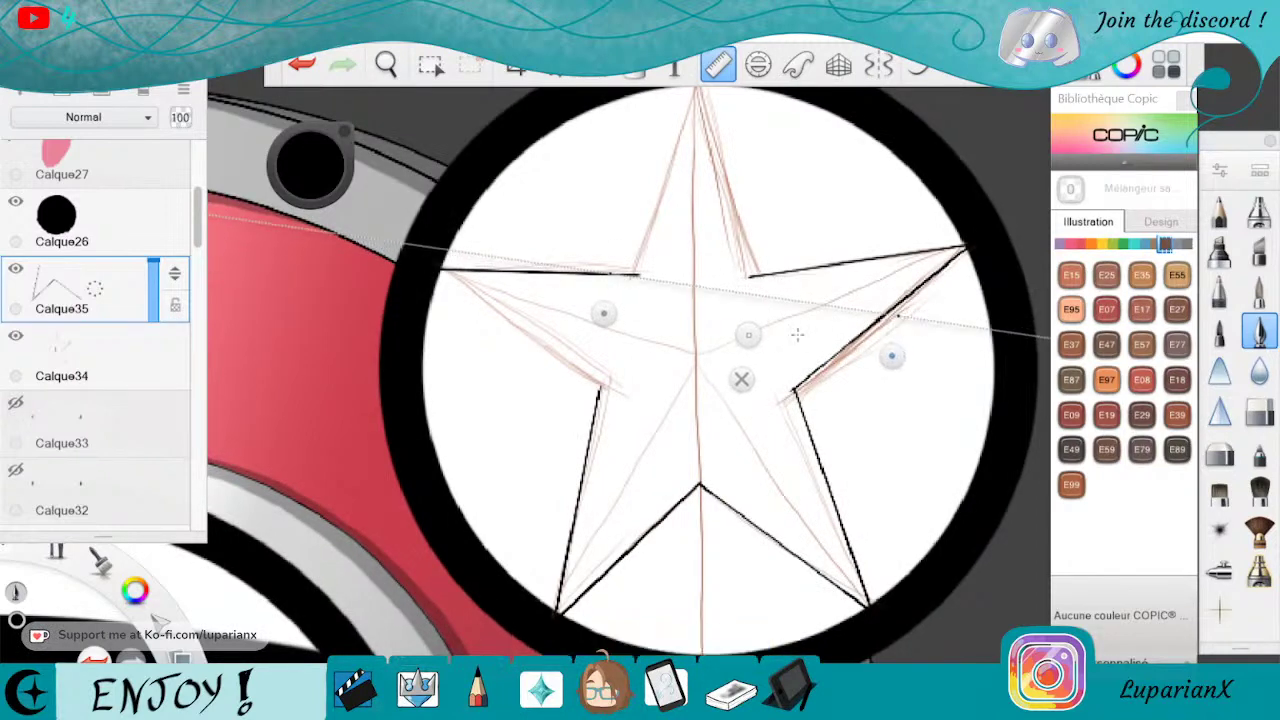
pyautogui.moveTo(748, 334); pyautogui.dragTo(654, 399)
pyautogui.moveTo(800, 410); pyautogui.dragTo(683, 493)
pyautogui.moveTo(581, 426); pyautogui.dragTo(581, 424)
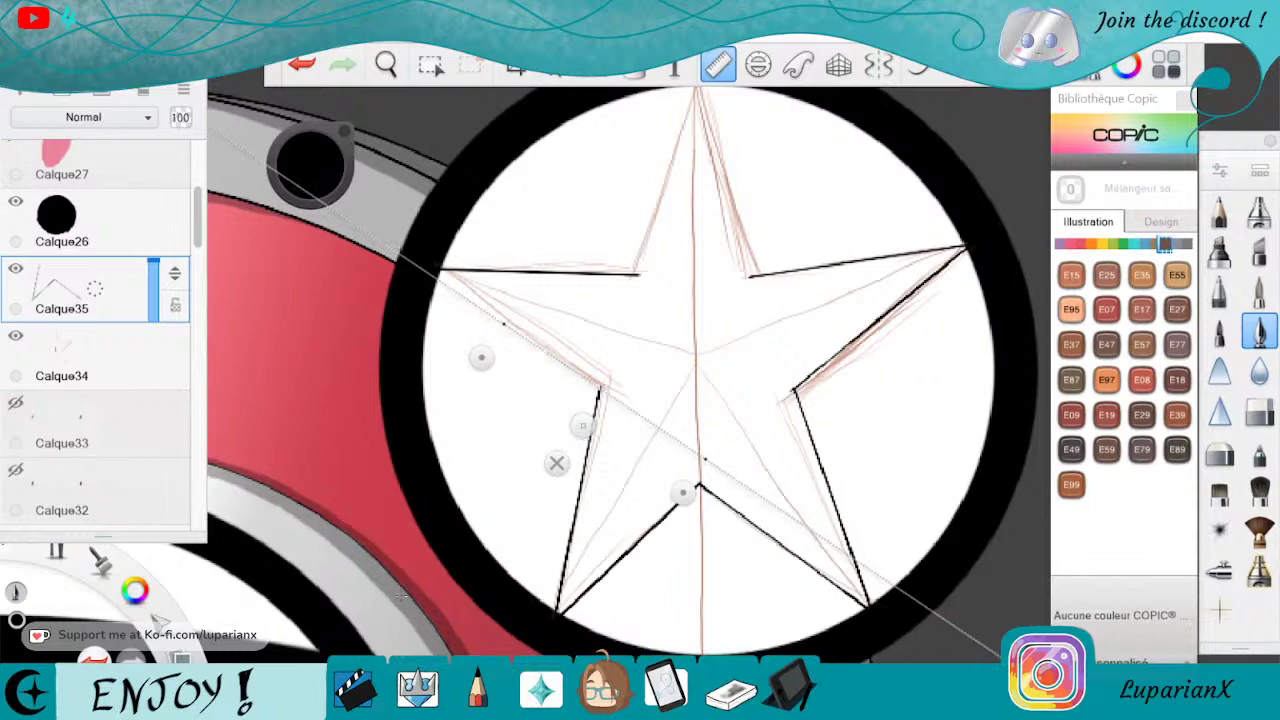
pyautogui.moveTo(686, 496); pyautogui.dragTo(686, 493)
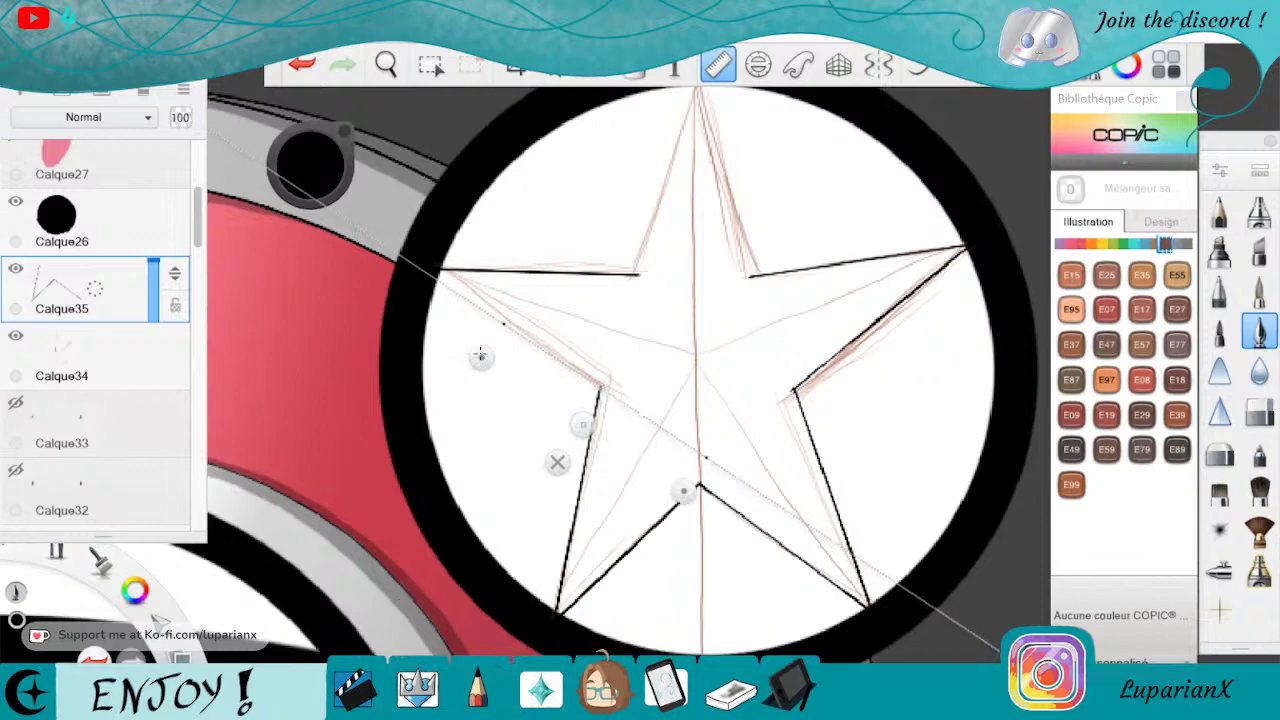
pyautogui.moveTo(482, 357); pyautogui.dragTo(481, 355)
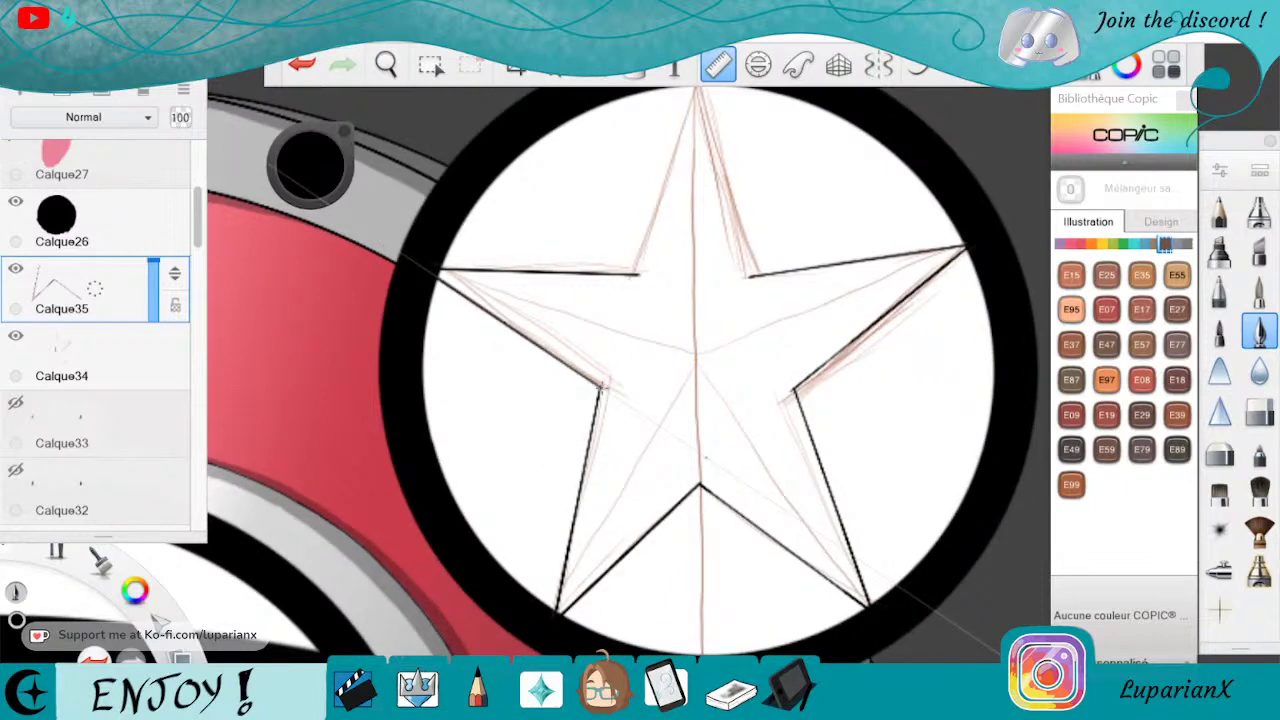
pyautogui.moveTo(599, 388); pyautogui.dragTo(416, 259)
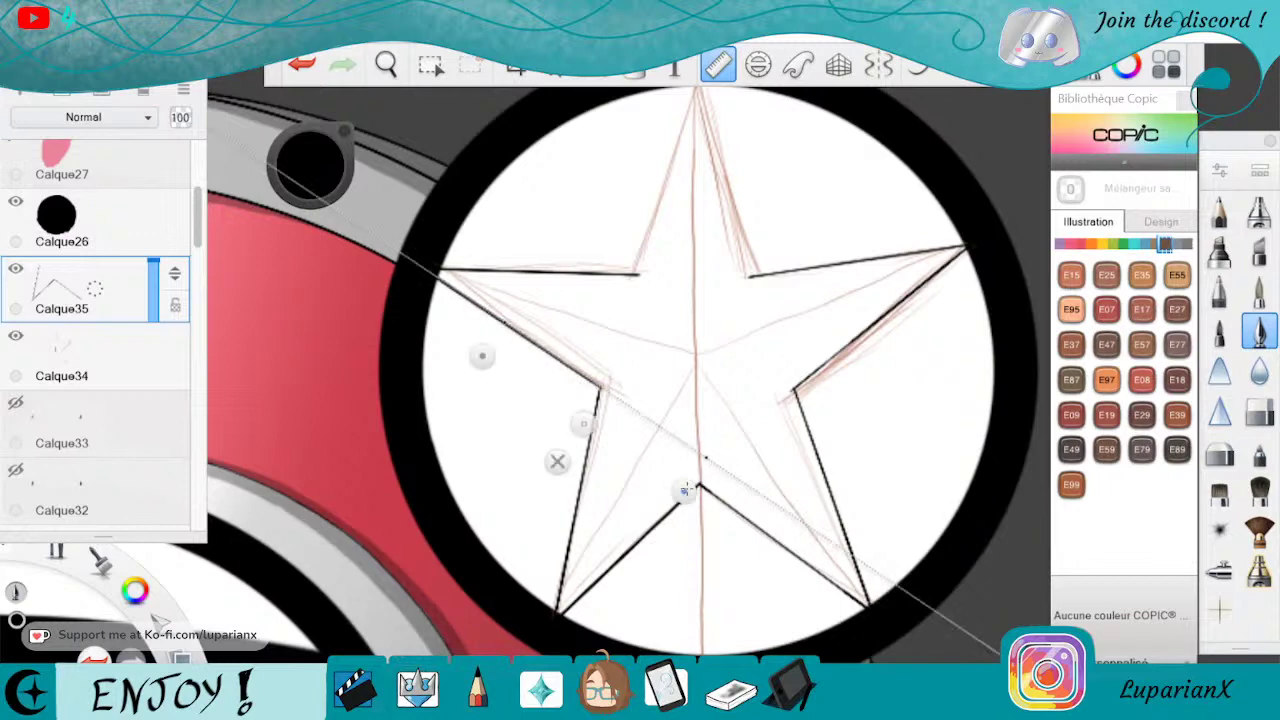
# Ink the left edge of the star's top point along the ruler, undoing the first line and redrawing it at a 72° angle.
pyautogui.moveTo(686, 490); pyautogui.dragTo(748, 97)
pyautogui.click(386, 65)
pyautogui.moveTo(694, 229); pyautogui.dragTo(691, 404)
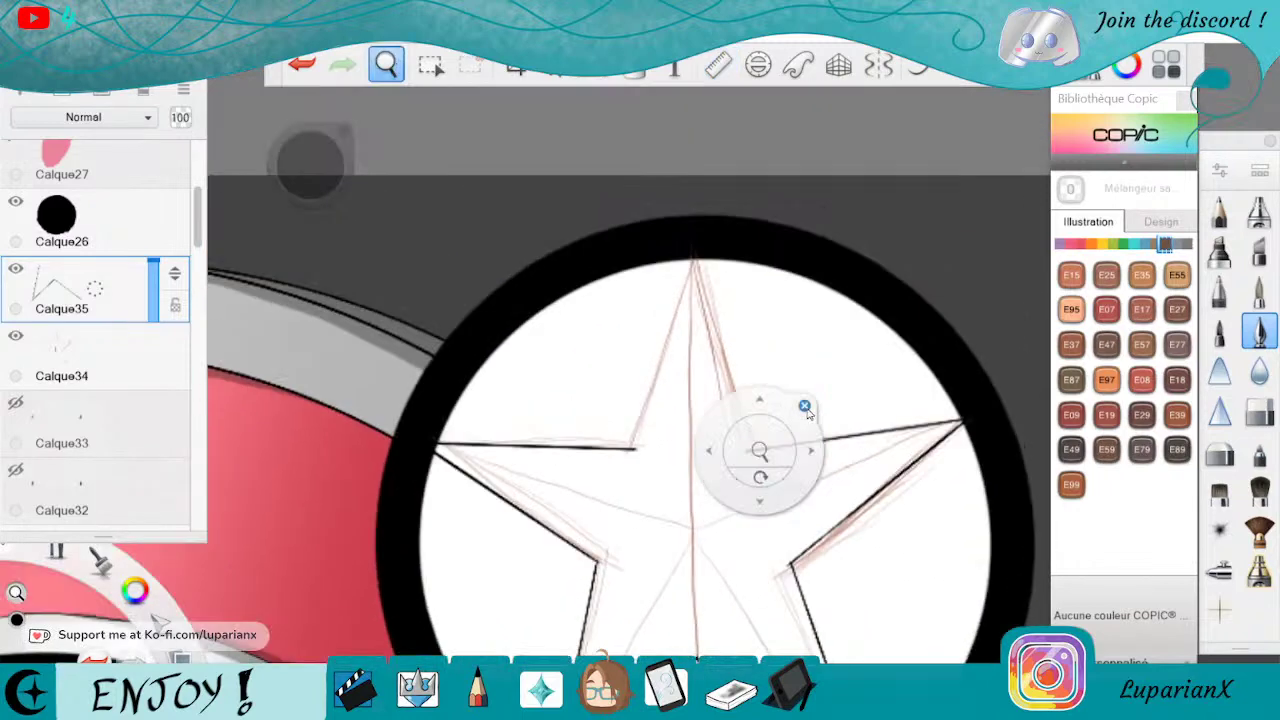
pyautogui.click(806, 408)
pyautogui.click(718, 65)
pyautogui.moveTo(535, 346); pyautogui.dragTo(646, 389)
pyautogui.moveTo(697, 236)
pyautogui.mouseDown()
pyautogui.moveTo(717, 357)
pyautogui.moveTo(694, 236)
pyautogui.mouseUp()
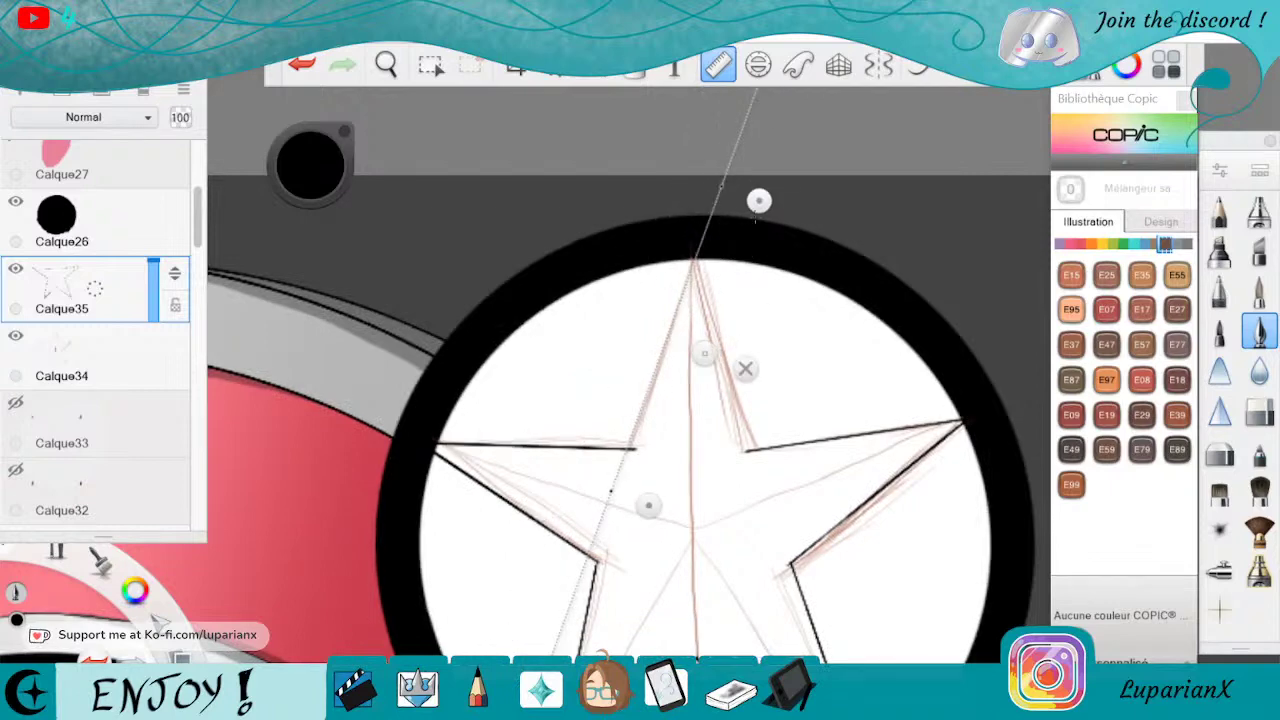
pyautogui.moveTo(758, 201); pyautogui.dragTo(751, 188)
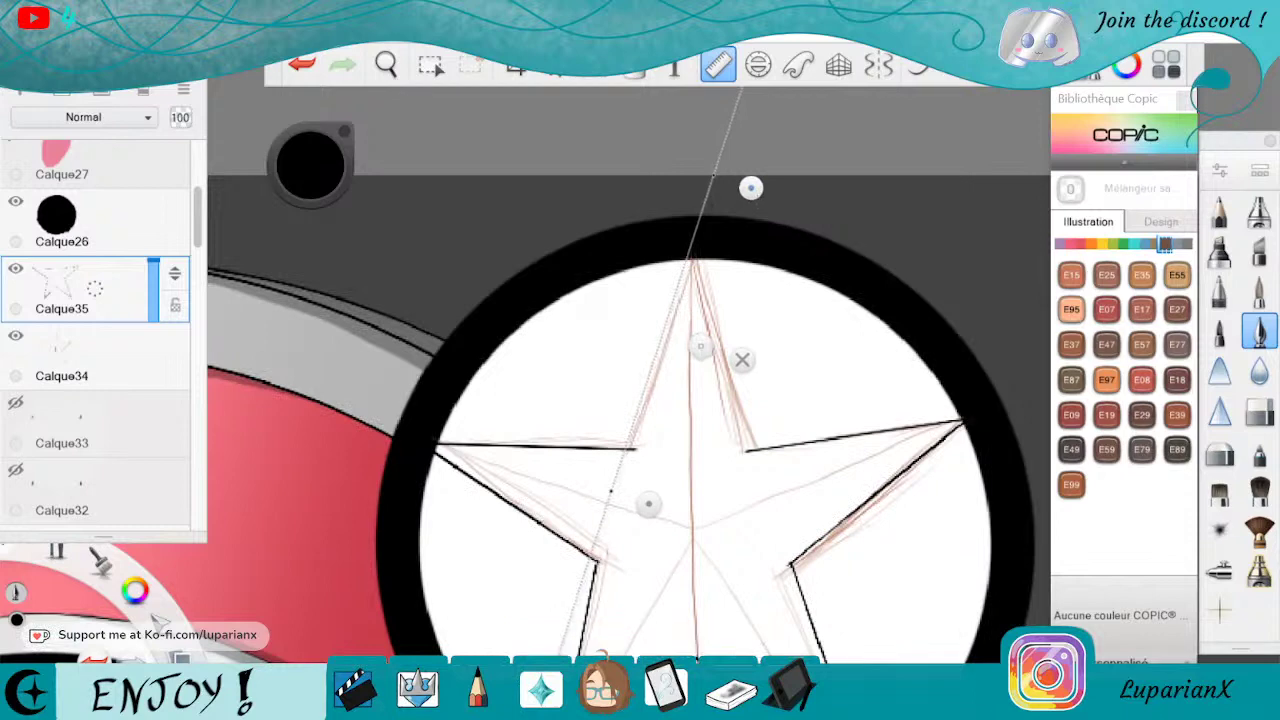
pyautogui.click(305, 66)
pyautogui.moveTo(700, 346); pyautogui.dragTo(703, 347)
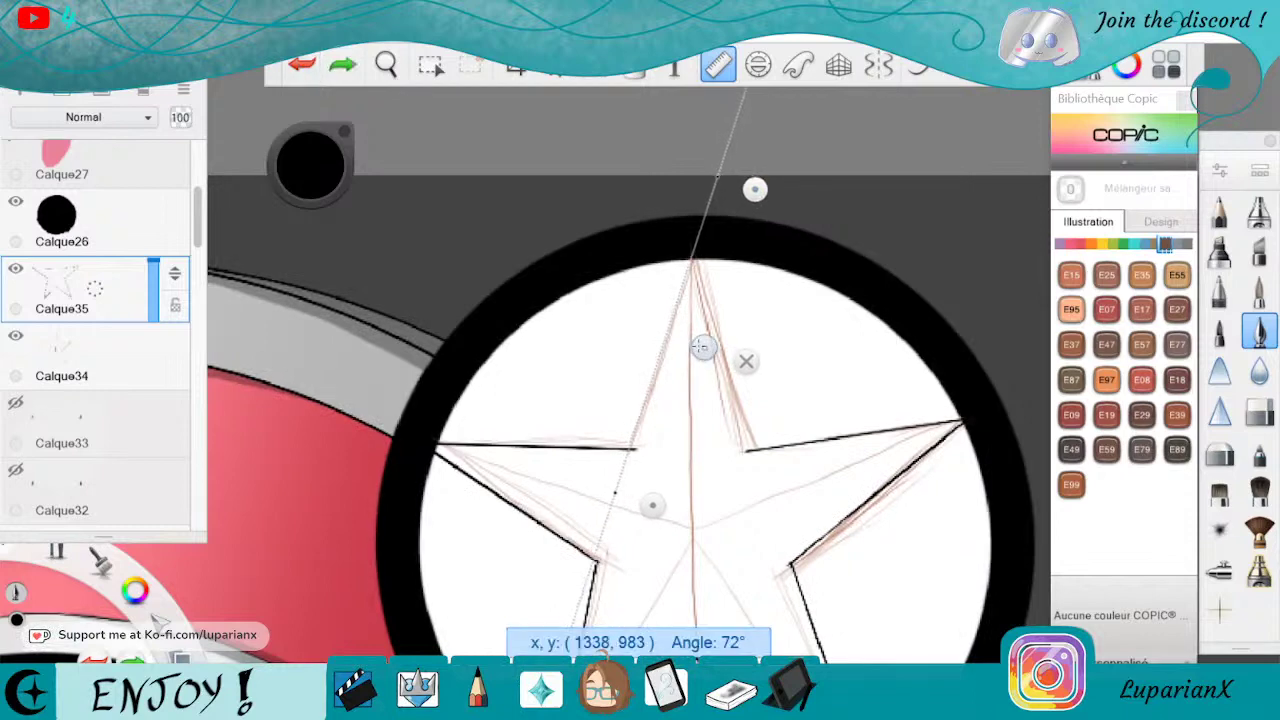
pyautogui.moveTo(632, 444); pyautogui.dragTo(694, 256)
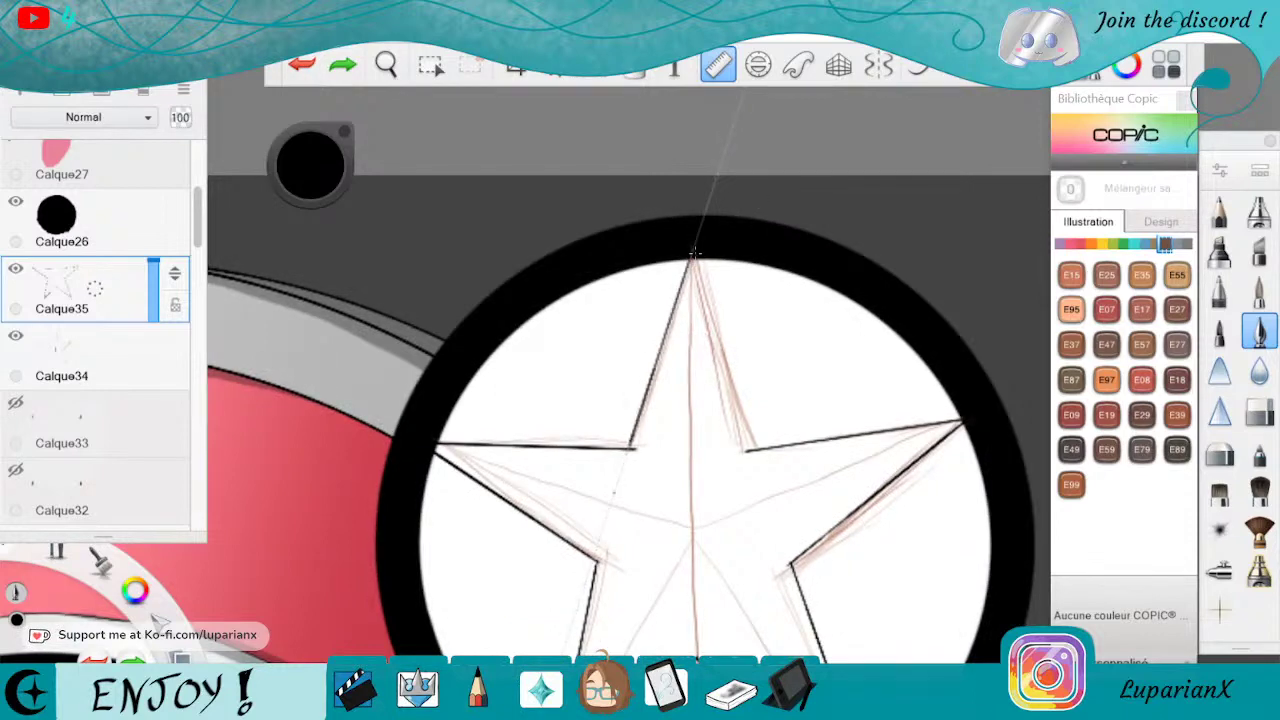
# Align the ruler with the right edge of the star's top point, ink it in black and put the ruler away.
pyautogui.moveTo(650, 506)
pyautogui.mouseDown()
pyautogui.moveTo(737, 506)
pyautogui.moveTo(790, 472)
pyautogui.mouseUp()
pyautogui.moveTo(733, 336); pyautogui.dragTo(689, 371)
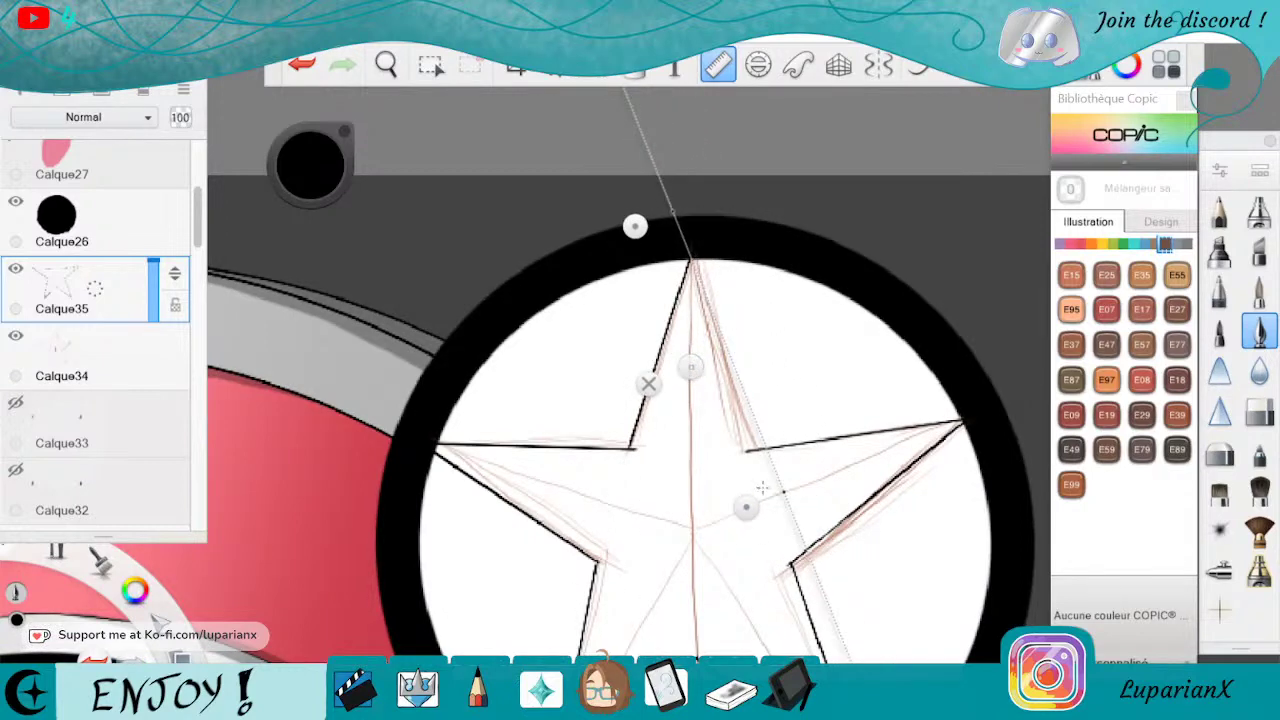
pyautogui.moveTo(755, 507)
pyautogui.mouseDown()
pyautogui.moveTo(731, 511)
pyautogui.moveTo(760, 507)
pyautogui.mouseUp()
pyautogui.moveTo(686, 379); pyautogui.dragTo(690, 376)
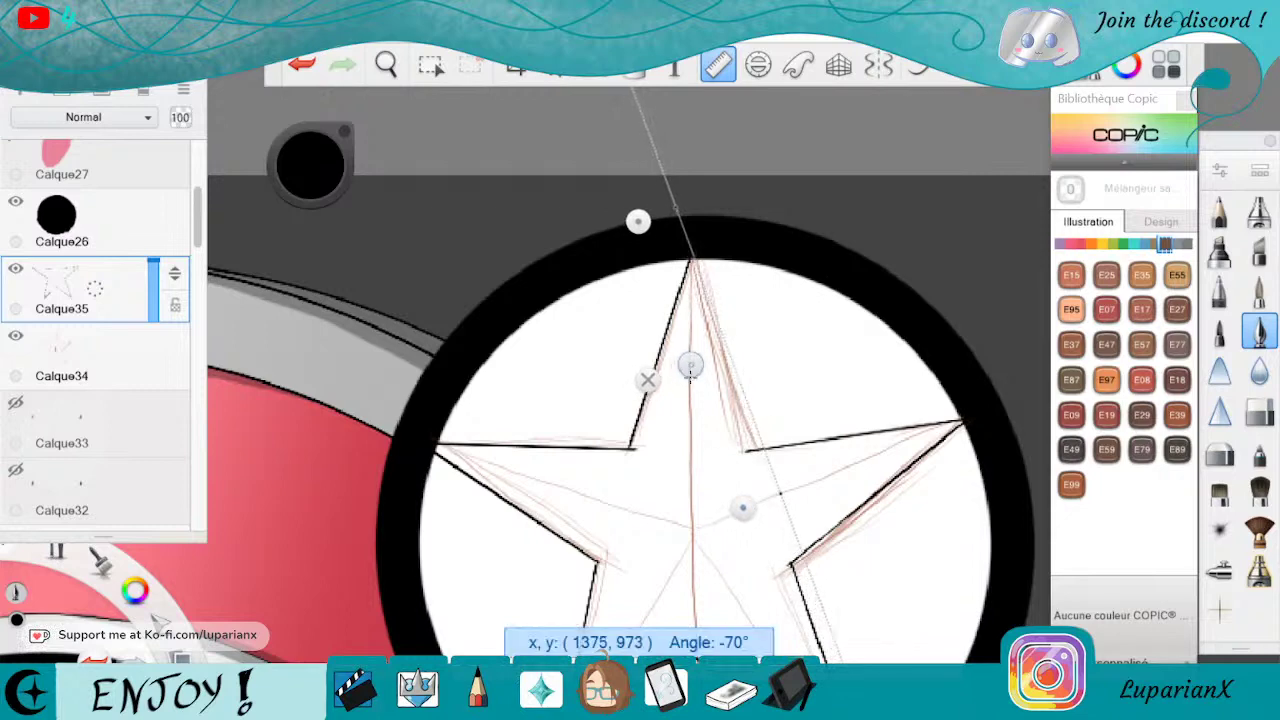
pyautogui.moveTo(742, 508); pyautogui.dragTo(732, 508)
pyautogui.moveTo(685, 363); pyautogui.dragTo(687, 362)
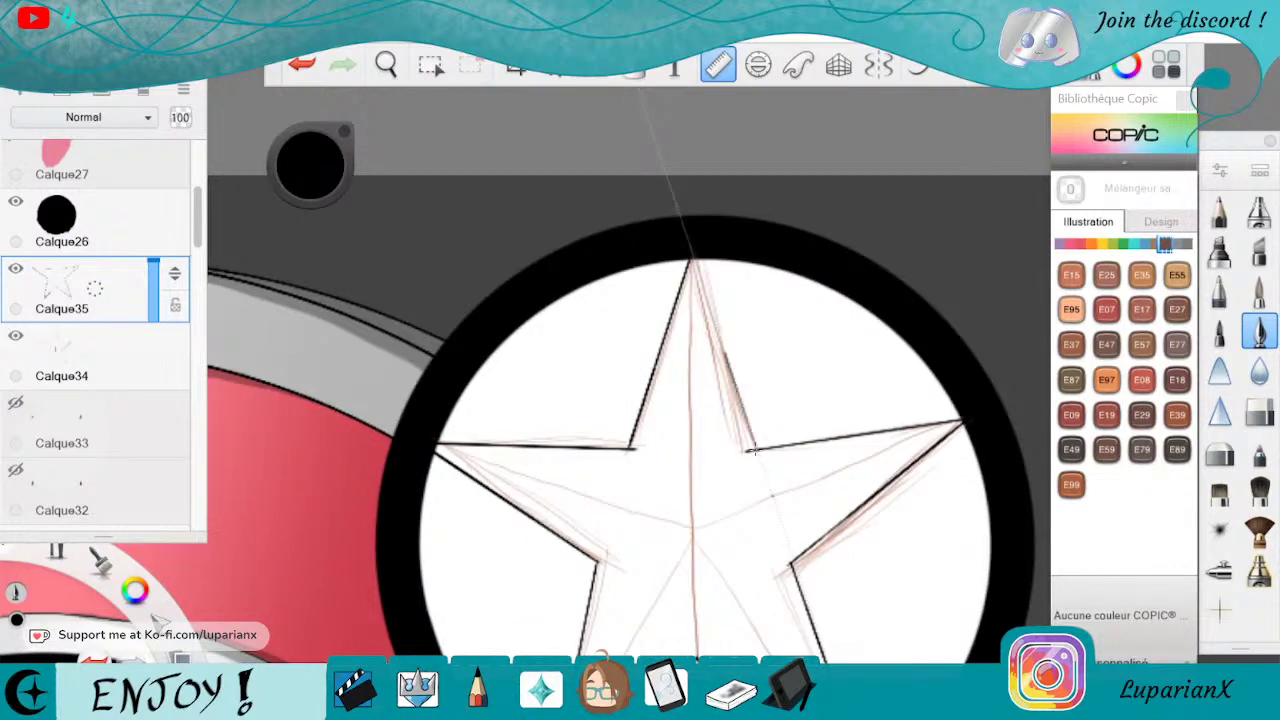
pyautogui.moveTo(695, 272); pyautogui.dragTo(752, 452)
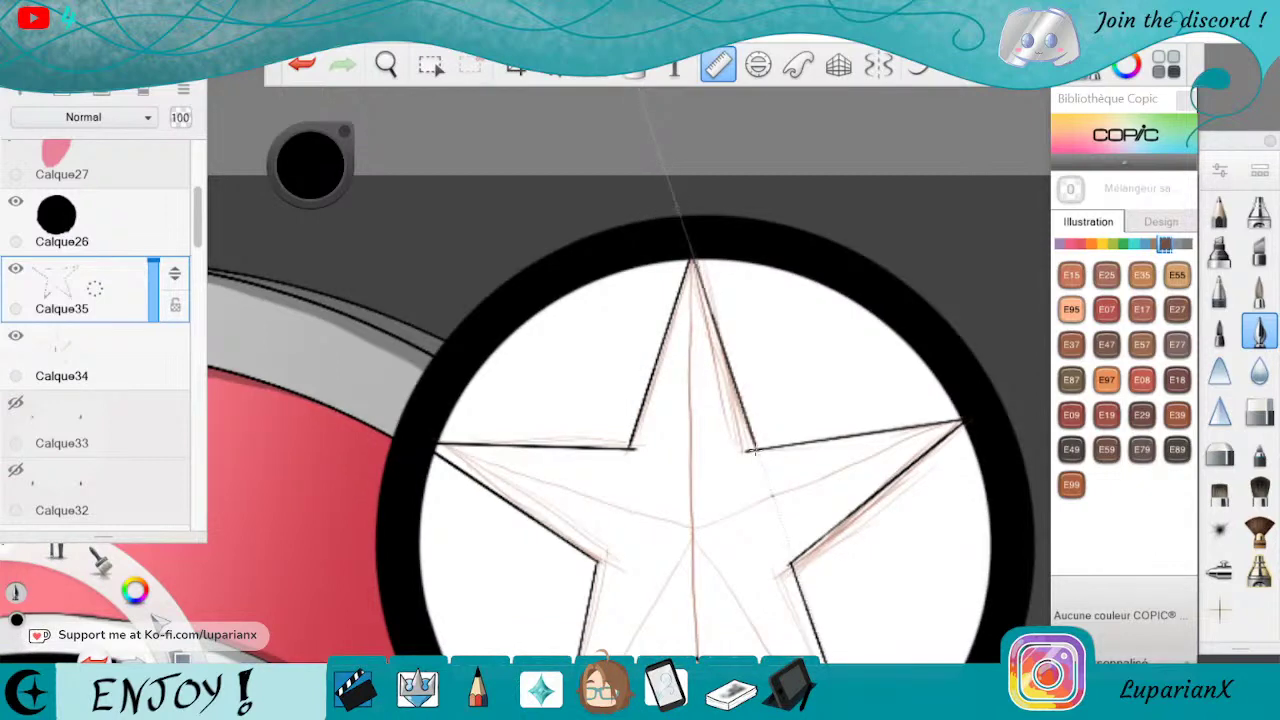
pyautogui.click(643, 374)
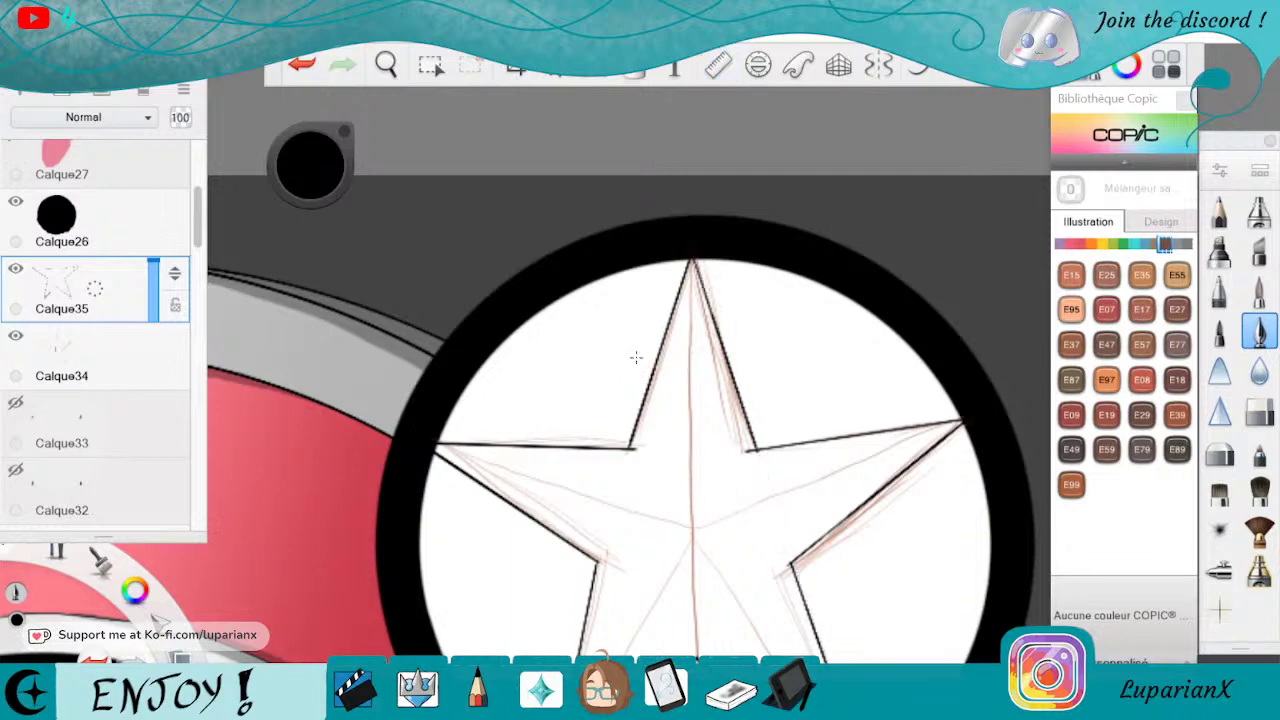
# Hide the sketch layer Calque34 and erase the overshooting line ends at the star's inner corners with a smaller hard eraser.
pyautogui.click(16, 336)
pyautogui.click(1258, 412)
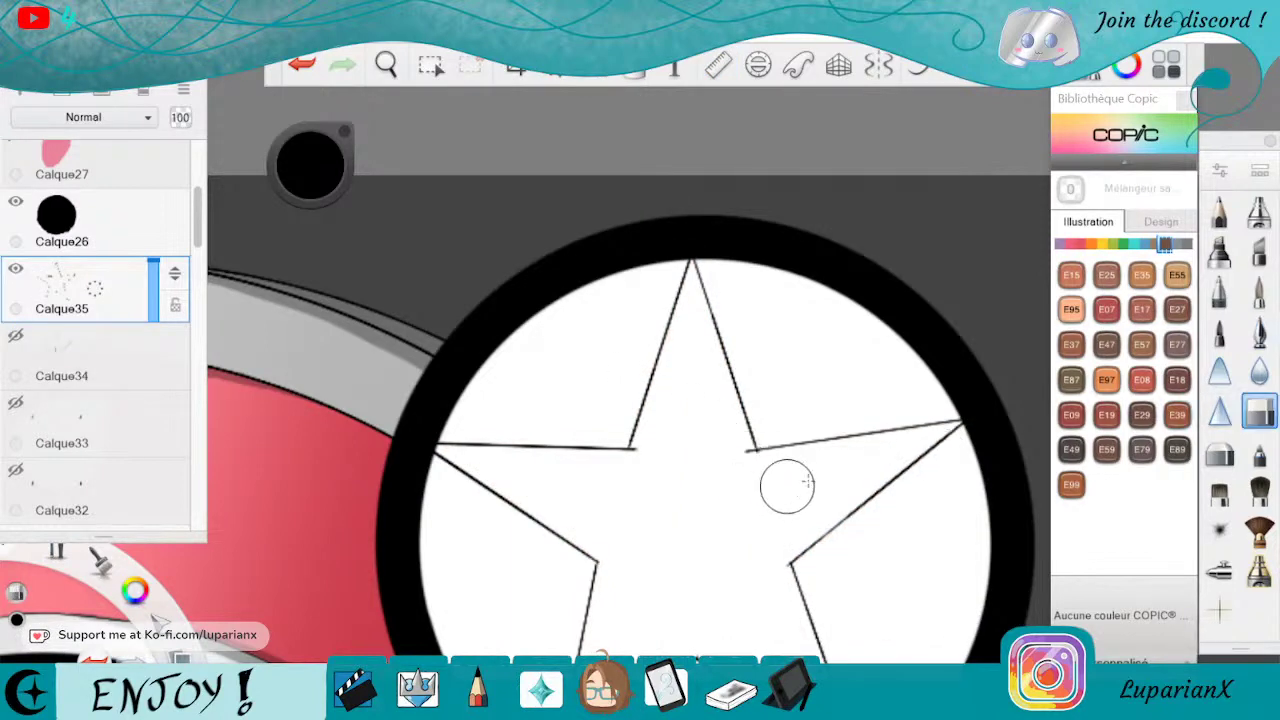
pyautogui.click(1258, 412)
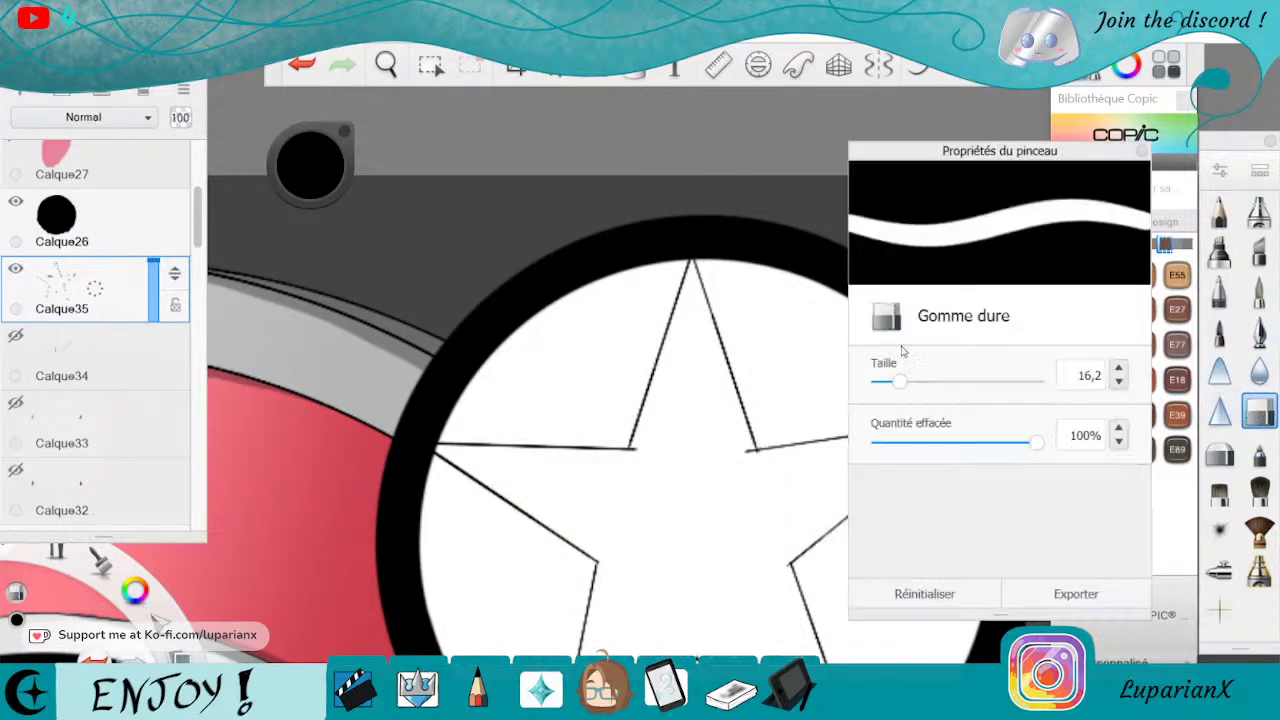
pyautogui.click(880, 388)
pyautogui.click(1122, 152)
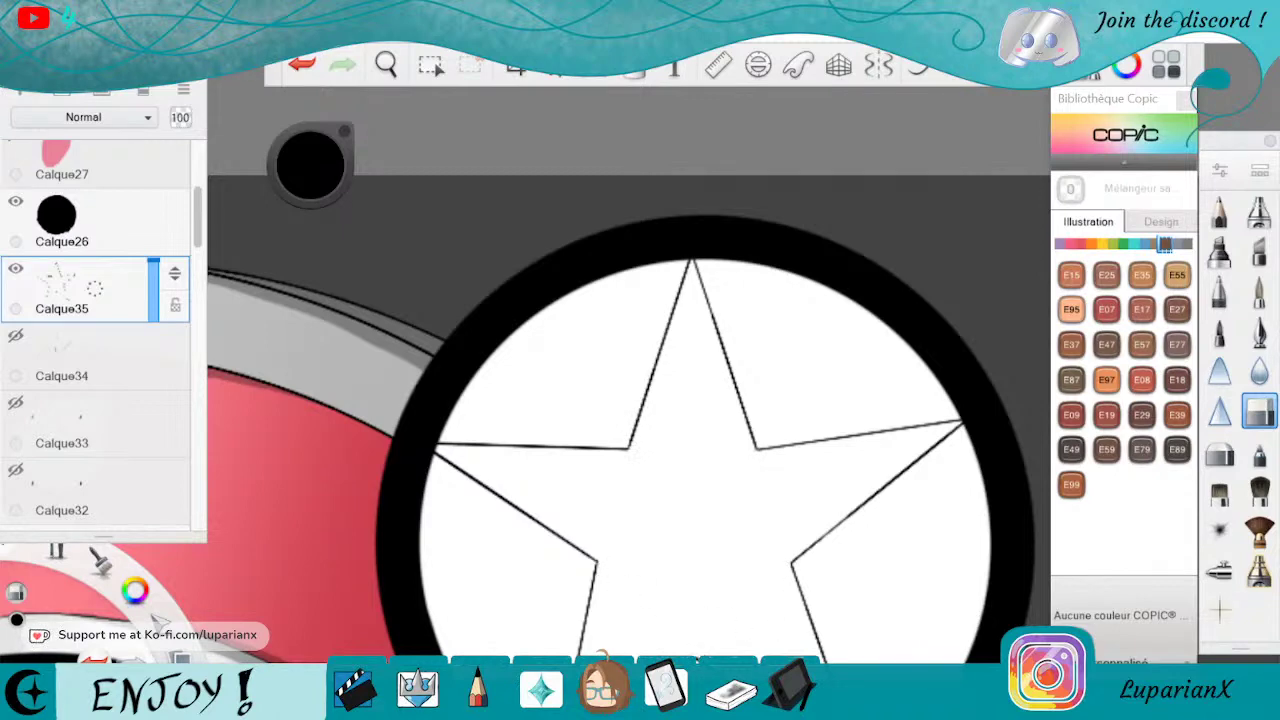
# Duplicate the star layer Calque35, mirror the copy horizontally and center it inside the left eye.
pyautogui.moveTo(621, 704)
pyautogui.click(386, 65)
pyautogui.moveTo(448, 134); pyautogui.dragTo(522, 413)
pyautogui.moveTo(507, 450); pyautogui.dragTo(716, 447)
pyautogui.moveTo(690, 325); pyautogui.dragTo(723, 467)
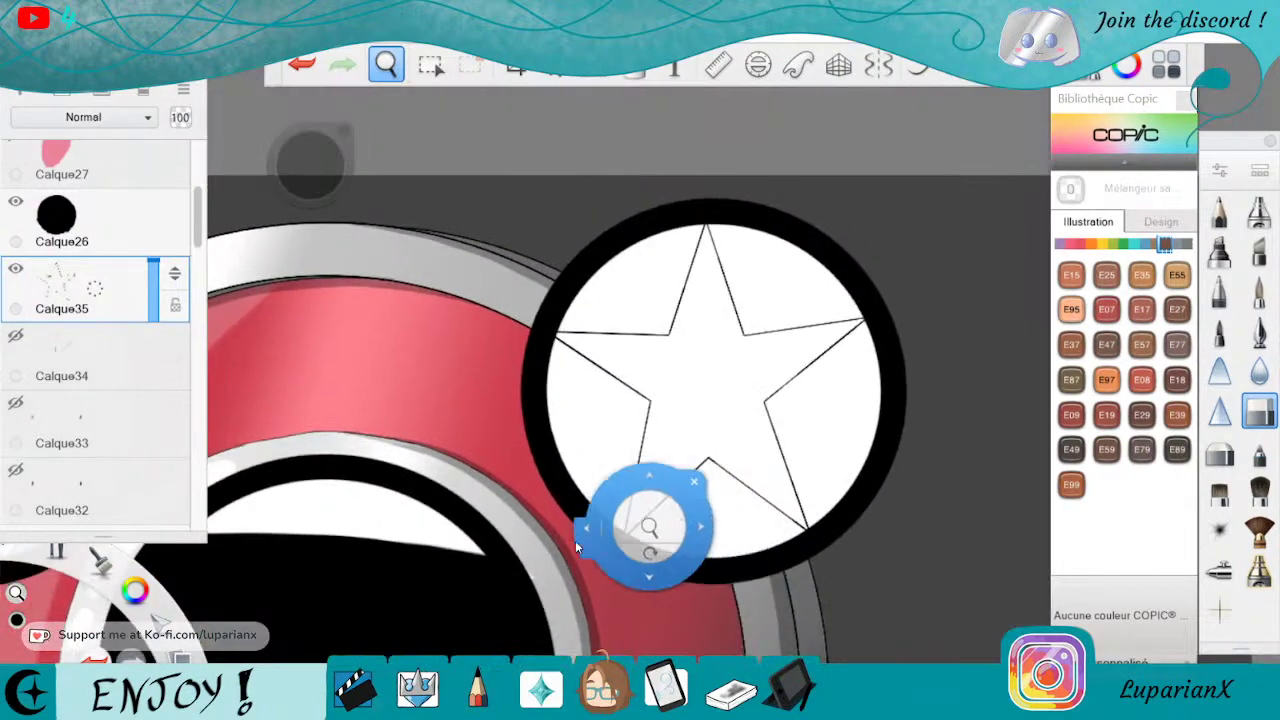
pyautogui.moveTo(570, 541); pyautogui.dragTo(720, 516)
pyautogui.moveTo(787, 486); pyautogui.dragTo(782, 543)
pyautogui.click(819, 518)
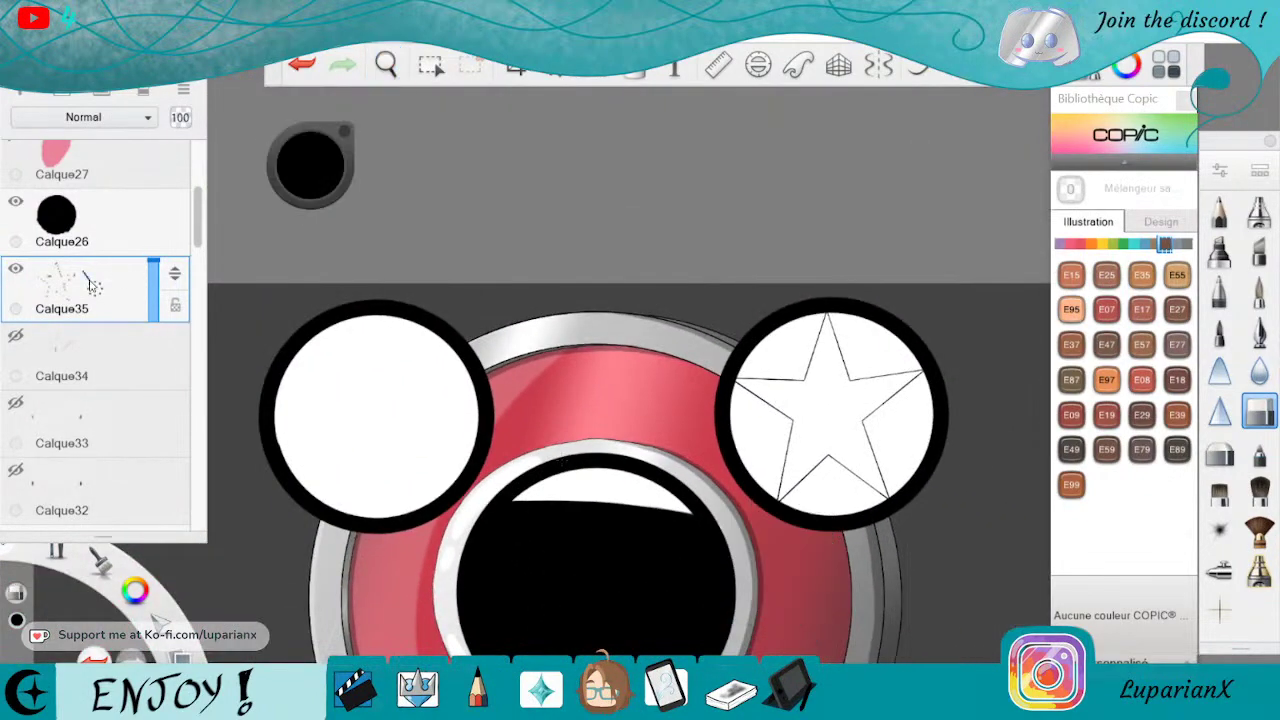
pyautogui.click(90, 286)
pyautogui.click(48, 234)
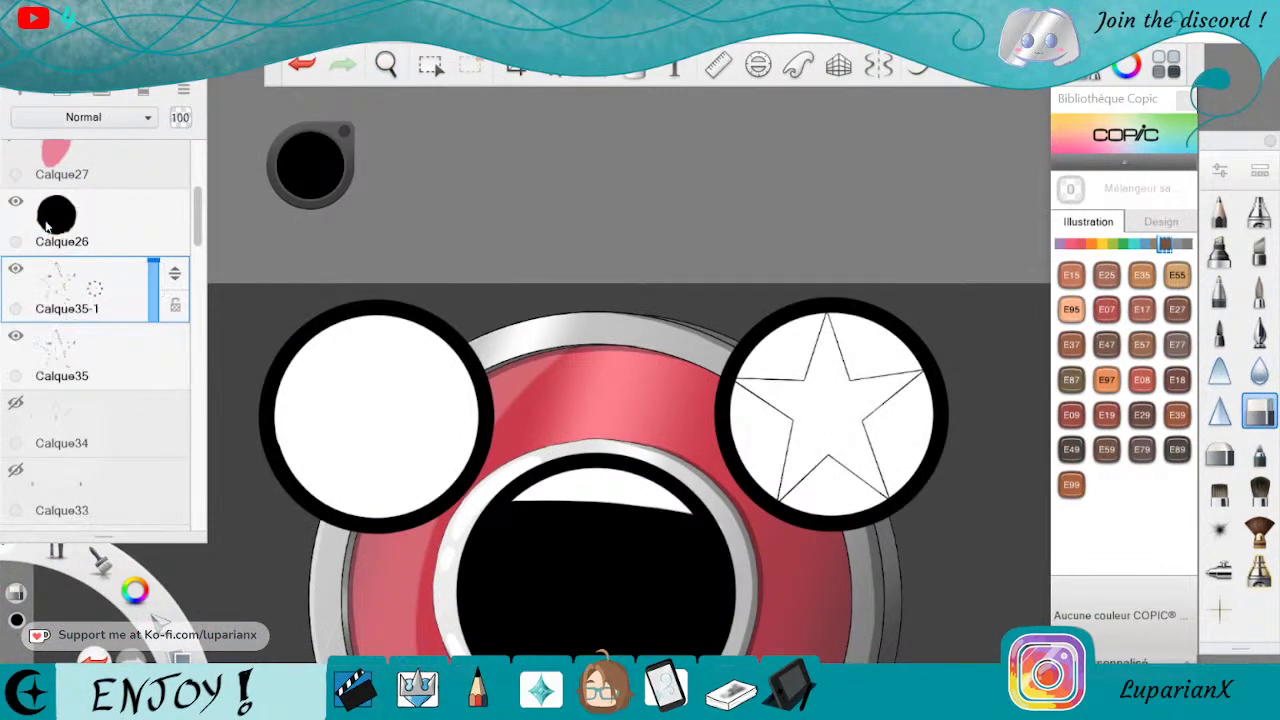
pyautogui.click(168, 248)
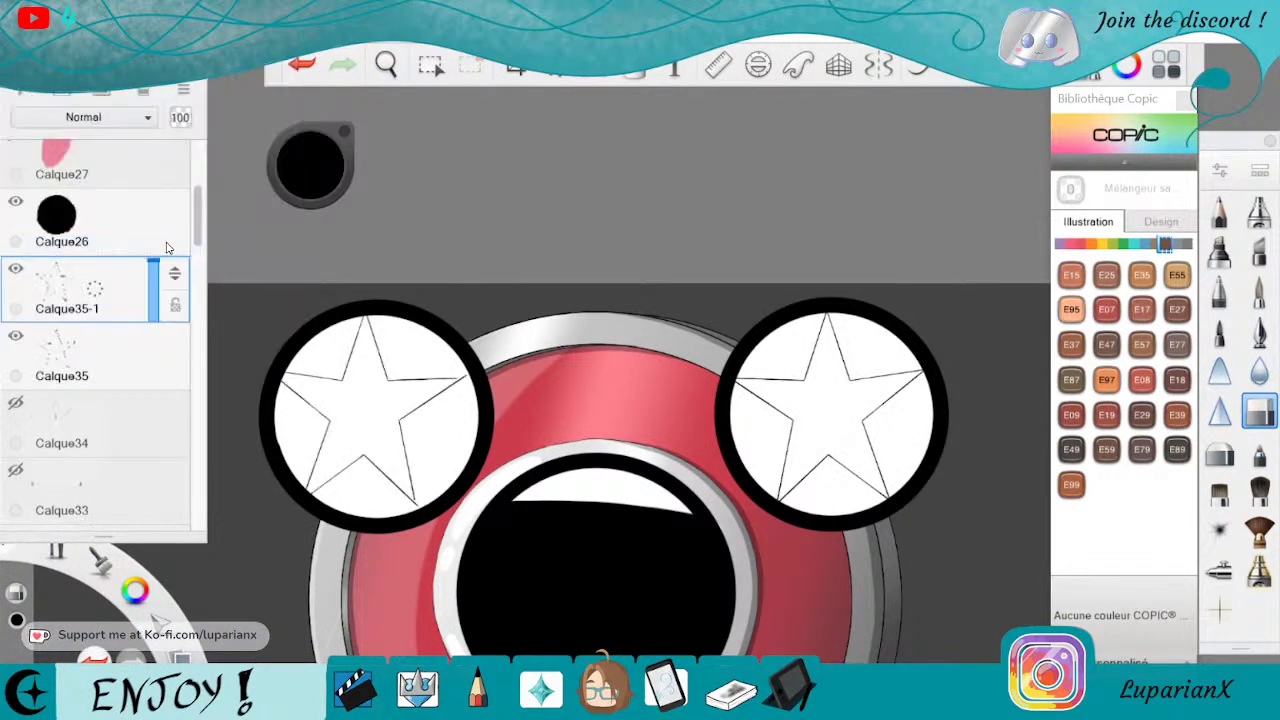
pyautogui.click(553, 68)
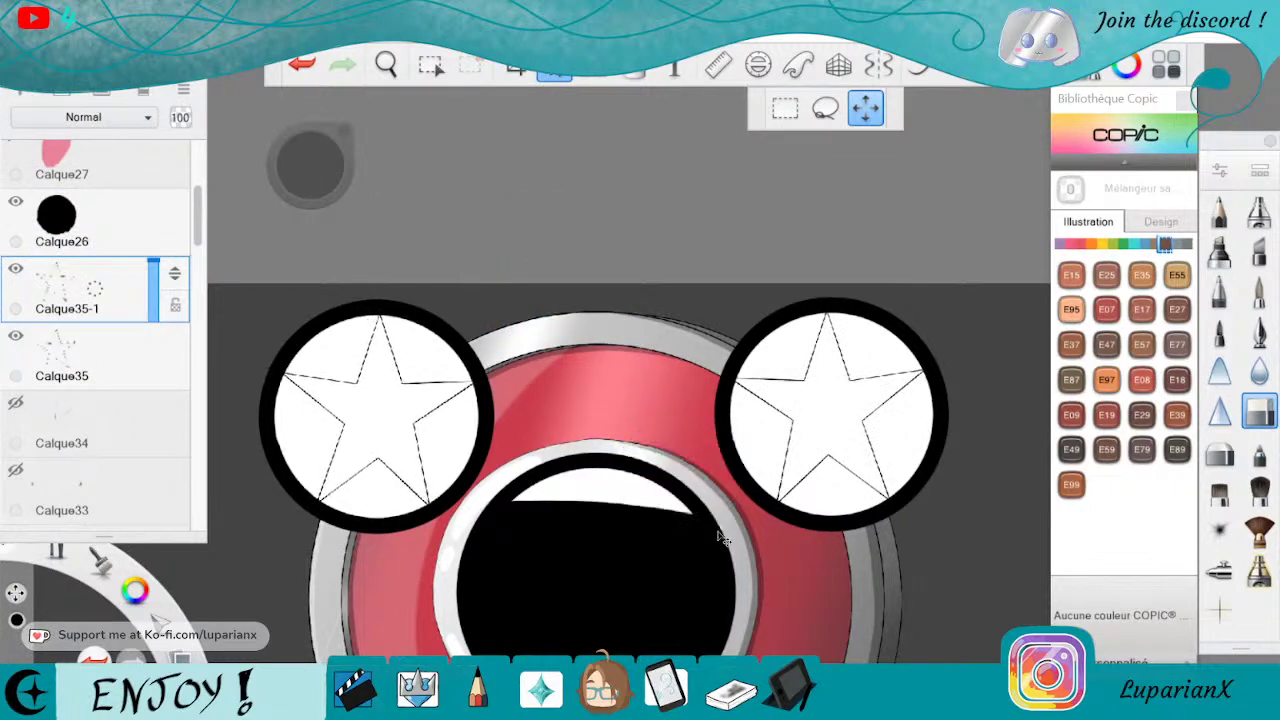
pyautogui.press('Escape')
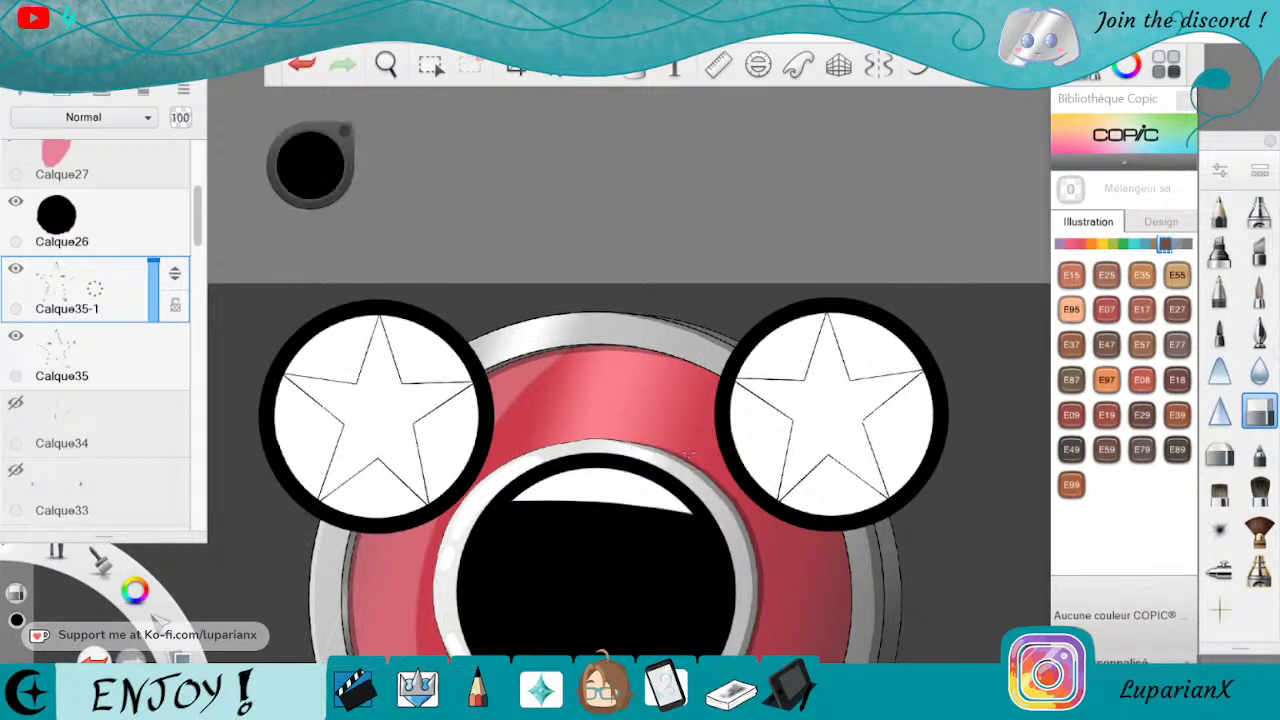
# Touch up the right tip of the left eye's star in black ink where it meets the rim, undoing the first attempt.
pyautogui.click(386, 64)
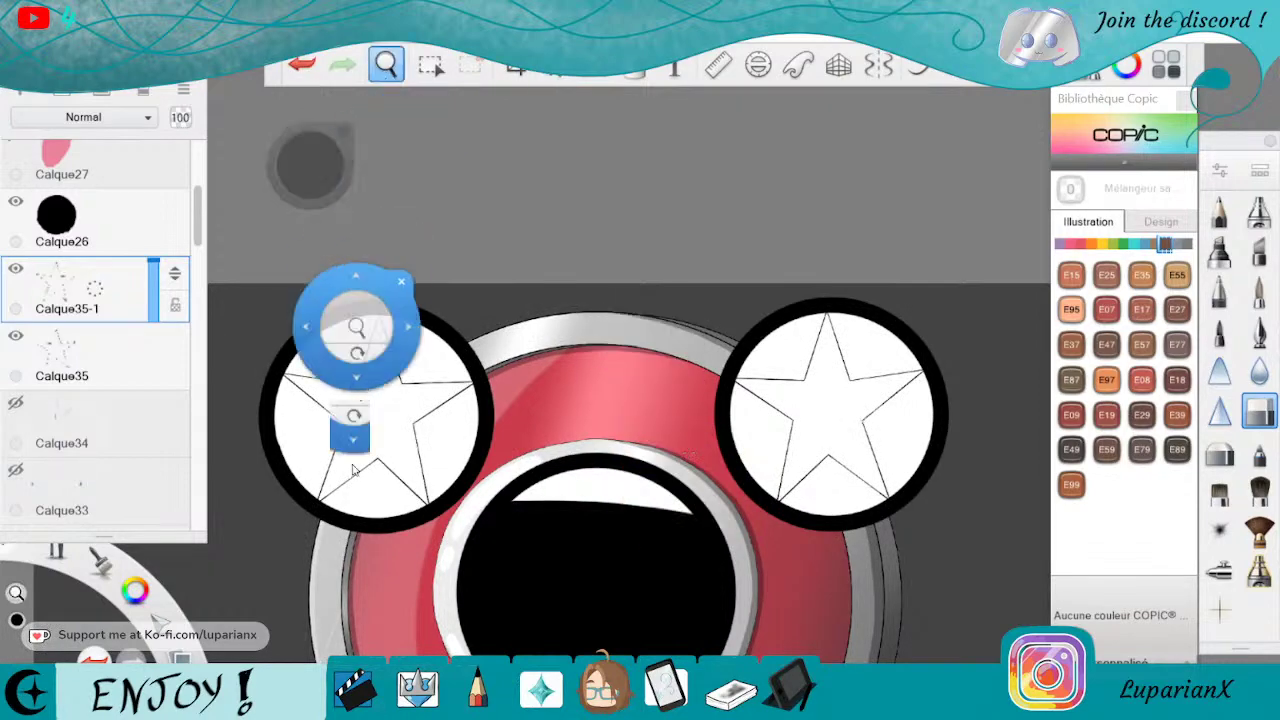
pyautogui.moveTo(428, 602); pyautogui.dragTo(734, 423)
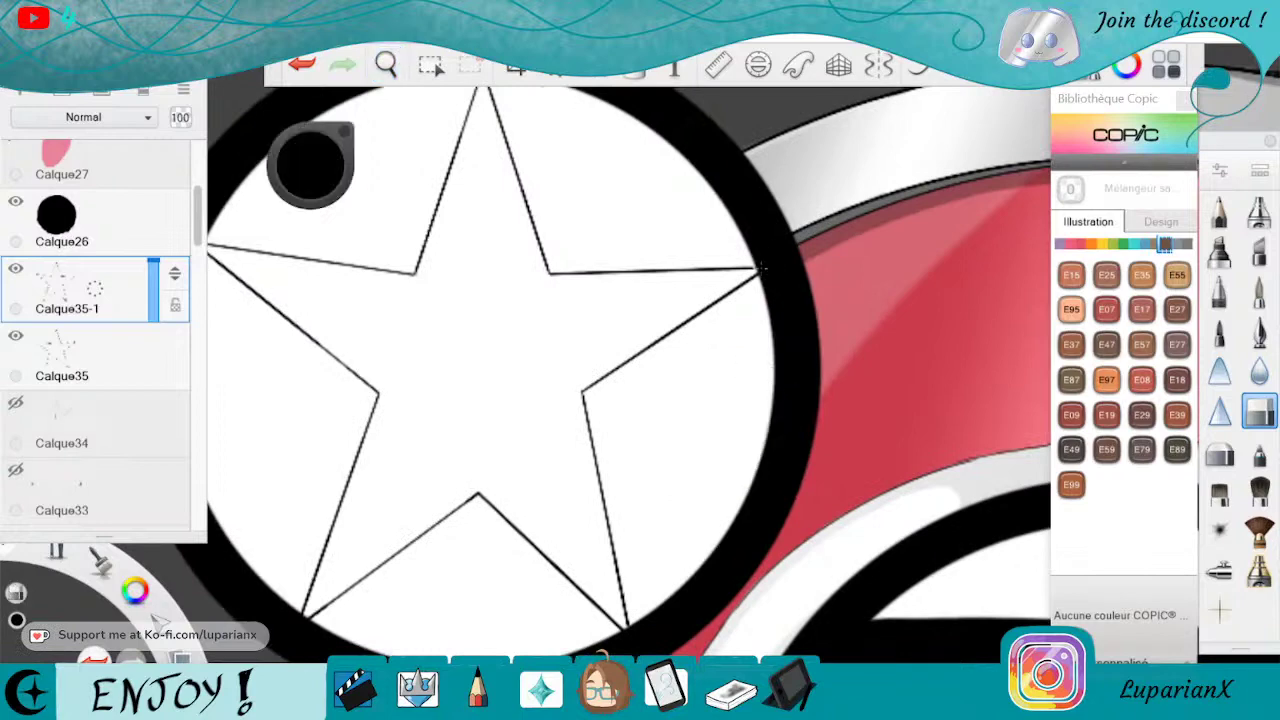
pyautogui.click(316, 72)
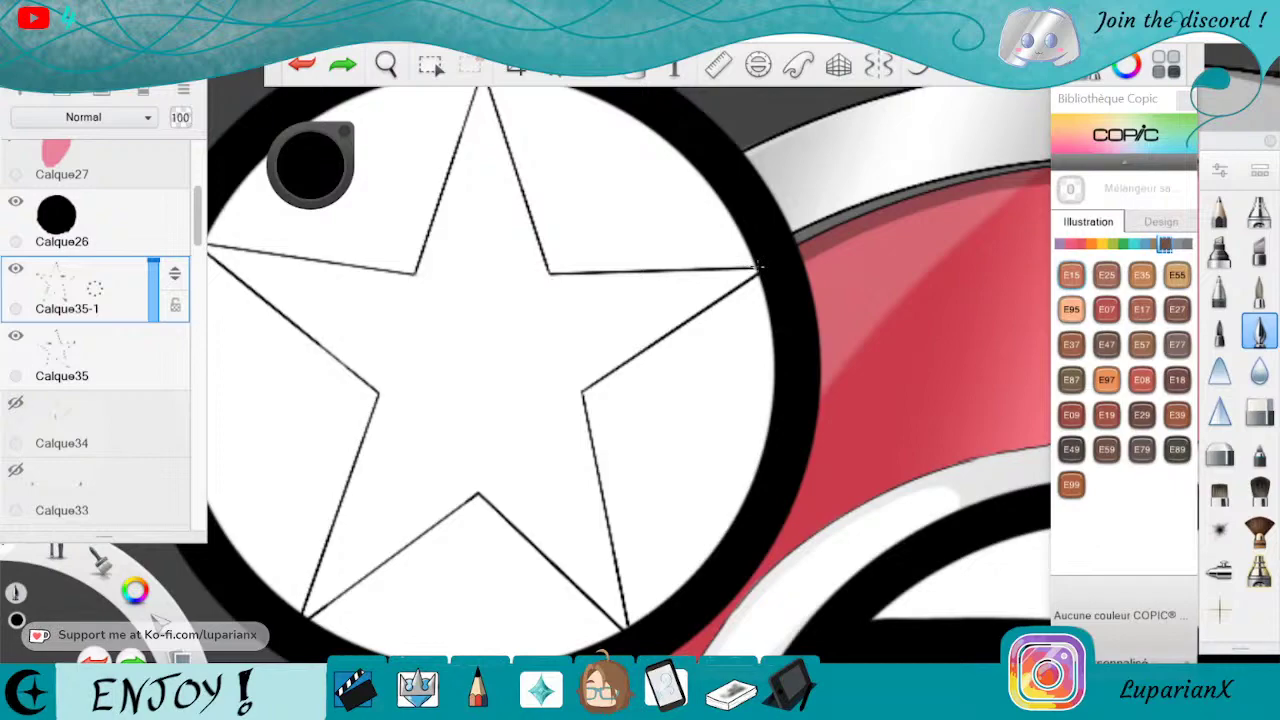
pyautogui.moveTo(758, 268); pyautogui.dragTo(762, 268)
pyautogui.click(386, 66)
pyautogui.moveTo(445, 142); pyautogui.dragTo(482, 255)
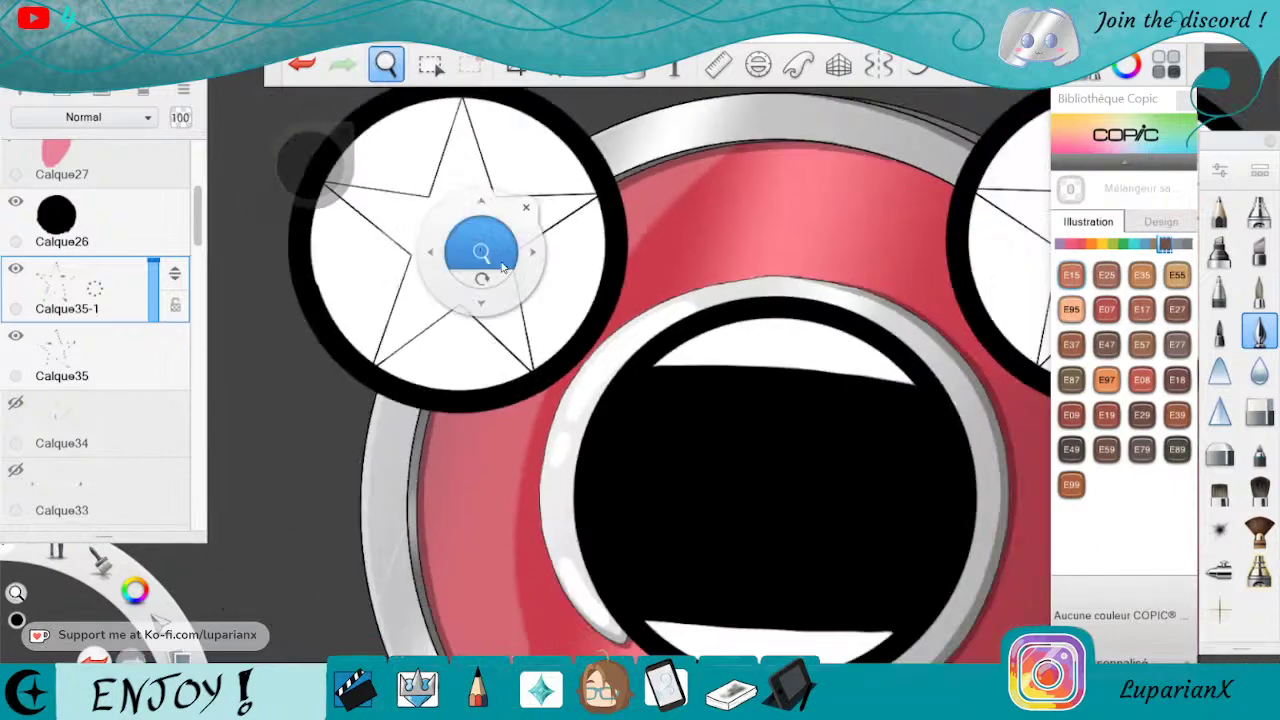
pyautogui.moveTo(1038, 177)
pyautogui.mouseDown()
pyautogui.moveTo(860, 325)
pyautogui.moveTo(957, 500)
pyautogui.moveTo(749, 551)
pyautogui.moveTo(695, 595)
pyautogui.mouseUp()
pyautogui.moveTo(1237, 548); pyautogui.dragTo(932, 634)
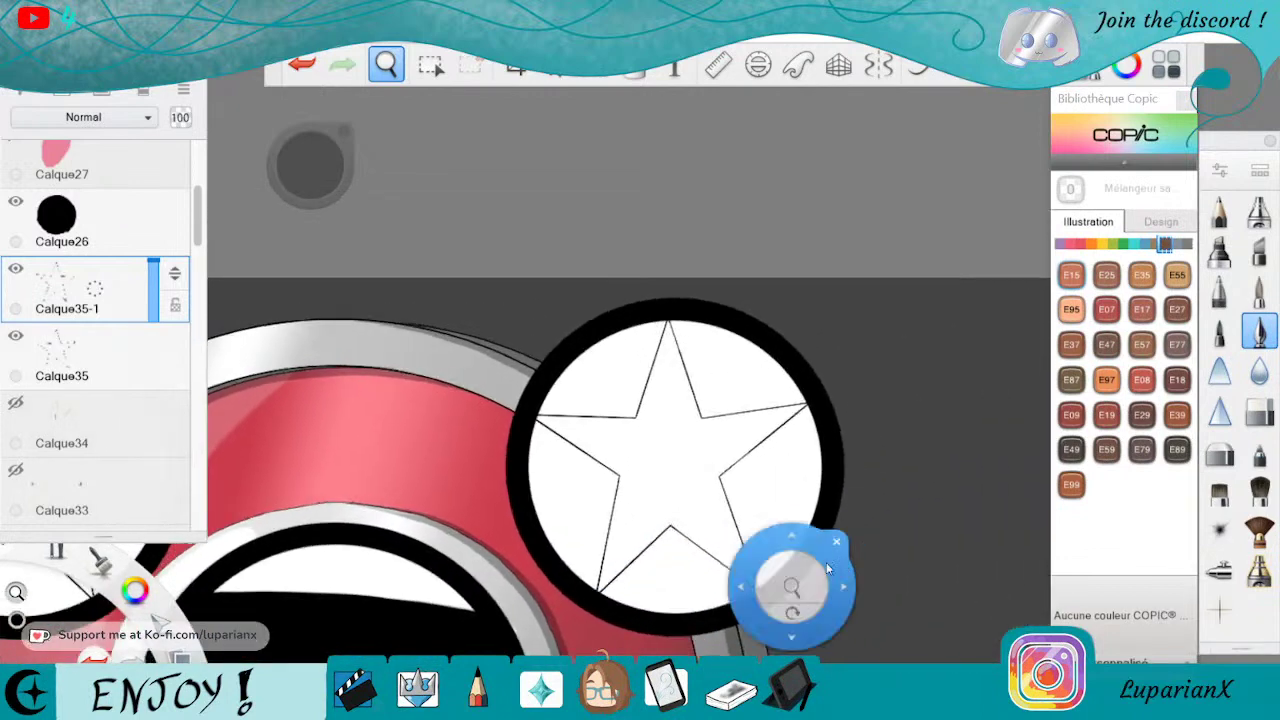
# Add a new layer directly above the hidden sketch layer Calque34 and choose a yellow based on Copic Y06.
pyautogui.moveTo(826, 562); pyautogui.dragTo(844, 511)
pyautogui.hotkey('ctrl', 'shift', 'n')
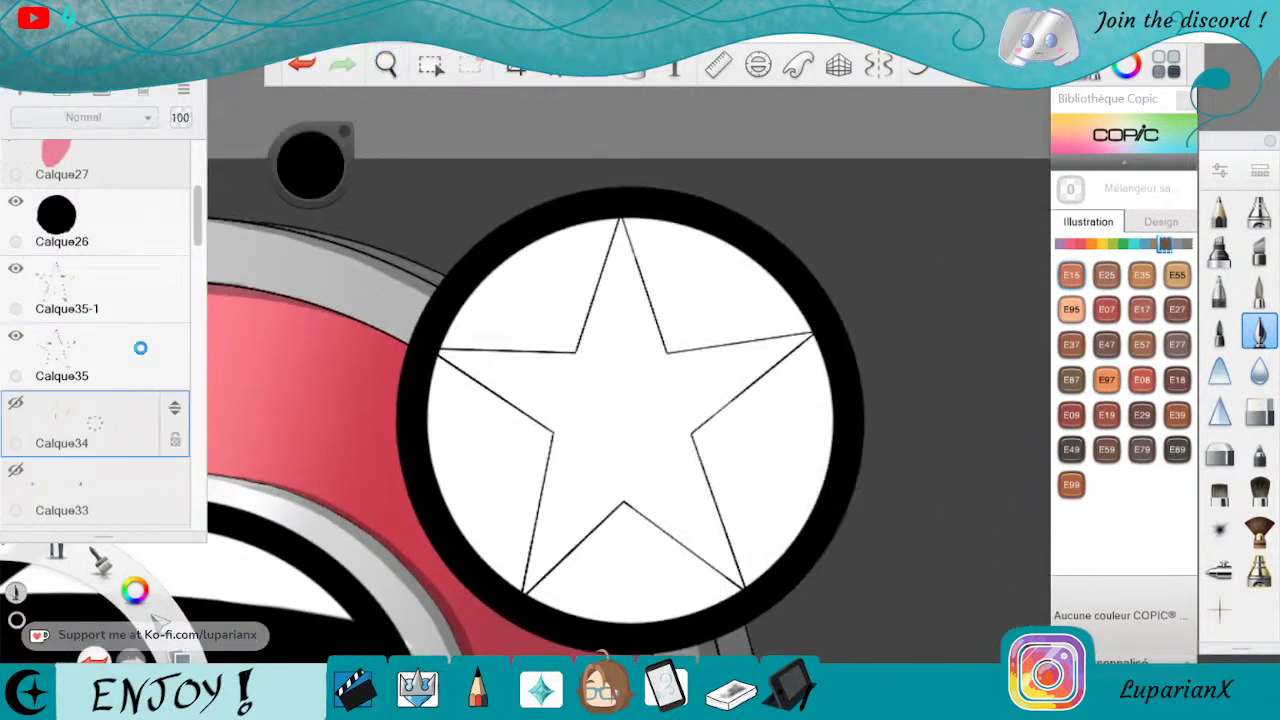
pyautogui.click(1100, 244)
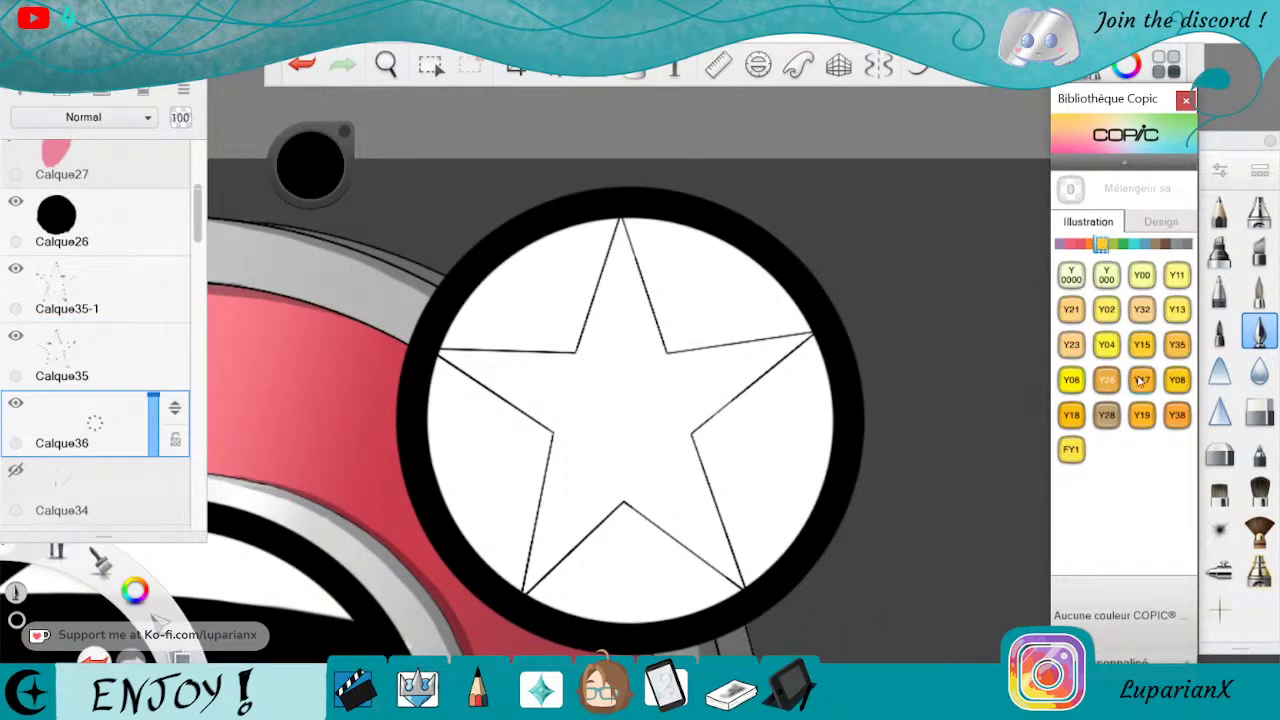
pyautogui.click(1071, 380)
pyautogui.click(307, 170)
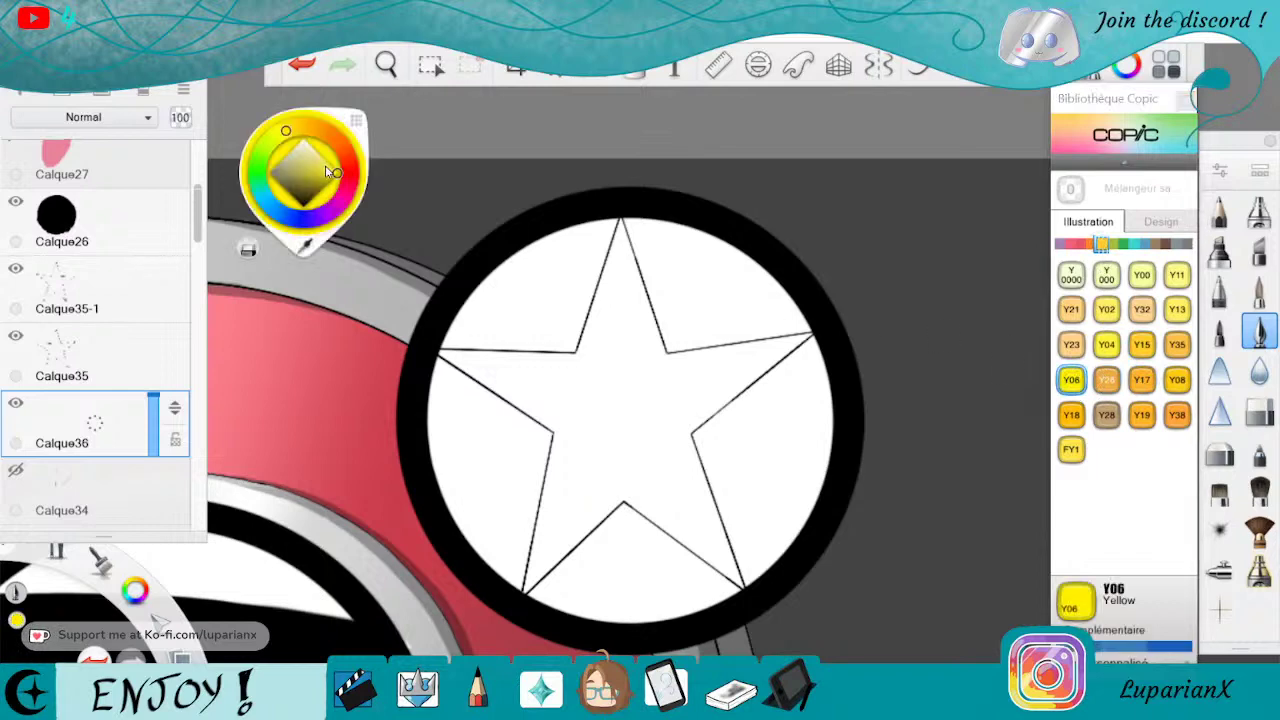
pyautogui.click(325, 165)
# Paint the lower left point of the right eye's star yellow with the brush.
pyautogui.press('space')
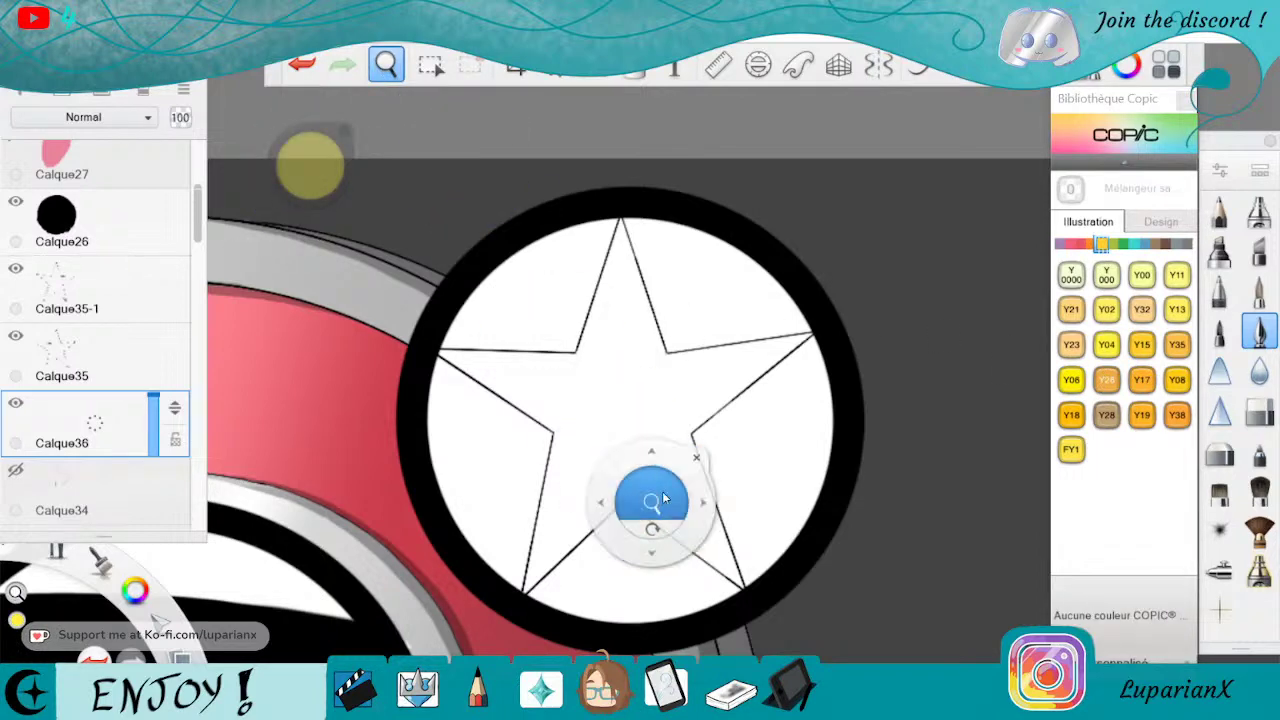
pyautogui.moveTo(660, 496); pyautogui.dragTo(617, 545)
pyautogui.click(1259, 290)
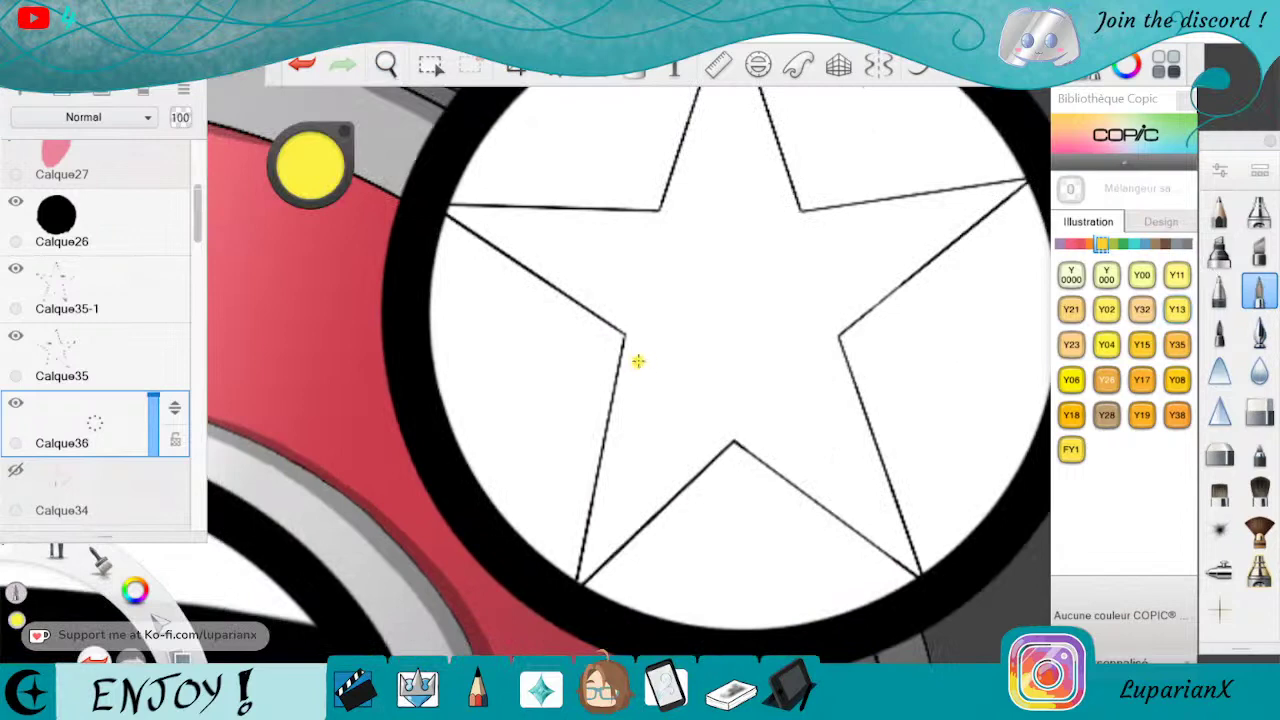
pyautogui.moveTo(650, 337); pyautogui.dragTo(598, 532)
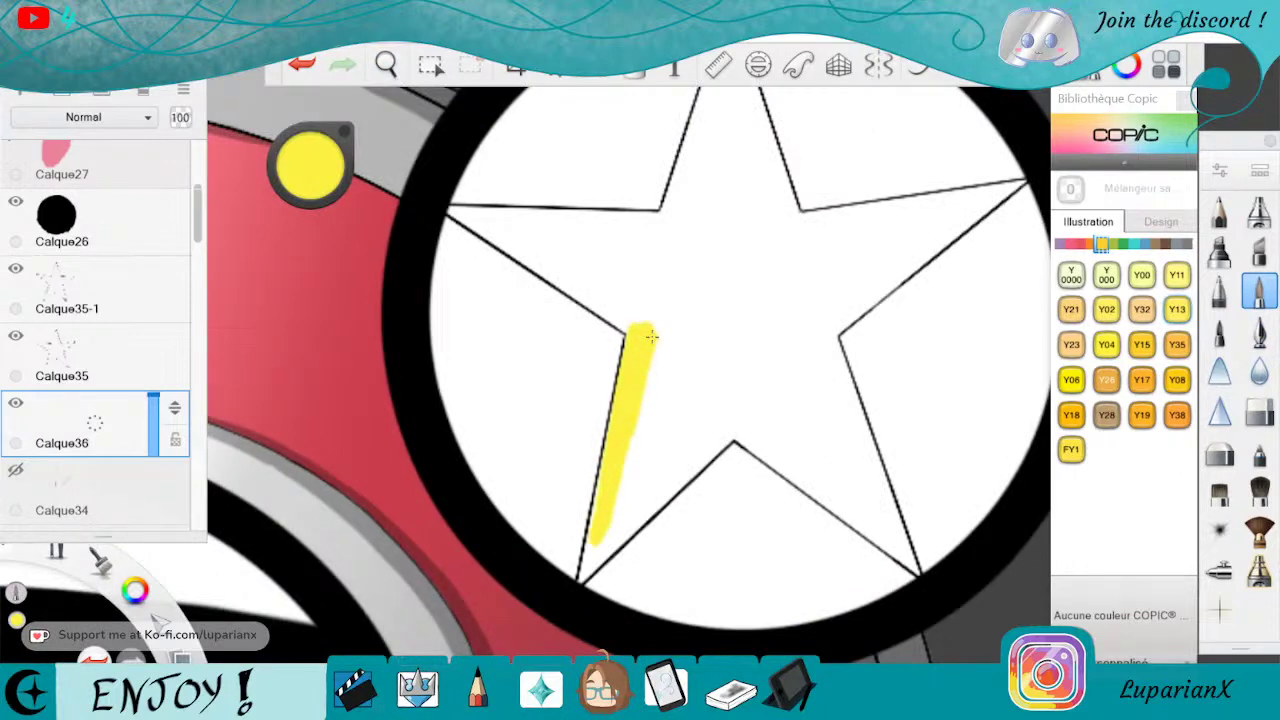
pyautogui.moveTo(630, 447)
pyautogui.mouseDown()
pyautogui.moveTo(643, 380)
pyautogui.moveTo(646, 414)
pyautogui.mouseUp()
pyautogui.moveTo(718, 385)
pyautogui.mouseDown()
pyautogui.moveTo(630, 505)
pyautogui.moveTo(735, 415)
pyautogui.moveTo(605, 544)
pyautogui.mouseUp()
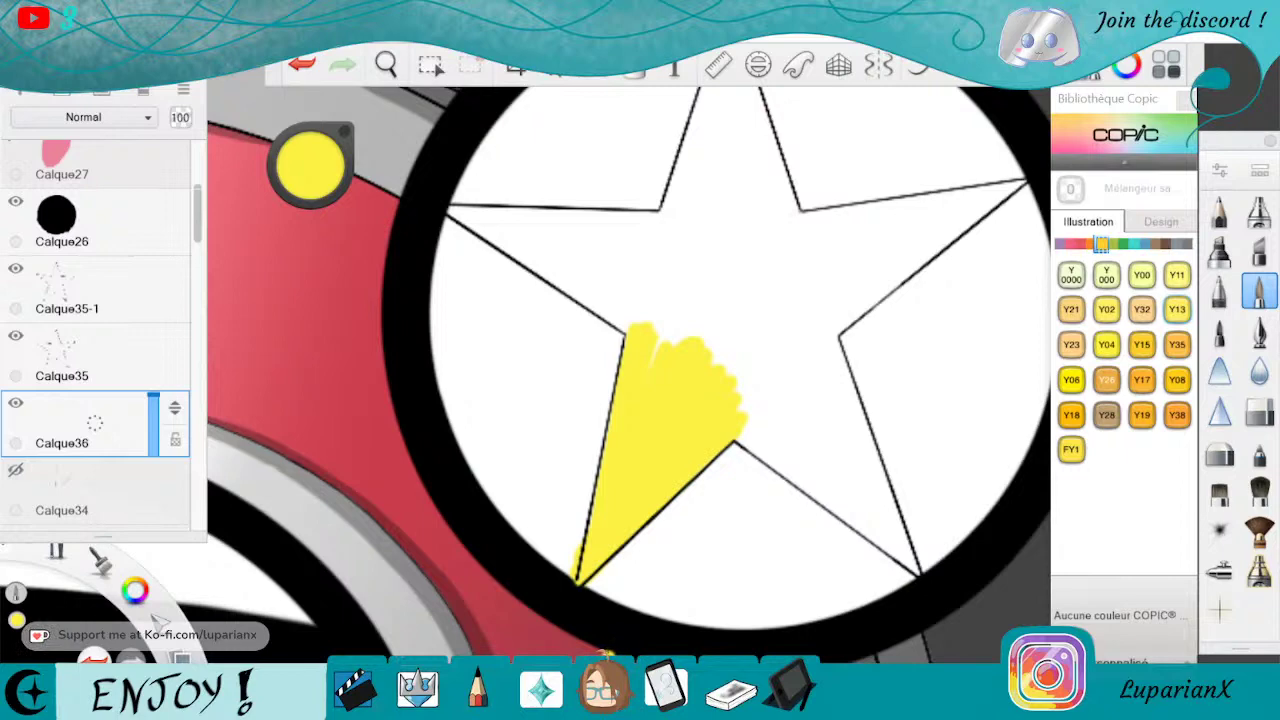
# Move the yellow layer Calque36 below the eye rim layer Calque24 and erase the overshoot at the star's lower left tip.
pyautogui.scroll(-5, 176, 252)
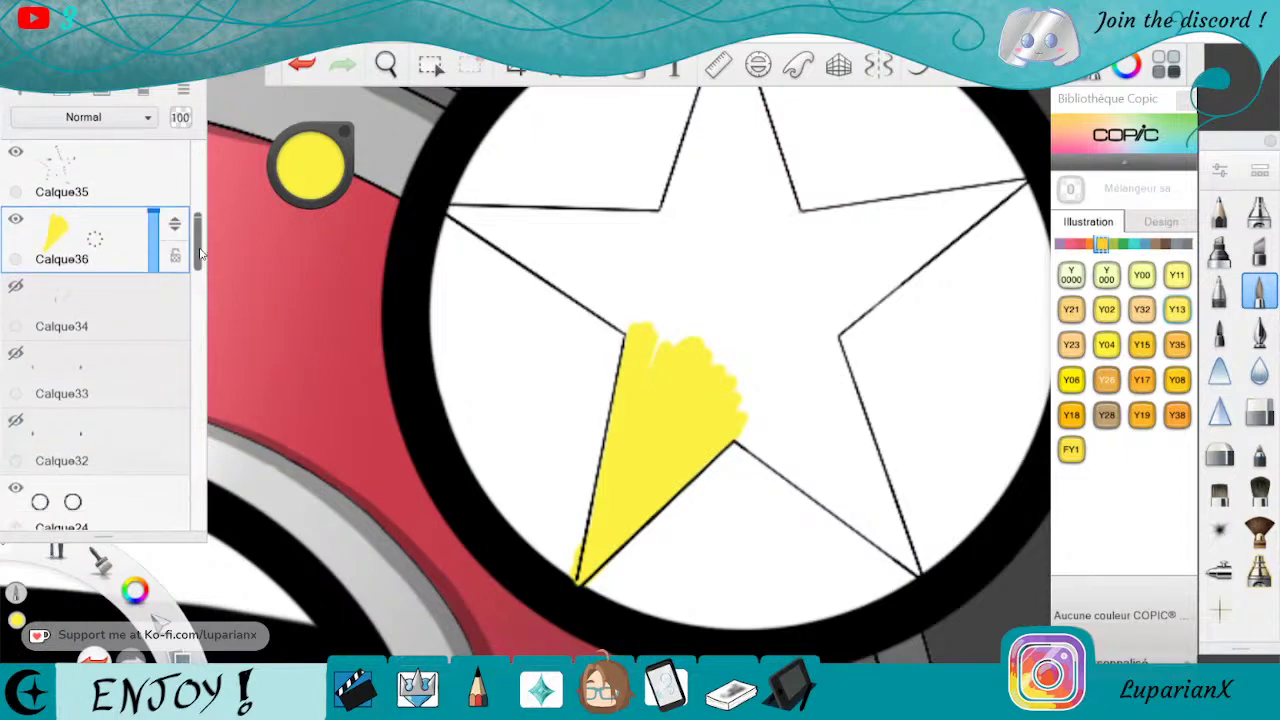
pyautogui.moveTo(170, 469); pyautogui.dragTo(156, 478)
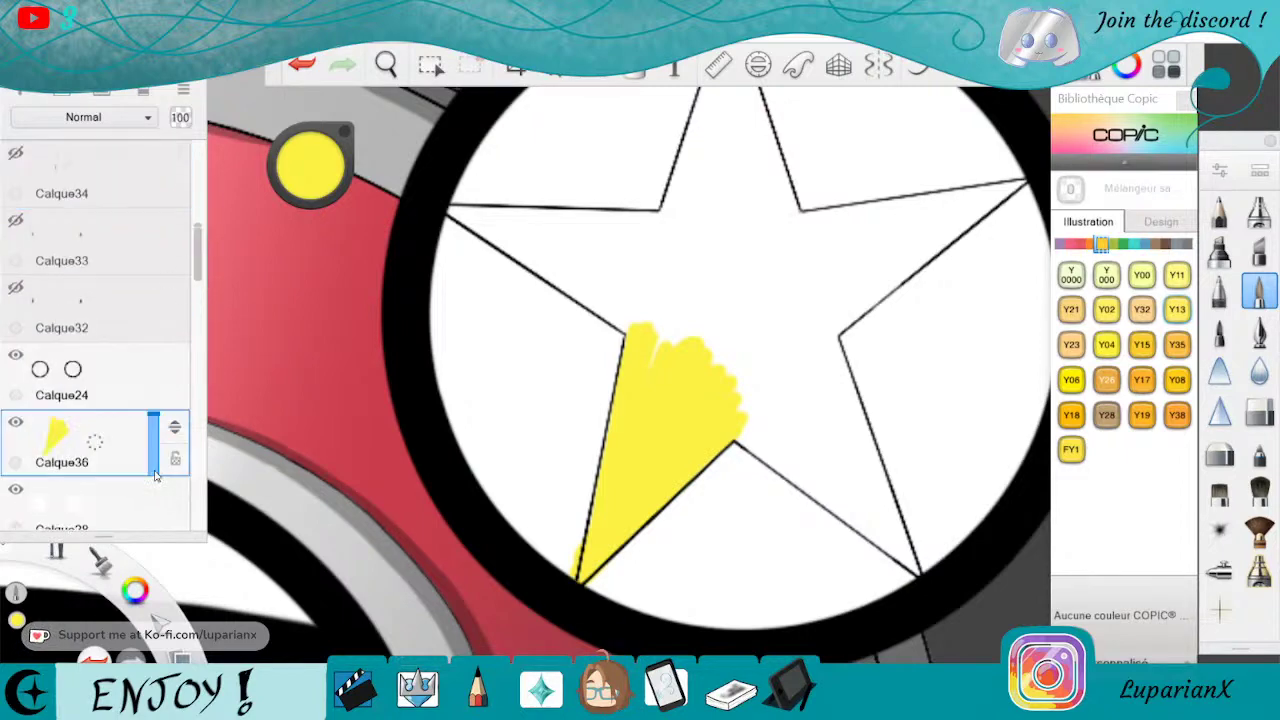
pyautogui.click(1256, 410)
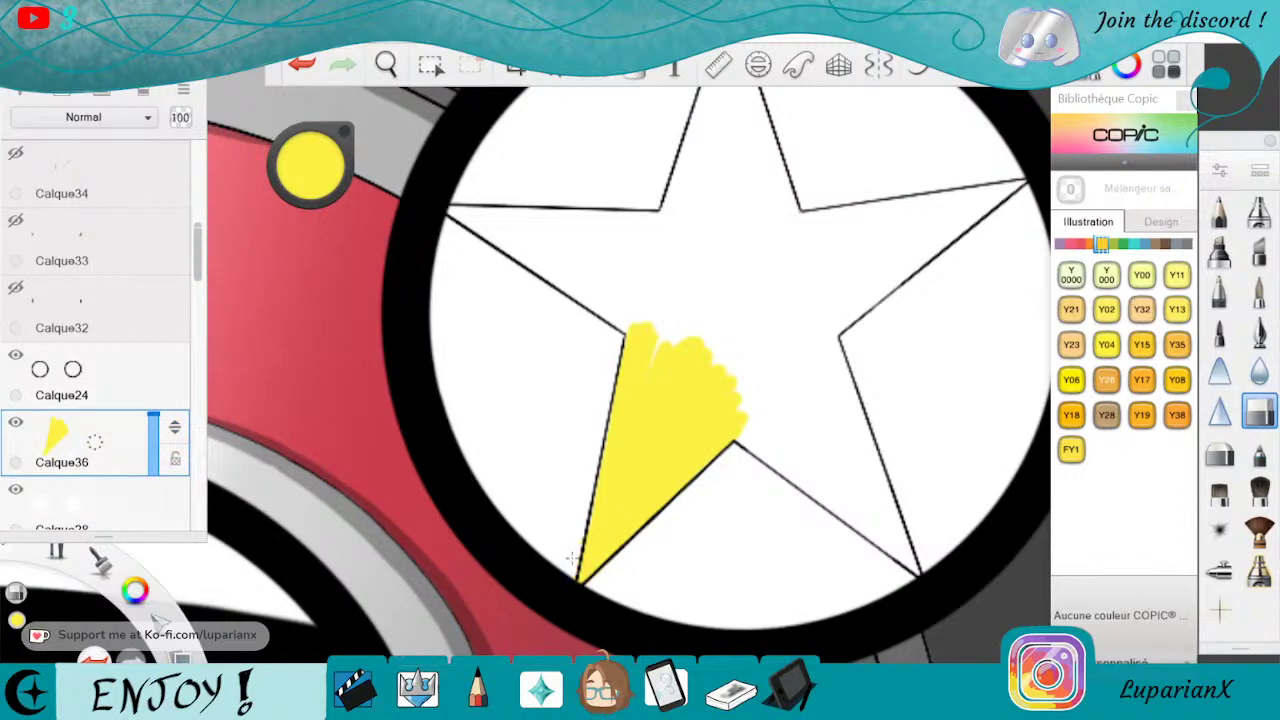
# Fill the star's lower right point and lower center with yellow and erase the stray paint beside that point.
pyautogui.click(1259, 290)
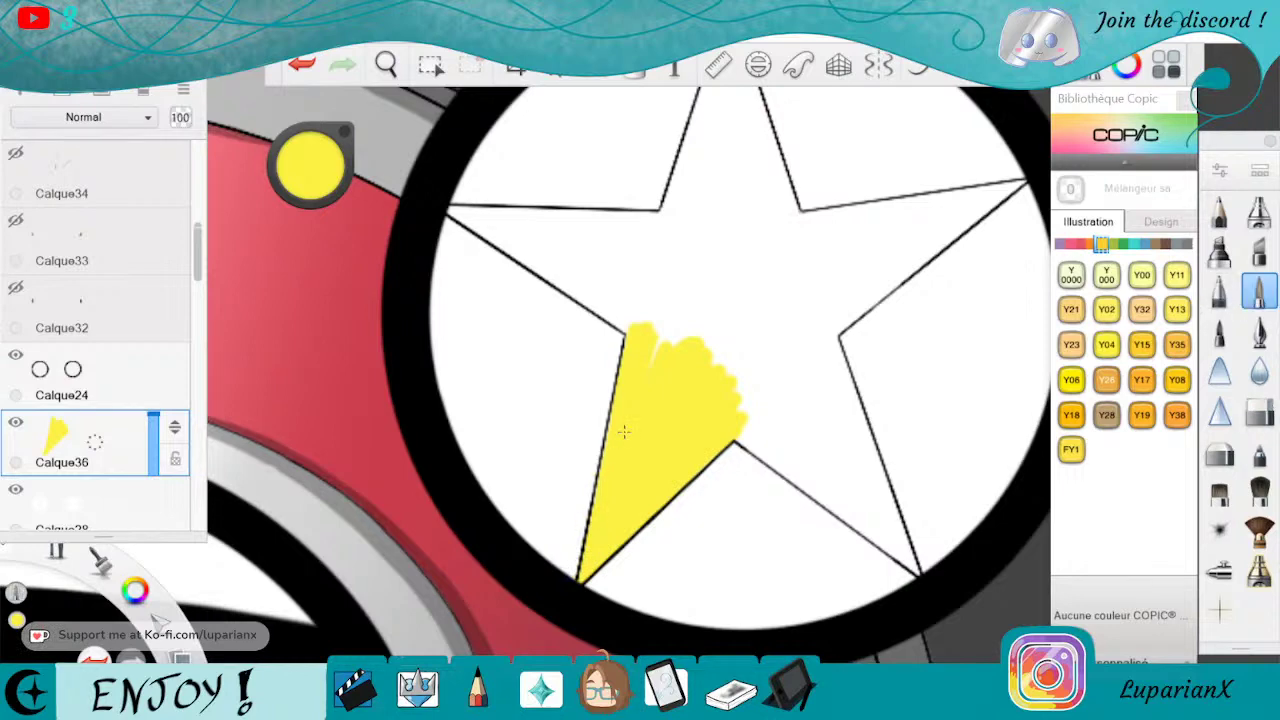
pyautogui.moveTo(722, 378)
pyautogui.mouseDown()
pyautogui.moveTo(819, 470)
pyautogui.moveTo(750, 440)
pyautogui.moveTo(866, 524)
pyautogui.mouseUp()
pyautogui.moveTo(790, 395); pyautogui.dragTo(885, 532)
pyautogui.moveTo(760, 375); pyautogui.dragTo(860, 490)
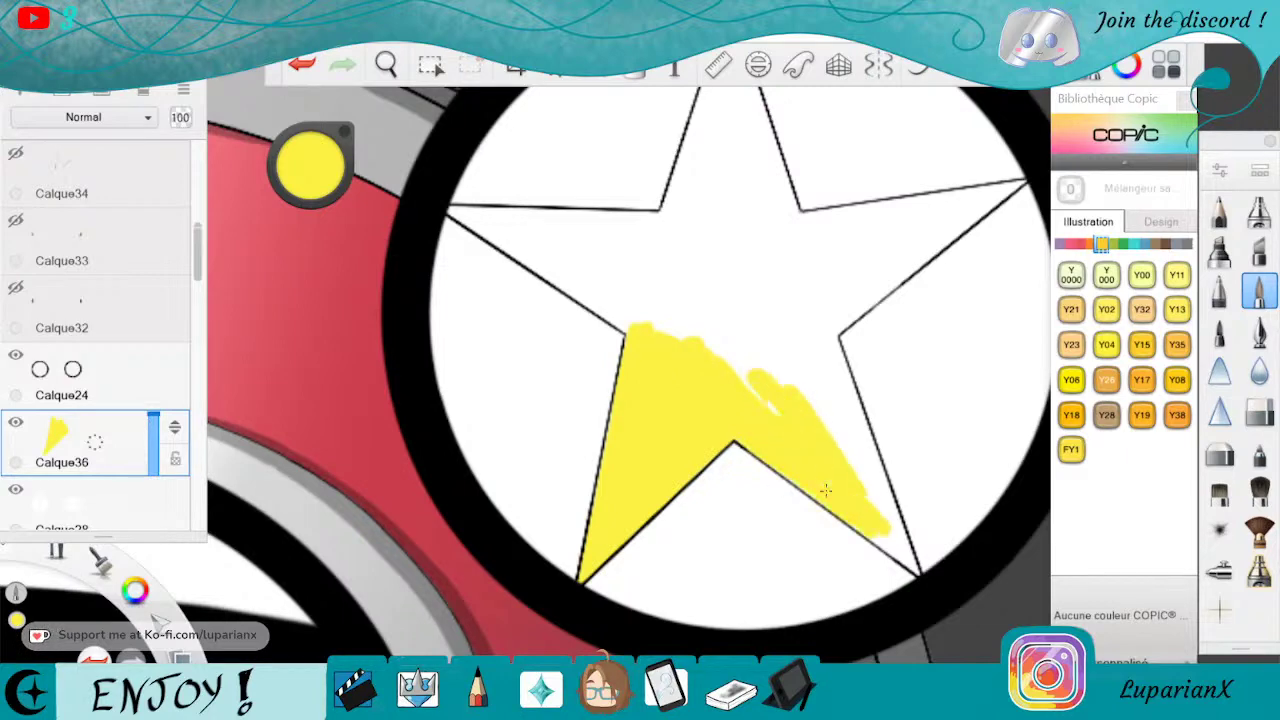
pyautogui.moveTo(740, 350); pyautogui.dragTo(830, 430)
pyautogui.moveTo(760, 330)
pyautogui.mouseDown()
pyautogui.moveTo(802, 342)
pyautogui.moveTo(835, 430)
pyautogui.mouseUp()
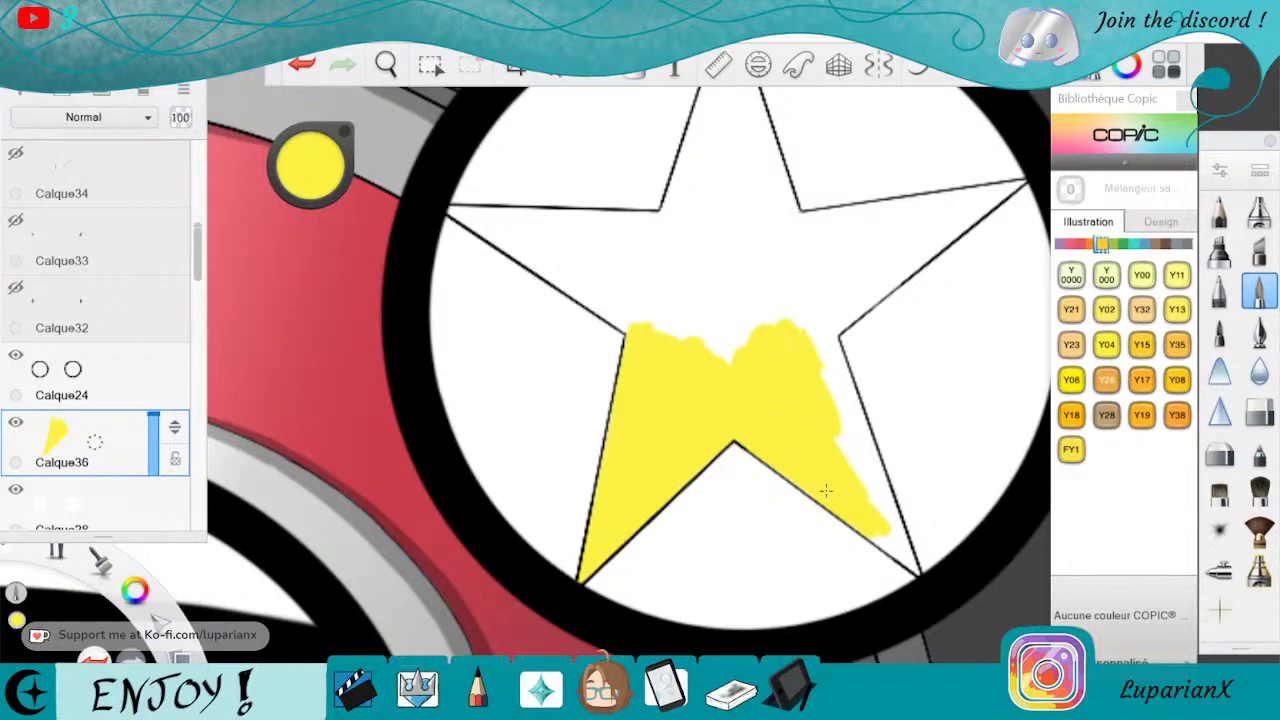
pyautogui.moveTo(815, 335)
pyautogui.mouseDown()
pyautogui.moveTo(855, 455)
pyautogui.moveTo(845, 385)
pyautogui.moveTo(886, 500)
pyautogui.mouseUp()
pyautogui.moveTo(846, 450); pyautogui.dragTo(901, 556)
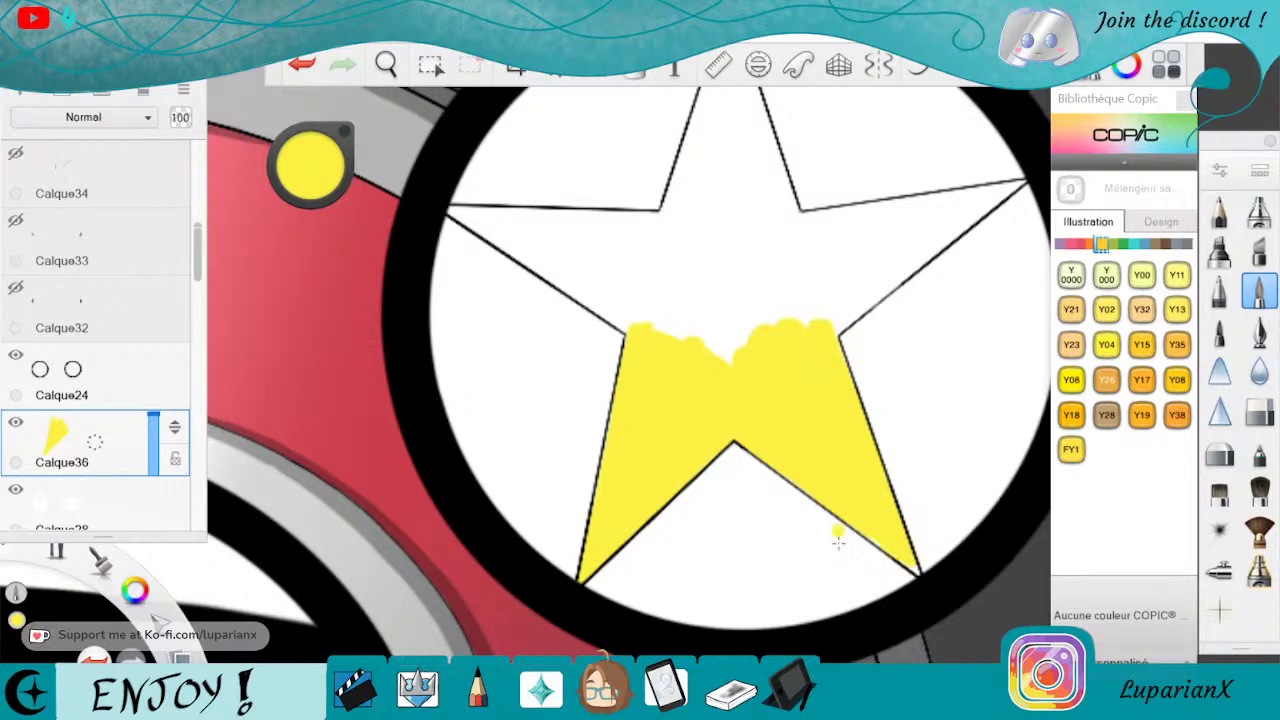
pyautogui.click(1257, 413)
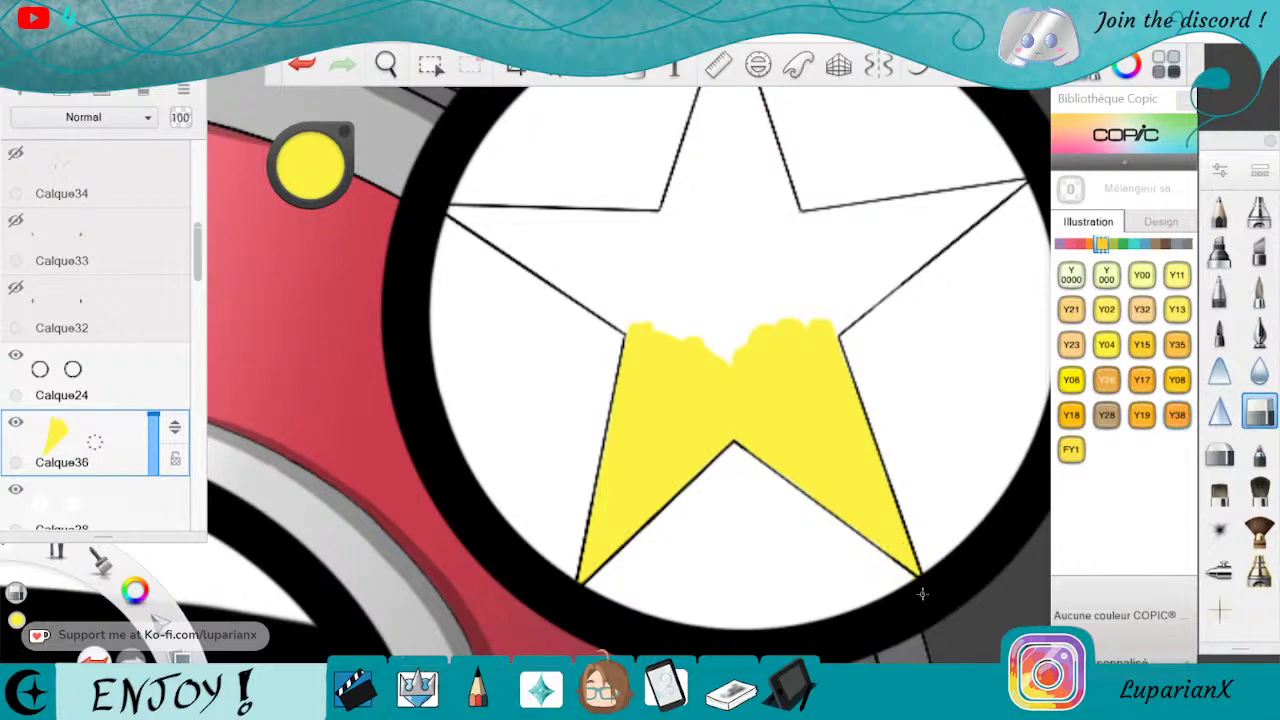
# Fill the right eye star's remaining center and its right, top and left points with yellow.
pyautogui.press('e')
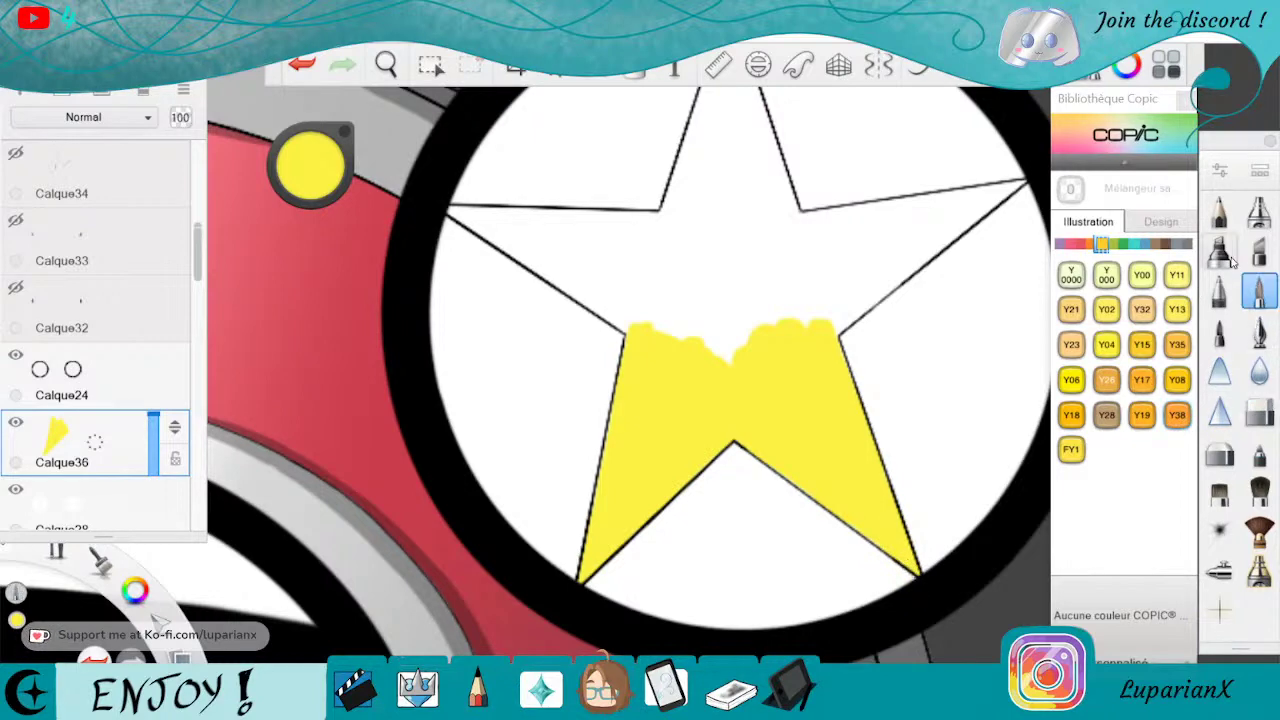
pyautogui.moveTo(851, 281)
pyautogui.mouseDown()
pyautogui.moveTo(922, 254)
pyautogui.moveTo(848, 317)
pyautogui.moveTo(912, 200)
pyautogui.moveTo(978, 206)
pyautogui.moveTo(1020, 180)
pyautogui.moveTo(978, 206)
pyautogui.mouseUp()
pyautogui.moveTo(871, 234)
pyautogui.mouseDown()
pyautogui.moveTo(720, 335)
pyautogui.moveTo(864, 228)
pyautogui.moveTo(692, 308)
pyautogui.moveTo(860, 216)
pyautogui.moveTo(686, 292)
pyautogui.moveTo(820, 214)
pyautogui.moveTo(888, 199)
pyautogui.mouseUp()
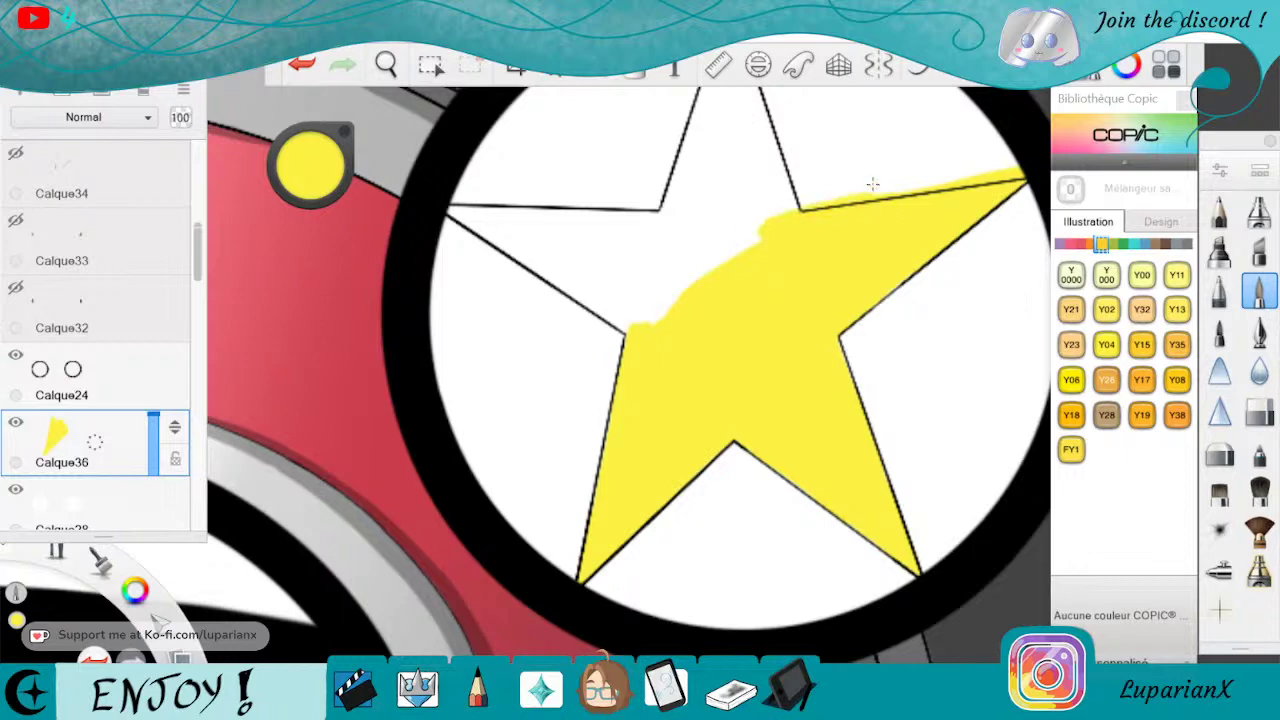
pyautogui.click(386, 64)
pyautogui.moveTo(817, 257); pyautogui.dragTo(891, 465)
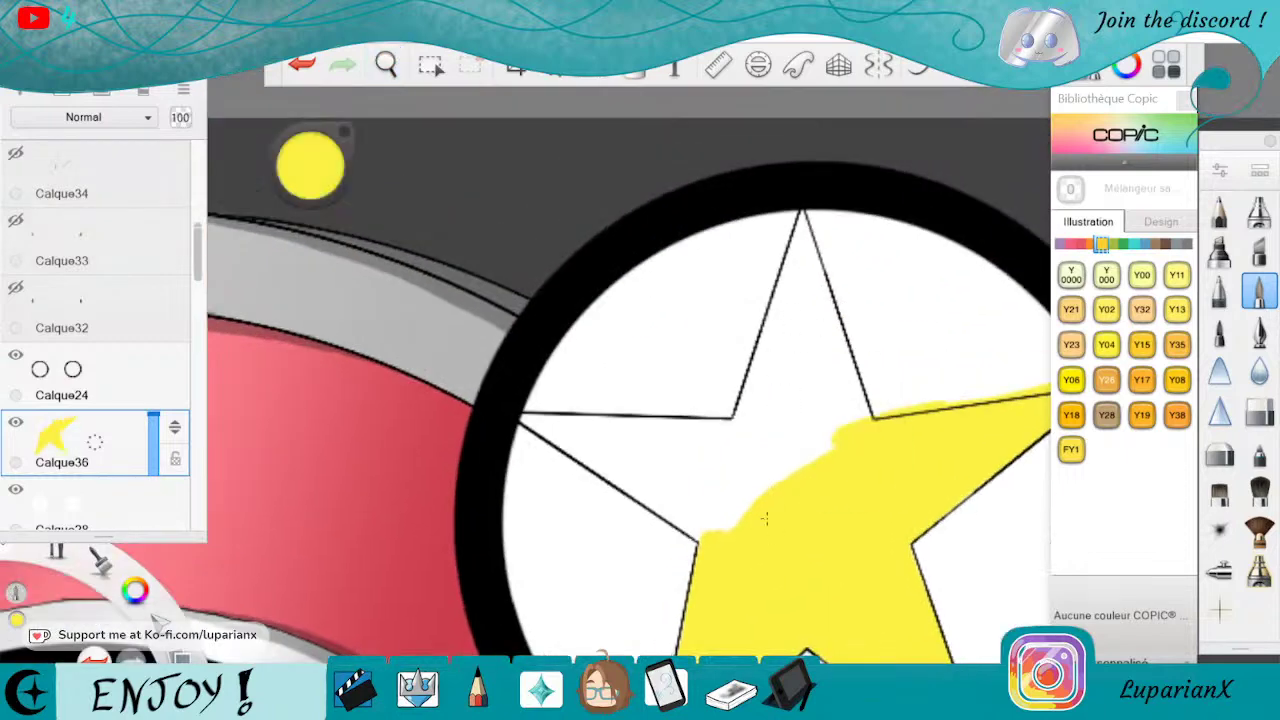
pyautogui.moveTo(770, 372)
pyautogui.mouseDown()
pyautogui.moveTo(766, 520)
pyautogui.moveTo(730, 460)
pyautogui.moveTo(798, 218)
pyautogui.moveTo(752, 373)
pyautogui.mouseUp()
pyautogui.moveTo(802, 282)
pyautogui.mouseDown()
pyautogui.moveTo(860, 400)
pyautogui.moveTo(820, 260)
pyautogui.moveTo(815, 330)
pyautogui.moveTo(808, 240)
pyautogui.moveTo(778, 475)
pyautogui.mouseUp()
pyautogui.moveTo(526, 418)
pyautogui.mouseDown()
pyautogui.moveTo(668, 502)
pyautogui.moveTo(705, 540)
pyautogui.moveTo(524, 416)
pyautogui.moveTo(730, 515)
pyautogui.moveTo(545, 418)
pyautogui.moveTo(622, 425)
pyautogui.moveTo(525, 415)
pyautogui.moveTo(725, 452)
pyautogui.moveTo(608, 478)
pyautogui.moveTo(732, 510)
pyautogui.mouseUp()
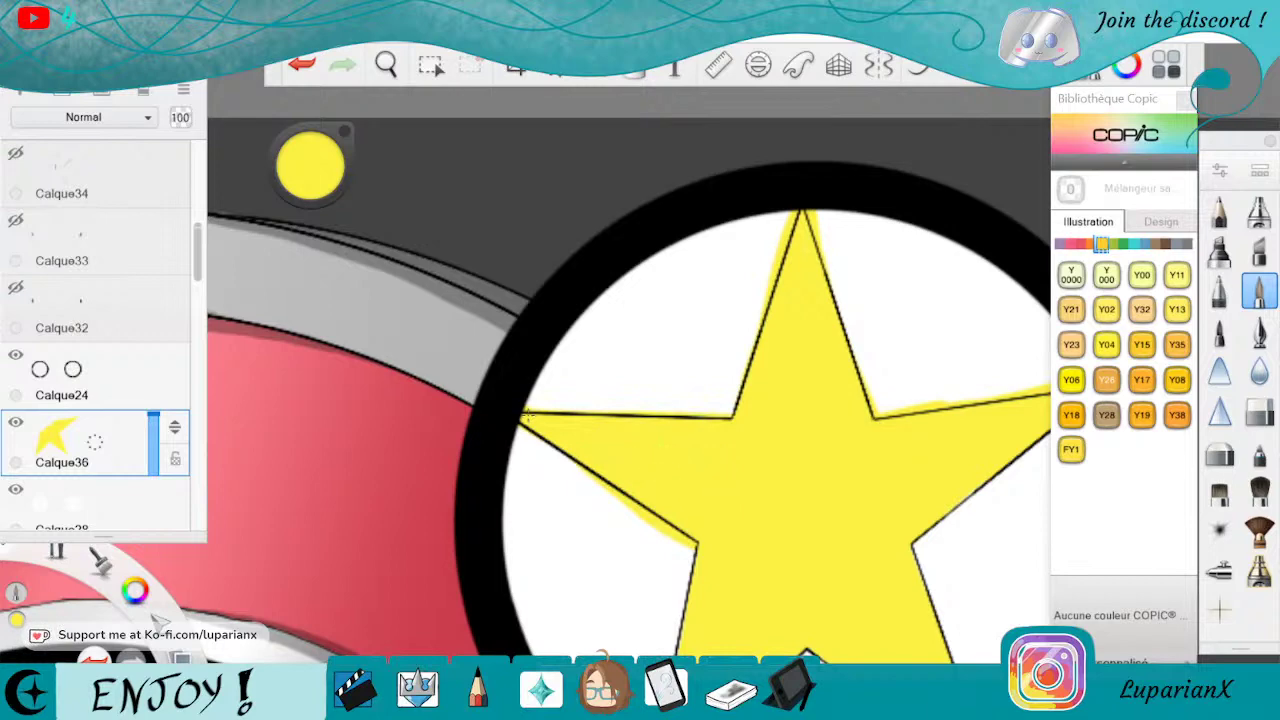
# Erase the yellow overshoot along the star's top and left points, setting the hard eraser size to 4.6 for the left point.
pyautogui.click(1259, 412)
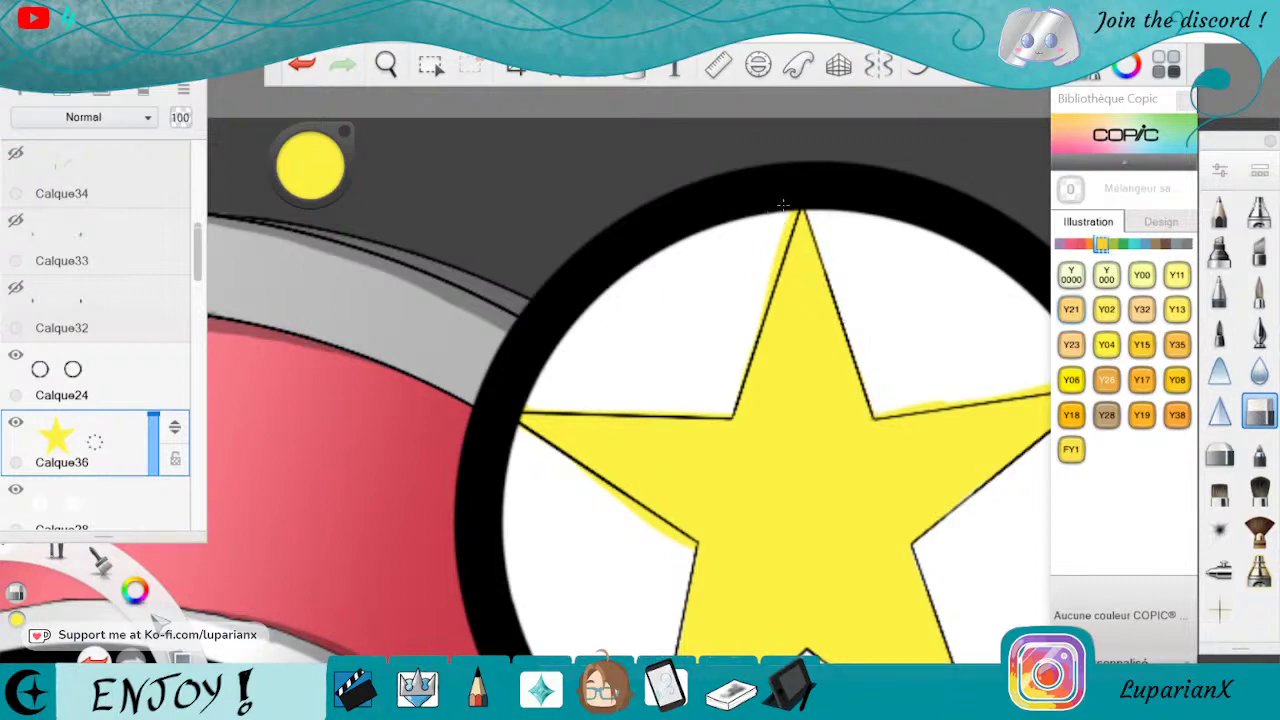
pyautogui.moveTo(783, 206); pyautogui.dragTo(772, 300)
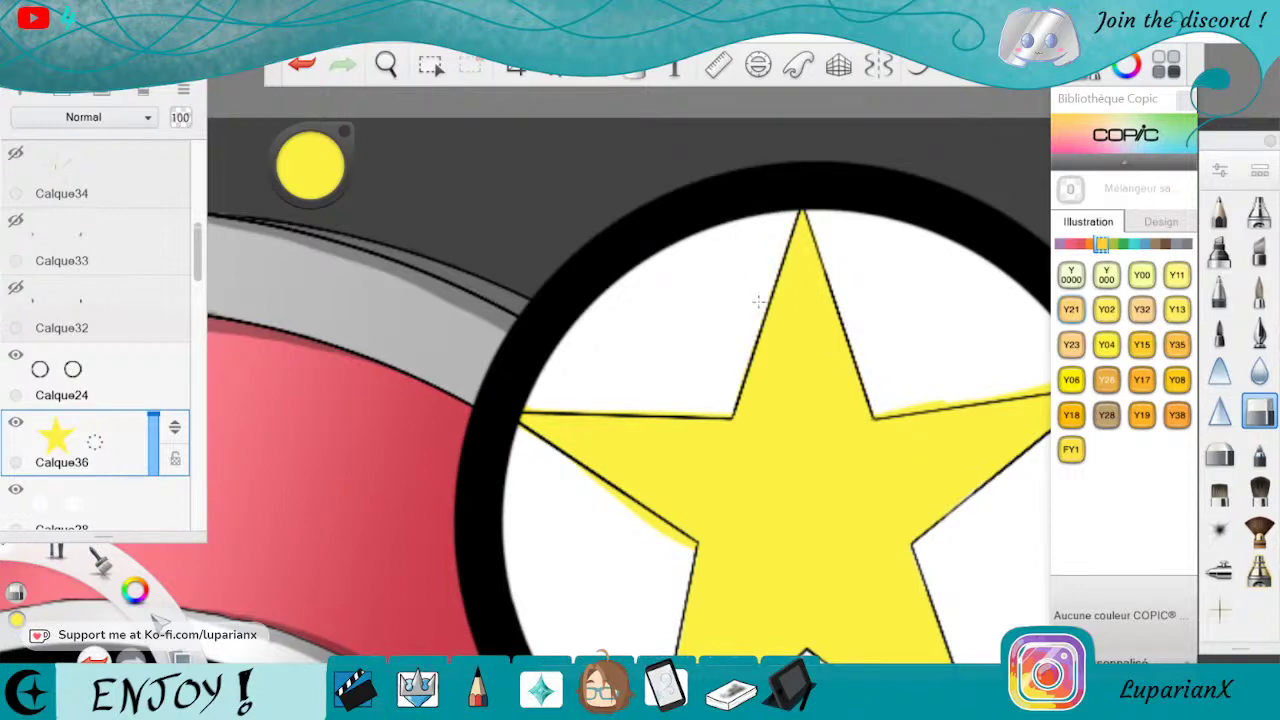
pyautogui.click(386, 66)
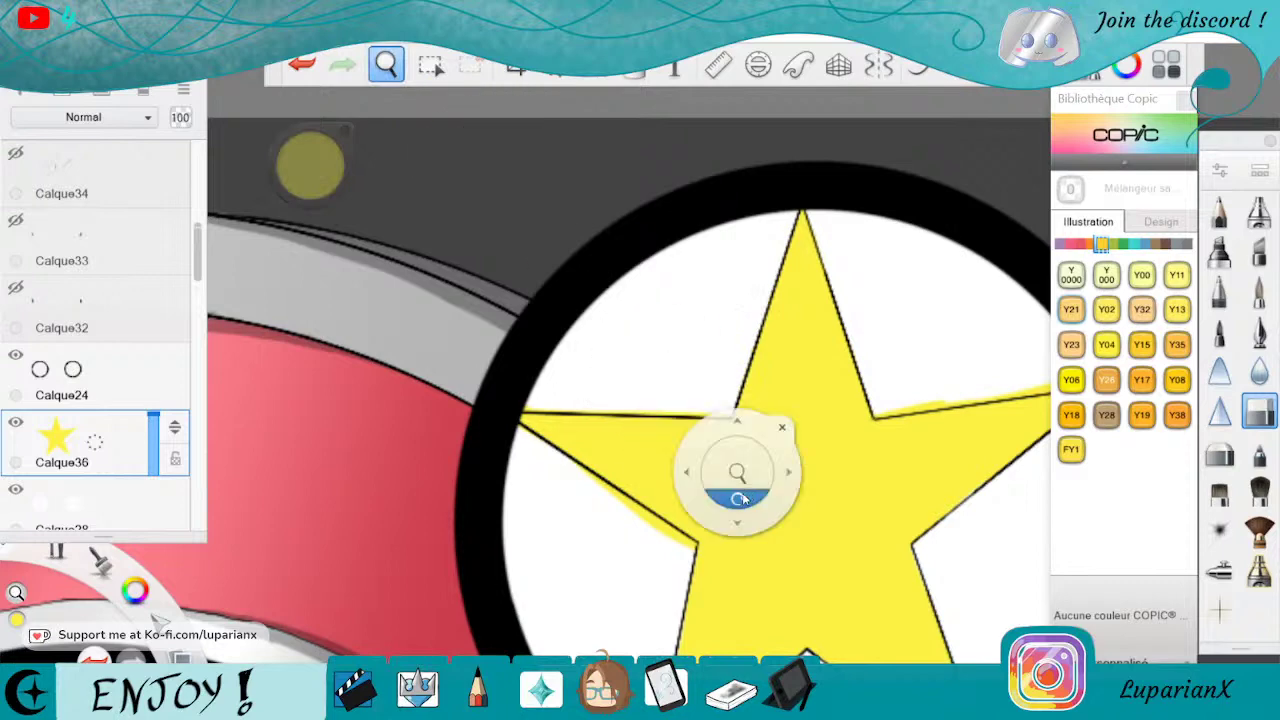
pyautogui.moveTo(739, 496); pyautogui.dragTo(496, 459)
pyautogui.moveTo(618, 384)
pyautogui.mouseDown()
pyautogui.moveTo(758, 481)
pyautogui.moveTo(788, 389)
pyautogui.mouseUp()
pyautogui.click(816, 376)
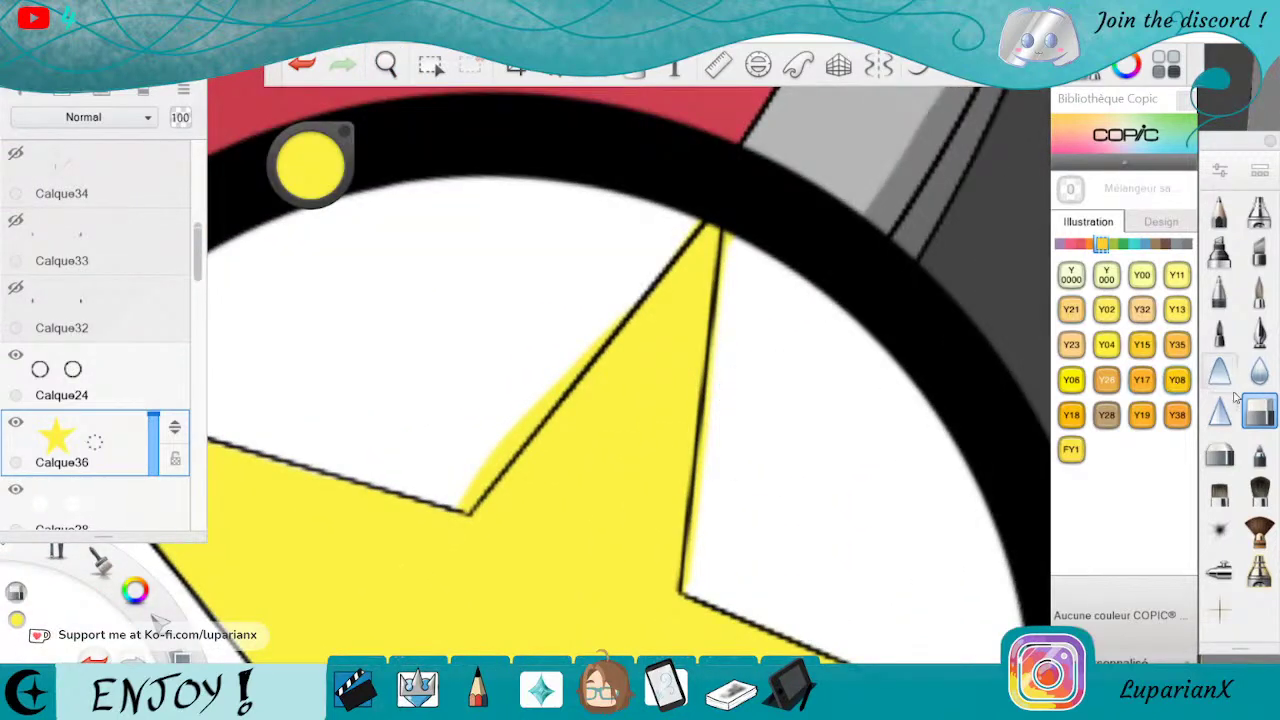
pyautogui.doubleClick(1262, 414)
pyautogui.moveTo(882, 385); pyautogui.dragTo(885, 385)
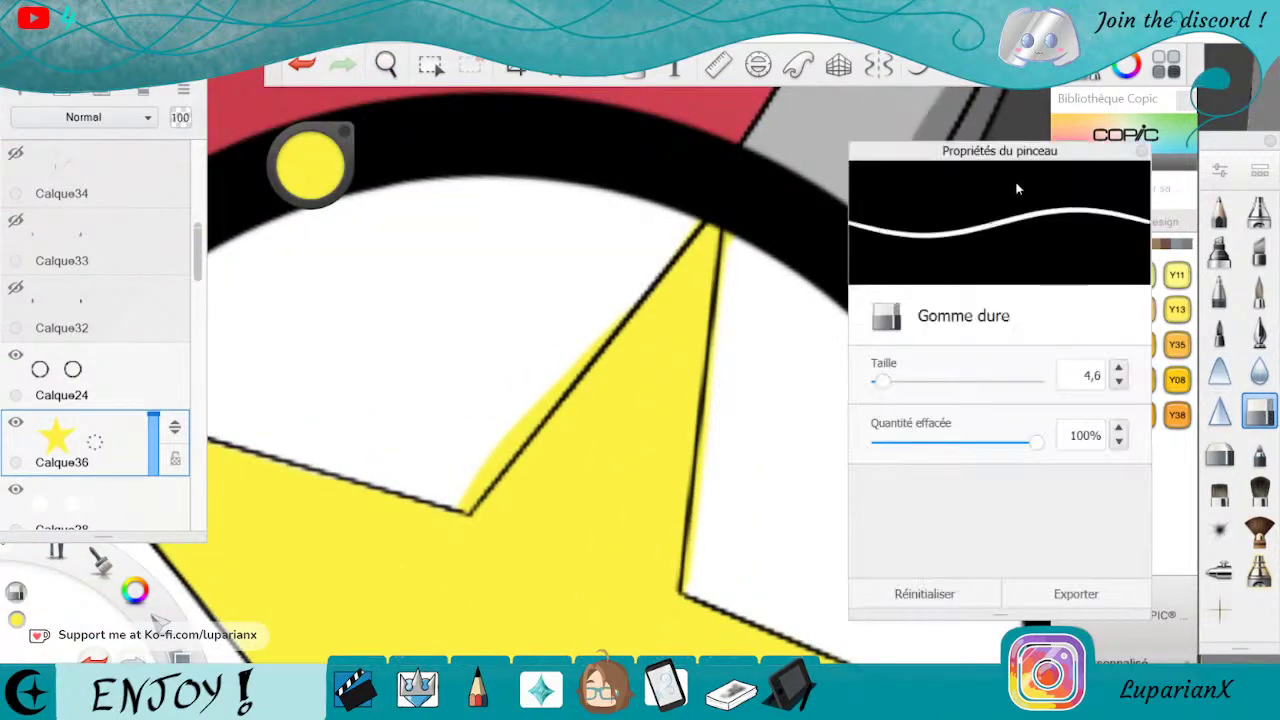
pyautogui.click(1141, 151)
pyautogui.moveTo(737, 230); pyautogui.dragTo(730, 315)
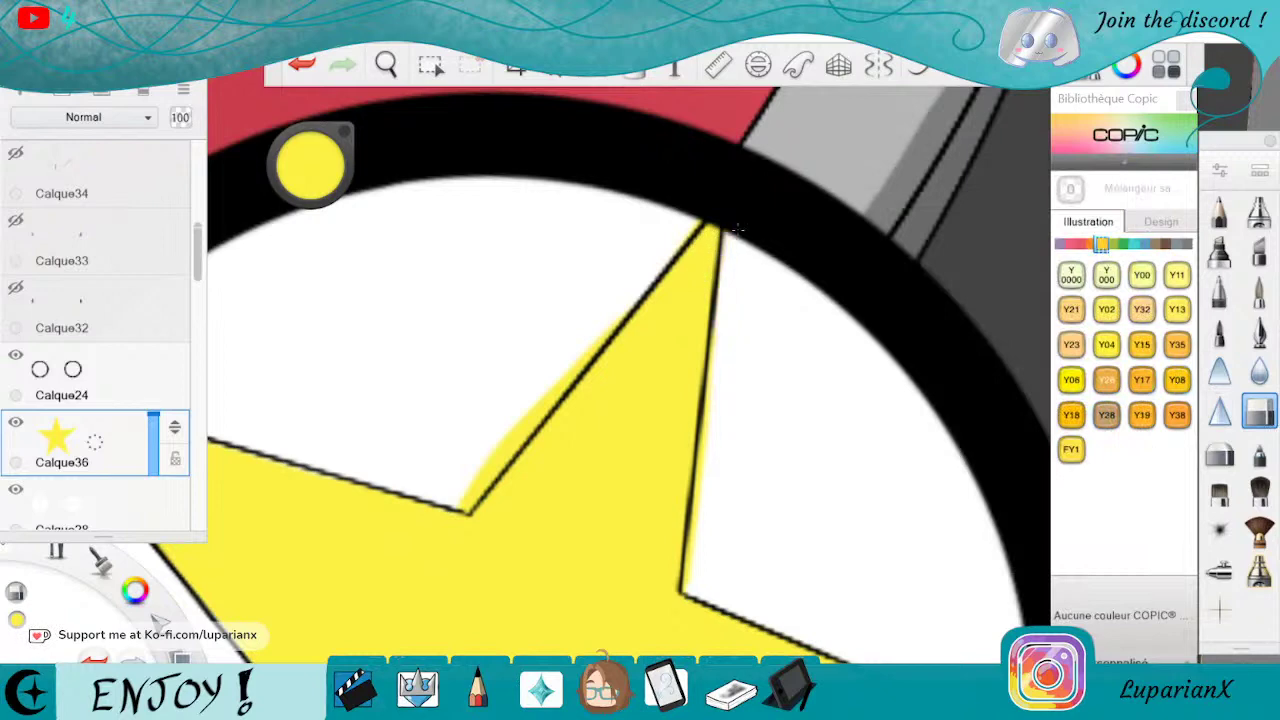
pyautogui.moveTo(736, 229)
pyautogui.mouseDown()
pyautogui.moveTo(697, 480)
pyautogui.moveTo(715, 418)
pyautogui.mouseUp()
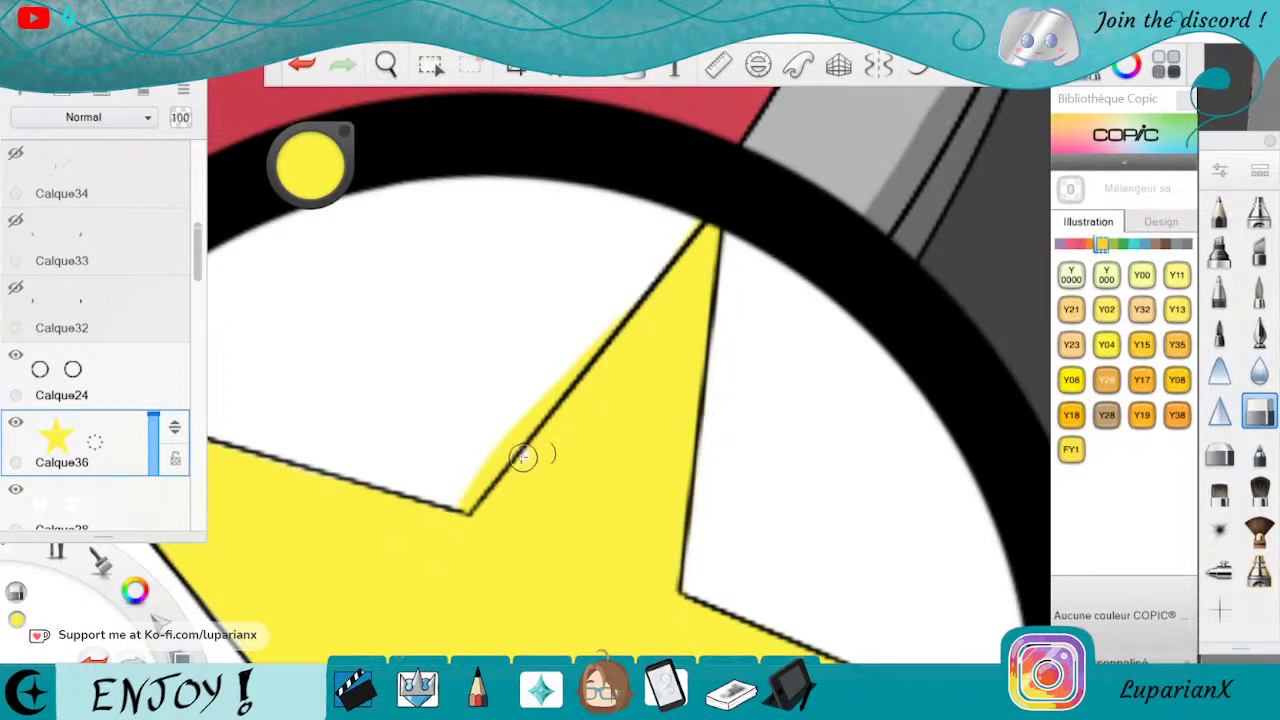
pyautogui.moveTo(523, 451)
pyautogui.mouseDown()
pyautogui.moveTo(507, 429)
pyautogui.moveTo(604, 334)
pyautogui.mouseUp()
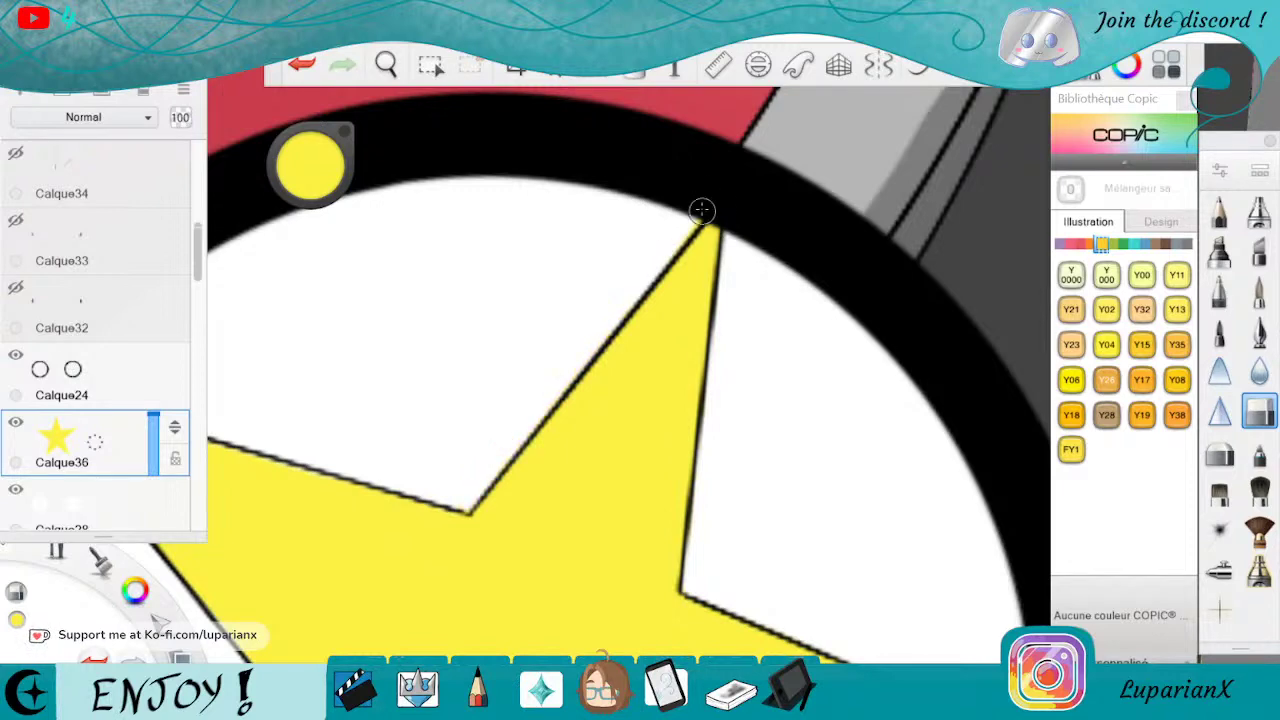
# Erase the yellow overshoot along the upper edge of the star's right point.
pyautogui.click(393, 68)
pyautogui.moveTo(764, 598); pyautogui.dragTo(840, 348)
pyautogui.click(878, 302)
pyautogui.moveTo(648, 223); pyautogui.dragTo(655, 520)
pyautogui.moveTo(649, 440); pyautogui.dragTo(656, 600)
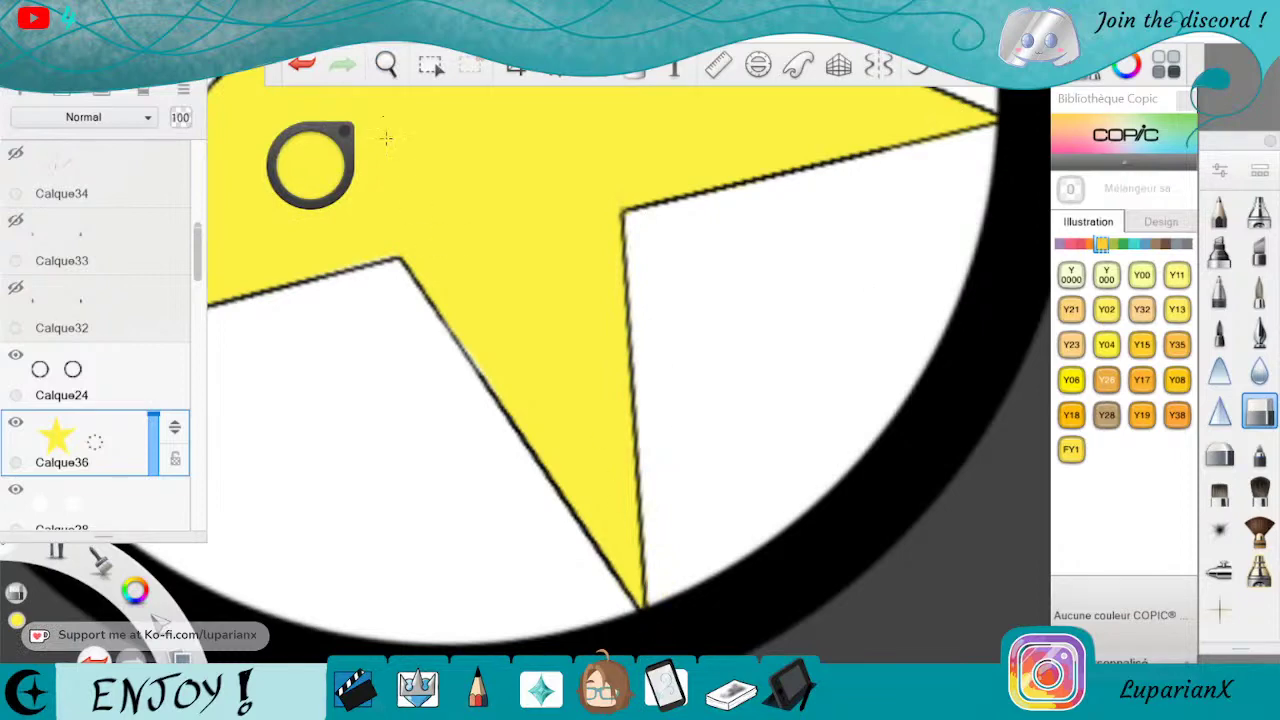
# Start filling the left eye's star with yellow, covering its right point and the adjoining side of its top point.
pyautogui.click(386, 64)
pyautogui.moveTo(457, 305); pyautogui.dragTo(763, 429)
pyautogui.click(1255, 290)
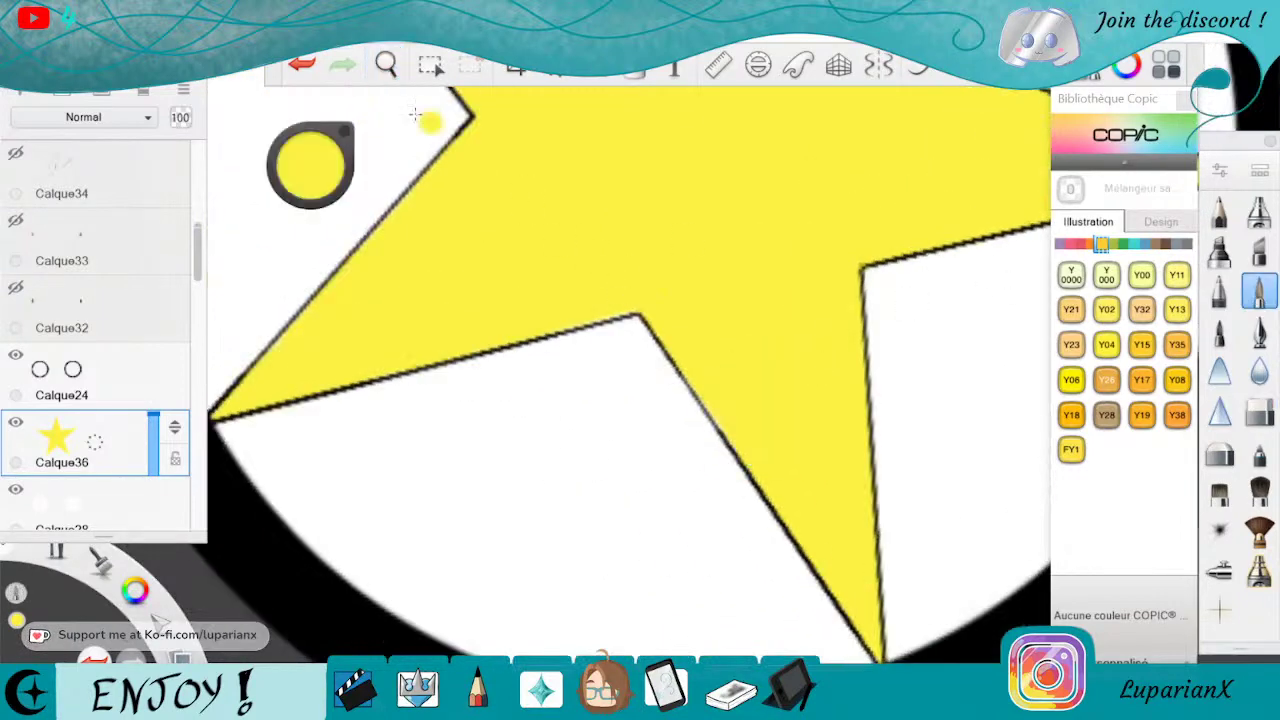
pyautogui.click(386, 64)
pyautogui.moveTo(443, 136); pyautogui.dragTo(318, 280)
pyautogui.moveTo(324, 294); pyautogui.dragTo(638, 645)
pyautogui.moveTo(779, 237)
pyautogui.mouseDown()
pyautogui.moveTo(800, 369)
pyautogui.moveTo(772, 520)
pyautogui.moveTo(760, 455)
pyautogui.moveTo(760, 511)
pyautogui.moveTo(765, 438)
pyautogui.mouseUp()
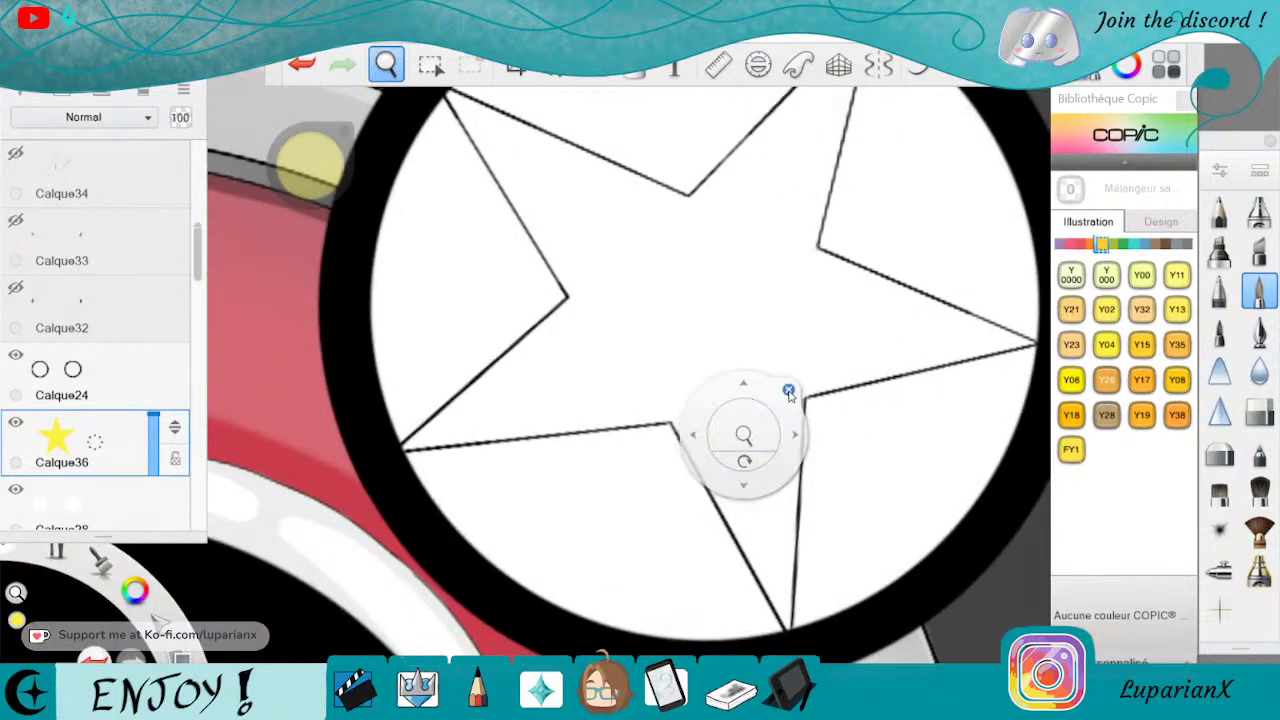
pyautogui.click(788, 390)
pyautogui.moveTo(682, 417)
pyautogui.mouseDown()
pyautogui.moveTo(788, 625)
pyautogui.moveTo(792, 390)
pyautogui.moveTo(772, 560)
pyautogui.moveTo(755, 390)
pyautogui.moveTo(718, 465)
pyautogui.moveTo(688, 405)
pyautogui.moveTo(990, 328)
pyautogui.moveTo(778, 372)
pyautogui.mouseUp()
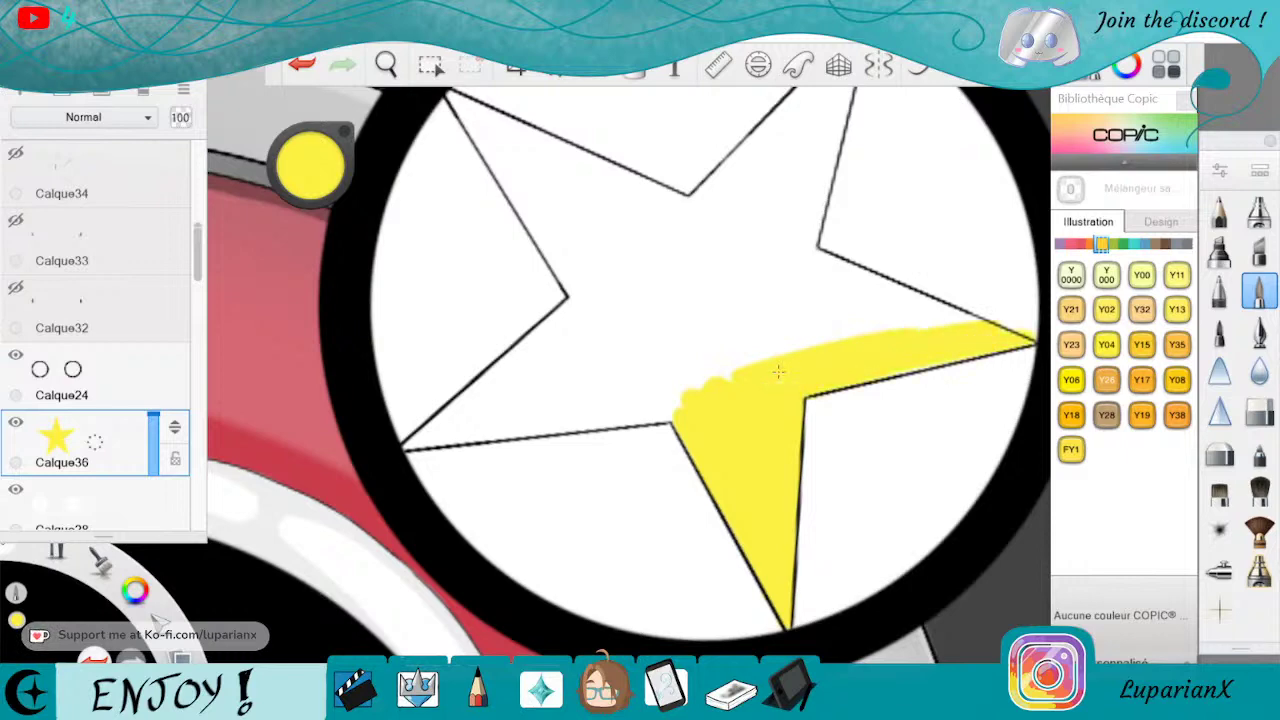
# Paint the lower right point of the left eye's star yellow and extend the fill toward the star's center.
pyautogui.moveTo(710, 372); pyautogui.dragTo(458, 428)
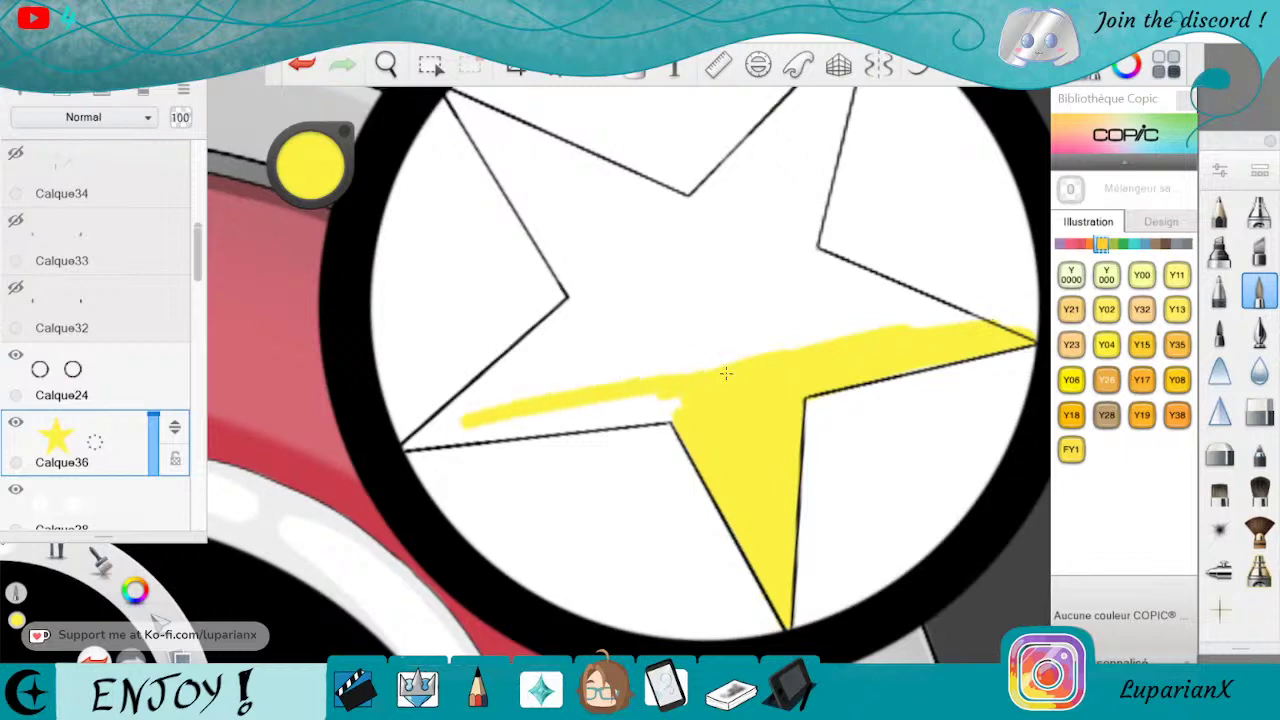
pyautogui.moveTo(682, 396); pyautogui.dragTo(445, 430)
pyautogui.moveTo(670, 424)
pyautogui.mouseDown()
pyautogui.moveTo(405, 450)
pyautogui.moveTo(445, 428)
pyautogui.mouseUp()
pyautogui.moveTo(538, 354)
pyautogui.mouseDown()
pyautogui.moveTo(583, 296)
pyautogui.moveTo(648, 346)
pyautogui.moveTo(633, 346)
pyautogui.moveTo(700, 370)
pyautogui.mouseUp()
# Erase the yellow overshoot around the painted points of the left eye's star, undoing a stray eraser stroke.
pyautogui.click(1259, 412)
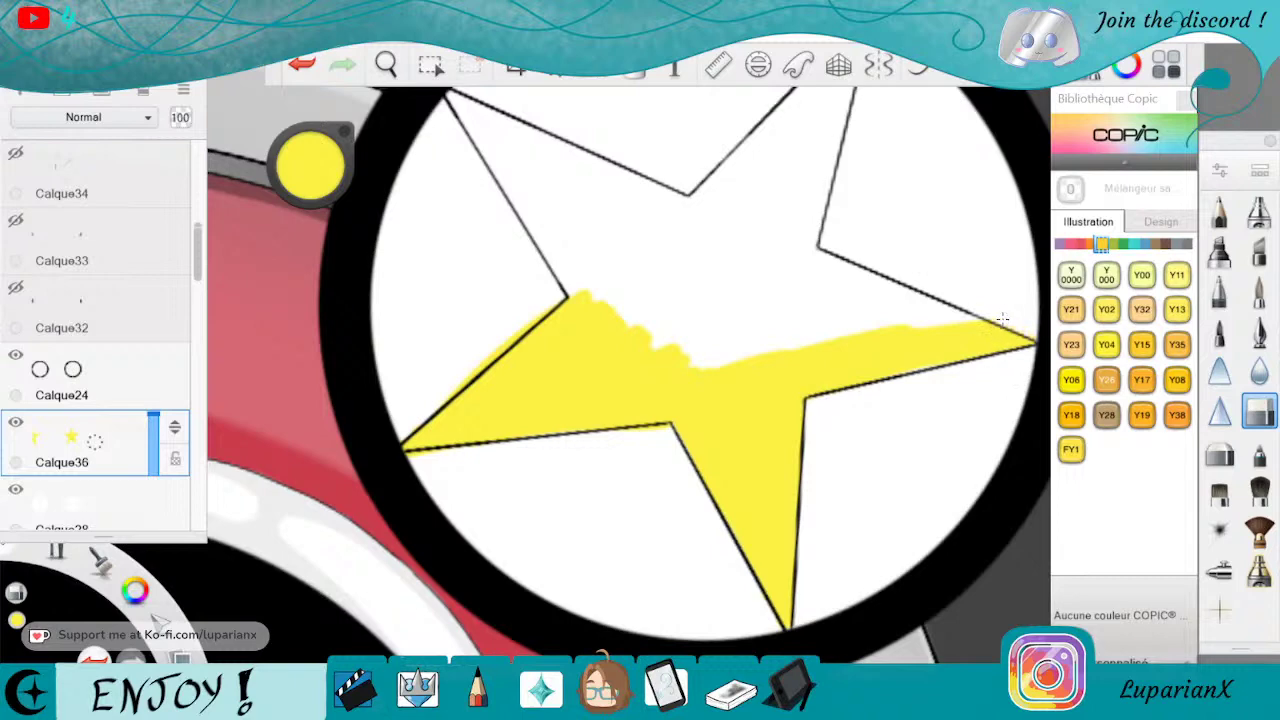
pyautogui.click(386, 65)
pyautogui.moveTo(687, 567); pyautogui.dragTo(818, 405)
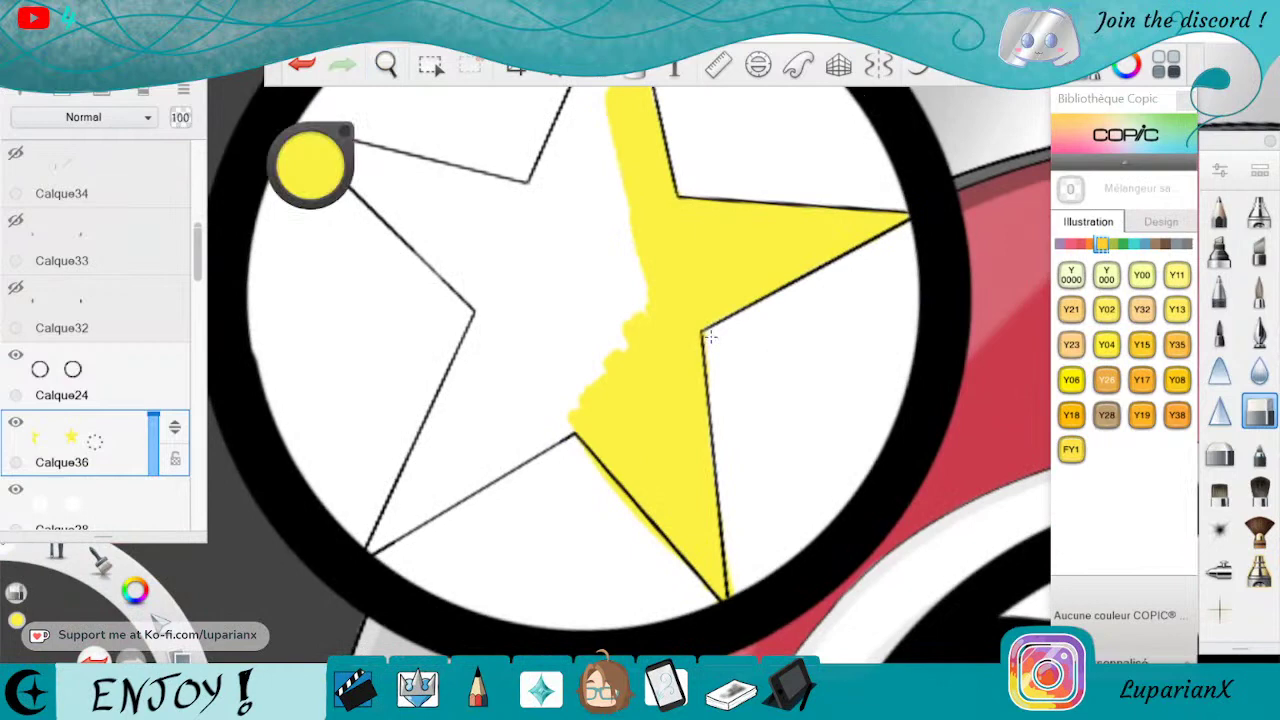
pyautogui.moveTo(575, 443); pyautogui.dragTo(633, 516)
pyautogui.hotkey('ctrl', 'z')
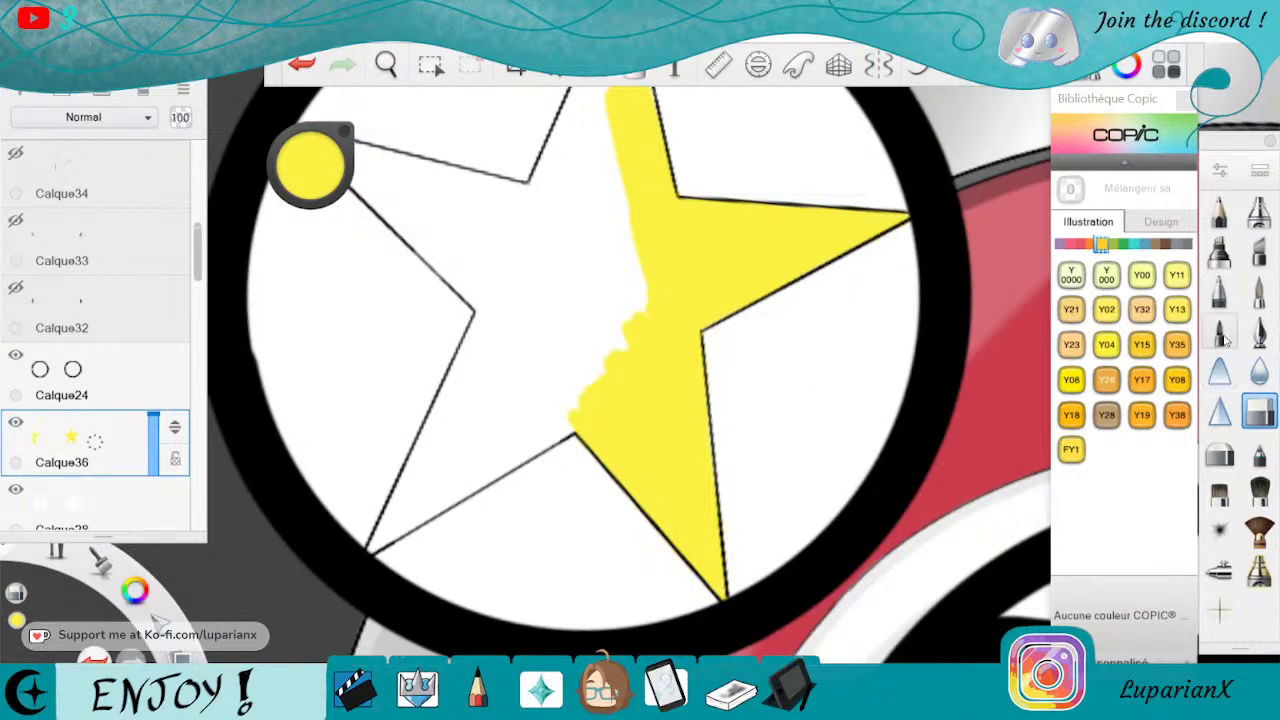
# Paint the lower left point and the center of the left eye's star yellow, closing the remaining white gaps.
pyautogui.click(1258, 290)
pyautogui.moveTo(629, 317)
pyautogui.mouseDown()
pyautogui.moveTo(580, 372)
pyautogui.moveTo(438, 476)
pyautogui.moveTo(595, 380)
pyautogui.moveTo(566, 424)
pyautogui.moveTo(372, 548)
pyautogui.moveTo(457, 457)
pyautogui.moveTo(462, 466)
pyautogui.mouseUp()
pyautogui.moveTo(486, 316); pyautogui.dragTo(402, 486)
pyautogui.moveTo(487, 330)
pyautogui.mouseDown()
pyautogui.moveTo(448, 430)
pyautogui.moveTo(606, 192)
pyautogui.moveTo(540, 280)
pyautogui.mouseUp()
pyautogui.moveTo(620, 200); pyautogui.dragTo(445, 458)
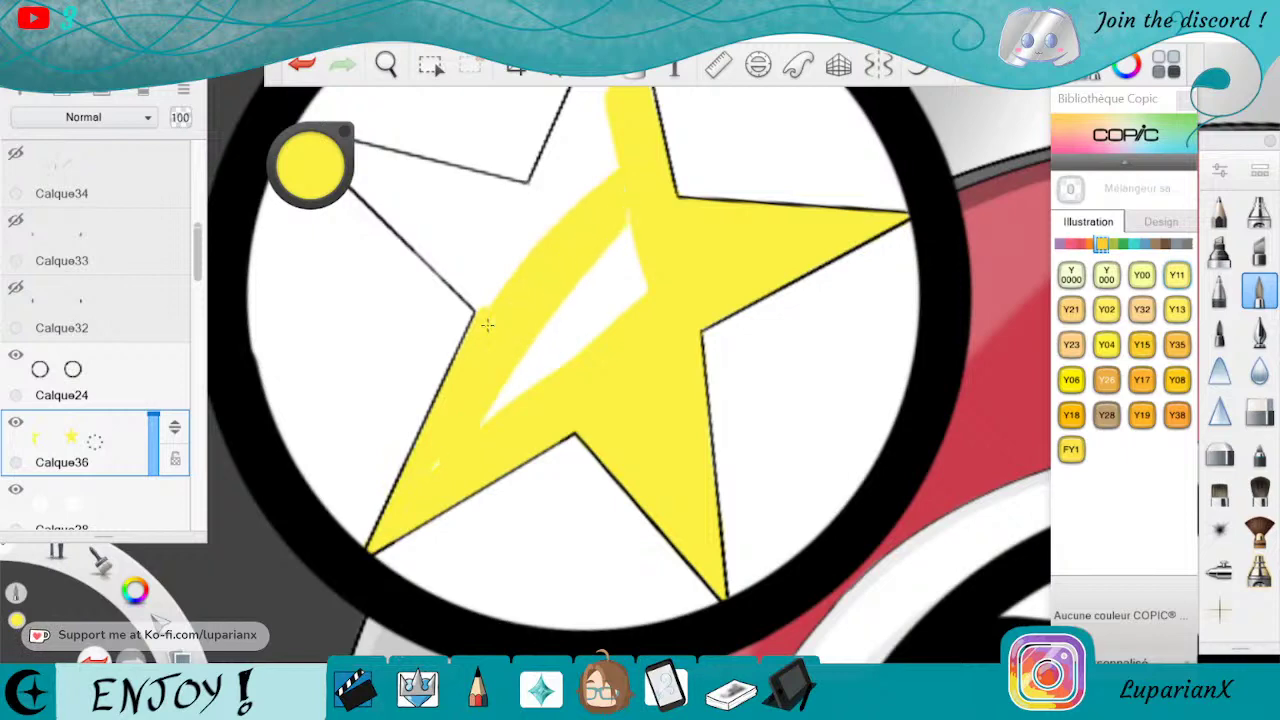
pyautogui.moveTo(610, 262)
pyautogui.mouseDown()
pyautogui.moveTo(520, 400)
pyautogui.moveTo(538, 382)
pyautogui.mouseUp()
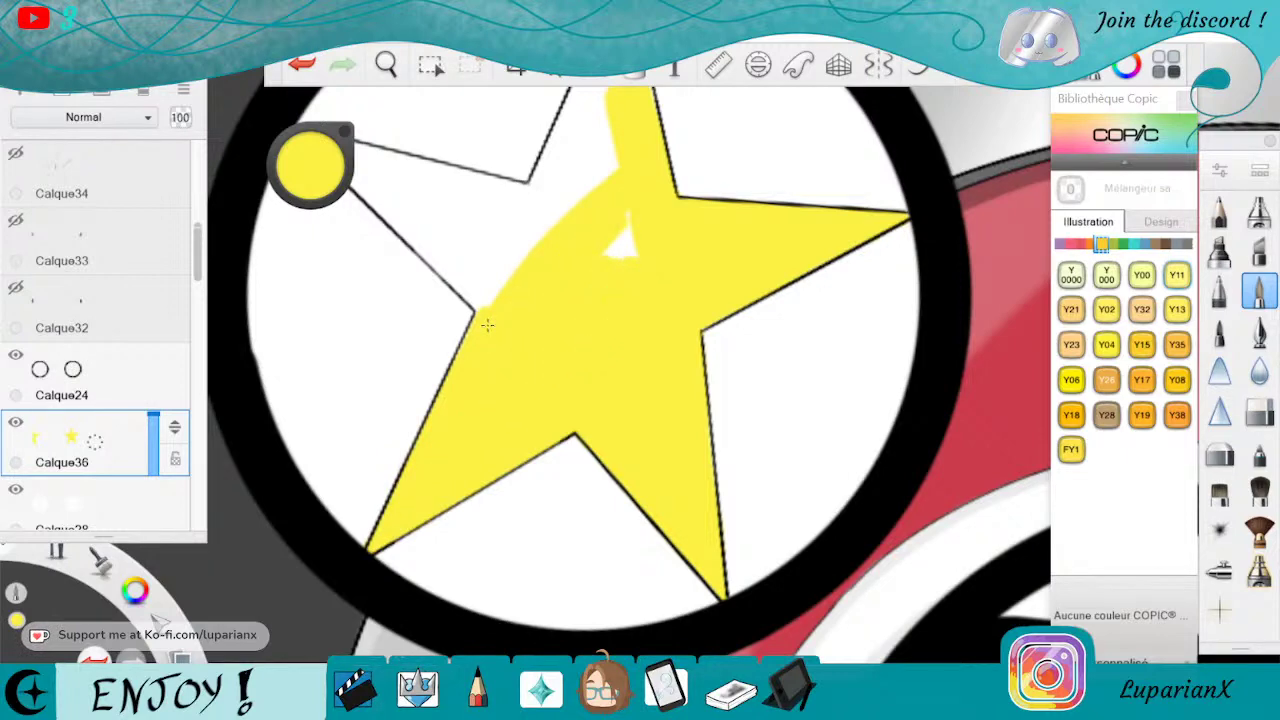
pyautogui.moveTo(630, 256); pyautogui.dragTo(610, 214)
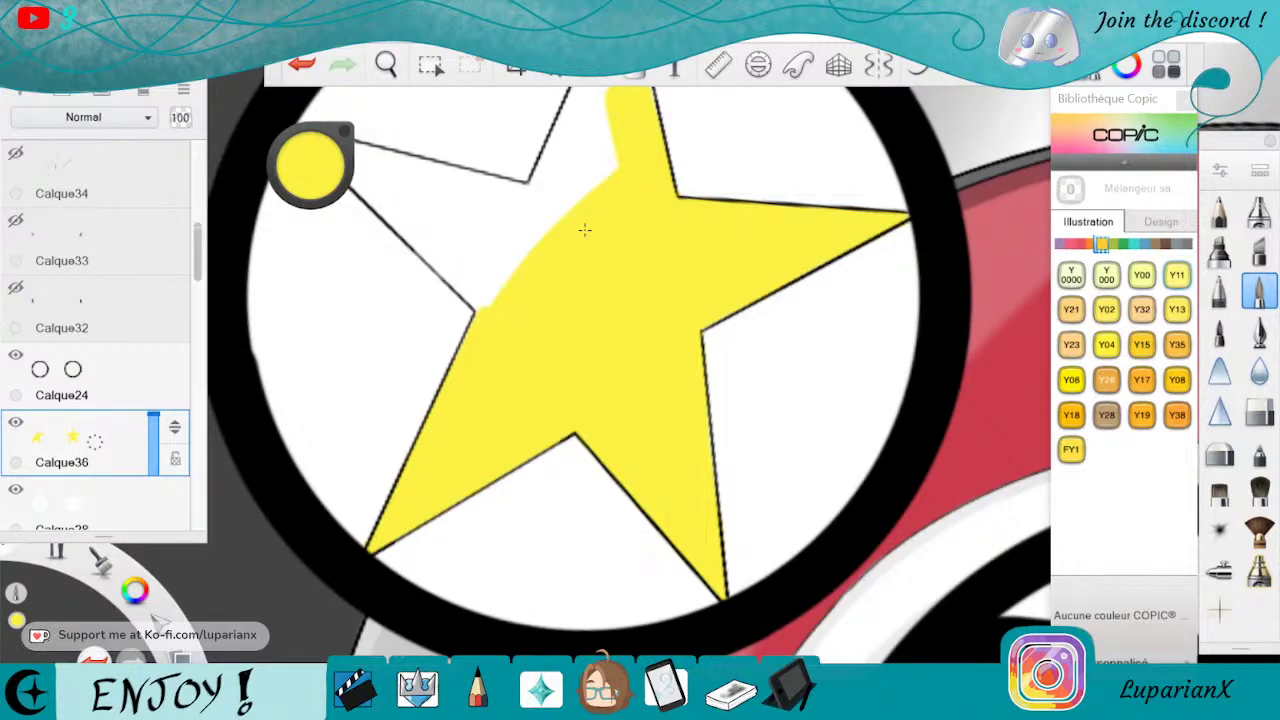
# Fill the rest of the top point and the whole upper left point of the left eye's star with yellow.
pyautogui.press('space')
pyautogui.moveTo(623, 311); pyautogui.dragTo(819, 592)
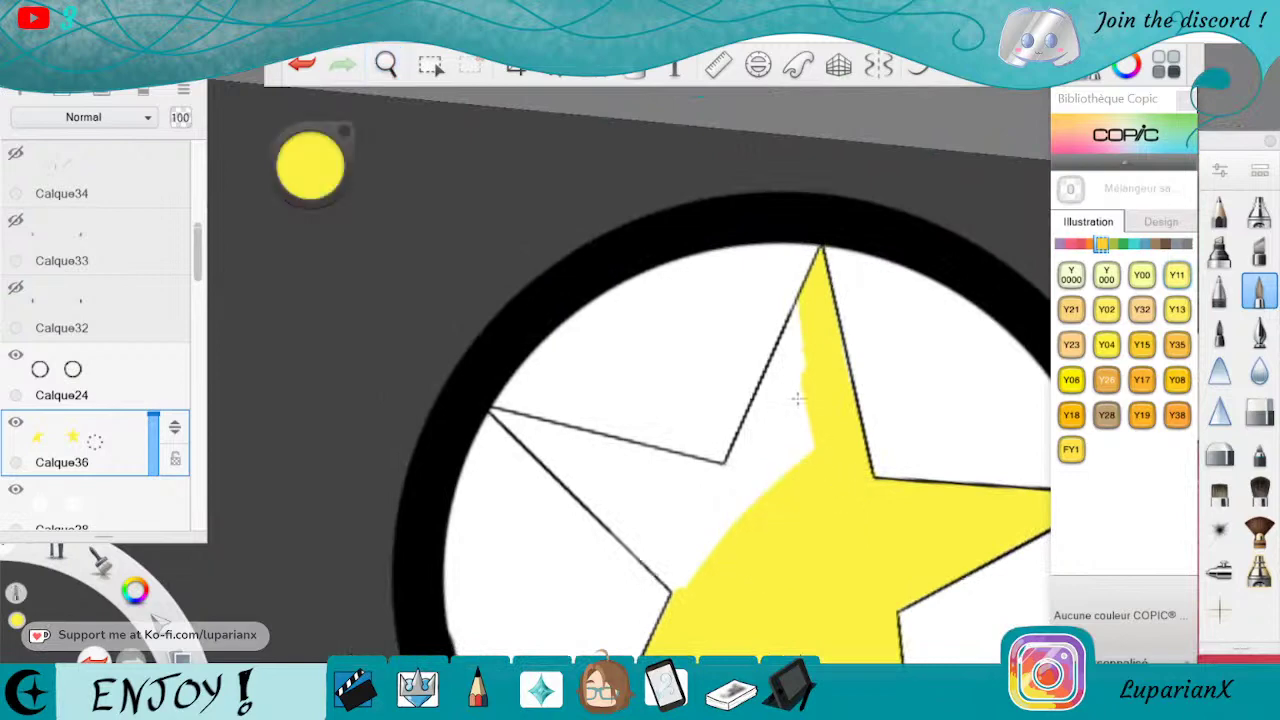
pyautogui.moveTo(814, 411)
pyautogui.mouseDown()
pyautogui.moveTo(782, 484)
pyautogui.moveTo(800, 420)
pyautogui.moveTo(763, 466)
pyautogui.moveTo(751, 402)
pyautogui.mouseUp()
pyautogui.moveTo(807, 313)
pyautogui.mouseDown()
pyautogui.moveTo(778, 370)
pyautogui.moveTo(811, 313)
pyautogui.mouseUp()
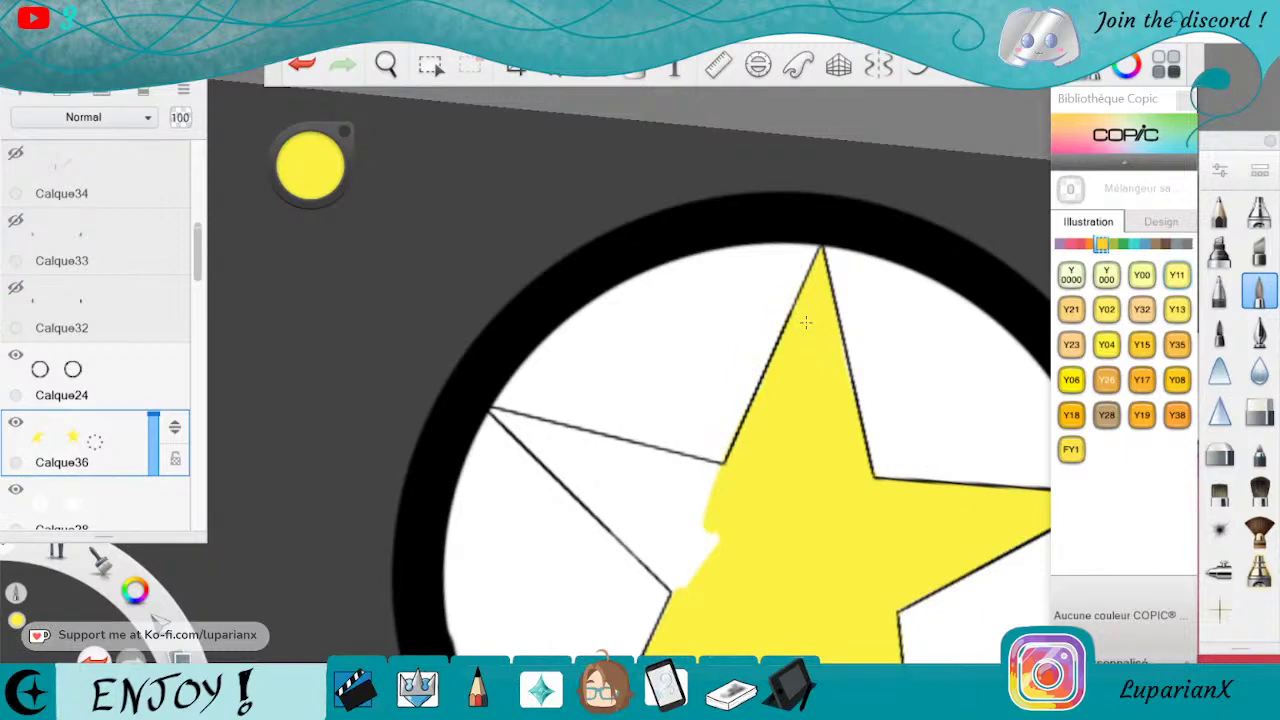
pyautogui.moveTo(705, 575)
pyautogui.mouseDown()
pyautogui.moveTo(717, 534)
pyautogui.moveTo(680, 517)
pyautogui.moveTo(664, 562)
pyautogui.moveTo(528, 432)
pyautogui.moveTo(512, 432)
pyautogui.moveTo(548, 460)
pyautogui.mouseUp()
pyautogui.moveTo(507, 420)
pyautogui.mouseDown()
pyautogui.moveTo(650, 458)
pyautogui.moveTo(622, 463)
pyautogui.moveTo(692, 461)
pyautogui.moveTo(660, 479)
pyautogui.moveTo(665, 520)
pyautogui.moveTo(612, 454)
pyautogui.mouseUp()
pyautogui.moveTo(582, 458)
pyautogui.mouseDown()
pyautogui.moveTo(690, 522)
pyautogui.moveTo(706, 488)
pyautogui.mouseUp()
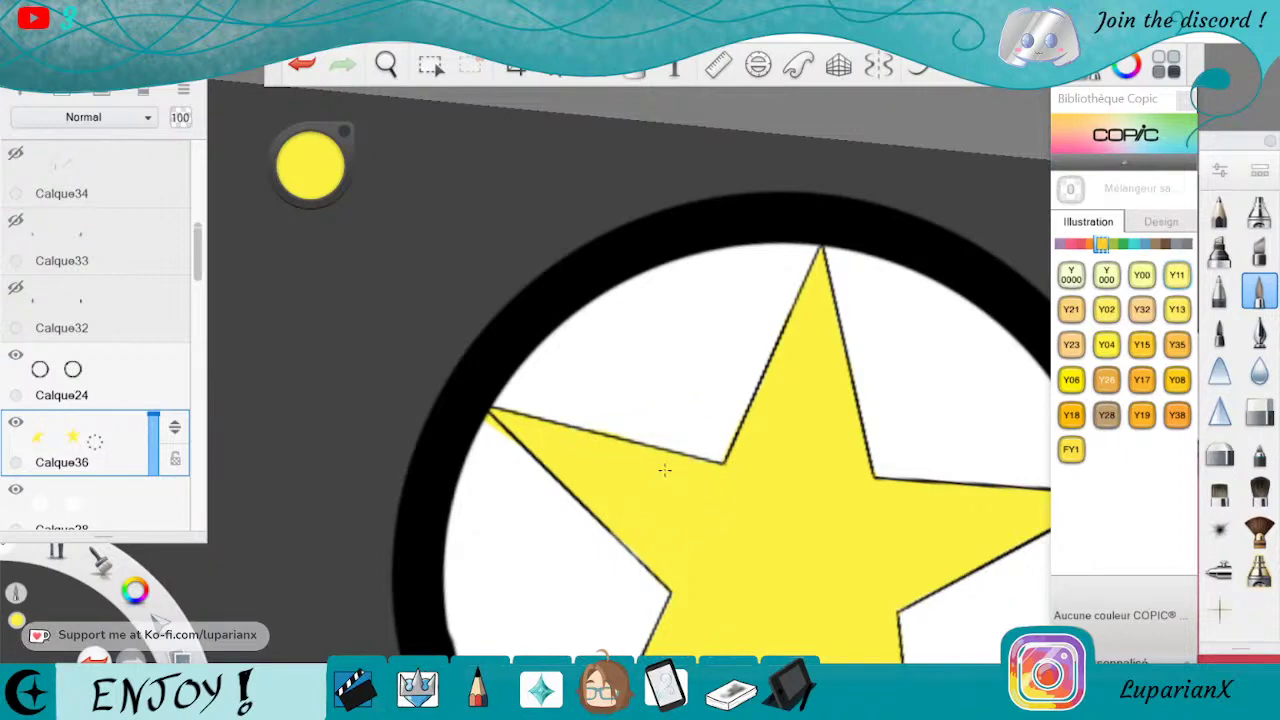
# Erase the yellow overshoot at the tip of the star's upper left point and save the illustration.
pyautogui.click(1259, 411)
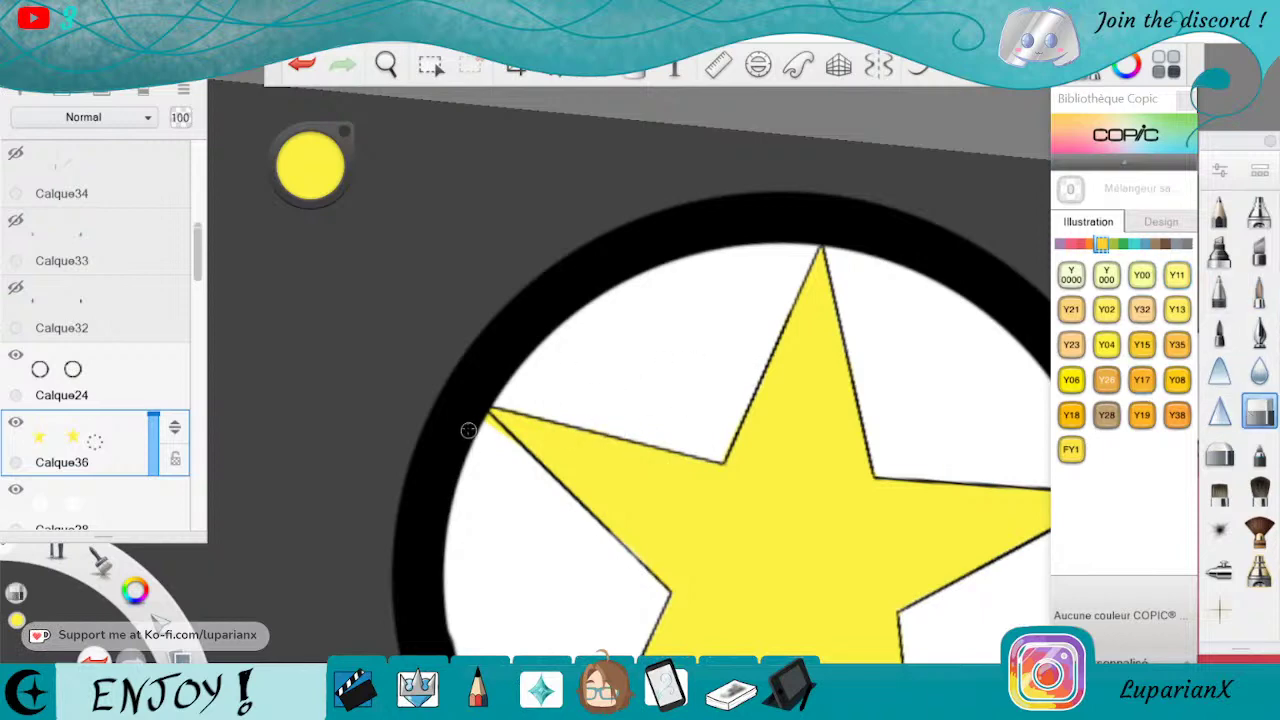
pyautogui.moveTo(490, 447)
pyautogui.mouseDown()
pyautogui.moveTo(483, 428)
pyautogui.moveTo(501, 431)
pyautogui.mouseUp()
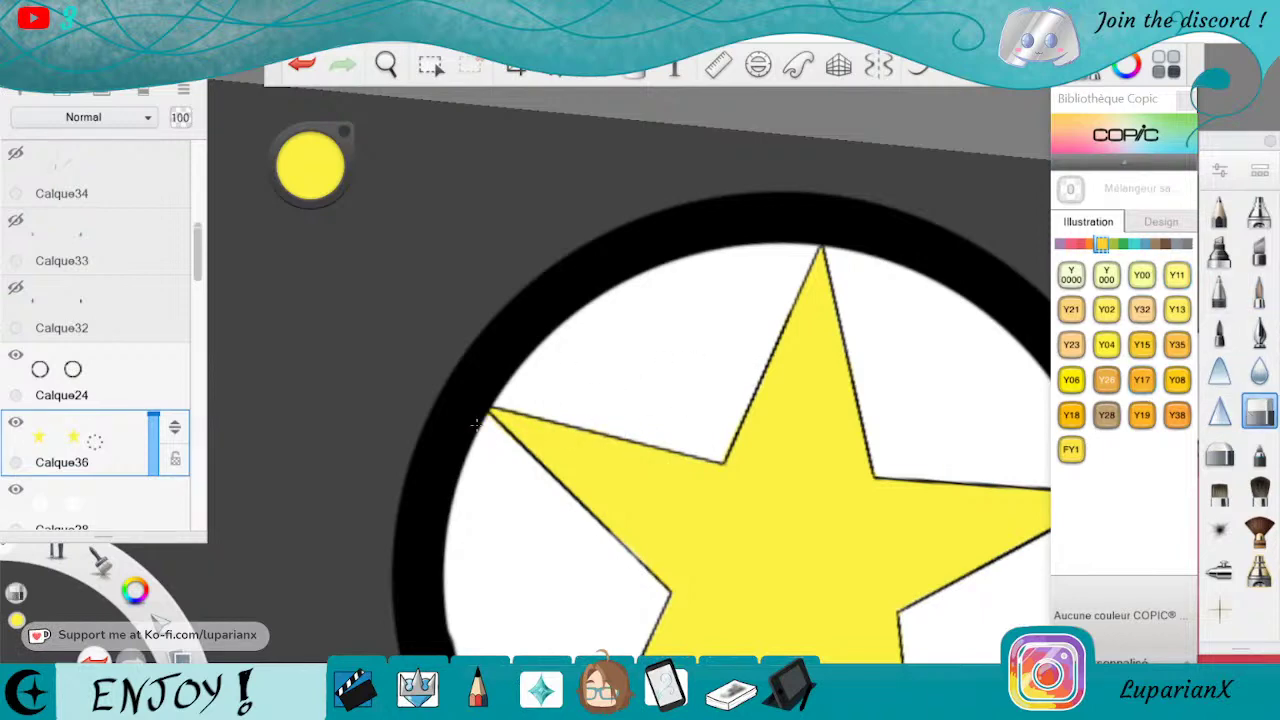
pyautogui.click(386, 64)
pyautogui.moveTo(457, 137); pyautogui.dragTo(515, 289)
pyautogui.moveTo(898, 488)
pyautogui.mouseDown()
pyautogui.moveTo(864, 509)
pyautogui.moveTo(849, 540)
pyautogui.moveTo(665, 460)
pyautogui.moveTo(700, 530)
pyautogui.moveTo(820, 558)
pyautogui.moveTo(789, 574)
pyautogui.moveTo(876, 568)
pyautogui.mouseUp()
pyautogui.click(872, 521)
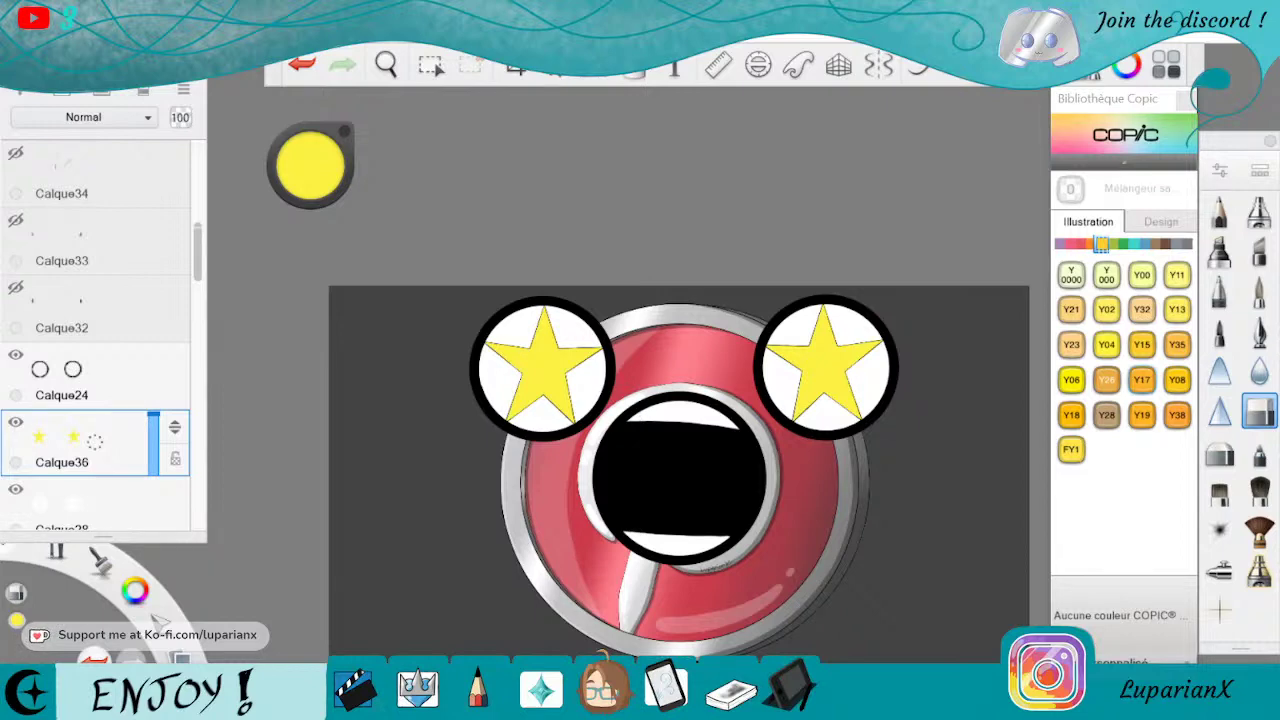
pyautogui.click(20, 30)
pyautogui.click(60, 131)
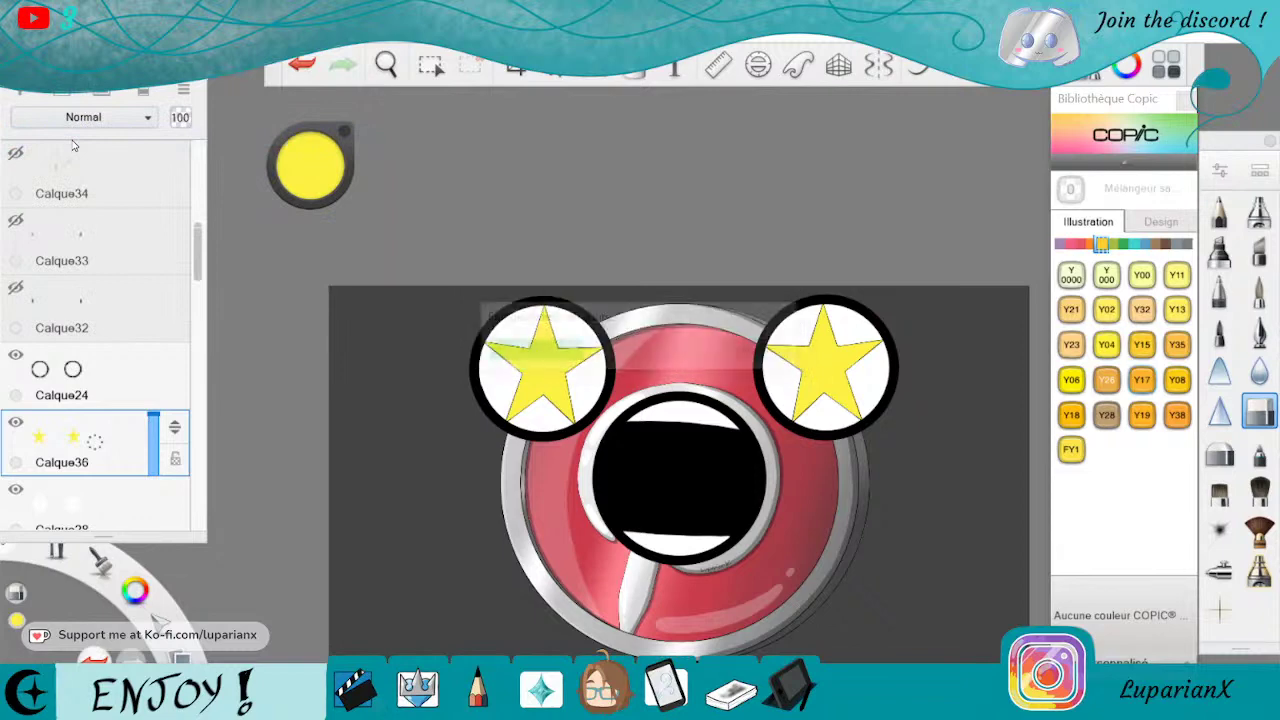
# Set the background (Arrière-plan) color to a muted olive beige and save the illustration.
pyautogui.click(386, 64)
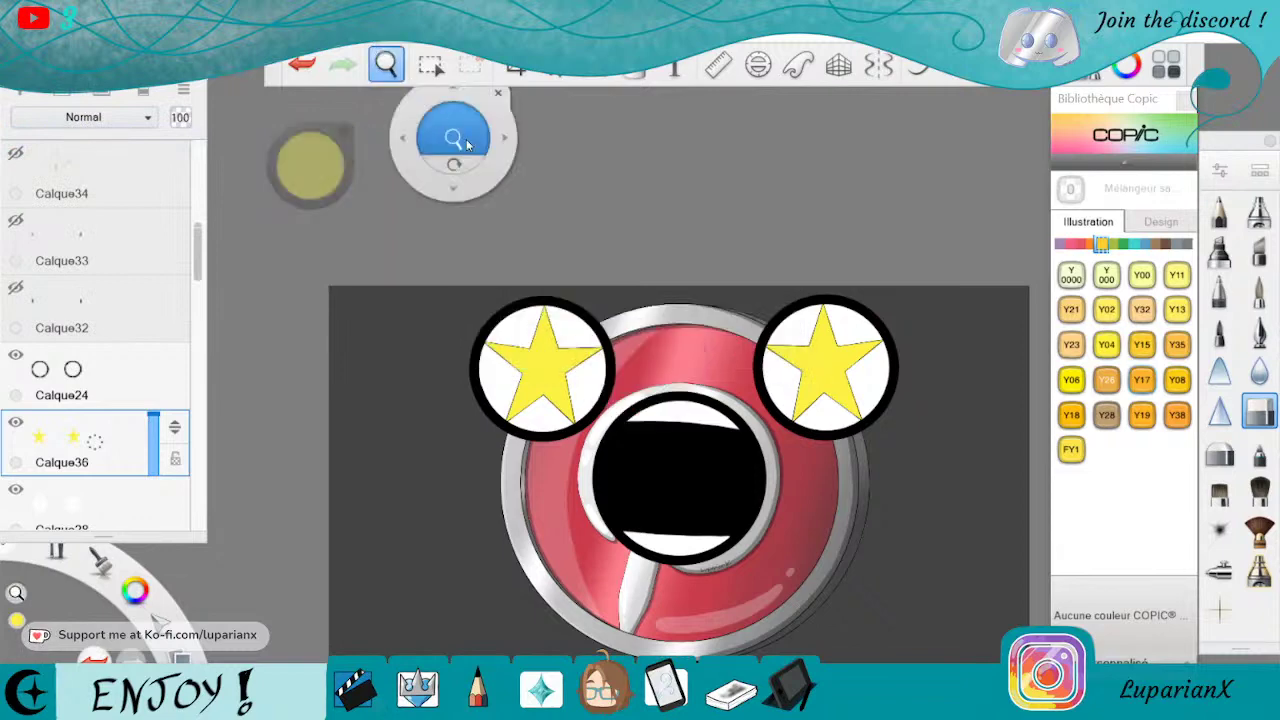
pyautogui.moveTo(901, 667); pyautogui.dragTo(812, 566)
pyautogui.moveTo(751, 489); pyautogui.dragTo(770, 466)
pyautogui.moveTo(703, 496); pyautogui.dragTo(791, 521)
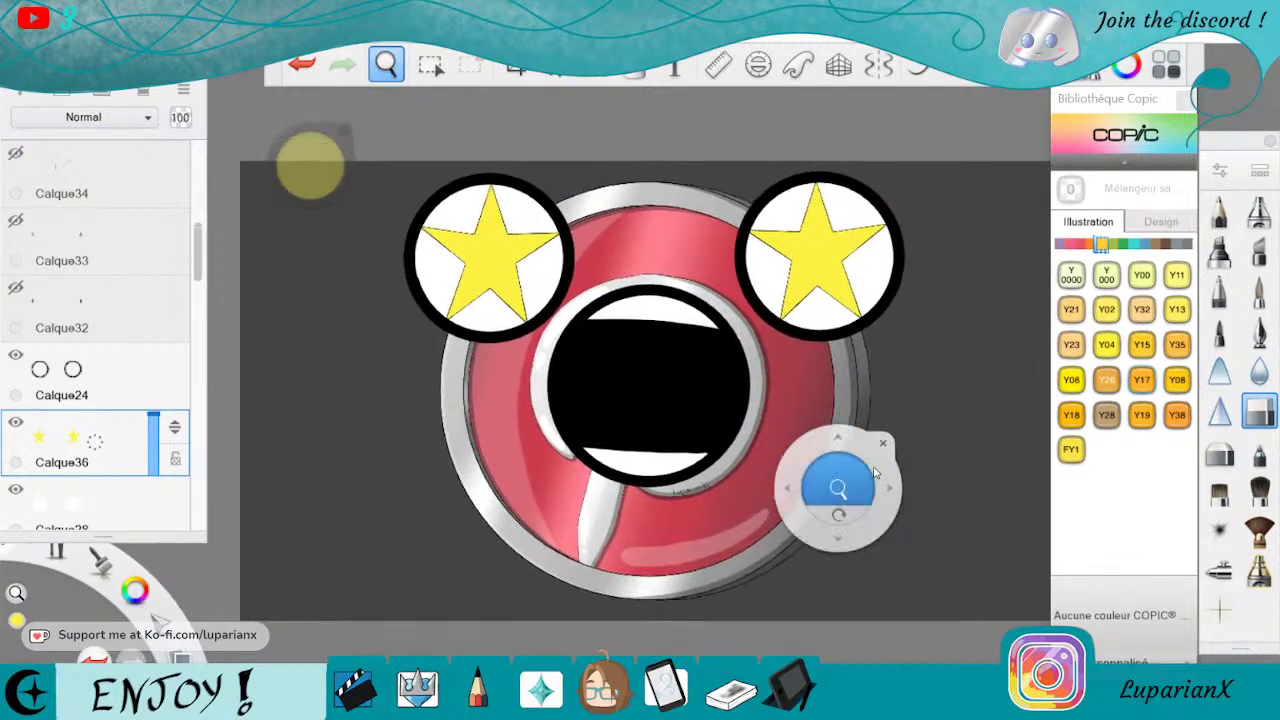
pyautogui.click(882, 443)
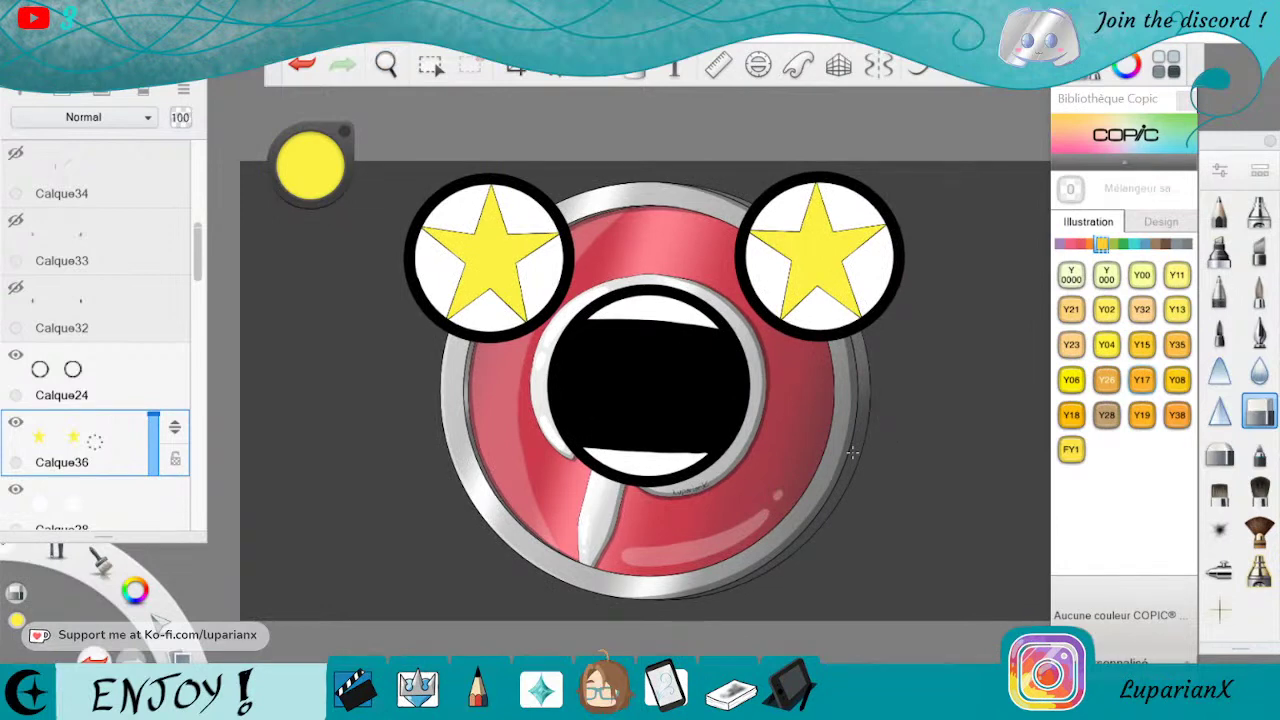
pyautogui.moveTo(198, 255); pyautogui.dragTo(211, 509)
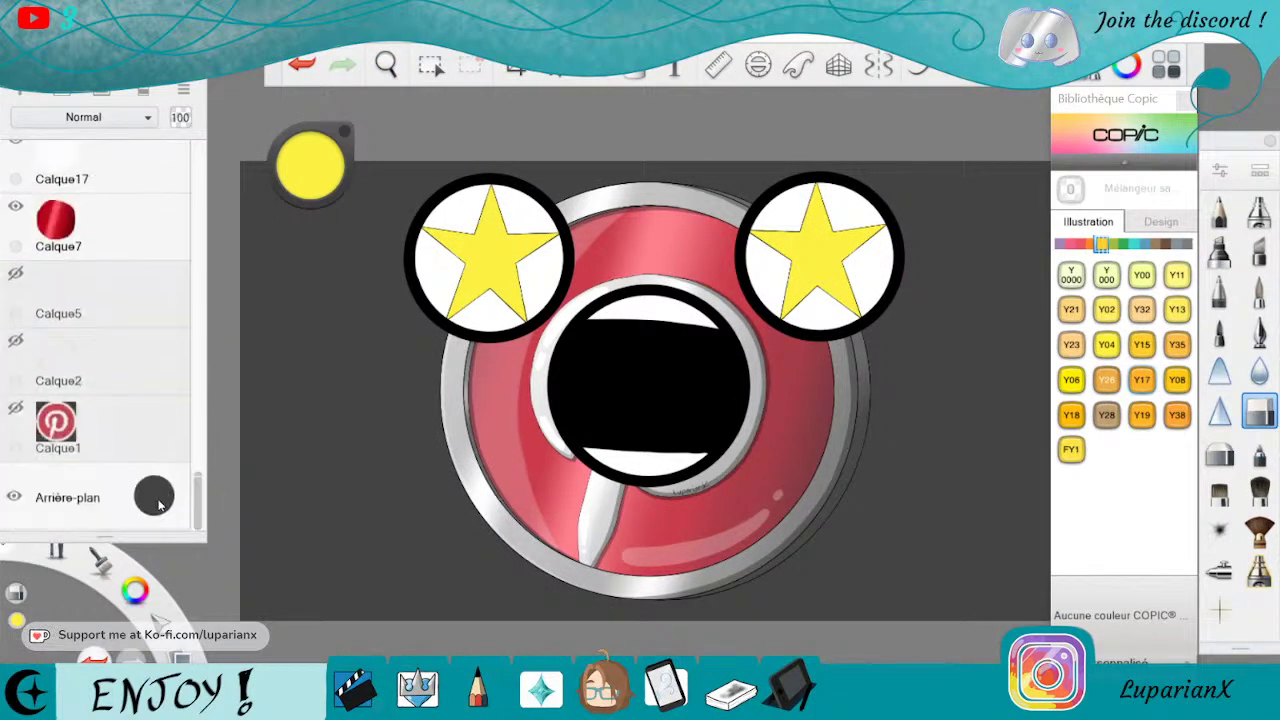
pyautogui.click(135, 590)
pyautogui.moveTo(133, 457); pyautogui.dragTo(73, 459)
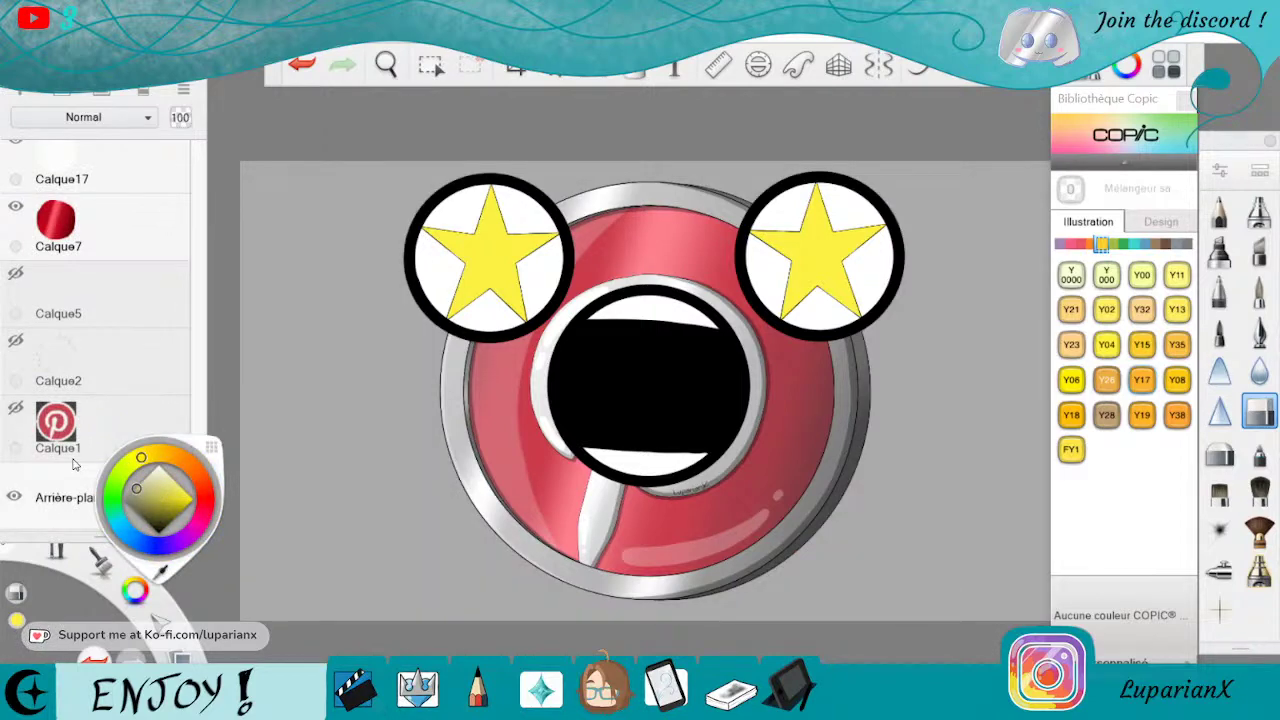
pyautogui.click(135, 492)
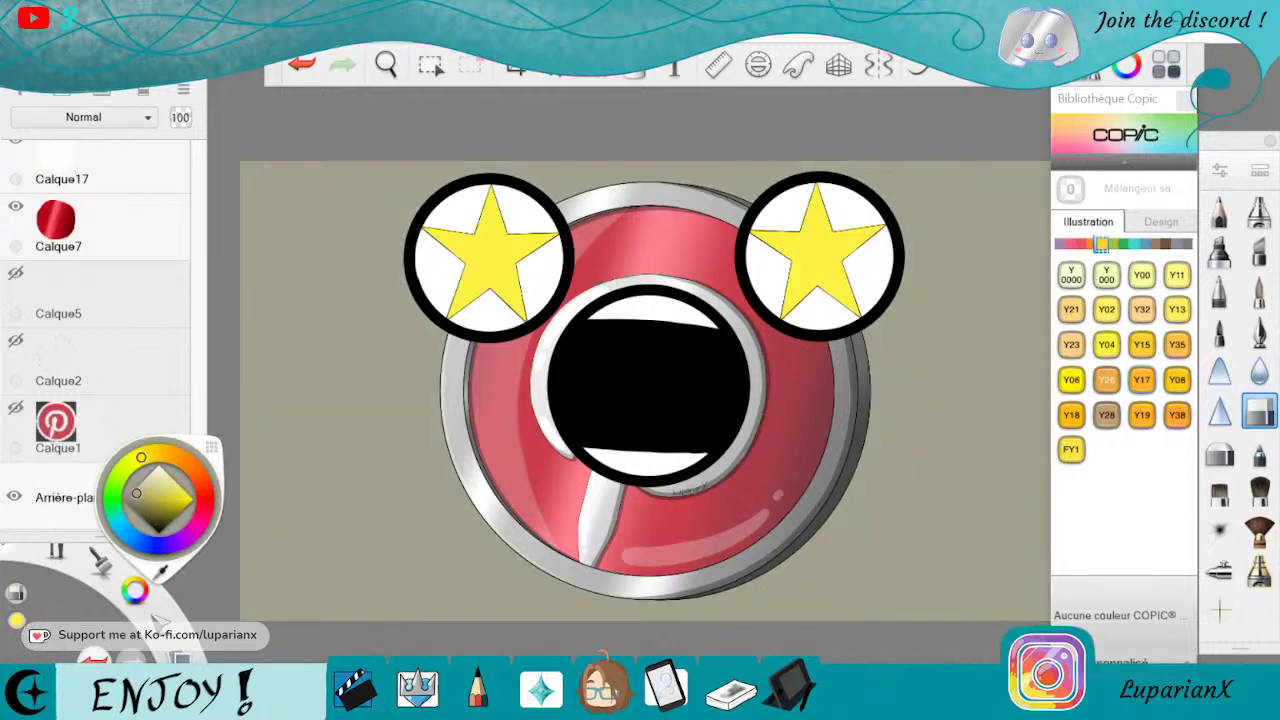
pyautogui.click(386, 65)
pyautogui.moveTo(877, 517); pyautogui.dragTo(853, 545)
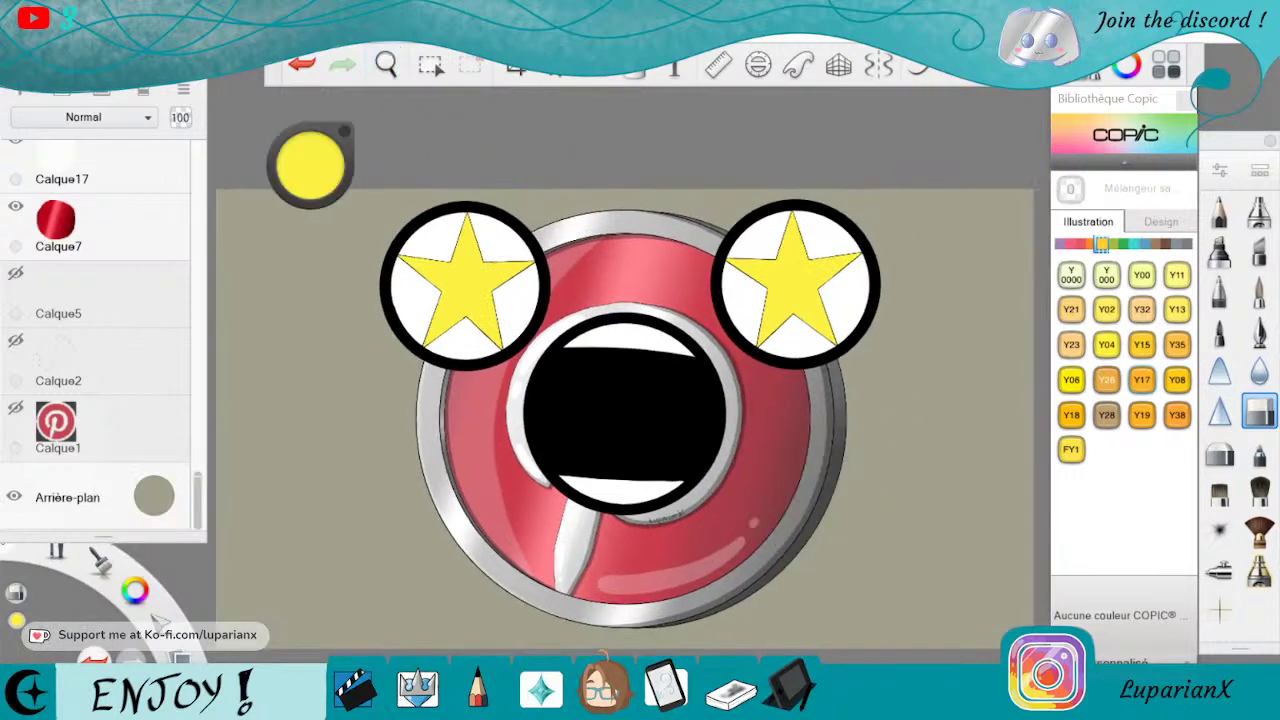
pyautogui.click(22, 34)
pyautogui.click(80, 137)
# Hide the mouth layers Calque30, Calque31, Calque29 and Calque26.
pyautogui.scroll(-10, 547, 645)
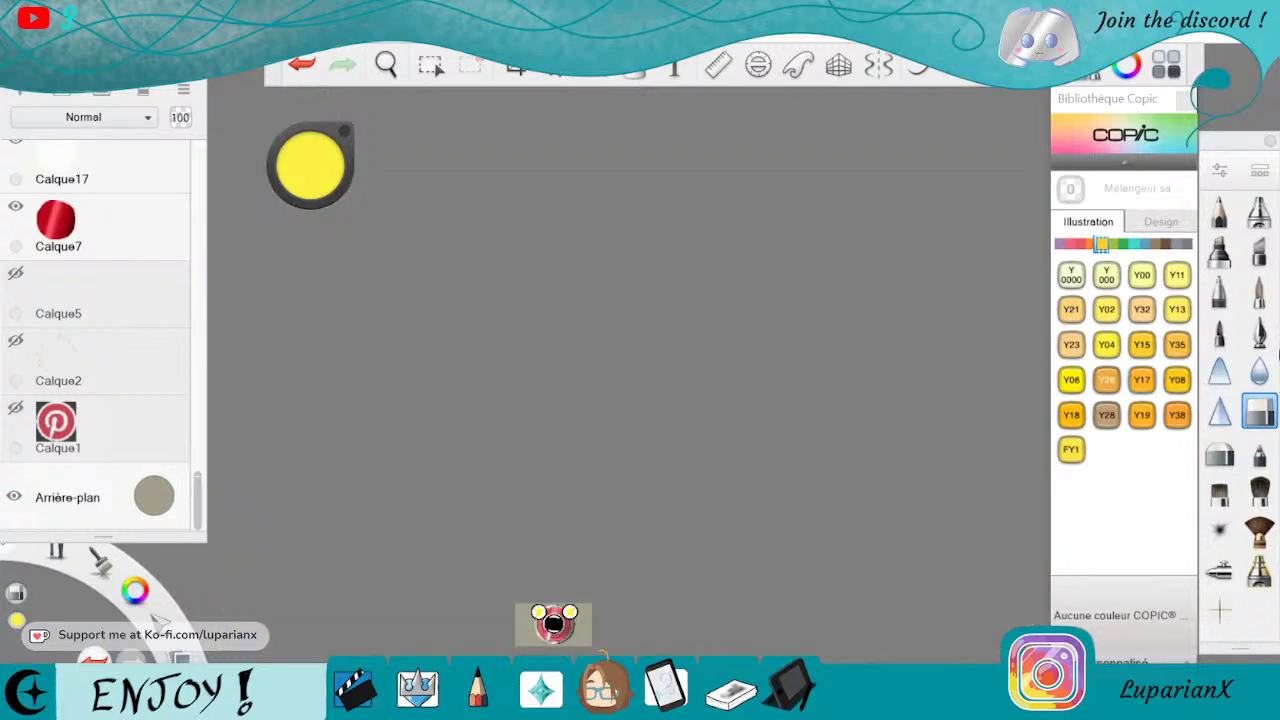
pyautogui.click(388, 69)
pyautogui.moveTo(613, 580); pyautogui.dragTo(843, 243)
pyautogui.moveTo(560, 537); pyautogui.dragTo(1020, 202)
pyautogui.moveTo(463, 574); pyautogui.dragTo(549, 554)
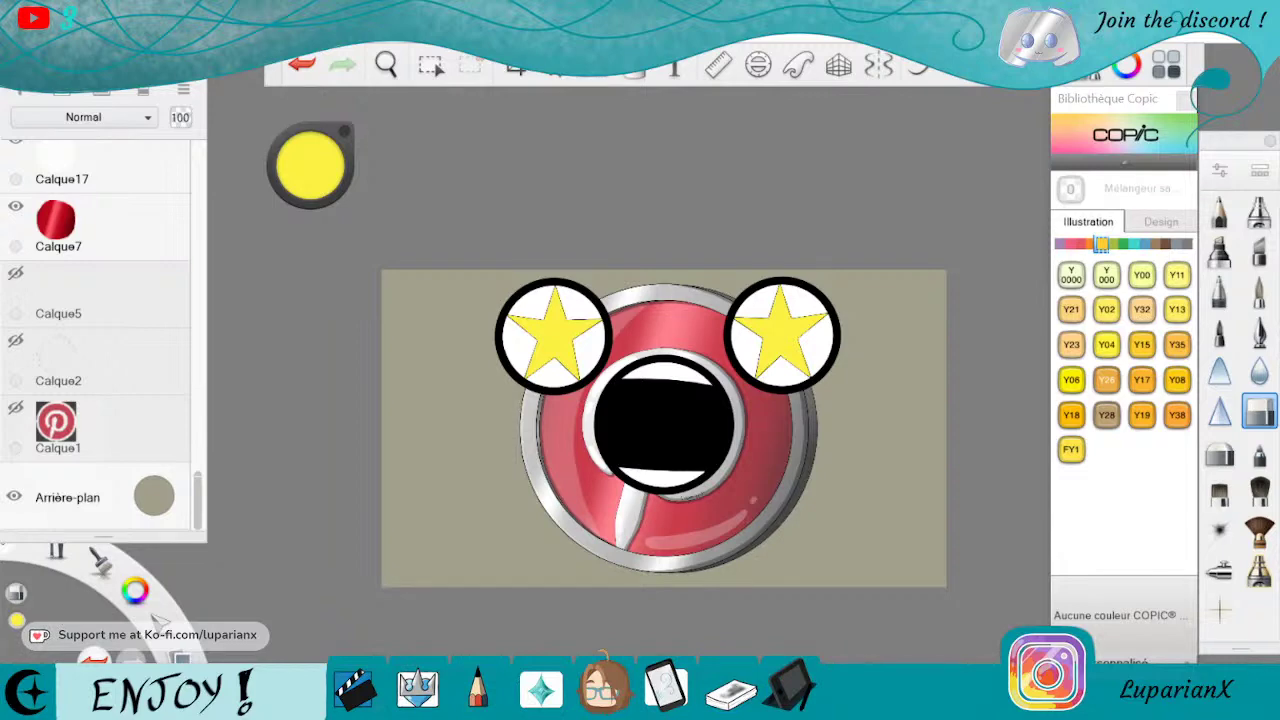
pyautogui.moveTo(196, 488); pyautogui.dragTo(199, 162)
pyautogui.click(15, 152)
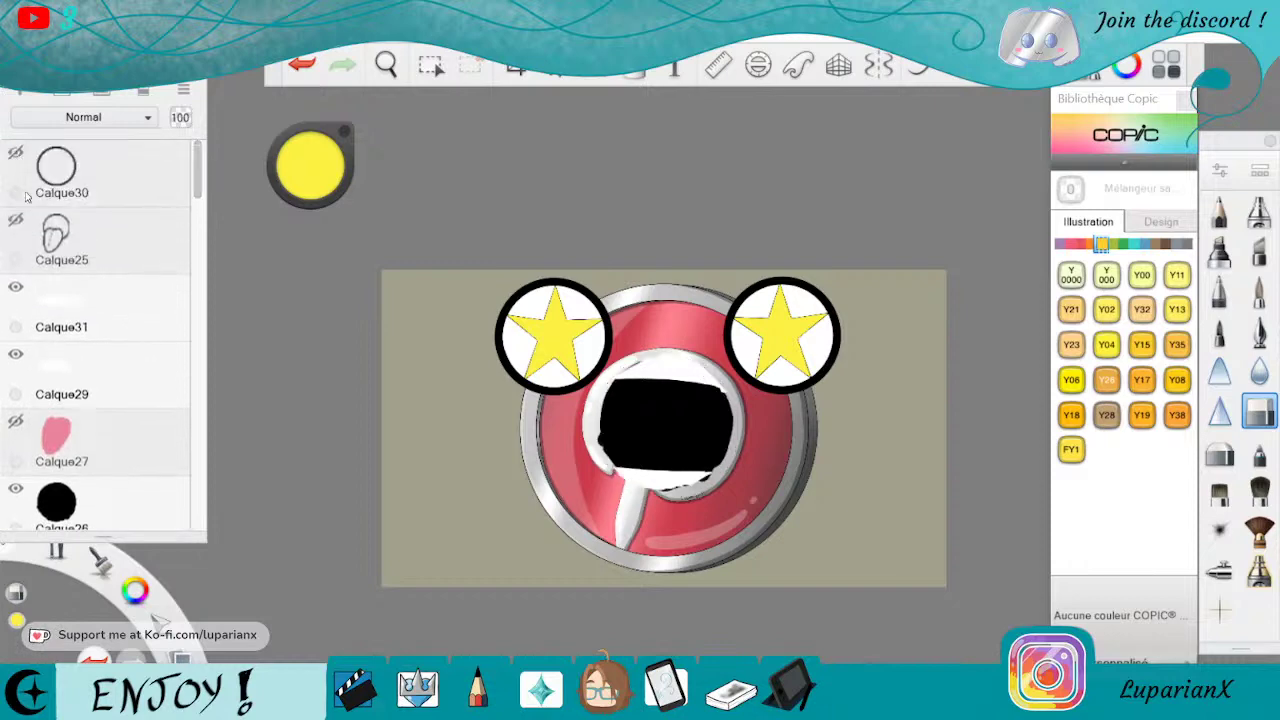
pyautogui.click(15, 287)
pyautogui.click(16, 366)
pyautogui.click(15, 355)
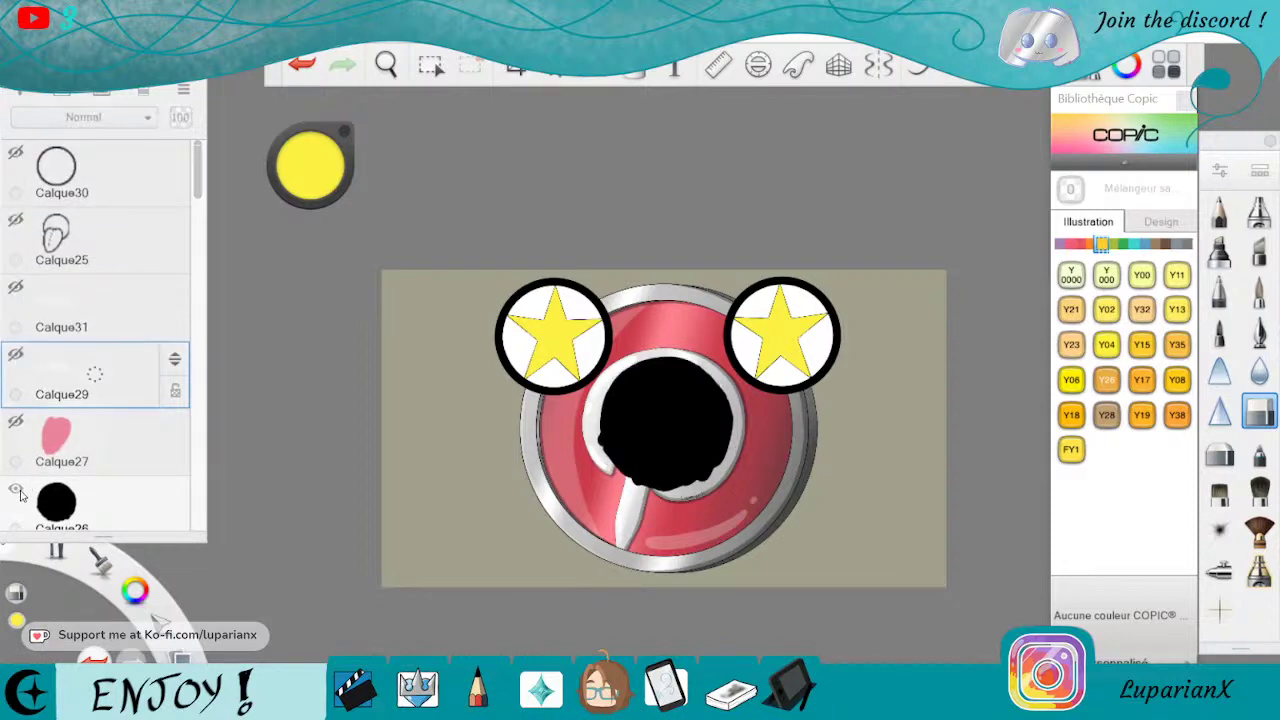
pyautogui.click(15, 488)
# Hide the eye layers Calque24, Calque36 and Calque28 to leave only the Pinterest badge, and save the illustration.
pyautogui.moveTo(197, 181); pyautogui.dragTo(198, 288)
pyautogui.click(16, 312)
pyautogui.click(15, 374)
pyautogui.click(15, 238)
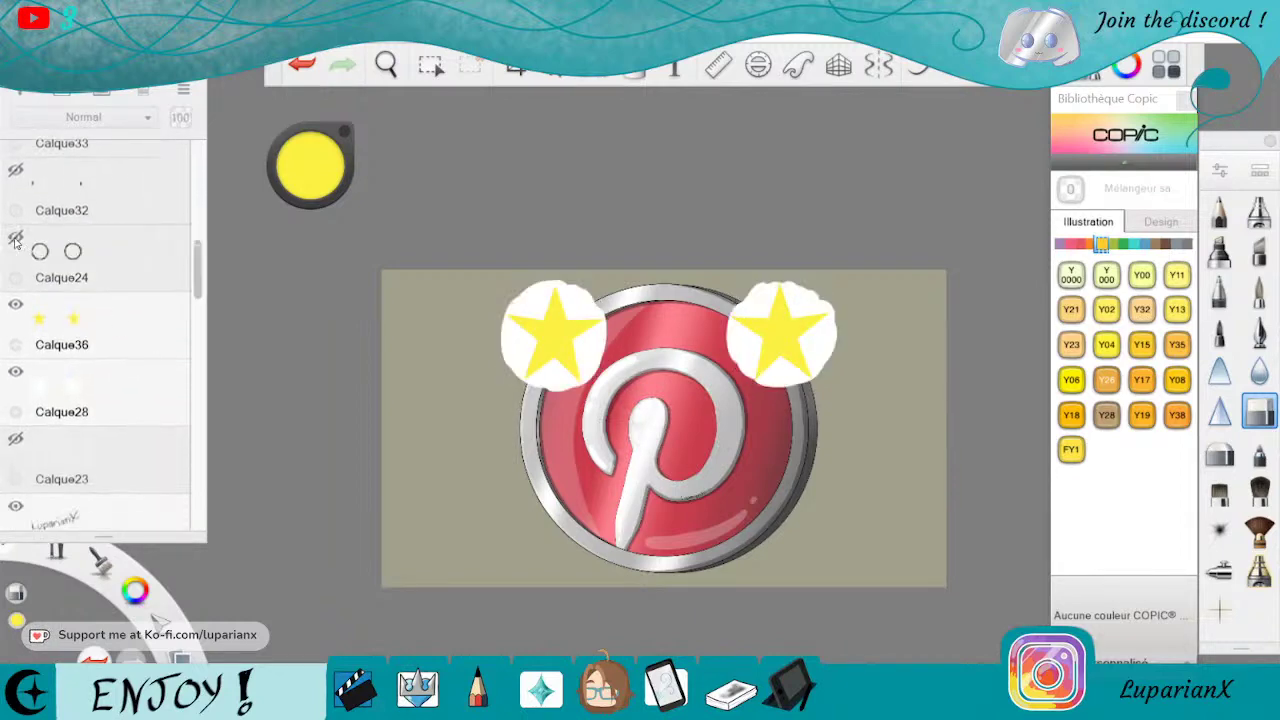
pyautogui.click(15, 305)
pyautogui.click(15, 371)
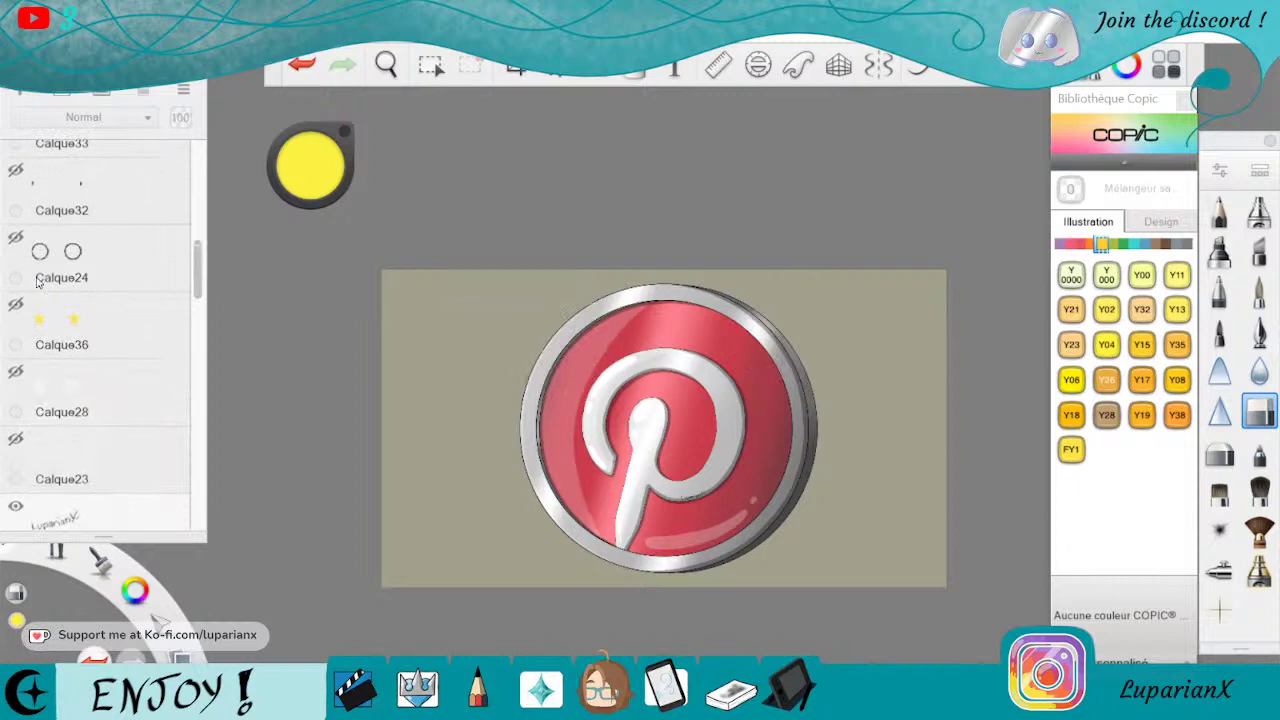
pyautogui.click(22, 35)
pyautogui.click(62, 137)
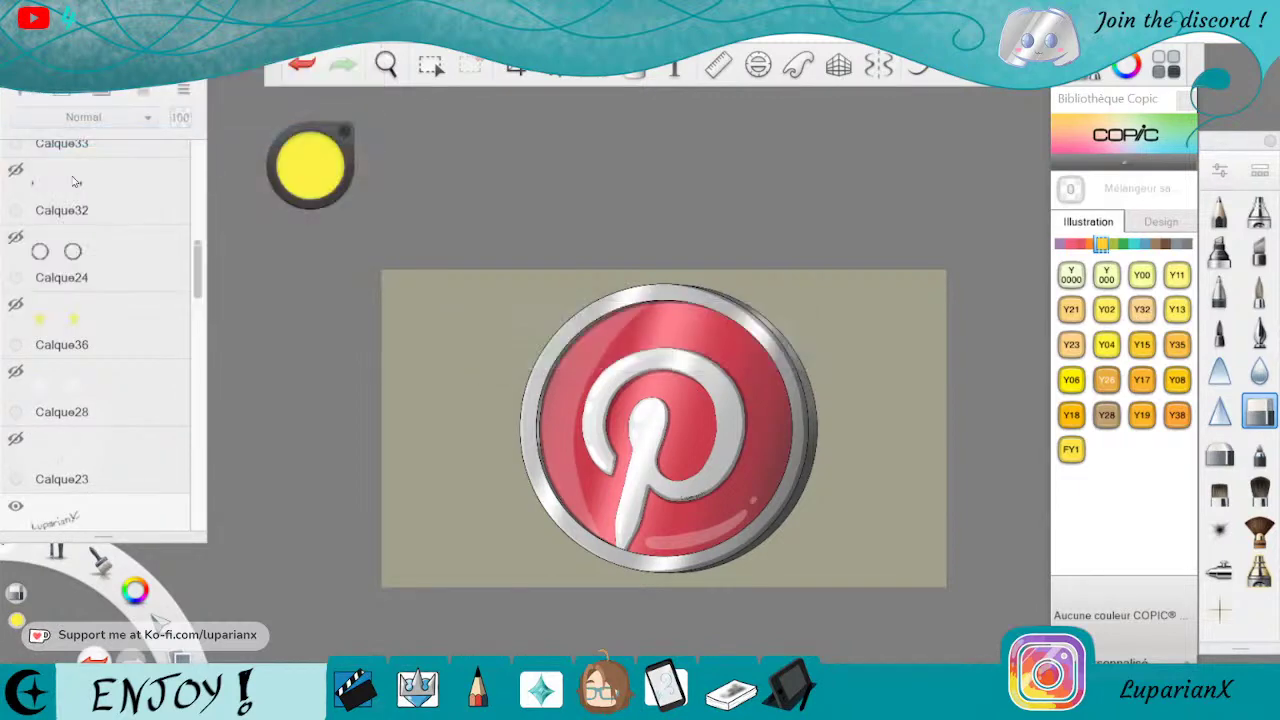